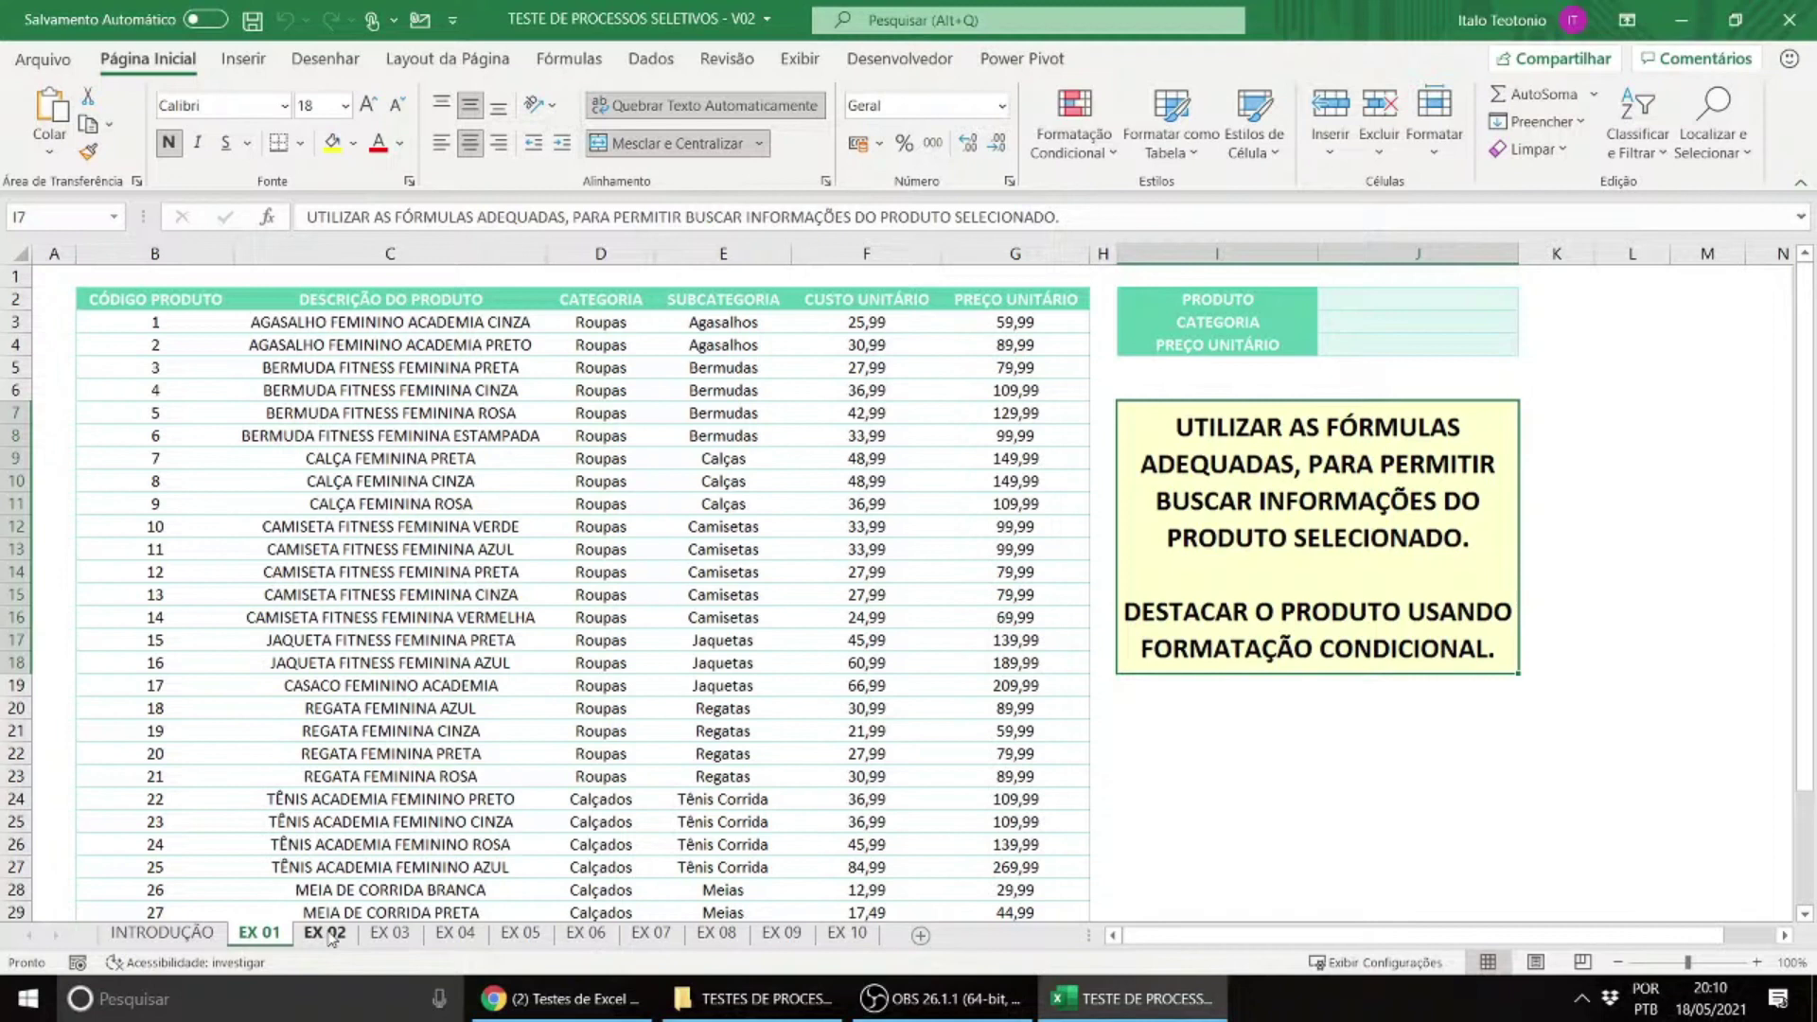
# Step: Copy the product name CALÇA FEMININA PRETA from the table and paste it as values into product cell J2
pyautogui.scroll(-6, 413, 643)
pyautogui.scroll(4, 413, 644)
pyautogui.scroll(2, 413, 643)
pyautogui.scroll(-4, 414, 643)
pyautogui.scroll(4, 412, 615)
pyautogui.click(1398, 301)
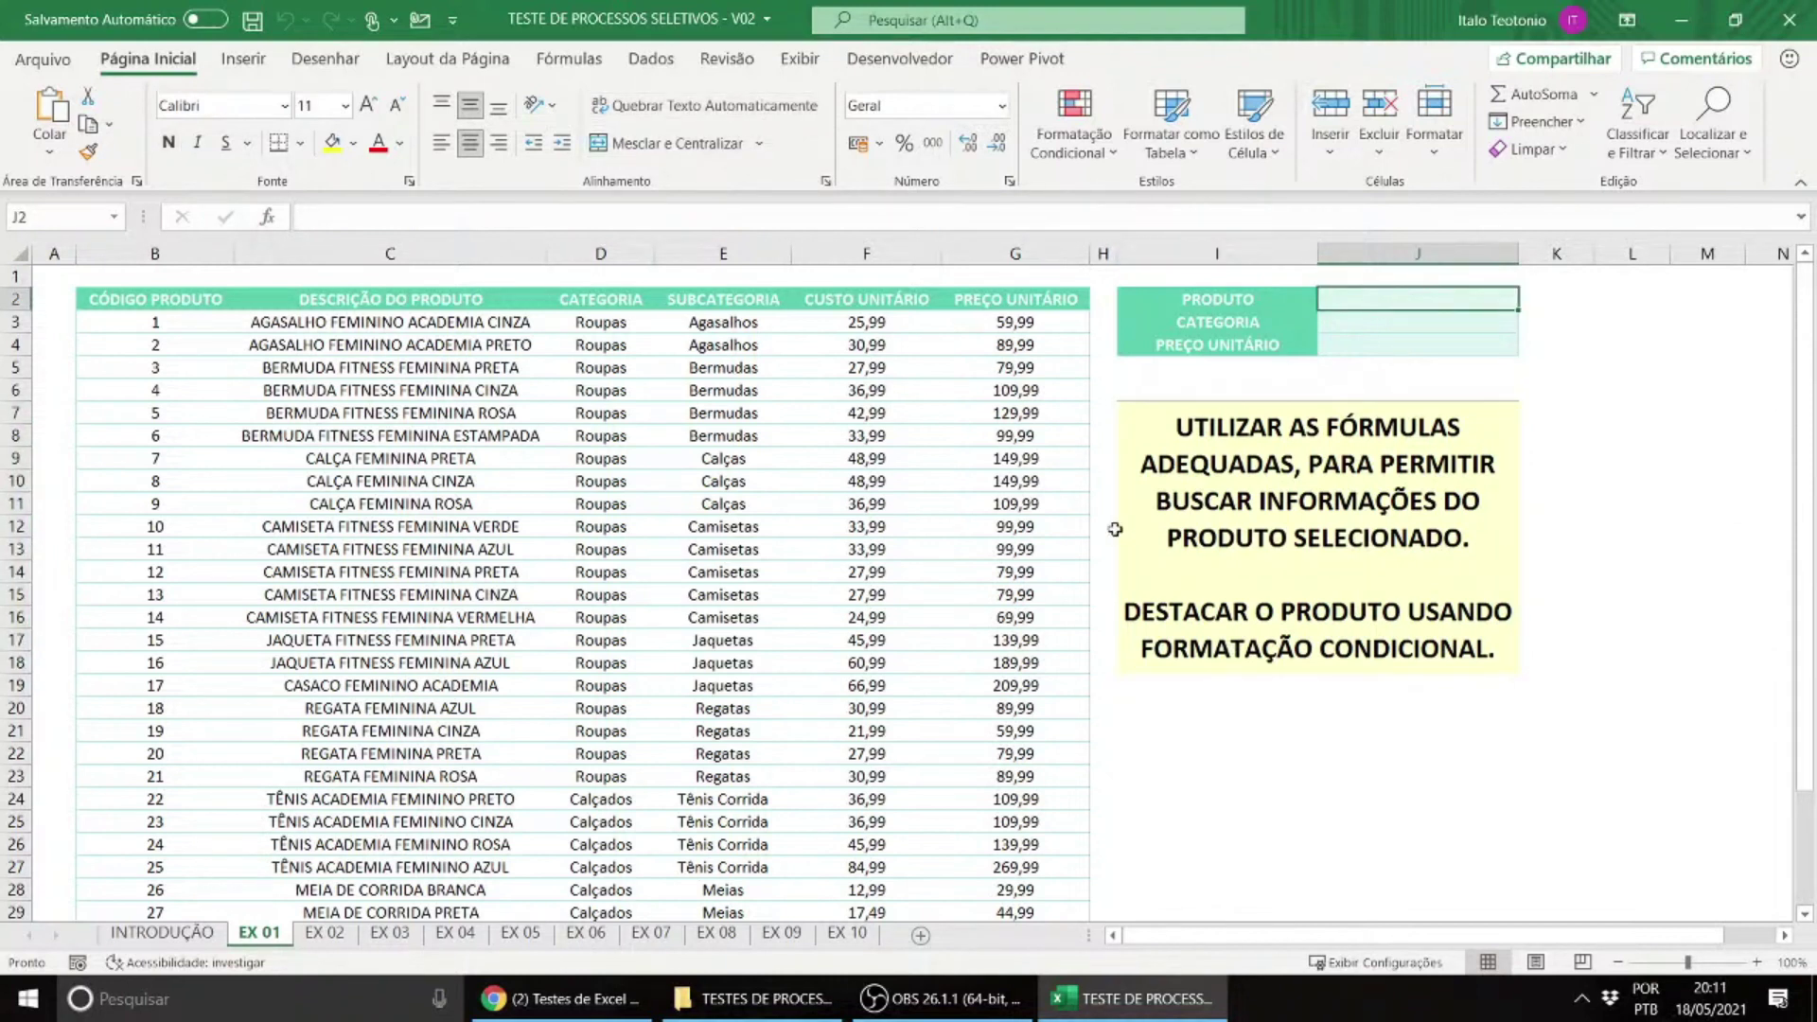
pyautogui.click(453, 460)
pyautogui.hotkey('ctrl', 'c')
pyautogui.rightClick(1387, 295)
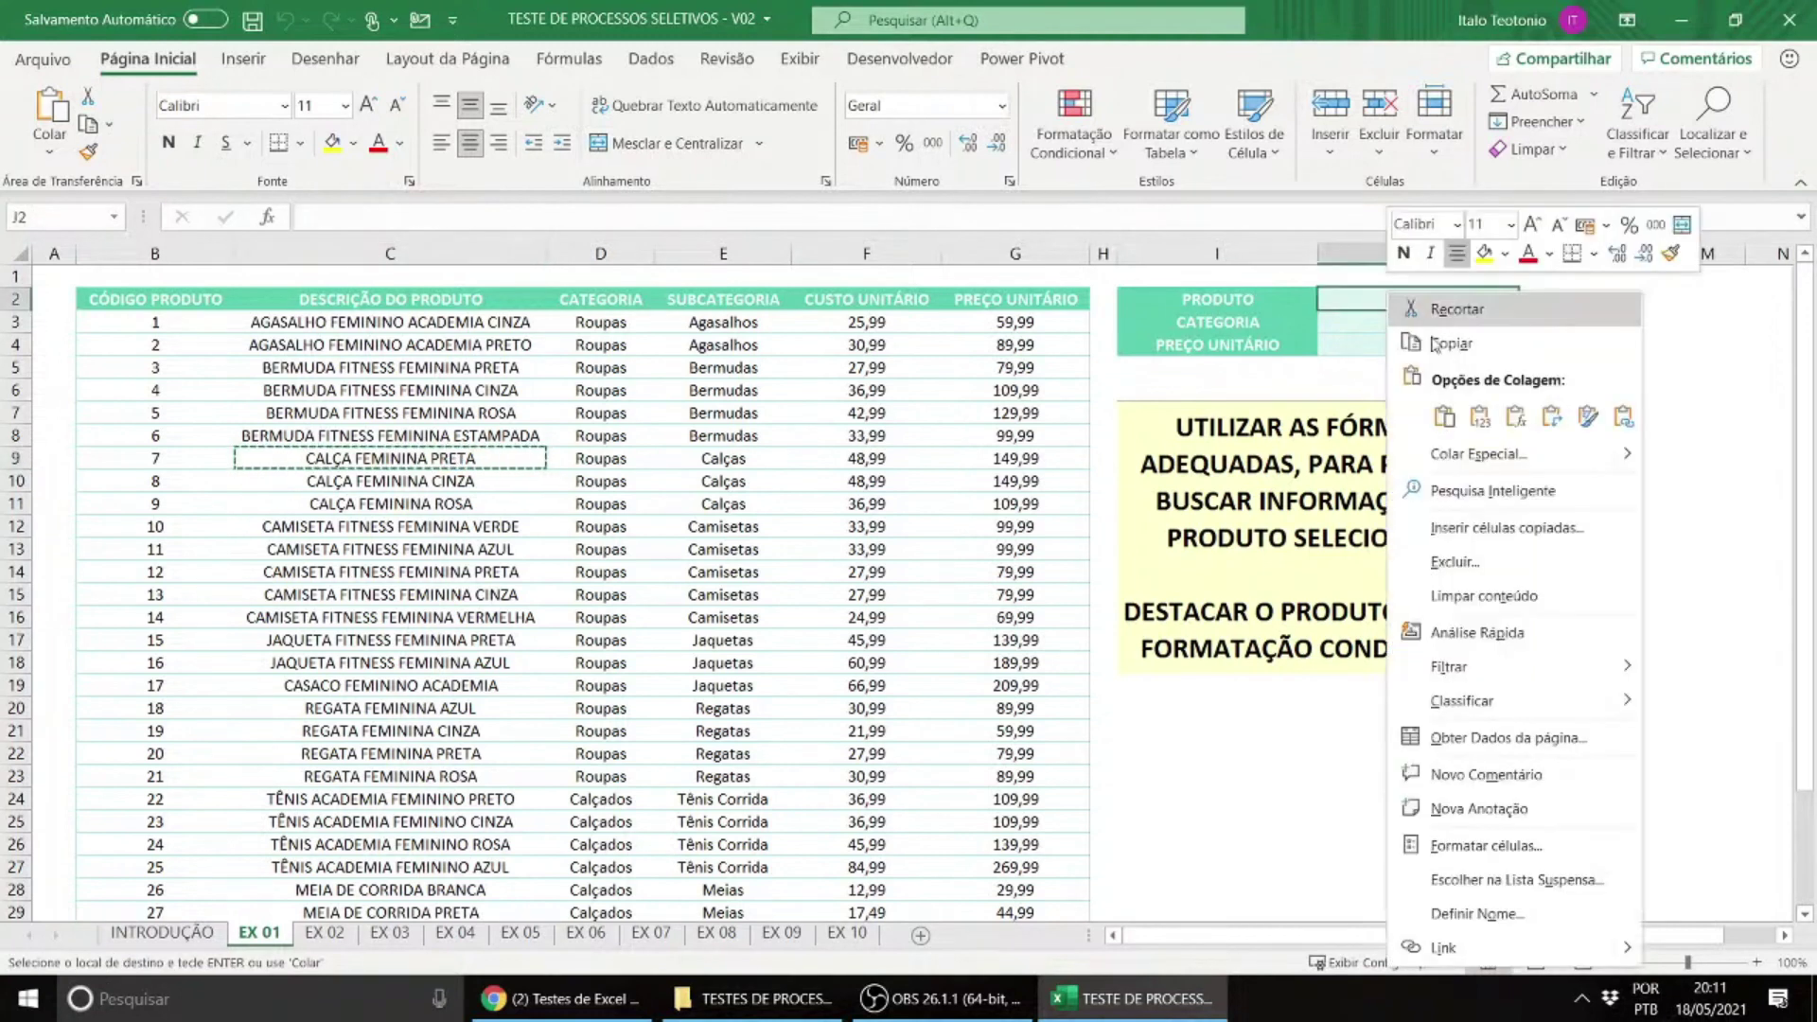
pyautogui.click(1480, 416)
# Step: Examine the empty category and unit price cells against the selected product's table row and columns C to G
pyautogui.click(1431, 341)
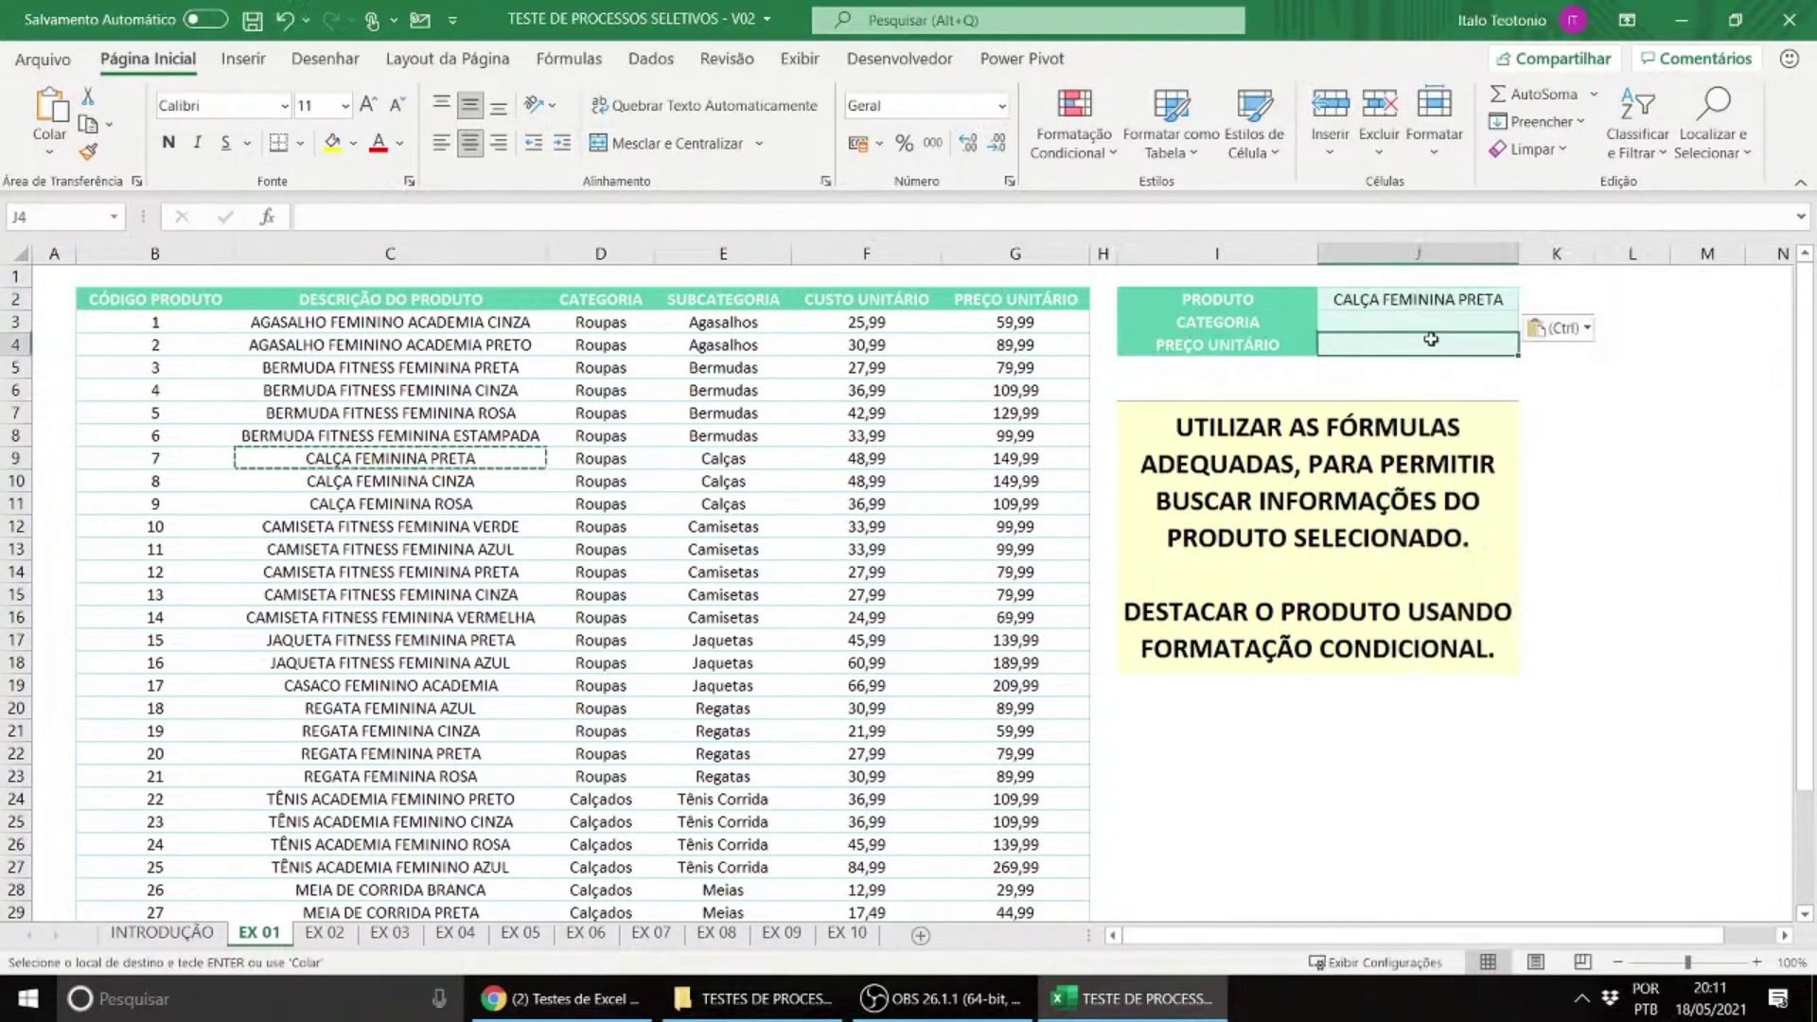
pyautogui.click(1432, 298)
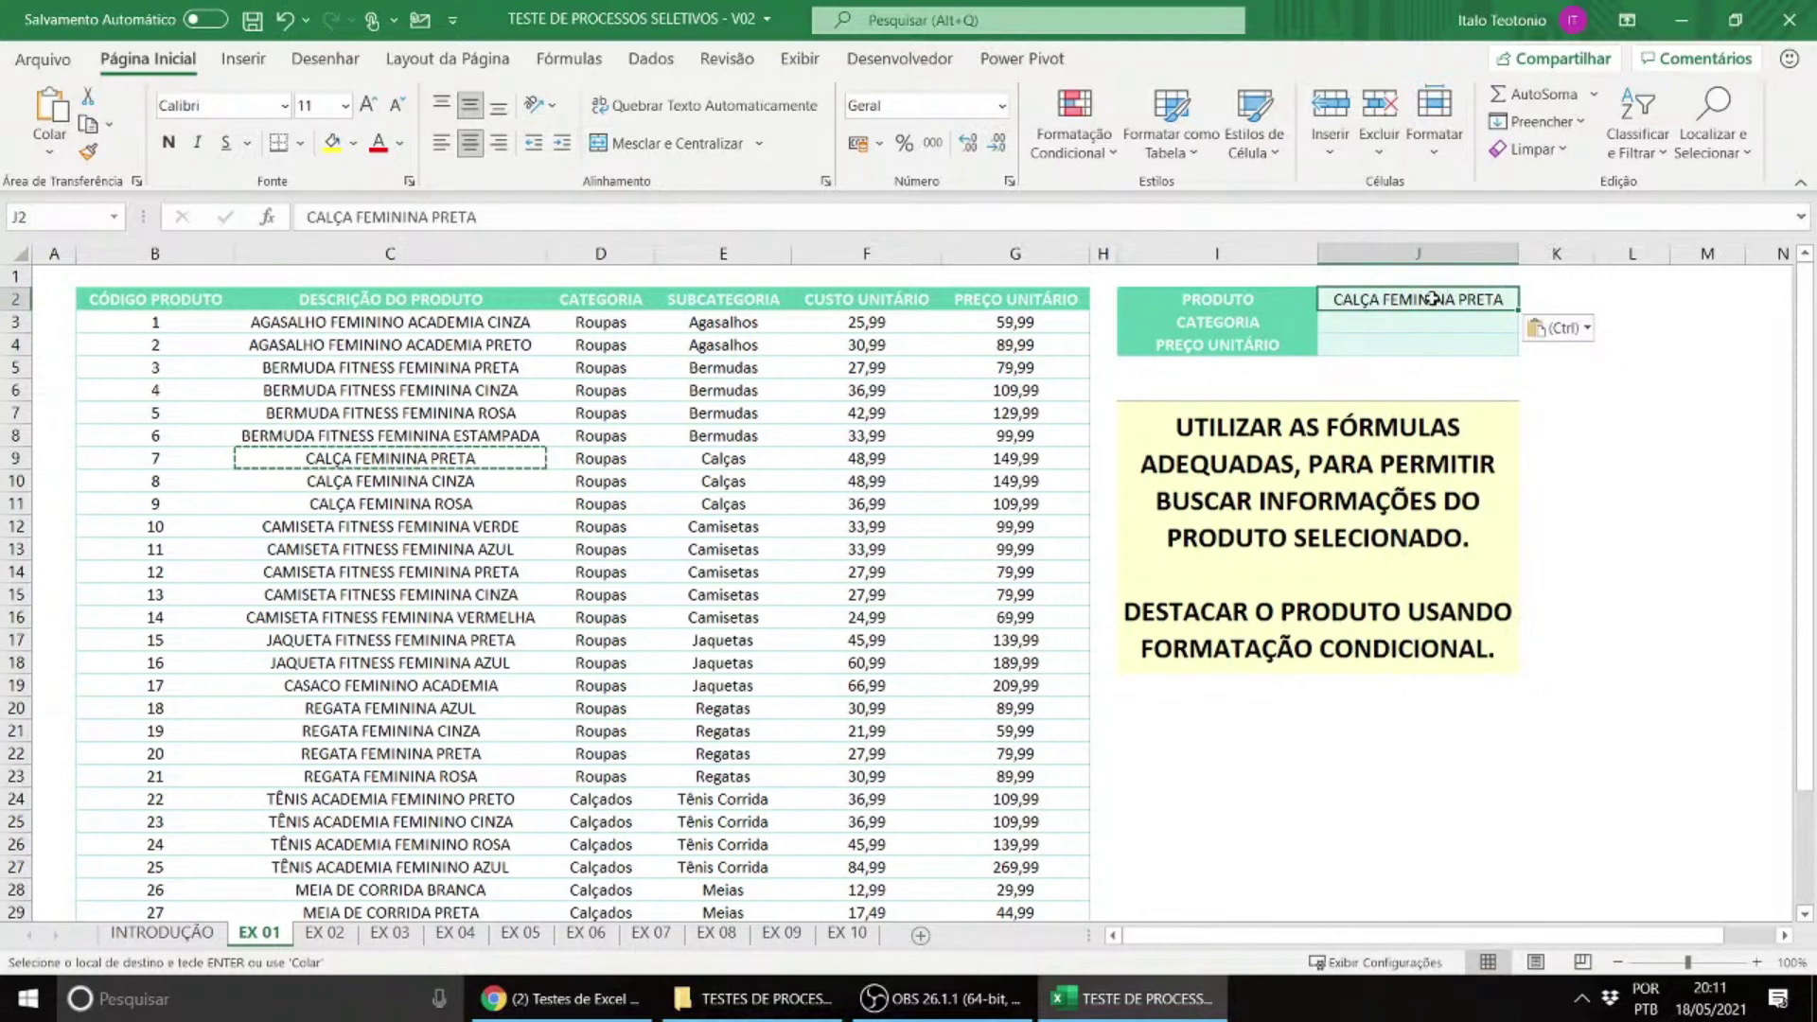
pyautogui.click(1419, 324)
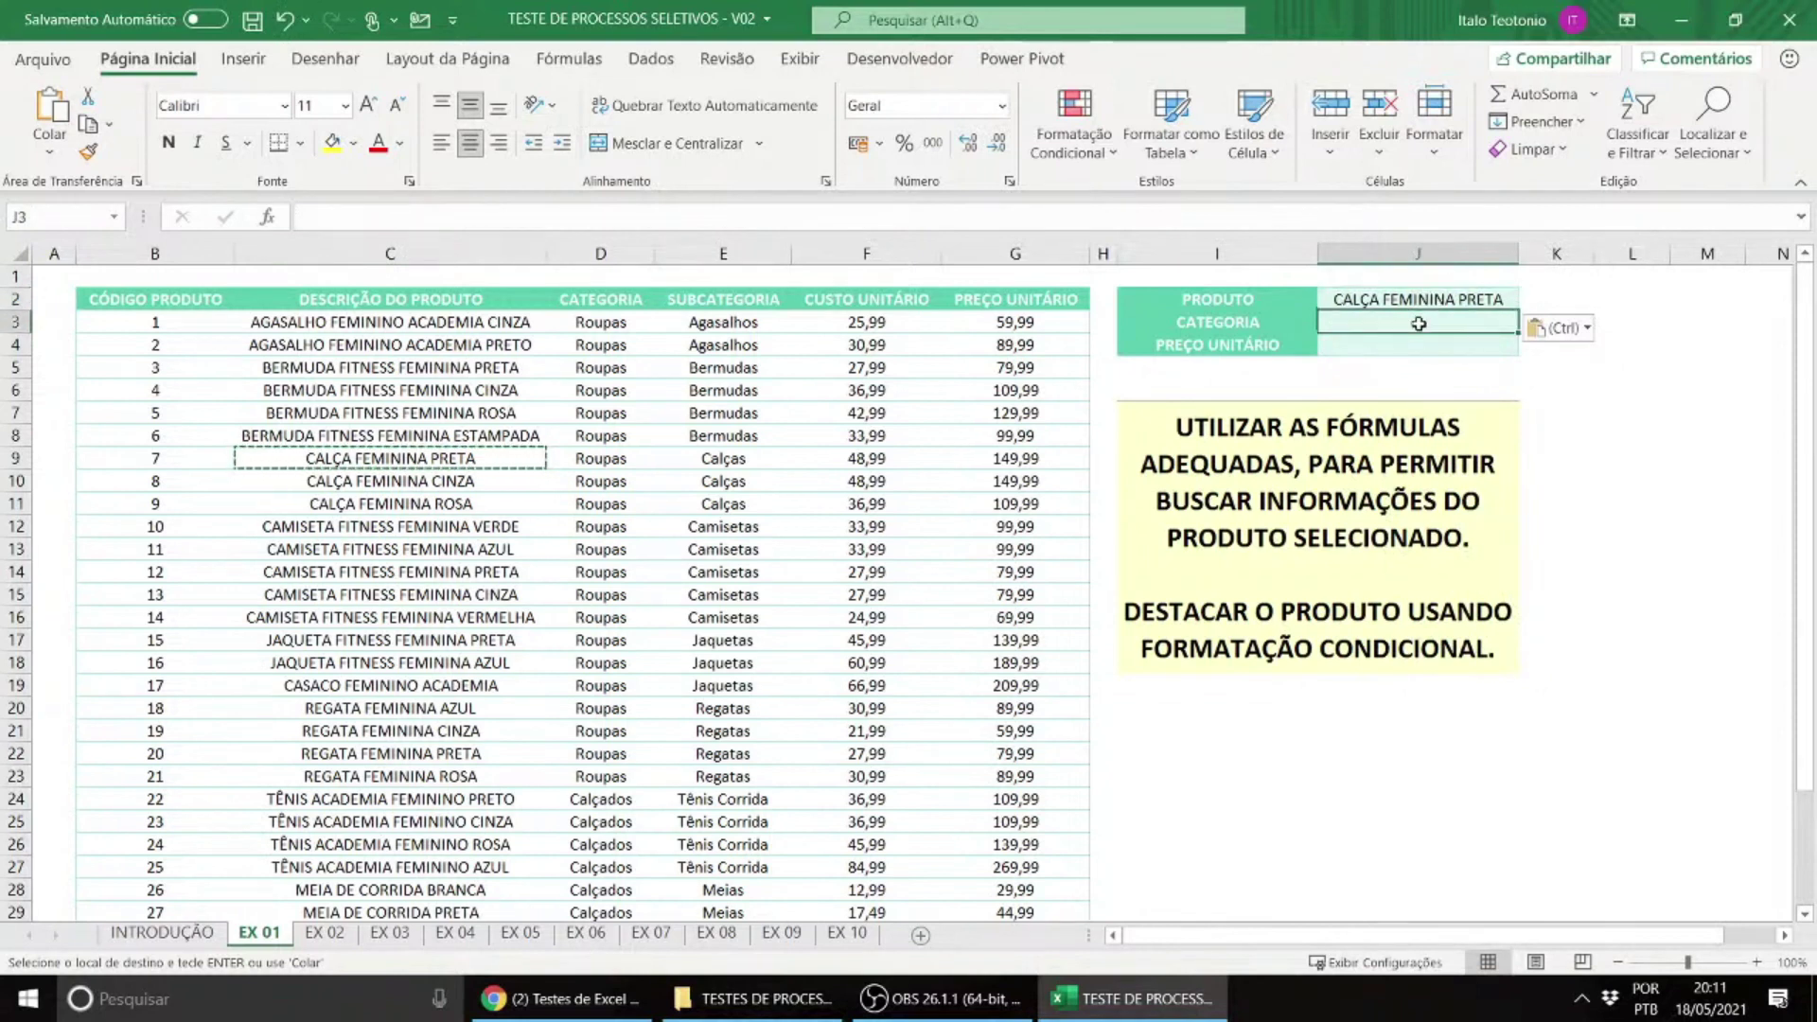
pyautogui.click(614, 452)
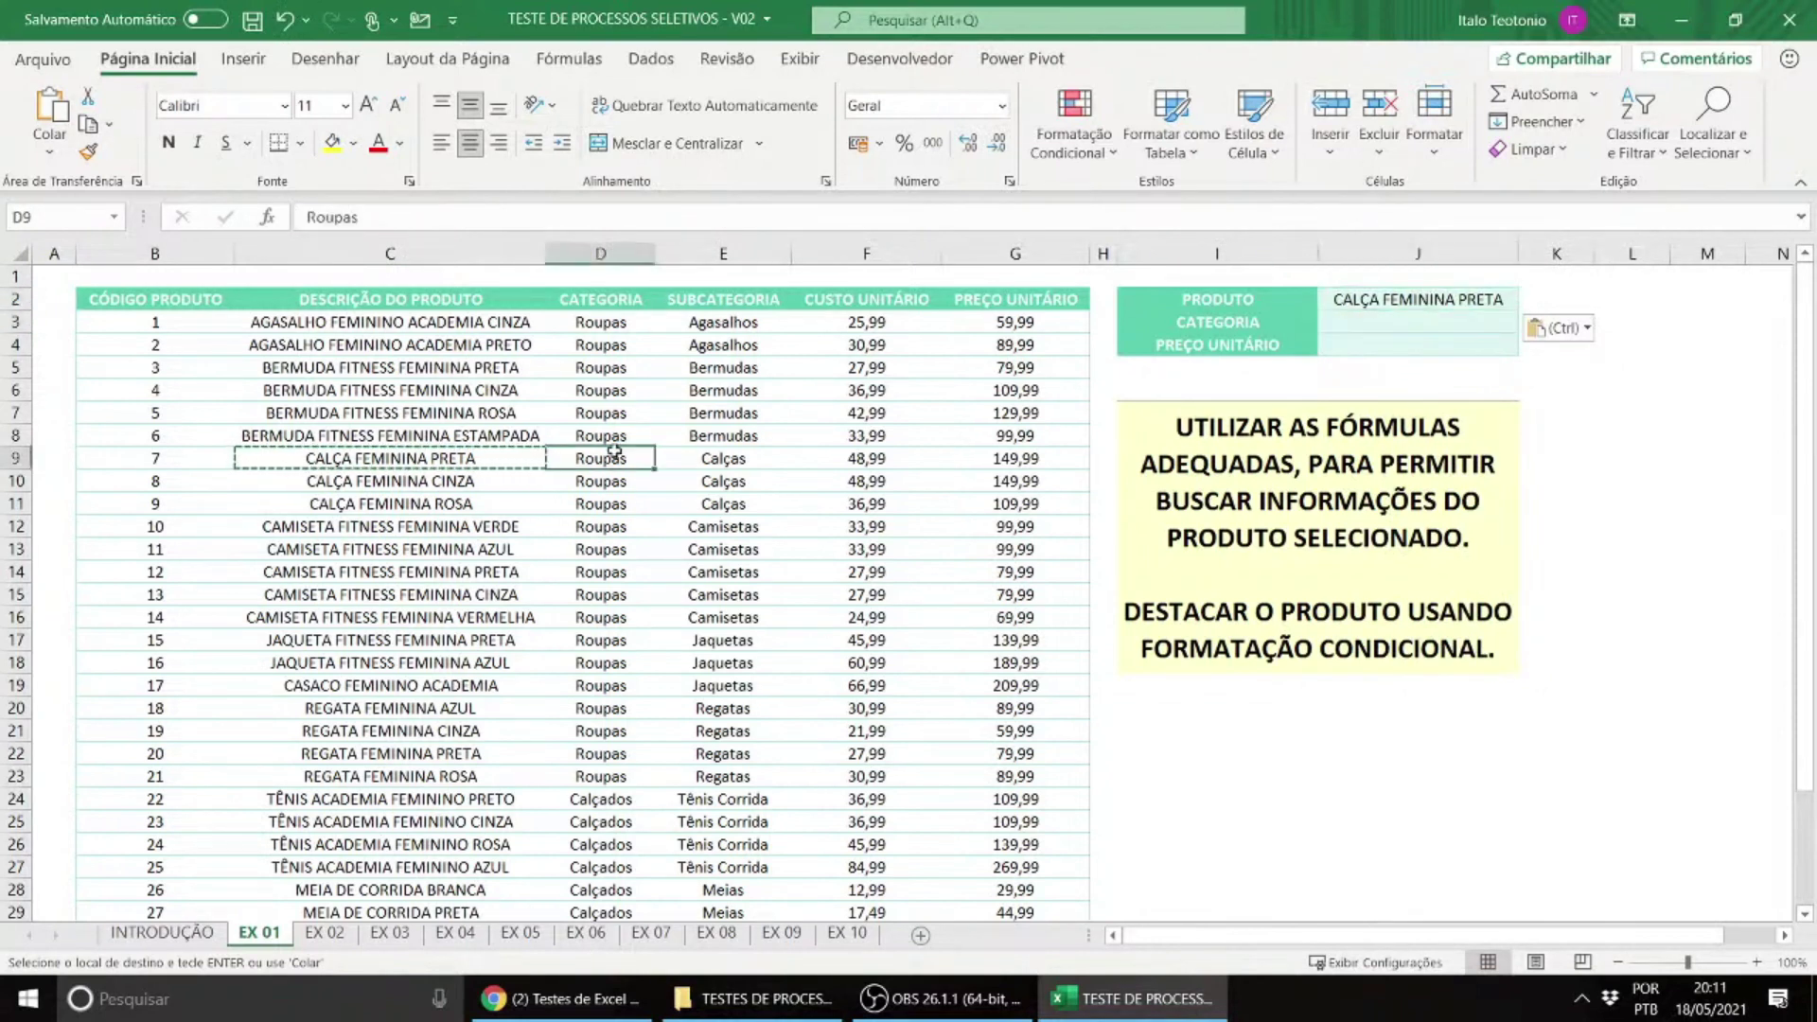
pyautogui.click(1446, 338)
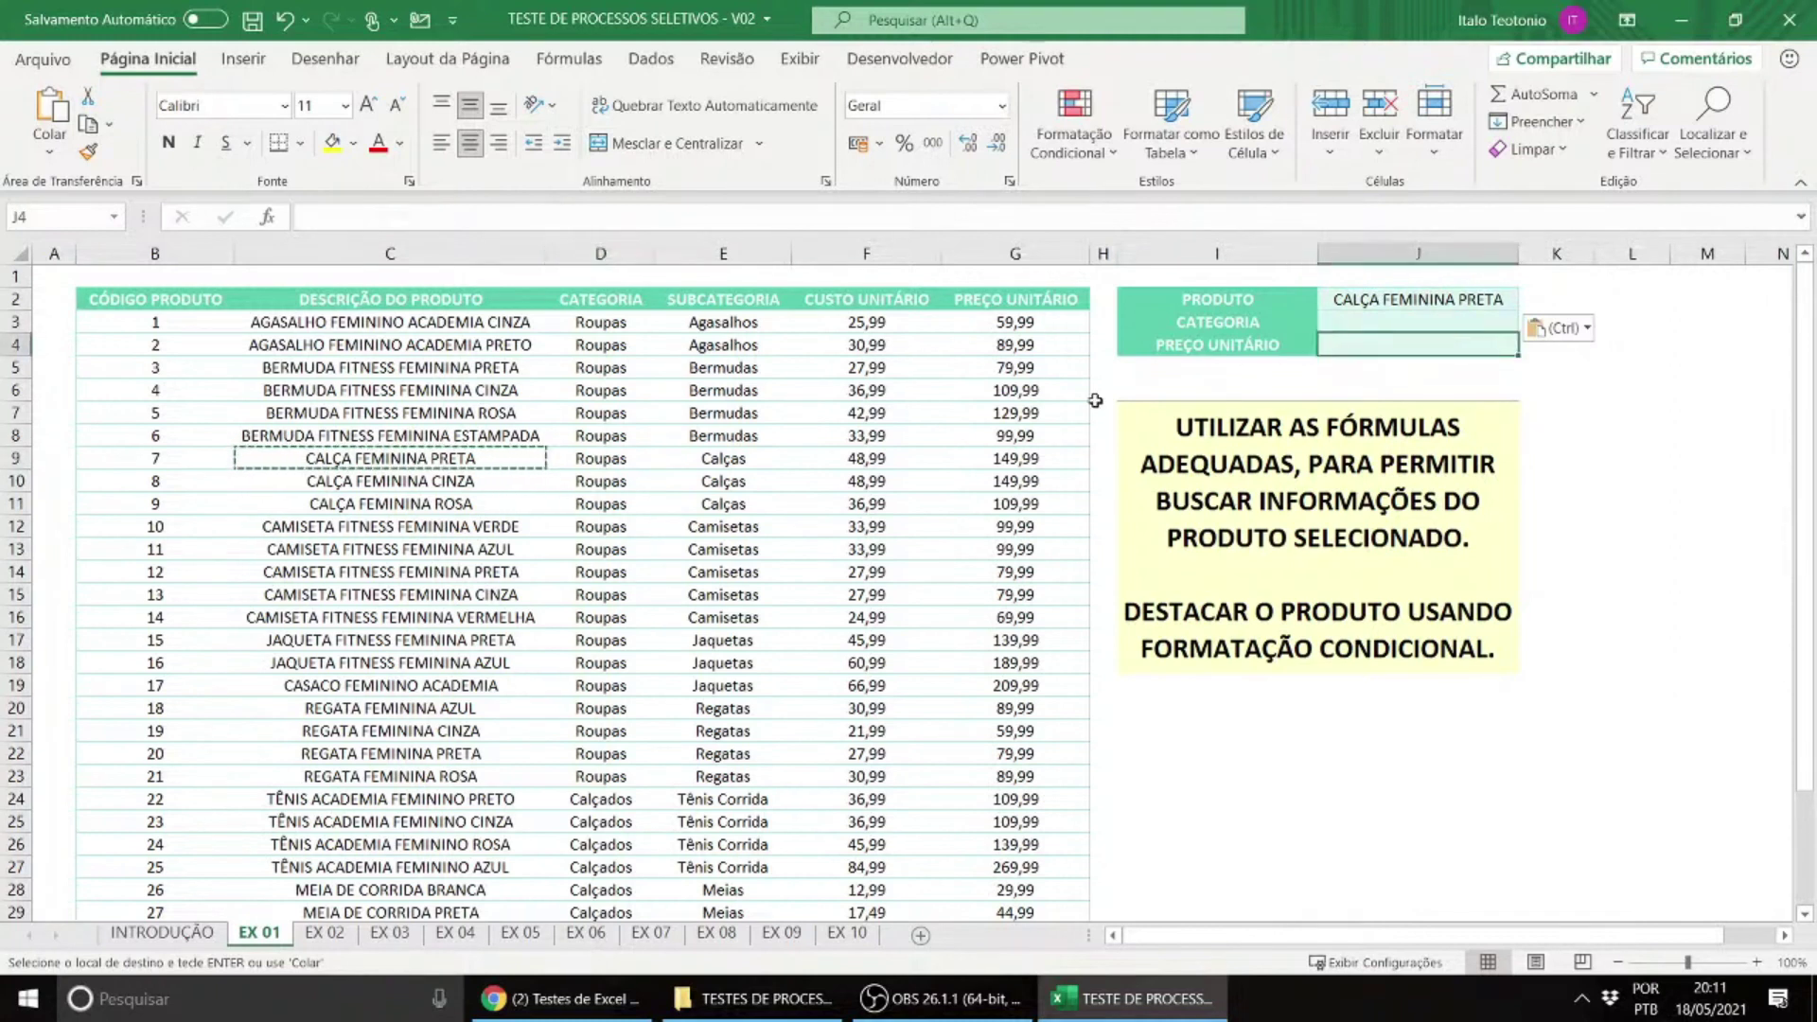
pyautogui.click(1011, 456)
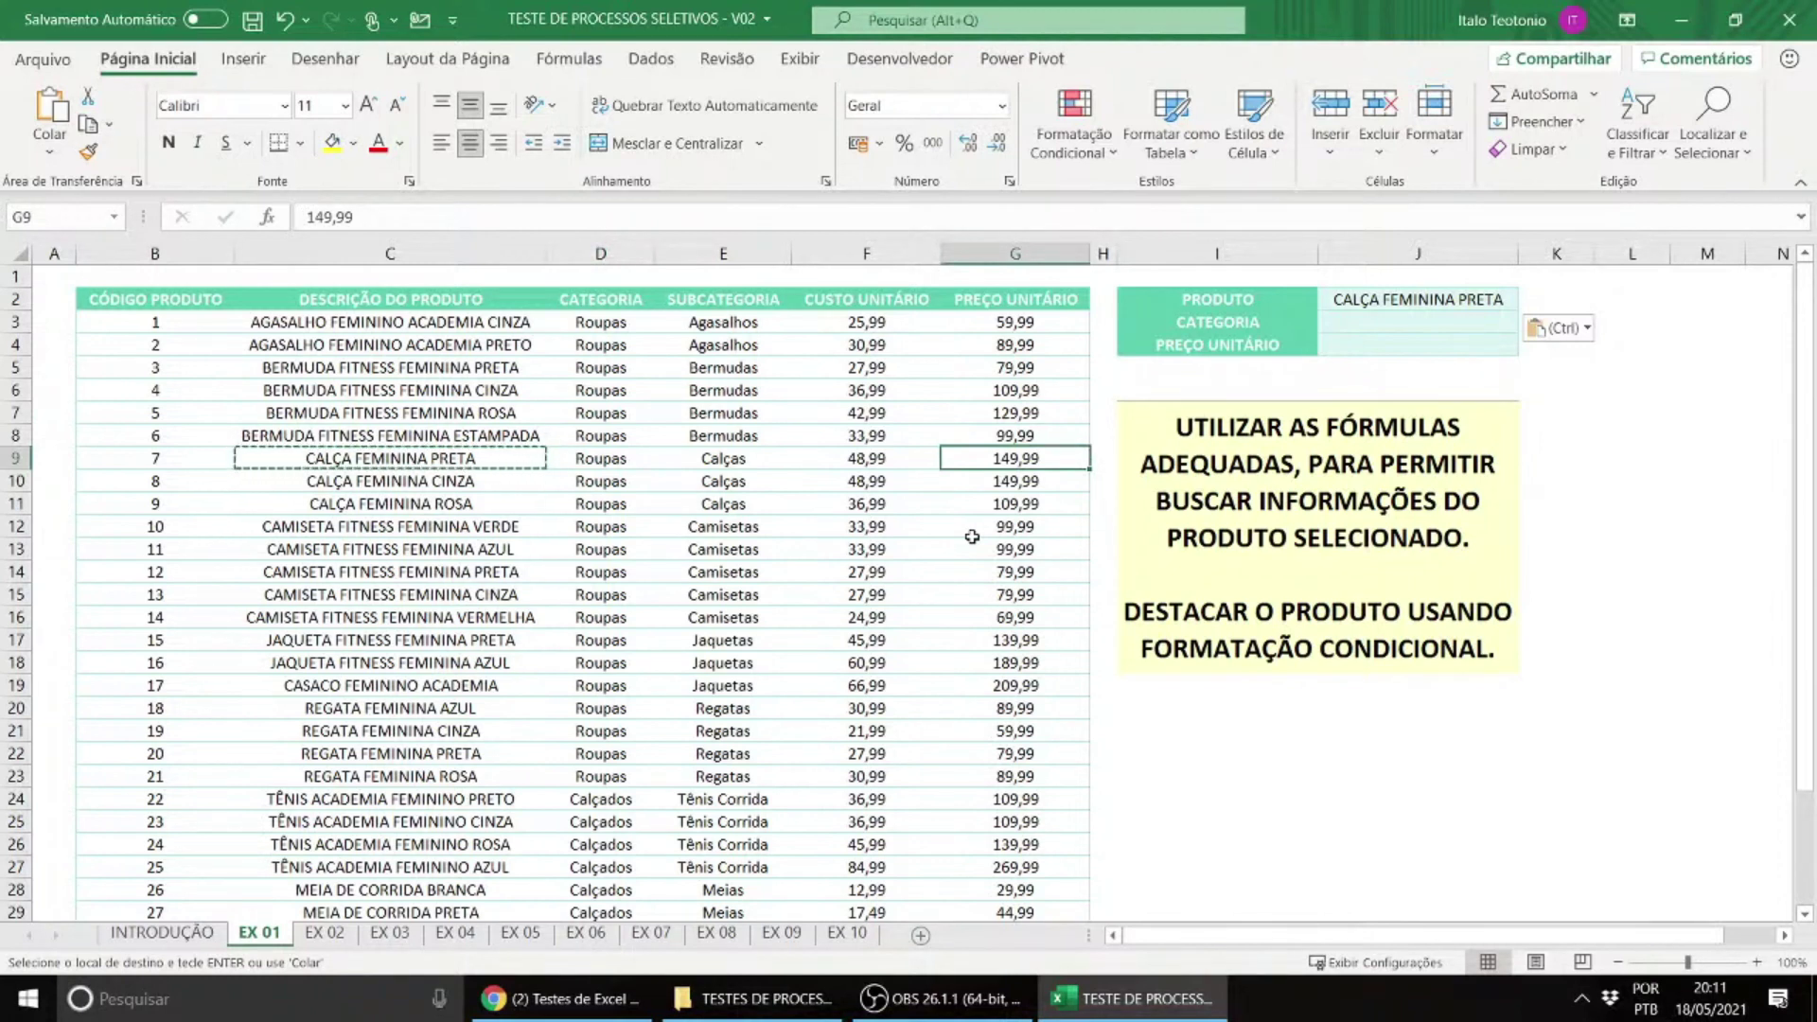
pyautogui.click(468, 252)
pyautogui.moveTo(582, 257); pyautogui.dragTo(954, 275)
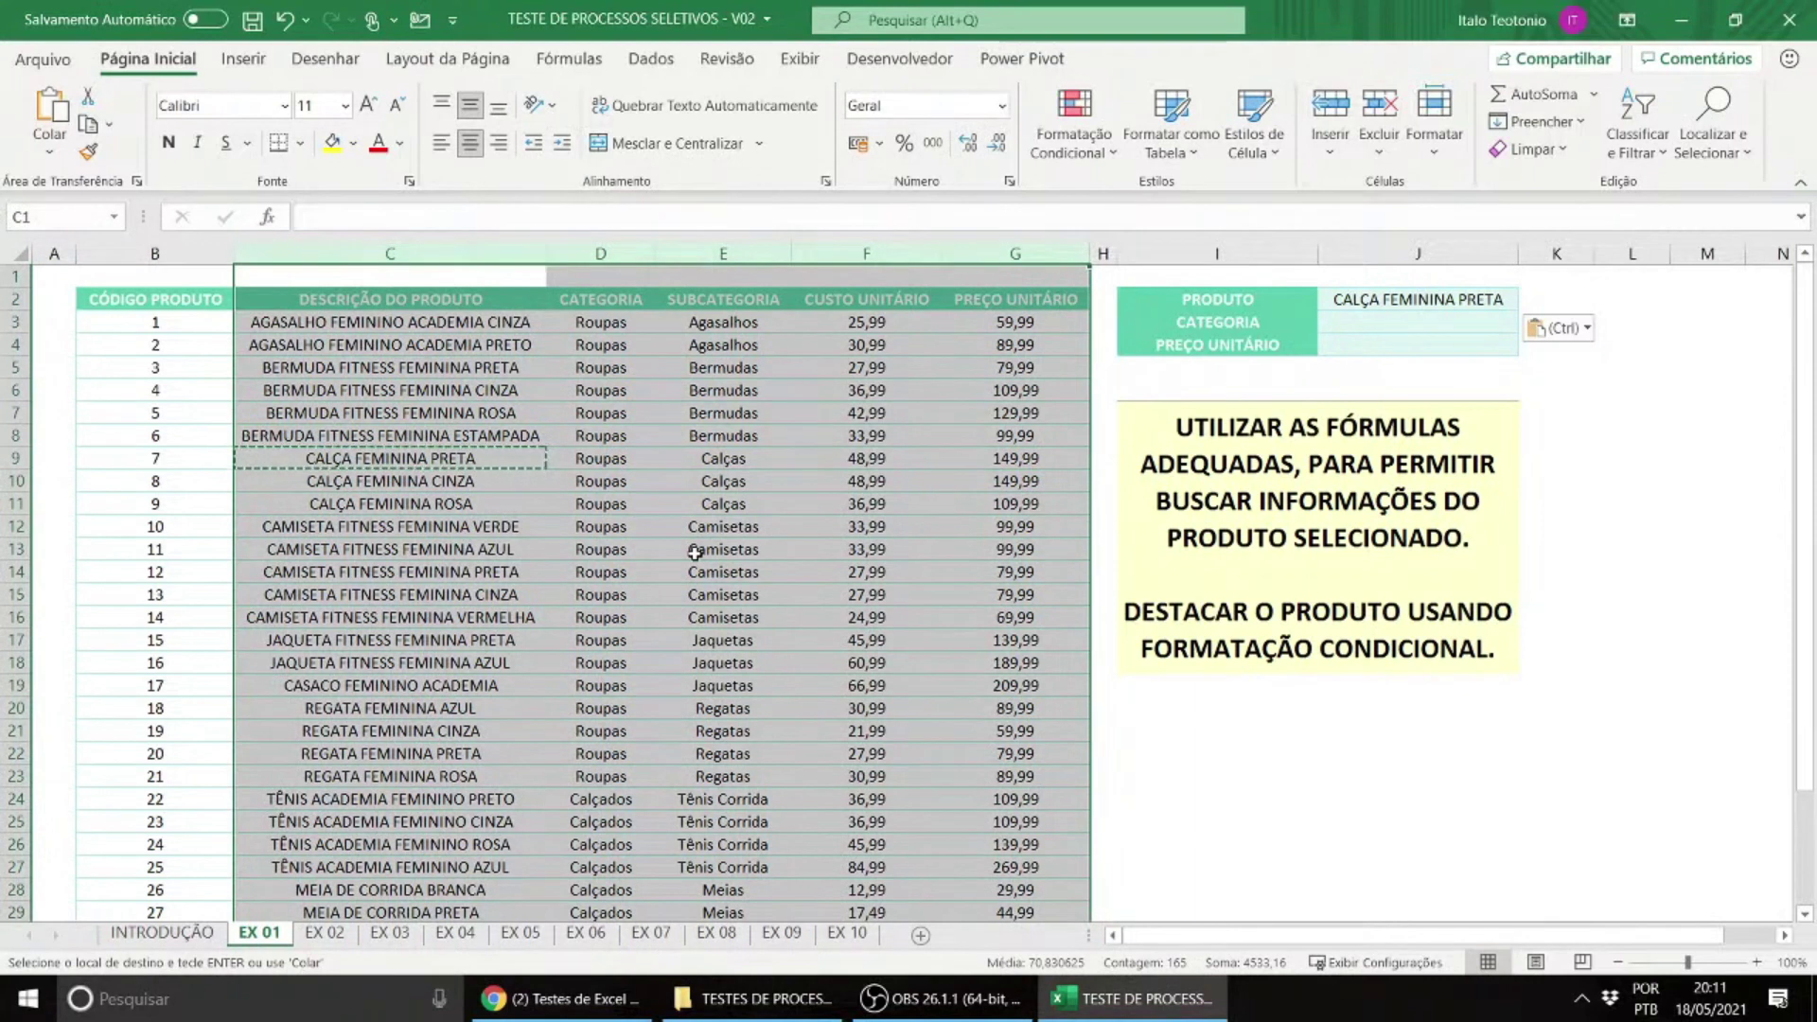
# Step: Enter the note PROCV in cell I21 below the instruction box
pyautogui.click(1188, 769)
pyautogui.click(1188, 728)
pyautogui.write('PROCV')
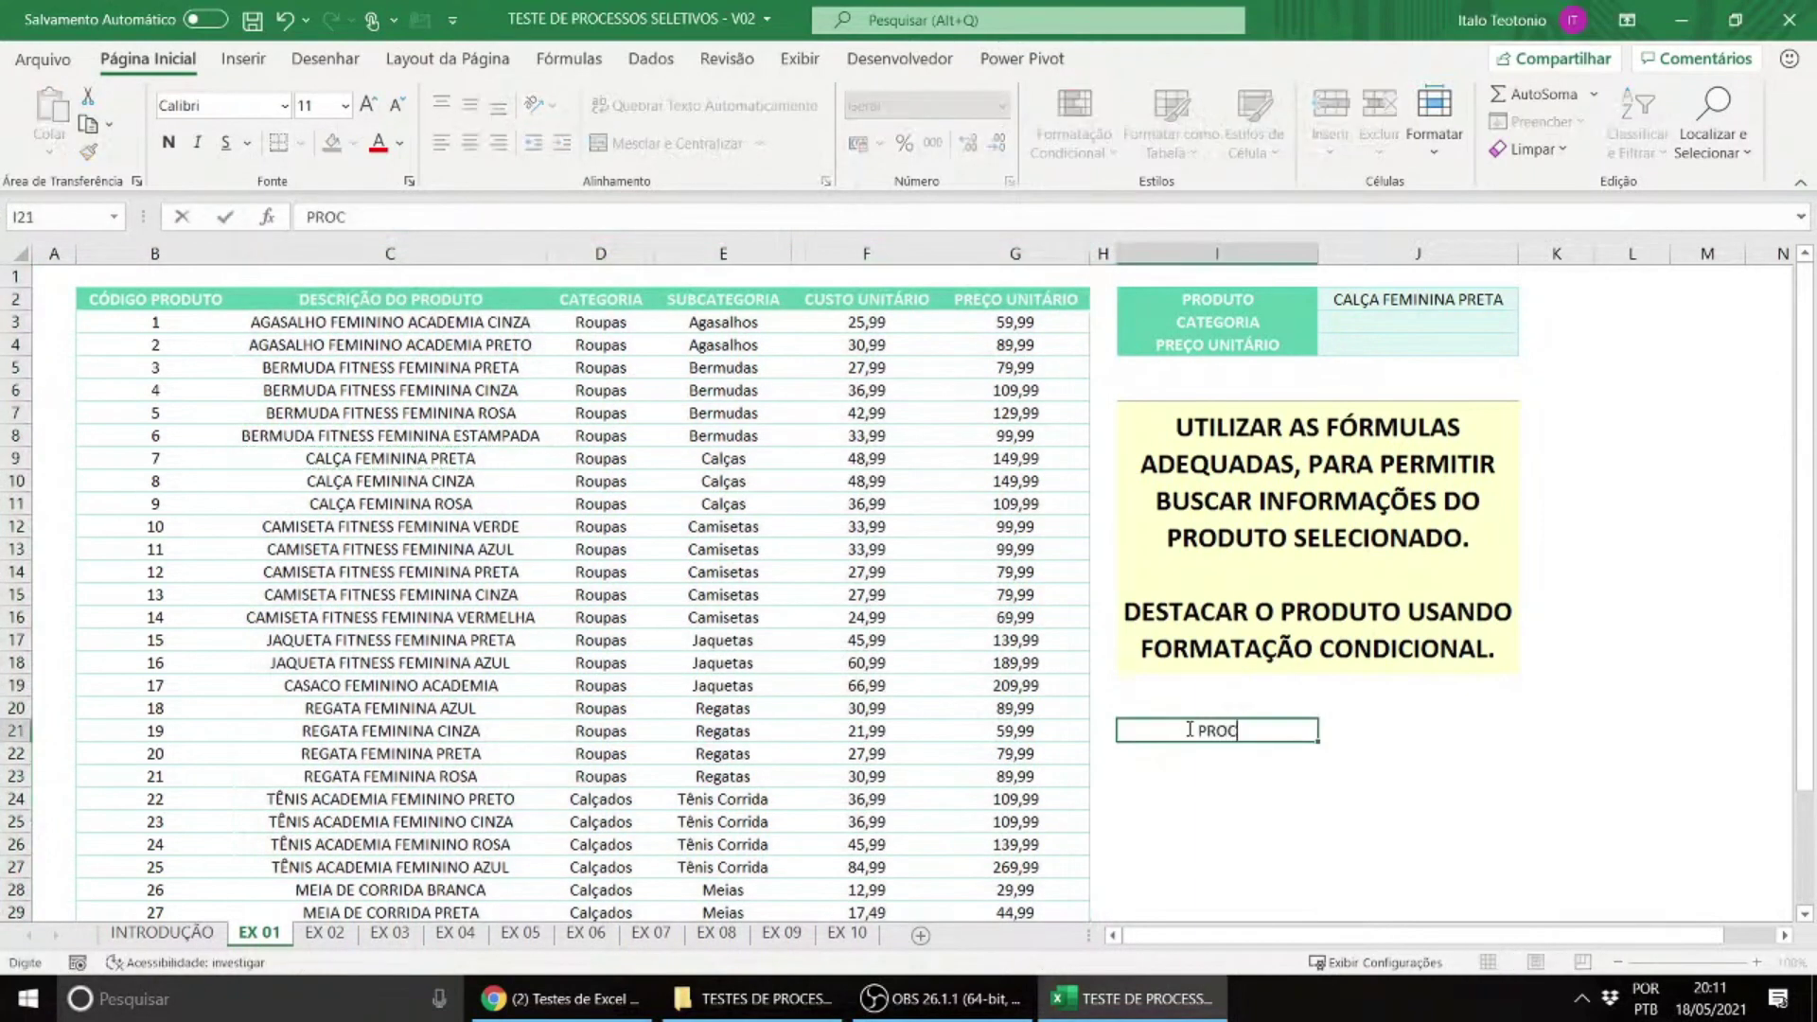
pyautogui.click(1194, 818)
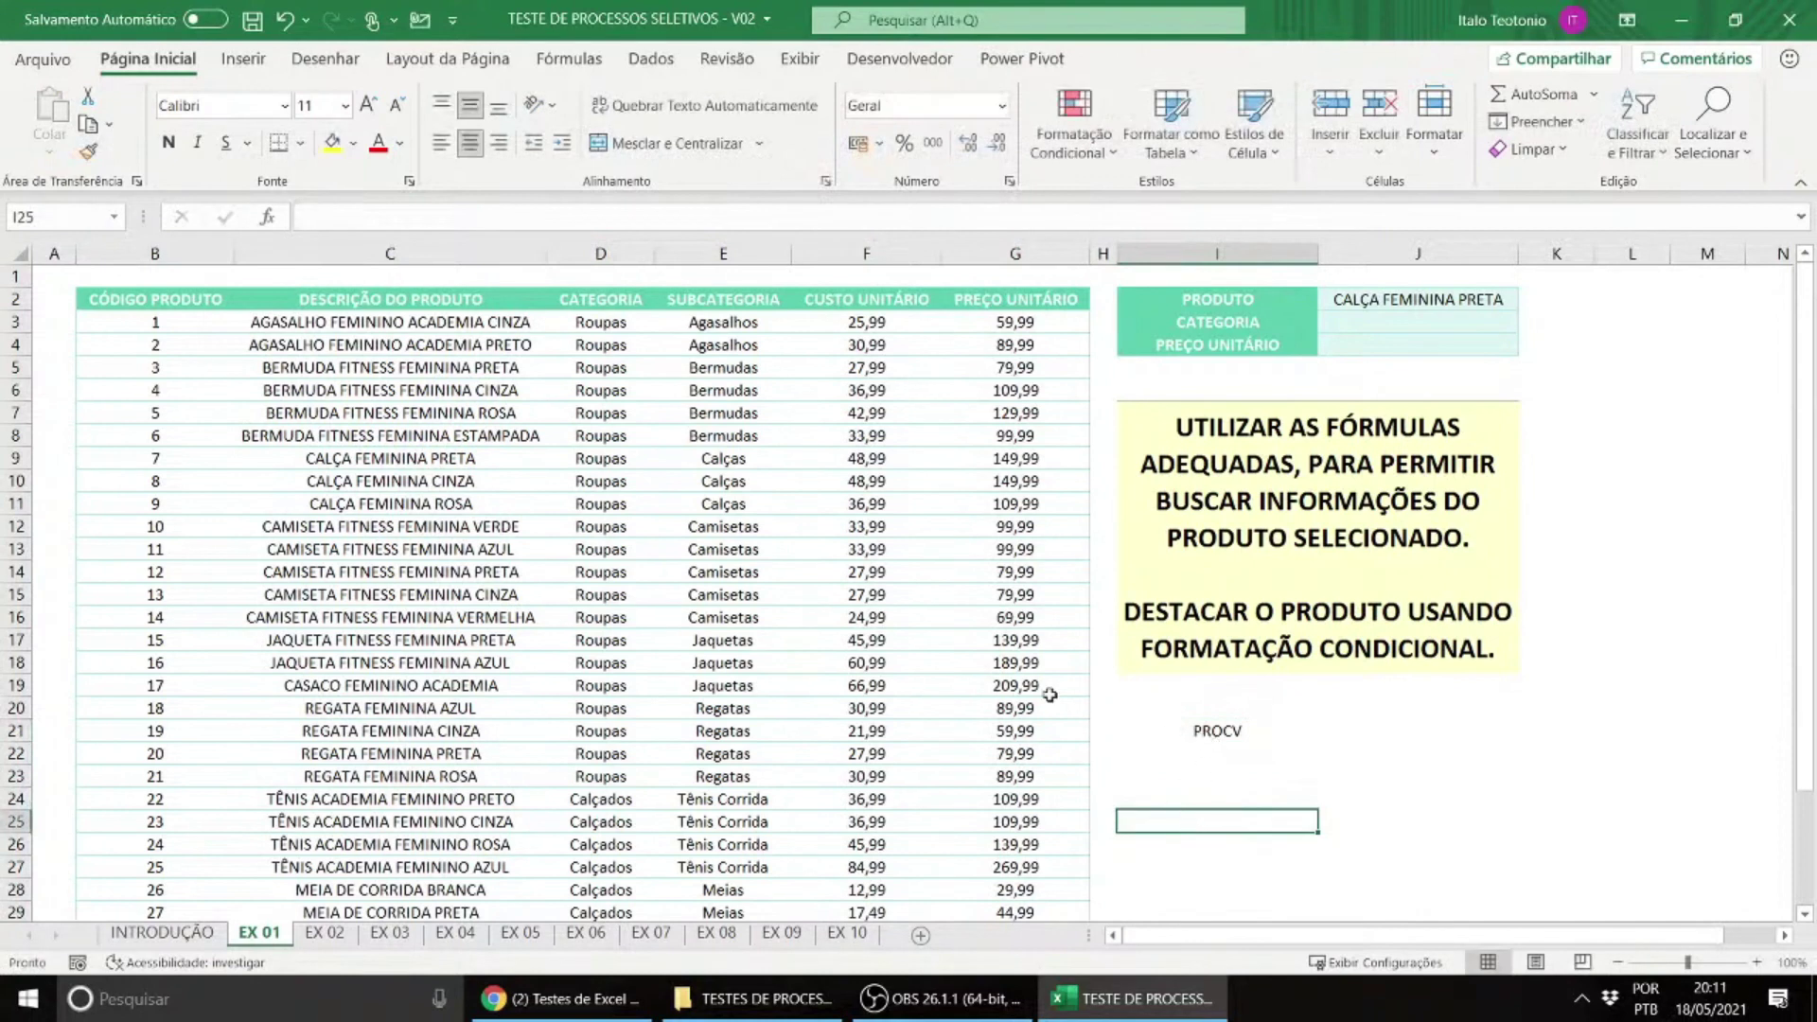
# Step: Begin a PROCV formula in category cell J3 with product cell J2 as the lookup value
pyautogui.click(441, 248)
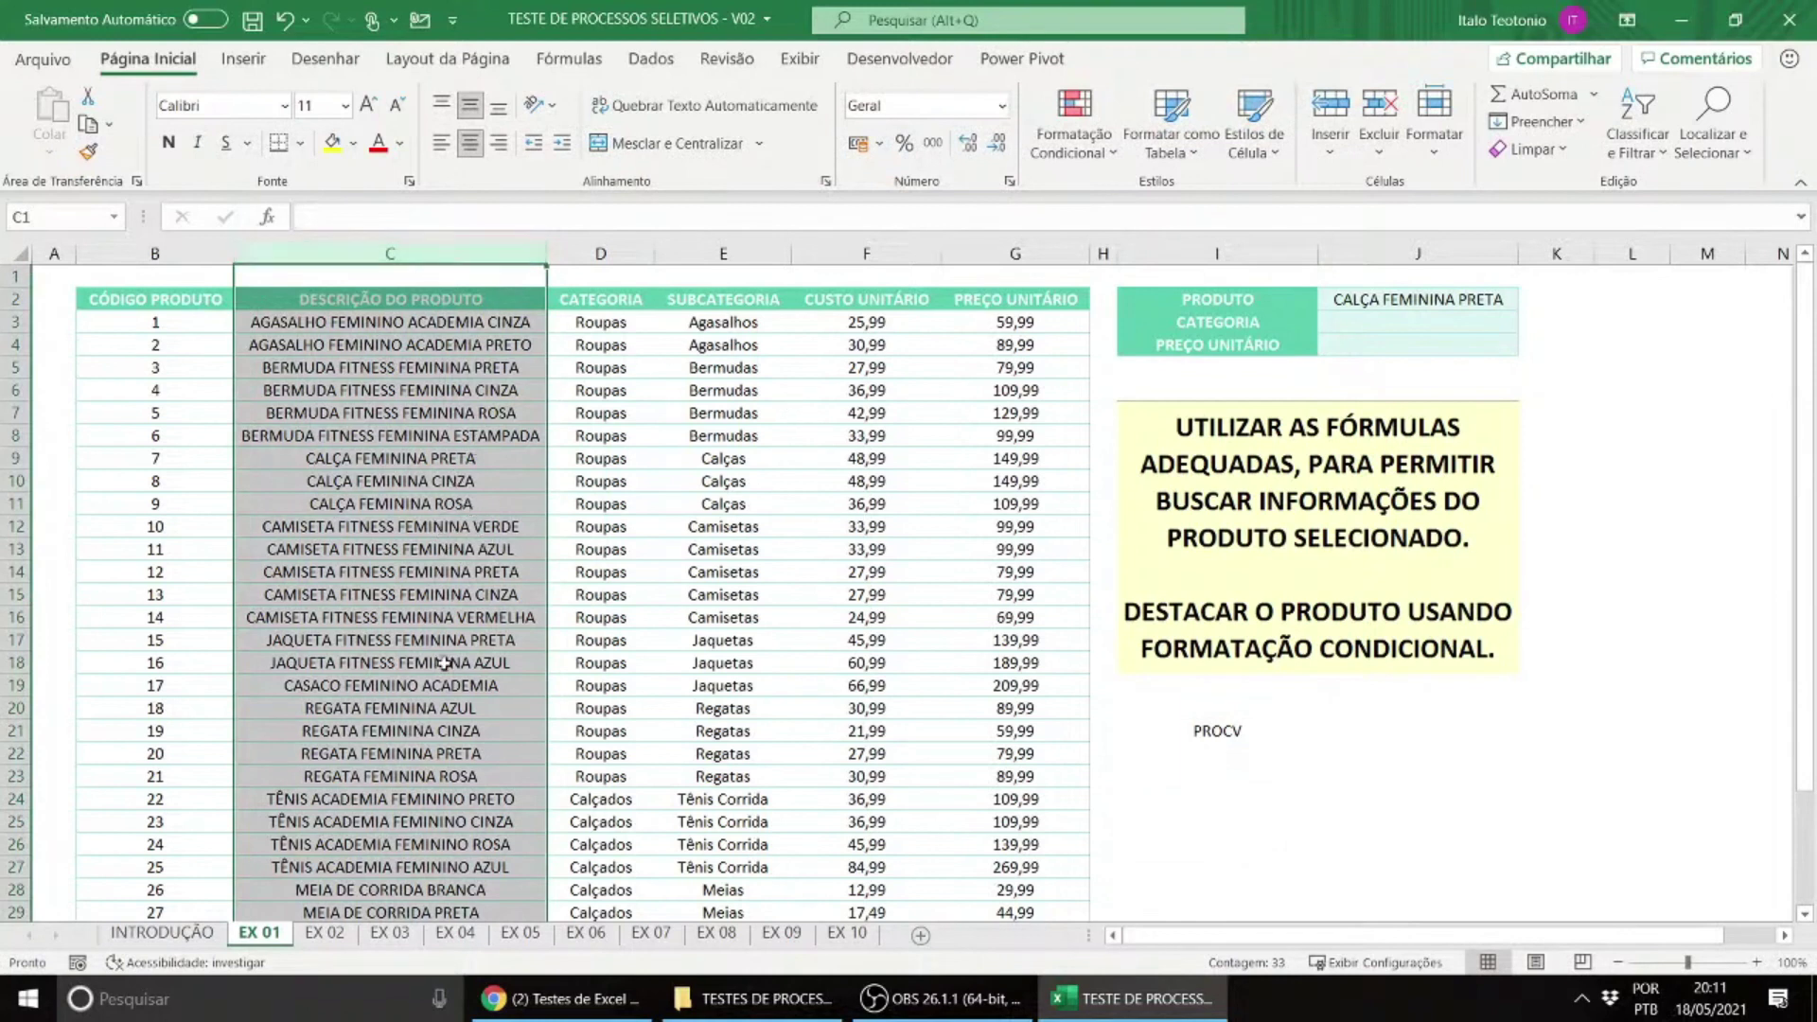
pyautogui.click(1383, 321)
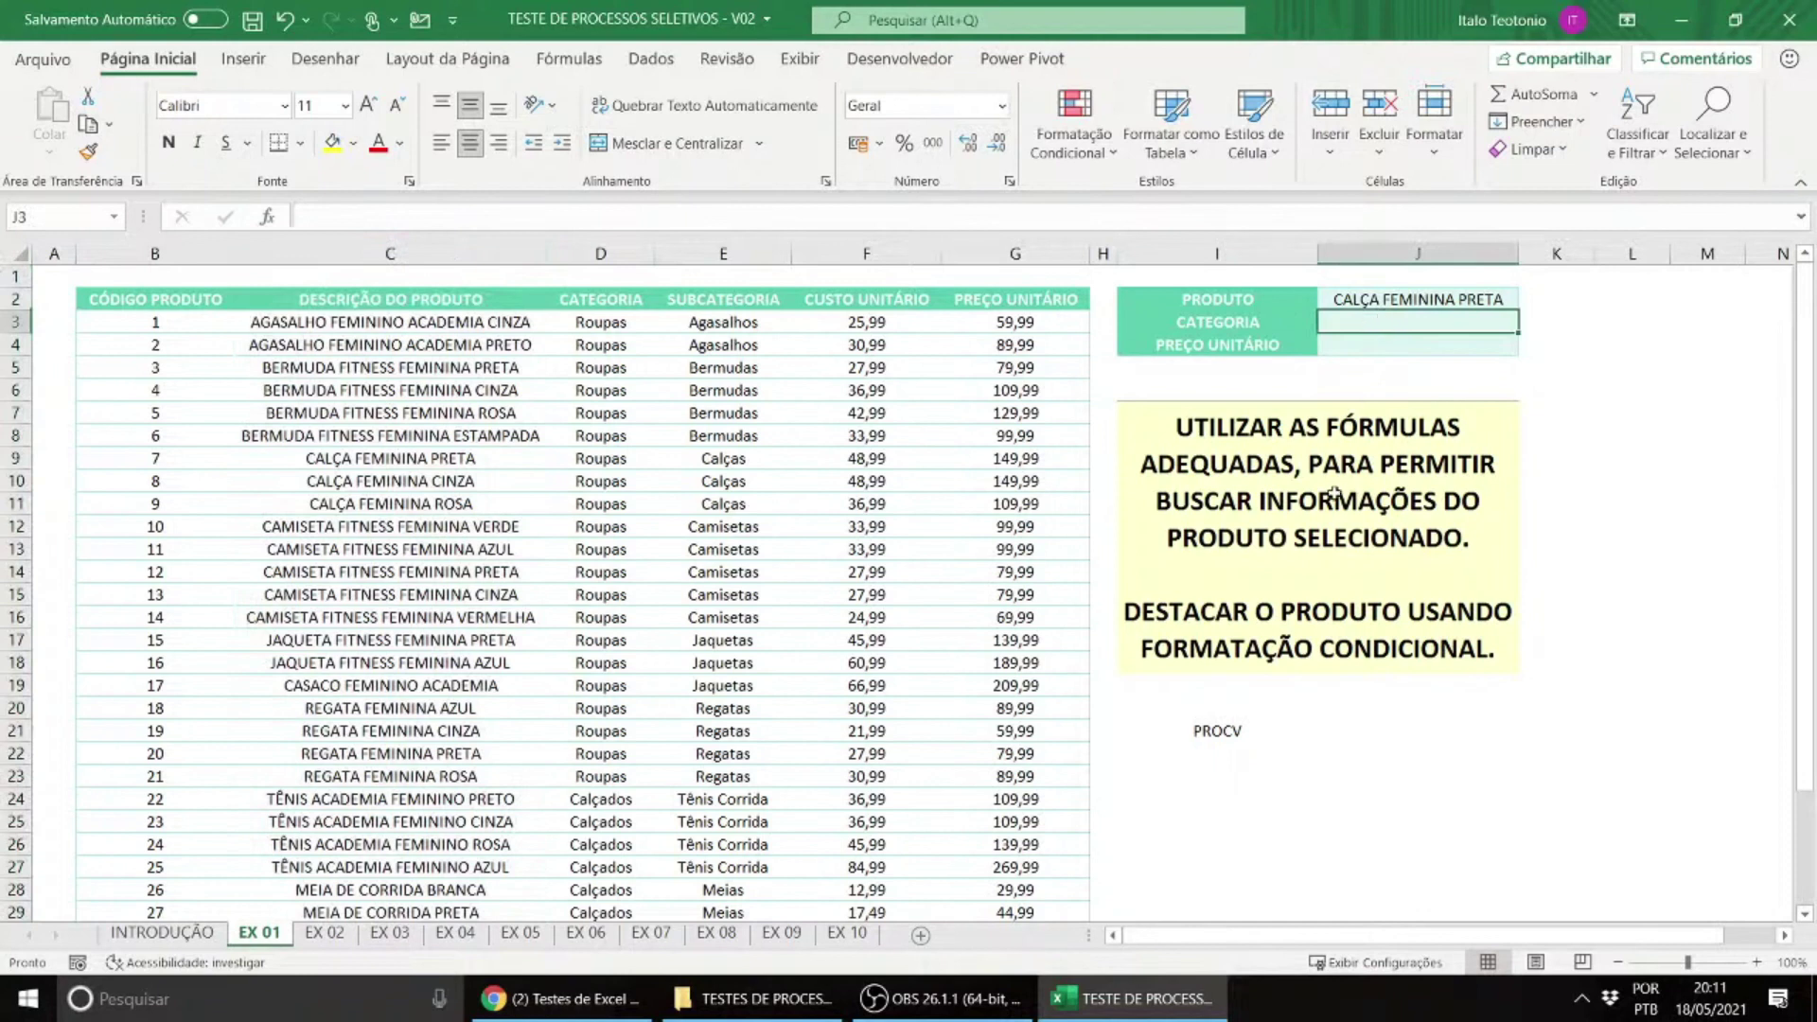
pyautogui.write('=proc')
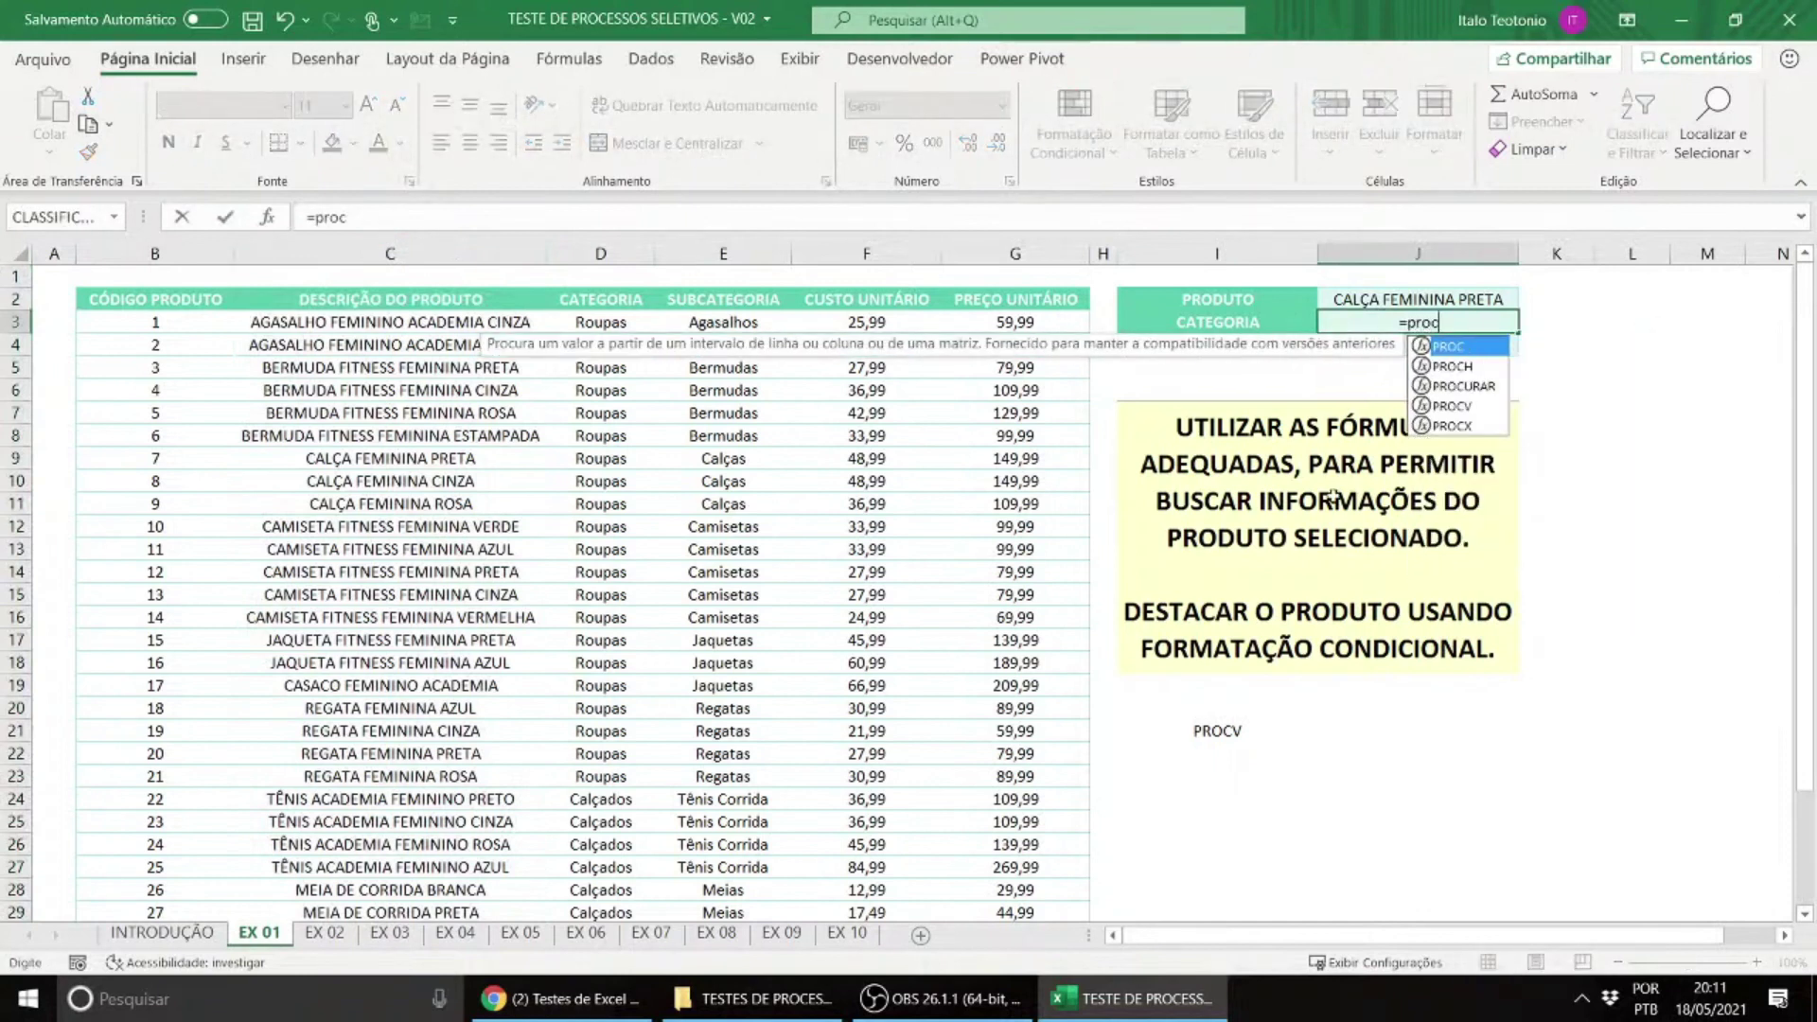
pyautogui.write('v(')
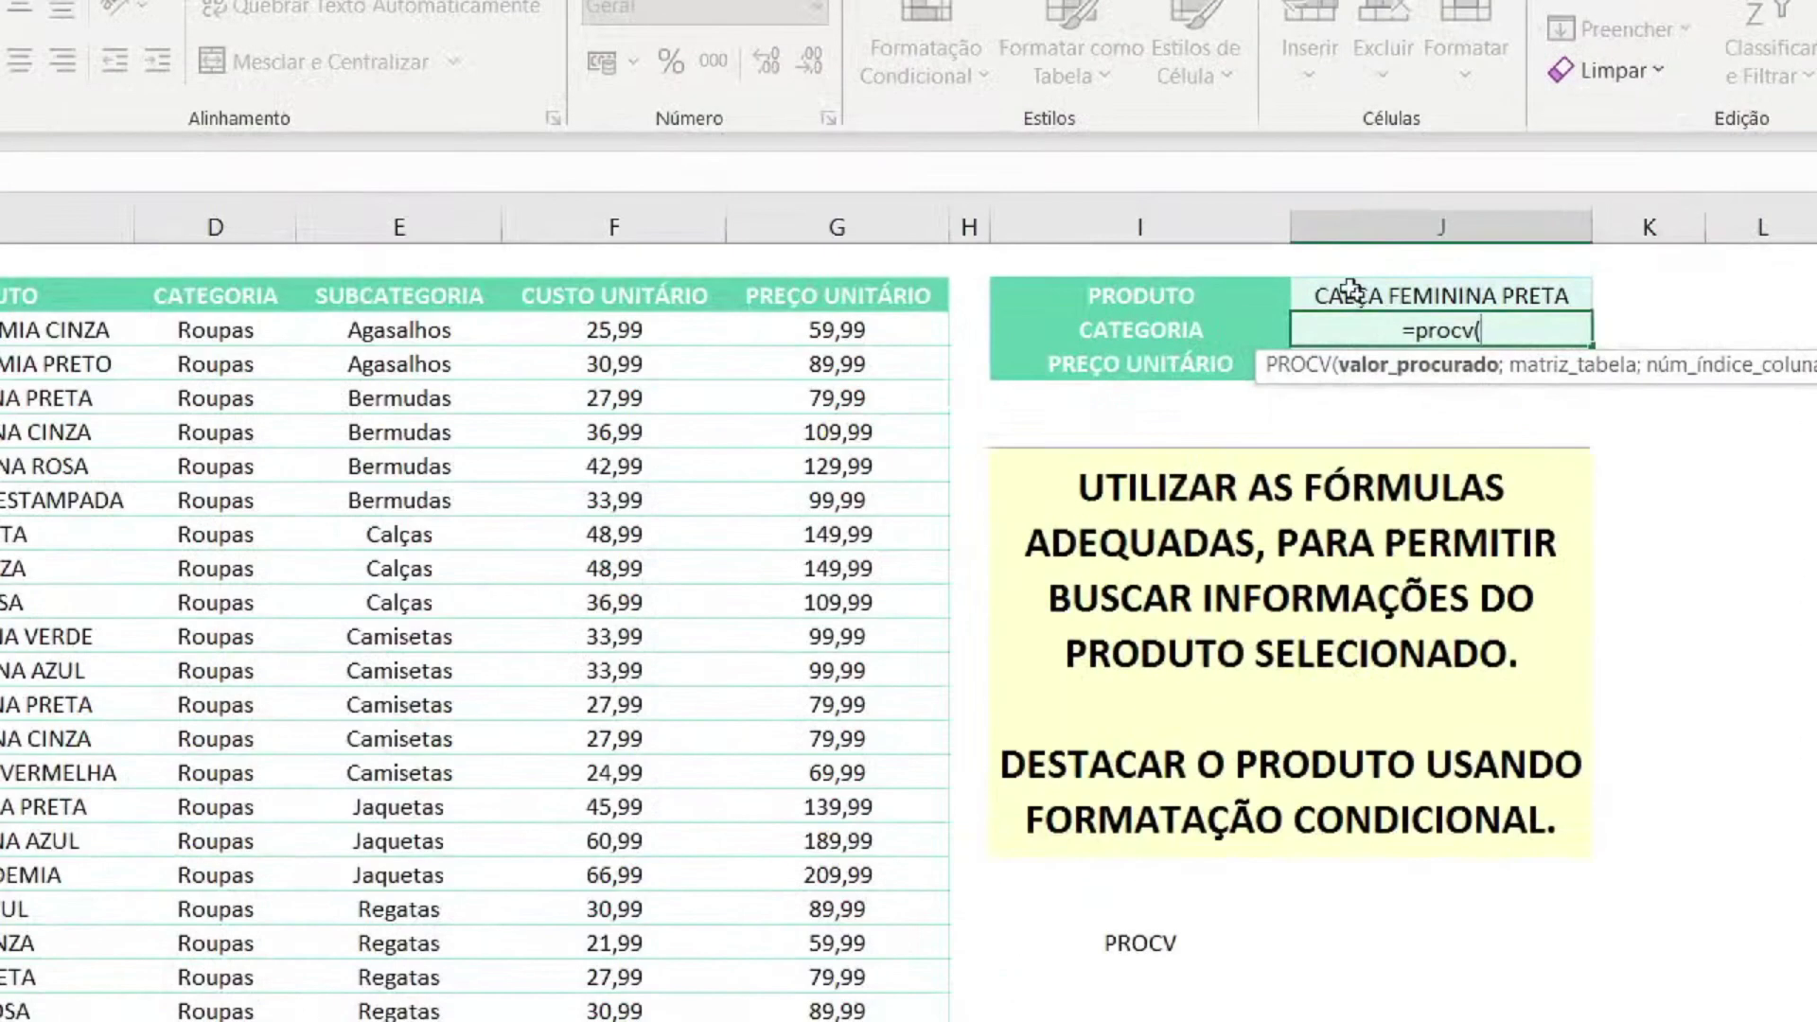
pyautogui.click(1351, 293)
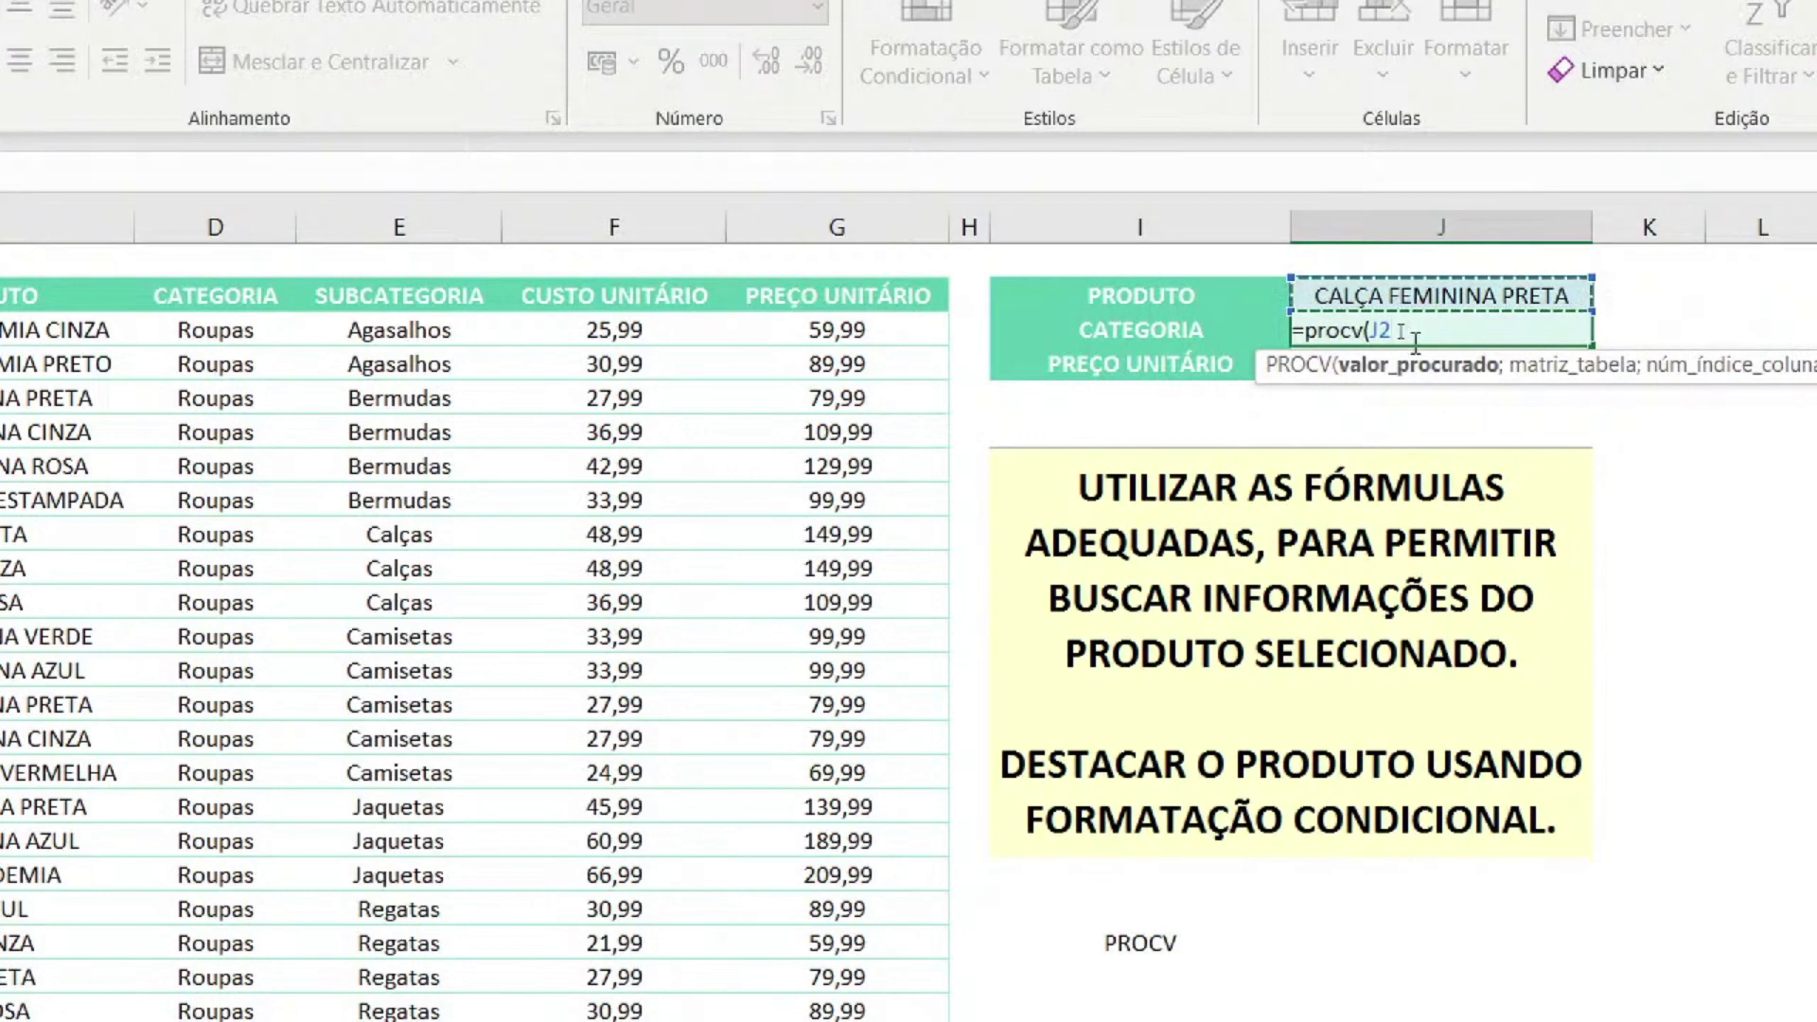
pyautogui.write(';')
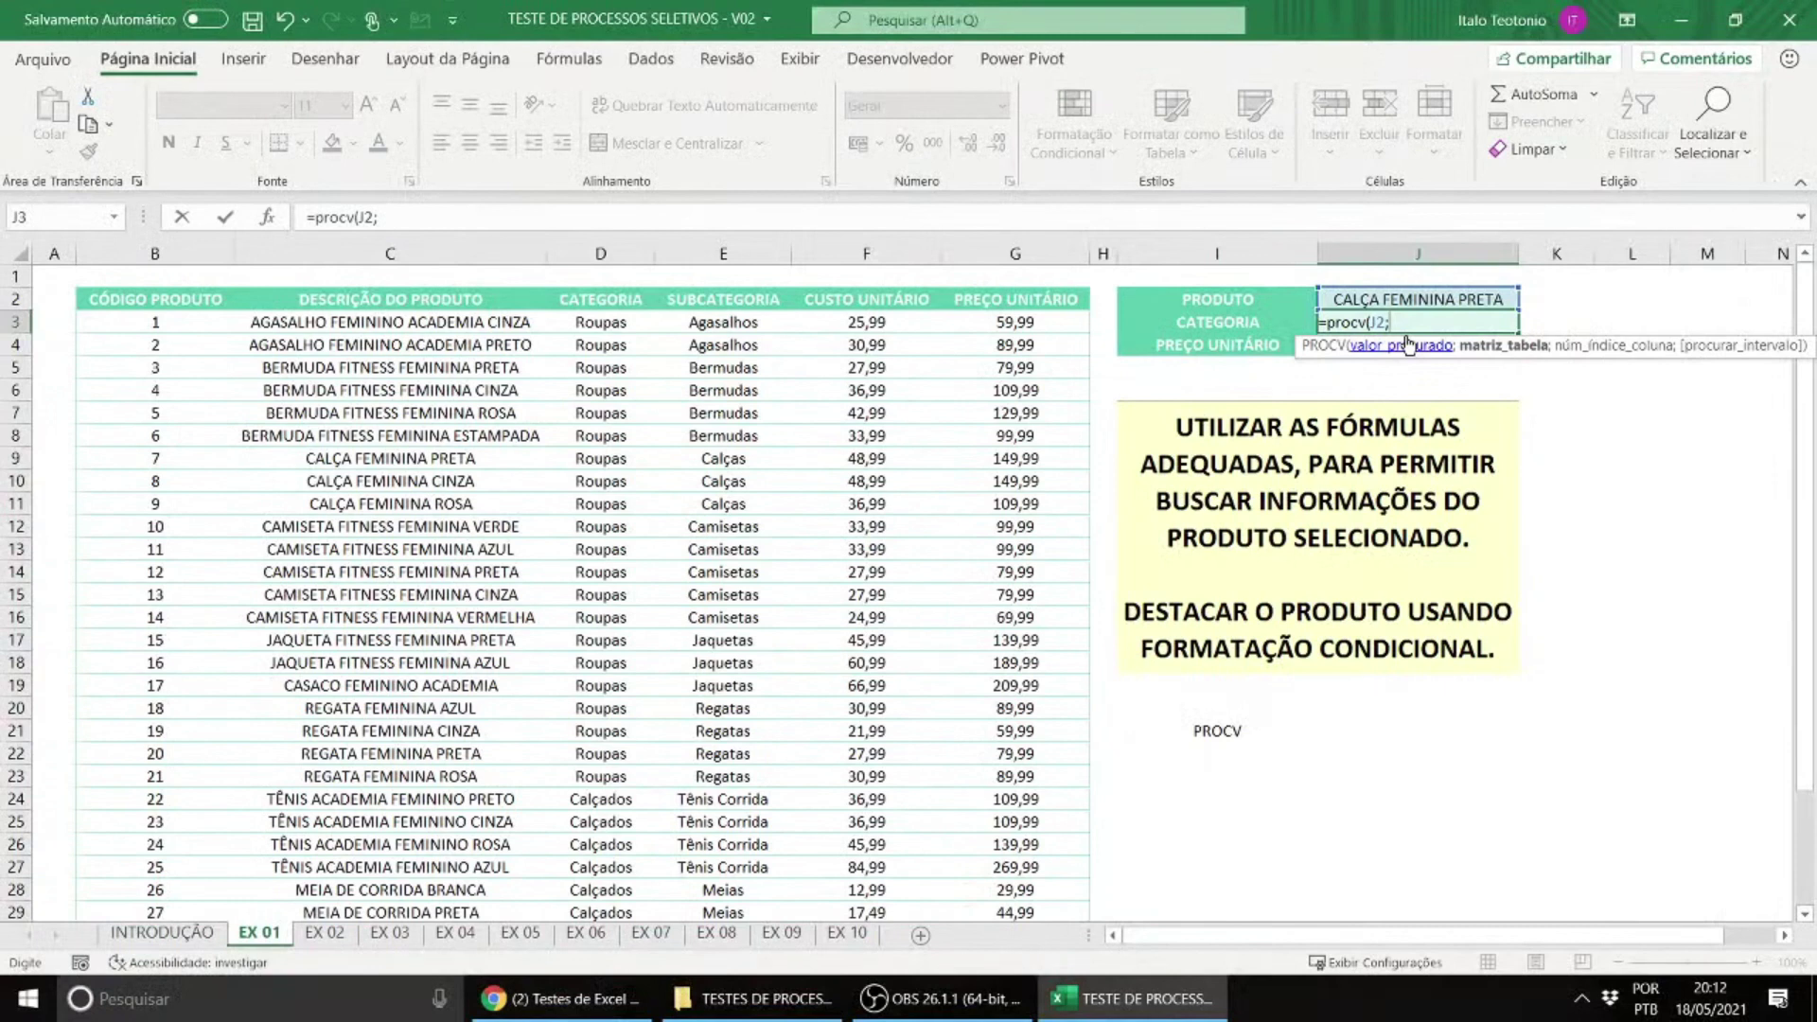
# Step: Set the table array of the category formula to the absolute range $C$3:$G$34
pyautogui.click(429, 324)
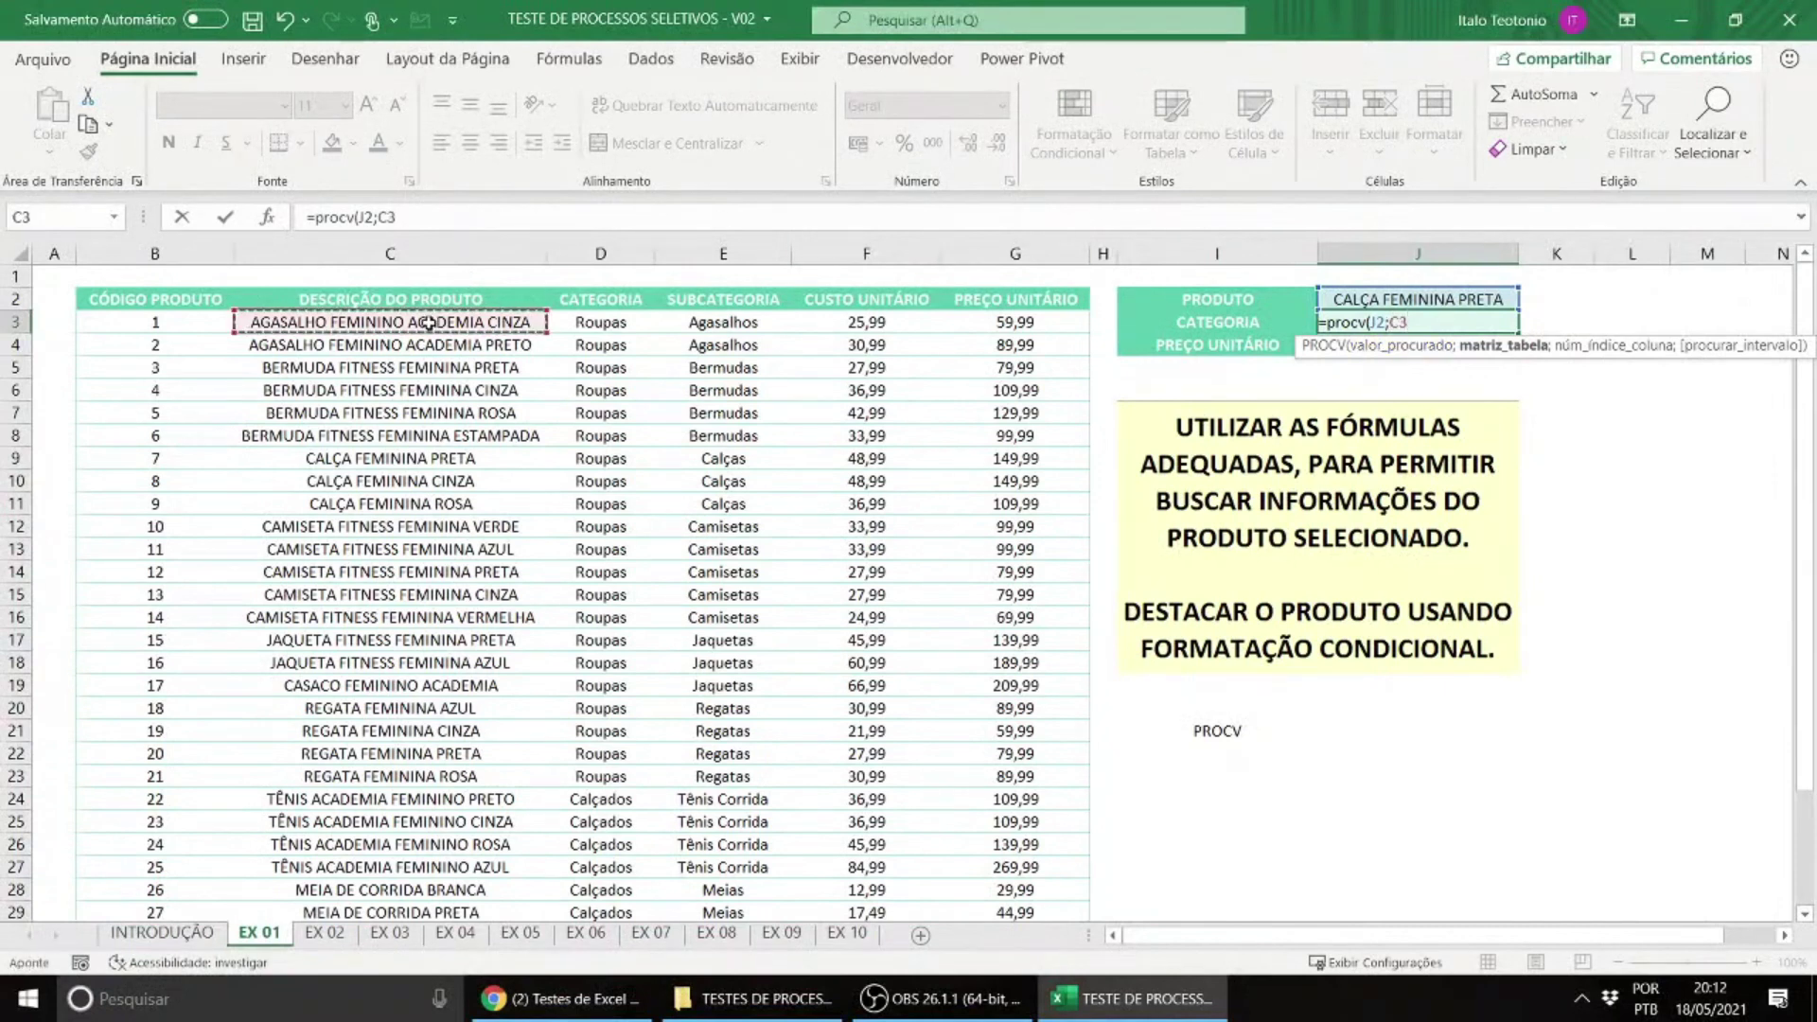
pyautogui.press('Left')
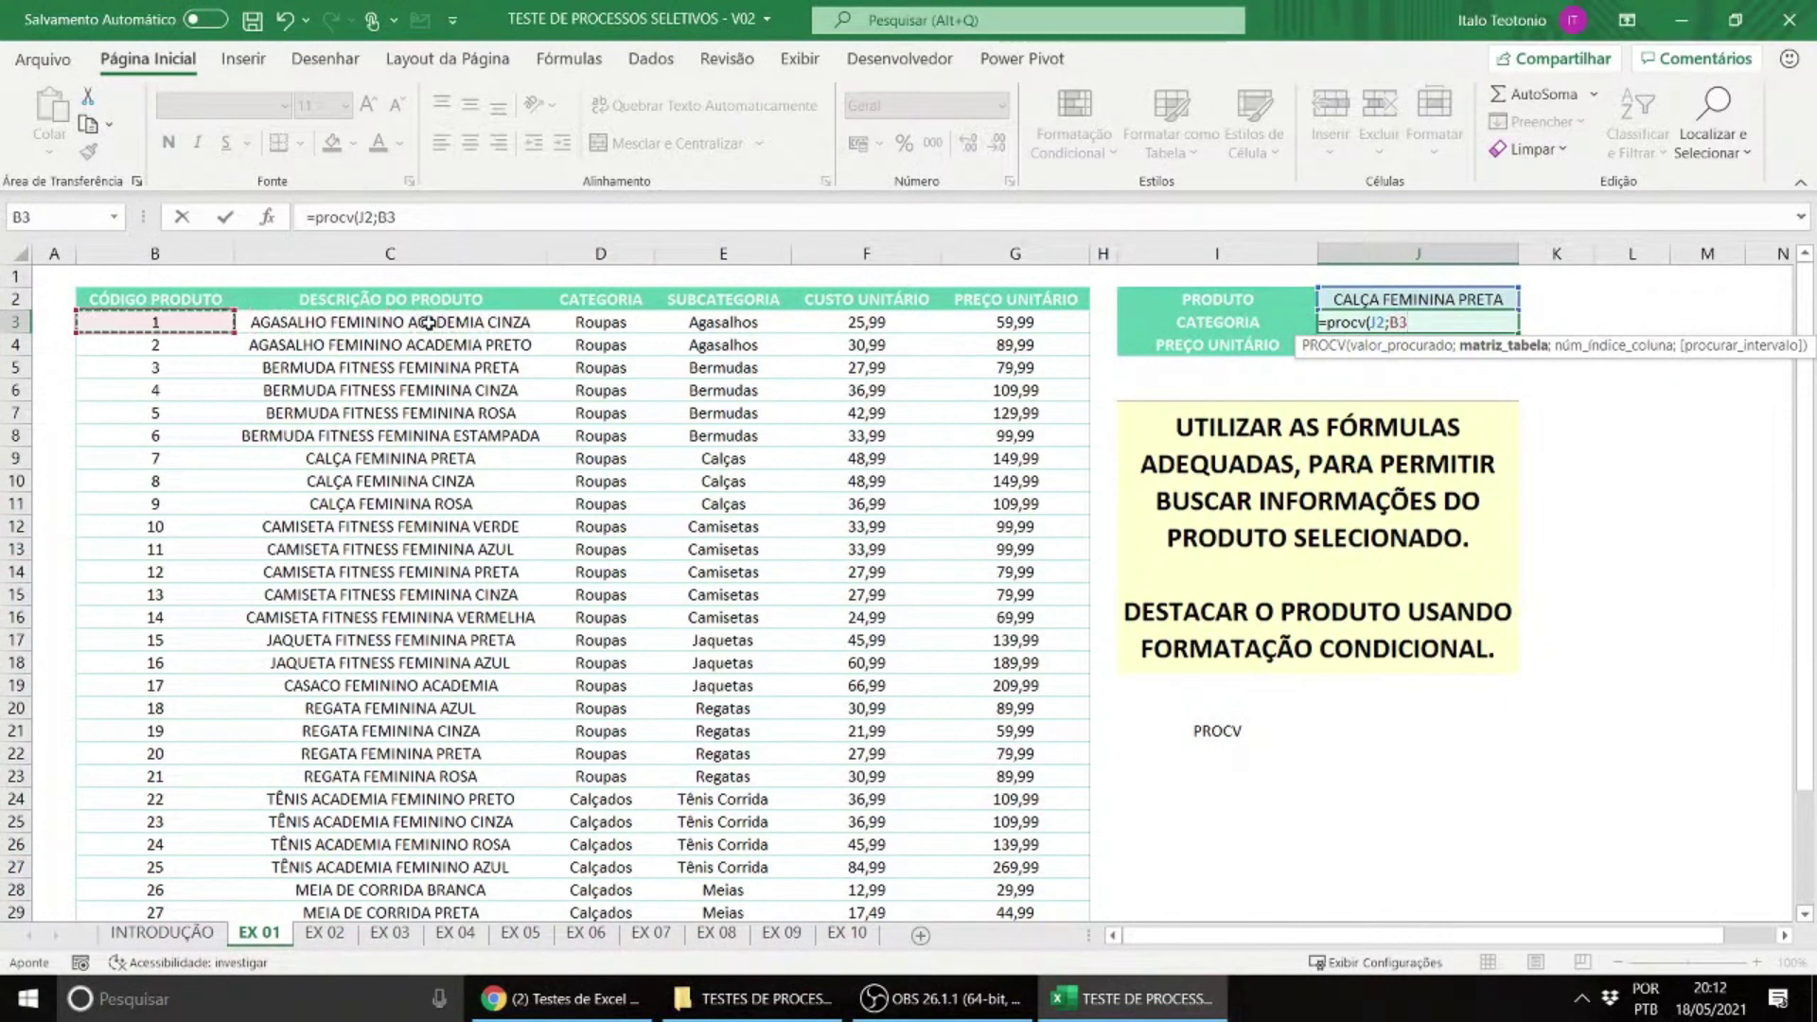
pyautogui.press('Right')
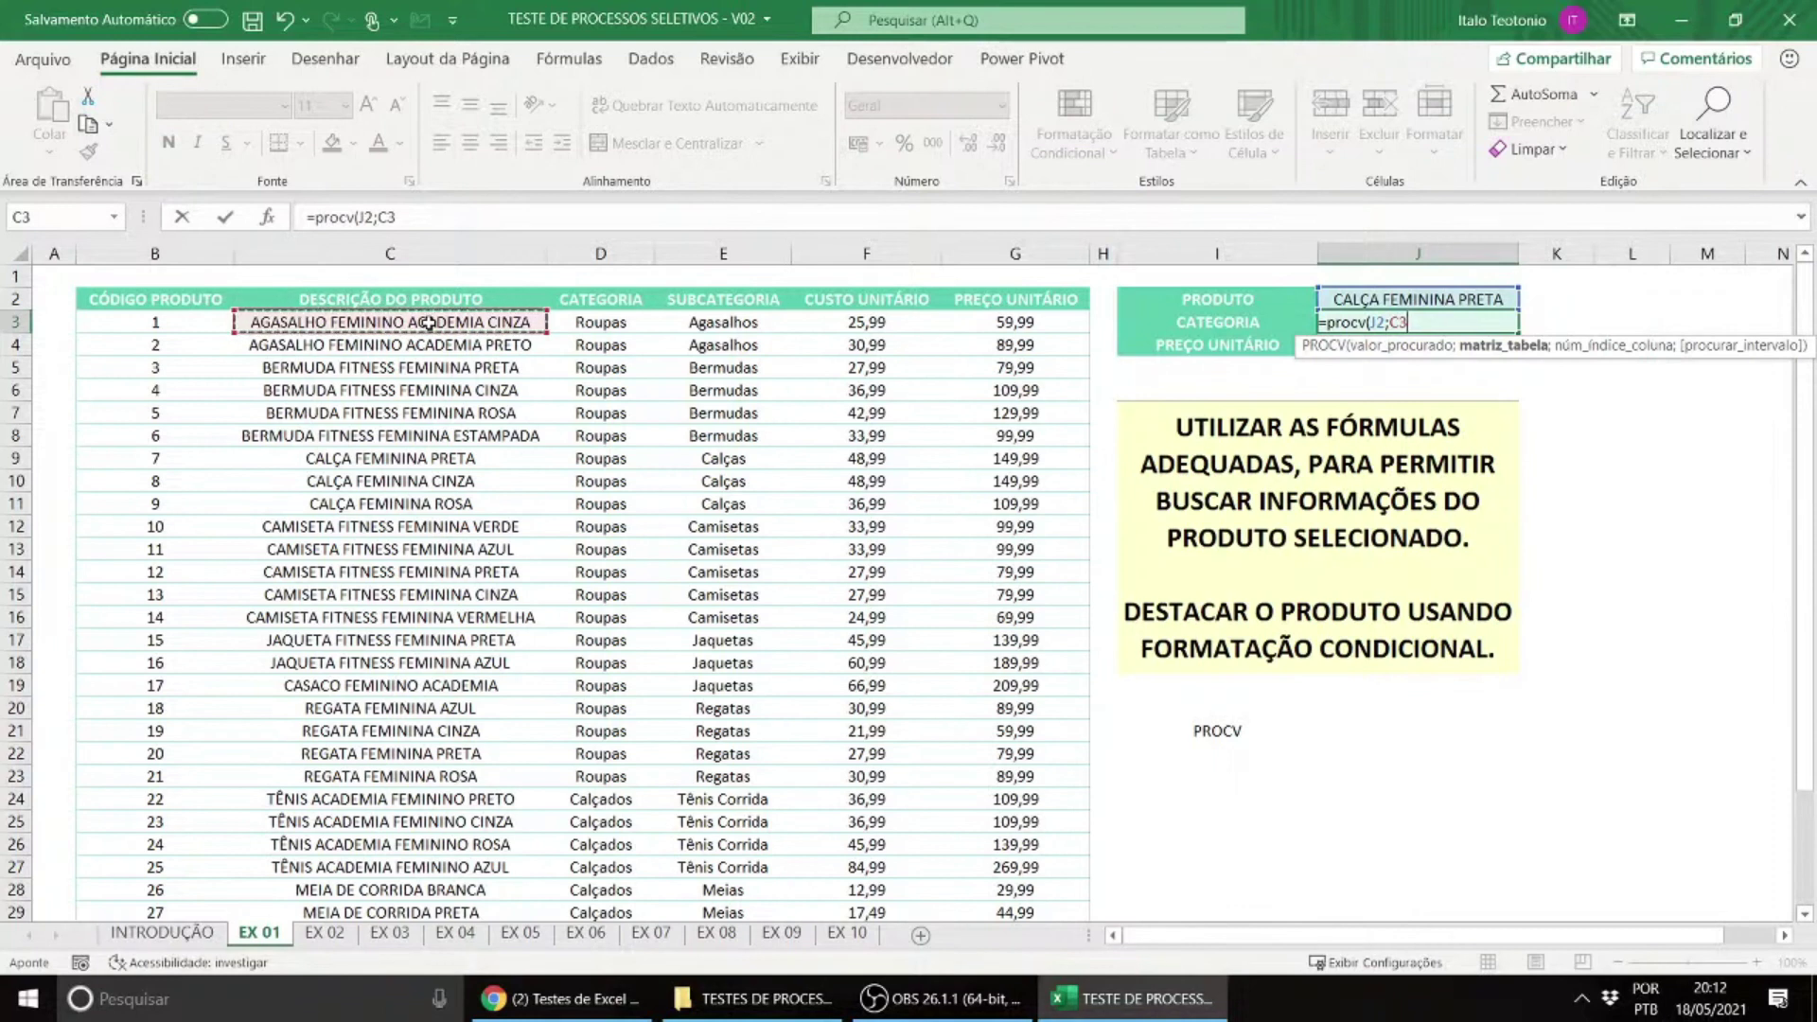
pyautogui.hotkey('ctrl', 'shift', 'Down')
pyautogui.hotkey('ctrl', 'shift', 'Right')
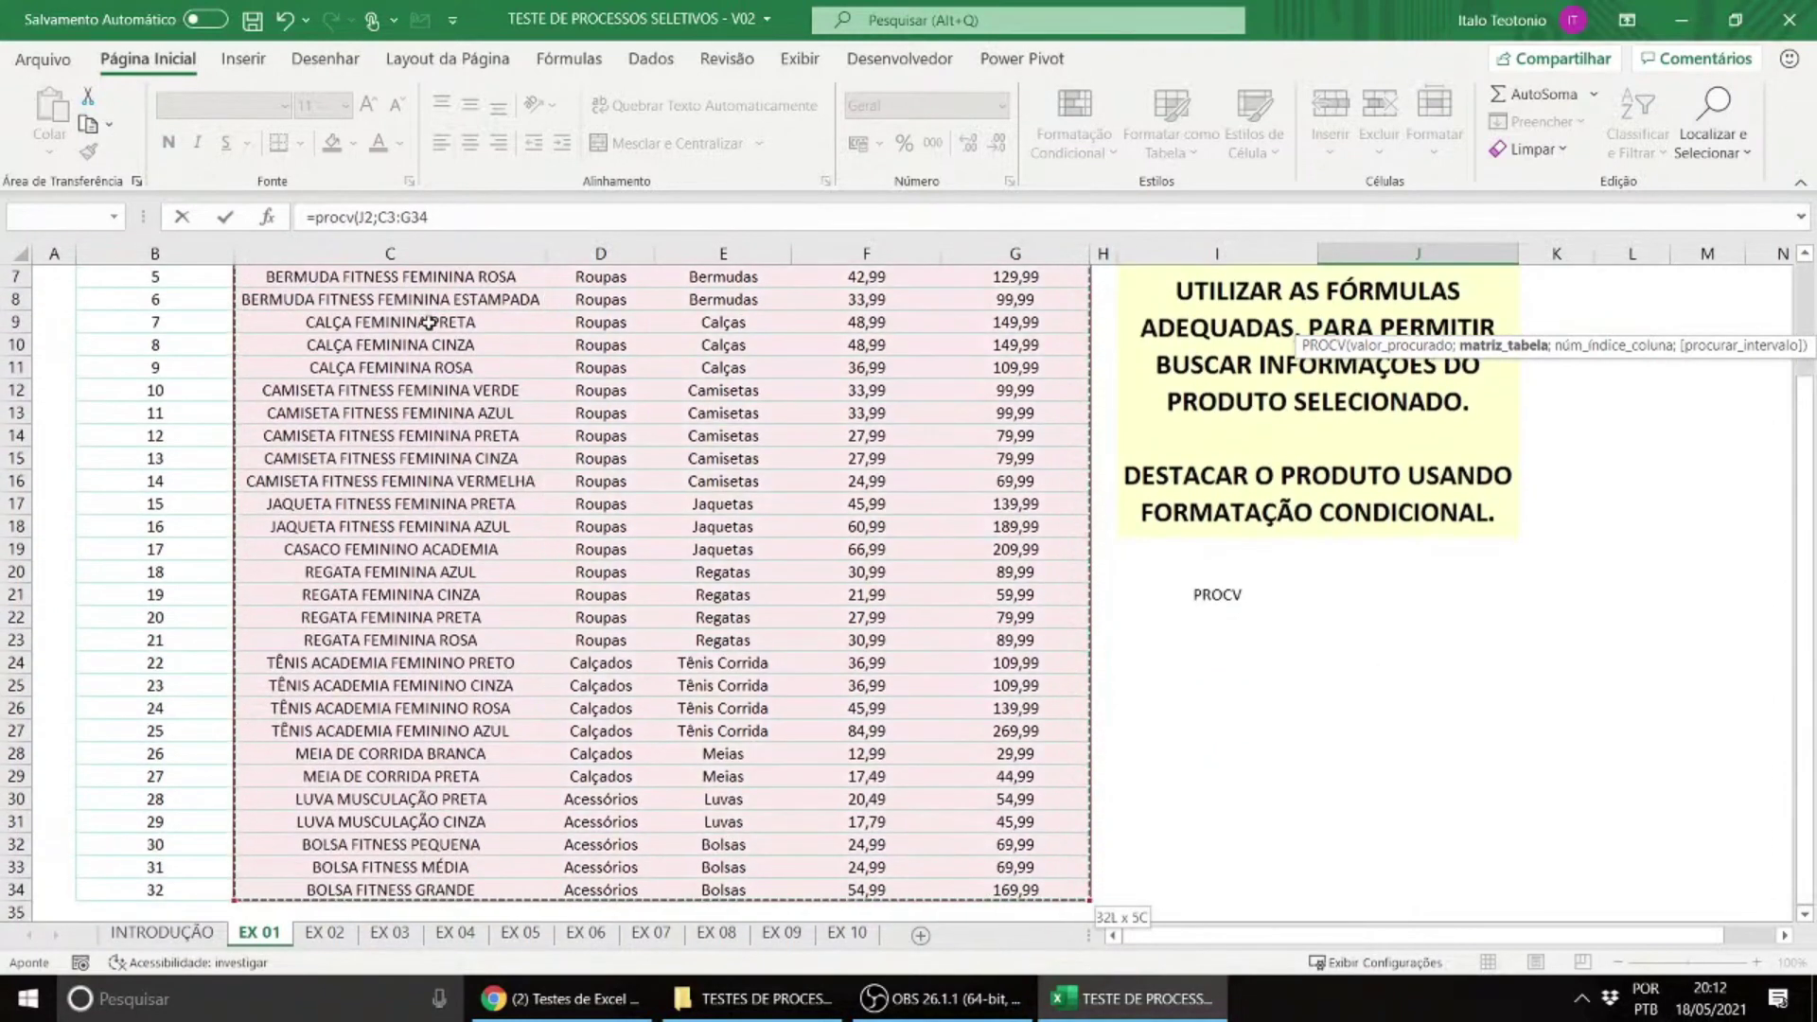
pyautogui.scroll(2, 579, 464)
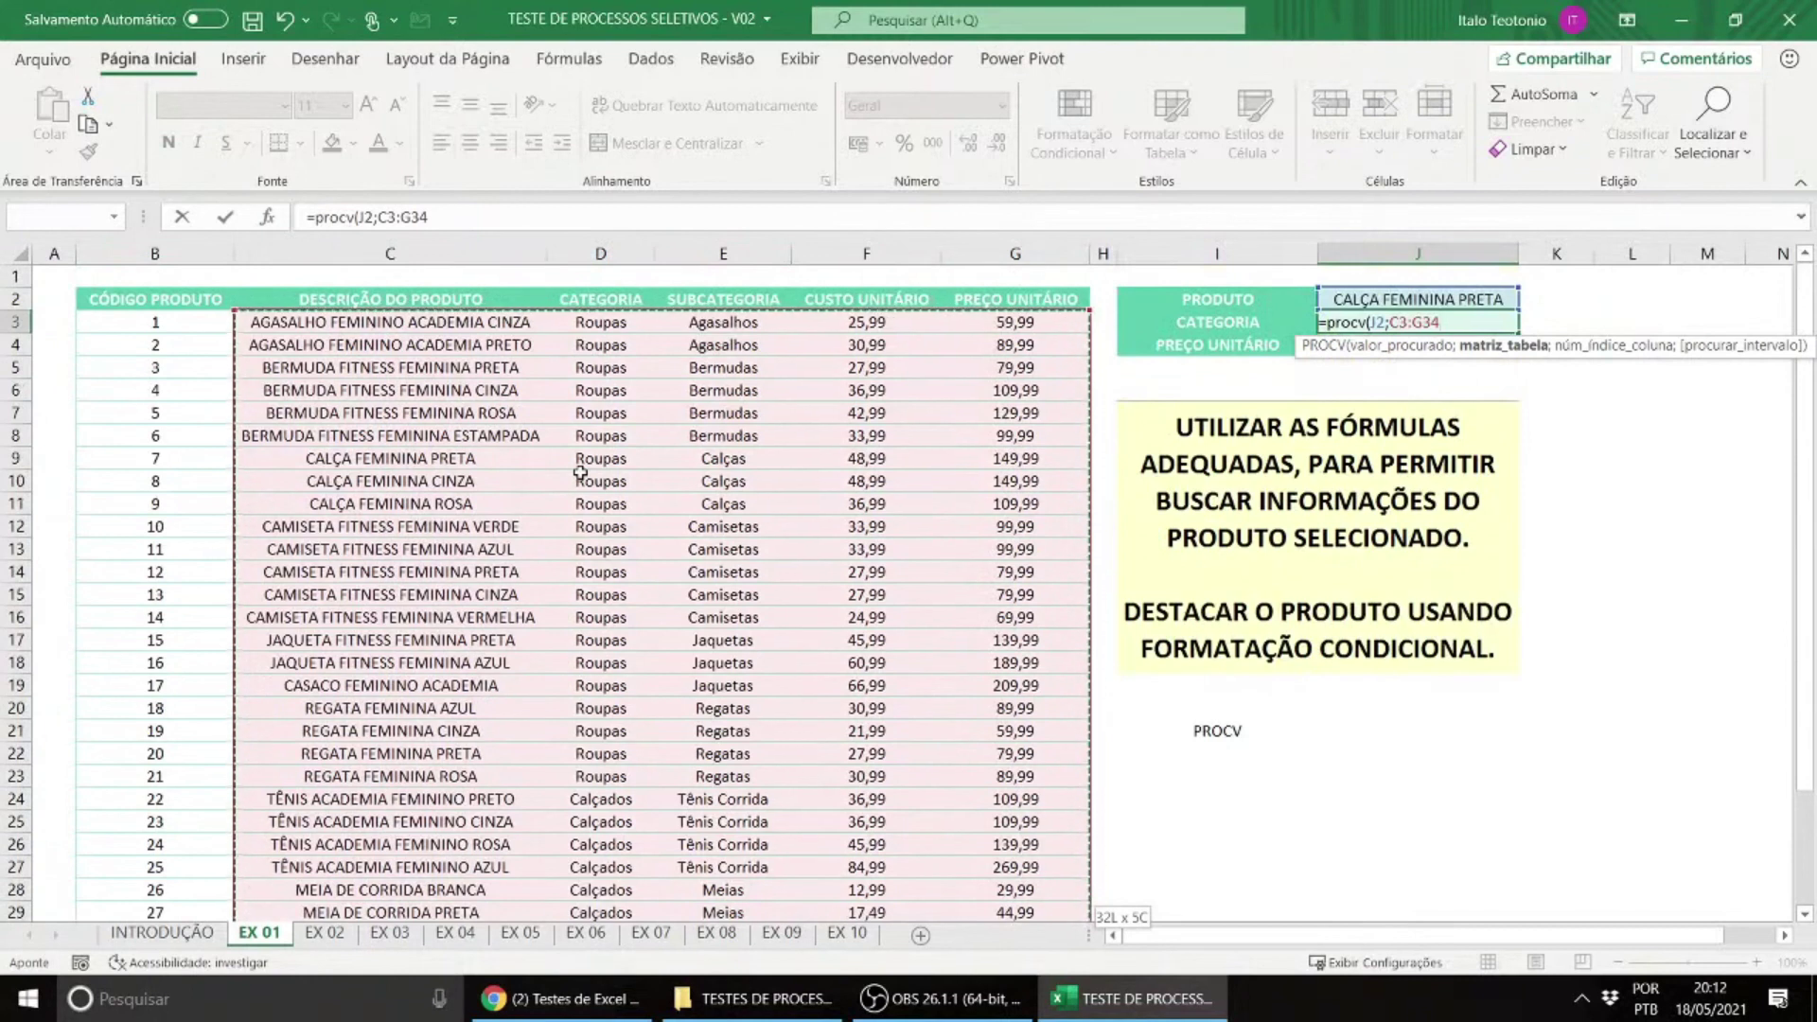
pyautogui.press('F4')
pyautogui.write(';')
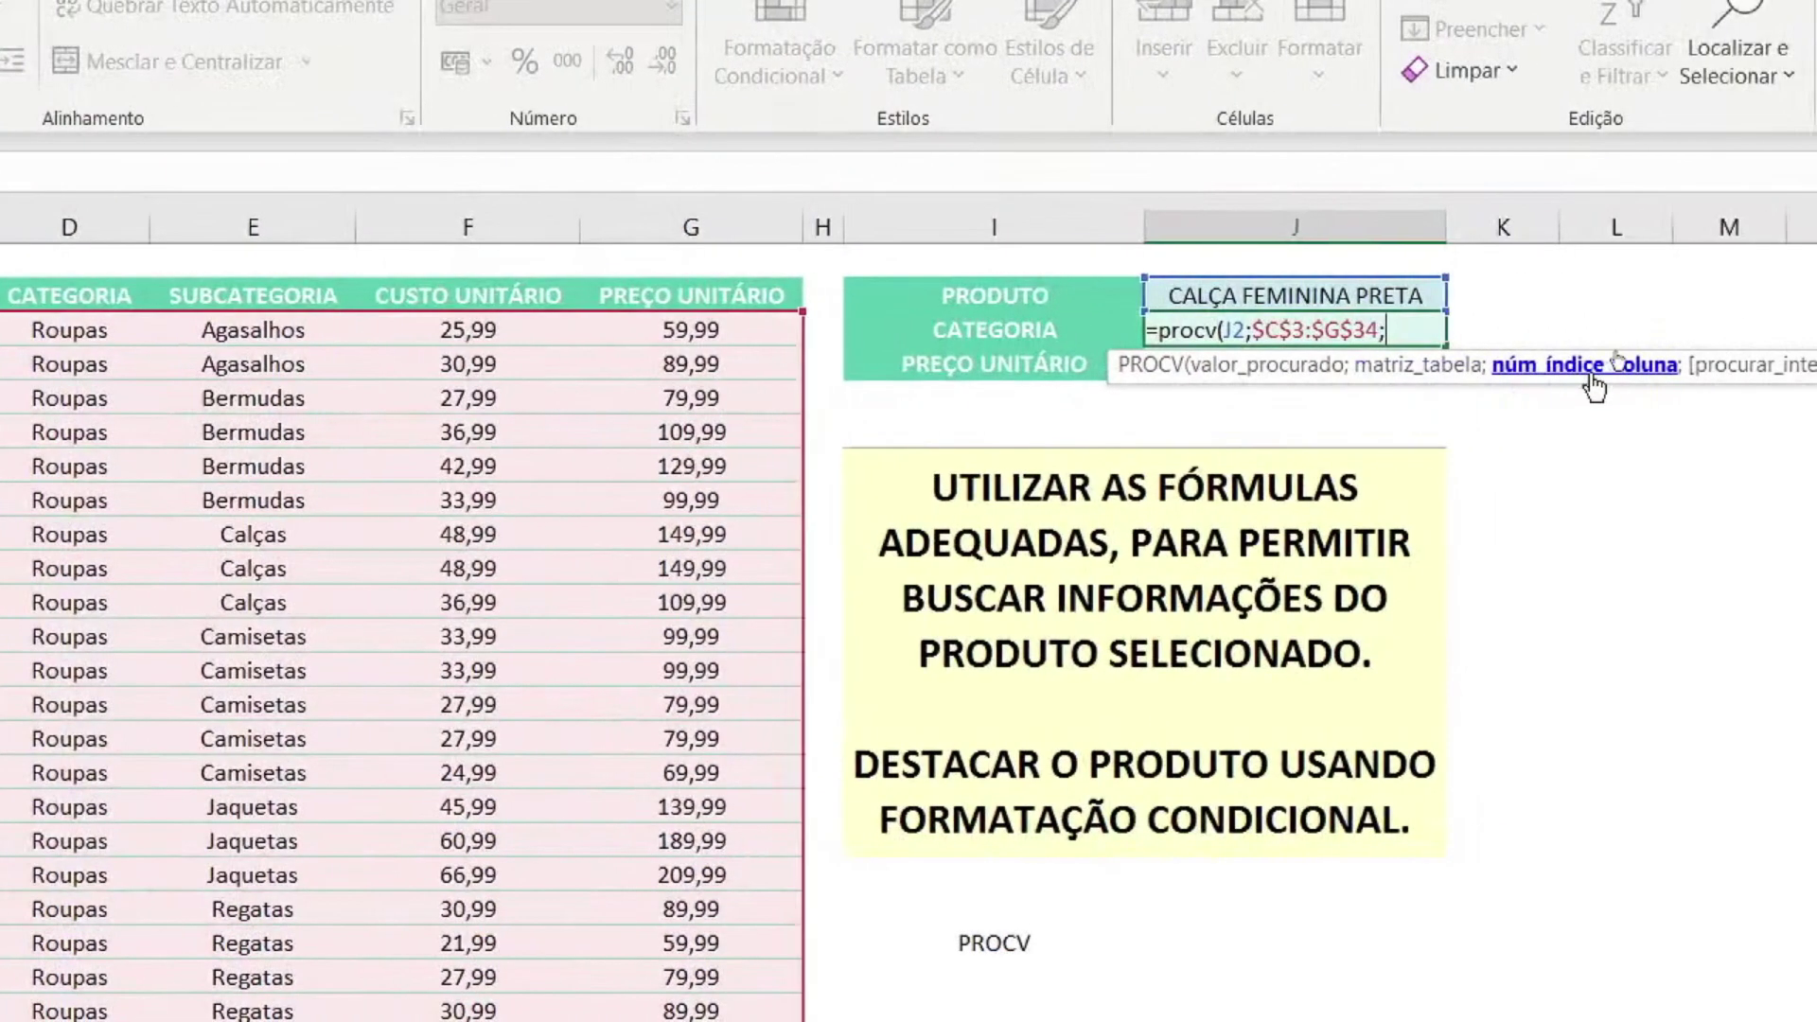
# Step: Complete the category formula in J3 with column index 2 and 0 for an exact match
pyautogui.write('2')
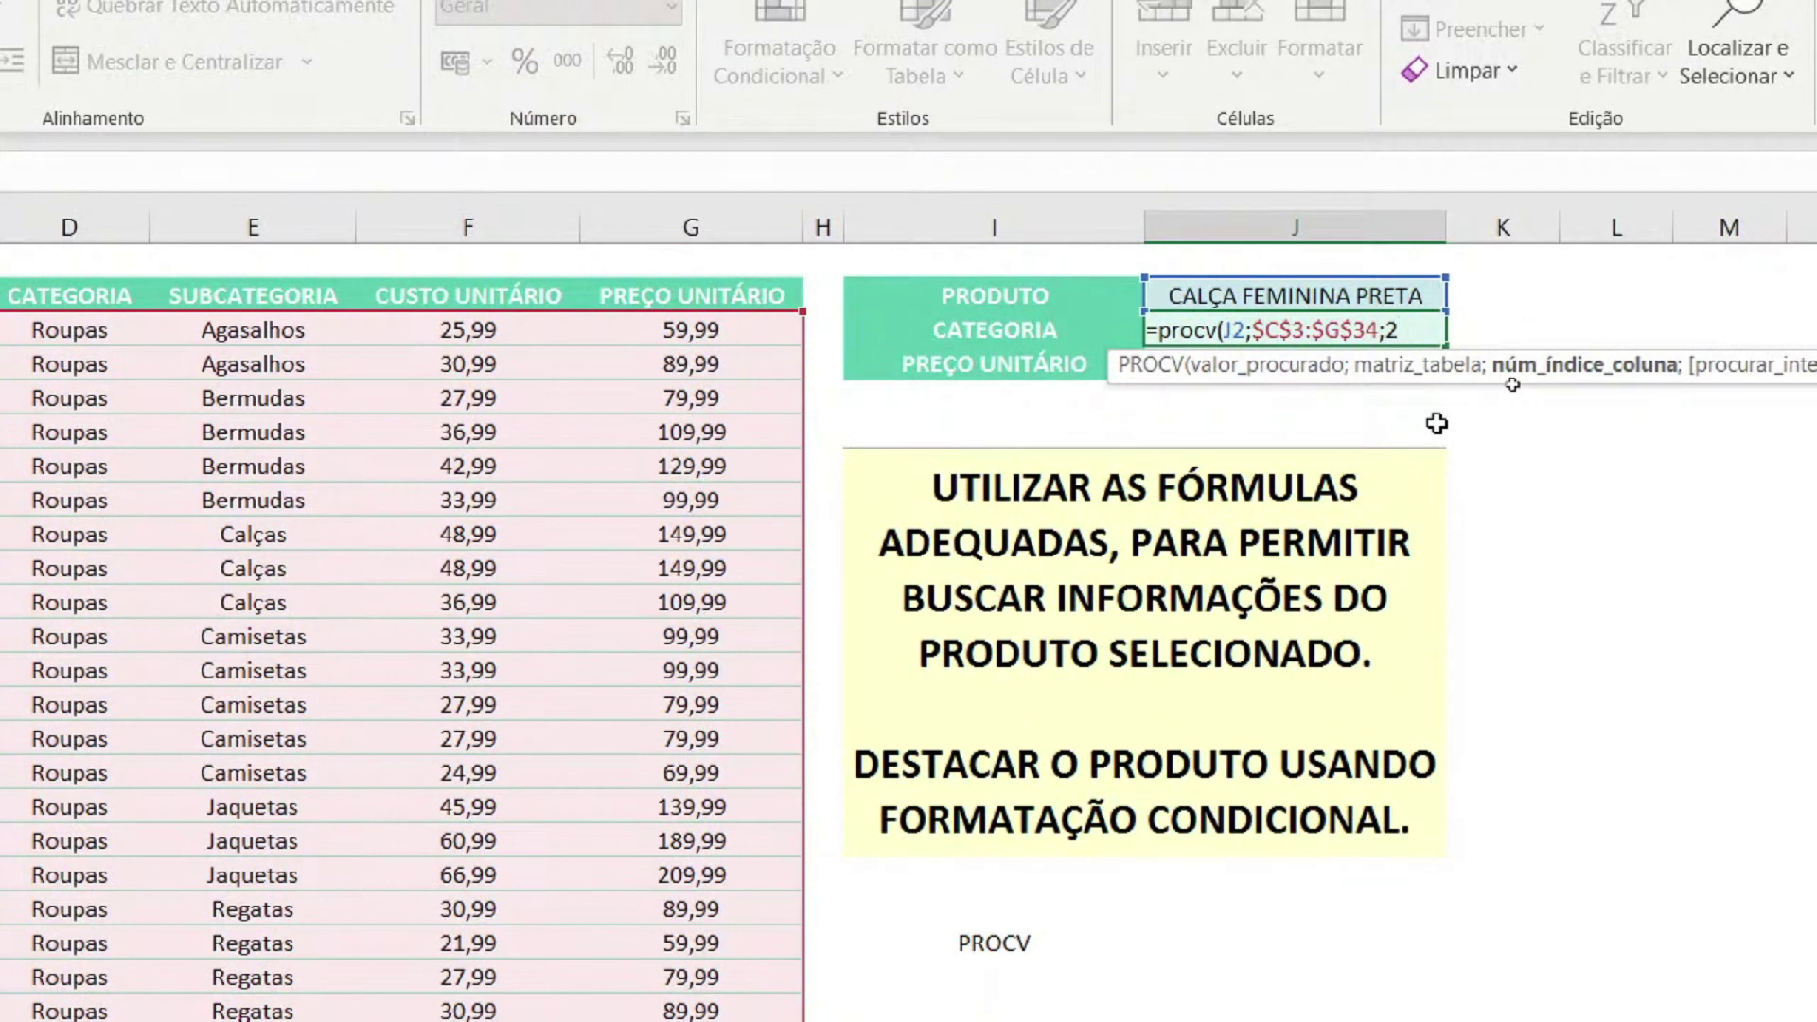
pyautogui.write(';0)')
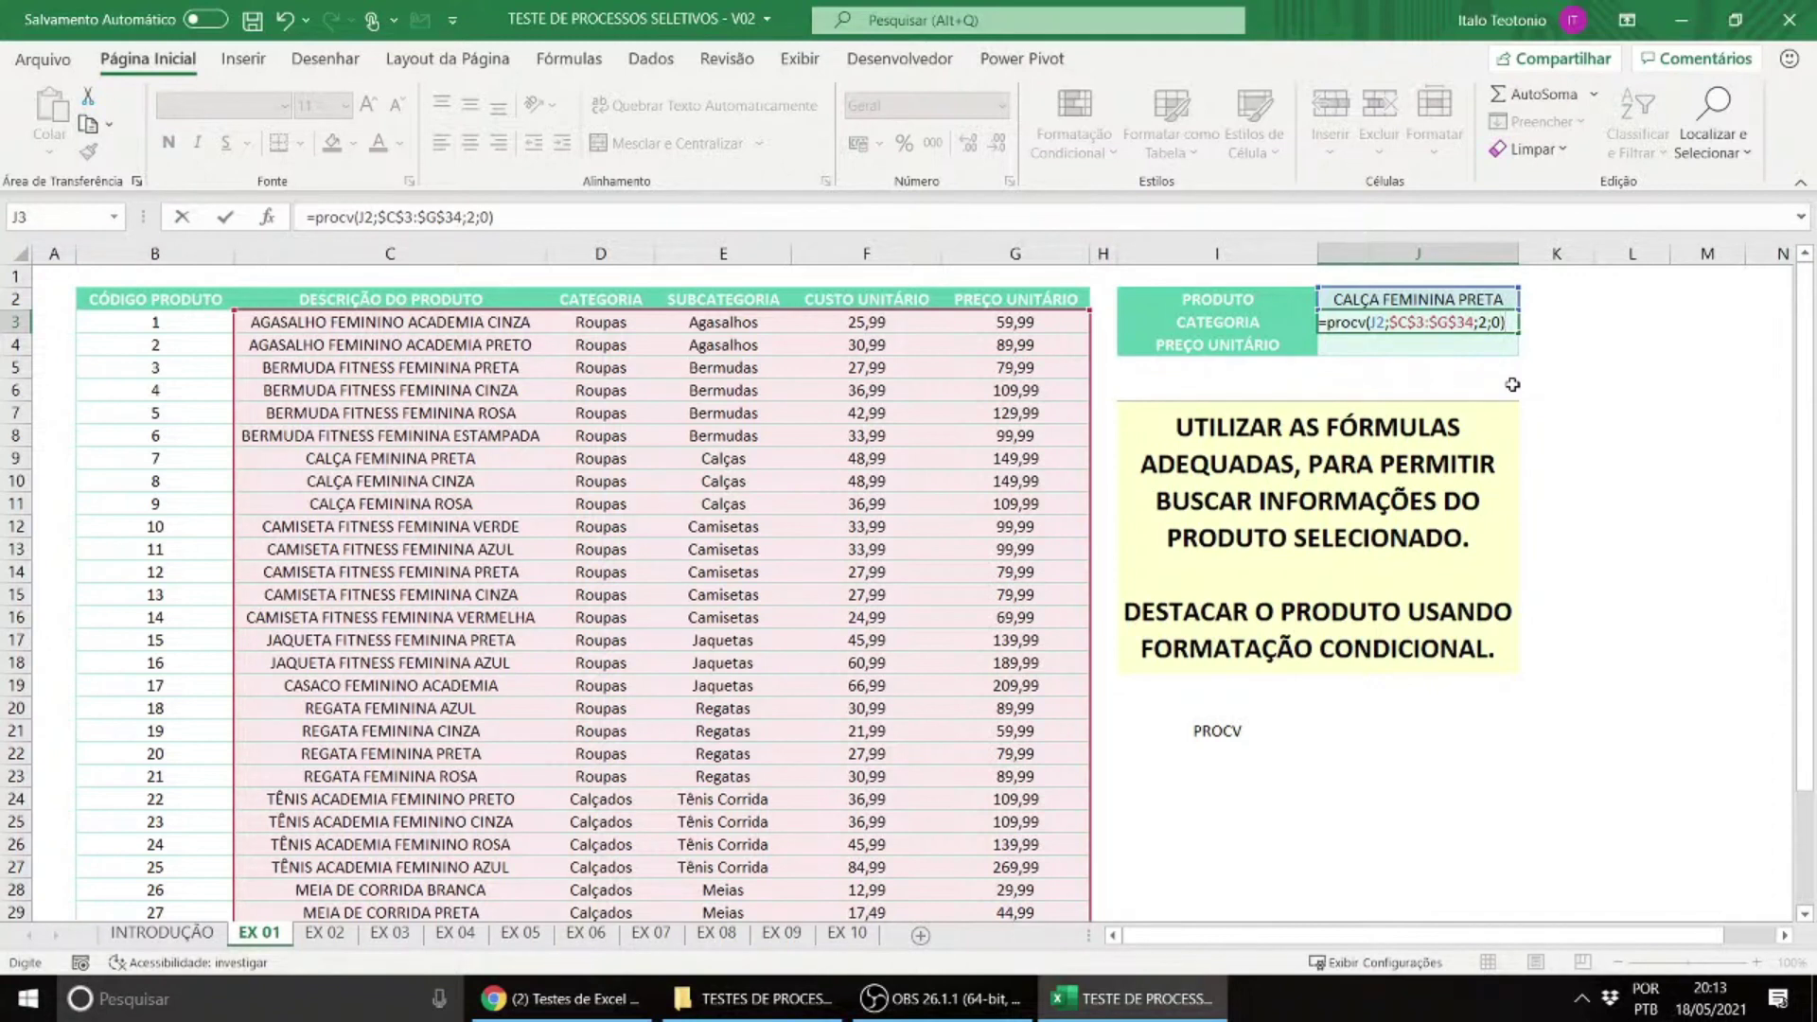
pyautogui.press('Return')
pyautogui.press('Up')
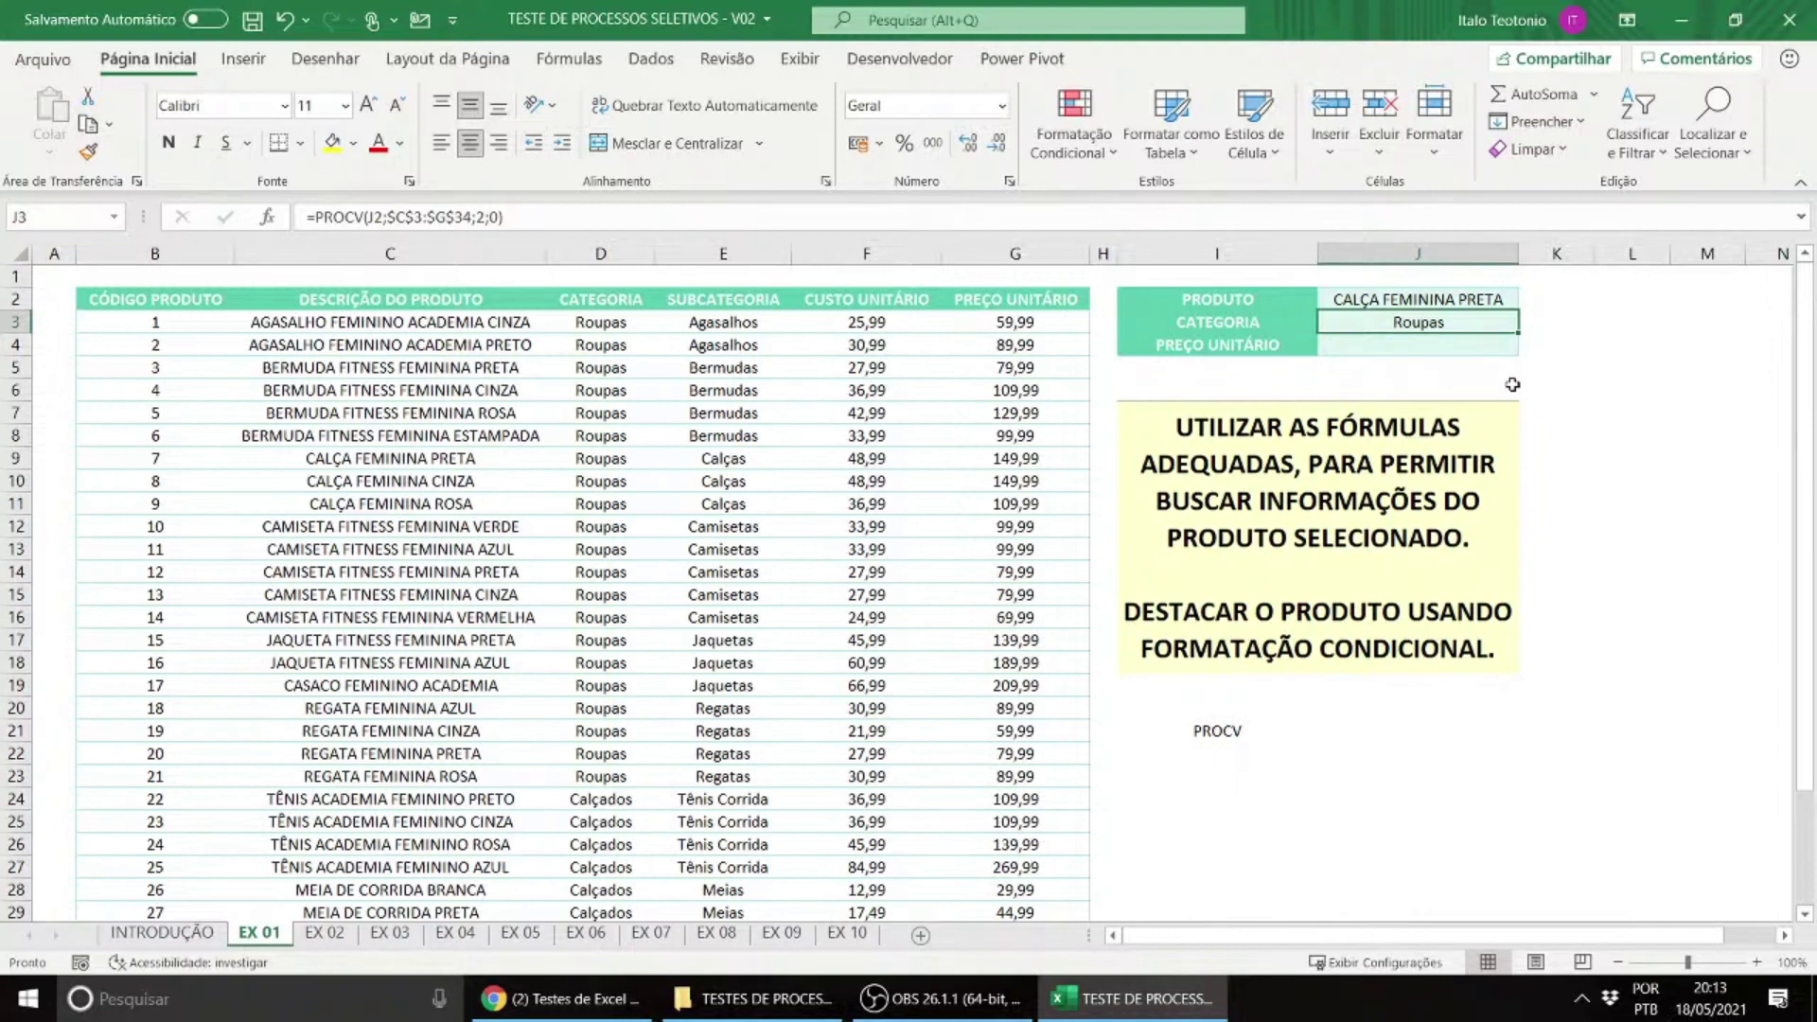
# Step: Begin a PROCV formula in unit price cell J4 that looks up product cell J2
pyautogui.press('Down')
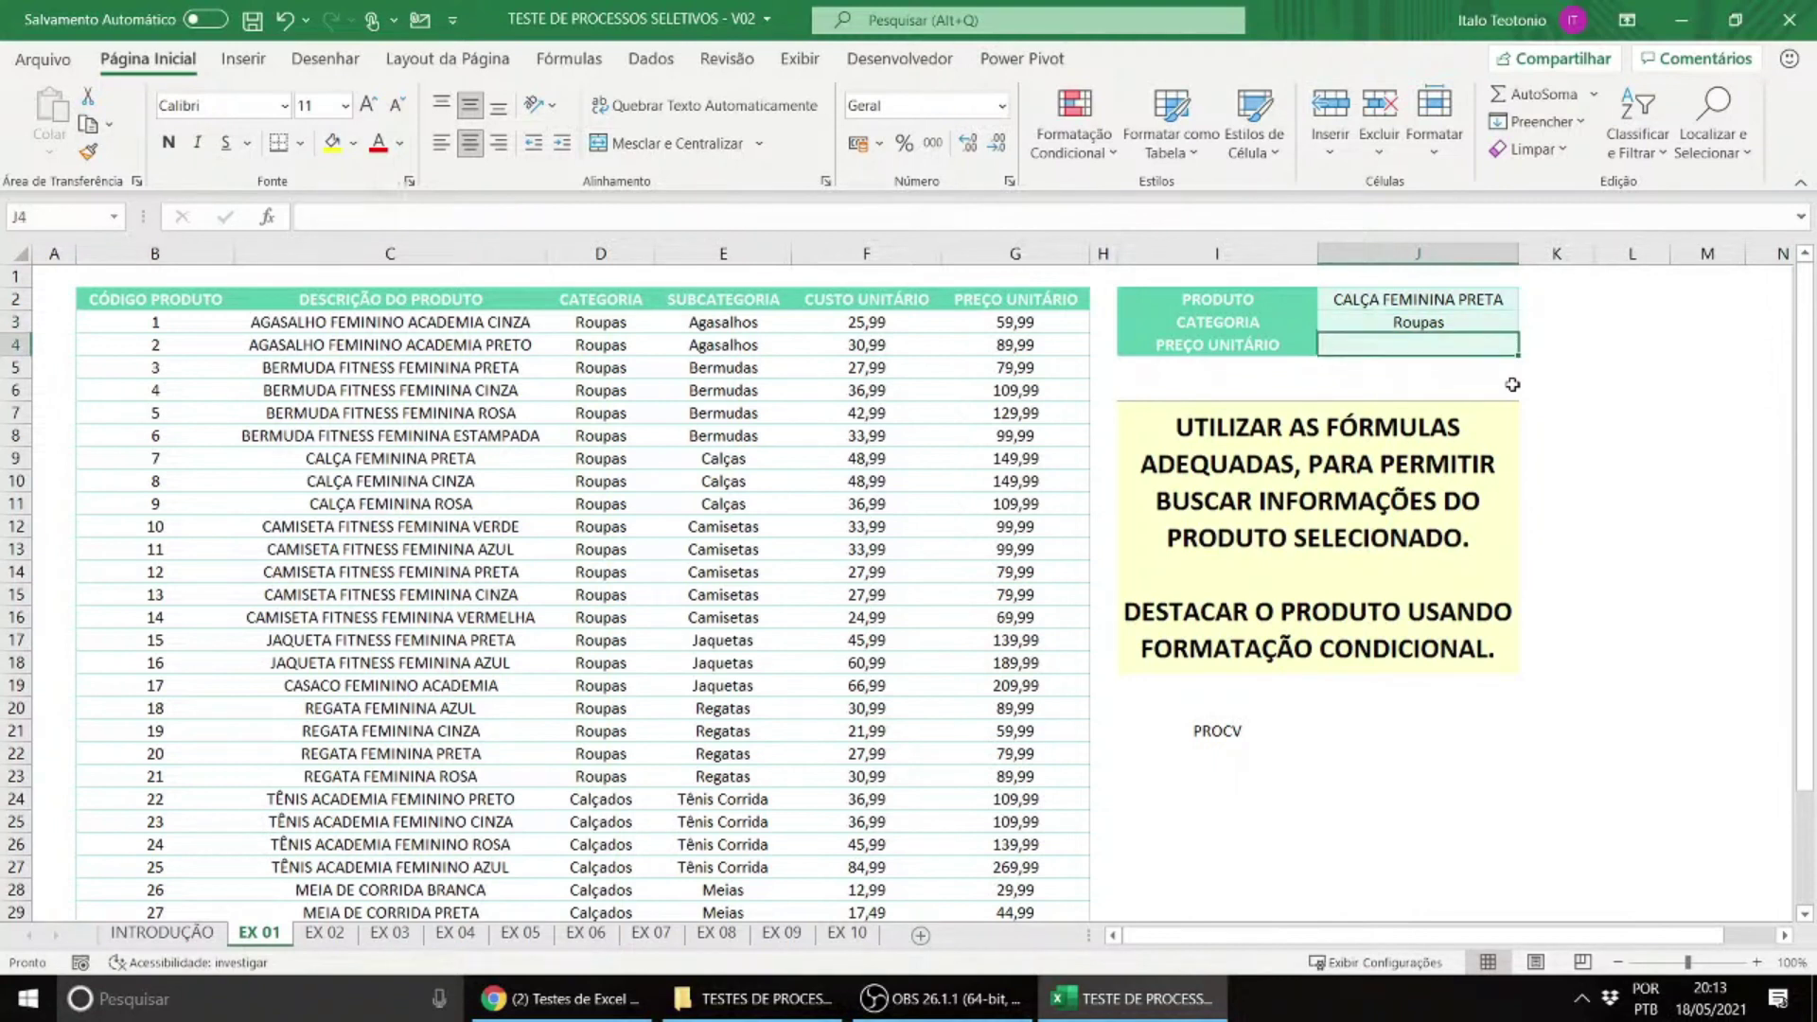
pyautogui.write('=procv(')
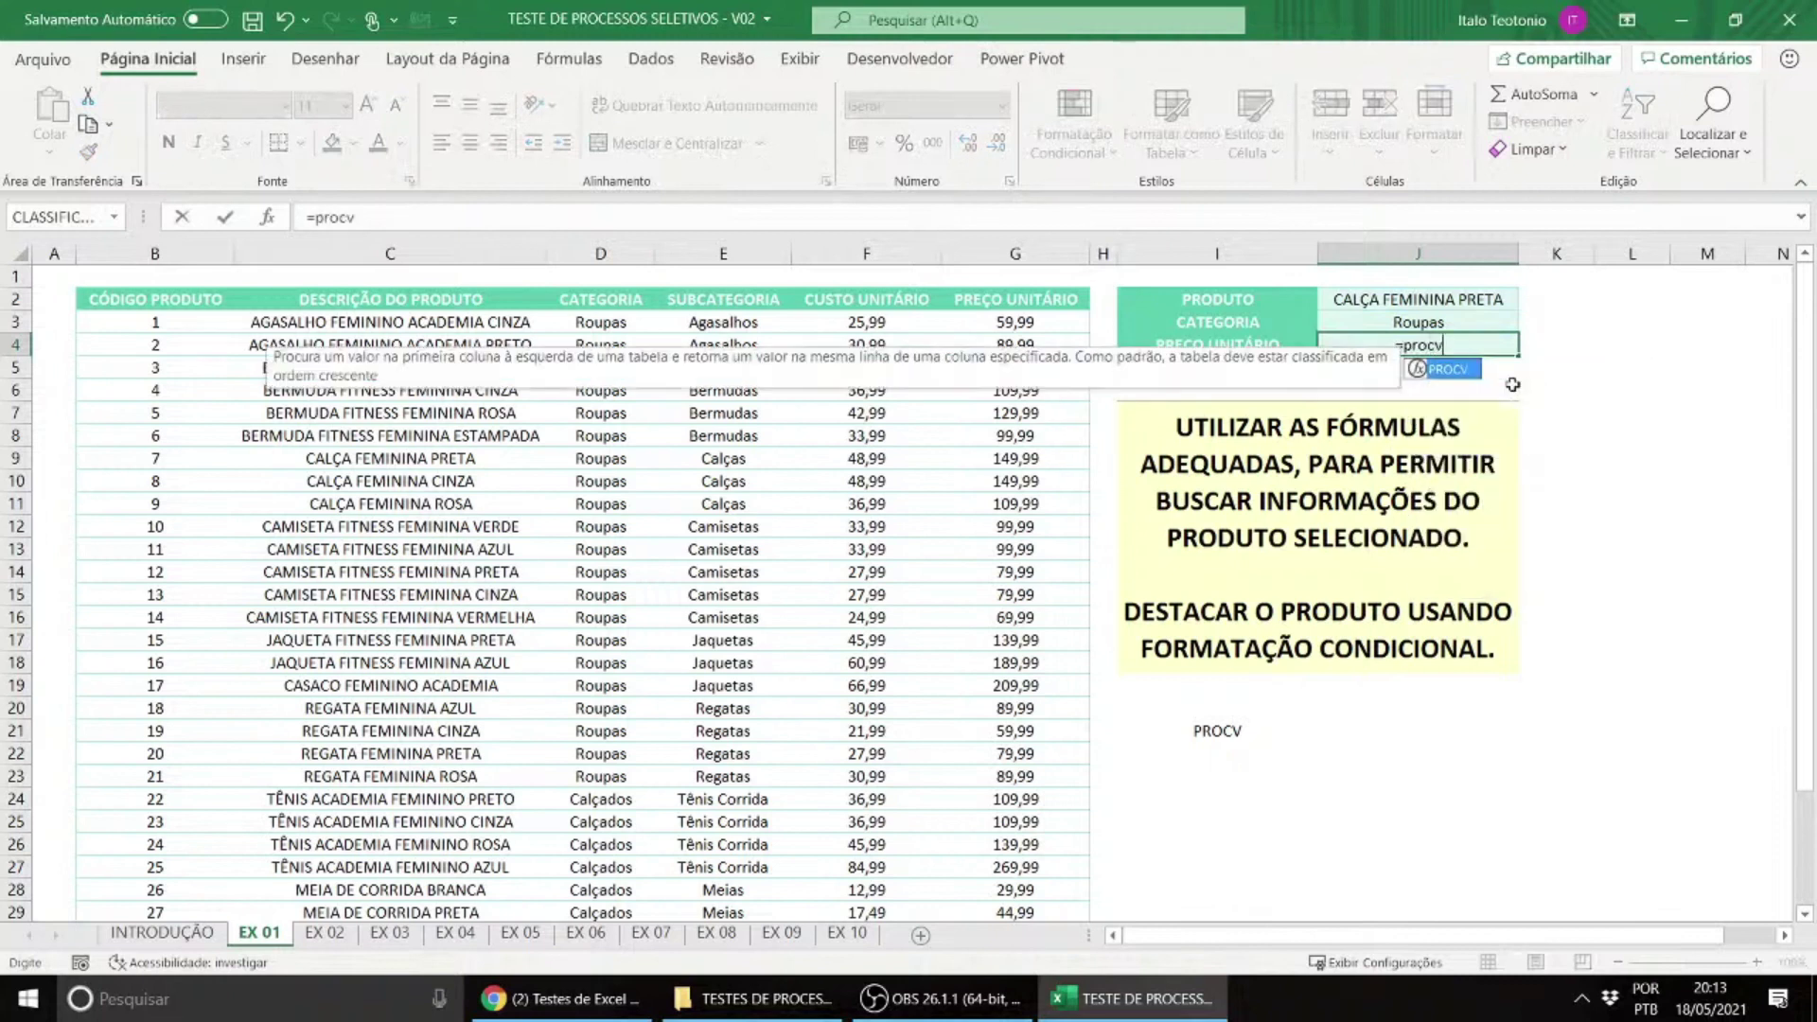
pyautogui.click(1438, 296)
pyautogui.write(';')
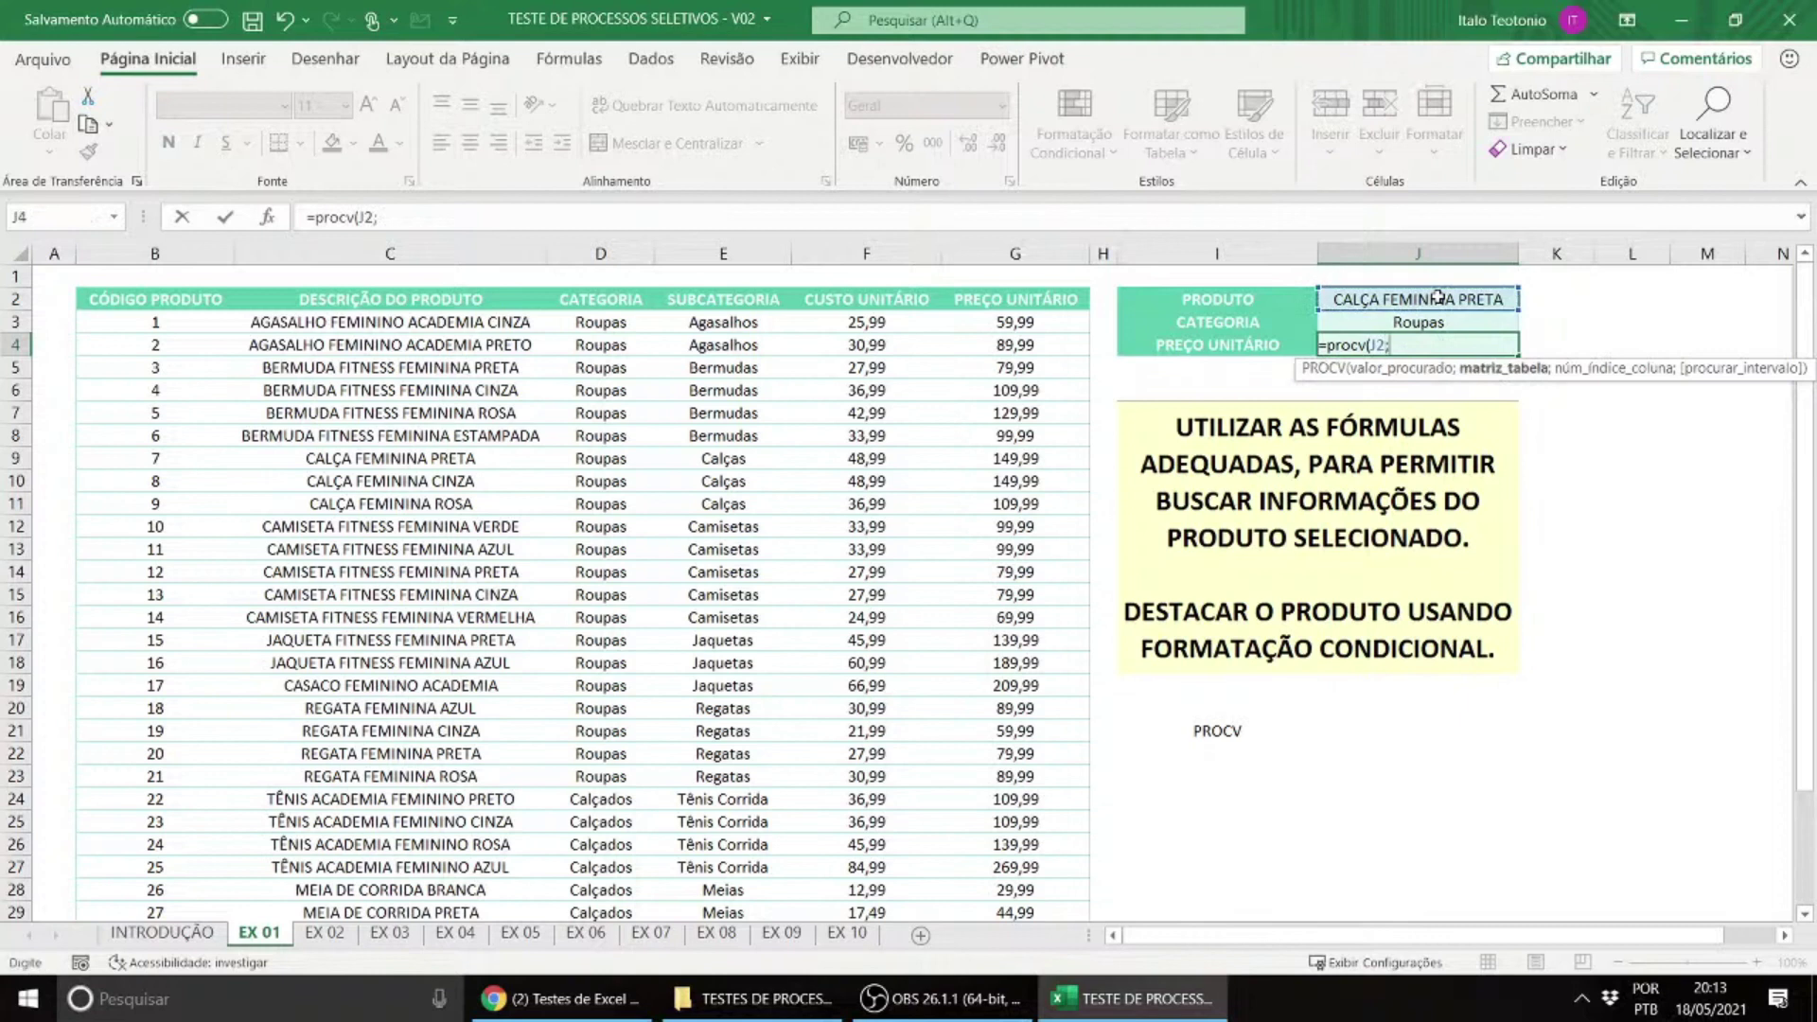
# Step: Set the table array of the unit price formula to the absolute range $C$3:$G$34
pyautogui.click(474, 322)
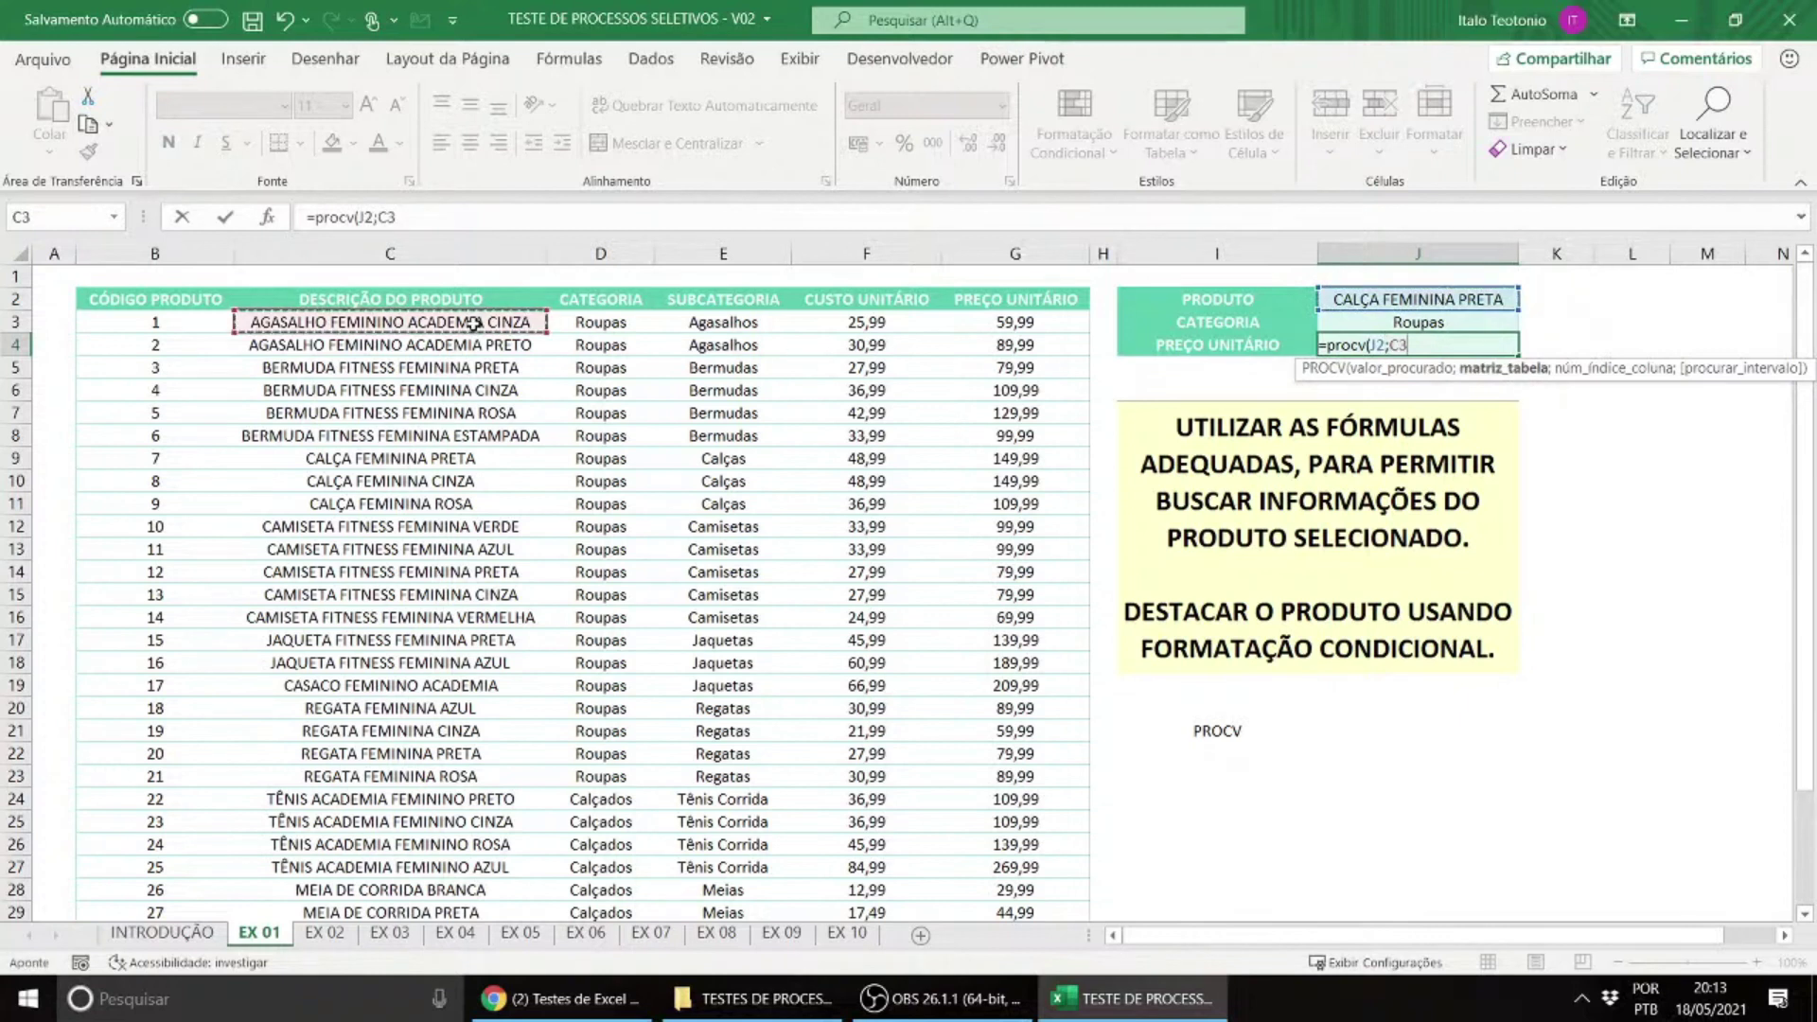
pyautogui.hotkey('ctrl', 'shift', 'Down')
pyautogui.hotkey('ctrl', 'shift', 'Right')
pyautogui.scroll(2, 464, 317)
pyautogui.press('F4')
pyautogui.write(';')
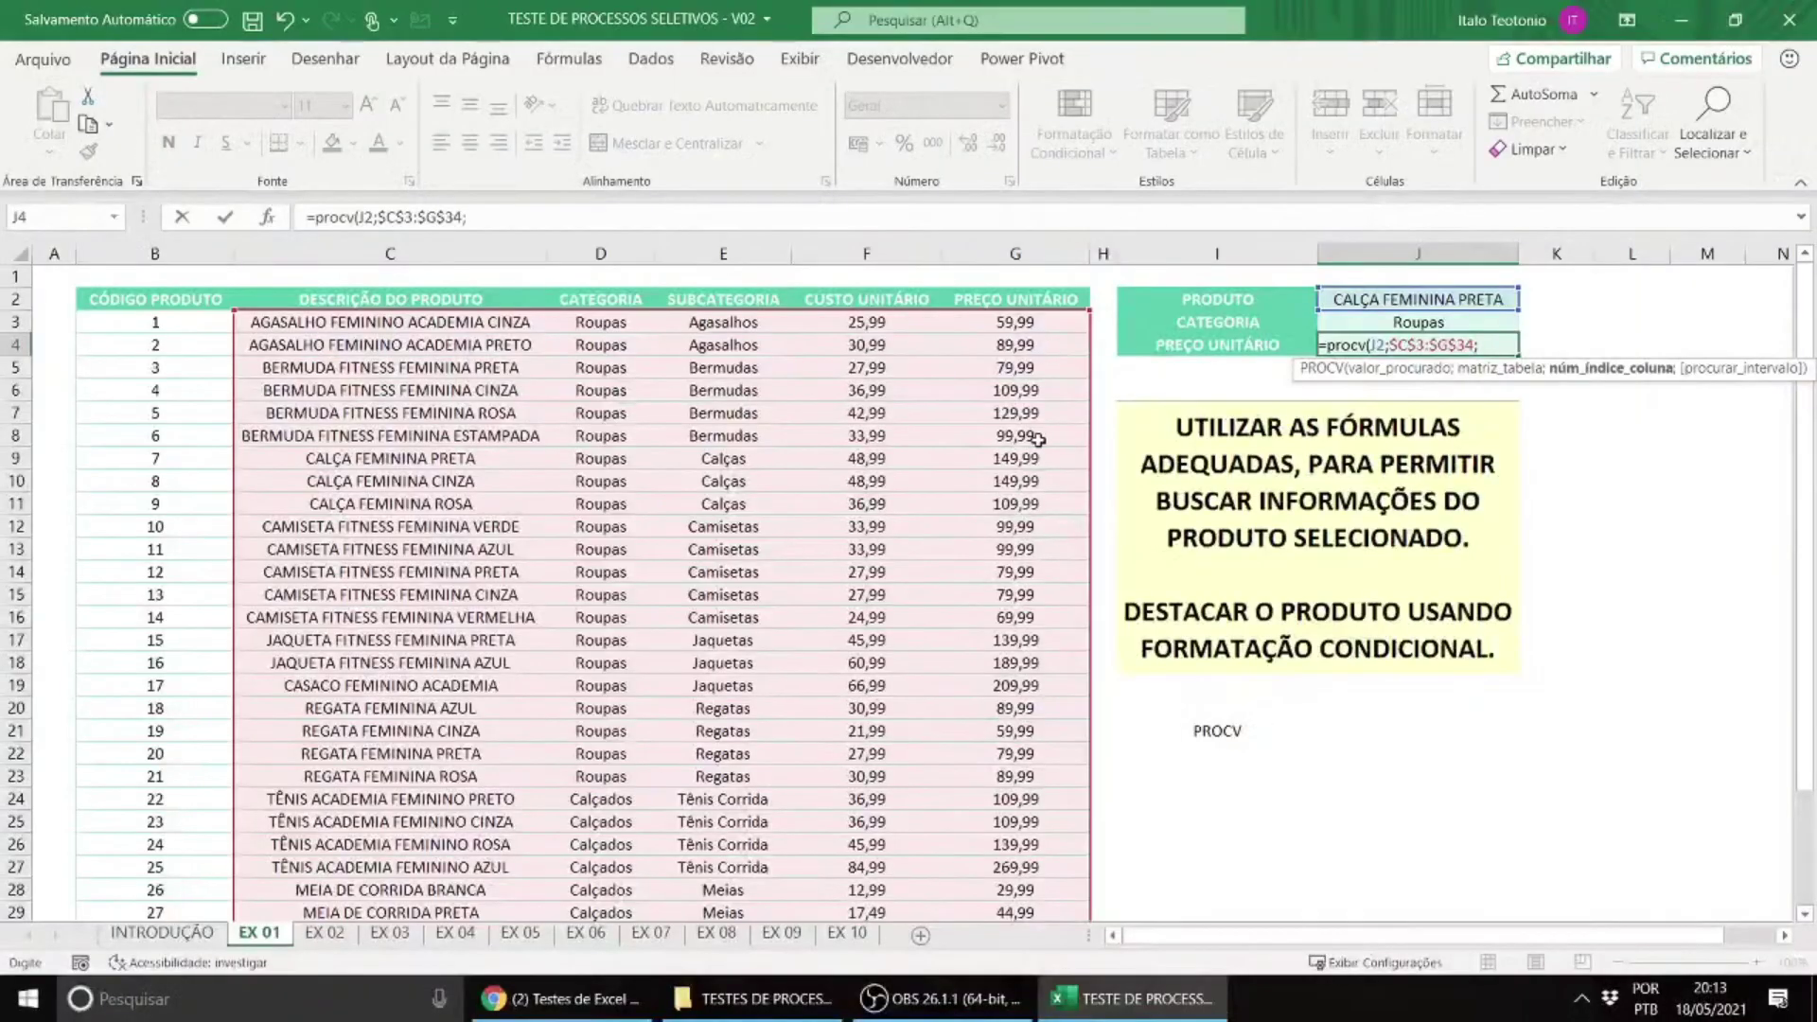
# Step: Complete the unit price formula in J4 with column index 5 and 0 for an exact match
pyautogui.write('5')
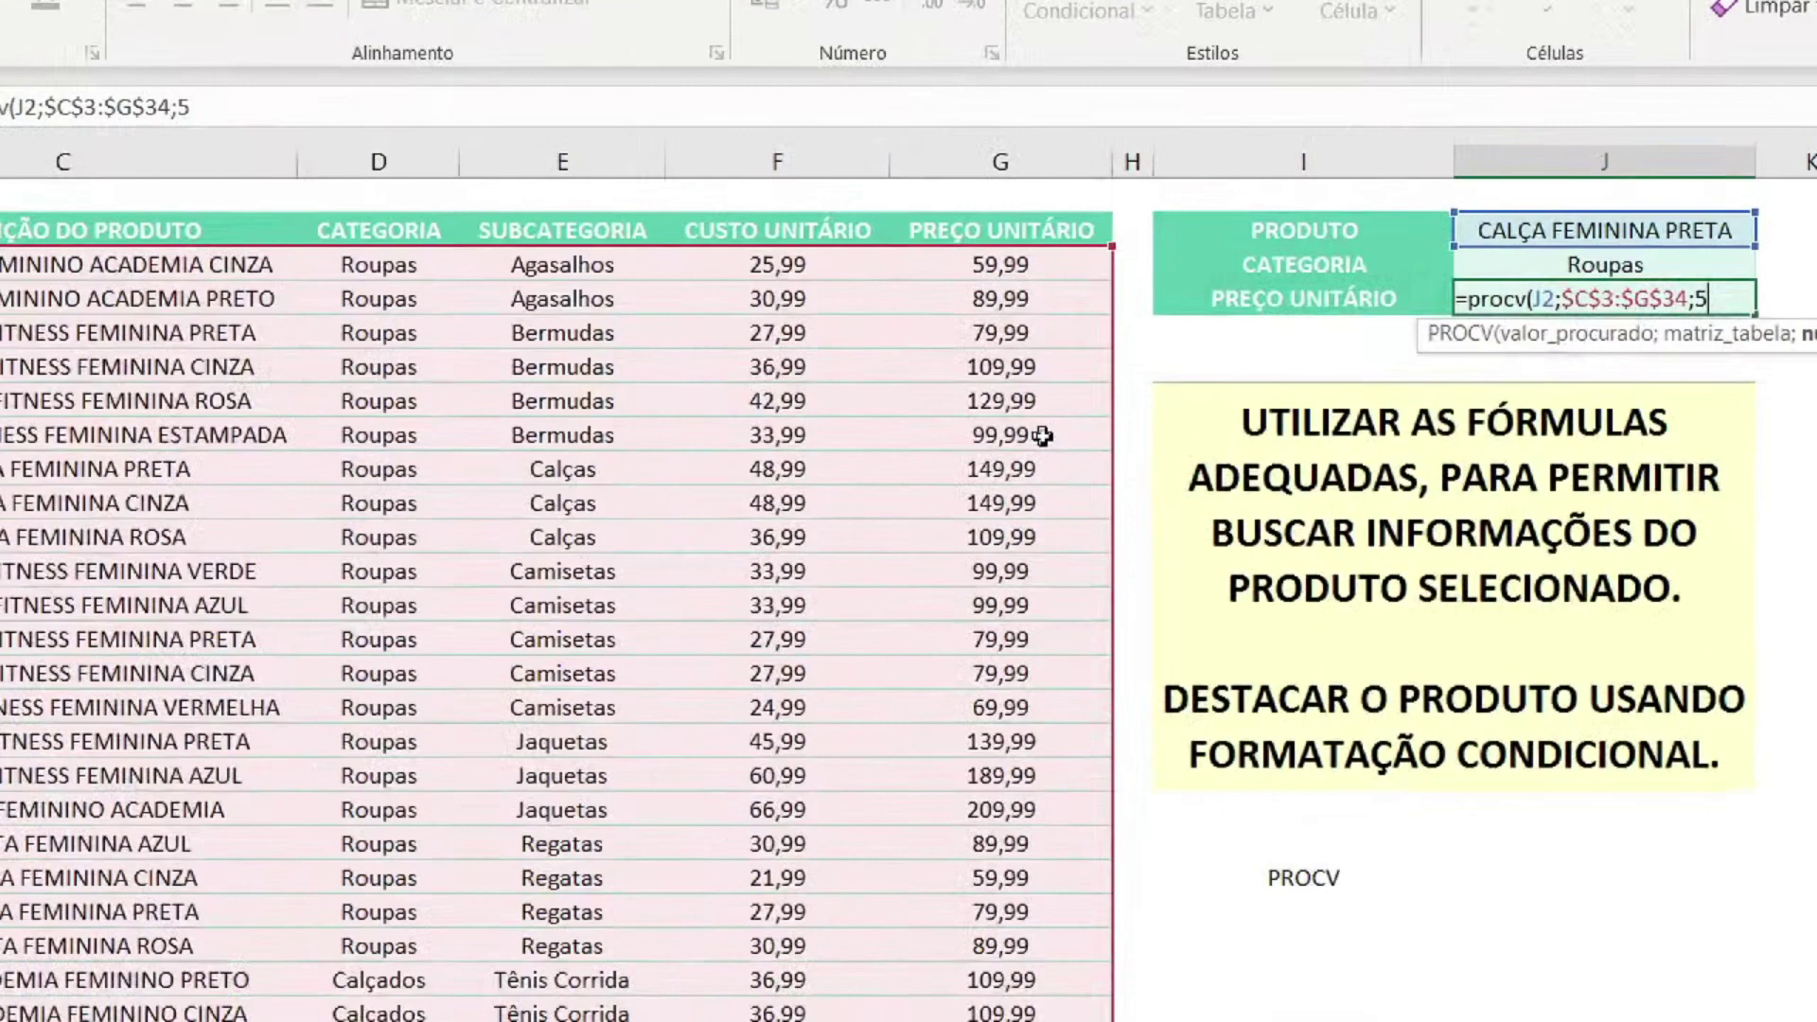
pyautogui.write(';0)')
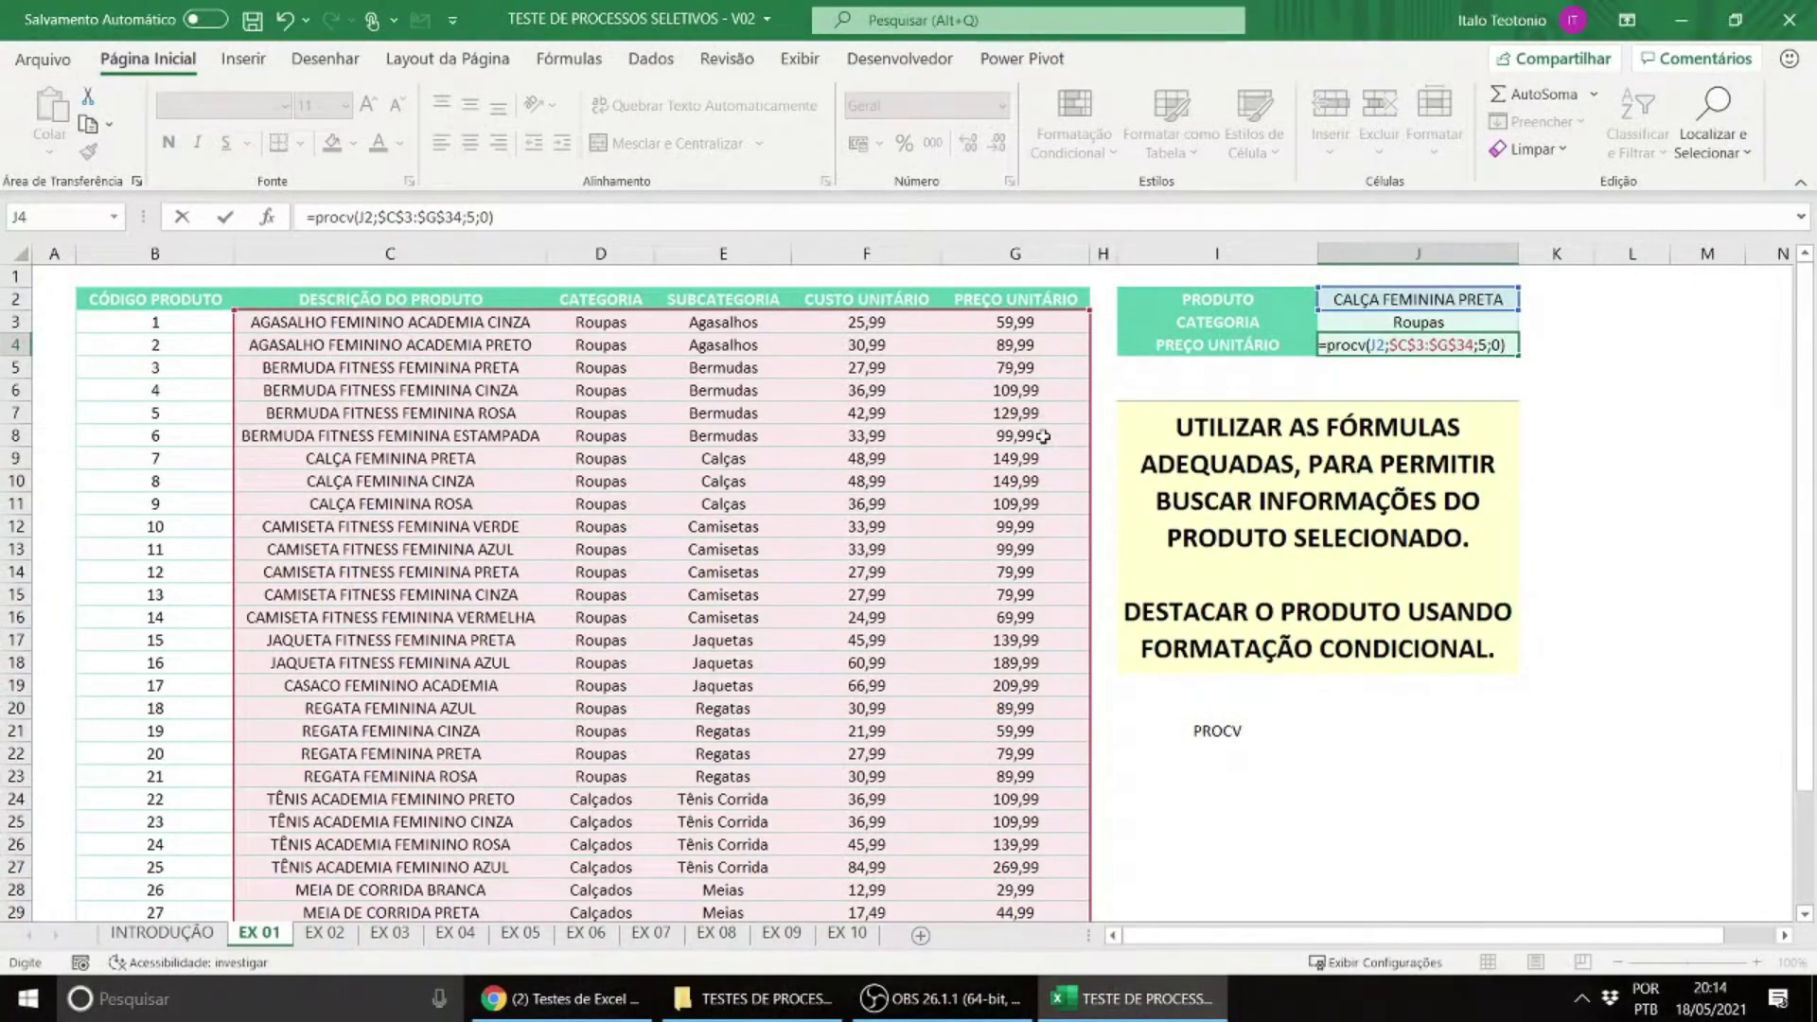
pyautogui.press('Return')
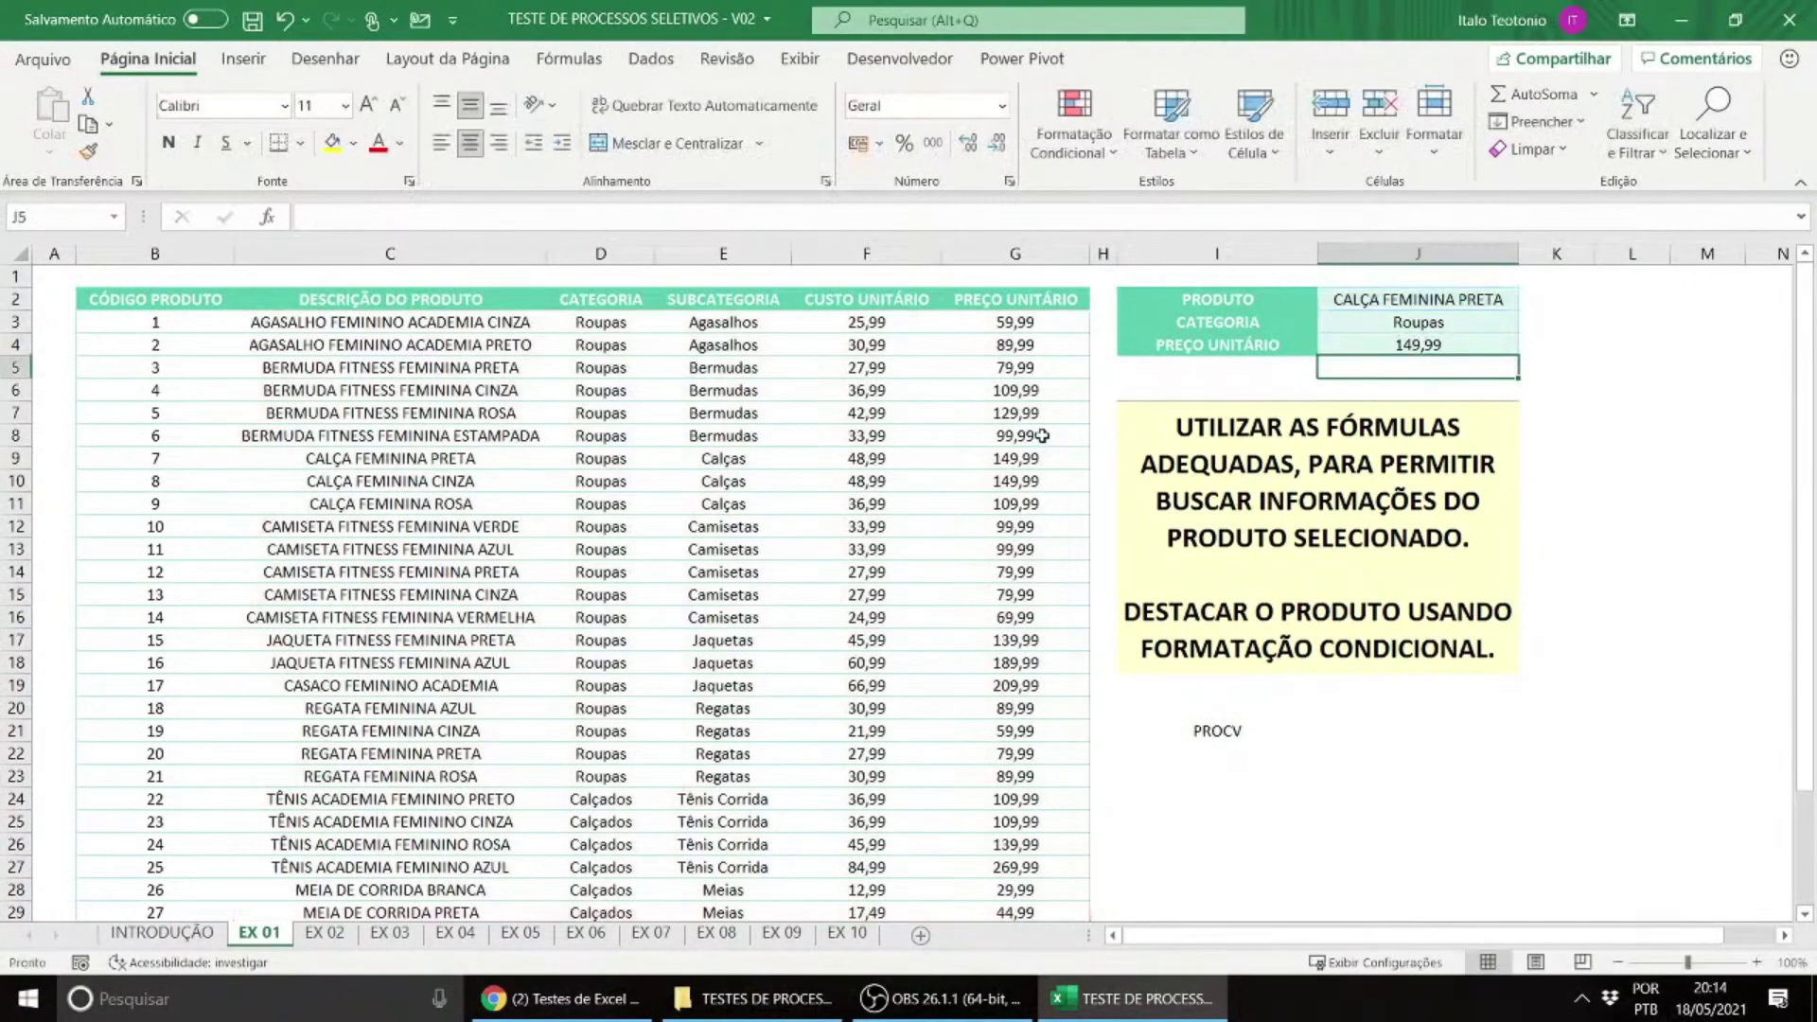
pyautogui.click(1417, 301)
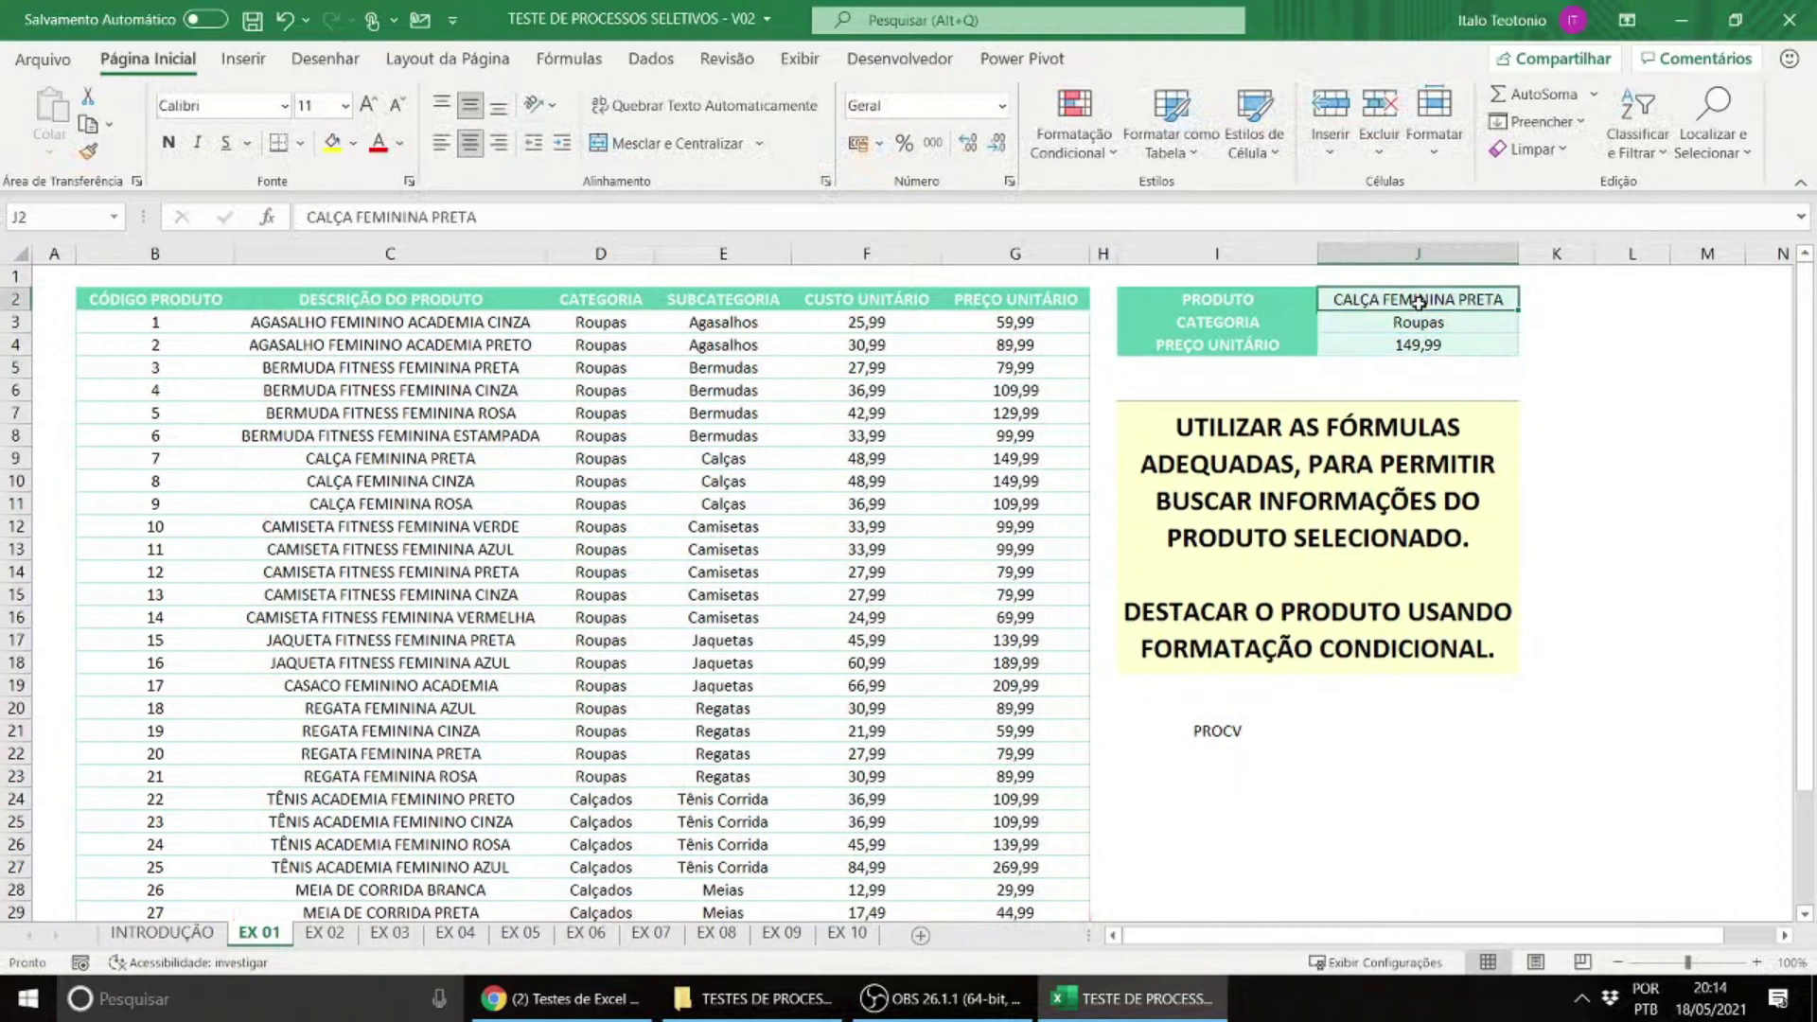
# Step: Compare the category and price lookups with the CALÇA FEMININA PRETA row and review the product description column
pyautogui.click(1436, 321)
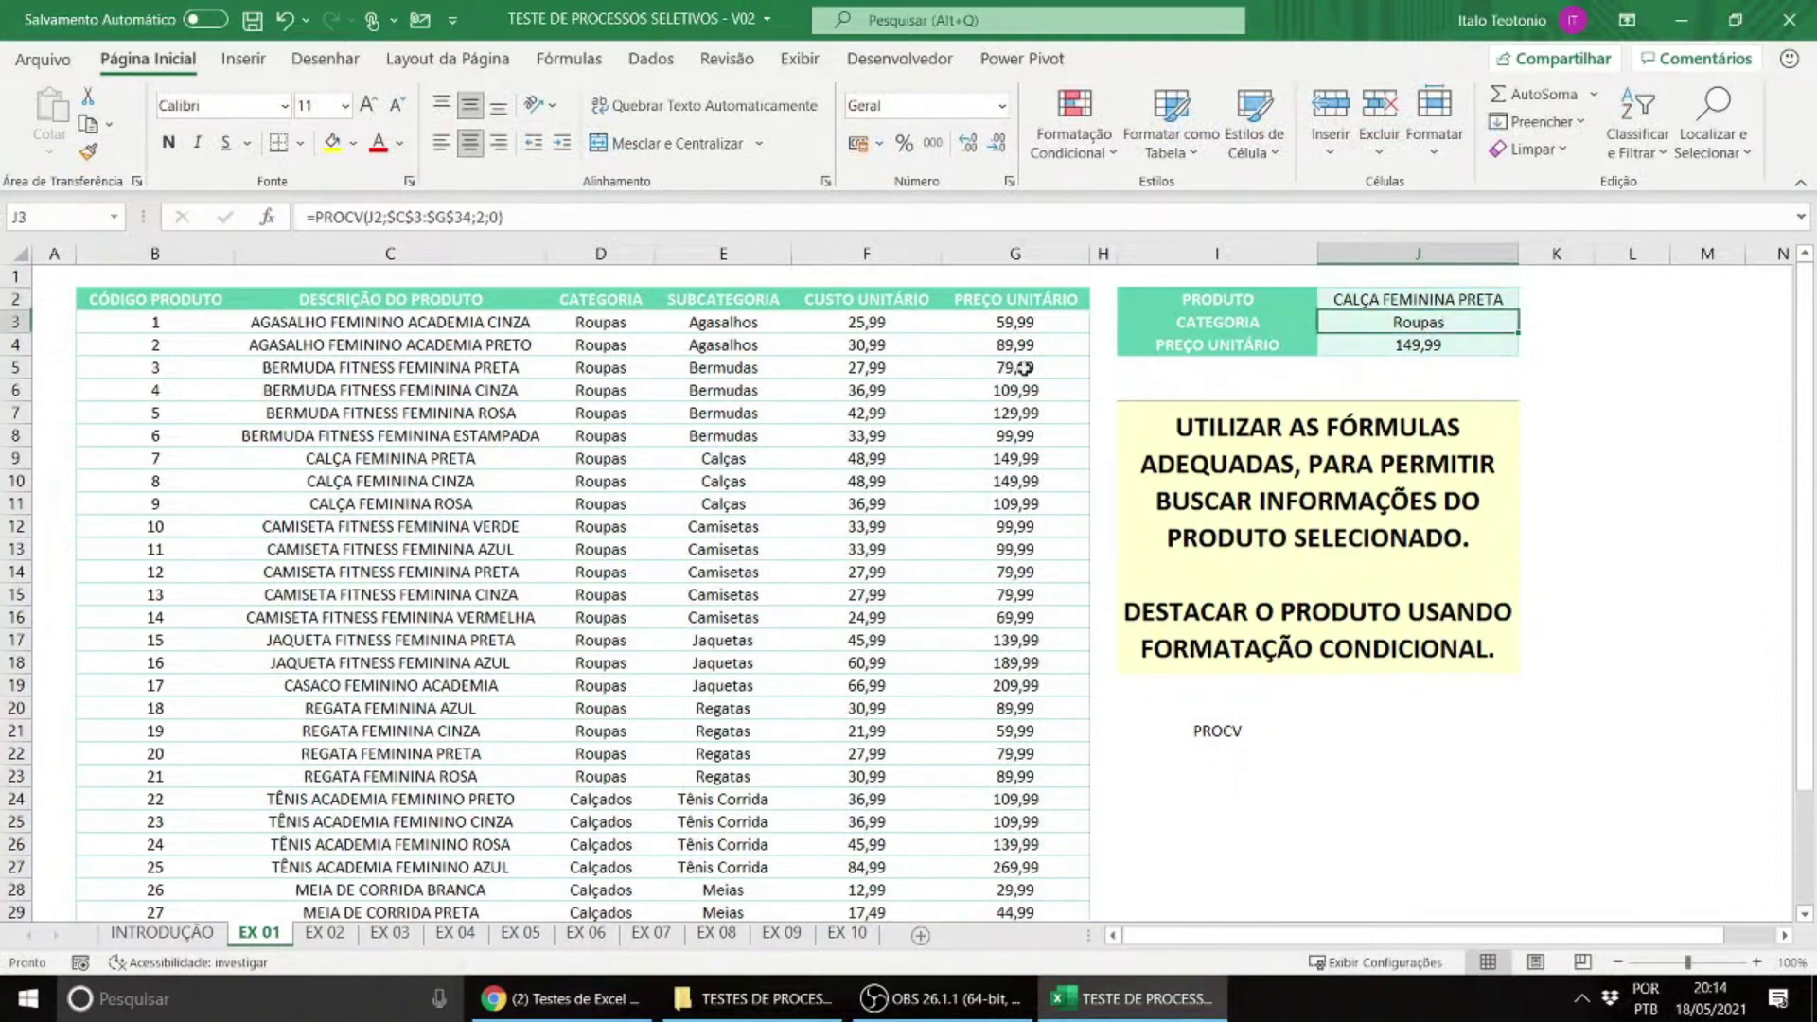
pyautogui.moveTo(159, 461); pyautogui.dragTo(1015, 461)
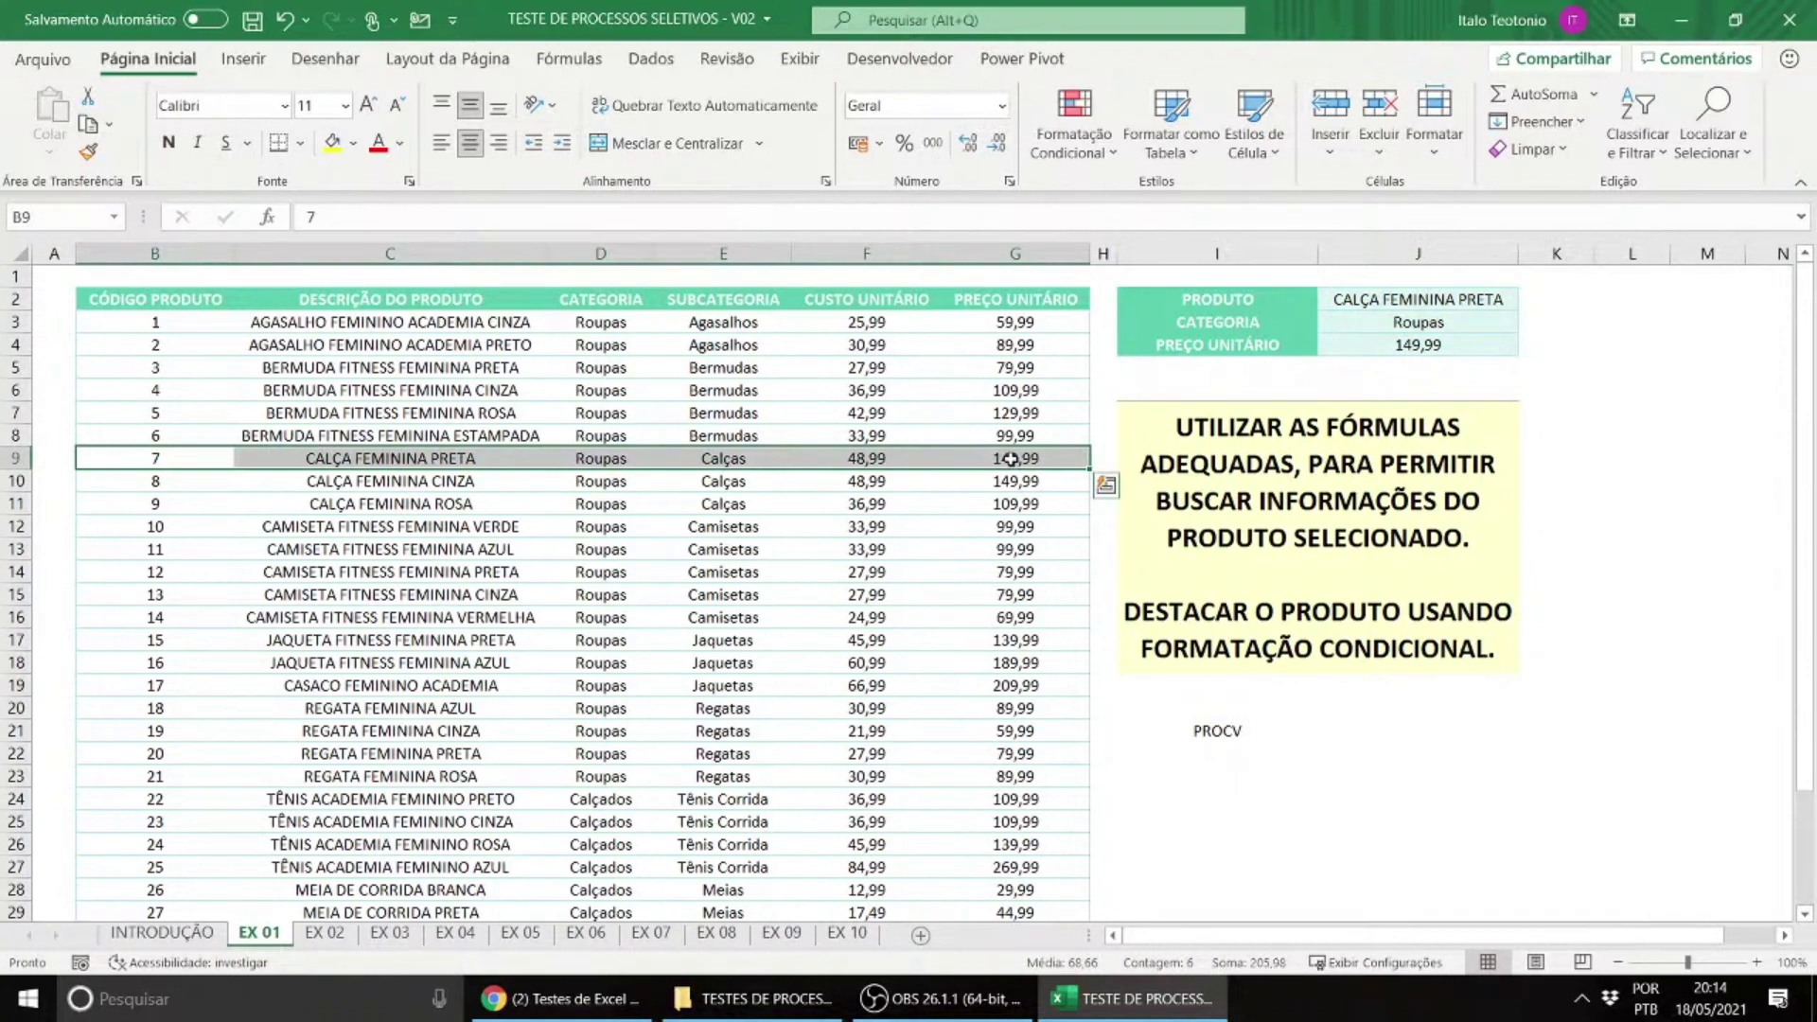
pyautogui.moveTo(390, 322); pyautogui.dragTo(399, 1018)
pyautogui.scroll(3, 396, 866)
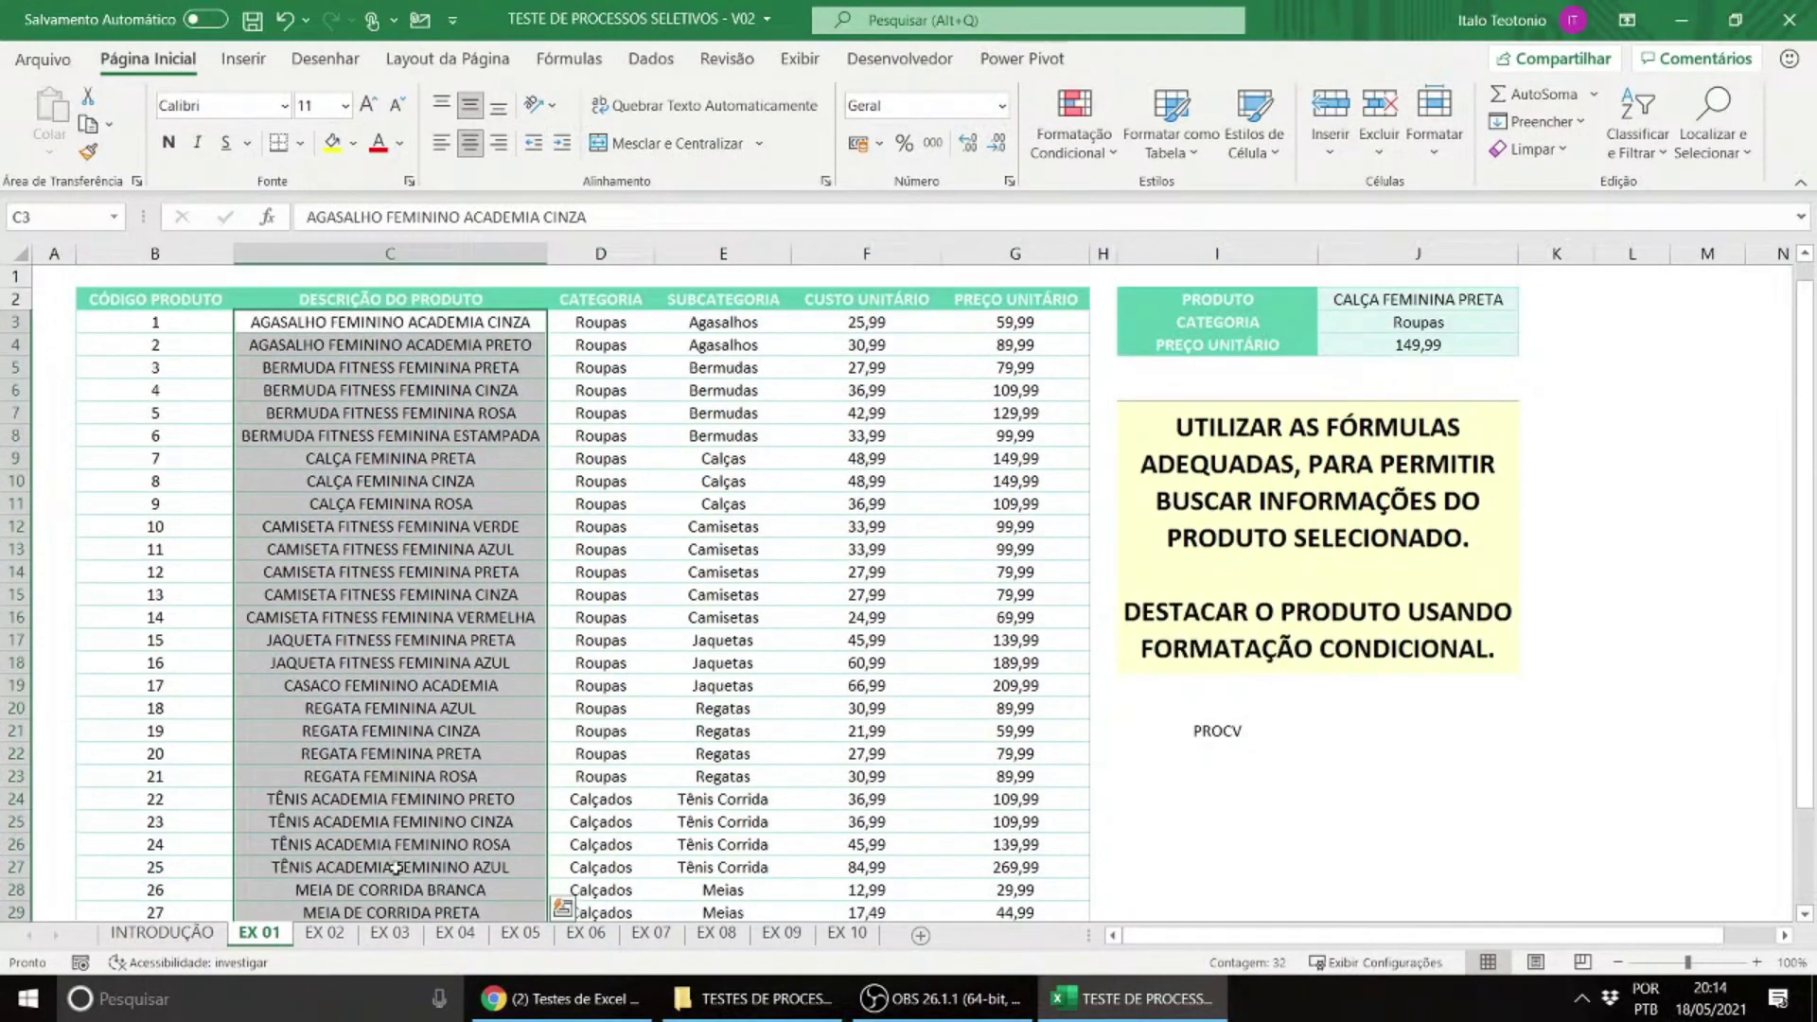
# Step: Start a data validation rule for product cell J2 that allows values from a list (Lista)
pyautogui.click(1368, 297)
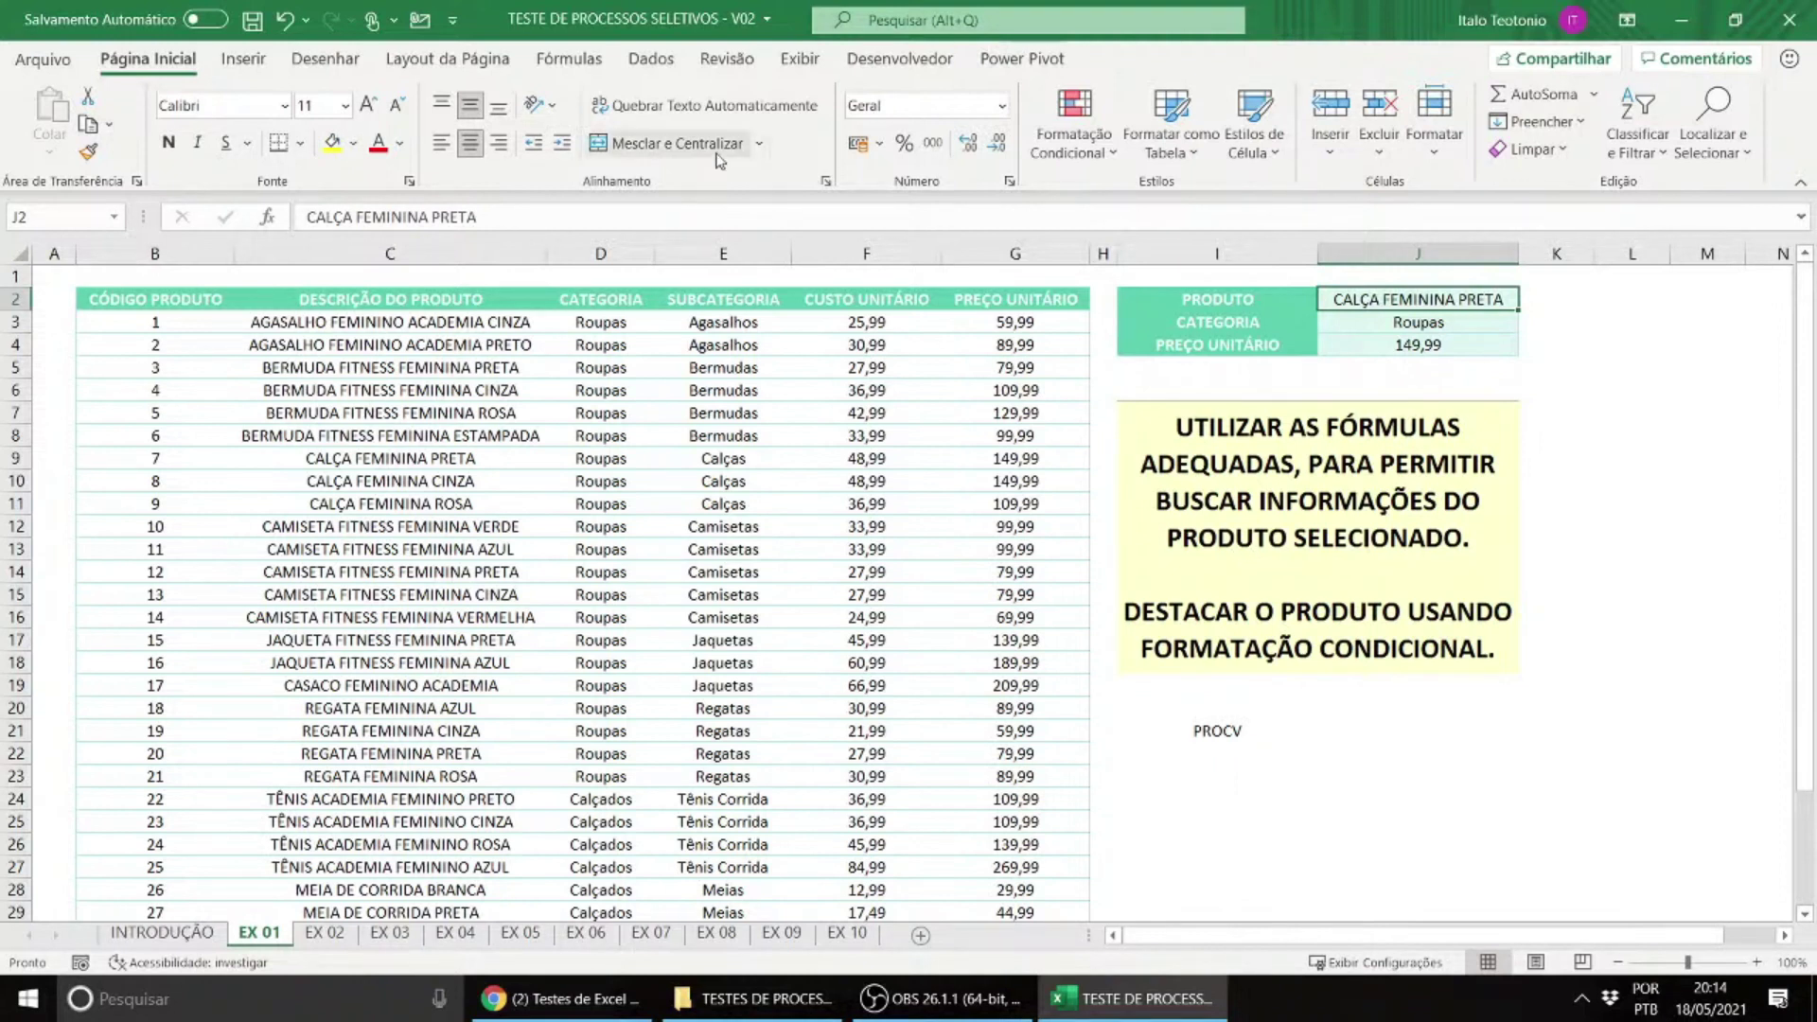
pyautogui.click(666, 60)
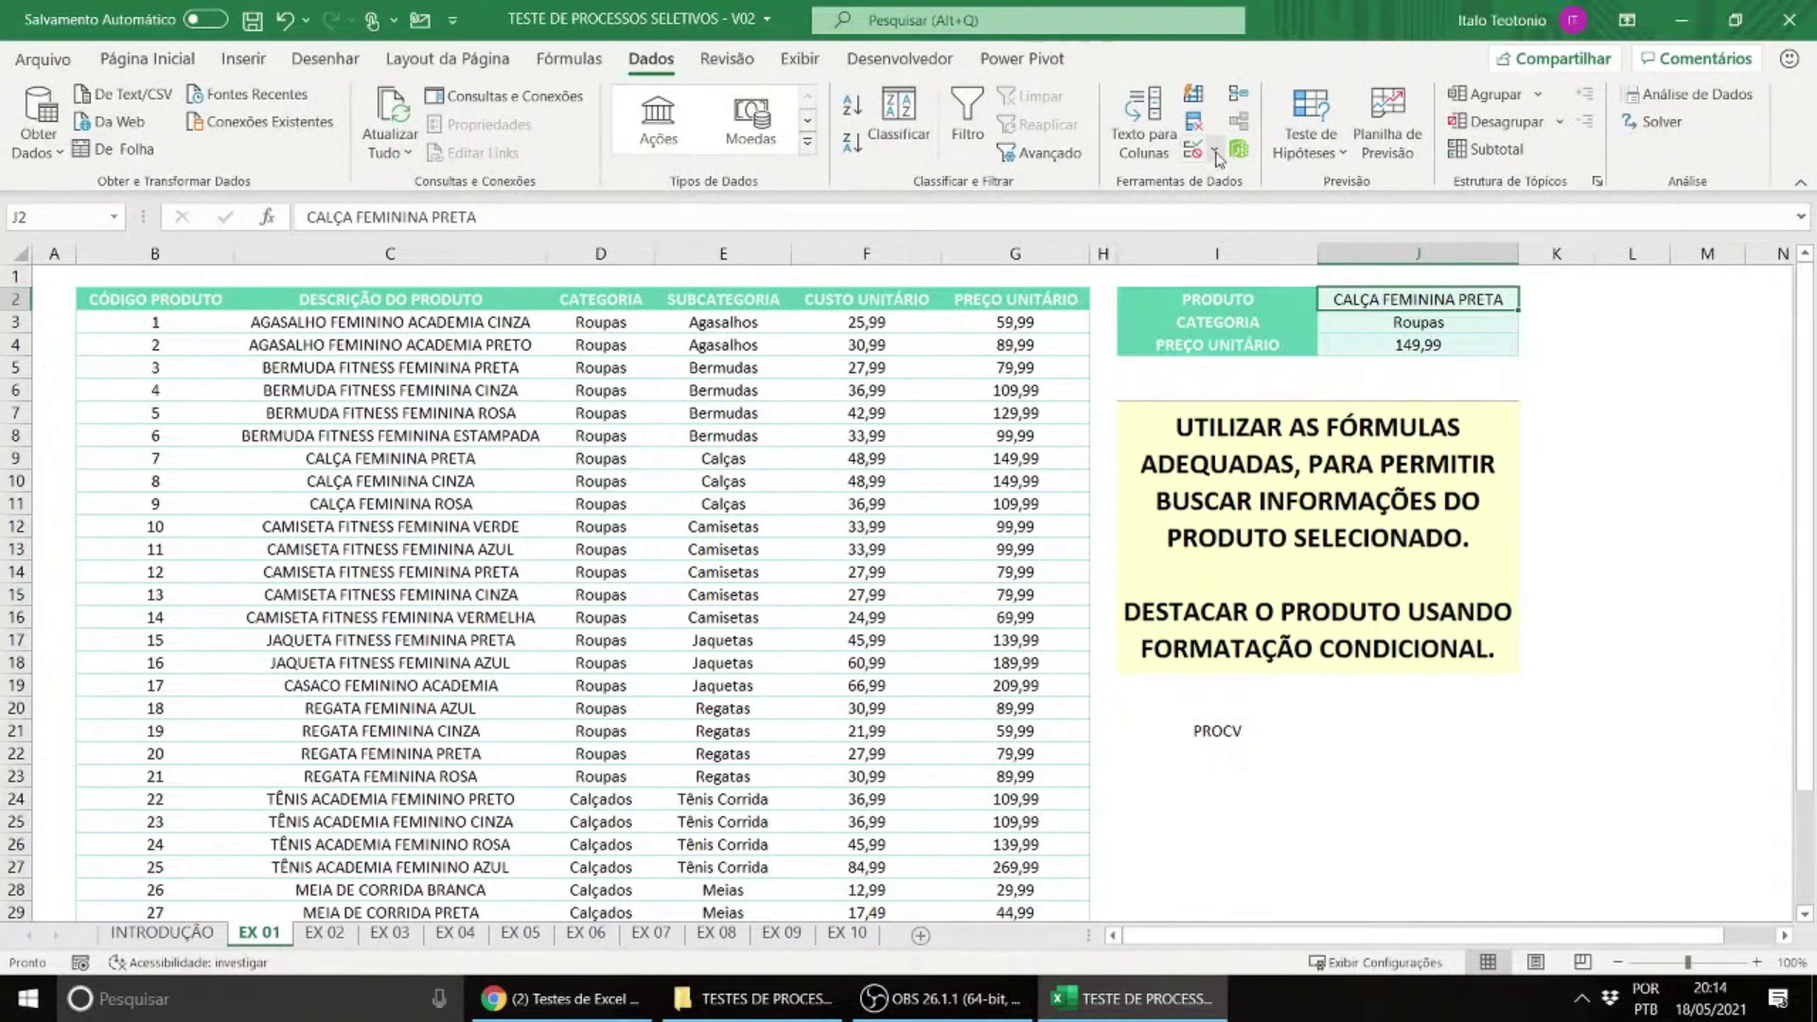
pyautogui.hotkey('ctrl', 'r')
pyautogui.hotkey('ctrl', 'z')
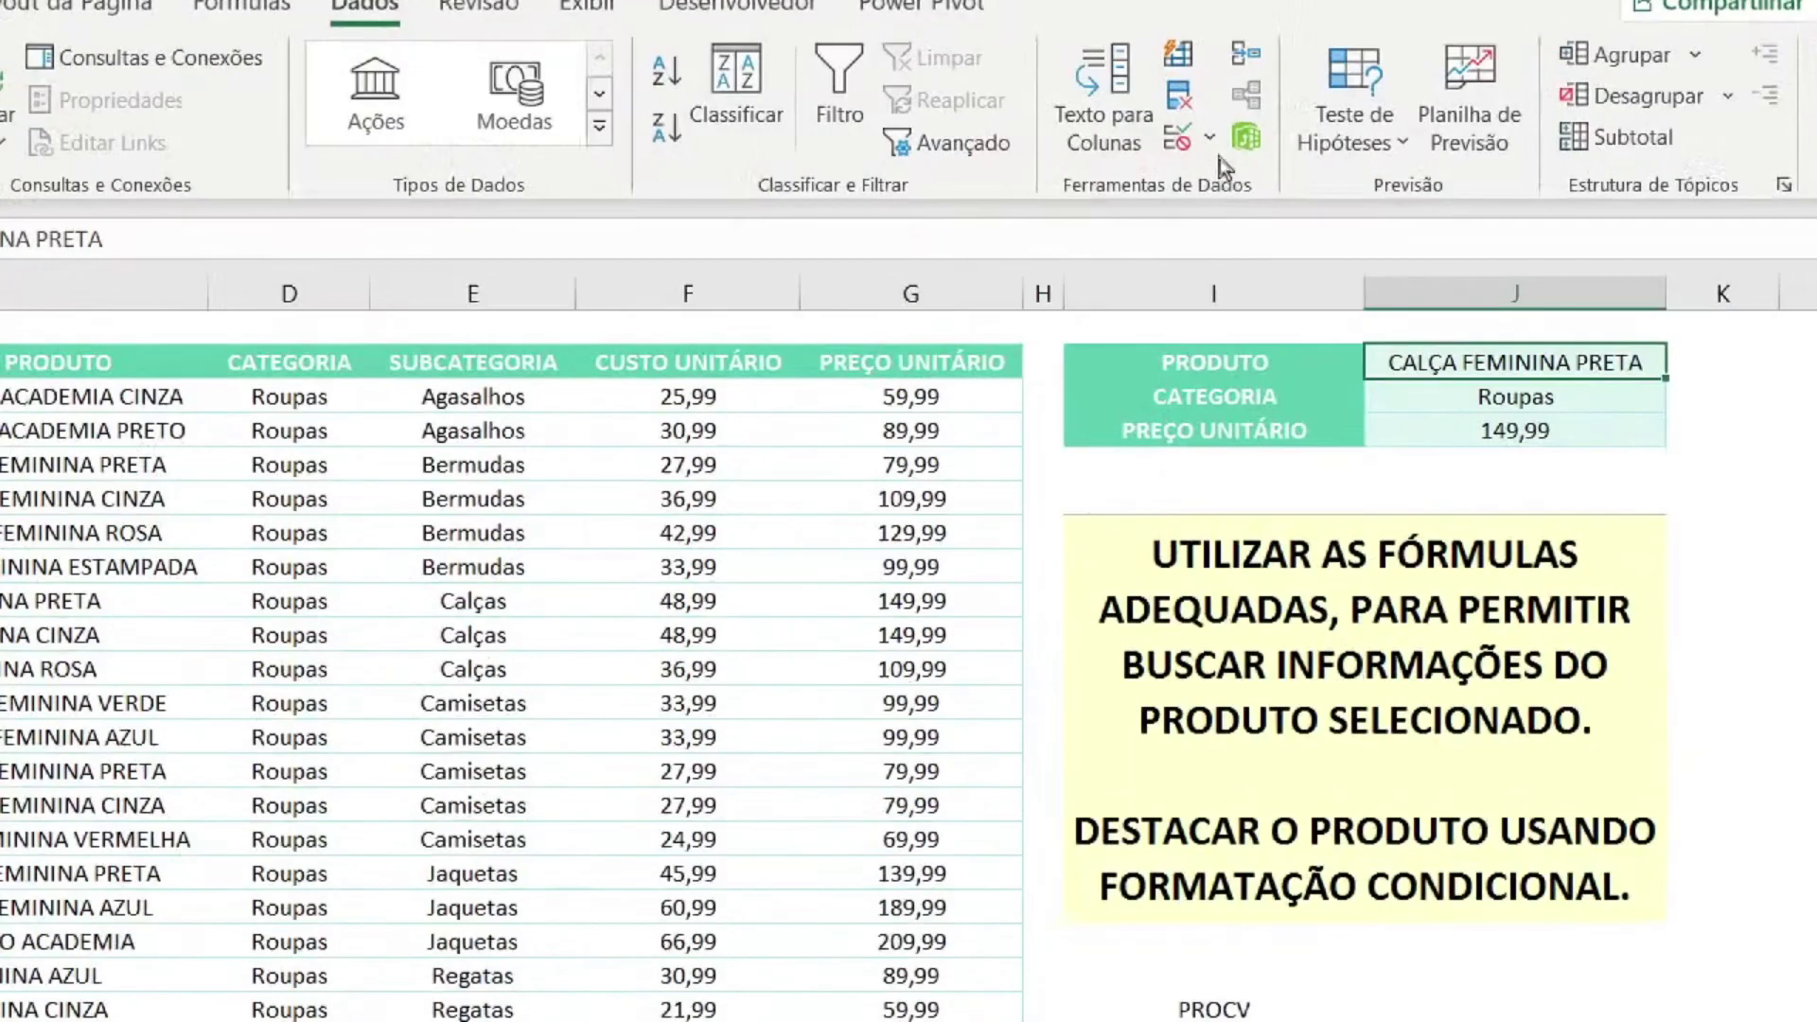
pyautogui.click(1215, 149)
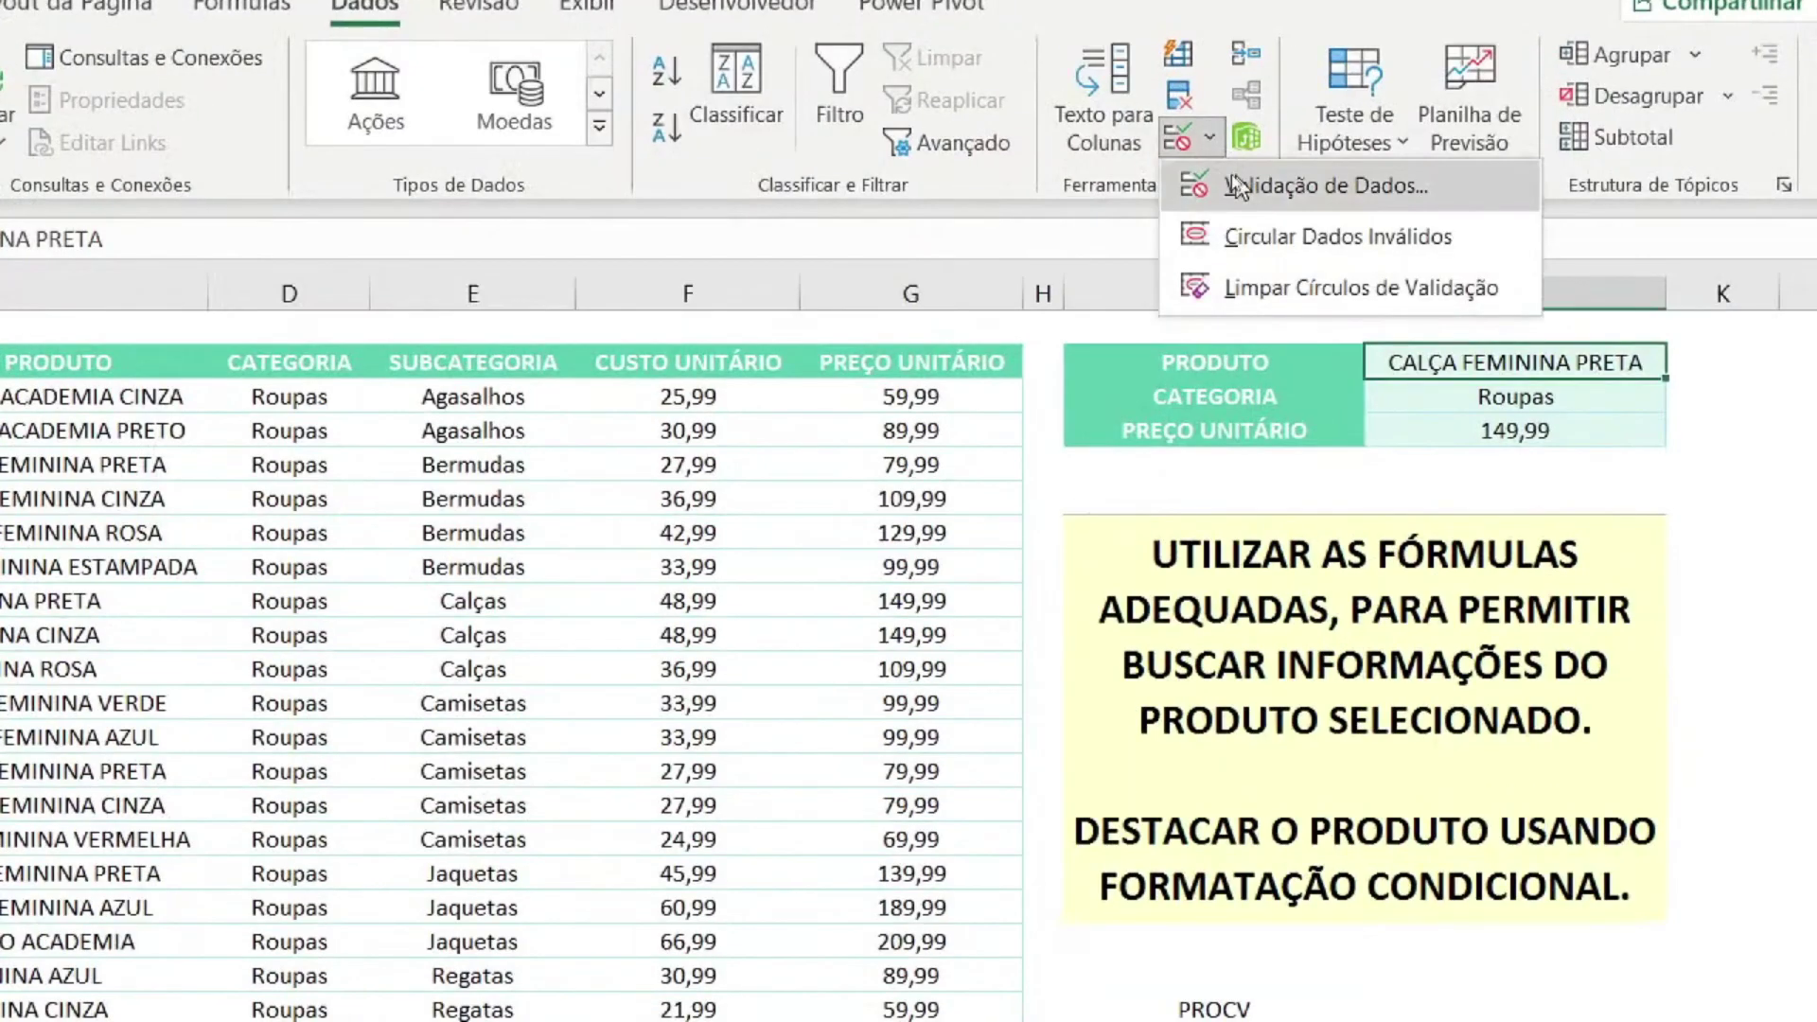
pyautogui.click(1235, 182)
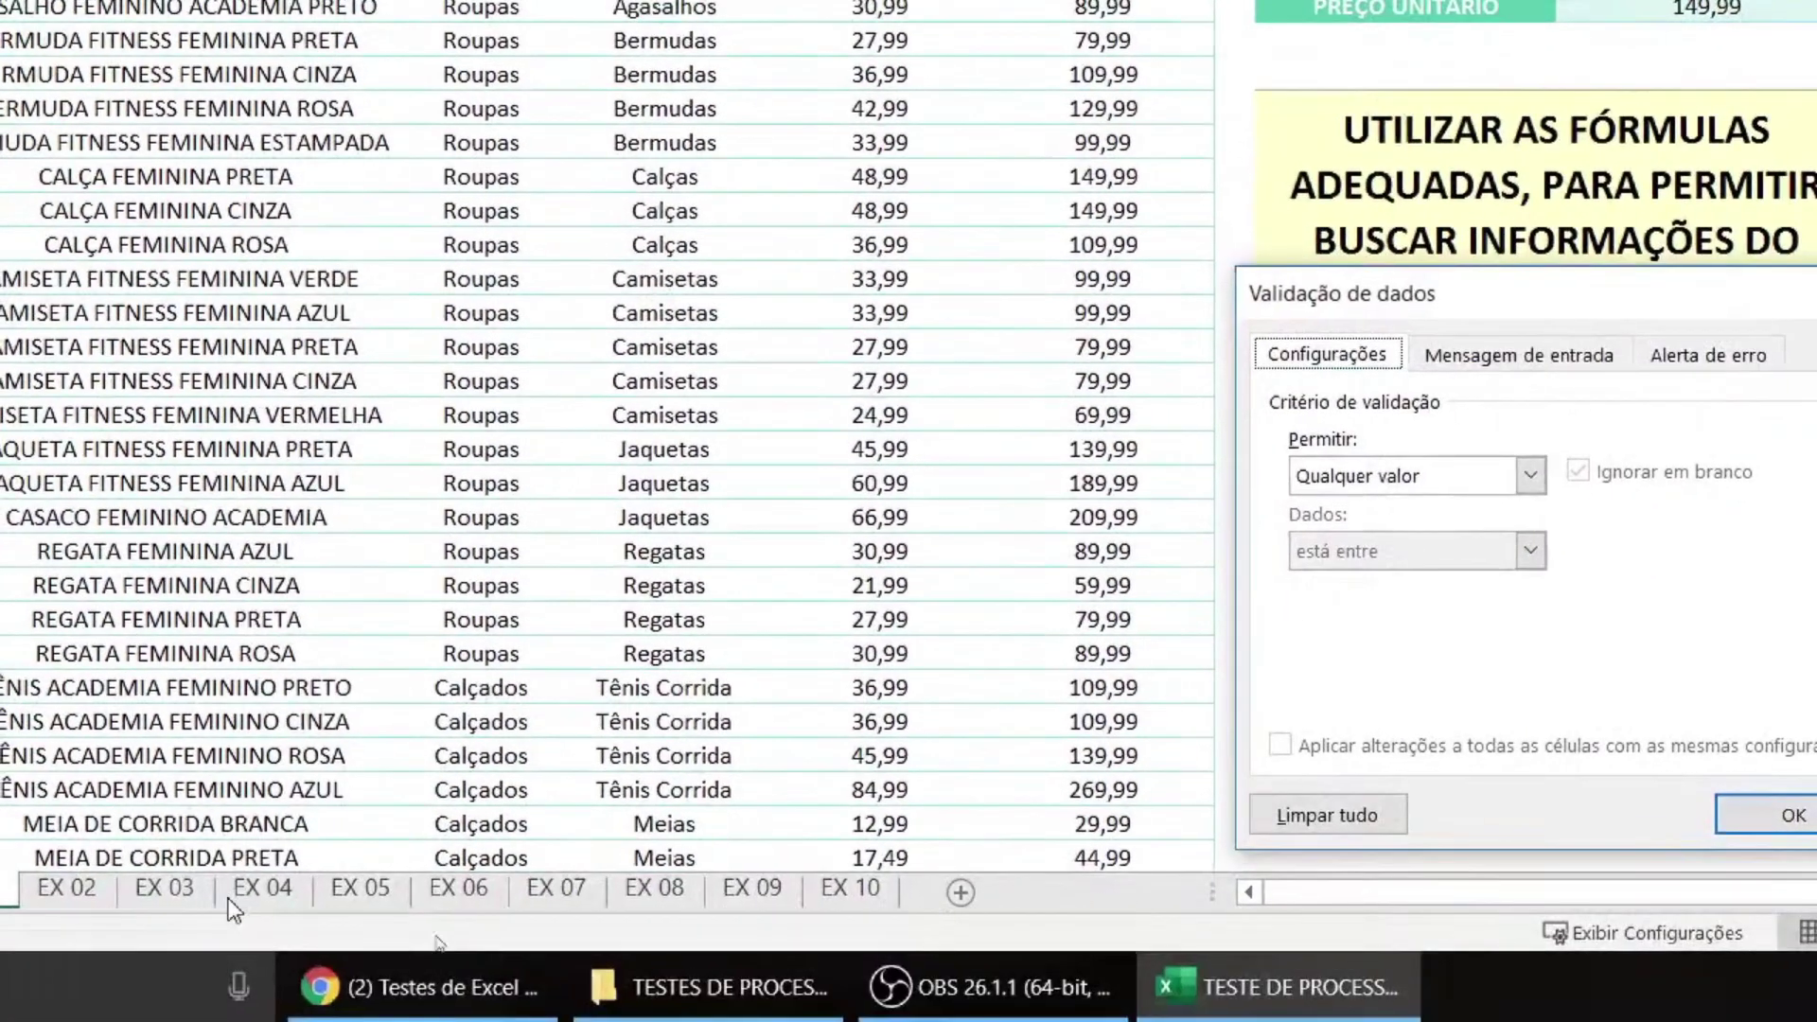
pyautogui.click(1384, 480)
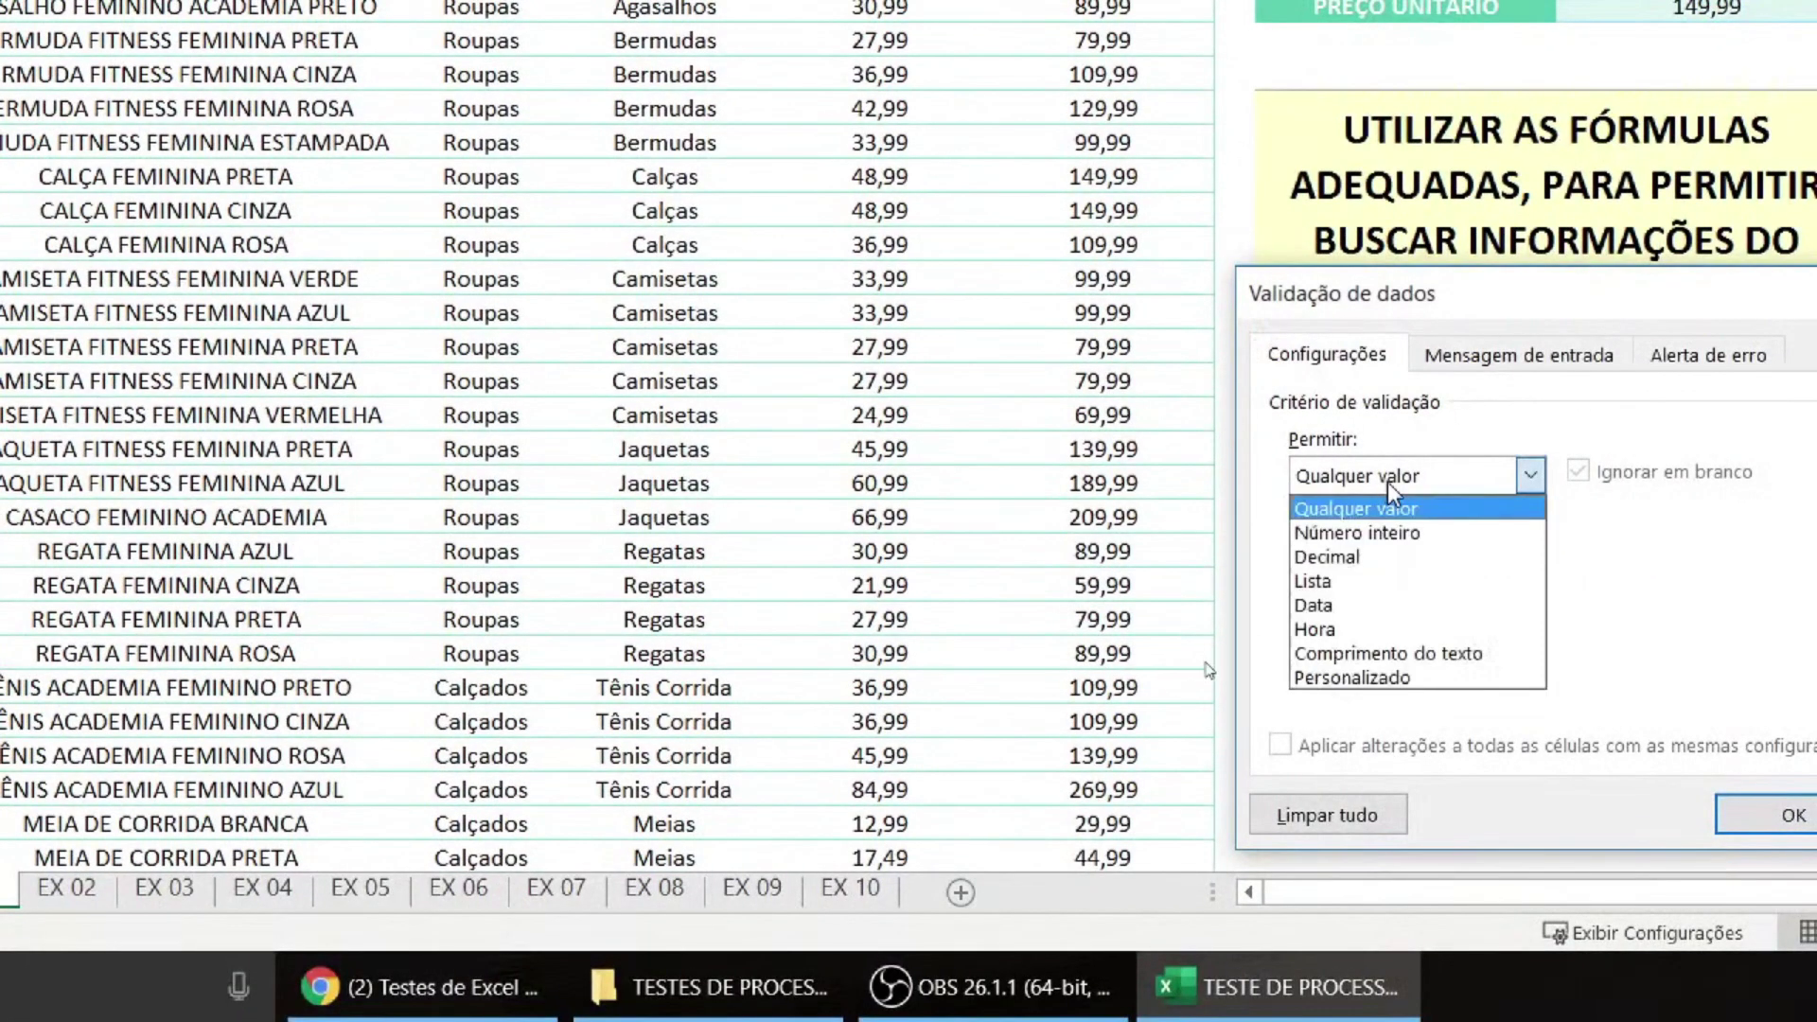
pyautogui.click(1389, 580)
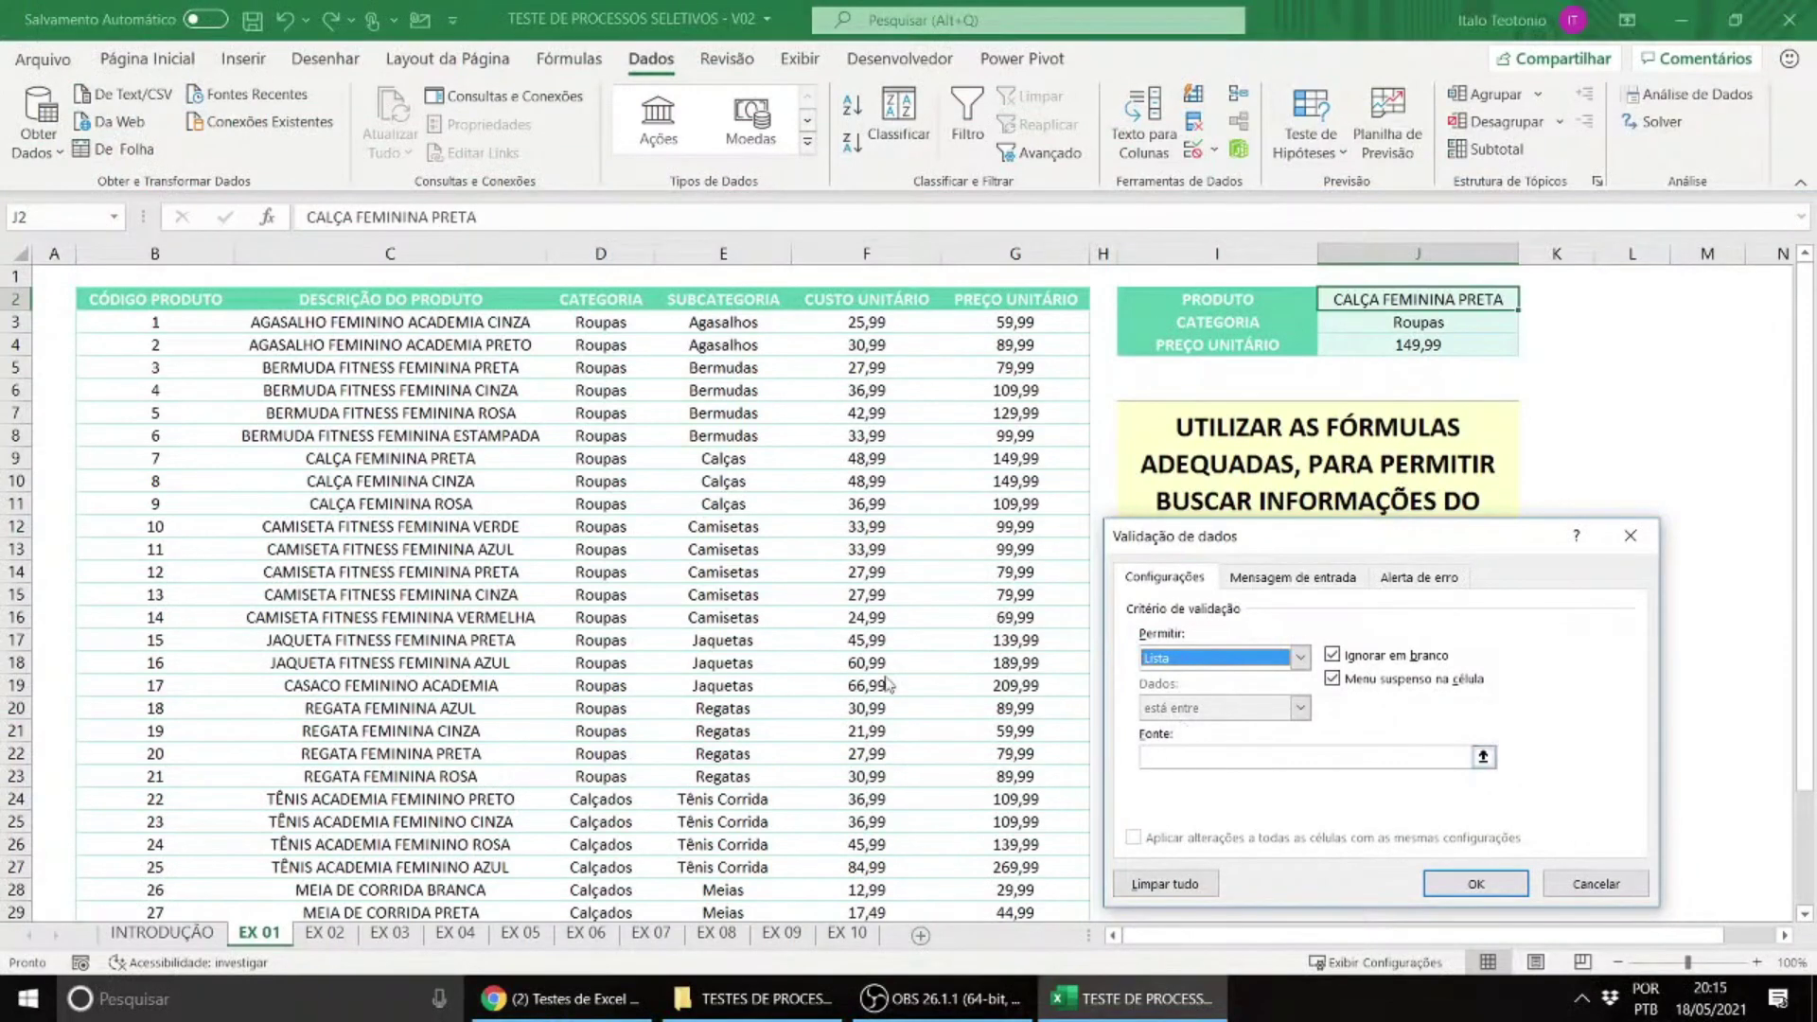
# Step: Set the validation list source to the product descriptions =$C$3:$C$34 and apply the rule to J2
pyautogui.click(1158, 754)
pyautogui.scroll(-1, 506, 546)
pyautogui.scroll(1, 505, 504)
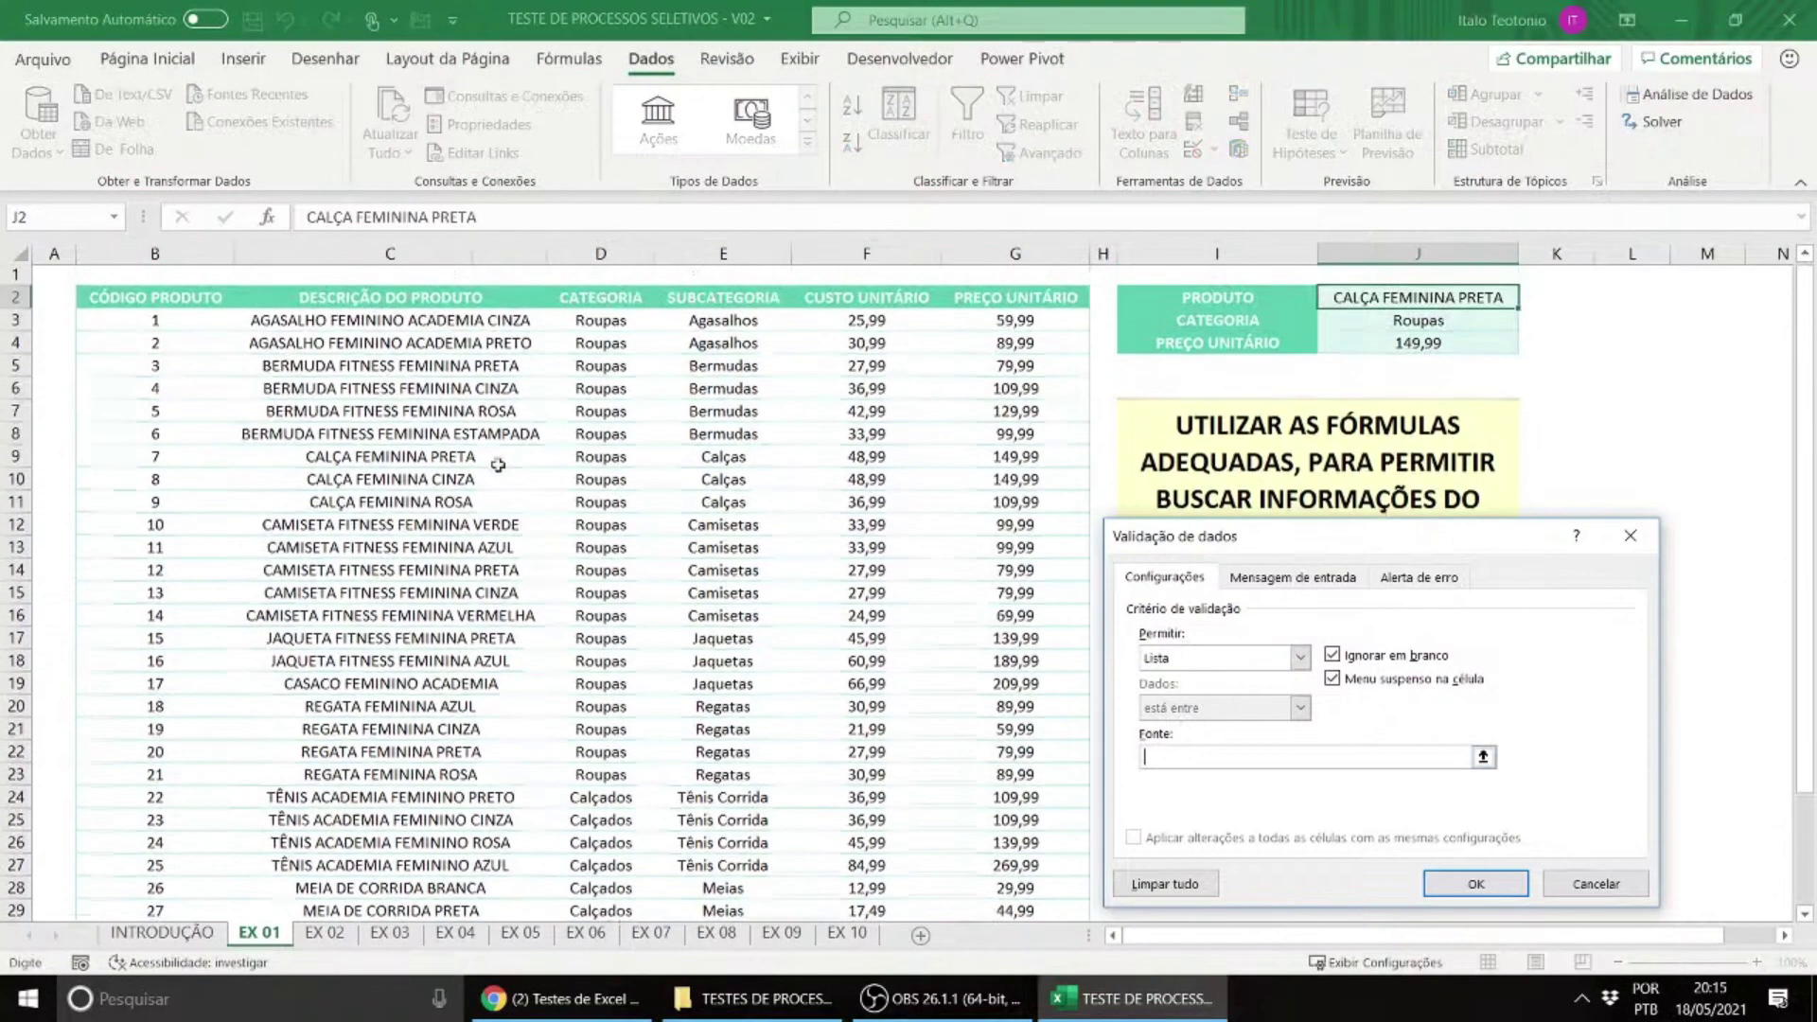
pyautogui.moveTo(473, 331); pyautogui.dragTo(435, 887)
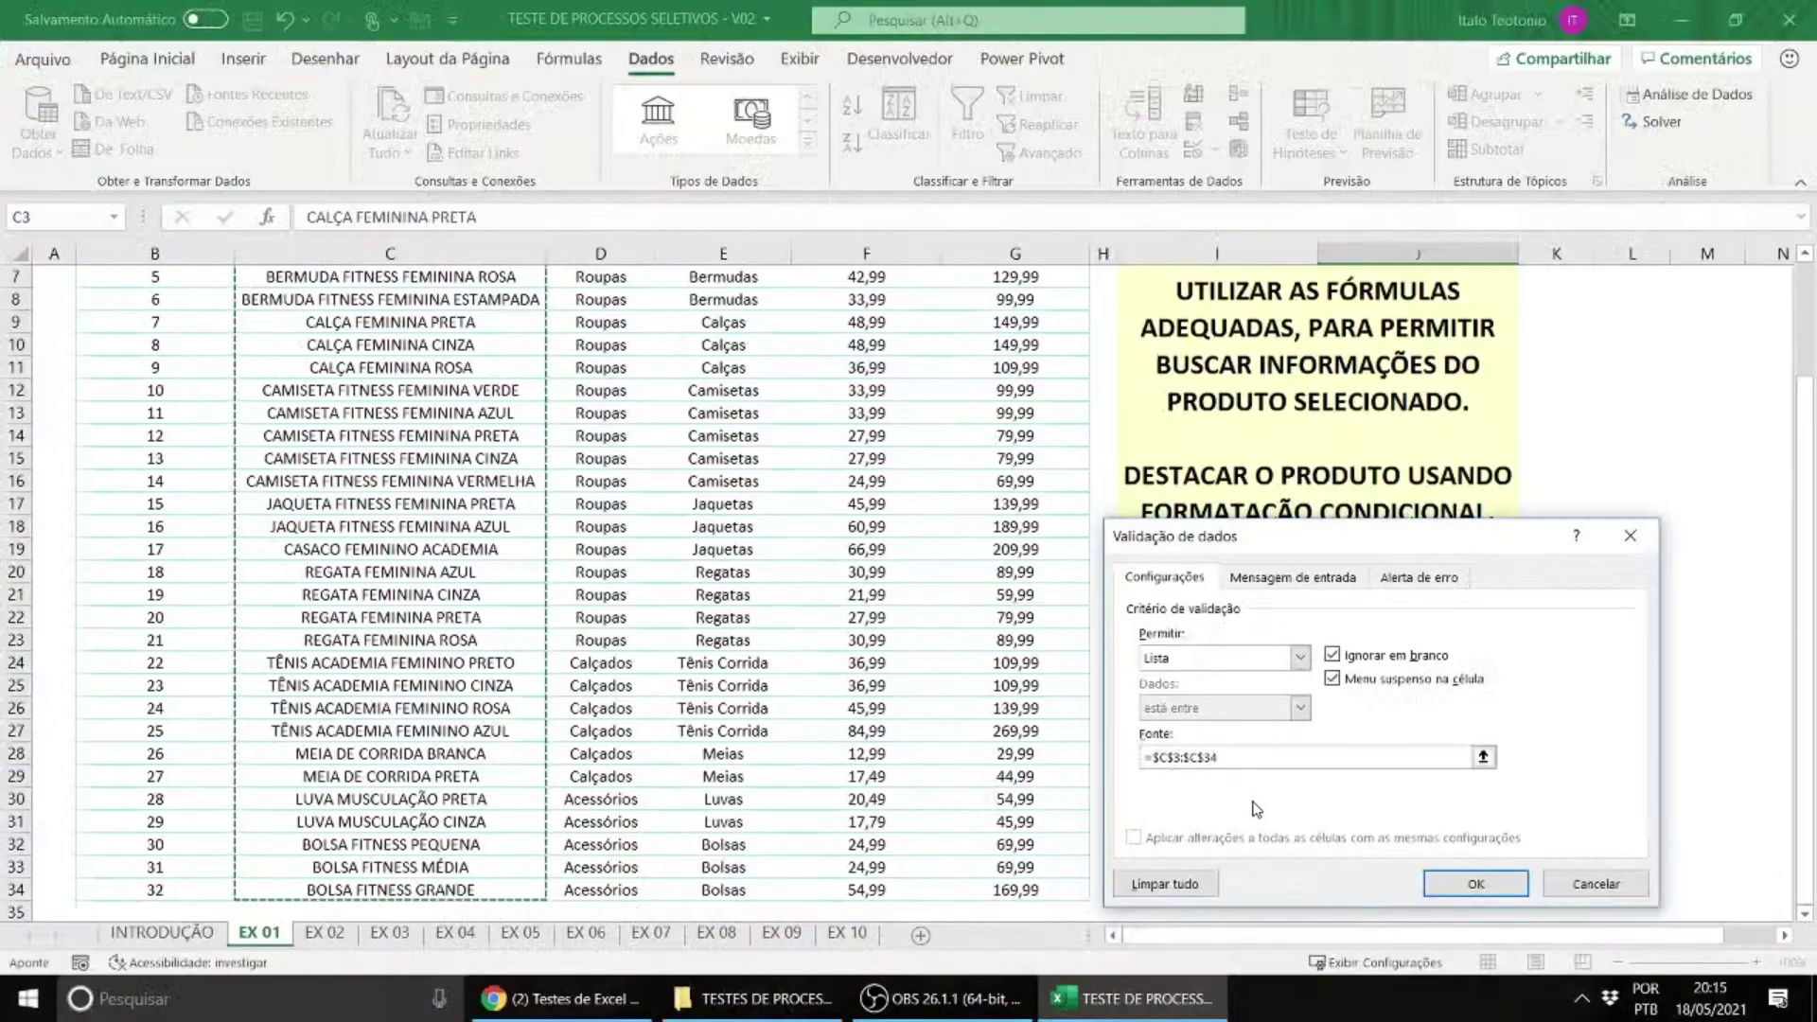
pyautogui.press('Return')
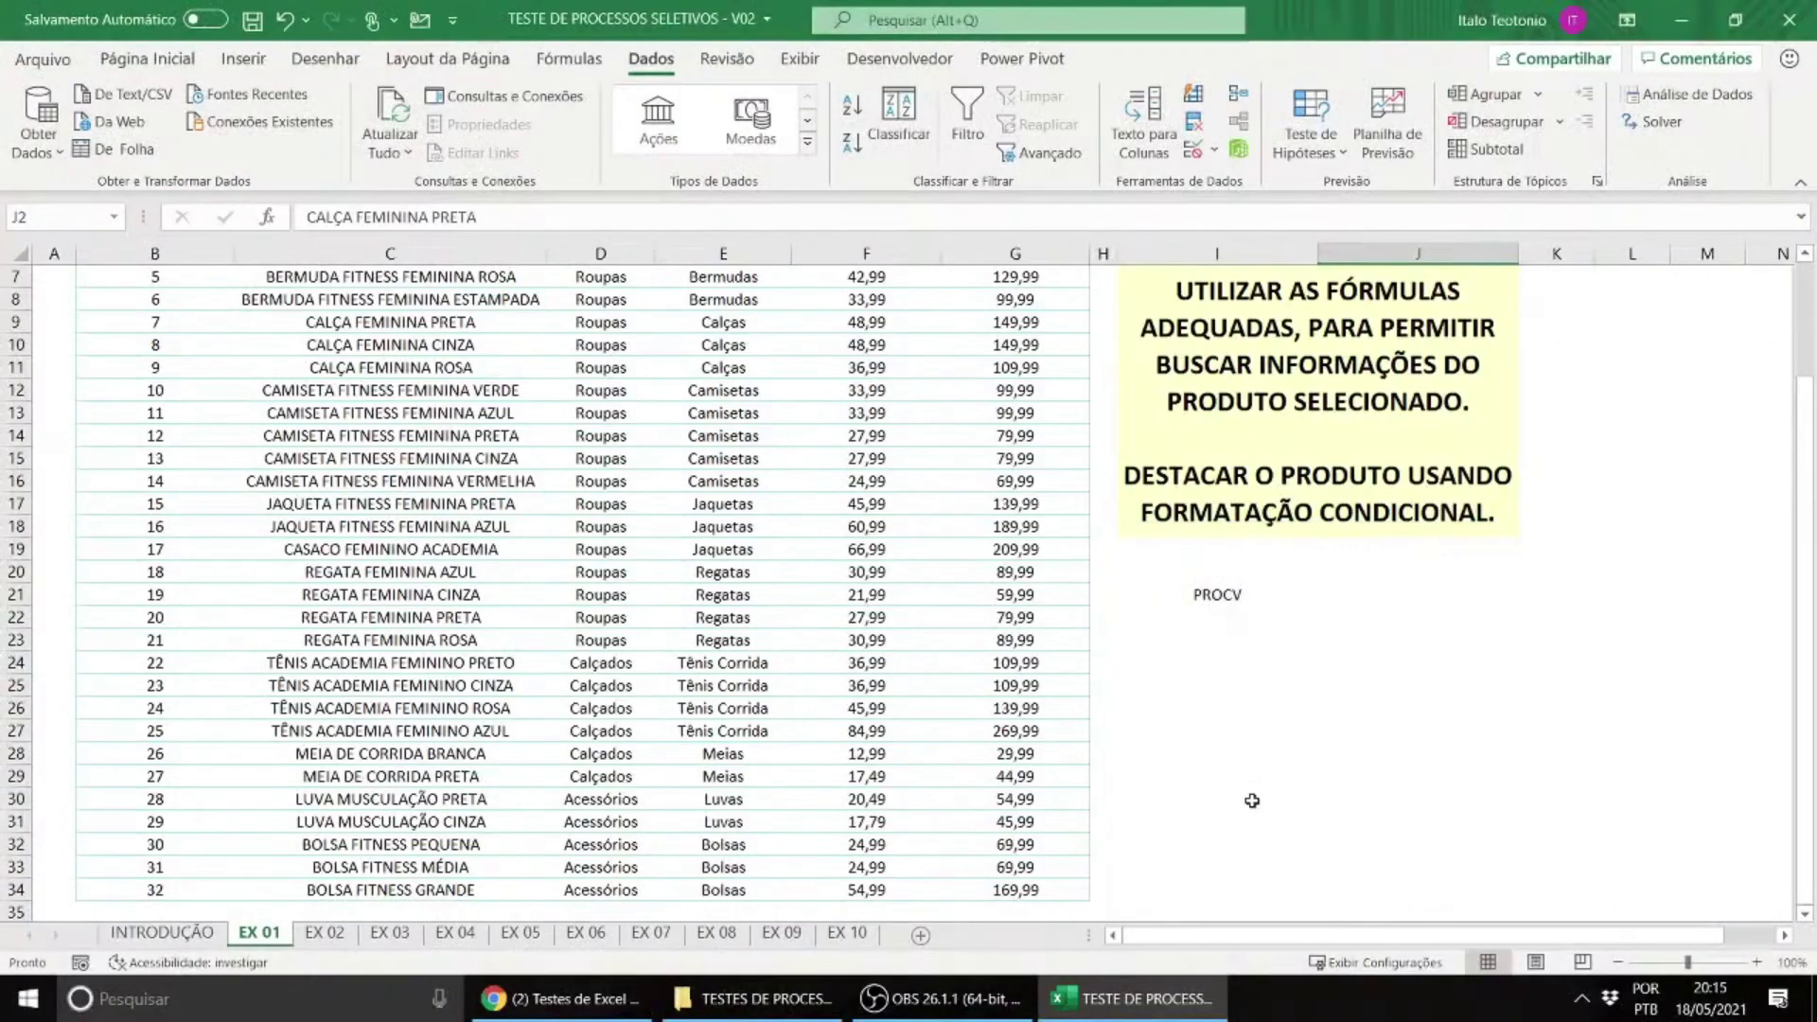
# Step: Test the product list in J2 by choosing CAMISETA FITNESS FEMININA AZUL
pyautogui.scroll(2, 1251, 800)
pyautogui.click(1529, 299)
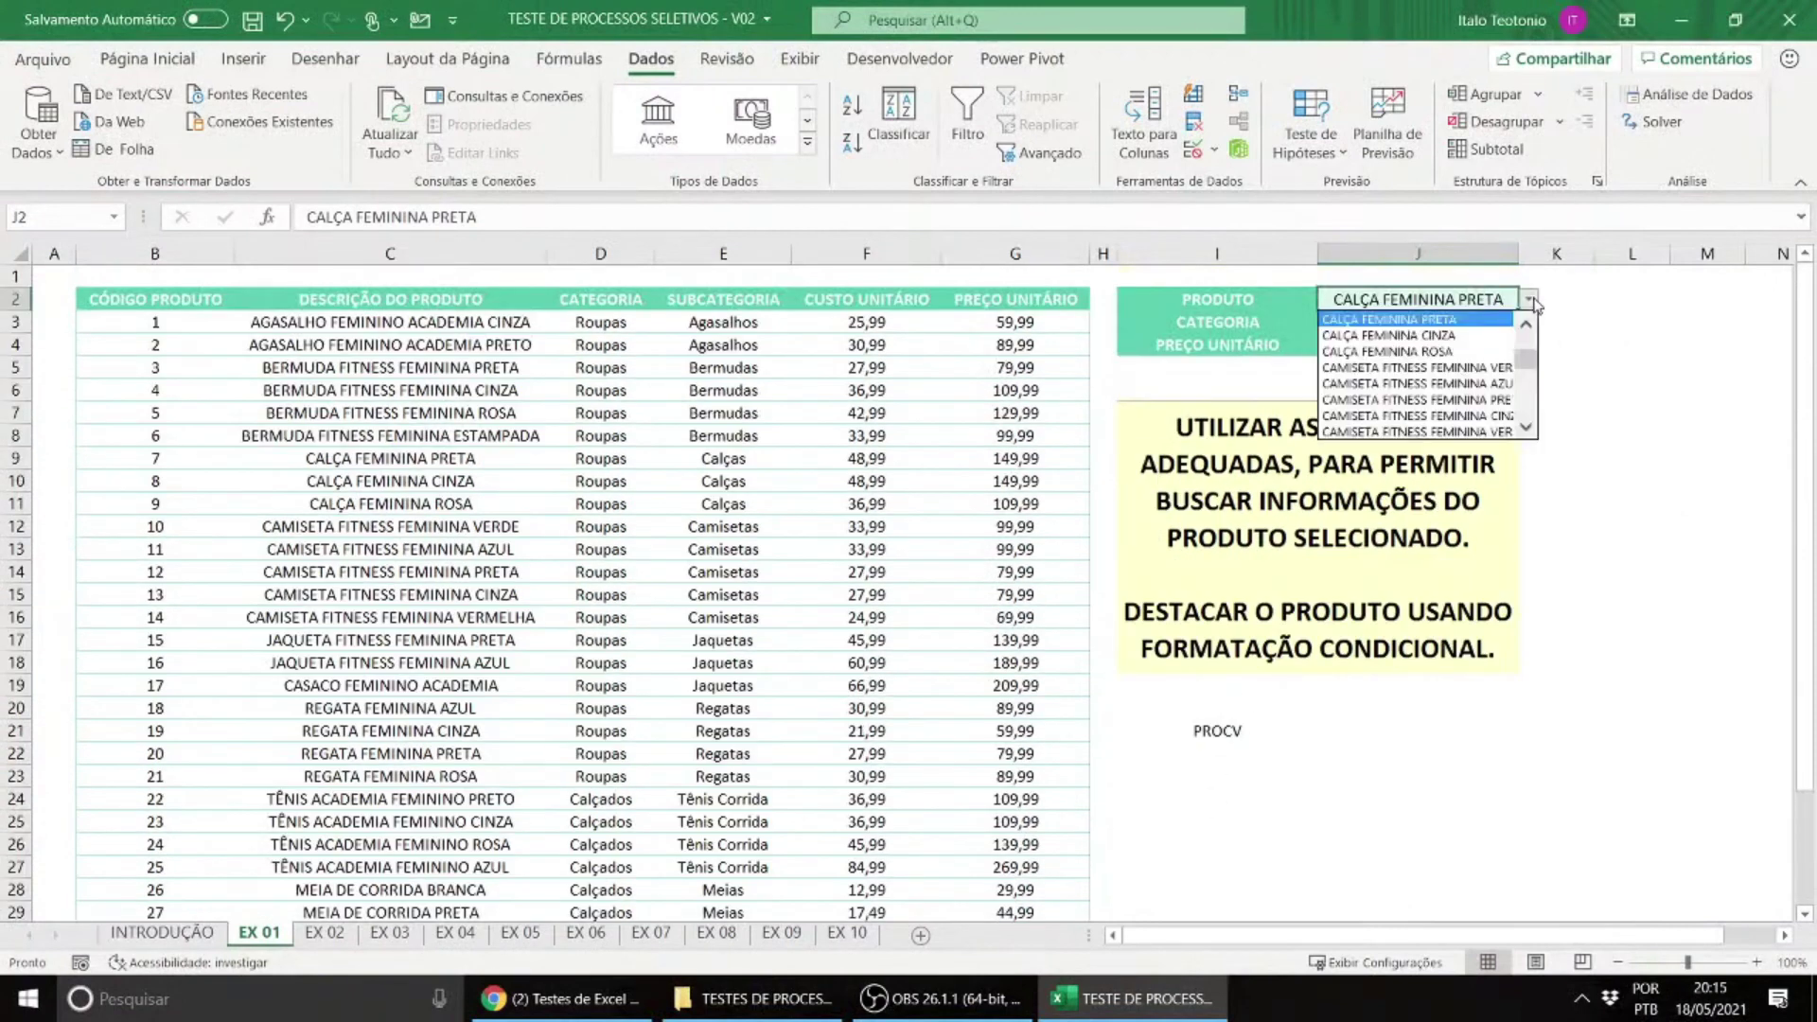
pyautogui.press('Down')
pyautogui.press('Down')
pyautogui.press('Down')
pyautogui.press('Down')
pyautogui.press('Return')
# Step: Switch the product in J2 to REGATA FEMININA AZUL using its validation list
pyautogui.click(1529, 300)
pyautogui.press('Down')
pyautogui.press('Down')
pyautogui.press('Down')
pyautogui.press('Down')
pyautogui.press('Down')
pyautogui.press('Down')
pyautogui.press('Down')
pyautogui.press('Return')
# Step: Test the lookups in J3 and J4 with the products BOLSA FITNESS MÉDIA and CASACO FEMININO ACADEMIA in J2
pyautogui.click(1529, 300)
pyautogui.scroll(-2, 1507, 414)
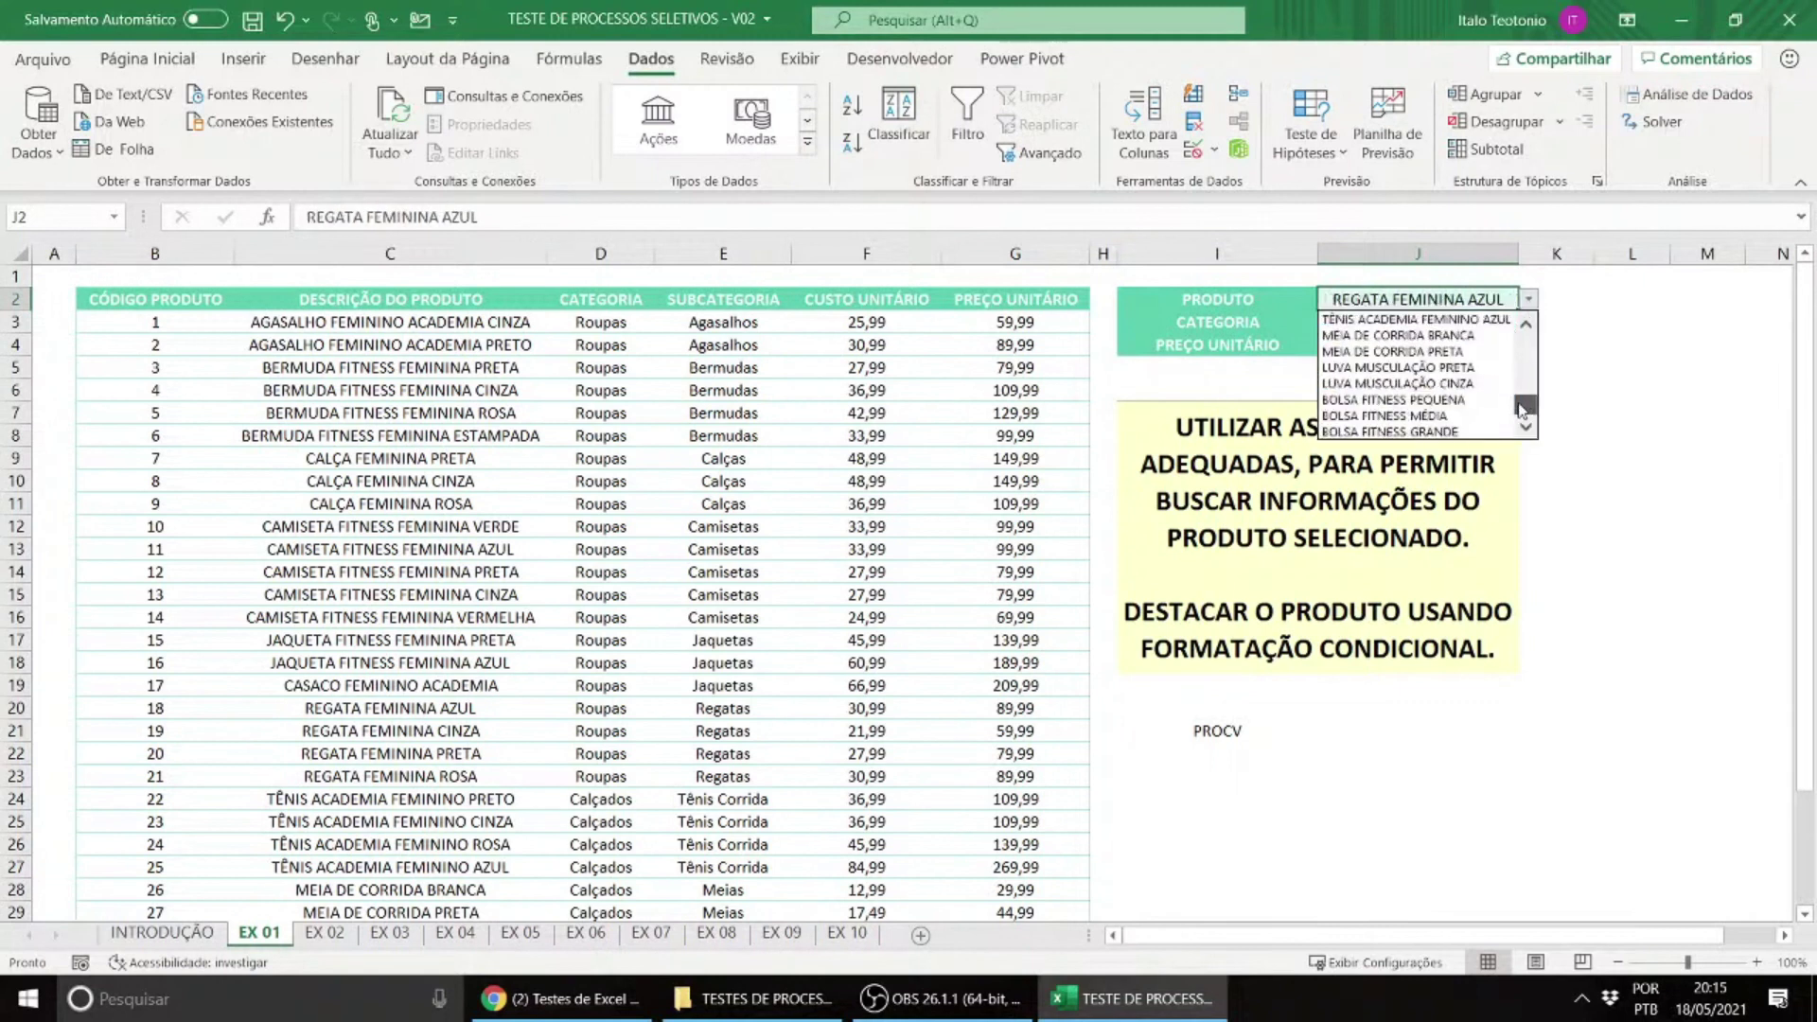
pyautogui.click(1505, 415)
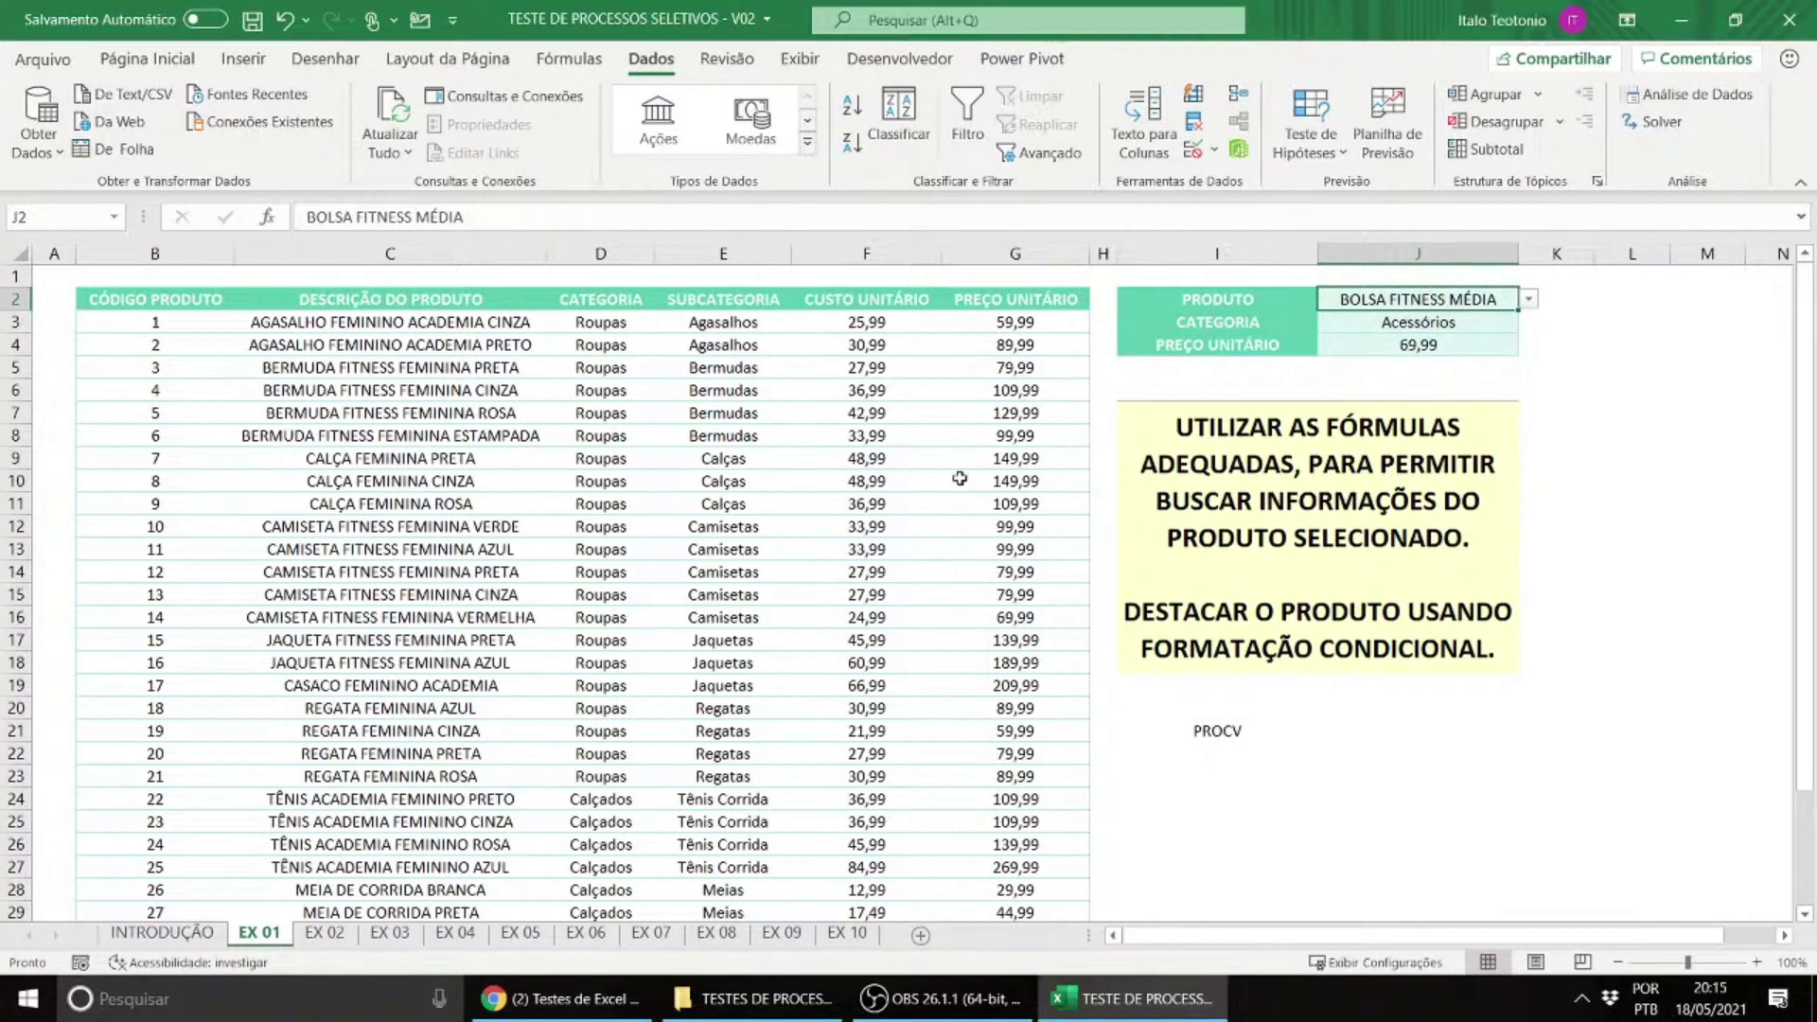
pyautogui.click(1528, 299)
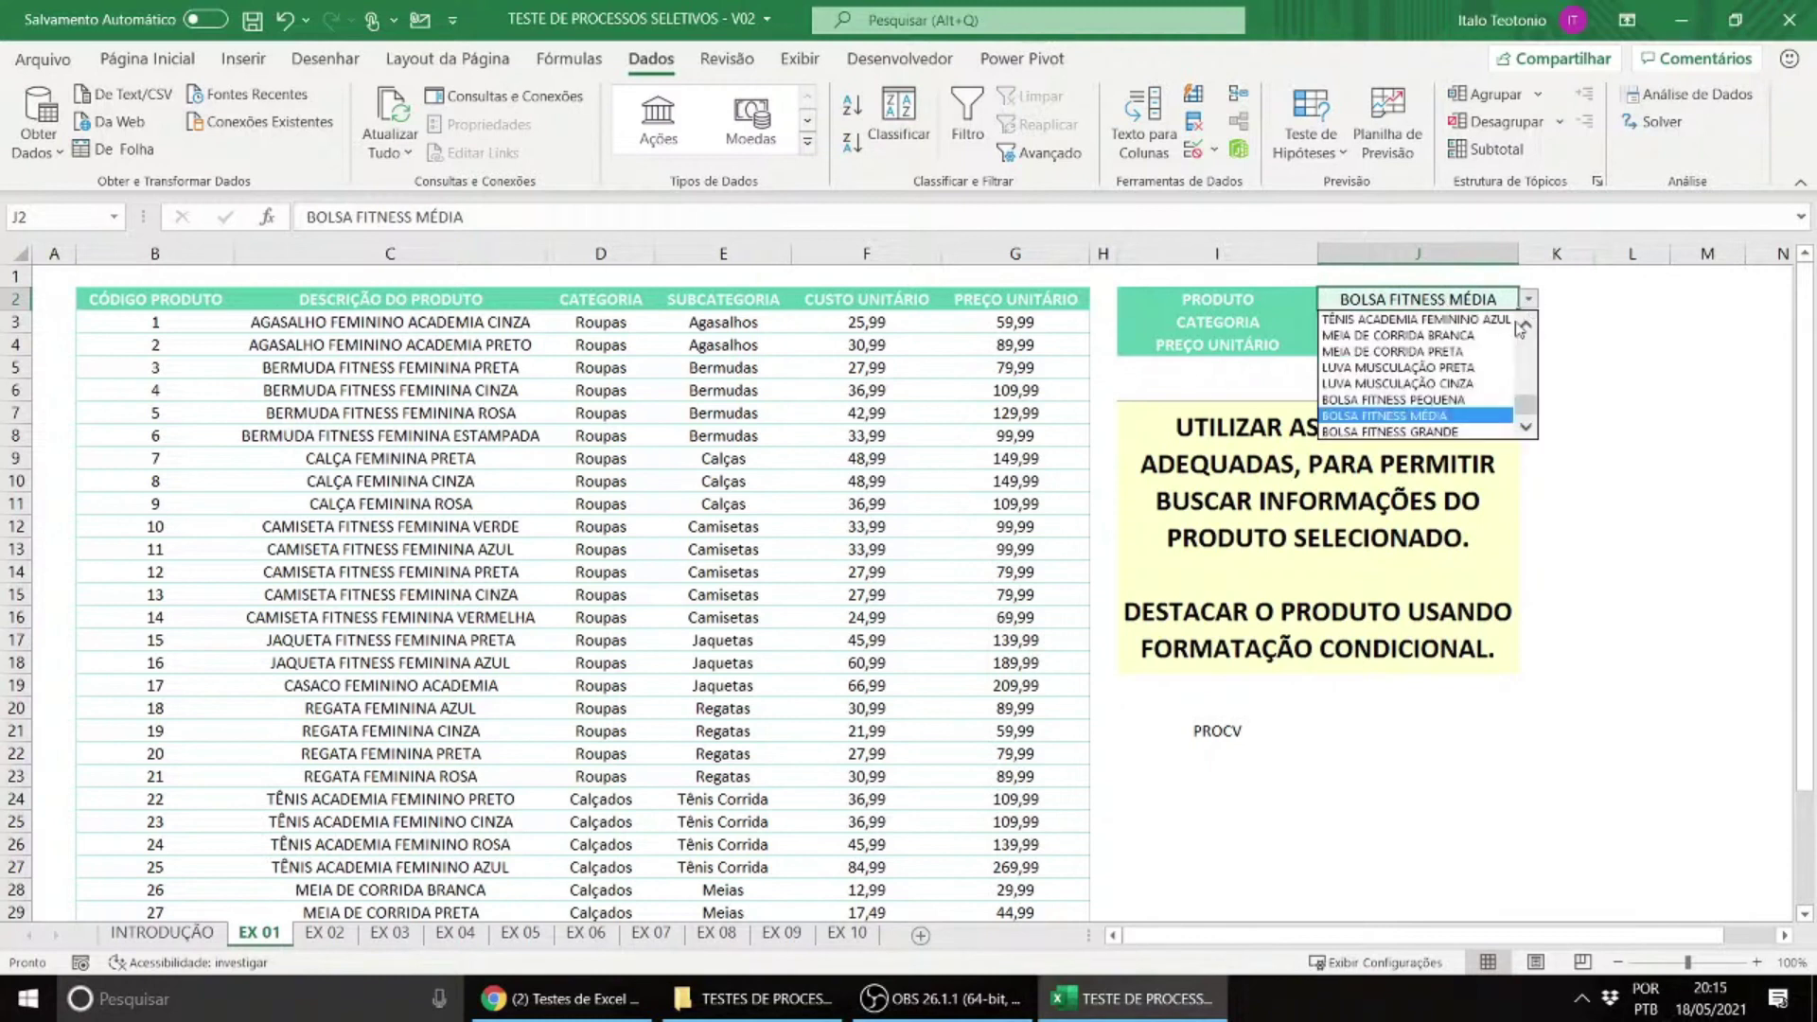
pyautogui.scroll(3, 1524, 412)
pyautogui.click(1449, 337)
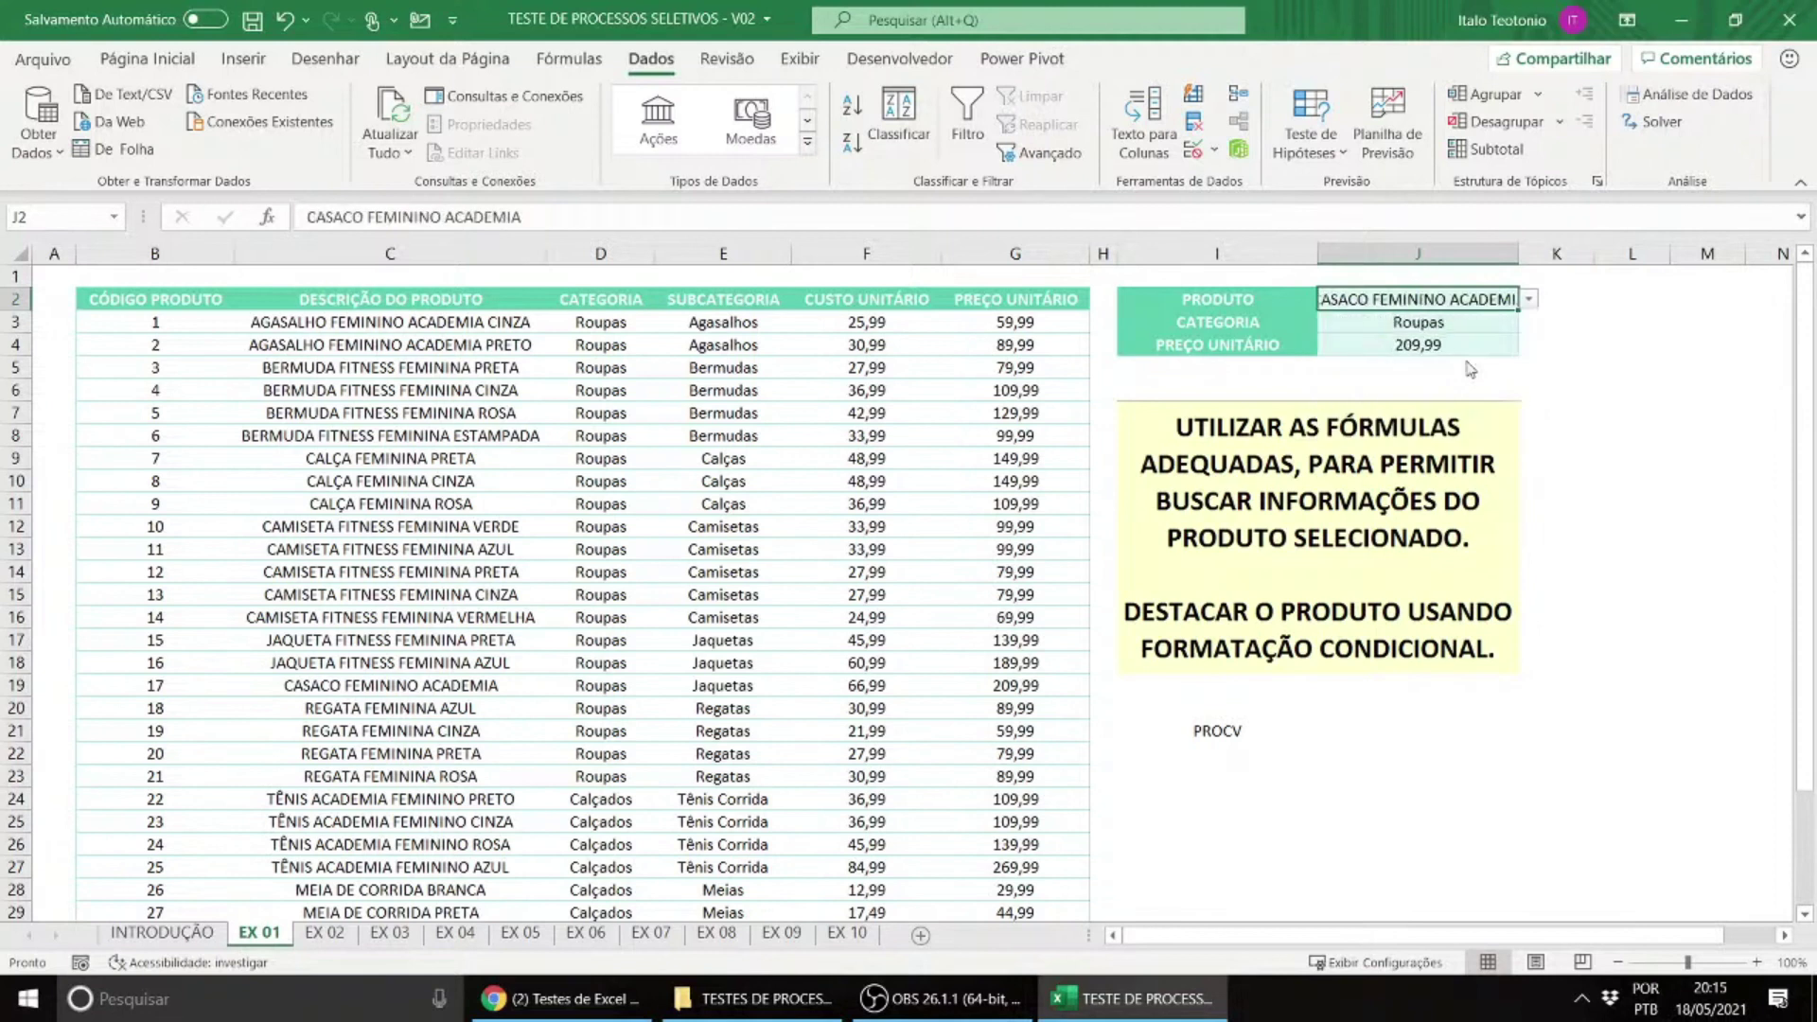
# Step: Widen column J to fit the full product name and choose REGATA FEMININA ROSA in J2
pyautogui.click(1443, 345)
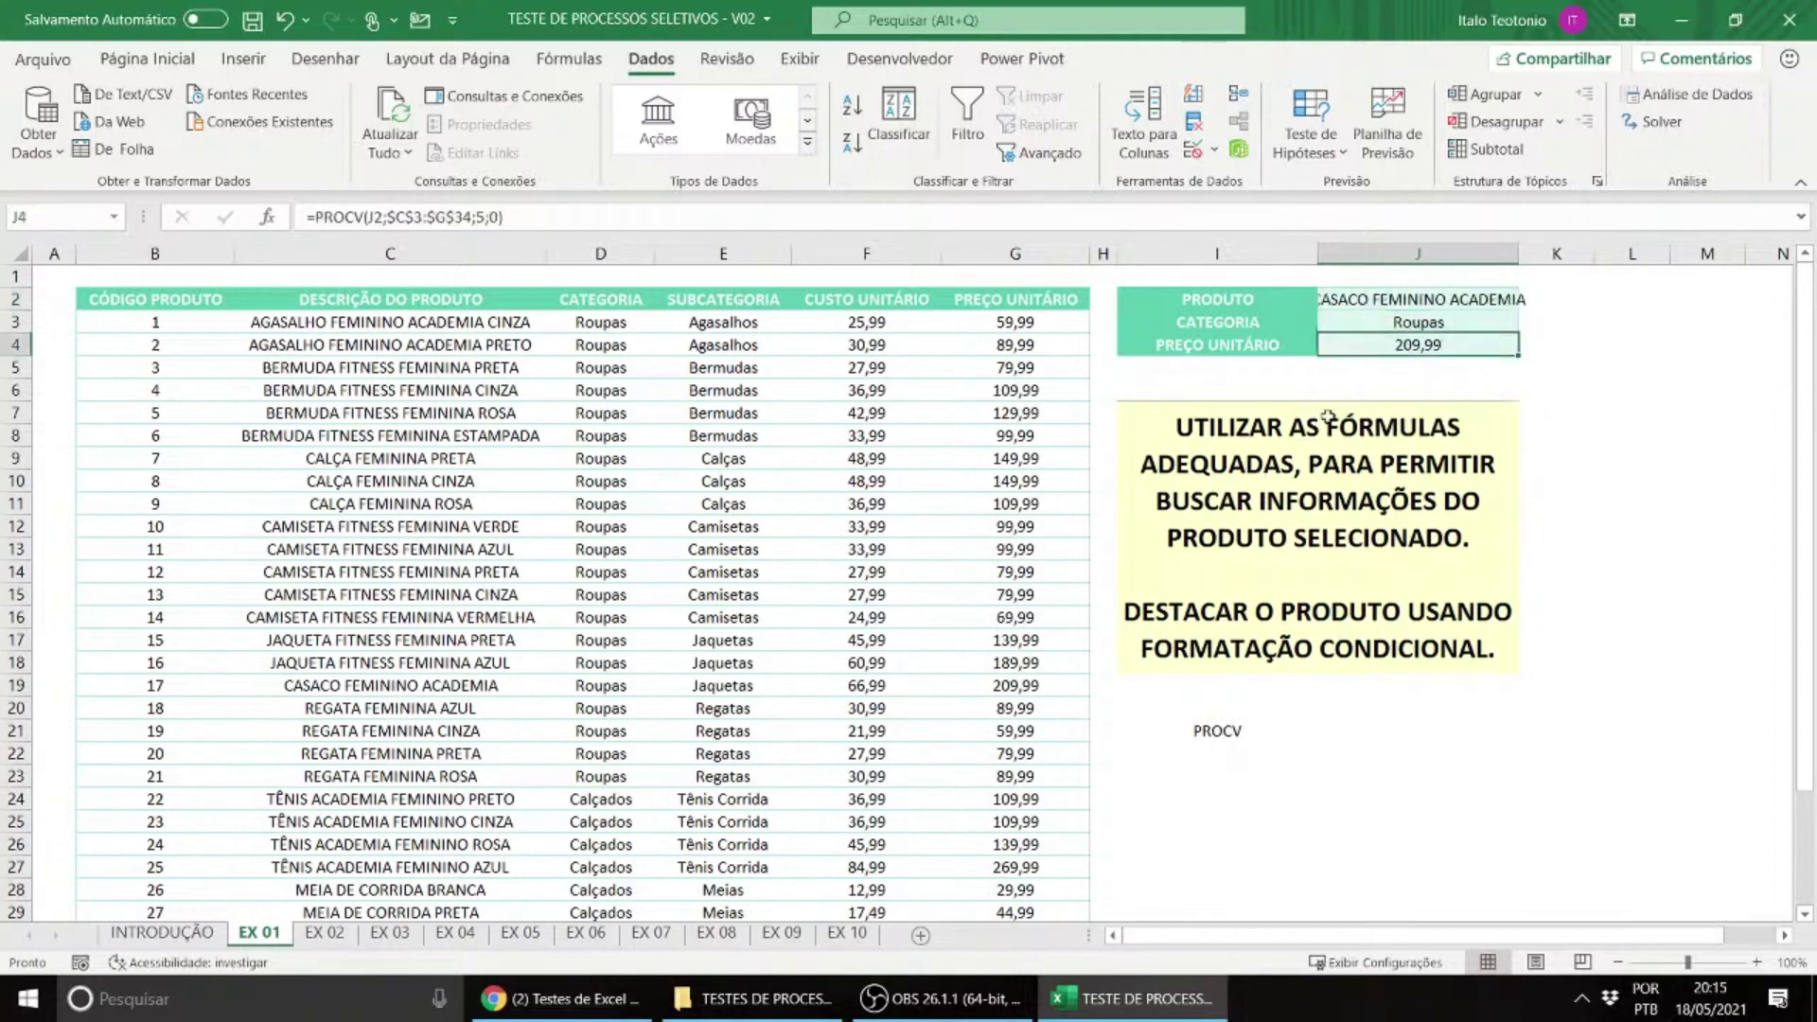
pyautogui.moveTo(1520, 253); pyautogui.dragTo(1578, 262)
pyautogui.click(1547, 298)
pyautogui.click(1586, 299)
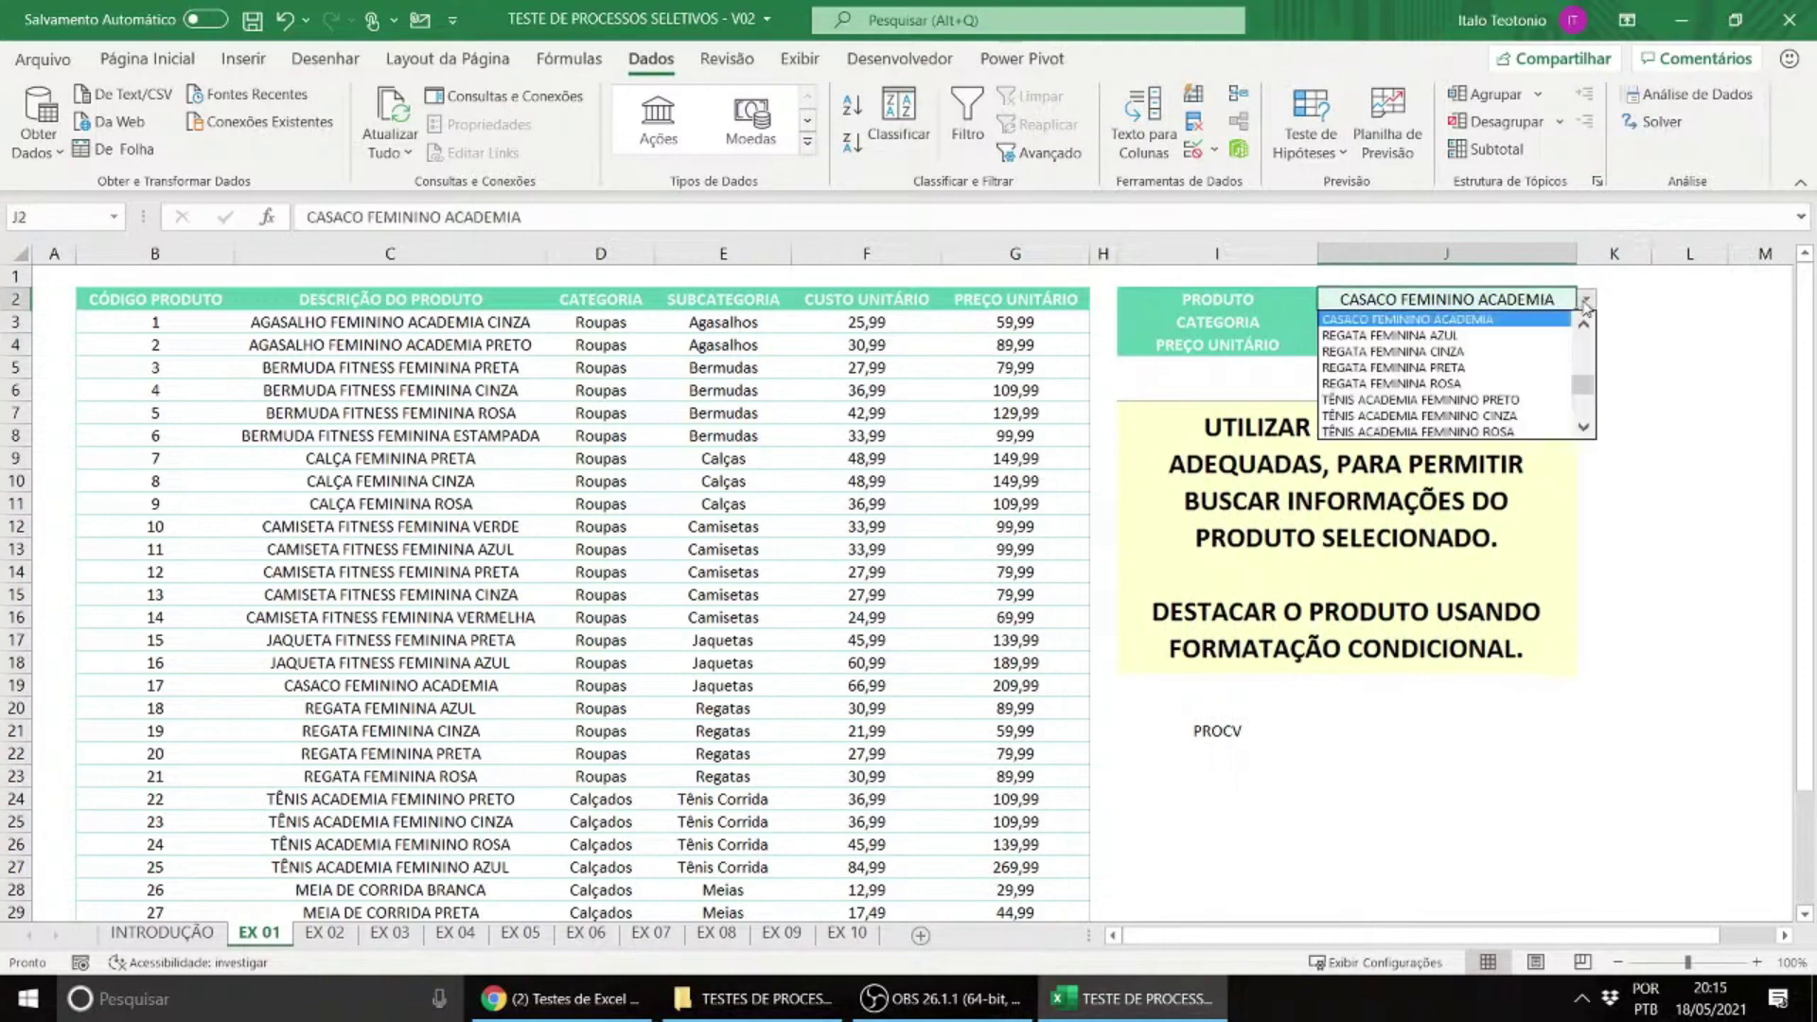
pyautogui.click(1519, 388)
# Step: Choose LUVA MUSCULAÇÃO PRETA as the product in J2
pyautogui.click(1586, 299)
pyautogui.scroll(-2, 1520, 430)
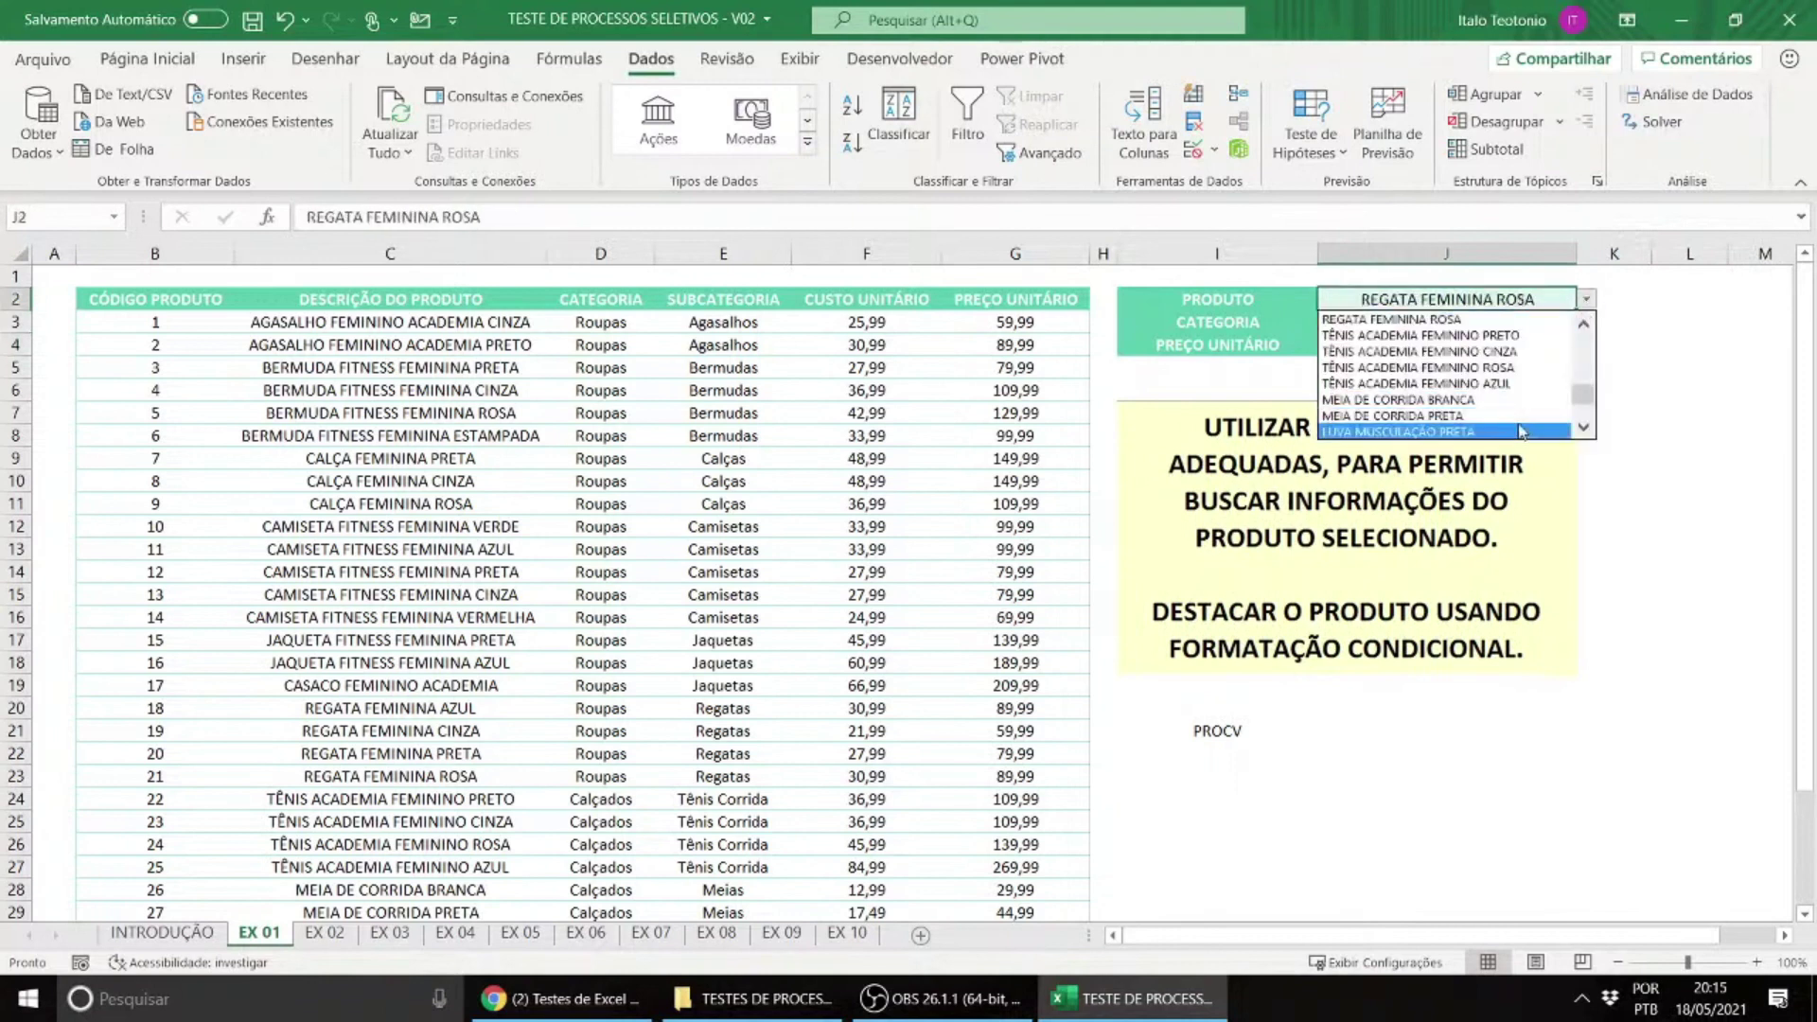
pyautogui.click(1521, 431)
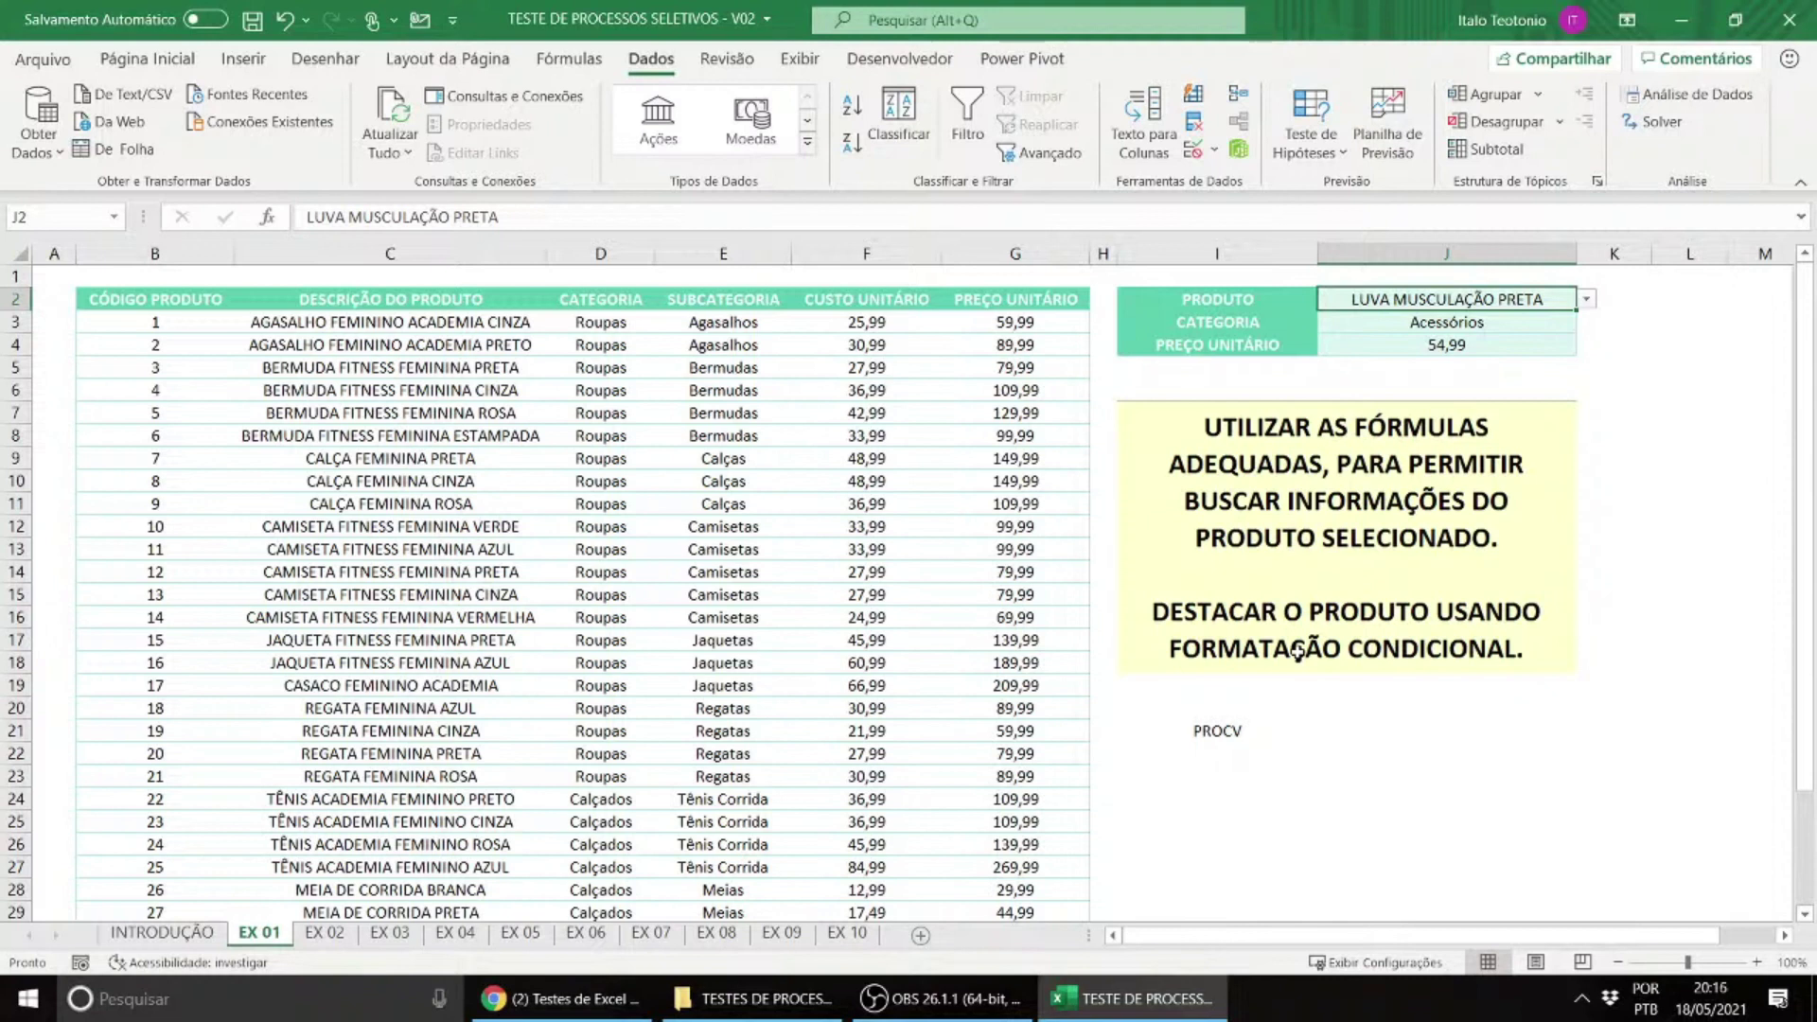
# Step: Create a new conditional formatting rule for B3:G34 that uses a formula to determine which cells to format
pyautogui.click(161, 324)
pyautogui.hotkey('ctrl', 'shift', 'Right')
pyautogui.hotkey('ctrl', 'shift', 'Down')
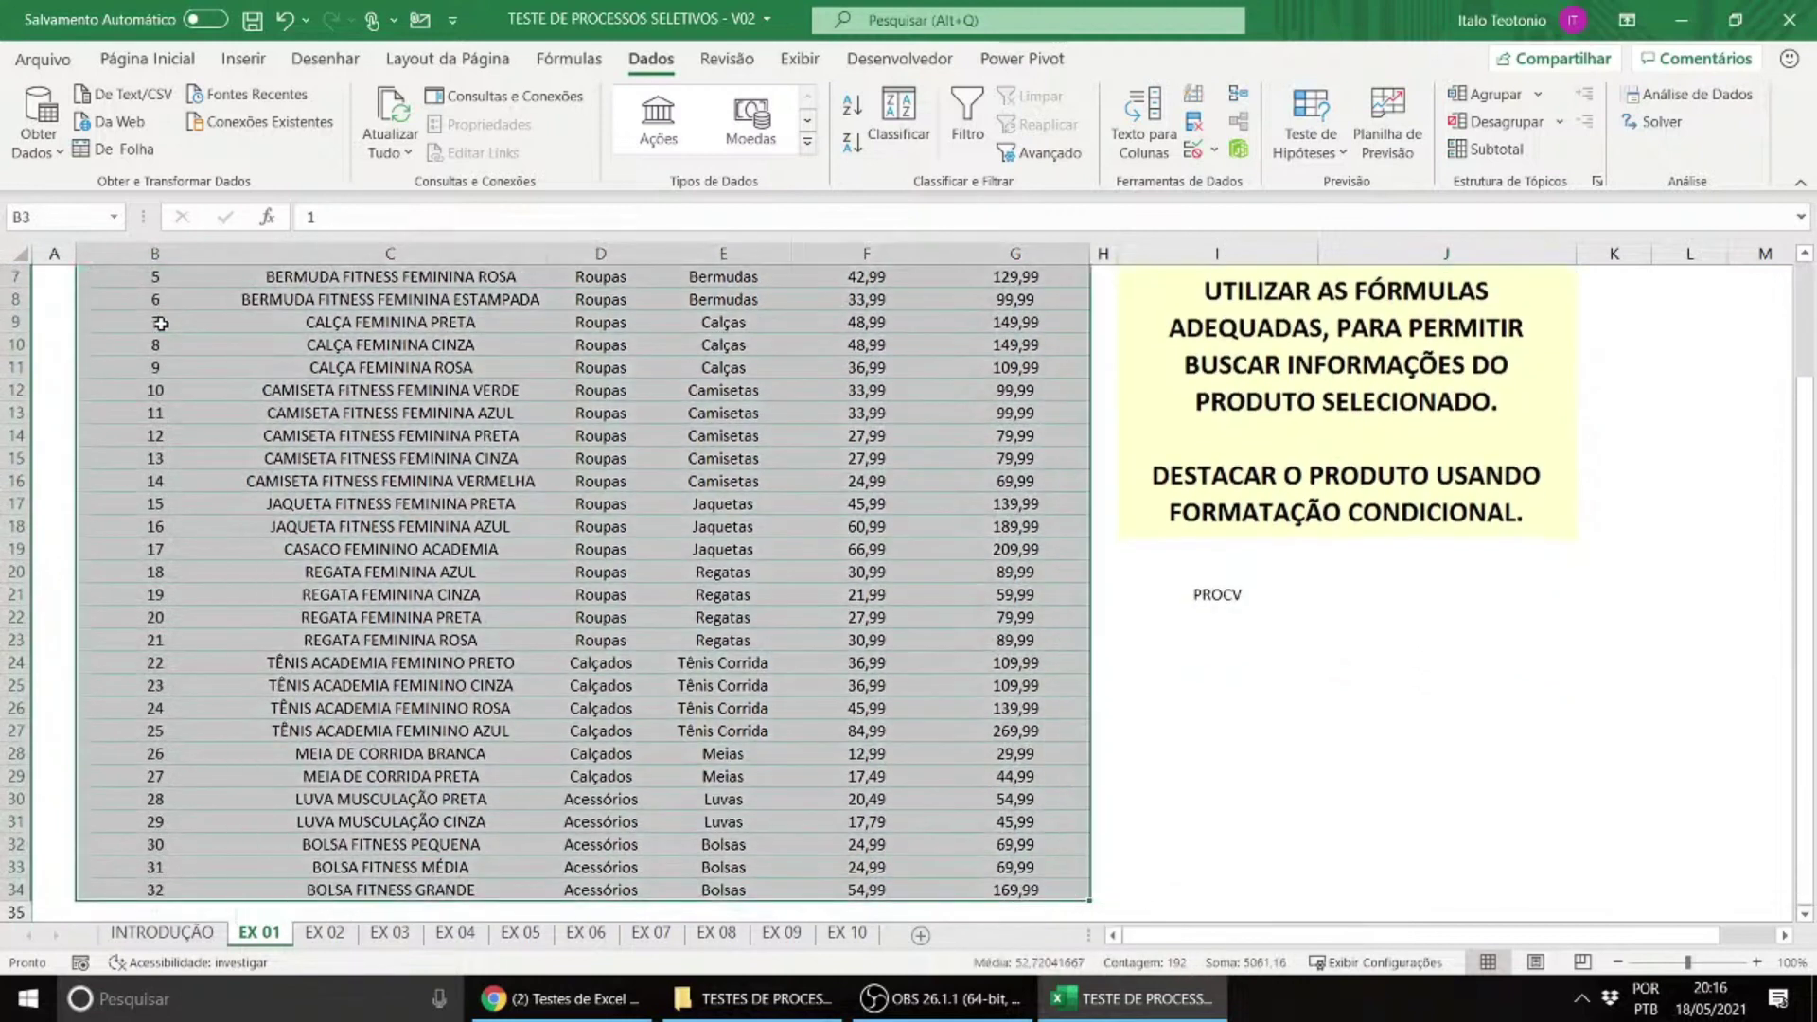
pyautogui.scroll(2, 216, 465)
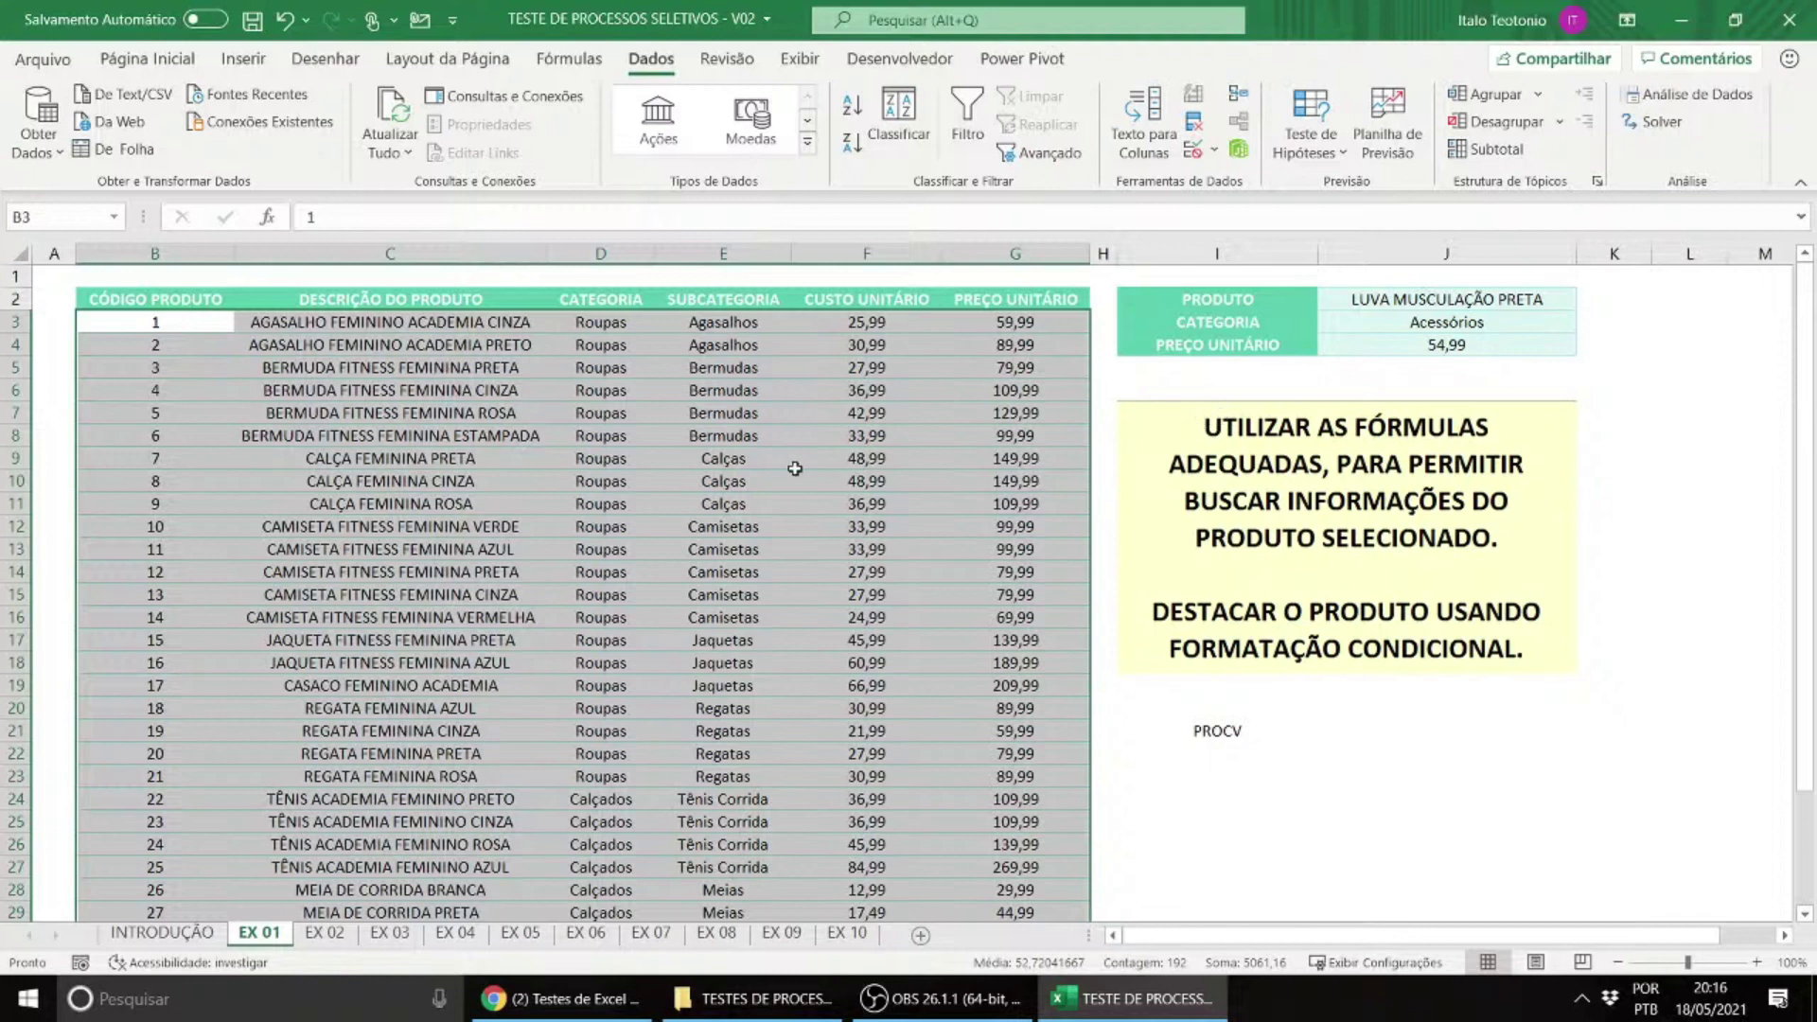
pyautogui.click(147, 62)
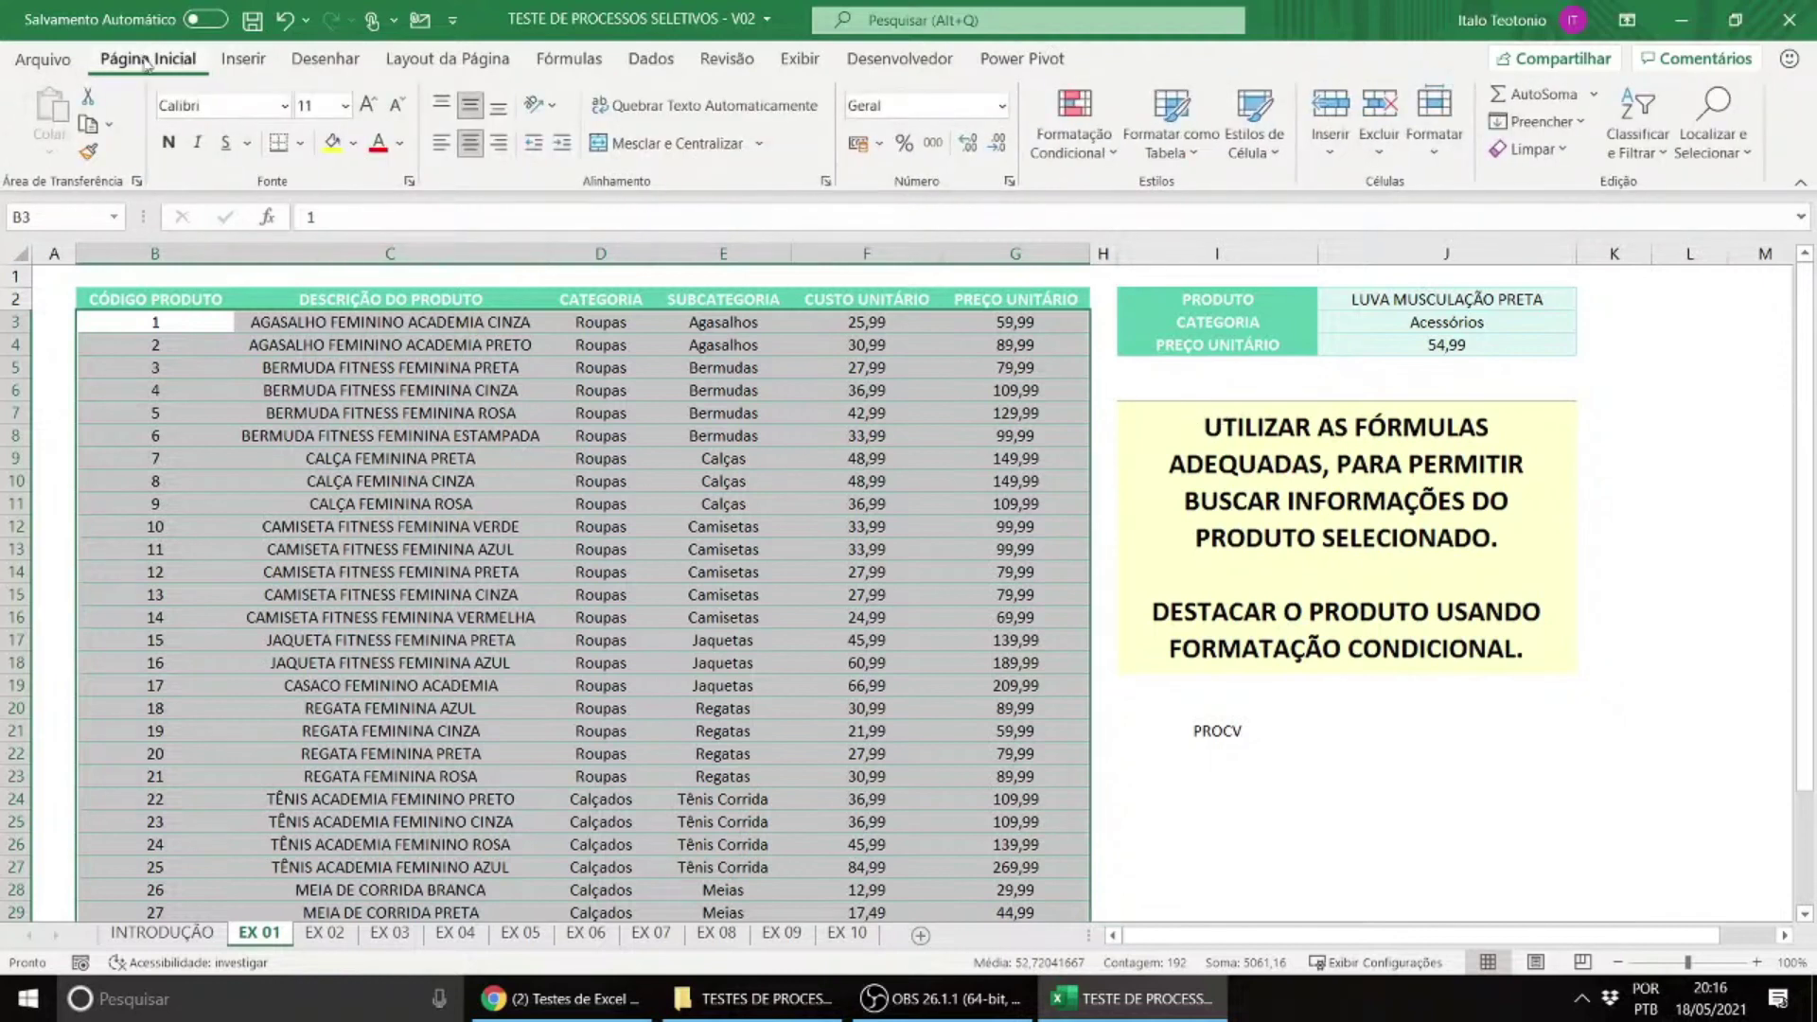
pyautogui.click(1087, 148)
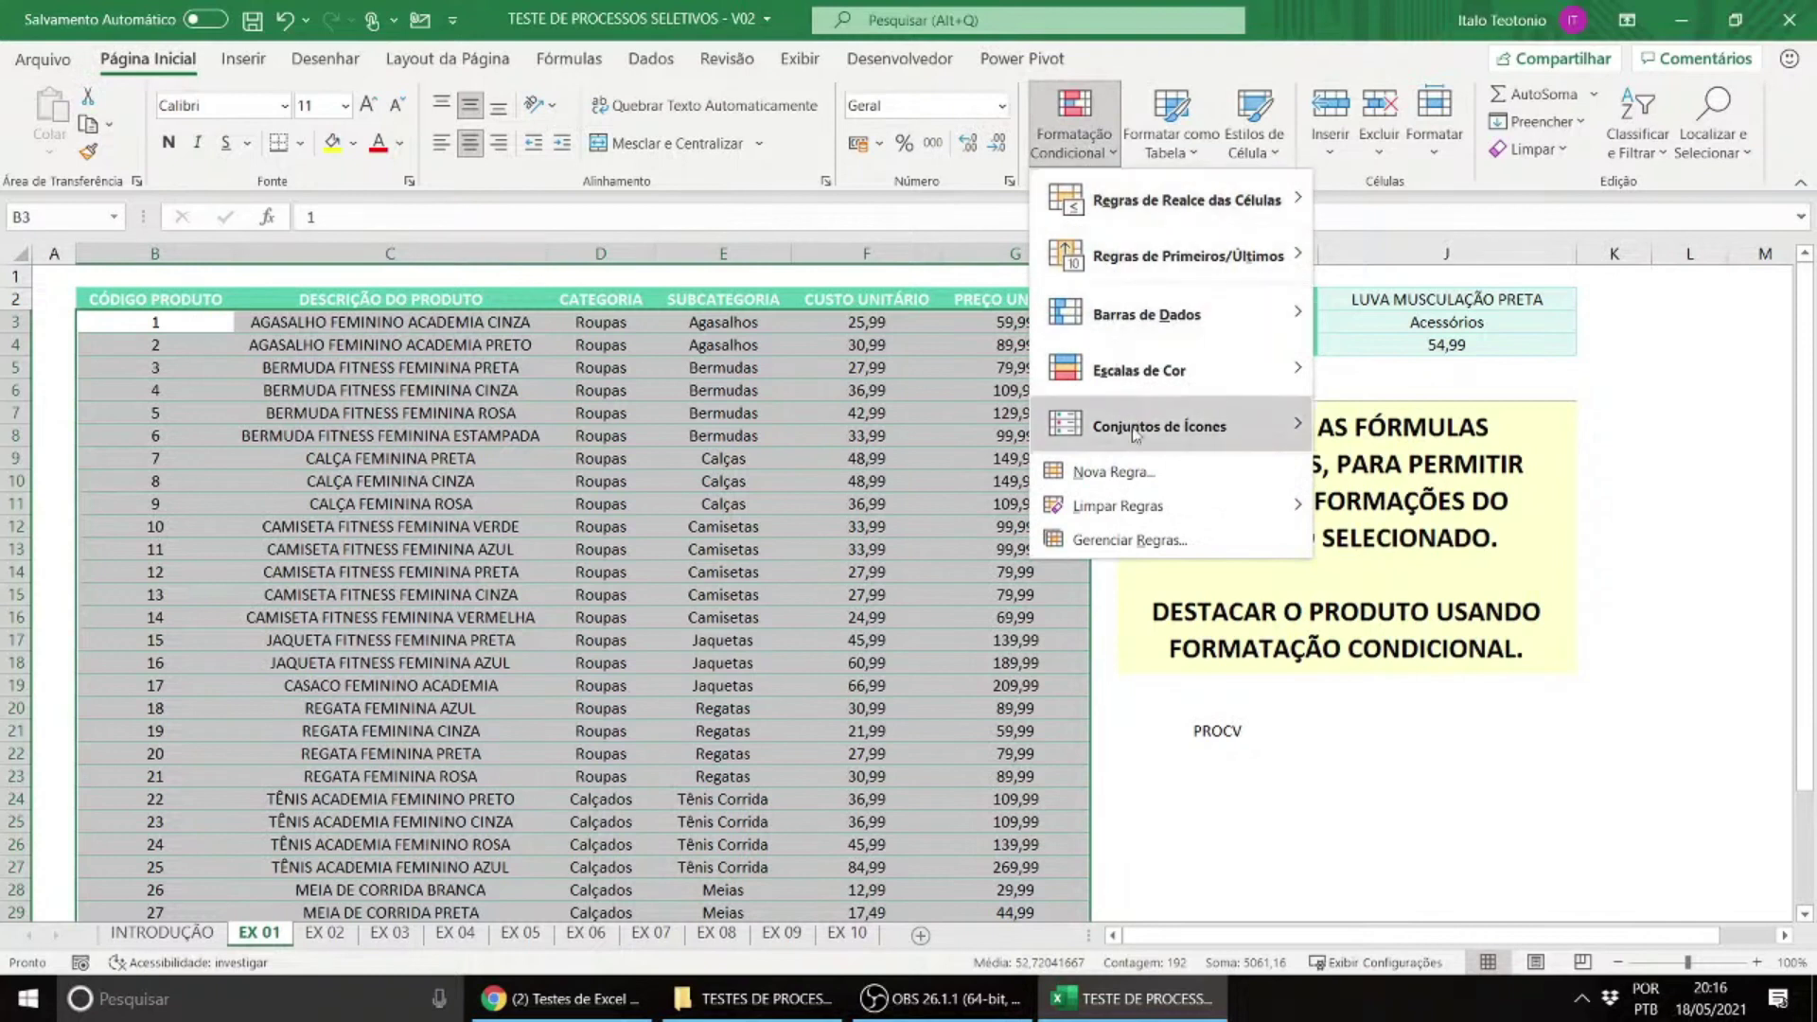
pyautogui.click(1113, 471)
pyautogui.moveTo(1230, 482); pyautogui.dragTo(1151, 404)
pyautogui.click(1160, 573)
pyautogui.moveTo(1273, 413); pyautogui.dragTo(1346, 505)
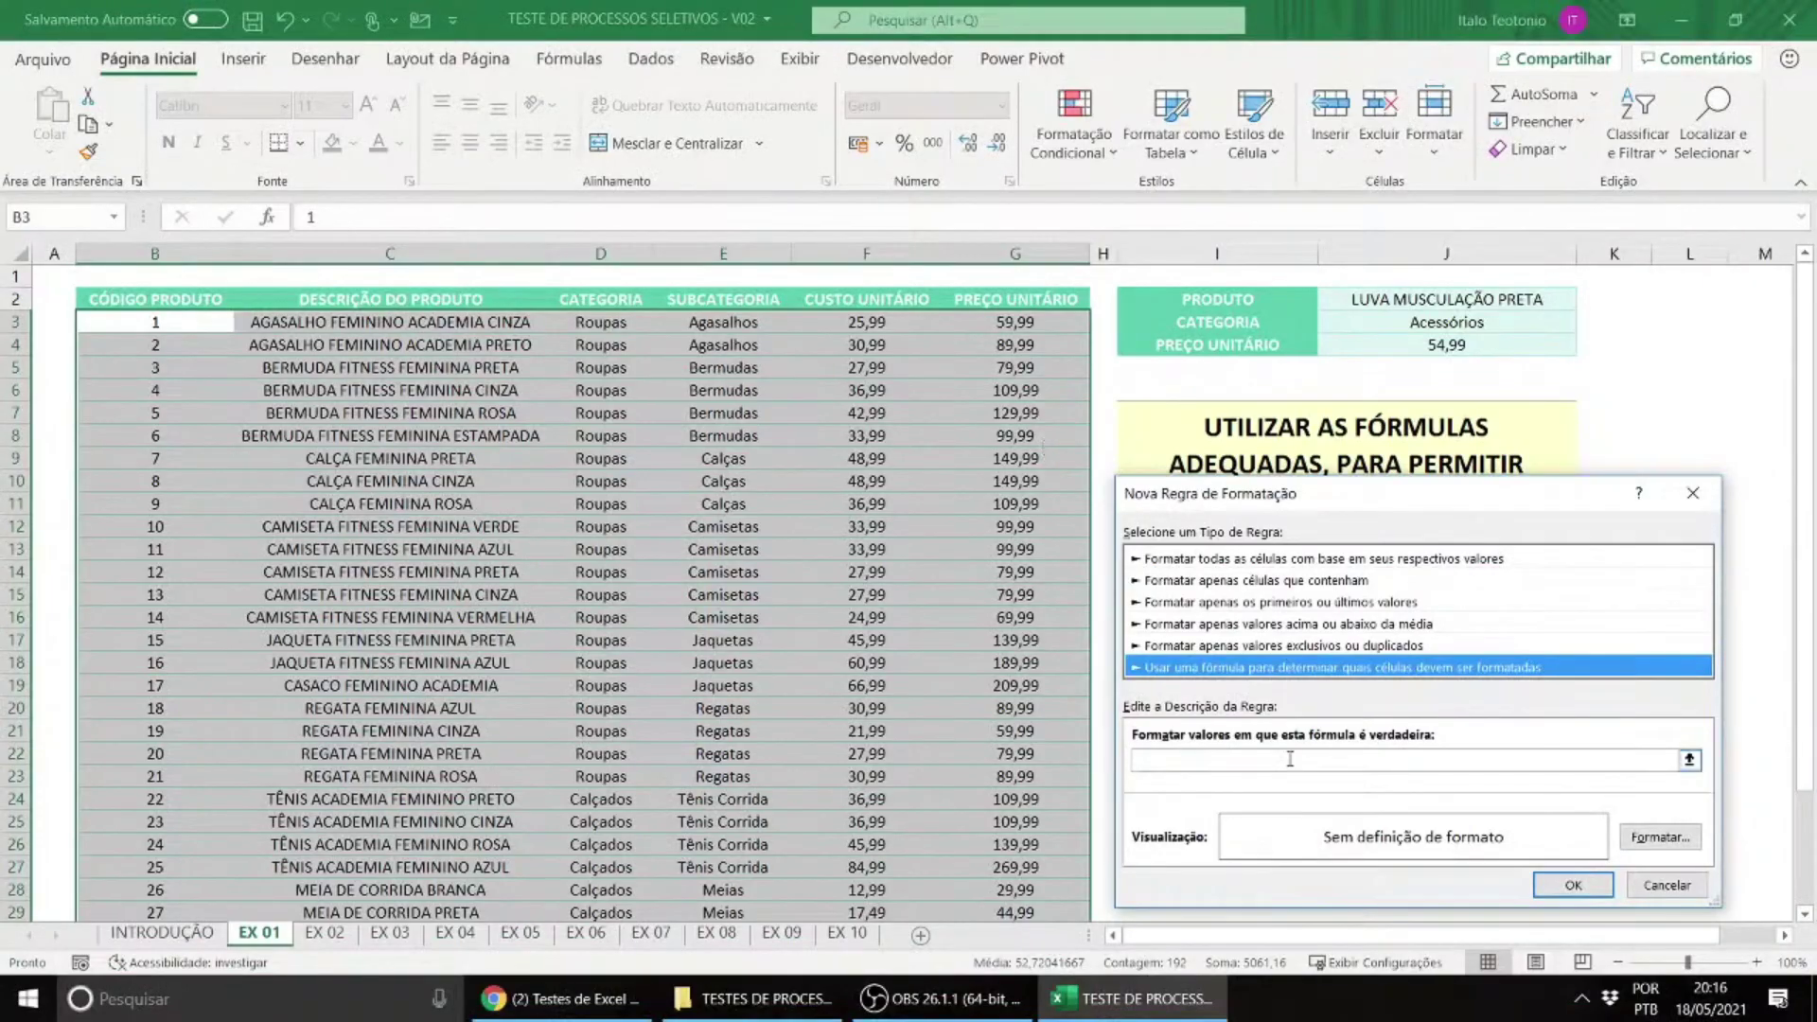
# Step: Enter the rule formula =$C$3=$J$2 to compare the first product description with the selected product
pyautogui.click(1290, 759)
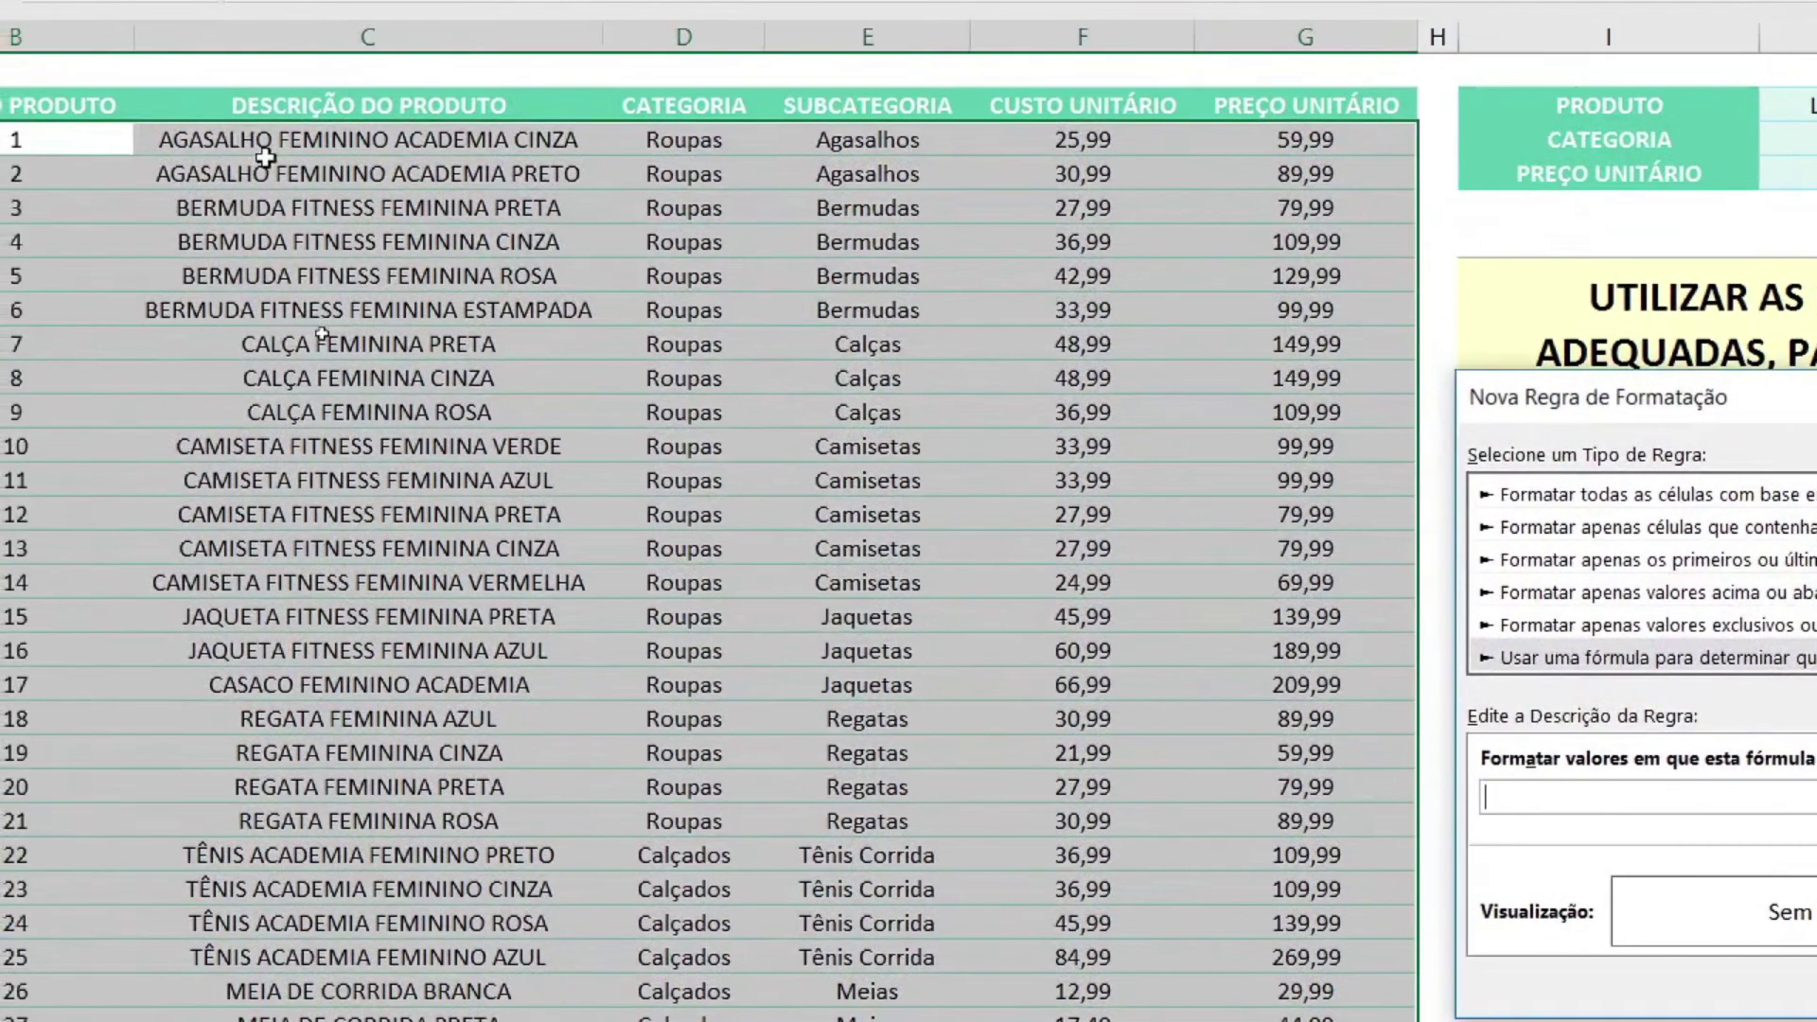
pyautogui.click(234, 103)
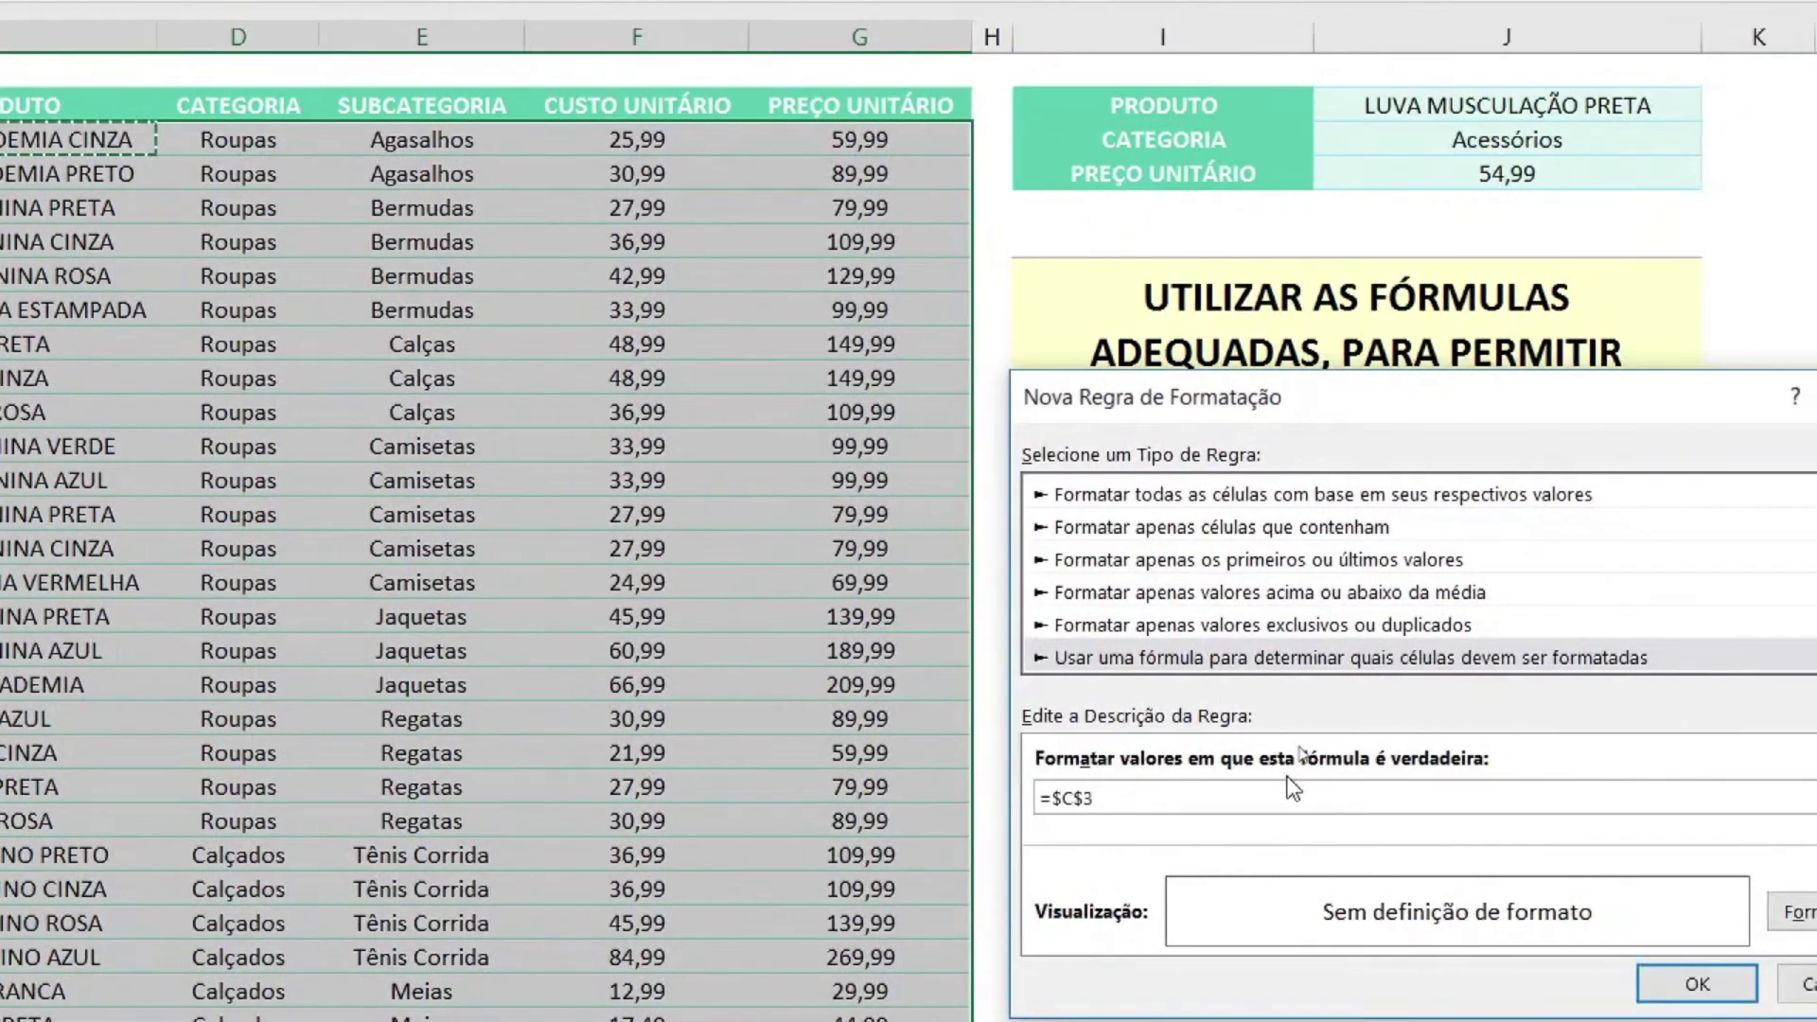
pyautogui.write('=')
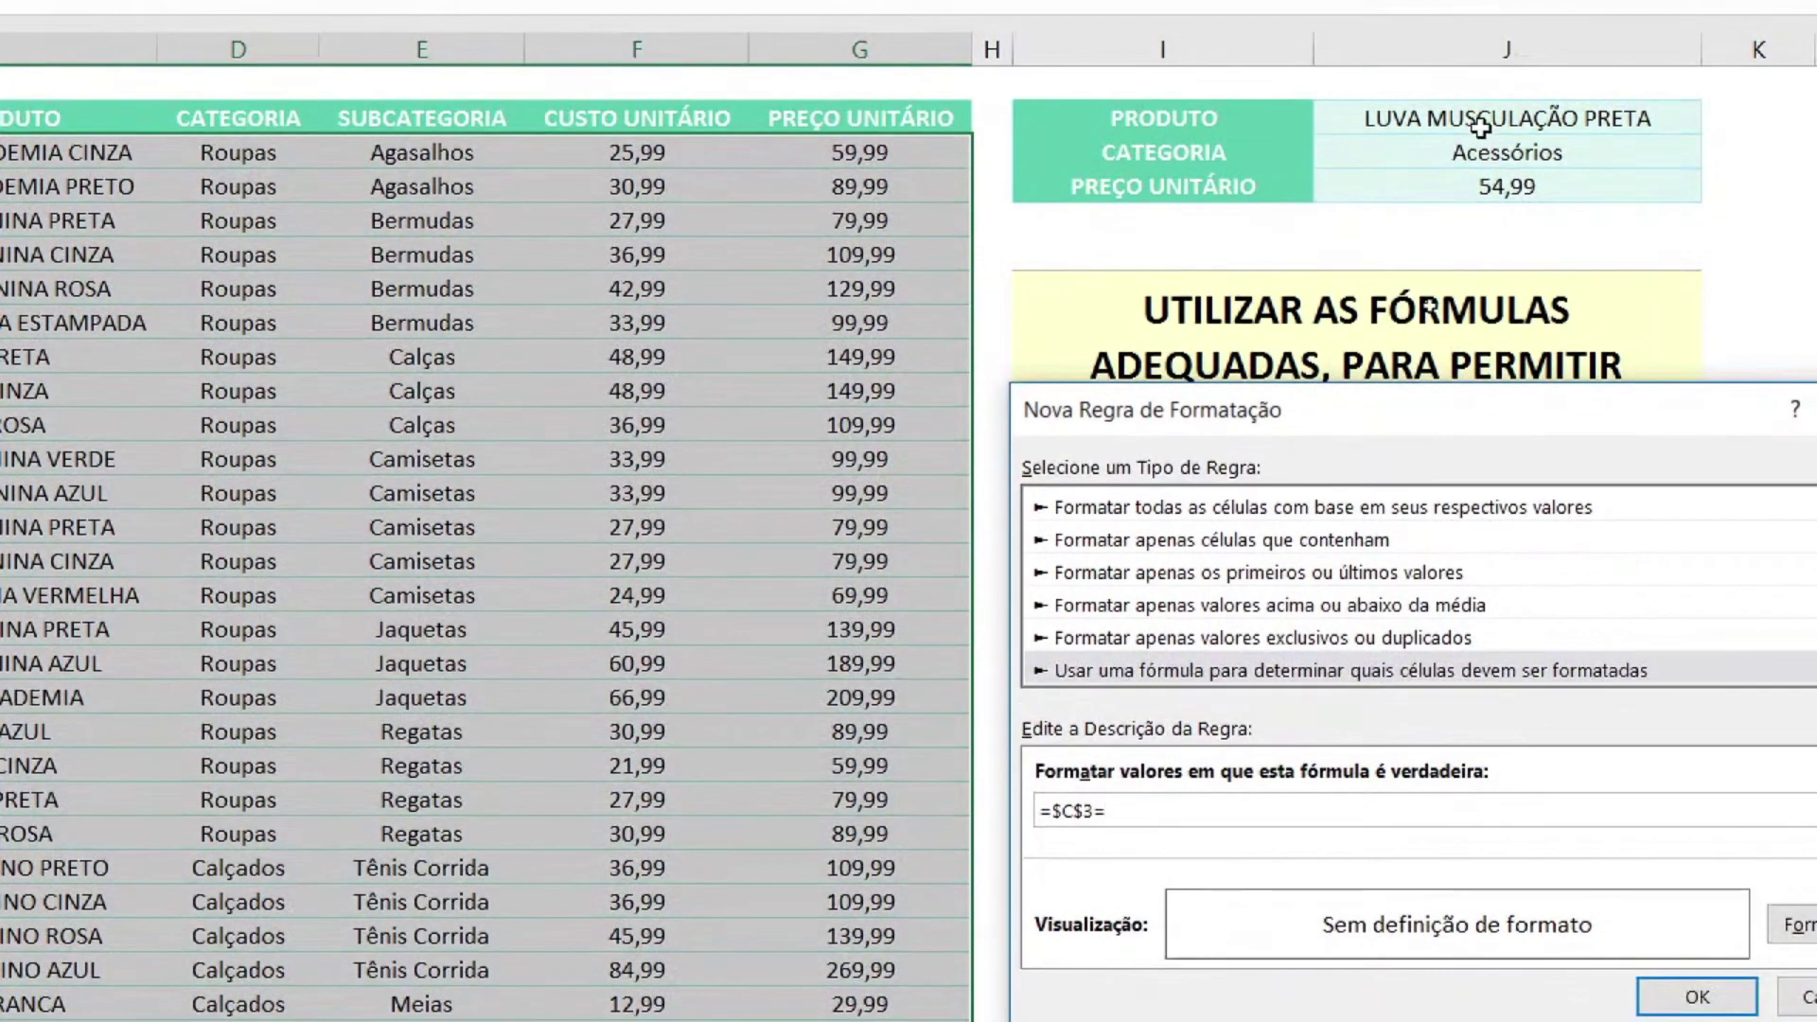
pyautogui.click(1481, 111)
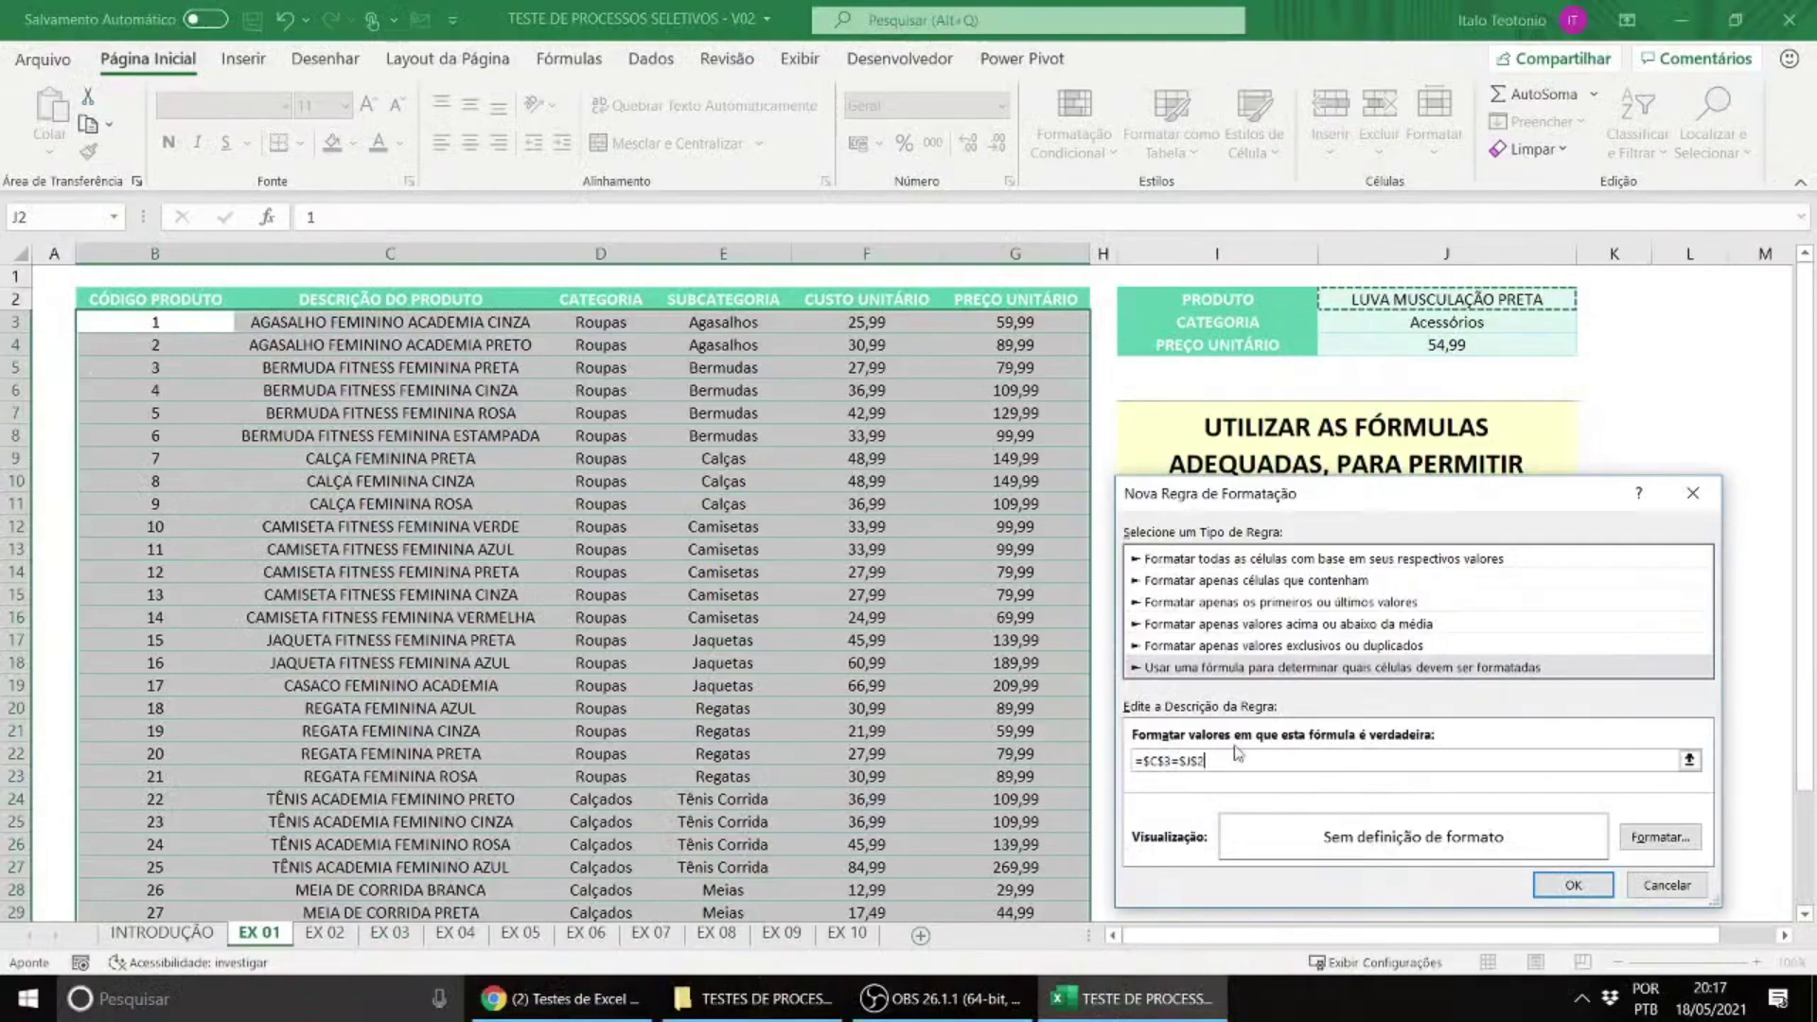
# Step: Set the rule's format to a very light green background fill
pyautogui.click(1636, 836)
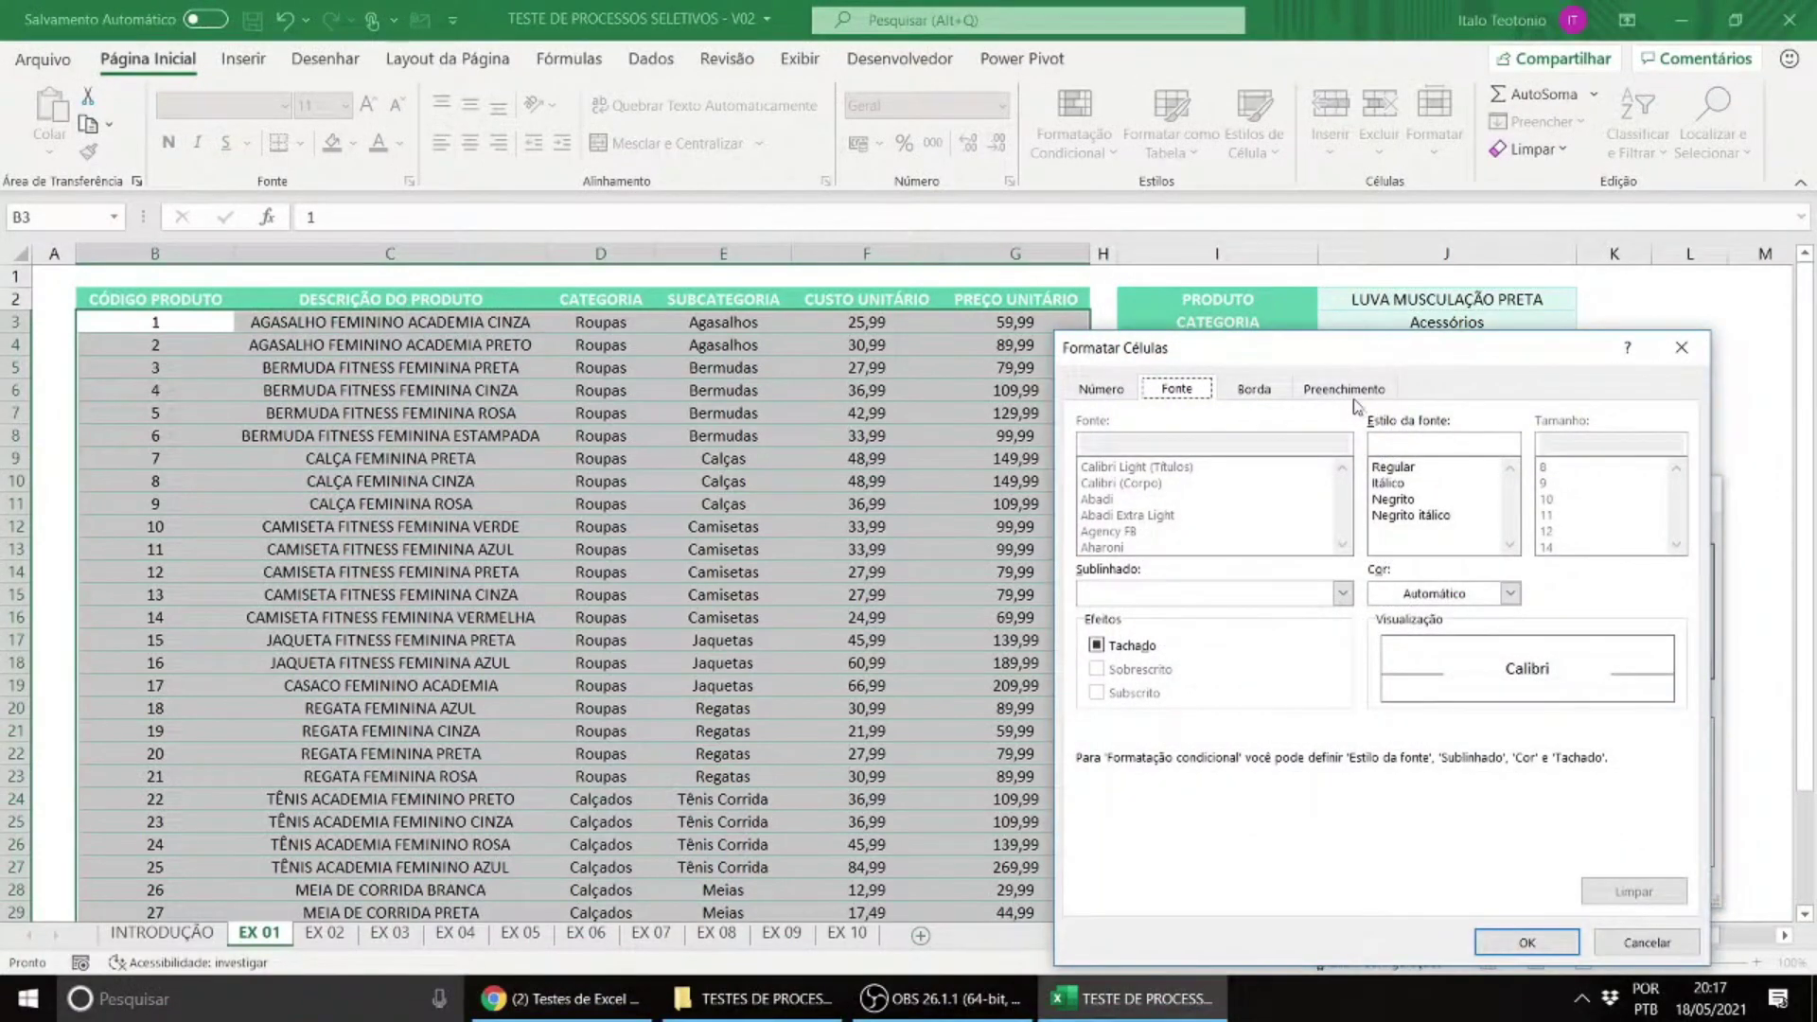
pyautogui.click(1354, 395)
pyautogui.click(1244, 503)
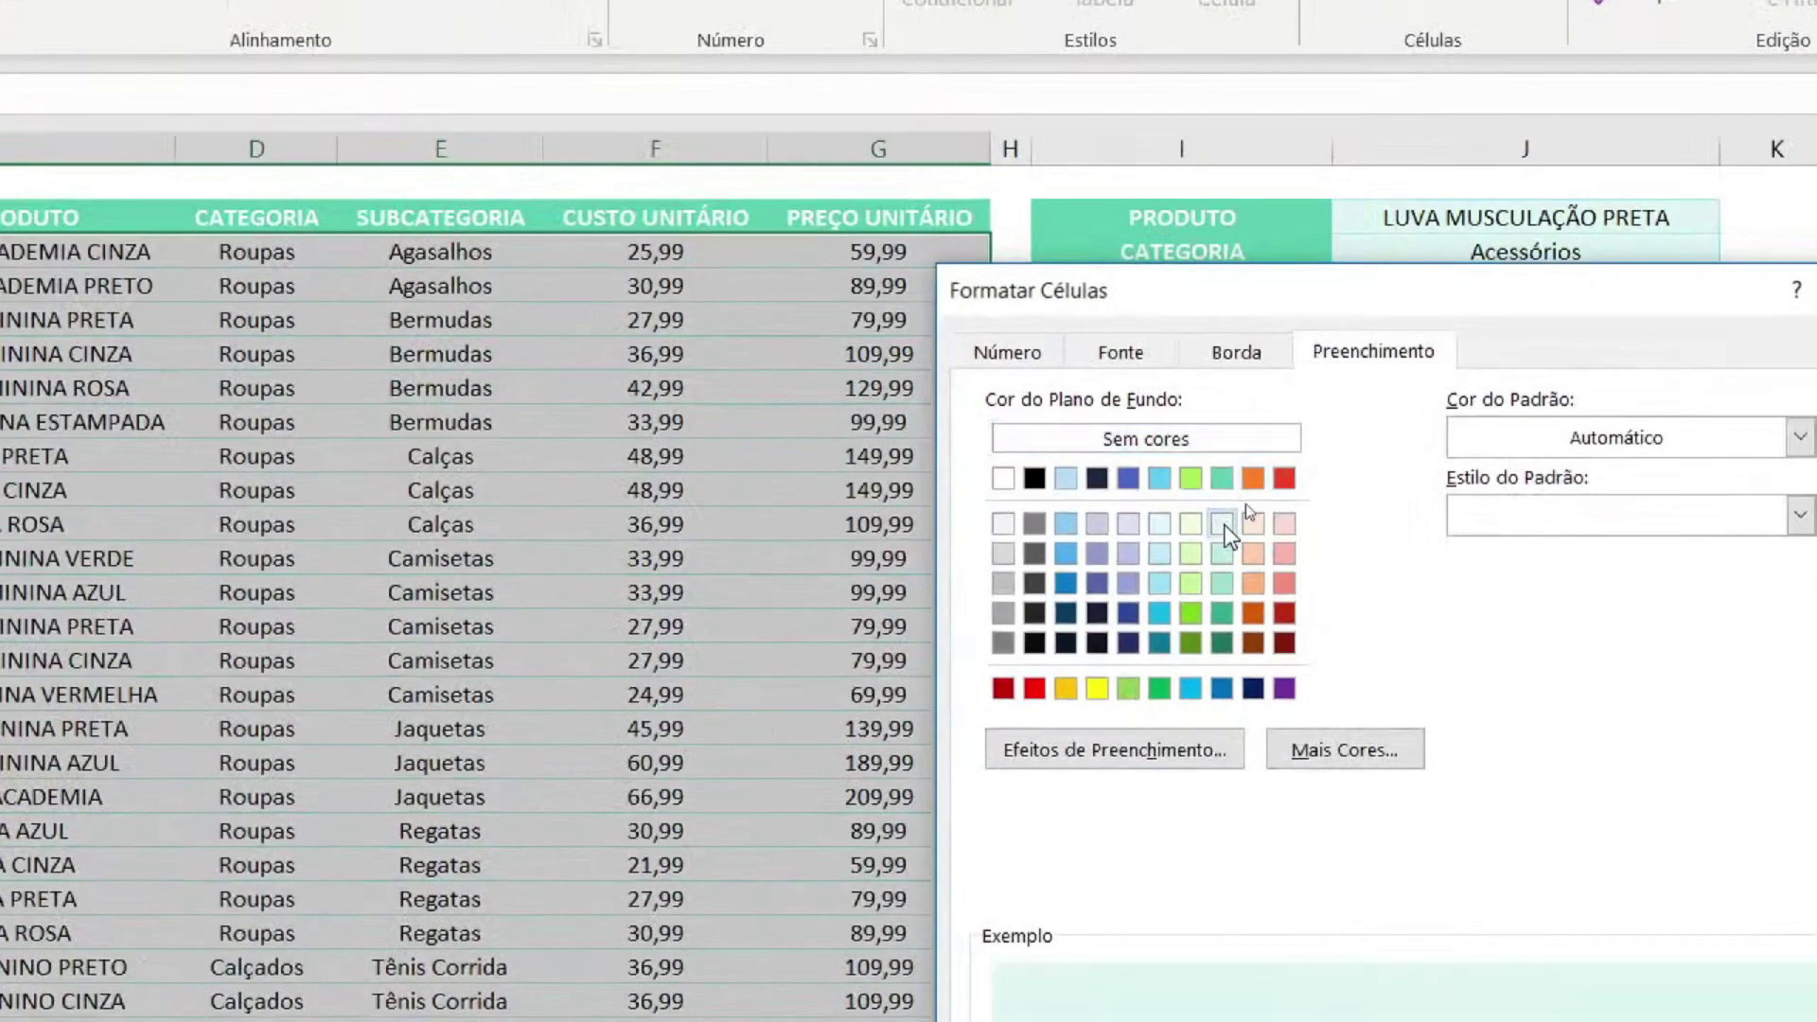
pyautogui.click(1528, 946)
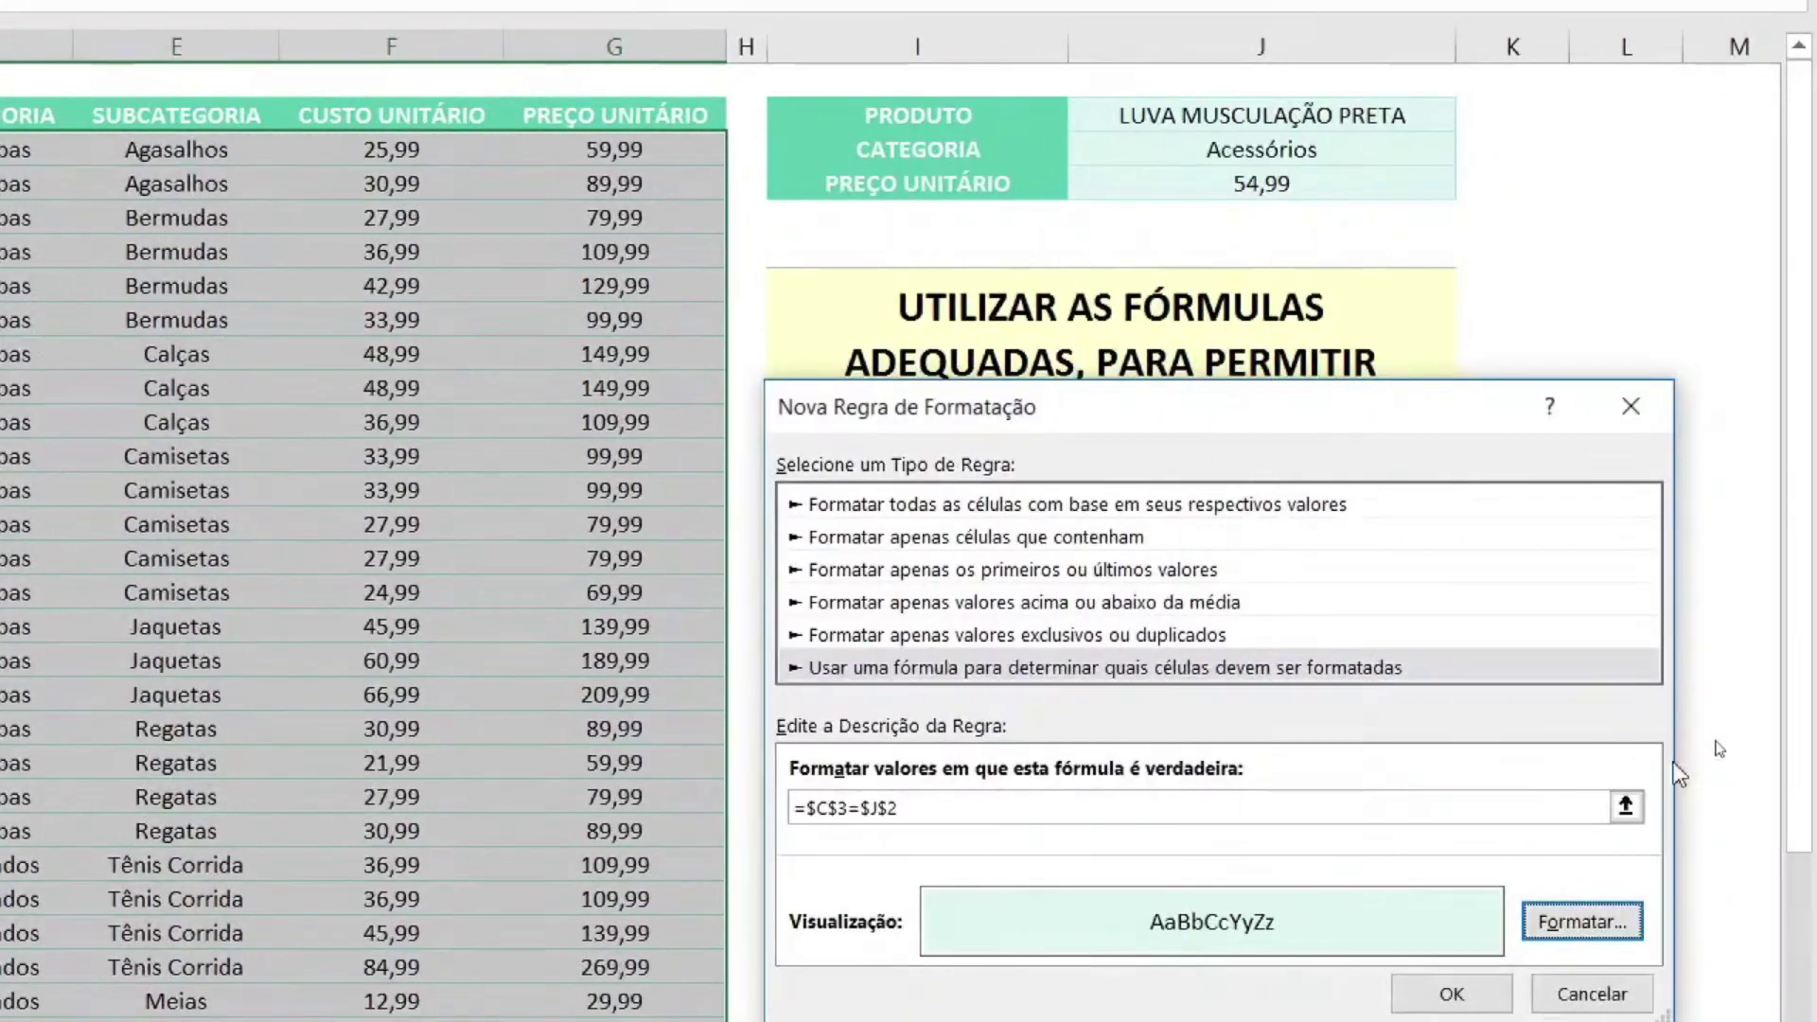
# Step: Change the rule formula to =$C3=$J$2, apply the rule and check the LUVA MUSCULAÇÃO PRETA row in the table
pyautogui.click(837, 809)
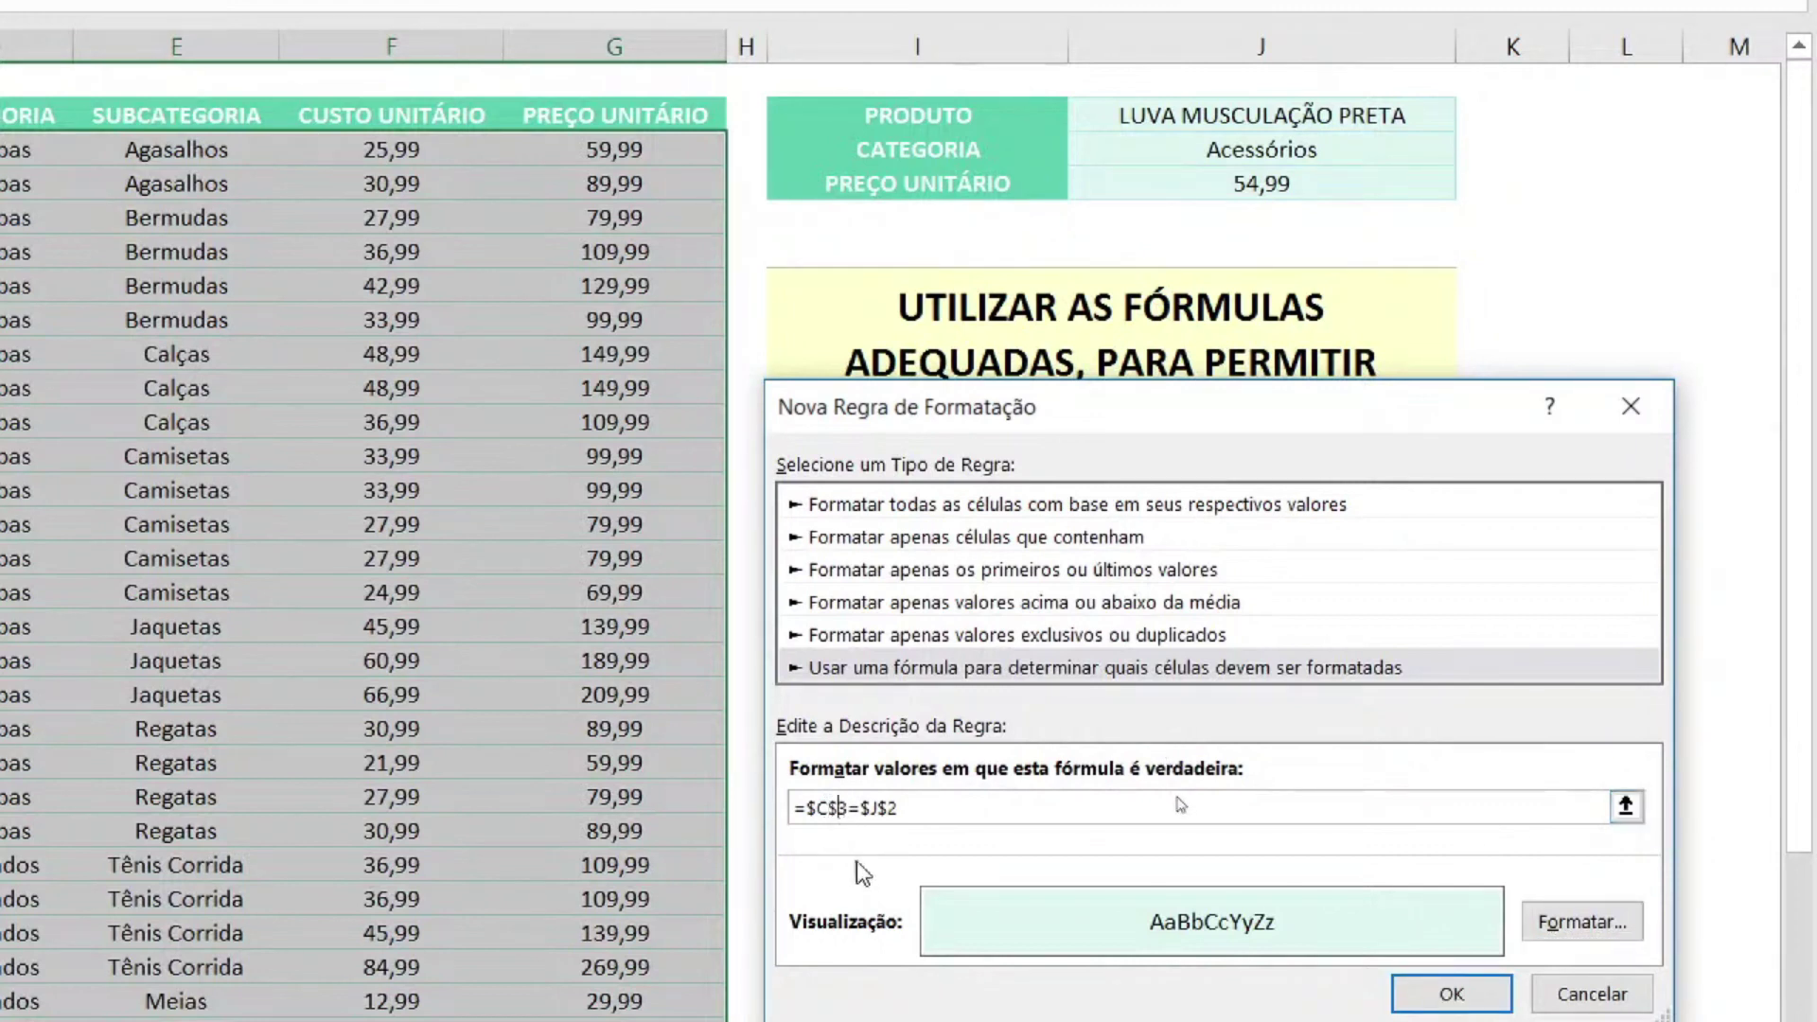
pyautogui.press('BackSpace')
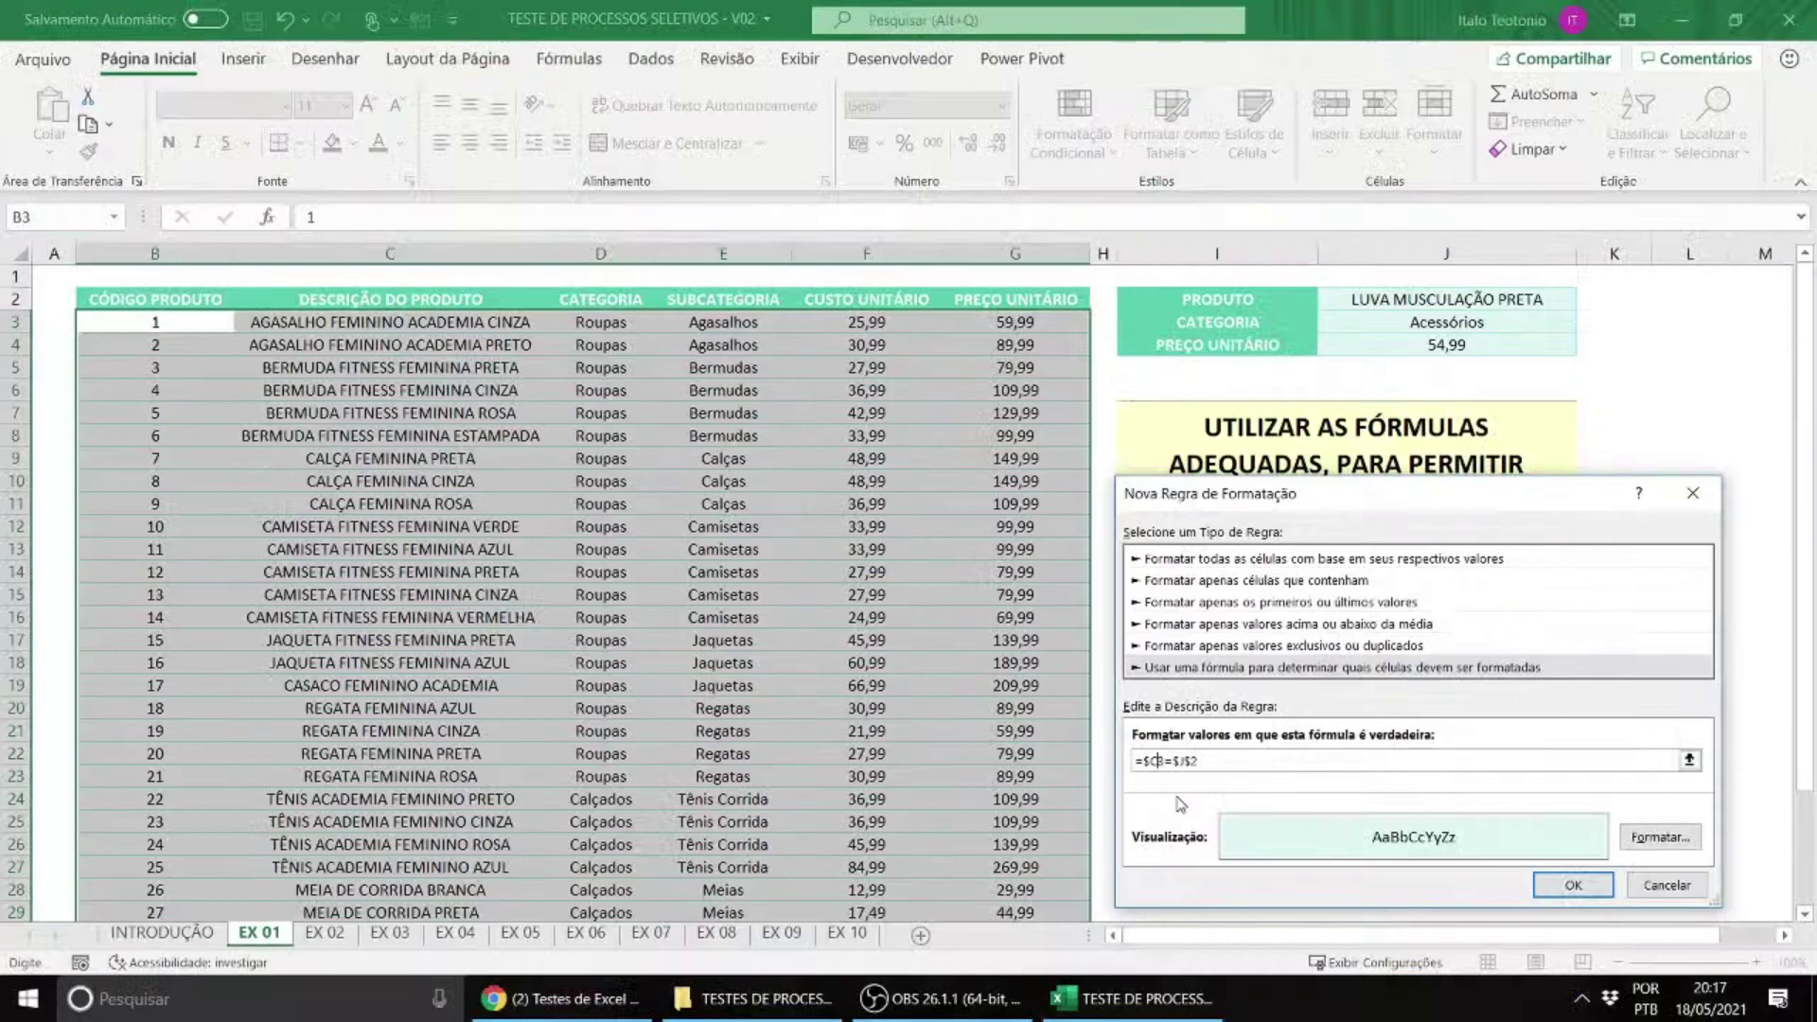
pyautogui.click(1571, 885)
pyautogui.scroll(-5, 843, 754)
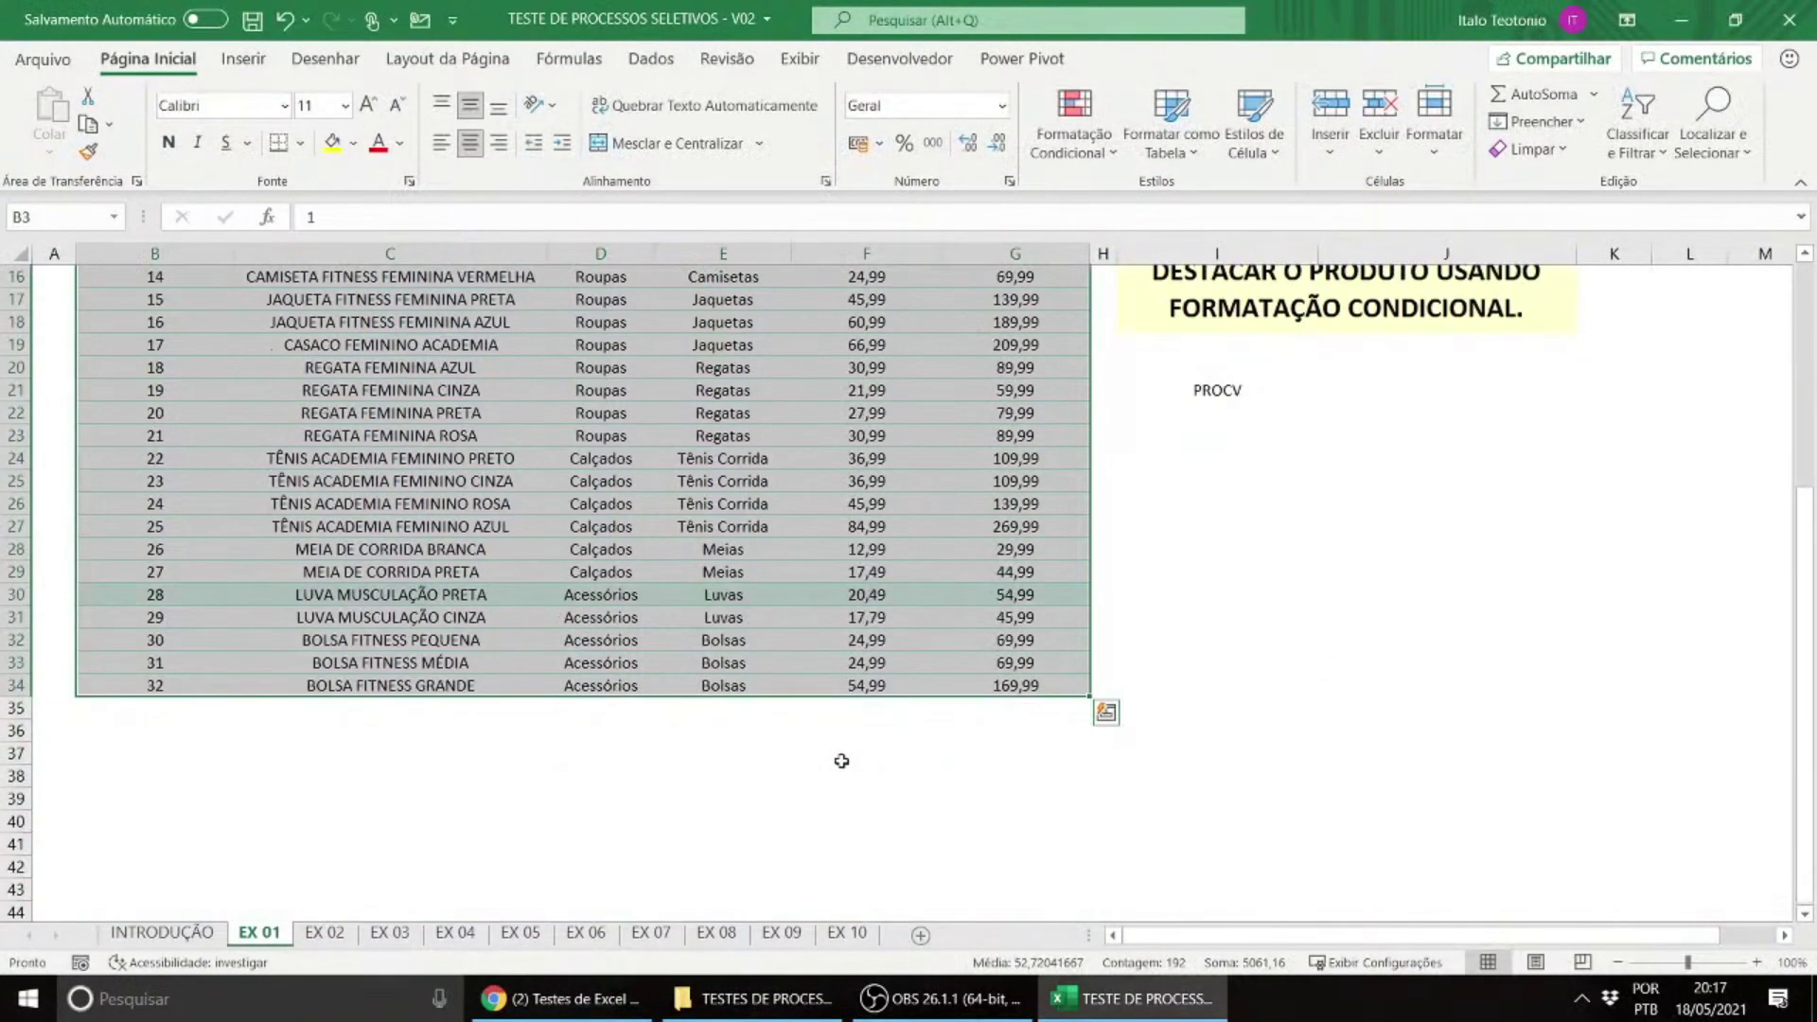
pyautogui.click(850, 685)
pyautogui.scroll(4, 850, 688)
pyautogui.scroll(-1, 850, 688)
pyautogui.moveTo(148, 820); pyautogui.dragTo(930, 783)
pyautogui.click(1014, 799)
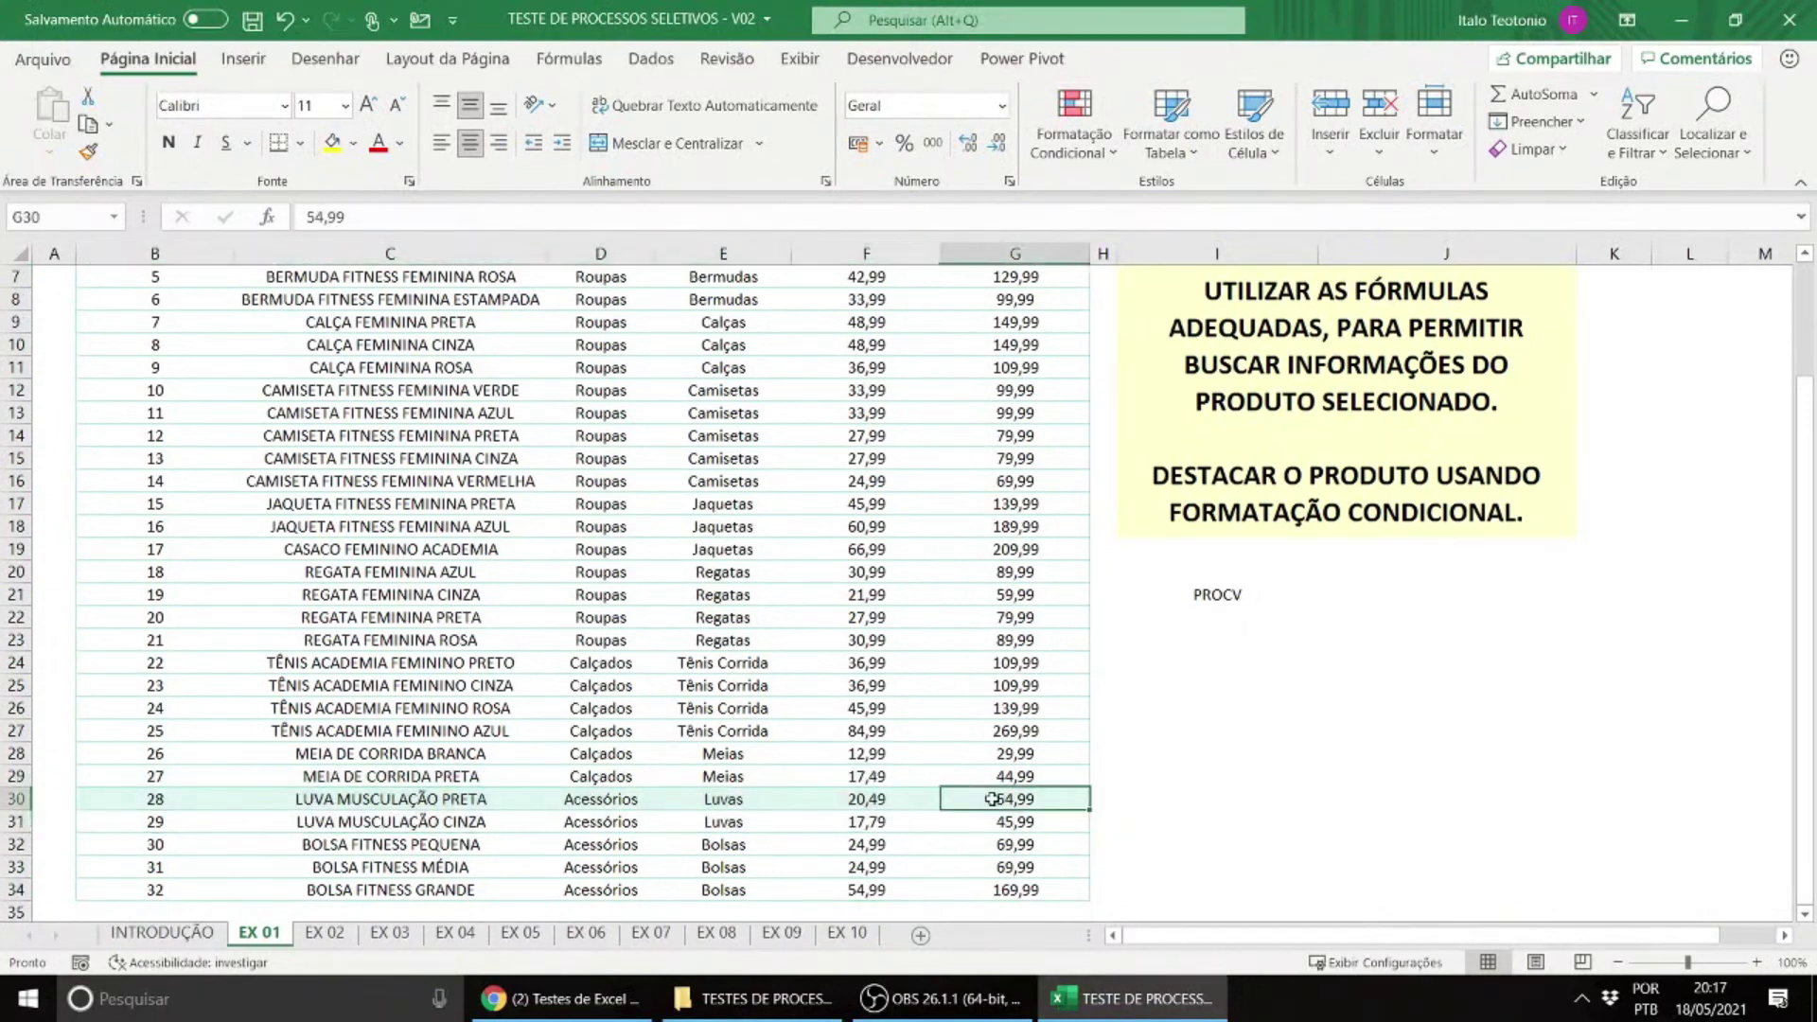
pyautogui.scroll(2, 994, 799)
# Step: Test the highlight by choosing AGASALHO FEMININO ACADEMIA PRETO as the product in J2
pyautogui.click(1455, 300)
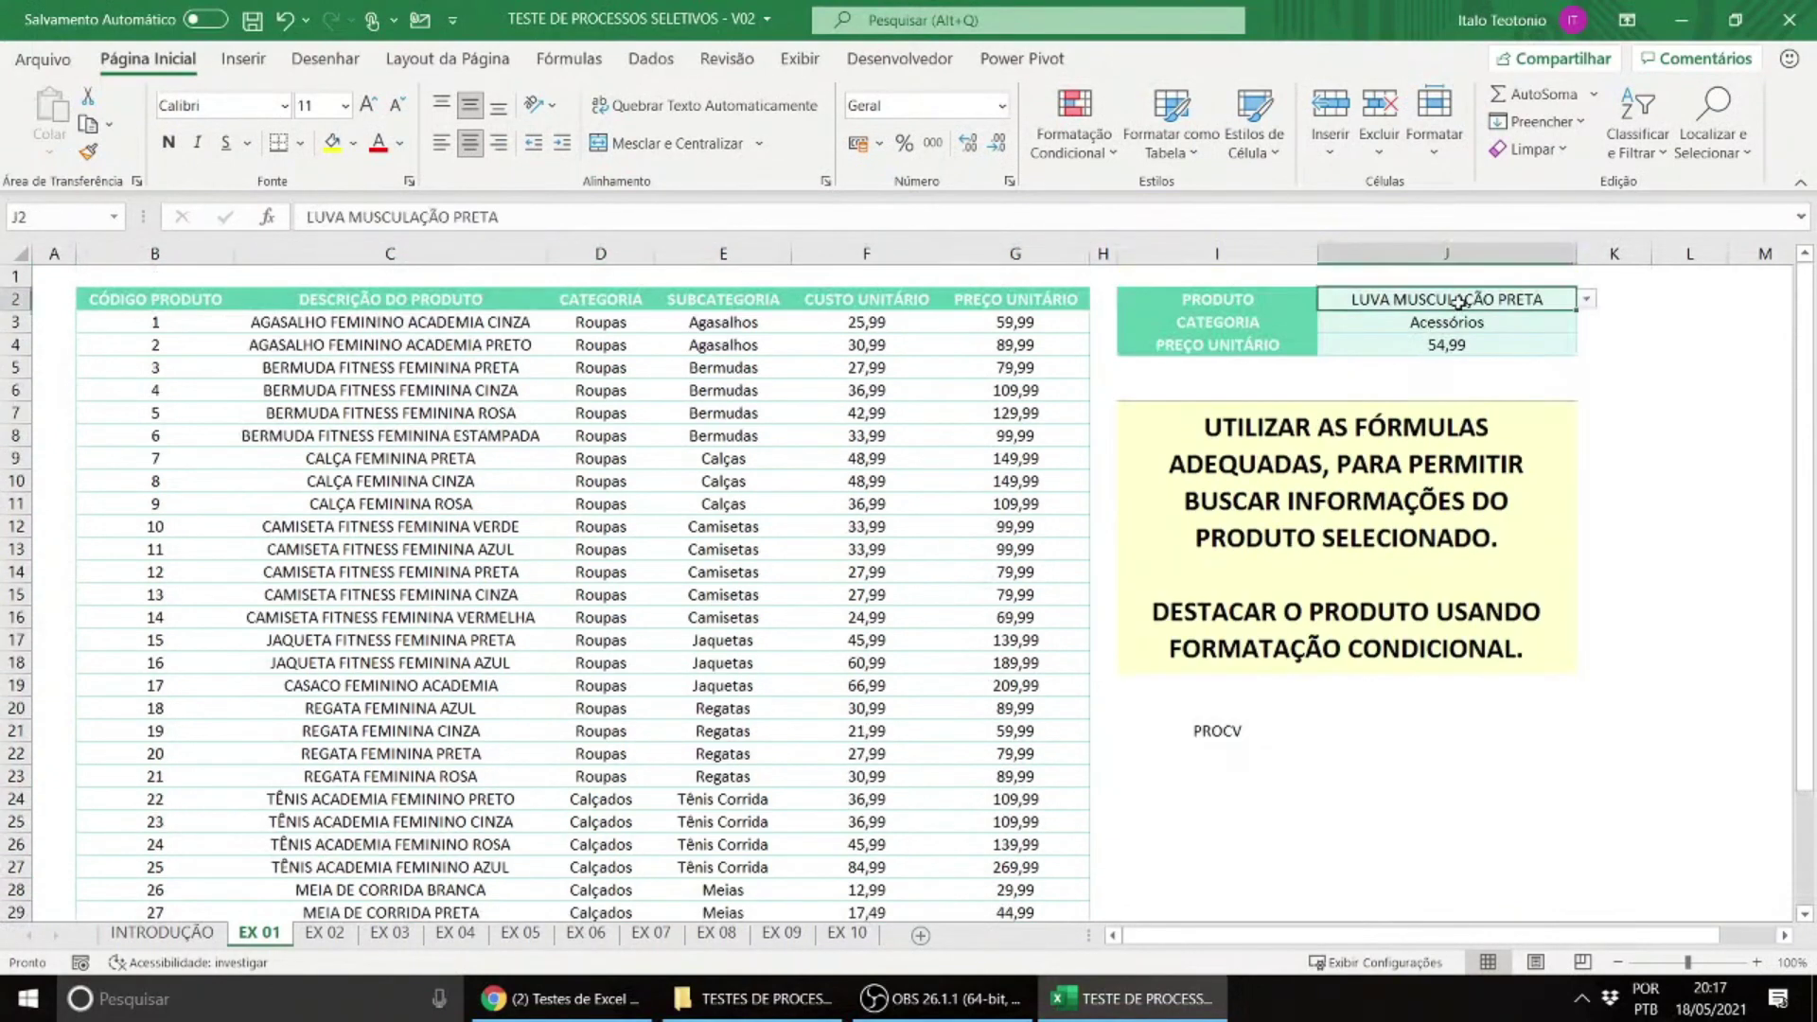
pyautogui.click(1586, 299)
pyautogui.click(1590, 379)
pyautogui.moveTo(1590, 378); pyautogui.dragTo(1590, 326)
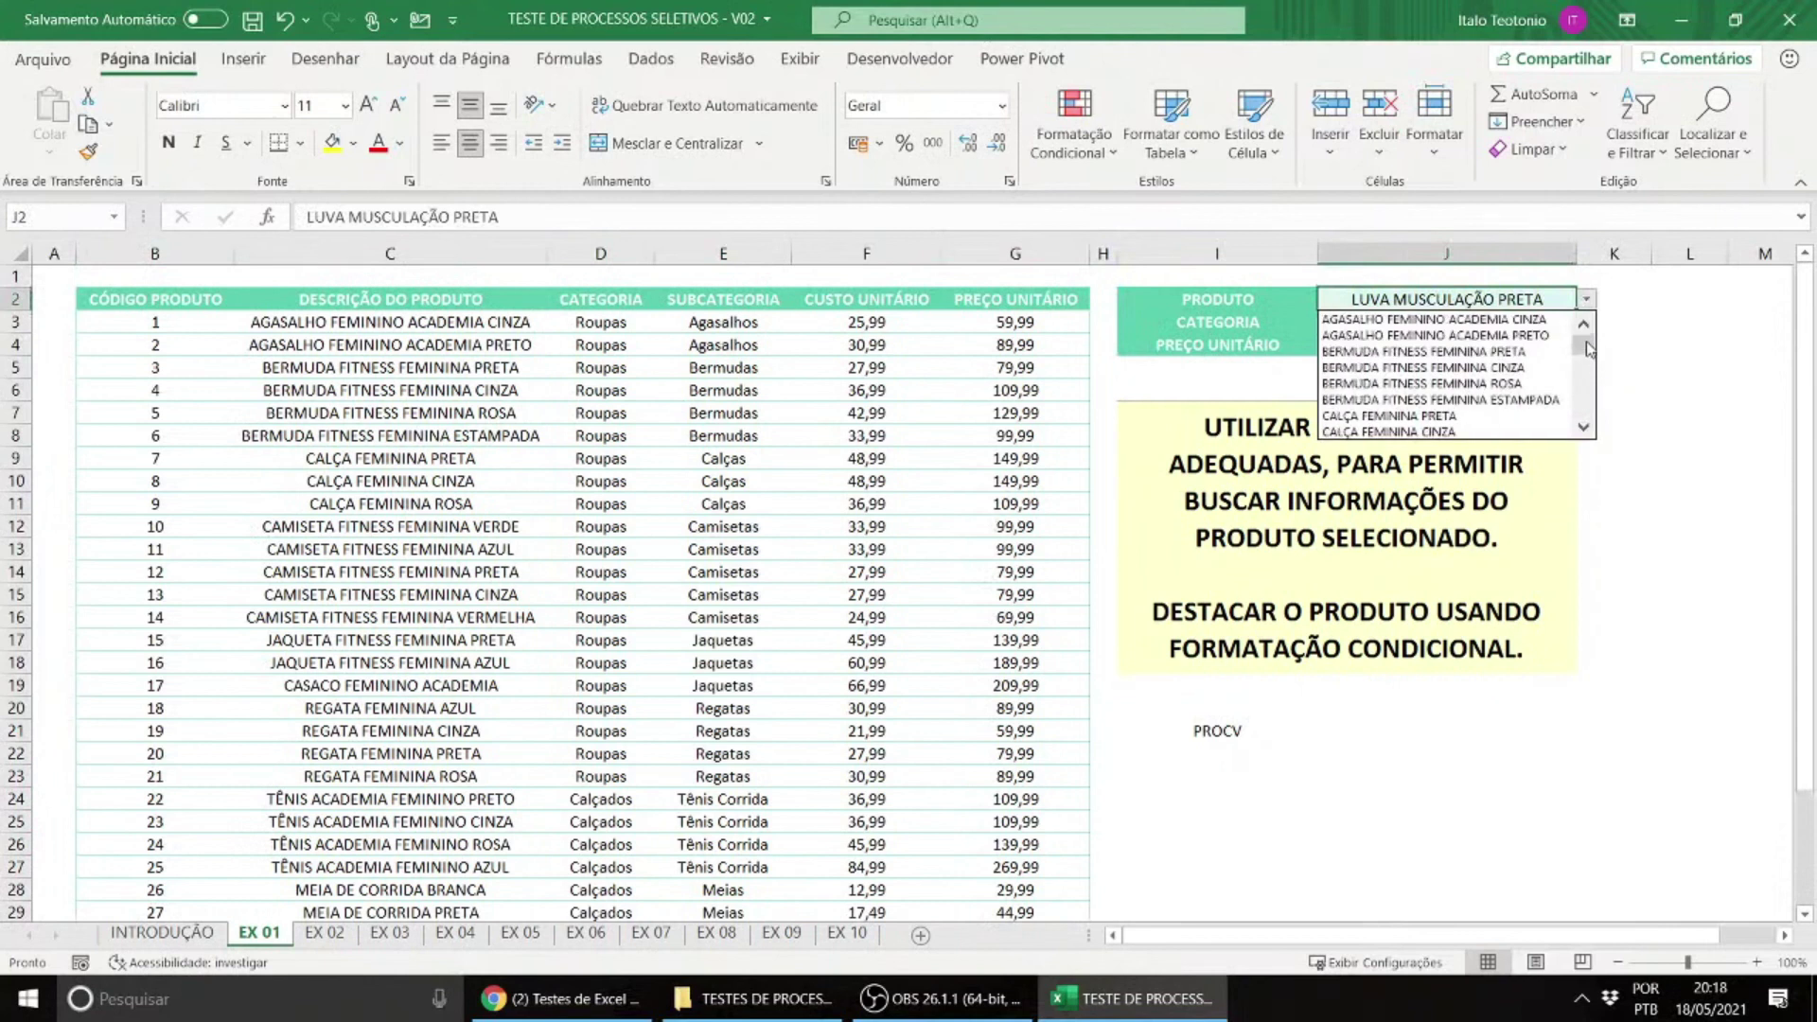
pyautogui.click(1492, 337)
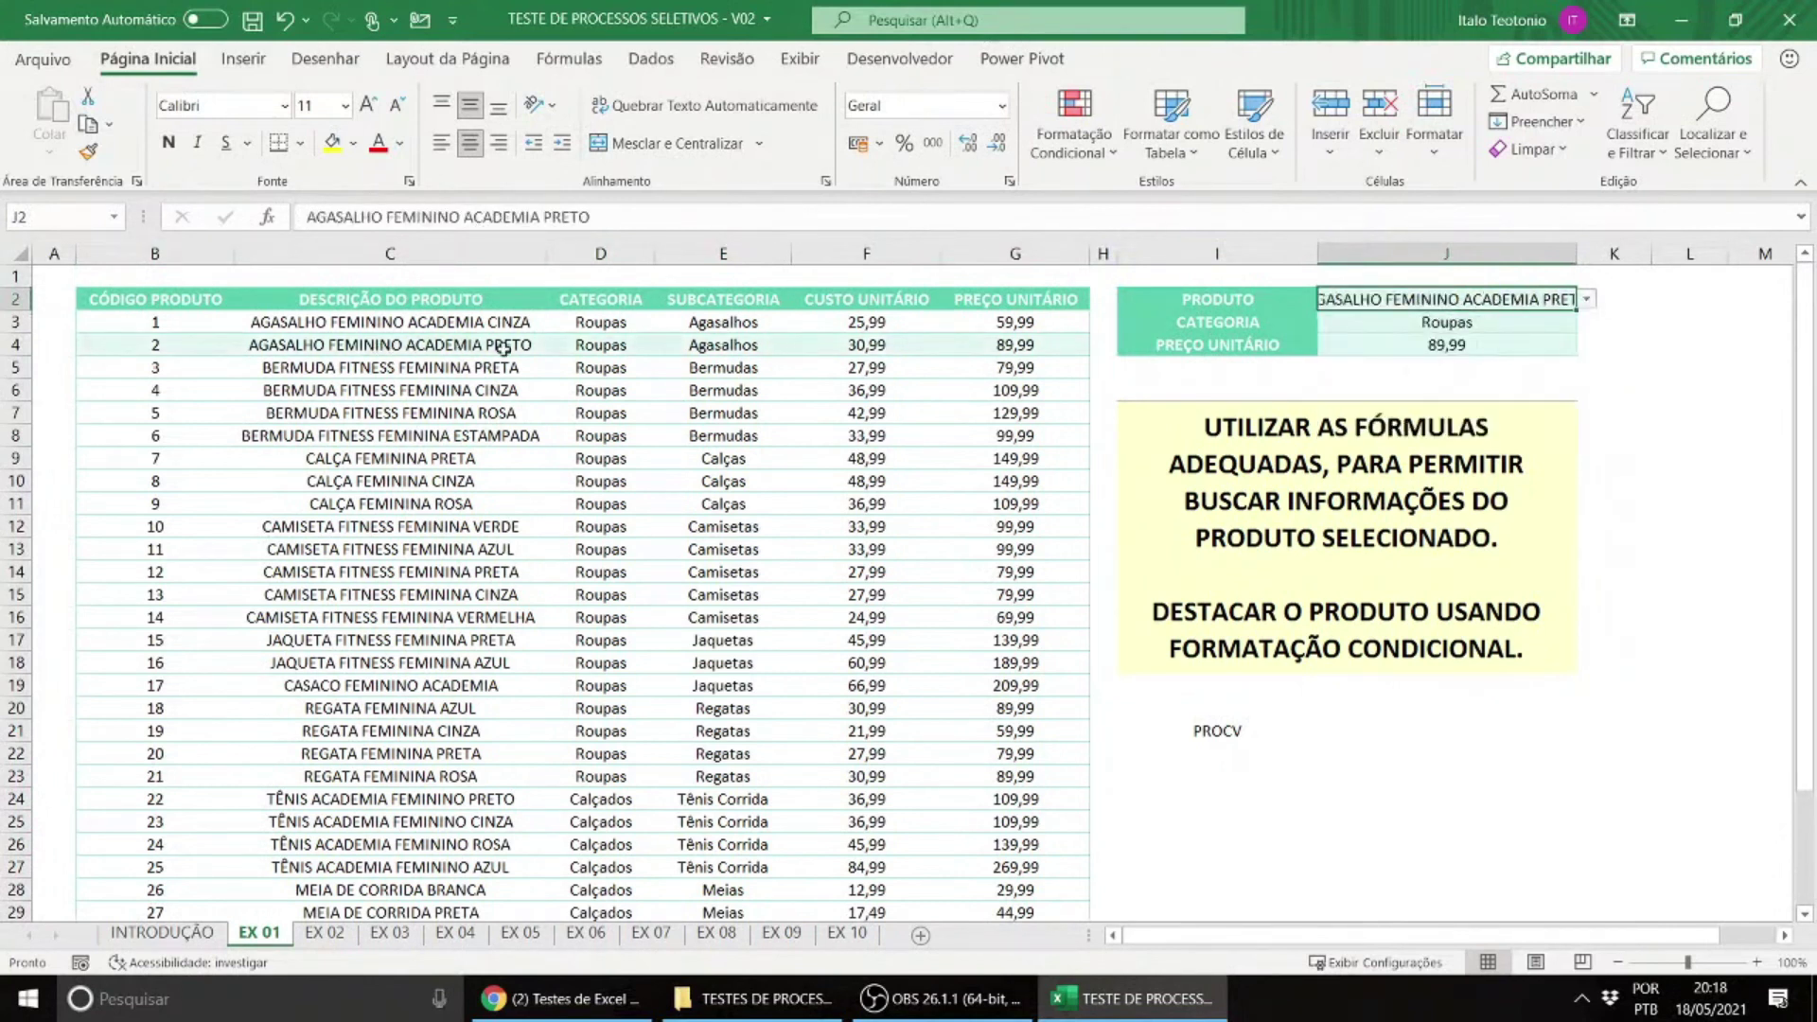
# Step: Test the highlight with CALÇA FEMININA CINZA and REGATA FEMININA CINZA as the product in J2
pyautogui.click(1587, 299)
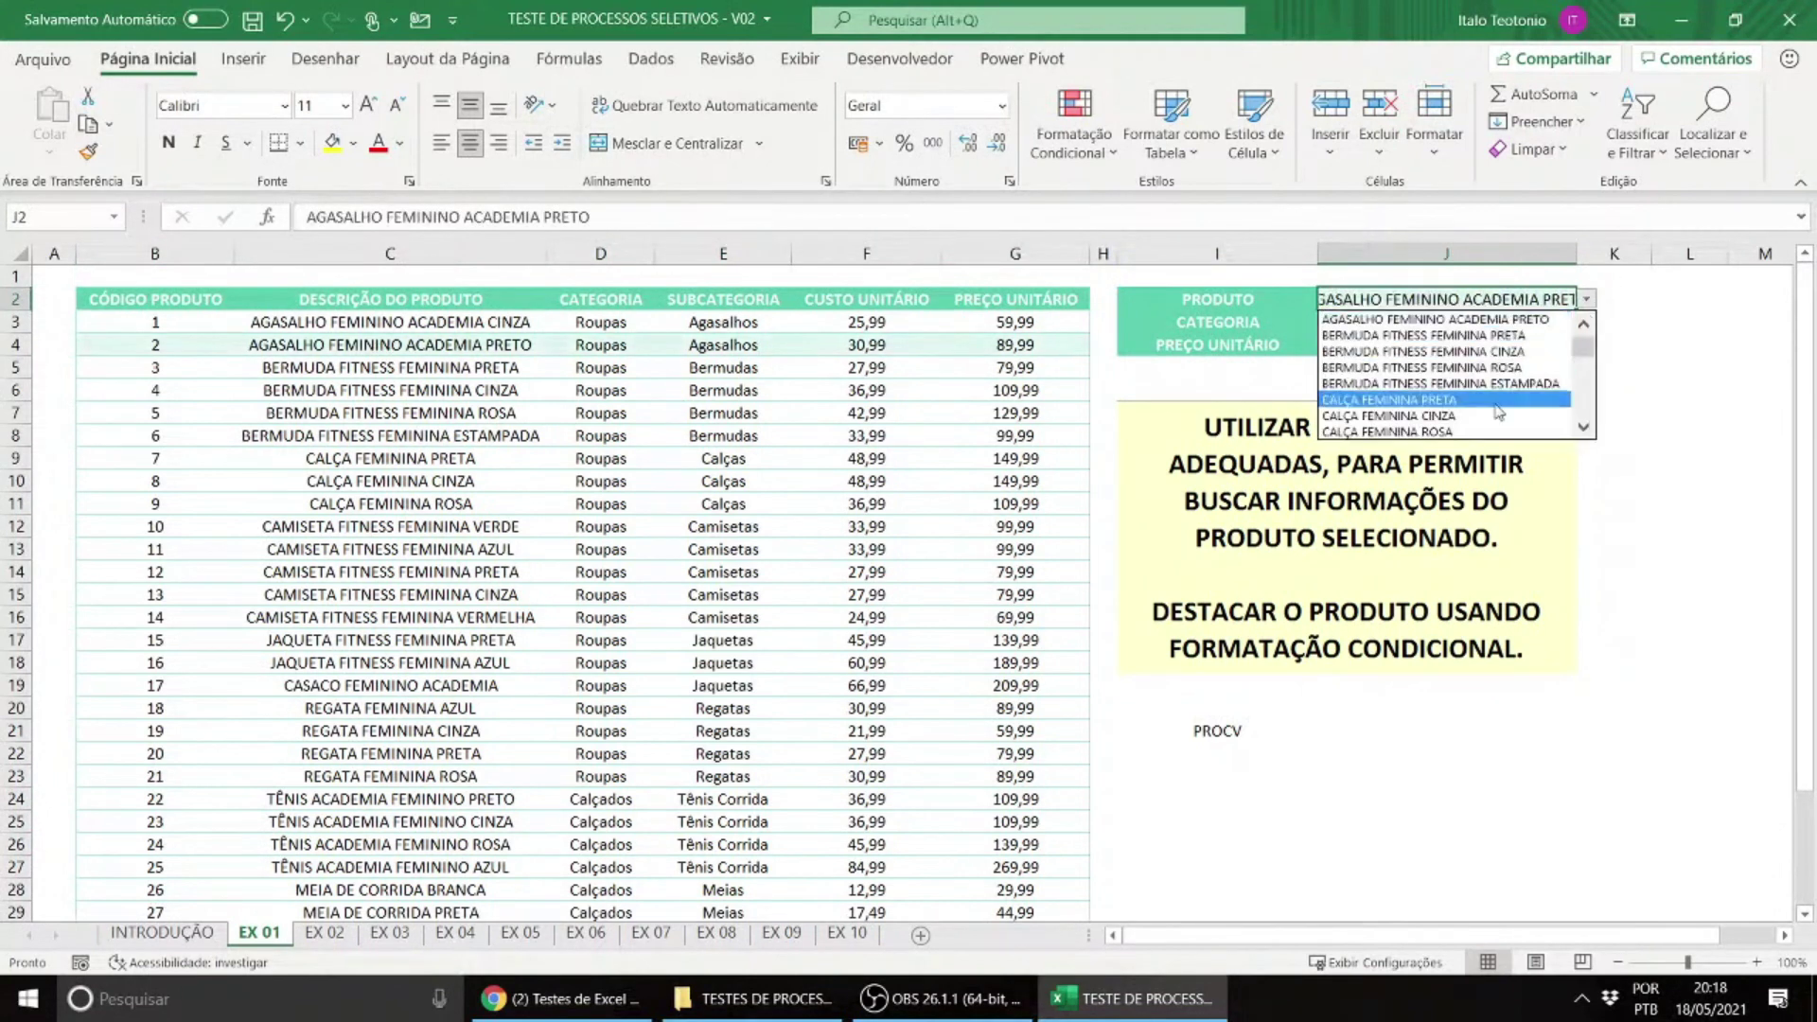
pyautogui.click(1347, 419)
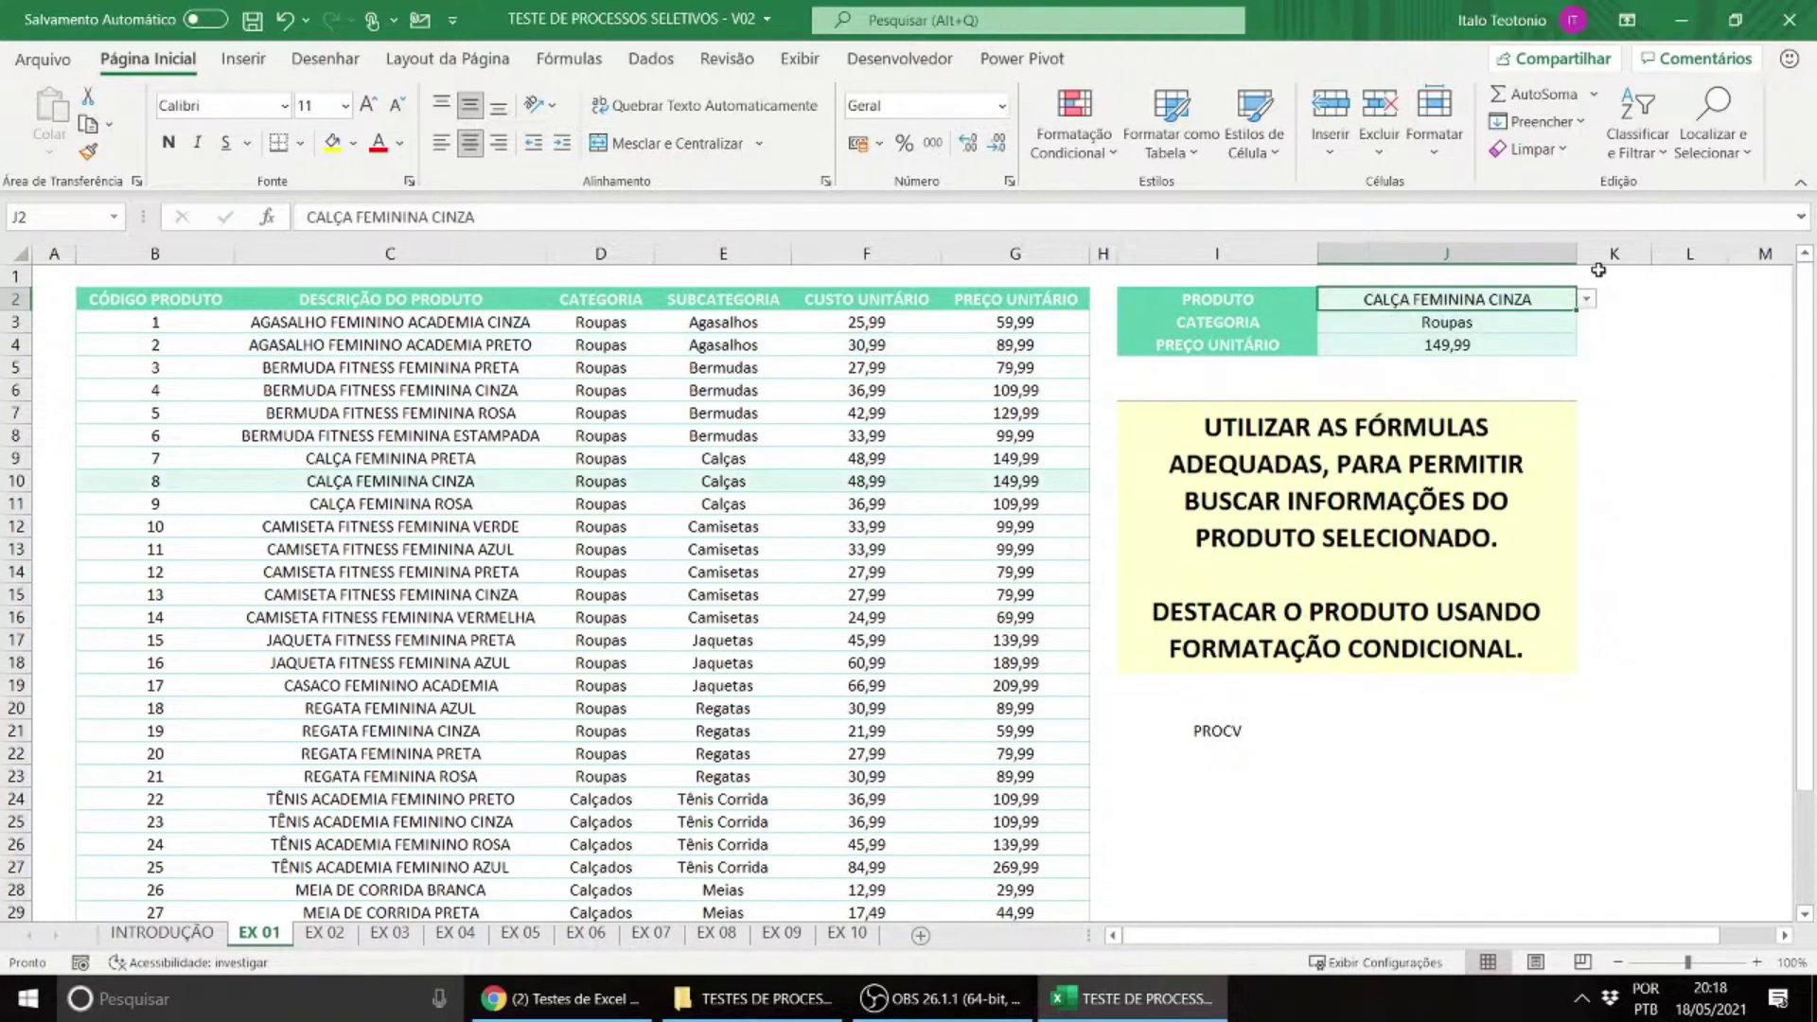
pyautogui.click(1587, 299)
pyautogui.scroll(-2, 1590, 362)
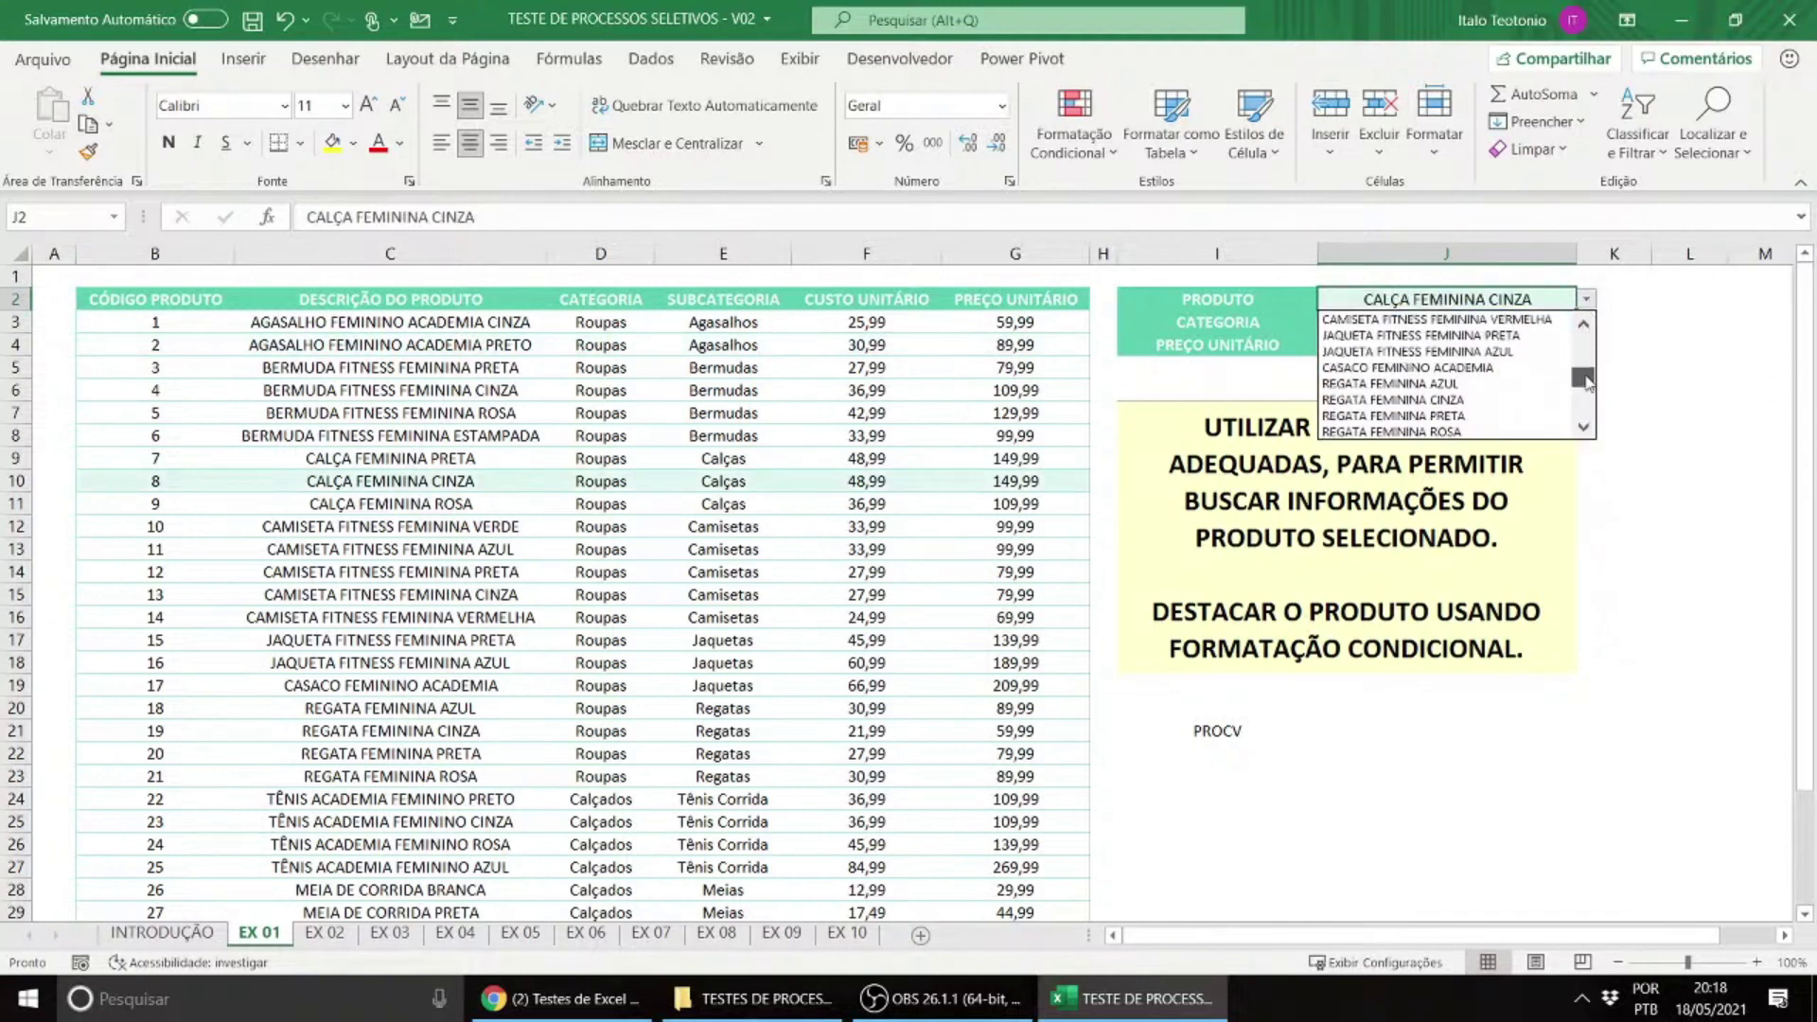
pyautogui.click(1495, 410)
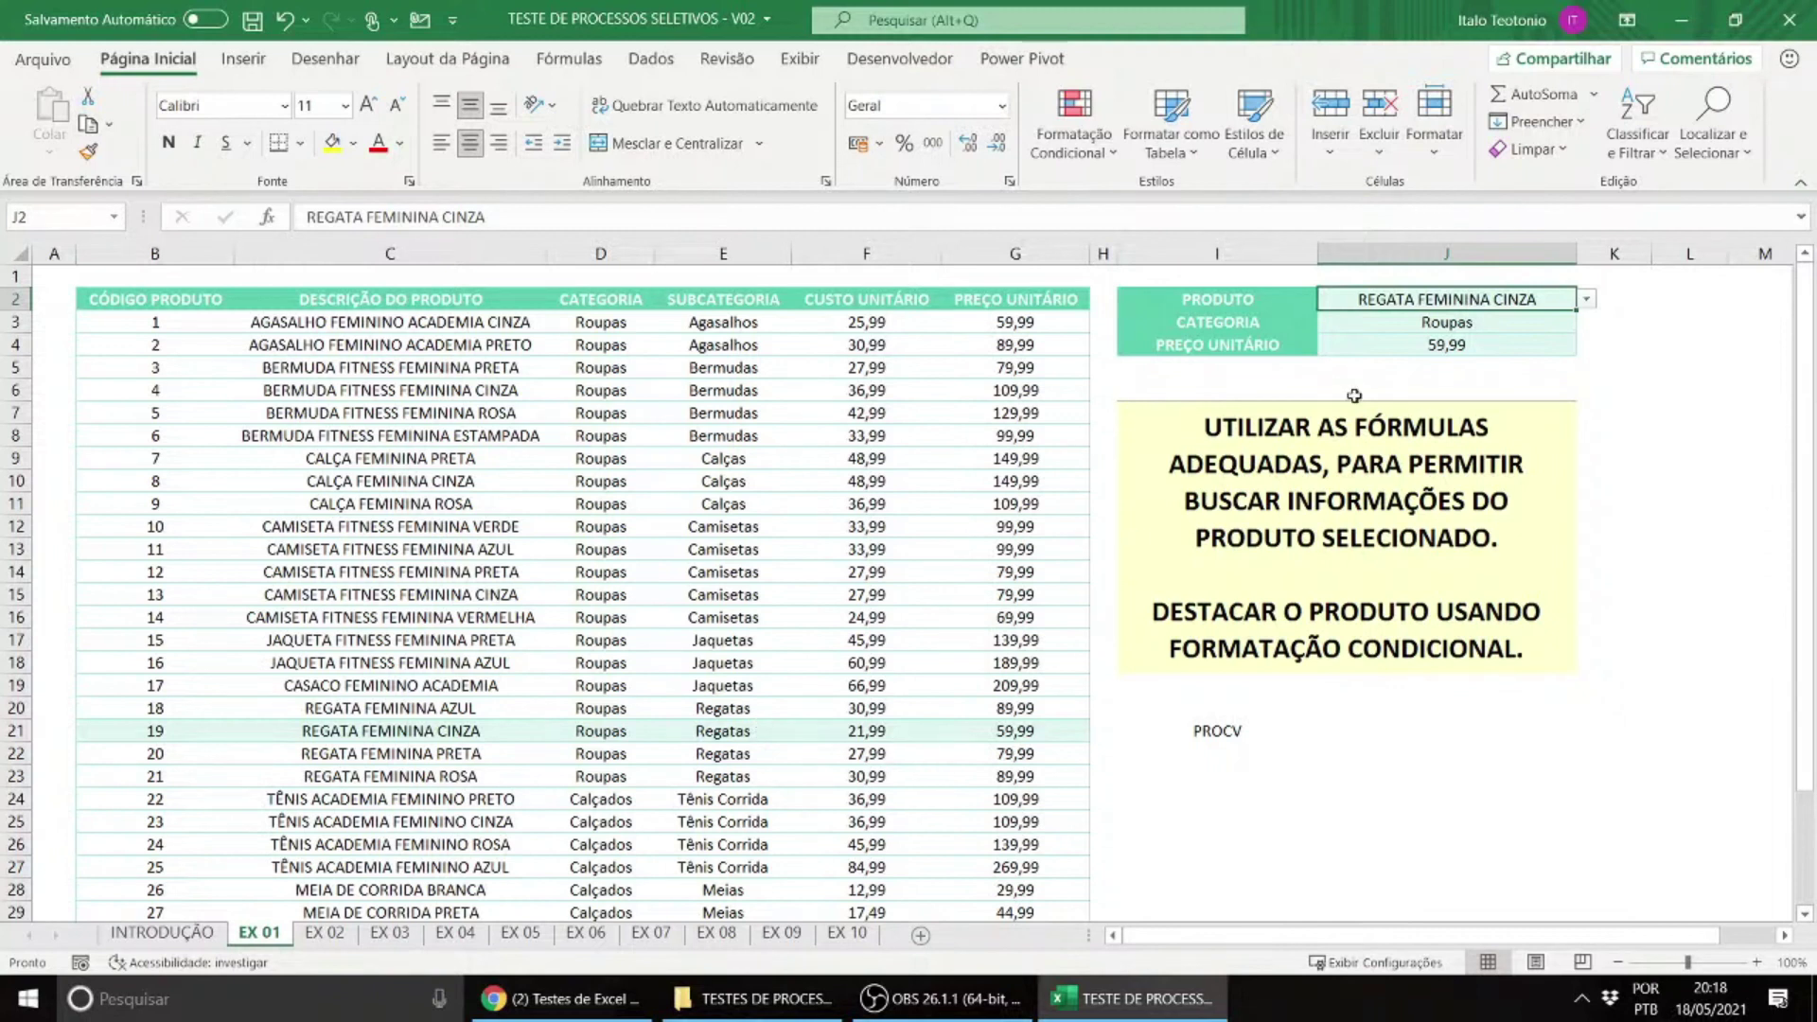
# Step: Inspect the category and price lookups in J3:J4, and choose LUVA MUSCULAÇÃO PRETA as the product in J2
pyautogui.moveTo(1420, 326); pyautogui.dragTo(1426, 341)
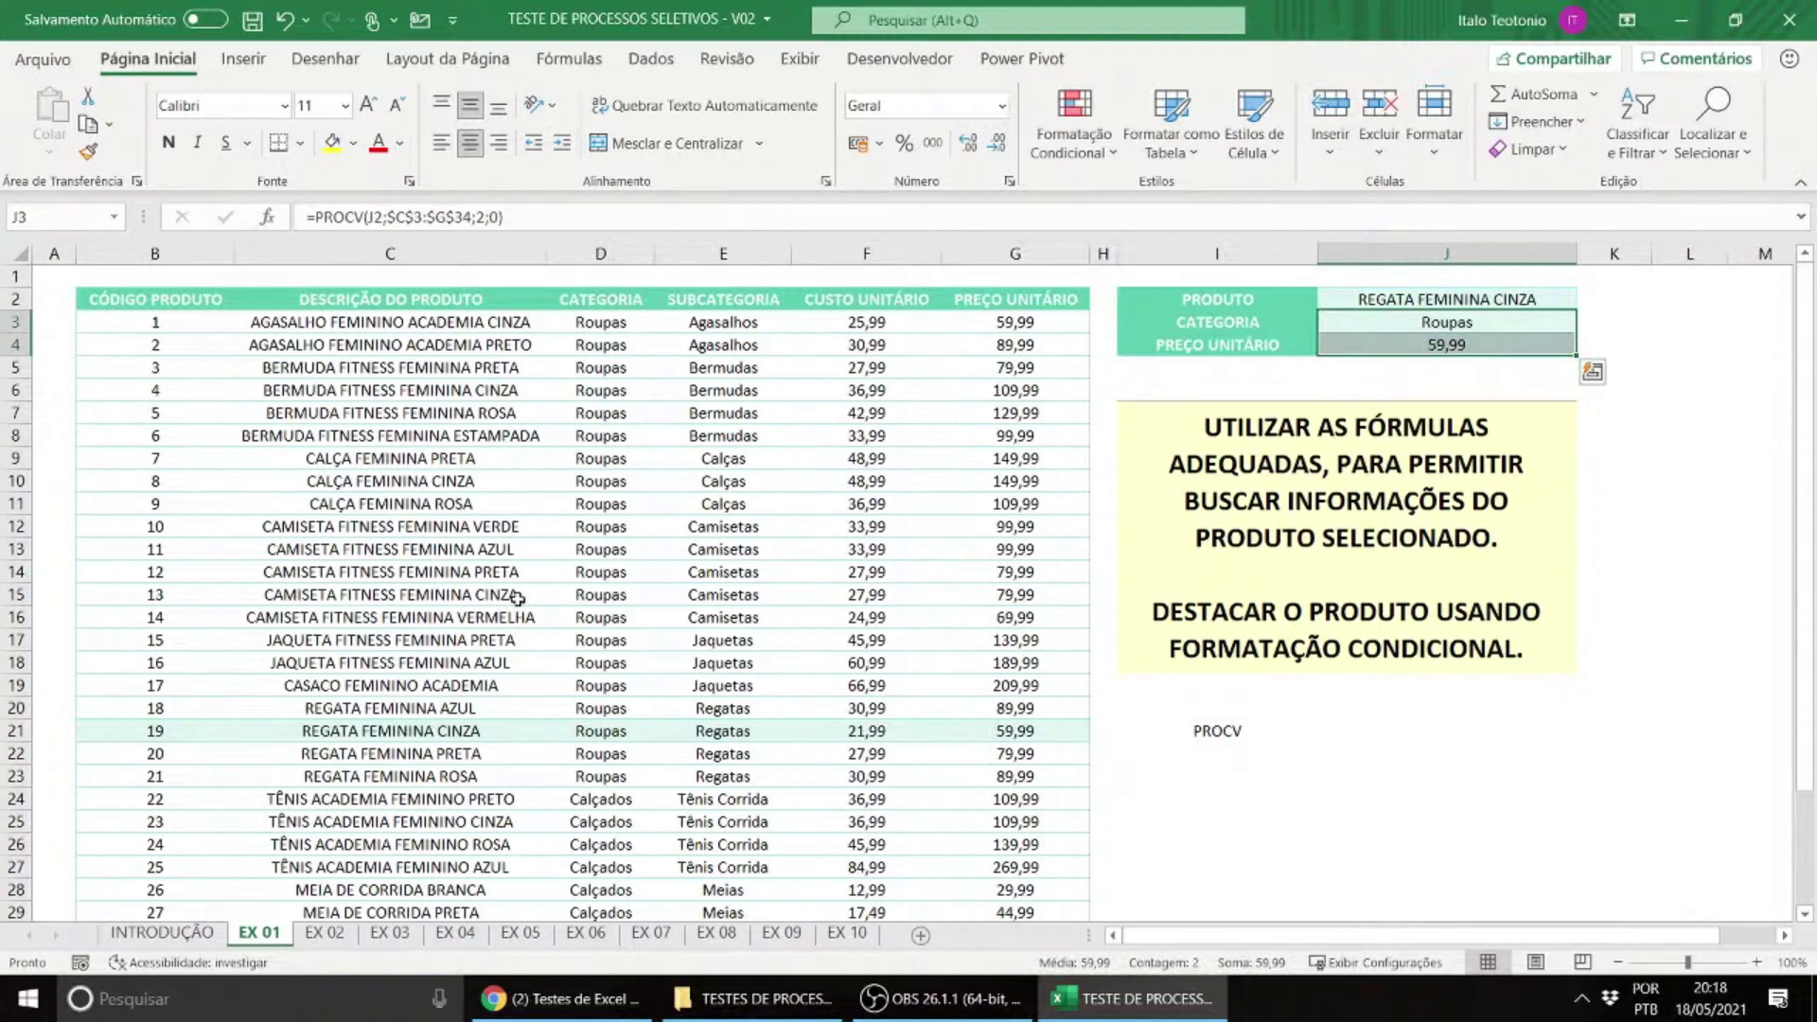
pyautogui.click(1562, 299)
pyautogui.click(1586, 299)
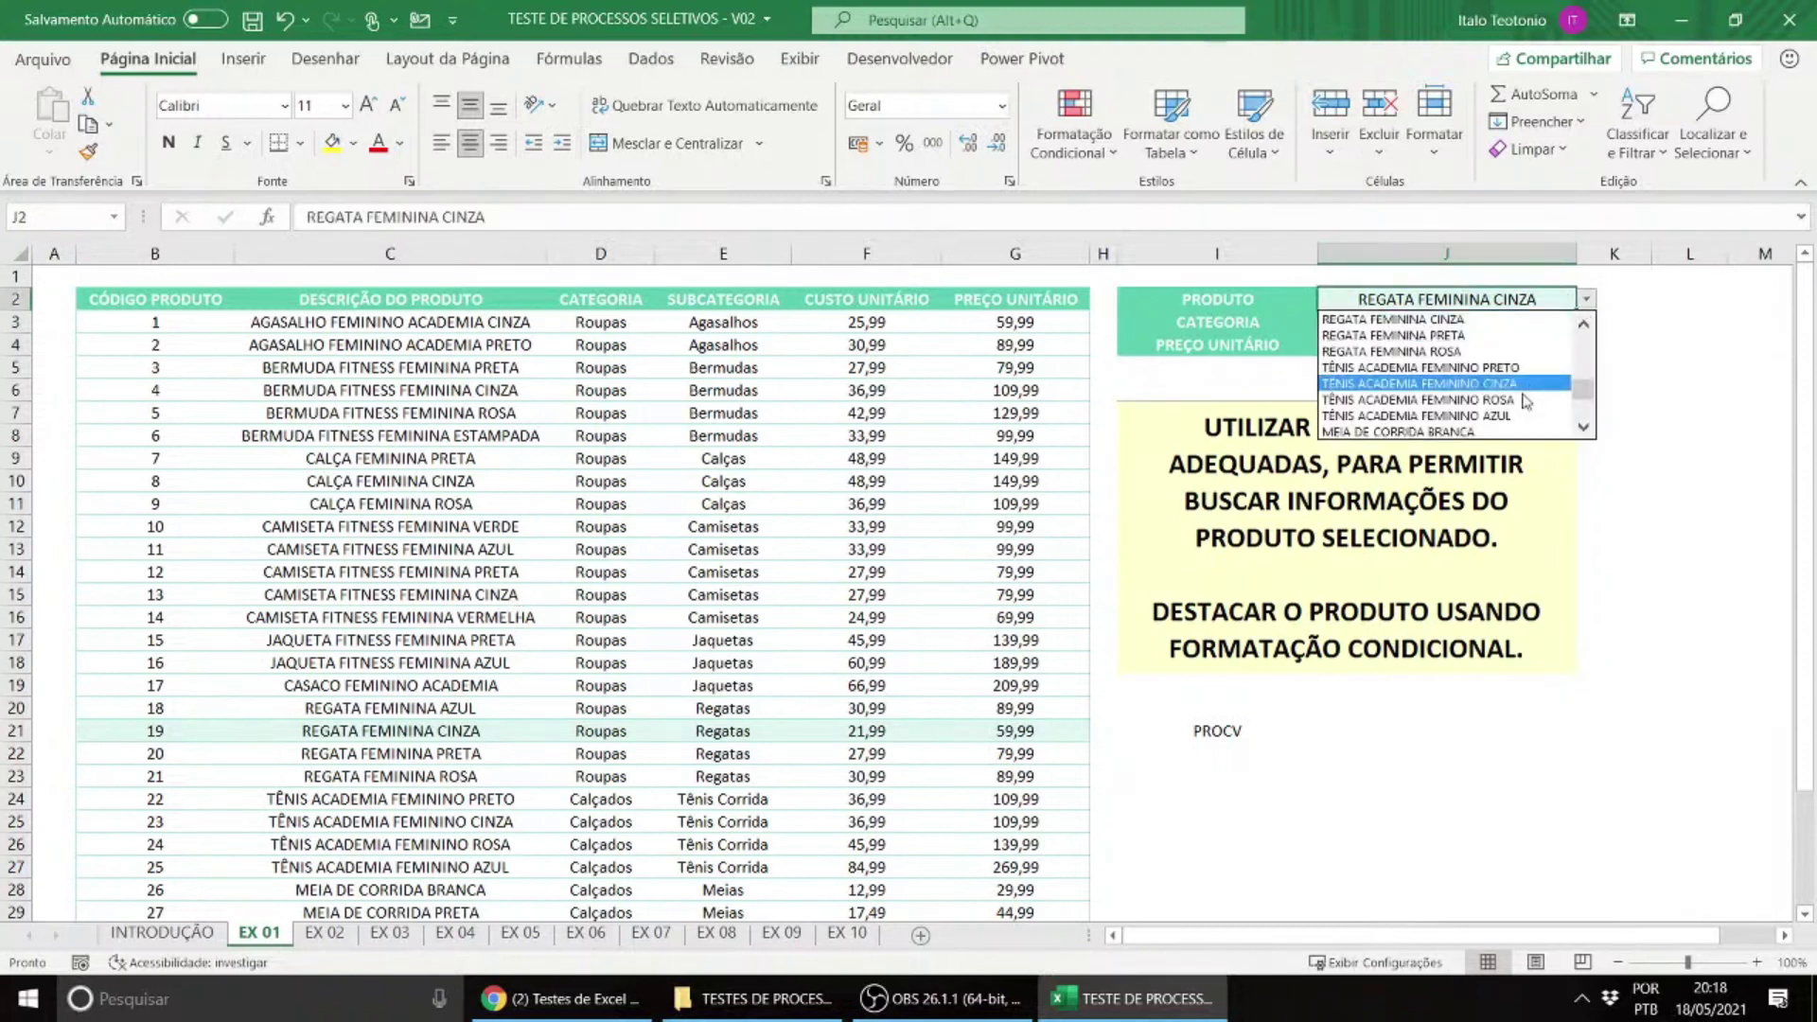
pyautogui.click(1496, 432)
pyautogui.click(1586, 299)
pyautogui.click(1525, 367)
pyautogui.scroll(-3, 833, 556)
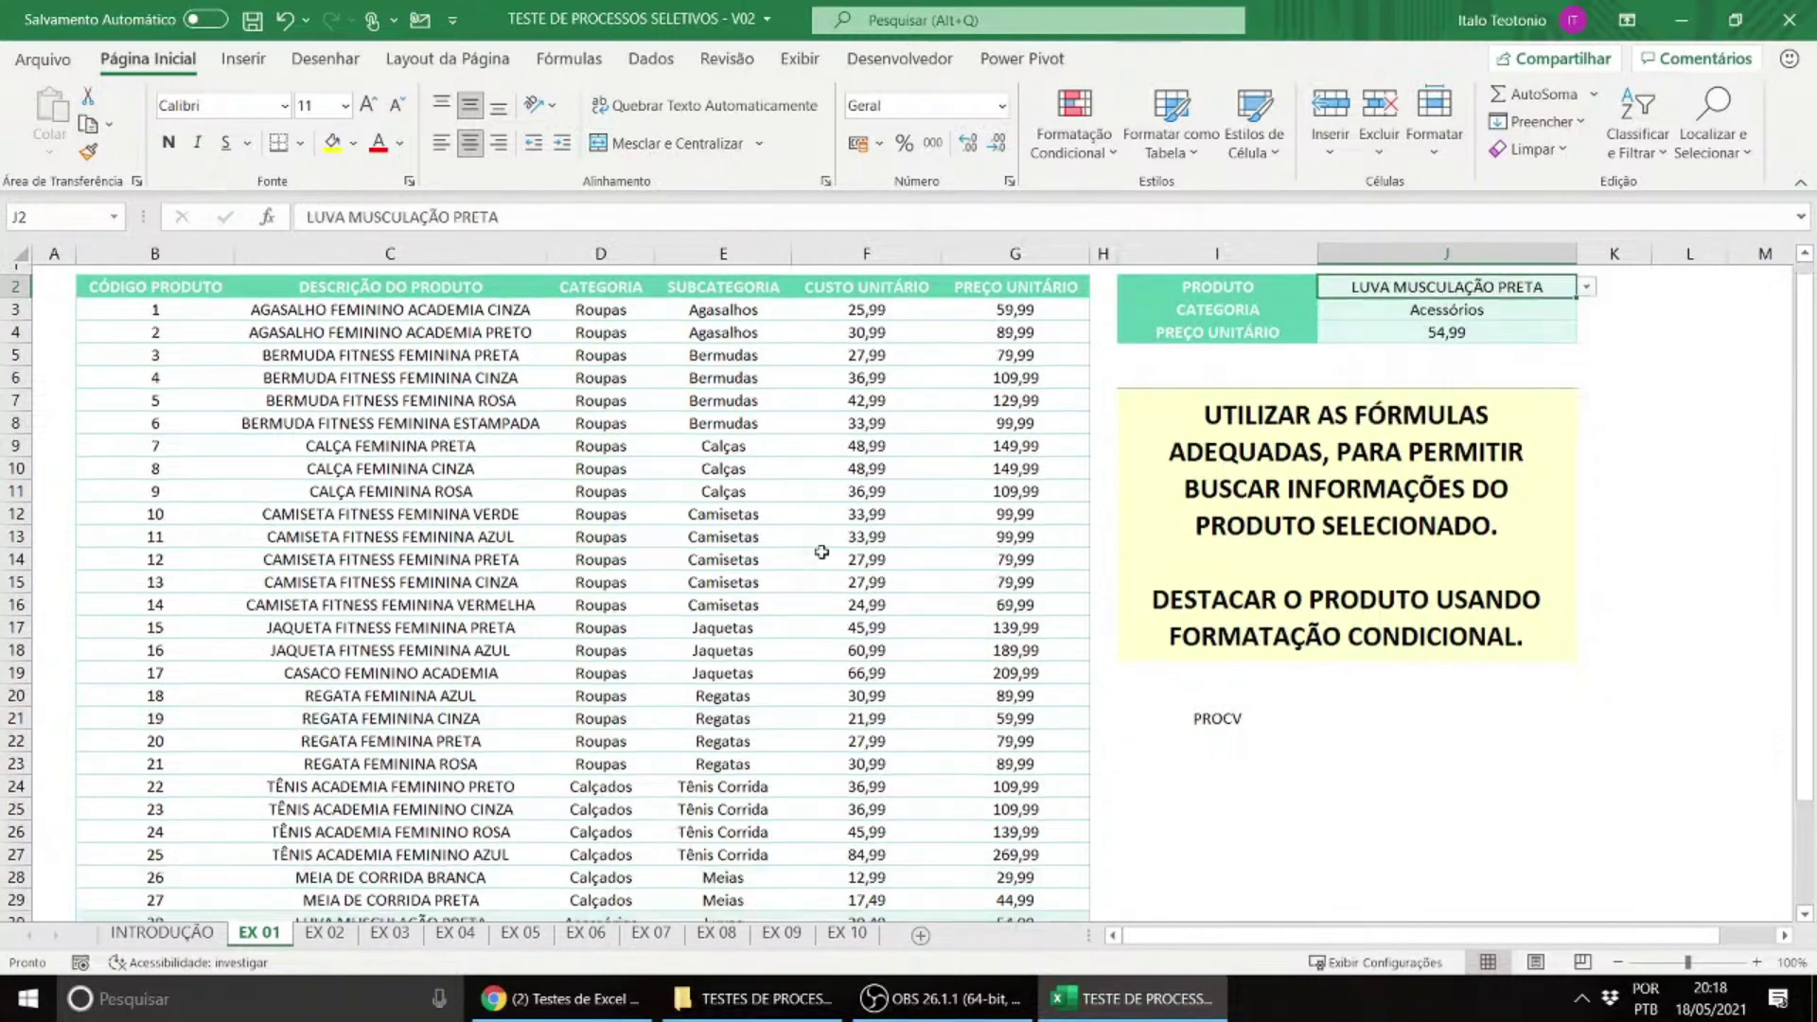
pyautogui.scroll(3, 832, 540)
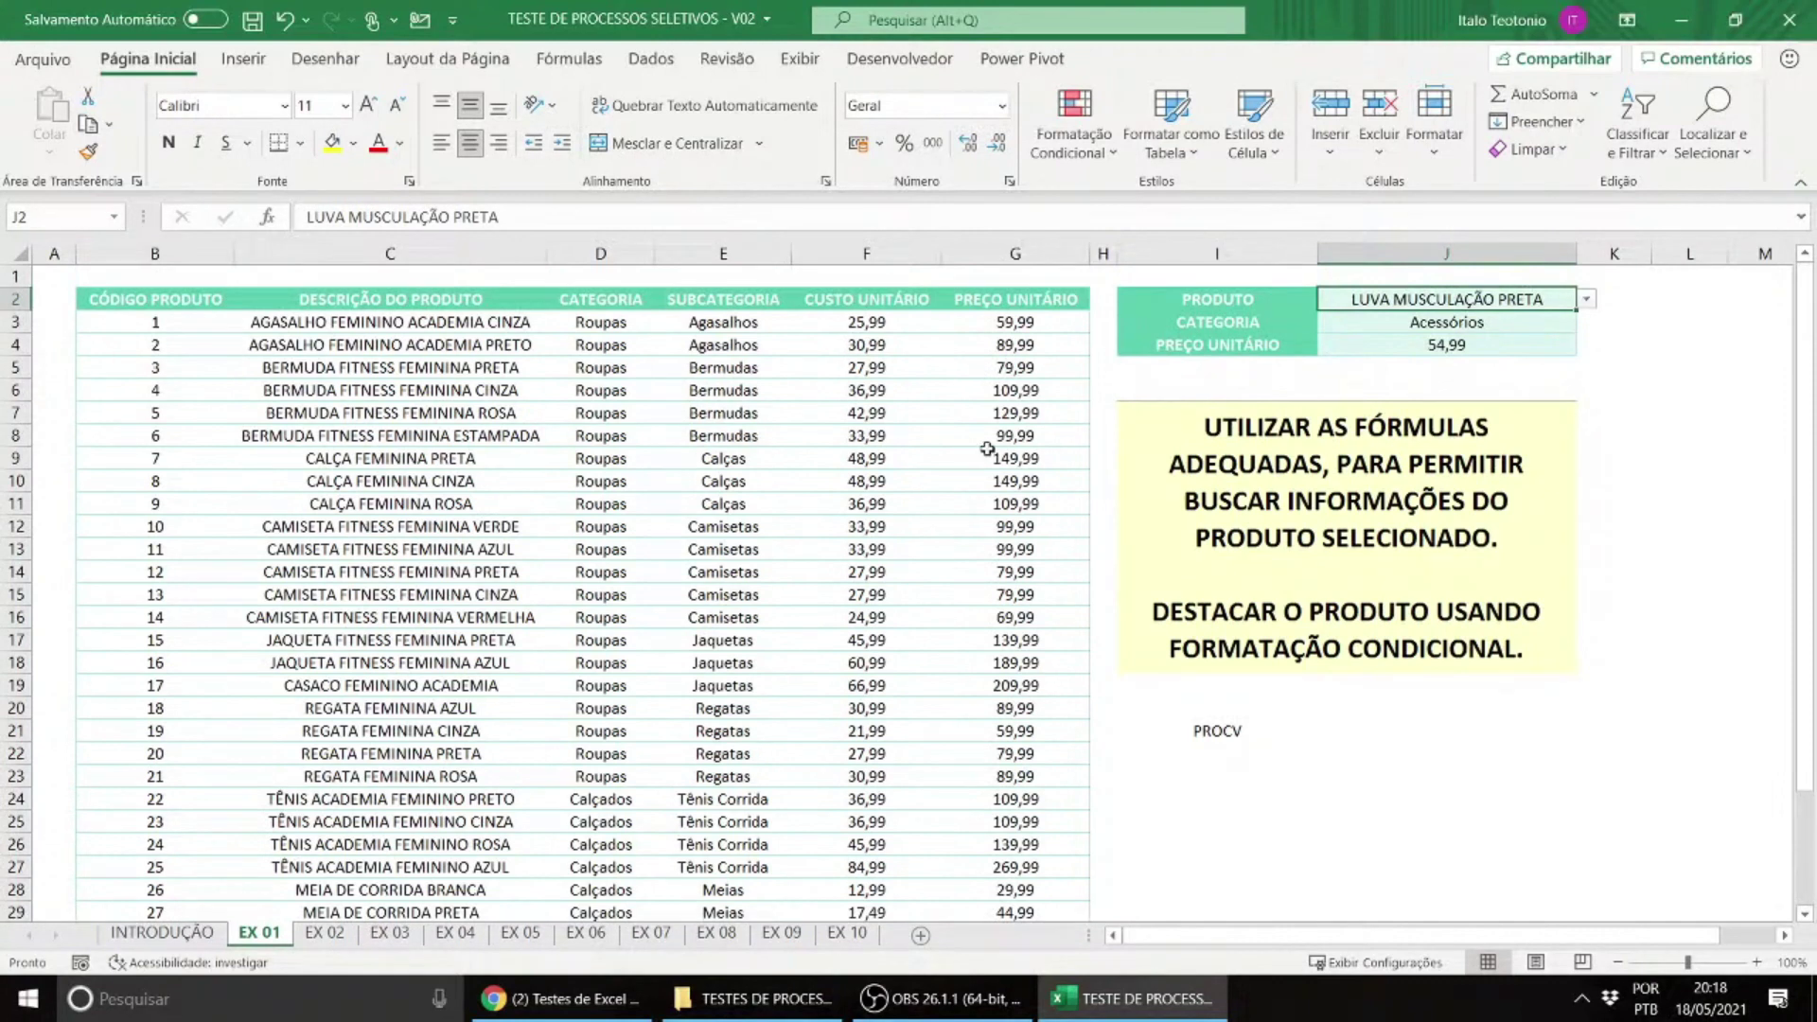
pyautogui.scroll(1, 731, 451)
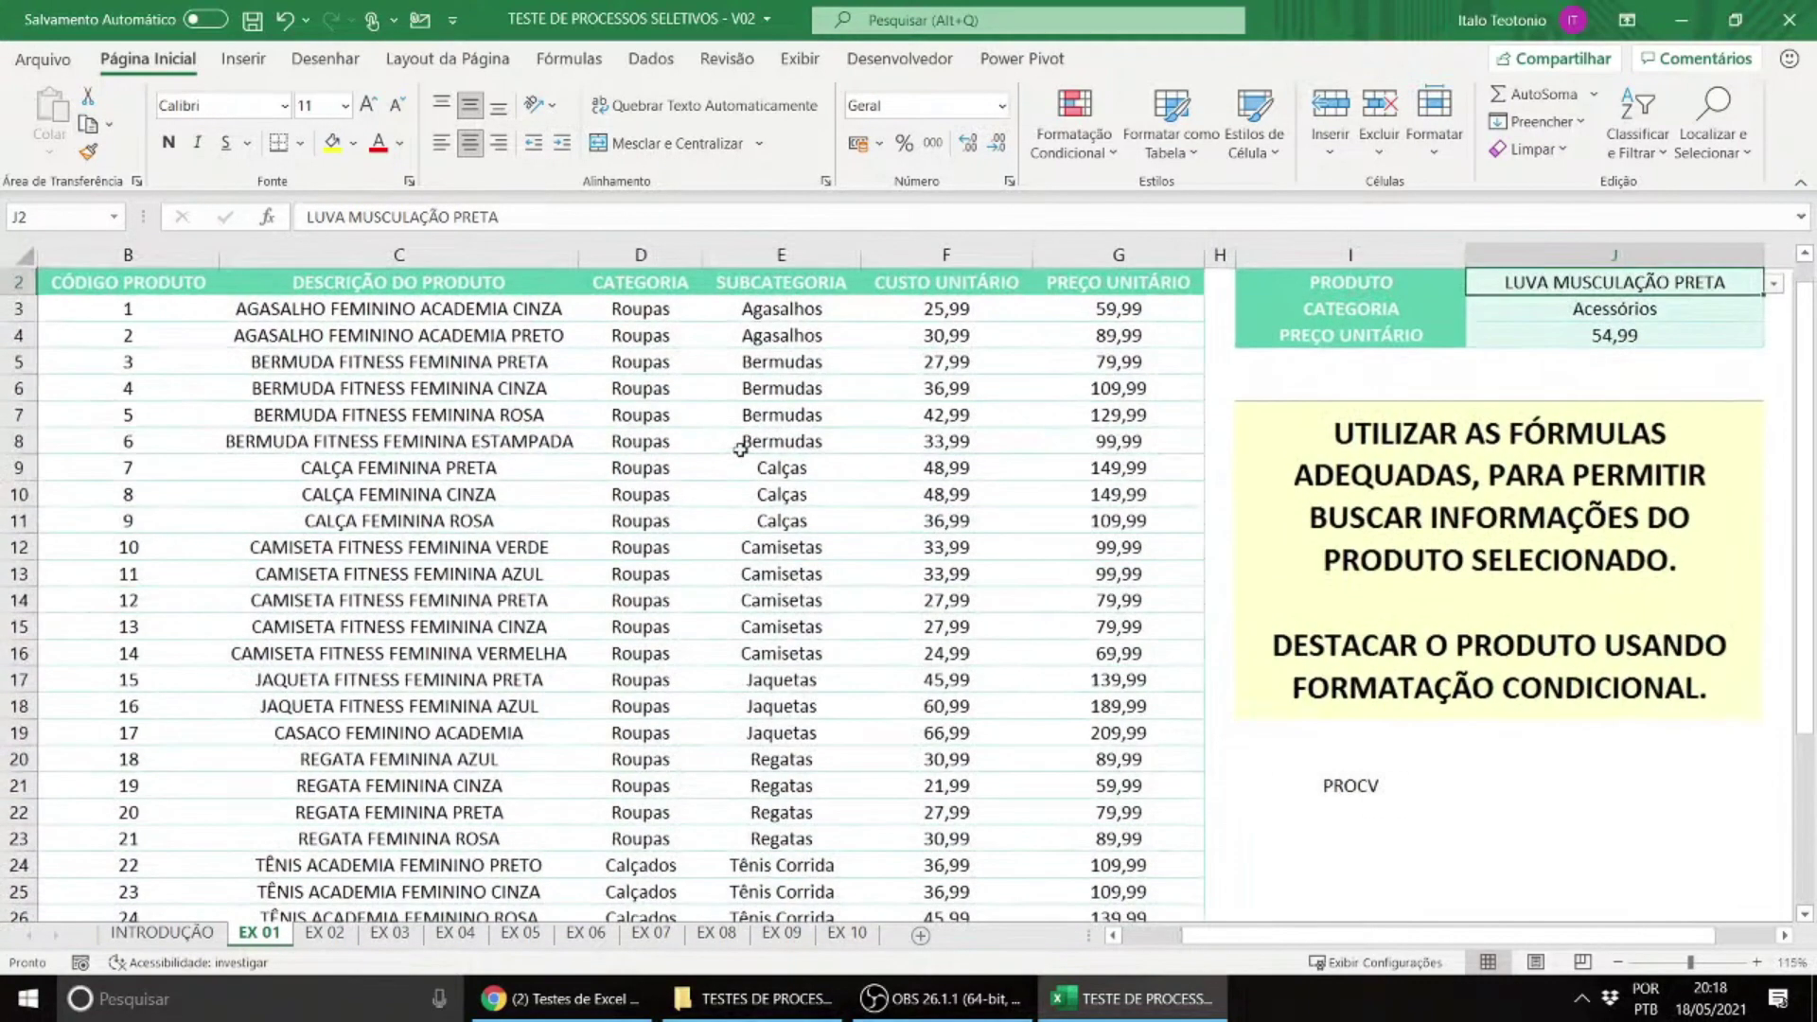
# Step: Choose MEIA DE CORRIDA BRANCA from the product list in J2
pyautogui.click(1776, 322)
pyautogui.click(1723, 308)
pyautogui.click(1773, 310)
pyautogui.click(1724, 352)
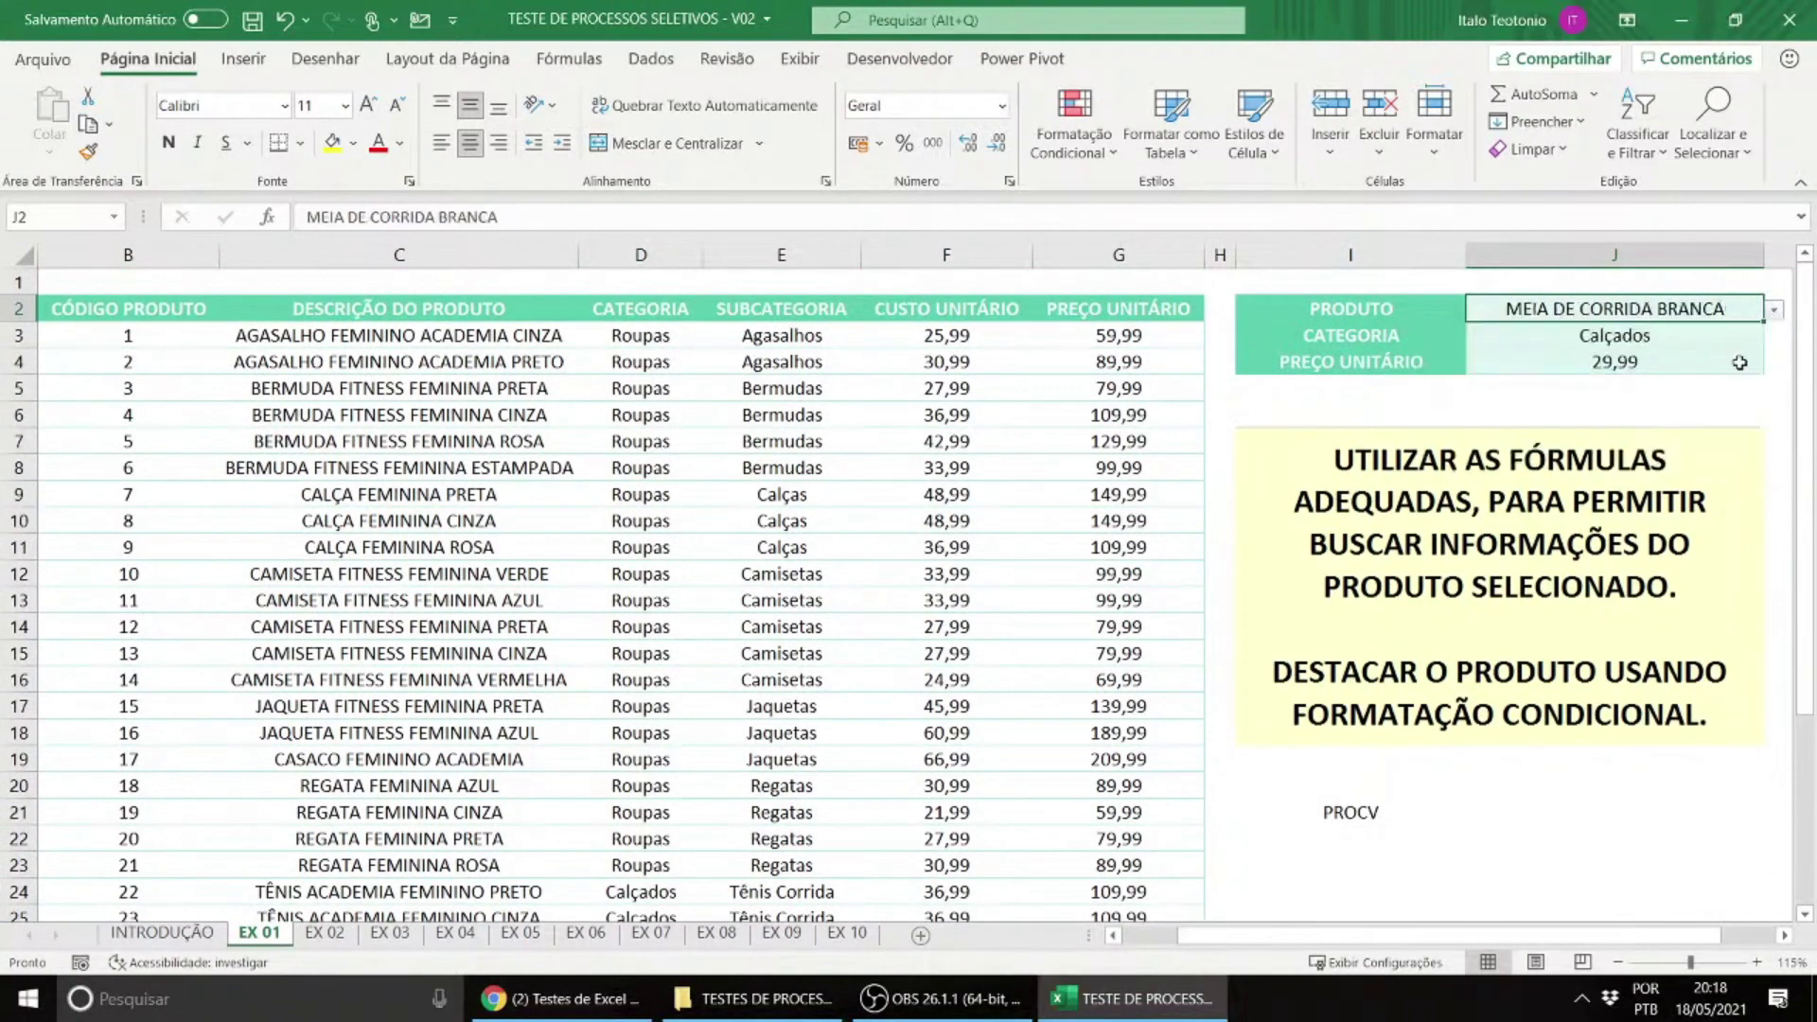
# Step: Choose CALÇA FEMININA CINZA from the product list in J2
pyautogui.click(1772, 313)
pyautogui.moveTo(1776, 435); pyautogui.dragTo(1776, 371)
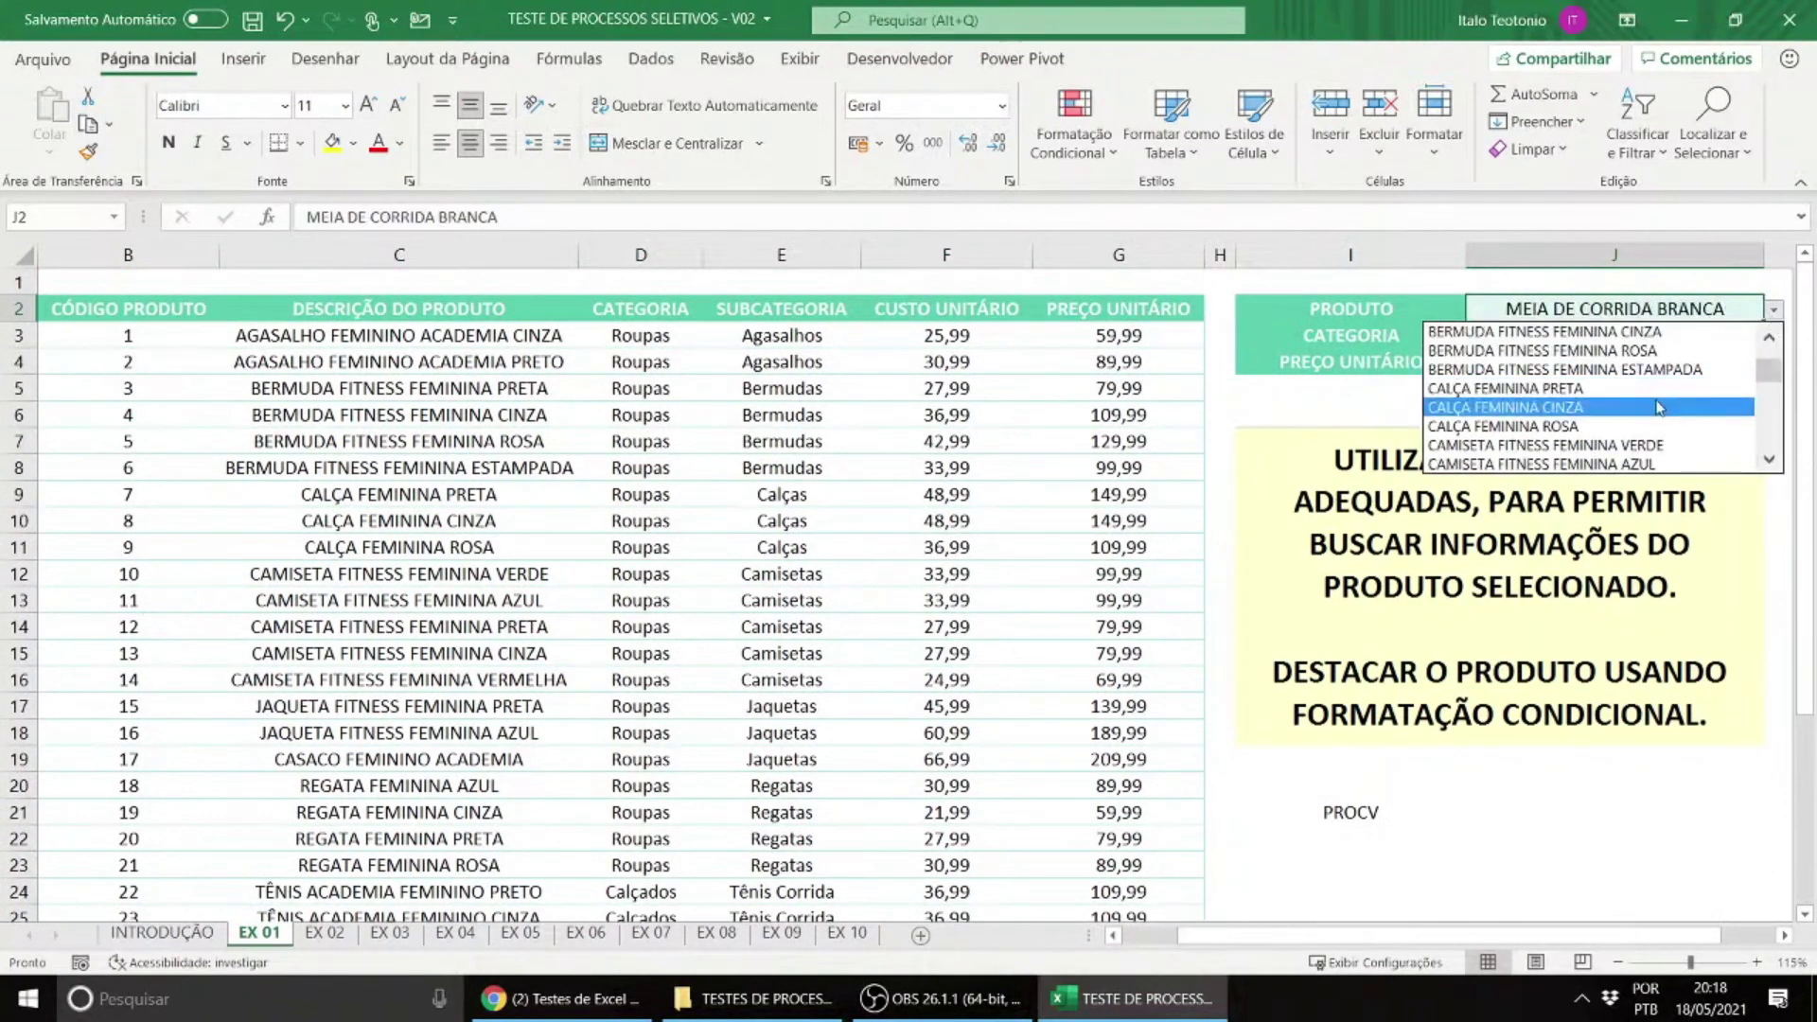
pyautogui.click(1514, 388)
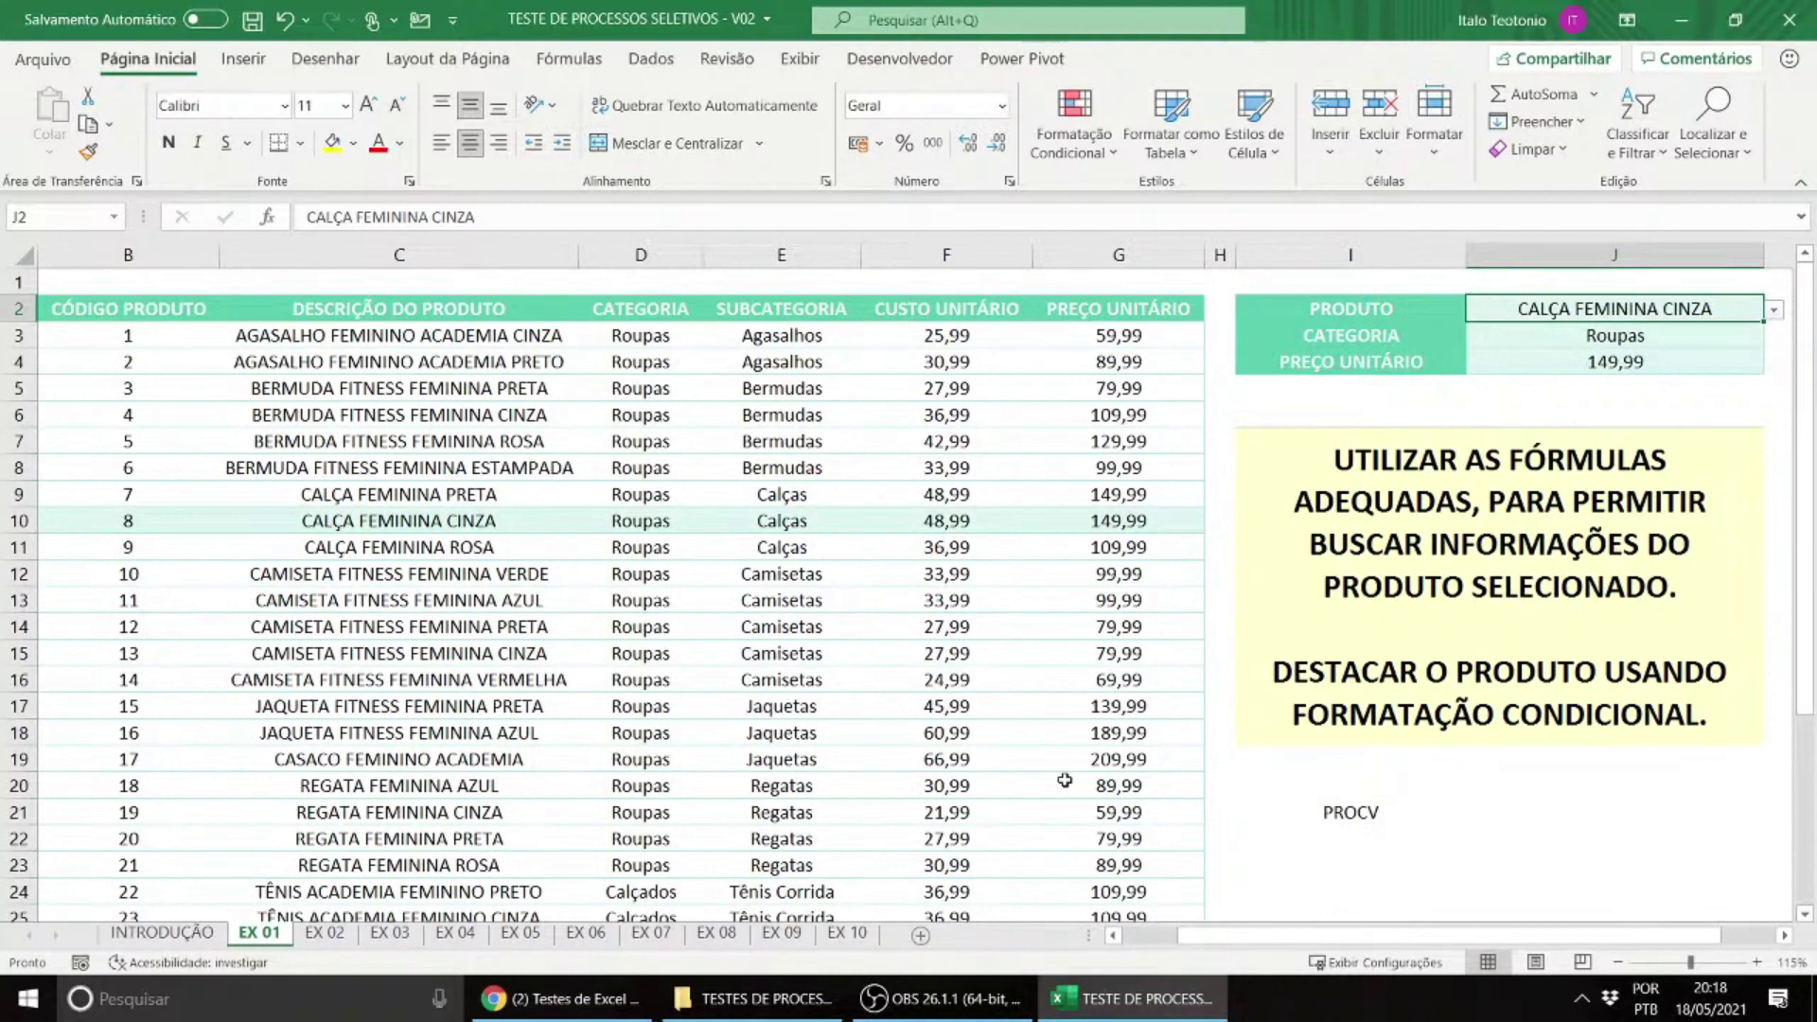
pyautogui.moveTo(1213, 937); pyautogui.dragTo(1198, 949)
# Step: Open the EX 02 sheet and review the first VENDAS values from C3 down to C7
pyautogui.click(334, 935)
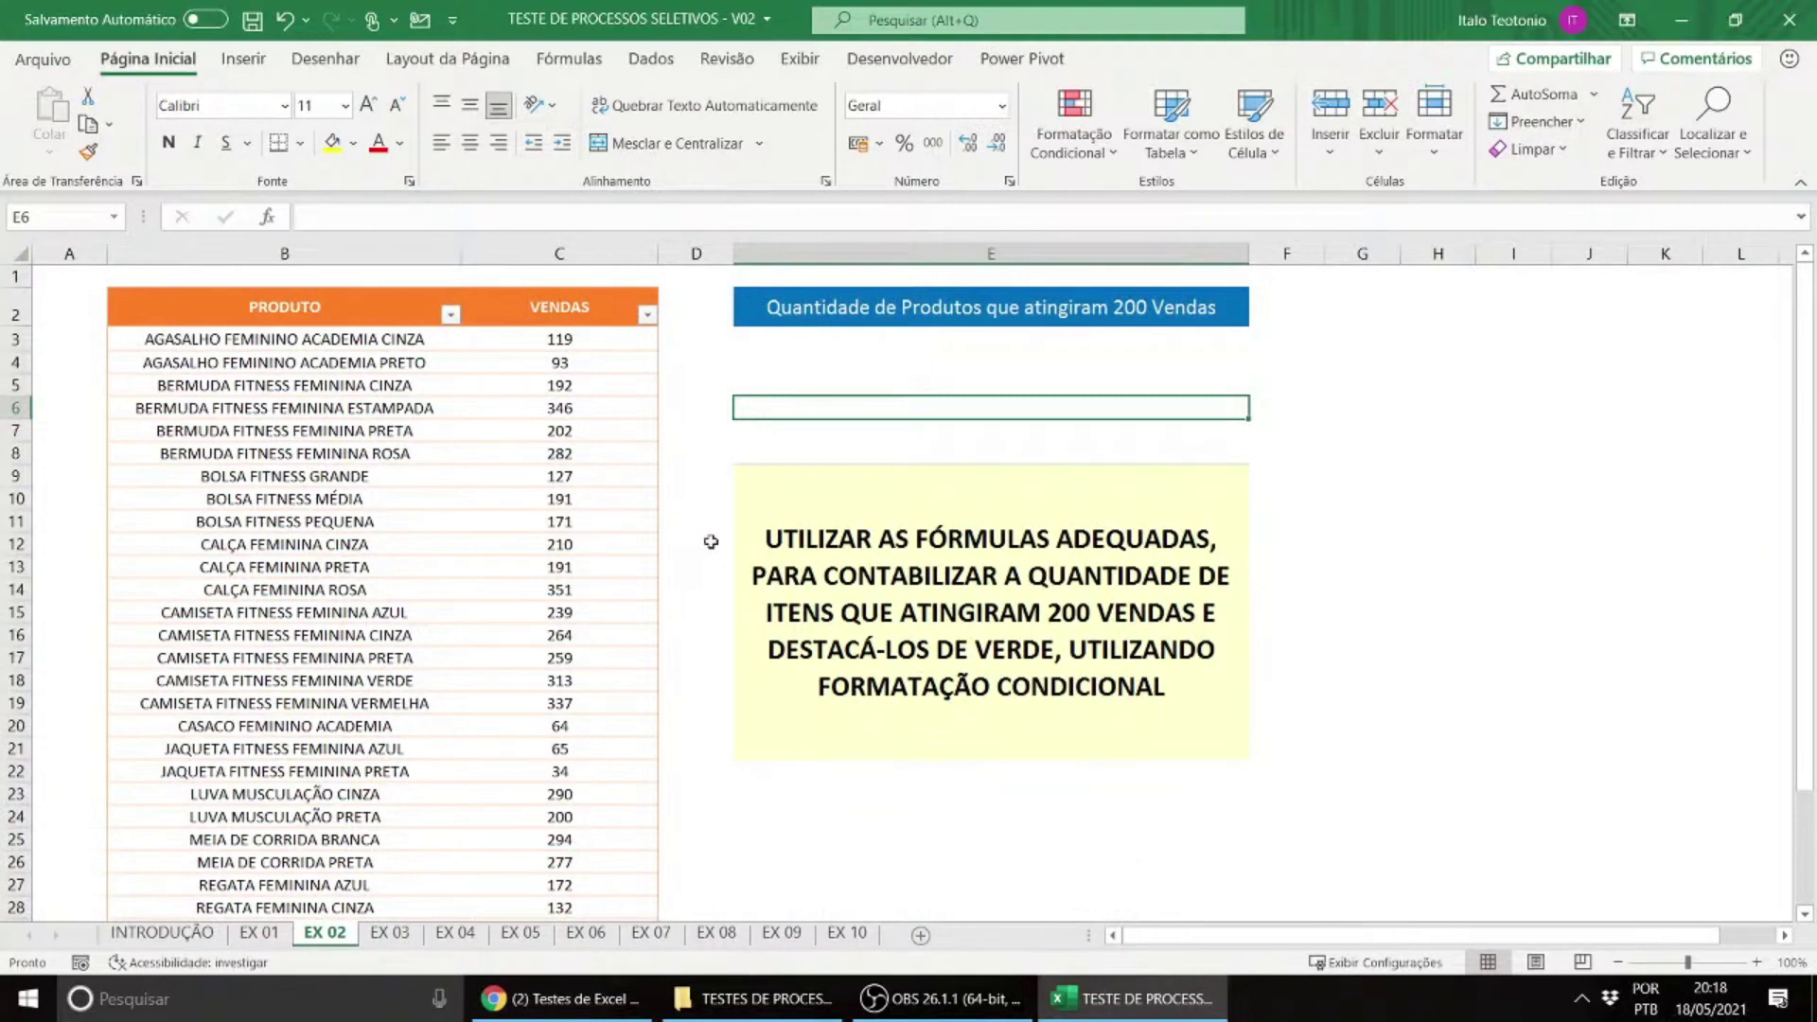
pyautogui.scroll(-3, 348, 464)
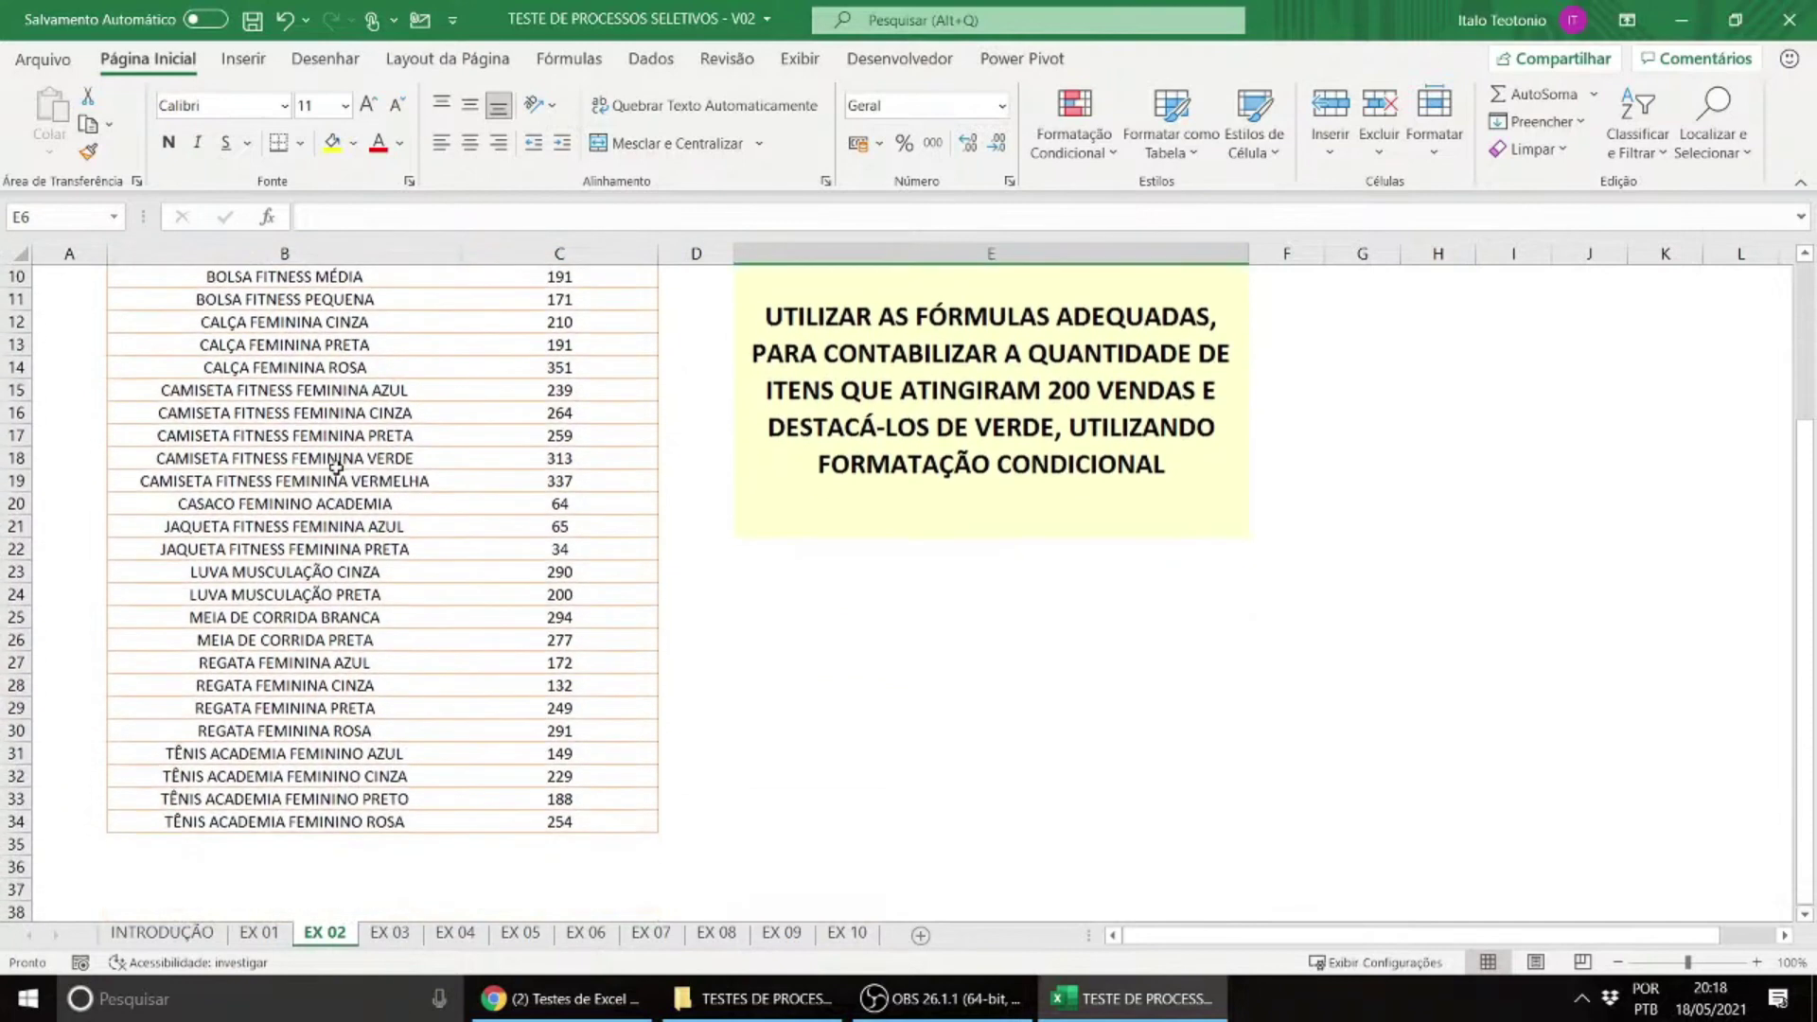
pyautogui.click(261, 933)
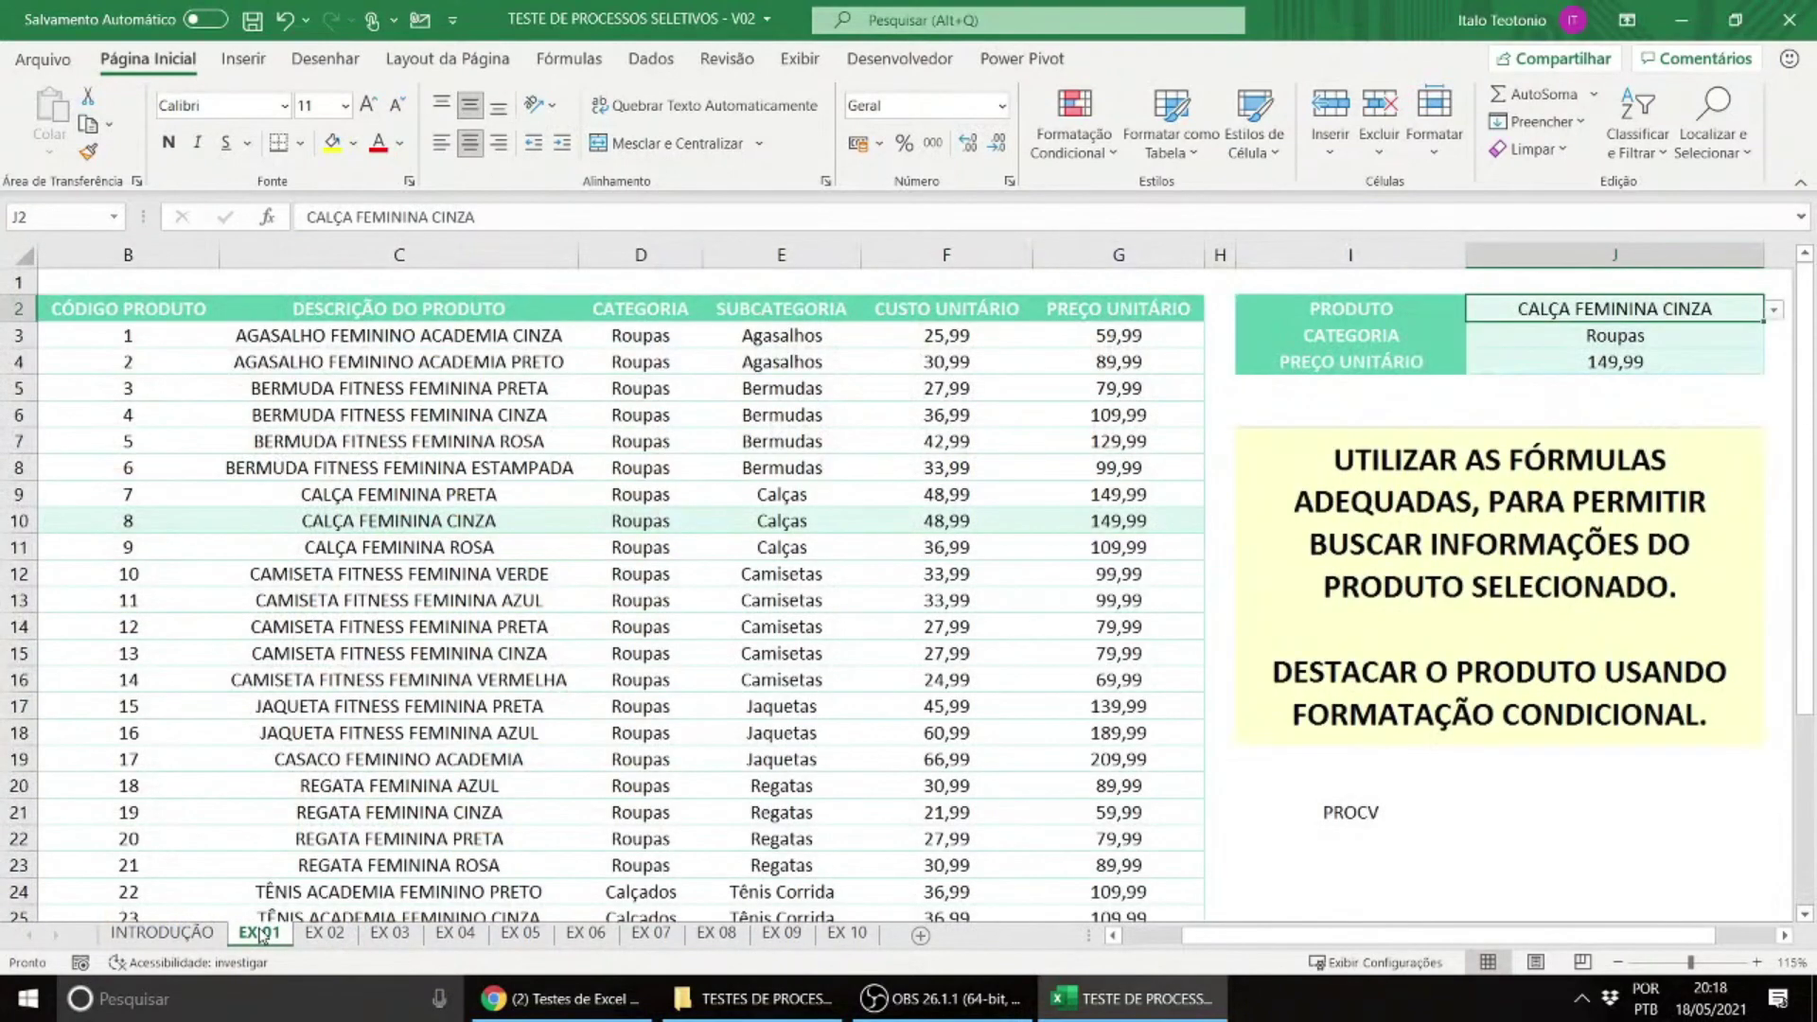
pyautogui.click(323, 933)
pyautogui.scroll(3, 274, 615)
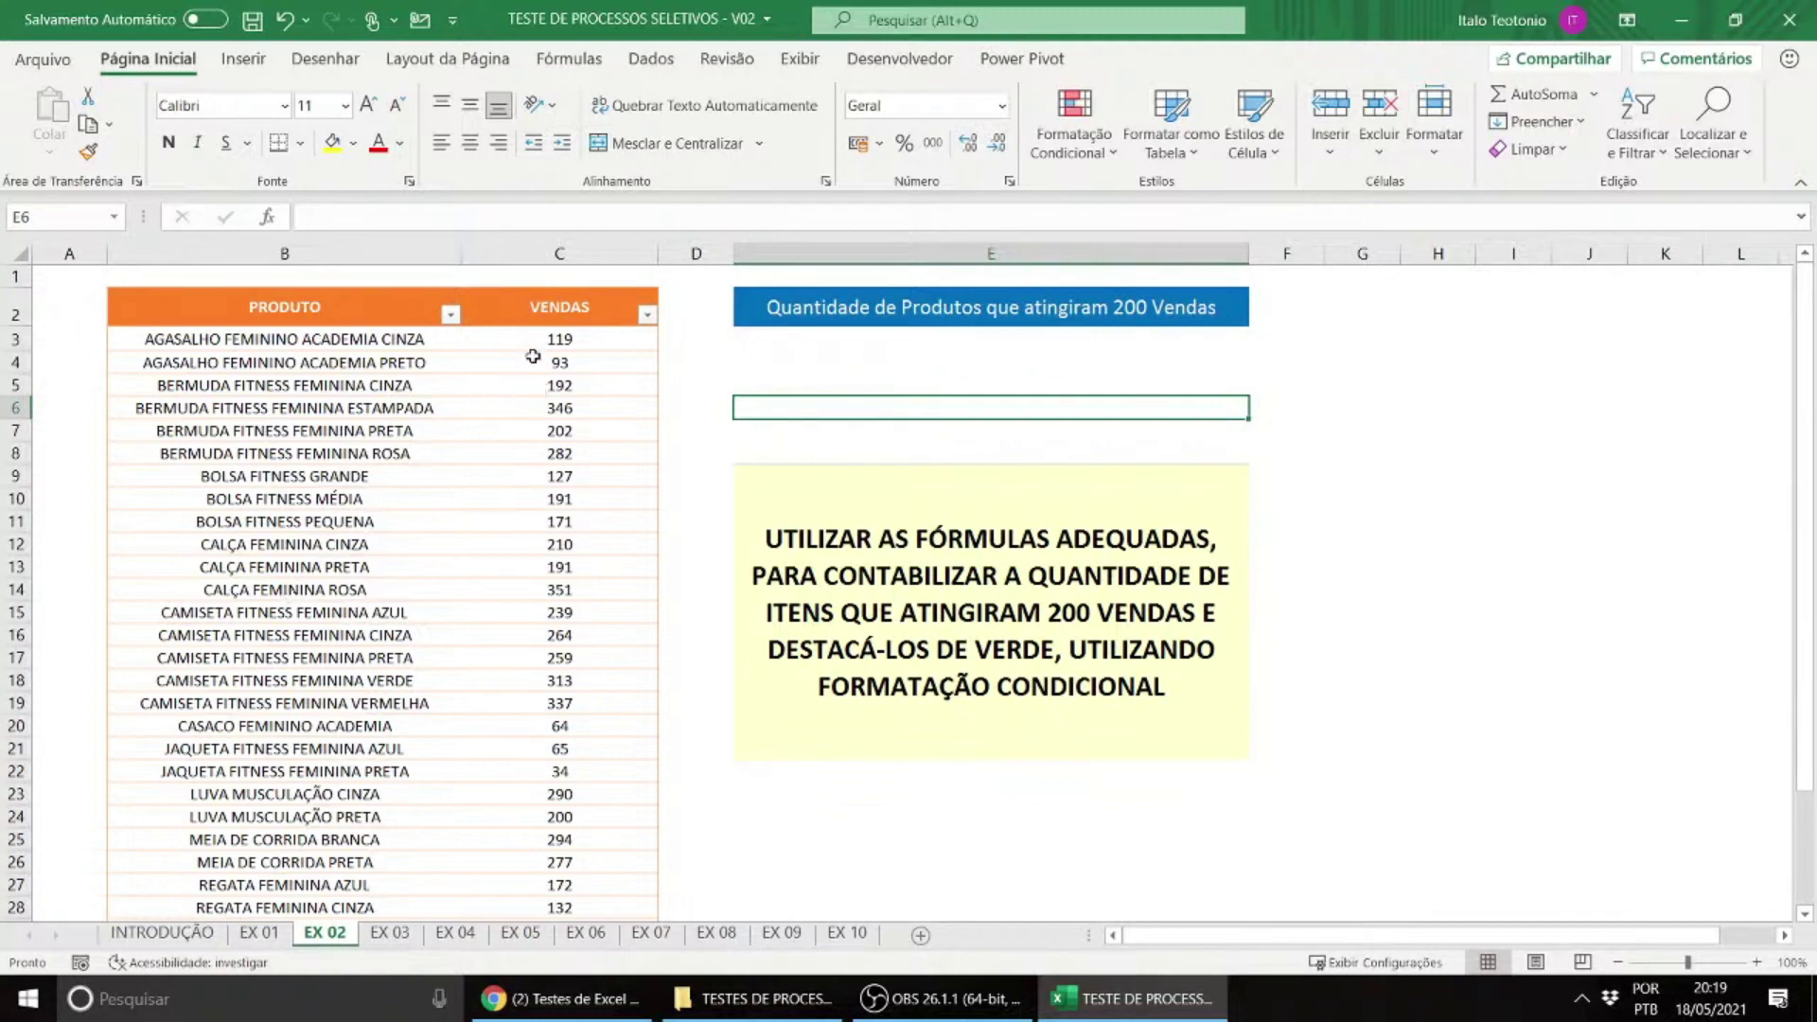
pyautogui.click(559, 338)
pyautogui.press('Down')
pyautogui.press('Down')
pyautogui.press('Down')
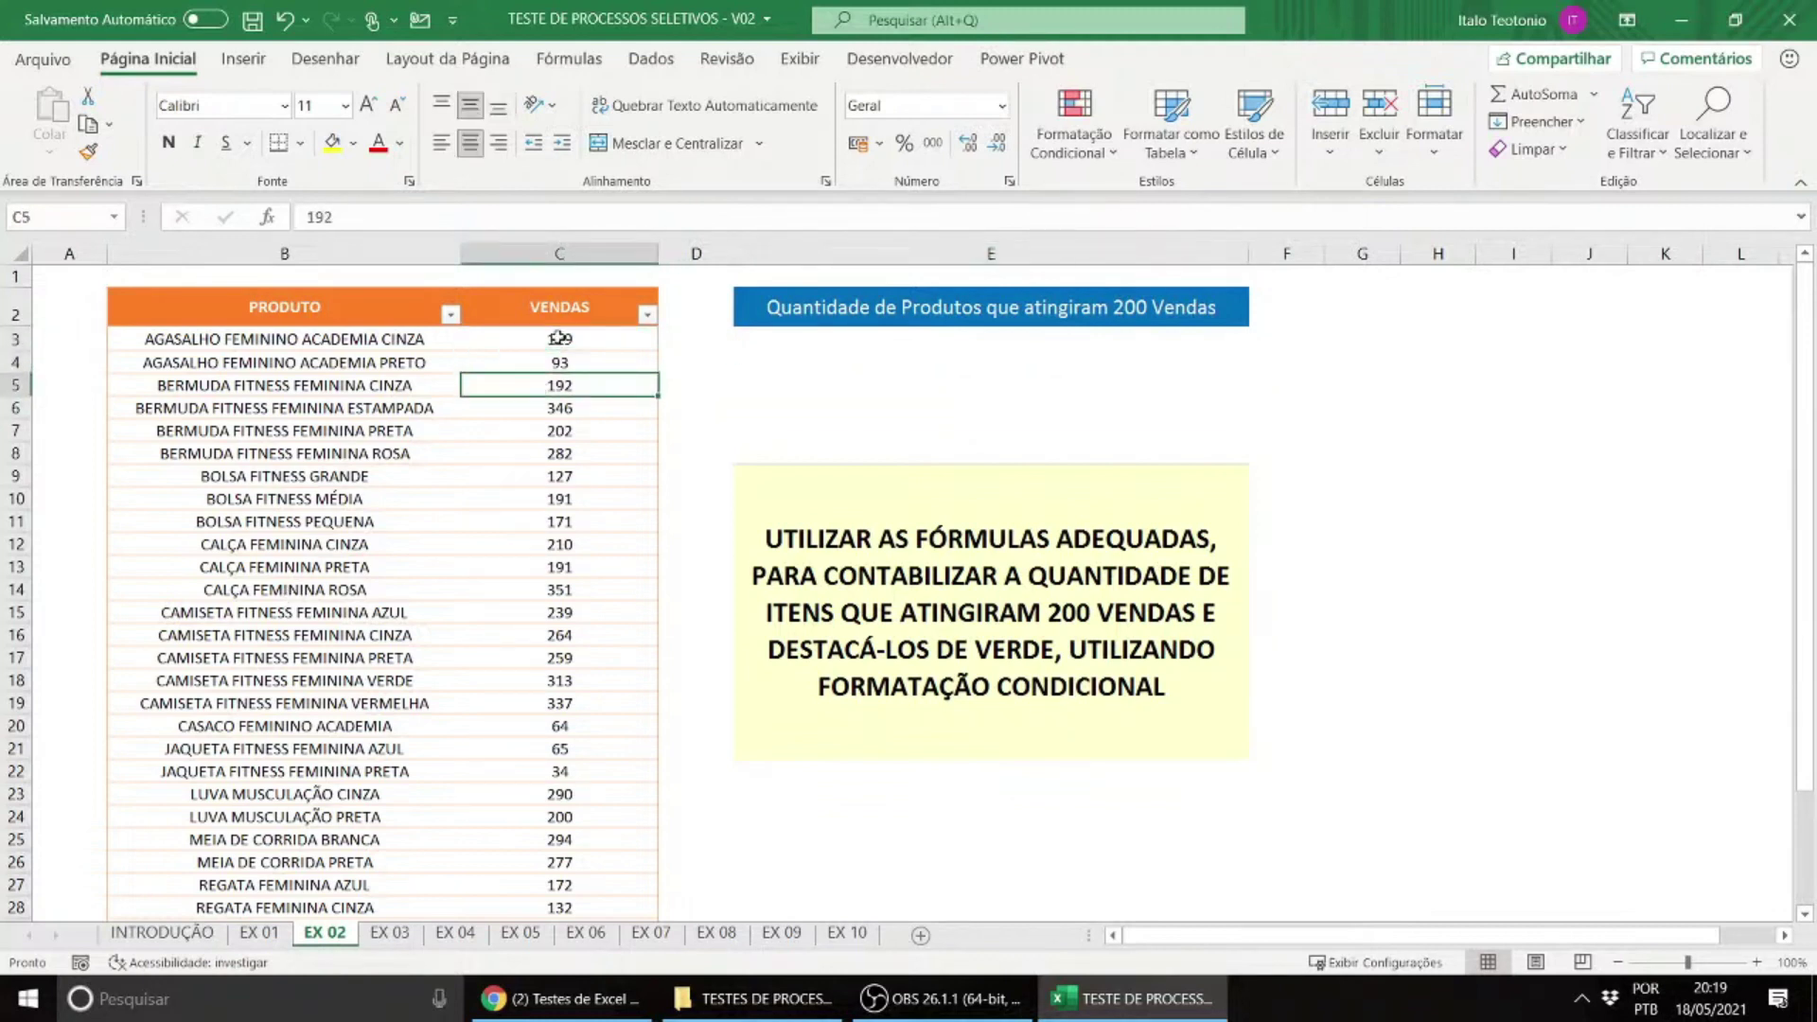
pyautogui.press('Down')
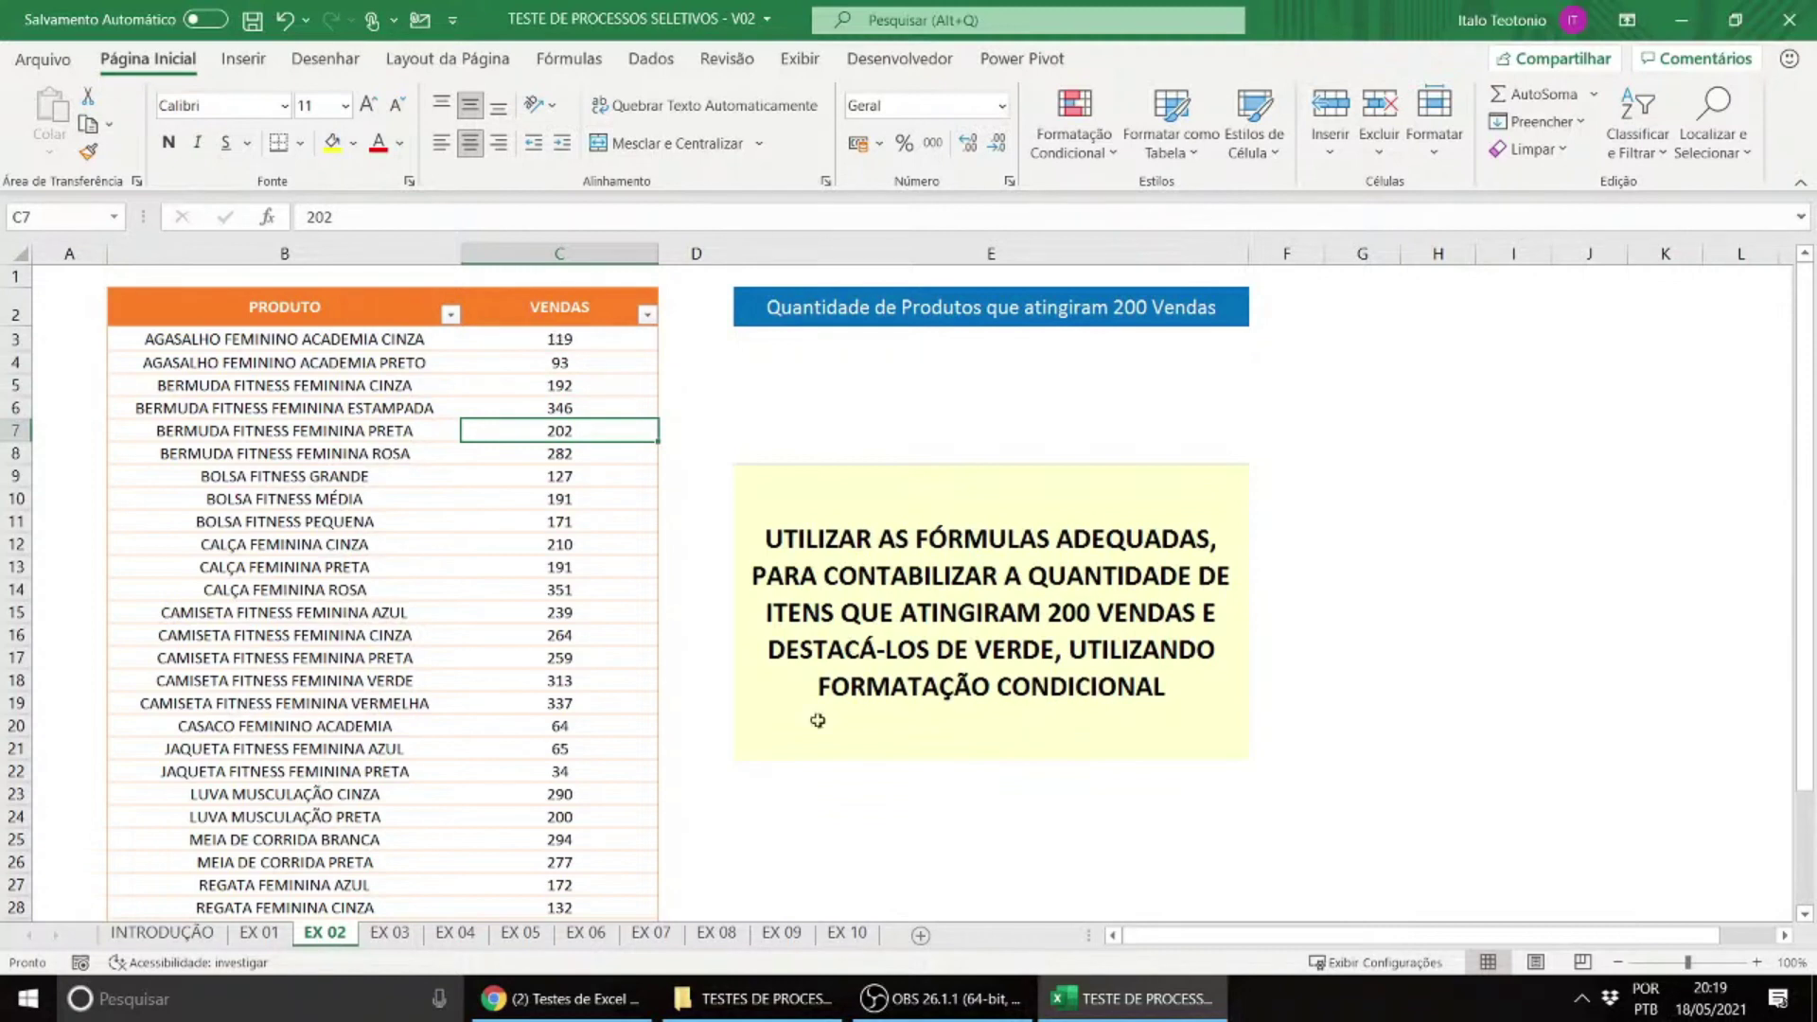
# Step: Enter the function name CONT.SE as a note in cell E24, below the instruction box
pyautogui.click(768, 816)
pyautogui.write('ONT.SES')
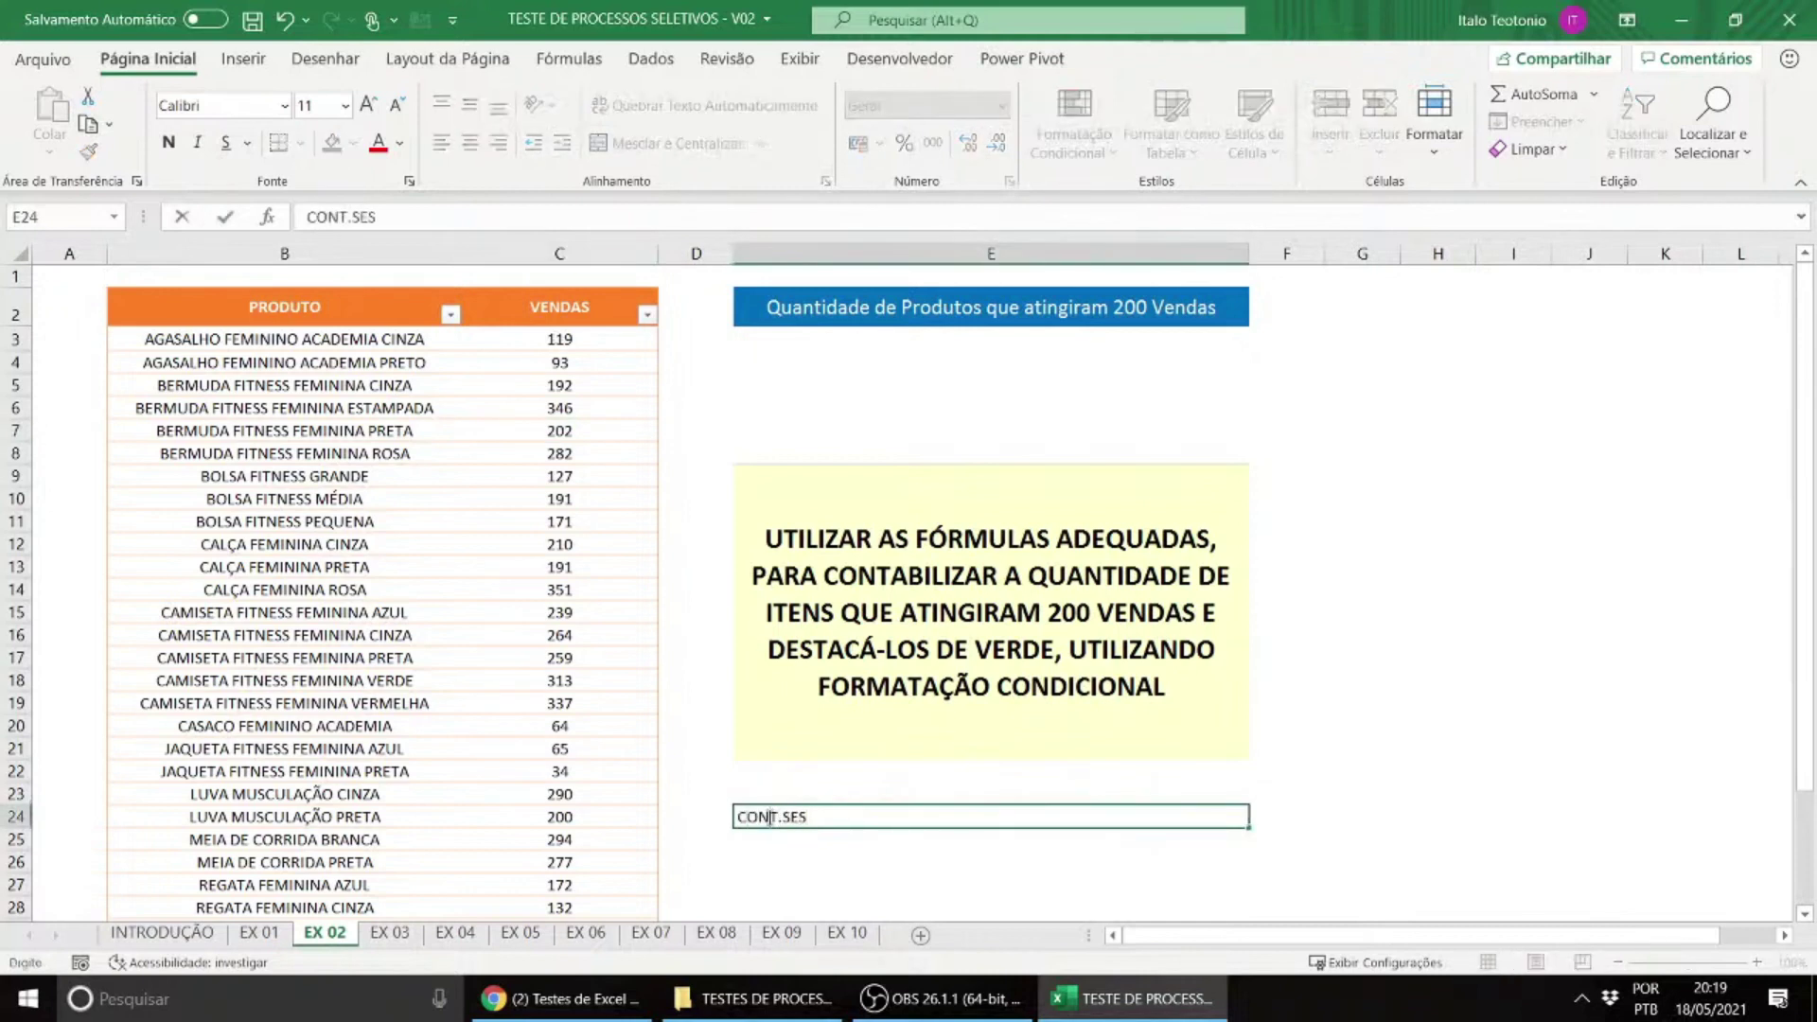
pyautogui.press('BackSpace')
pyautogui.press('Return')
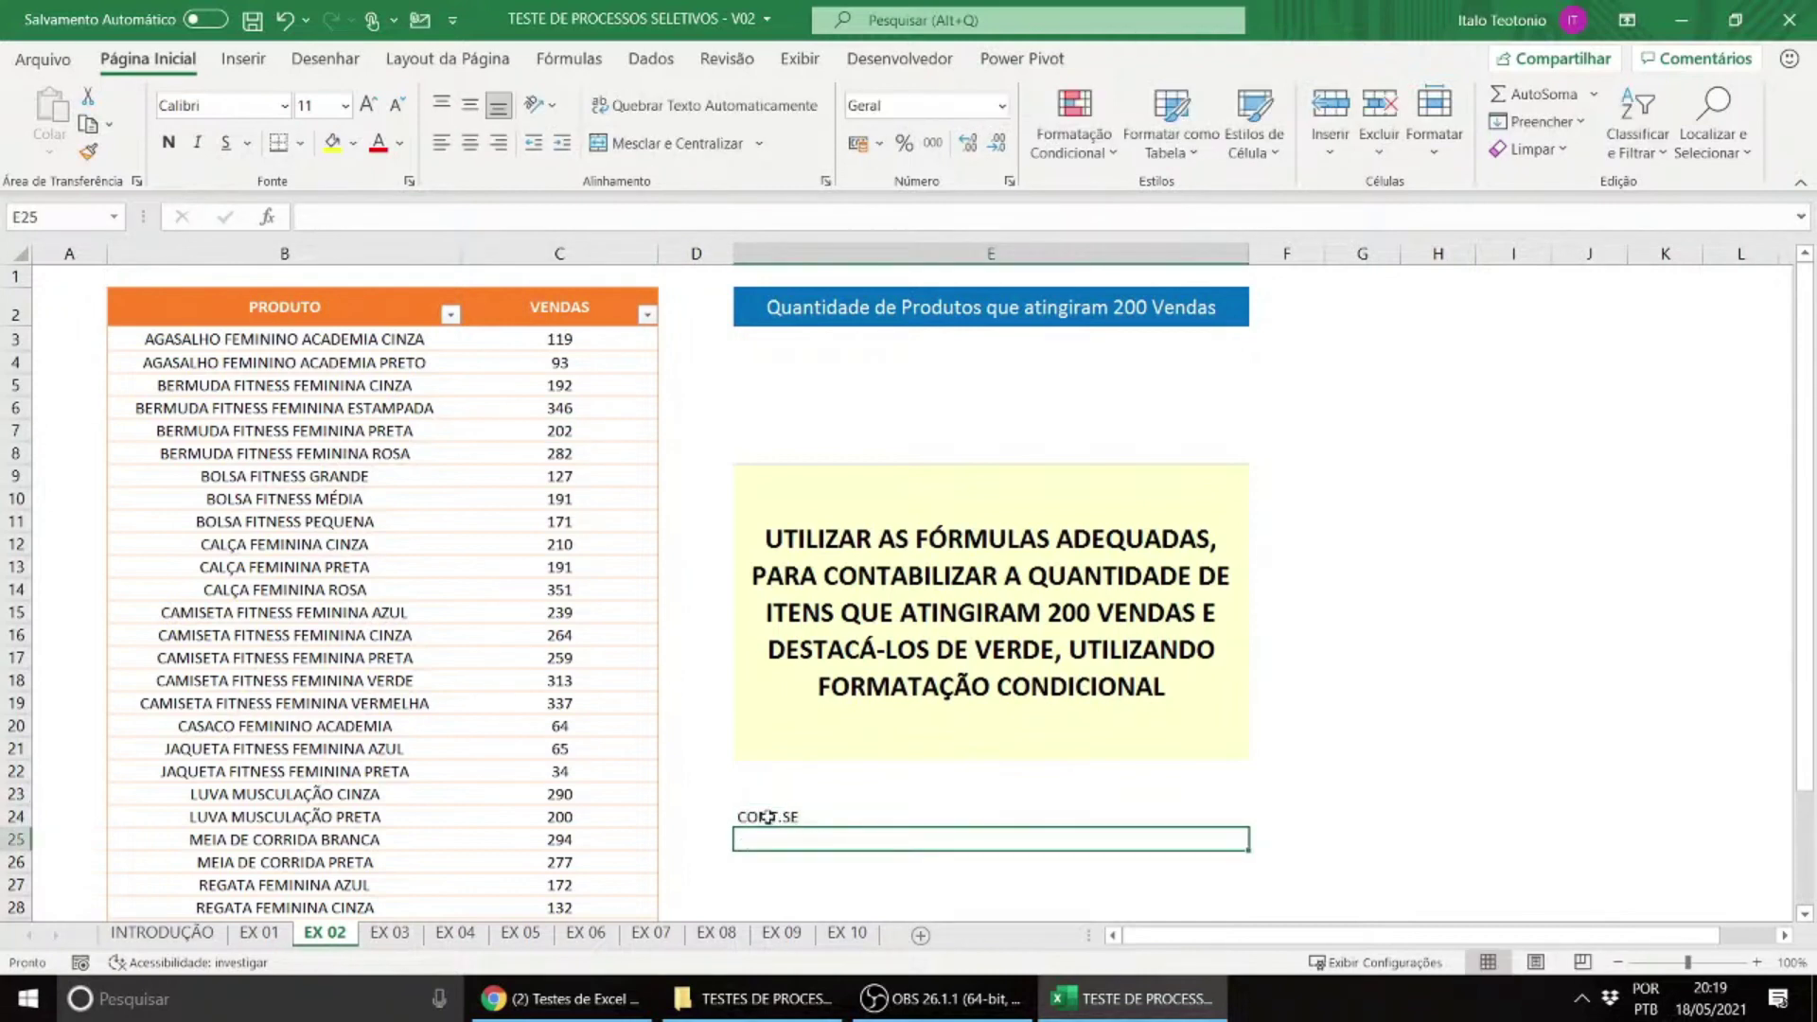
# Step: Center the CONT.SE note in E24 horizontally and vertically, and make it bold
pyautogui.click(994, 814)
pyautogui.click(469, 143)
pyautogui.click(469, 110)
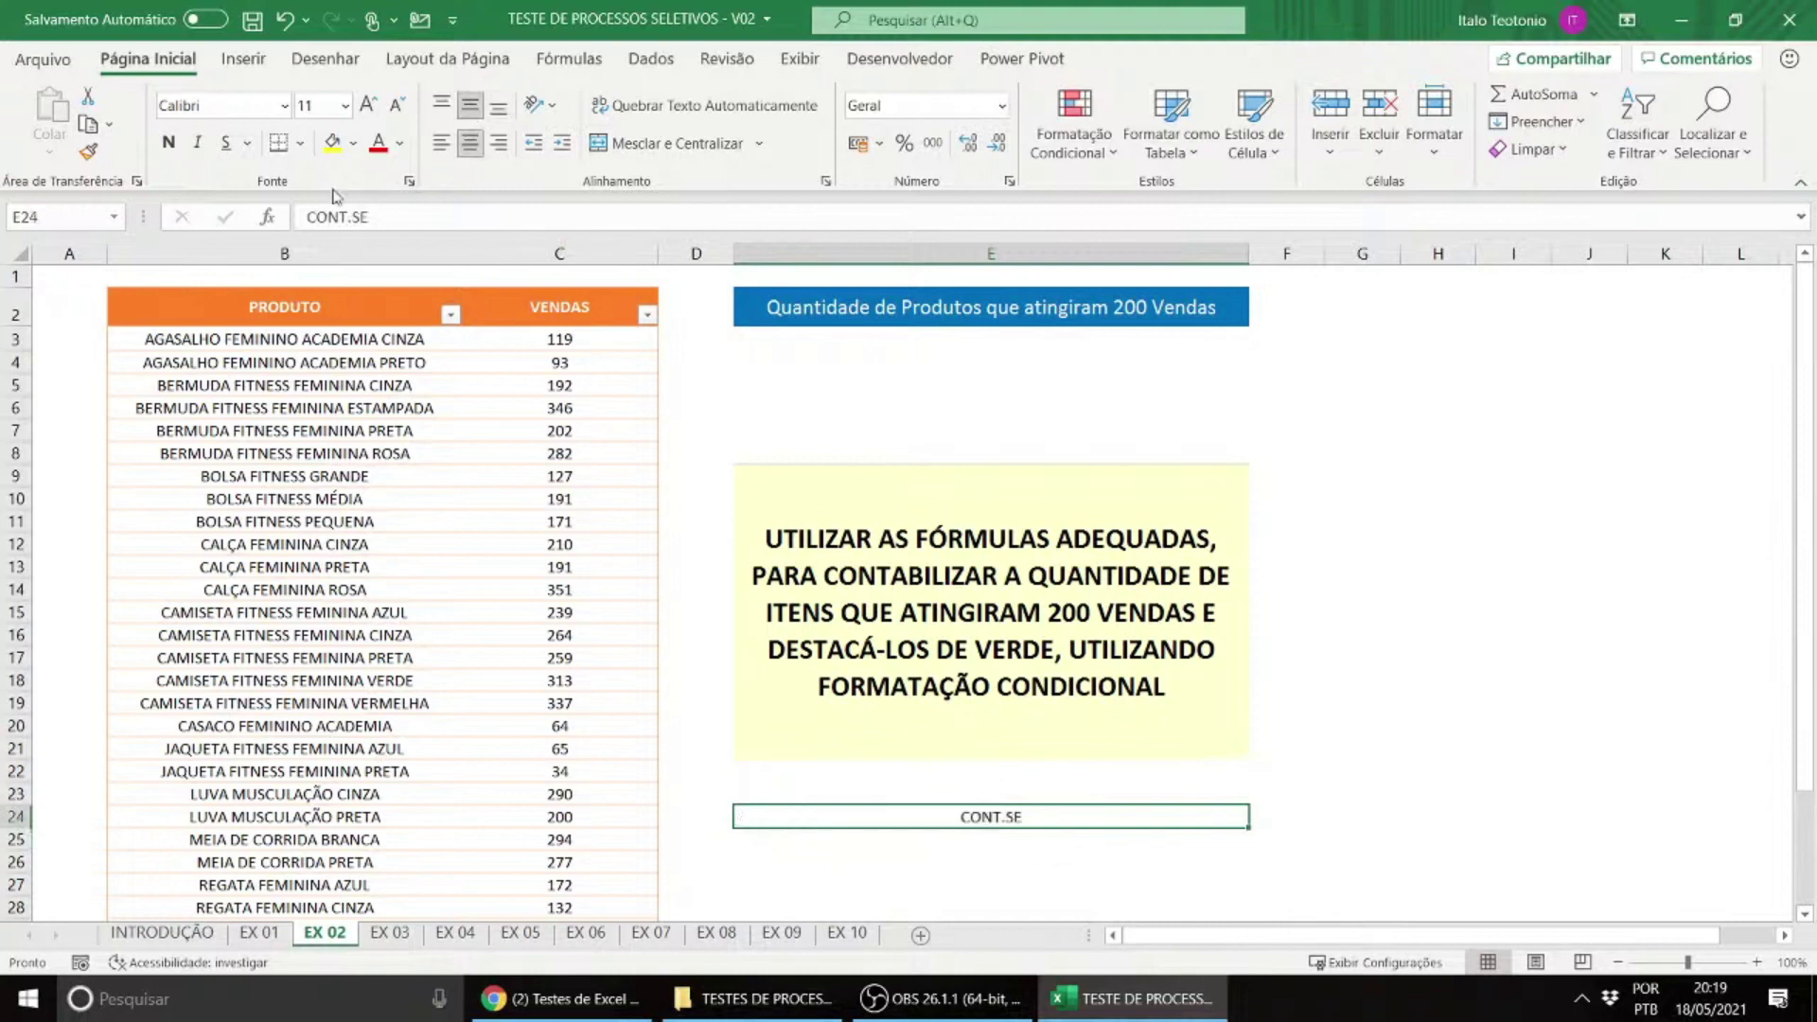
pyautogui.click(168, 142)
# Step: Enter =CONT.SE(C3:C34;">=200") in E3 to count the products with at least 200 sales
pyautogui.click(864, 344)
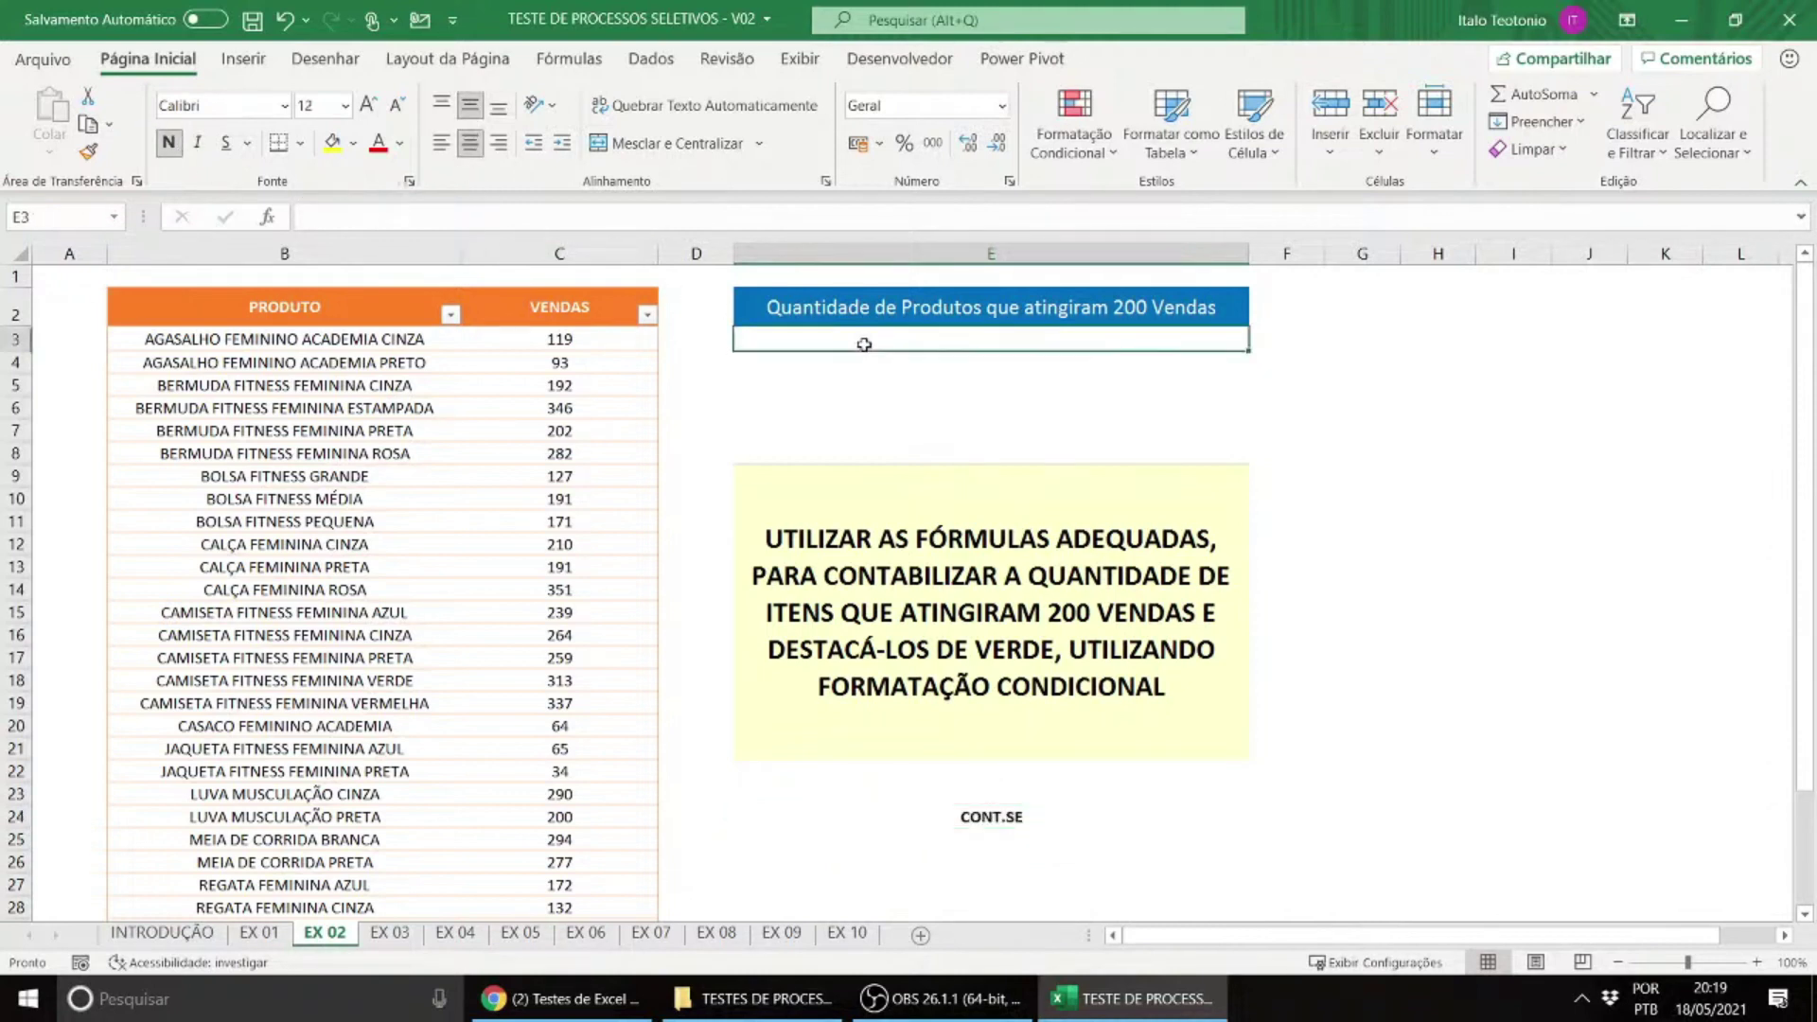
pyautogui.write('=cont.se(')
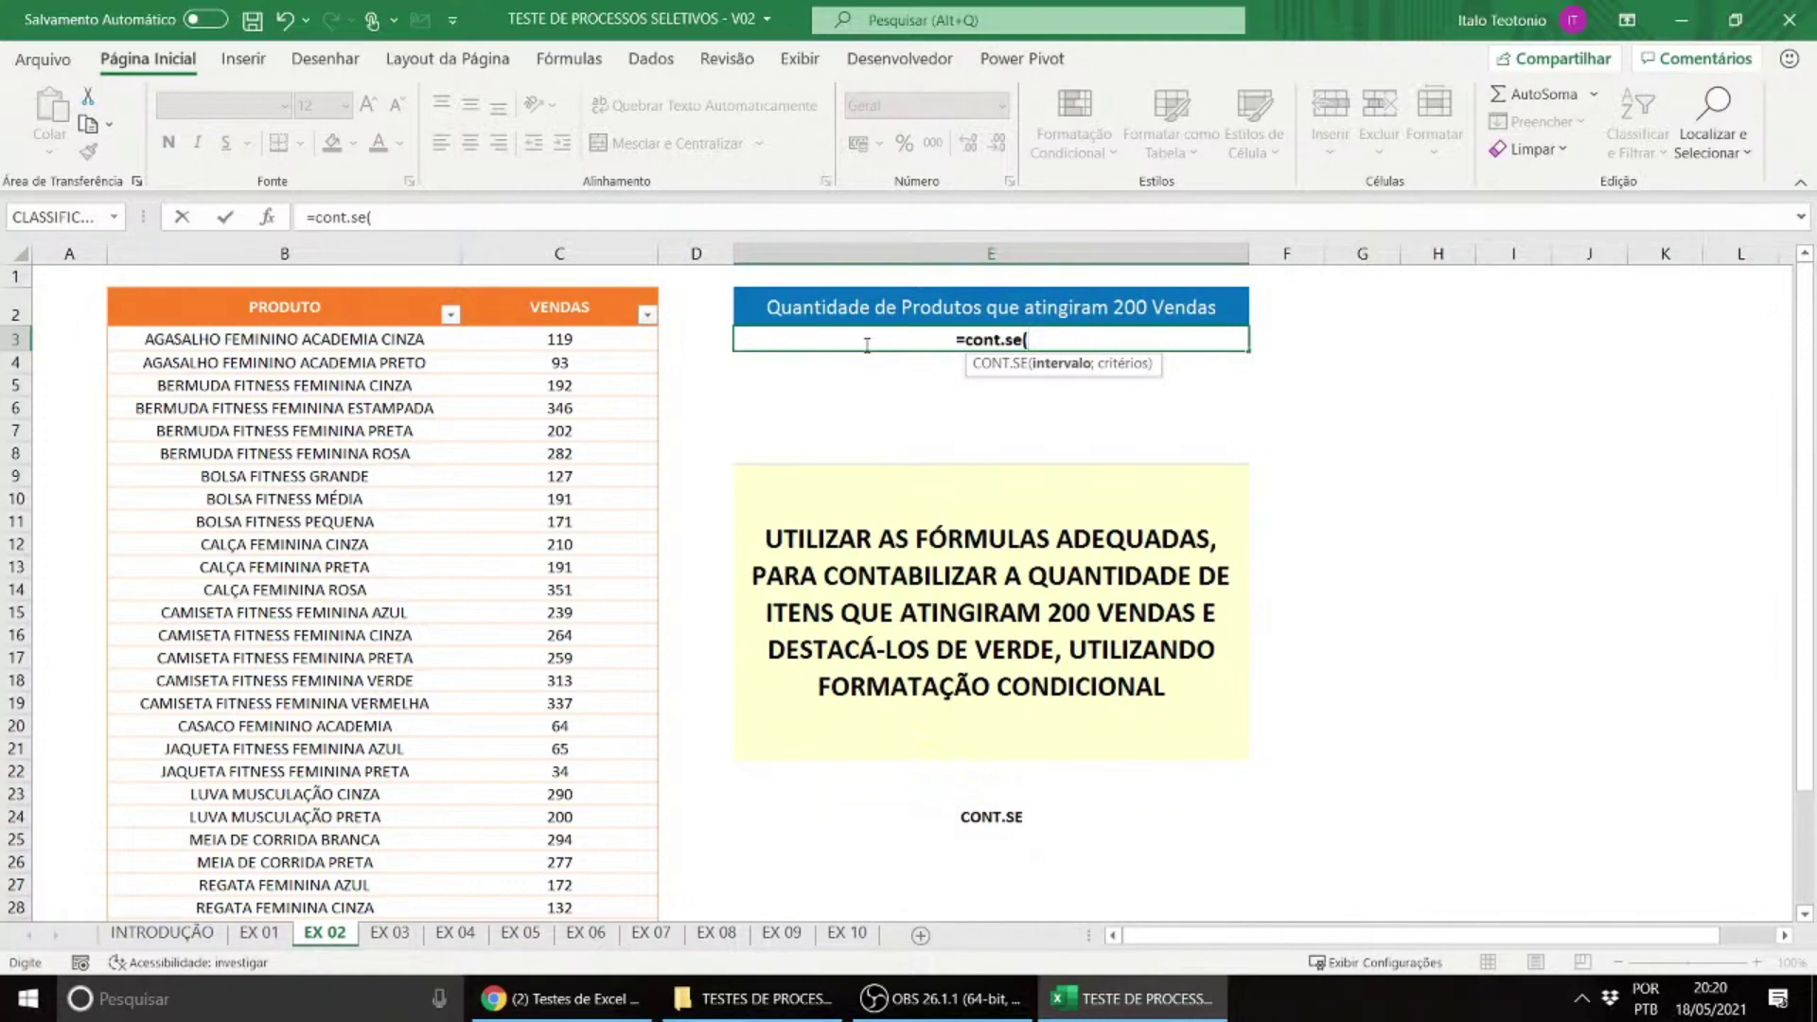
pyautogui.click(658, 341)
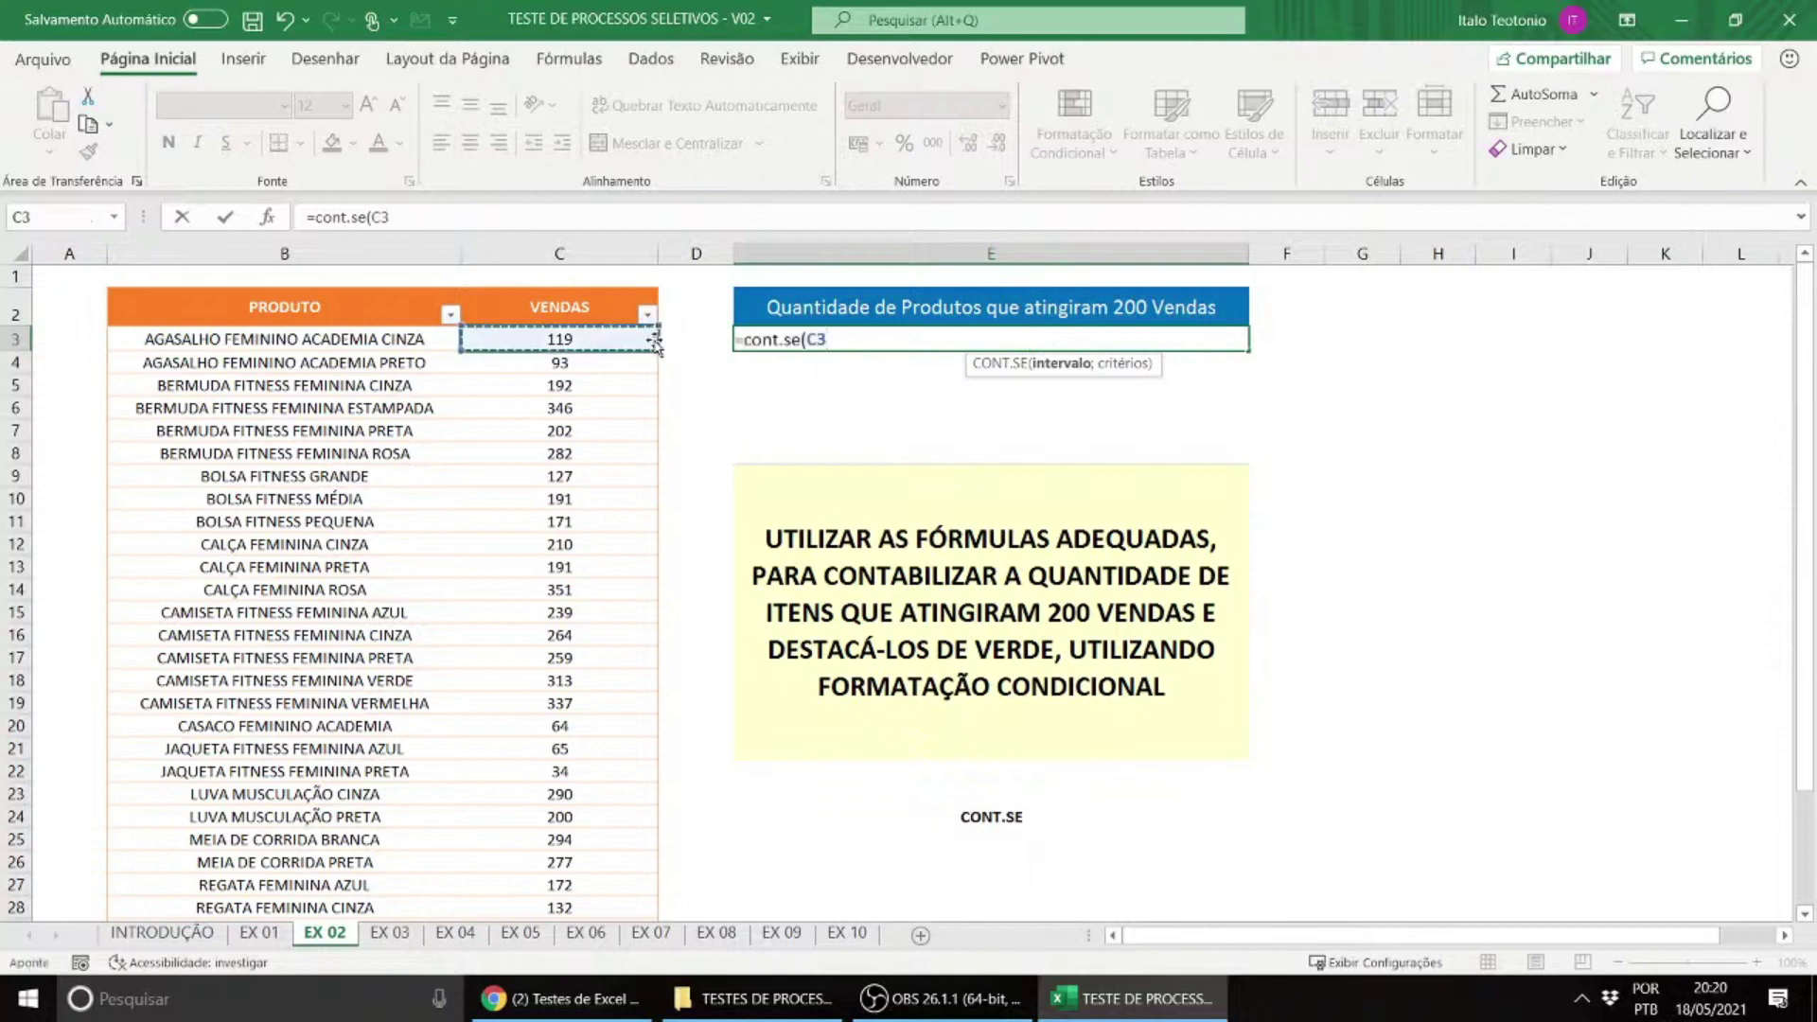
pyautogui.hotkey('ctrl', 'shift', 'Down')
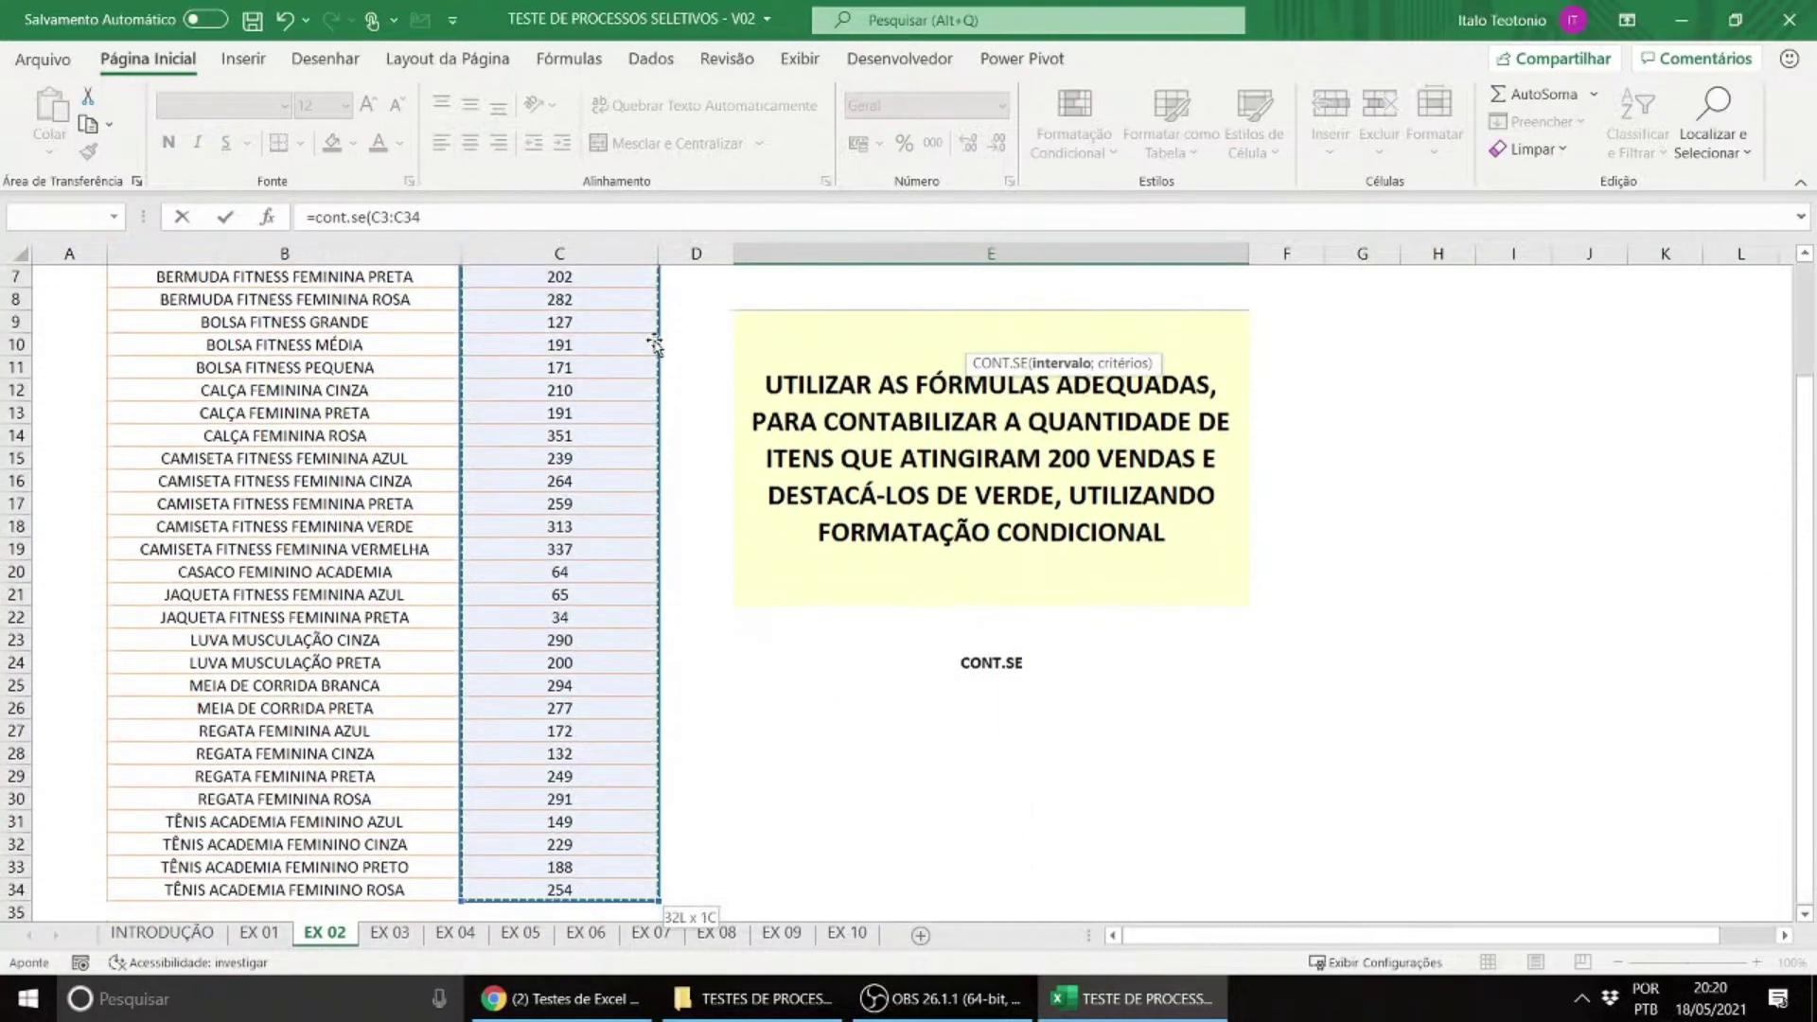
pyautogui.scroll(2, 655, 345)
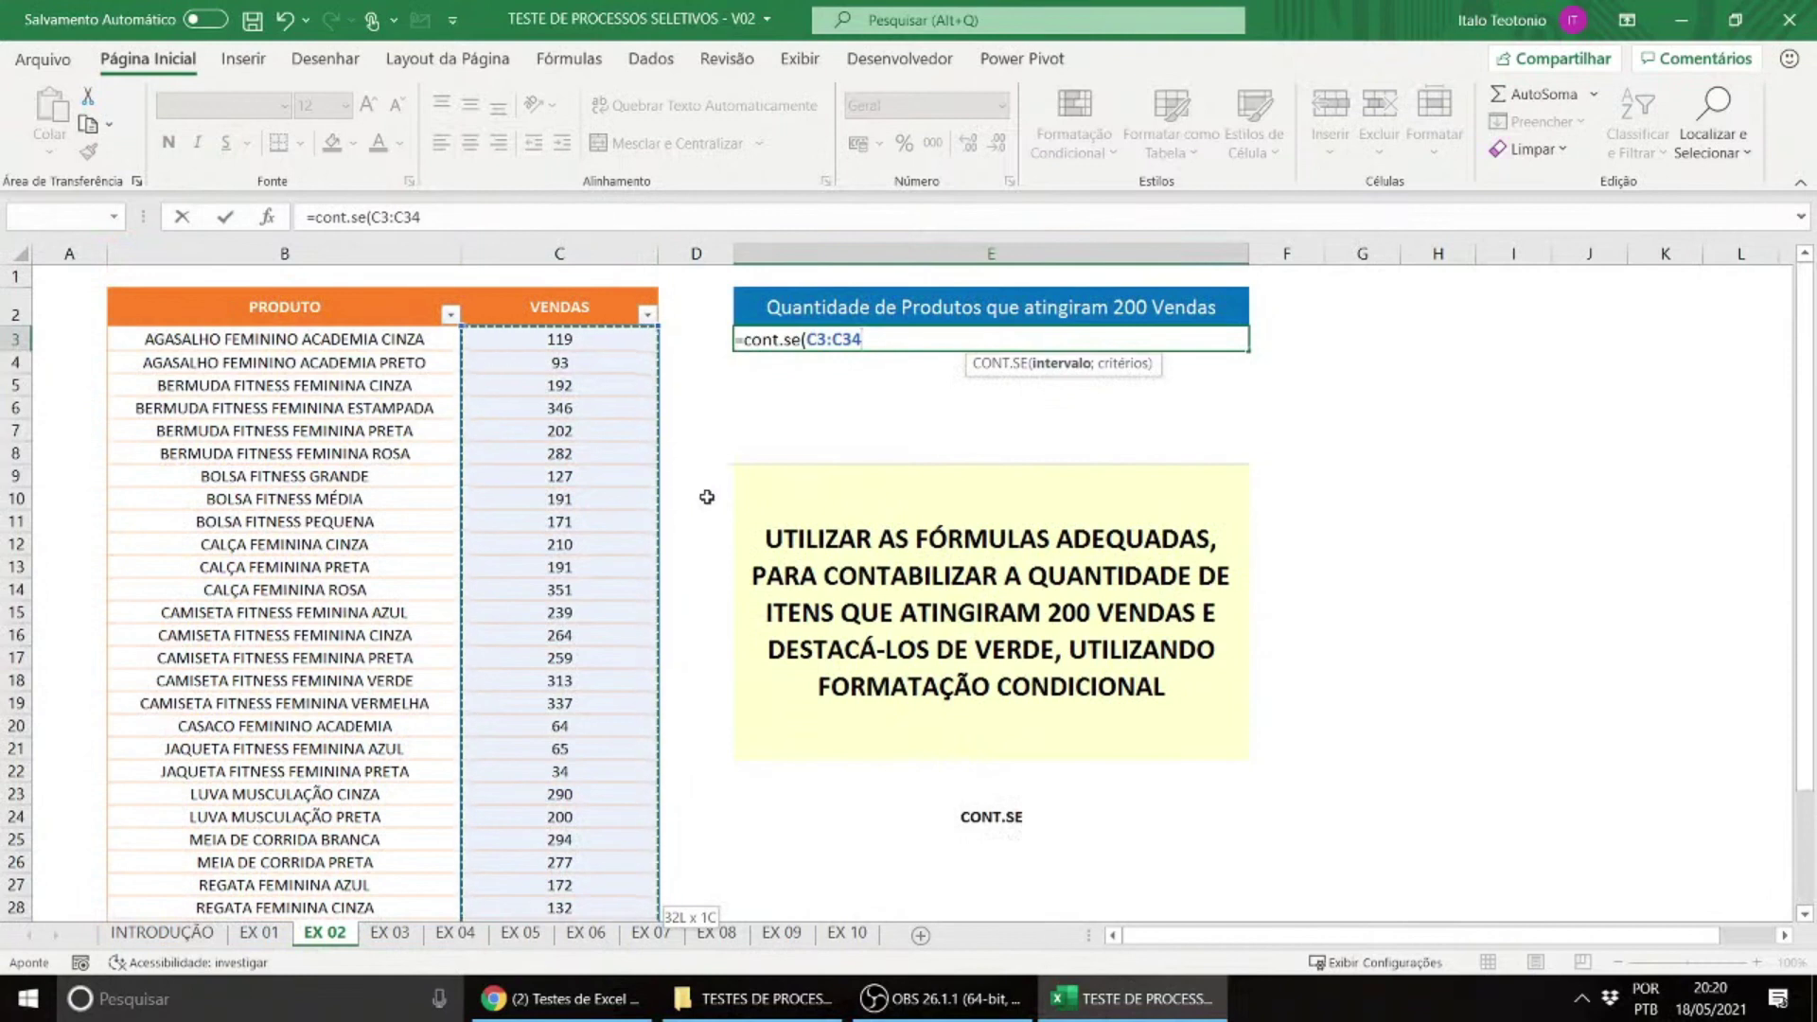
pyautogui.write(';')
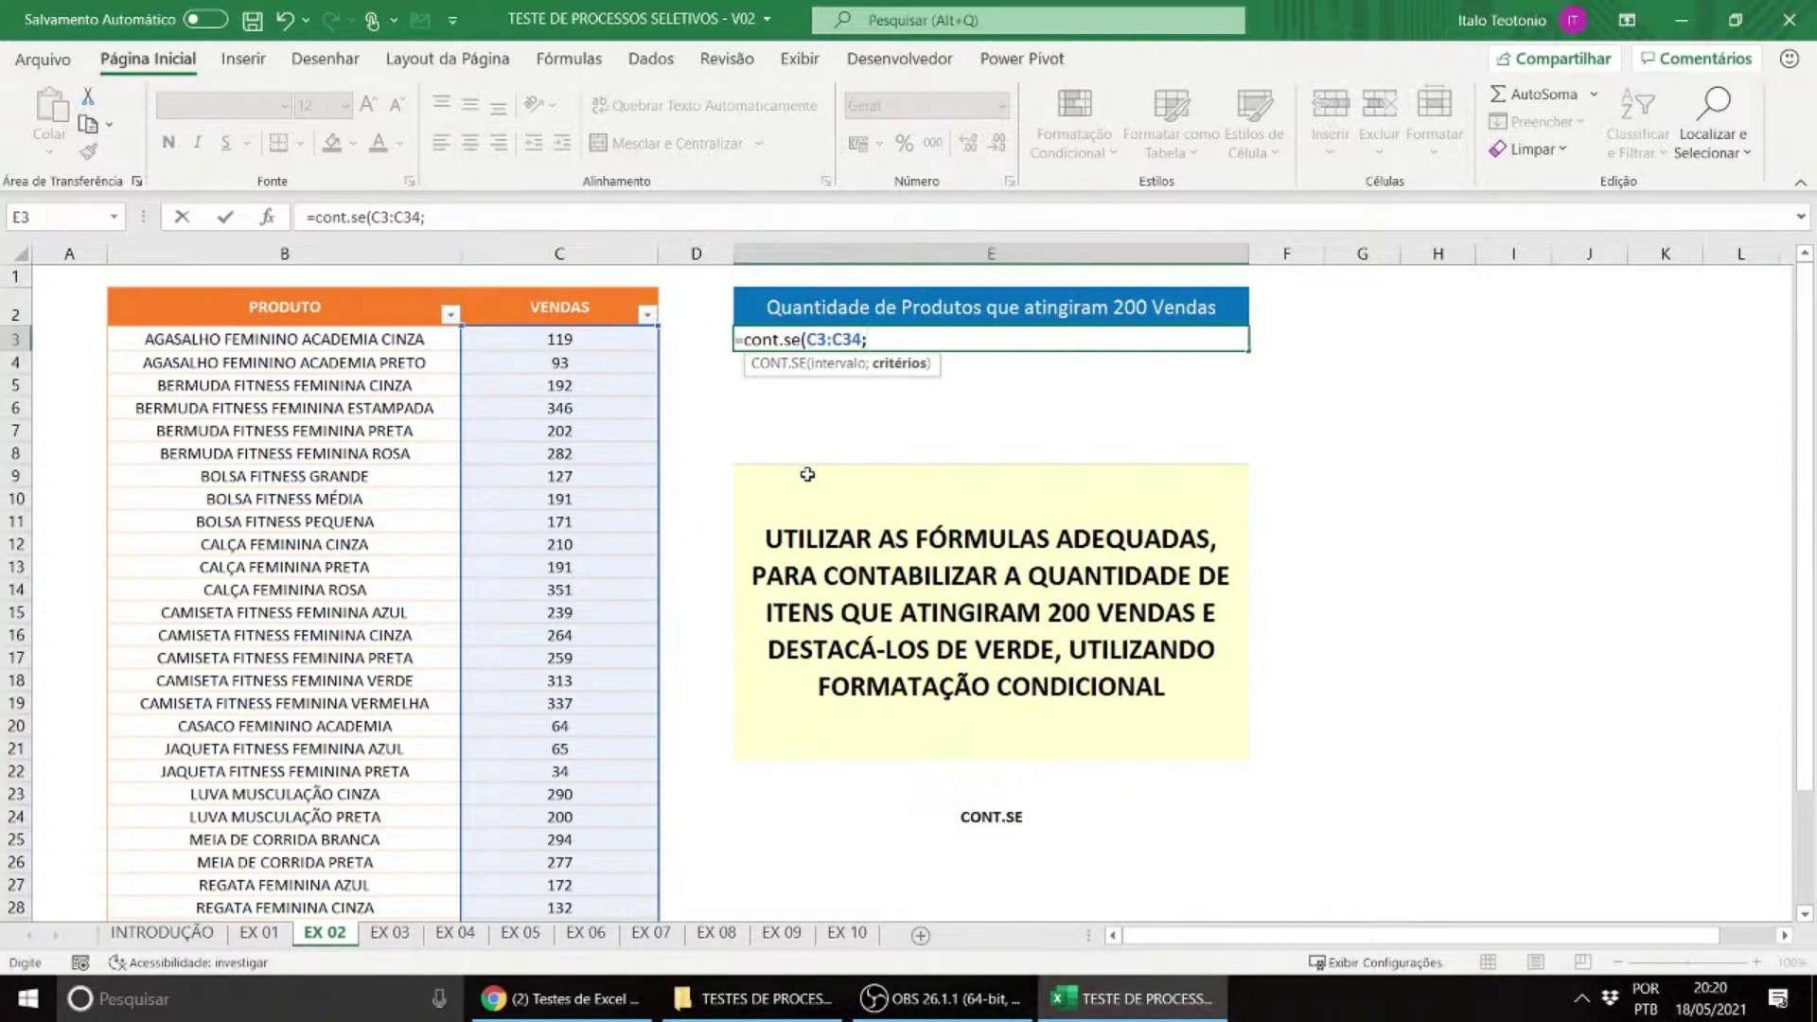
pyautogui.write('">=200")')
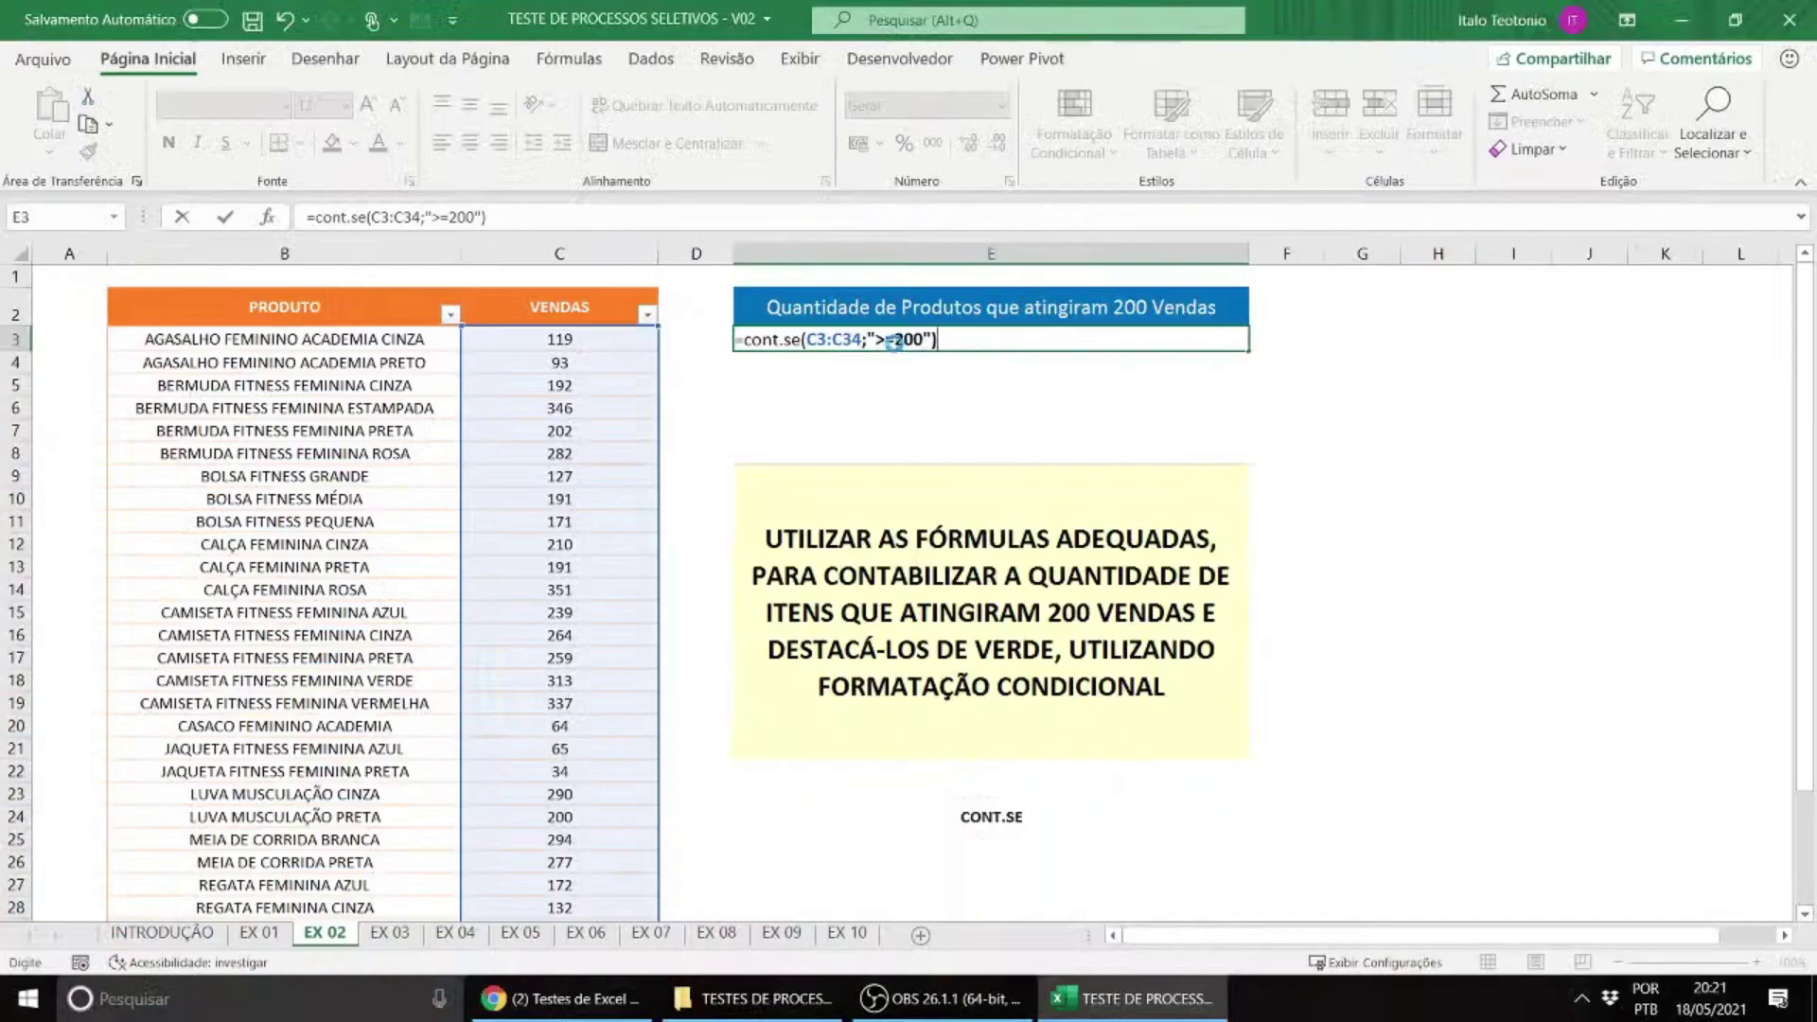
pyautogui.press('Return')
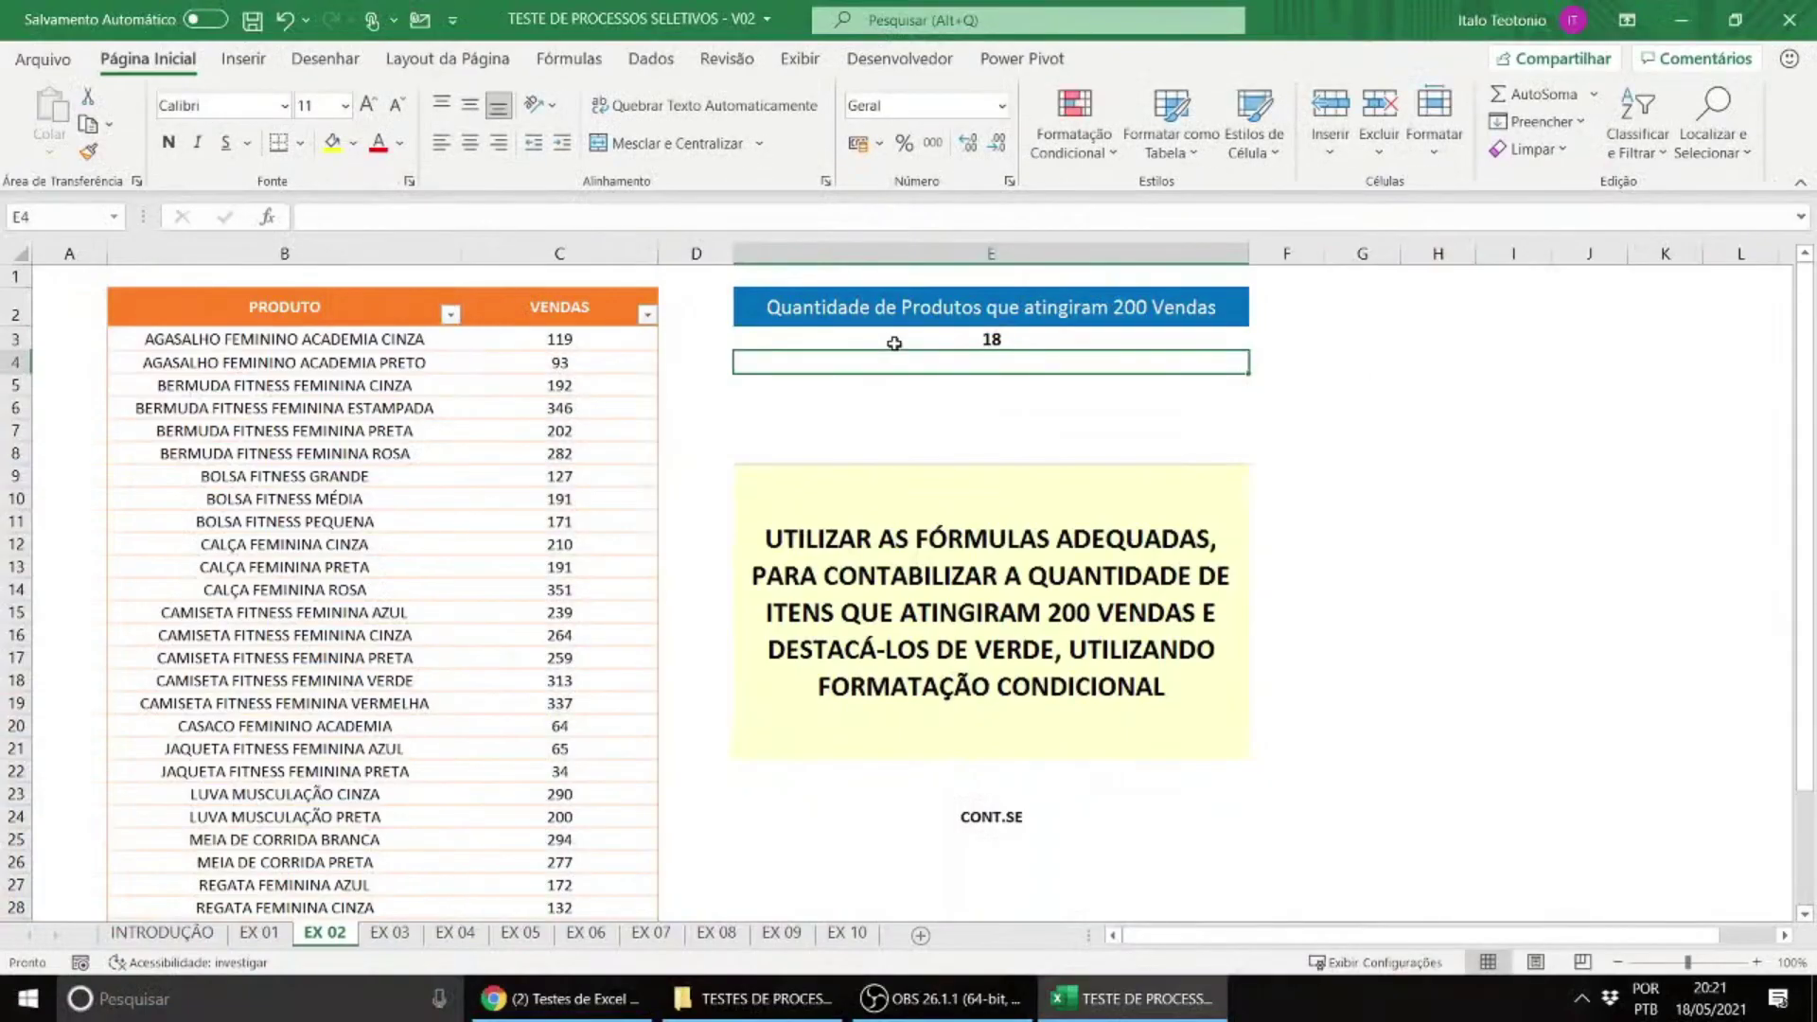
pyautogui.click(914, 332)
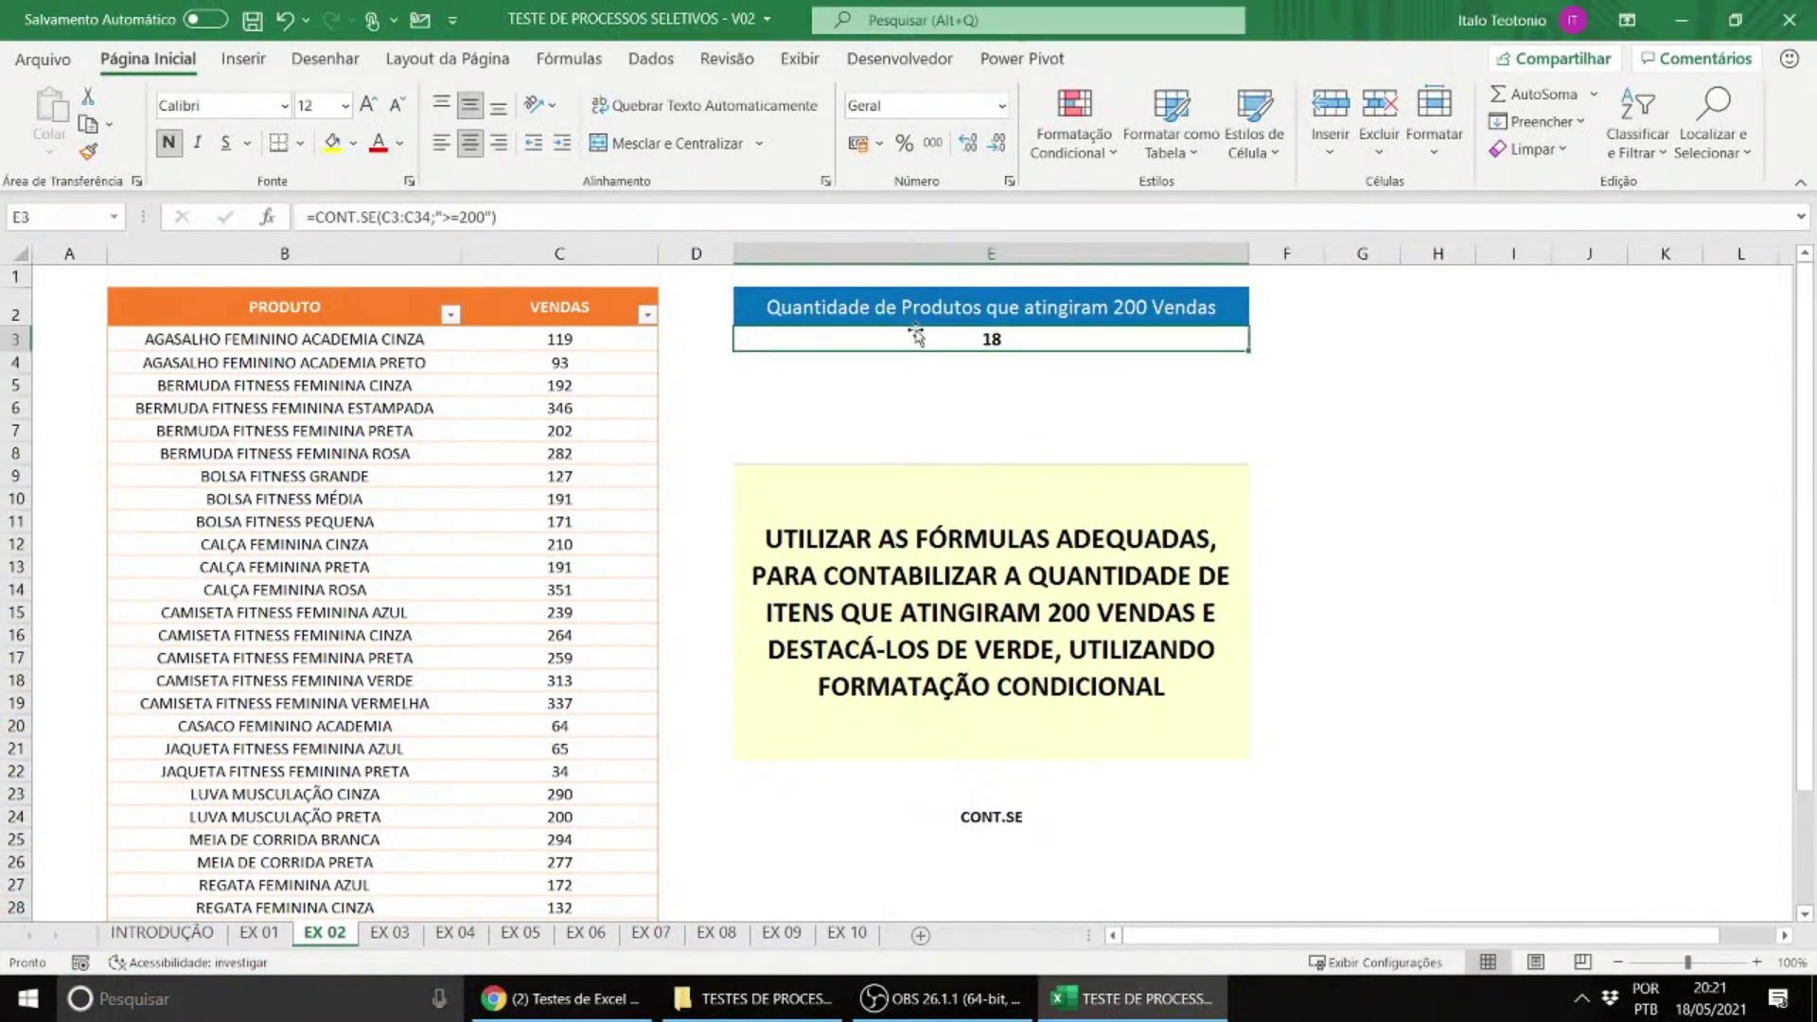
# Step: Sort the table by VENDAS from largest to smallest and select the products with at least 200 sales, B3:B20
pyautogui.click(647, 314)
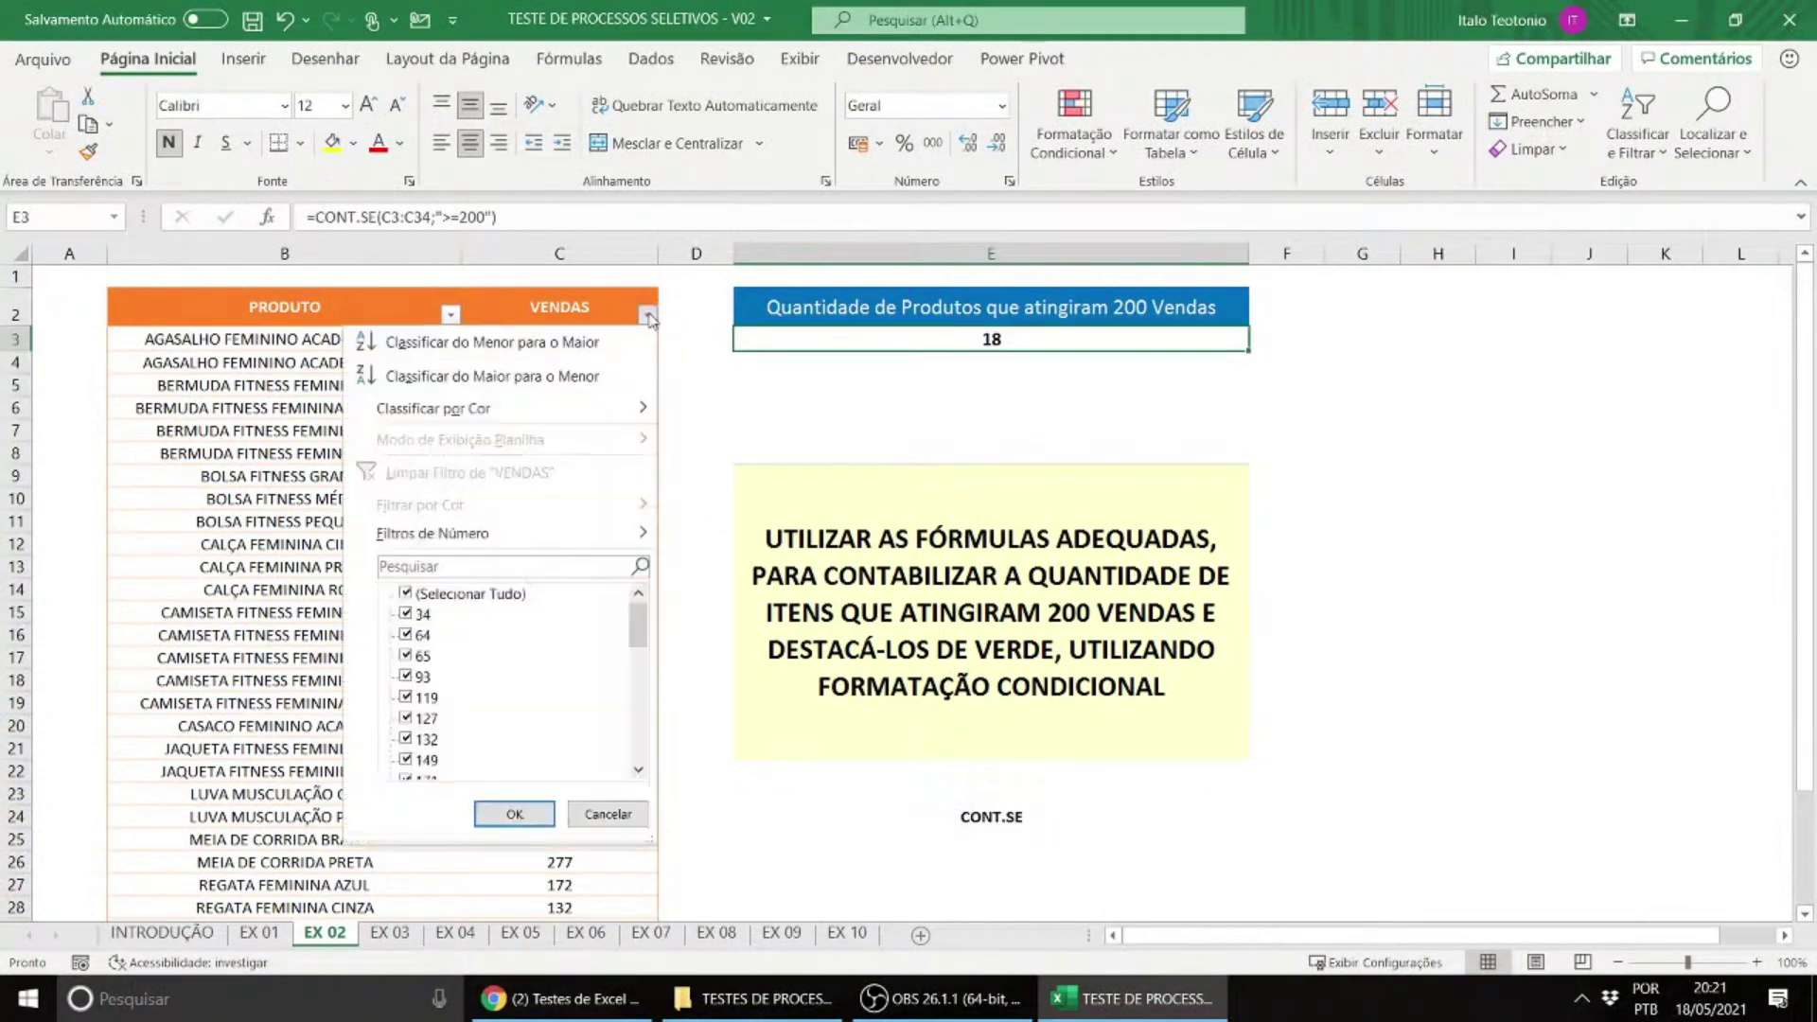
pyautogui.click(604, 373)
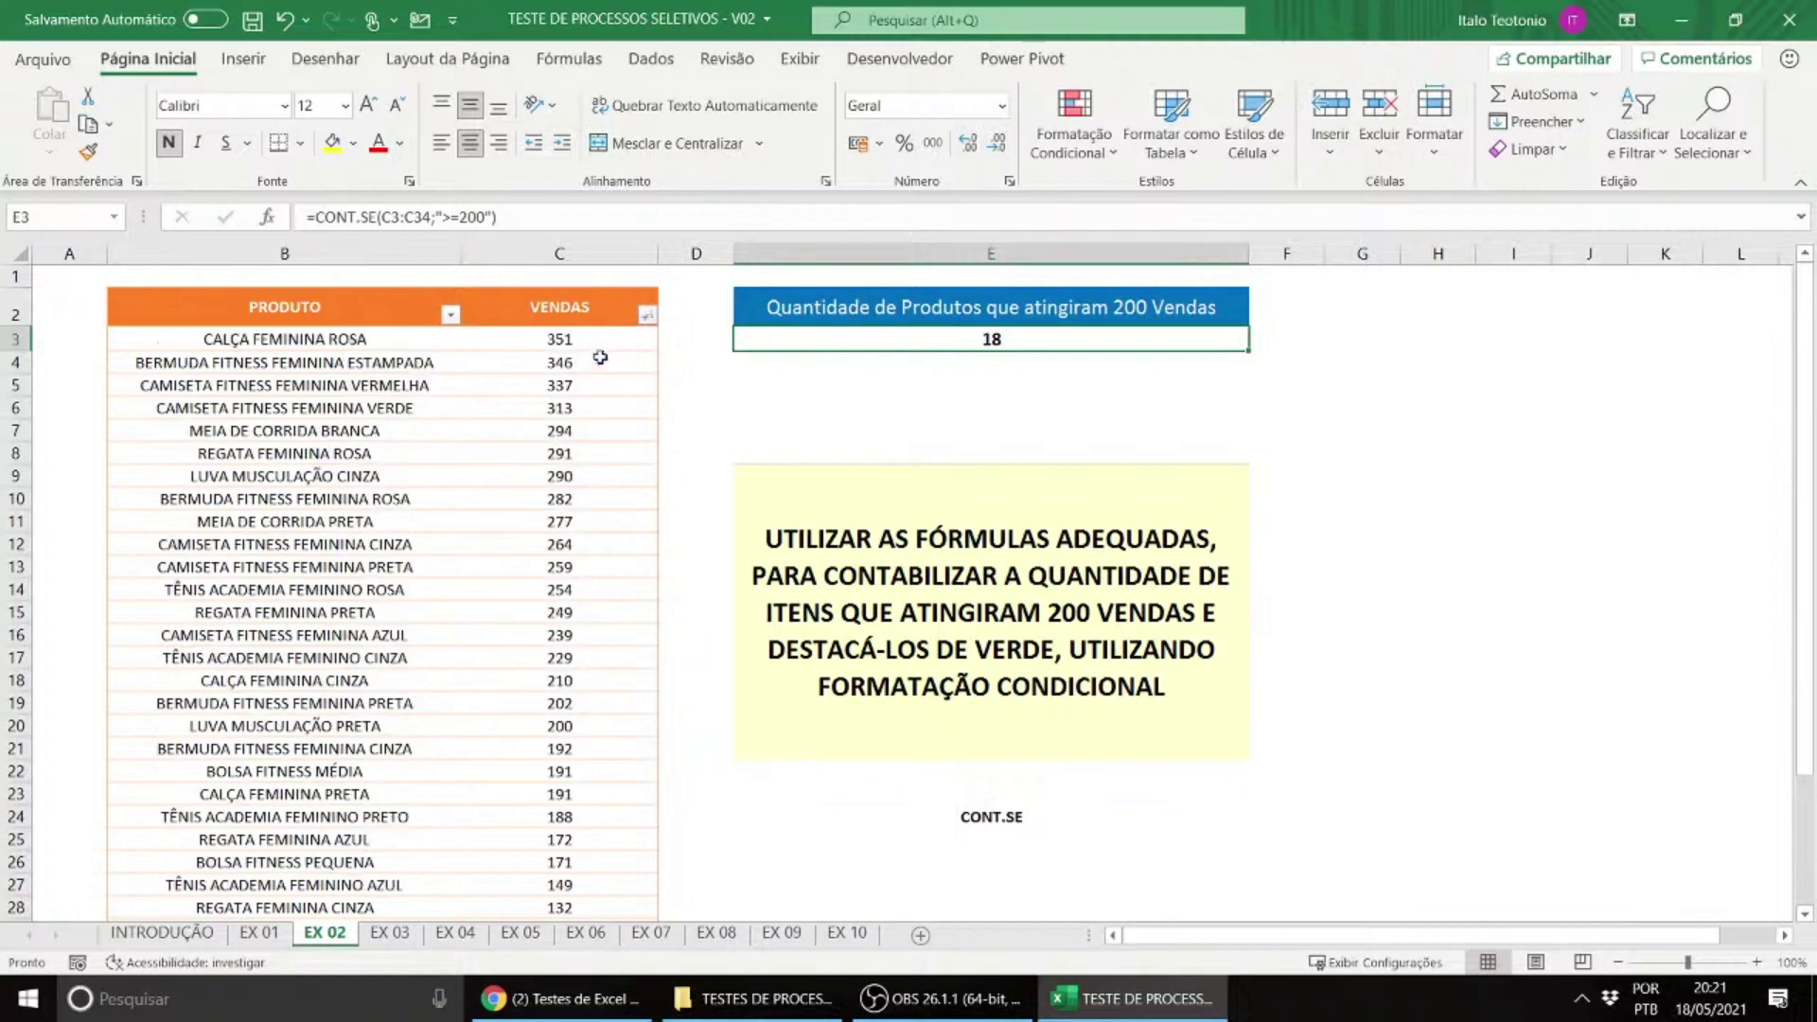
pyautogui.click(595, 338)
pyautogui.moveTo(595, 337); pyautogui.dragTo(446, 721)
pyautogui.moveTo(409, 349); pyautogui.dragTo(440, 727)
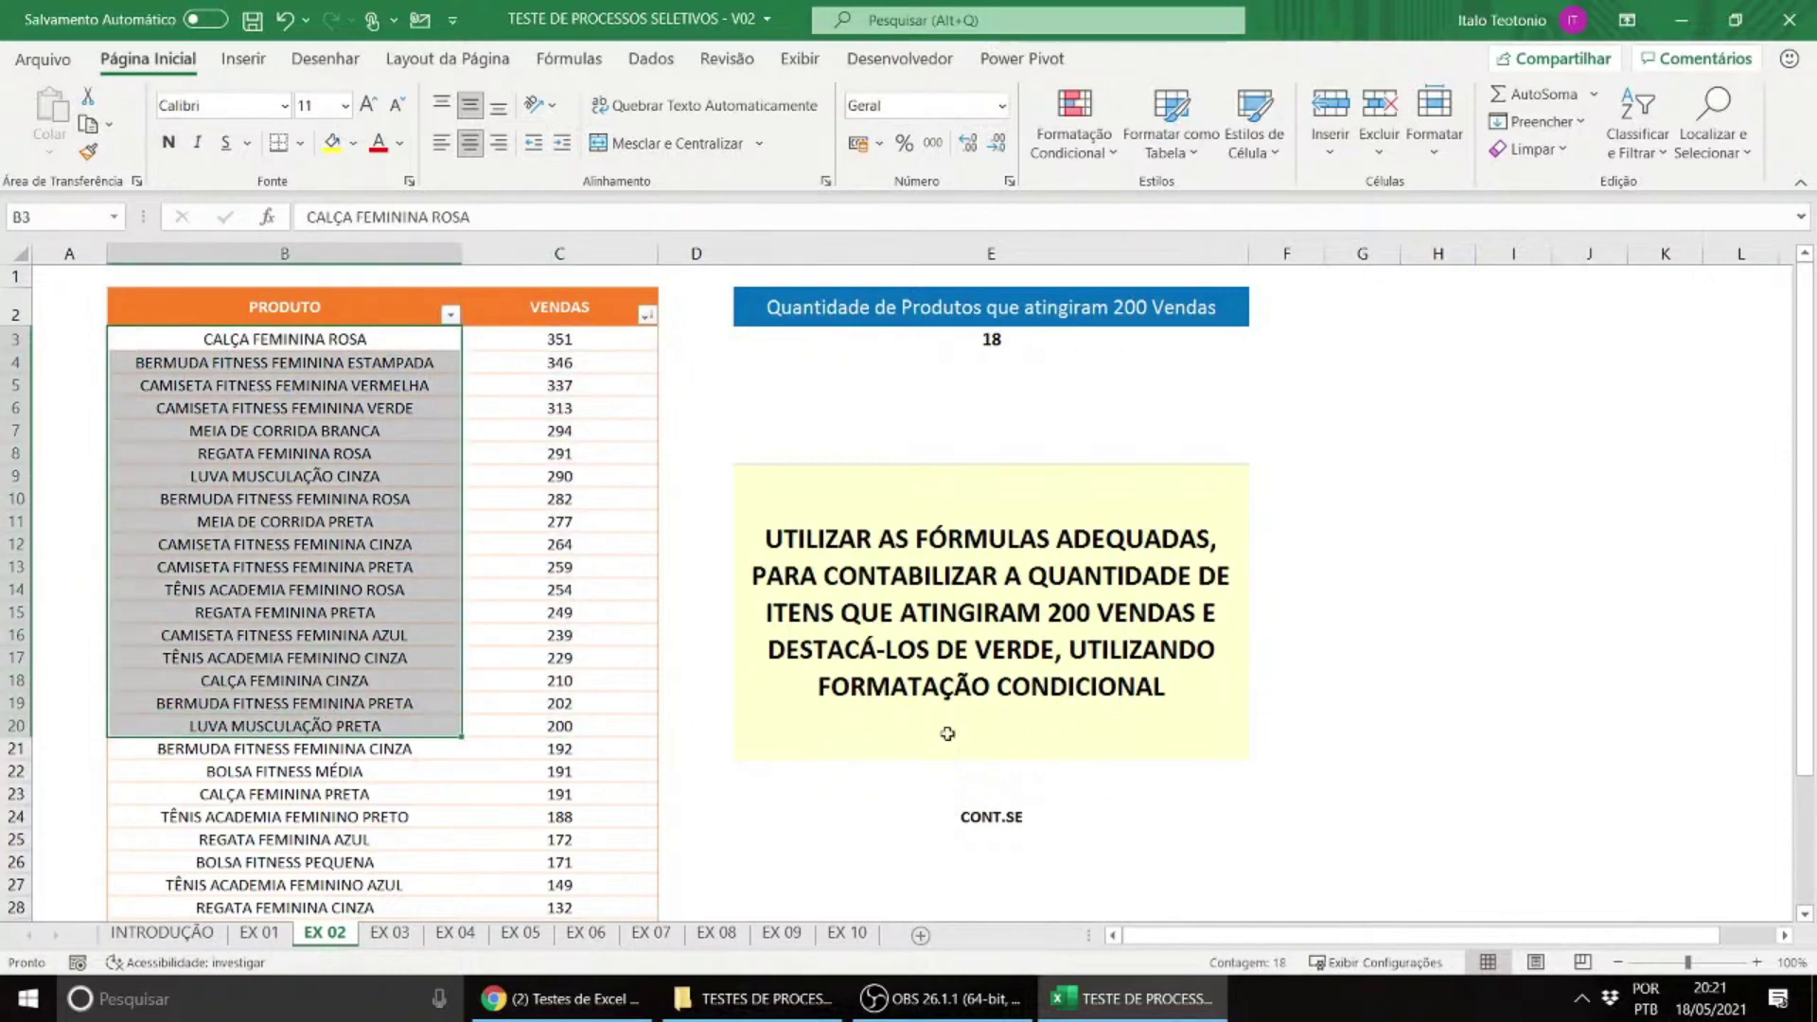
pyautogui.hotkey('ctrl', 'q')
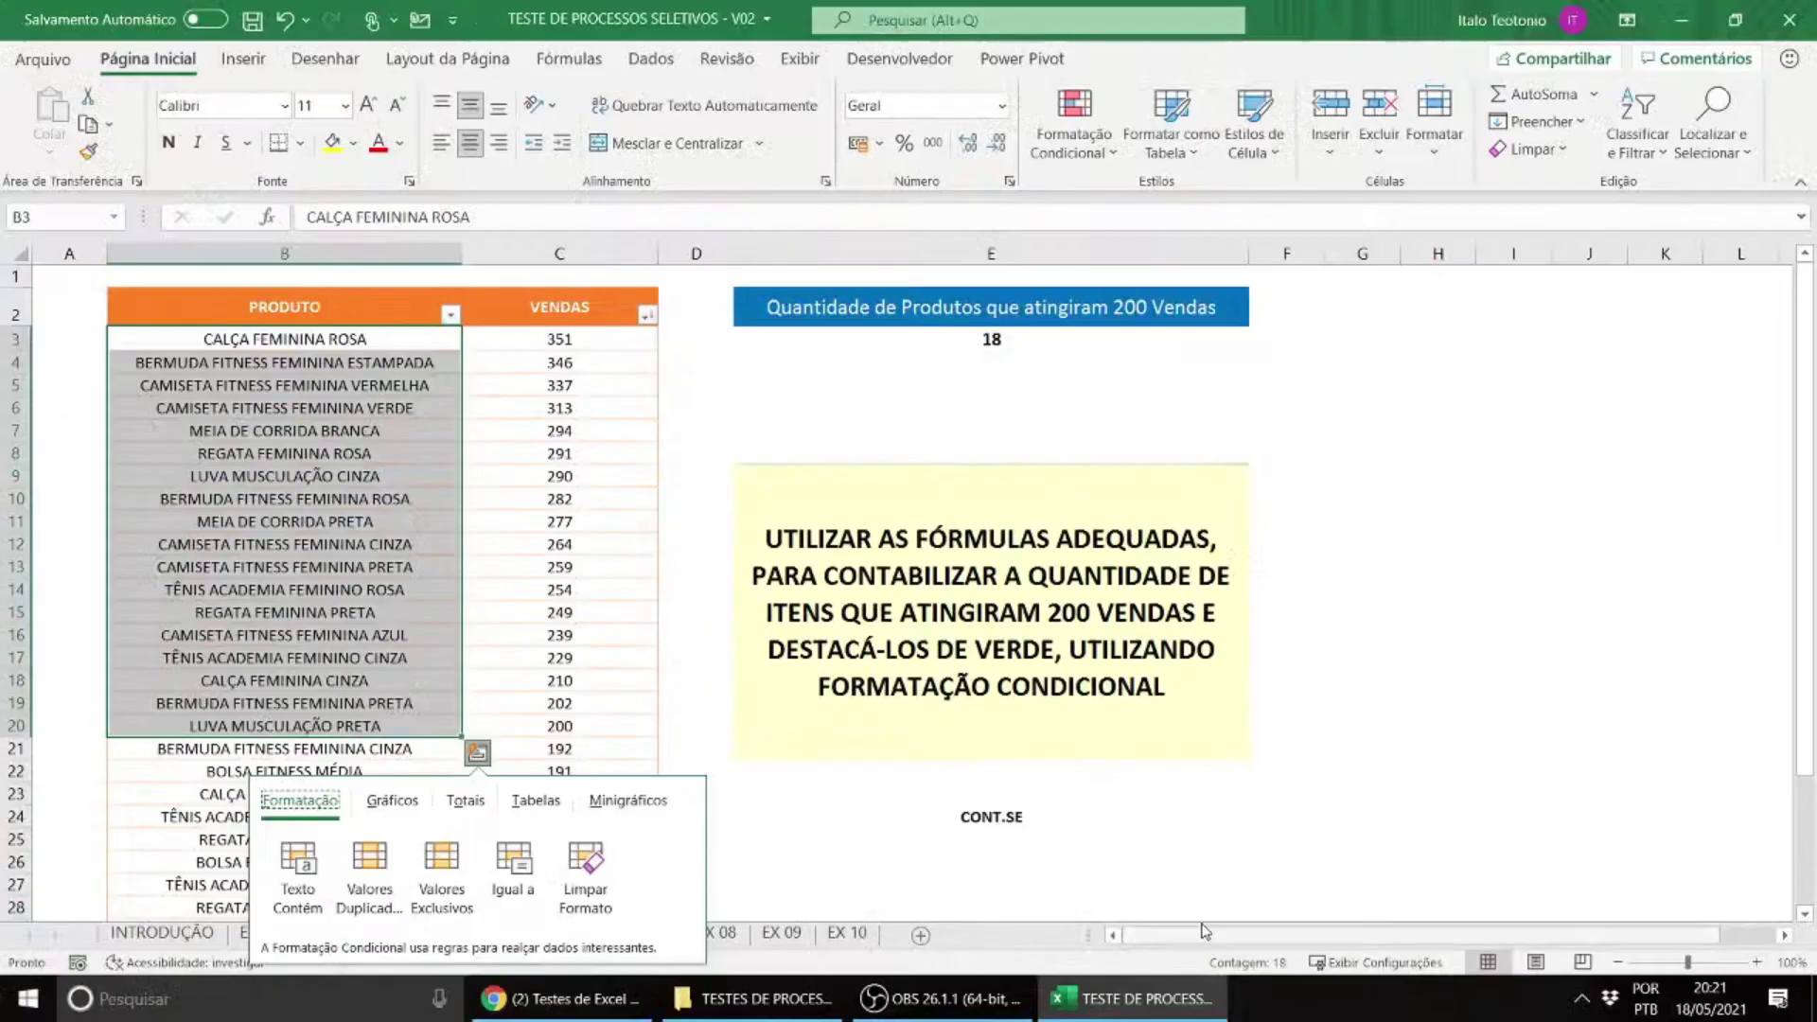
# Step: Recount the products with at least 200 sales by extending the selection row by row from B3 to B20, including their VENDAS values
pyautogui.click(394, 339)
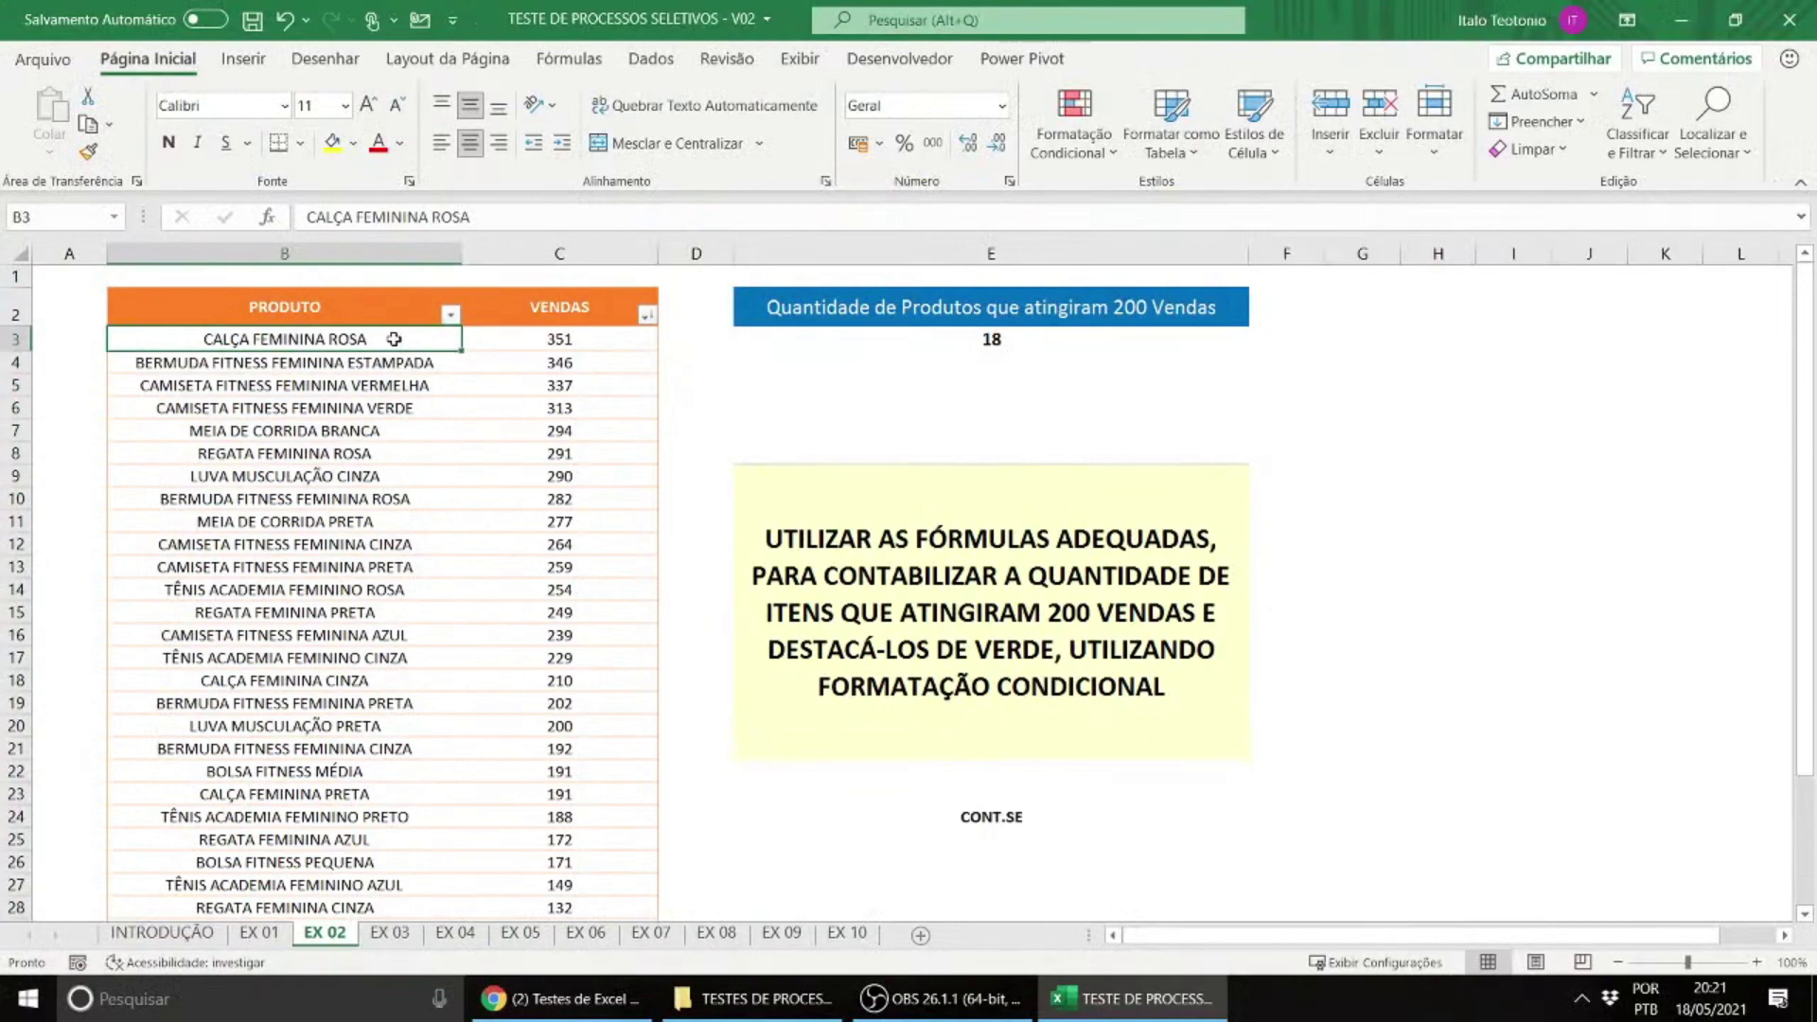
pyautogui.hotkey('shift', 'Down')
pyautogui.hotkey('shift', 'Down')
pyautogui.hotkey('shift', 'Down')
pyautogui.hotkey('shift', 'Down')
pyautogui.hotkey('shift', 'Down')
pyautogui.hotkey('shift', 'Down')
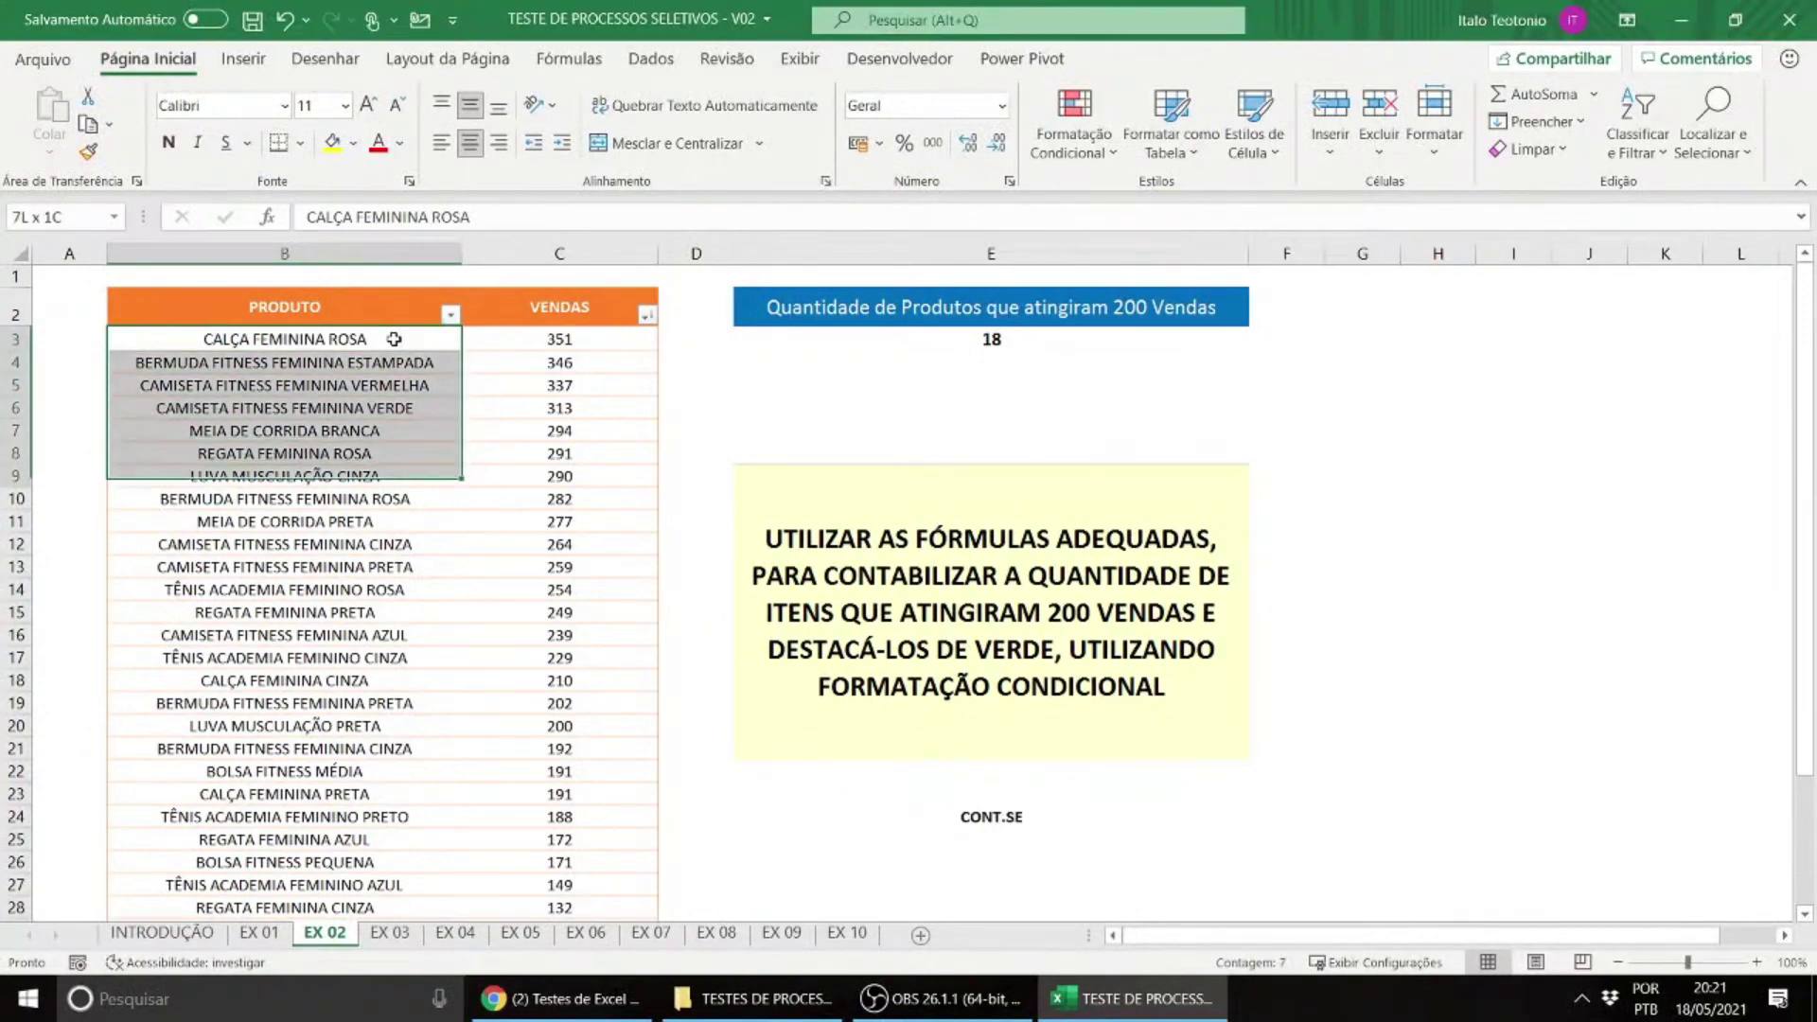
pyautogui.hotkey('shift', 'Down')
pyautogui.hotkey('shift', 'Down')
pyautogui.hotkey('shift', 'Down')
pyautogui.hotkey('shift', 'Down')
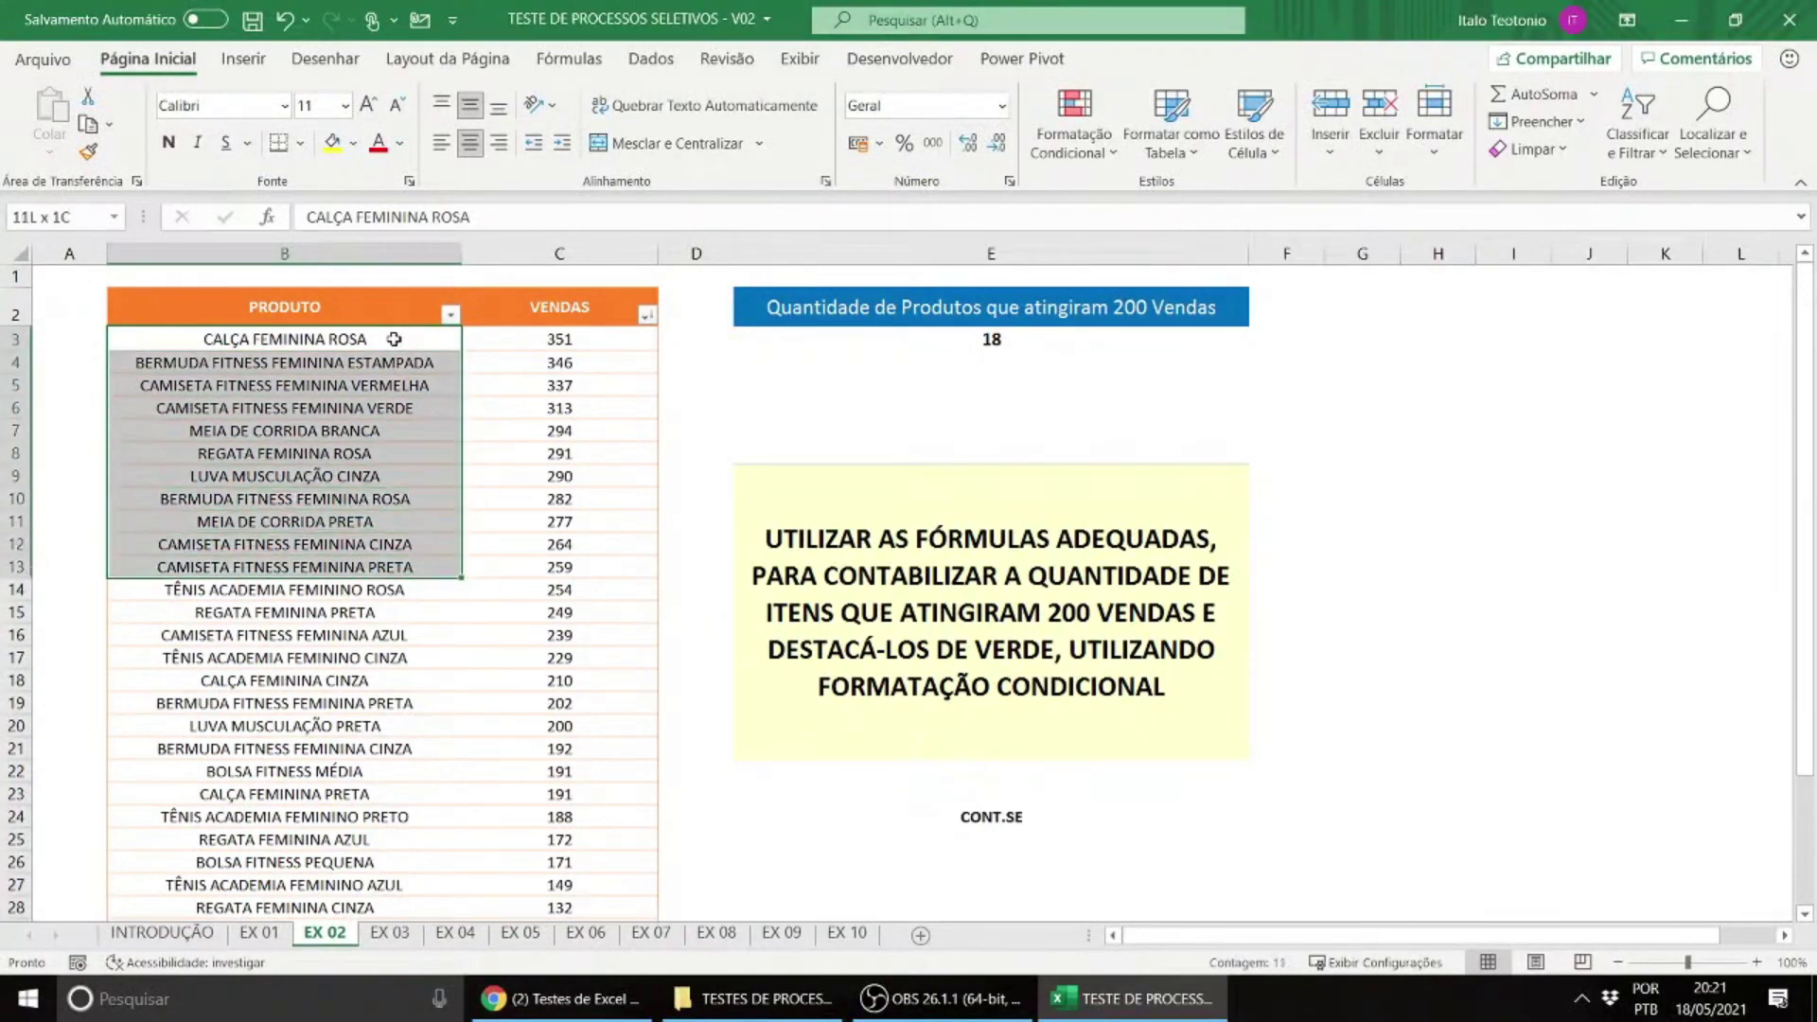
pyautogui.hotkey('shift', 'Down')
pyautogui.hotkey('shift', 'Down')
pyautogui.hotkey('shift', 'Down')
pyautogui.hotkey('shift', 'Down')
pyautogui.hotkey('shift', 'Down')
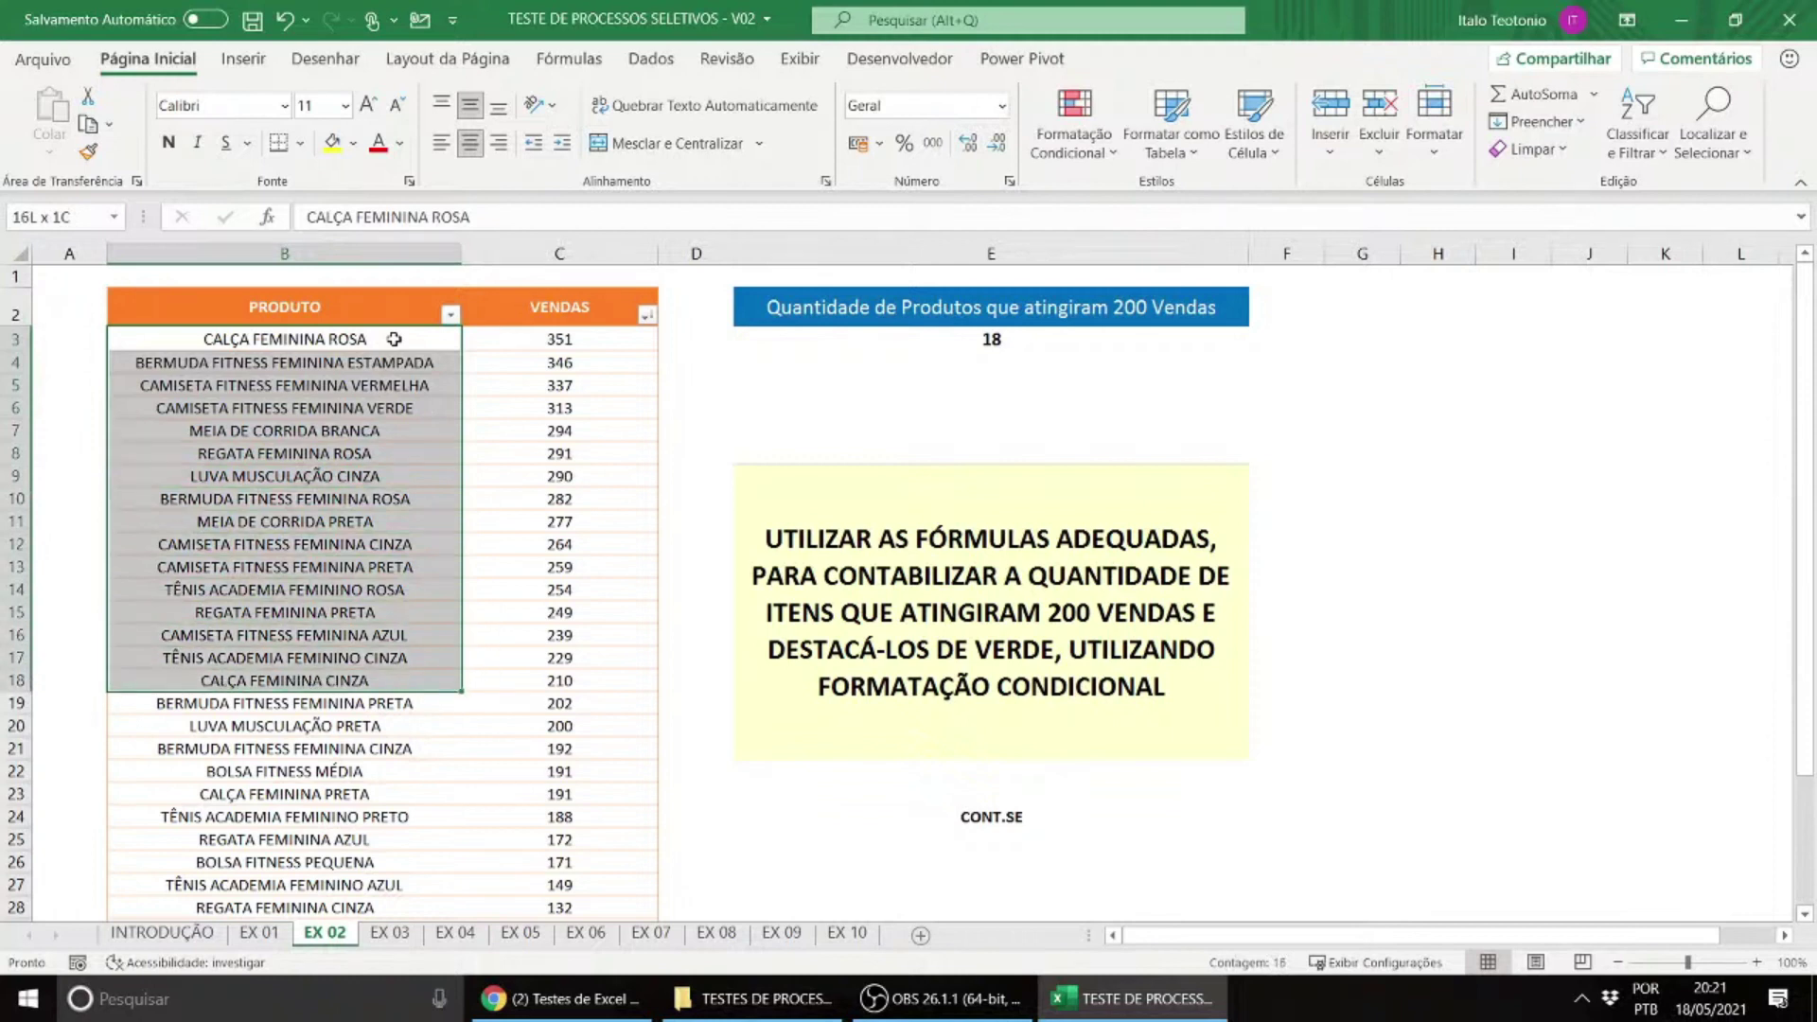
pyautogui.hotkey('shift', 'Down')
pyautogui.hotkey('shift', 'Down')
pyautogui.hotkey('shift', 'Right')
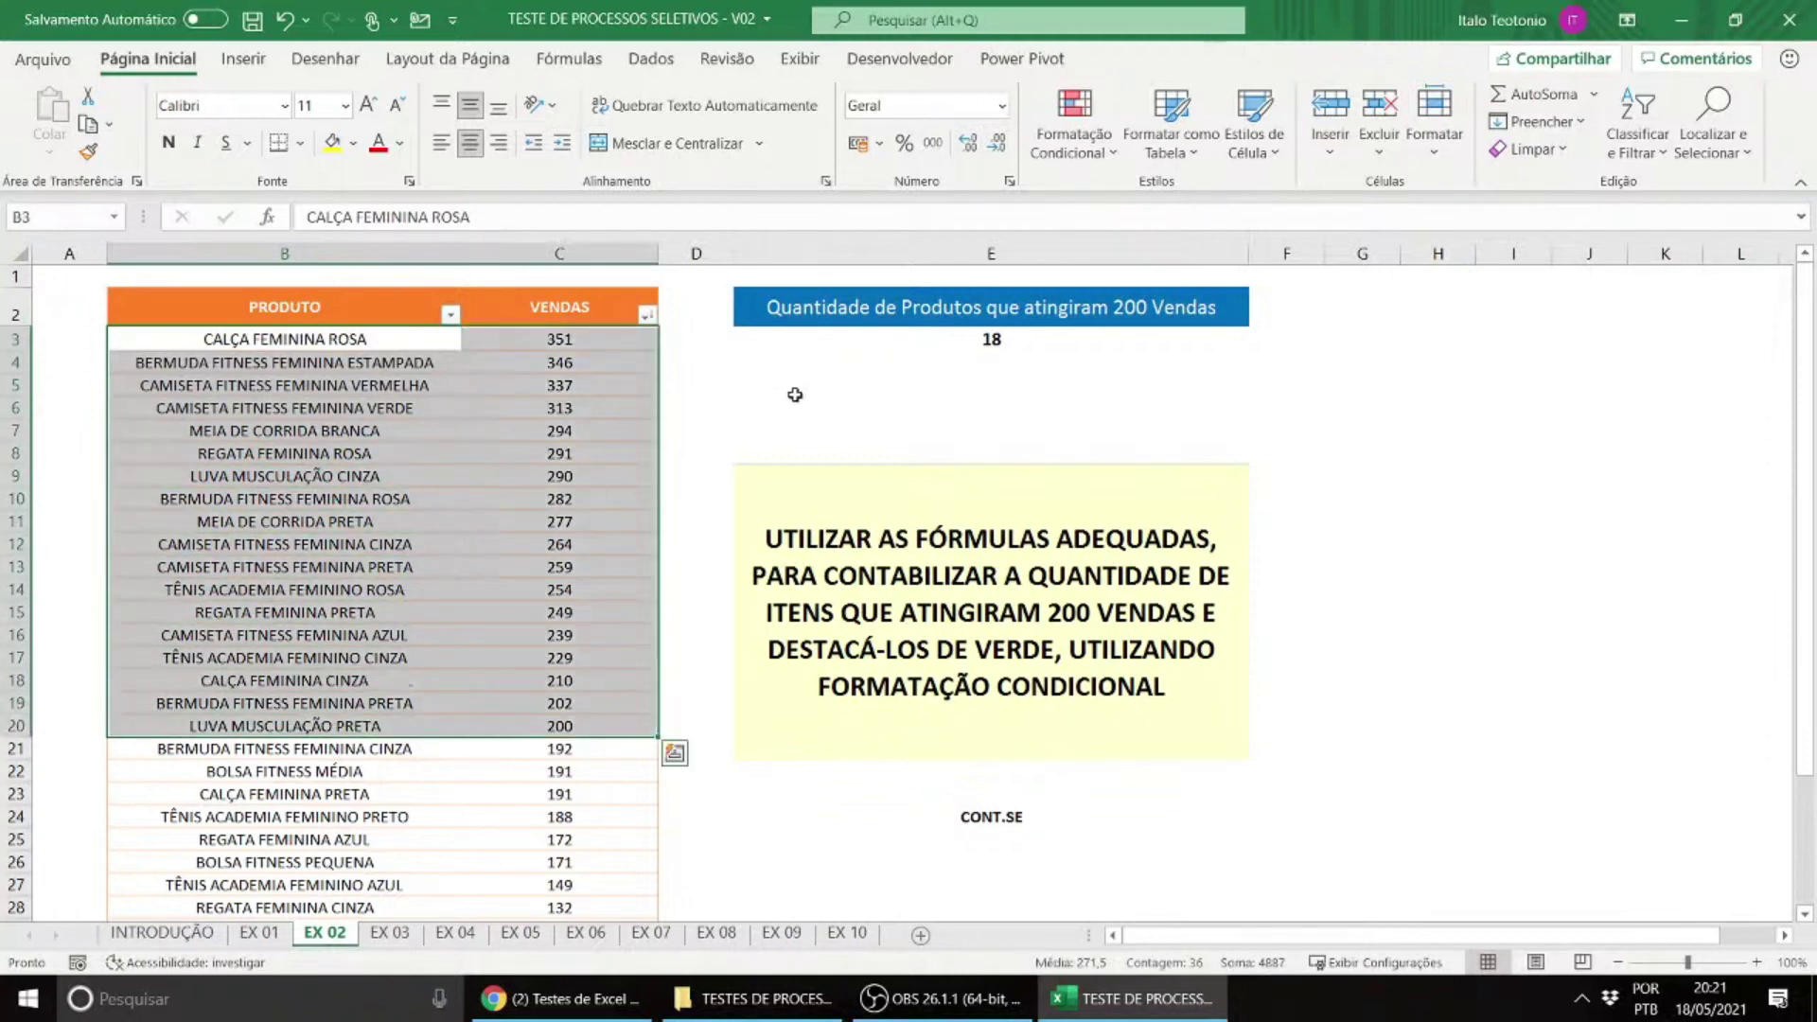
# Step: Sort the table by PRODUTO in alphabetical order from A to Z
pyautogui.click(835, 365)
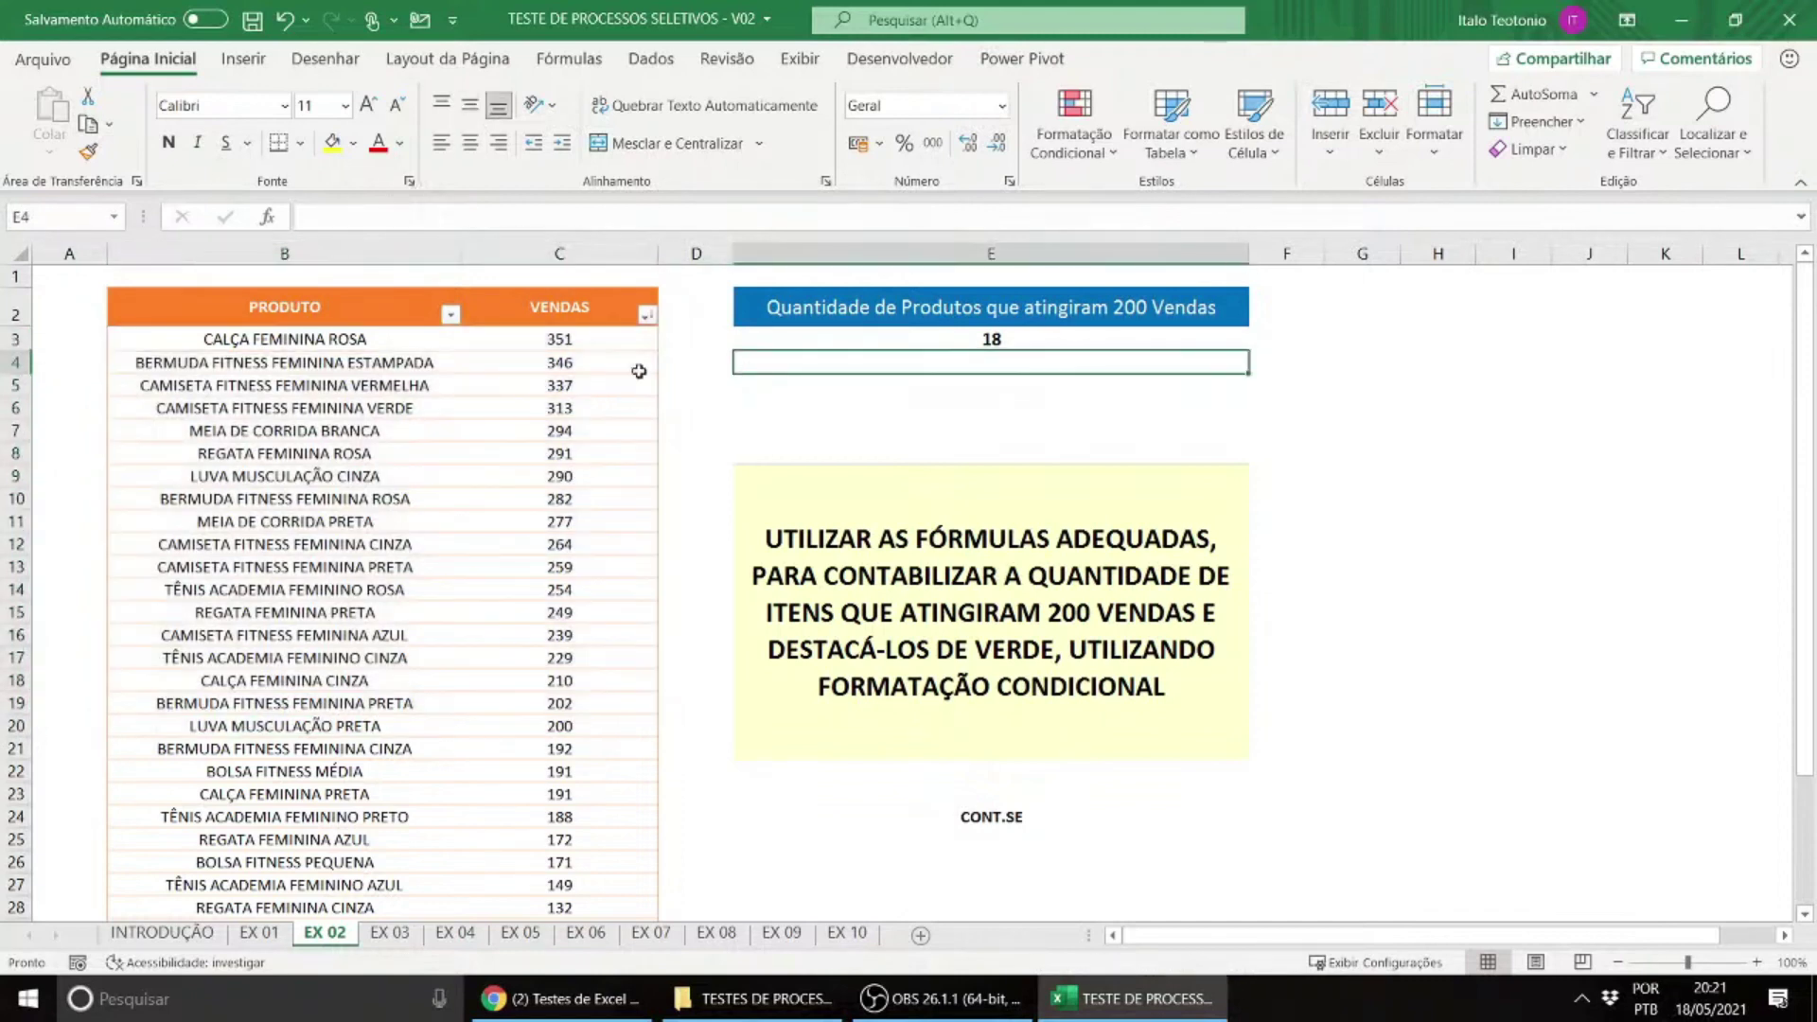
pyautogui.click(451, 313)
pyautogui.click(430, 337)
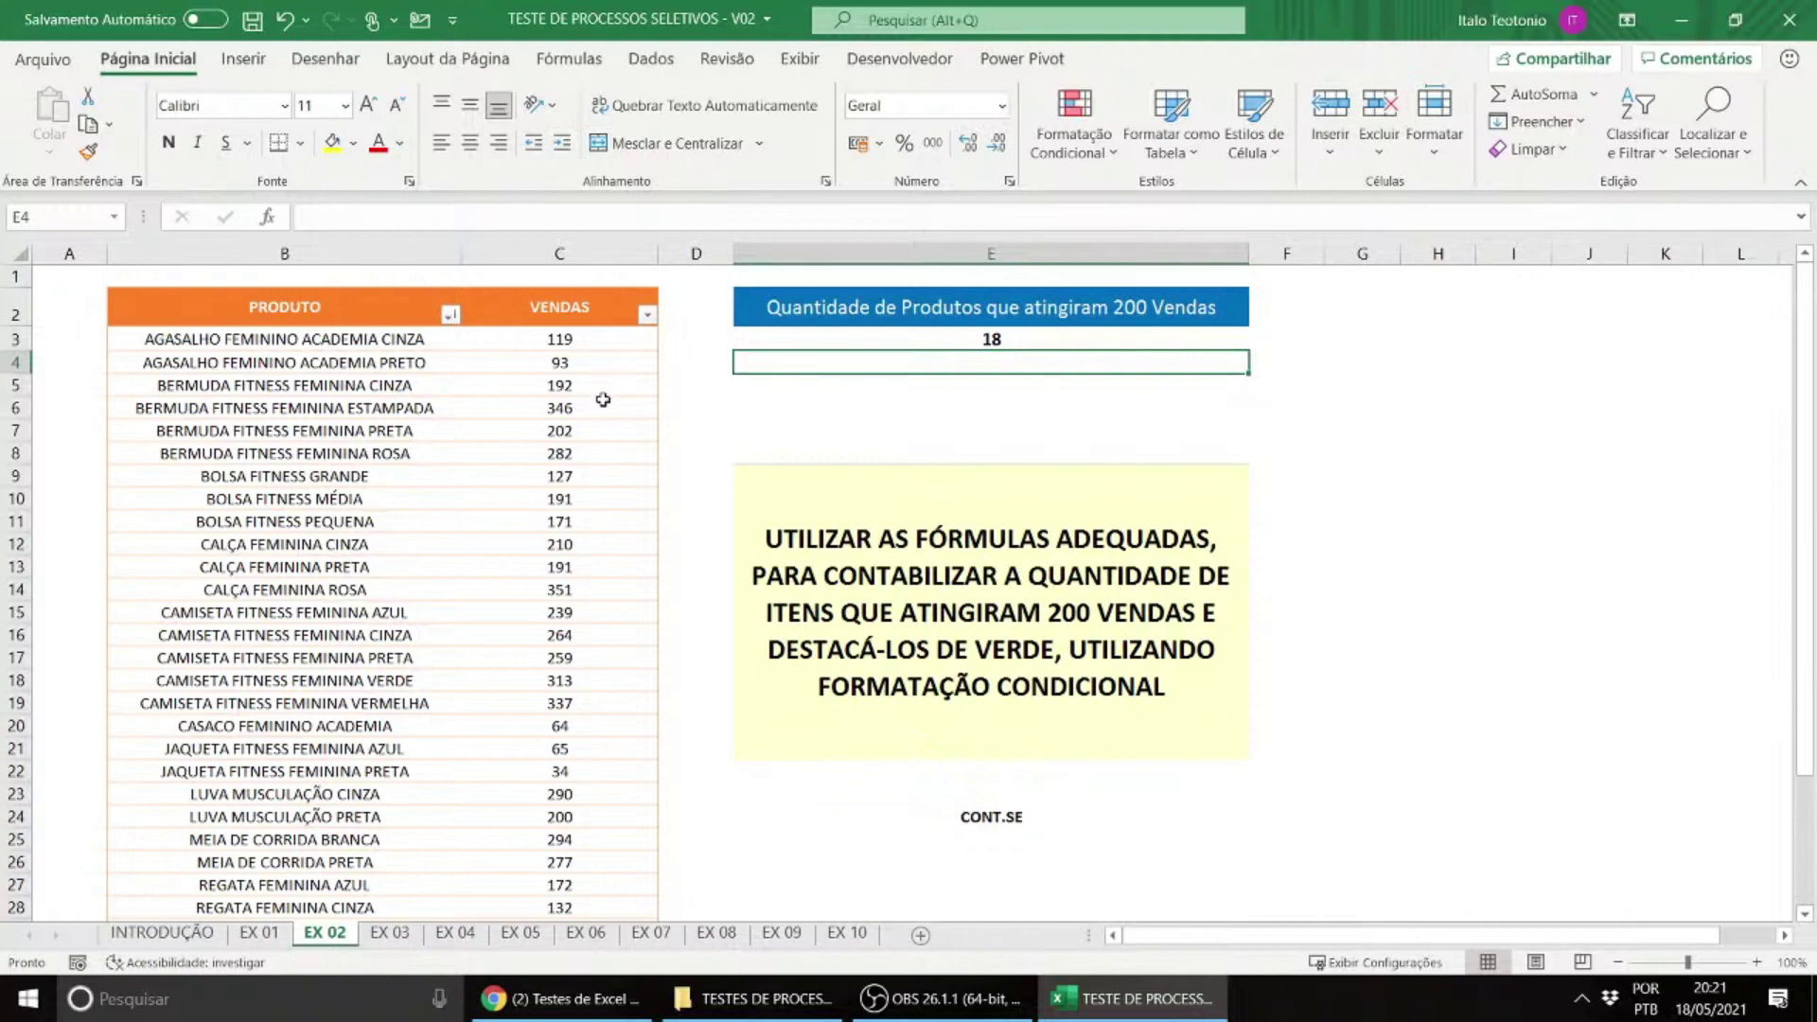
# Step: Apply an É Maior do que conditional formatting rule to C3:C34 for values above 199, using Preenchimento Verde e Texto Verde Escuro
pyautogui.click(604, 339)
pyautogui.hotkey('ctrl', 'shift', 'Down')
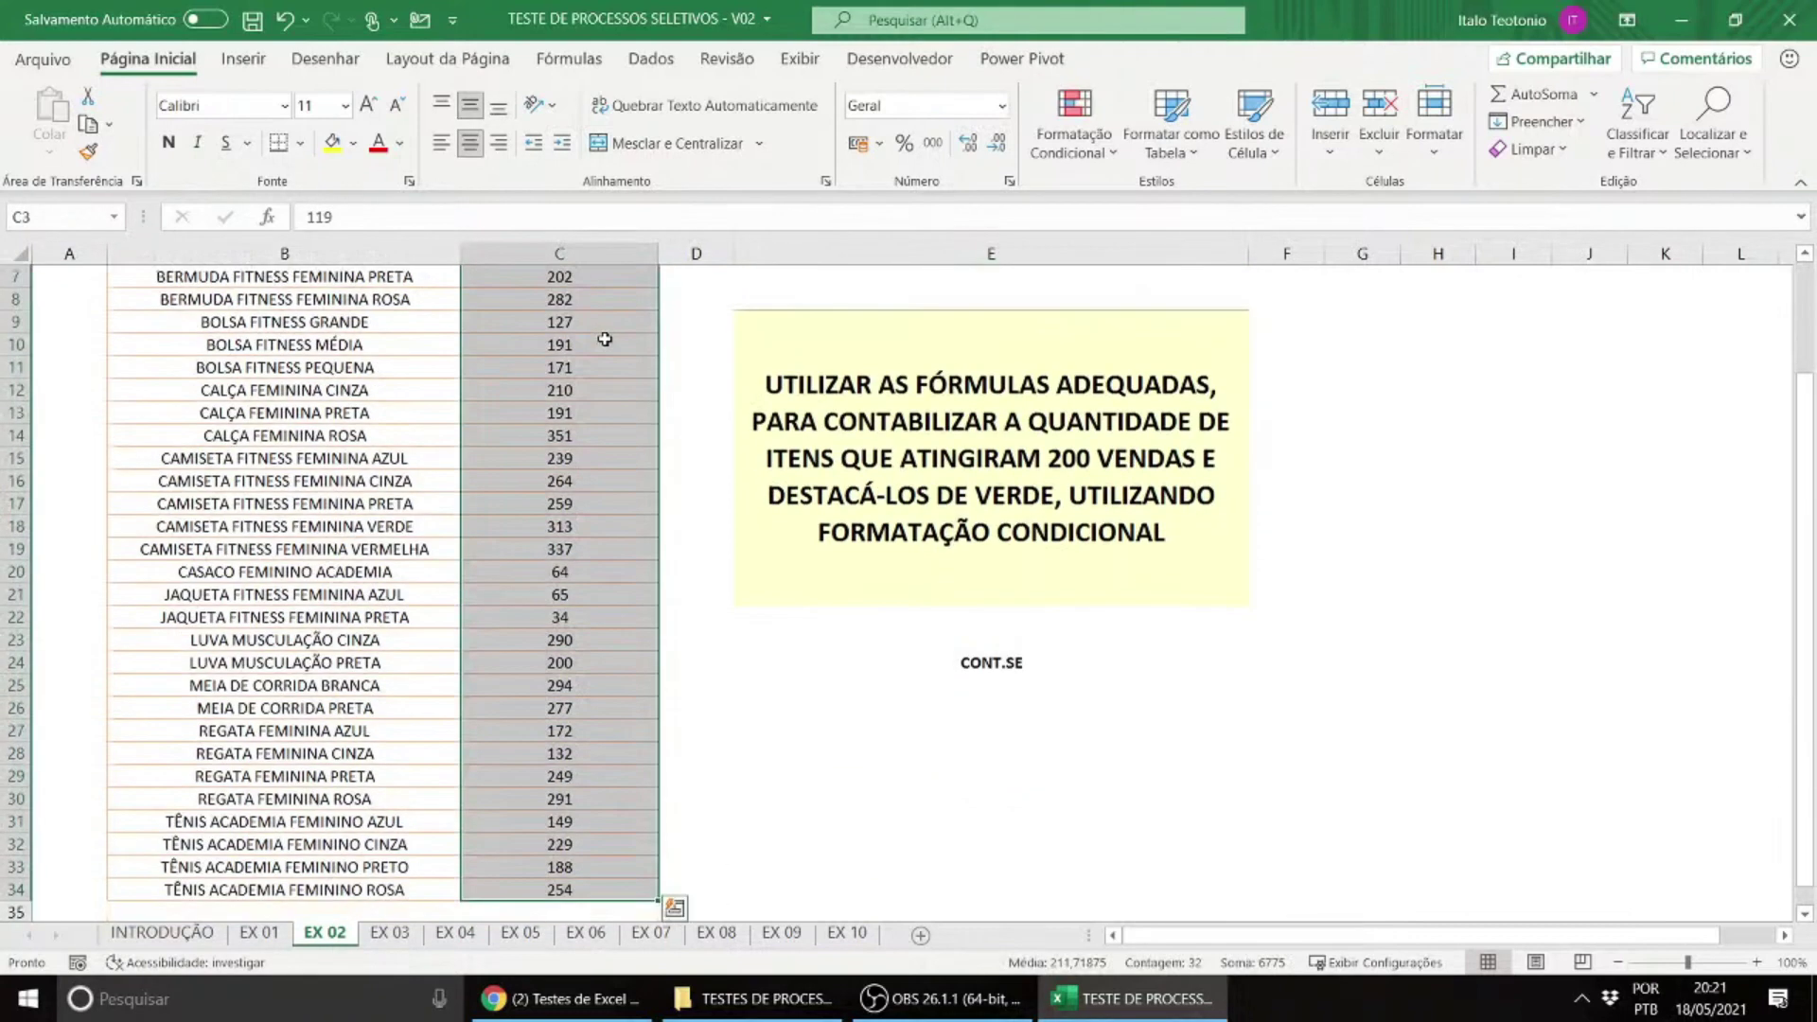
pyautogui.scroll(2, 604, 339)
pyautogui.click(1062, 151)
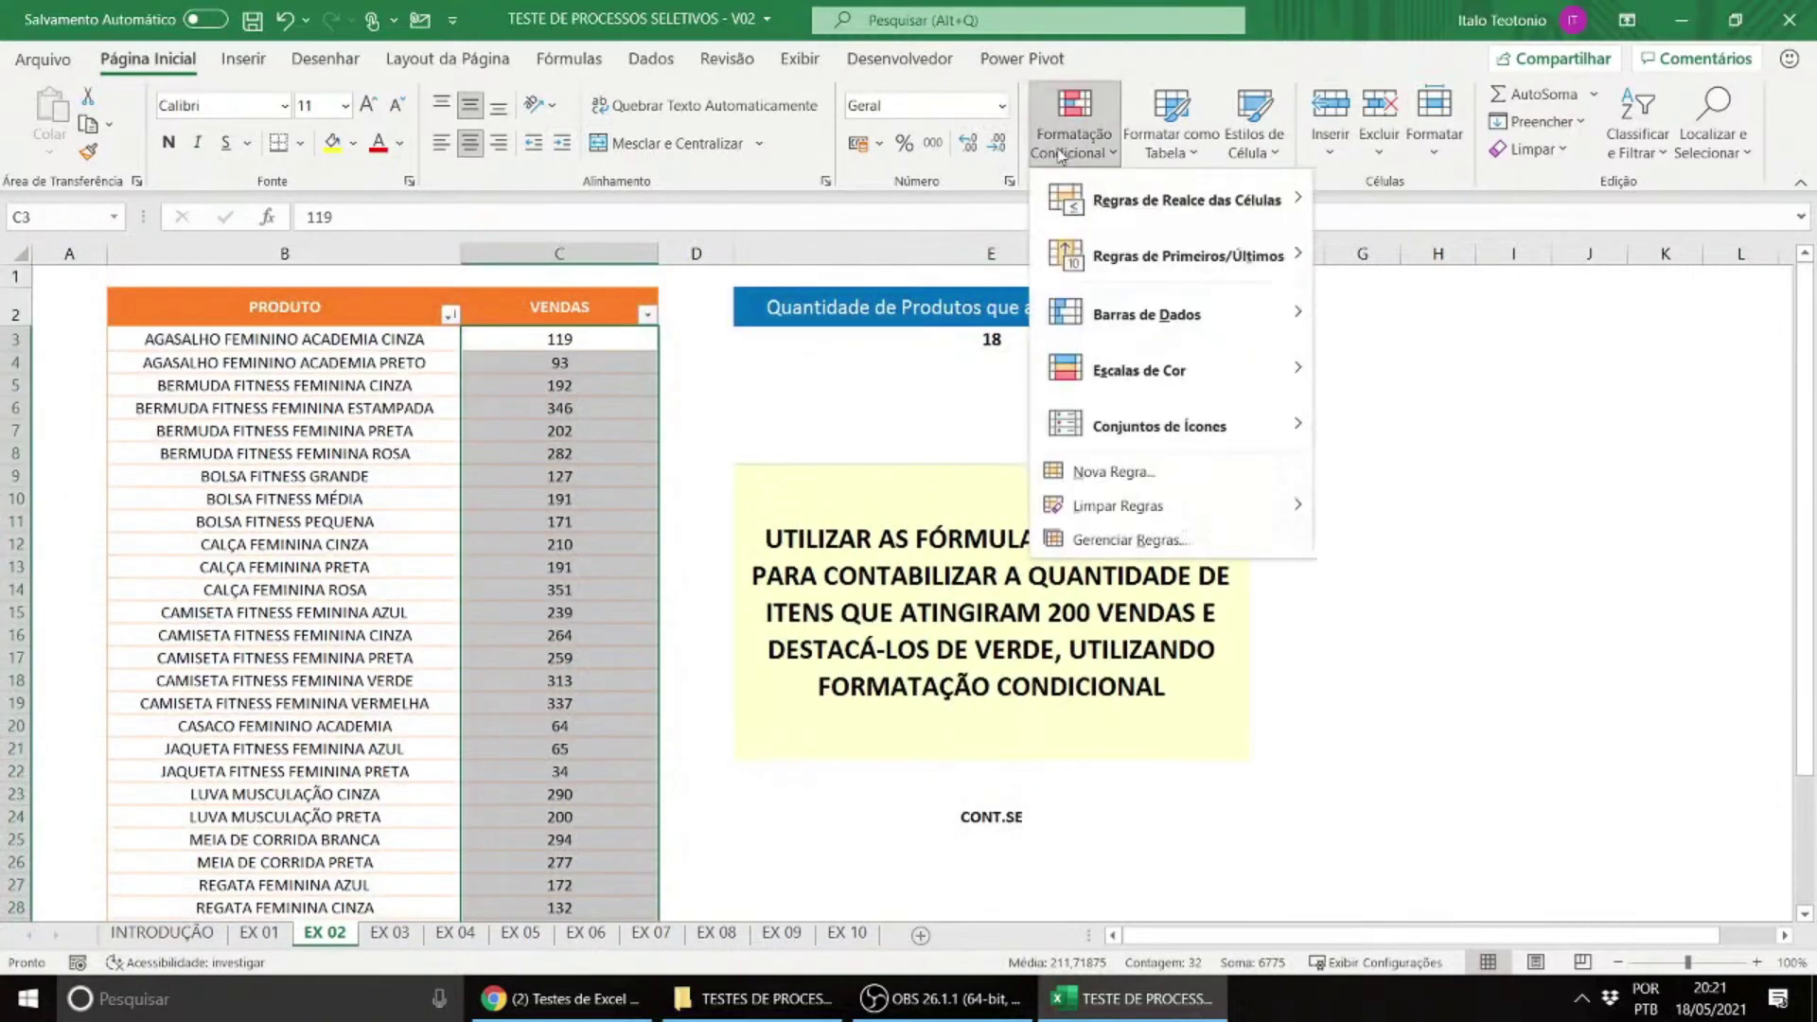
pyautogui.moveTo(1099, 210)
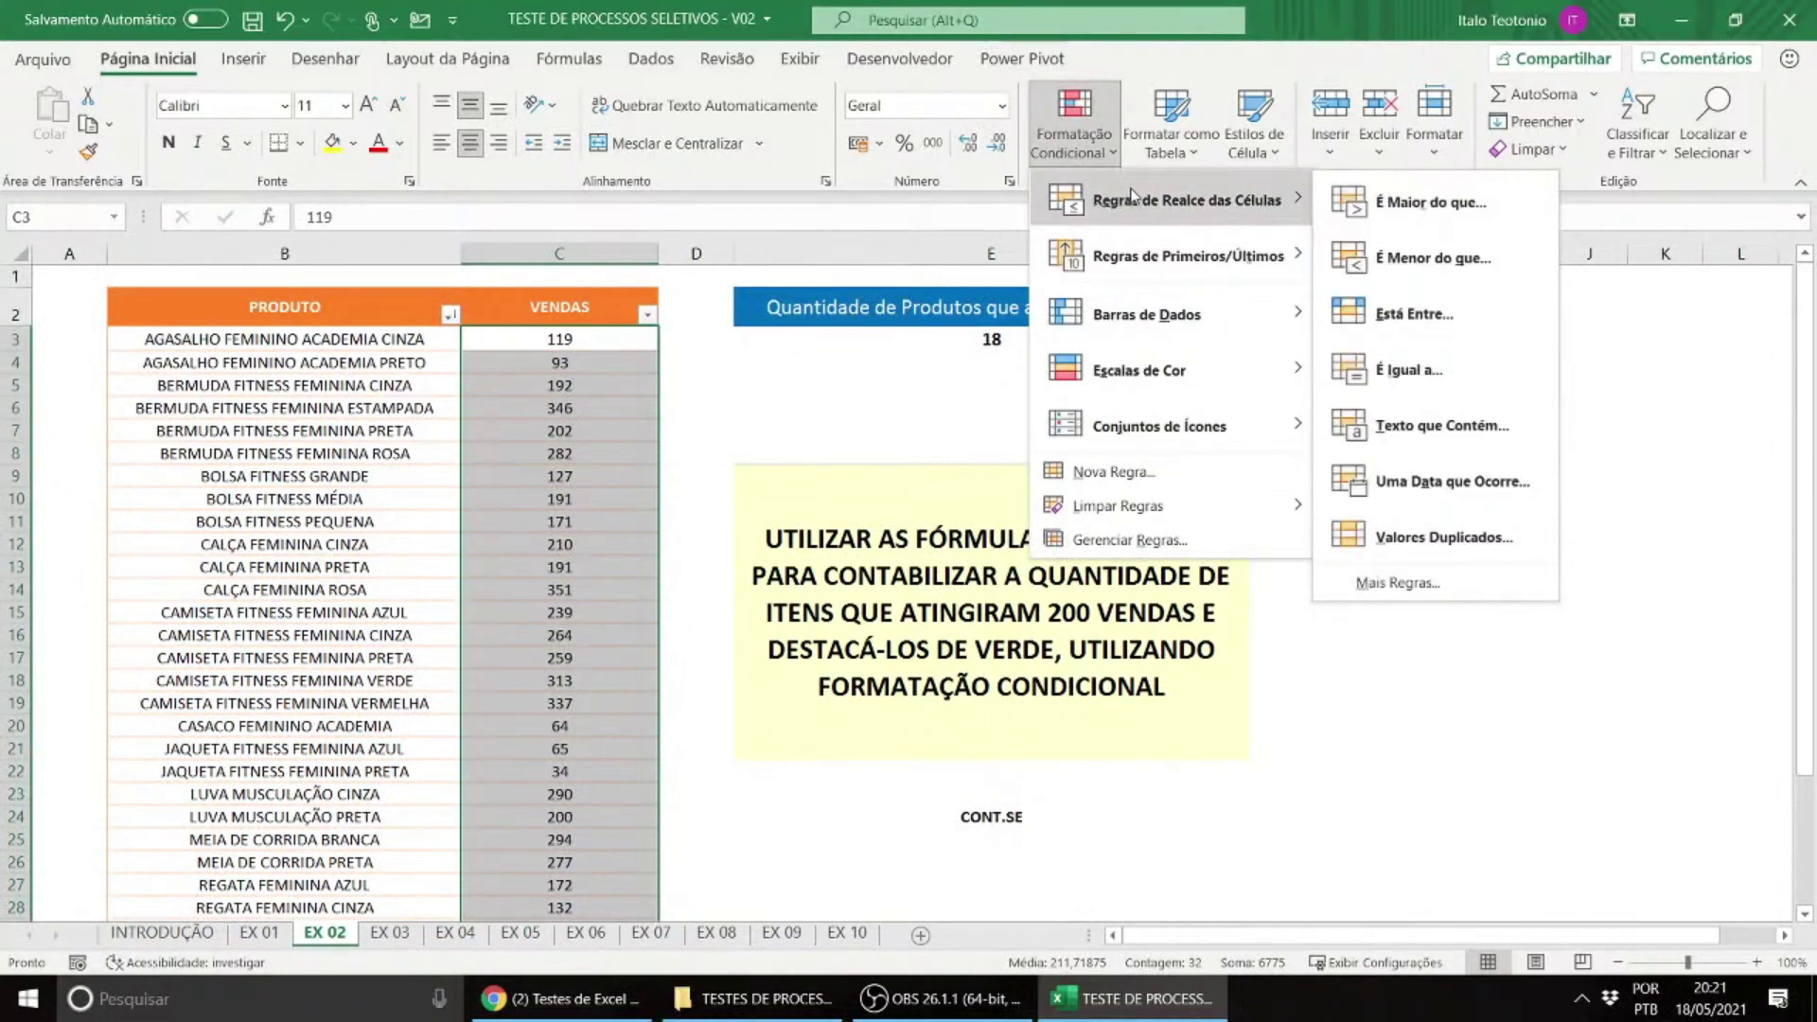
pyautogui.click(1383, 224)
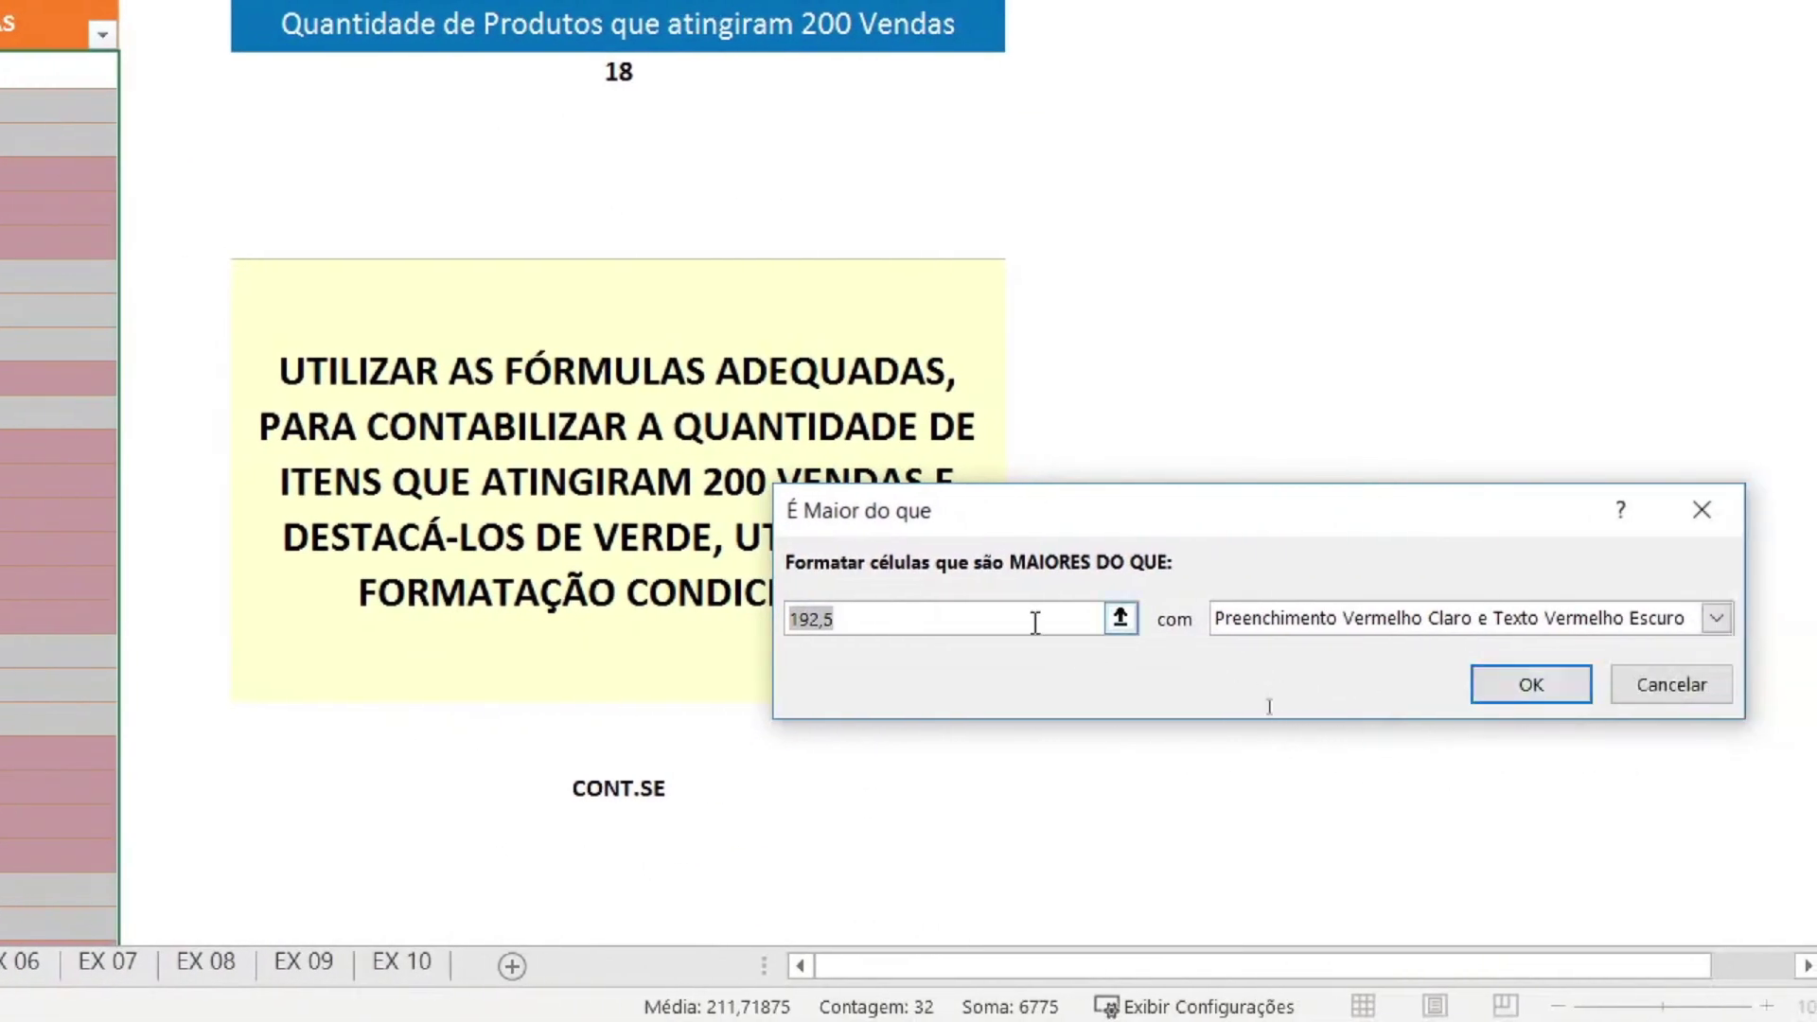
pyautogui.press('BackSpace')
pyautogui.write('199')
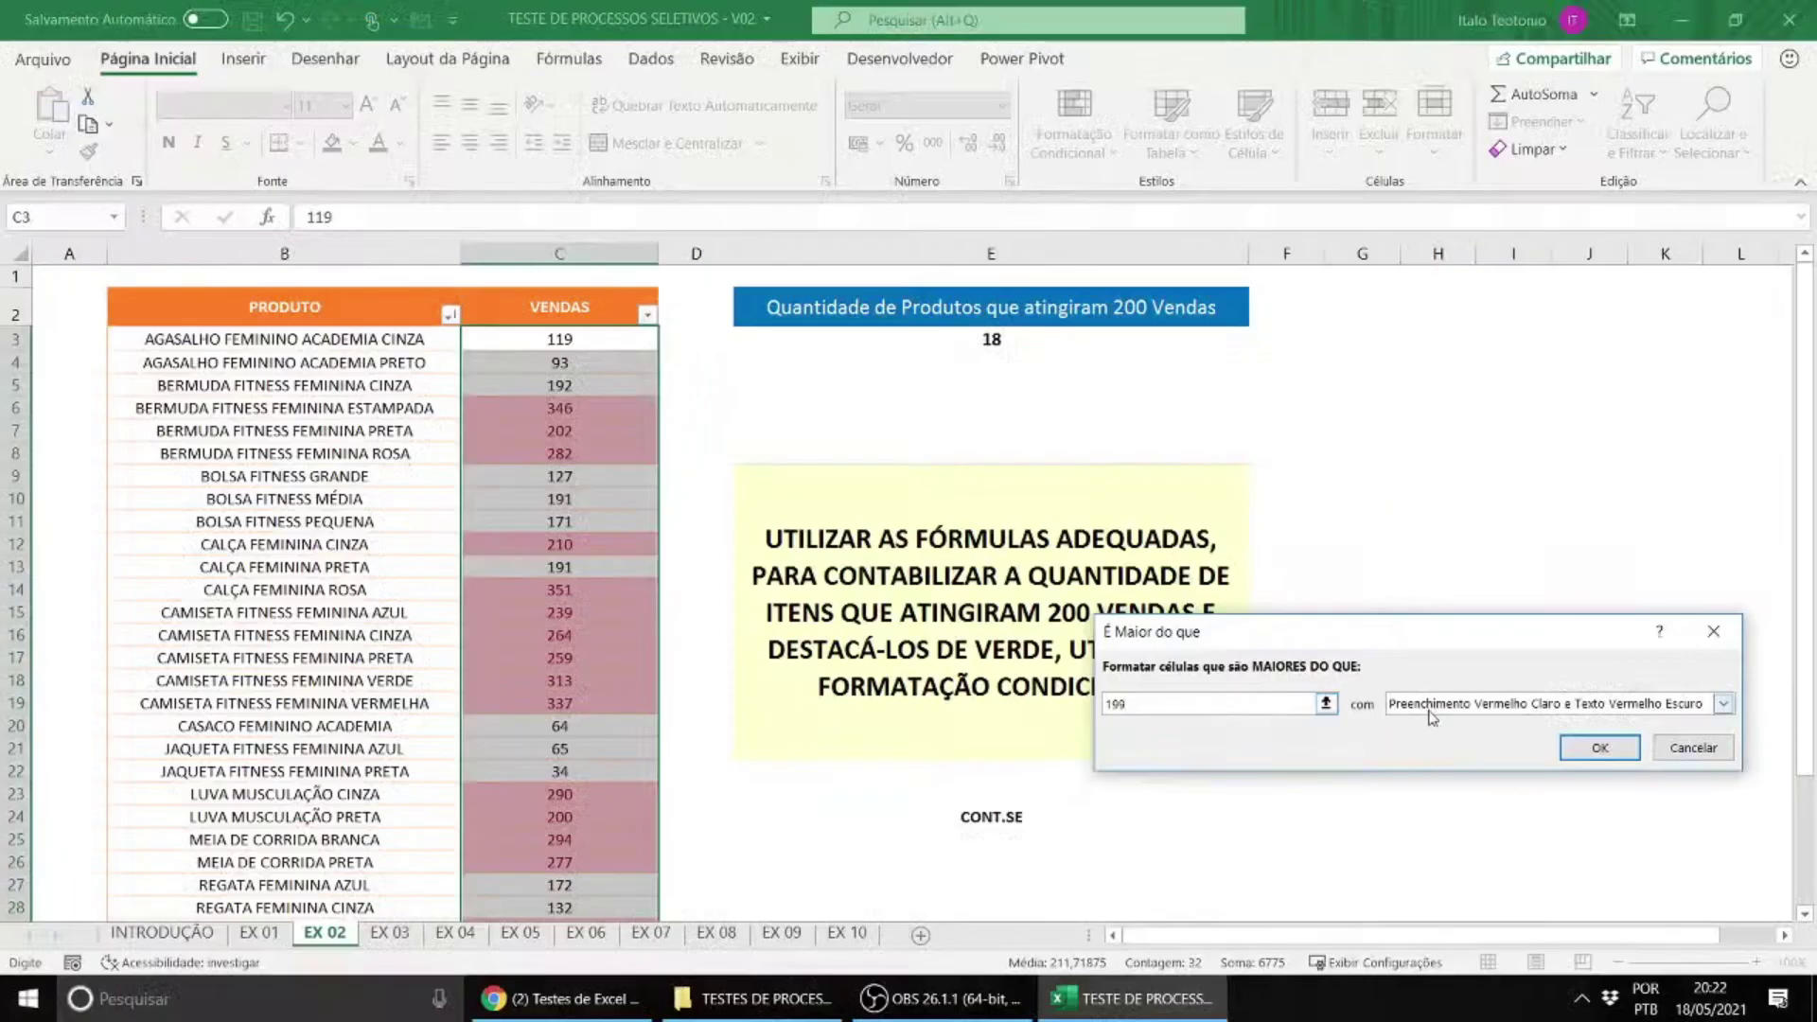
pyautogui.click(1277, 620)
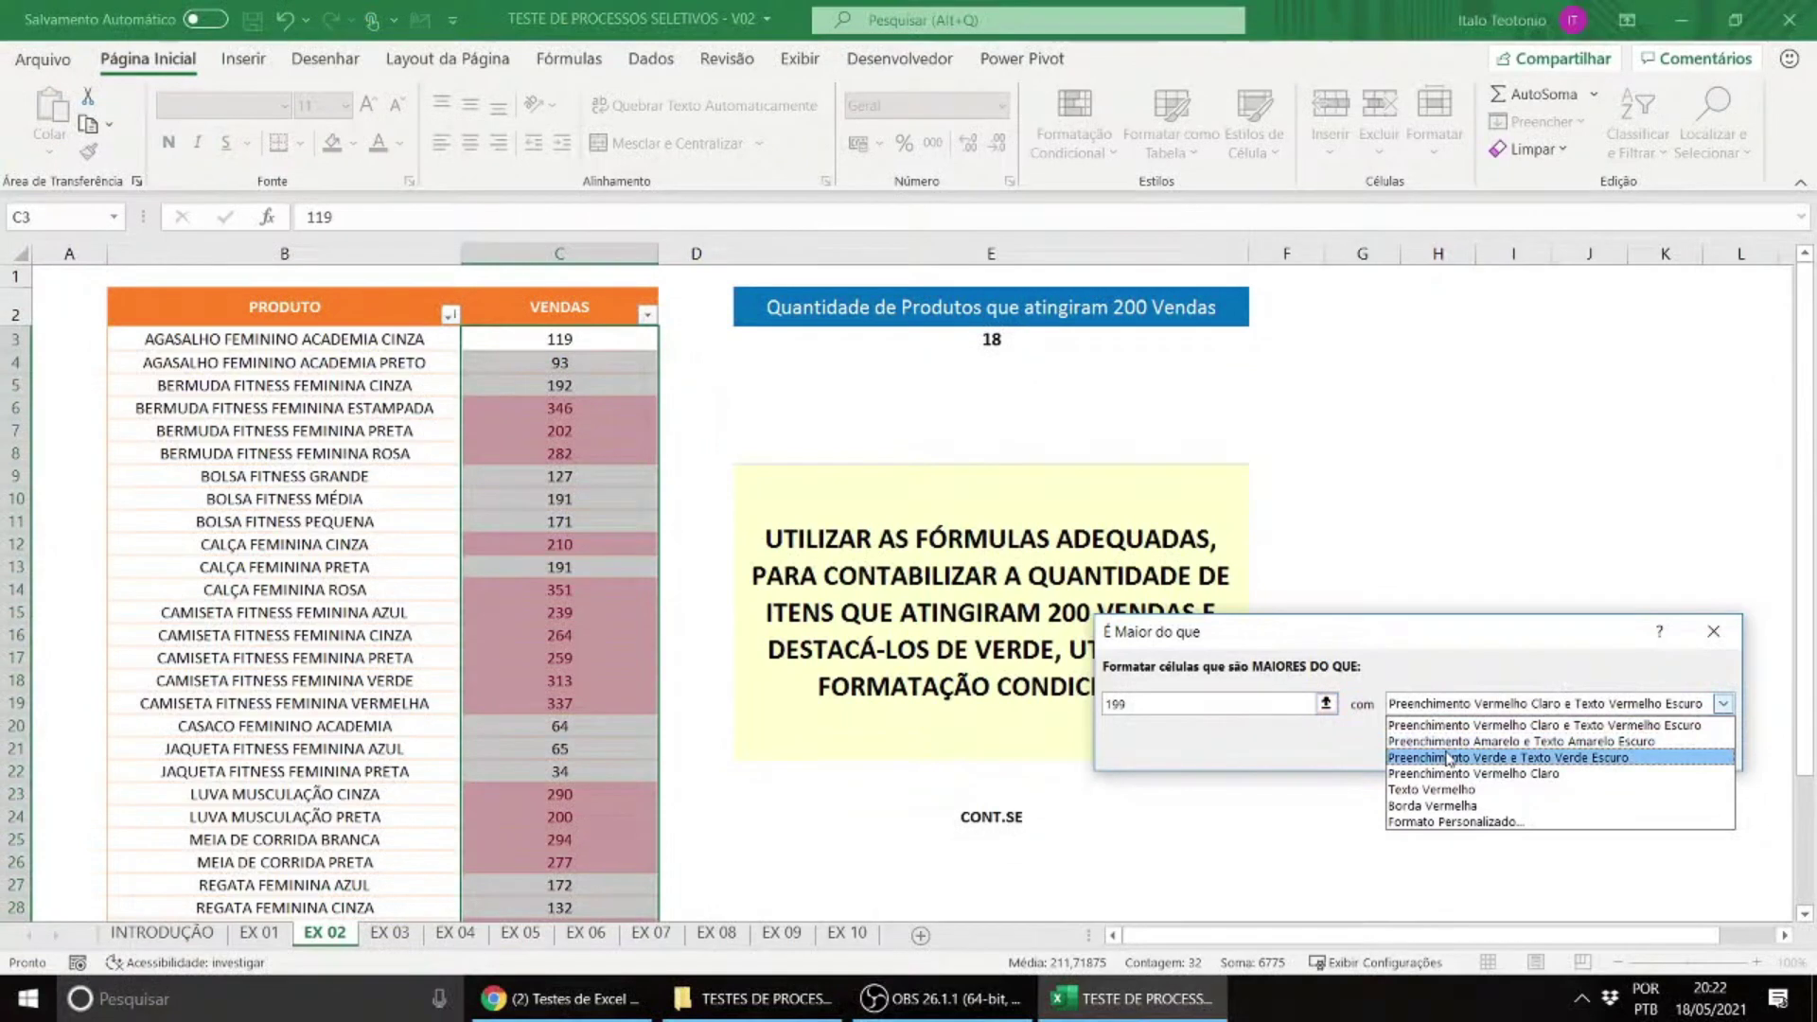
pyautogui.click(1446, 757)
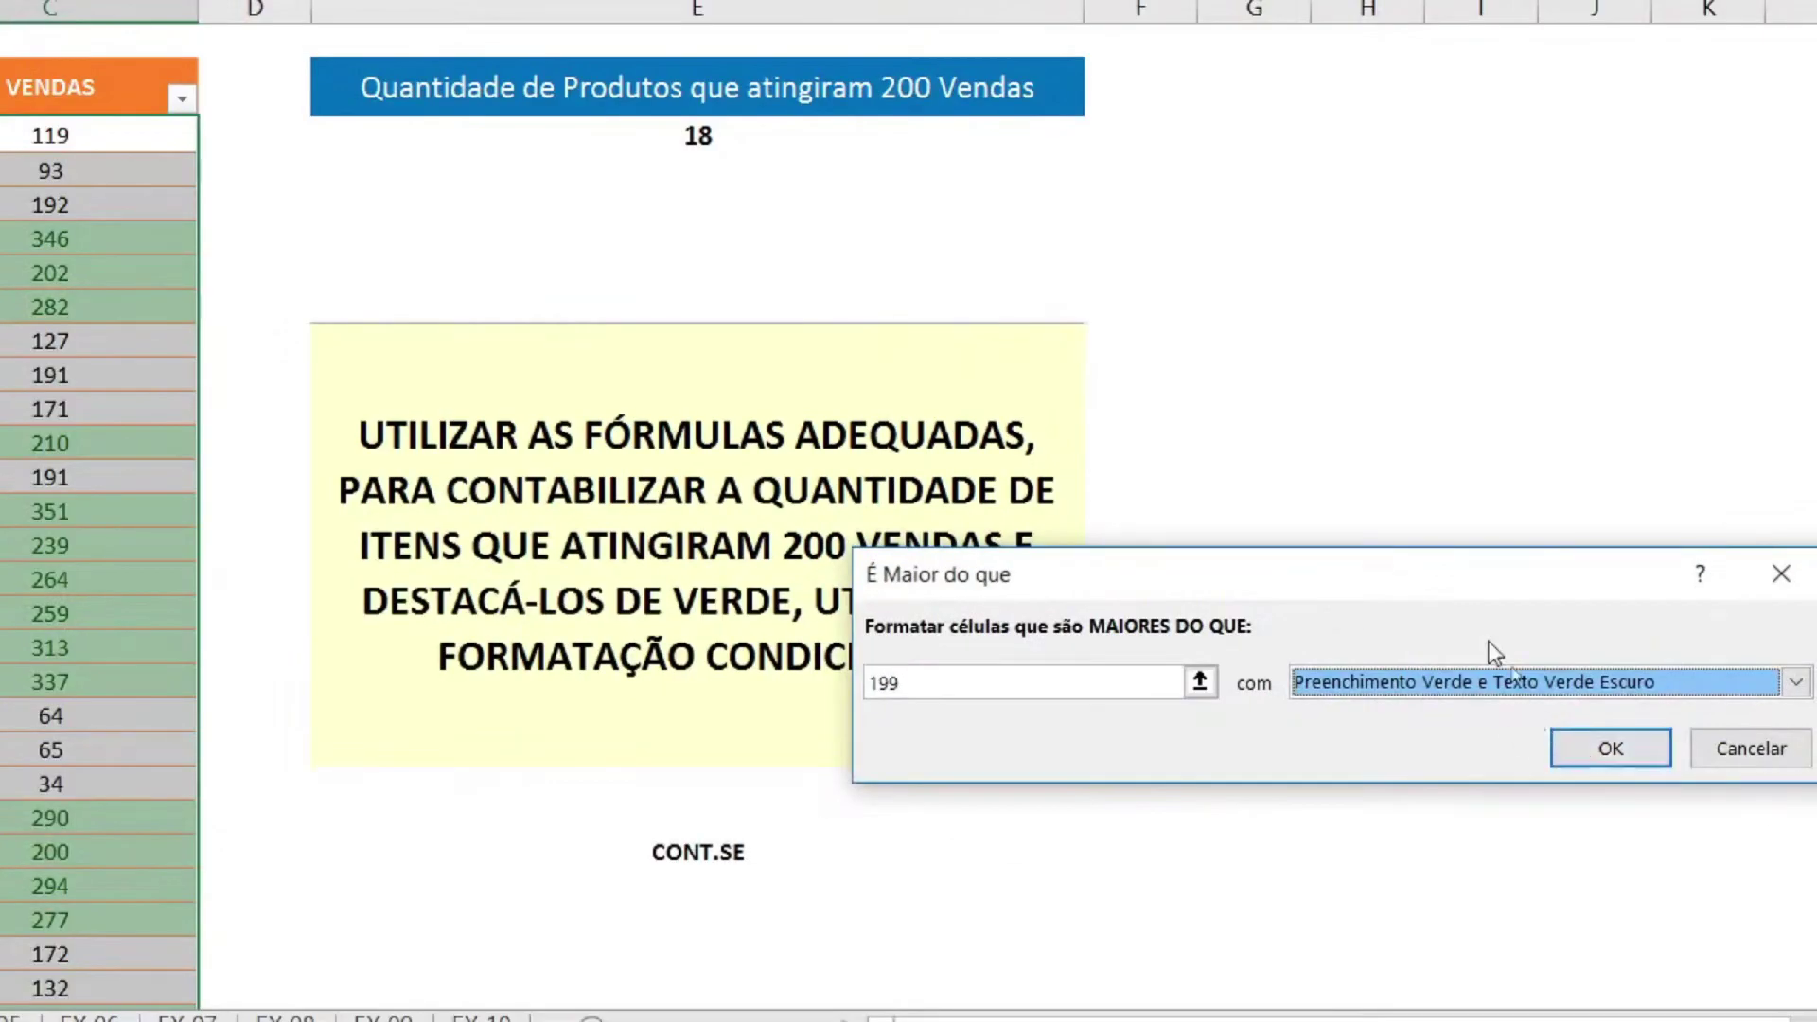
pyautogui.moveTo(1453, 591); pyautogui.dragTo(884, 431)
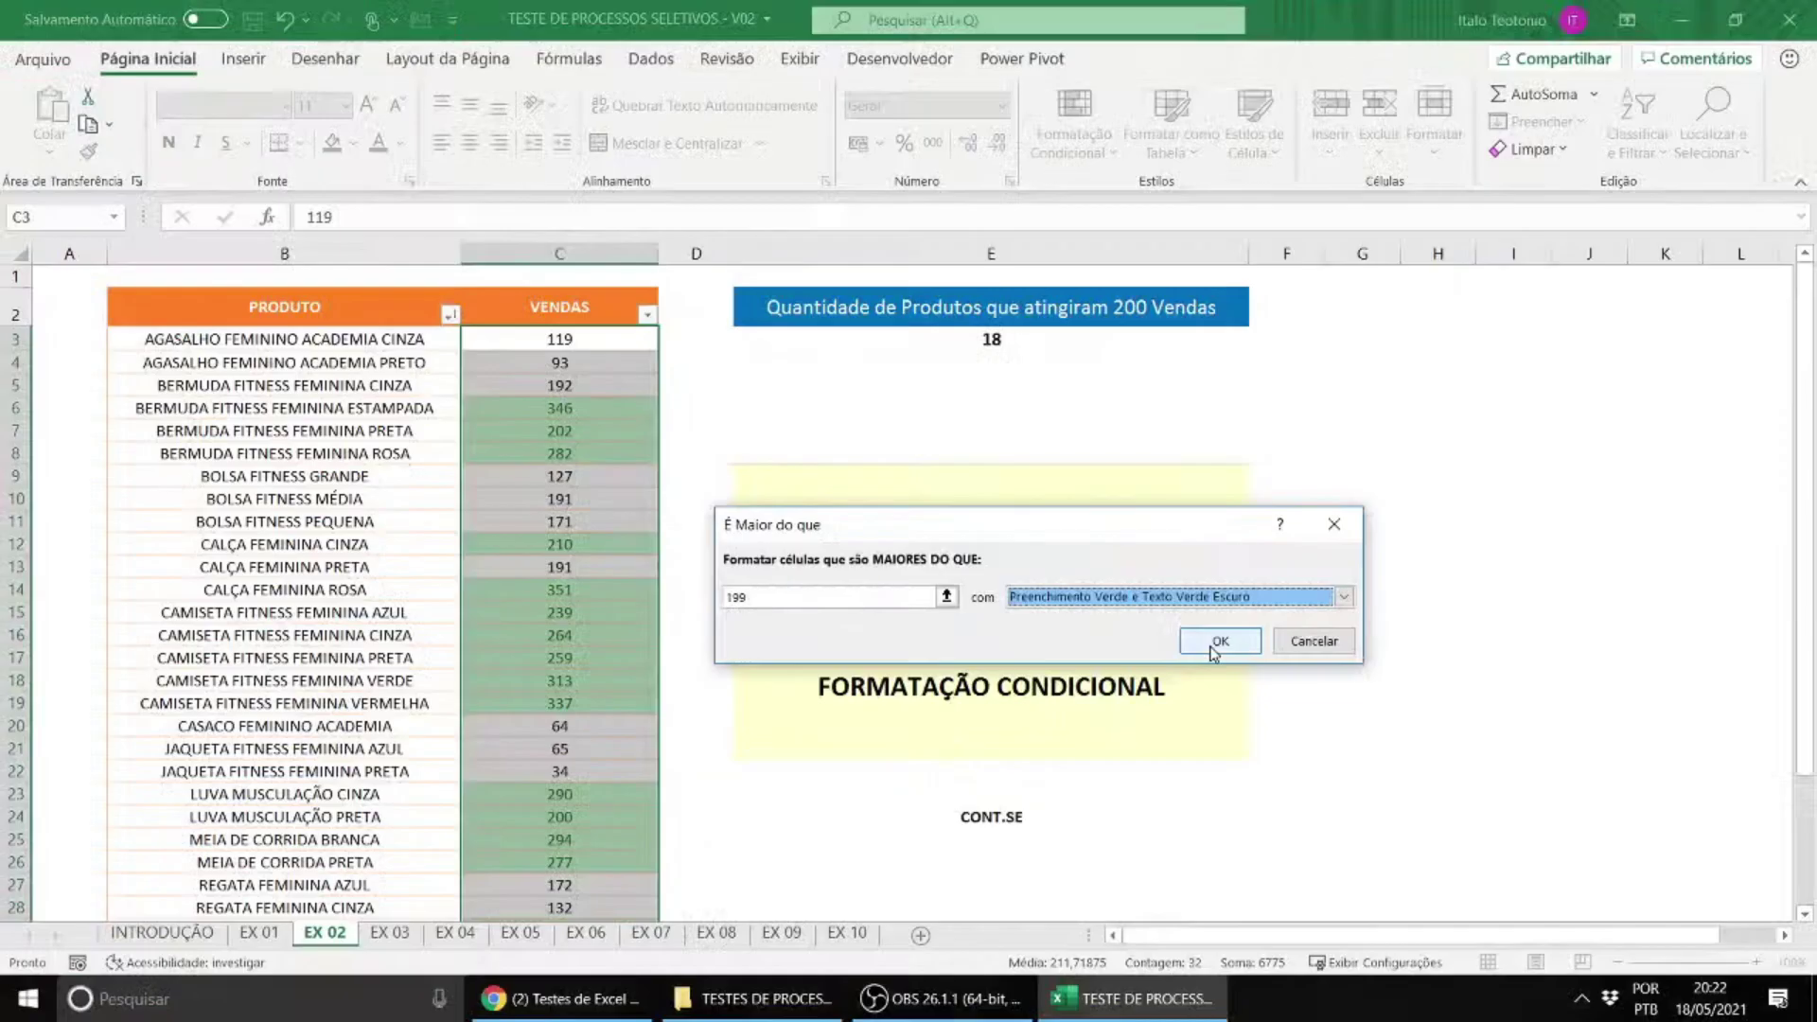
pyautogui.click(1219, 641)
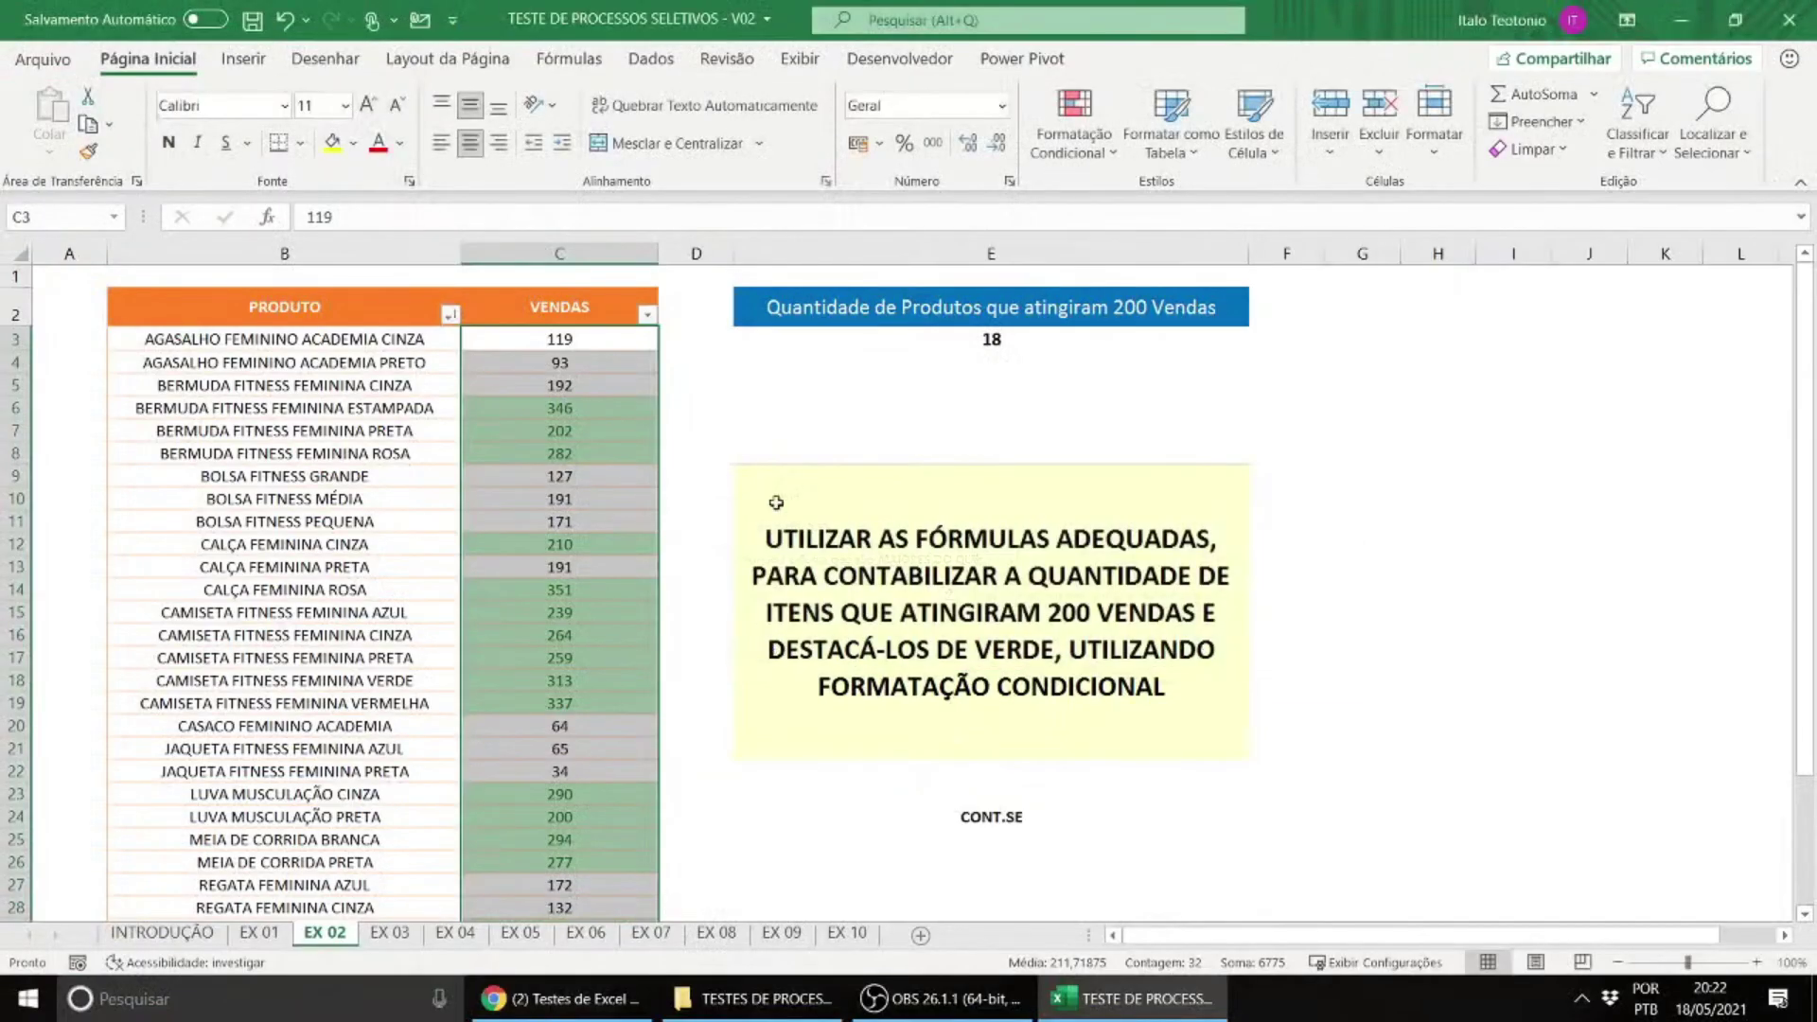
# Step: Examine the green highlighting along the whole VENDAS column, down to row 34
pyautogui.click(776, 431)
pyautogui.scroll(-2, 590, 496)
pyautogui.scroll(-2, 591, 496)
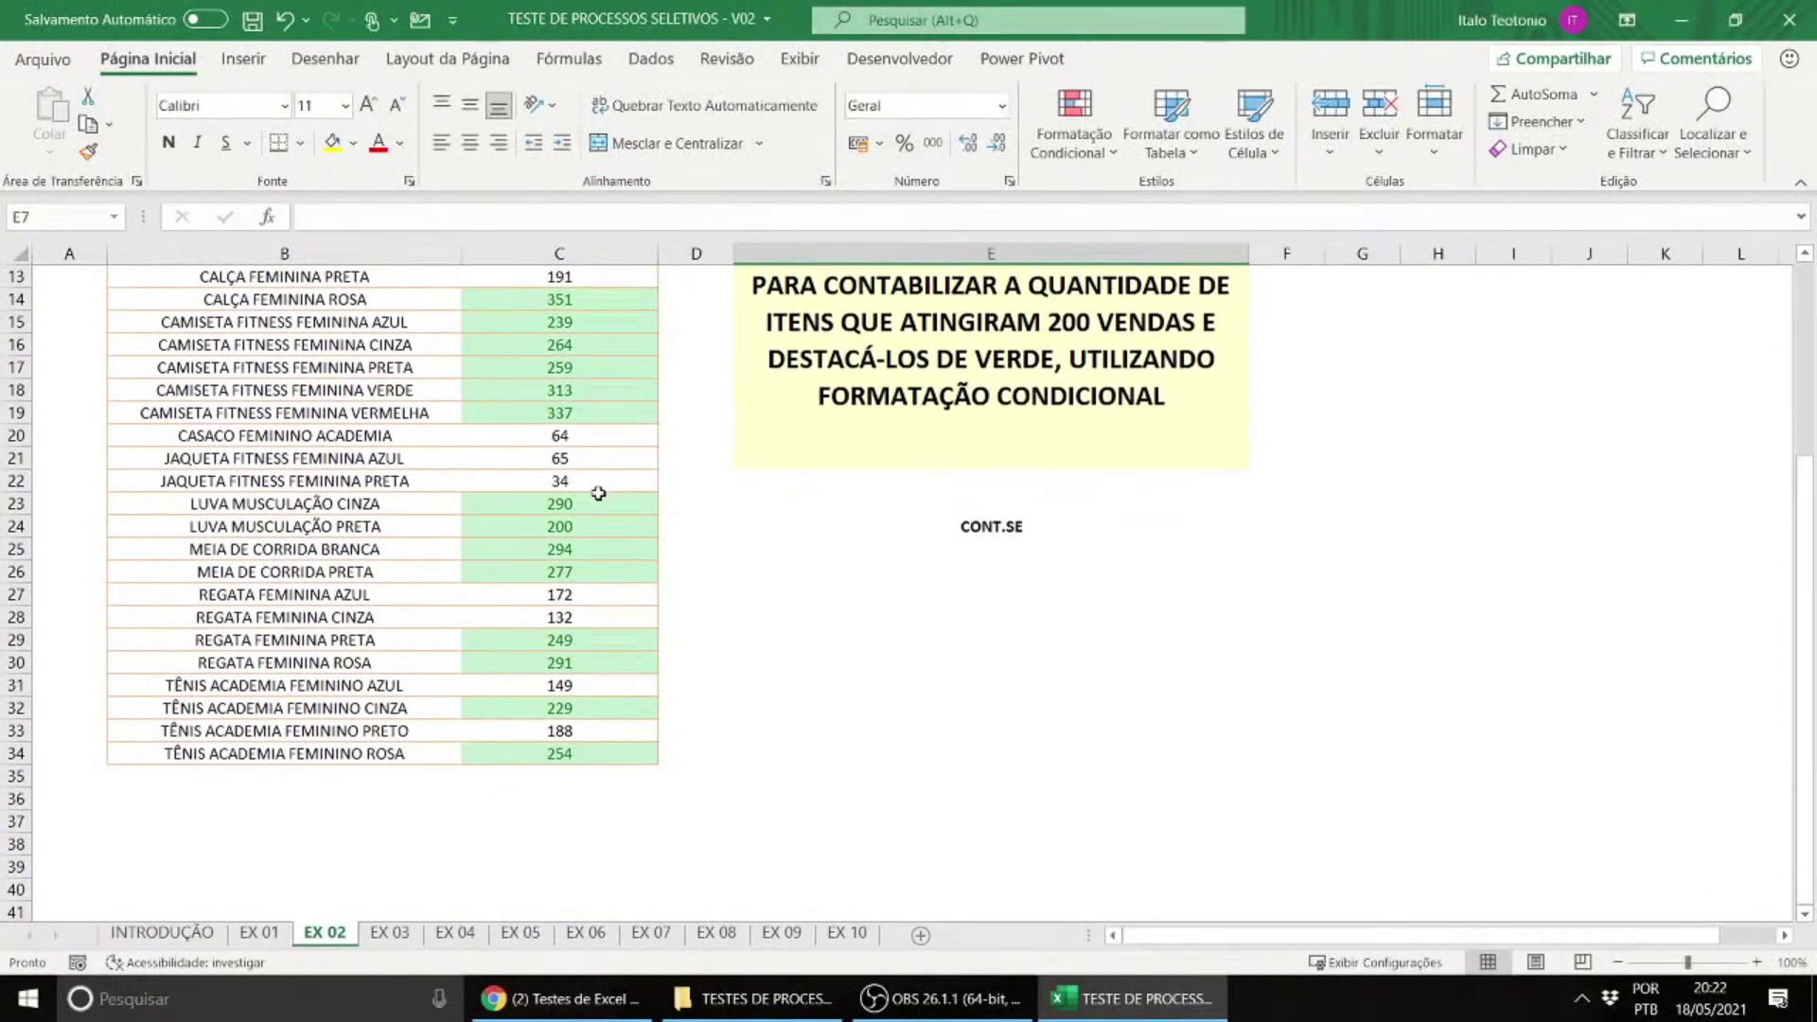
pyautogui.scroll(4, 601, 493)
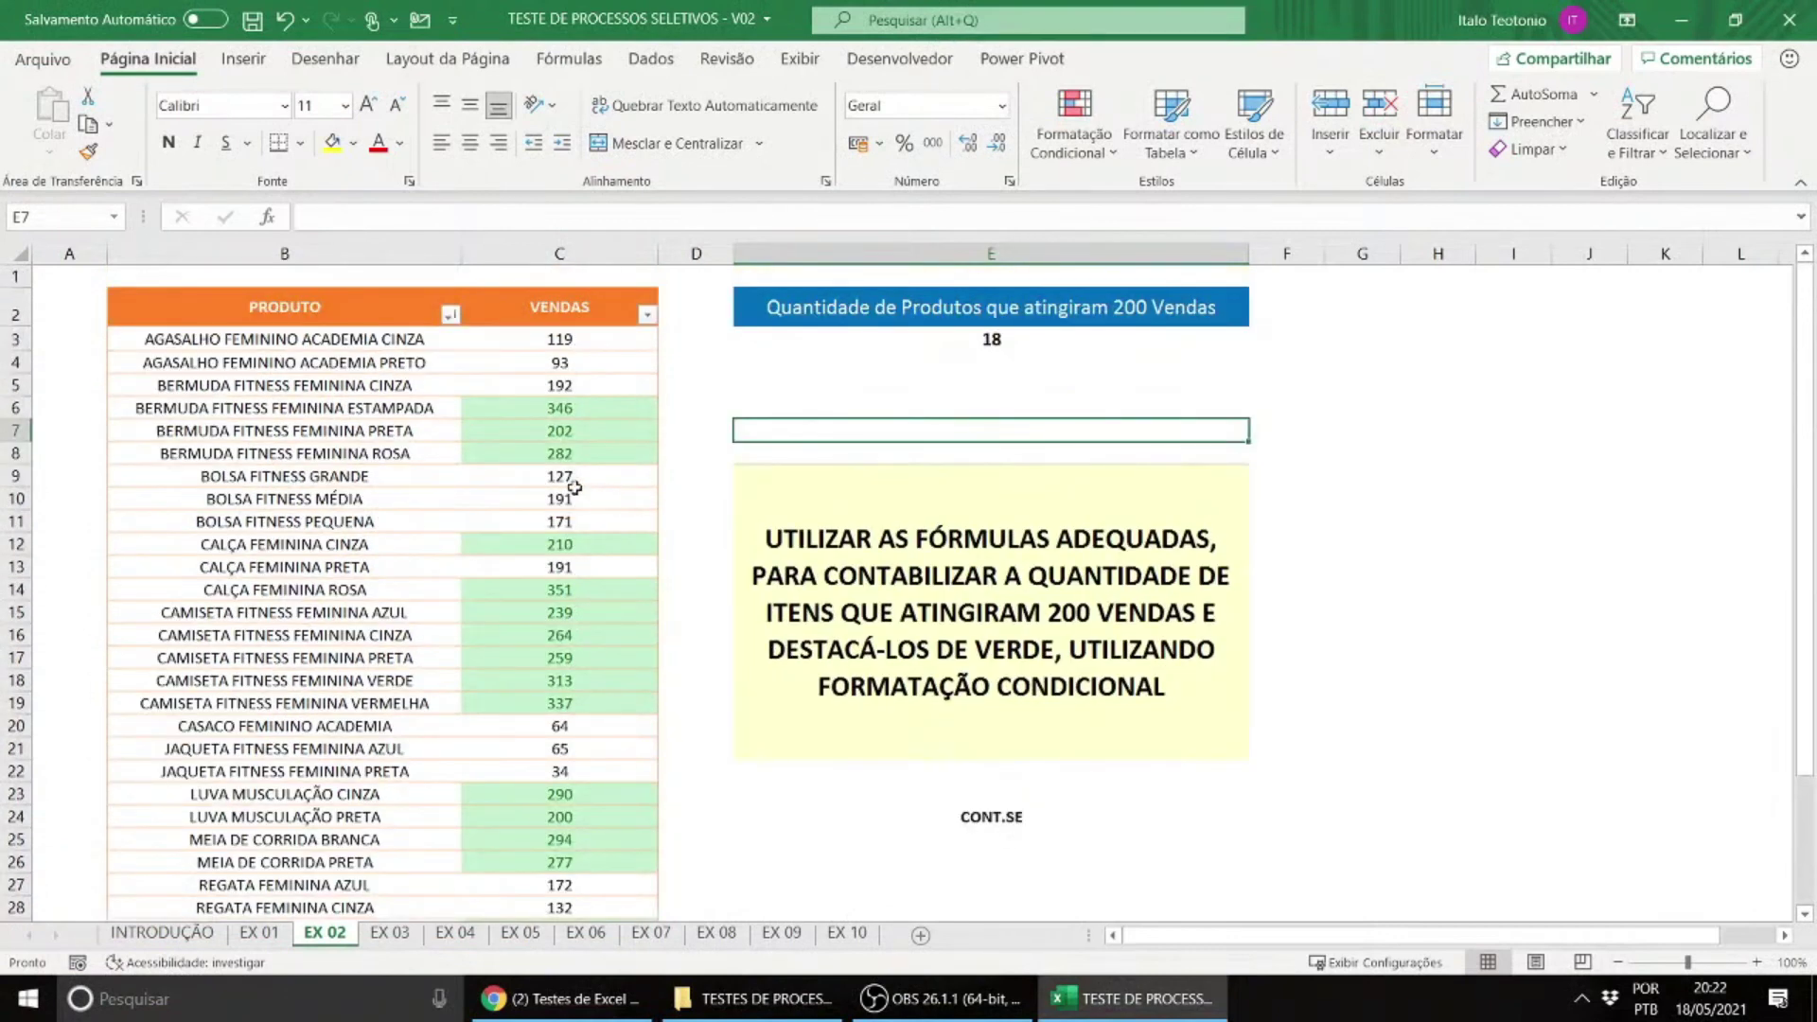
pyautogui.scroll(-3, 574, 488)
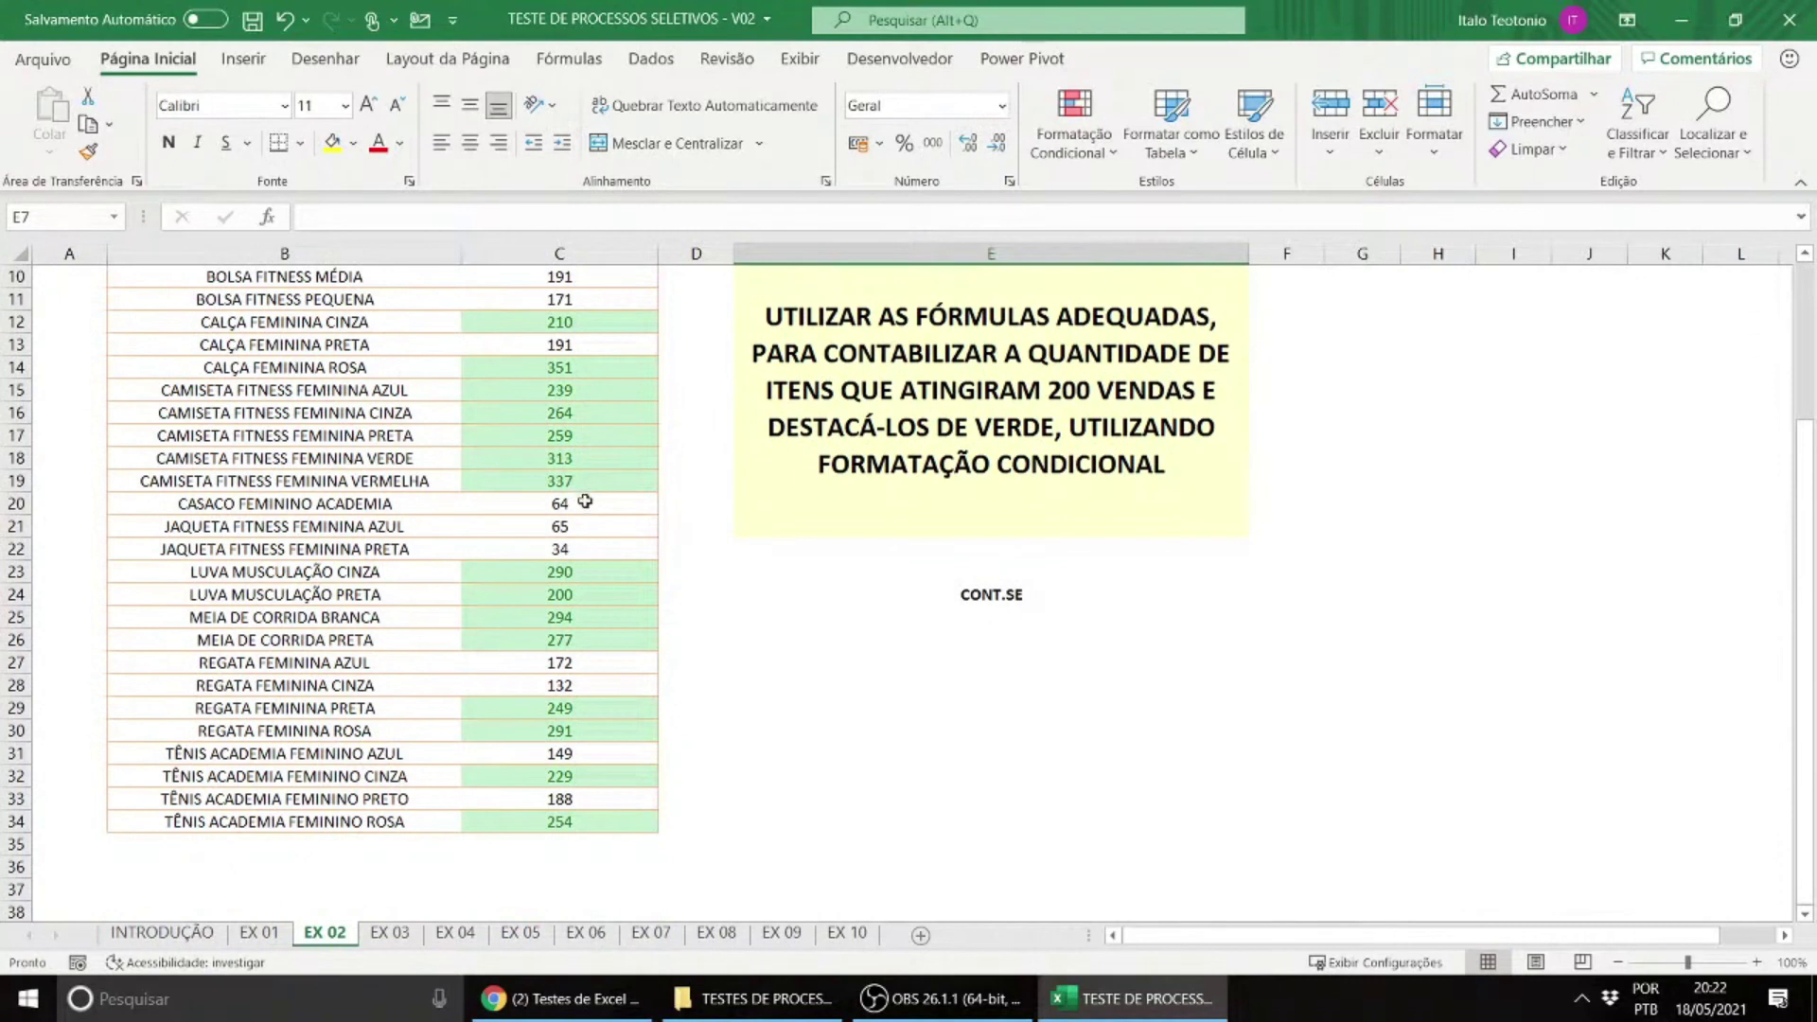
pyautogui.scroll(3, 585, 501)
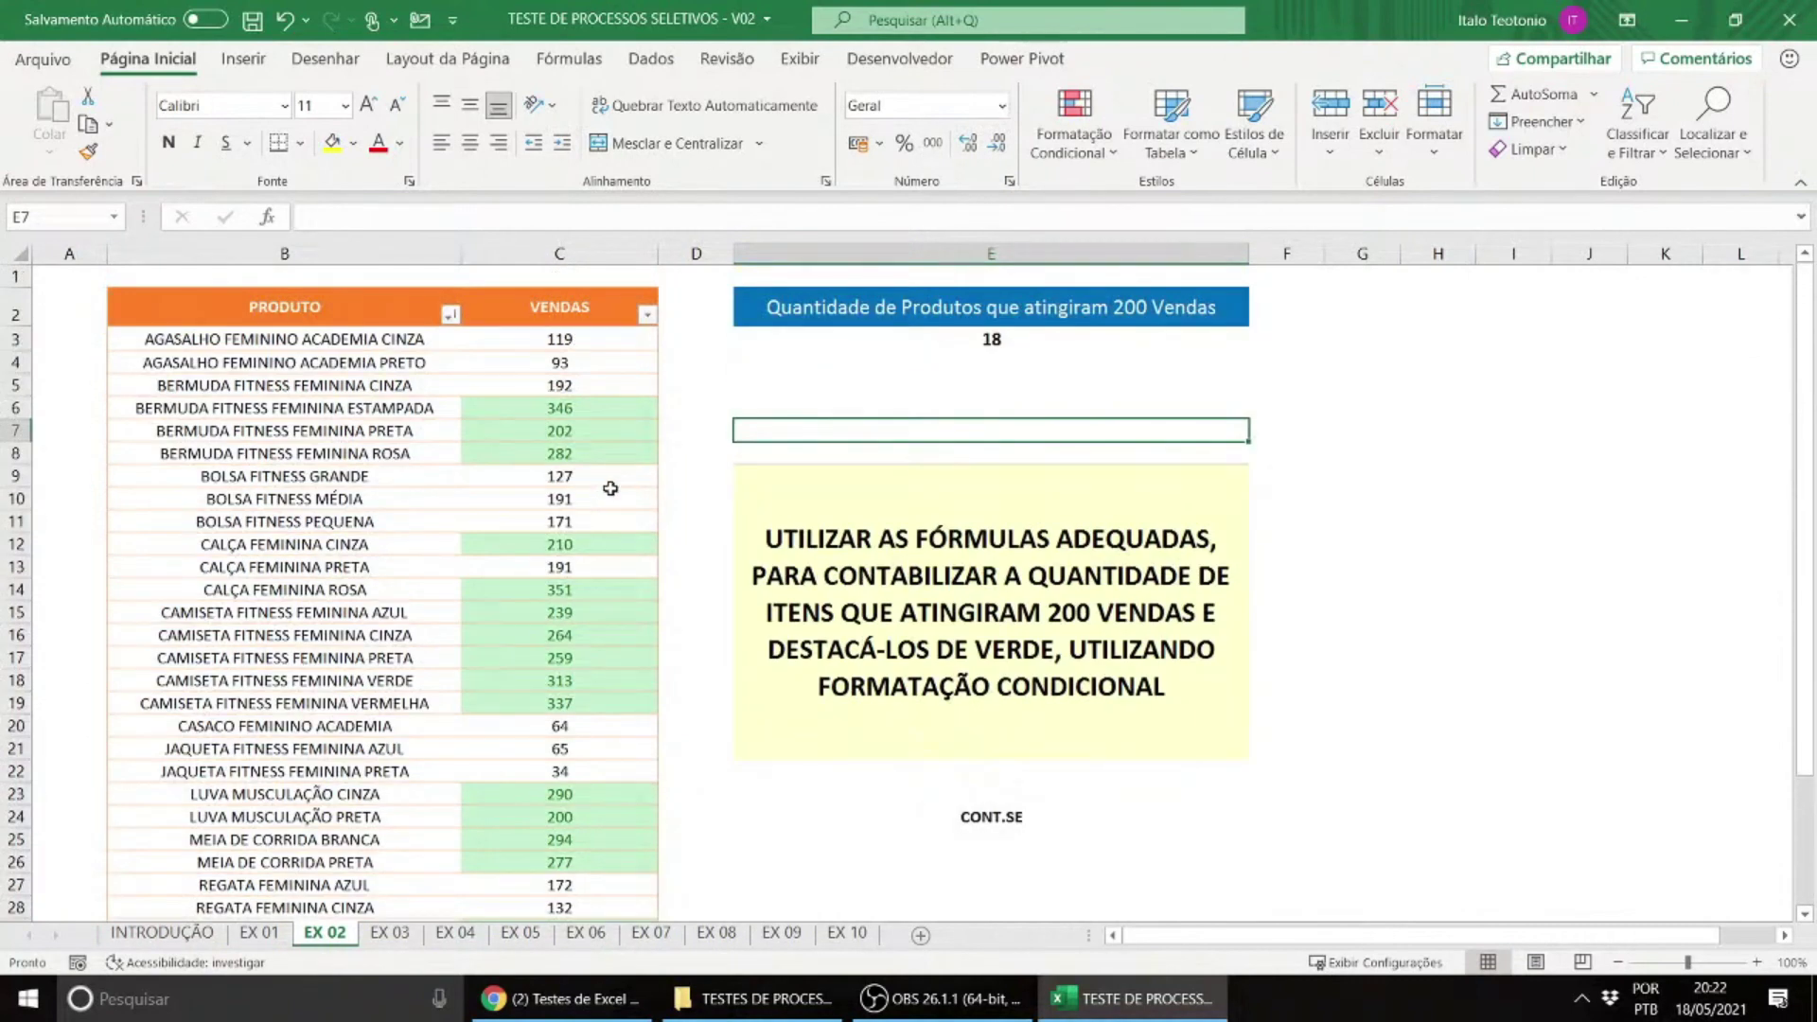
# Step: Try to enter the CONT.SE formula in E3 without the quotation marks around the >=200 criterion
pyautogui.doubleClick(960, 340)
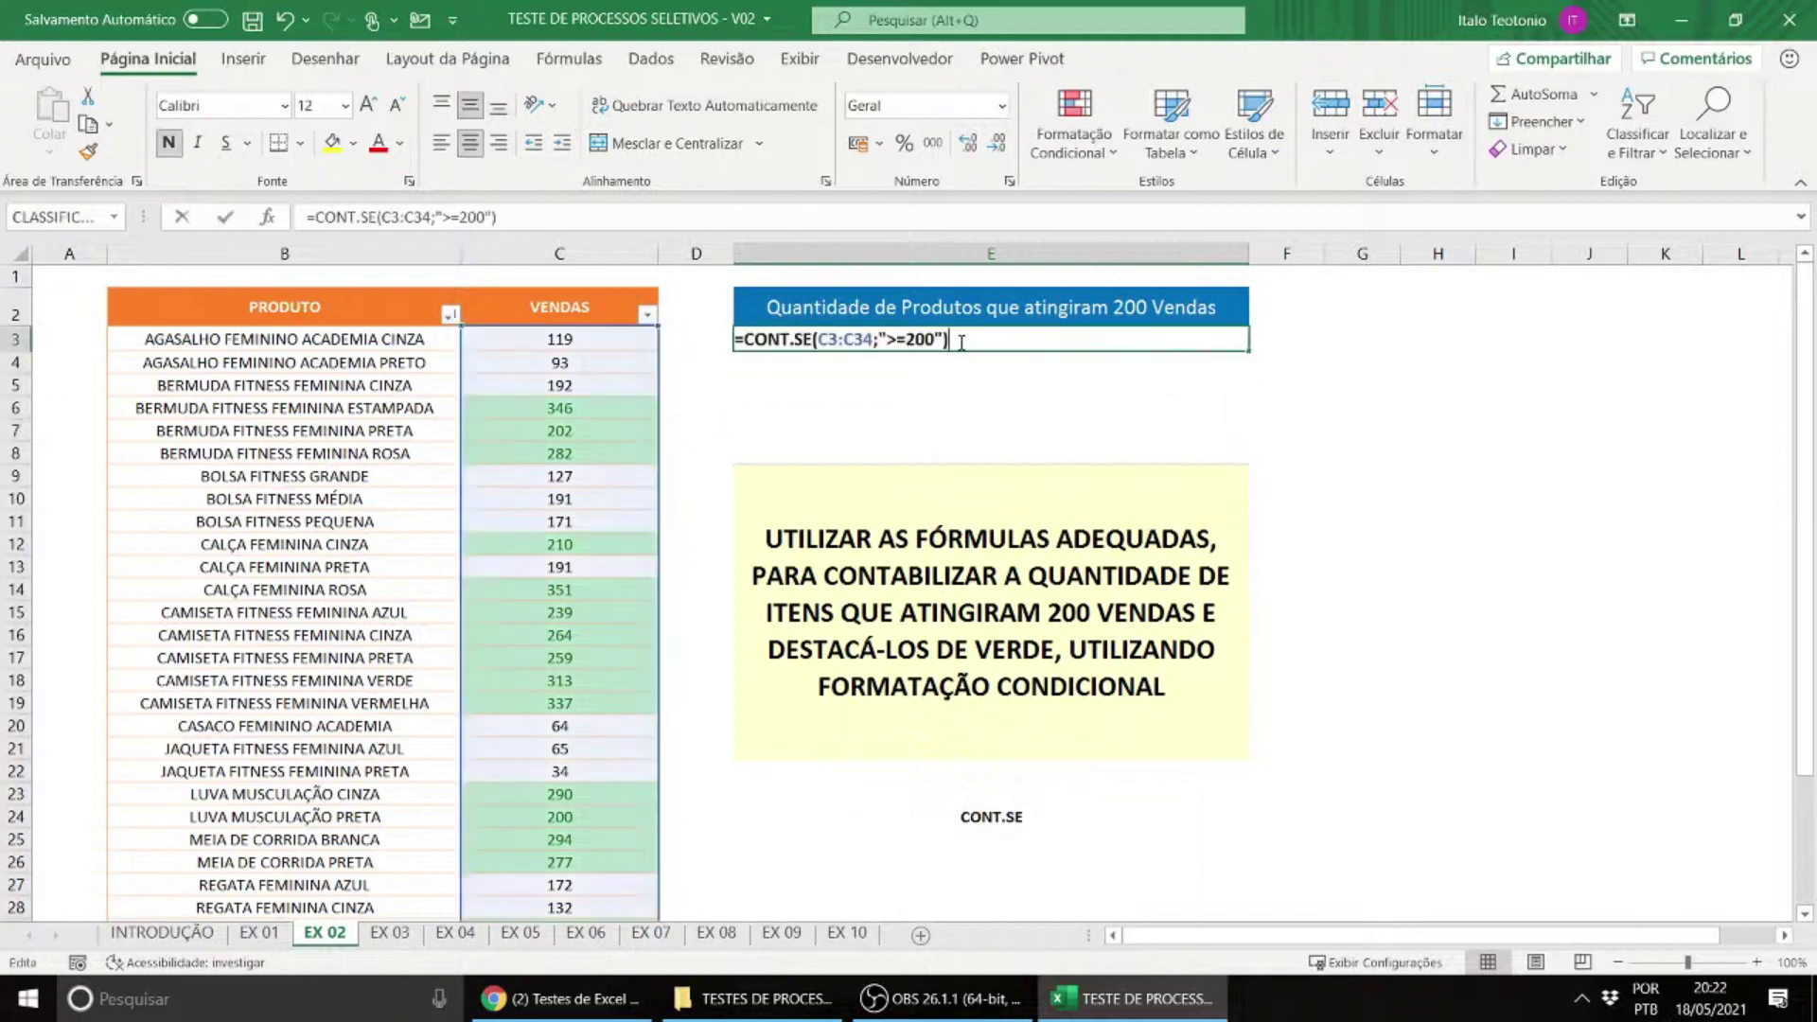
pyautogui.click(888, 339)
pyautogui.press('BackSpace')
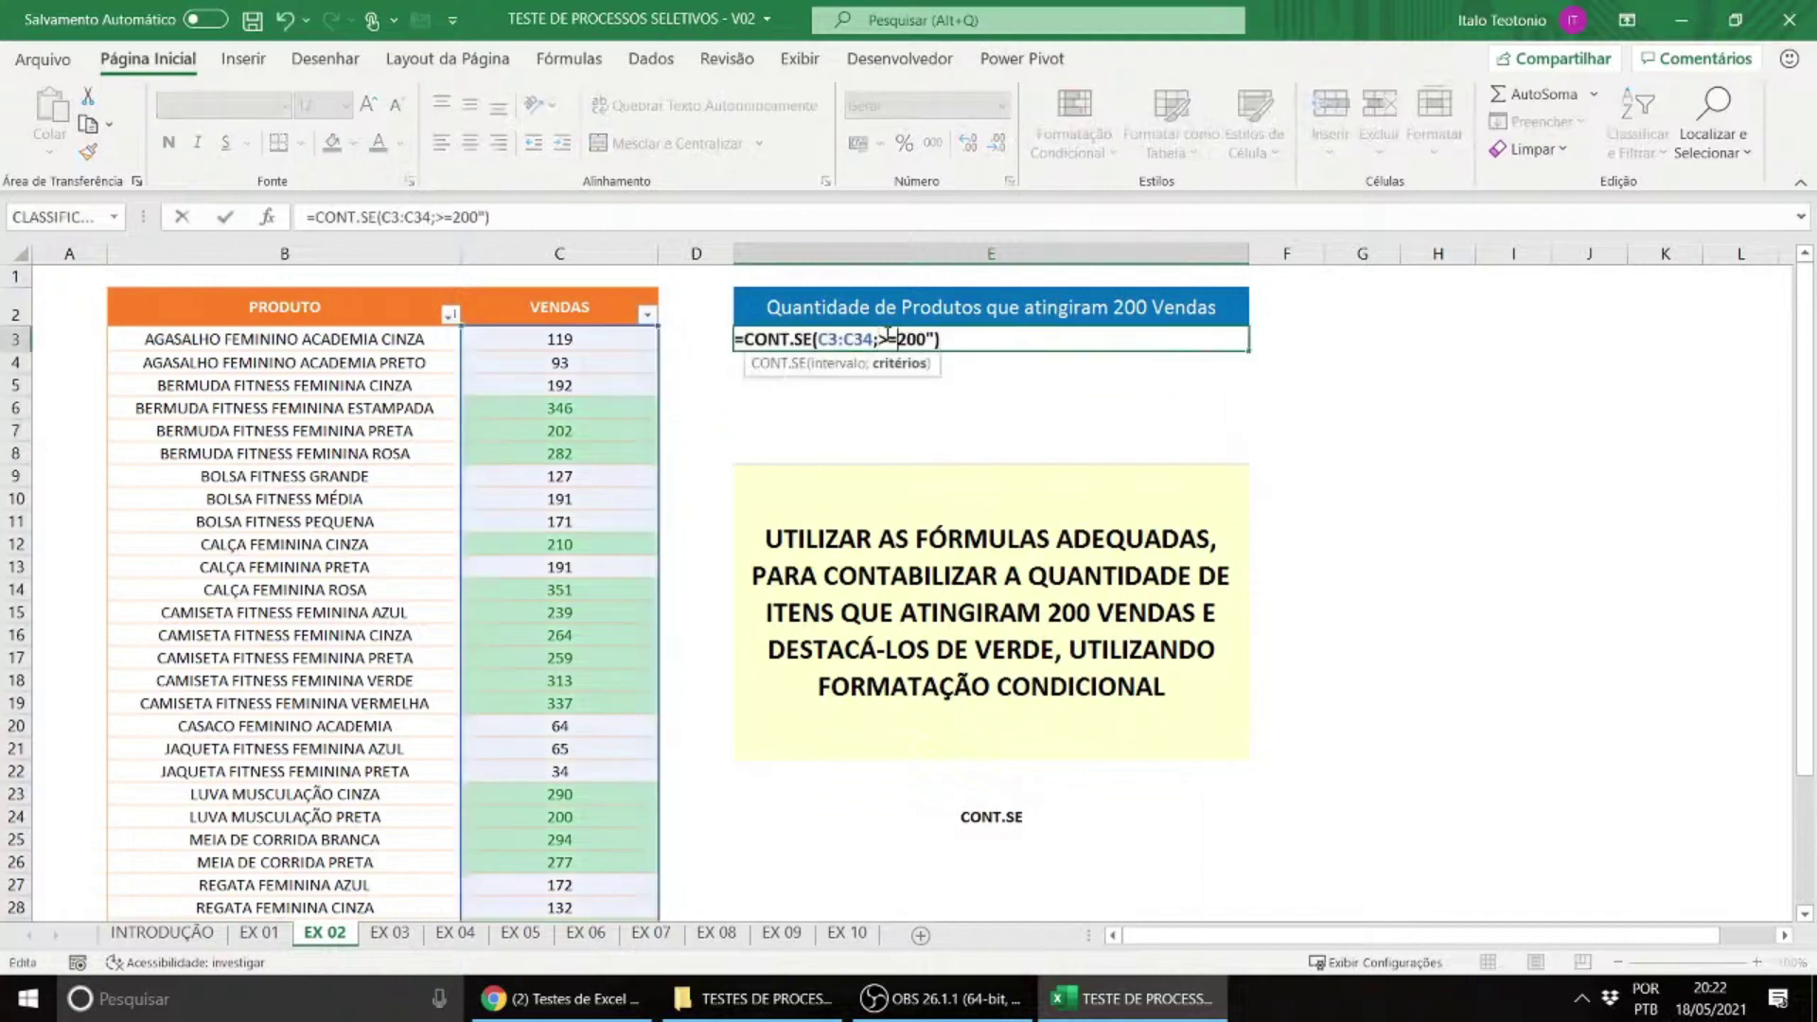
pyautogui.press('Right')
pyautogui.press('Delete')
pyautogui.press('Return')
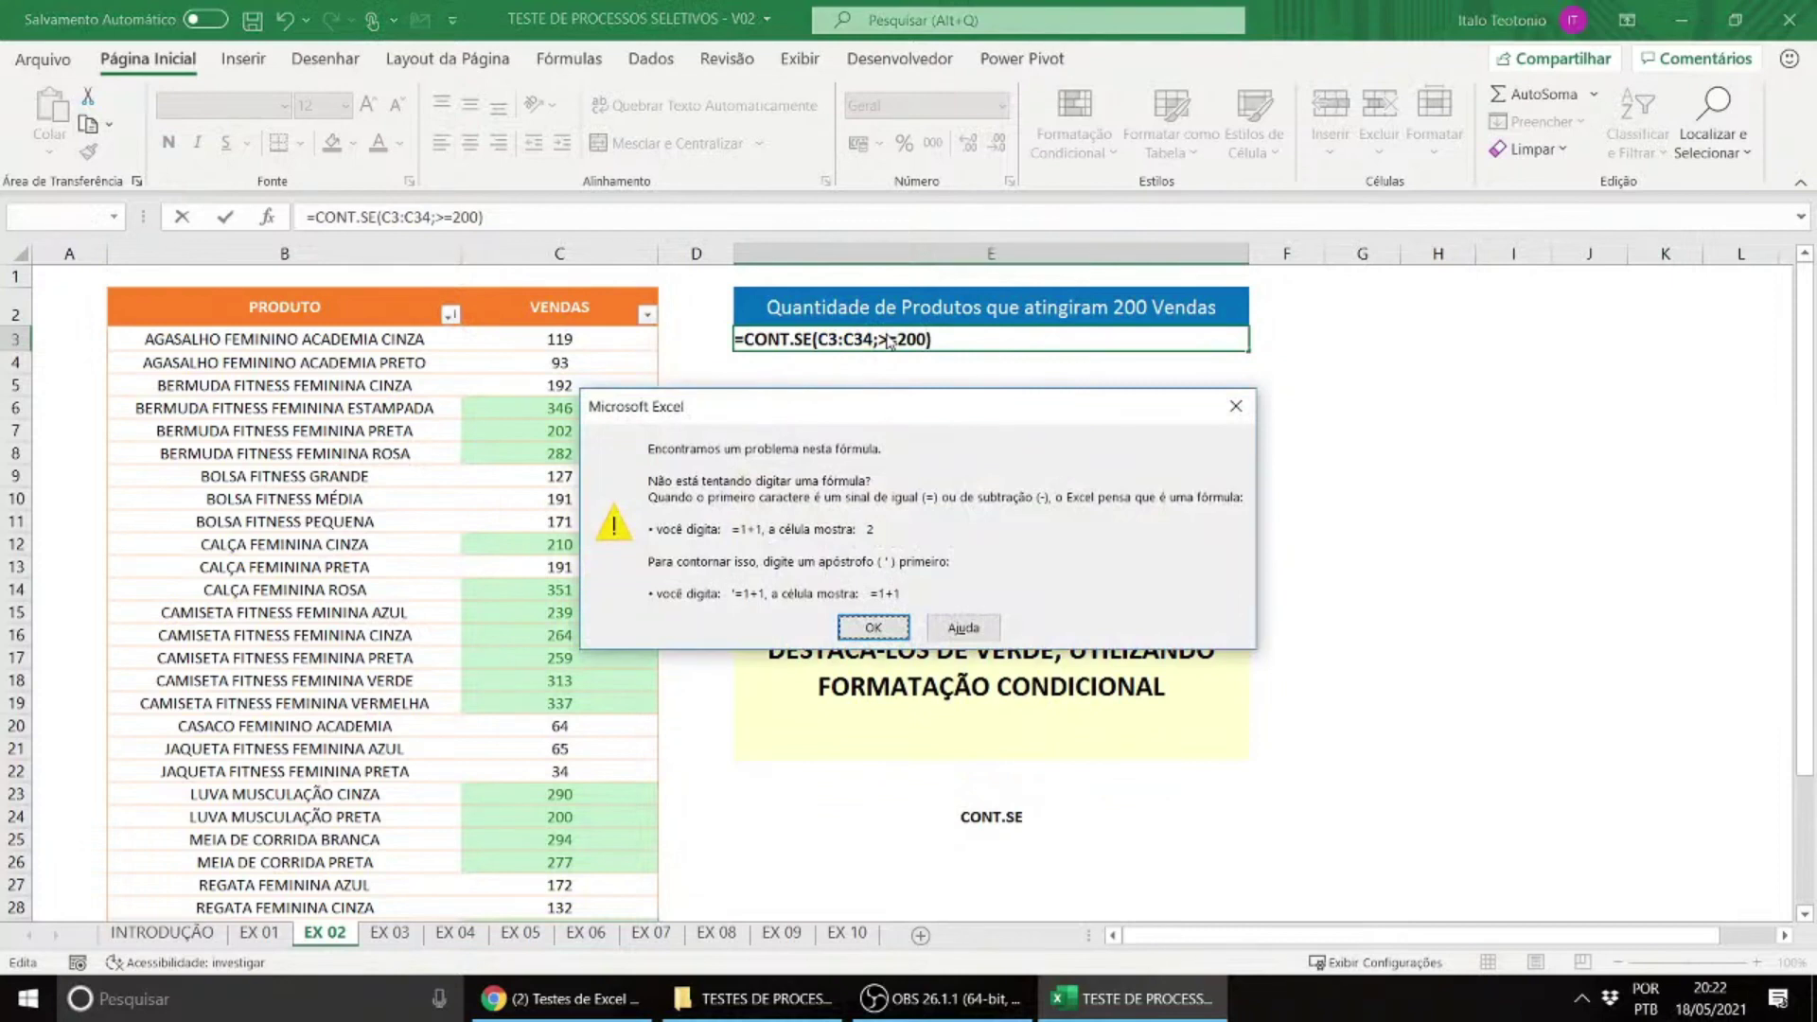
pyautogui.click(872, 626)
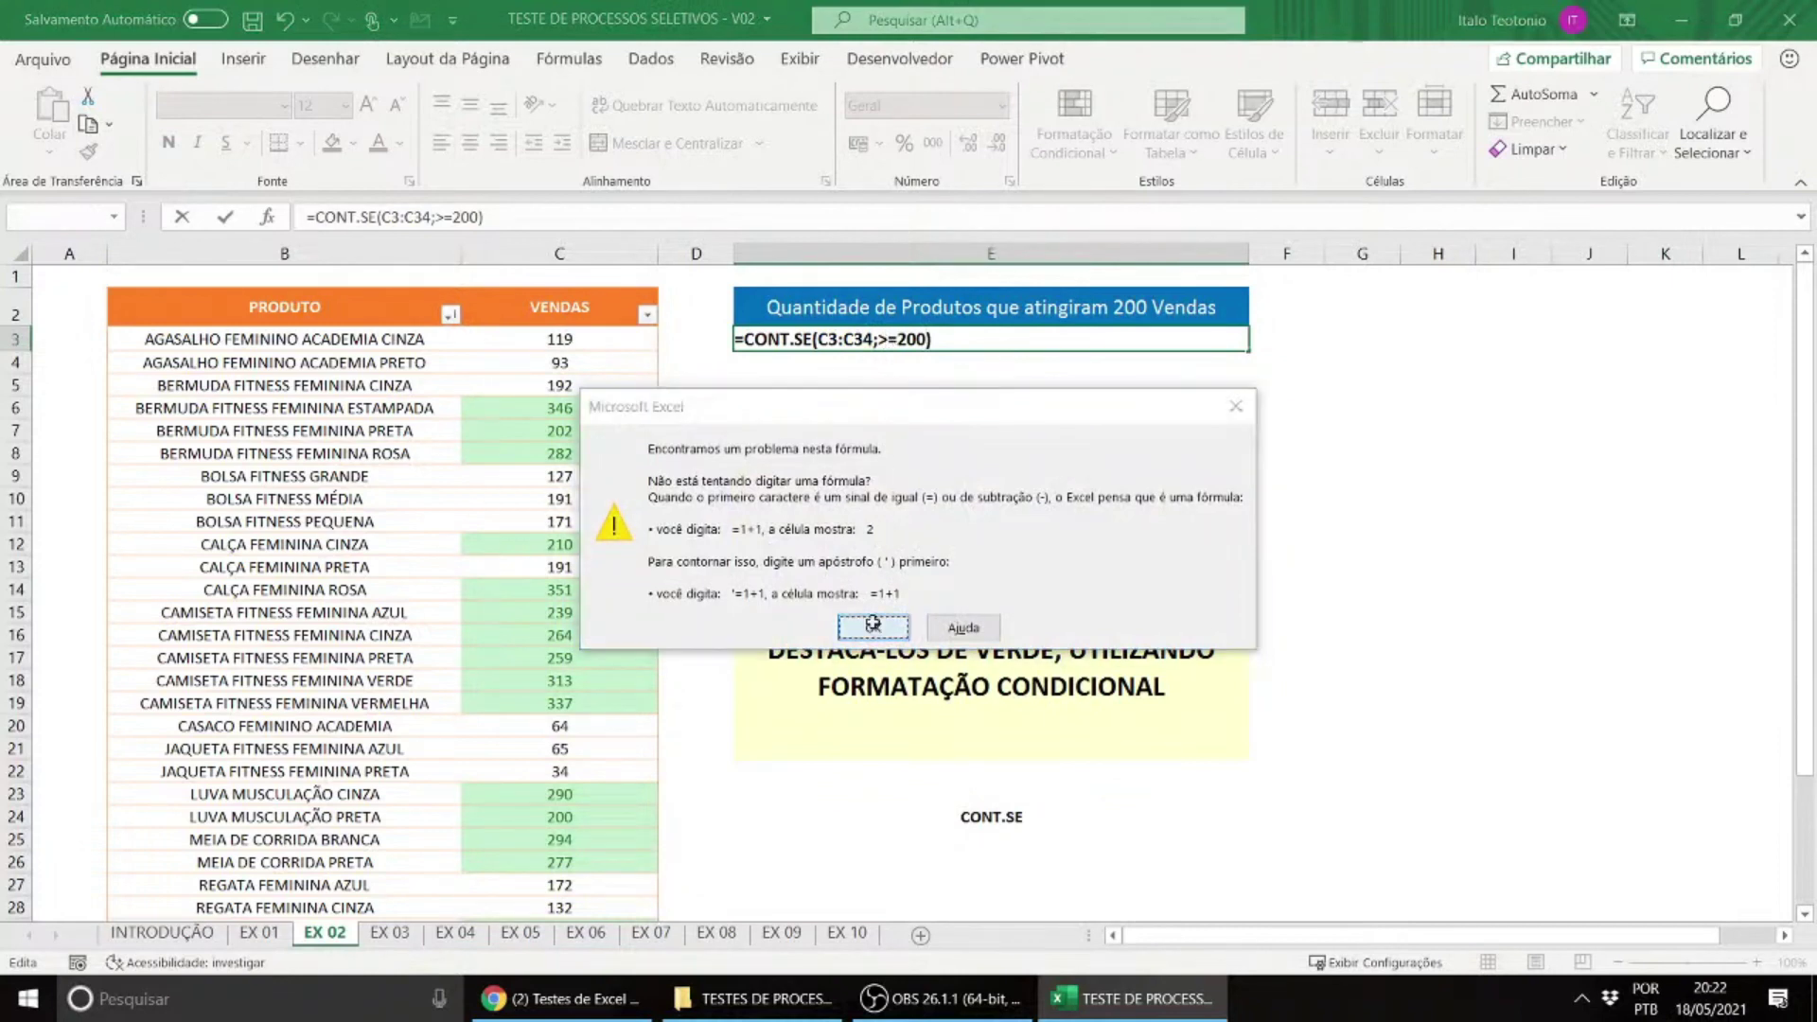
# Step: Restore the quotation marks around the >=200 criterion in E3's CONT.SE formula and recheck the formula
pyautogui.write('"')
pyautogui.write('"')
pyautogui.press('Return')
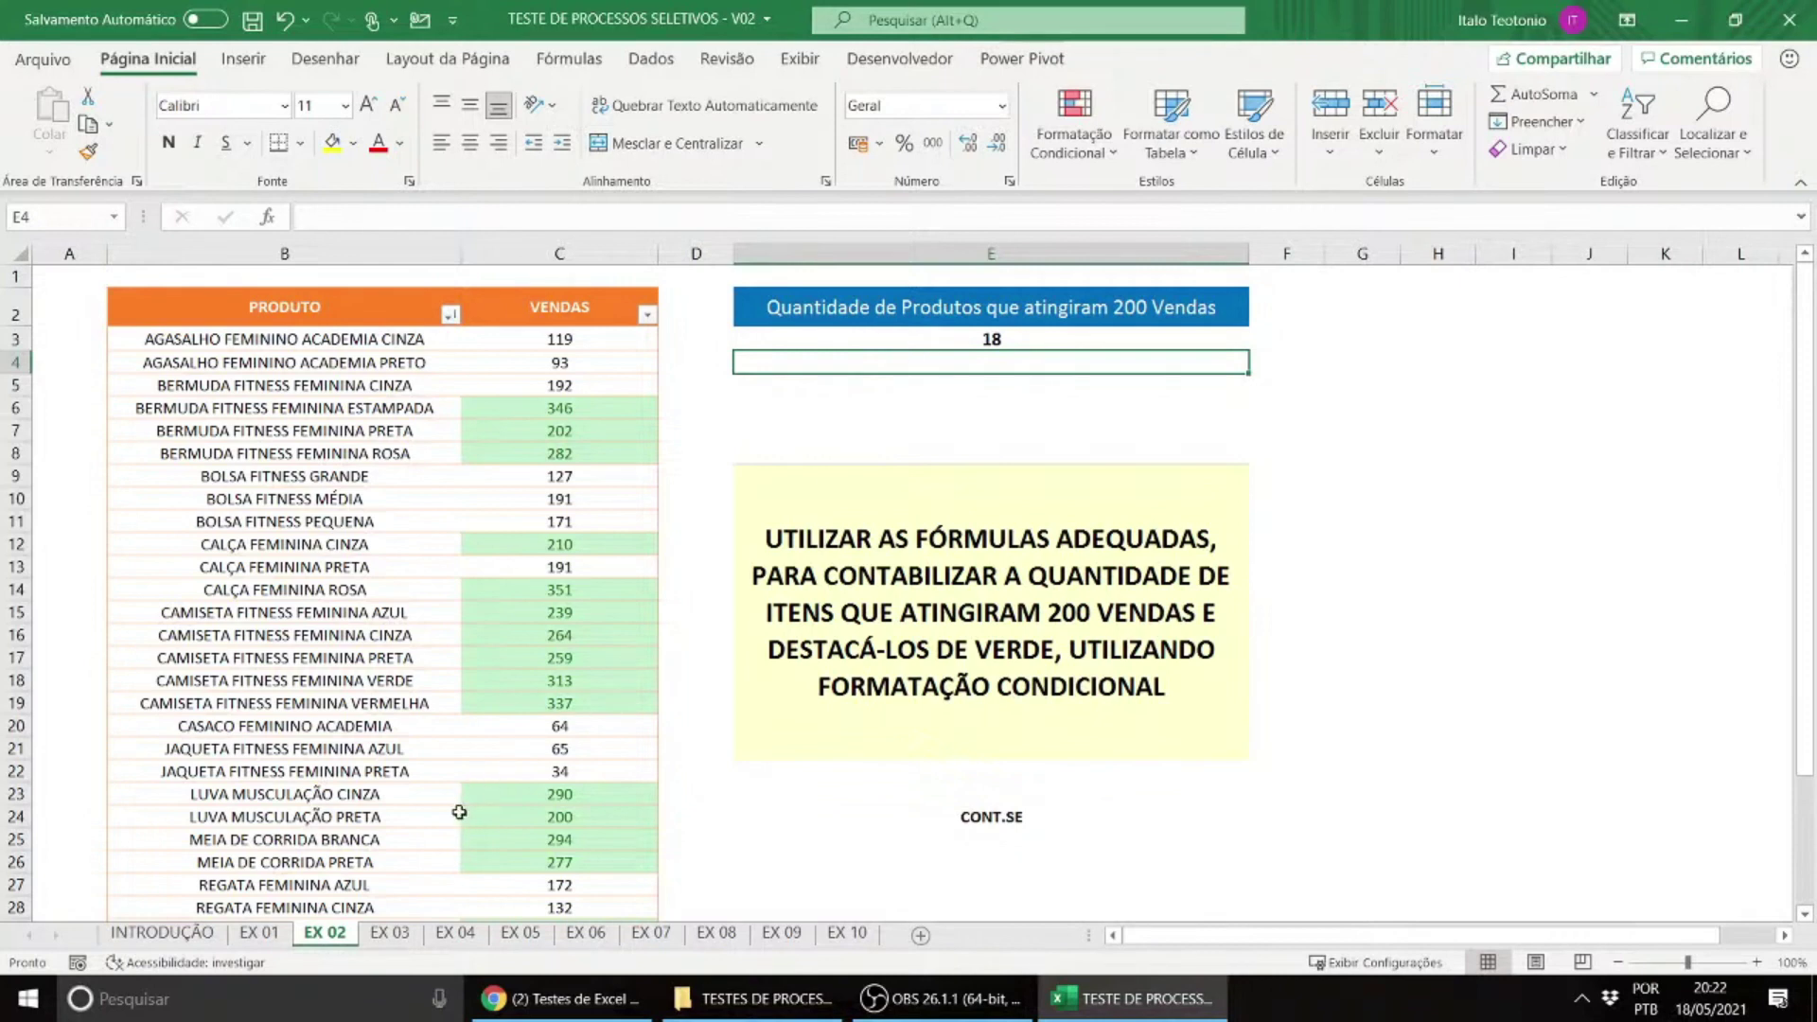
pyautogui.doubleClick(1009, 337)
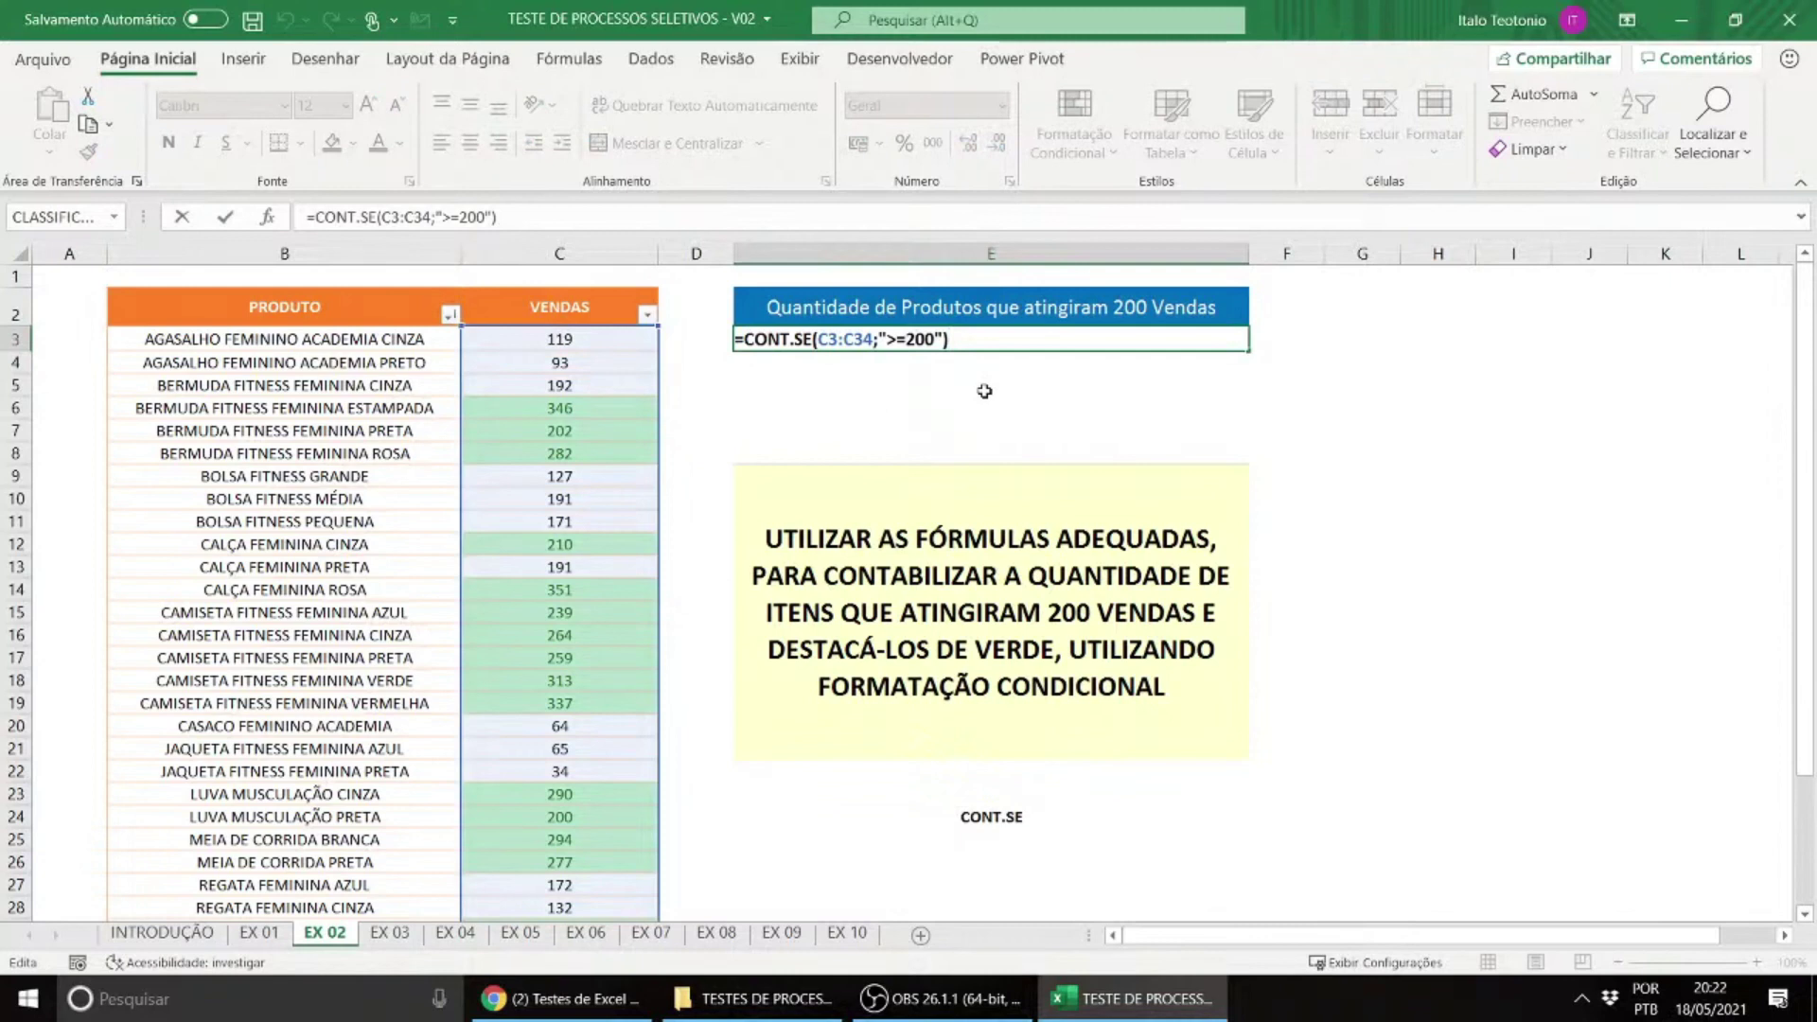
pyautogui.press('Return')
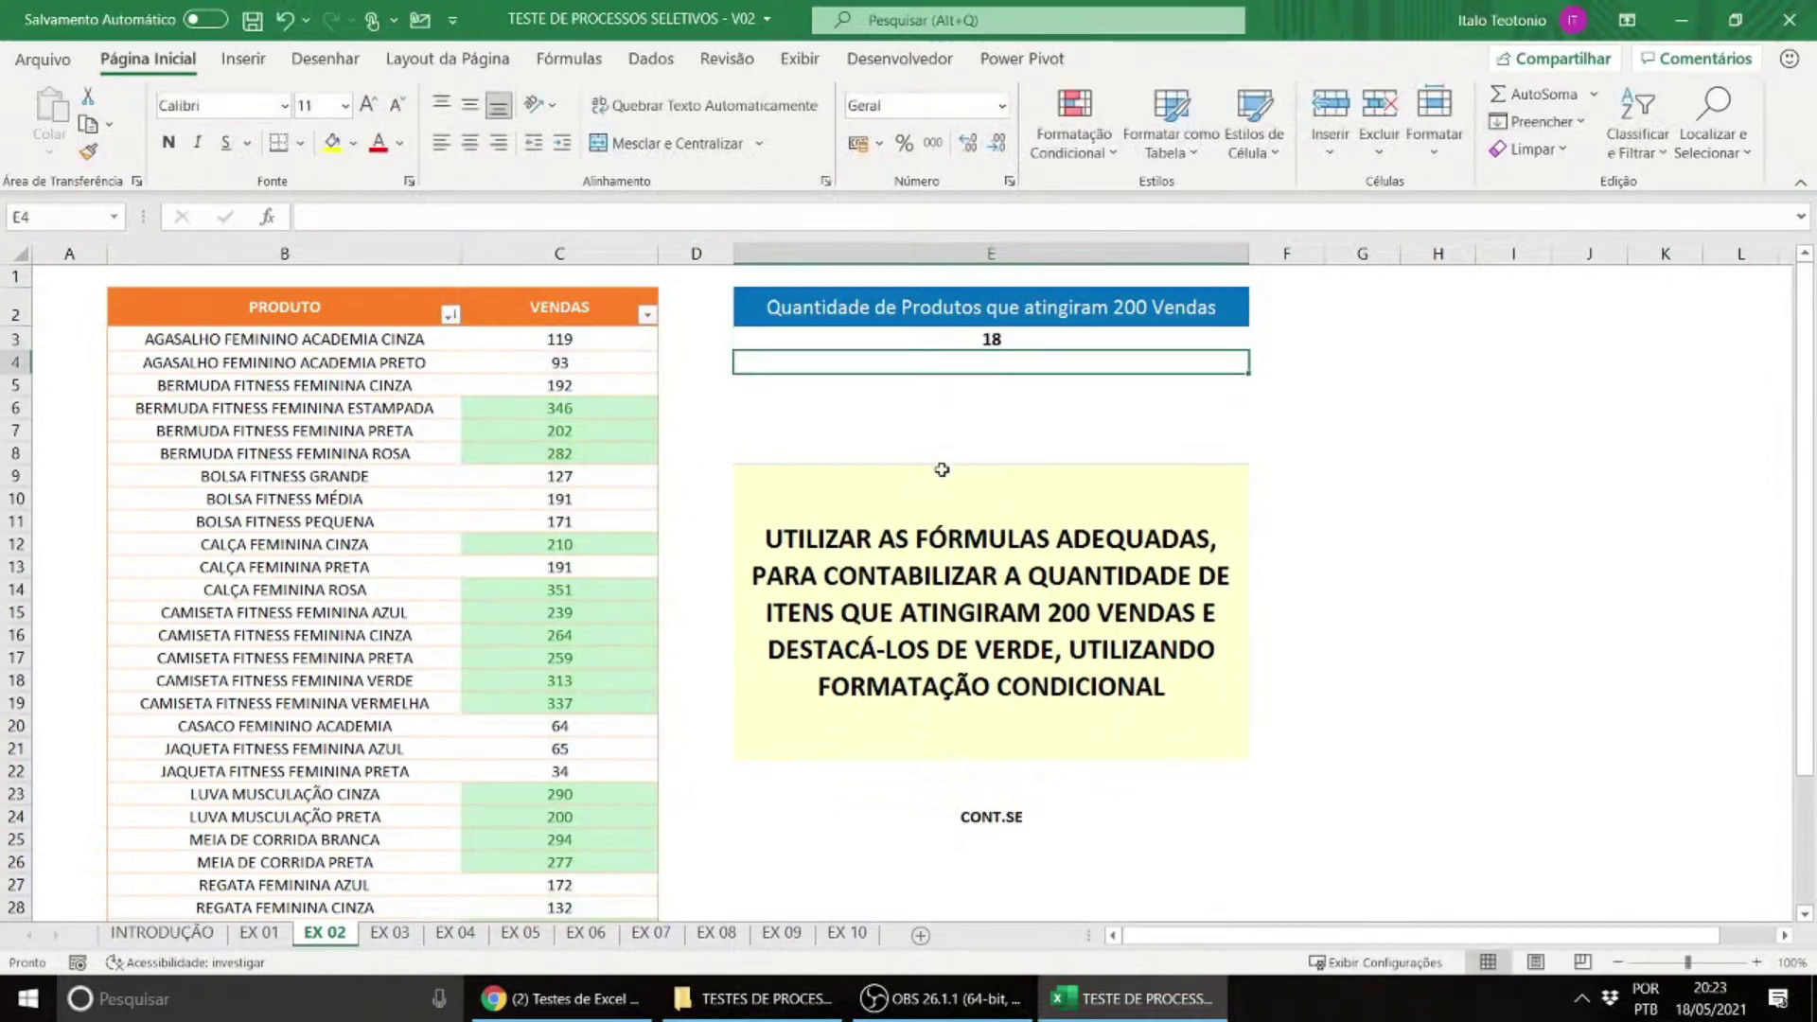
# Step: Open the EX 03 sheet and examine the award condition in the yellow instruction box
pyautogui.click(407, 935)
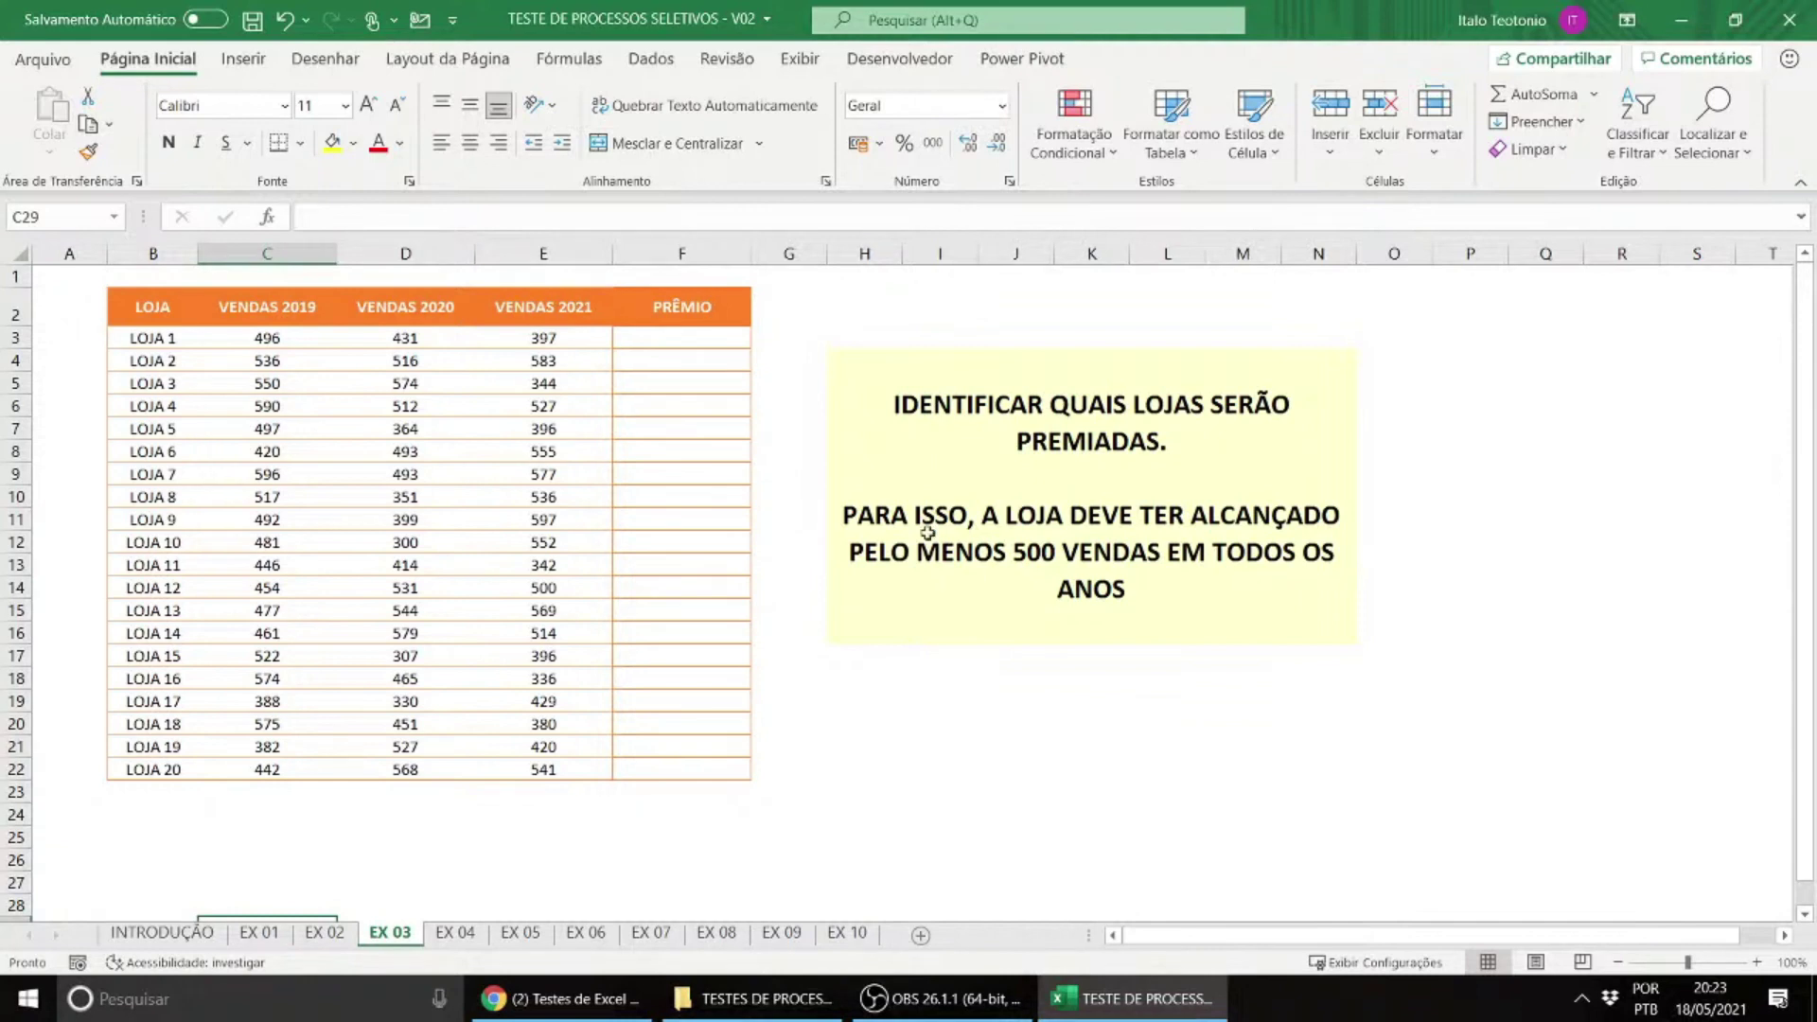
pyautogui.click(715, 339)
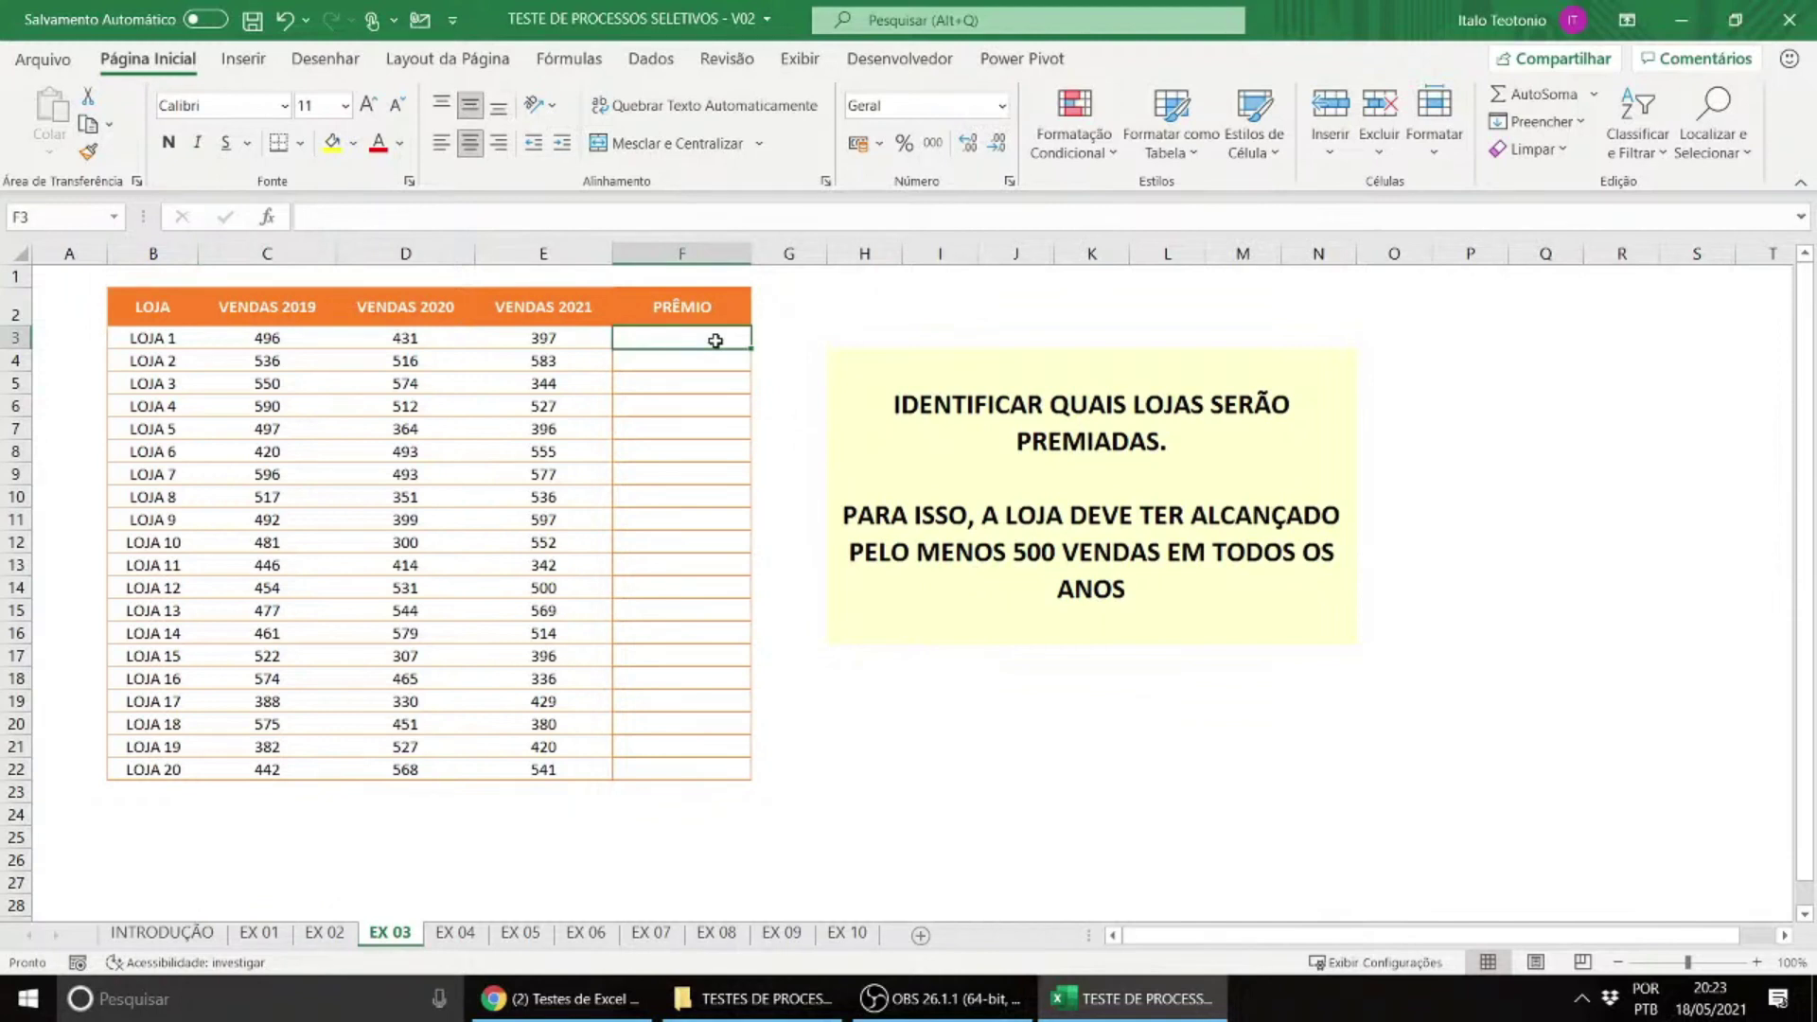
pyautogui.click(962, 532)
pyautogui.moveTo(980, 516); pyautogui.dragTo(1117, 562)
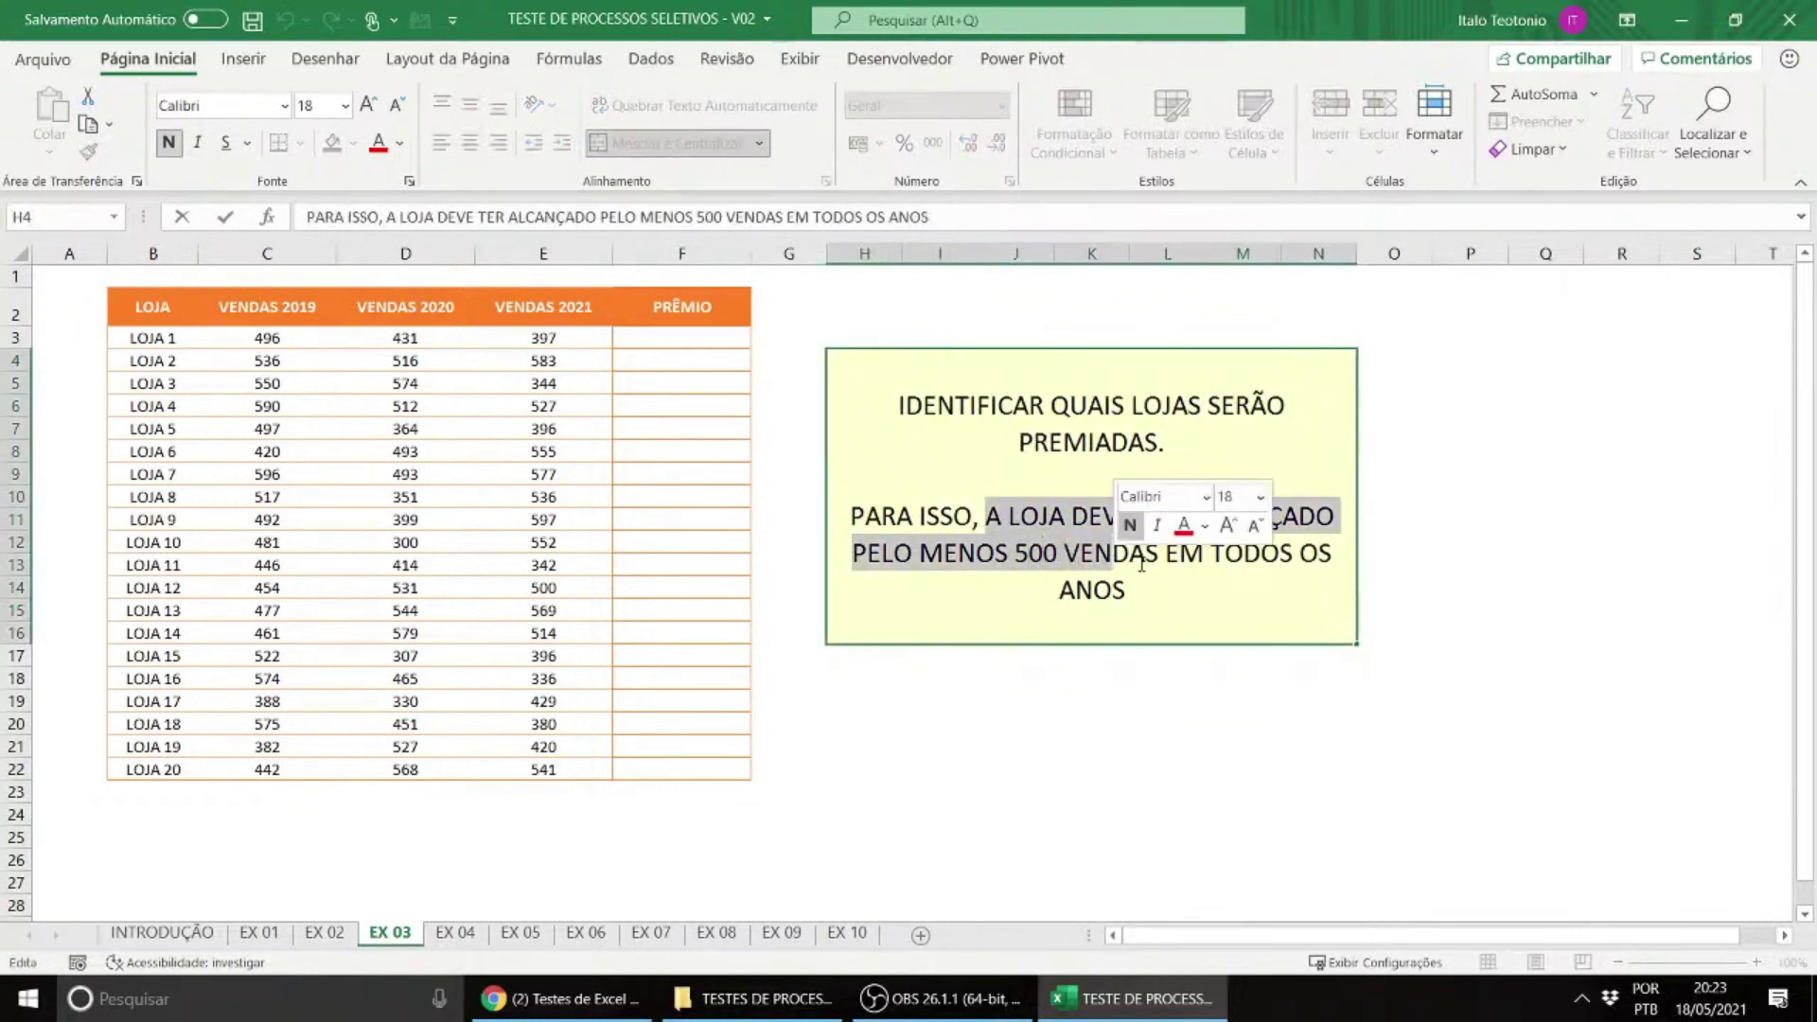
pyautogui.hotkey('ctrl', 'n')
pyautogui.press('Return')
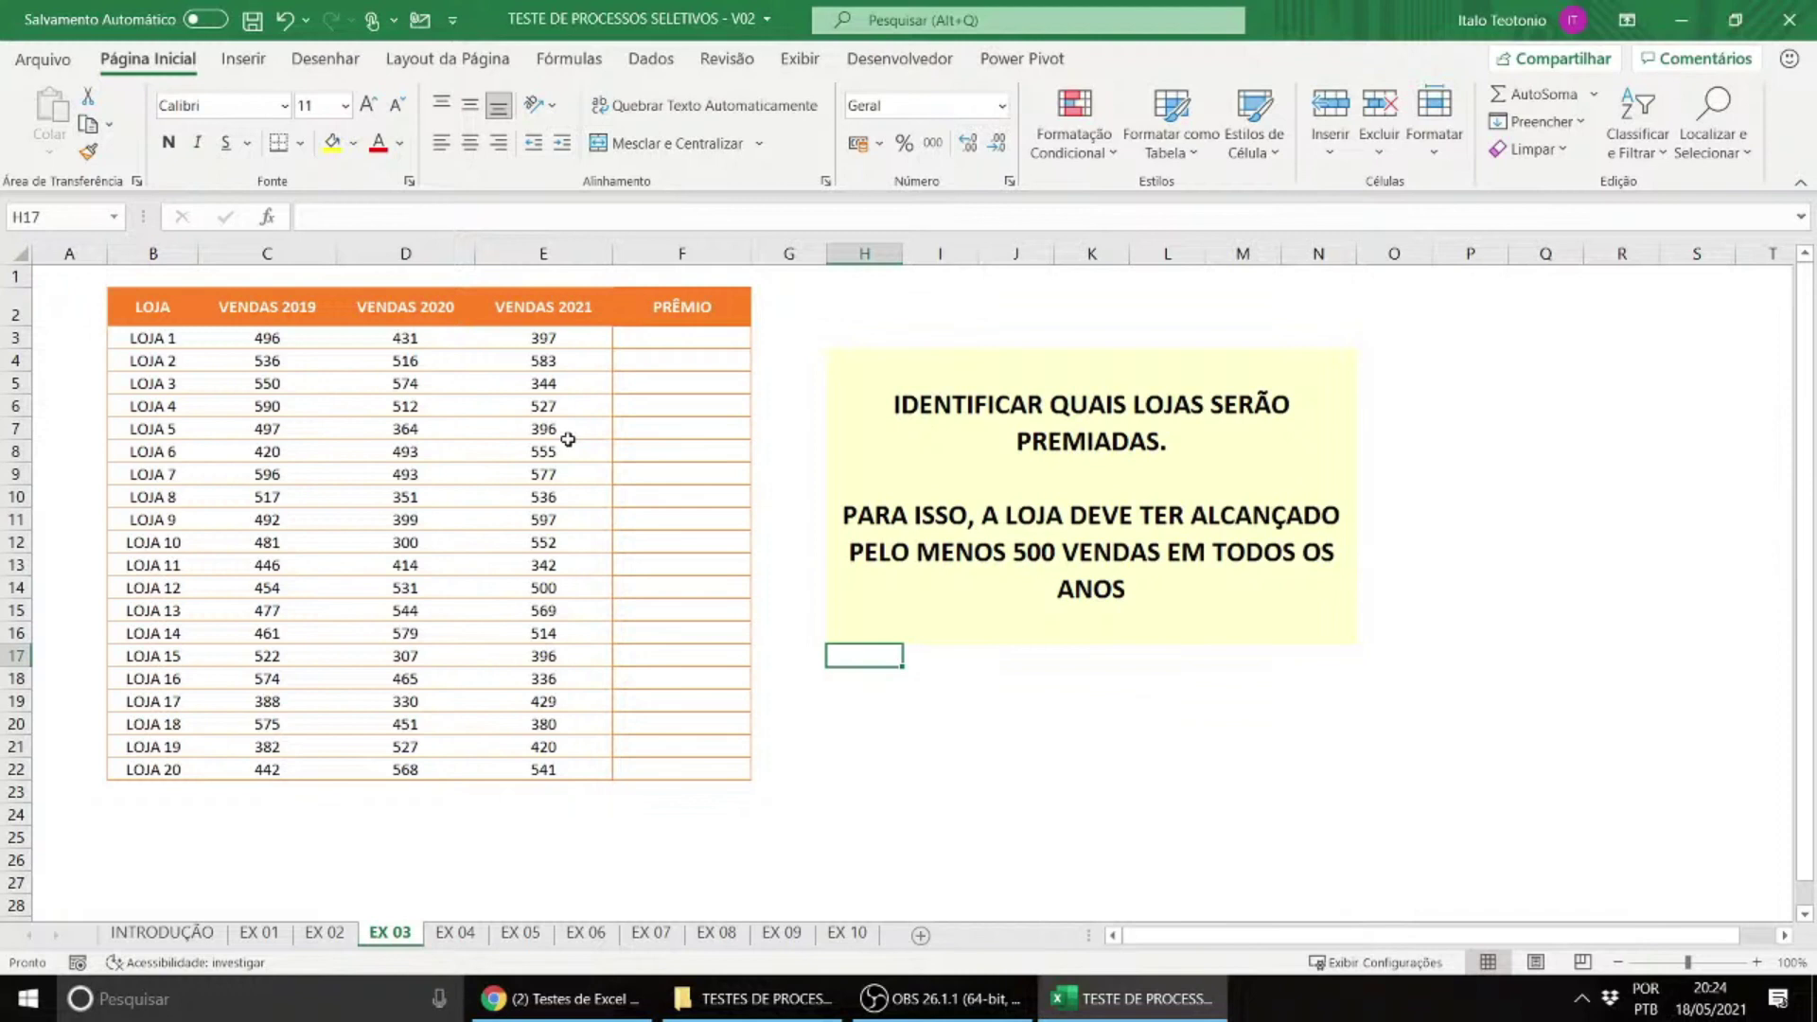
# Step: Note the functions for this exercise below the instruction box: SE in H18 and E in H19
pyautogui.press('Return')
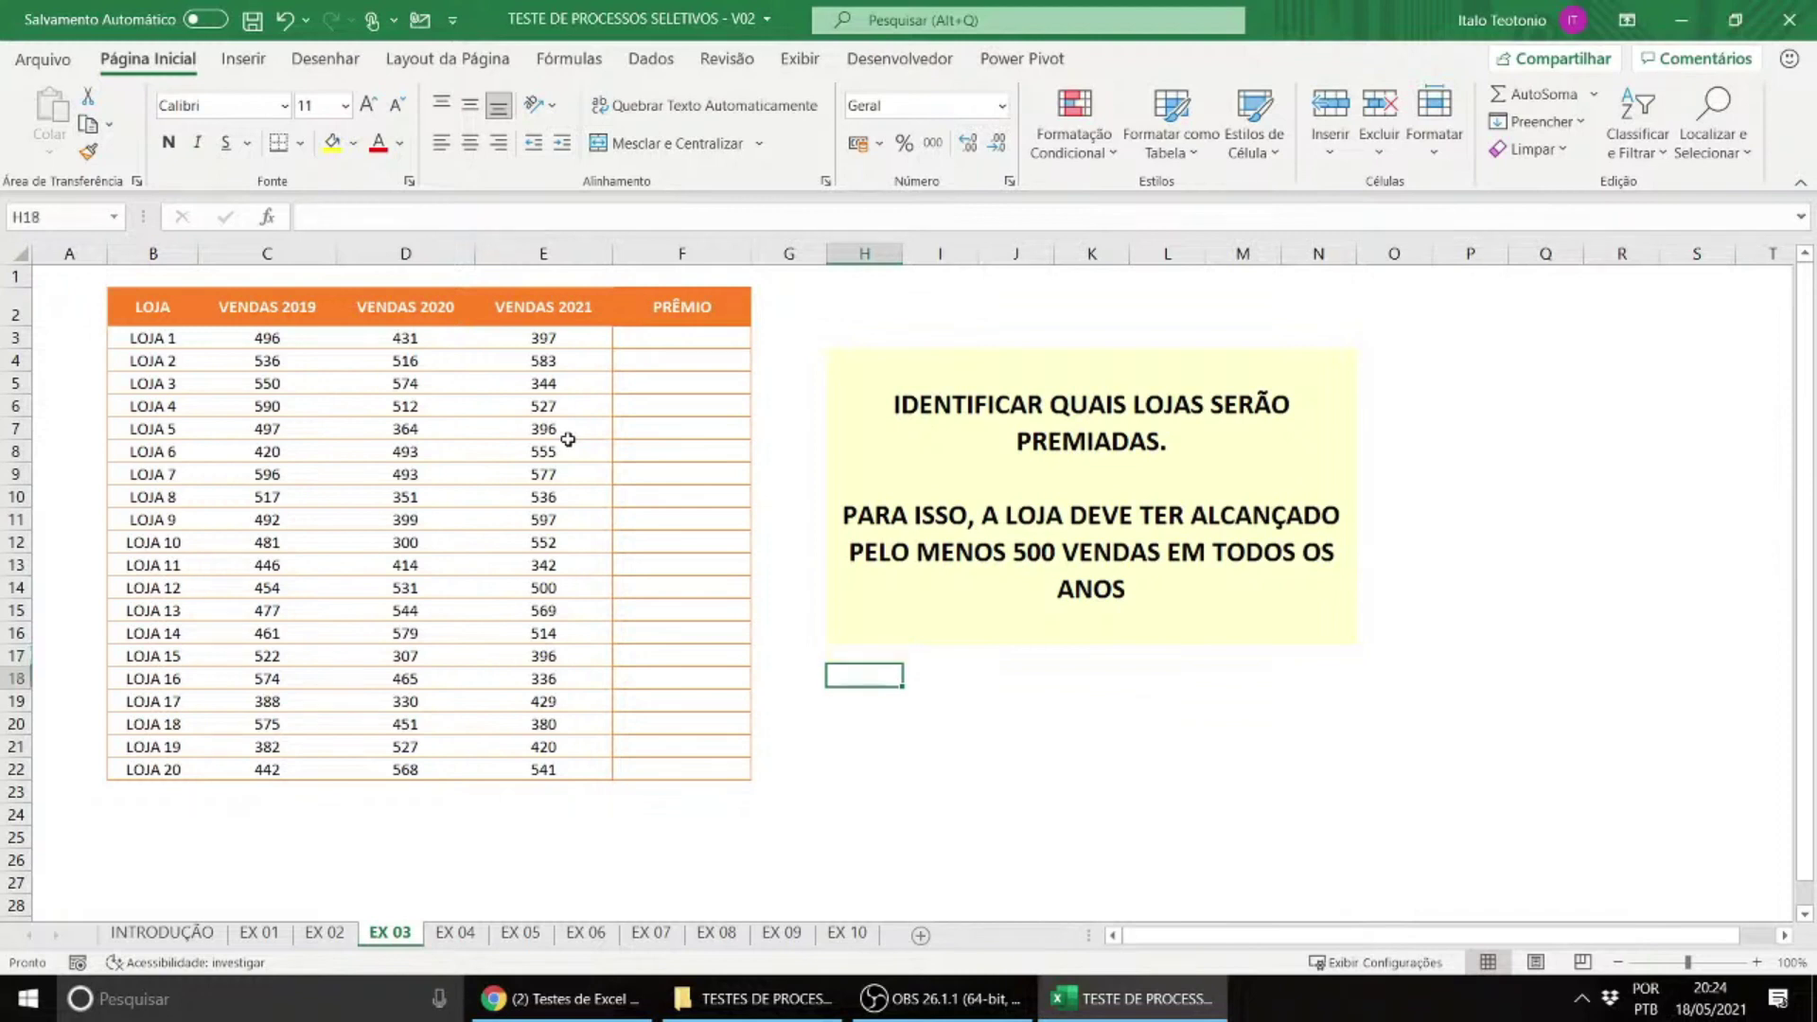
pyautogui.write('SE')
pyautogui.press('Return')
pyautogui.write('E')
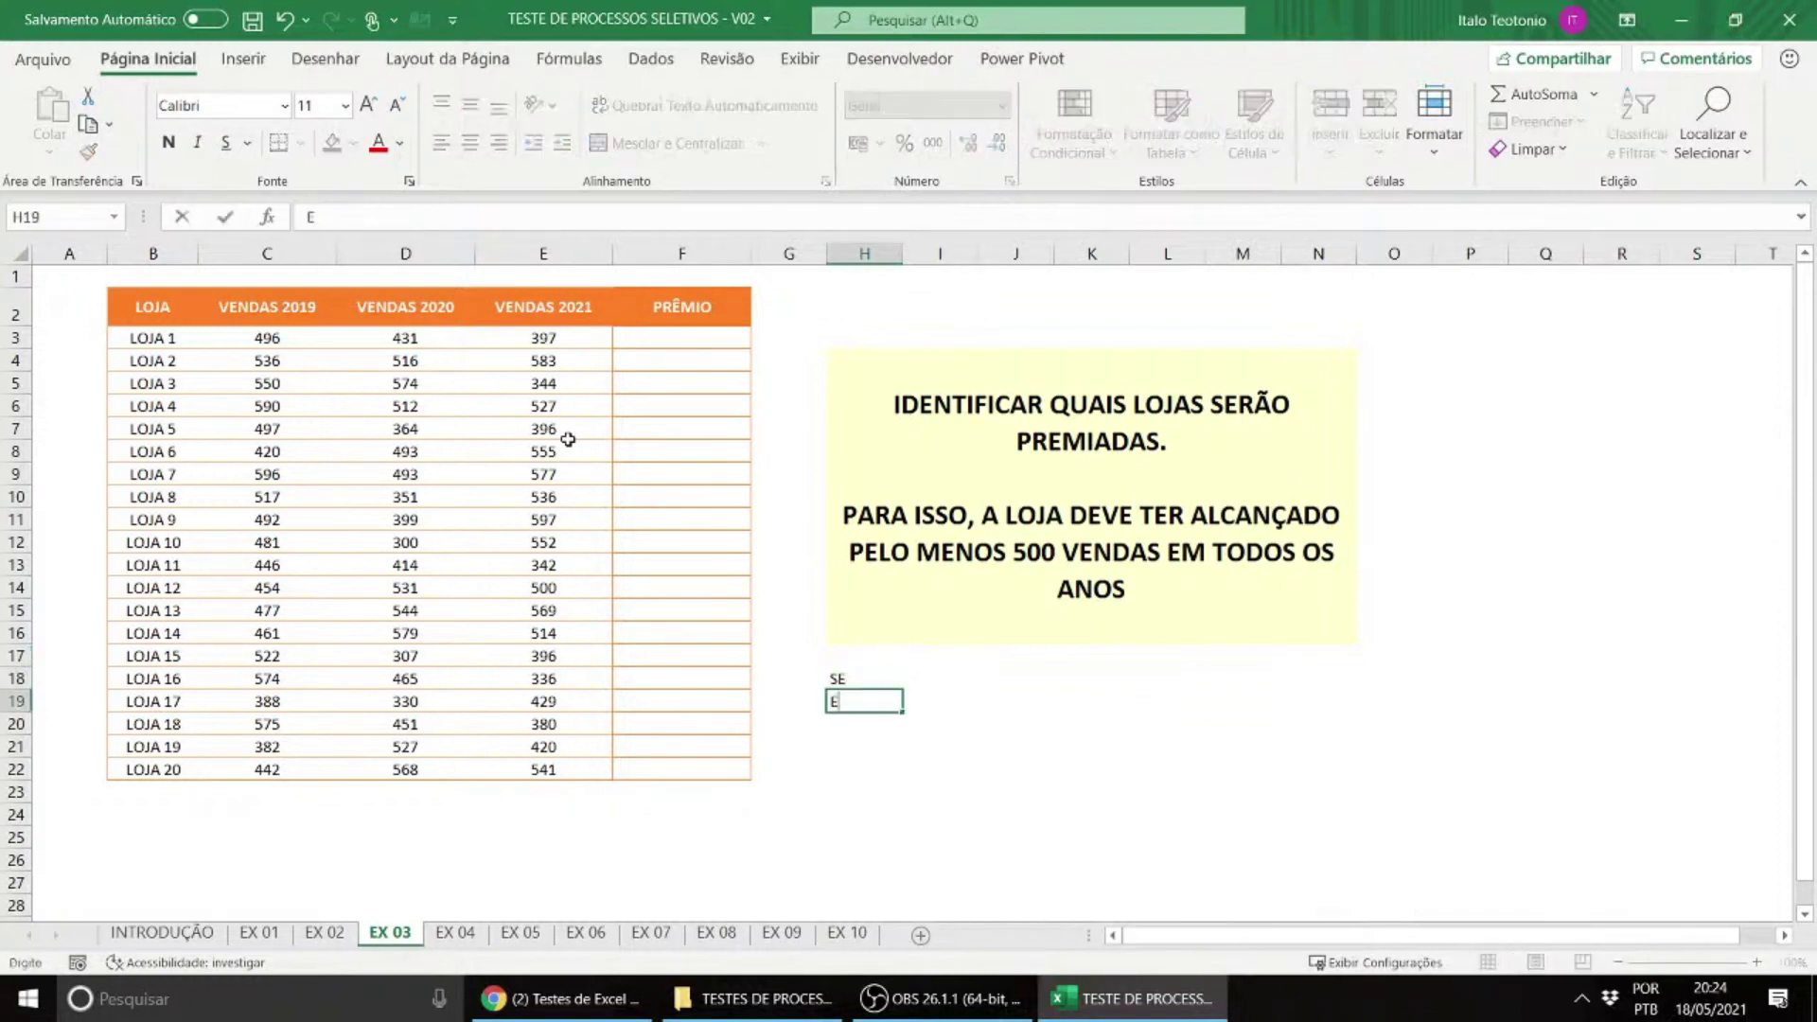
pyautogui.click(388, 539)
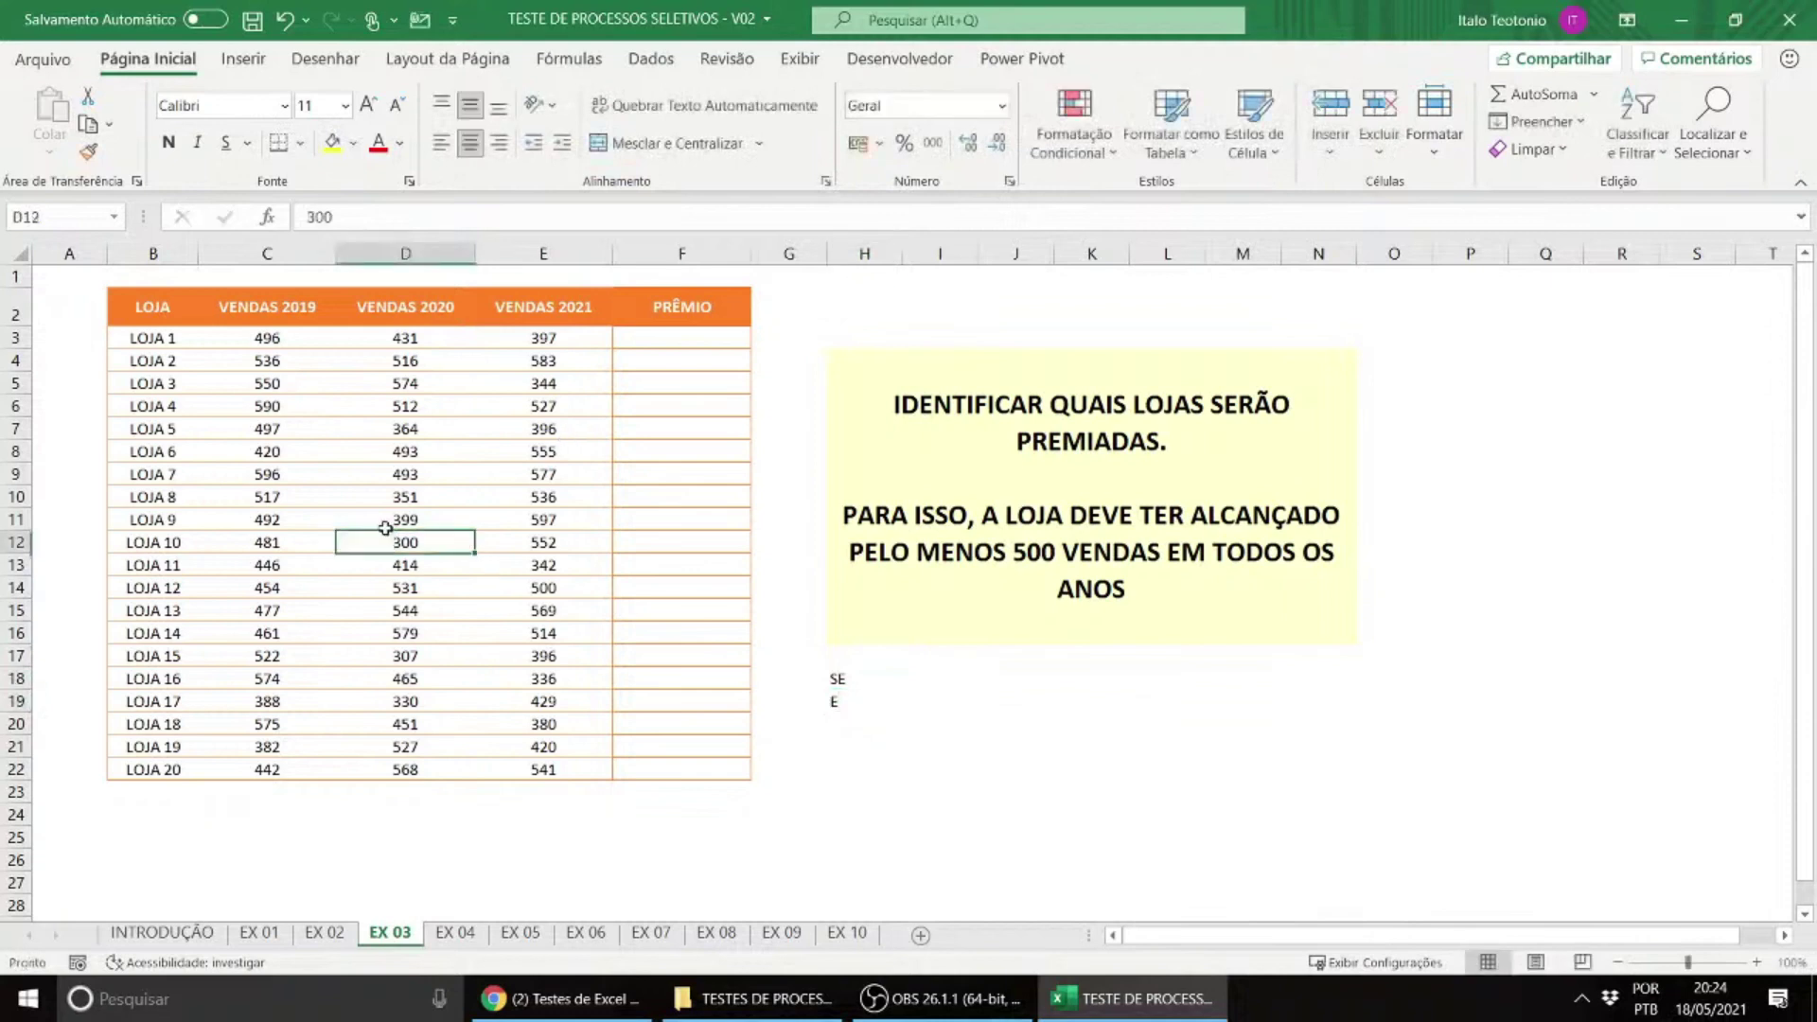
# Step: Begin an SE formula in F3 with a nested E function whose first condition is C3>=500
pyautogui.scroll(1, 386, 535)
pyautogui.scroll(1, 386, 517)
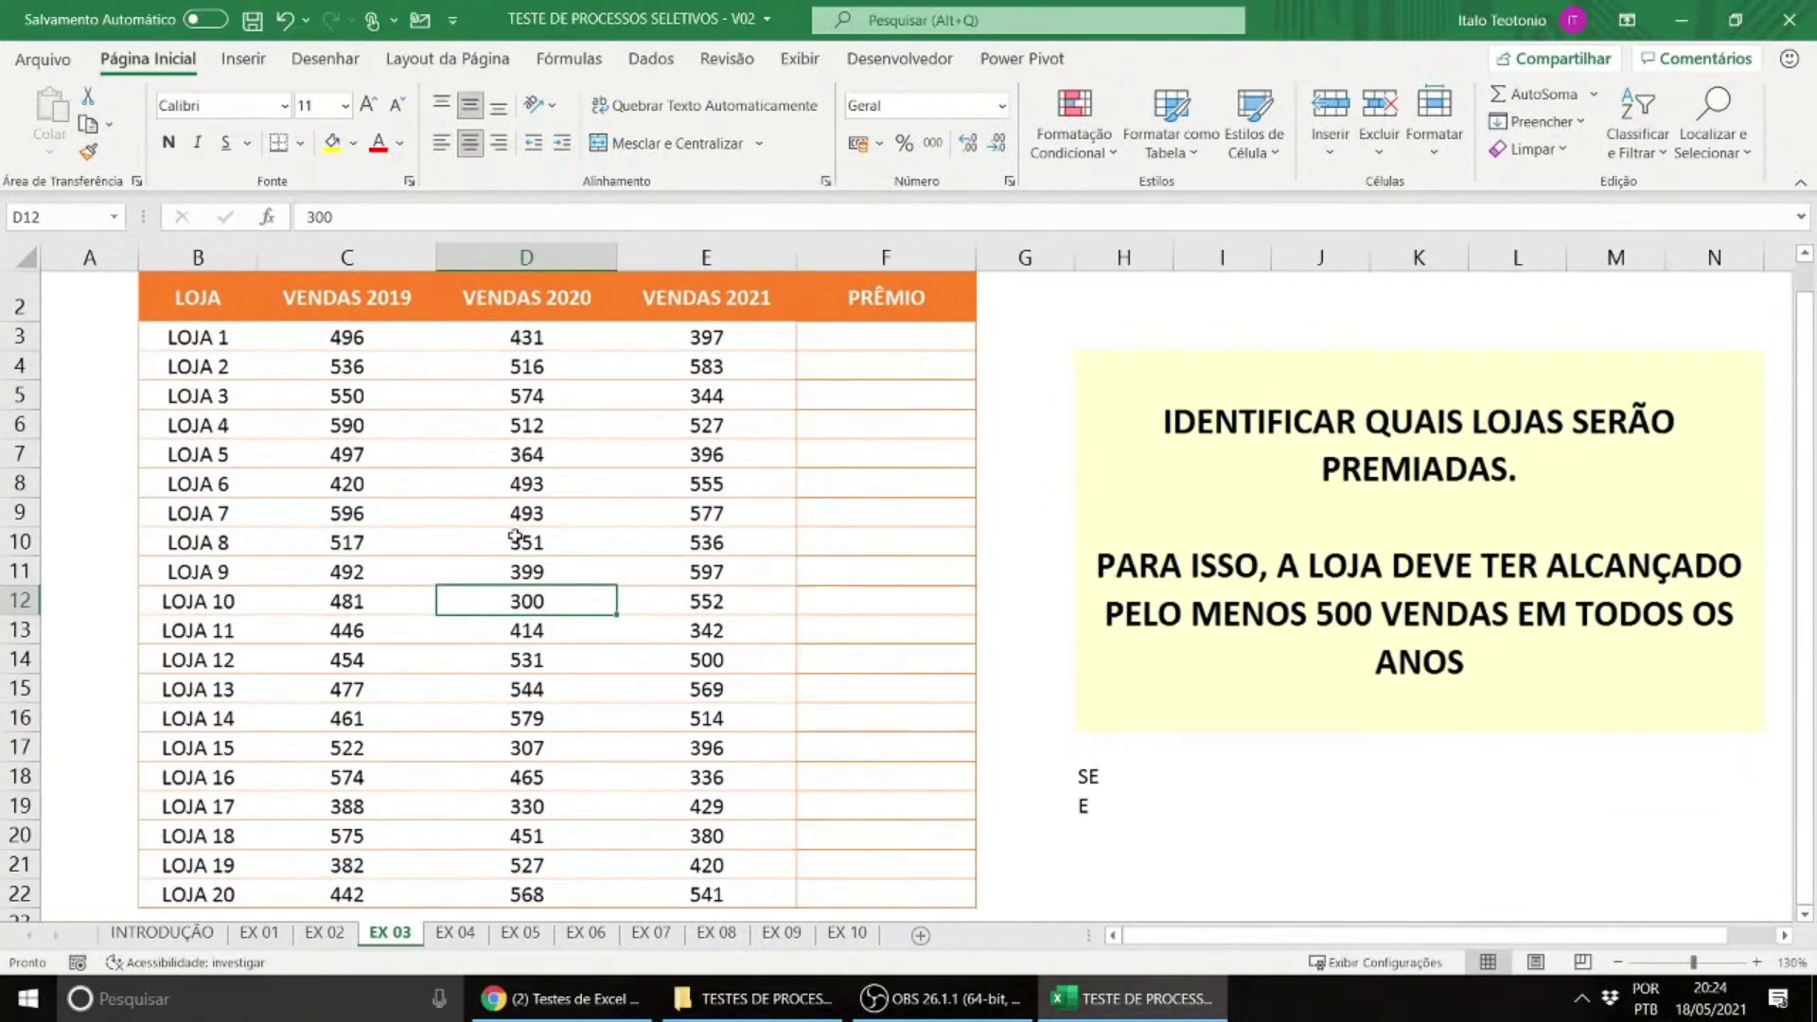
pyautogui.click(819, 338)
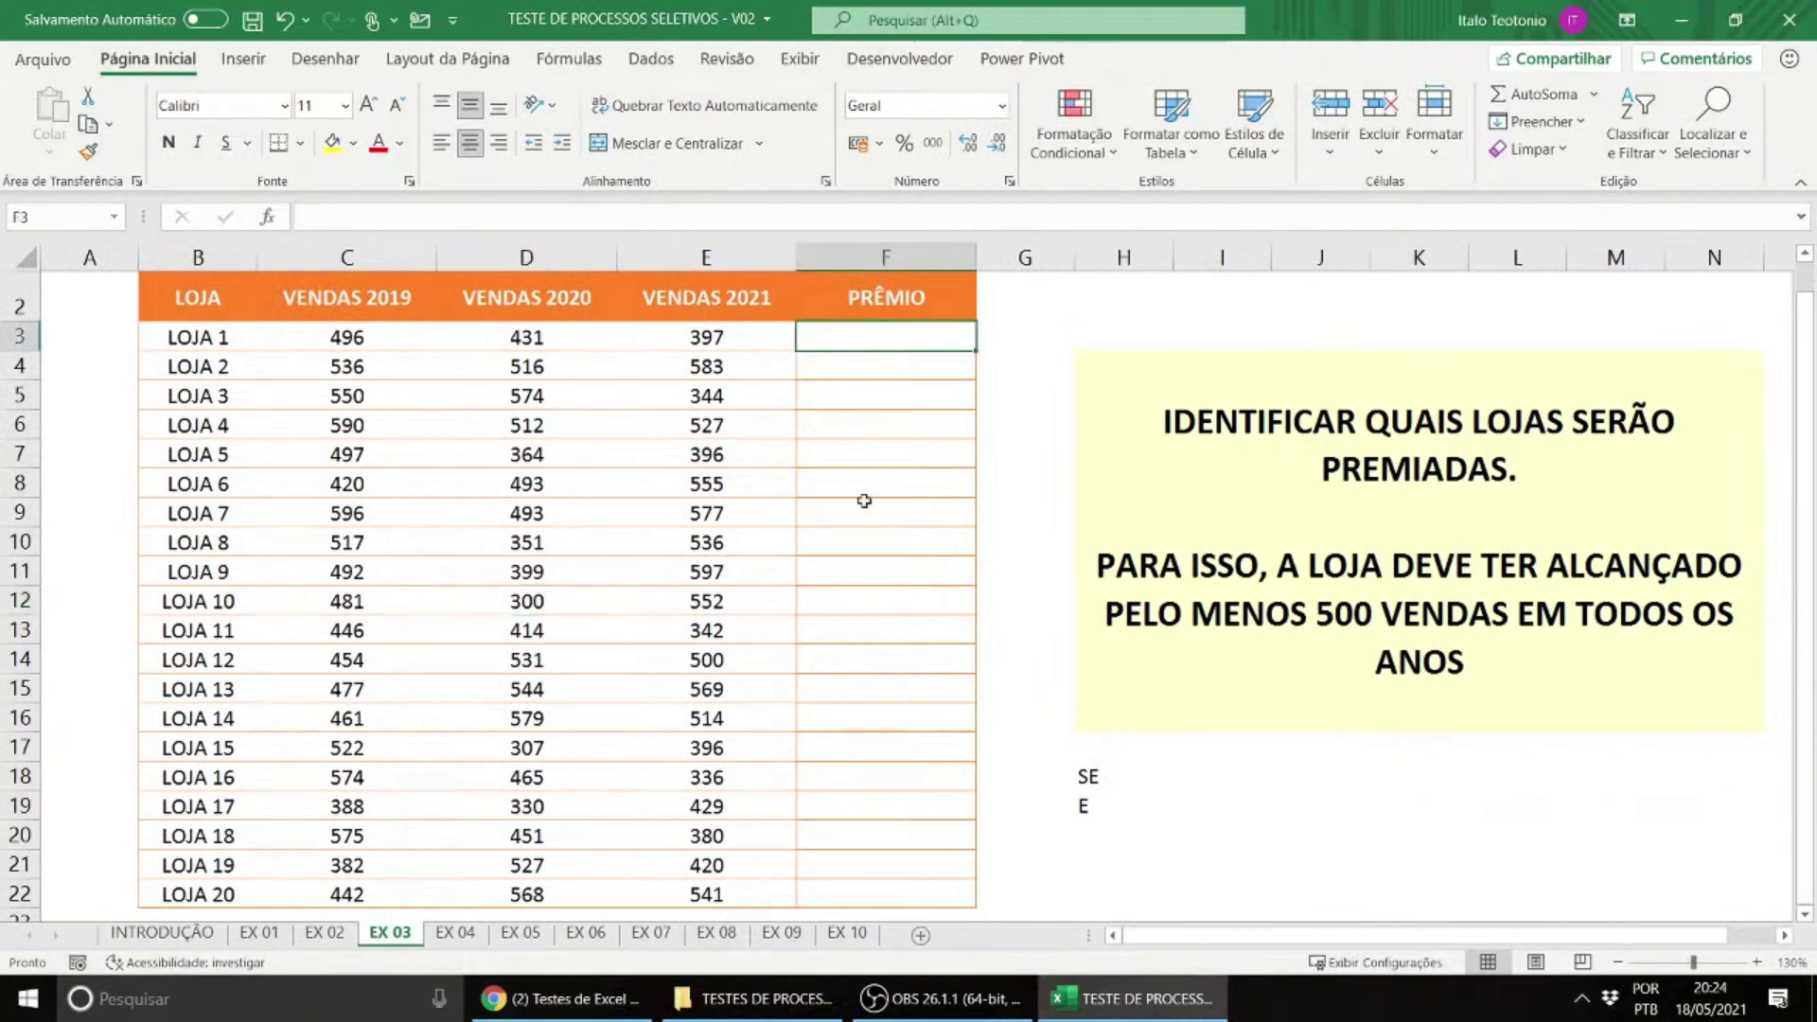
pyautogui.write('=SE')
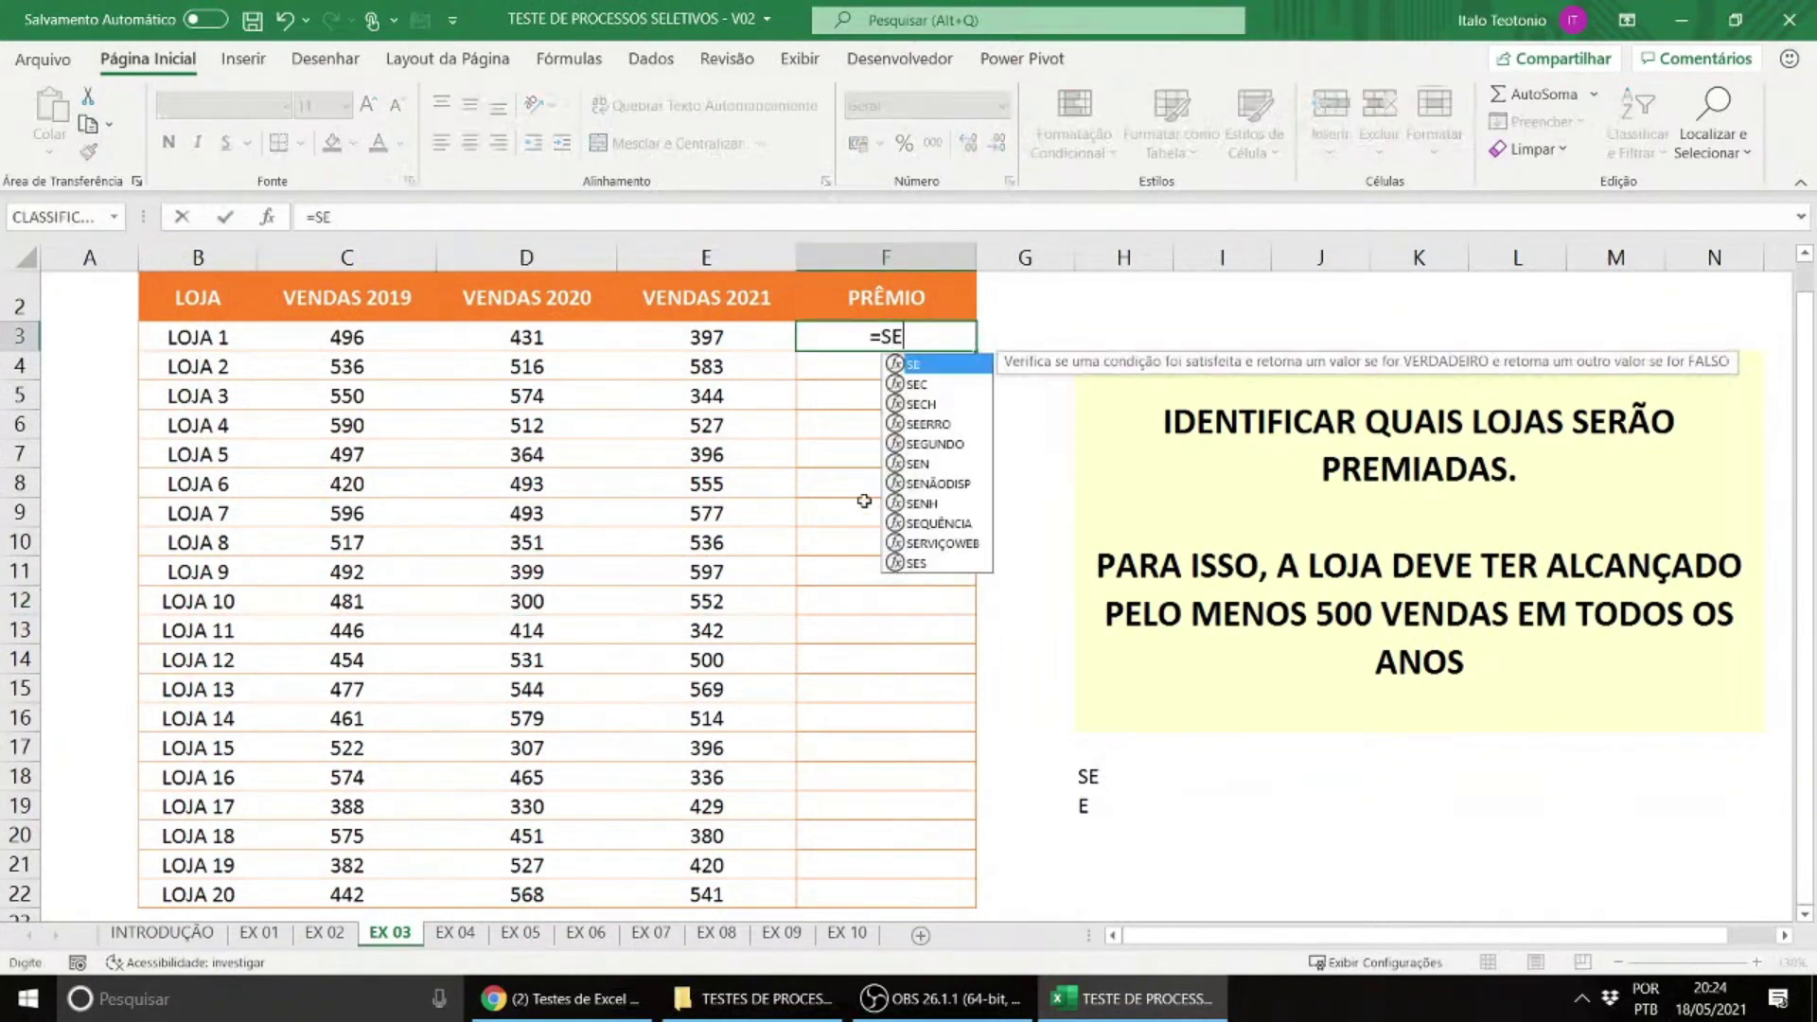
pyautogui.write('(E')
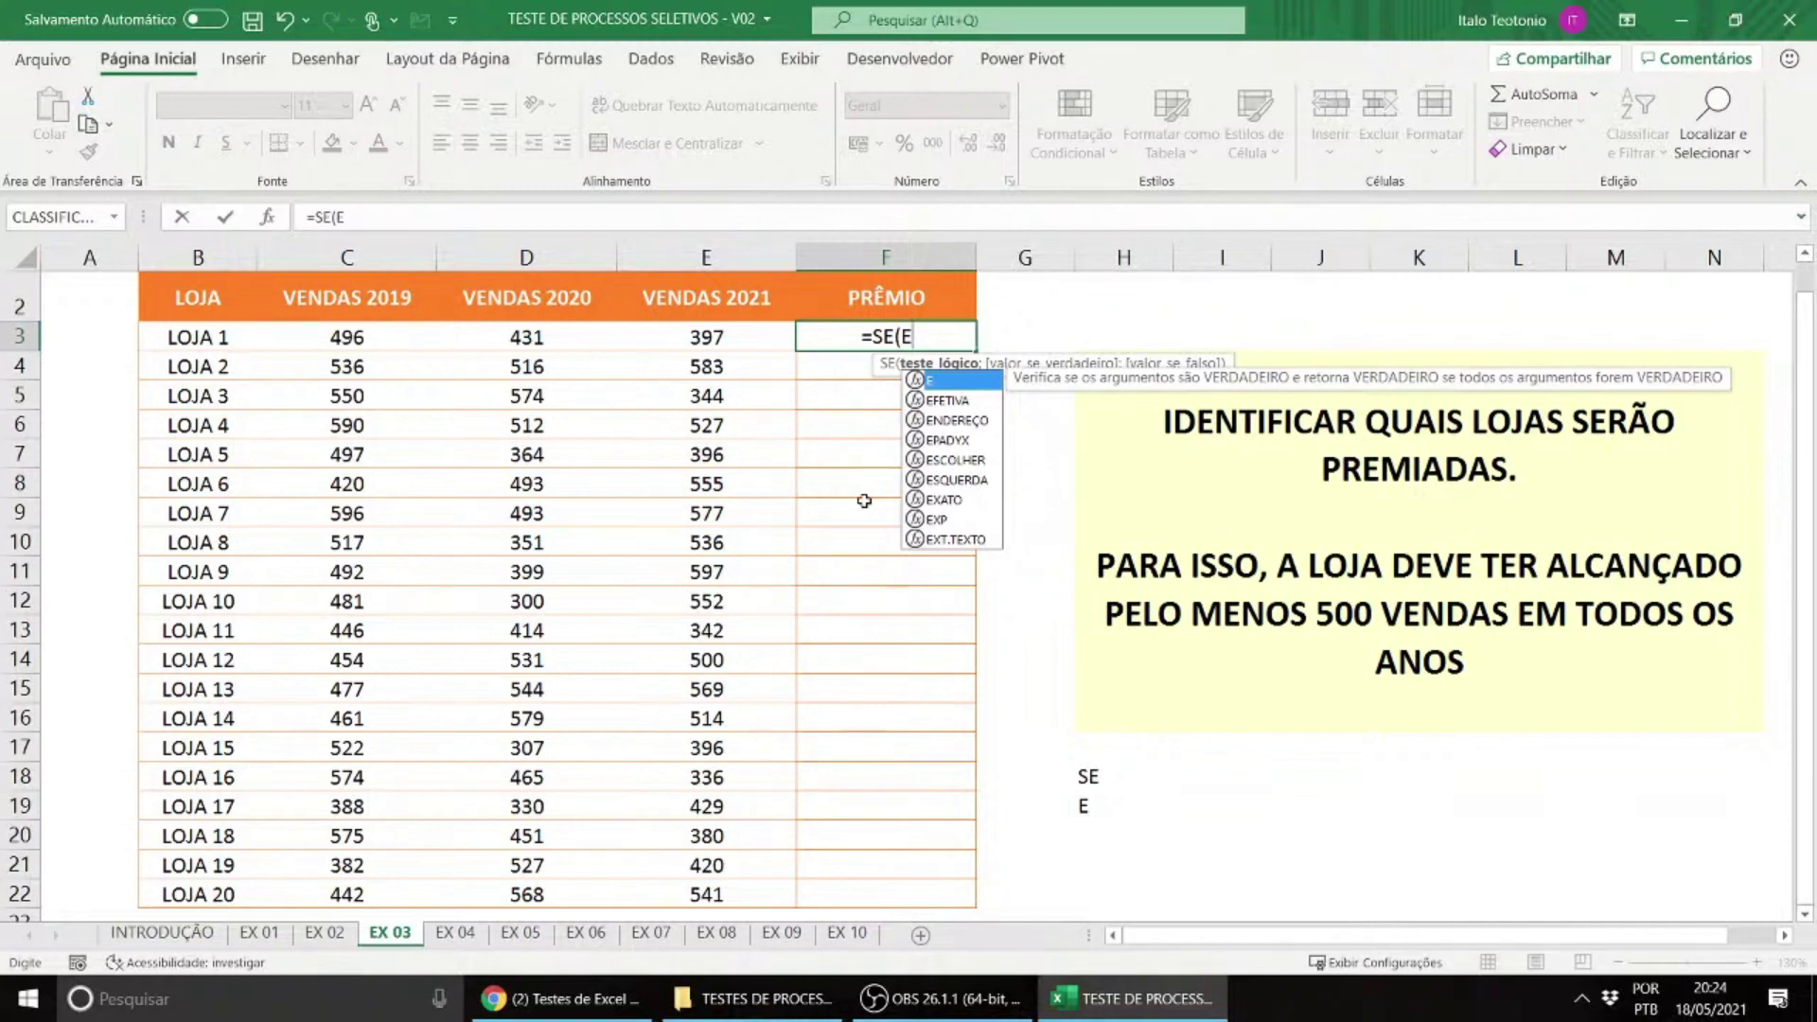
pyautogui.write('(')
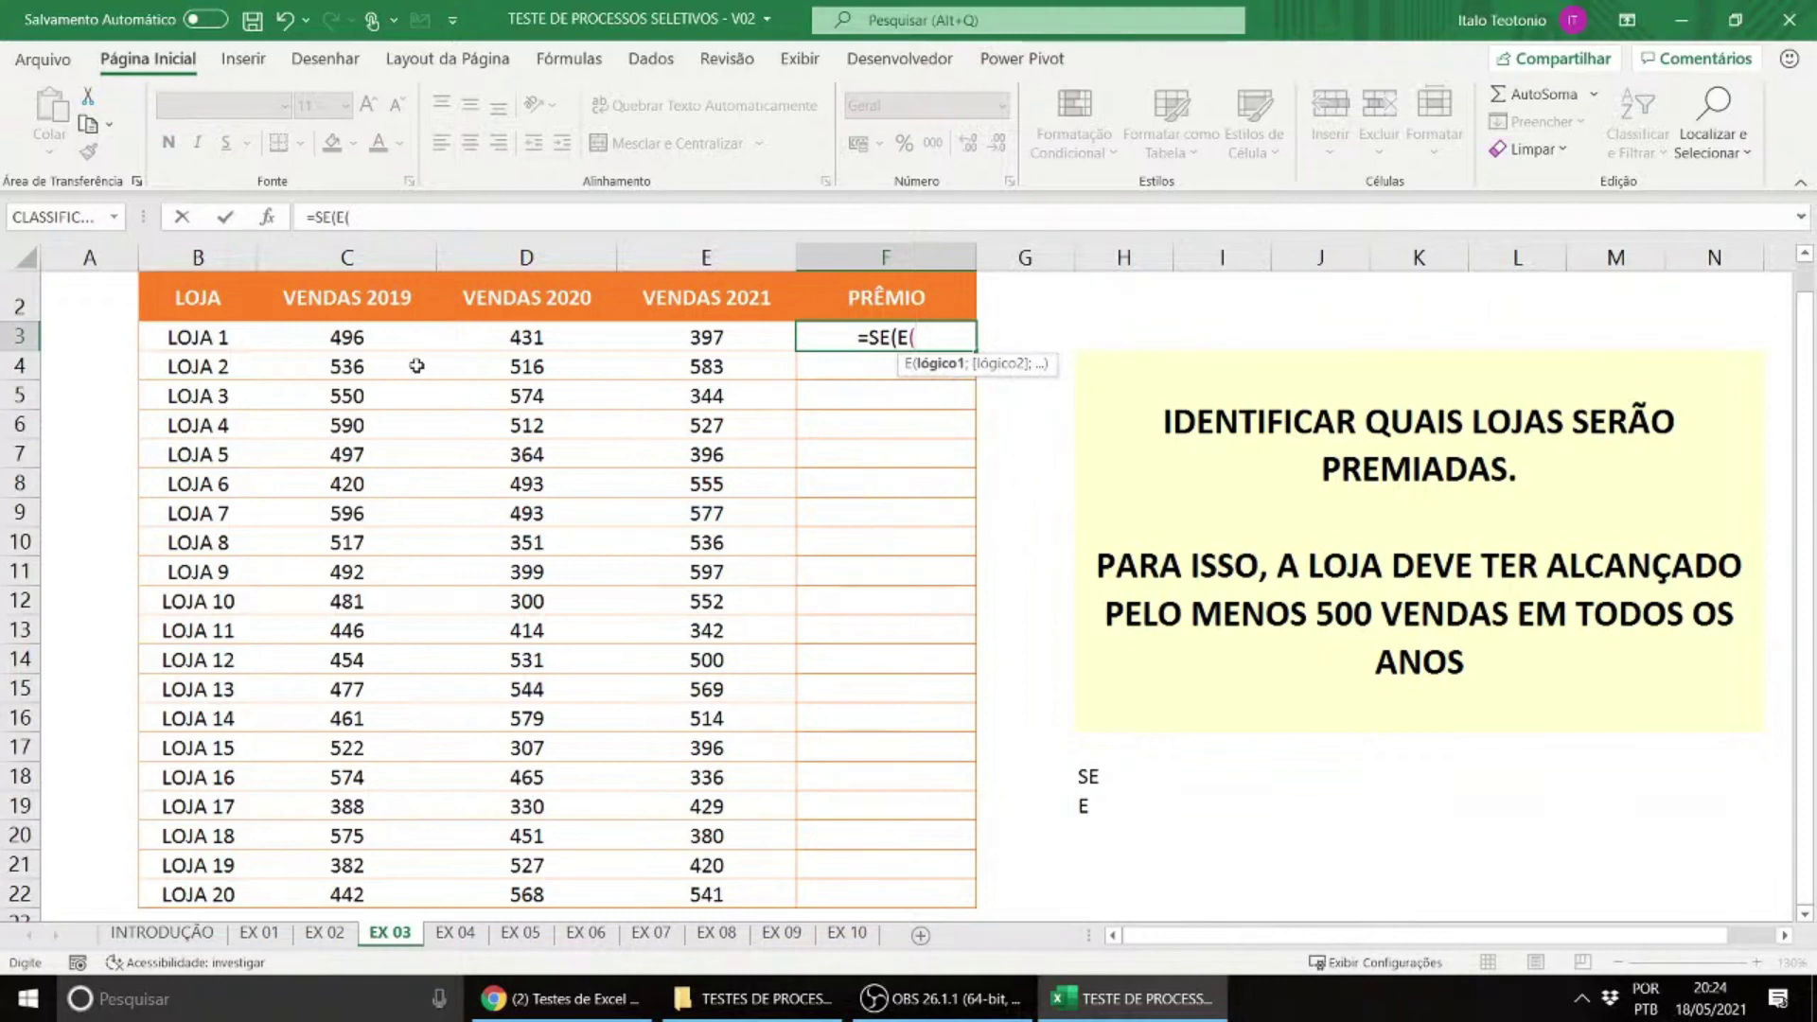
pyautogui.click(375, 336)
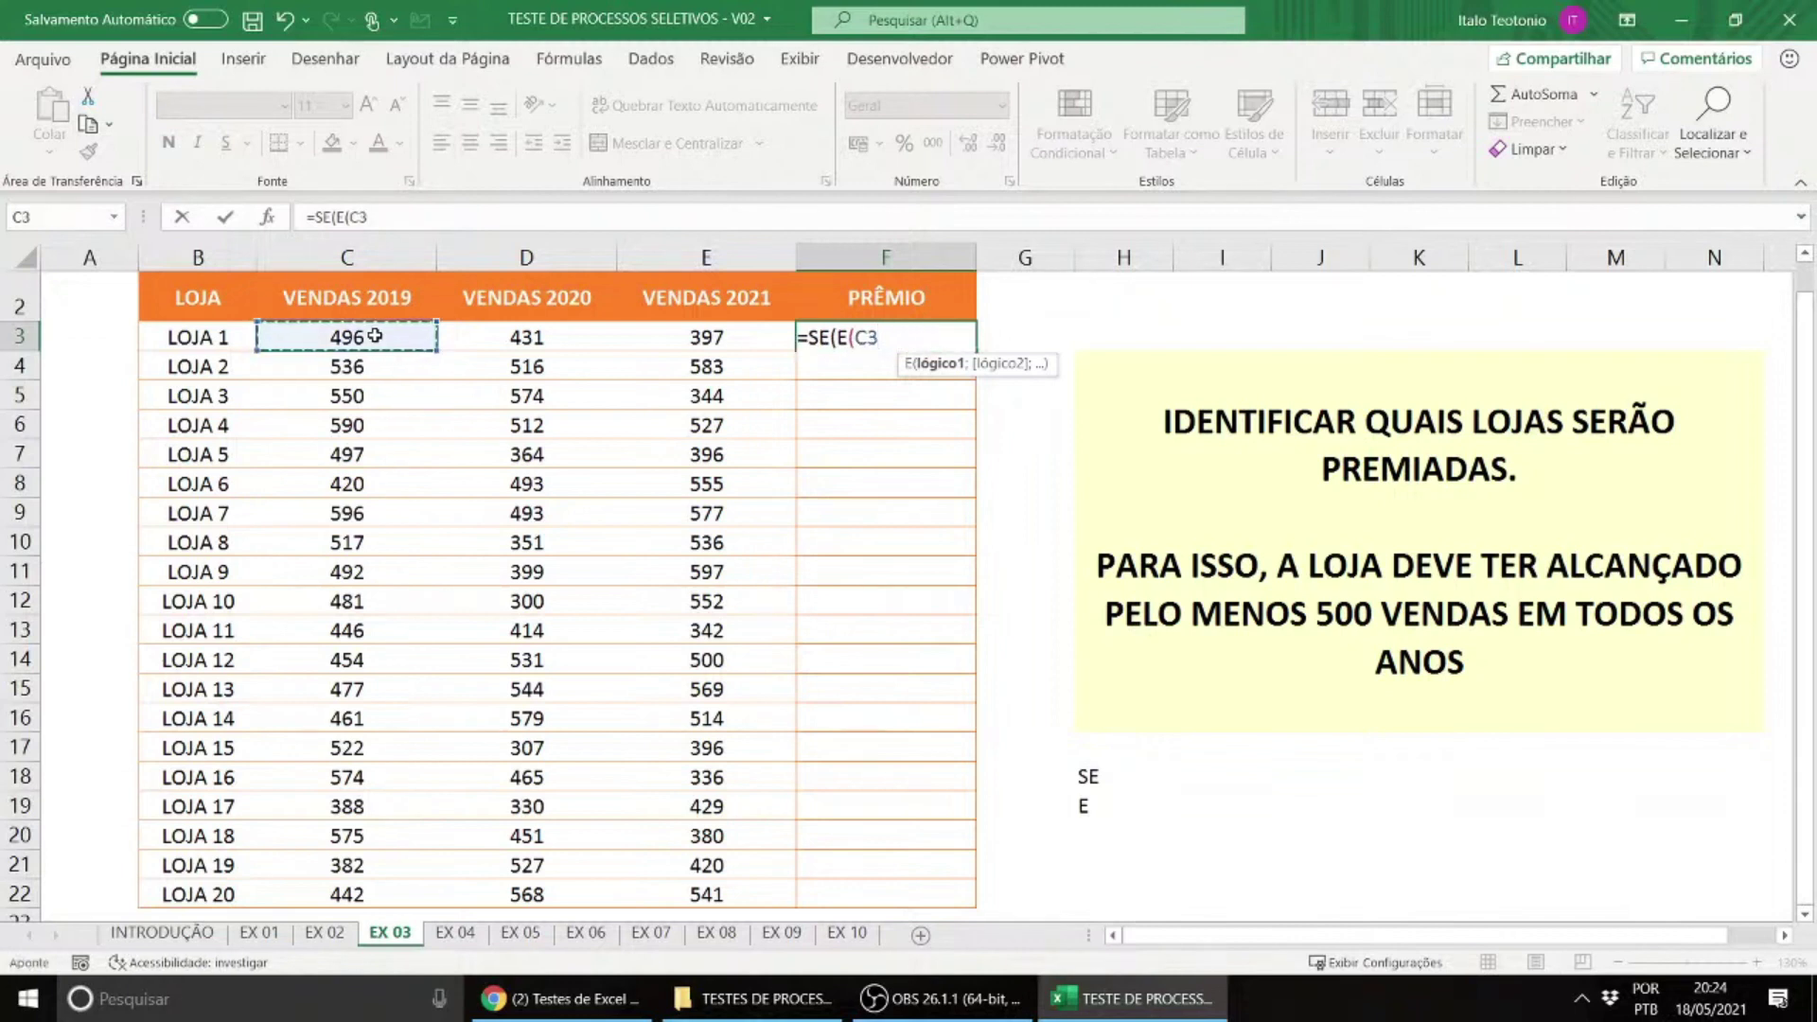
pyautogui.write('>=500')
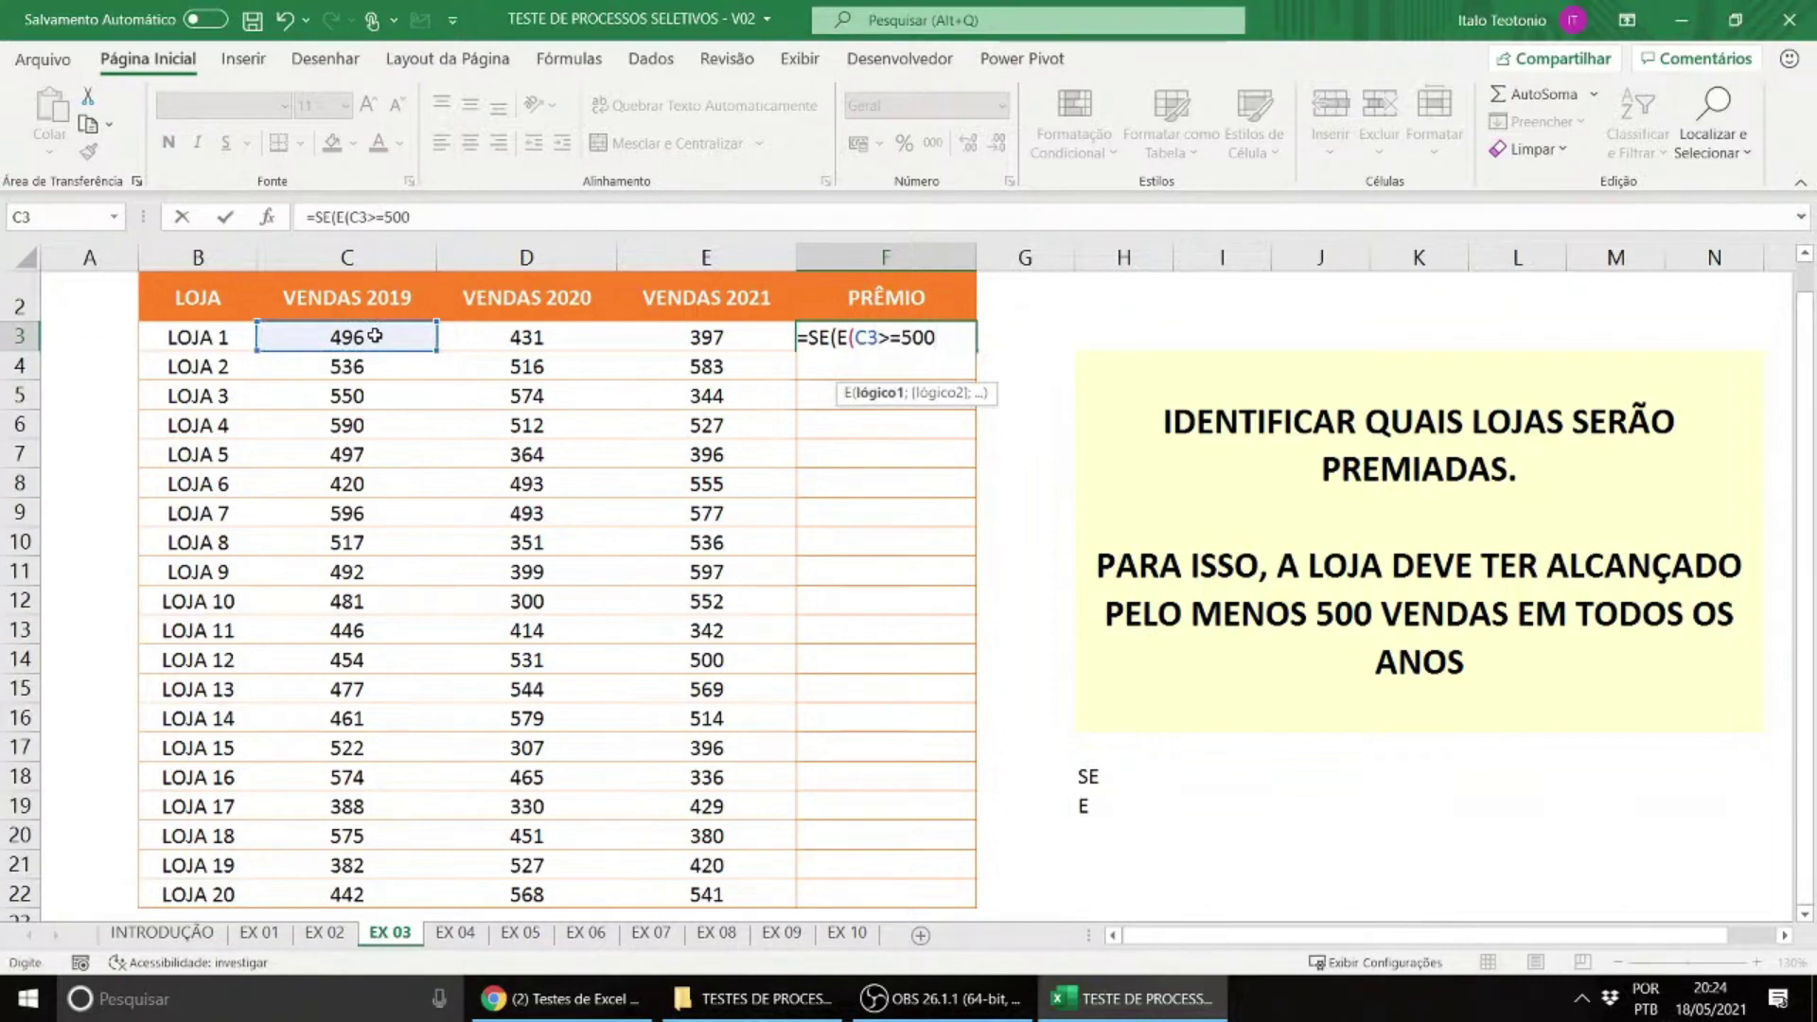
pyautogui.write(';')
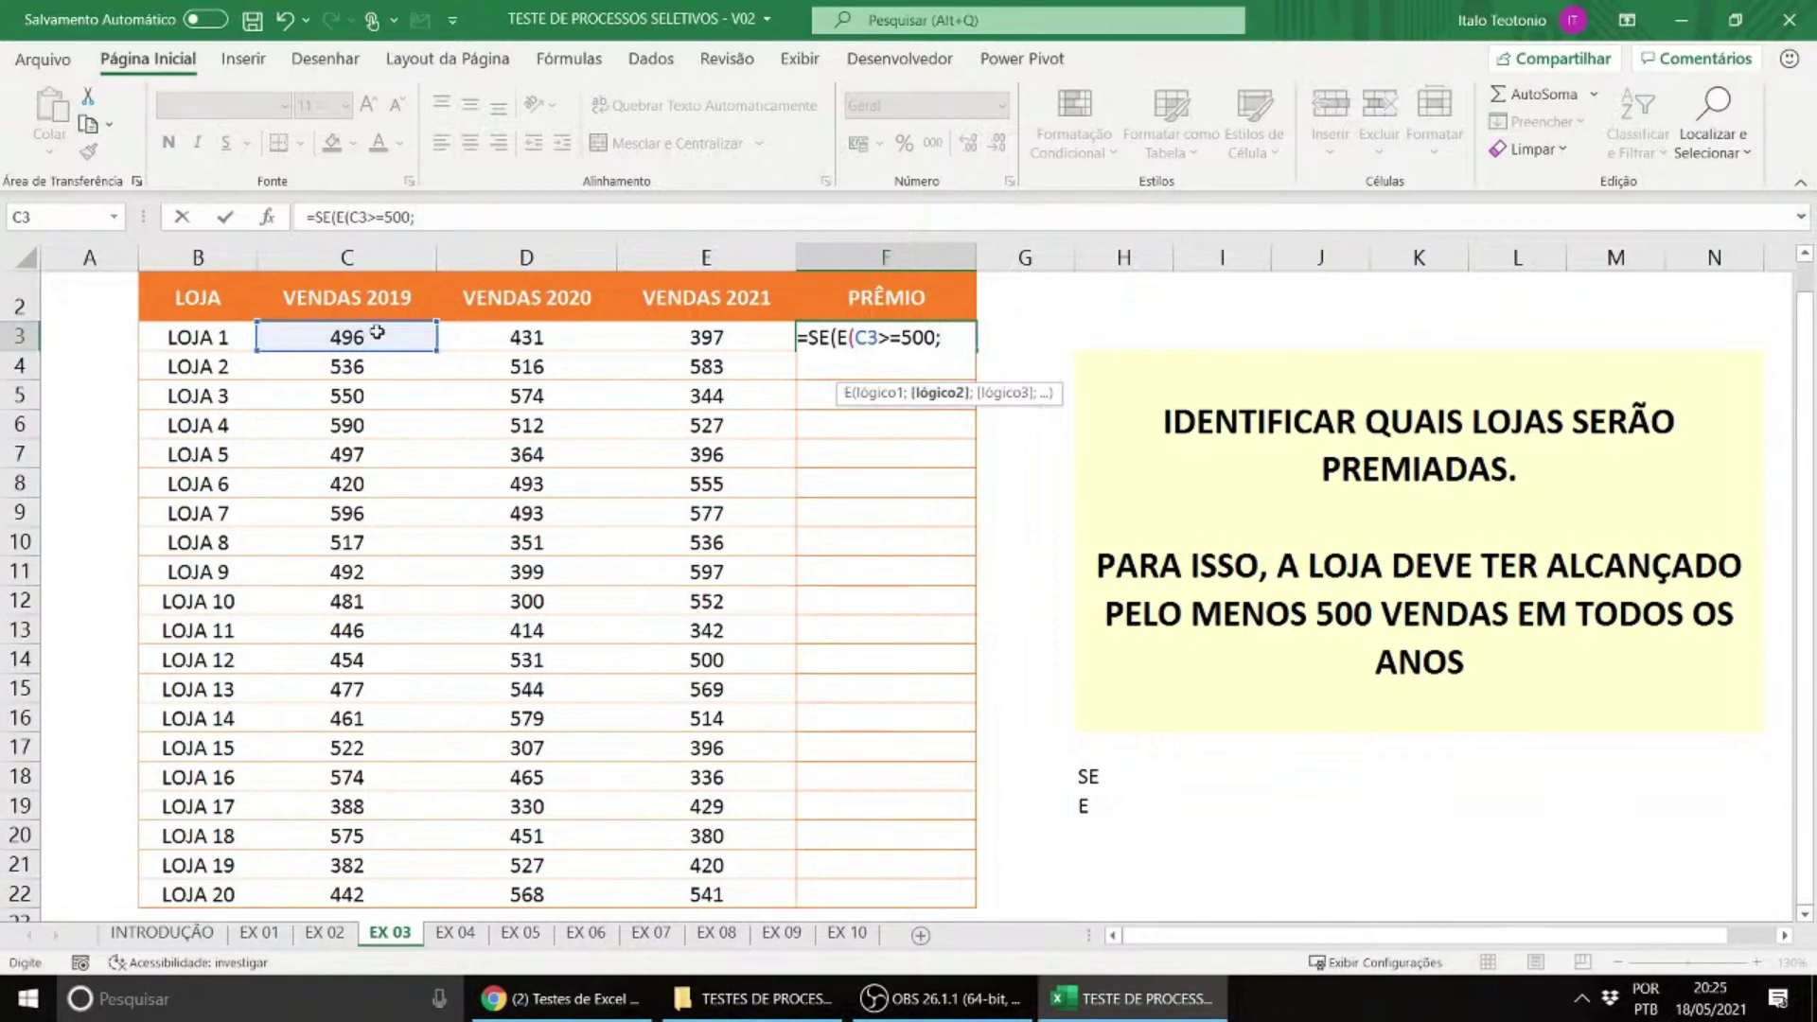
# Step: Add the conditions D3>=500 and E3>=500 to the E function in F3 and close its parenthesis
pyautogui.click(501, 337)
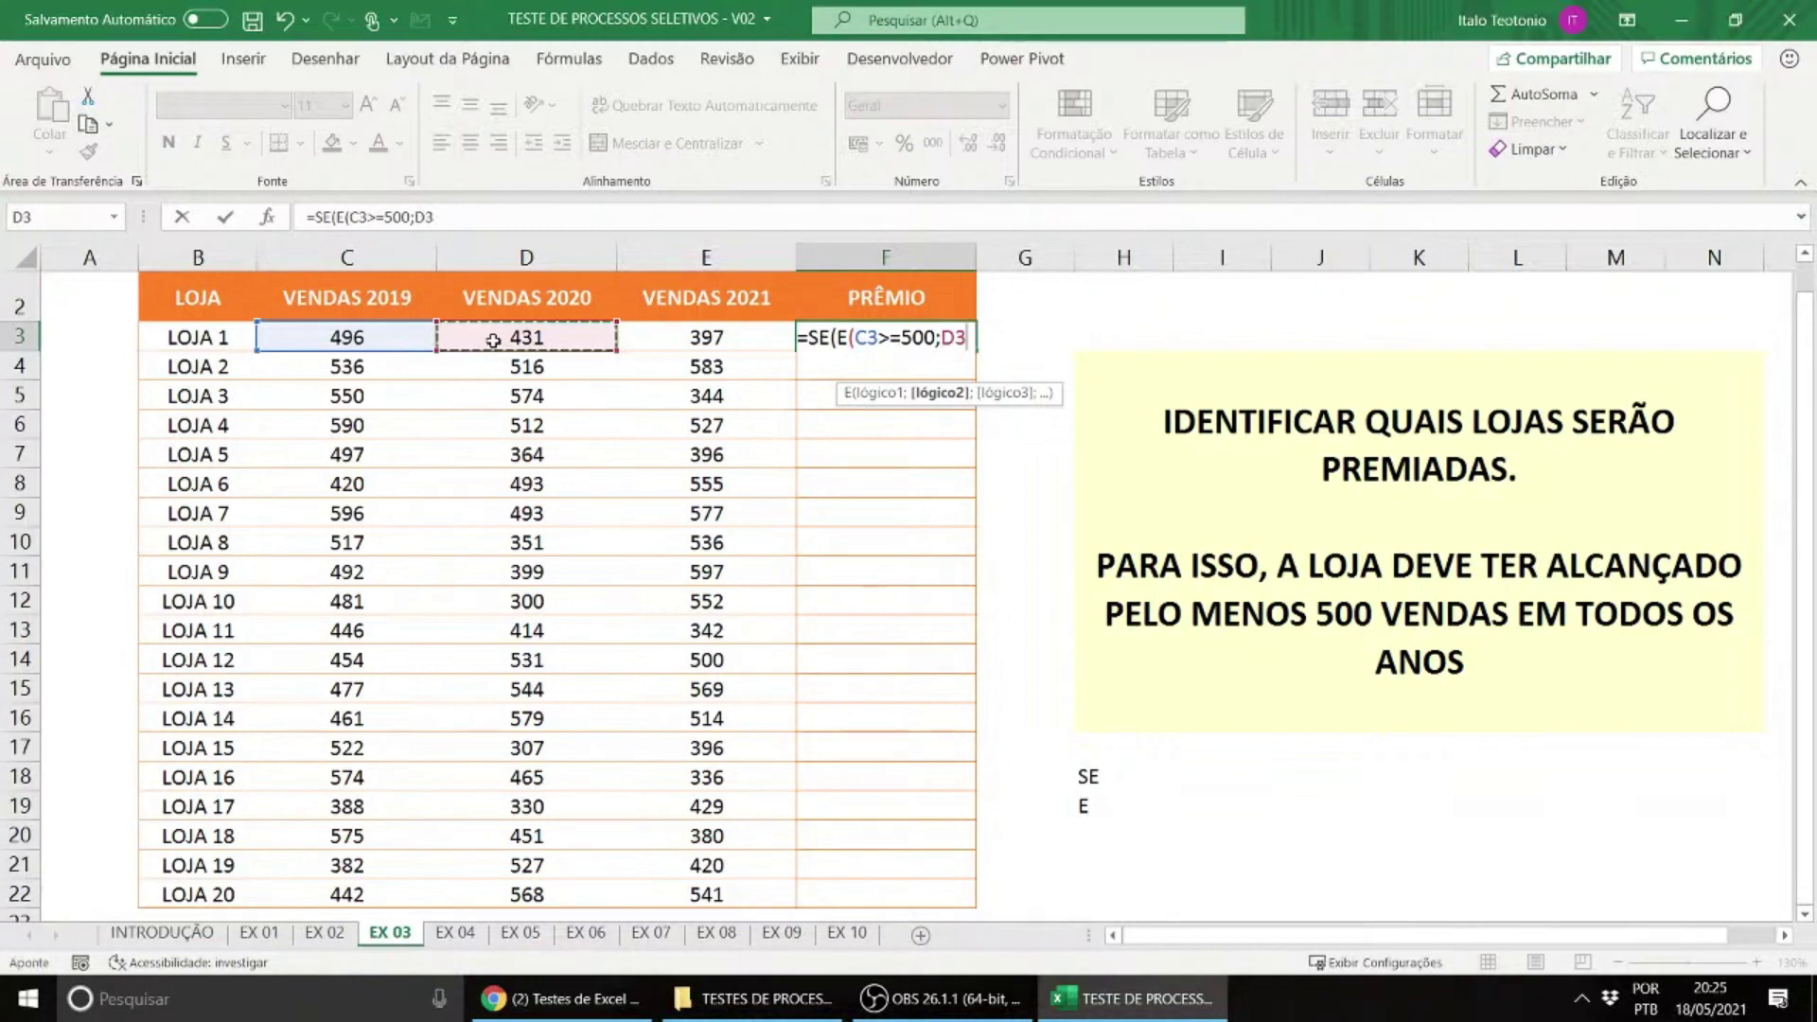
pyautogui.write('>=500')
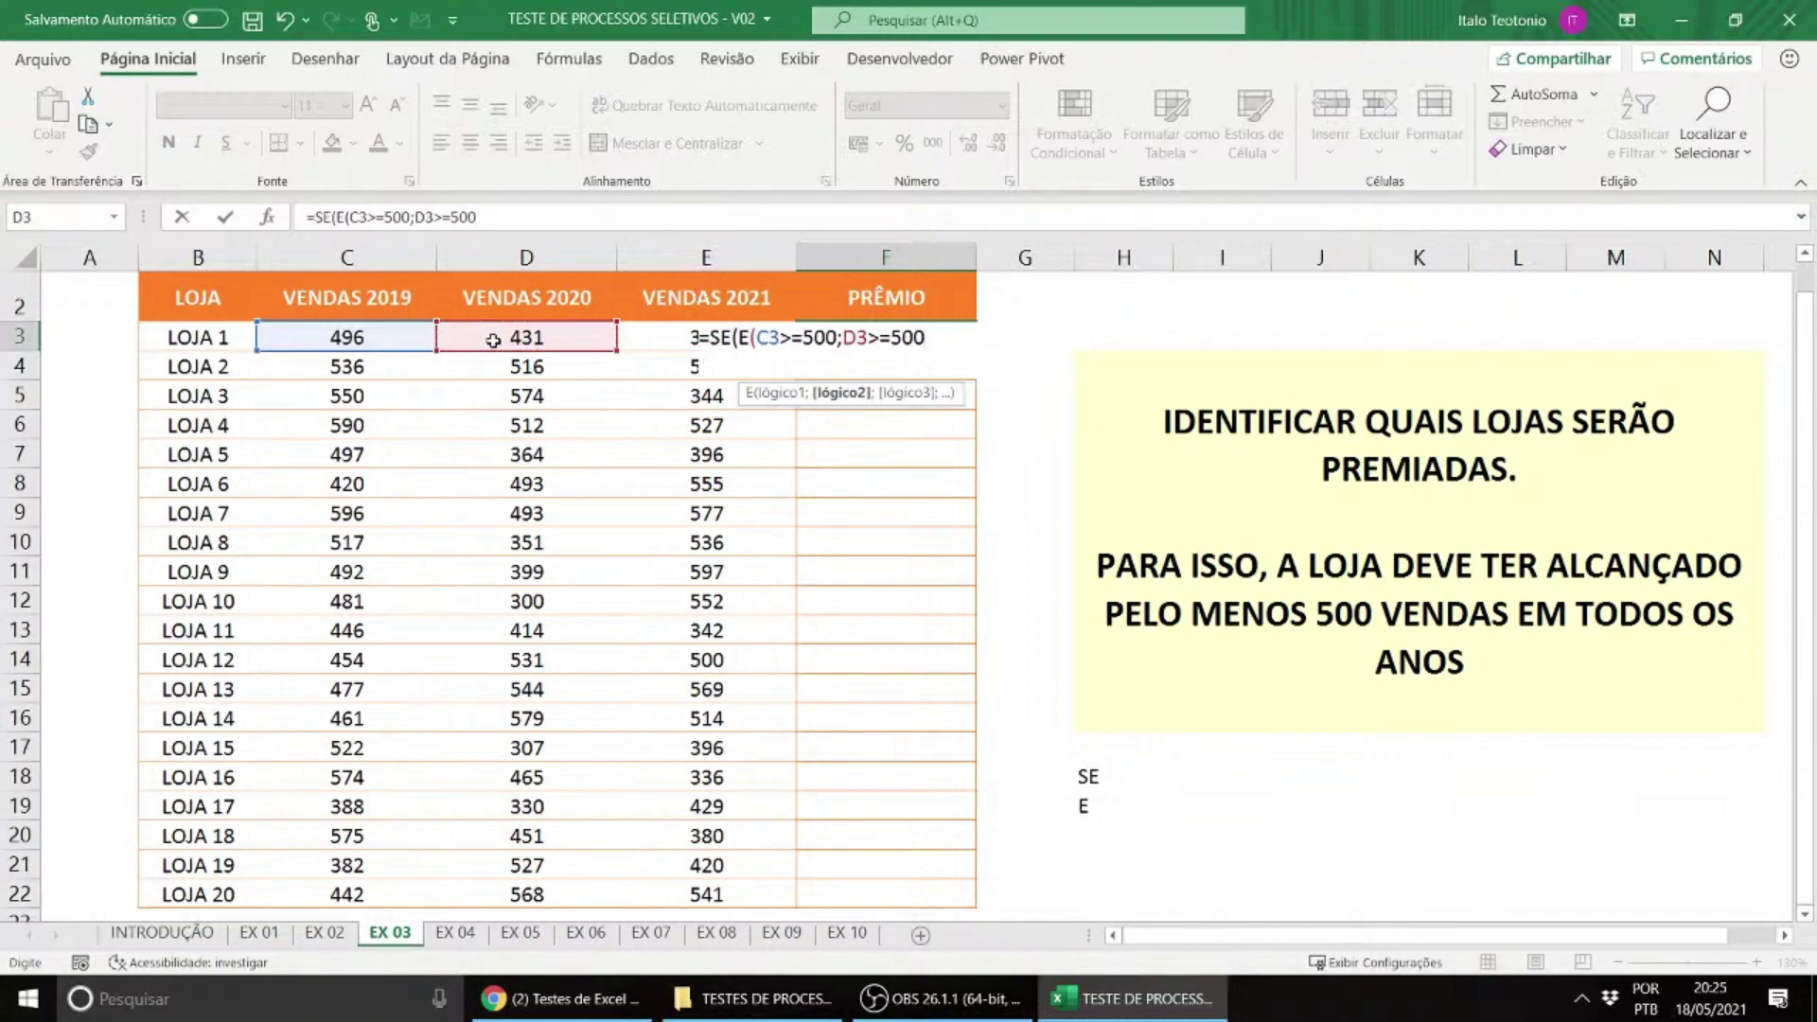
pyautogui.write(';')
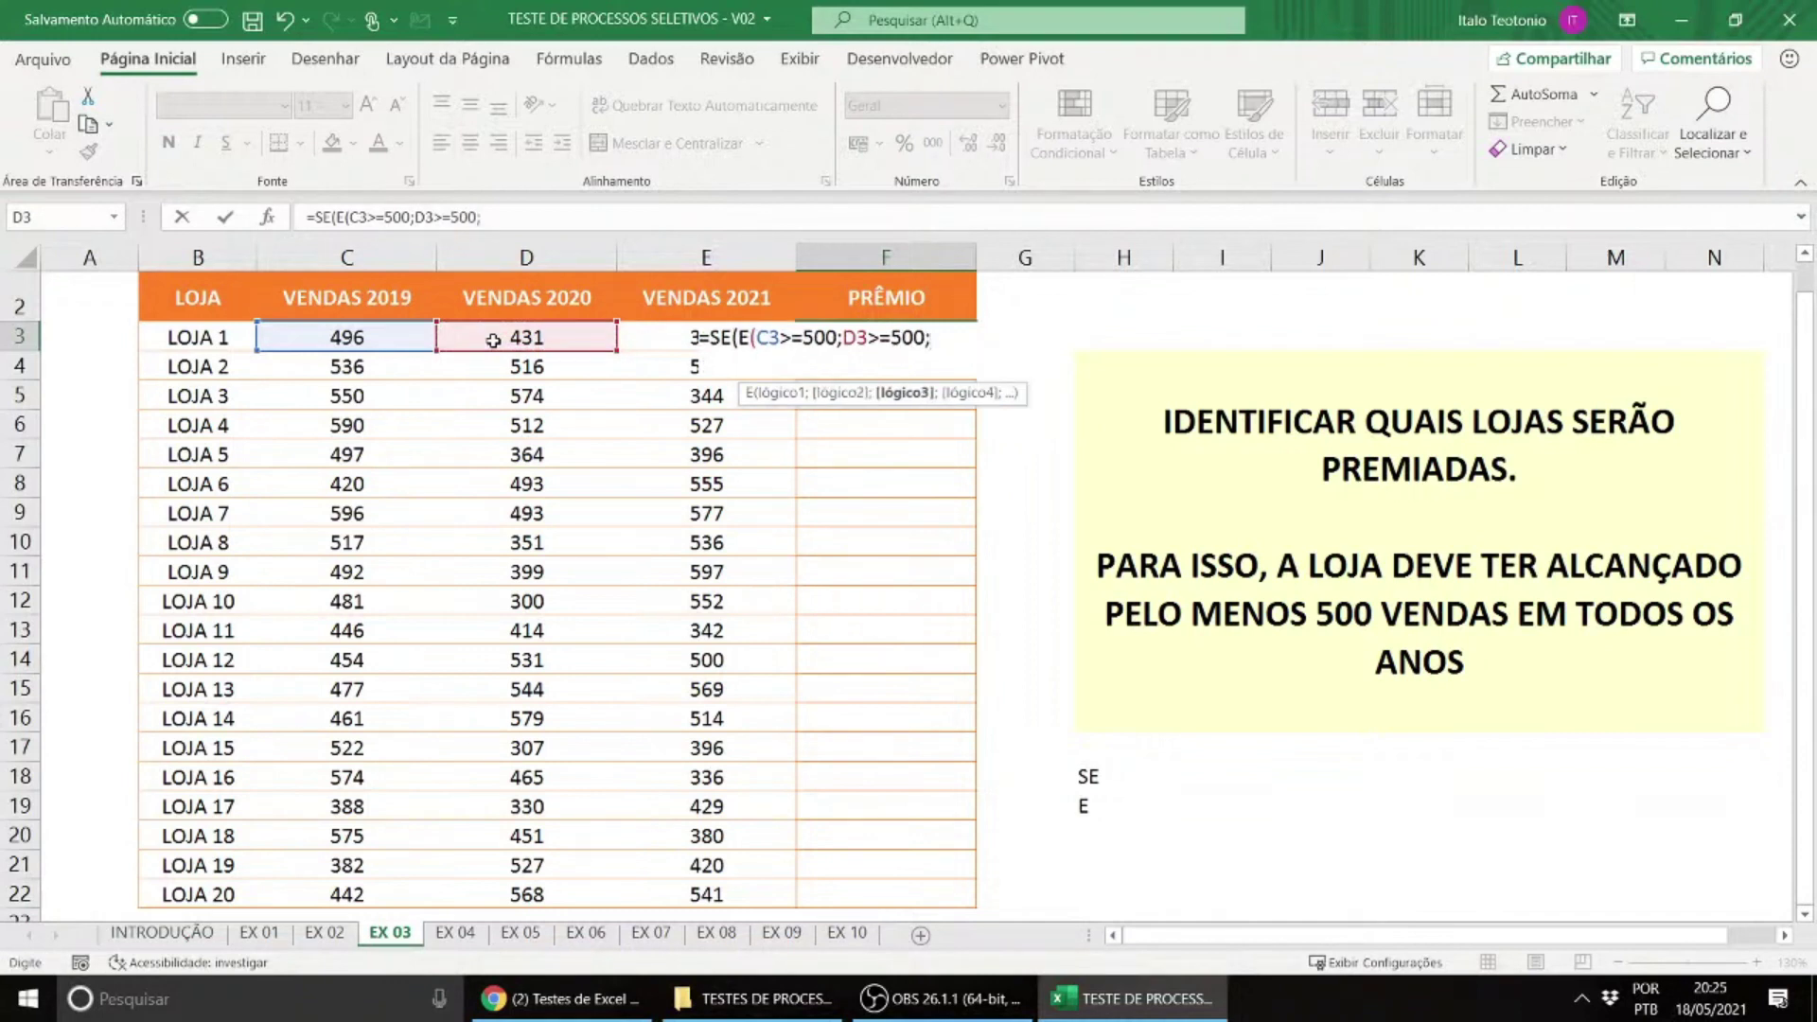
pyautogui.click(642, 338)
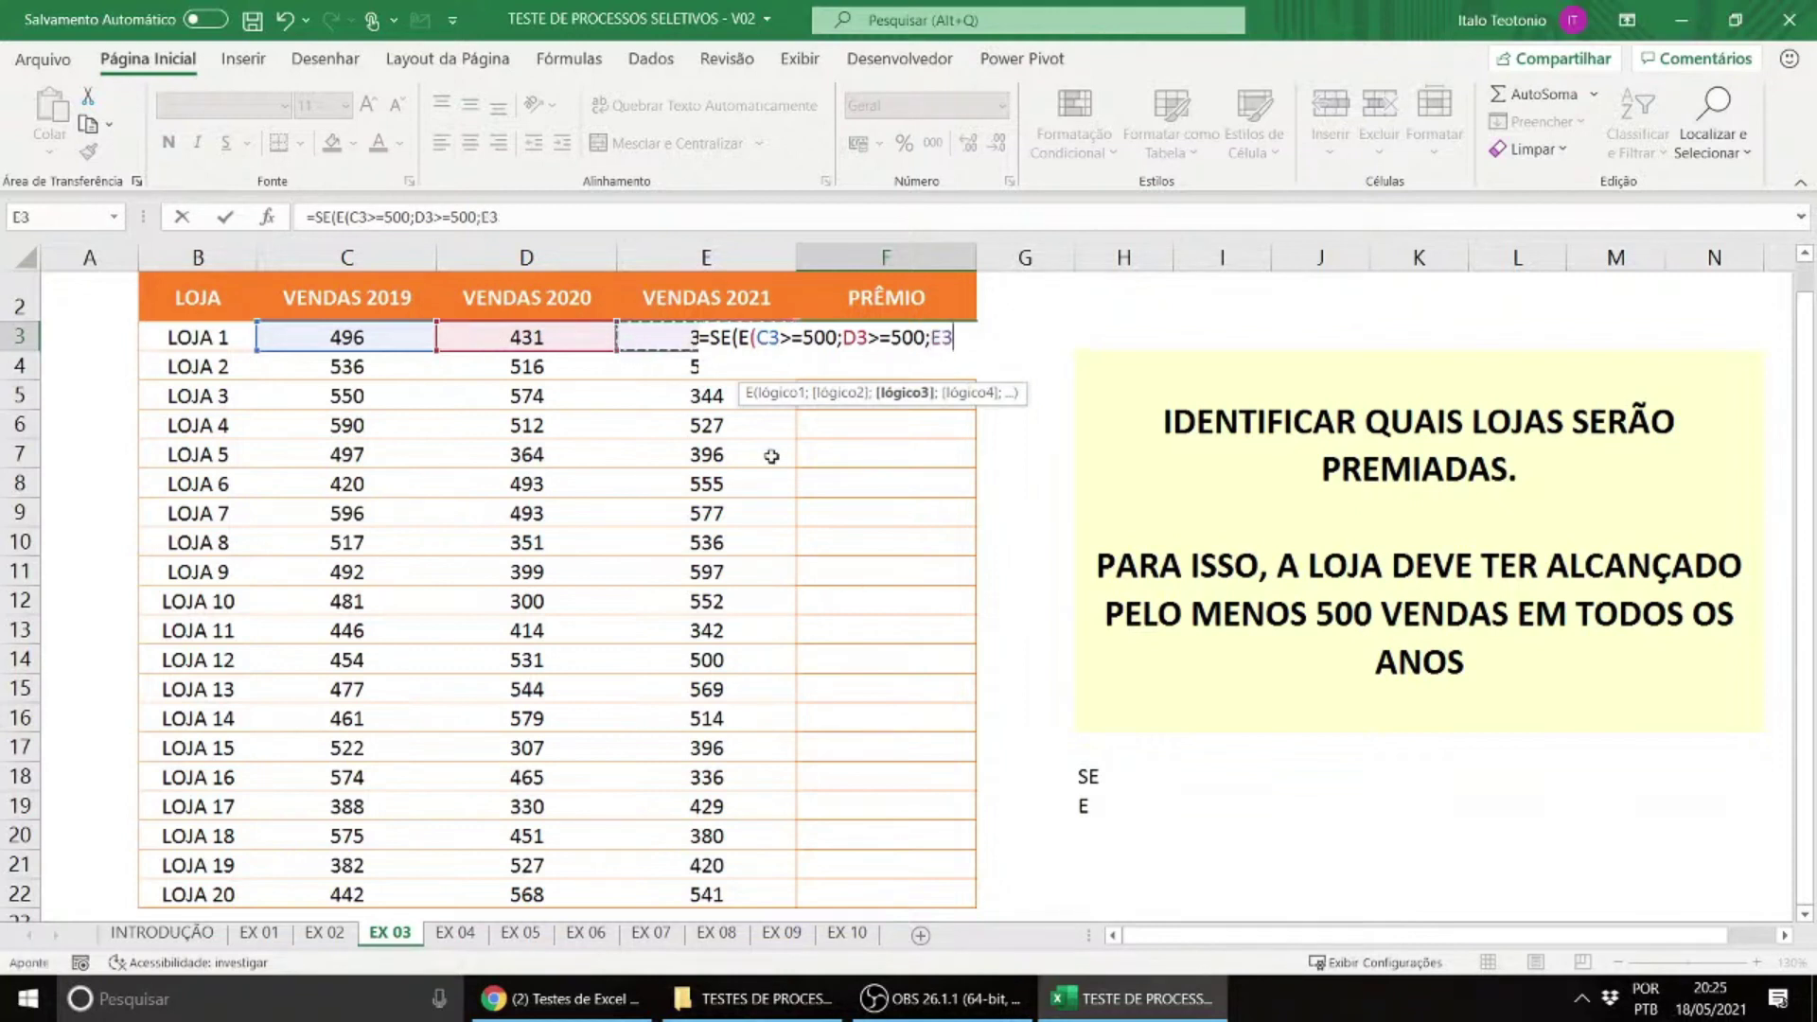
pyautogui.write('>=500')
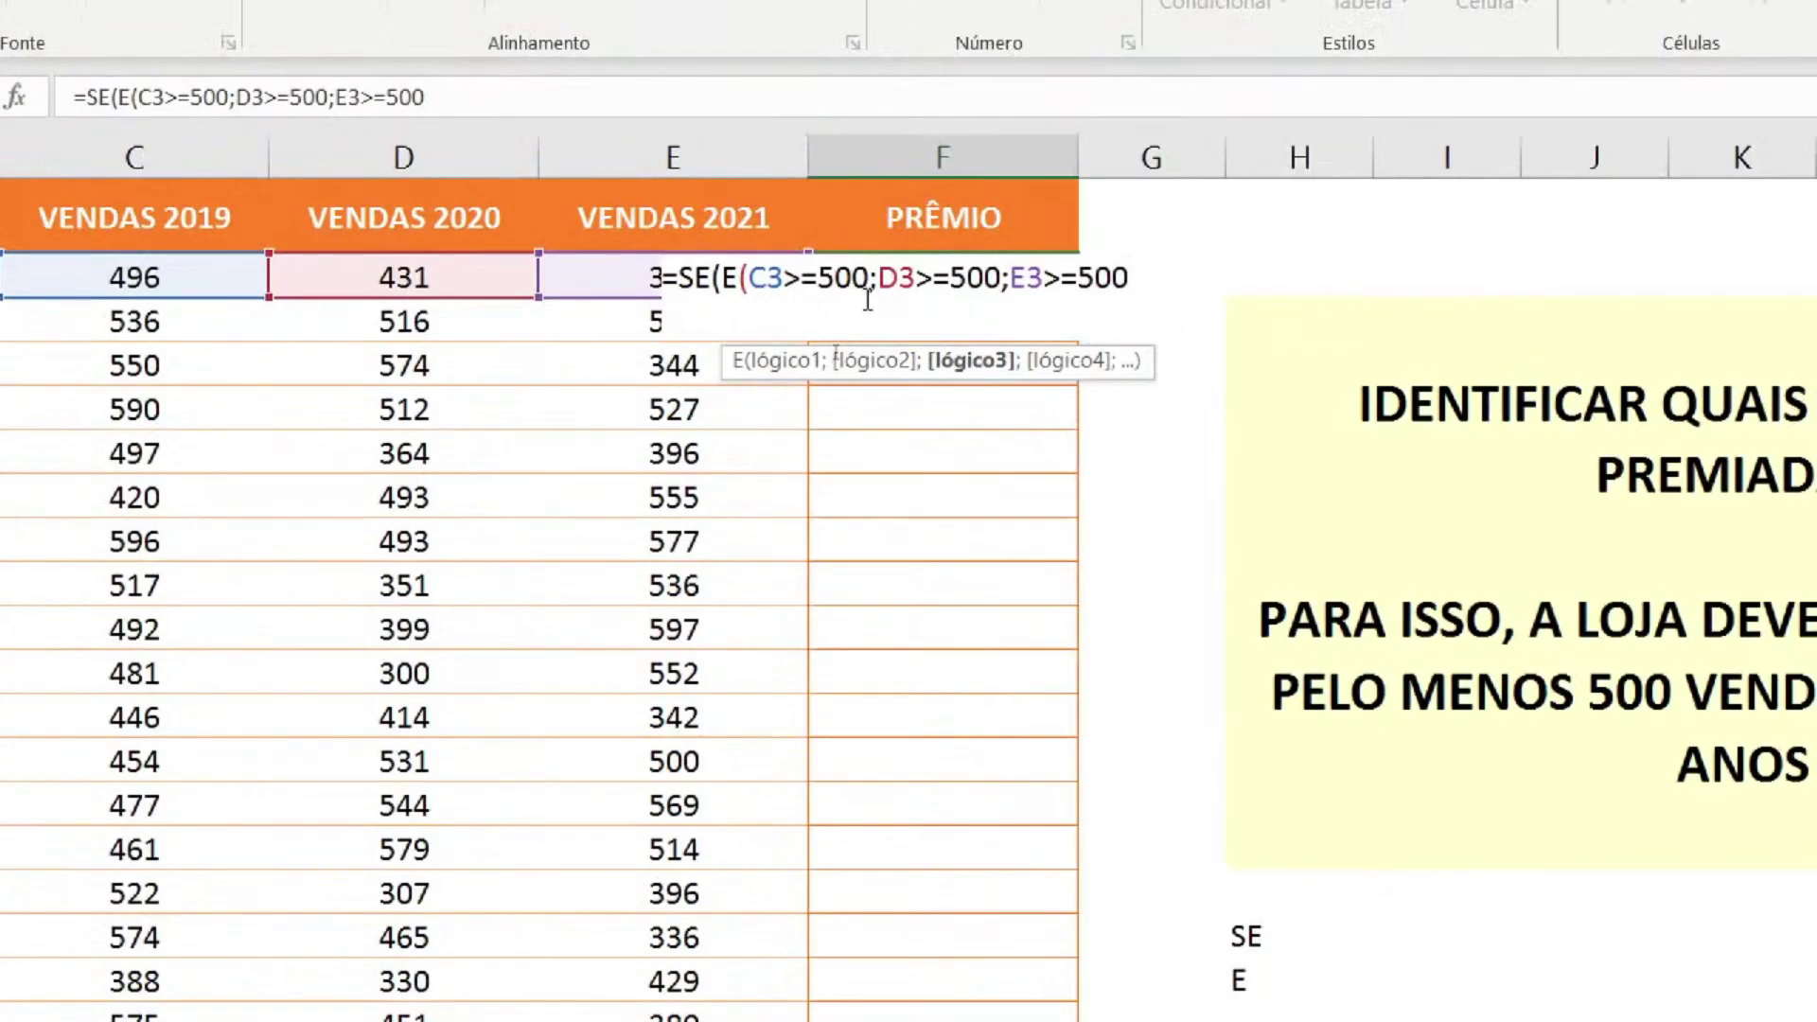
pyautogui.write(')')
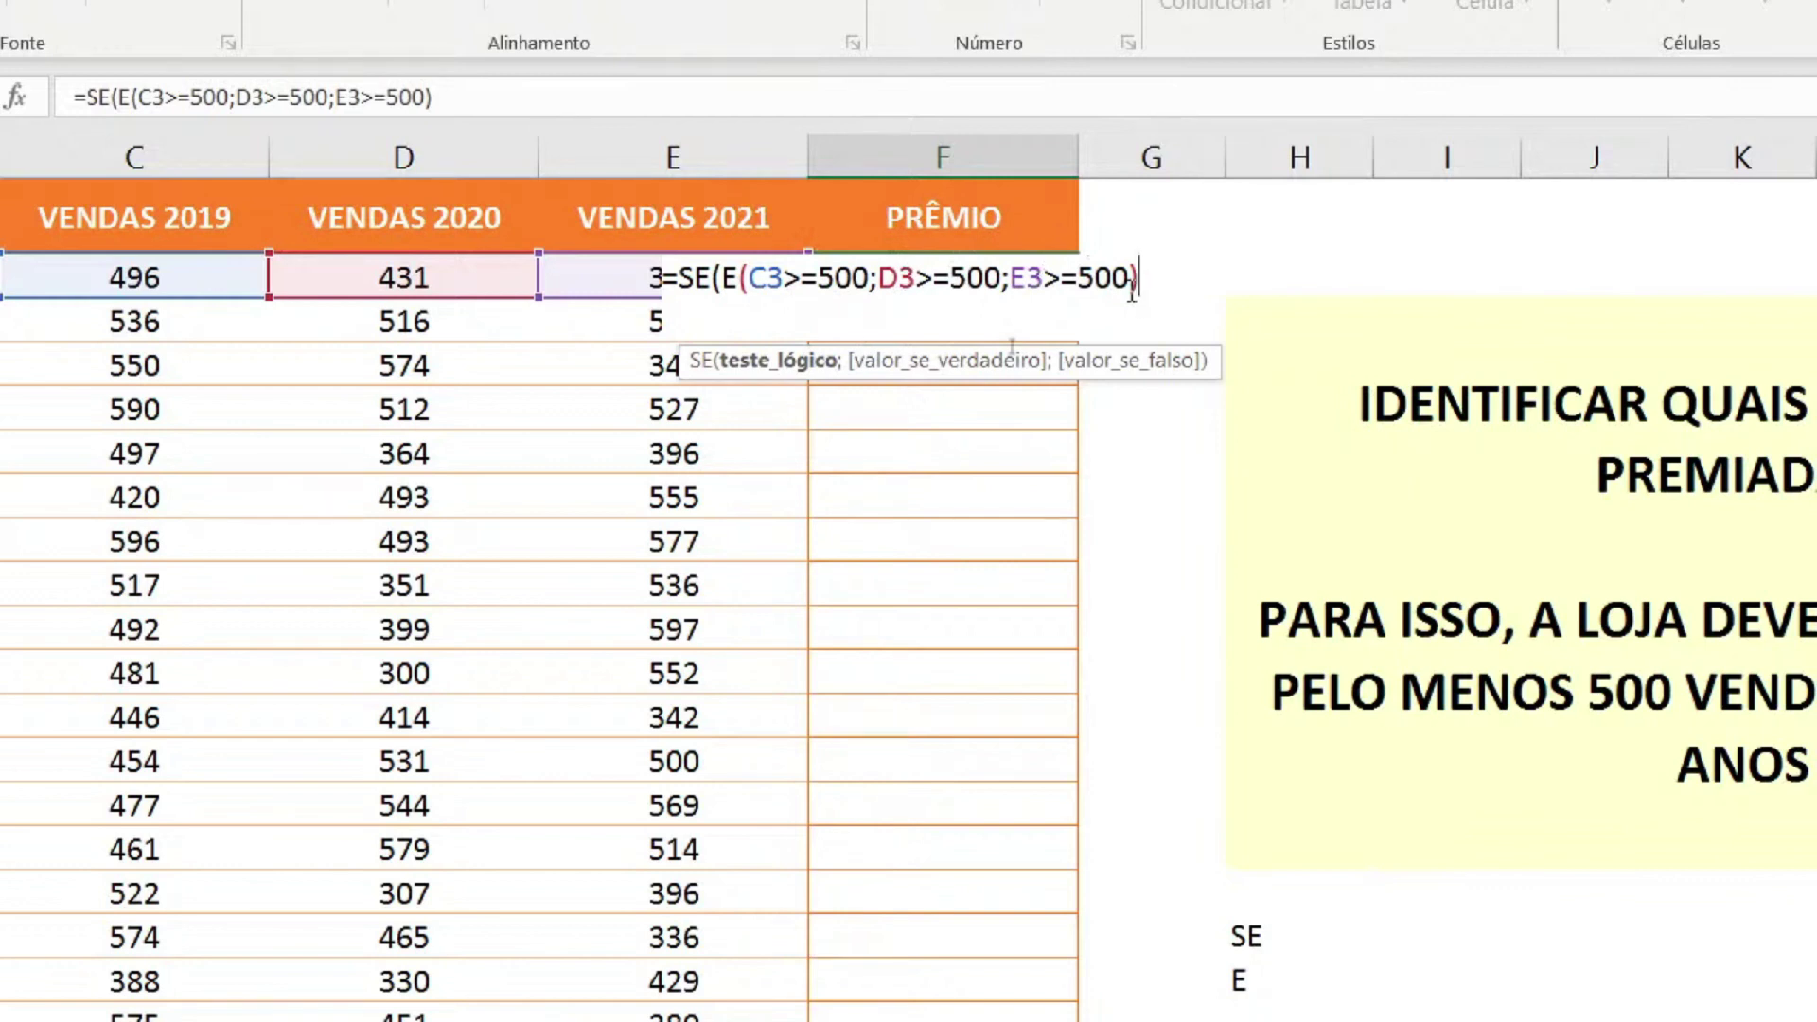
# Step: Complete the SE arguments in F3 with "PREMIADO" if true and "NÃO PREMIADA" if false
pyautogui.write(';')
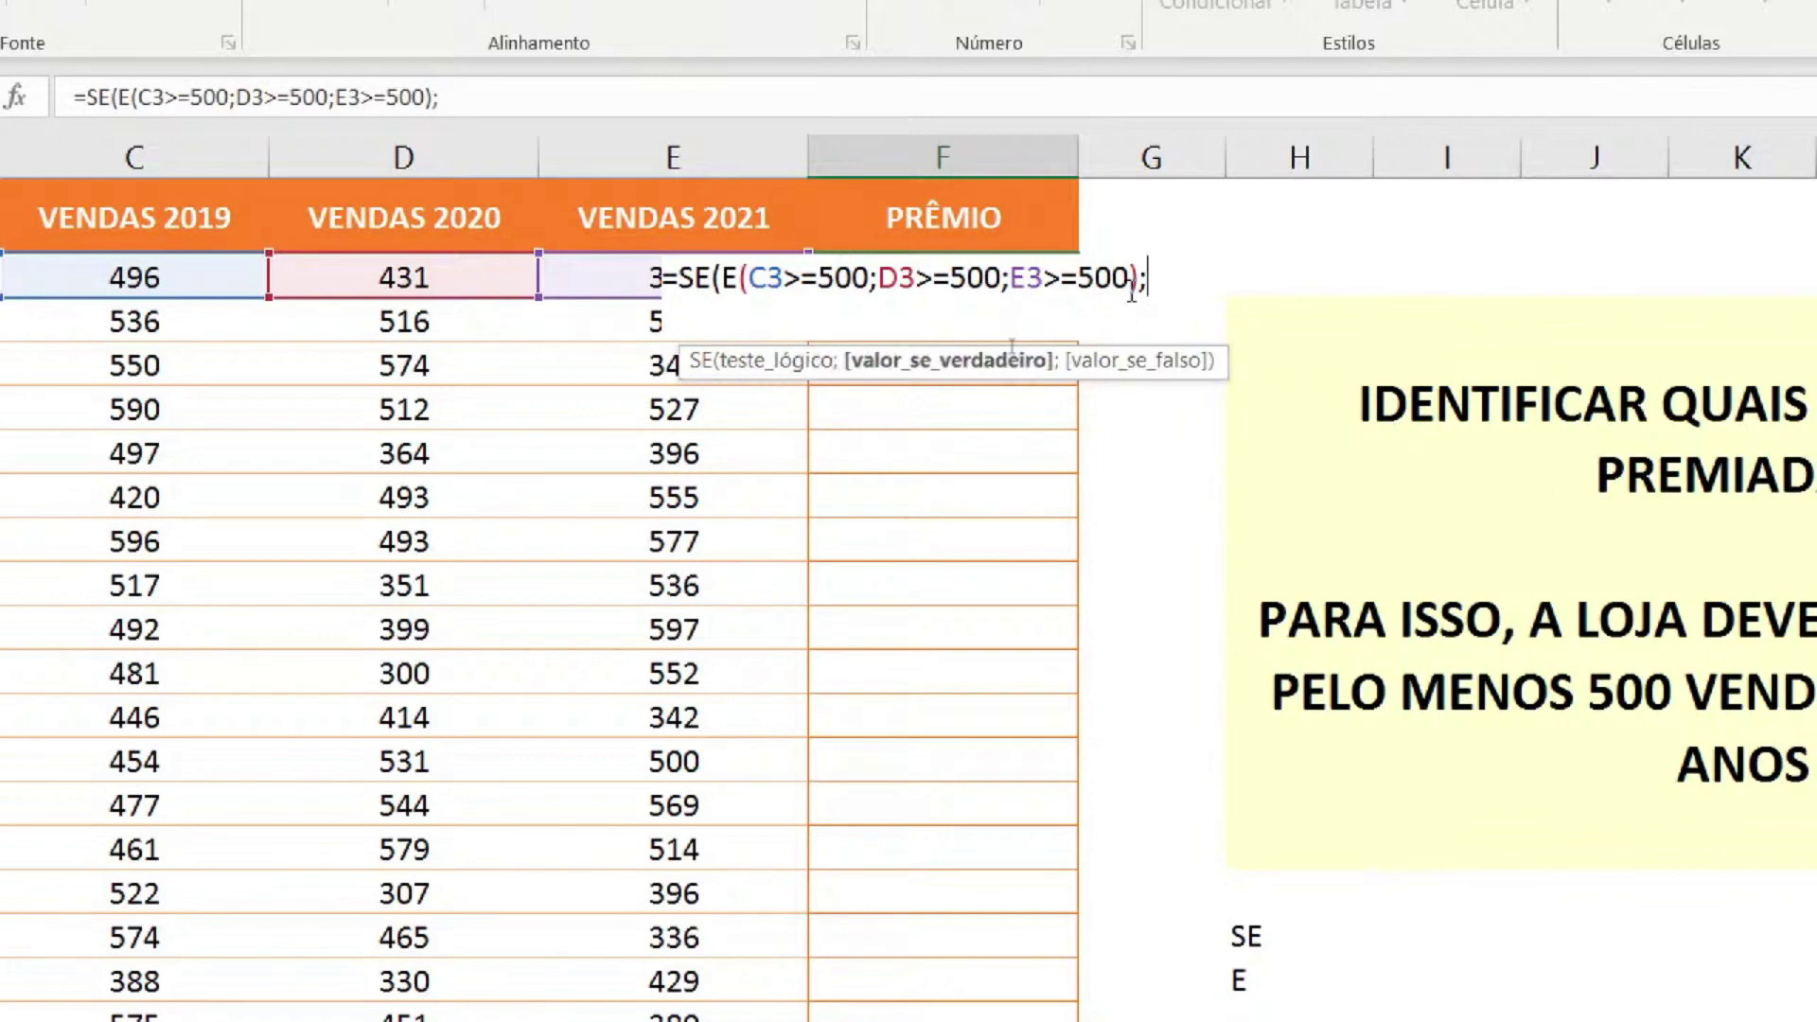
pyautogui.write('"PREMIADO"')
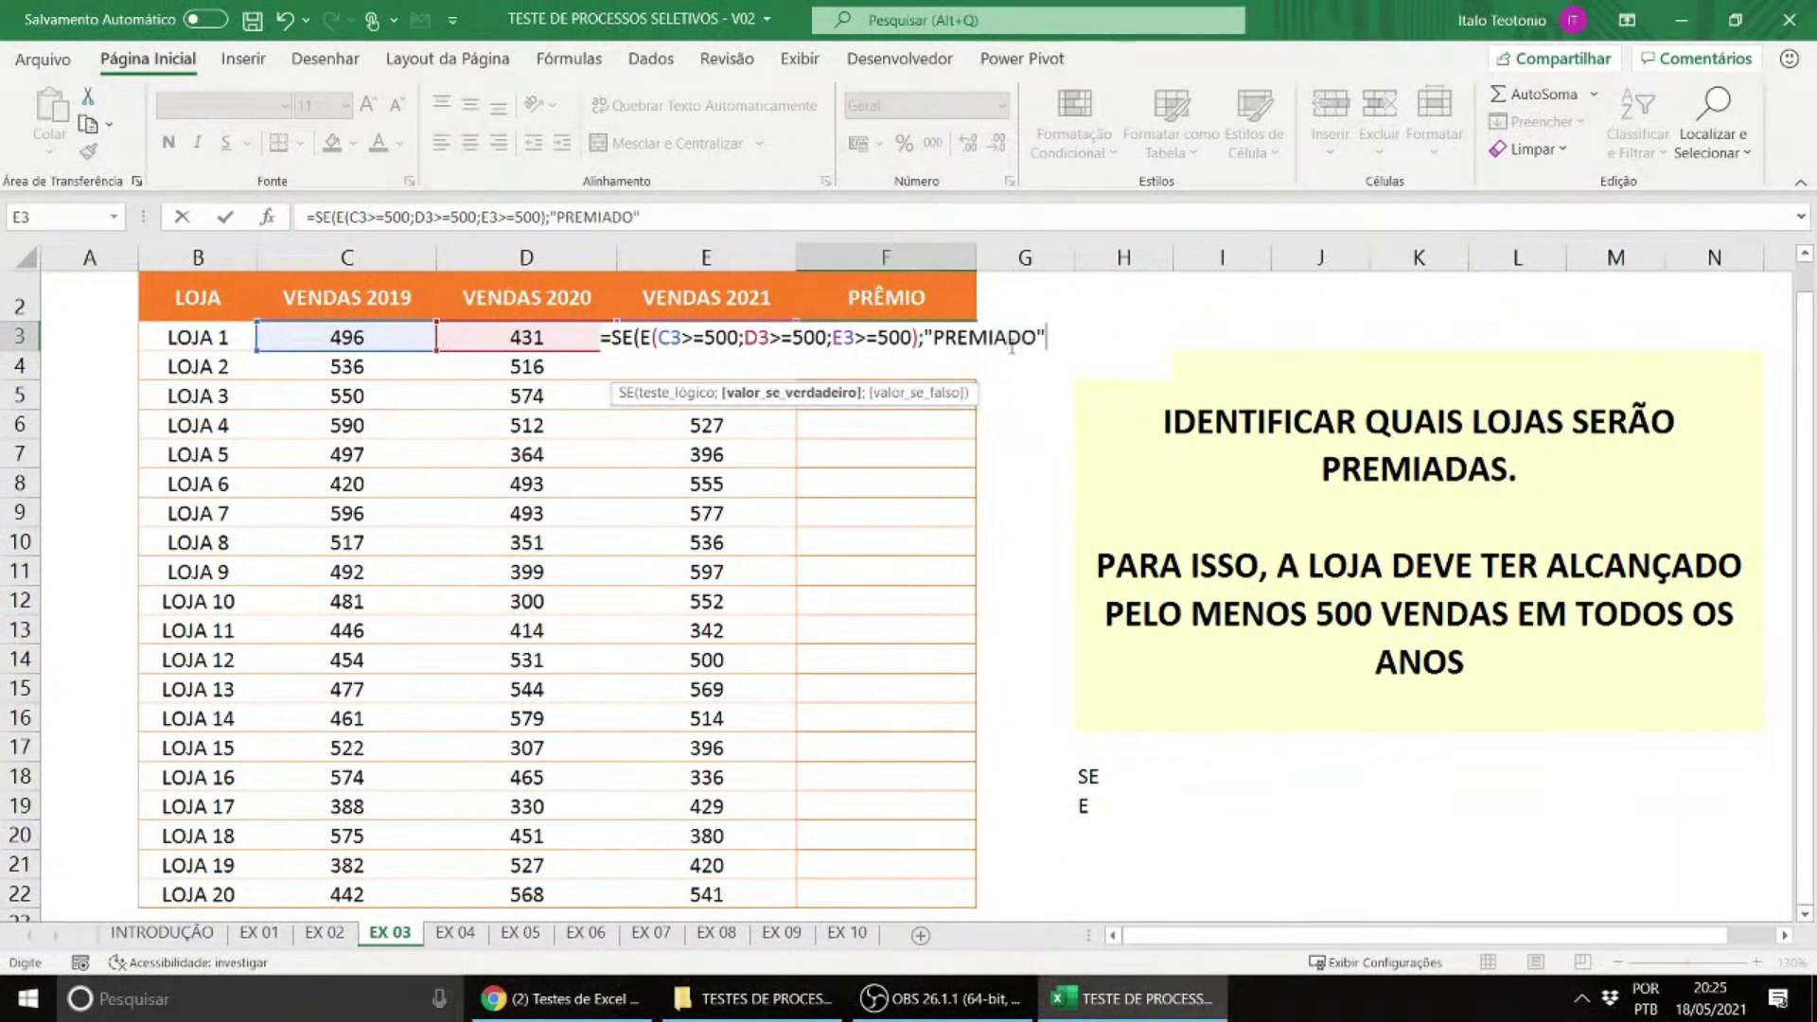
pyautogui.write(';')
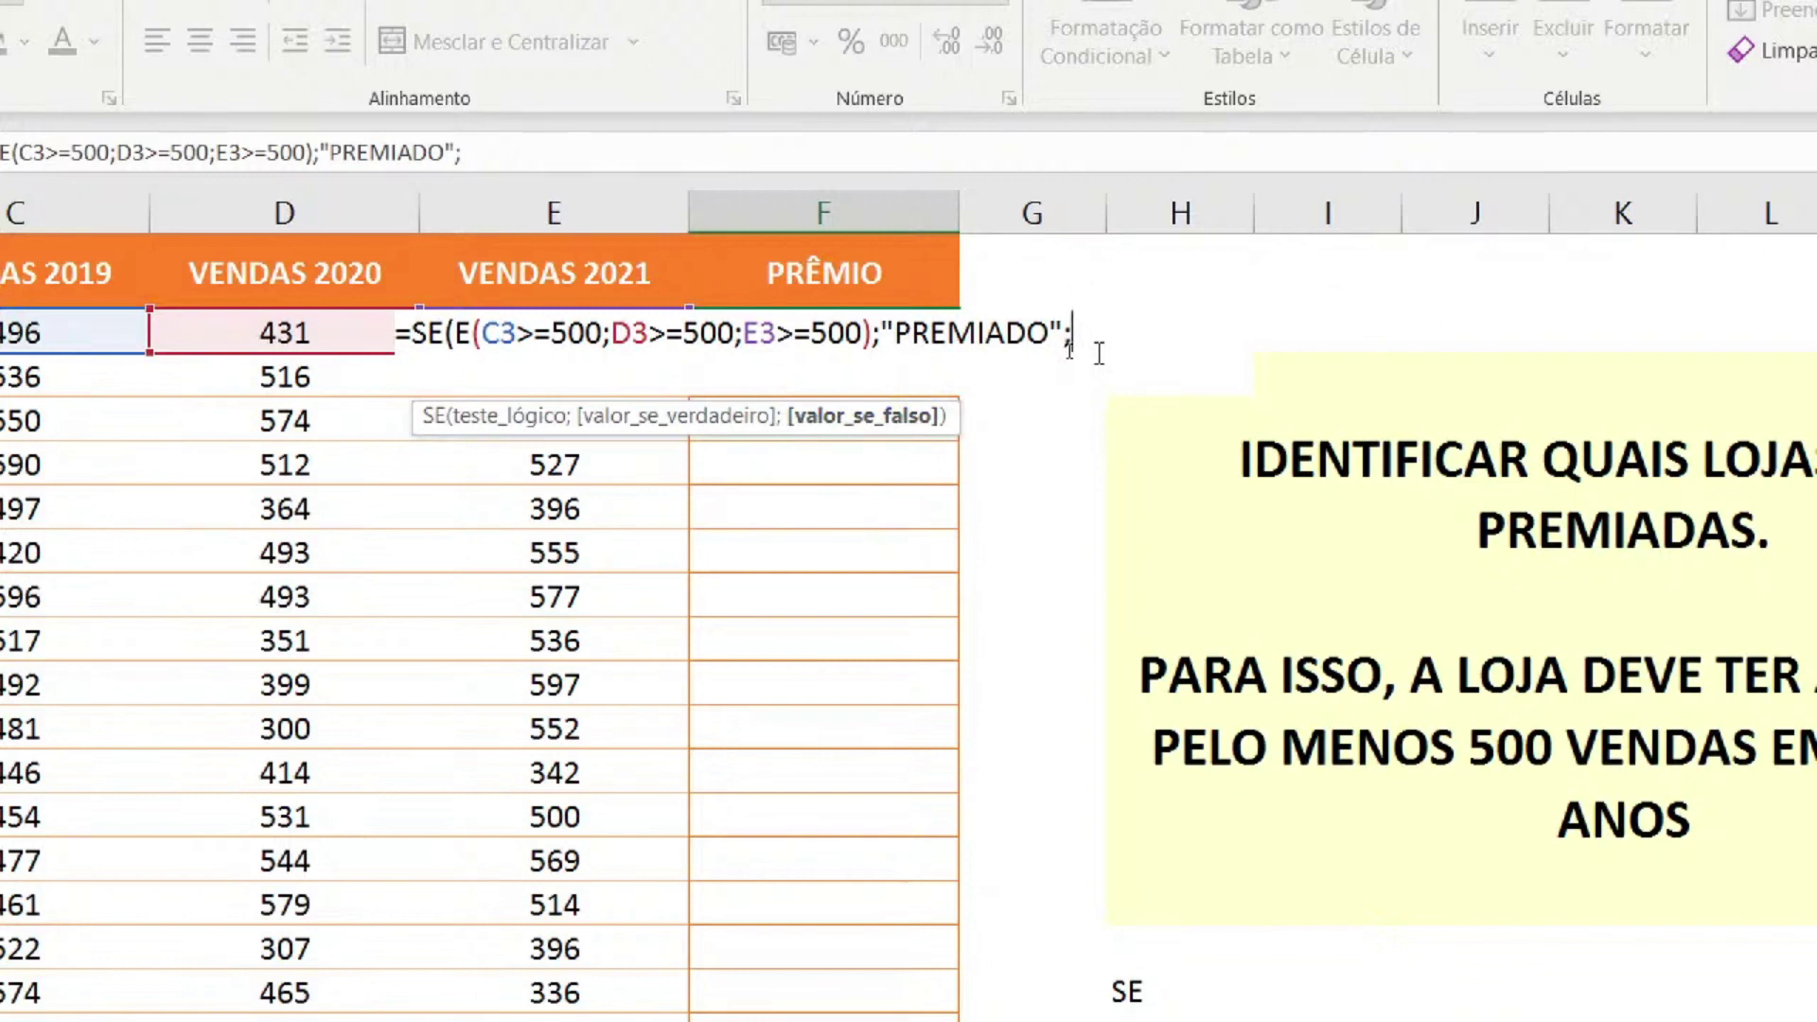
pyautogui.write('"NÃO PRER')
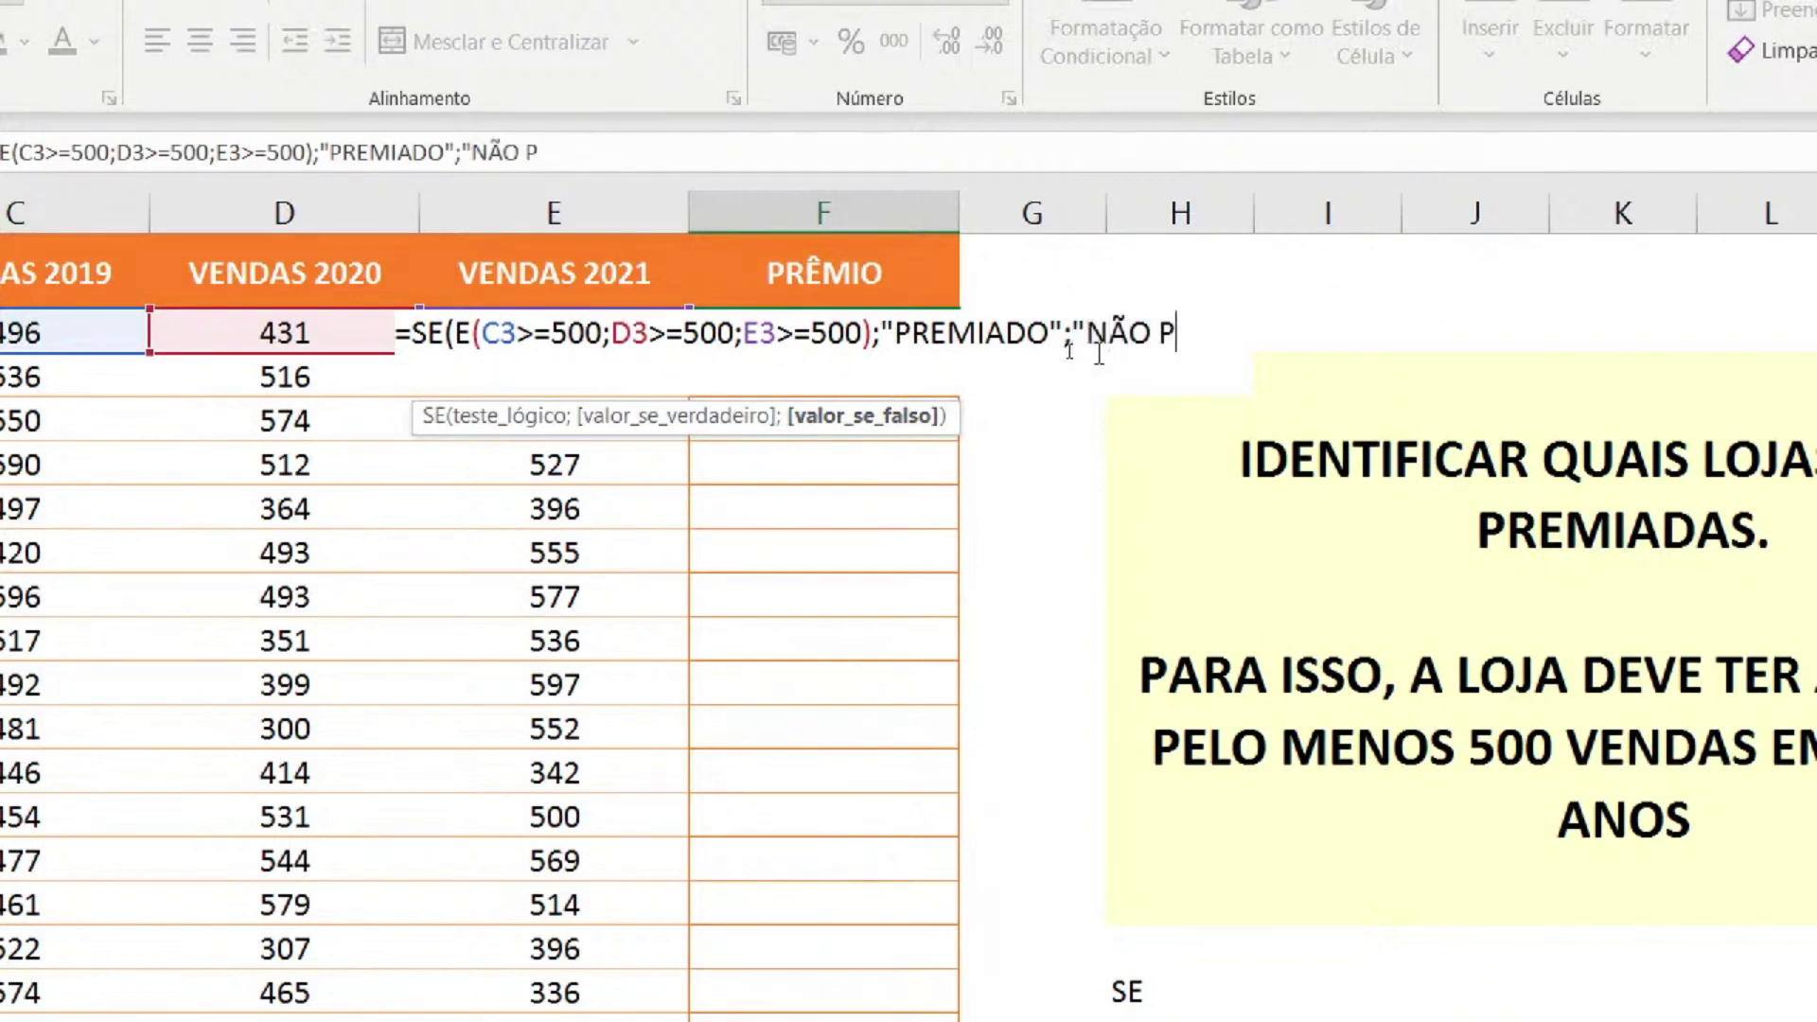
pyautogui.press('BackSpace')
pyautogui.write('MI')
pyautogui.press('BackSpace')
pyautogui.press('BackSpace')
pyautogui.press('BackSpace')
pyautogui.write('EMIADA")')
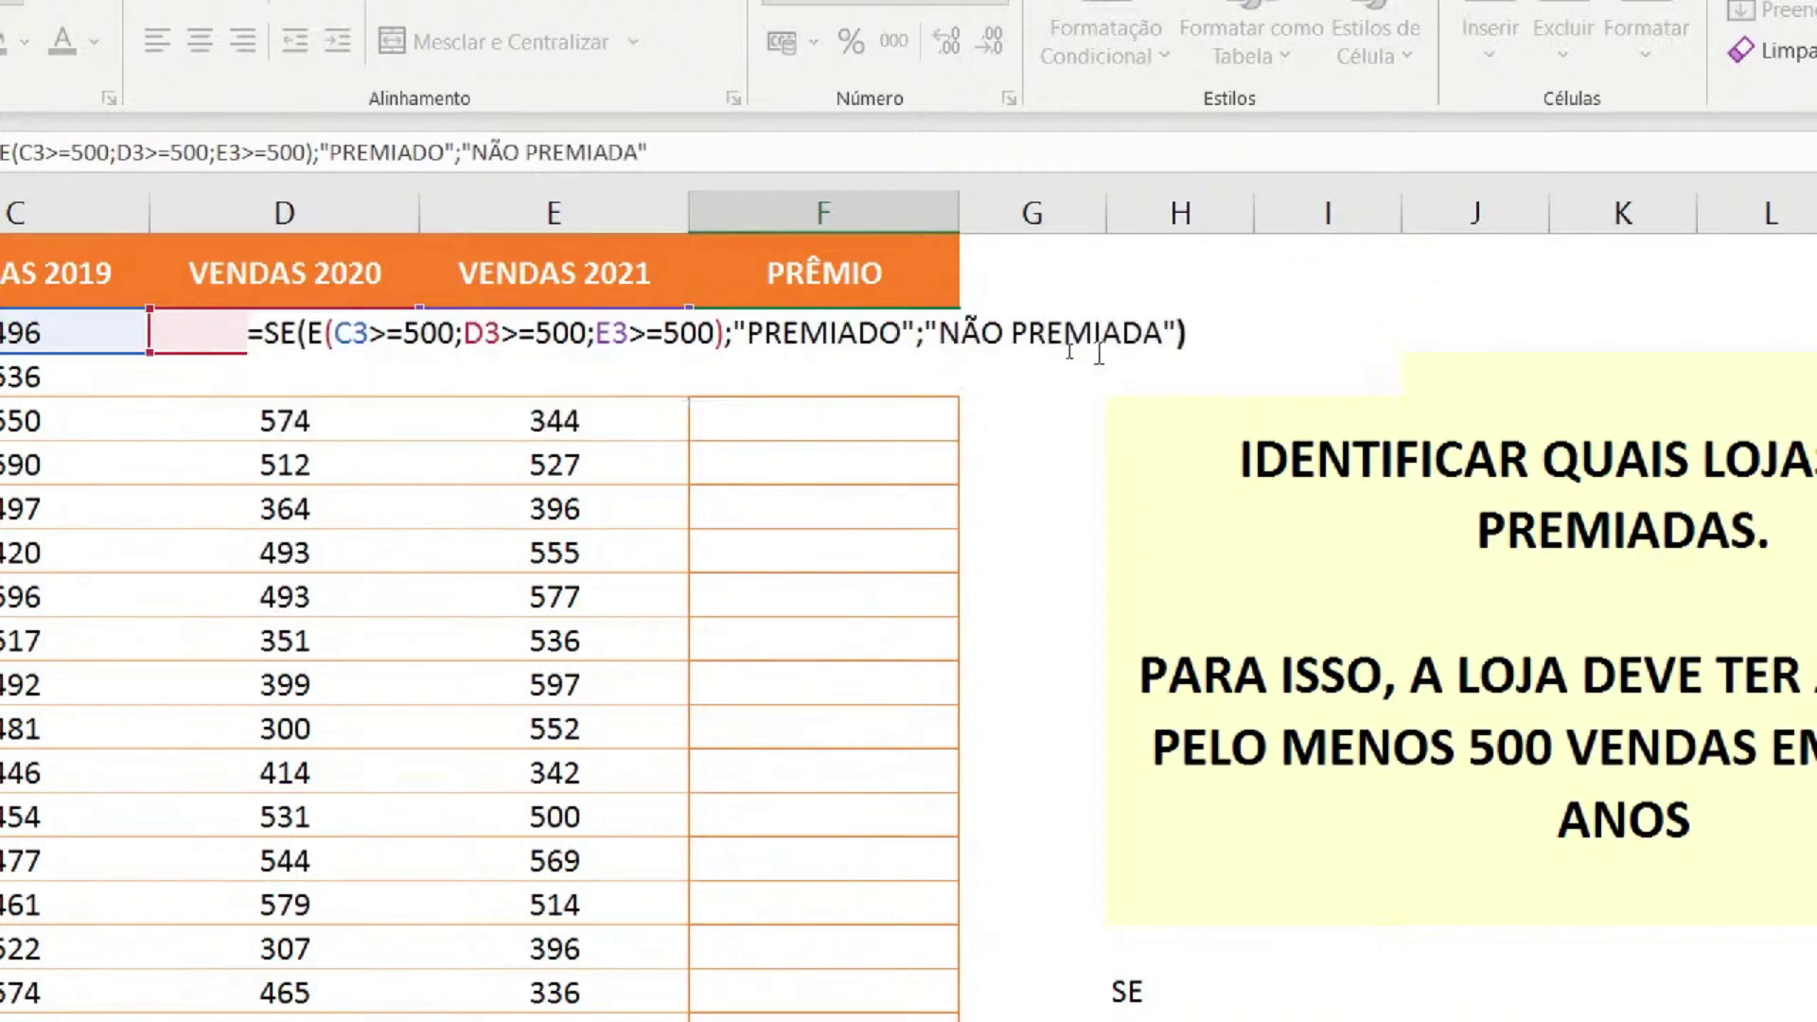
# Step: Change the value-if-true text in F3's SE formula to "PREMIADA"
pyautogui.click(903, 336)
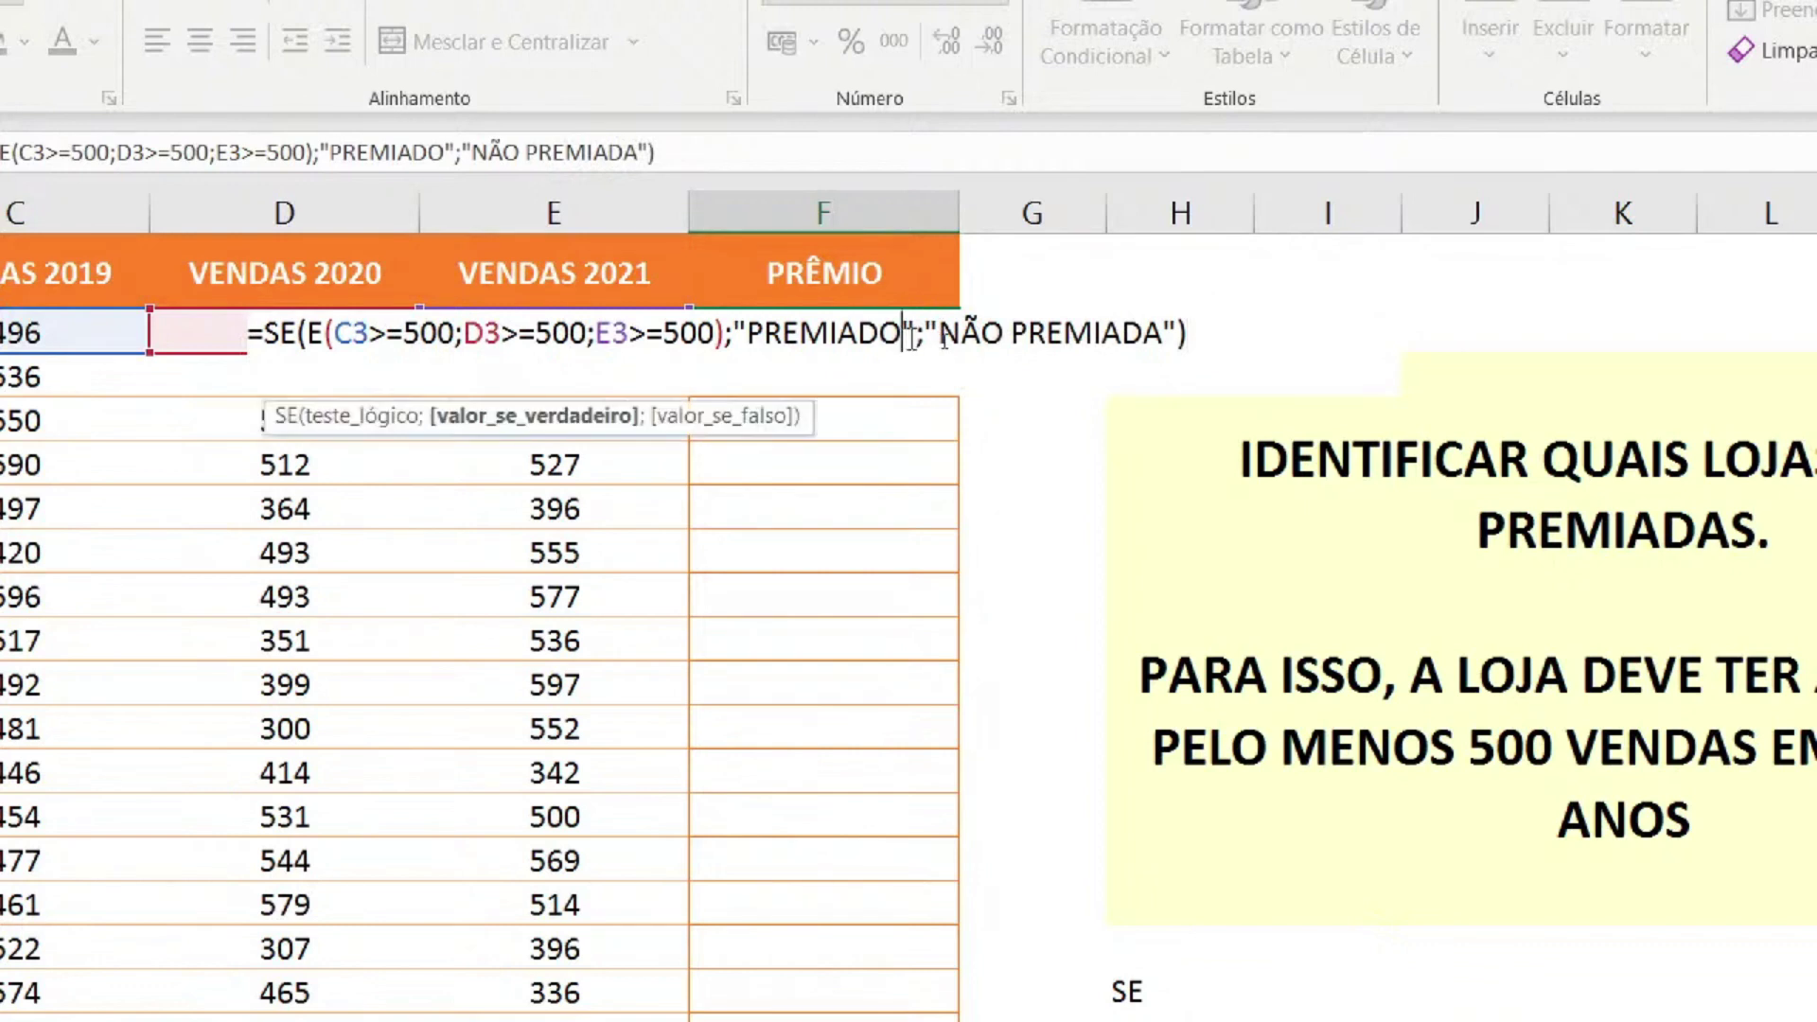
pyautogui.press('BackSpace')
pyautogui.write('A')
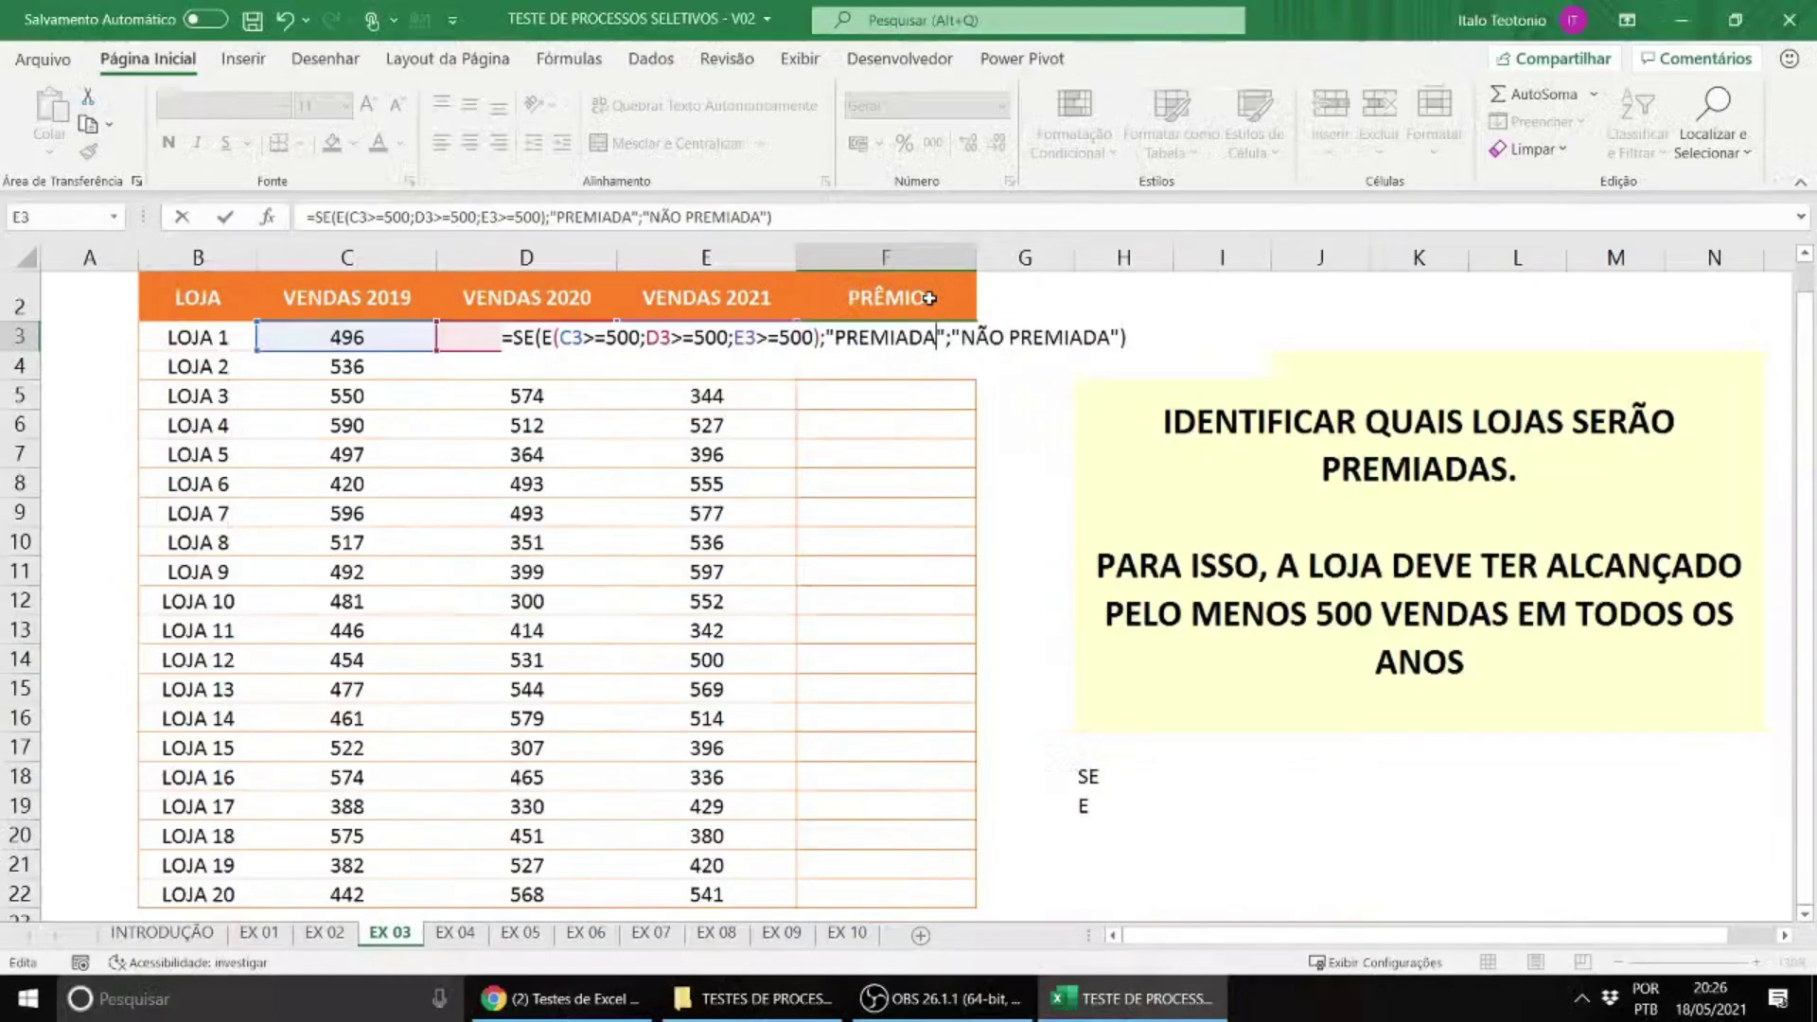
# Step: Confirm the SE formula in F3 and fill it down the PRÊMIO column through F22
pyautogui.press('Return')
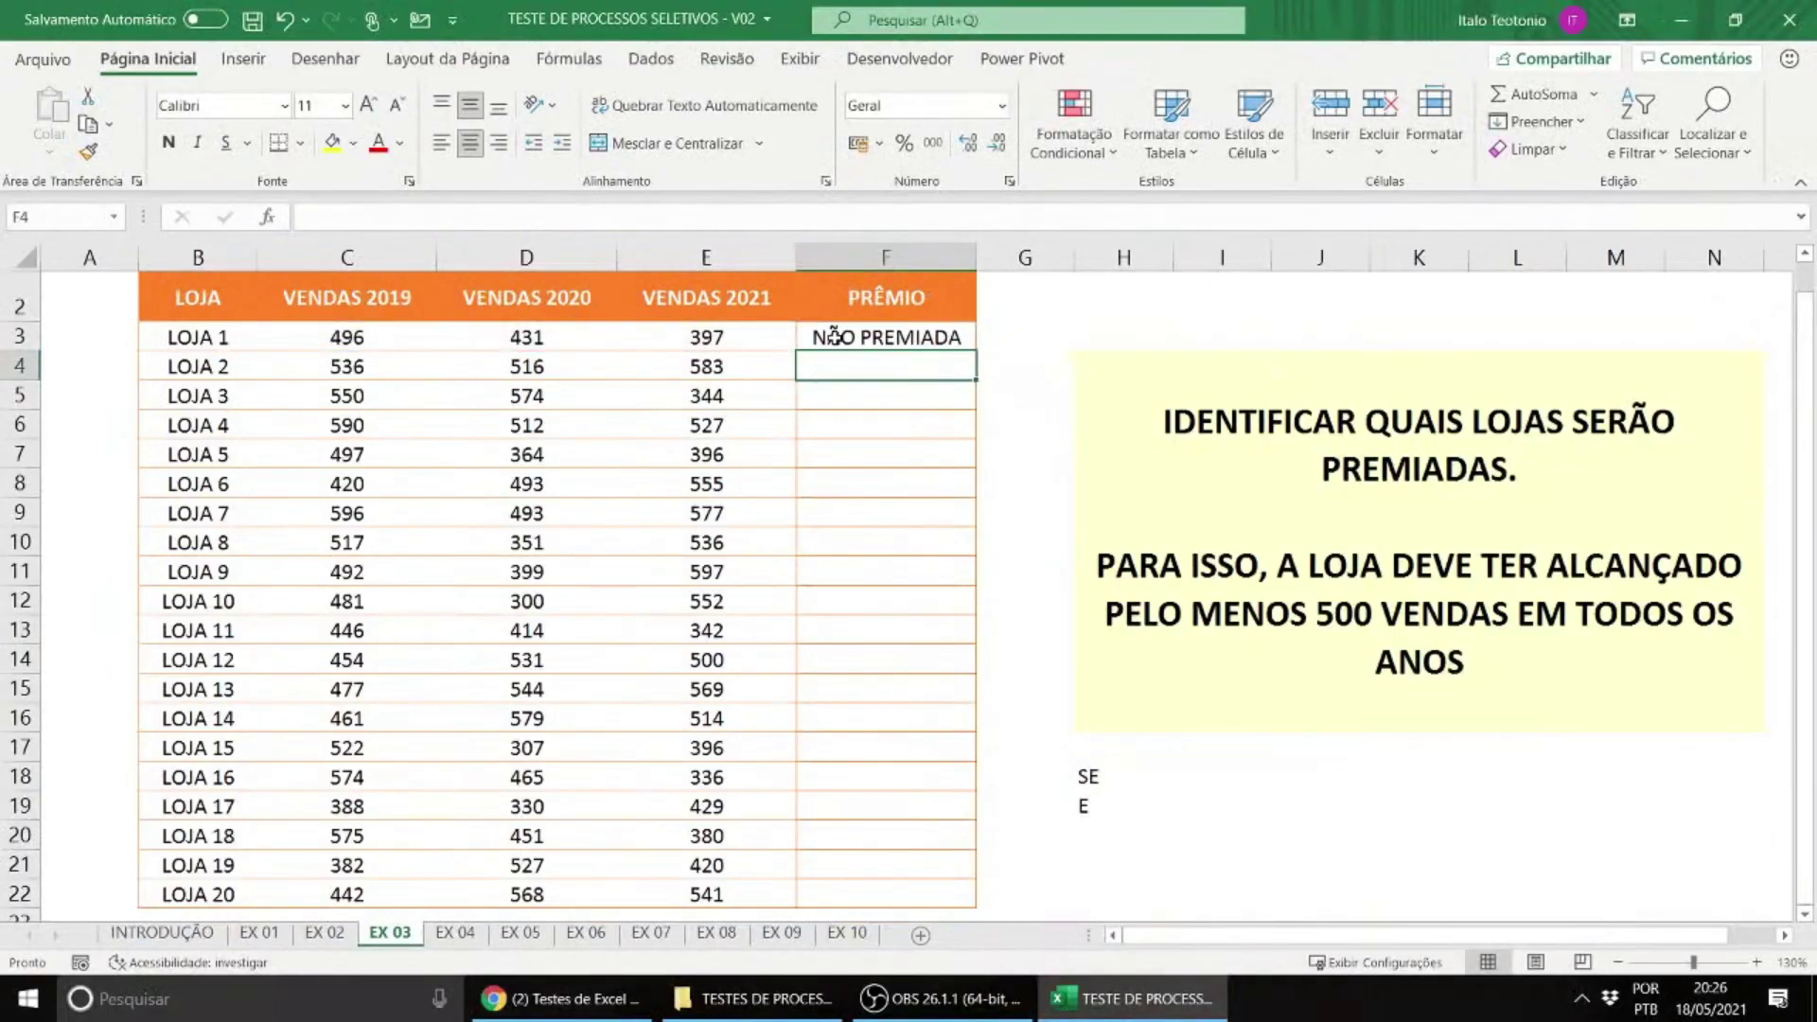
pyautogui.moveTo(436, 343); pyautogui.dragTo(624, 345)
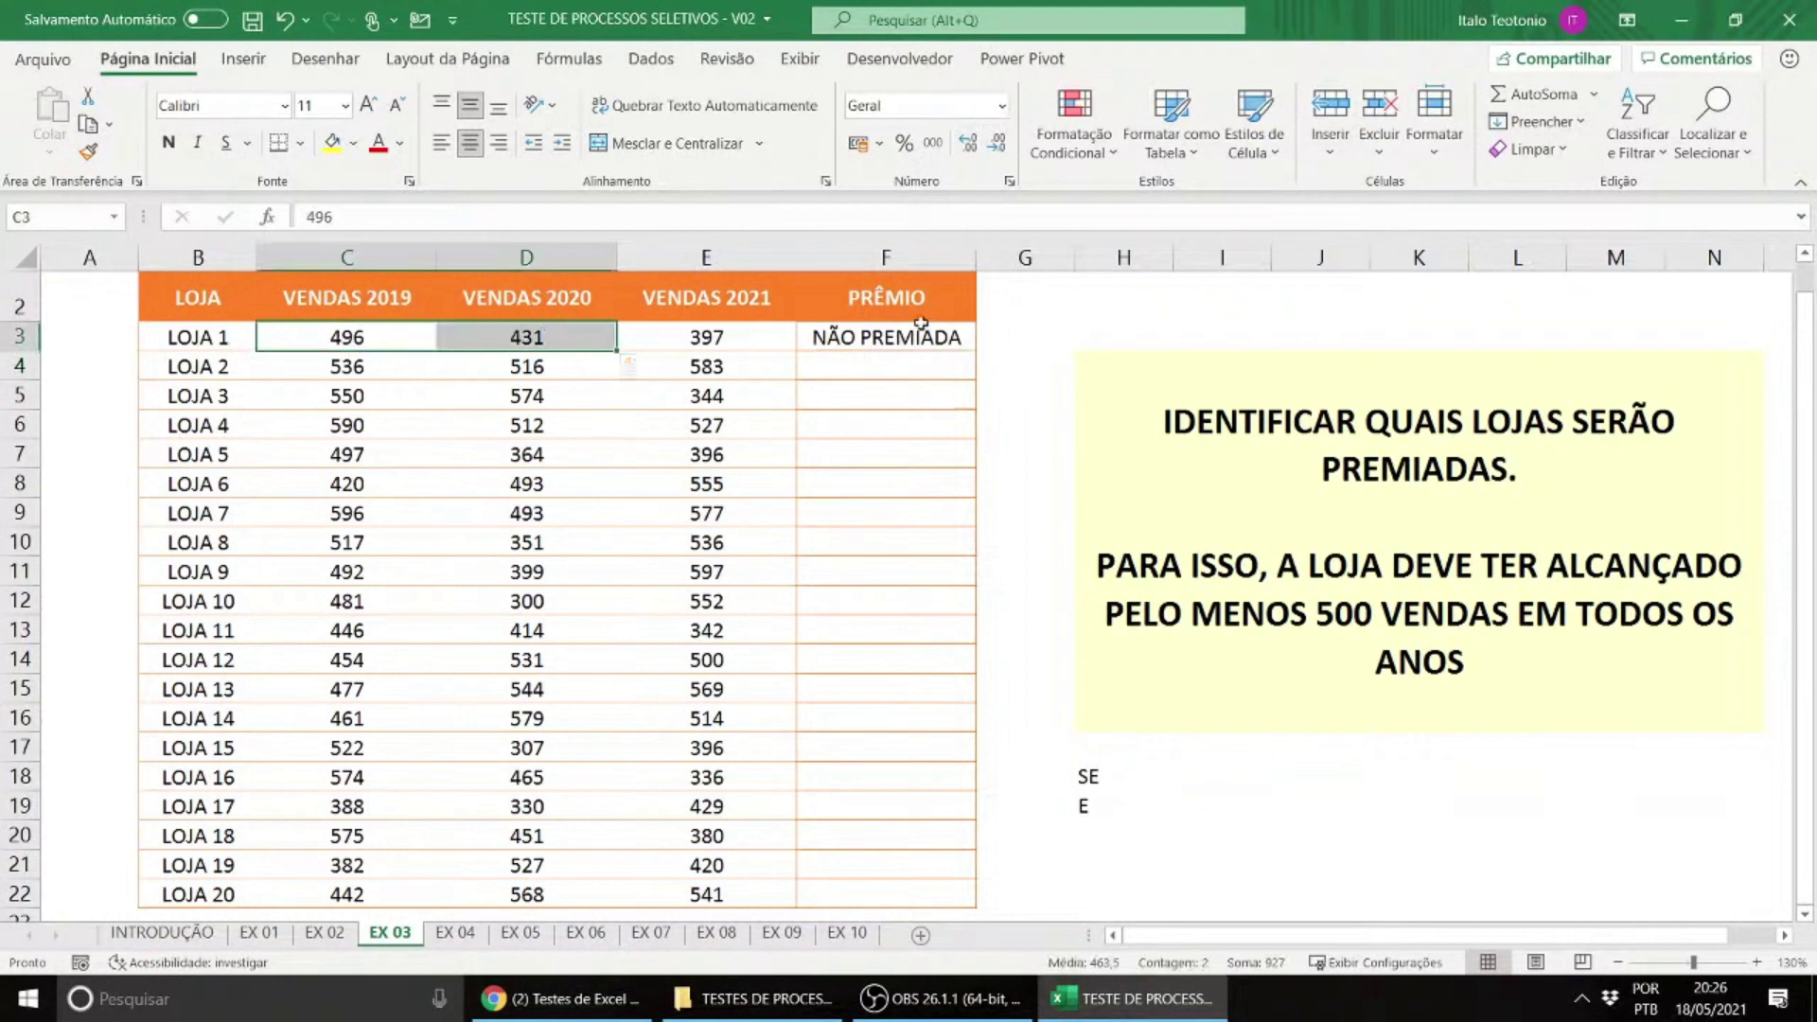
pyautogui.click(936, 340)
pyautogui.doubleClick(975, 352)
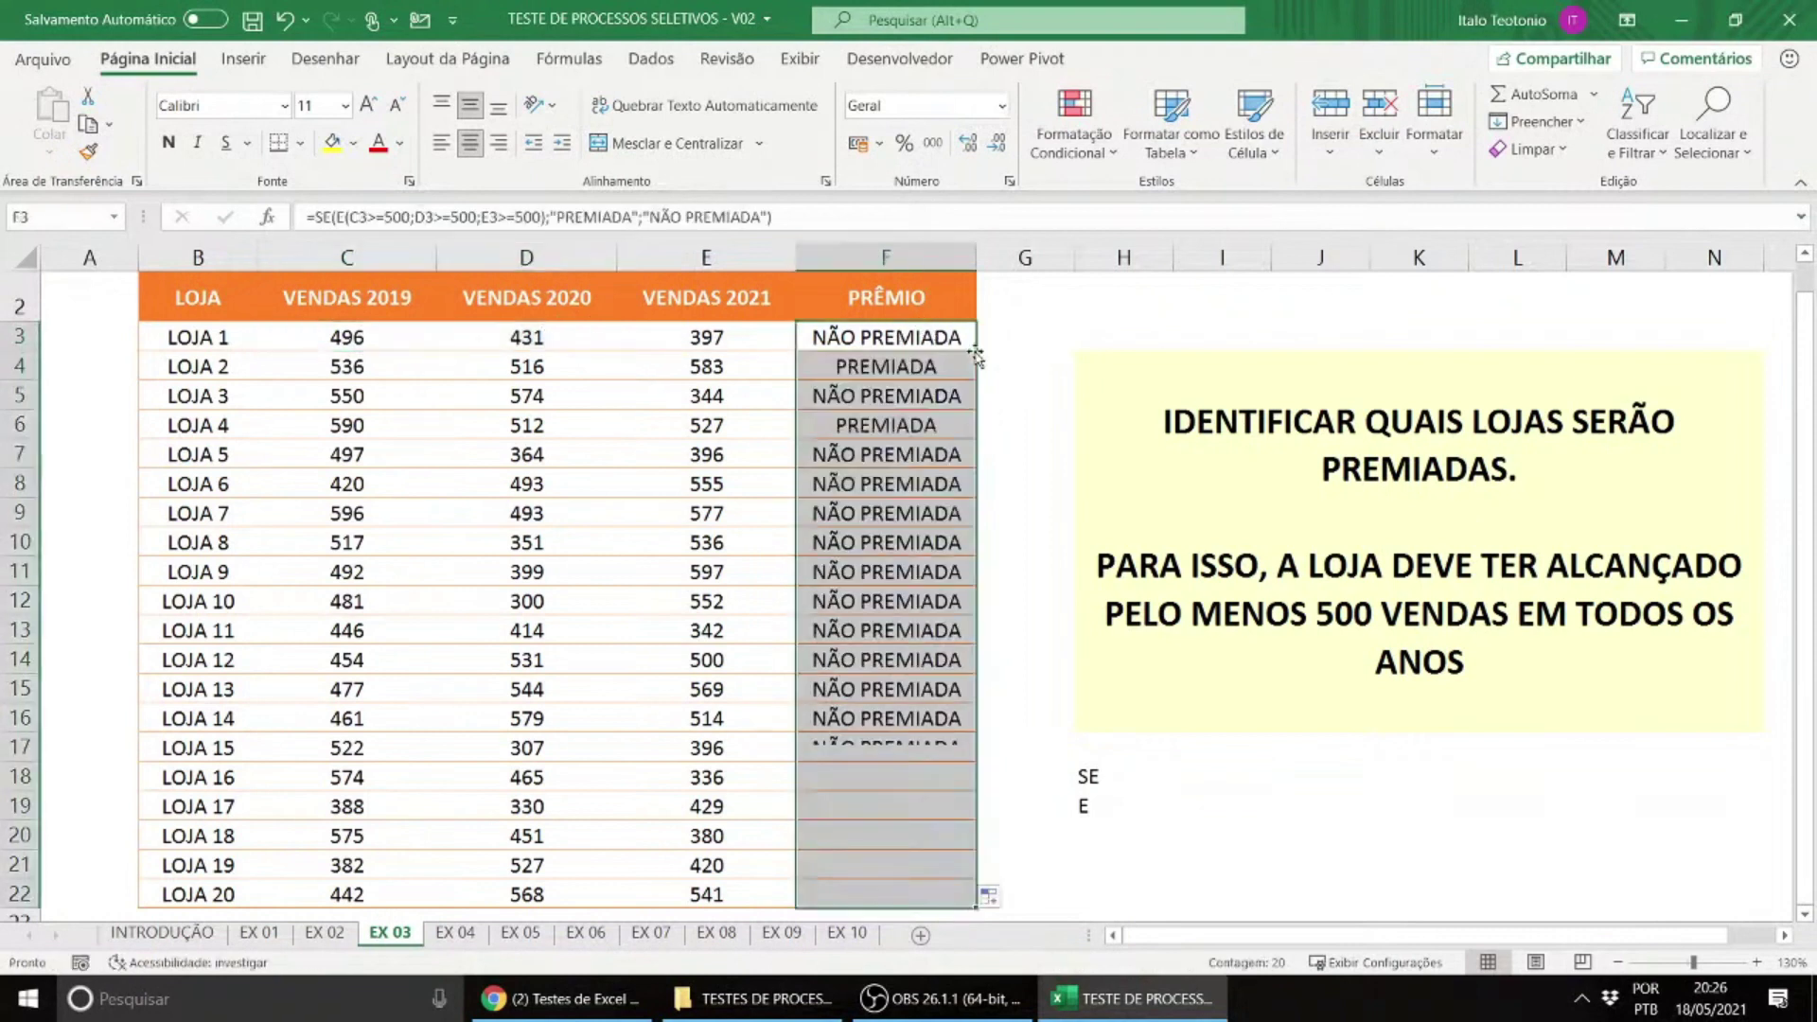
# Step: Check the PRÊMIO results for LOJA 2, LOJA 4 and LOJA 8 against their sales in each year
pyautogui.moveTo(885, 366); pyautogui.dragTo(230, 368)
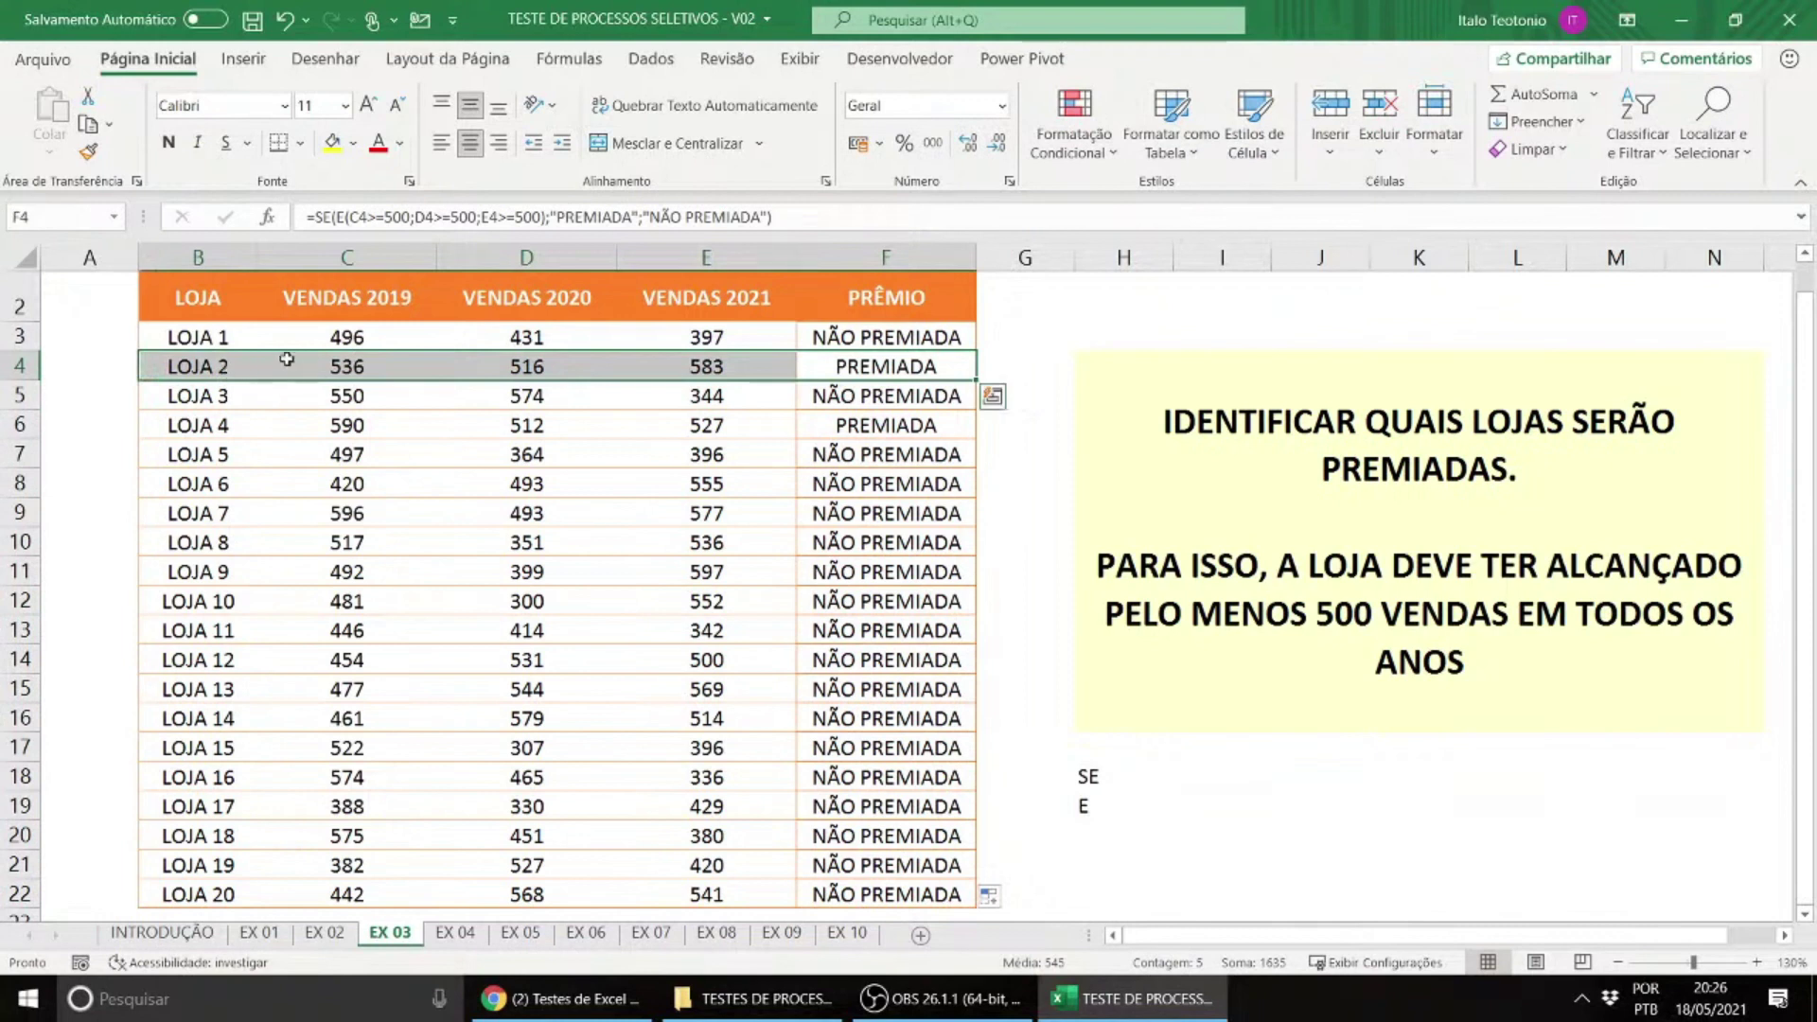
pyautogui.moveTo(882, 425); pyautogui.dragTo(244, 425)
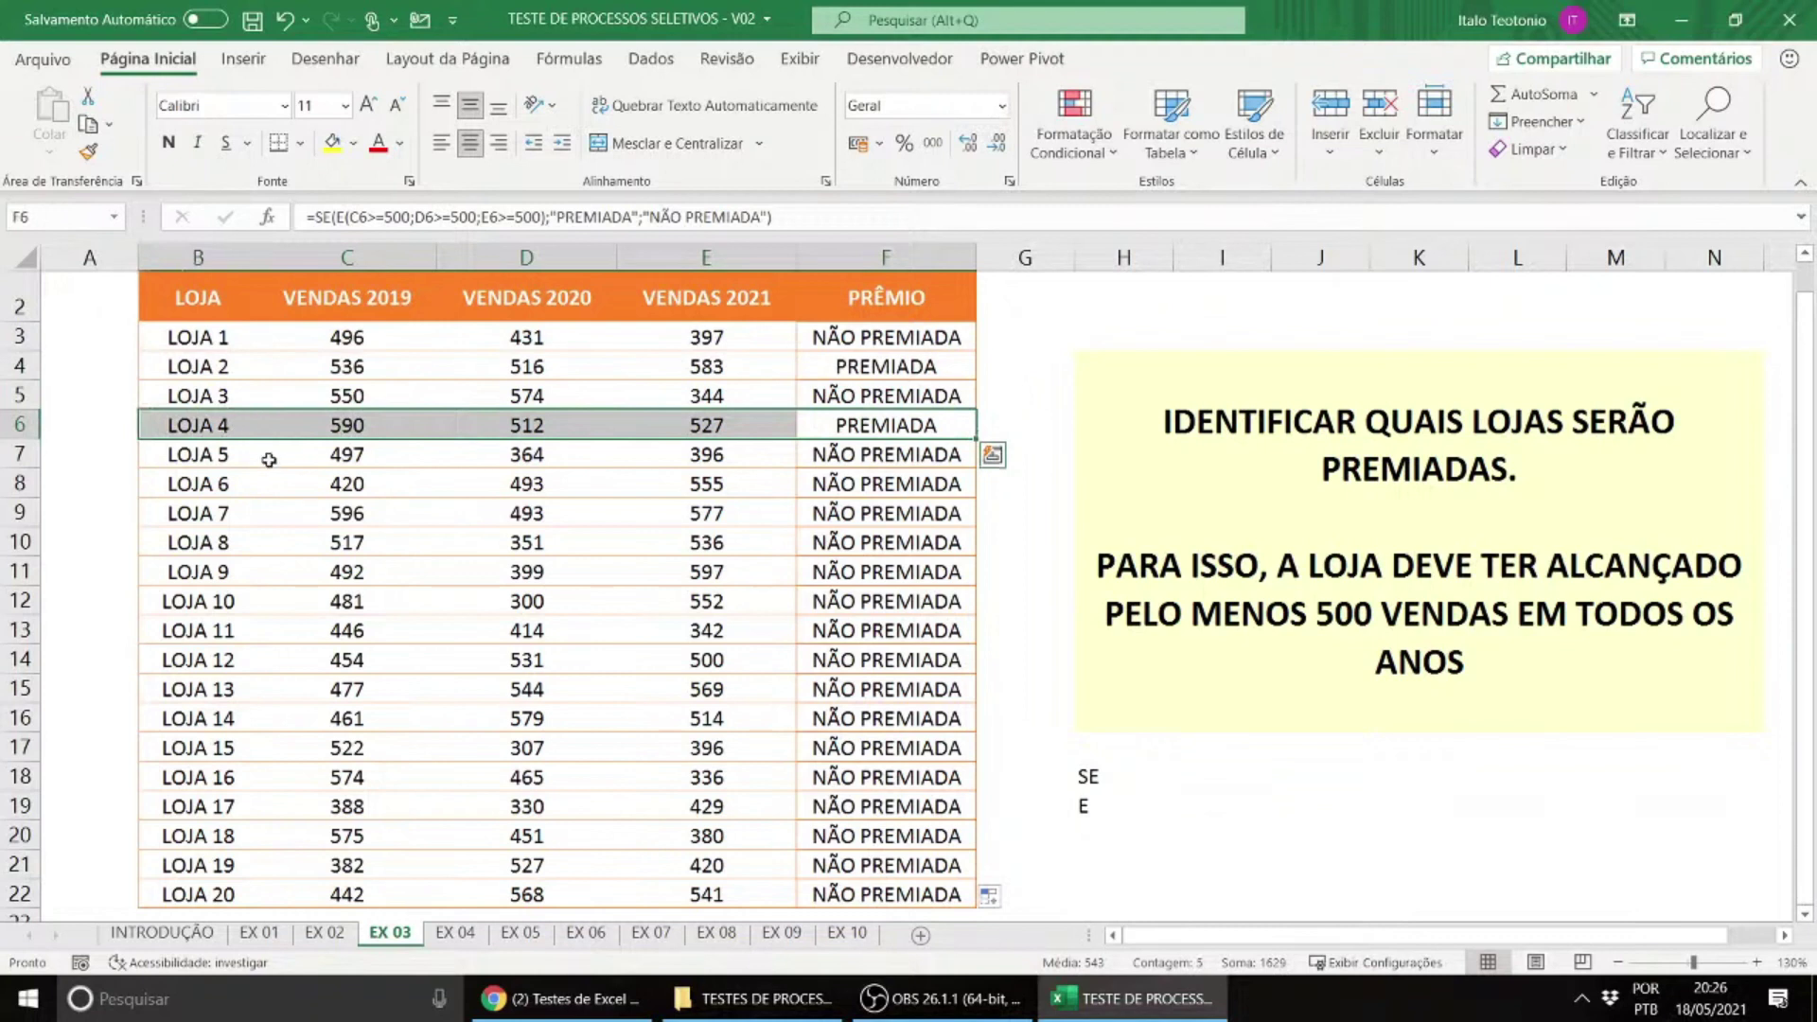
pyautogui.moveTo(856, 544); pyautogui.dragTo(210, 544)
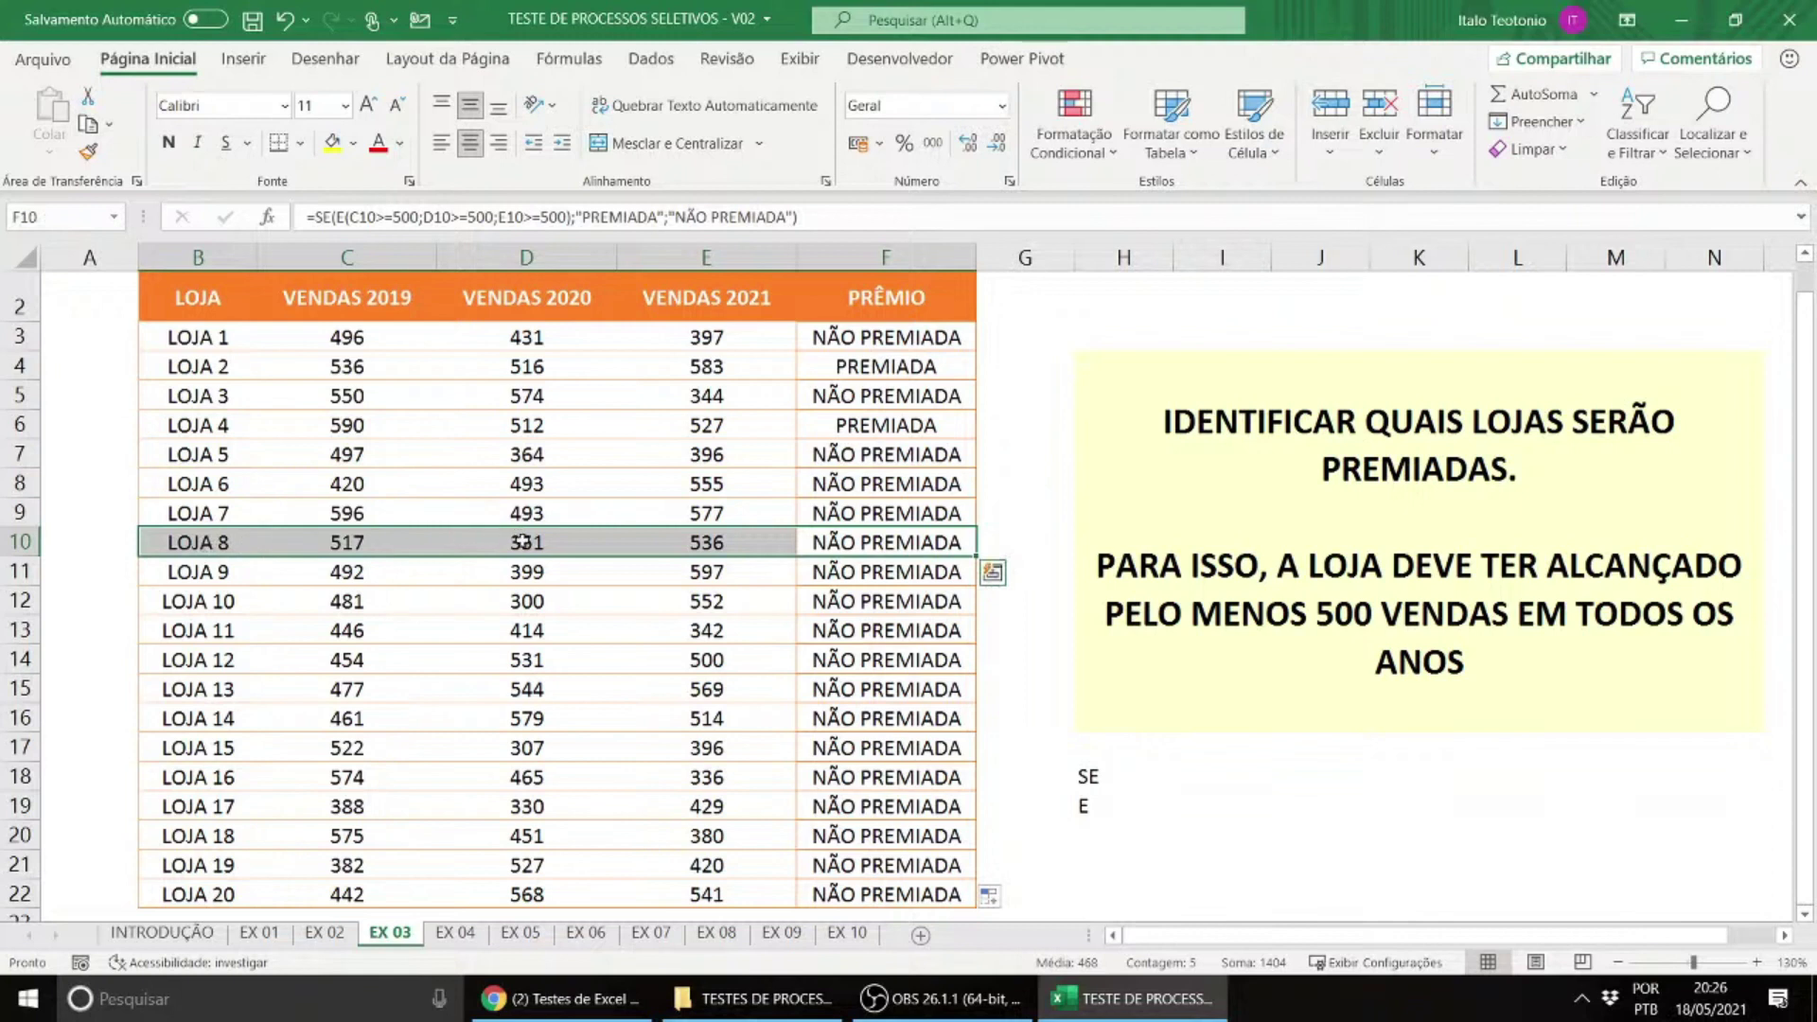
# Step: Set LOJA 8's VENDAS 2020 value to 505 and recheck its row from the award back to the store name
pyautogui.click(523, 542)
pyautogui.write('505')
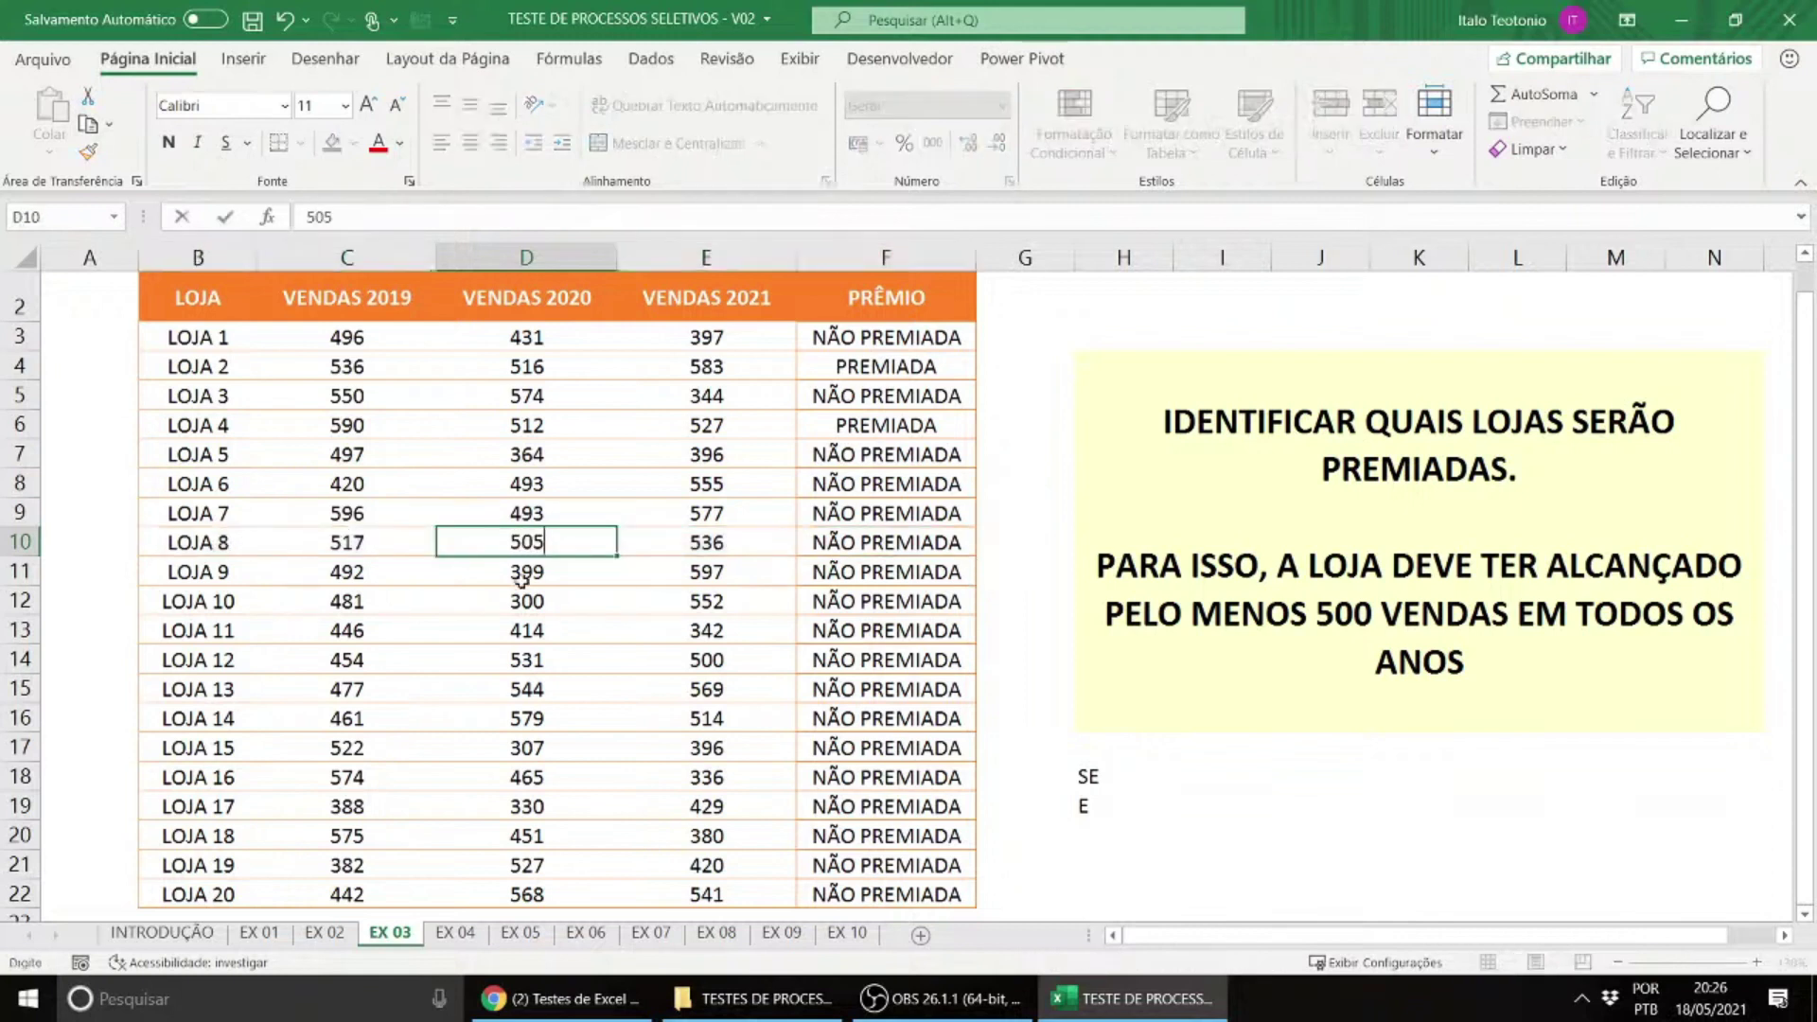
pyautogui.press('Return')
pyautogui.moveTo(838, 542); pyautogui.dragTo(233, 544)
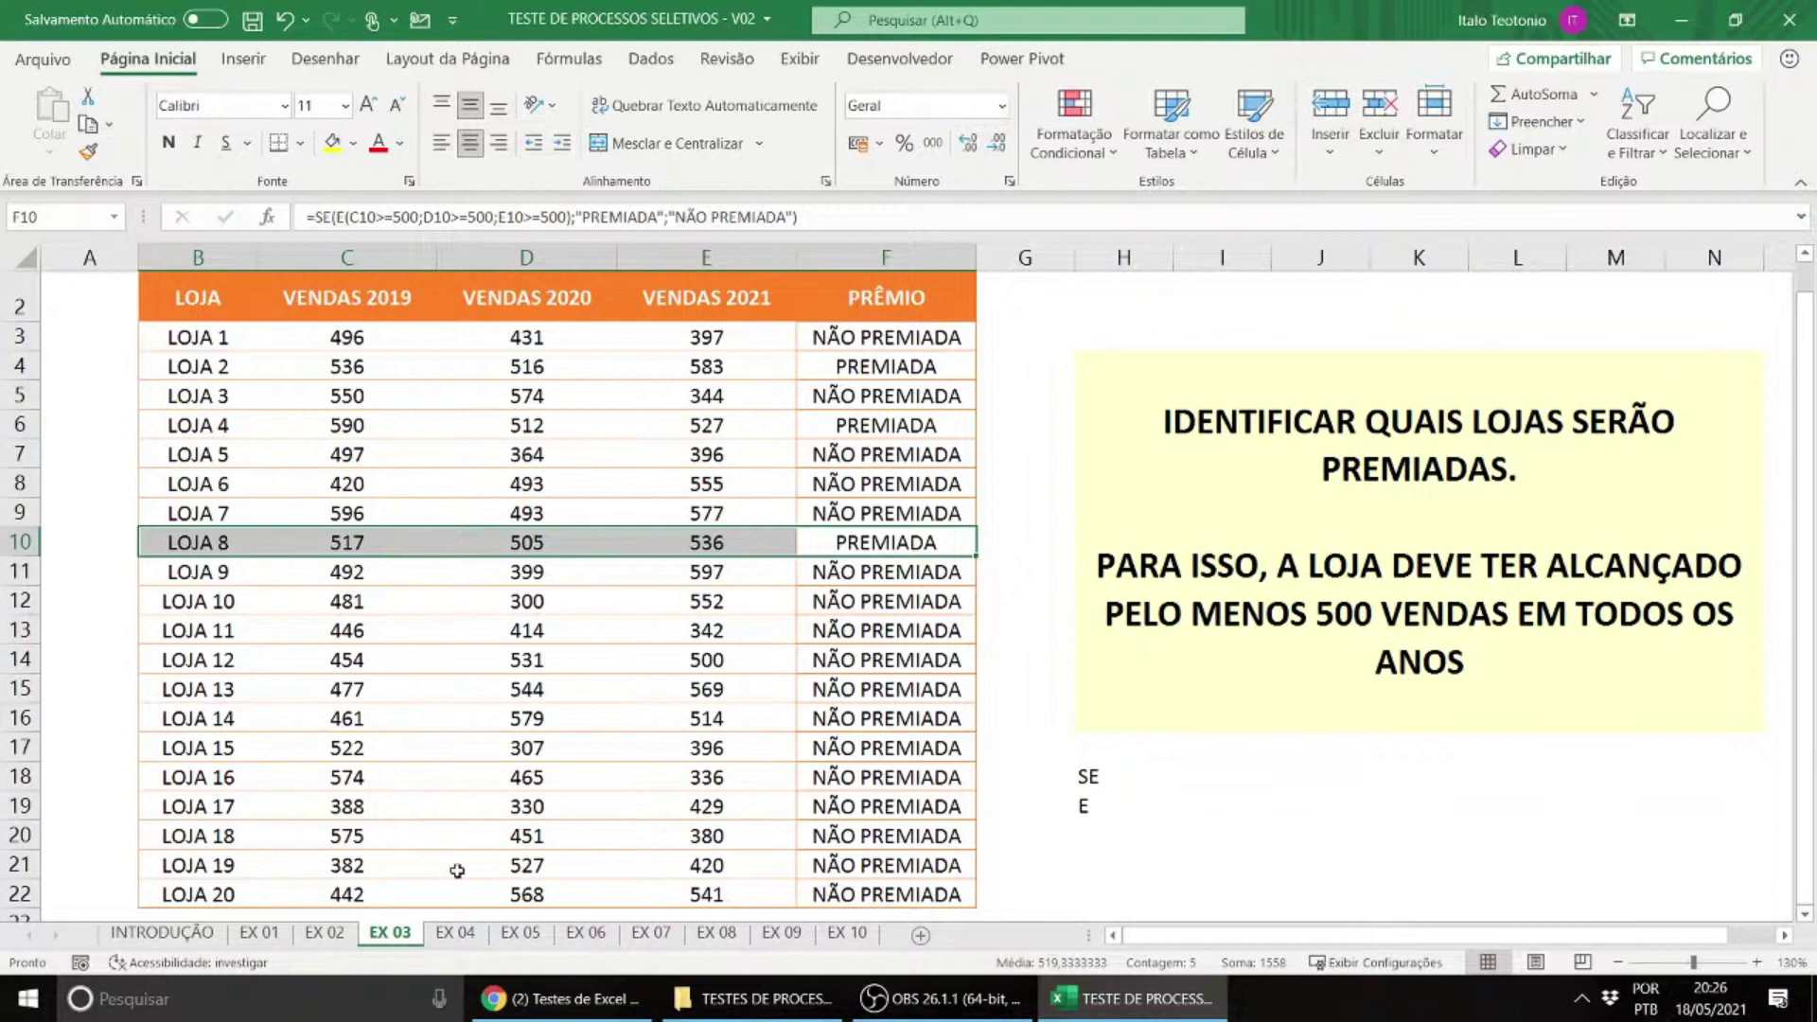
# Step: Look back over the completed exercises on the EX 01, EX 02 and EX 03 sheets
pyautogui.click(451, 934)
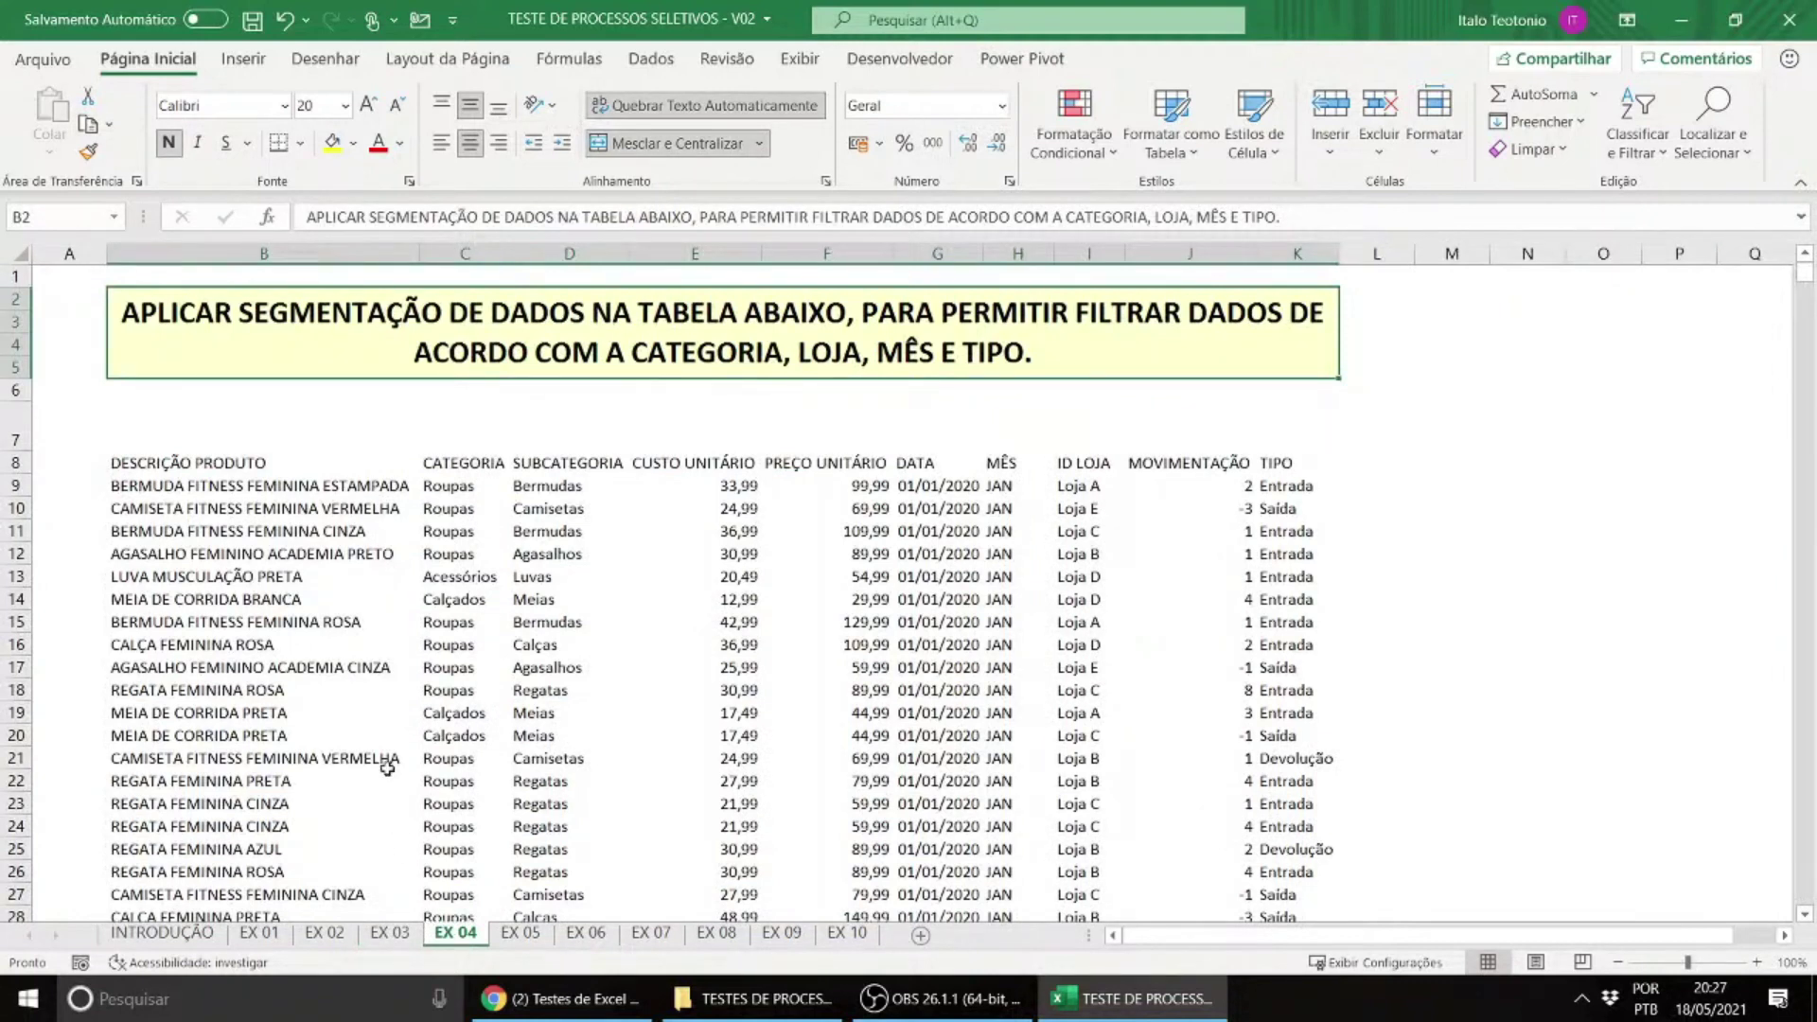
pyautogui.click(258, 935)
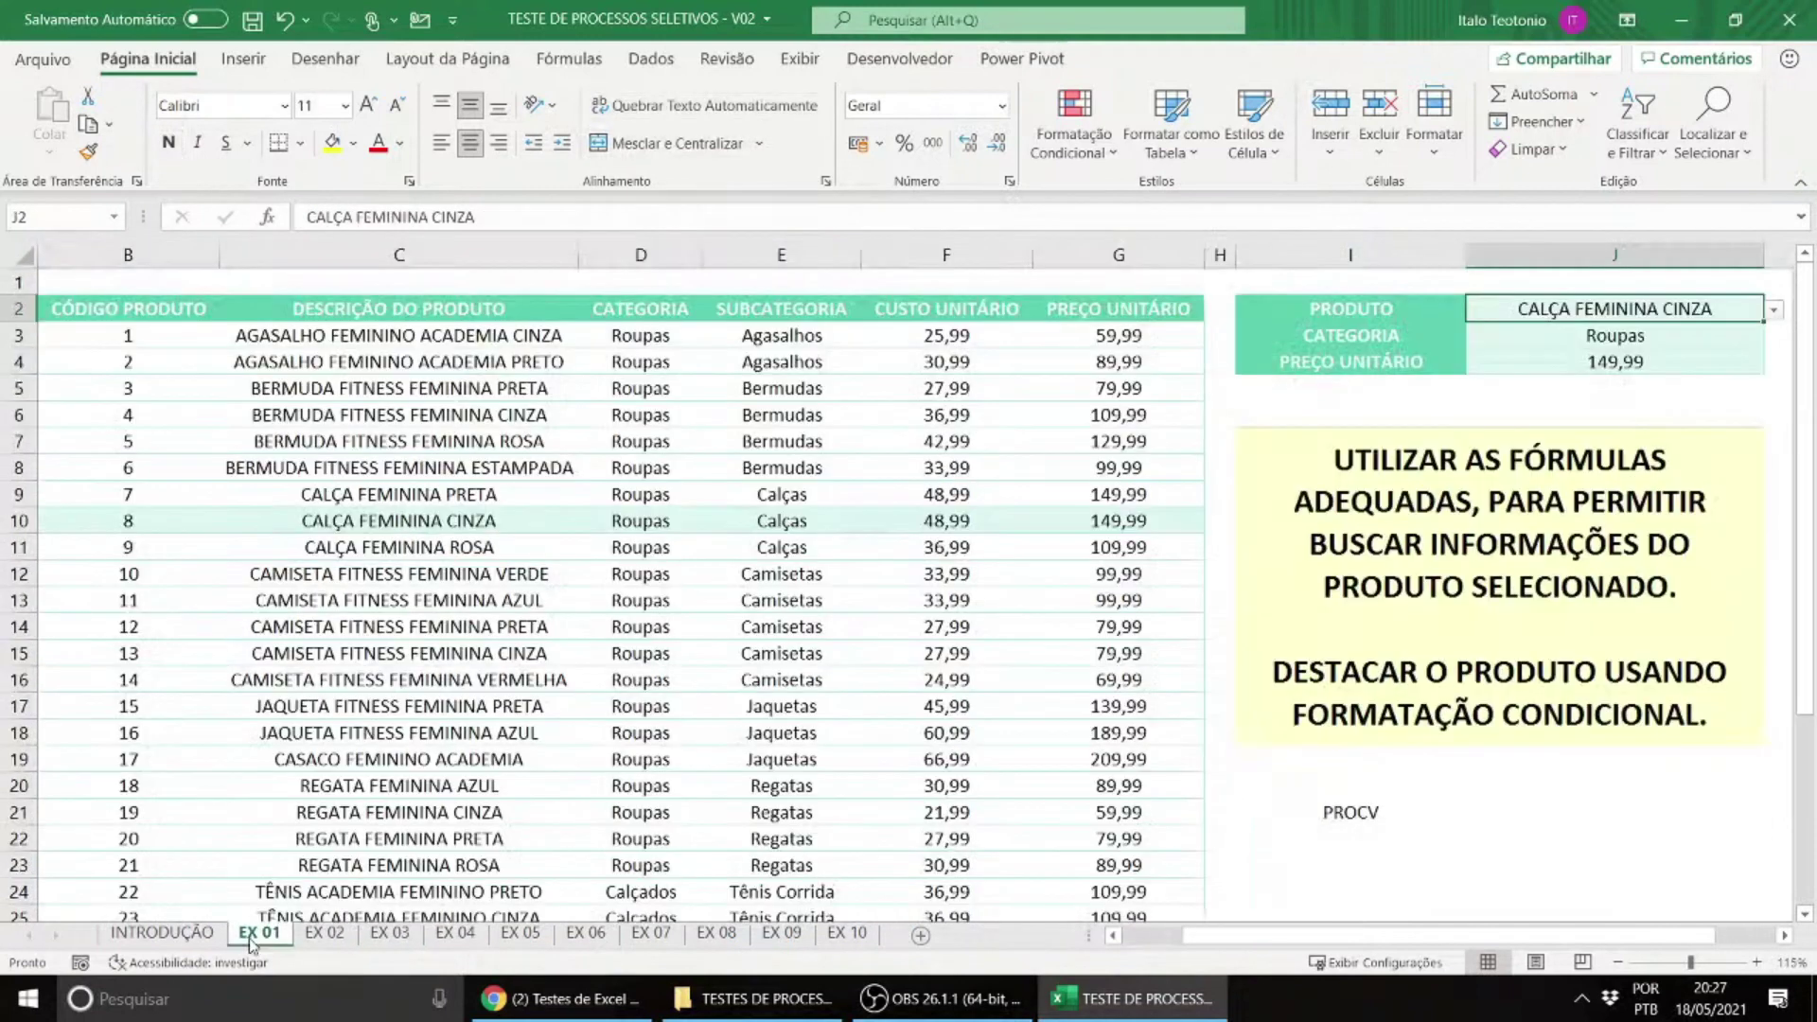
pyautogui.click(319, 935)
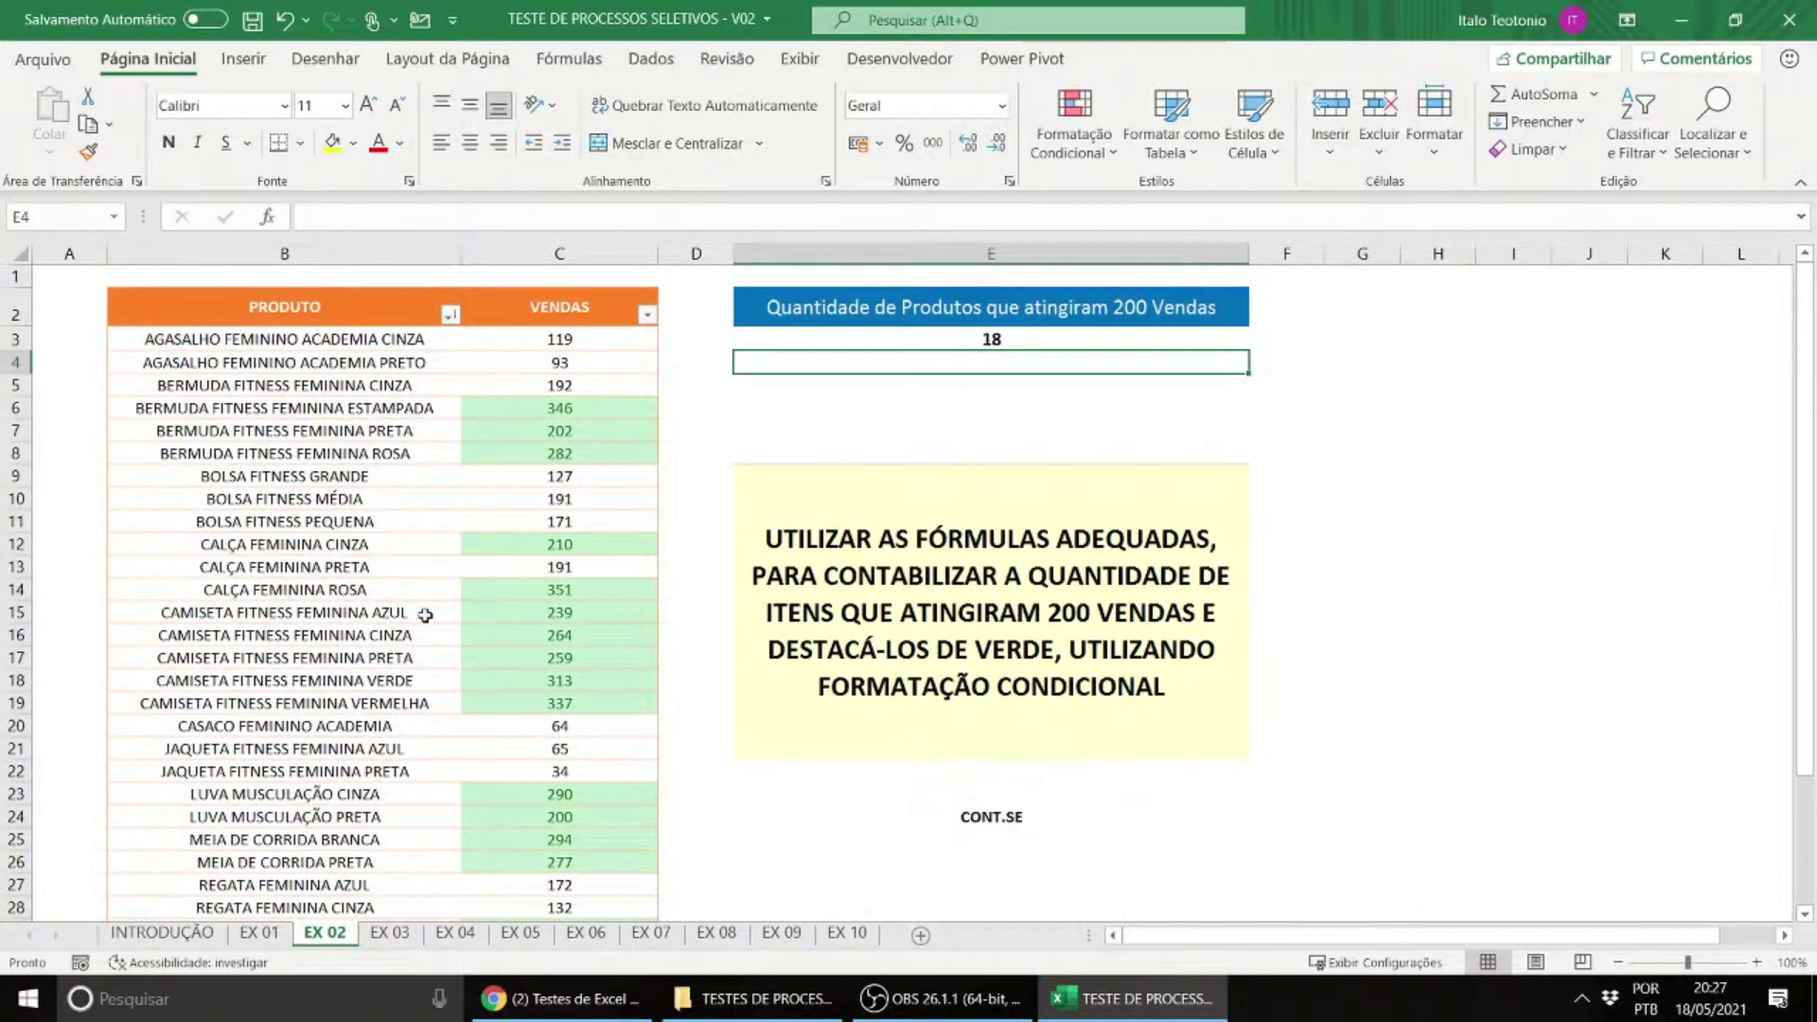
pyautogui.click(395, 935)
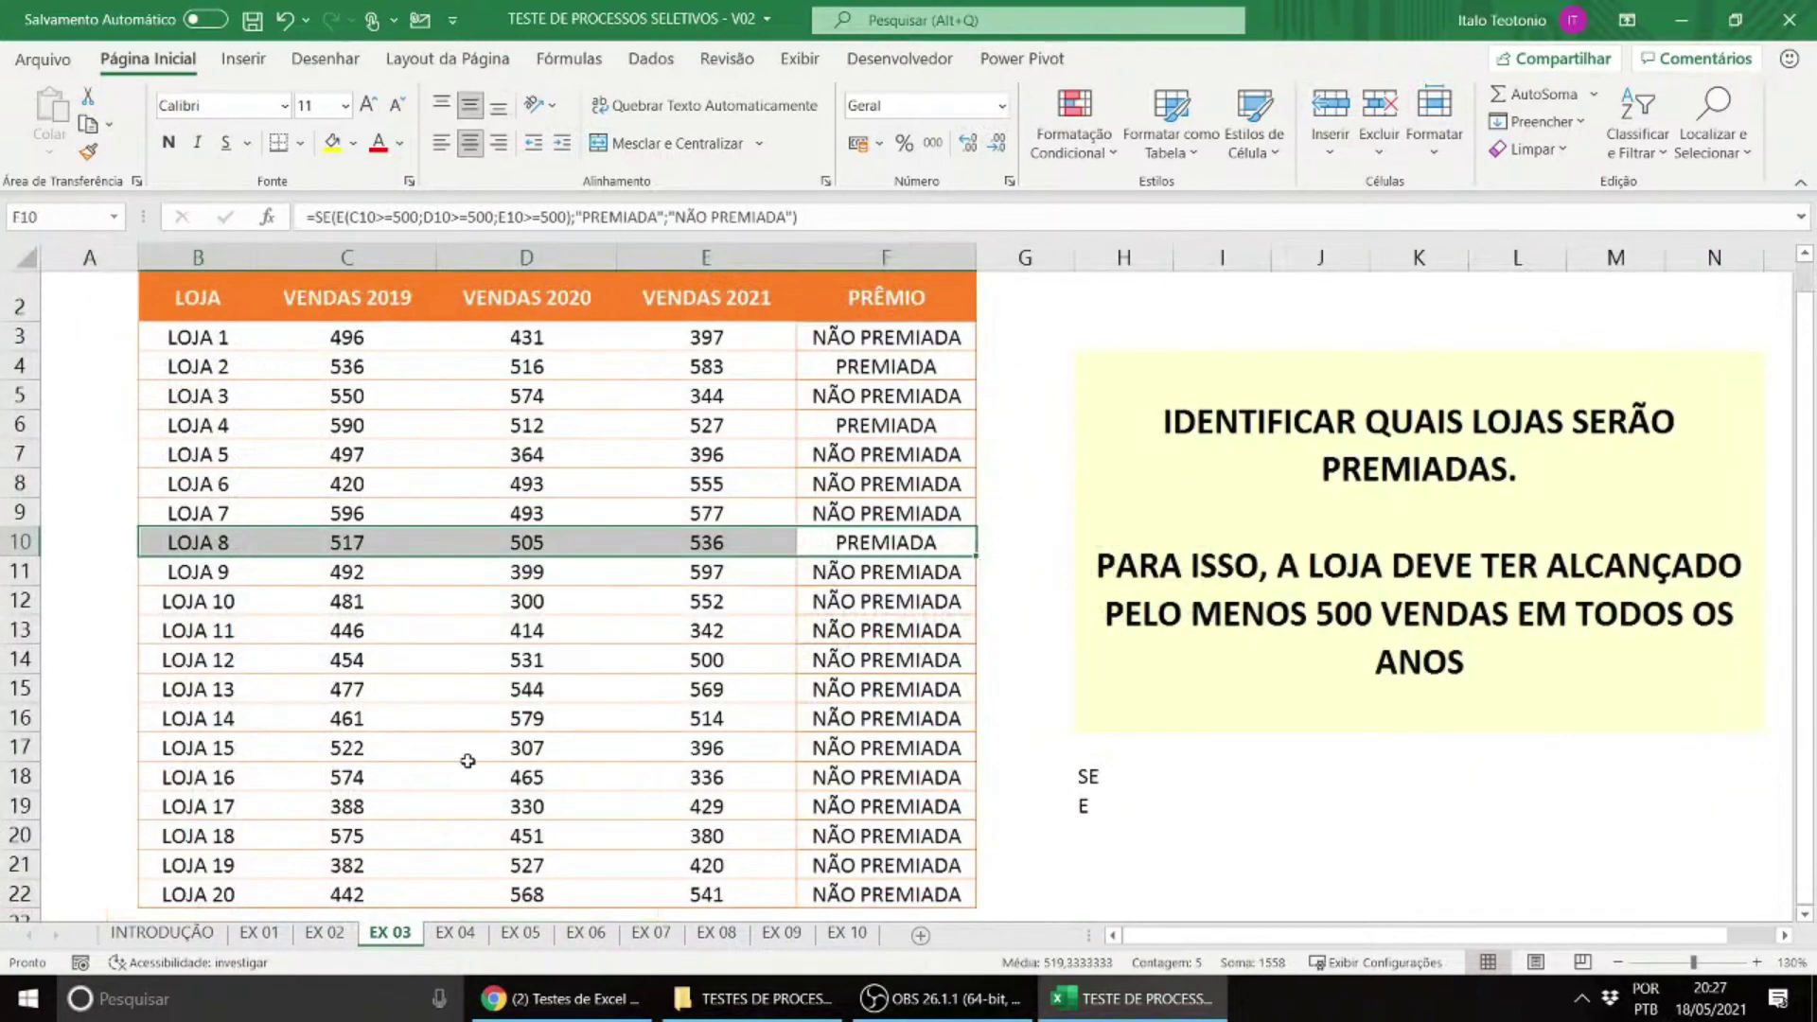
# Step: Open the EX 04 sheet and read its task statement about applying data slicers
pyautogui.click(452, 935)
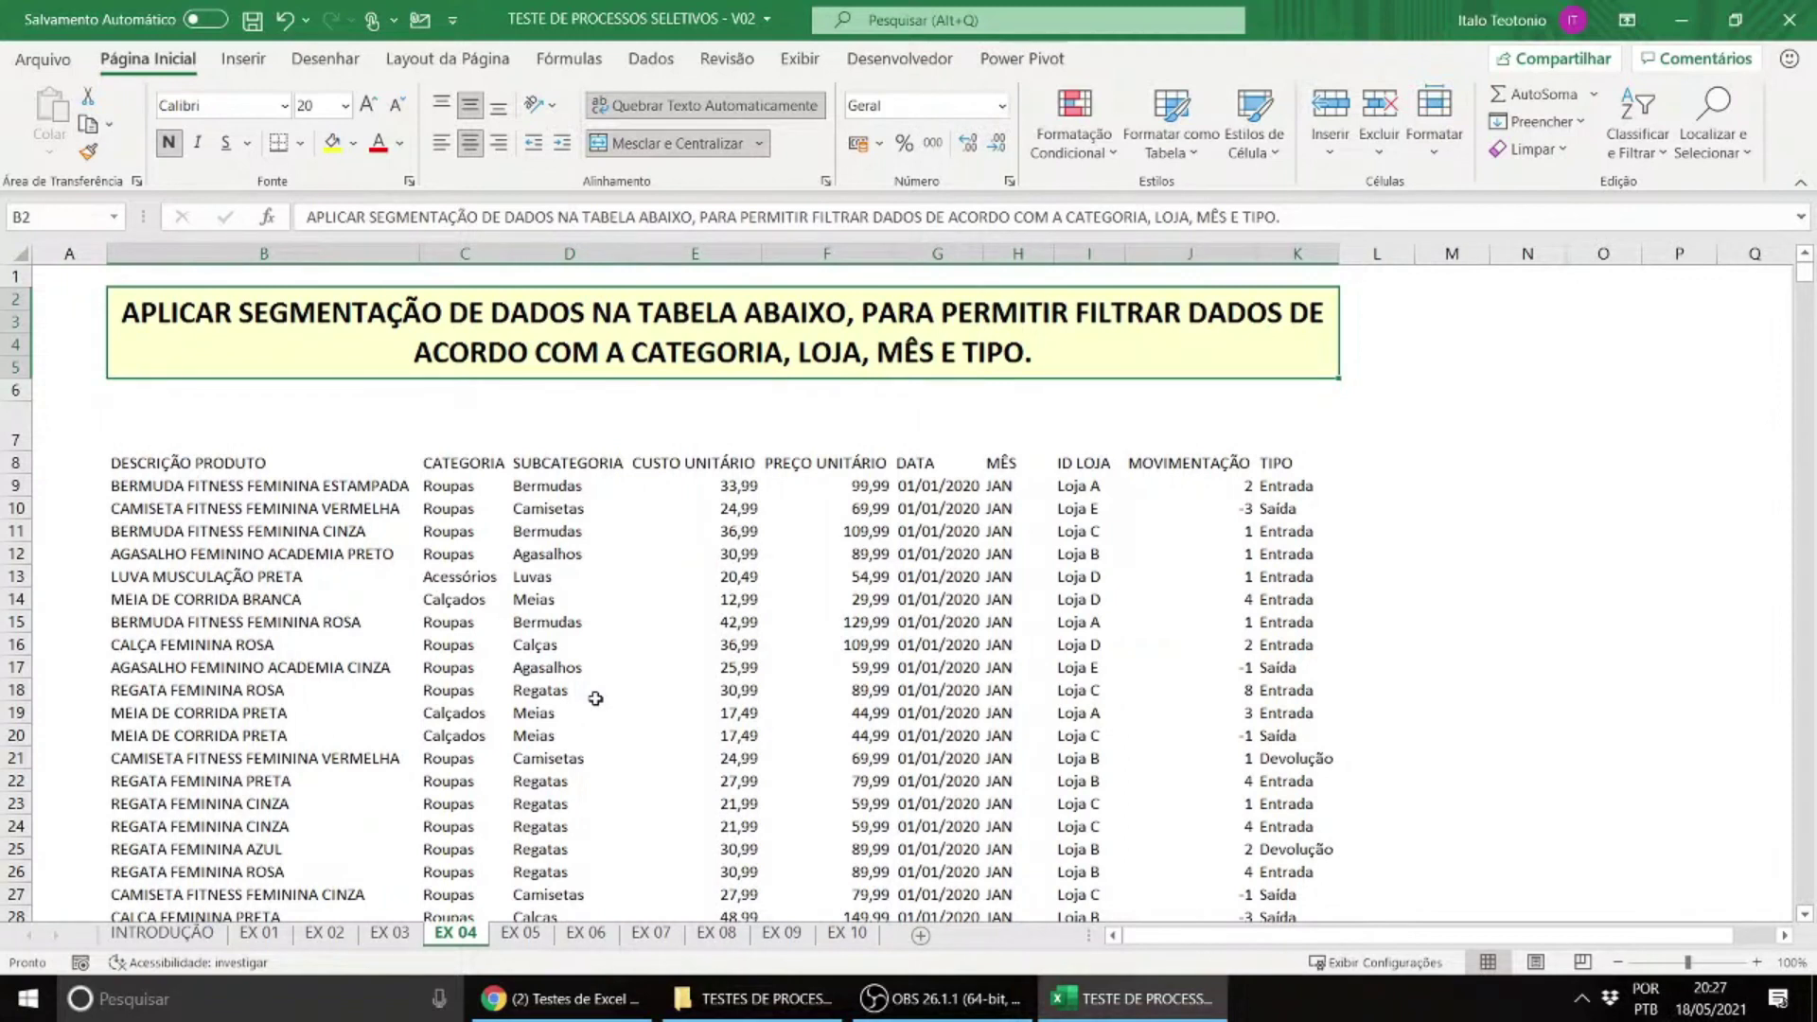
pyautogui.doubleClick(285, 303)
pyautogui.moveTo(239, 312); pyautogui.dragTo(564, 312)
pyautogui.click(489, 480)
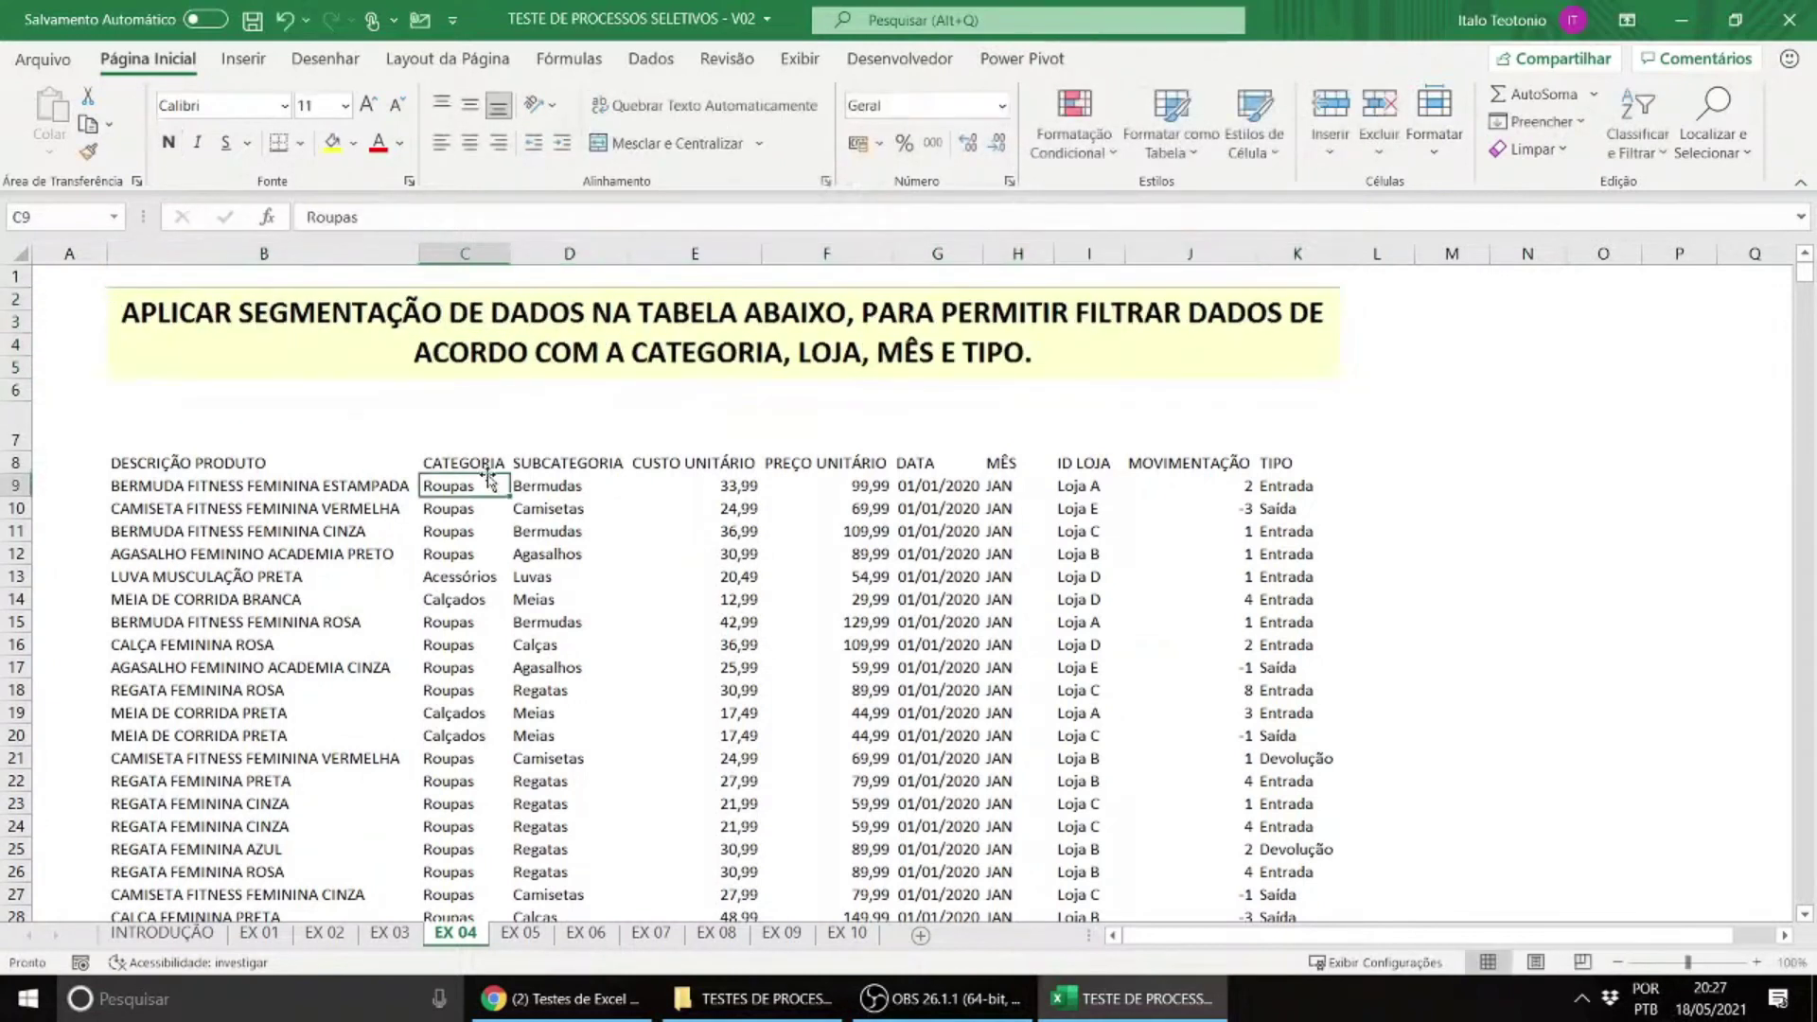
# Step: Format the product data in B8:K15008 as a table with headers, using the teal green style in the first row of Média
pyautogui.click(320, 463)
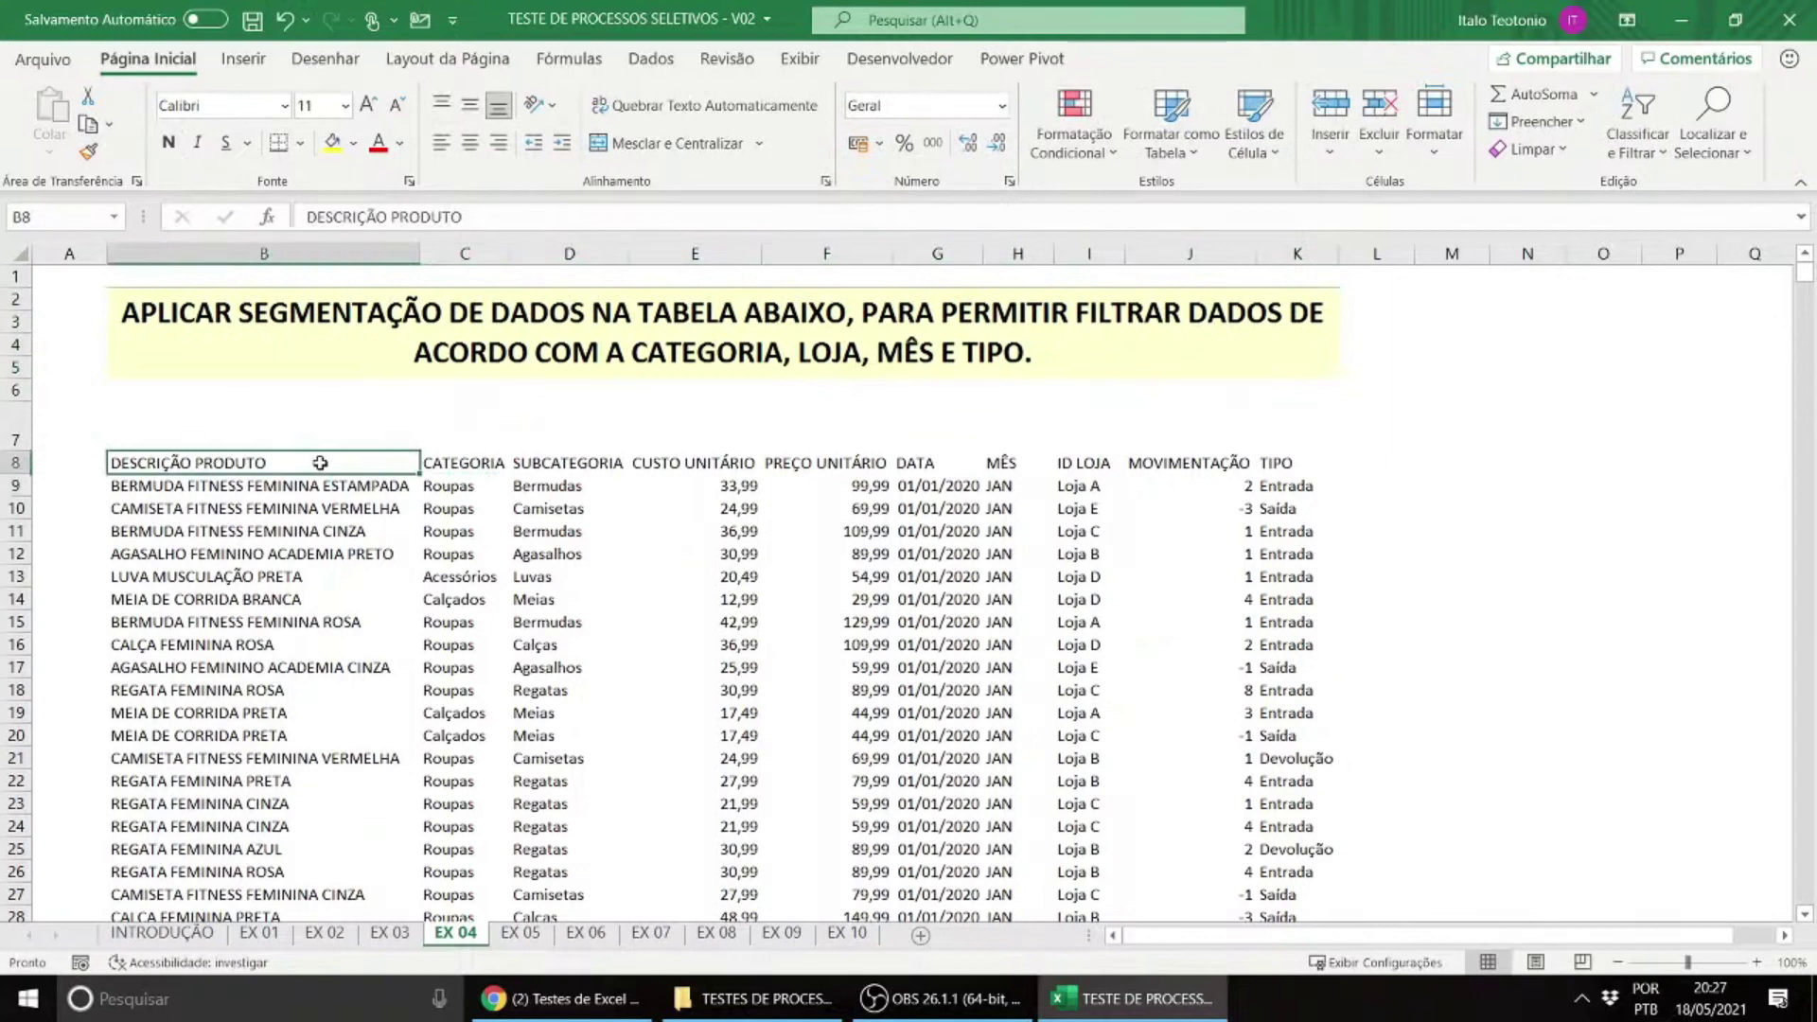
pyautogui.hotkey('ctrl', 'shift', 'End')
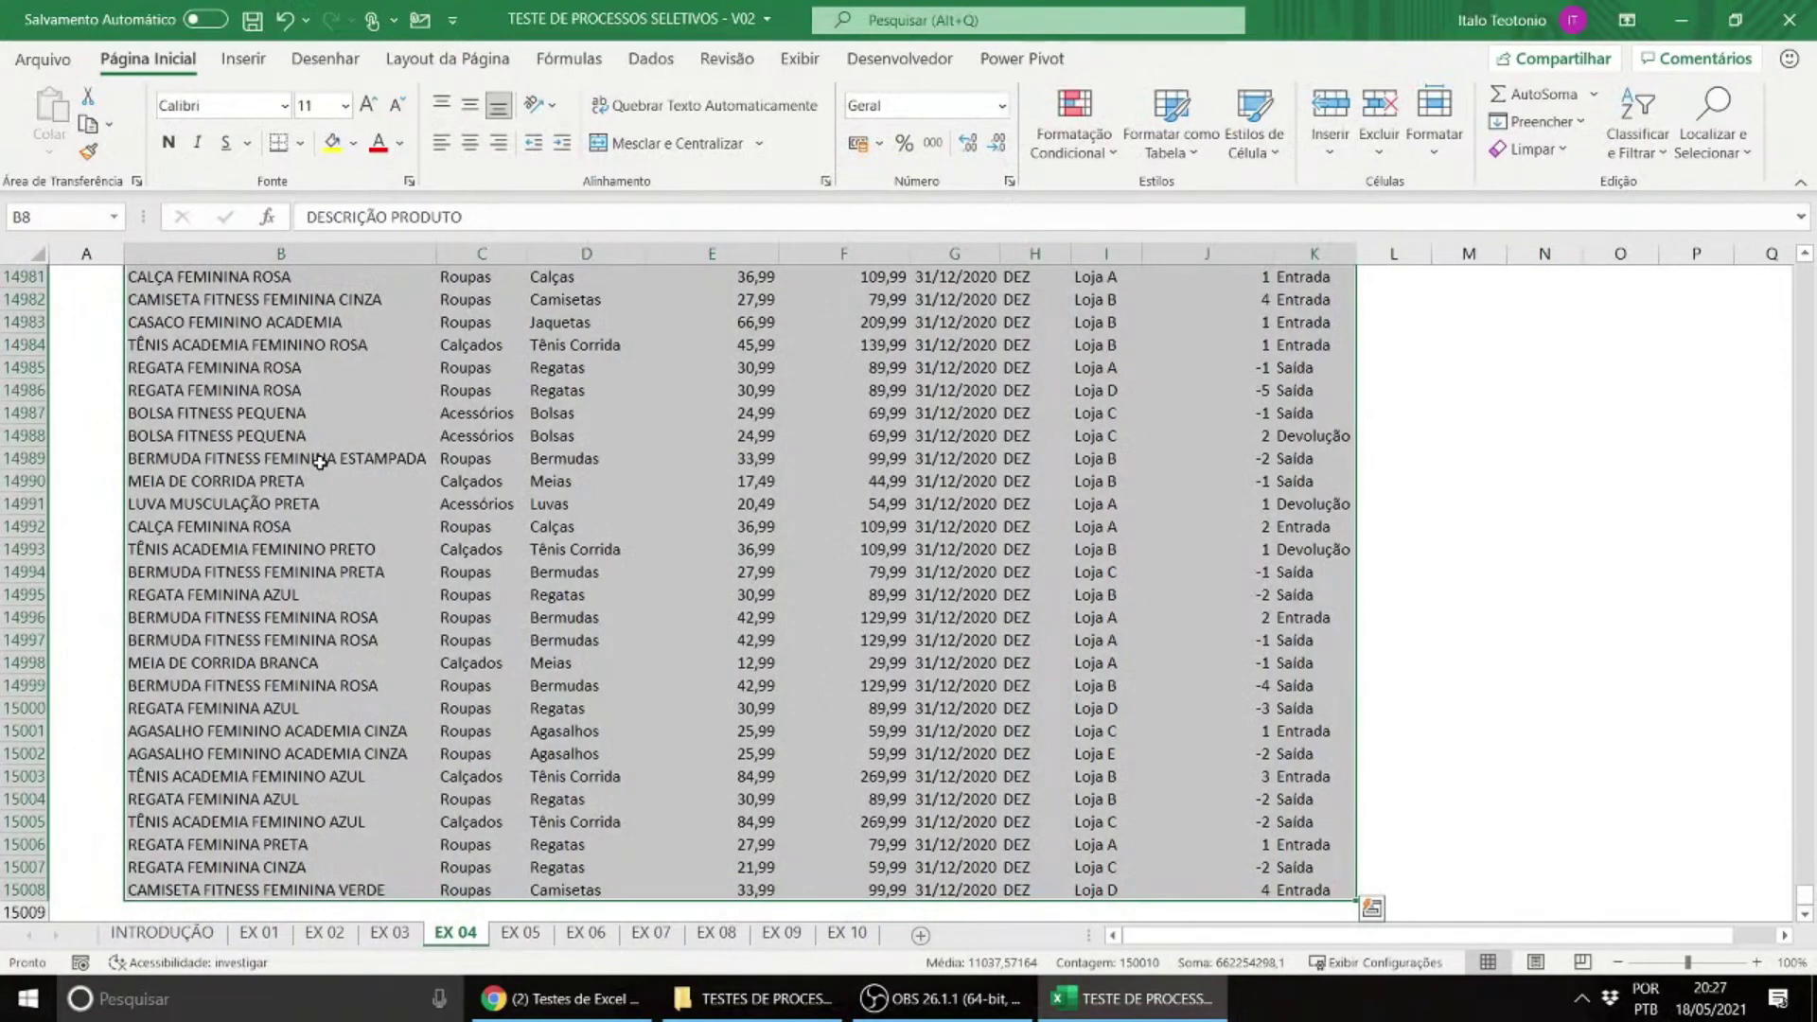
pyautogui.moveTo(1807, 907); pyautogui.dragTo(1806, 270)
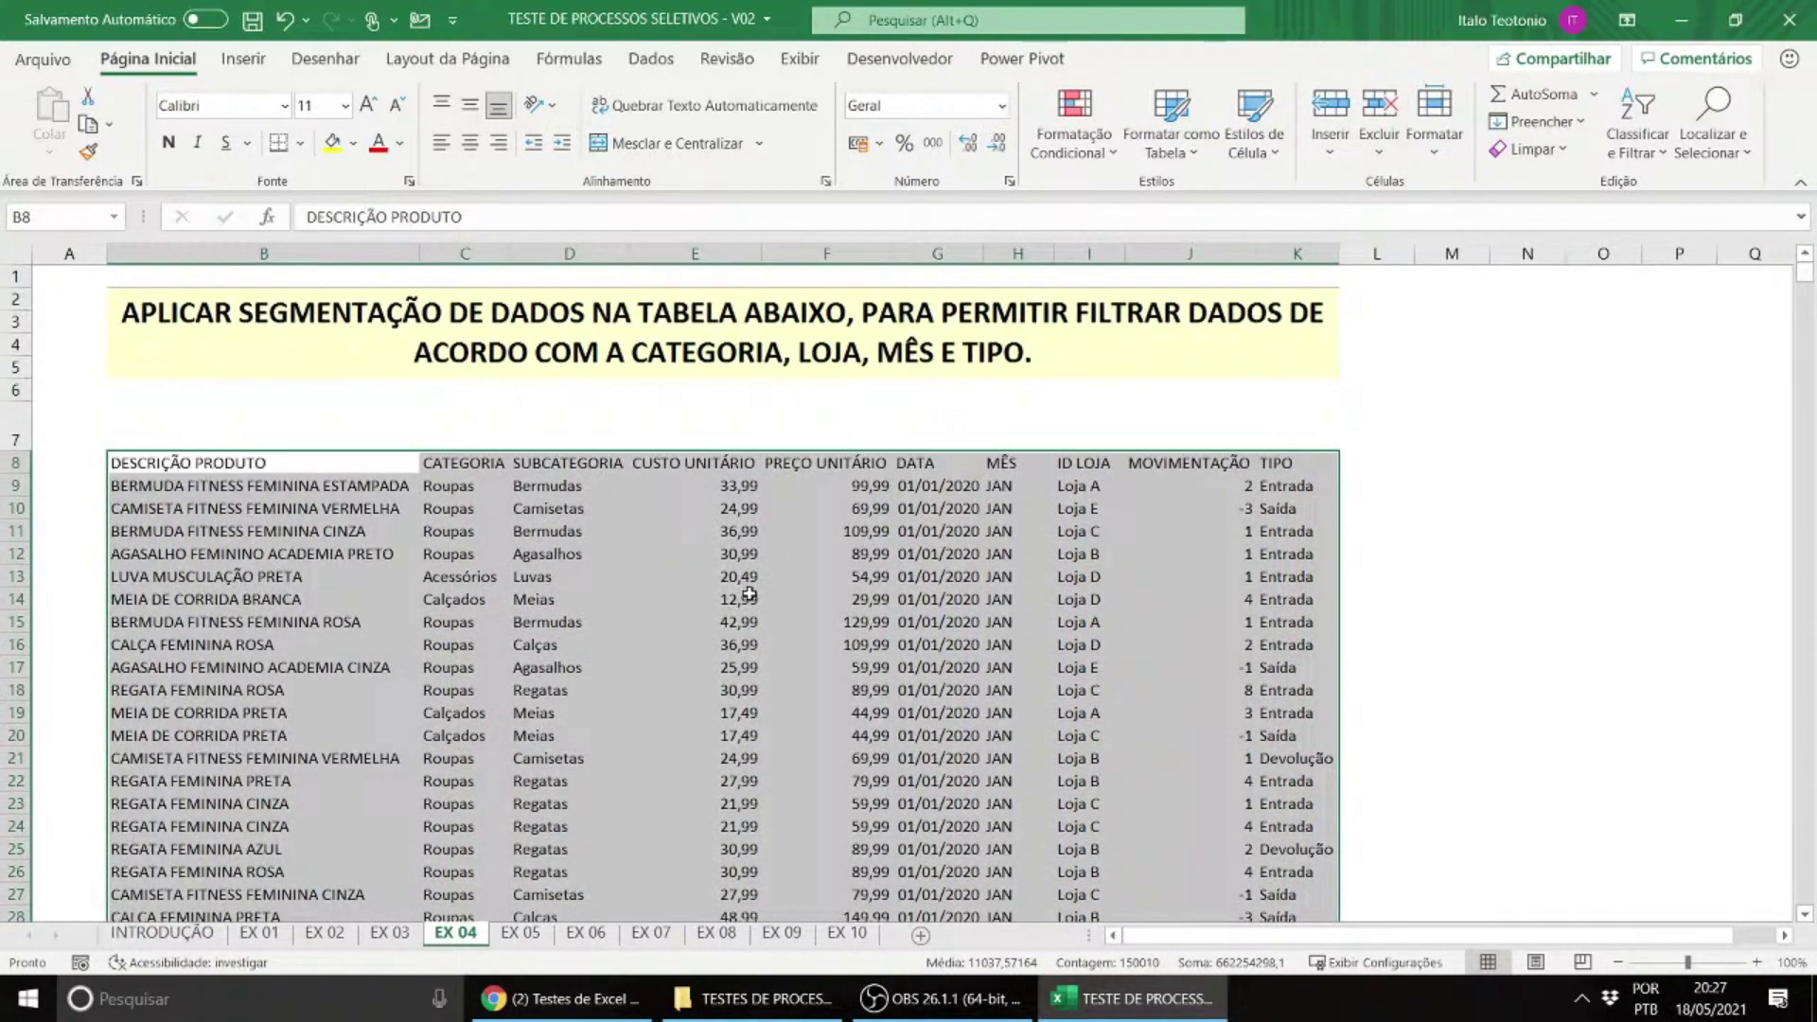
pyautogui.click(1162, 160)
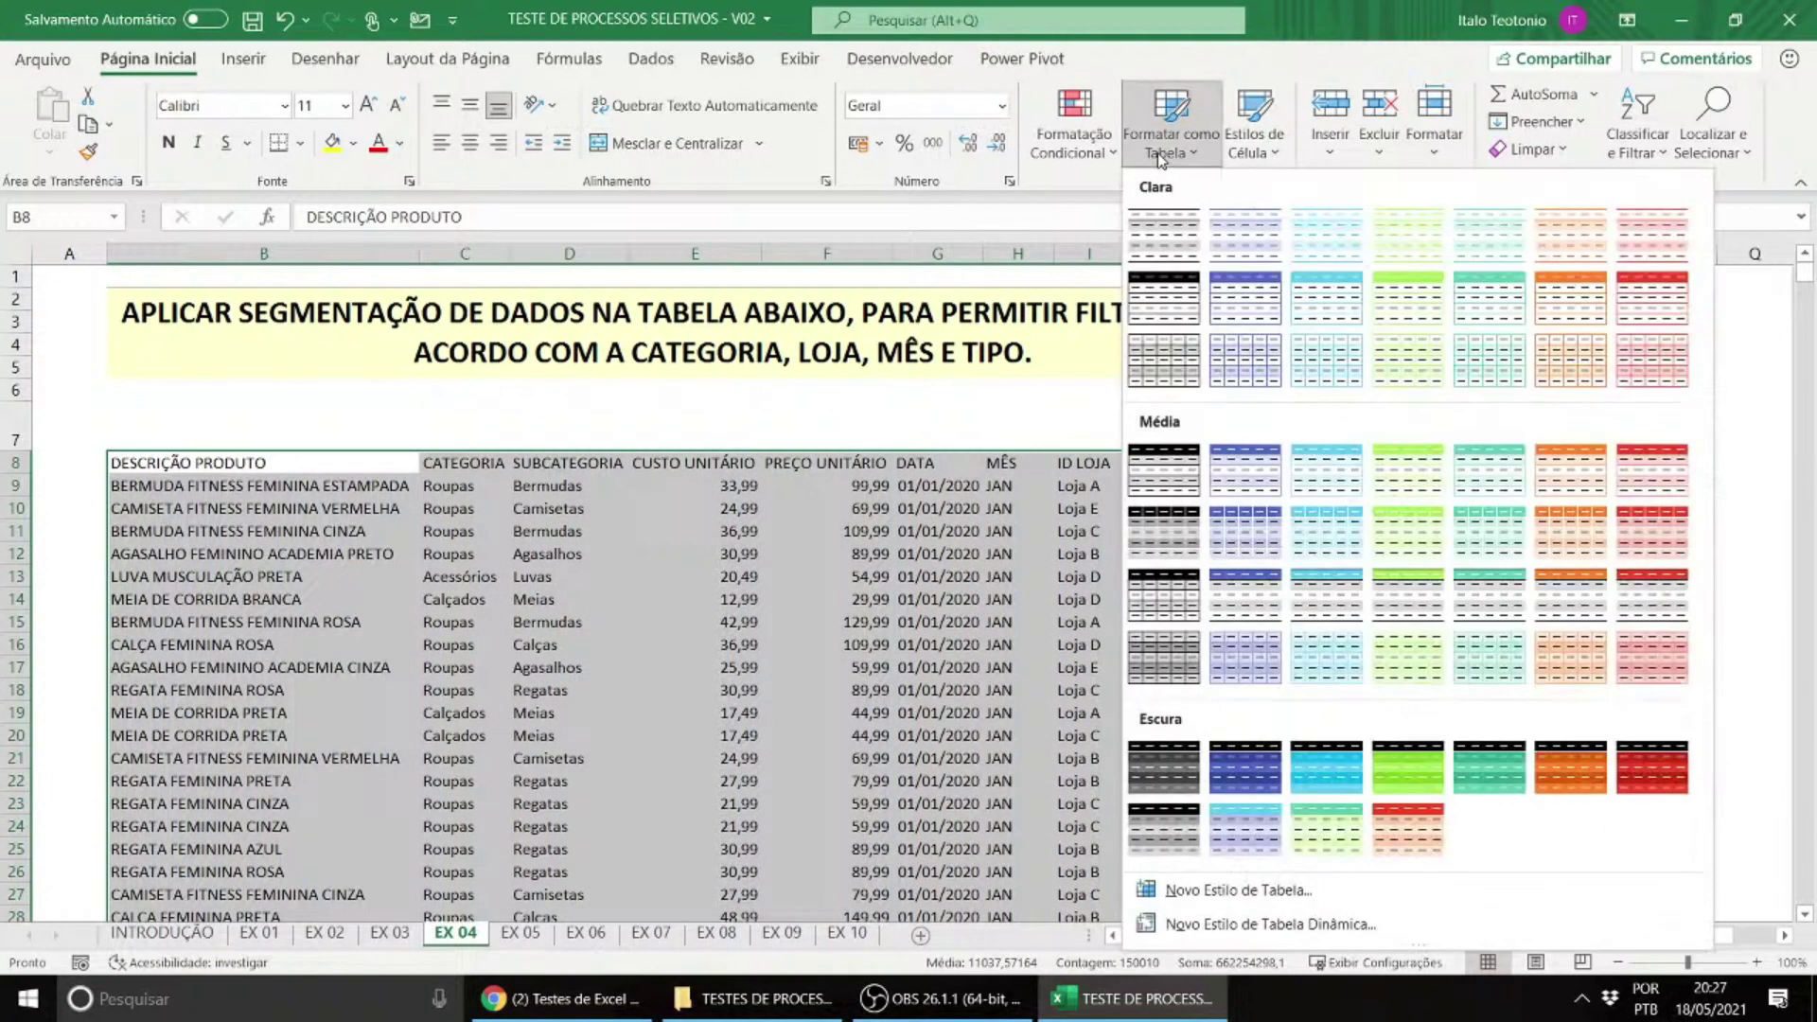
pyautogui.click(1480, 463)
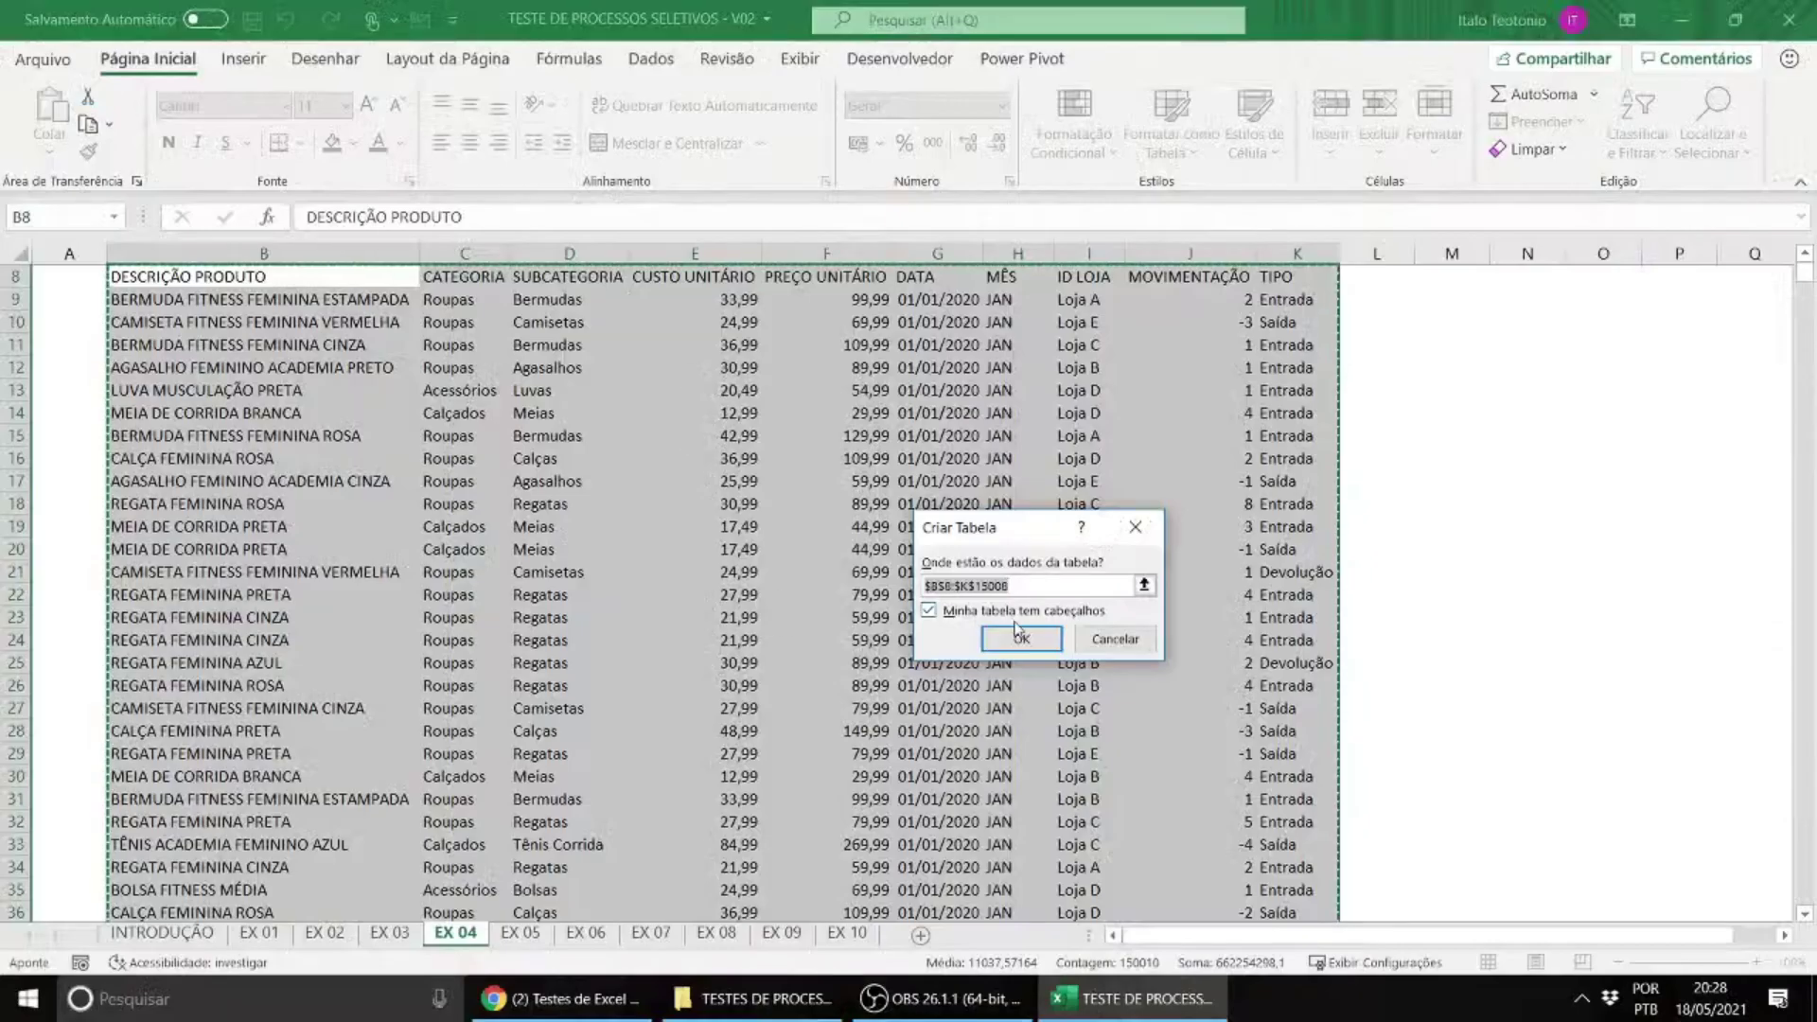
pyautogui.press('Return')
pyautogui.scroll(3, 852, 617)
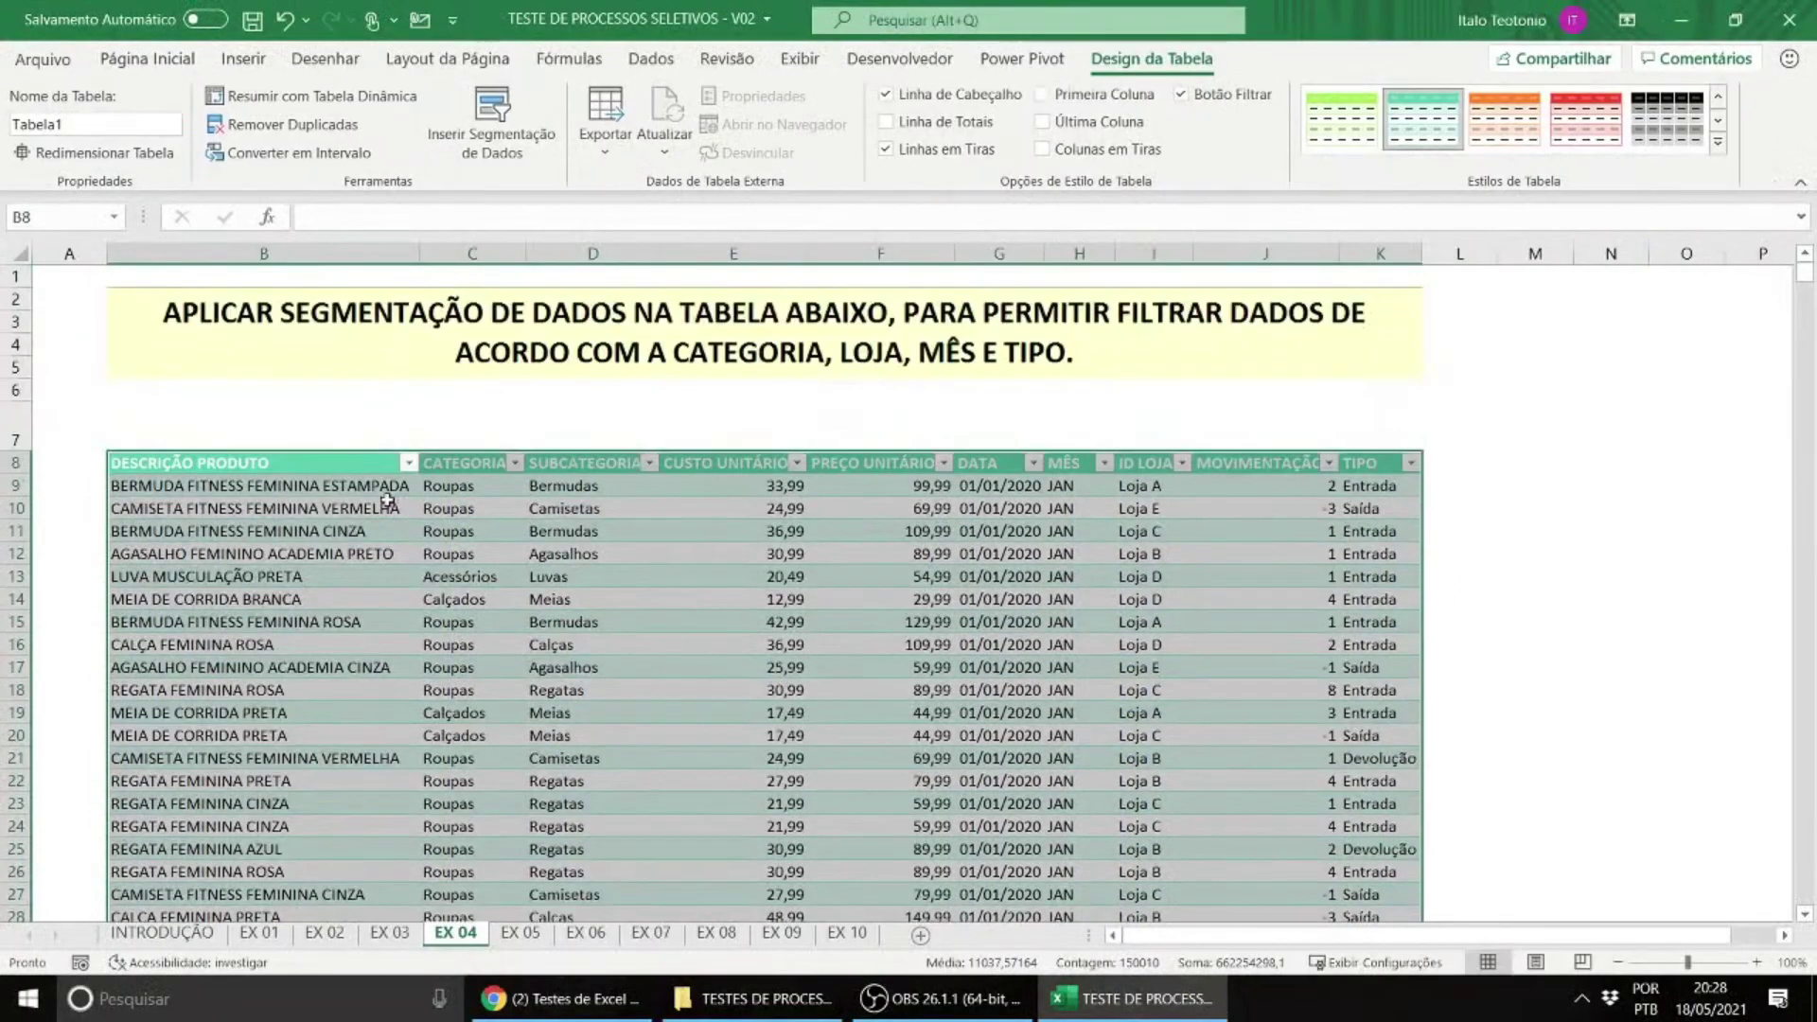
# Step: Center the contents of the whole EX 04 sheet both vertically and horizontally
pyautogui.click(388, 504)
pyautogui.click(20, 253)
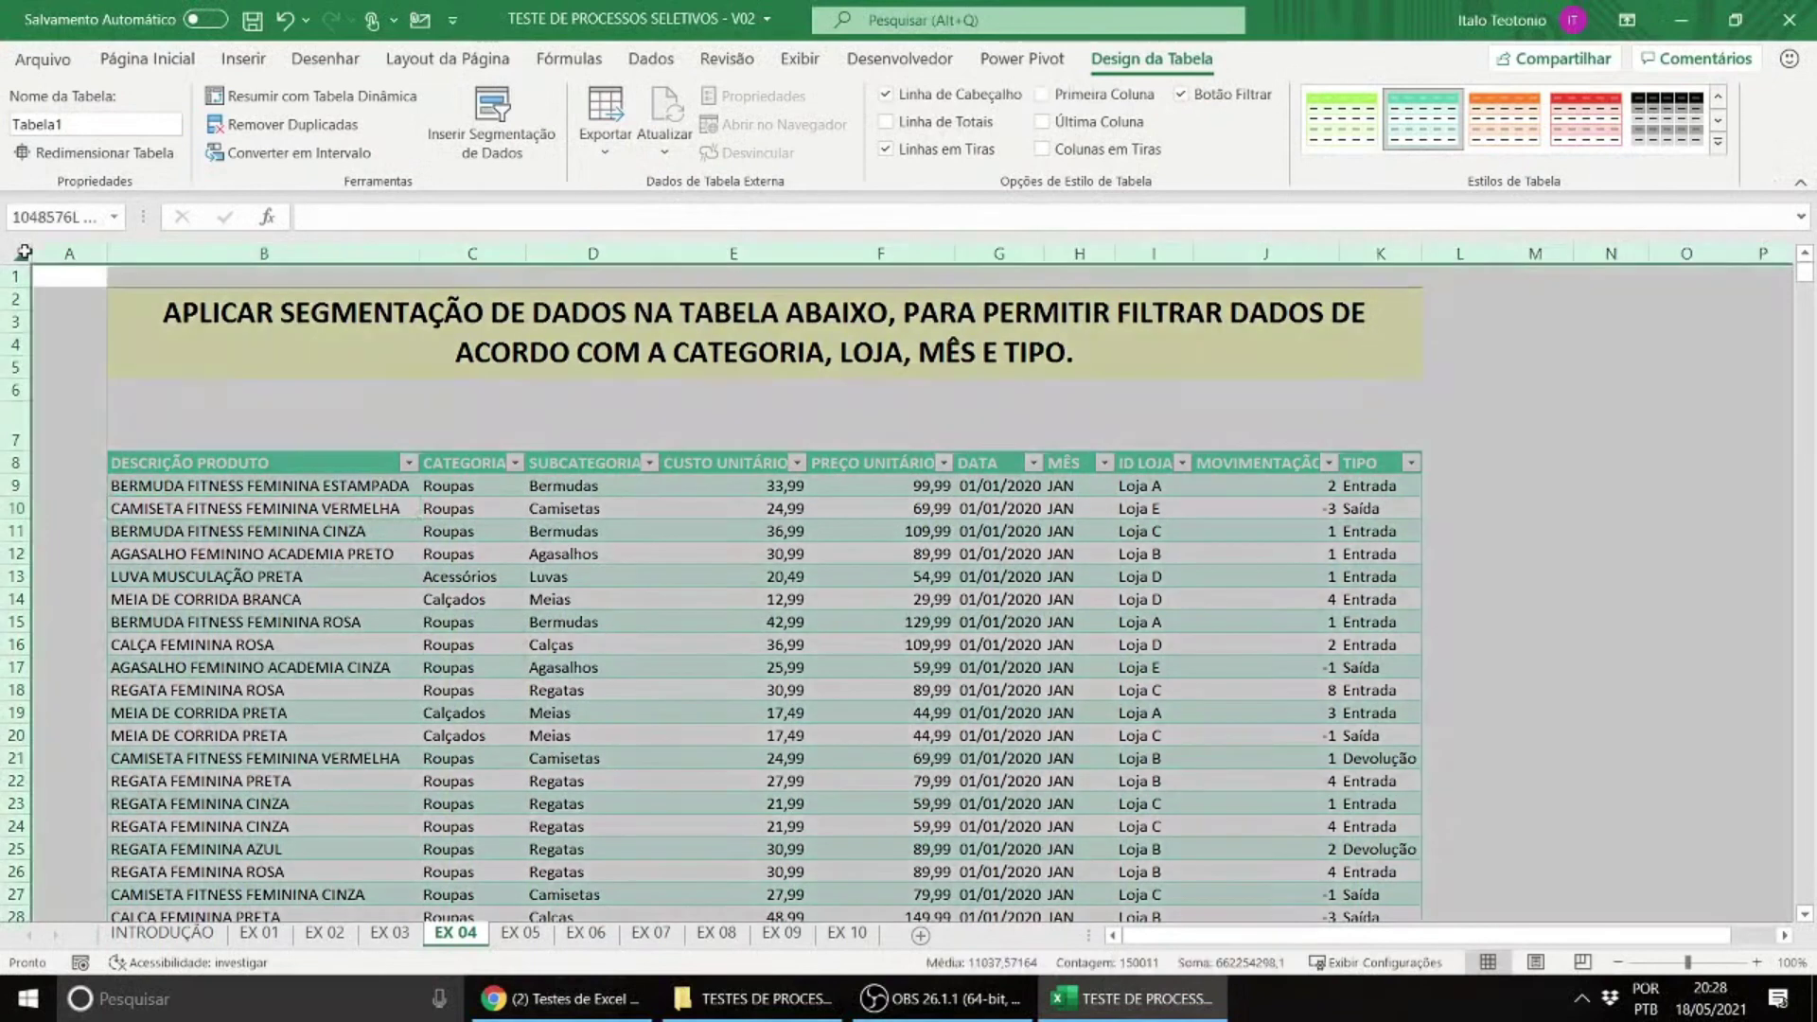
pyautogui.click(471, 105)
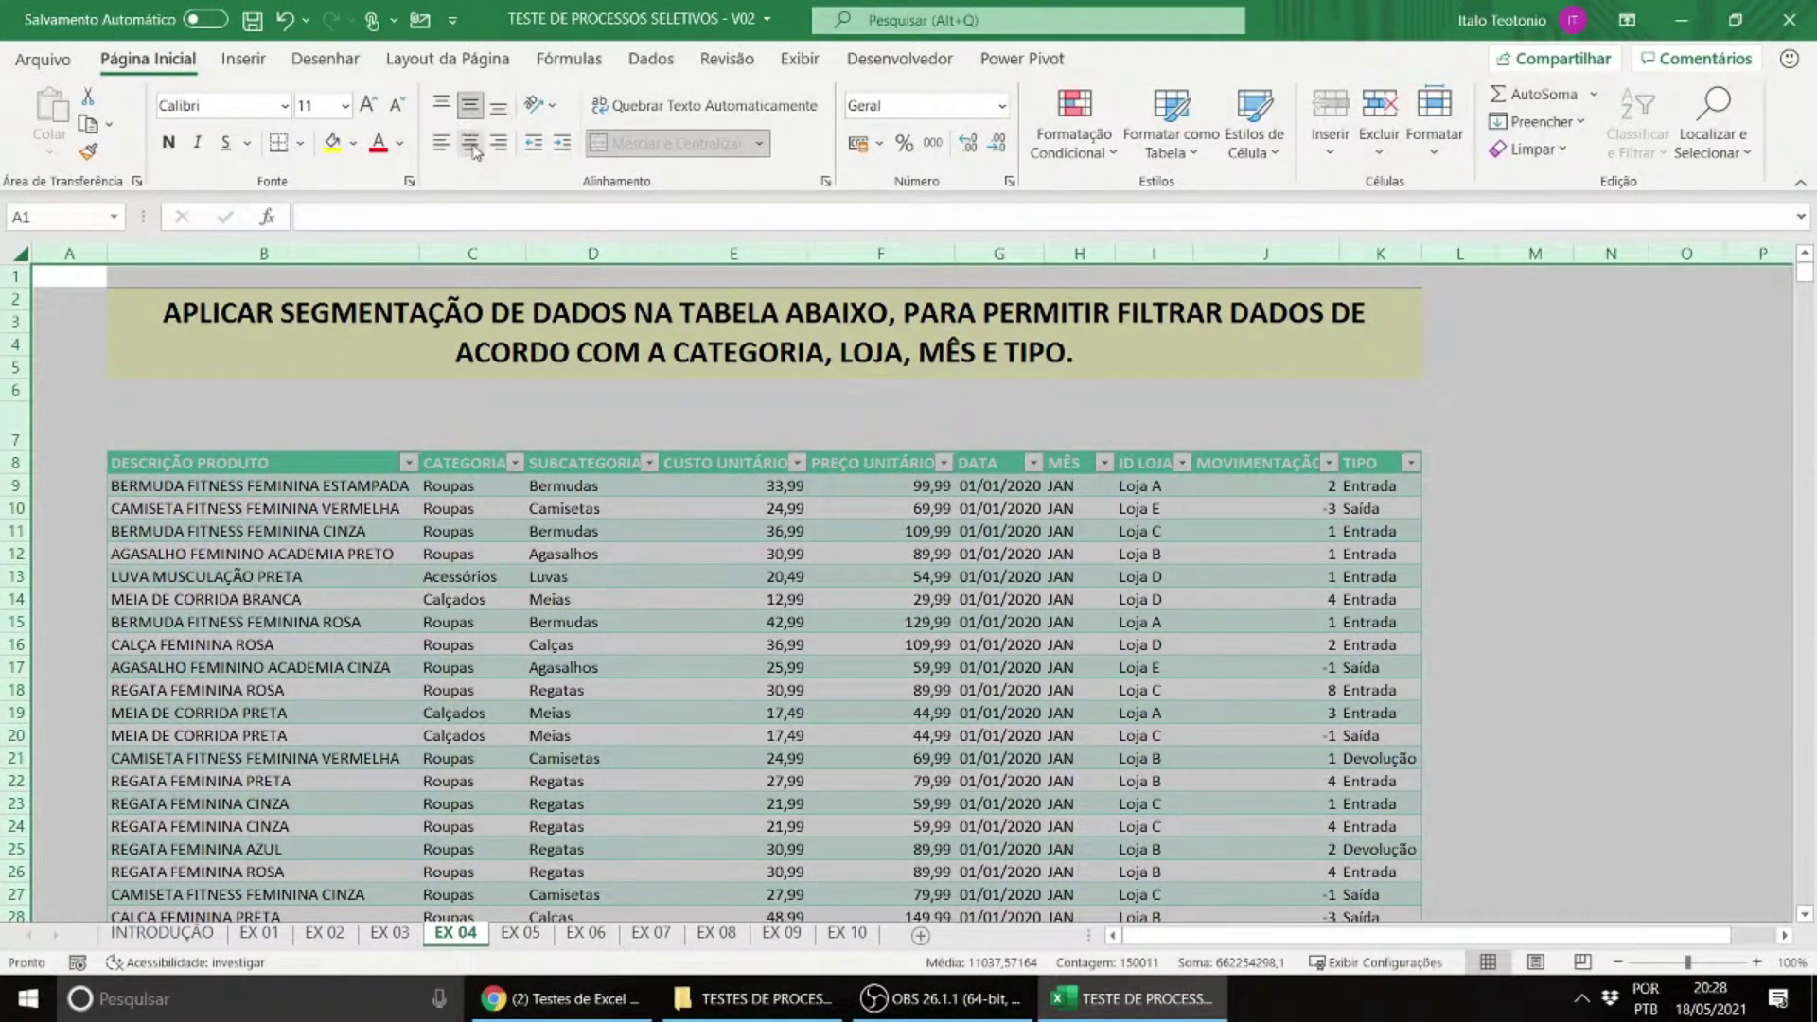
pyautogui.click(470, 142)
pyautogui.click(598, 595)
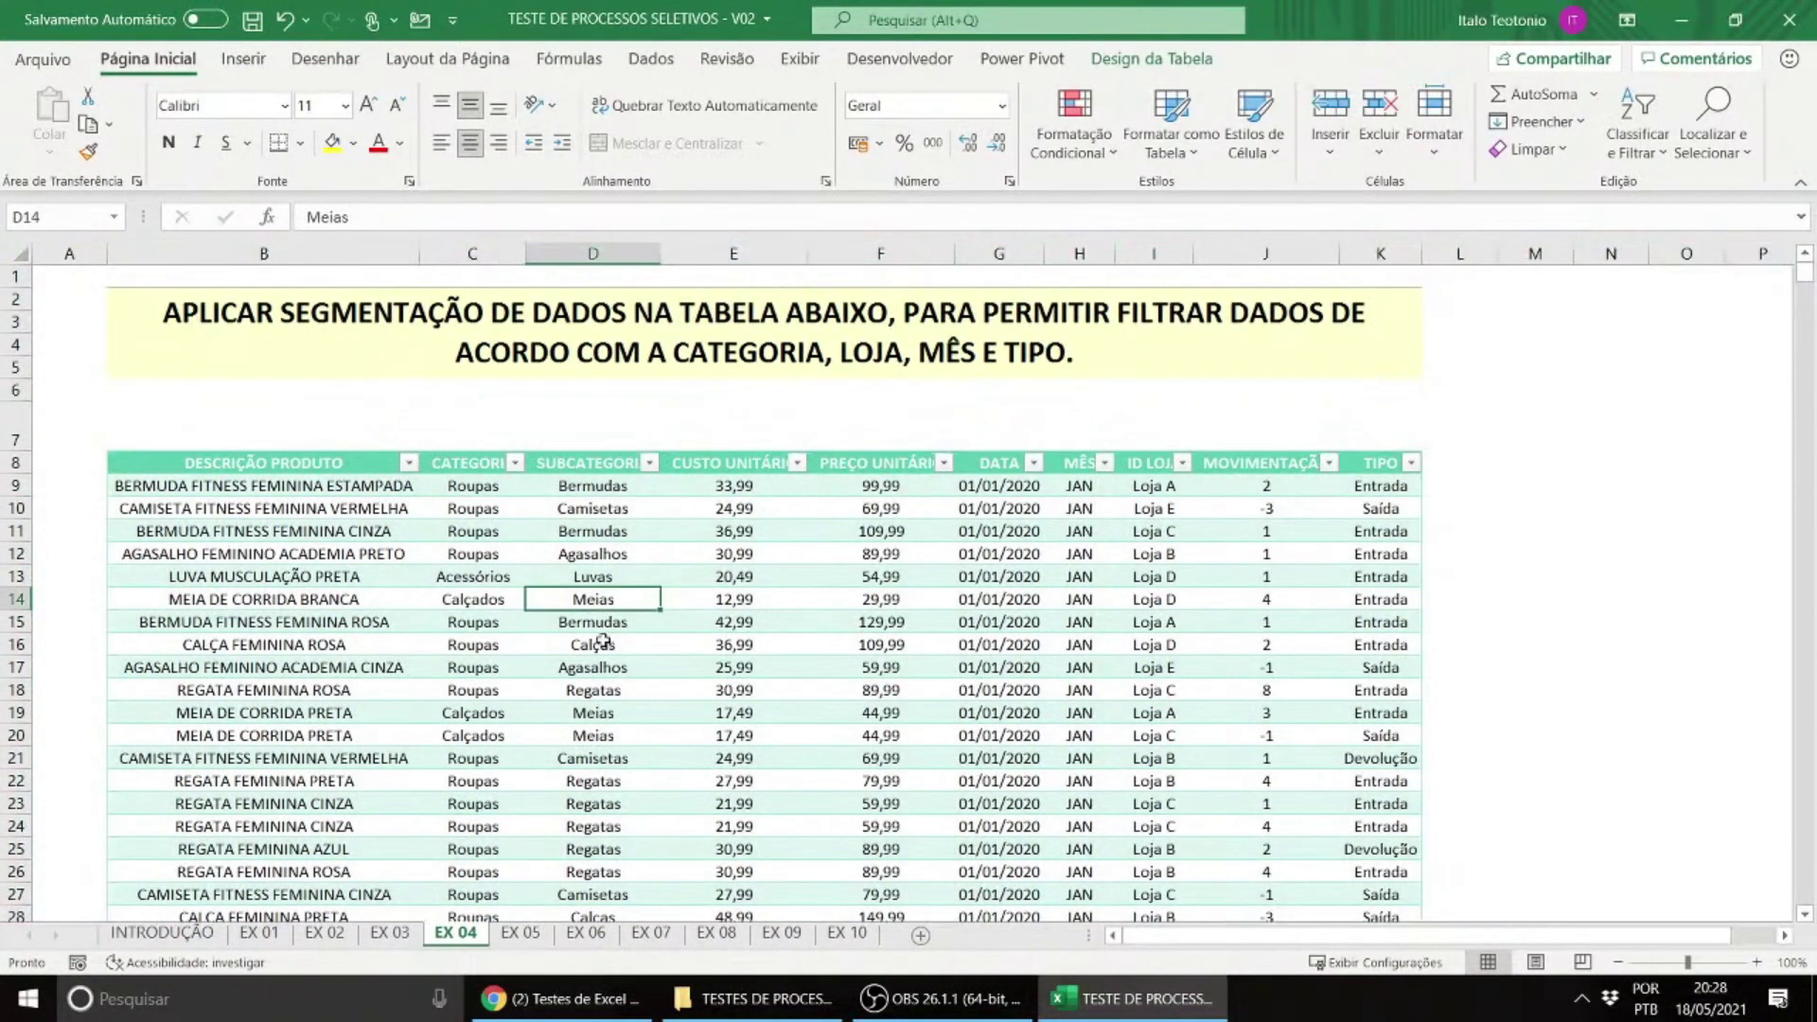
pyautogui.click(346, 502)
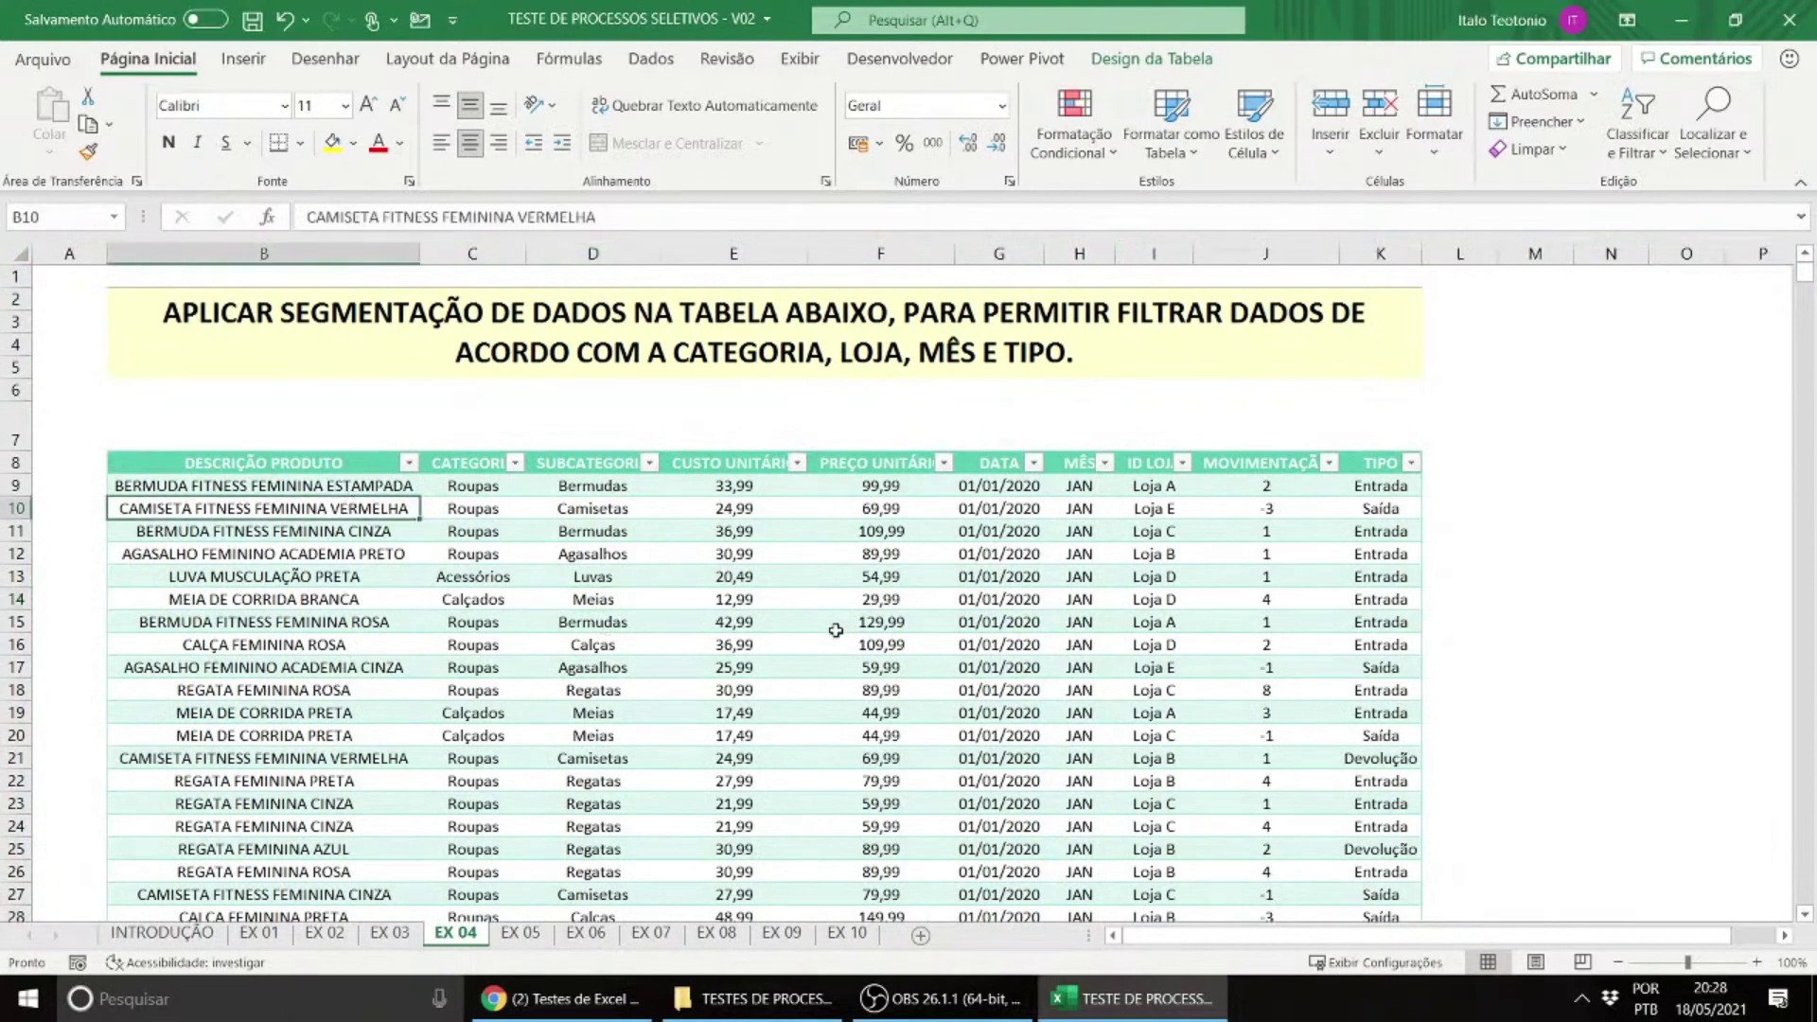
pyautogui.click(1179, 151)
pyautogui.click(640, 578)
pyautogui.moveTo(421, 517); pyautogui.dragTo(667, 653)
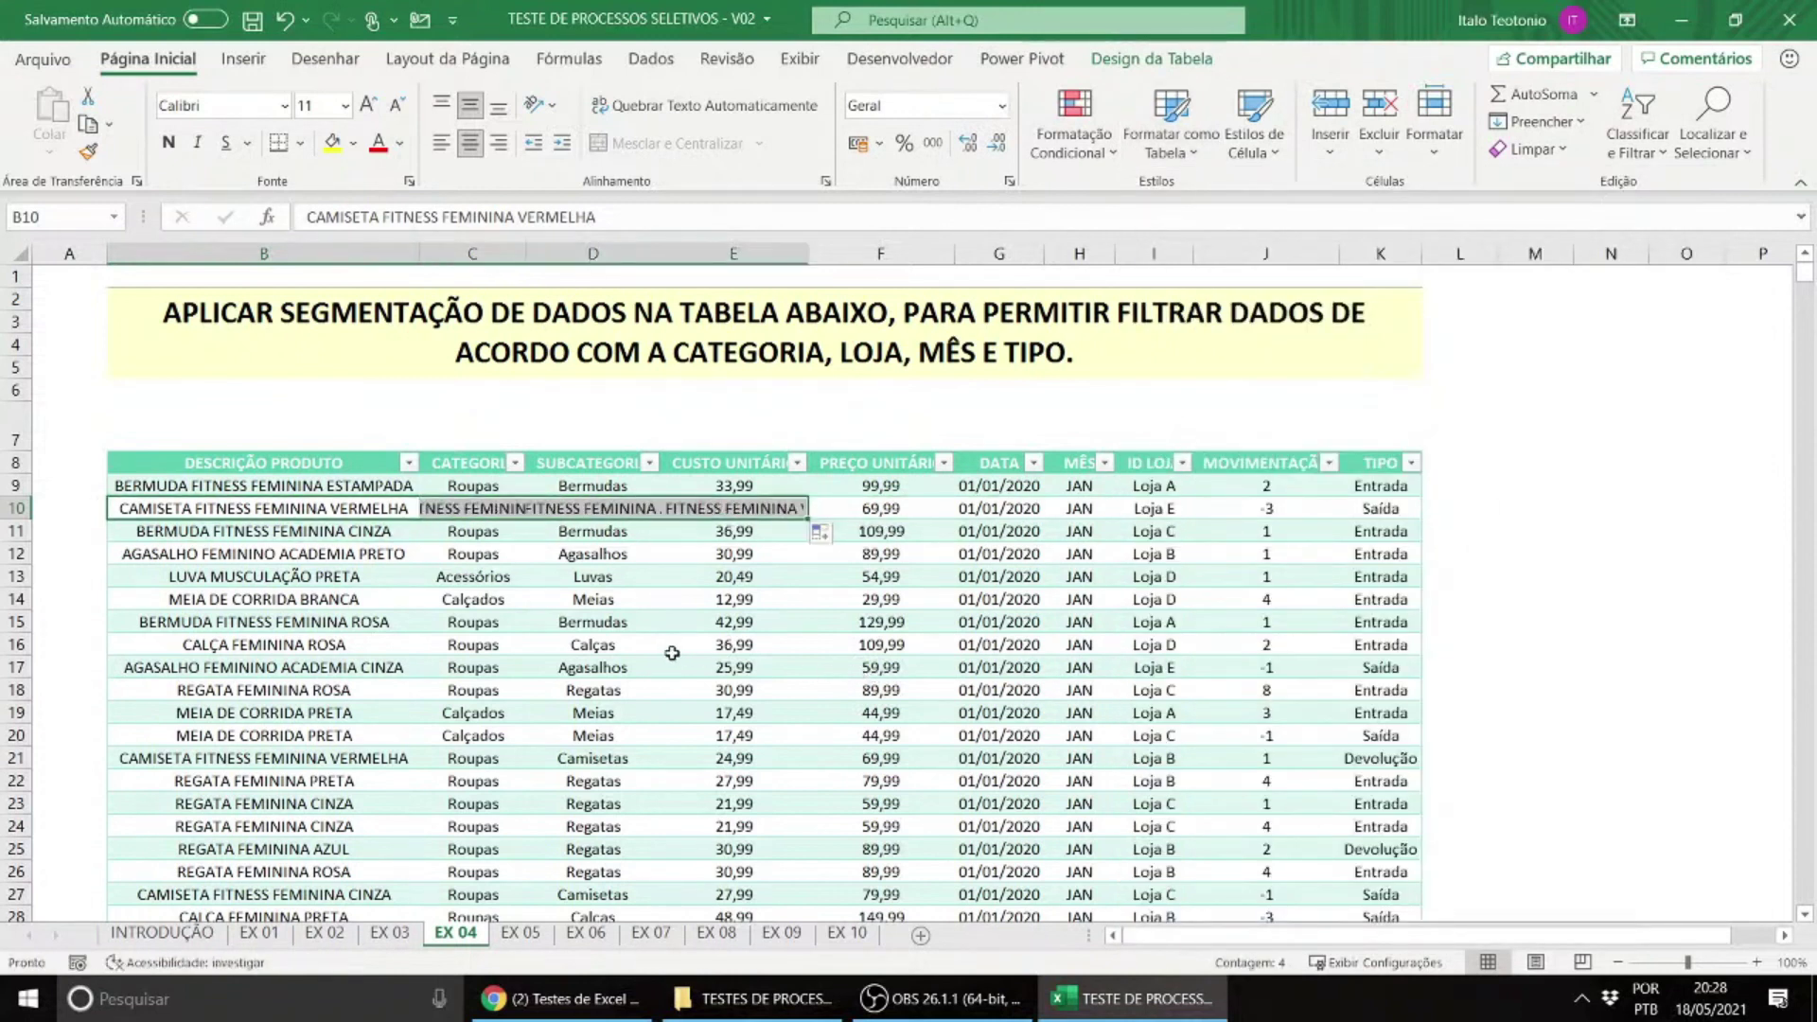
pyautogui.hotkey('ctrl', 'z')
pyautogui.click(639, 669)
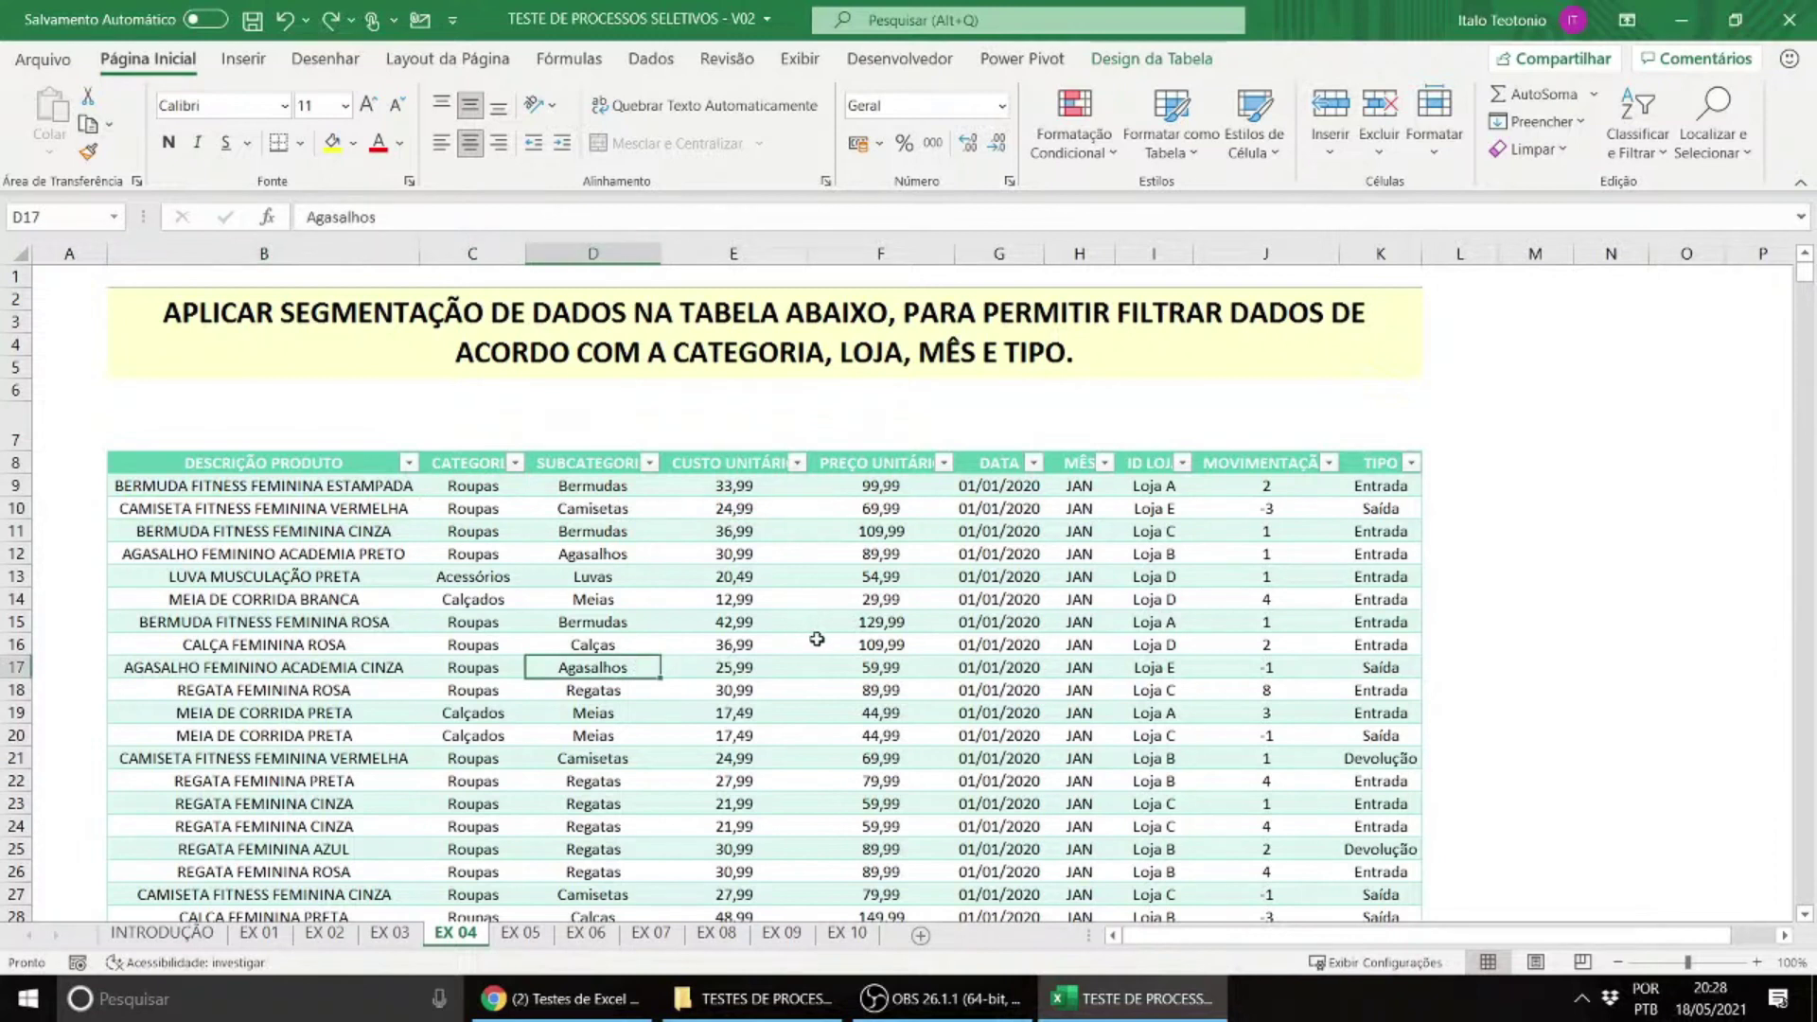
# Step: Rename the product table on EX 04 as Tab_Ex04
pyautogui.click(1152, 65)
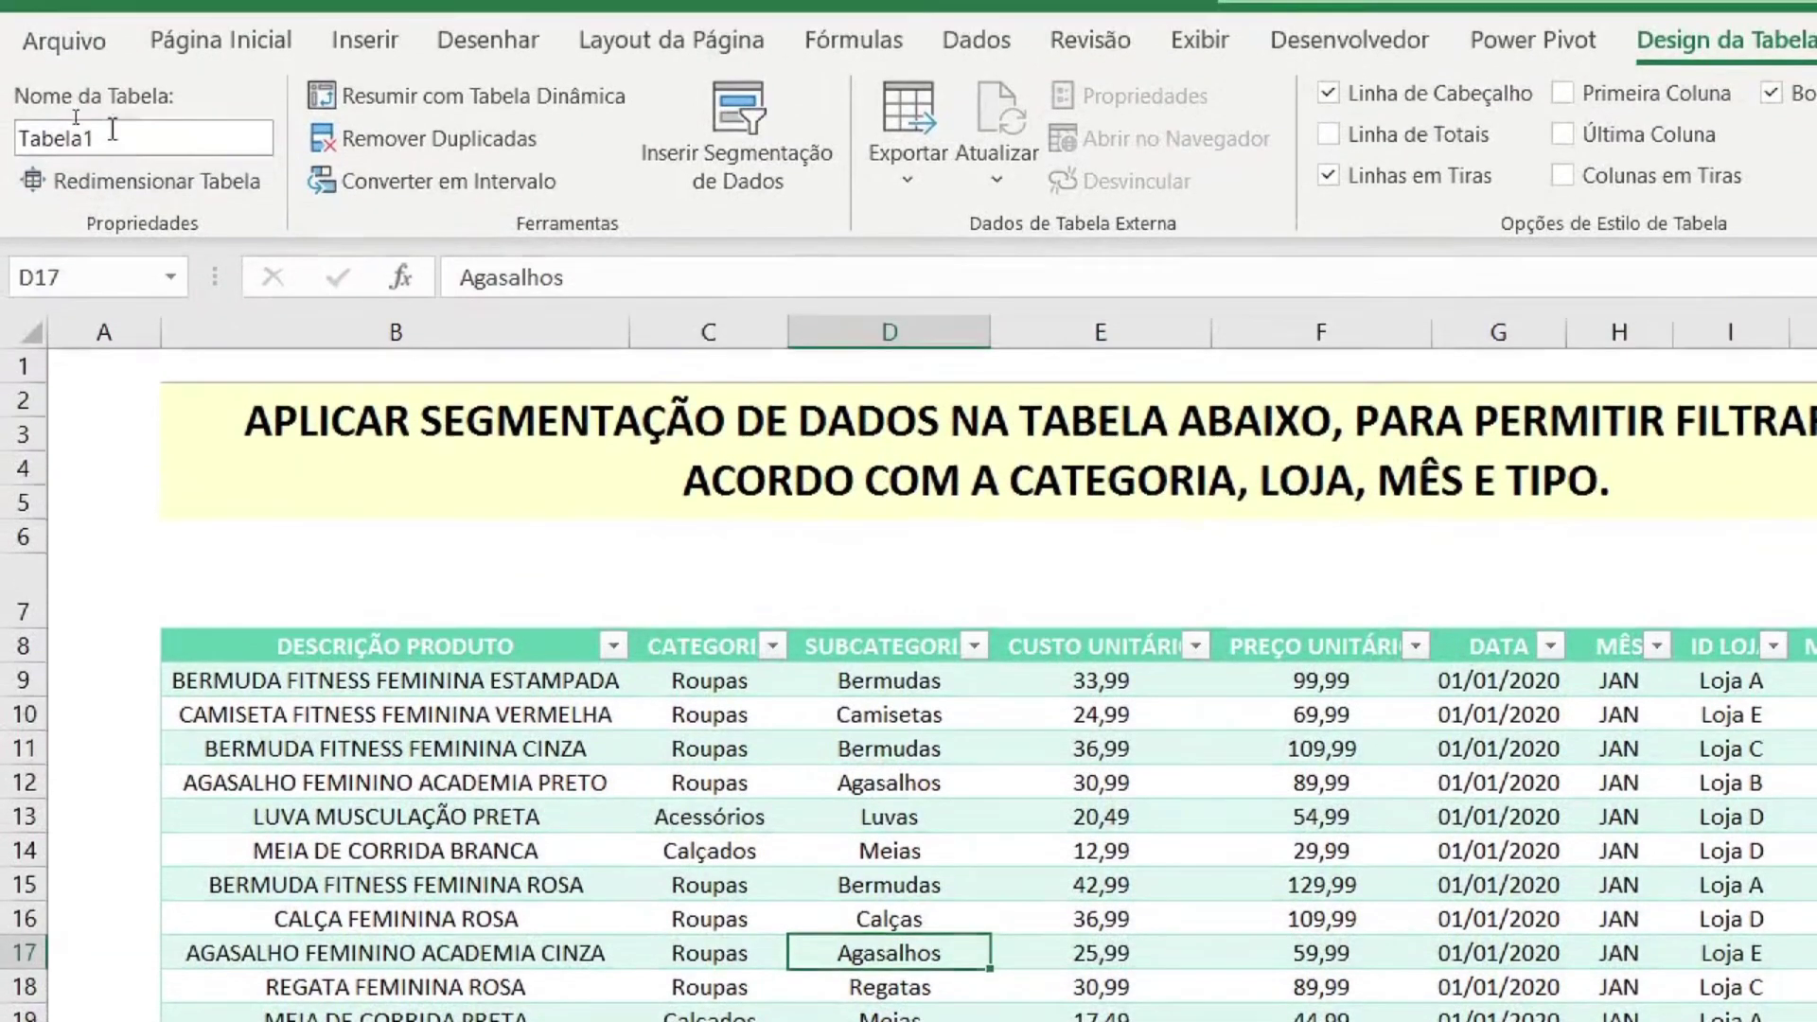
pyautogui.click(85, 126)
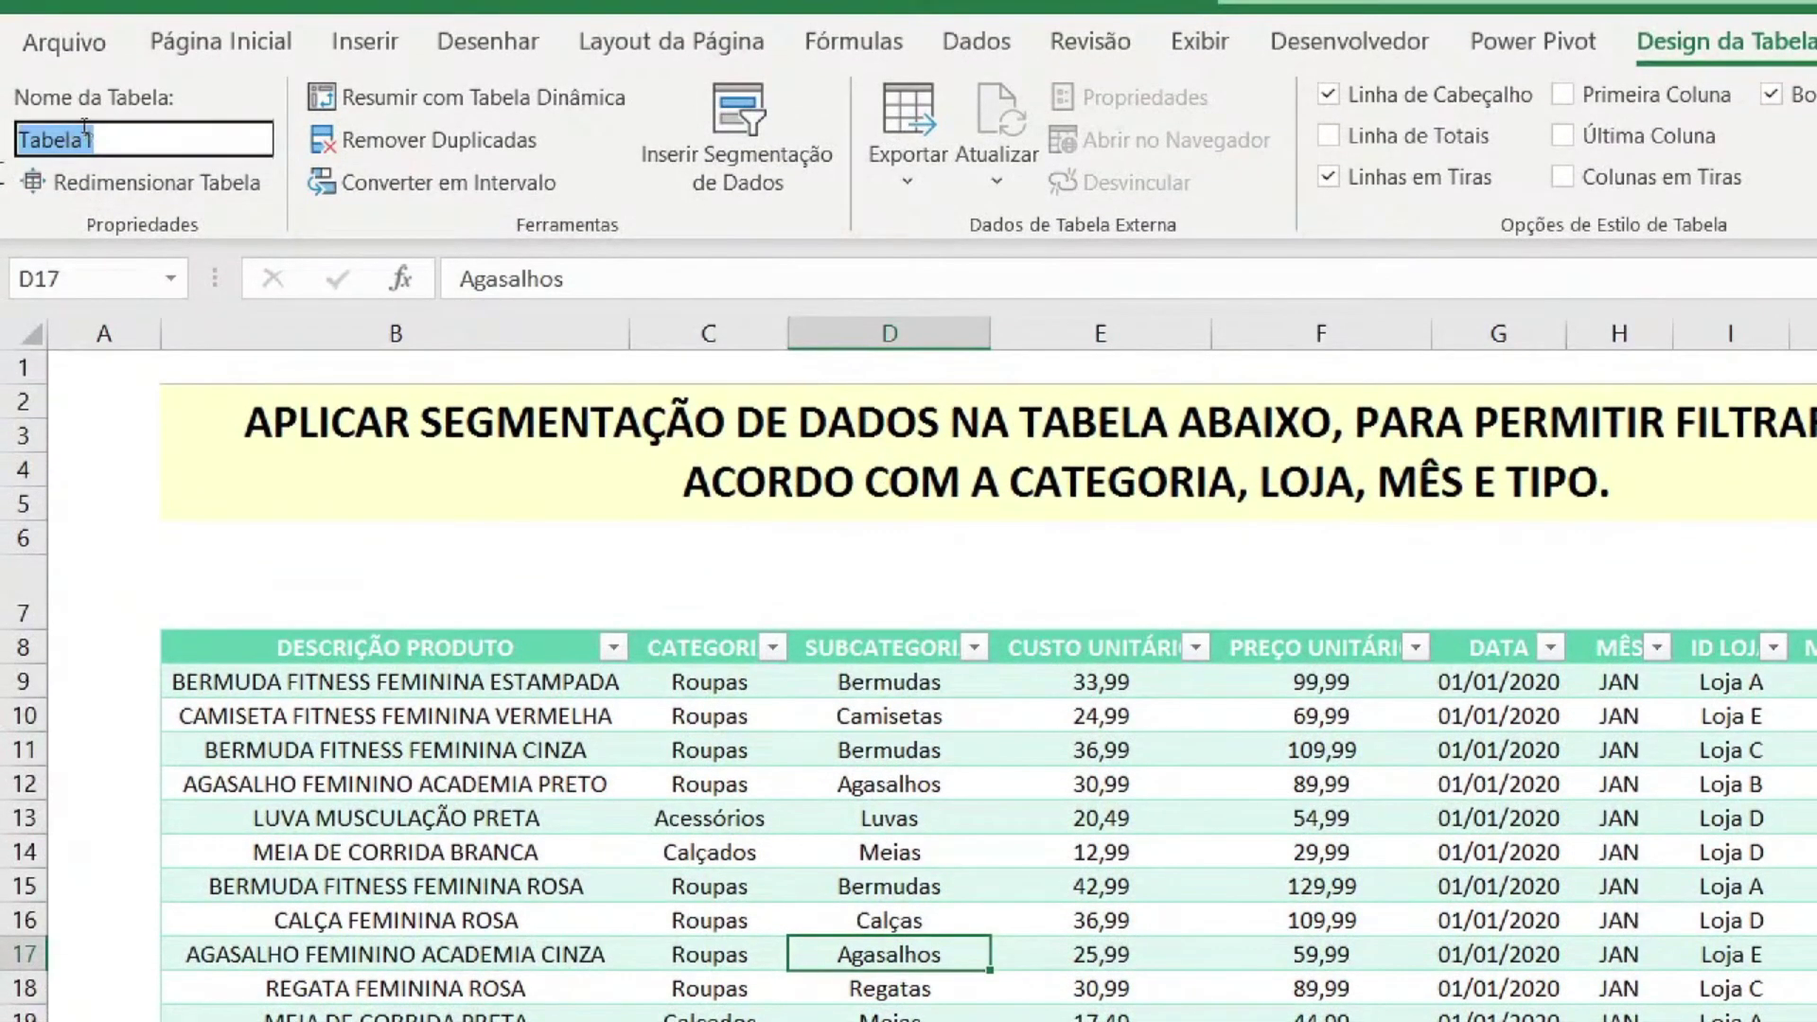
pyautogui.write('Tab_Ex04')
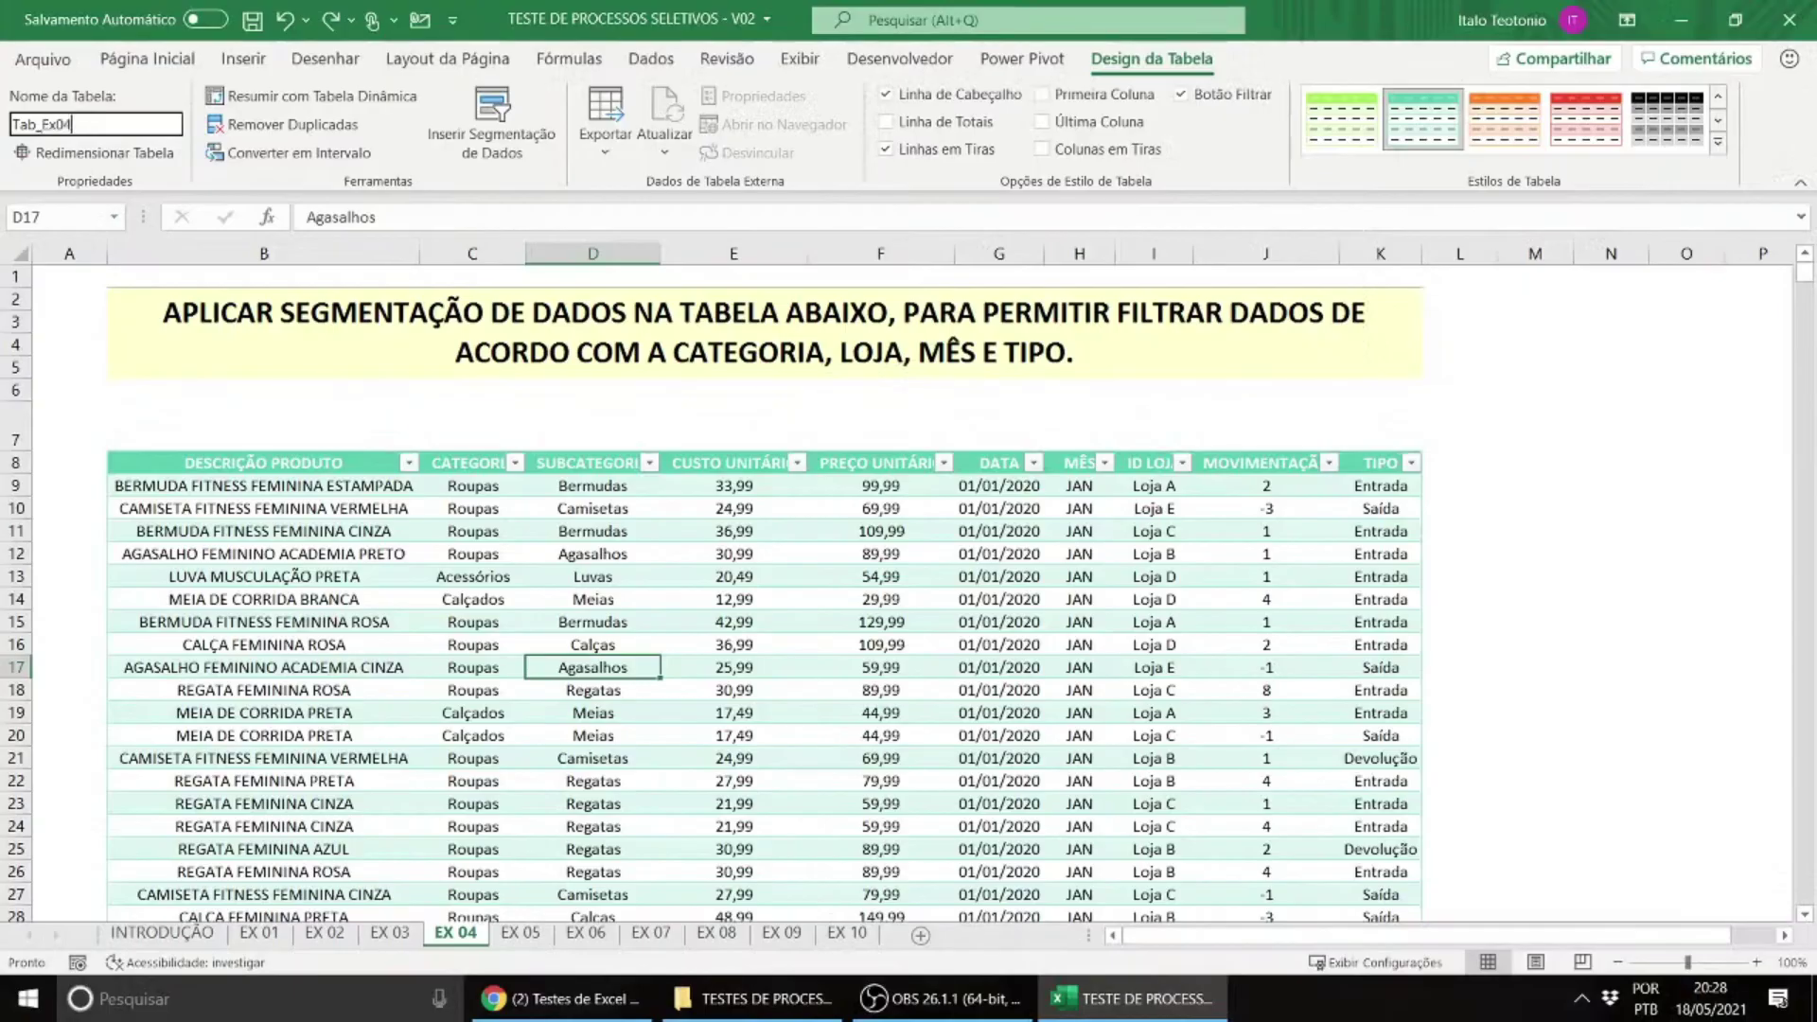
pyautogui.click(440, 553)
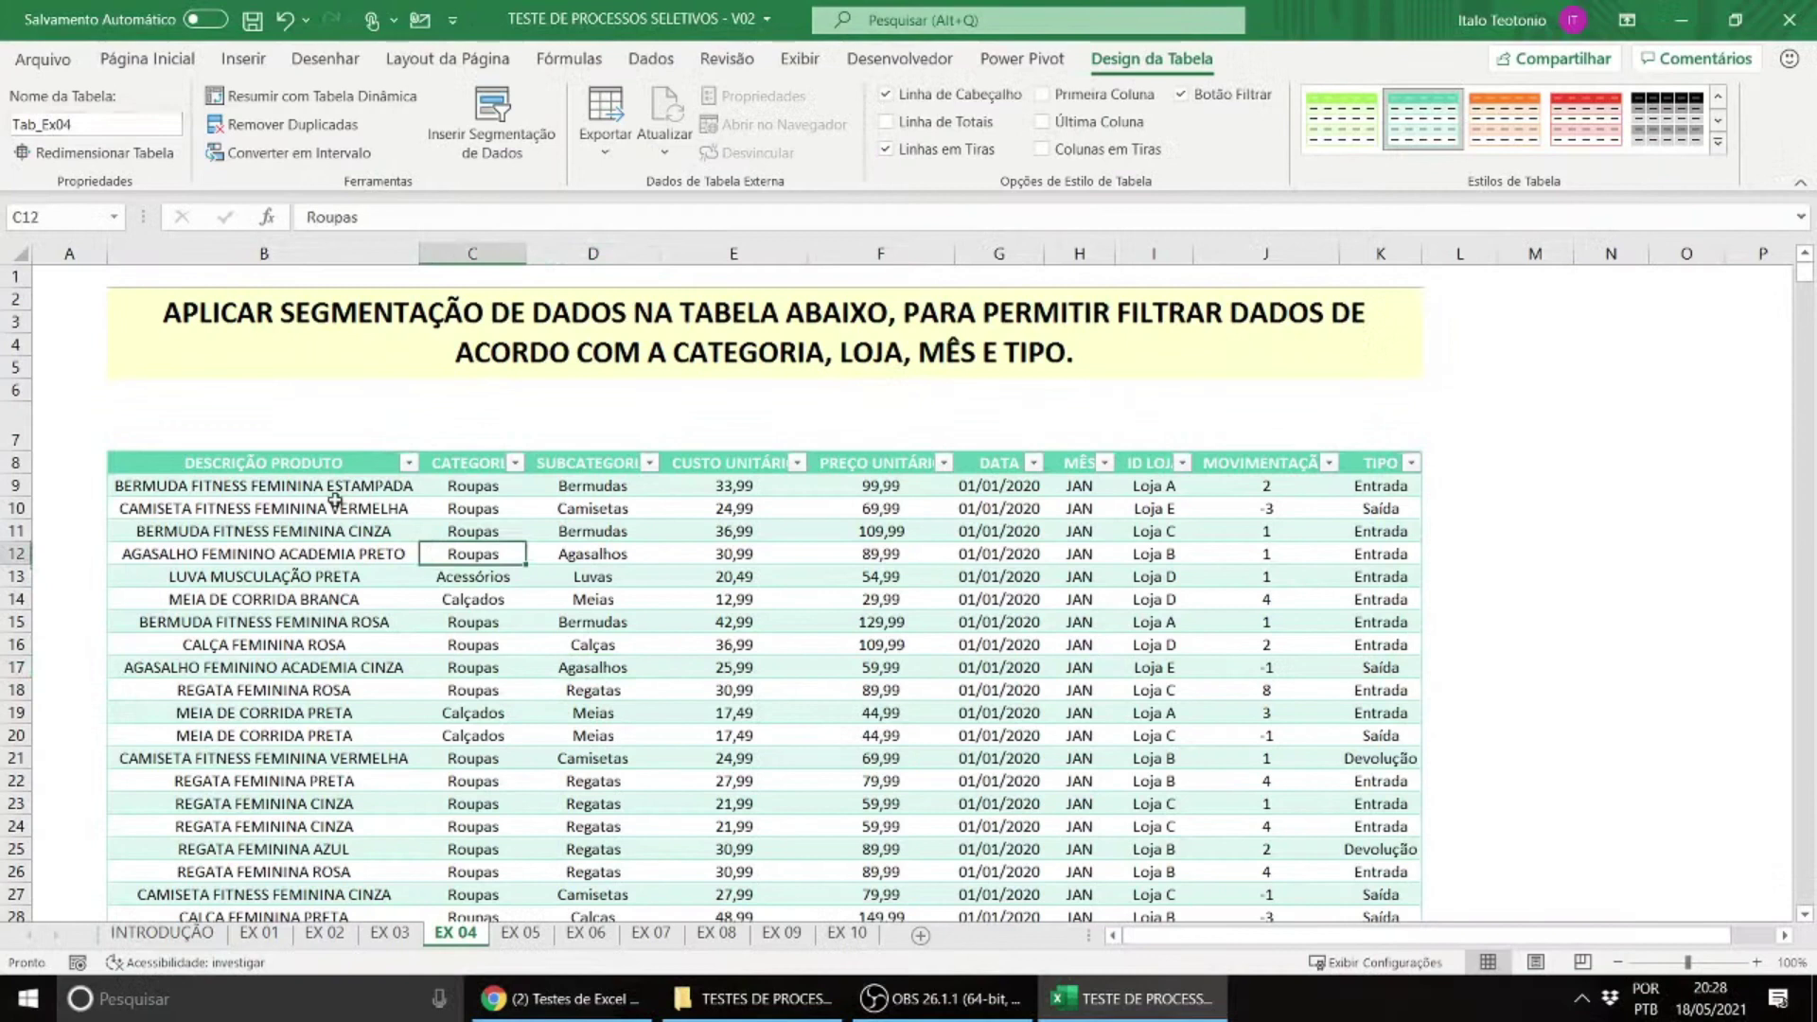
# Step: Jump to the named range Tab_Ex04 to check which cells the table name covers
pyautogui.click(114, 217)
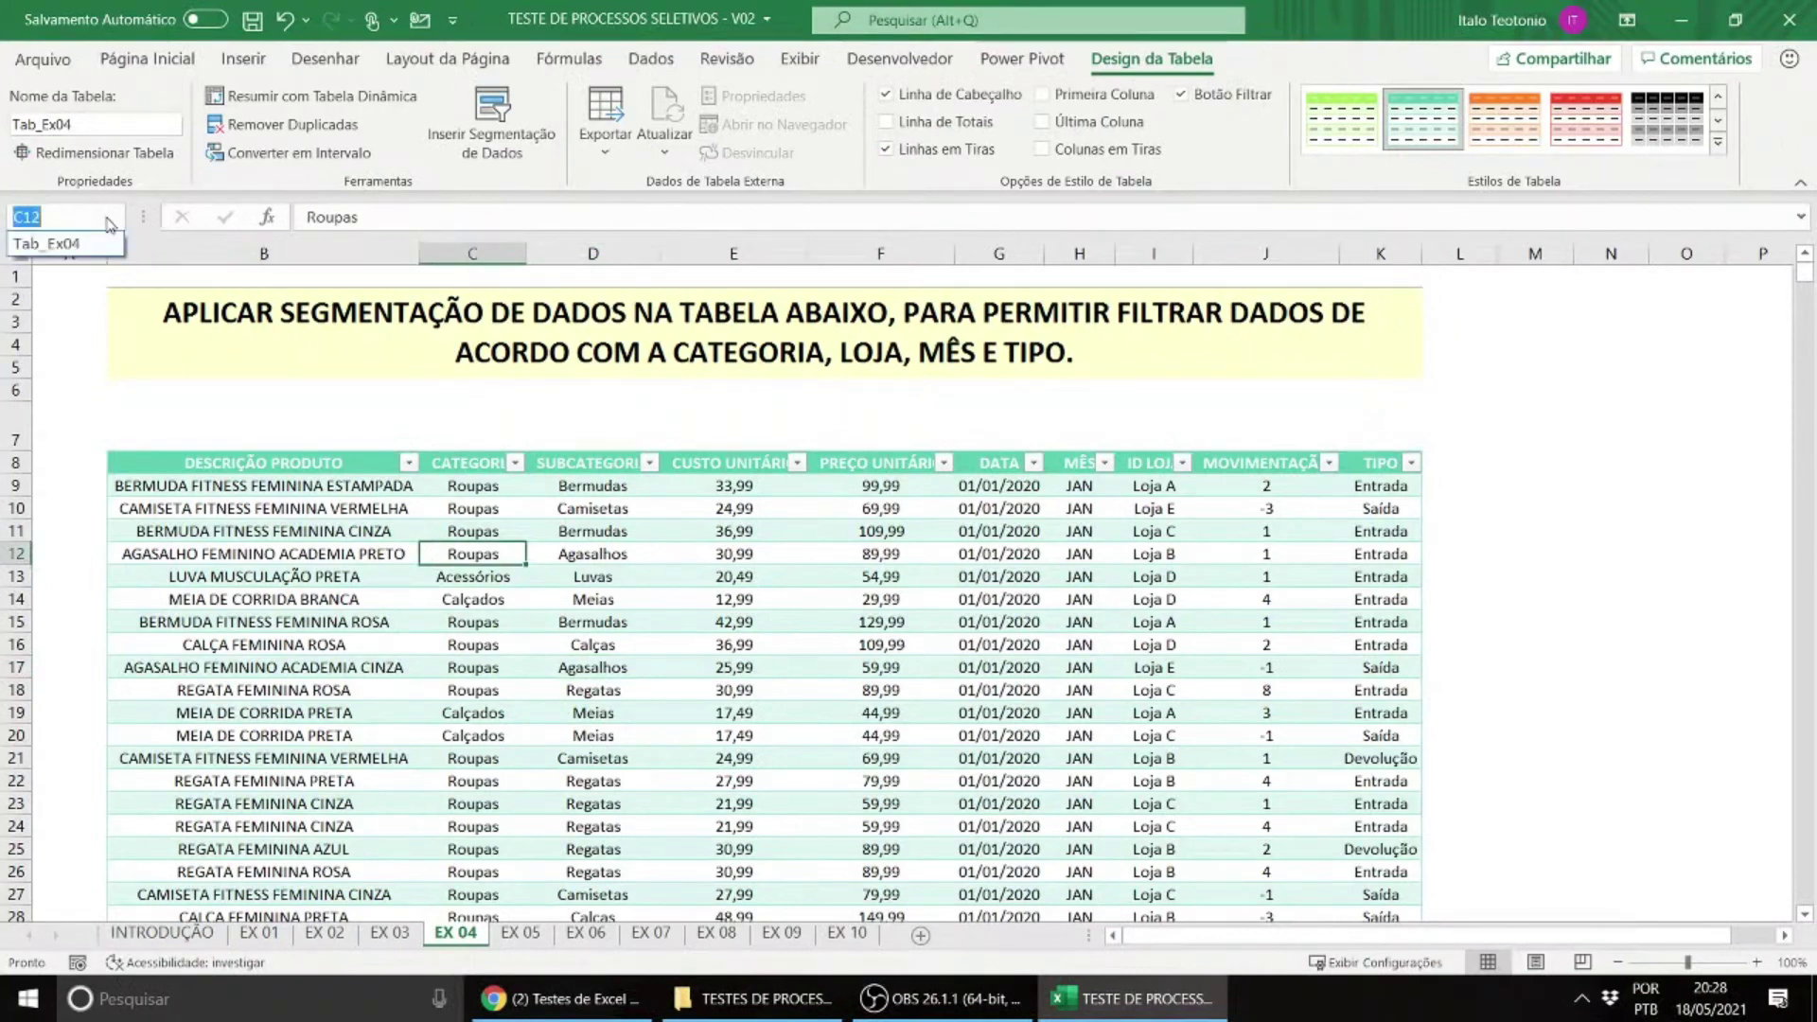
pyautogui.click(95, 245)
pyautogui.scroll(3, 215, 426)
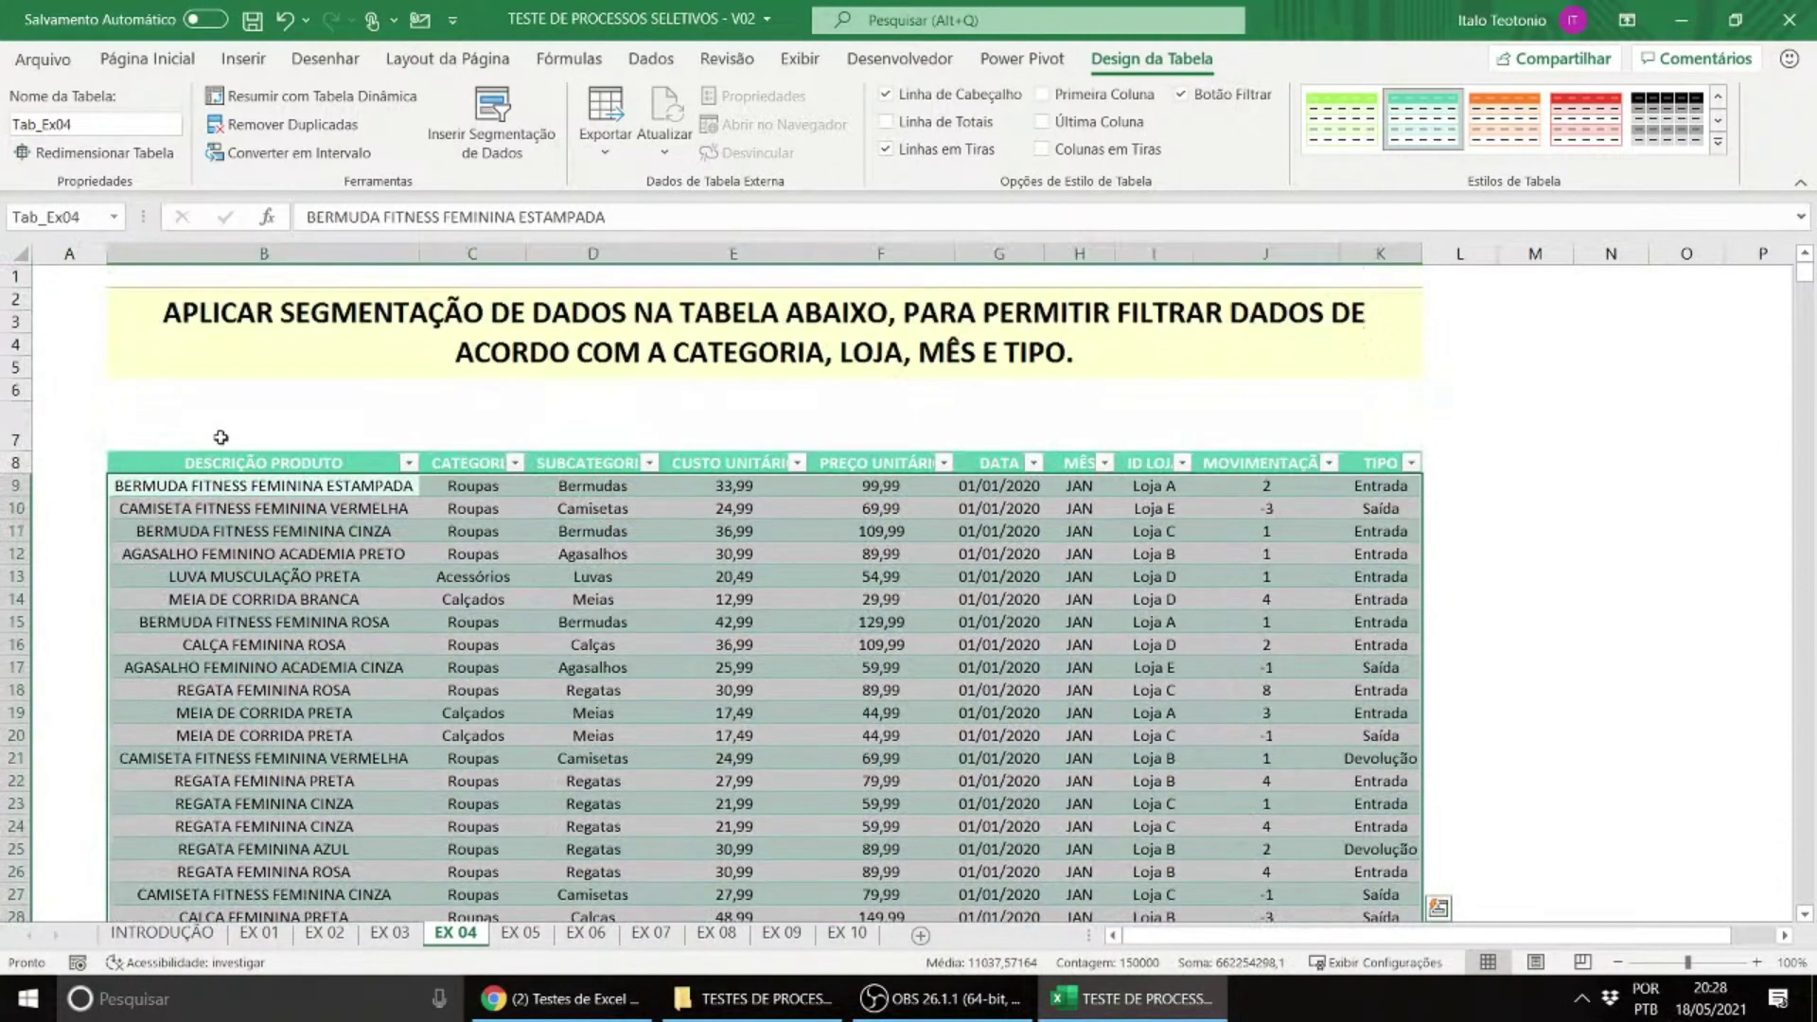
pyautogui.click(679, 672)
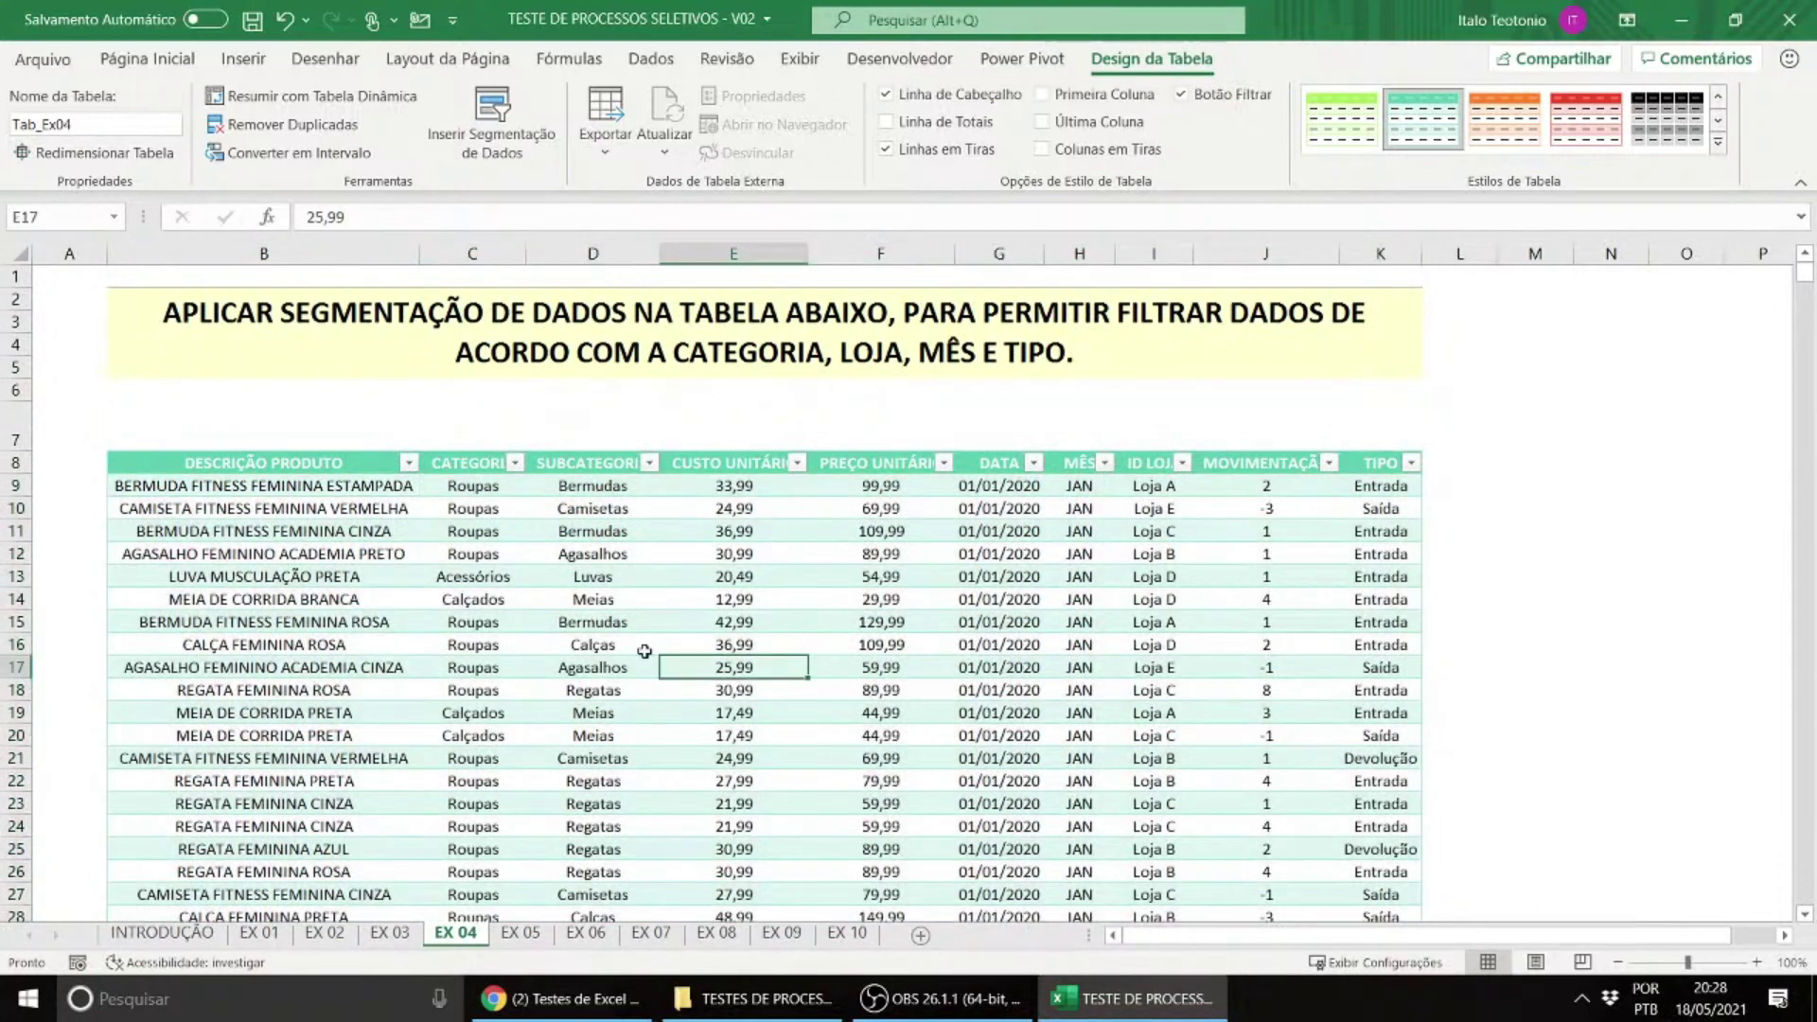
# Step: Increase the height of row 7 above the table header and select the first product description in the table
pyautogui.moveTo(16, 451); pyautogui.dragTo(16, 506)
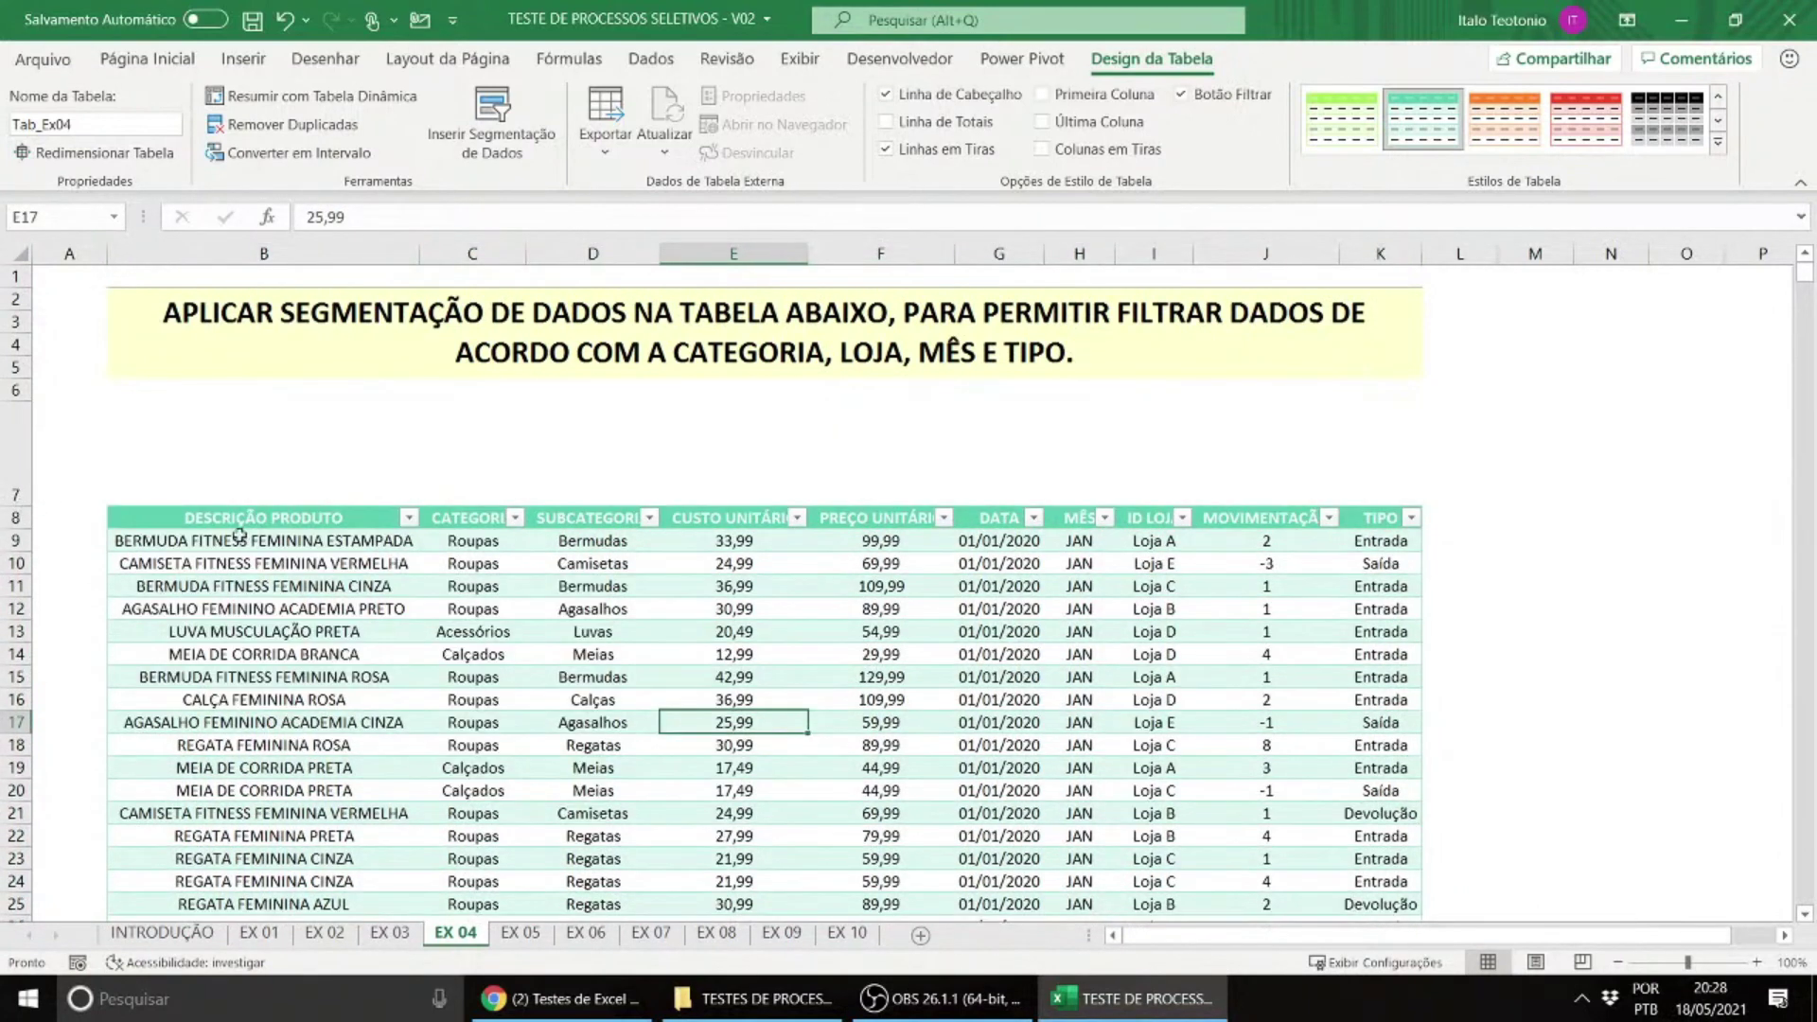
pyautogui.click(407, 534)
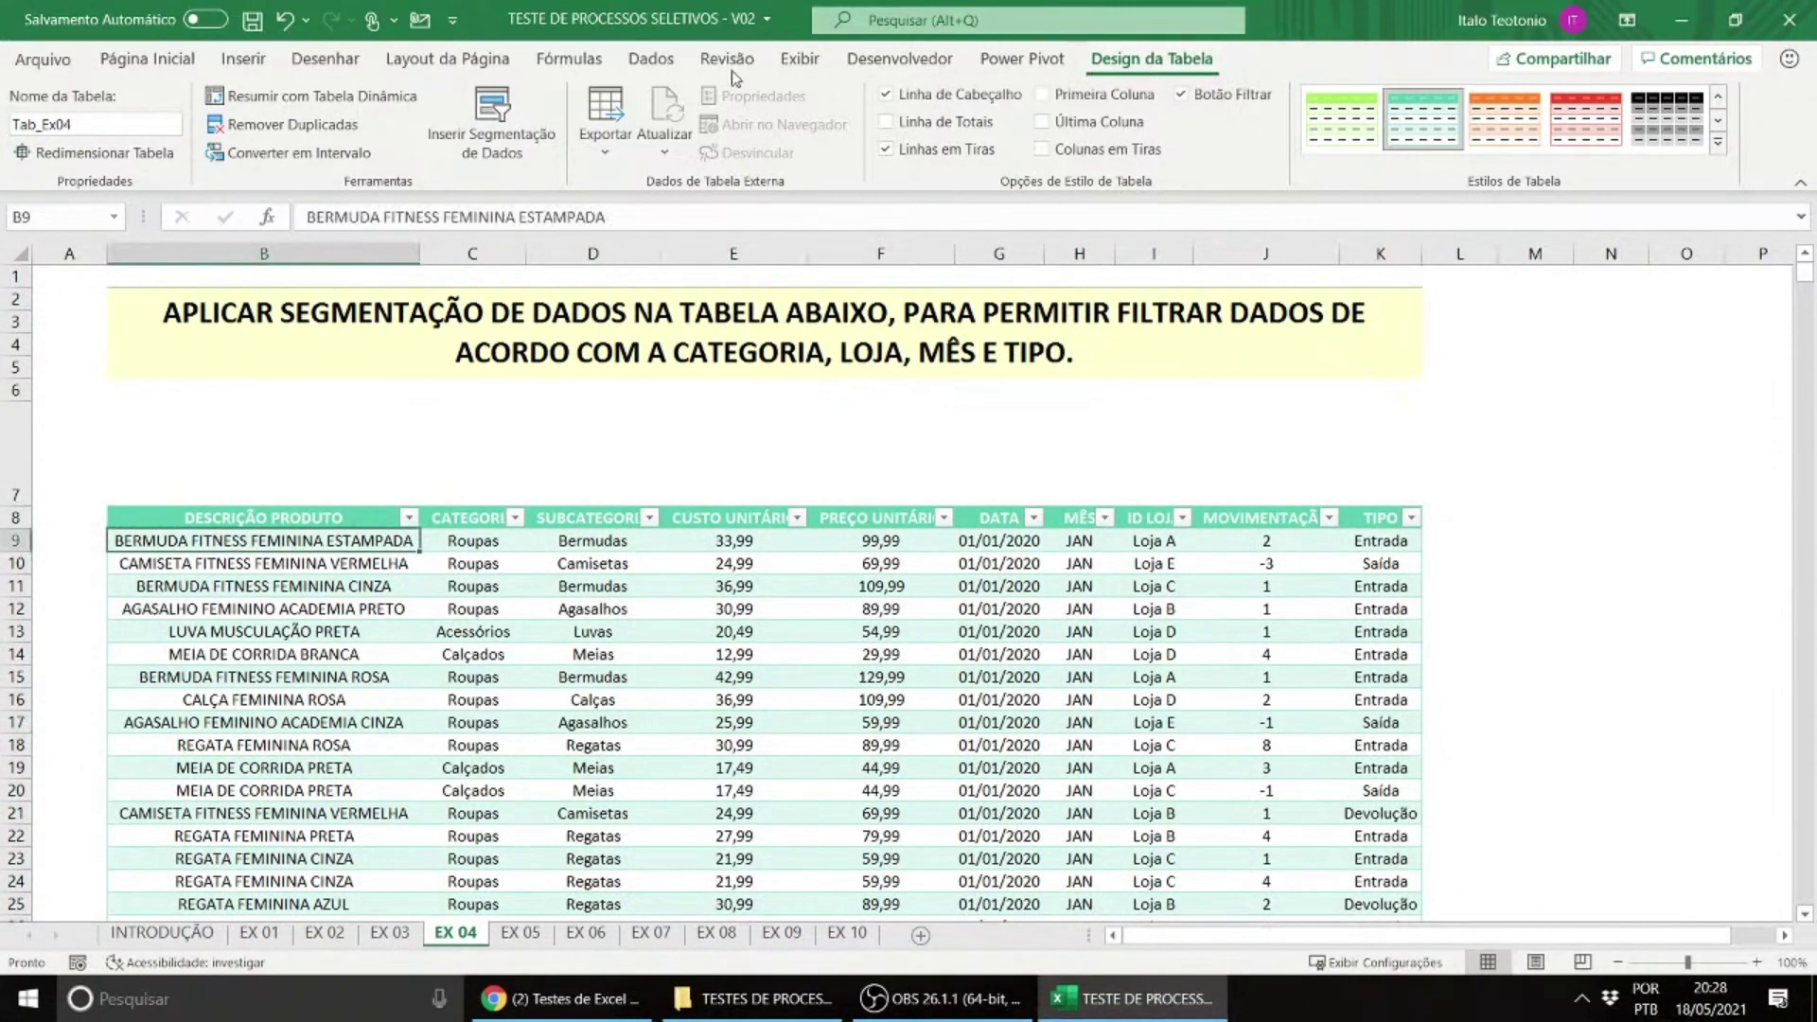
# Step: Insert slicers for the CATEGORIA, MÊS, ID LOJA and TIPO columns of the product table
pyautogui.click(499, 131)
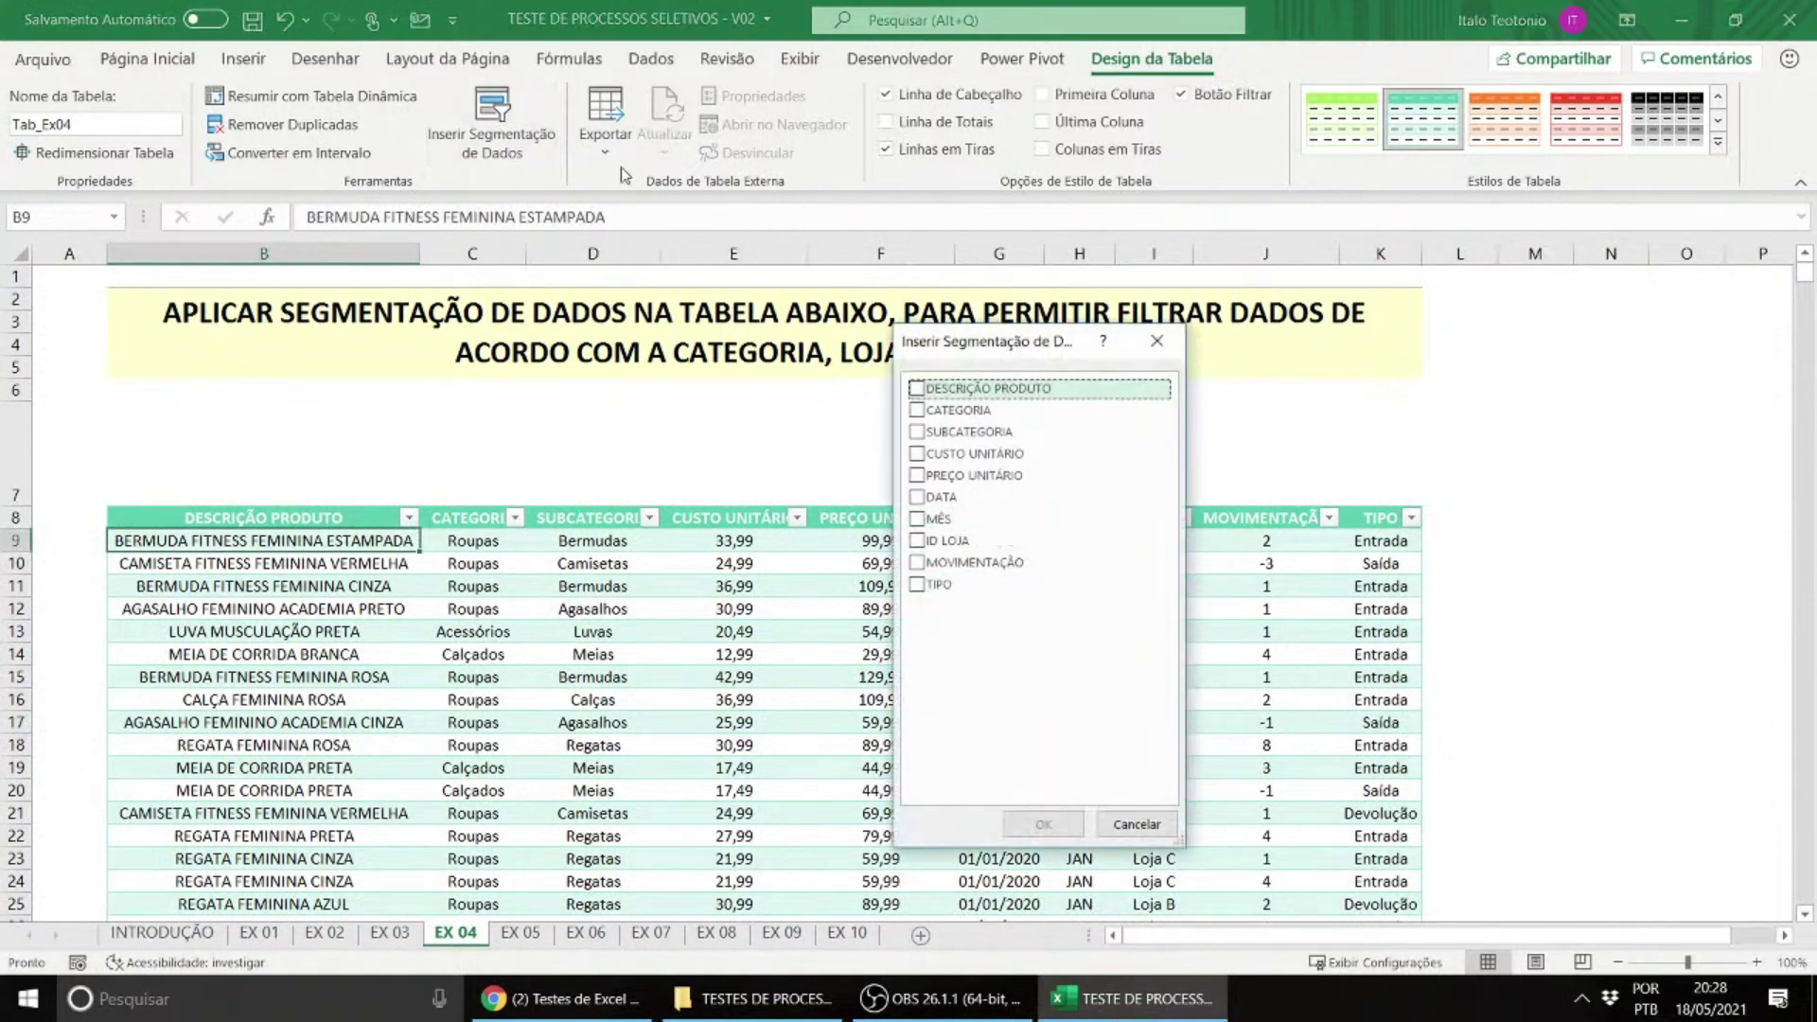
pyautogui.moveTo(981, 332); pyautogui.dragTo(705, 473)
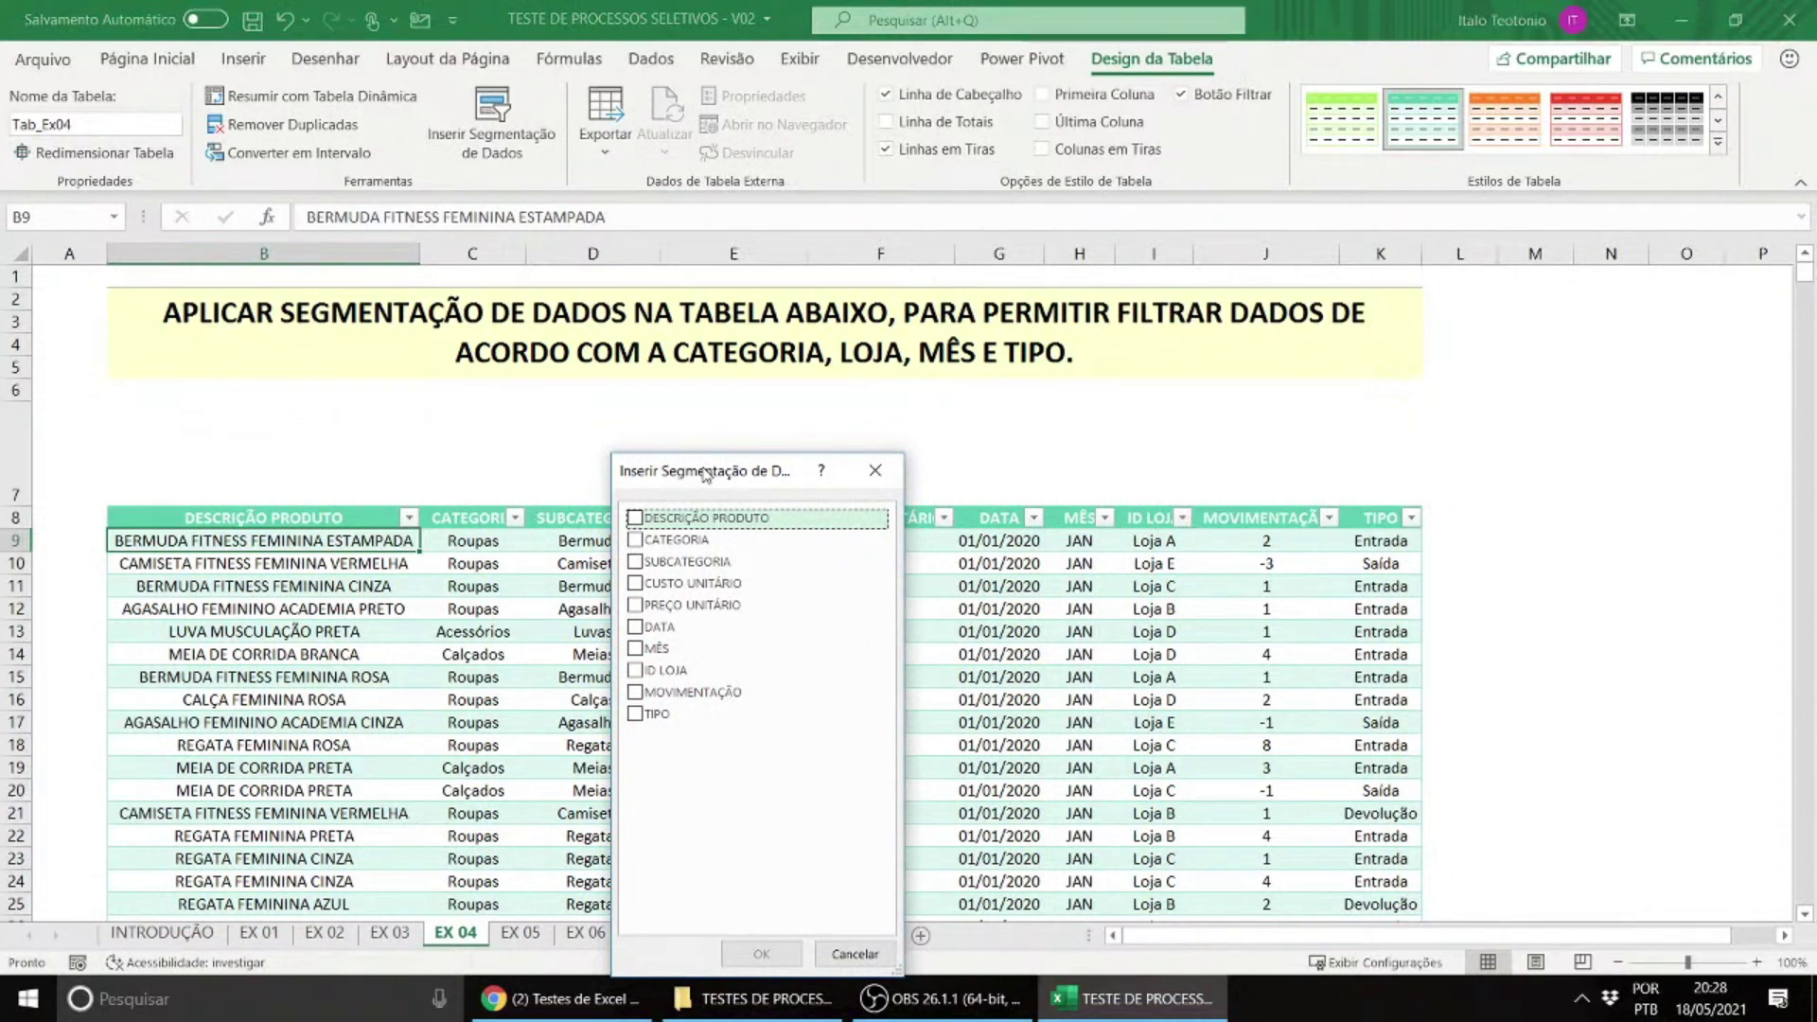
pyautogui.click(636, 541)
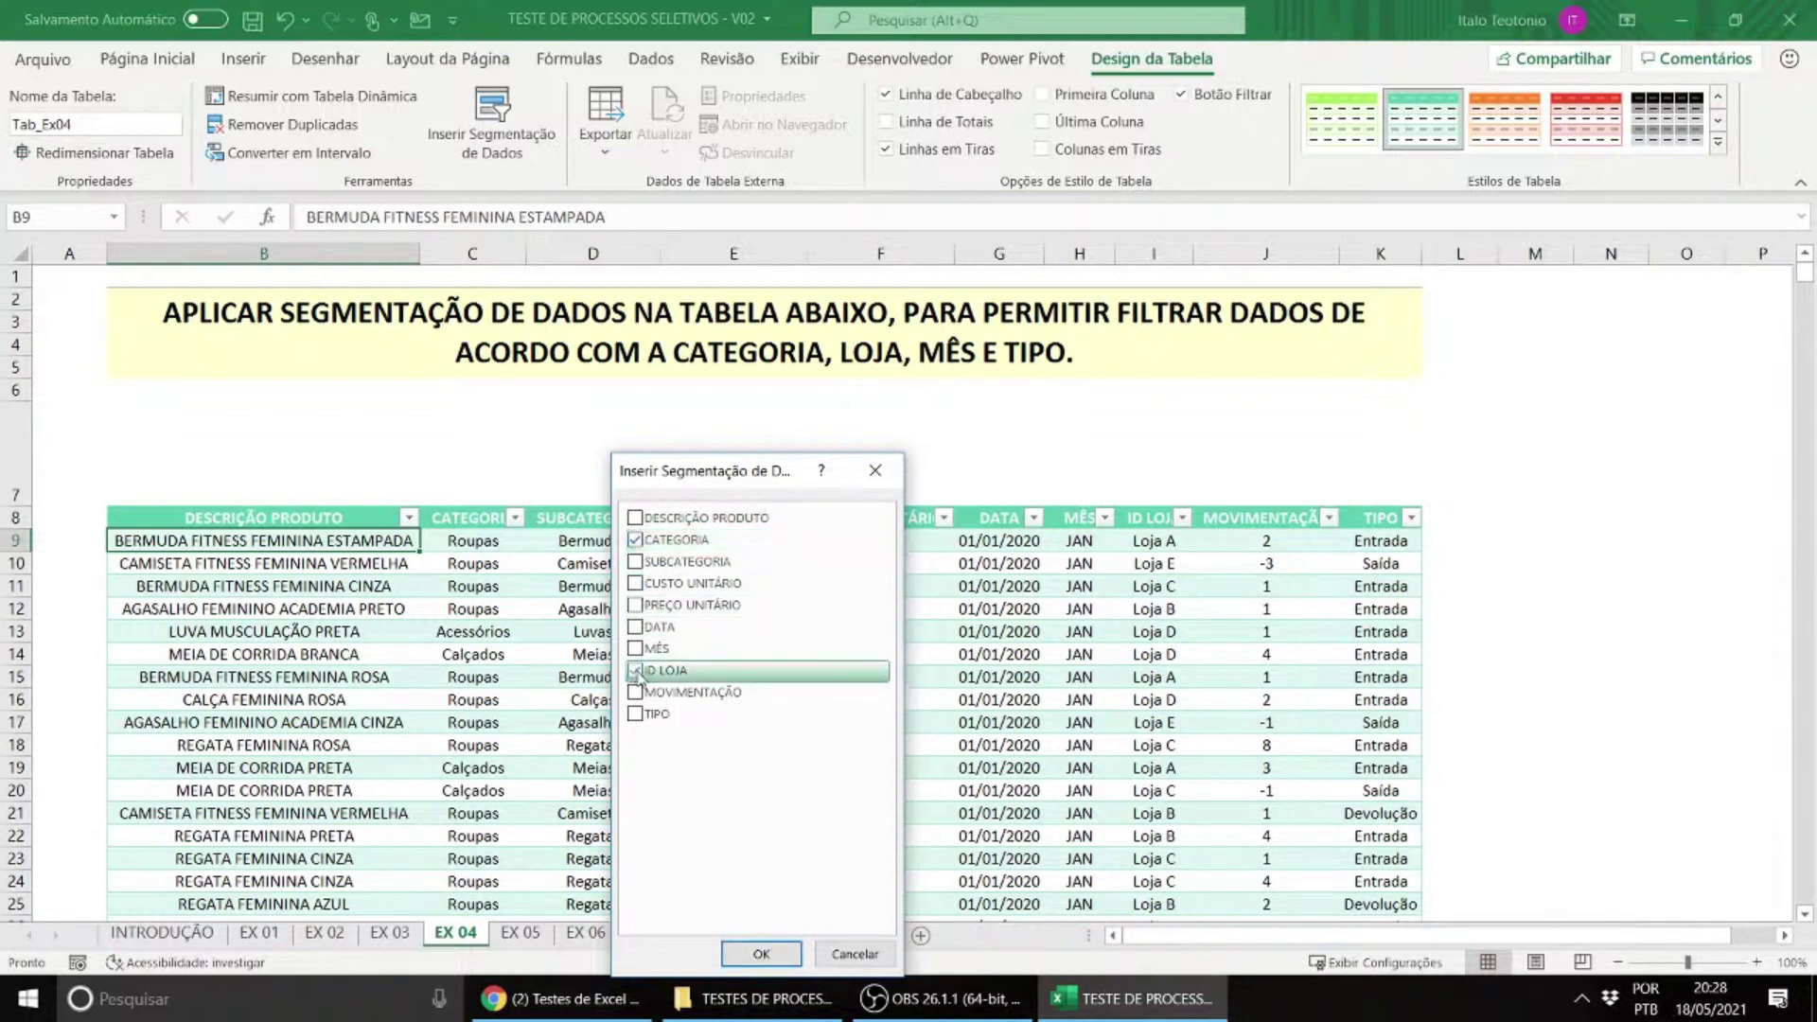
pyautogui.click(635, 715)
pyautogui.click(635, 649)
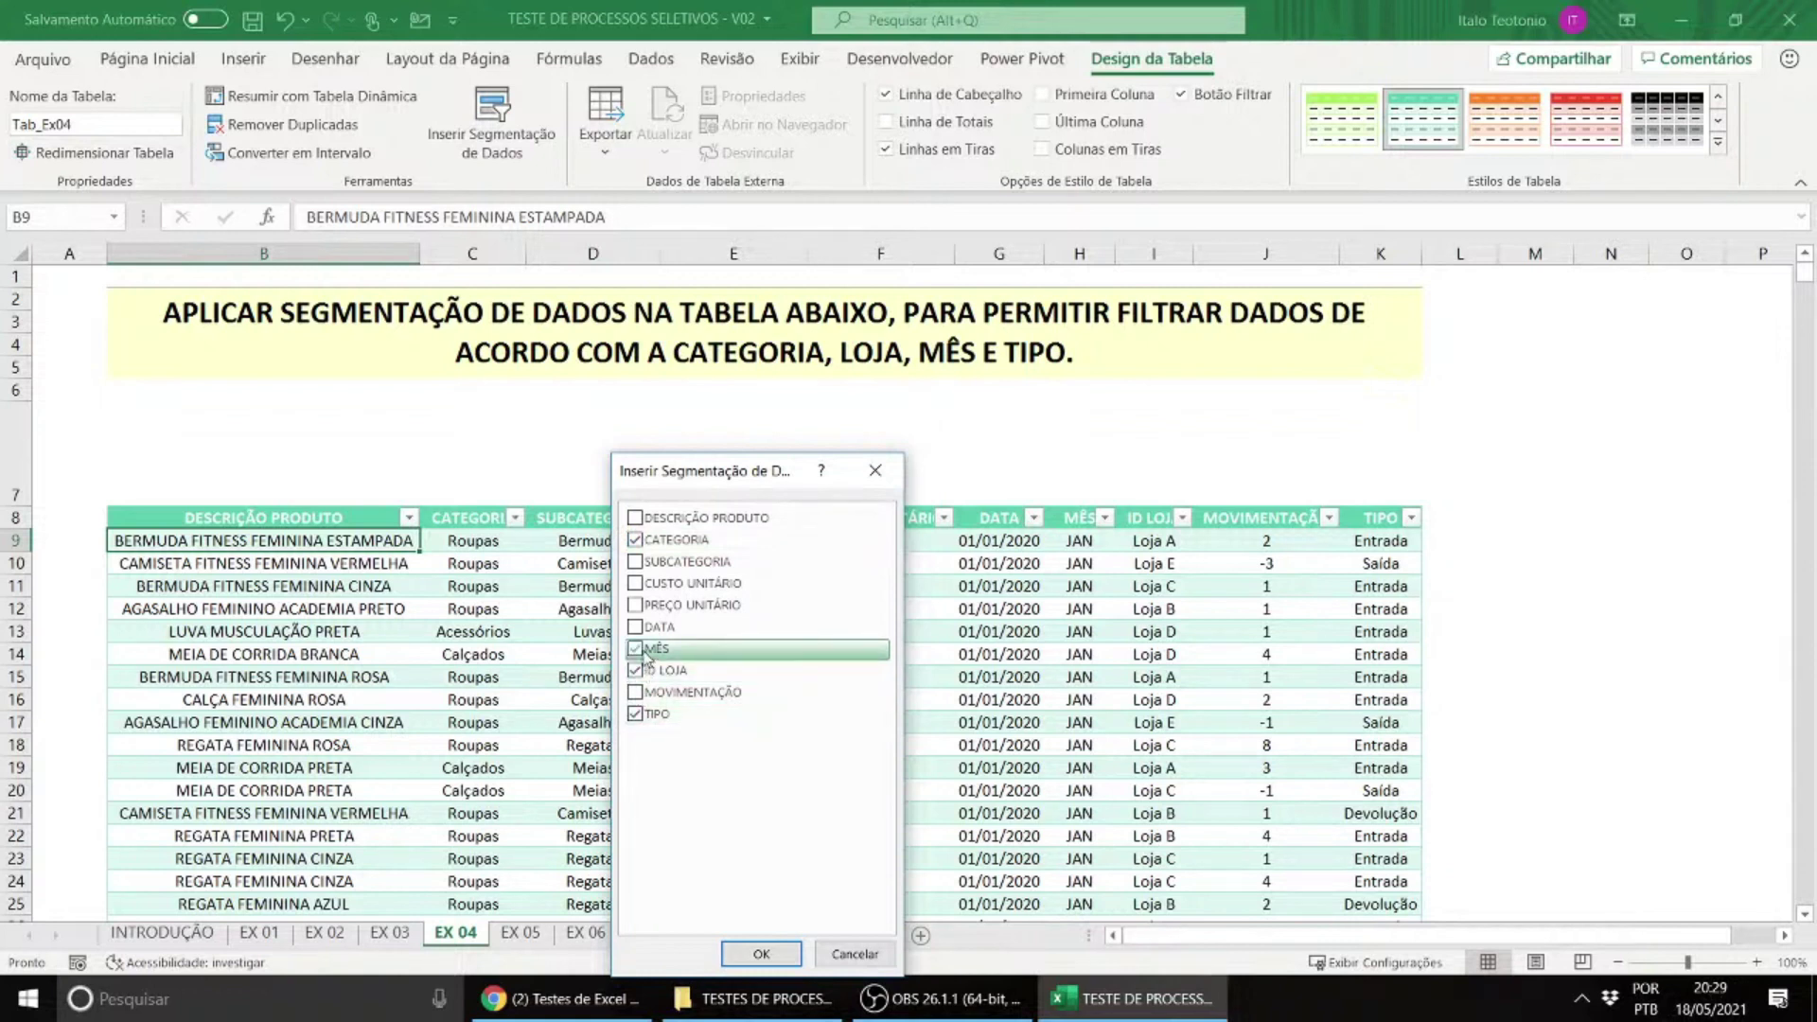
pyautogui.click(762, 953)
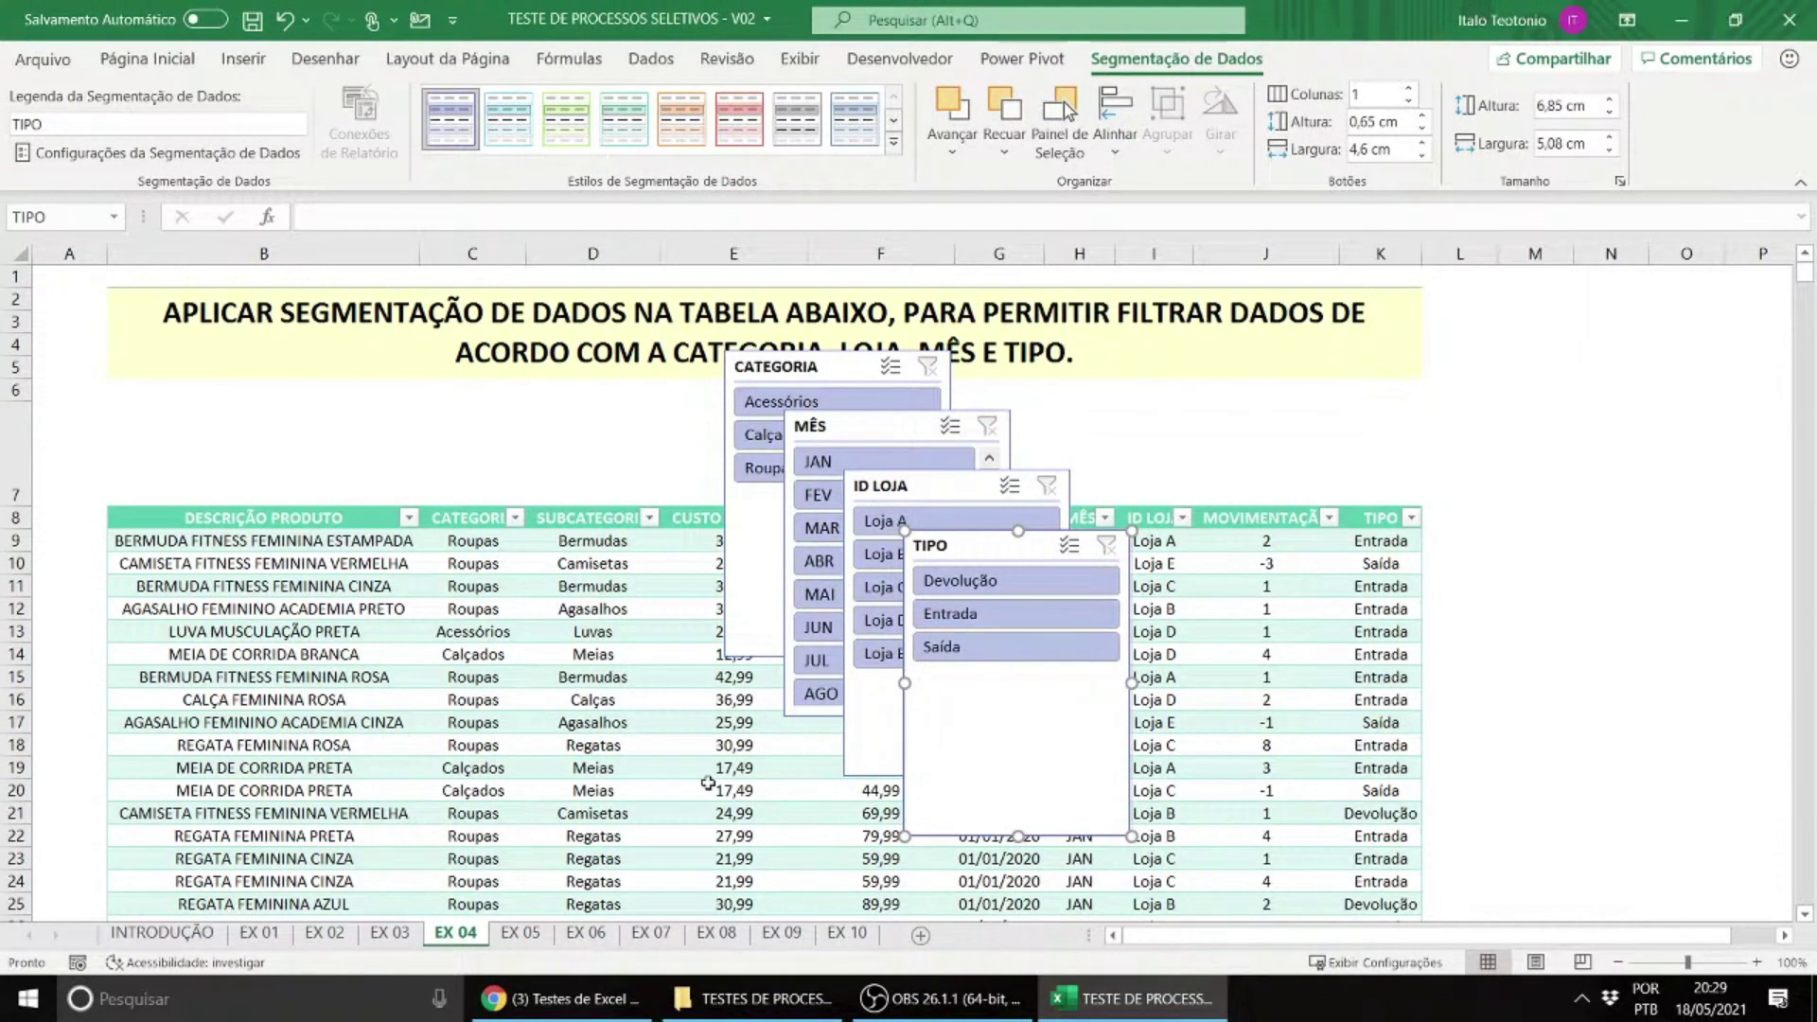
# Step: Select all four slicers together and apply the light green slicer style that matches the table
pyautogui.keyDown('ctrl'); pyautogui.click(928, 486); pyautogui.keyUp('ctrl')
pyautogui.keyDown('ctrl'); pyautogui.click(831, 416); pyautogui.keyUp('ctrl')
pyautogui.keyDown('ctrl'); pyautogui.click(814, 367); pyautogui.keyUp('ctrl')
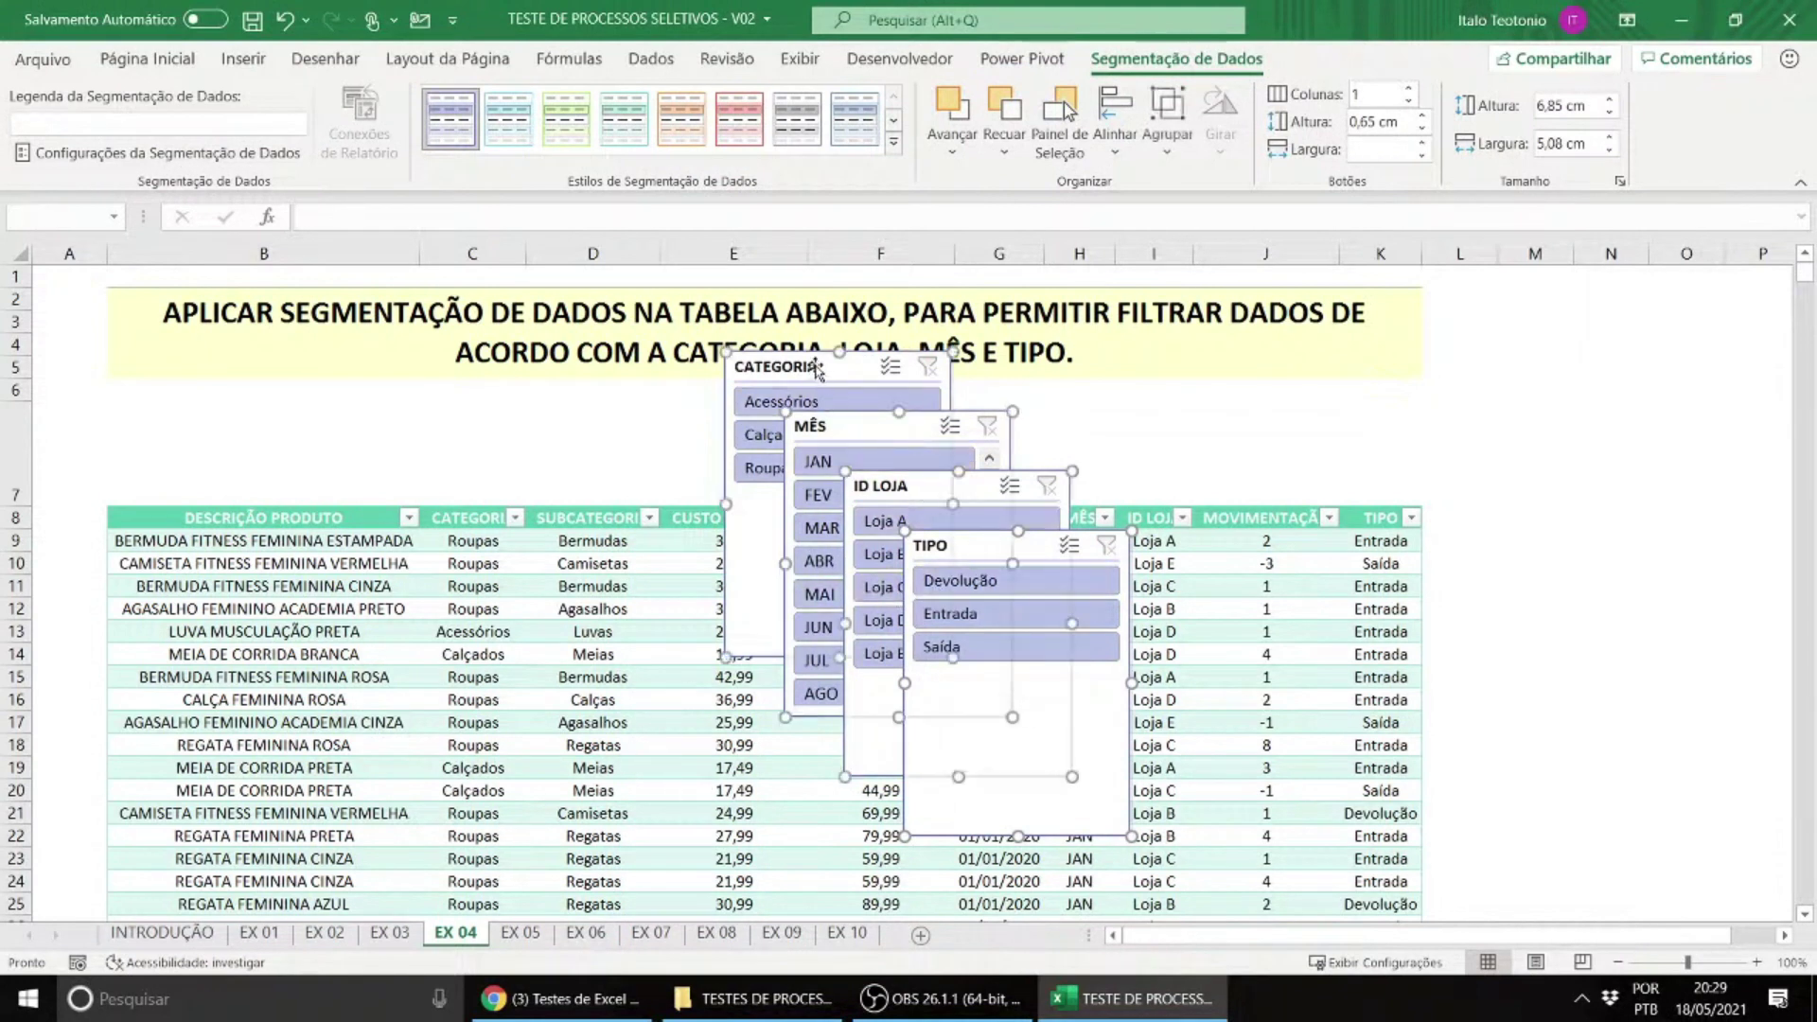
pyautogui.click(646, 118)
pyautogui.click(472, 586)
# Step: Place the CATEGORIA slicer above the table's first column, with two button columns and a height of about 2.48 cm
pyautogui.moveTo(722, 393); pyautogui.dragTo(102, 432)
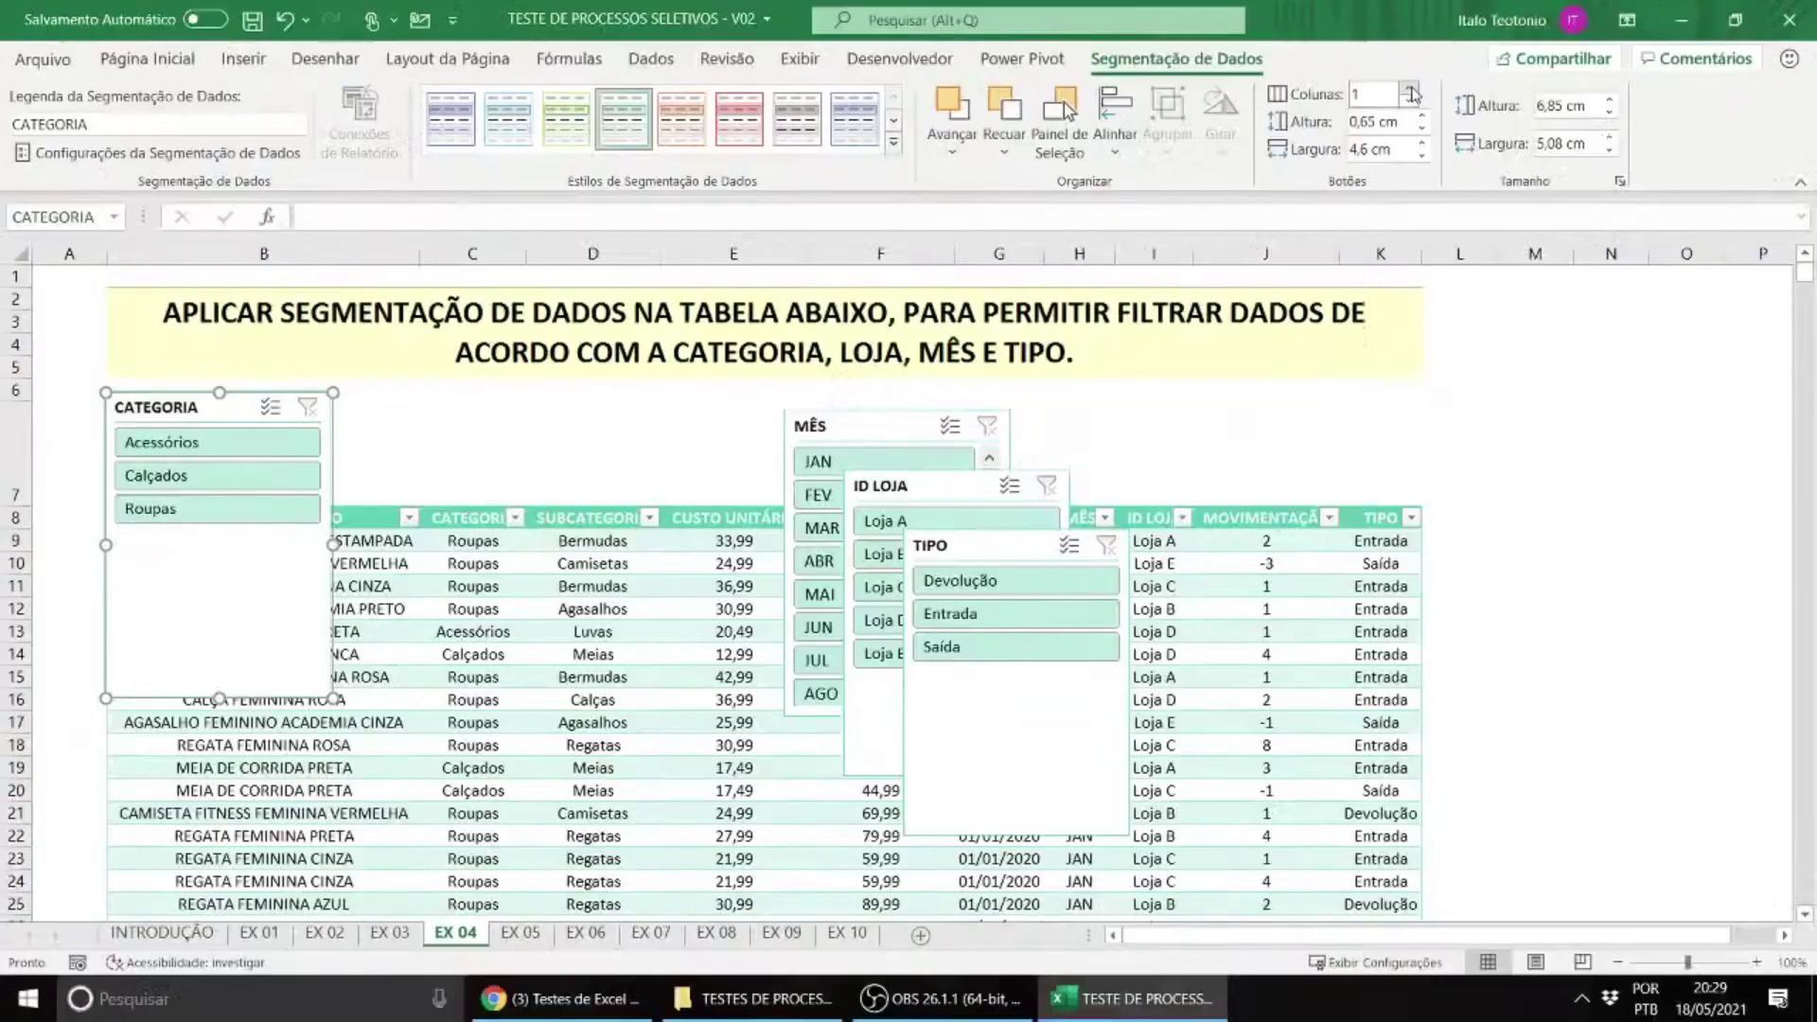
pyautogui.click(1411, 135)
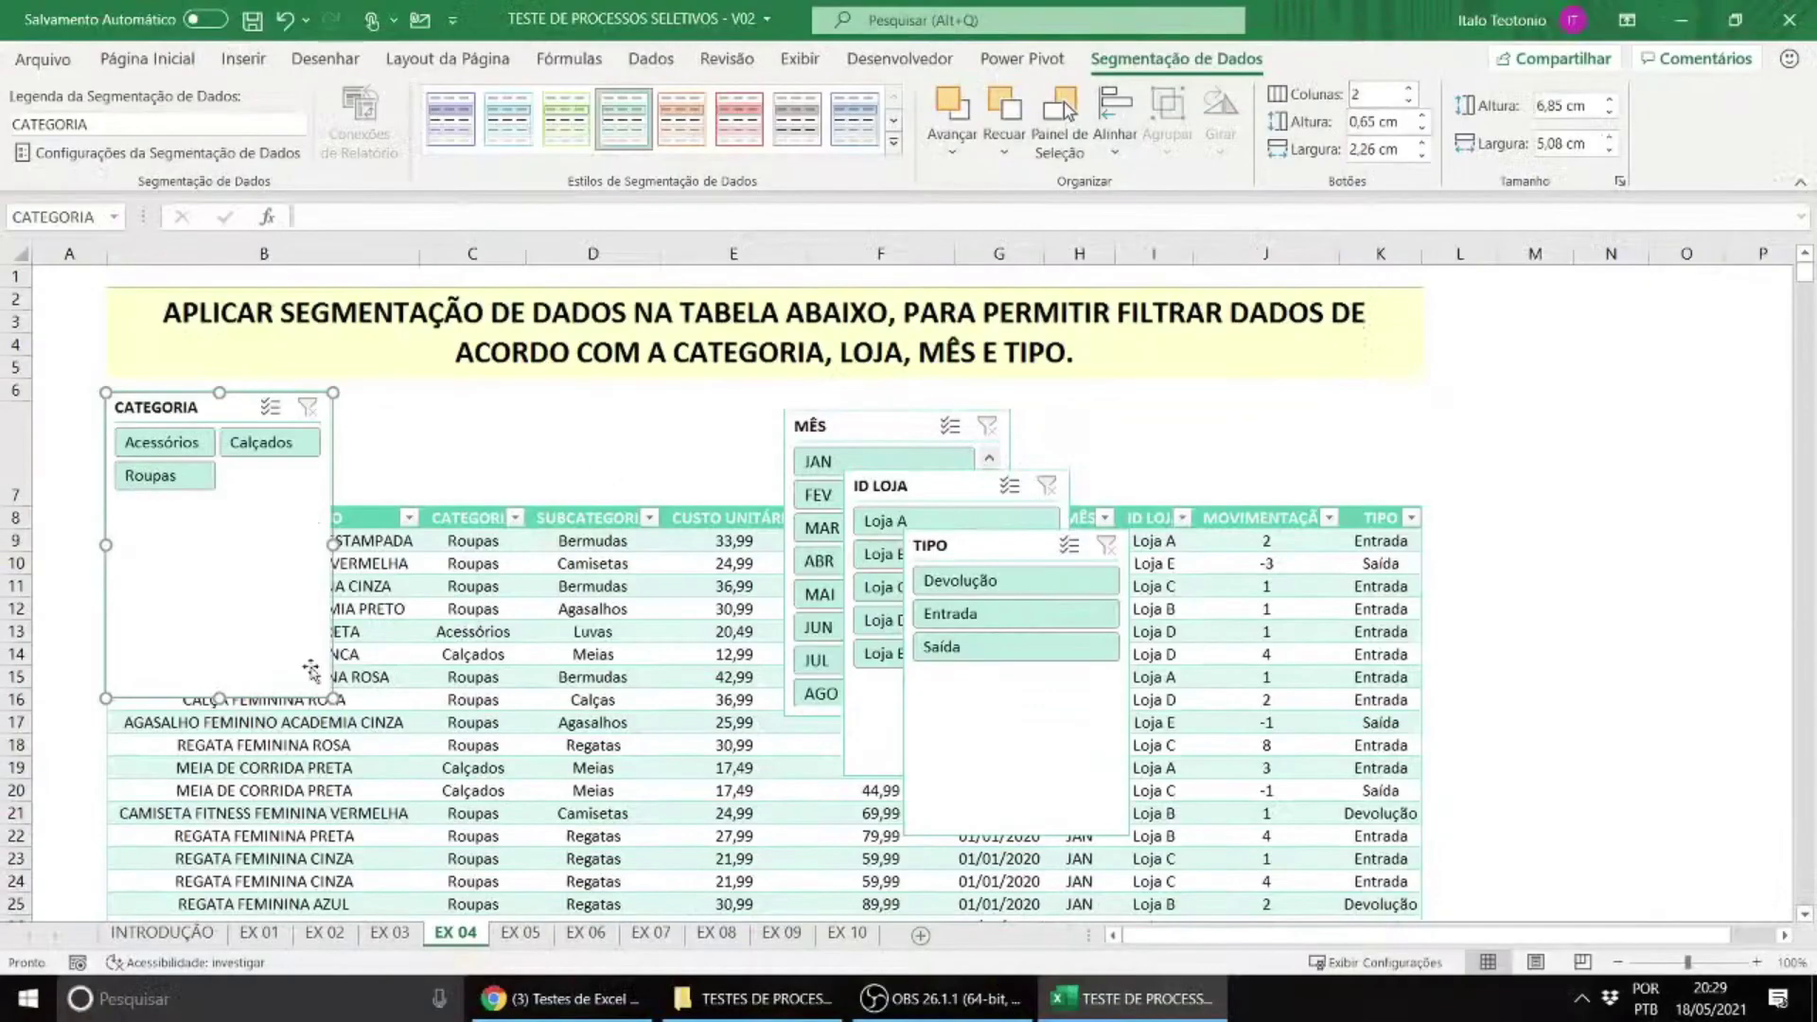
pyautogui.moveTo(221, 695); pyautogui.dragTo(276, 502)
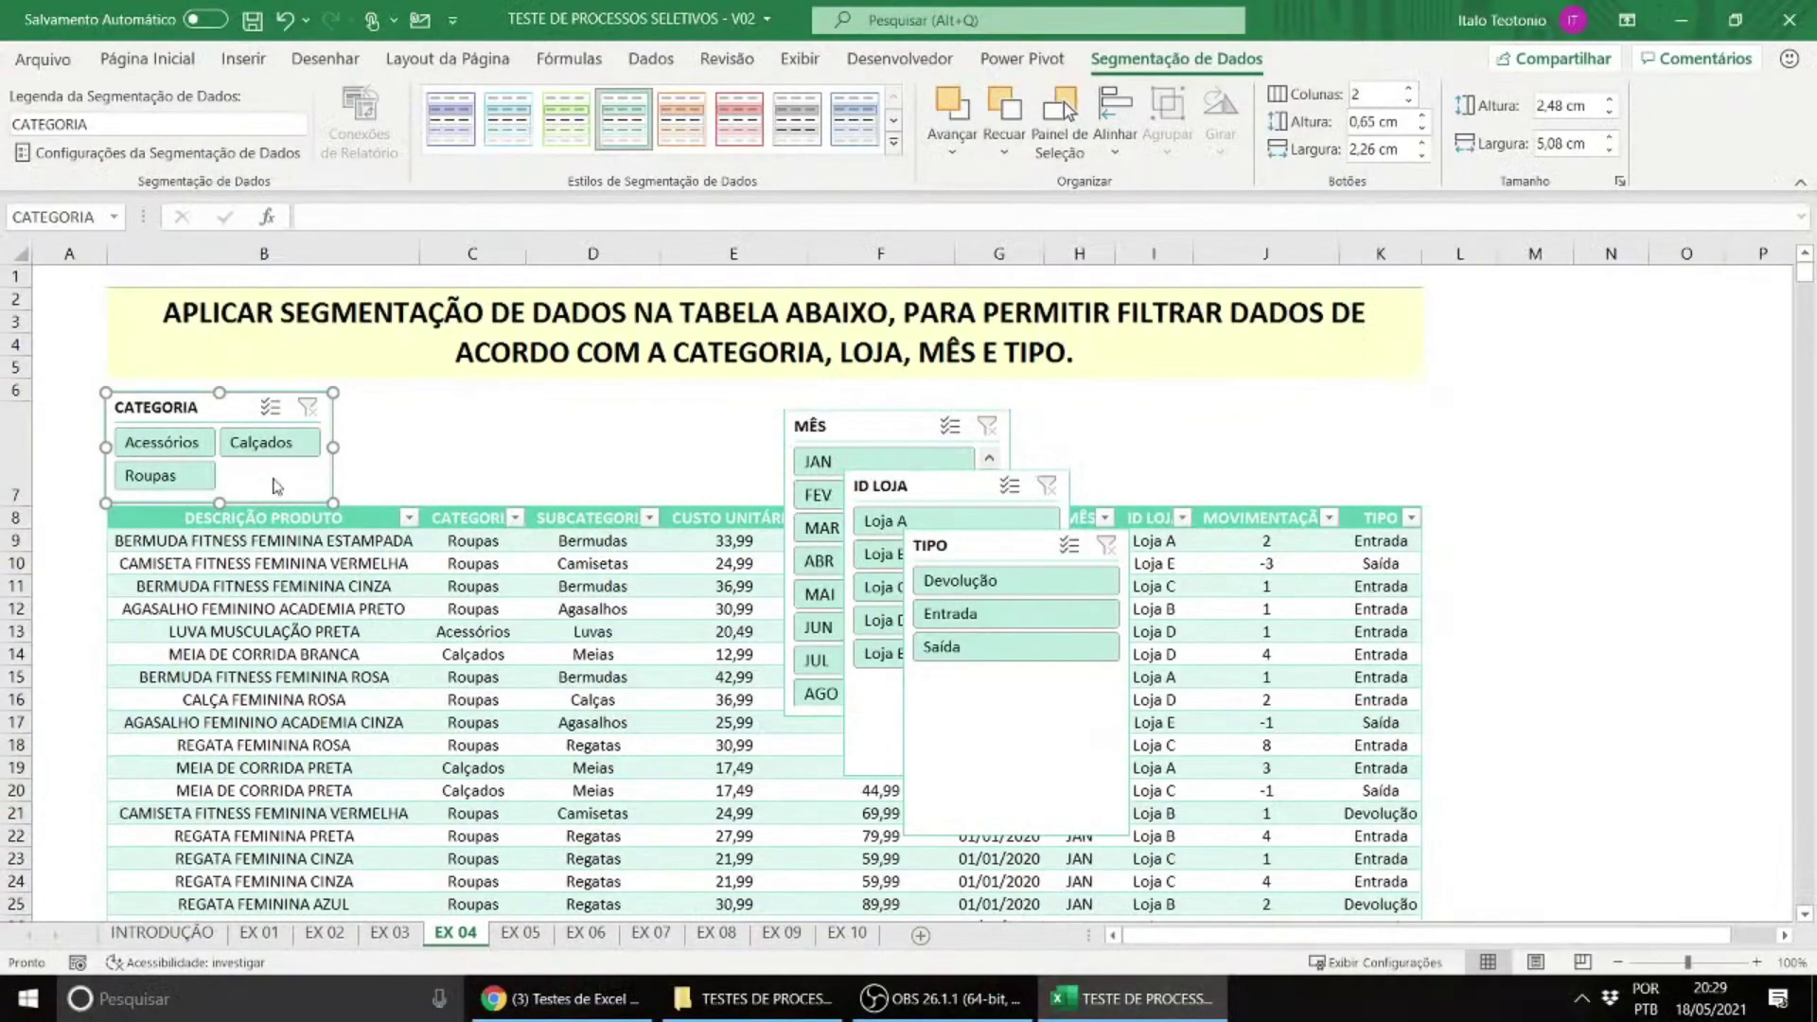
pyautogui.click(594, 589)
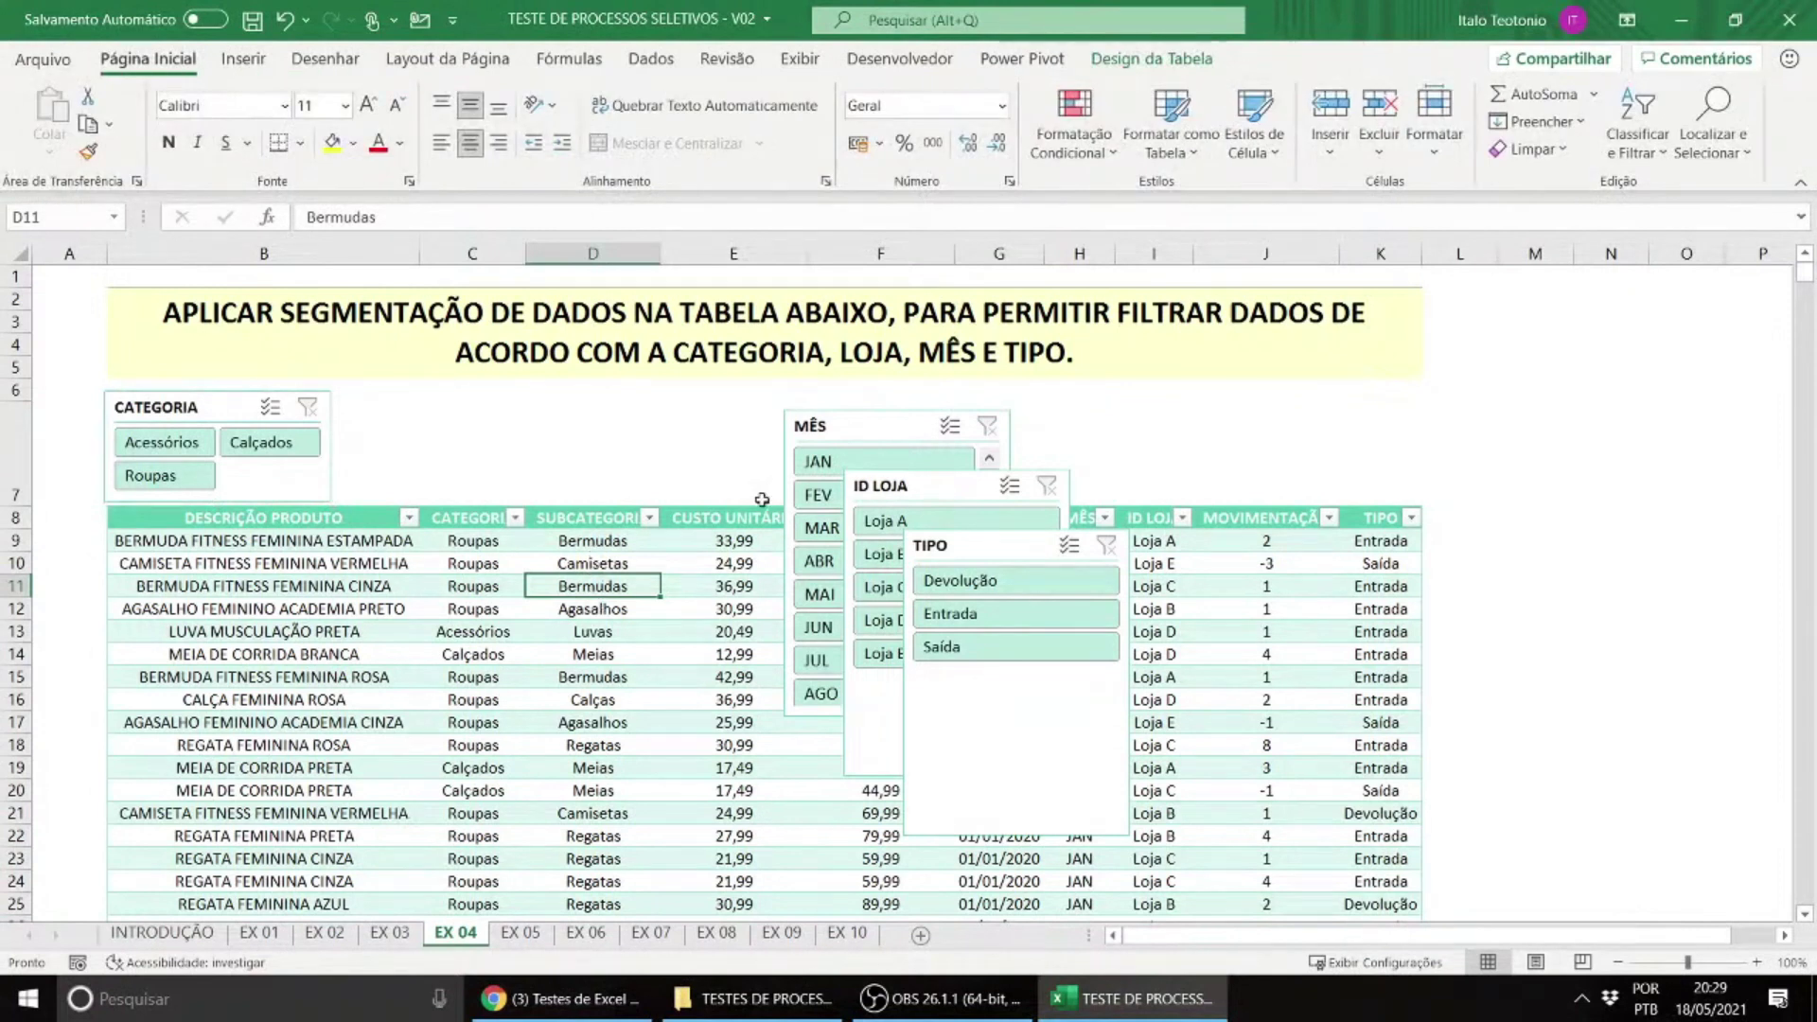
# Step: Place the ID LOJA slicer beside CATEGORIA with three columns, about 2.52 cm by 5.74 cm, and raise CATEGORIA's height to about 2.54 cm
pyautogui.moveTo(896, 490); pyautogui.dragTo(393, 410)
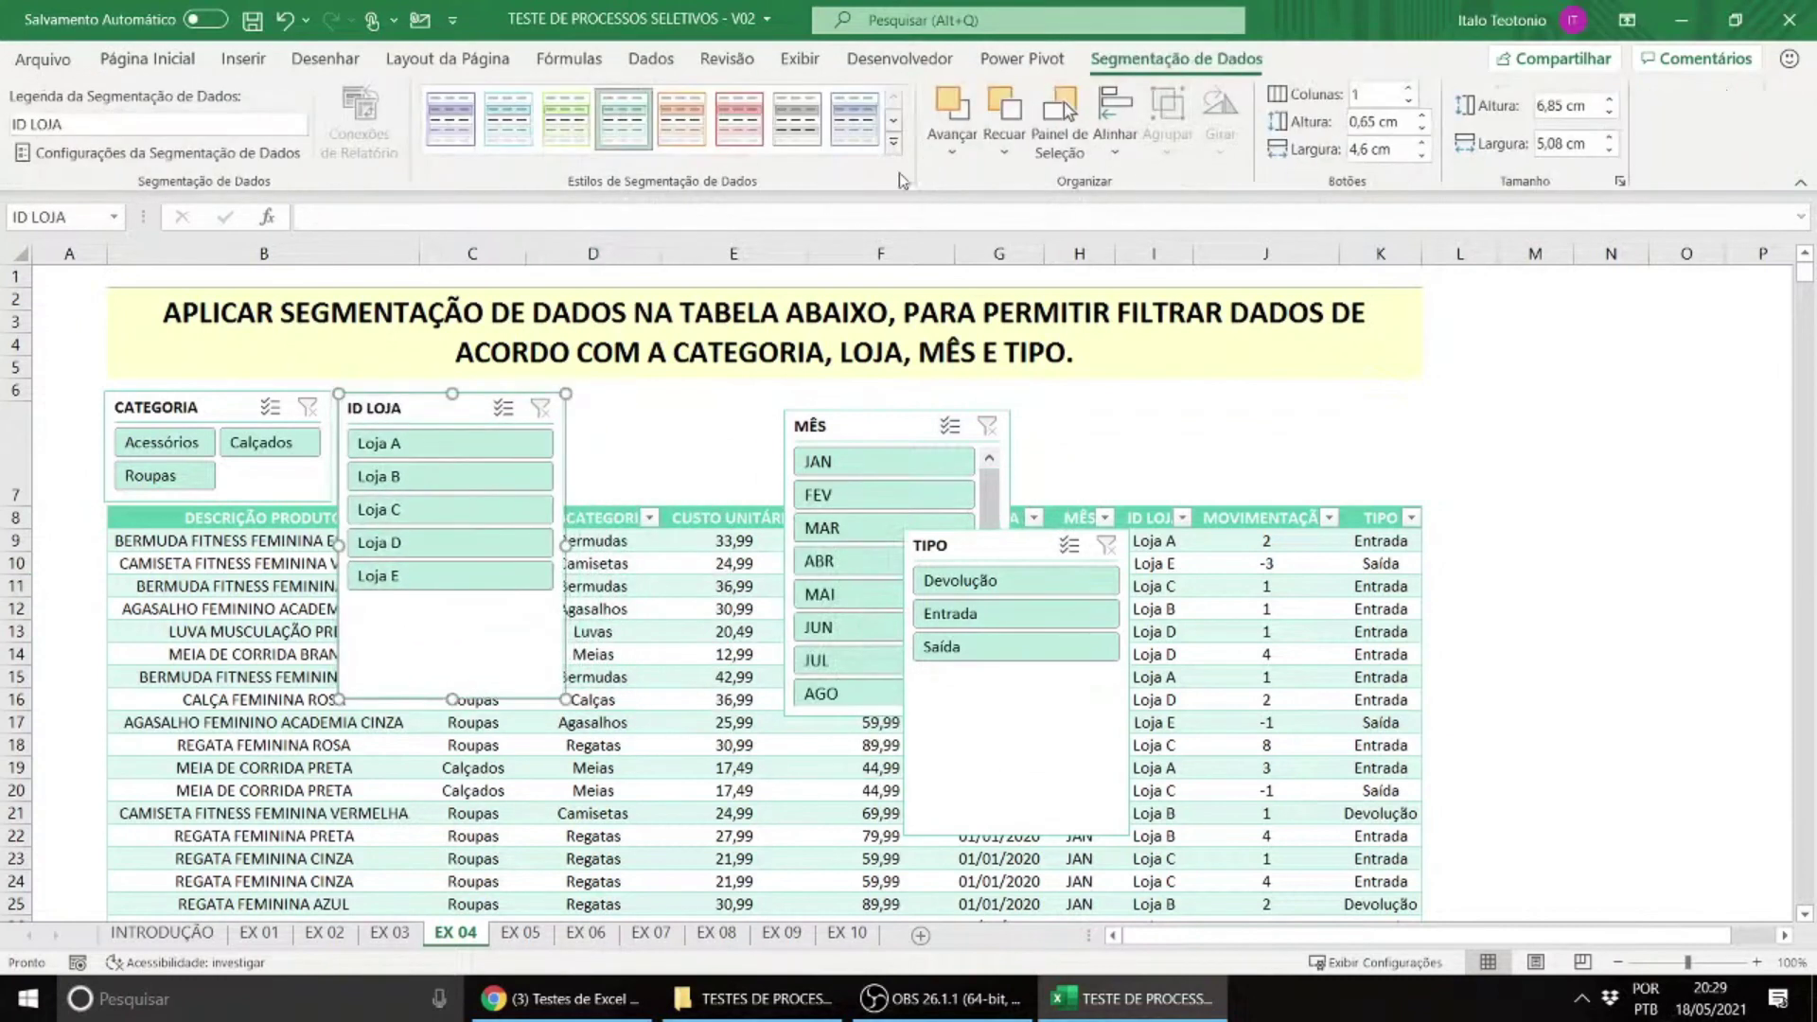
pyautogui.click(1410, 89)
pyautogui.click(1410, 89)
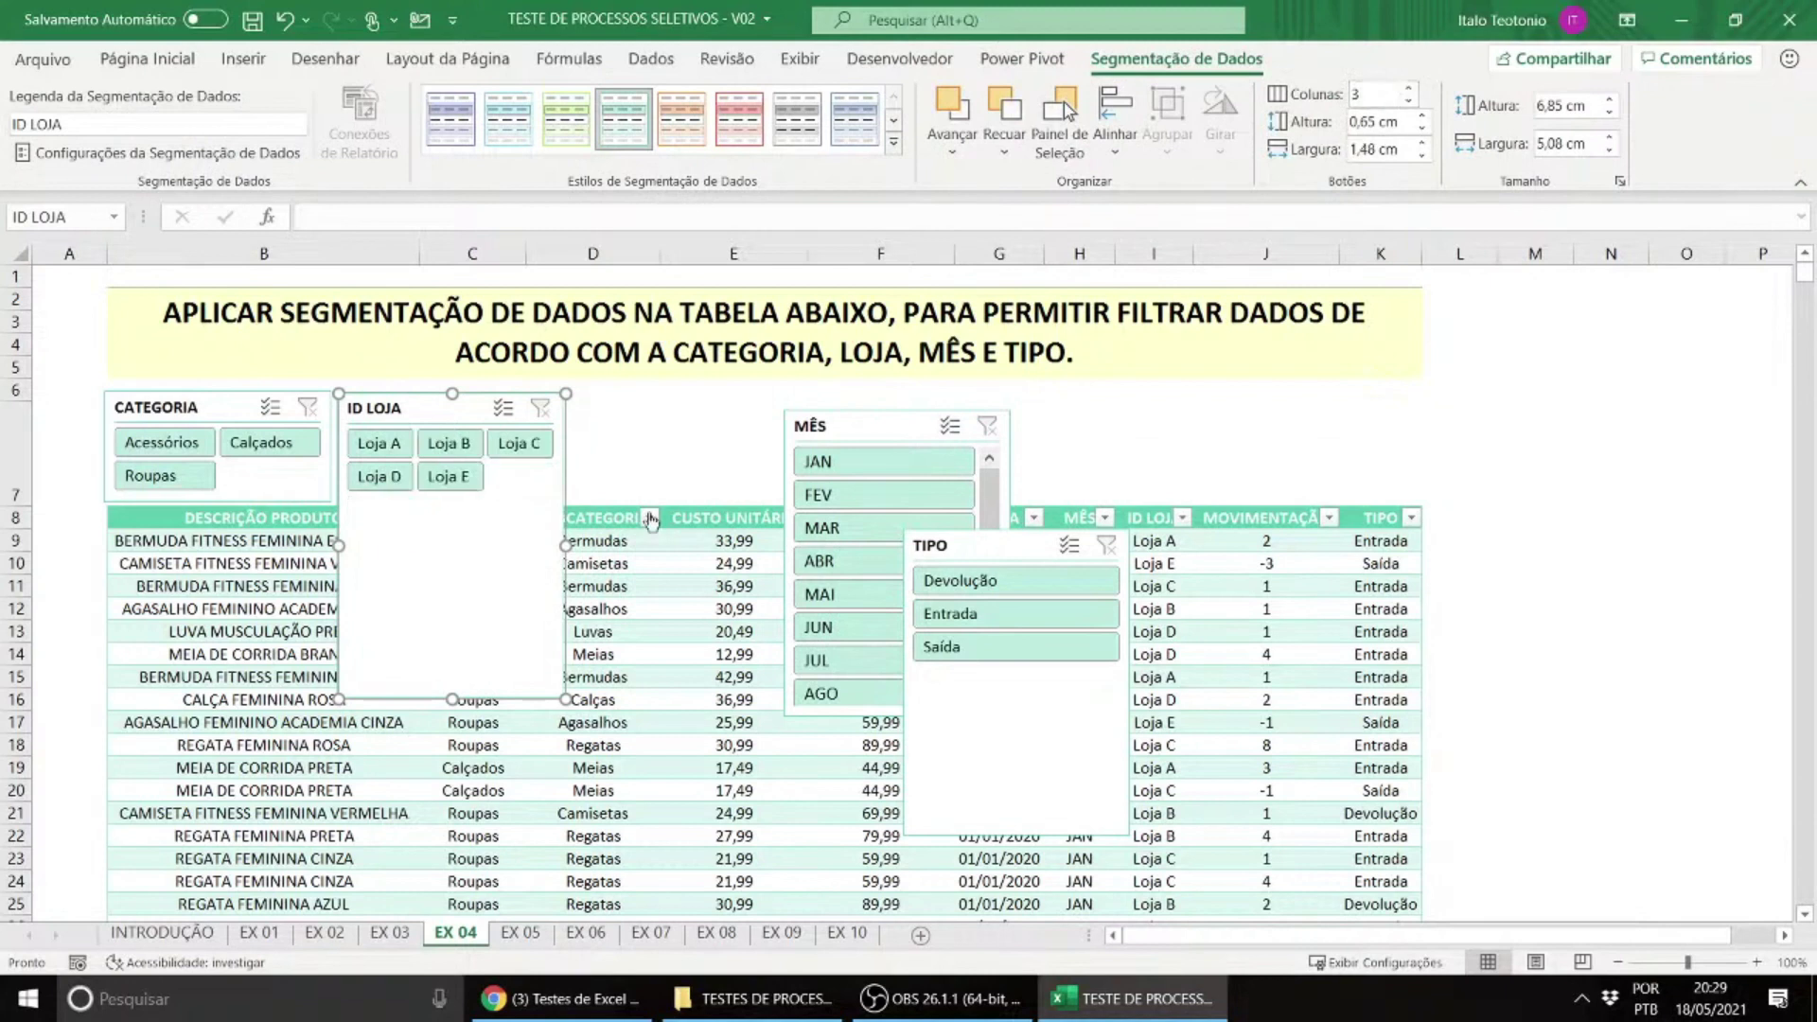
pyautogui.moveTo(461, 496); pyautogui.dragTo(461, 498)
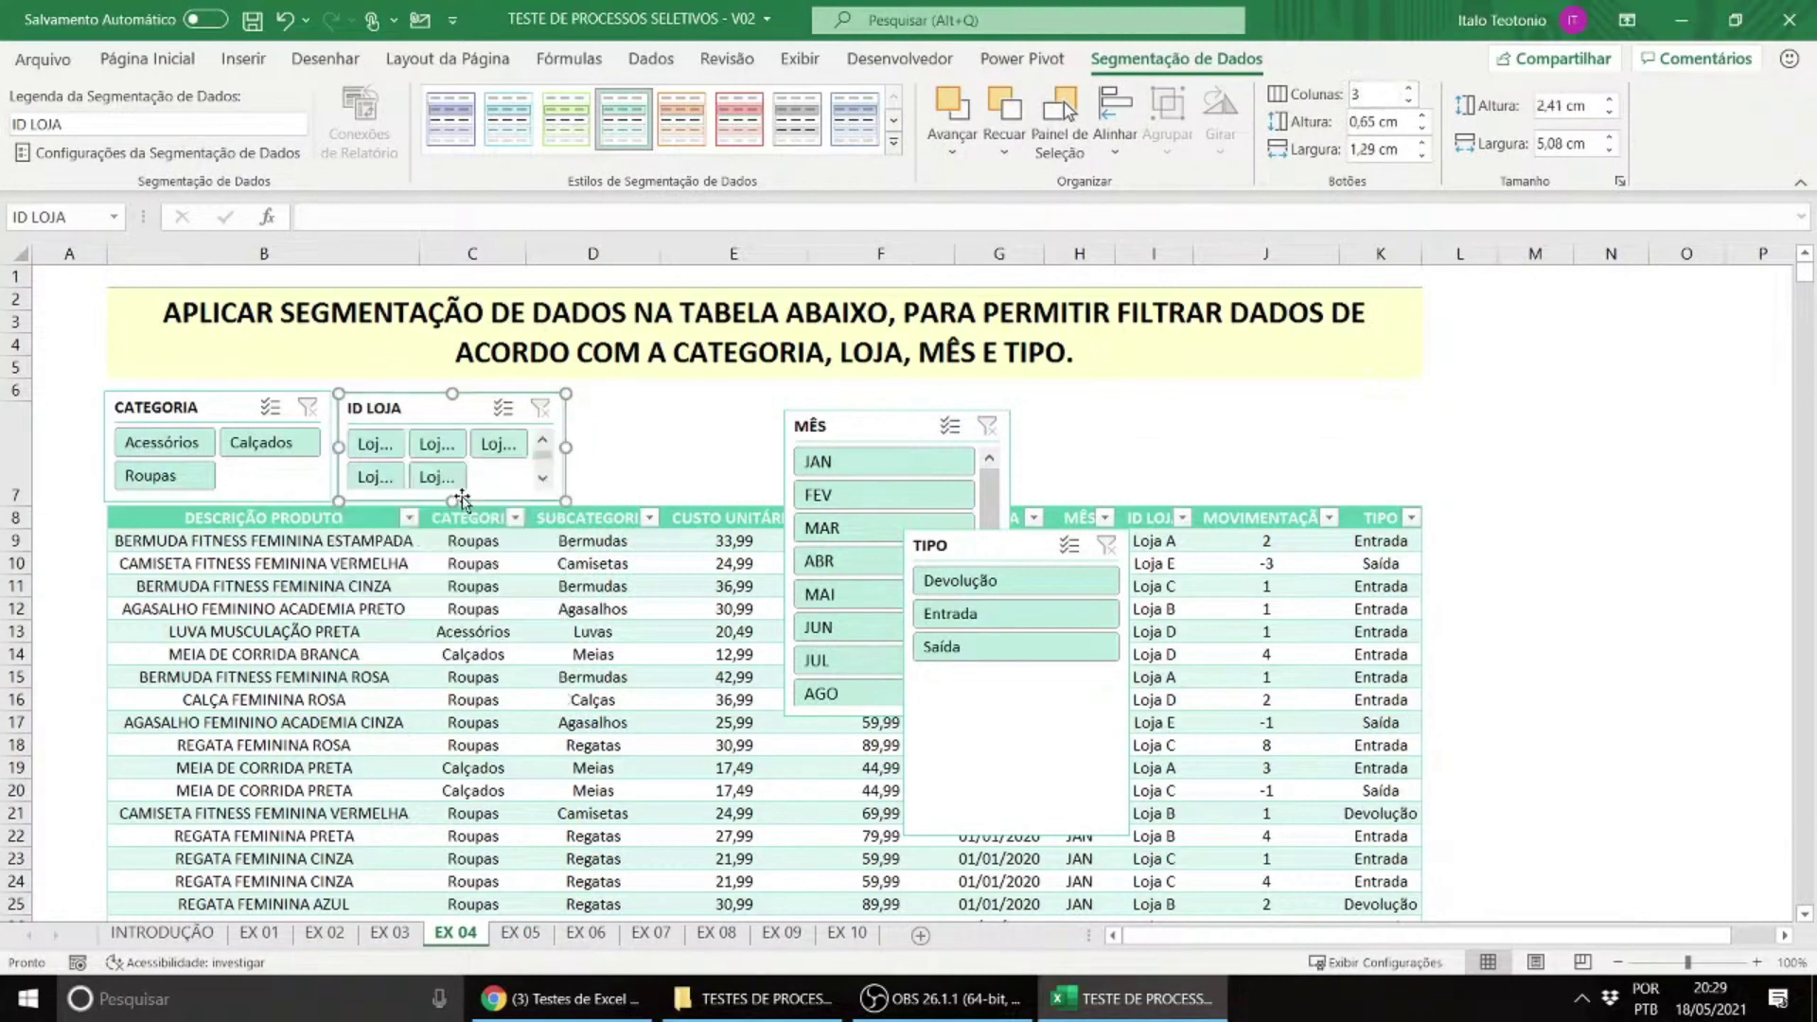
pyautogui.moveTo(566, 447); pyautogui.dragTo(594, 445)
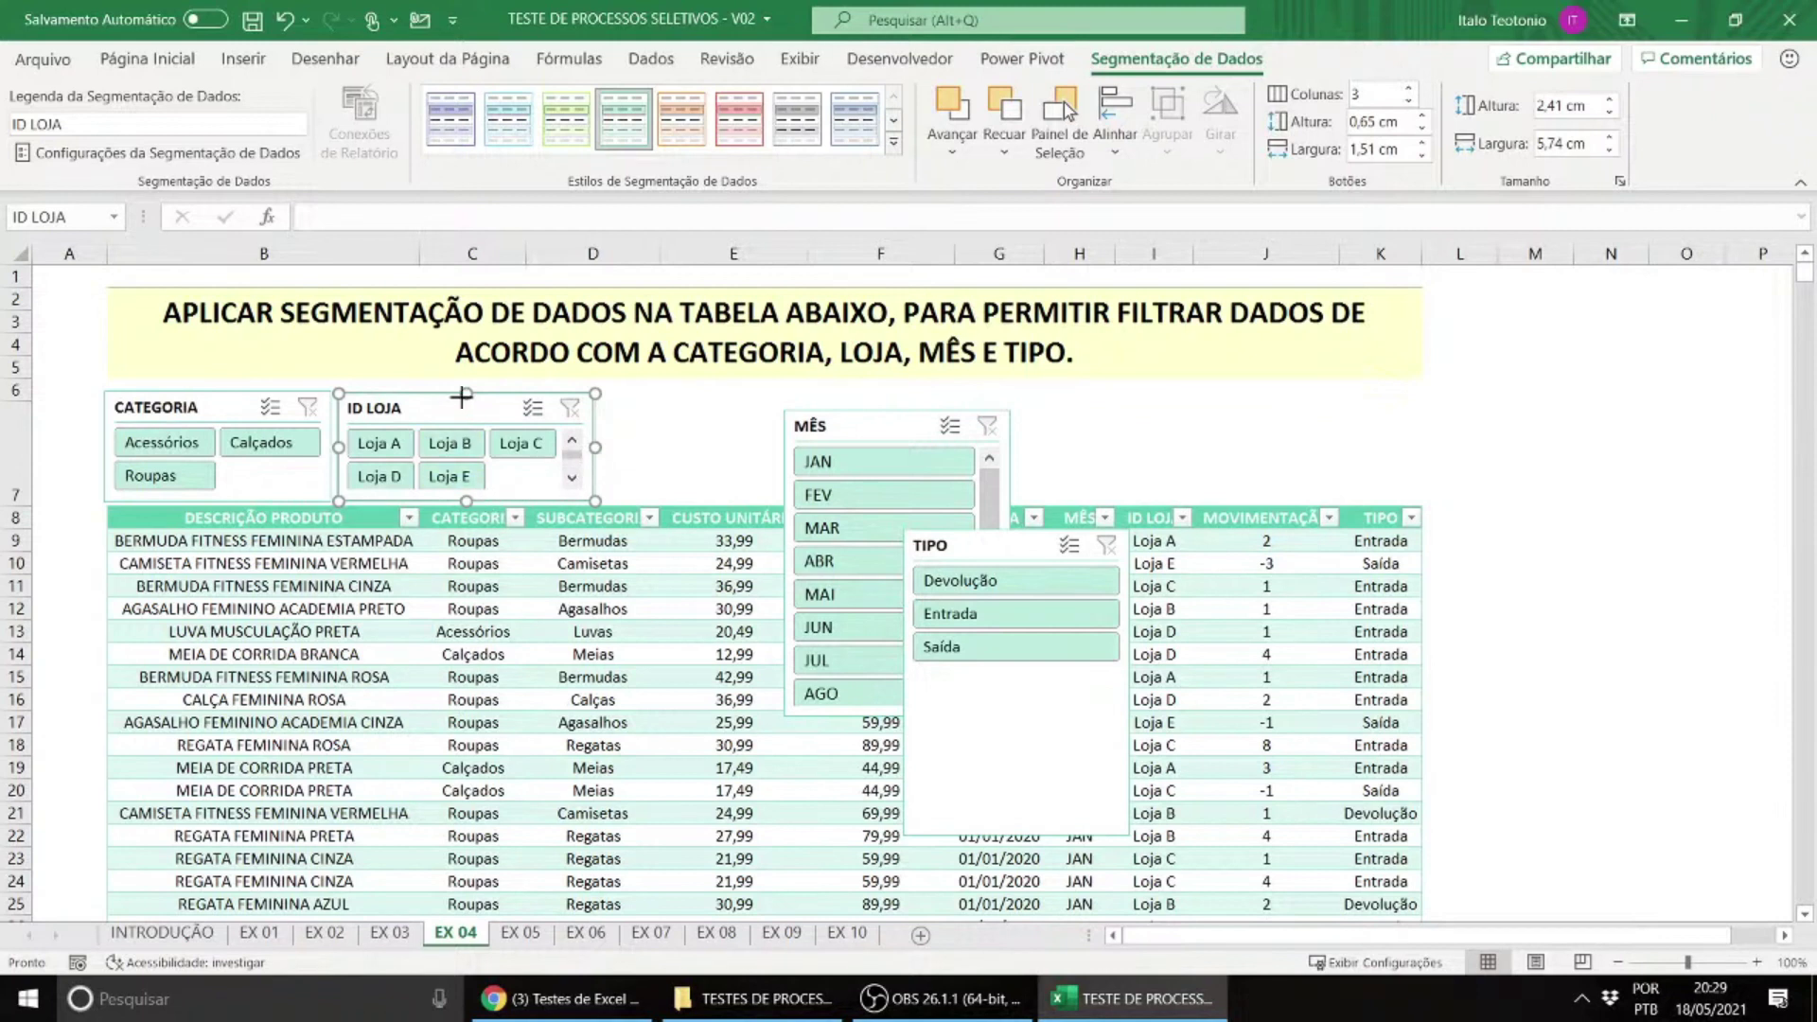
pyautogui.moveTo(465, 393); pyautogui.dragTo(341, 389)
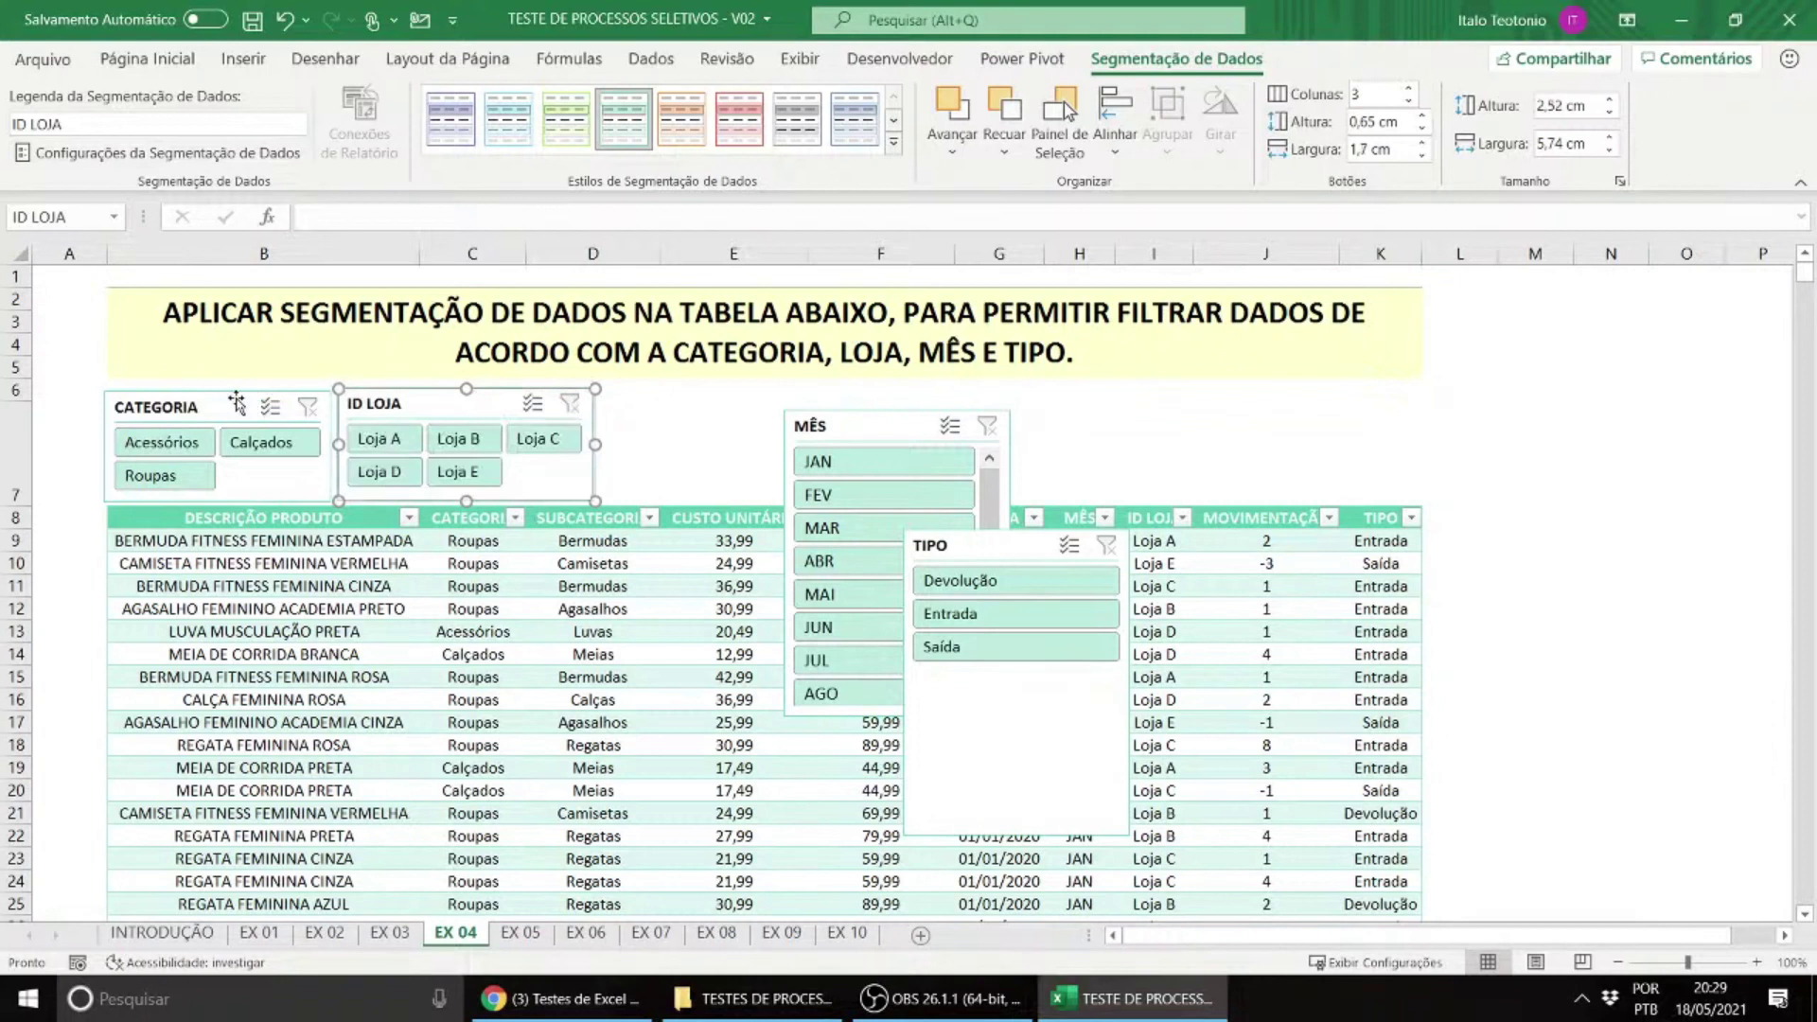
pyautogui.click(236, 404)
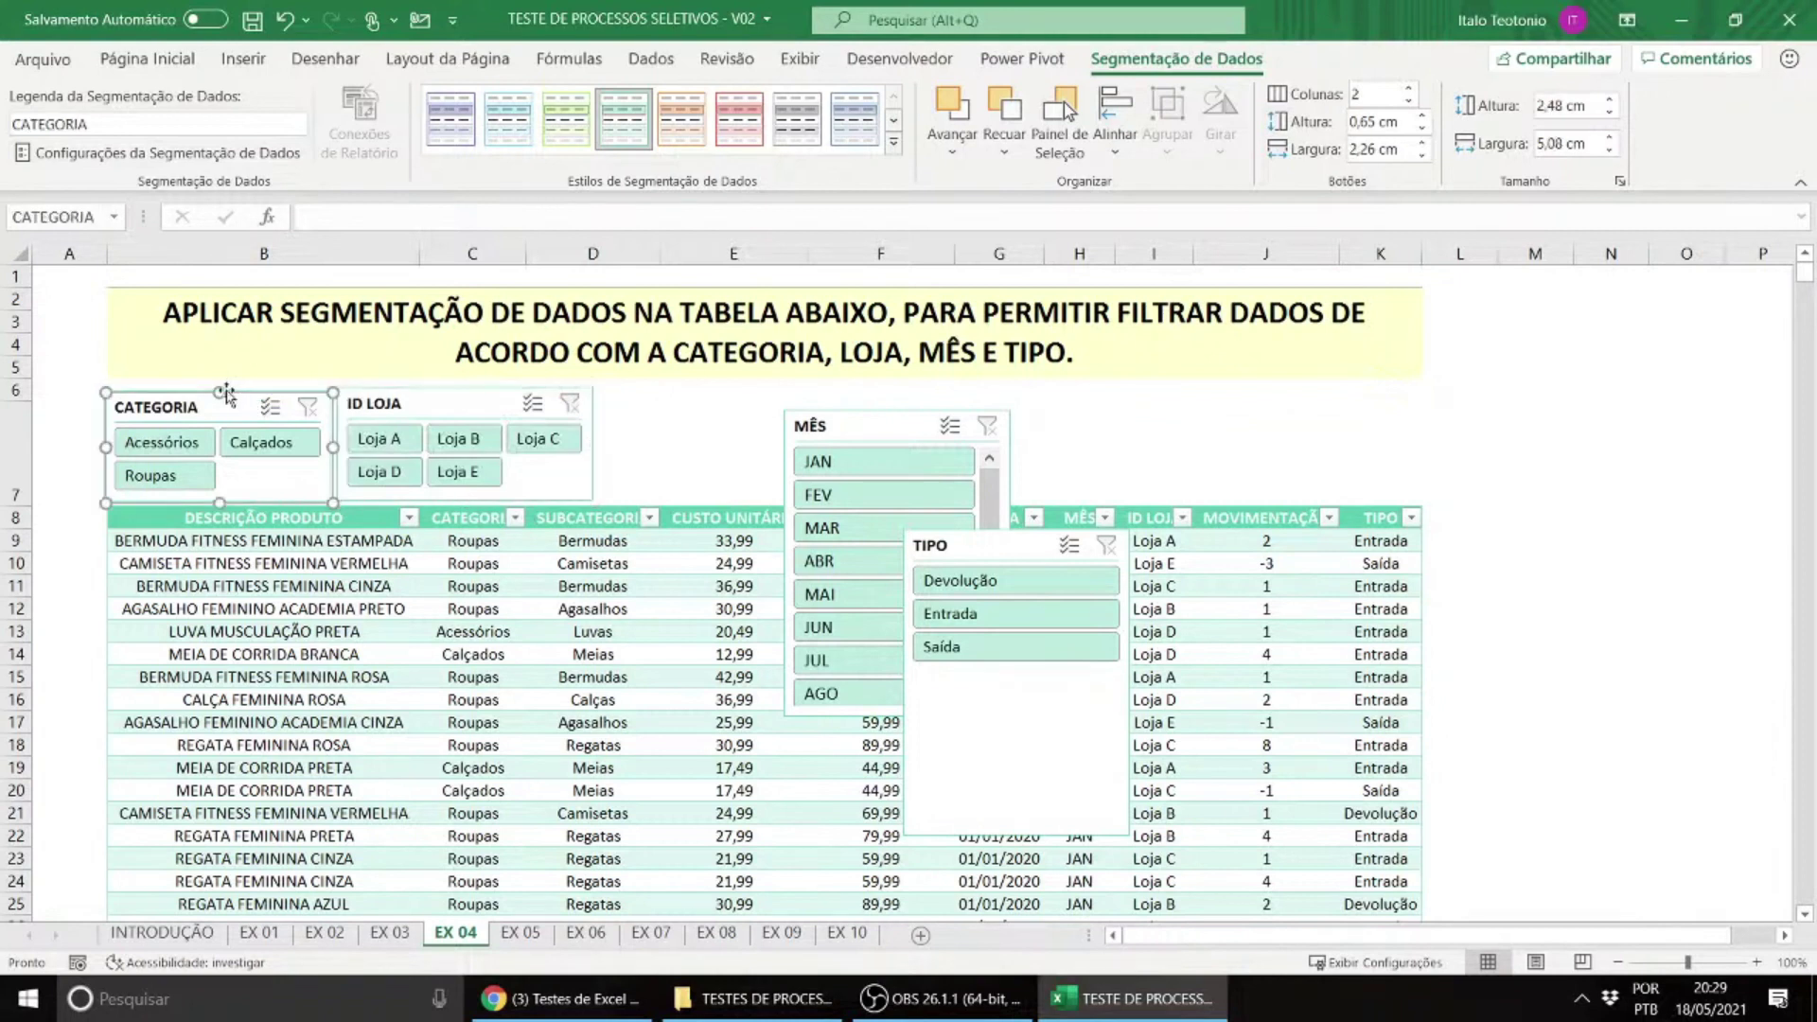
pyautogui.moveTo(222, 388); pyautogui.dragTo(223, 384)
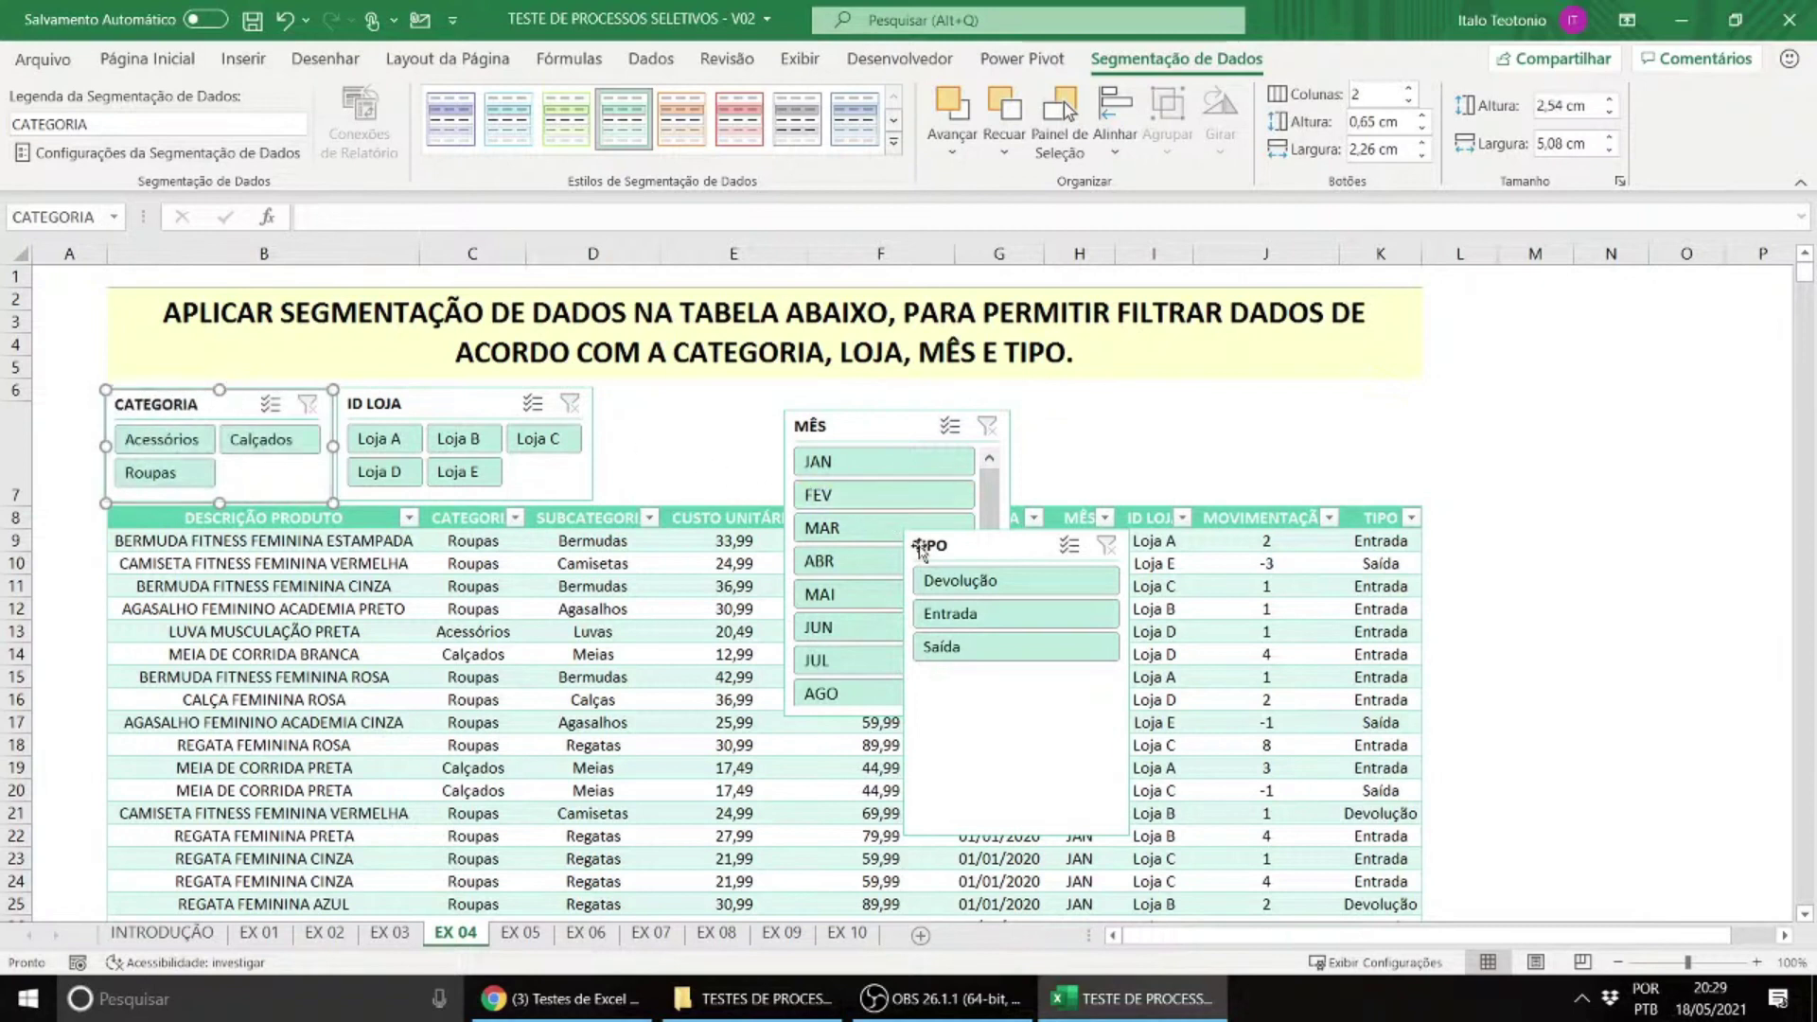
# Step: Place the TIPO slicer beside ID LOJA with two columns and about 2.69 cm high, moving the MÊS slicer out of the way
pyautogui.moveTo(948, 557); pyautogui.dragTo(643, 413)
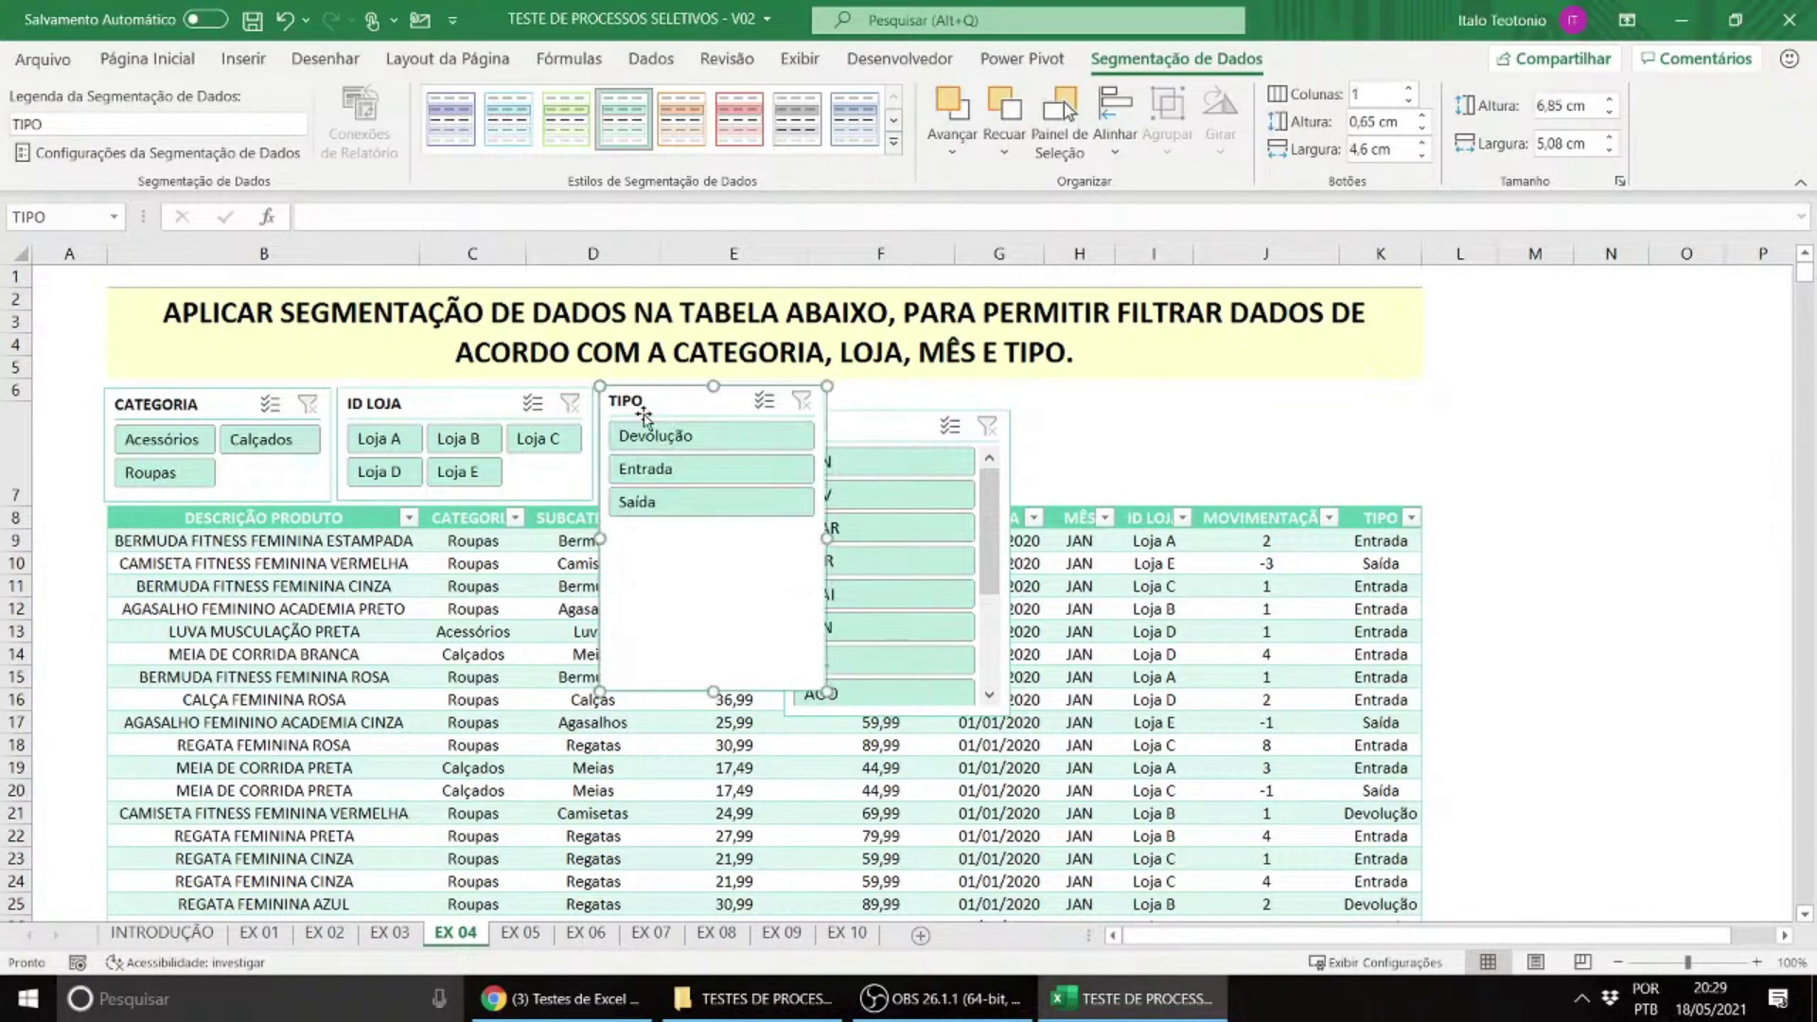
pyautogui.click(1408, 88)
pyautogui.moveTo(880, 413); pyautogui.dragTo(1259, 421)
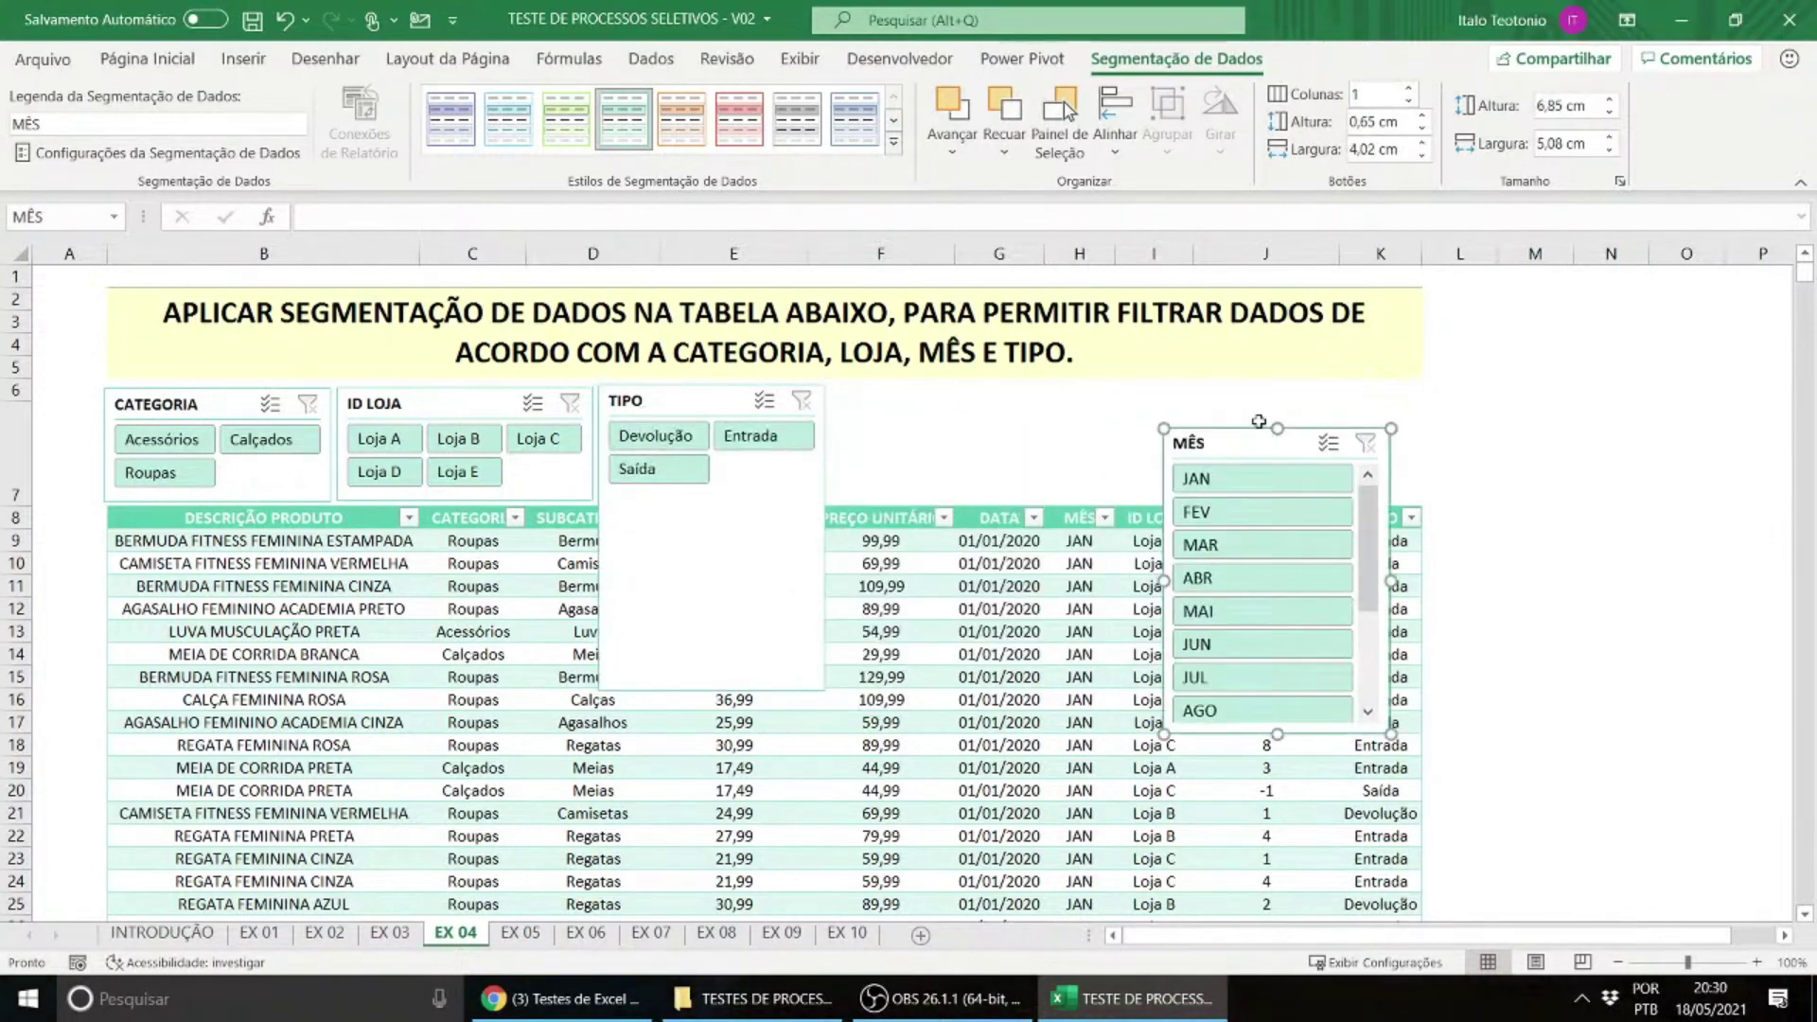
pyautogui.click(762, 605)
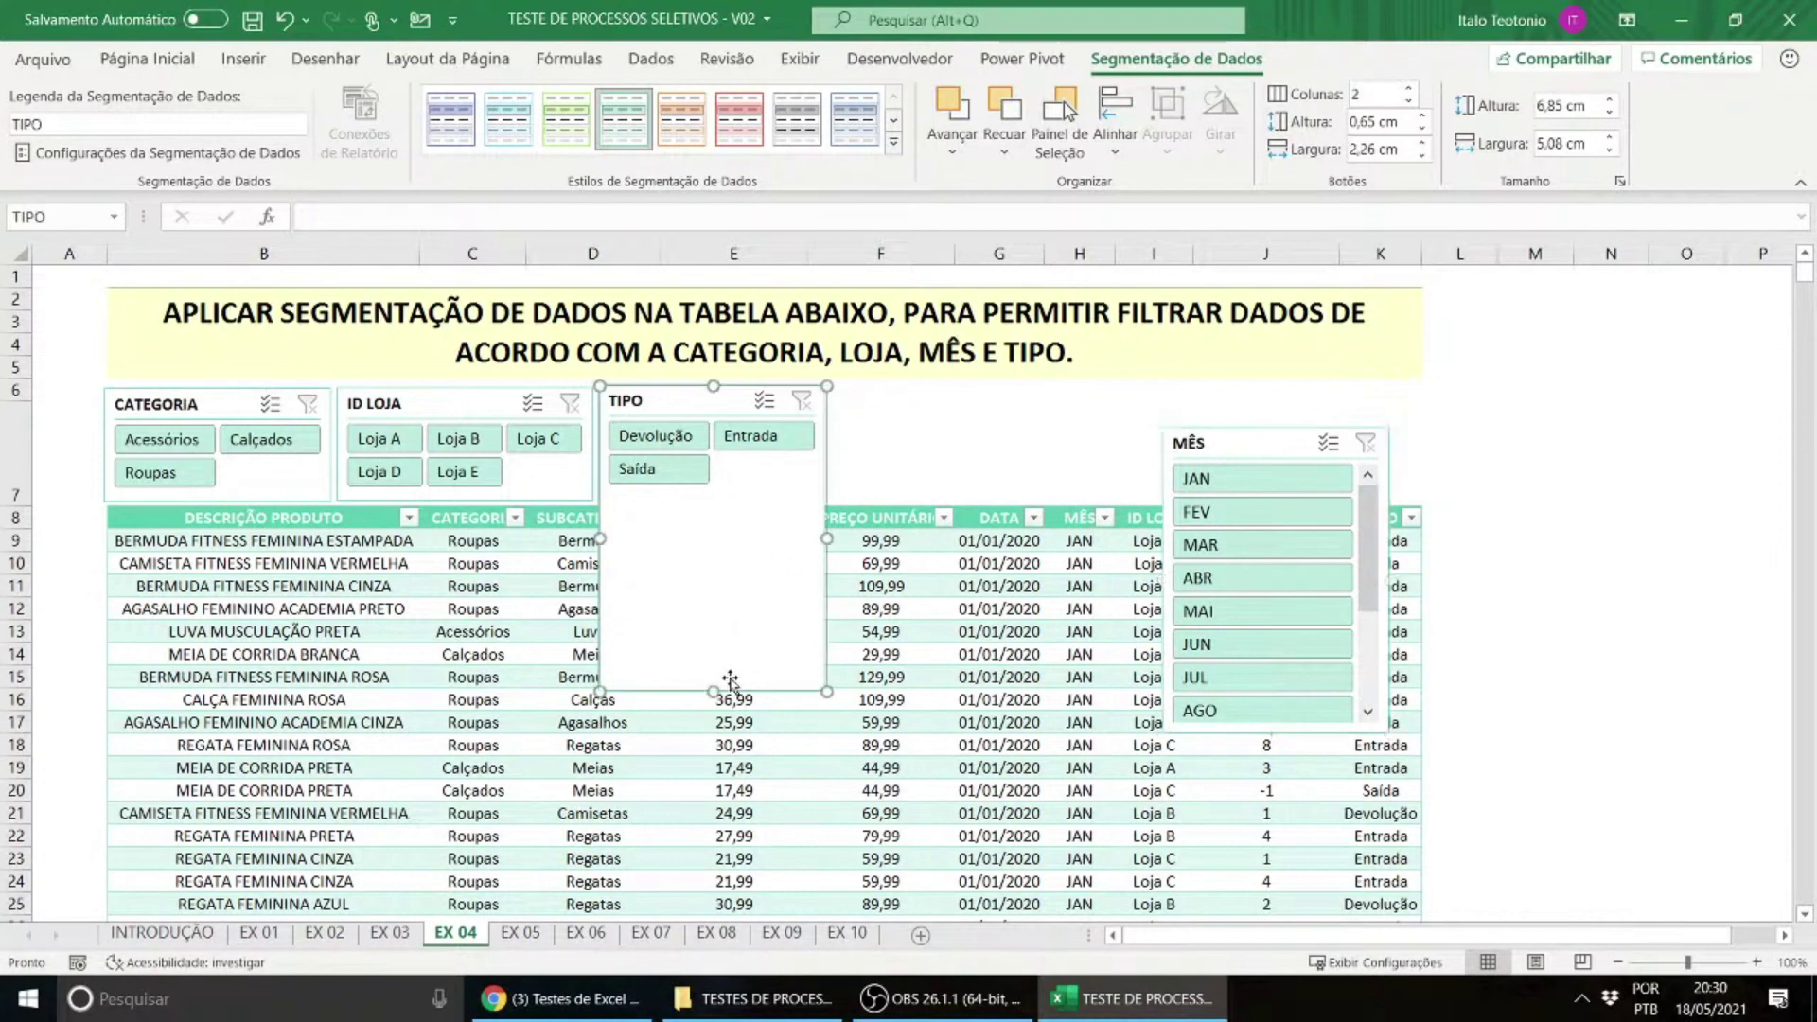
pyautogui.moveTo(712, 691); pyautogui.dragTo(721, 504)
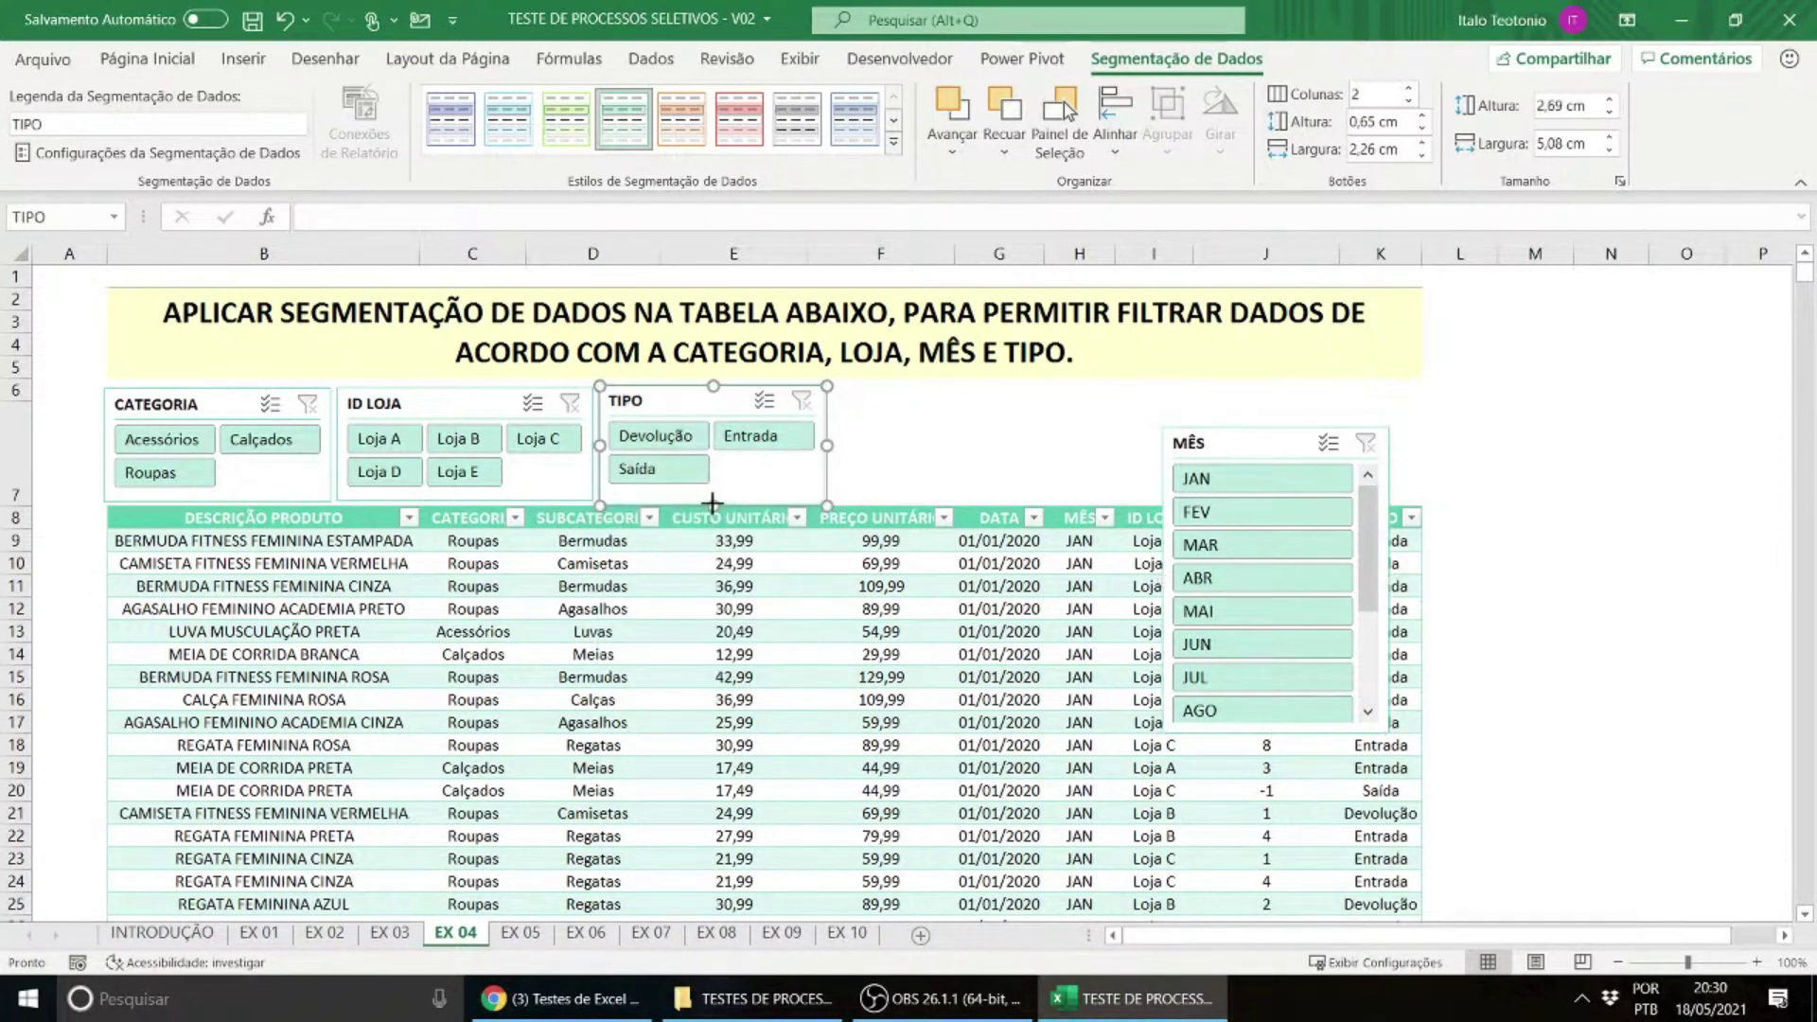
# Step: Place the MÊS slicer beside TIPO, size it to about 2.58 cm high and 13.23 cm wide, and give it six columns
pyautogui.moveTo(1221, 443); pyautogui.dragTo(892, 398)
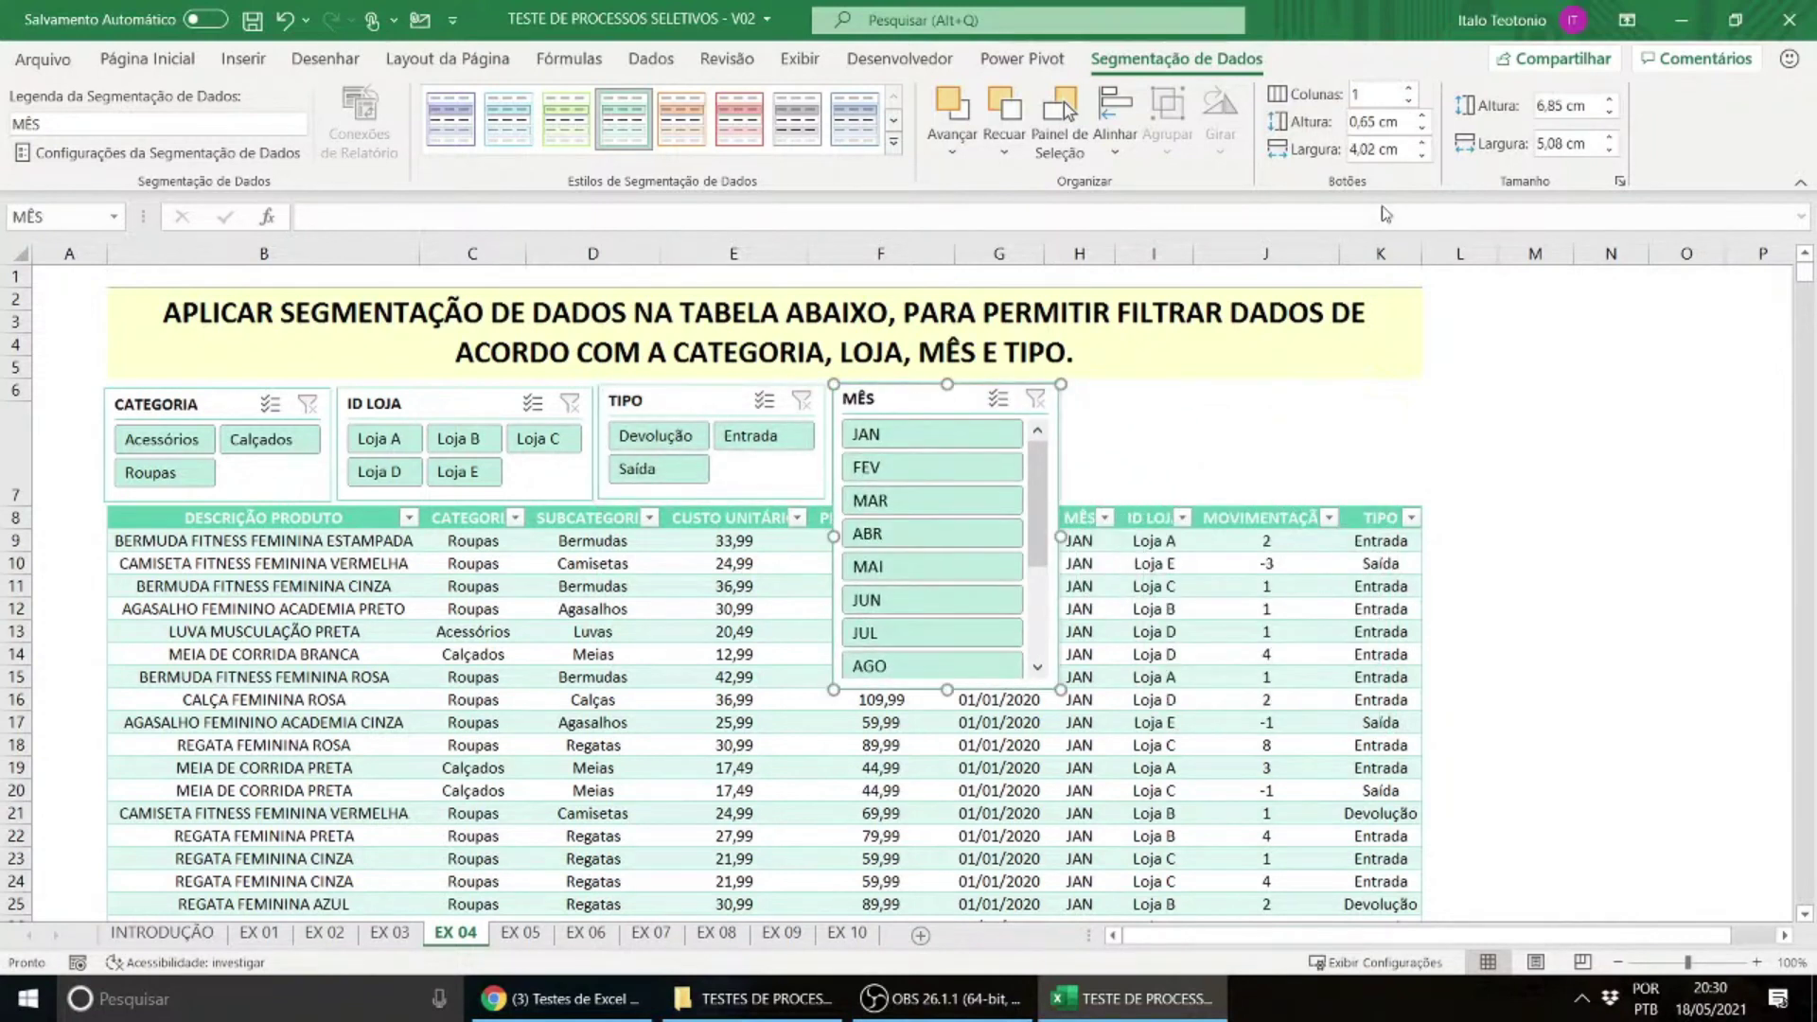
pyautogui.moveTo(1060, 537); pyautogui.dragTo(1425, 537)
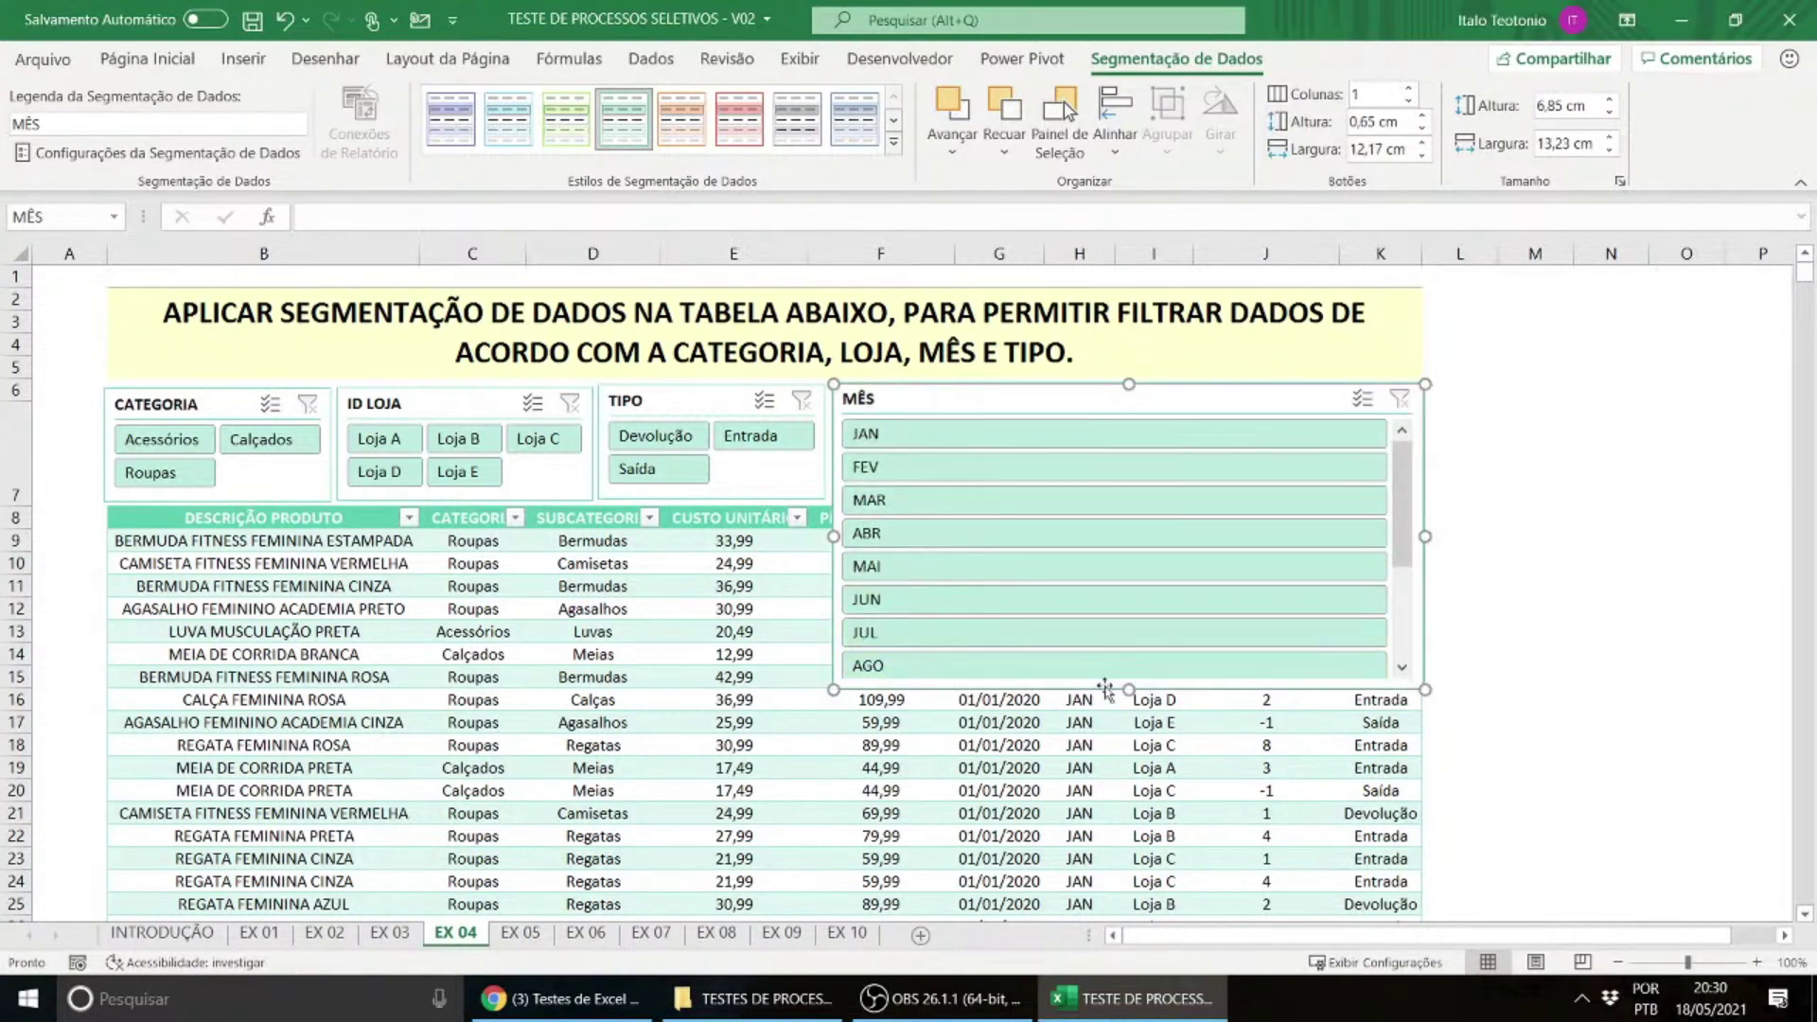
pyautogui.moveTo(1123, 688); pyautogui.dragTo(1115, 500)
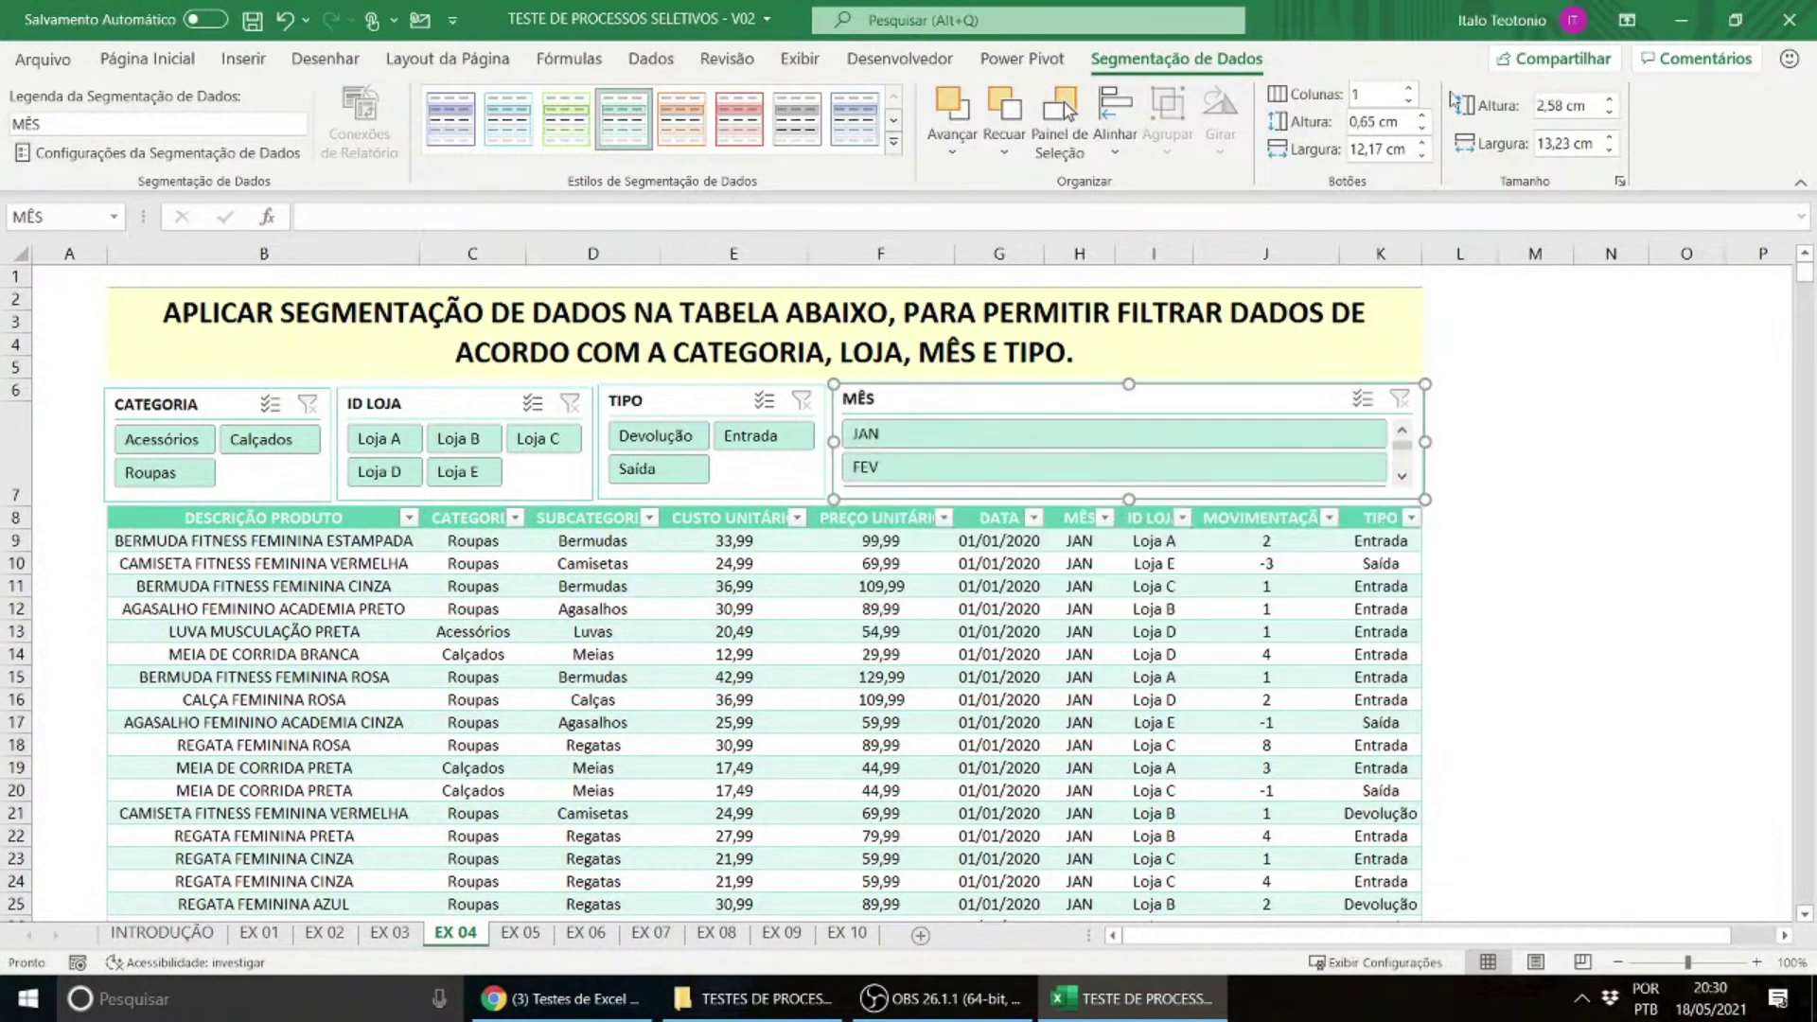
pyautogui.click(1409, 87)
pyautogui.click(1409, 87)
pyautogui.click(1409, 87)
pyautogui.click(1409, 87)
pyautogui.click(1410, 87)
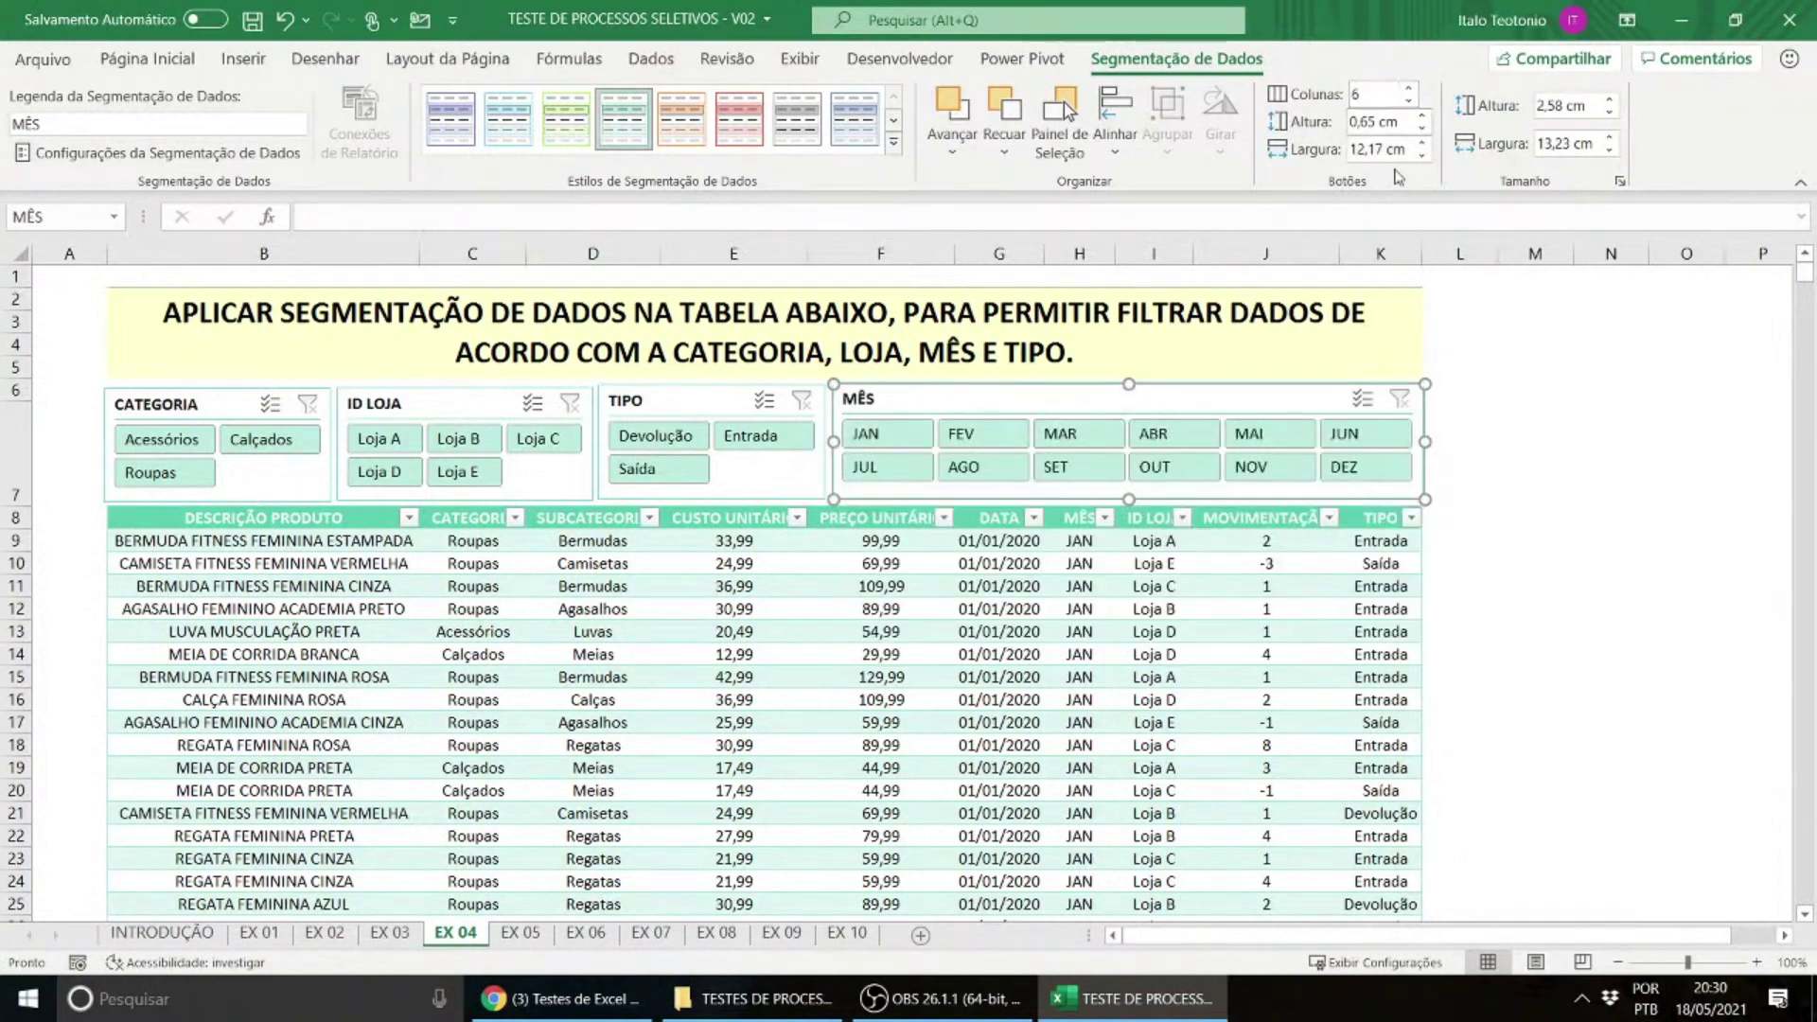
pyautogui.click(1506, 497)
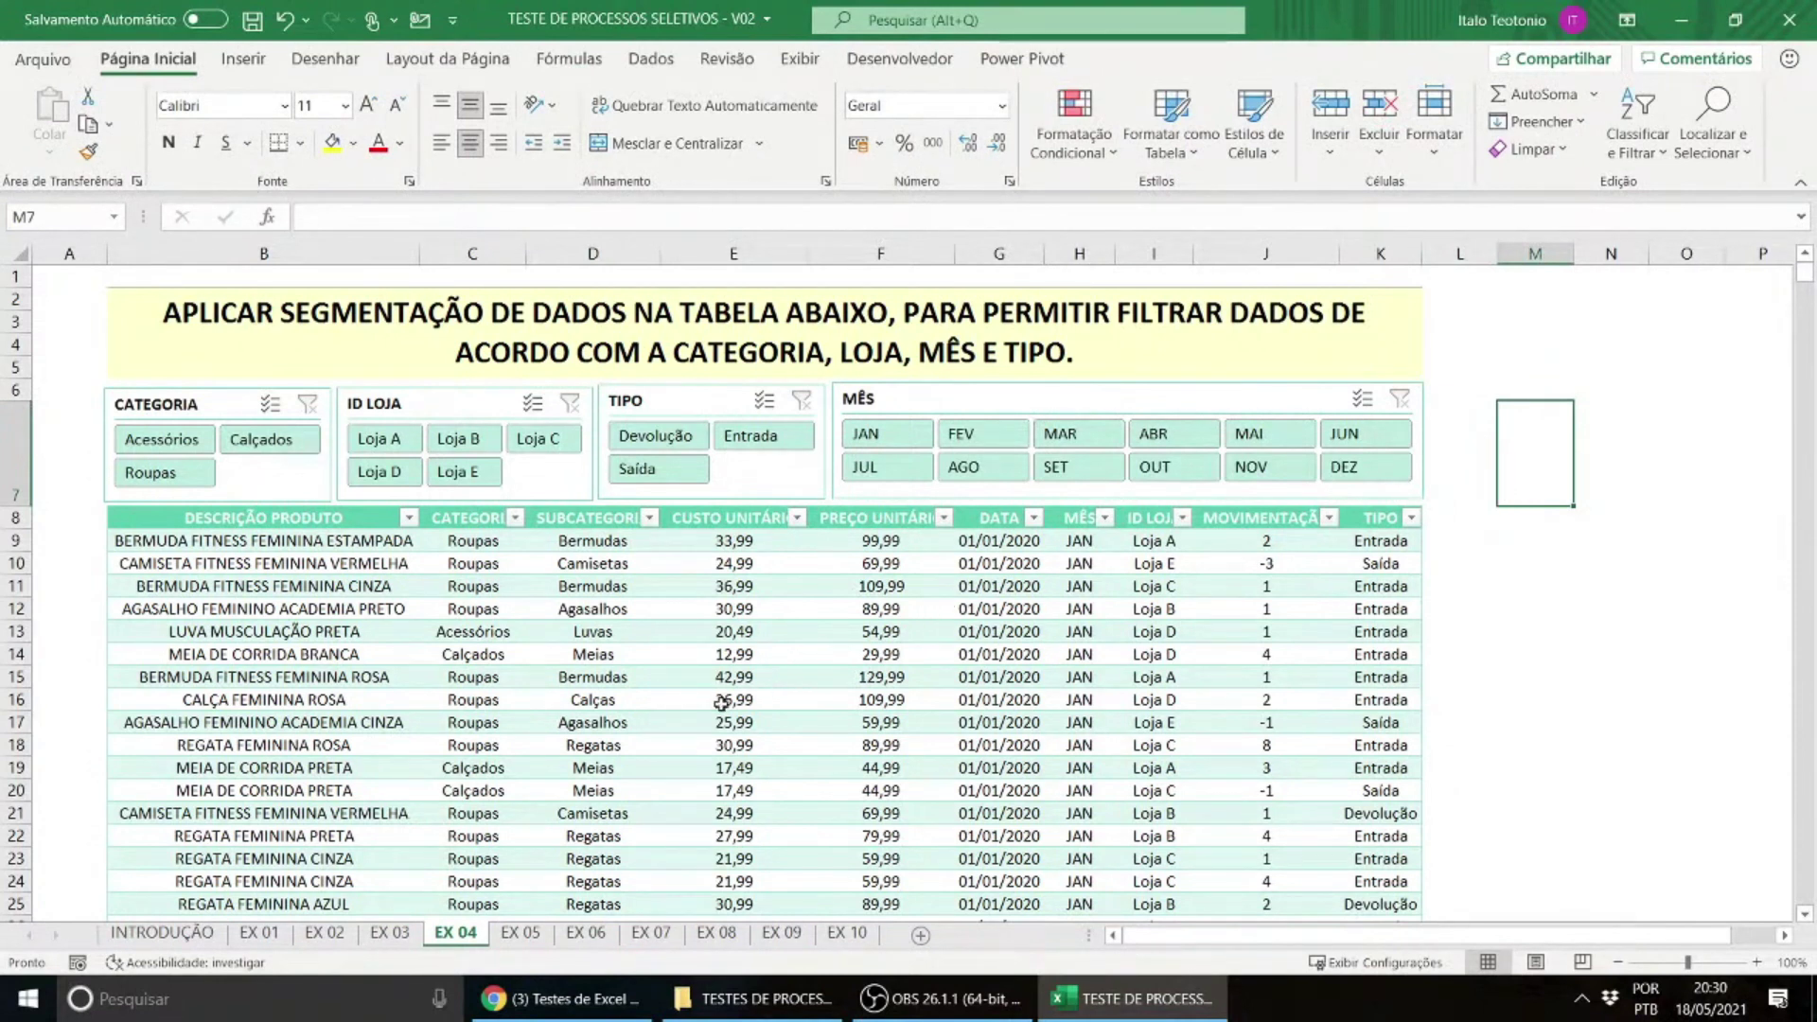
# Step: Filter the table with the slicers to Devolução, Loja B and MAR, and review the filtered rows
pyautogui.scroll(-16, 488, 695)
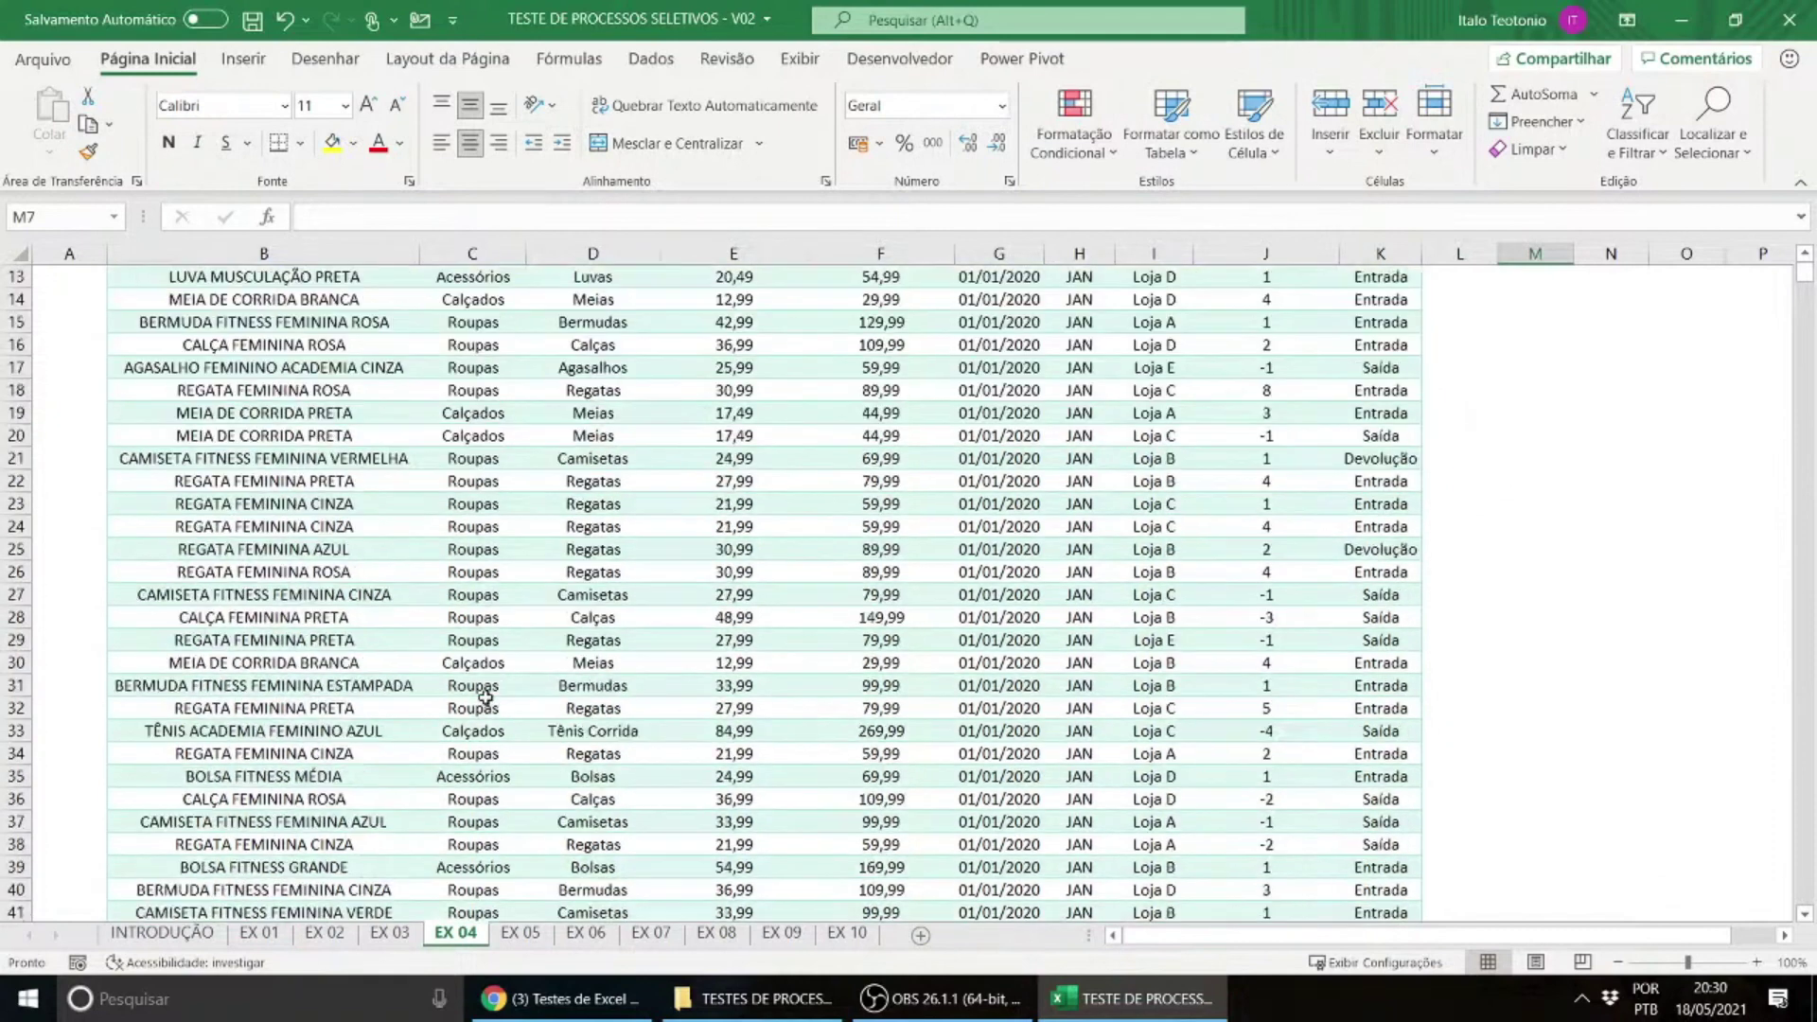
pyautogui.scroll(16, 488, 712)
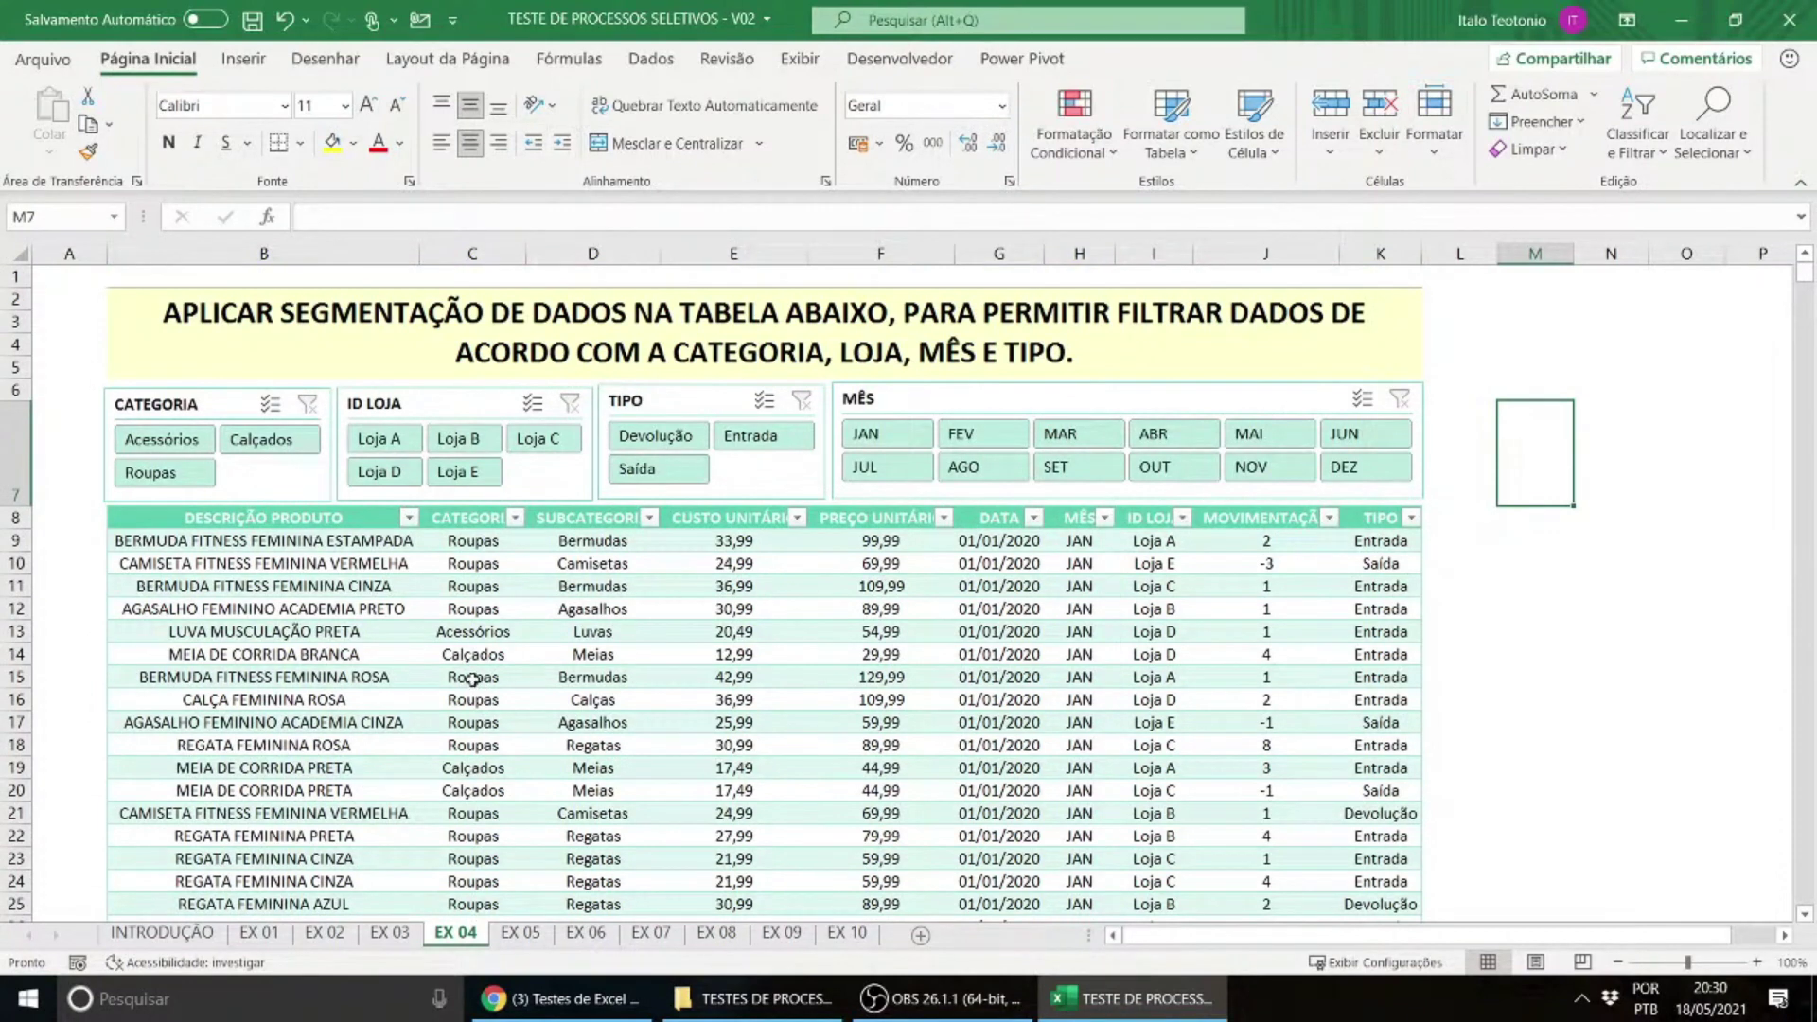
pyautogui.click(646, 433)
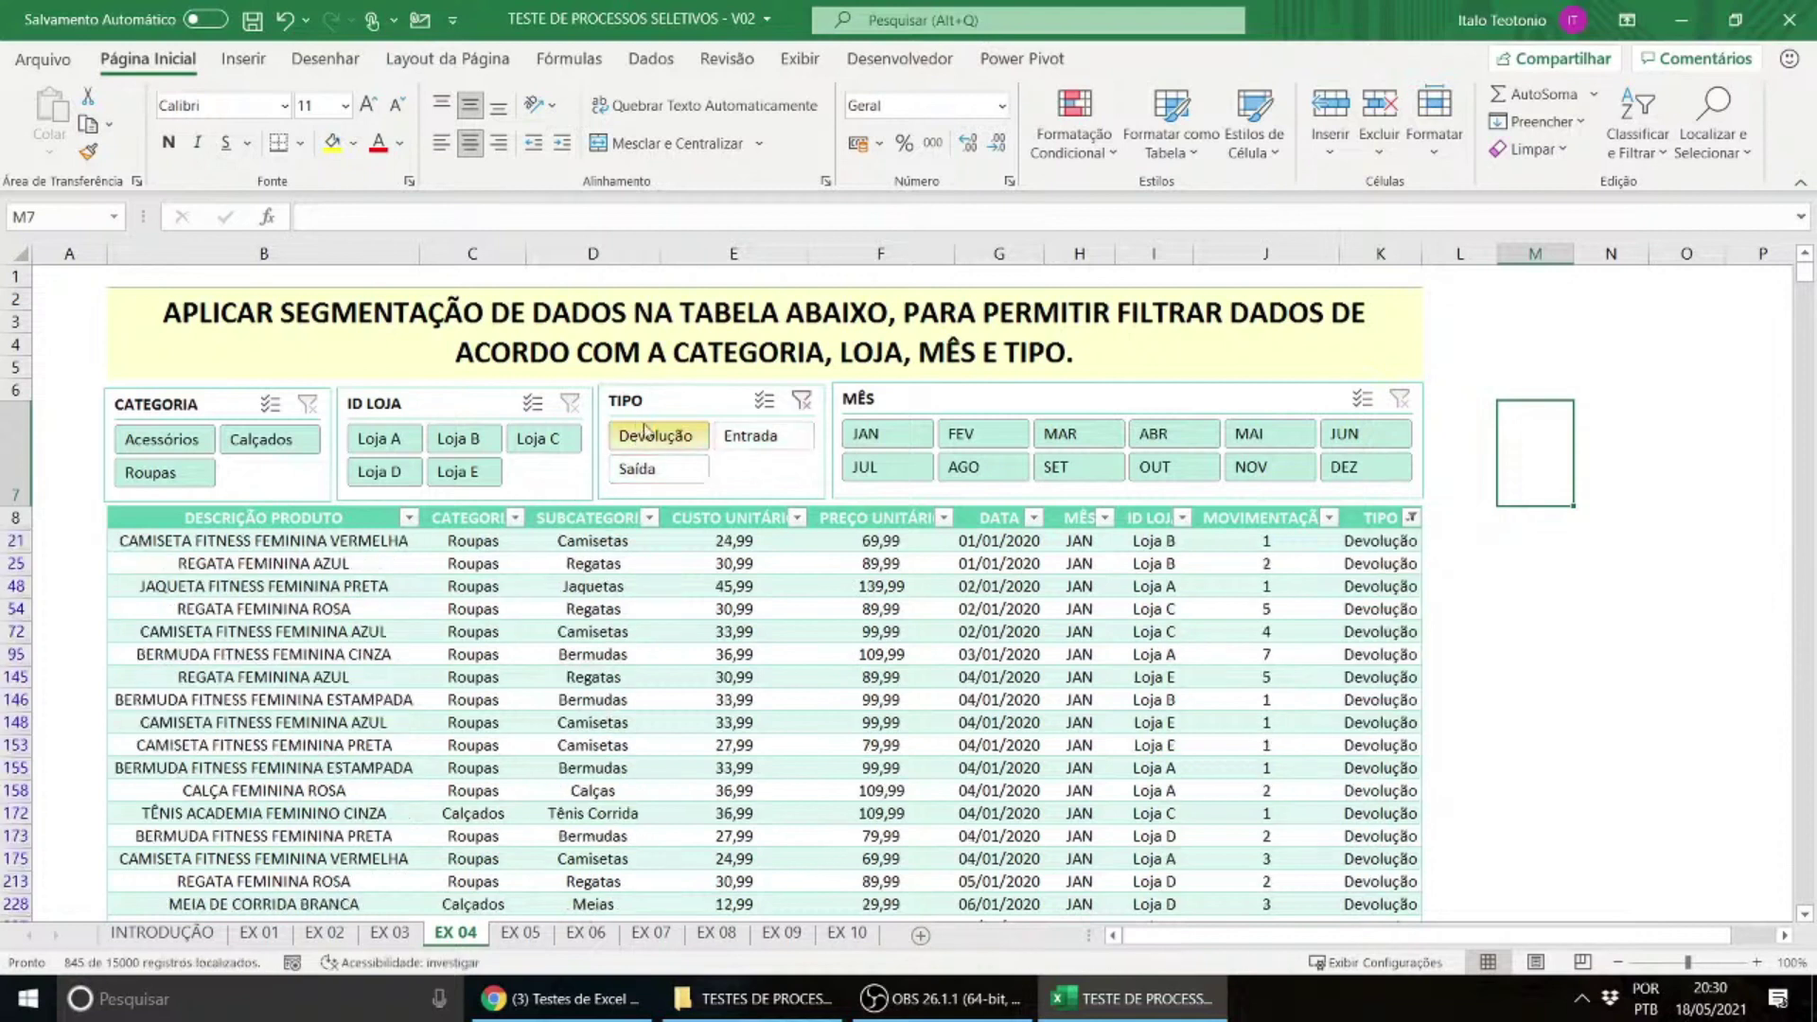
pyautogui.click(462, 450)
pyautogui.click(1061, 443)
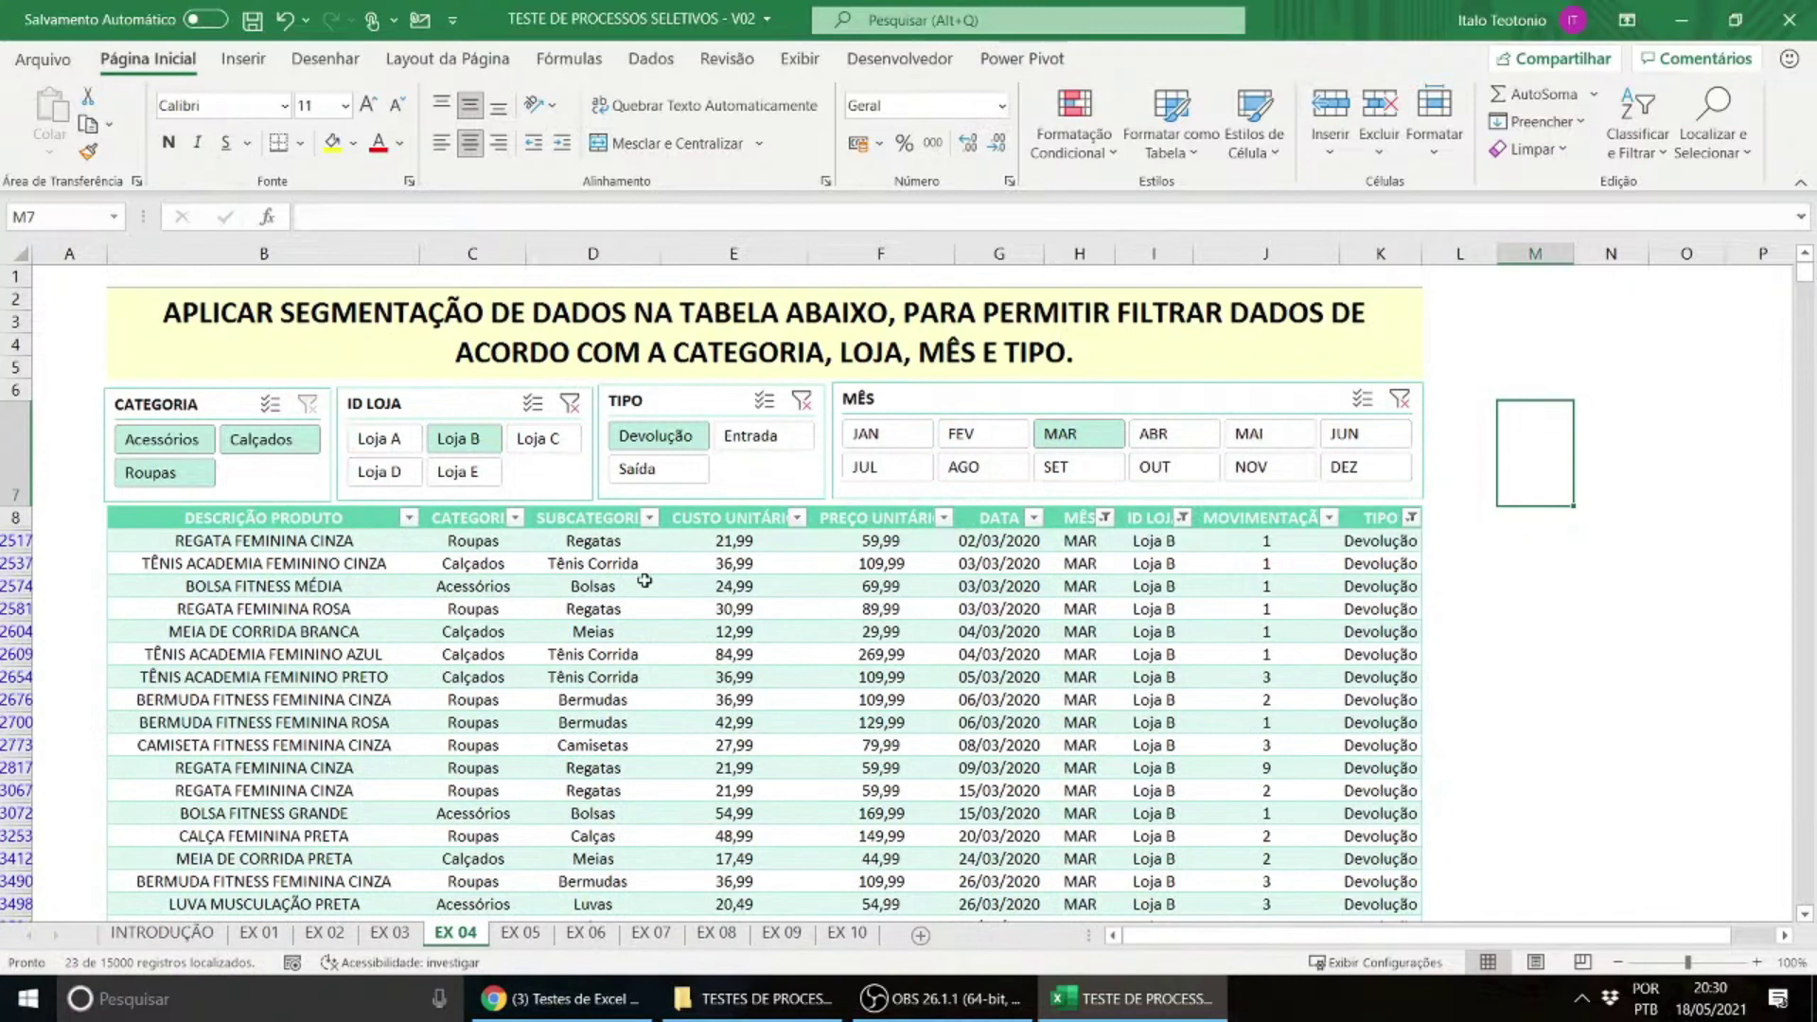
pyautogui.scroll(-3, 644, 581)
pyautogui.scroll(3, 638, 573)
pyautogui.scroll(-3, 637, 568)
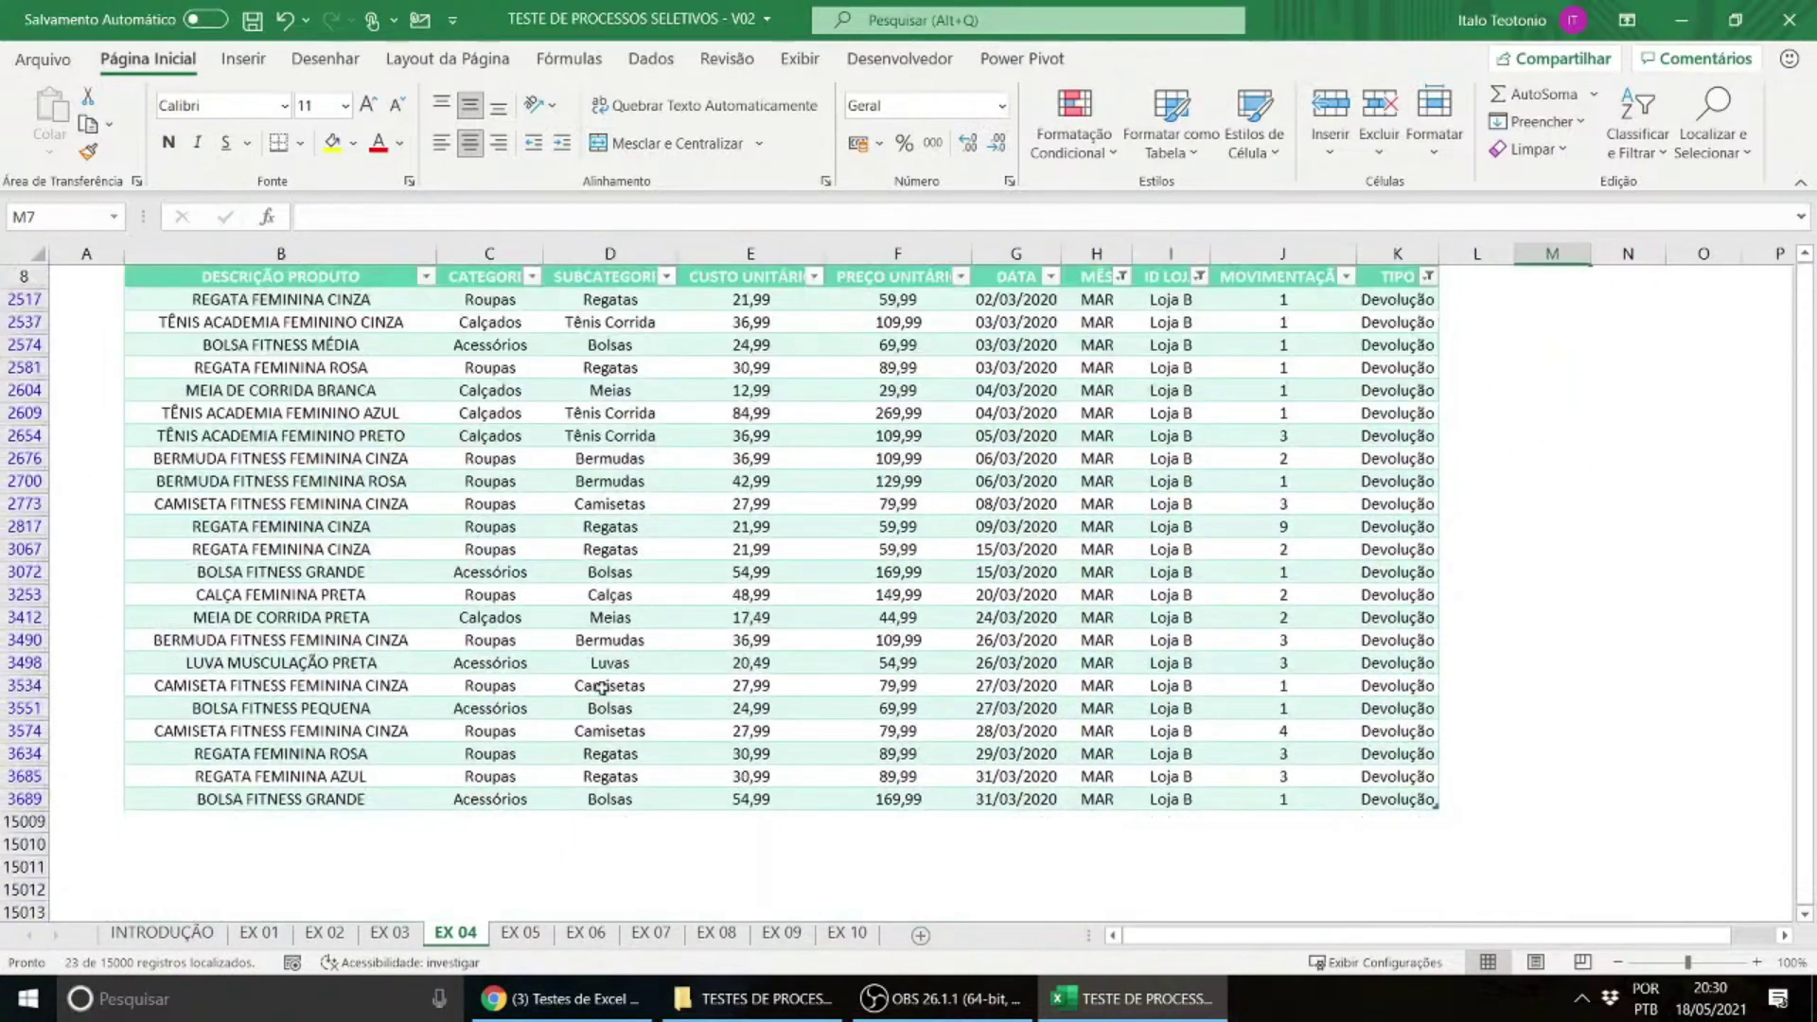
pyautogui.scroll(3, 839, 540)
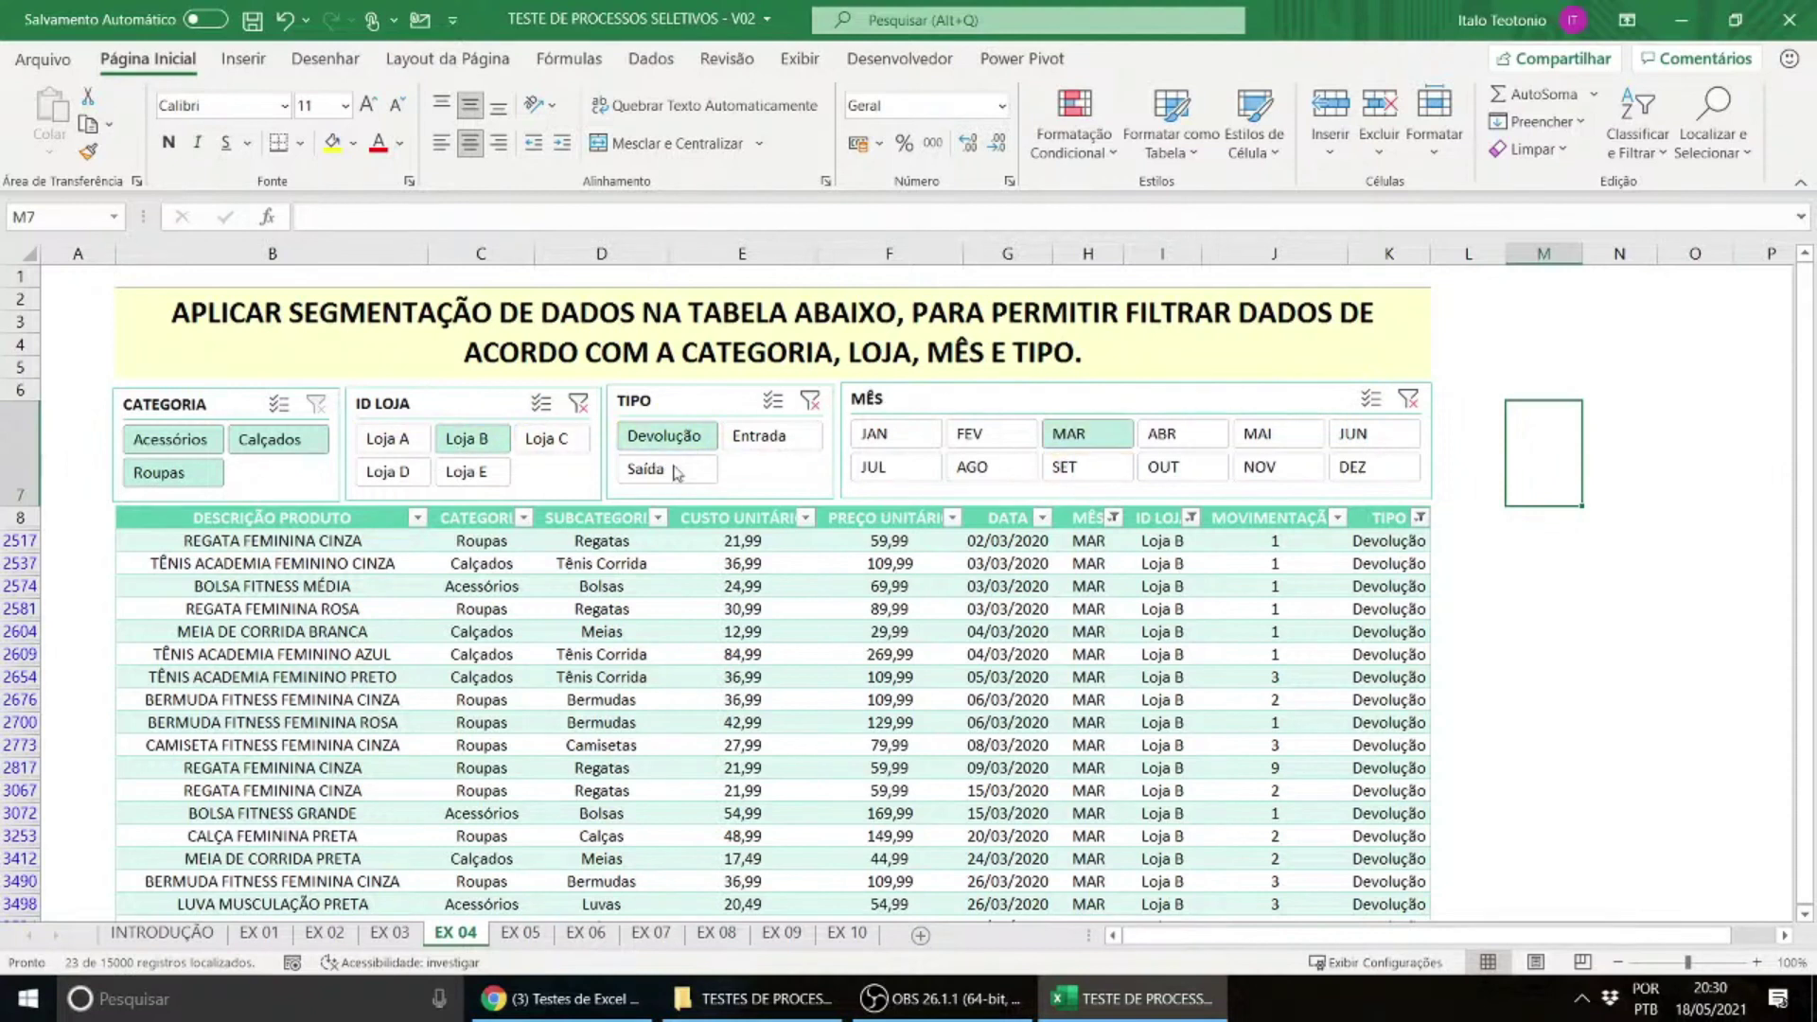
# Step: Filter the table by the category Acessórios, switch to Calçados, and finally to Roupas
pyautogui.click(170, 439)
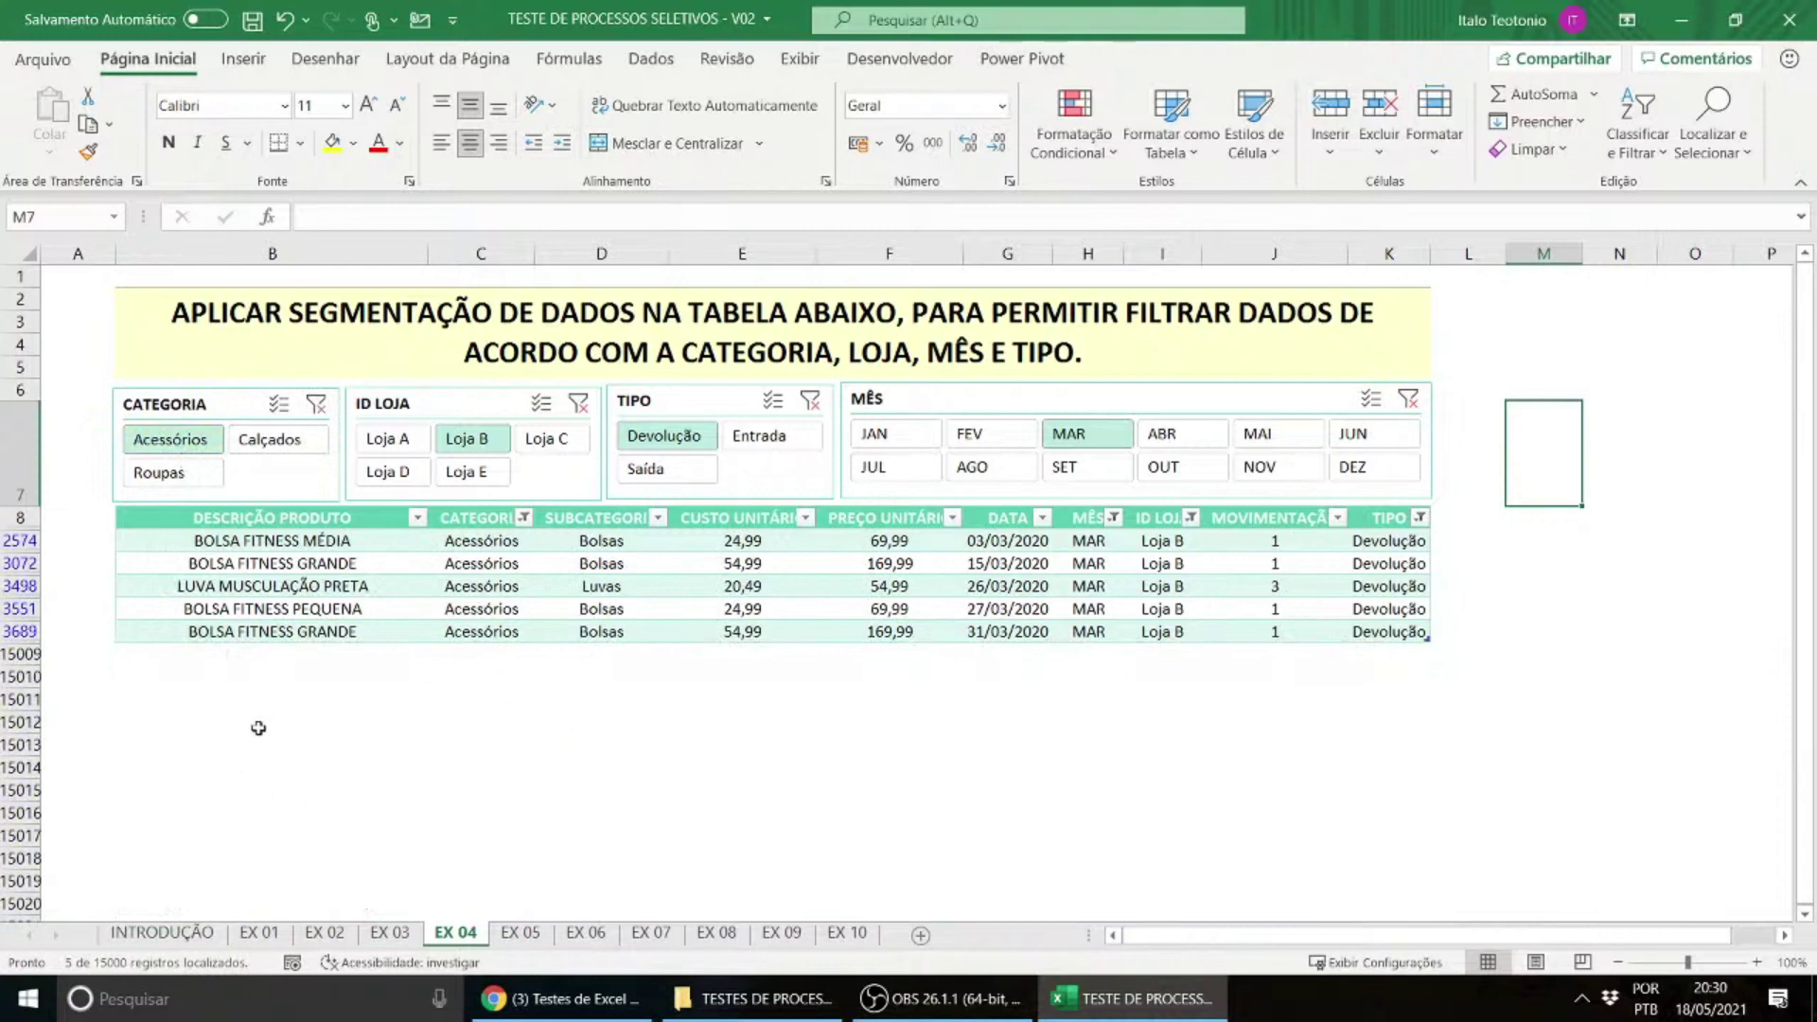
pyautogui.click(288, 445)
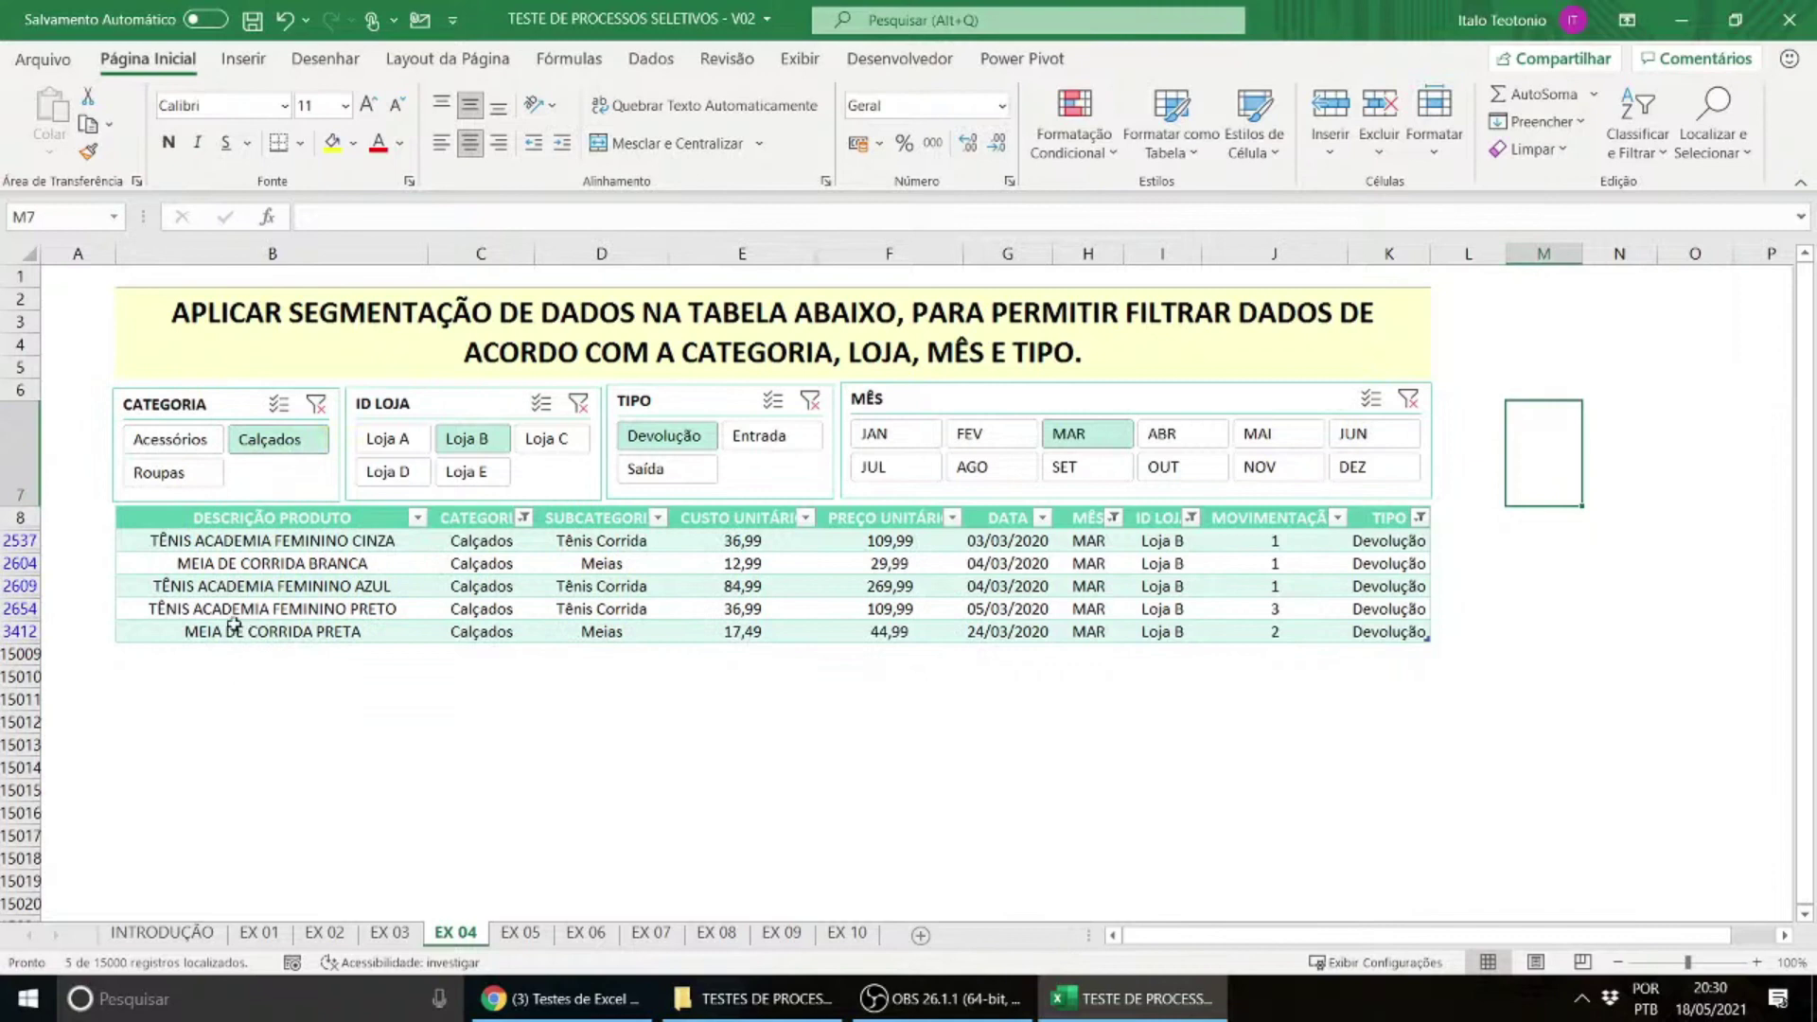
pyautogui.click(155, 473)
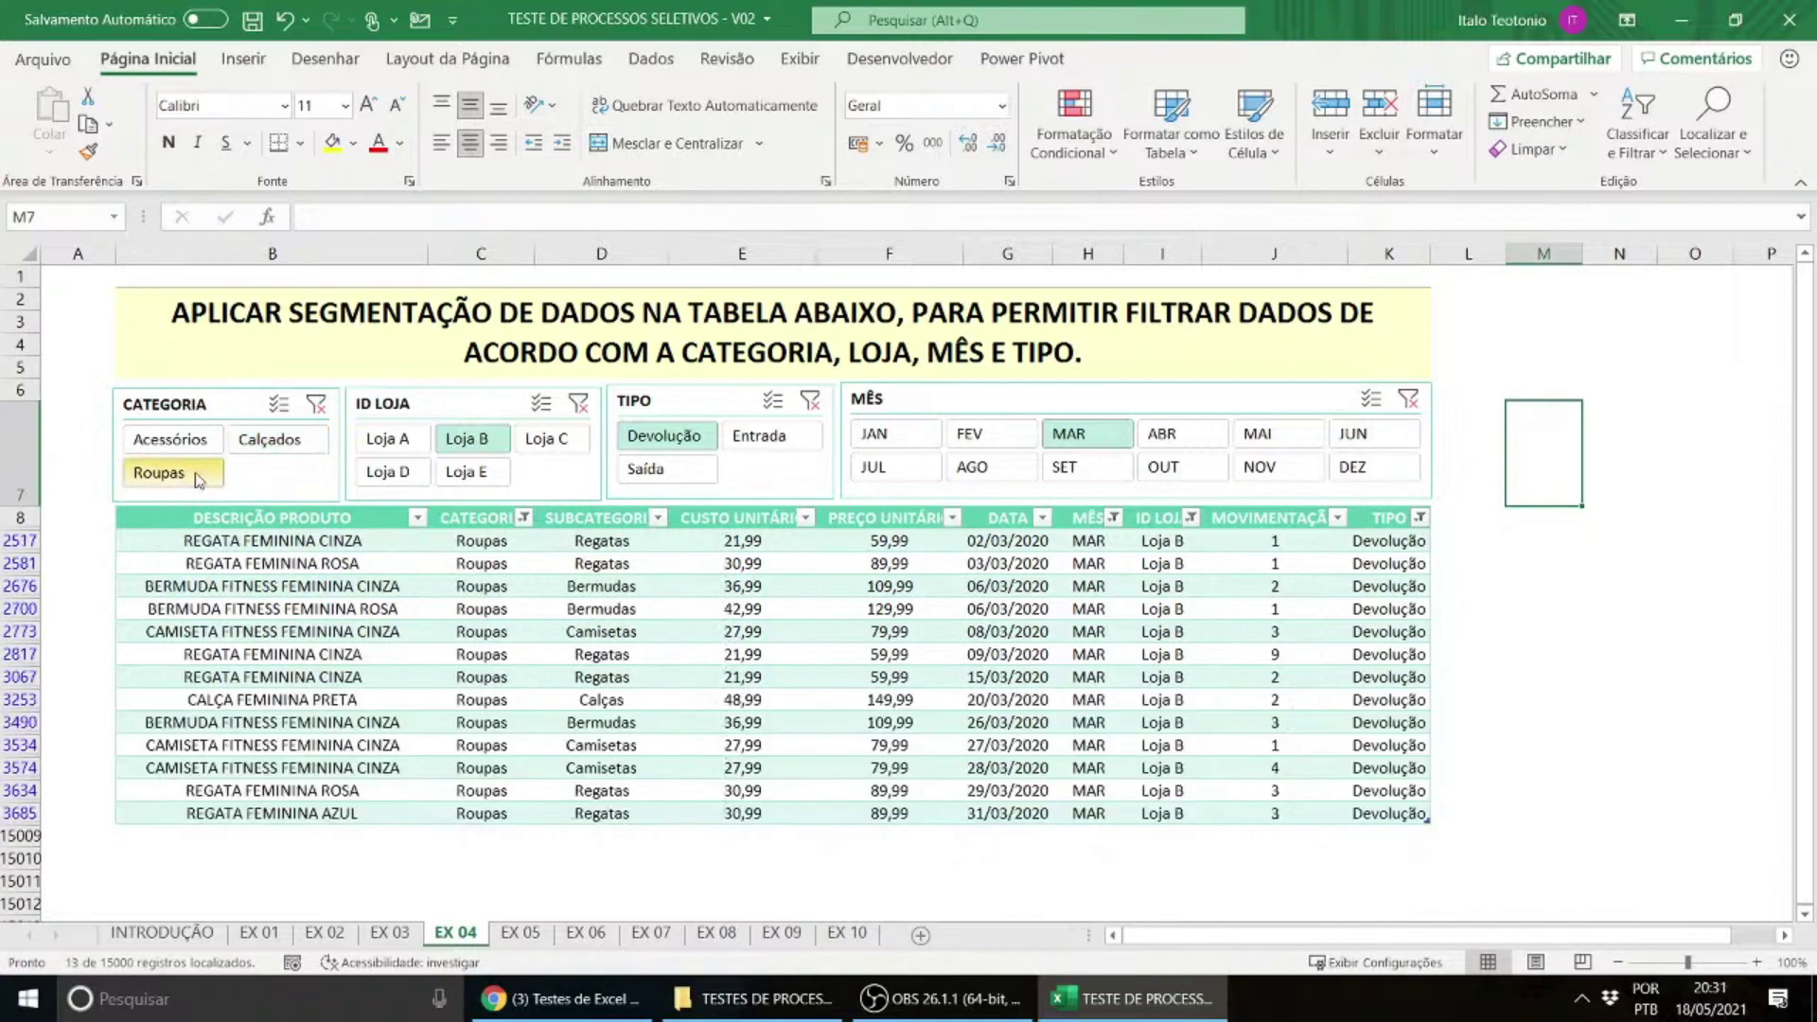
# Step: Filter the table by Loja A, switch the month to JAN, extend it through MAR, and review the filtered rows
pyautogui.click(380, 438)
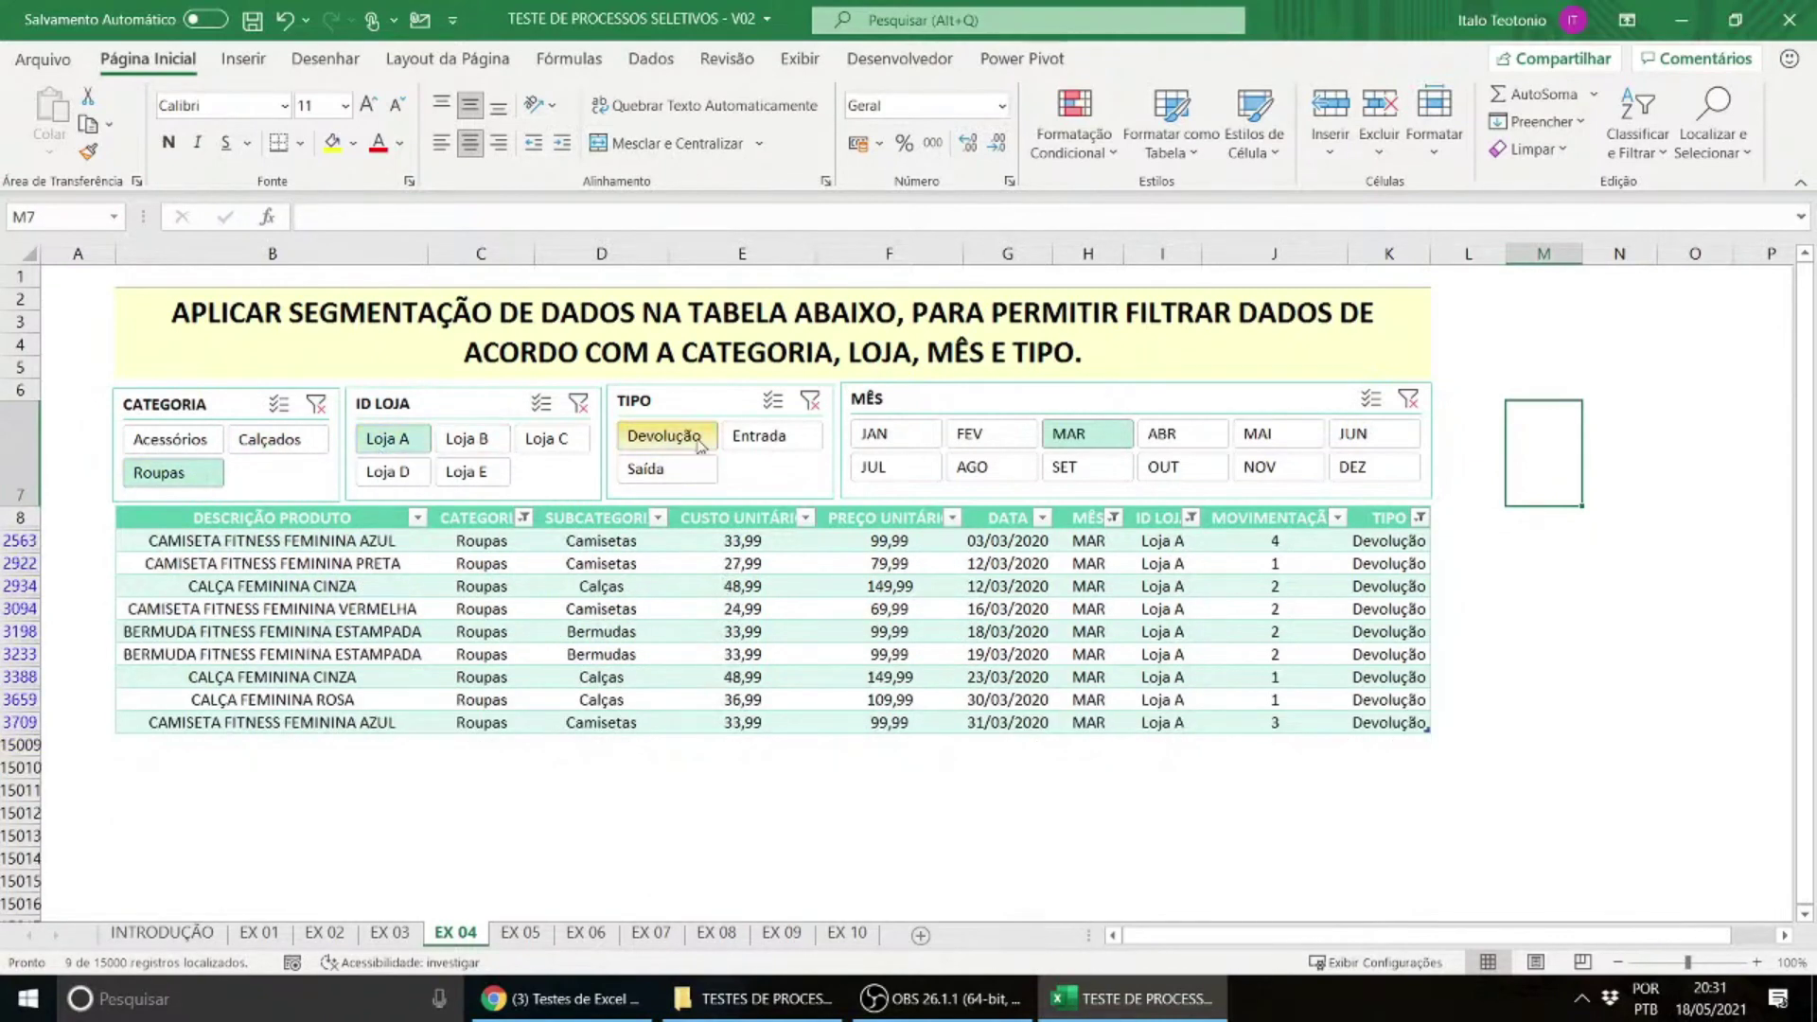
pyautogui.click(892, 436)
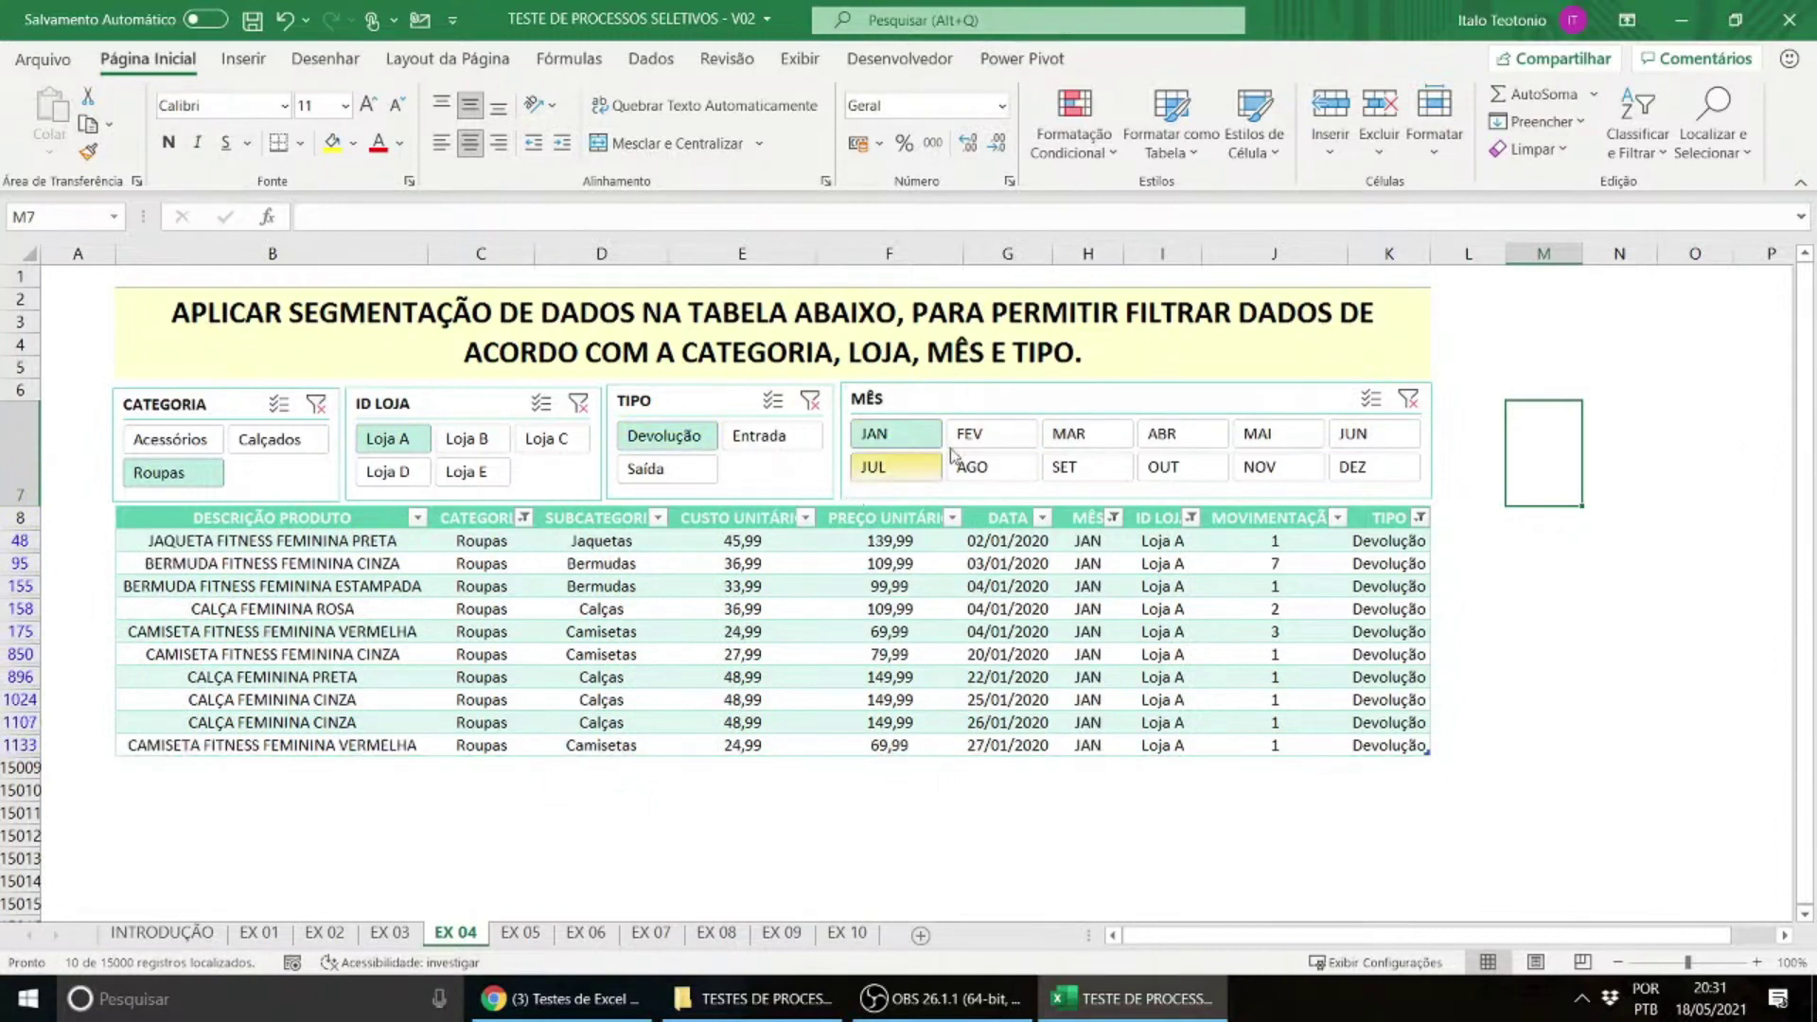
pyautogui.moveTo(897, 441); pyautogui.dragTo(1093, 442)
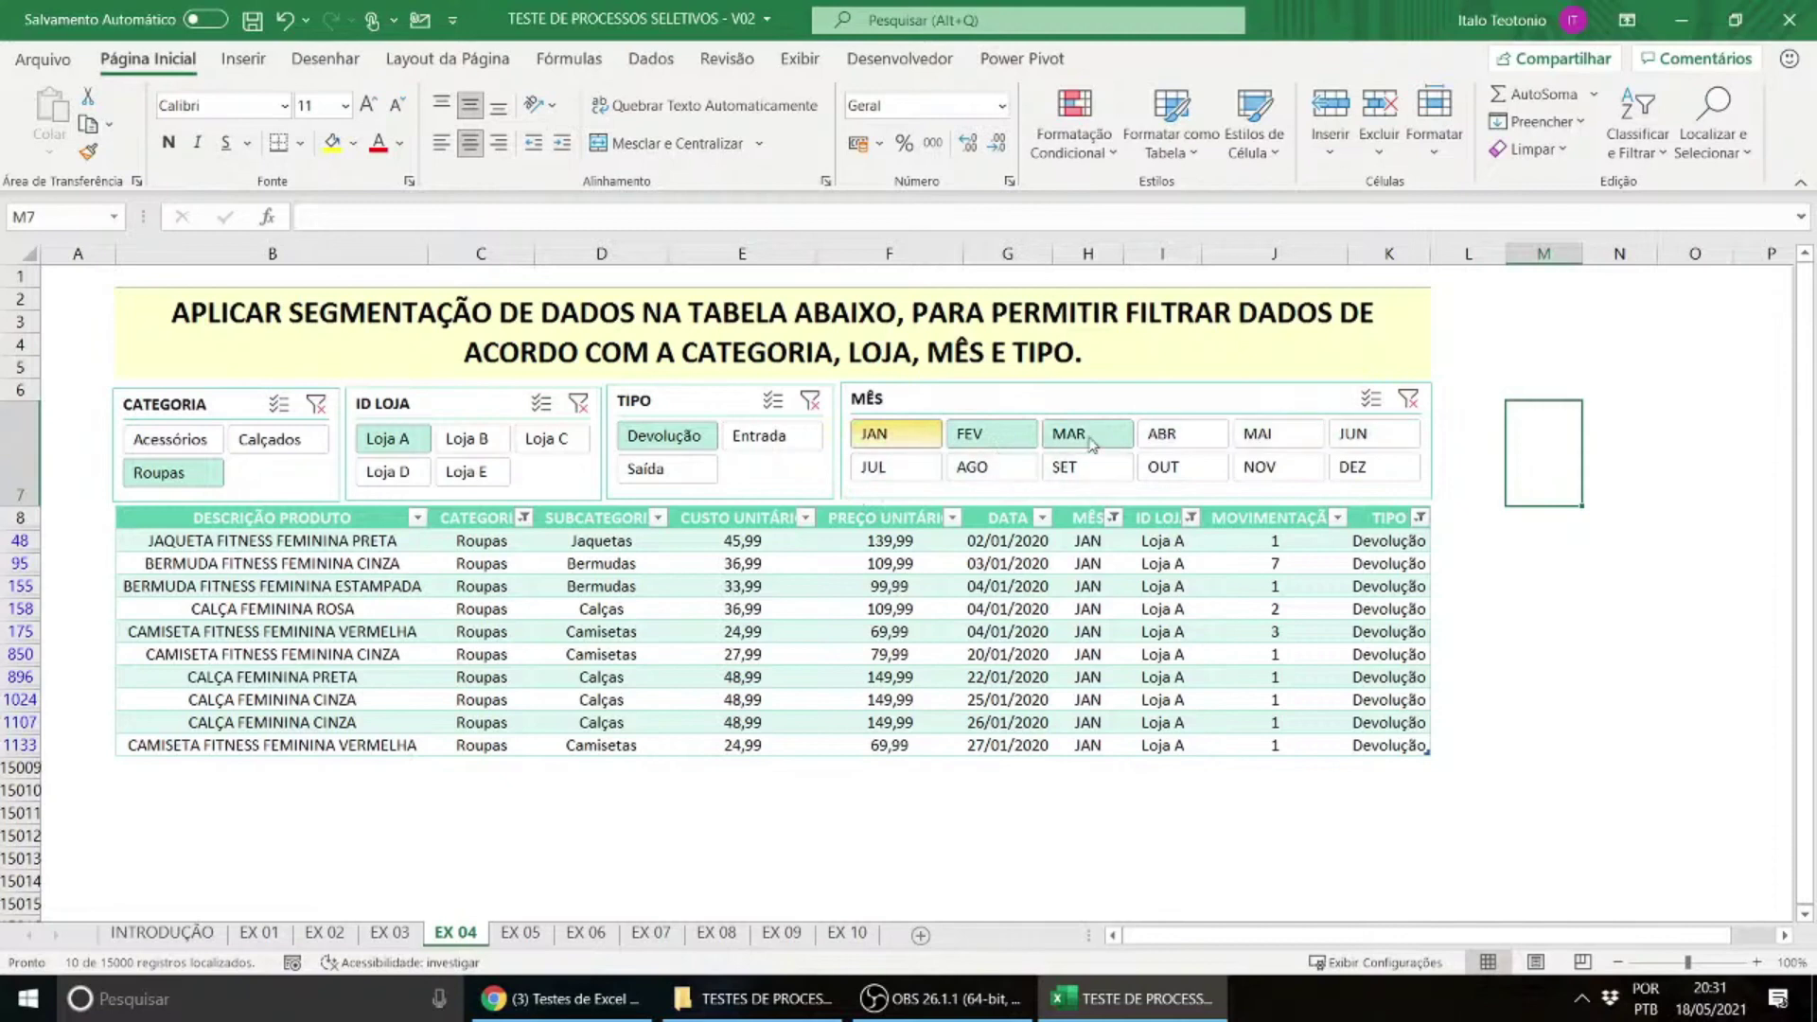
pyautogui.scroll(-4, 747, 748)
pyautogui.scroll(4, 747, 748)
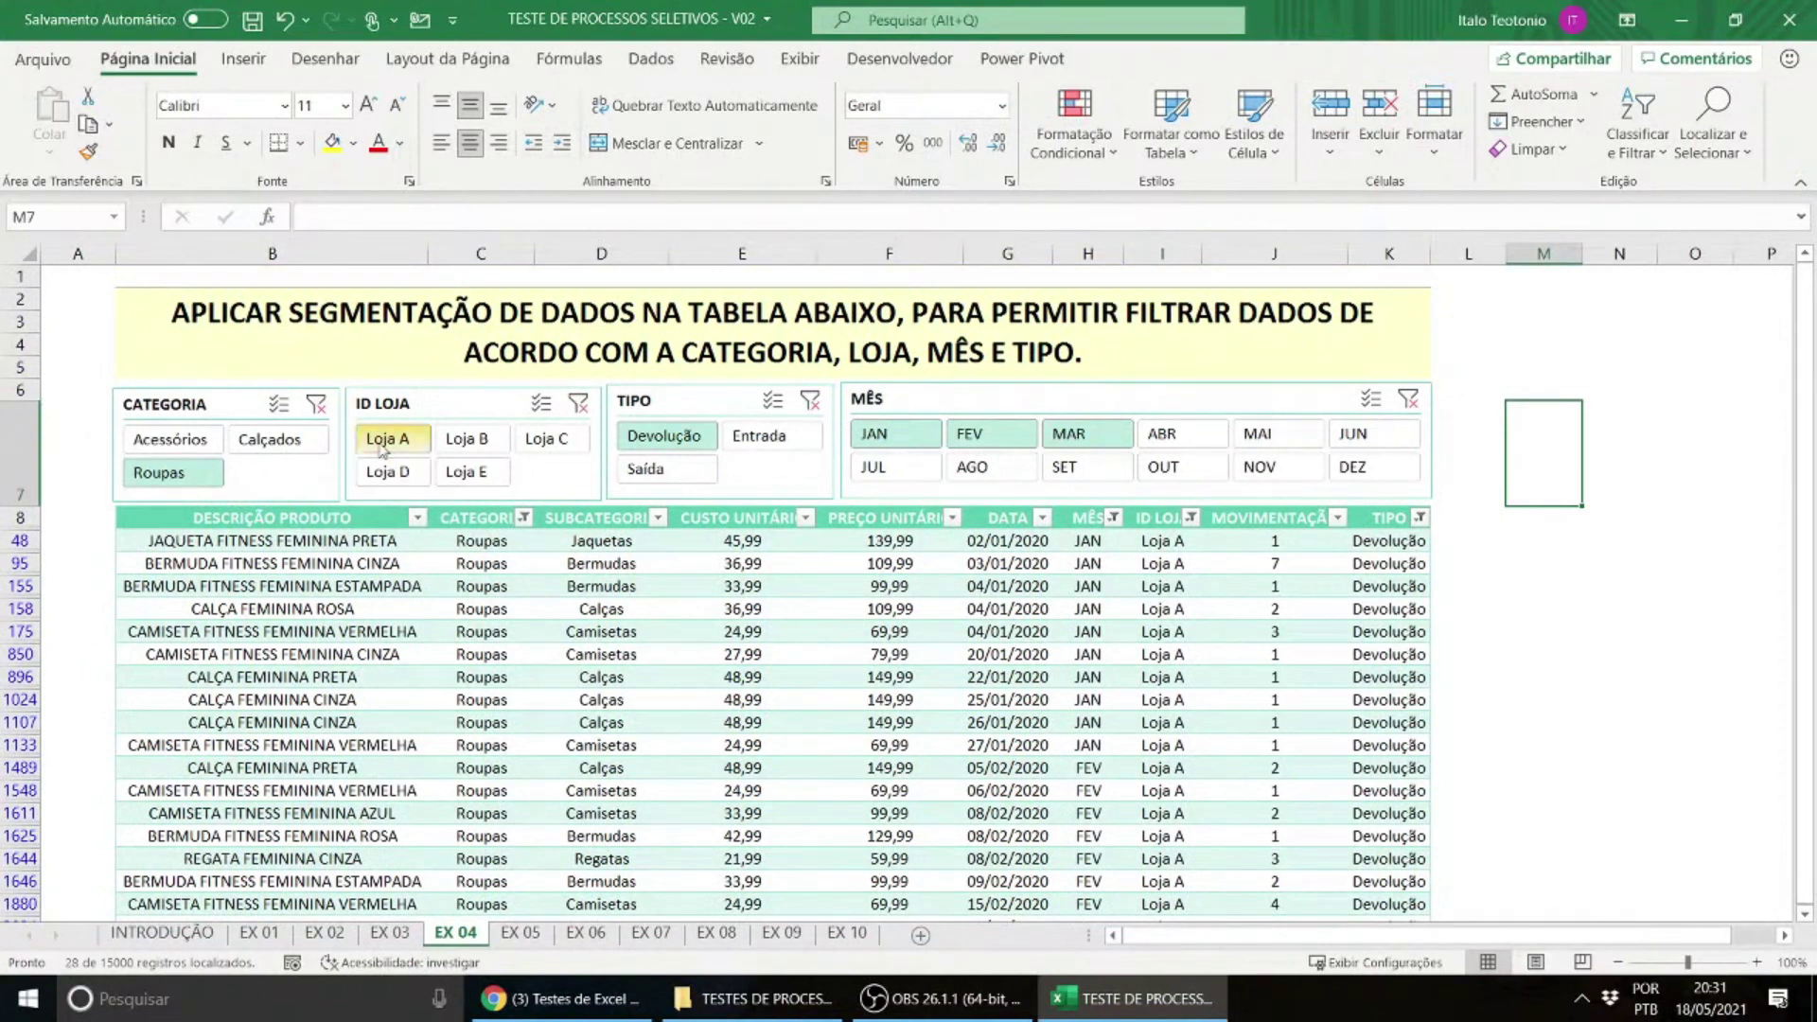
# Step: Clear the filters of the CATEGORIA, ID LOJA, TIPO and MÊS slicers
pyautogui.click(316, 405)
pyautogui.click(579, 405)
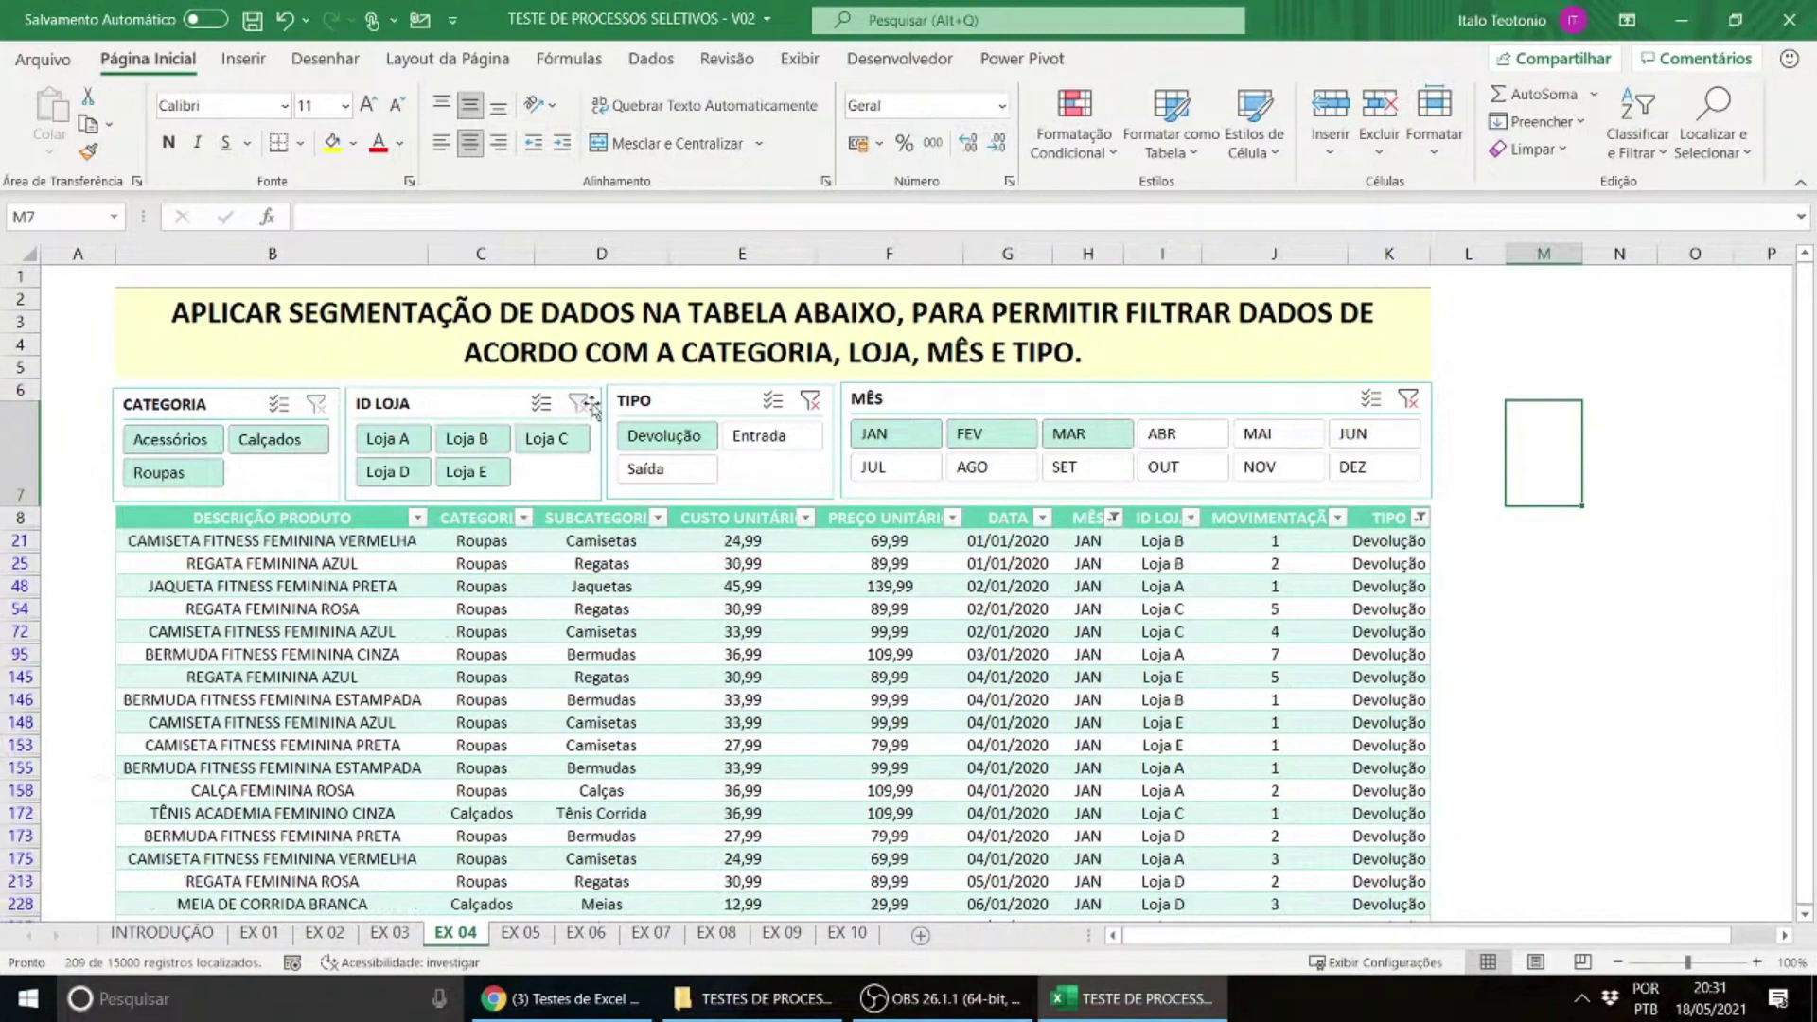
pyautogui.click(810, 400)
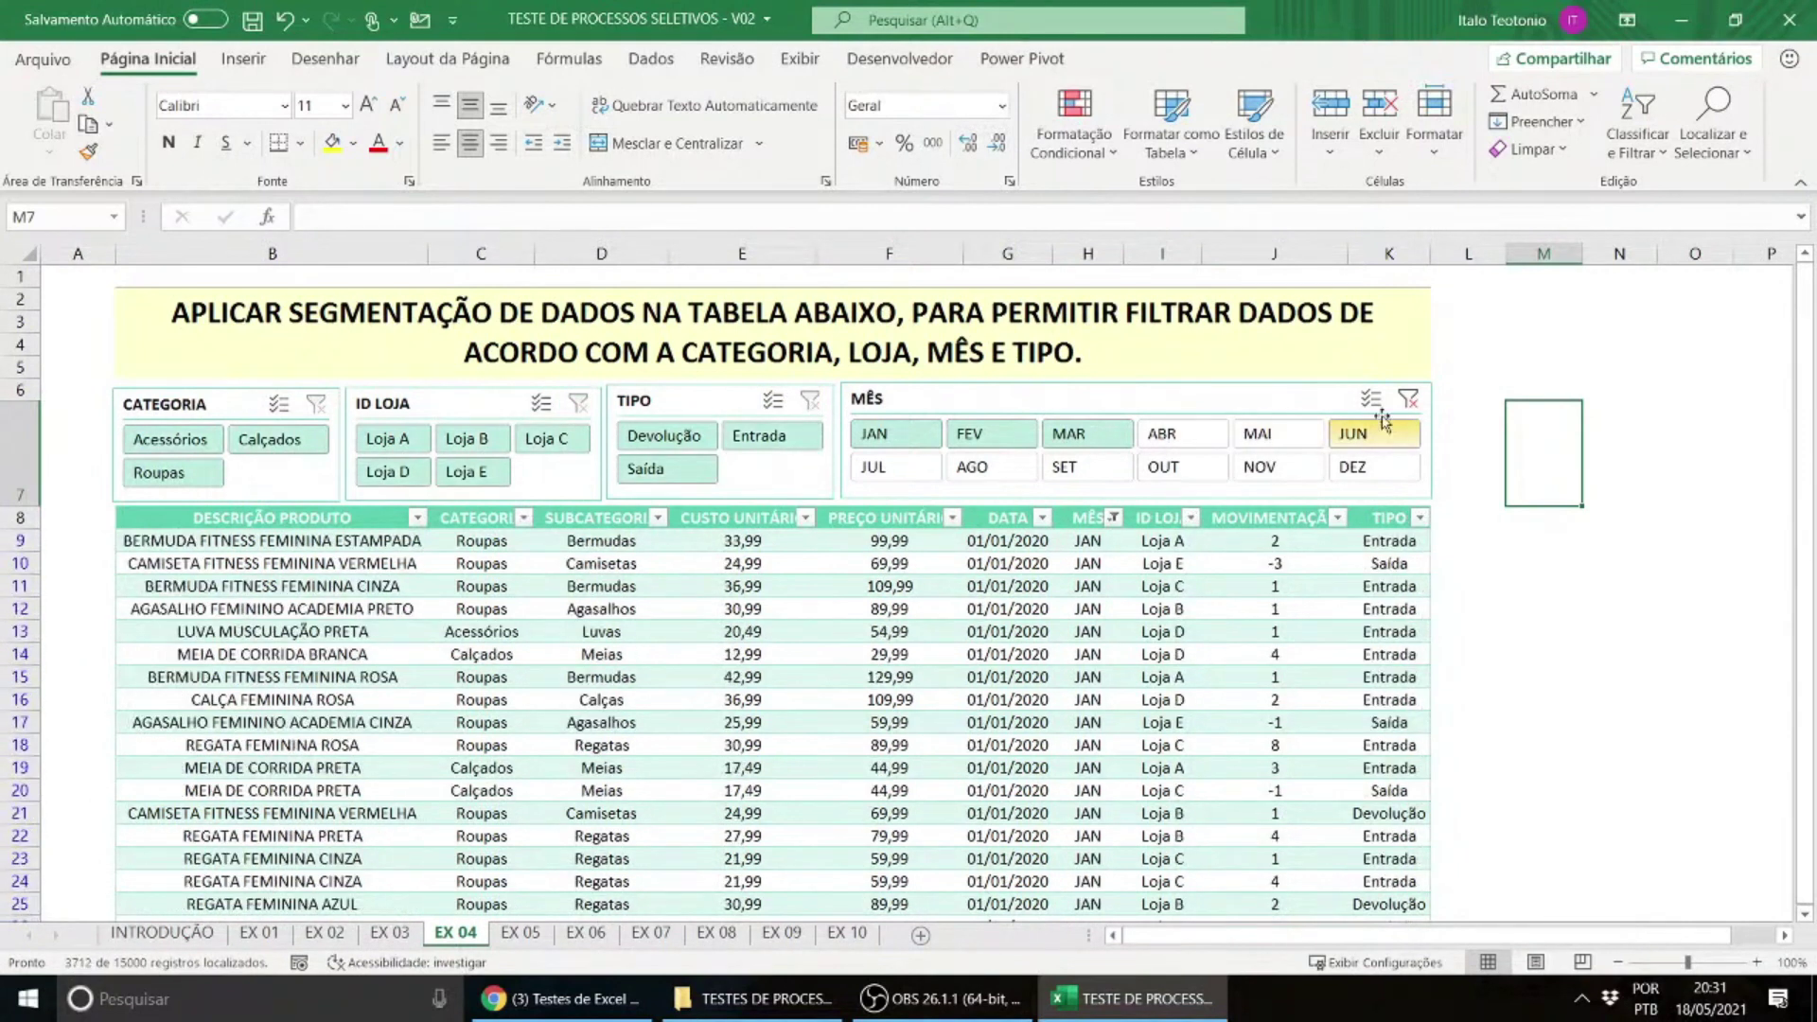
pyautogui.click(1408, 398)
pyautogui.click(1058, 609)
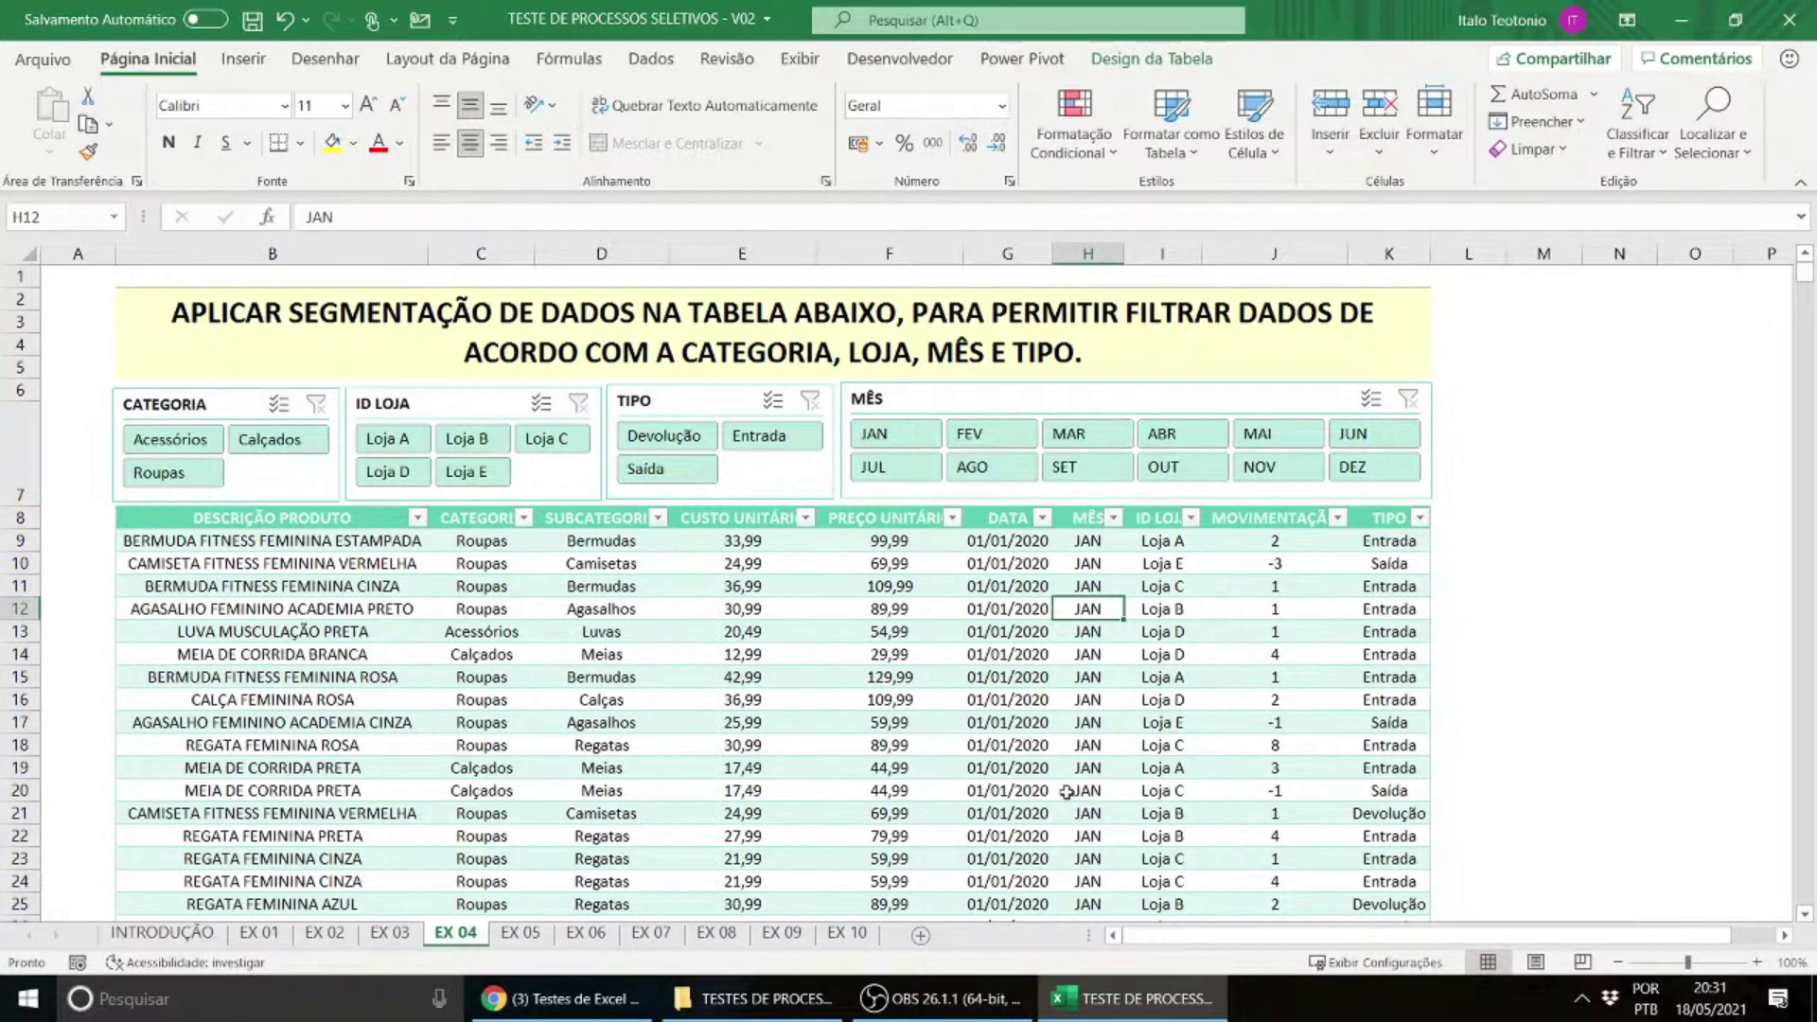
pyautogui.click(942, 999)
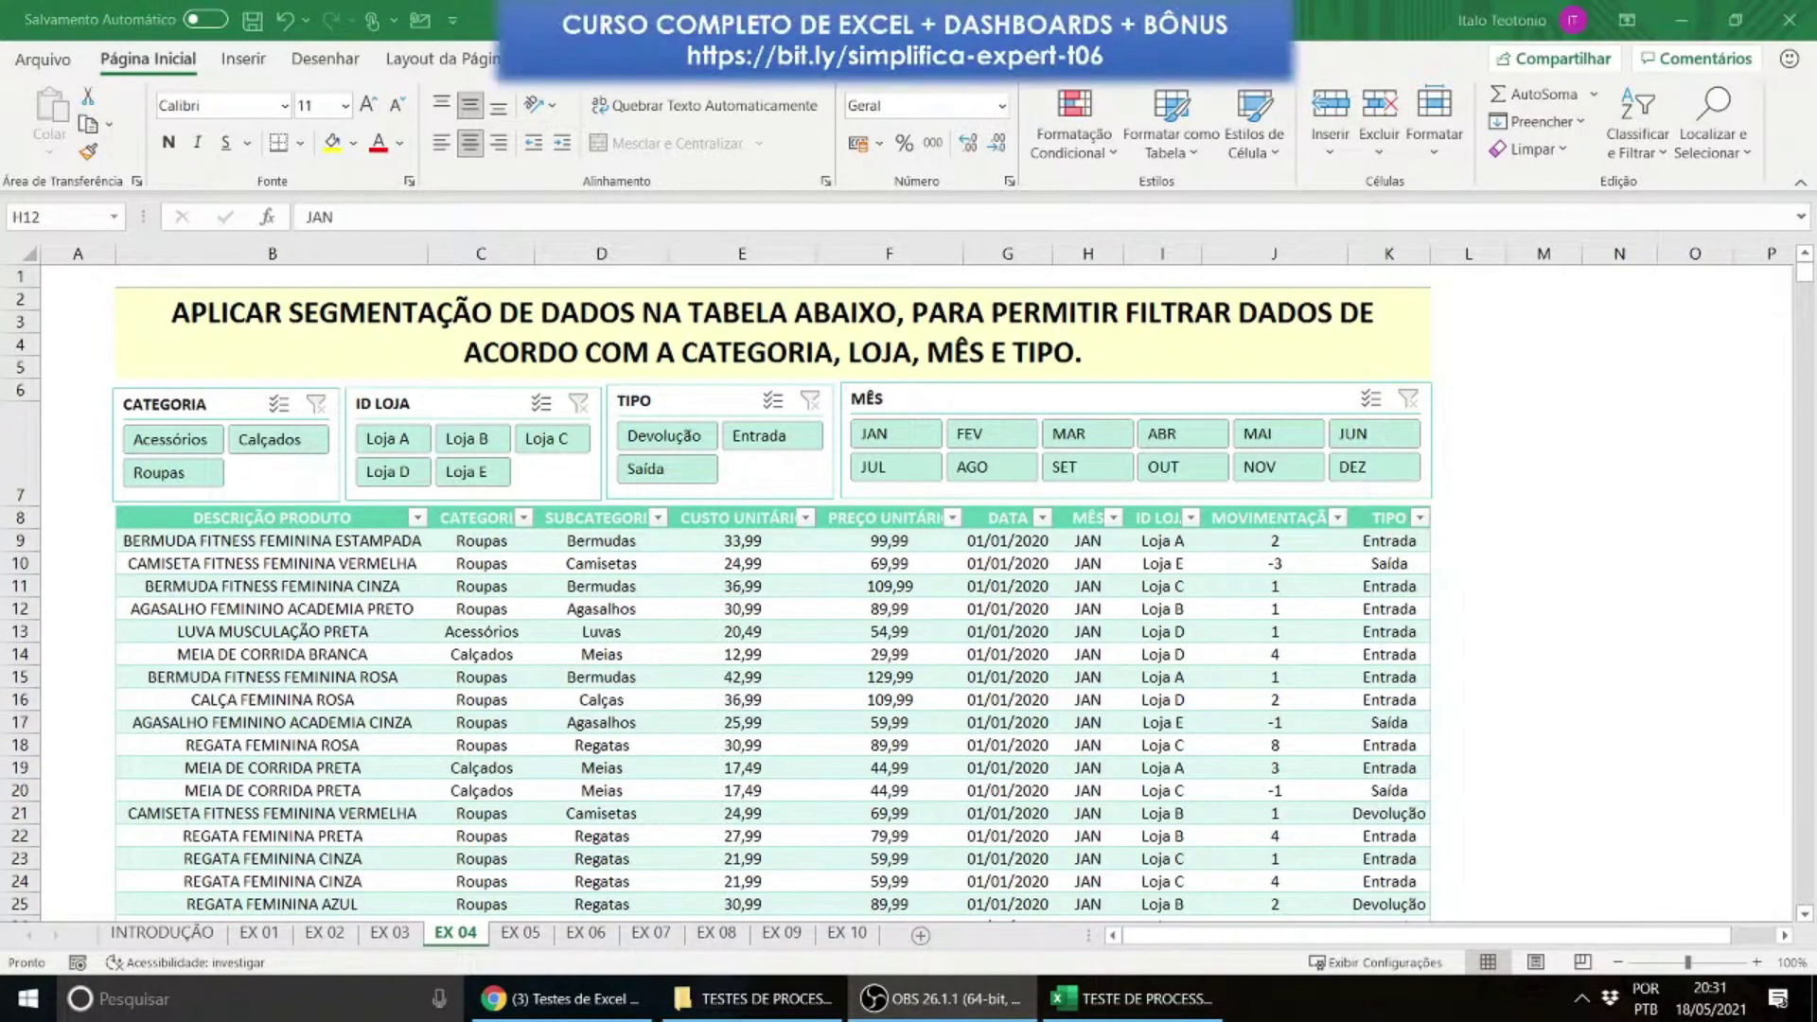
pyautogui.hotkey('alt', 'Tab')
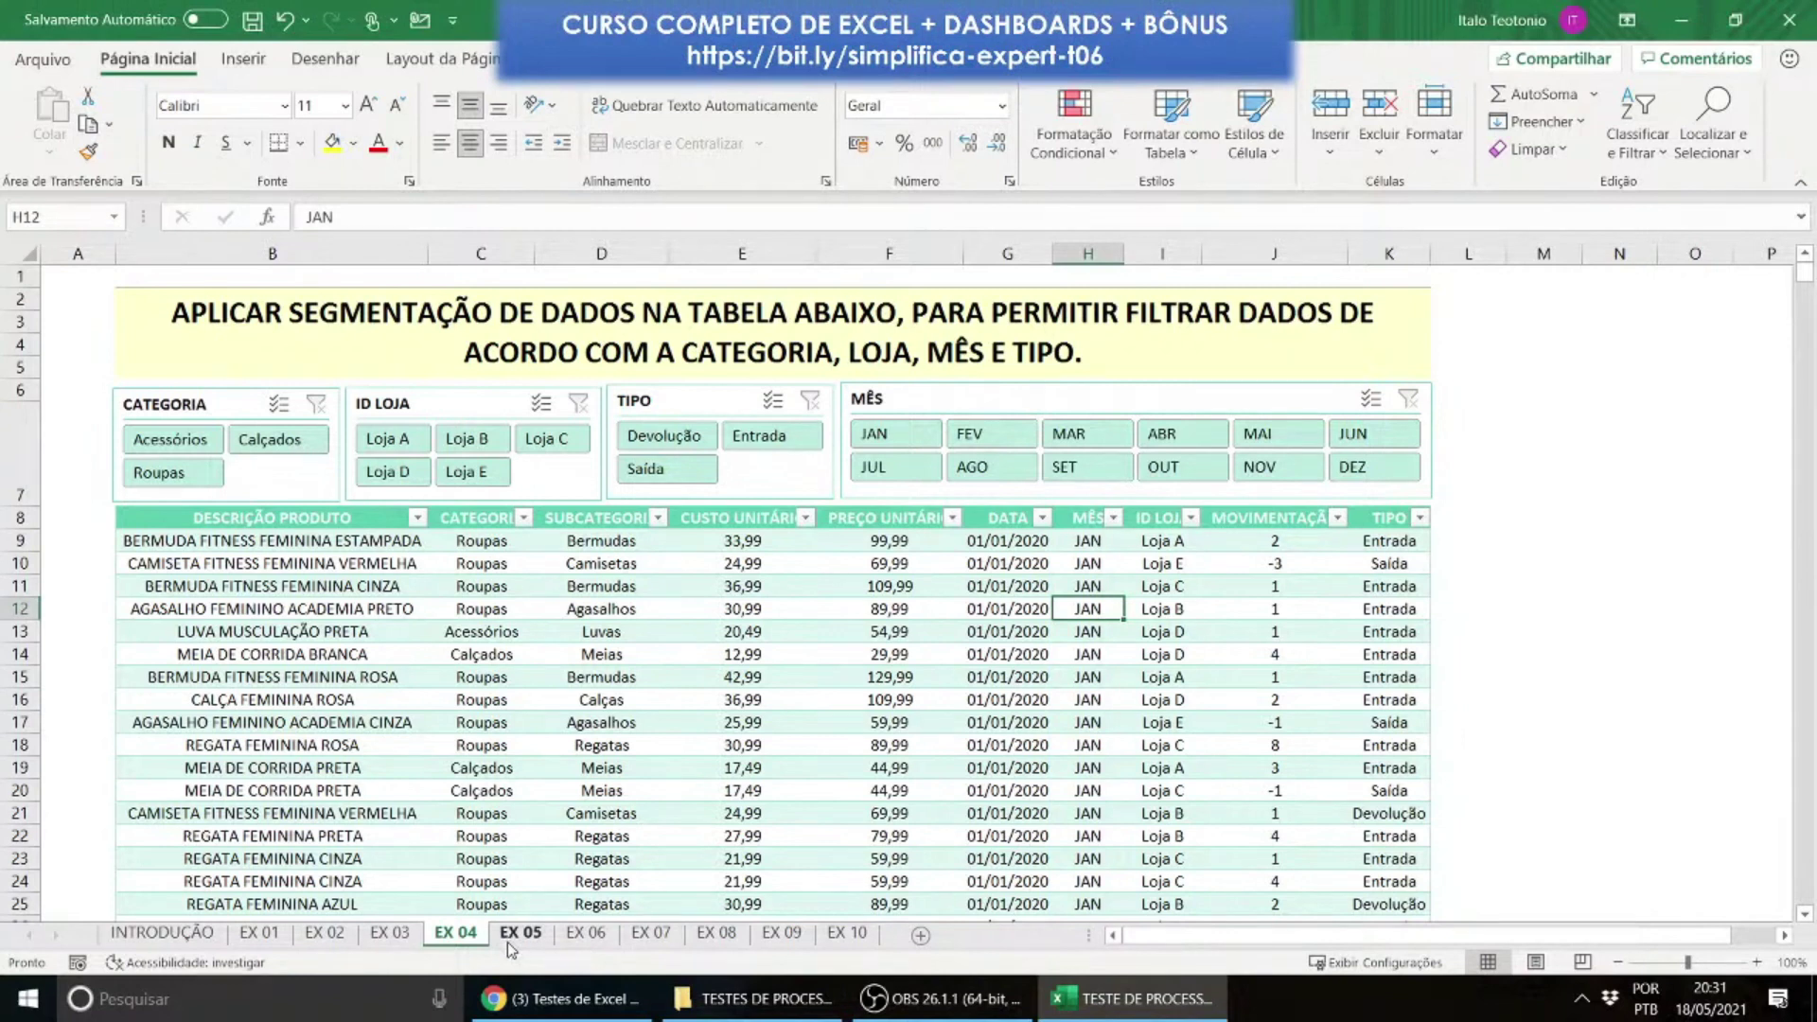
# Step: On sheet EX 05, insert a column before CUSTO UNITÁRIO and give it the header SUBCAT (CAT)
pyautogui.click(533, 937)
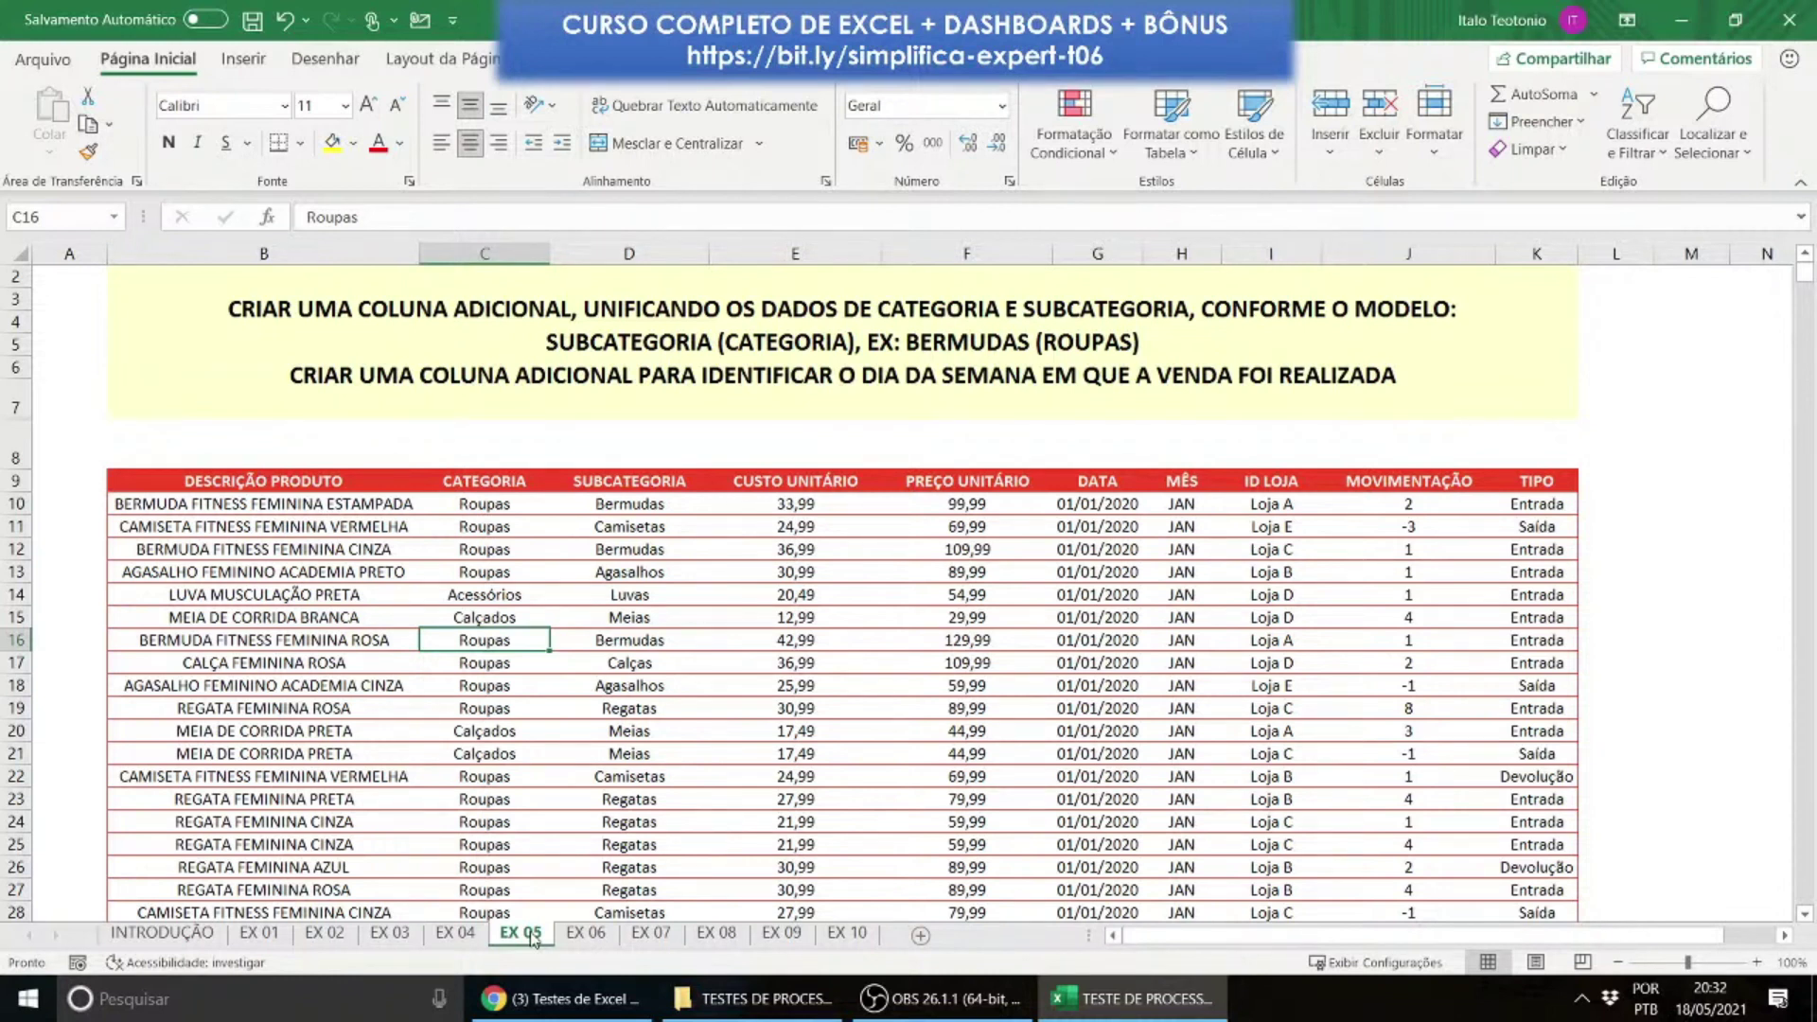
pyautogui.click(932, 341)
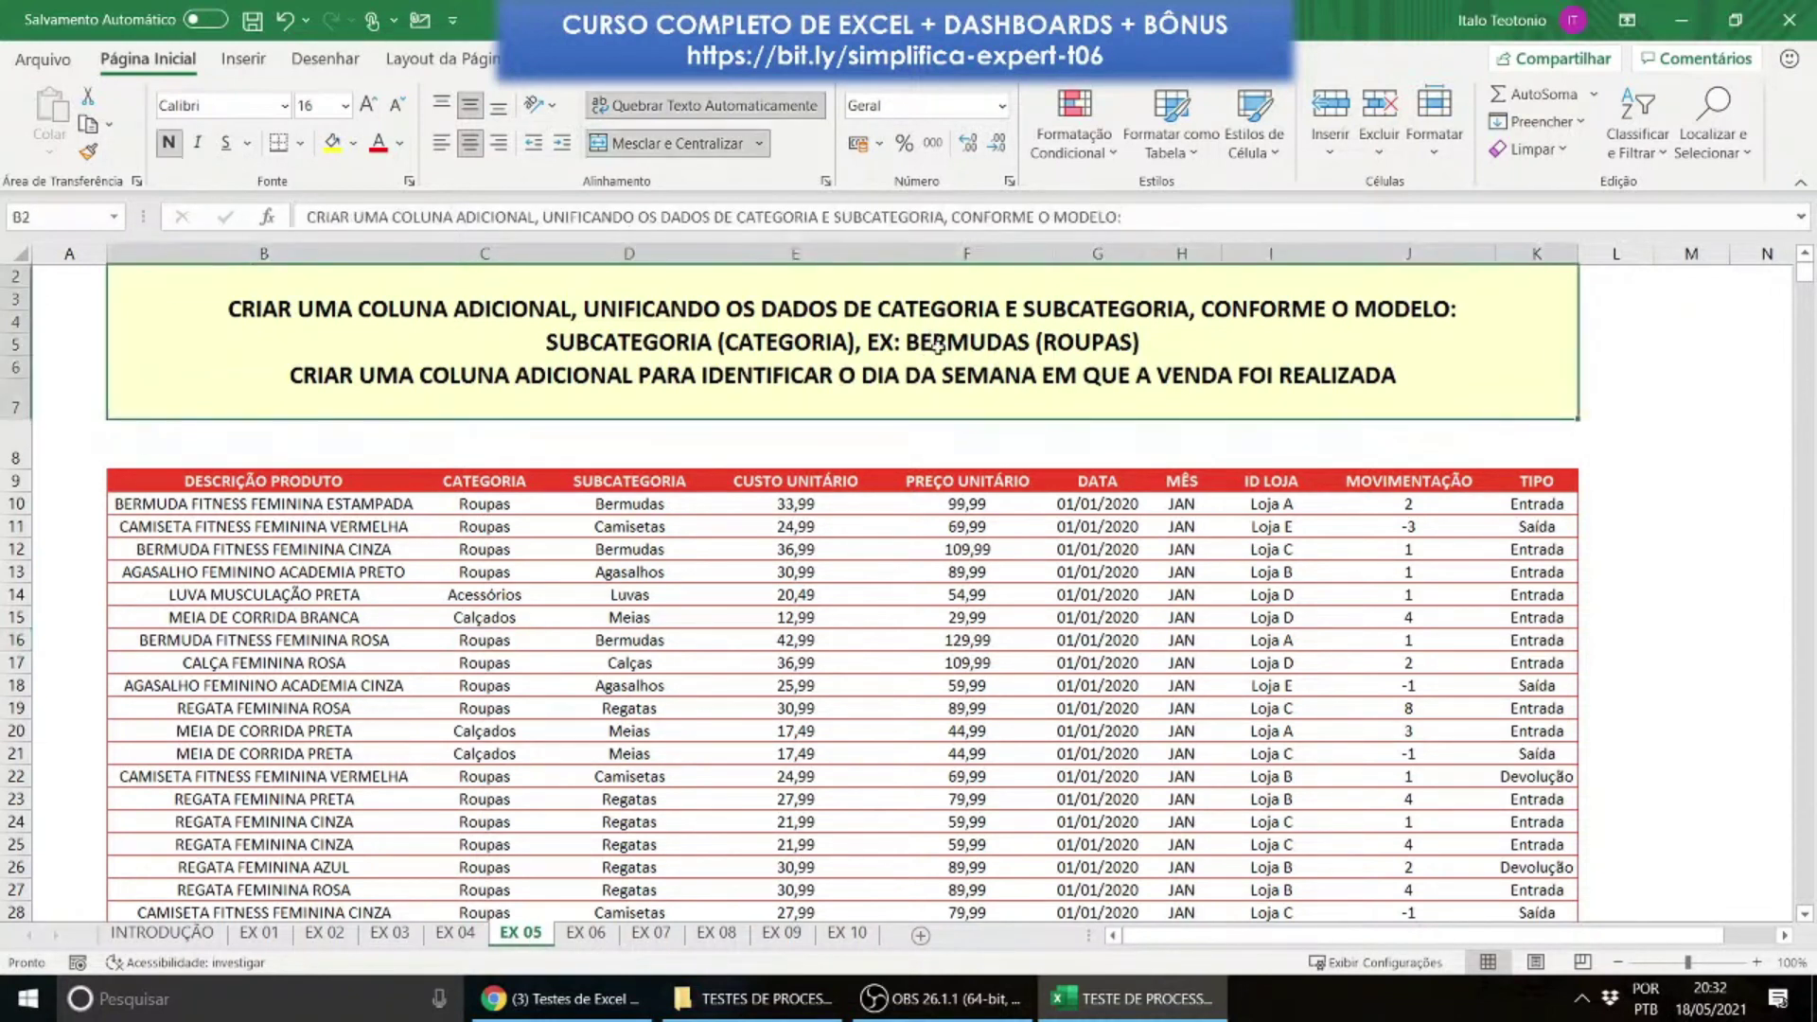
pyautogui.rightClick(801, 255)
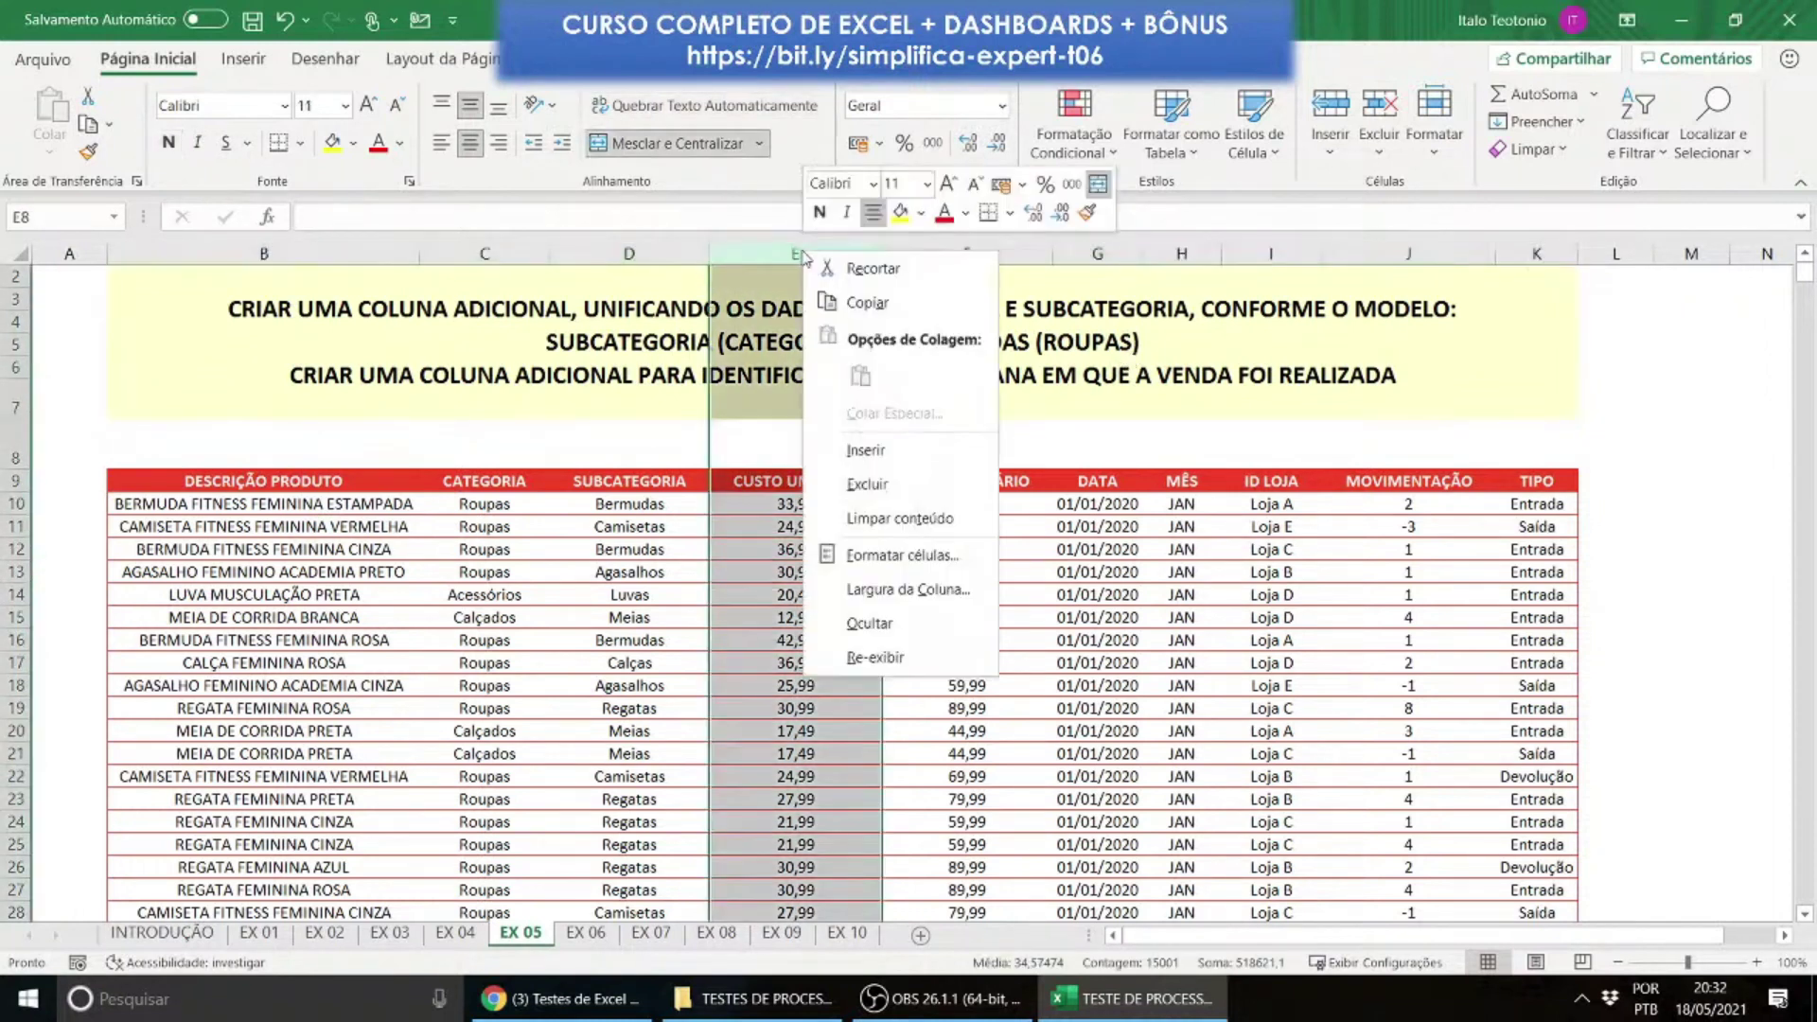
pyautogui.click(864, 450)
pyautogui.click(769, 484)
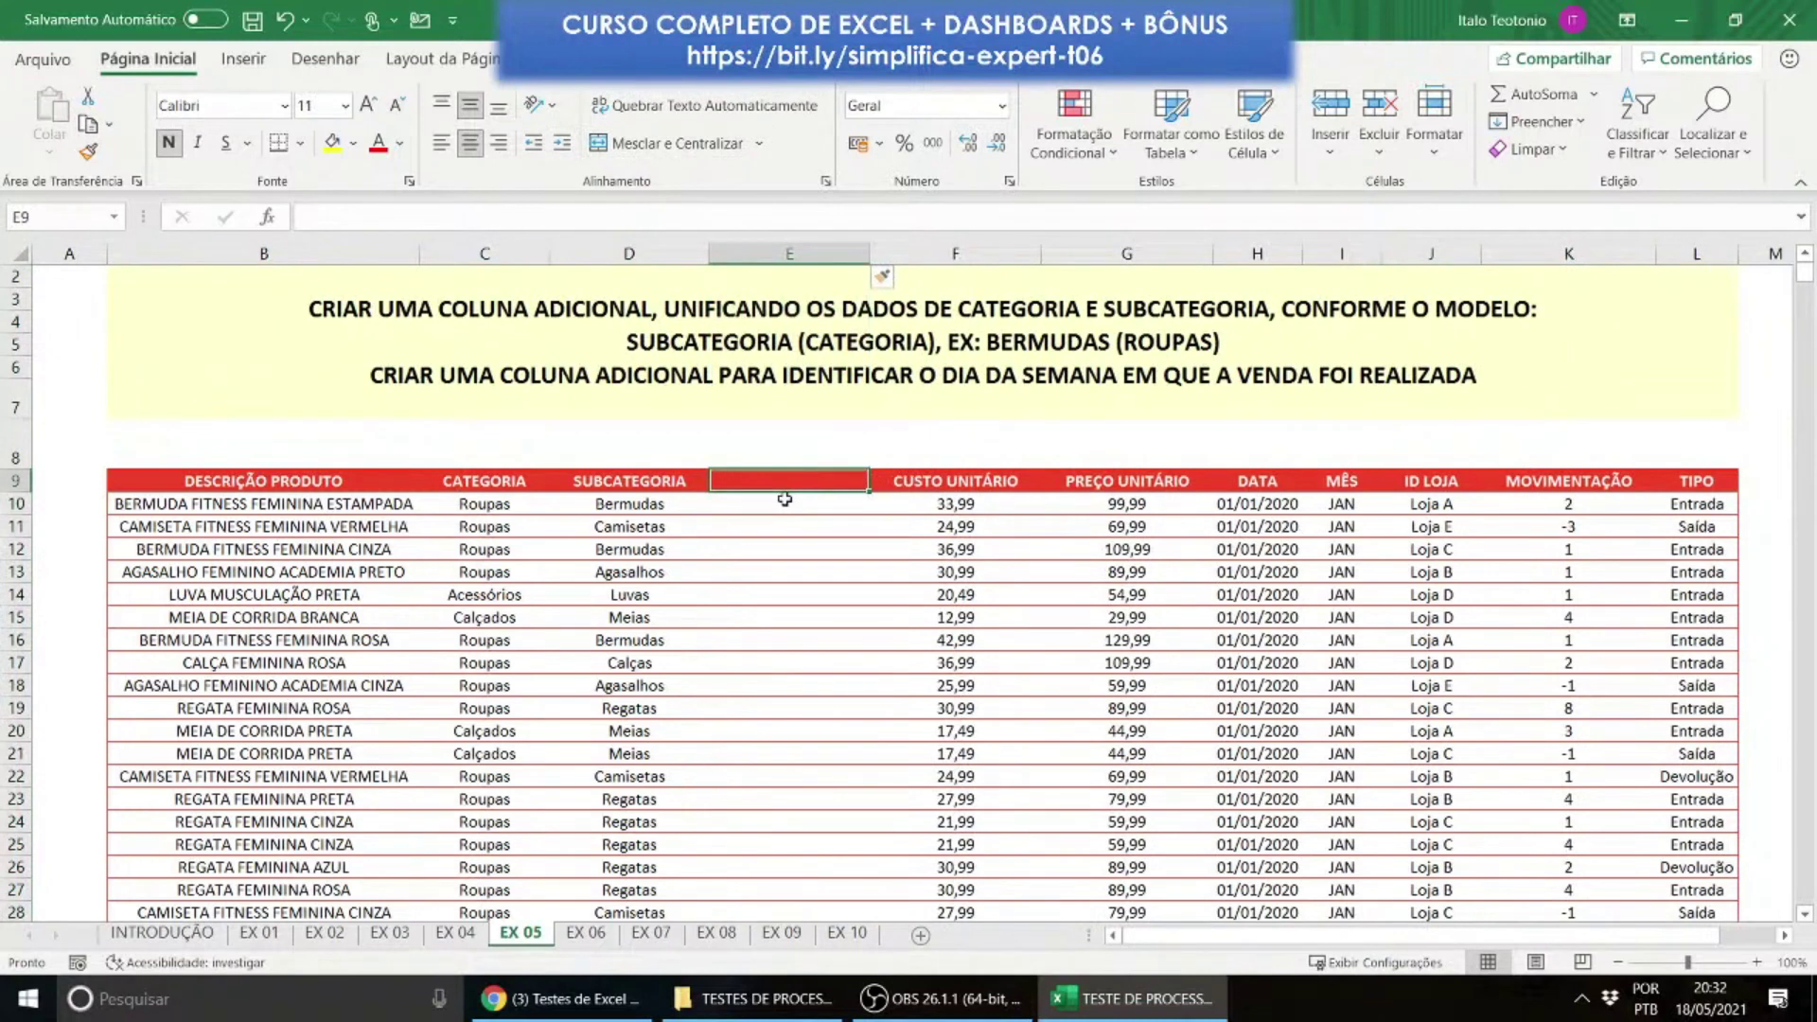
pyautogui.write('SUBCAT')
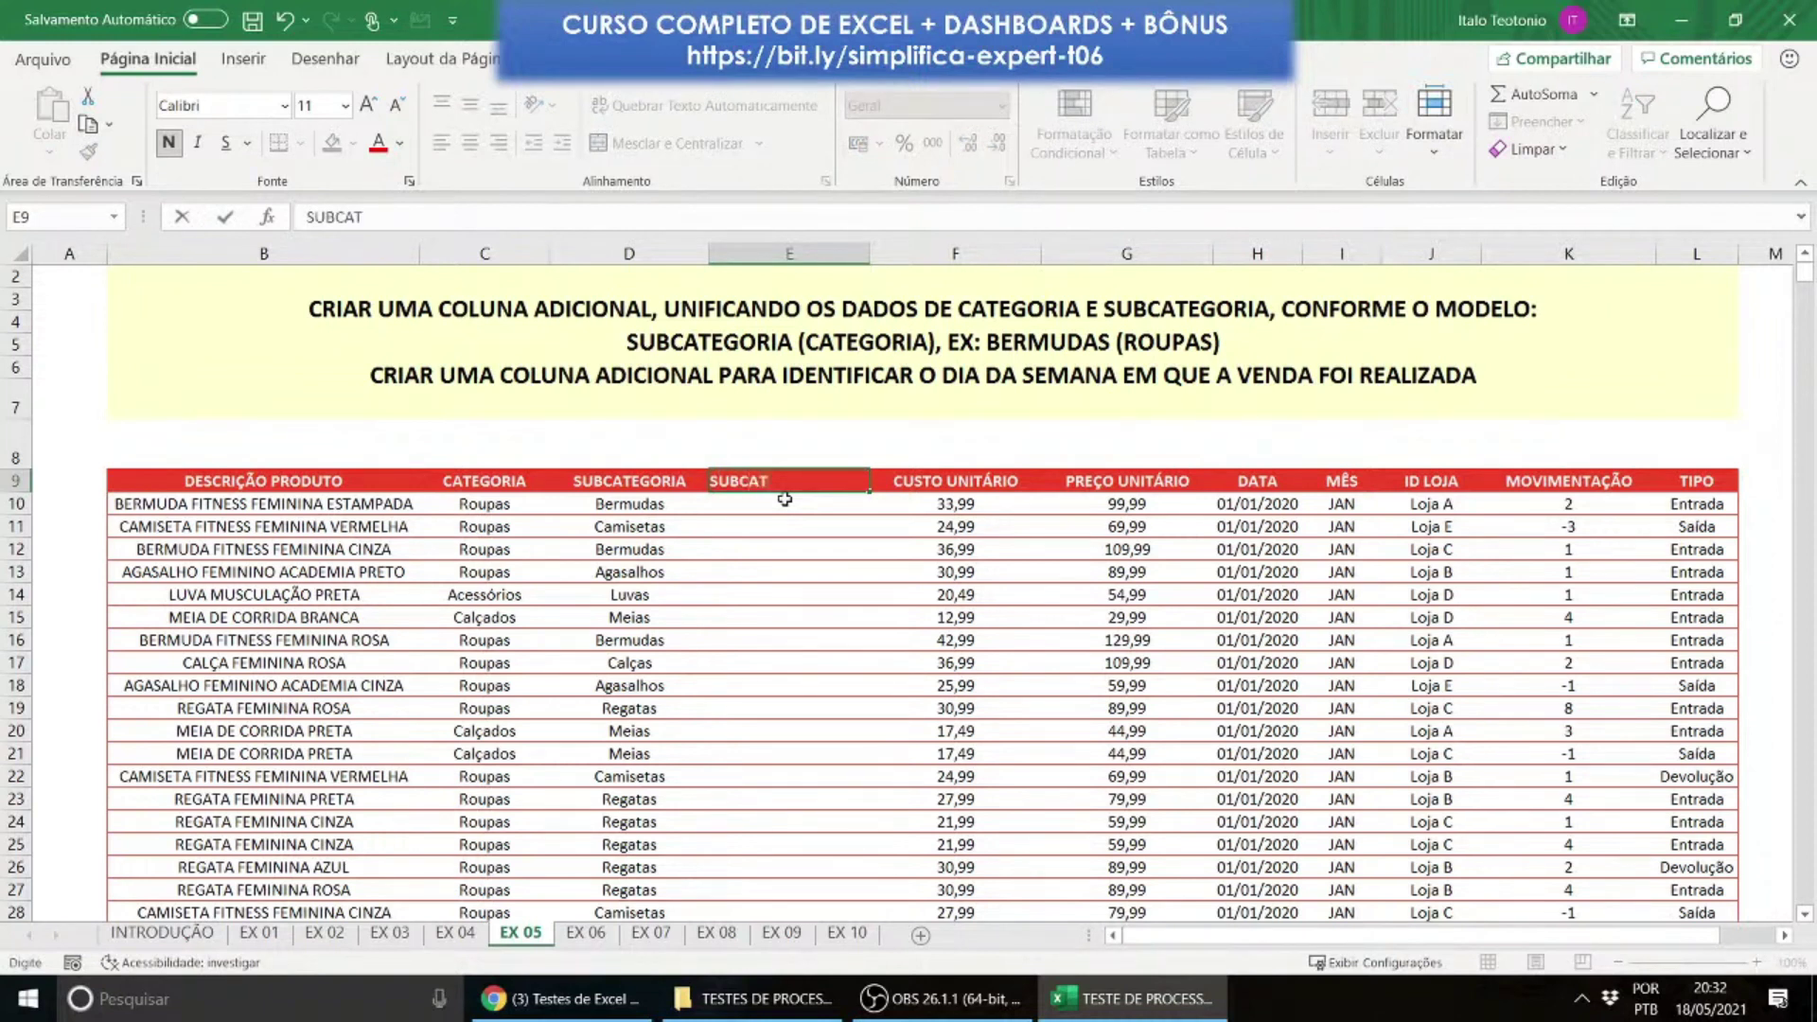
pyautogui.write(' (CAT)')
pyautogui.press('Return')
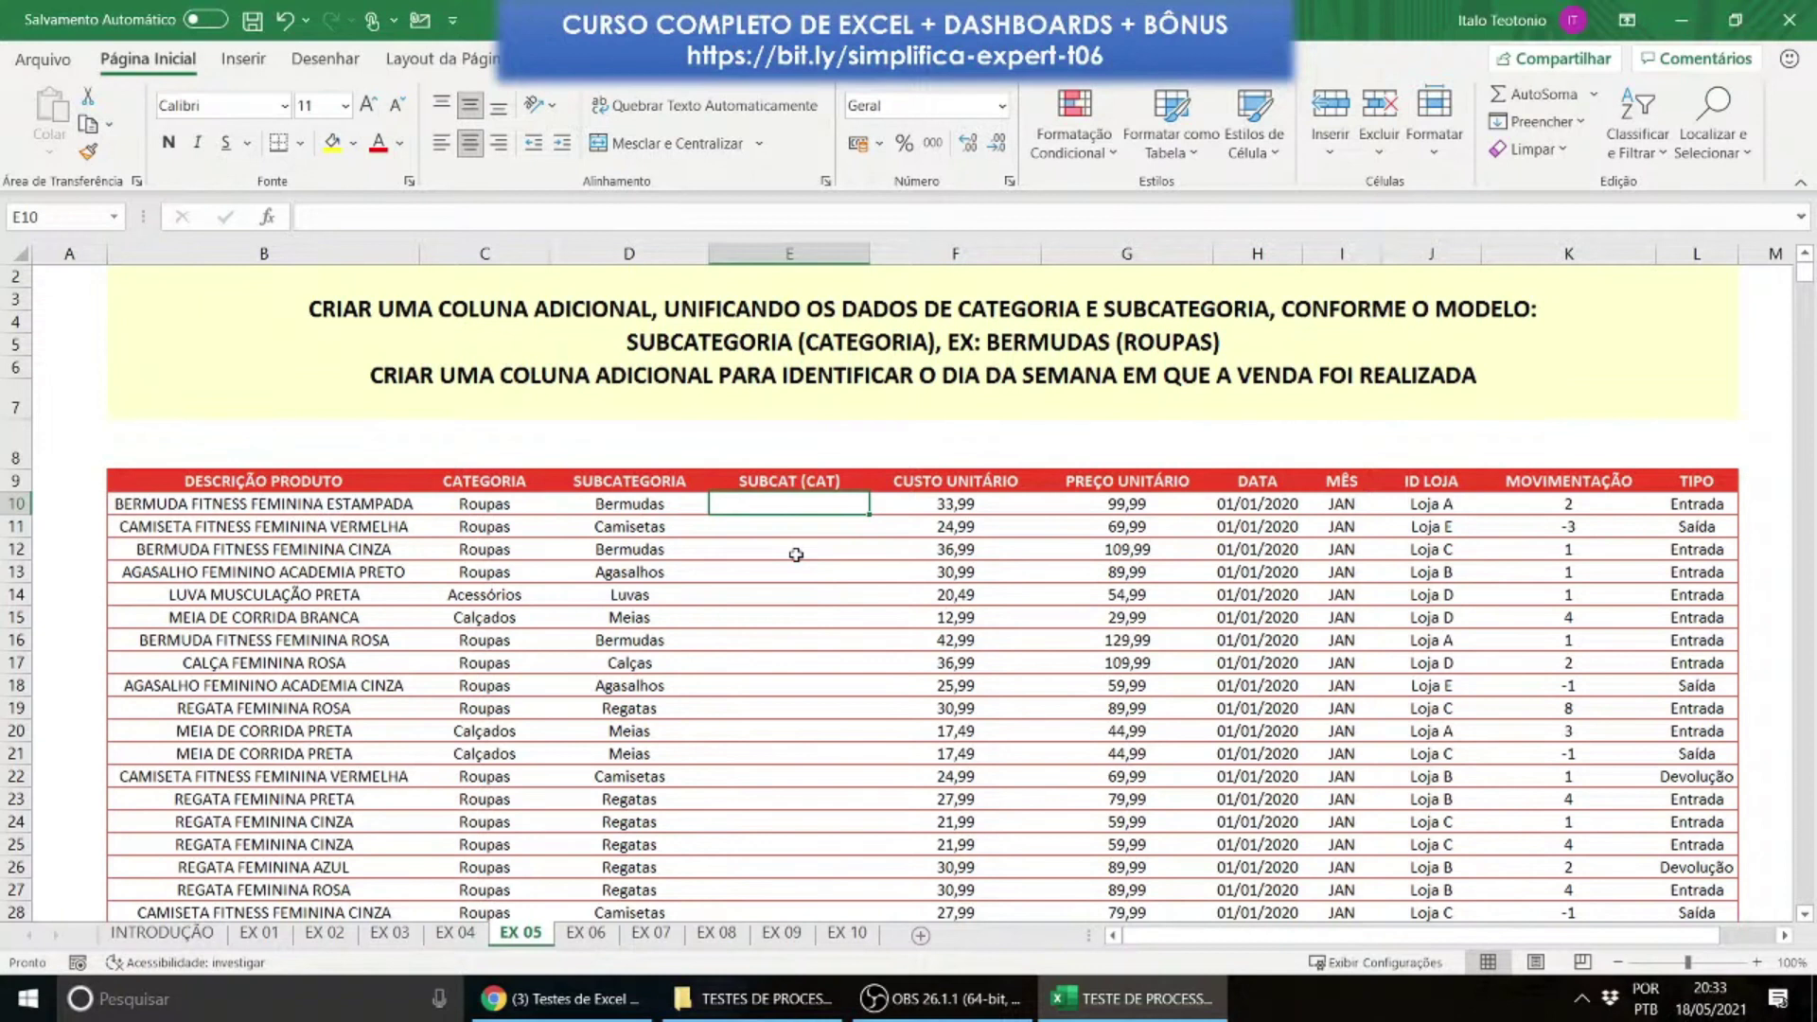
# Step: Enter =CONCATENAR(D10;"(";C10;")") in E10 to join the subcategory with the category in parentheses
pyautogui.write('=concatee')
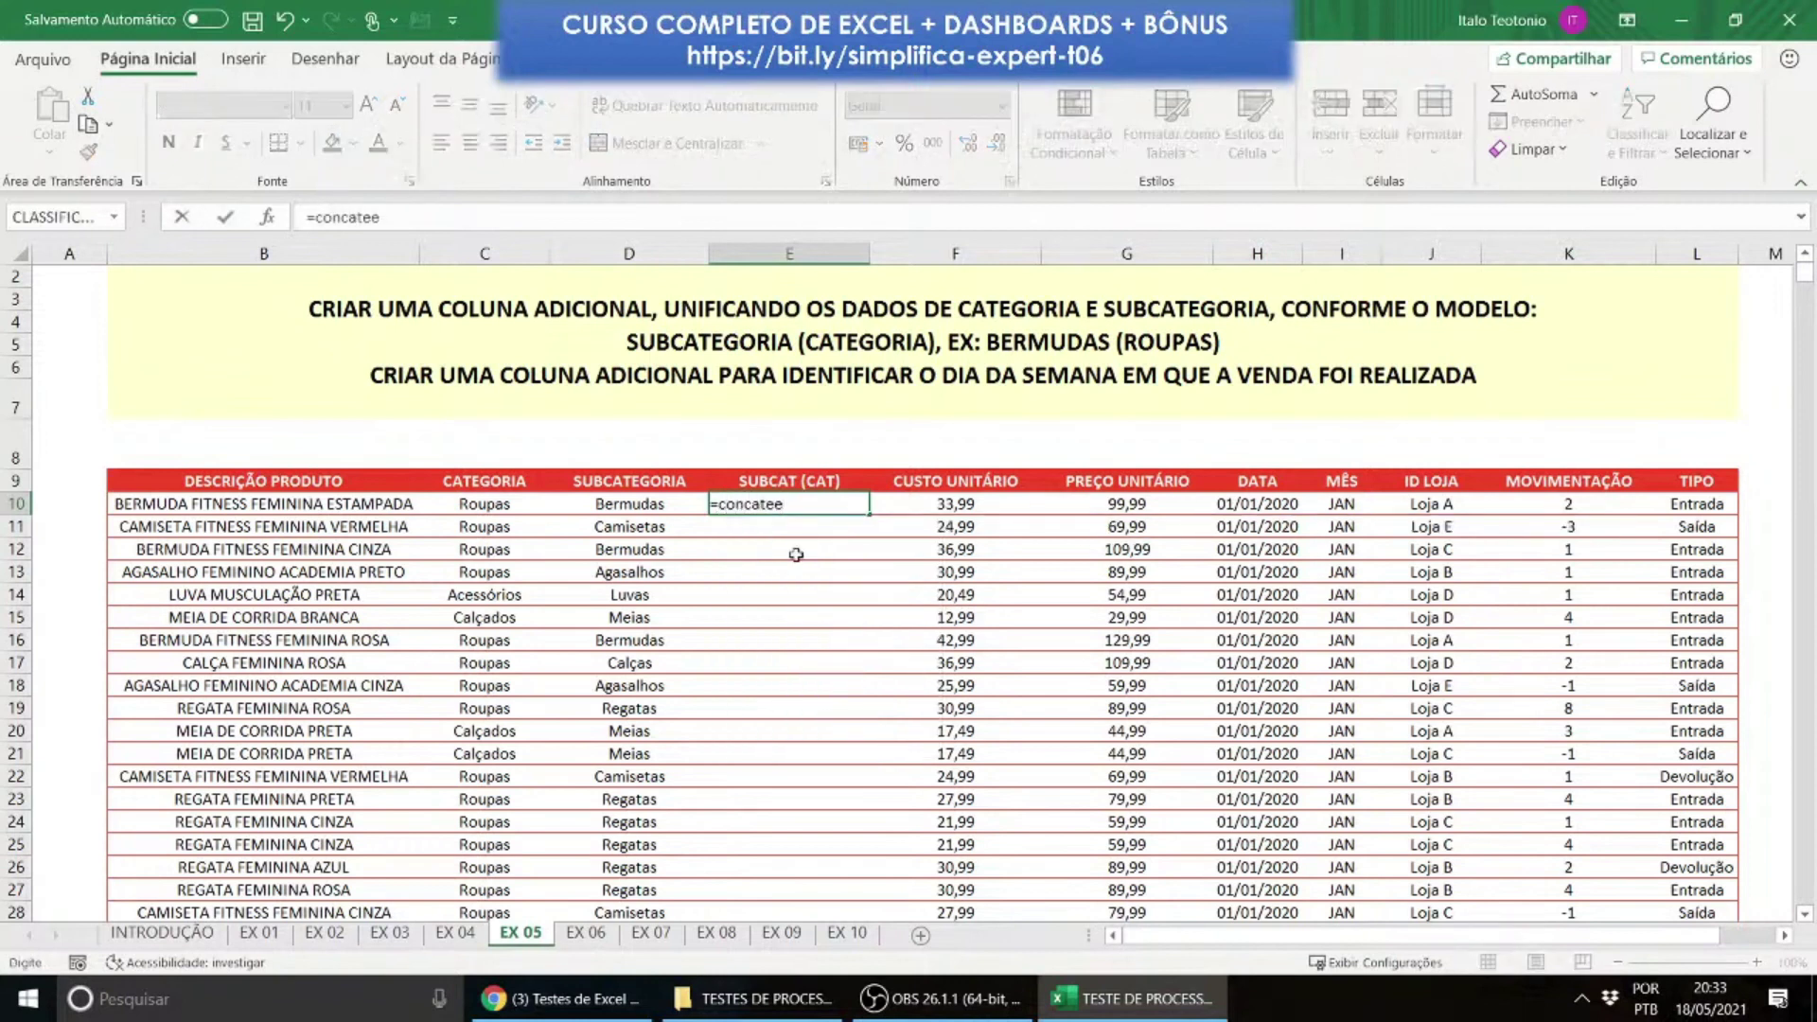
pyautogui.press('BackSpace')
pyautogui.write('nar(')
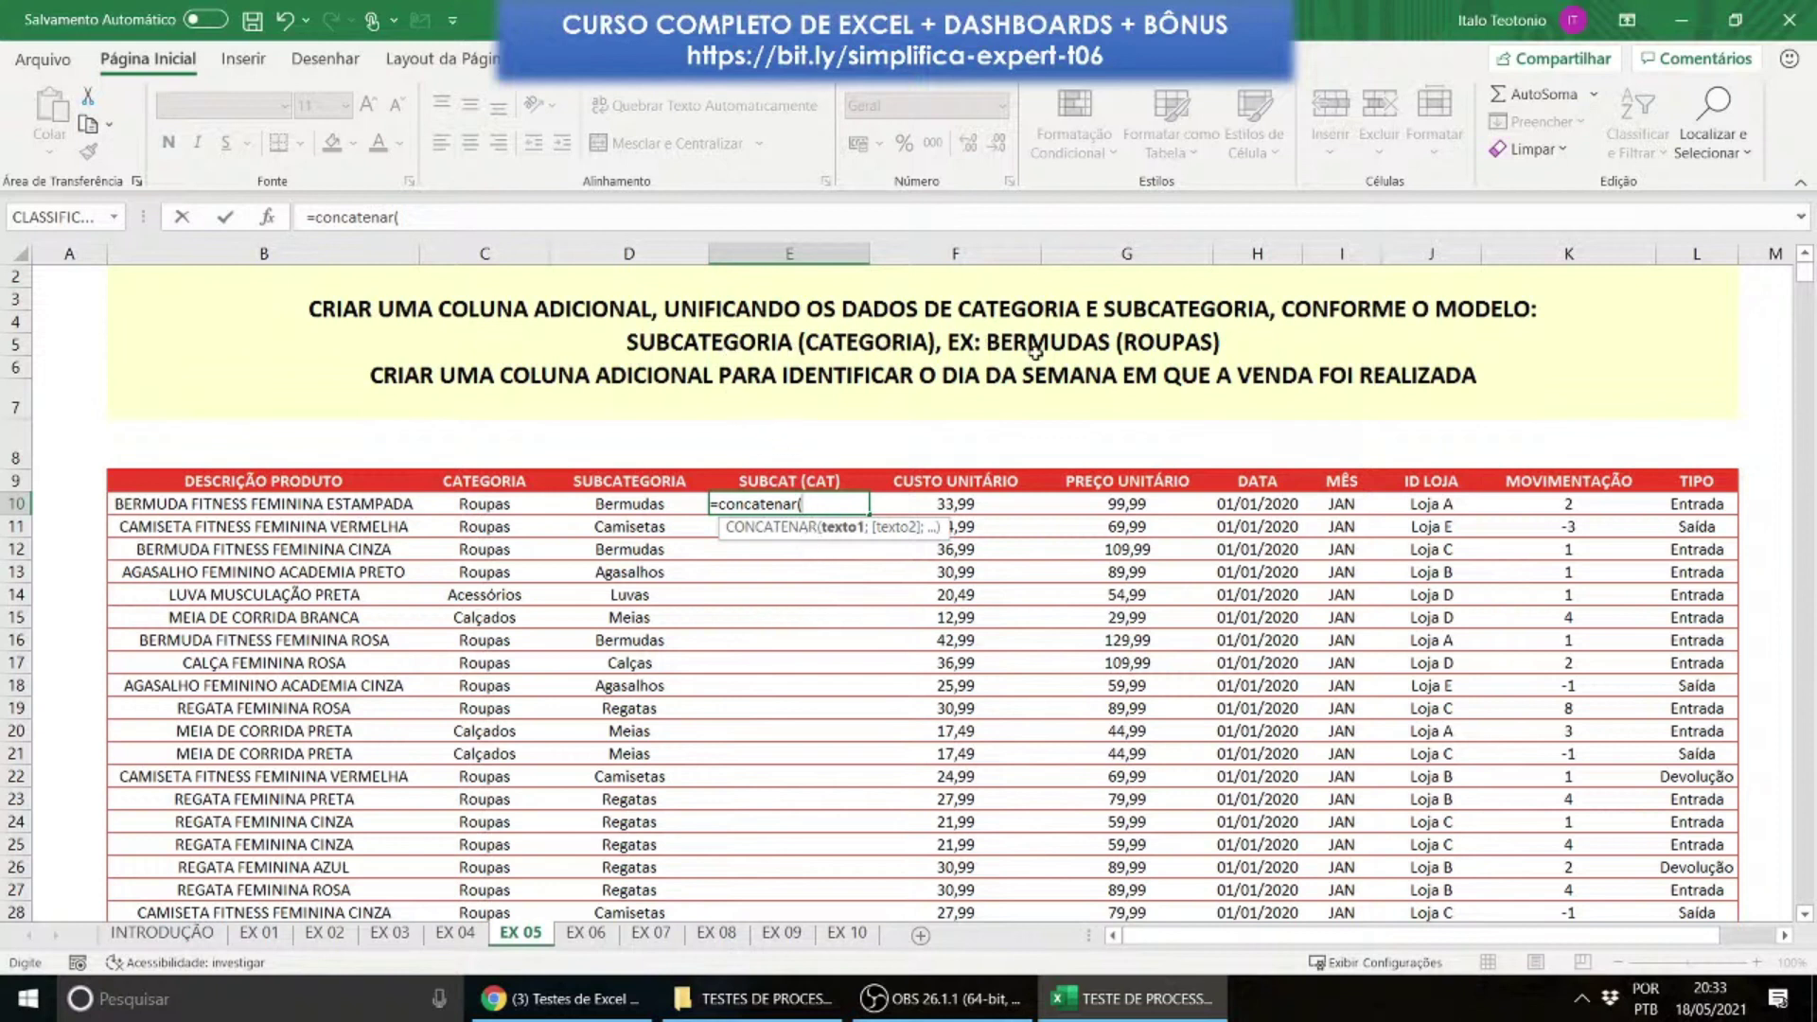
pyautogui.click(637, 512)
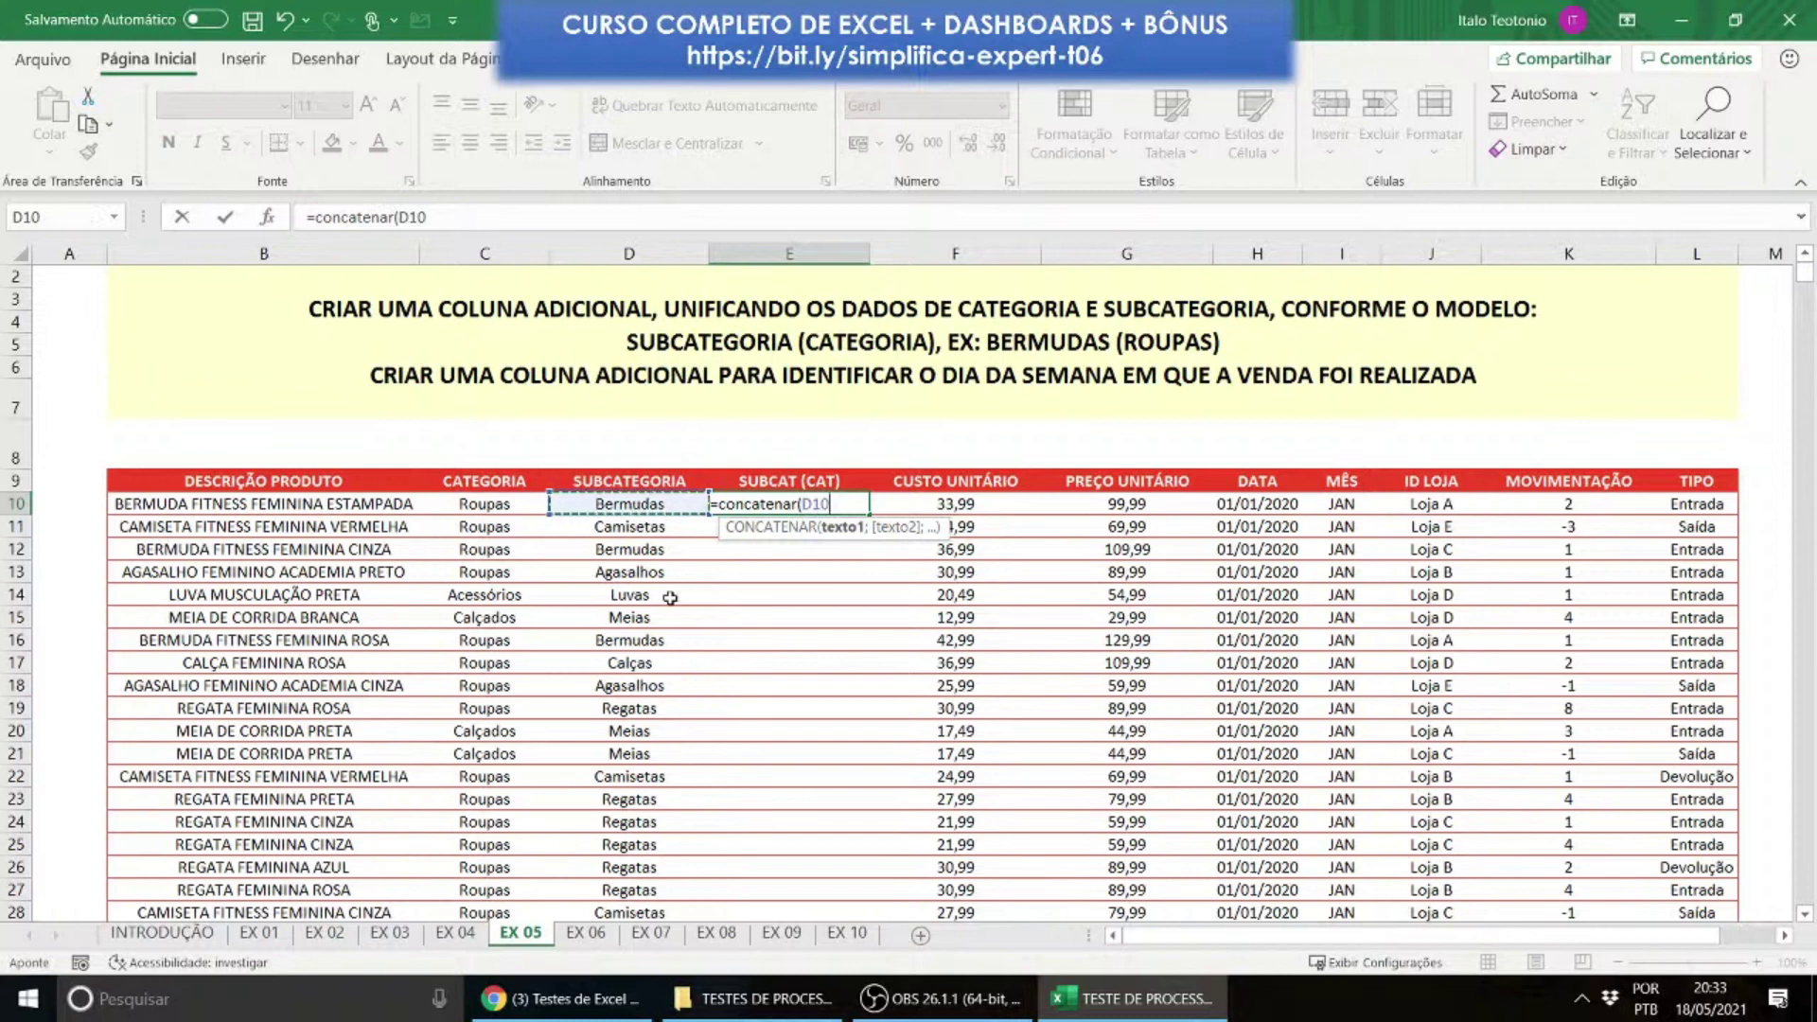
pyautogui.write(';')
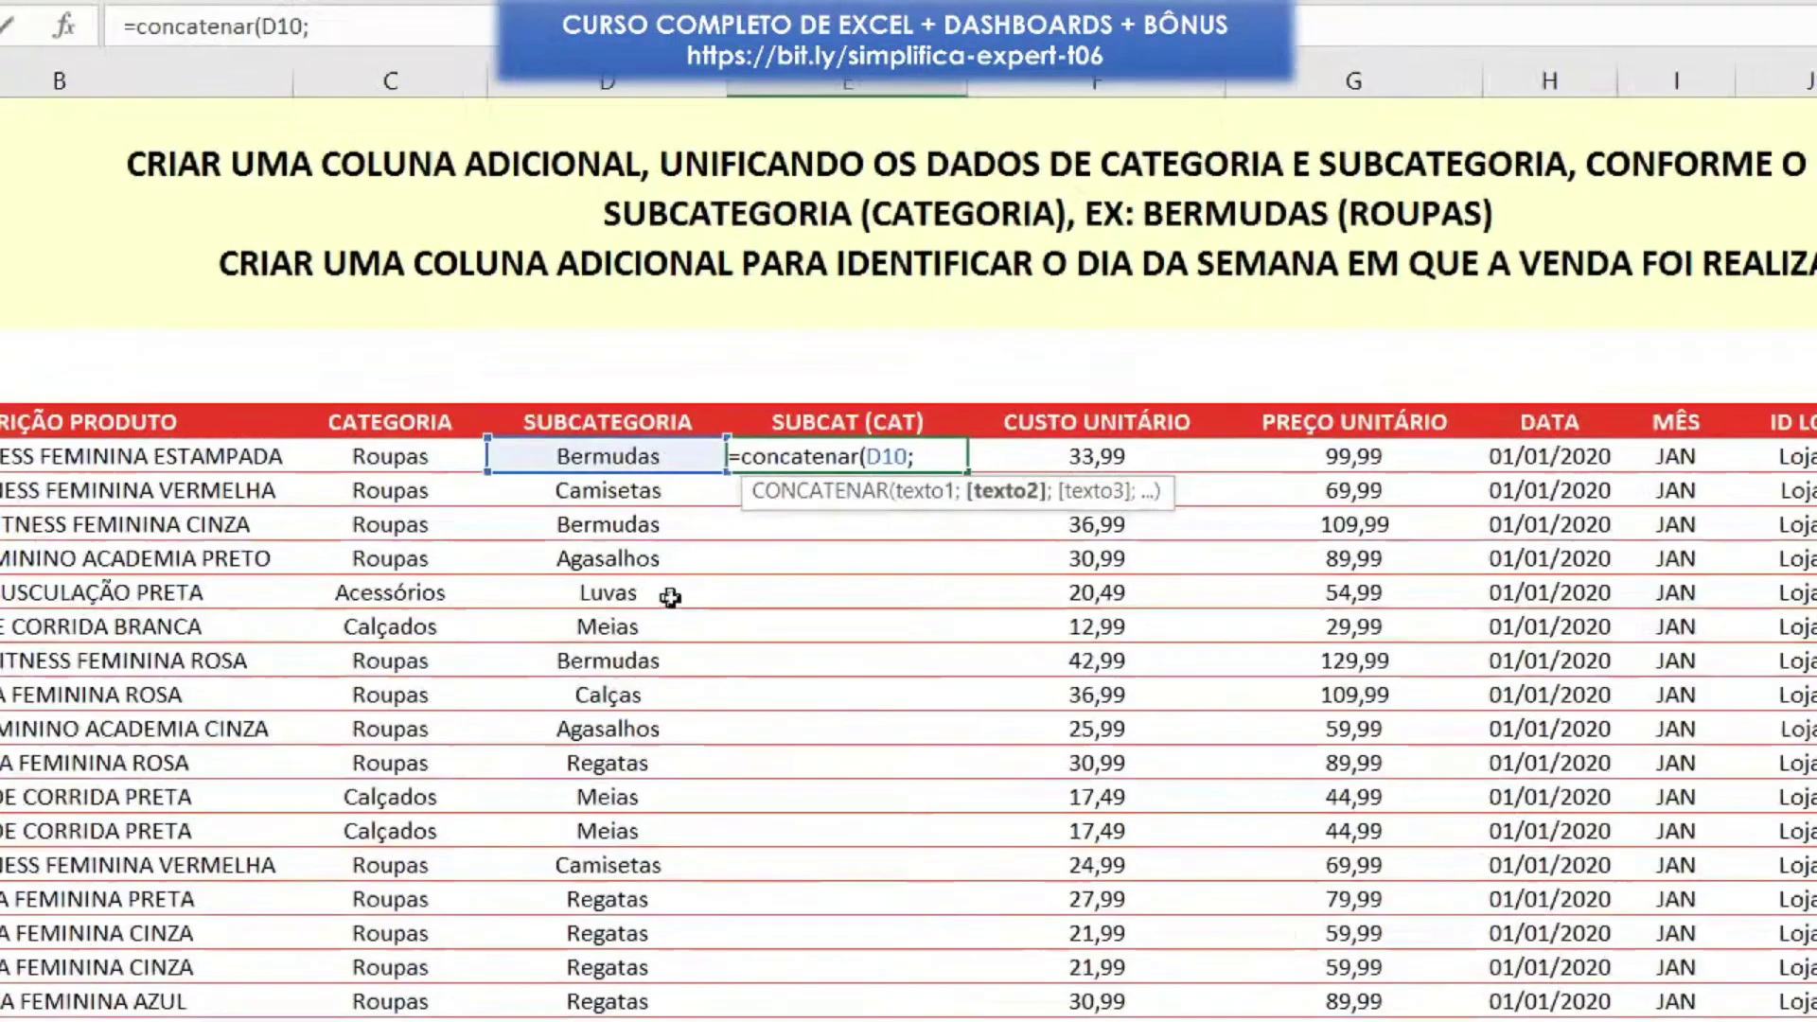
pyautogui.write('"("')
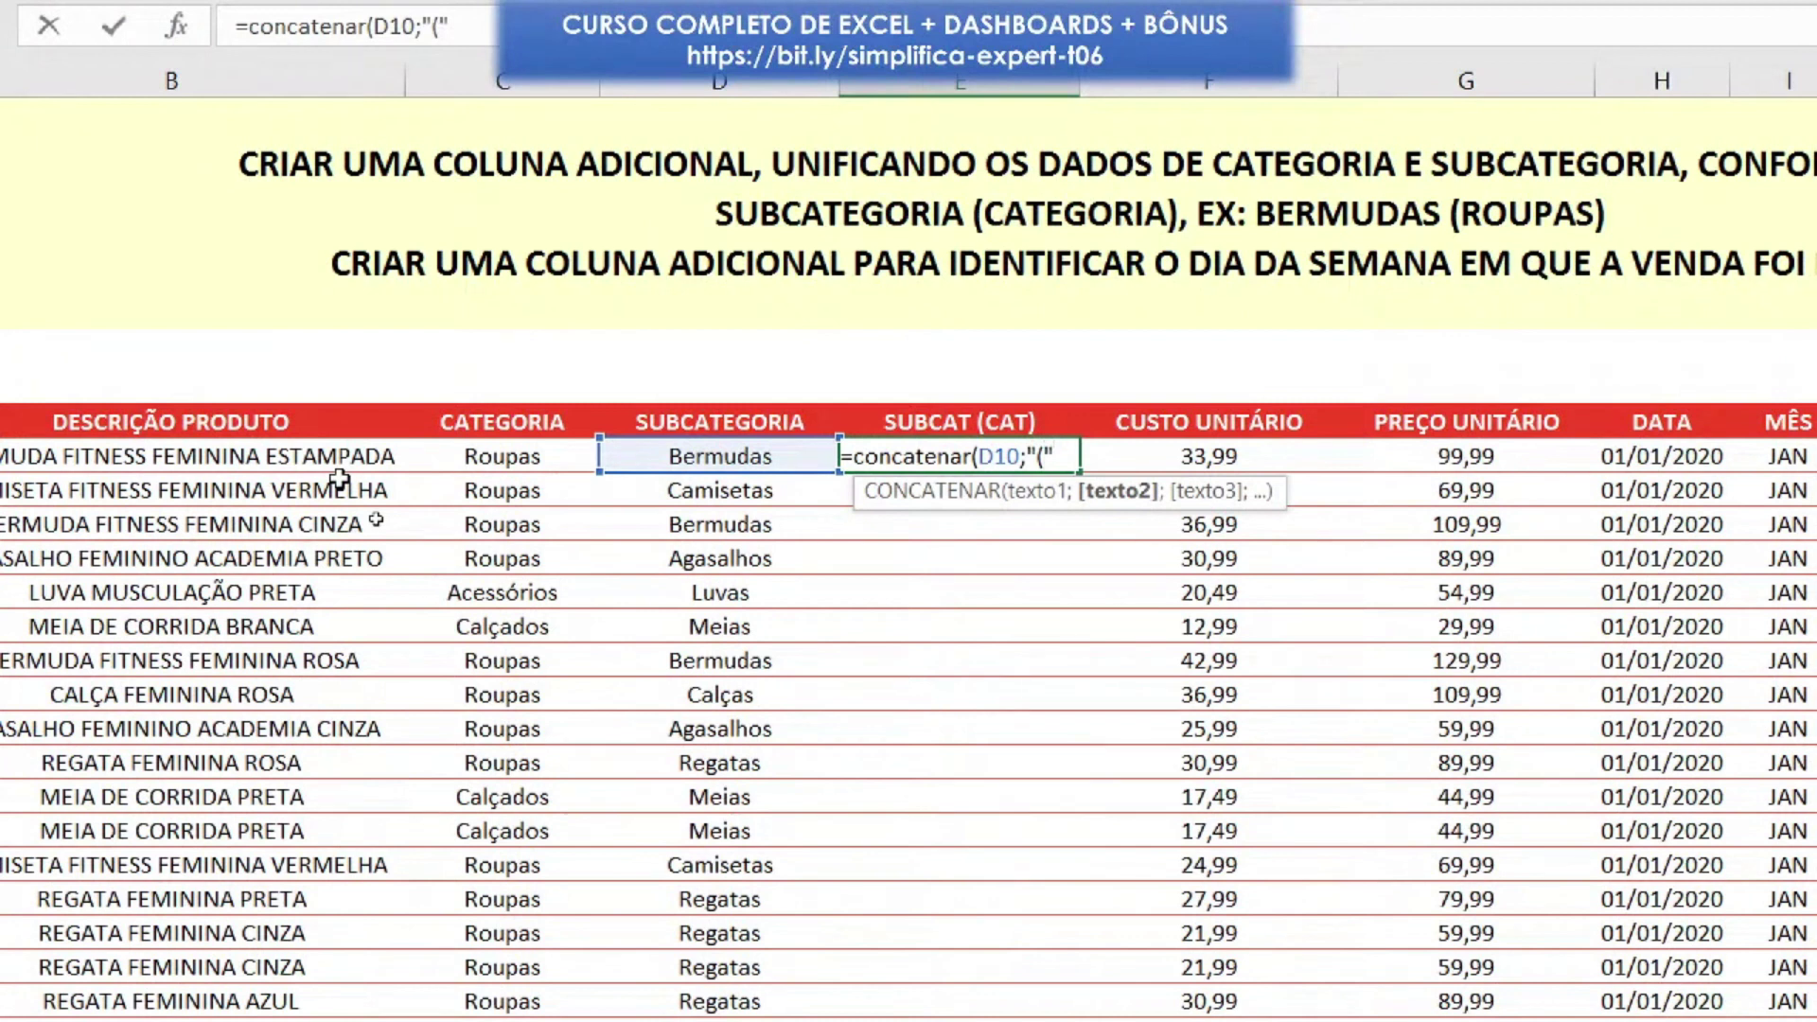
pyautogui.write(';')
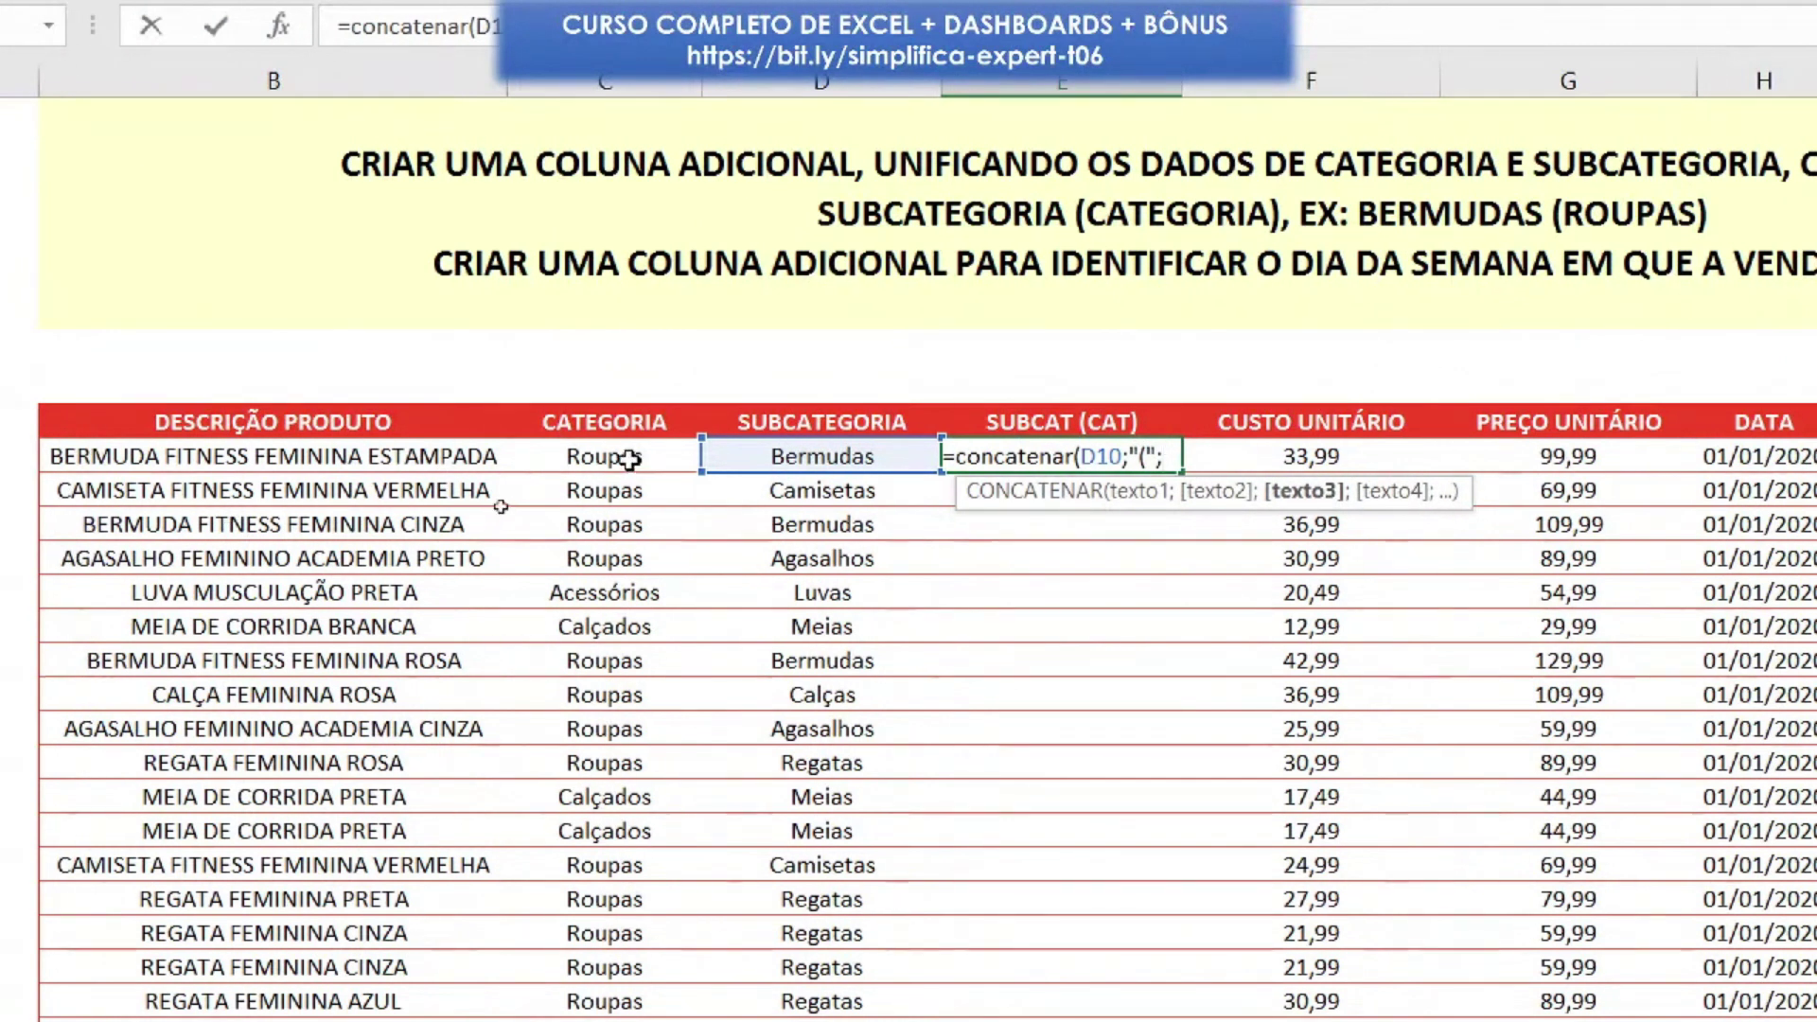
pyautogui.click(629, 458)
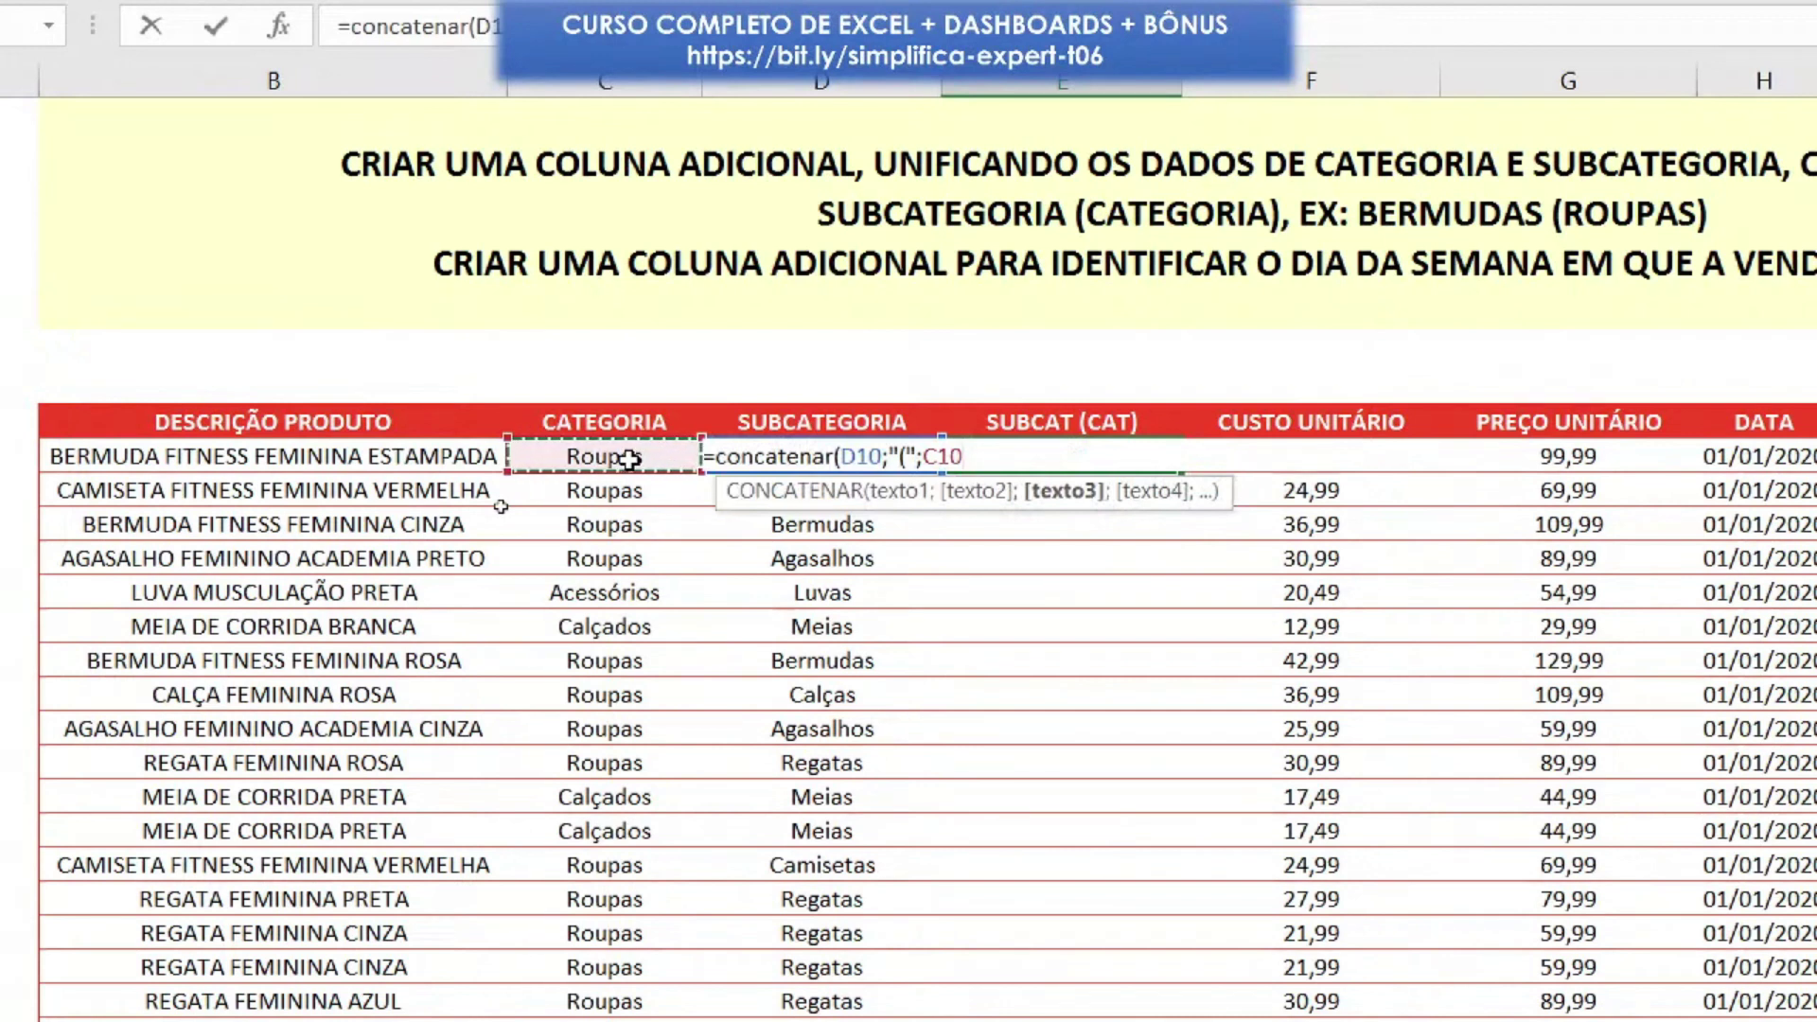
pyautogui.write(';")')
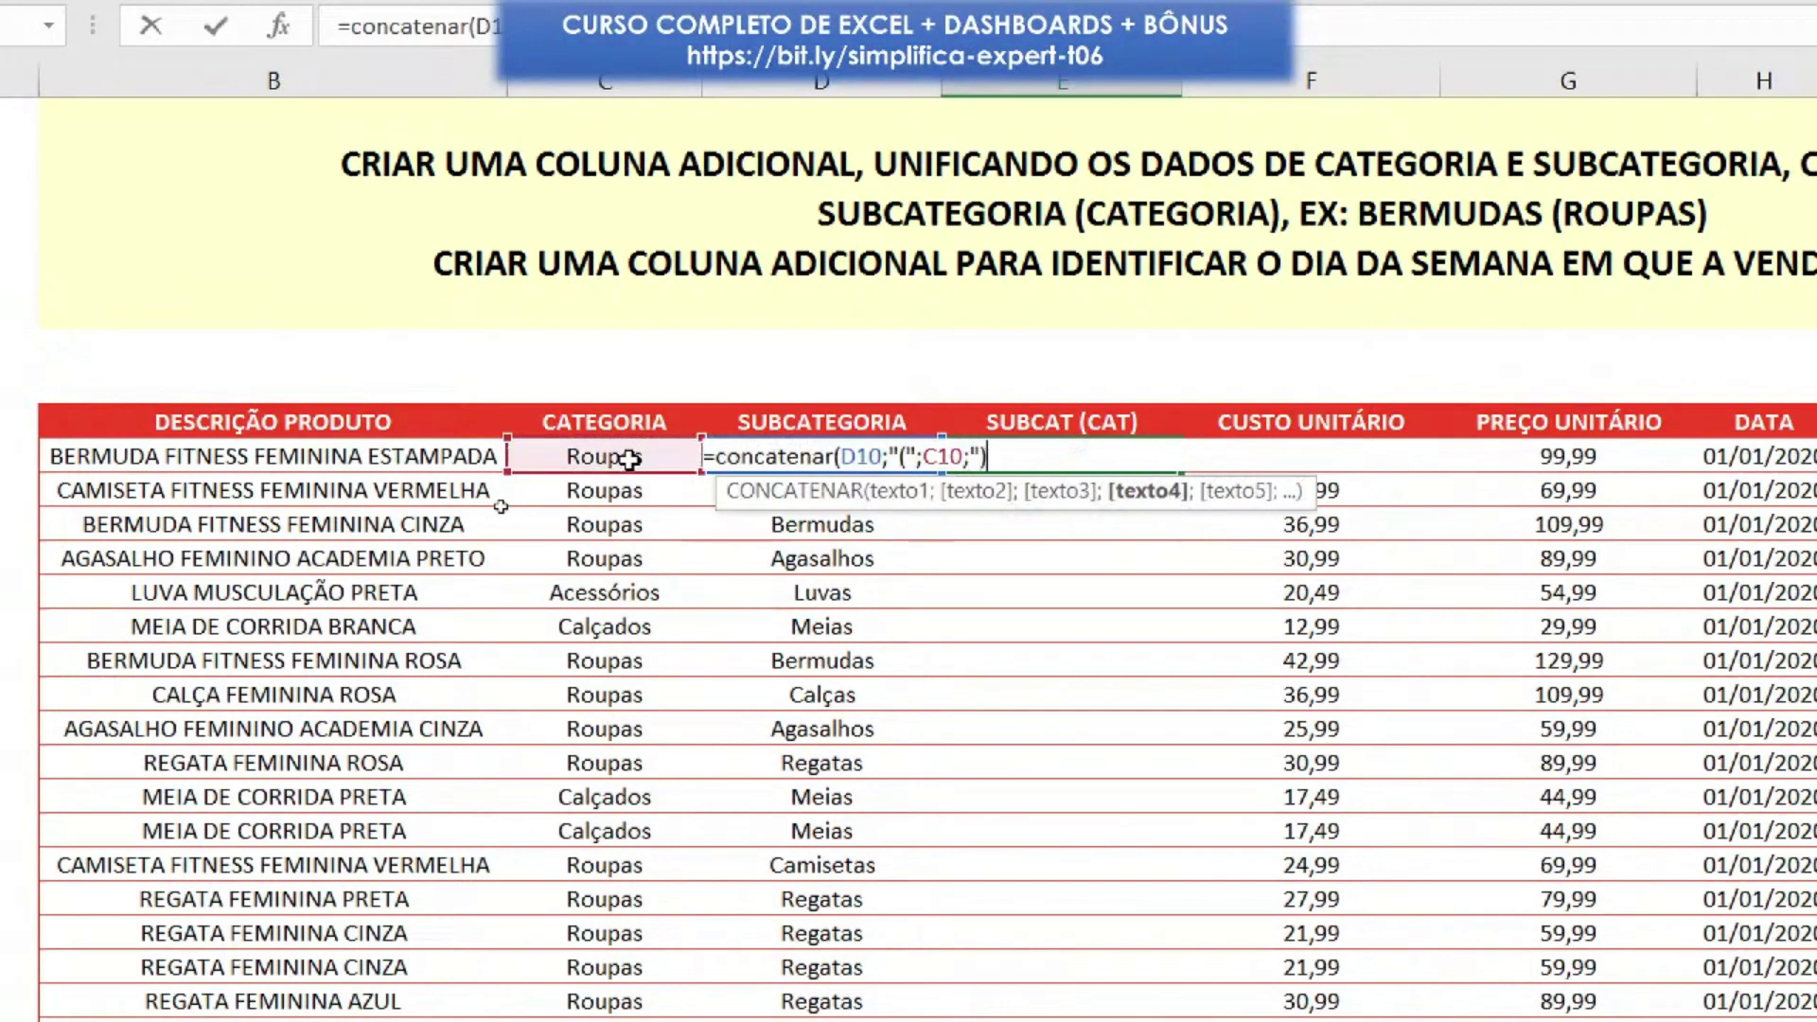
pyautogui.press('BackSpace')
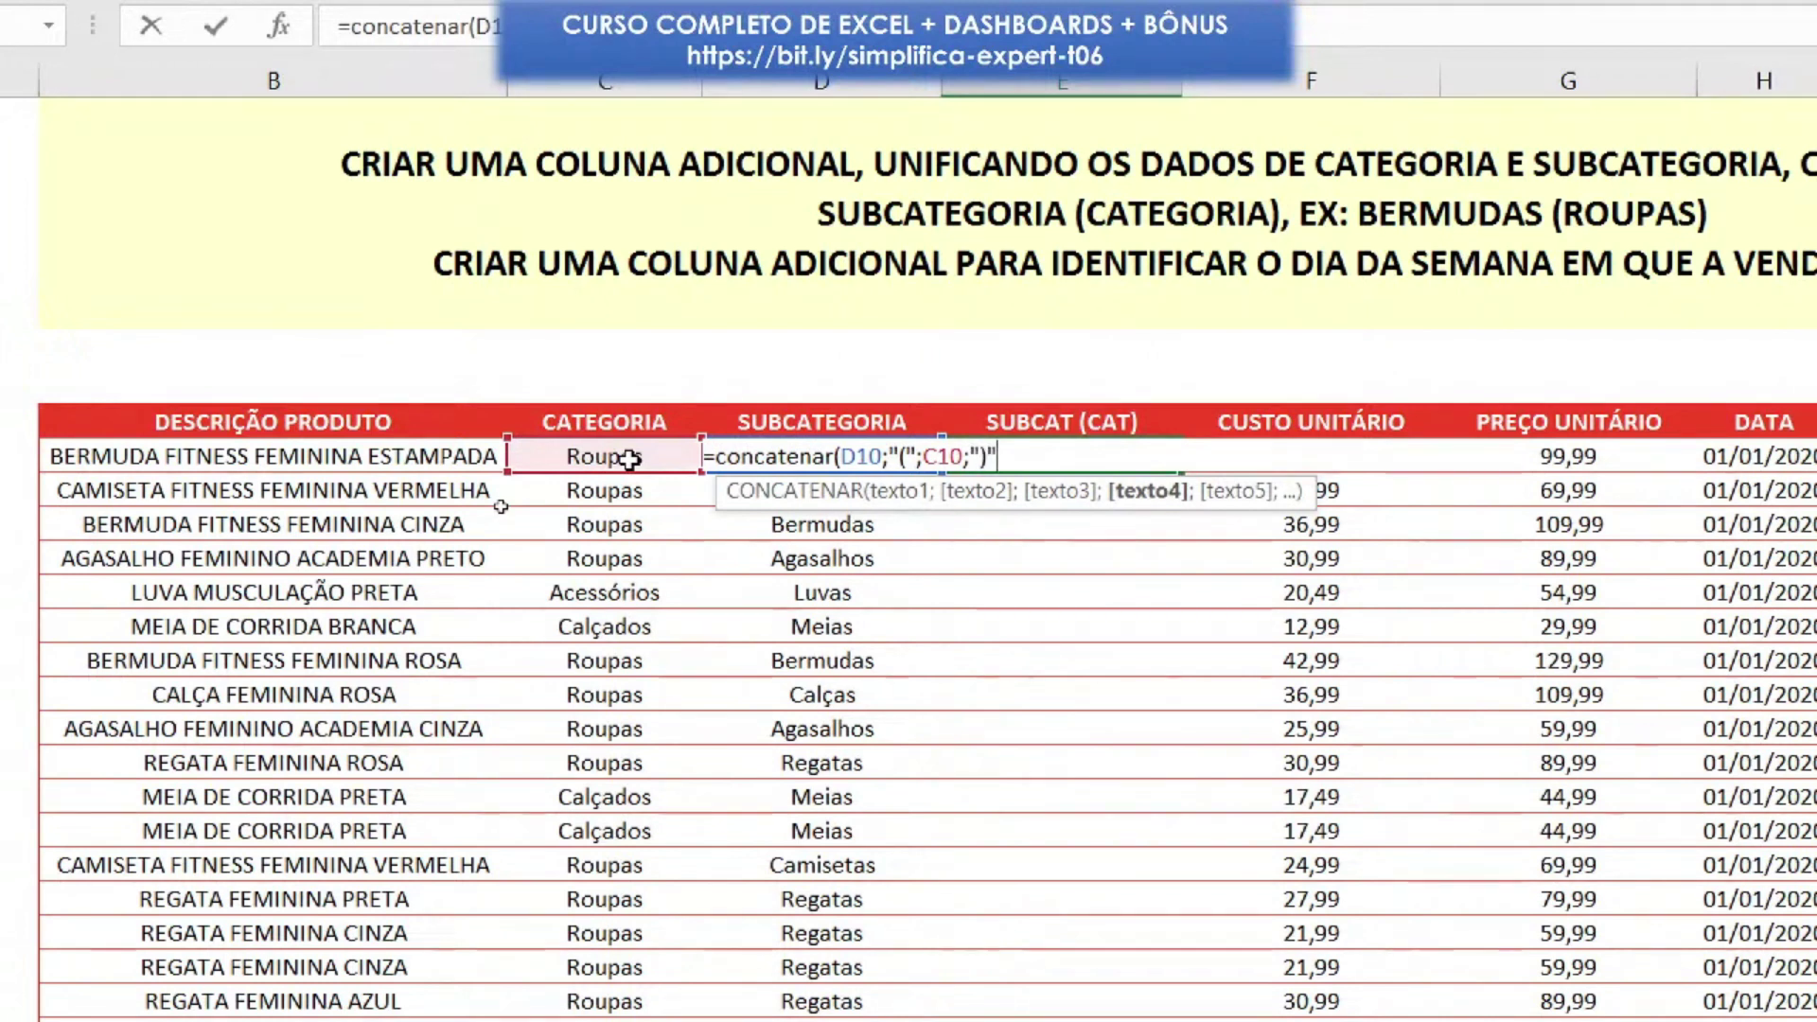
pyautogui.write(')')
pyautogui.press('Return')
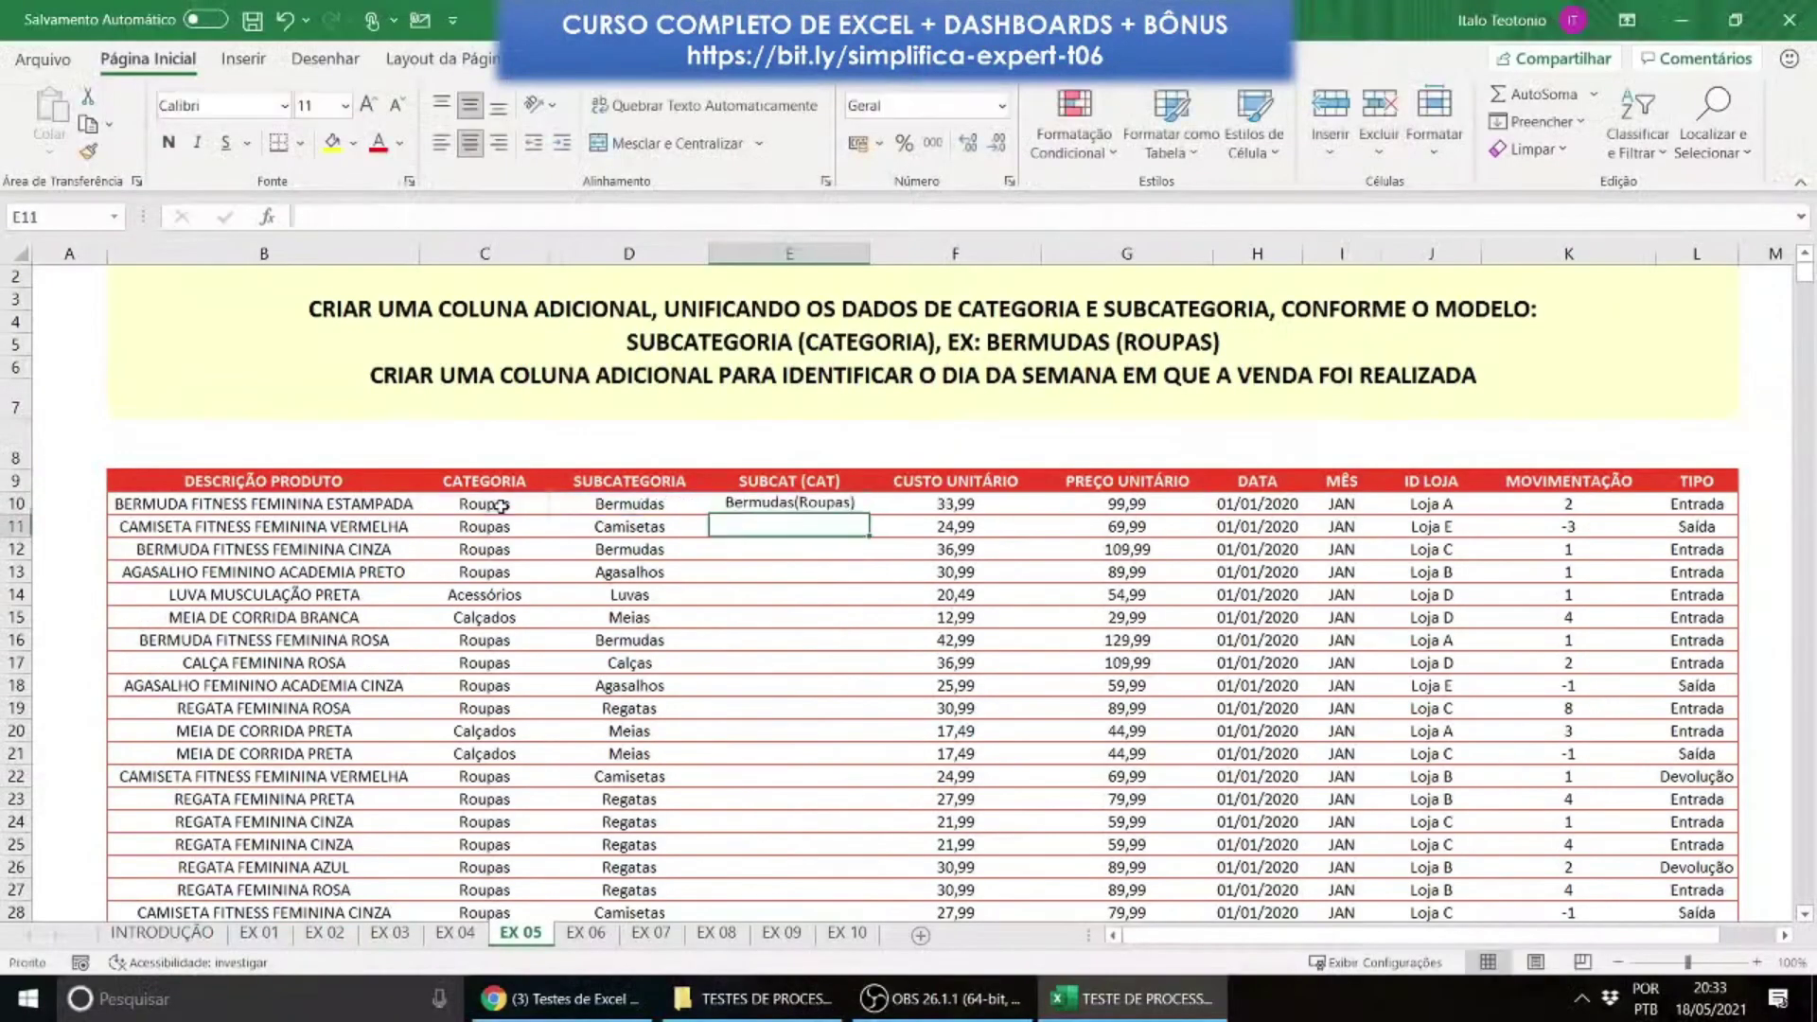
# Step: Fill the E10 formula down the whole SUBCAT (CAT) column and review the combined texts
pyautogui.press('Up')
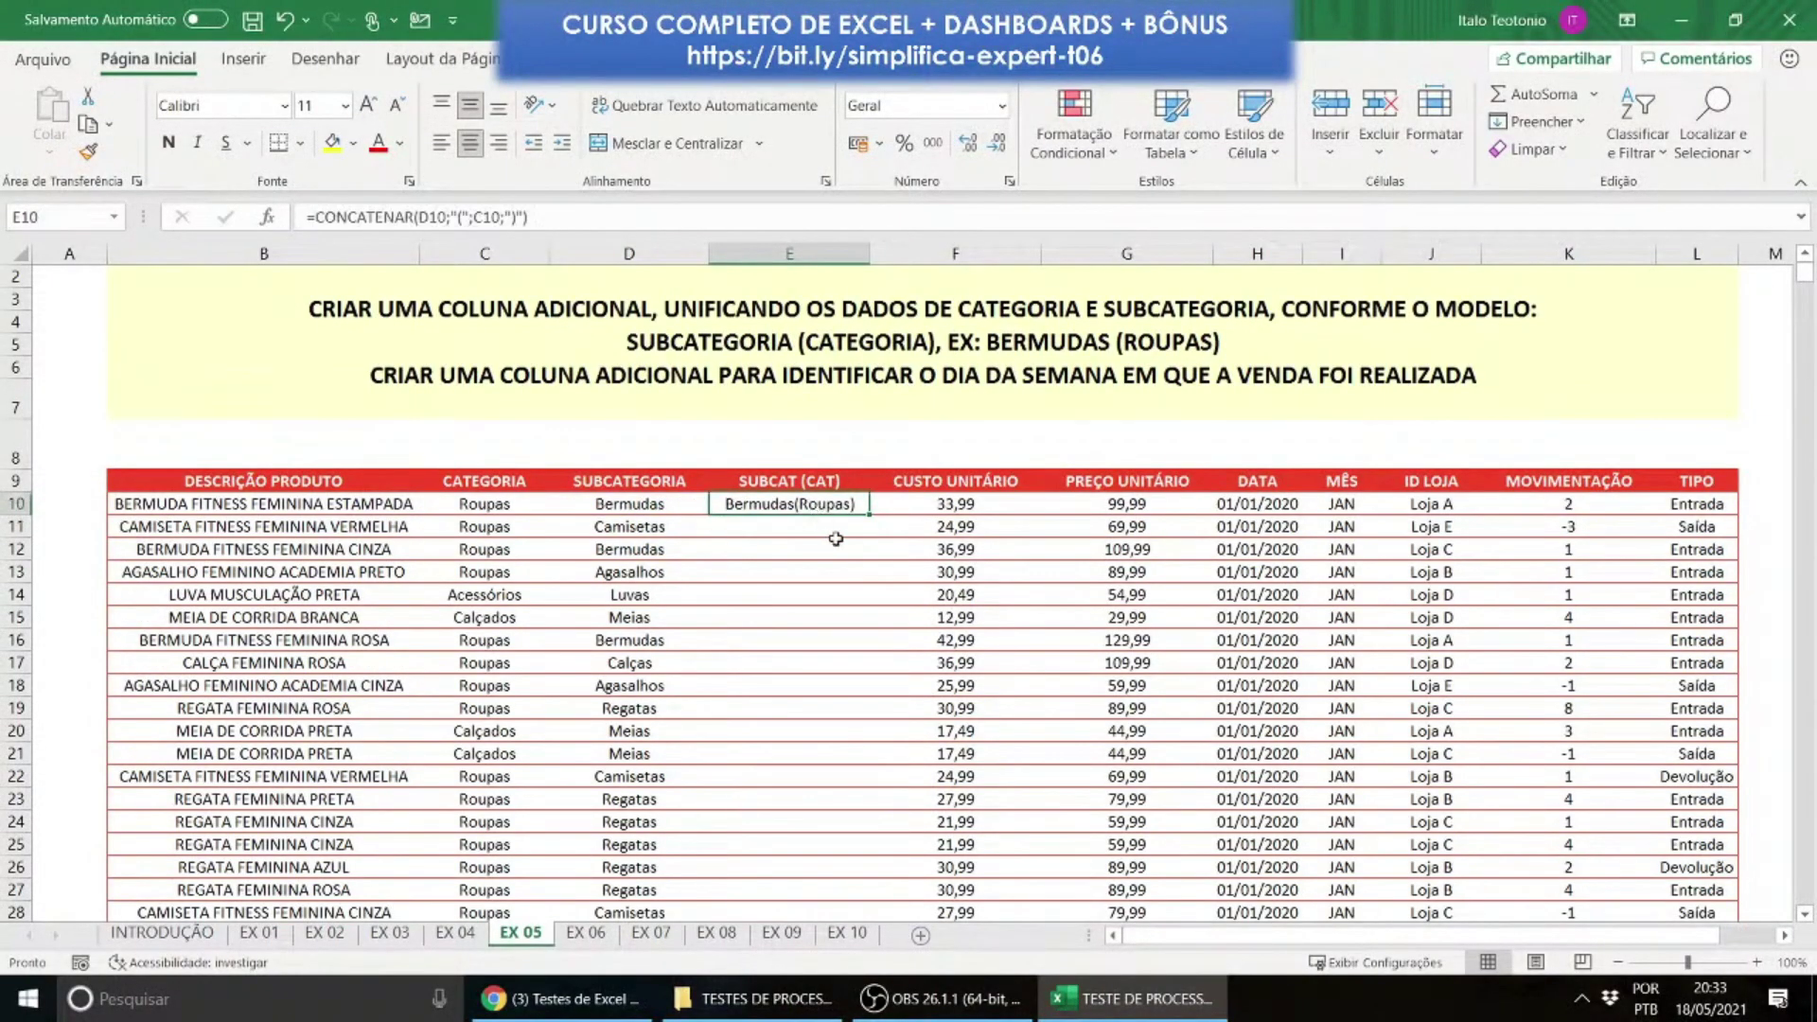
pyautogui.doubleClick(863, 515)
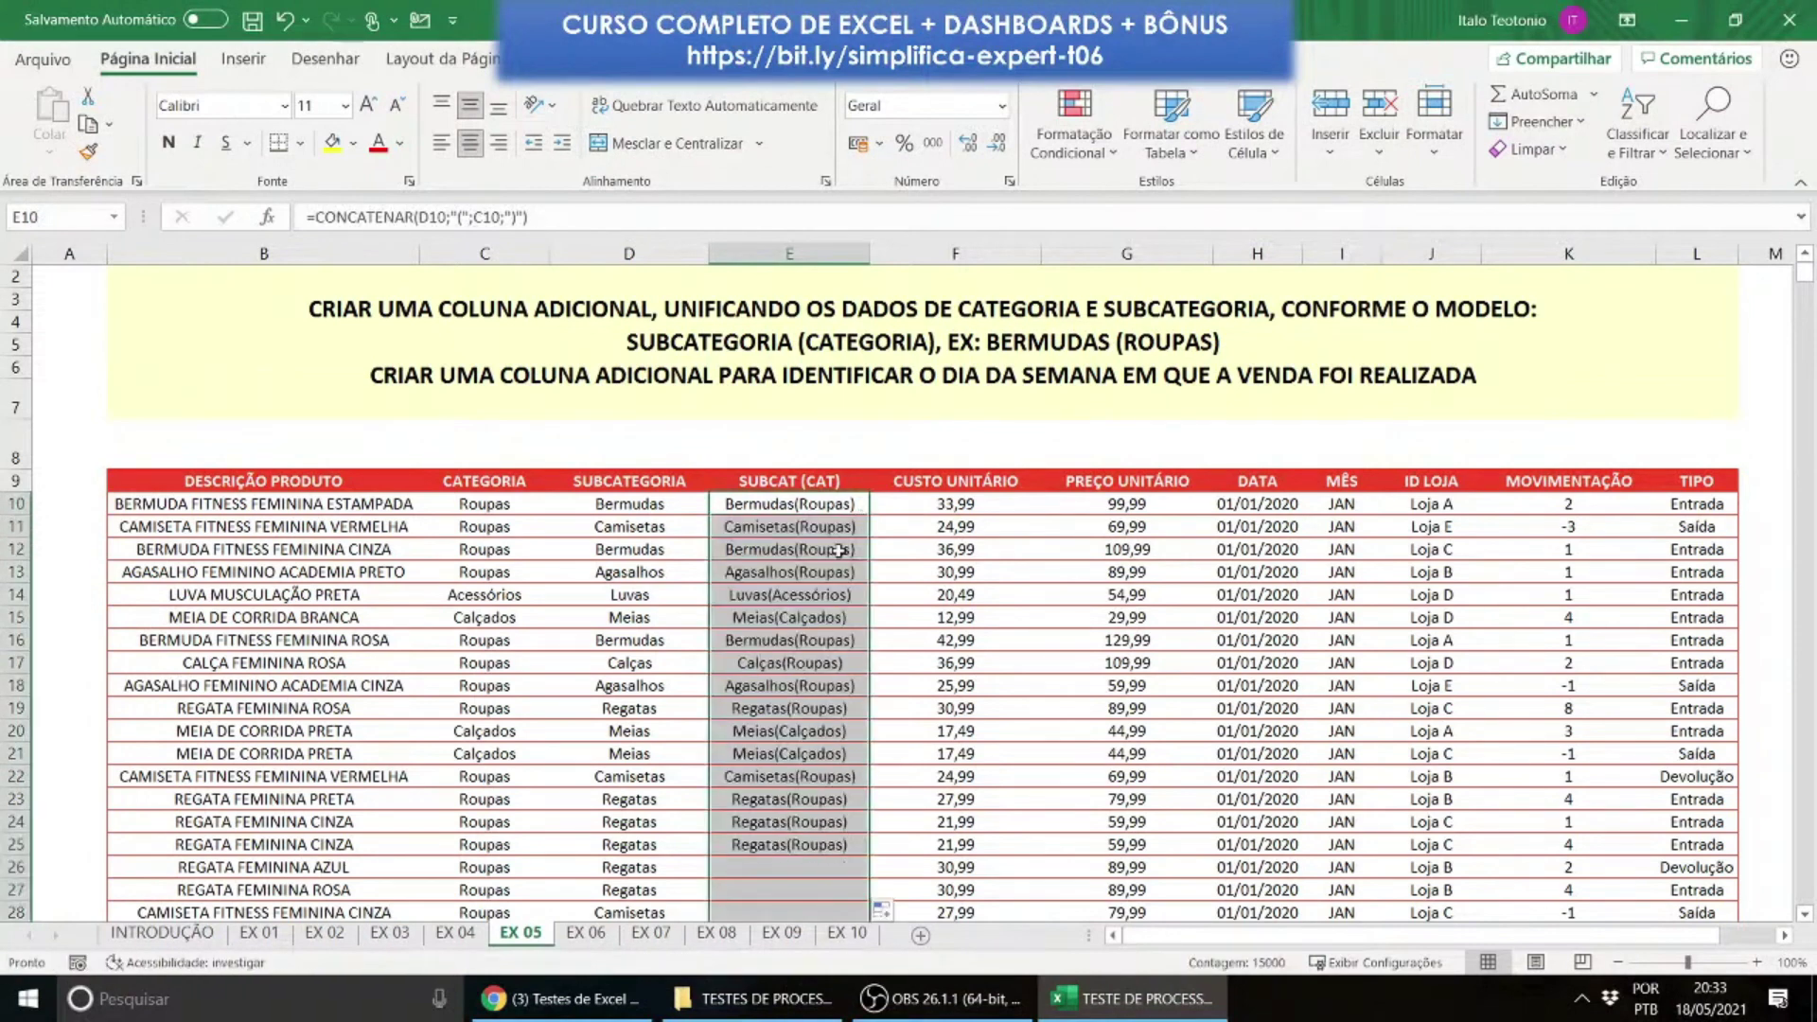
pyautogui.scroll(-4, 816, 576)
pyautogui.scroll(-3, 817, 576)
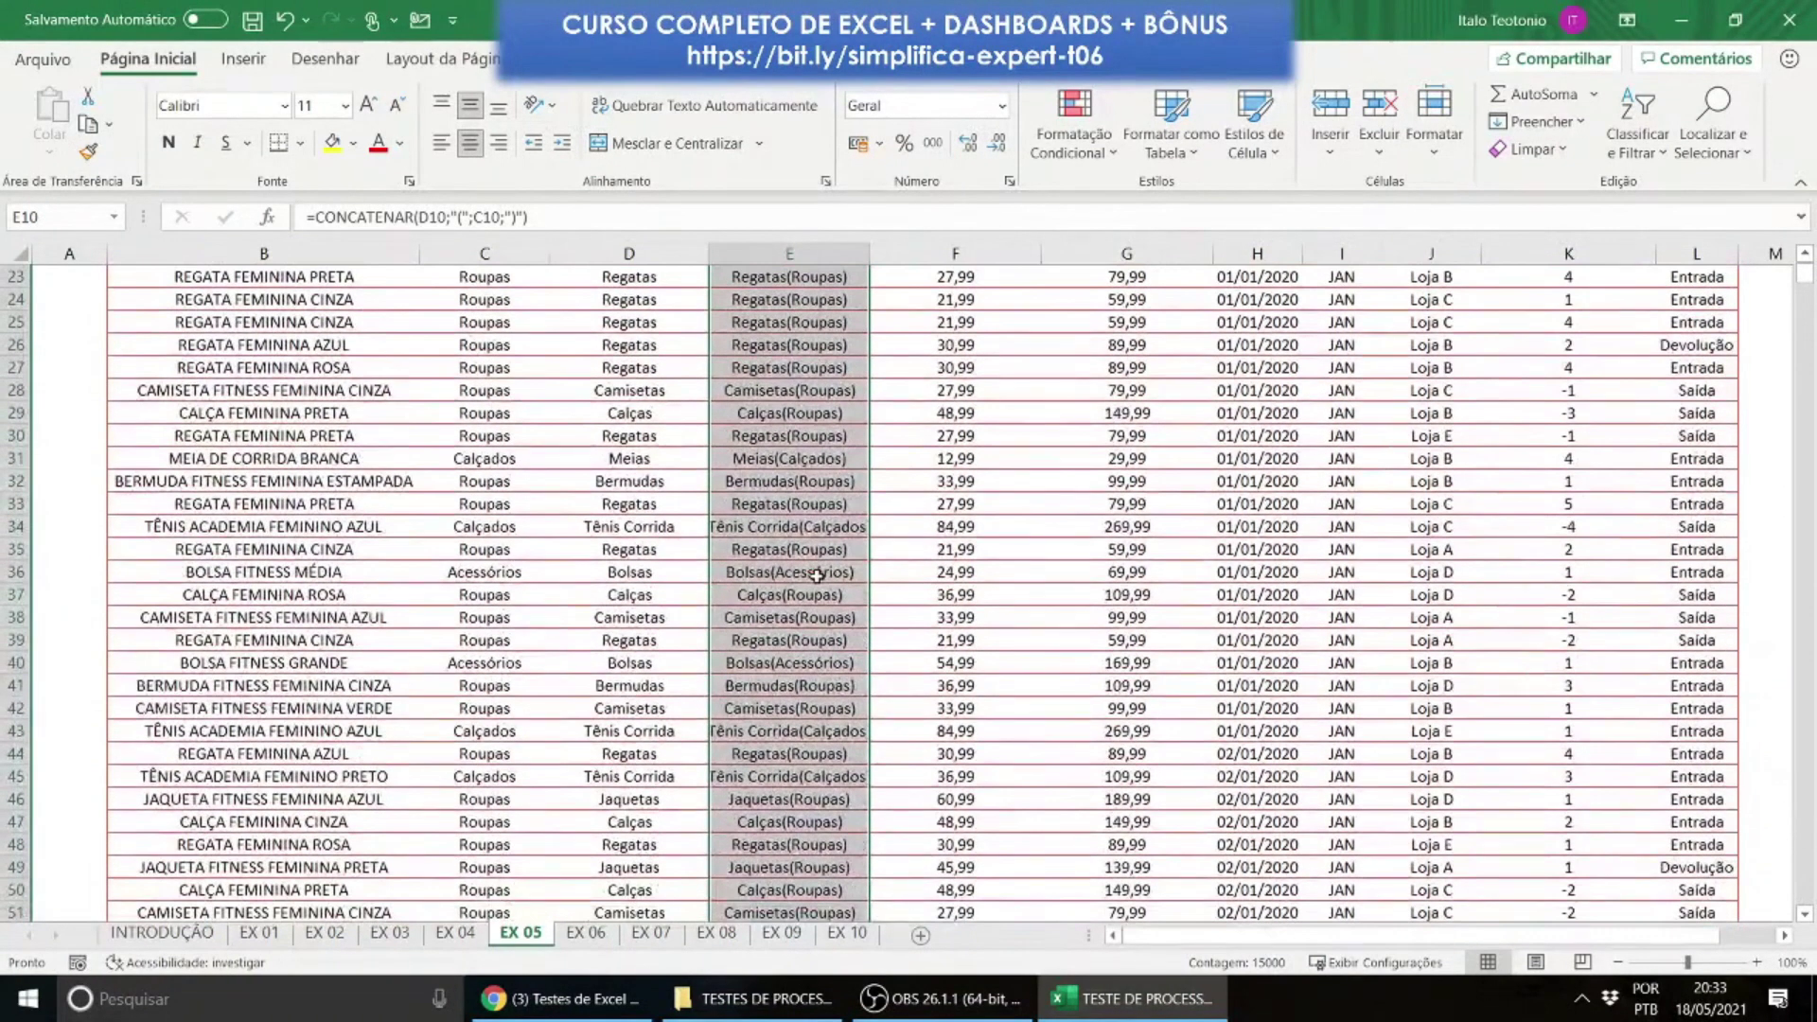
pyautogui.scroll(7, 956, 435)
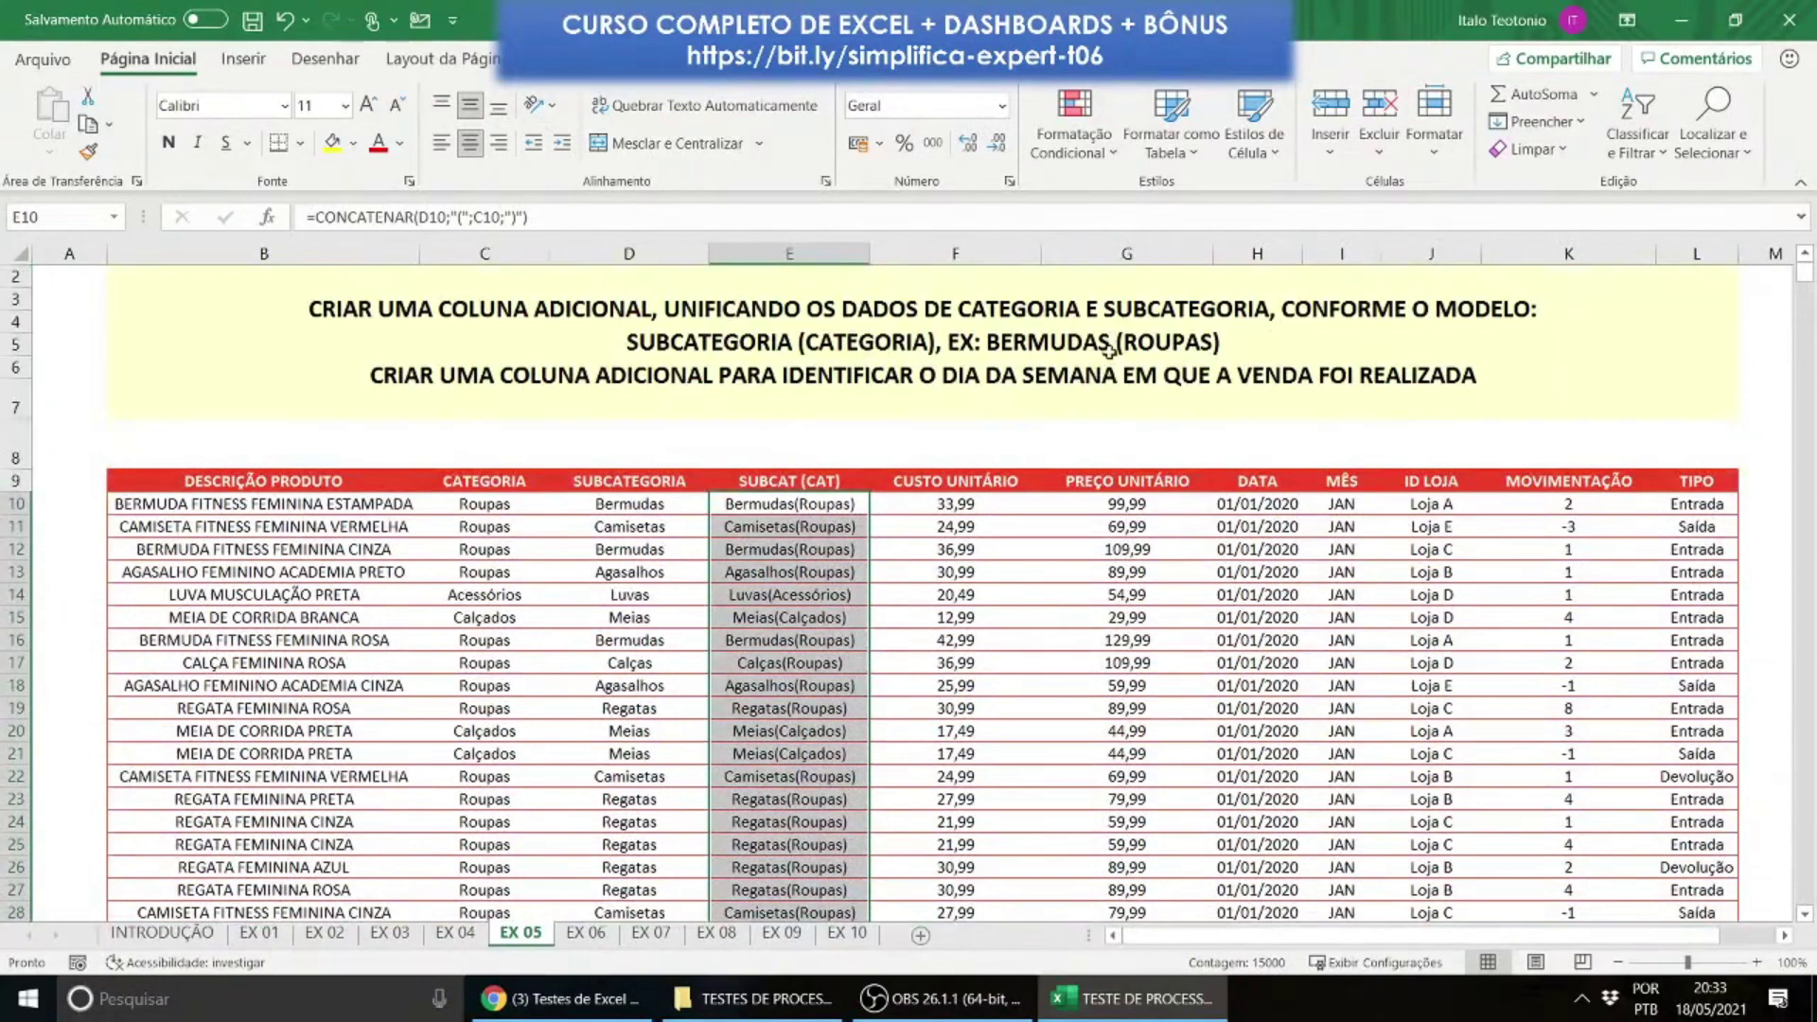
# Step: Change the E10 formula to =CONCATENAR(D10;" (";C10;")") with a space before the opening parenthesis, and fill it down the column
pyautogui.click(804, 505)
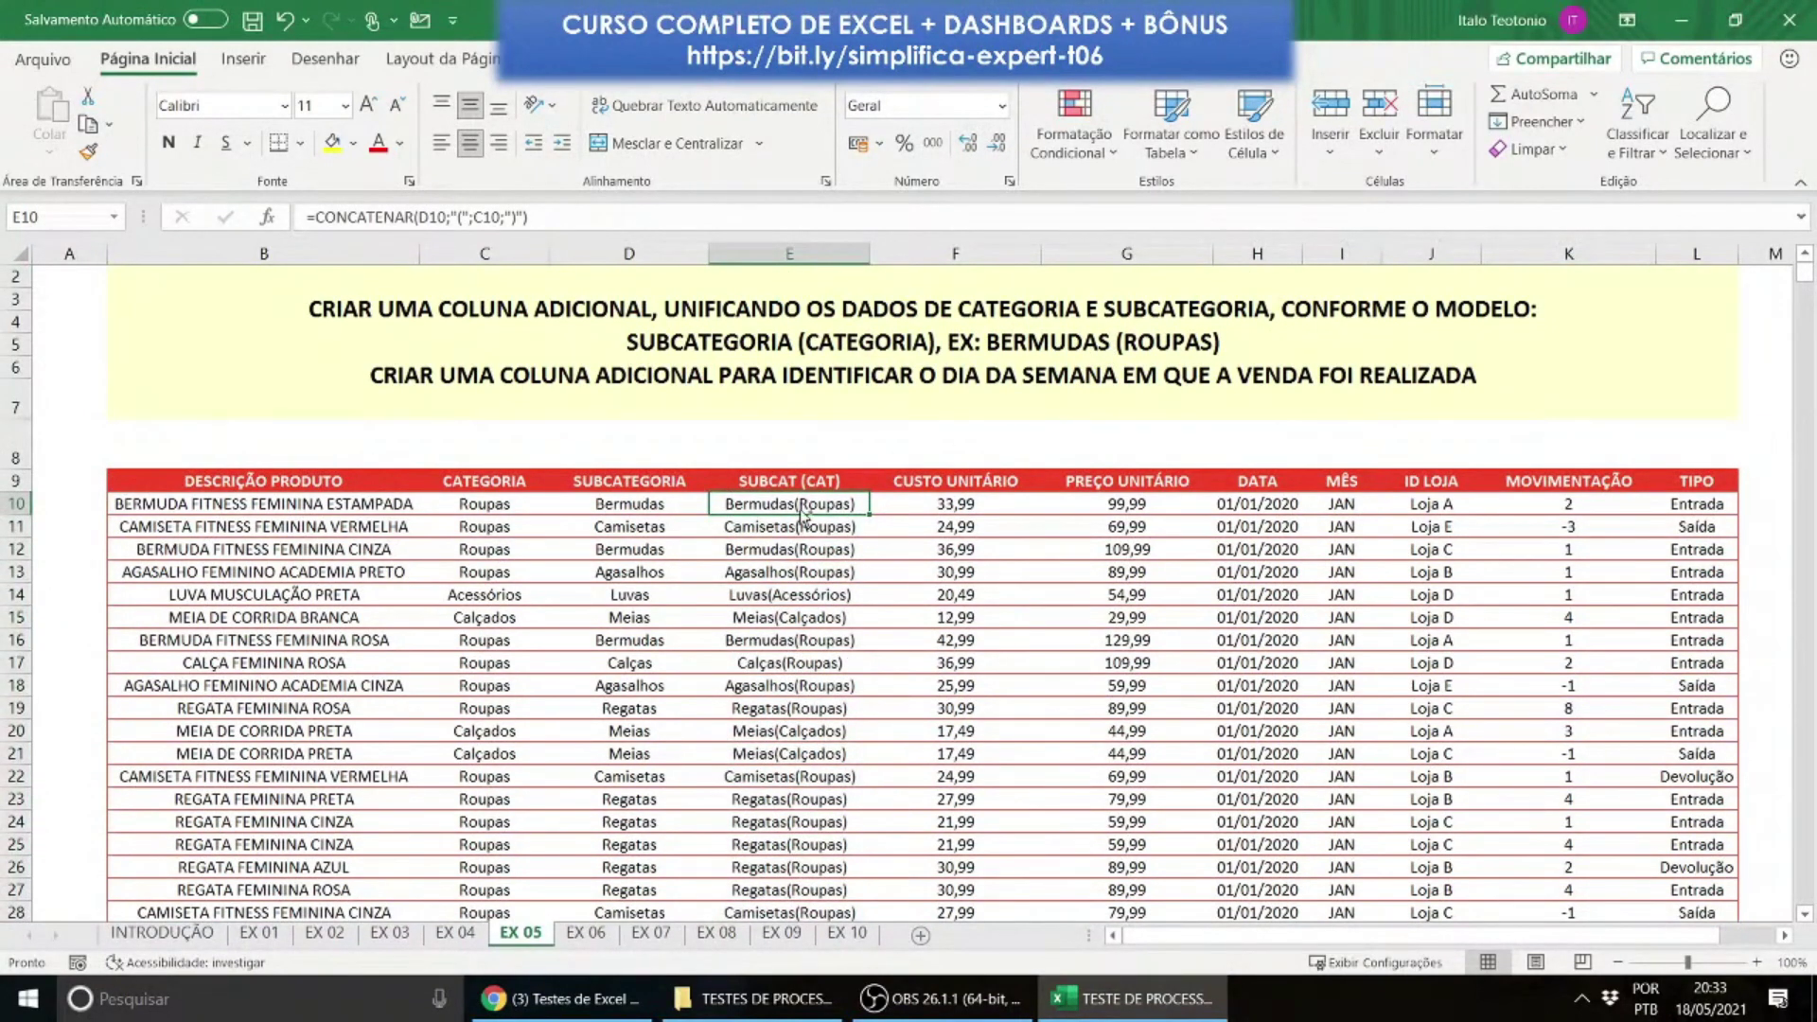
pyautogui.scroll(1, 804, 504)
pyautogui.doubleClick(803, 496)
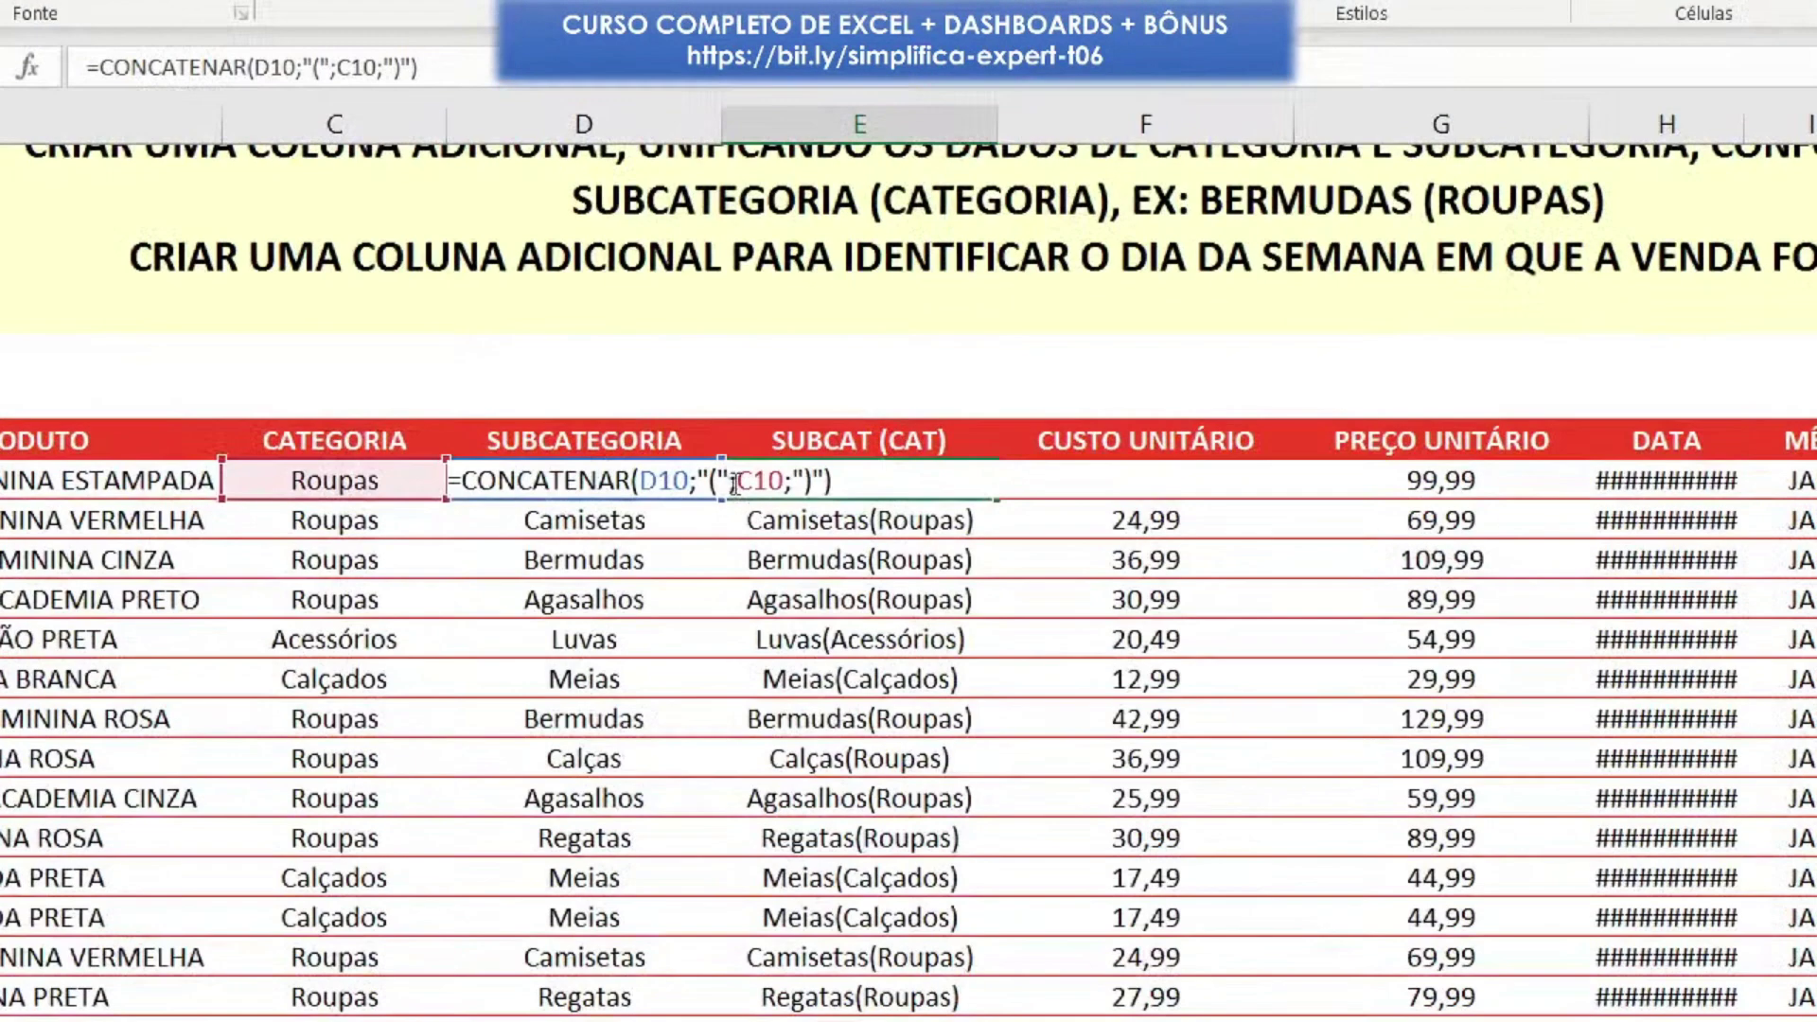
pyautogui.click(723, 493)
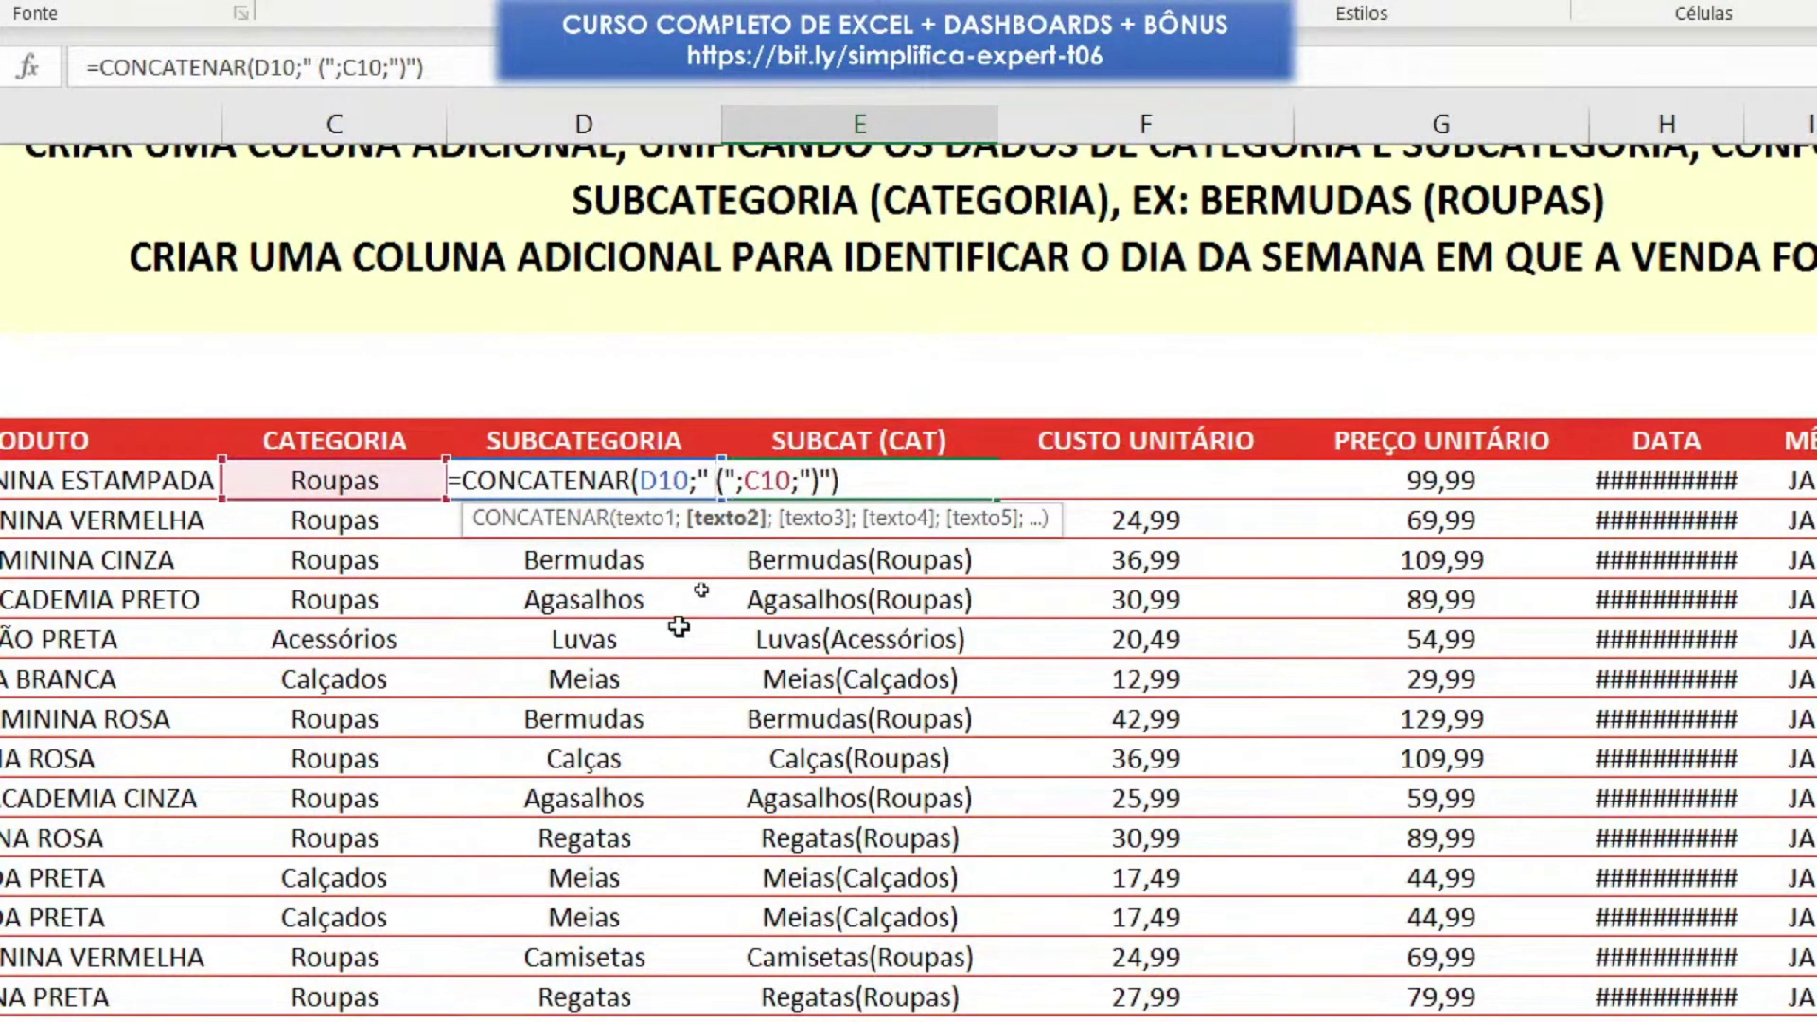
pyautogui.press('Return')
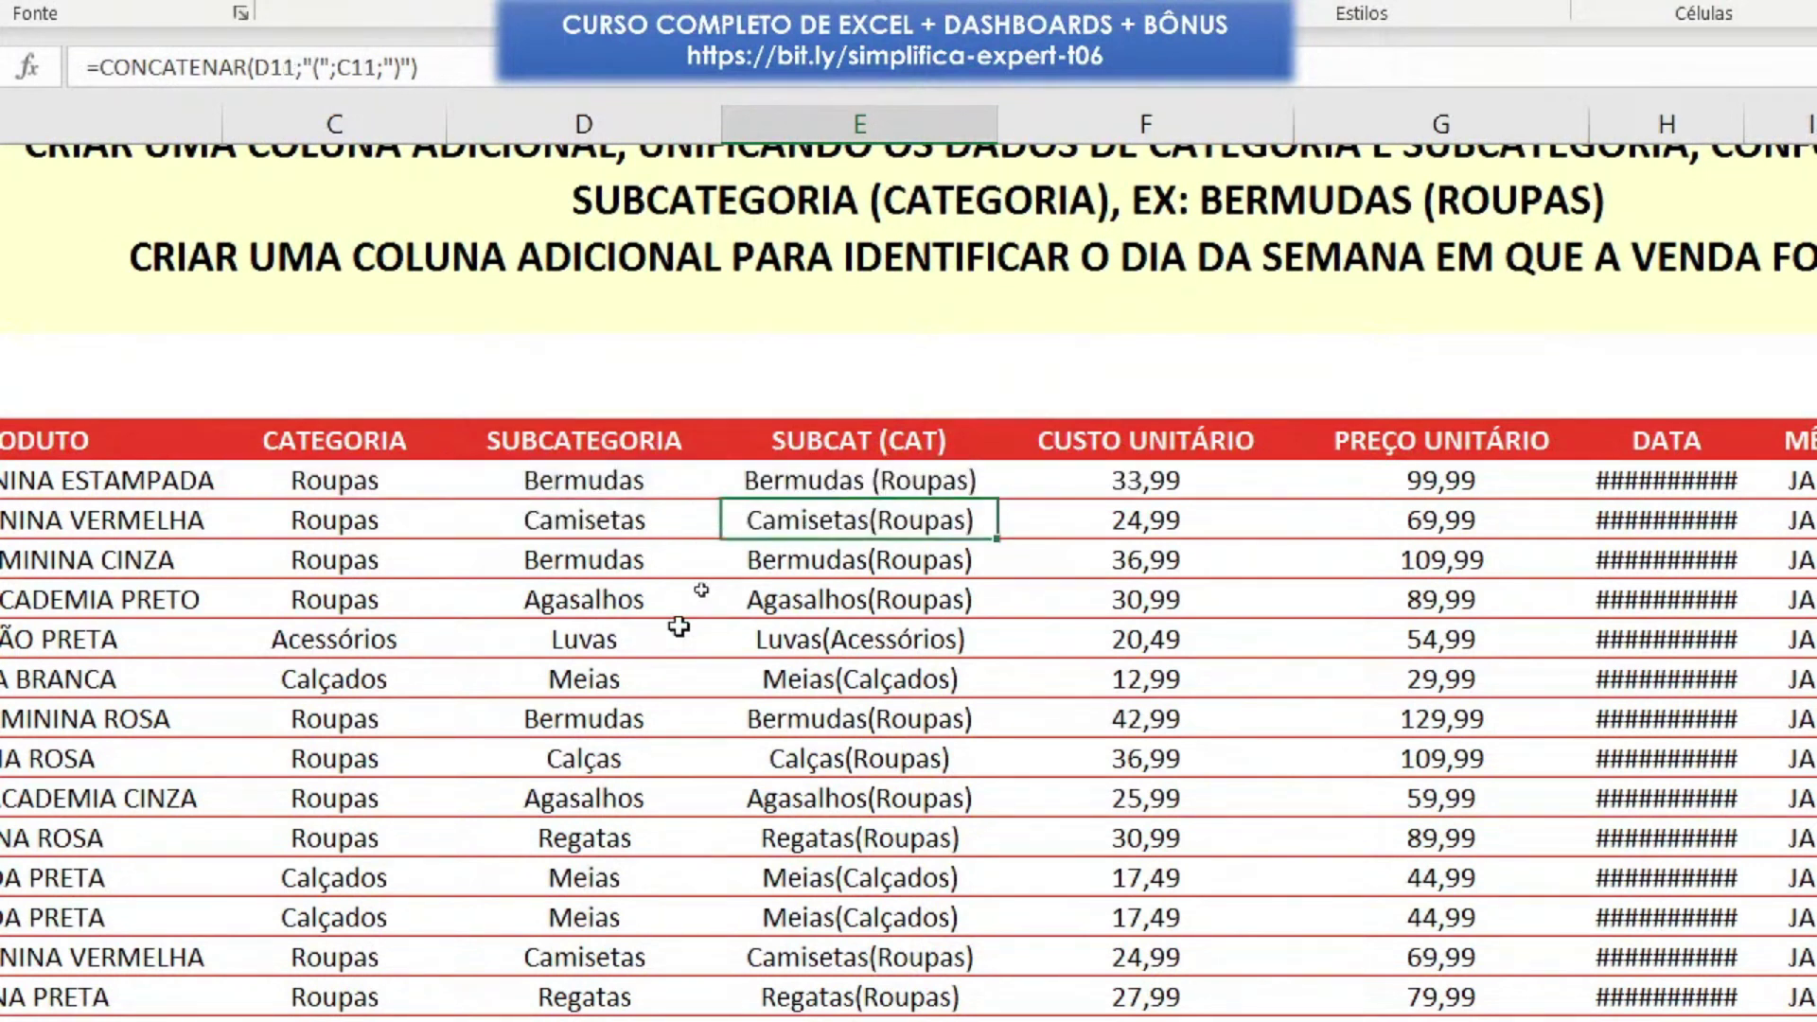
pyautogui.click(872, 493)
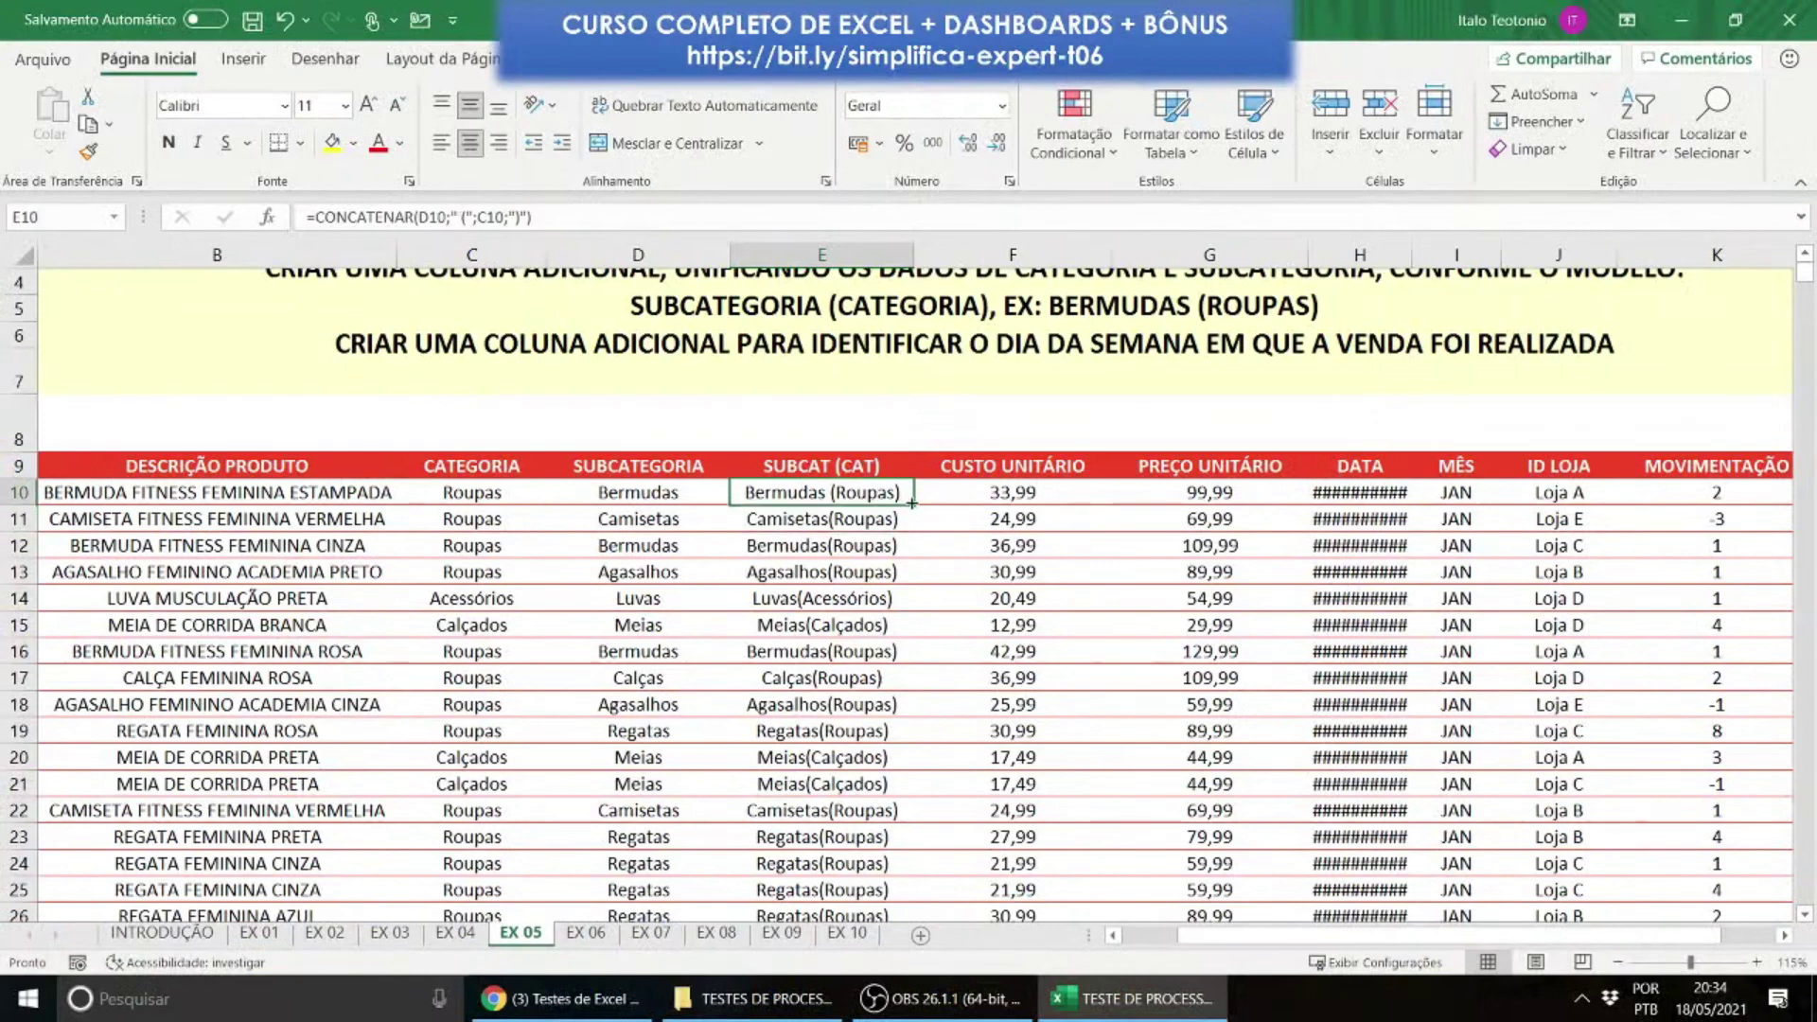
pyautogui.doubleClick(911, 503)
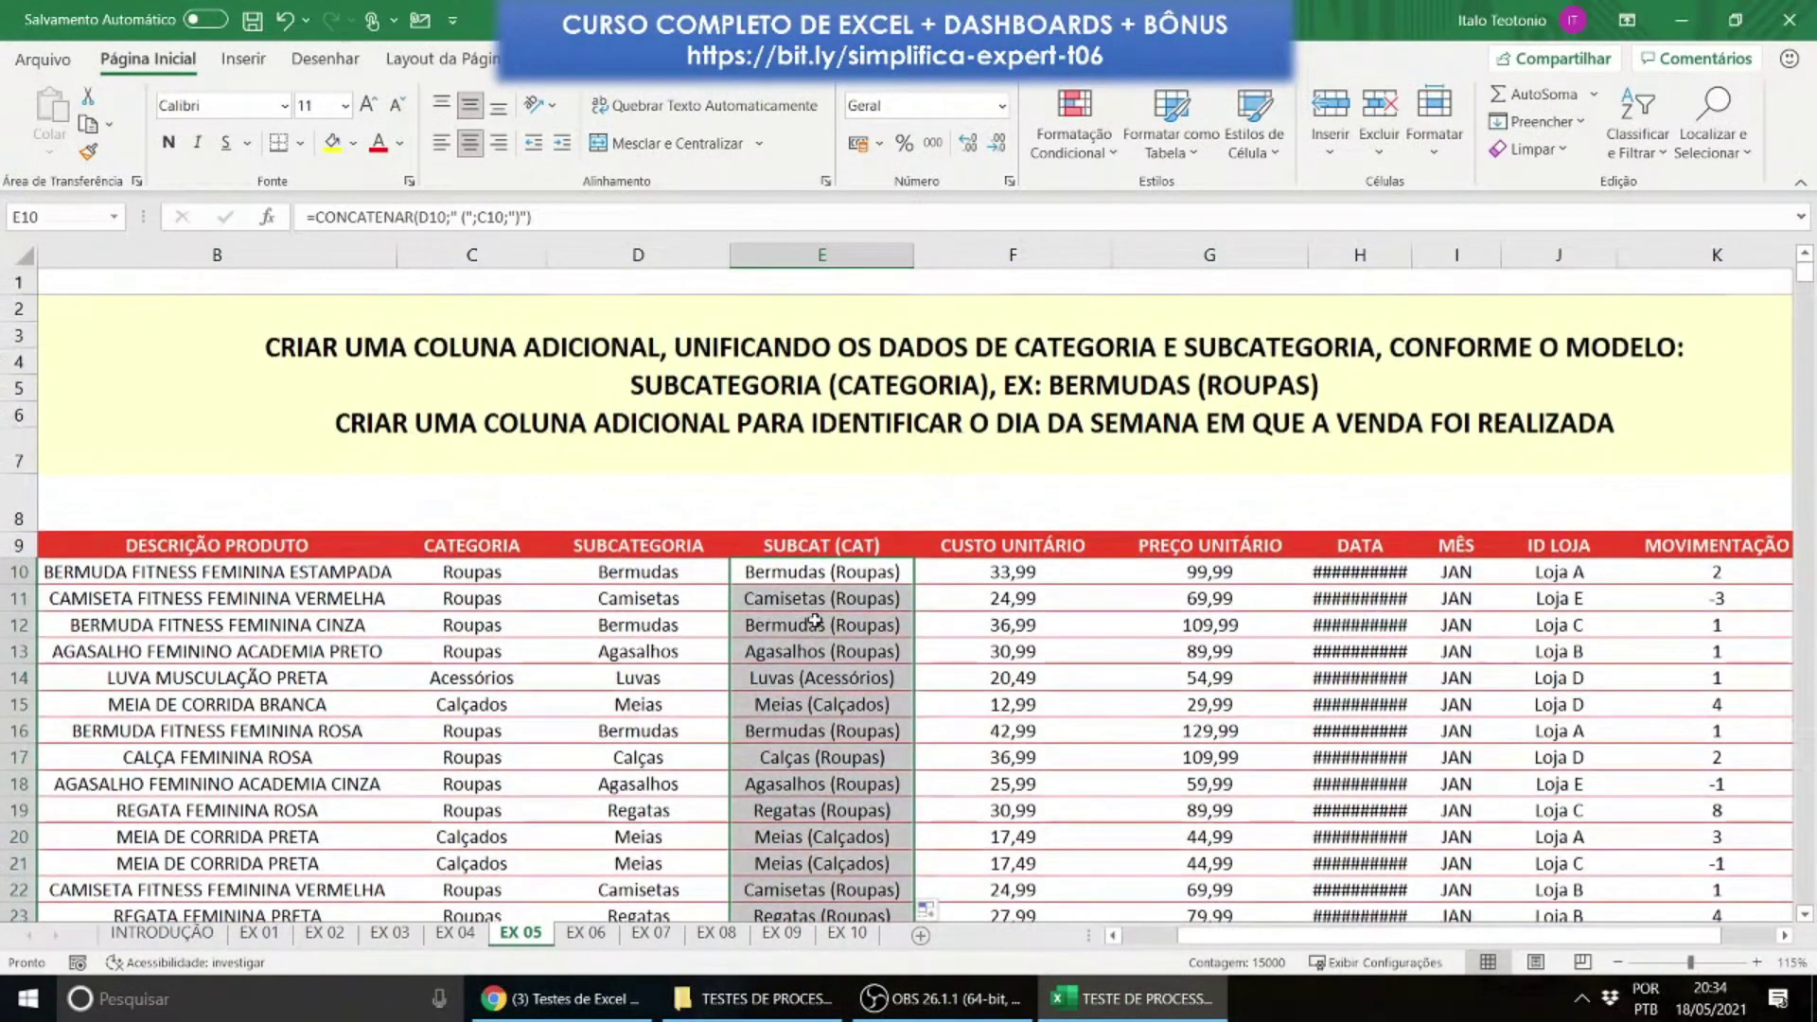
# Step: Review the combined texts in the SUBCAT (CAT) column and the exercise instruction about the weekday column
pyautogui.click(821, 546)
pyautogui.scroll(-1, 822, 546)
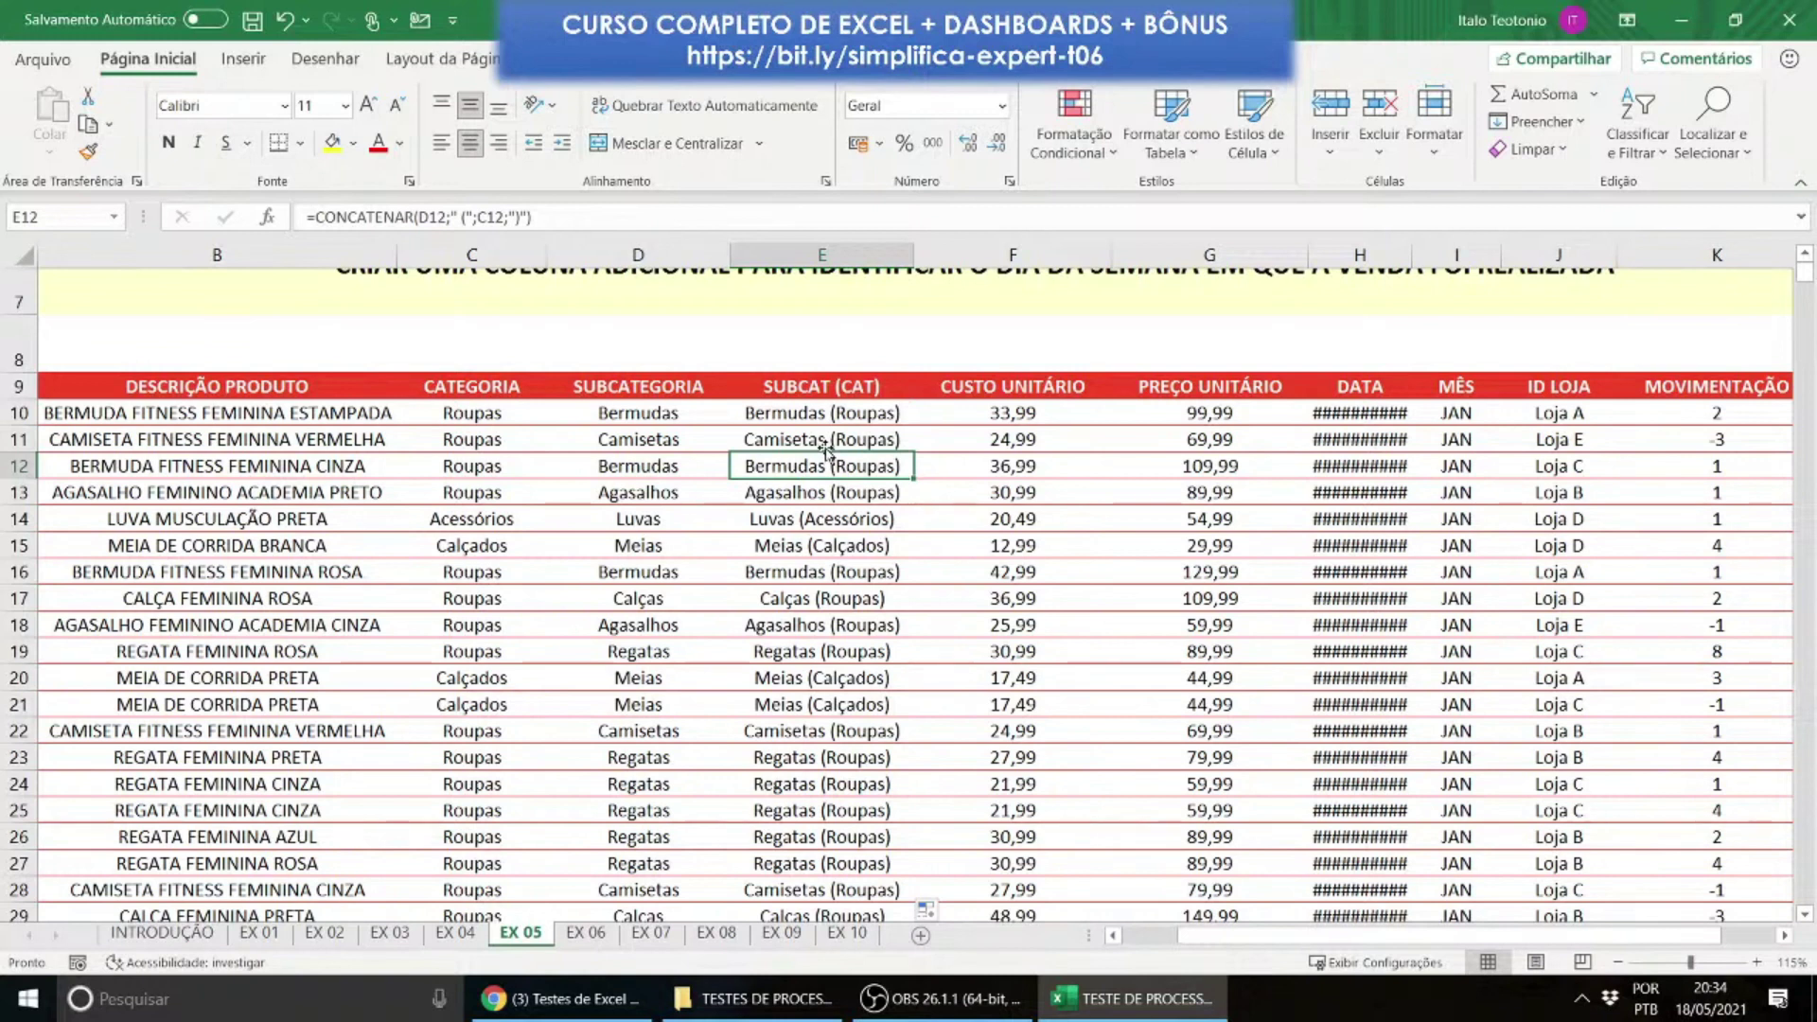
pyautogui.click(854, 255)
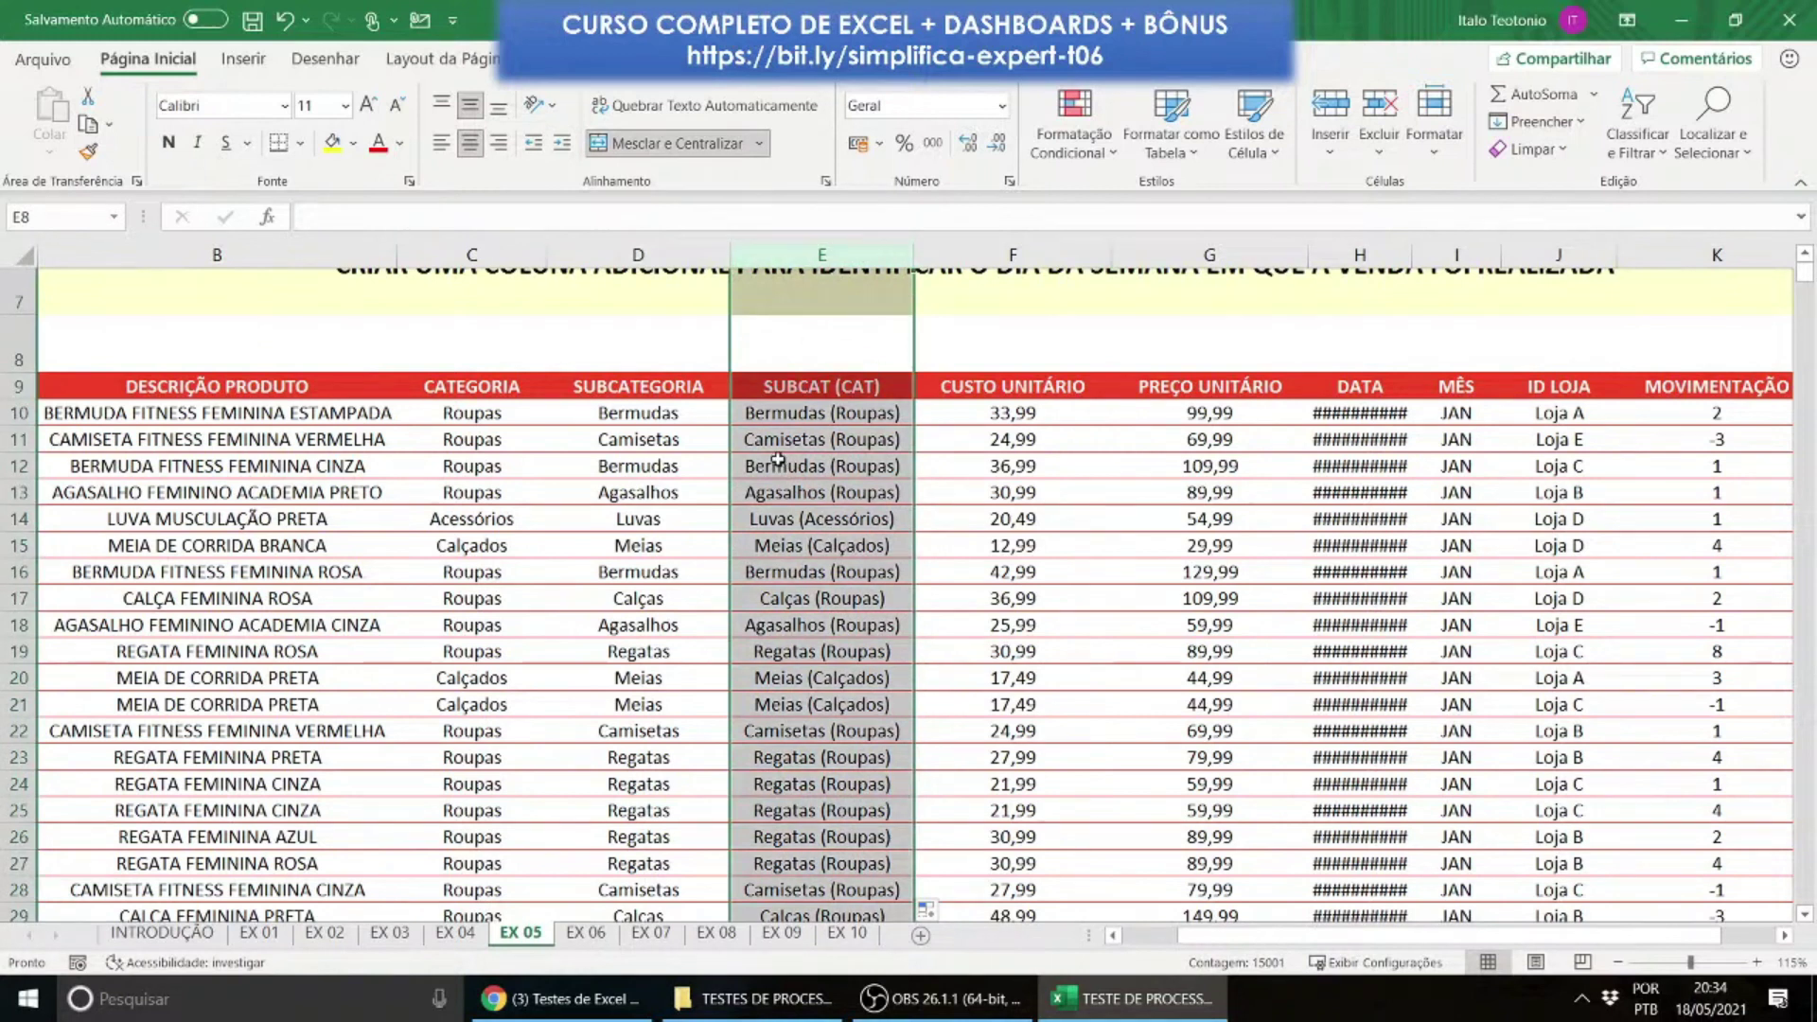
pyautogui.scroll(2, 790, 513)
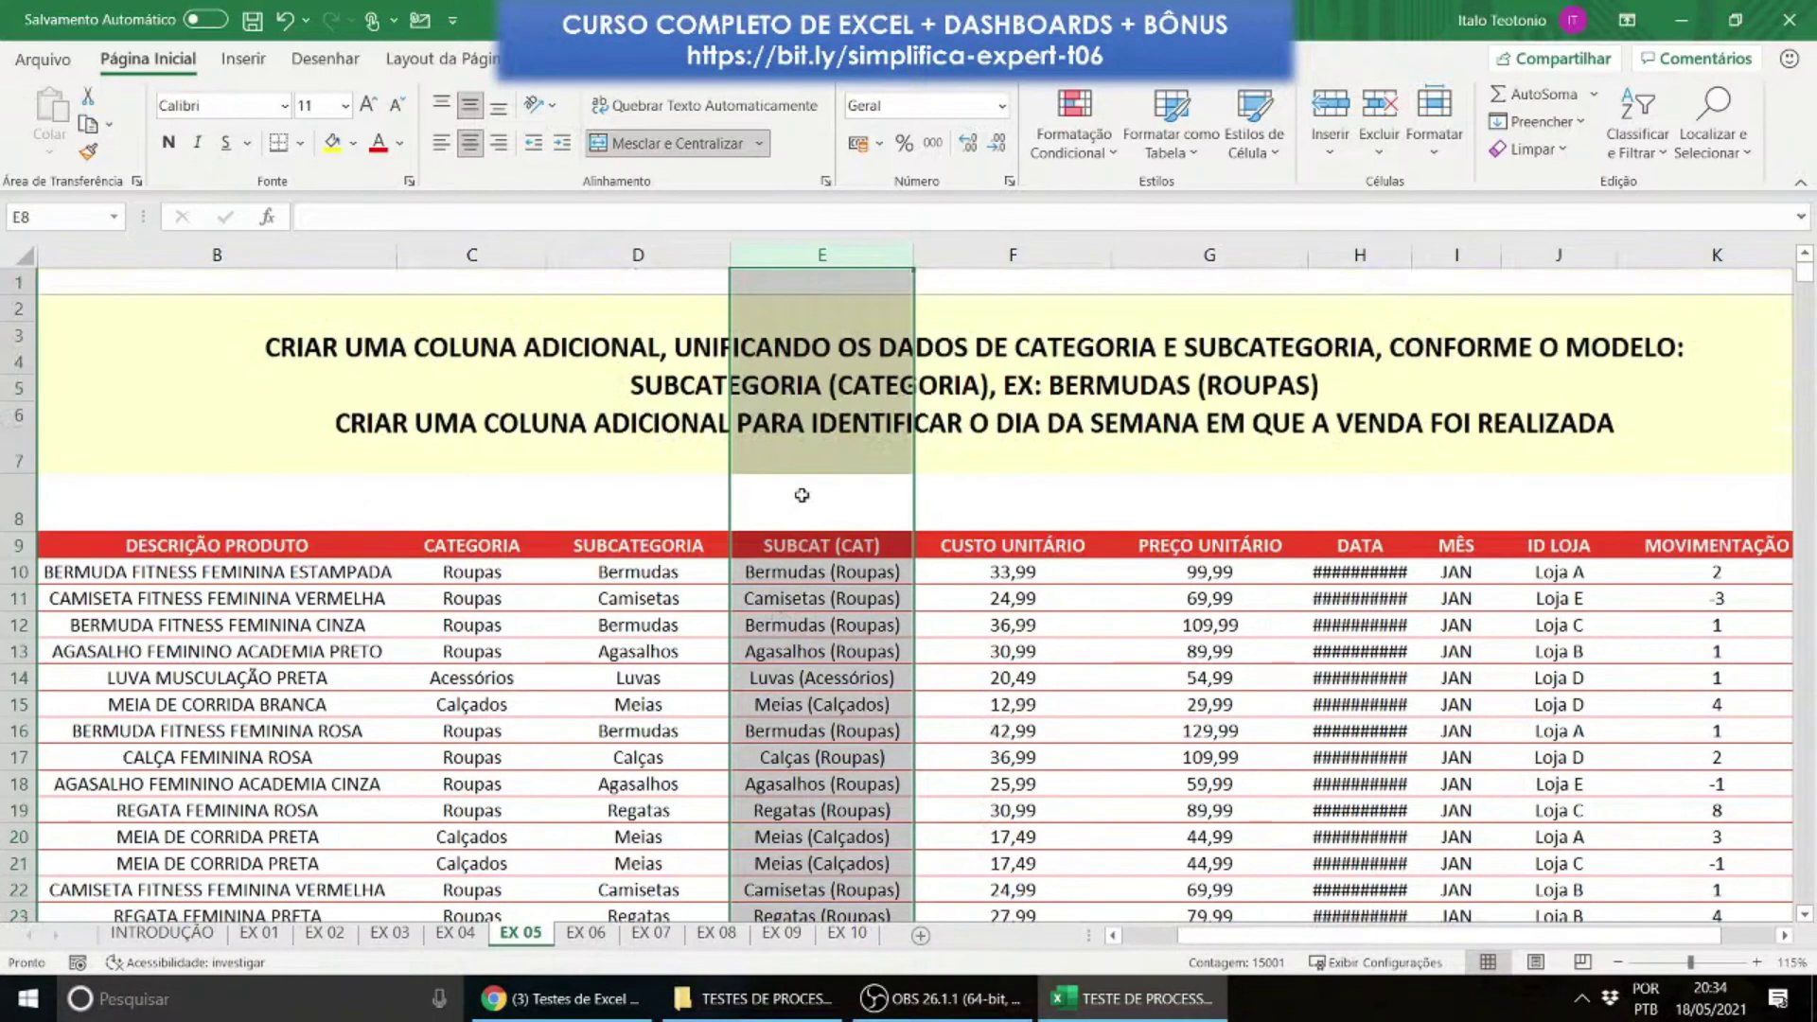
pyautogui.scroll(-1, 790, 514)
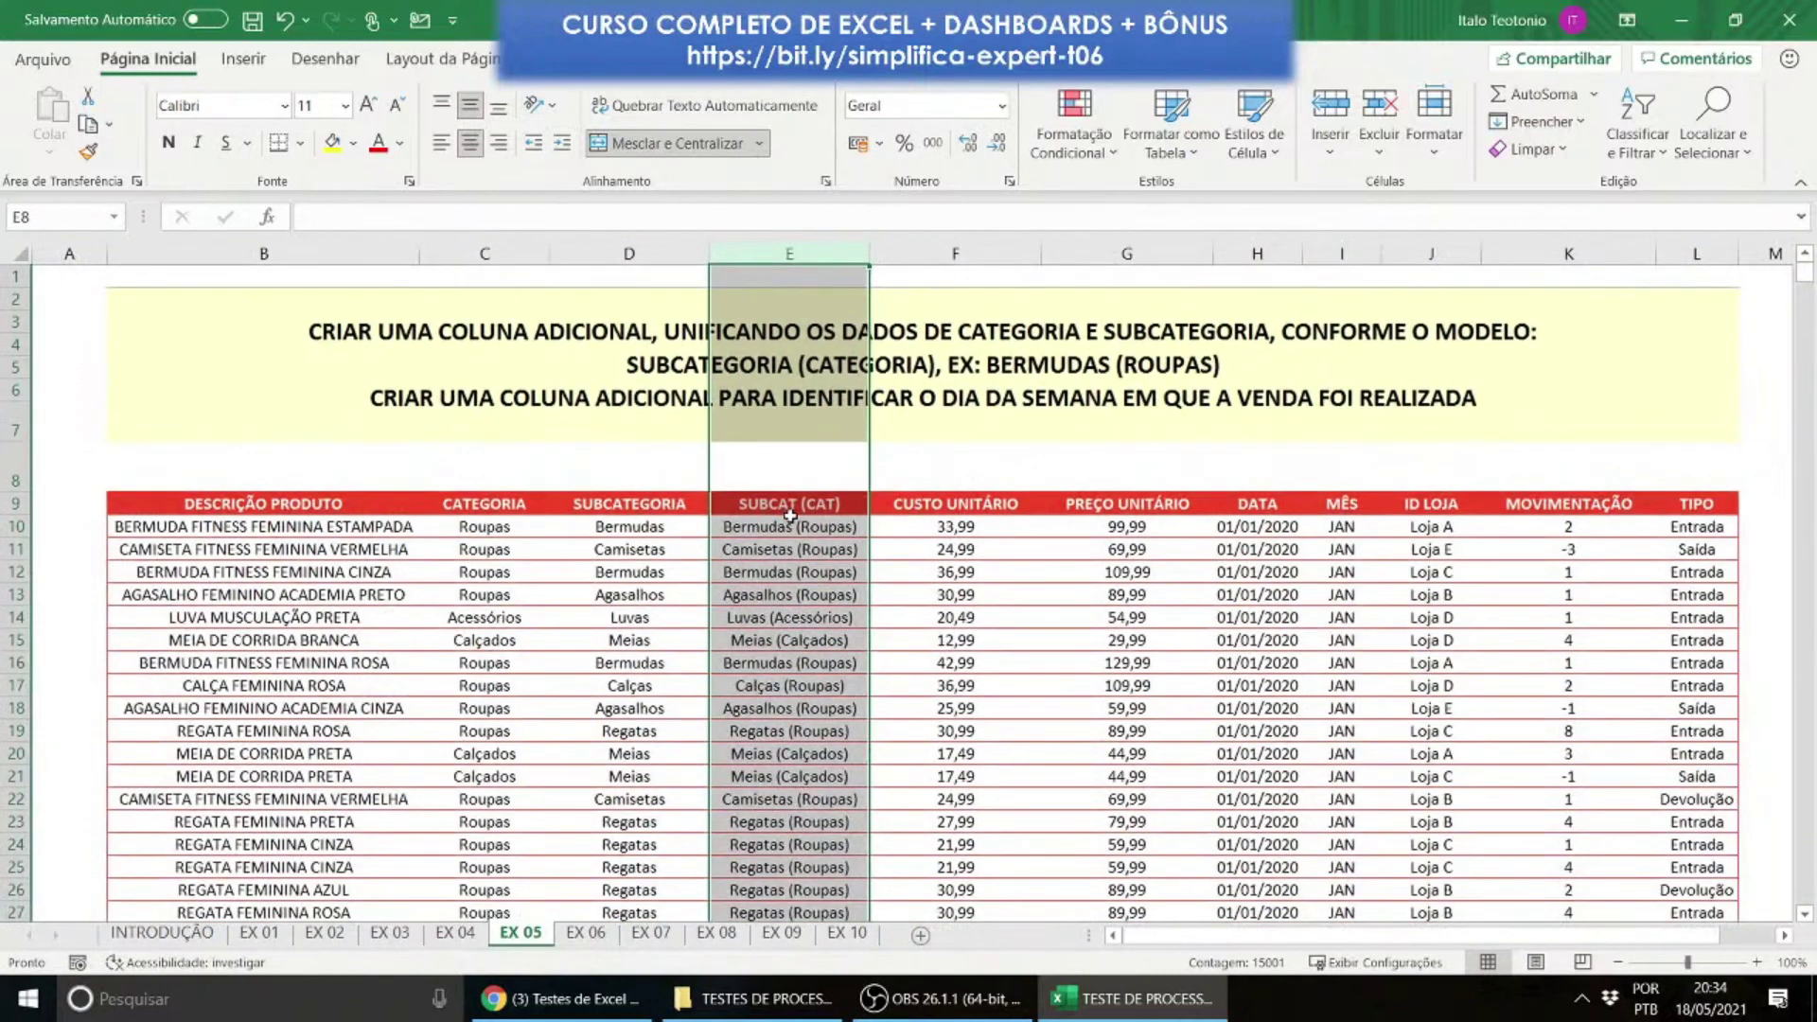
pyautogui.click(606, 403)
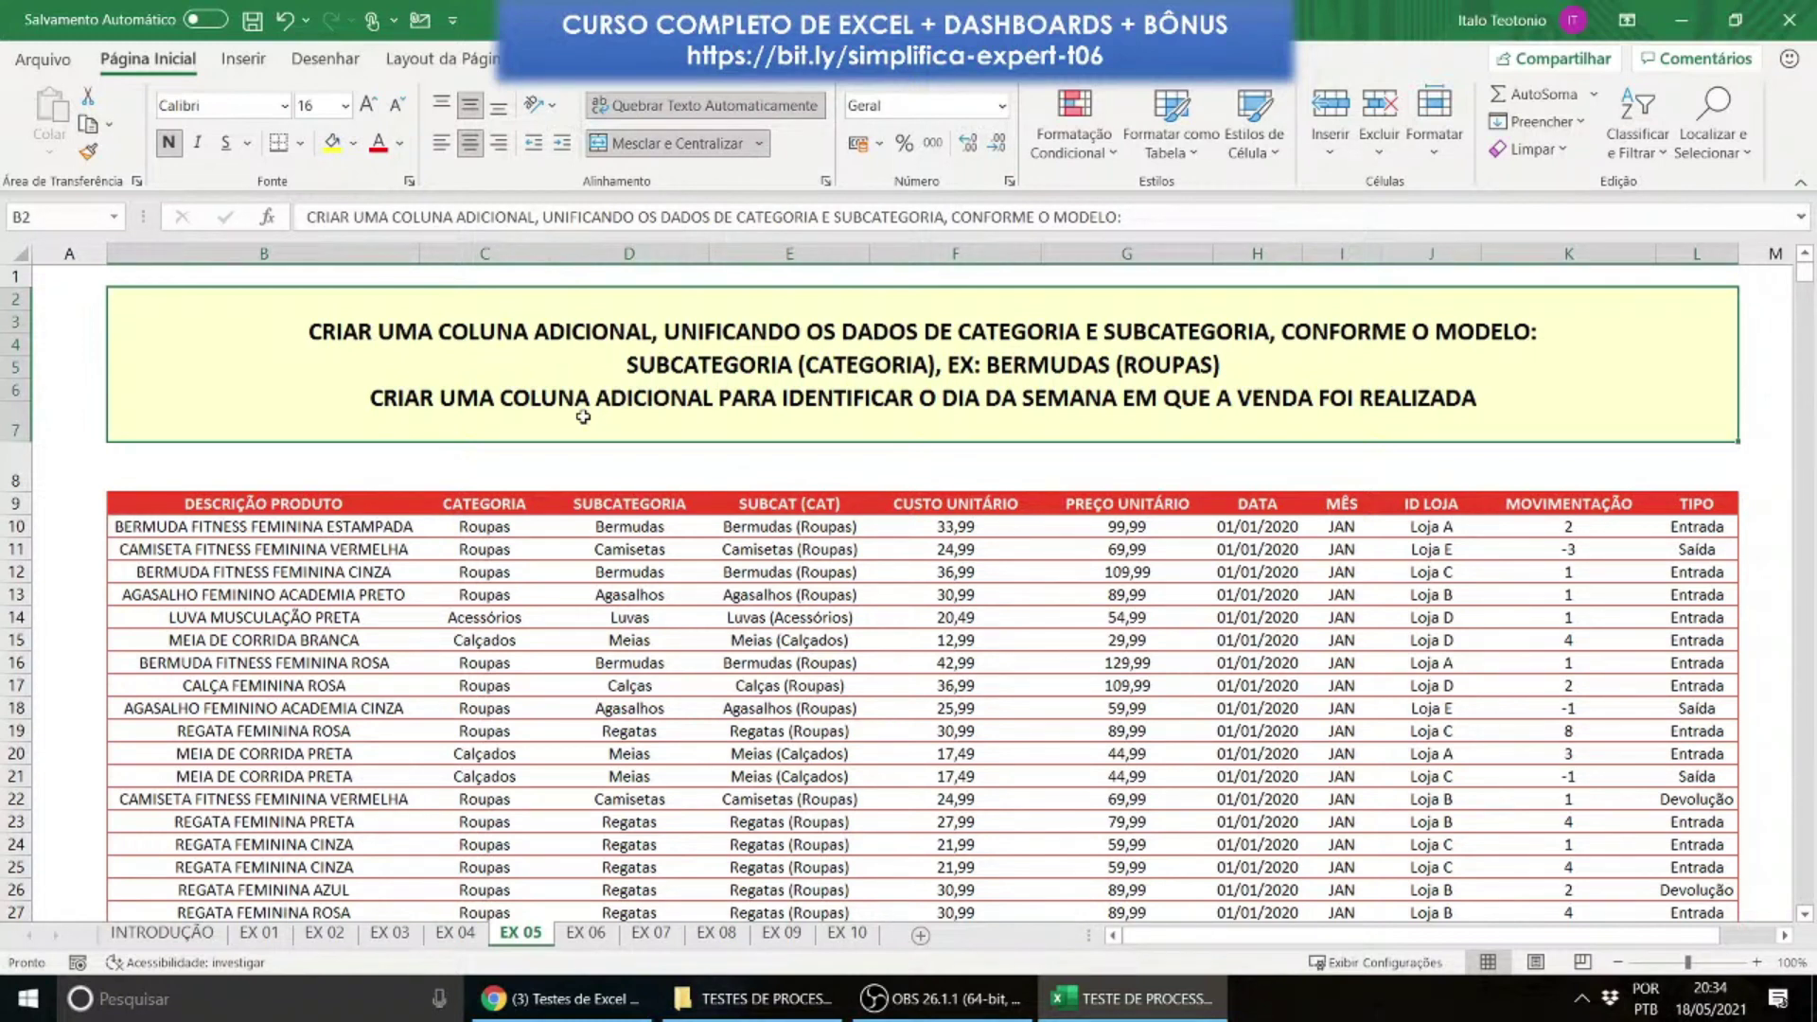
# Step: Insert a column between DATA and MÊS and give it the header DIA DA SEMANA
pyautogui.rightClick(1353, 253)
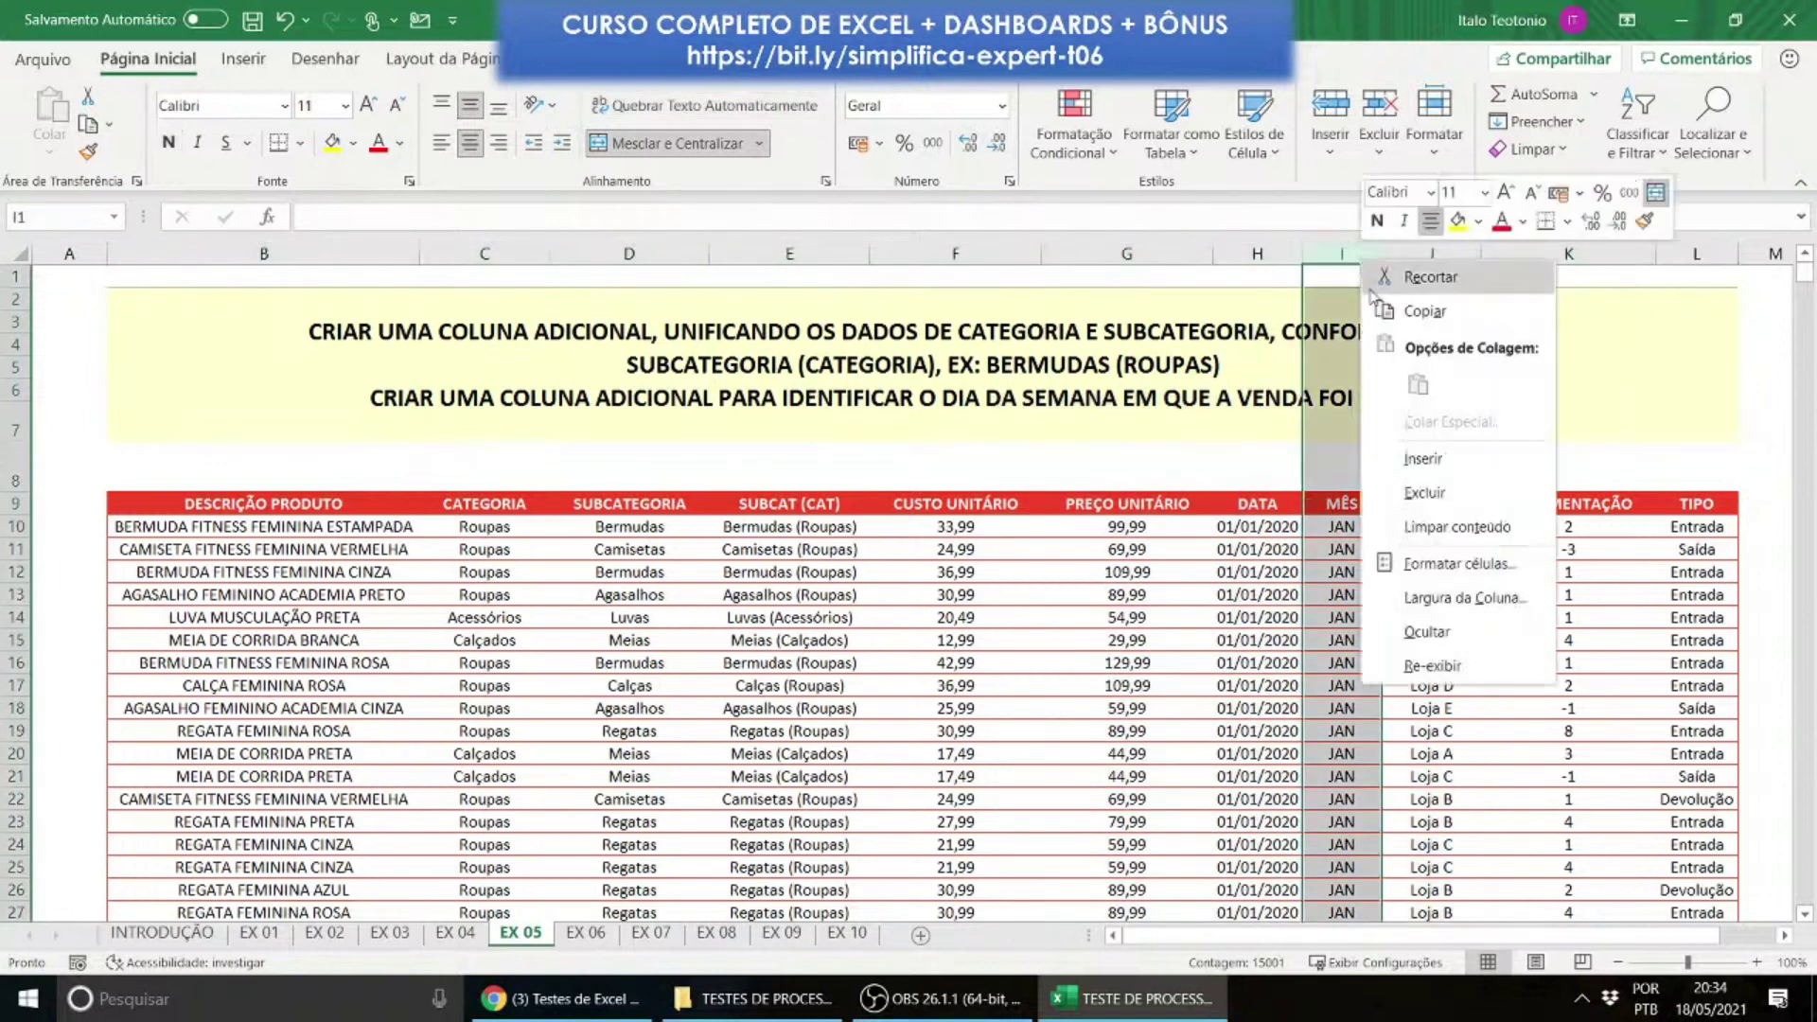
pyautogui.click(1422, 462)
pyautogui.click(1381, 509)
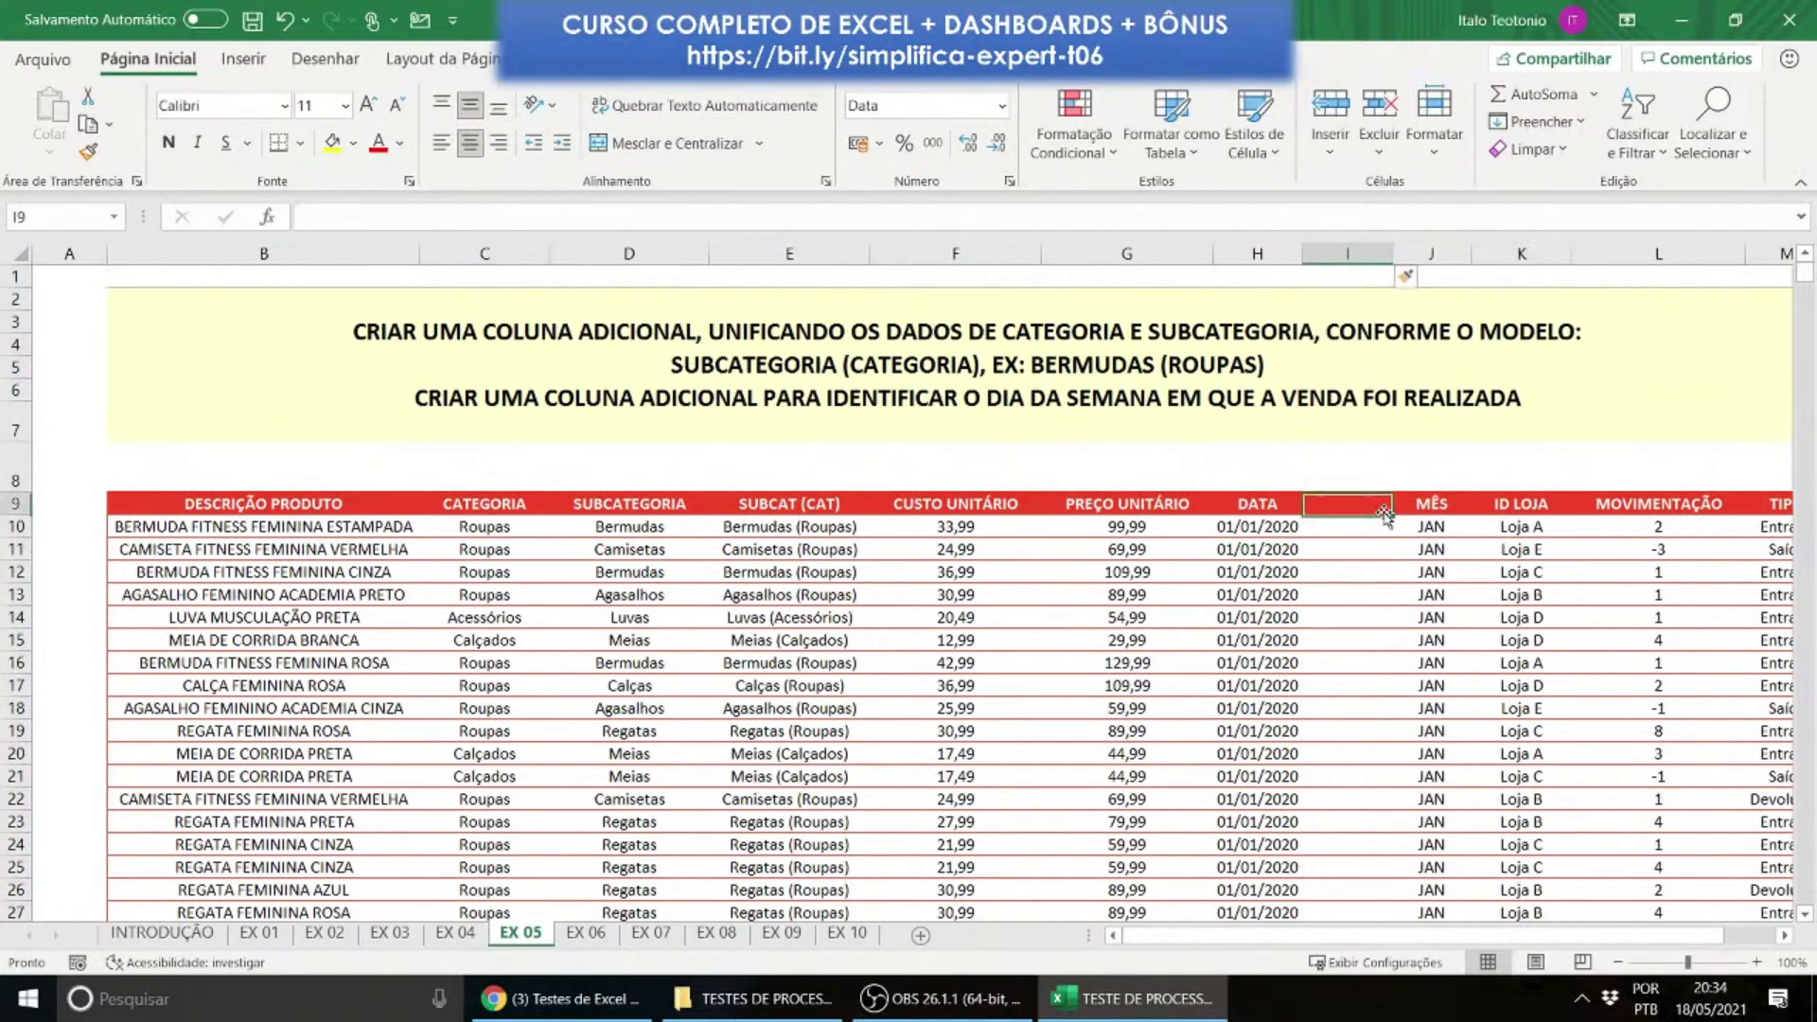
pyautogui.write('DIA DA SEMMAN')
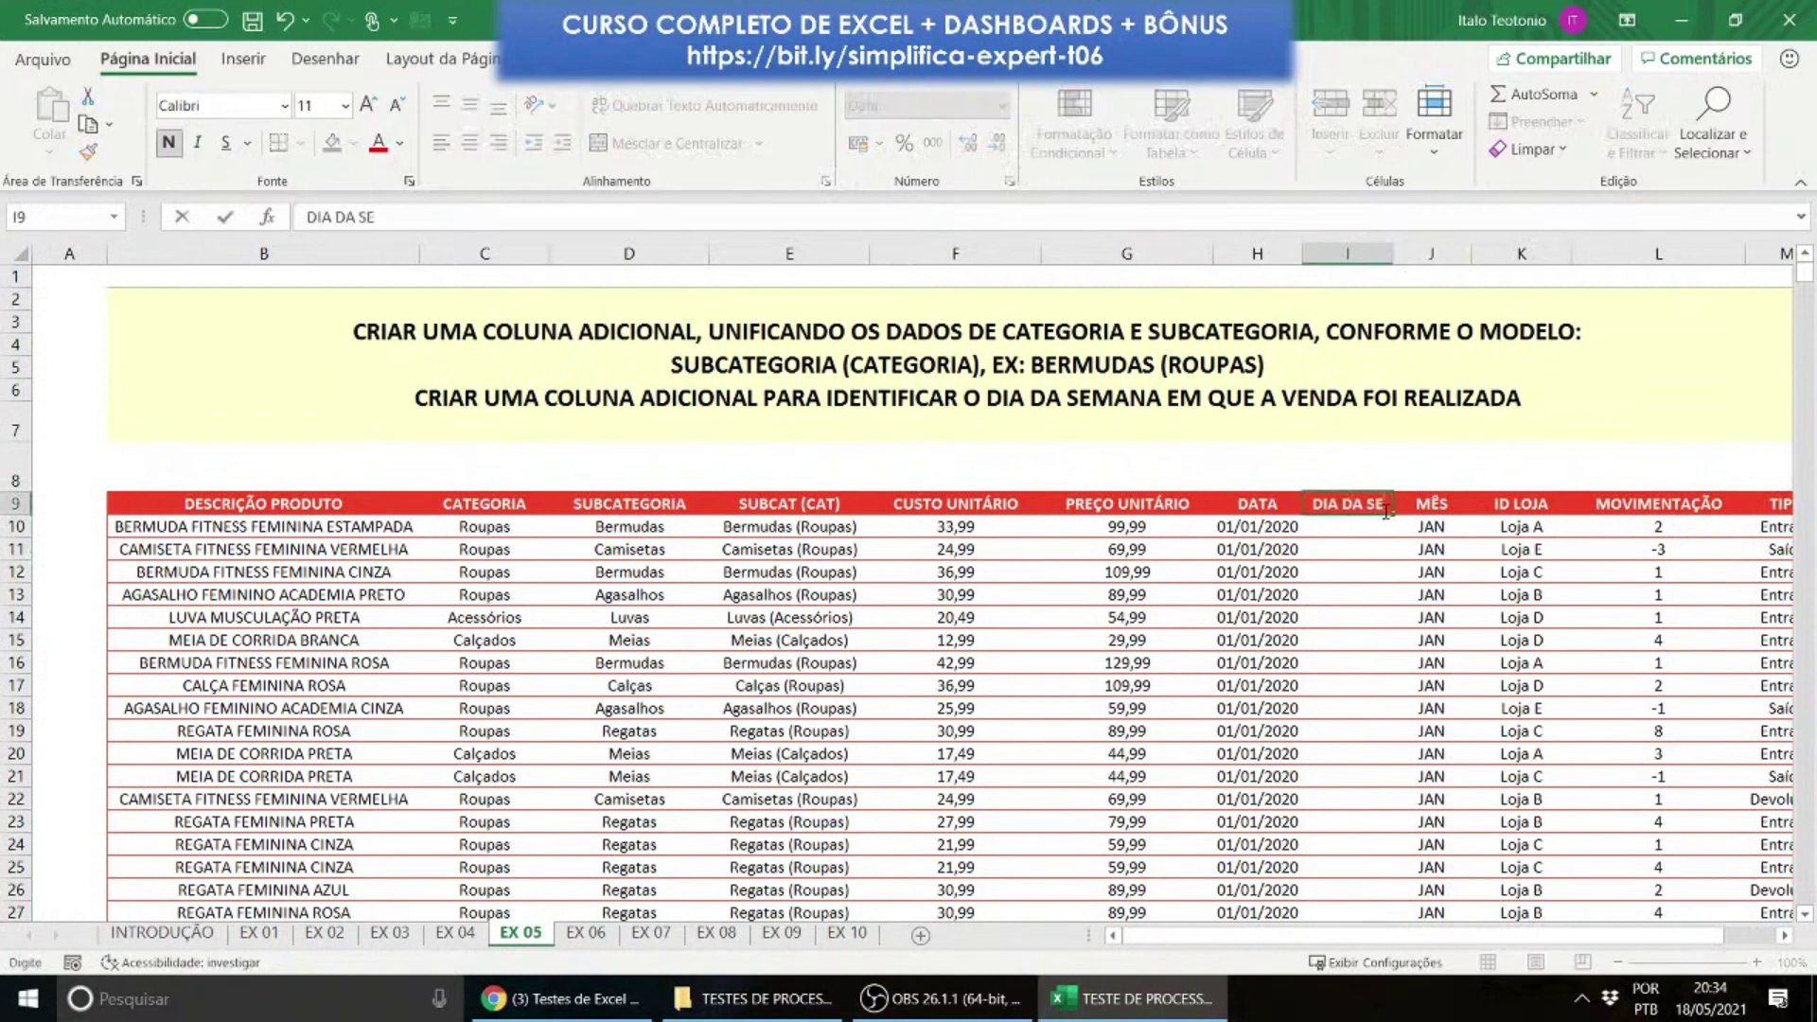
pyautogui.press('BackSpace')
pyautogui.press('BackSpace')
pyautogui.press('BackSpace')
pyautogui.write('ANA')
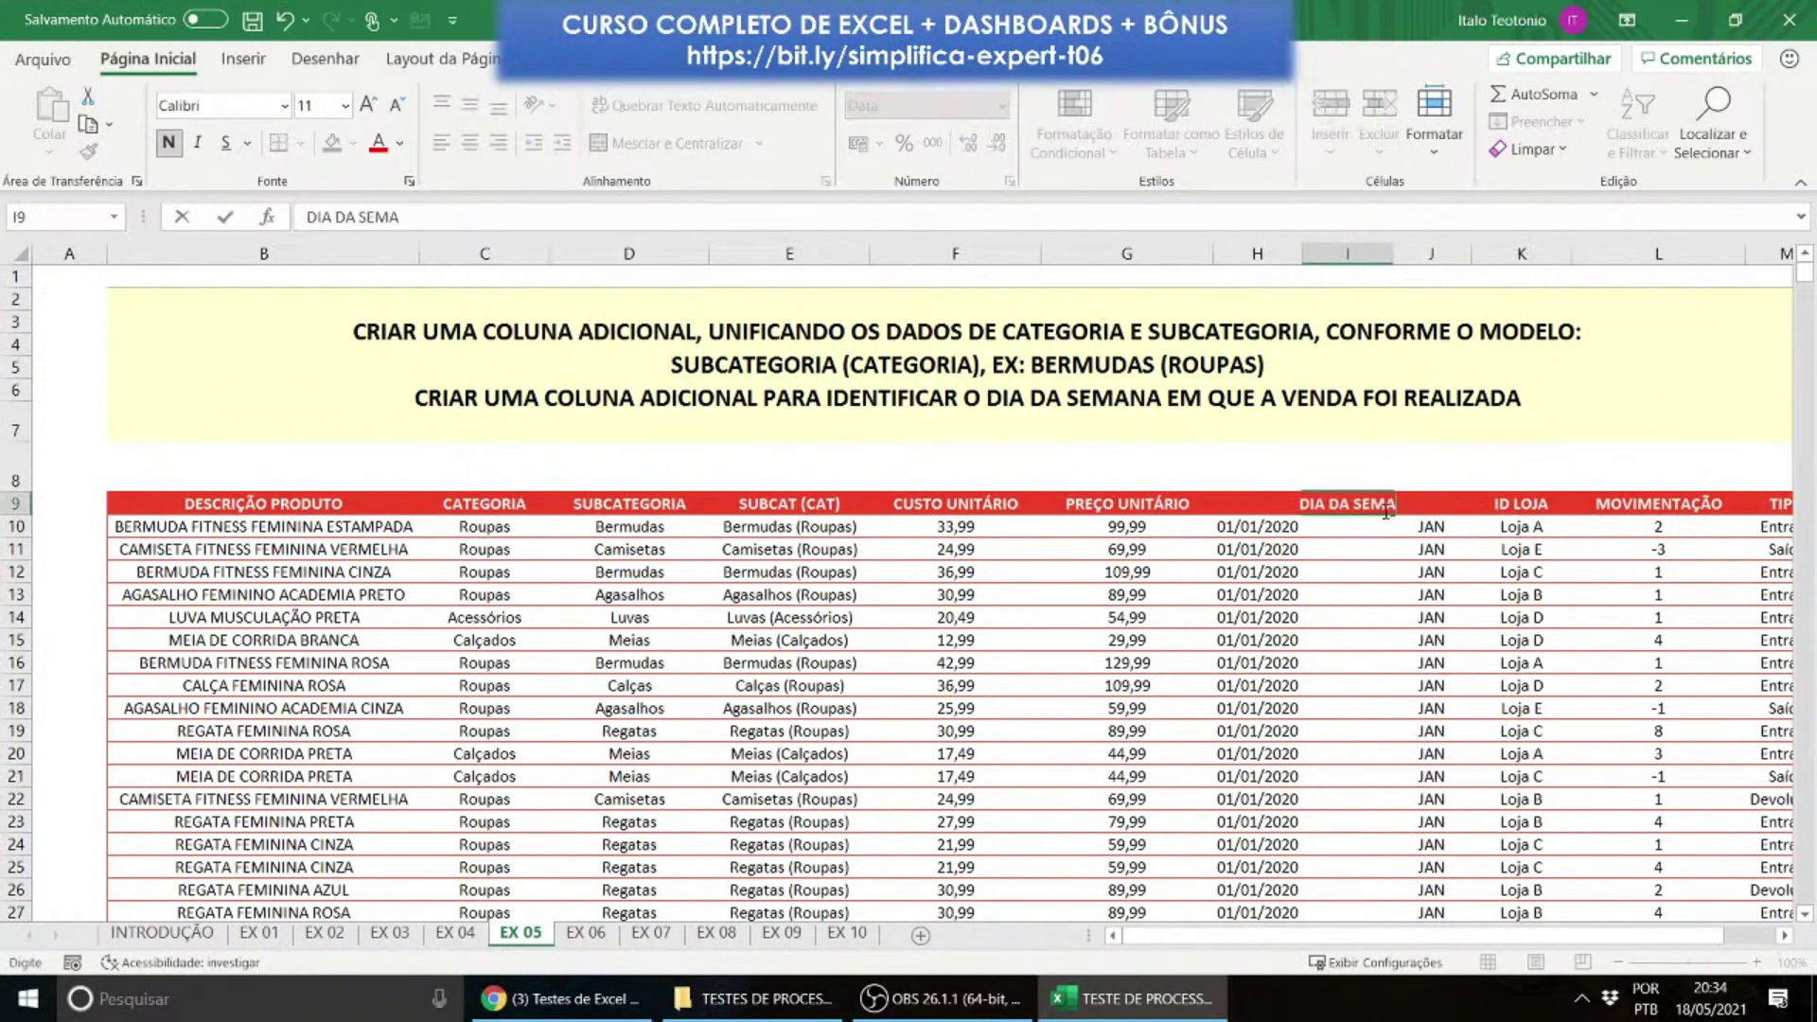
pyautogui.press('Up')
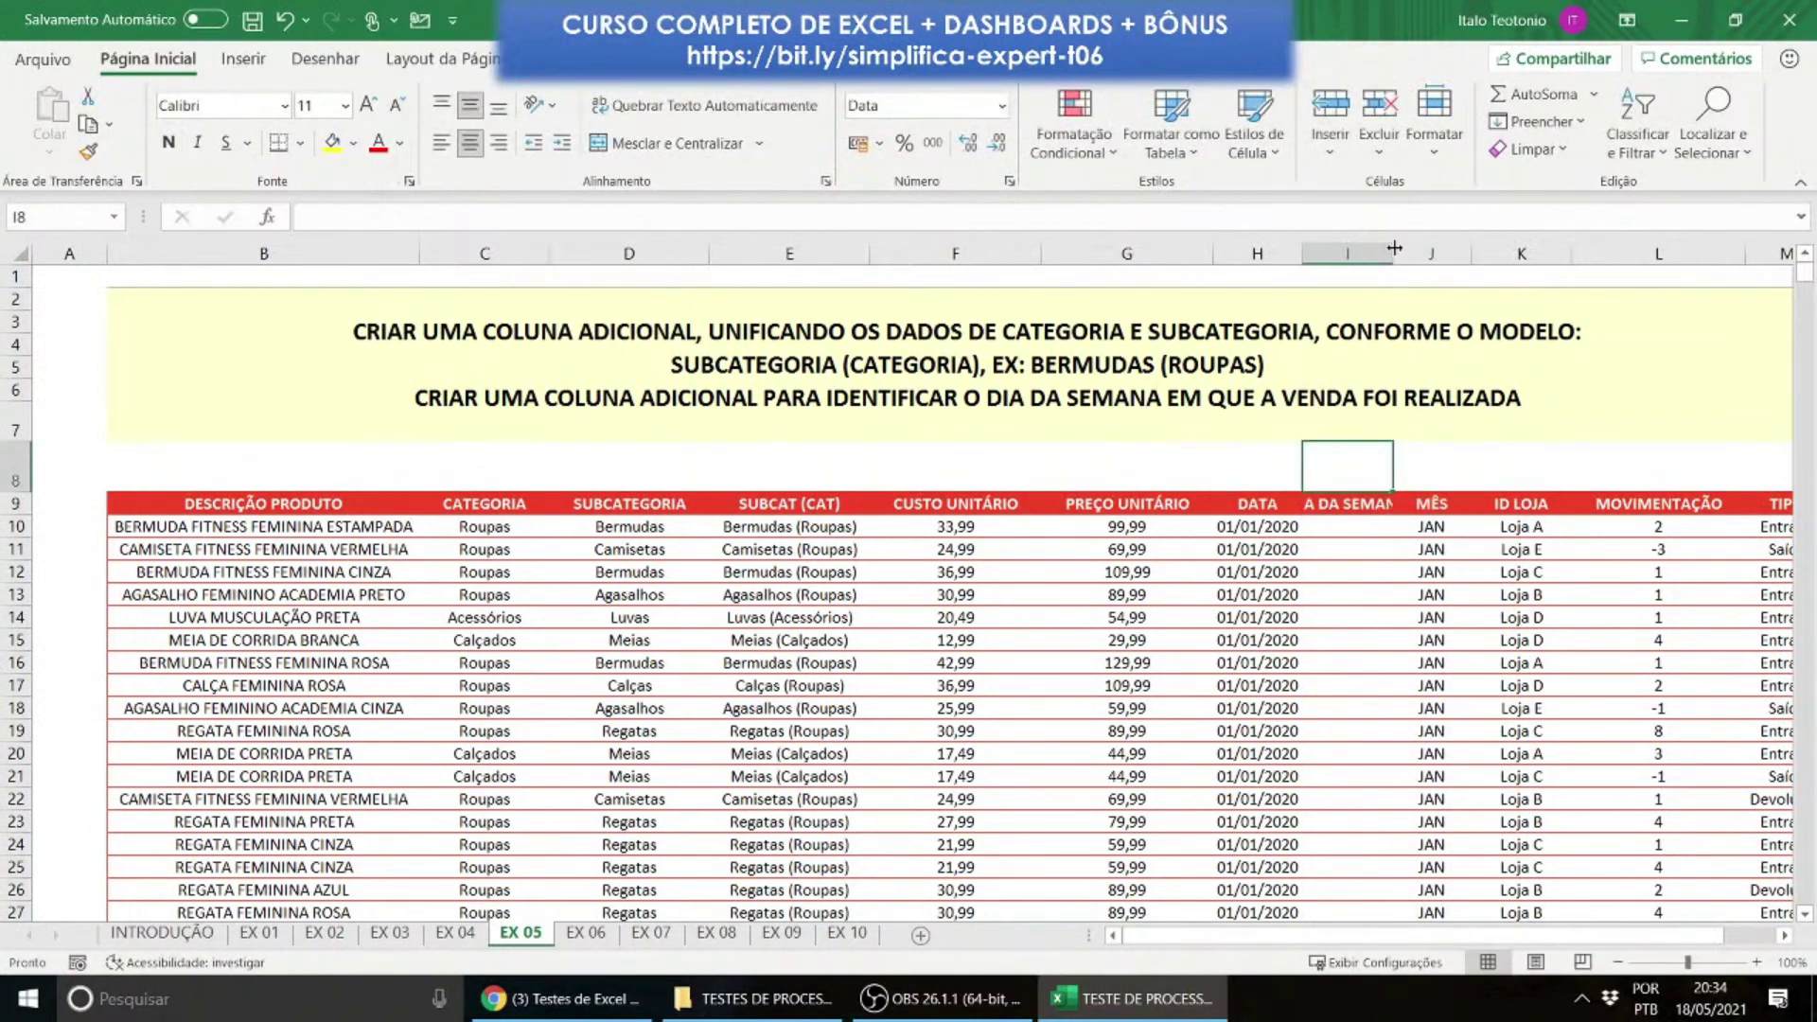
# Step: Fit the DATA column to its contents and widen the DIA DA SEMANA column beyond its header text
pyautogui.doubleClick(1394, 247)
pyautogui.keyDown('ctrl'); pyautogui.scroll(3, 1391, 548); pyautogui.keyUp('ctrl')
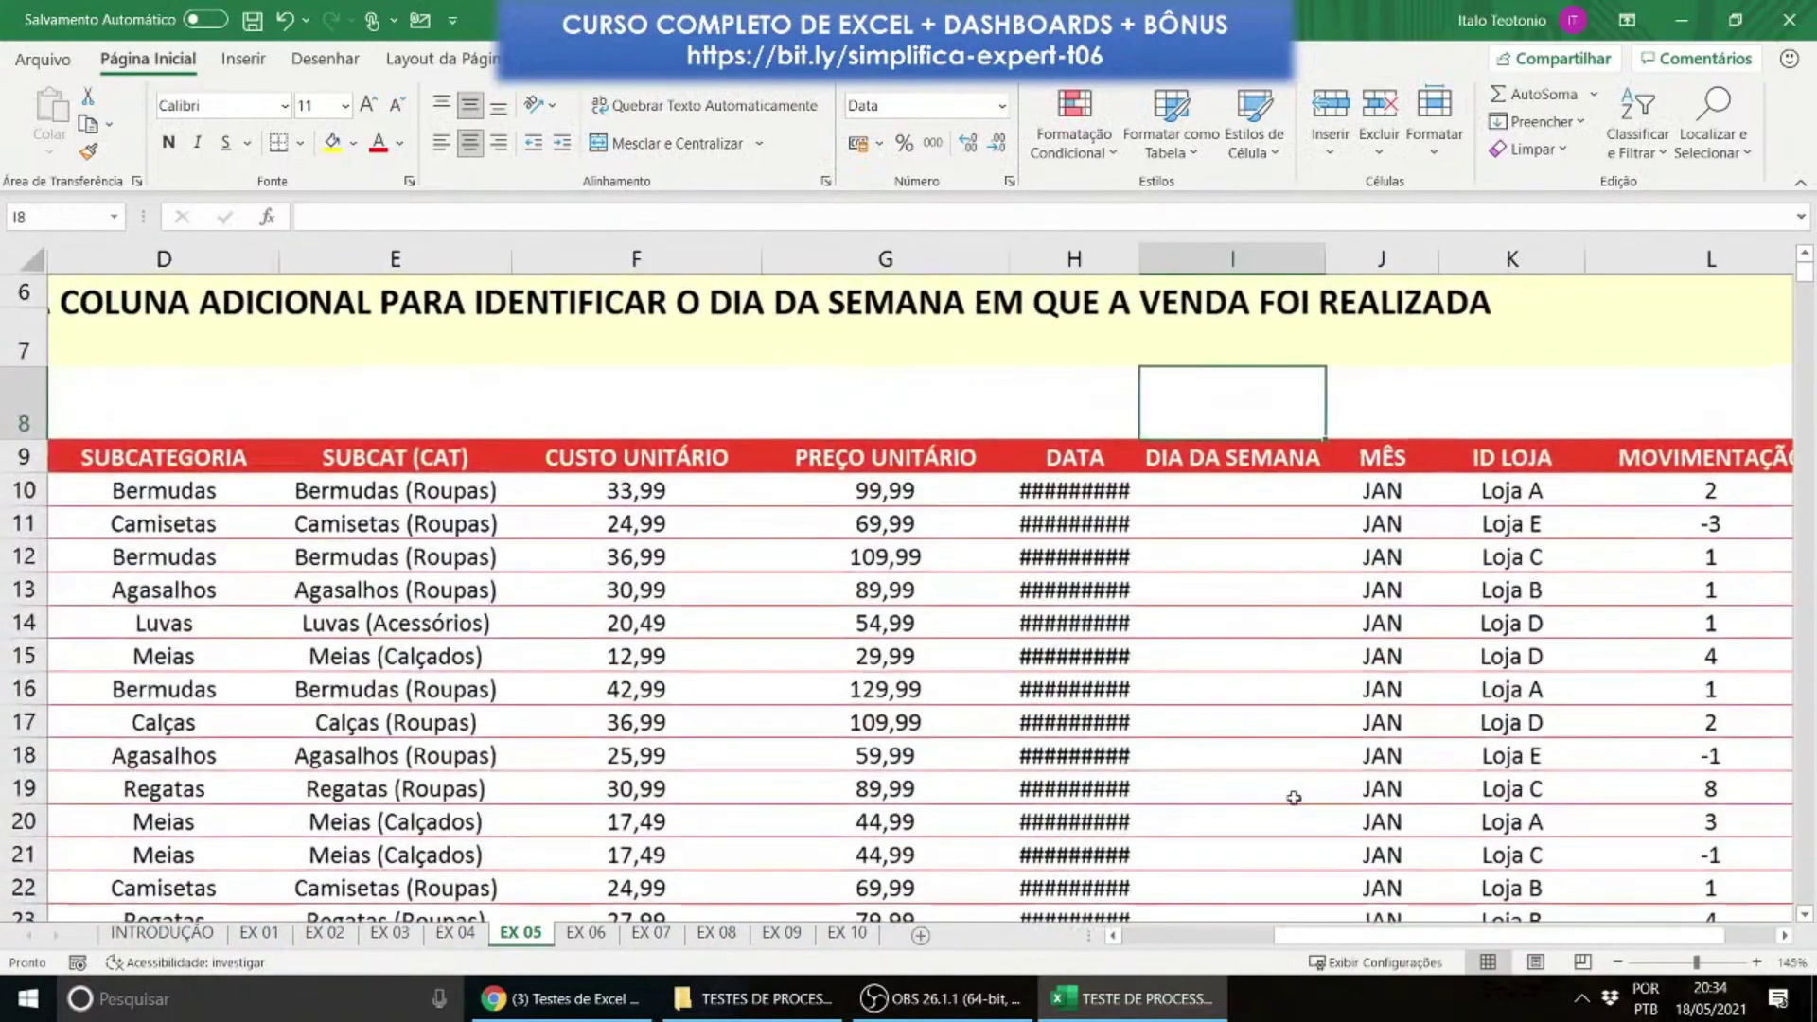
pyautogui.doubleClick(1140, 258)
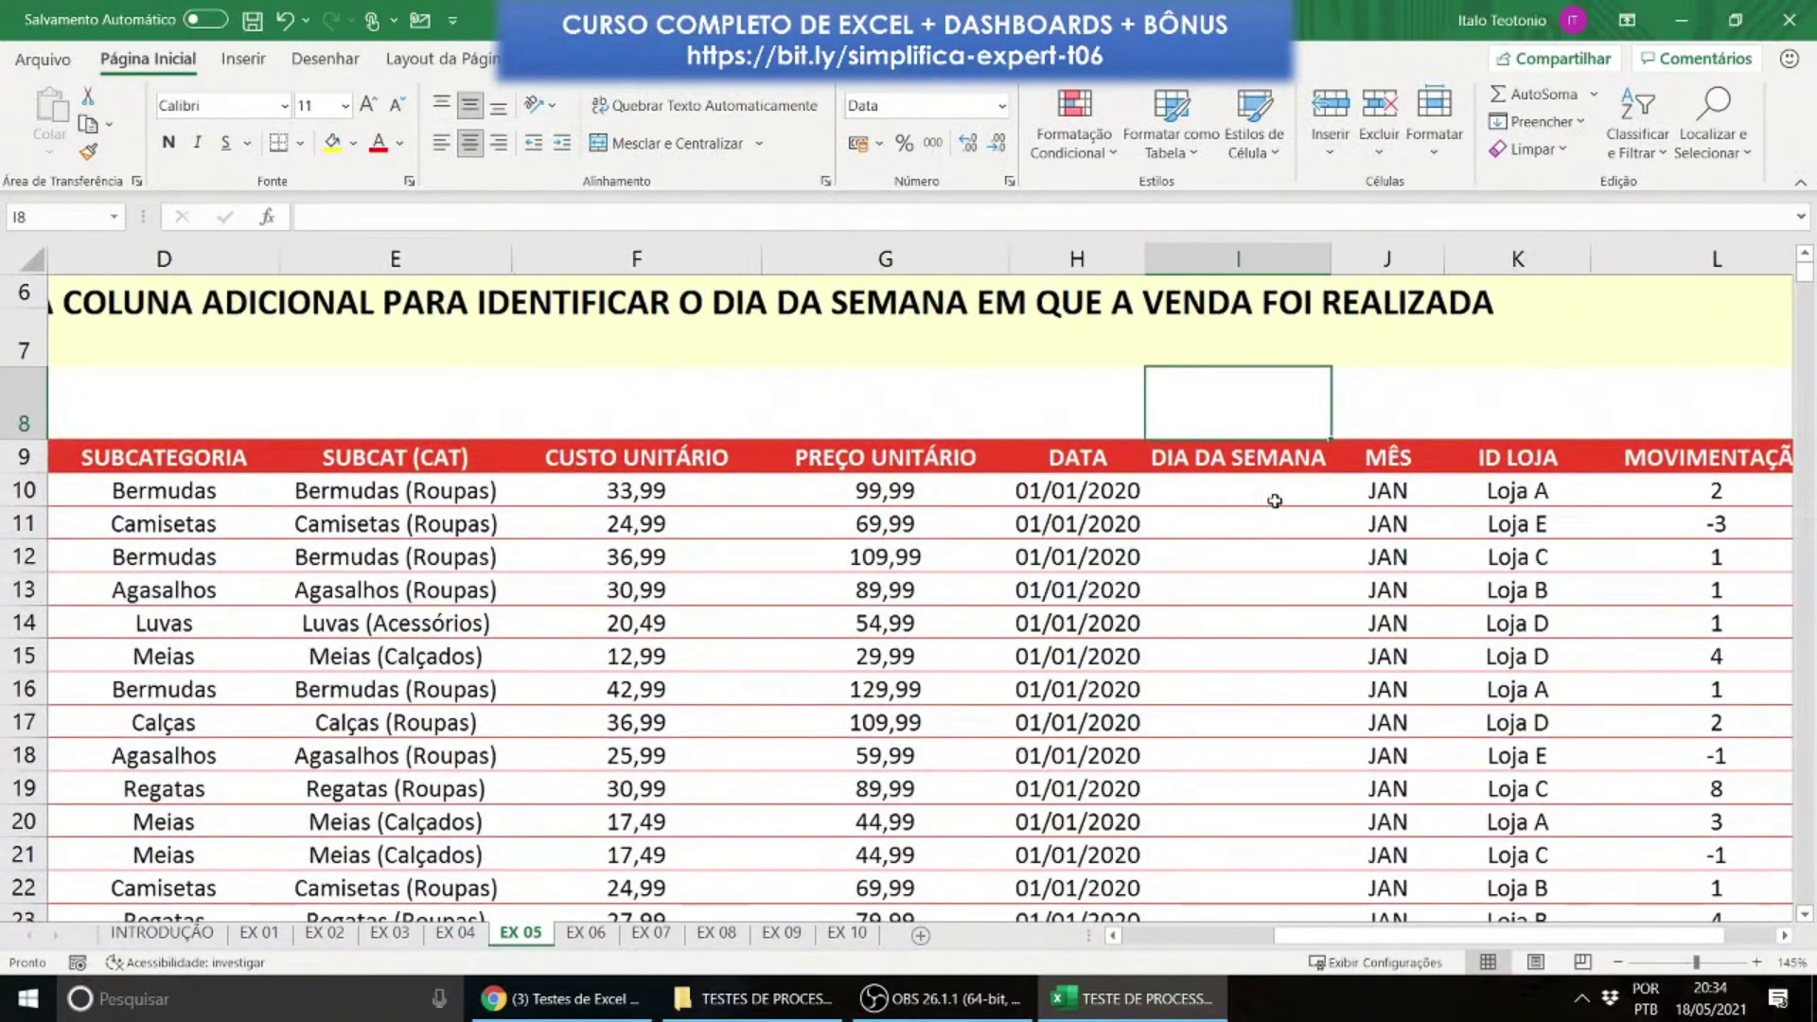
pyautogui.moveTo(1331, 258); pyautogui.dragTo(1404, 258)
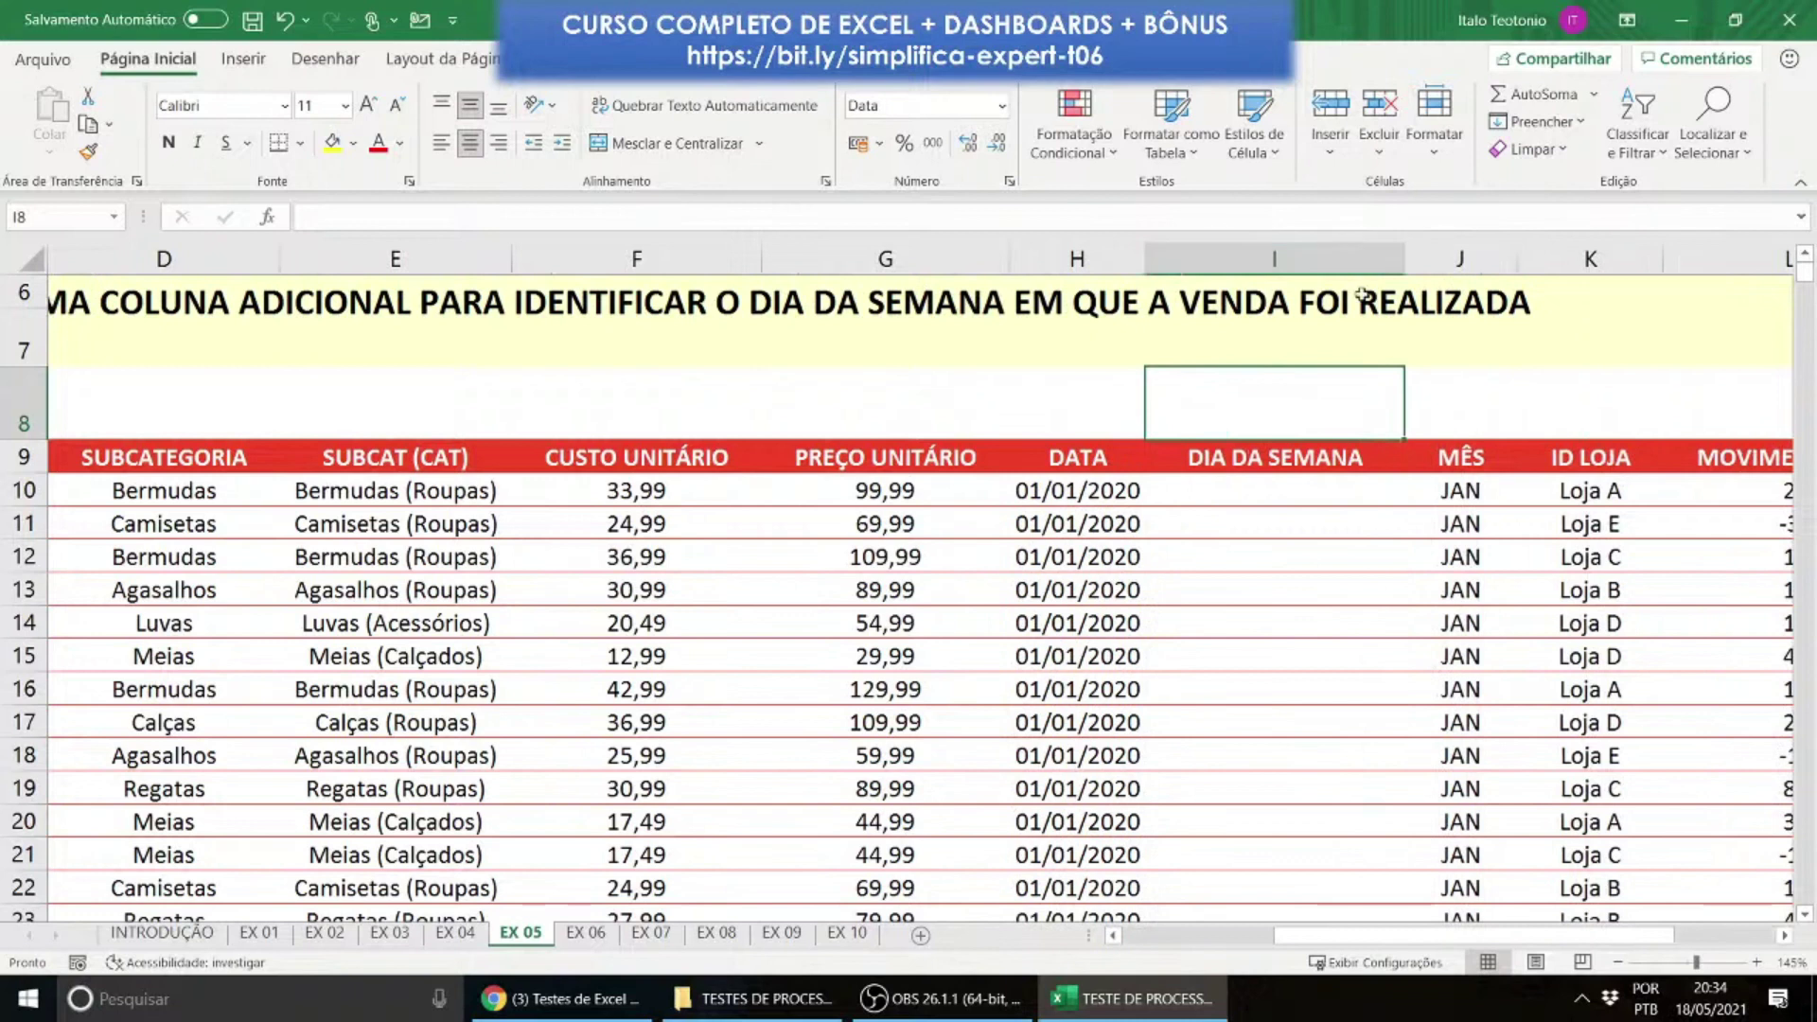
# Step: Enter =TEXTO(H10;"dddd") in I10 to get the full weekday name from the sale date
pyautogui.scroll(1, 1169, 487)
pyautogui.click(1228, 584)
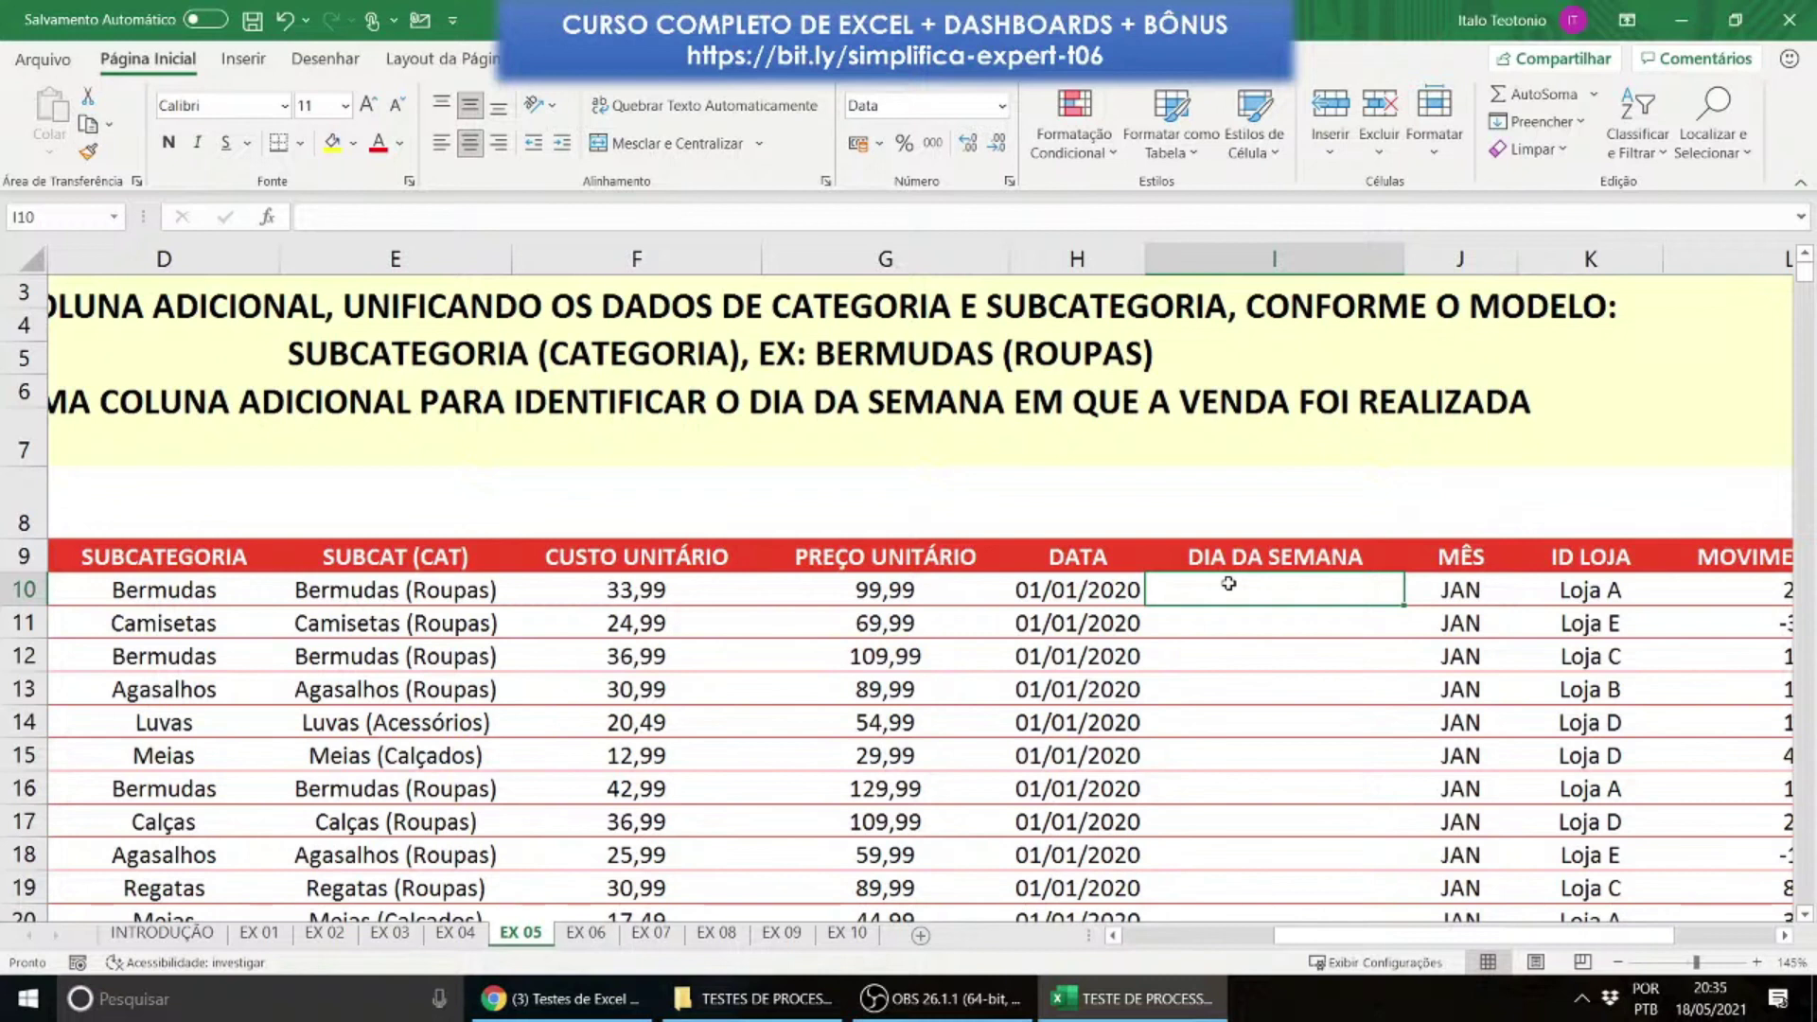
pyautogui.write('=')
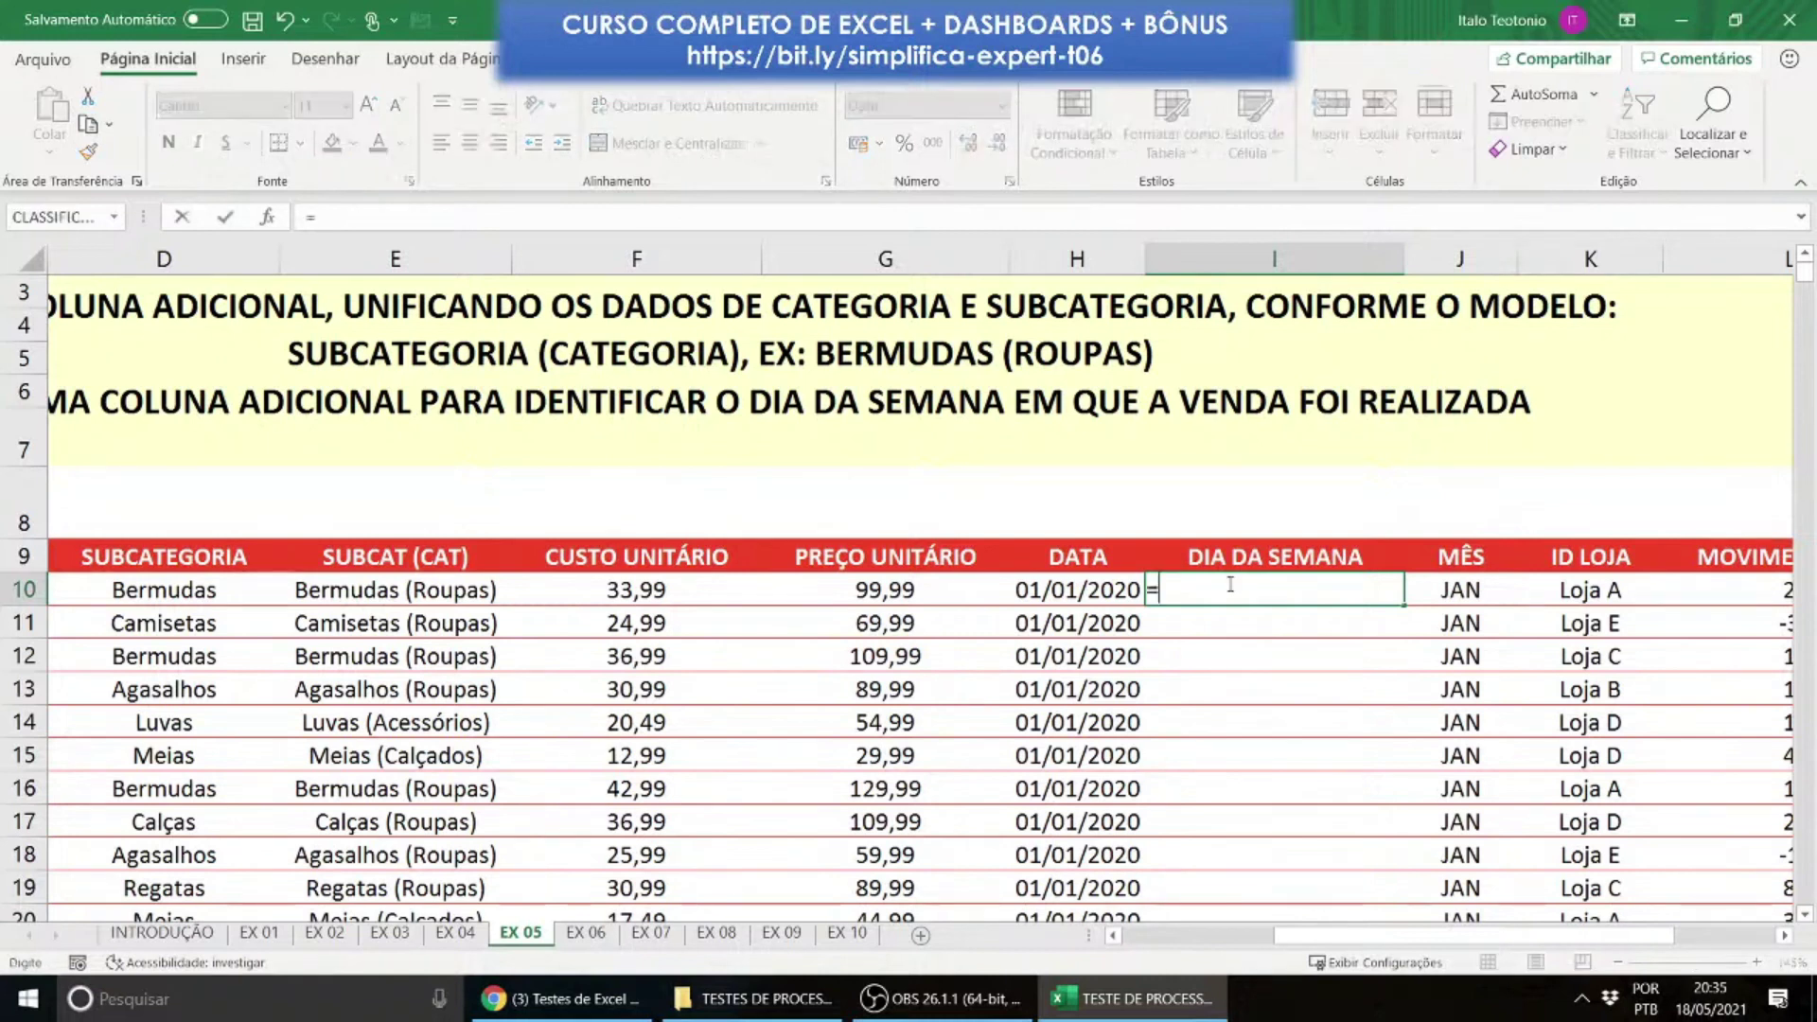
pyautogui.write('te')
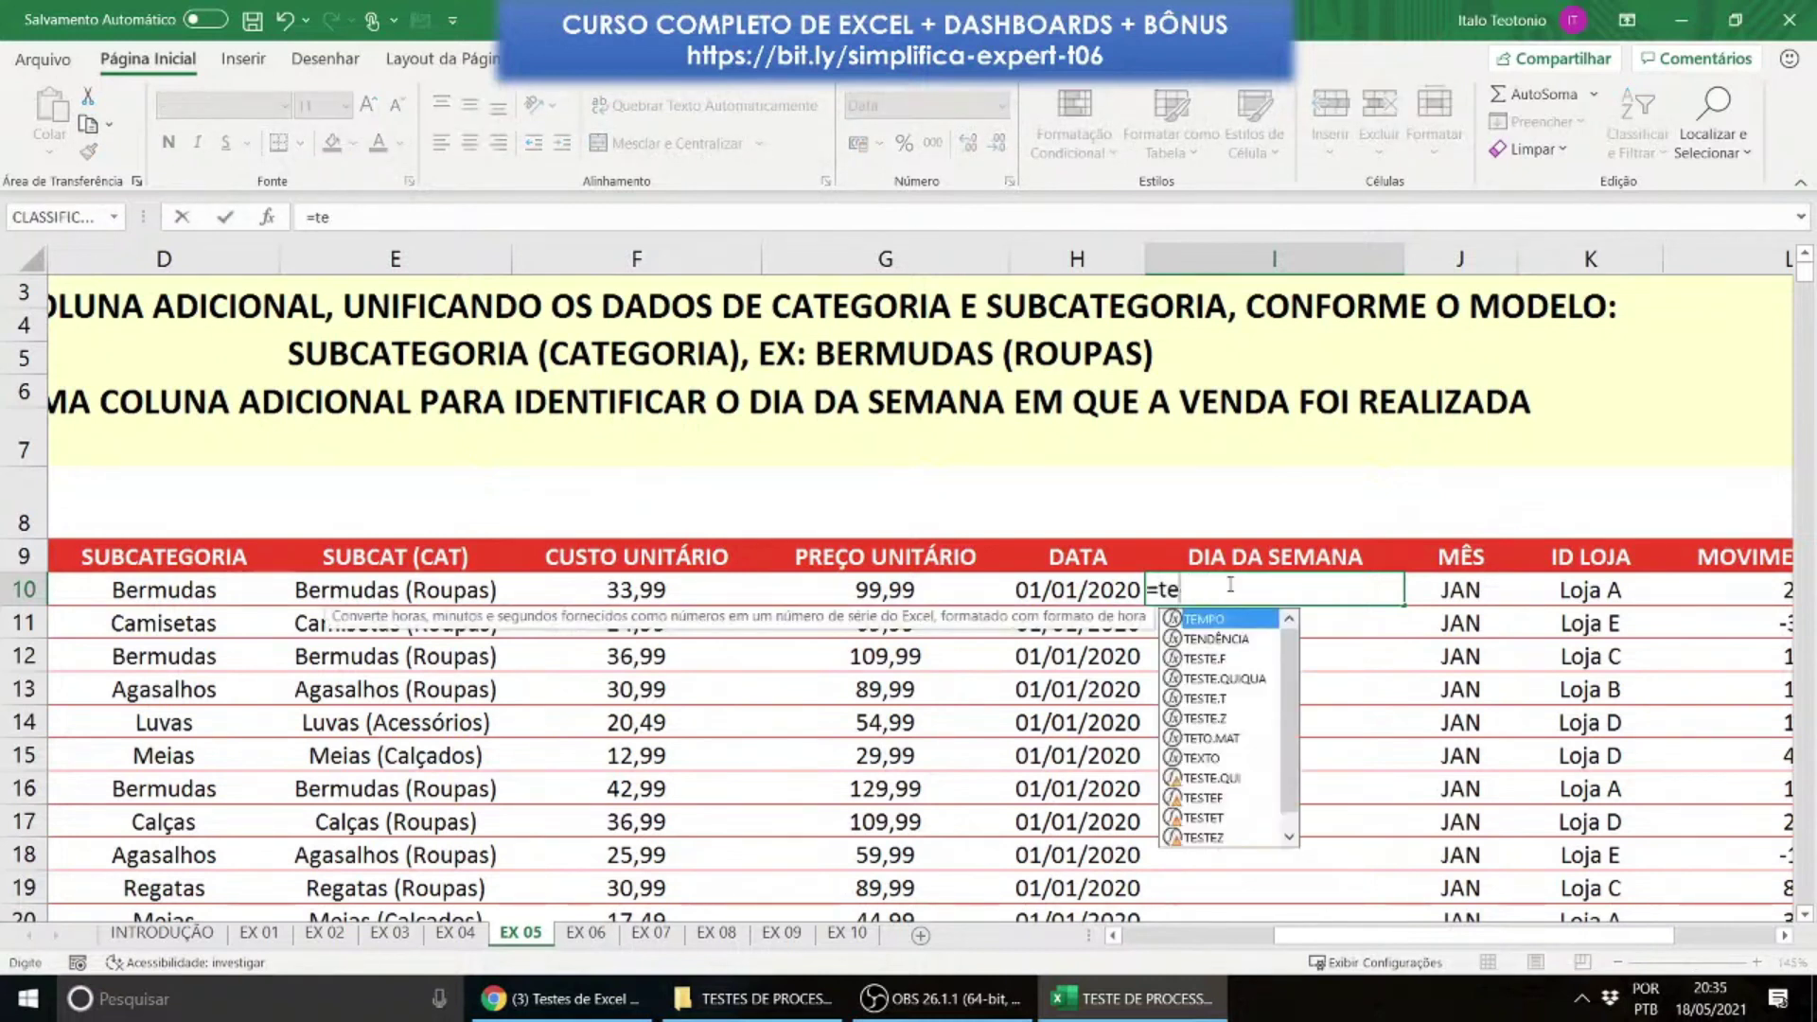
pyautogui.write('xto(')
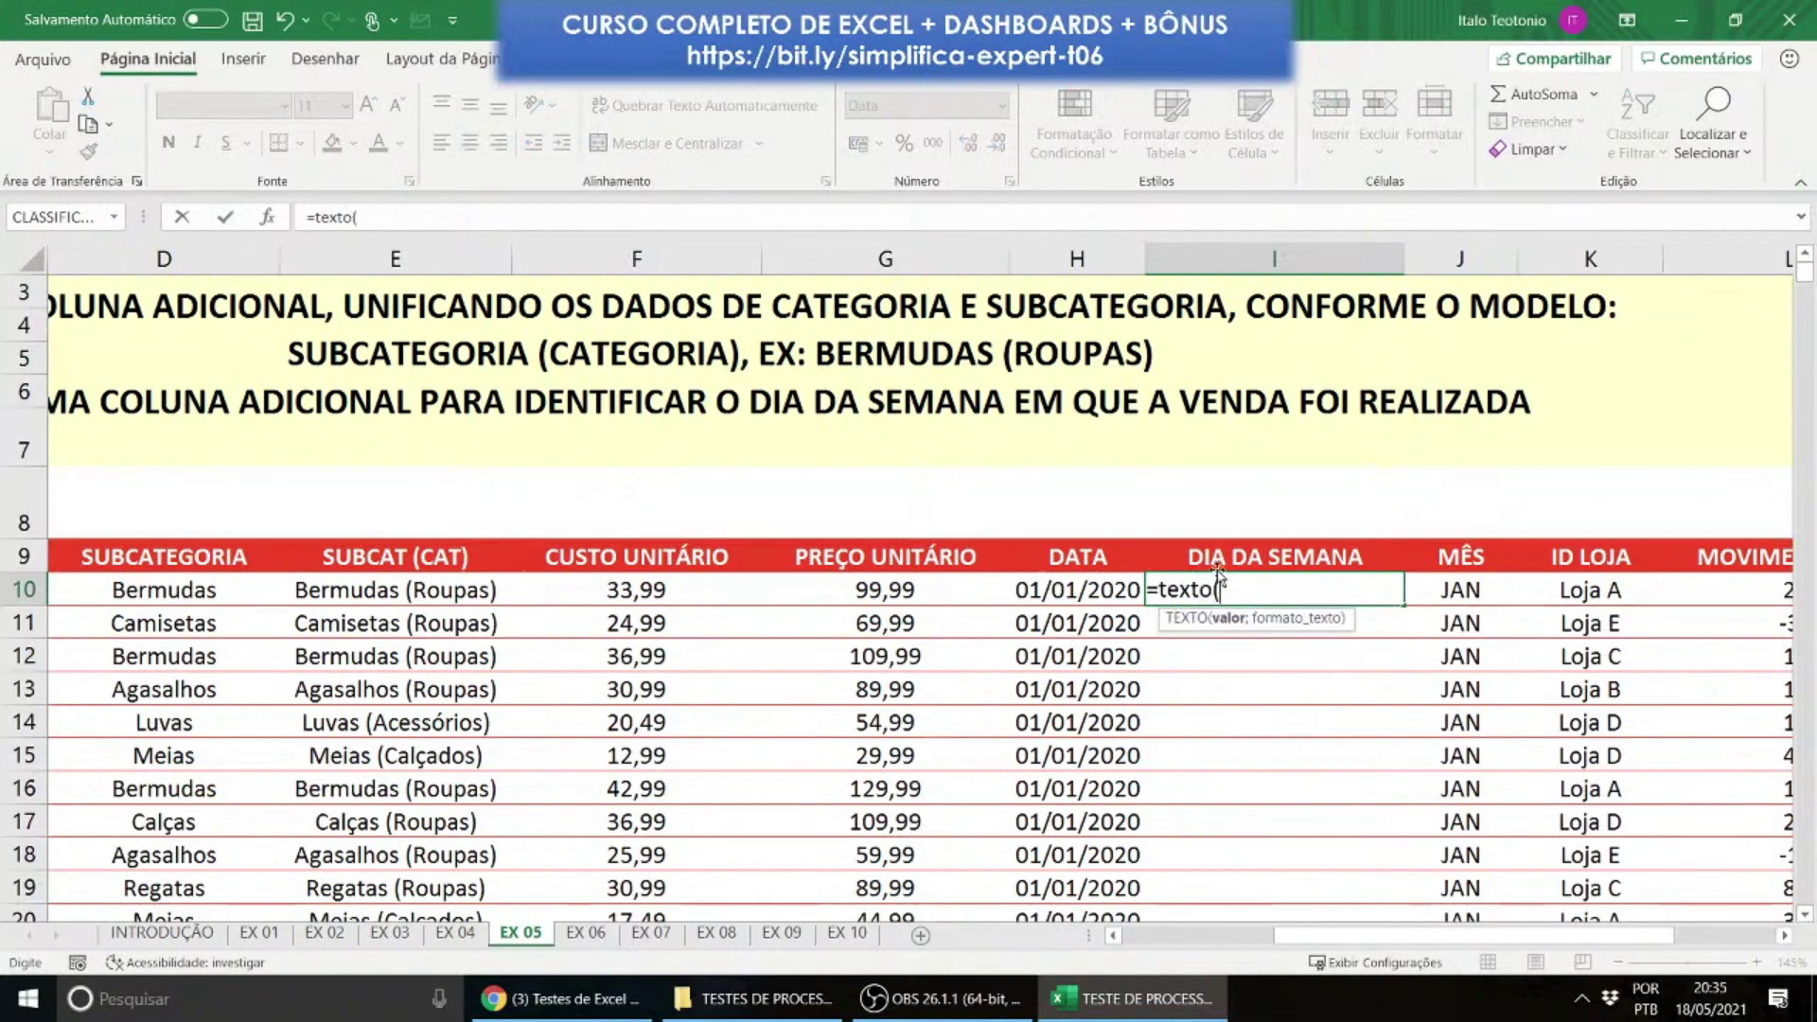
pyautogui.click(1097, 588)
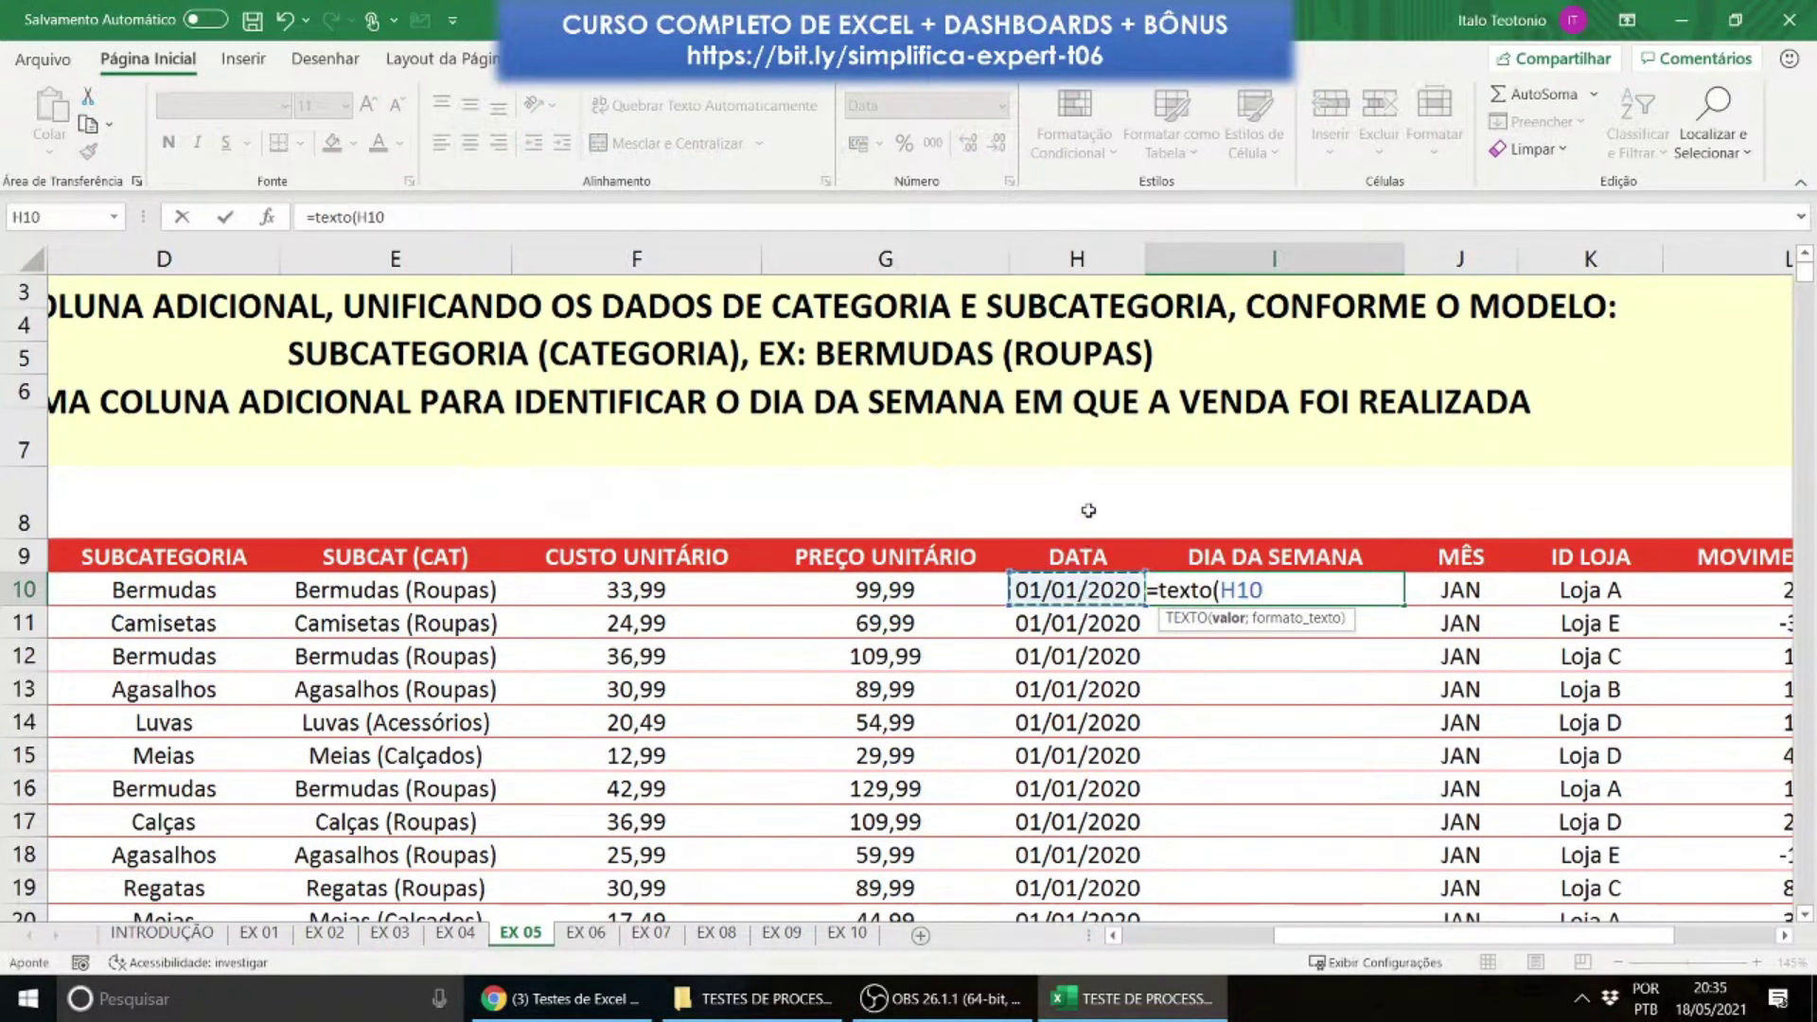
pyautogui.write(';')
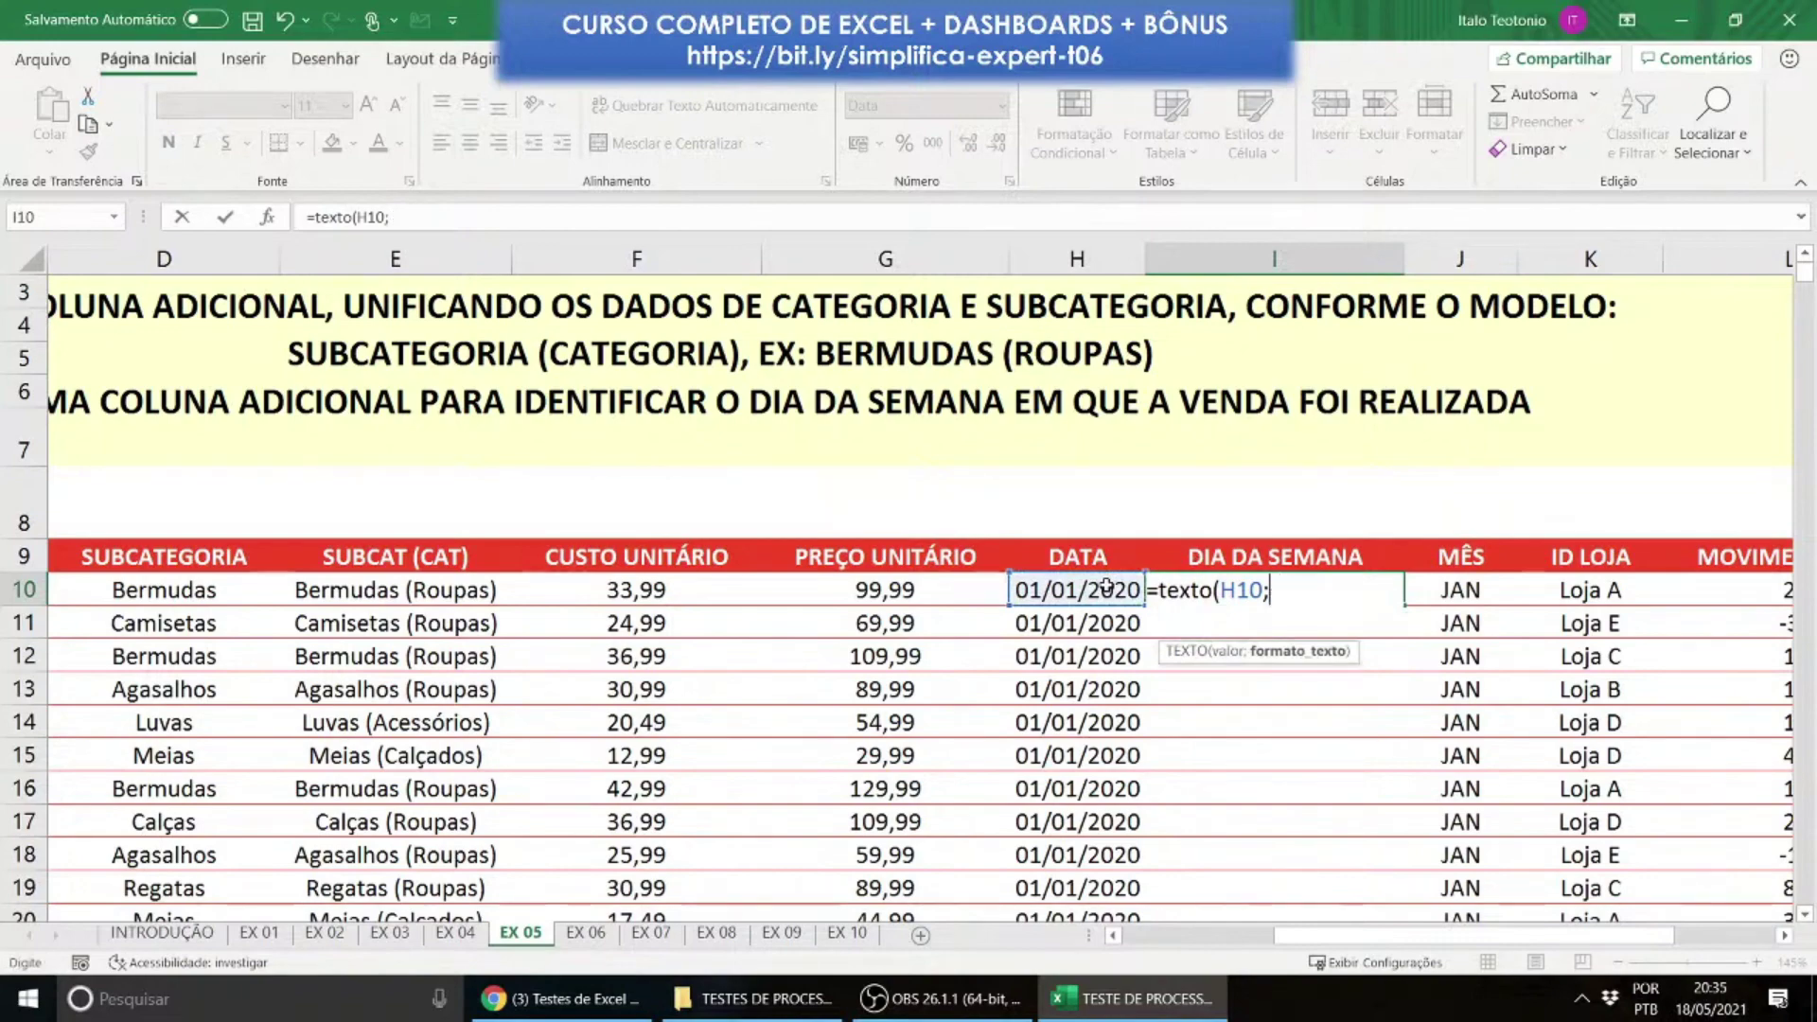
pyautogui.write('"')
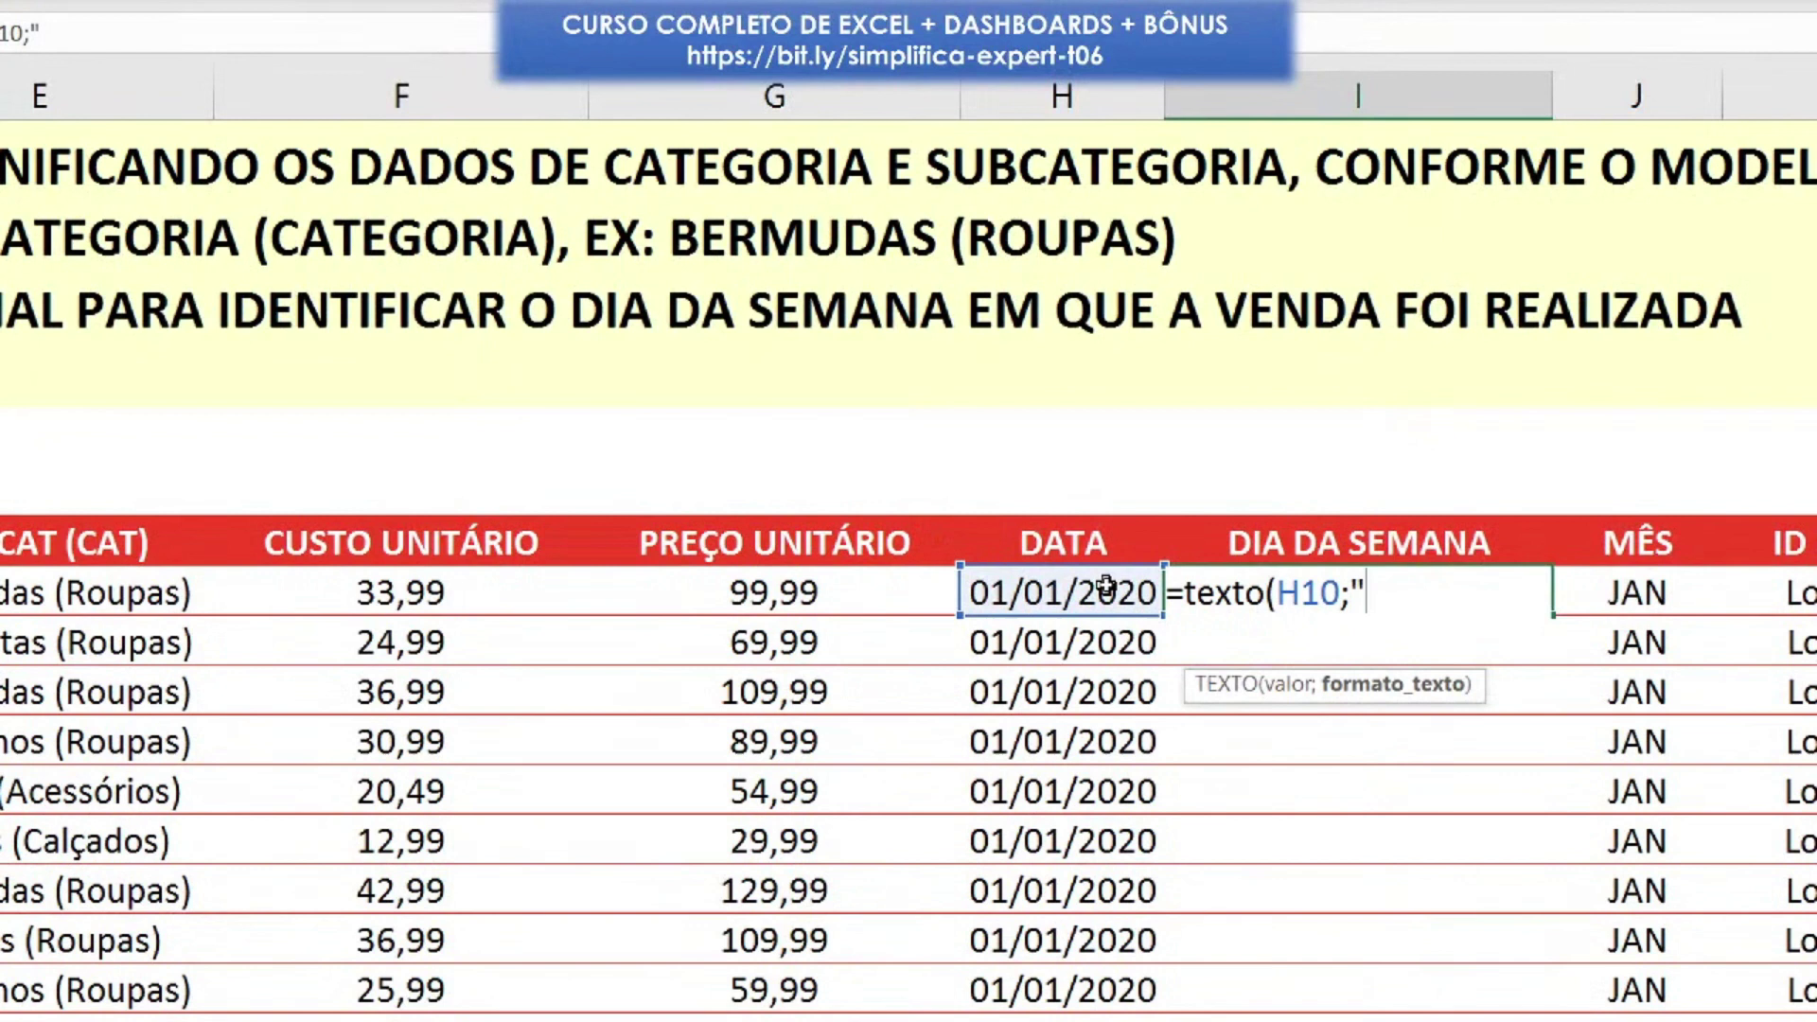
pyautogui.write('dddd"')
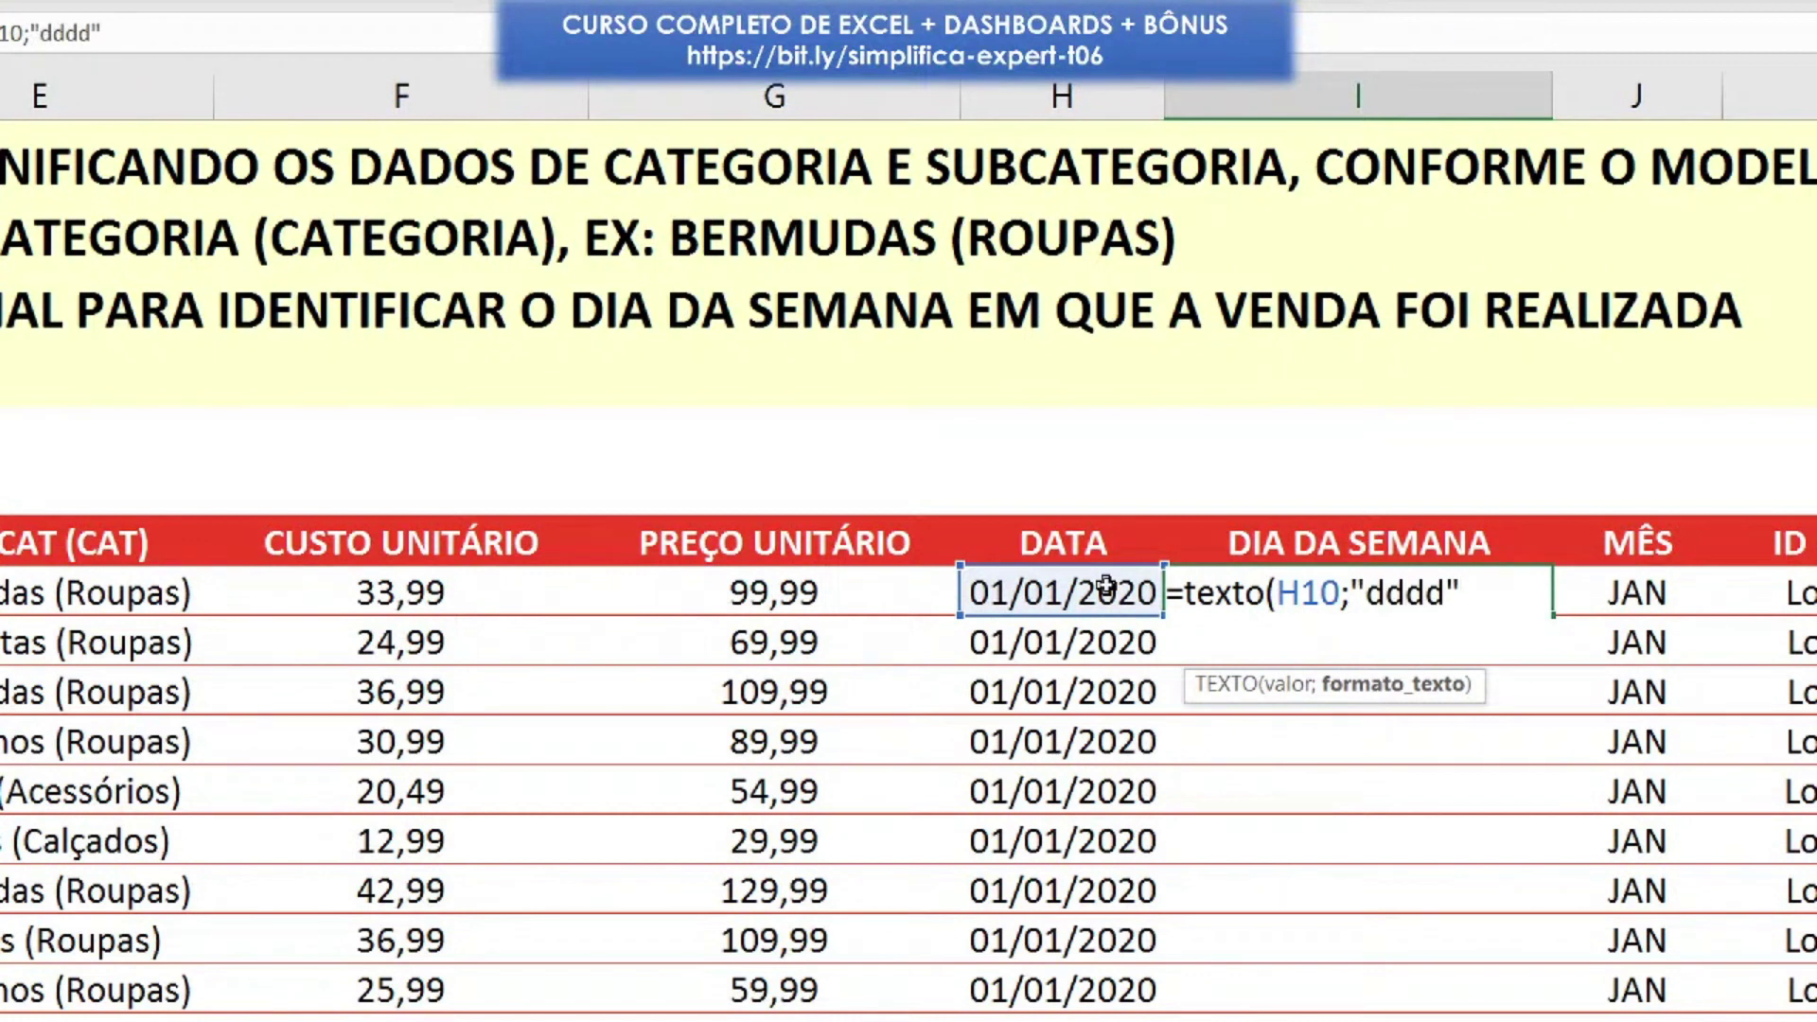
pyautogui.write(')')
pyautogui.press('Return')
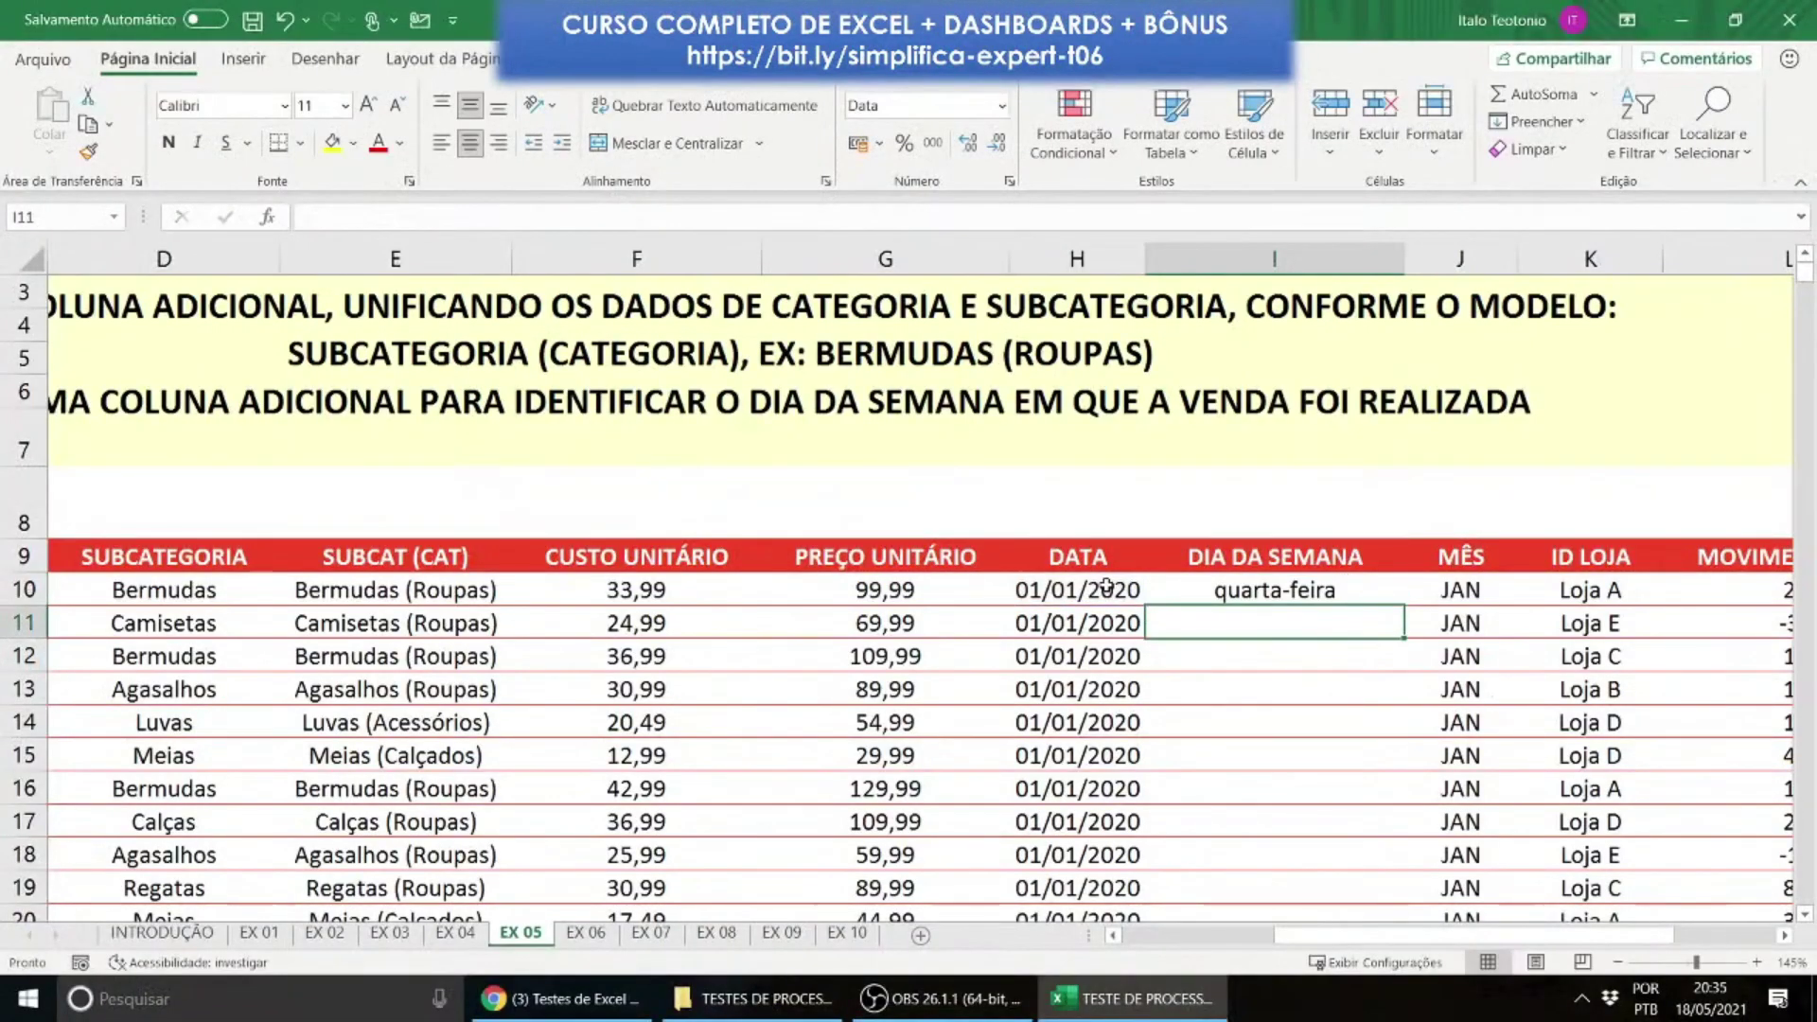
# Step: Try the abbreviated weekday format "ddd" in the I10 formula, and set it back to "dddd"
pyautogui.click(1325, 582)
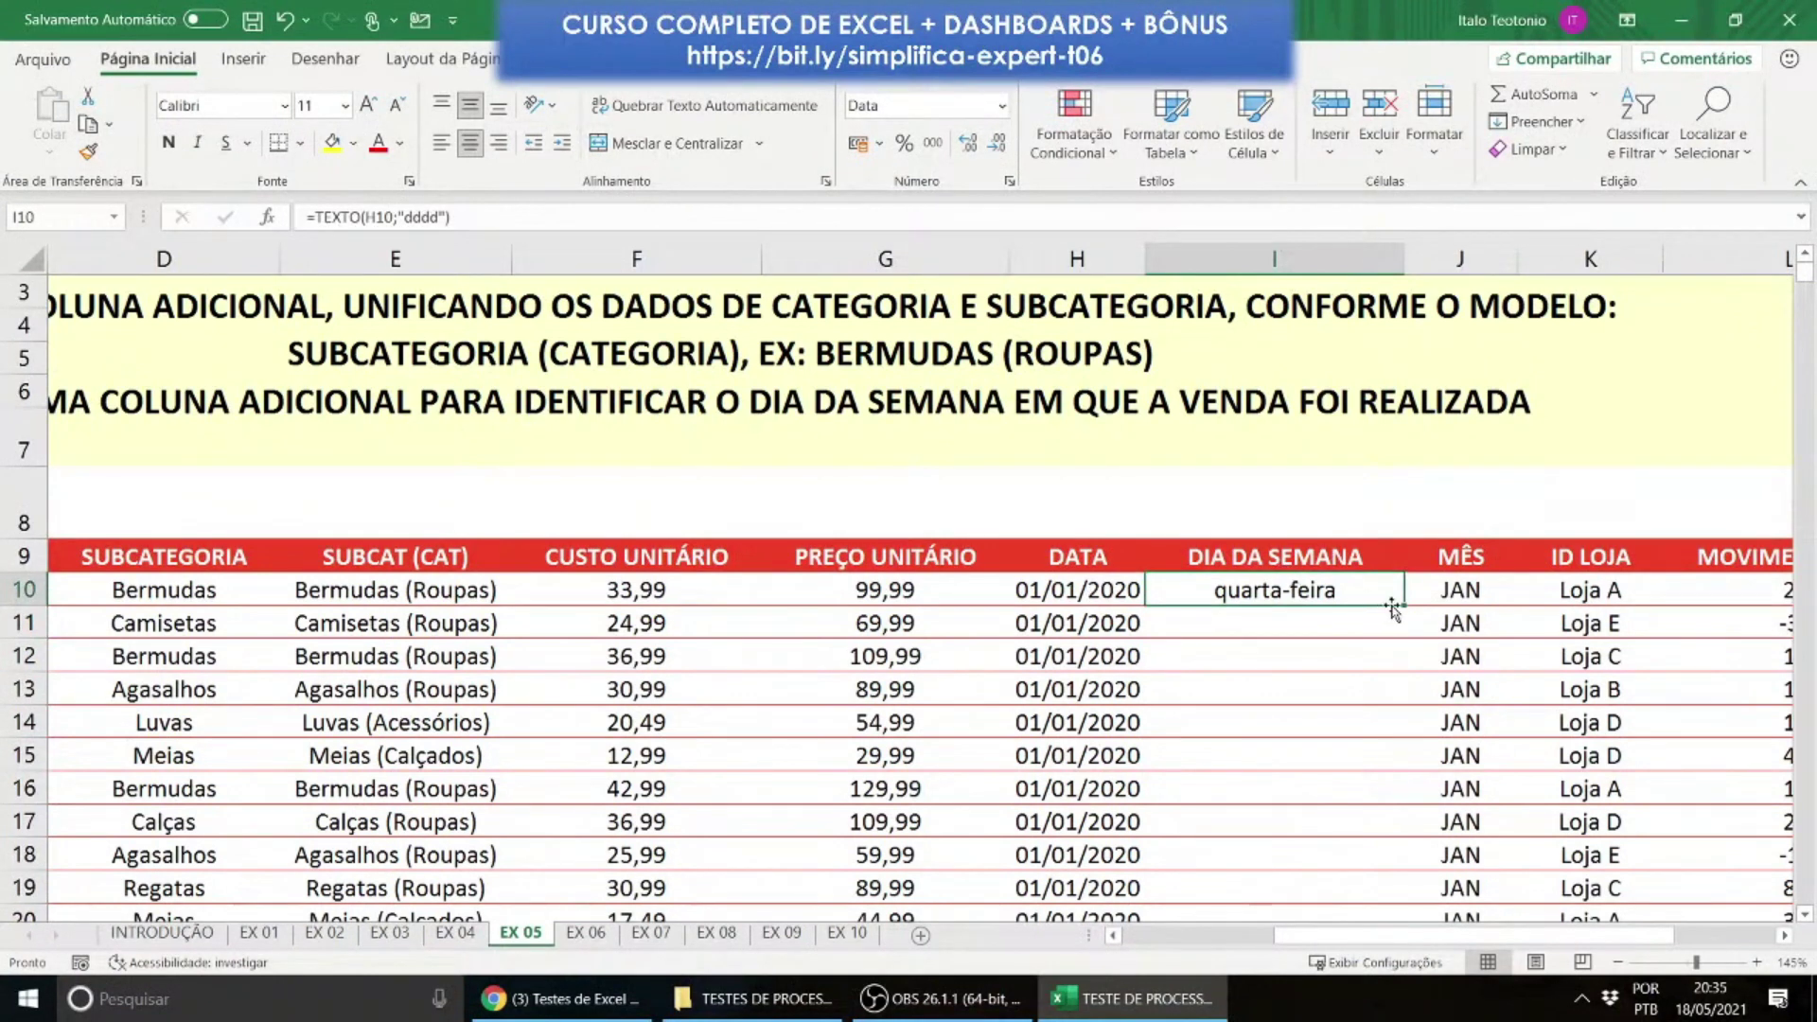
pyautogui.doubleClick(1335, 594)
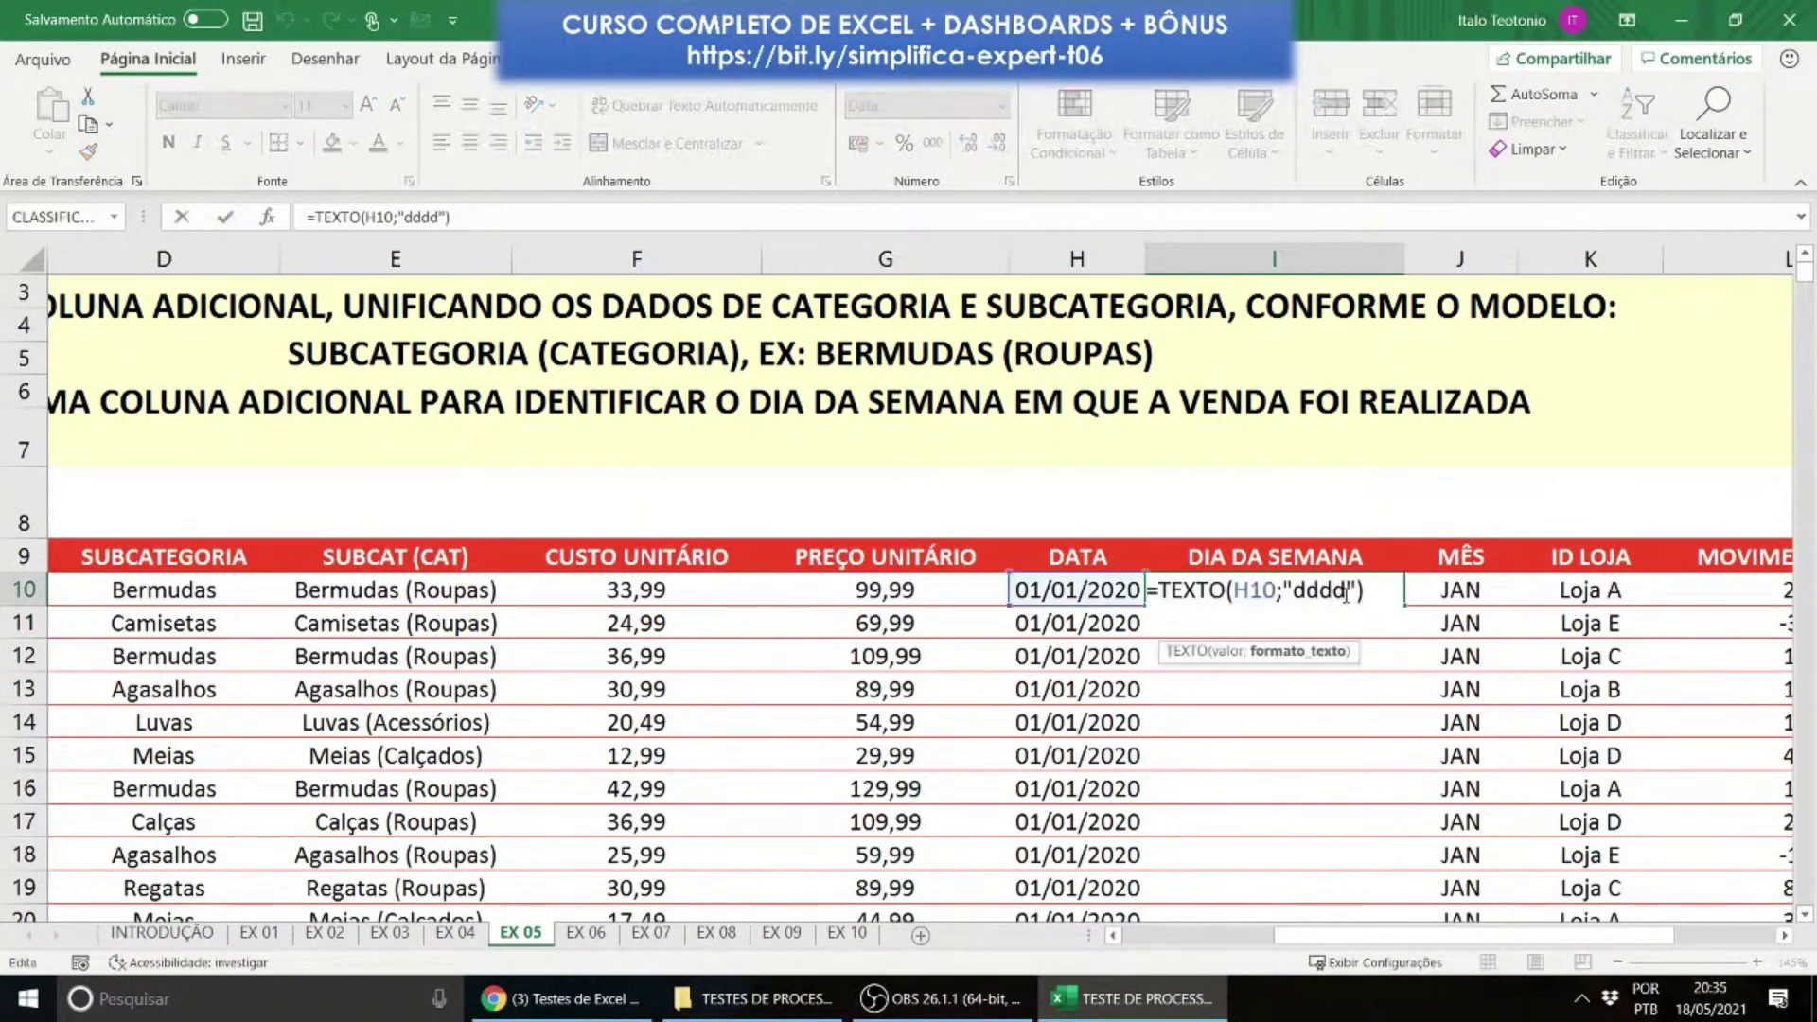
pyautogui.press('BackSpace')
pyautogui.press('Return')
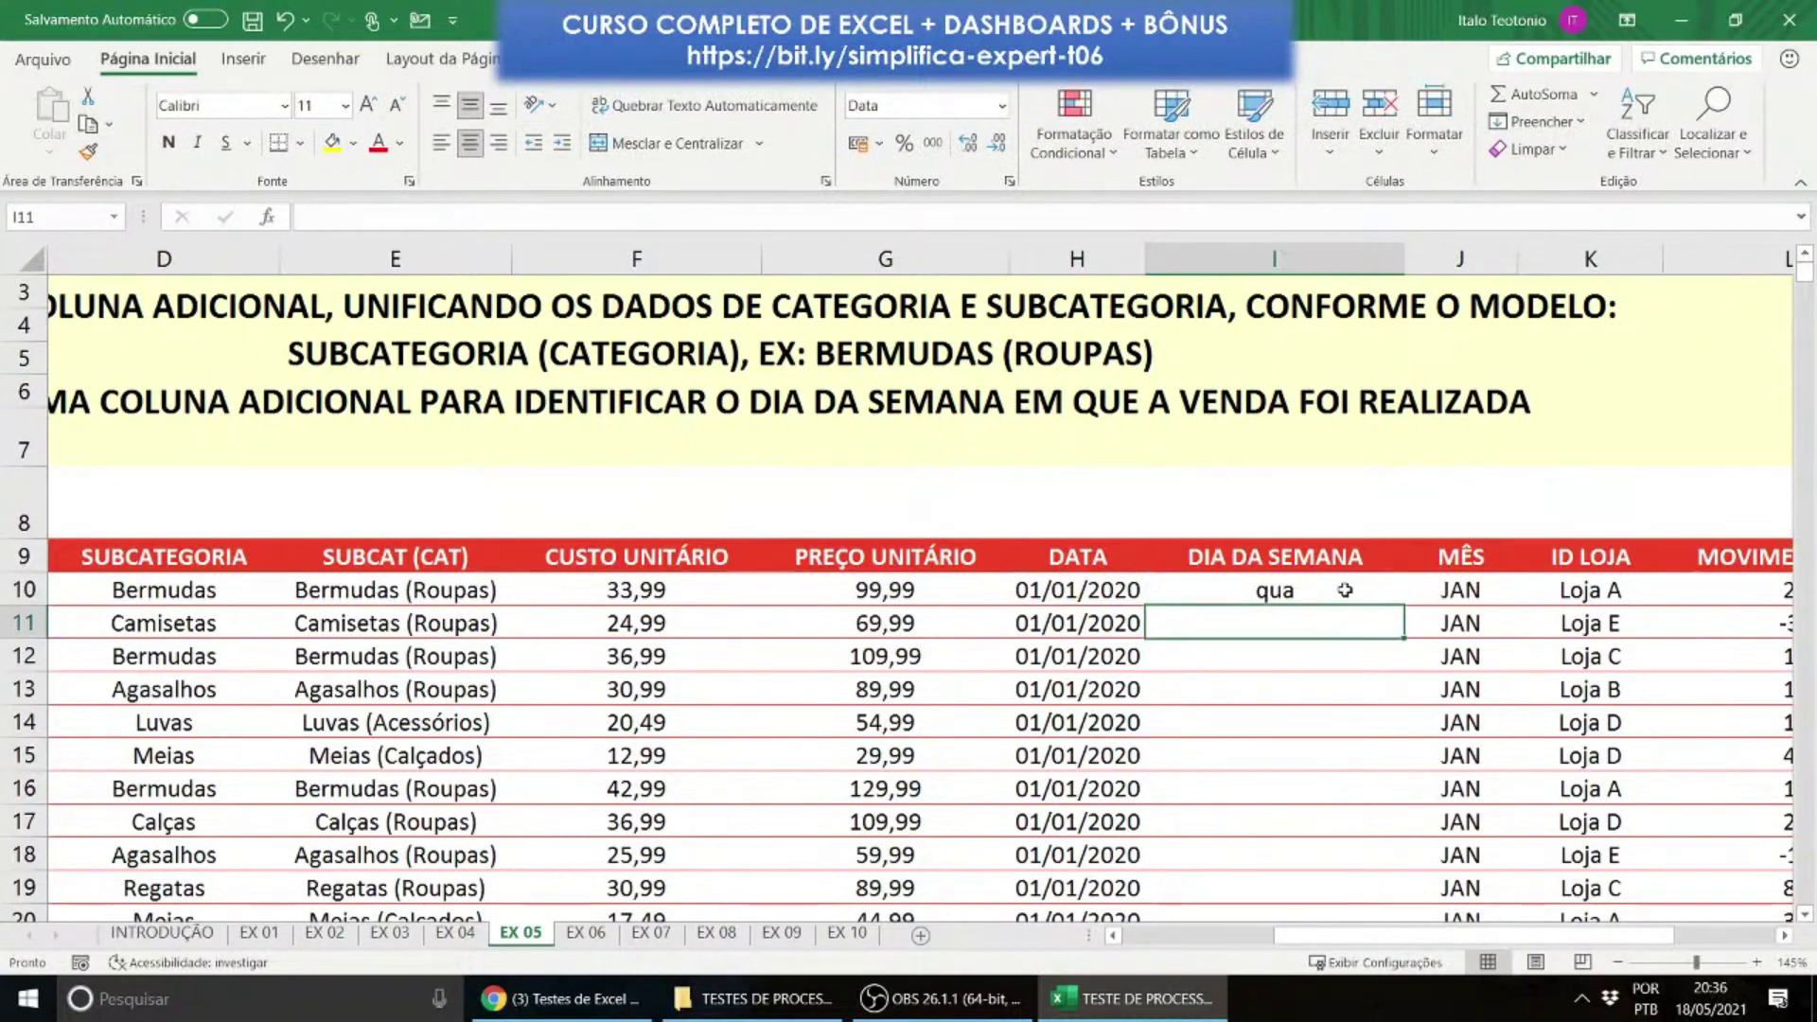
pyautogui.click(1344, 592)
pyautogui.doubleClick(1336, 591)
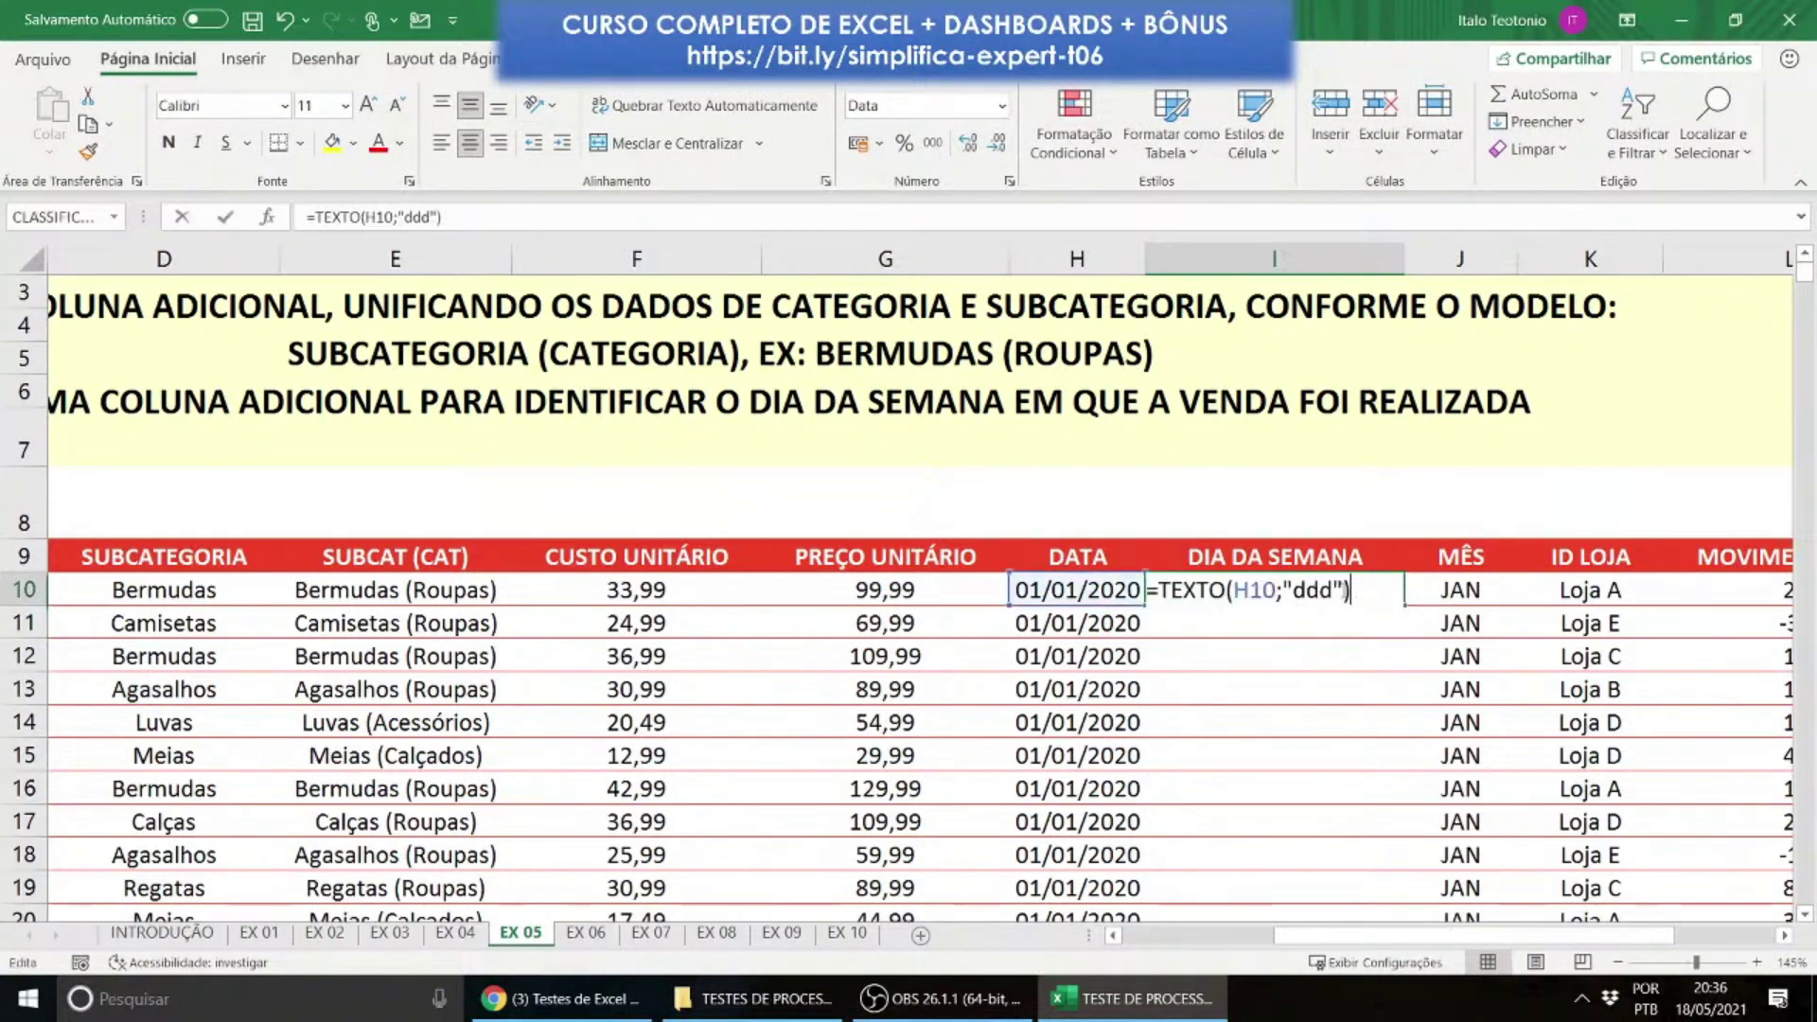
pyautogui.write('d')
pyautogui.press('Return')
# Step: Fill the I10 formula down the whole DIA DA SEMANA column and check the weekdays against the dates
pyautogui.click(1321, 590)
pyautogui.click(1403, 605)
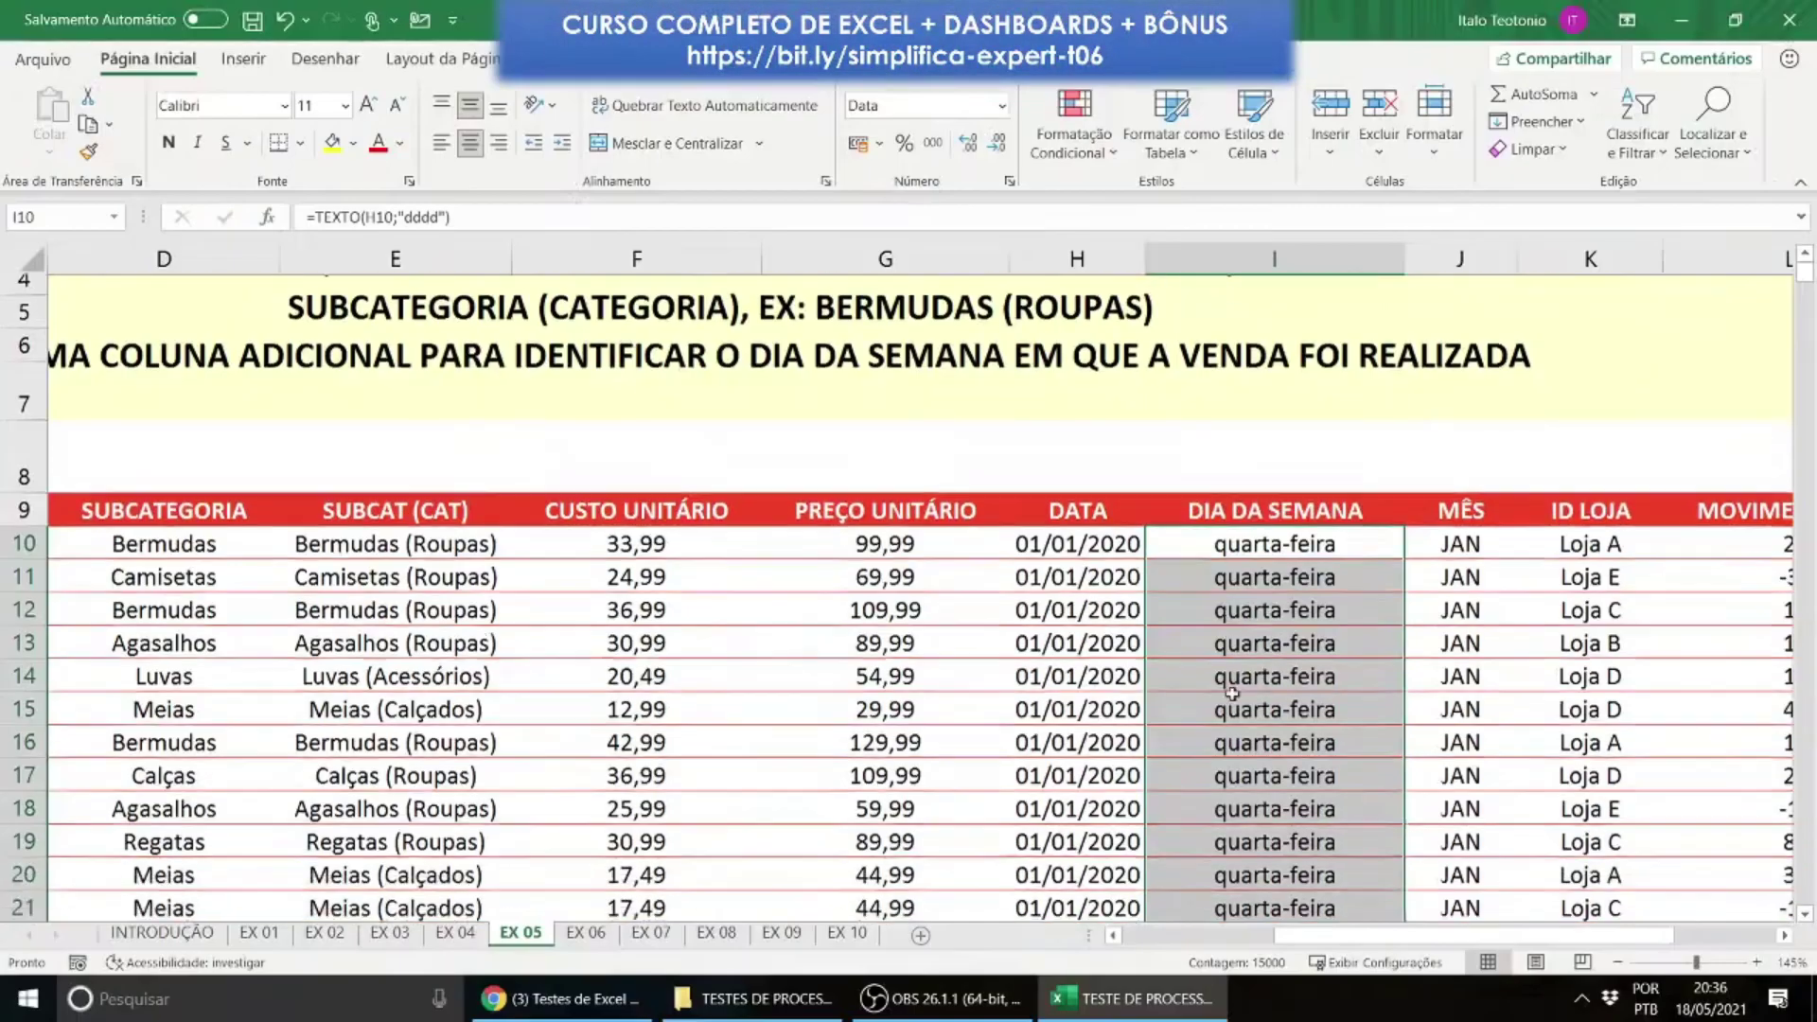
pyautogui.scroll(-5, 1211, 715)
pyautogui.scroll(-3, 1227, 692)
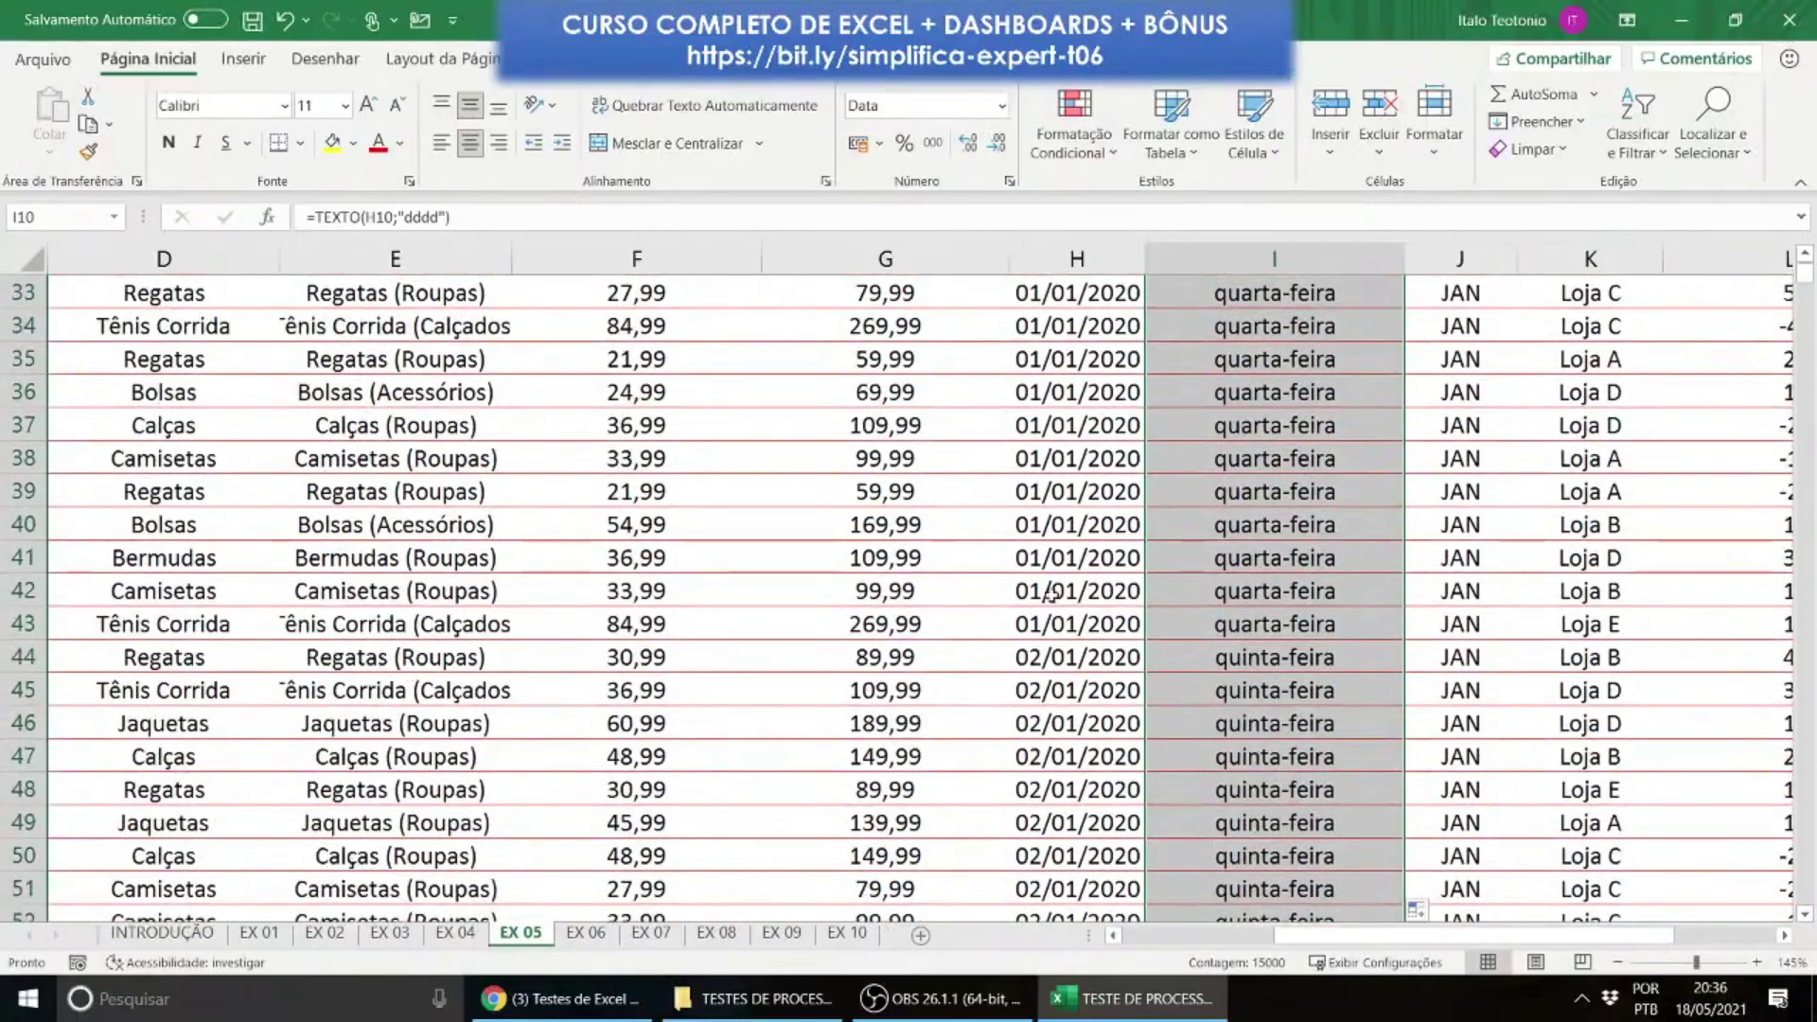
pyautogui.scroll(-7, 1126, 688)
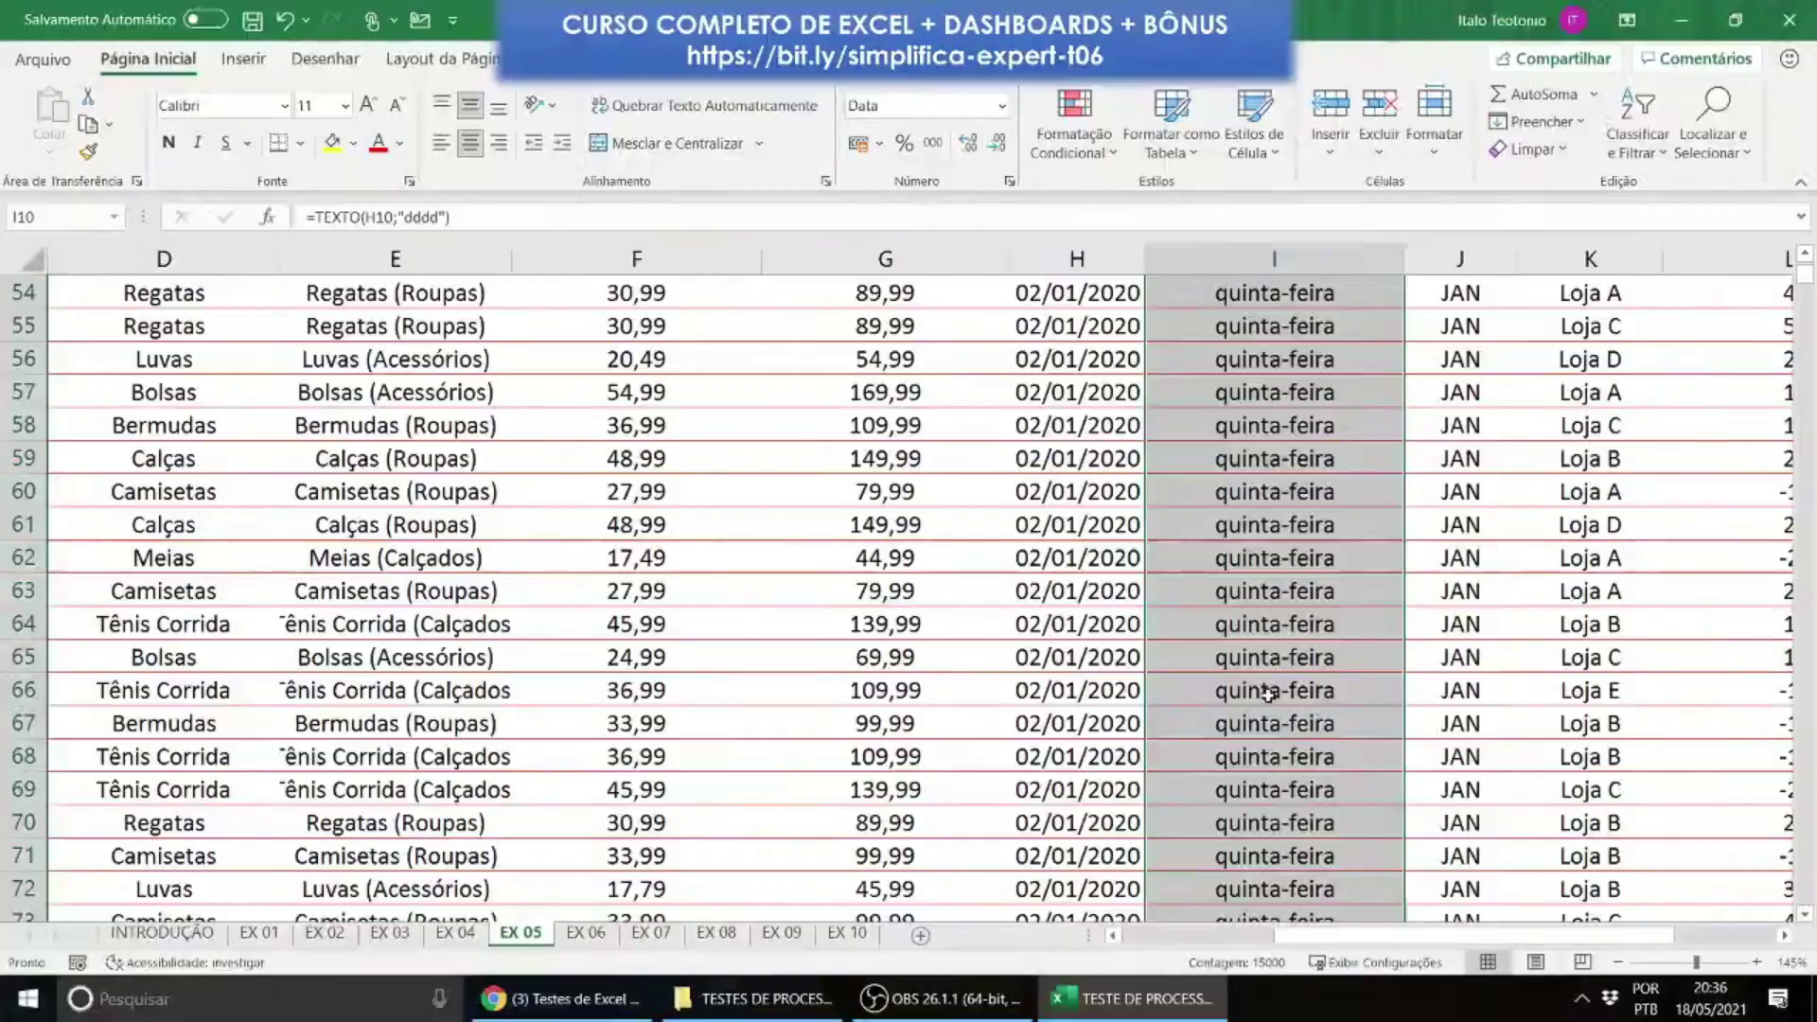
pyautogui.scroll(7, 1229, 805)
pyautogui.scroll(-20, 984, 621)
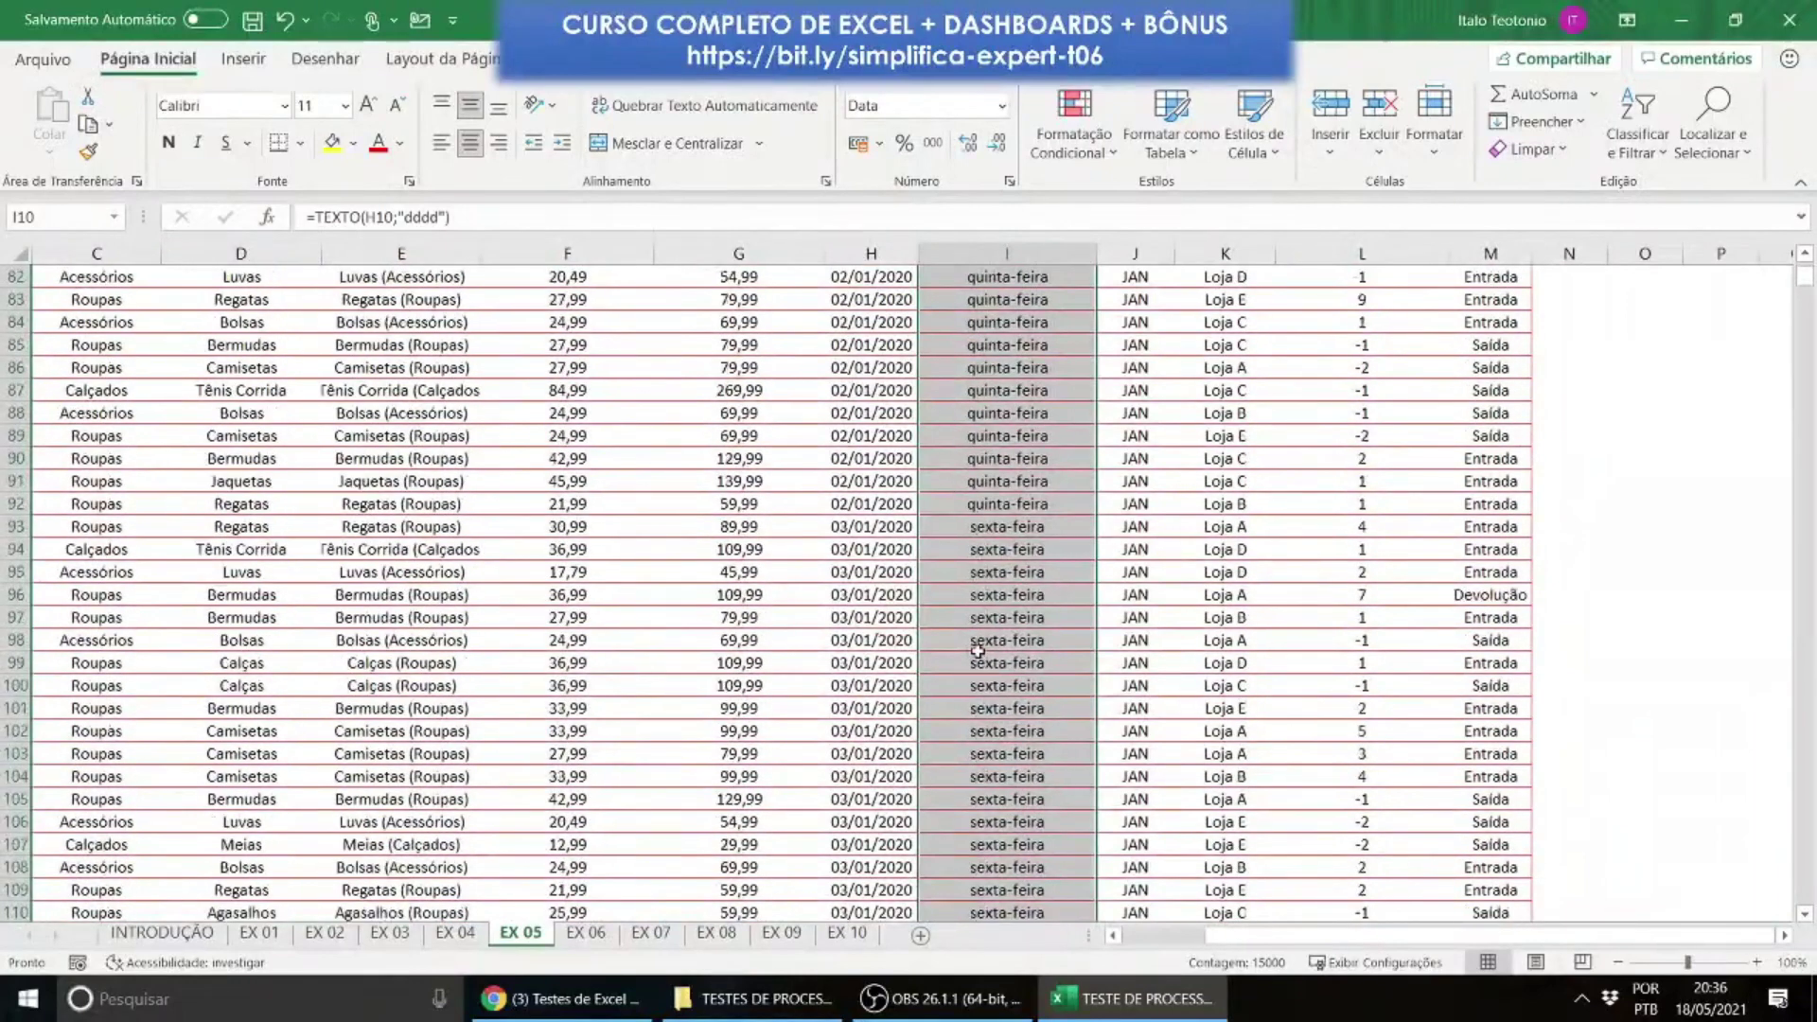
pyautogui.scroll(-20, 923, 728)
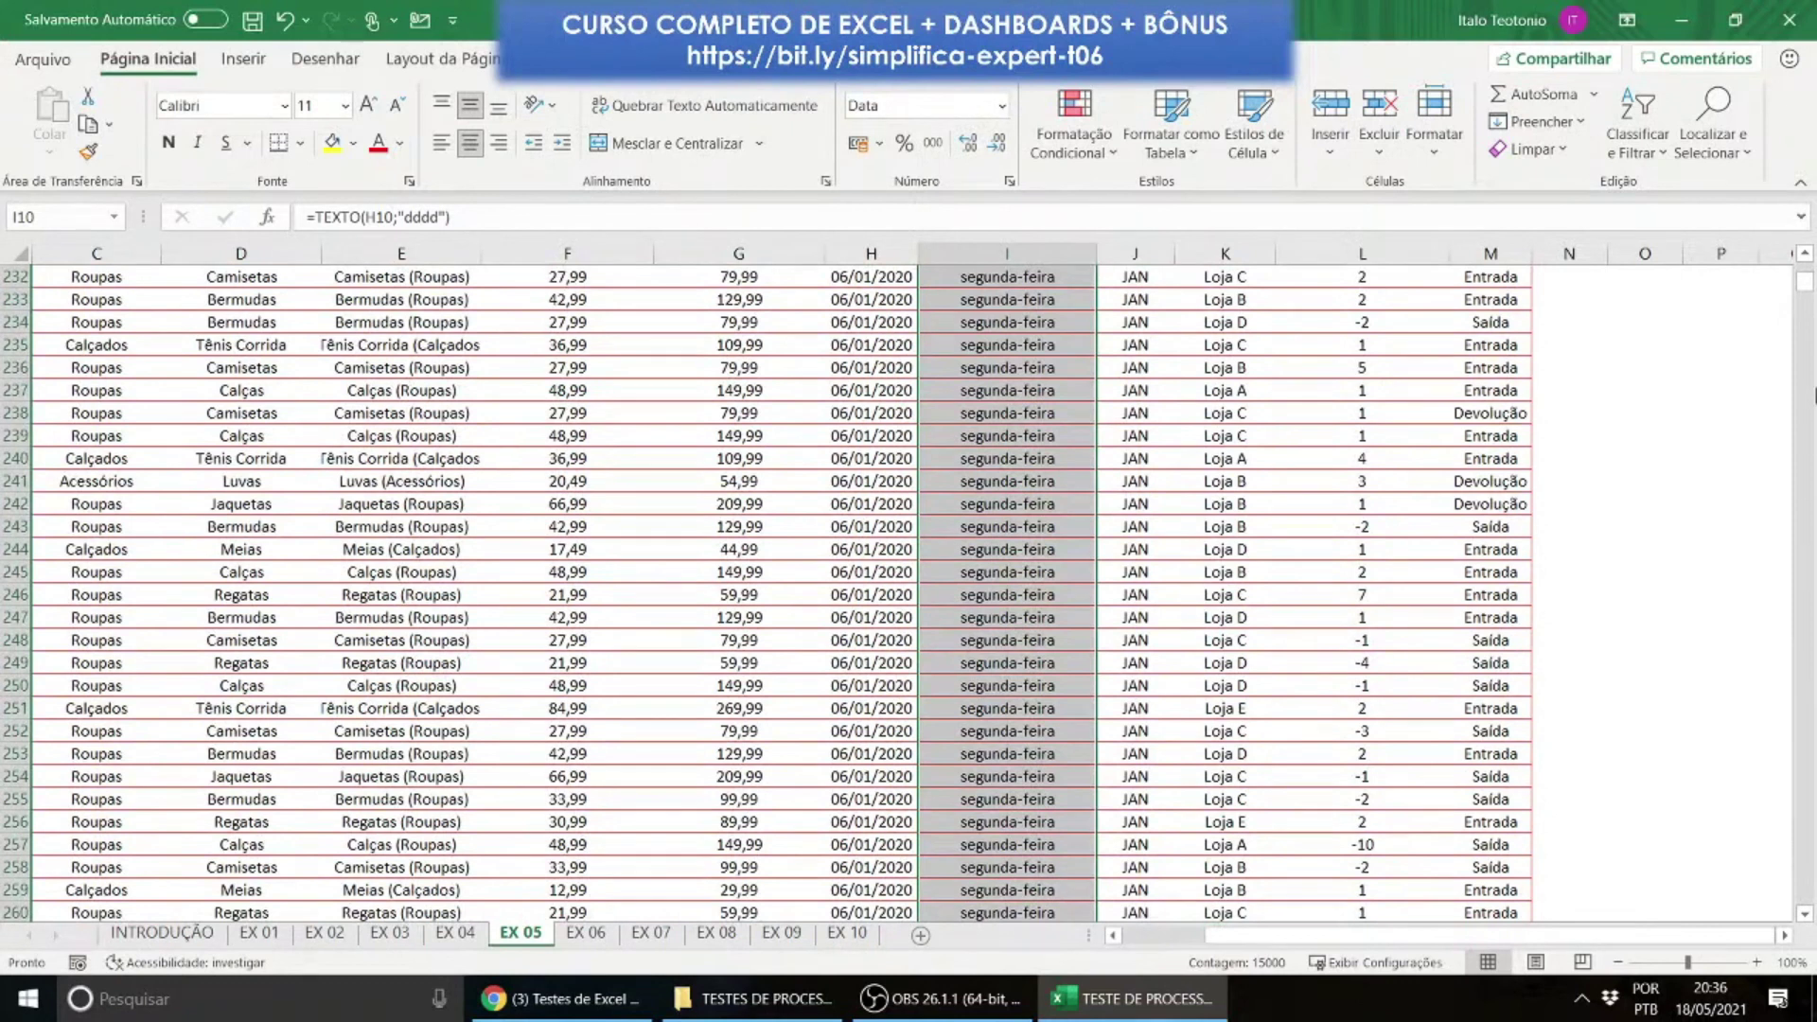
pyautogui.moveTo(1803, 279); pyautogui.dragTo(1803, 270)
pyautogui.moveTo(1218, 940); pyautogui.dragTo(1145, 937)
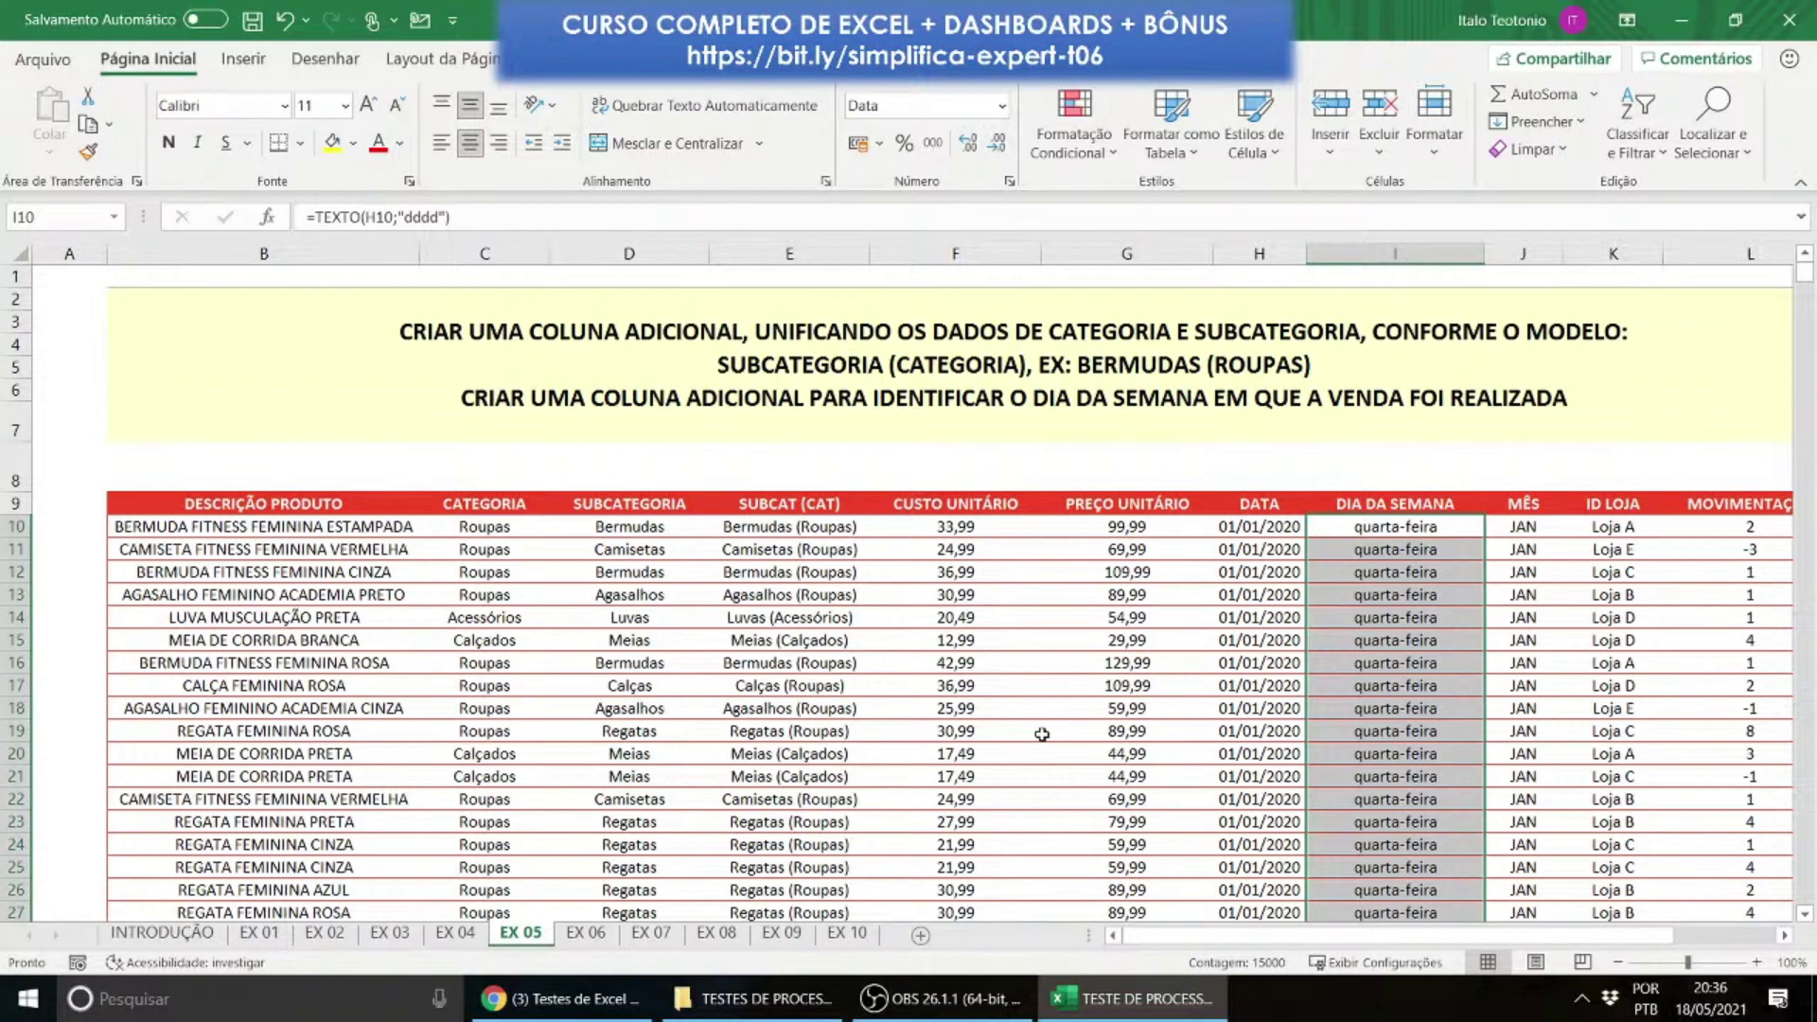
# Step: Open sheet EX 06 to read its exercise instructions
pyautogui.click(586, 934)
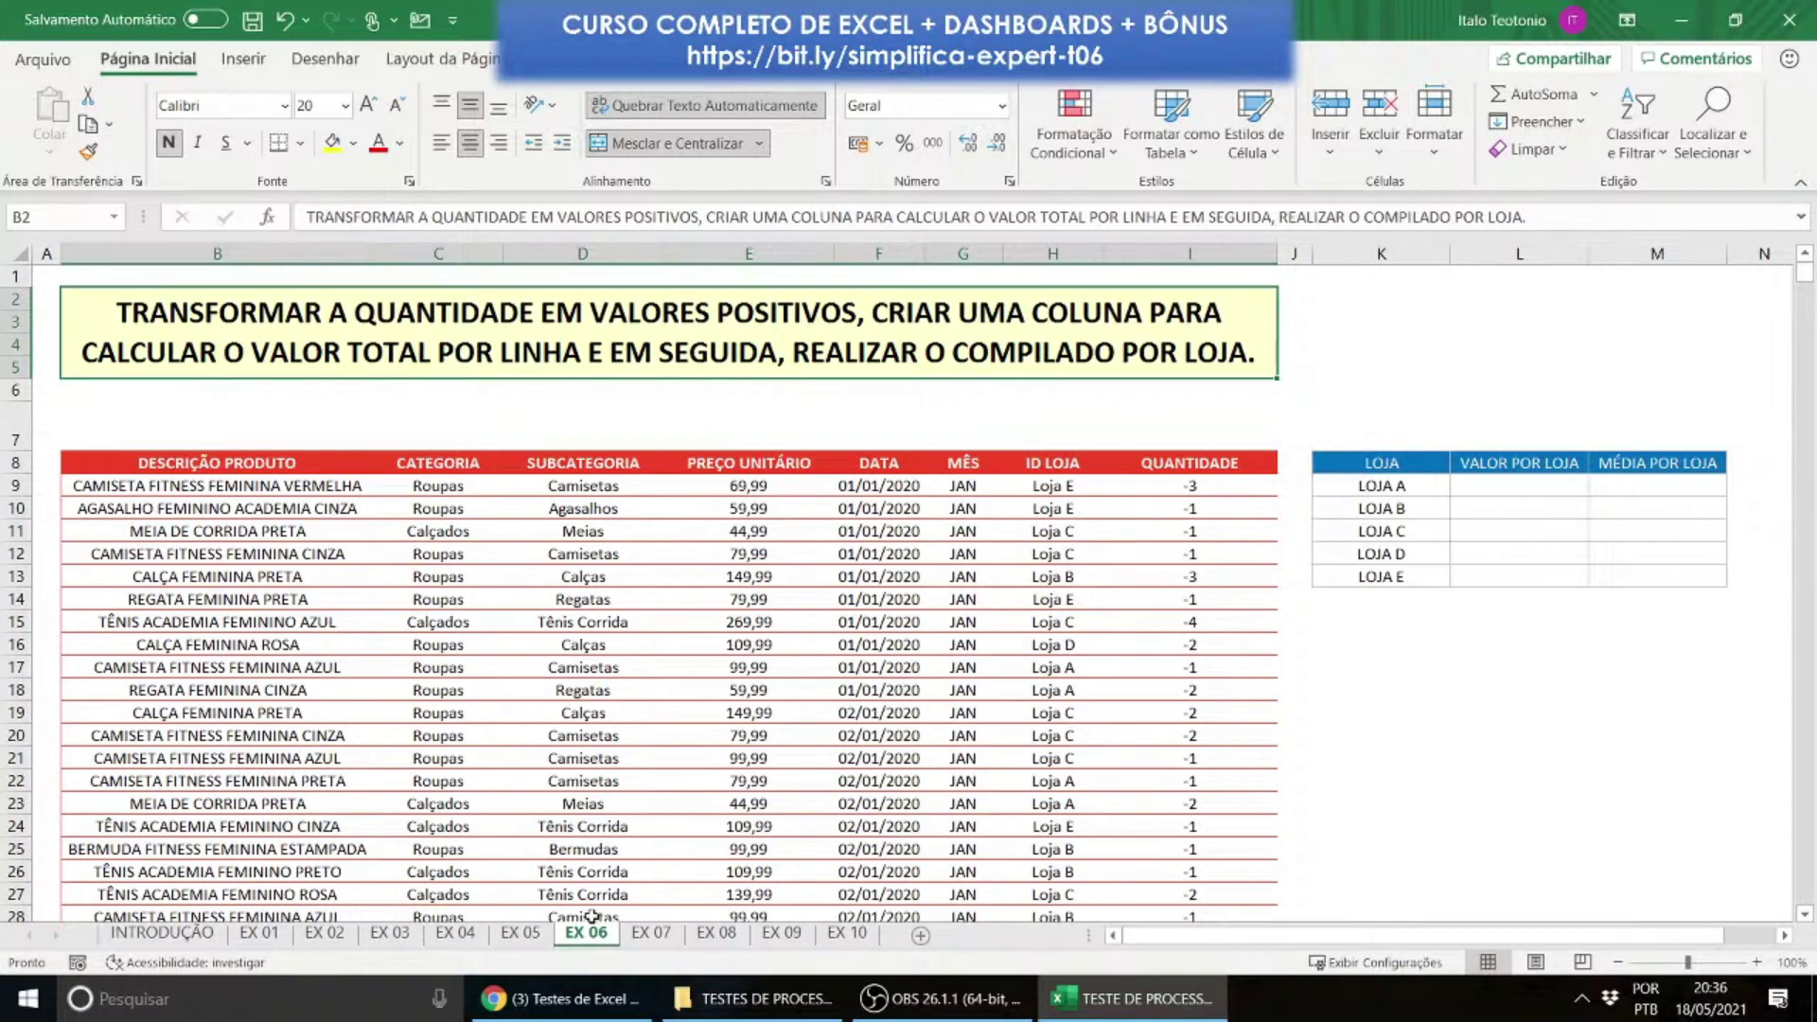
# Step: Switch to the Hotmart course page in Chrome and look through the exam and challenge lessons, including Desafio 2 and Desafio 3
pyautogui.click(560, 998)
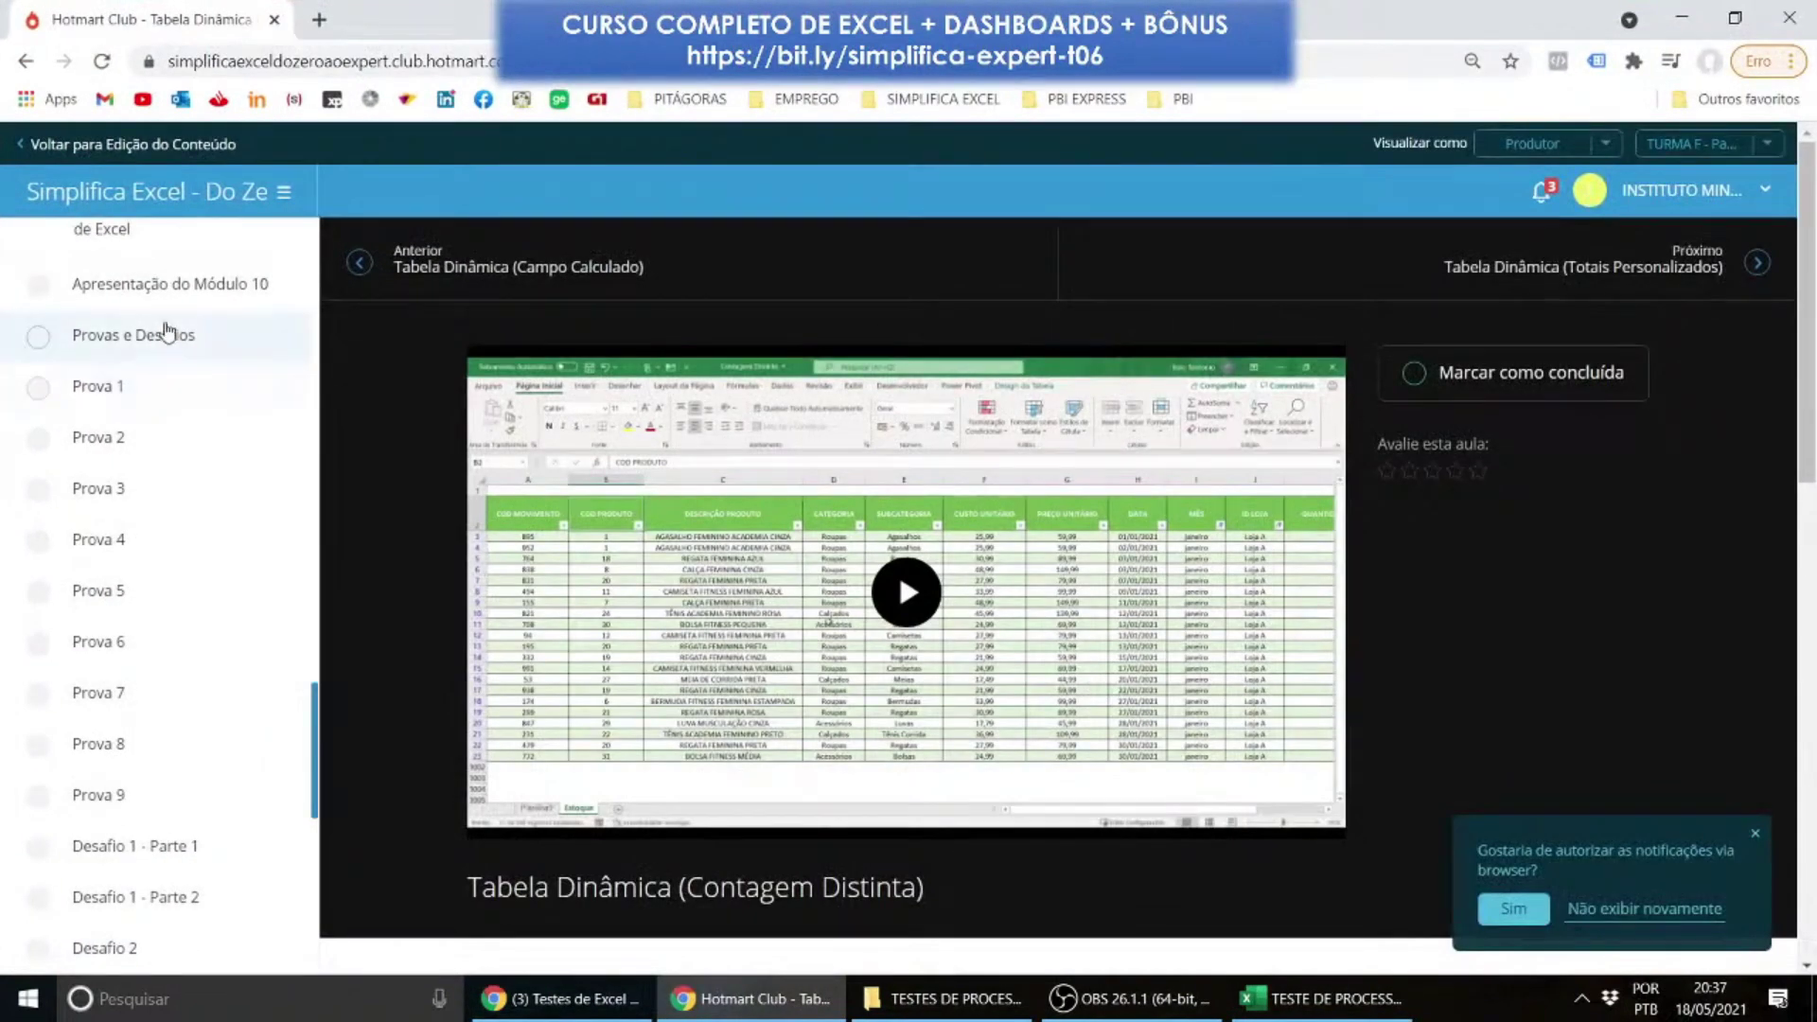
pyautogui.scroll(-4, 146, 376)
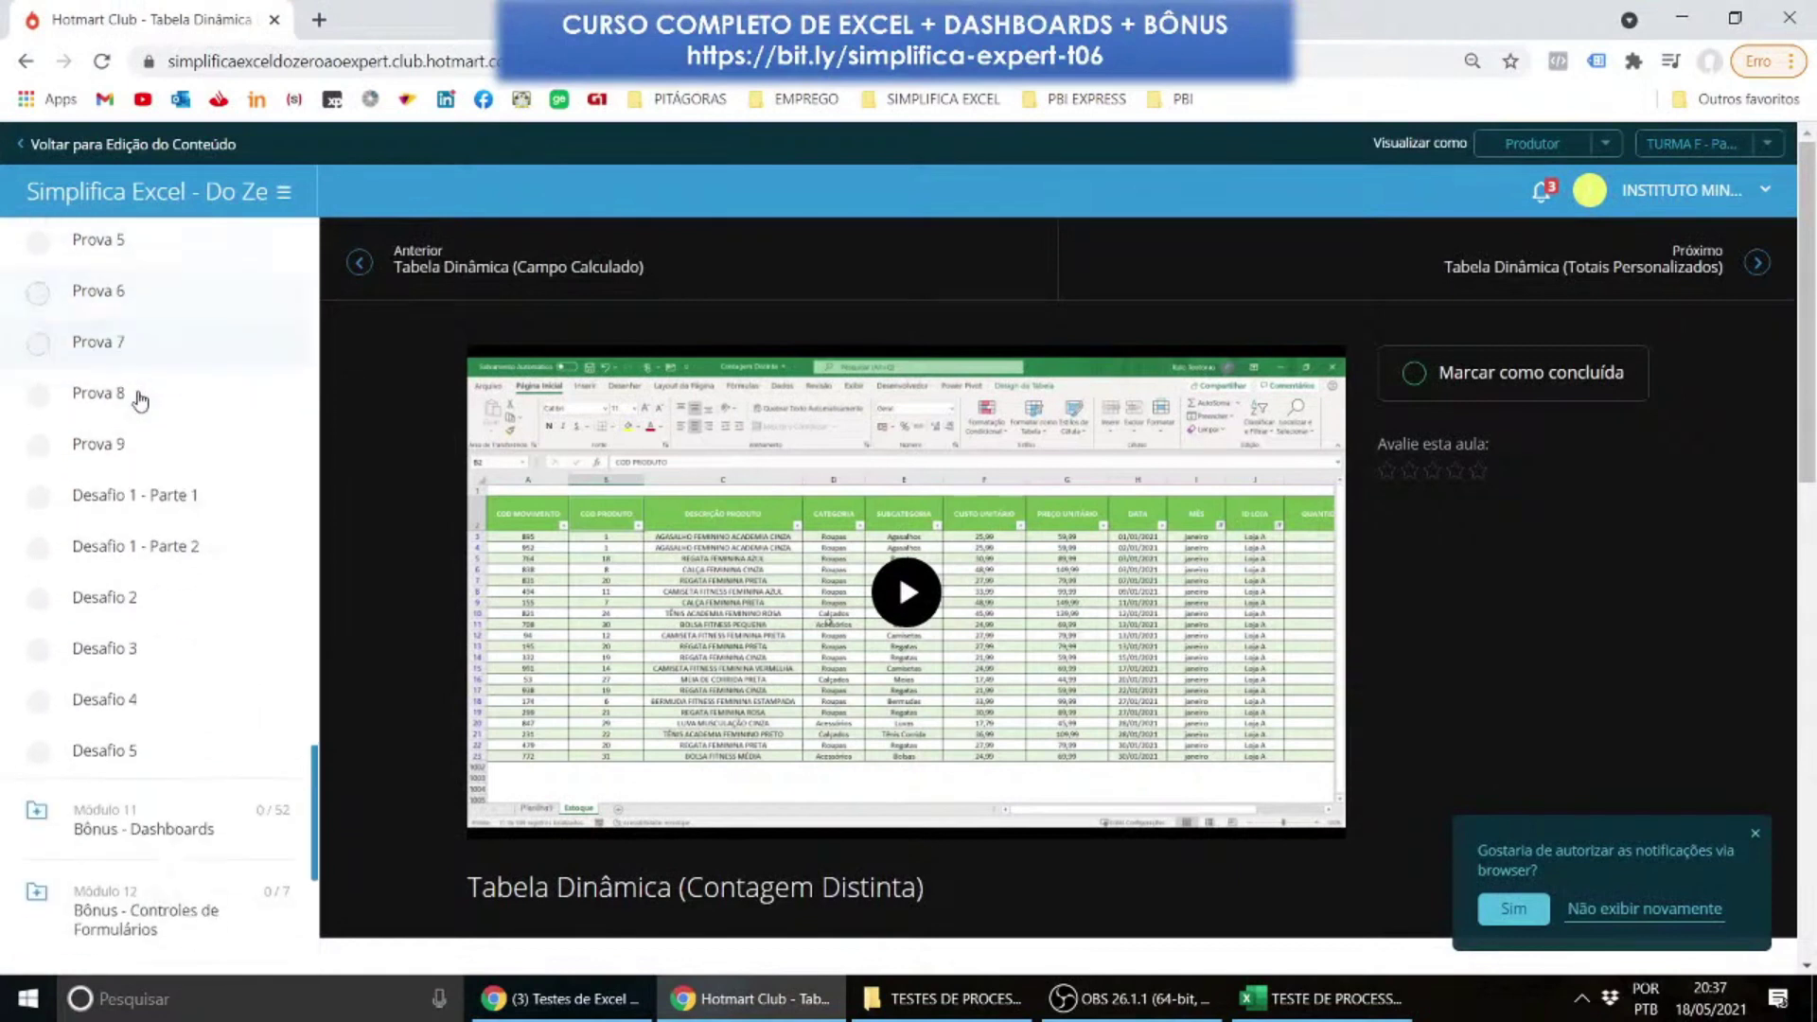
pyautogui.scroll(3, 152, 719)
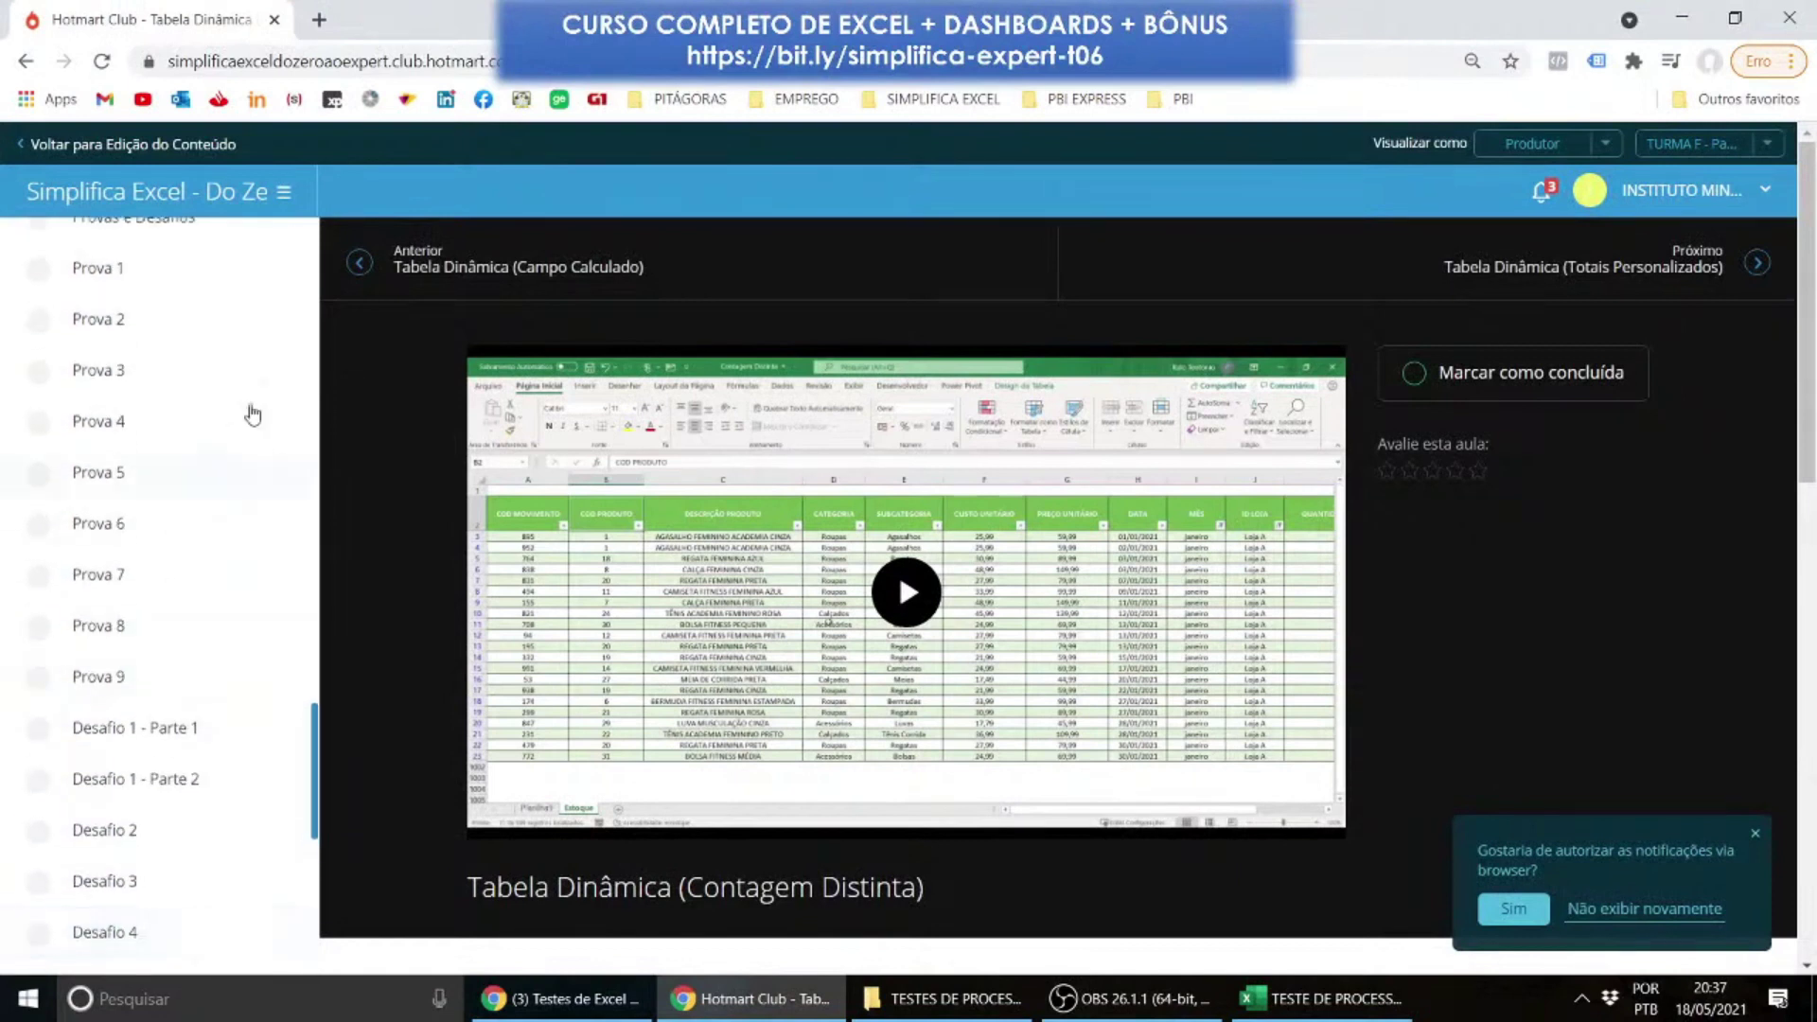
pyautogui.click(113, 419)
pyautogui.click(100, 686)
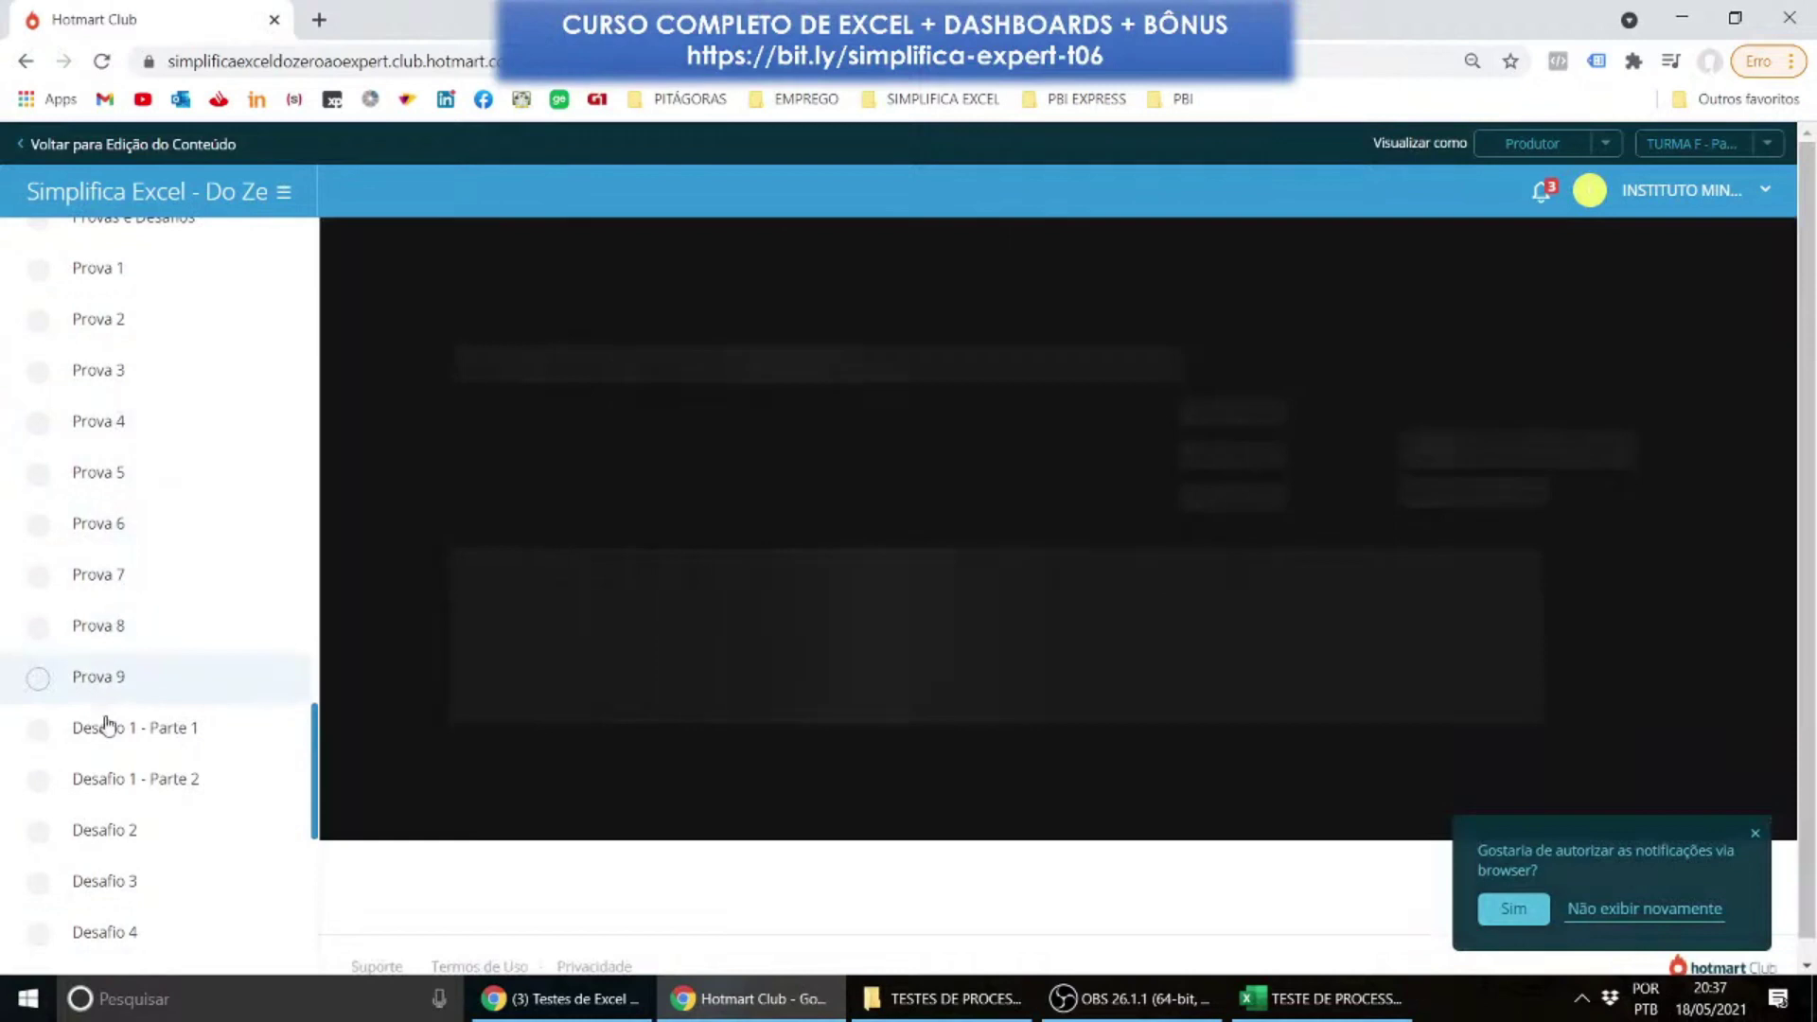
pyautogui.click(119, 774)
pyautogui.click(107, 834)
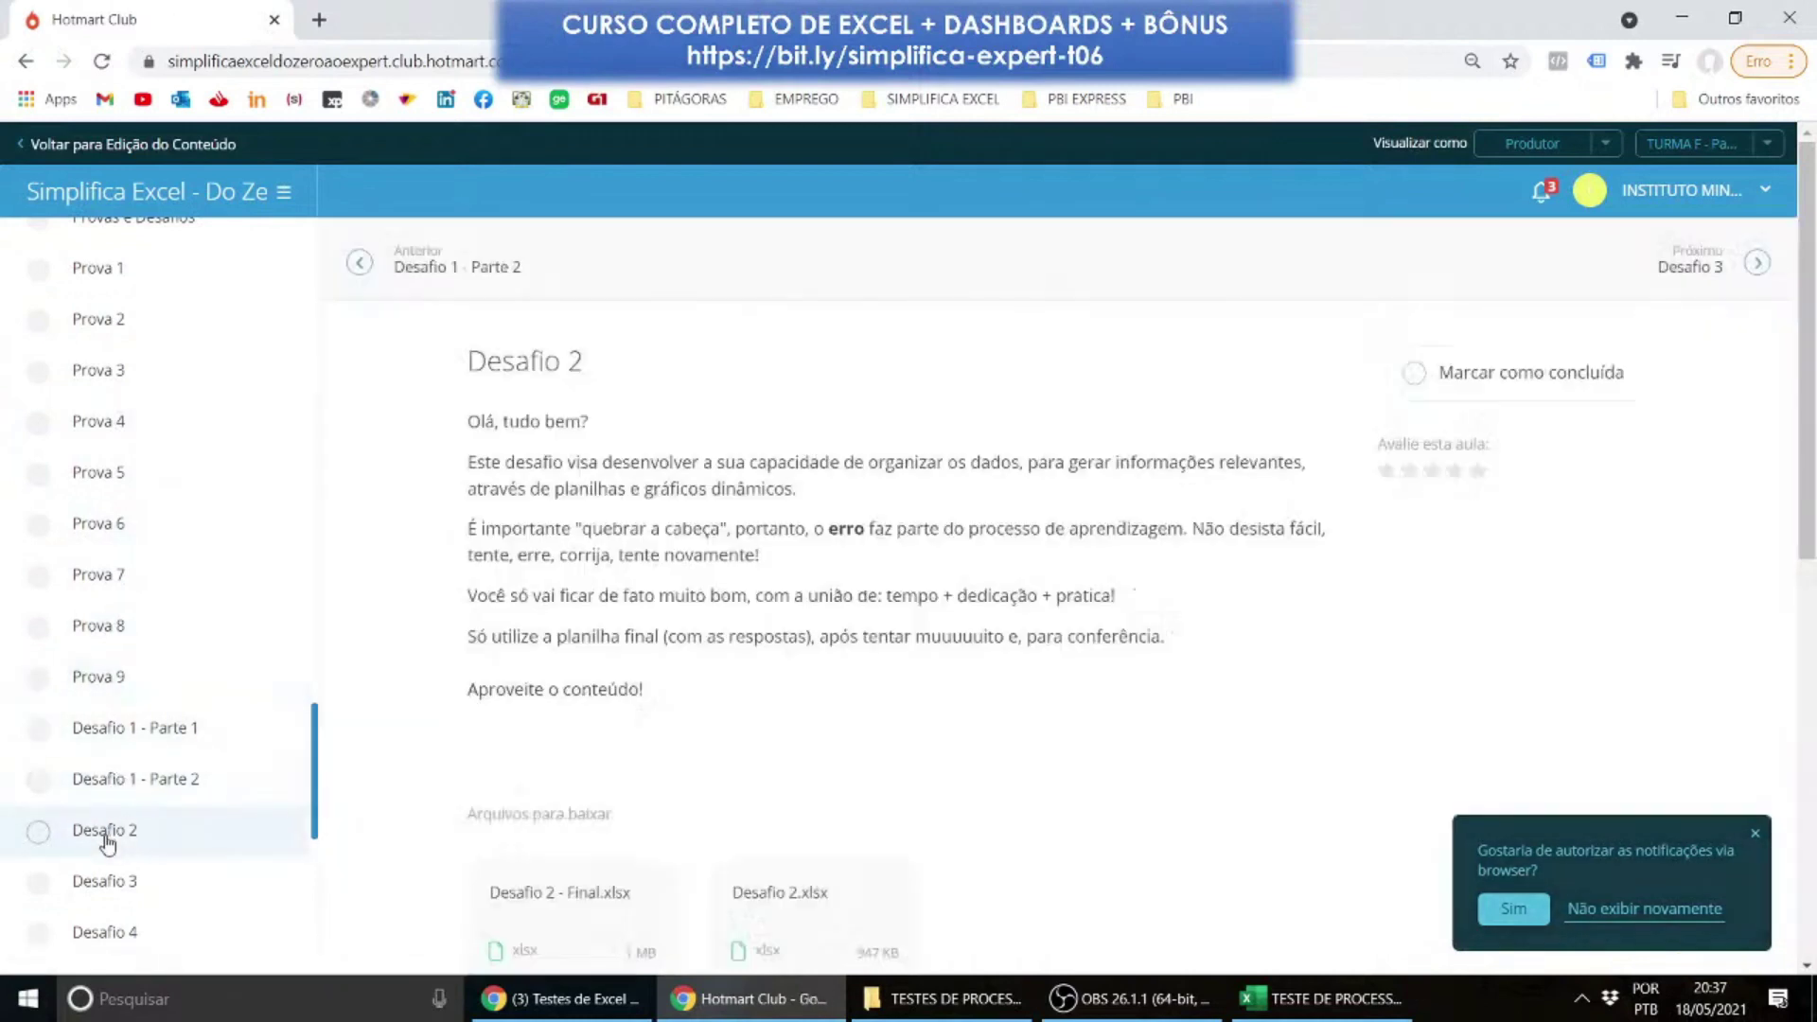
pyautogui.scroll(-3, 398, 746)
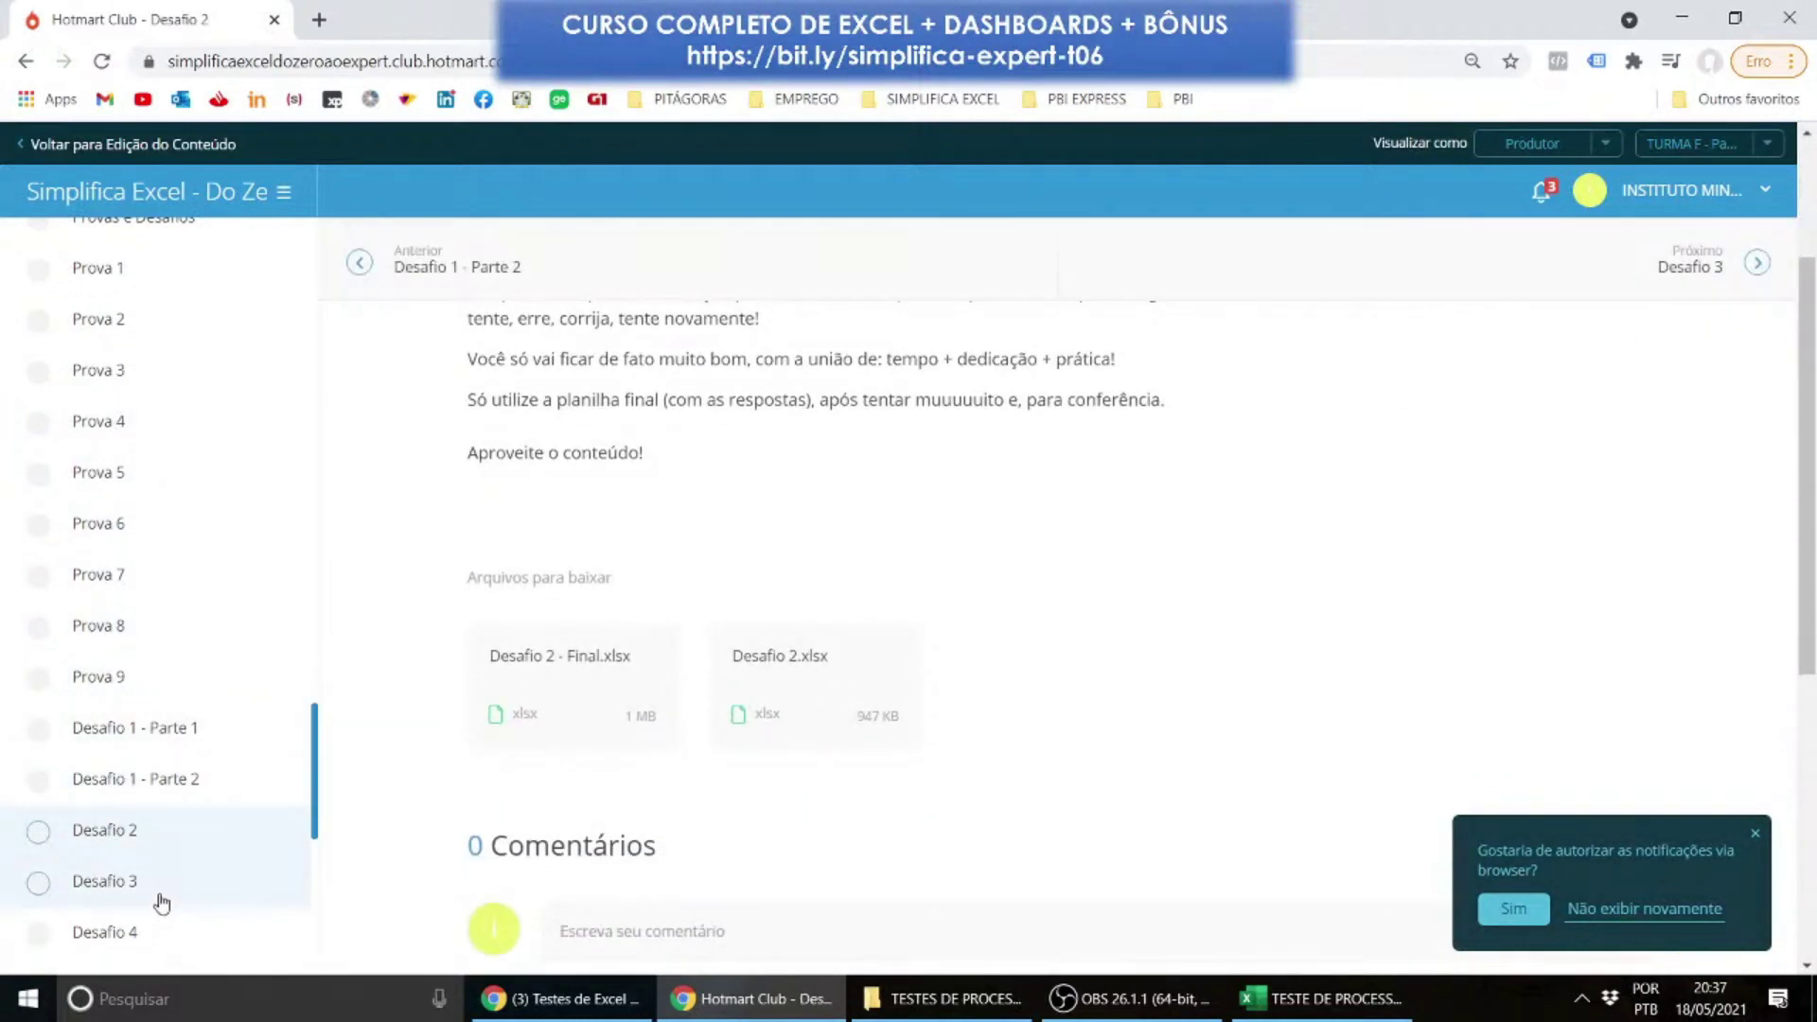
pyautogui.click(162, 902)
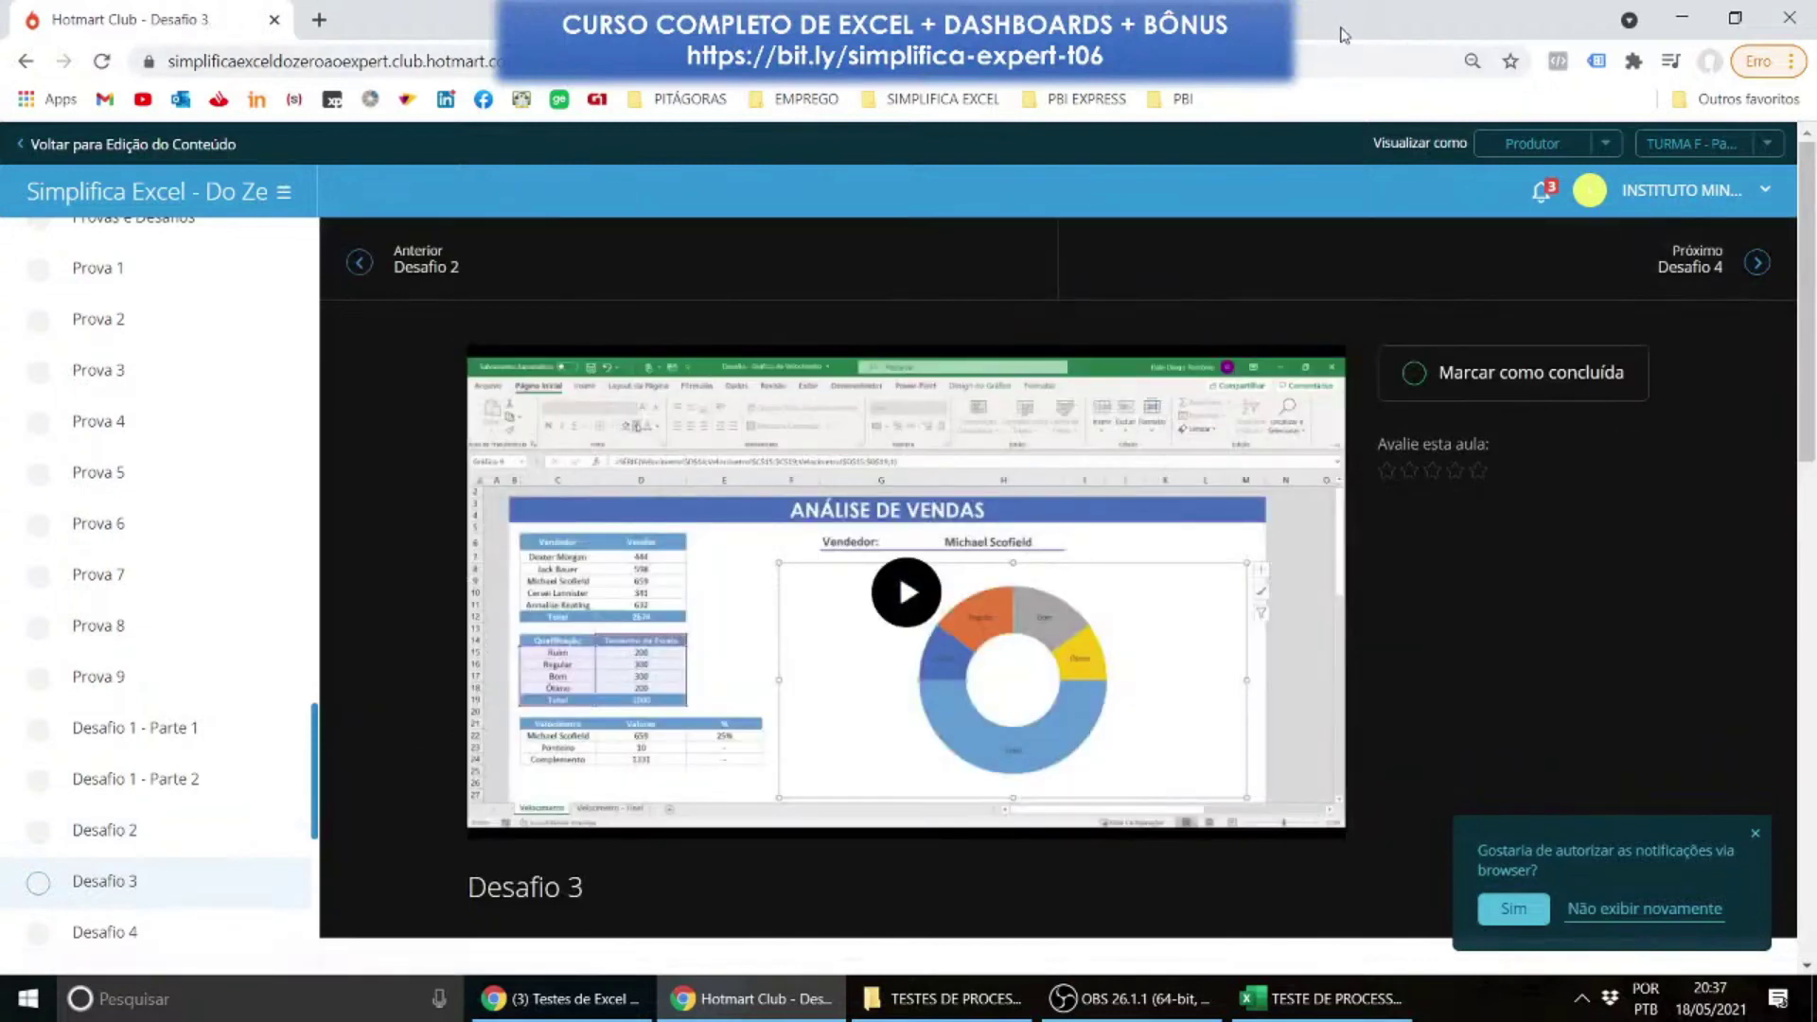
pyautogui.moveTo(1379, 19); pyautogui.dragTo(0, 171)
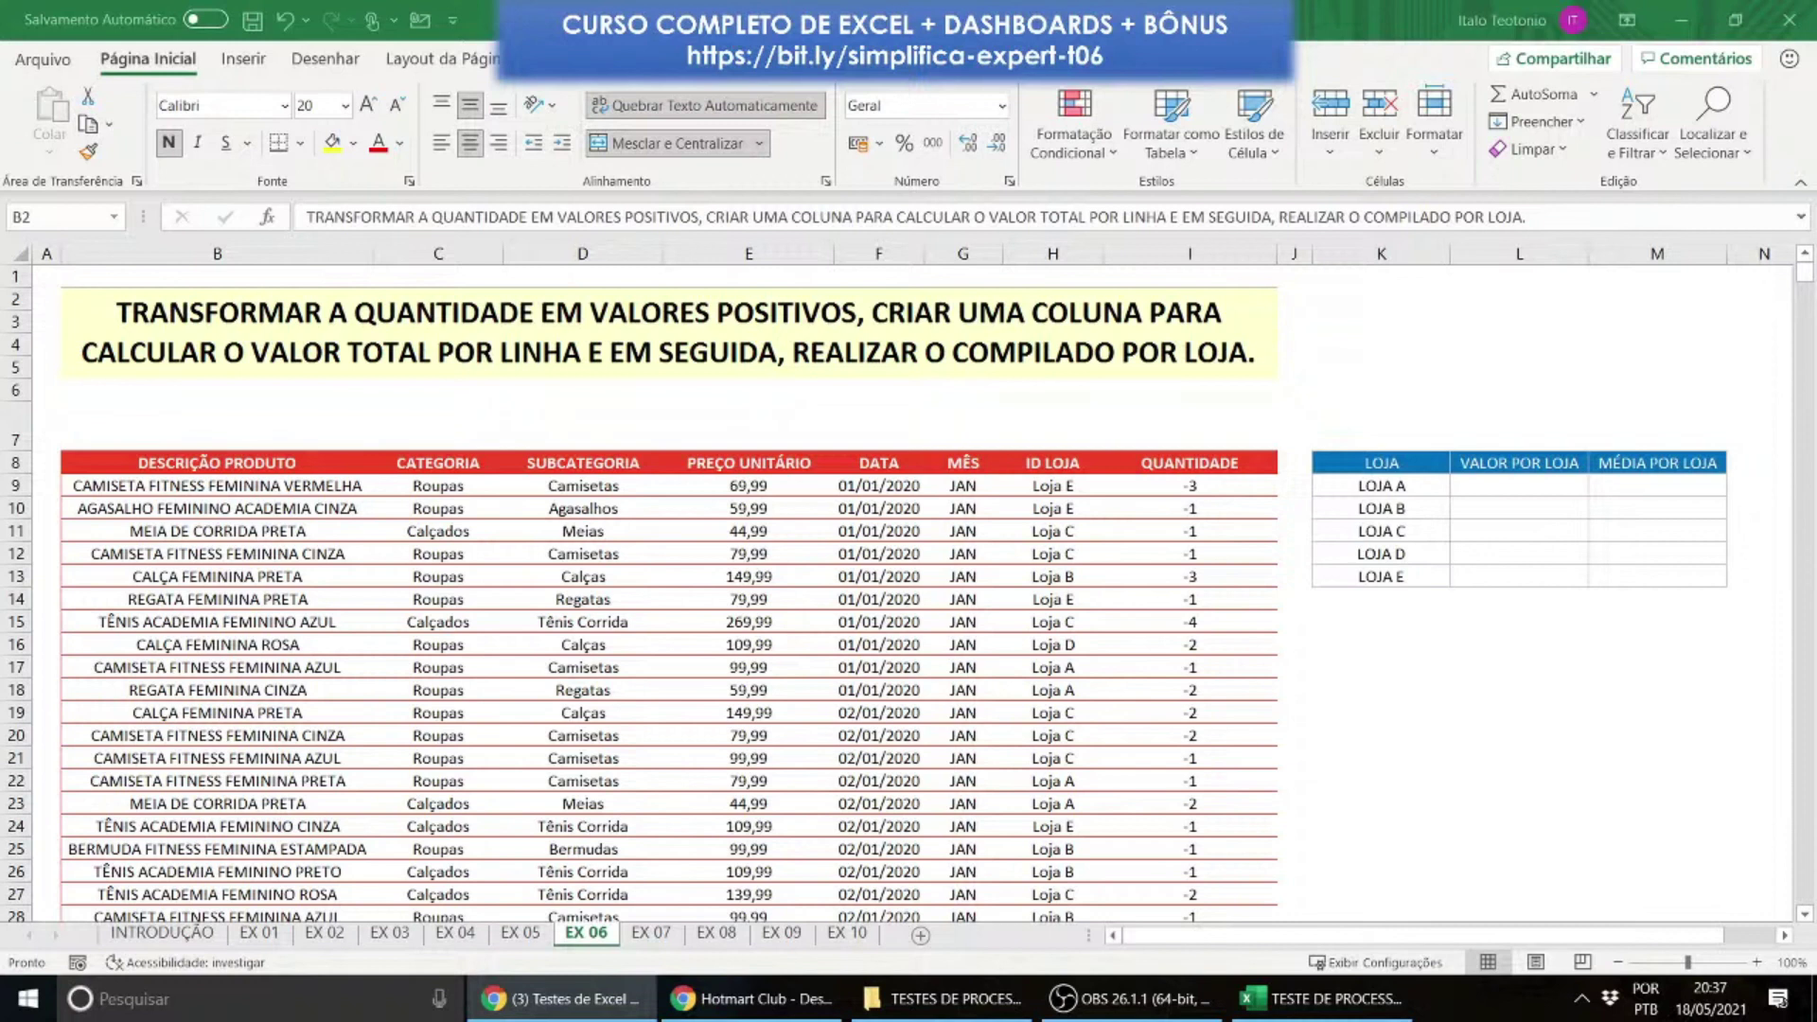
# Step: Back in Excel's EX 06 sheet, insert a new column before QUANTIDADE and title it QTDE in I8
pyautogui.click(1110, 651)
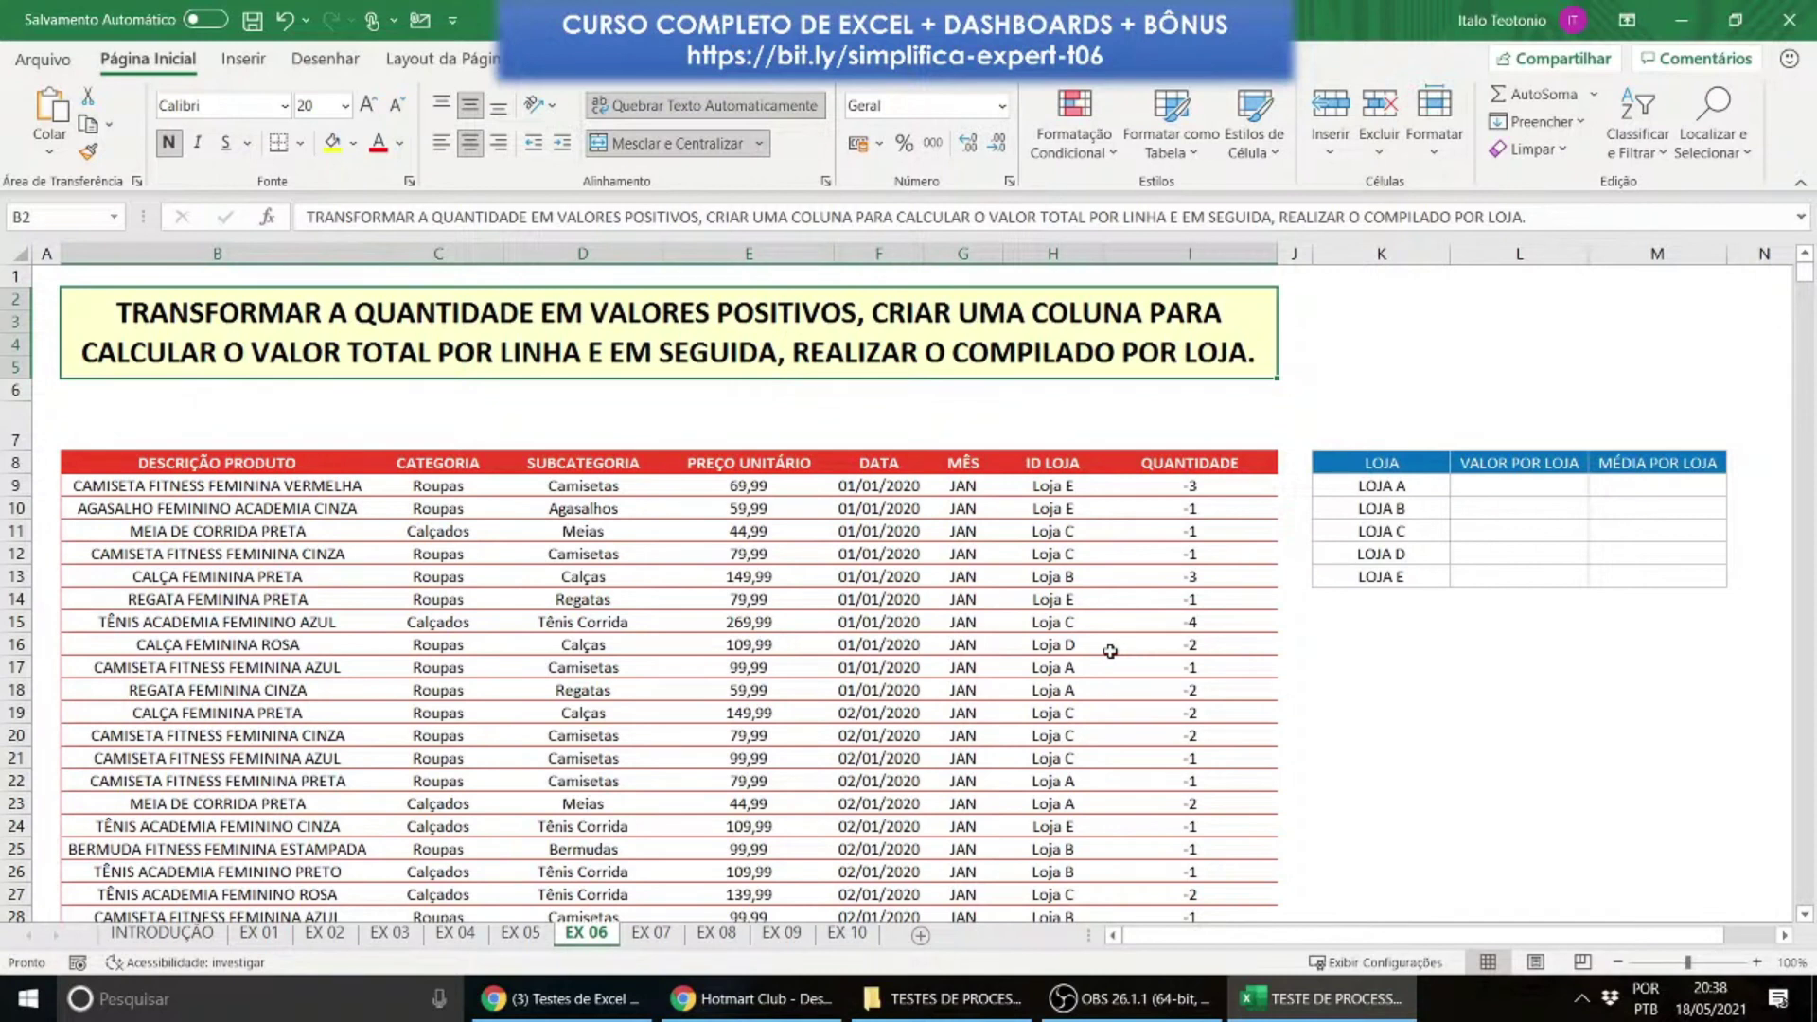
pyautogui.click(1159, 463)
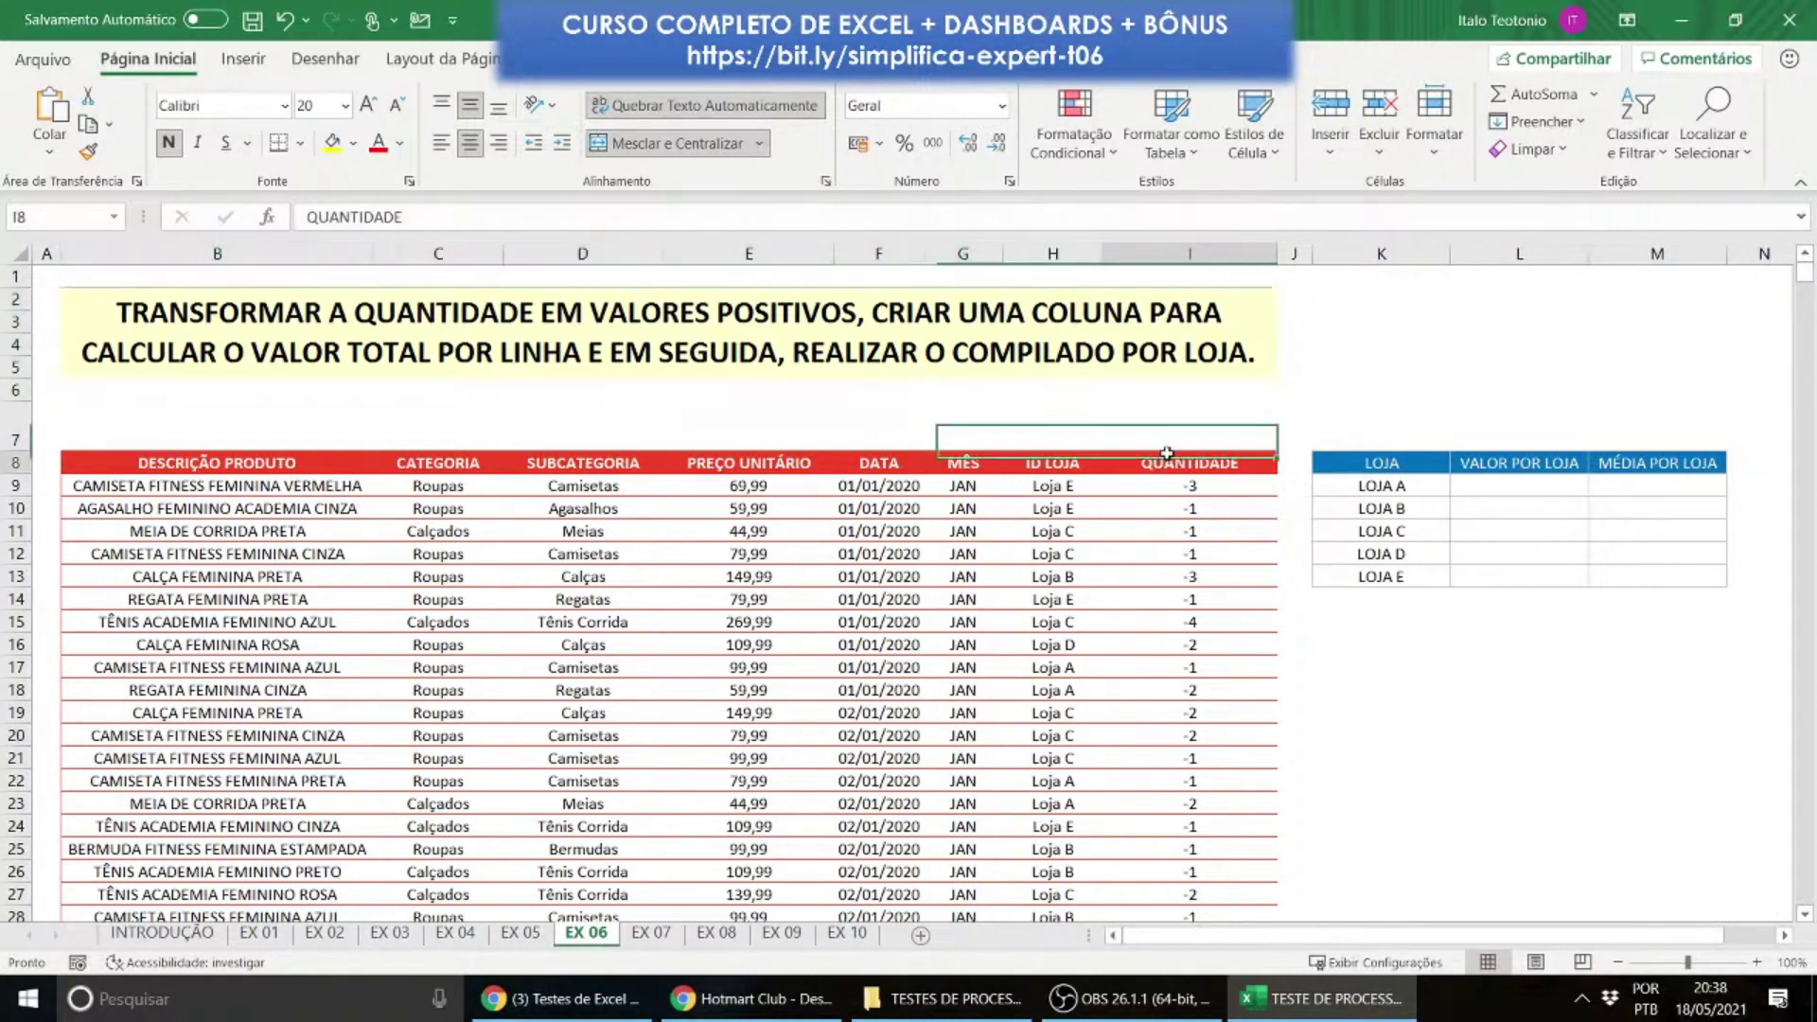
pyautogui.click(1157, 623)
pyautogui.click(1180, 718)
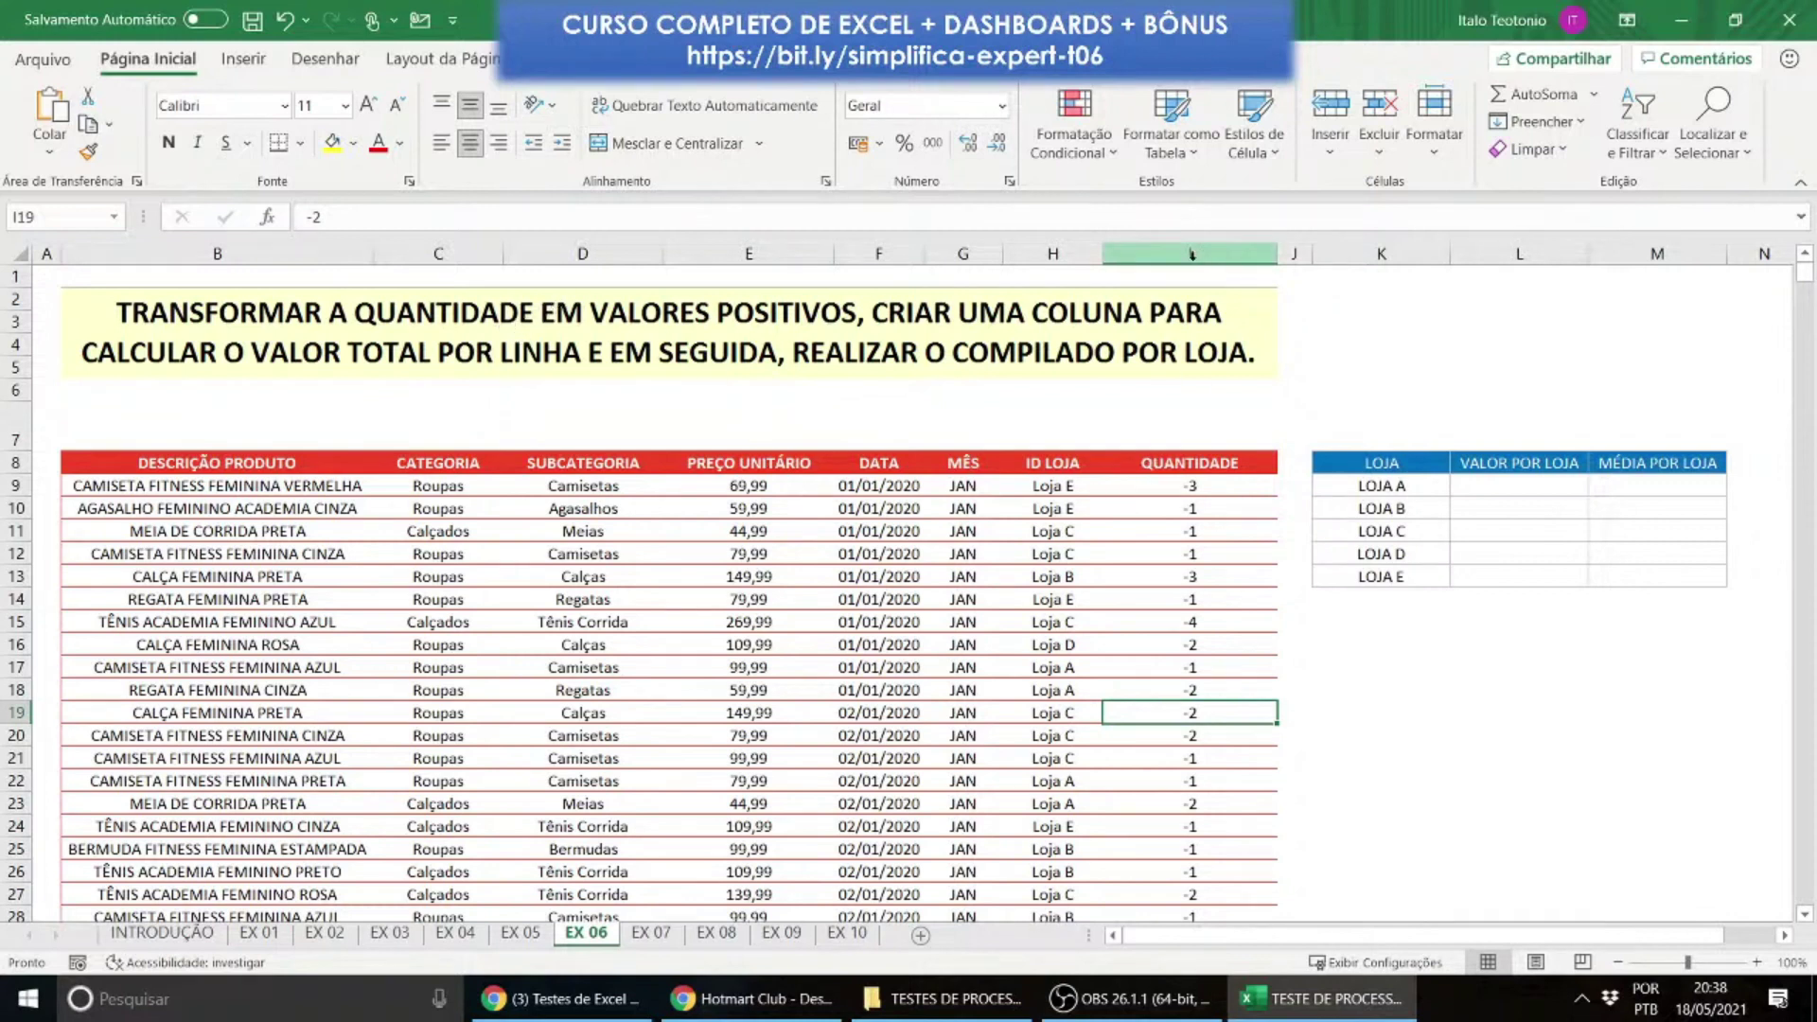
pyautogui.rightClick(1192, 257)
pyautogui.click(1256, 460)
pyautogui.click(1150, 466)
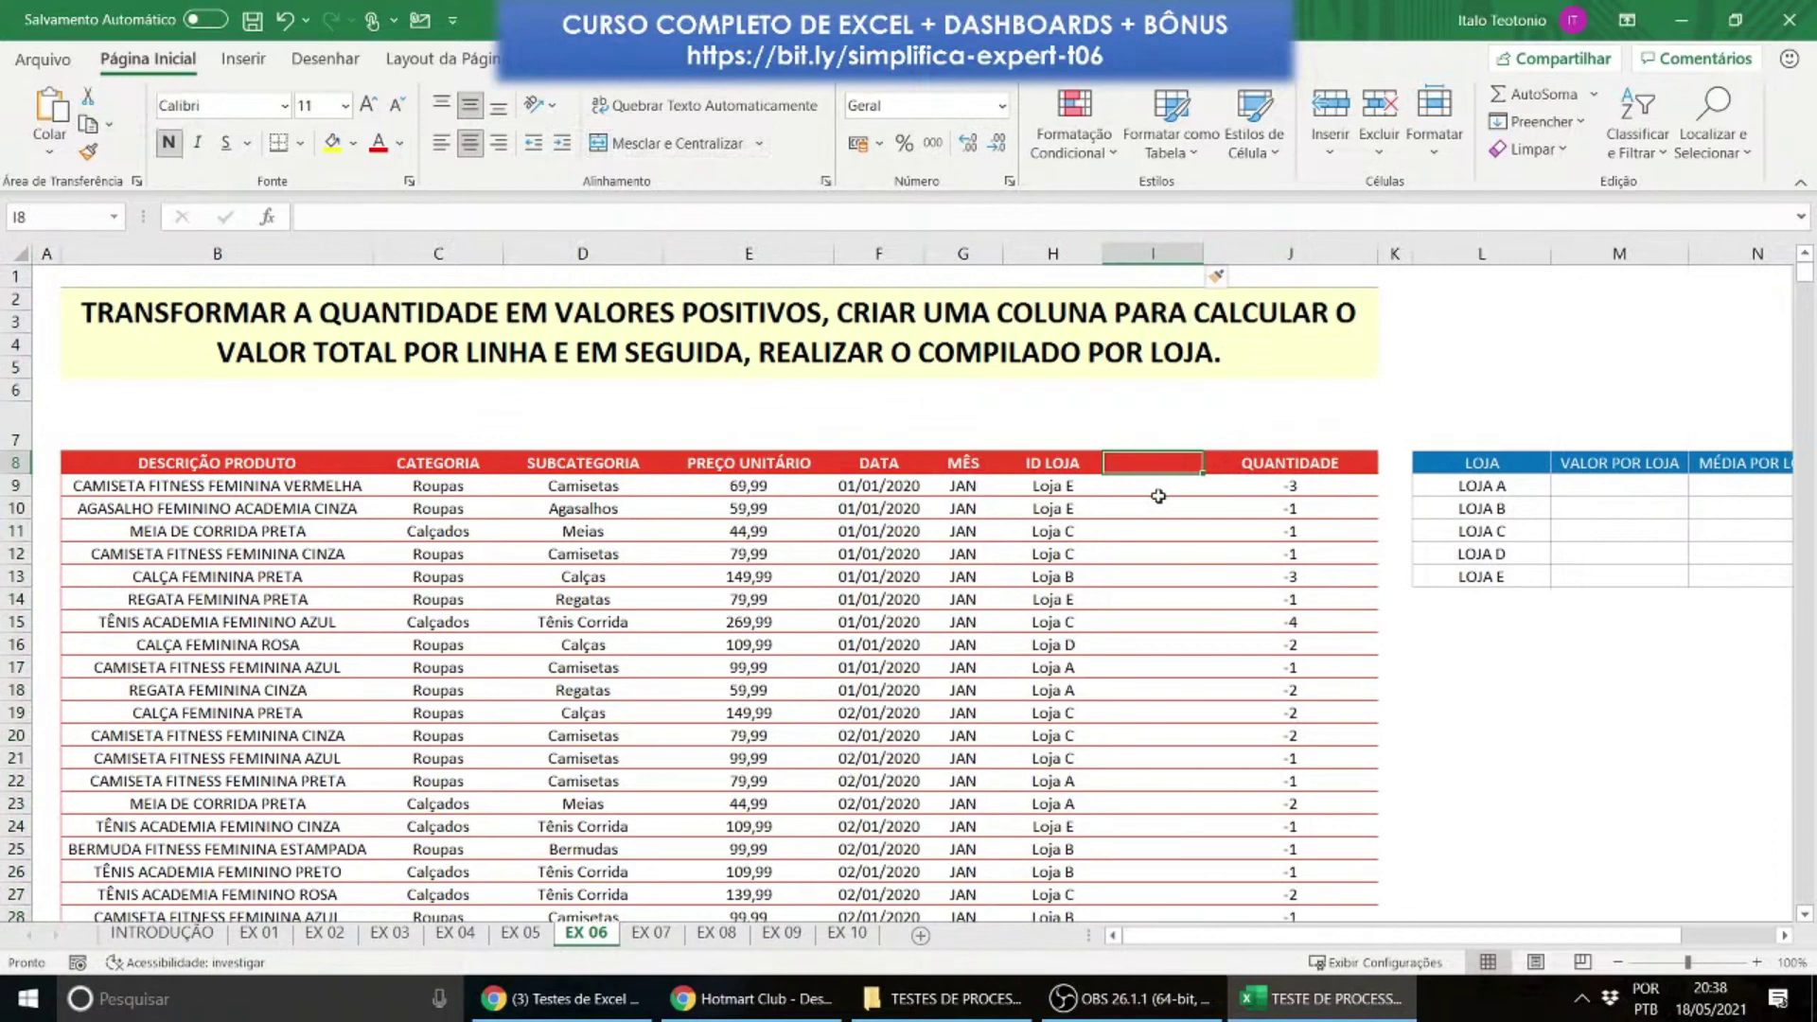
pyautogui.write('QTDE')
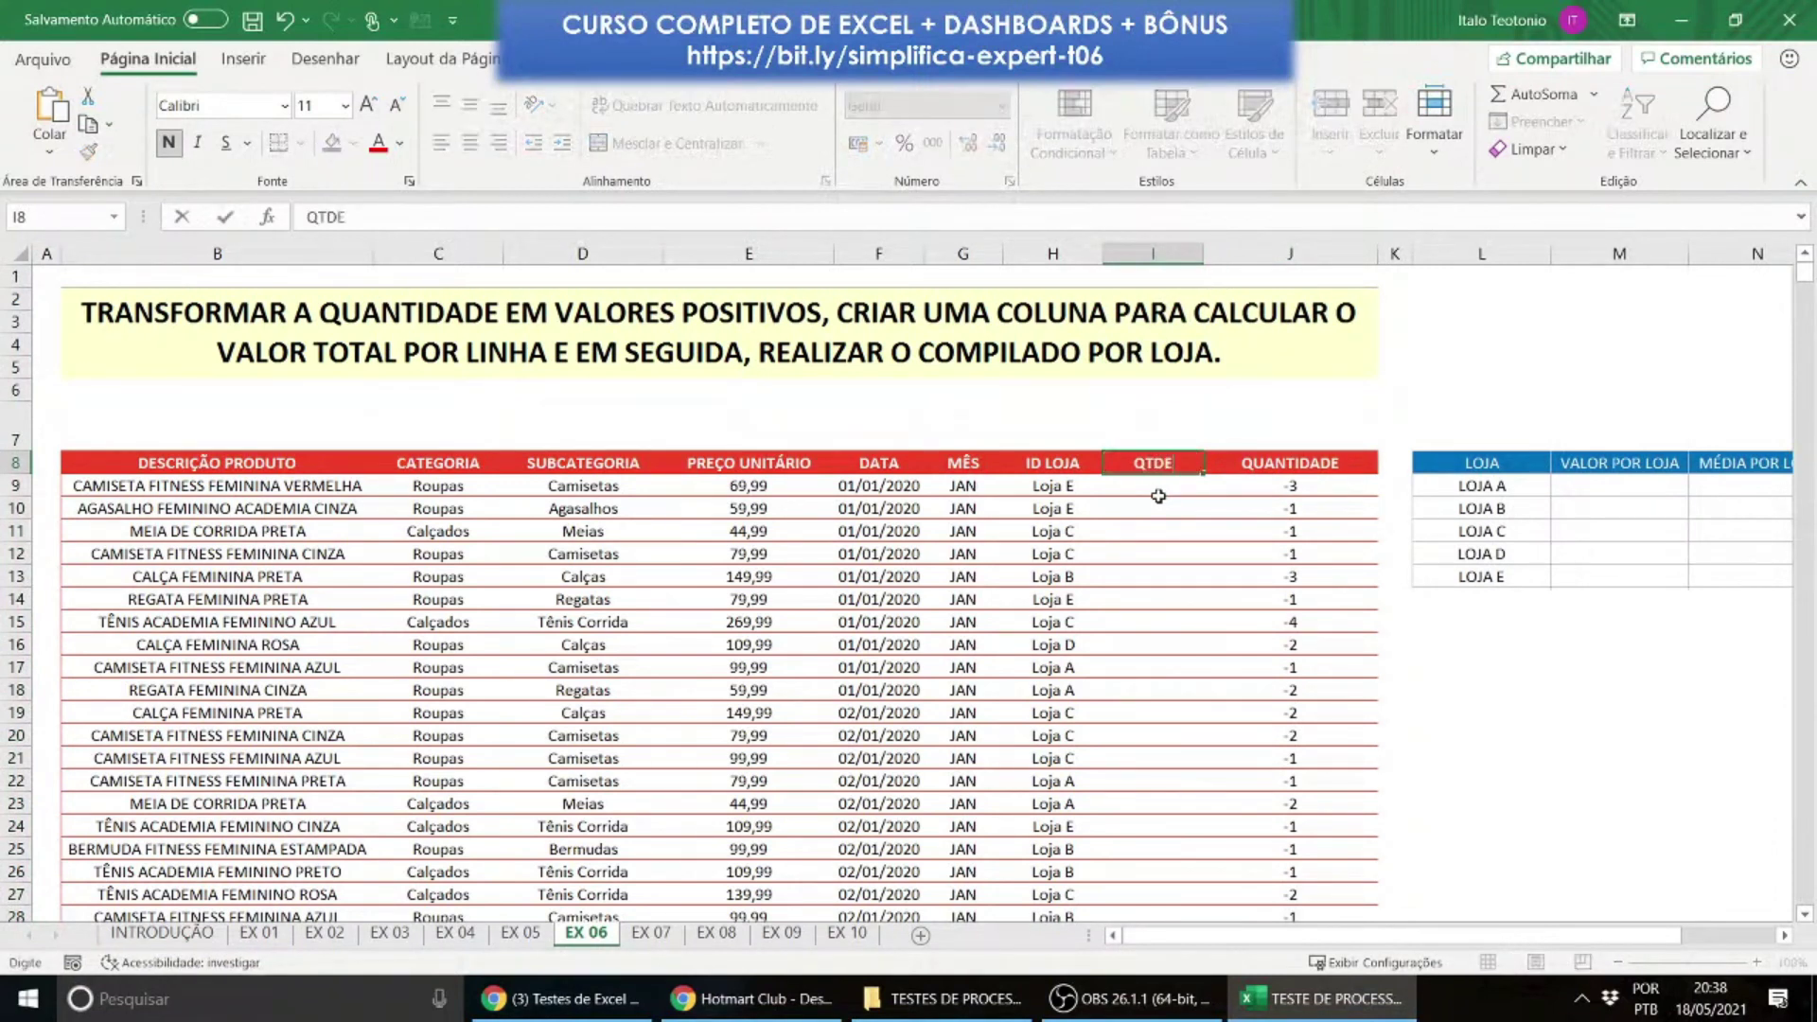
pyautogui.press('Return')
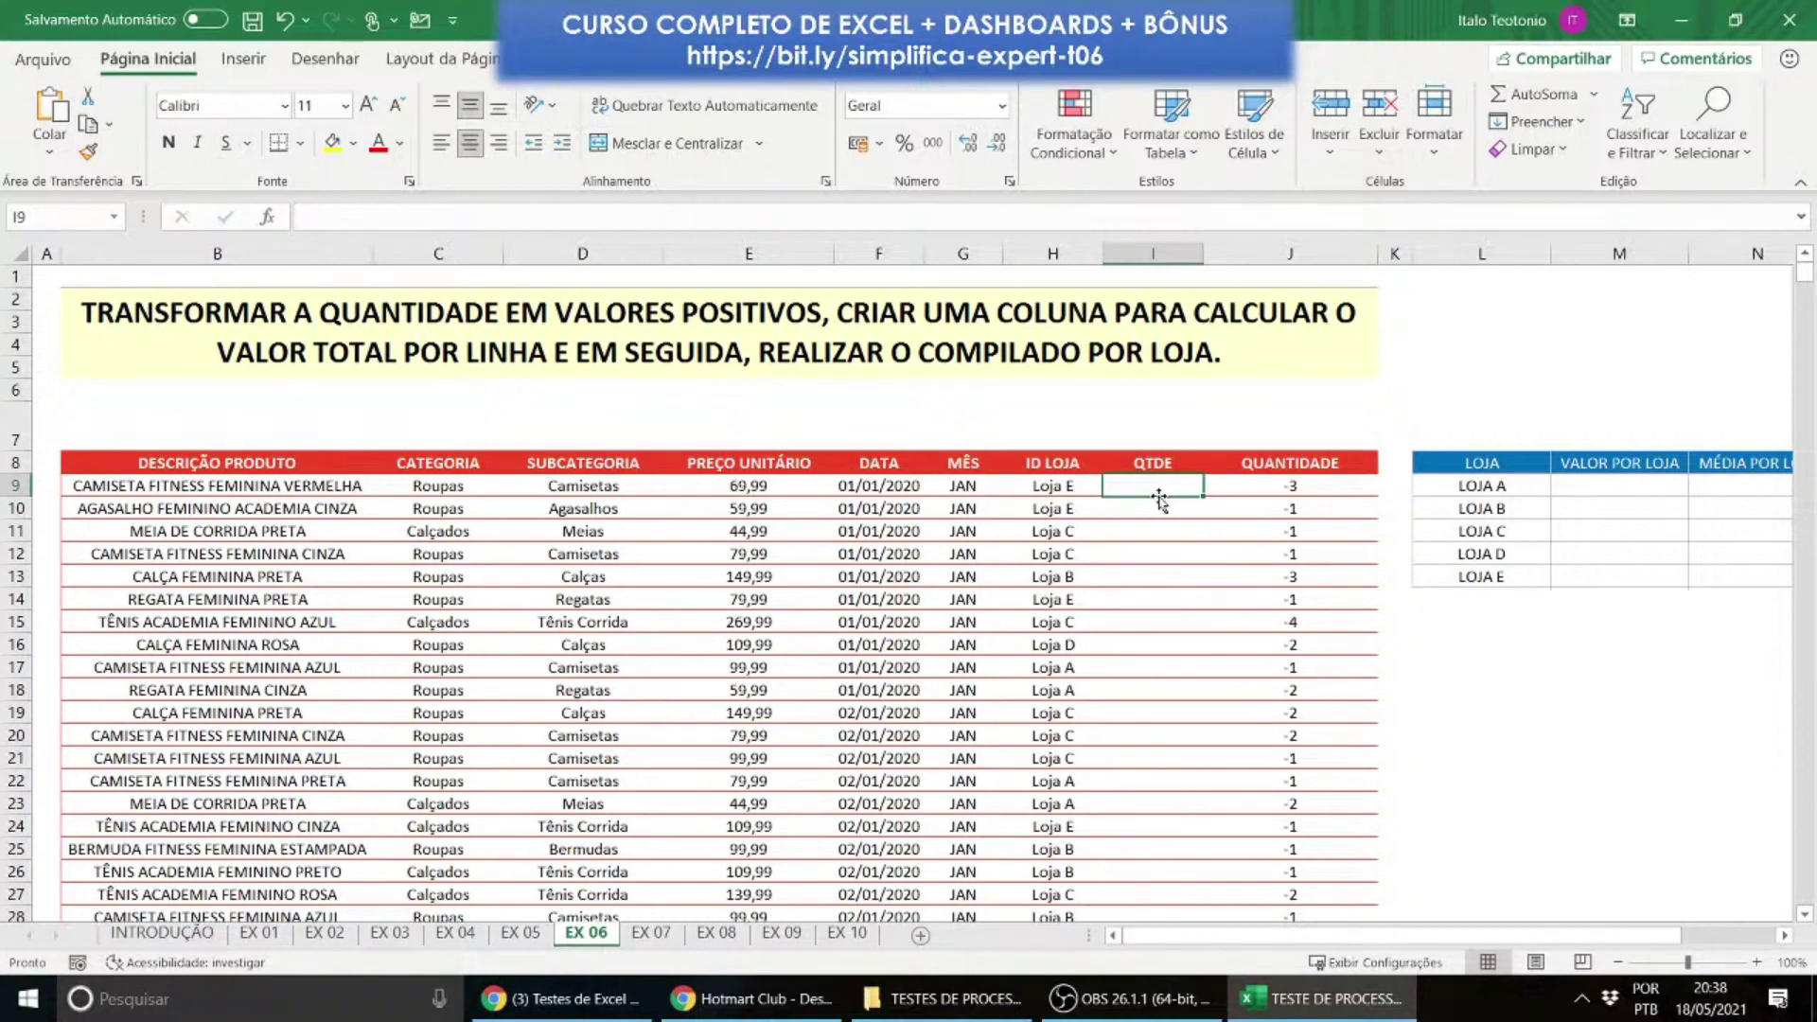
# Step: Enter =ABS(J9) in I9 to turn the first row's quantity into a positive value
pyautogui.scroll(1, 1118, 494)
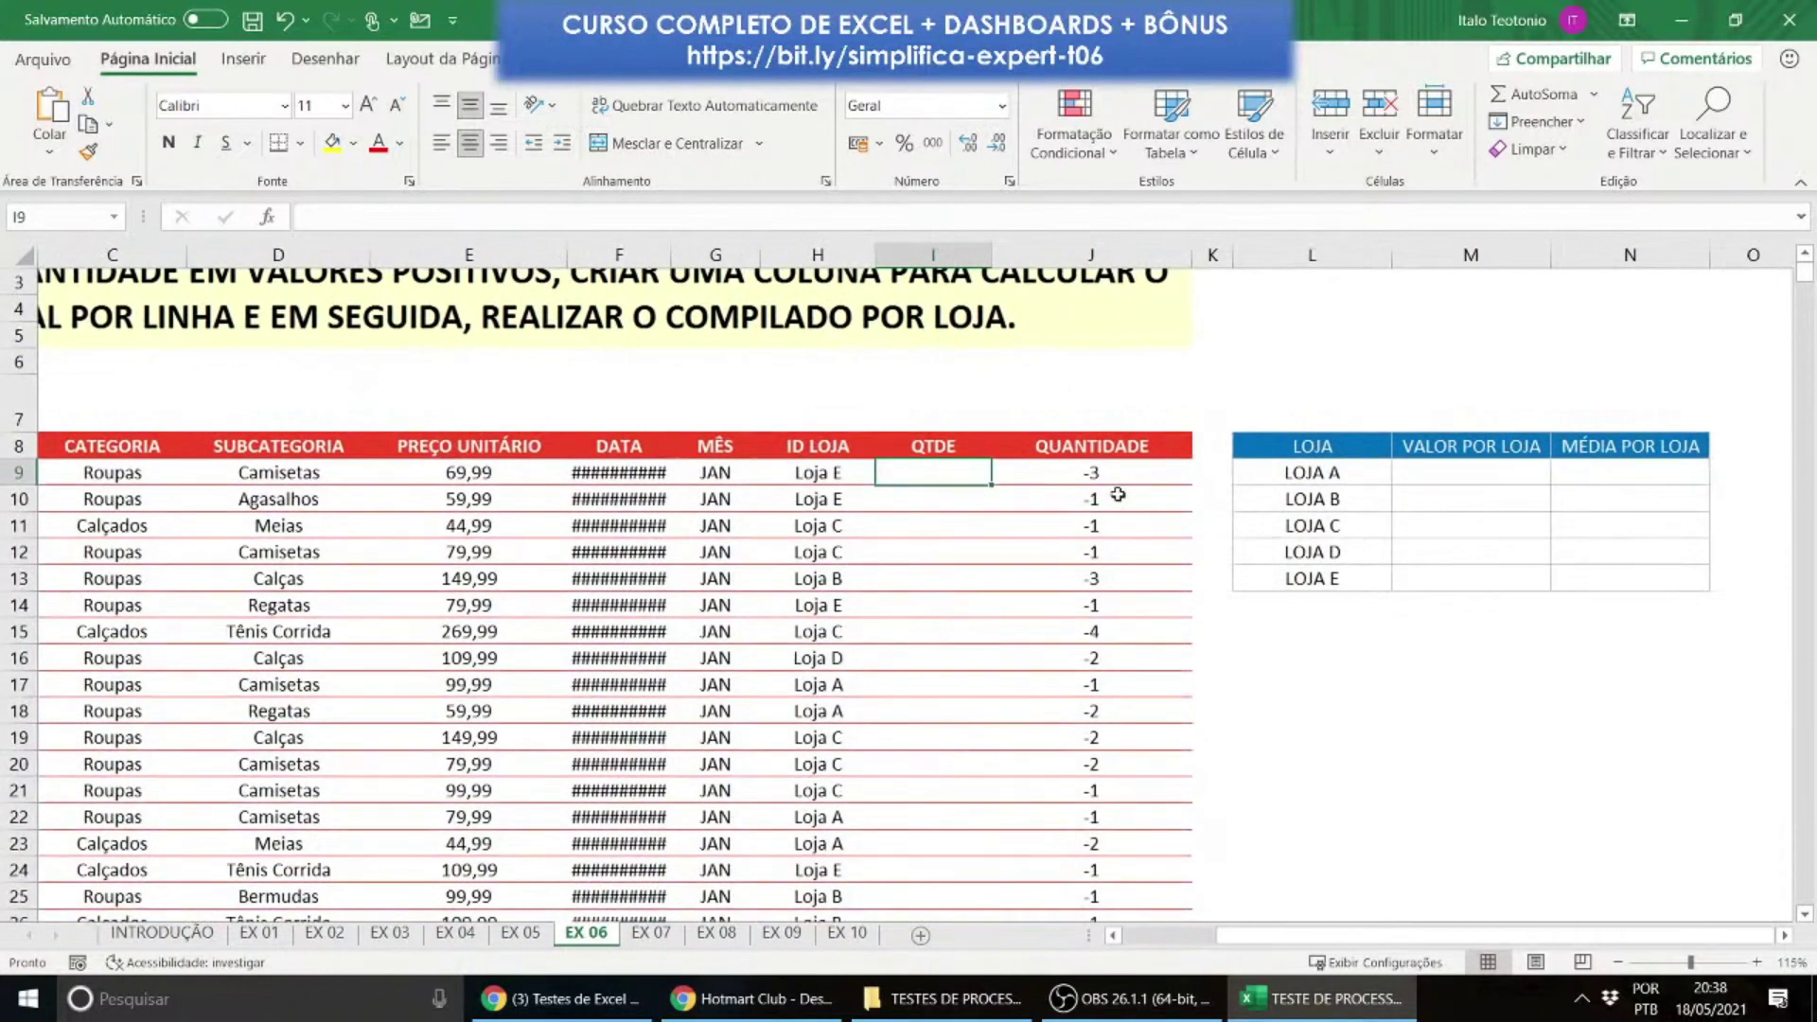
pyautogui.write('=abs')
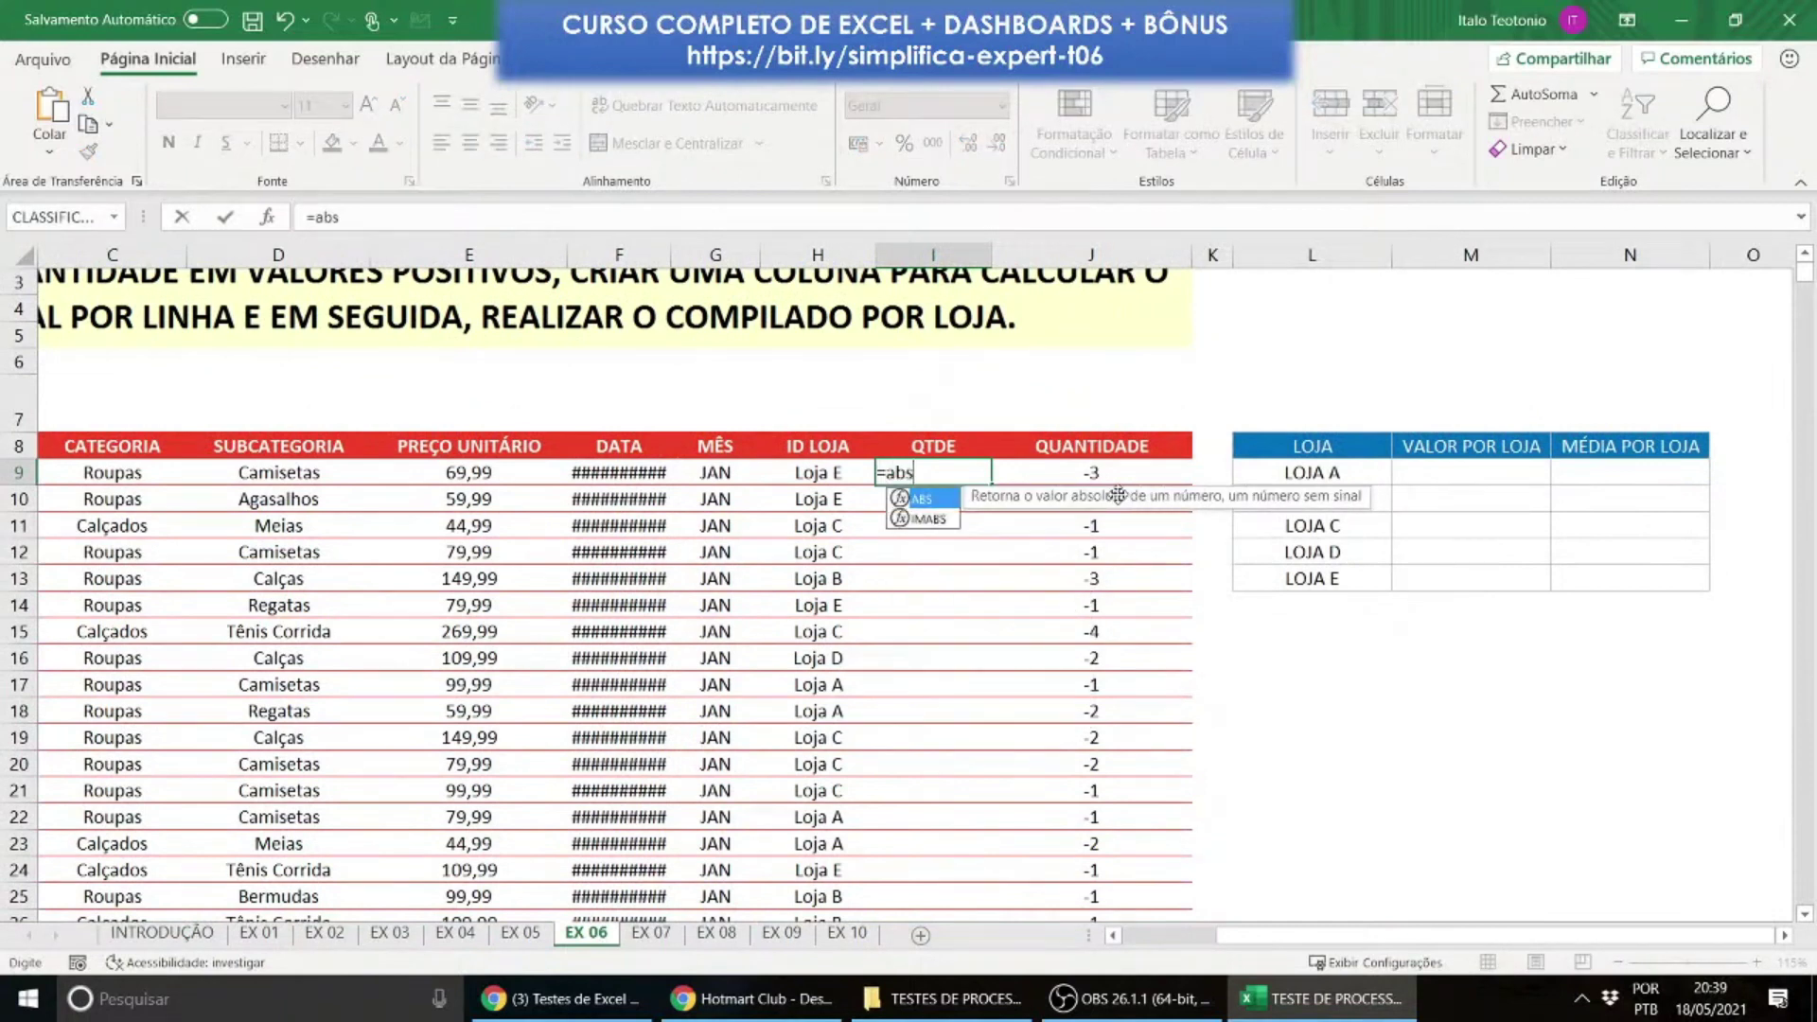
pyautogui.write('(')
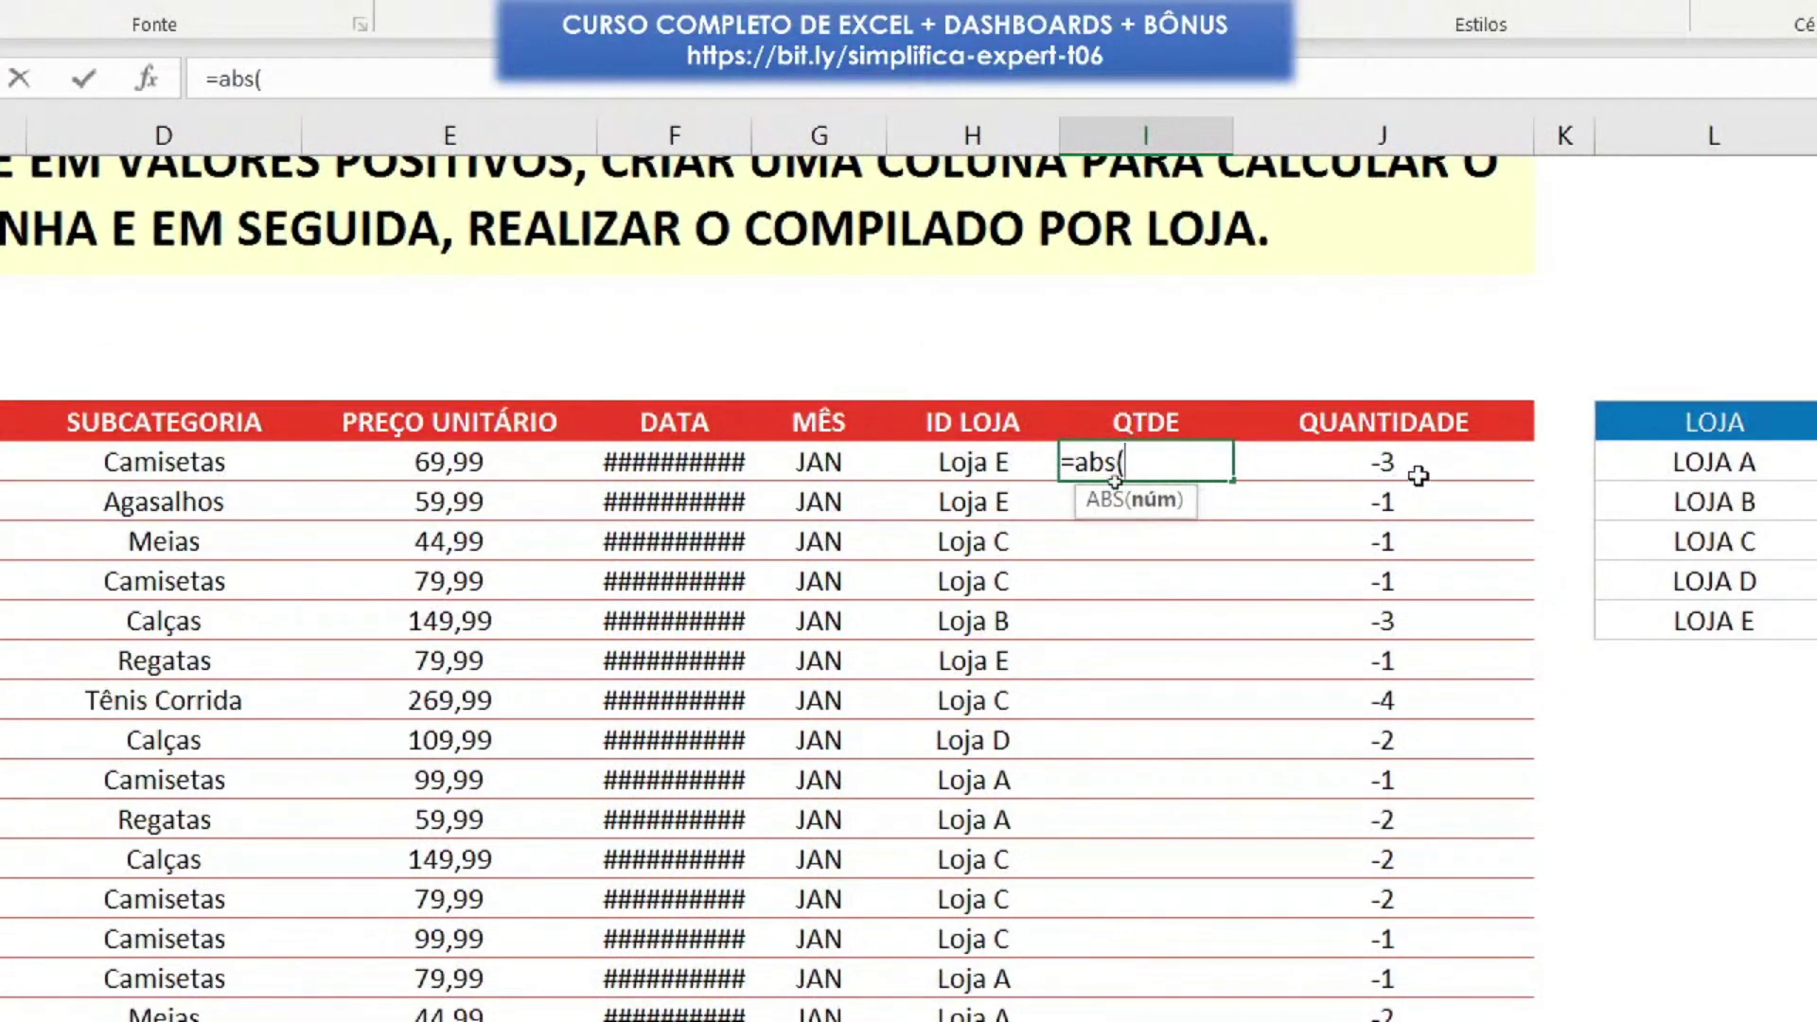
pyautogui.click(1417, 474)
pyautogui.write(')')
pyautogui.press('Return')
# Step: Fill the I9 formula down the whole QTDE column and check the results against the original quantities
pyautogui.click(1180, 469)
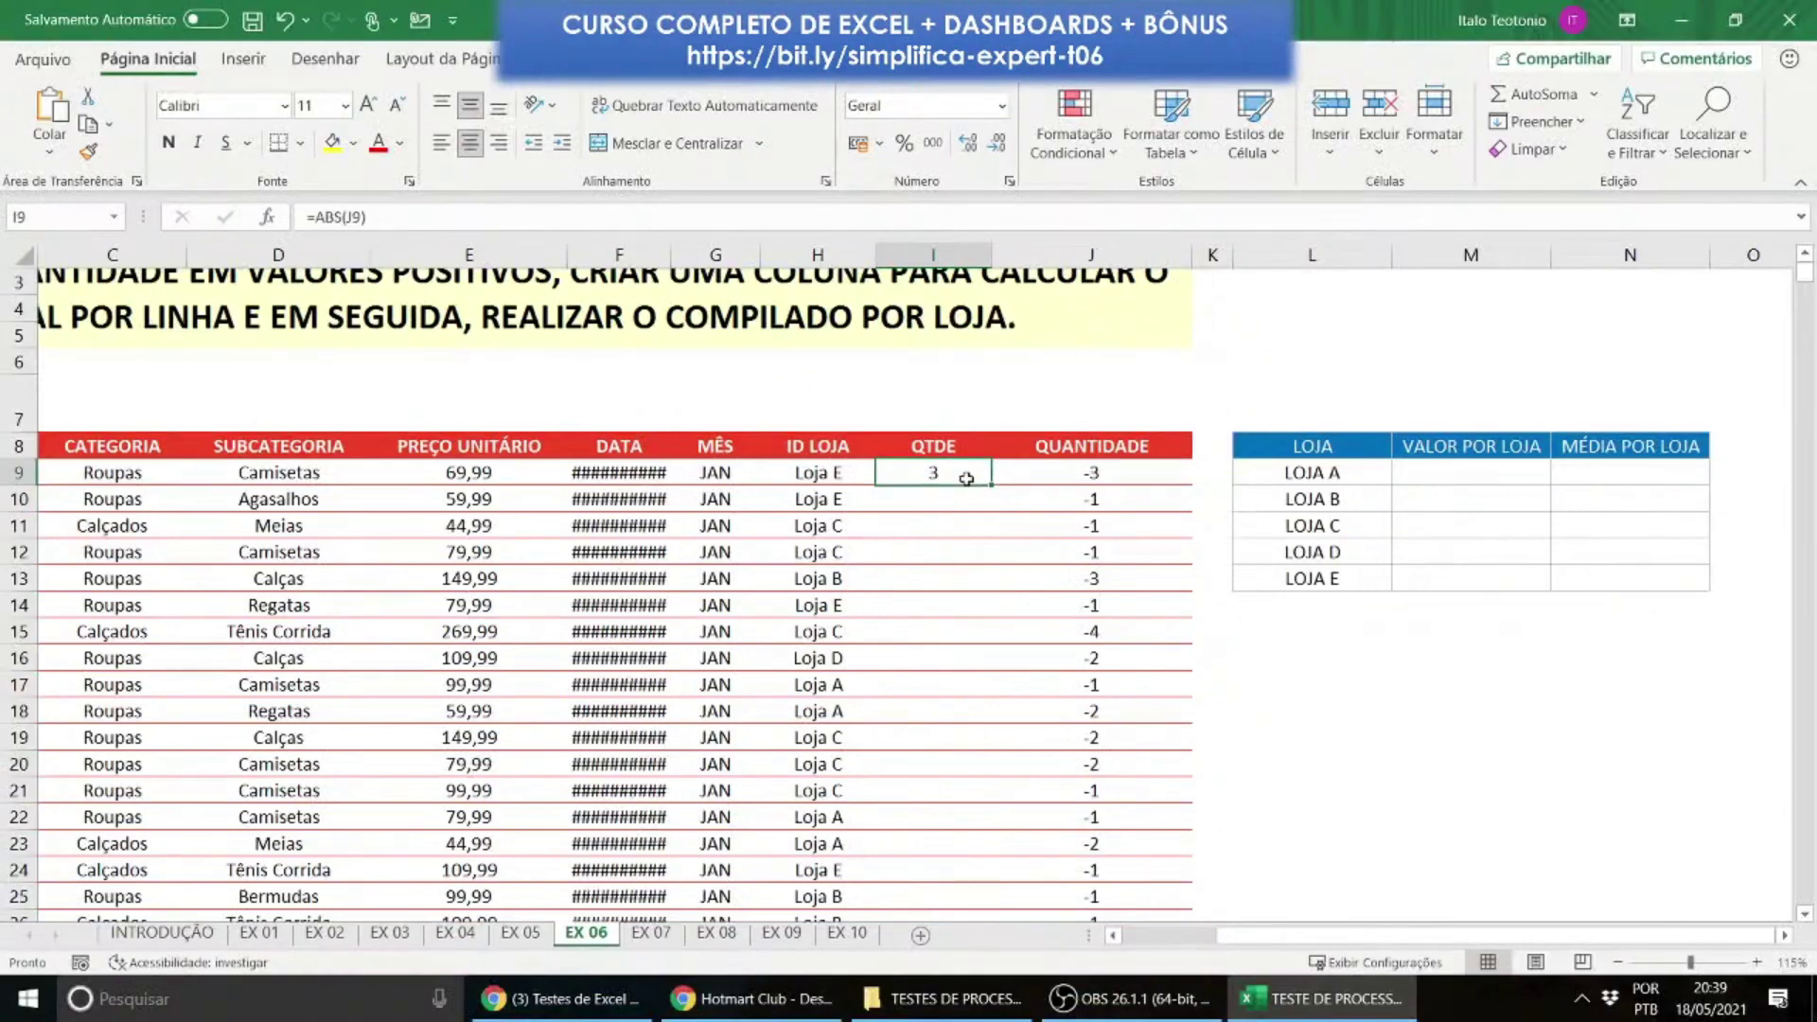
pyautogui.doubleClick(984, 482)
pyautogui.scroll(-14, 935, 625)
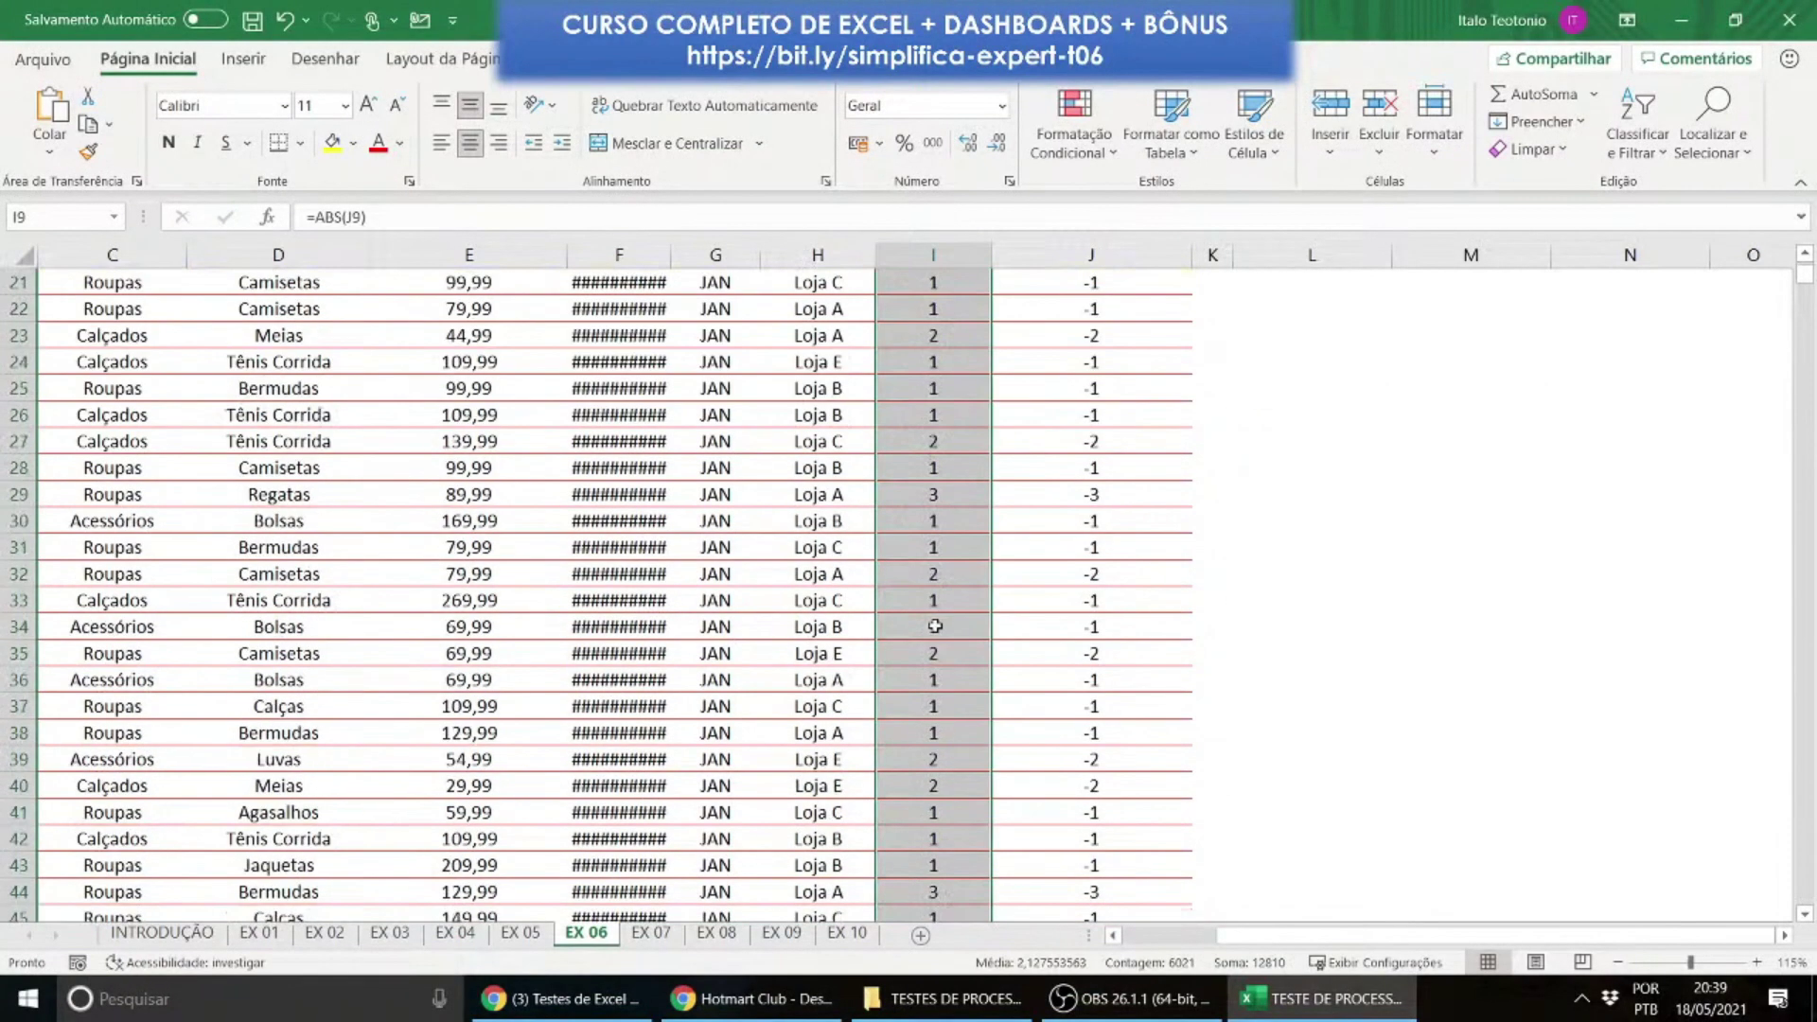
pyautogui.scroll(-18, 935, 625)
pyautogui.click(935, 625)
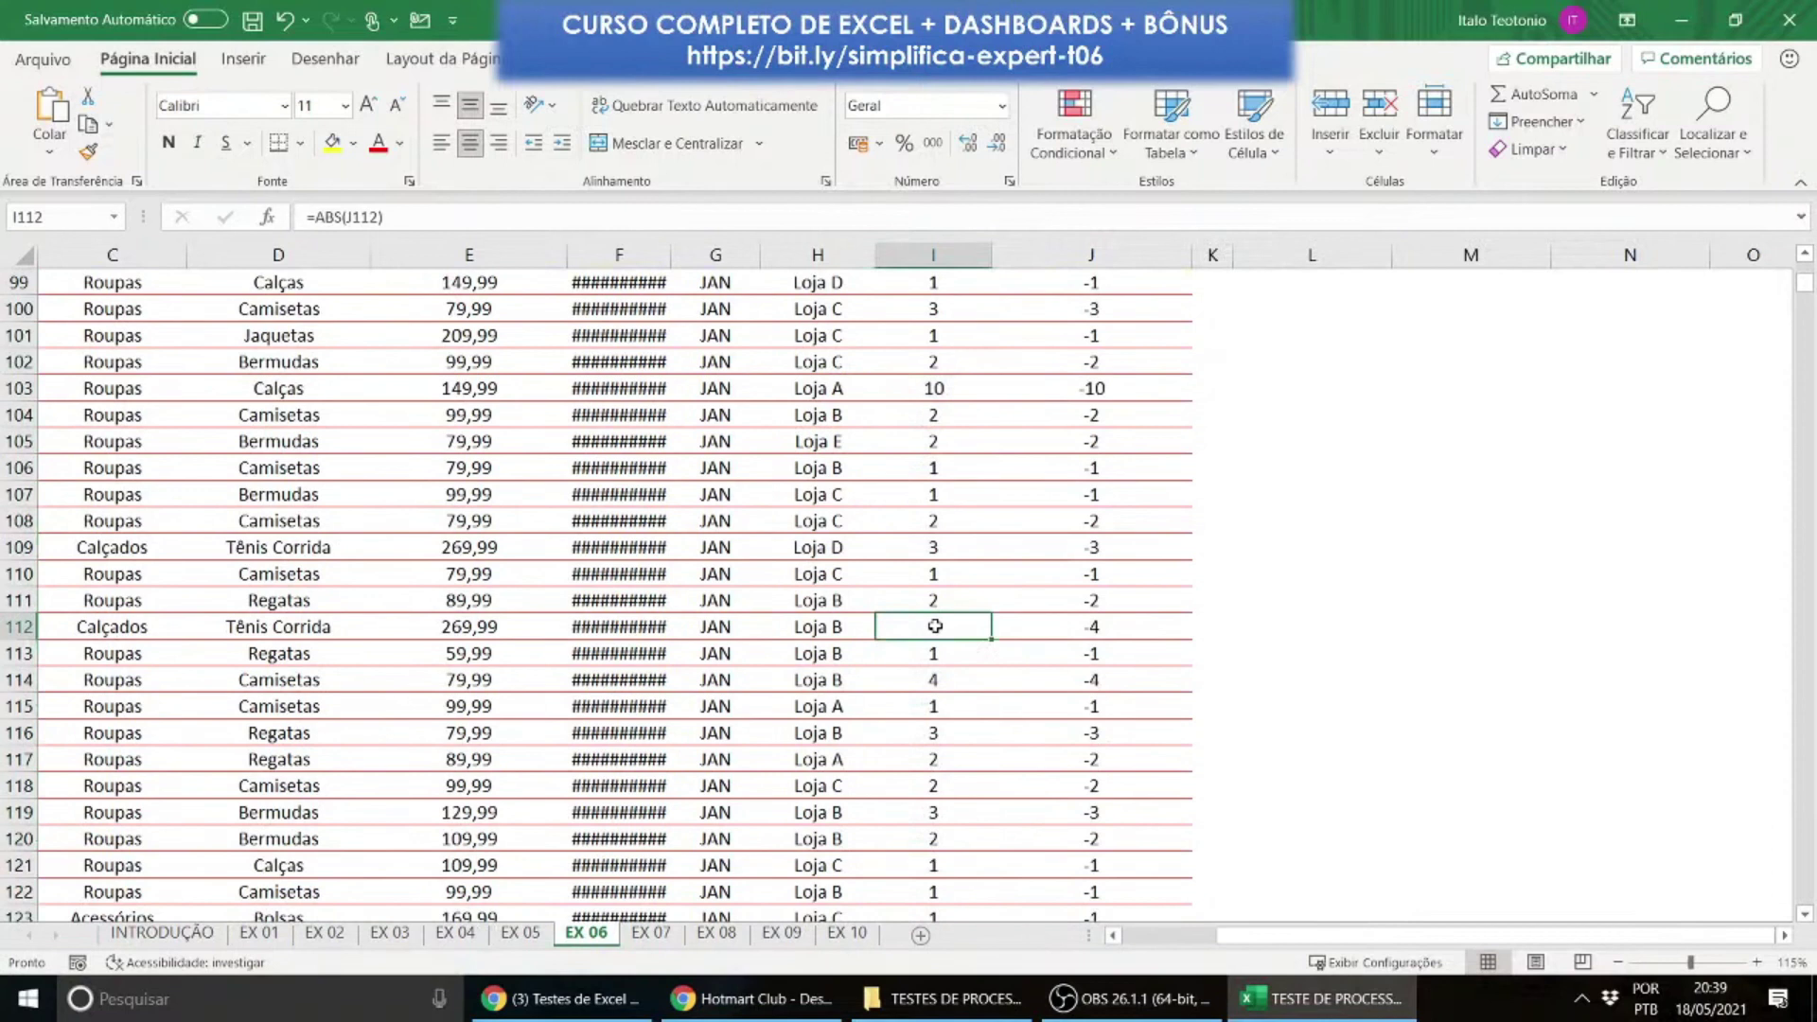
pyautogui.hotkey('ctrl', 'Up')
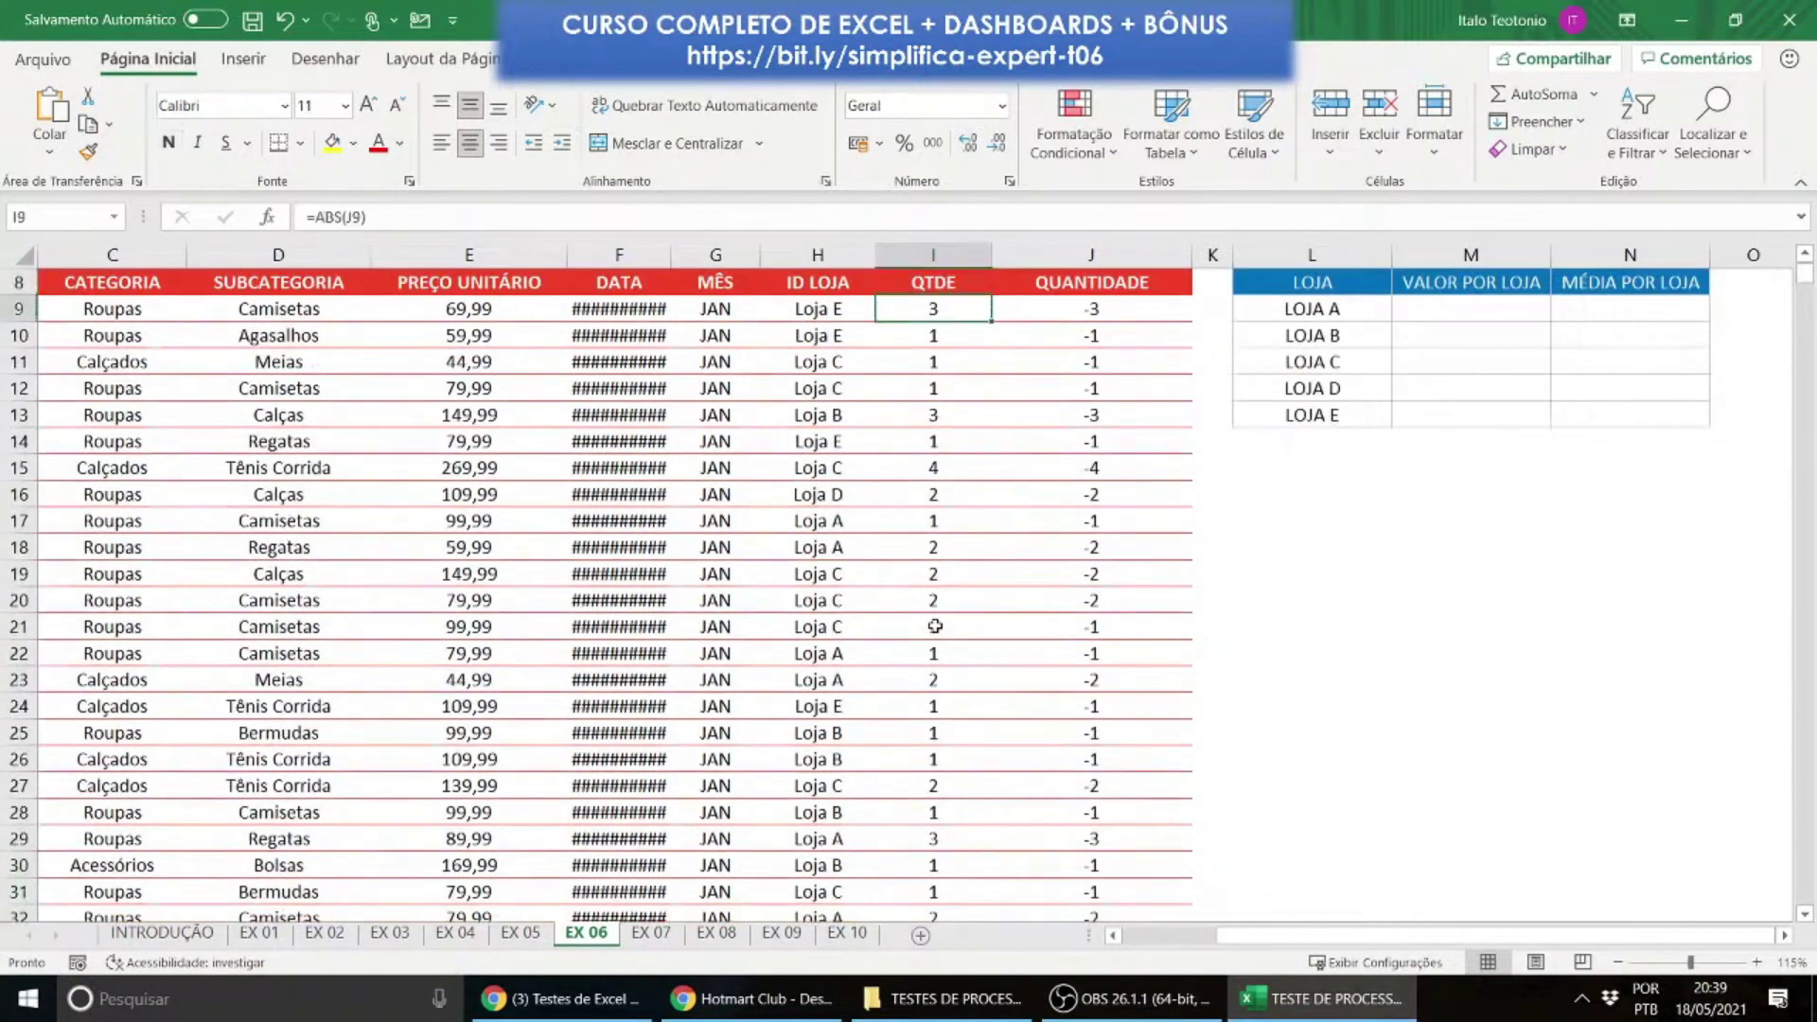
pyautogui.scroll(3, 935, 625)
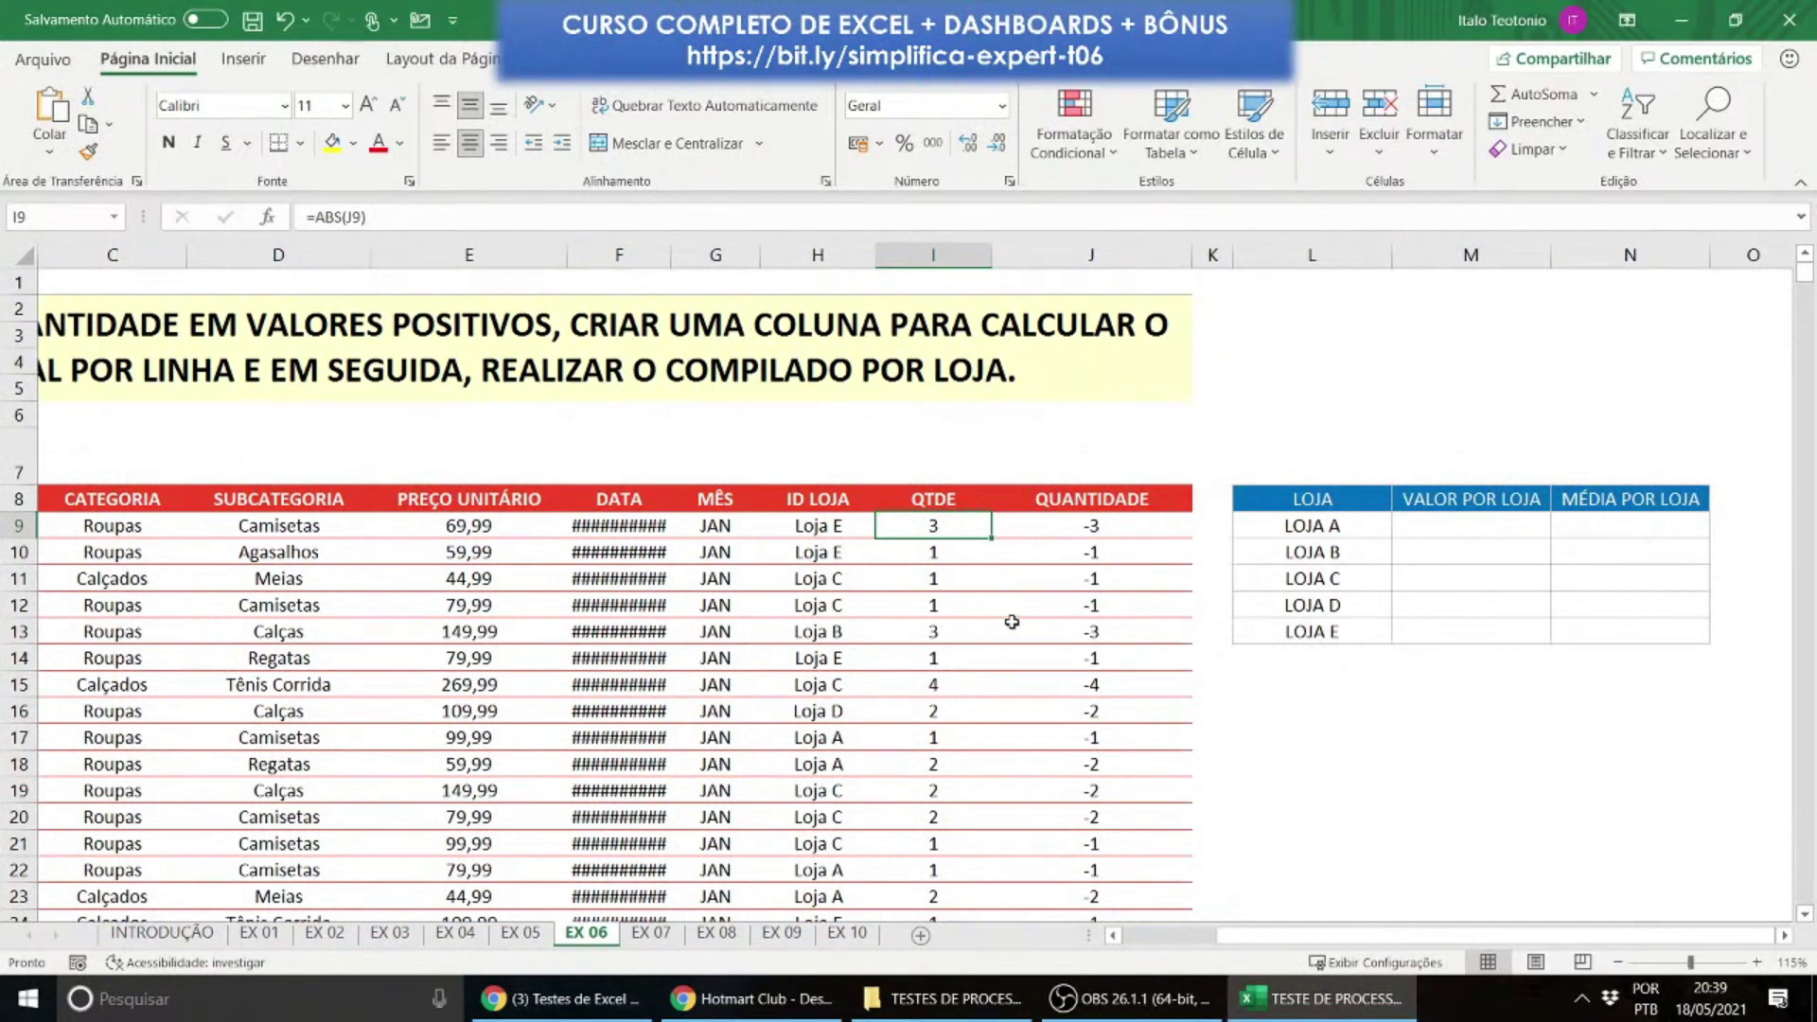
# Step: Copy all the QTDE results from I9 down and paste them as values over the QUANTIDADE column, starting at J9
pyautogui.hotkey('ctrl', 'shift', 'Down')
pyautogui.hotkey('ctrl', 'c')
pyautogui.moveTo(1805, 895); pyautogui.dragTo(1804, 274)
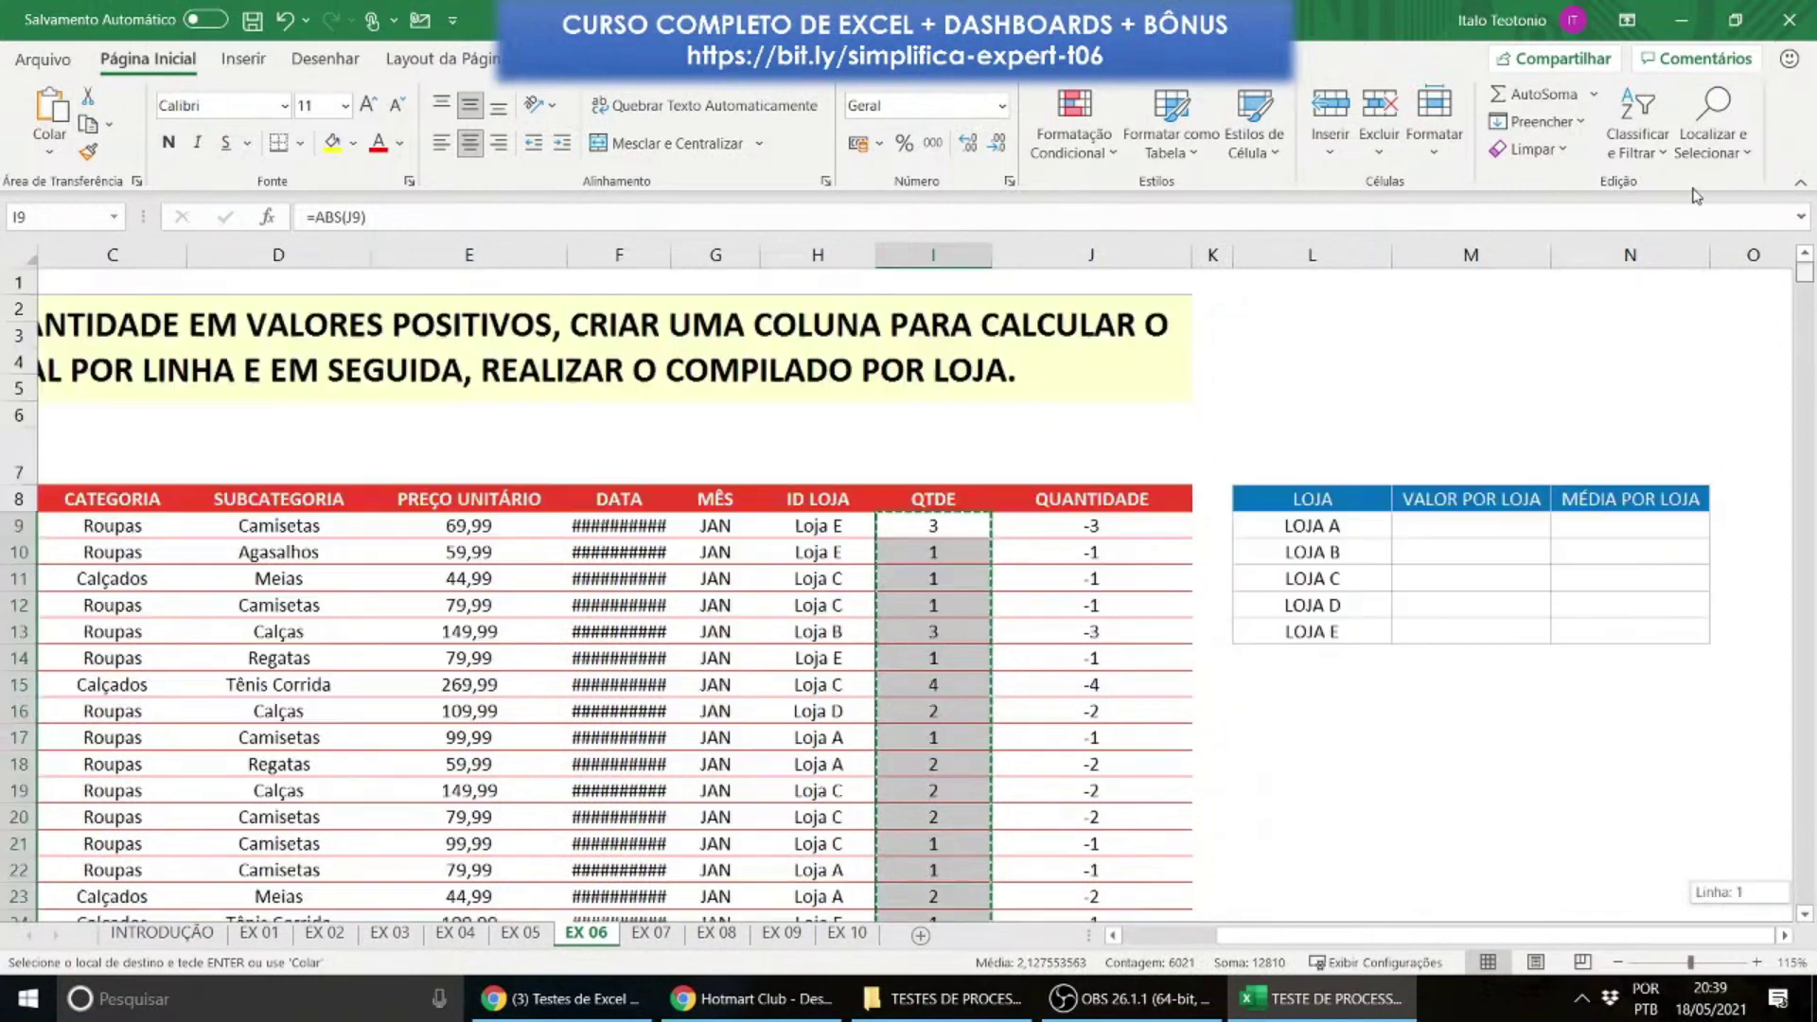
pyautogui.rightClick(1046, 522)
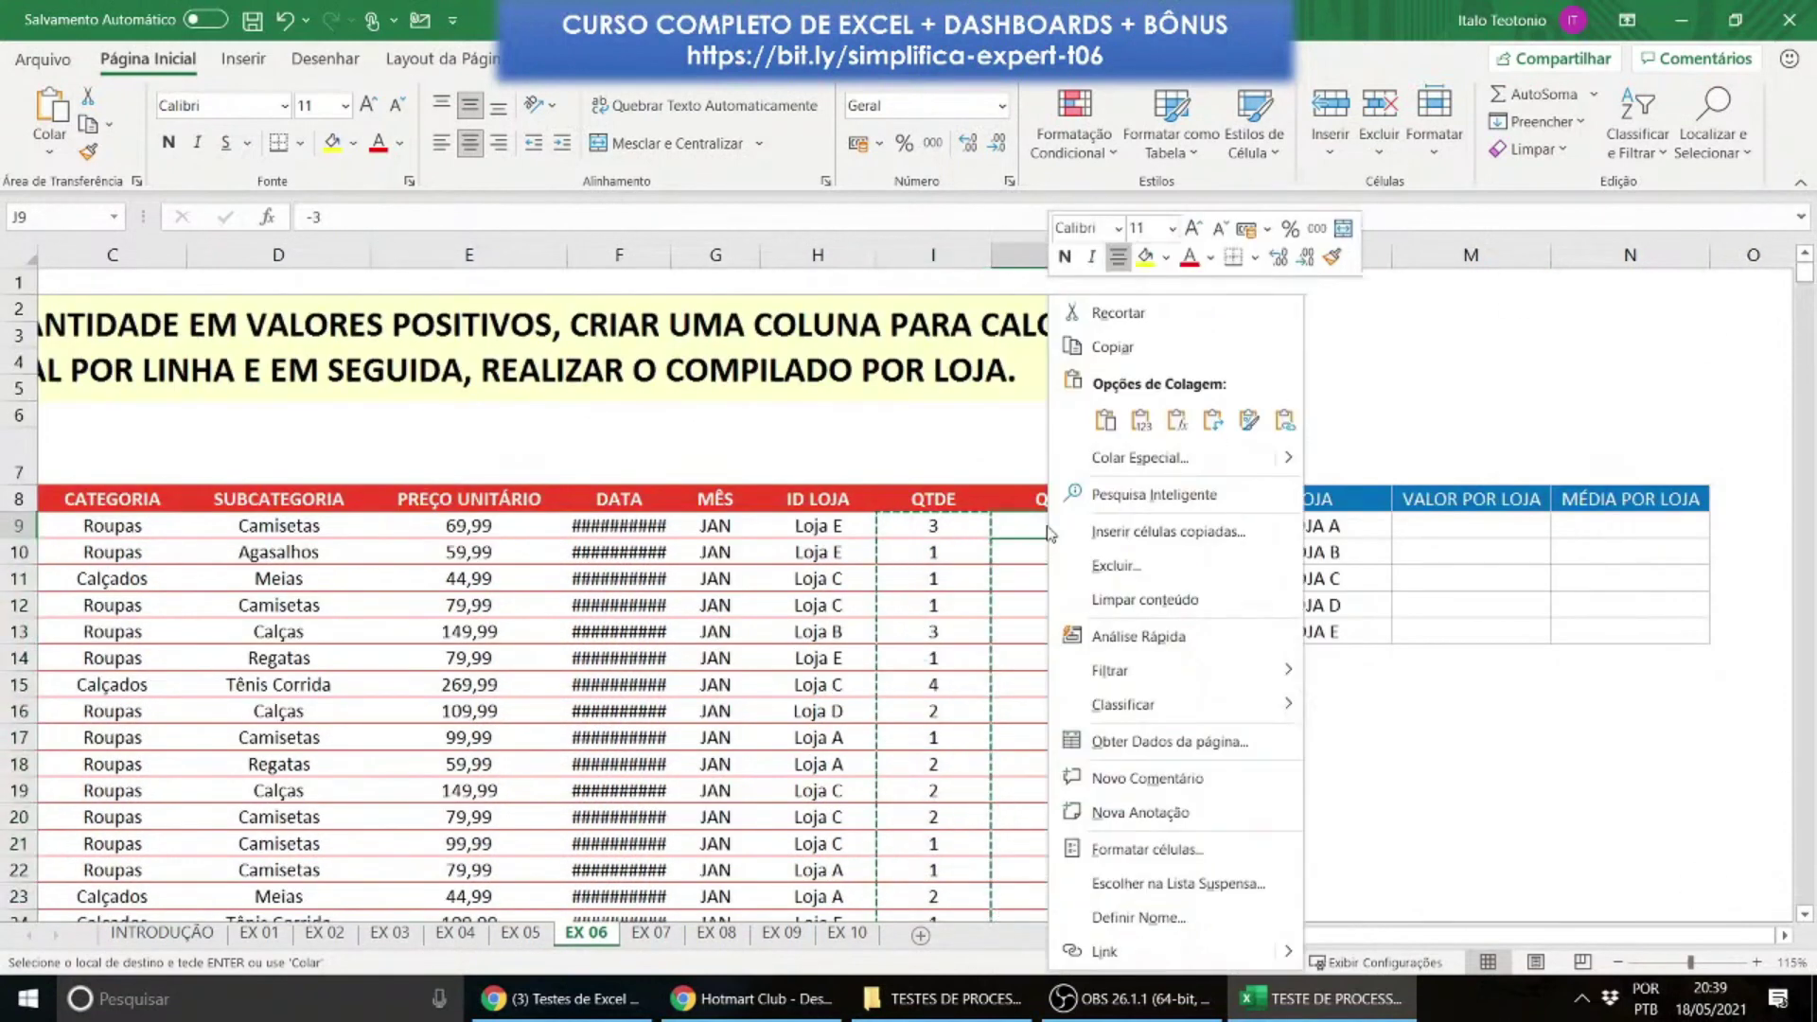
pyautogui.click(1142, 422)
pyautogui.click(1064, 559)
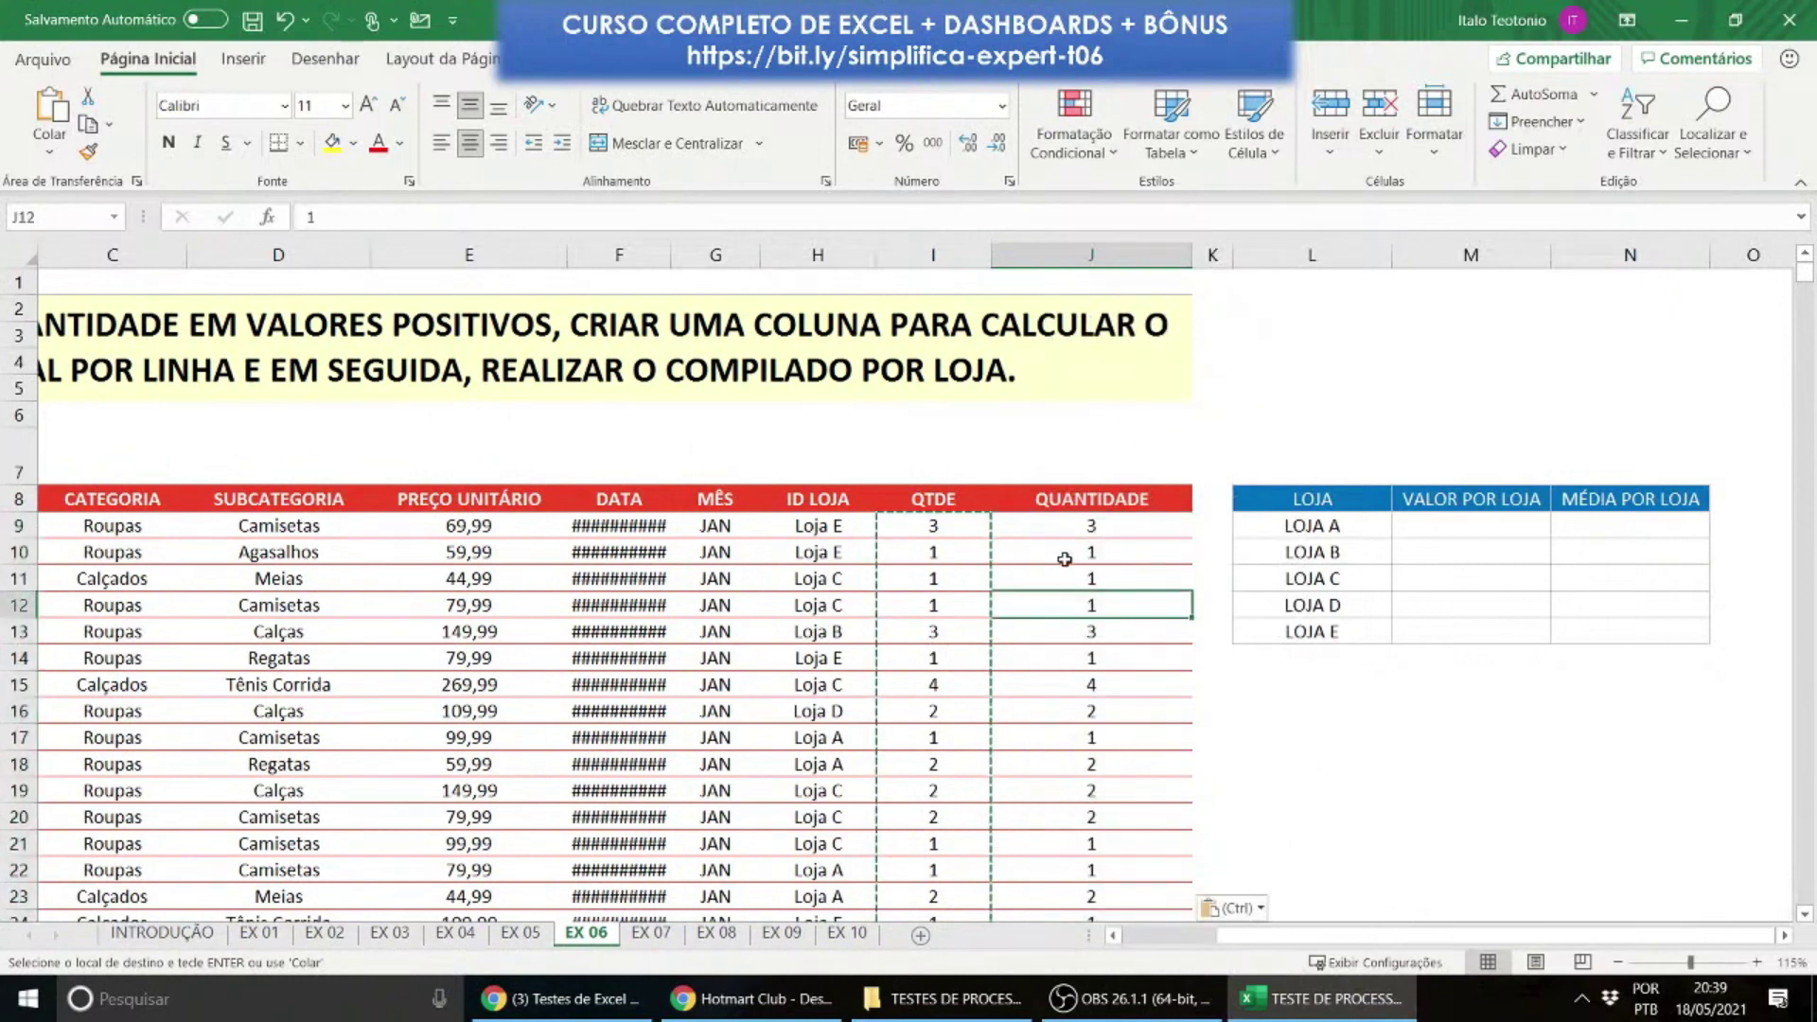
# Step: Delete the helper QTDE column and widen the DATA column so its dates fit
pyautogui.rightClick(936, 257)
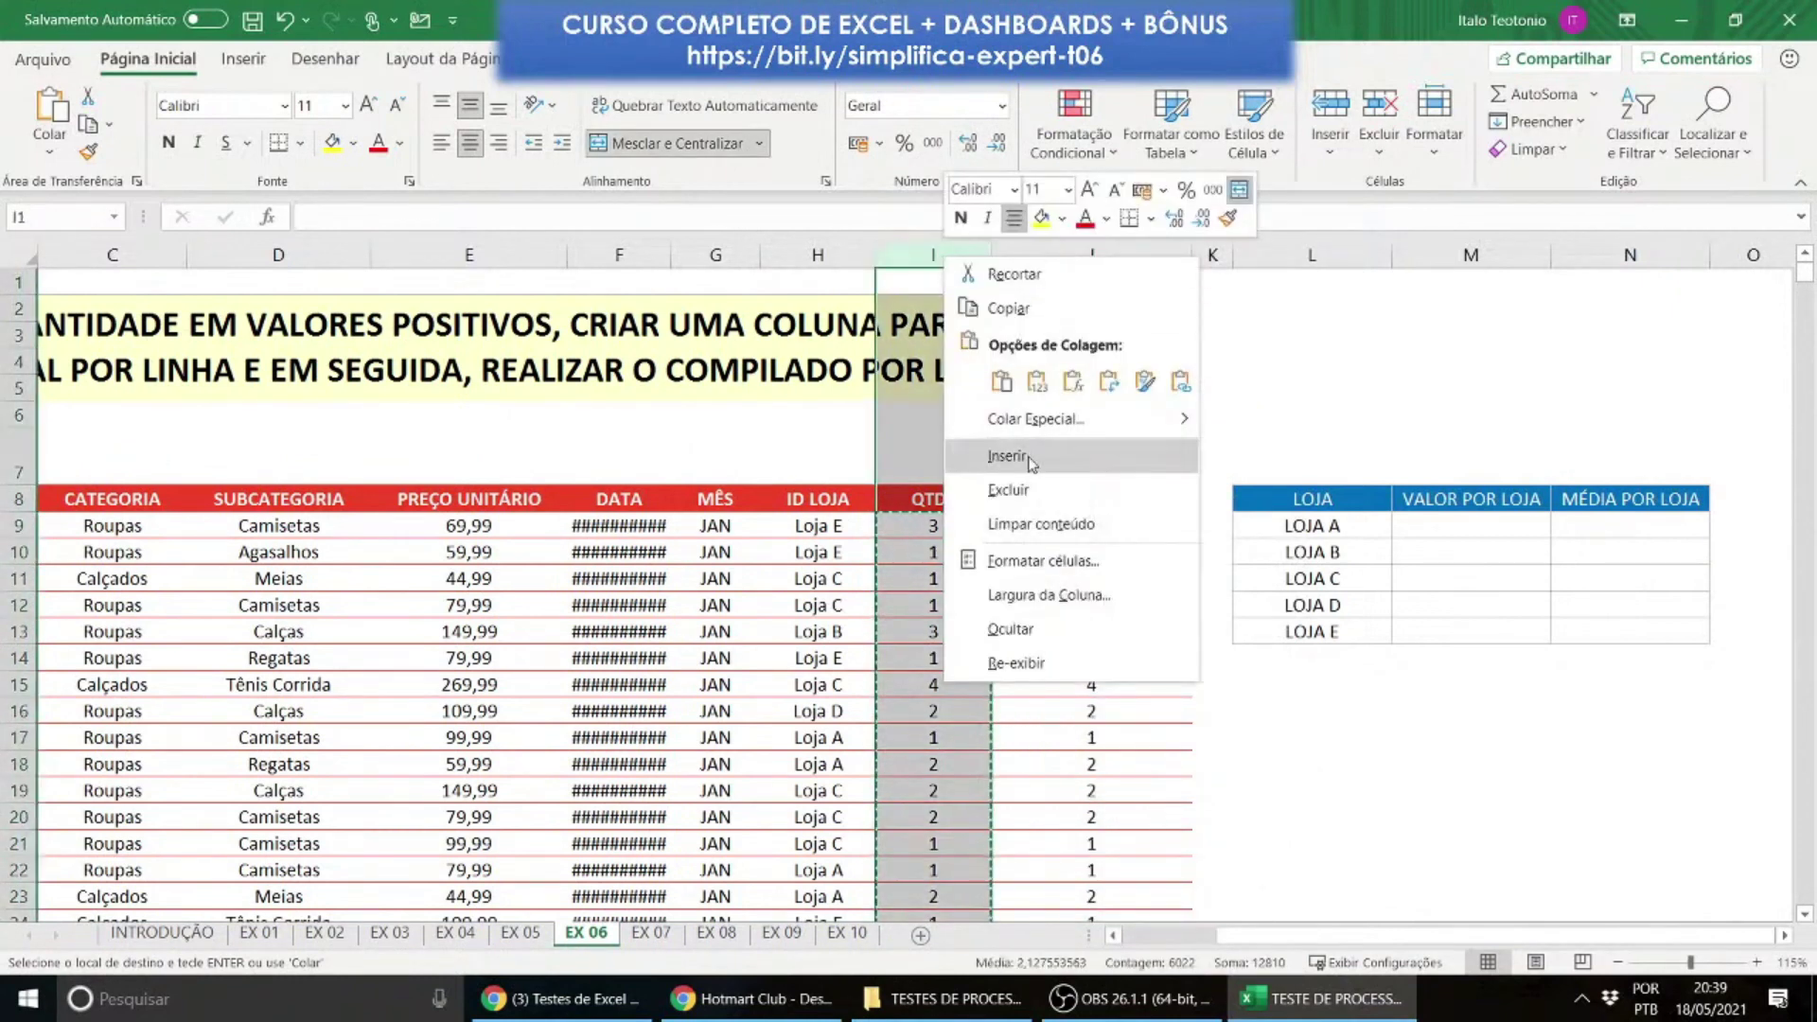
pyautogui.click(1026, 484)
pyautogui.moveTo(670, 257); pyautogui.dragTo(701, 259)
pyautogui.click(970, 653)
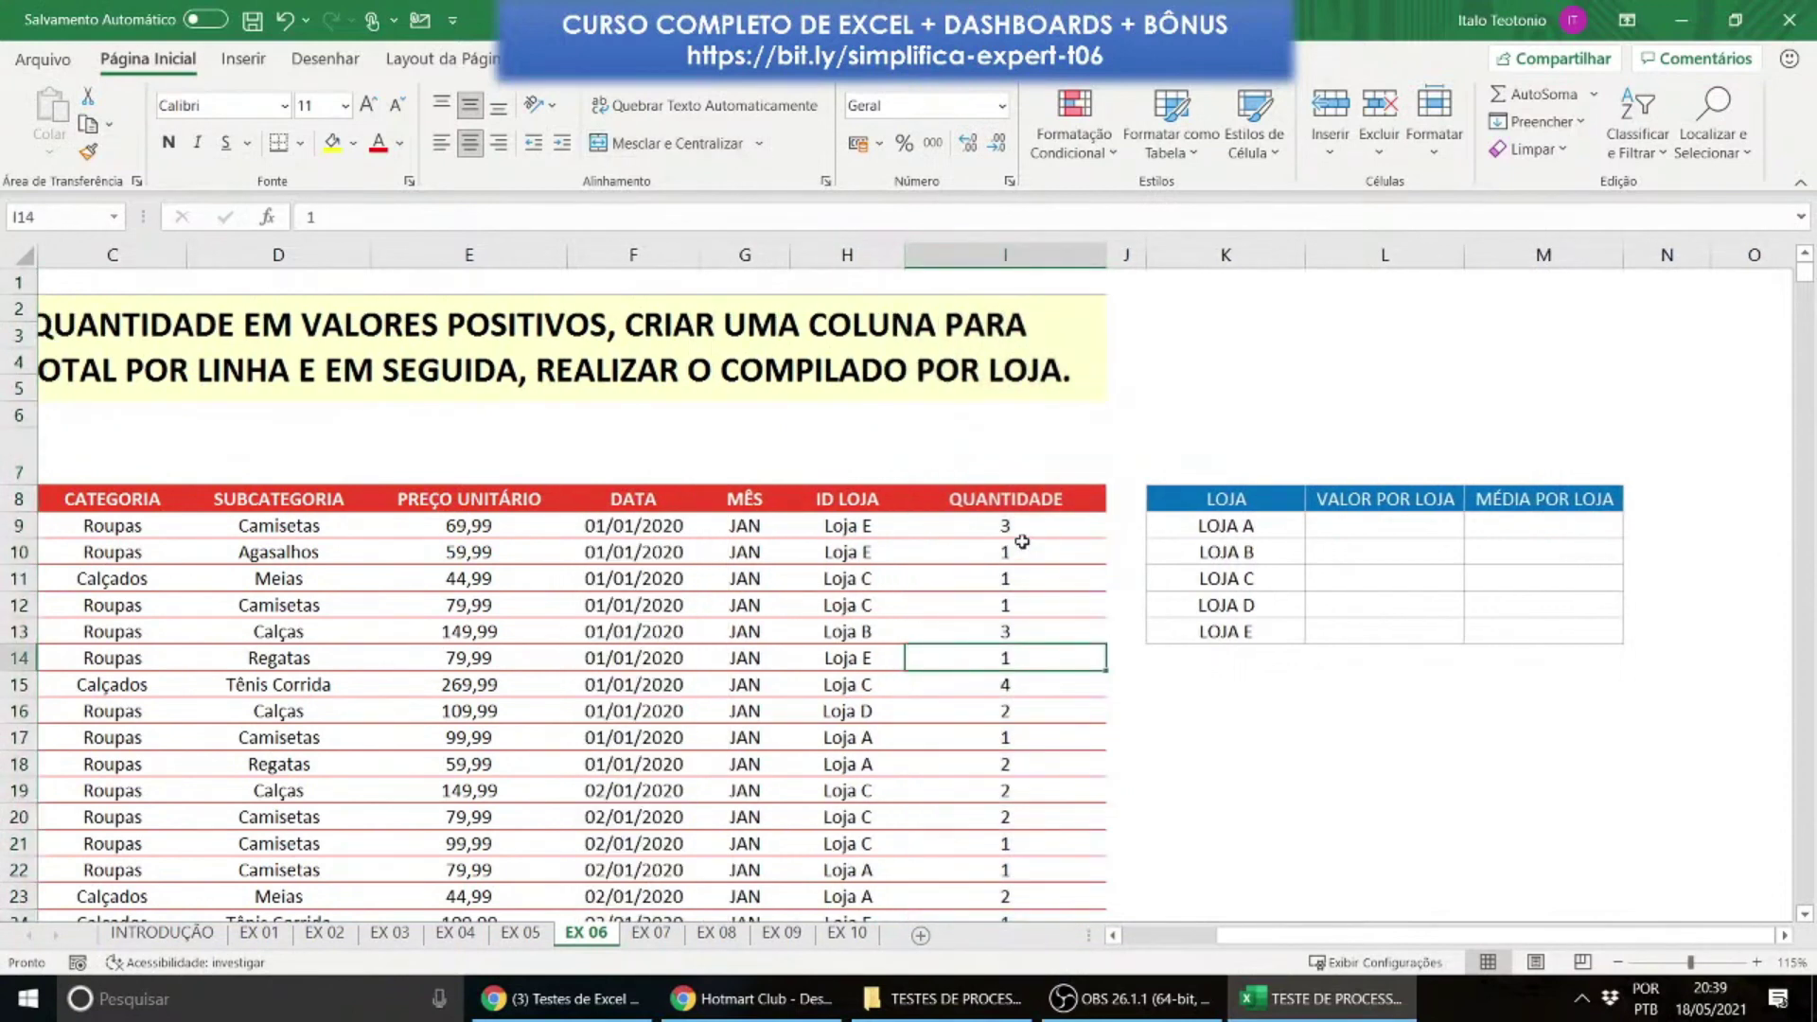
# Step: Insert a new column right after QUANTIDADE and title it VALOR TOTAL in J8
pyautogui.moveTo(1262, 937); pyautogui.dragTo(1209, 944)
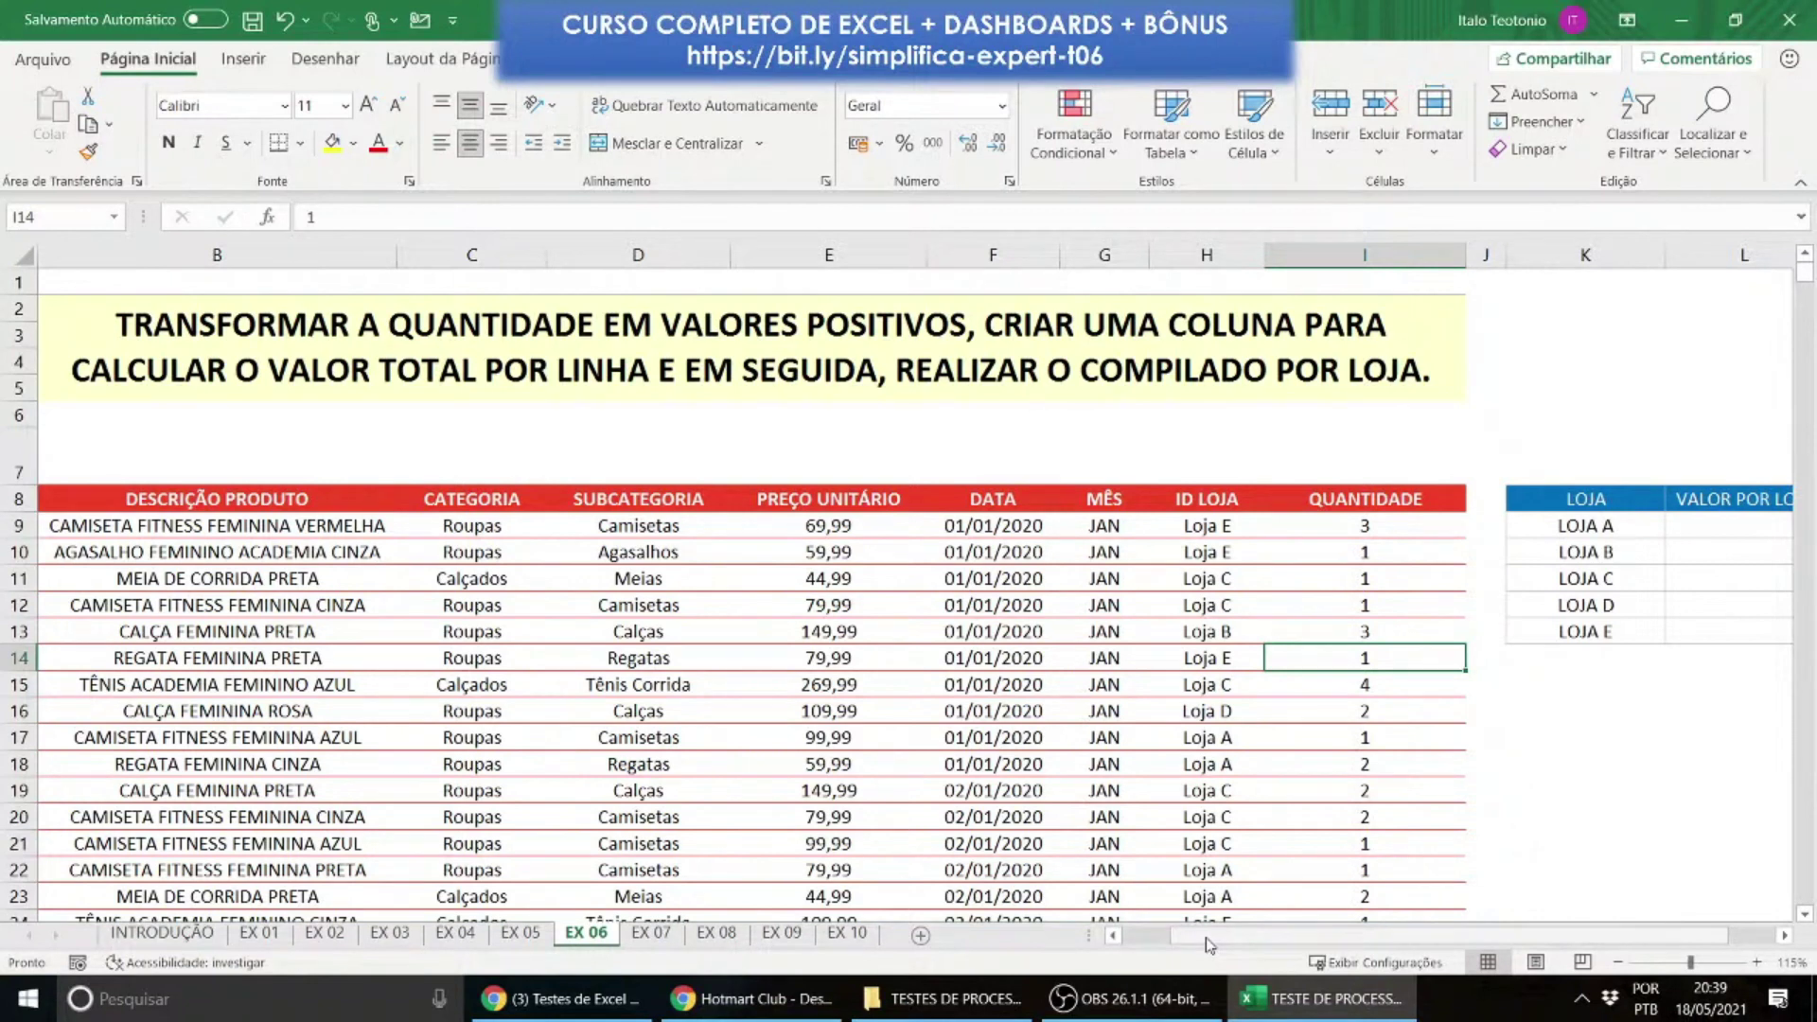
pyautogui.rightClick(1478, 257)
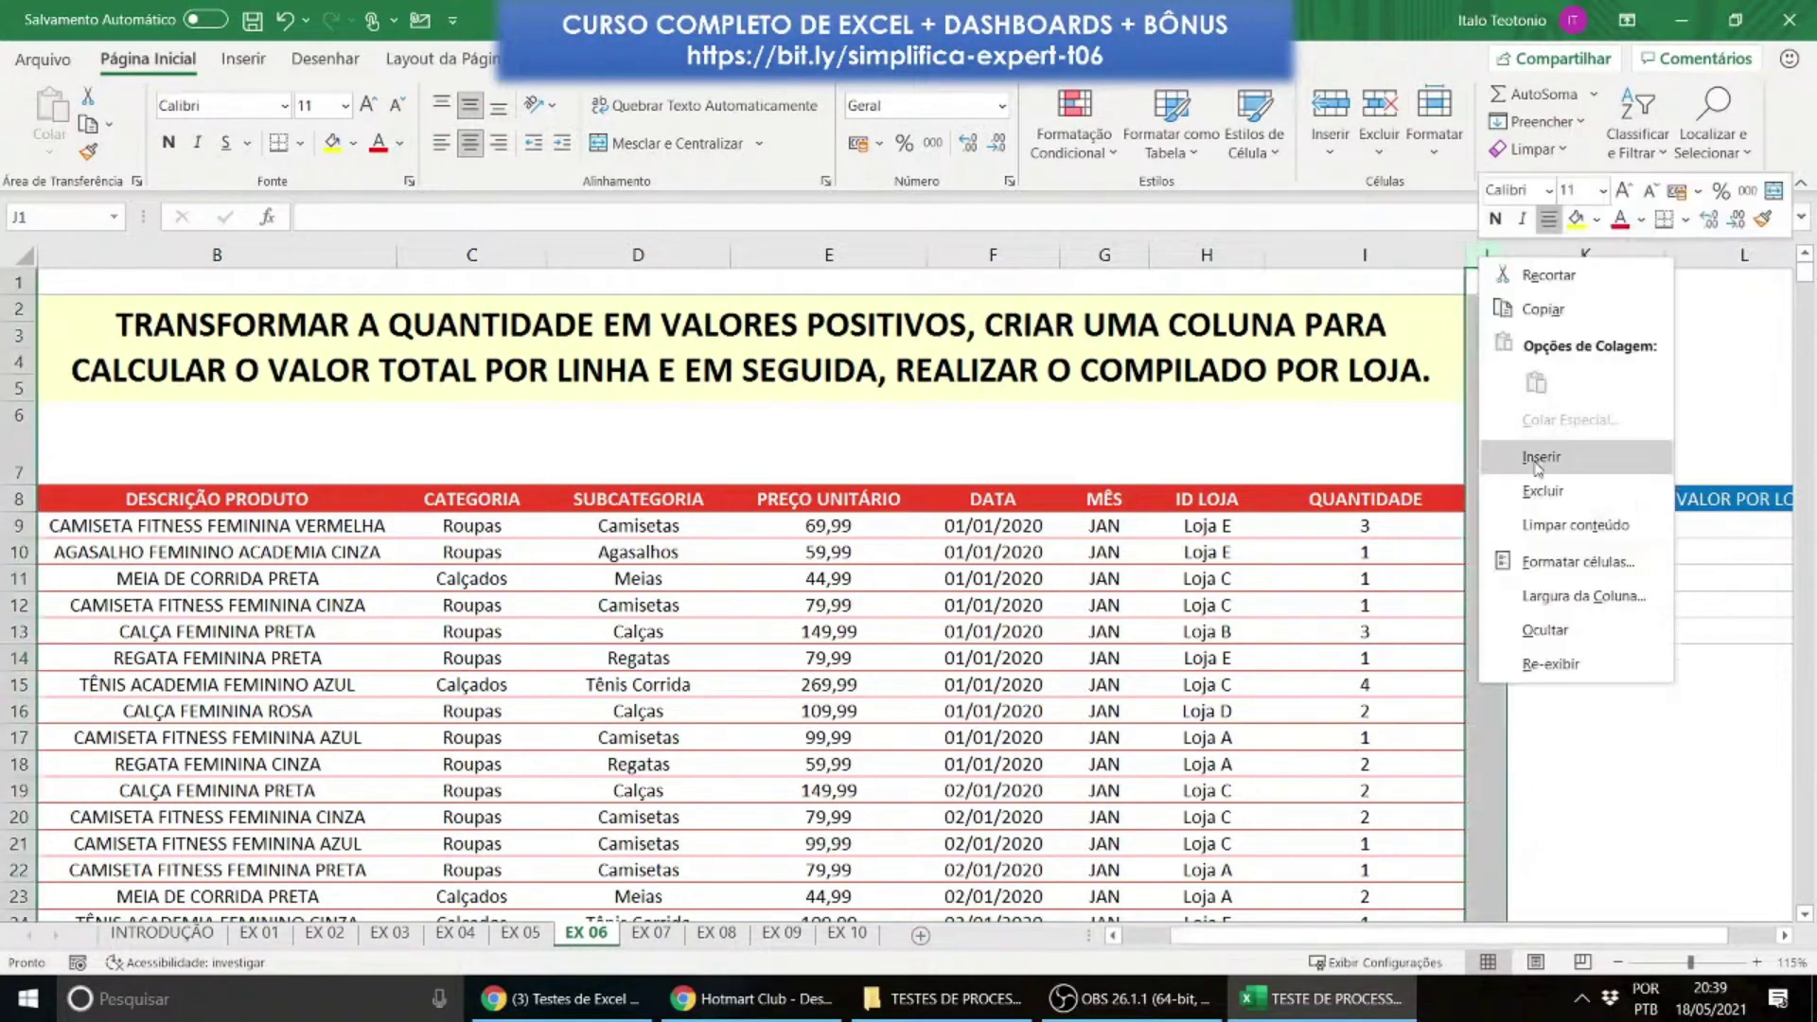
pyautogui.click(1537, 460)
pyautogui.click(1477, 519)
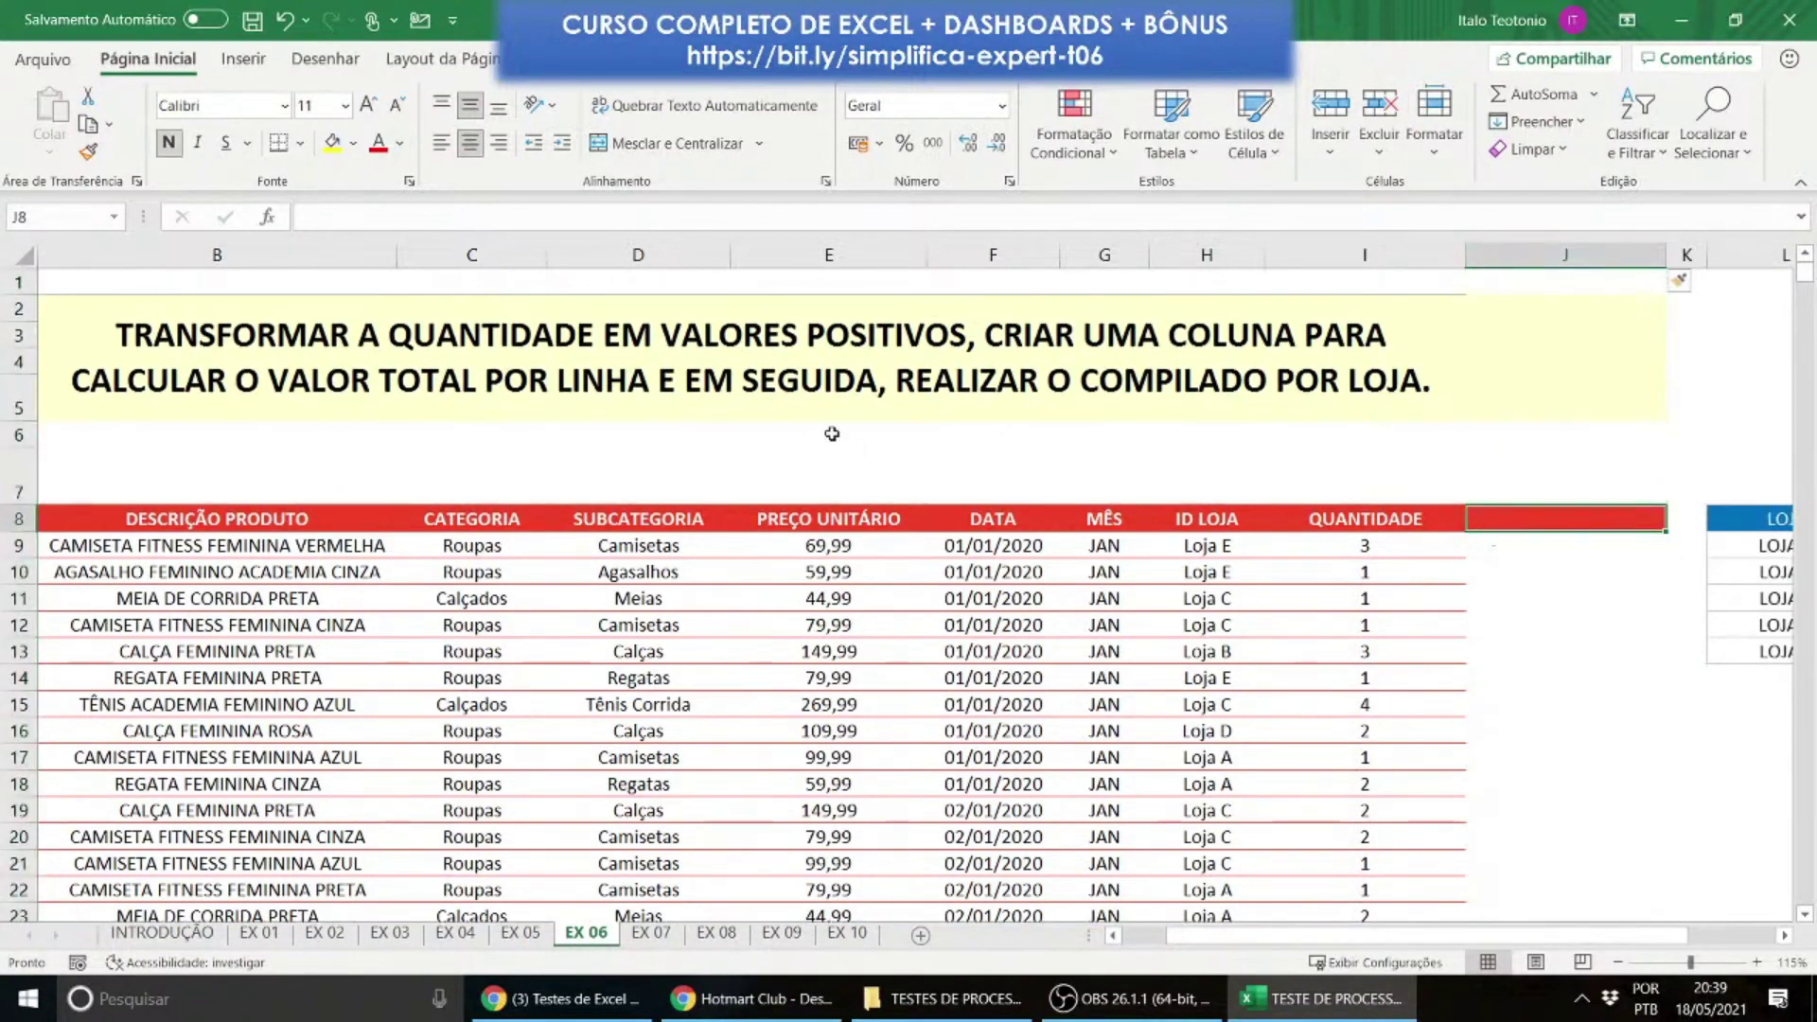
pyautogui.scroll(-1, 435, 466)
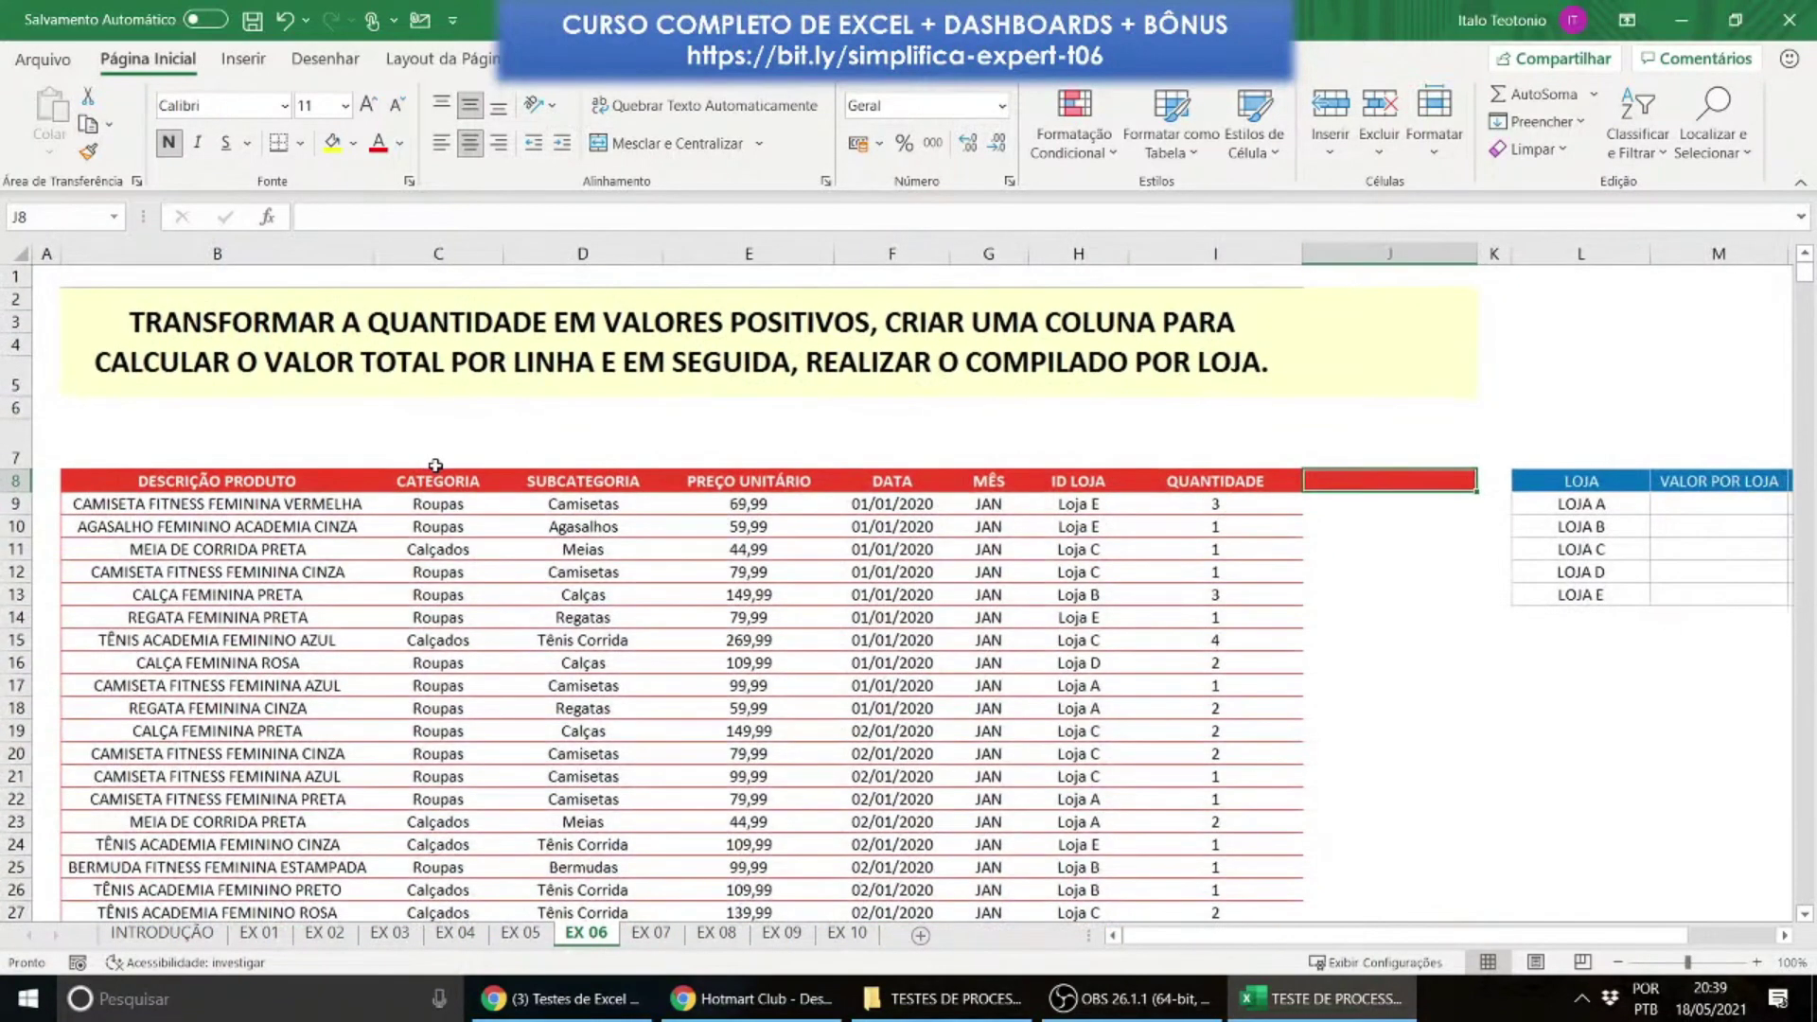
pyautogui.click(1217, 511)
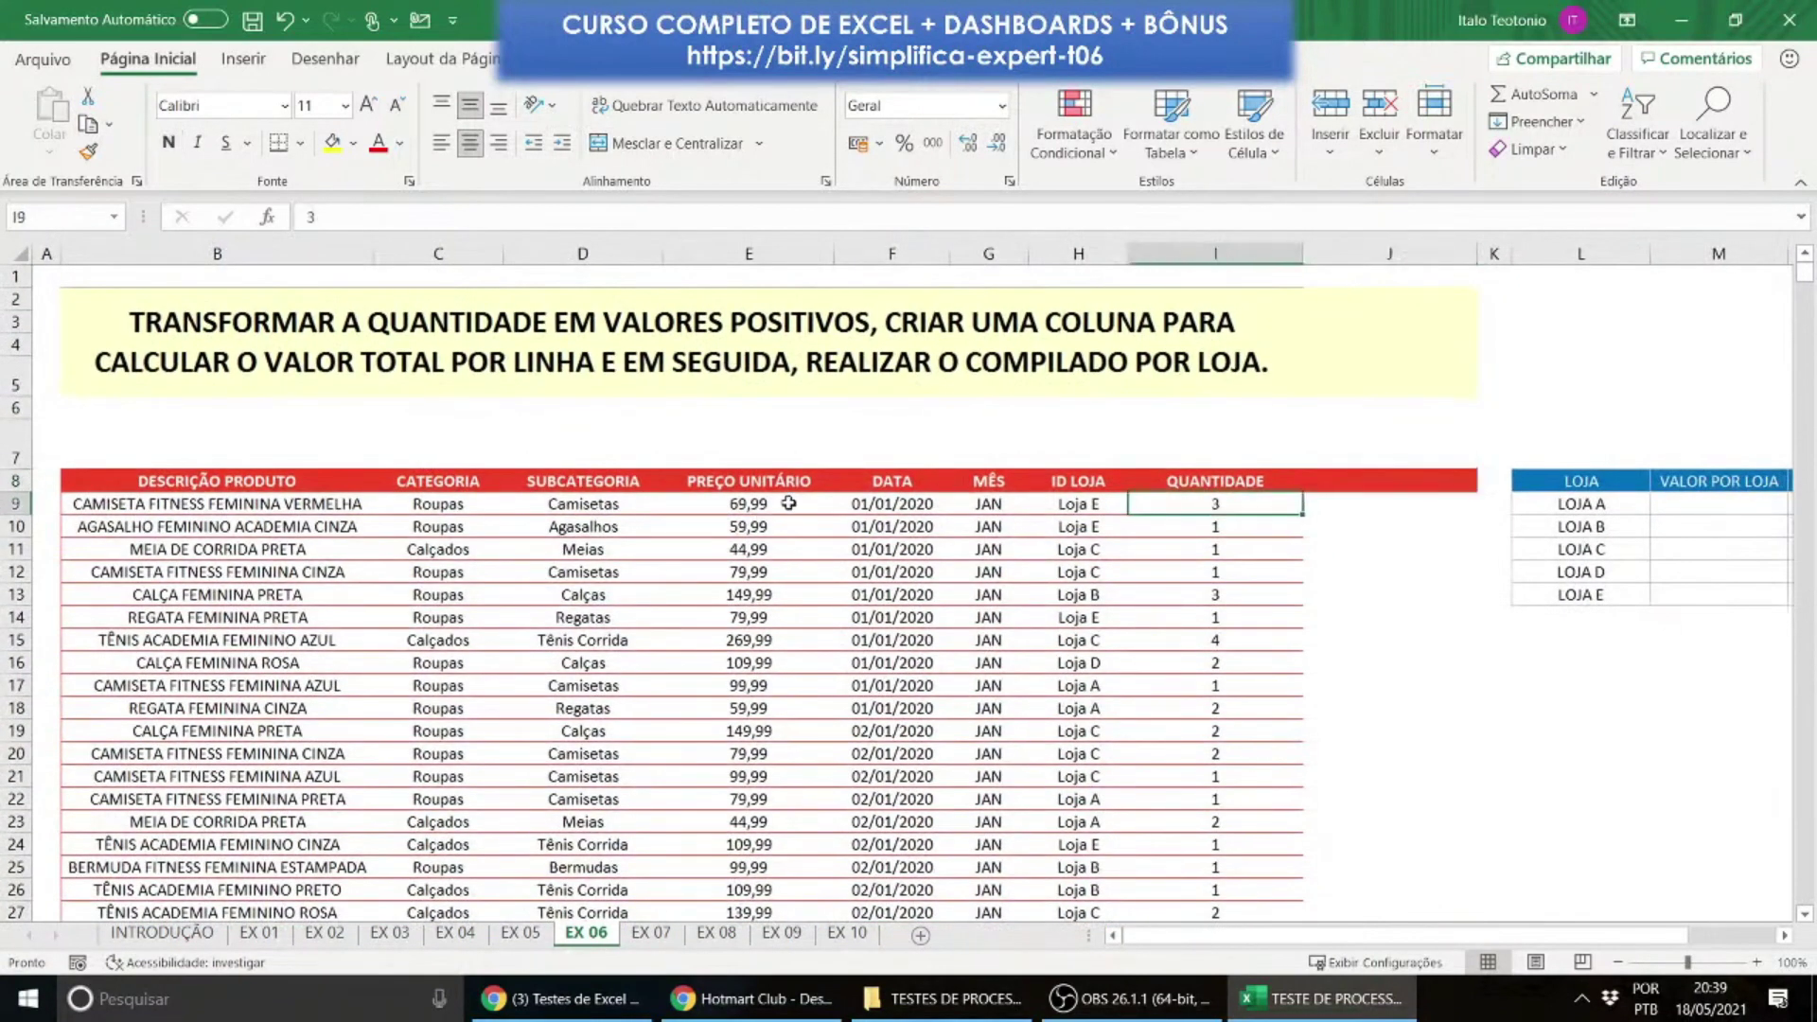
pyautogui.click(1351, 481)
pyautogui.write('VALOR TOTAL')
pyautogui.press('Return')
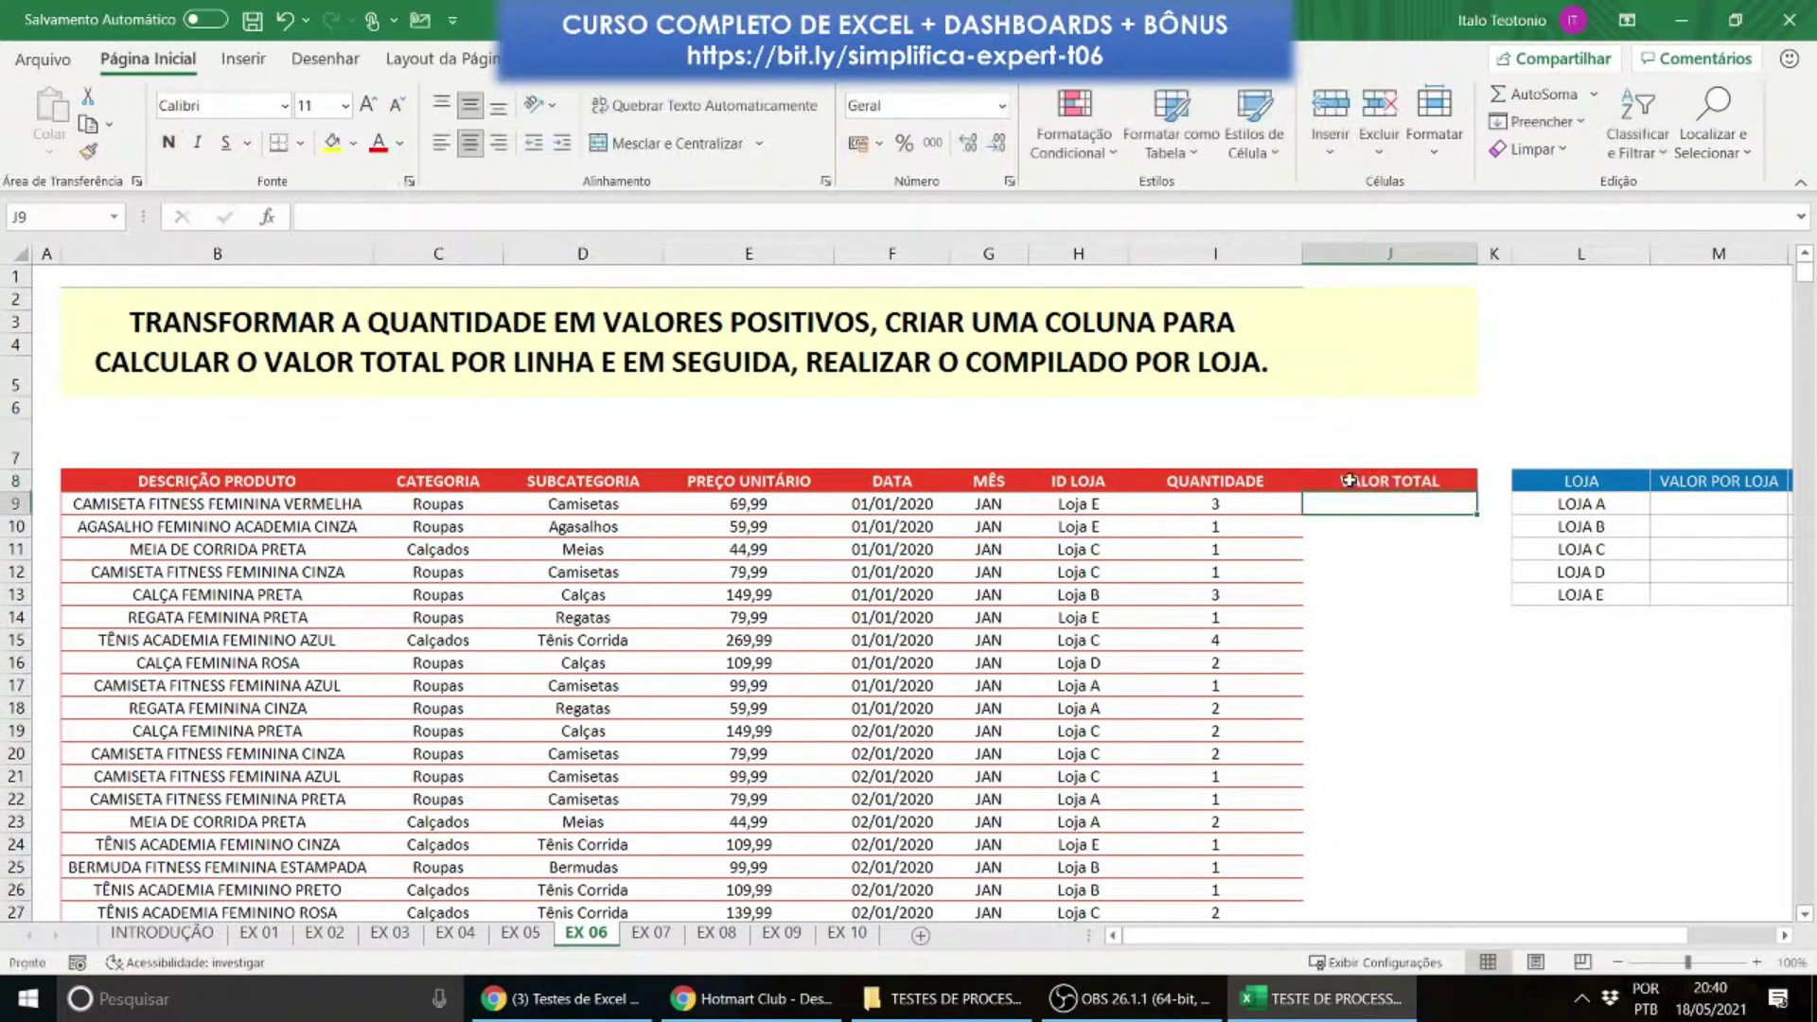
# Step: Enter the formula =I9*E9 in J9 to multiply the first row's quantity by its unit price
pyautogui.write('=')
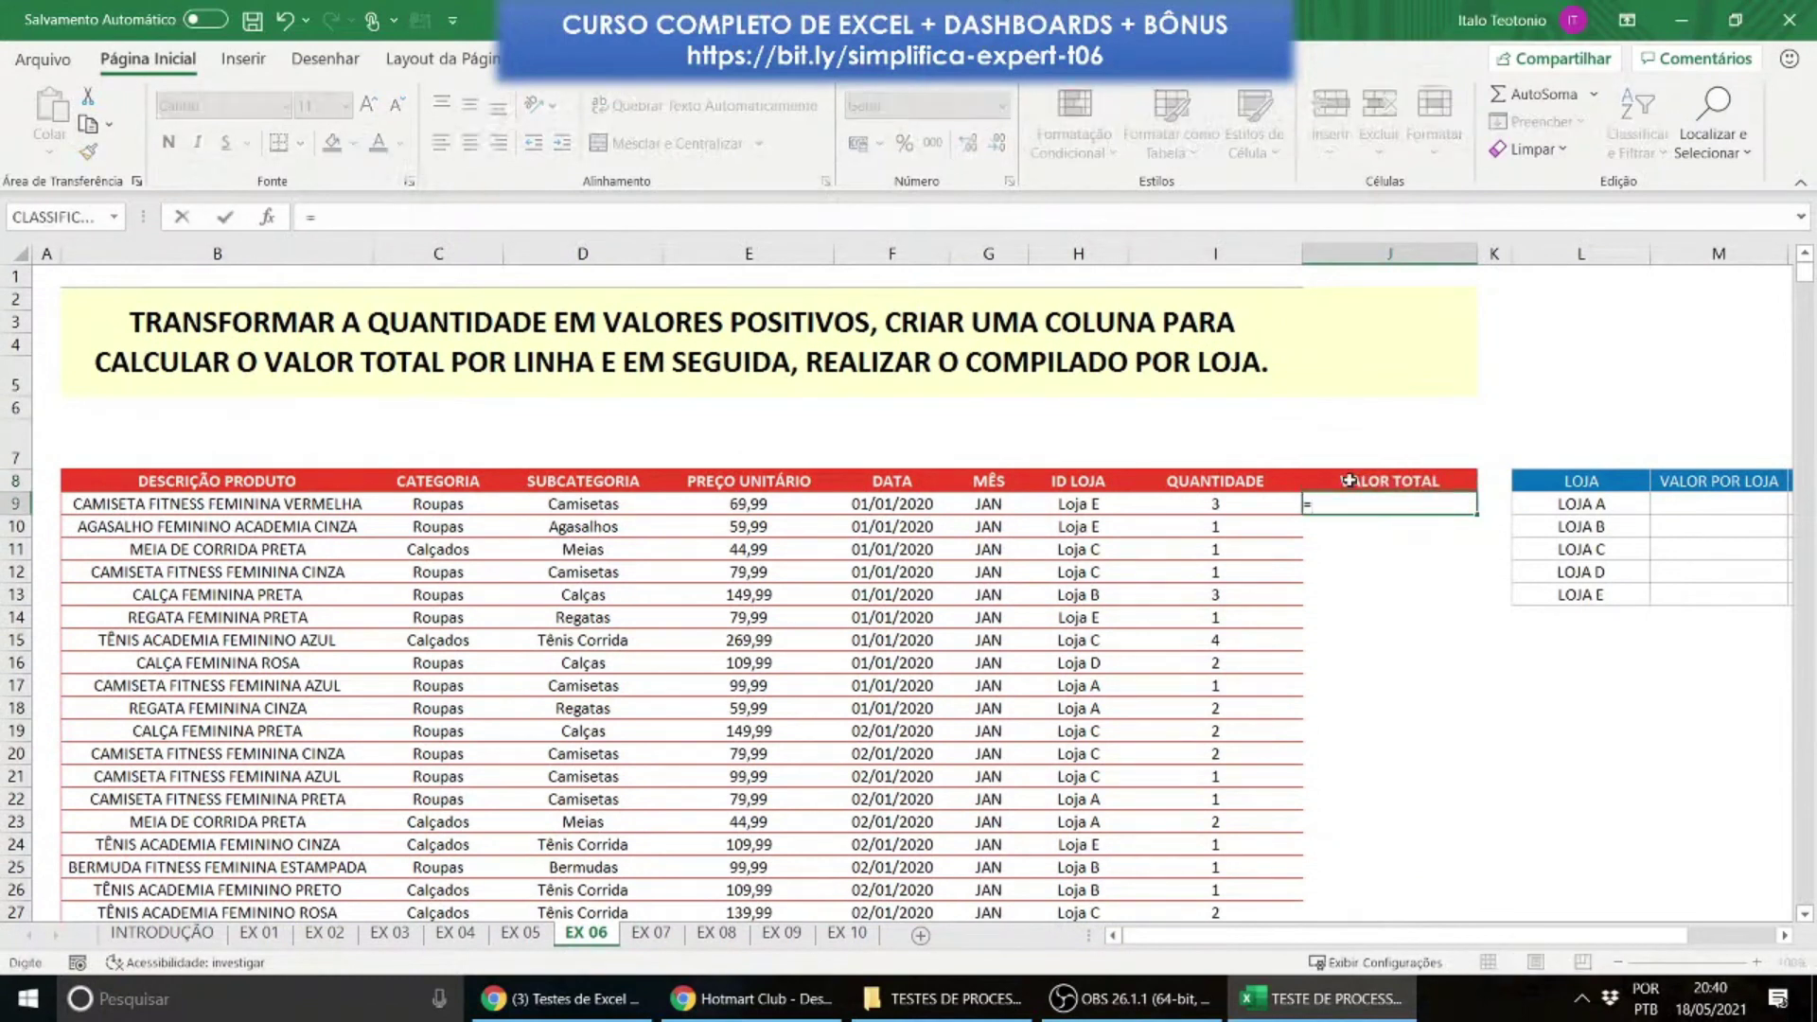
pyautogui.click(1219, 505)
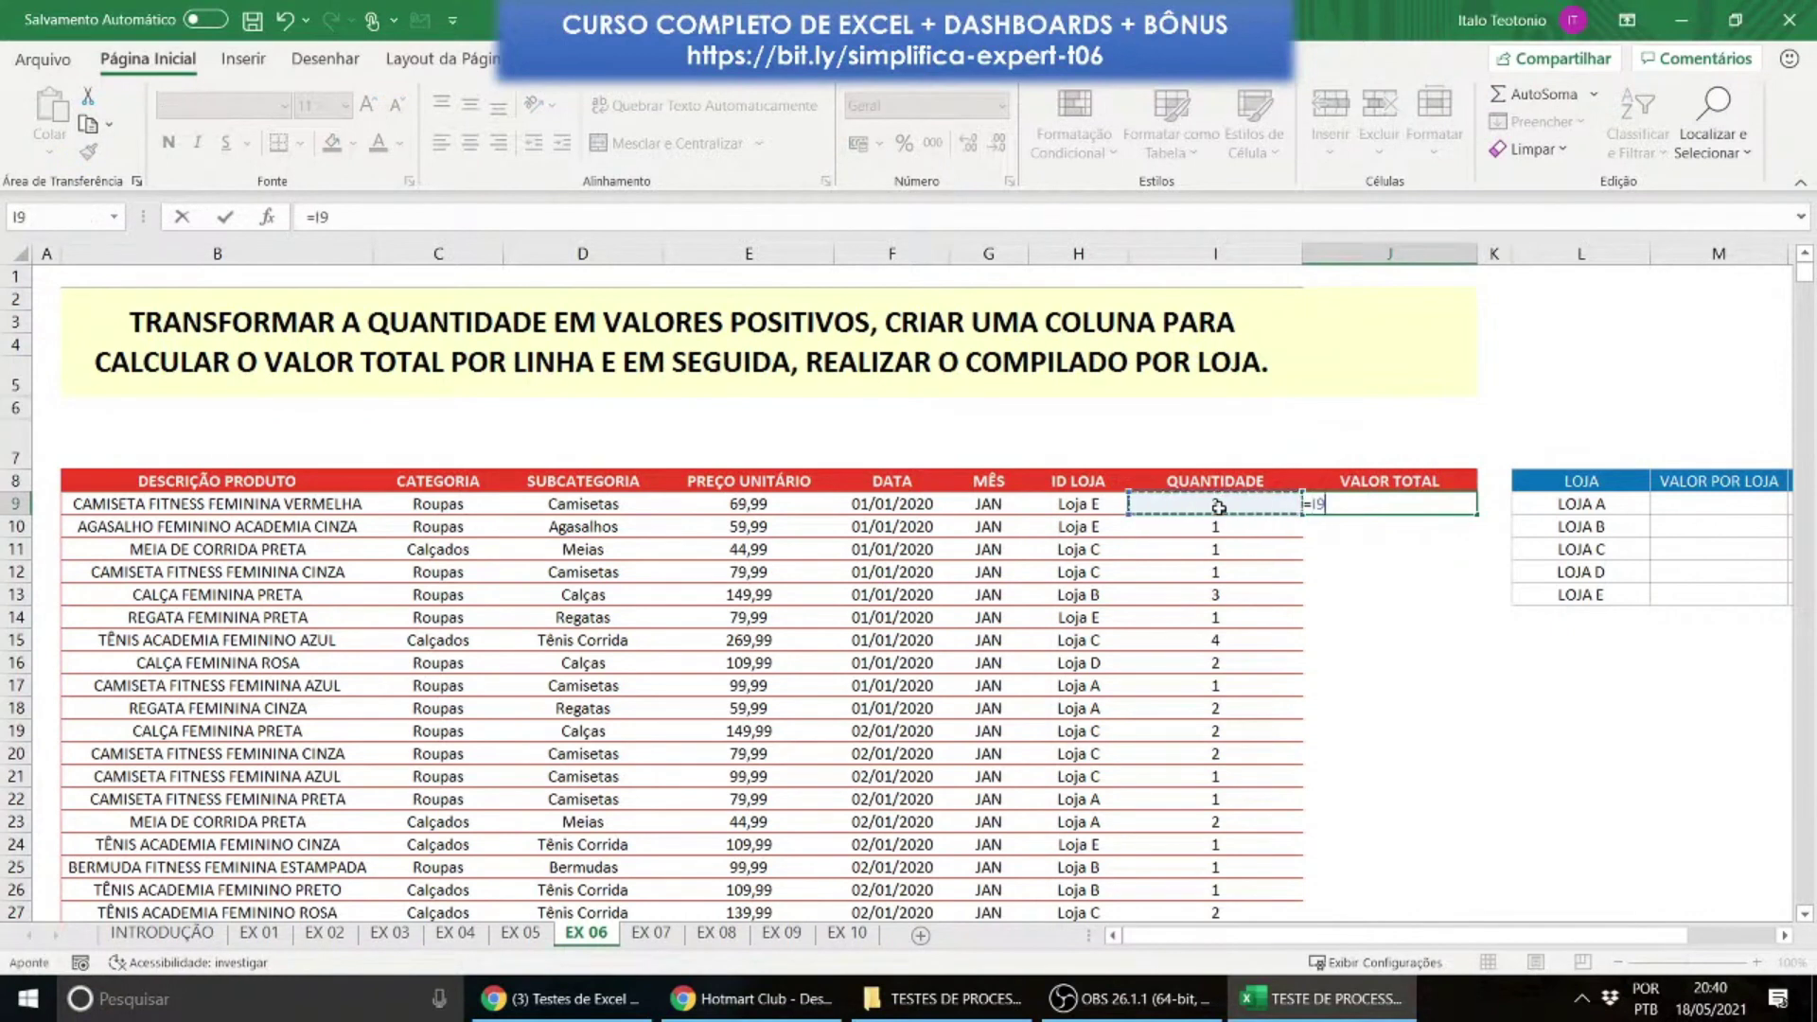
pyautogui.write('*')
pyautogui.click(741, 508)
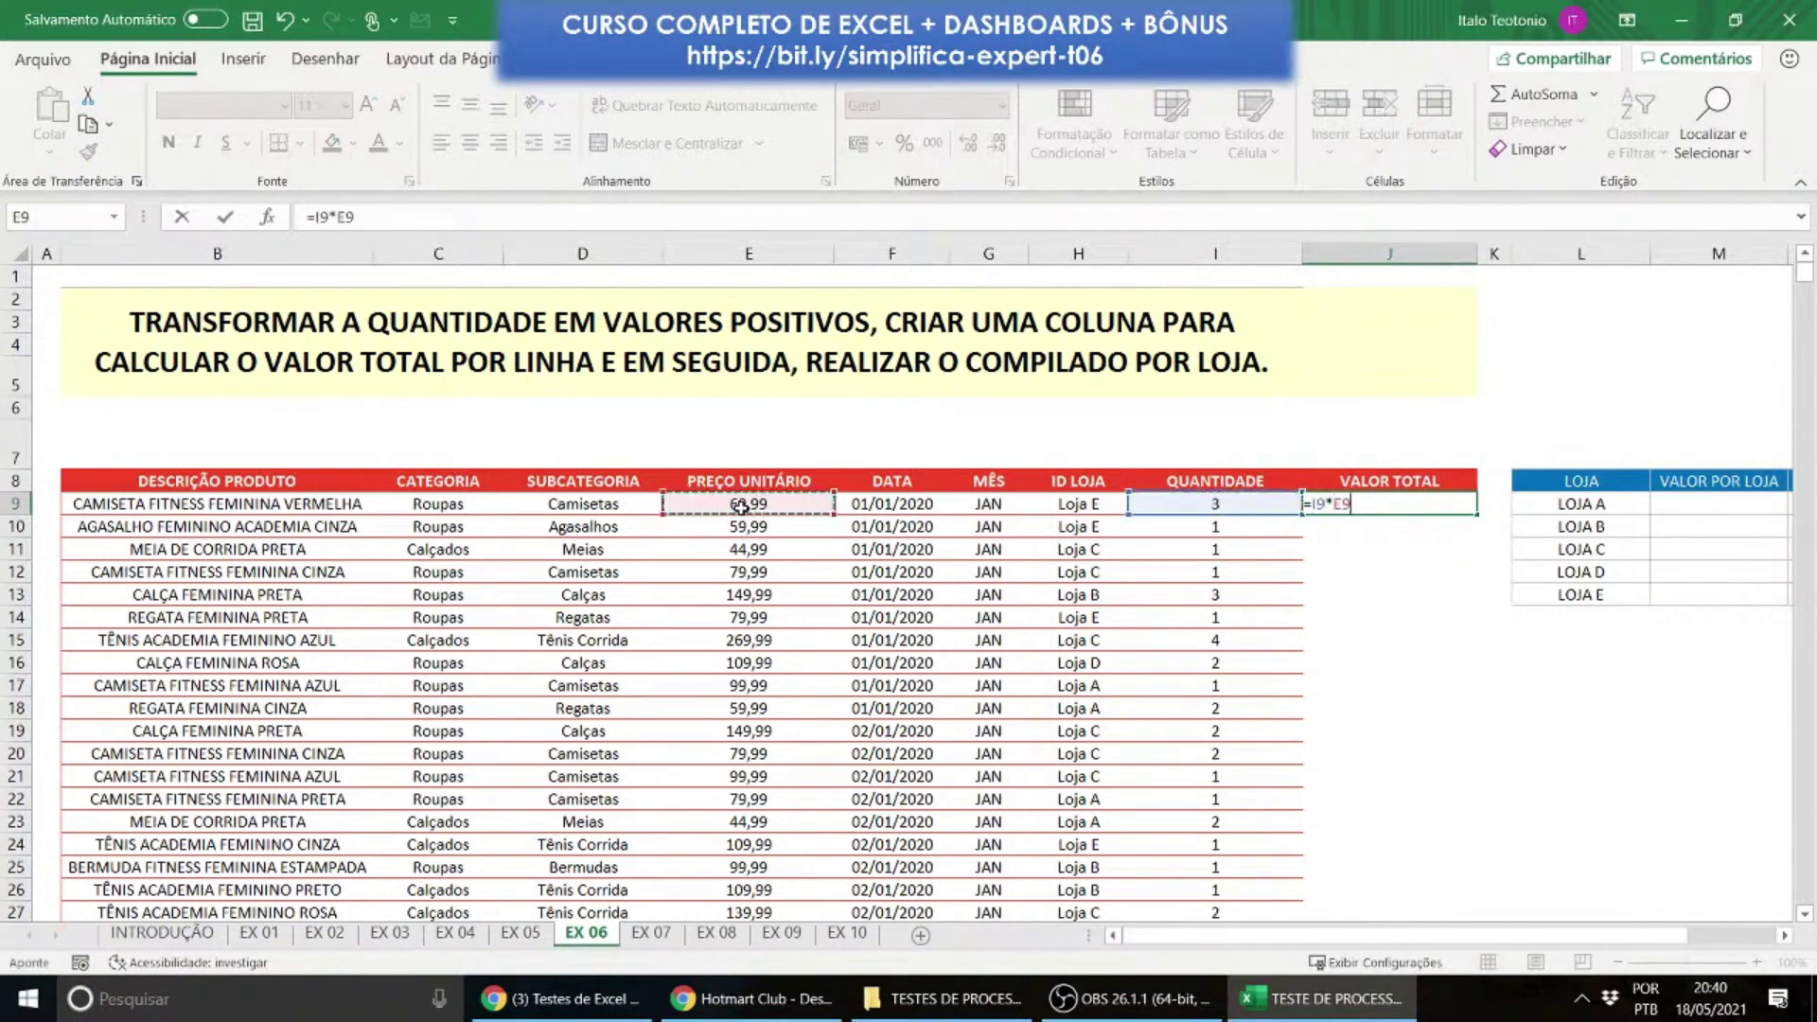
pyautogui.press('Return')
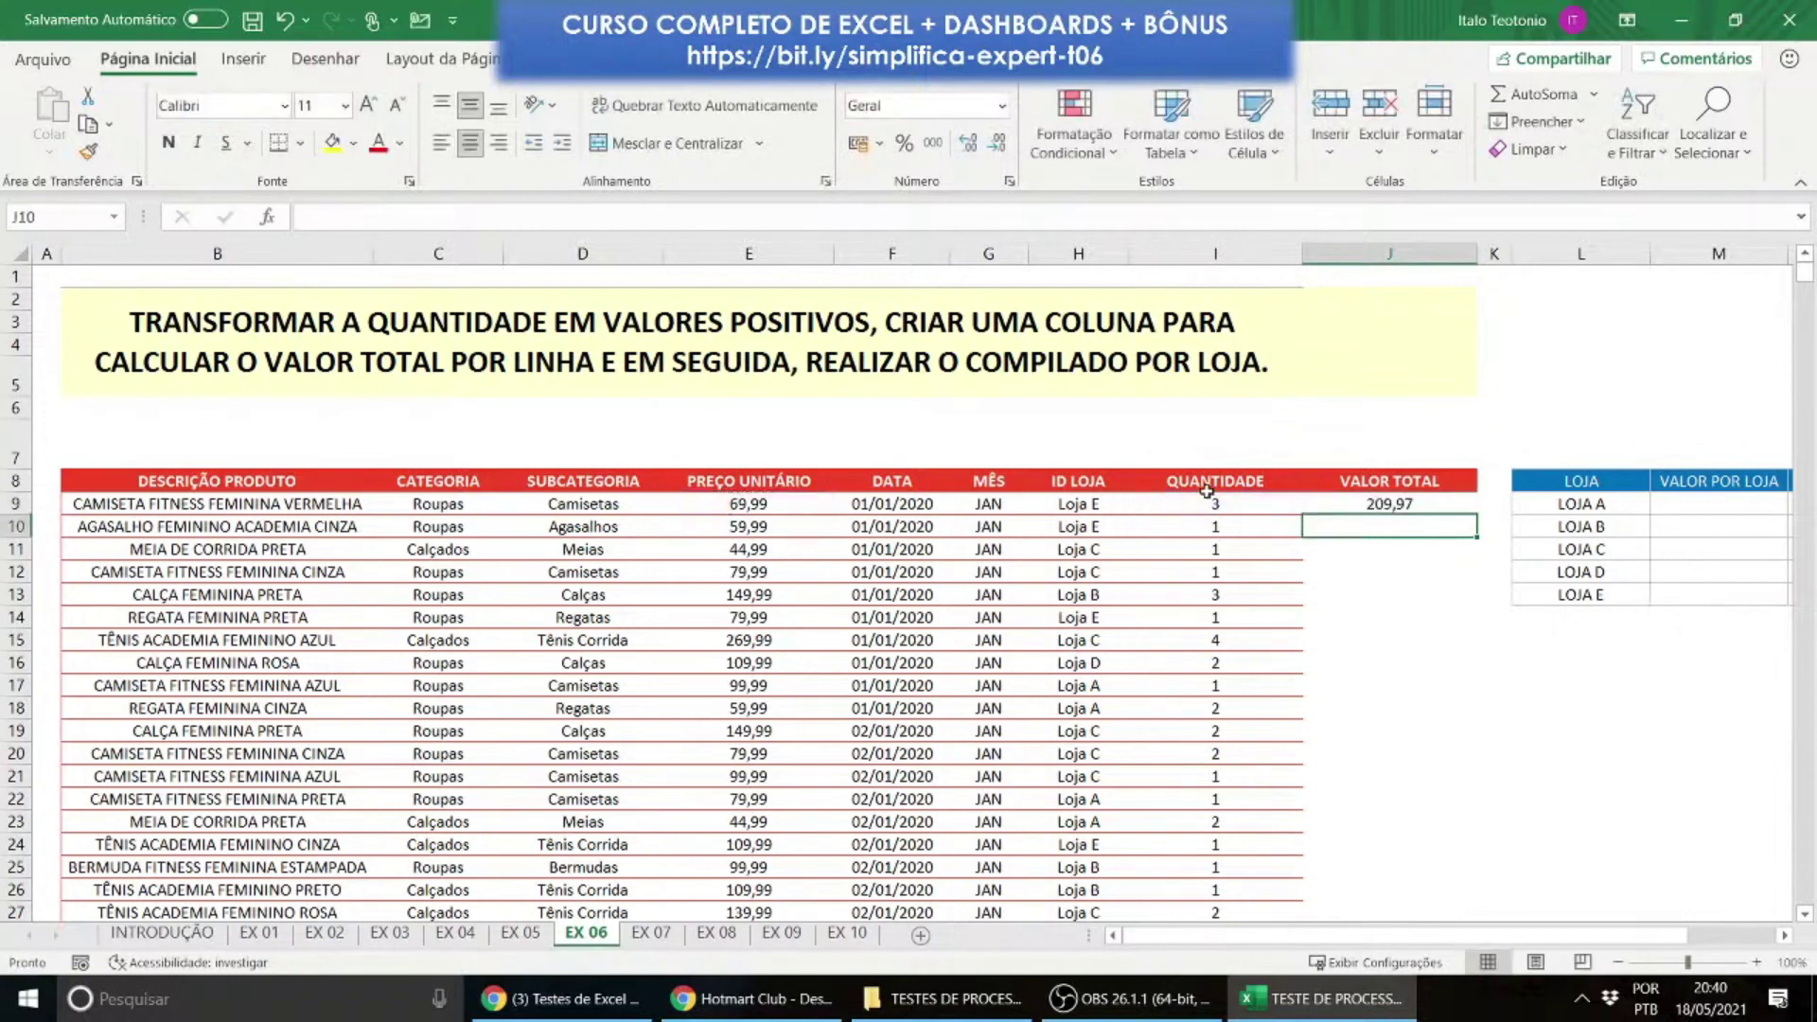
# Step: Fill the J9 formula down the whole VALOR TOTAL column
pyautogui.click(1467, 504)
pyautogui.doubleClick(1476, 515)
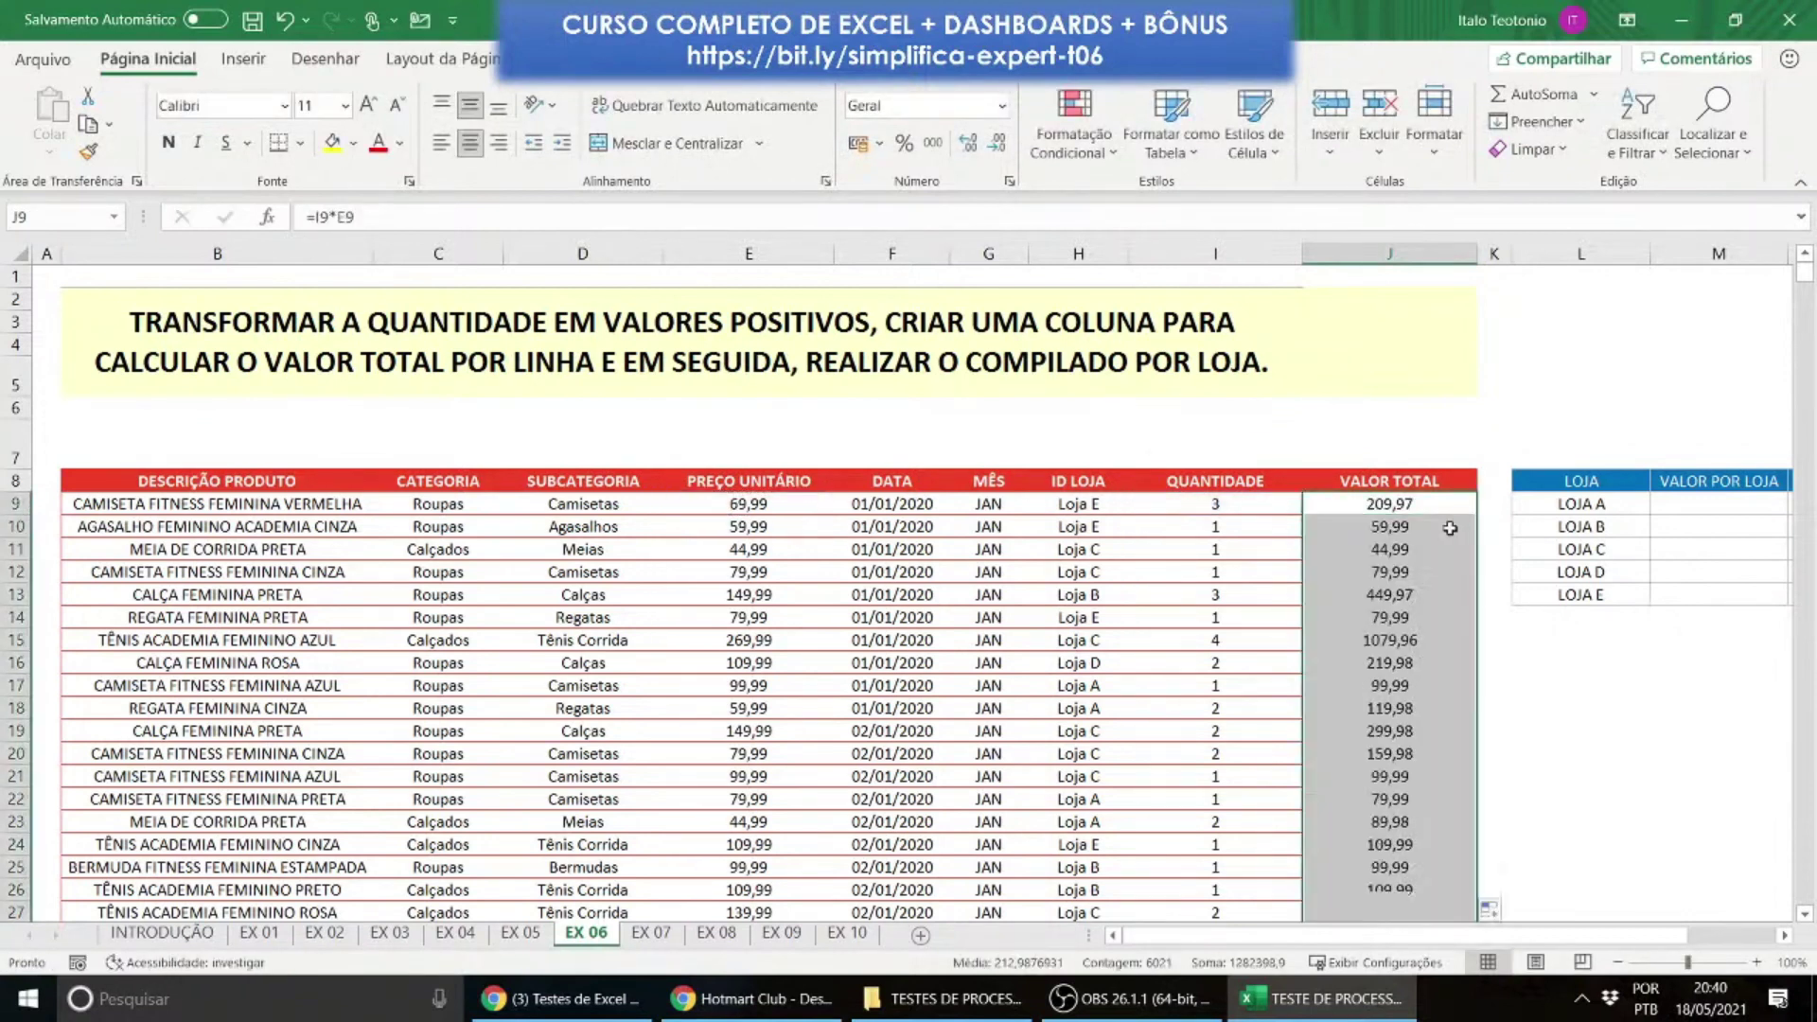
pyautogui.scroll(-5, 1386, 579)
pyautogui.scroll(5, 1381, 582)
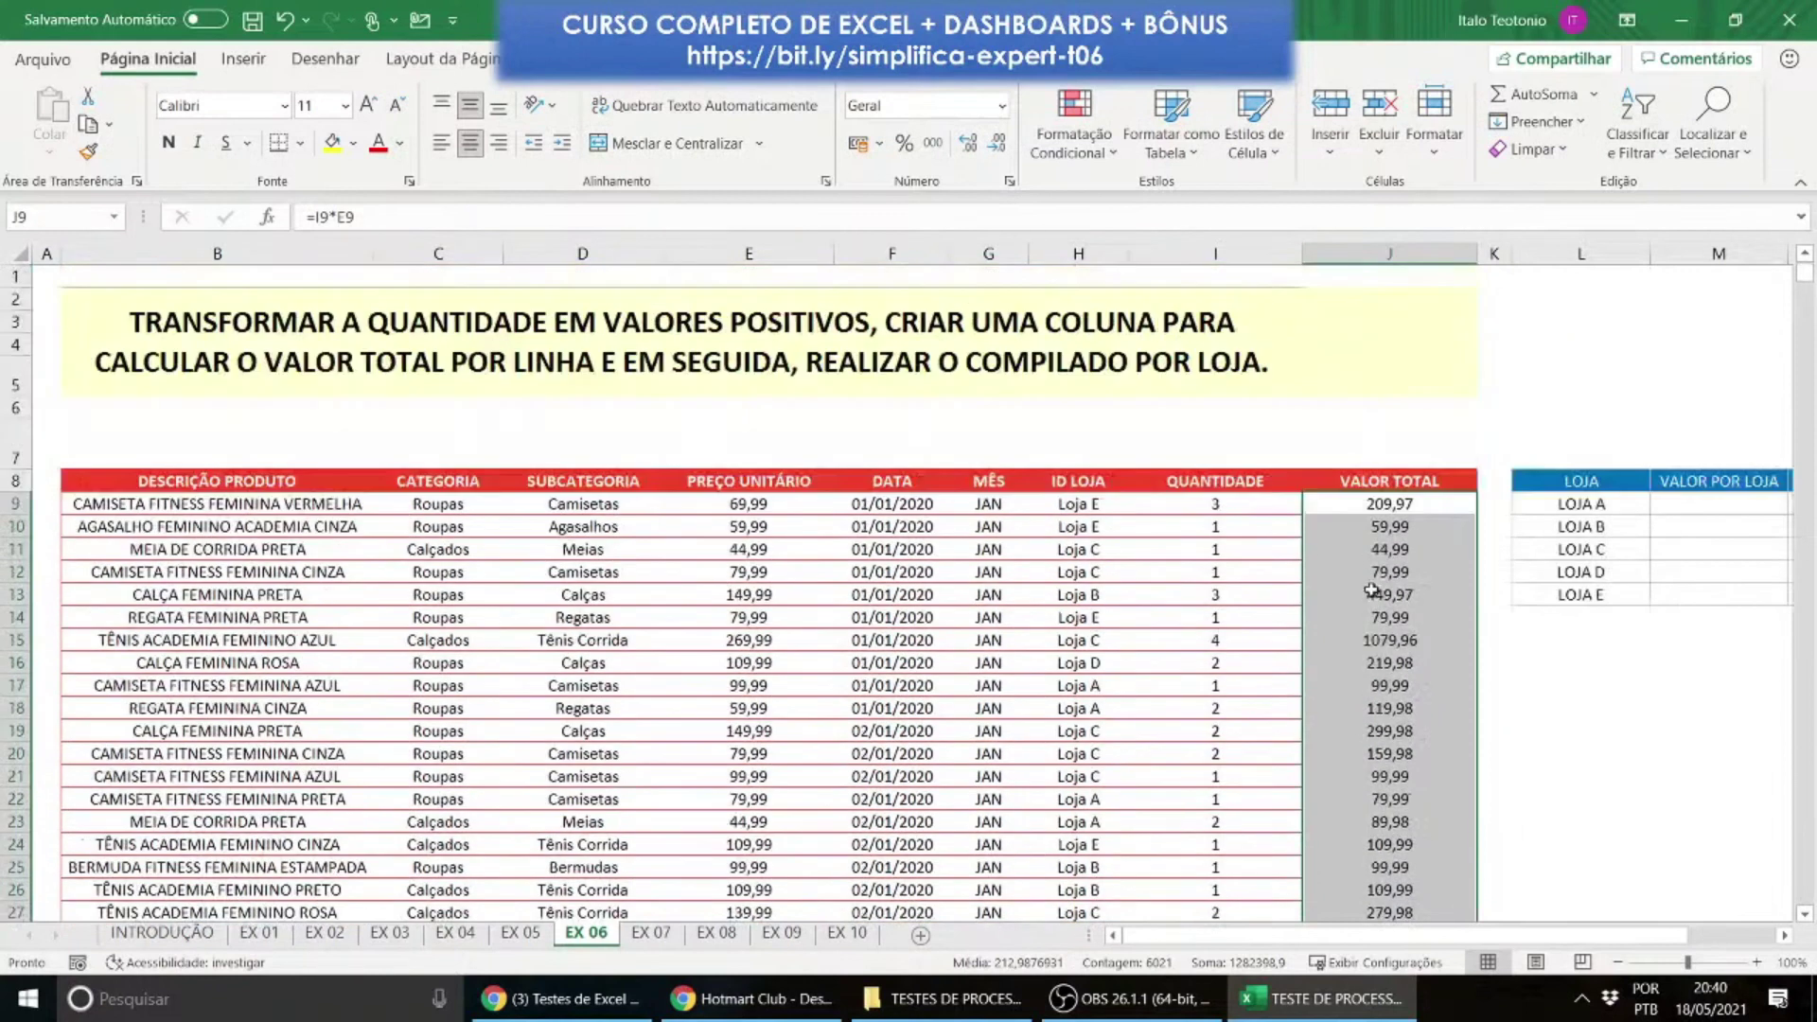
# Step: Copy the cell formatting of the QUANTIDADE data from I9 down onto the VALOR TOTAL column, starting at J9
pyautogui.click(1271, 507)
pyautogui.hotkey('ctrl', 'shift', 'Down')
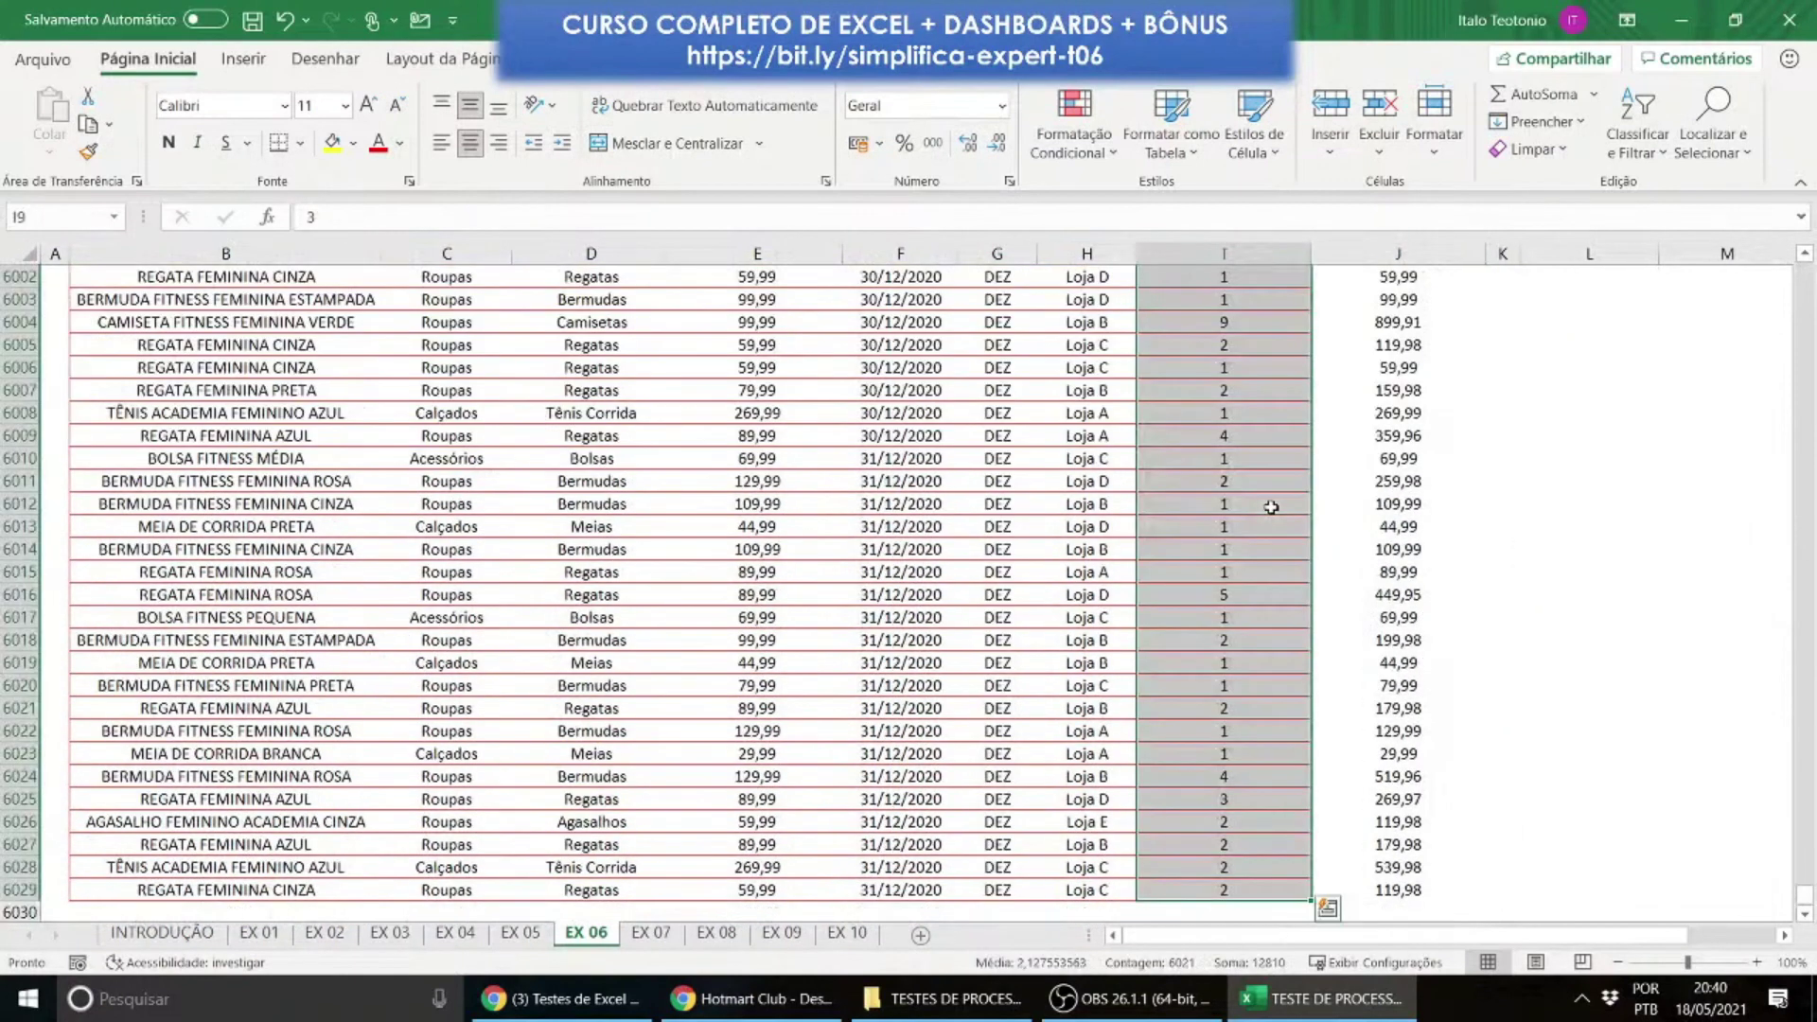
pyautogui.click(88, 153)
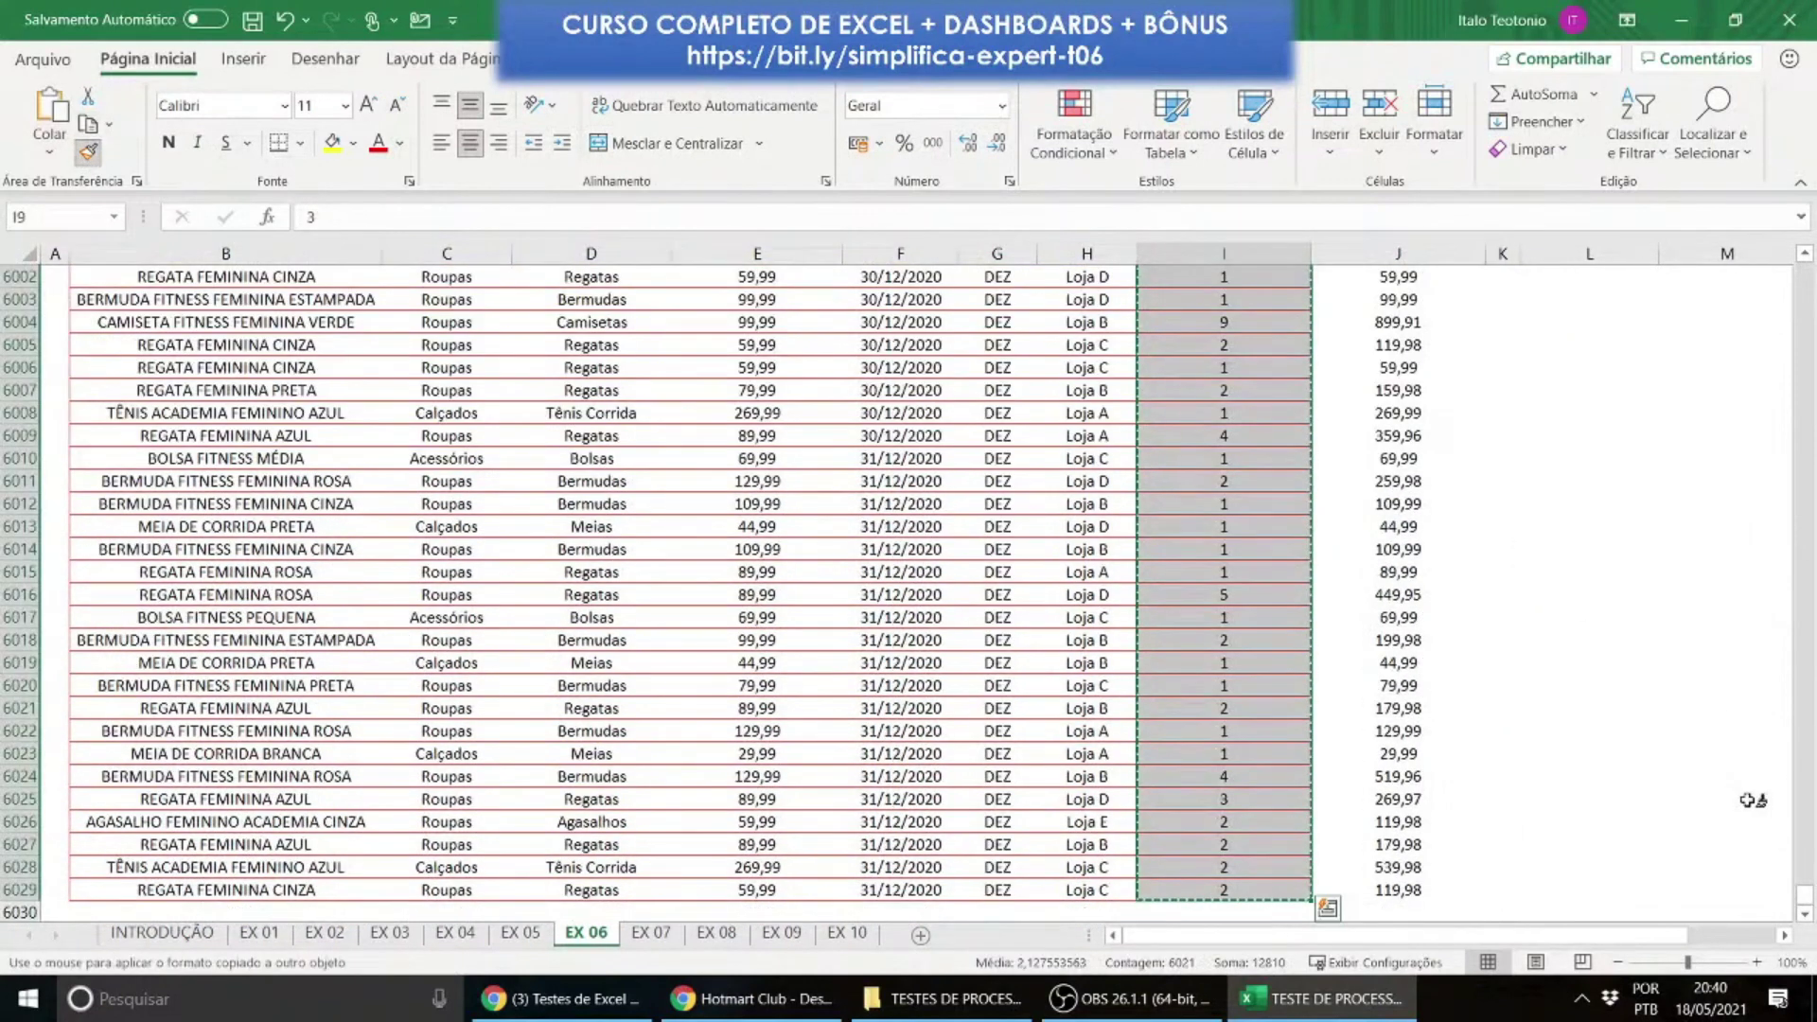
pyautogui.moveTo(1804, 894); pyautogui.dragTo(1797, 248)
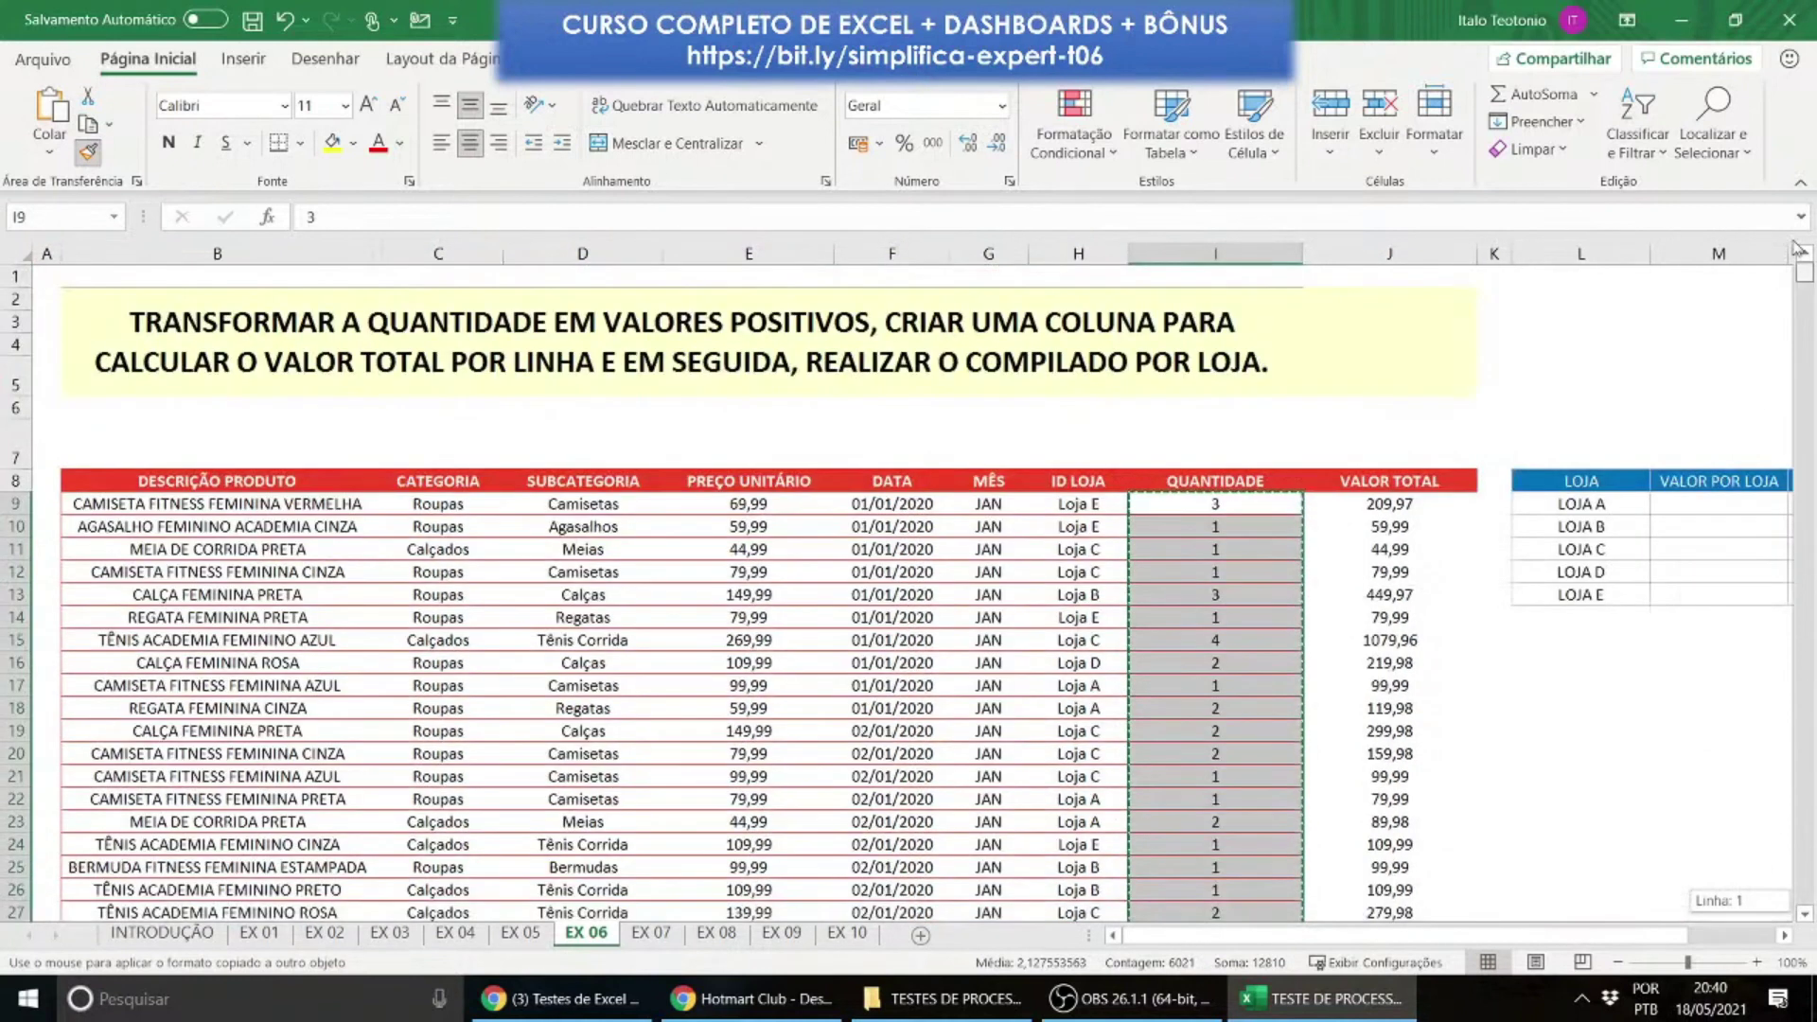
pyautogui.click(1349, 509)
pyautogui.click(1188, 616)
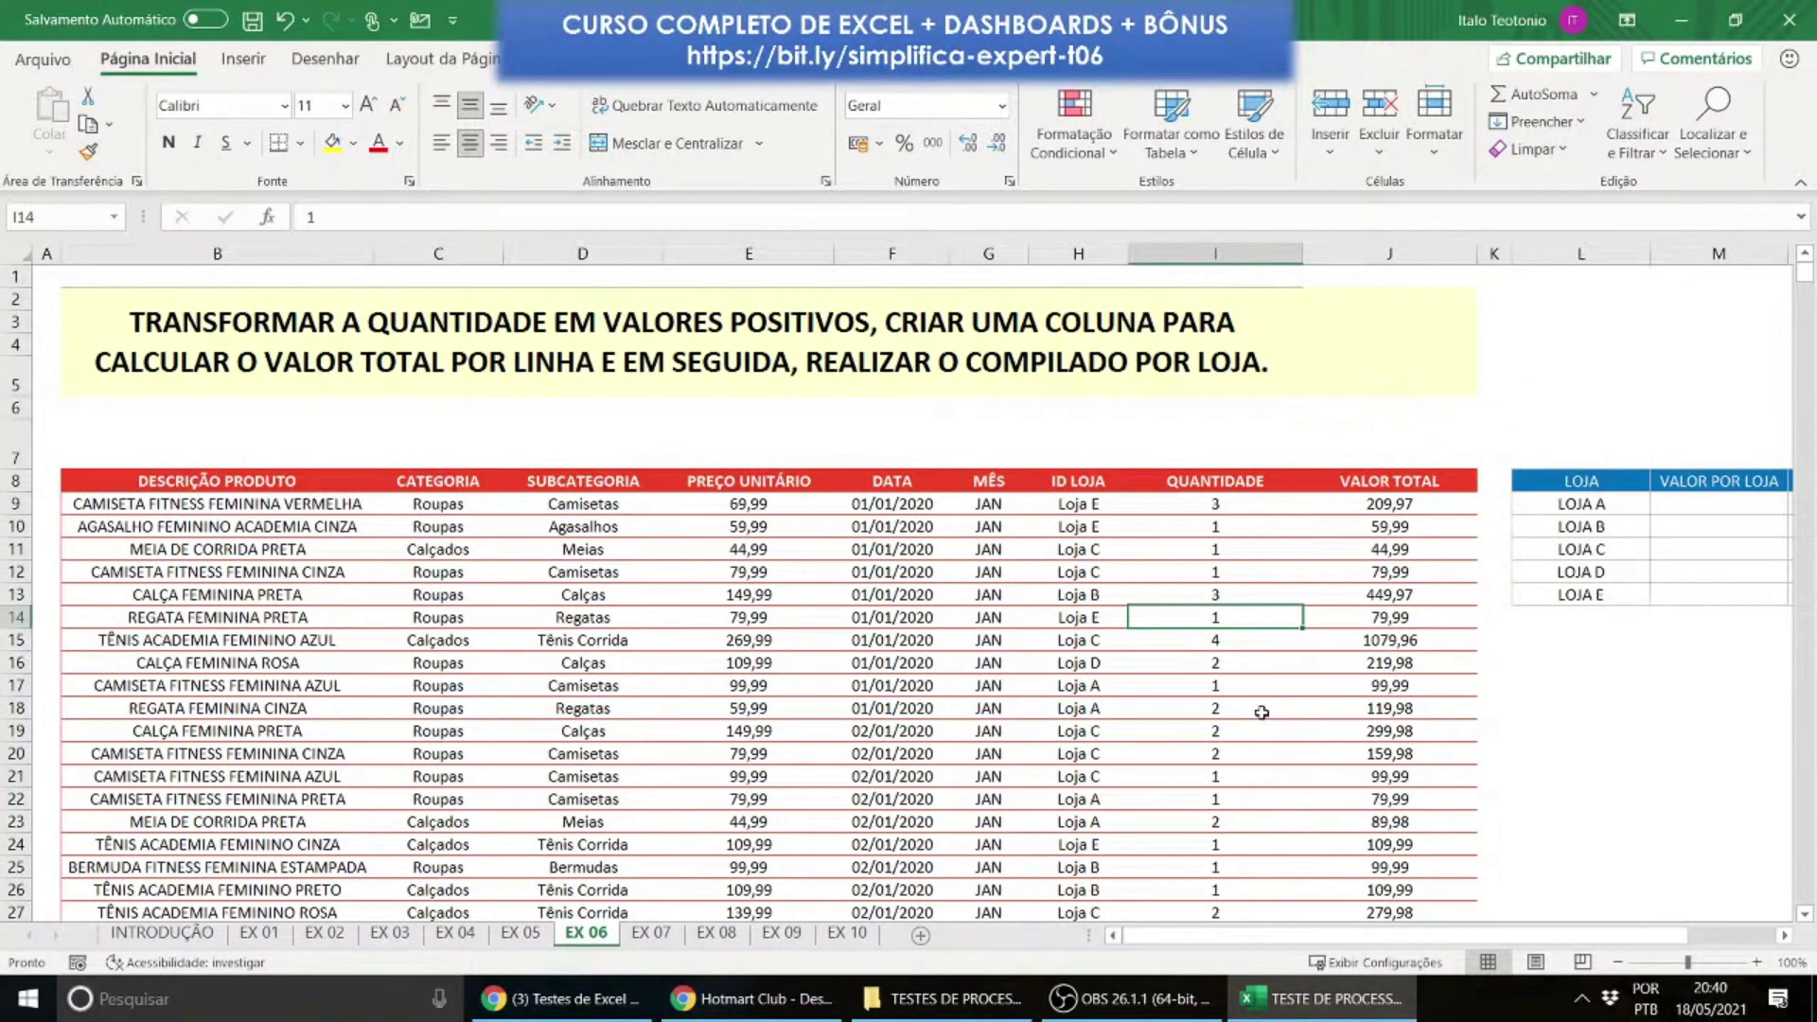
# Step: Select the VALOR POR LOJA cell for LOJA A, M9, in the store summary table
pyautogui.moveTo(1486, 932); pyautogui.dragTo(1531, 924)
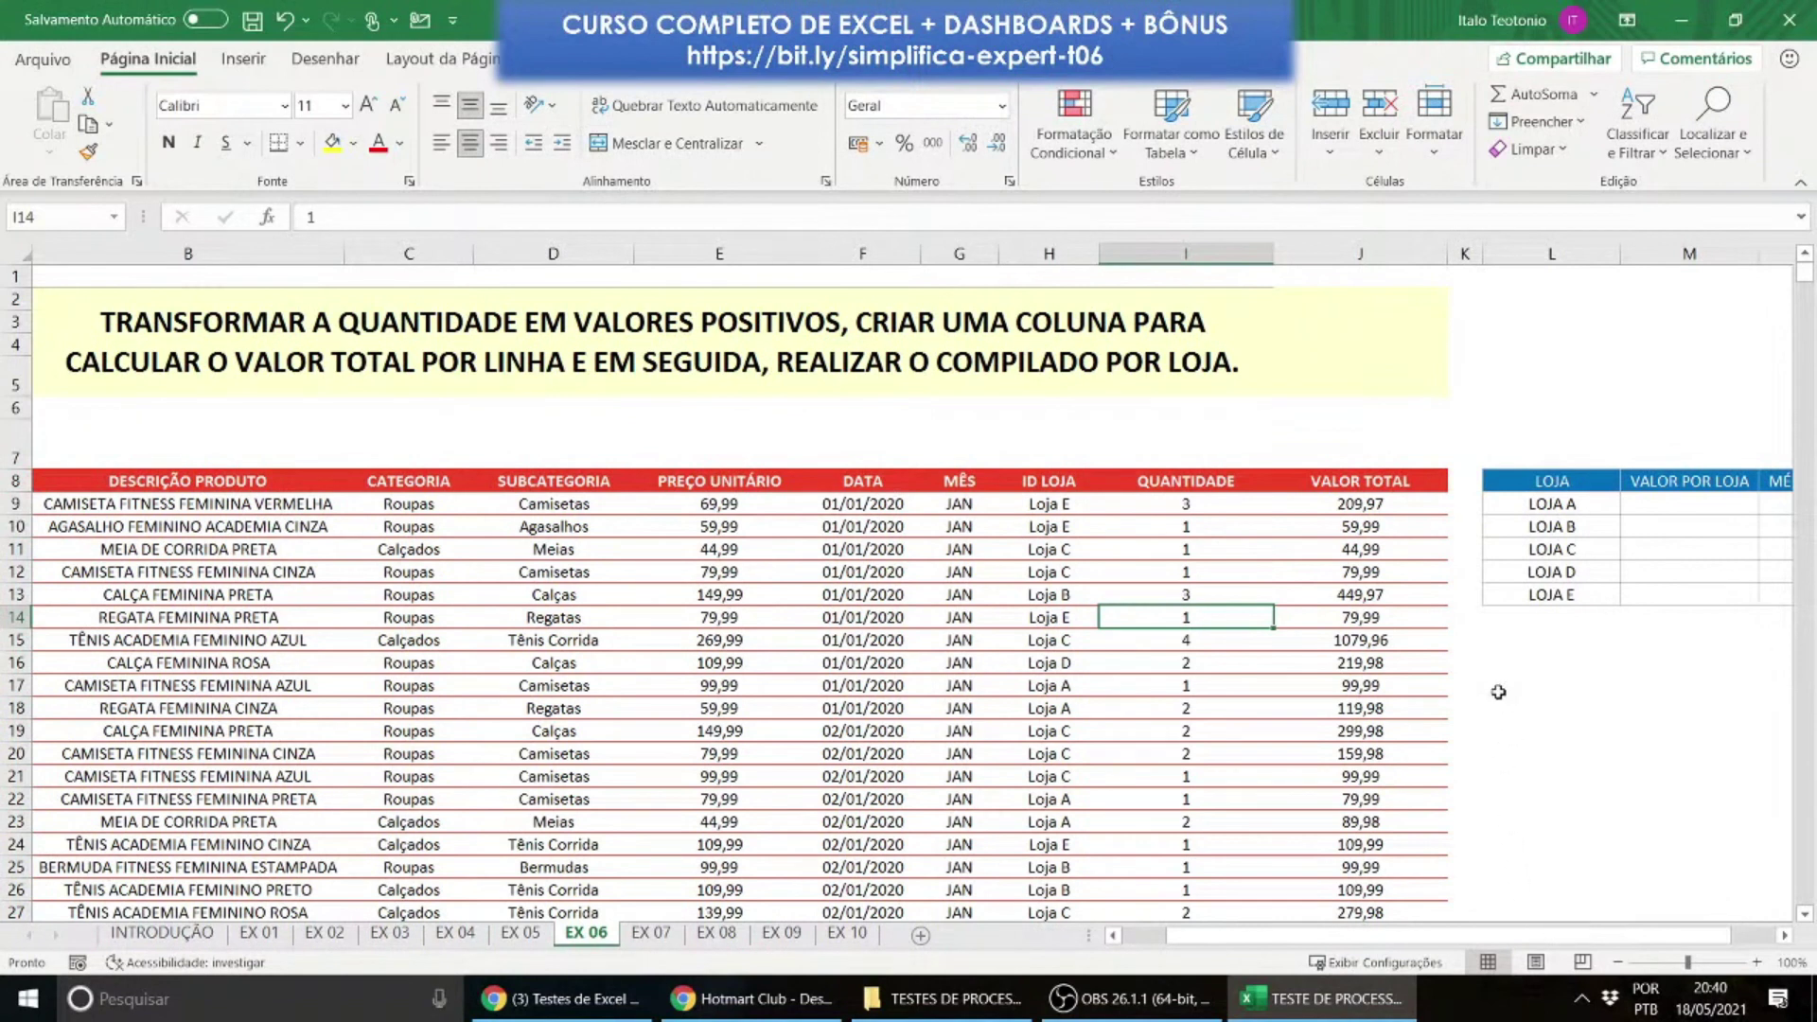
pyautogui.click(1626, 507)
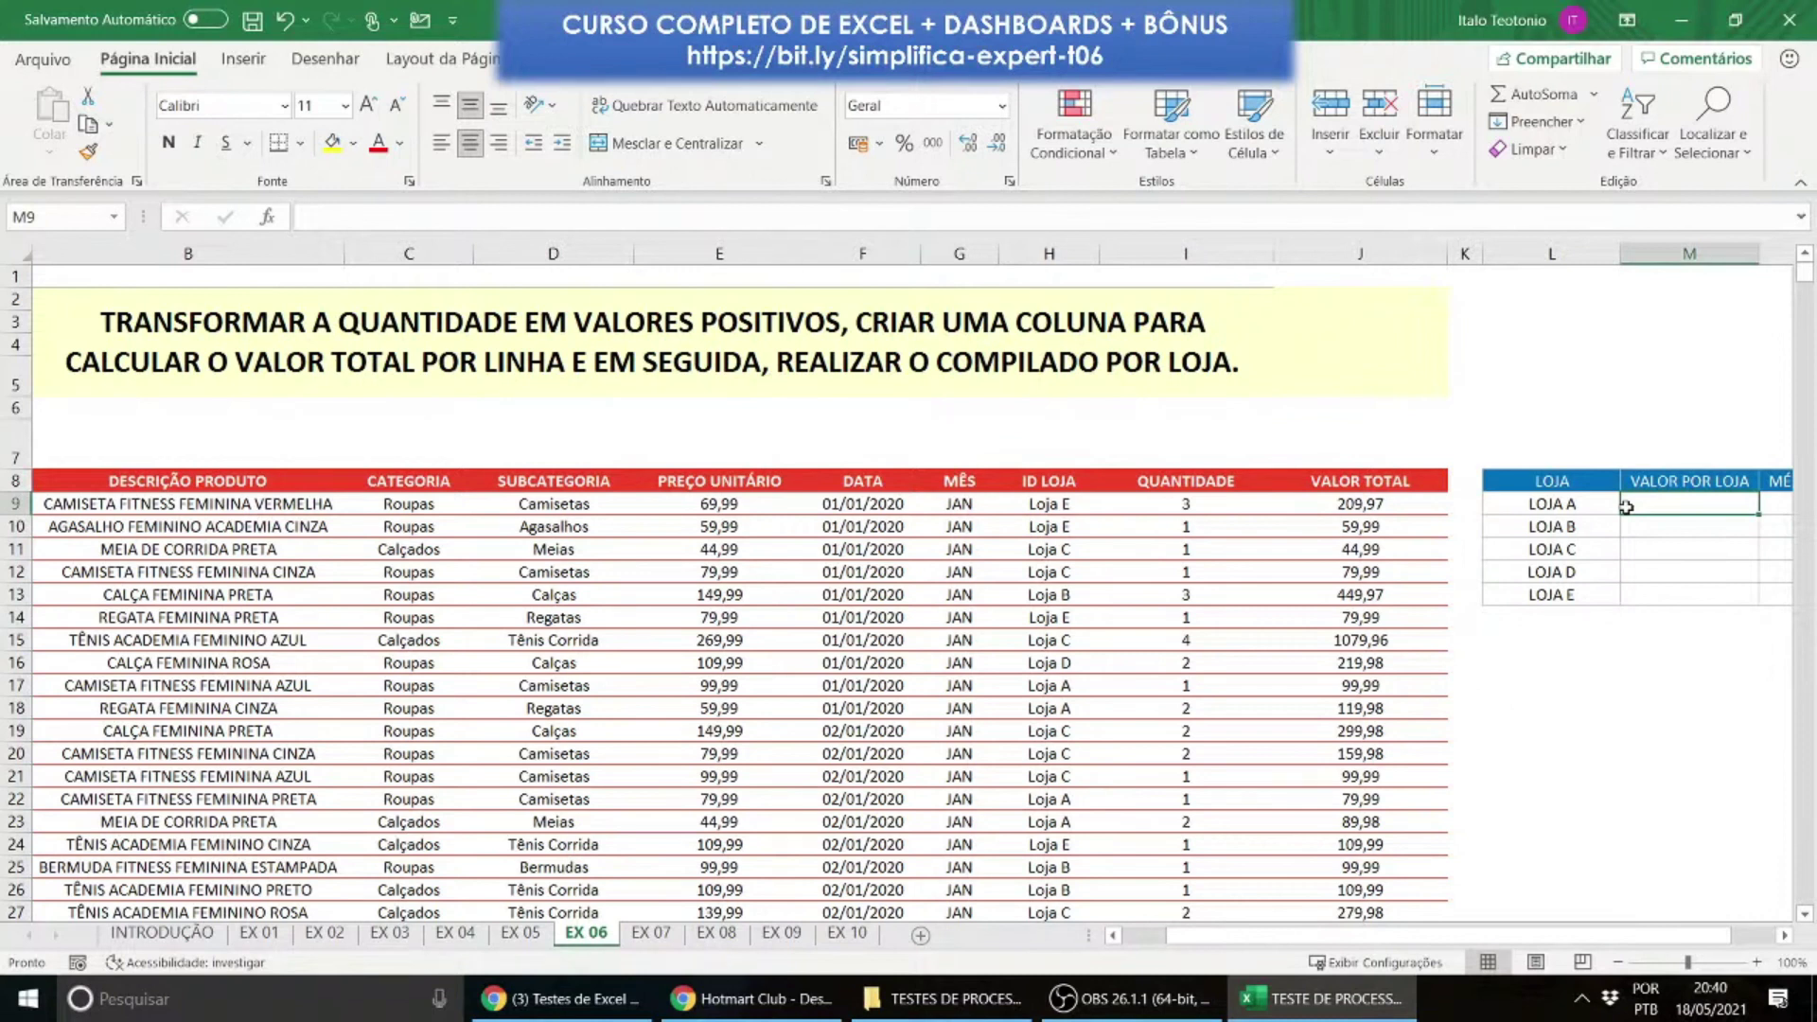
# Step: Examine the VALOR TOTAL column and the empty VALOR POR LOJA and MÉDIA POR LOJA columns of the store summary
pyautogui.press('Right')
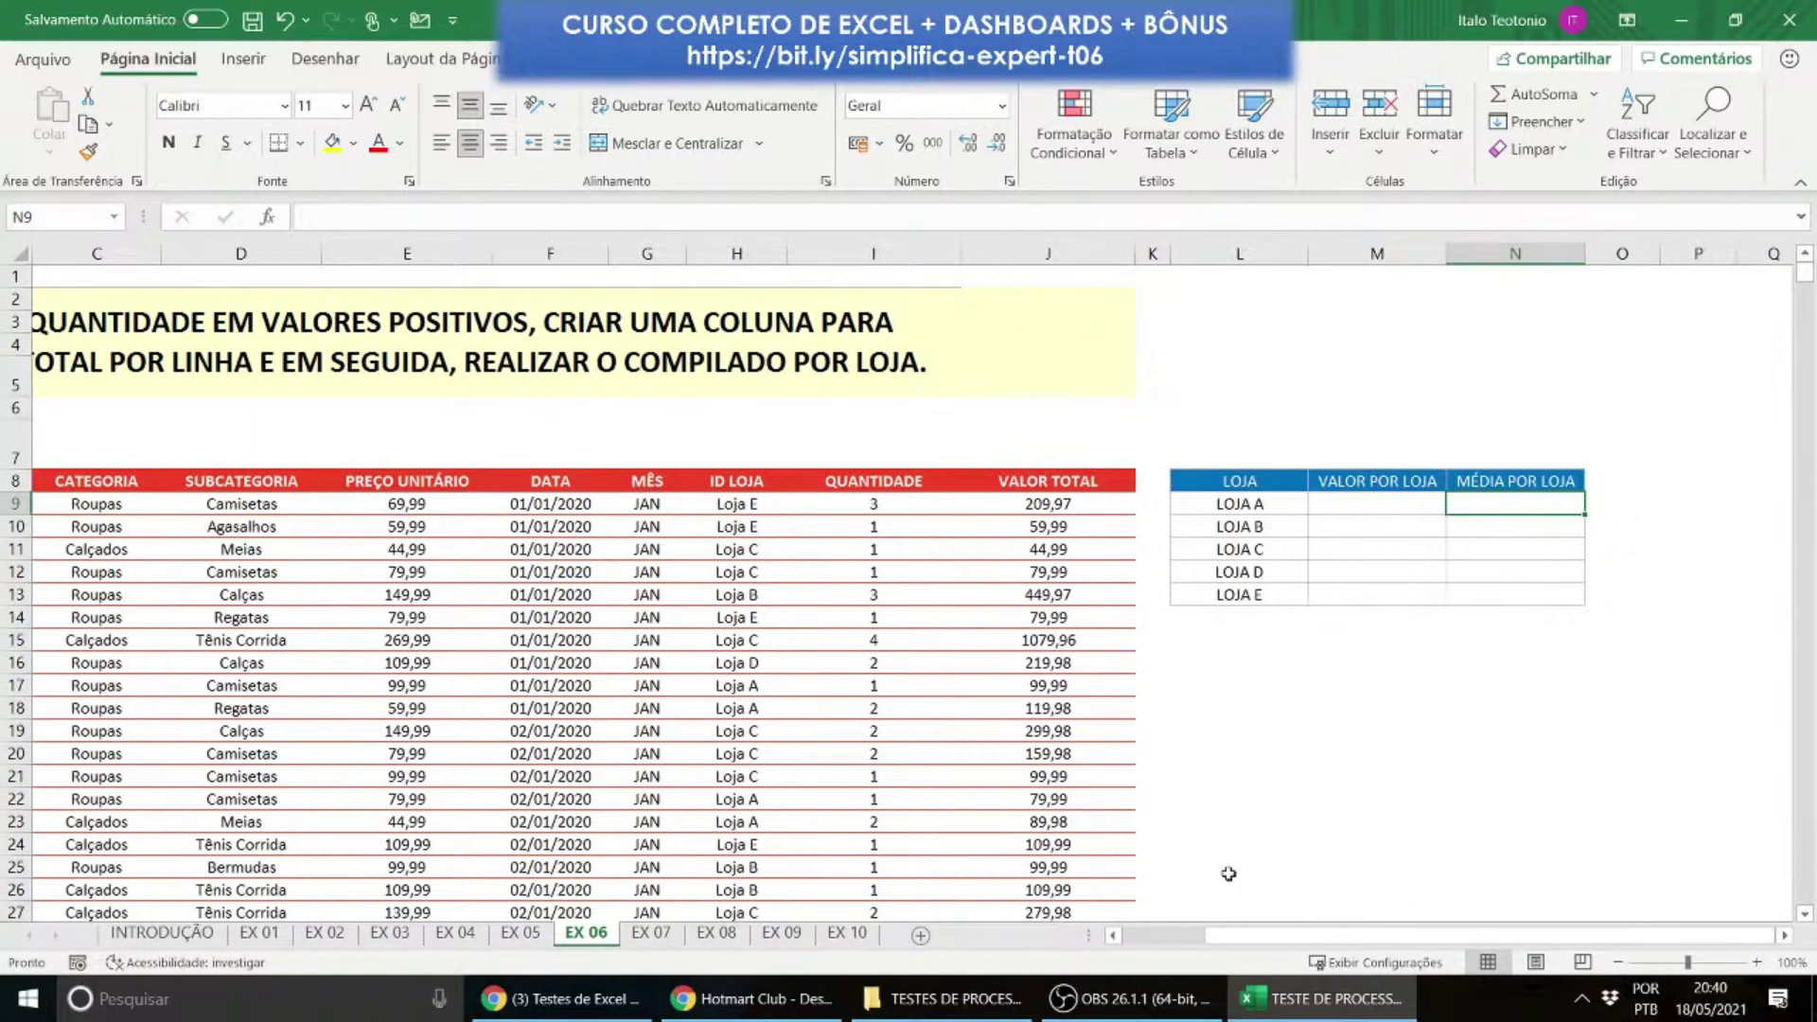
pyautogui.moveTo(1254, 937); pyautogui.dragTo(1202, 946)
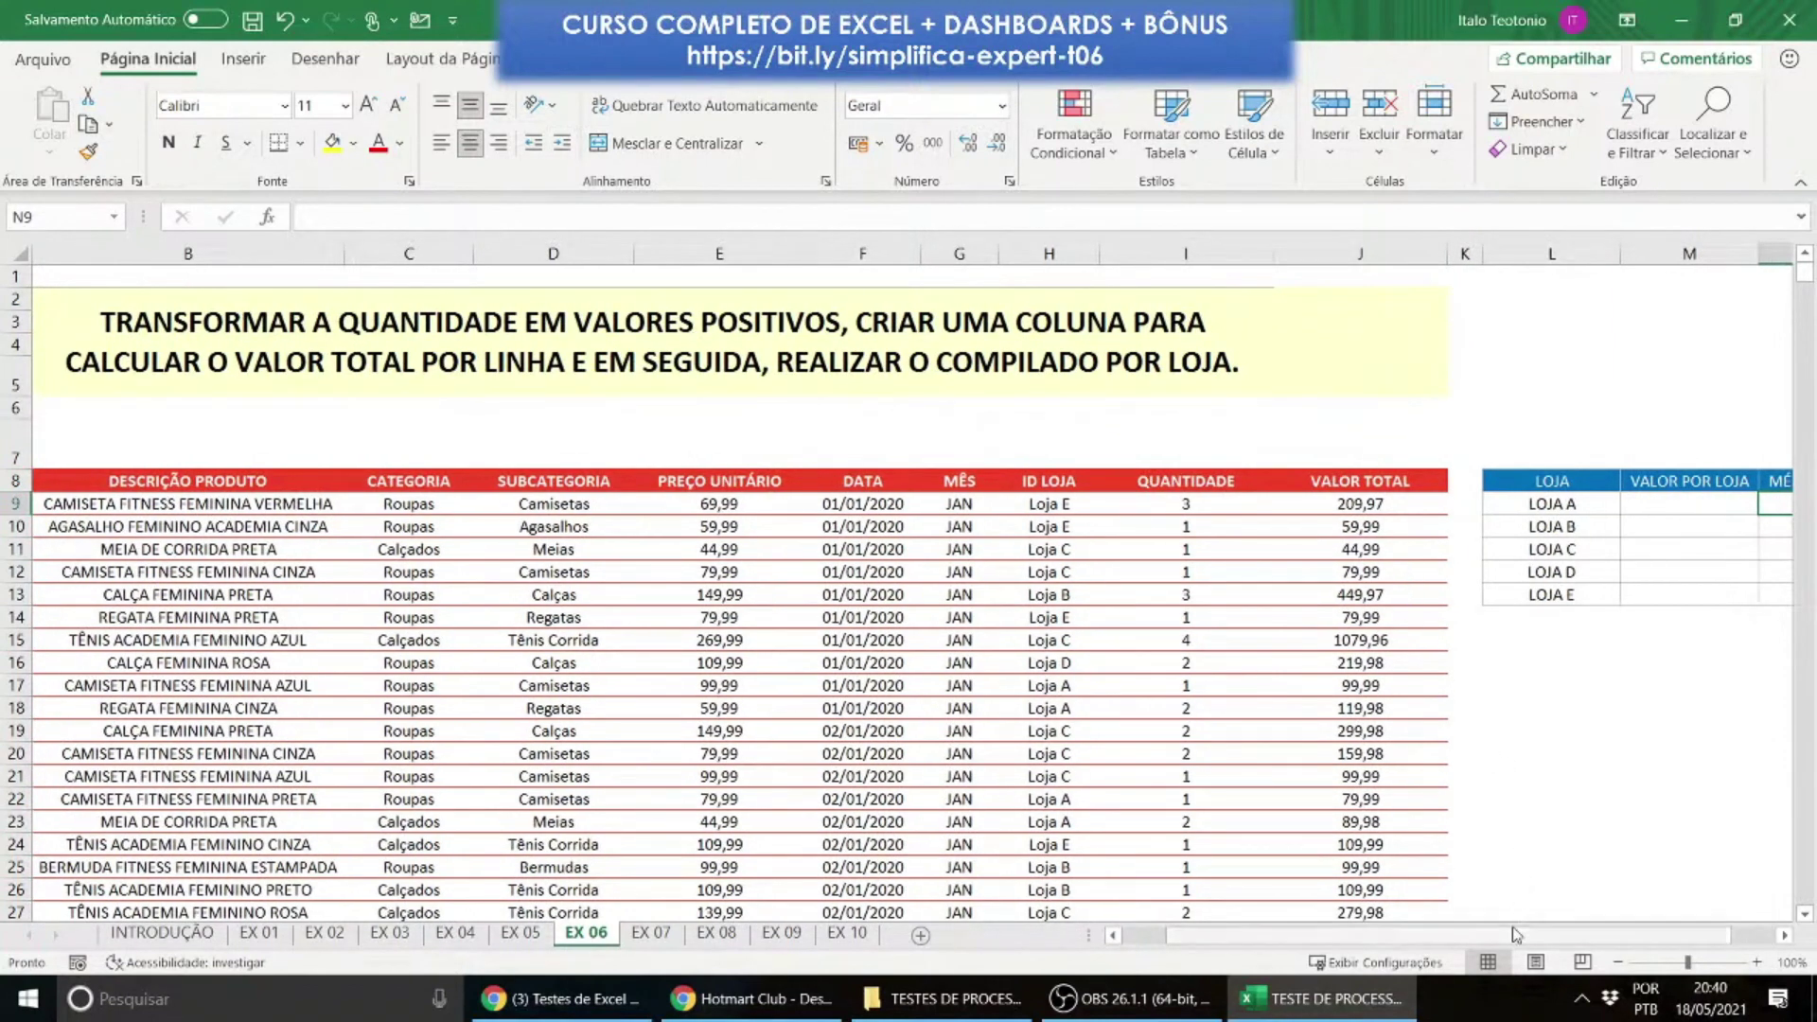
pyautogui.moveTo(1517, 936); pyautogui.dragTo(1555, 937)
pyautogui.keyDown('ctrl'); pyautogui.scroll(4, 1453, 602); pyautogui.keyUp('ctrl')
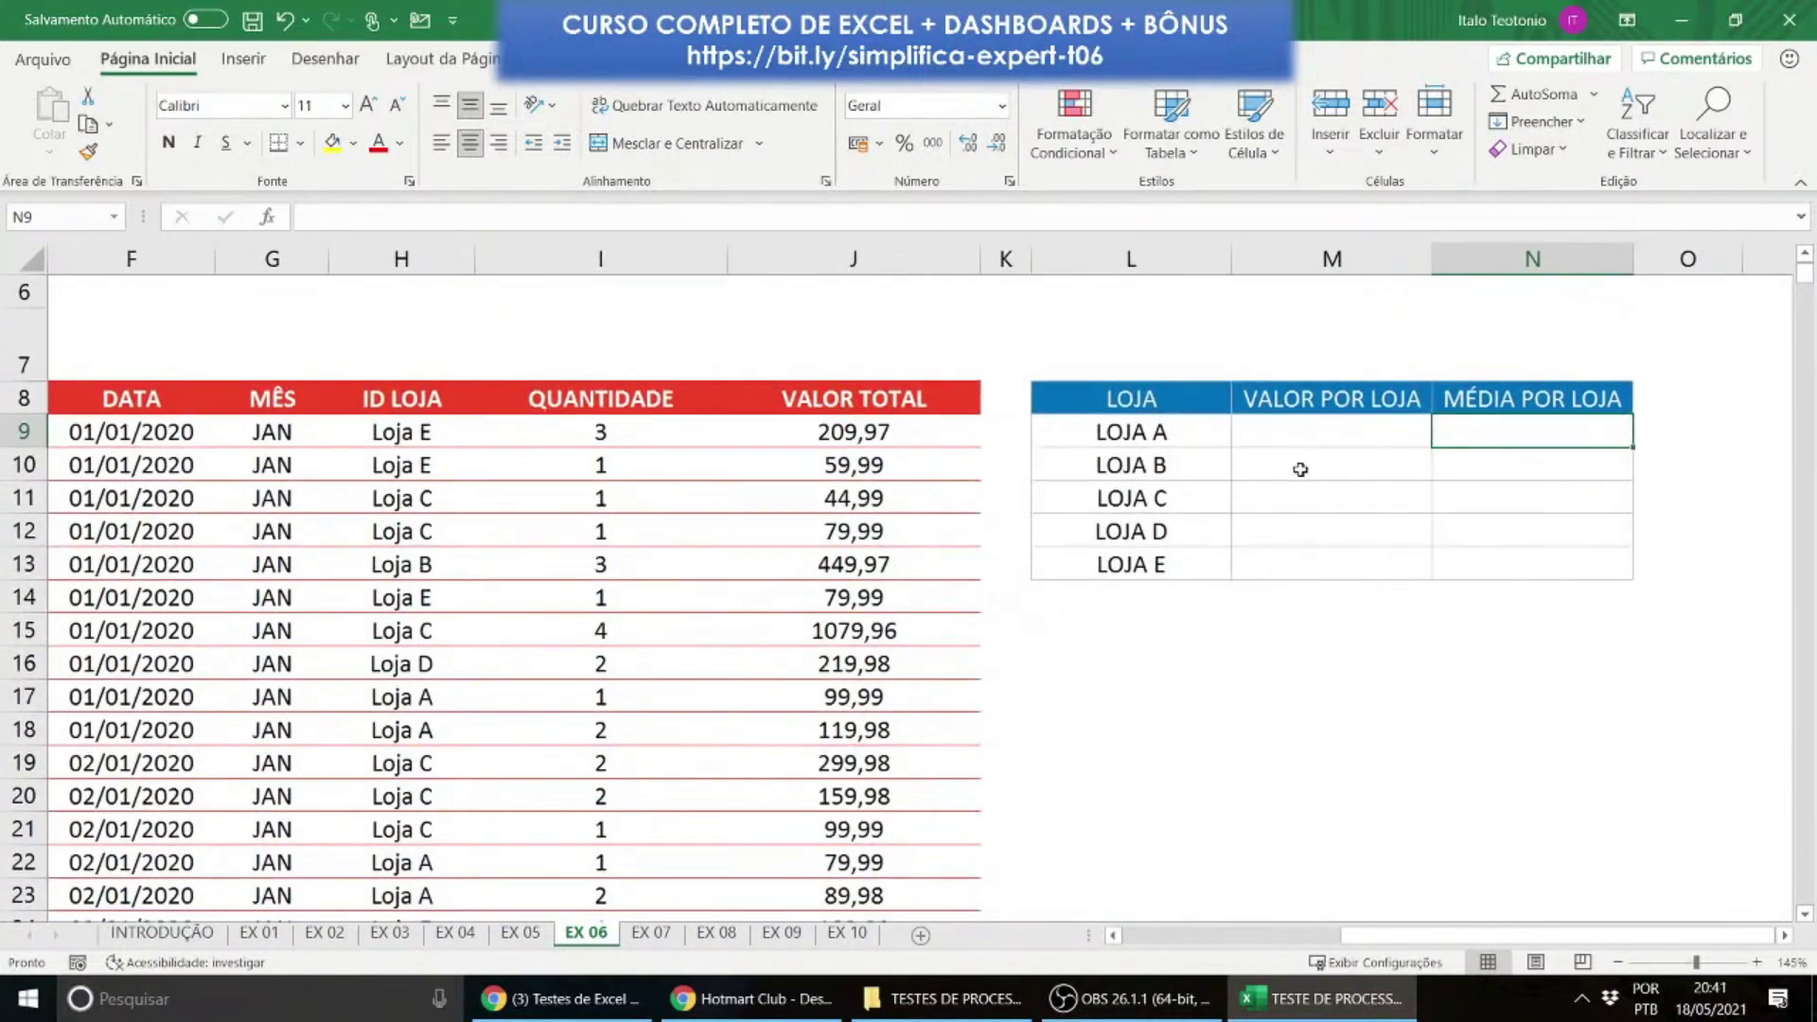
pyautogui.click(1295, 441)
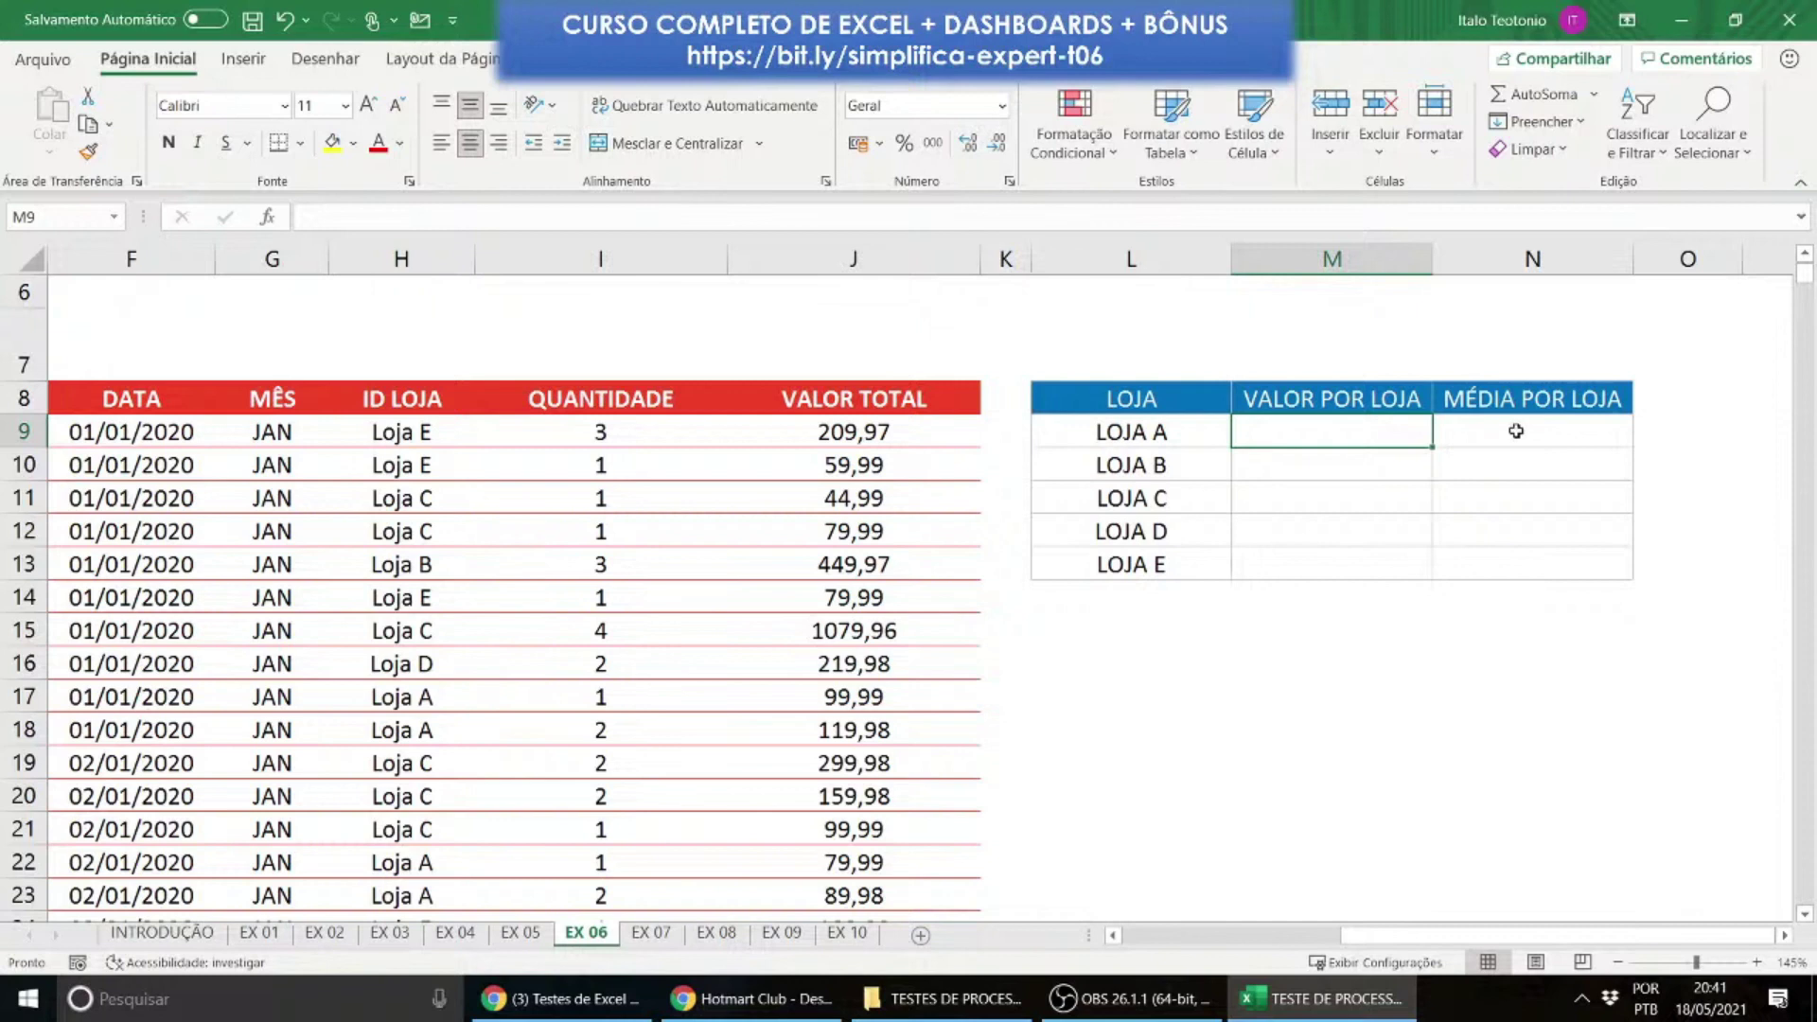
pyautogui.moveTo(911, 417); pyautogui.dragTo(907, 813)
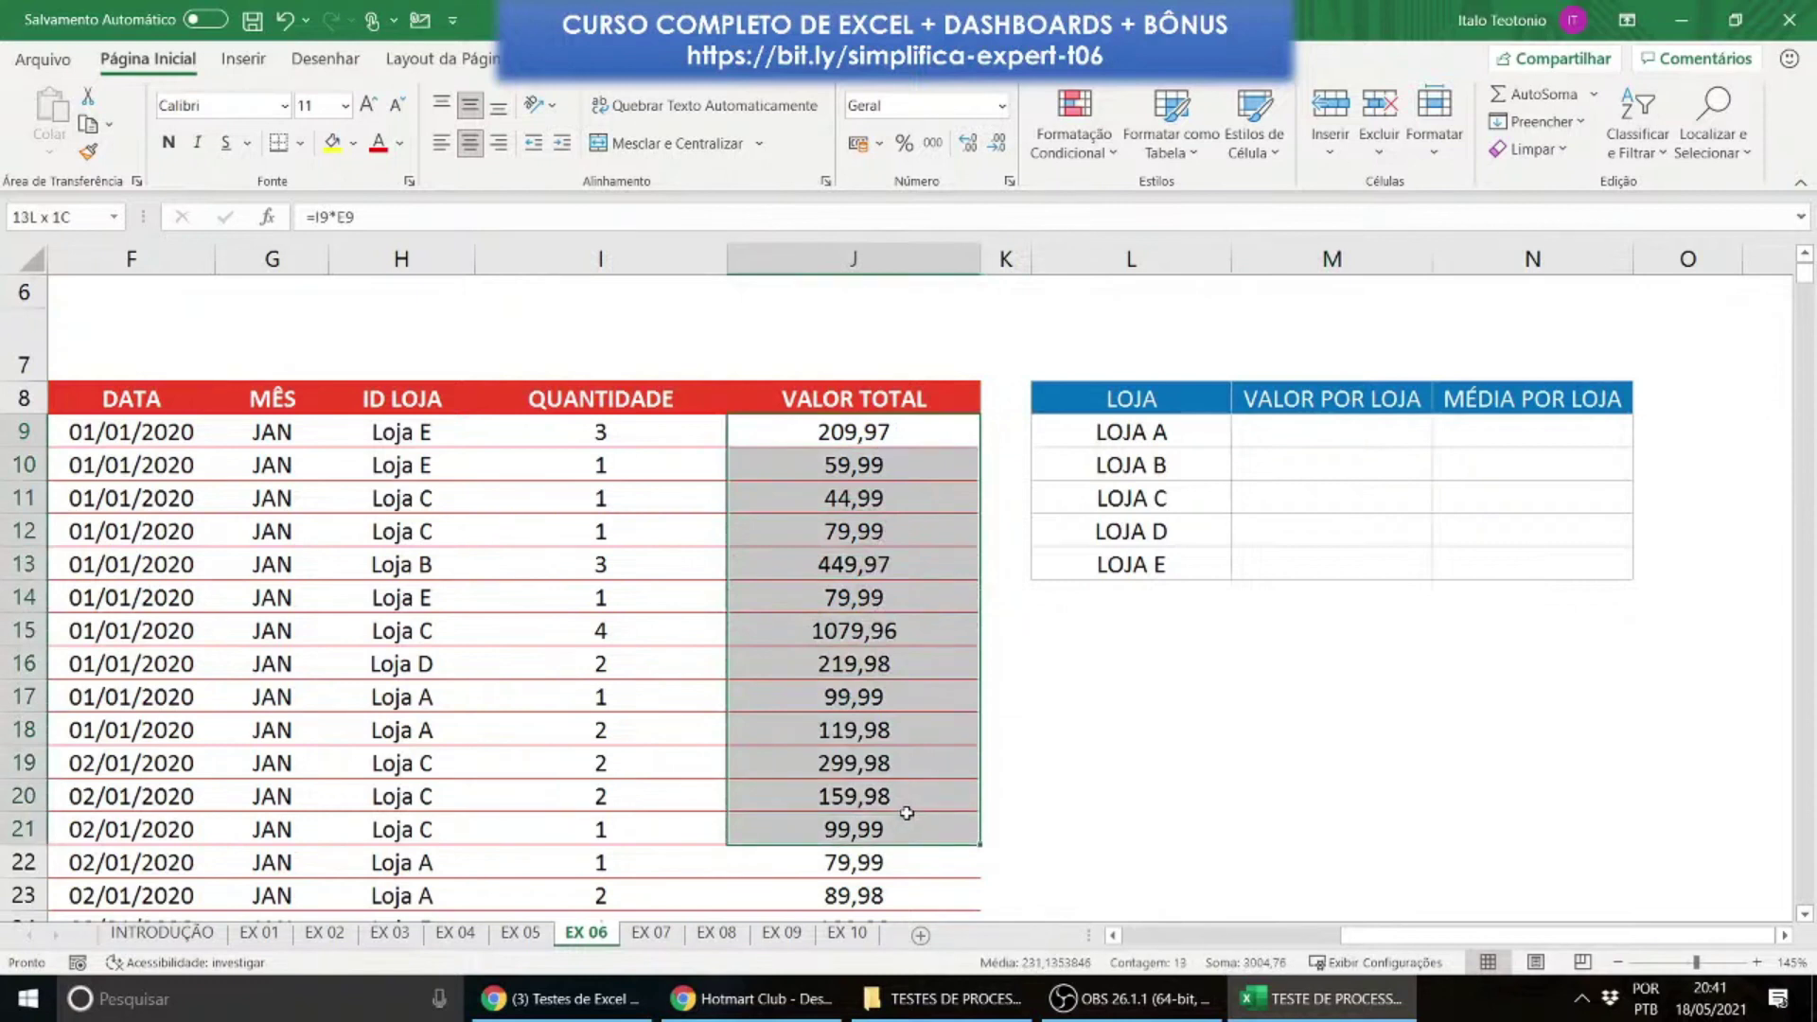
pyautogui.click(855, 433)
pyautogui.moveTo(855, 432); pyautogui.dragTo(875, 793)
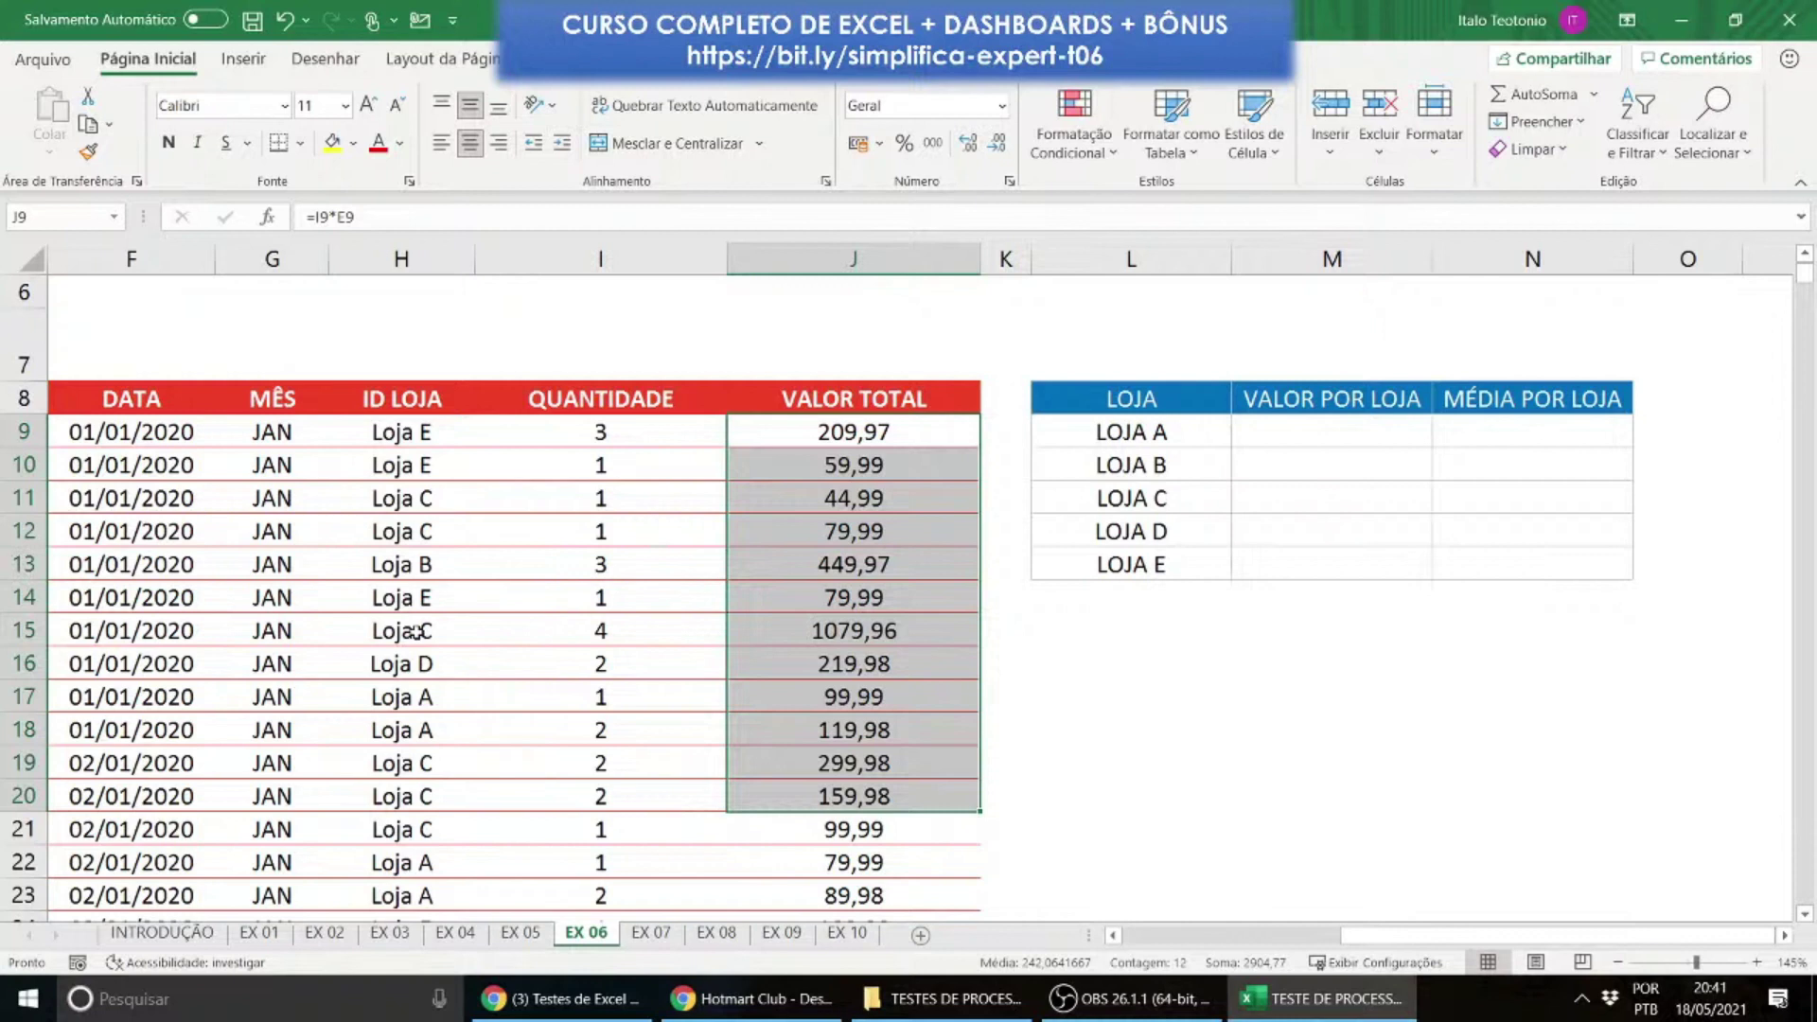
# Step: Start a SOMASE formula in M9 for LOJA A with the absolute ID LOJA range $H$9:$H$6029 as its first argument
pyautogui.click(1309, 434)
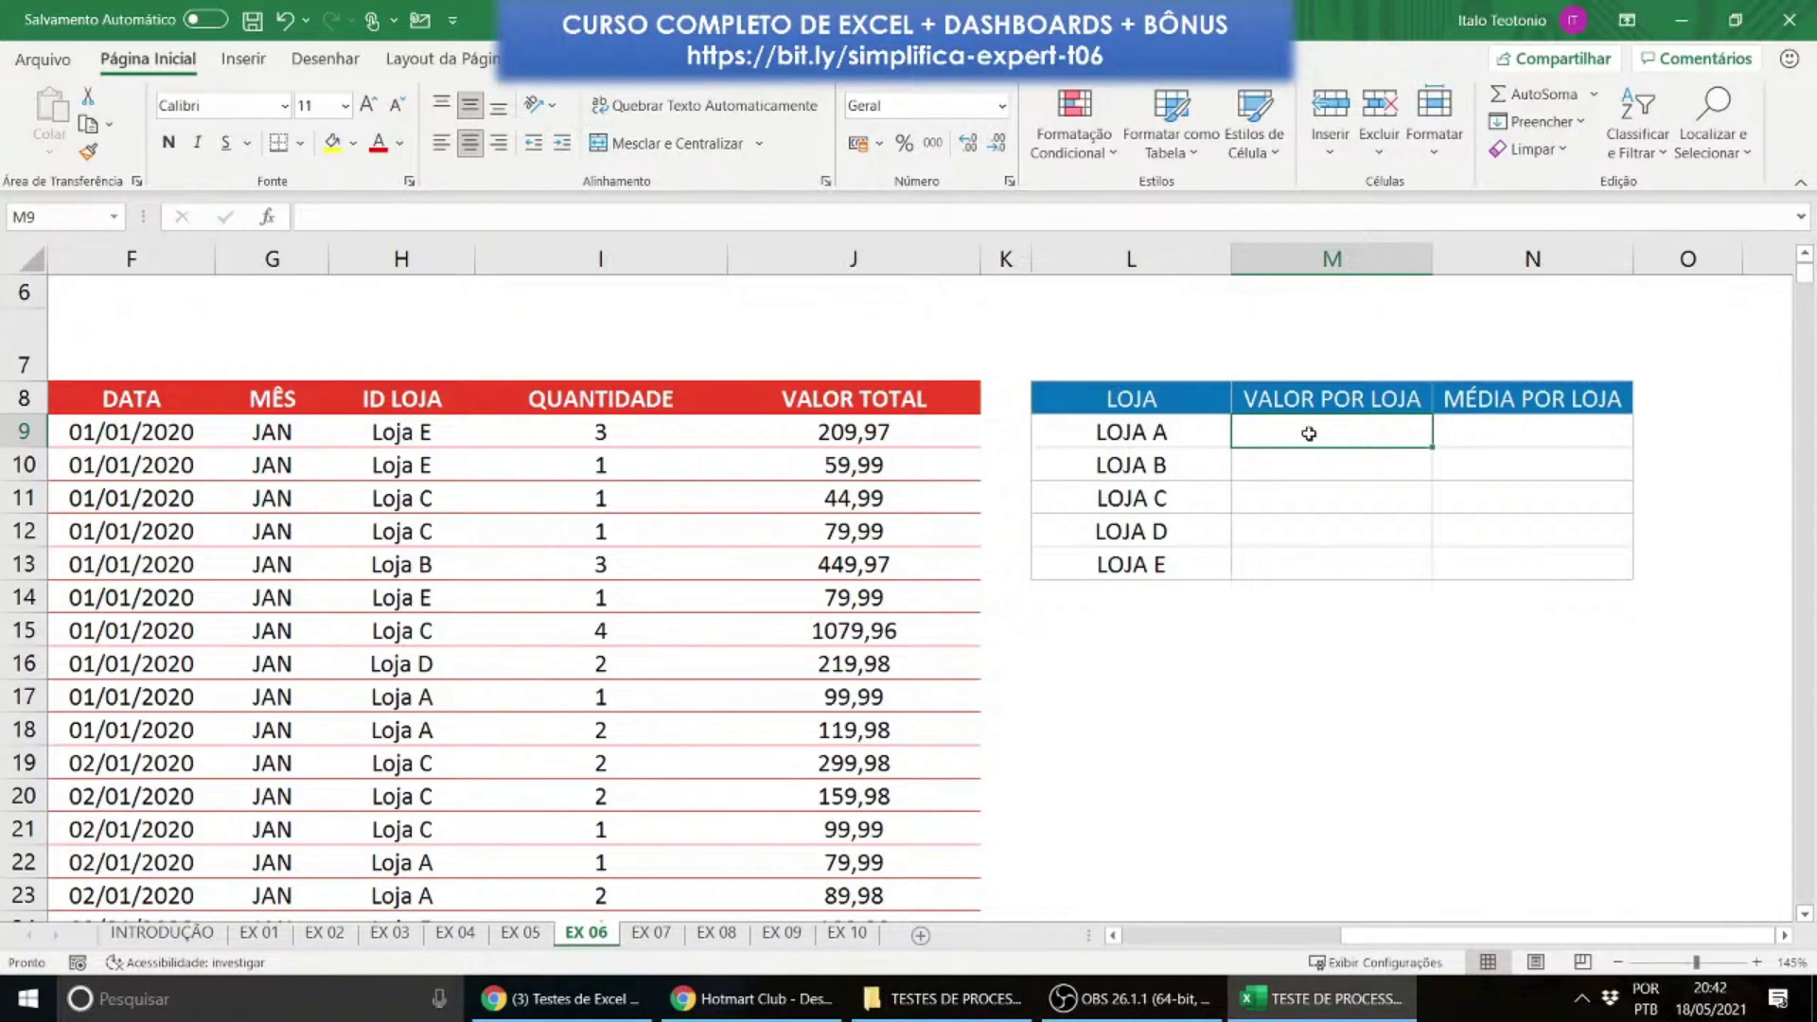
pyautogui.write('=SOMASE')
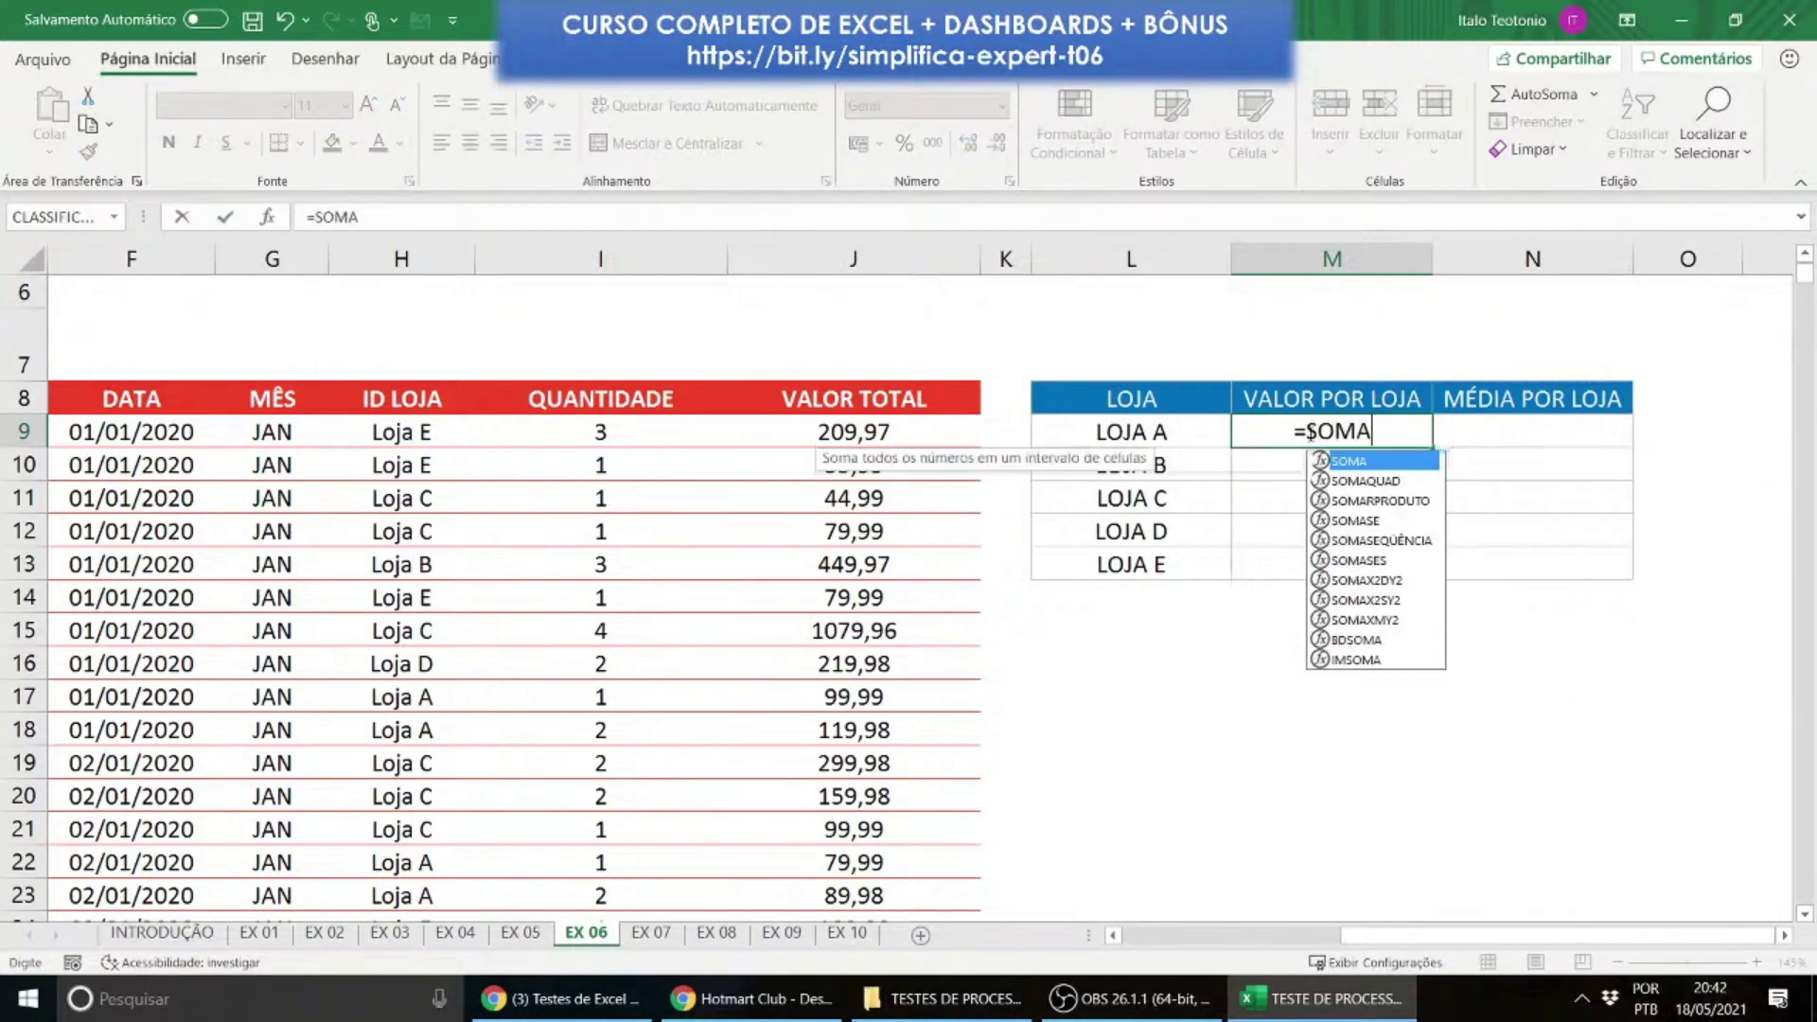
pyautogui.write('(')
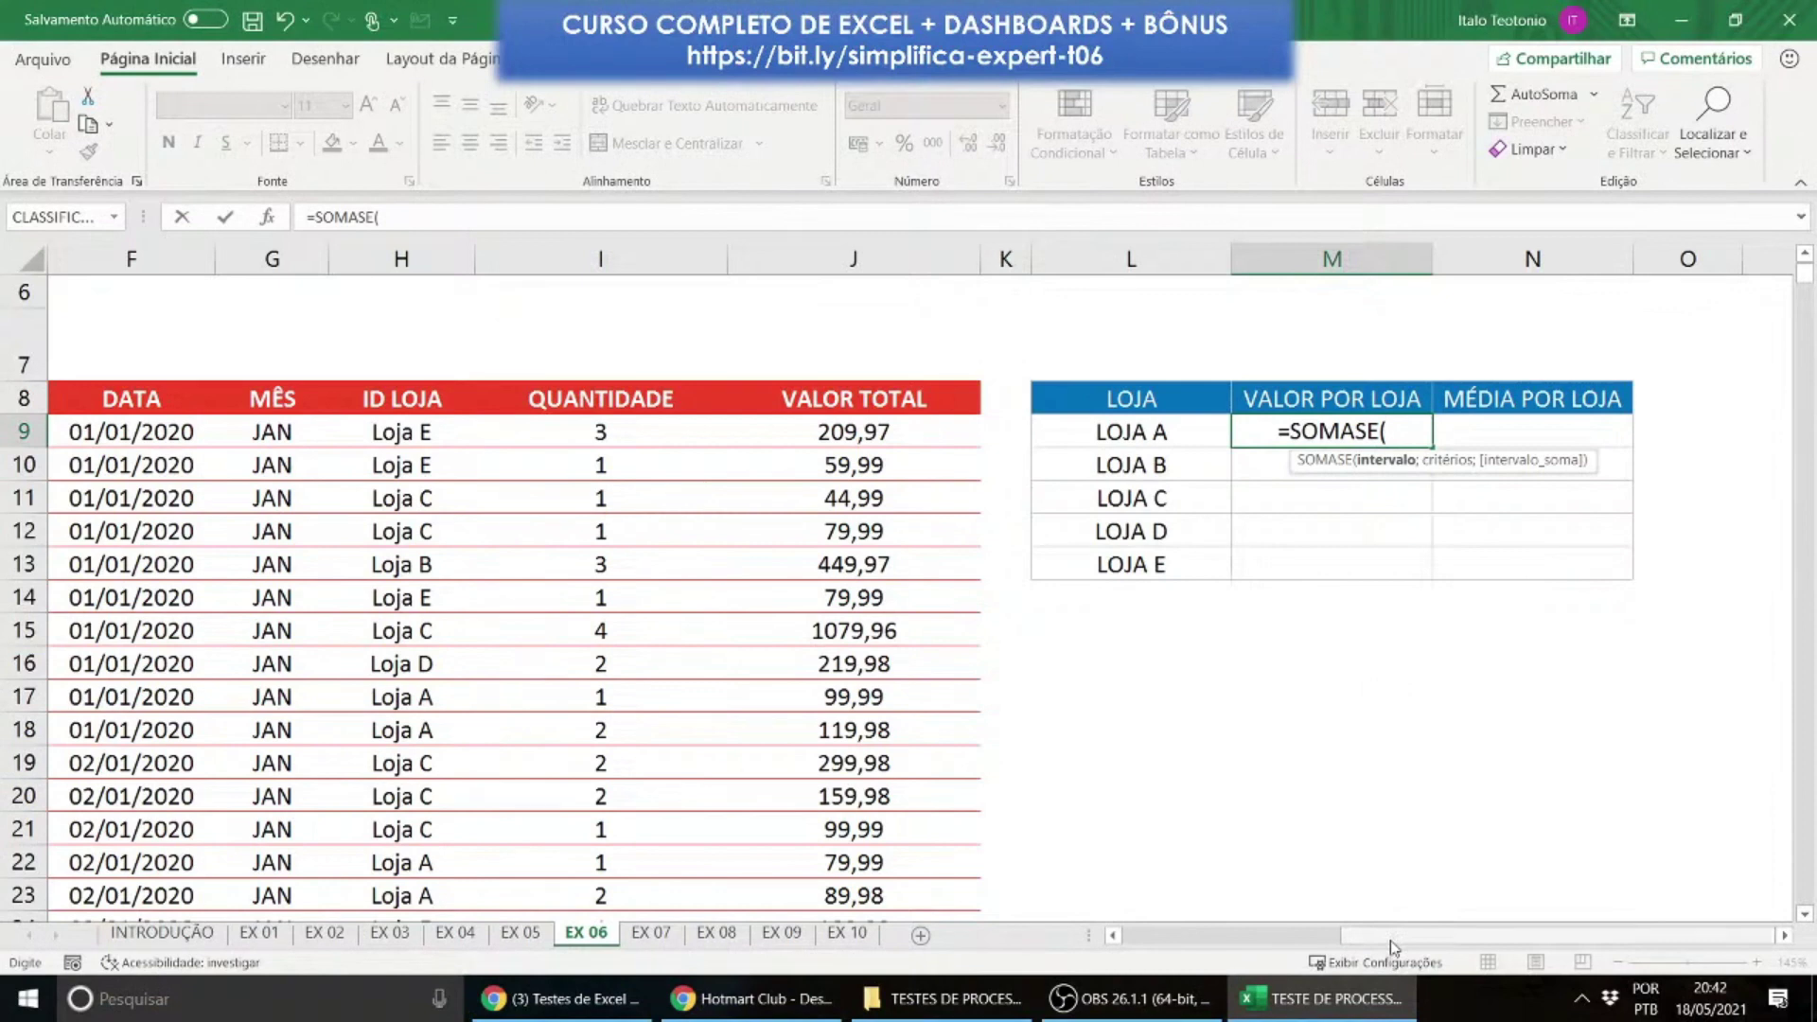
pyautogui.hscroll(-2, 1391, 947)
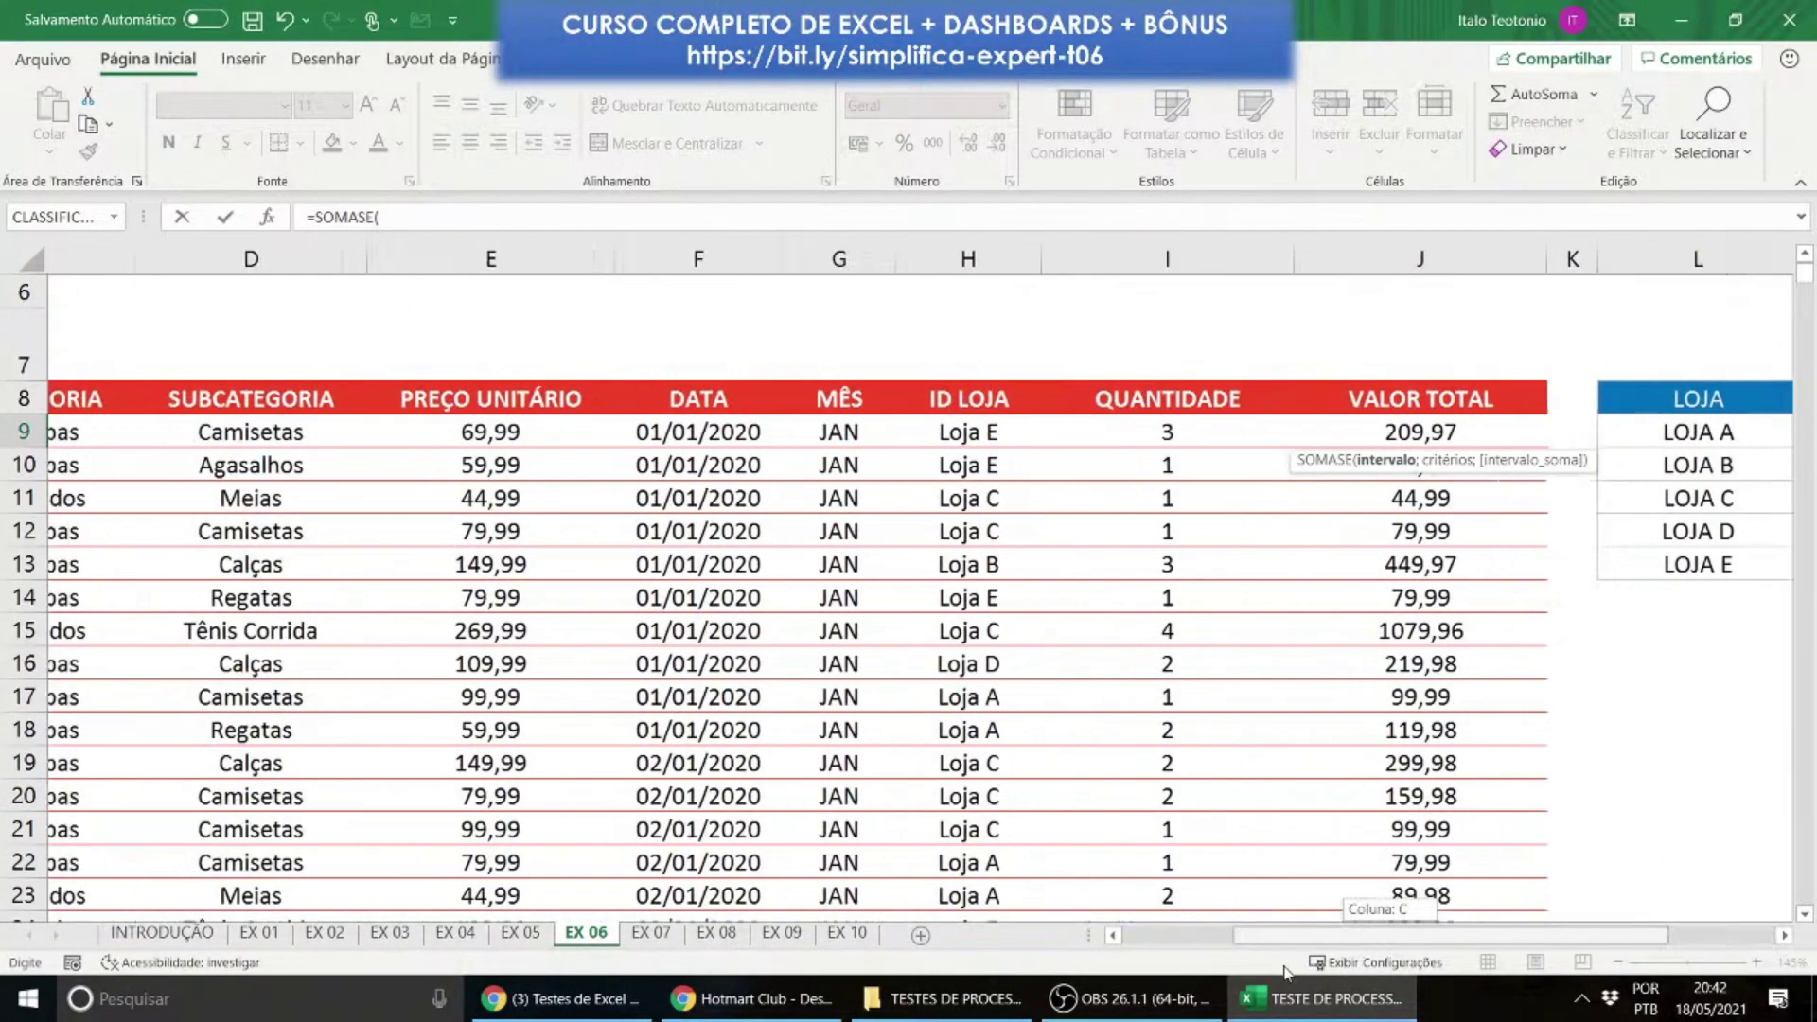
pyautogui.click(893, 433)
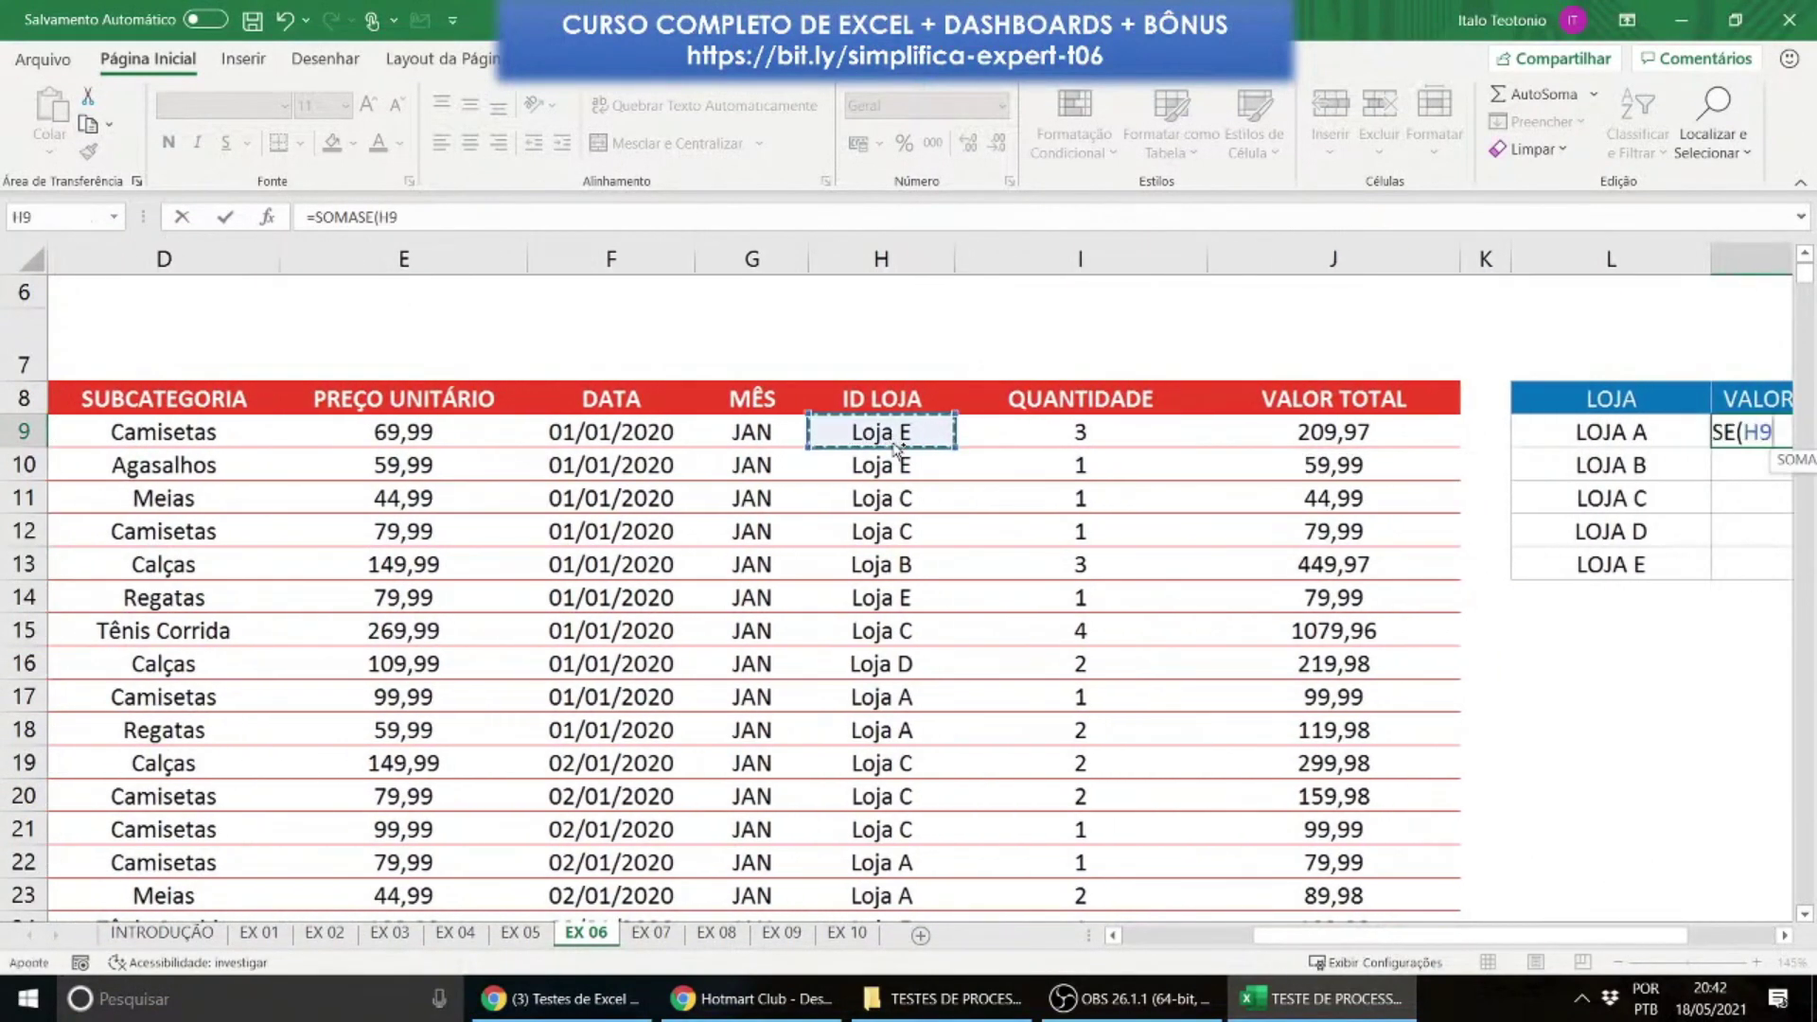
pyautogui.hotkey('ctrl', 'shift', 'Down')
pyautogui.press('F4')
pyautogui.write(';')
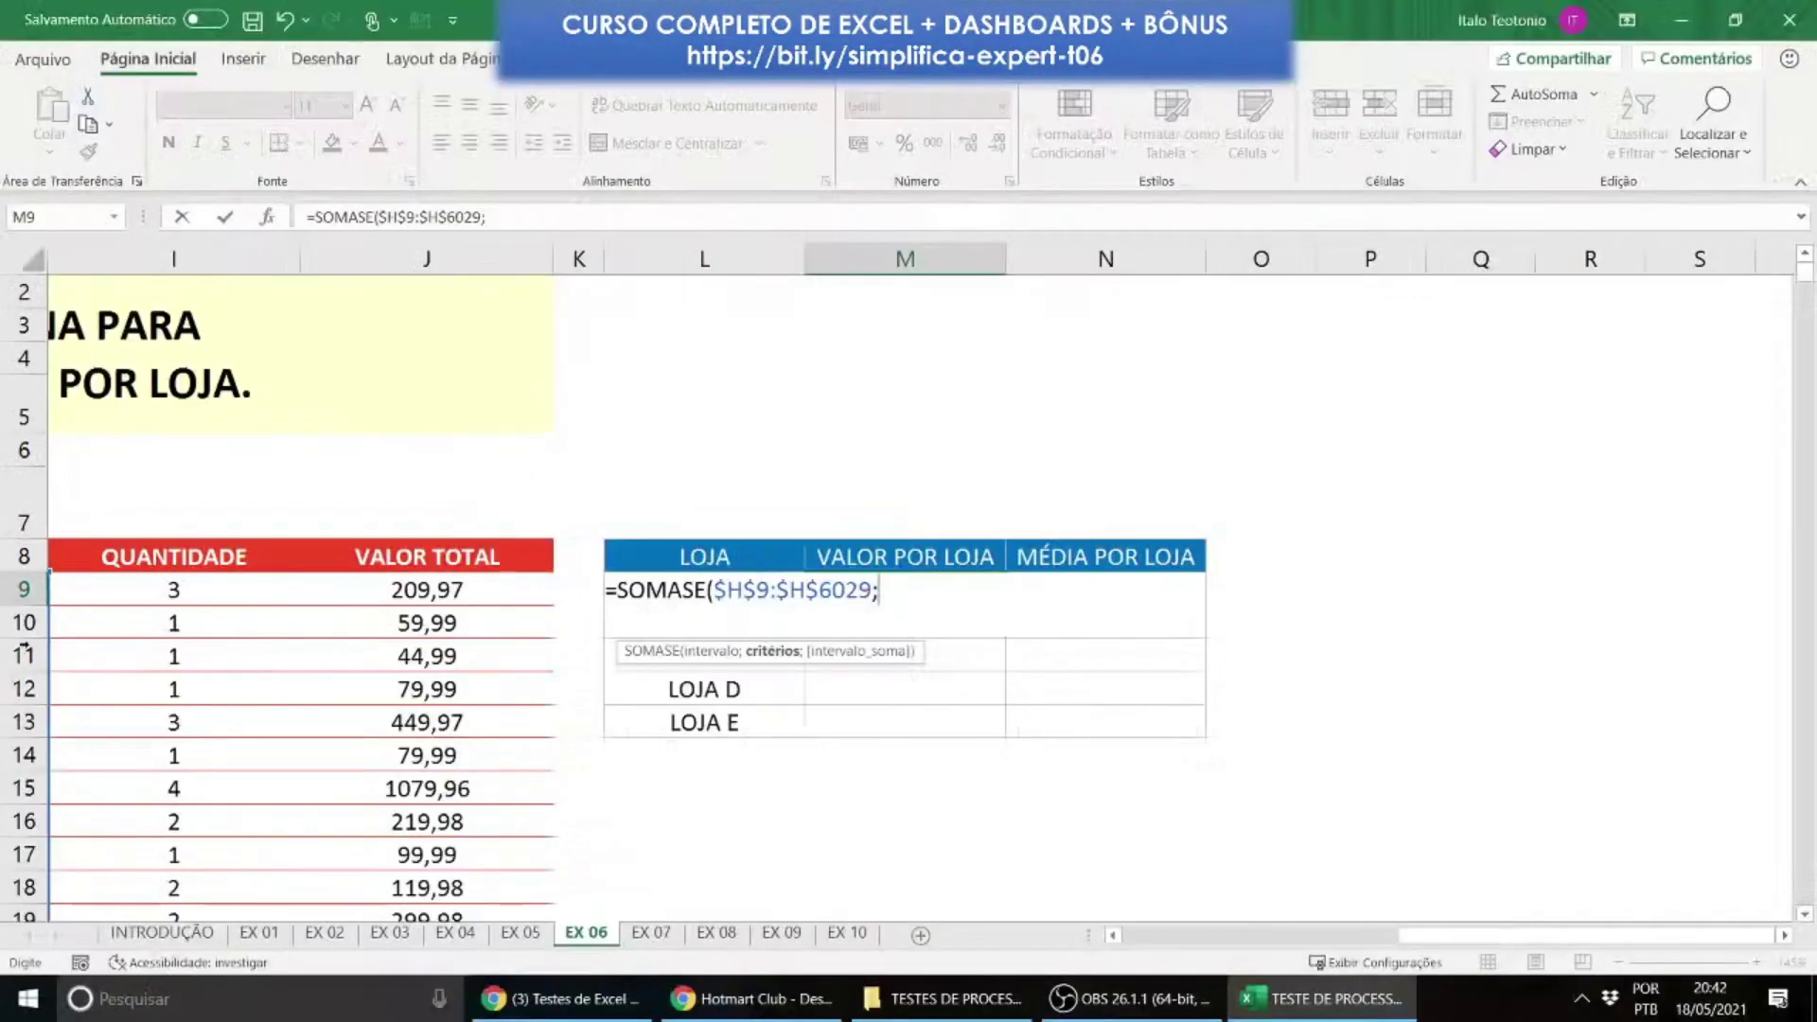
# Step: Complete the SOMASE formula with criterion L9 and the absolute VALOR TOTAL sum range $J$9:$J$6029
pyautogui.moveTo(1439, 935); pyautogui.dragTo(1334, 935)
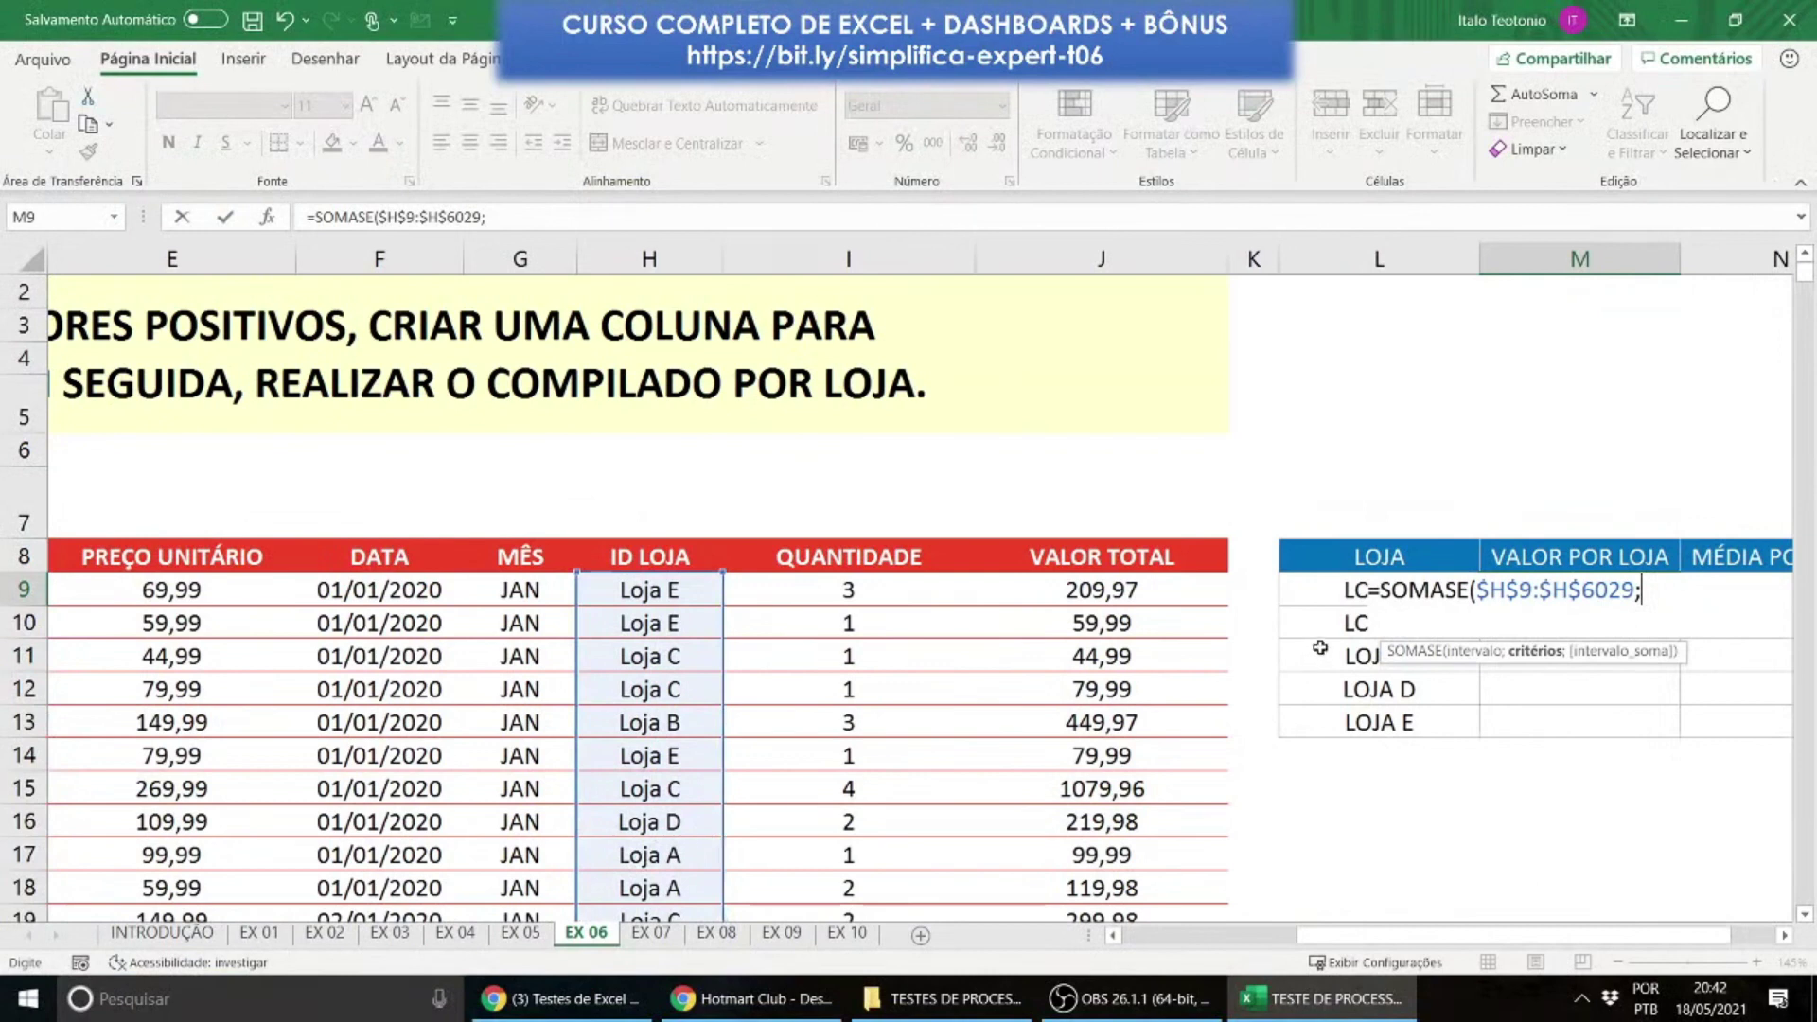
pyautogui.click(1321, 589)
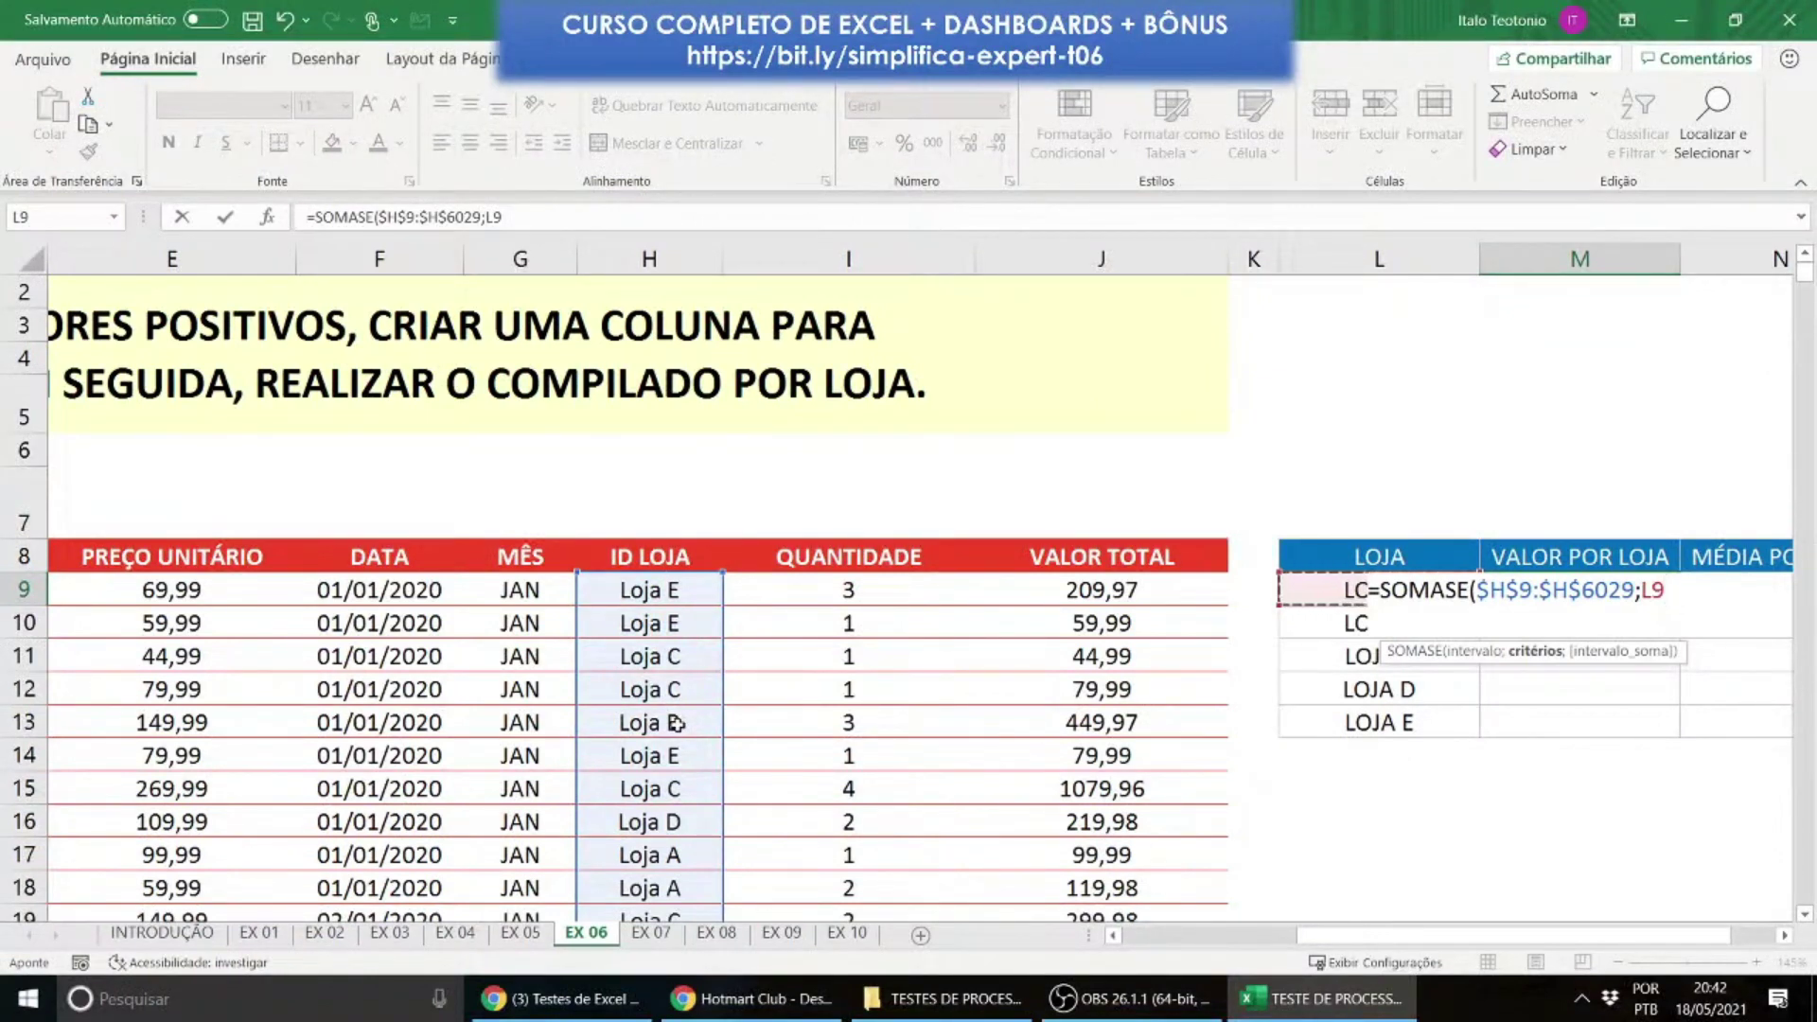
pyautogui.write(';')
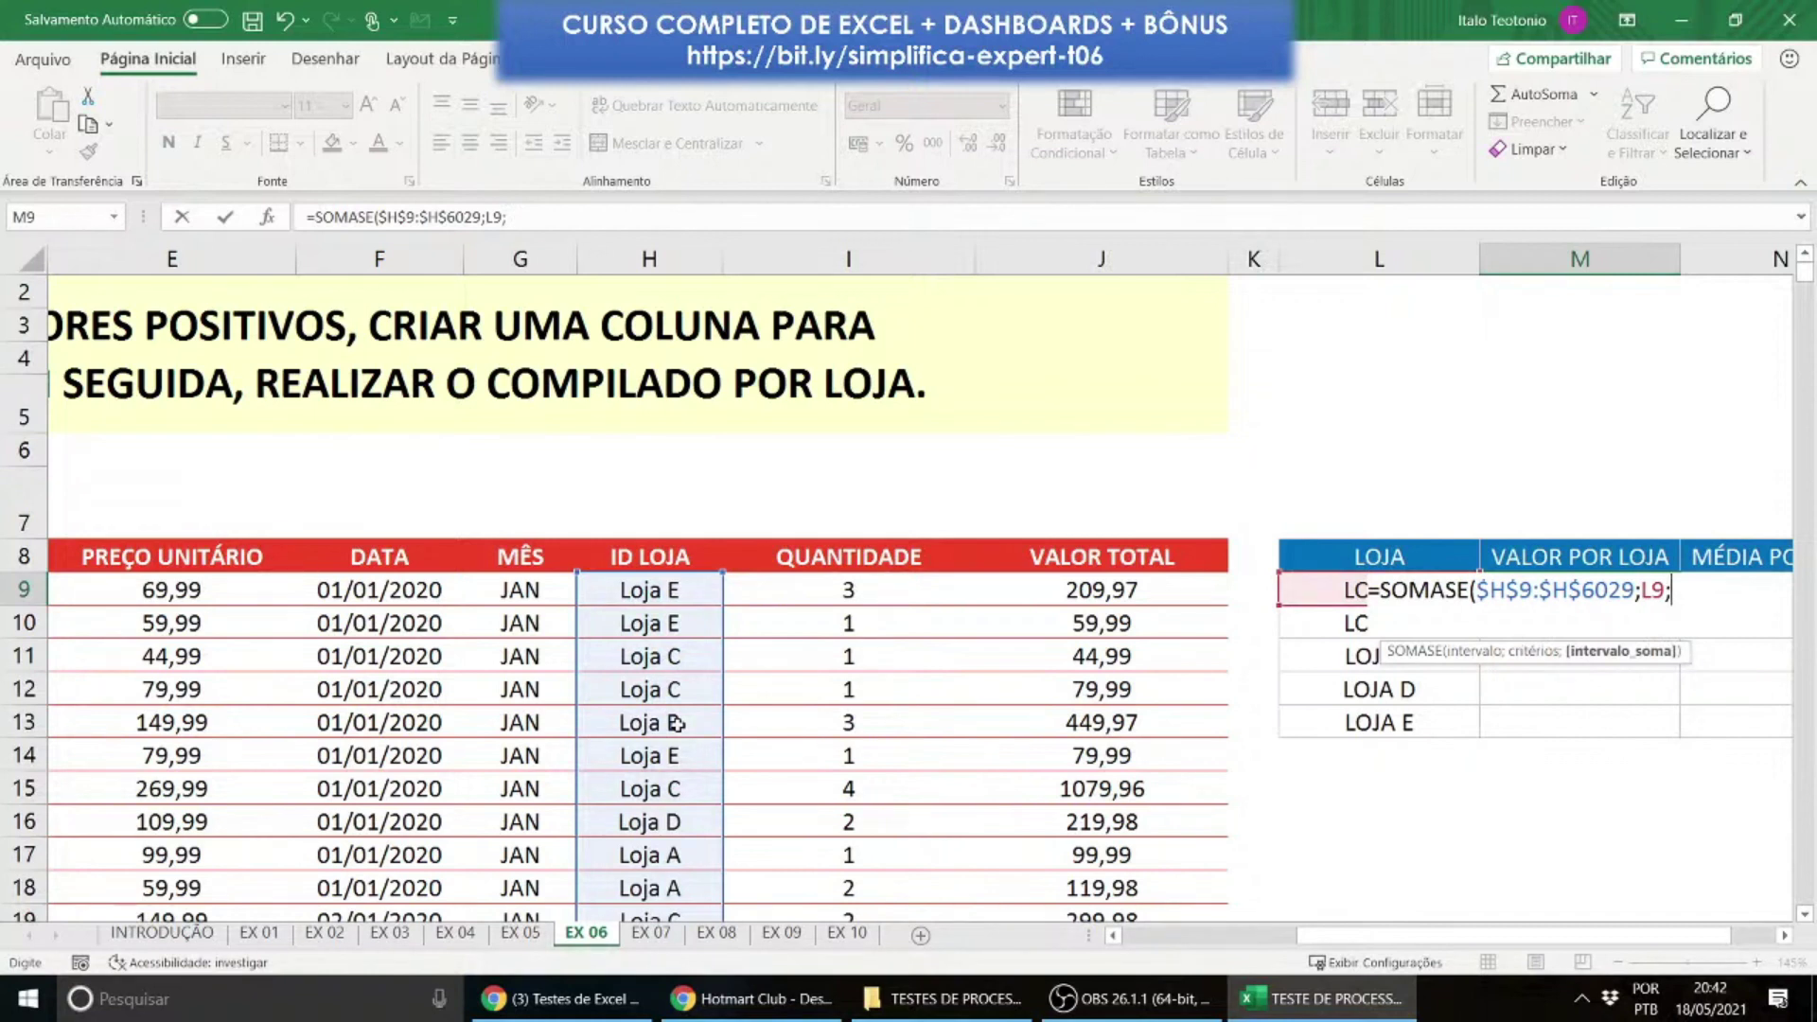
pyautogui.click(1053, 593)
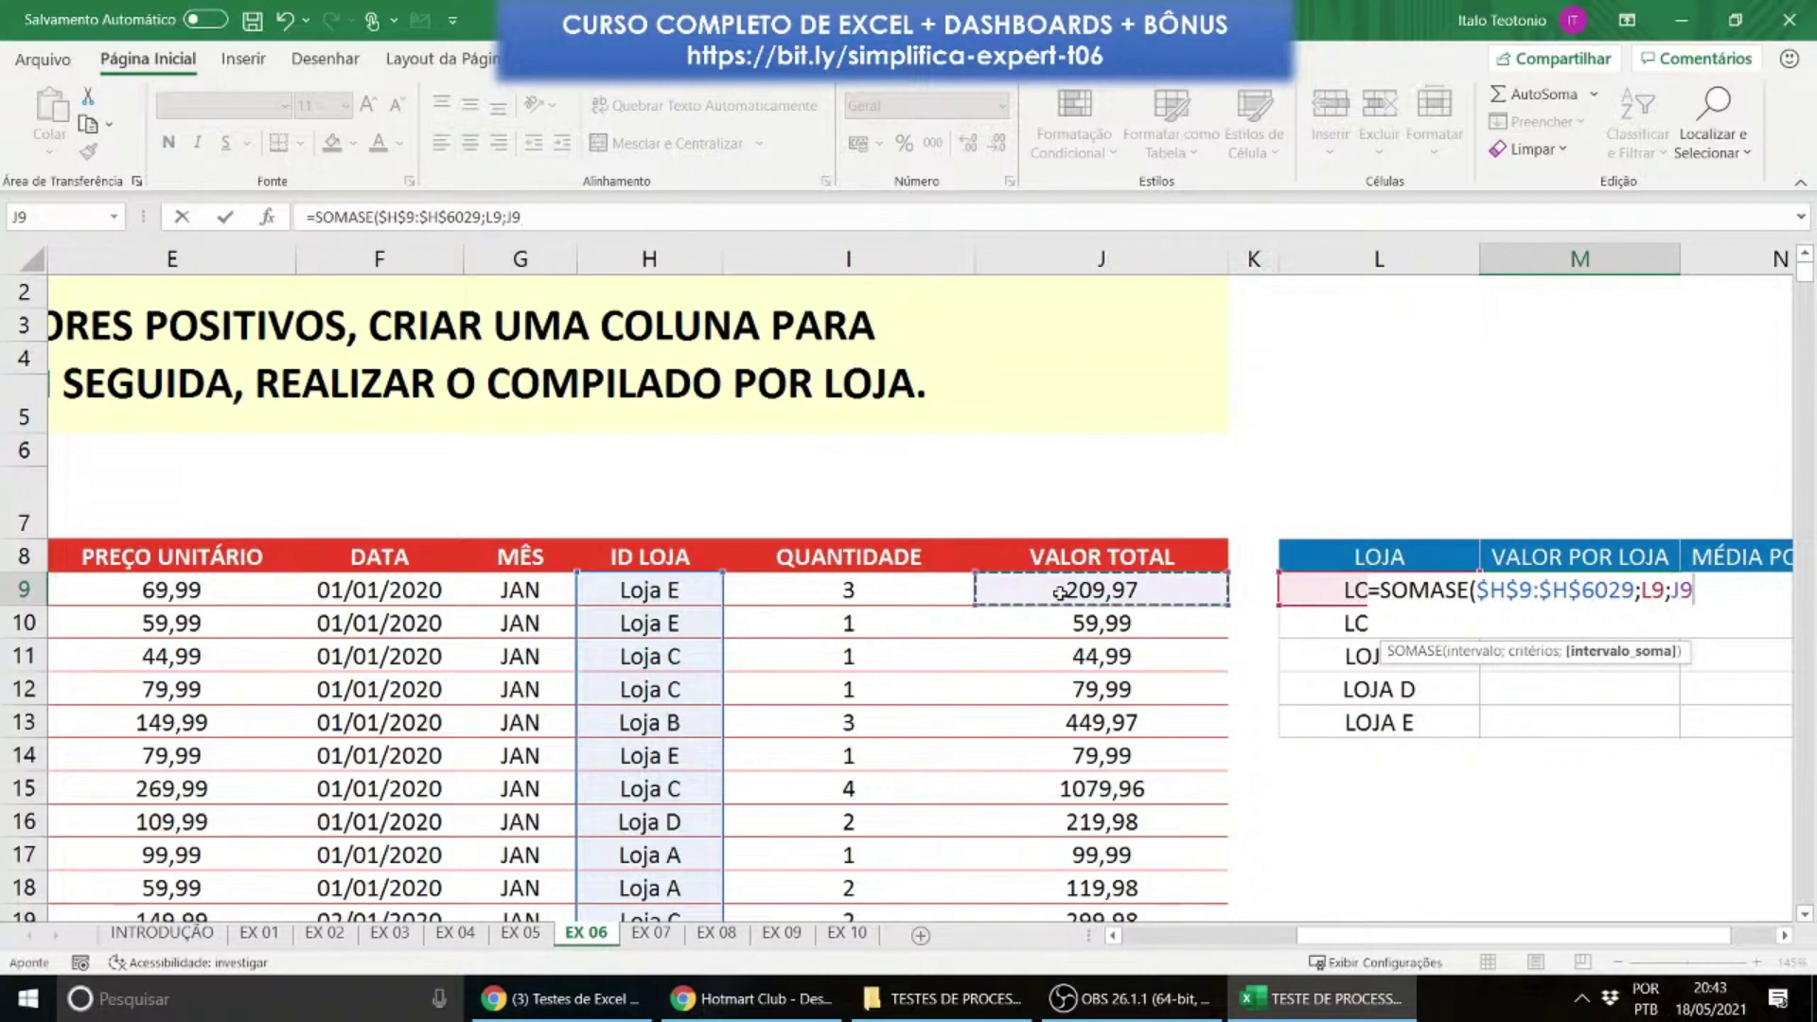
pyautogui.hotkey('ctrl', 'shift', 'Down')
pyautogui.press('F4')
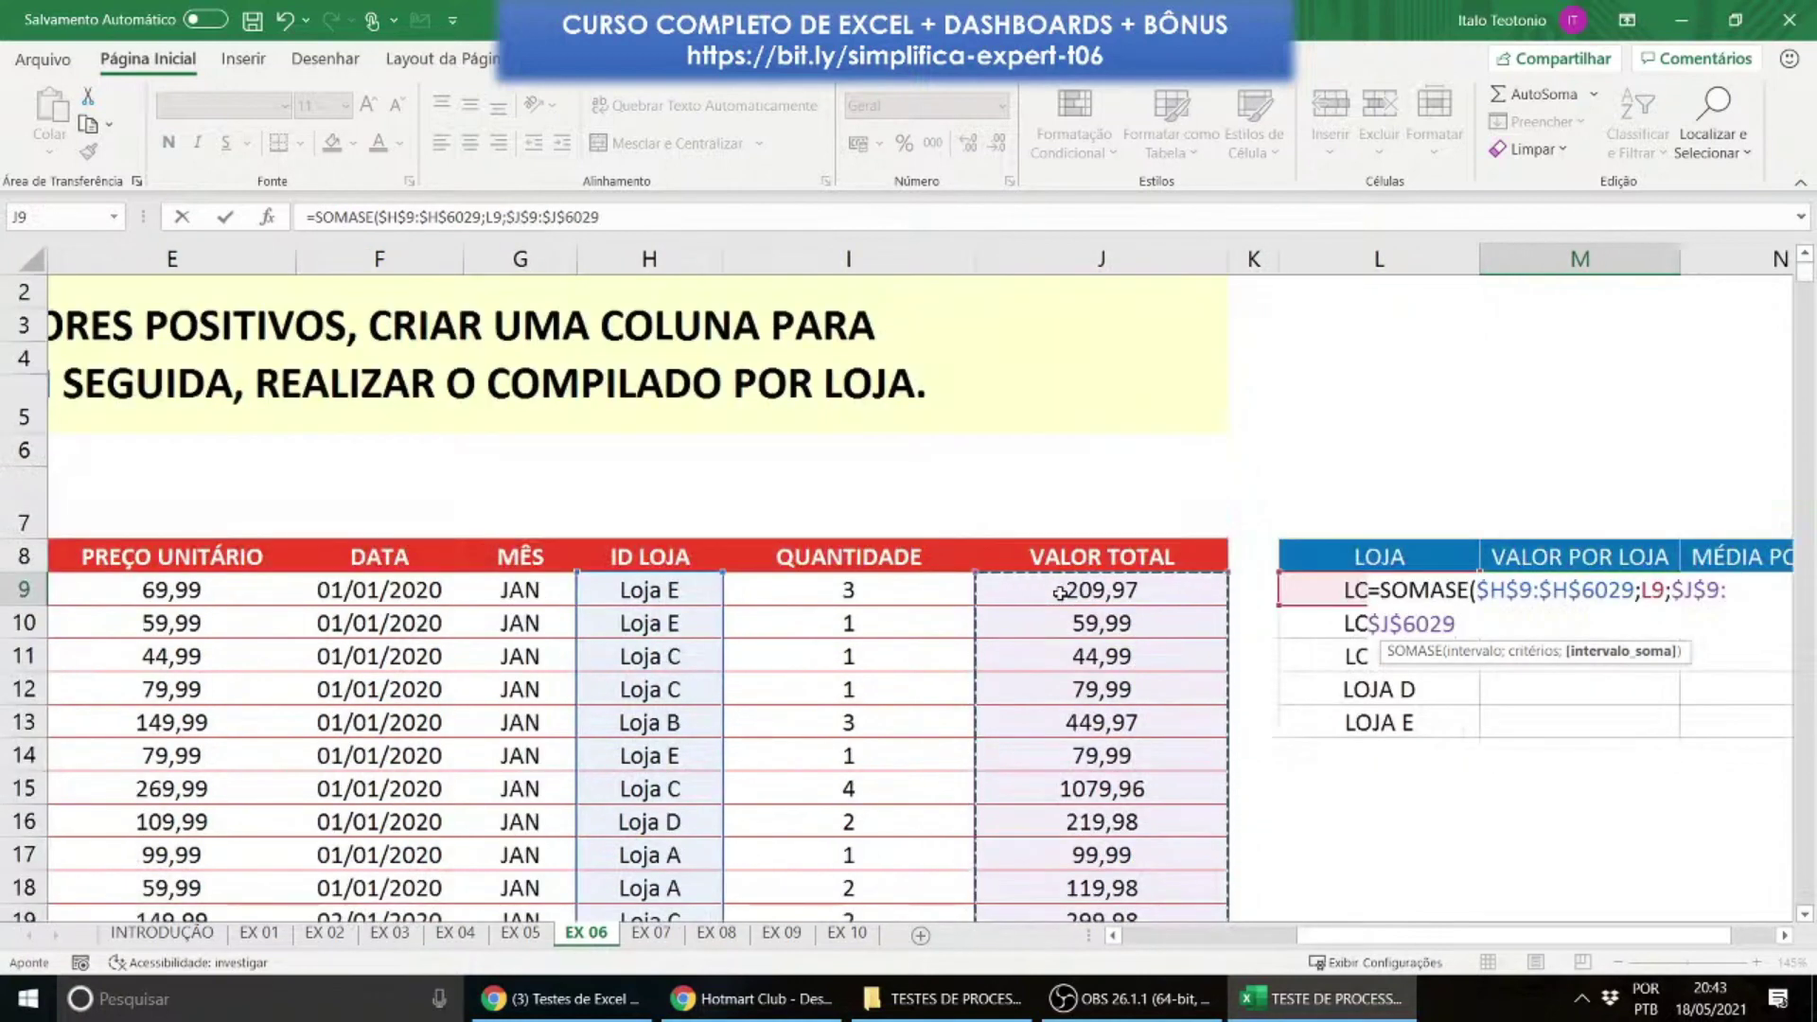
pyautogui.write(')')
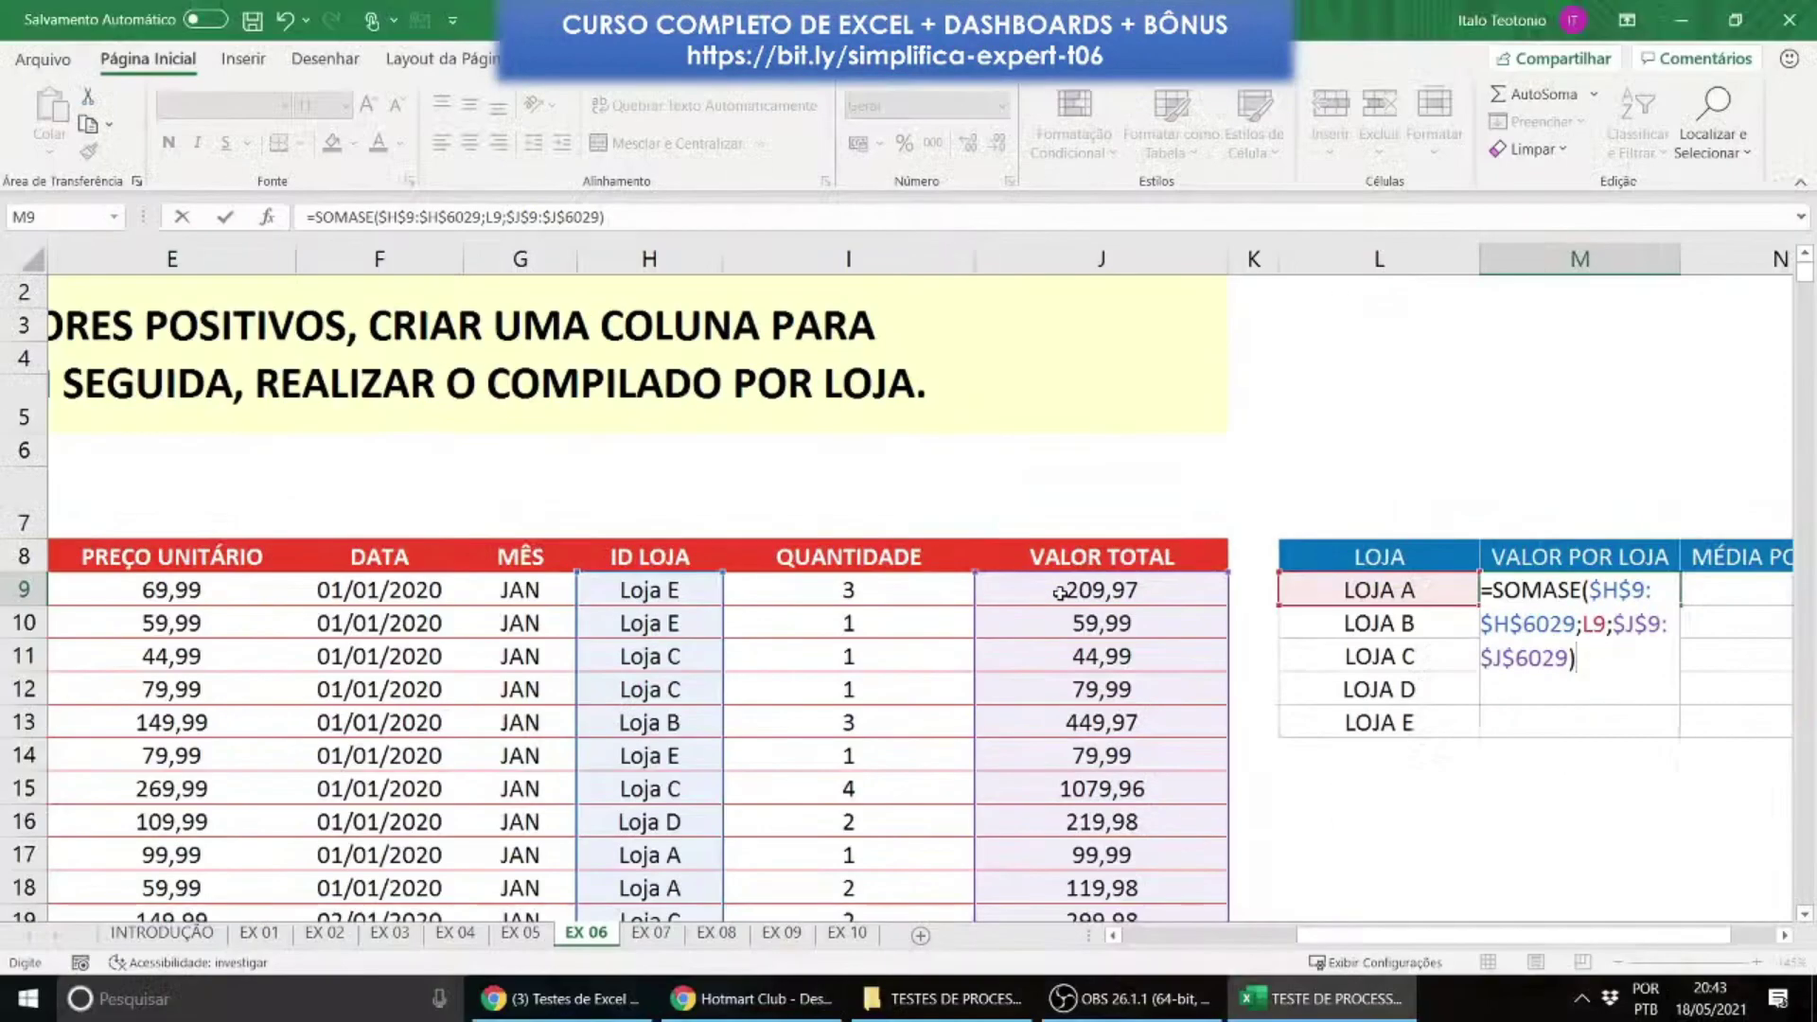
pyautogui.press('Return')
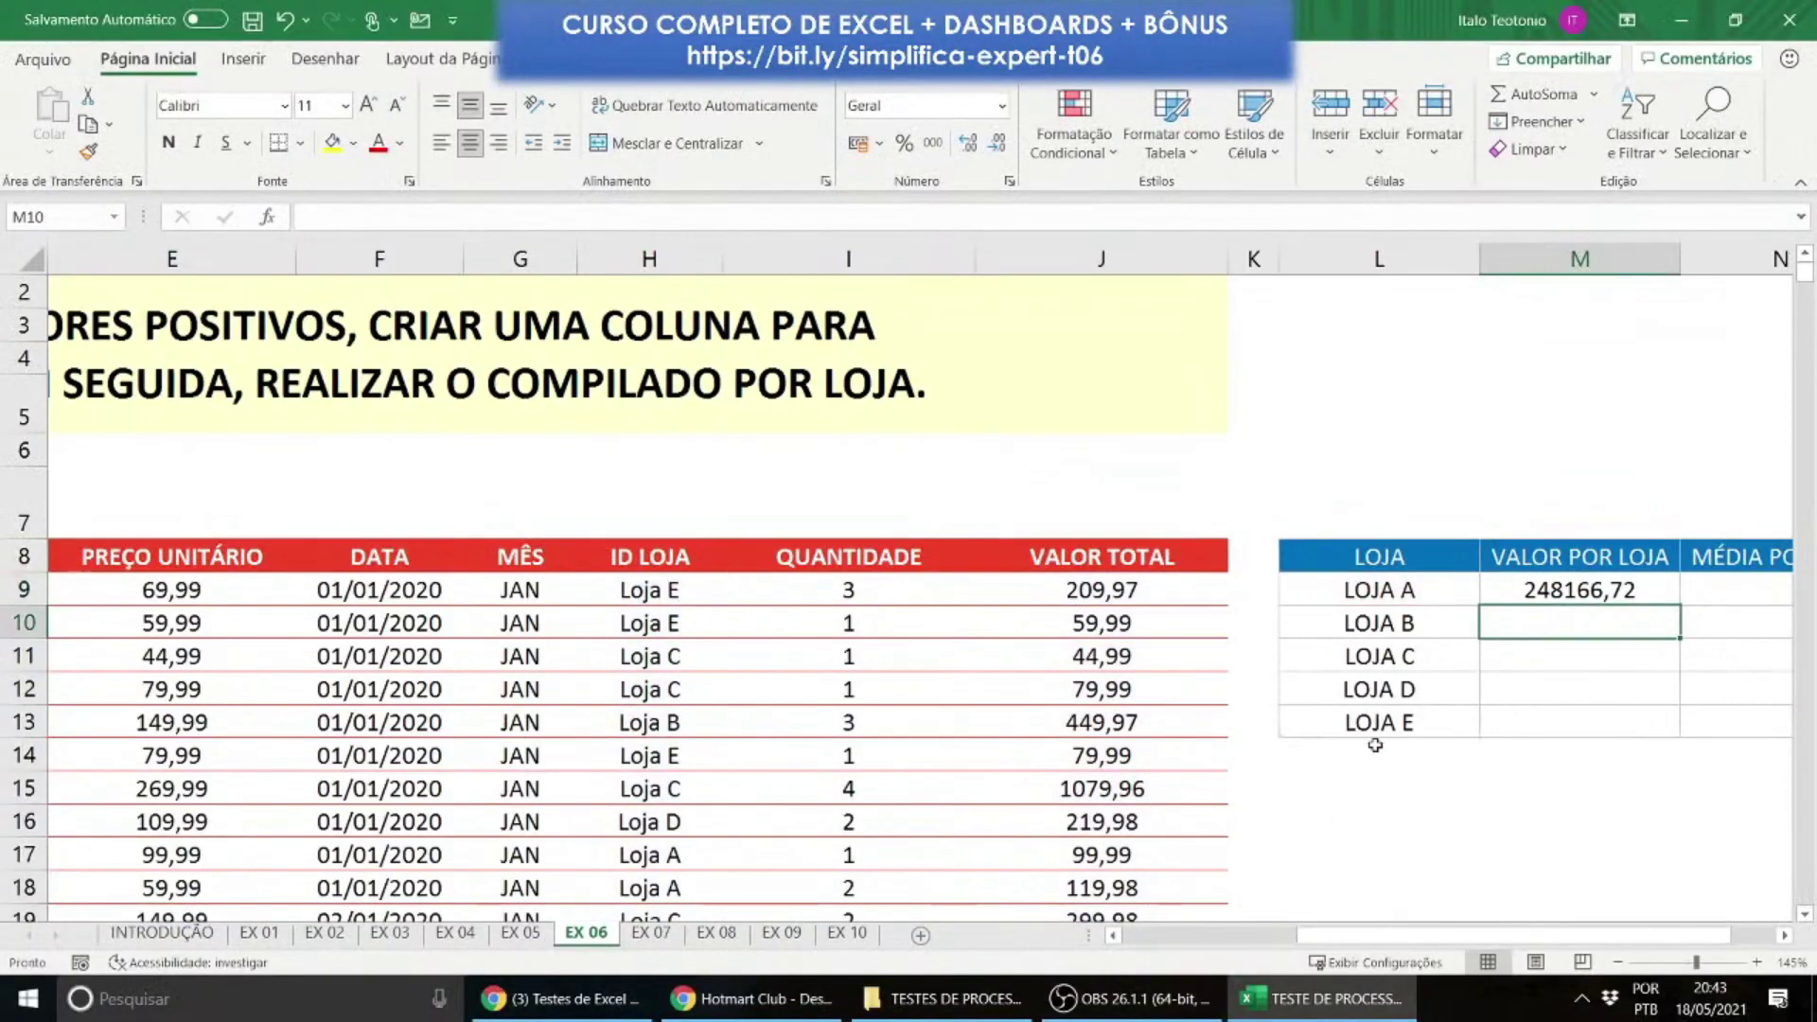
# Step: Format the LOJA A total as Moeda and fill its formula down through LOJA E
pyautogui.scroll(-1, 1344, 739)
pyautogui.click(1621, 581)
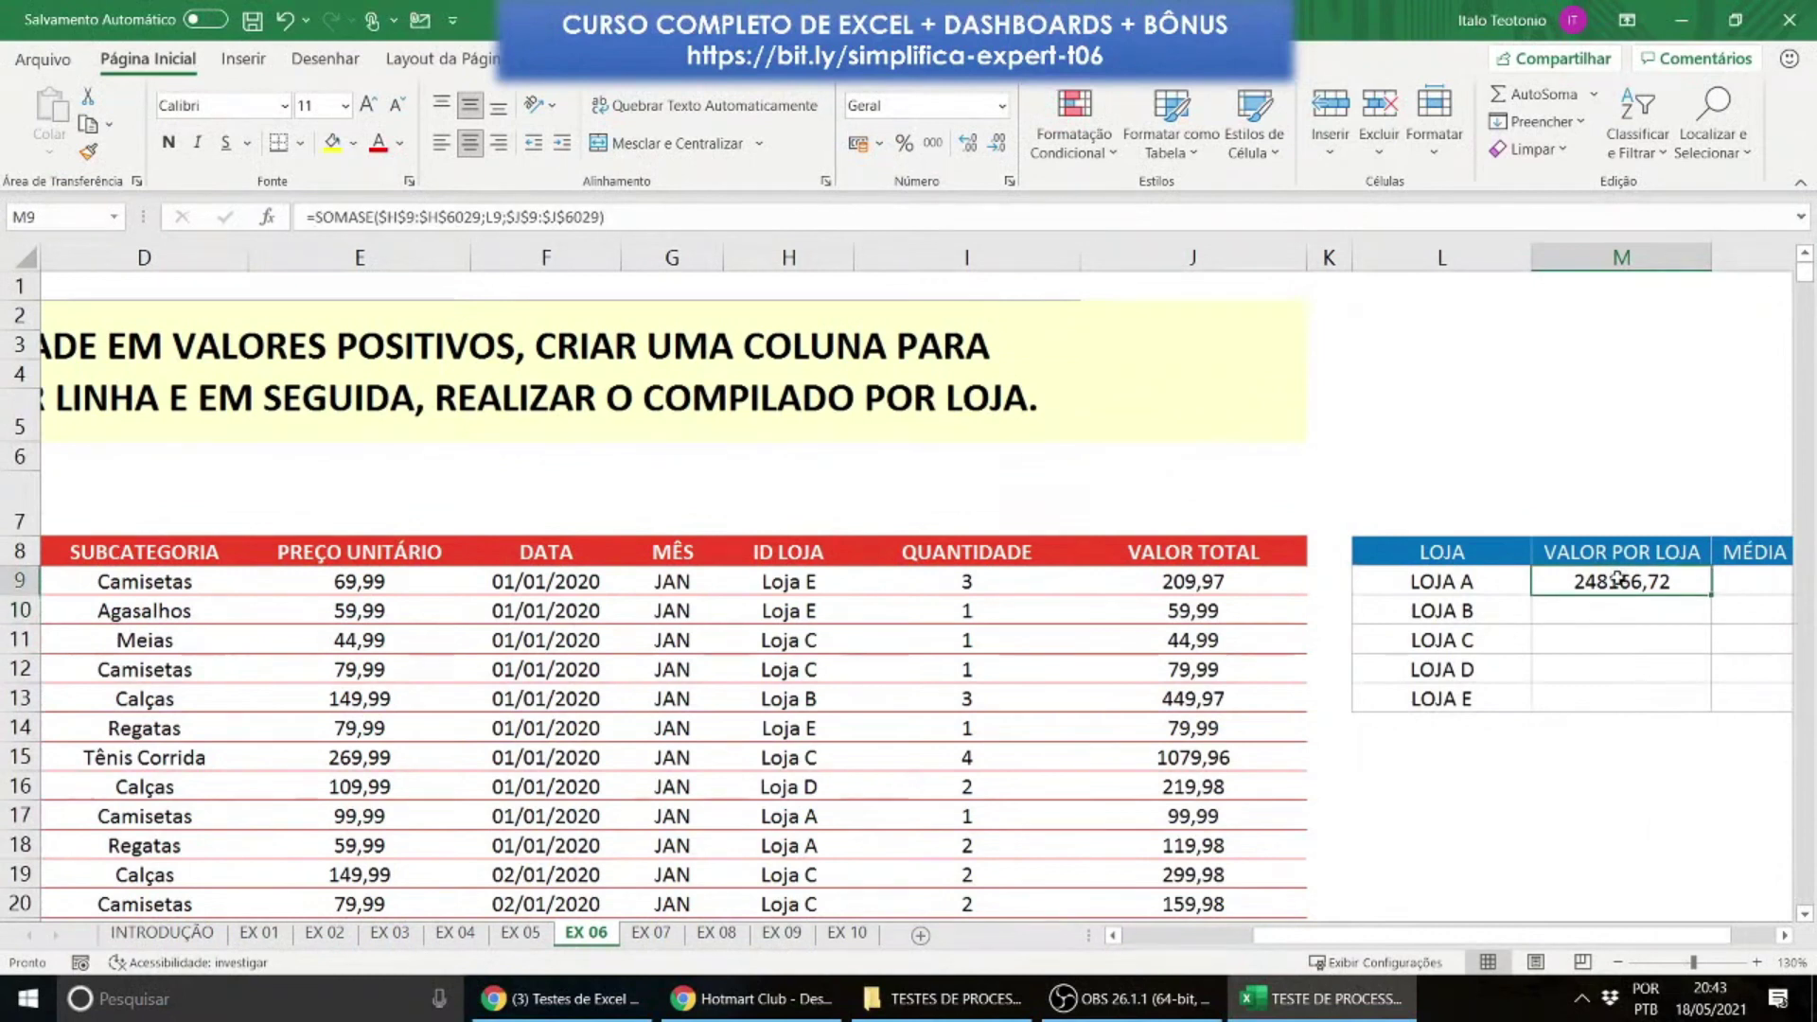
pyautogui.click(1002, 106)
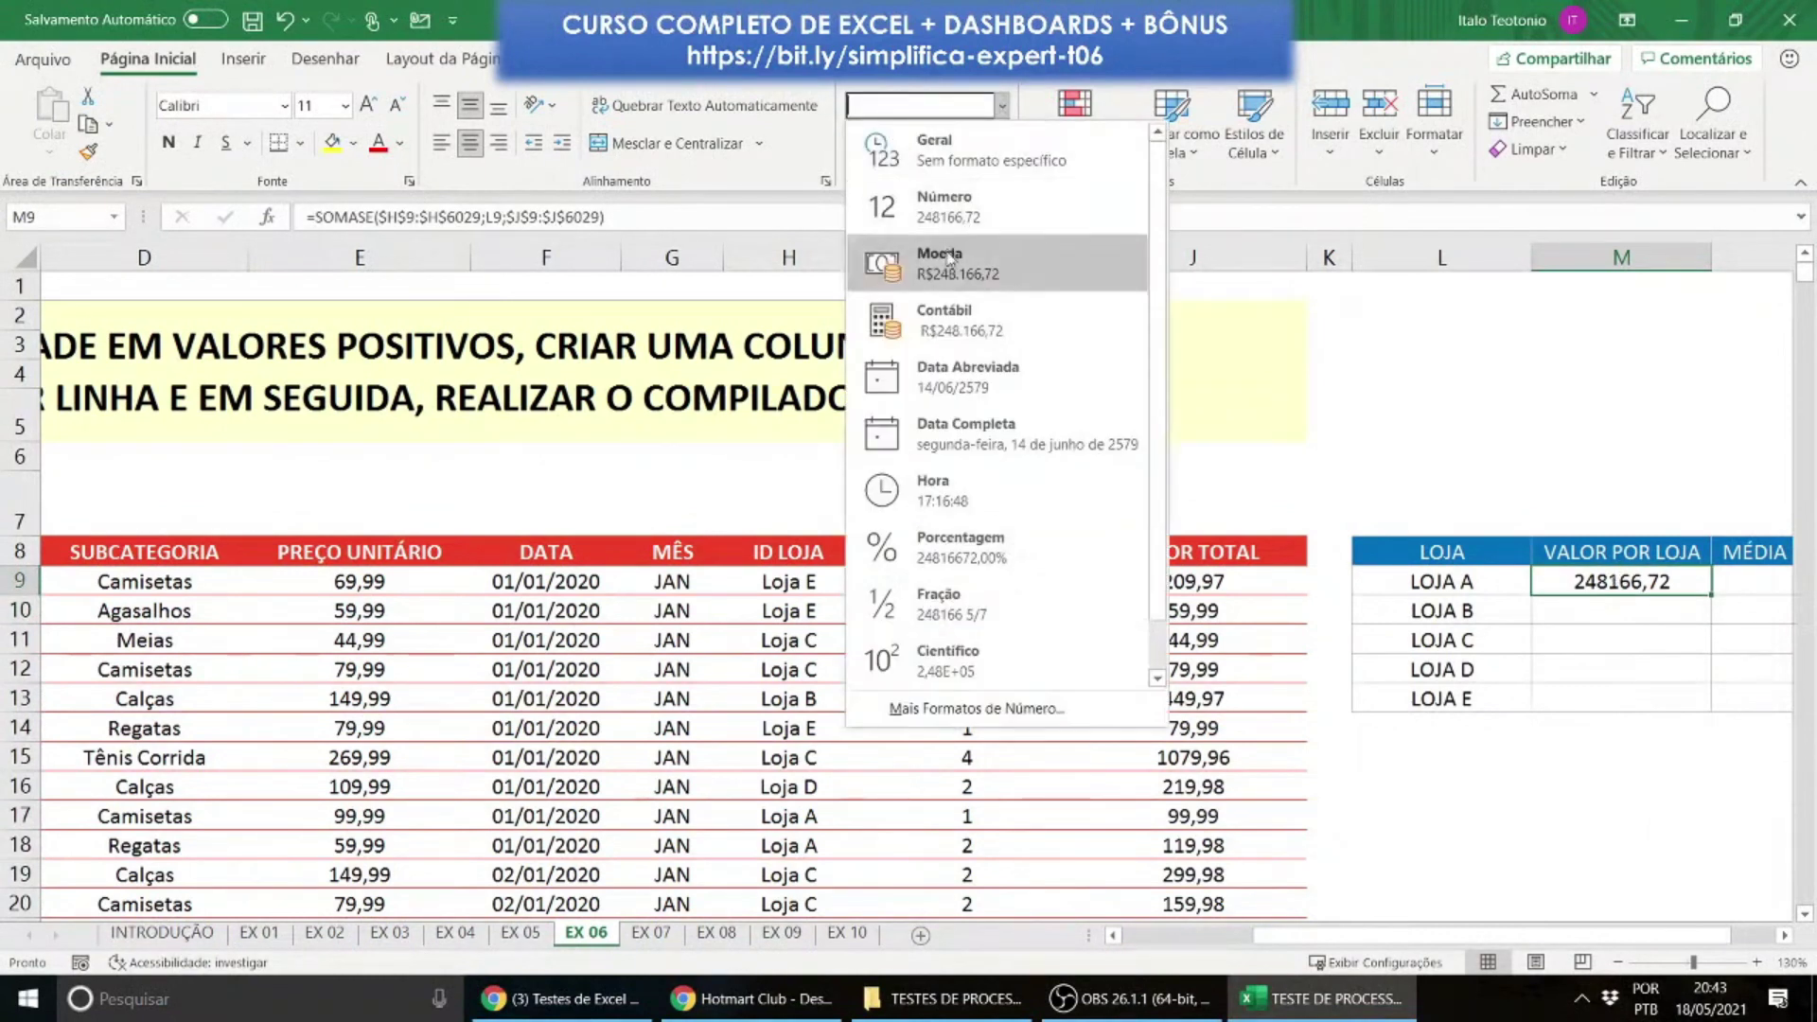
pyautogui.click(937, 248)
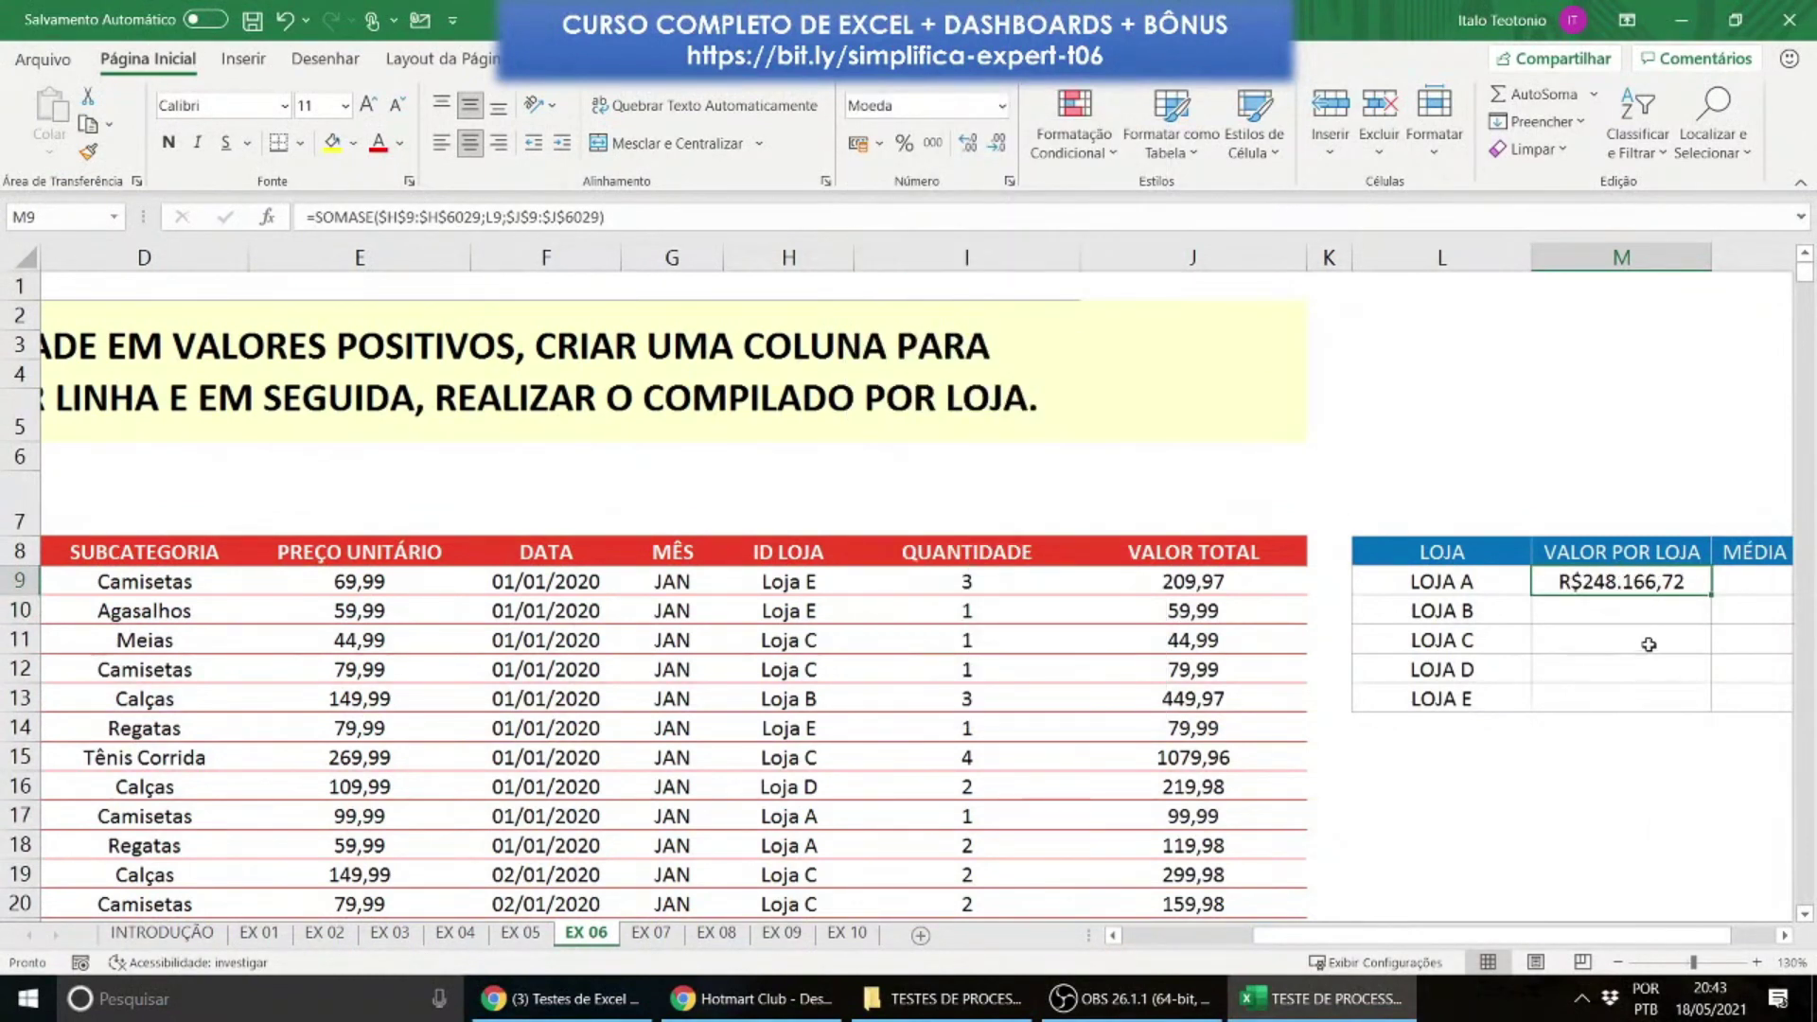
pyautogui.moveTo(1709, 595); pyautogui.dragTo(1677, 709)
pyautogui.click(1561, 838)
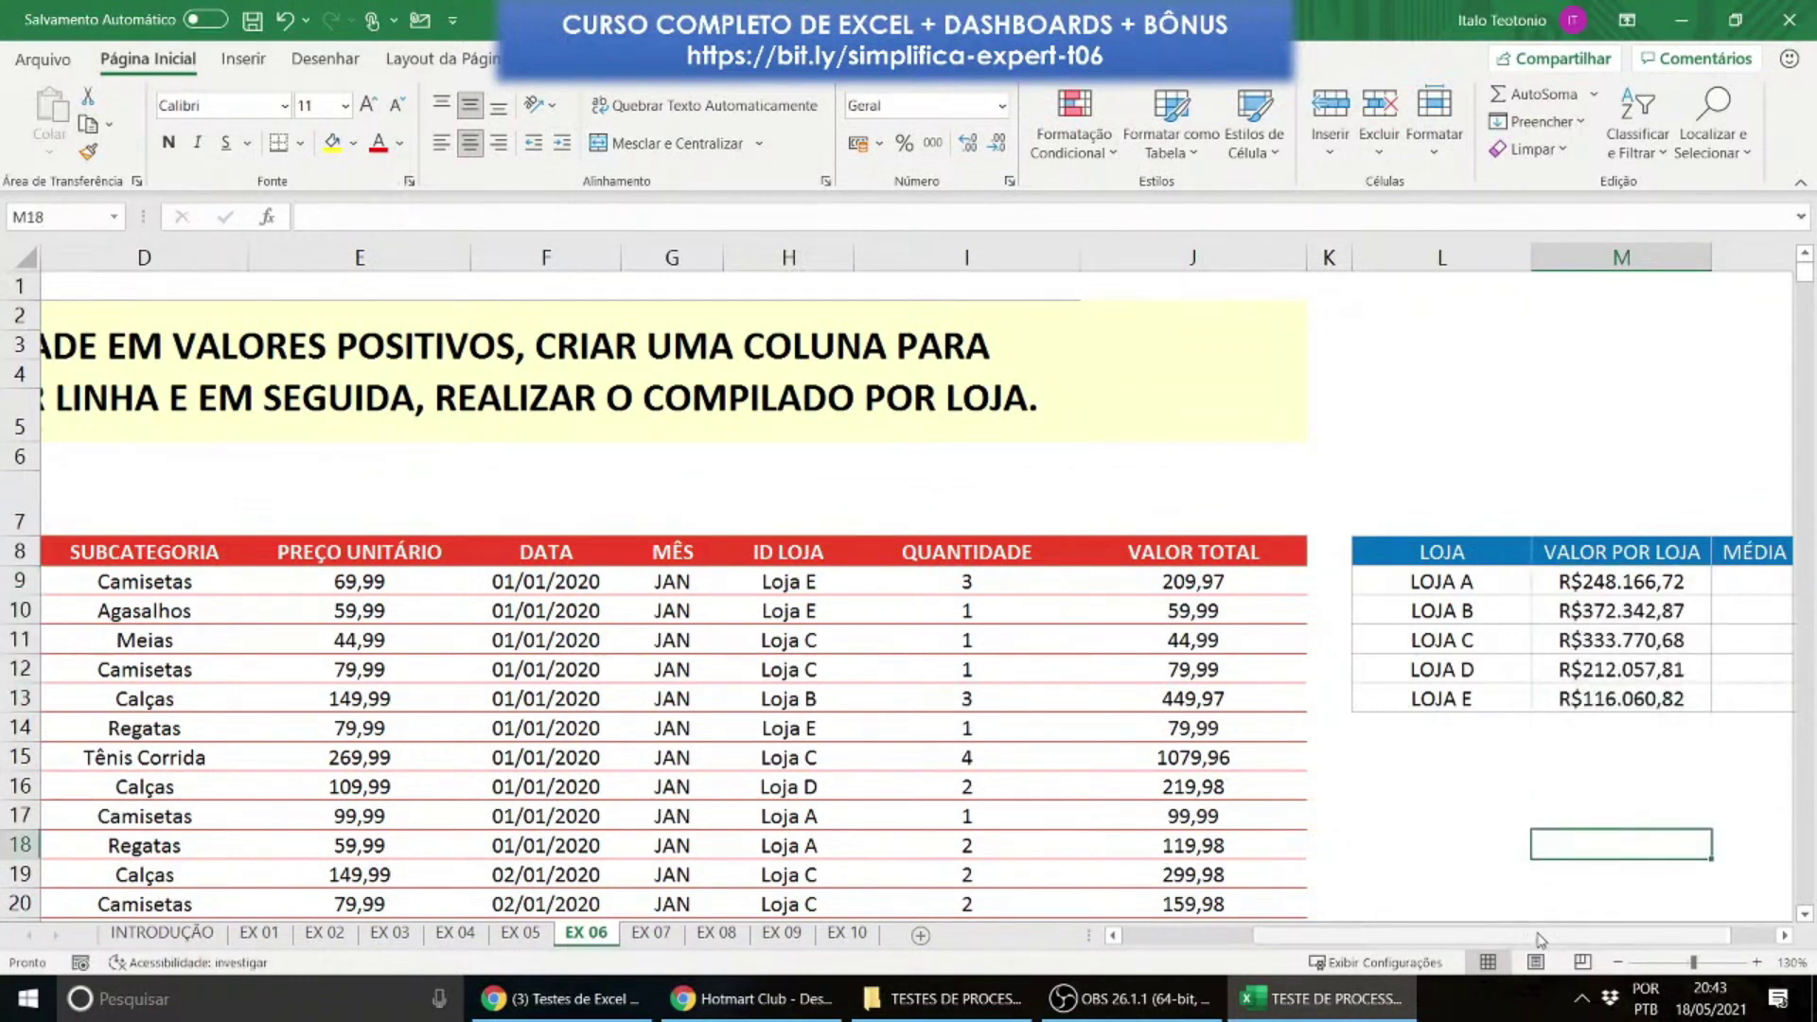
# Step: Define the name LOJAS for the ID LOJA data range H9:H6029, with the whole workbook as scope
pyautogui.moveTo(1547, 935); pyautogui.dragTo(1590, 935)
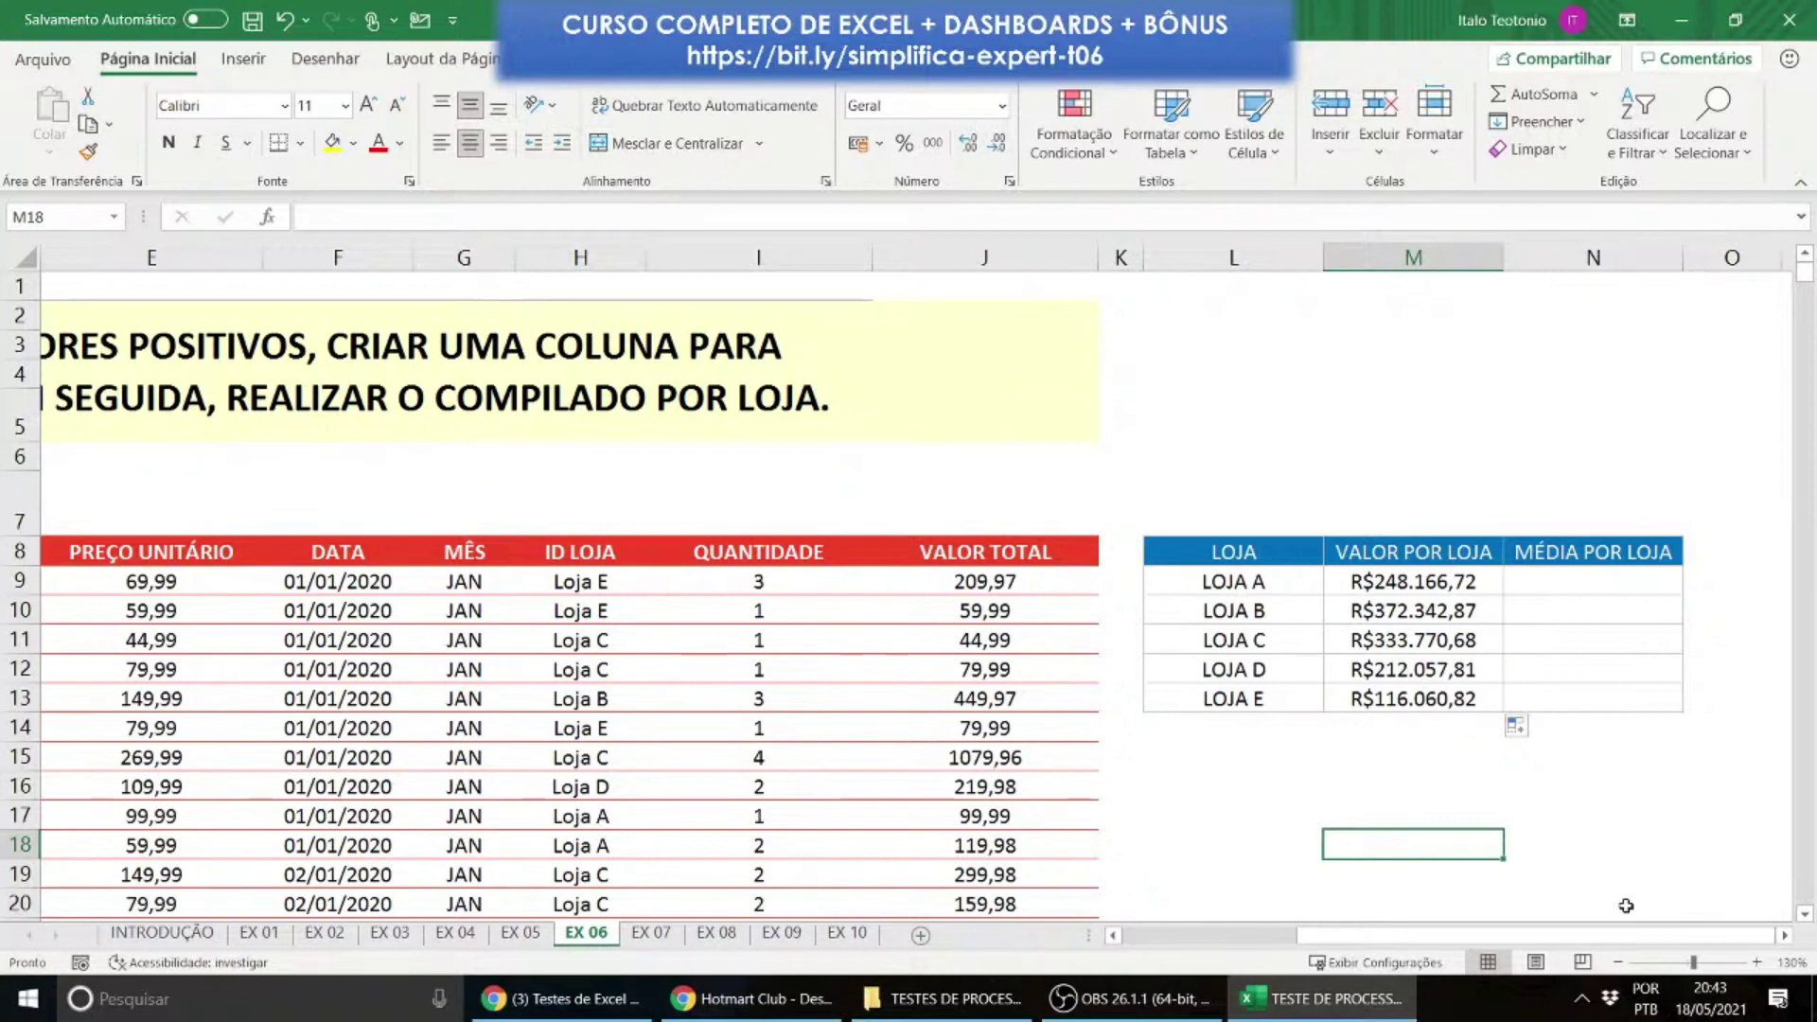
pyautogui.click(1572, 581)
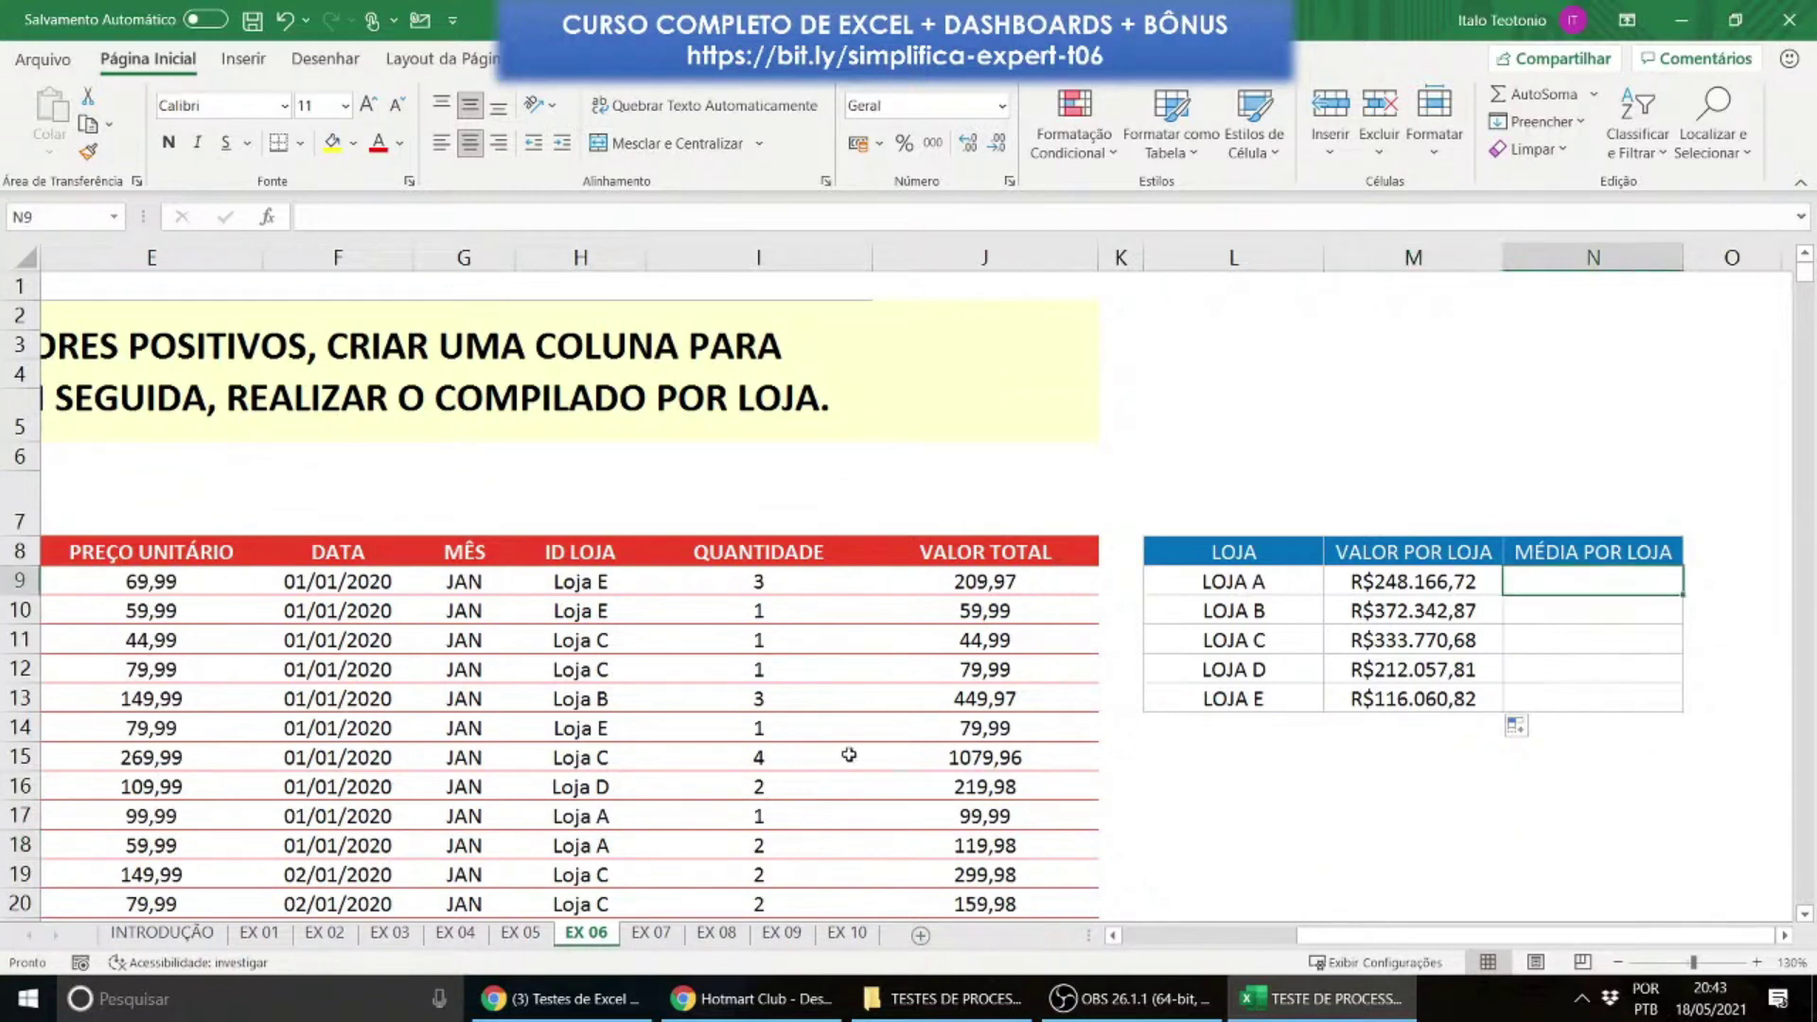
pyautogui.scroll(-1, 950, 729)
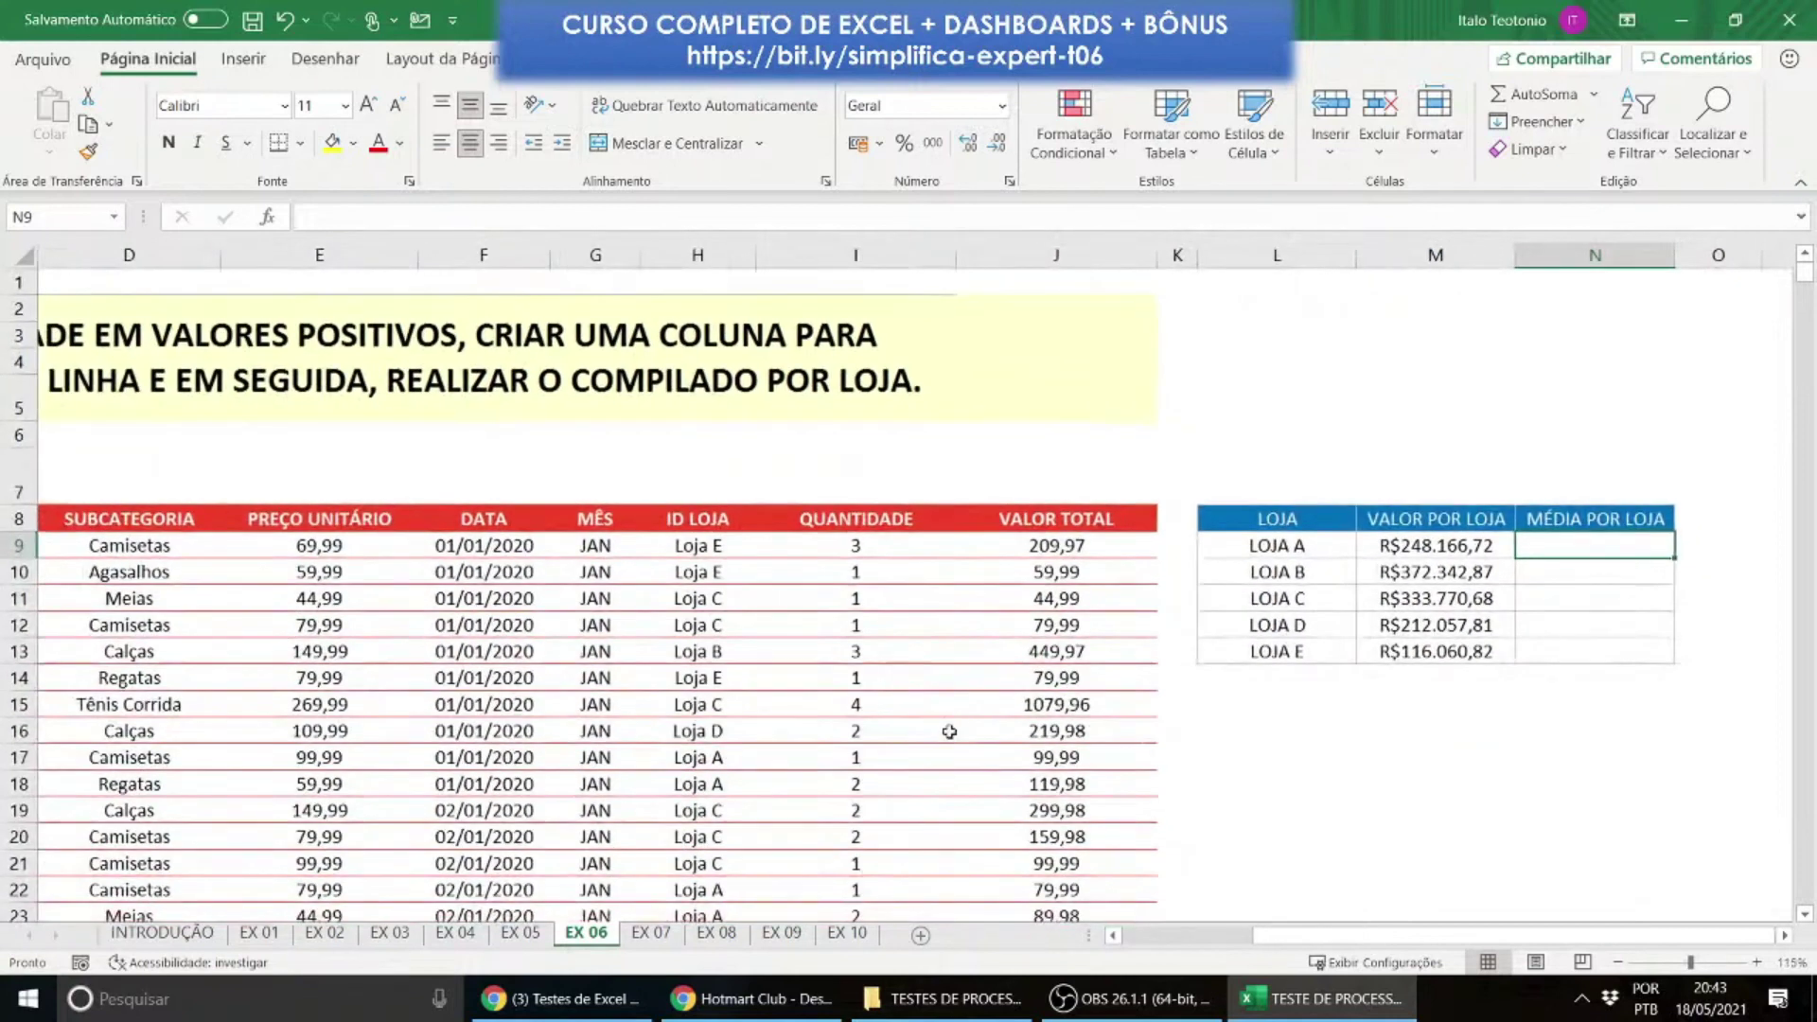
pyautogui.scroll(-1, 950, 730)
pyautogui.moveTo(1230, 937); pyautogui.dragTo(1139, 935)
pyautogui.click(1074, 505)
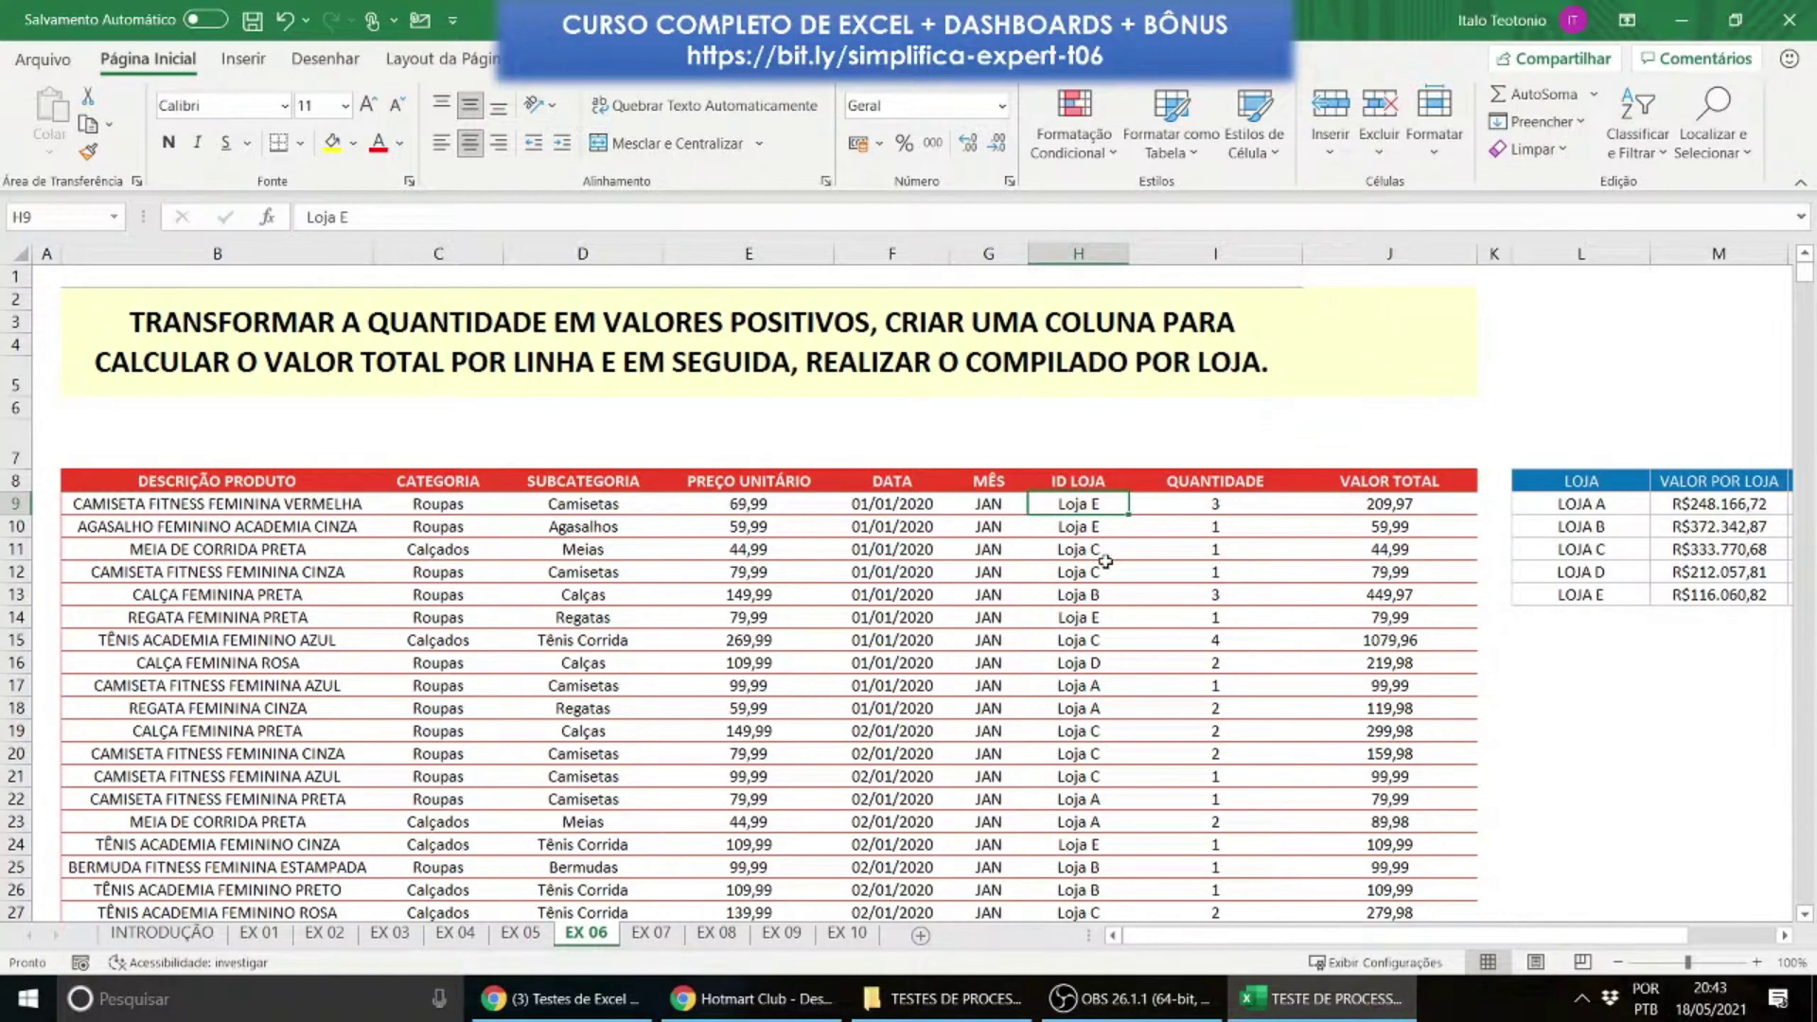
pyautogui.hotkey('ctrl', 'shift', 'Down')
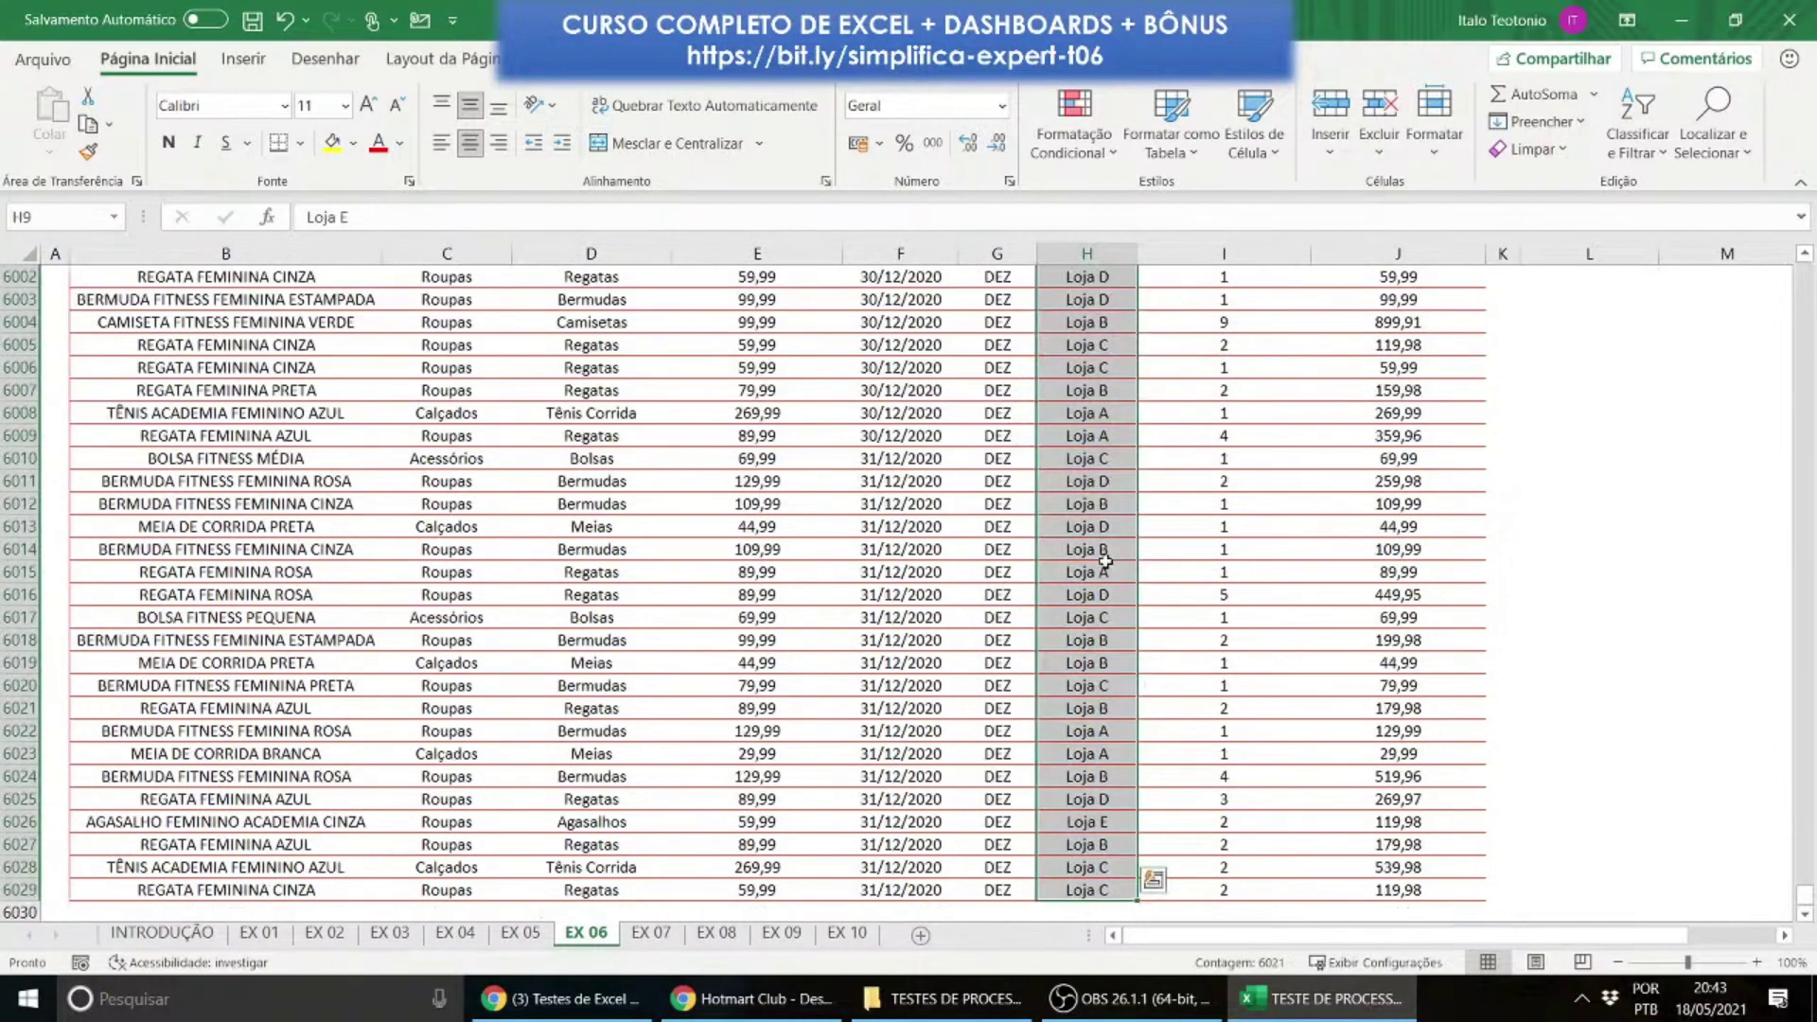
pyautogui.rightClick(1104, 559)
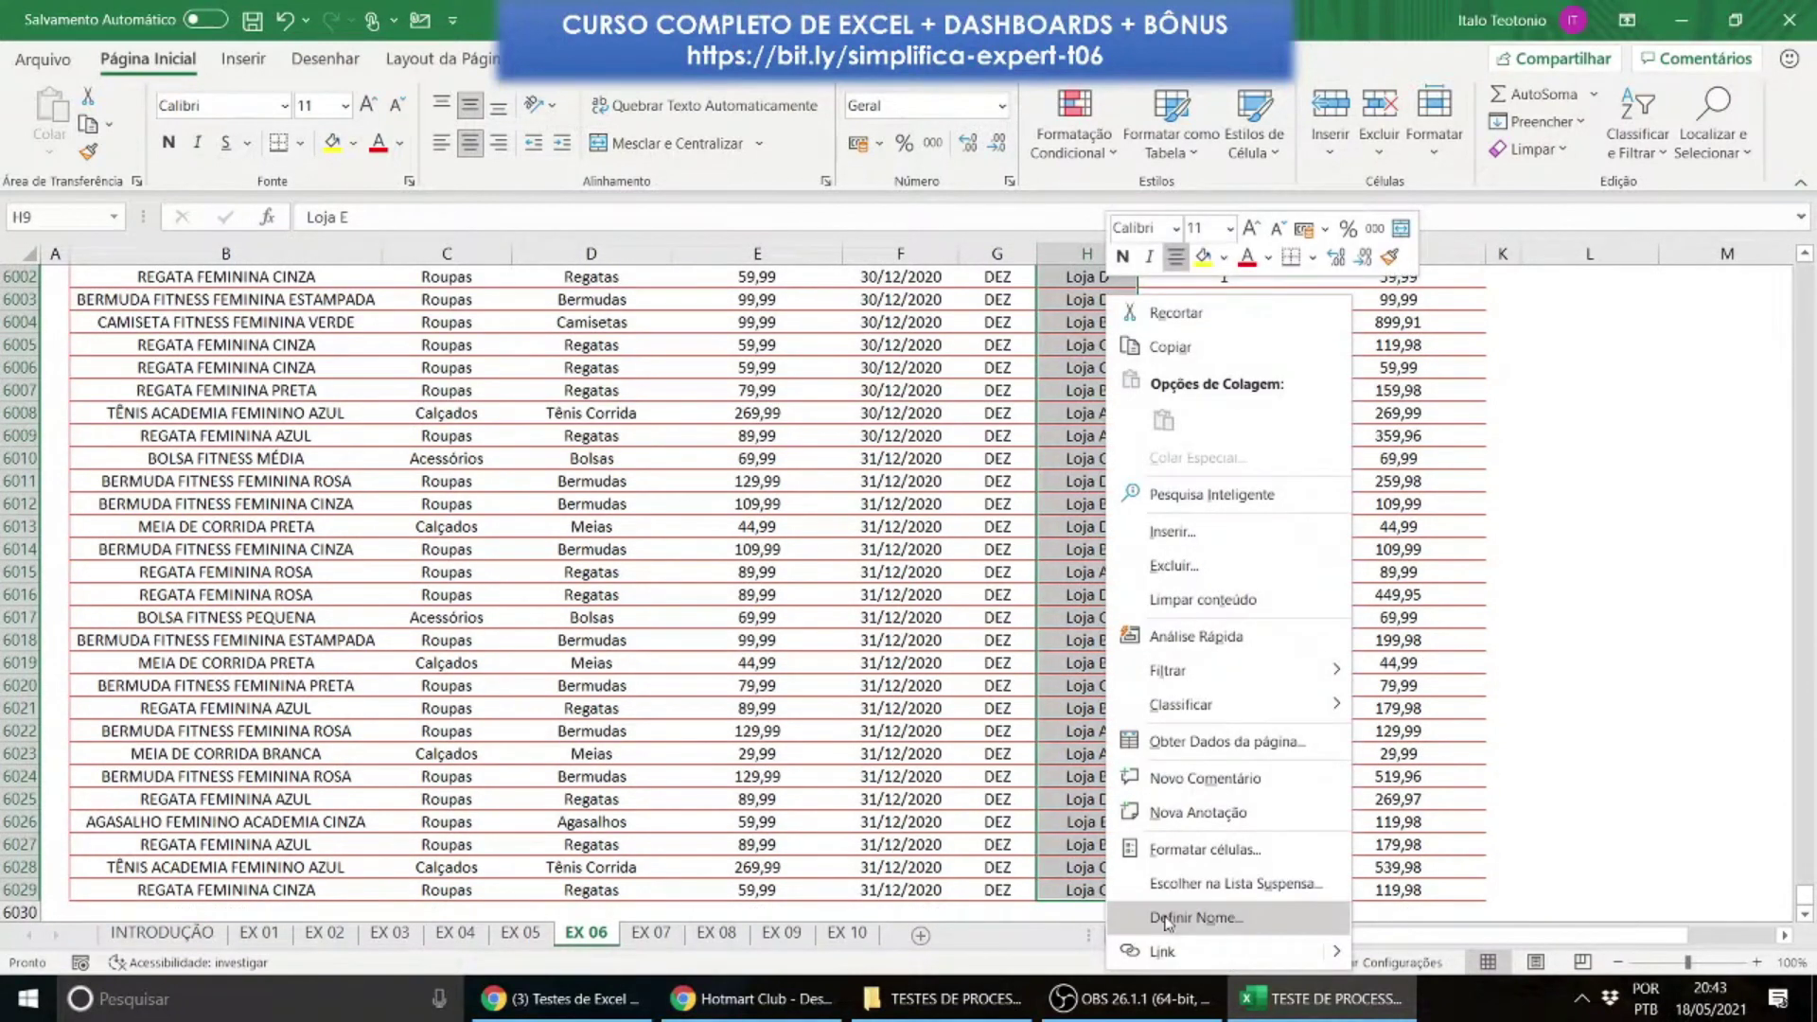
pyautogui.click(1124, 890)
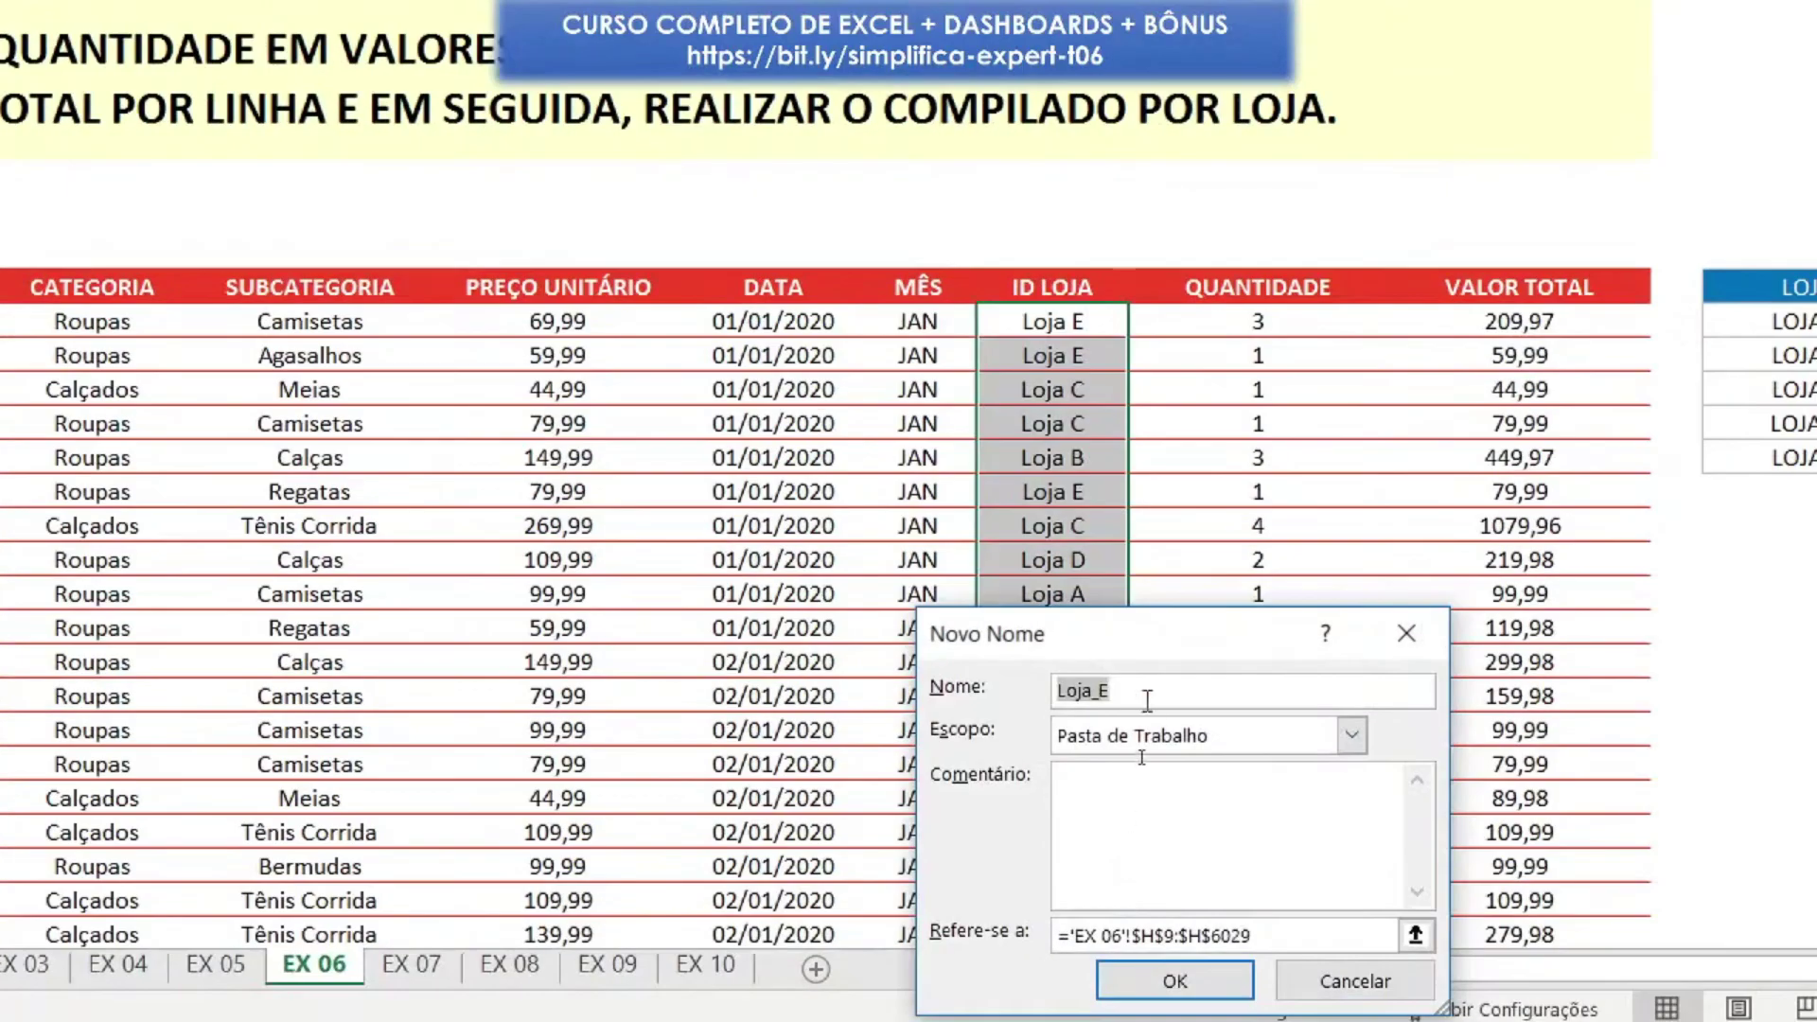
pyautogui.write('LOJAS')
pyautogui.press('Return')
pyautogui.click(1151, 928)
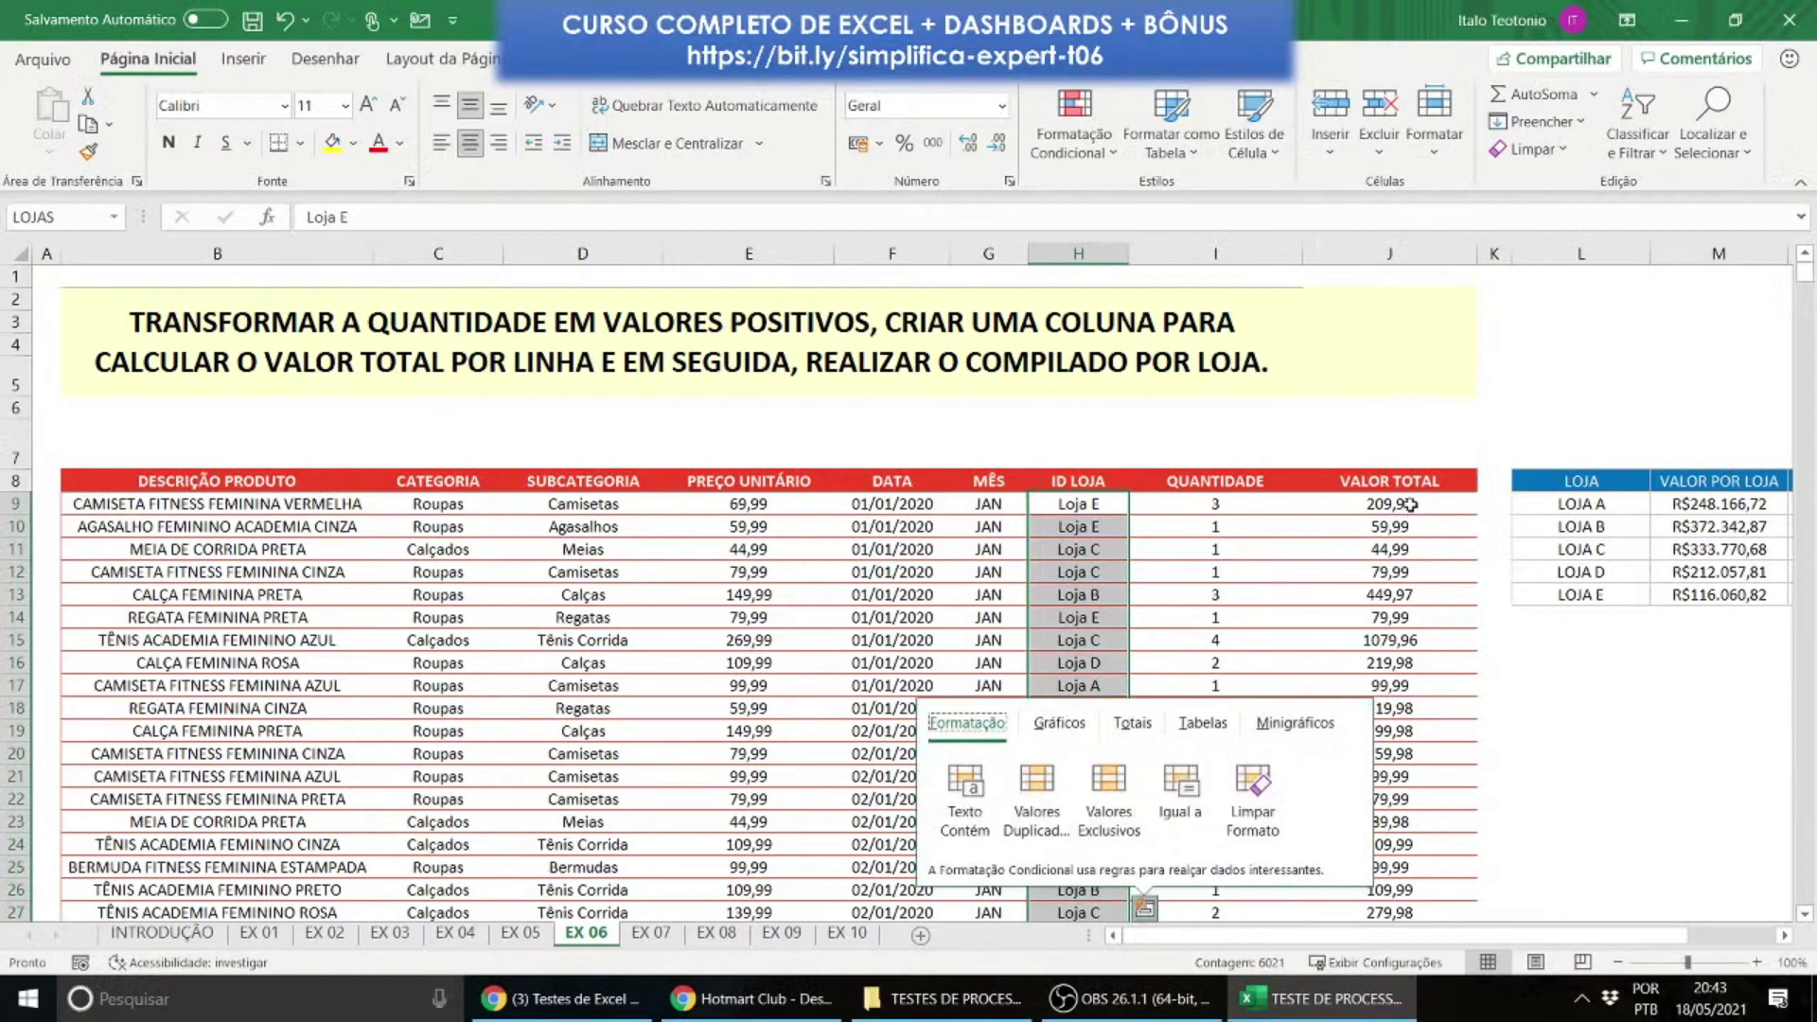
# Step: Define the name VALOR_TOTAL for the VALOR TOTAL data range J9:J6029, with the whole workbook as scope
pyautogui.click(1533, 321)
pyautogui.hotkey('ctrl', 'shift', 'Down')
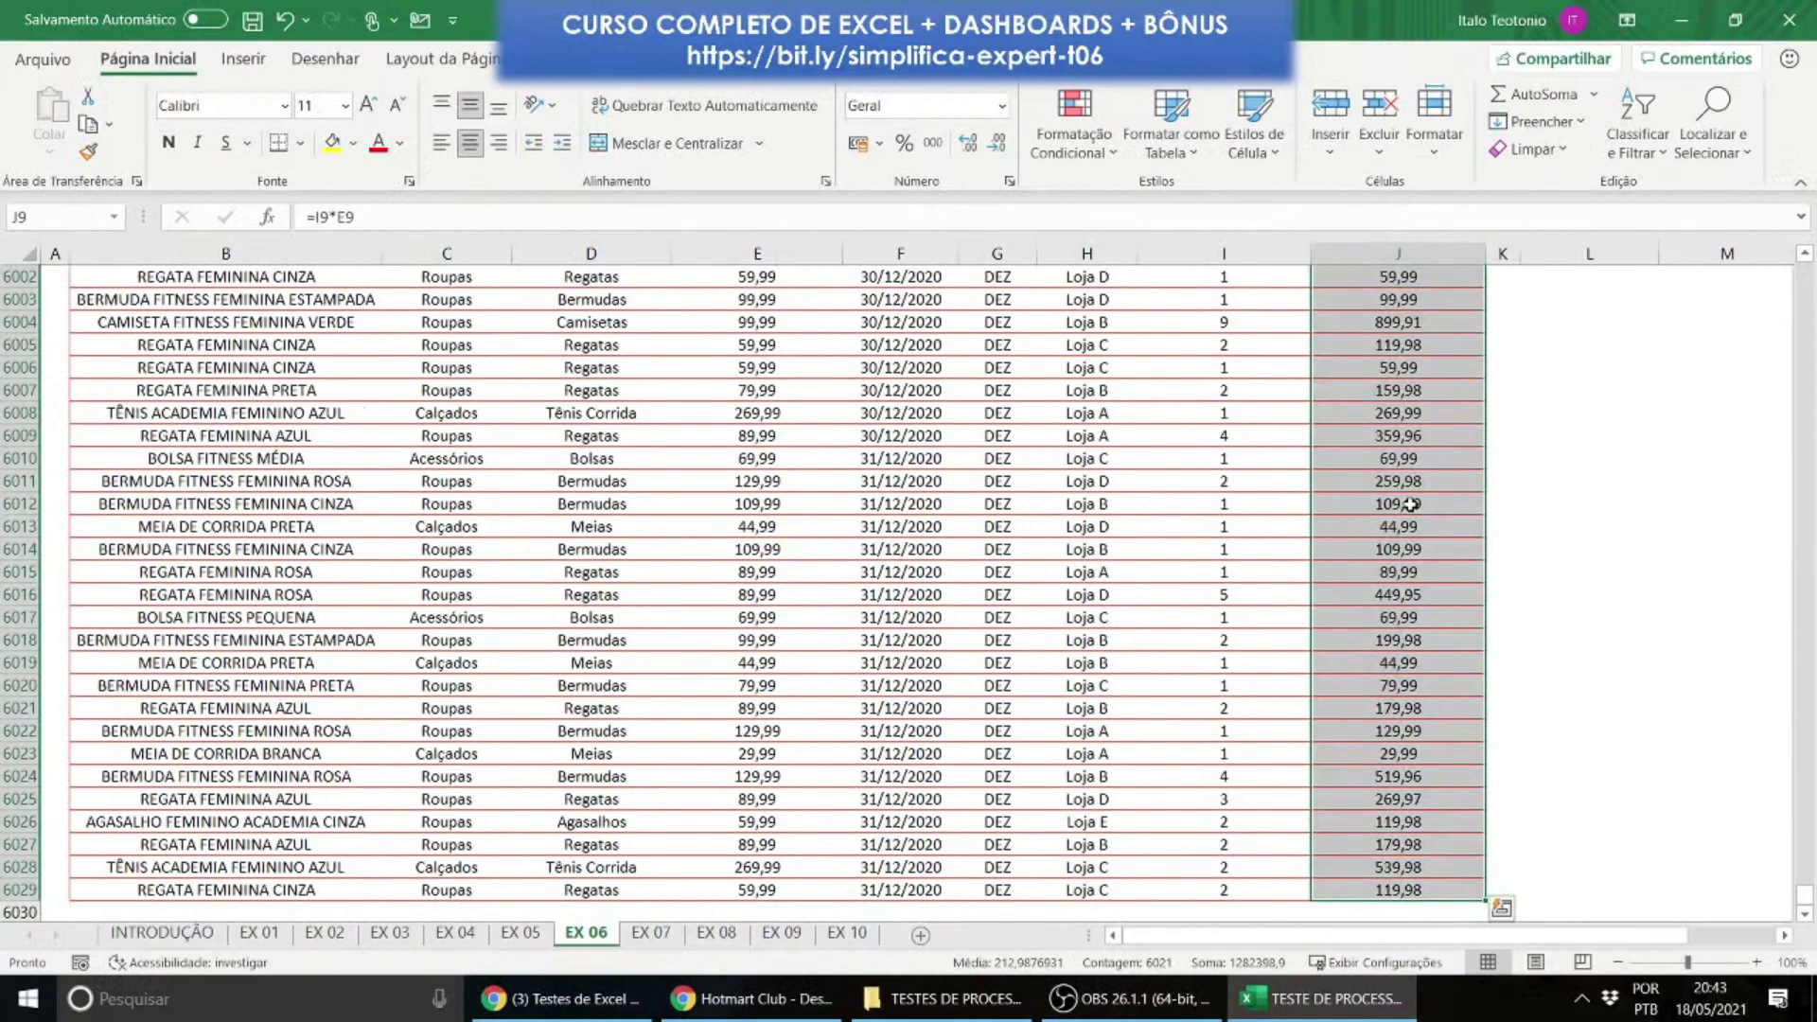
pyautogui.rightClick(1415, 289)
pyautogui.click(1501, 917)
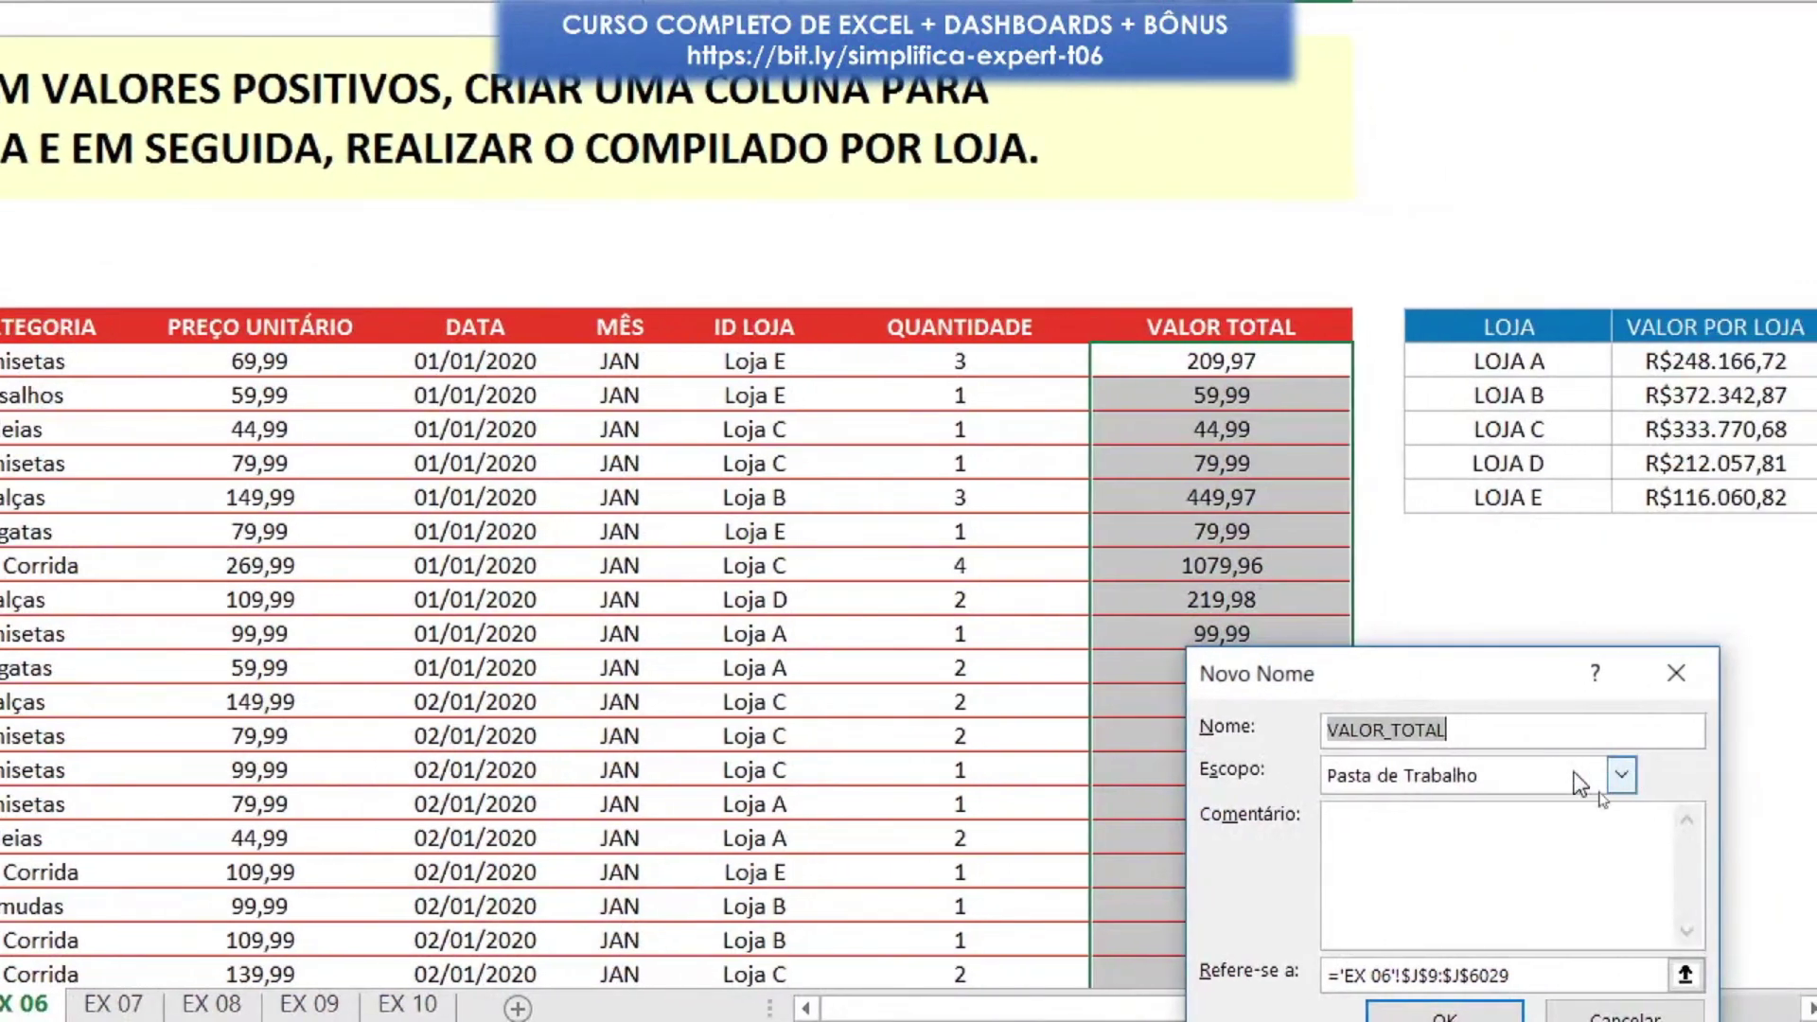
pyautogui.click(1601, 729)
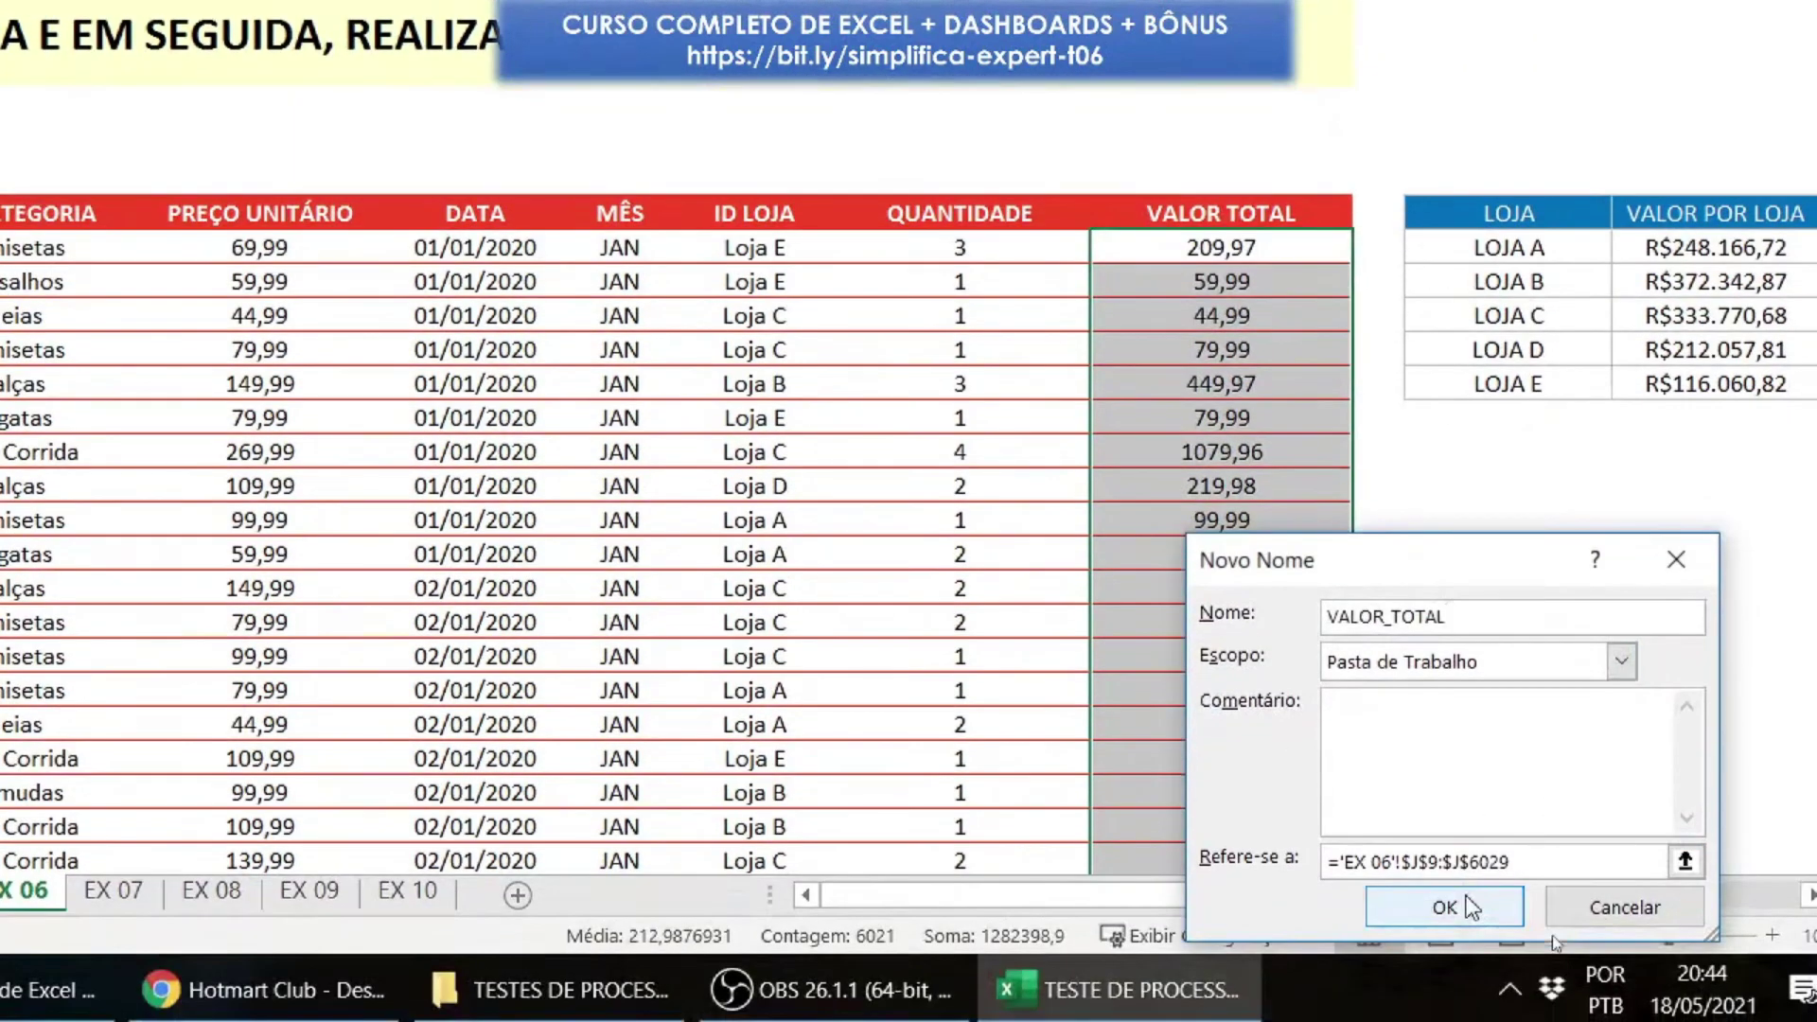
pyautogui.click(1467, 901)
pyautogui.click(1375, 852)
pyautogui.moveTo(1534, 895); pyautogui.dragTo(1649, 940)
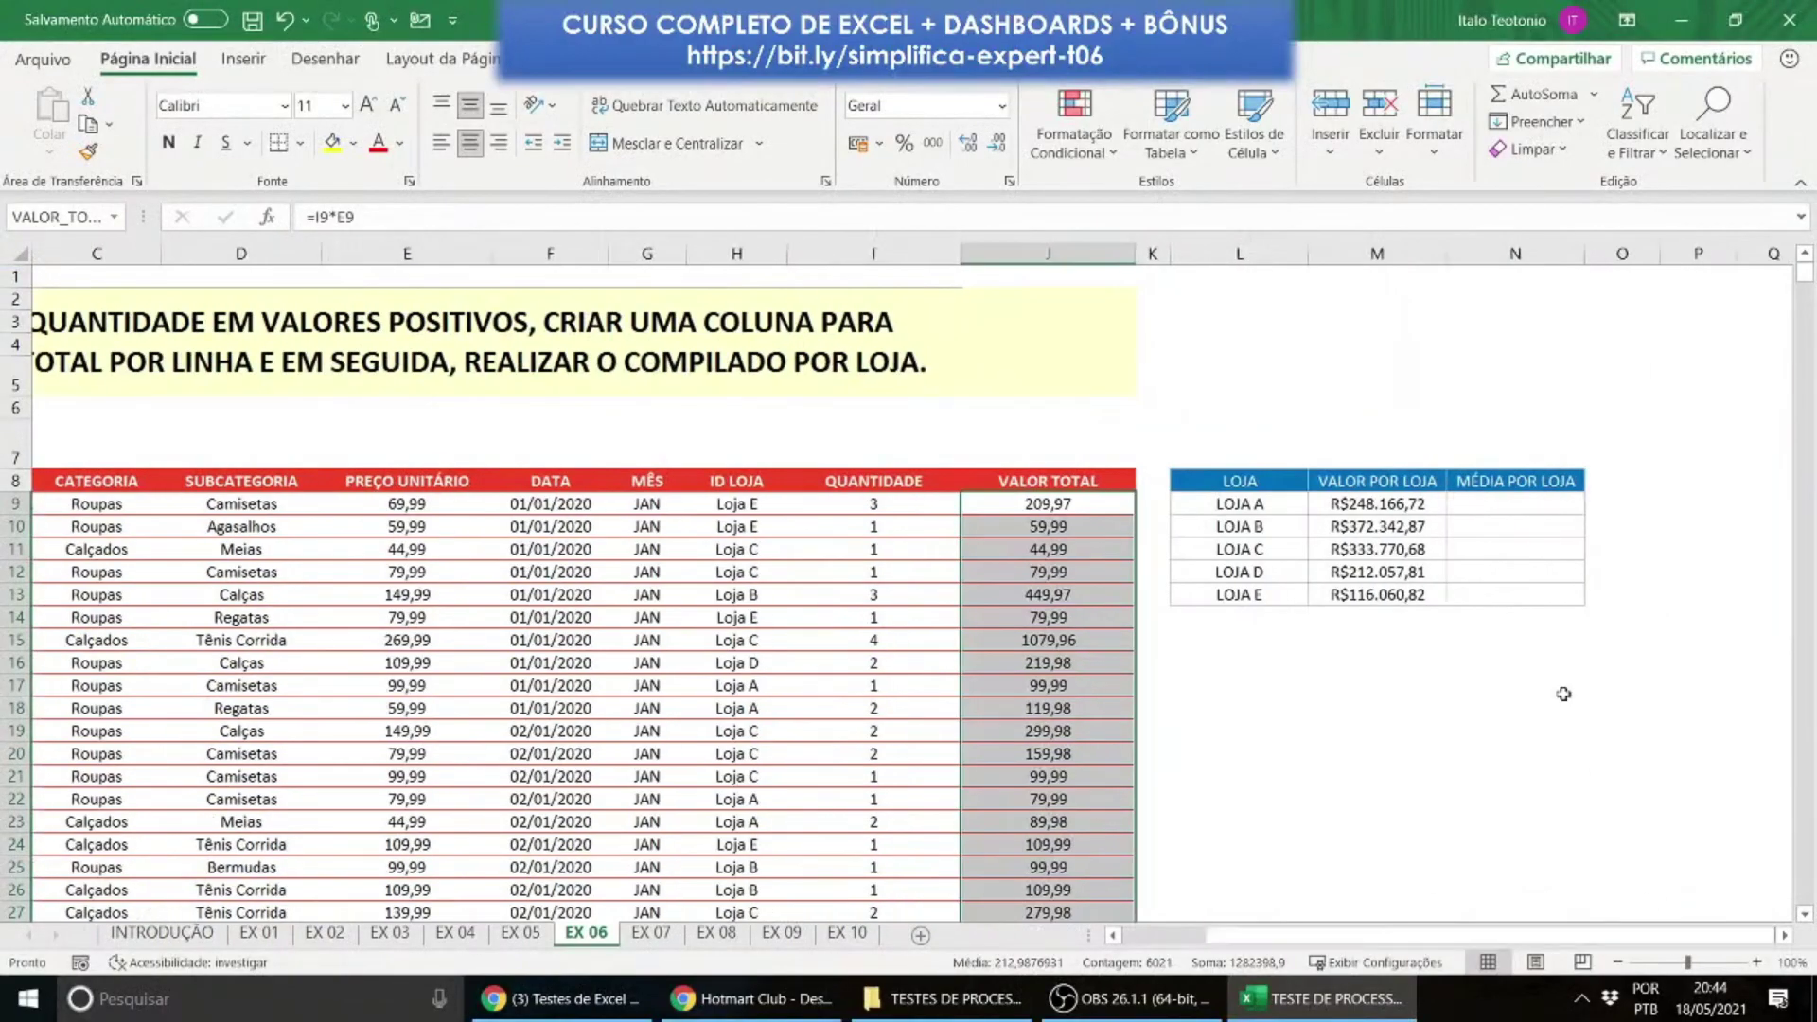
# Step: Start a MÉDIASE formula in the LOJA A cell under MÉDIA POR LOJA with the range LOJAS and criterion L9
pyautogui.click(1511, 506)
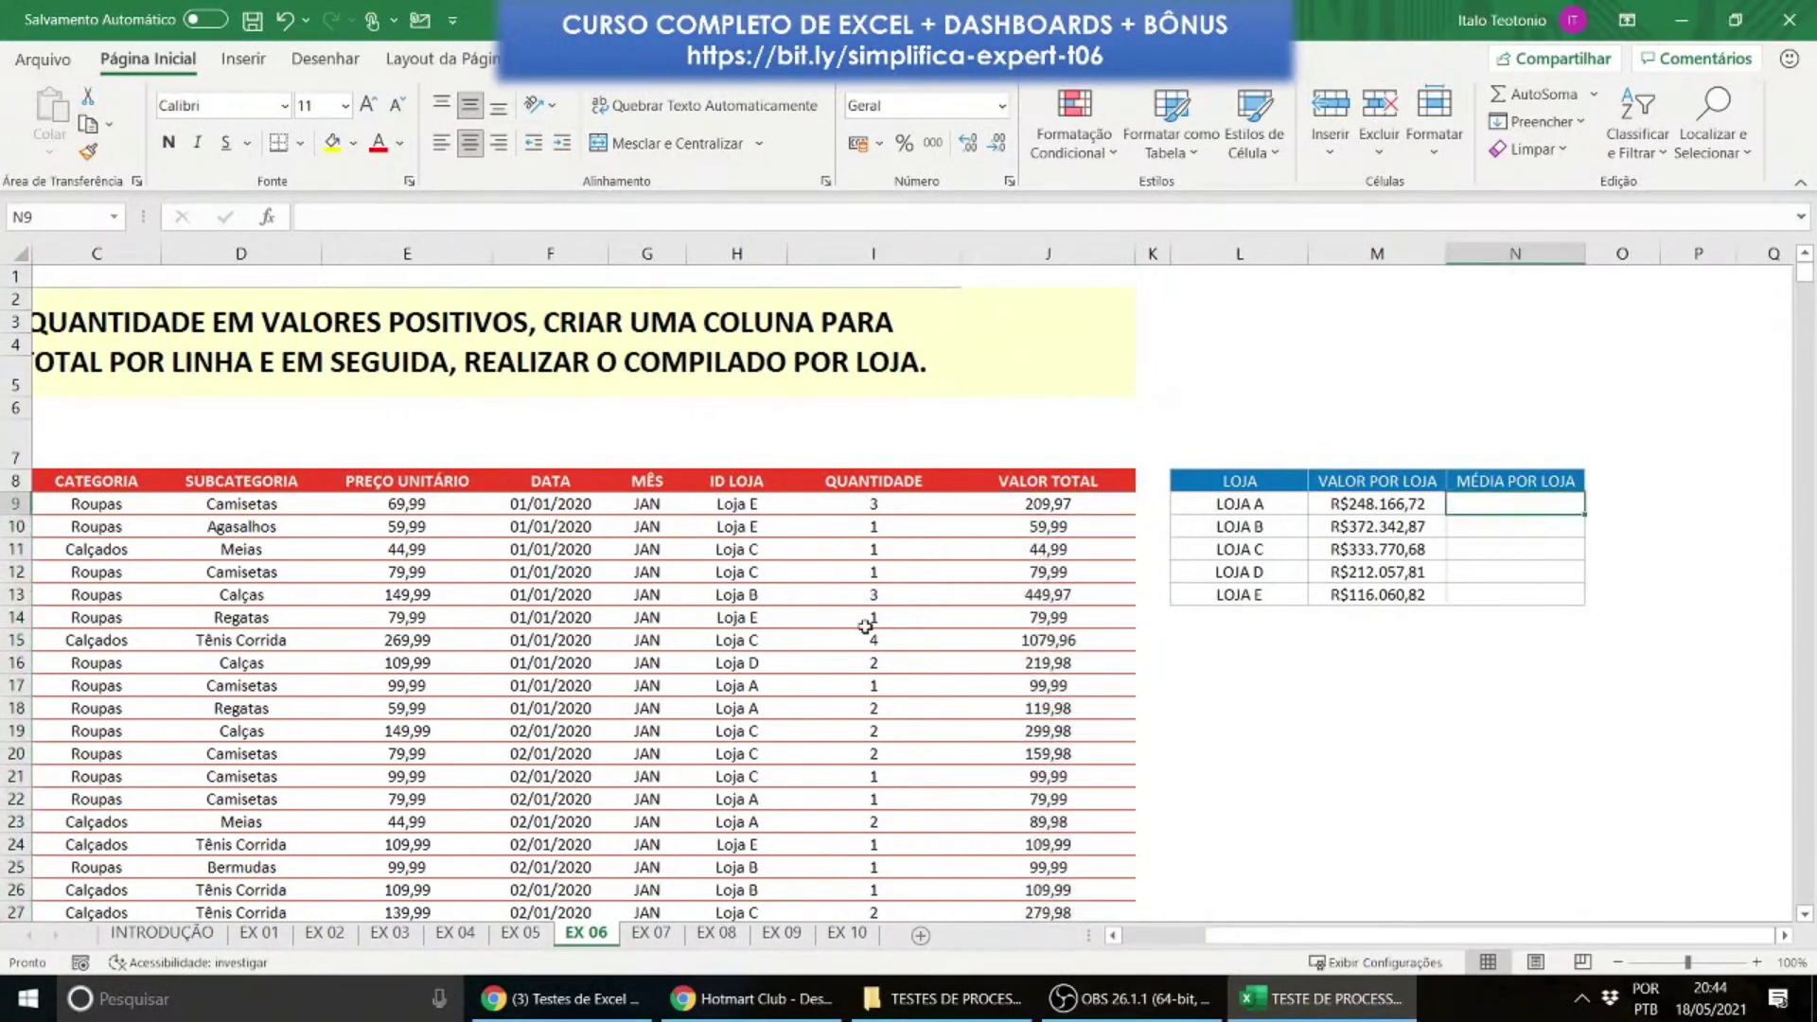
pyautogui.write('=médiase')
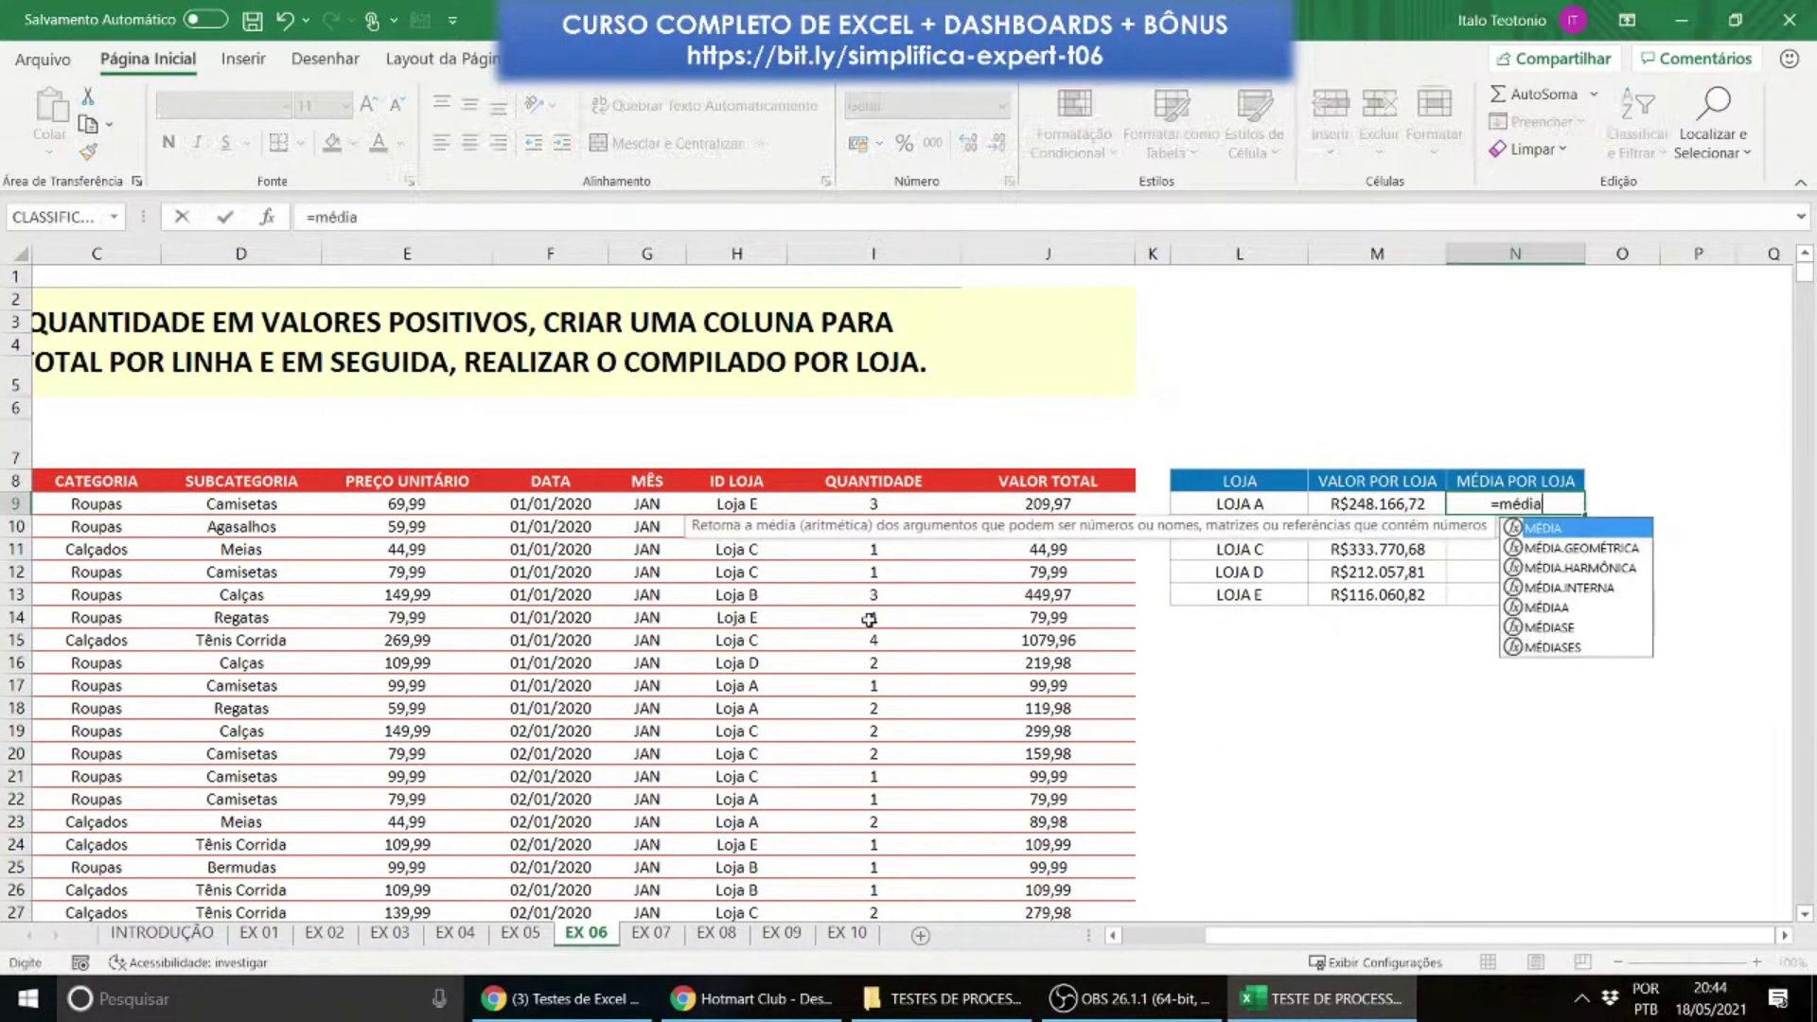
pyautogui.write('(')
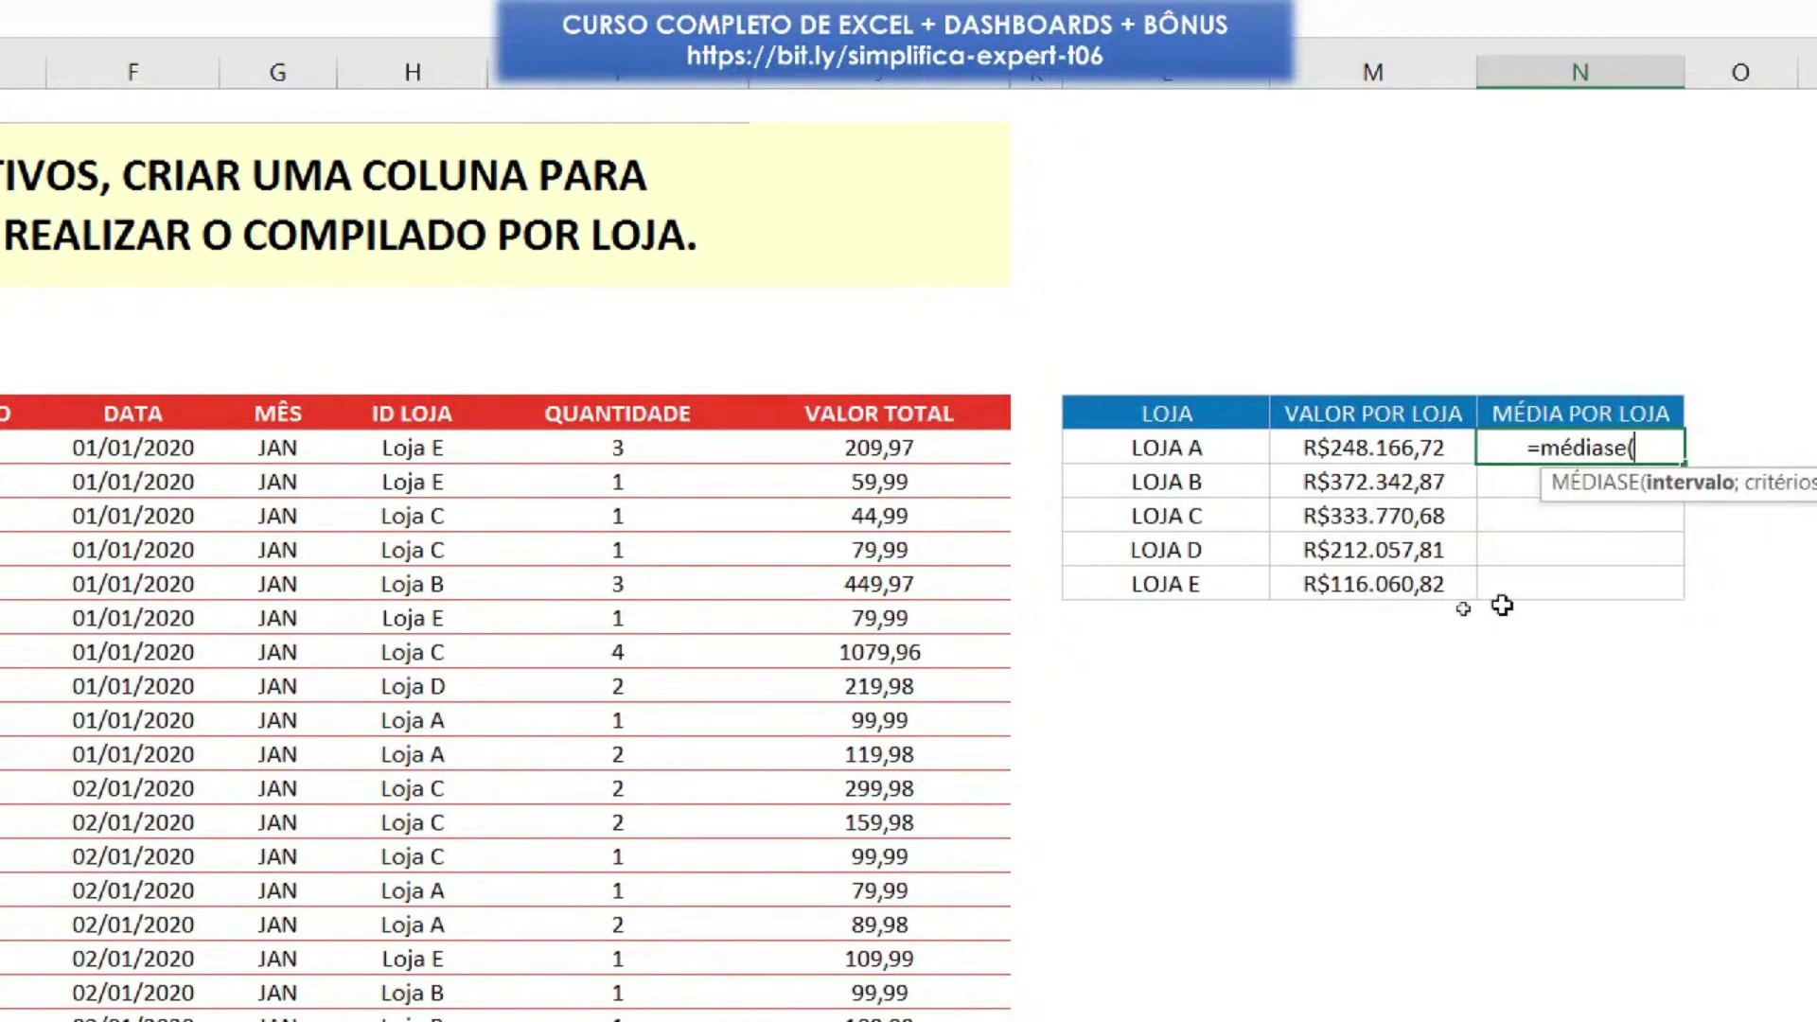
pyautogui.write('loja')
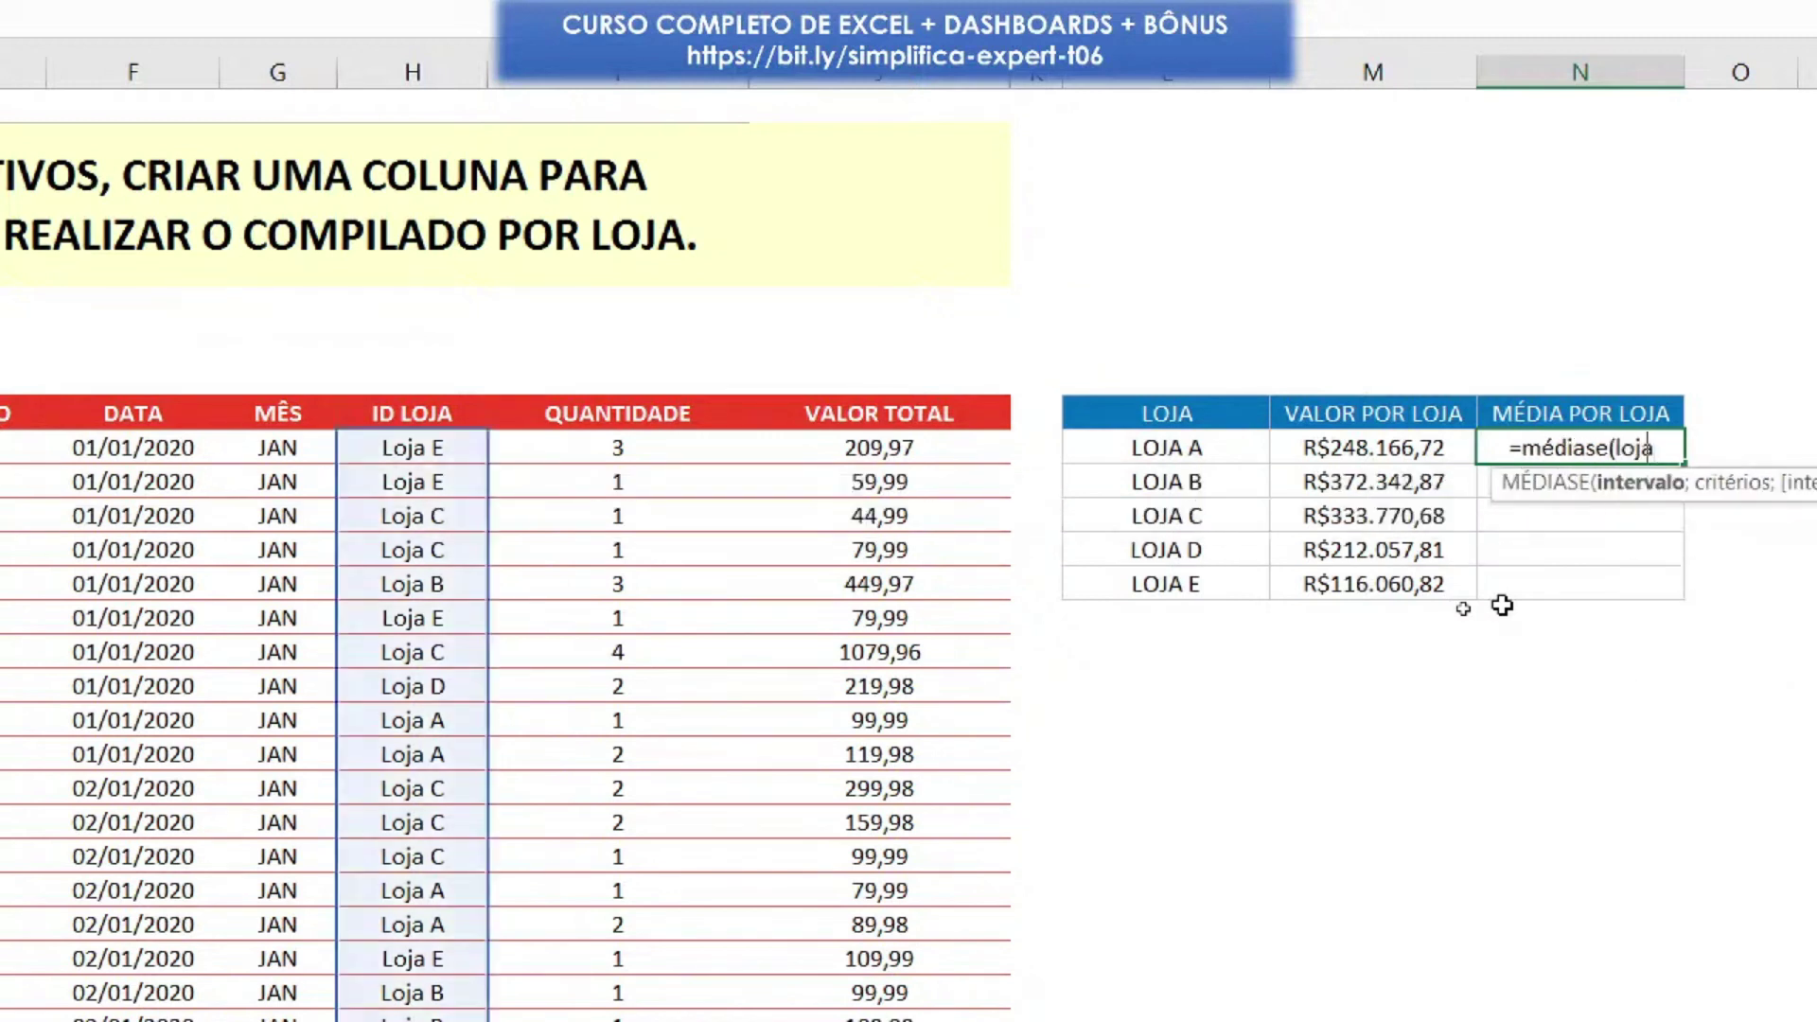
pyautogui.write('s')
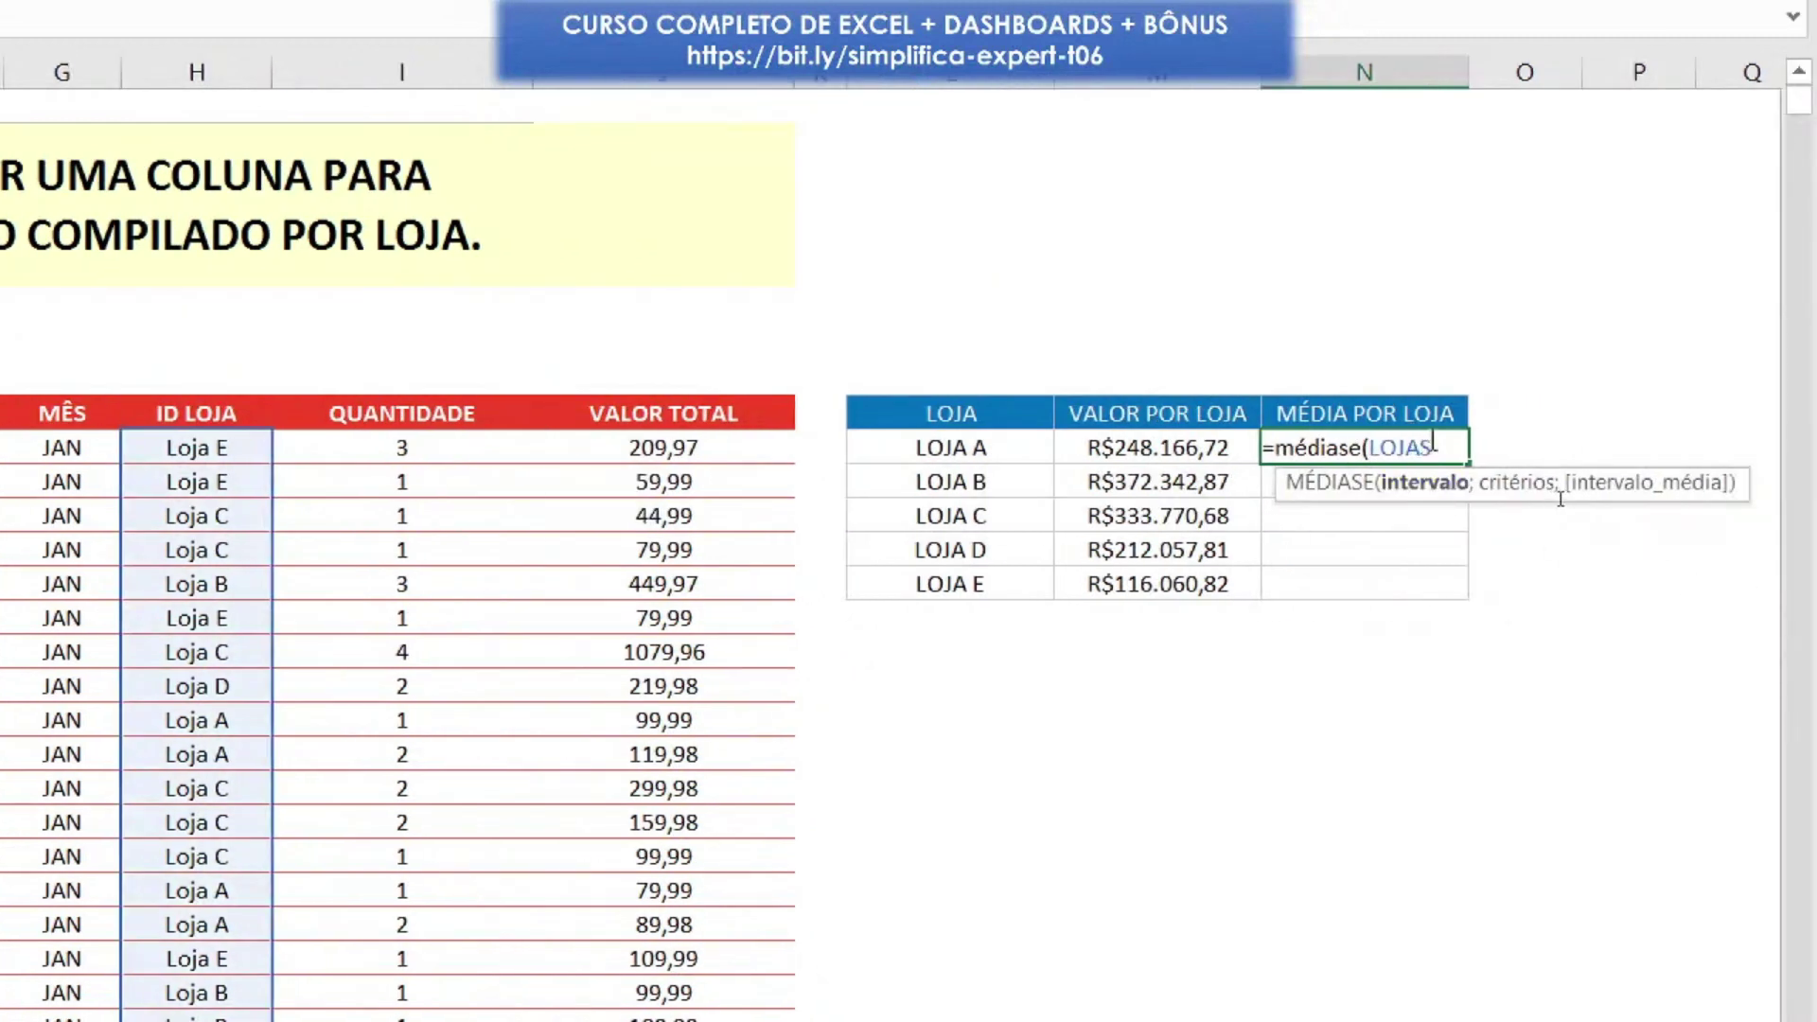
pyautogui.write(';')
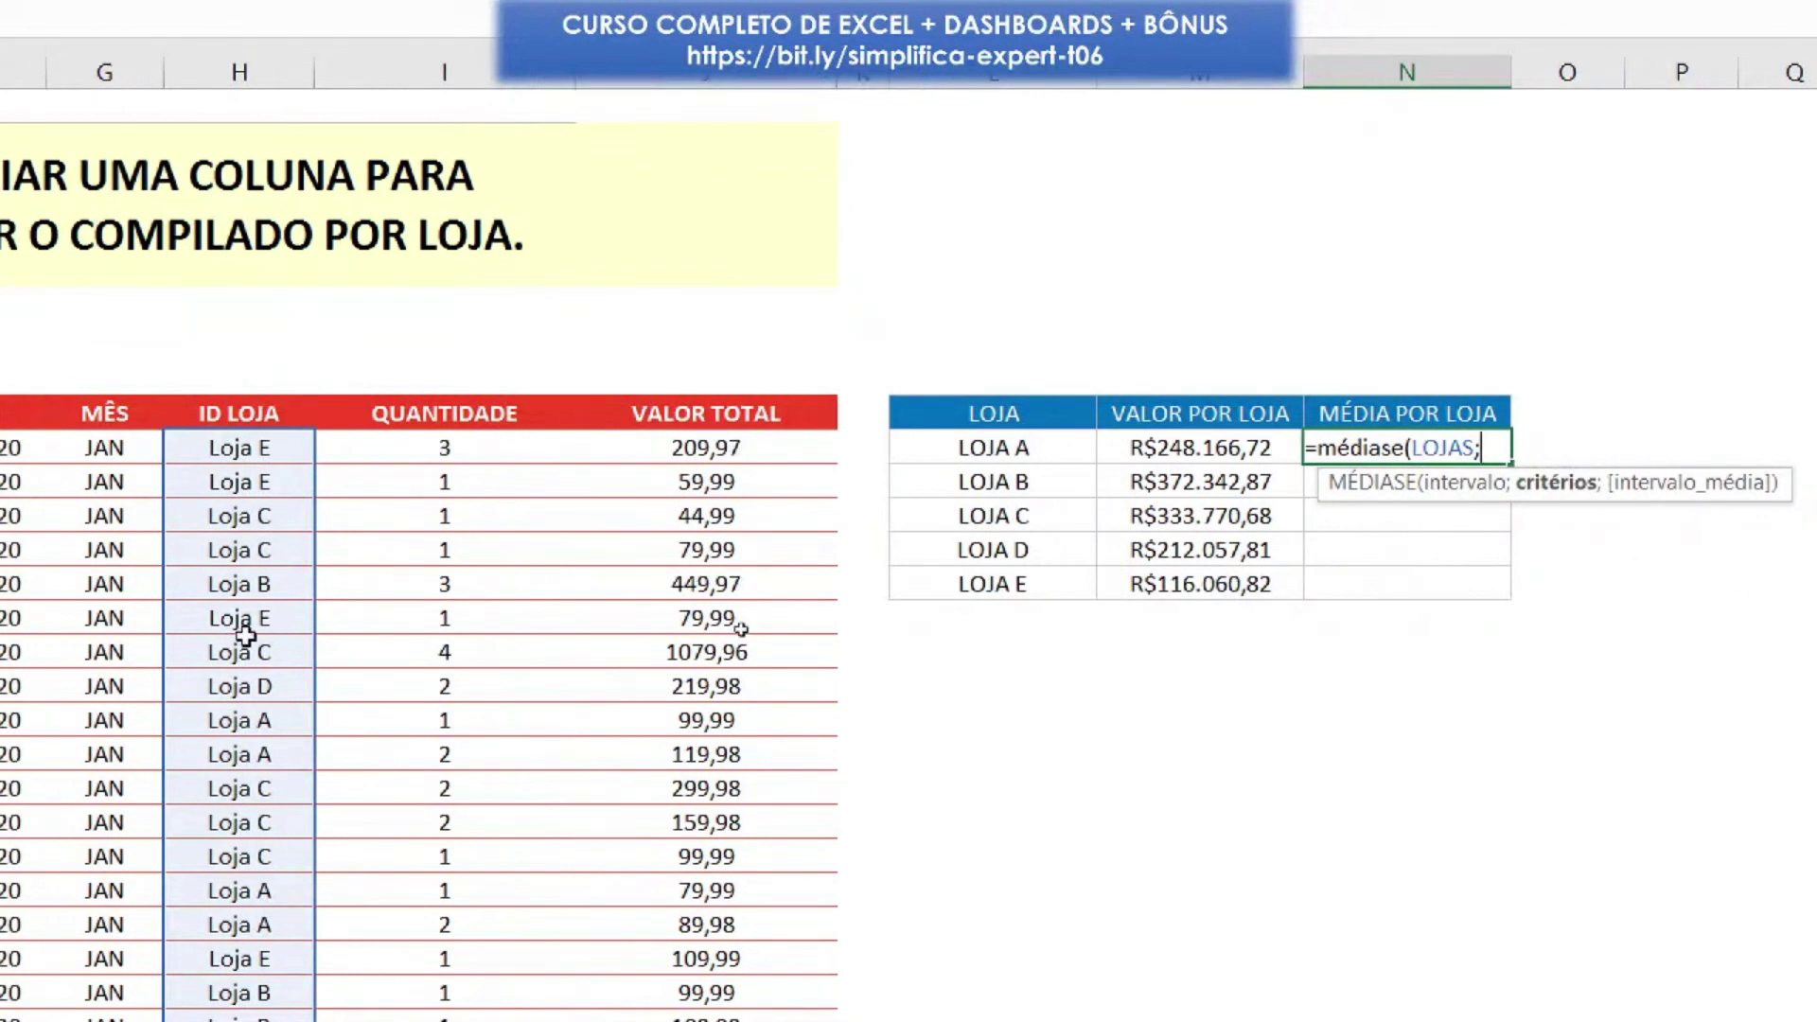
pyautogui.click(1042, 447)
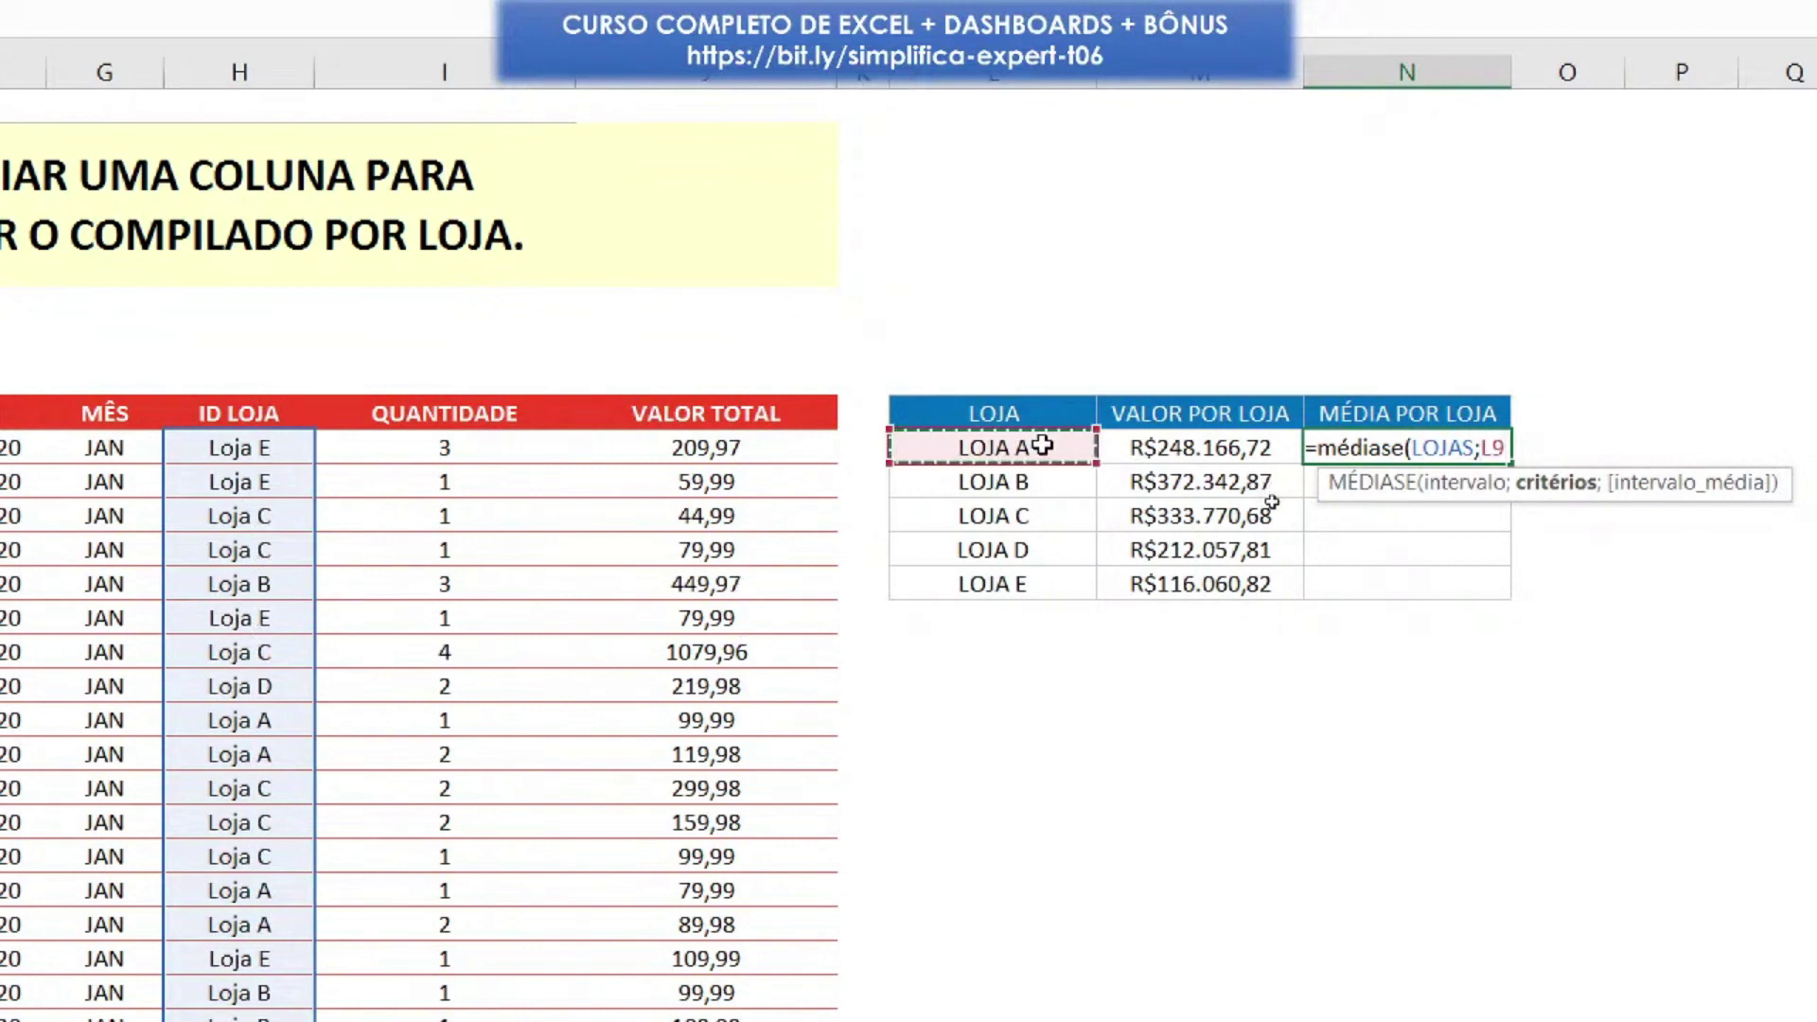
pyautogui.write(';')
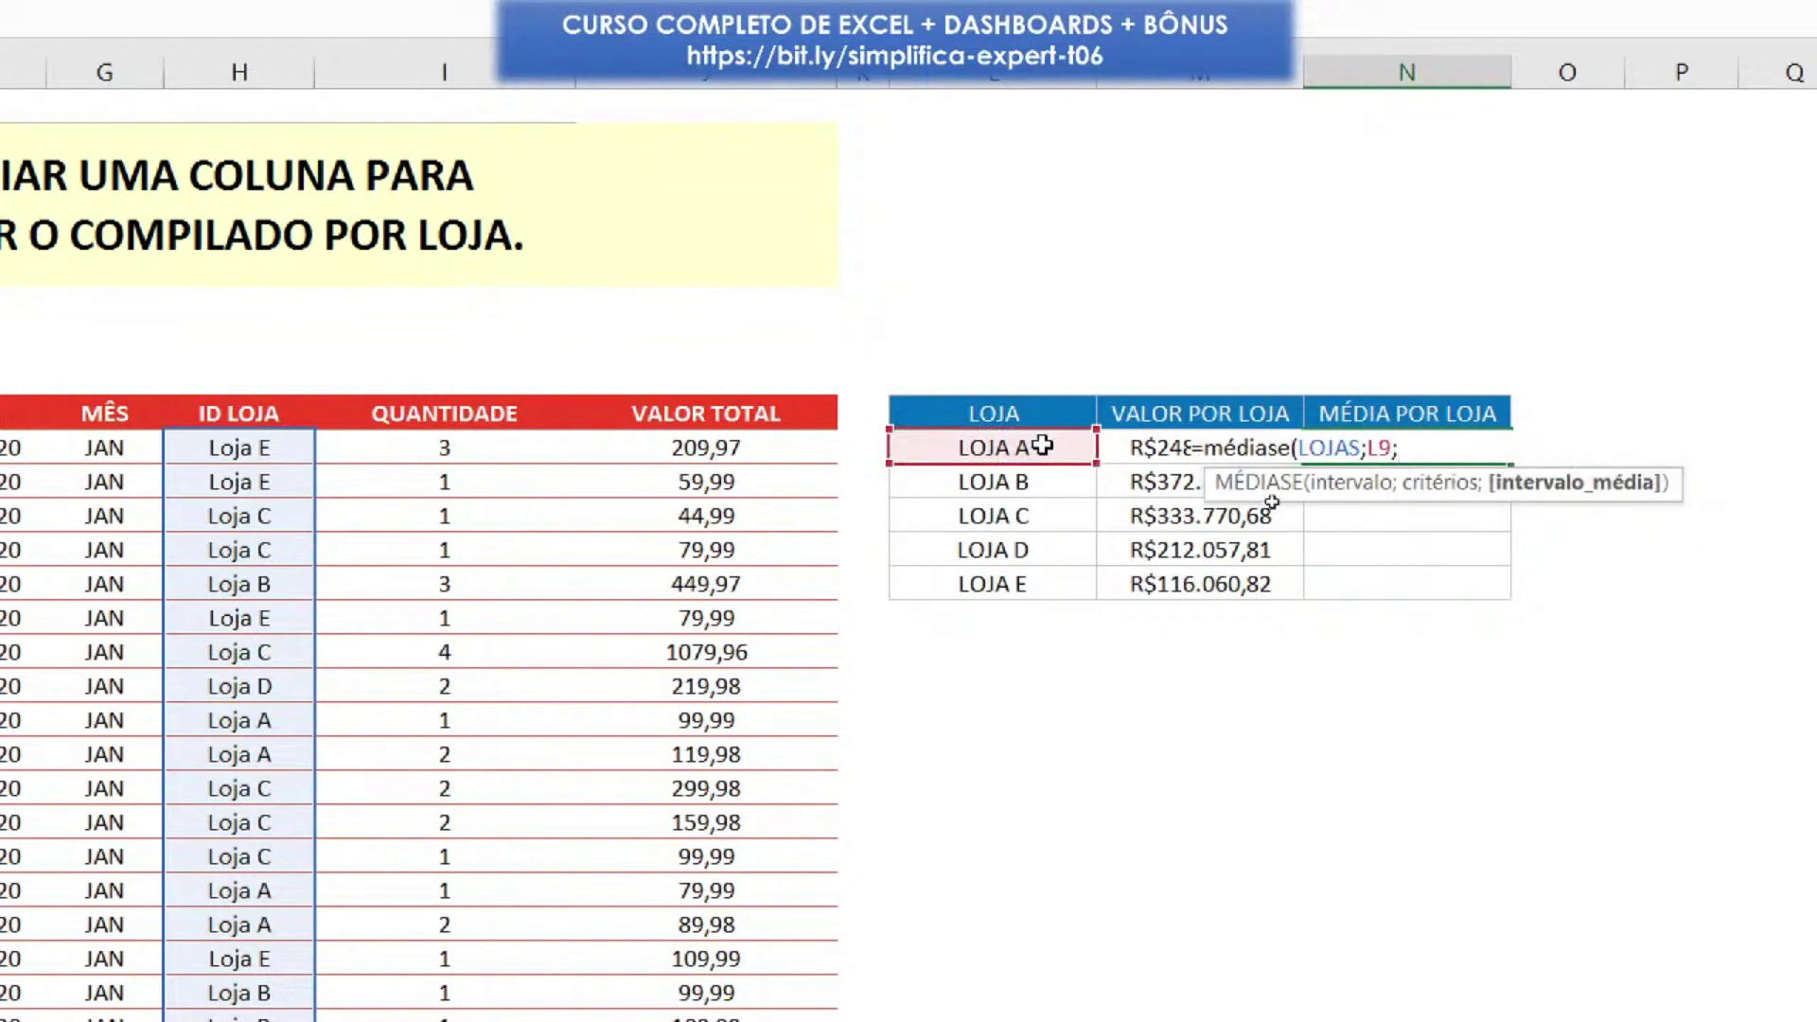
# Step: Complete the MÉDIASE formula with the named range VALOR_TOTAL as the average range
pyautogui.write('valor')
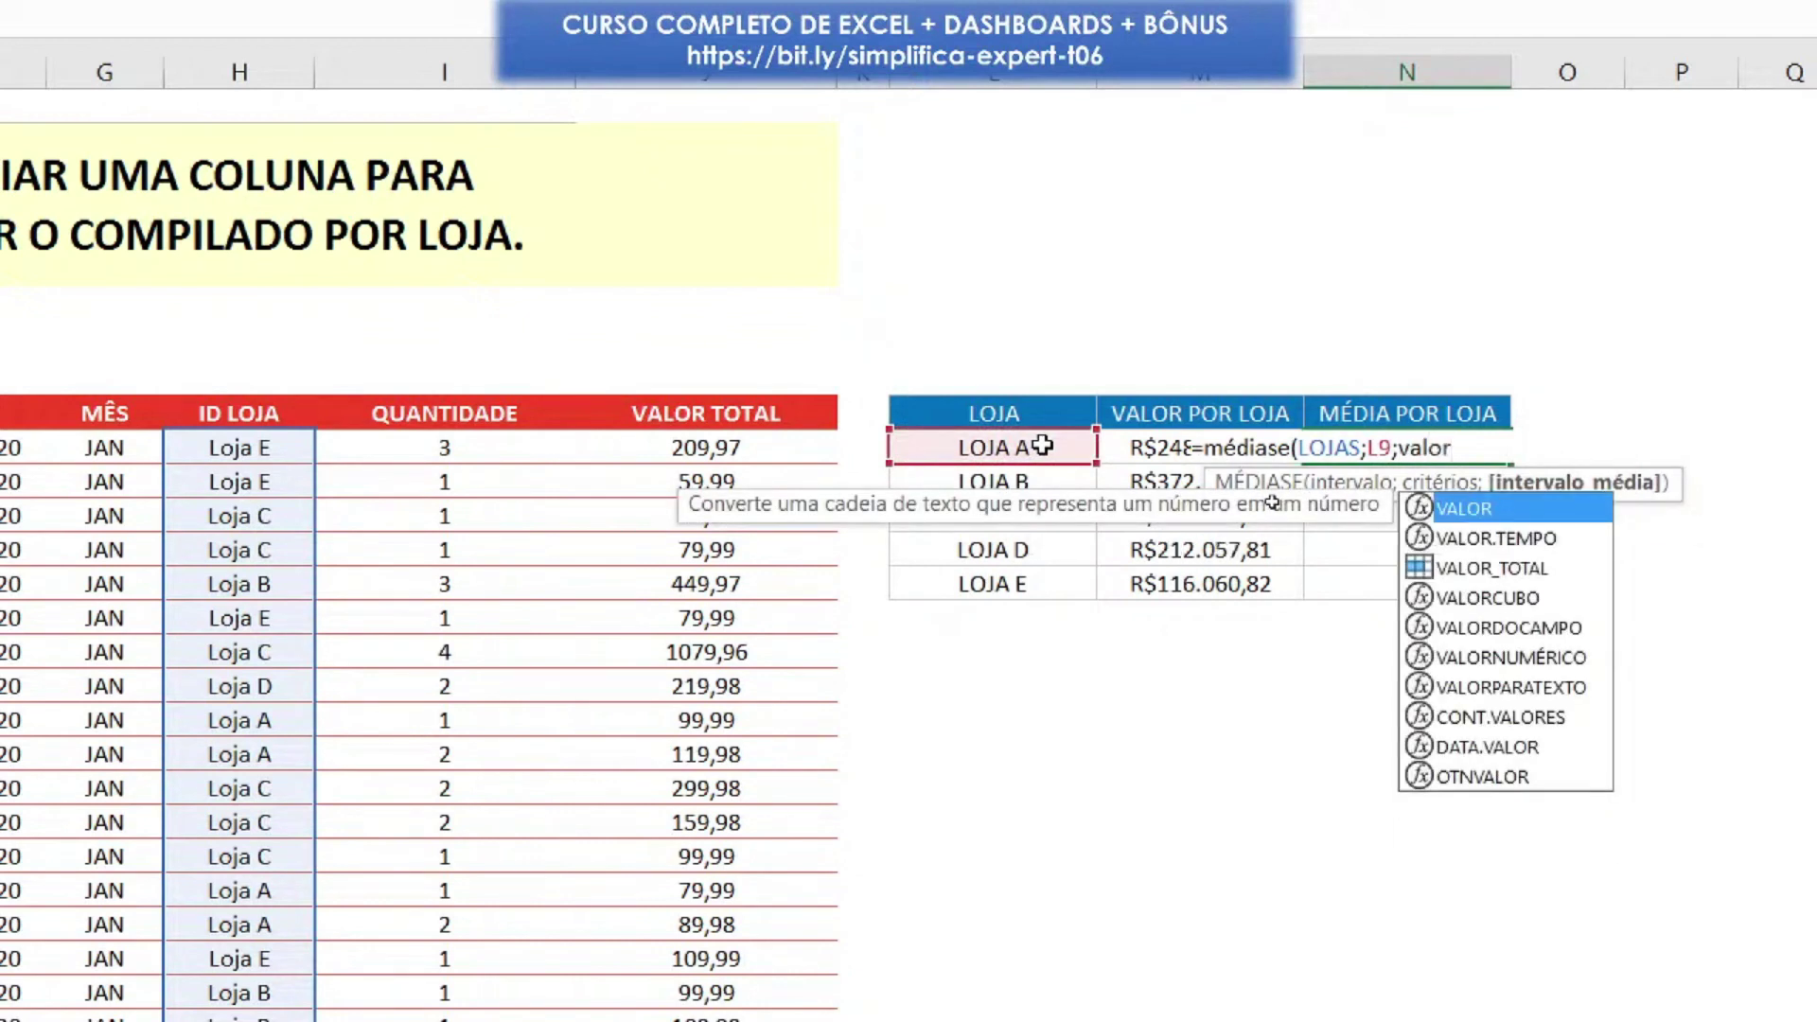
pyautogui.press('Down')
pyautogui.press('Down')
pyautogui.press('Tab')
pyautogui.write(')')
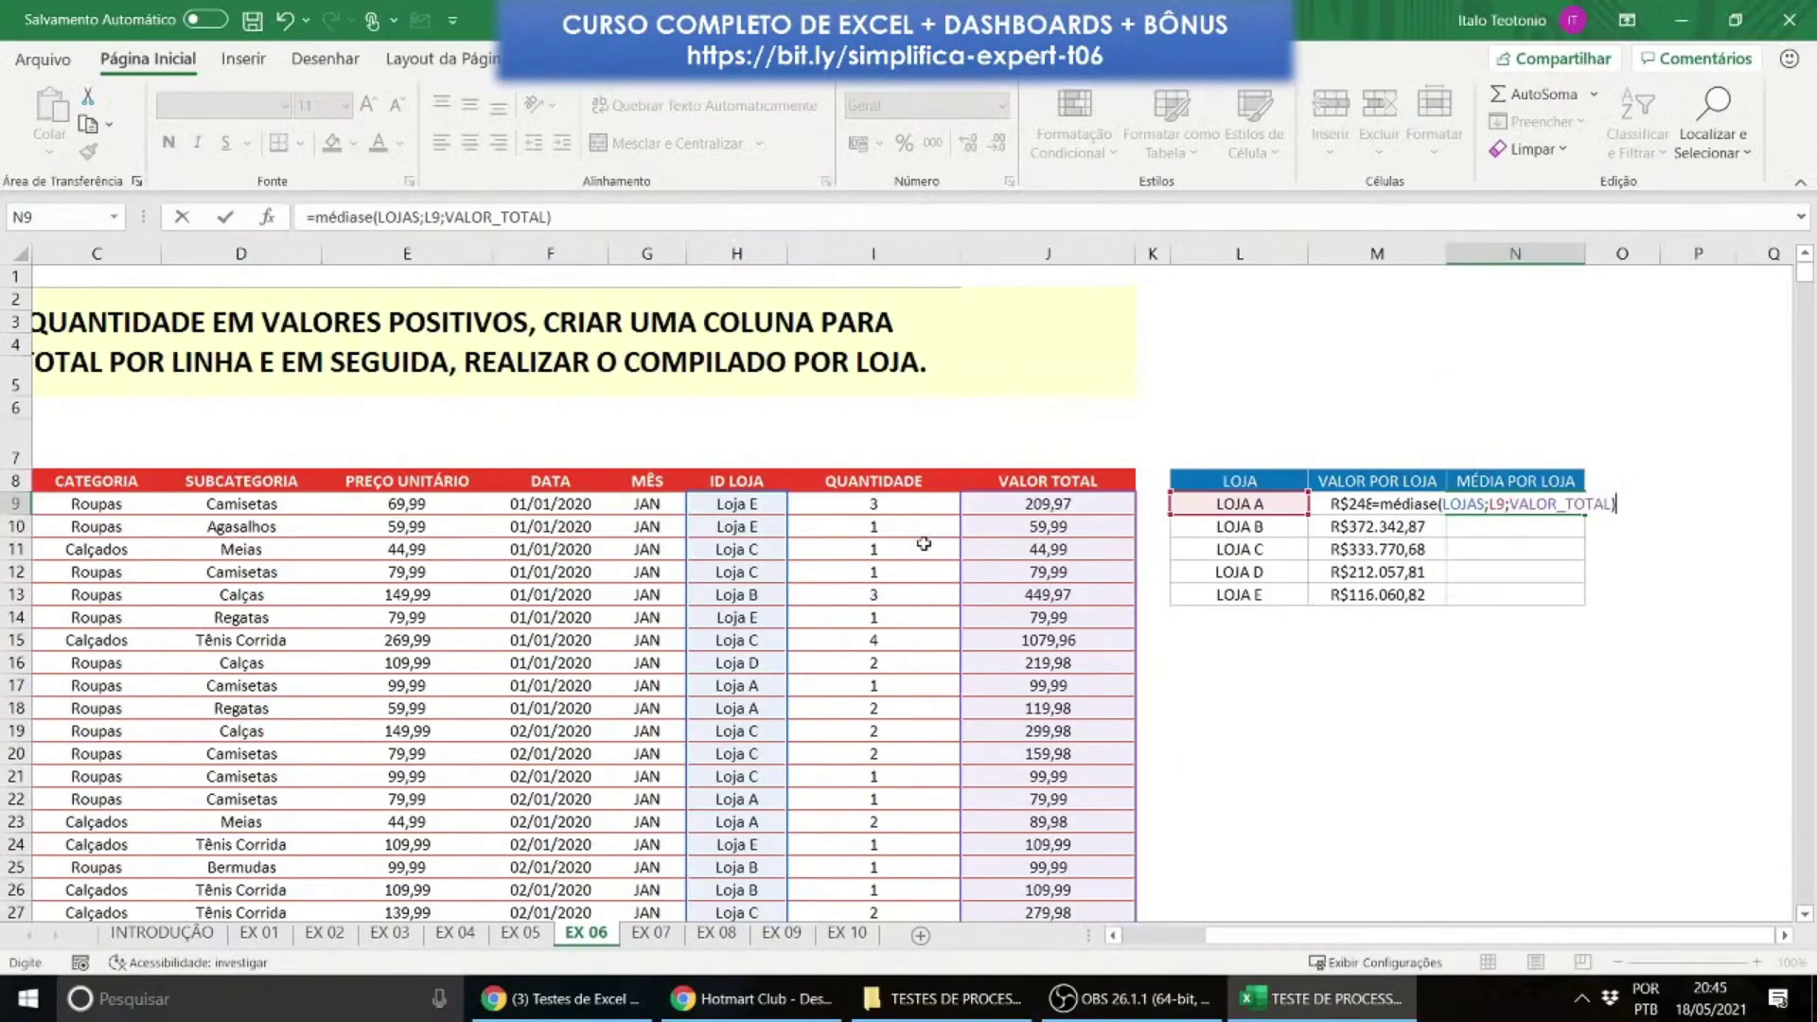
pyautogui.press('Return')
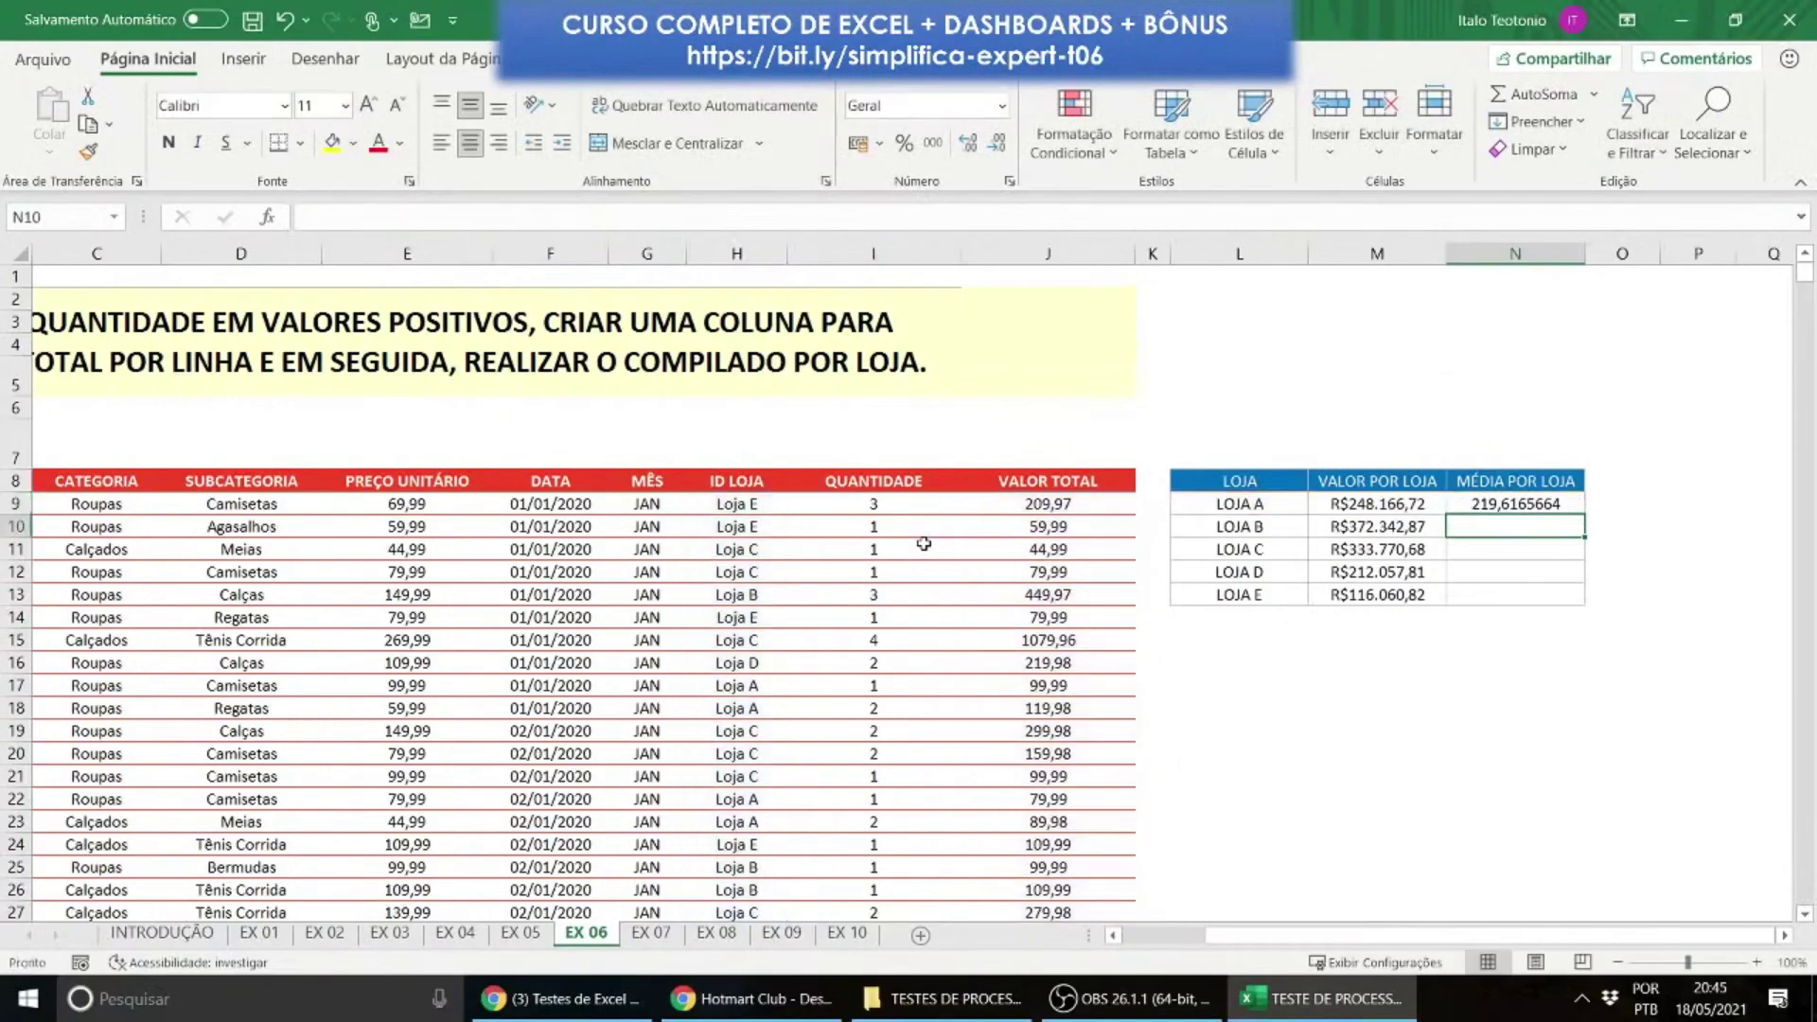
# Step: Fill the LOJA A average formula down through LOJA E and format the averages as Moeda
pyautogui.click(1561, 503)
pyautogui.moveTo(1585, 515); pyautogui.dragTo(1586, 603)
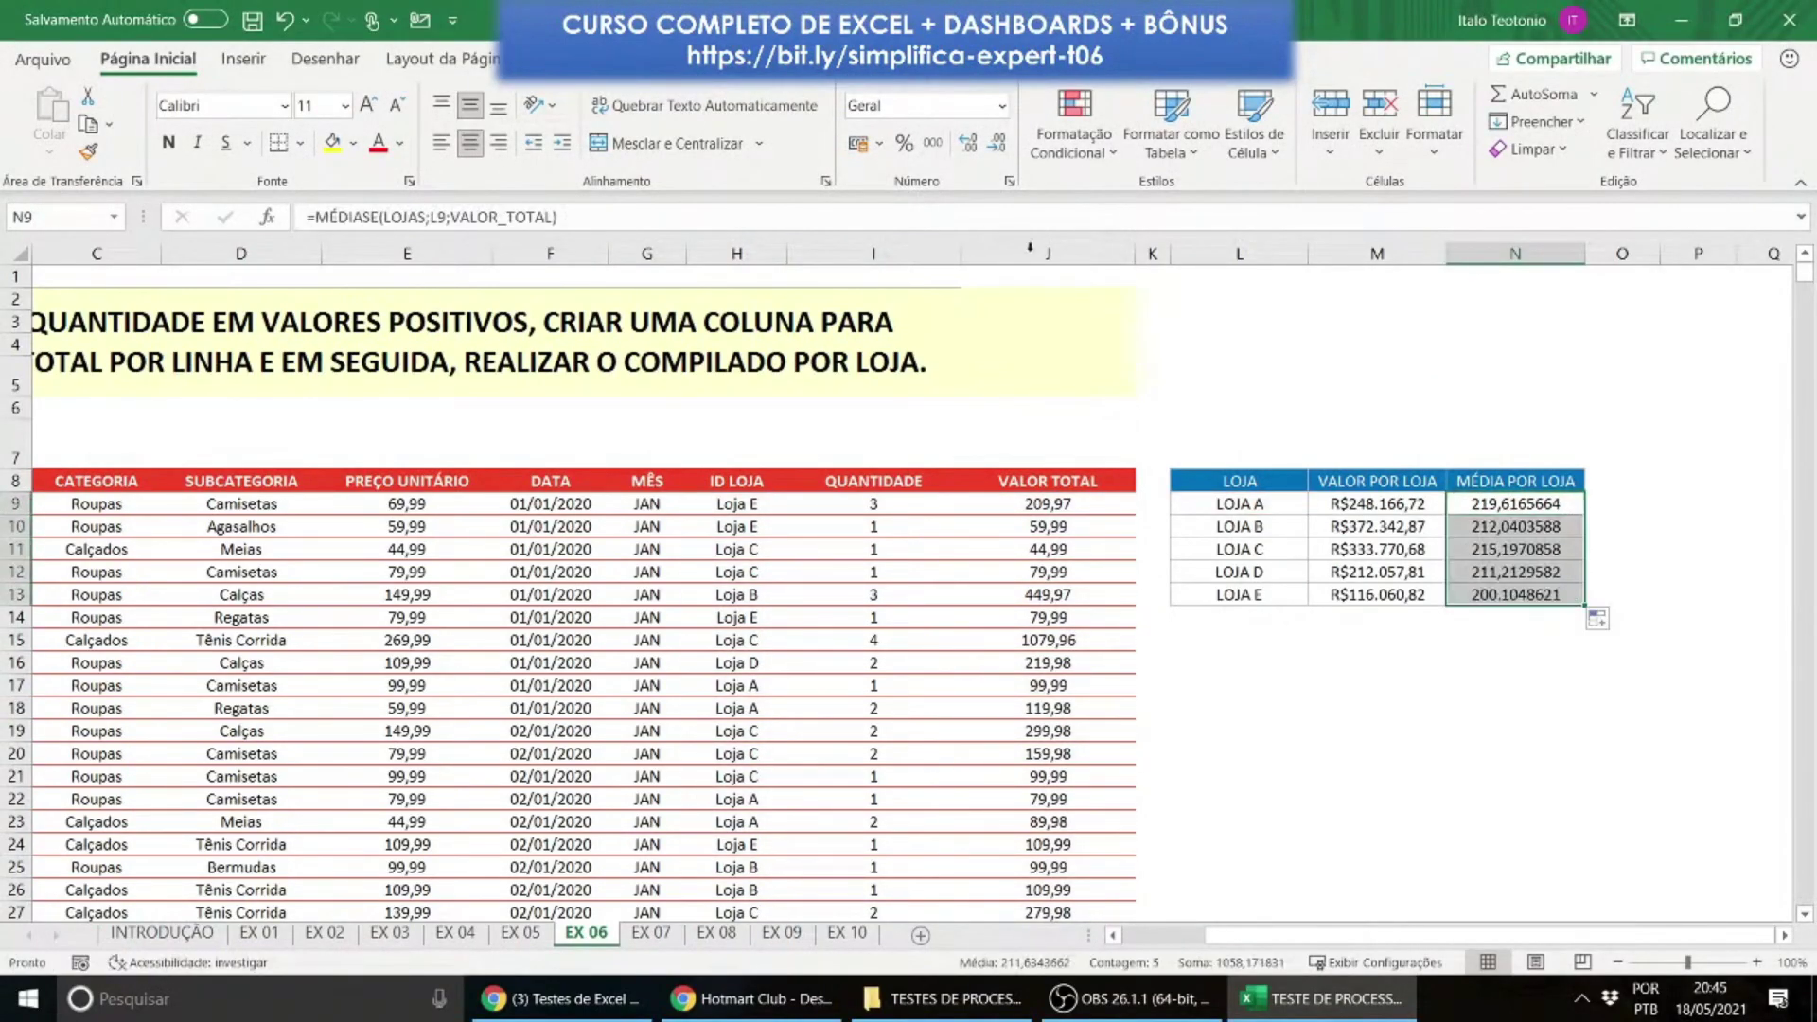
pyautogui.click(1001, 105)
pyautogui.click(946, 266)
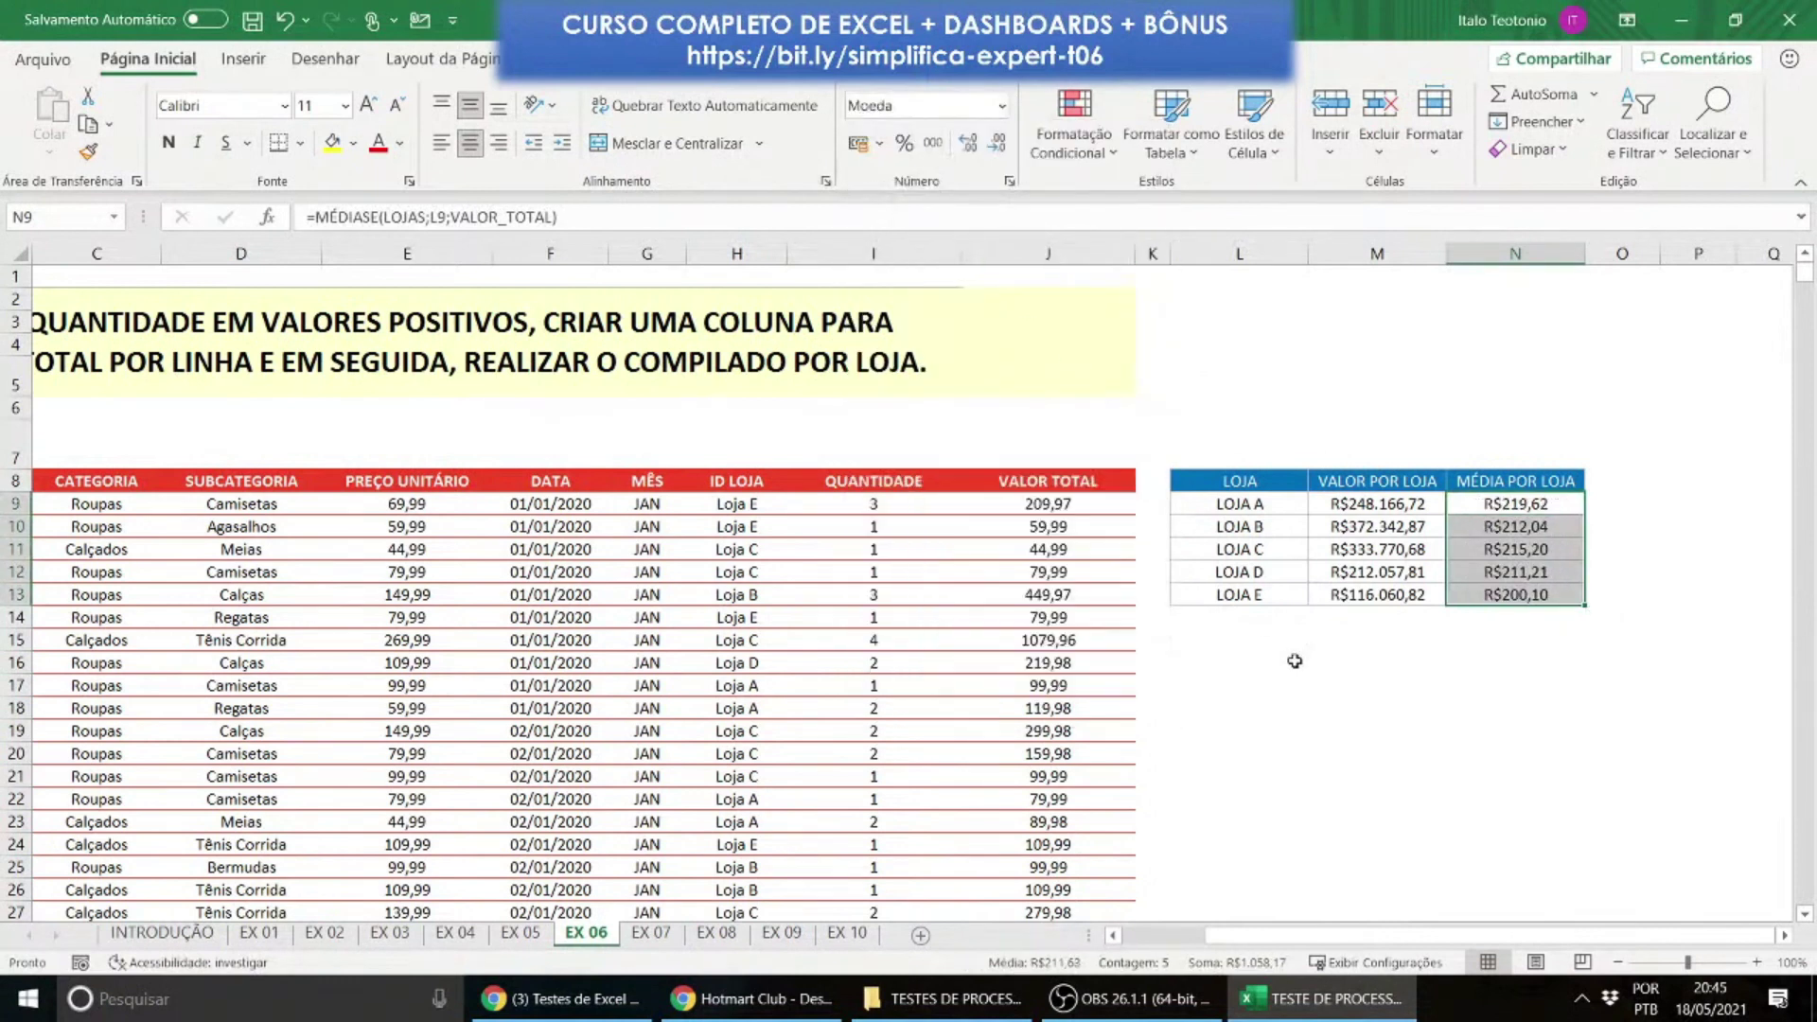
pyautogui.click(1294, 661)
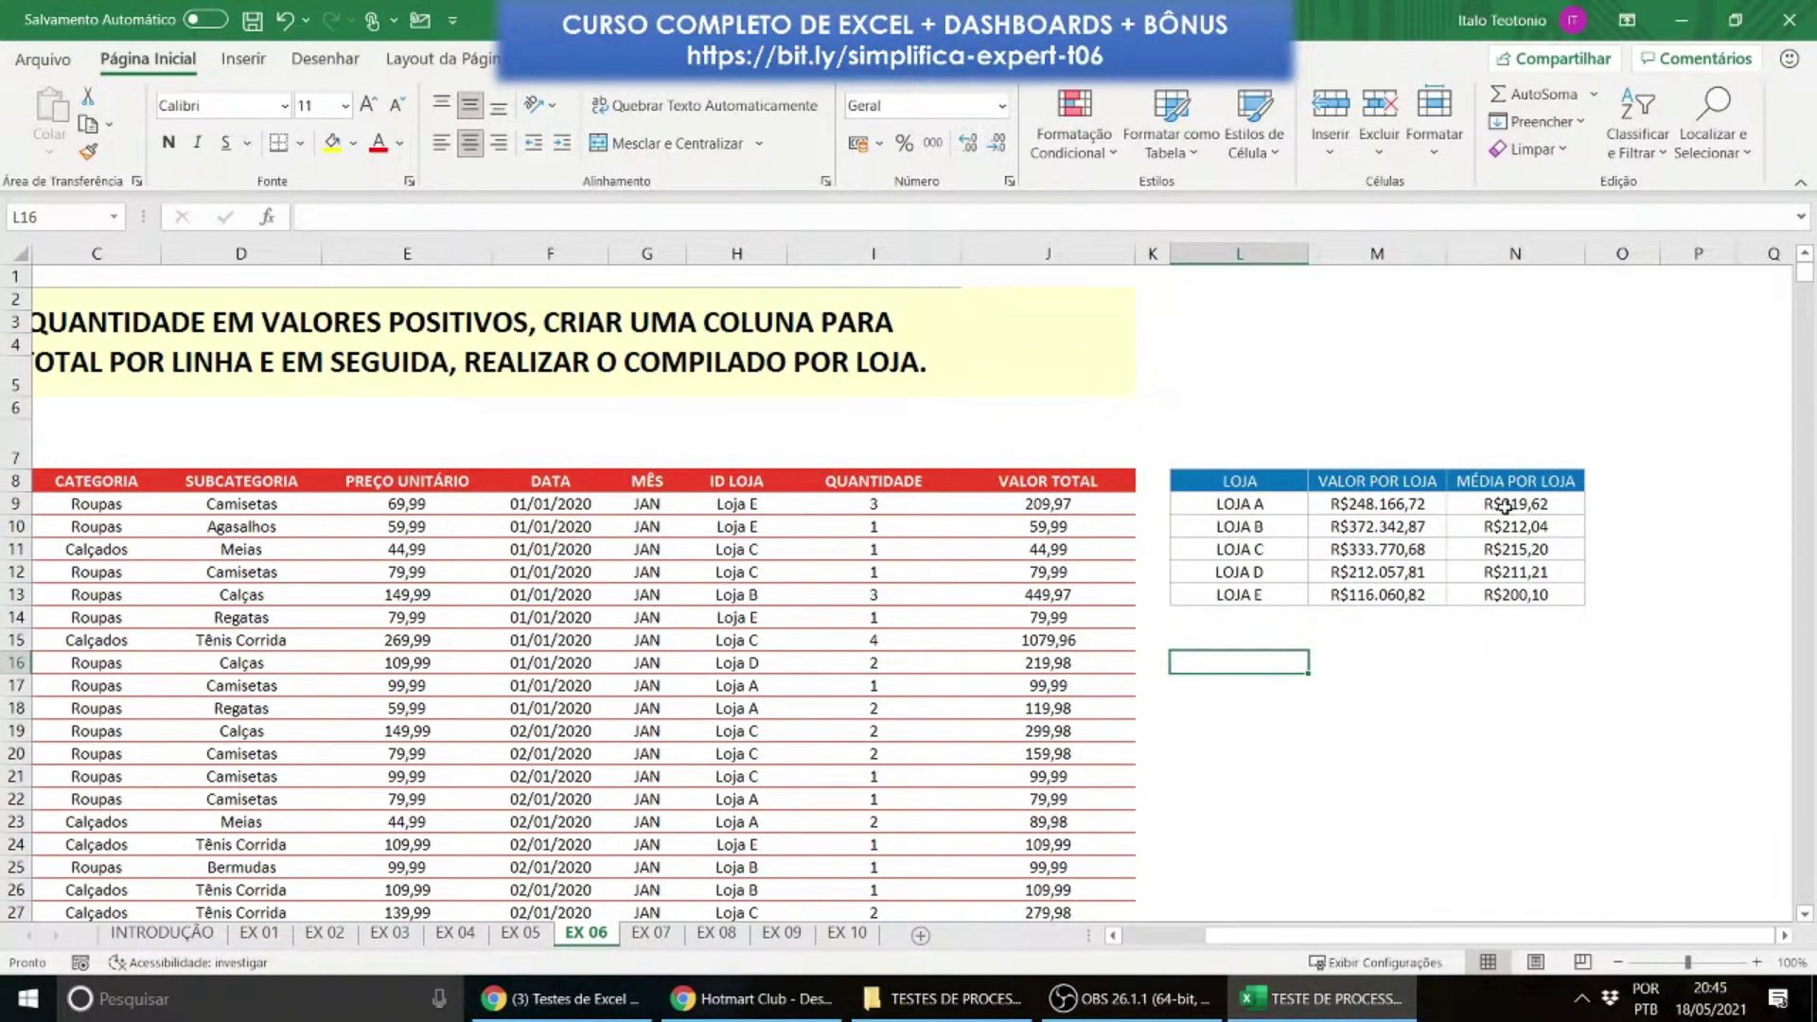
pyautogui.click(1053, 253)
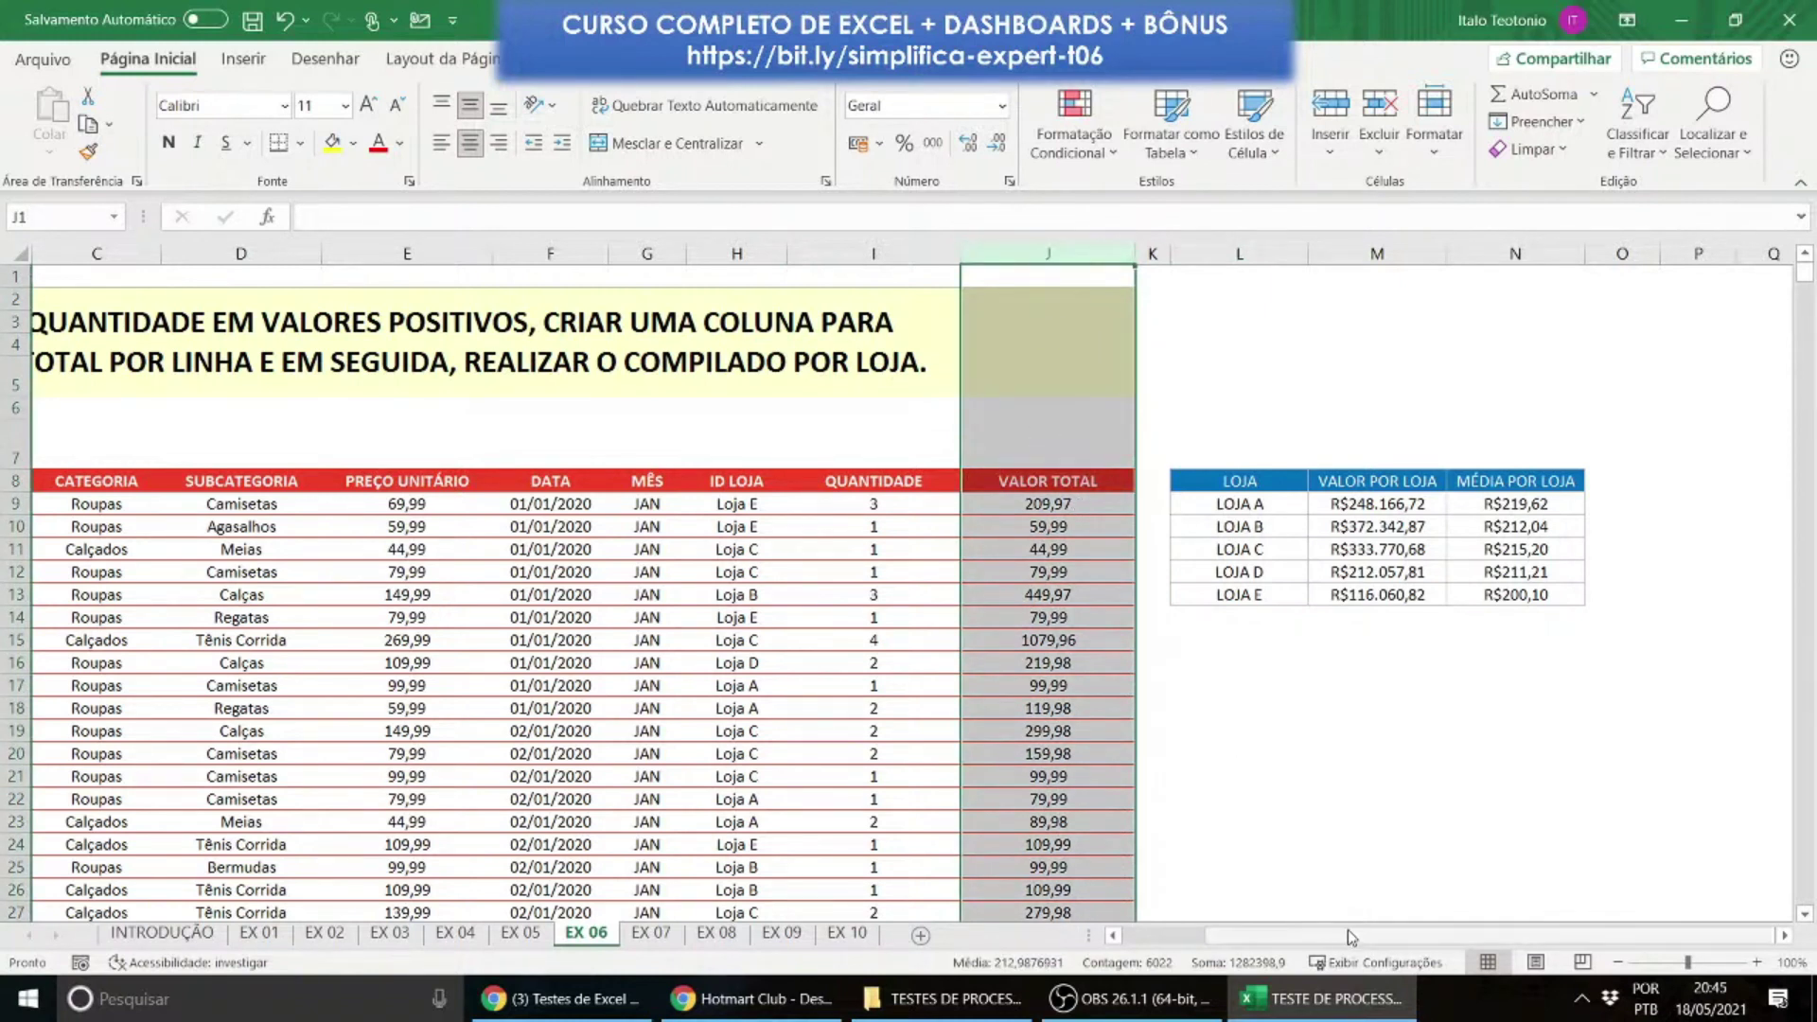
pyautogui.moveTo(1353, 935); pyautogui.dragTo(1263, 935)
pyautogui.click(501, 660)
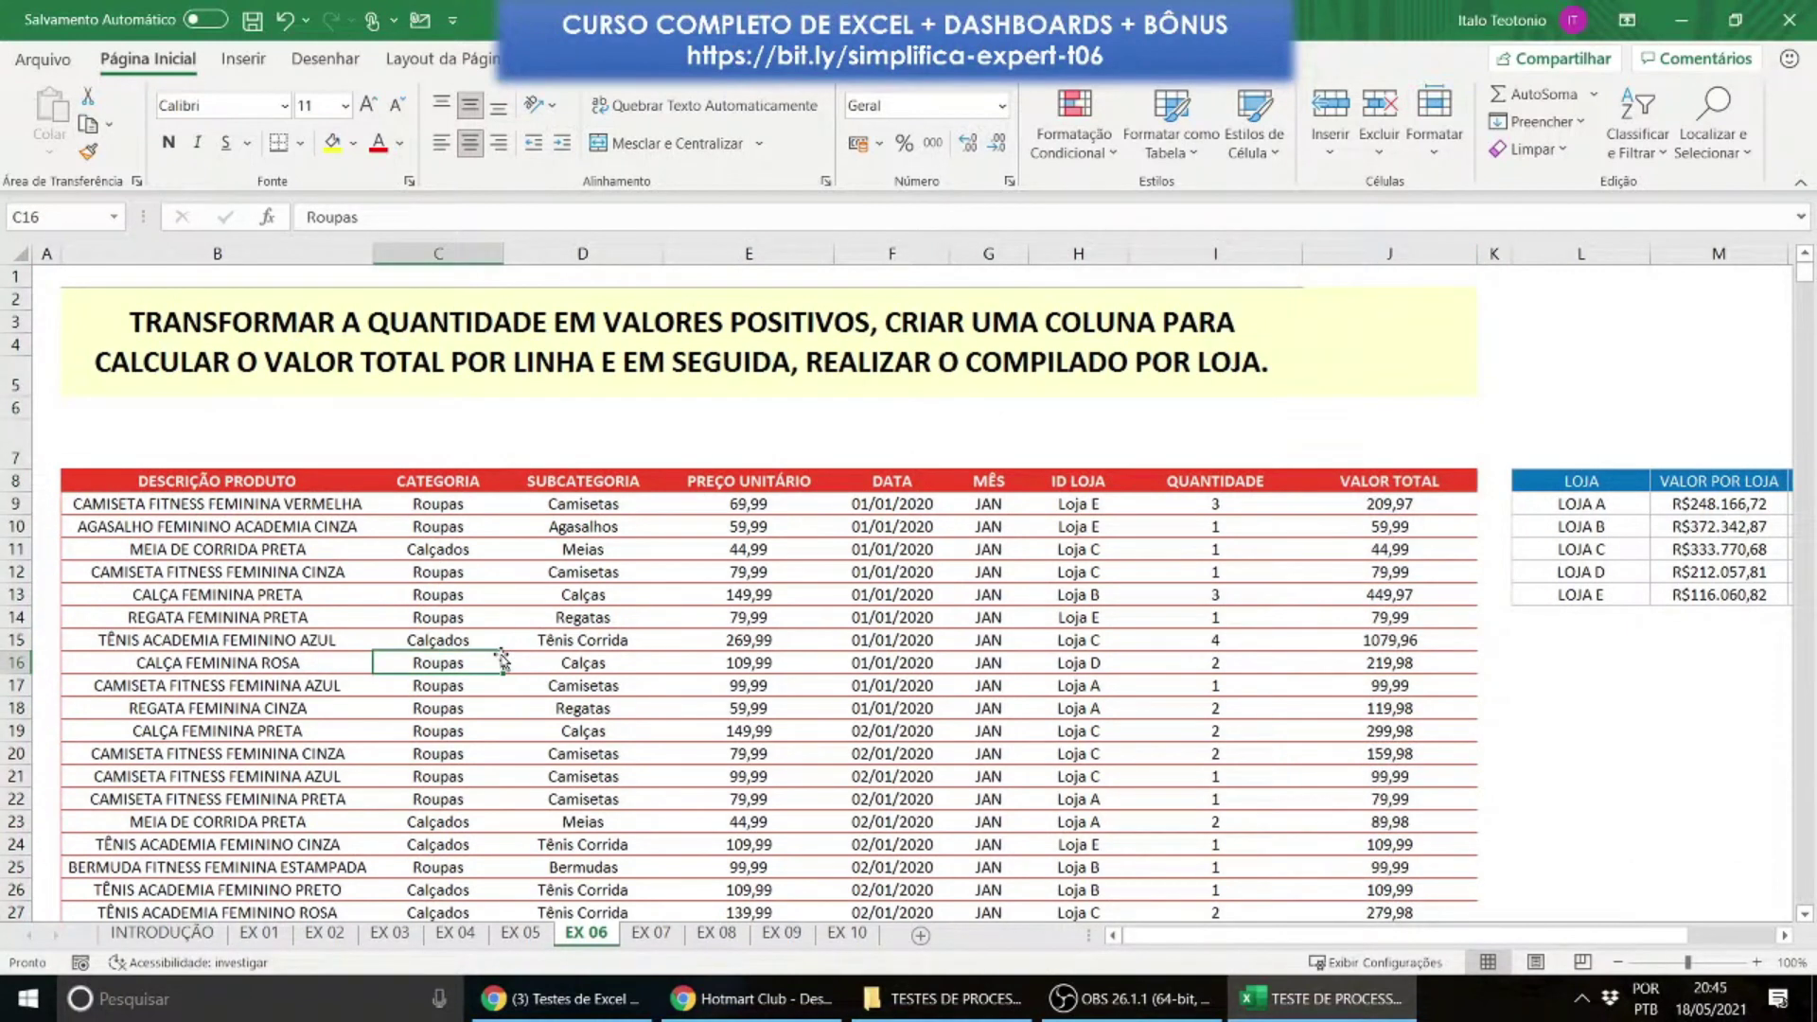
# Step: On the EX 07 sheet, create a pivot table from the data range B8:J6029, placed in the existing worksheet at L8
pyautogui.click(653, 932)
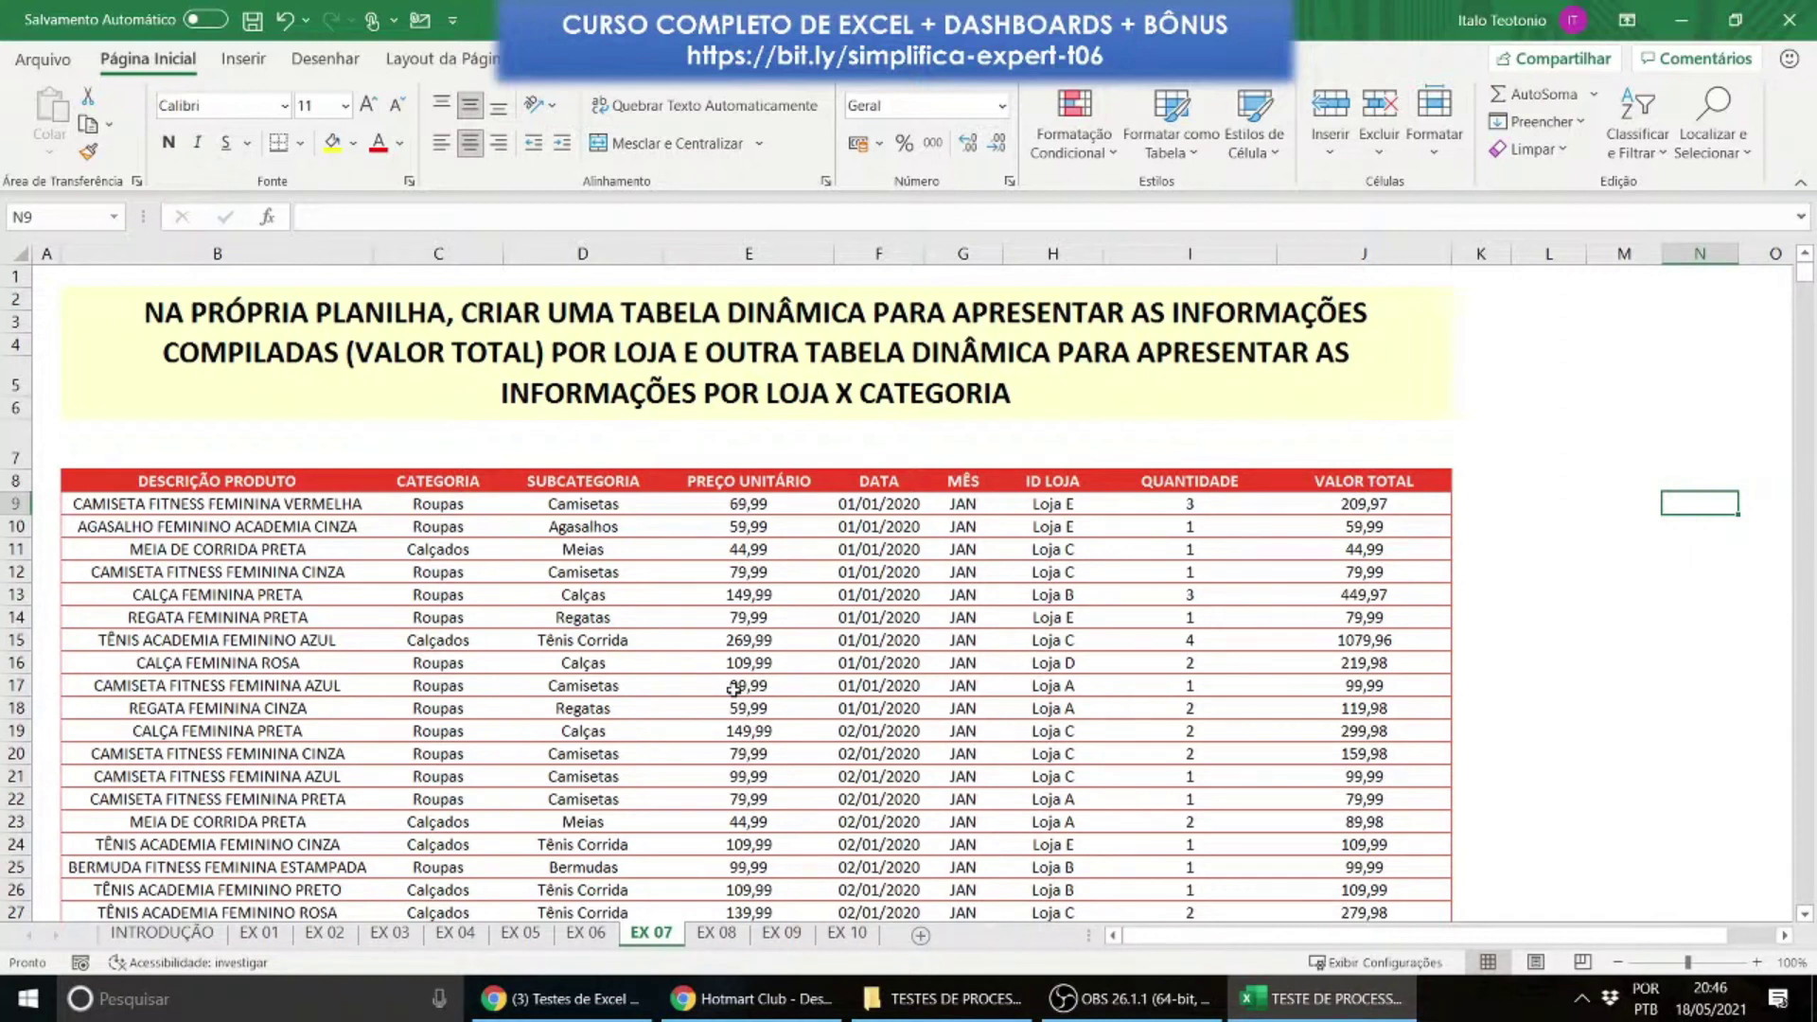
pyautogui.click(195, 485)
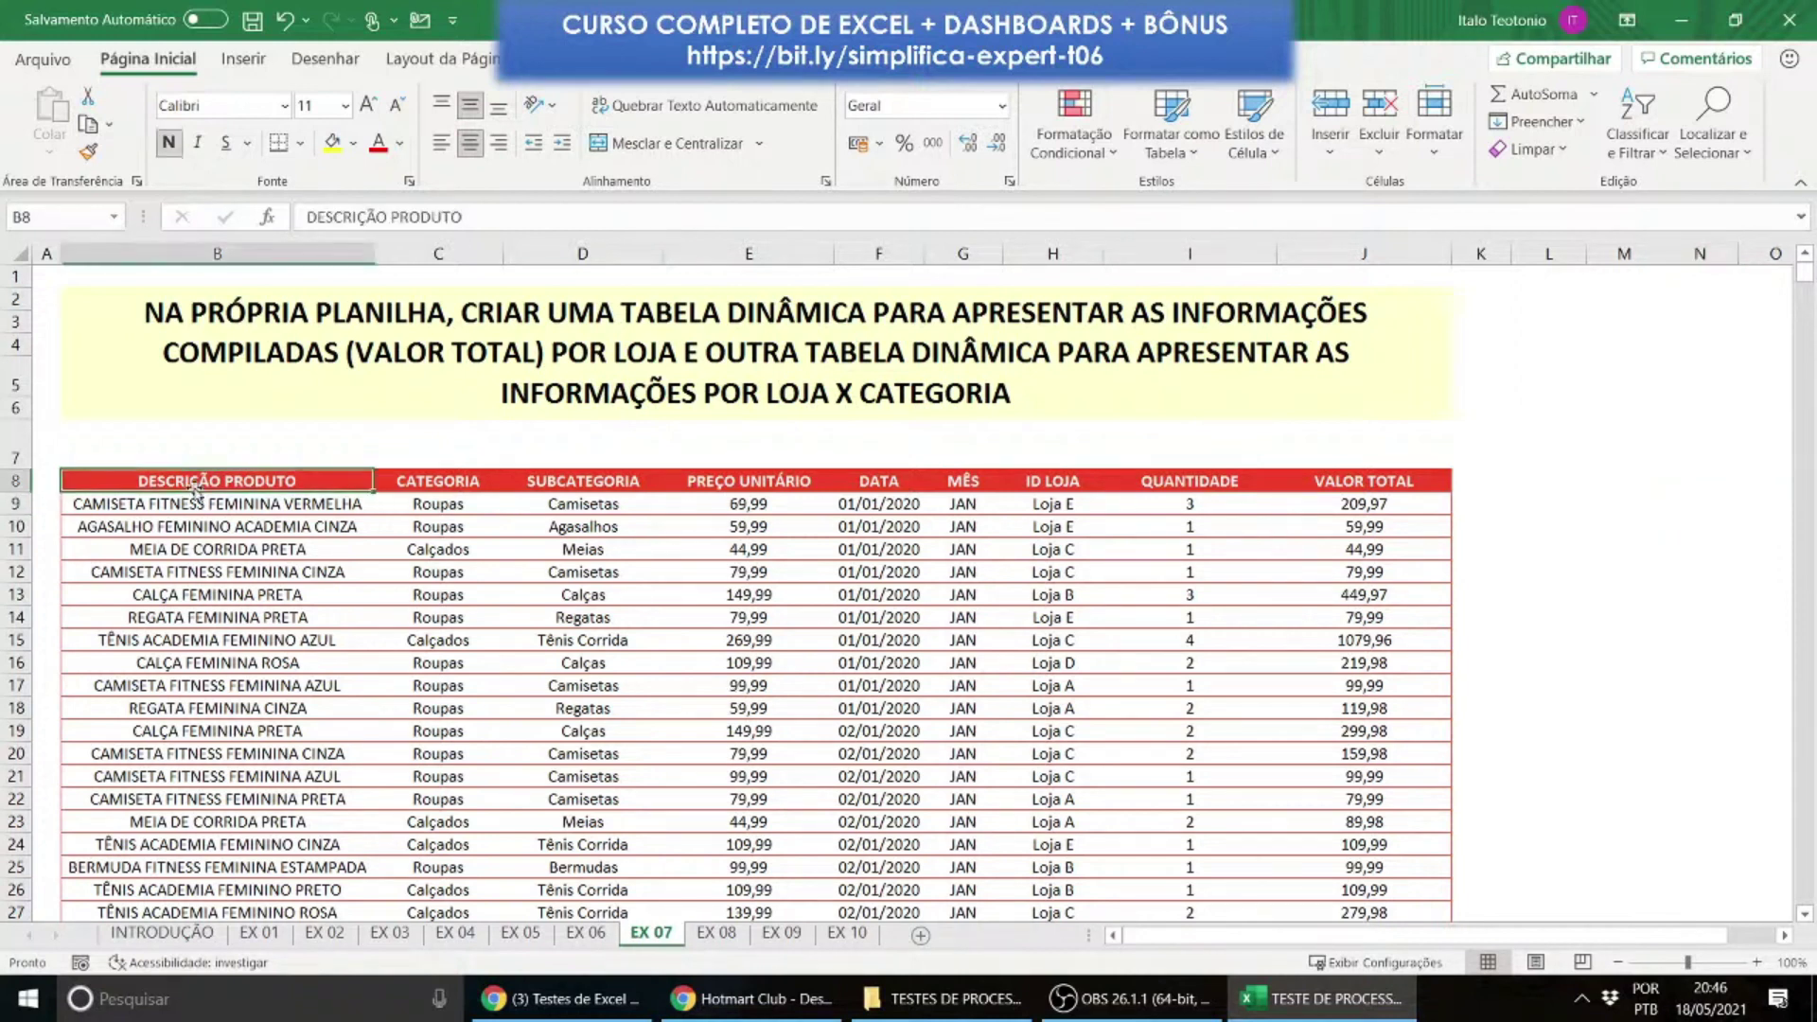
pyautogui.hotkey('ctrl', 'shift', 'Down')
pyautogui.hotkey('ctrl', 'shift', 'Right')
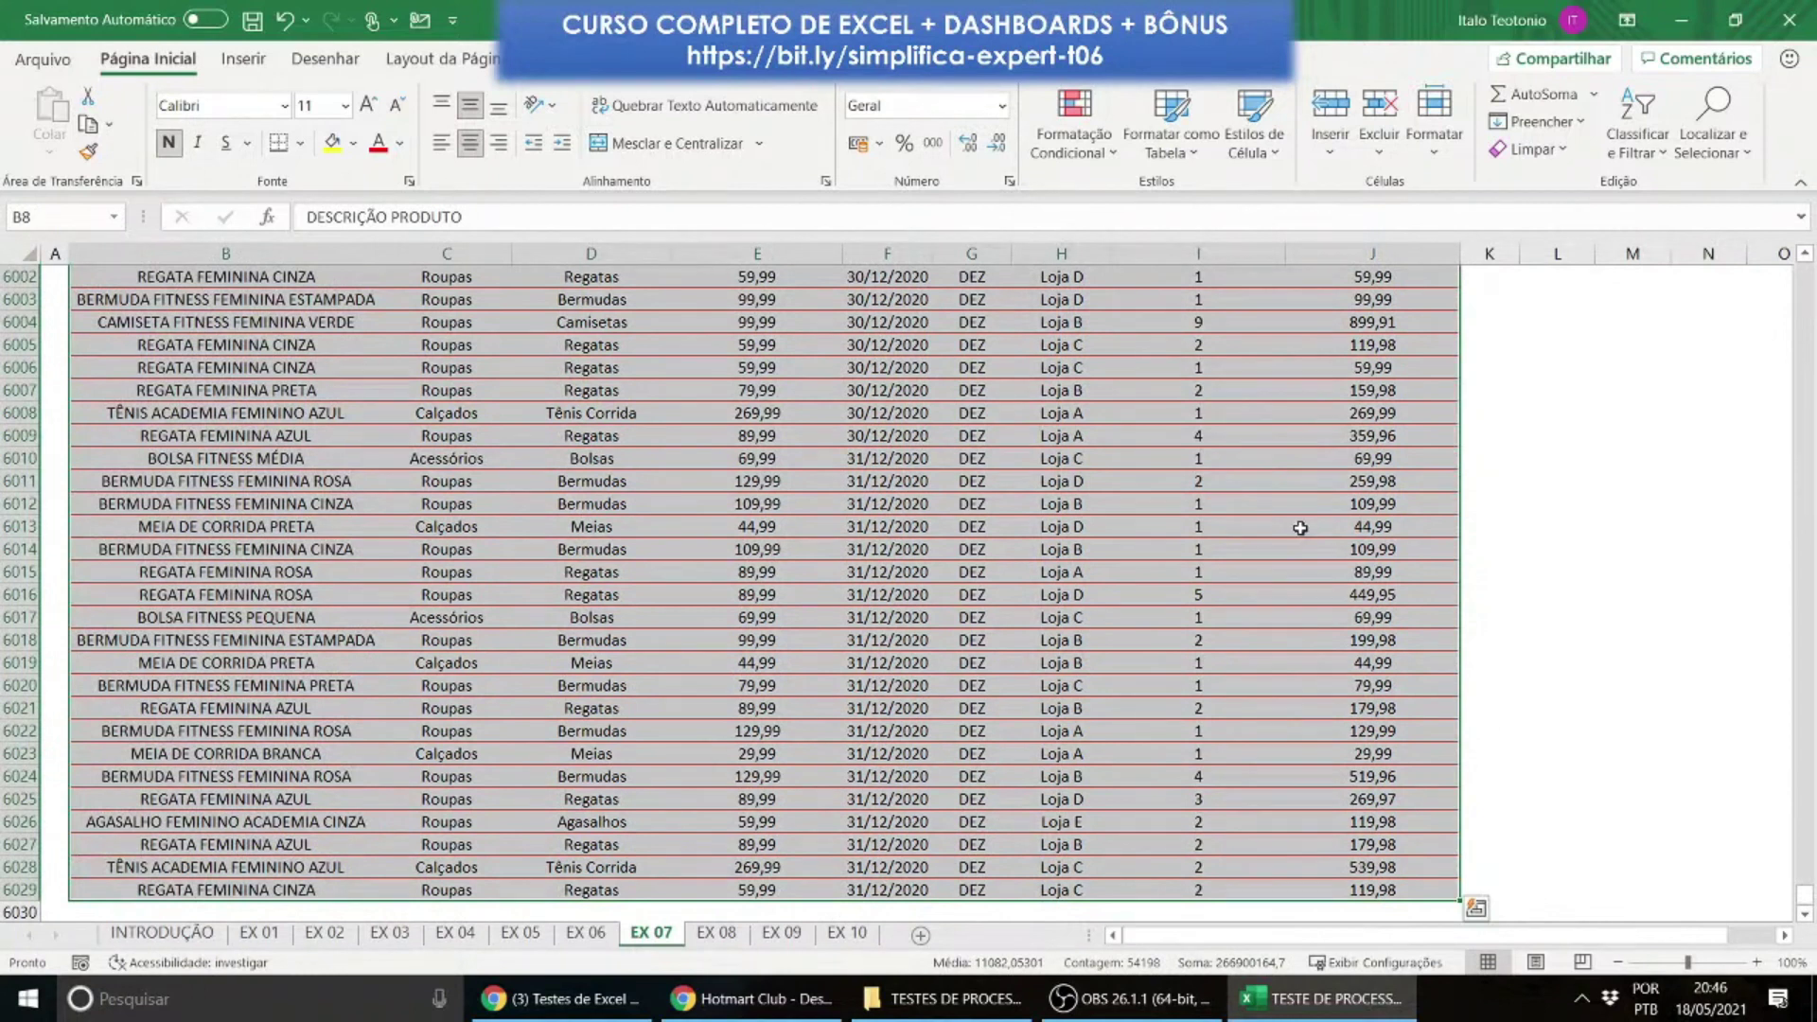
pyautogui.moveTo(1808, 911); pyautogui.dragTo(1758, 196)
pyautogui.click(245, 59)
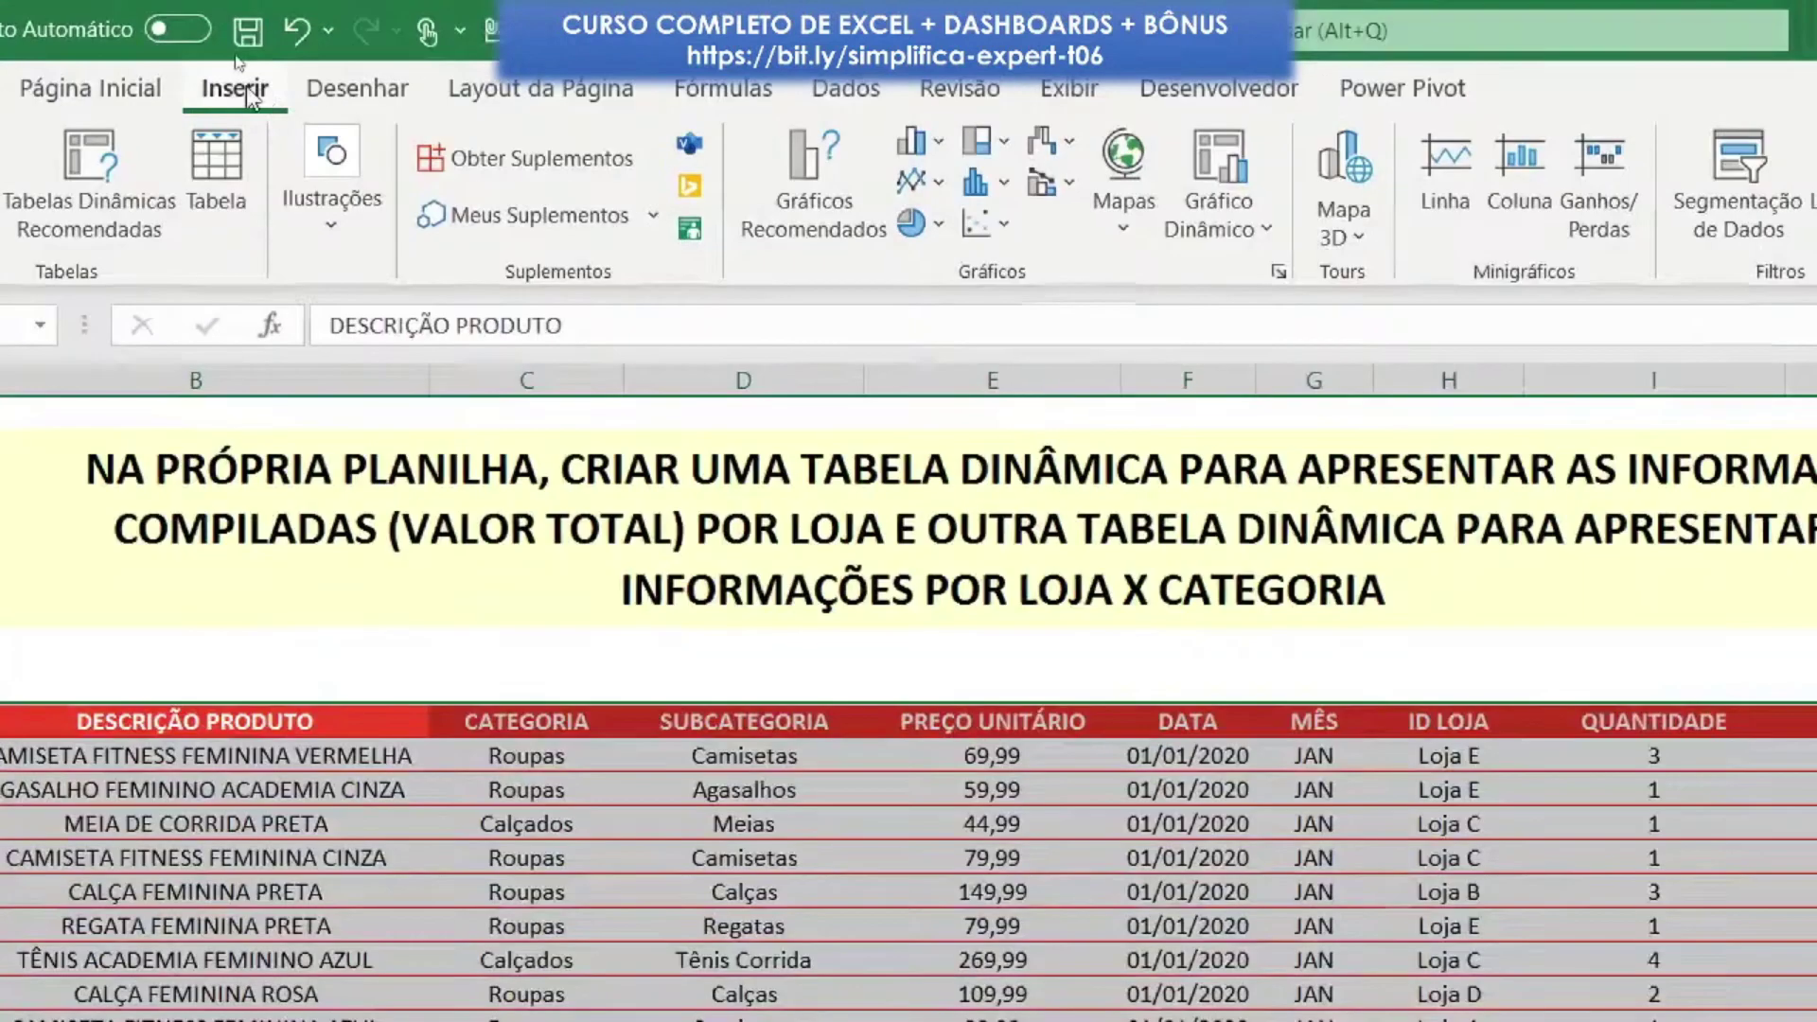
pyautogui.click(60, 179)
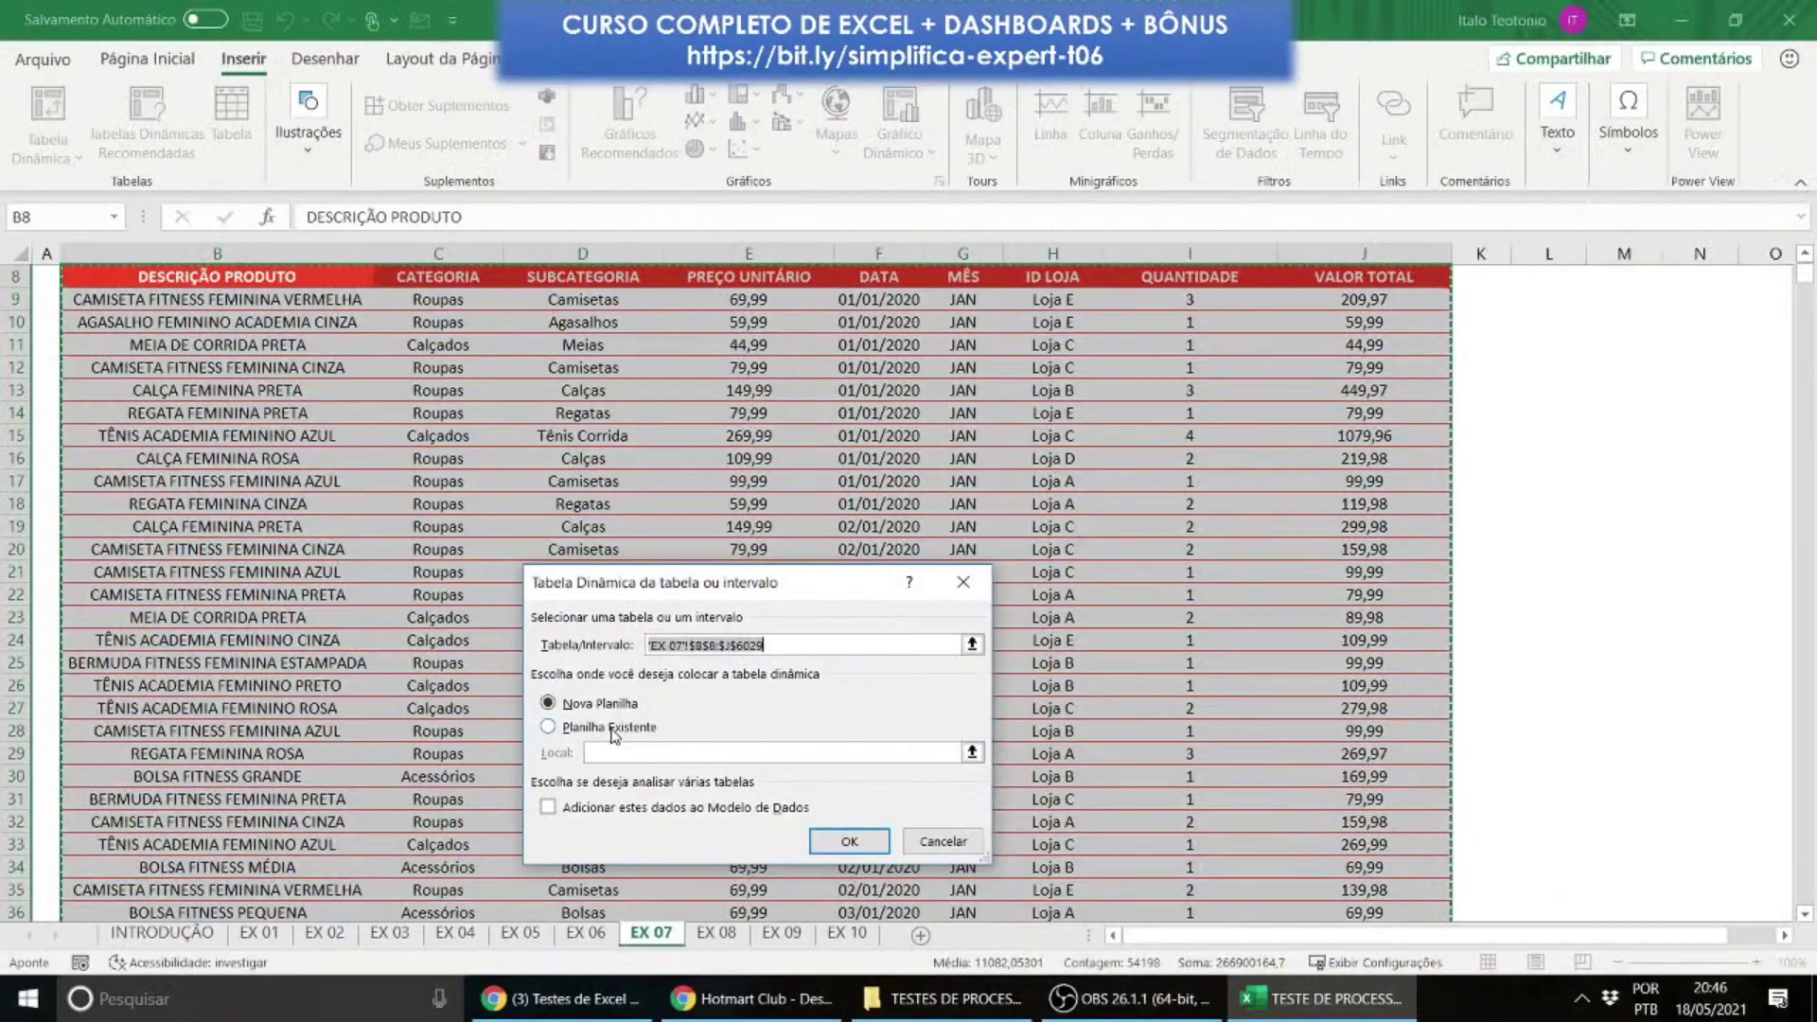
pyautogui.click(916, 695)
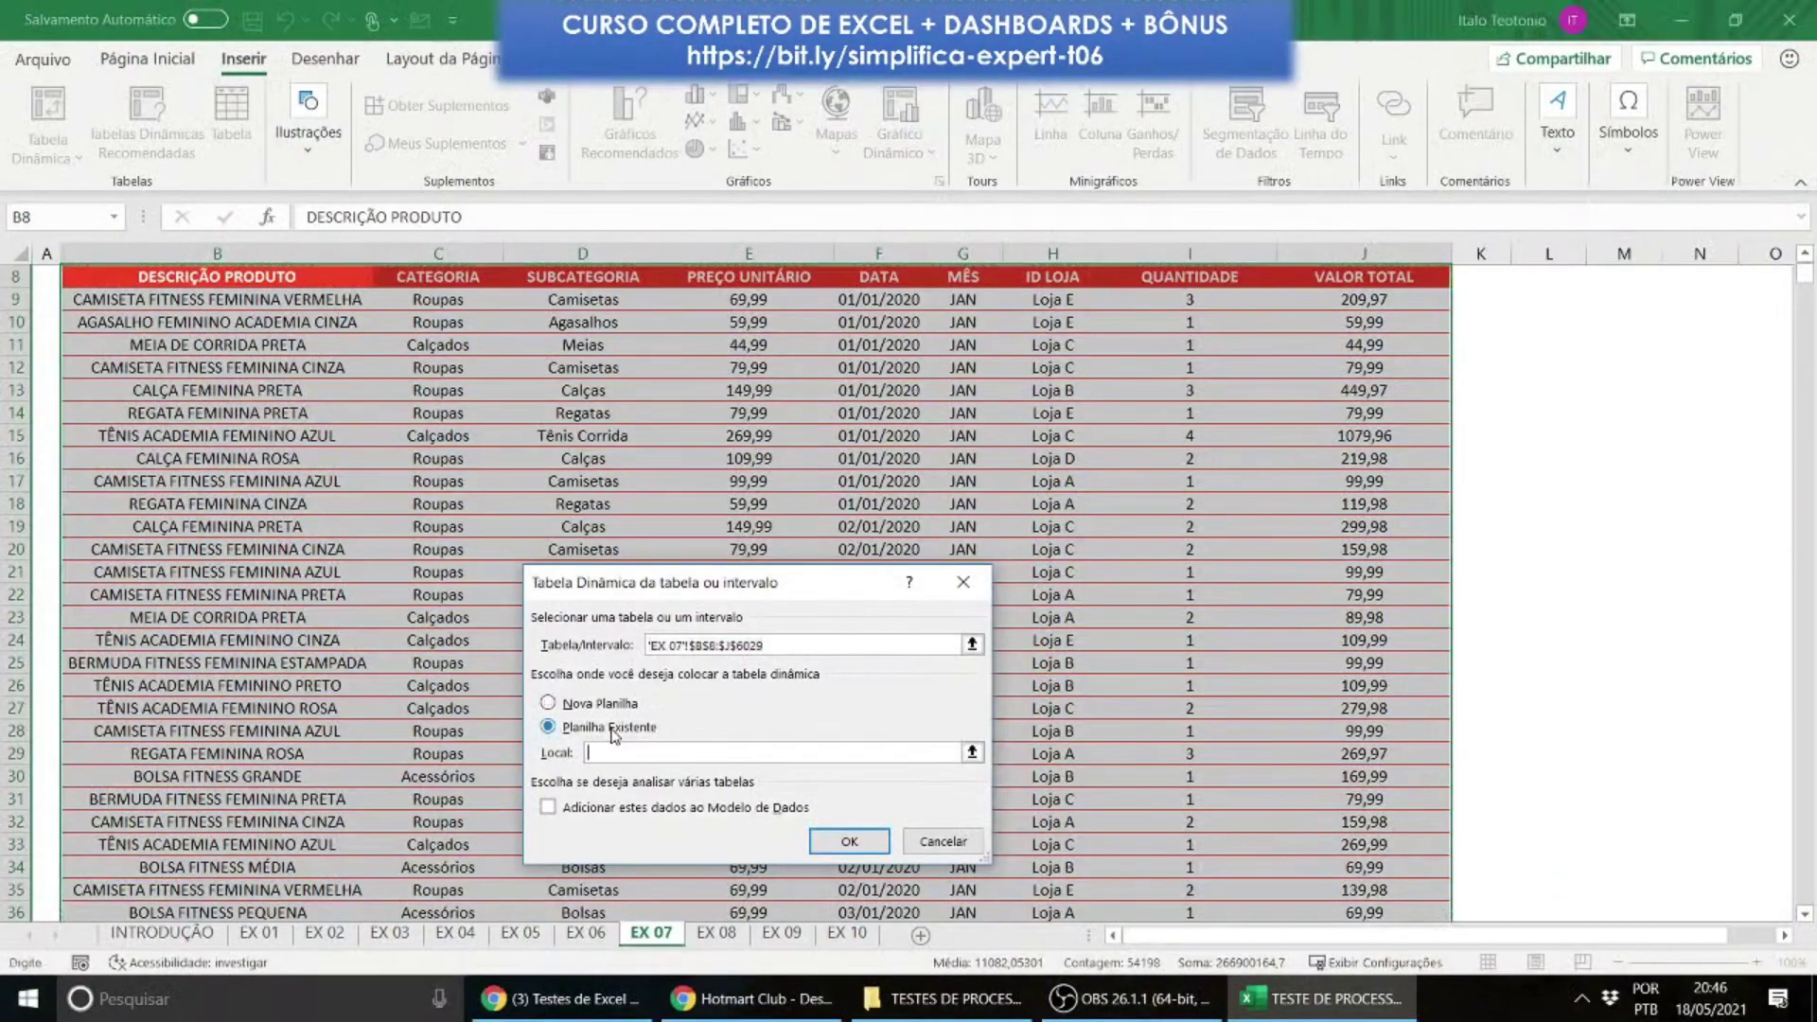
pyautogui.scroll(3, 1533, 650)
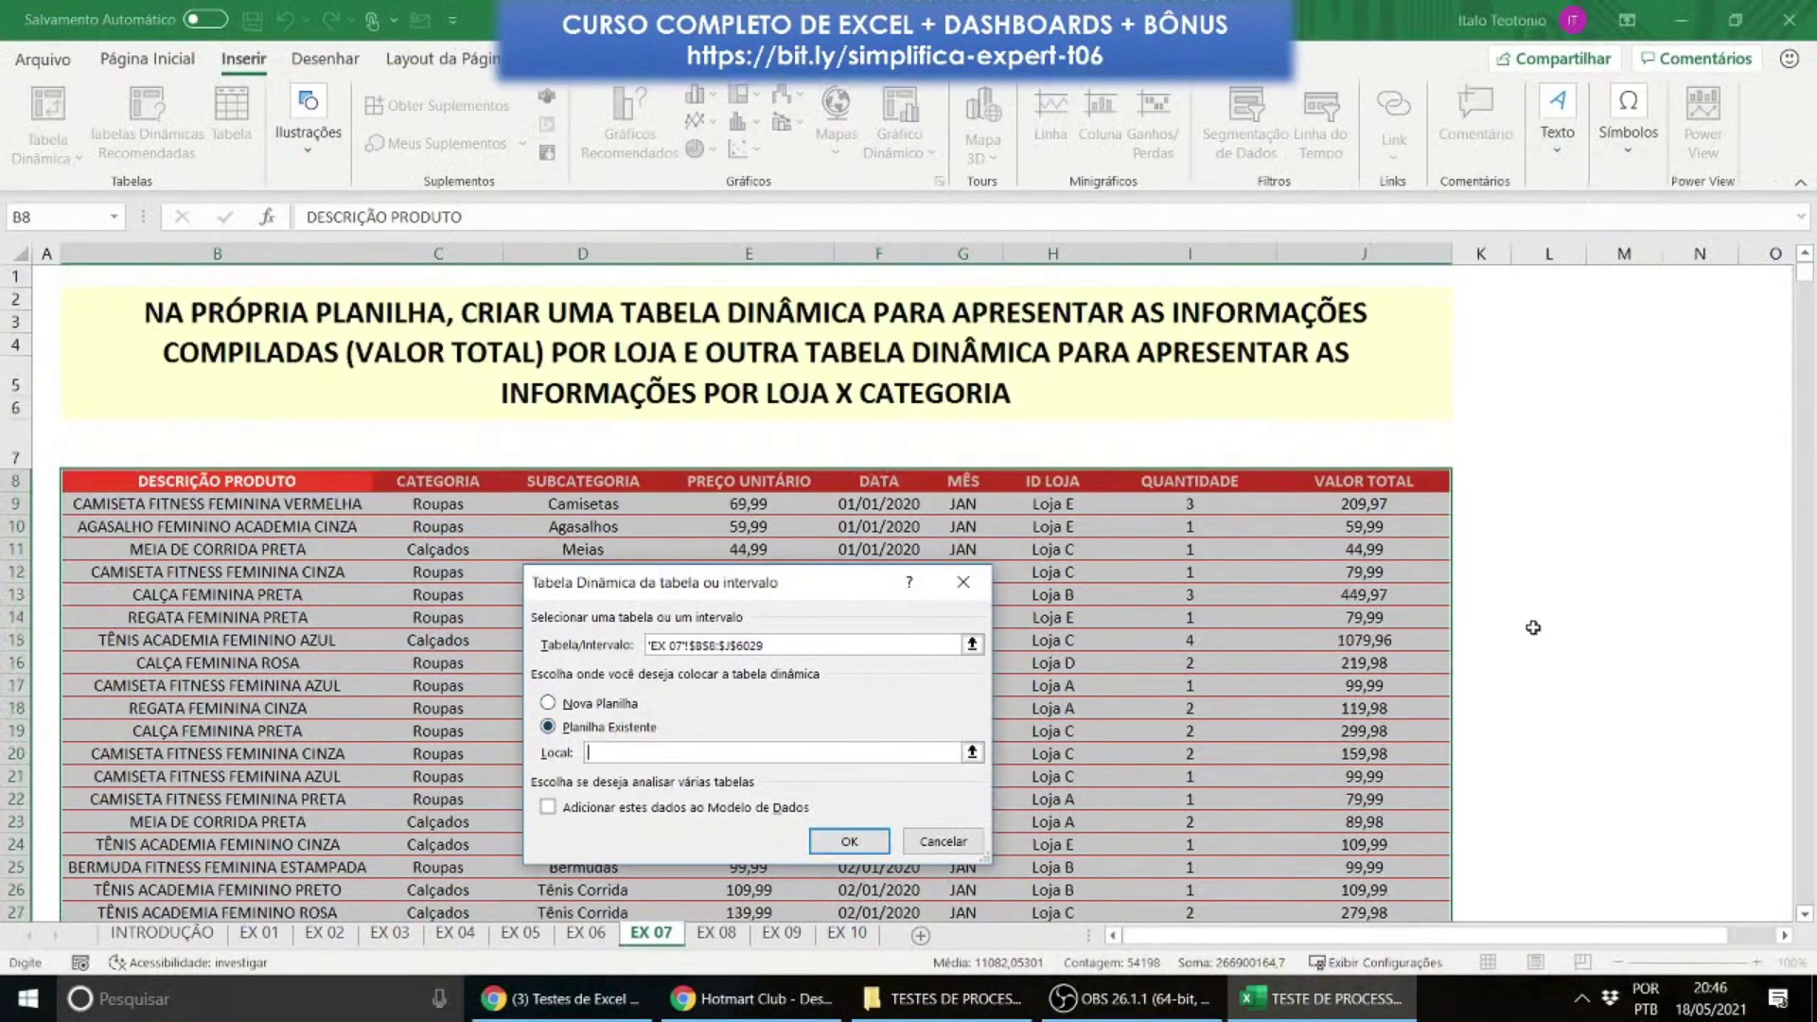
pyautogui.click(1576, 488)
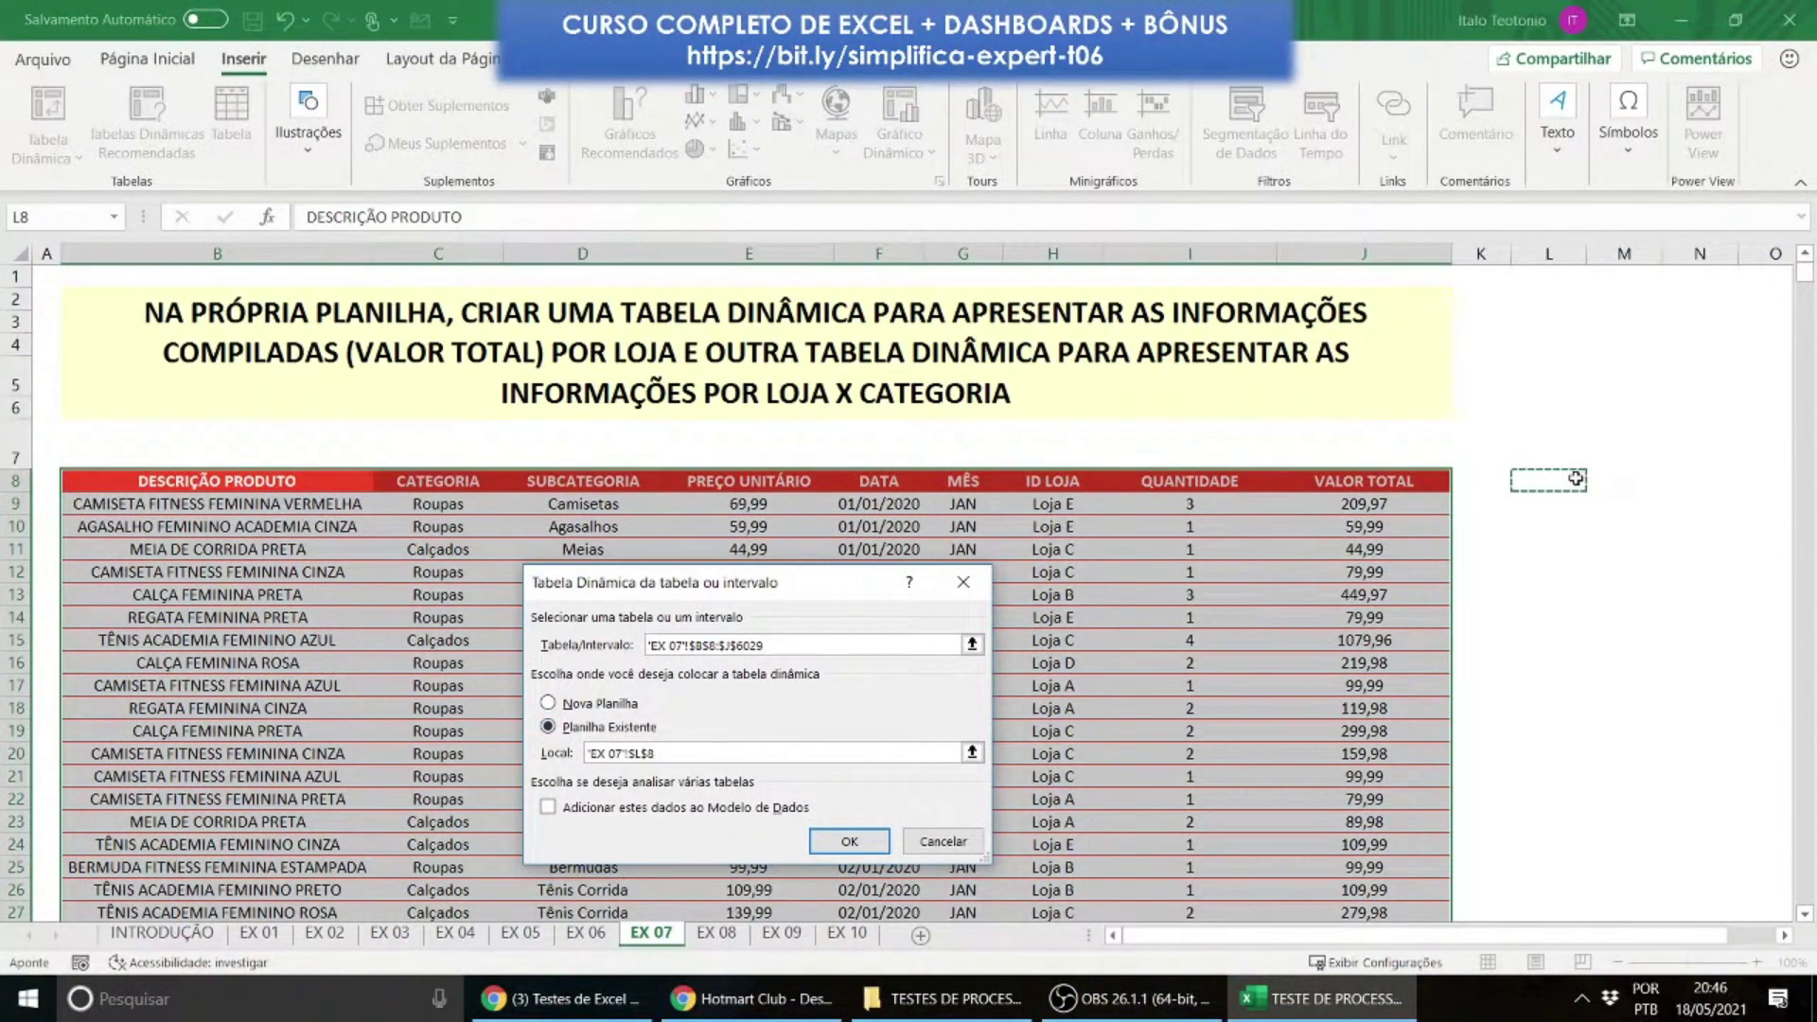
pyautogui.click(849, 842)
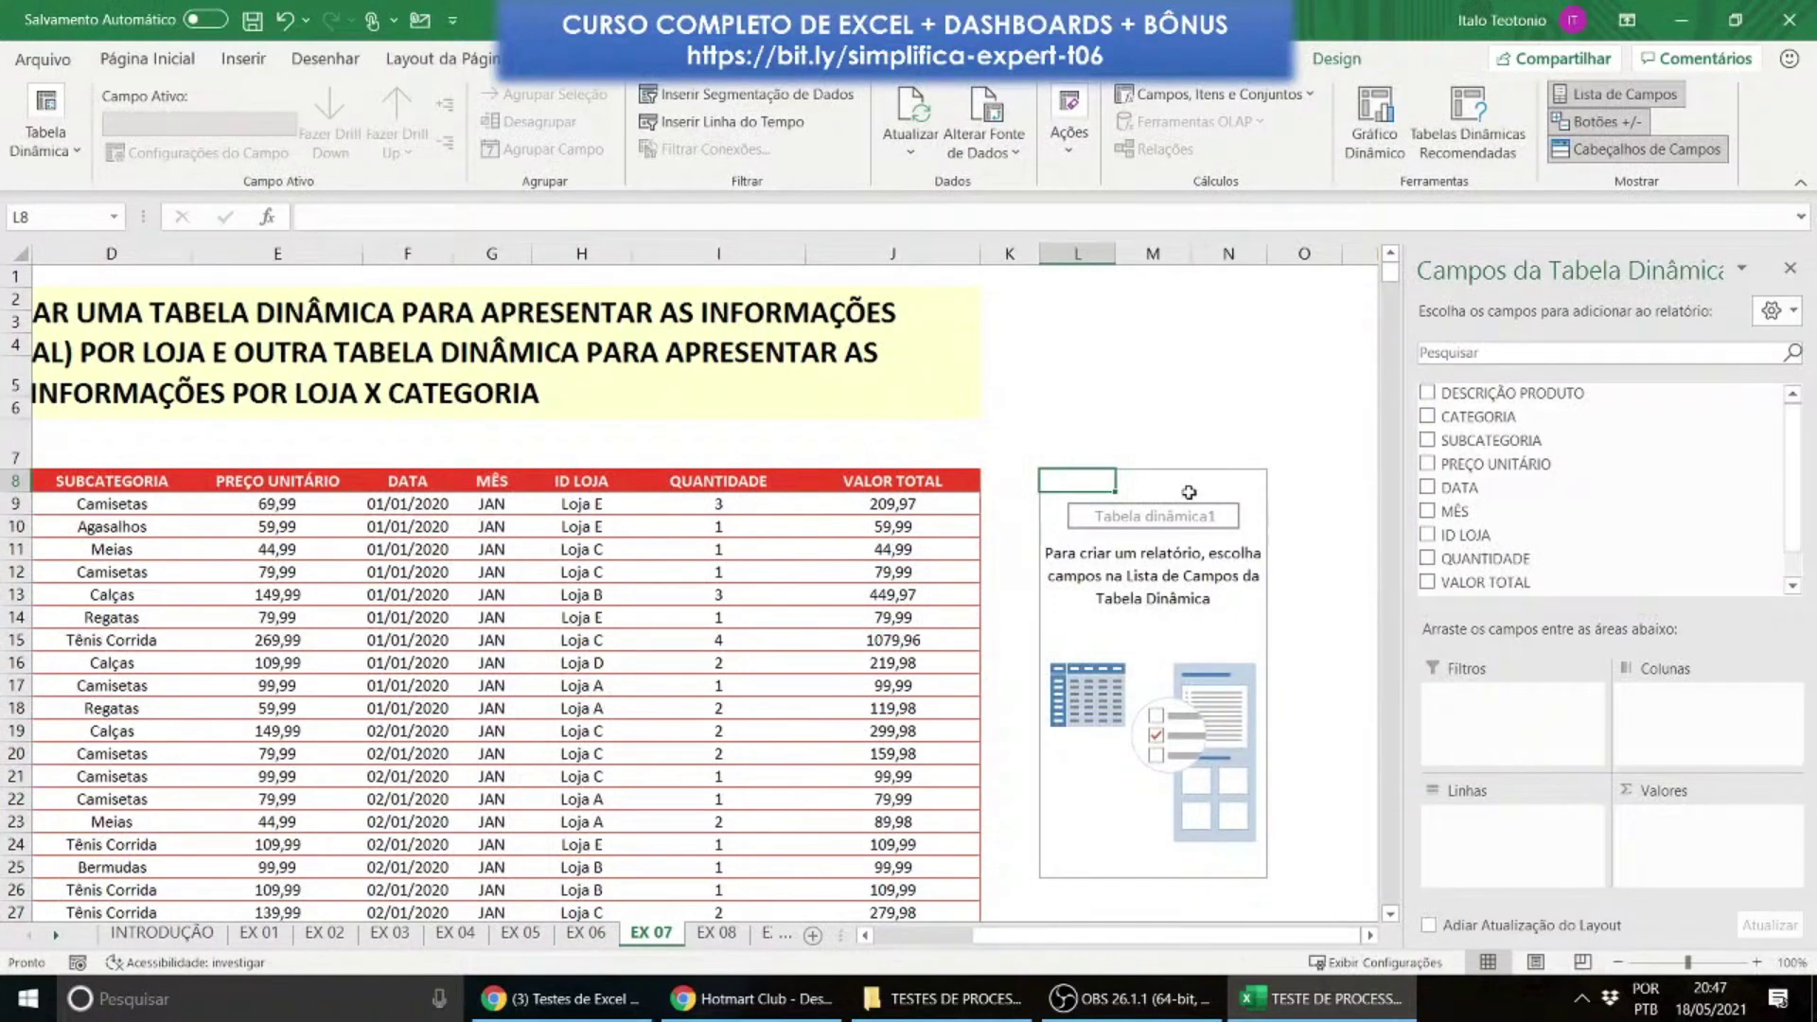
# Step: Add ID LOJA as the pivot table's row field and VALOR TOTAL as its summed value field
pyautogui.moveTo(1233, 935); pyautogui.dragTo(1080, 946)
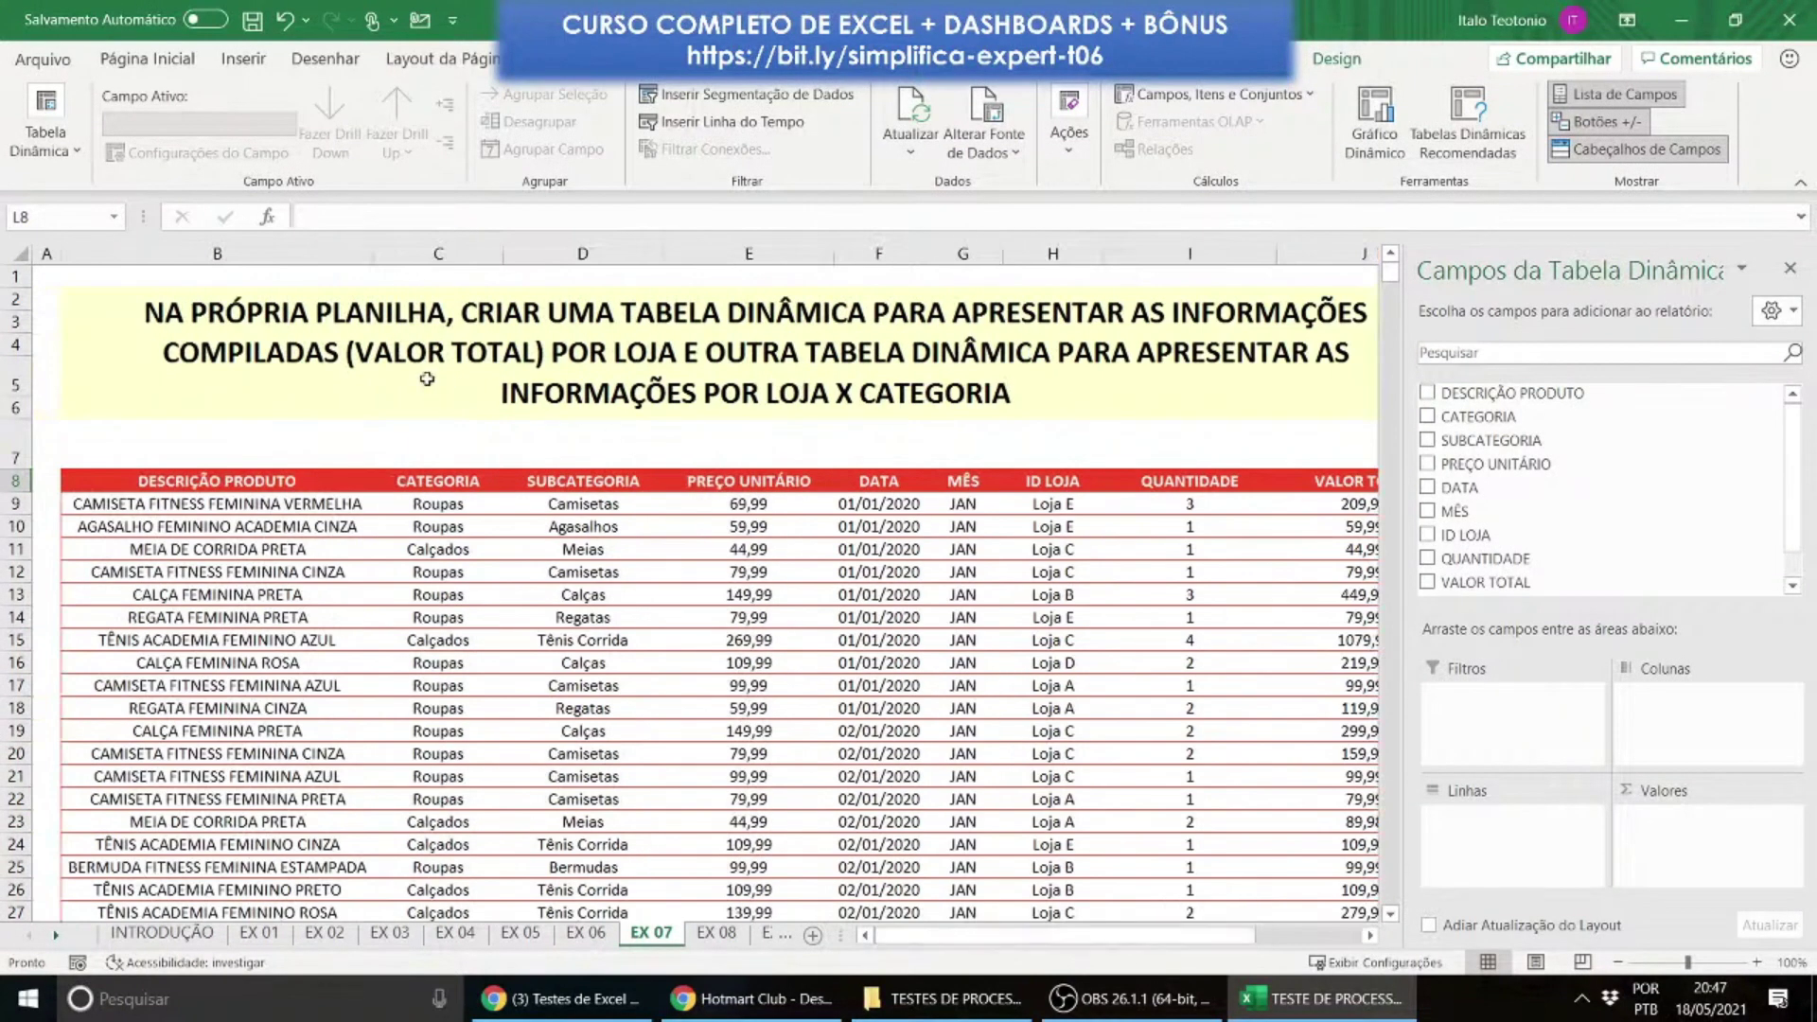
pyautogui.moveTo(958, 939); pyautogui.dragTo(1221, 937)
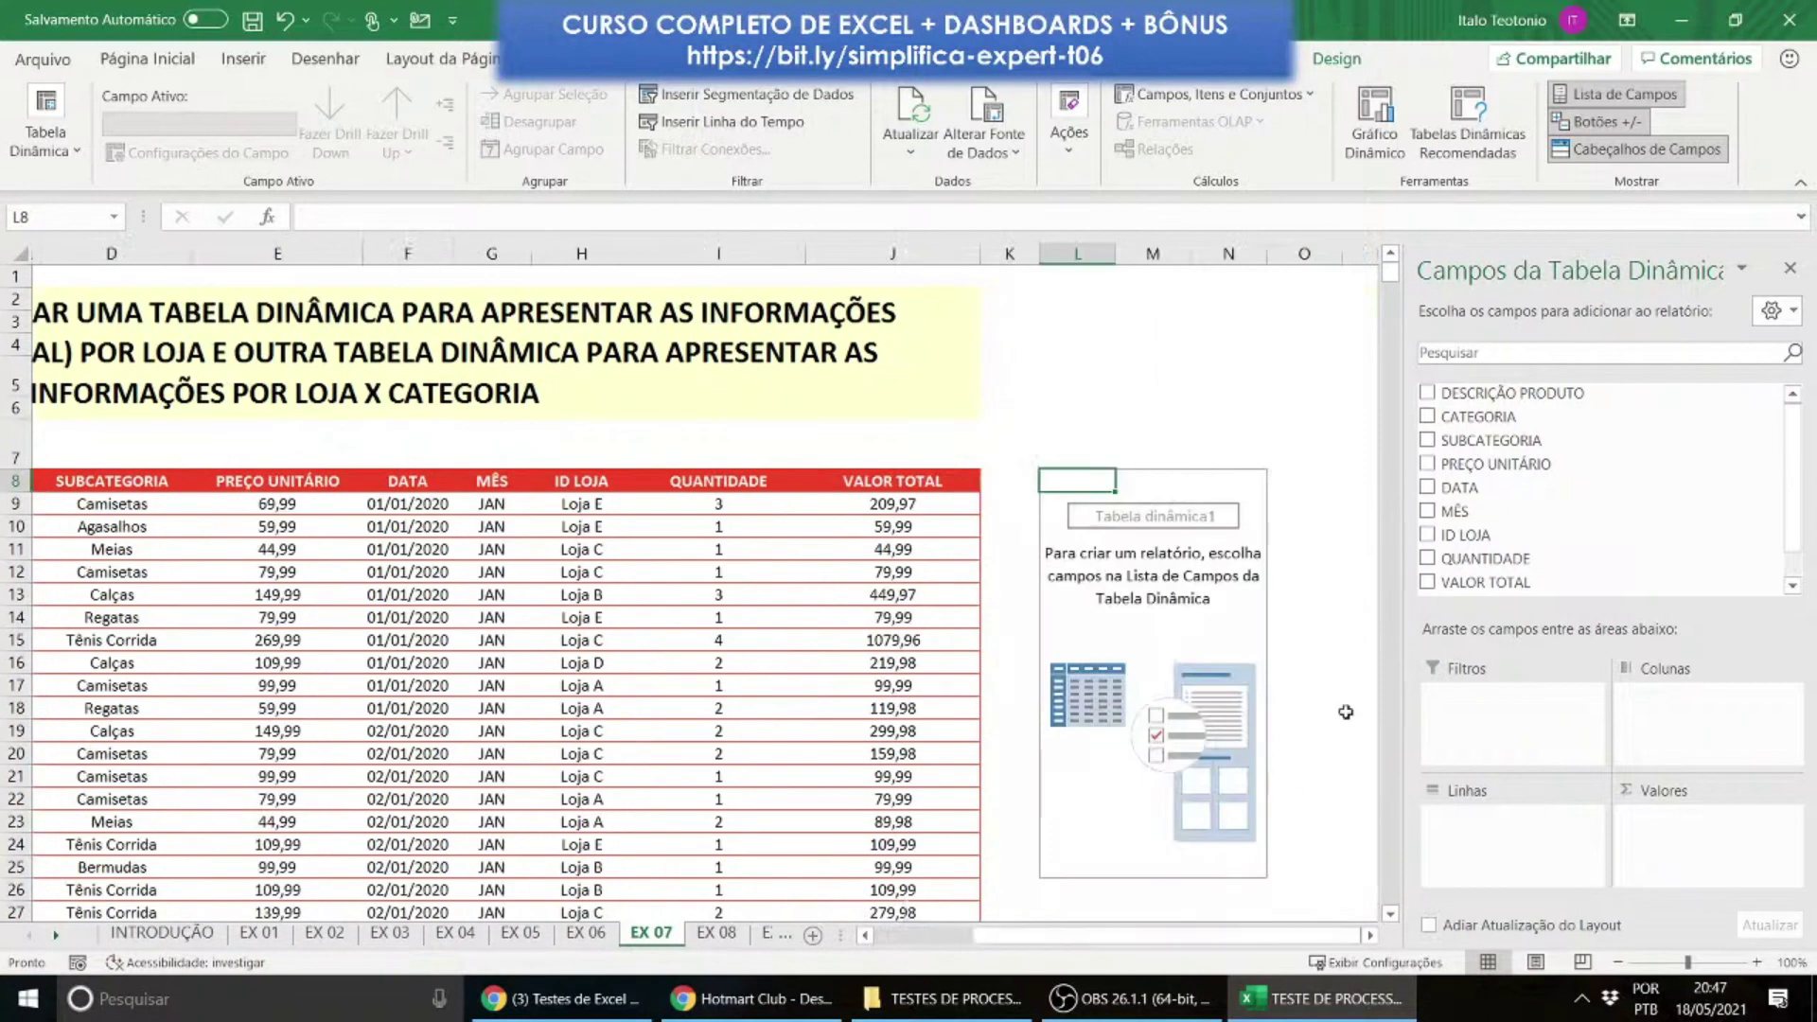
pyautogui.moveTo(1465, 534); pyautogui.dragTo(1511, 871)
pyautogui.moveTo(1504, 565); pyautogui.dragTo(1703, 833)
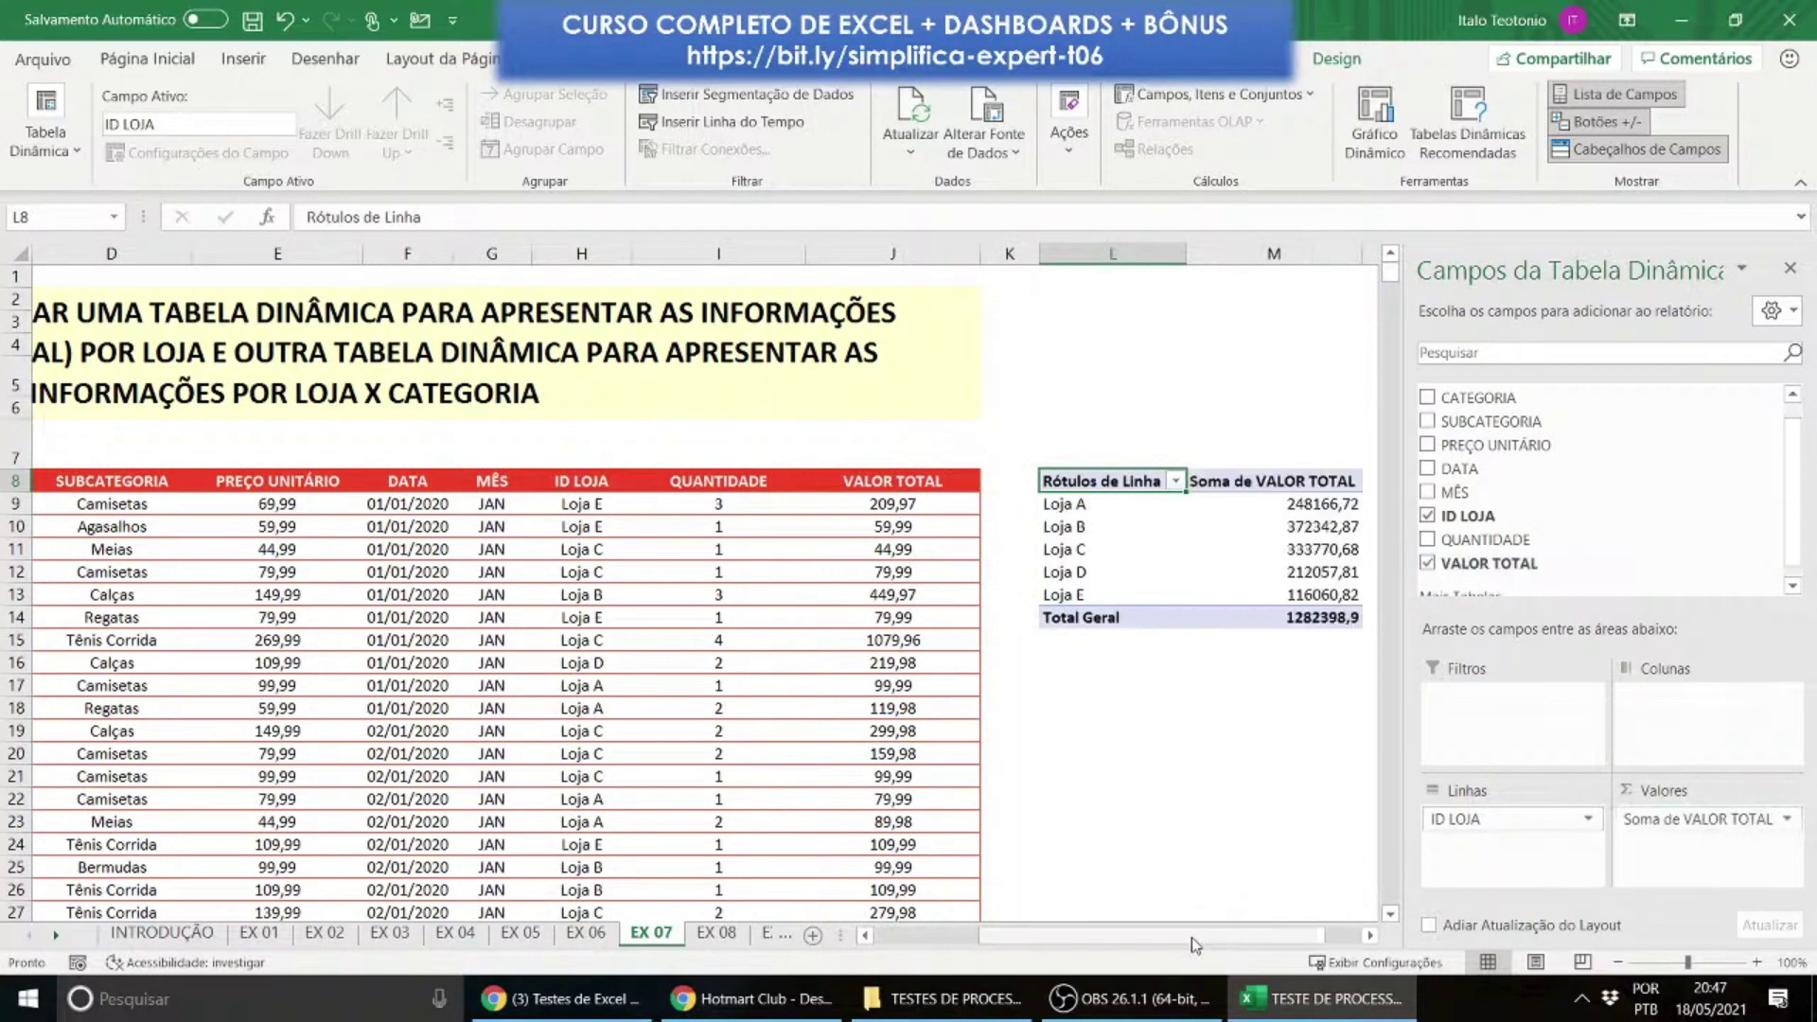
# Step: Apply the medium pivot table style with a dark blue header row to the store pivot table
pyautogui.moveTo(1195, 943); pyautogui.dragTo(1223, 944)
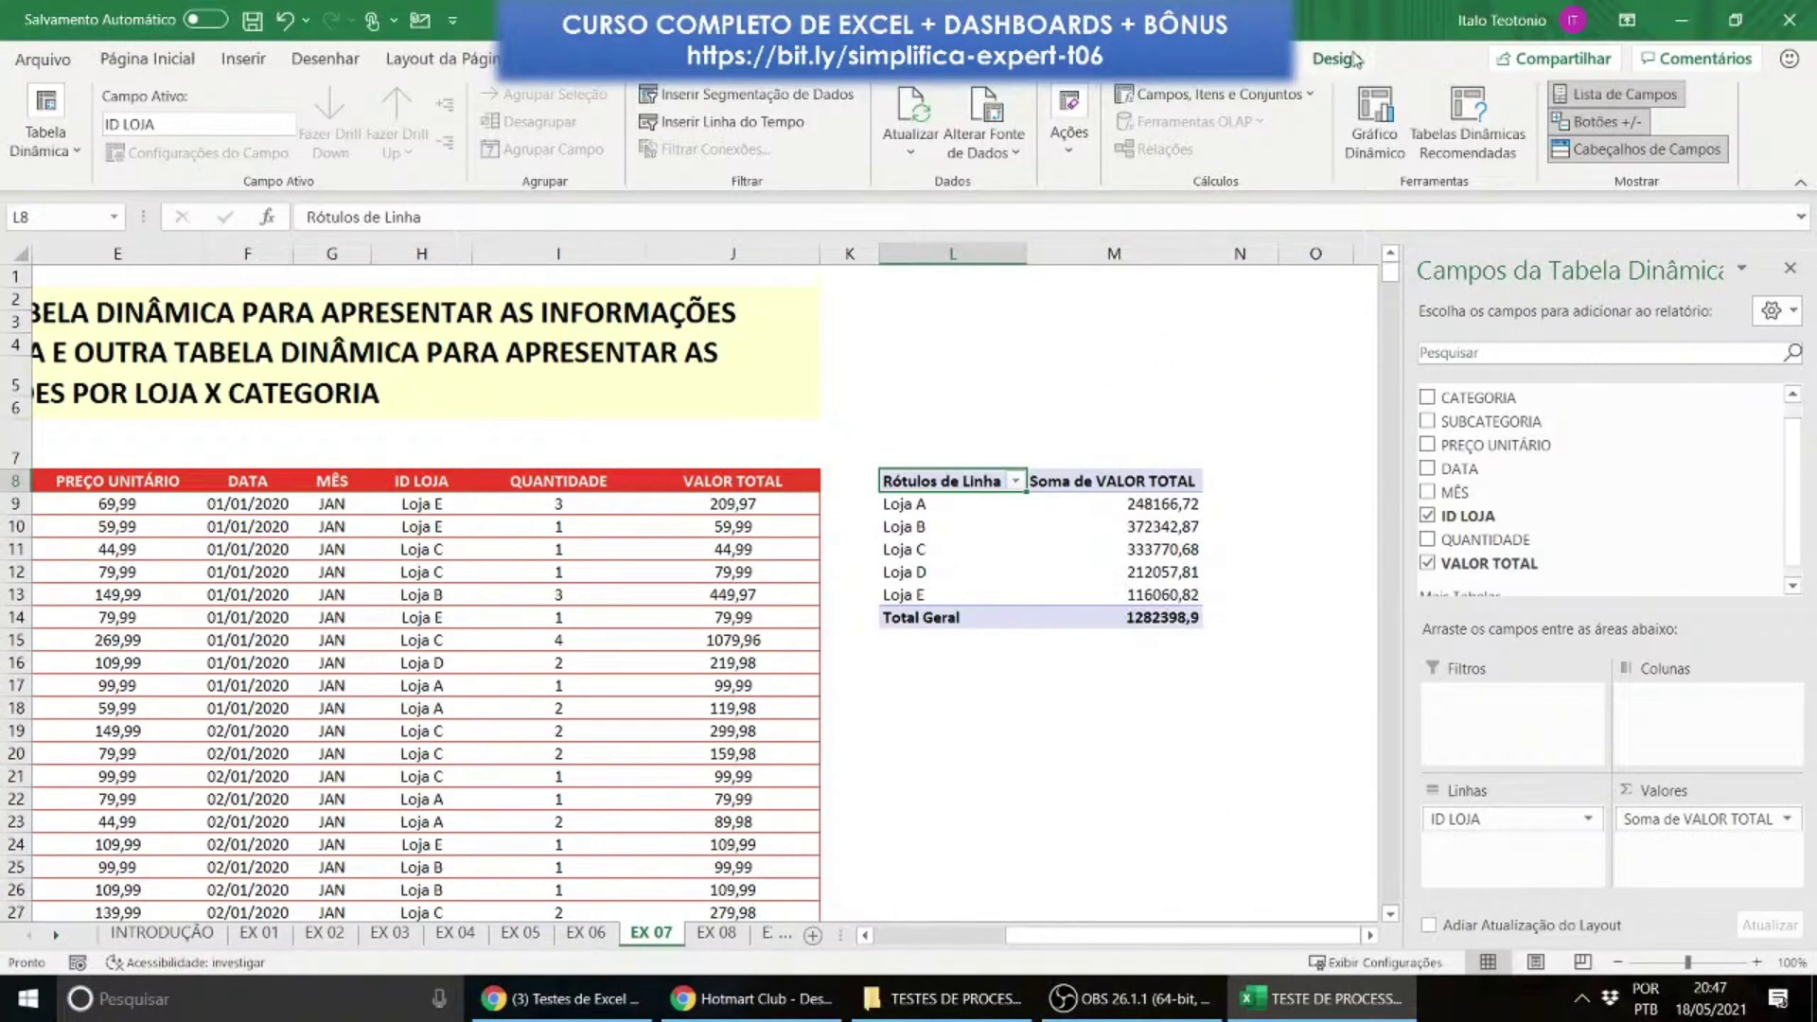
pyautogui.click(1336, 58)
pyautogui.click(1218, 161)
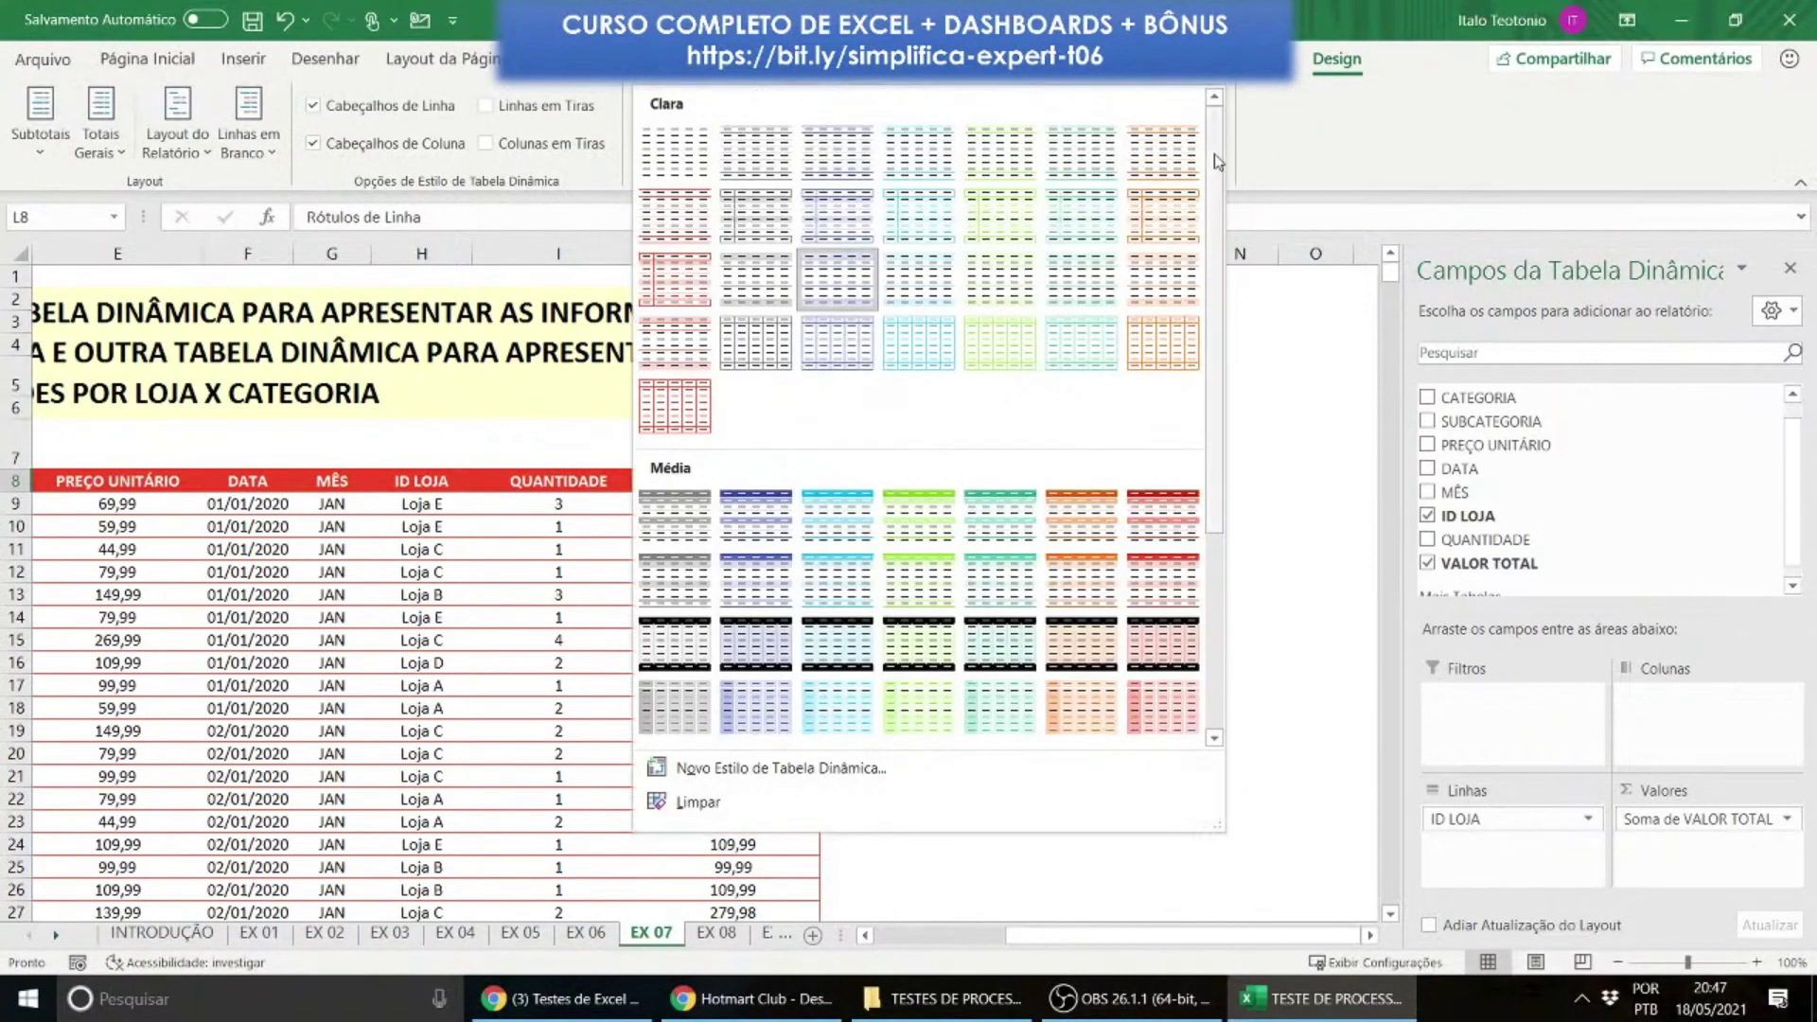
pyautogui.click(757, 513)
# Step: Format the pivot table's VALOR TOTAL sums, including the Total Geral, as Moeda
pyautogui.moveTo(1148, 508); pyautogui.dragTo(1148, 617)
pyautogui.click(148, 58)
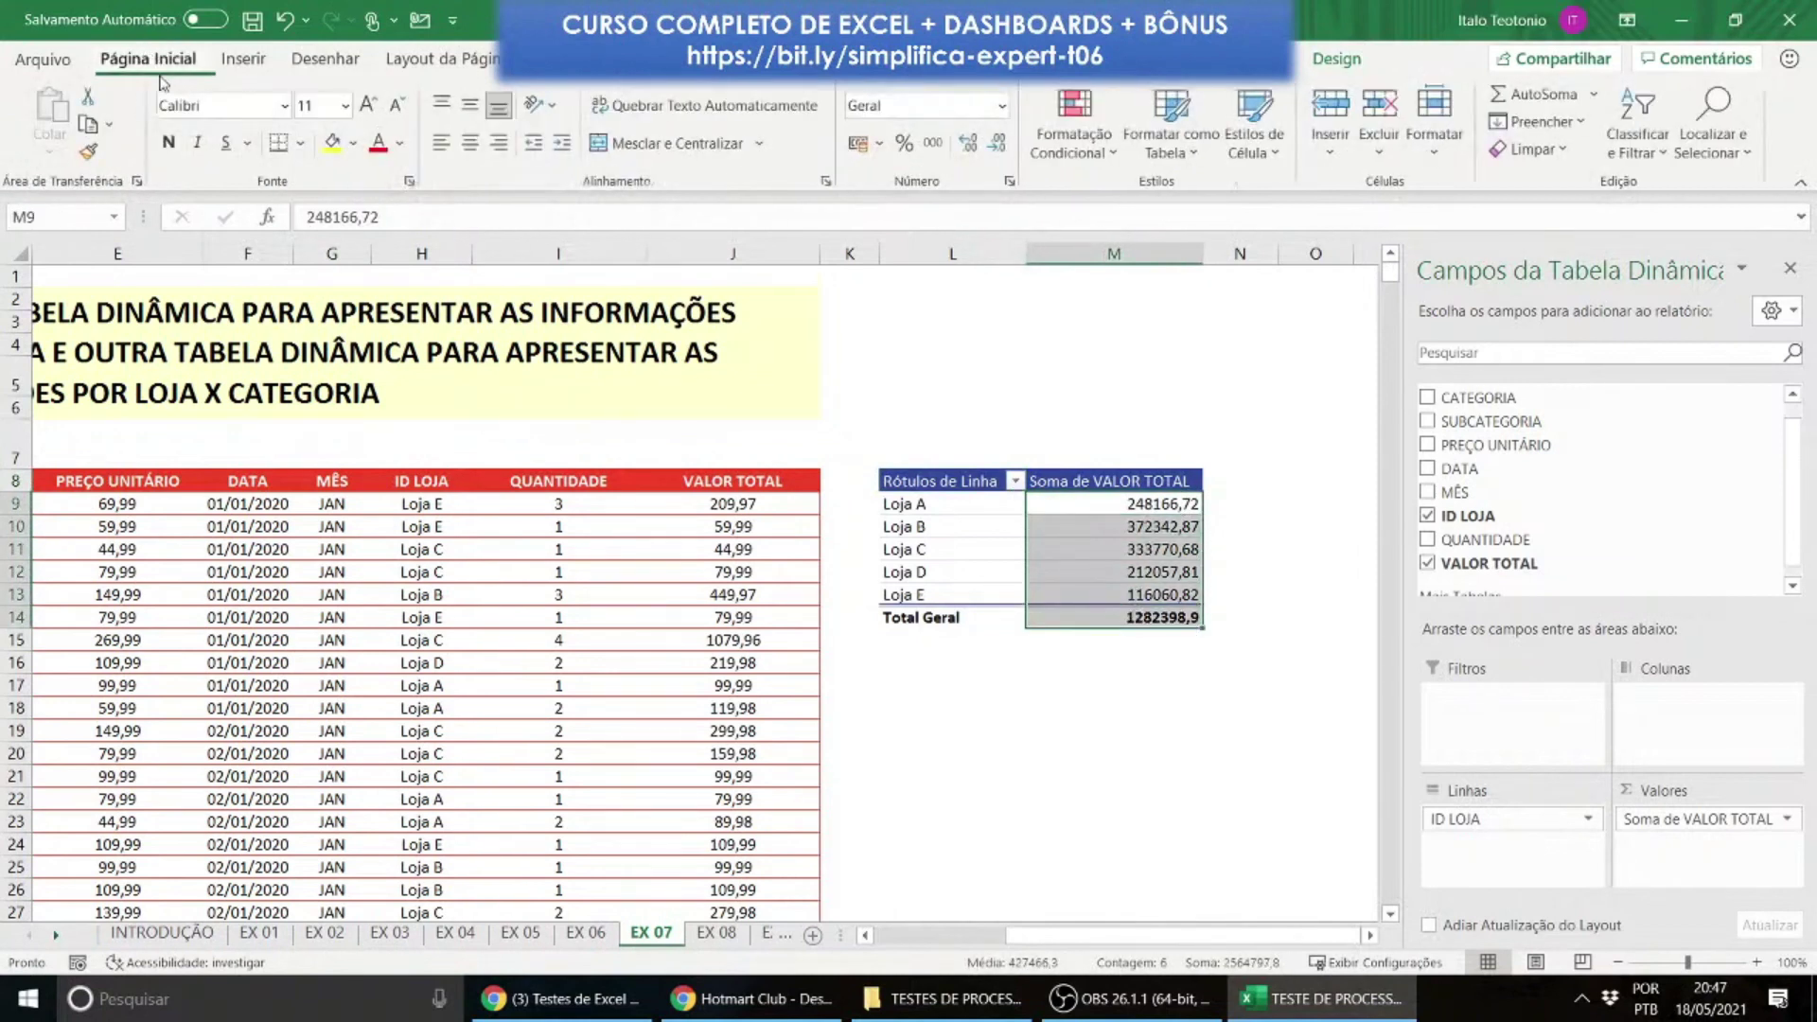
pyautogui.click(879, 144)
pyautogui.click(1001, 107)
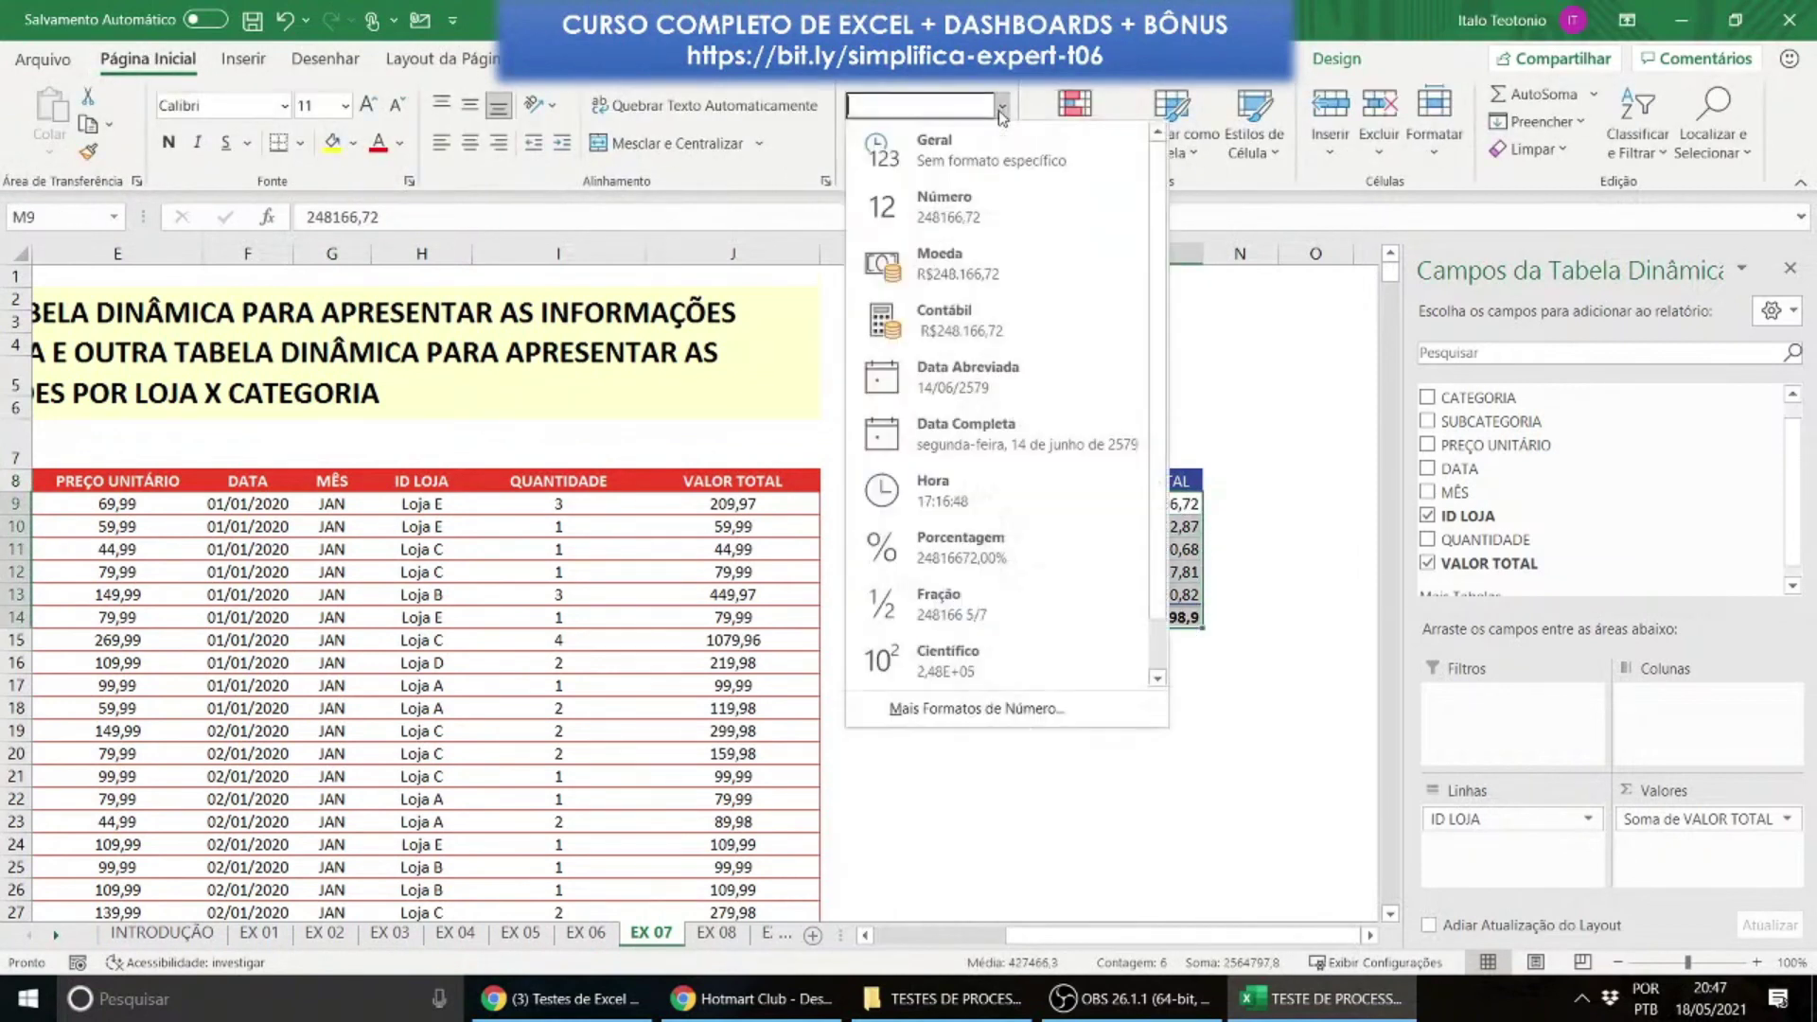
pyautogui.click(960, 269)
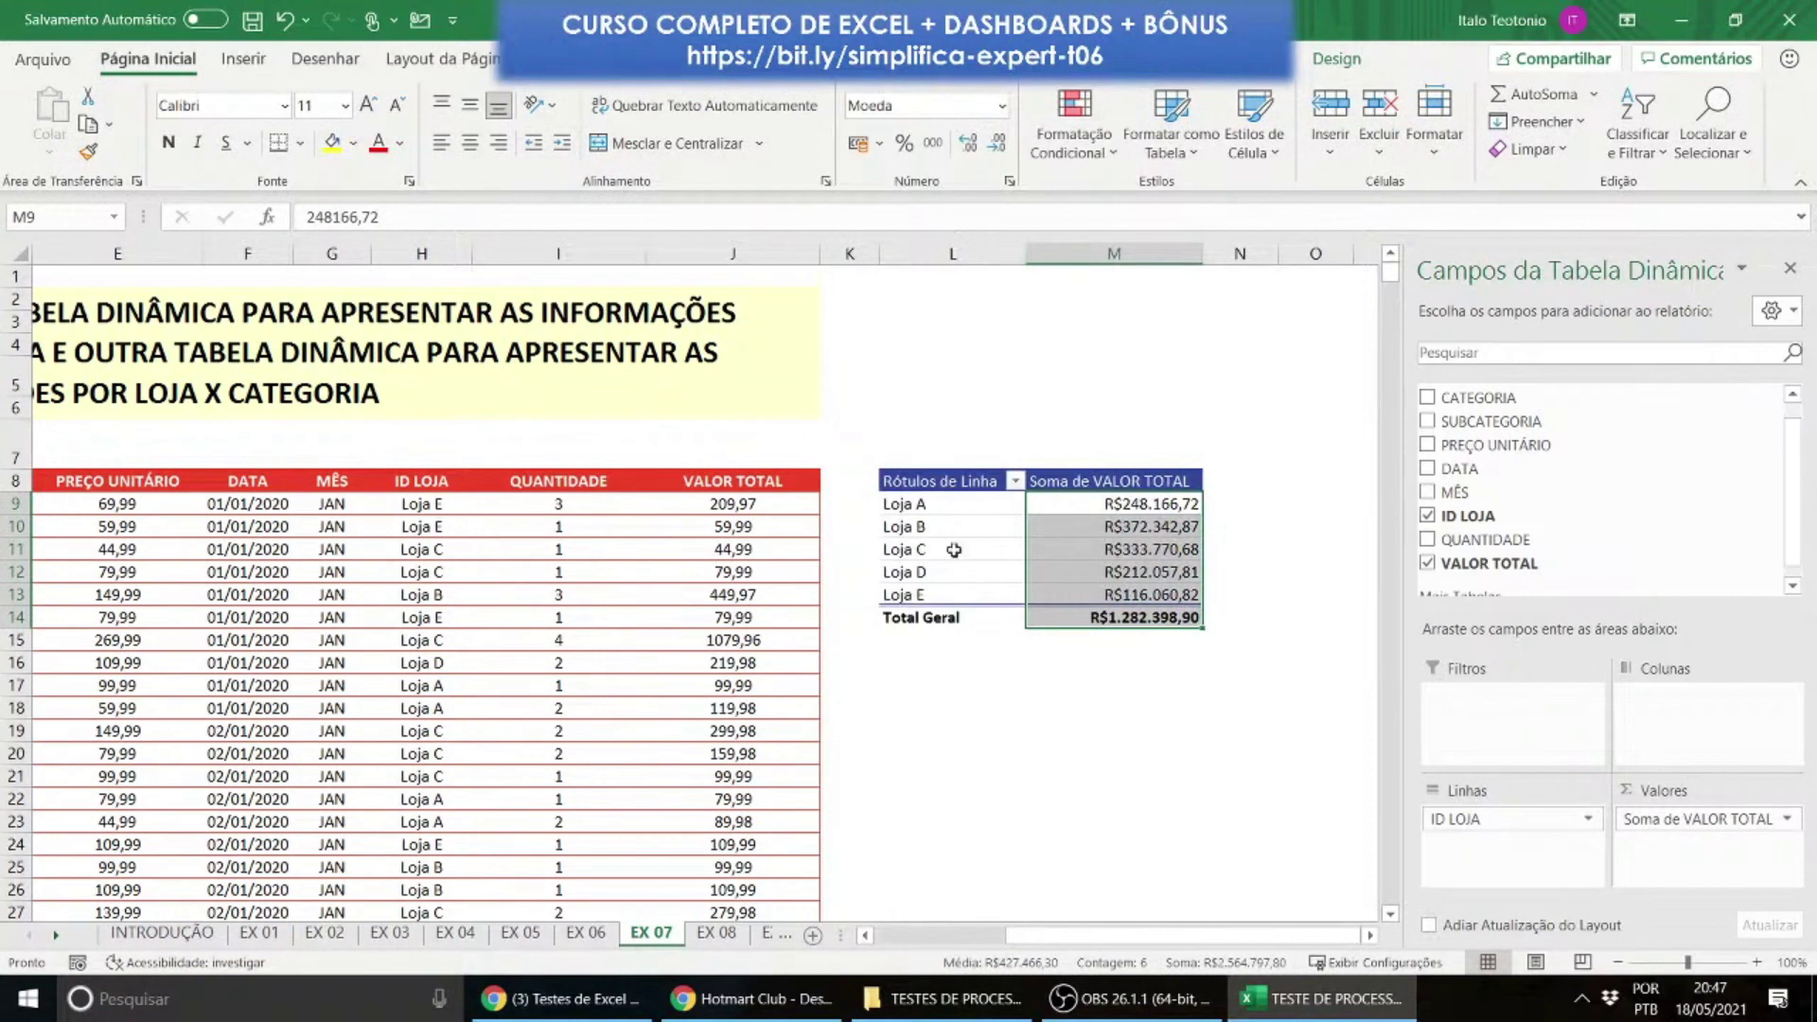
# Step: Rename the pivot table's row label header in L8 as LOJA
pyautogui.click(947, 479)
pyautogui.write('LOJA')
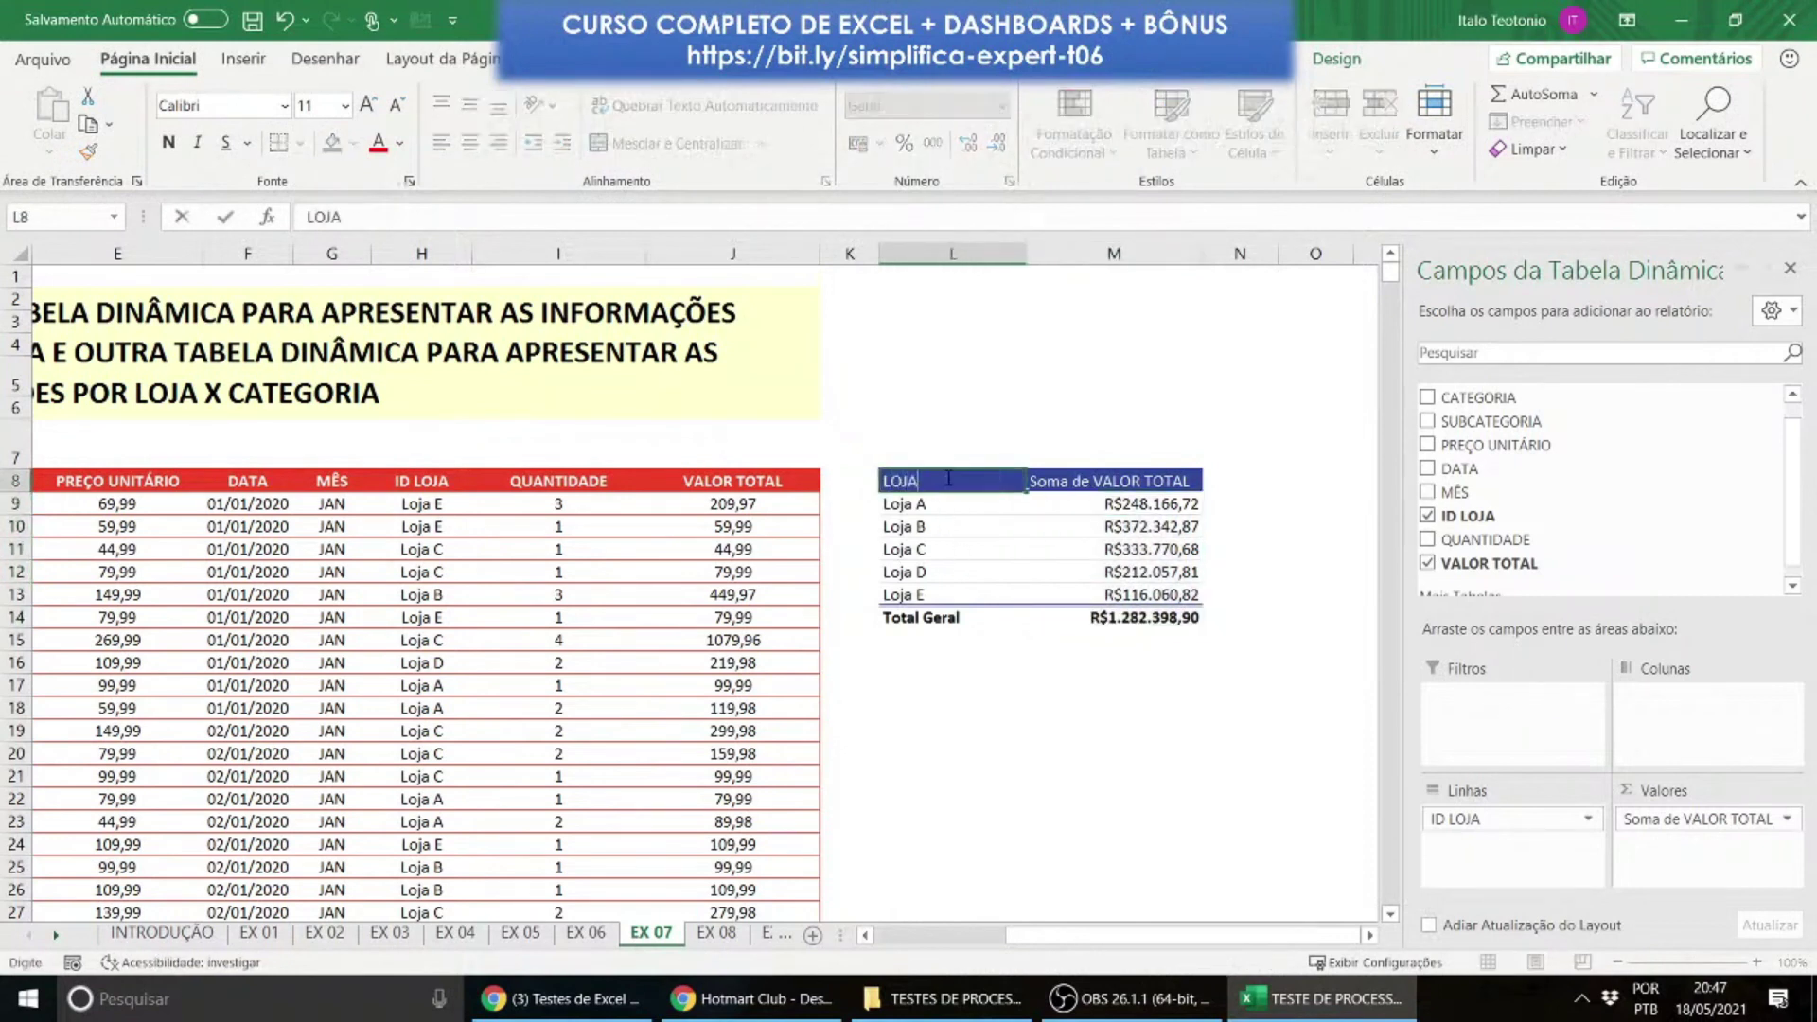
pyautogui.press('Return')
pyautogui.keyDown('ctrl'); pyautogui.scroll(3, 946, 478); pyautogui.keyUp('ctrl')
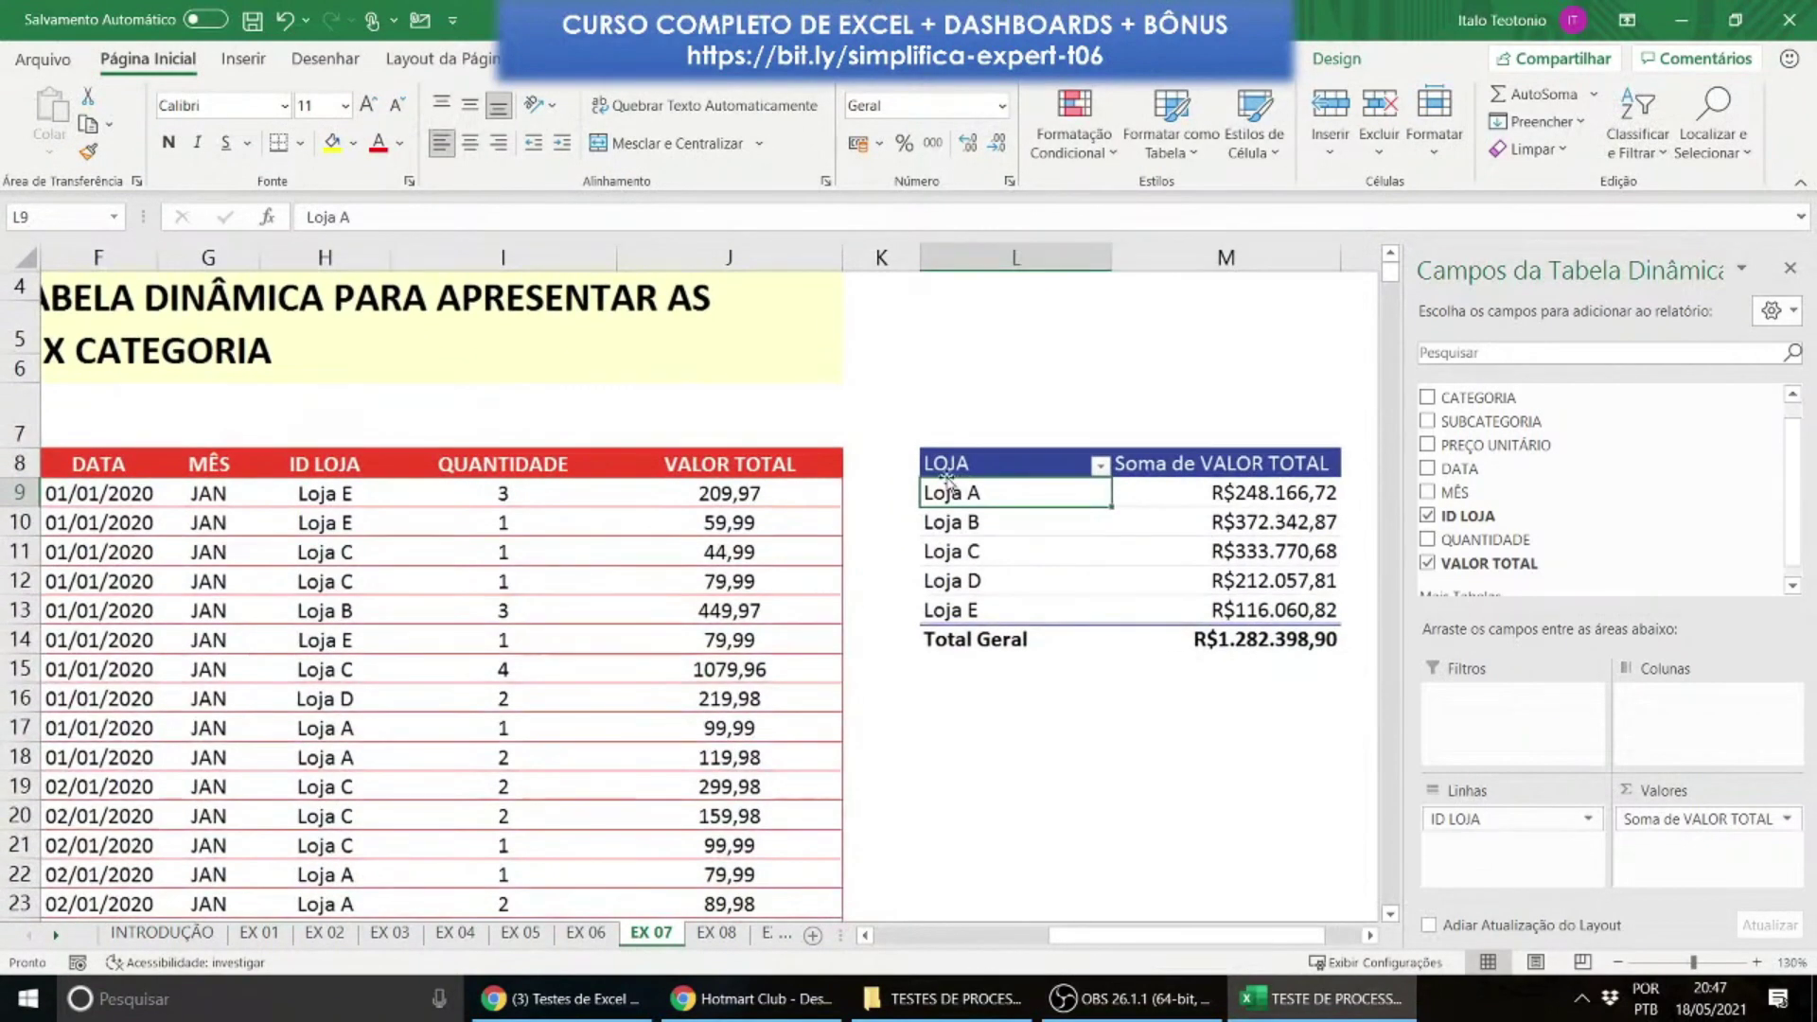
# Step: Compare the store totals in the EX 07 pivot table with the VALOR POR LOJA results on sheet EX 06
pyautogui.moveTo(1032, 937); pyautogui.dragTo(1100, 937)
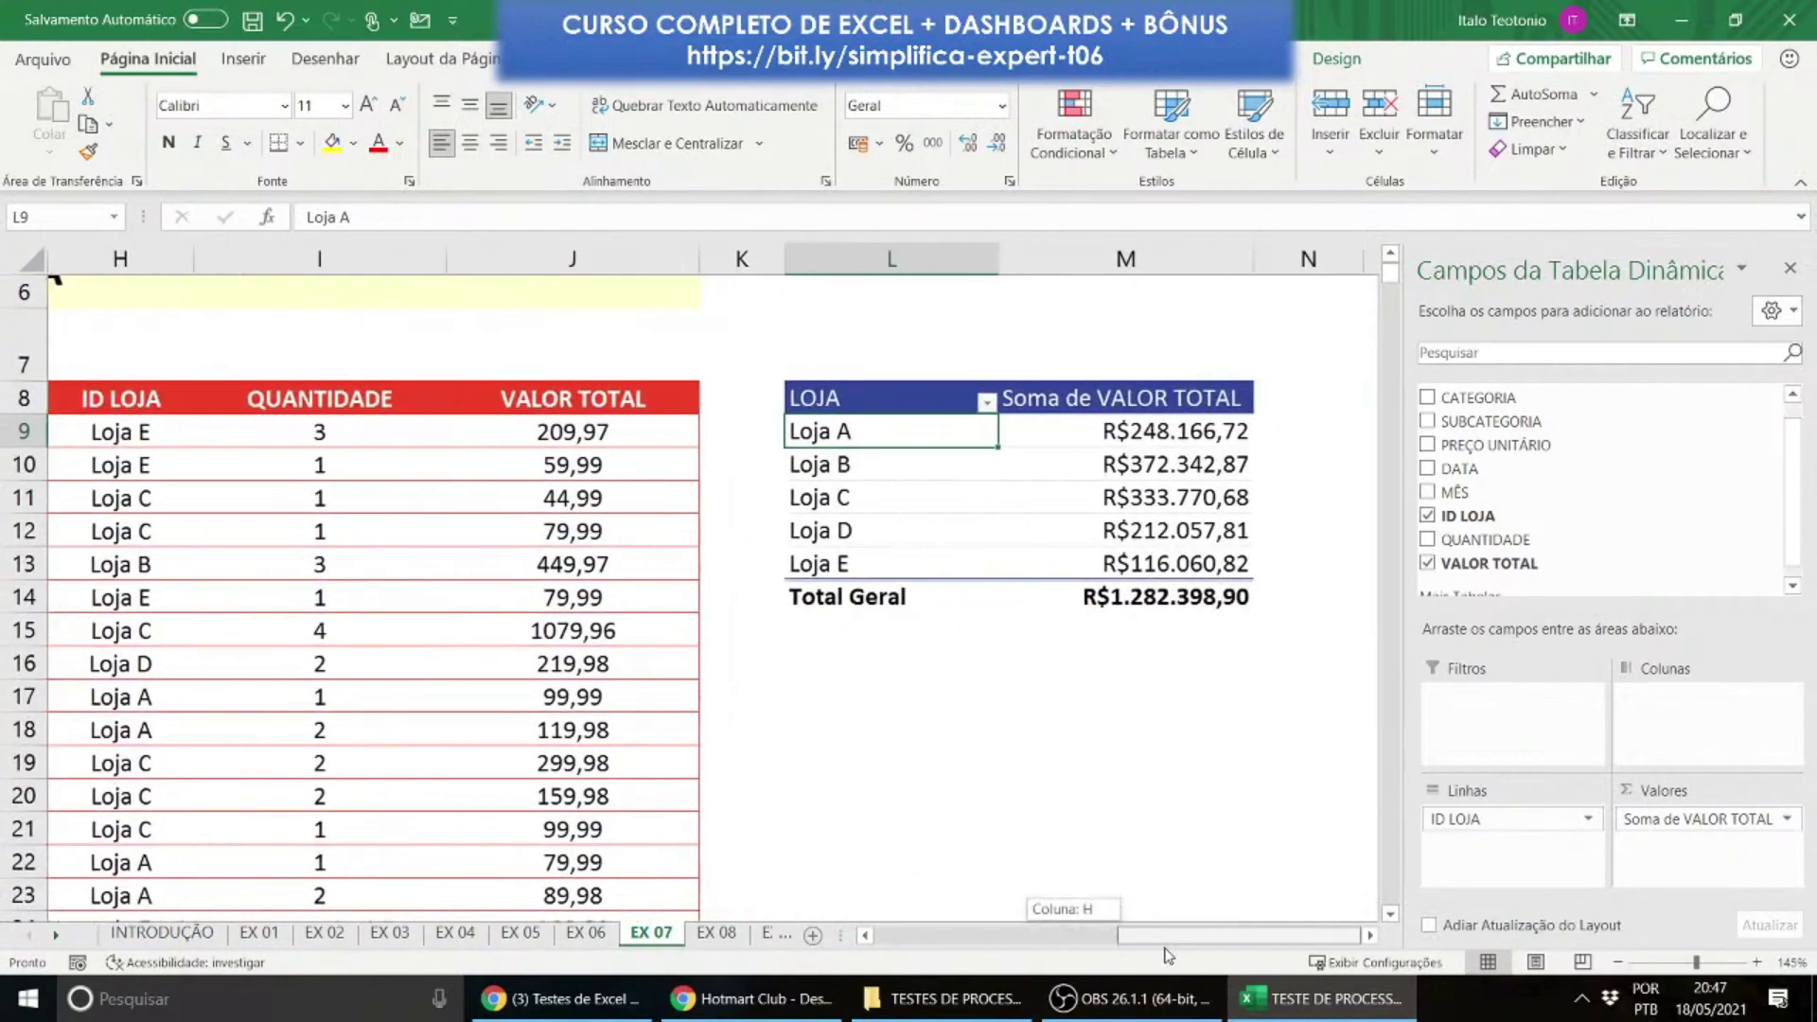
pyautogui.moveTo(899, 397); pyautogui.dragTo(1075, 586)
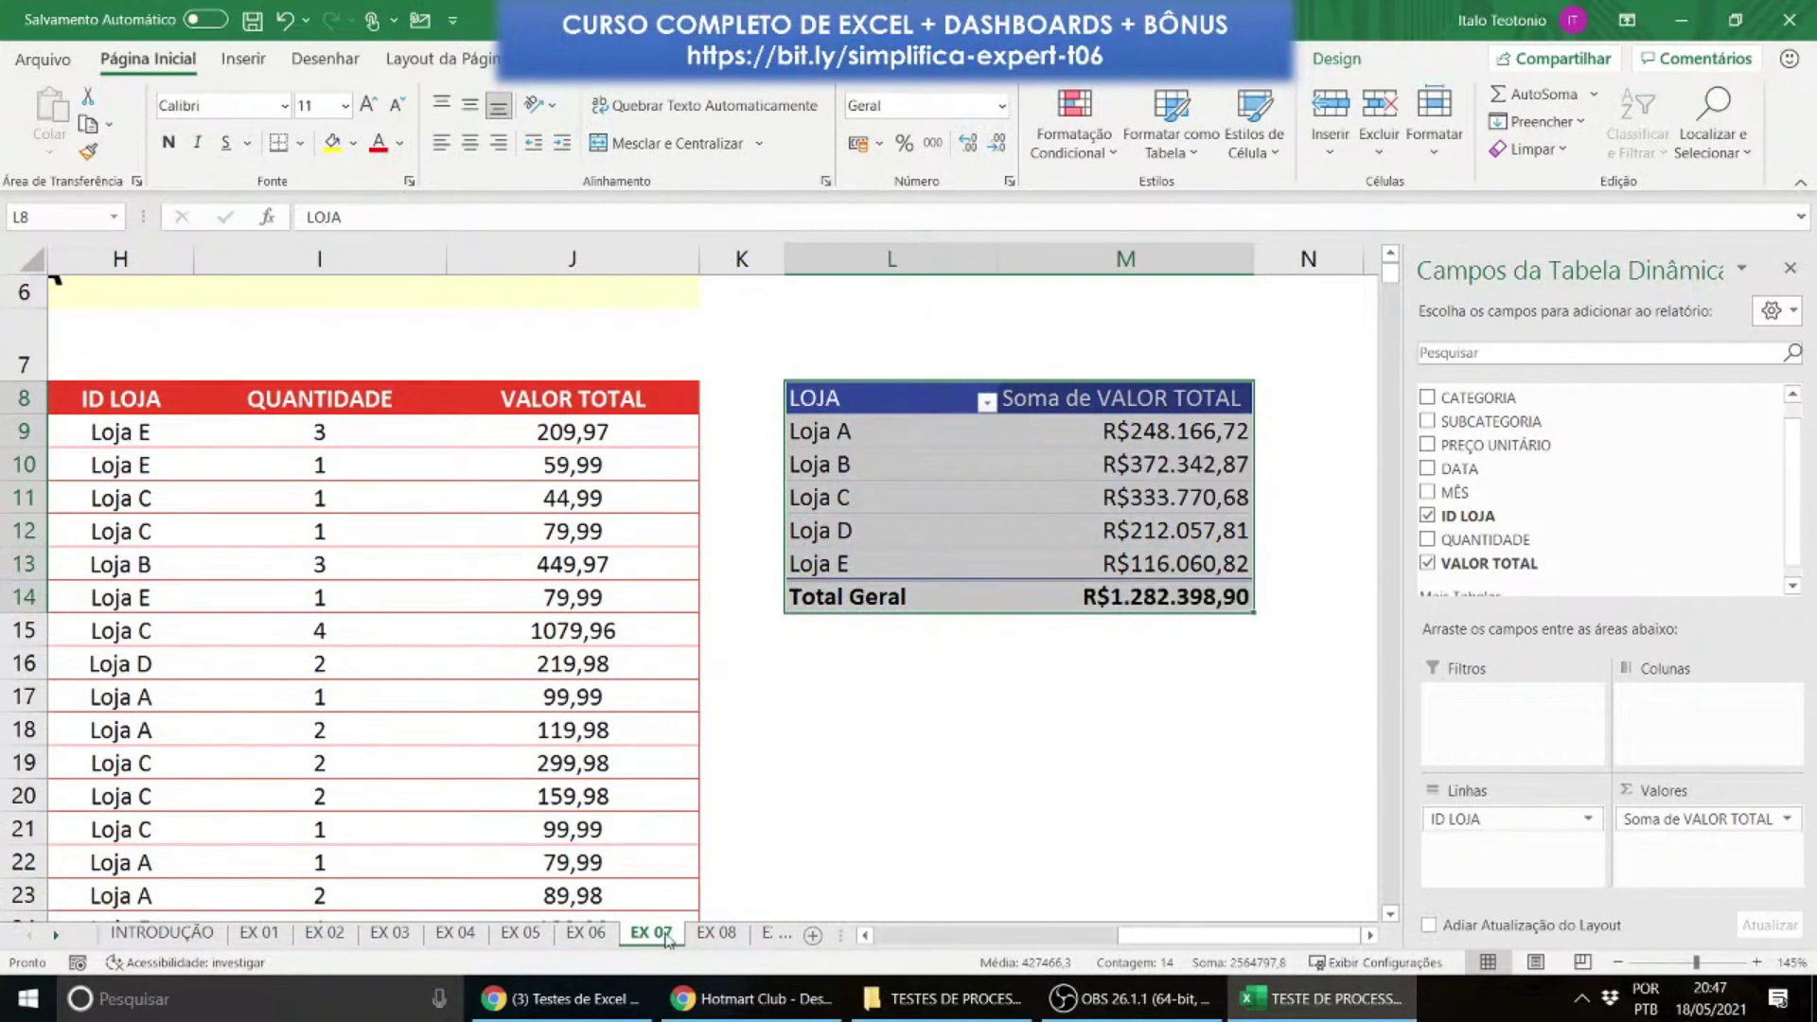
pyautogui.click(601, 939)
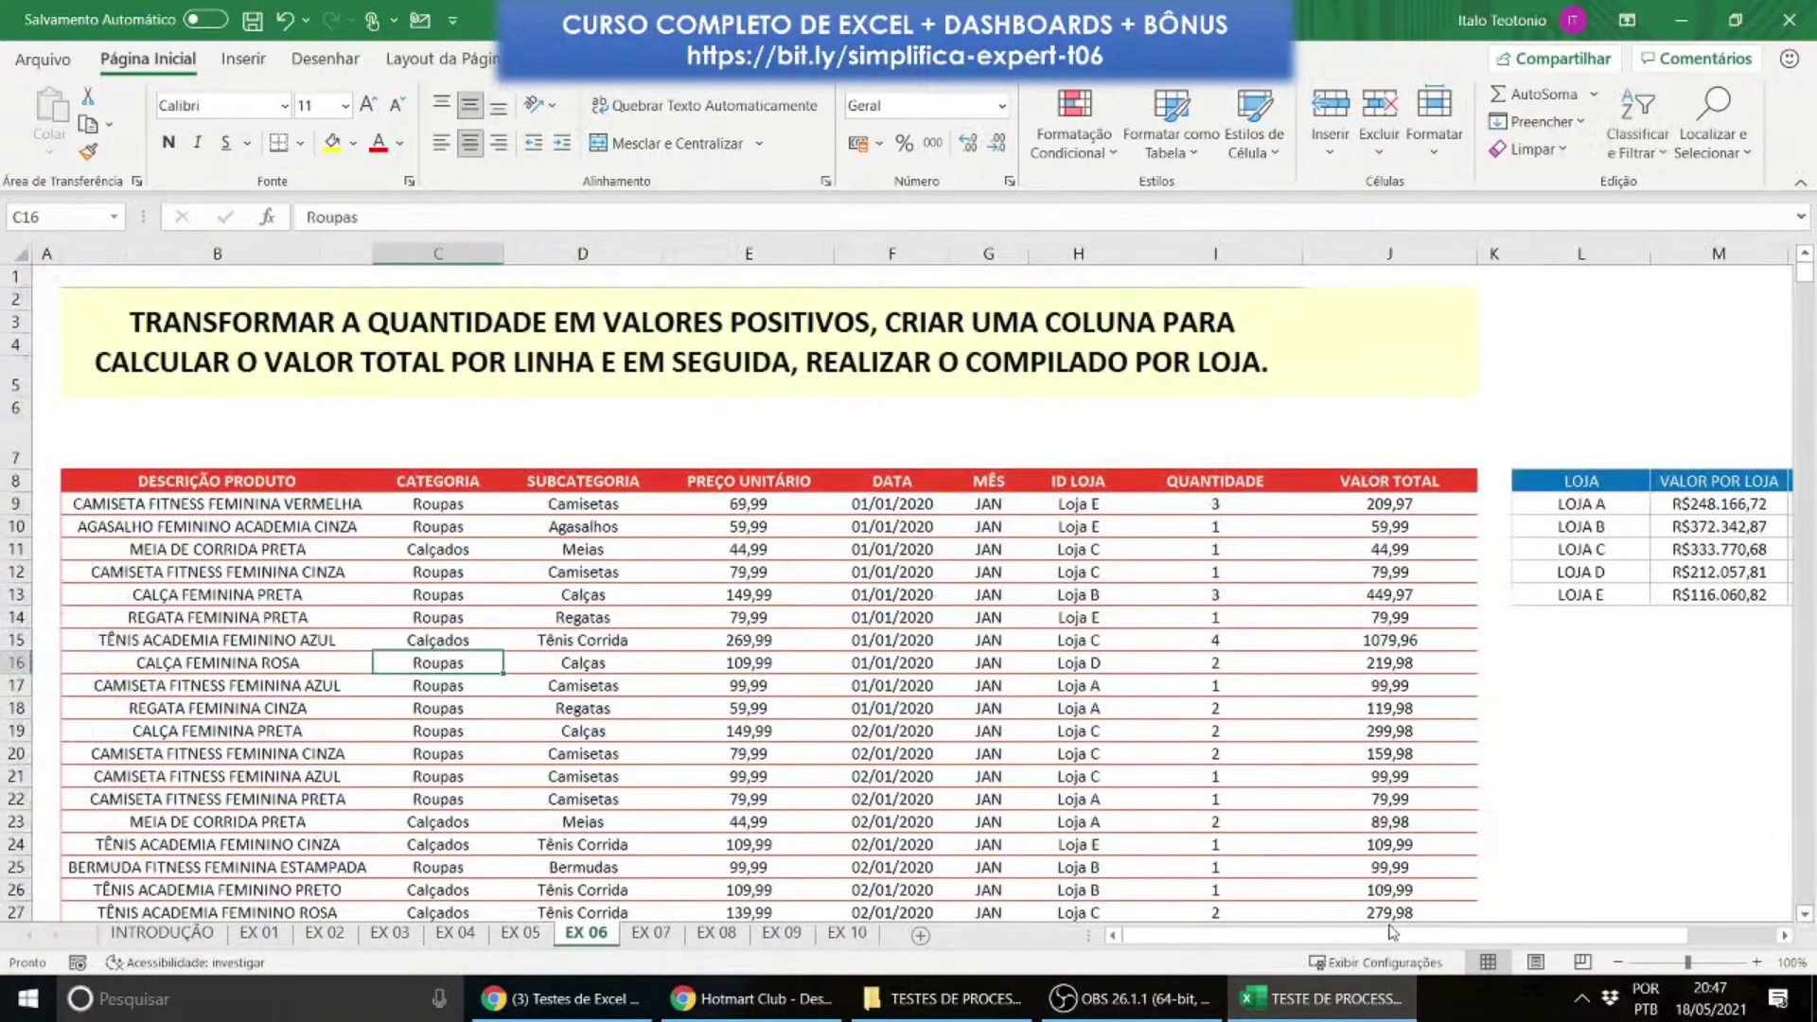
pyautogui.hscroll(3, 1396, 663)
pyautogui.keyDown('ctrl'); pyautogui.scroll(4, 1396, 852); pyautogui.keyUp('ctrl')
pyautogui.hscroll(3, 1395, 908)
pyautogui.click(1360, 434)
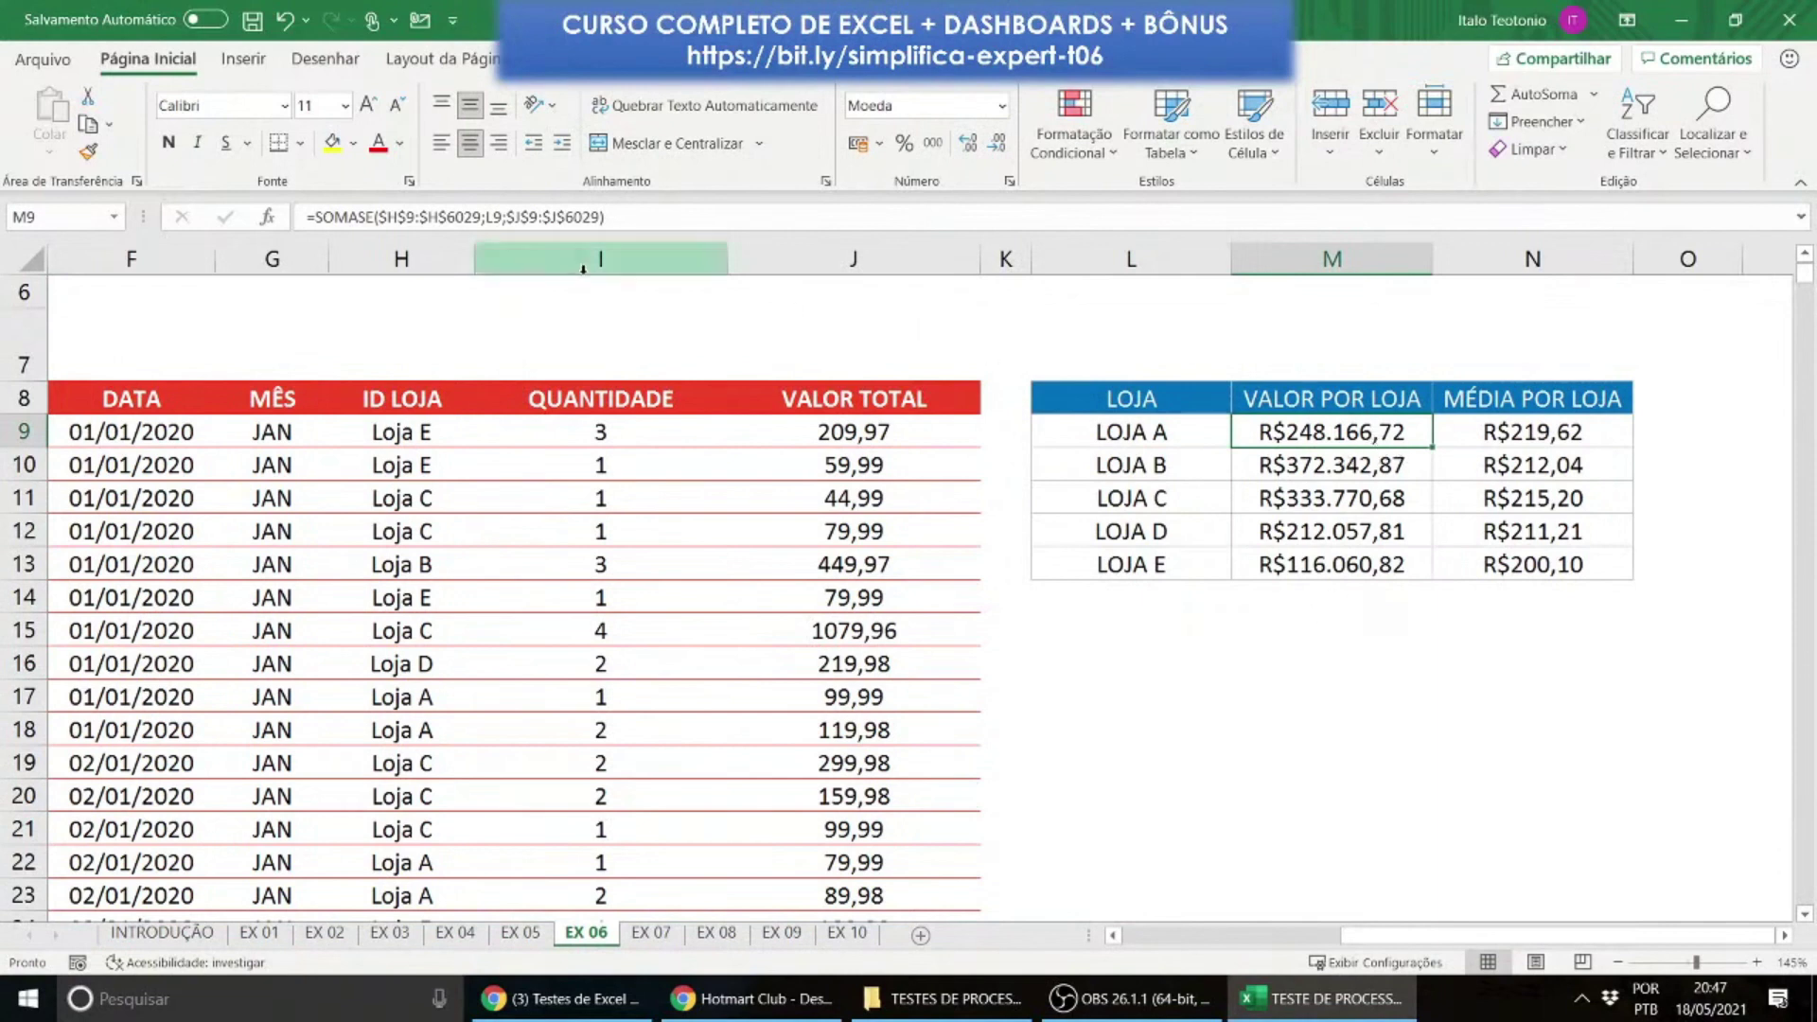
pyautogui.click(665, 933)
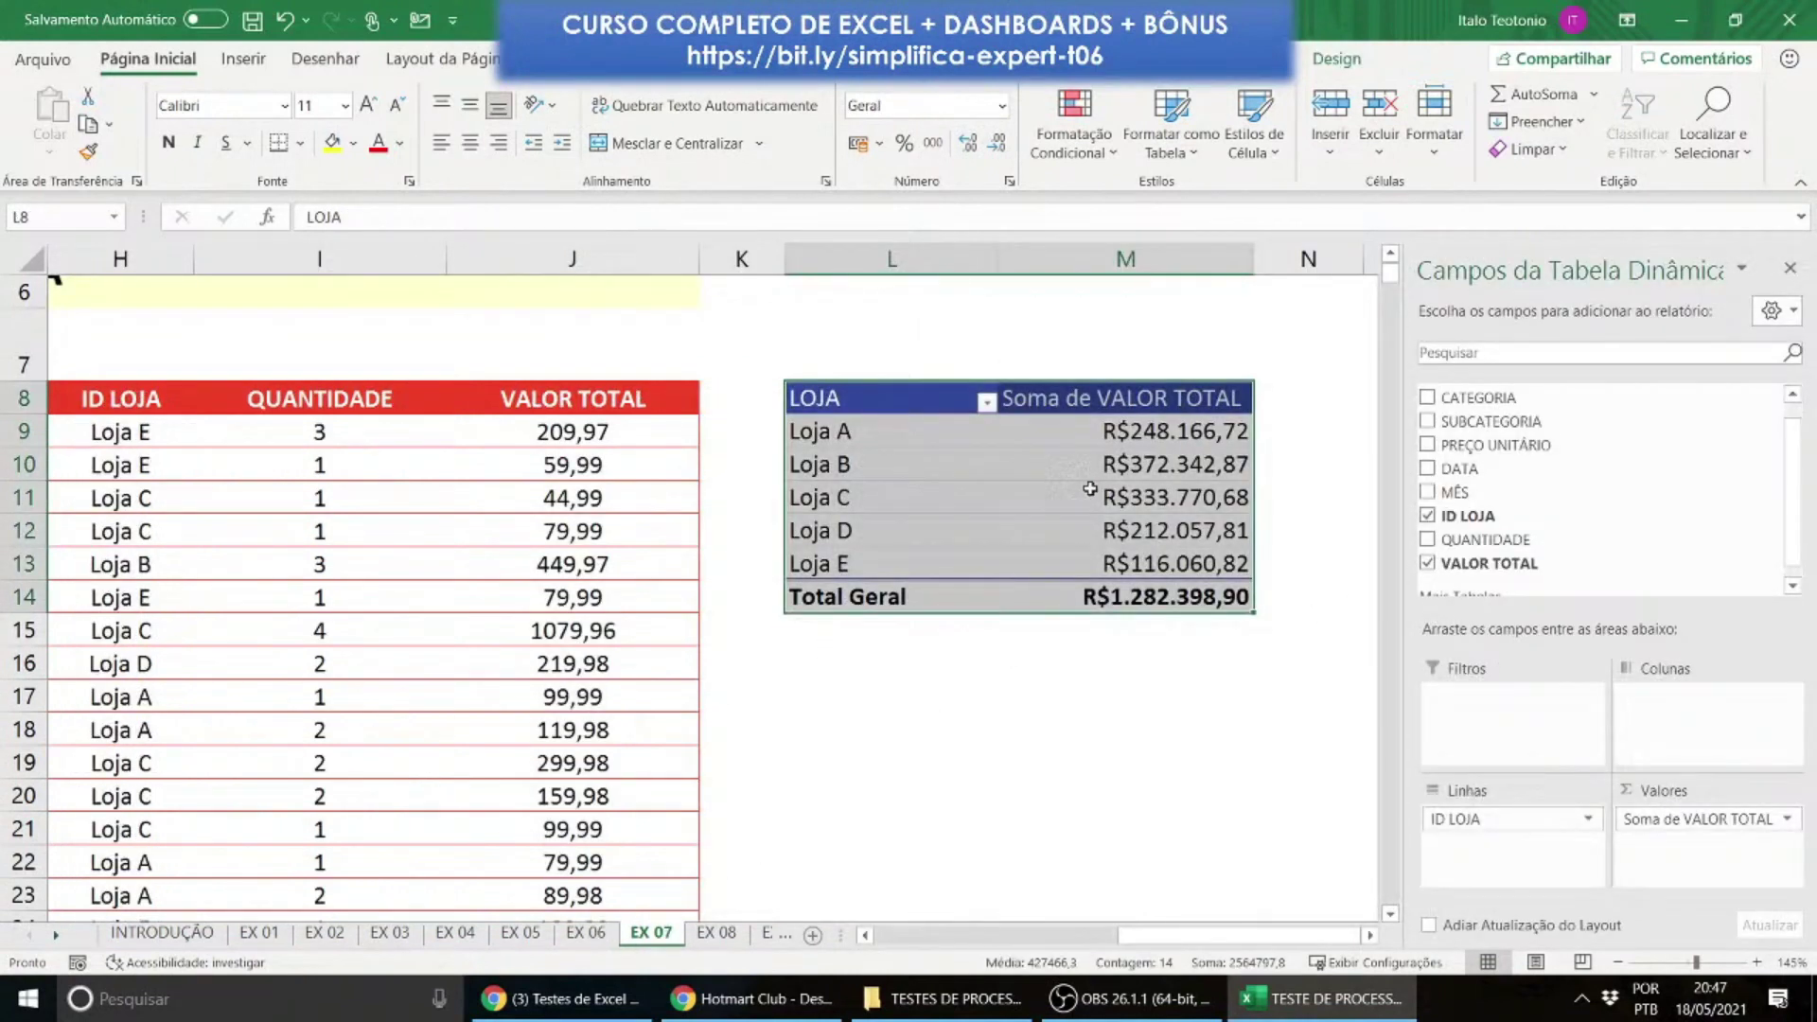
pyautogui.click(1115, 432)
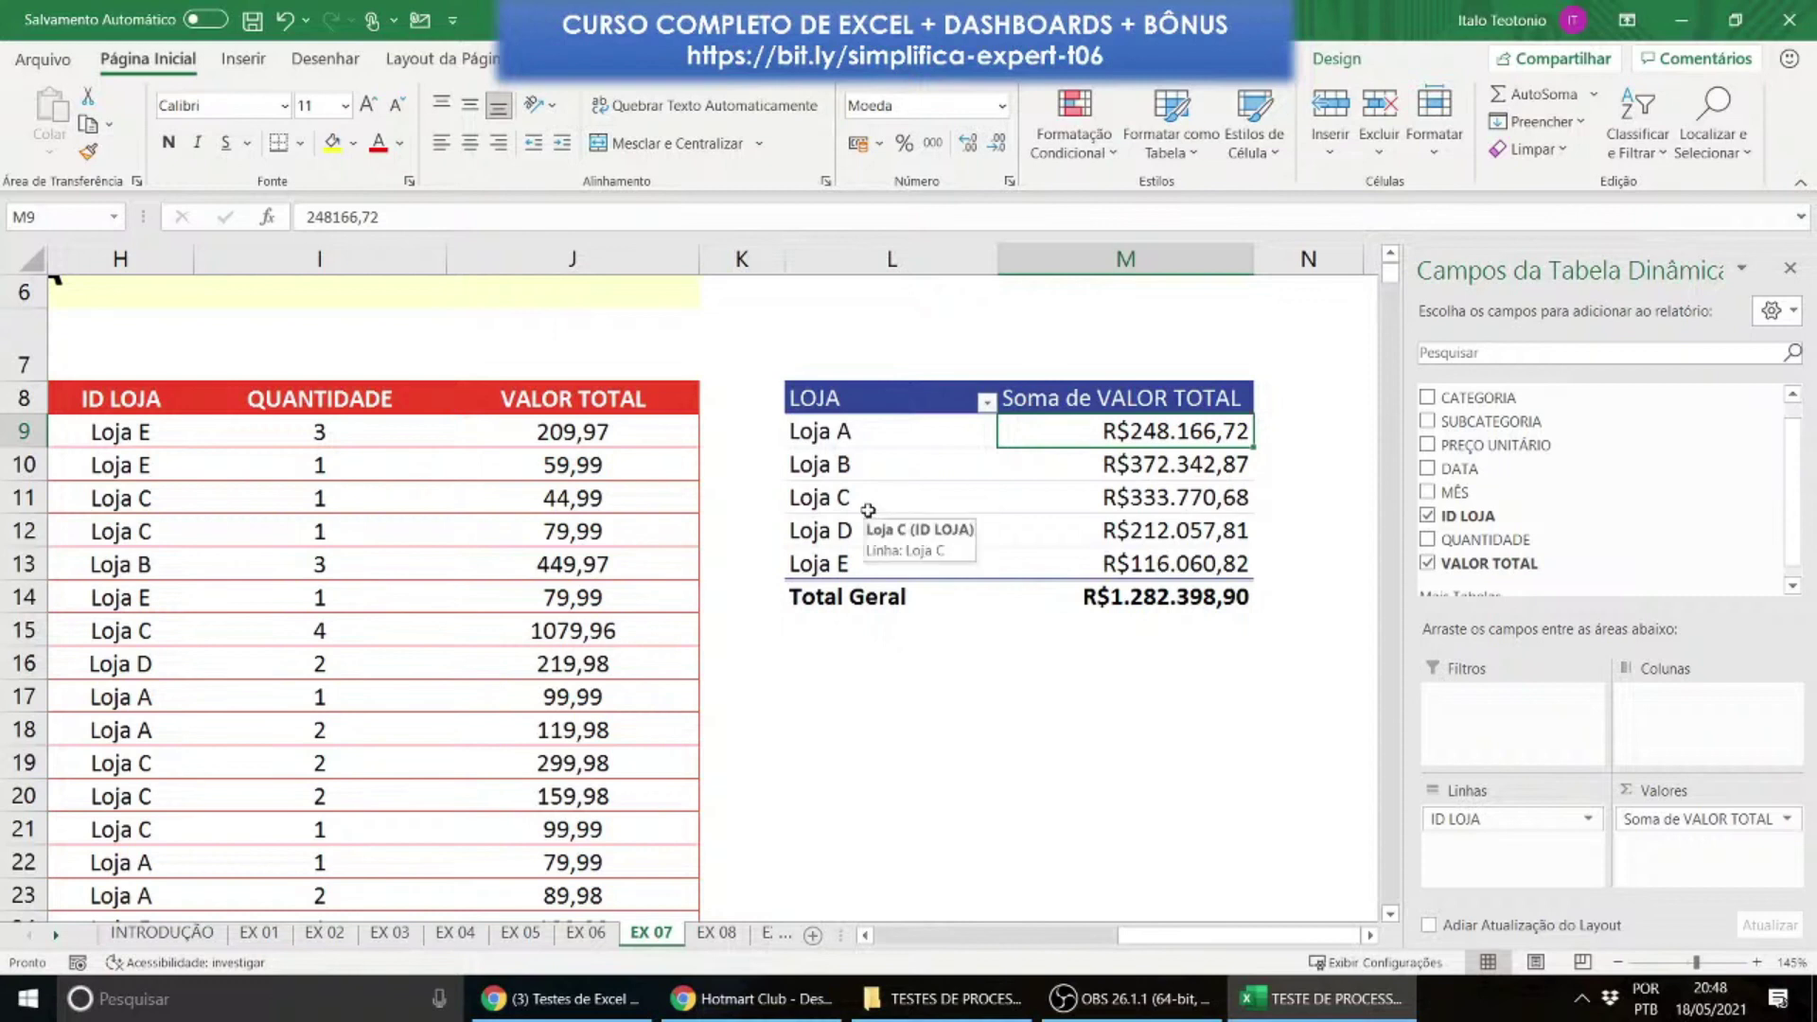
# Step: Duplicate the store pivot table L8:M14 on EX 07, placing the copy below it at L16
pyautogui.moveTo(872, 401); pyautogui.dragTo(1041, 596)
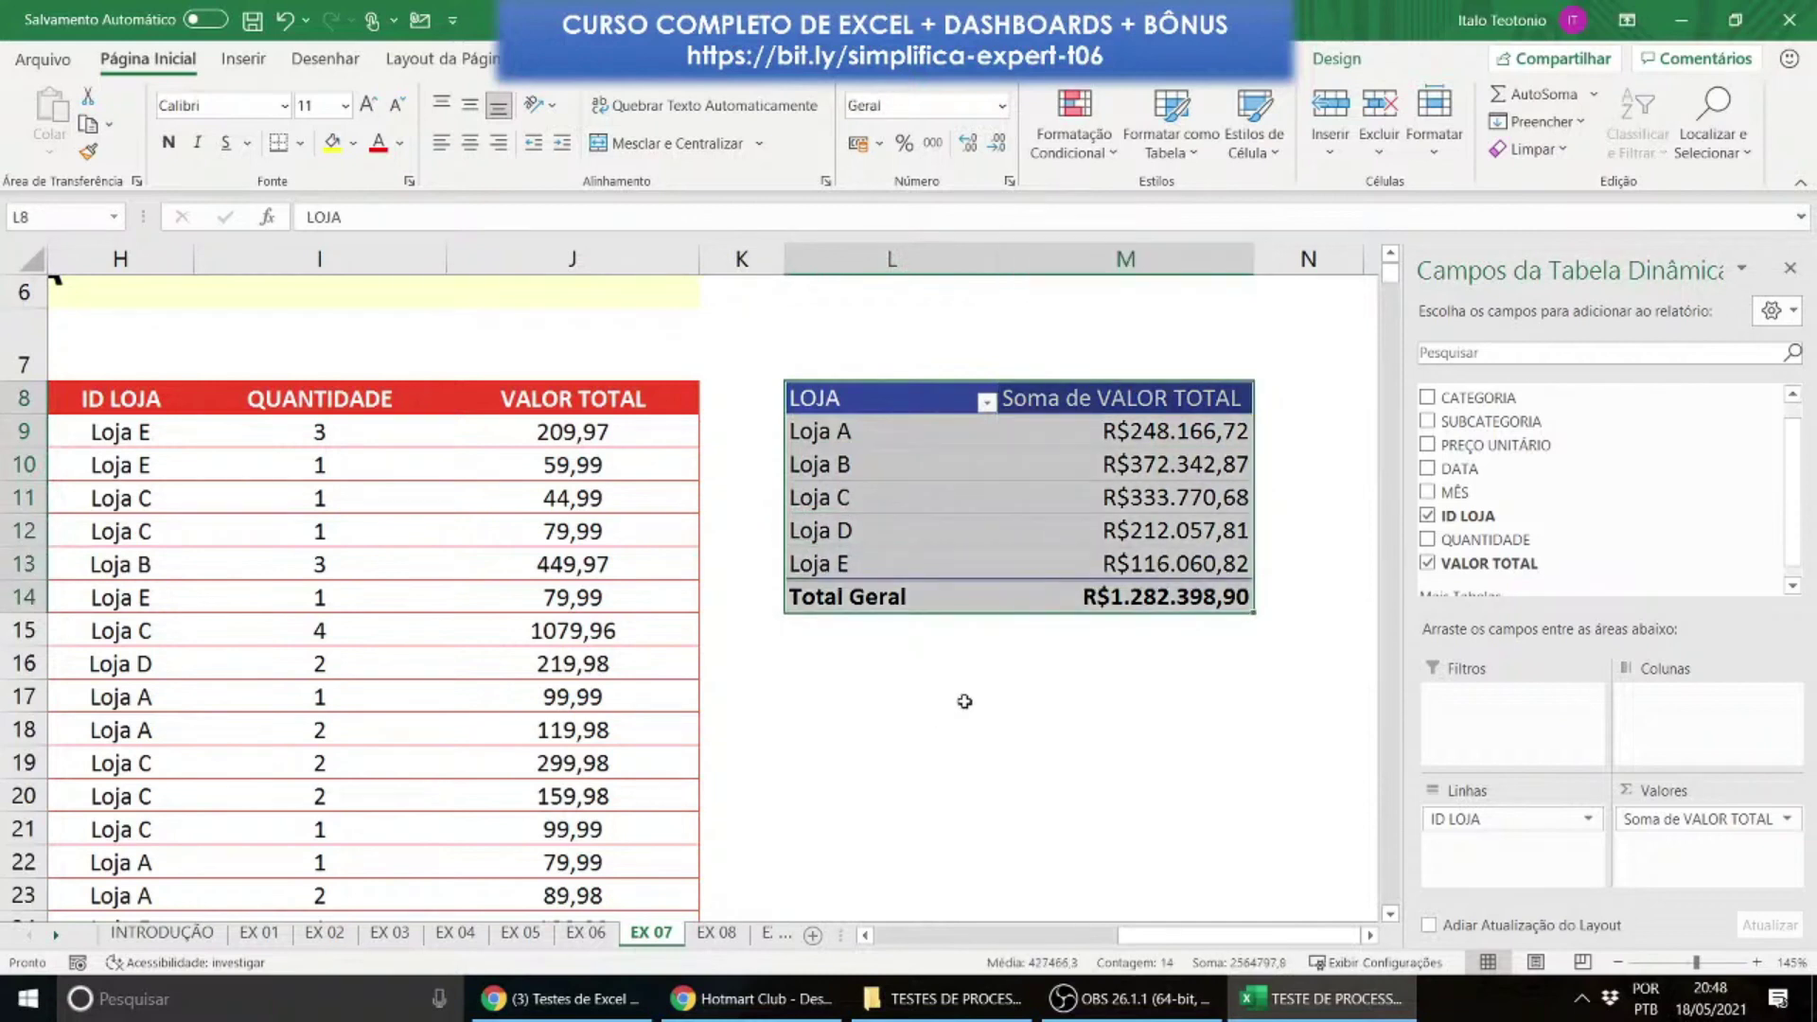
pyautogui.moveTo(1120, 934); pyautogui.dragTo(909, 947)
pyautogui.scroll(2, 948, 556)
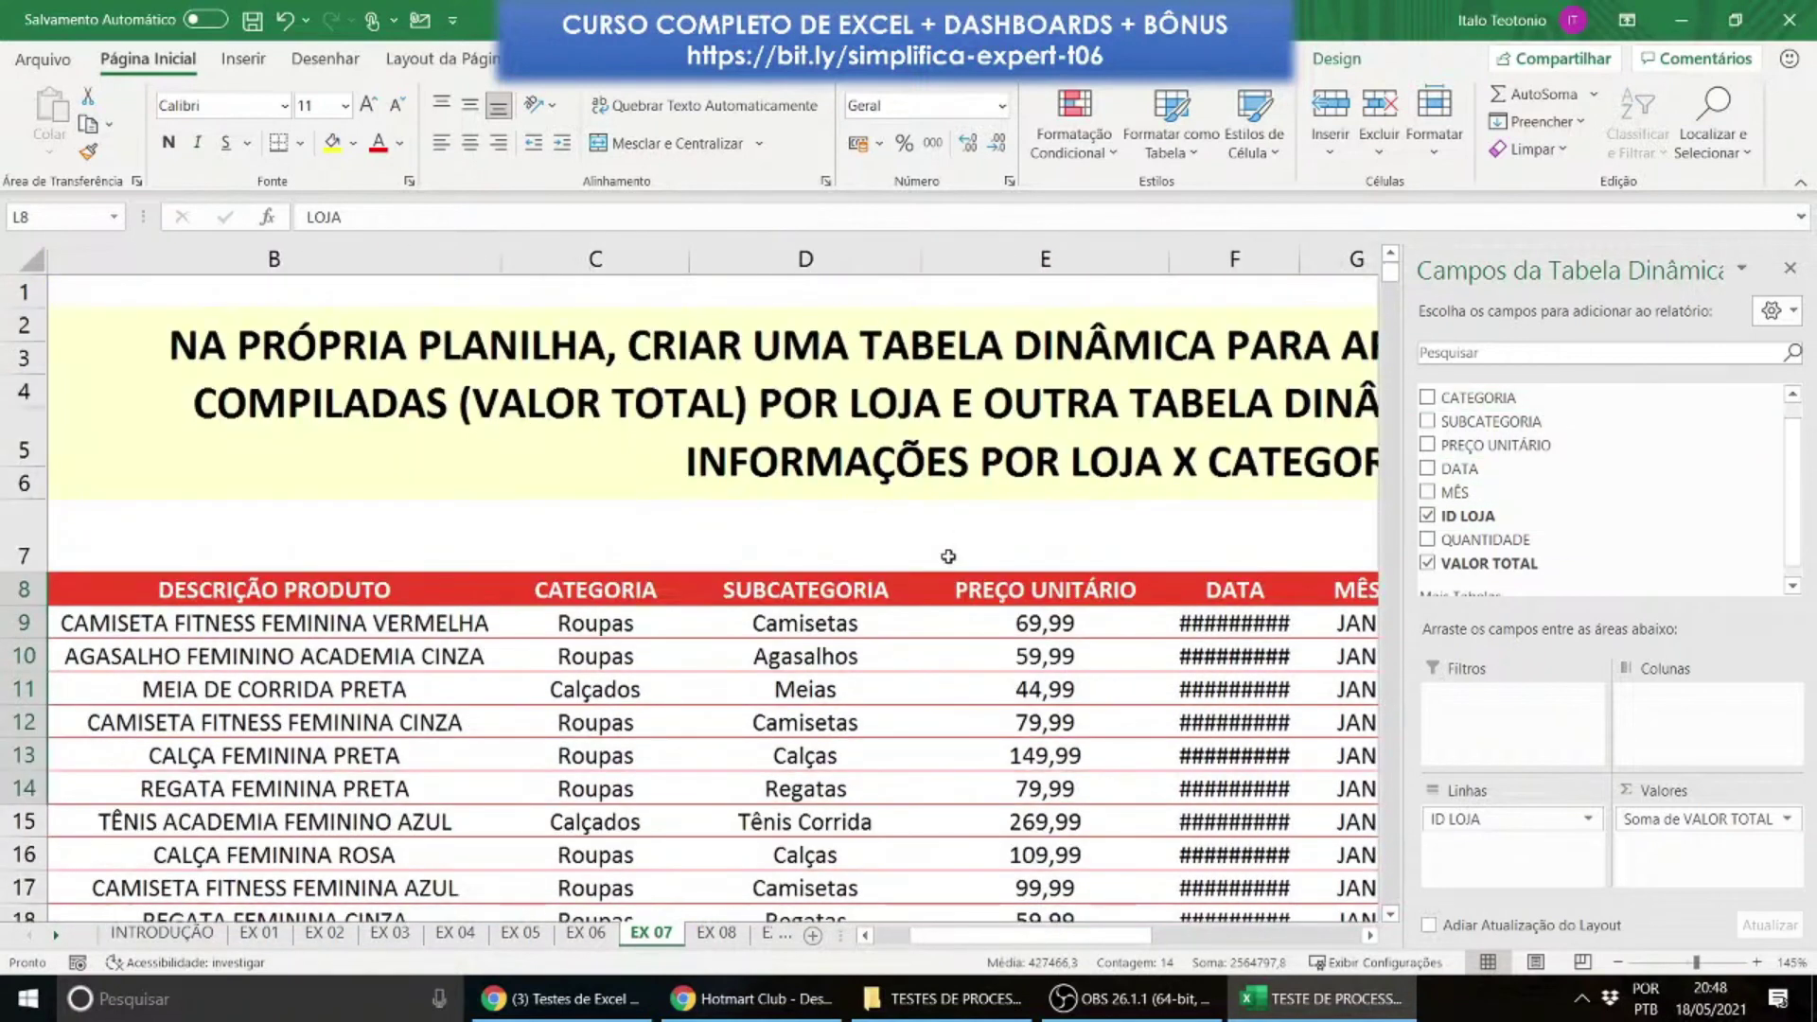
pyautogui.moveTo(959, 945); pyautogui.dragTo(1204, 942)
pyautogui.hotkey('ctrl', 'c')
pyautogui.scroll(-1, 987, 712)
pyautogui.click(863, 757)
pyautogui.hotkey('ctrl', 'v')
pyautogui.scroll(-1, 872, 767)
# Step: Add CATEGORIA as the column field of the copied pivot table to break the store totals down by category
pyautogui.click(909, 739)
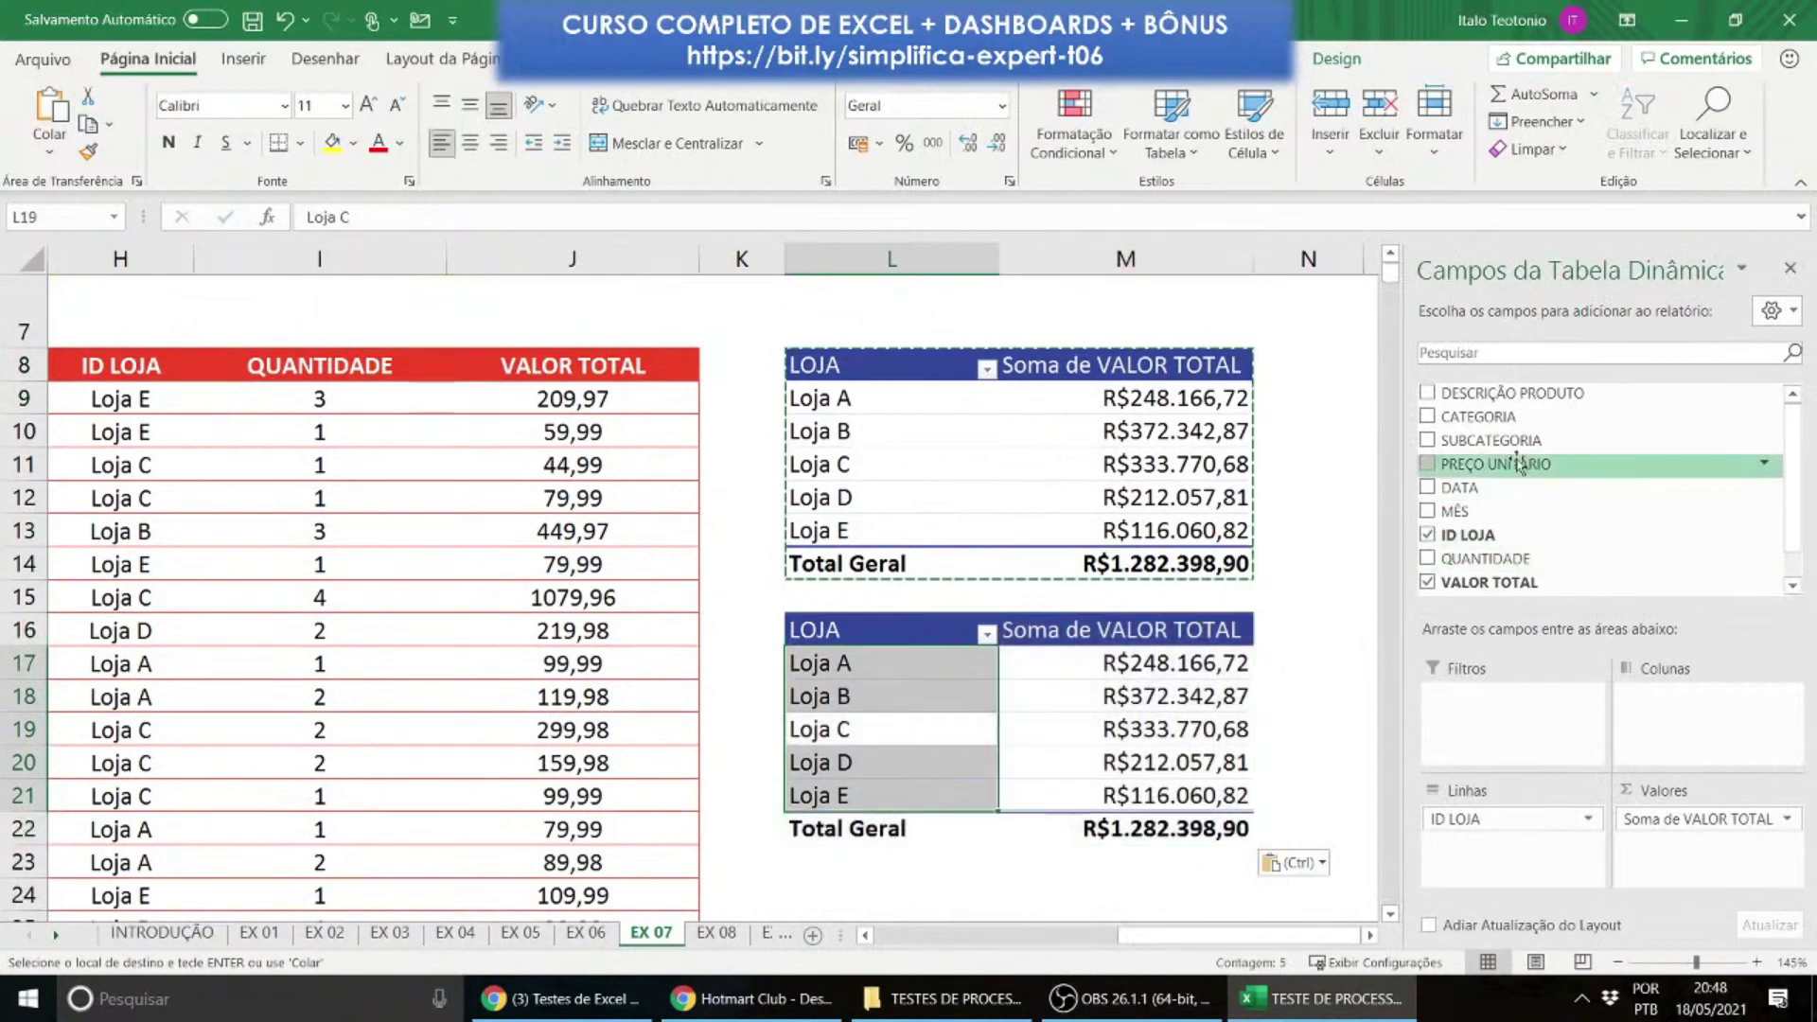
pyautogui.moveTo(1481, 416); pyautogui.dragTo(1552, 747)
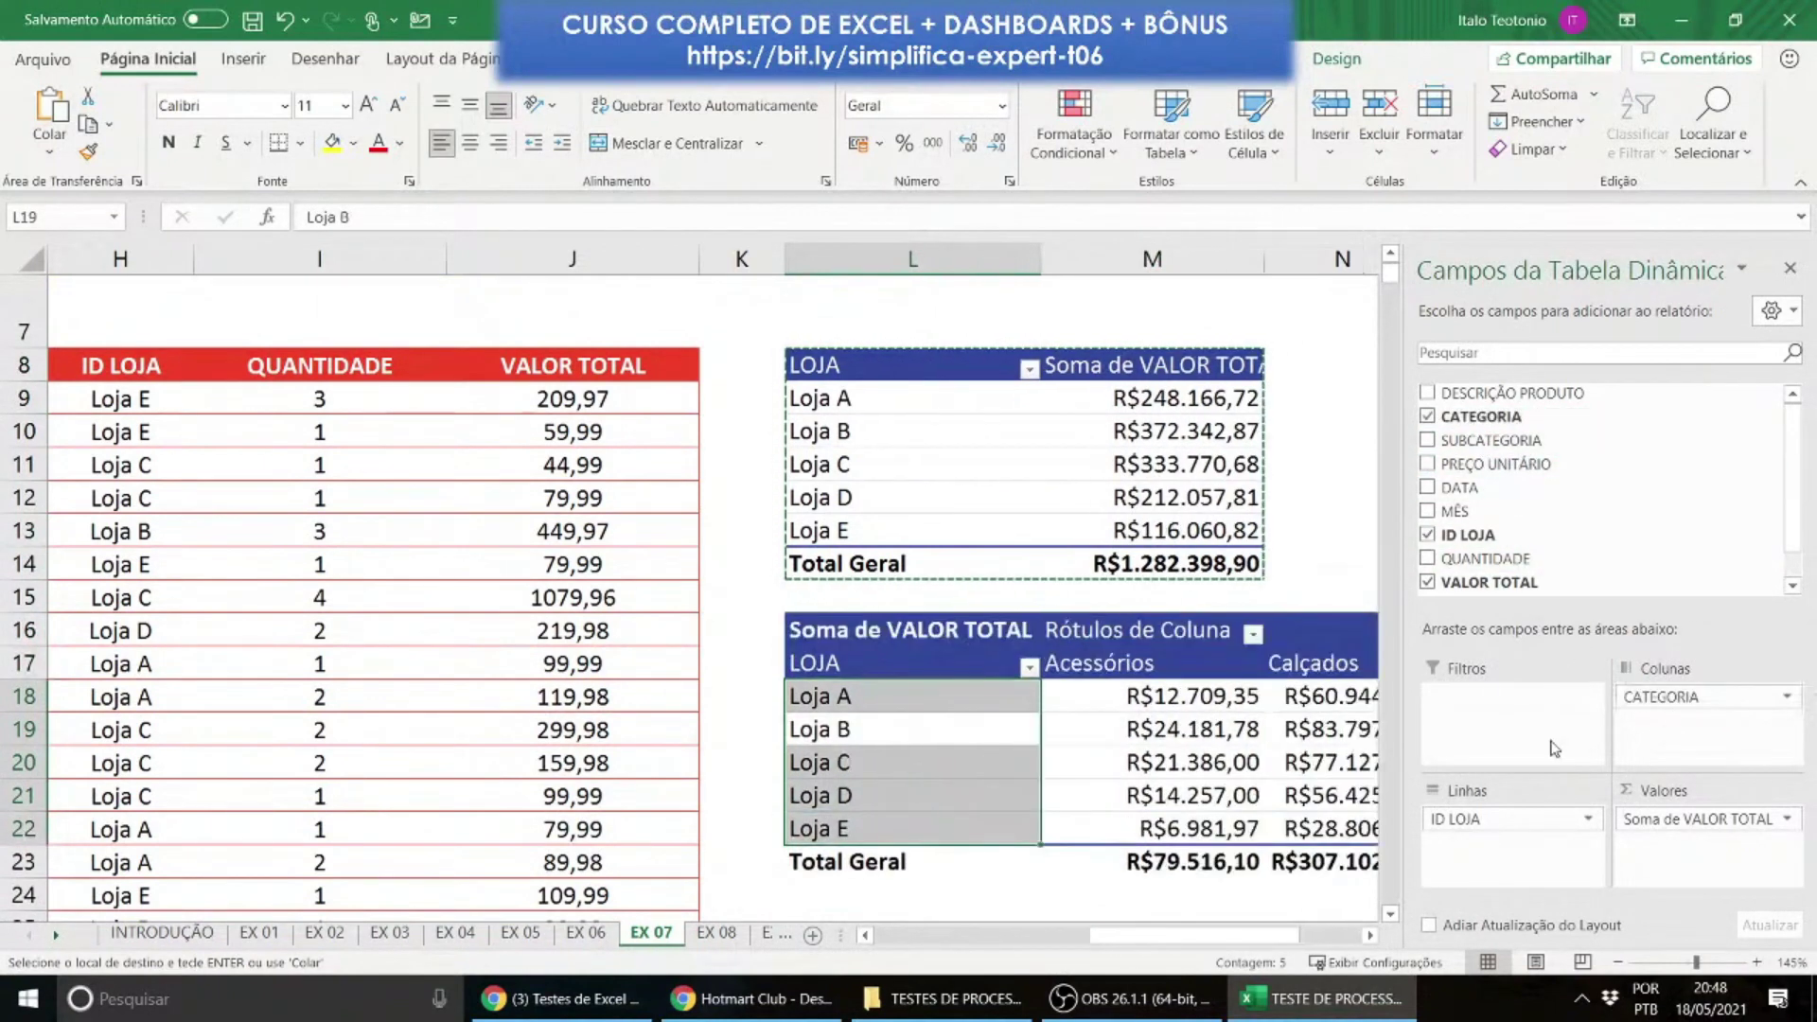
pyautogui.moveTo(1199, 935); pyautogui.dragTo(1259, 939)
pyautogui.click(1011, 797)
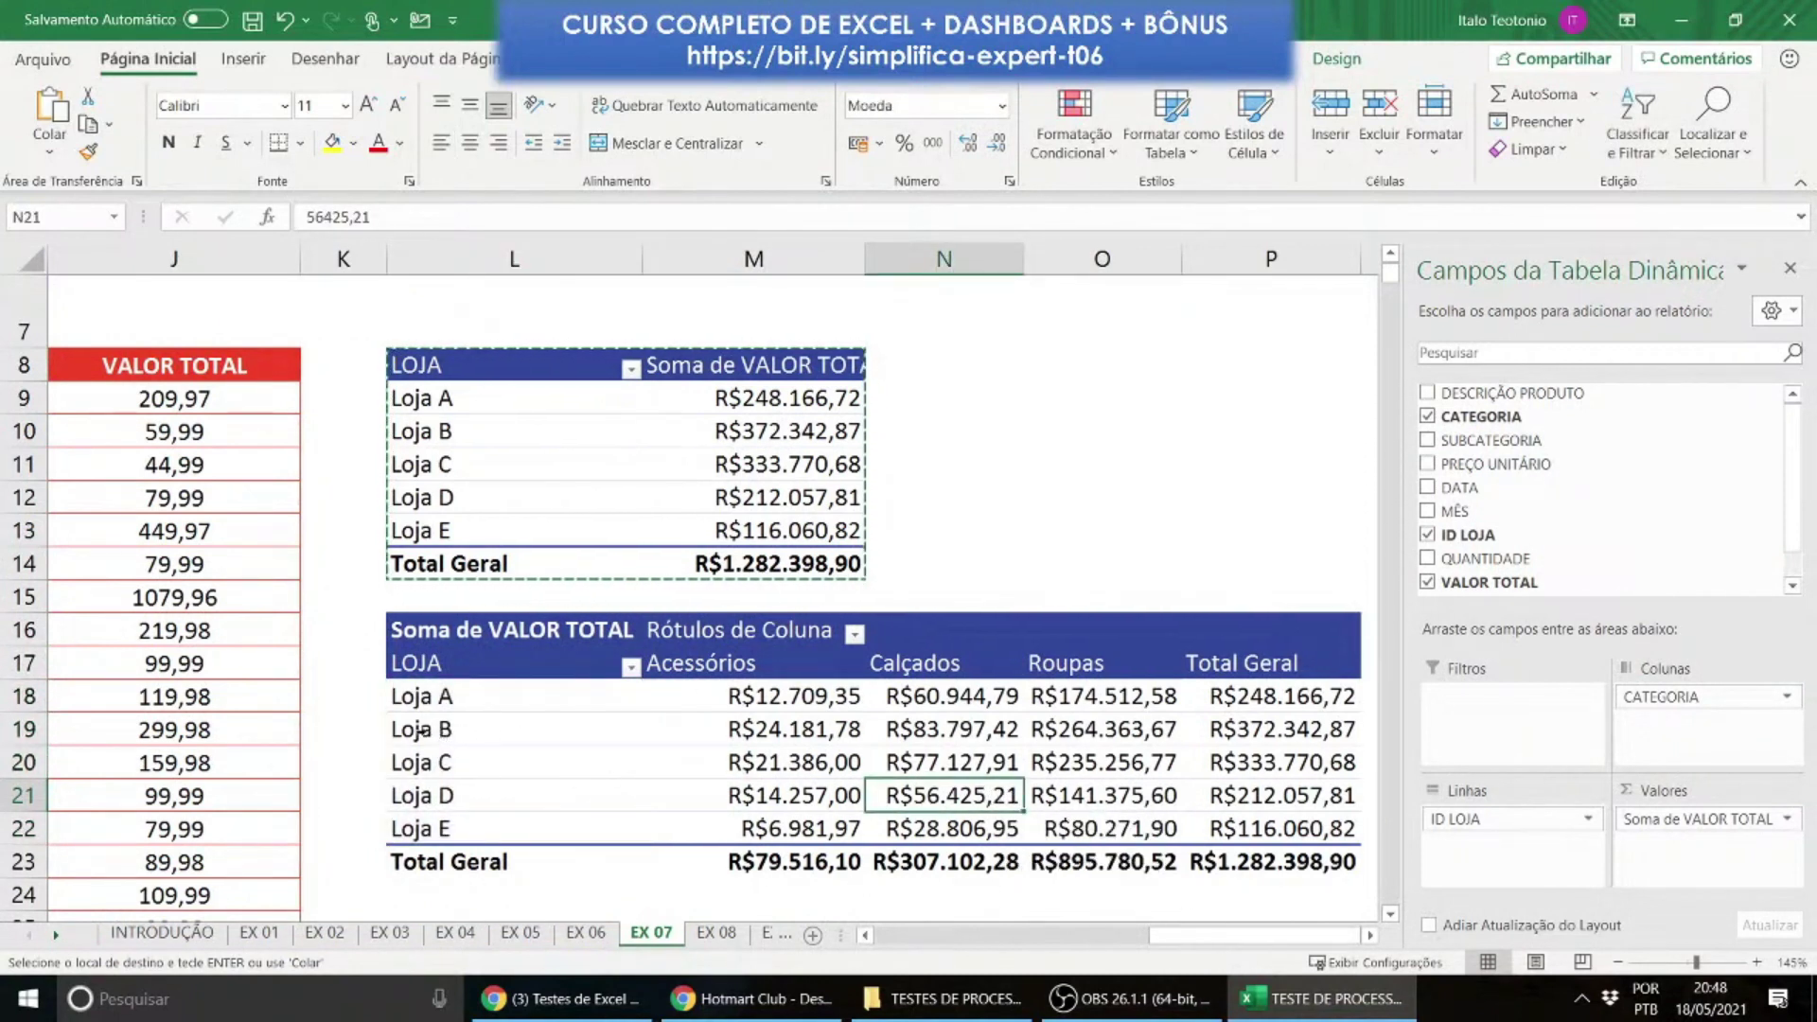
pyautogui.click(939, 736)
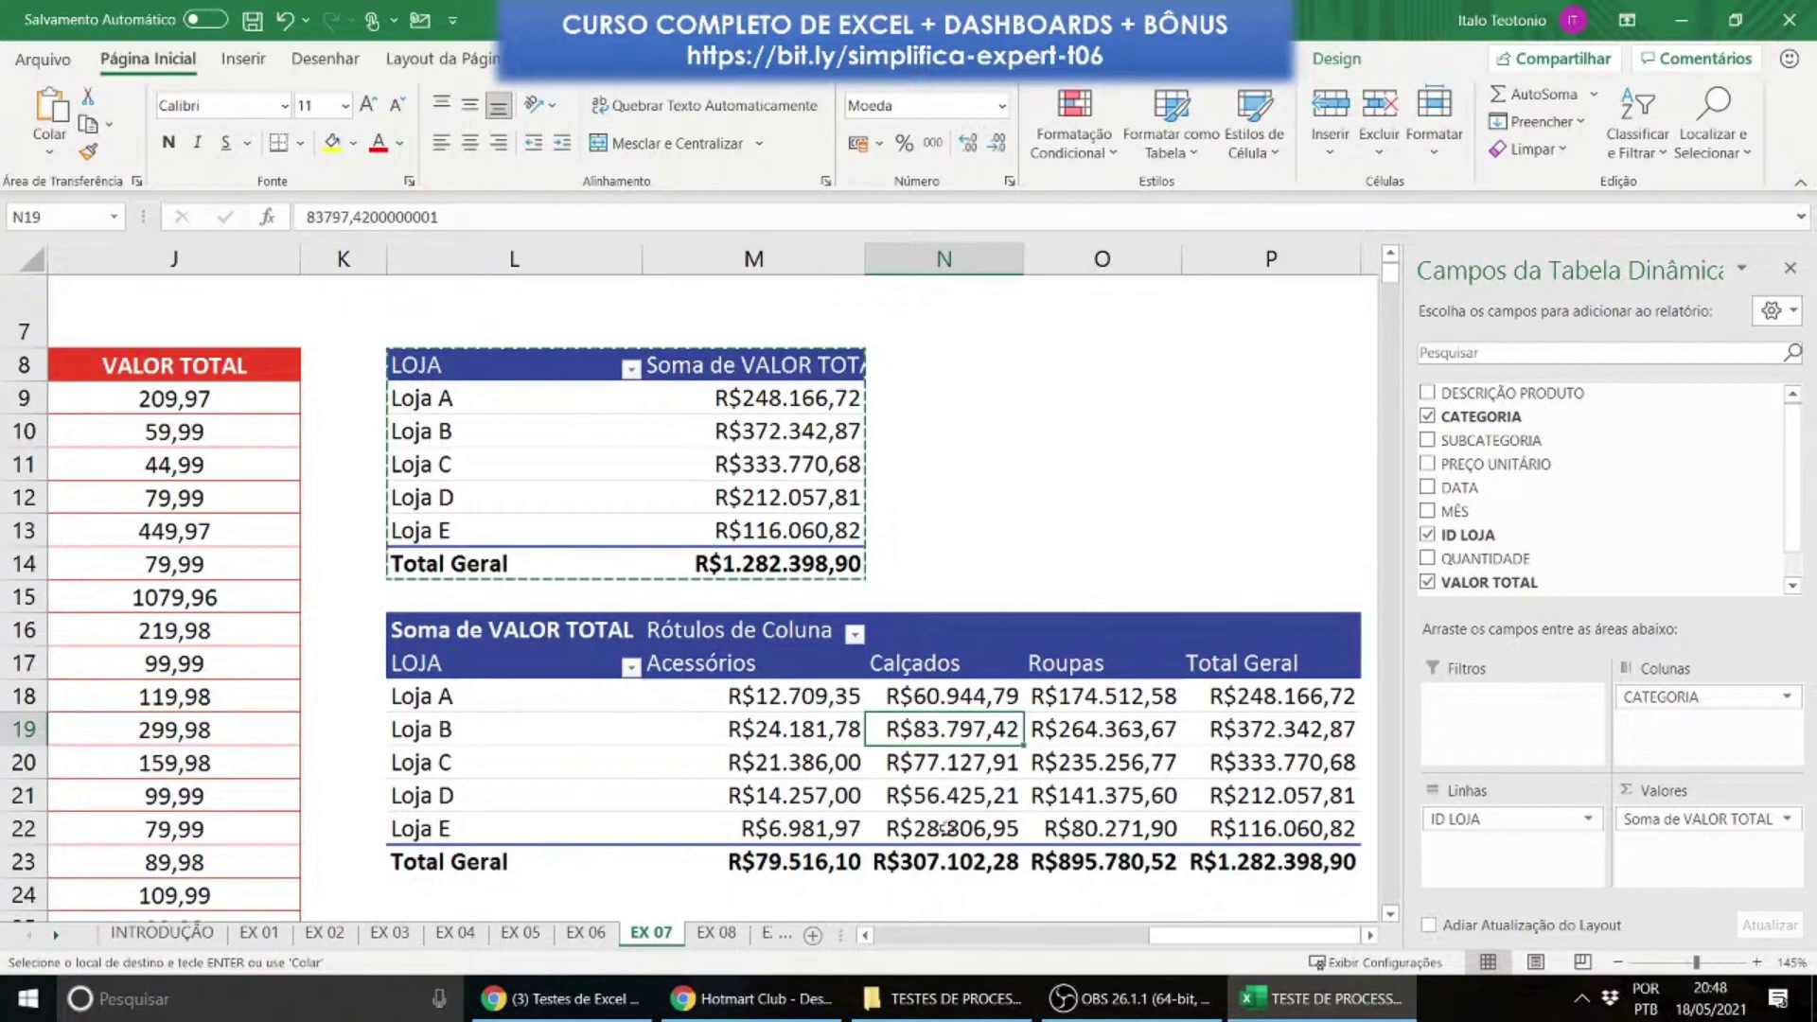
pyautogui.click(1136, 833)
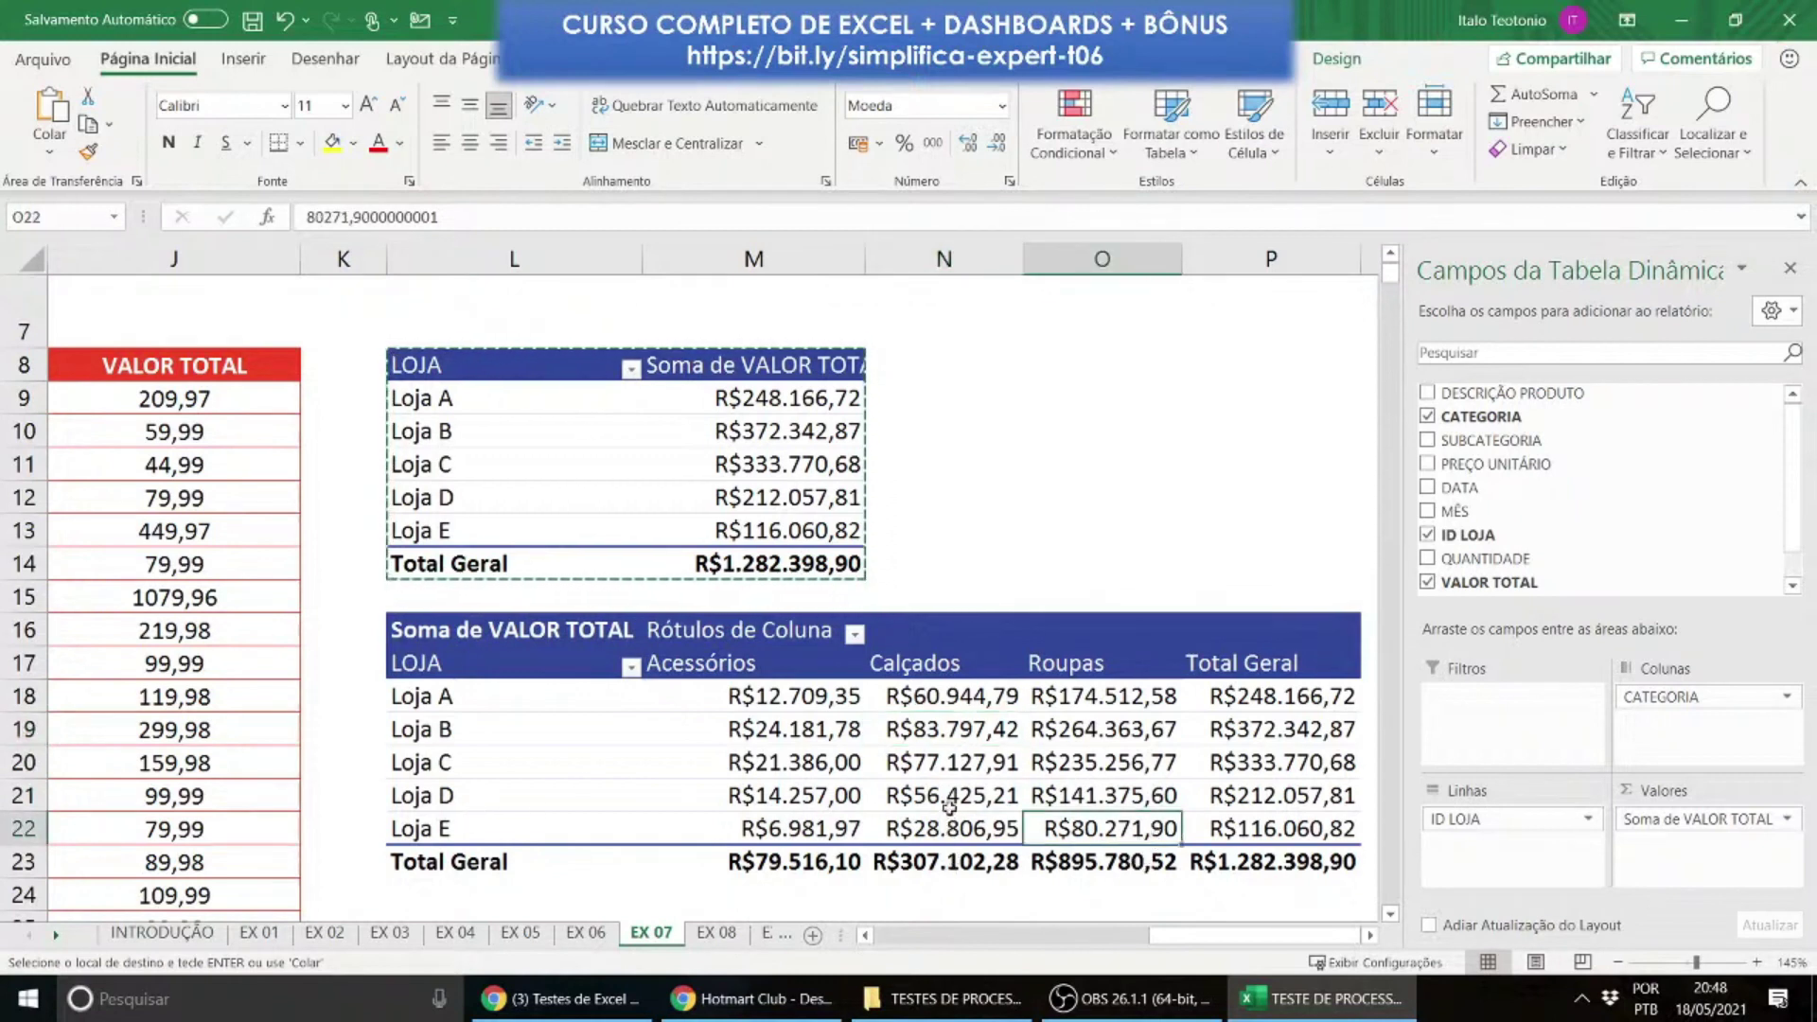
# Step: Apply blue gradient data bars to the Acessórios column of the store and category pivot table, M17:M23
pyautogui.moveTo(806, 665); pyautogui.dragTo(796, 852)
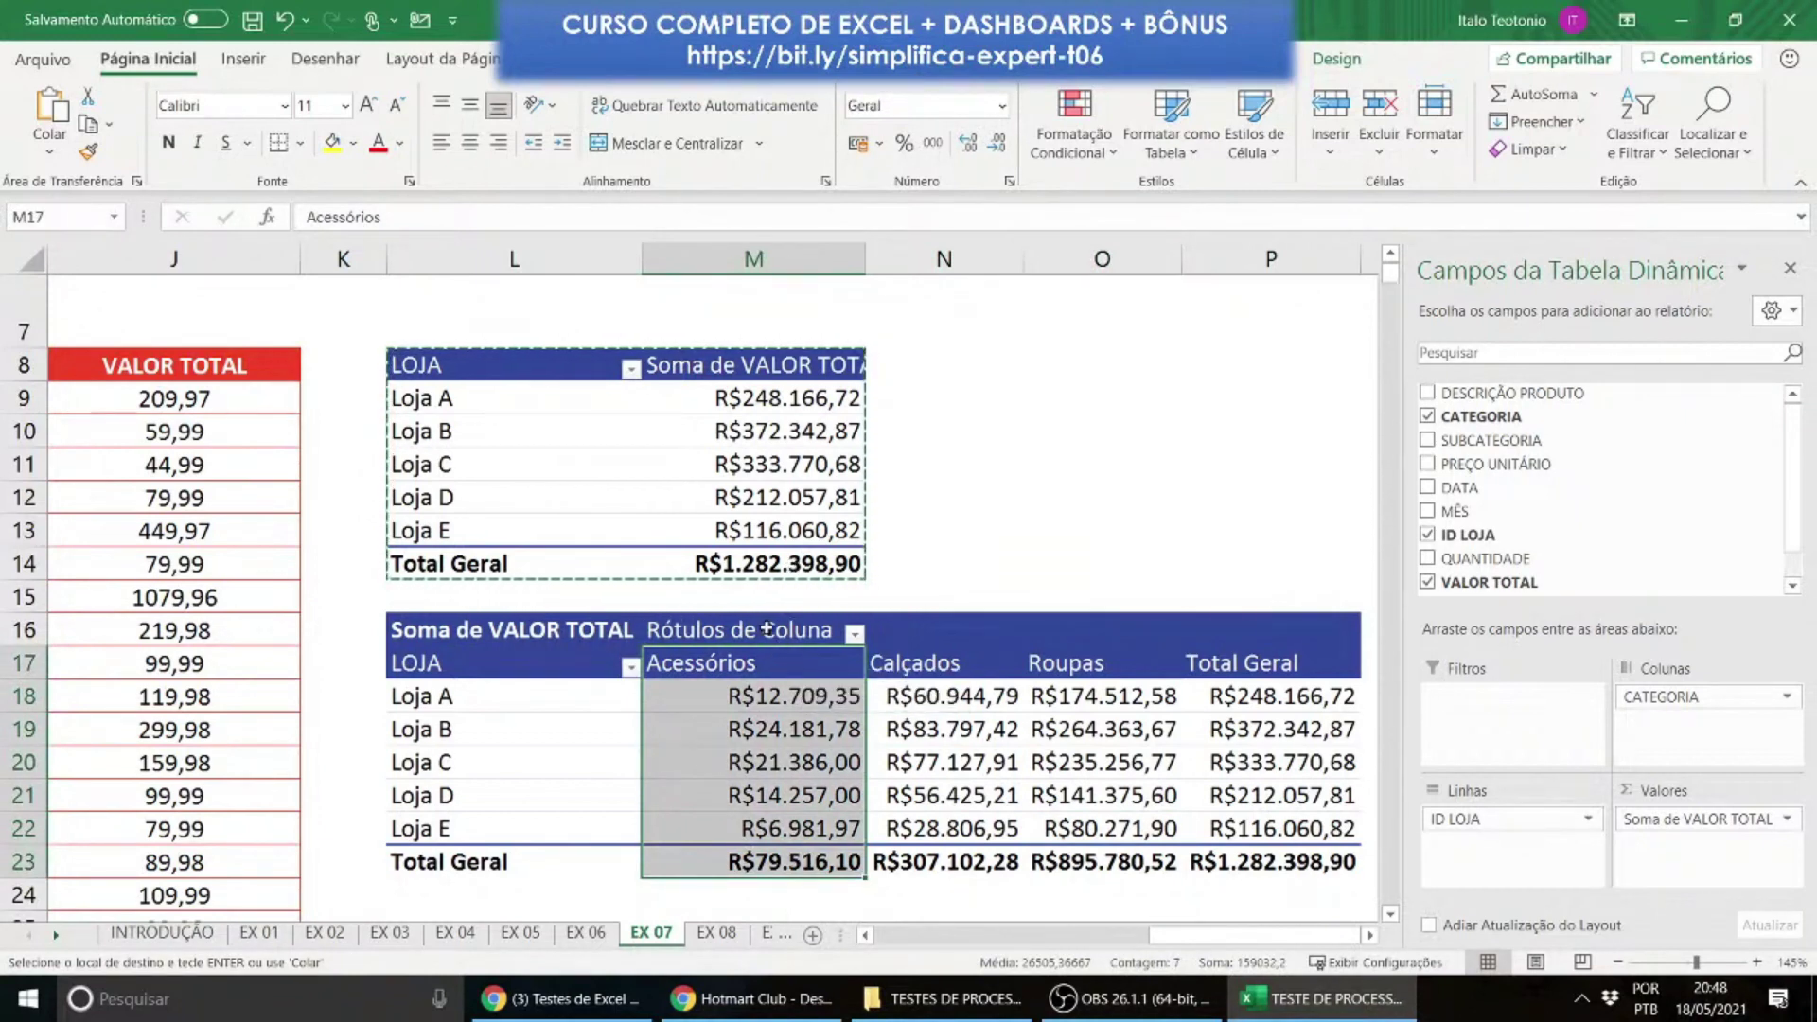
pyautogui.click(1111, 149)
pyautogui.moveTo(1179, 317)
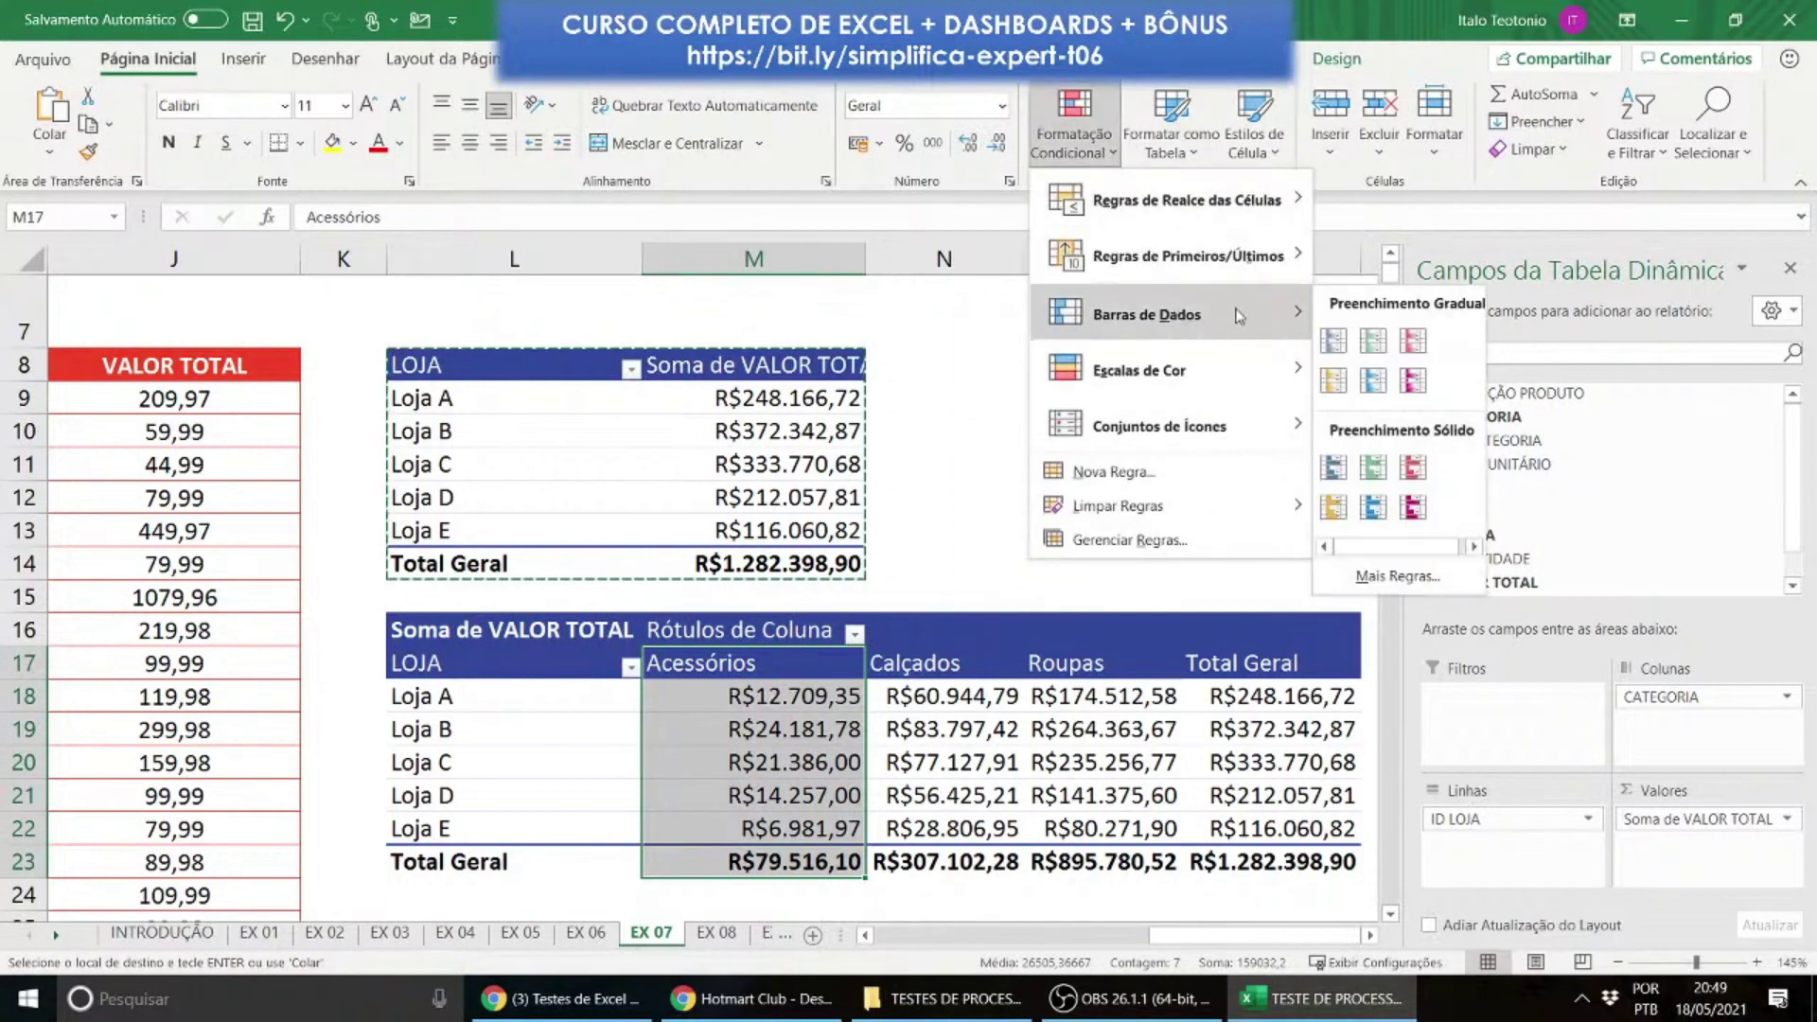
pyautogui.click(1336, 340)
pyautogui.click(932, 793)
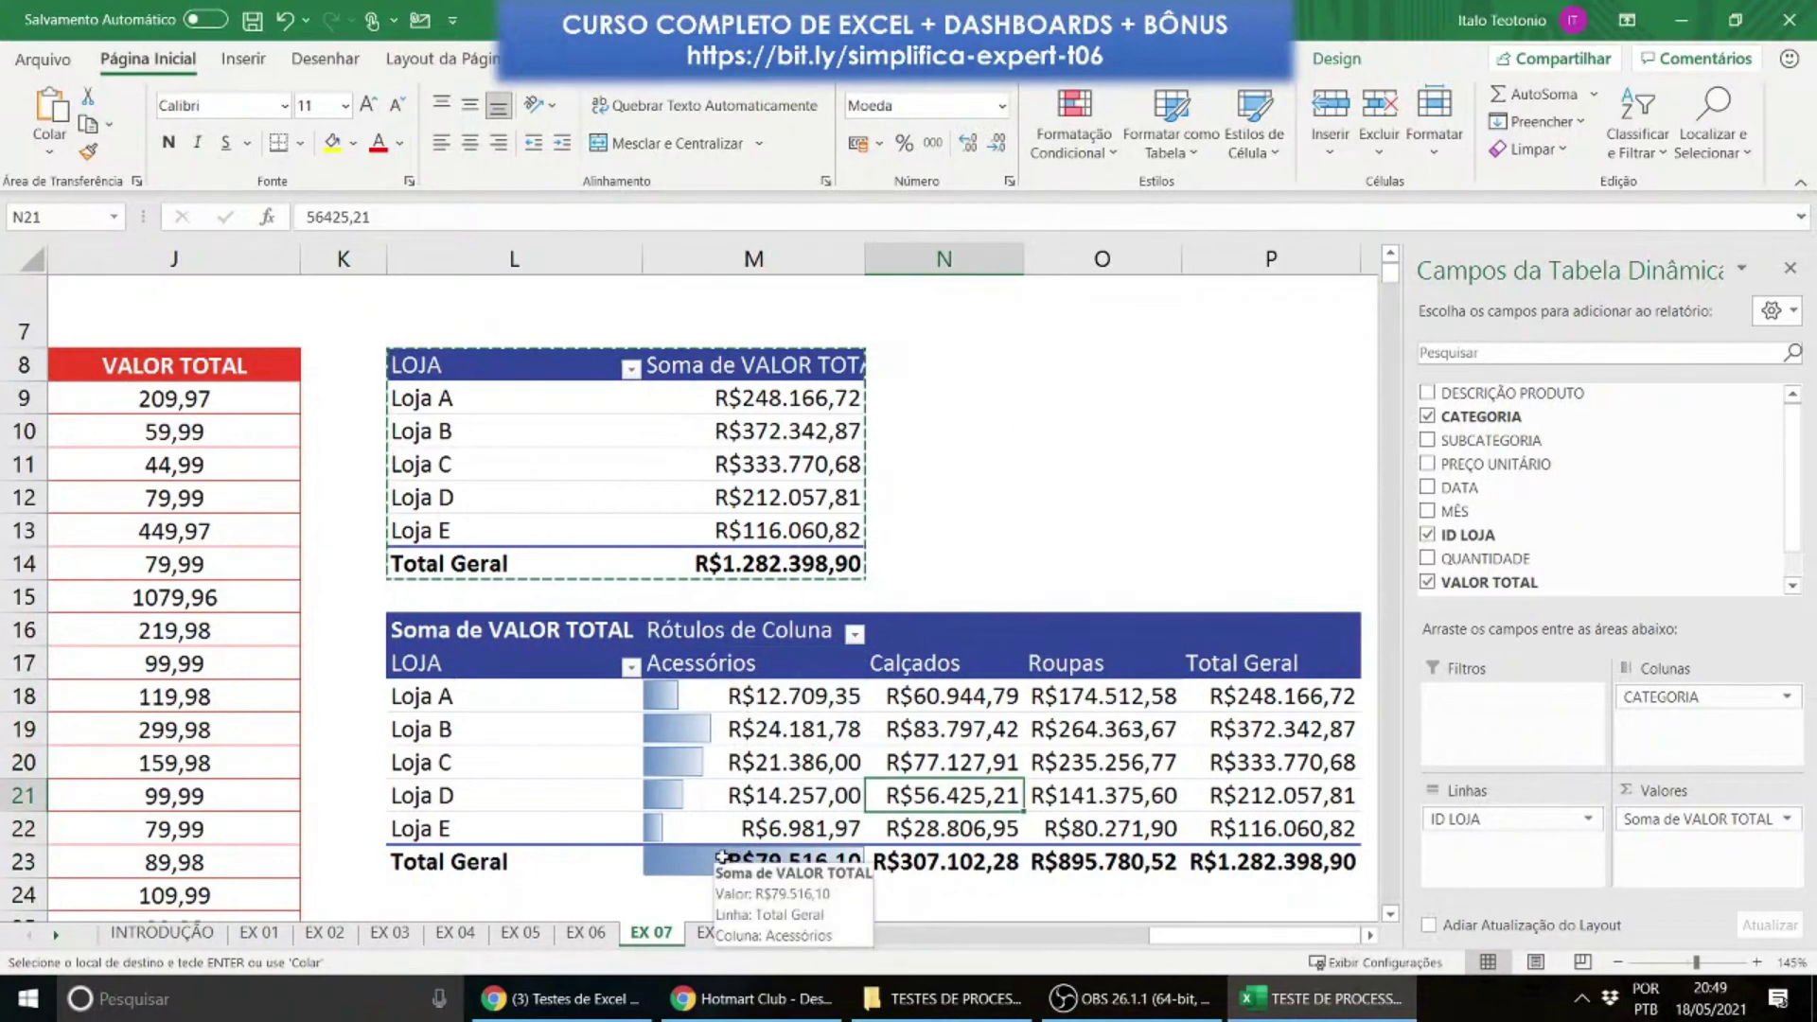
# Step: Copy the data bar formatting of M18:M23 to the Calçados, Roupas and Total Geral columns separately
pyautogui.moveTo(710, 700); pyautogui.dragTo(714, 851)
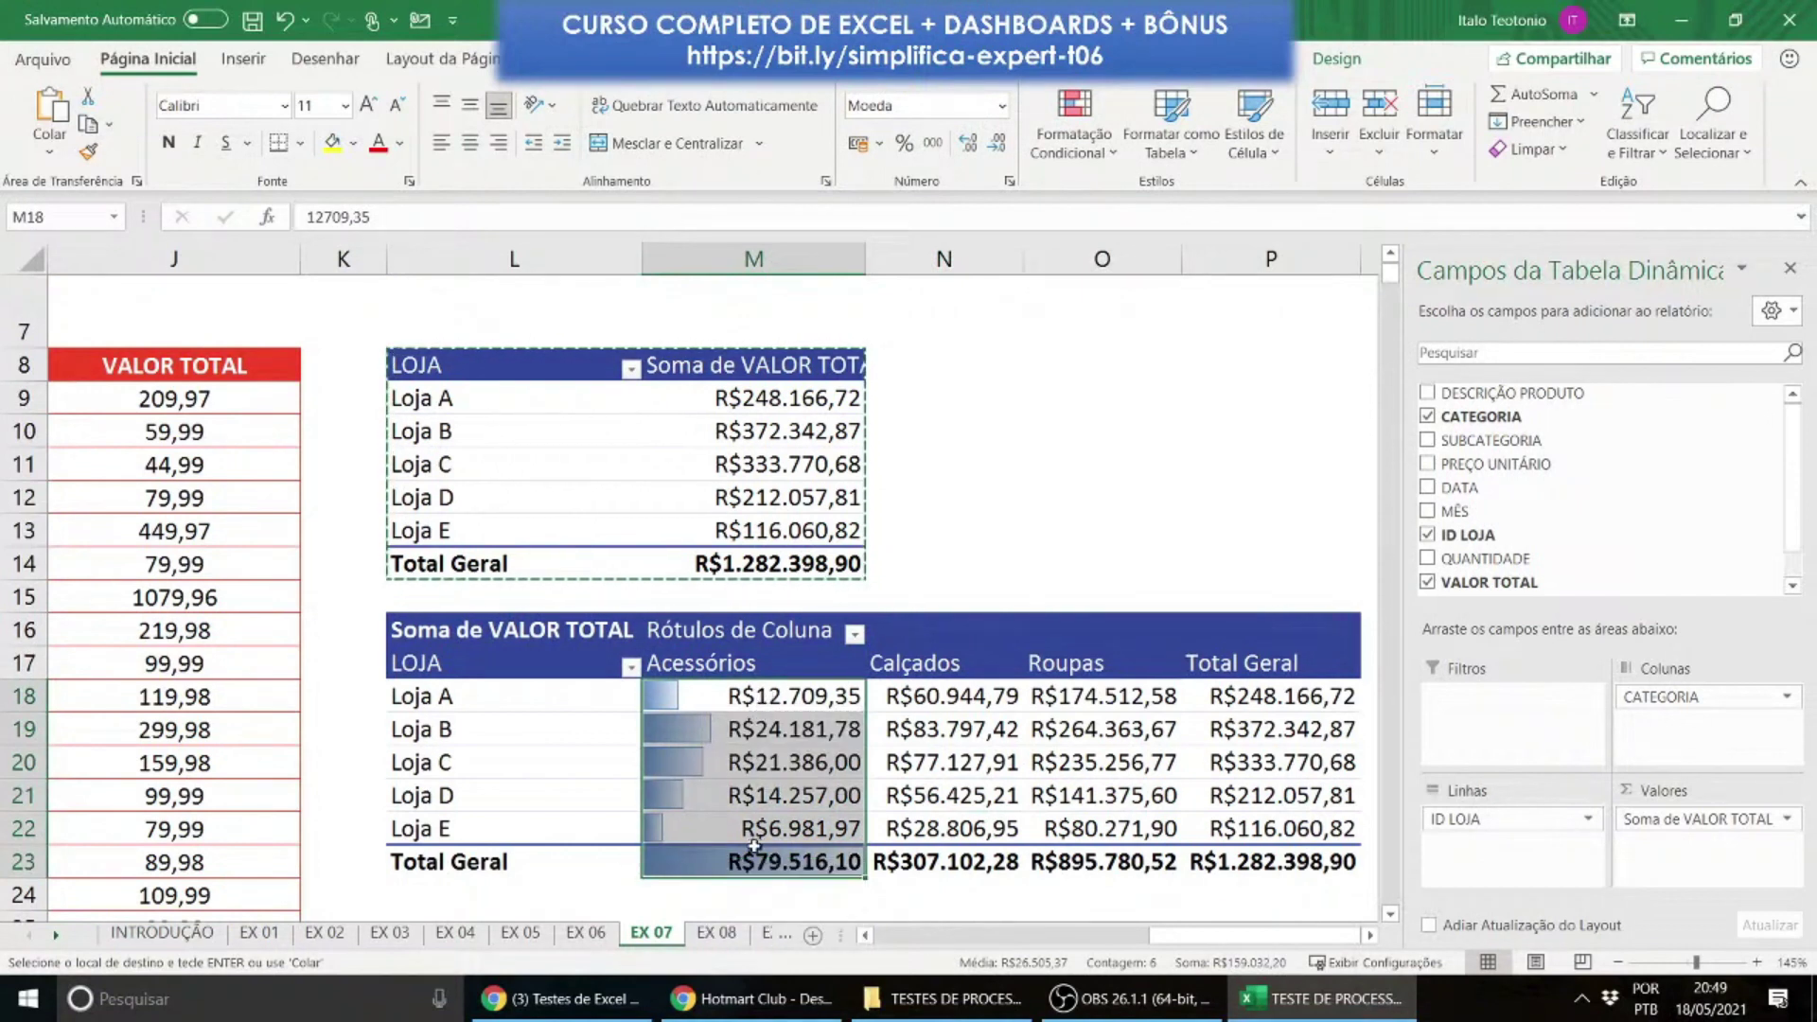
pyautogui.click(88, 151)
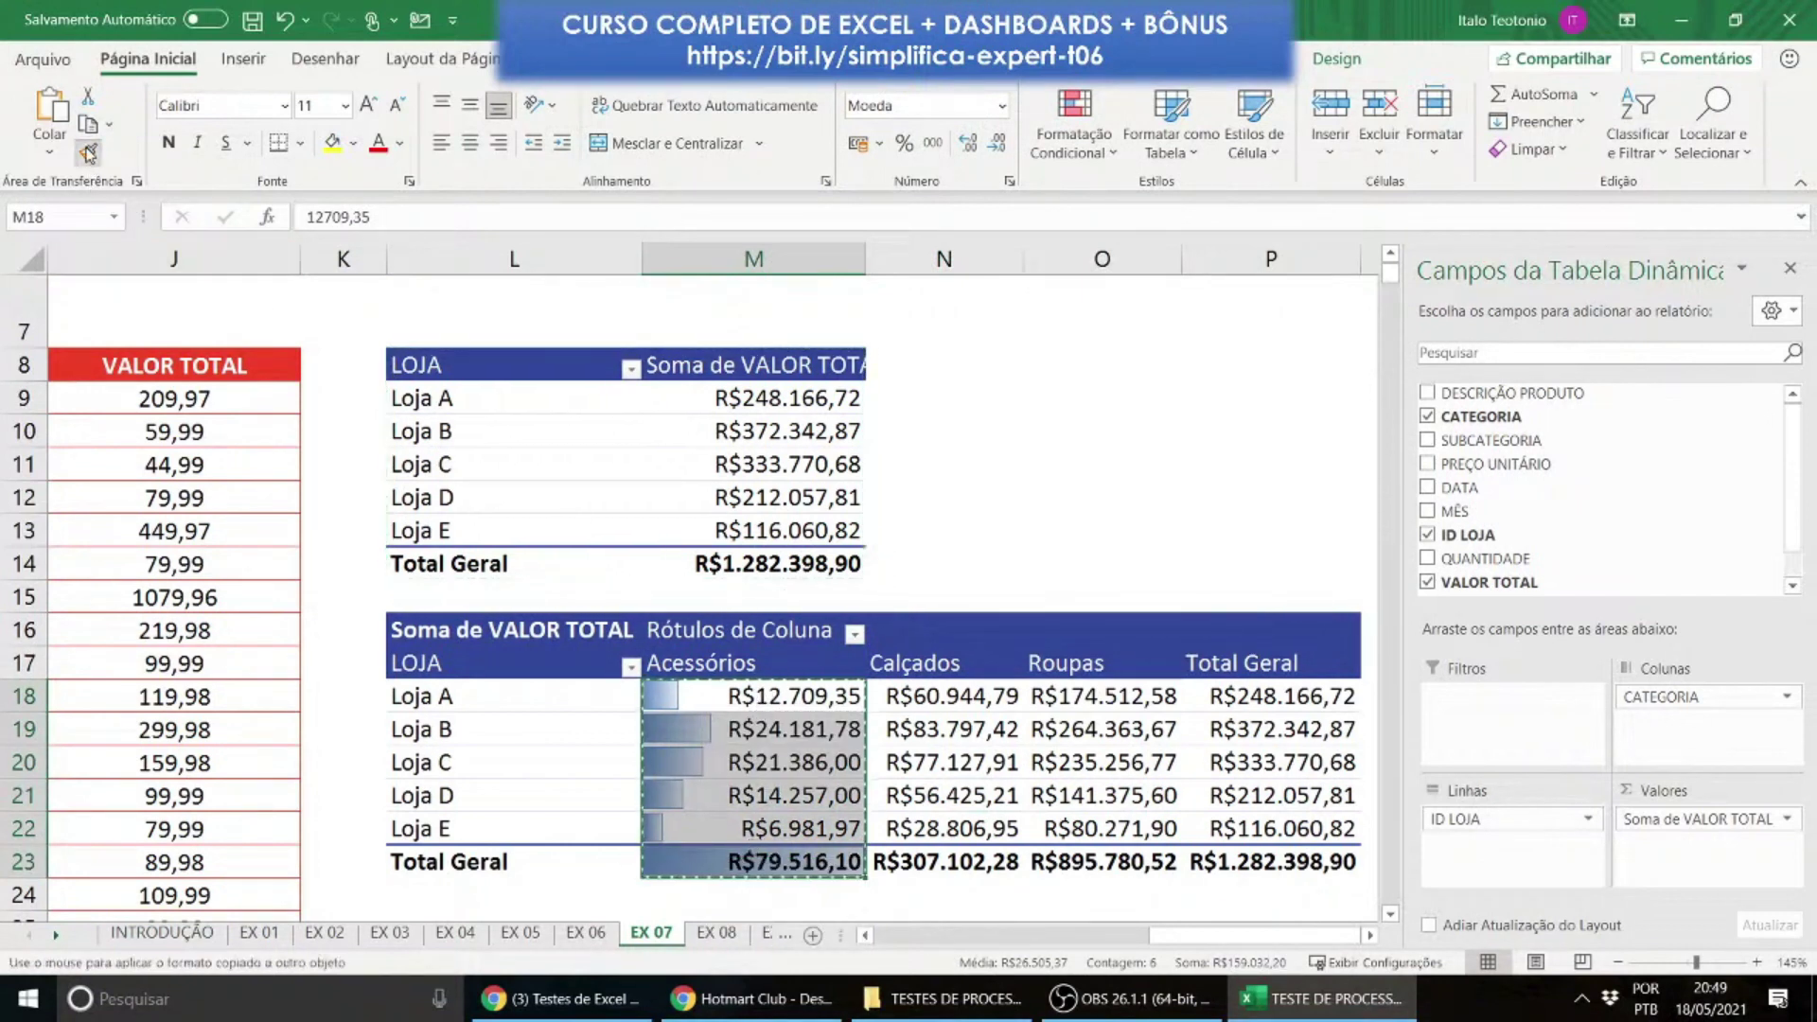
pyautogui.click(942, 693)
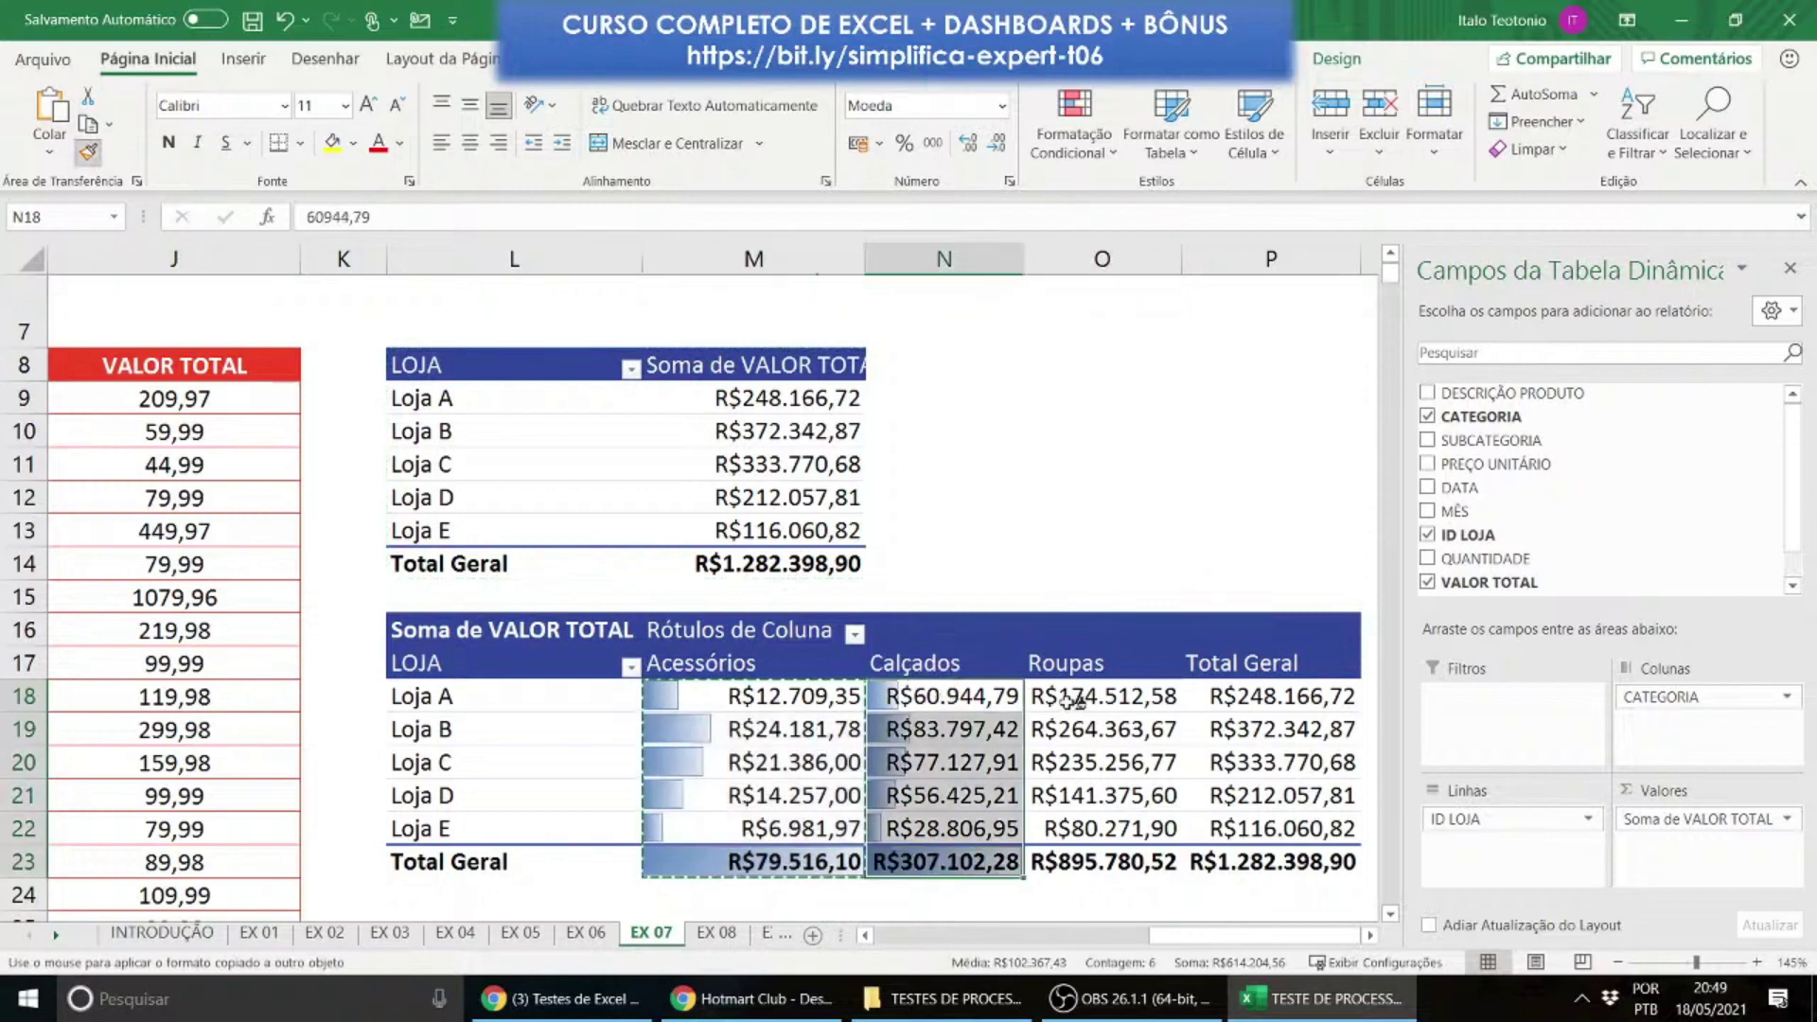
pyautogui.click(1070, 701)
pyautogui.click(1261, 702)
pyautogui.press('Escape')
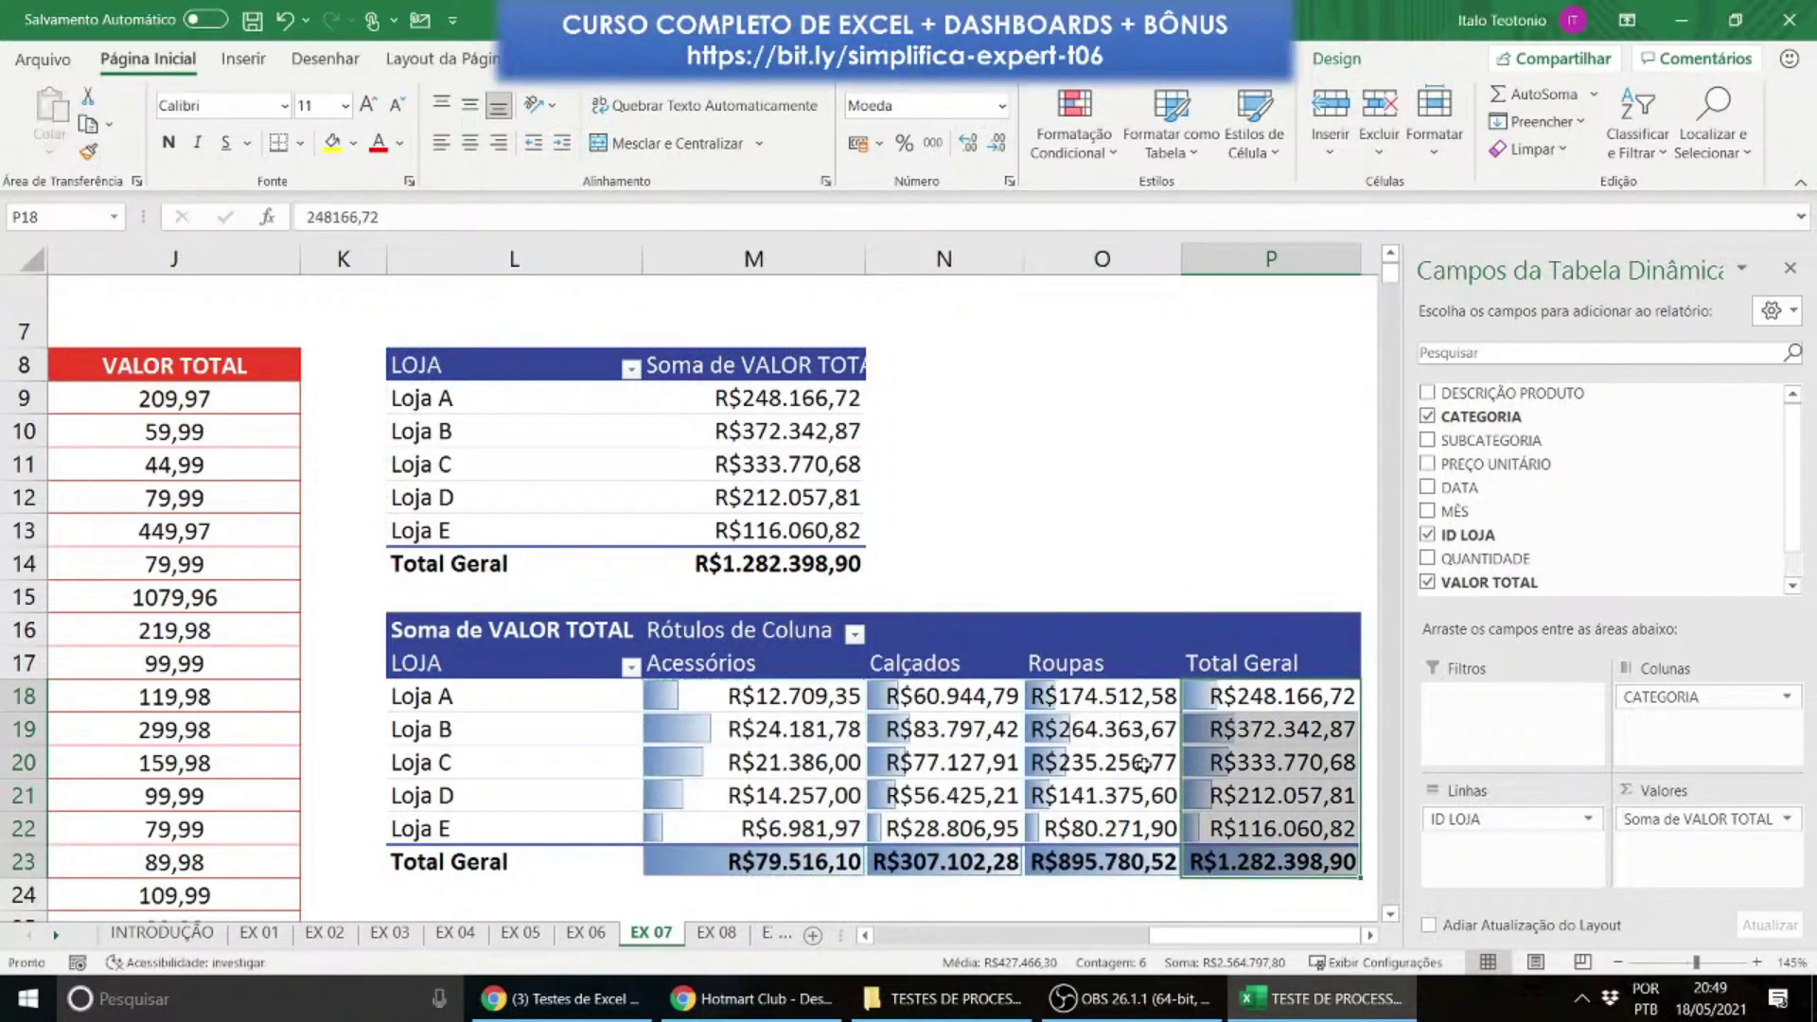
# Step: Close the pivot table field list and widen the DATA column F to fit its dates
pyautogui.click(982, 812)
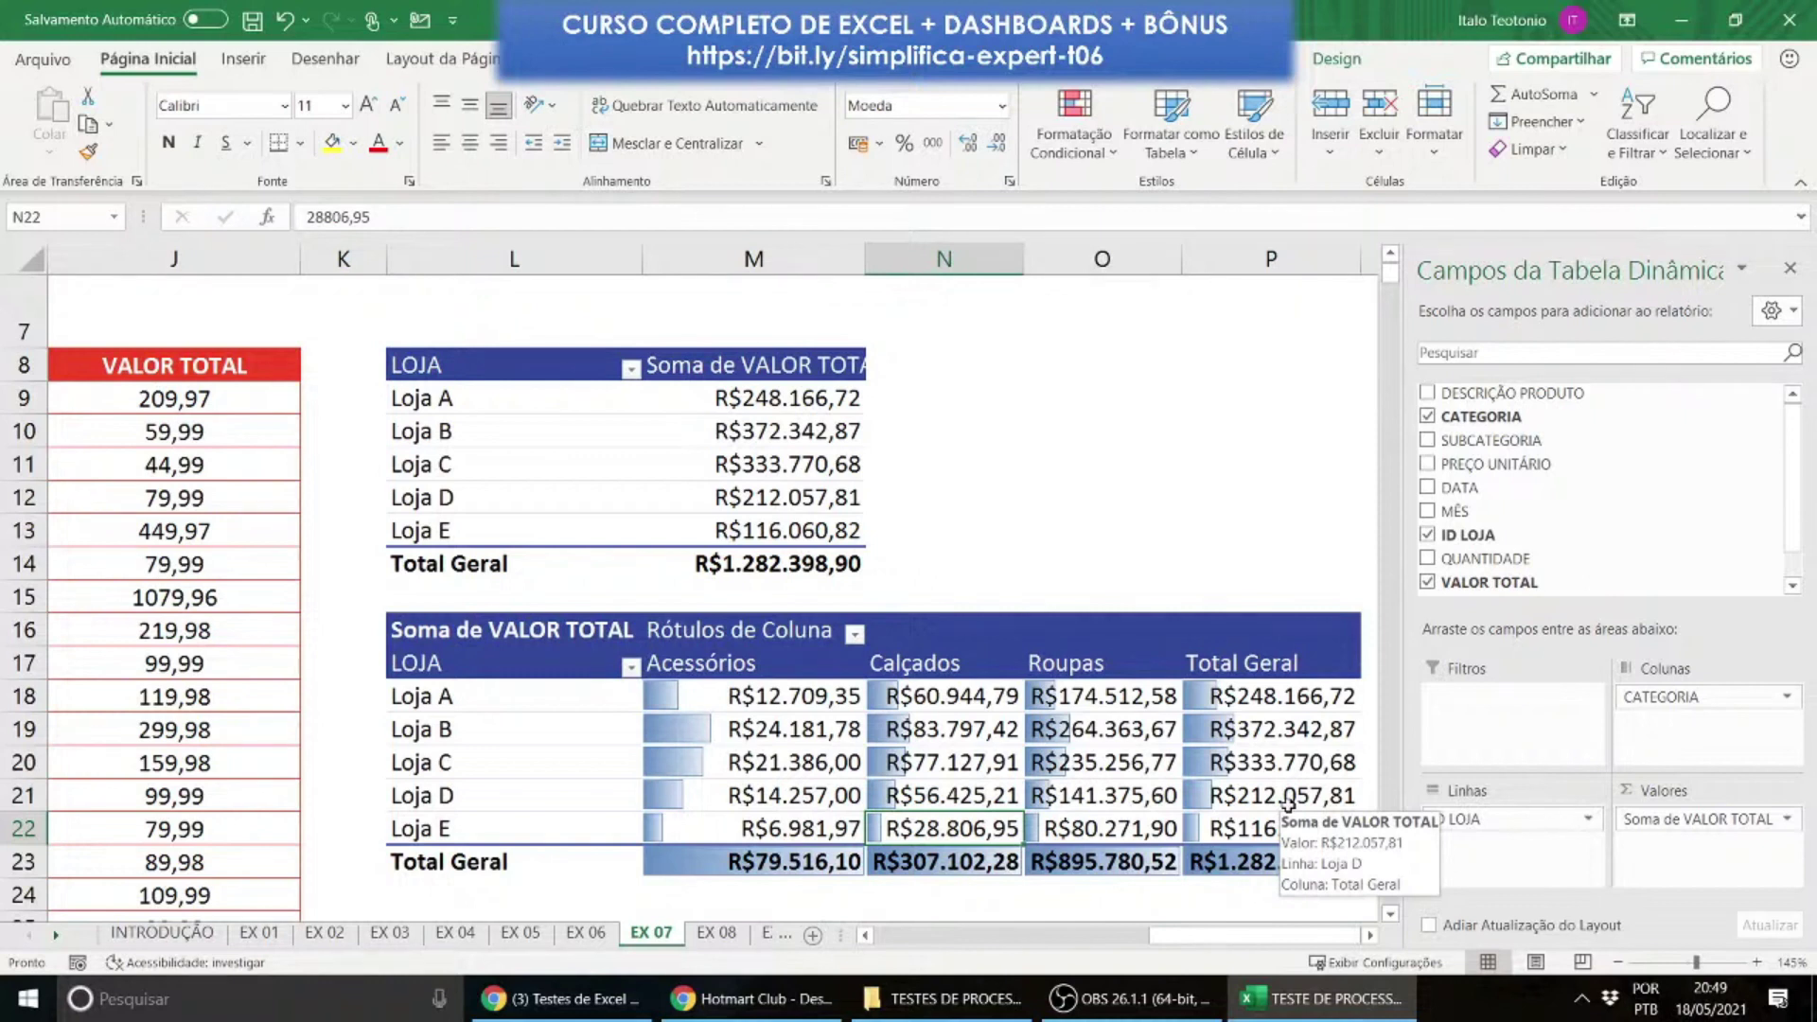
pyautogui.click(1791, 273)
pyautogui.click(1249, 500)
pyautogui.scroll(-2, 1242, 511)
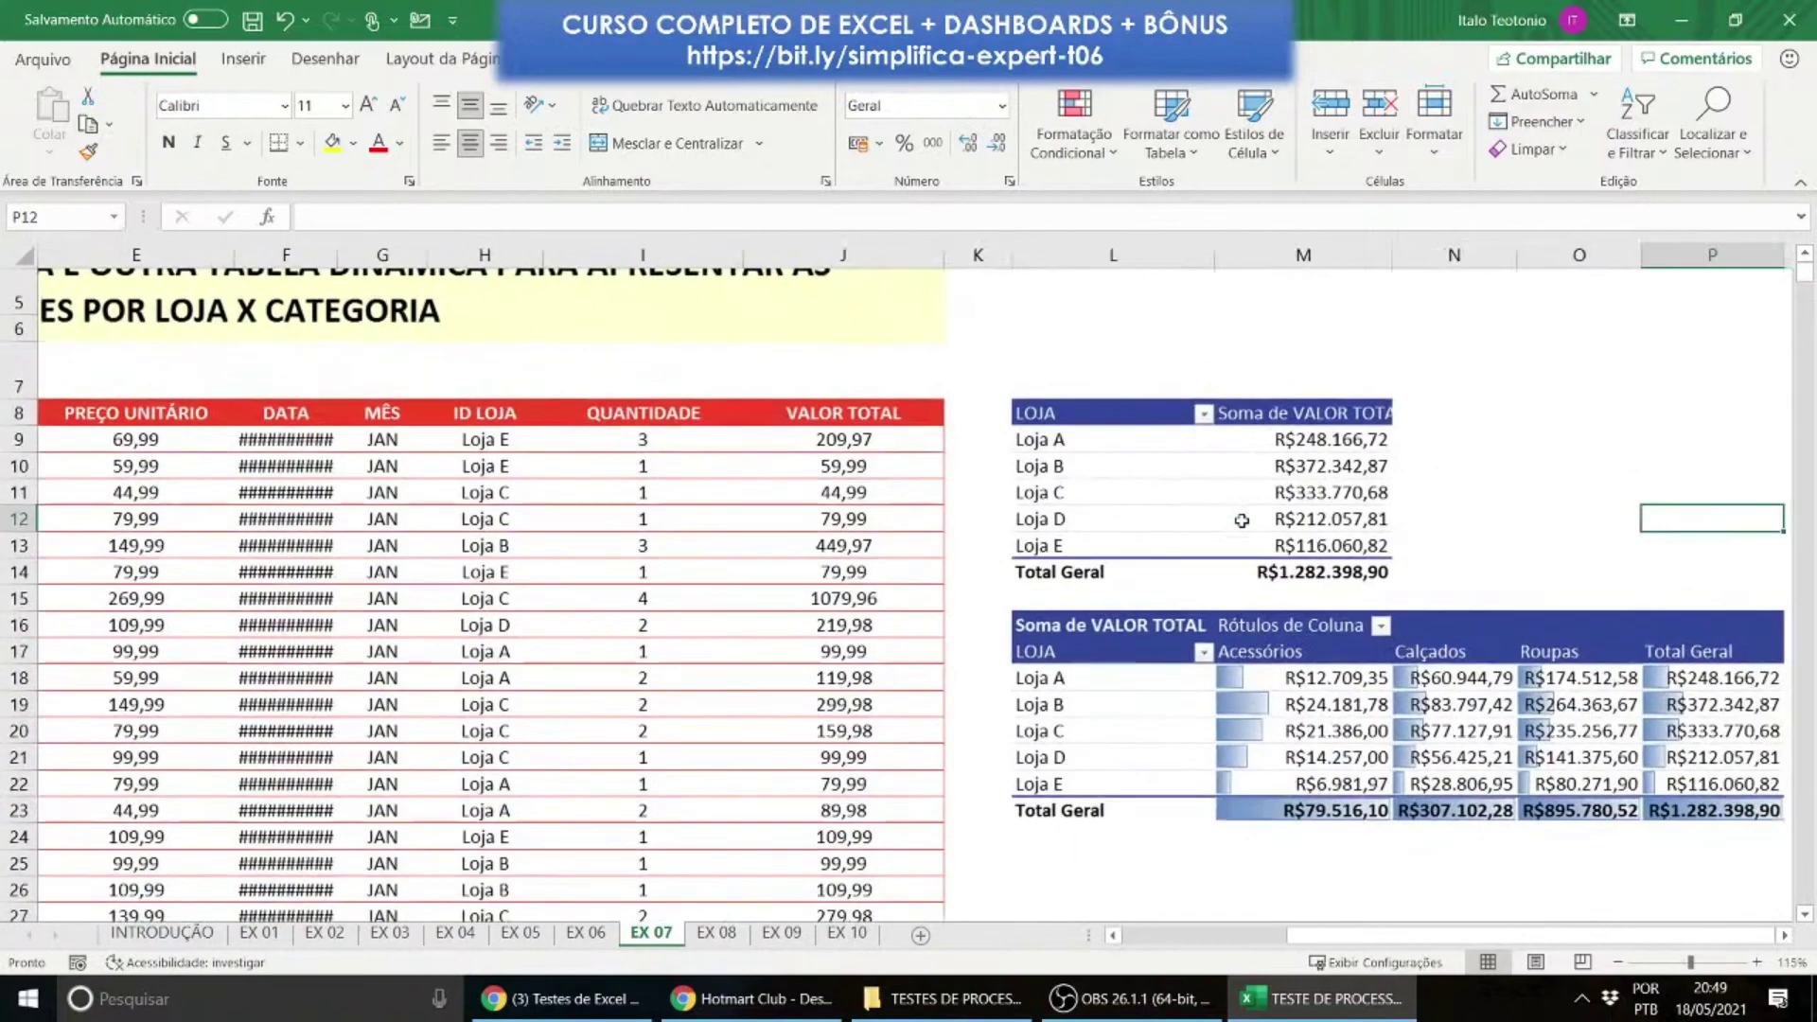
pyautogui.scroll(2, 1241, 520)
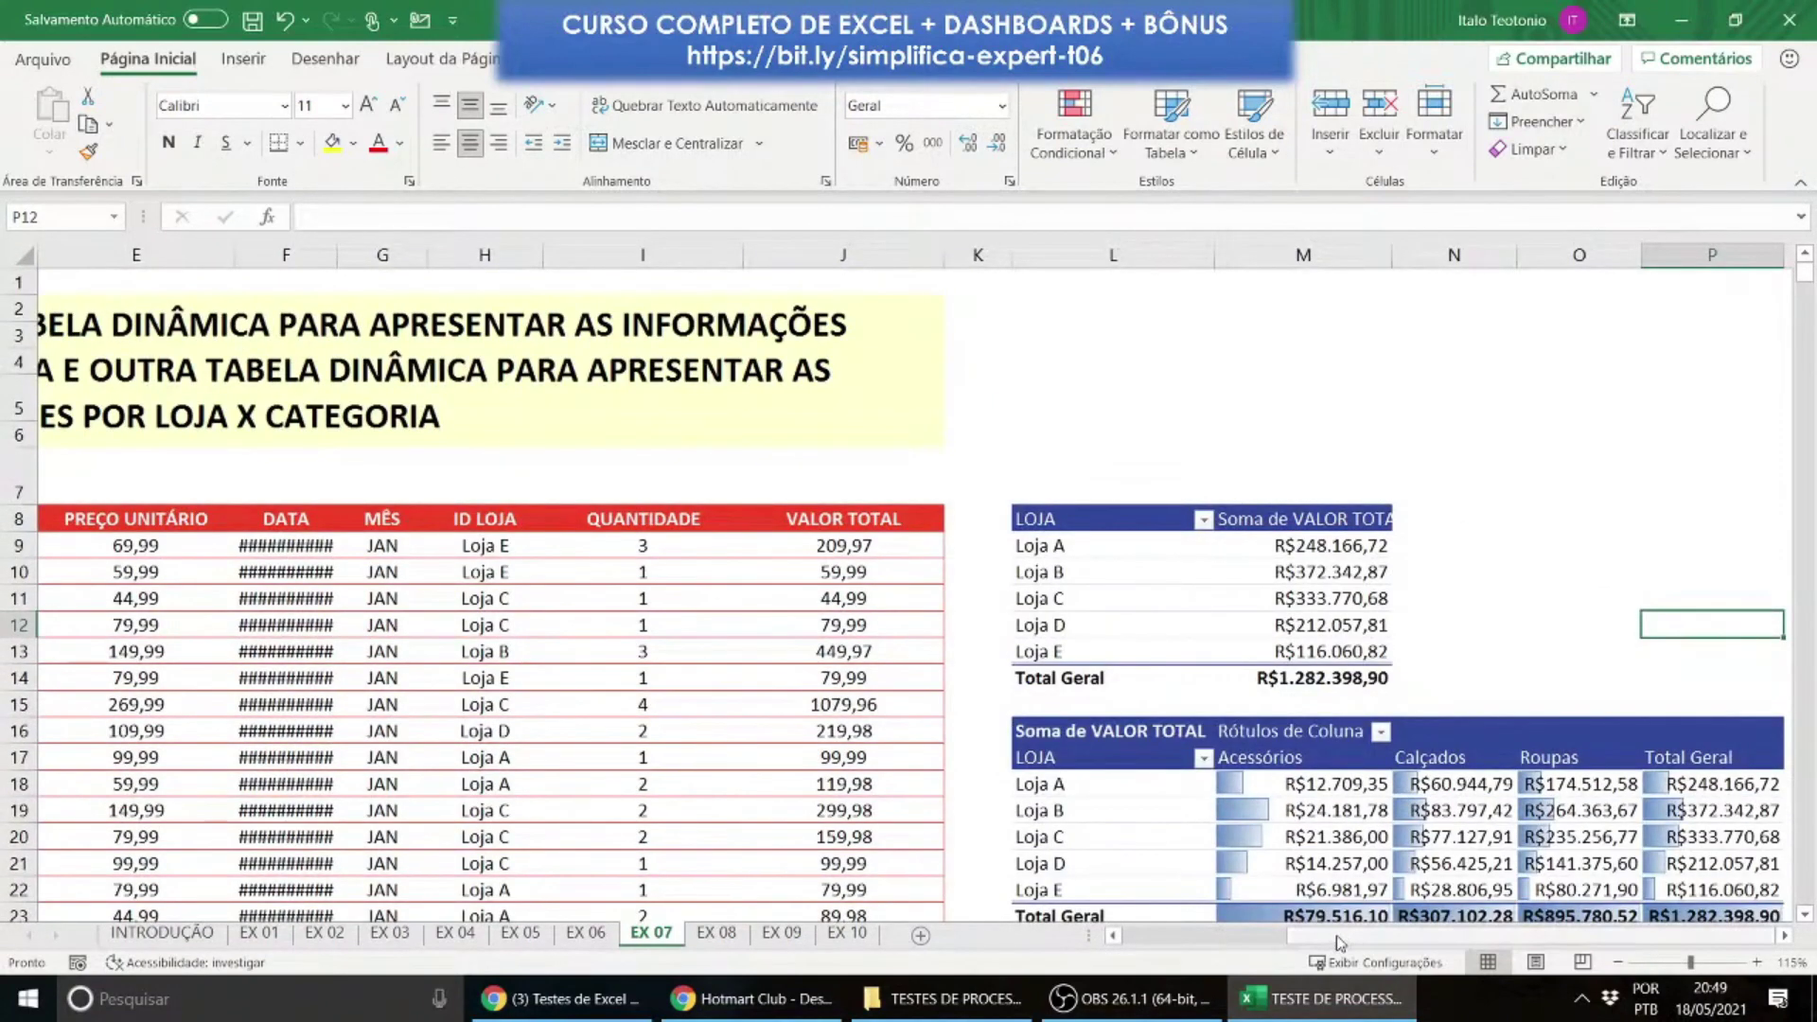
pyautogui.hscroll(-3, 1339, 942)
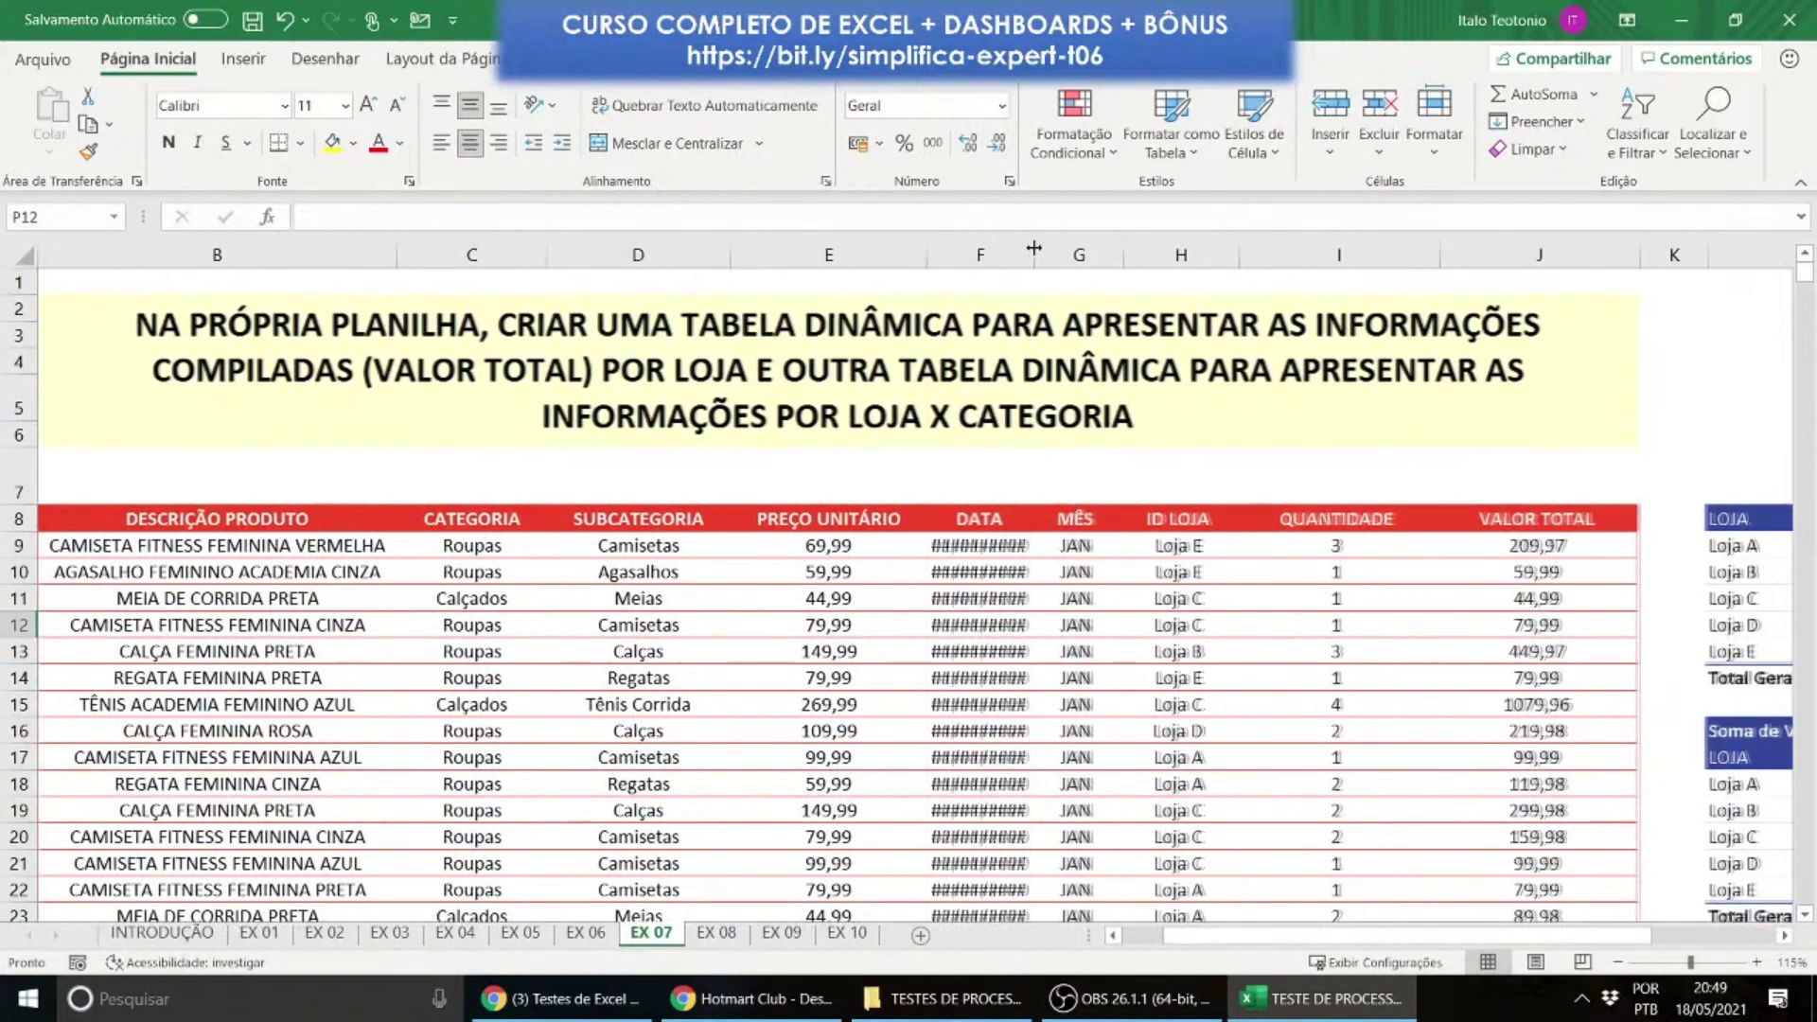
pyautogui.moveTo(1392, 937)
pyautogui.mouseDown()
pyautogui.moveTo(1429, 938)
pyautogui.moveTo(1389, 946)
pyautogui.mouseUp()
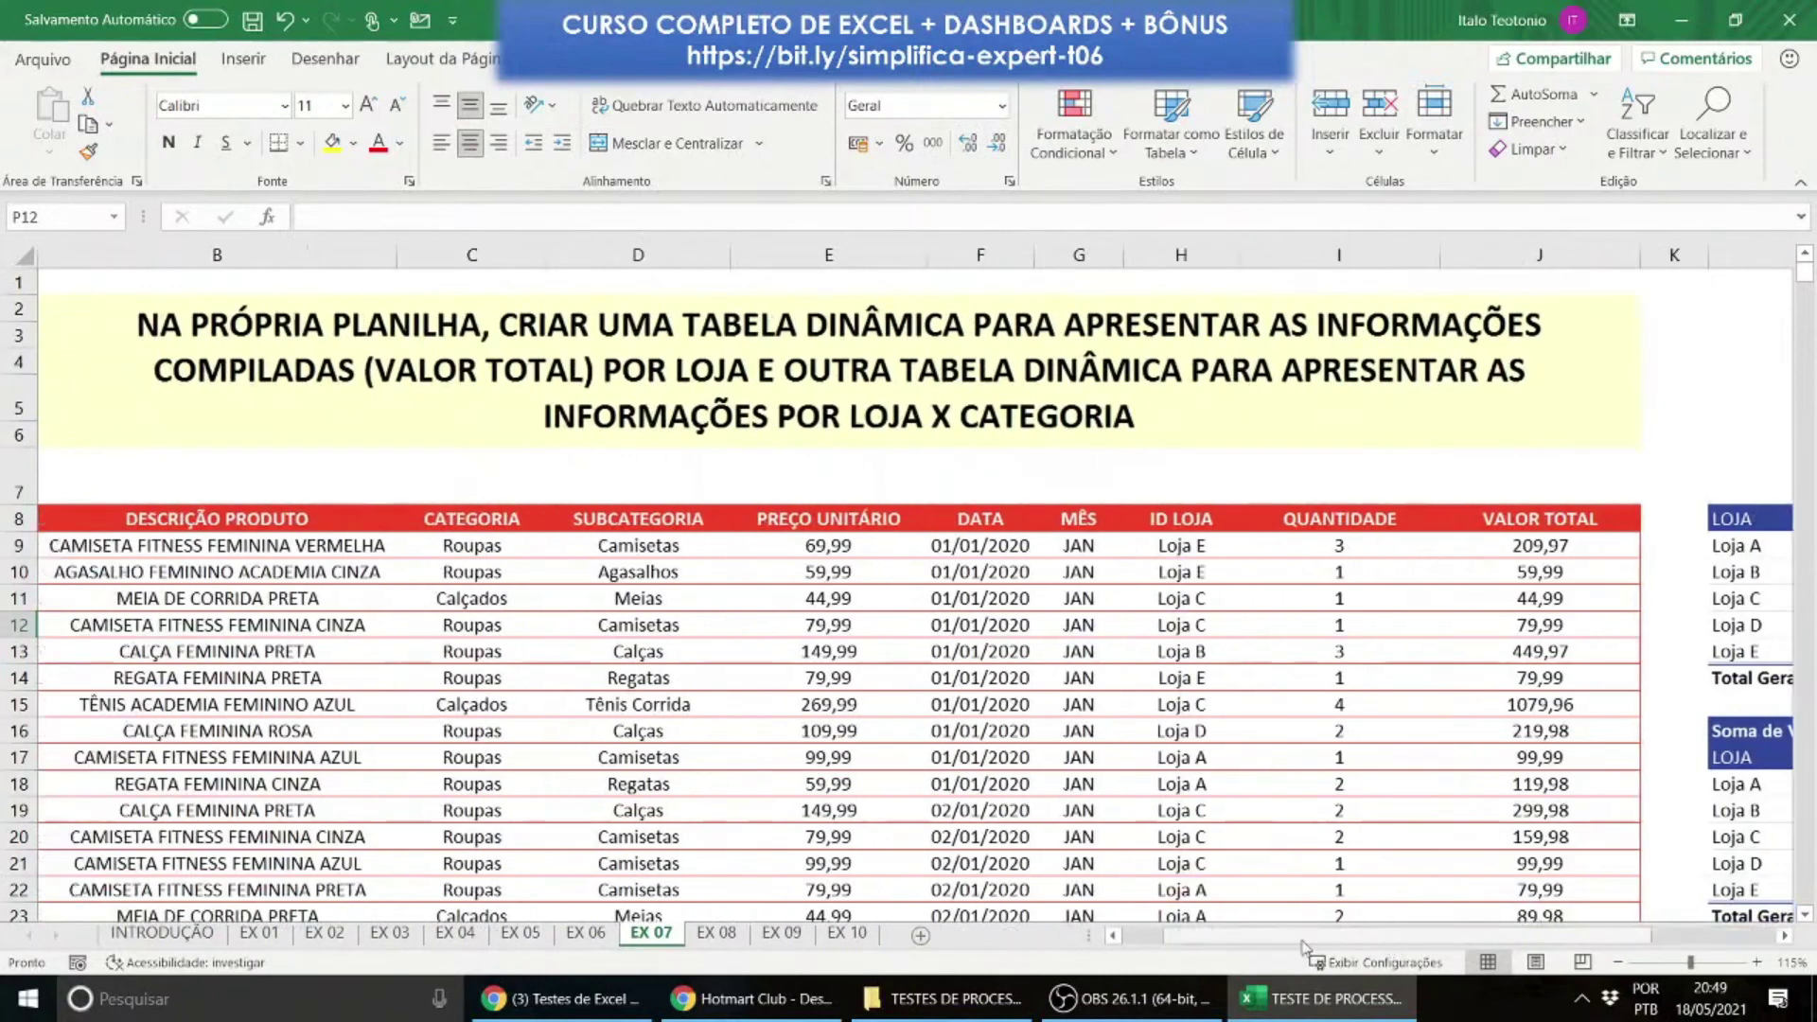
# Step: Examine the EX 08 chart exercise and its three source tables: store by category, month by store, and category totals
pyautogui.click(712, 934)
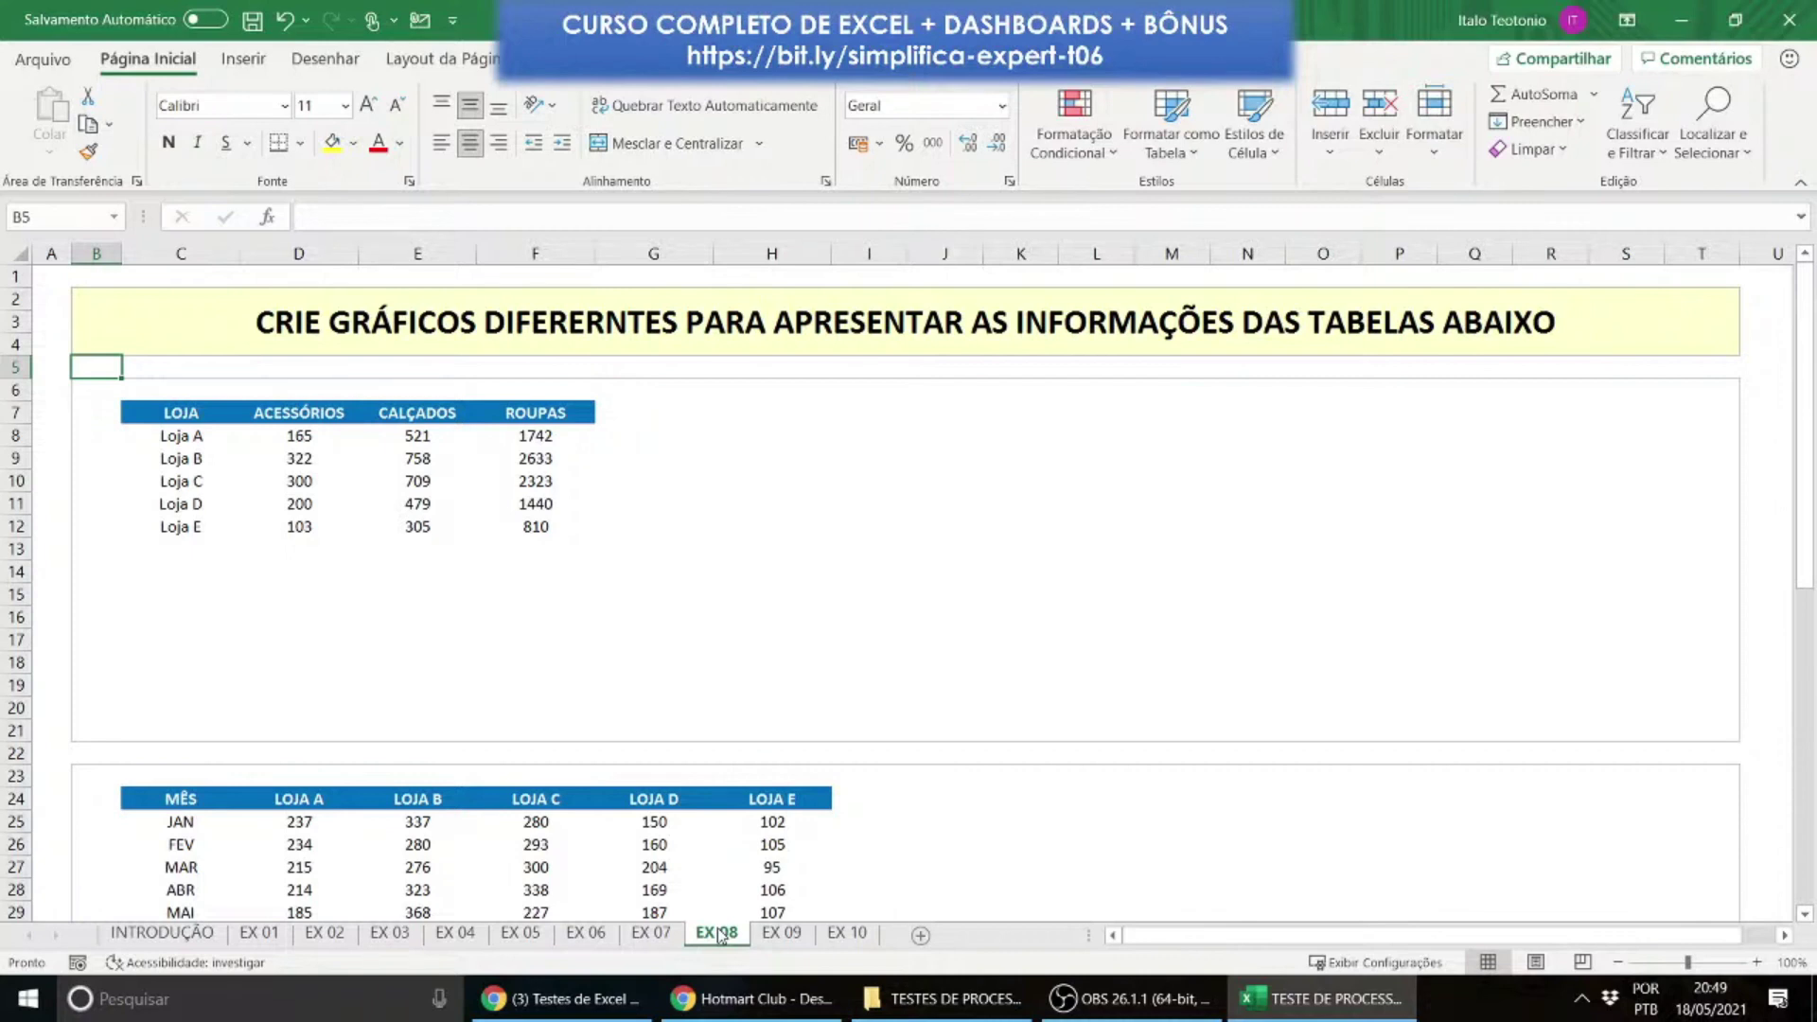
pyautogui.scroll(-4, 839, 733)
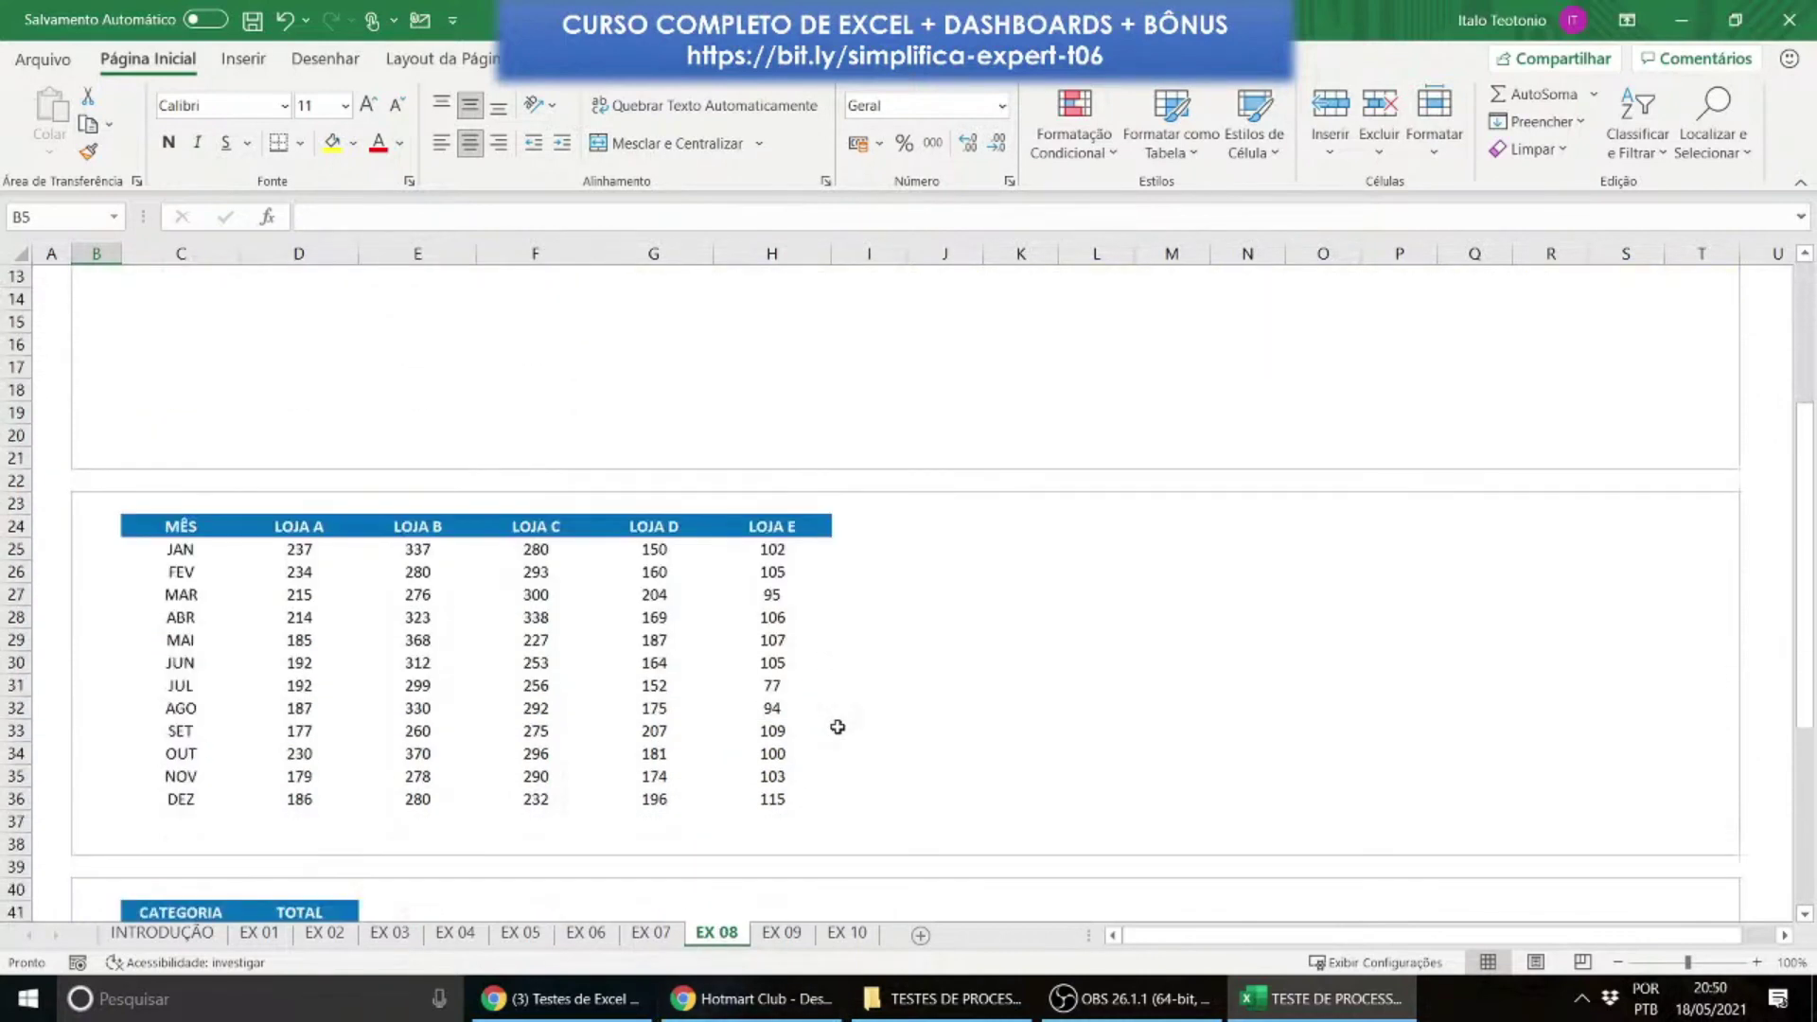
pyautogui.scroll(4, 837, 729)
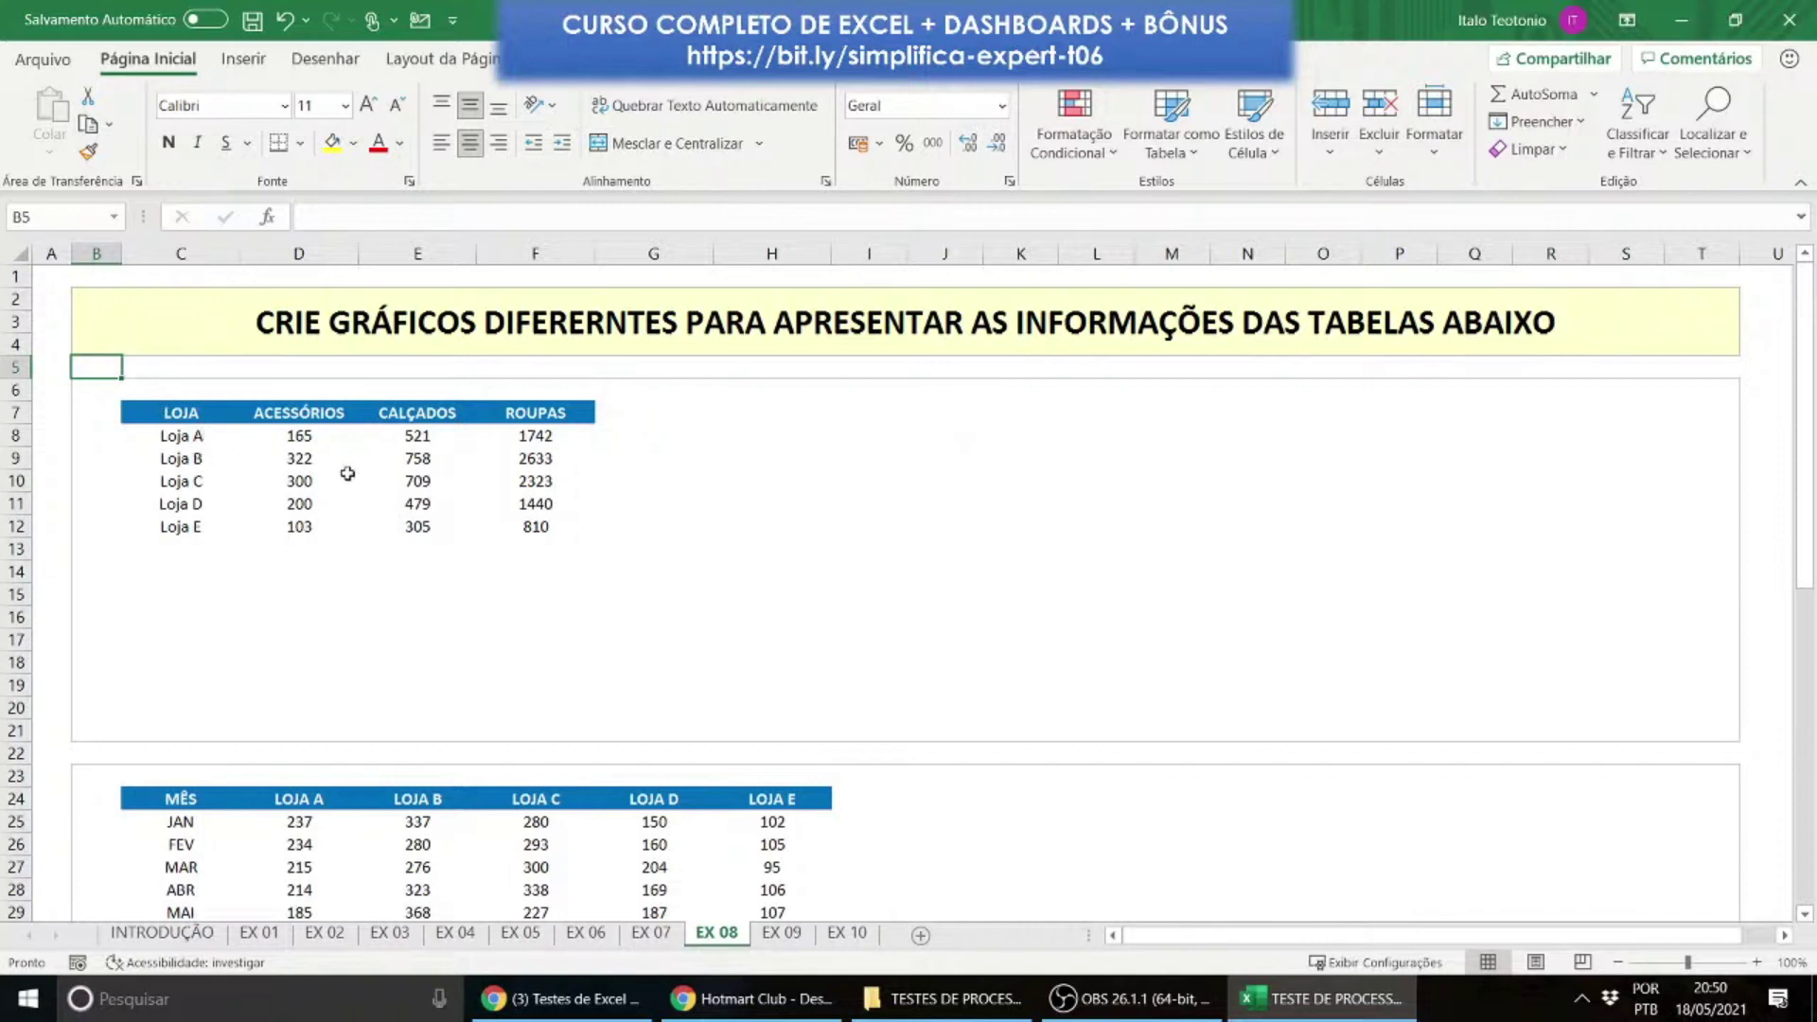
pyautogui.moveTo(190, 422); pyautogui.dragTo(180, 504)
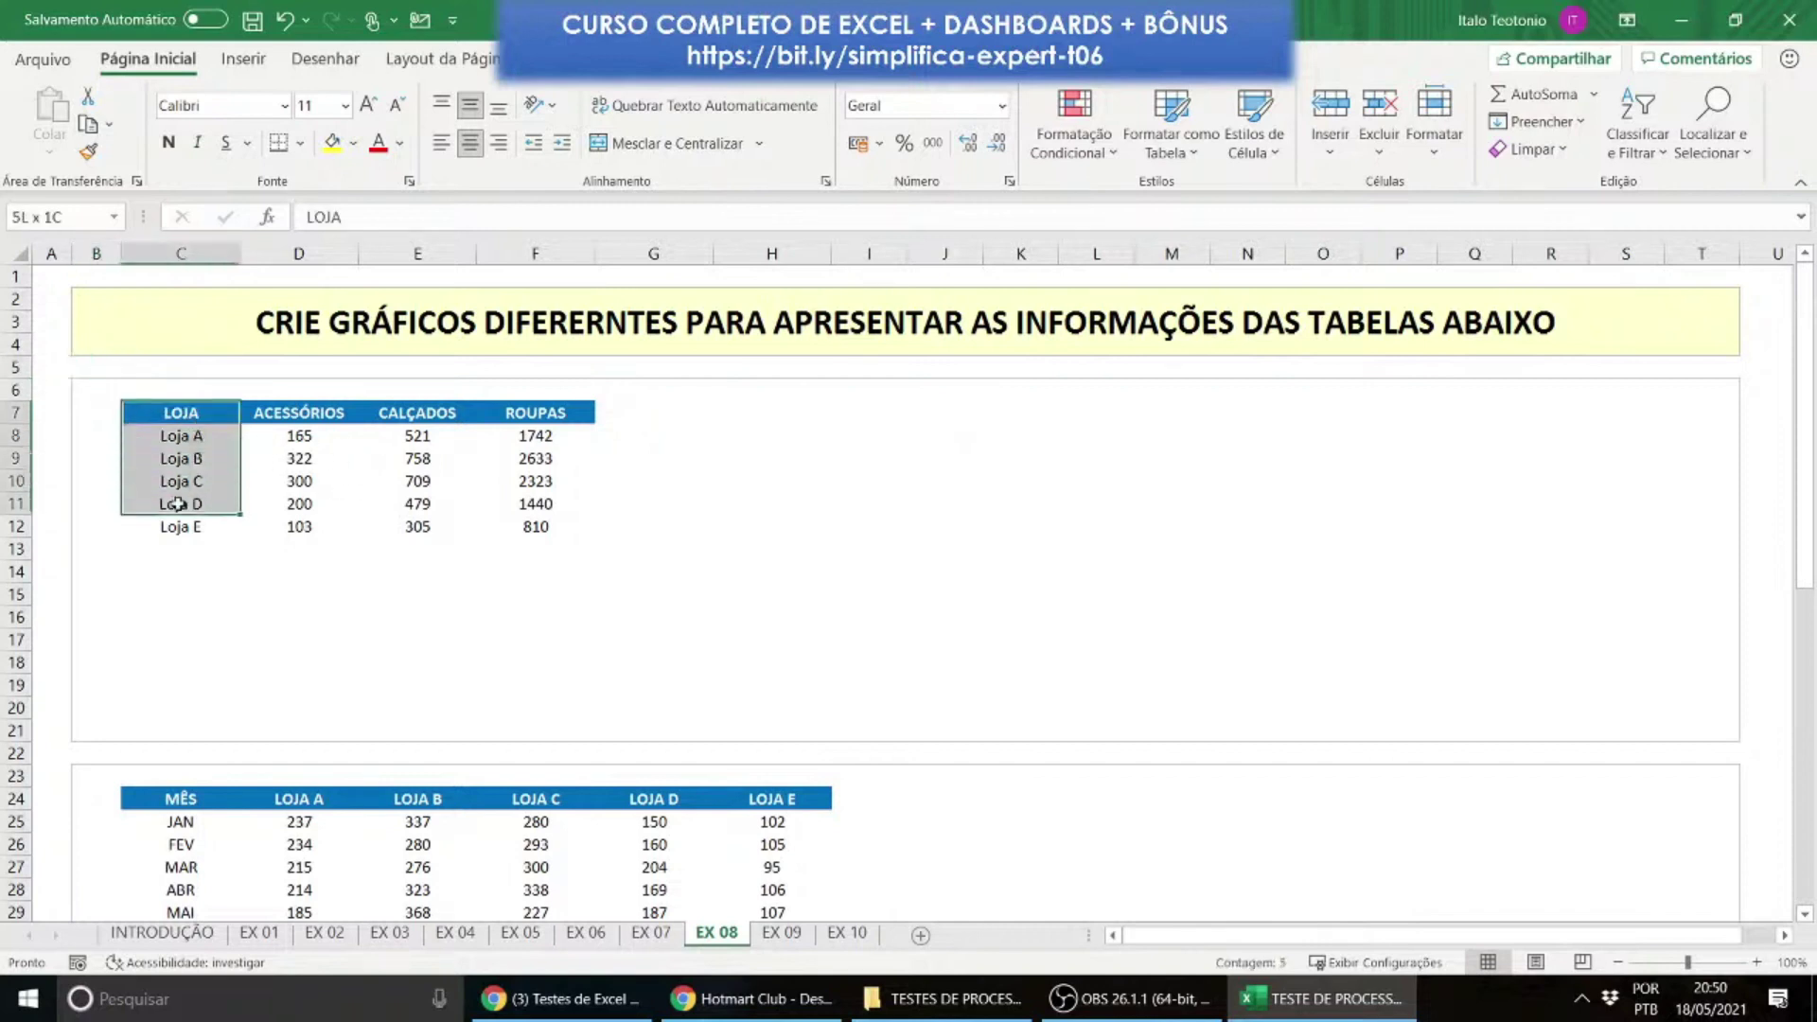
pyautogui.scroll(-4, 516, 483)
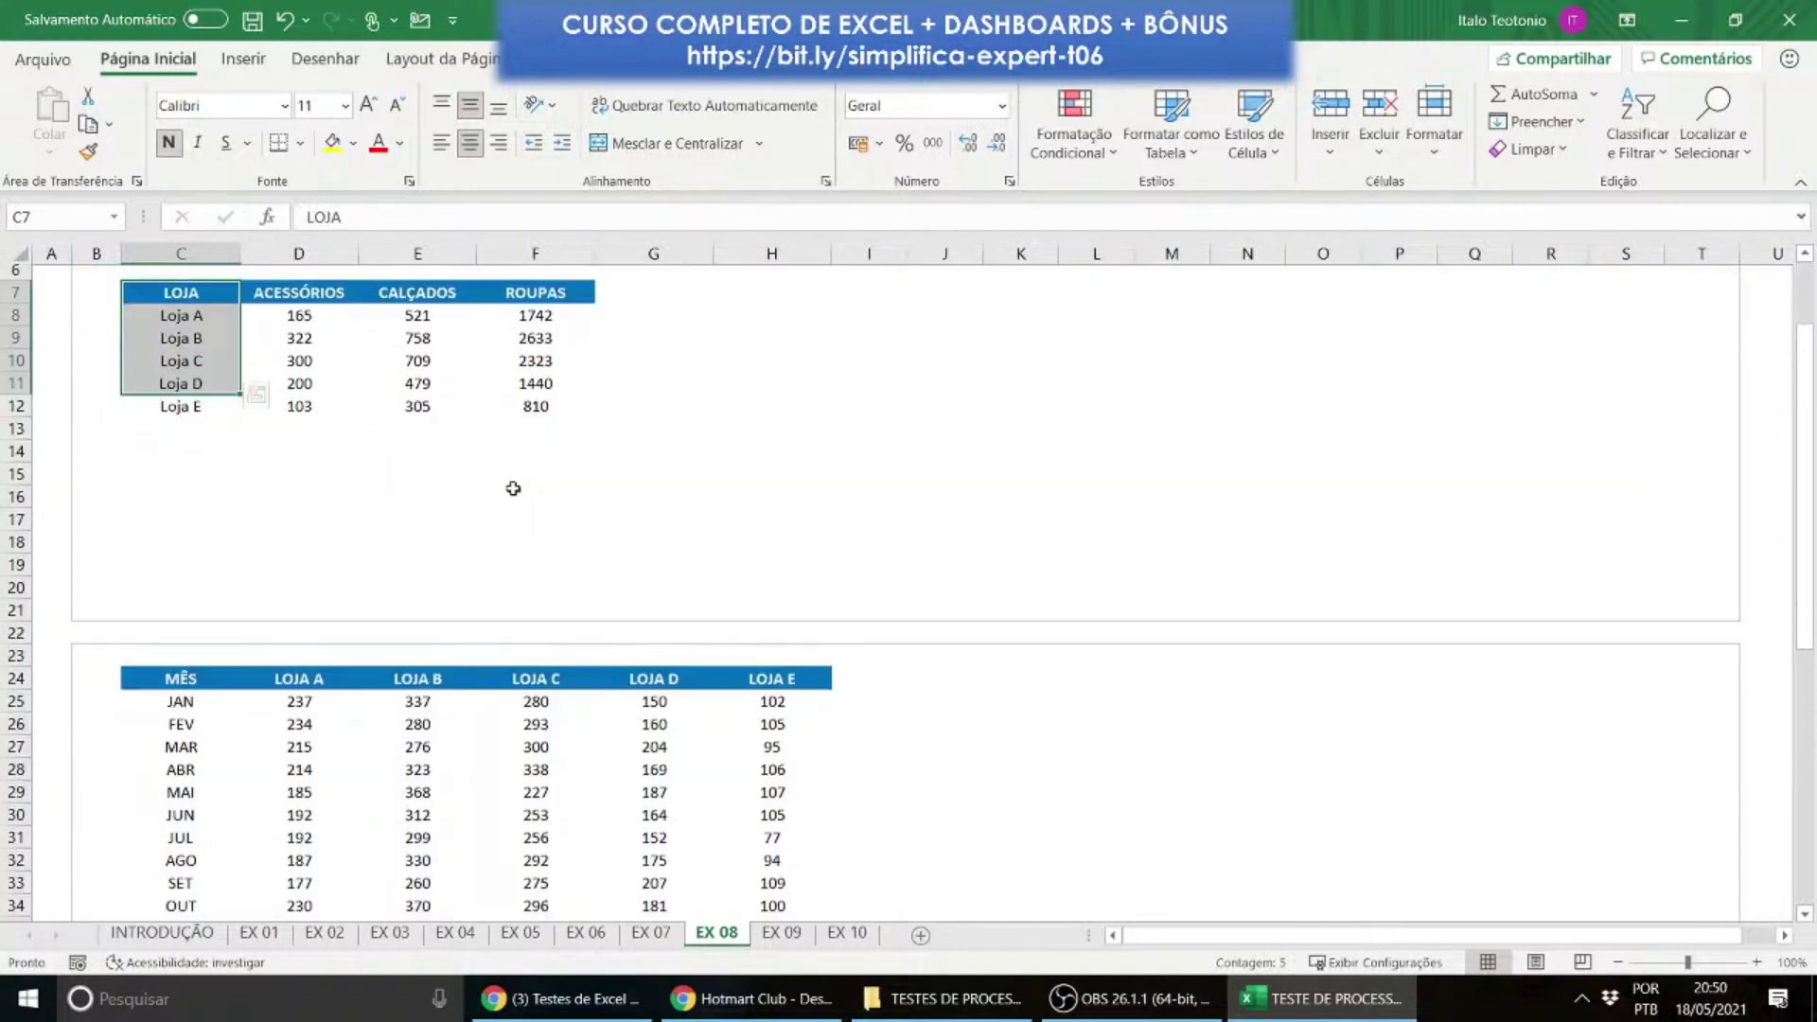
pyautogui.moveTo(210, 534); pyautogui.dragTo(209, 778)
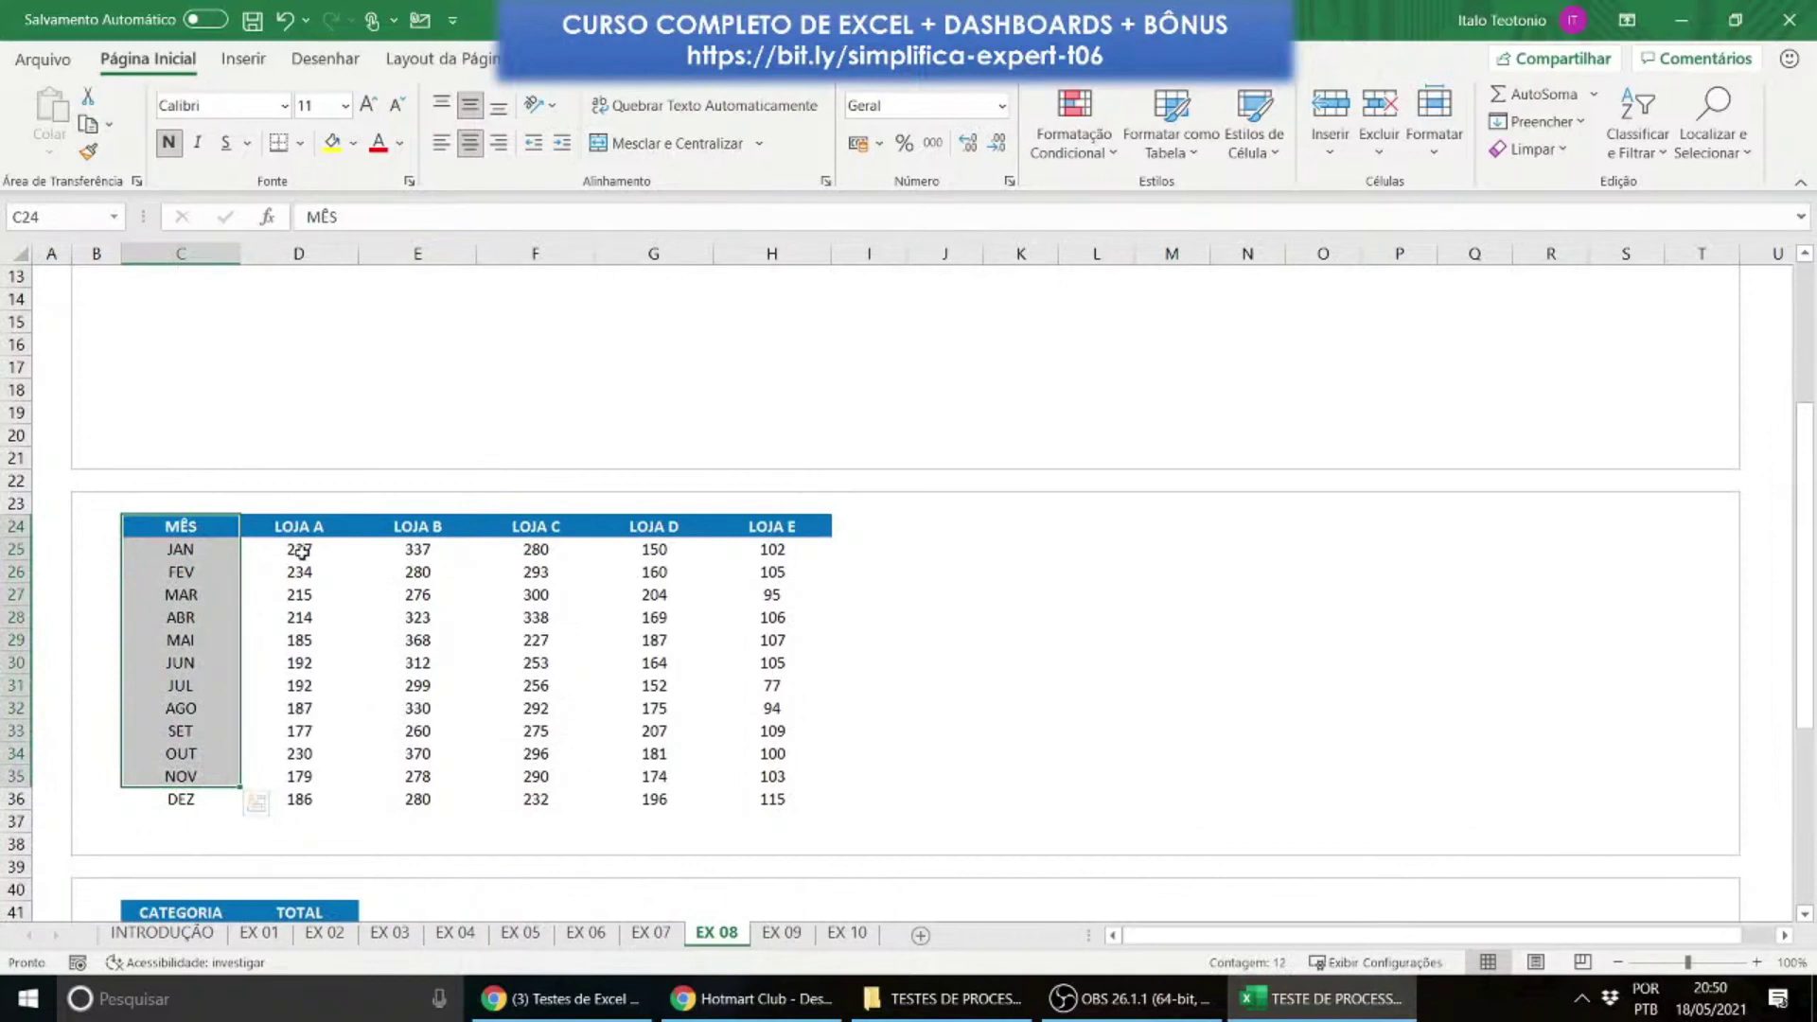
pyautogui.scroll(-4, 161, 681)
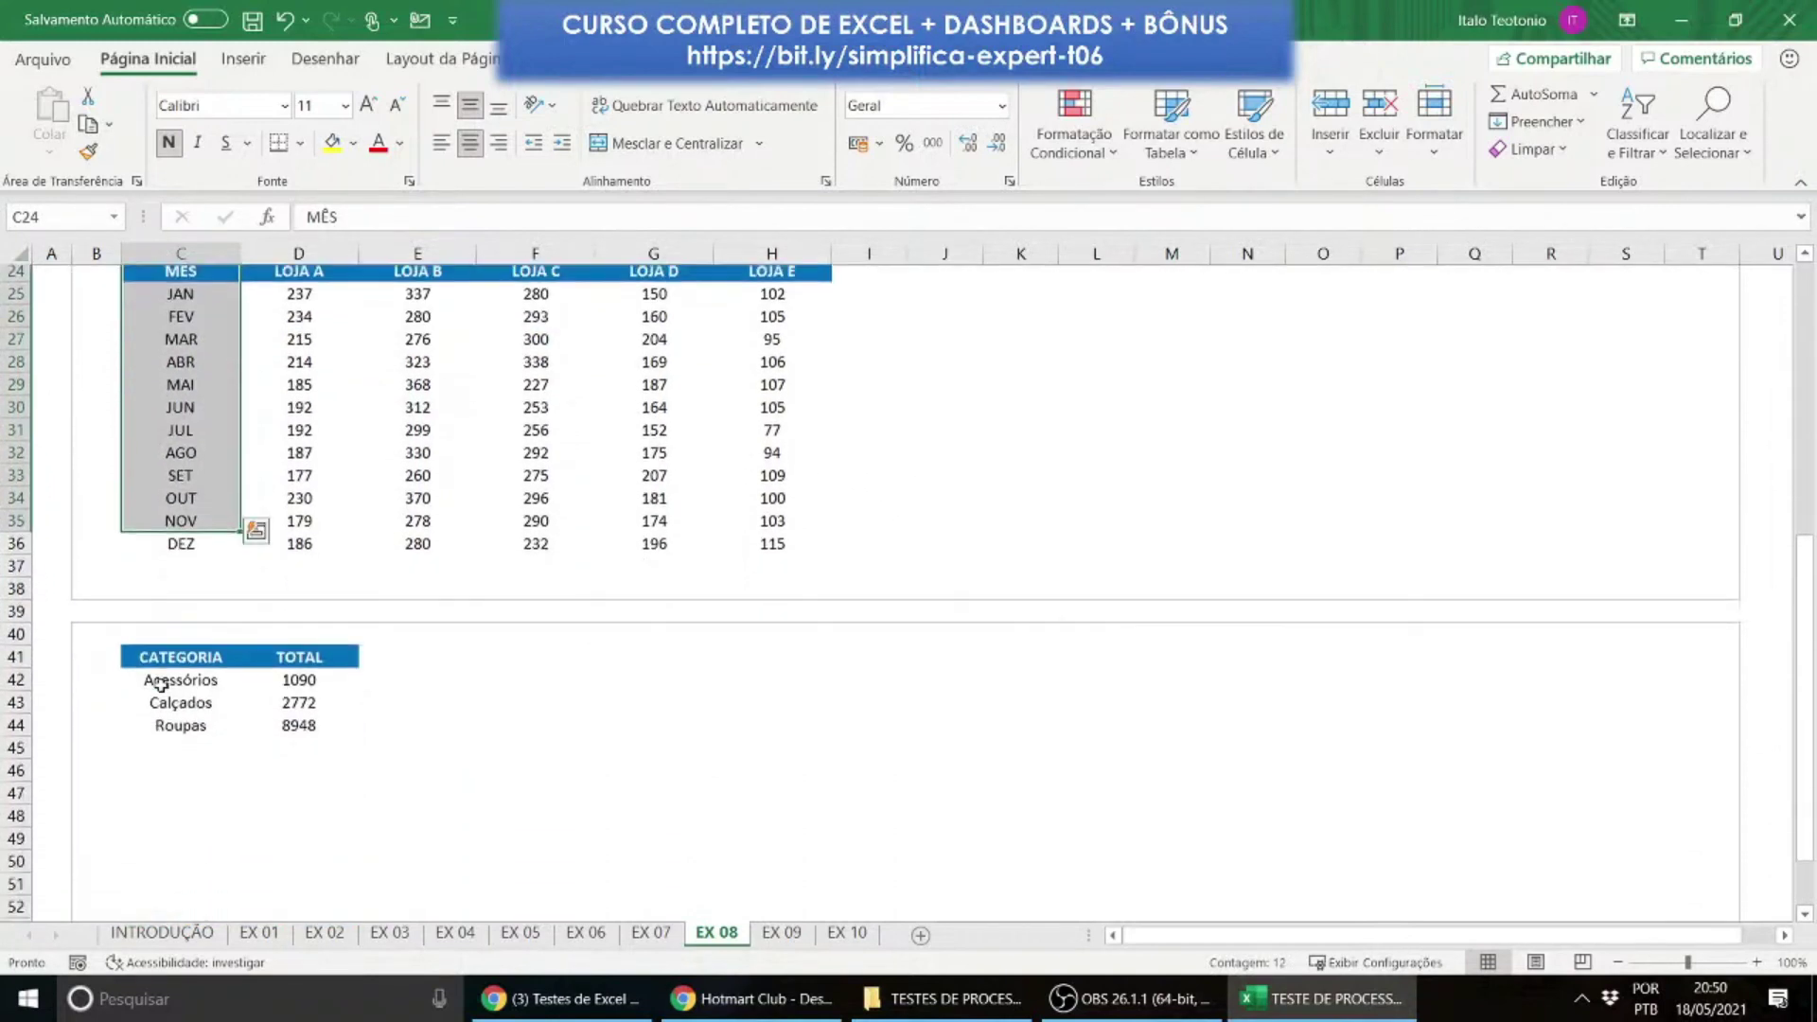
pyautogui.moveTo(179, 640); pyautogui.dragTo(277, 721)
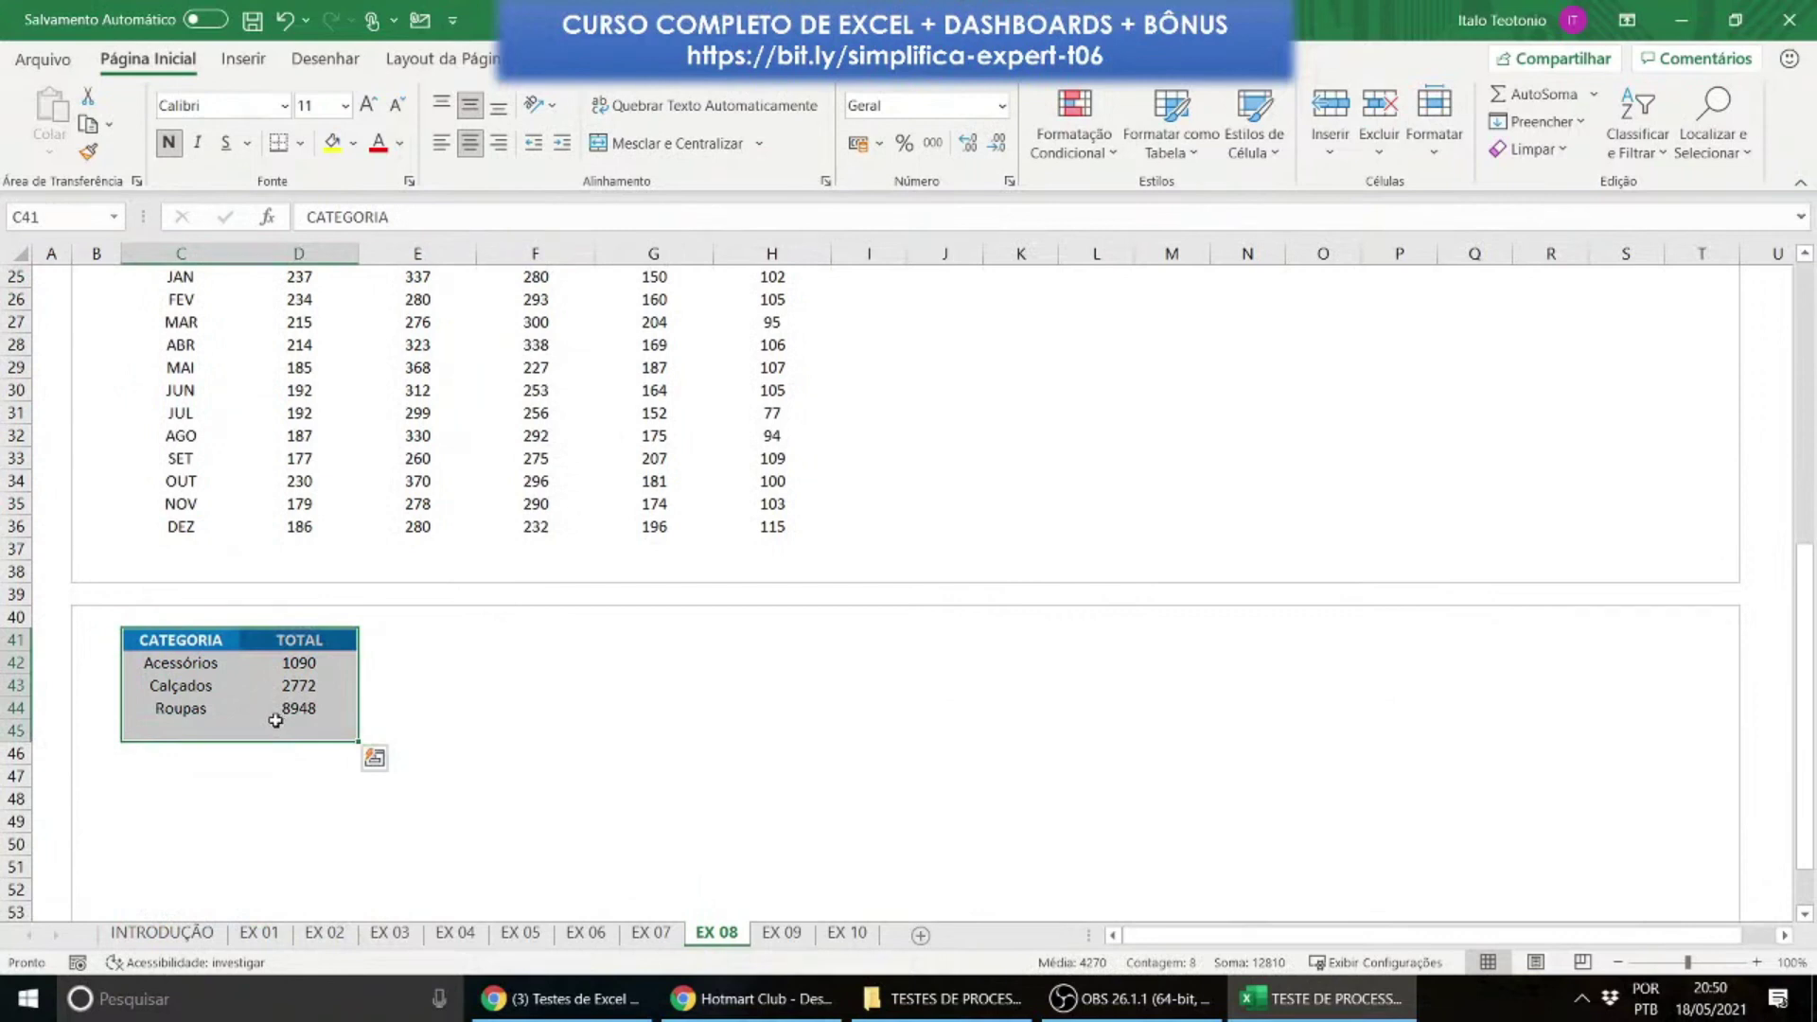
pyautogui.click(216, 682)
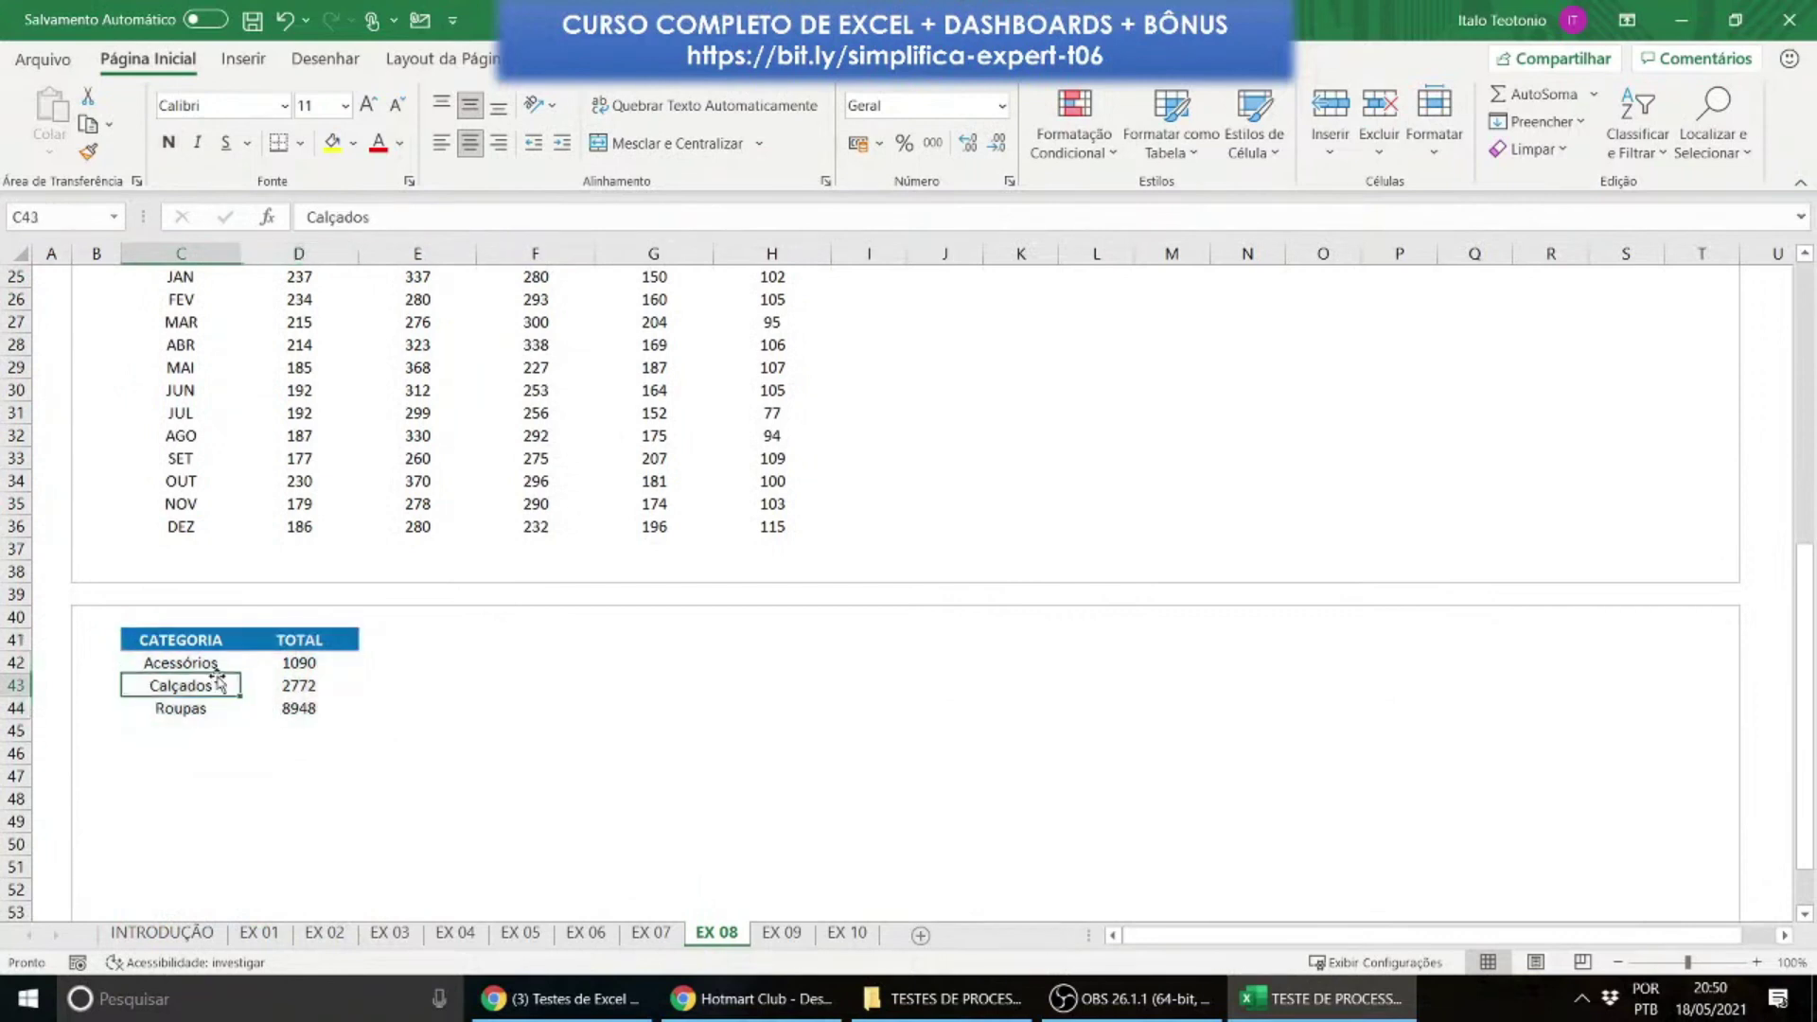
pyautogui.click(196, 663)
pyautogui.click(189, 689)
pyautogui.keyDown('ctrl'); pyautogui.click(192, 707); pyautogui.keyUp('ctrl')
pyautogui.scroll(7, 194, 708)
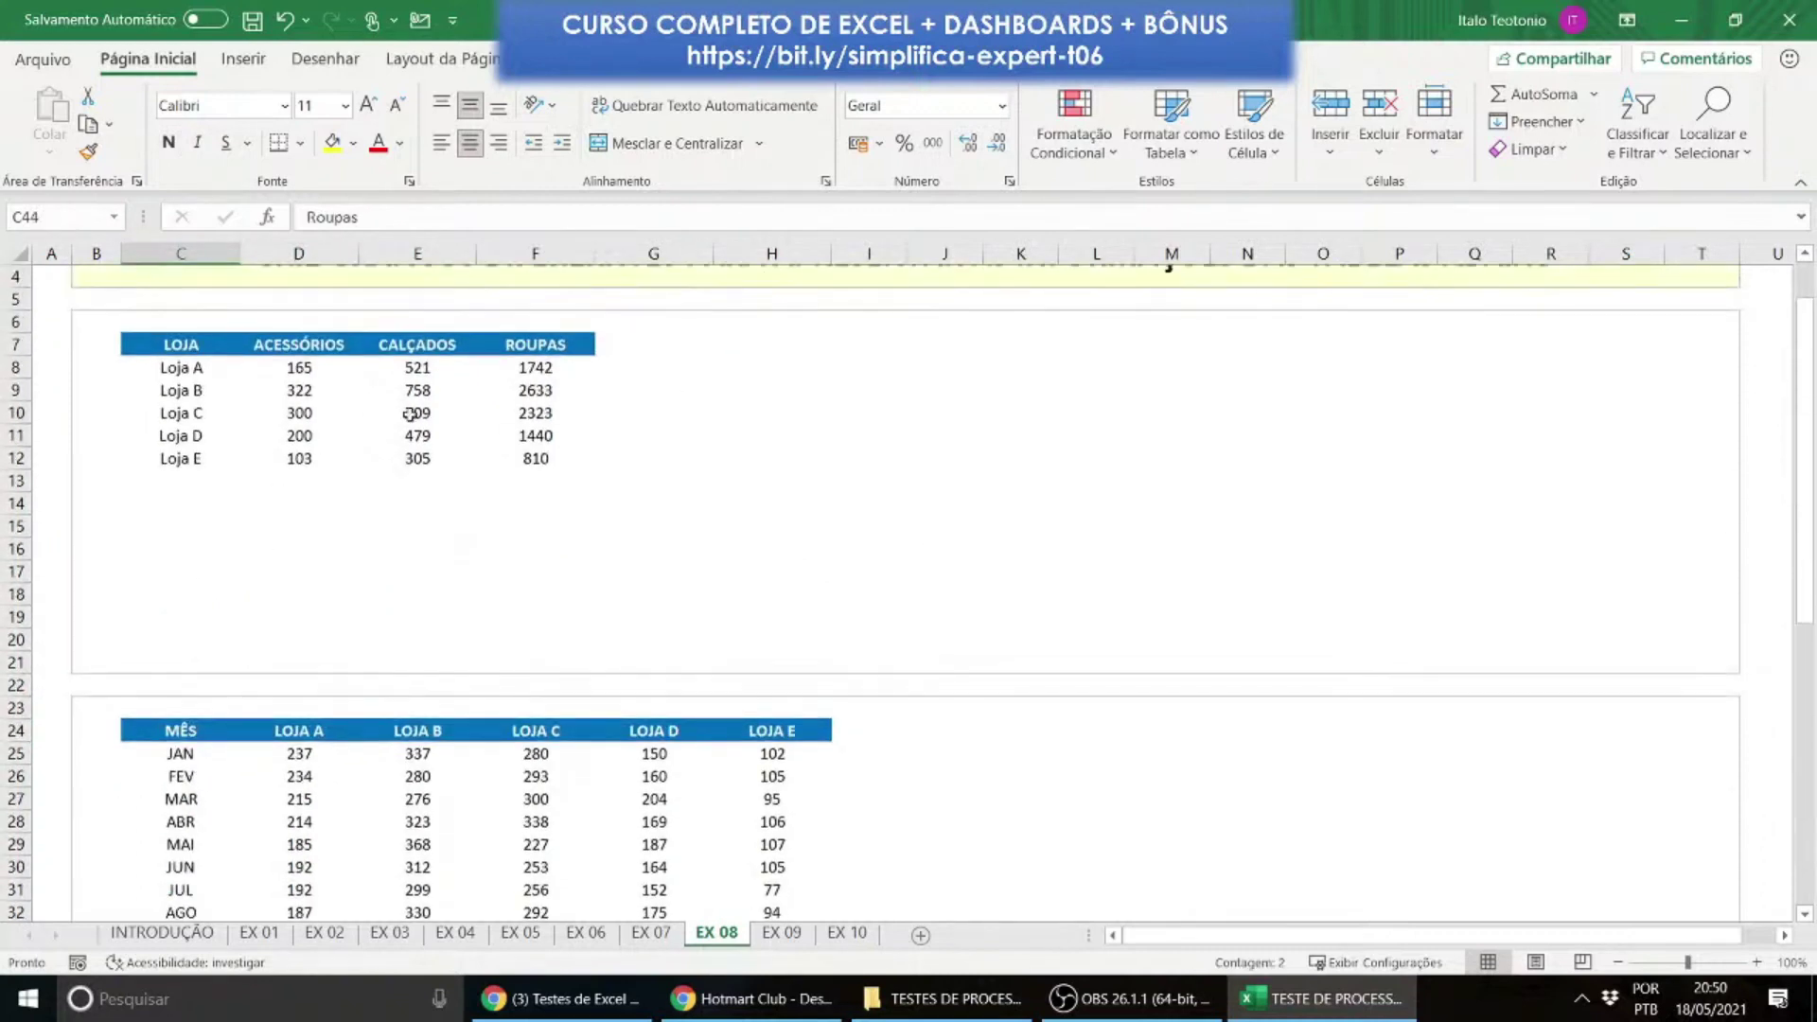
# Step: Review the values of the store by category table and compare its layout with the monthly and category tables
pyautogui.moveTo(273, 369); pyautogui.dragTo(577, 390)
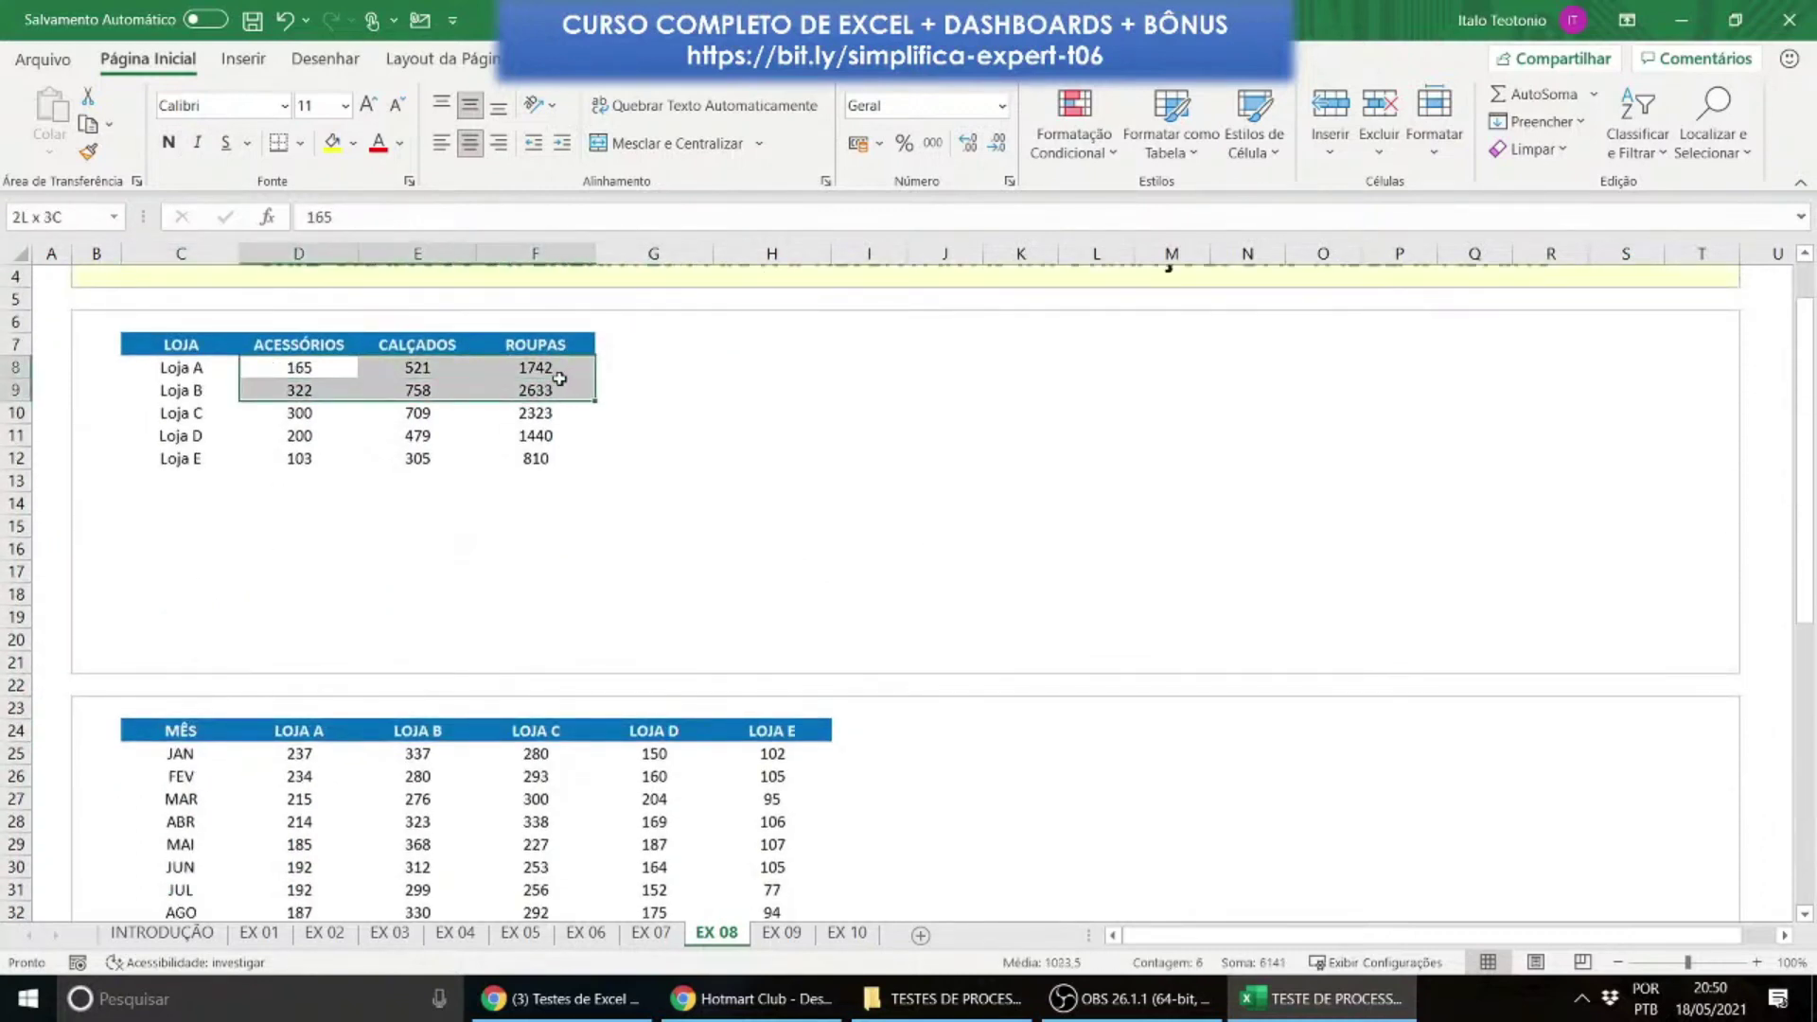
pyautogui.moveTo(334, 368); pyautogui.dragTo(333, 458)
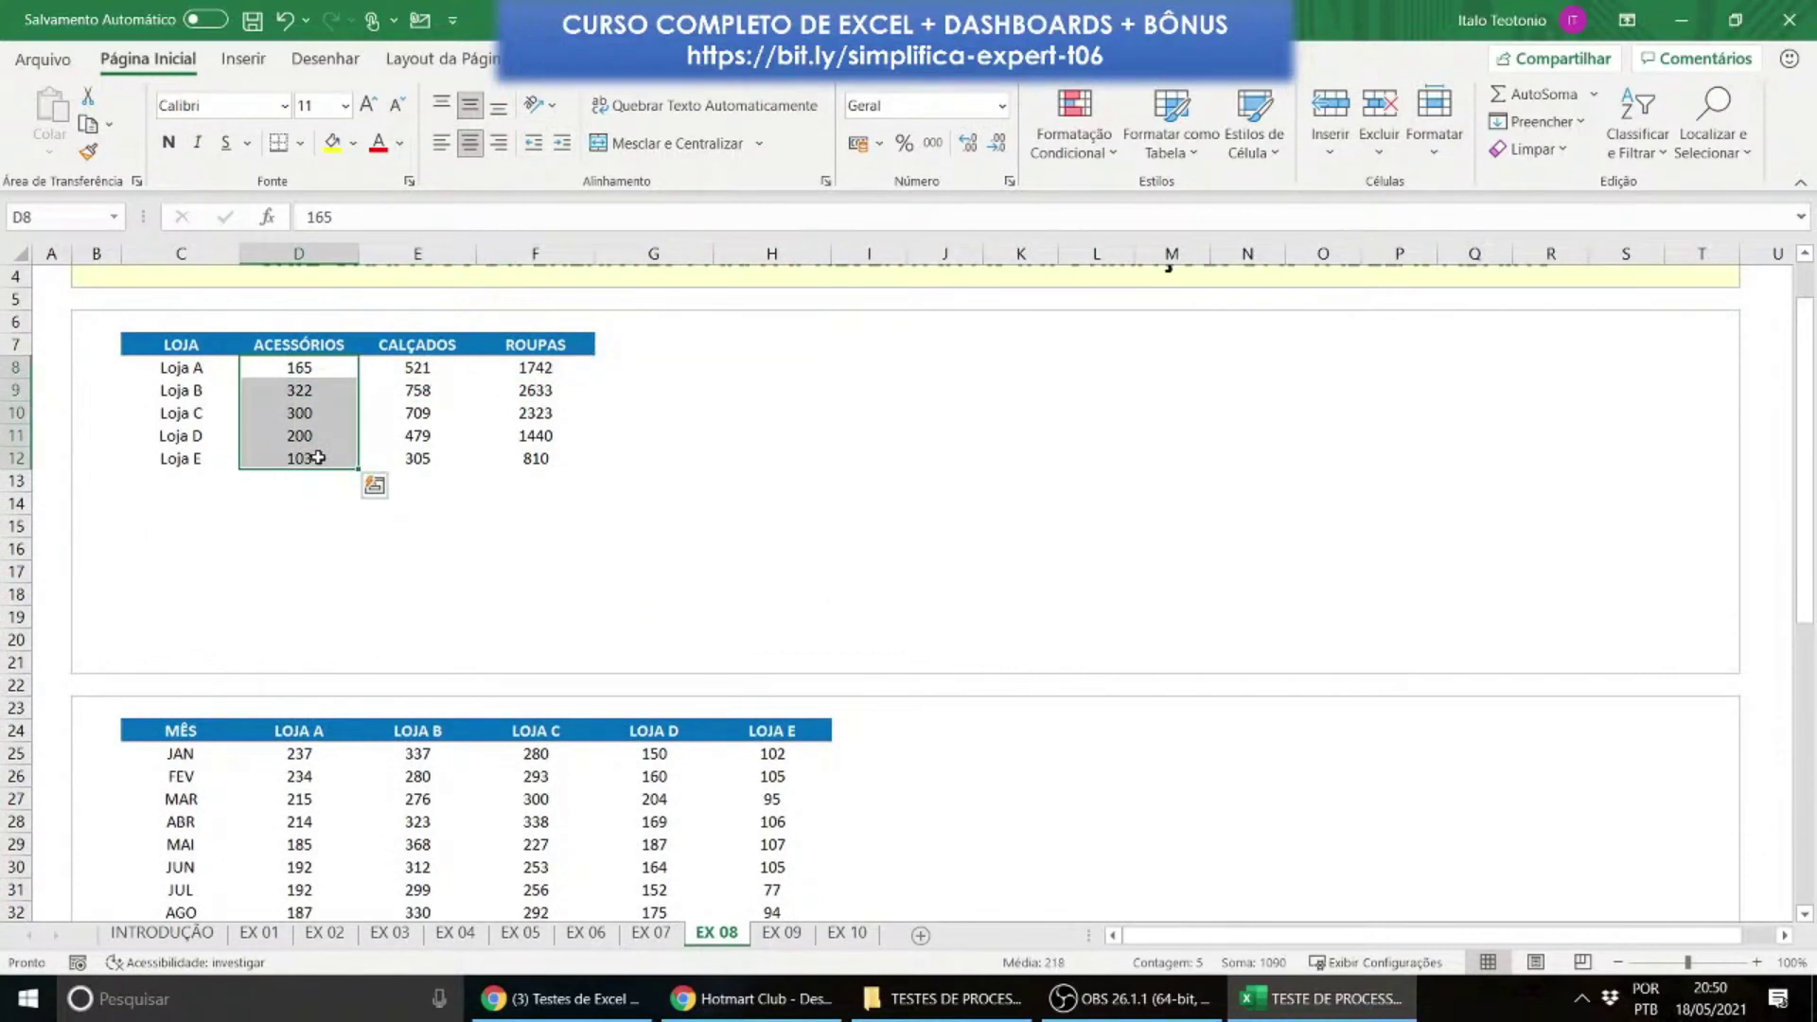
pyautogui.scroll(-3, 328, 466)
pyautogui.scroll(-2, 328, 466)
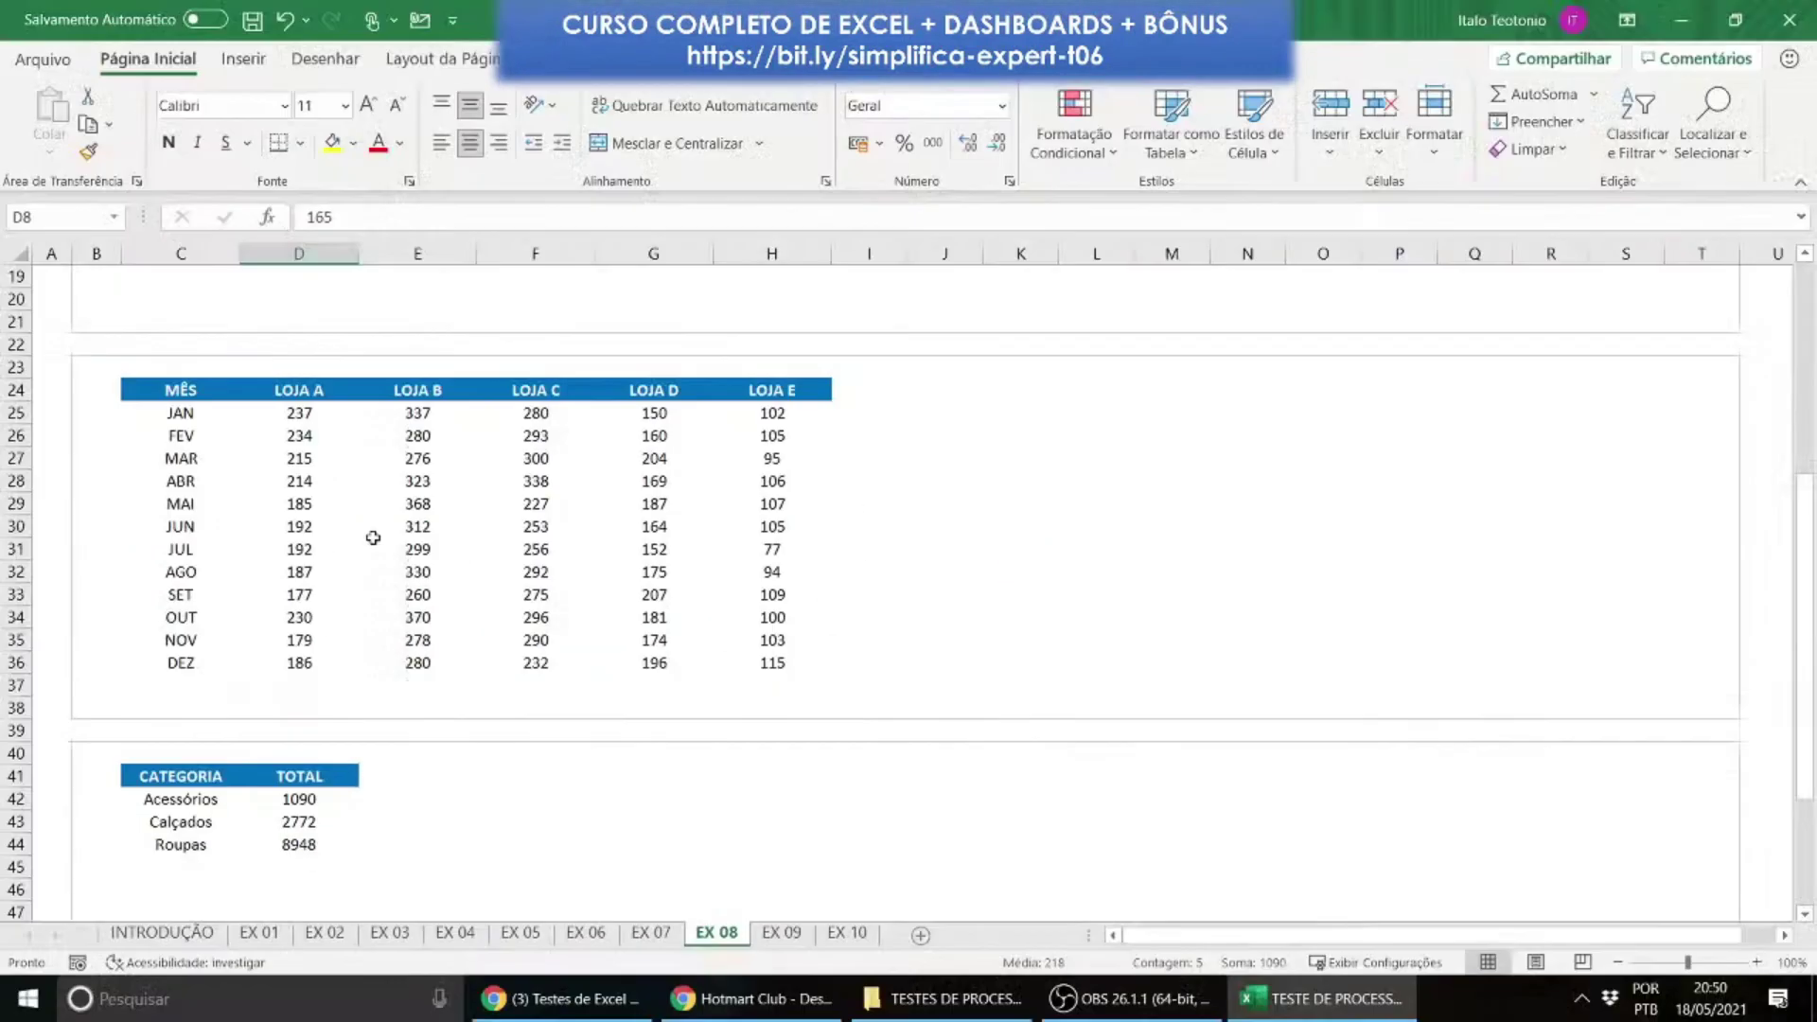
pyautogui.scroll(6, 379, 539)
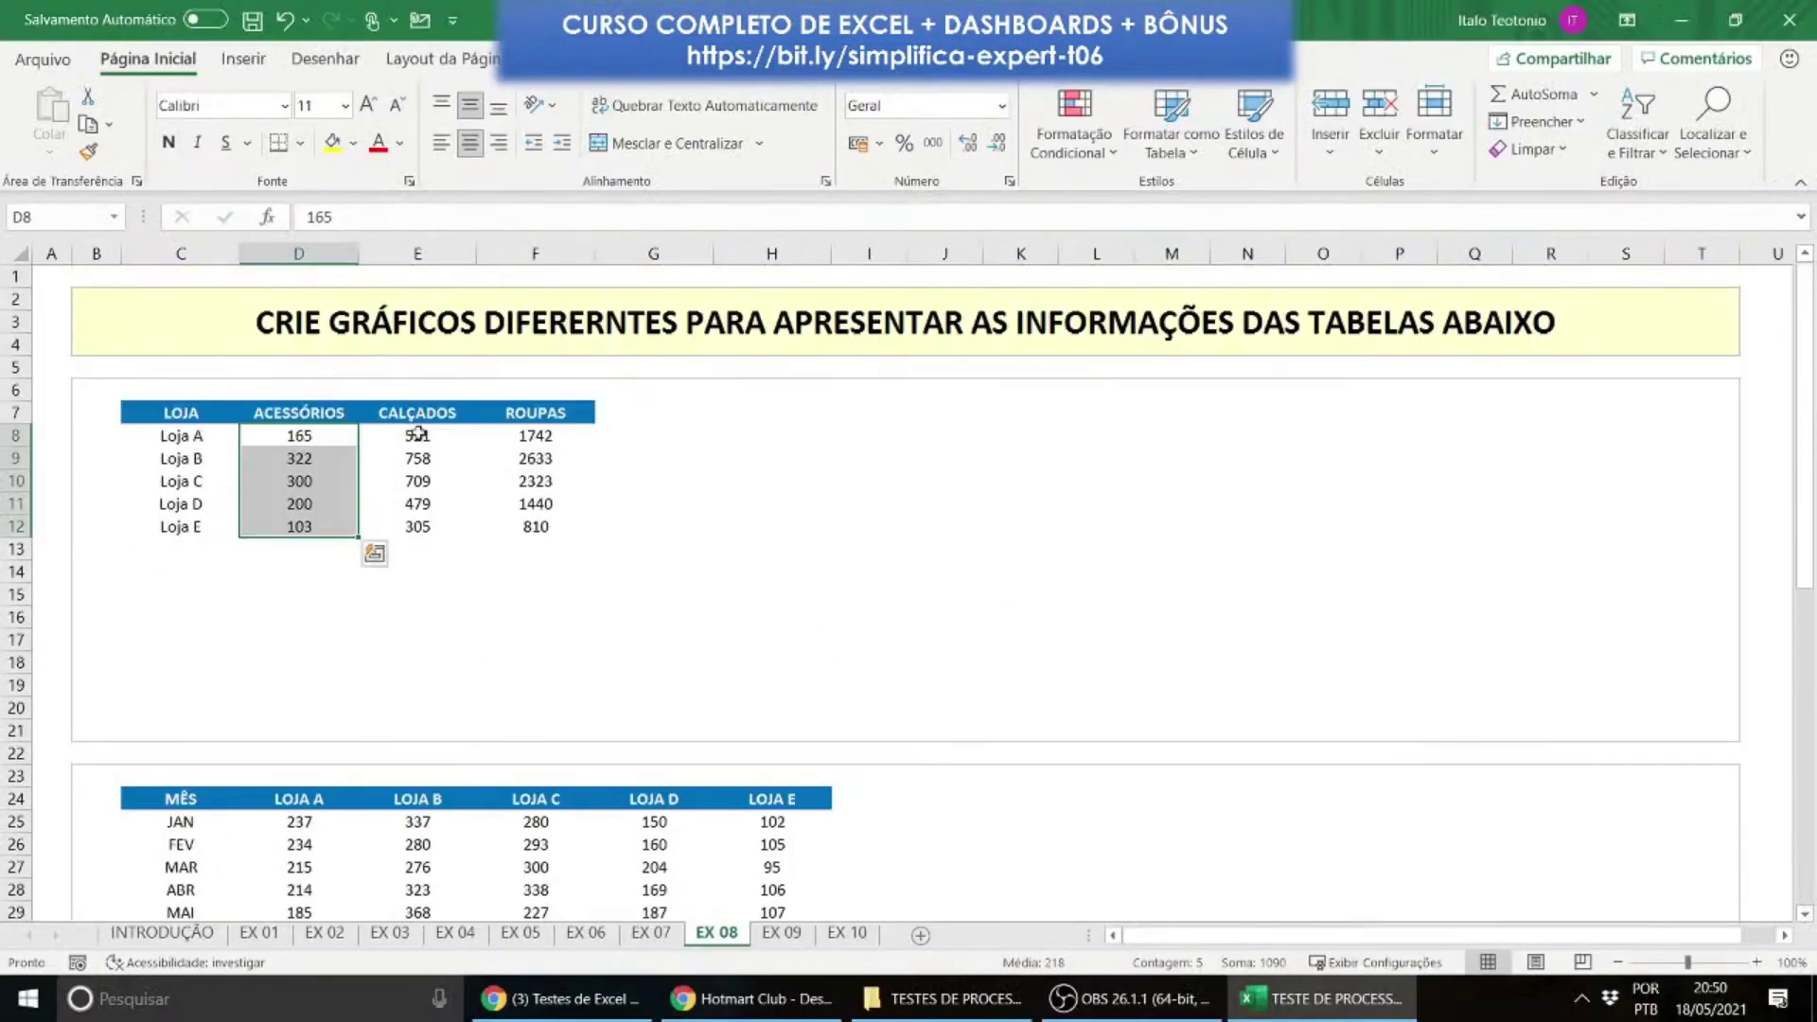
pyautogui.moveTo(417, 436); pyautogui.dragTo(408, 538)
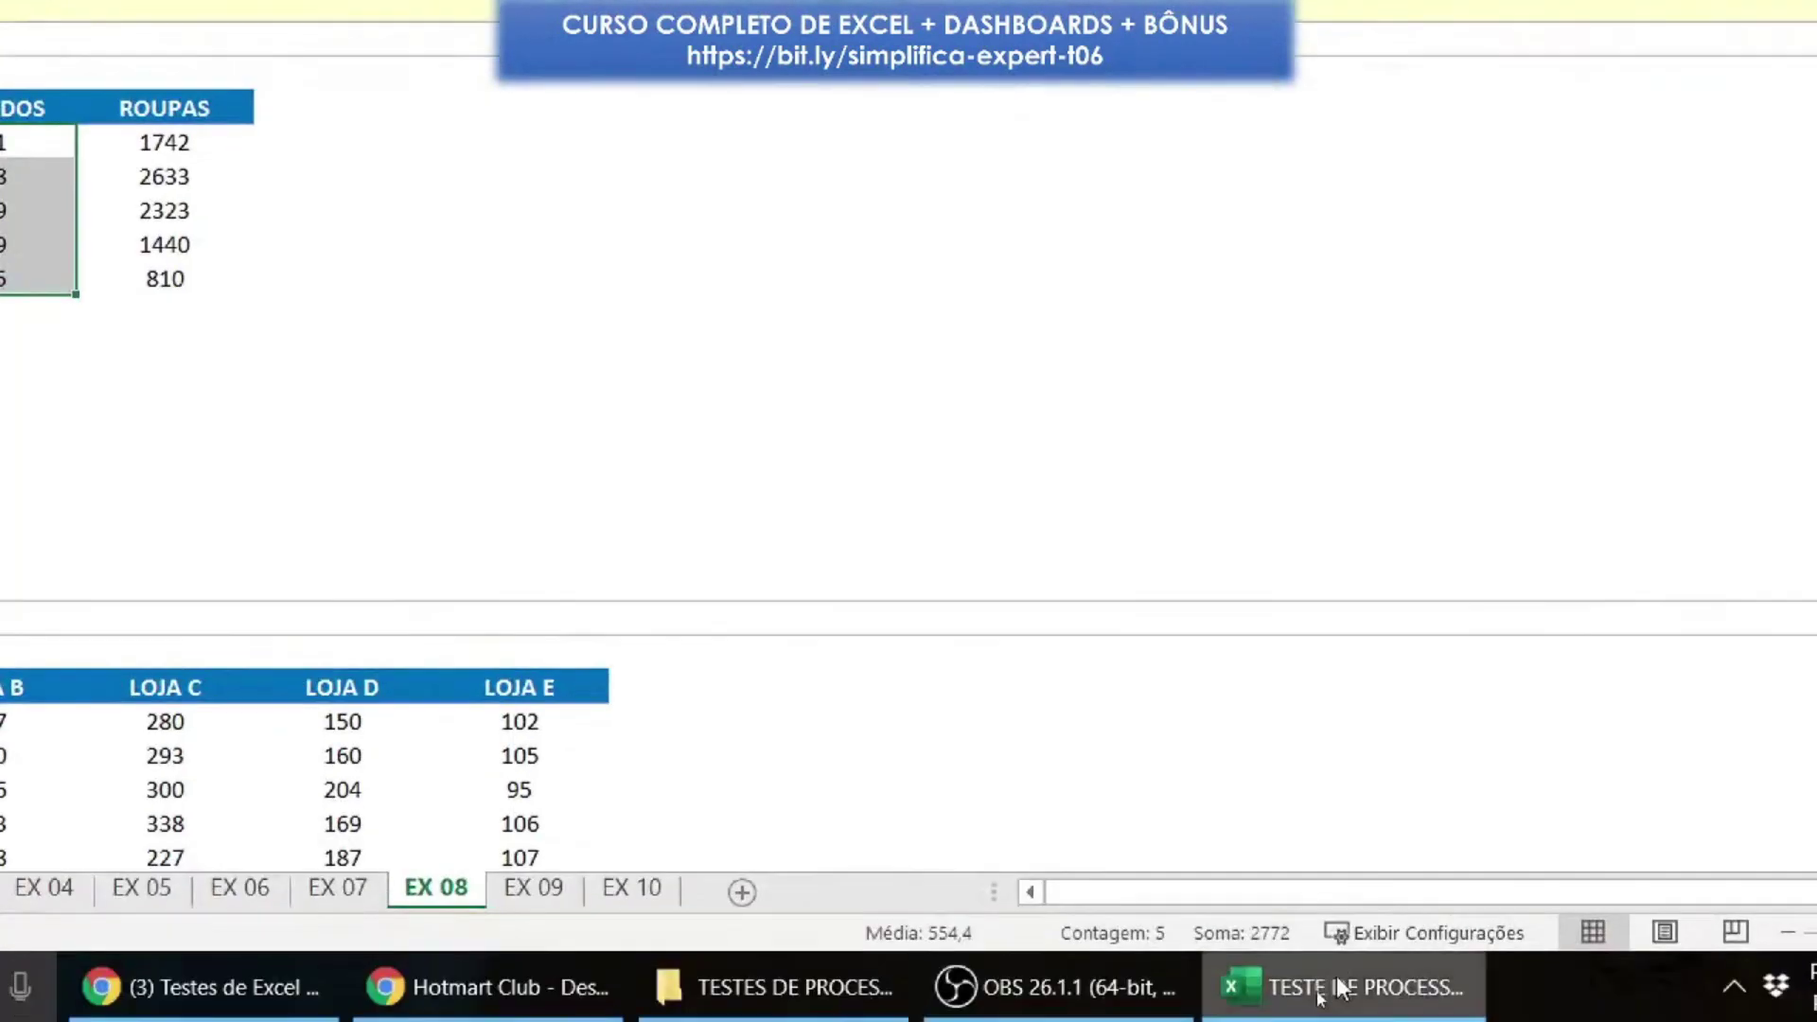
pyautogui.hotkey('ctrl', 'q')
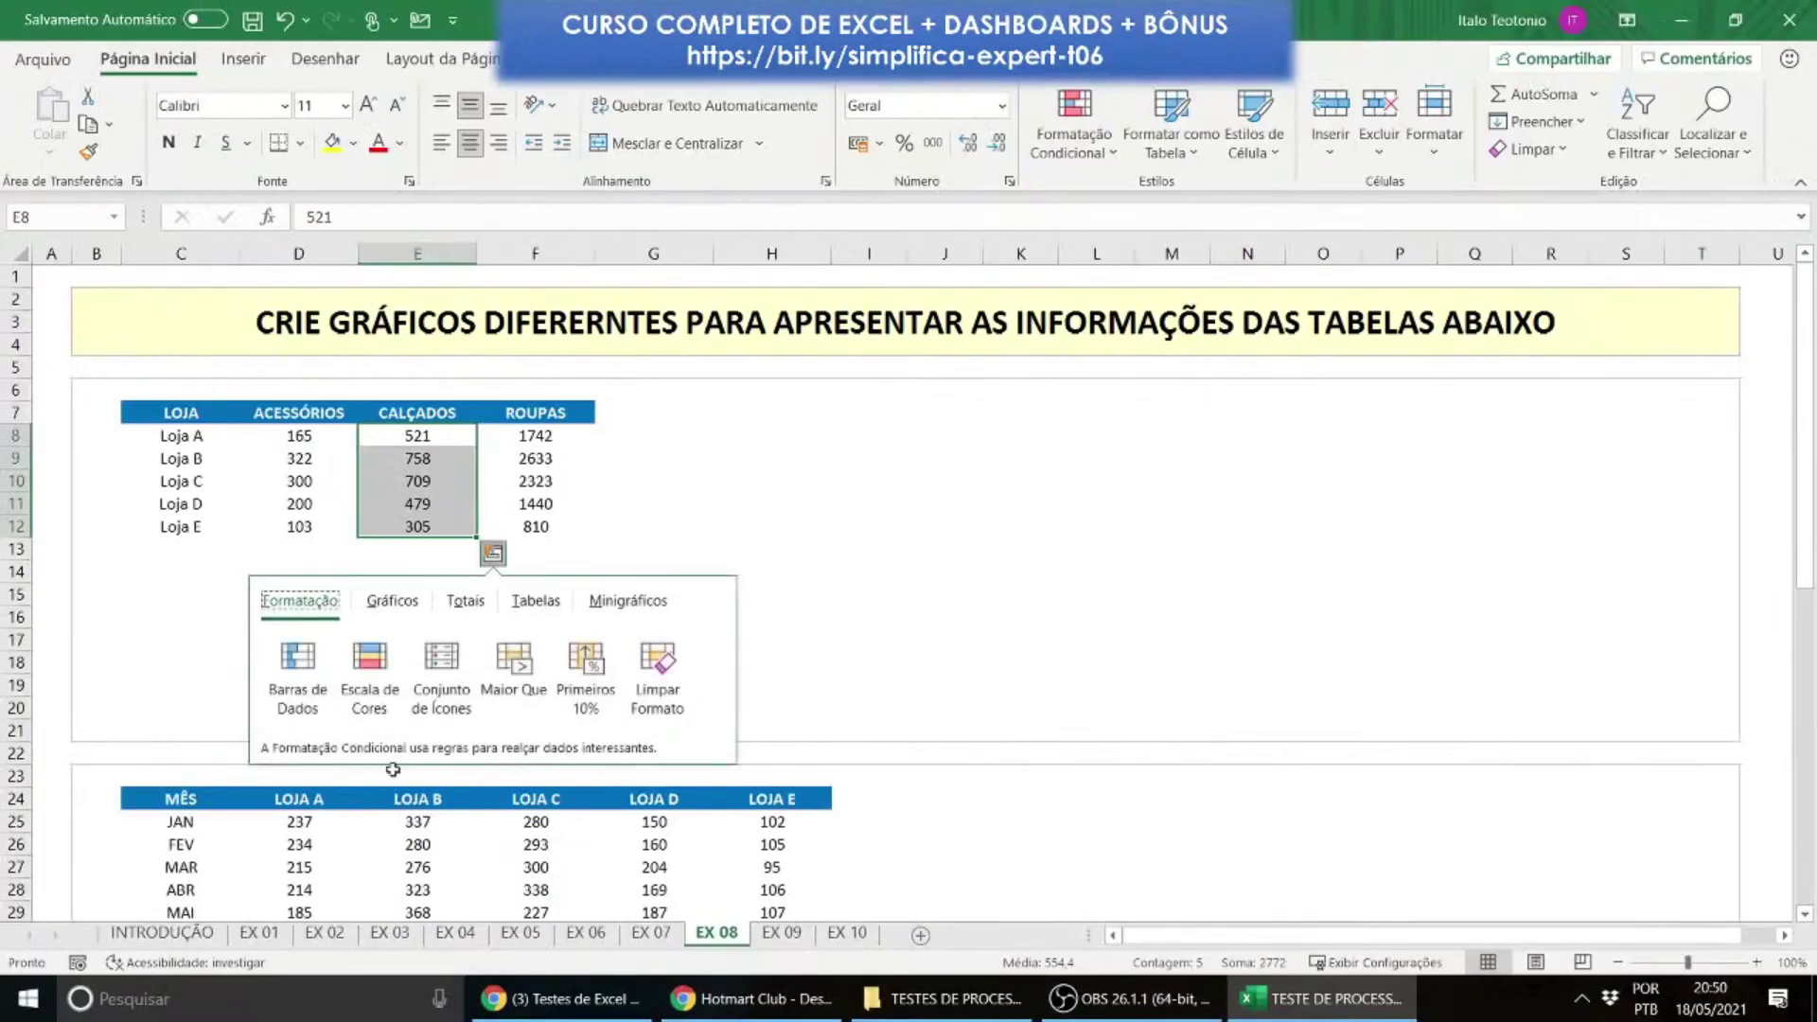
pyautogui.click(219, 814)
pyautogui.scroll(-7, 220, 814)
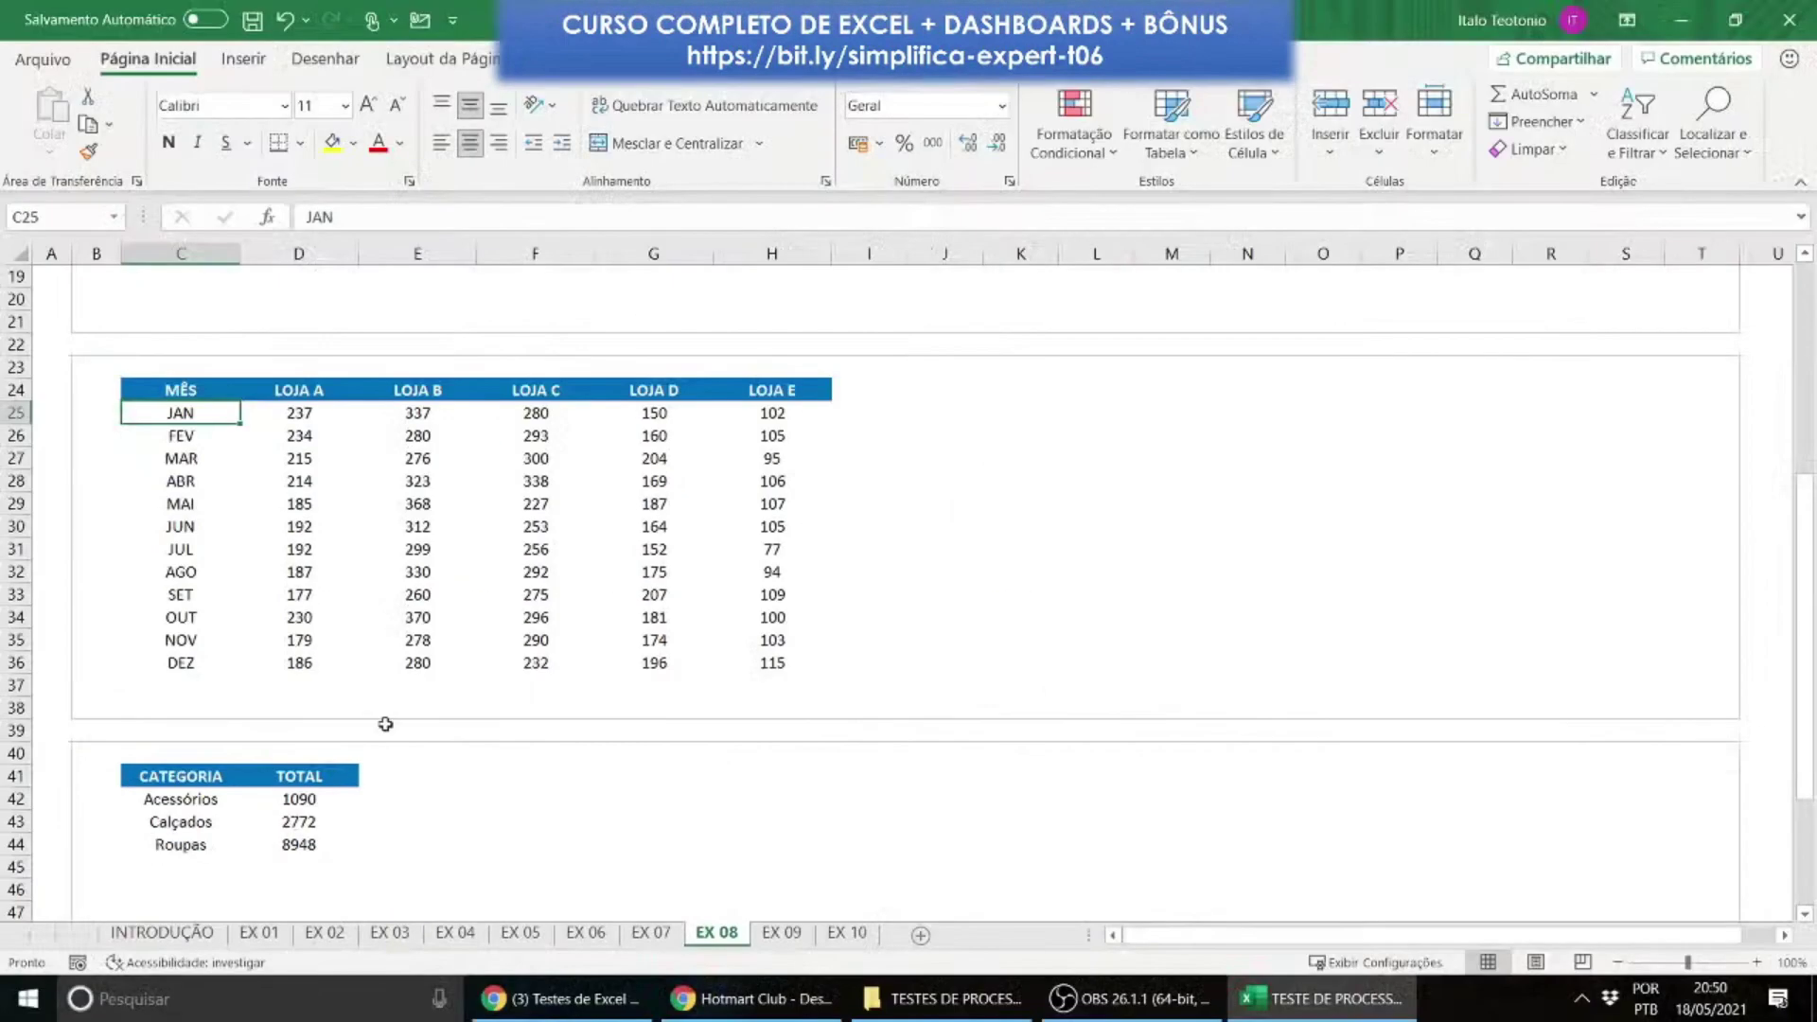
pyautogui.scroll(6, 429, 663)
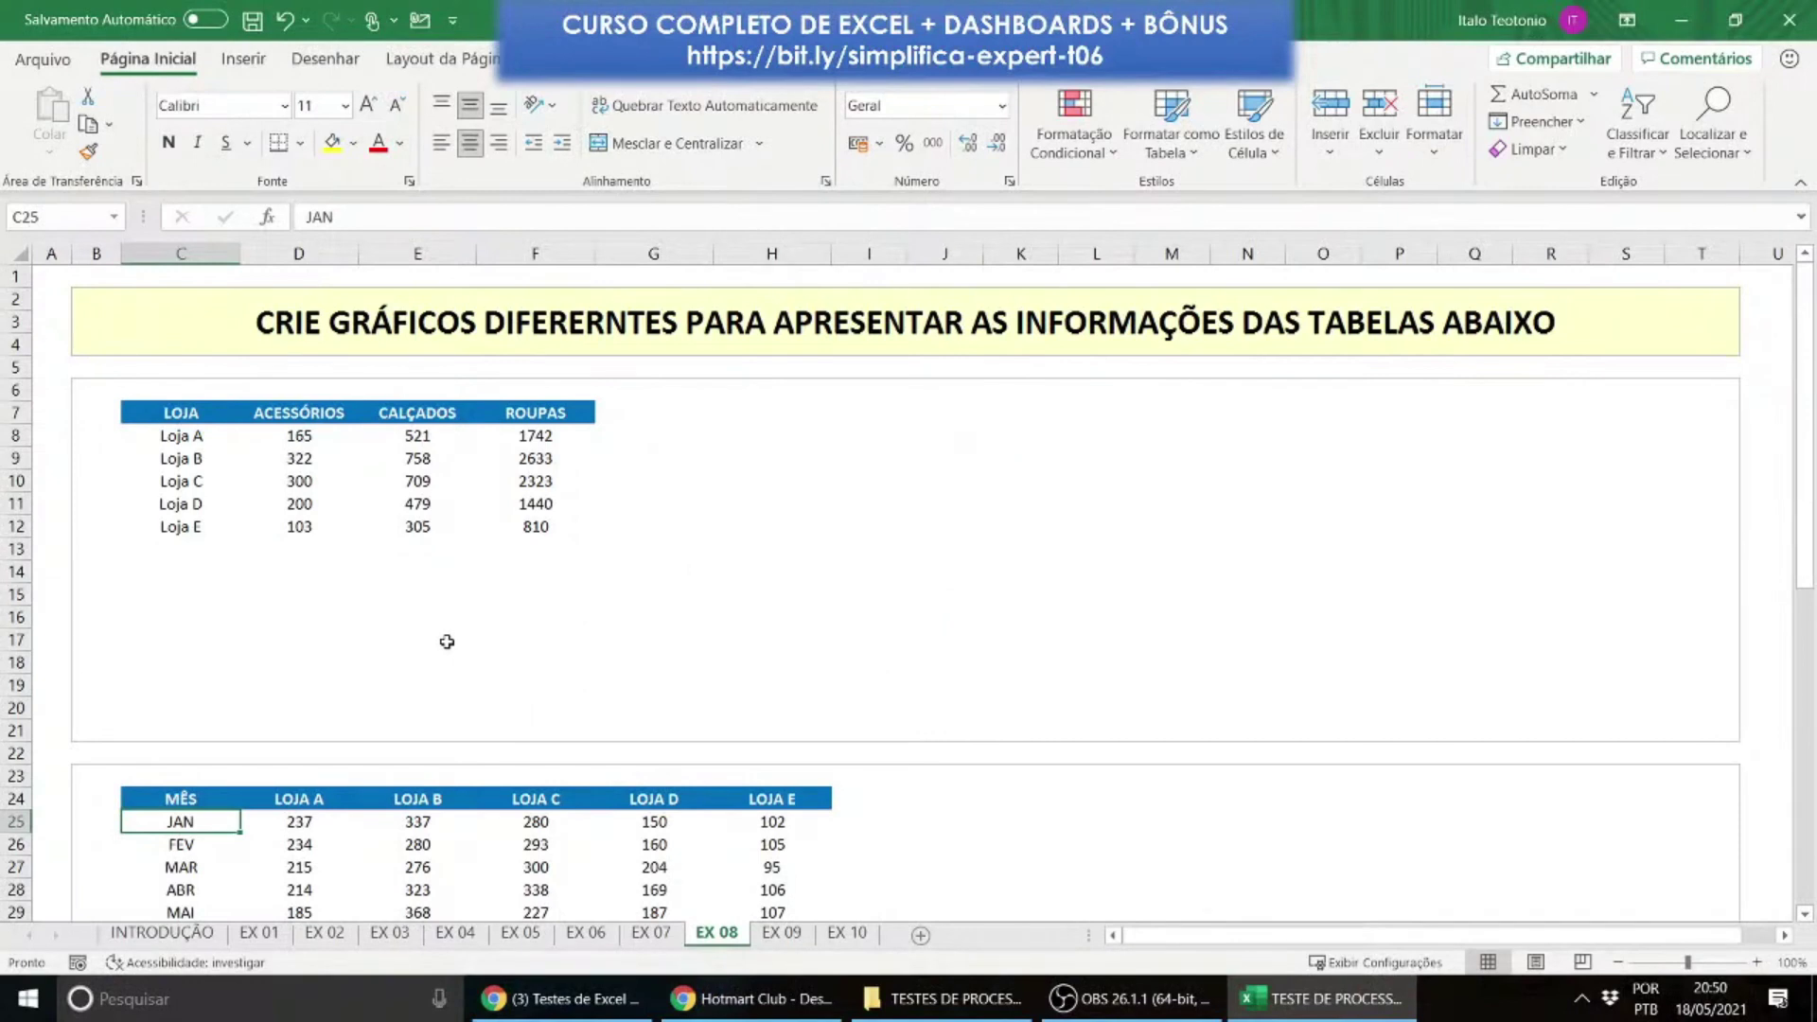
# Step: Insert a 2D clustered column chart of C7:F12, place it beside the table and widen it to about column S
pyautogui.moveTo(206, 417); pyautogui.dragTo(544, 523)
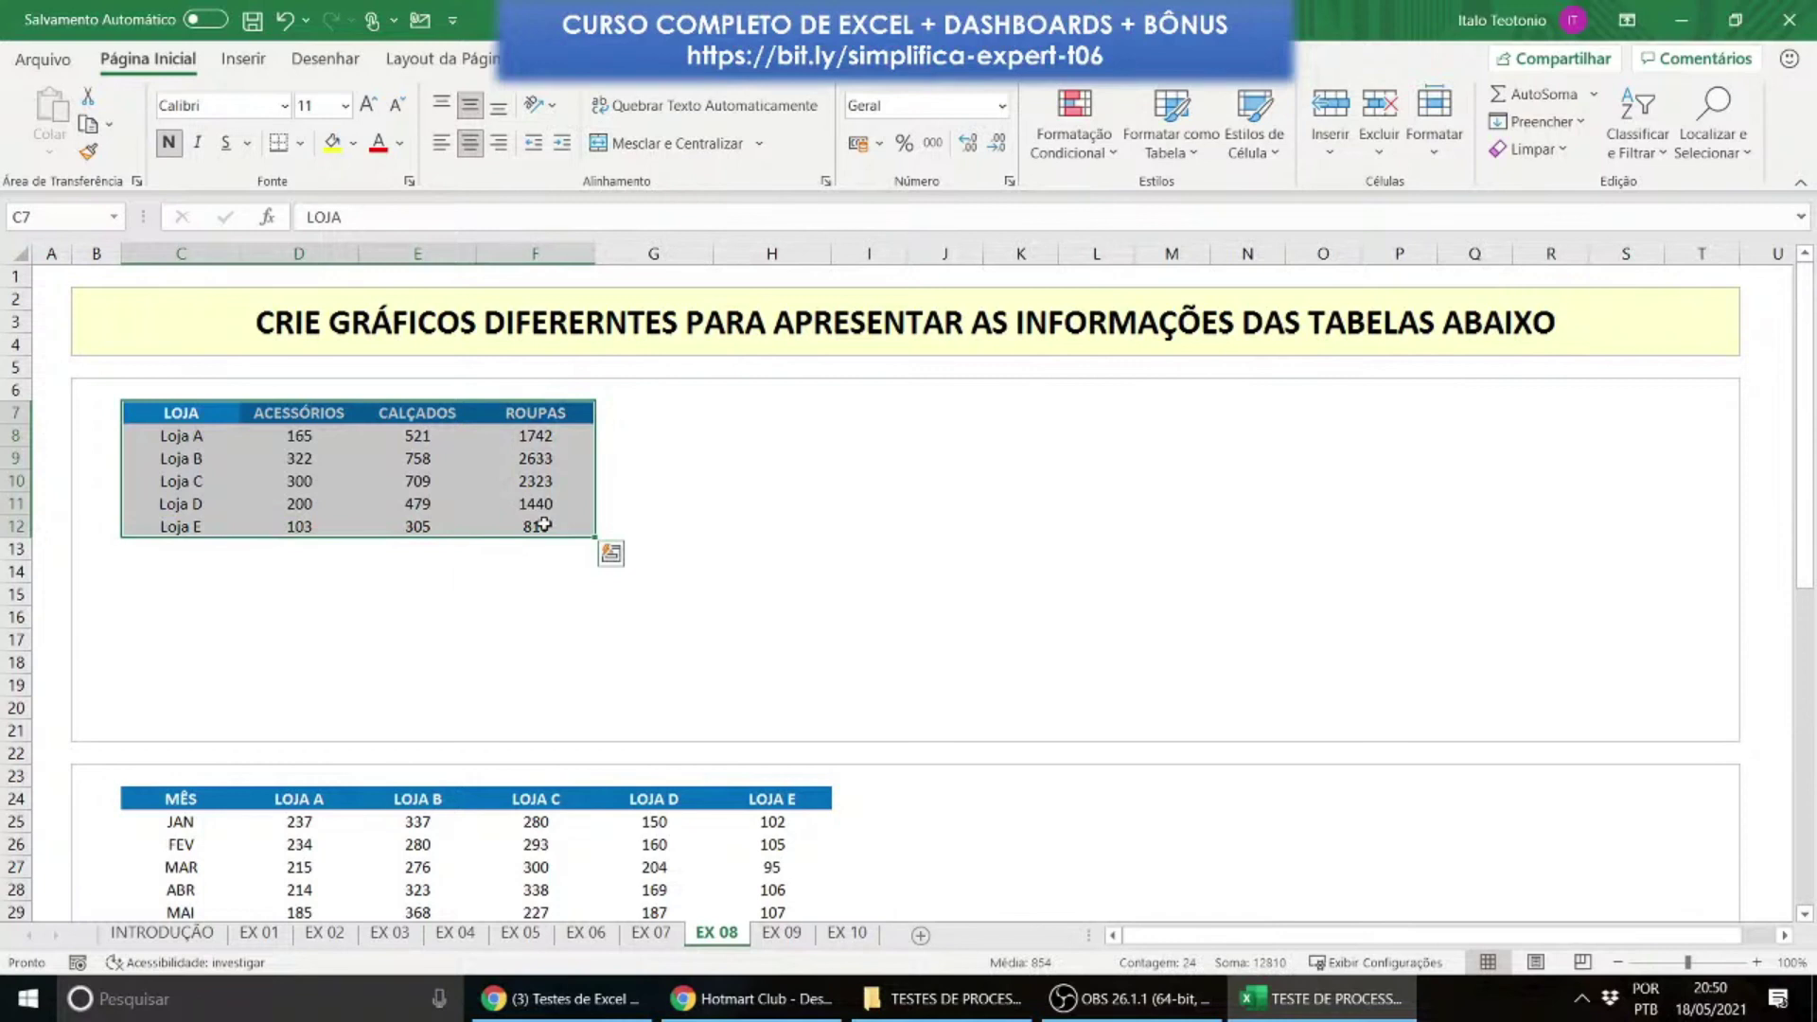
pyautogui.click(244, 59)
pyautogui.click(702, 95)
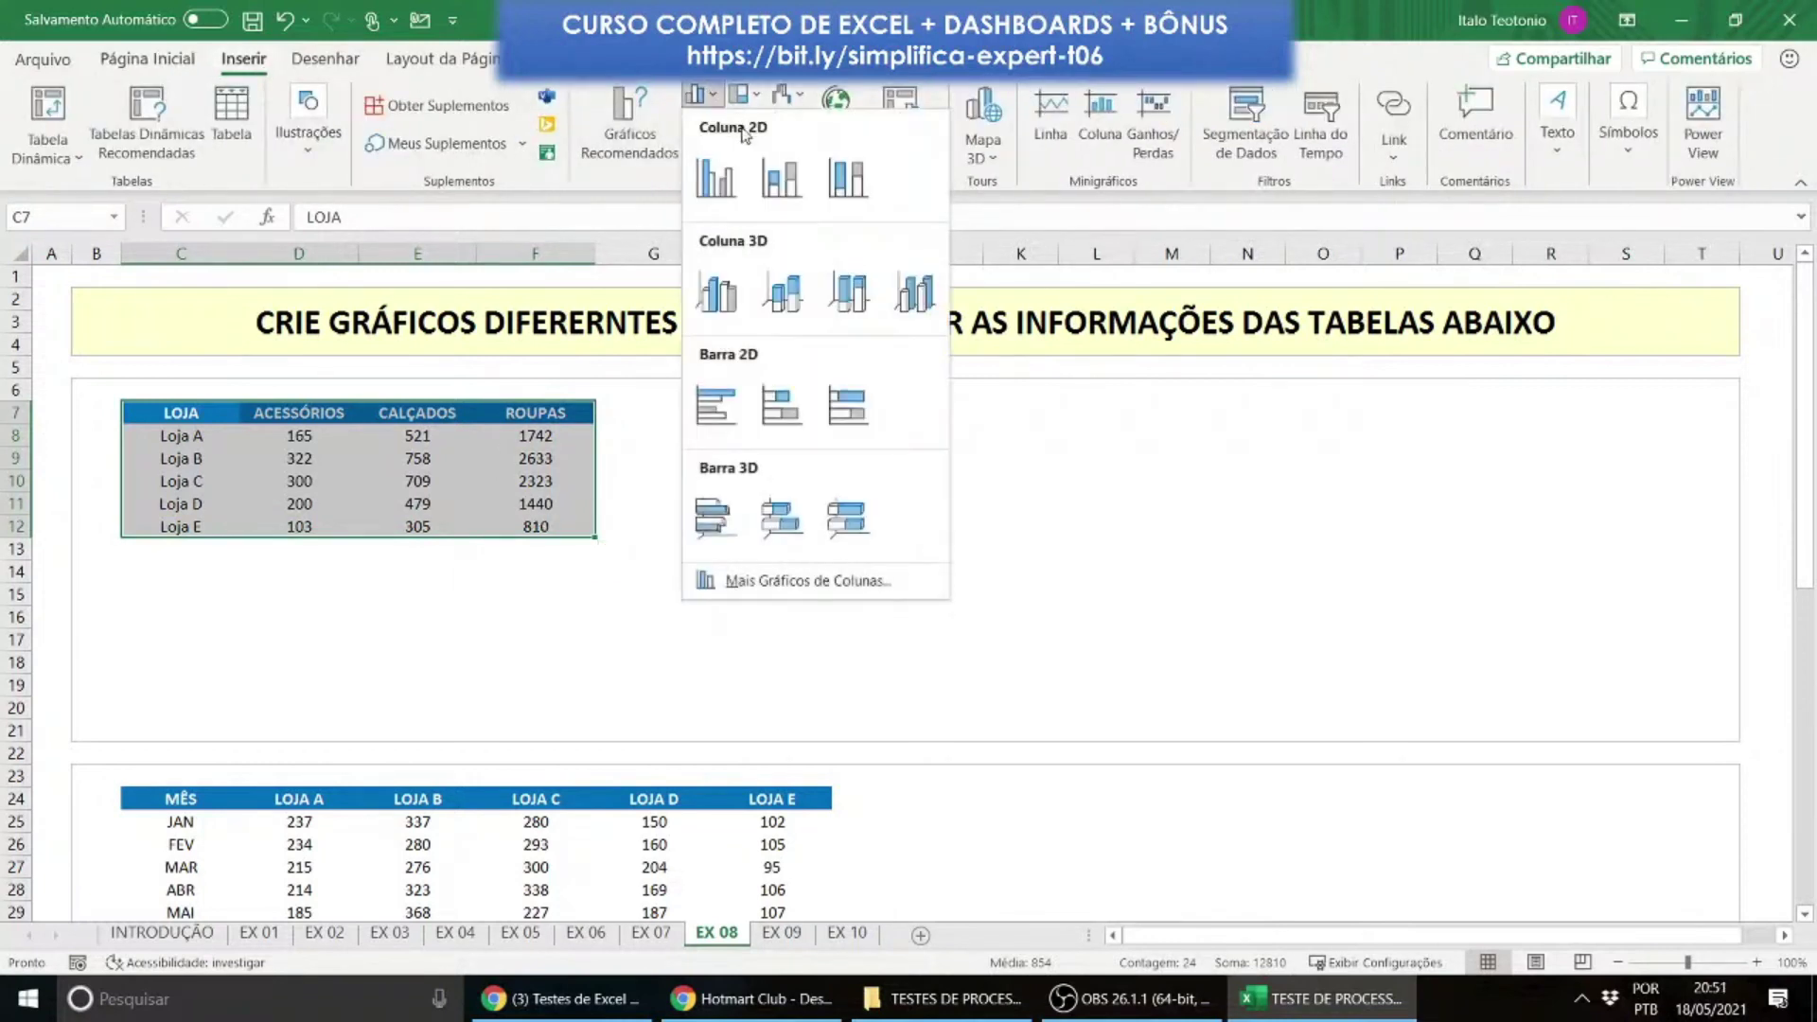
pyautogui.click(730, 173)
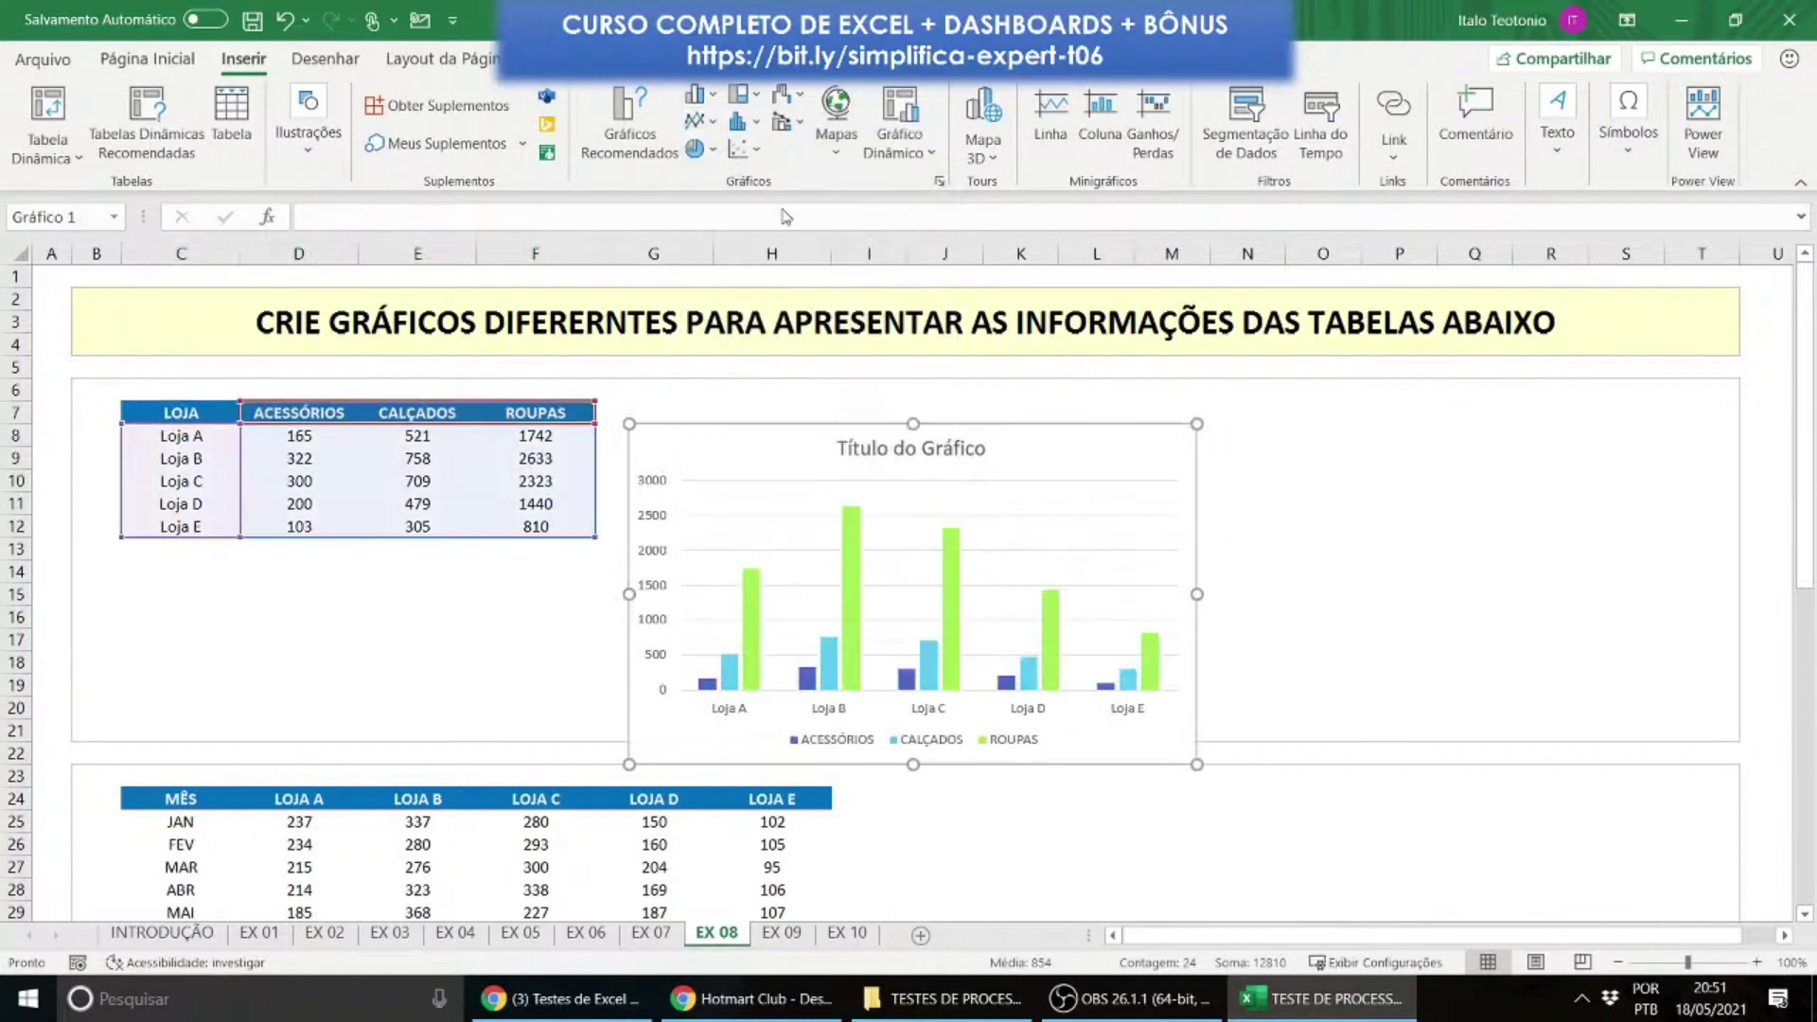
pyautogui.moveTo(846, 430); pyautogui.dragTo(856, 388)
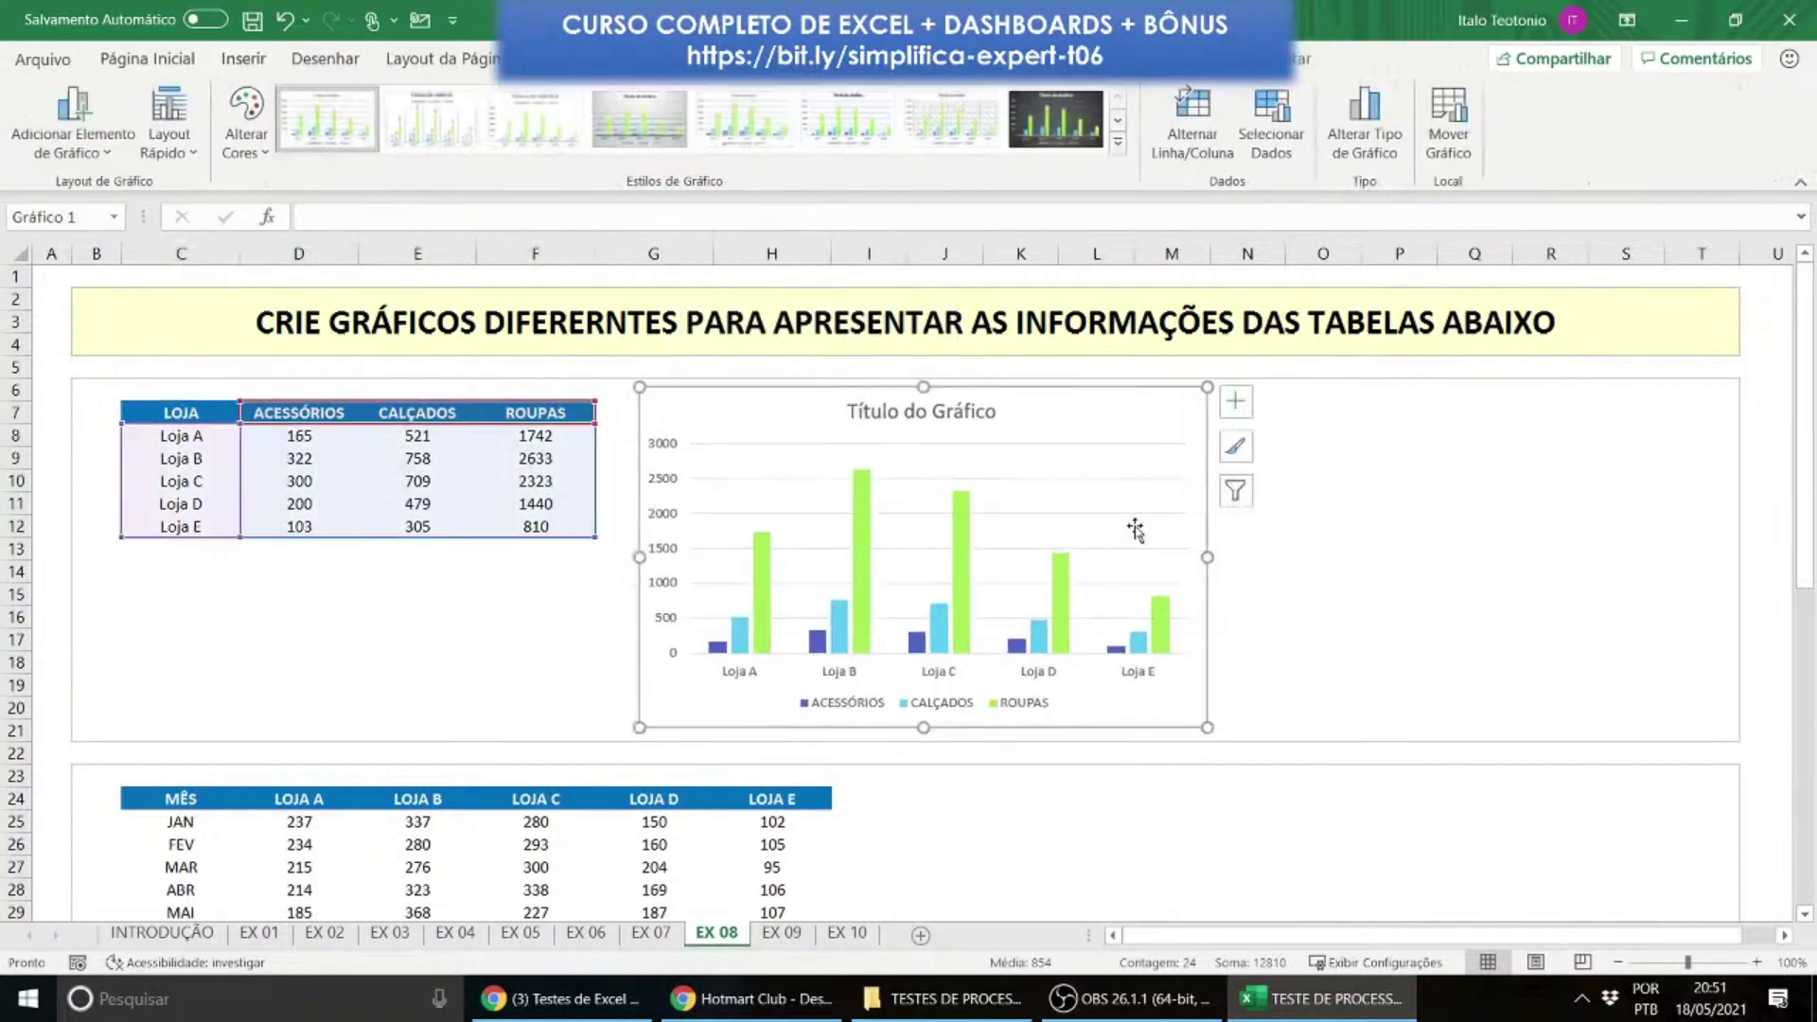
pyautogui.moveTo(1207, 557); pyautogui.dragTo(1711, 544)
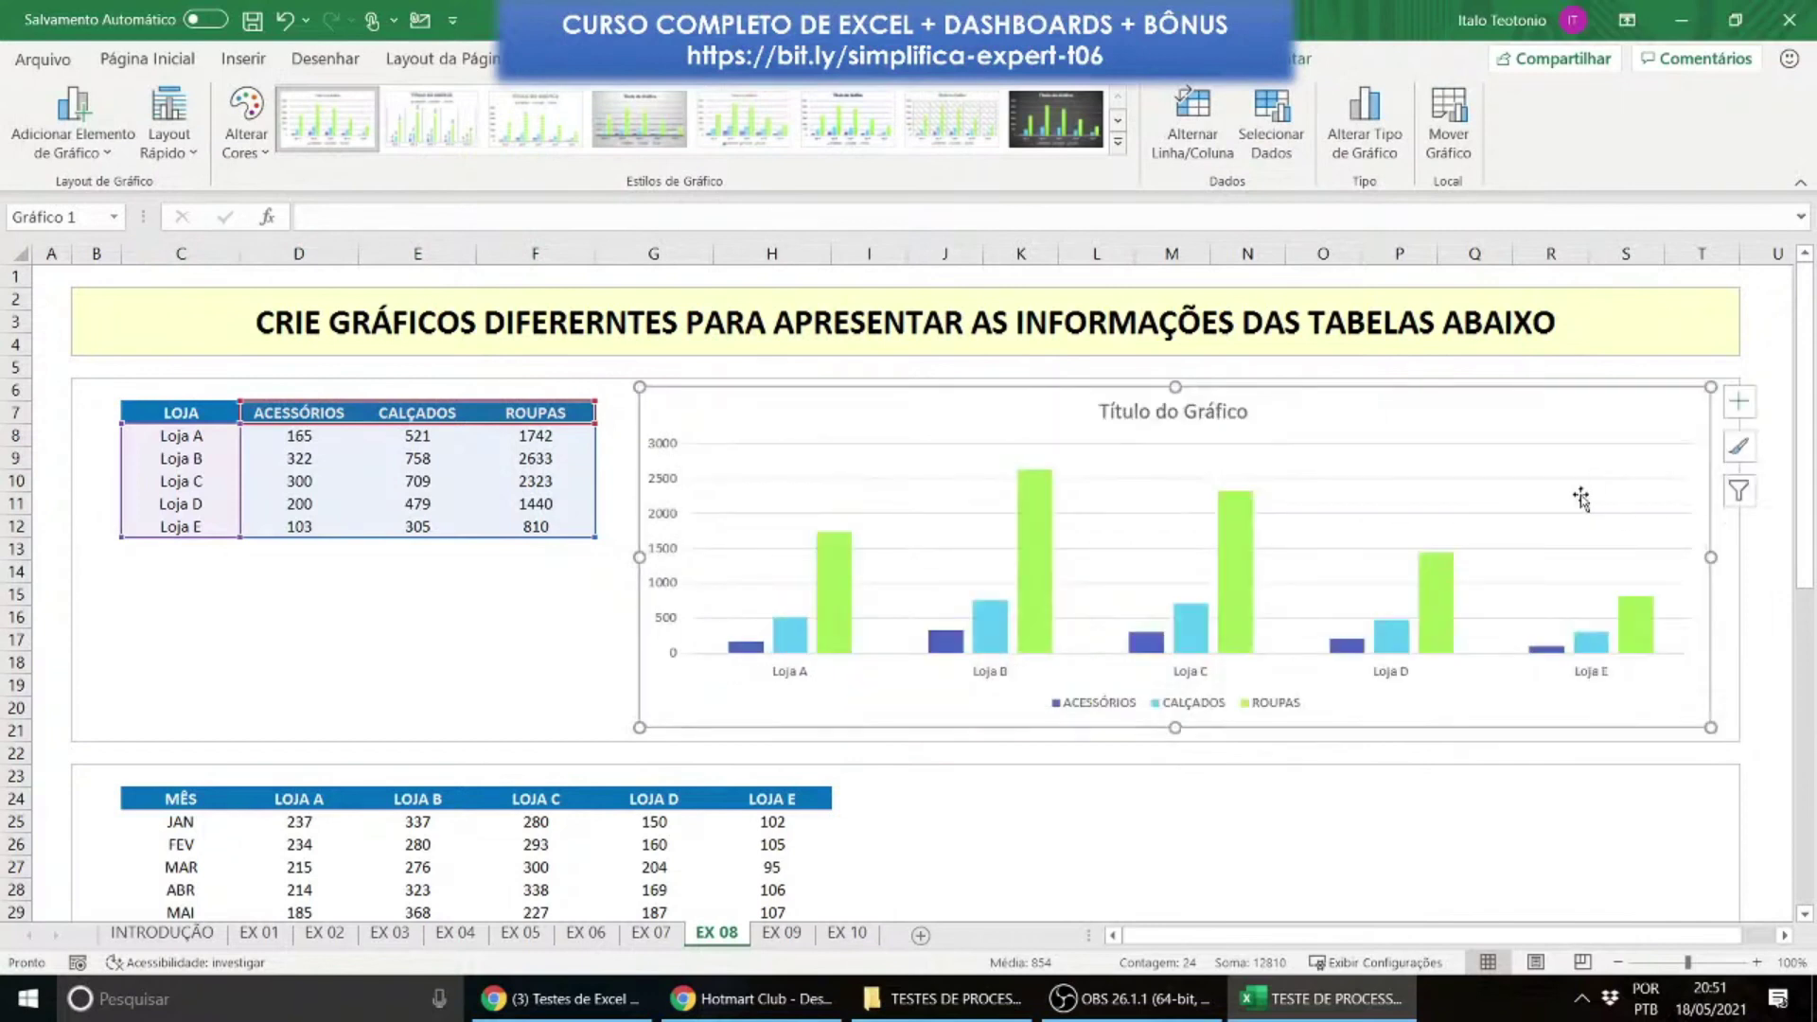
# Step: Apply the third colourful palette (light blue, green, red) to the column chart and delete its title
pyautogui.click(246, 121)
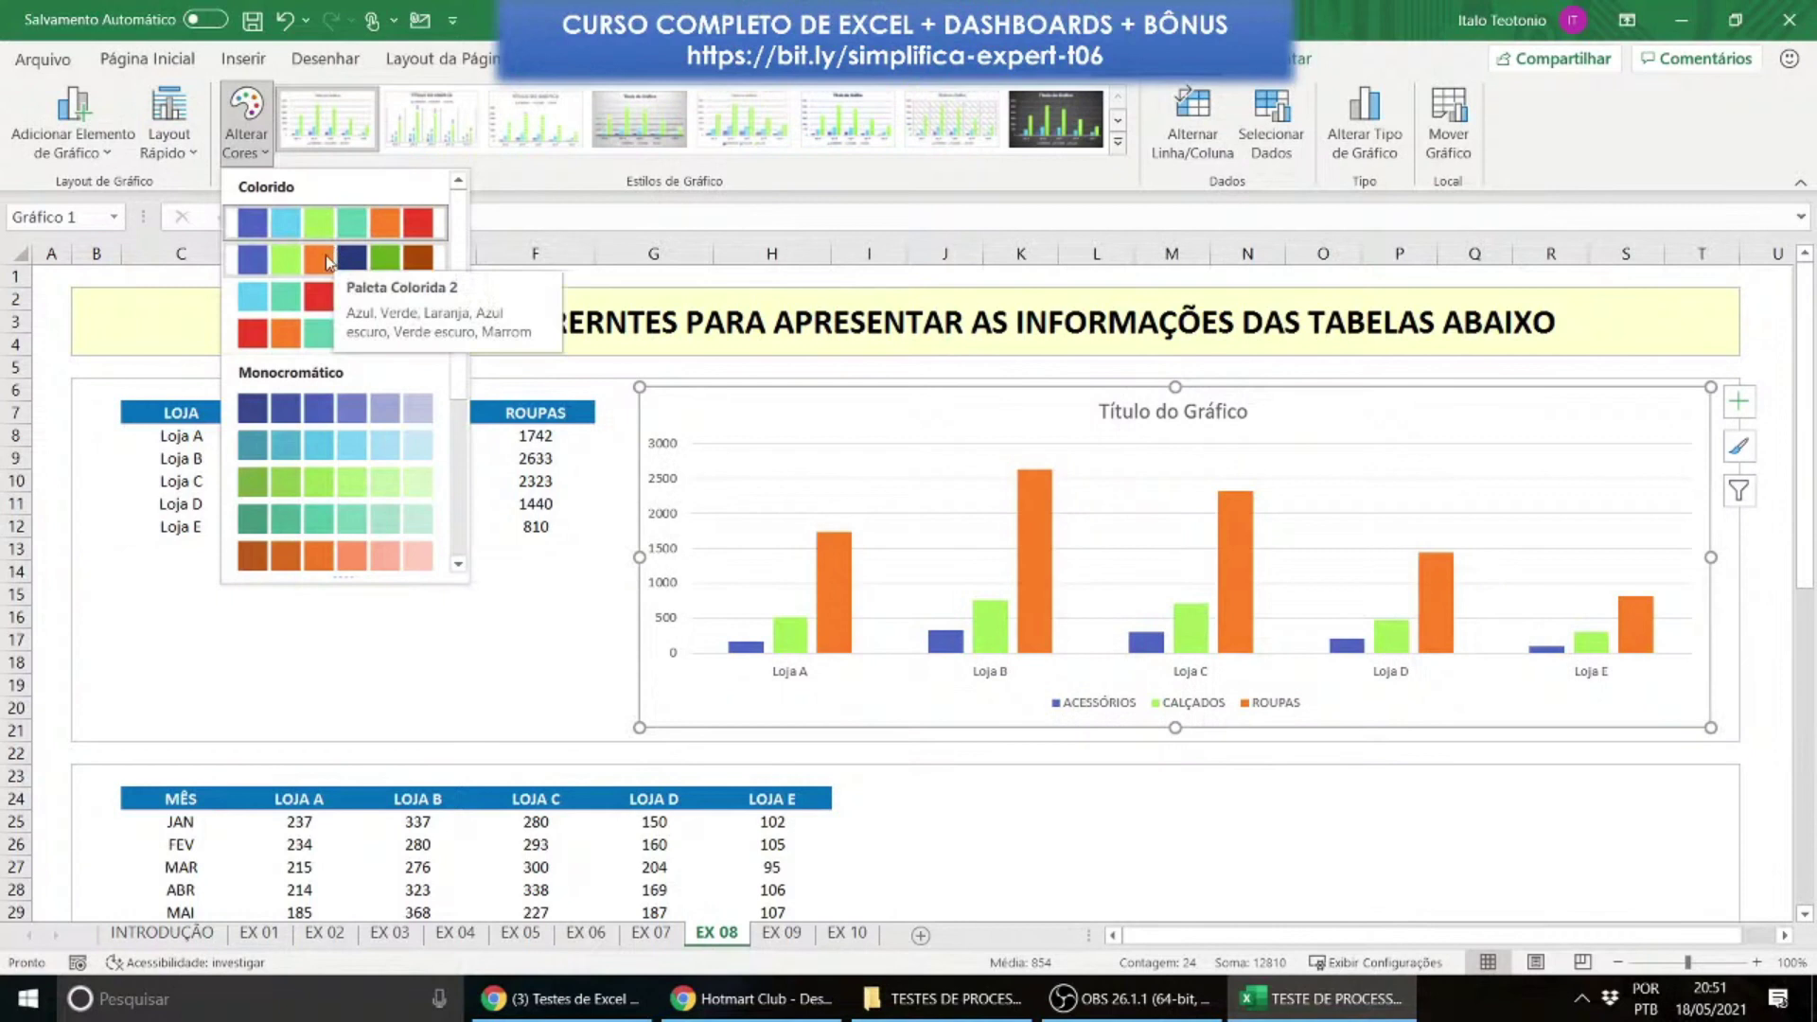
pyautogui.click(298, 301)
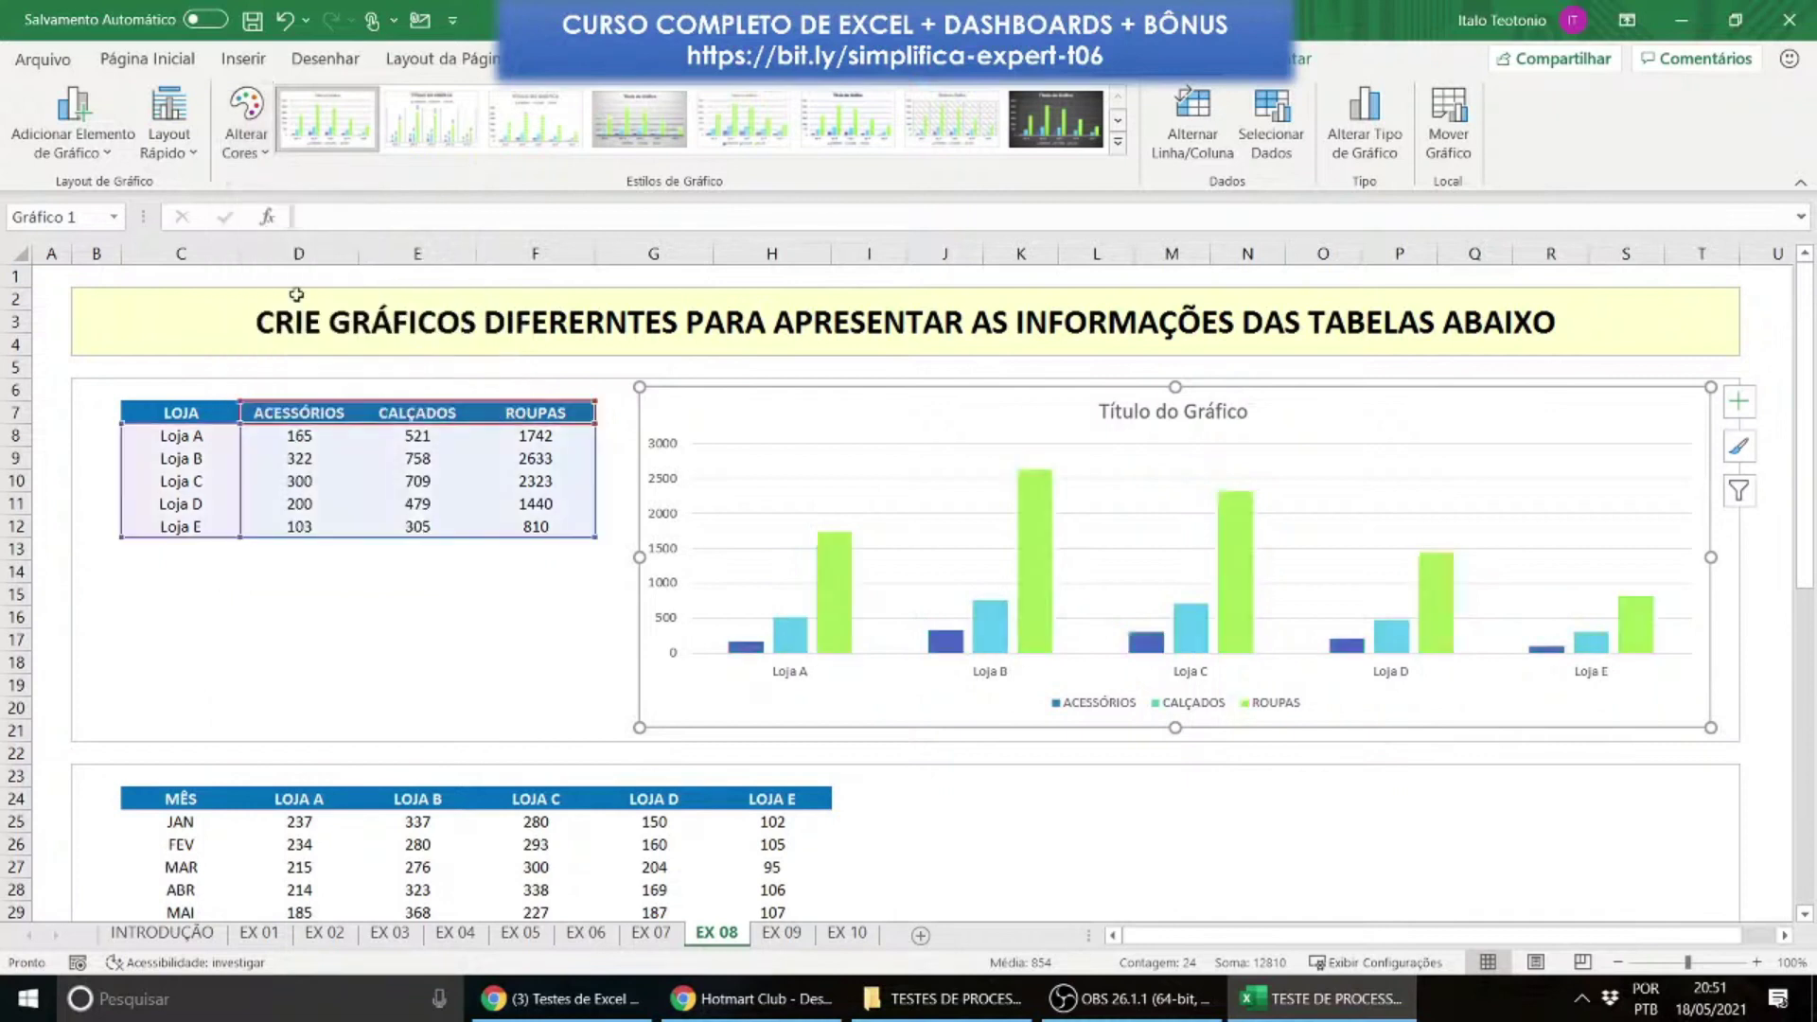
pyautogui.click(407, 593)
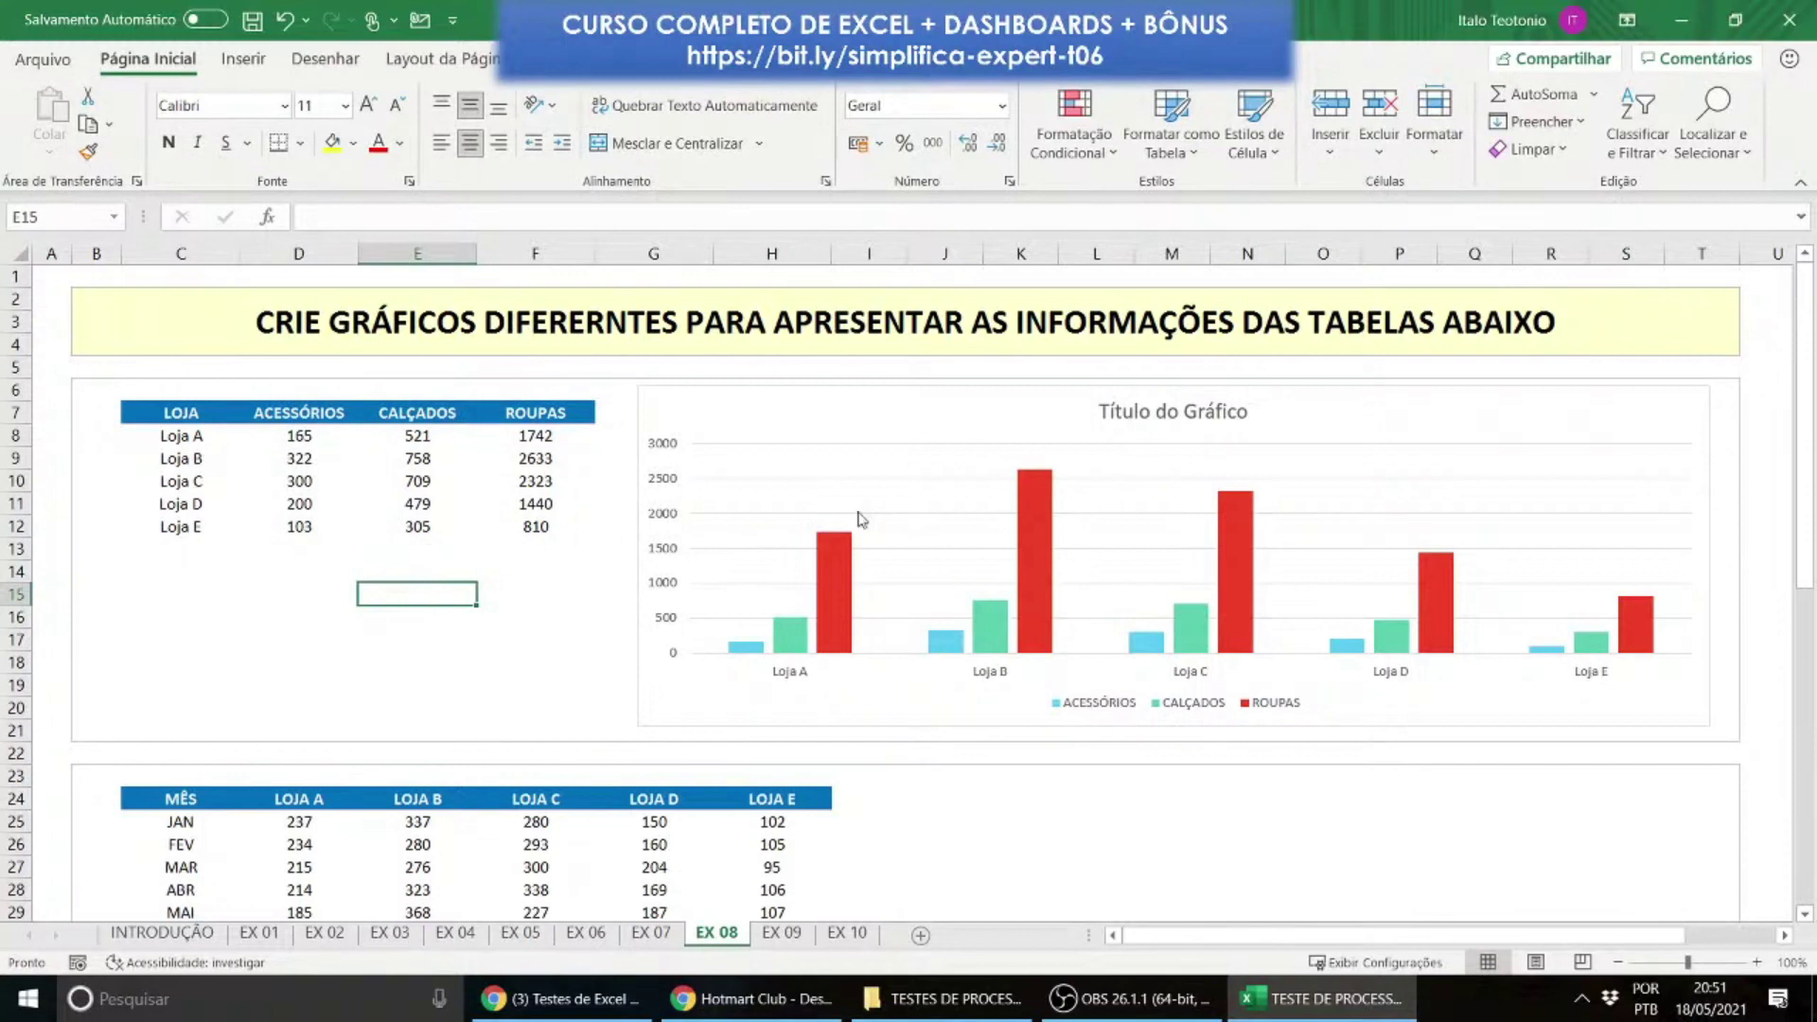
pyautogui.click(1159, 441)
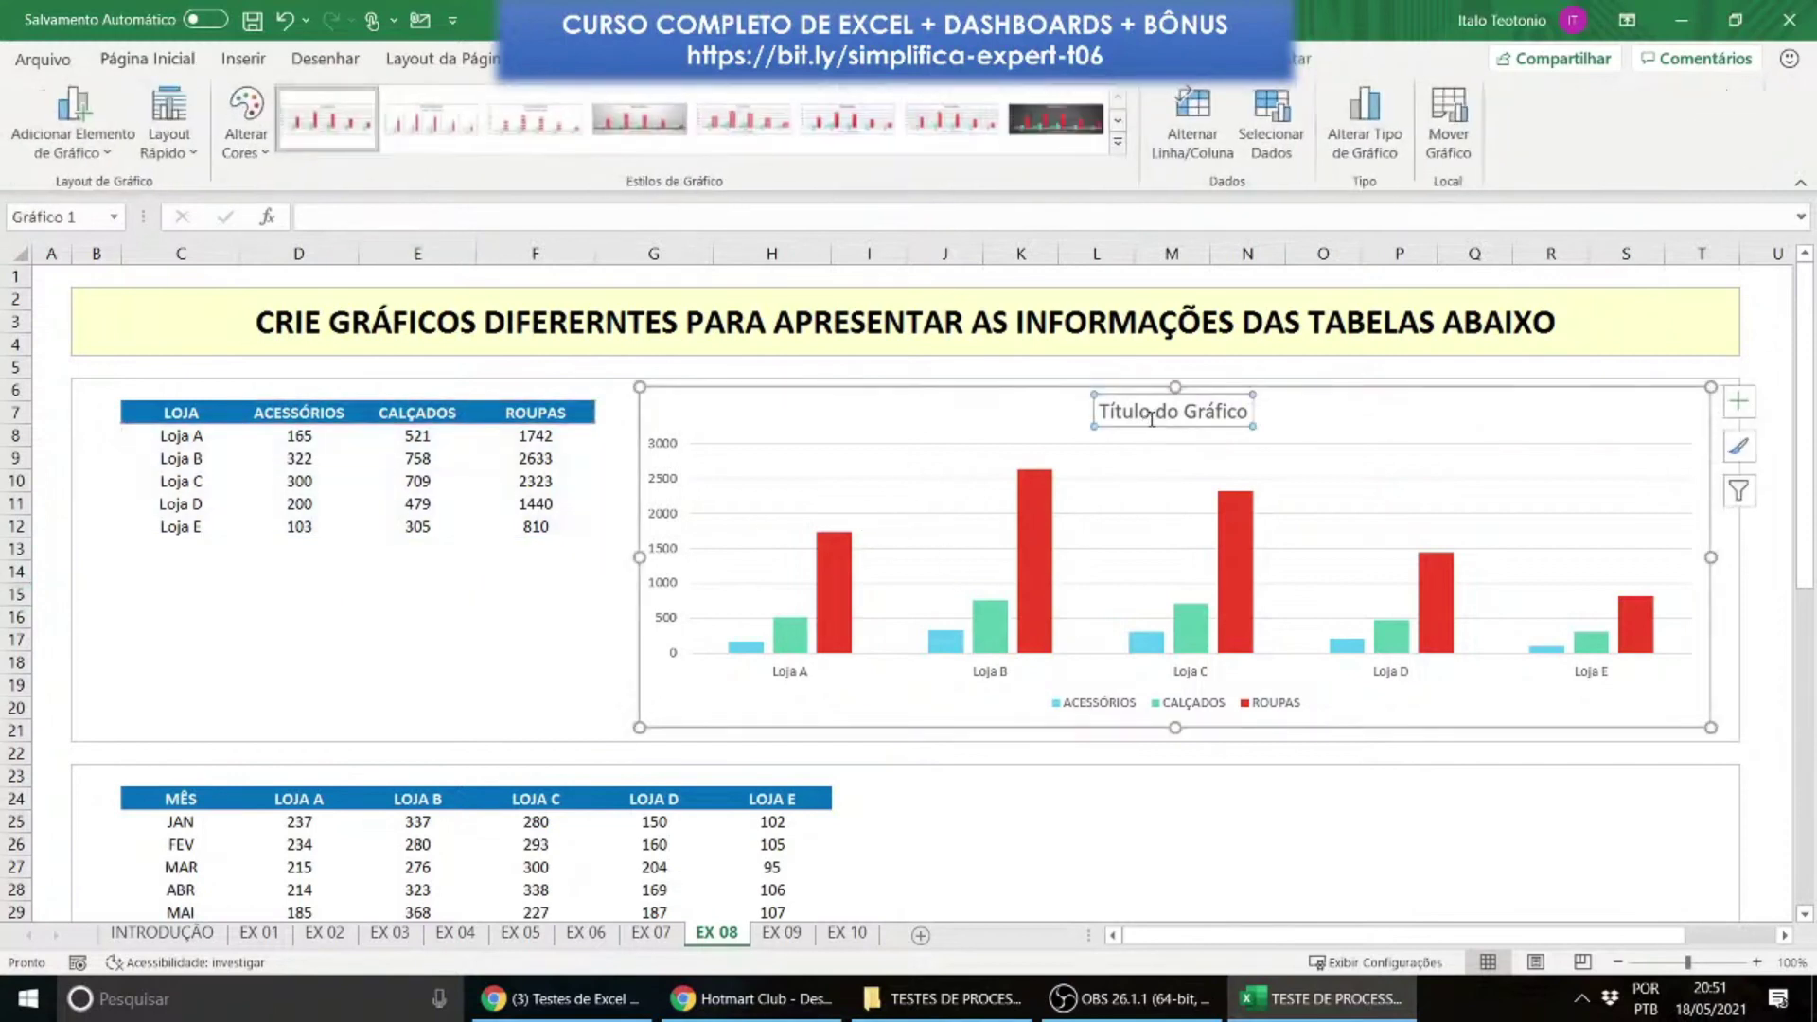
pyautogui.press('Delete')
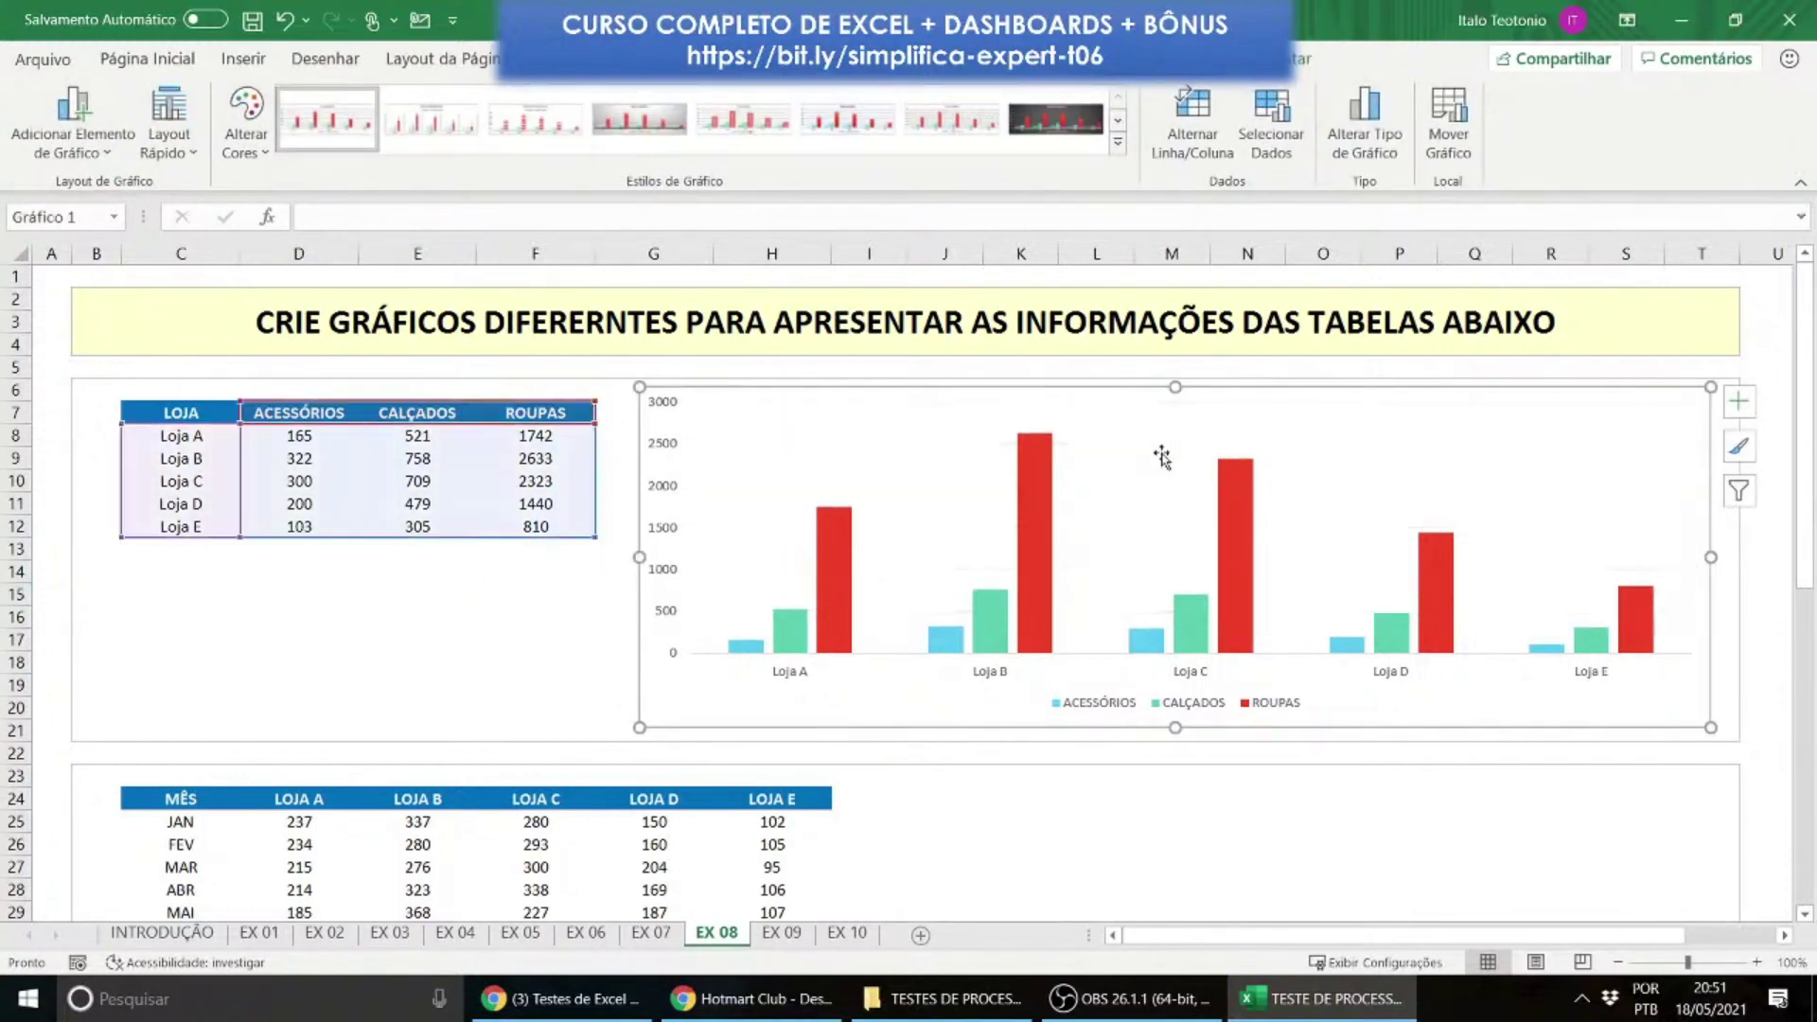
# Step: Remove the outline around the store column chart
pyautogui.moveTo(296, 438); pyautogui.dragTo(299, 481)
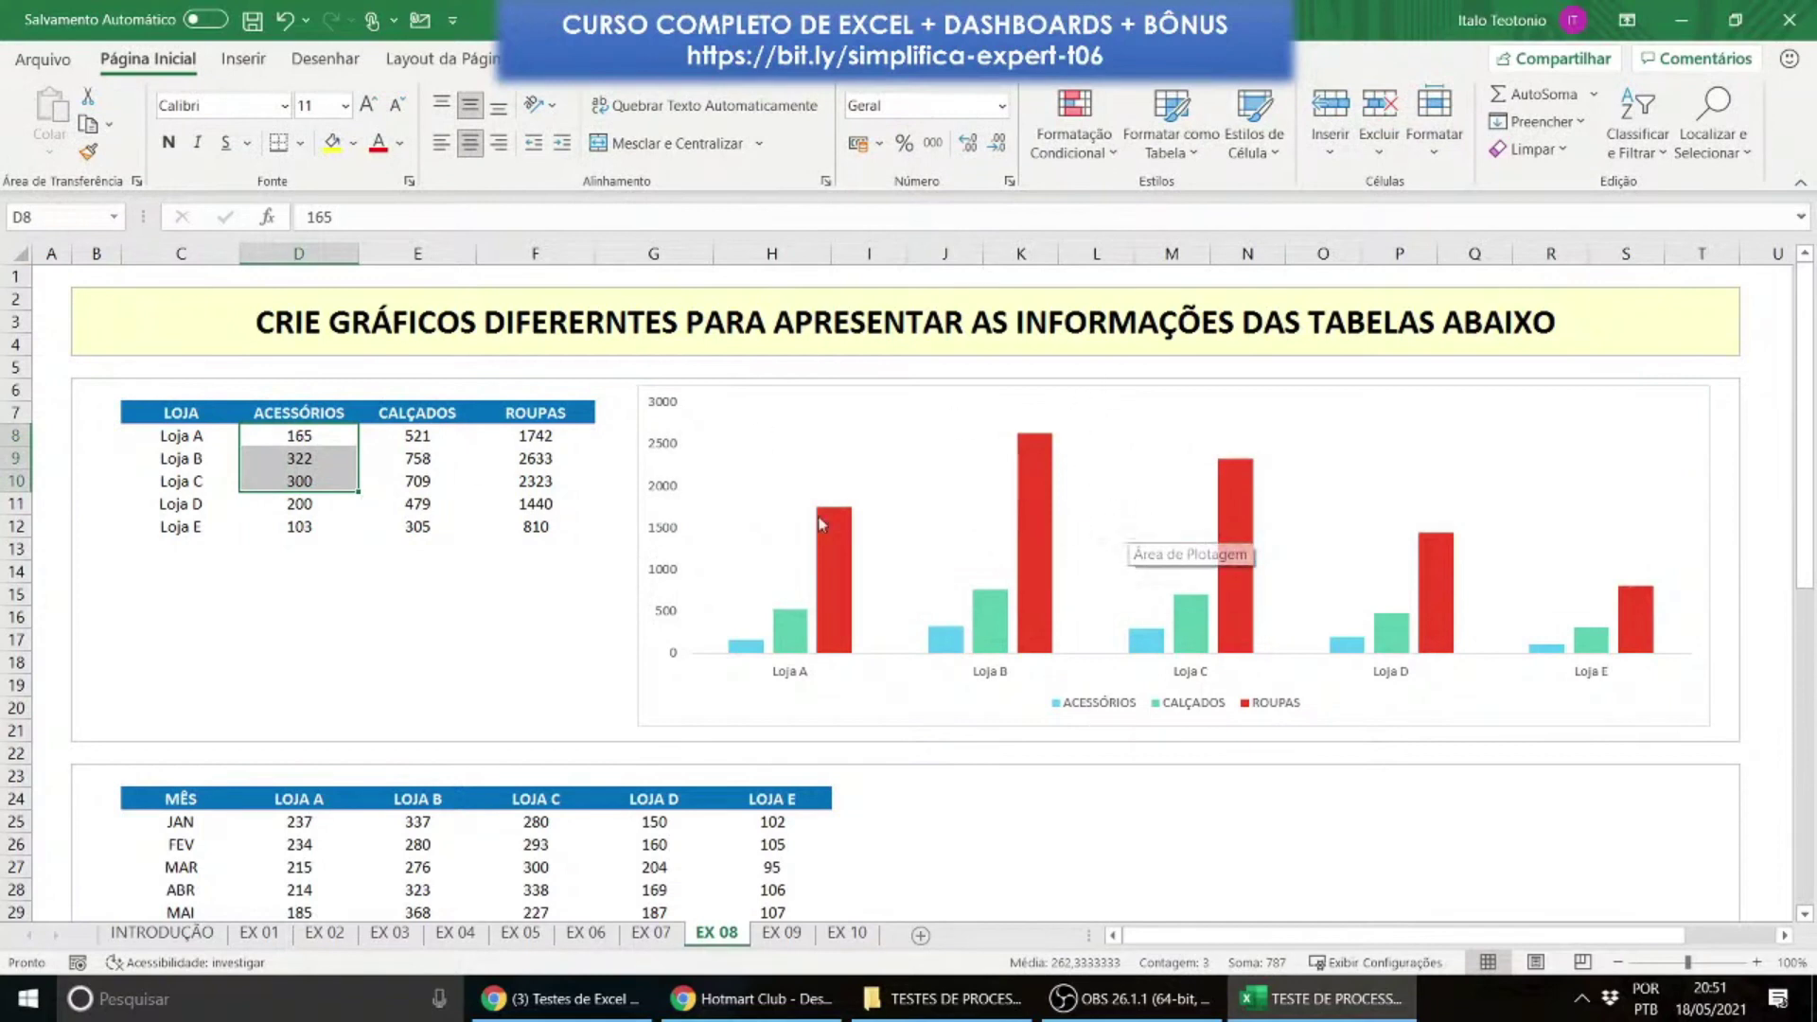
pyautogui.click(649, 556)
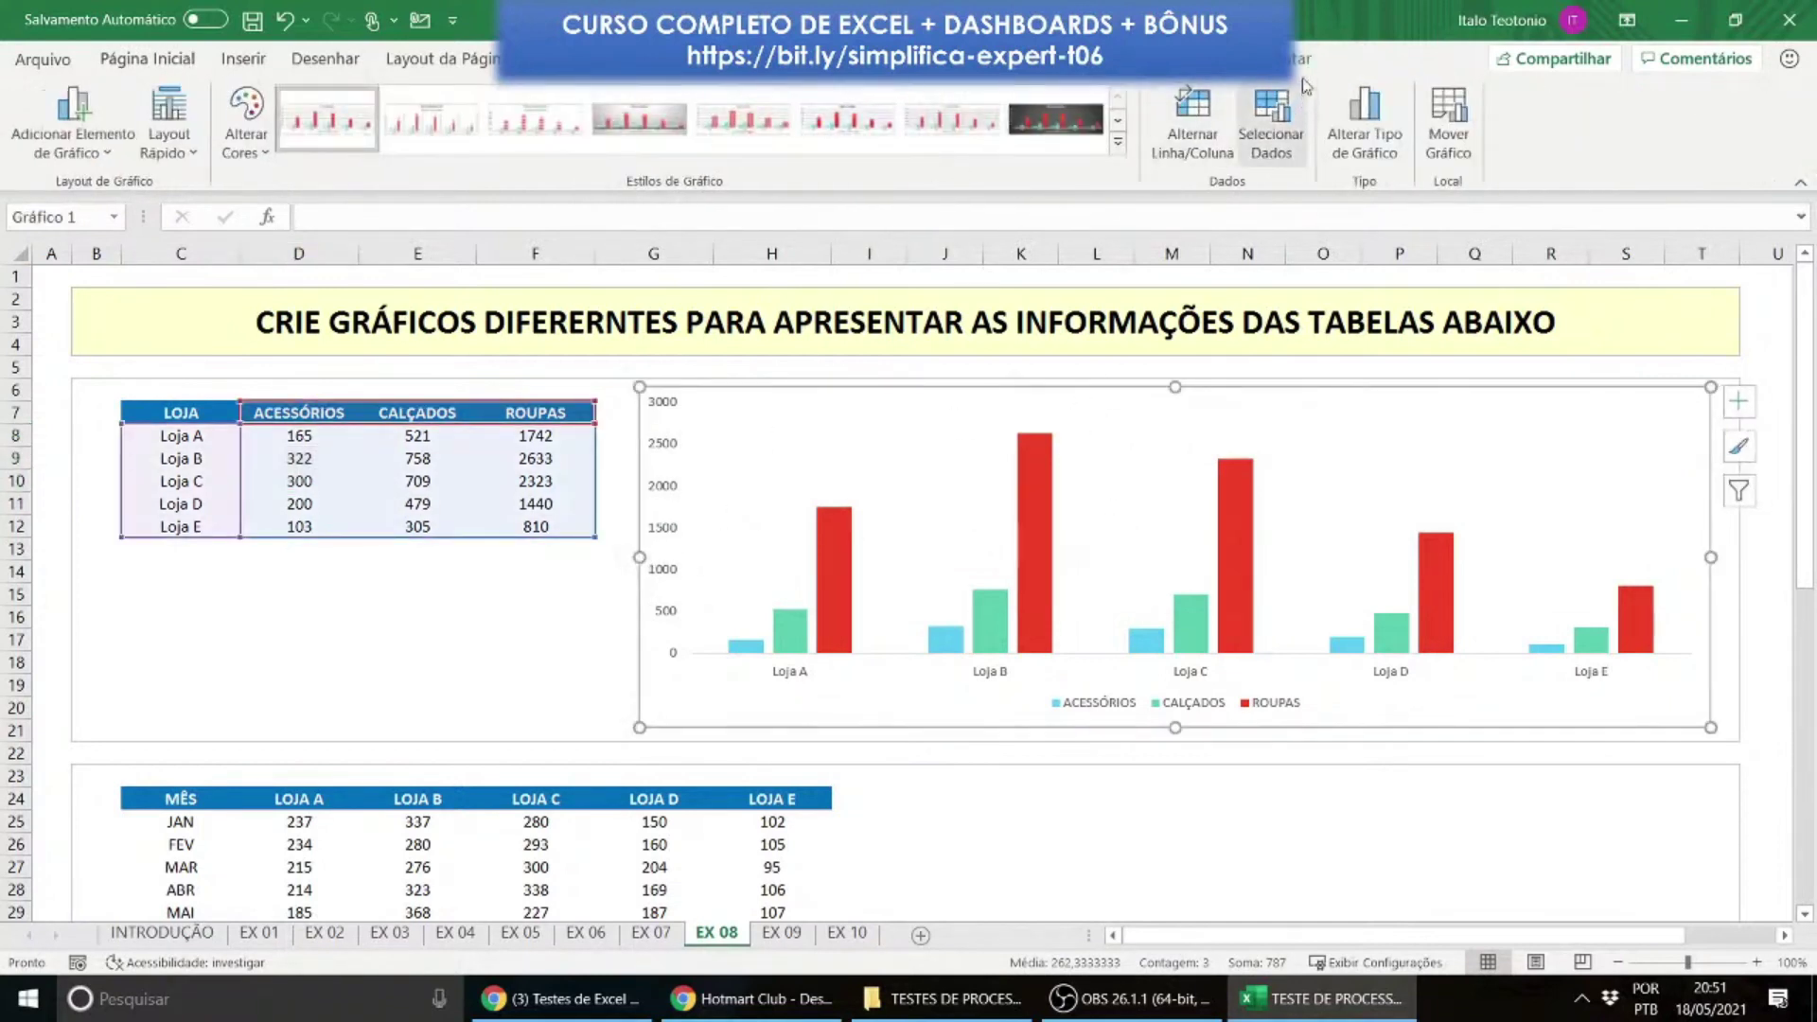
pyautogui.click(748, 123)
pyautogui.click(710, 417)
pyautogui.click(491, 621)
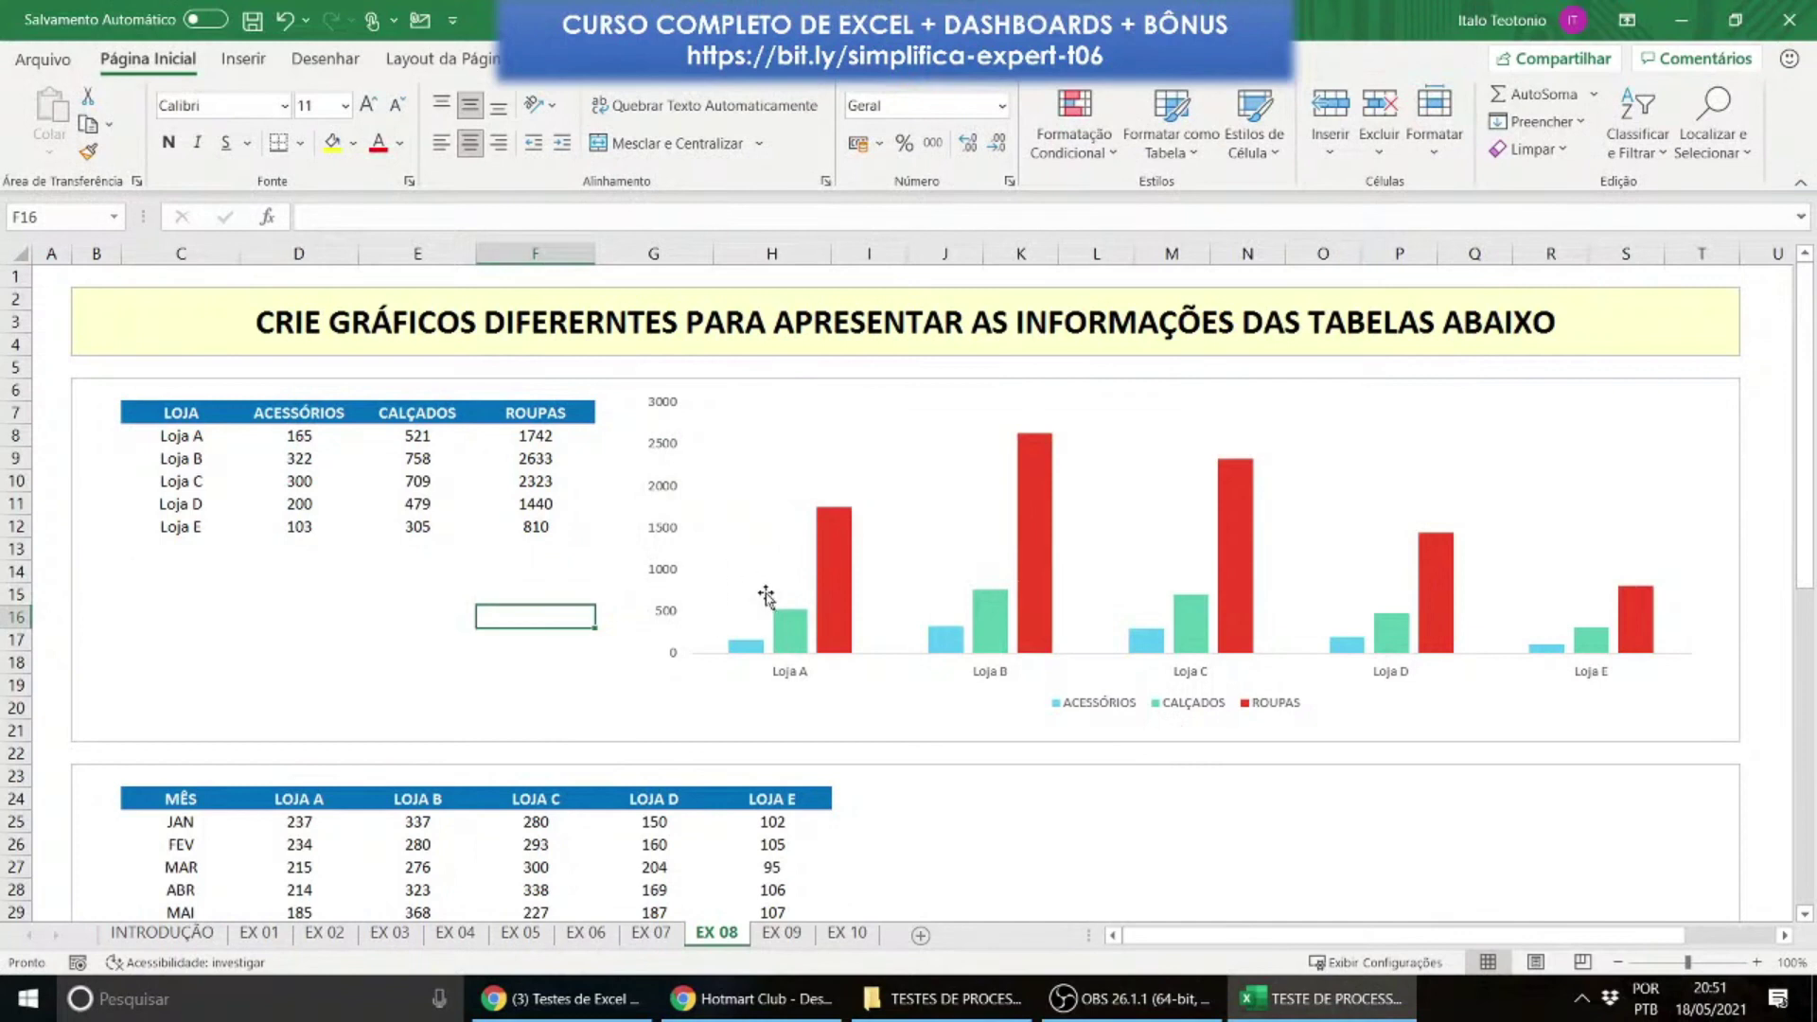
# Step: Set the gap width of the chart's columns to 100% in the ROUPAS series options, then close the formatting pane
pyautogui.moveTo(831, 621)
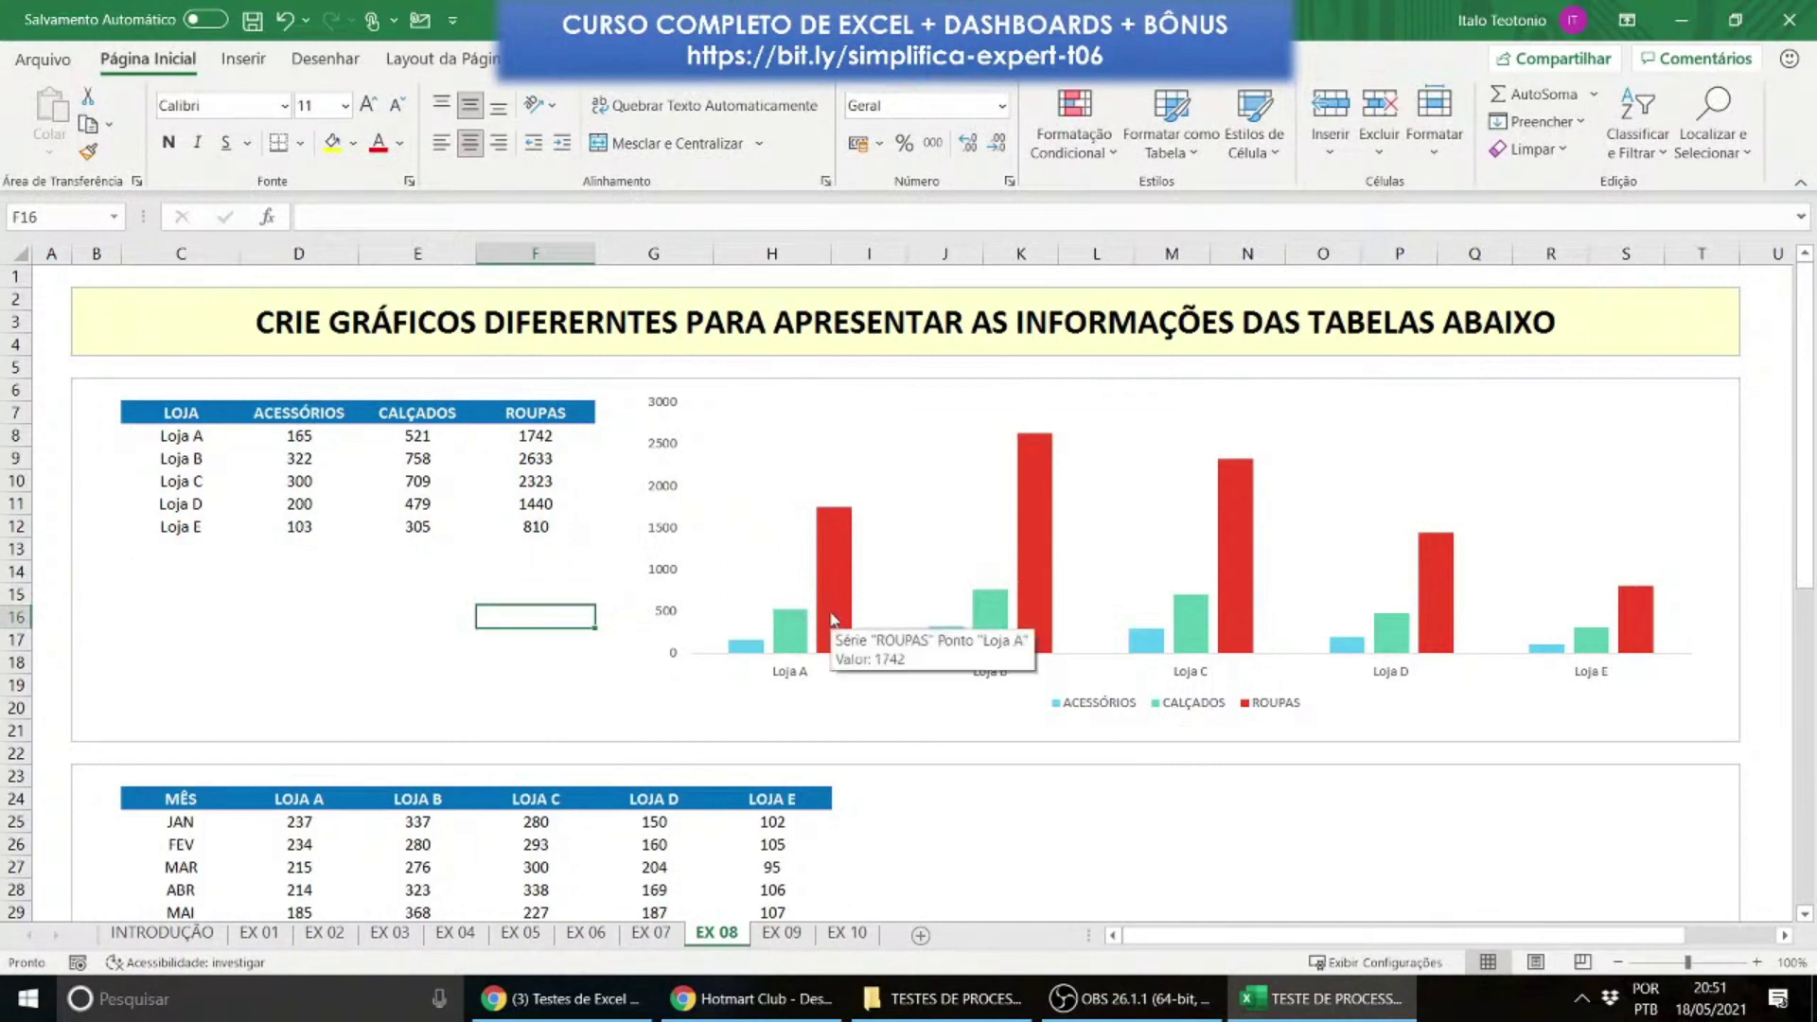
pyautogui.rightClick(831, 621)
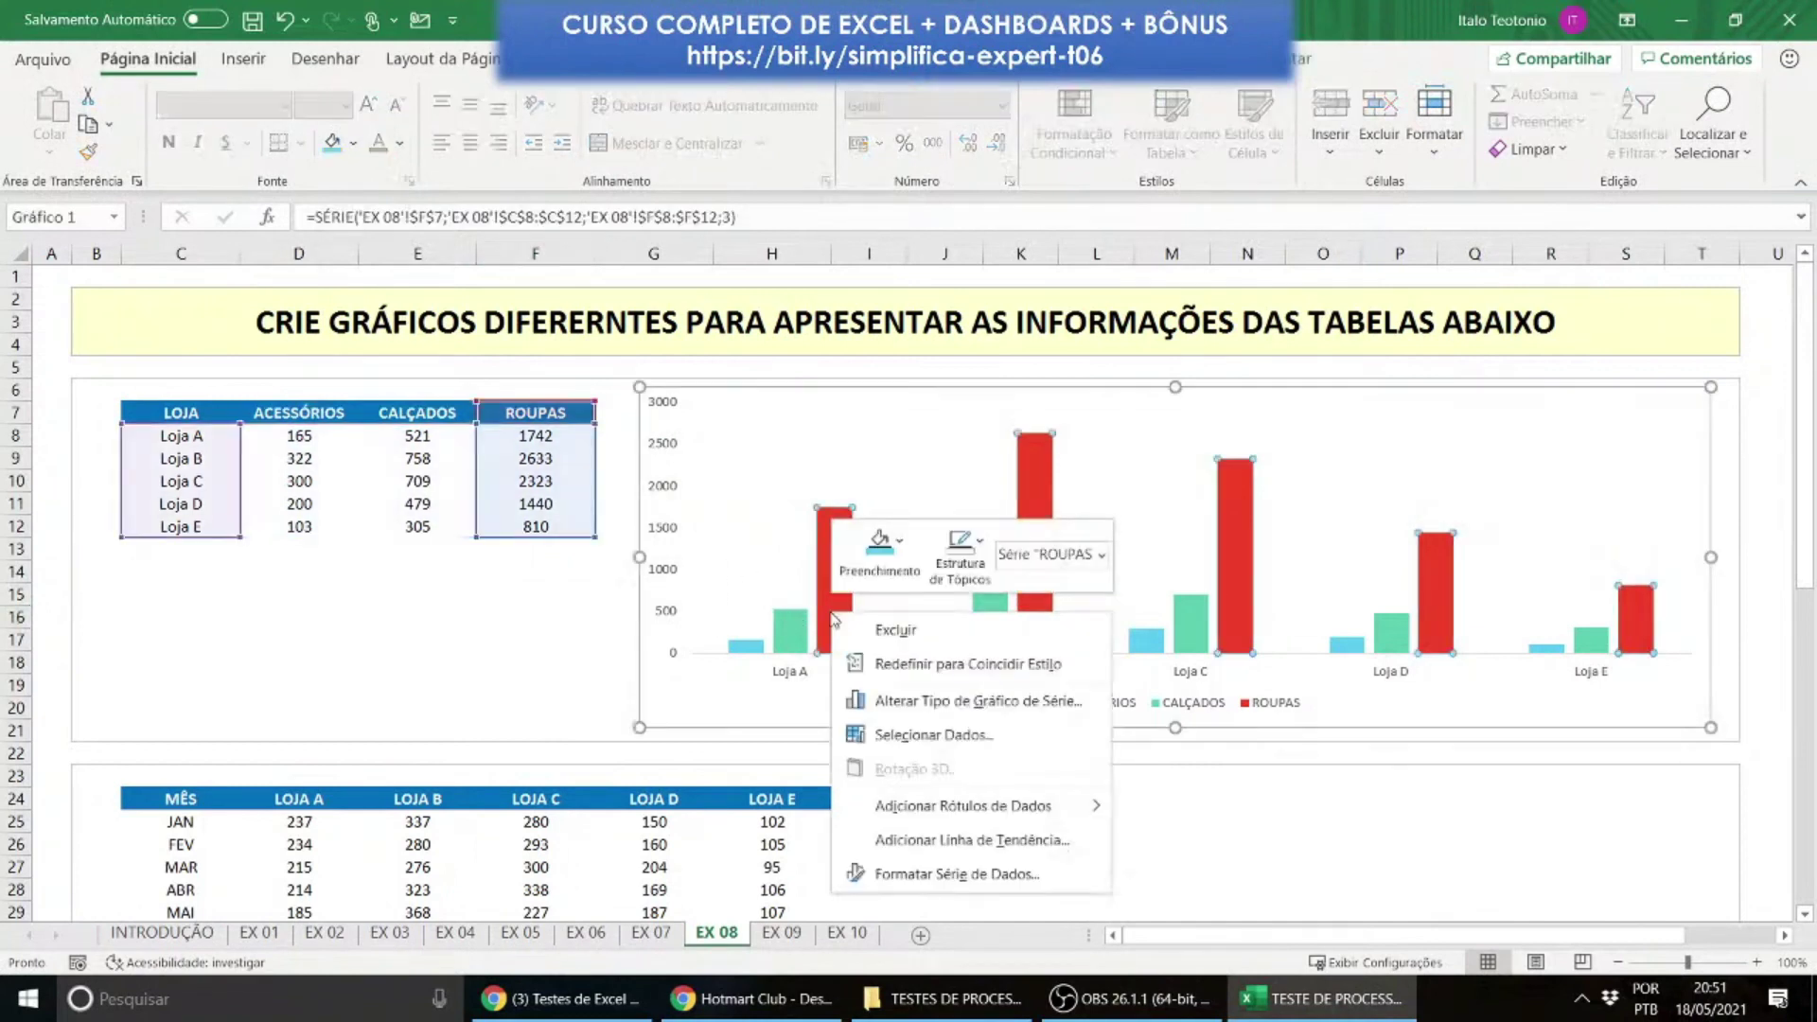
pyautogui.click(974, 863)
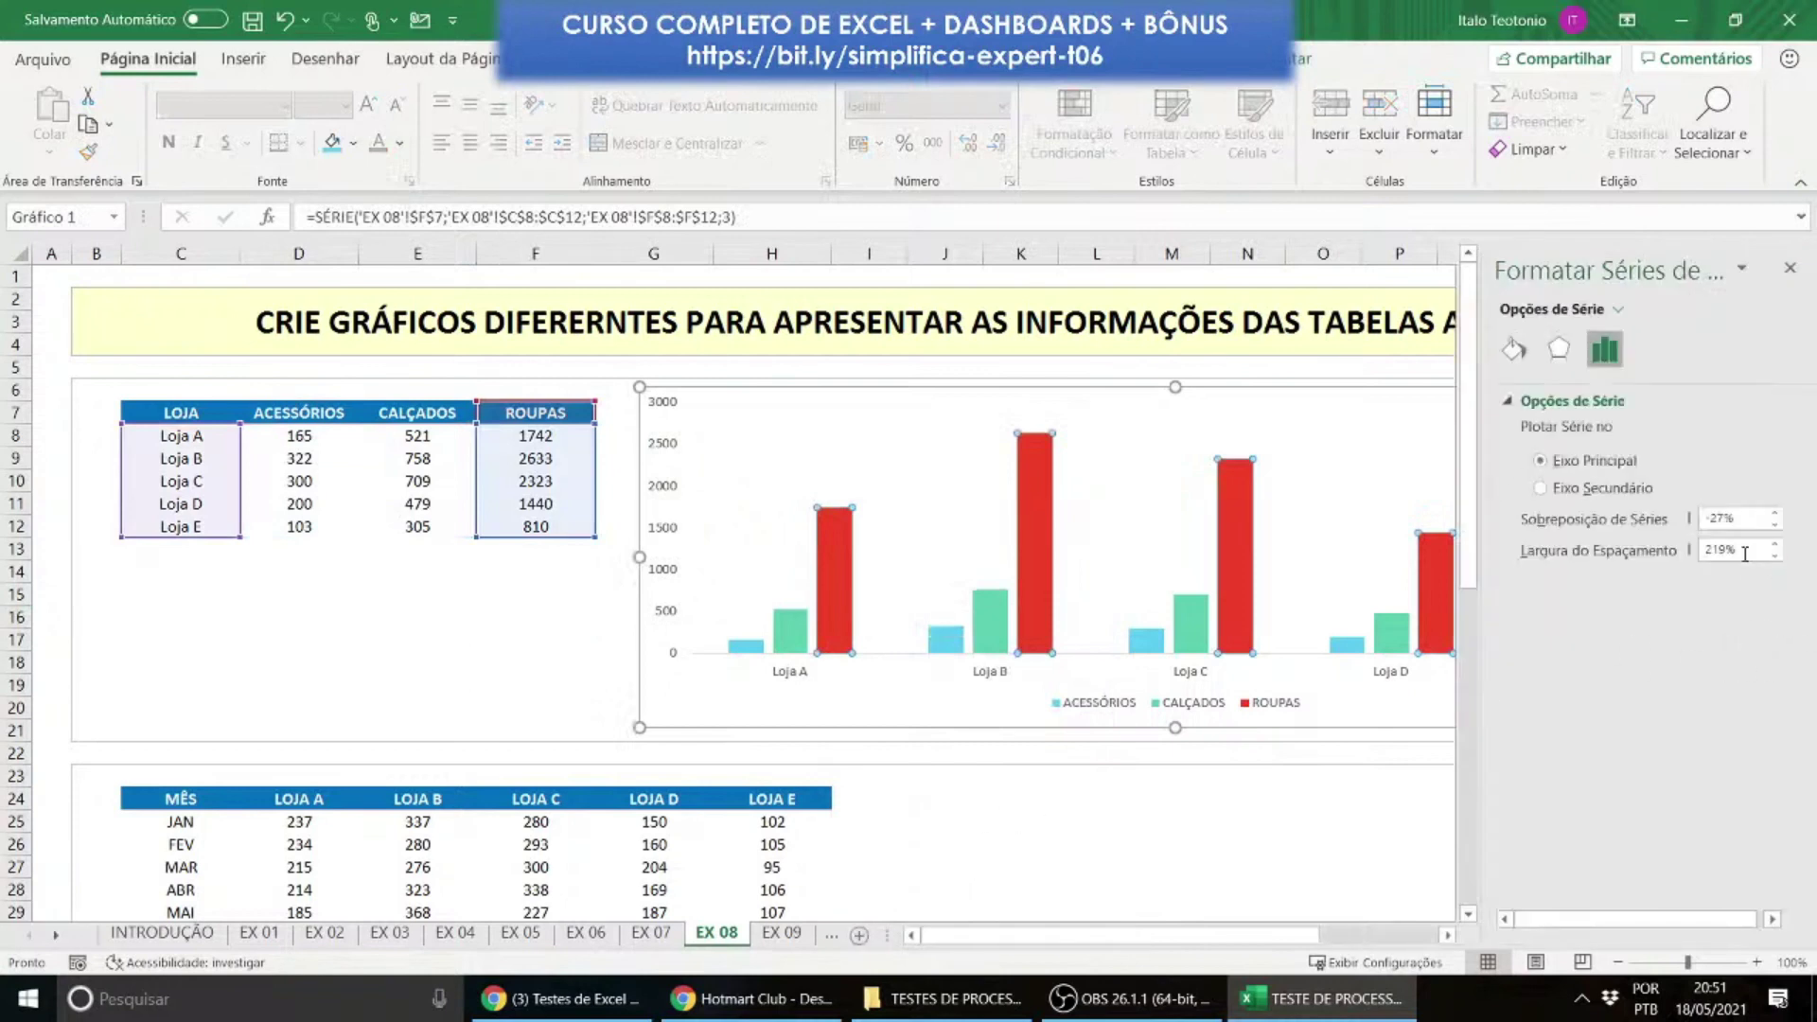
pyautogui.moveTo(1741, 553); pyautogui.dragTo(1703, 560)
pyautogui.write('100')
pyautogui.press('Tab')
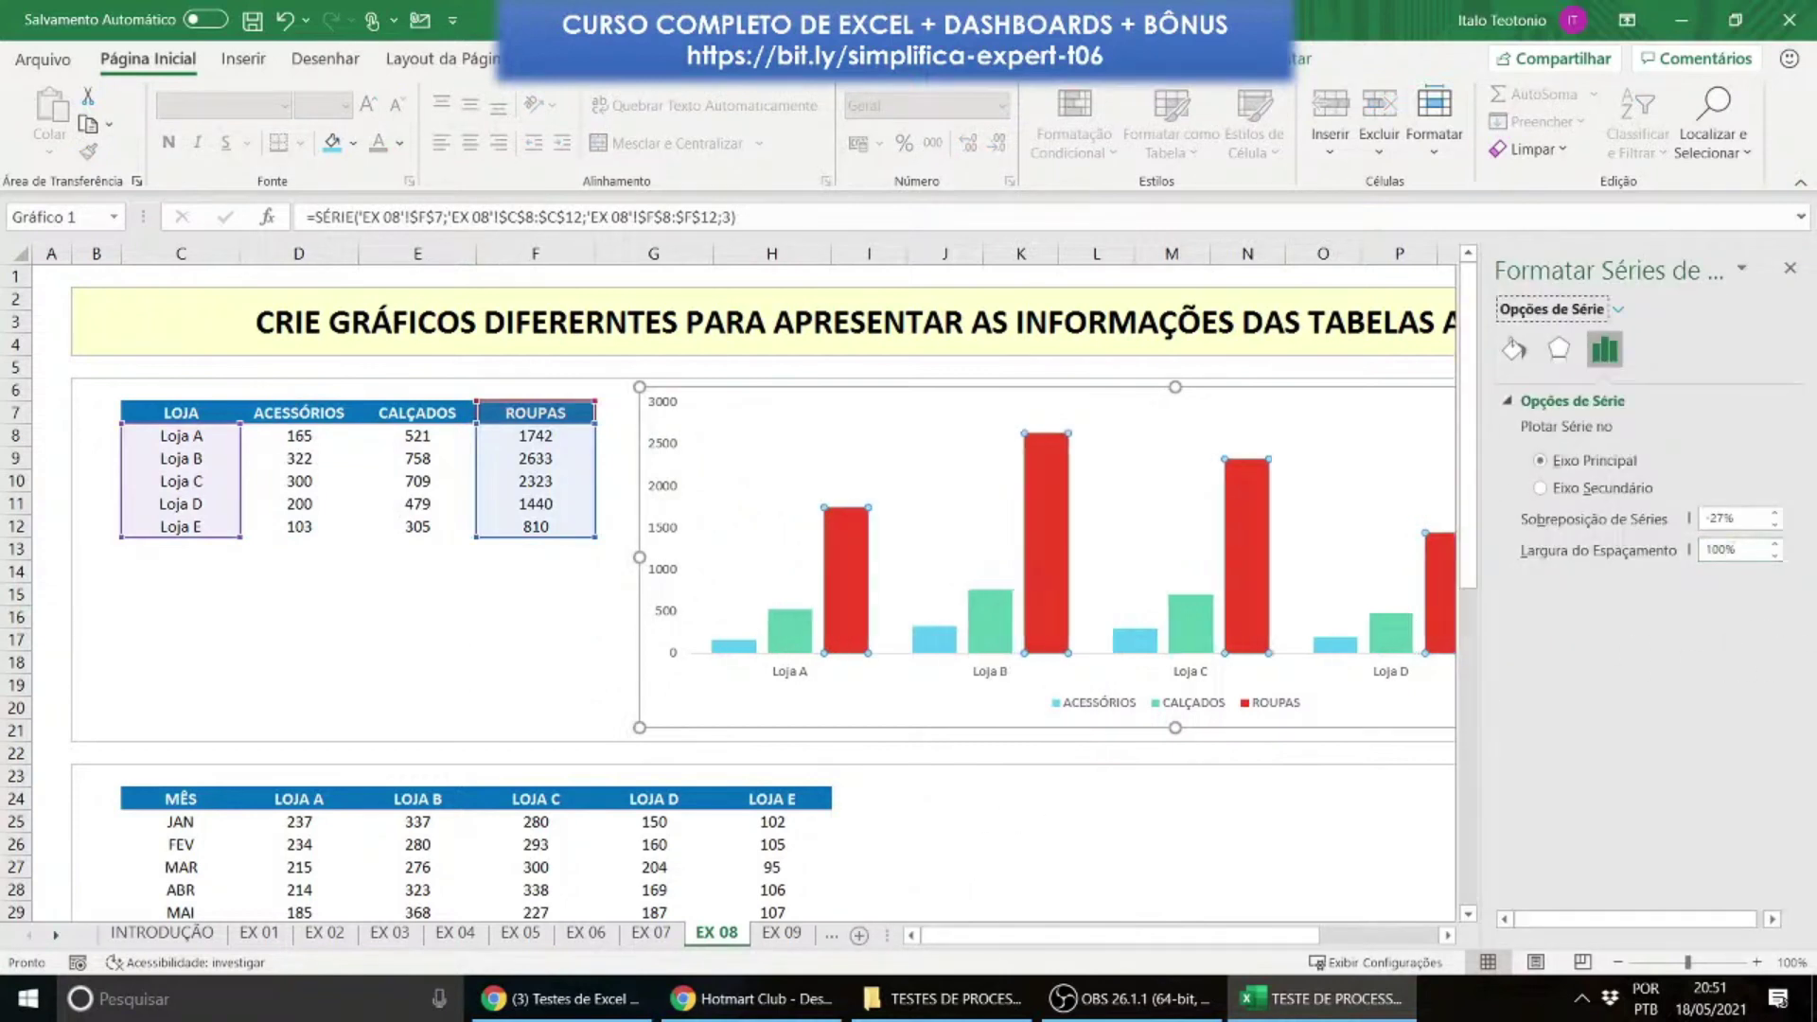
pyautogui.click(1724, 519)
pyautogui.click(1790, 268)
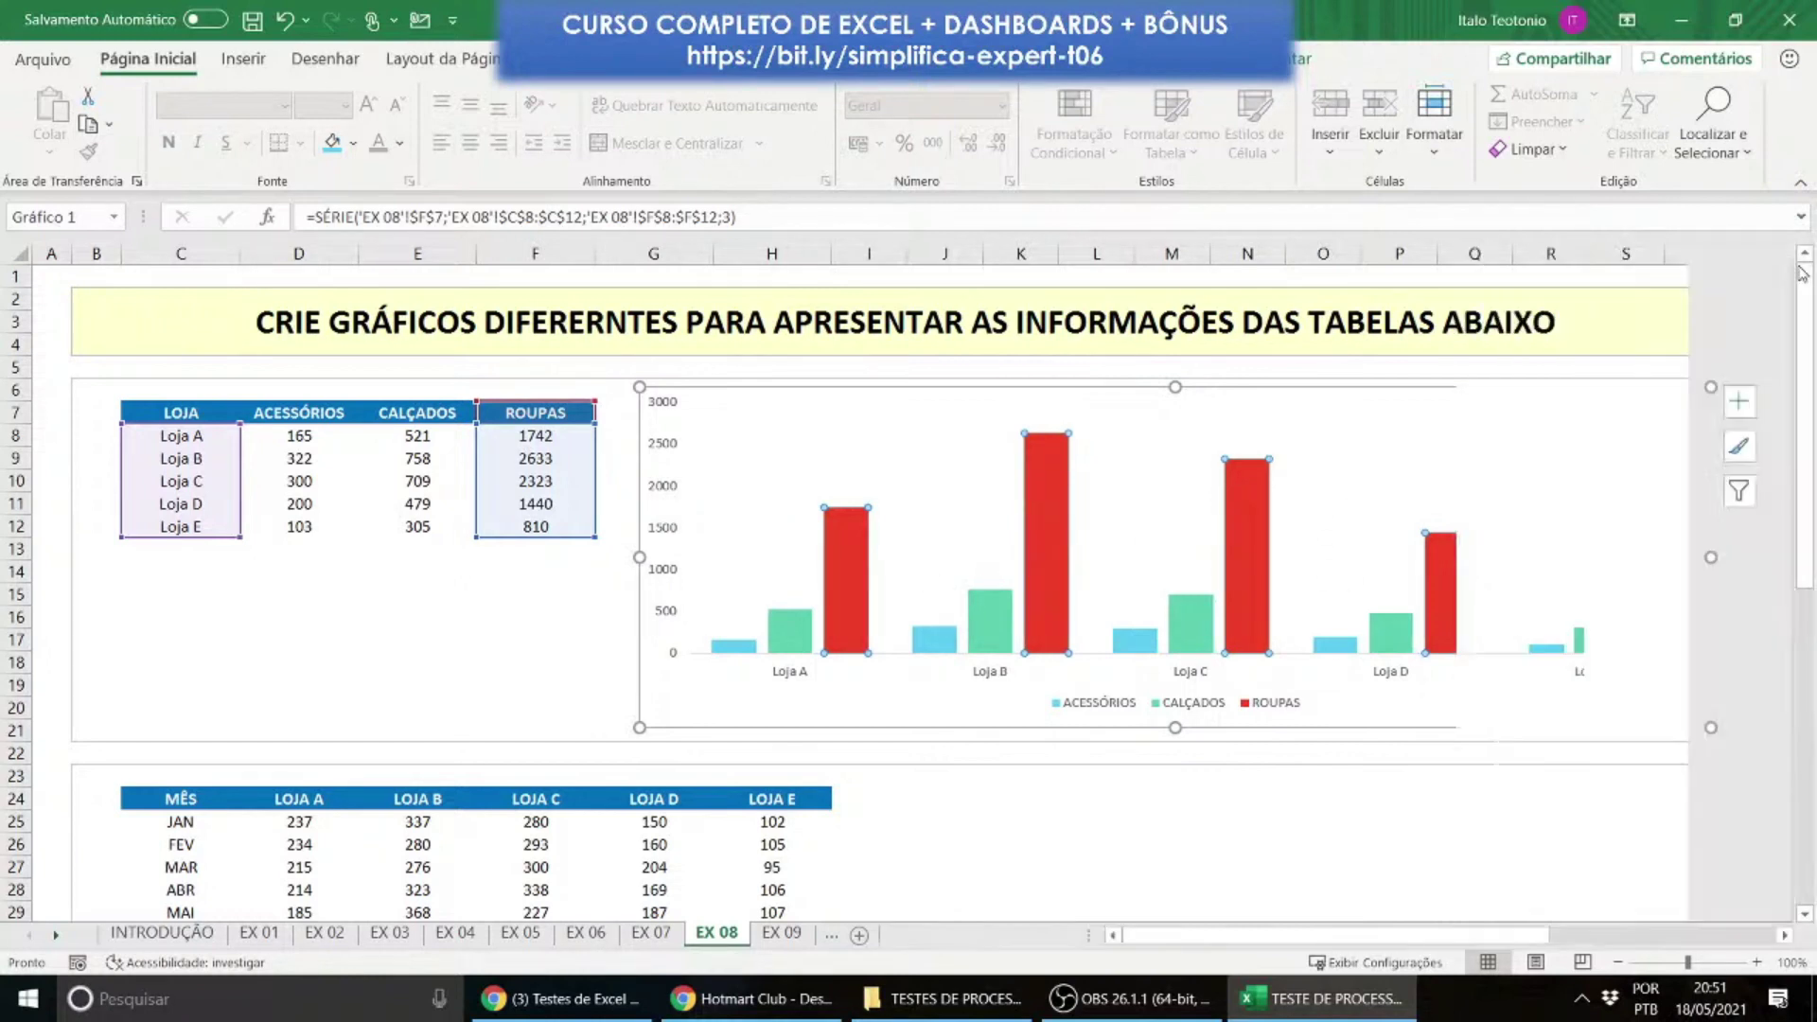
pyautogui.click(396, 720)
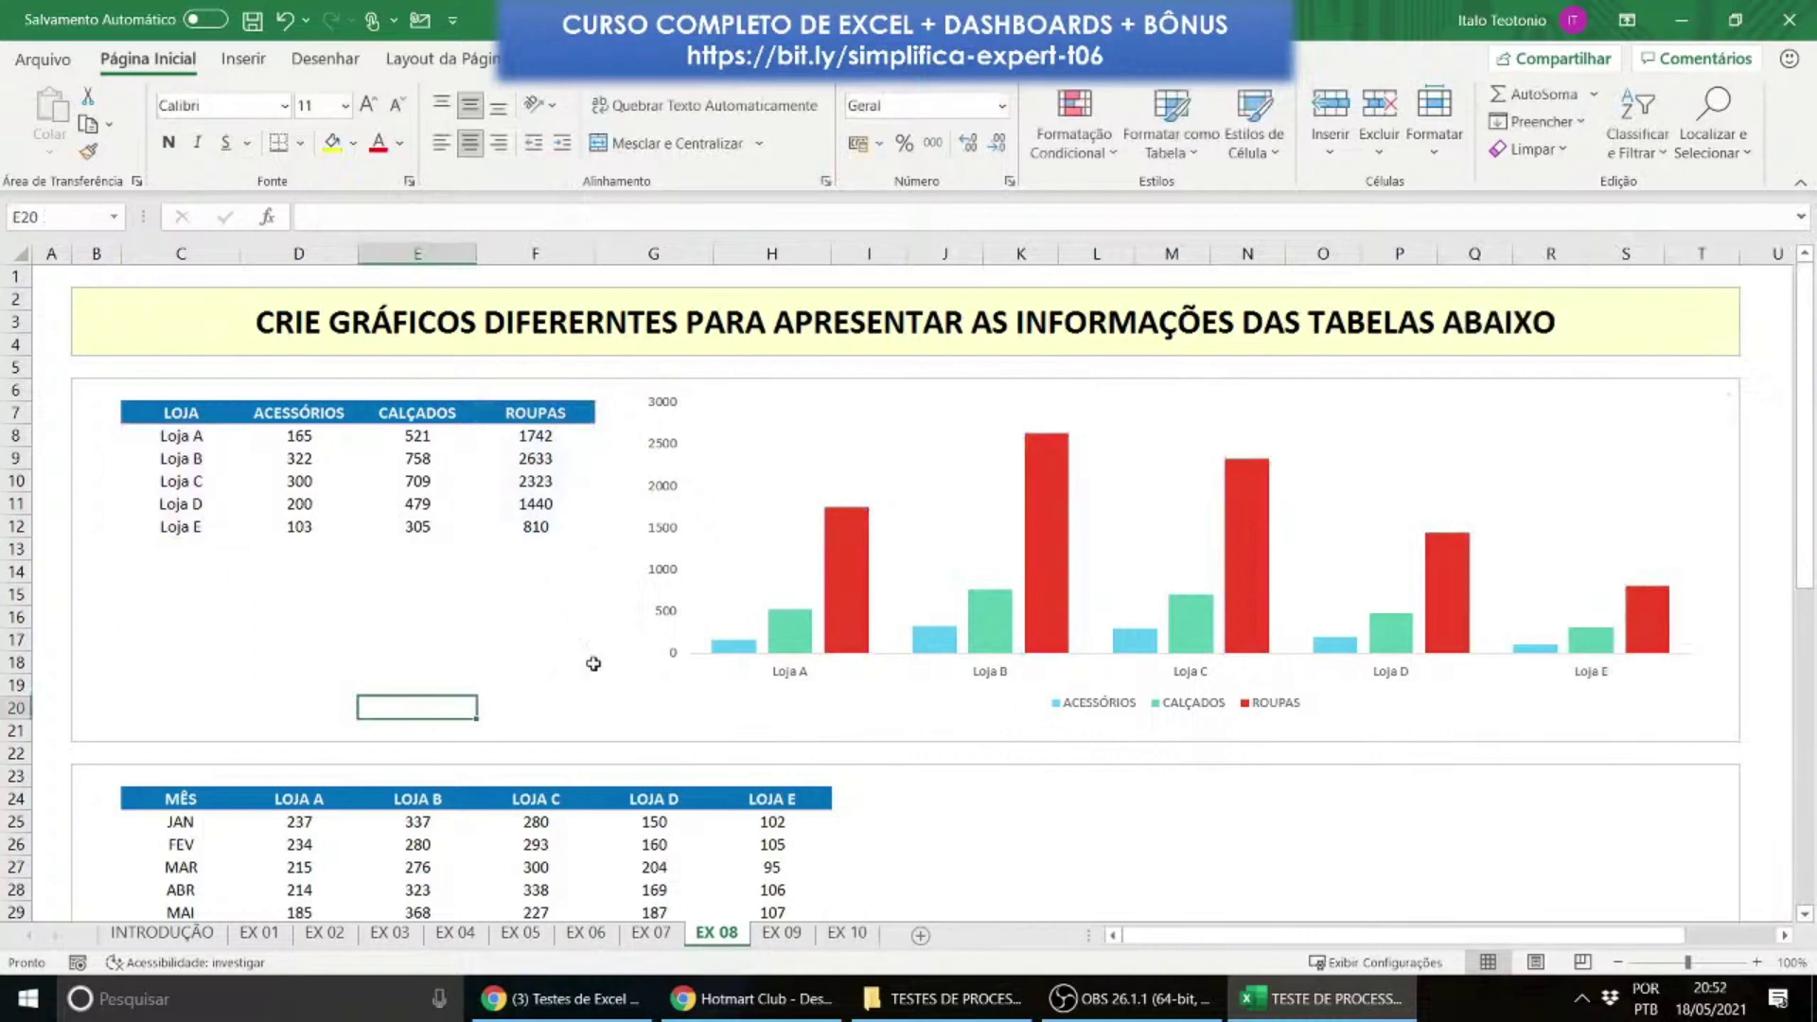
# Step: Add data labels to the ROUPAS, CALÇADOS and ACESSÓRIOS series of the column chart
pyautogui.moveTo(842, 553)
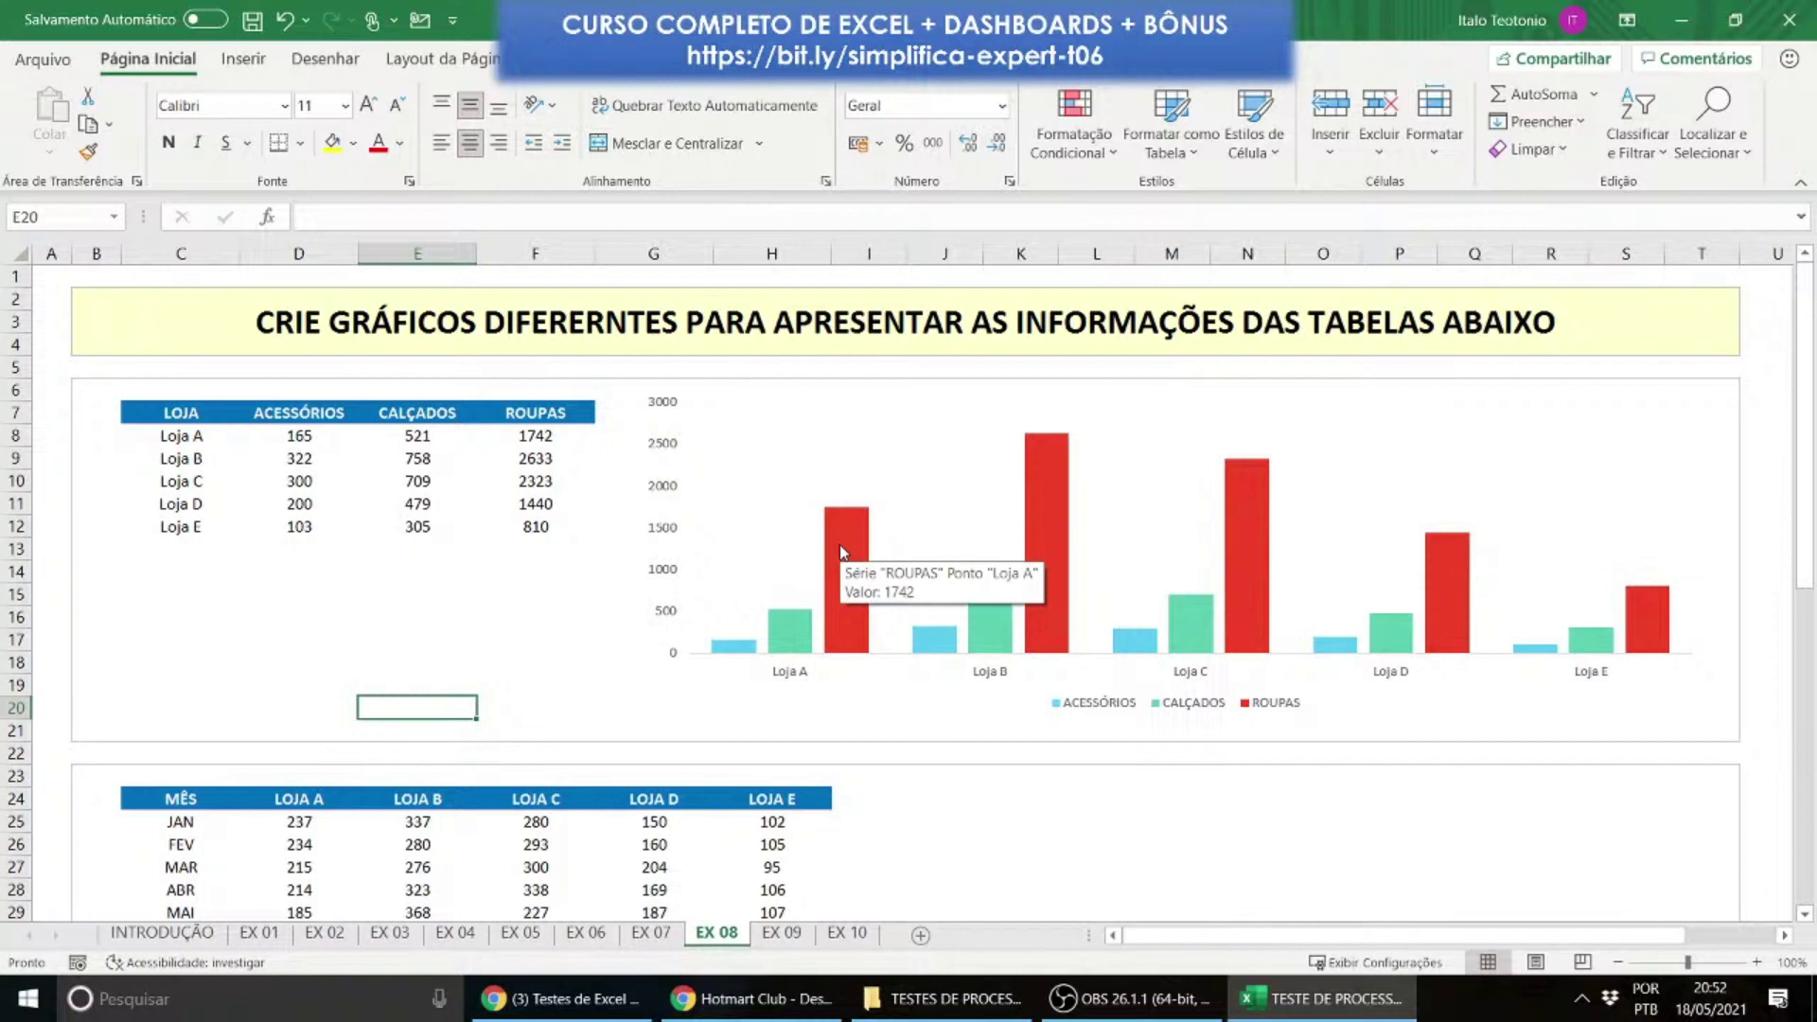
pyautogui.rightClick(842, 553)
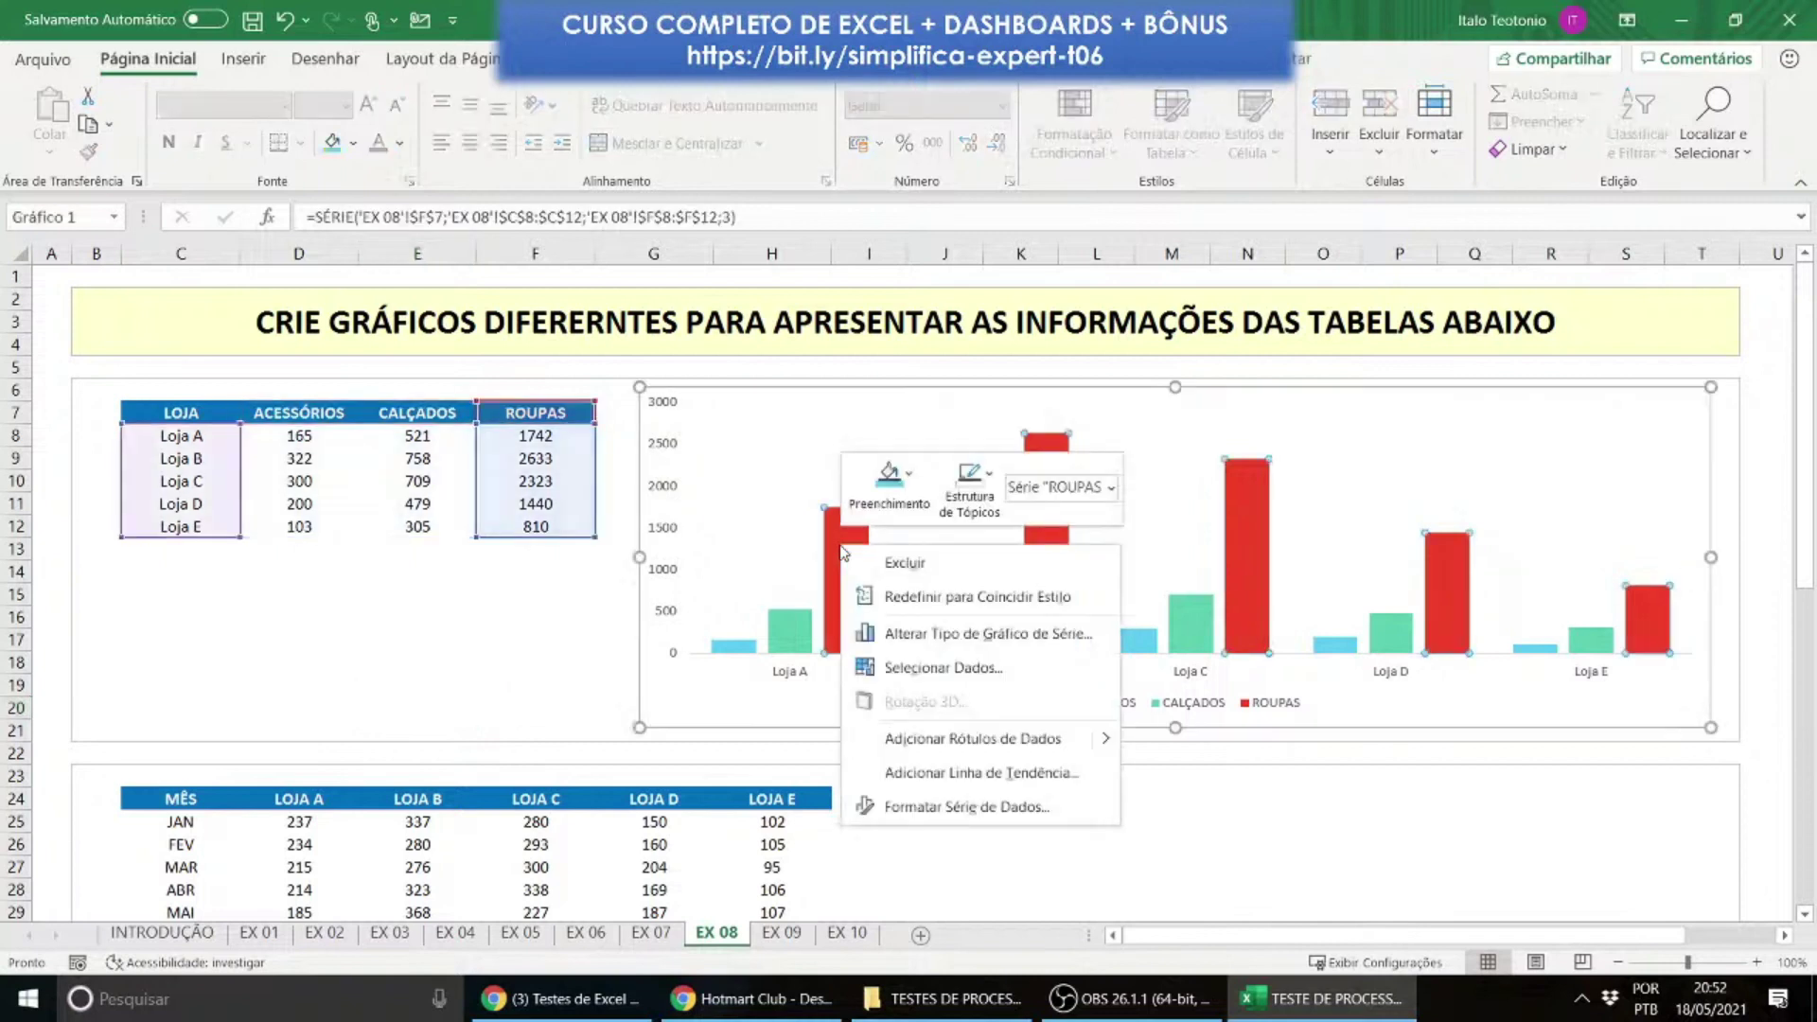
pyautogui.click(951, 736)
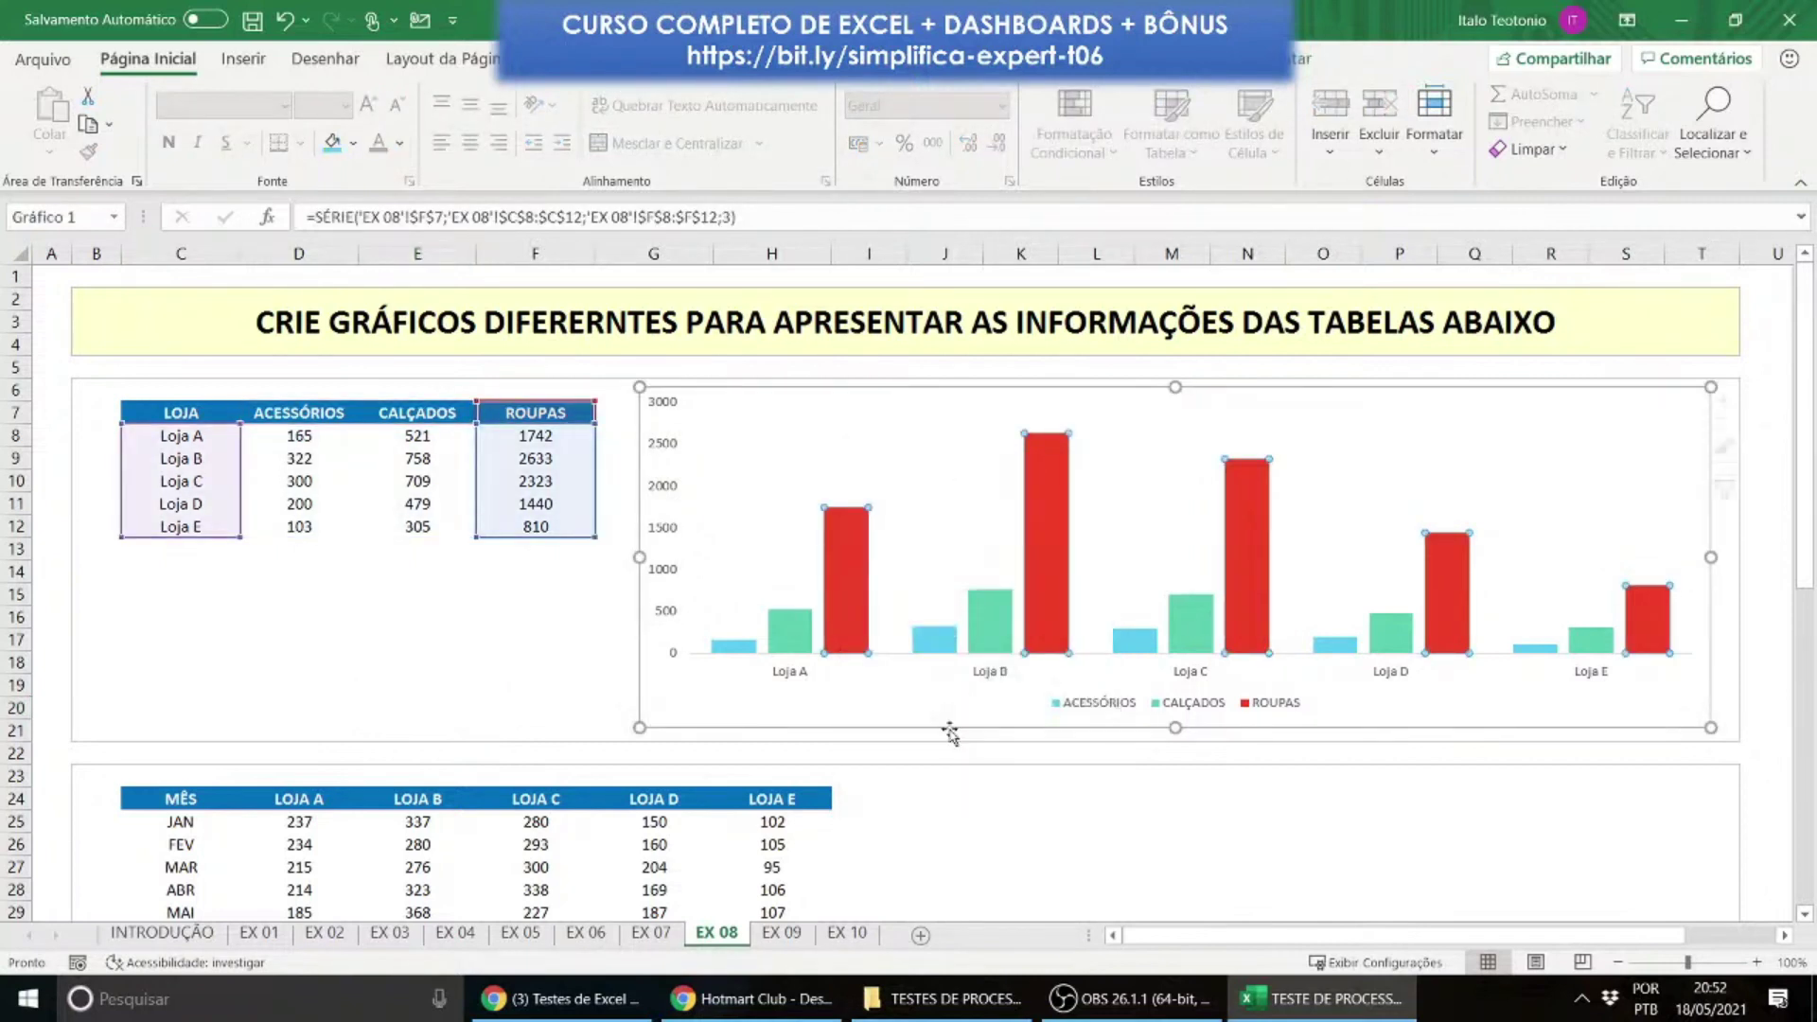
pyautogui.rightClick(791, 634)
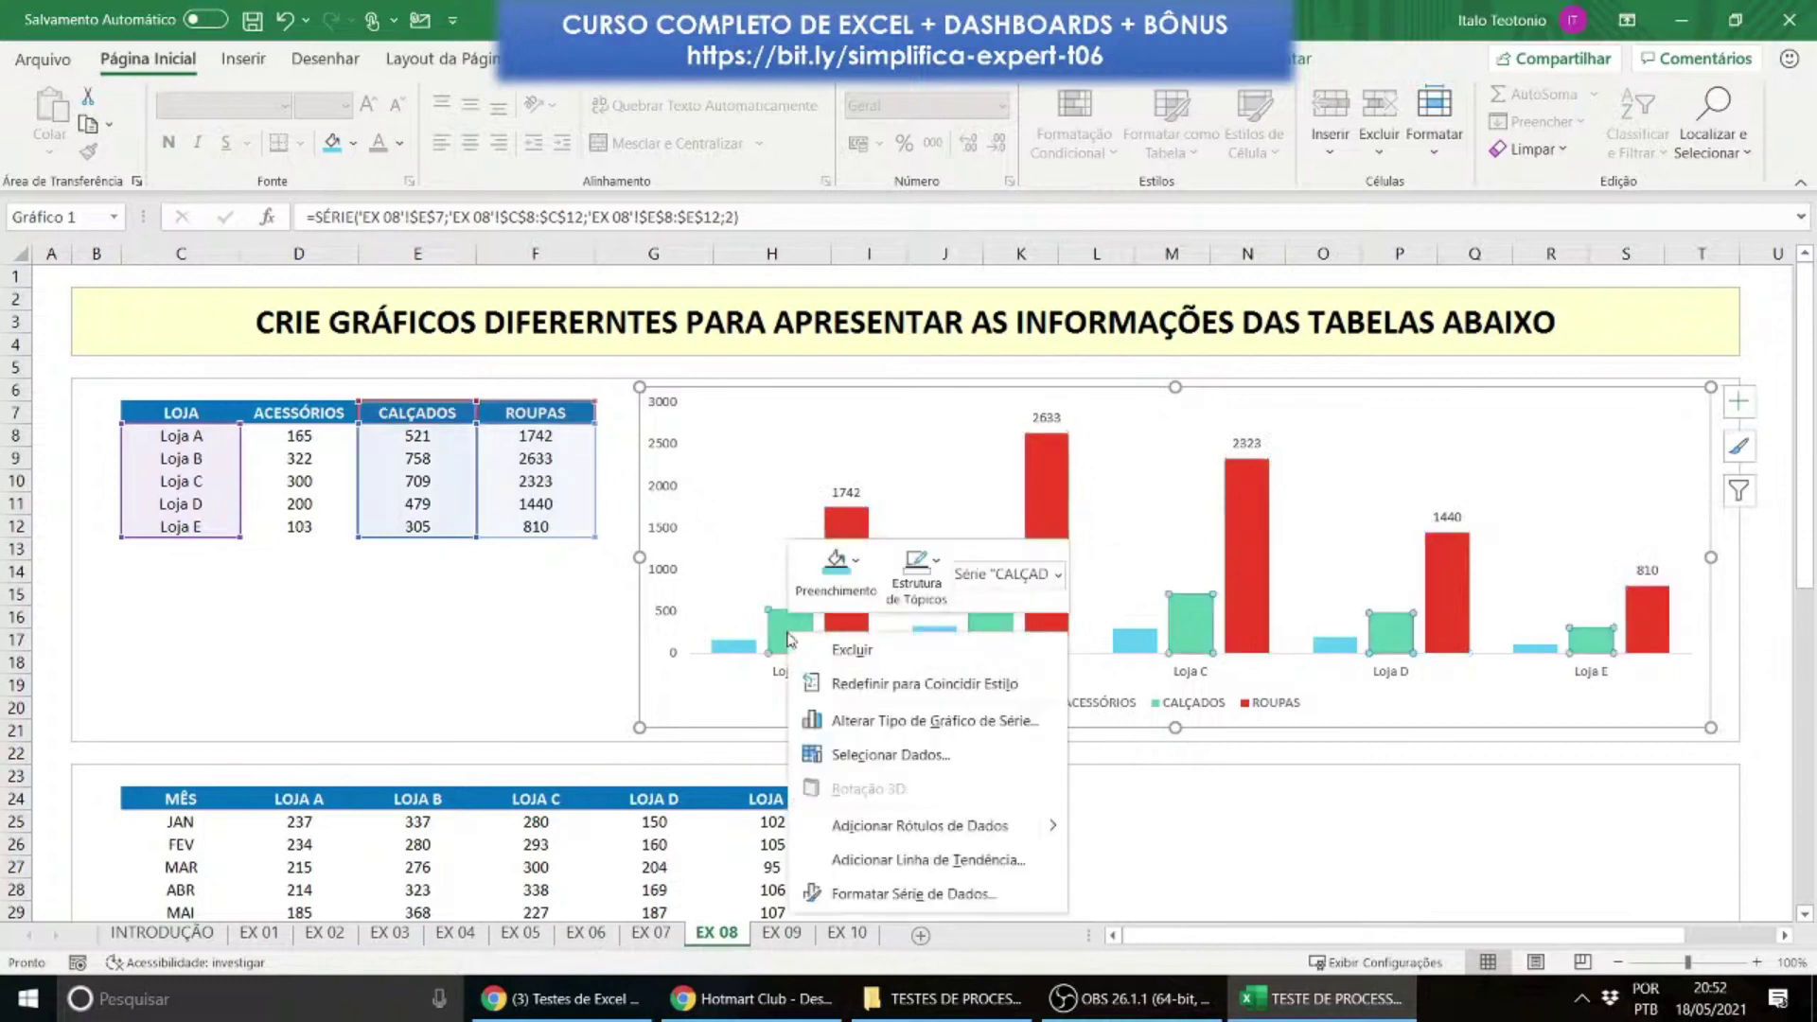
pyautogui.click(974, 825)
pyautogui.rightClick(734, 648)
pyautogui.click(896, 844)
pyautogui.click(515, 687)
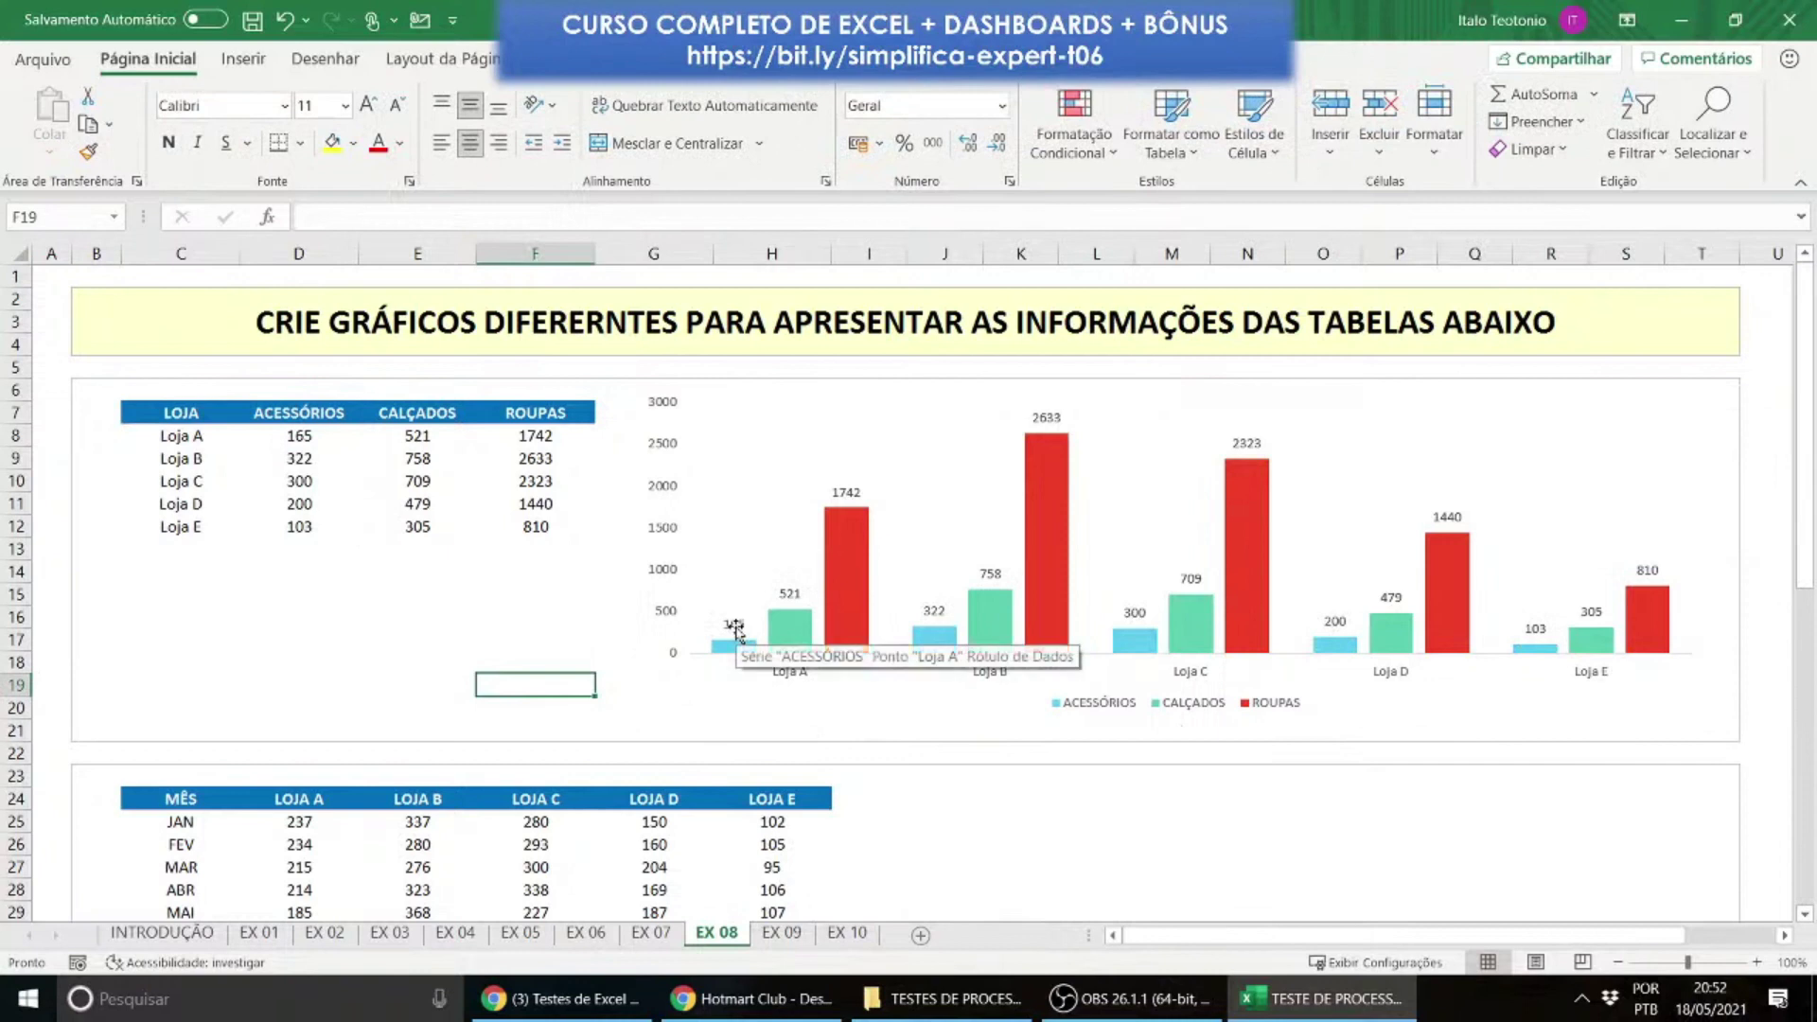
# Step: Format the ACESSÓRIOS data labels in bold Century Gothic
pyautogui.click(735, 629)
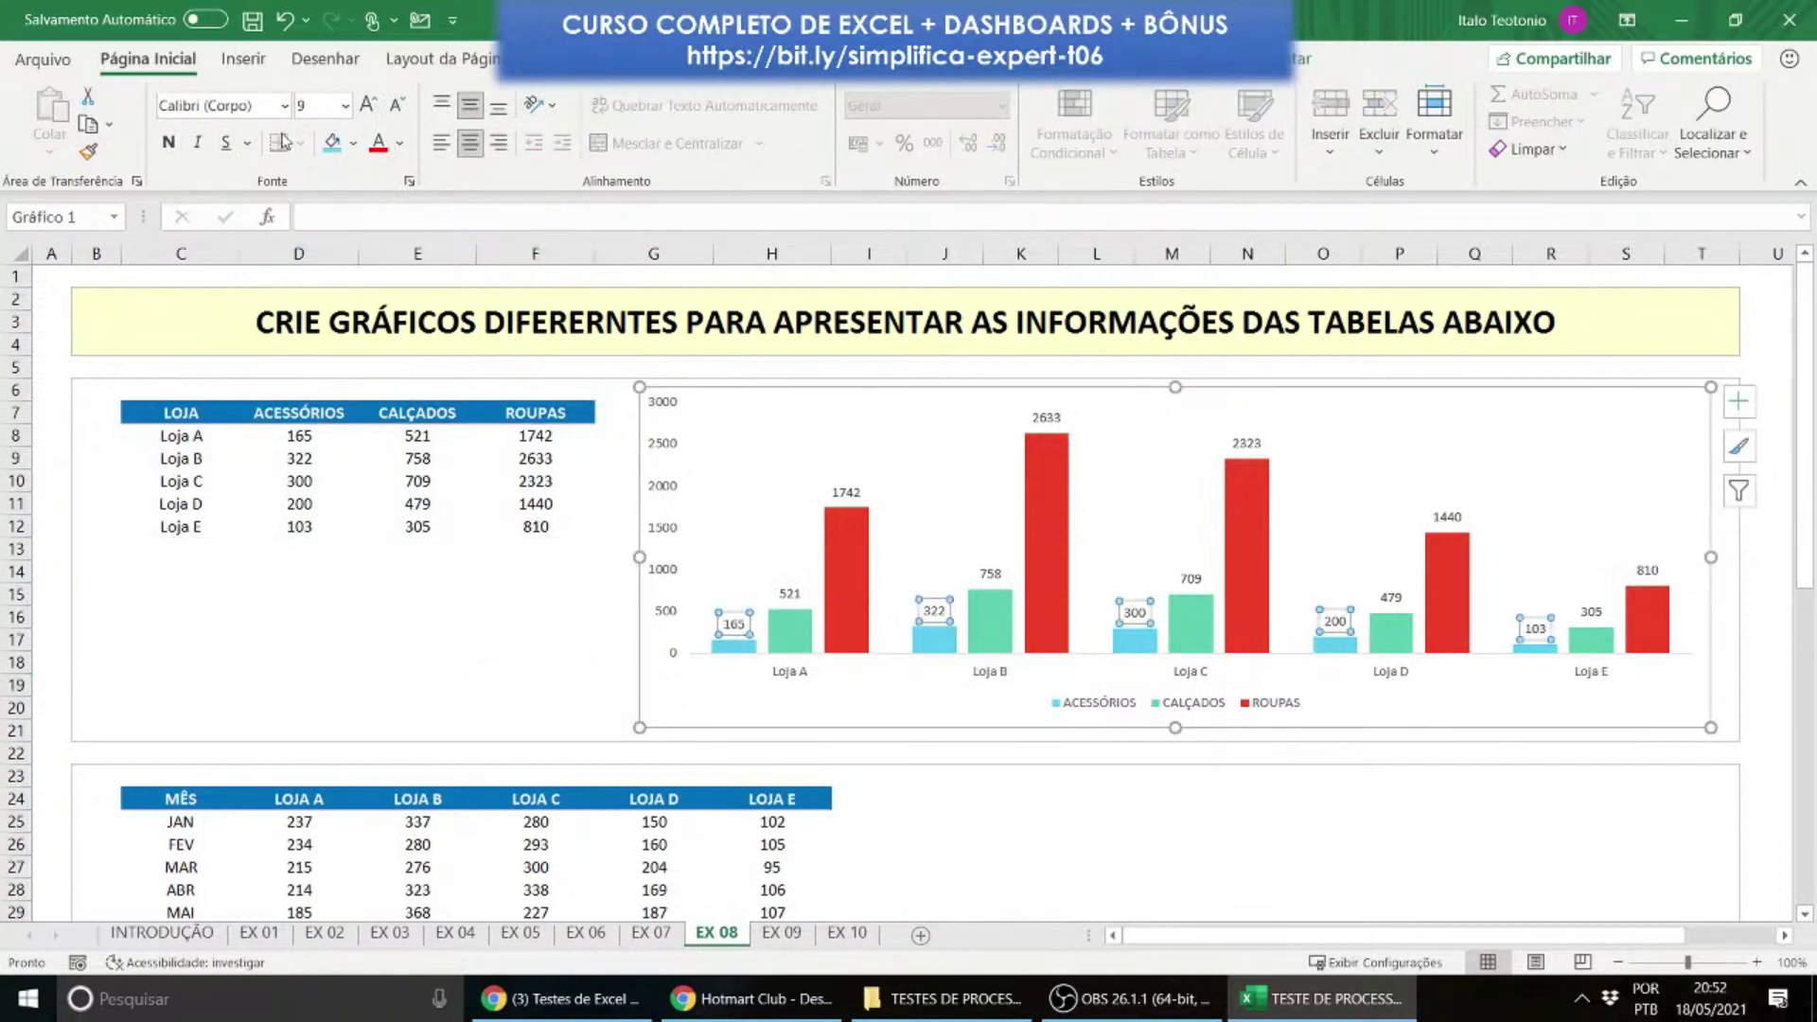
pyautogui.click(168, 142)
pyautogui.click(213, 105)
pyautogui.write('Cenru')
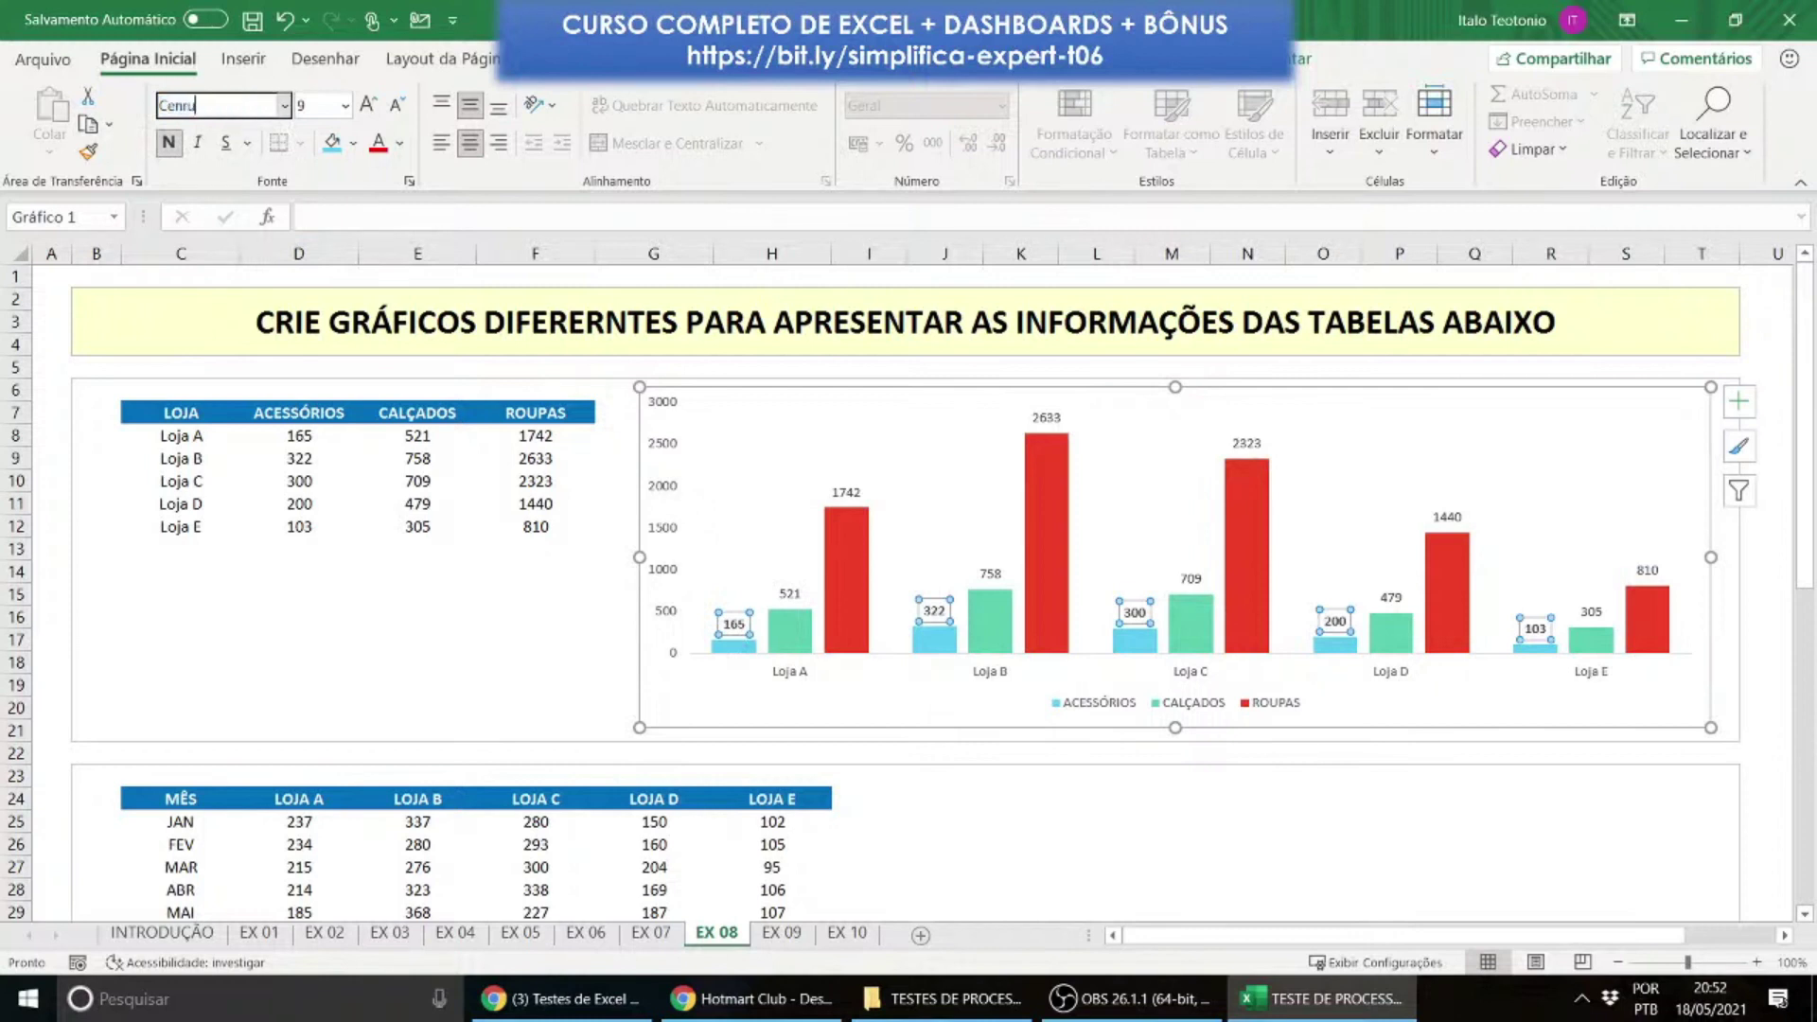
pyautogui.write('ty')
pyautogui.write('ury Gothic')
pyautogui.press('Return')
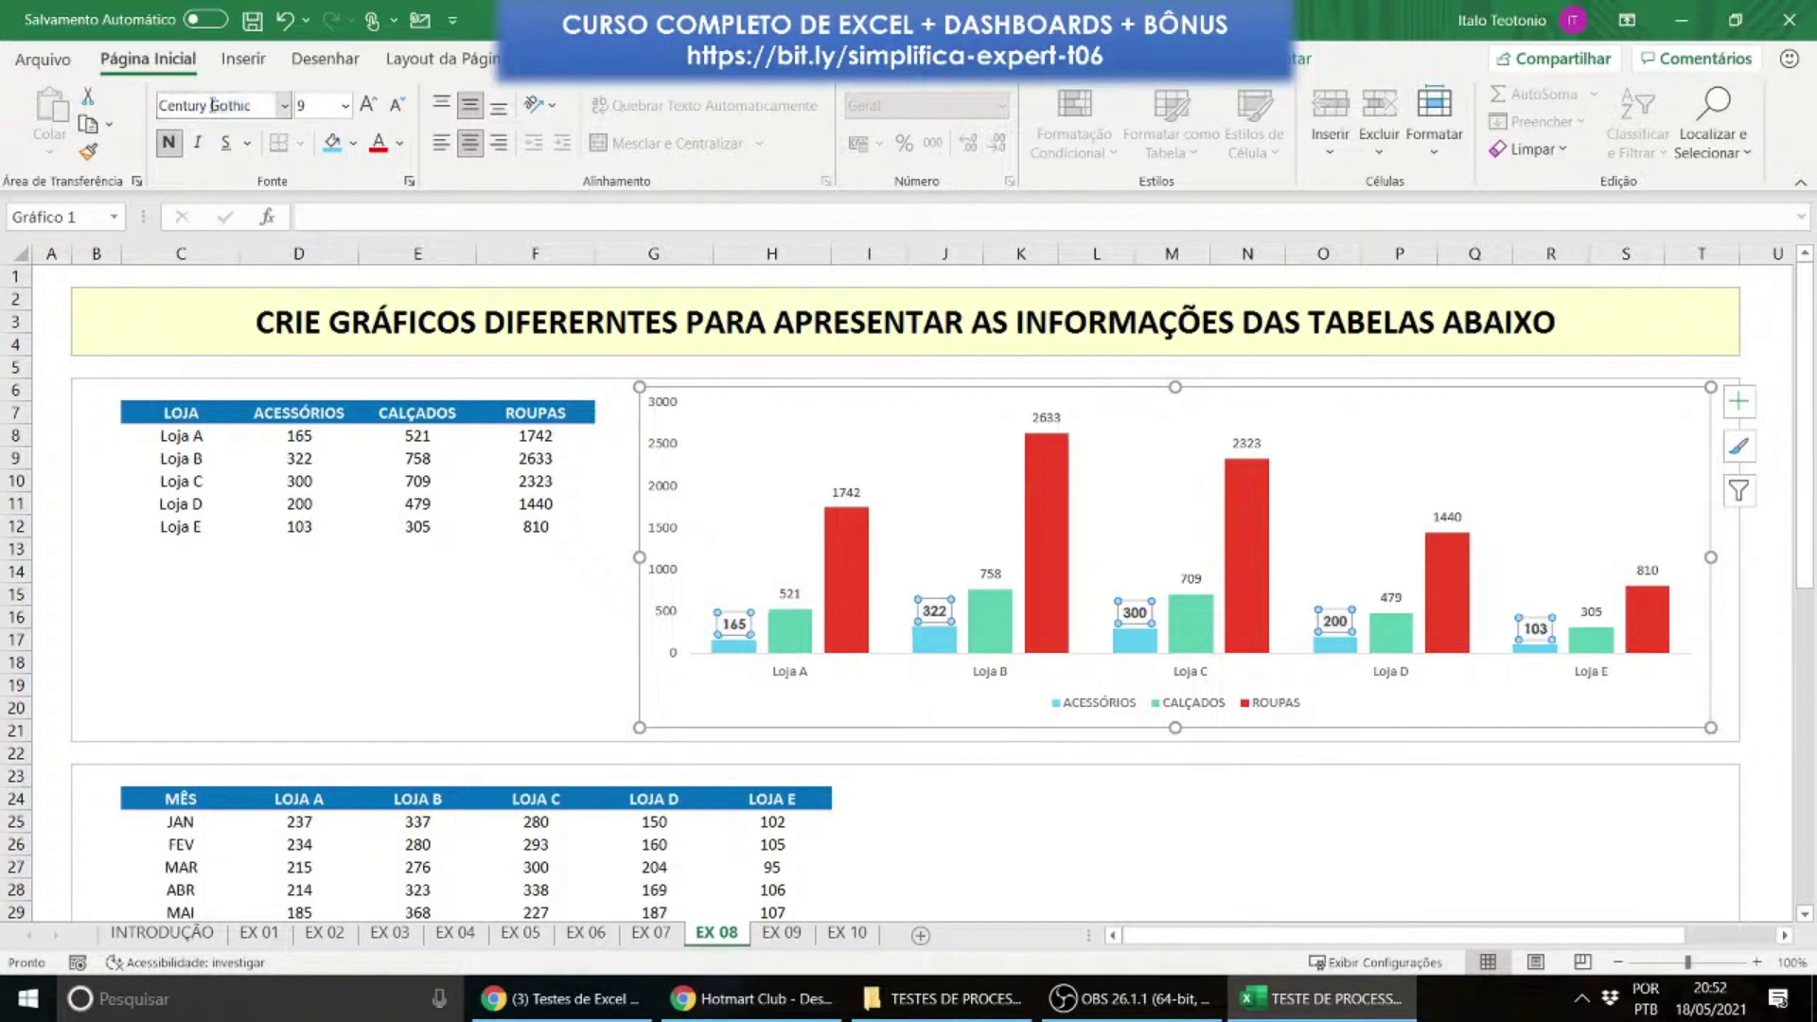
# Step: Enlarge the ACESSÓRIOS data labels to 10.5 pt and copy their formatting to the CALÇADOS and ROUPAS labels
pyautogui.click(366, 106)
pyautogui.click(367, 106)
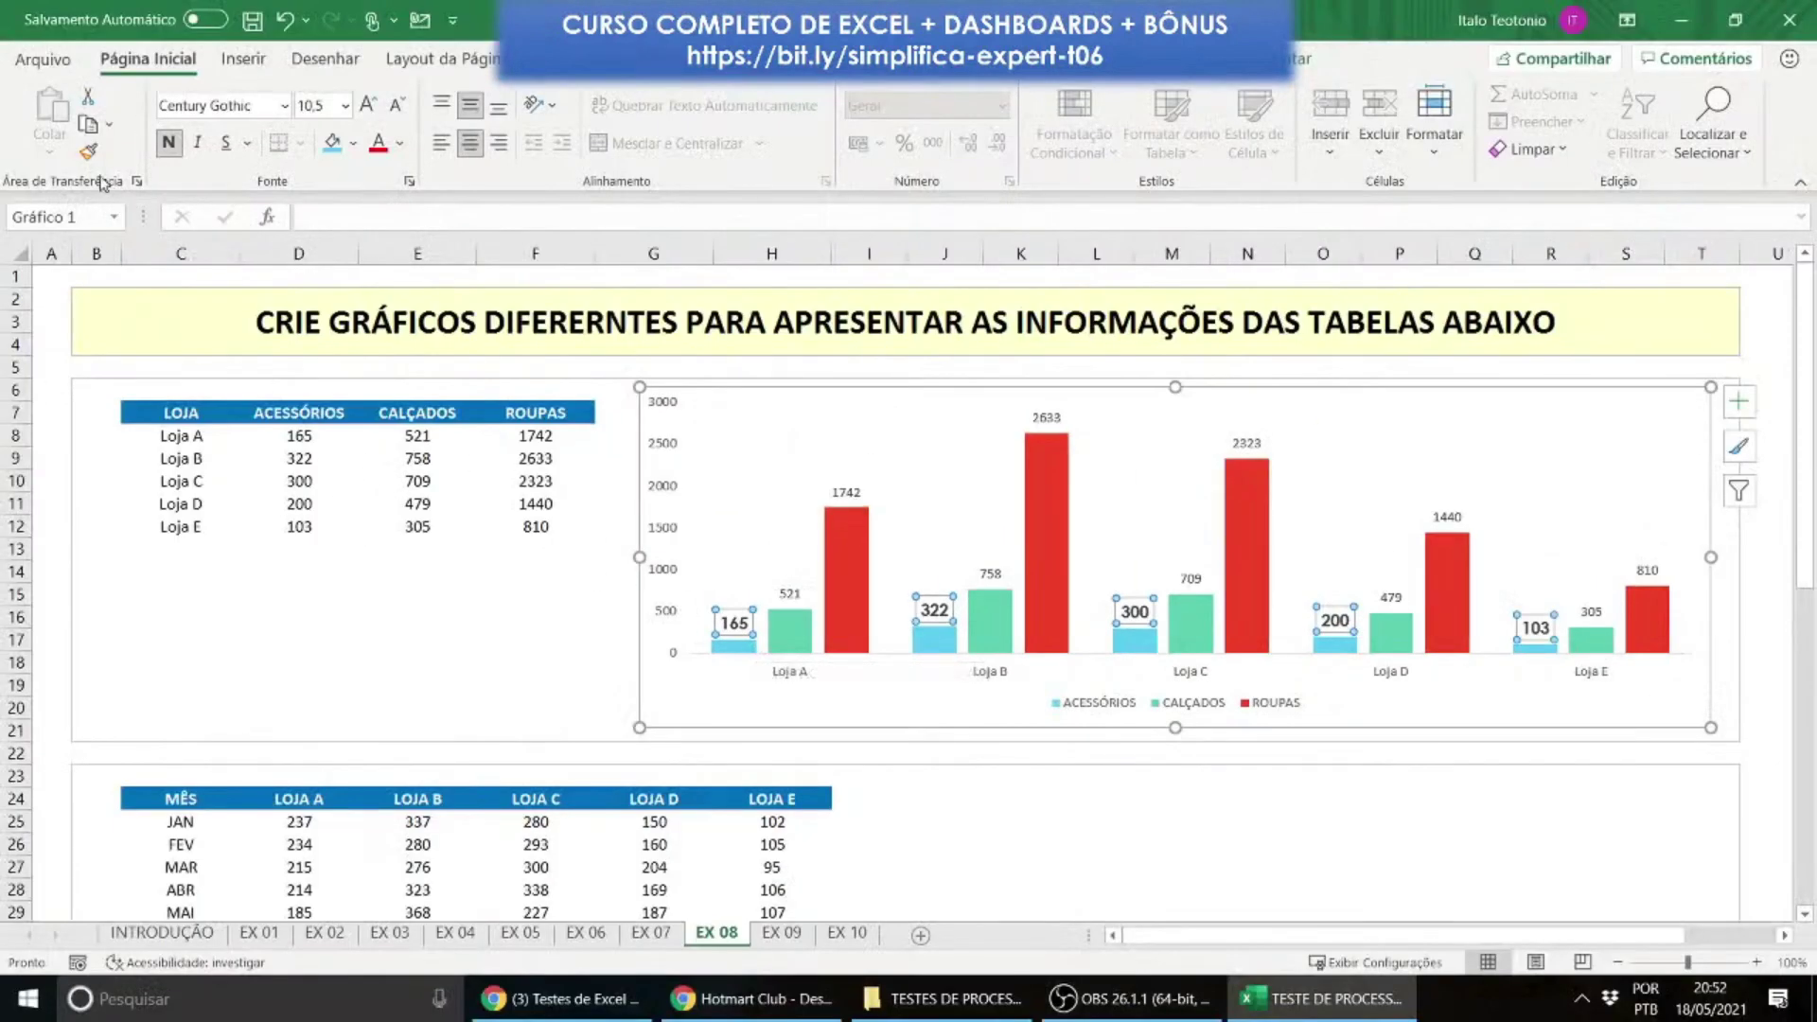
pyautogui.click(89, 152)
pyautogui.click(790, 599)
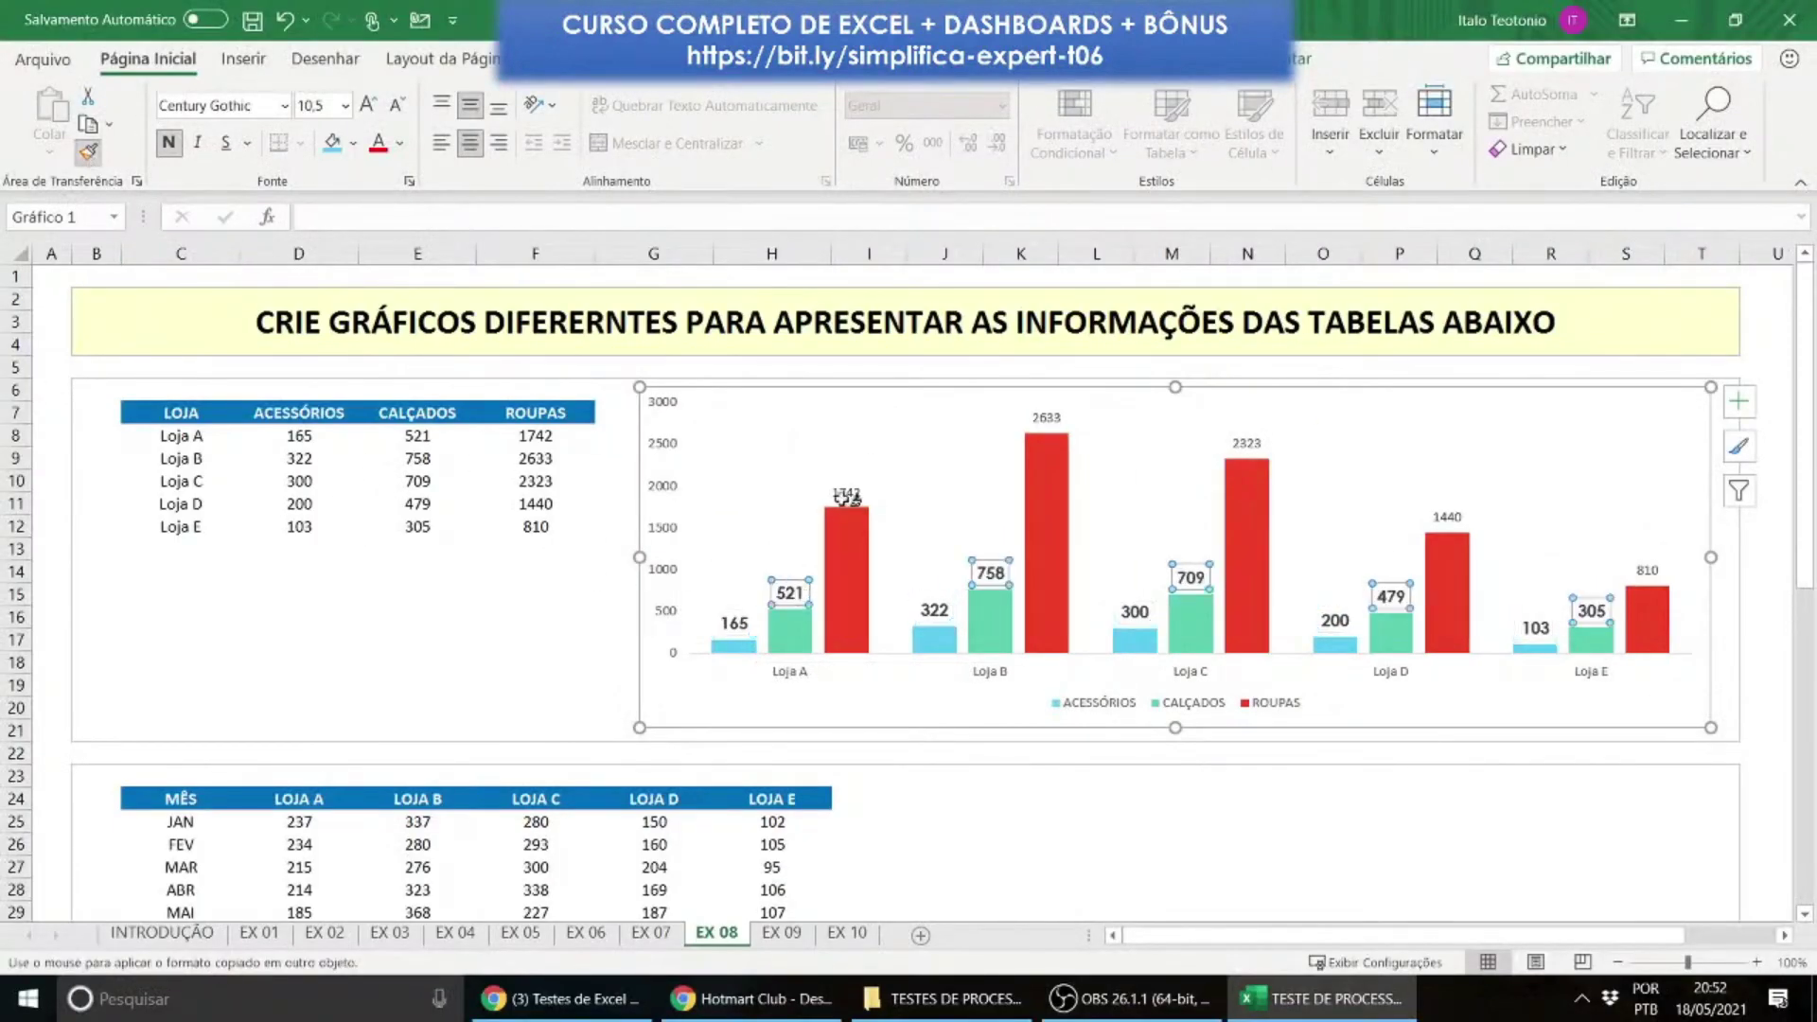
pyautogui.click(846, 491)
pyautogui.press('Escape')
pyautogui.press('Escape')
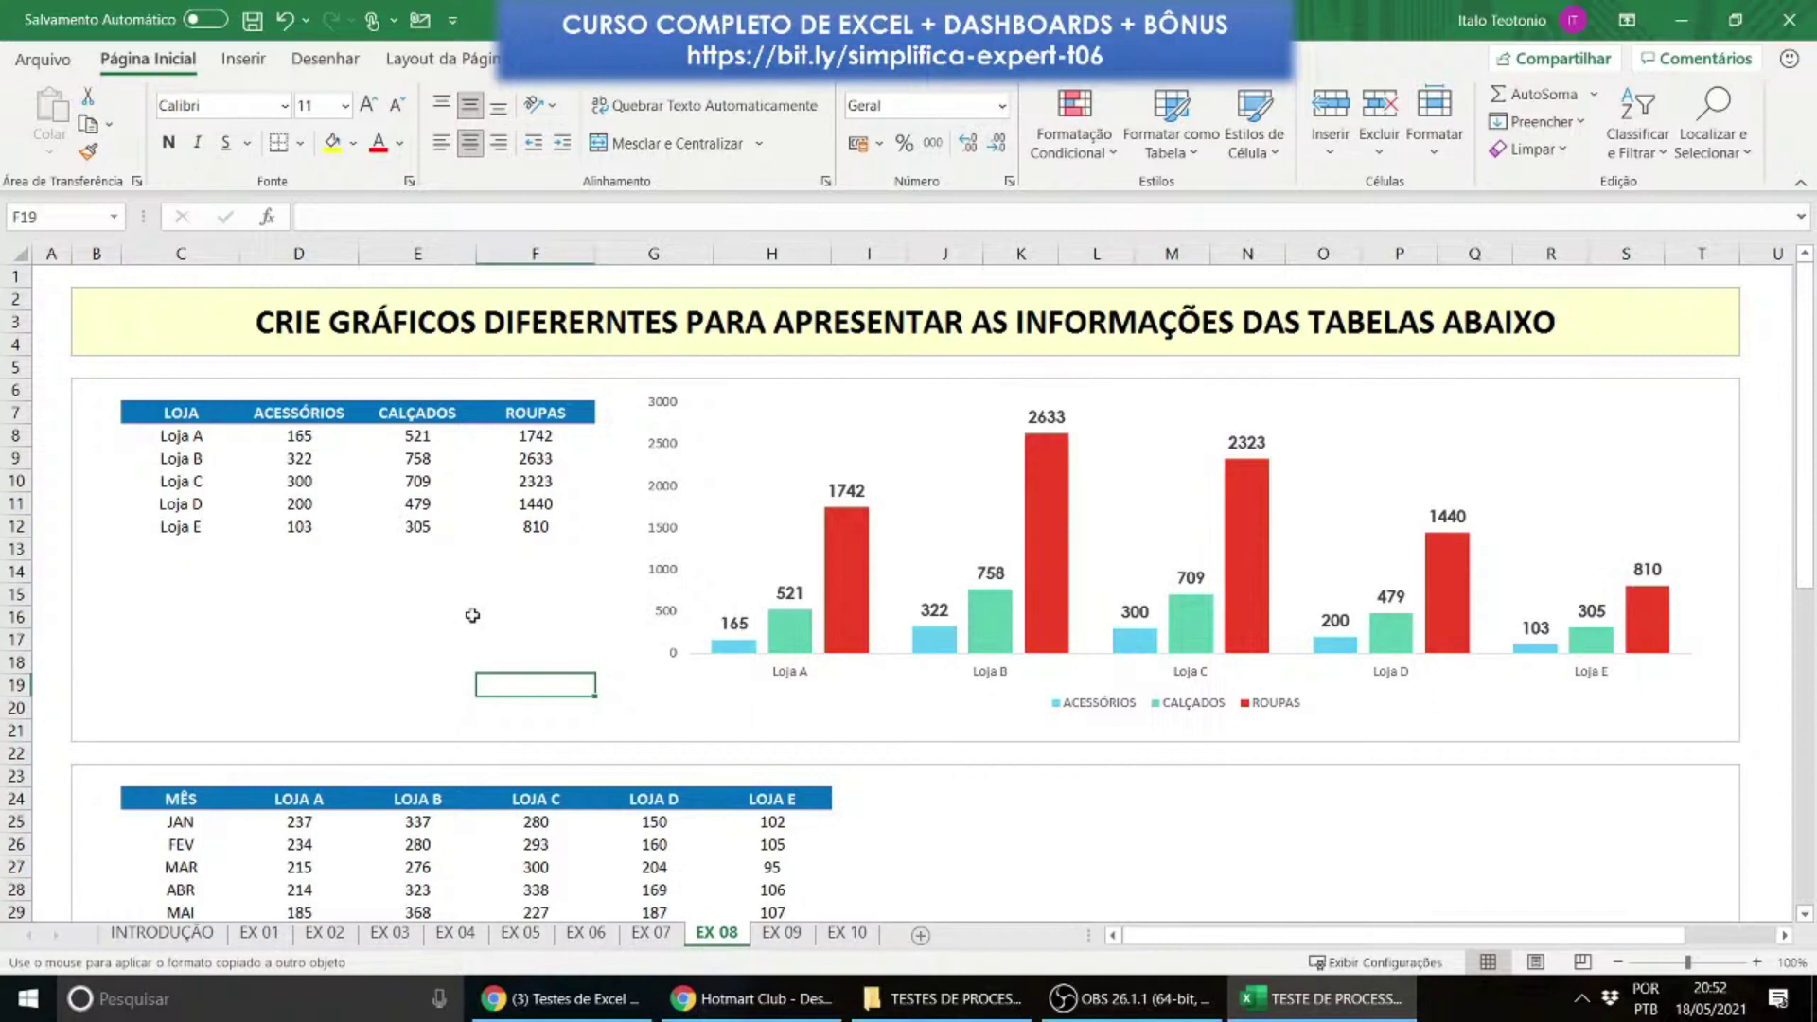
pyautogui.moveTo(842, 565)
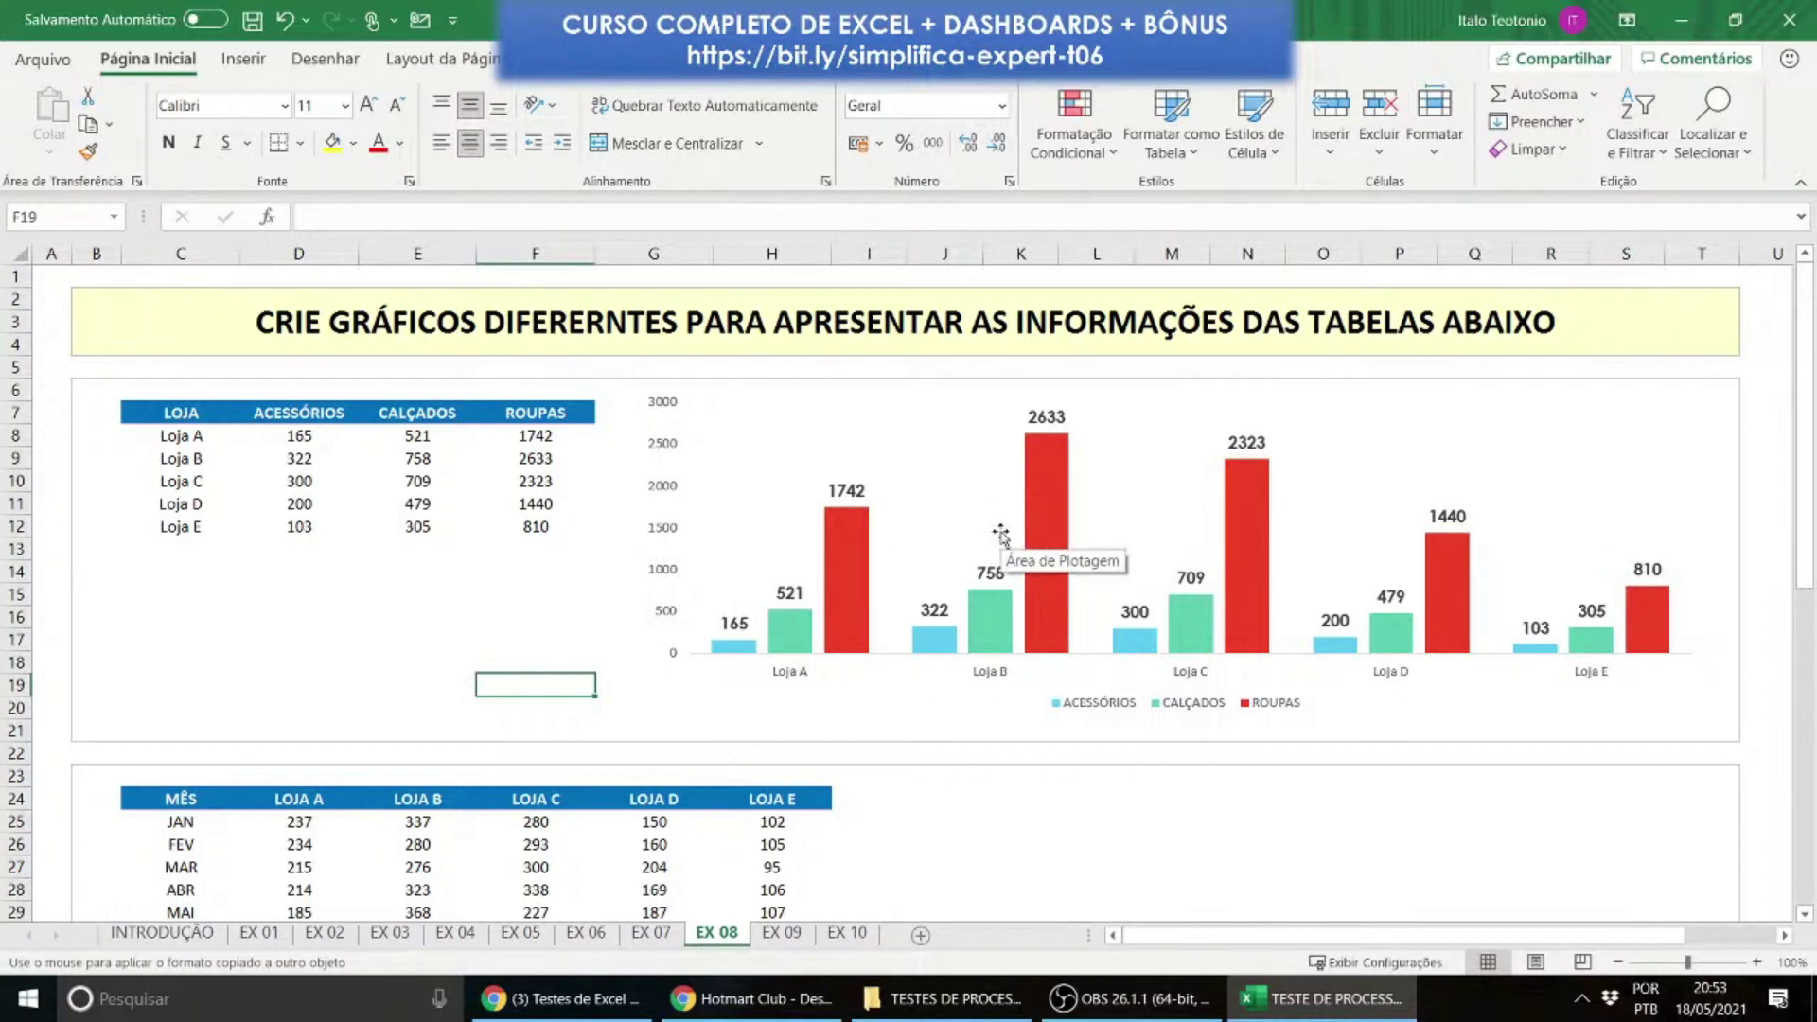
pyautogui.moveTo(799, 654)
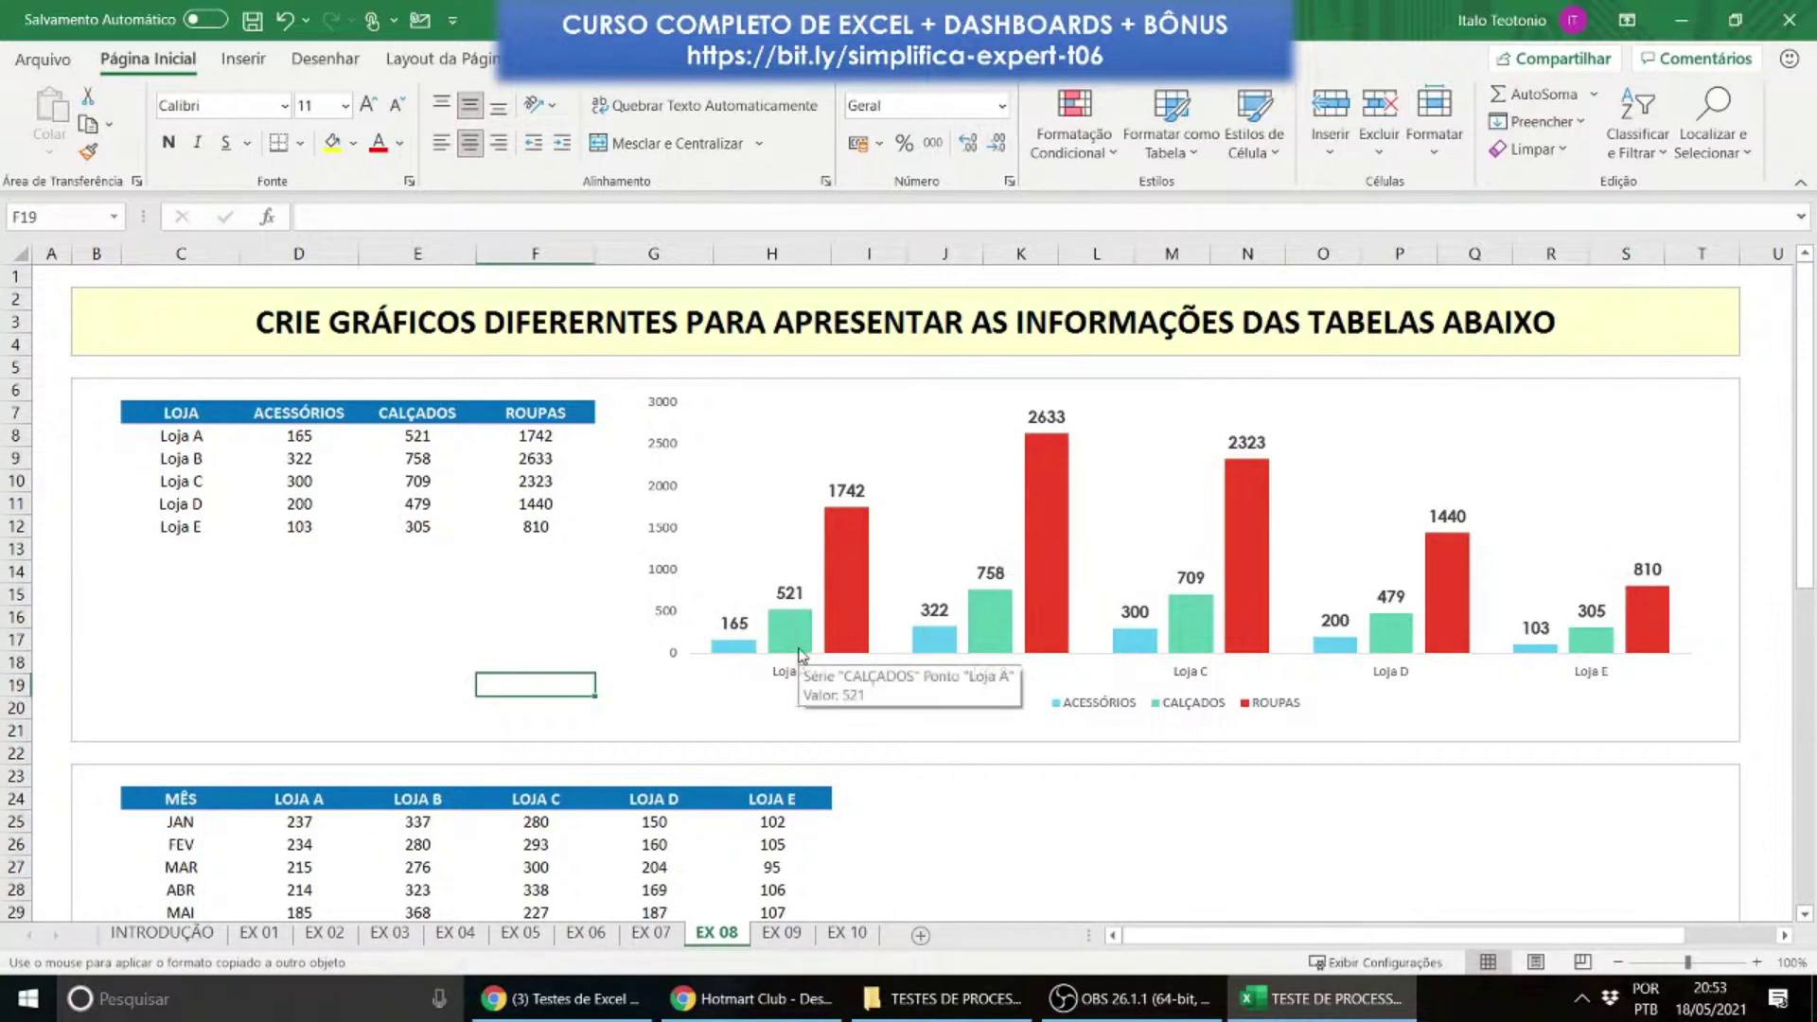
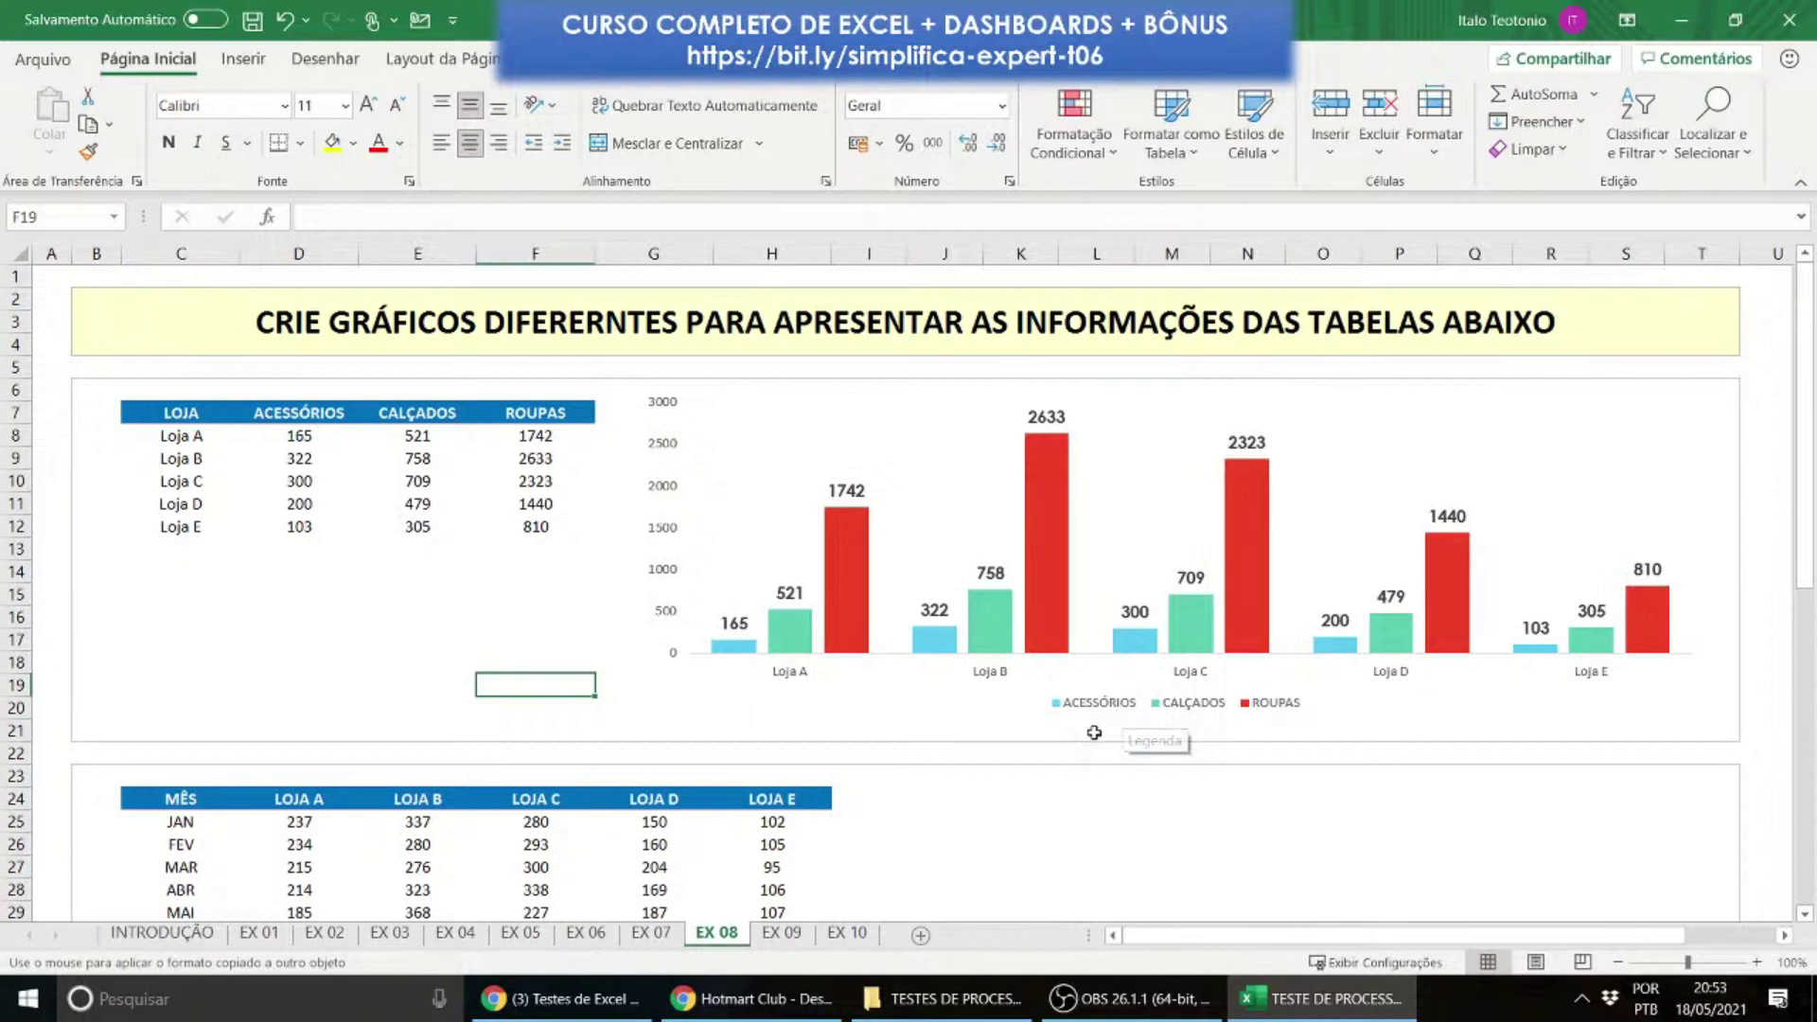
# Step: Insert a 2D line chart with markers from the monthly store table C24:H36
pyautogui.scroll(-3, 1085, 721)
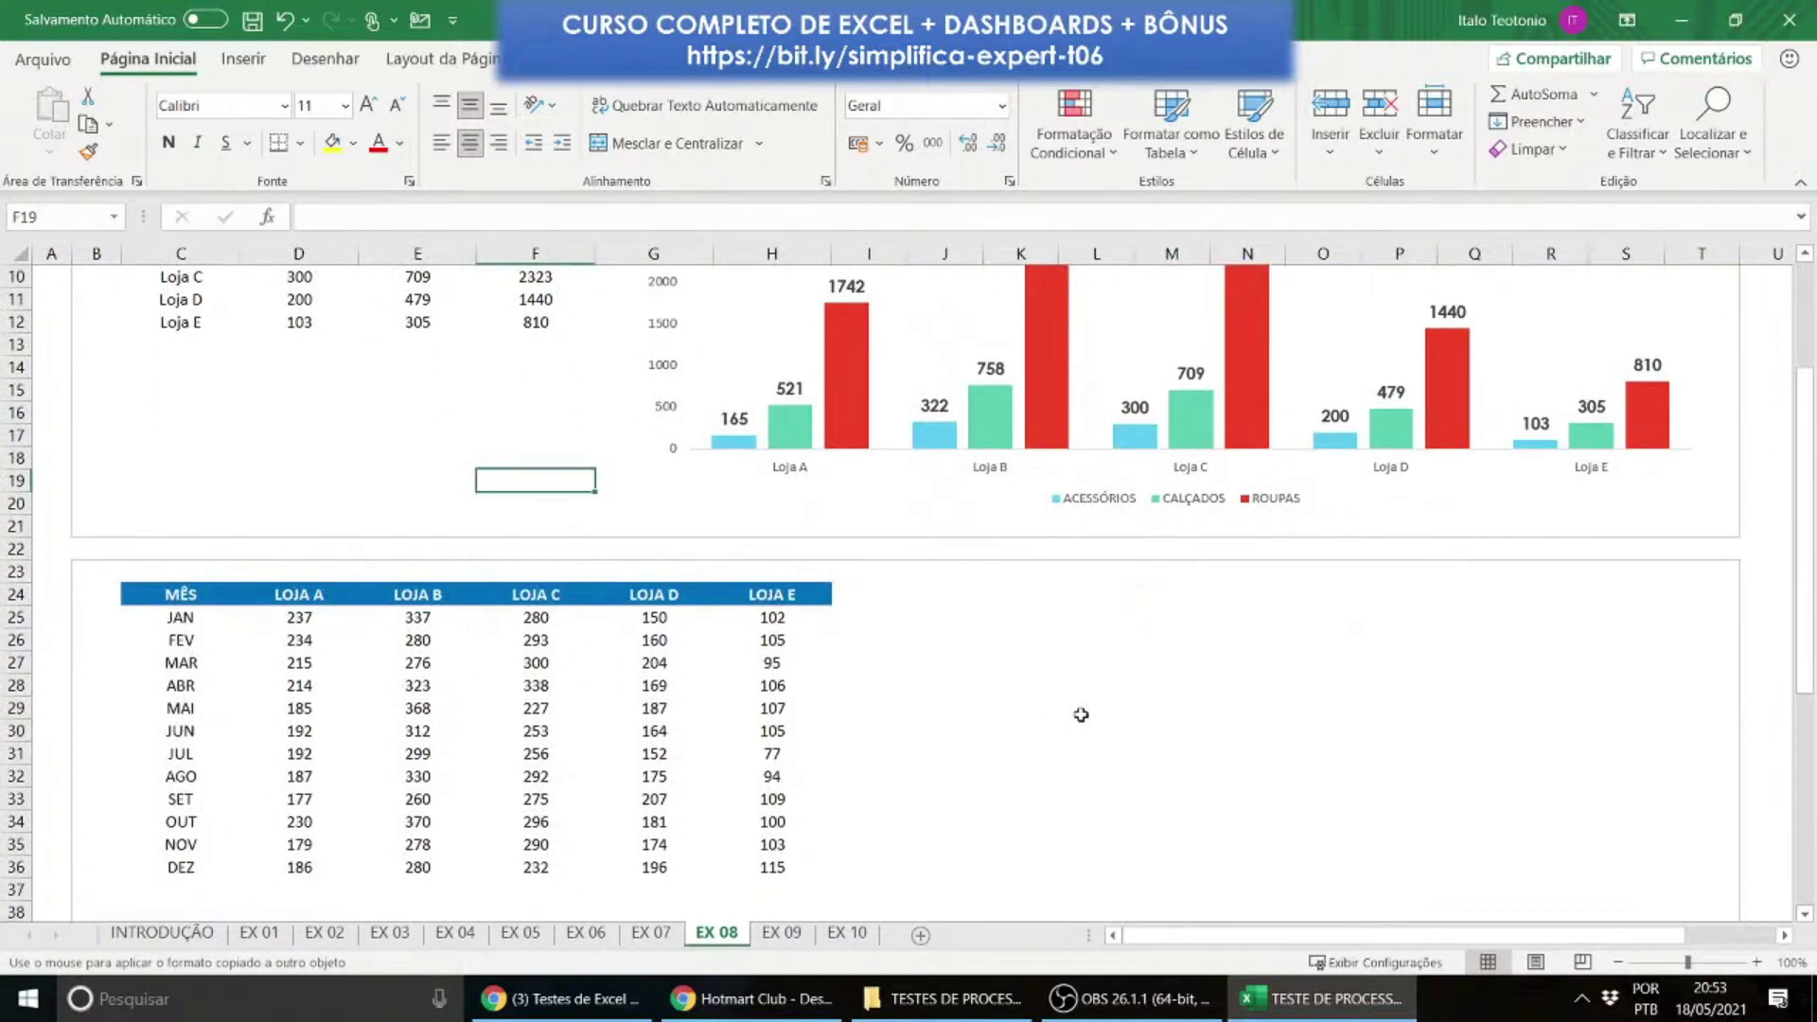
pyautogui.click(186, 589)
pyautogui.moveTo(185, 589)
pyautogui.mouseDown()
pyautogui.moveTo(729, 815)
pyautogui.moveTo(722, 860)
pyautogui.moveTo(764, 858)
pyautogui.mouseUp()
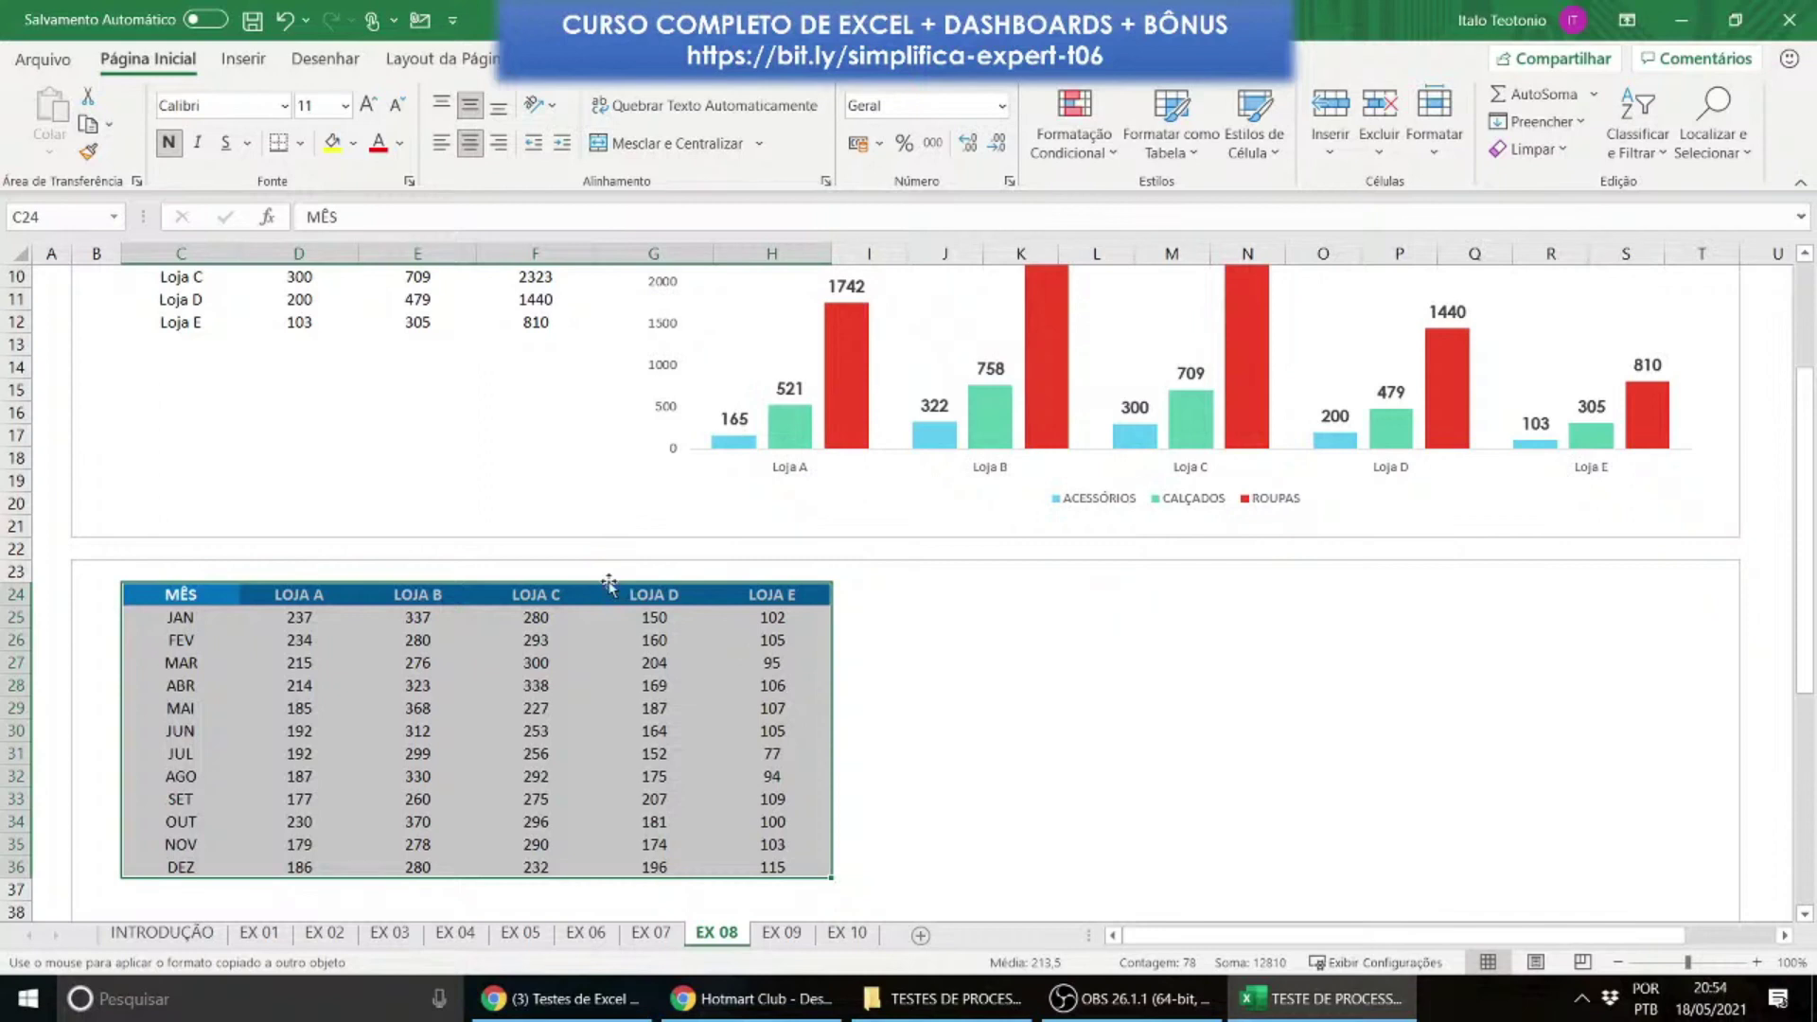
pyautogui.scroll(3, 616, 591)
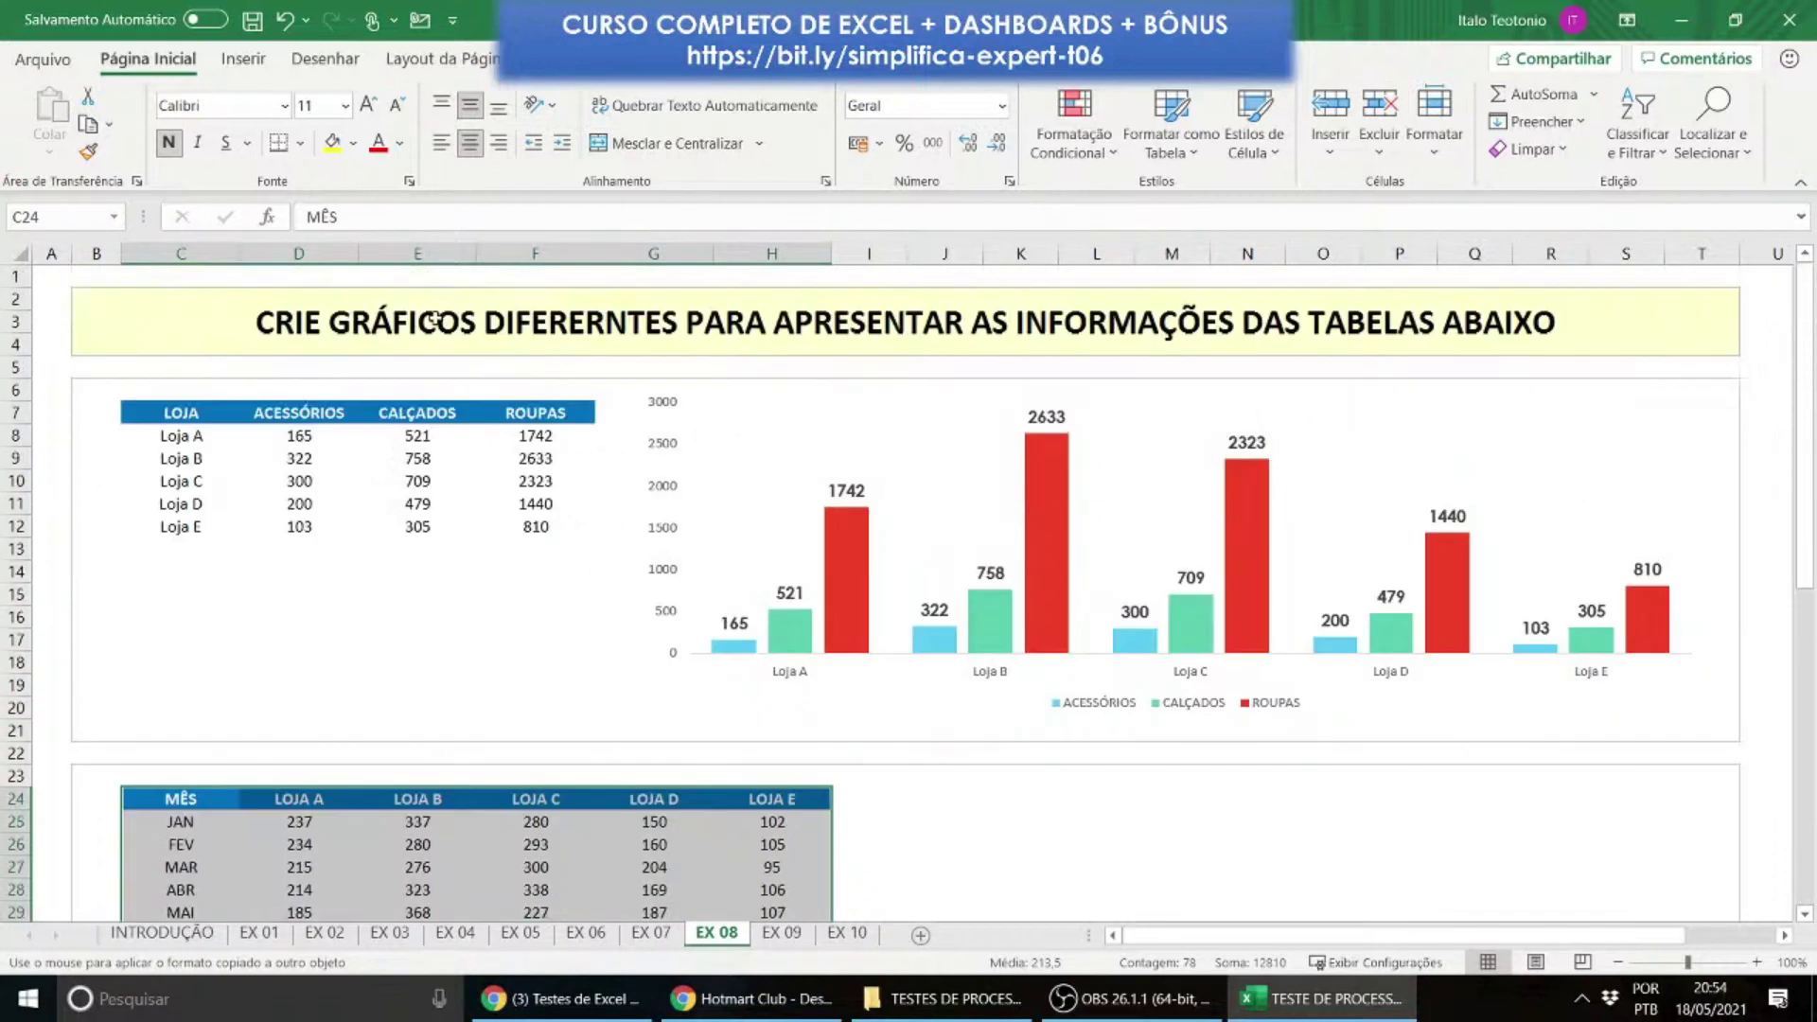
pyautogui.scroll(-3, 444, 369)
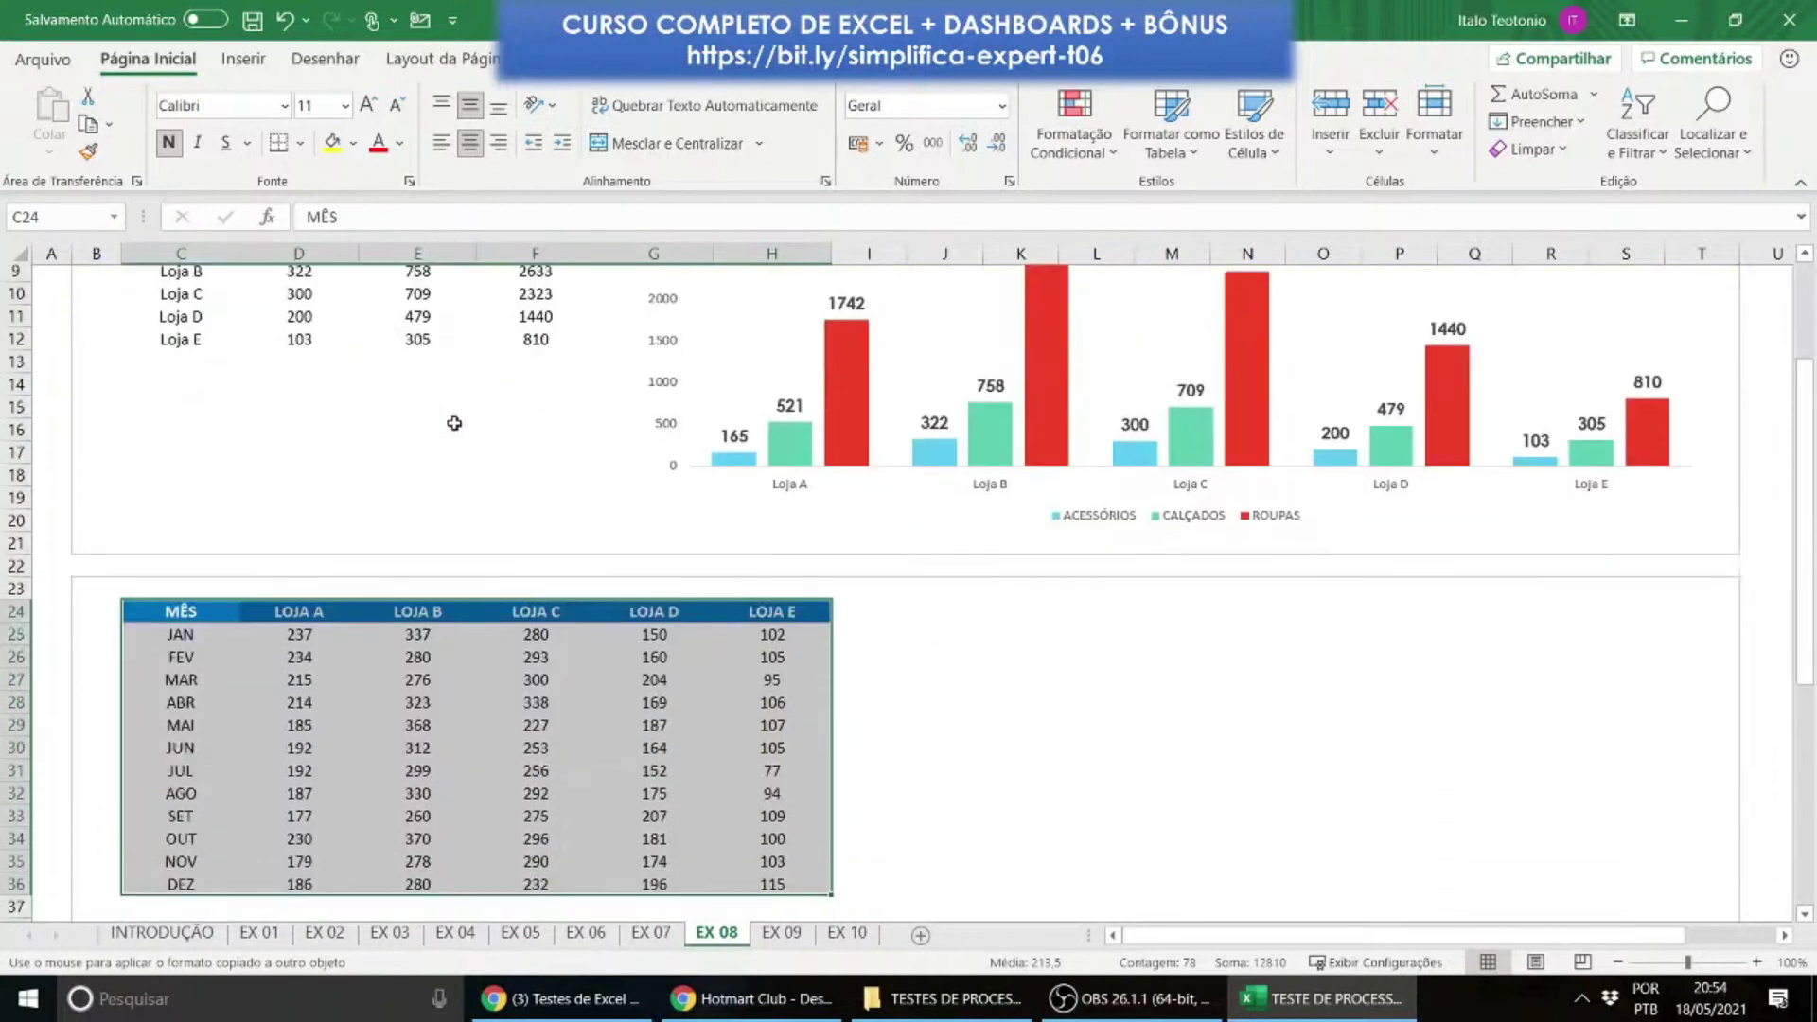
pyautogui.scroll(-1, 1381, 673)
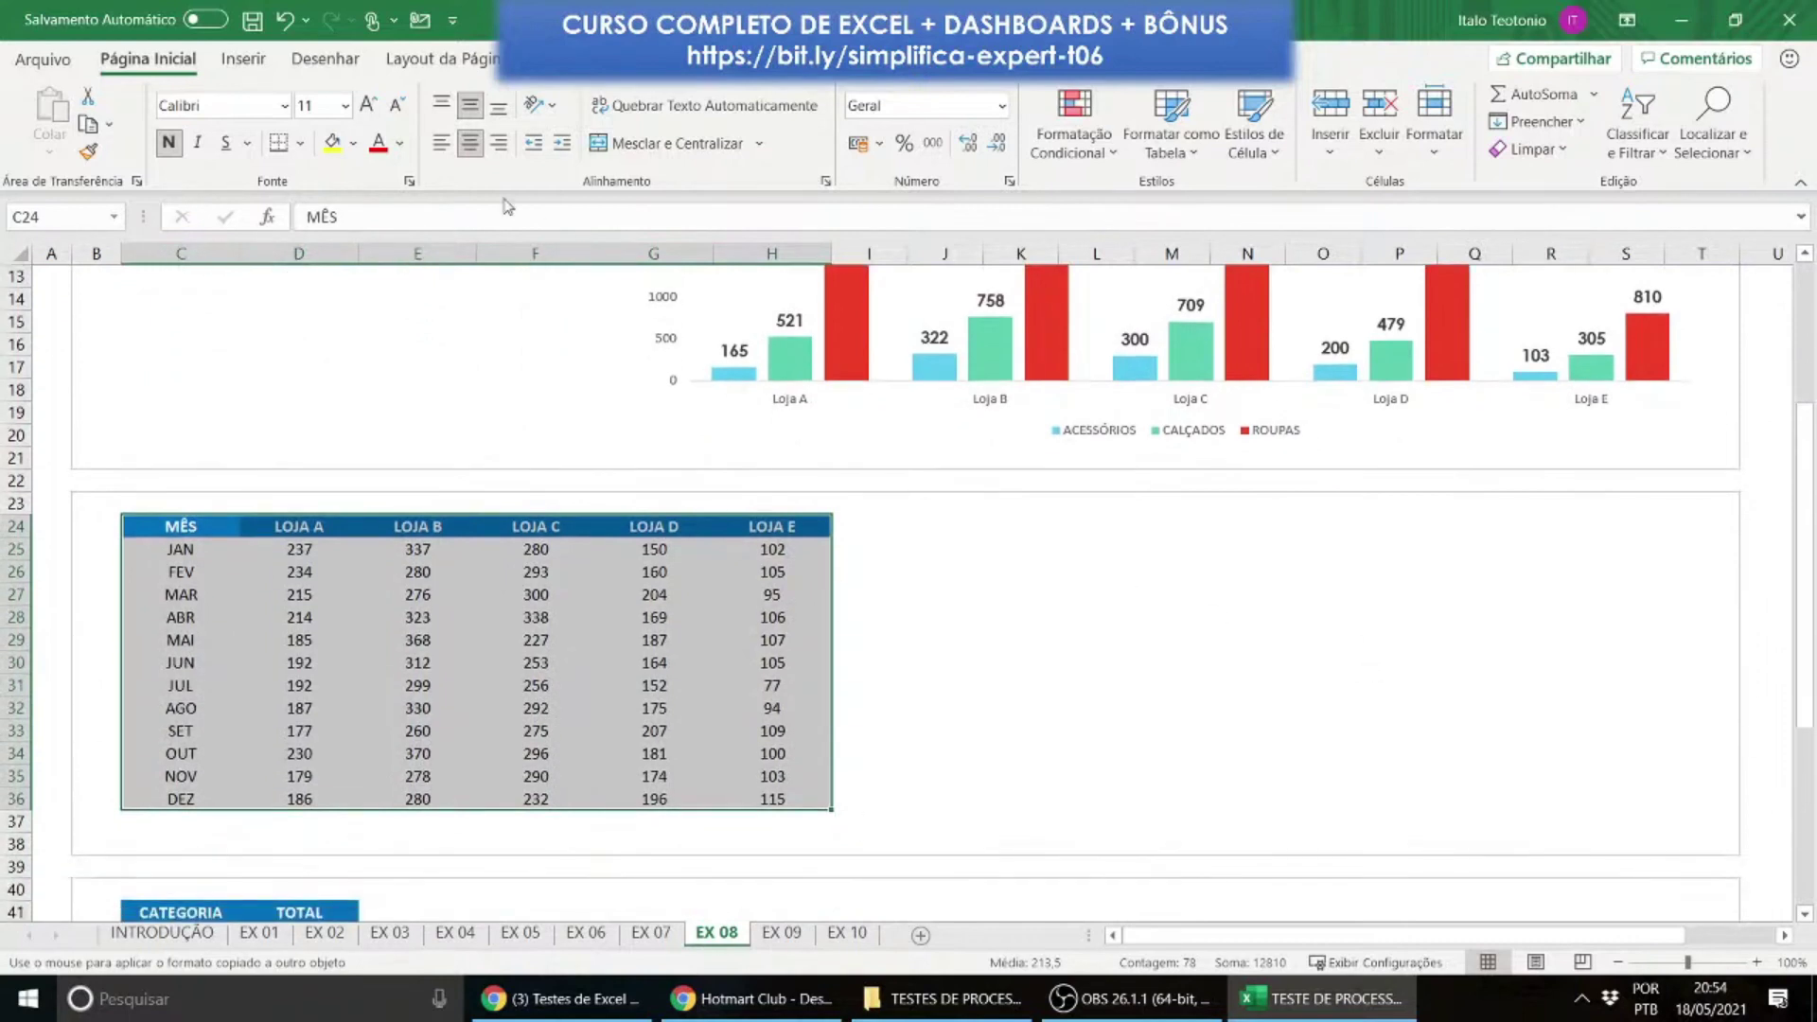
pyautogui.click(249, 63)
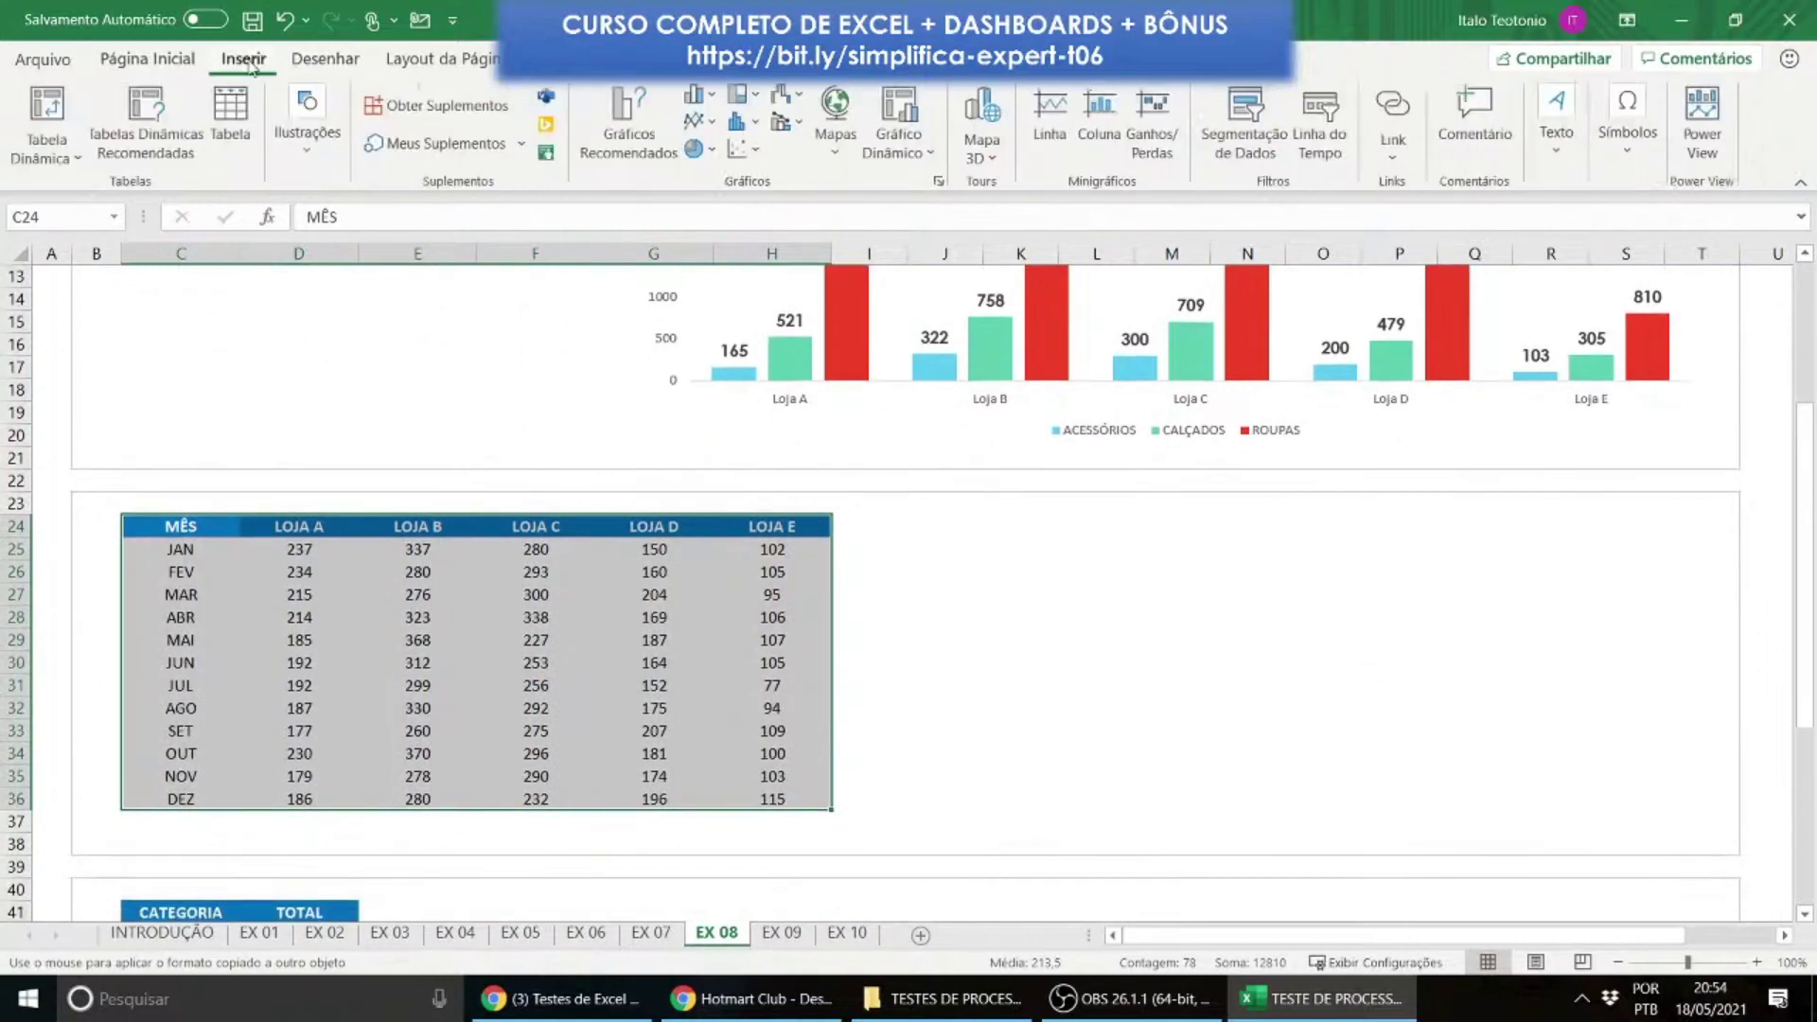
pyautogui.click(697, 121)
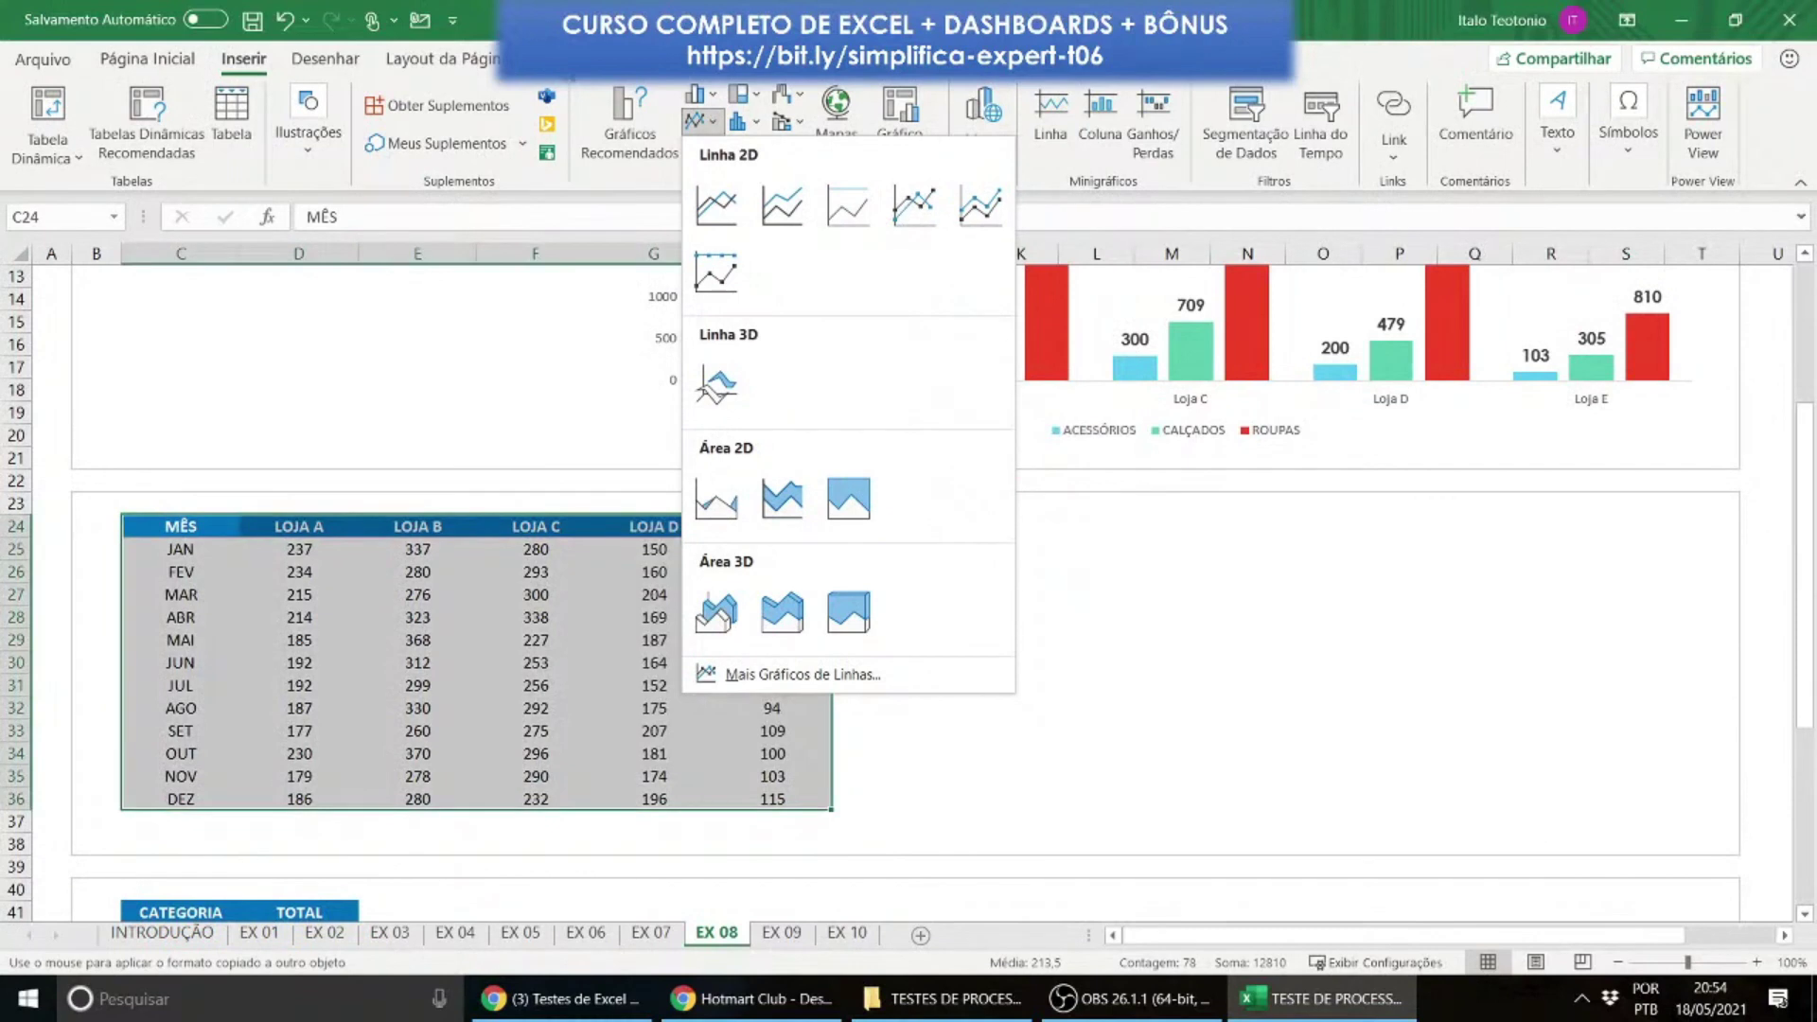
pyautogui.click(914, 205)
# Step: Place the line chart beside the monthly table and widen it to about 19.3 cm
pyautogui.moveTo(984, 431); pyautogui.dragTo(1189, 484)
pyautogui.hotkey('ctrl', 'z')
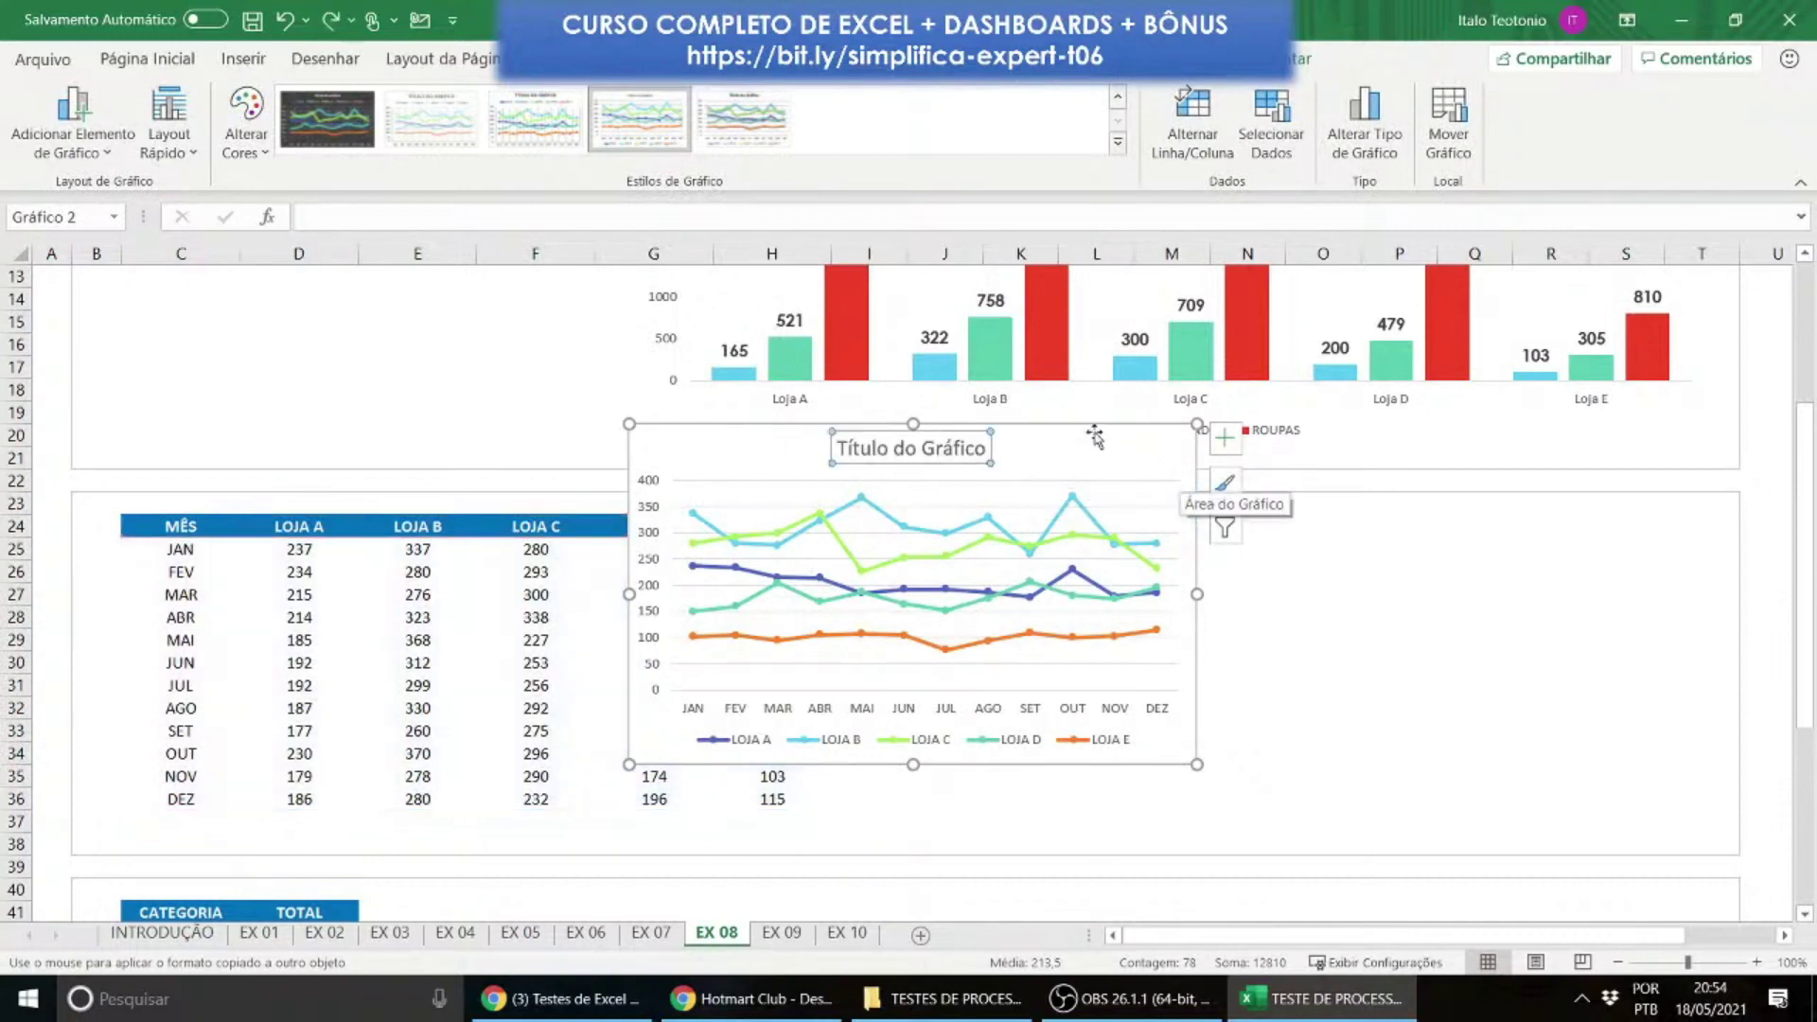
pyautogui.moveTo(1101, 424); pyautogui.dragTo(1348, 500)
pyautogui.moveTo(1445, 673); pyautogui.dragTo(1736, 677)
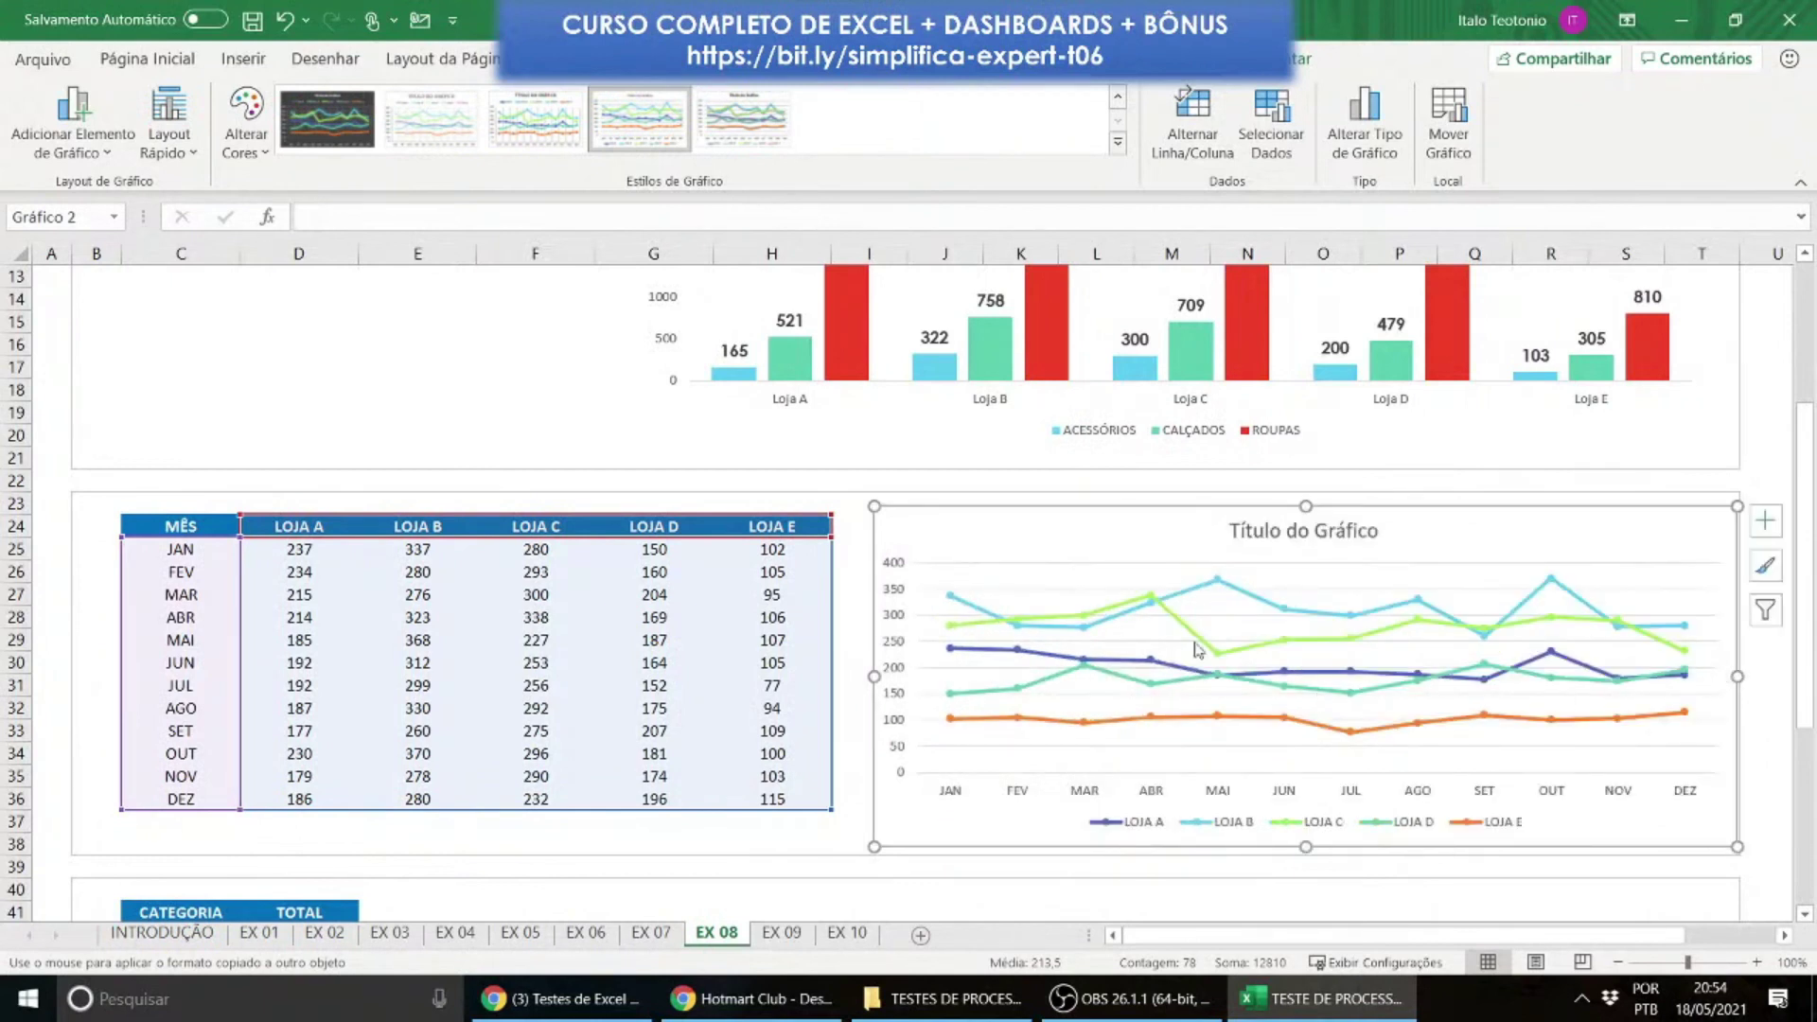
# Step: Remove the gridlines, outline and title from the monthly line chart
pyautogui.click(1110, 596)
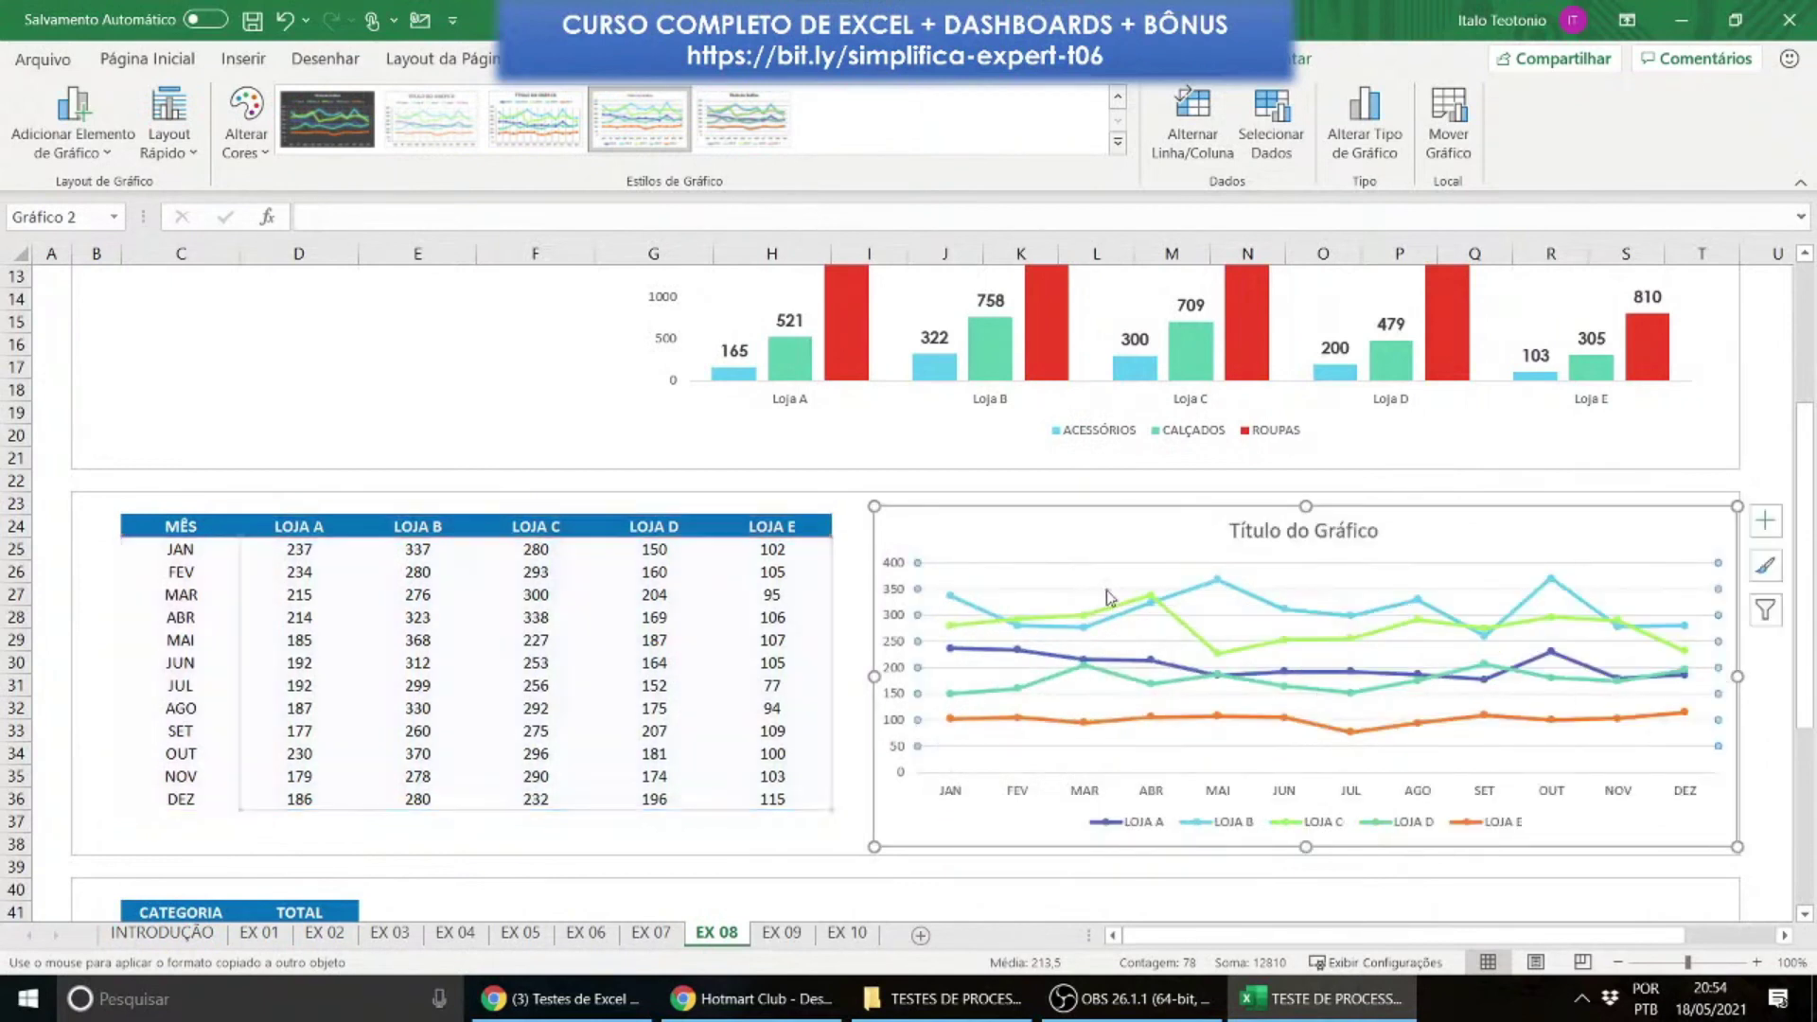
pyautogui.press('Escape')
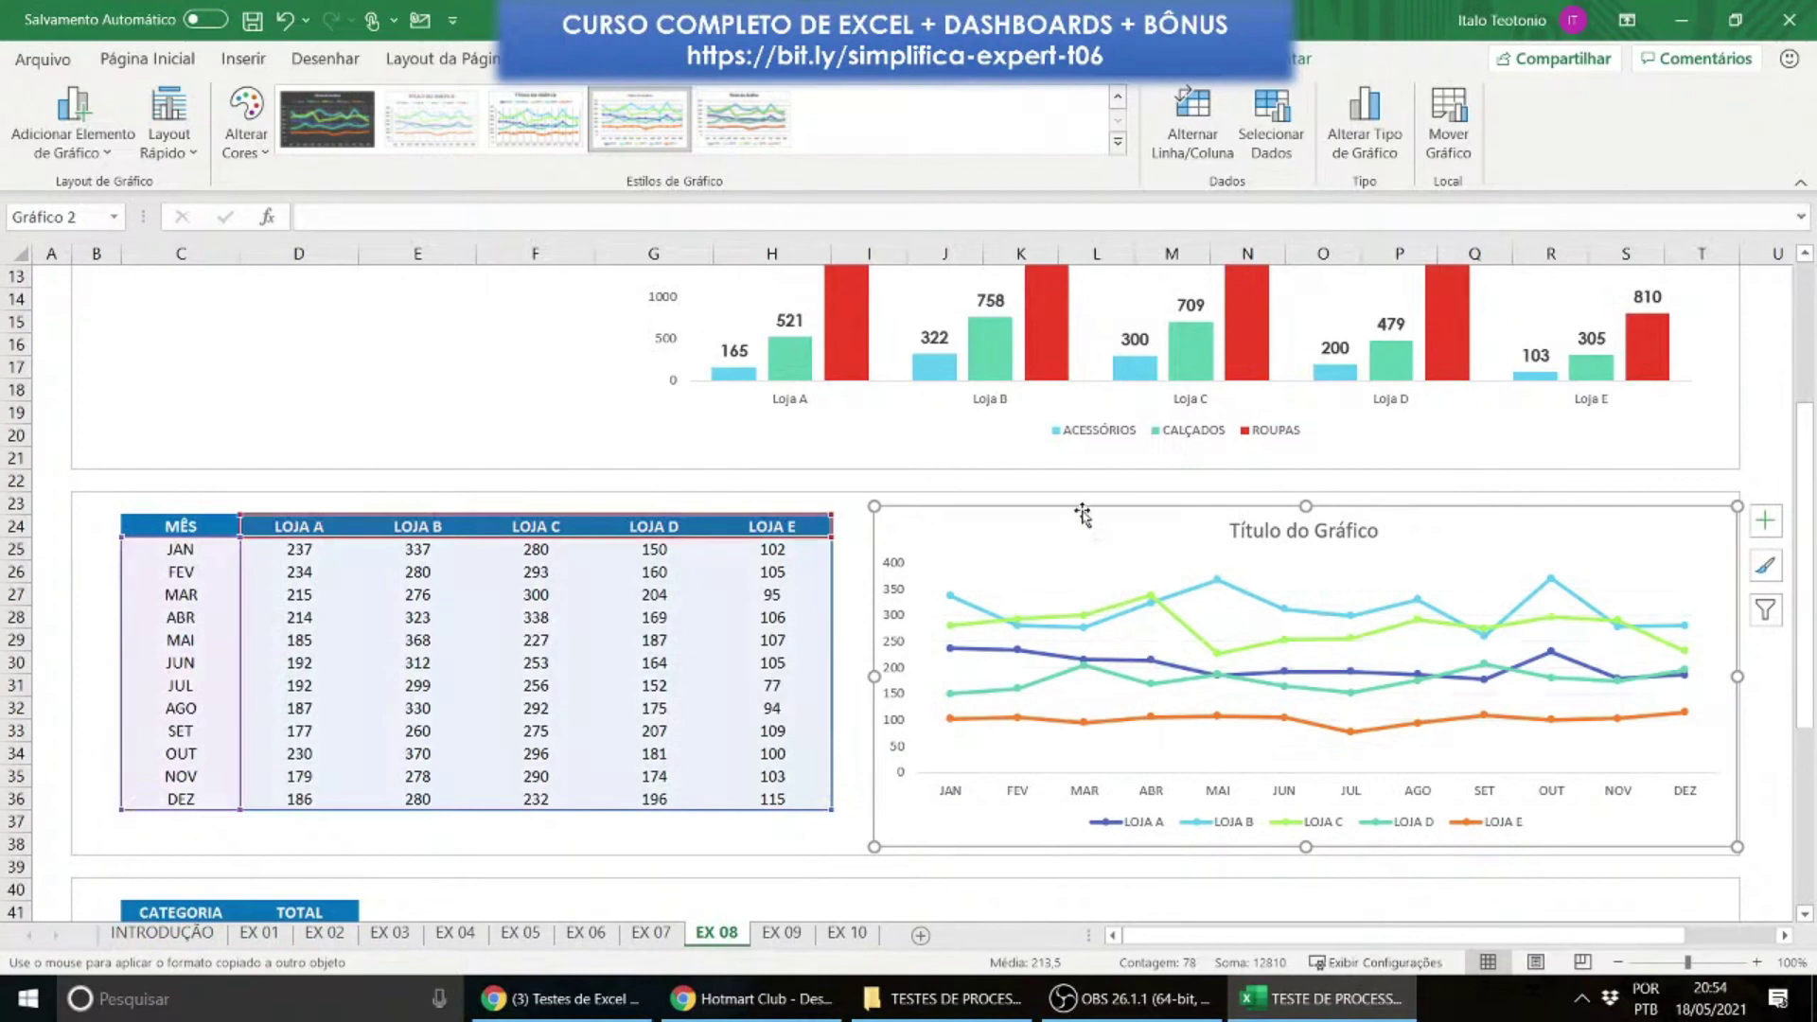
pyautogui.click(1299, 58)
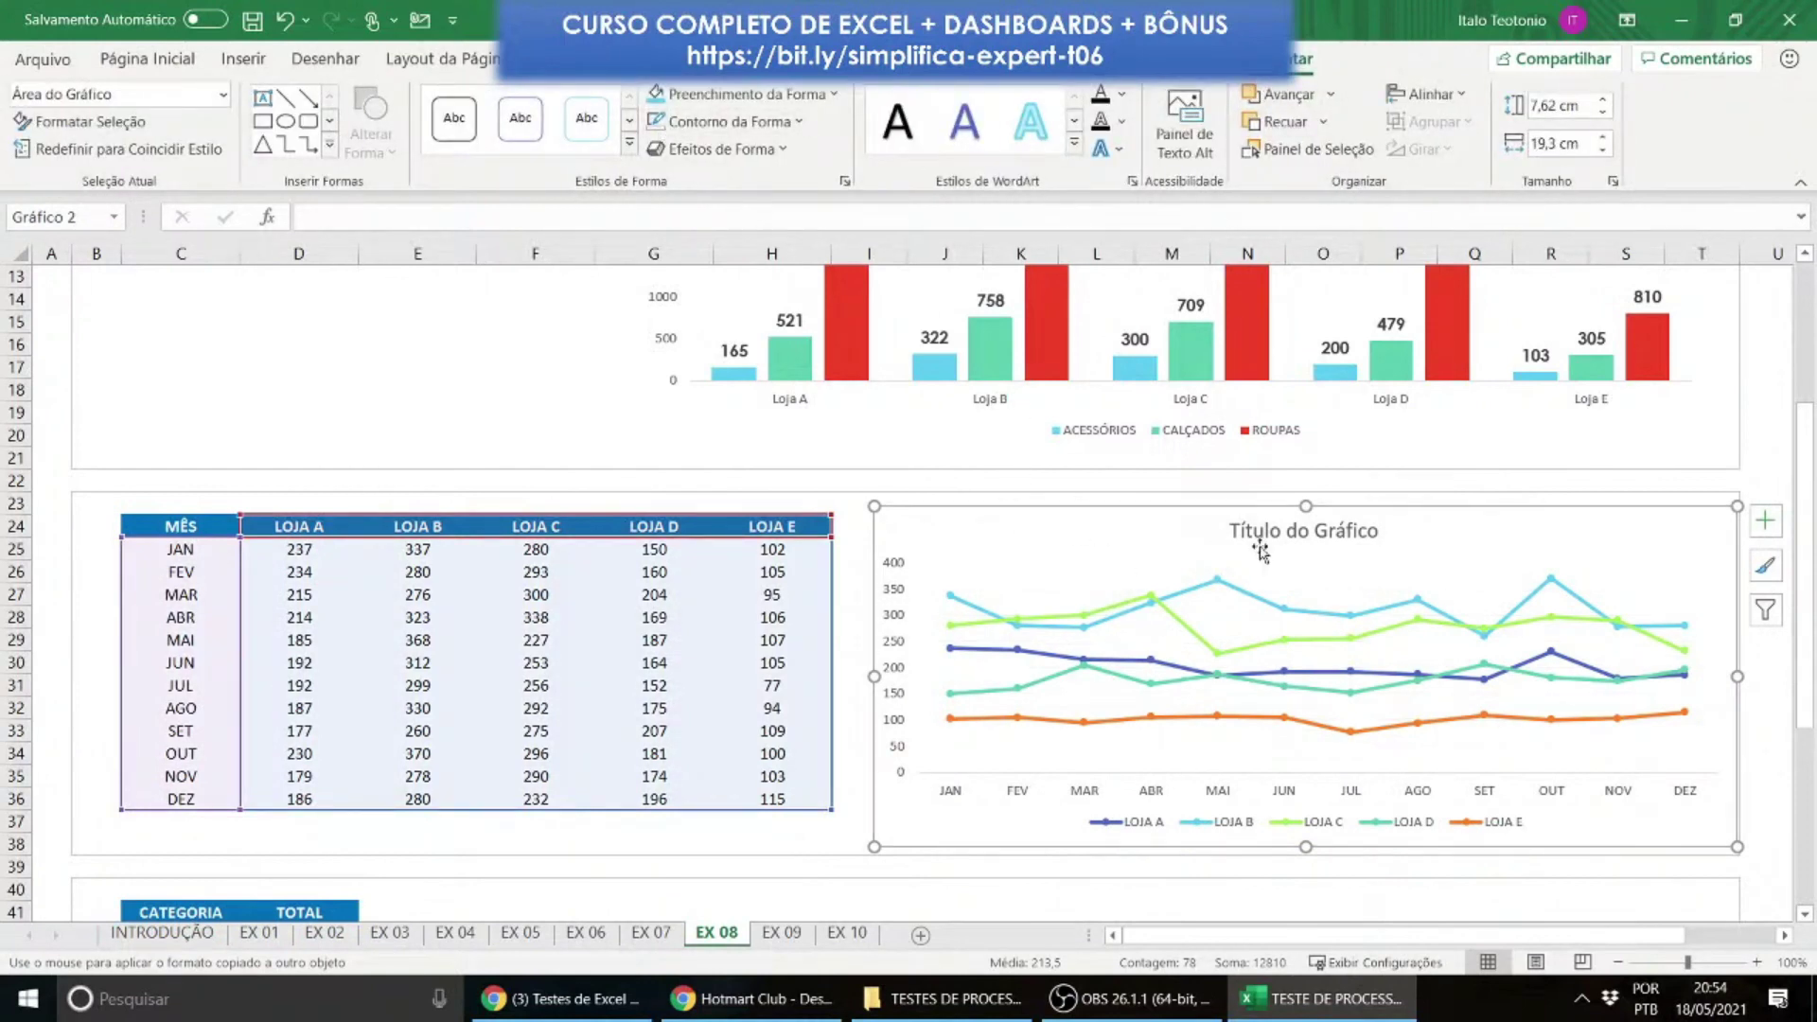
pyautogui.click(1259, 540)
pyautogui.press('Delete')
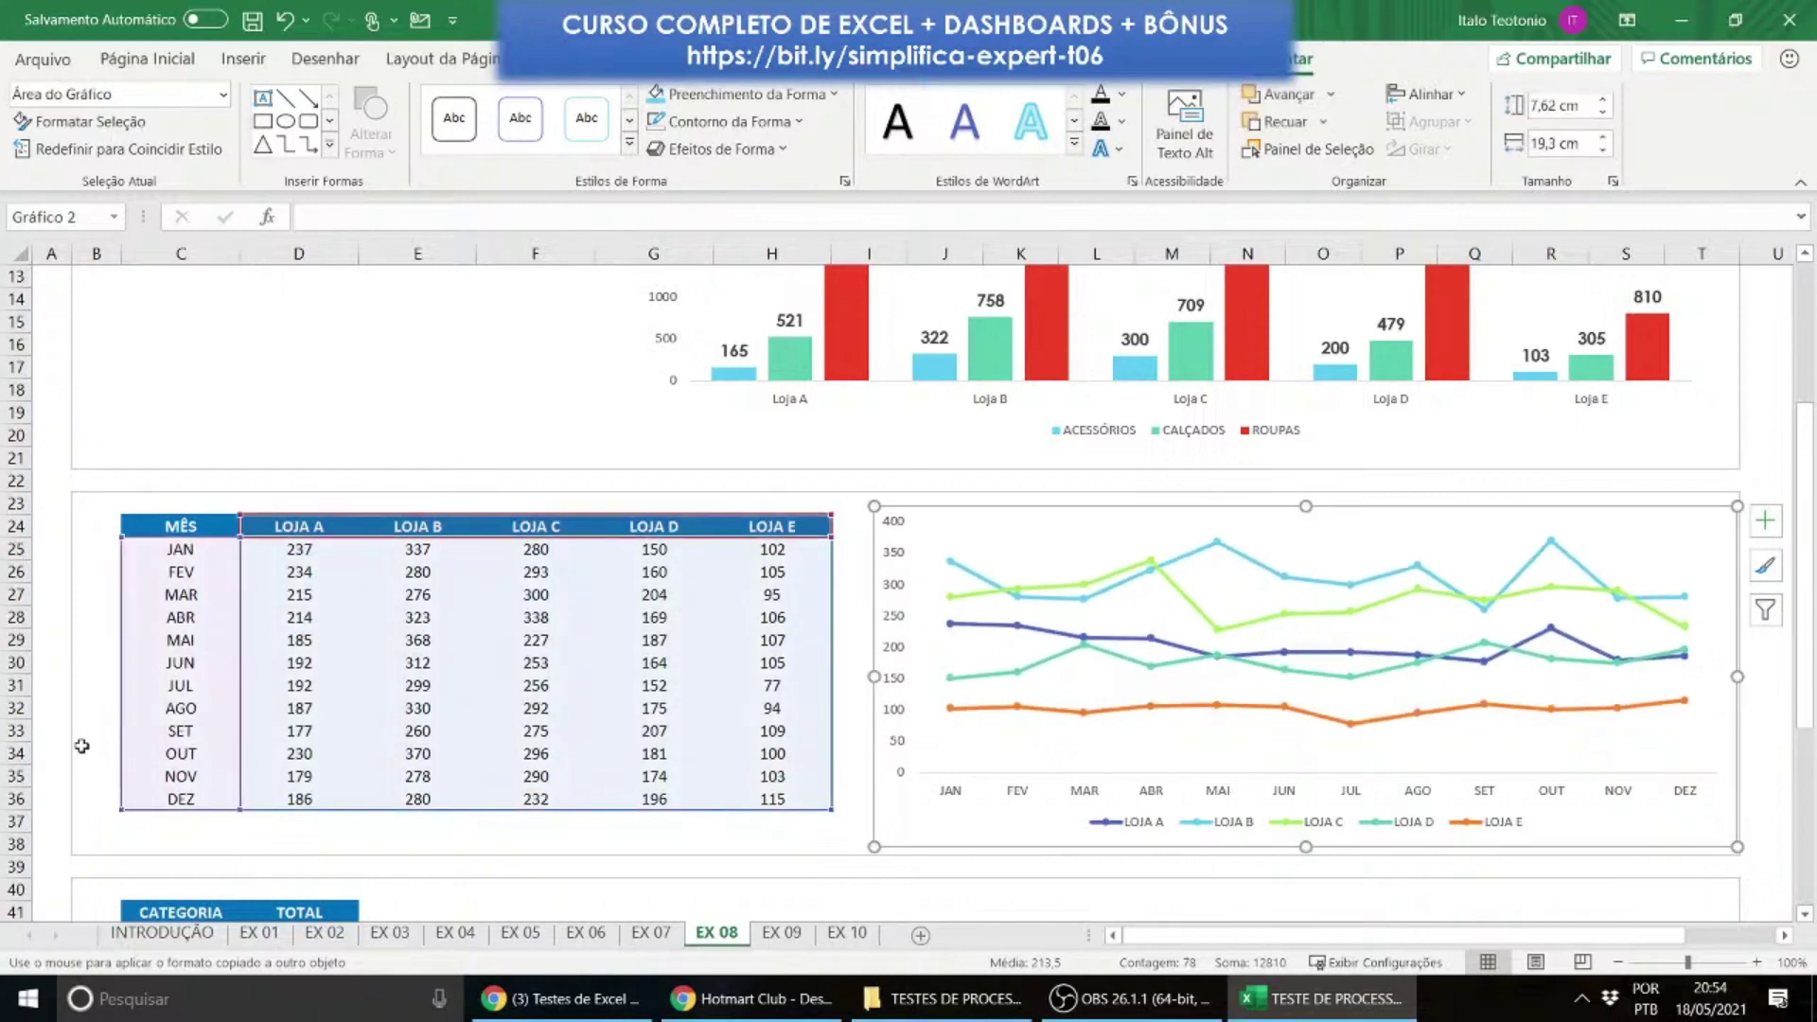
pyautogui.click(85, 752)
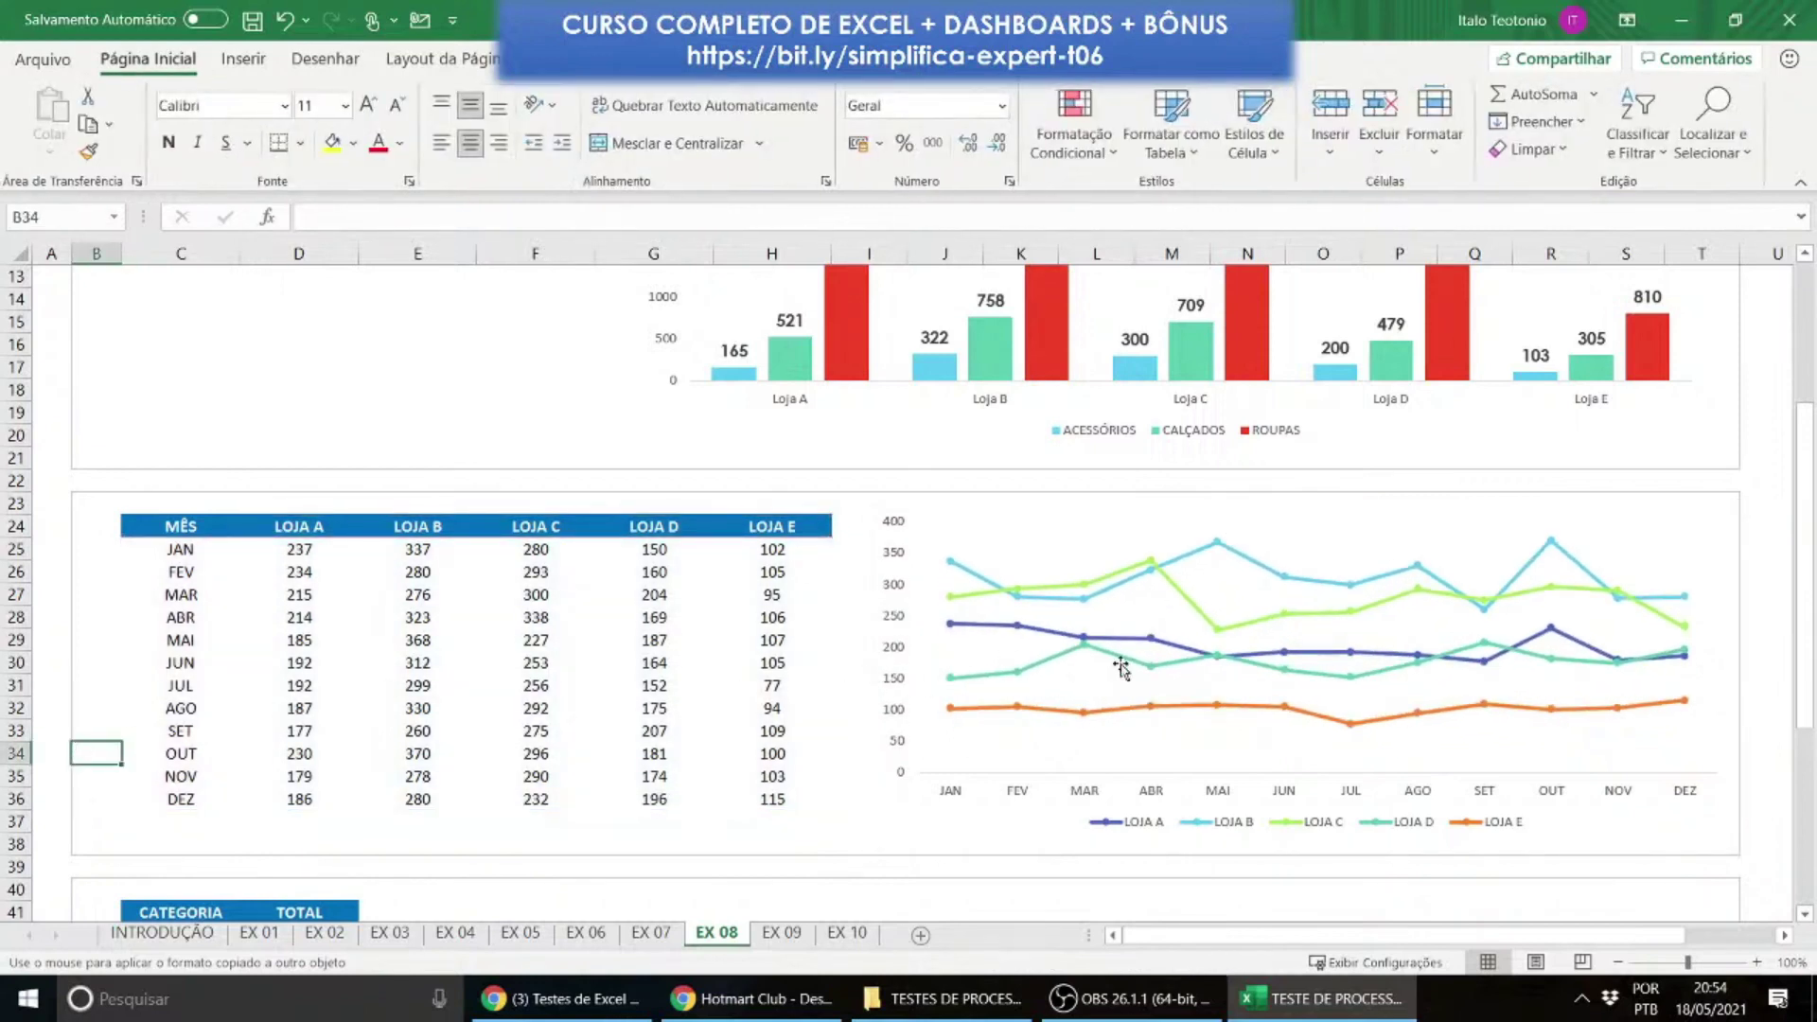
# Step: Change the line chart's colours to Paleta Colorida 3
pyautogui.click(1127, 519)
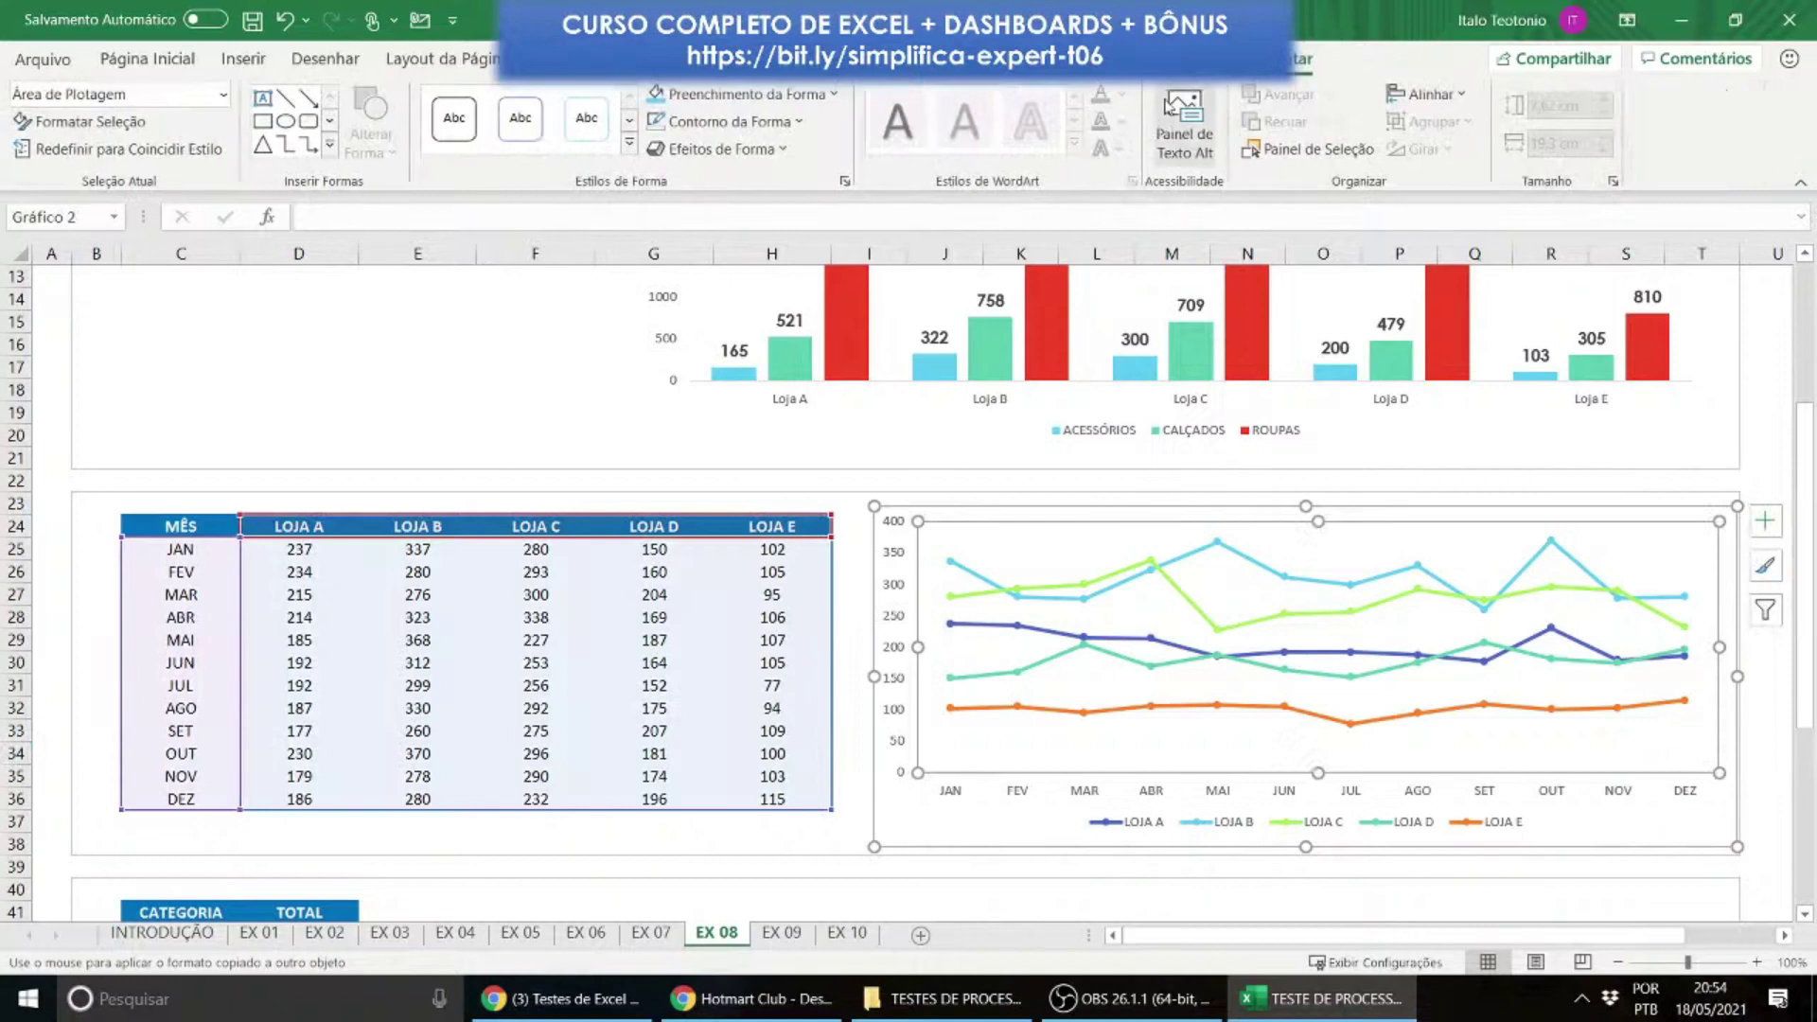
pyautogui.click(1202, 57)
pyautogui.click(246, 123)
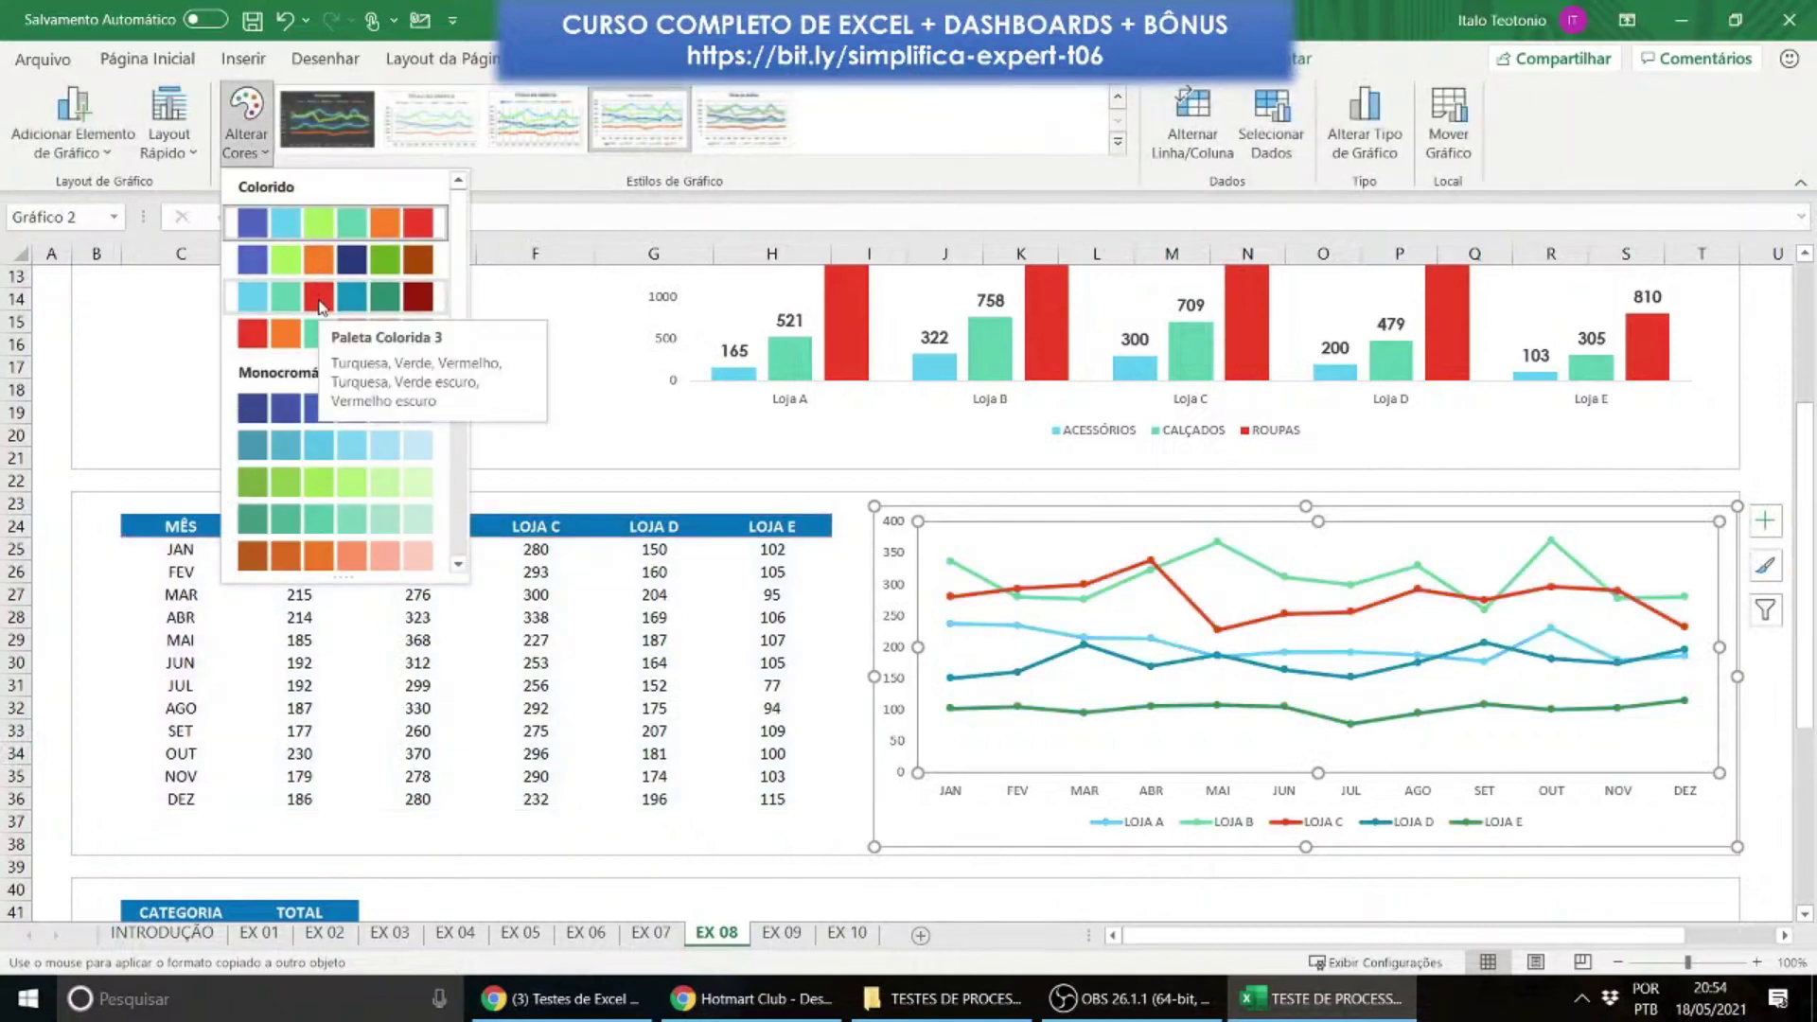
pyautogui.click(319, 296)
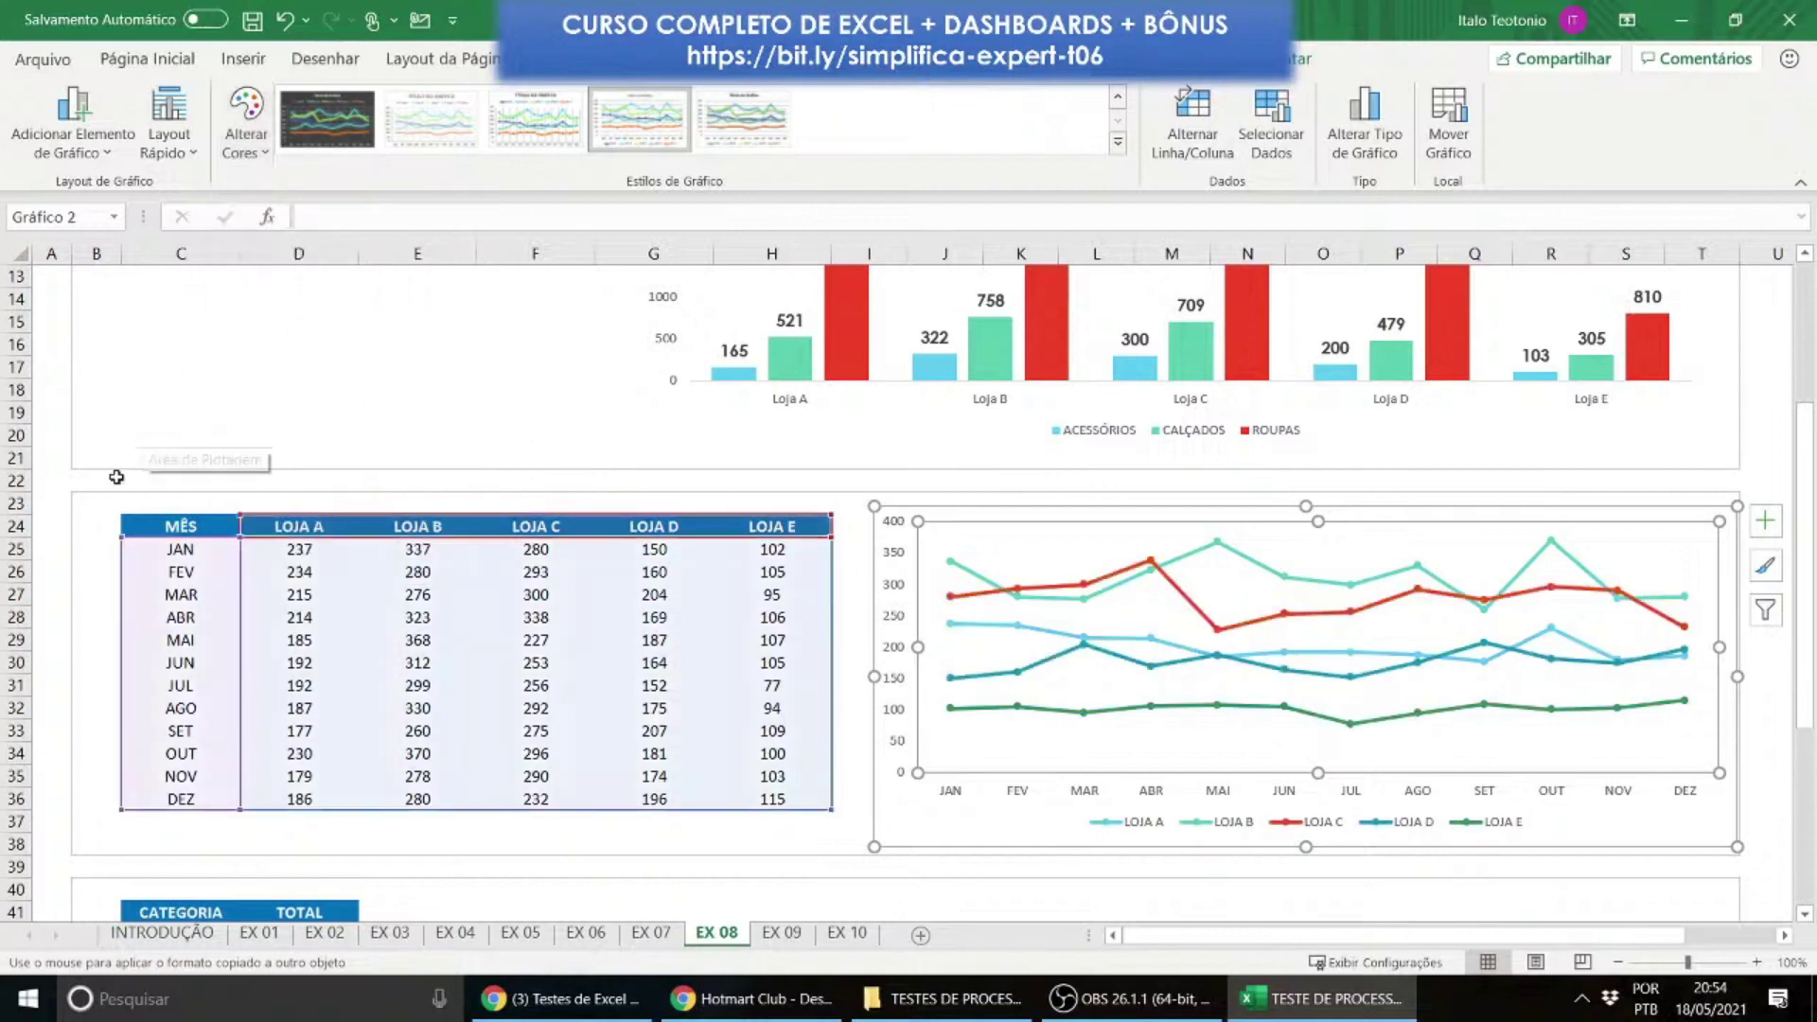
pyautogui.press('Escape')
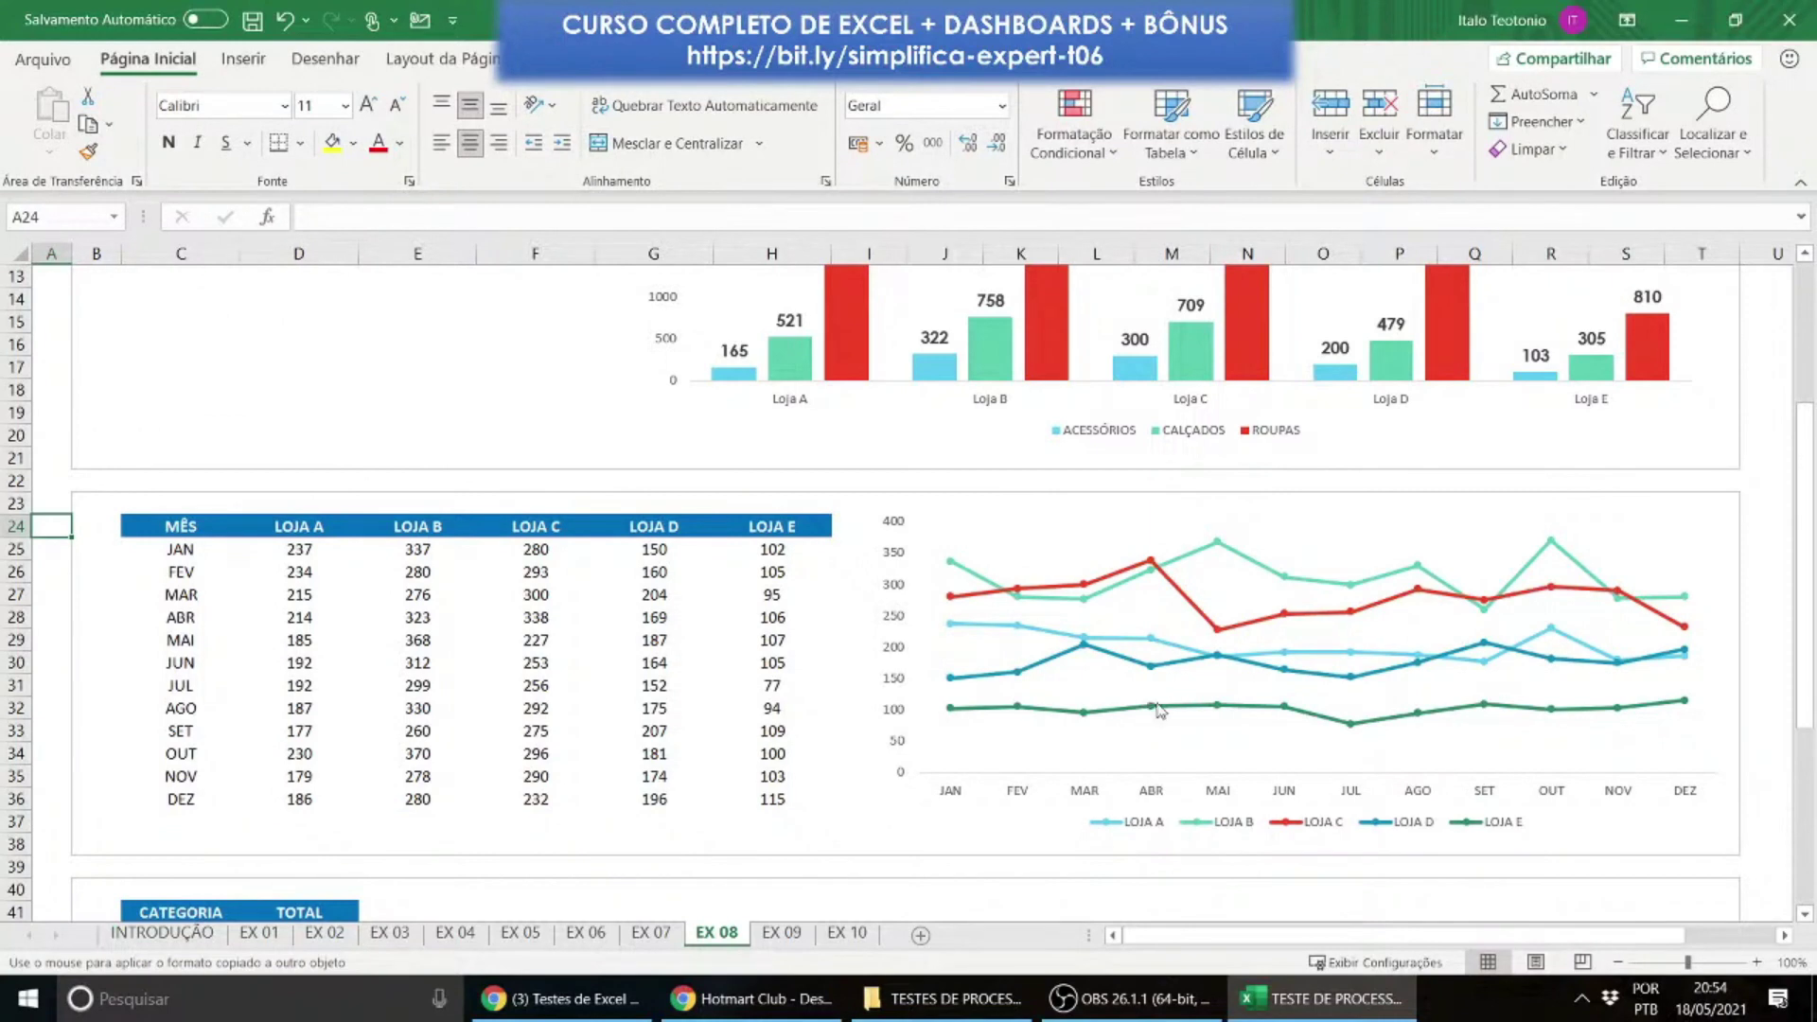
# Step: Set both the fill and the outline of the LOJA D series to standard purple in the line chart
pyautogui.click(1127, 666)
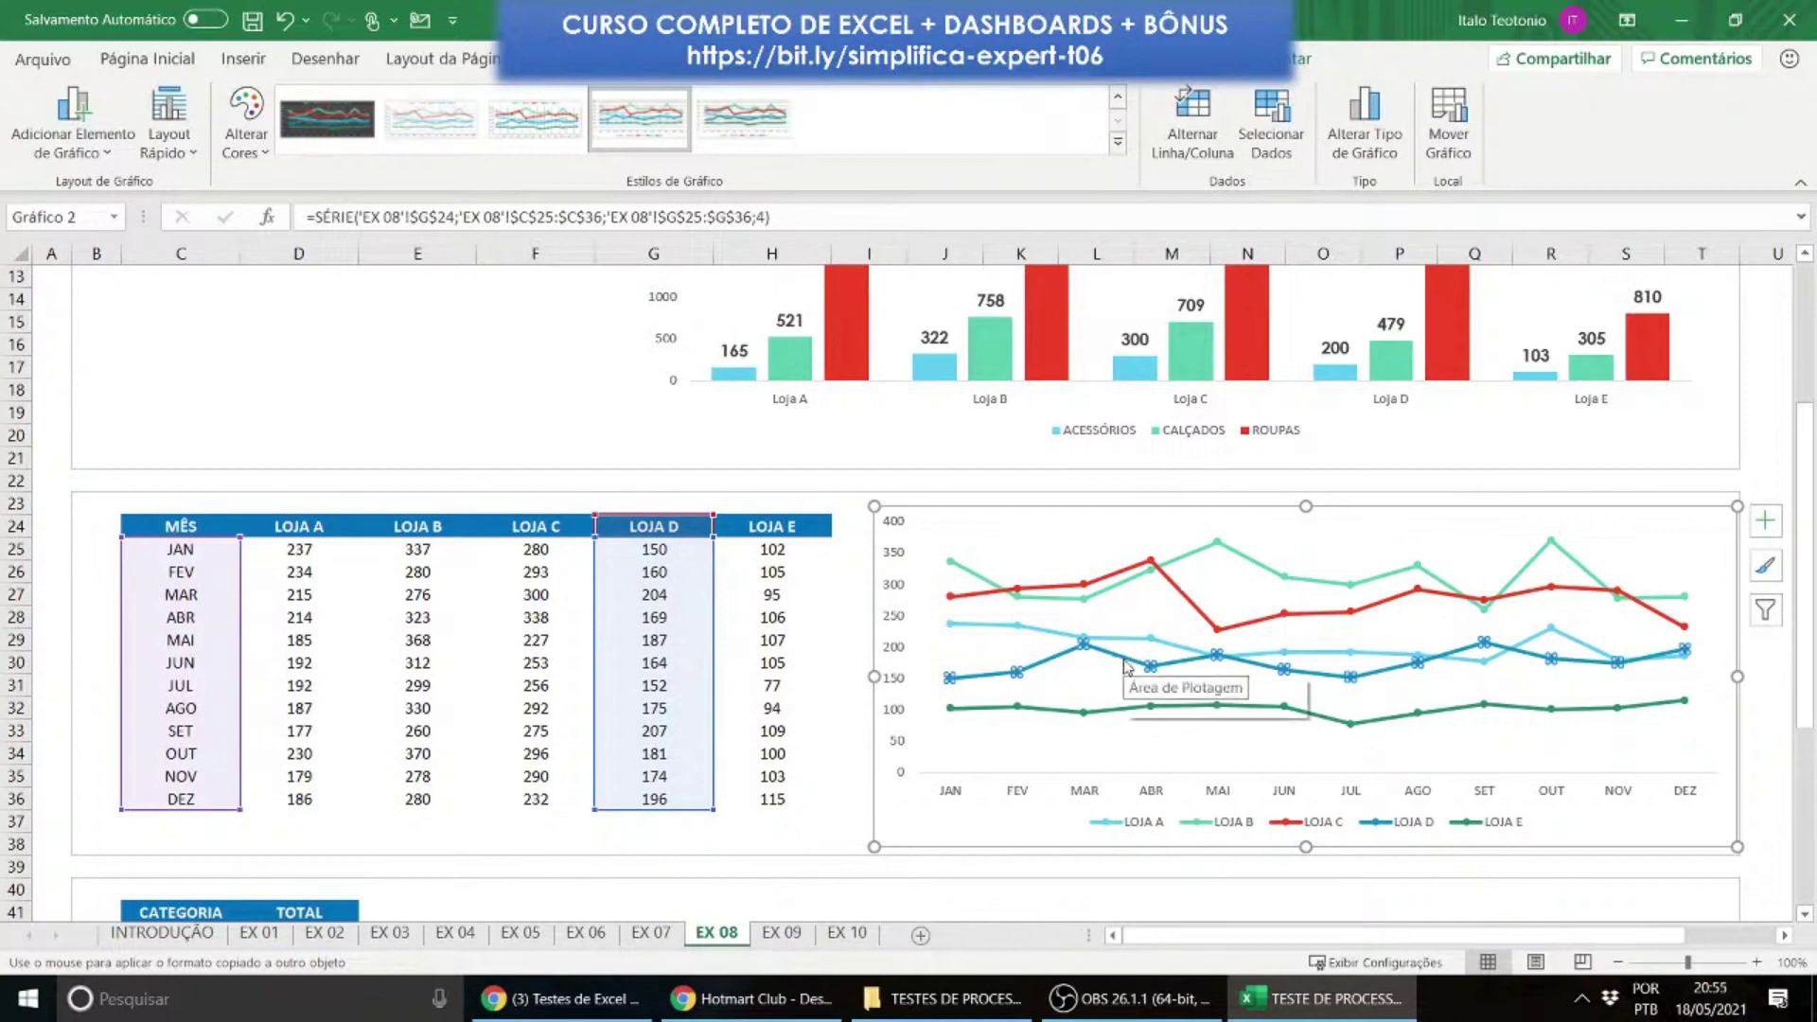
pyautogui.rightClick(1126, 665)
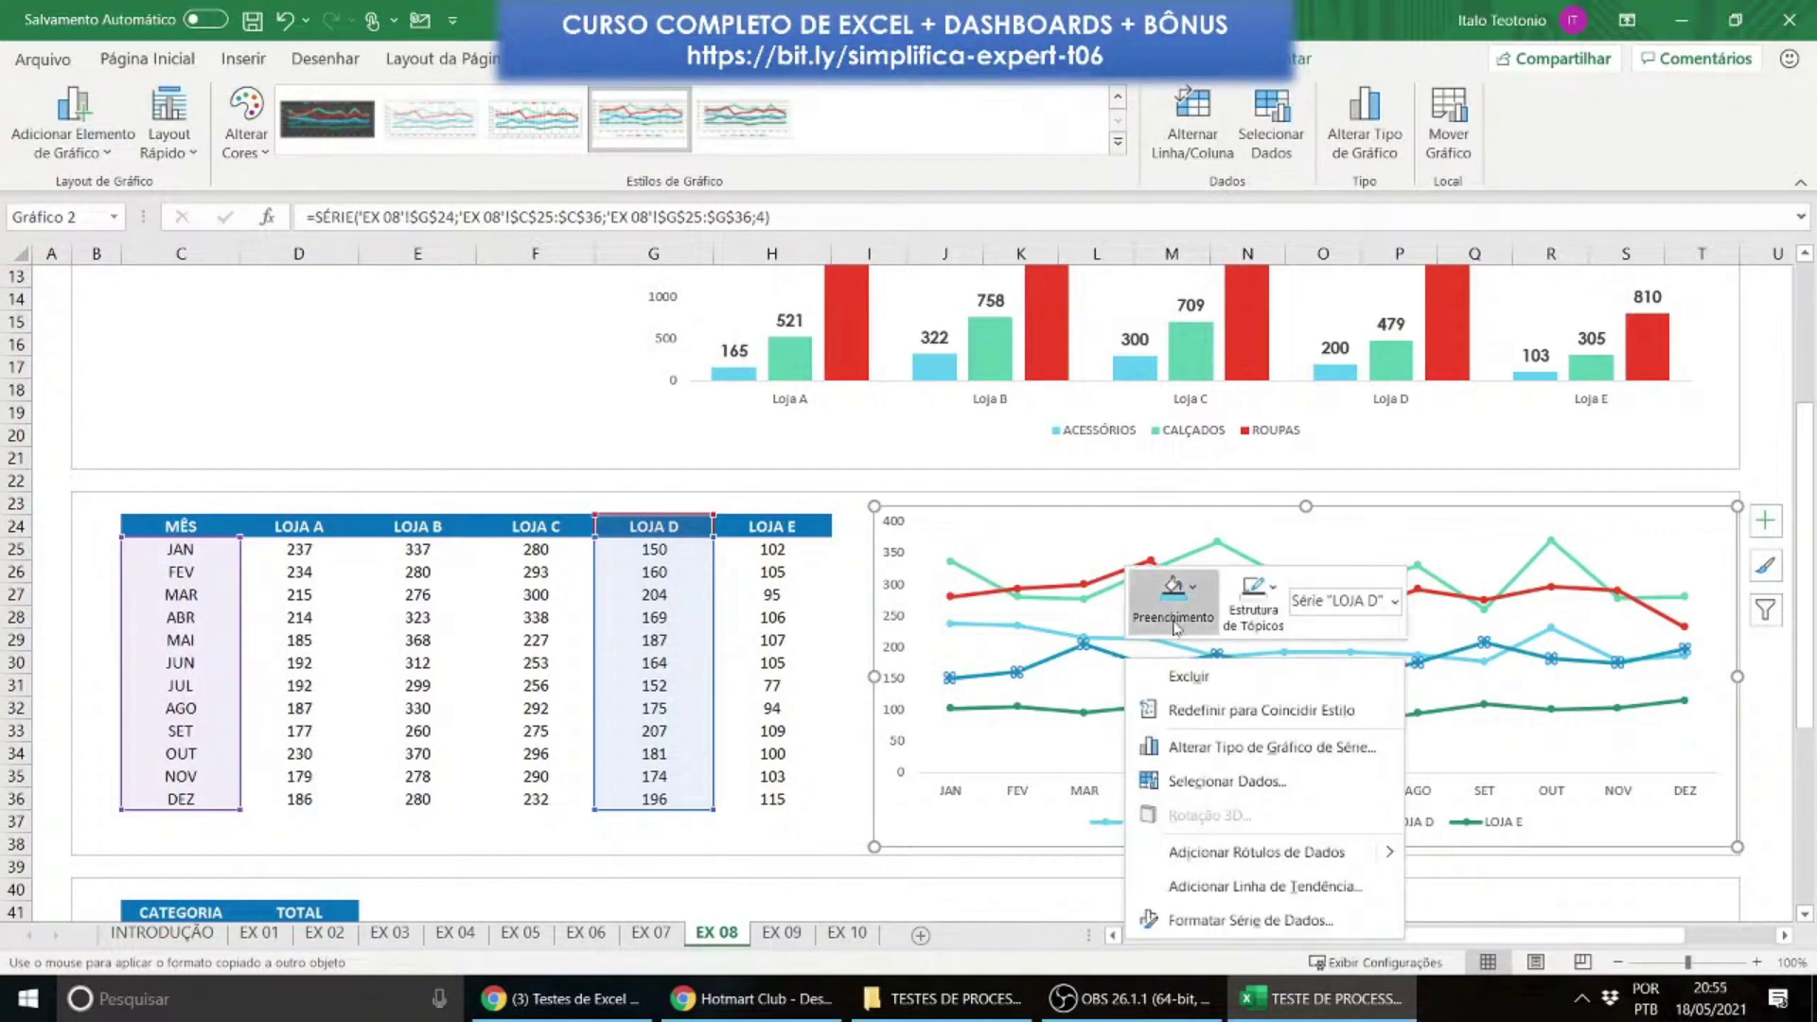
pyautogui.click(1194, 588)
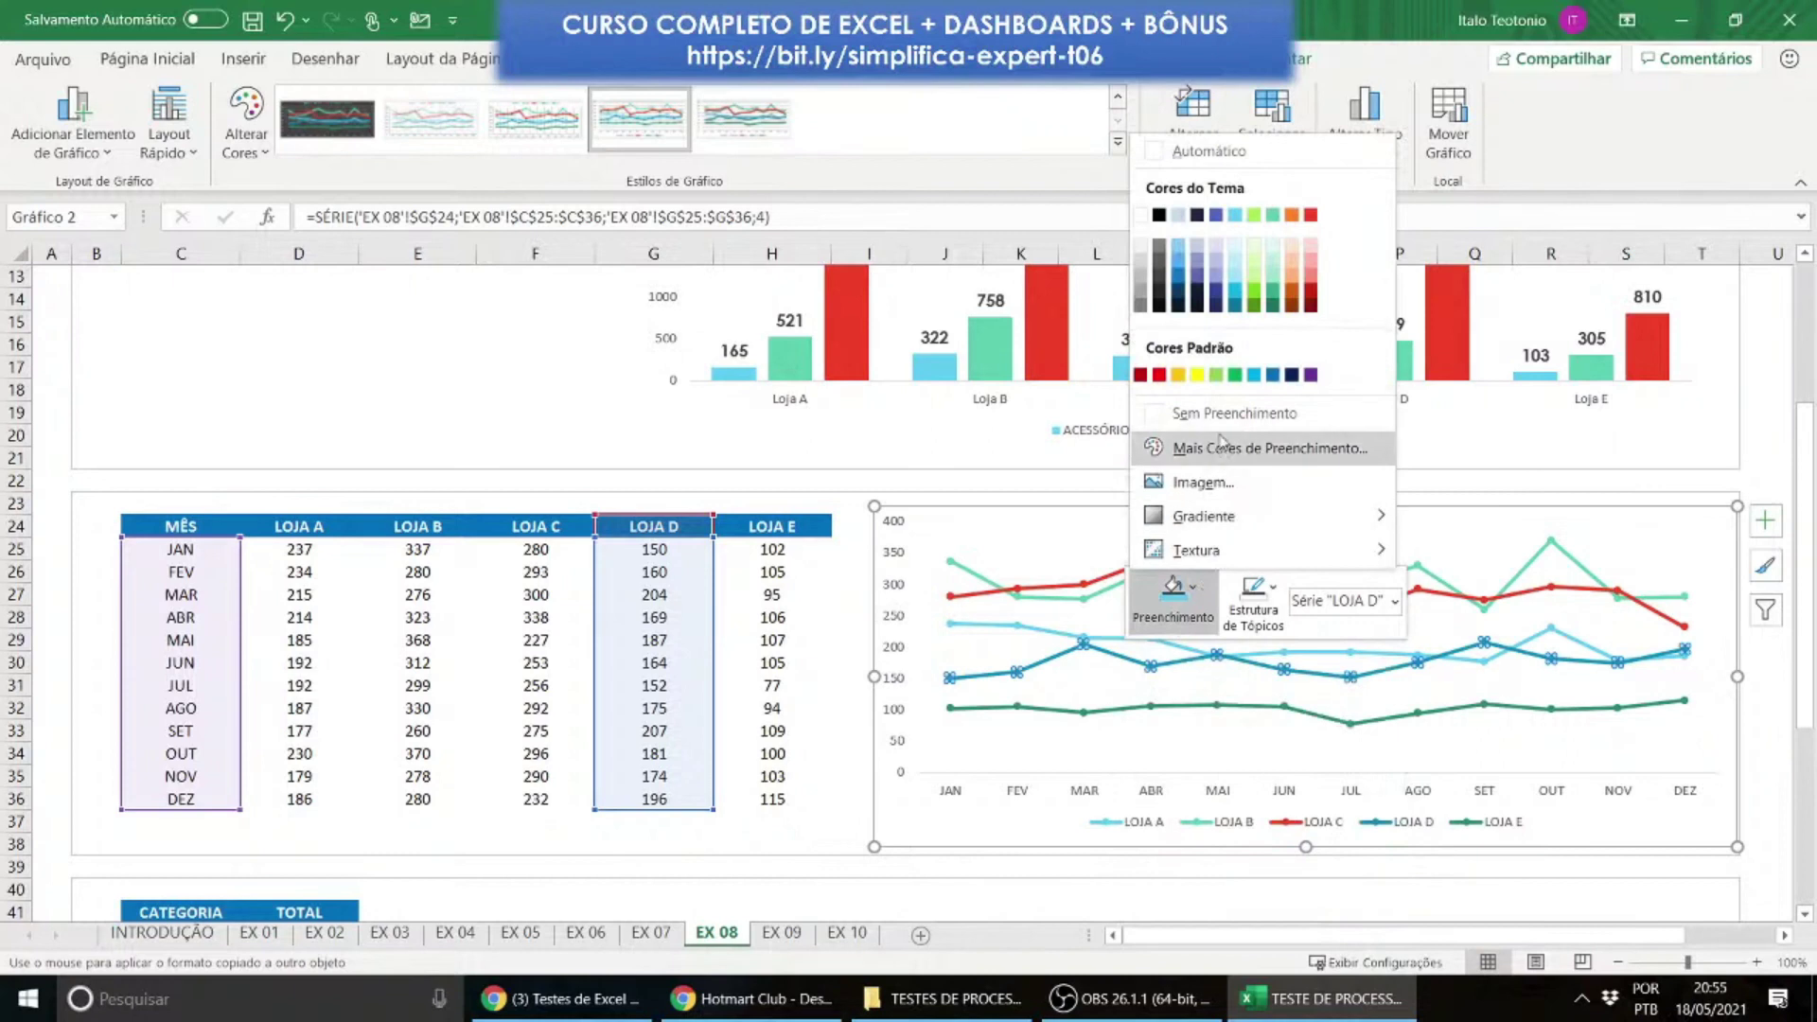
pyautogui.click(1310, 376)
pyautogui.click(1253, 592)
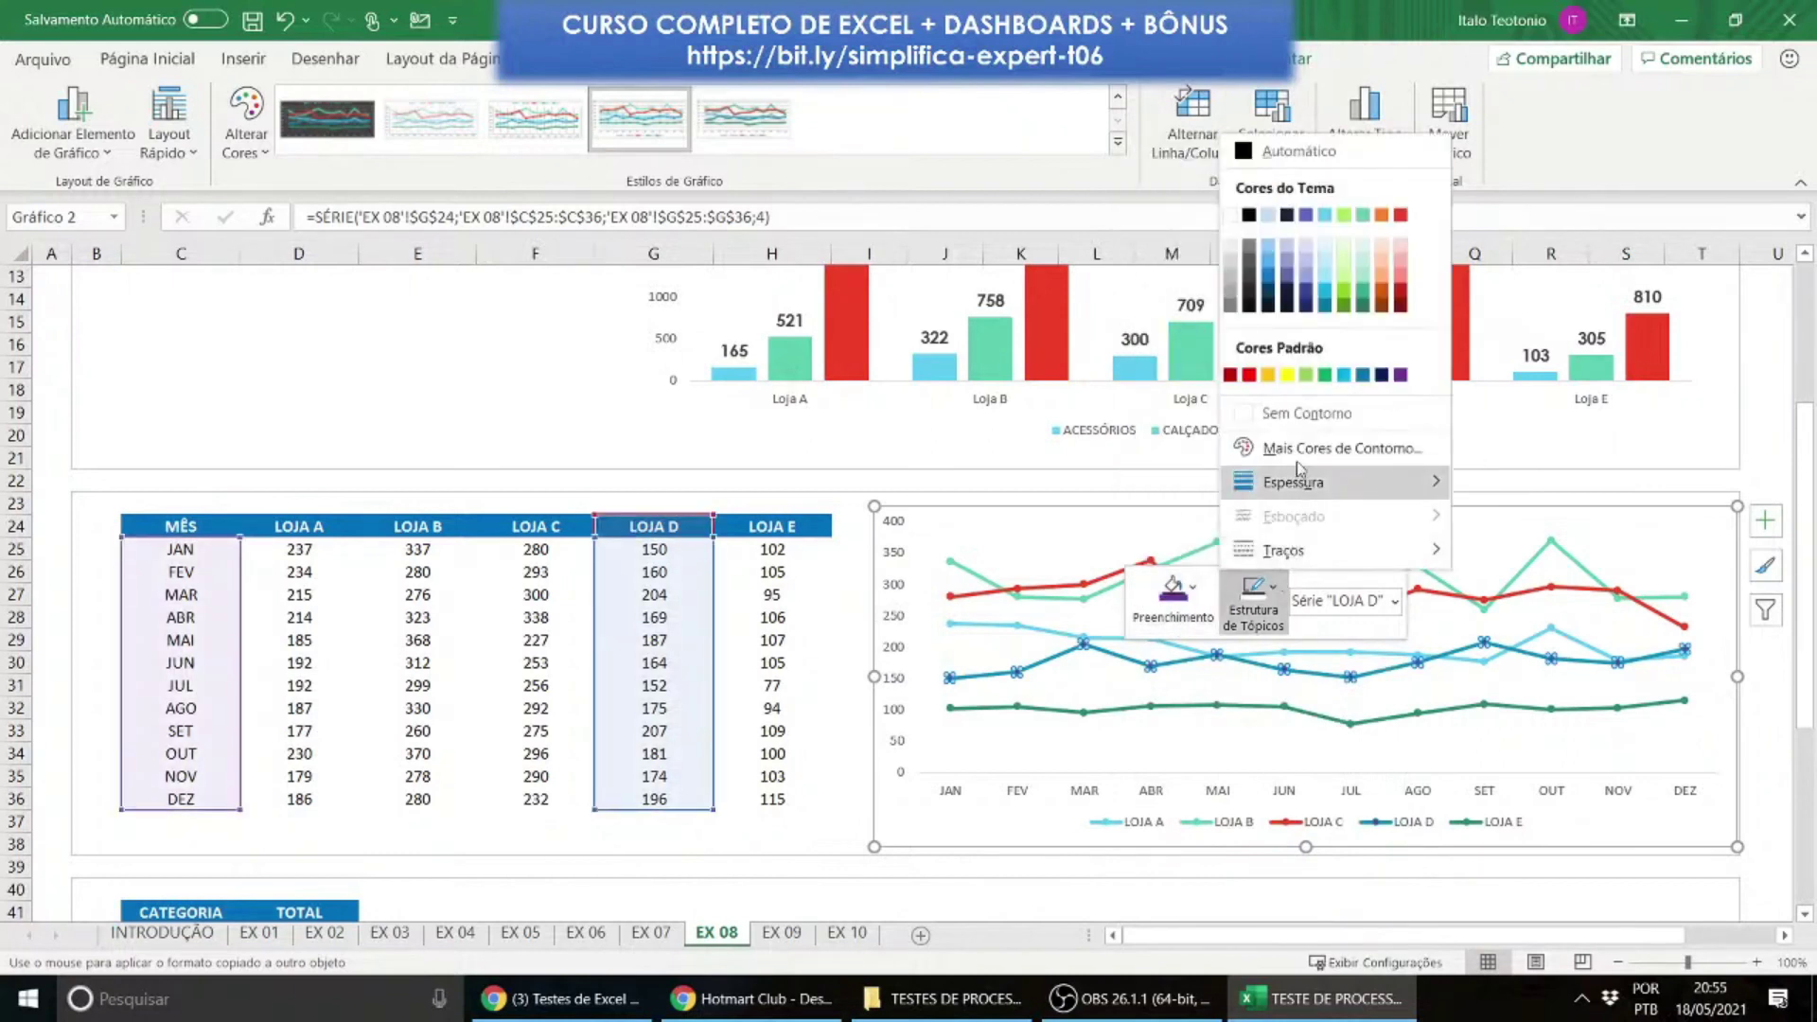
pyautogui.click(1401, 375)
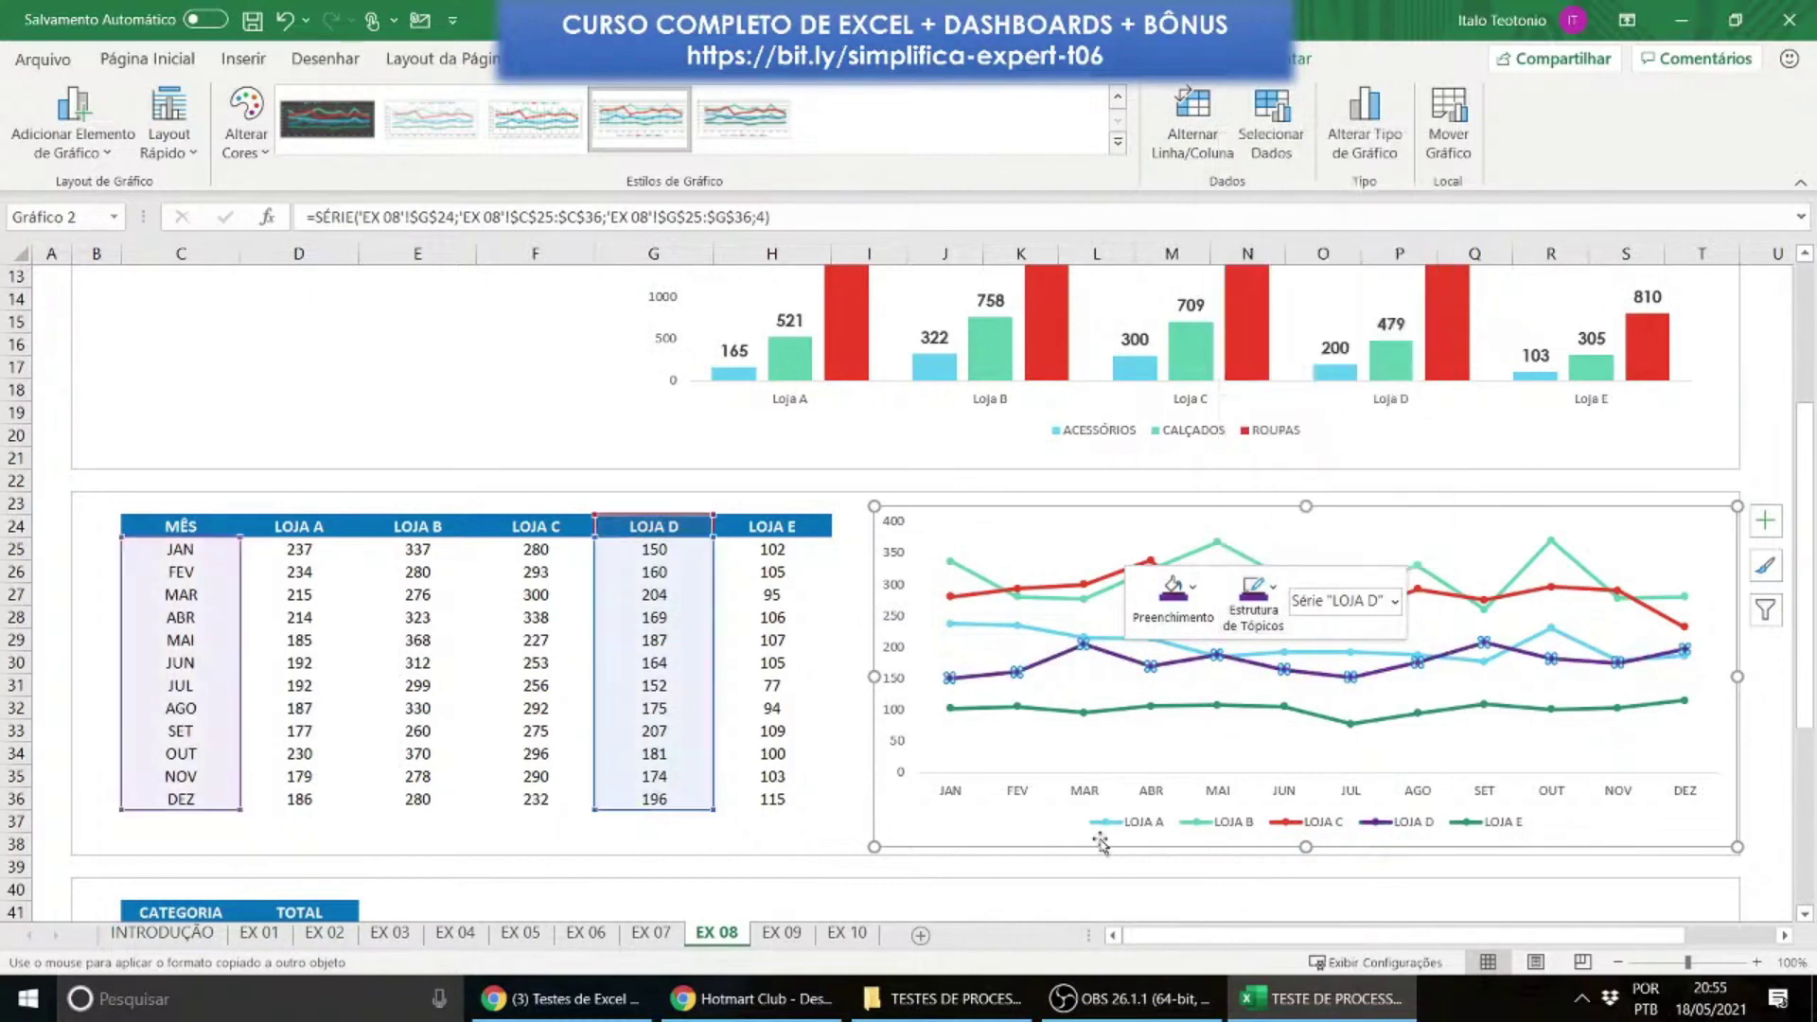
pyautogui.click(1089, 891)
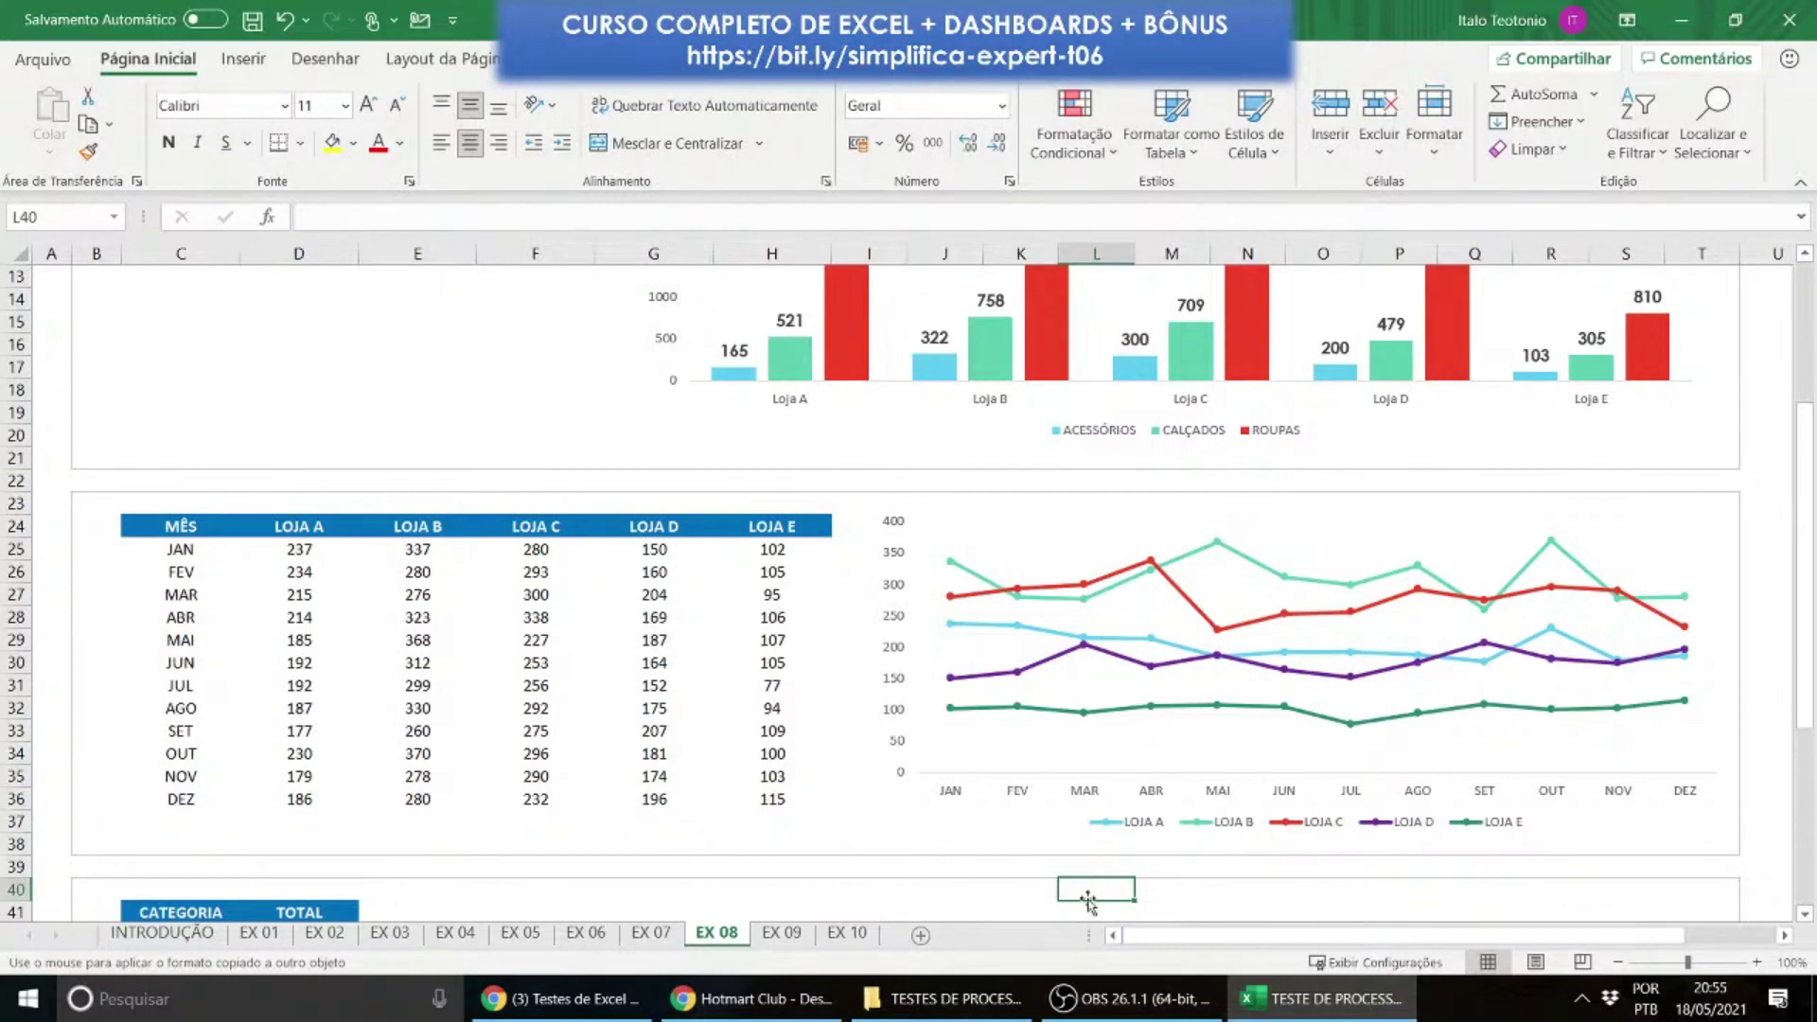
# Step: Set both the fill and the outline of the LOJA E series to black in the monthly line chart
pyautogui.moveTo(1135, 644)
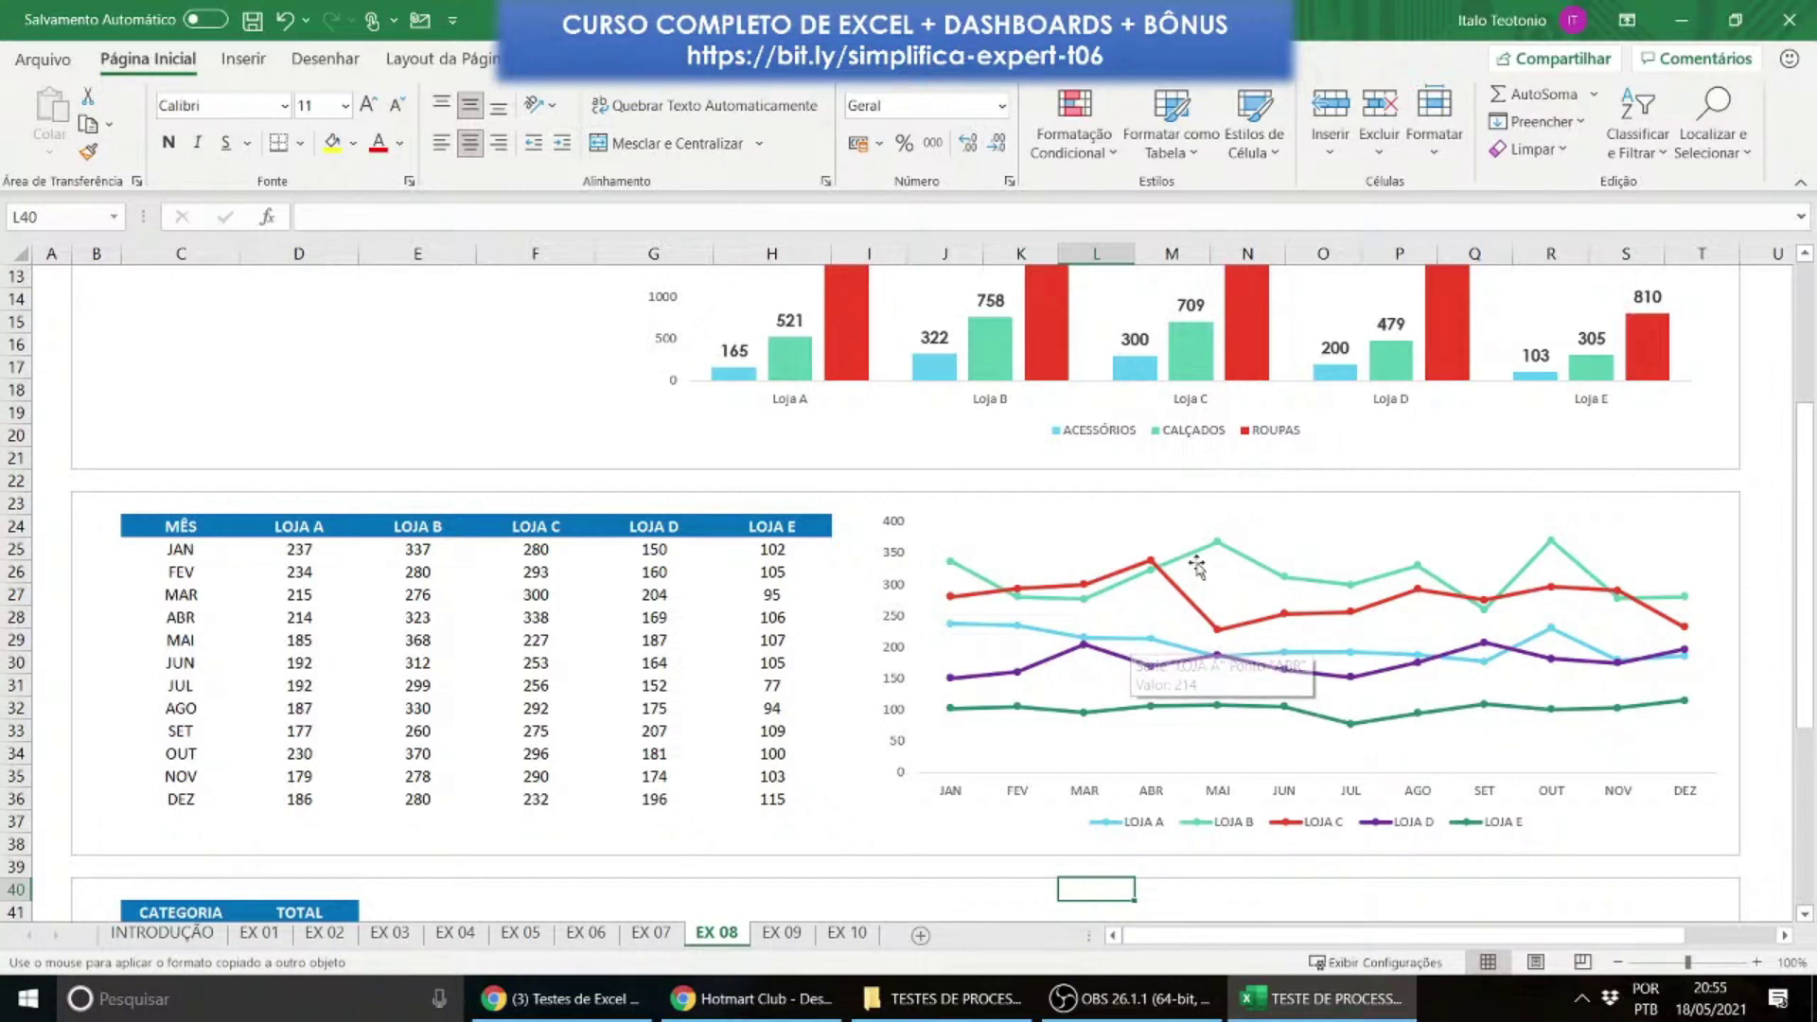
pyautogui.moveTo(1195, 553)
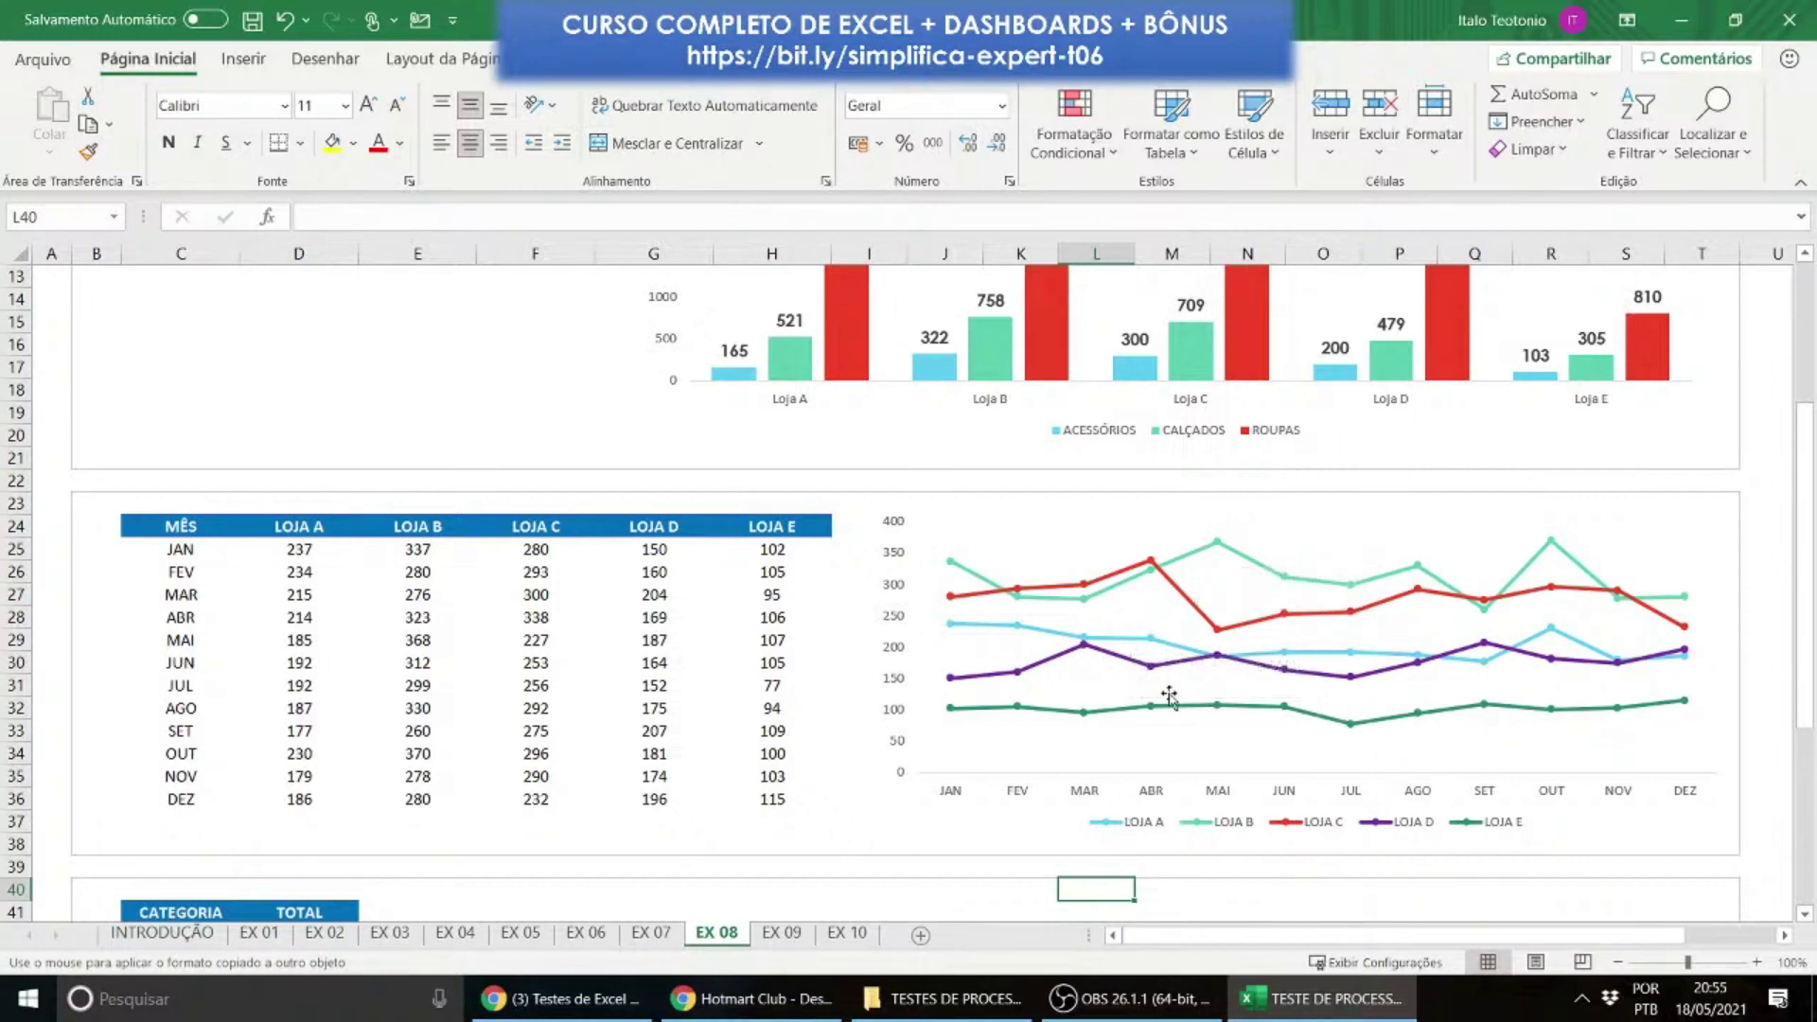
pyautogui.click(1195, 561)
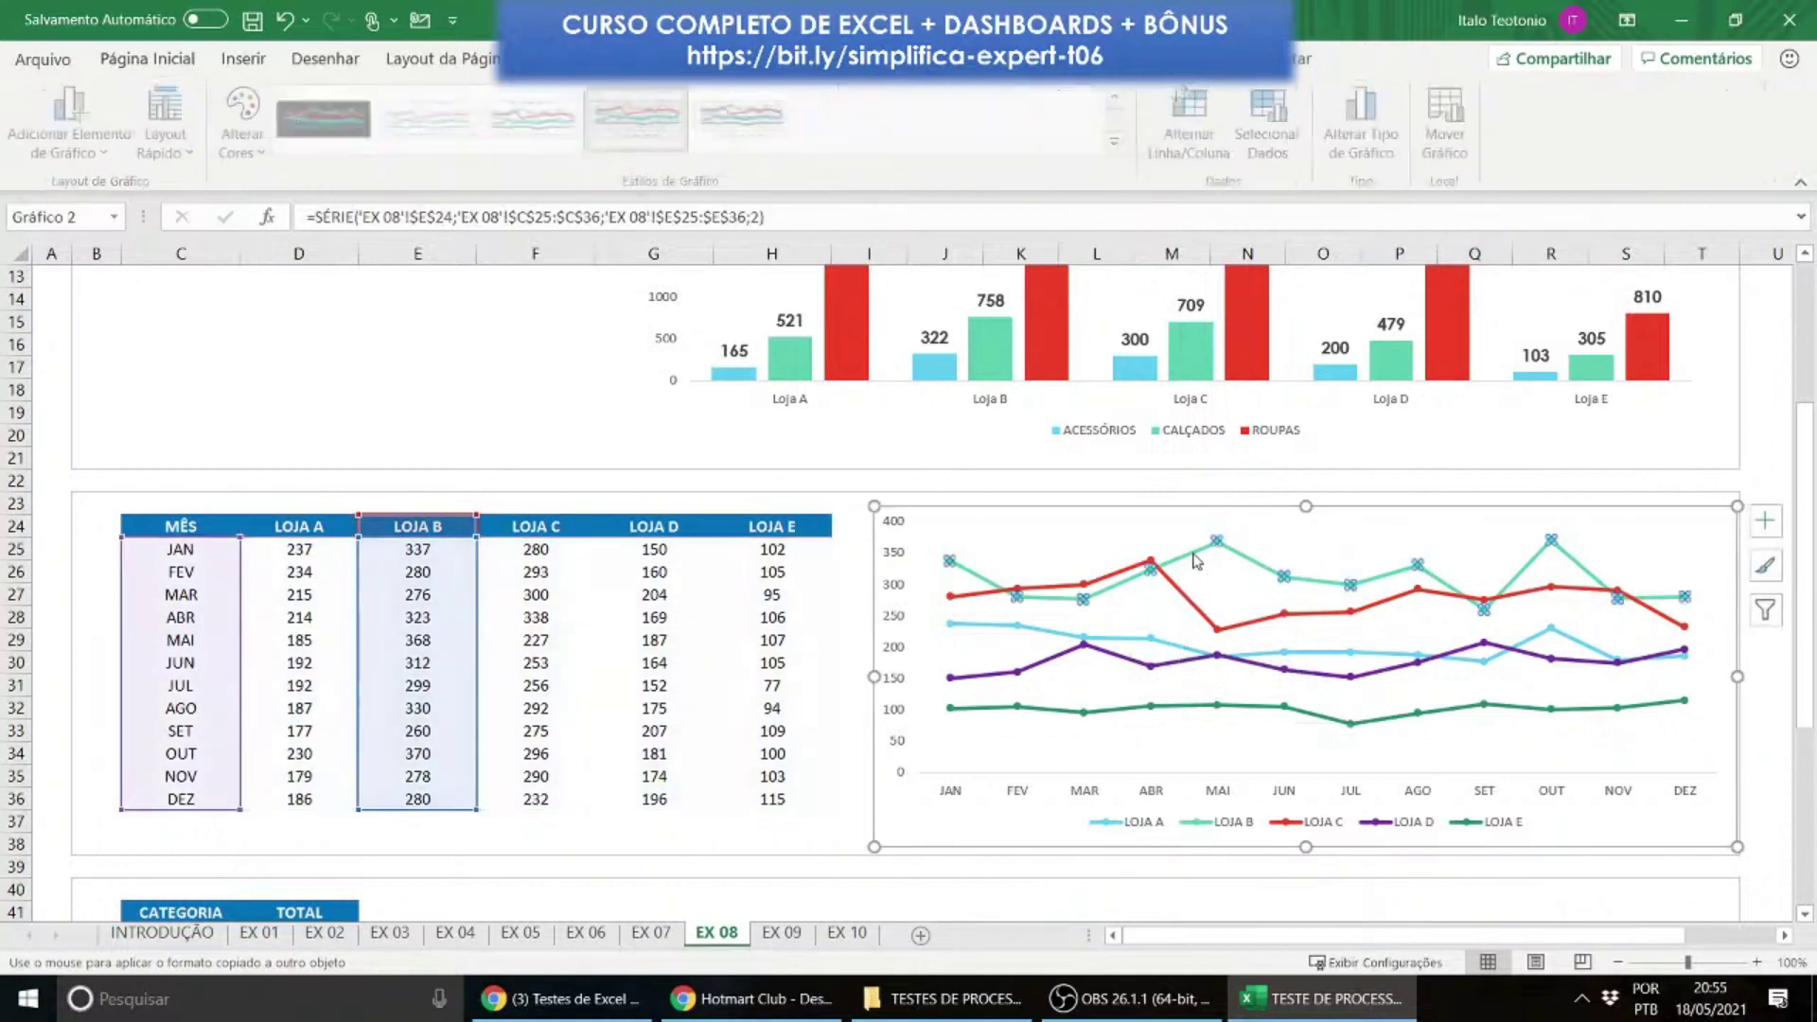
pyautogui.click(1118, 708)
pyautogui.moveTo(1120, 714)
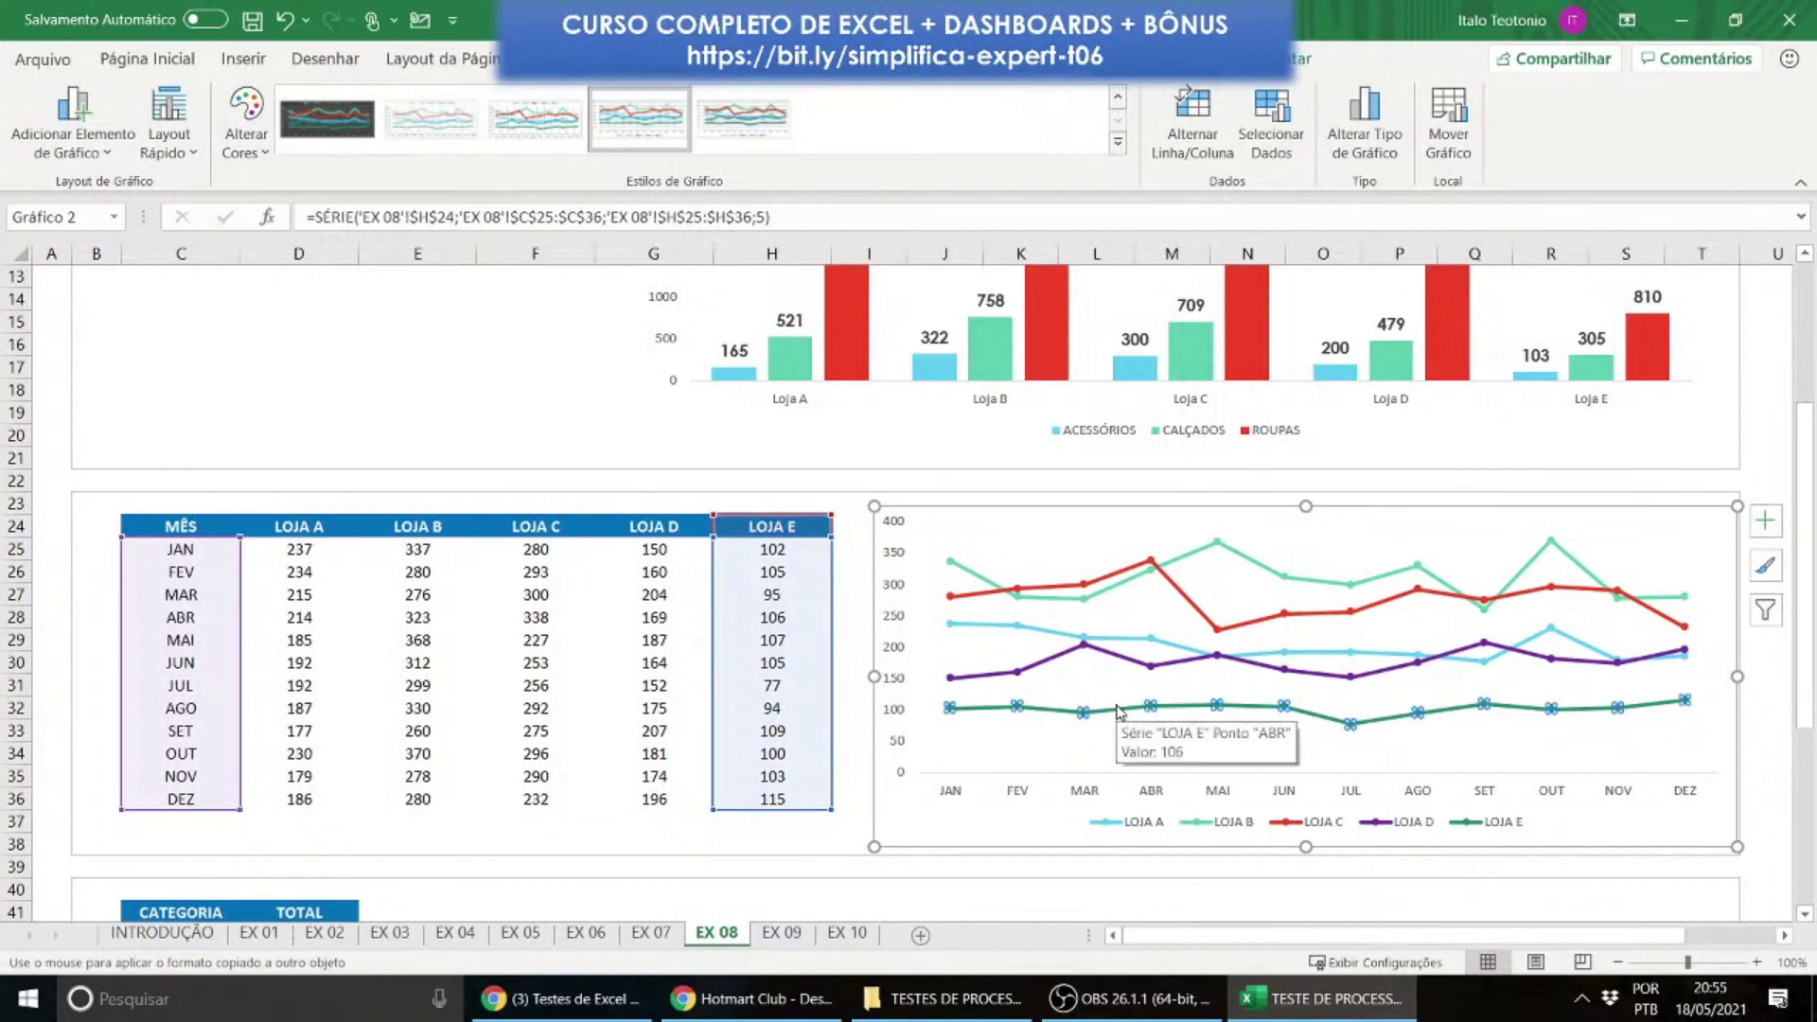
pyautogui.rightClick(1120, 712)
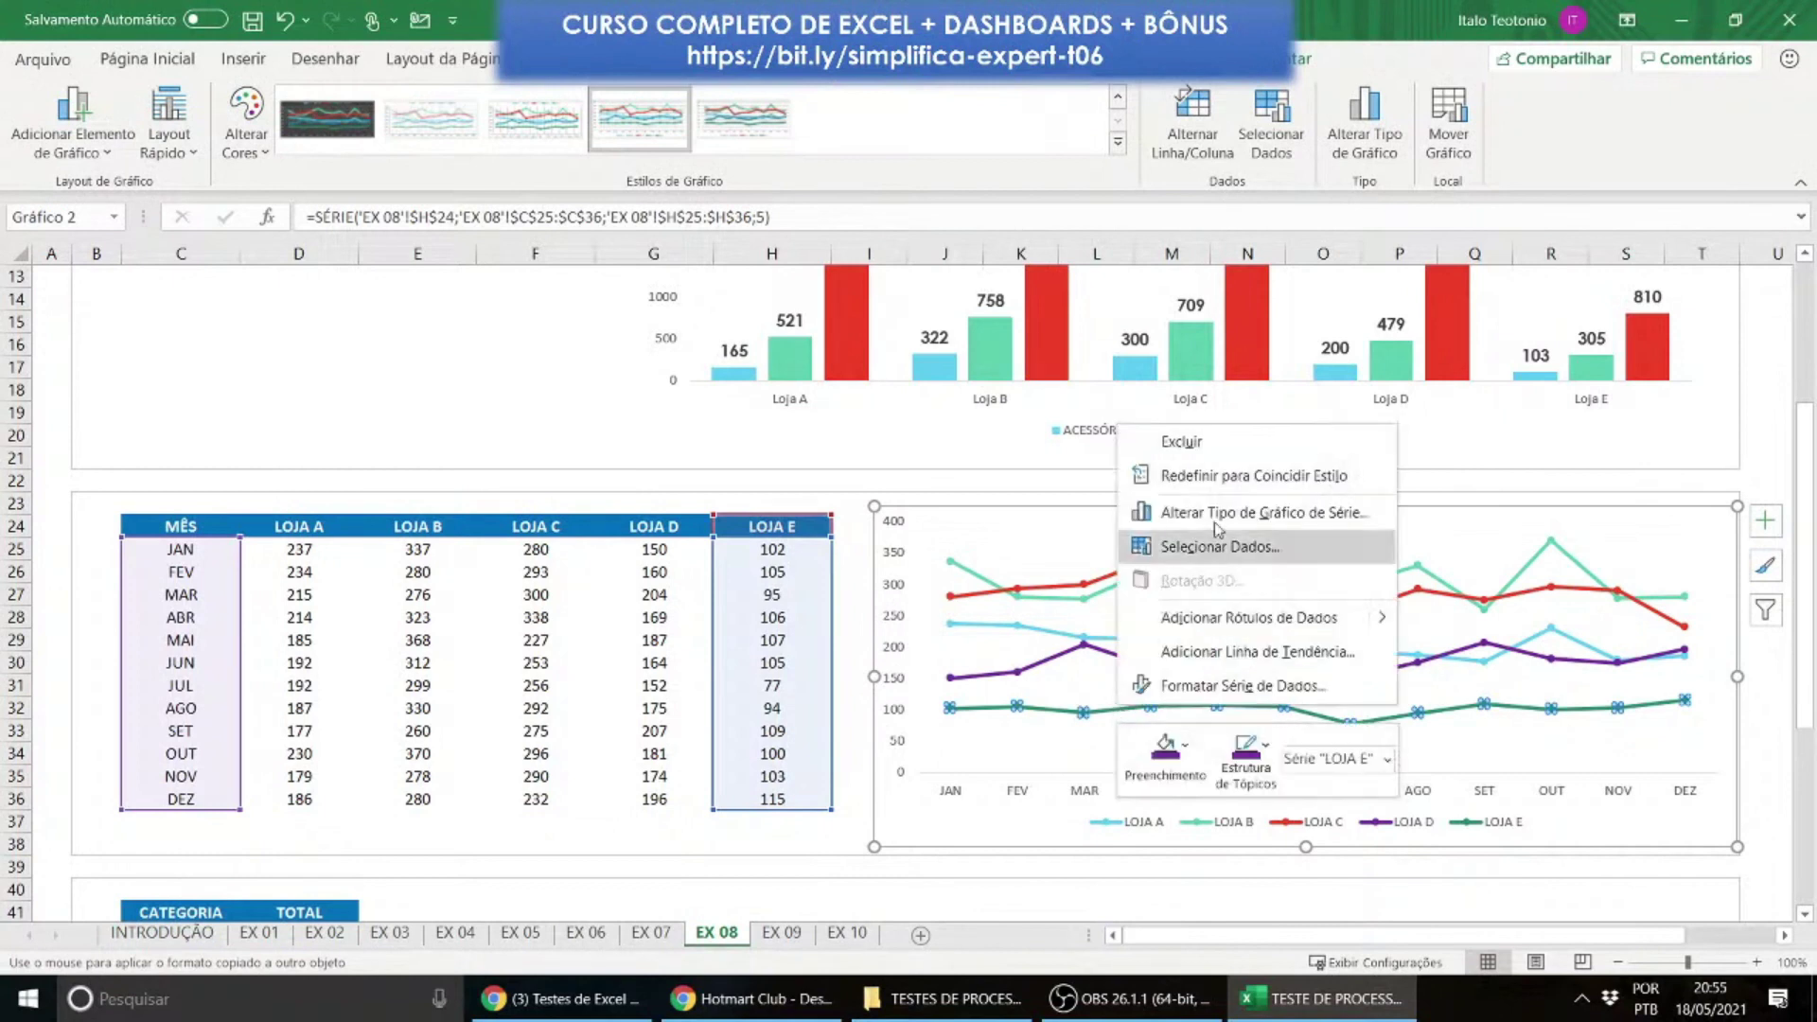
pyautogui.click(1167, 740)
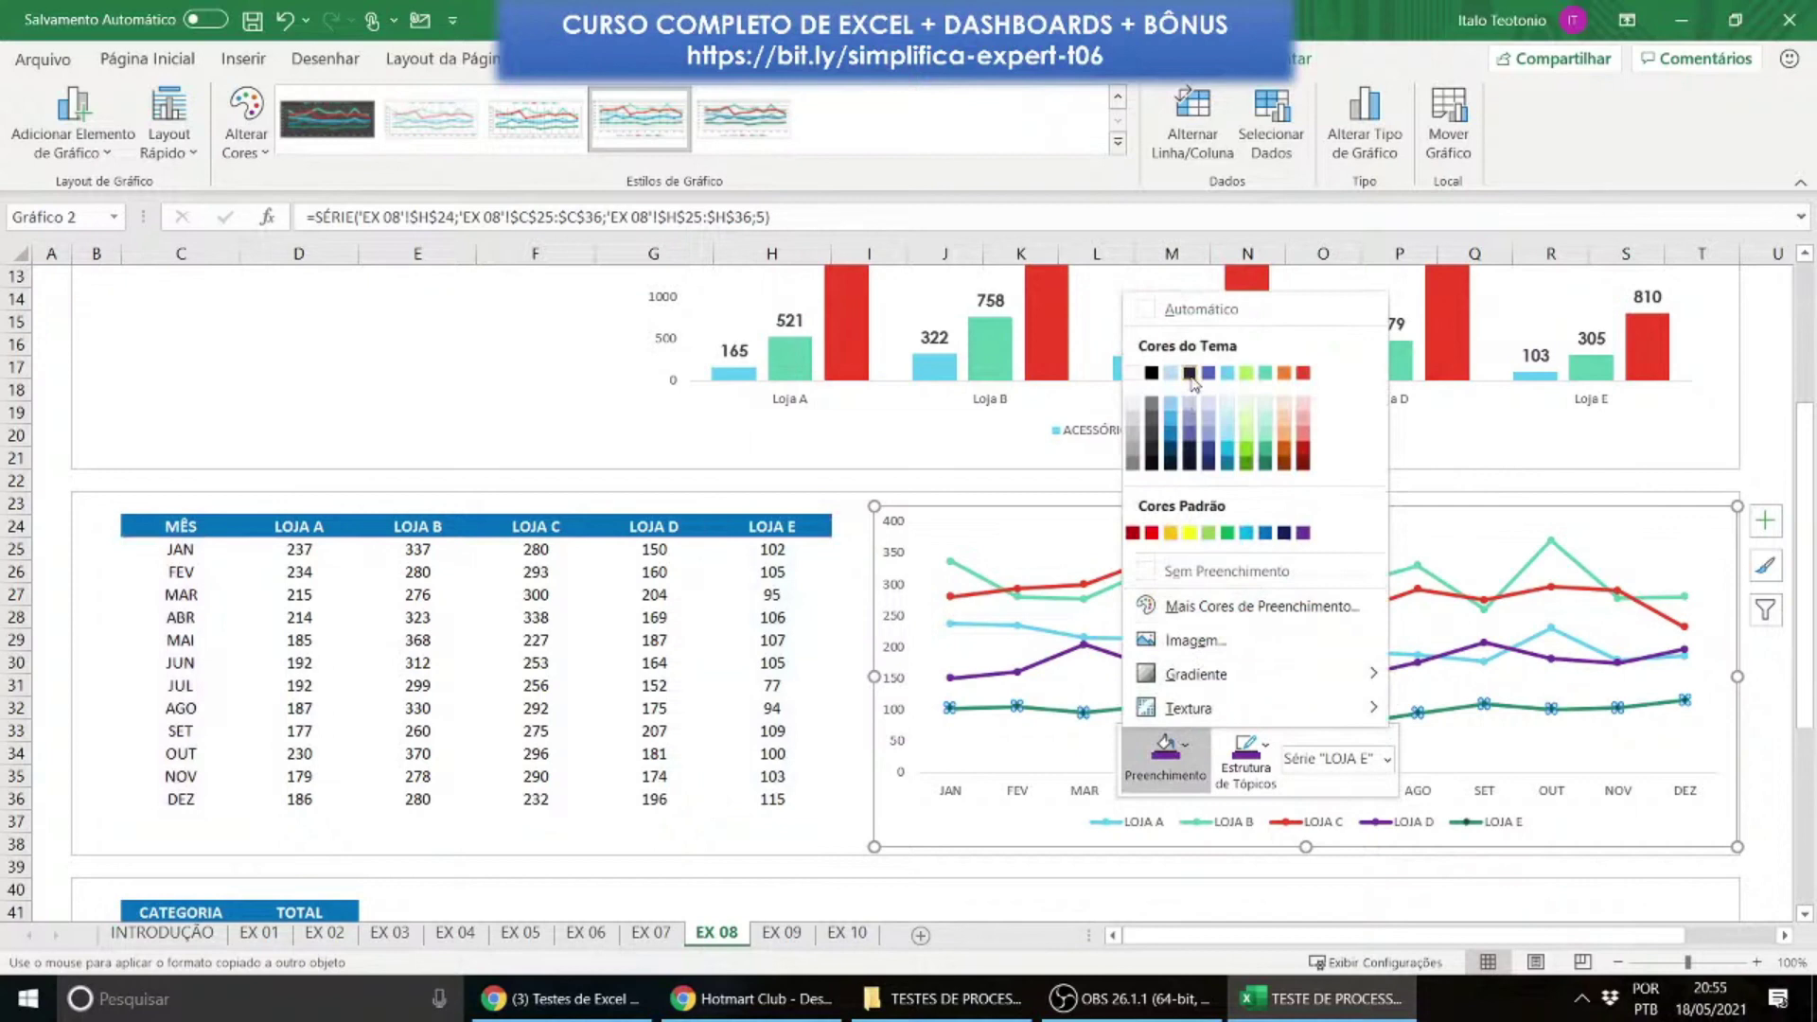
pyautogui.click(1150, 373)
pyautogui.click(1245, 750)
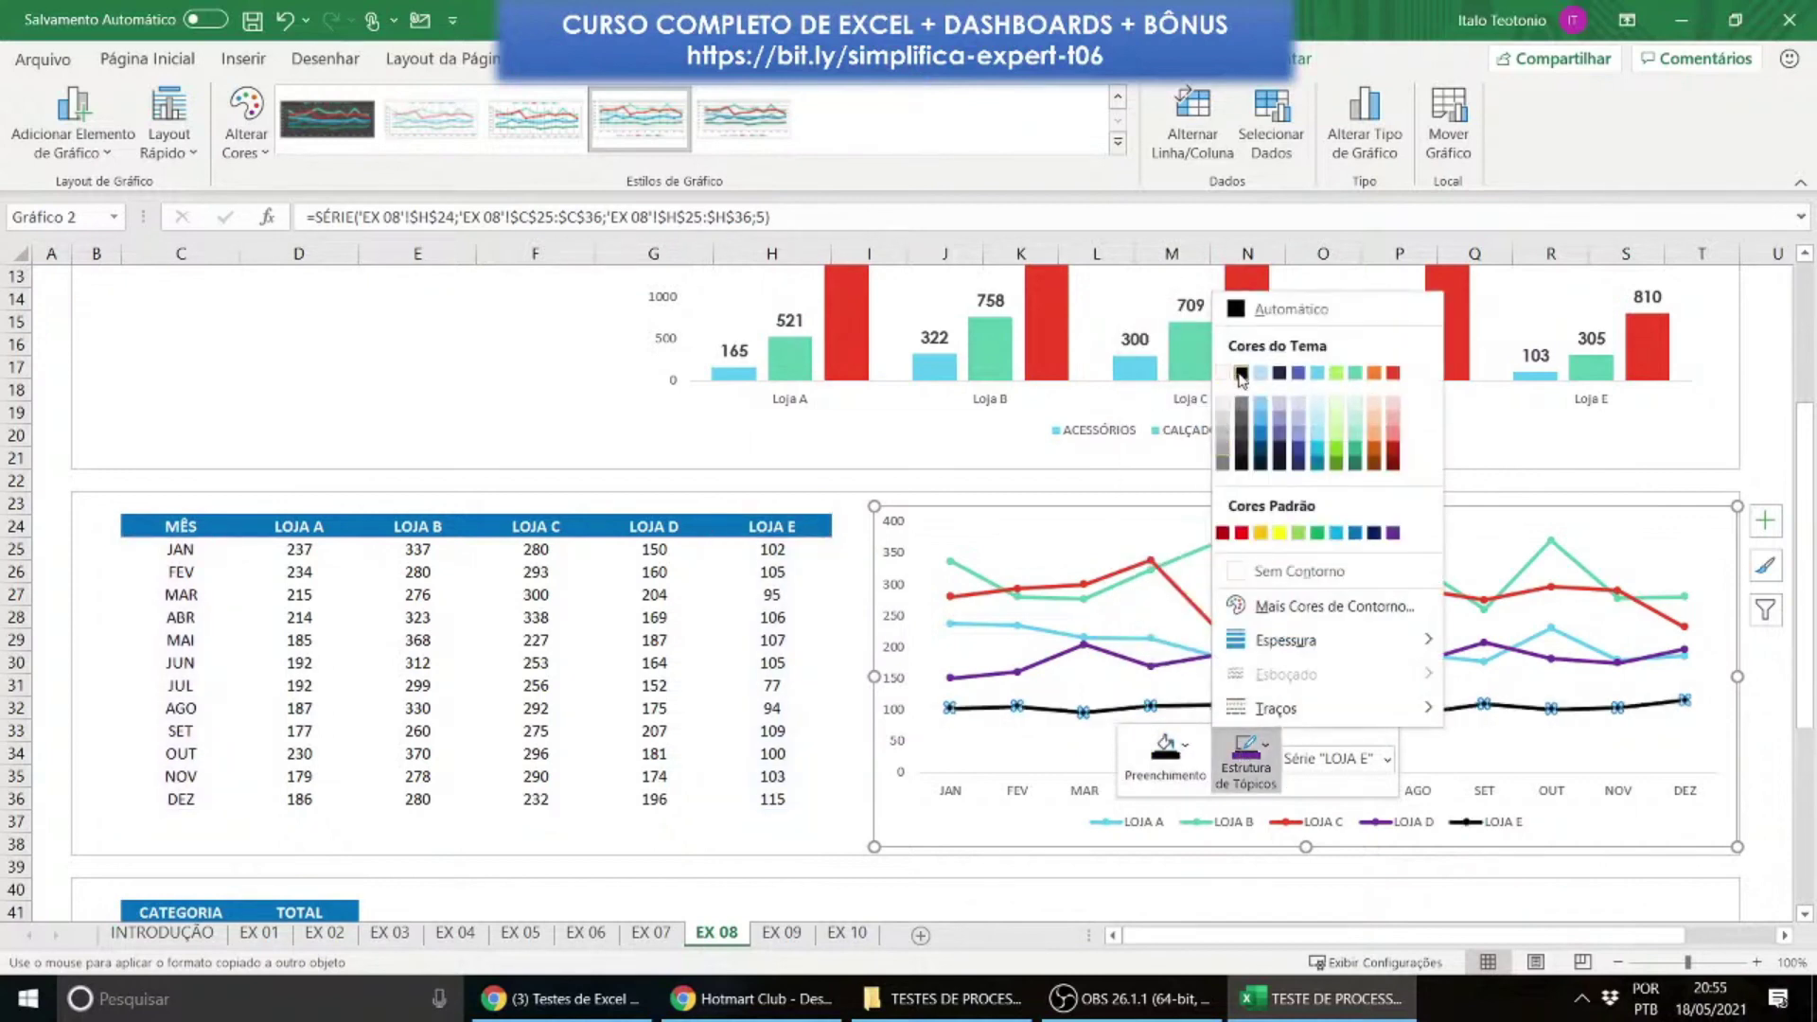
pyautogui.click(1241, 373)
pyautogui.click(610, 434)
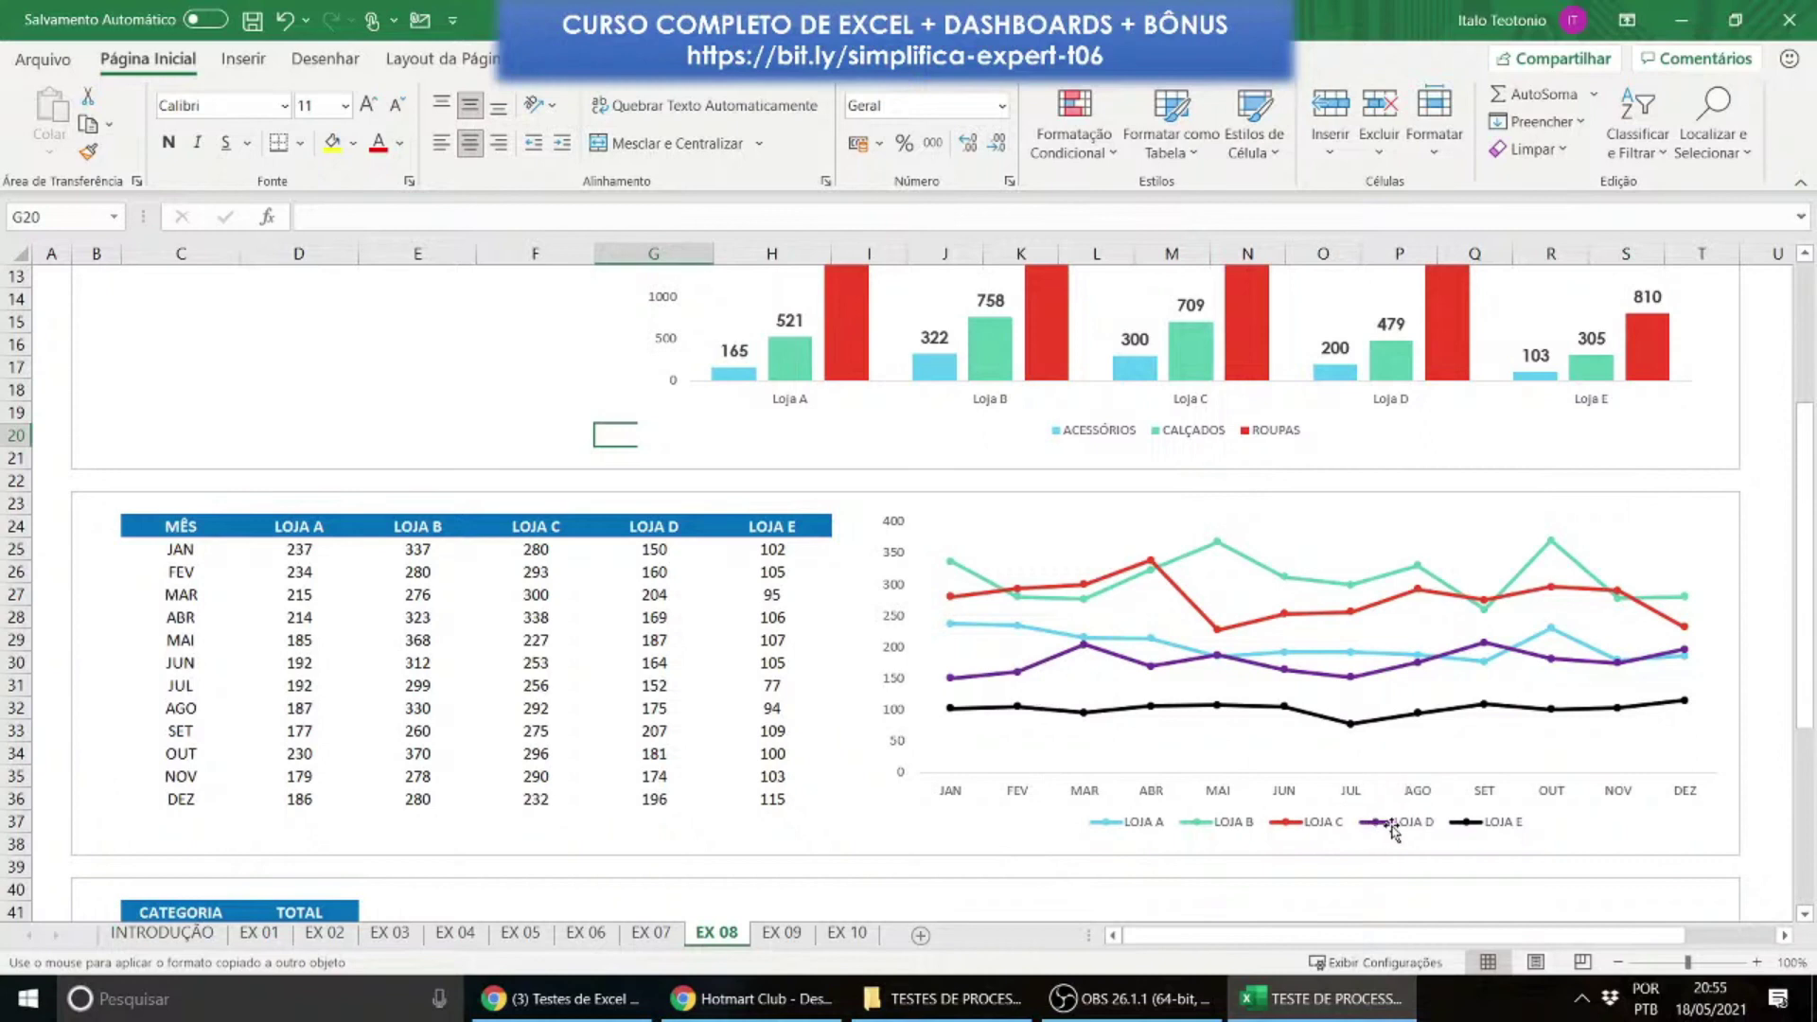
# Step: Recolour the LOJA D series of the line chart with the theme orange for both fill and outline
pyautogui.rightClick(1055, 660)
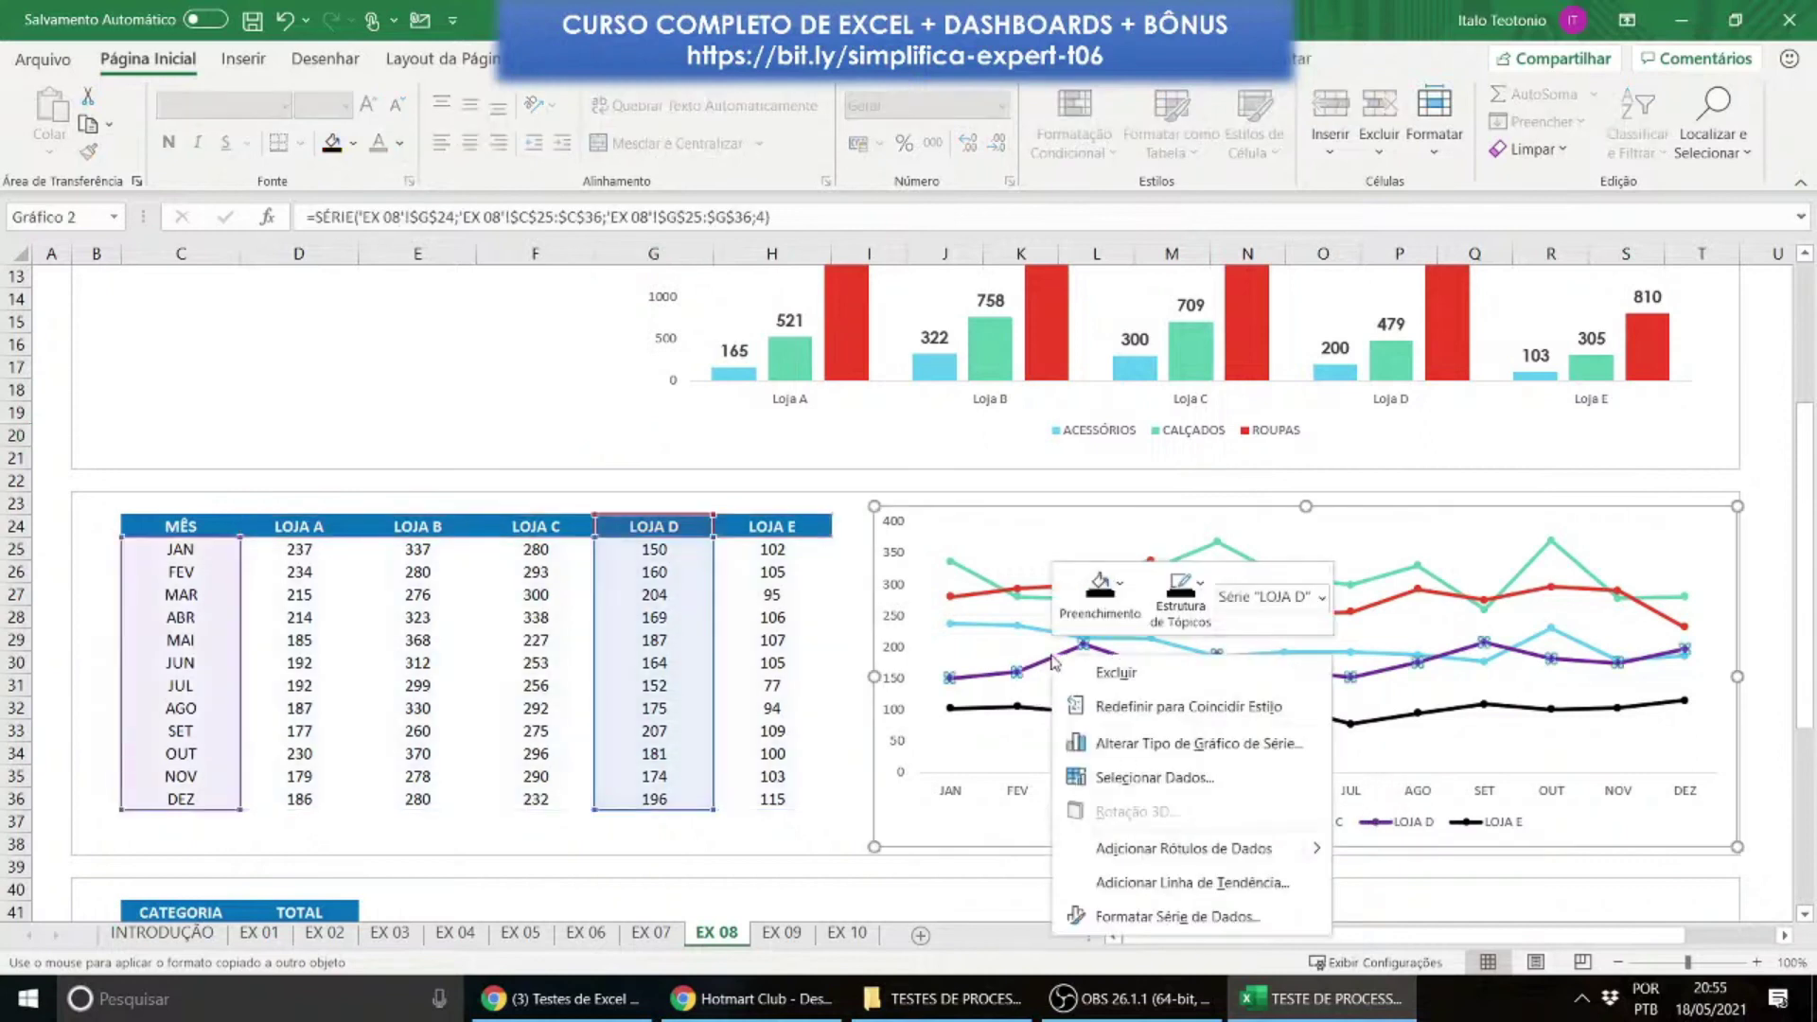
pyautogui.click(1120, 589)
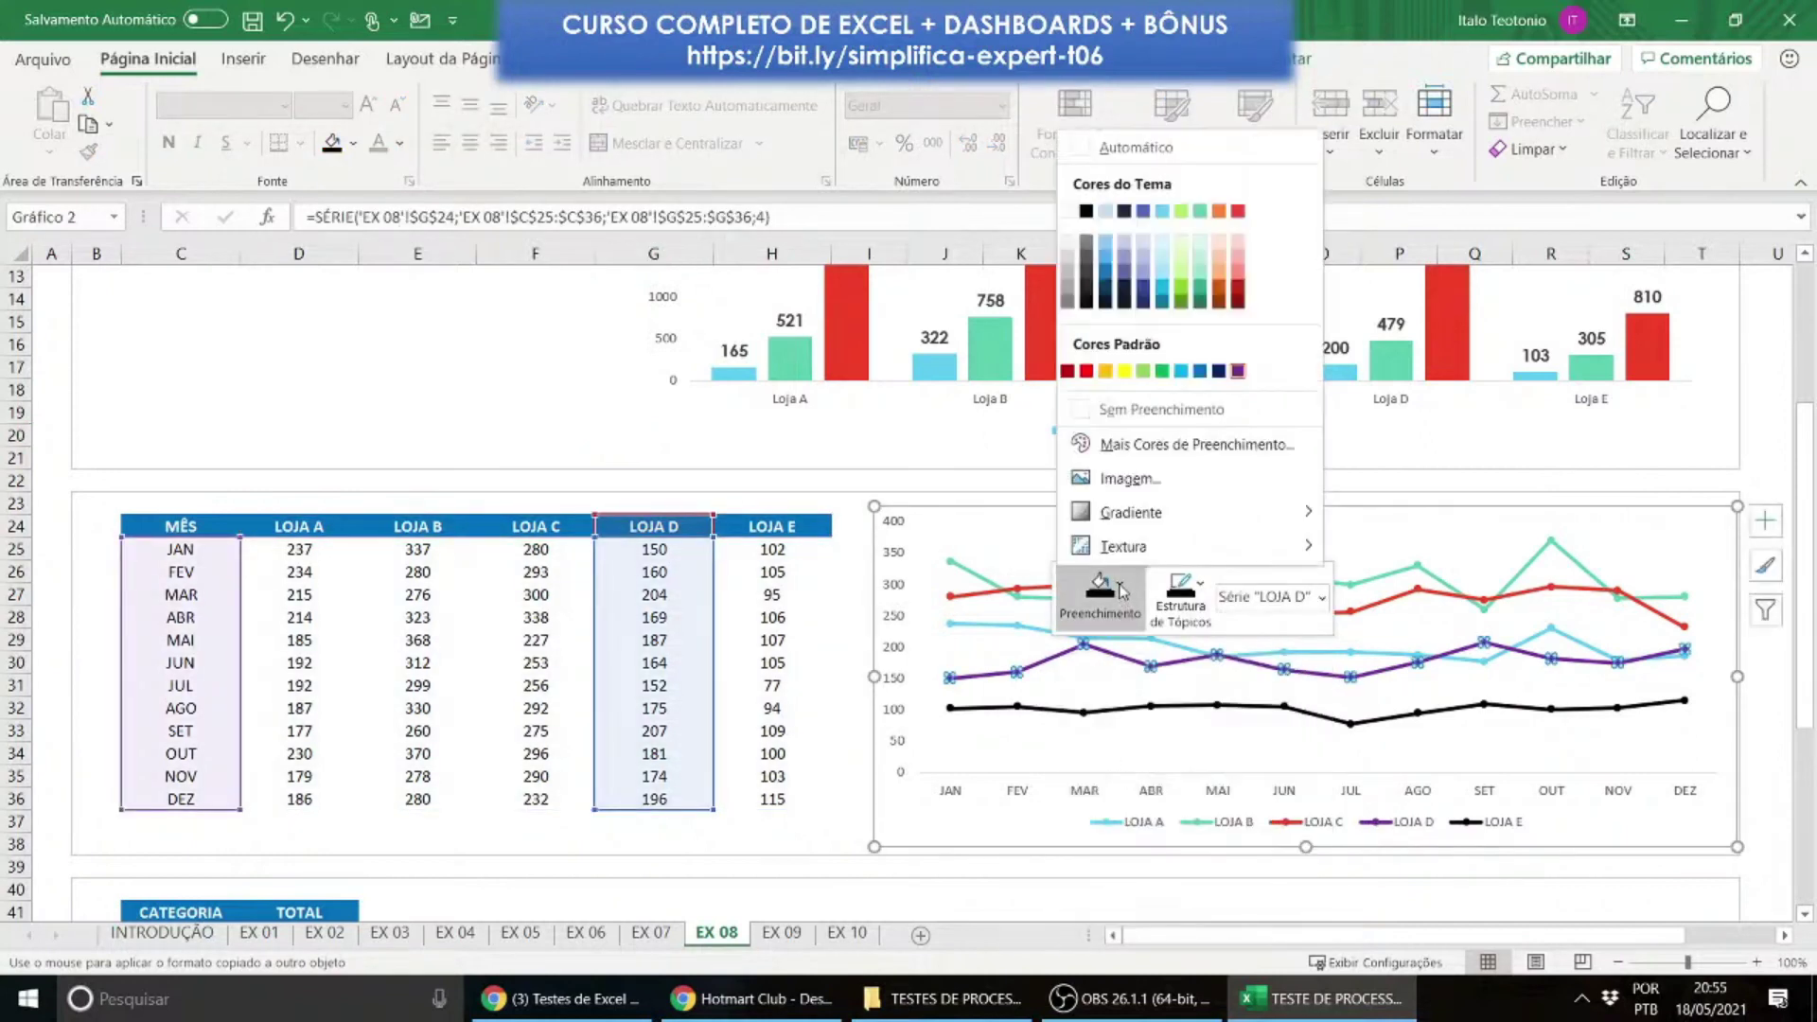
pyautogui.click(1220, 213)
pyautogui.click(1197, 583)
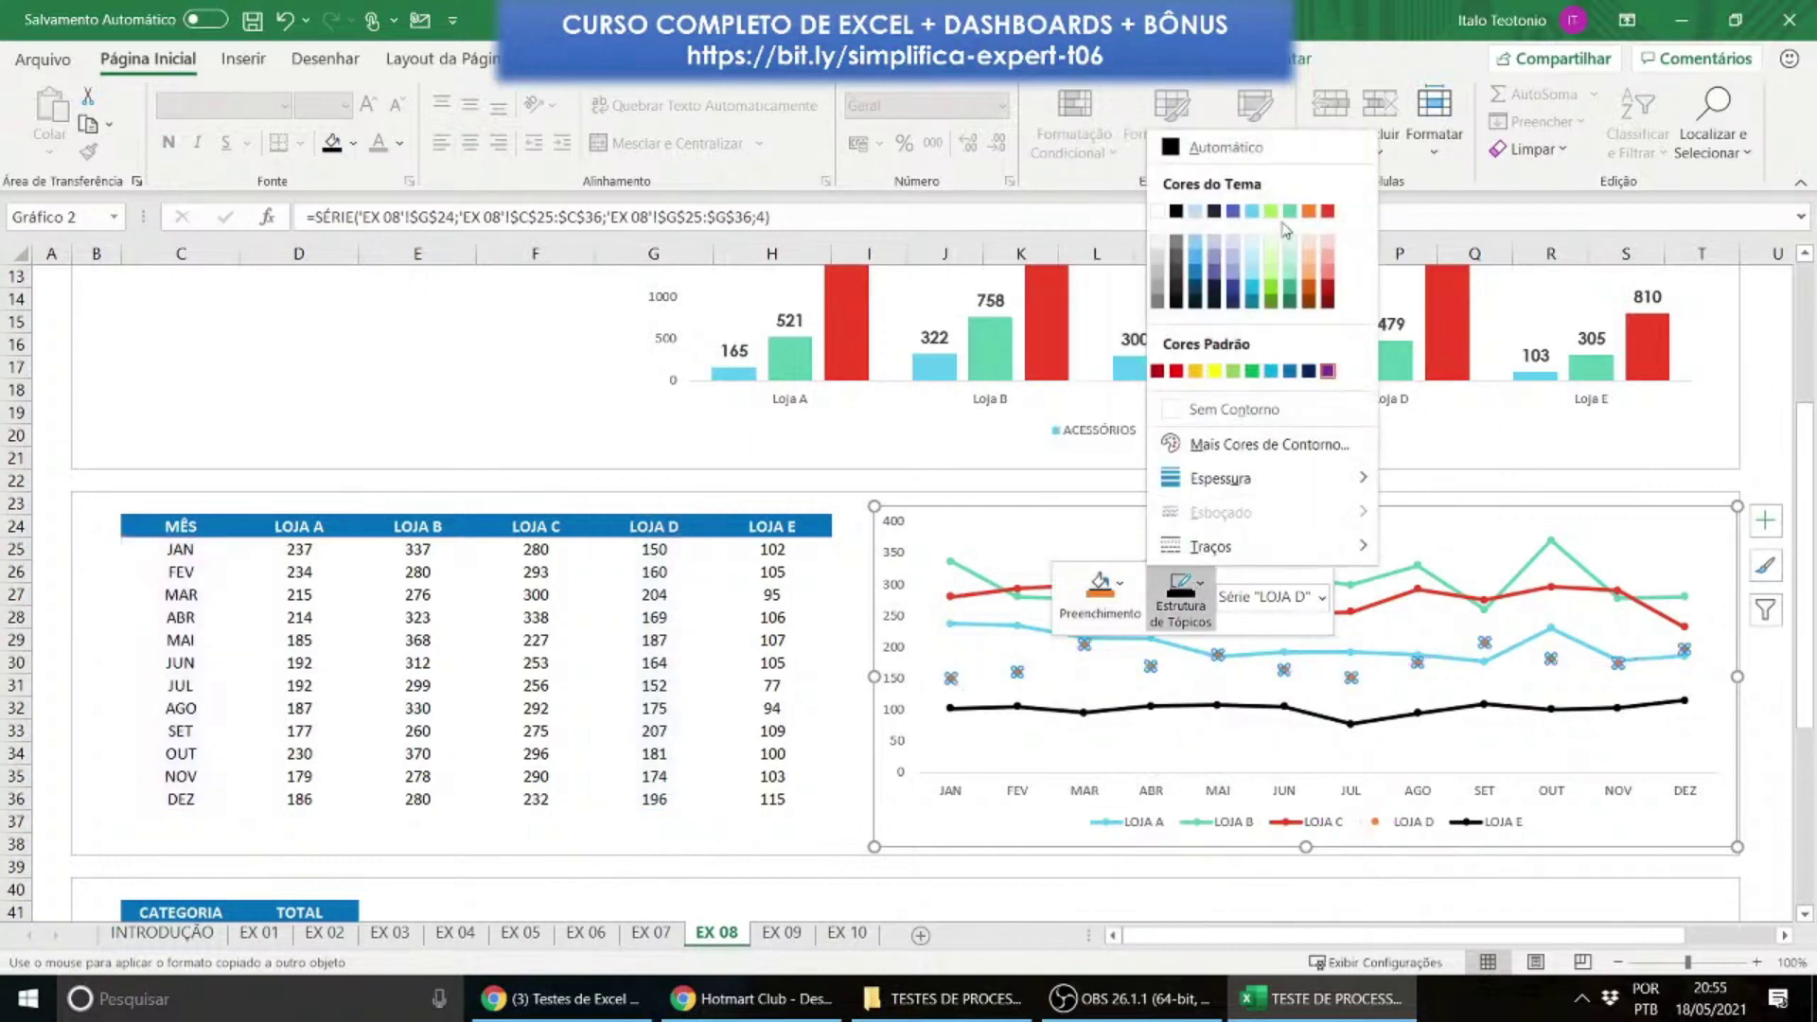
pyautogui.click(1306, 211)
pyautogui.click(1078, 888)
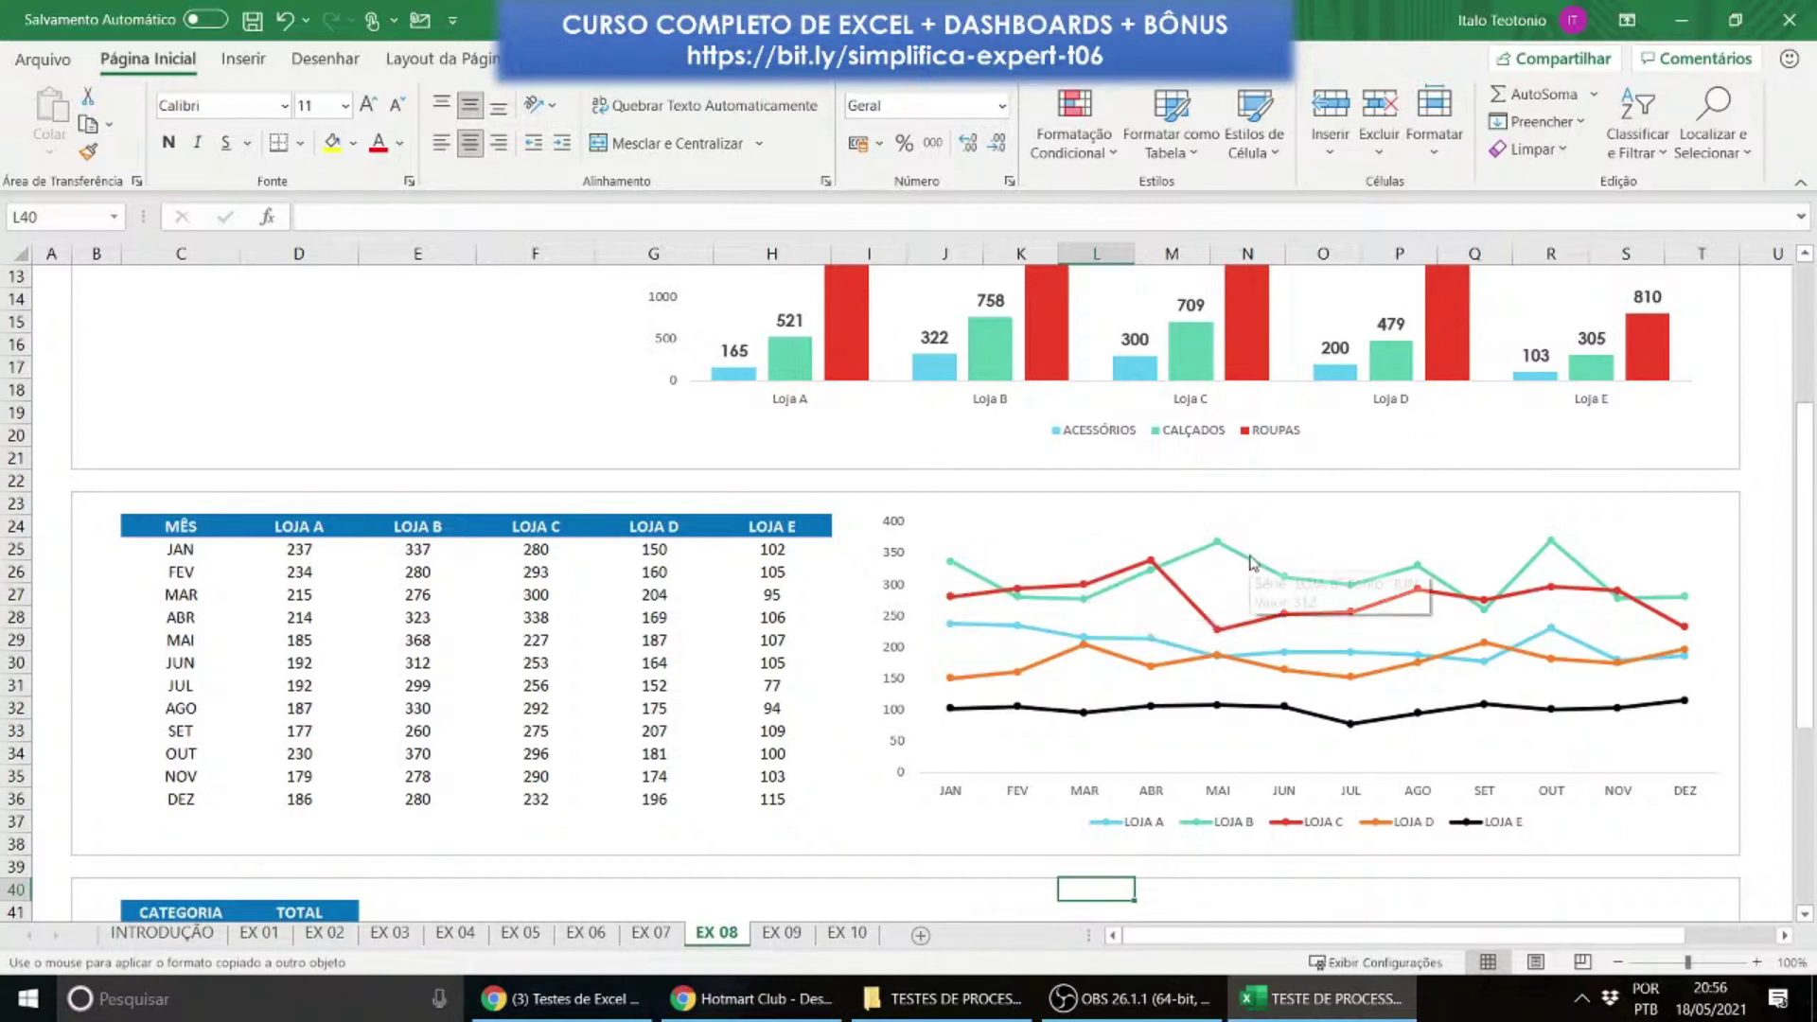
# Step: Enable the smoothed line option (Linha suavizada) for the LOJA B series of the line chart
pyautogui.rightClick(1251, 561)
pyautogui.click(1413, 816)
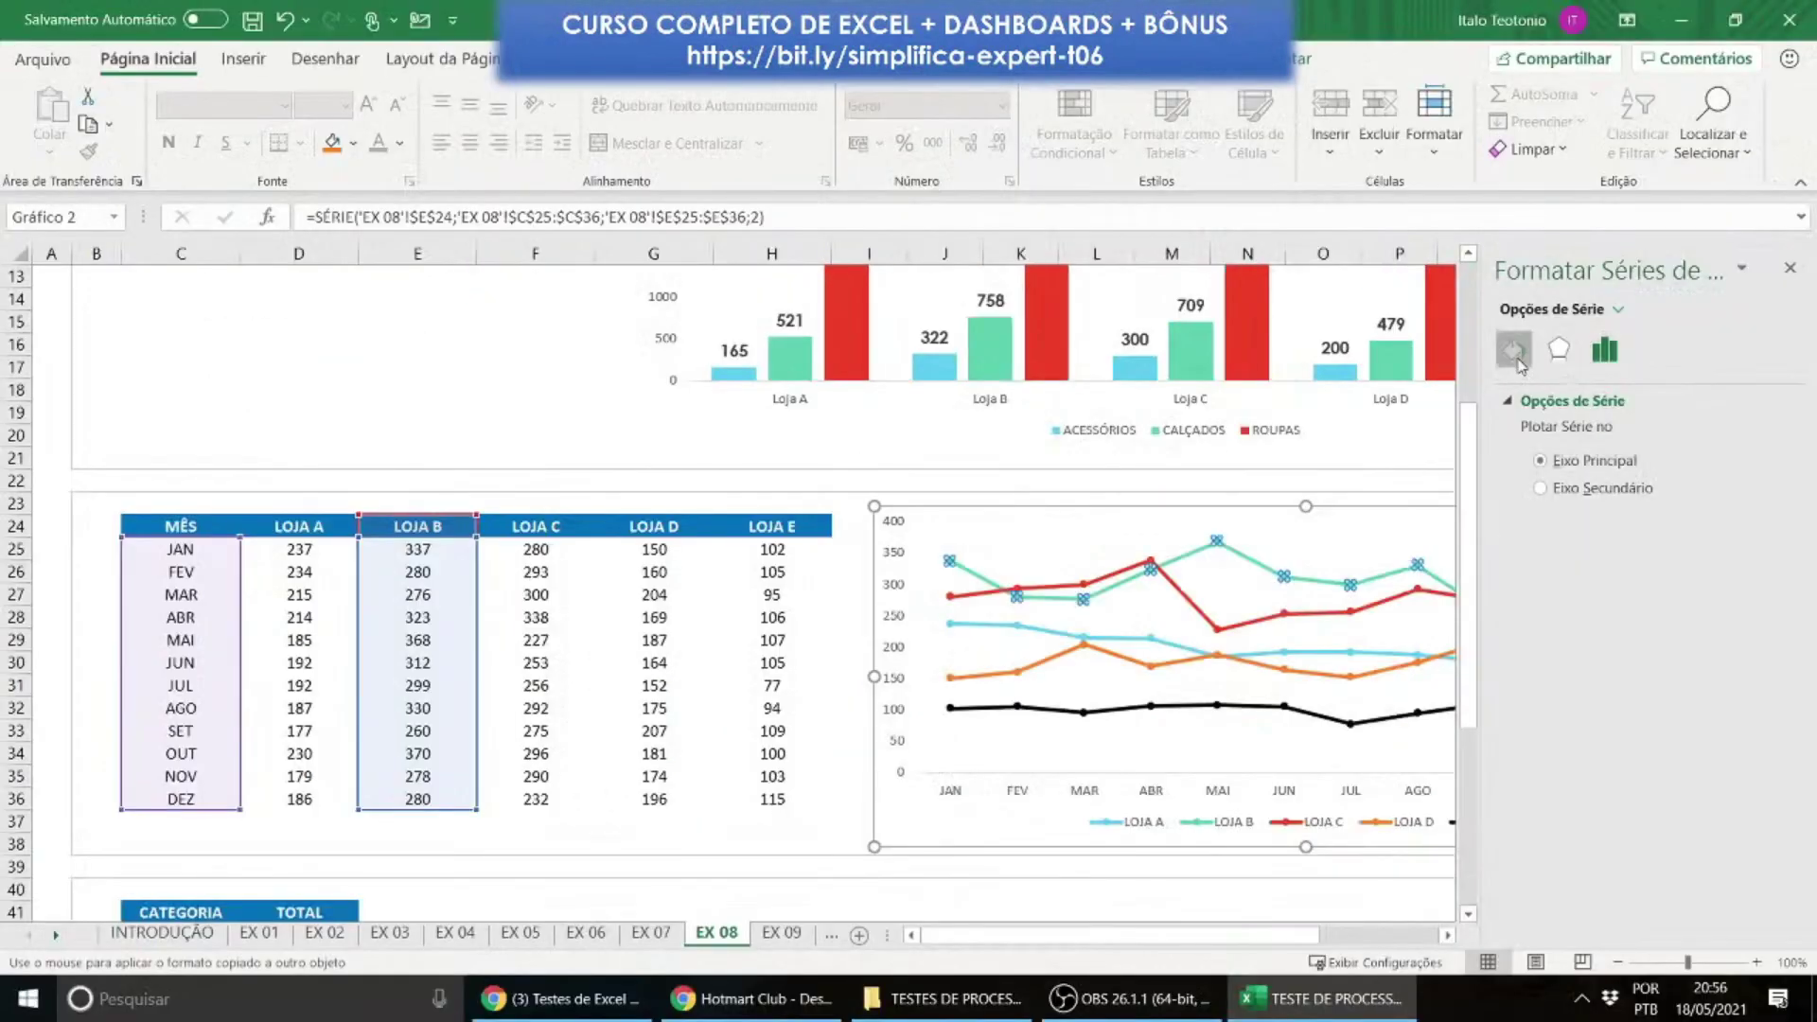
pyautogui.click(1514, 350)
pyautogui.scroll(-3, 1578, 852)
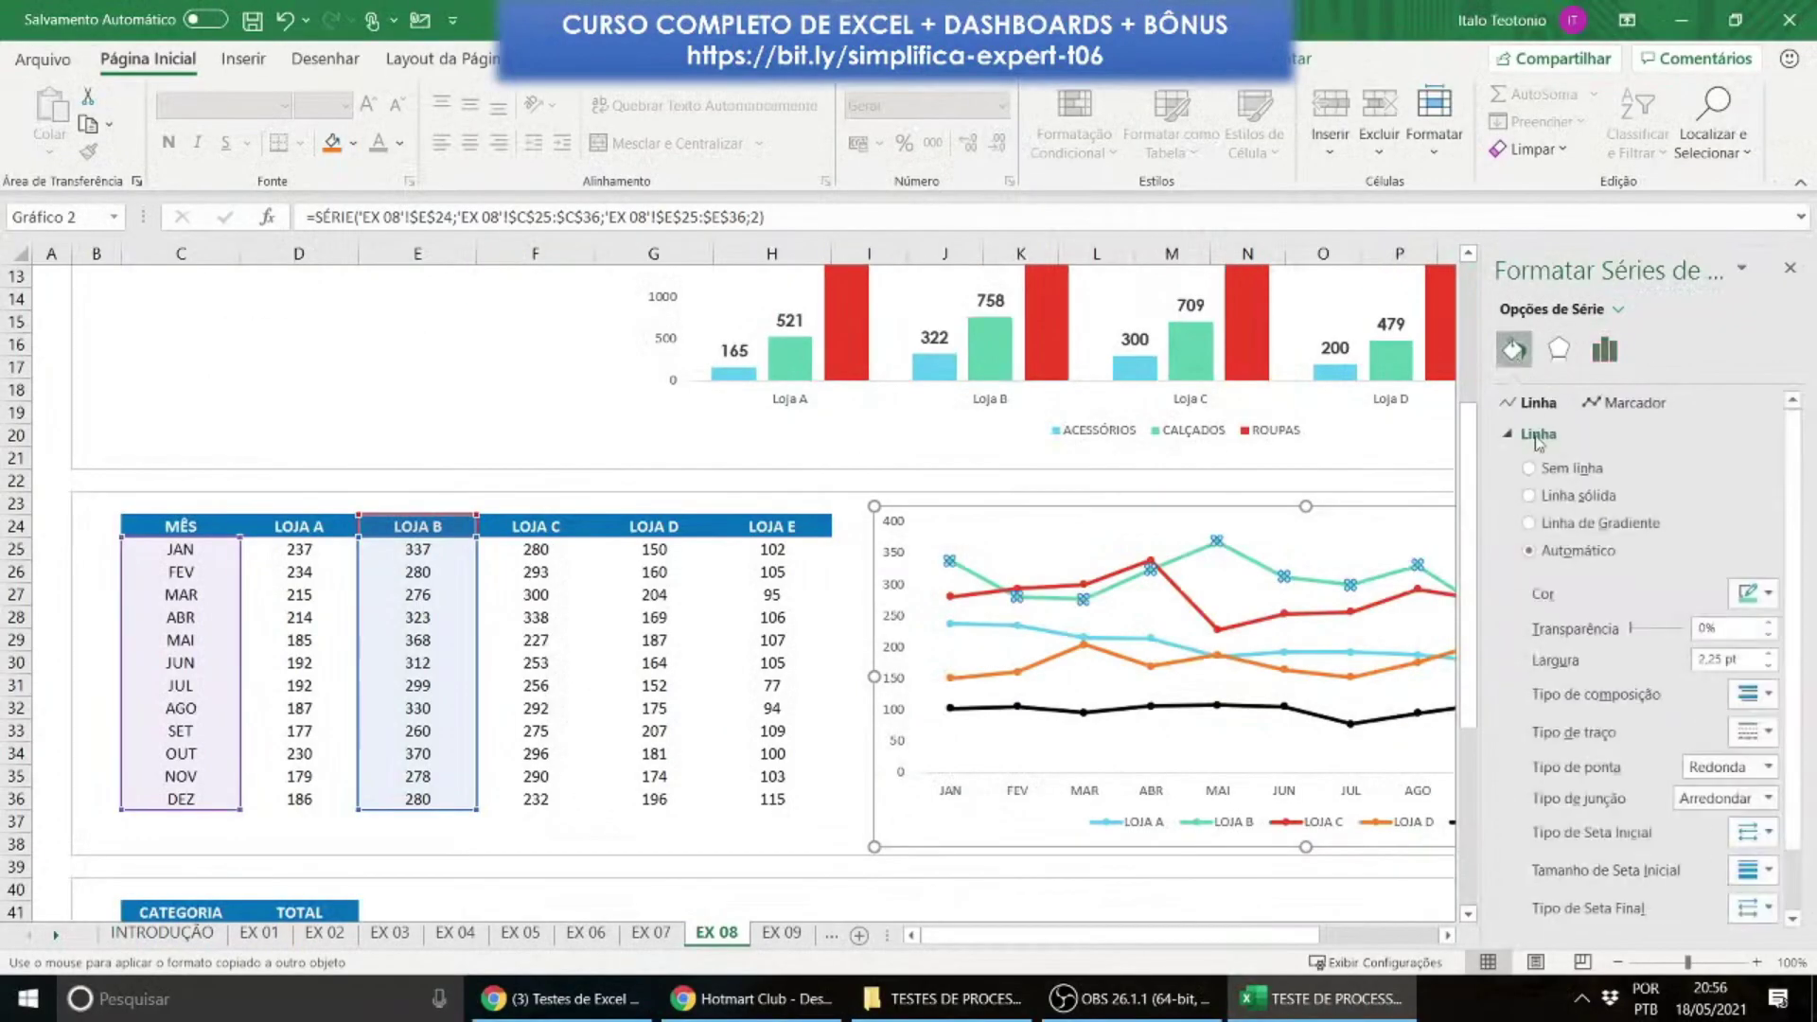
pyautogui.click(1578, 908)
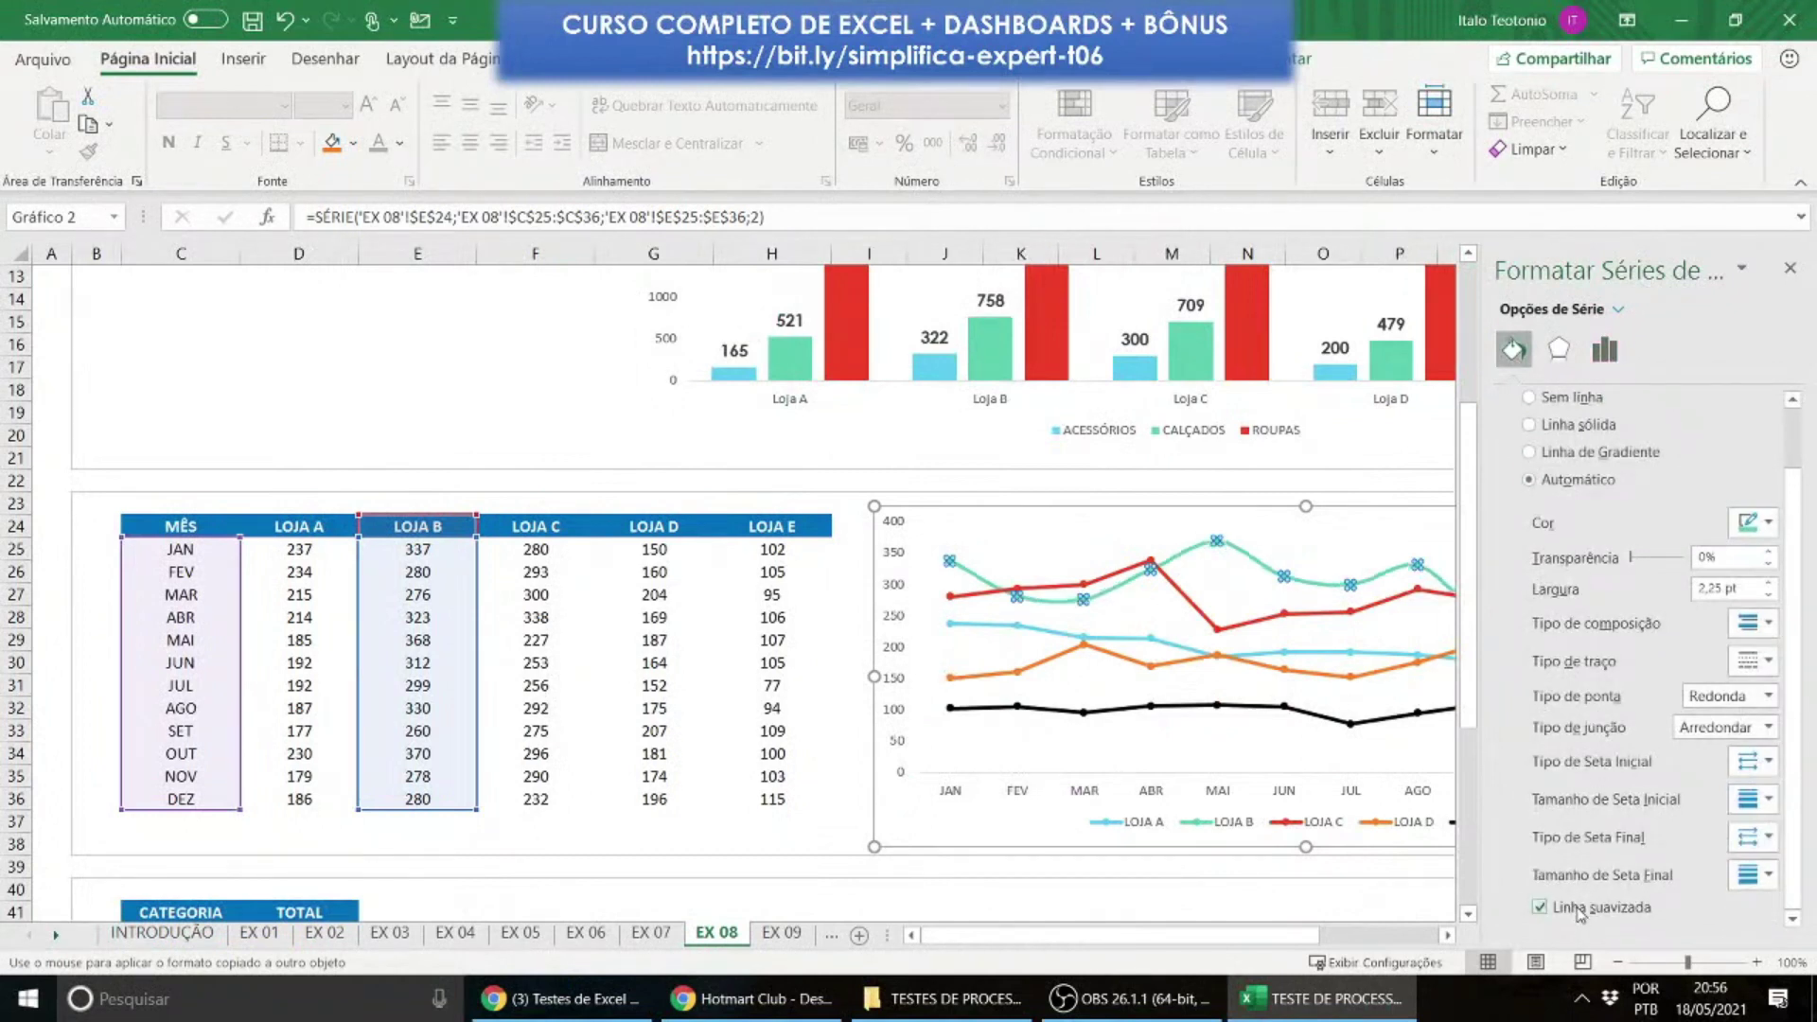
# Step: Smooth the lines of the LOJA C, LOJA A, LOJA D and LOJA E series as well, and close the series formatting
pyautogui.click(1200, 610)
pyautogui.click(1540, 913)
pyautogui.click(1336, 658)
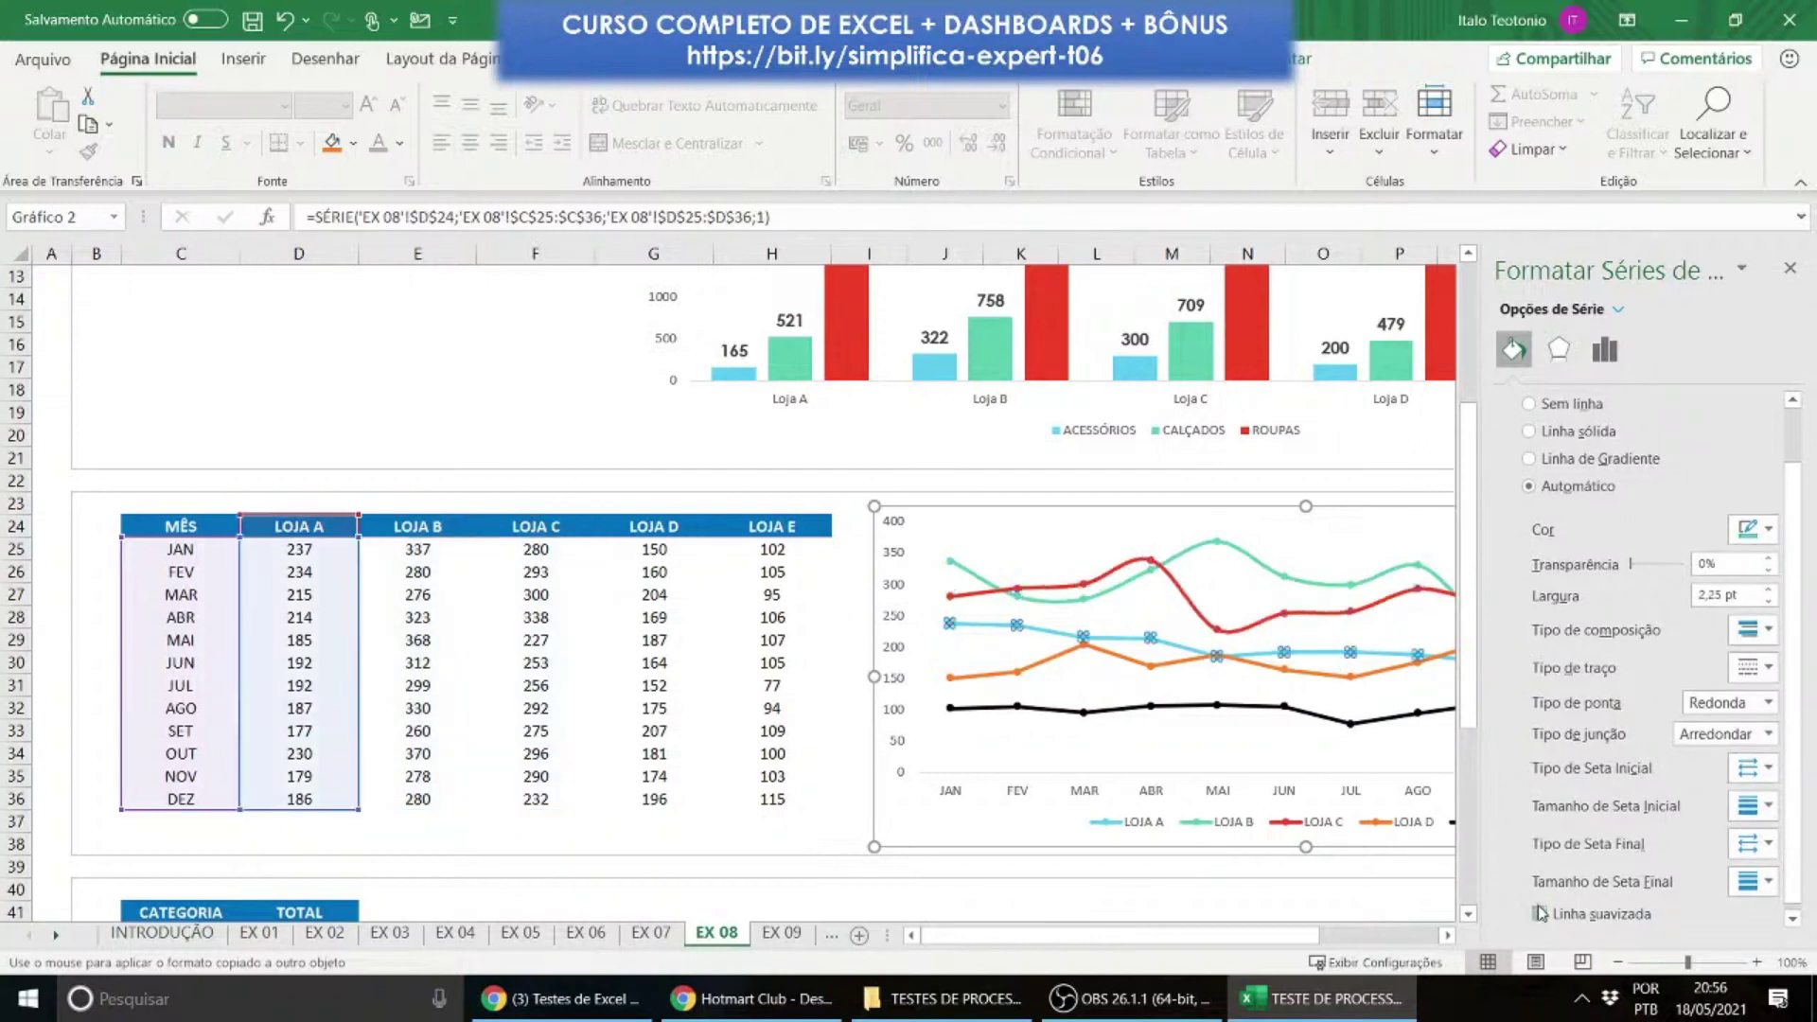
pyautogui.click(1347, 678)
pyautogui.click(1539, 915)
pyautogui.click(1324, 721)
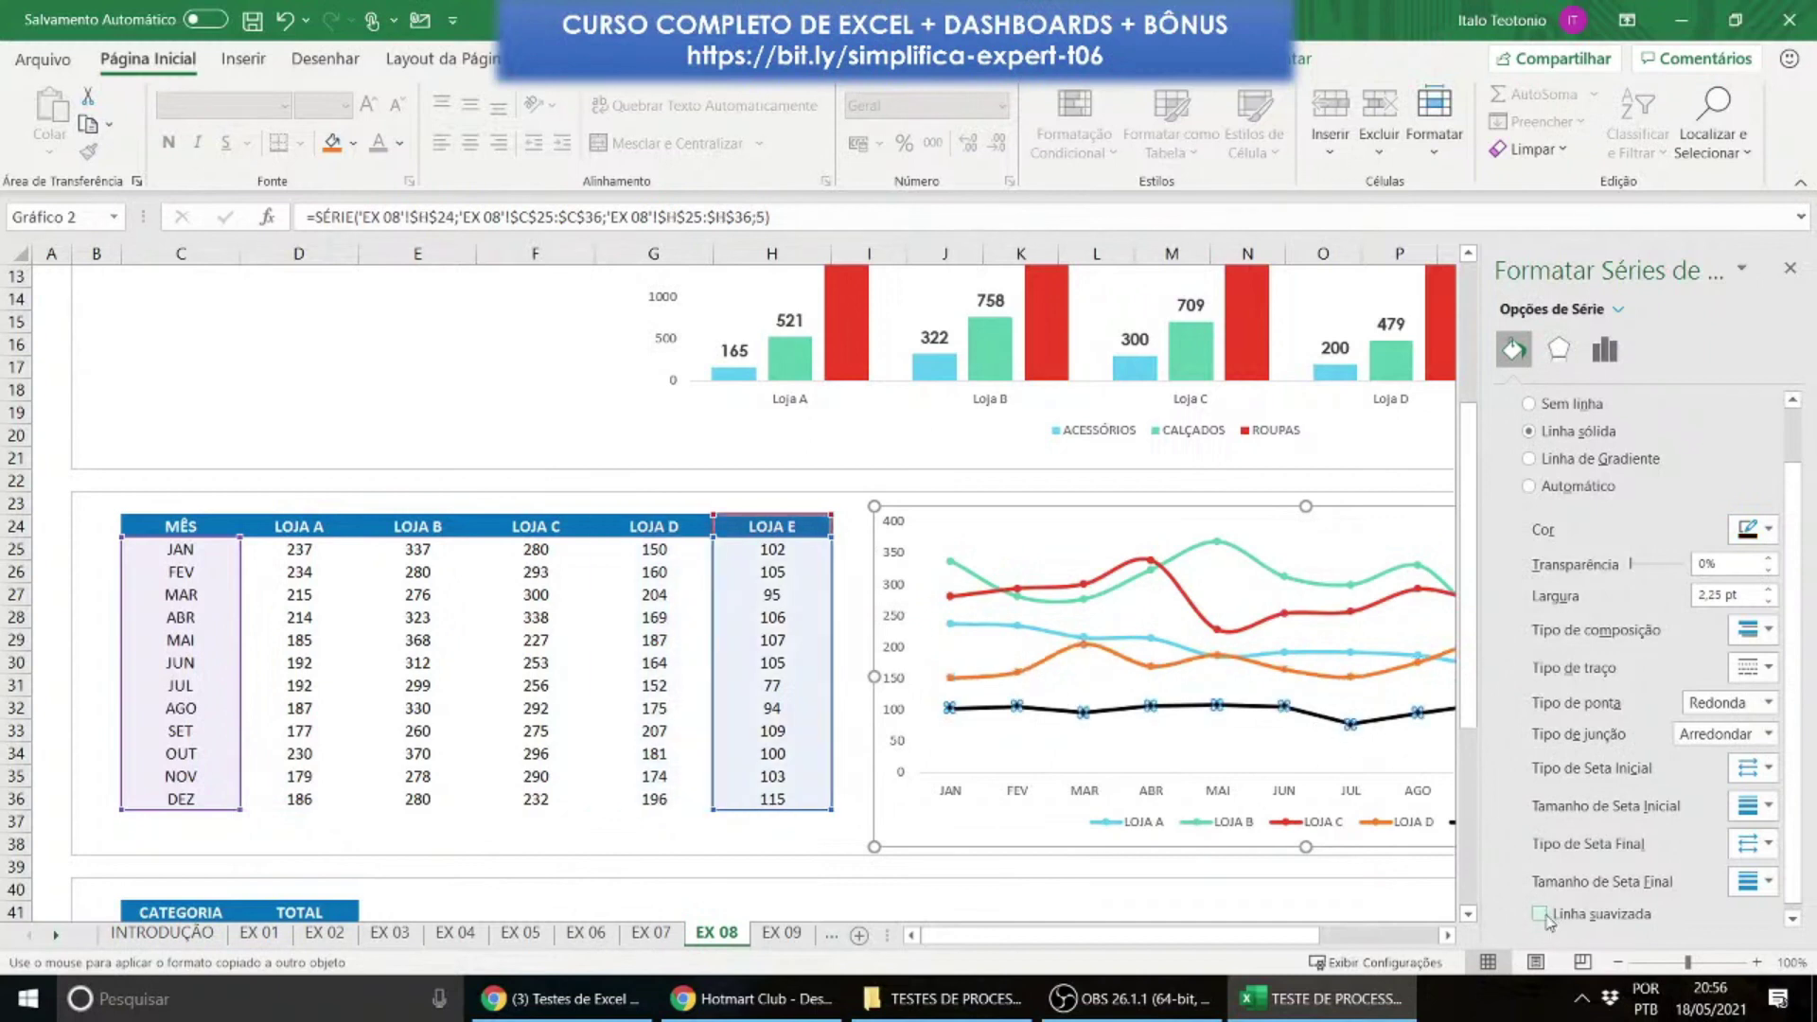
pyautogui.click(1791, 273)
pyautogui.click(499, 387)
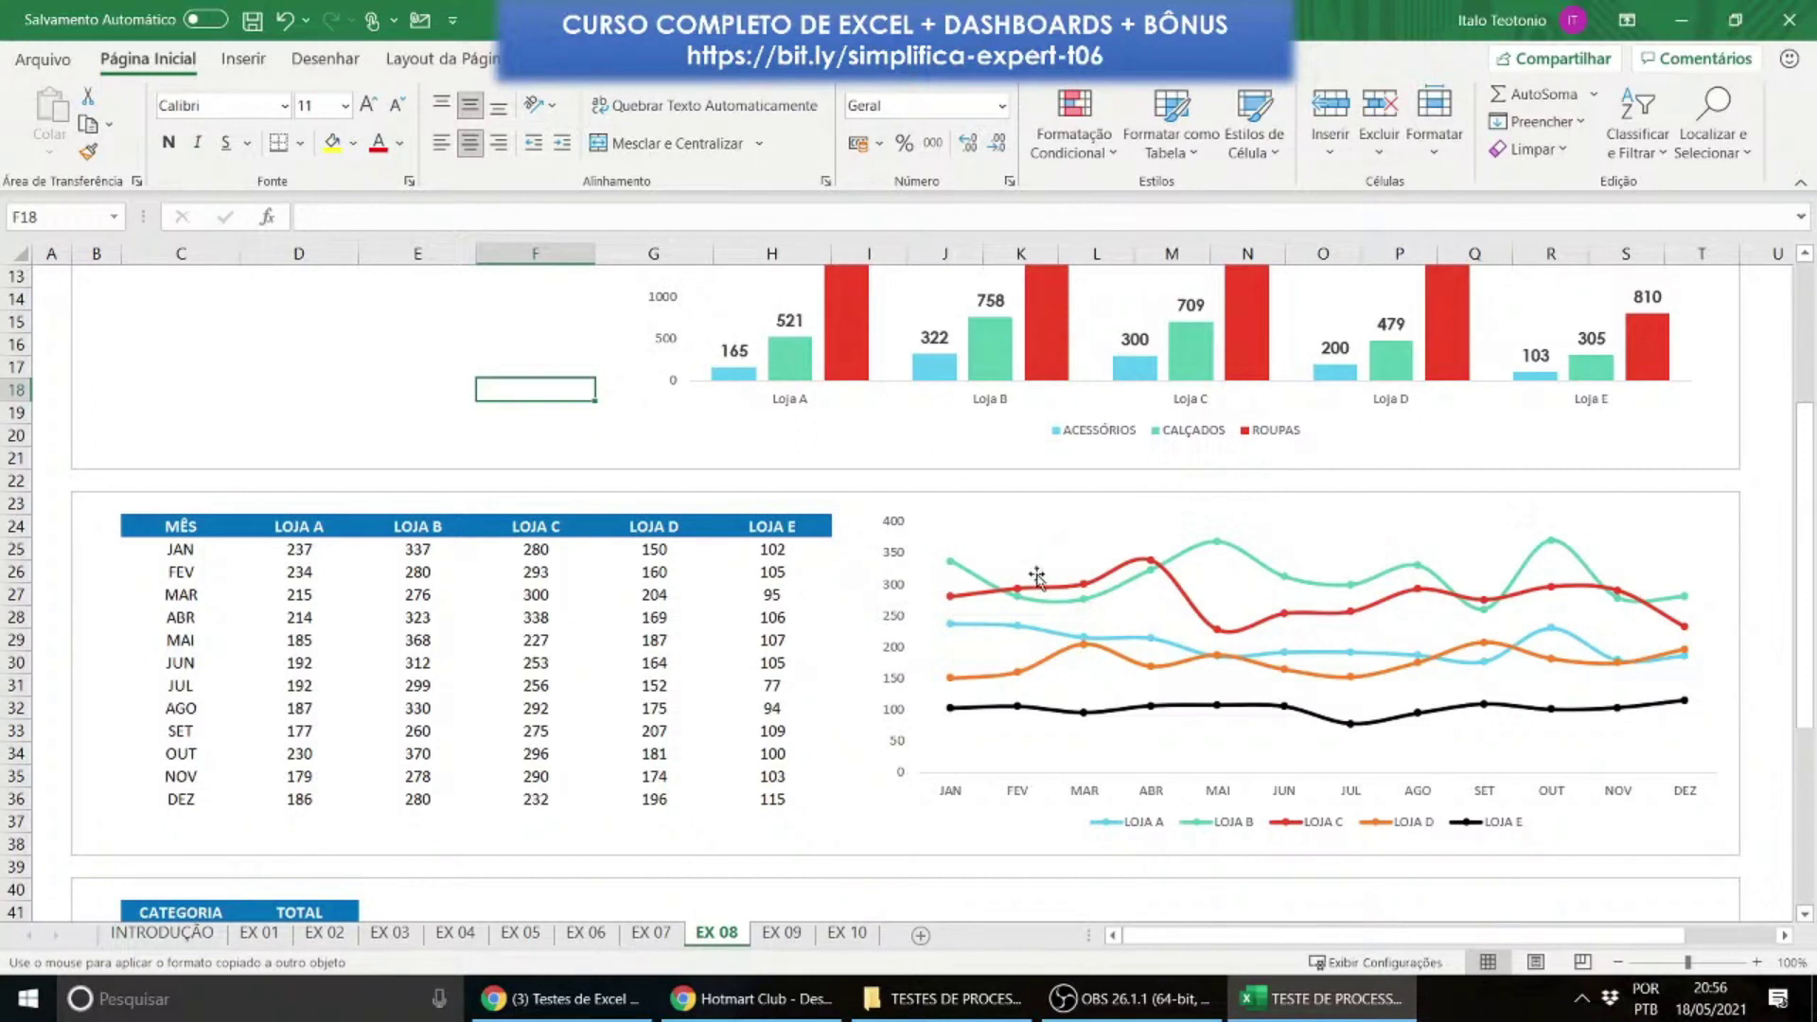
# Step: Try 400 for NOV and 500 for DEZ in the LOJA E column to test the line chart, and undo both entries
pyautogui.moveTo(952, 564)
pyautogui.moveTo(1019, 598)
pyautogui.moveTo(1088, 644)
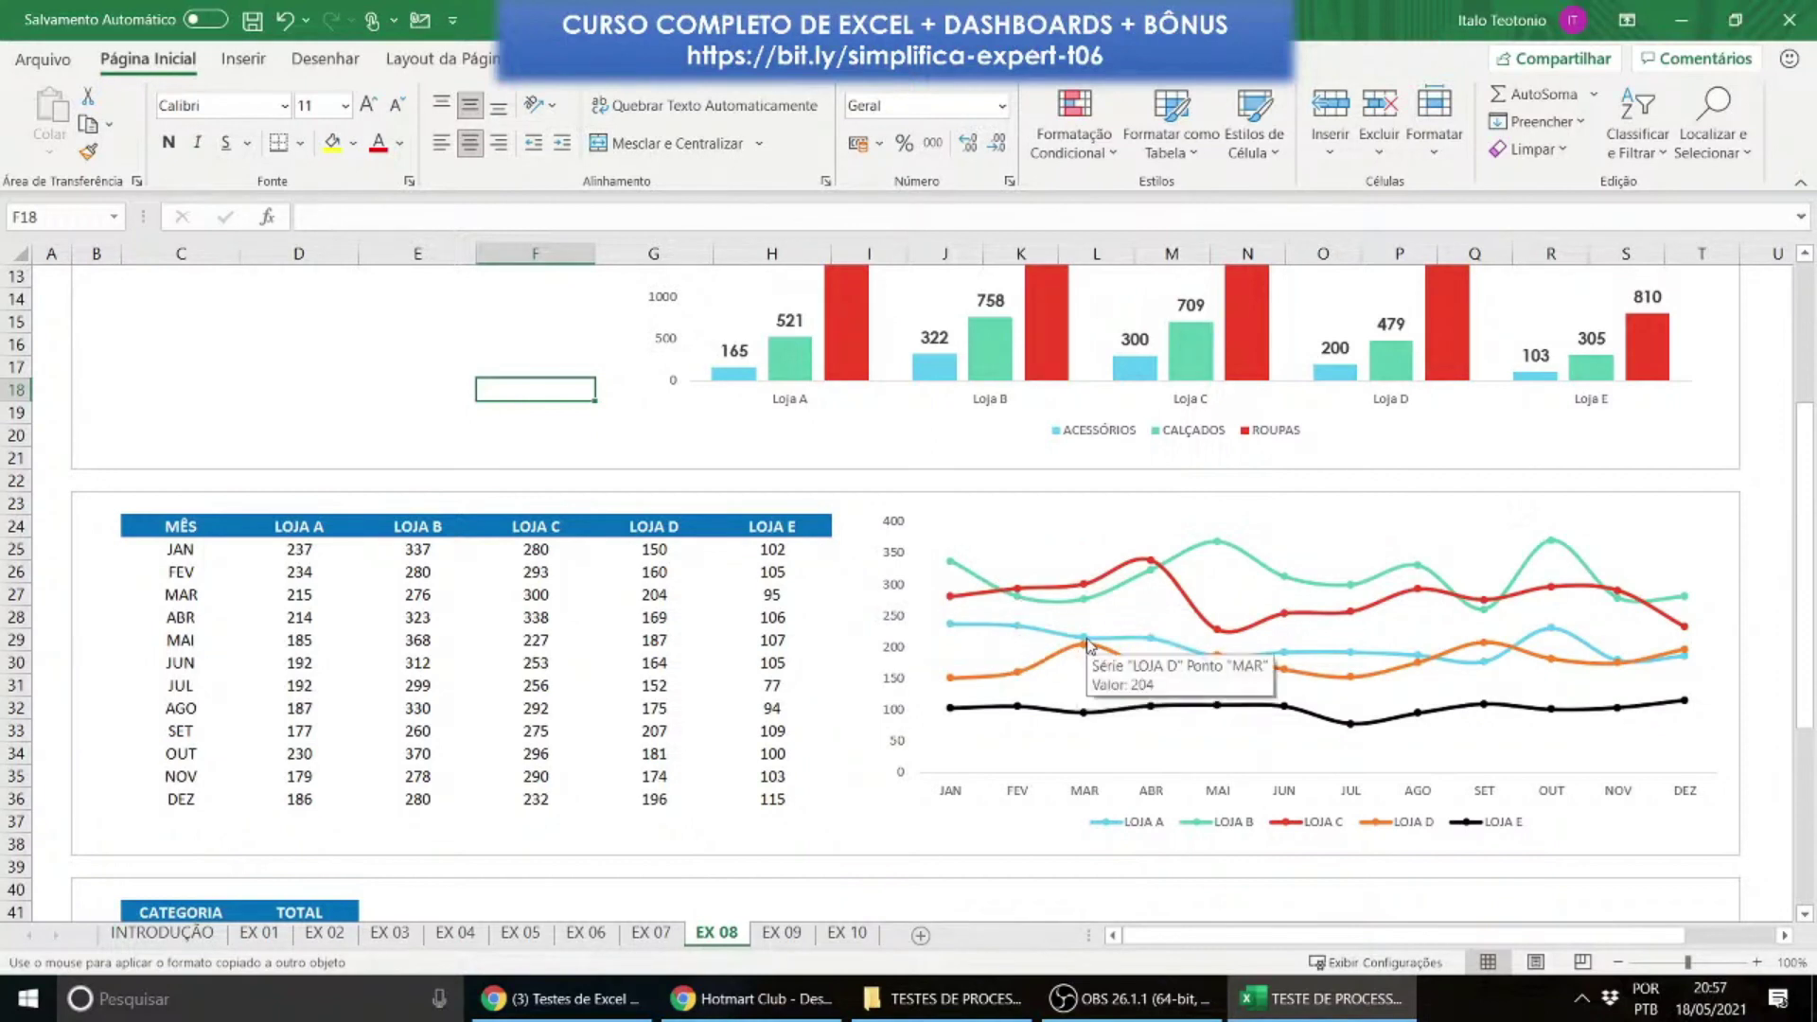
pyautogui.click(779, 800)
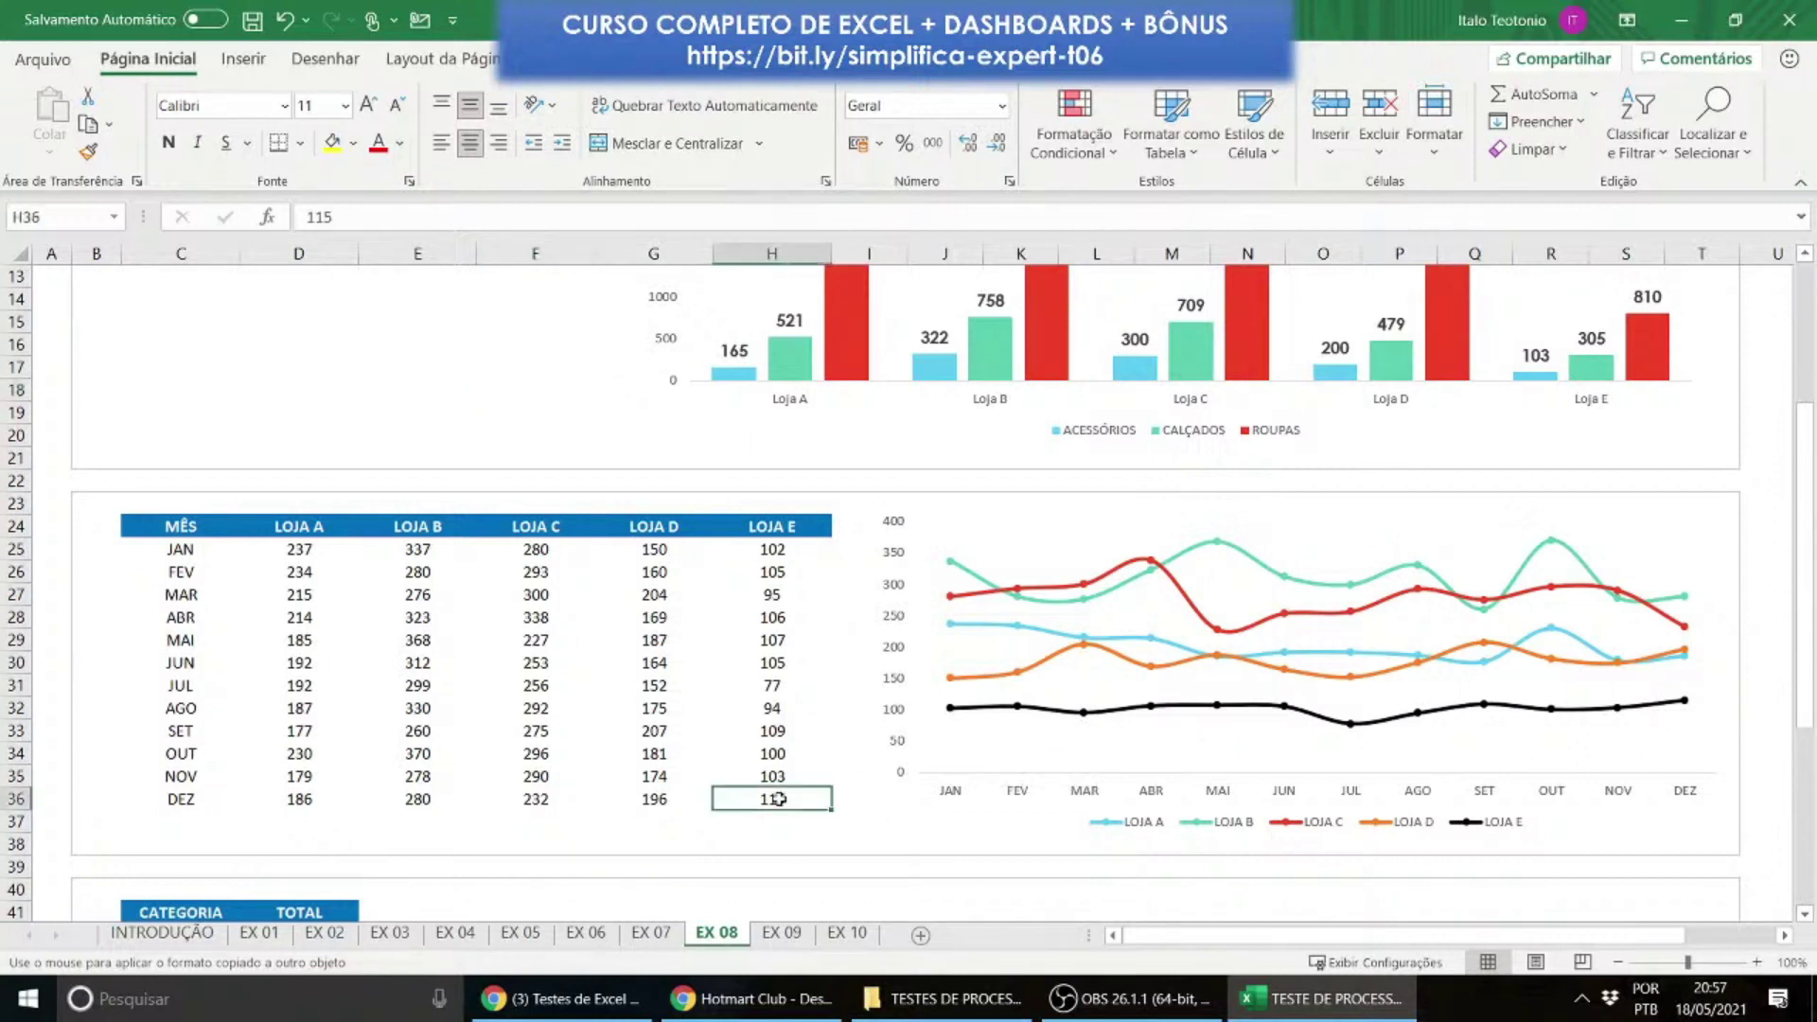
pyautogui.click(673, 819)
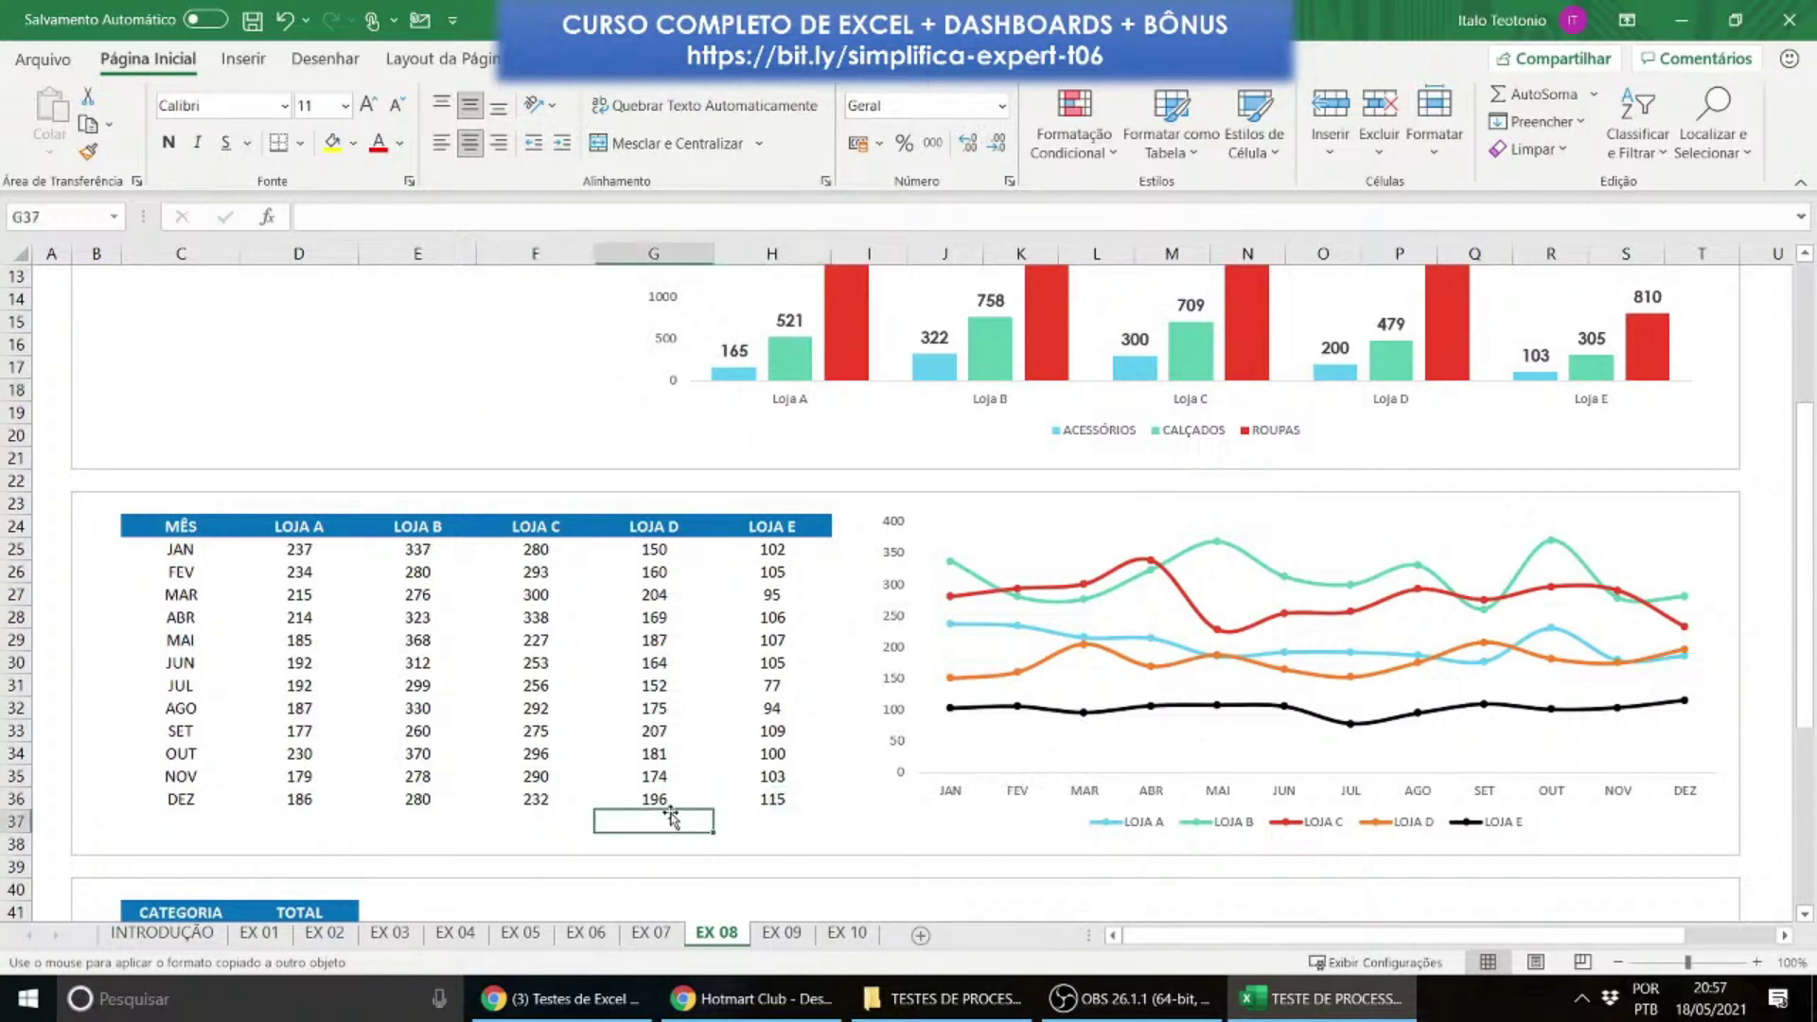
pyautogui.click(793, 770)
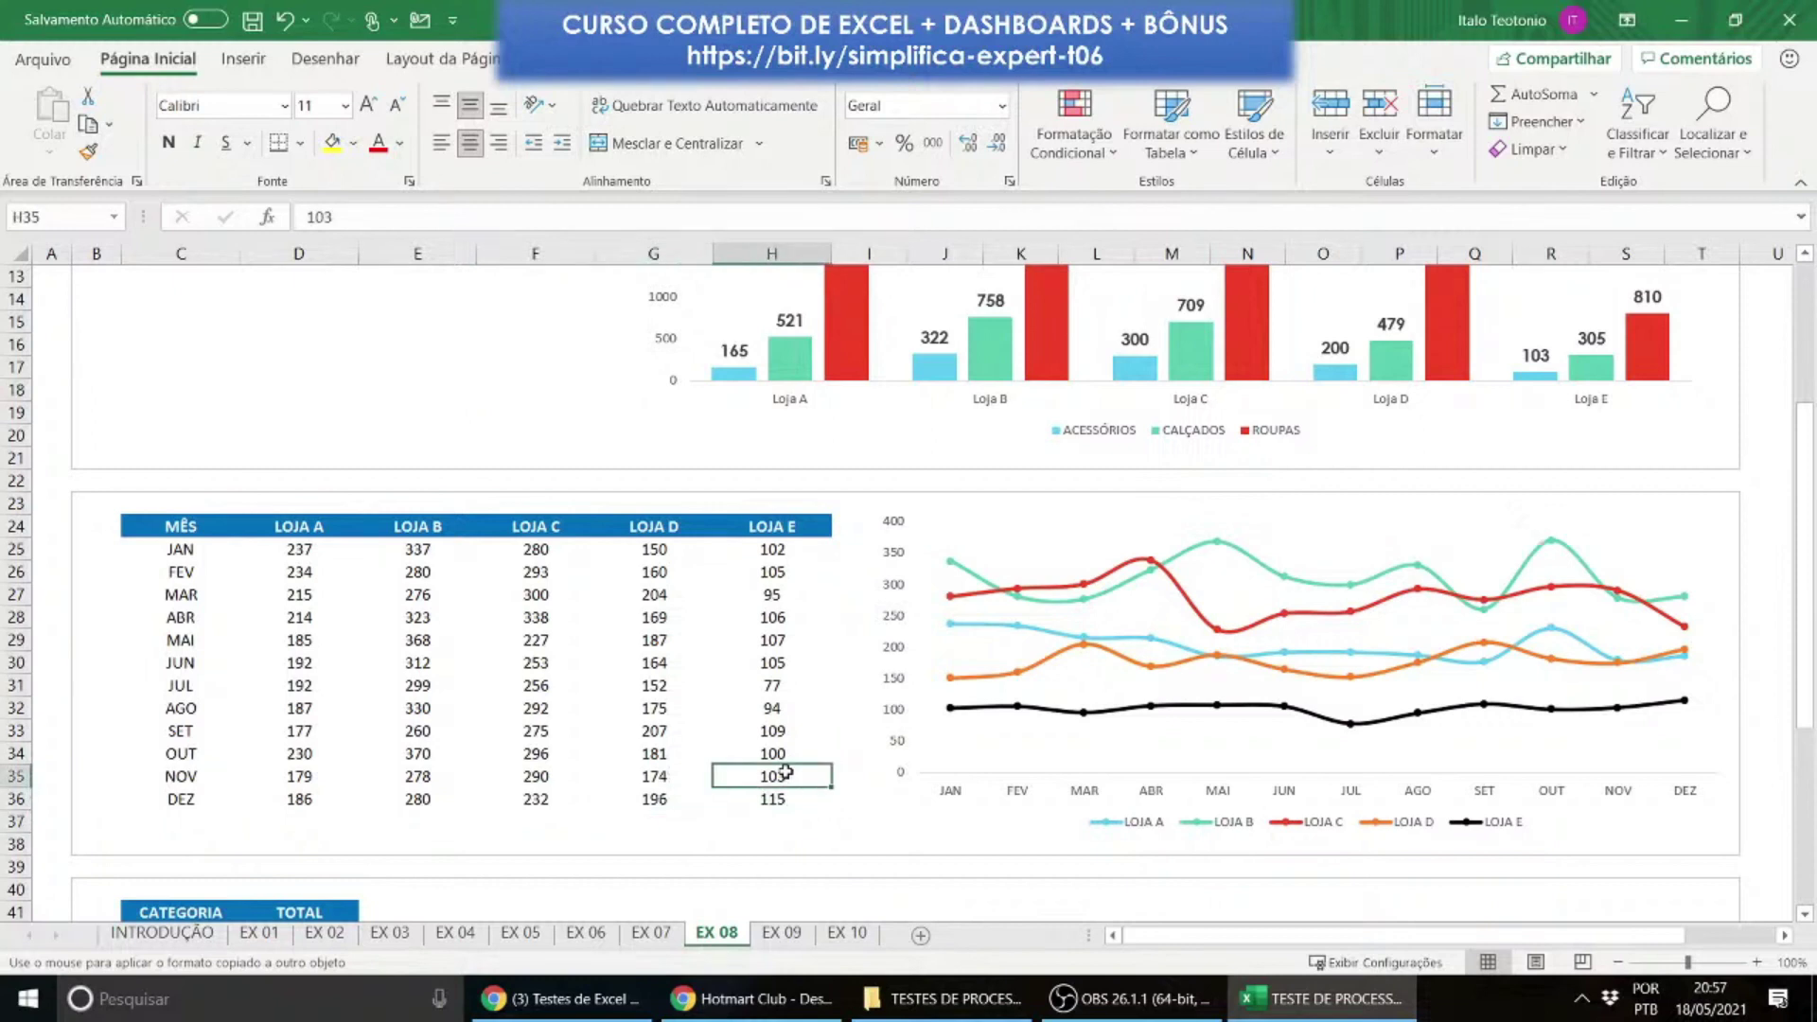
pyautogui.write('400')
pyautogui.press('Return')
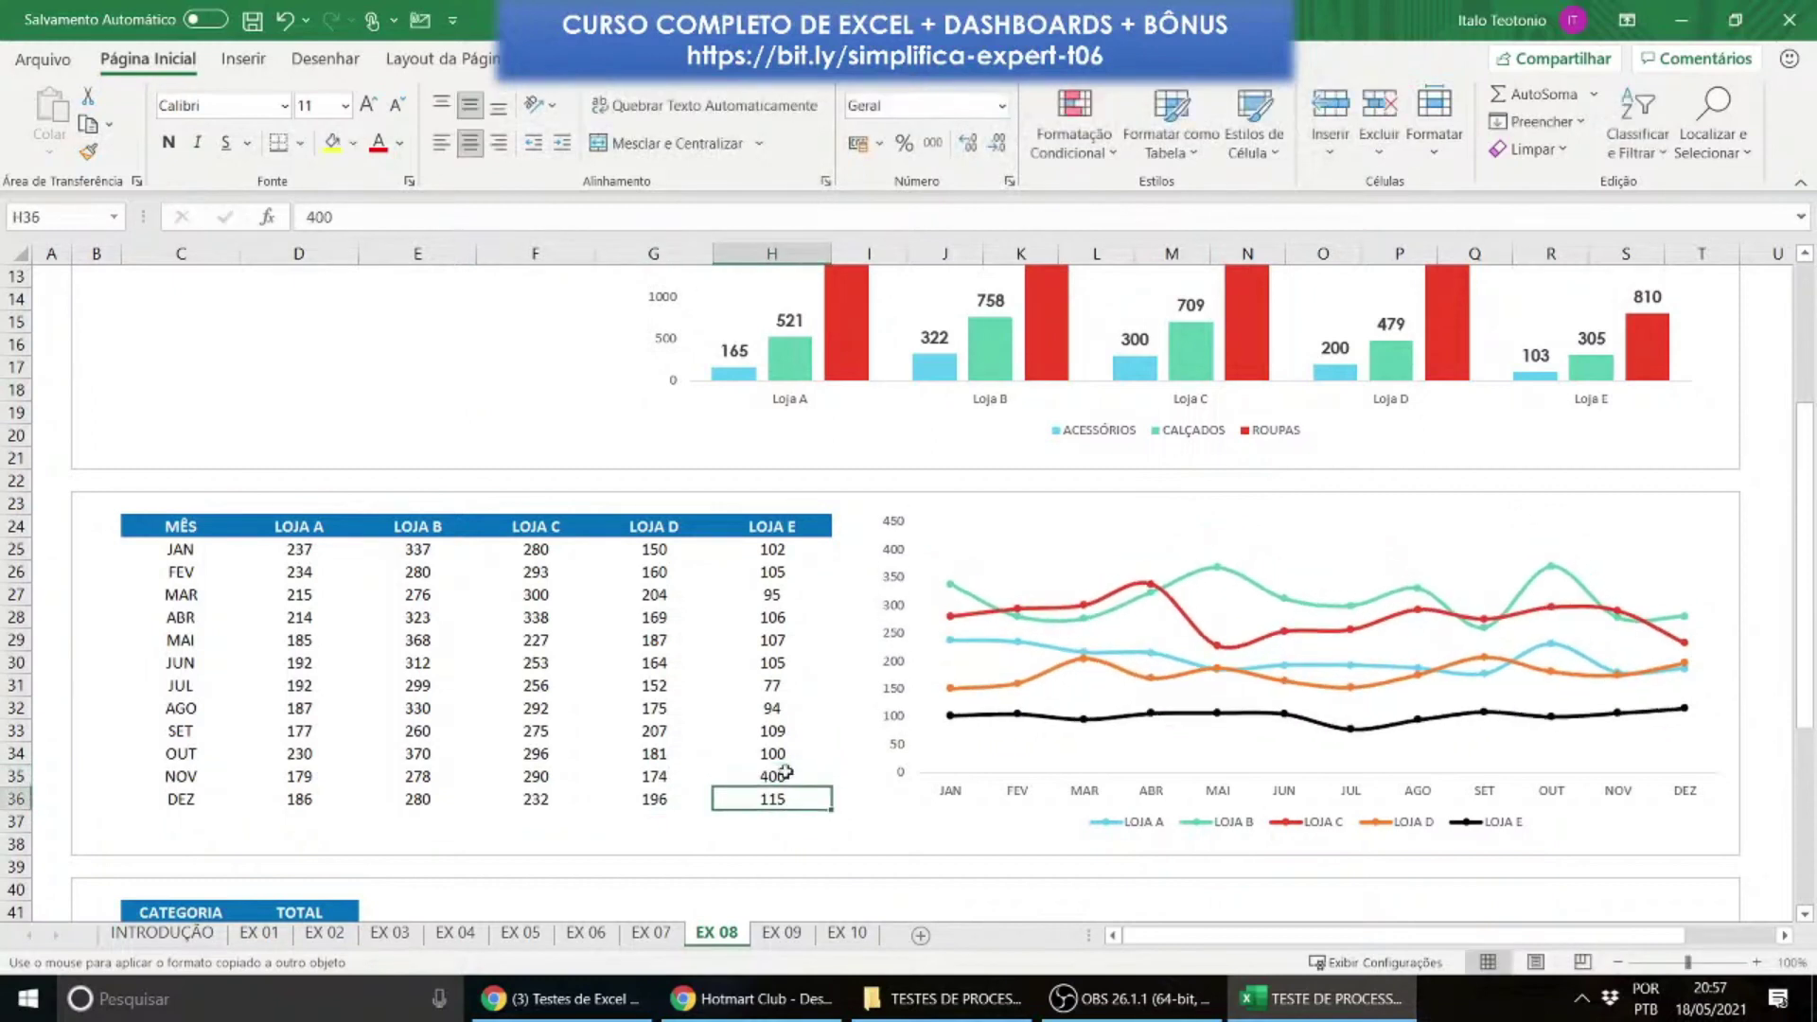
pyautogui.write('500')
pyautogui.press('Return')
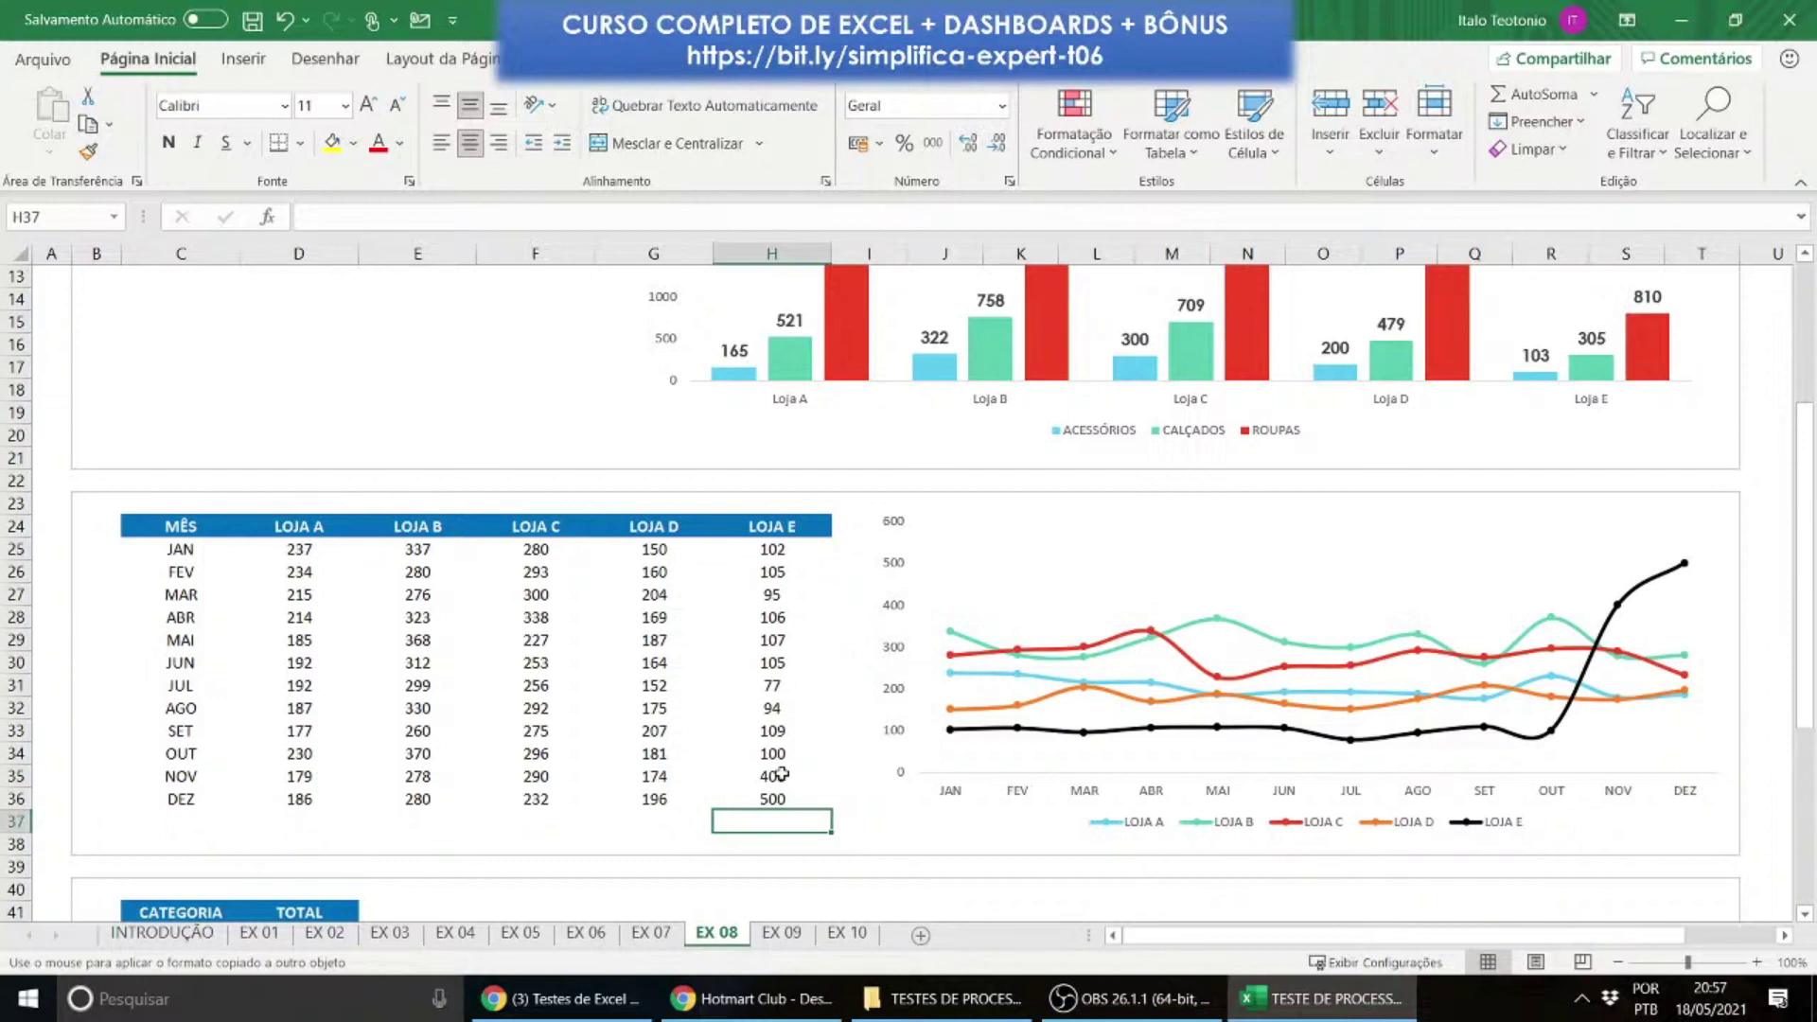
pyautogui.hotkey('ctrl', 'z')
pyautogui.hotkey('ctrl', 'z')
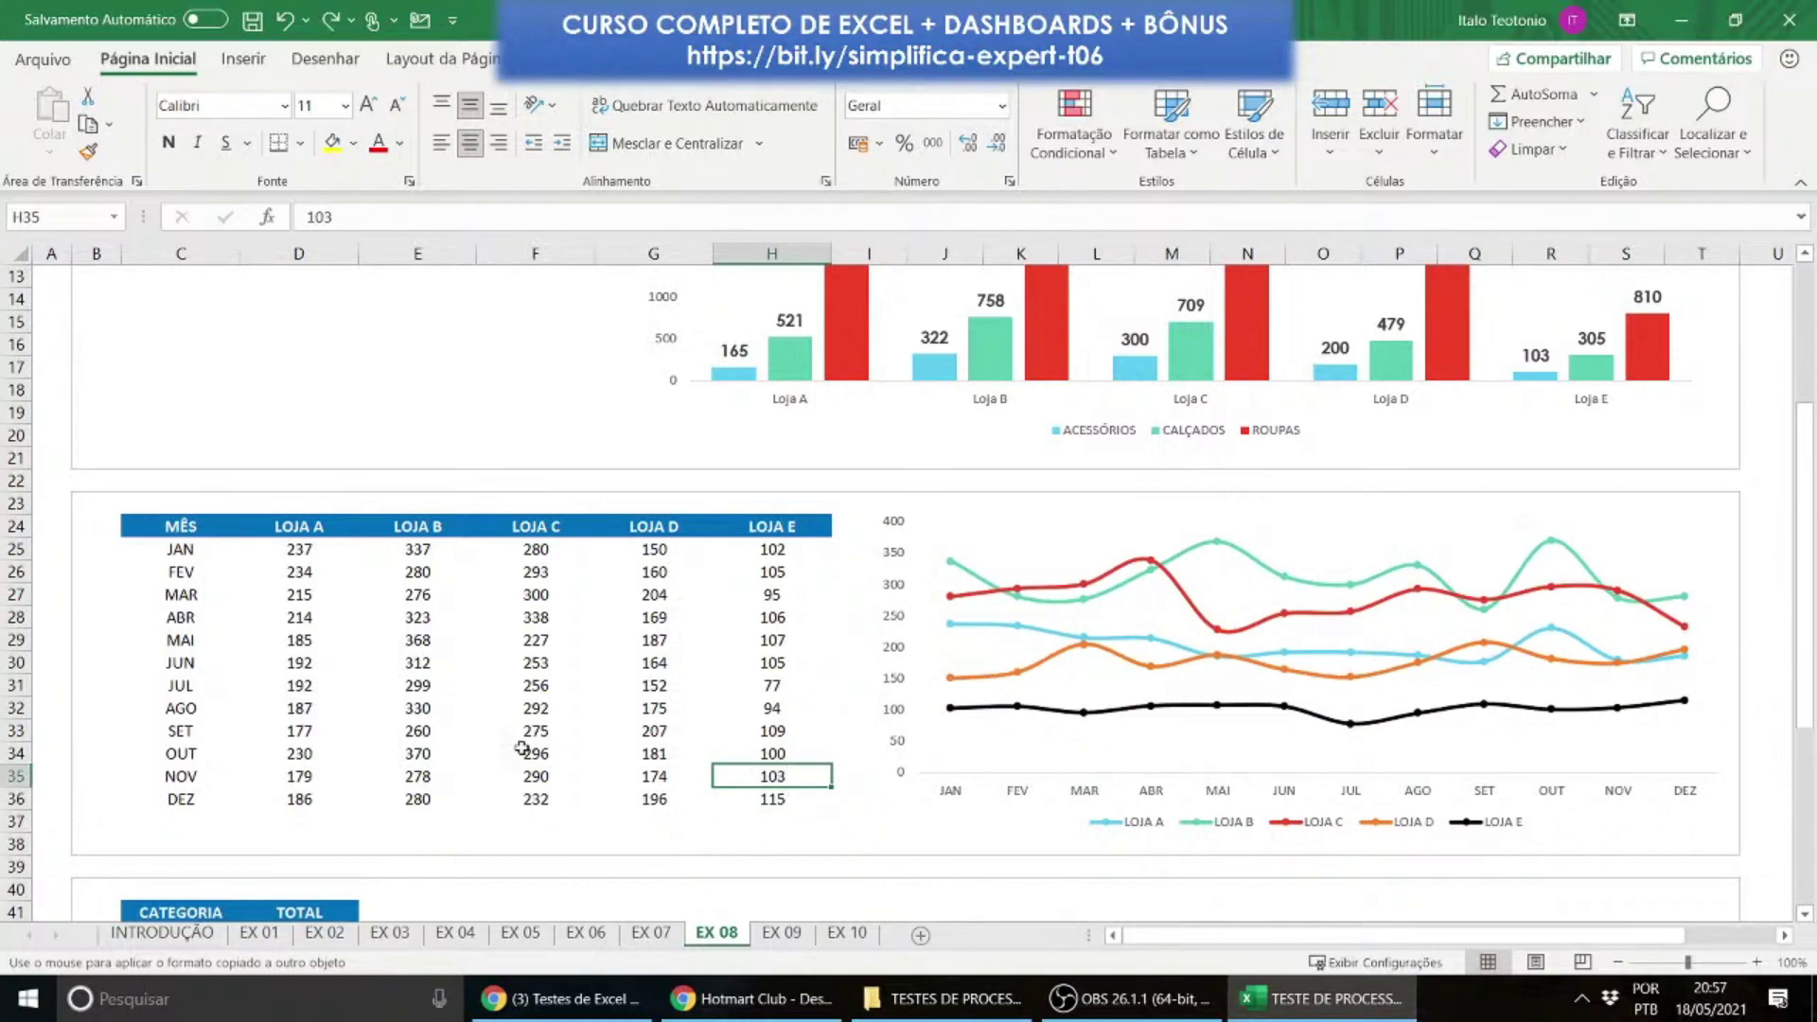
# Step: Set the LOJA E value for SET (cell H33) to 400
pyautogui.click(780, 729)
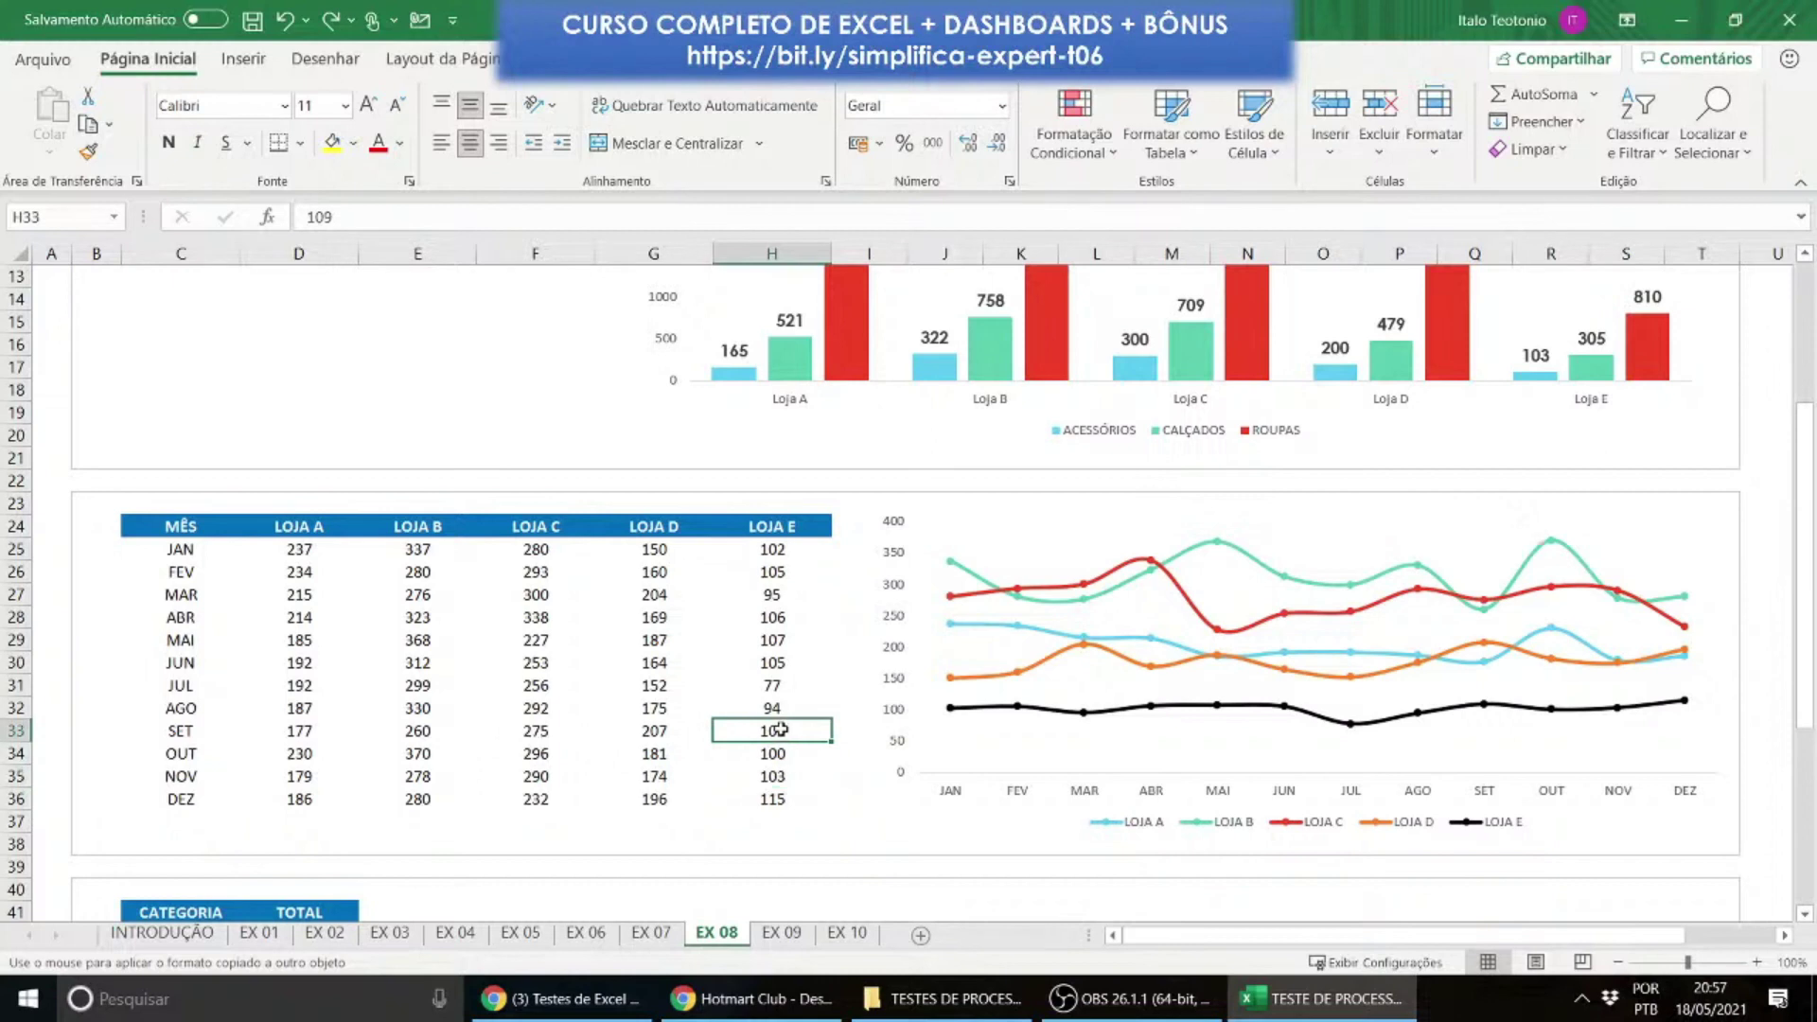
pyautogui.write('400')
pyautogui.press('Return')
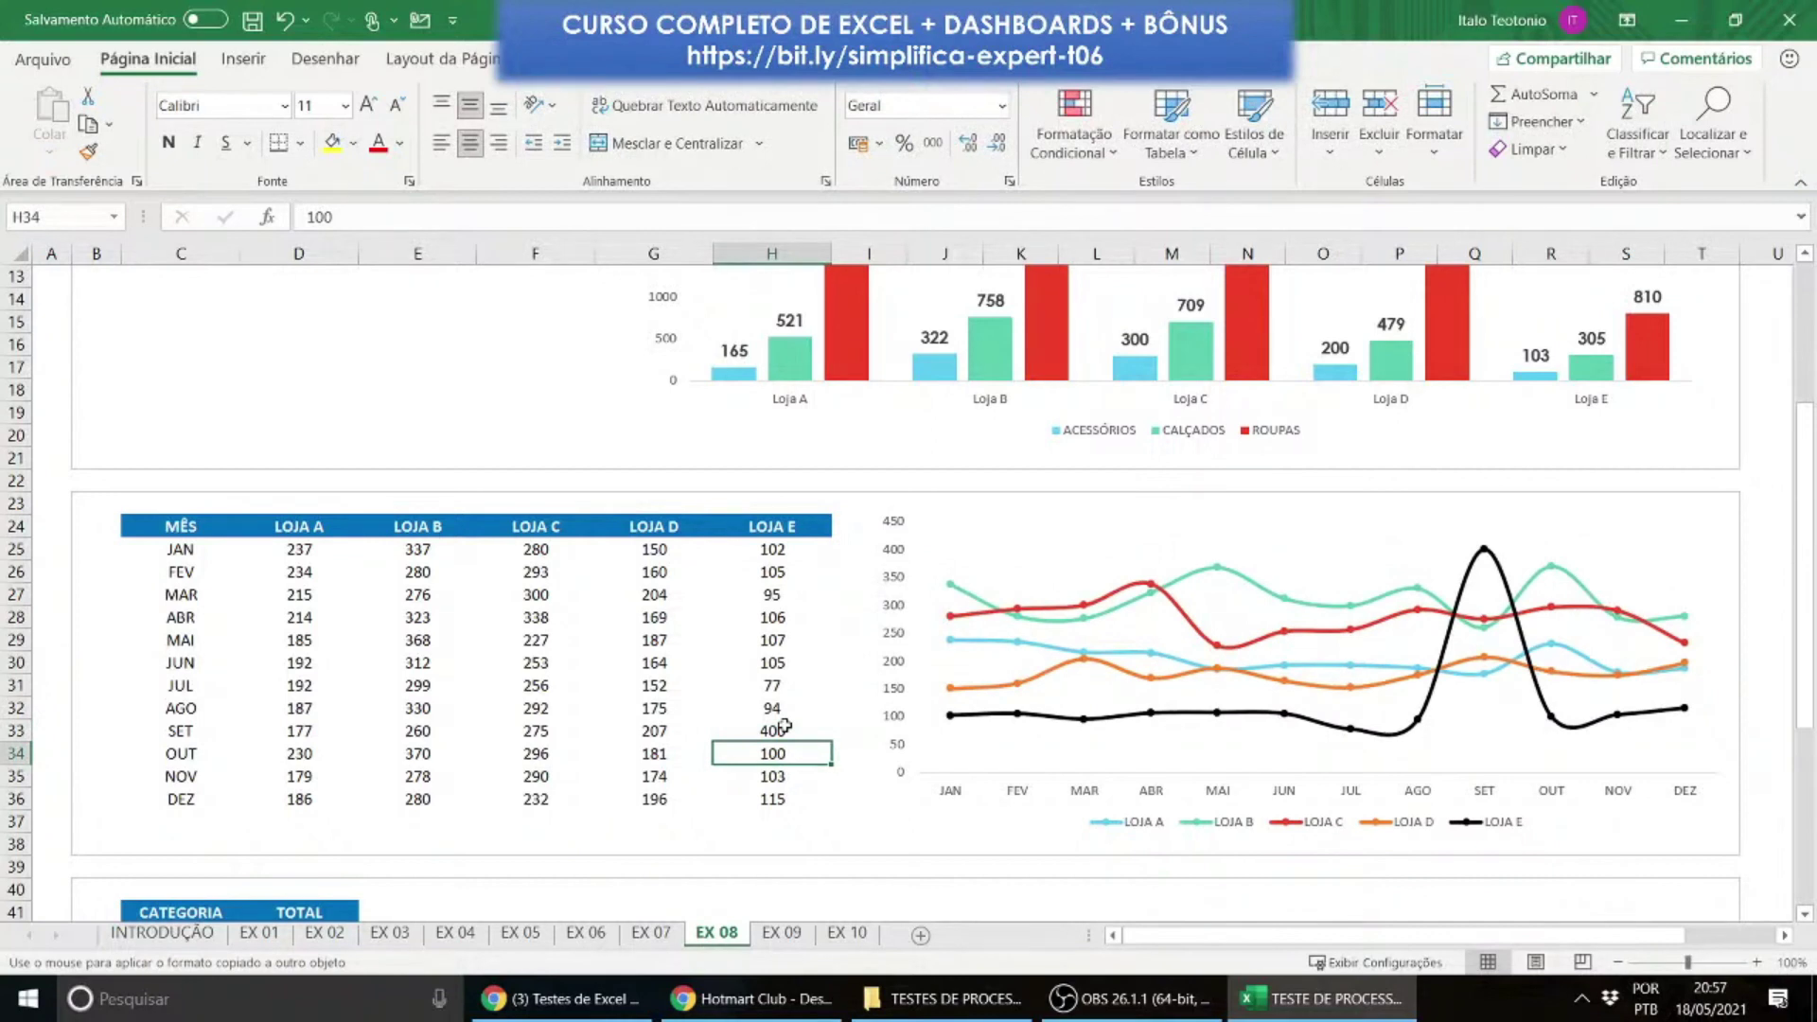
# Step: Try a 2D clustered bar chart of the CATEGORIA and TOTAL table (C41:D44), and delete the chart
pyautogui.scroll(-3, 823, 742)
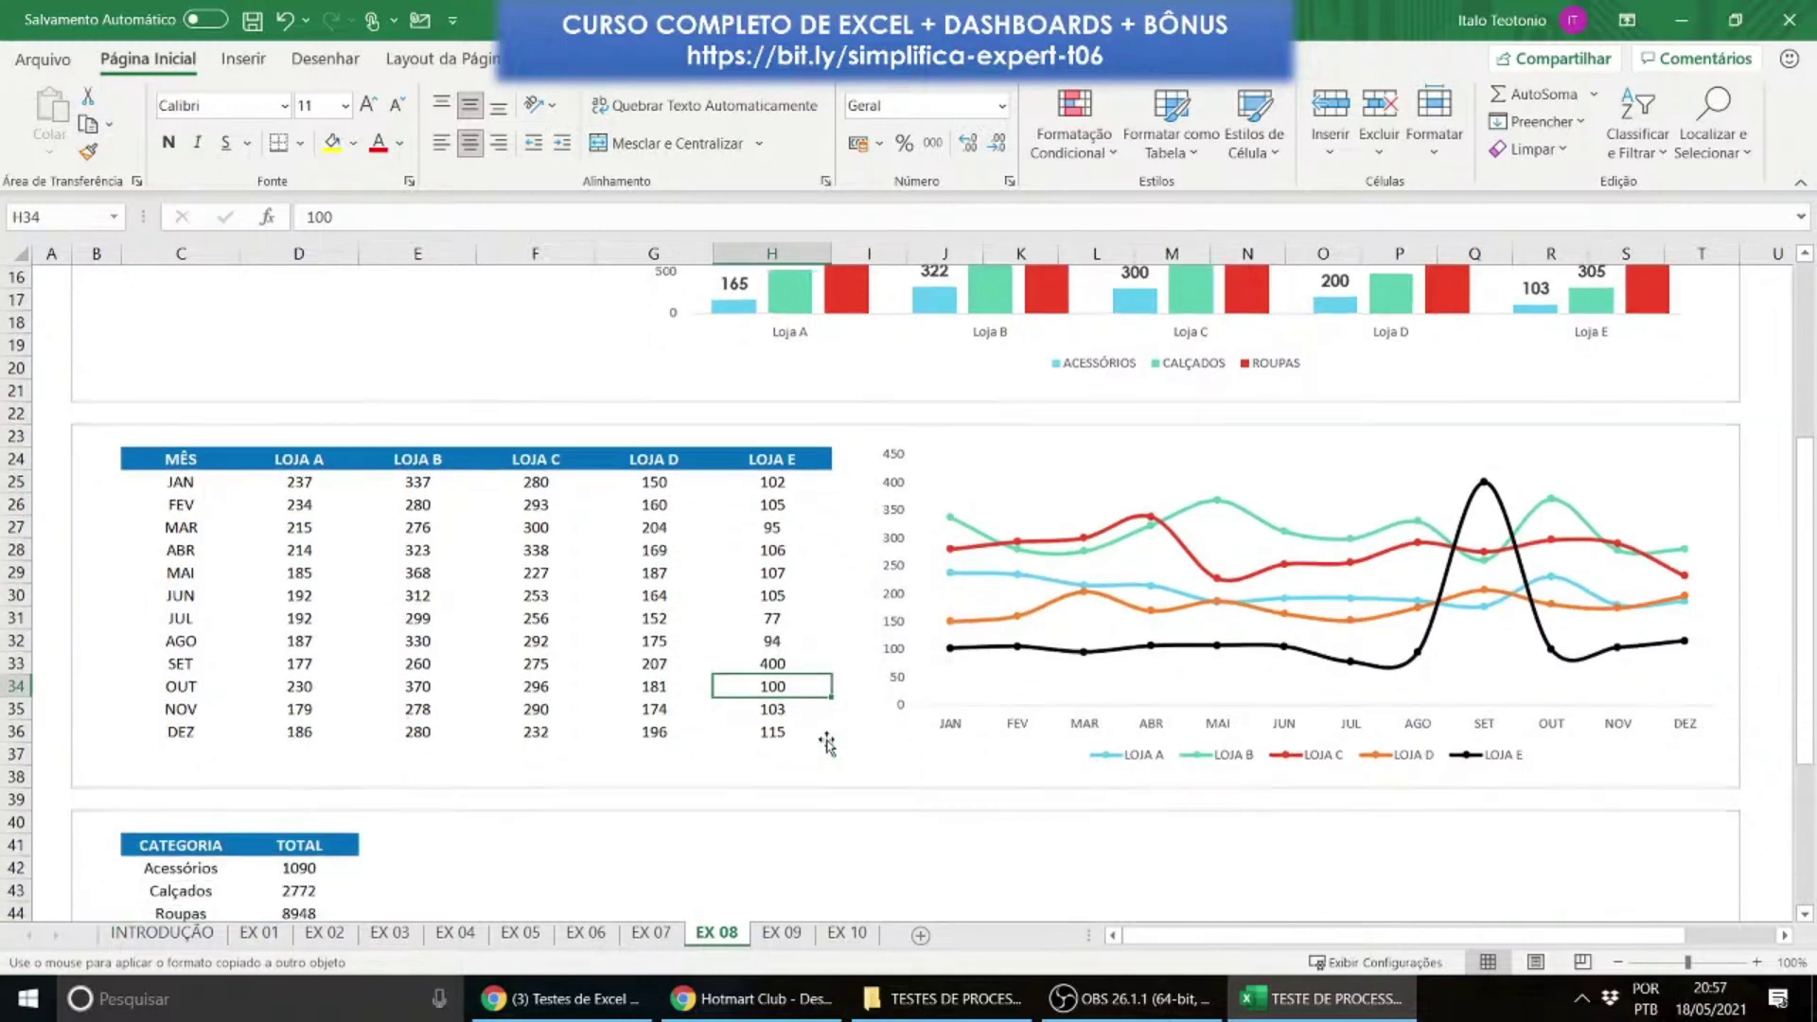
pyautogui.scroll(-2, 796, 765)
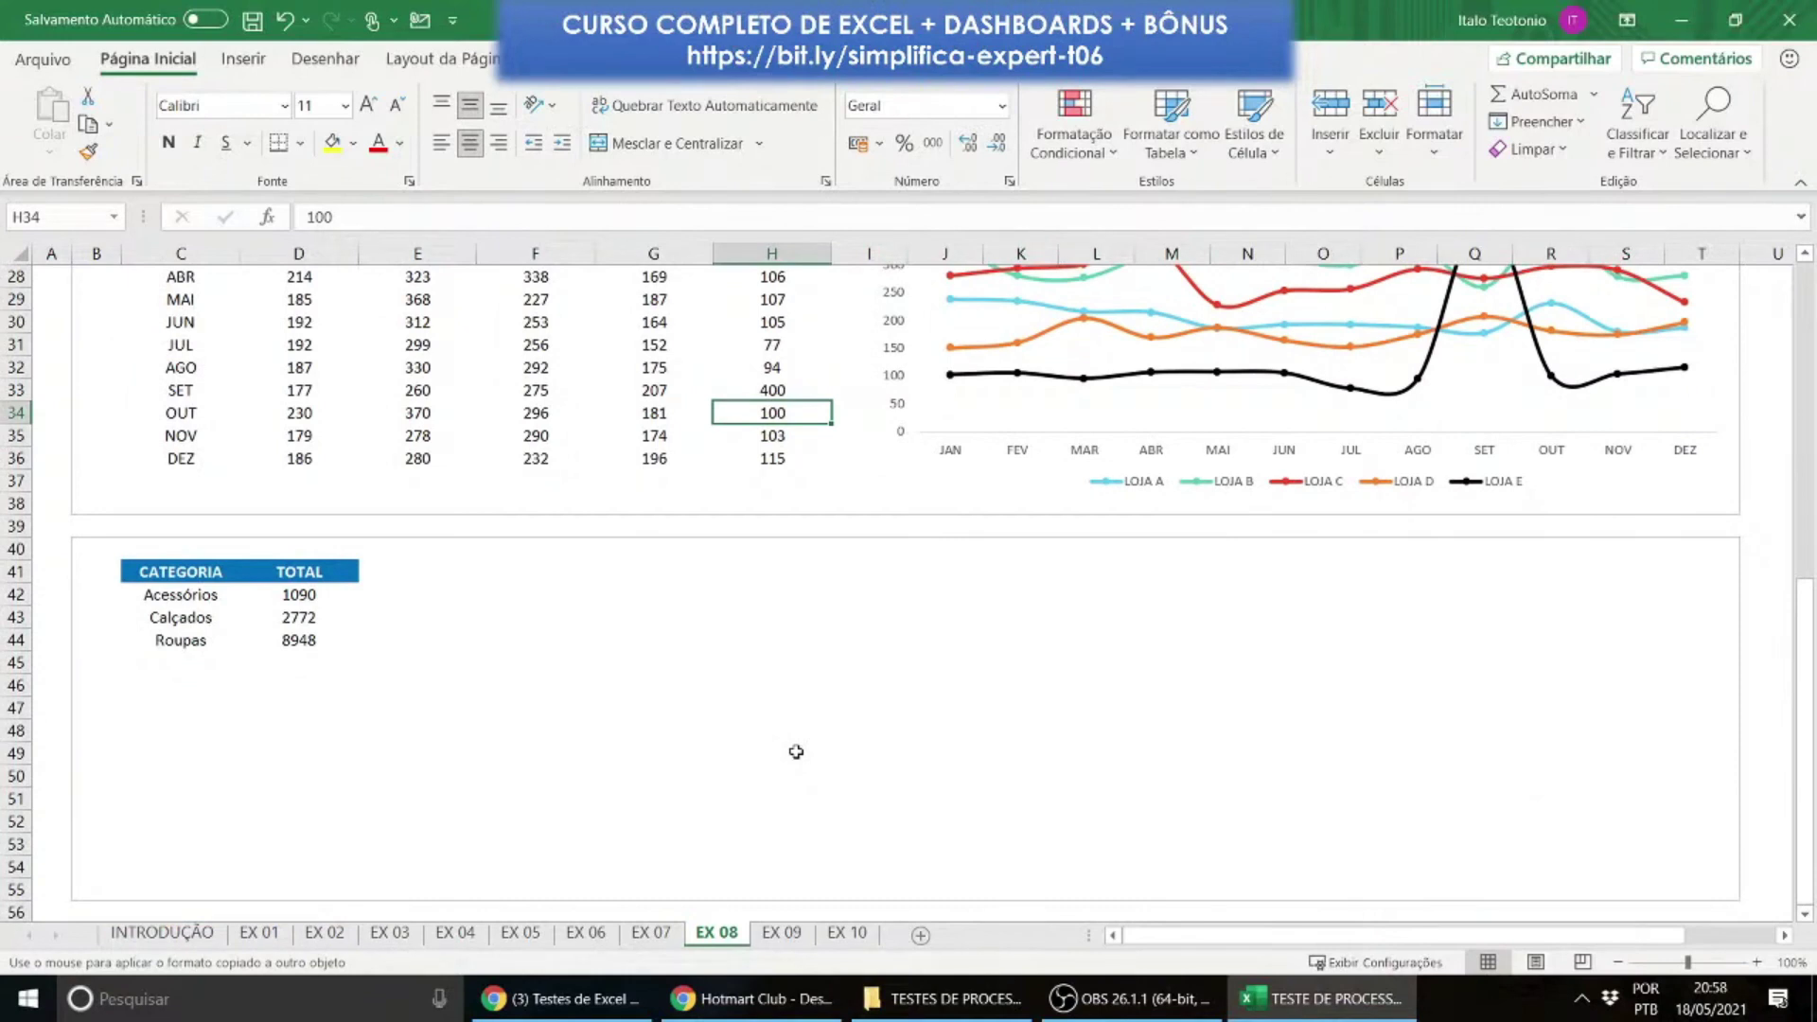
pyautogui.moveTo(184, 594)
pyautogui.mouseDown()
pyautogui.moveTo(231, 647)
pyautogui.moveTo(255, 642)
pyautogui.mouseUp()
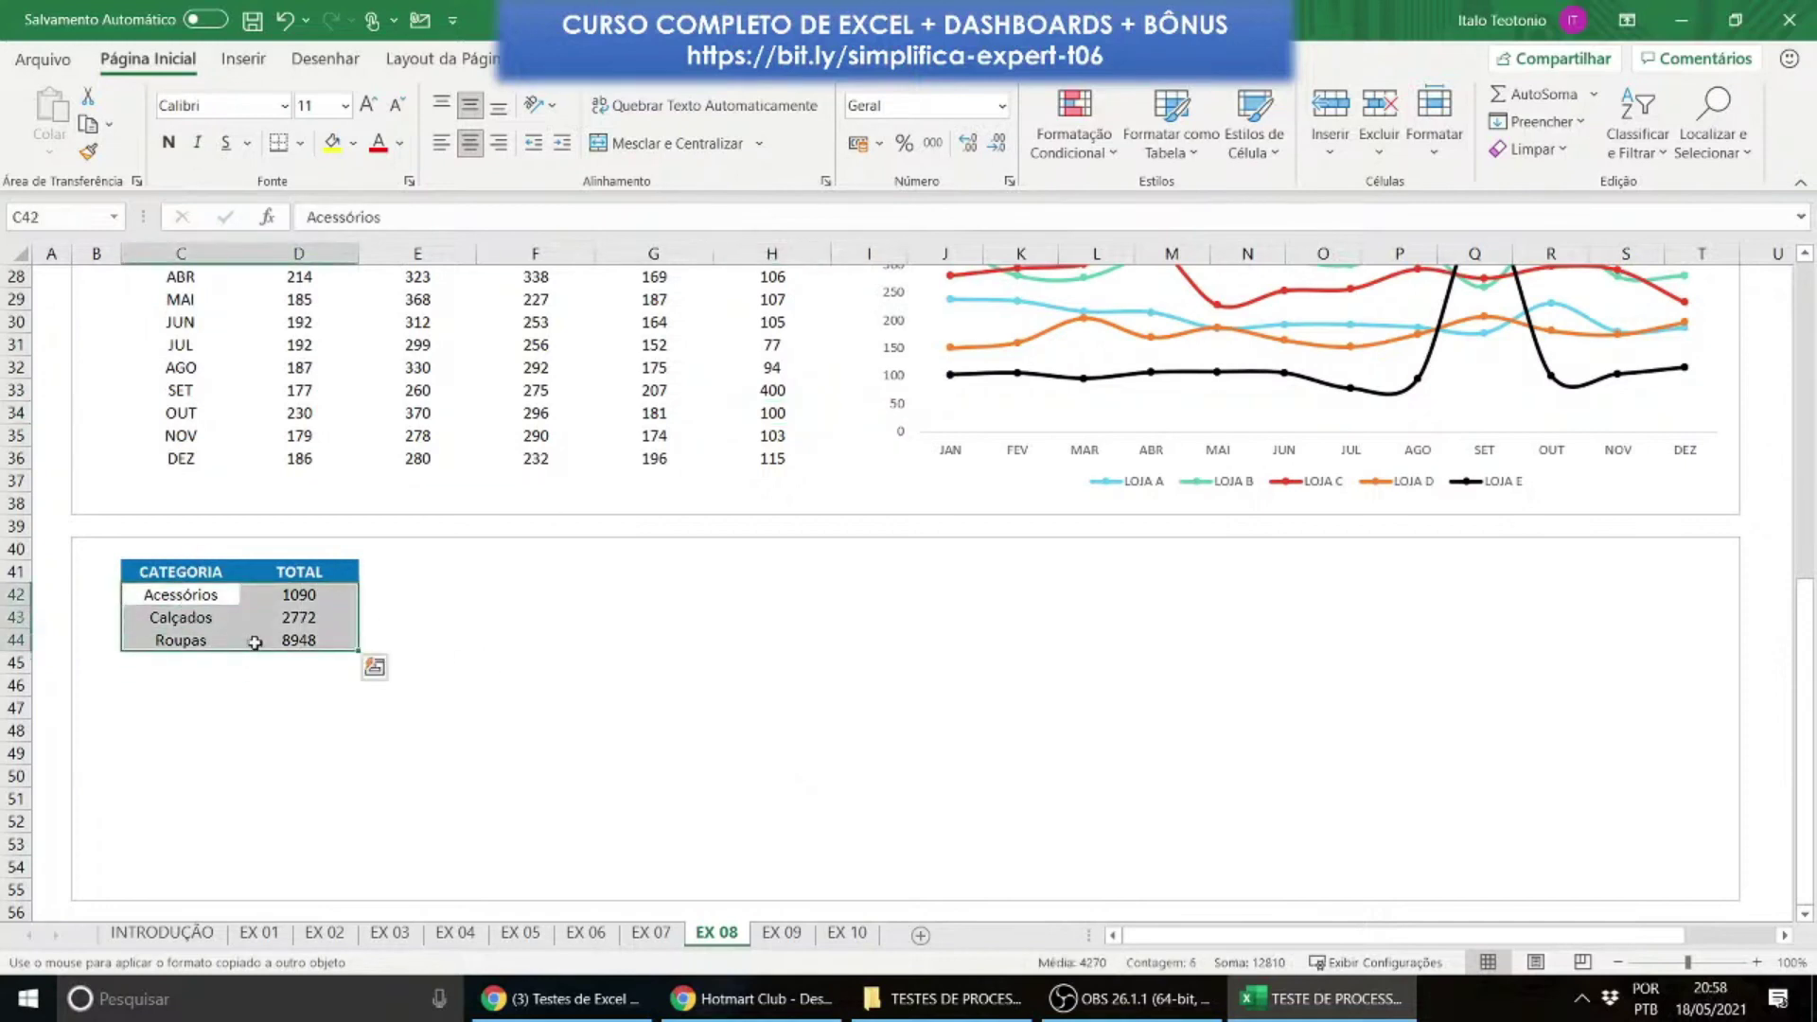
pyautogui.moveTo(216, 571); pyautogui.dragTo(305, 633)
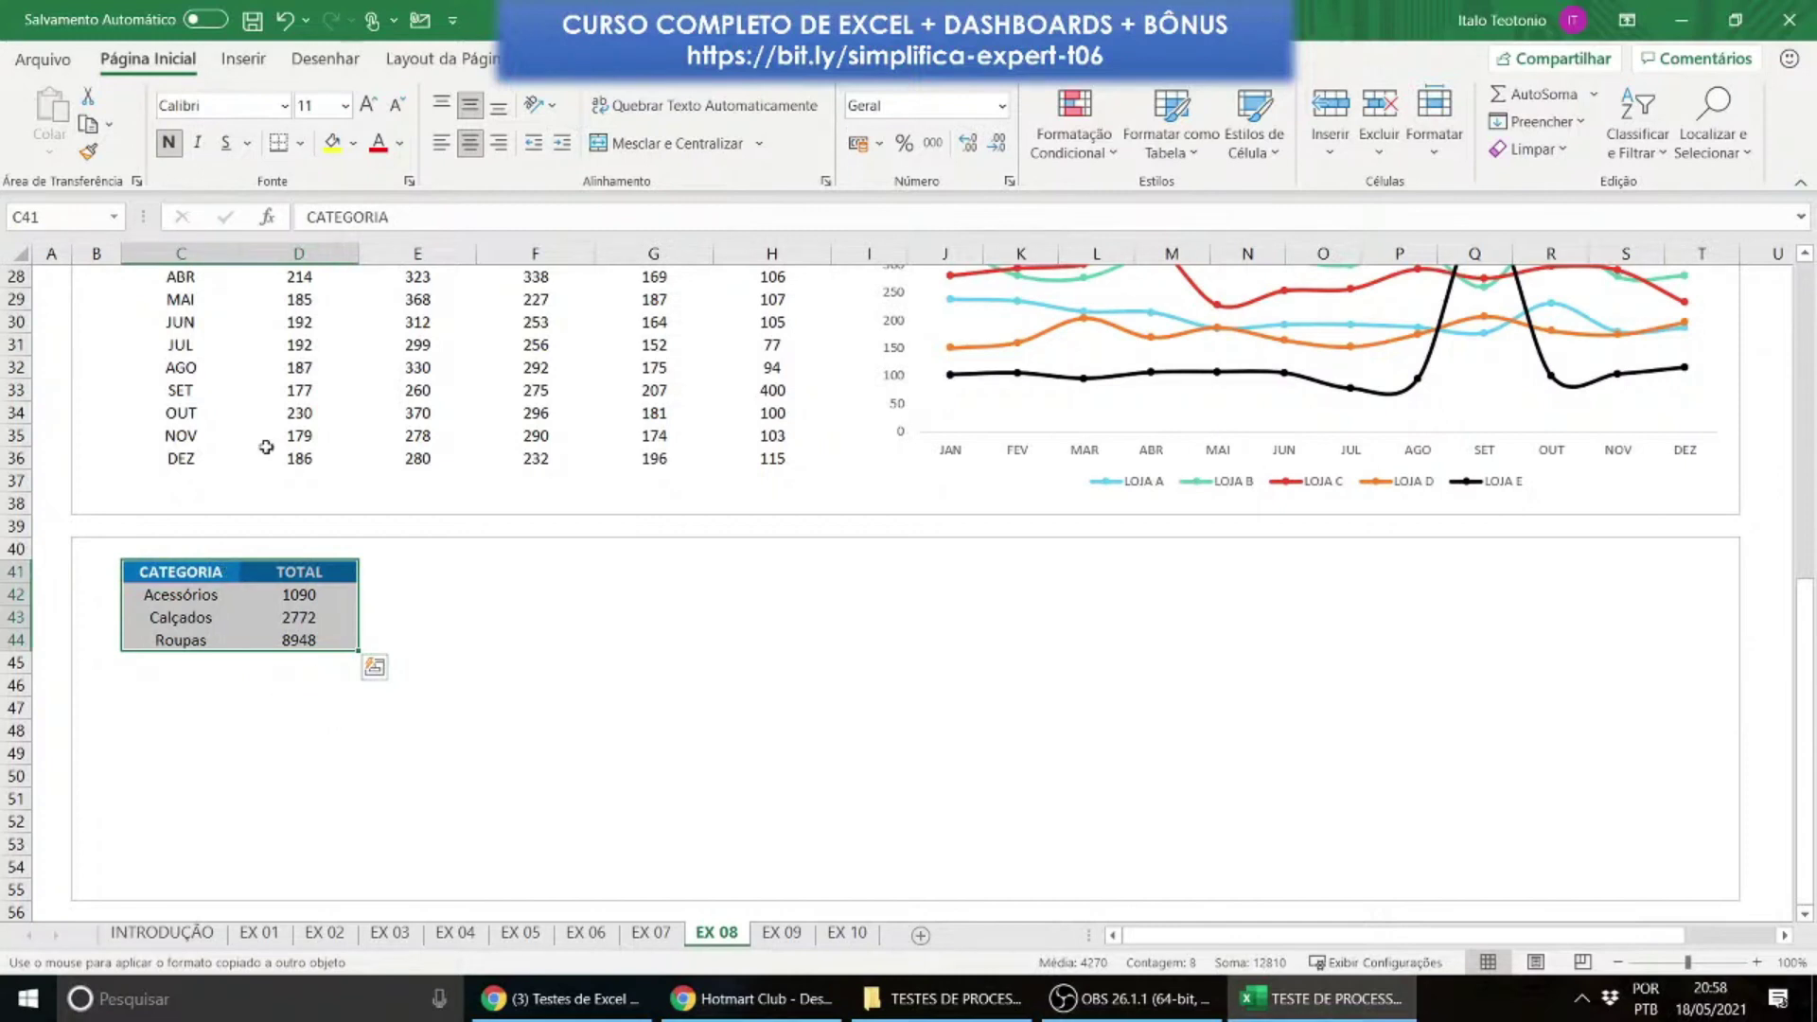
pyautogui.click(237, 61)
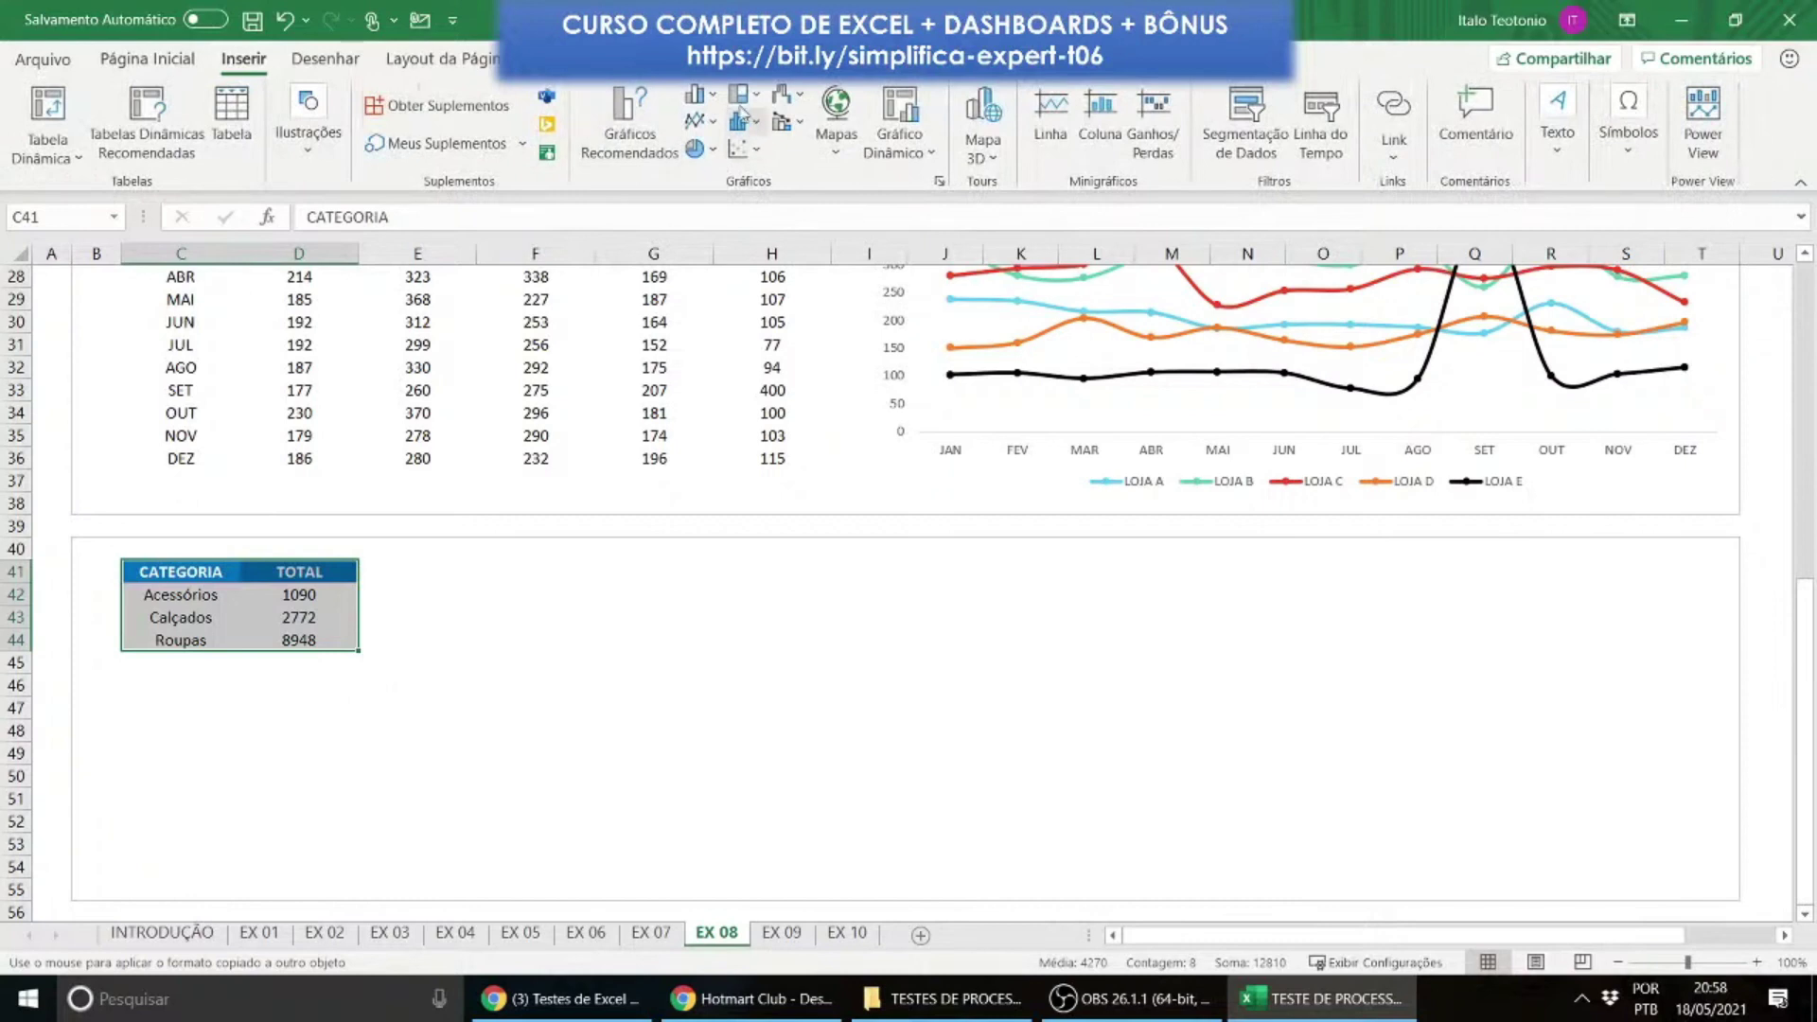
pyautogui.click(697, 94)
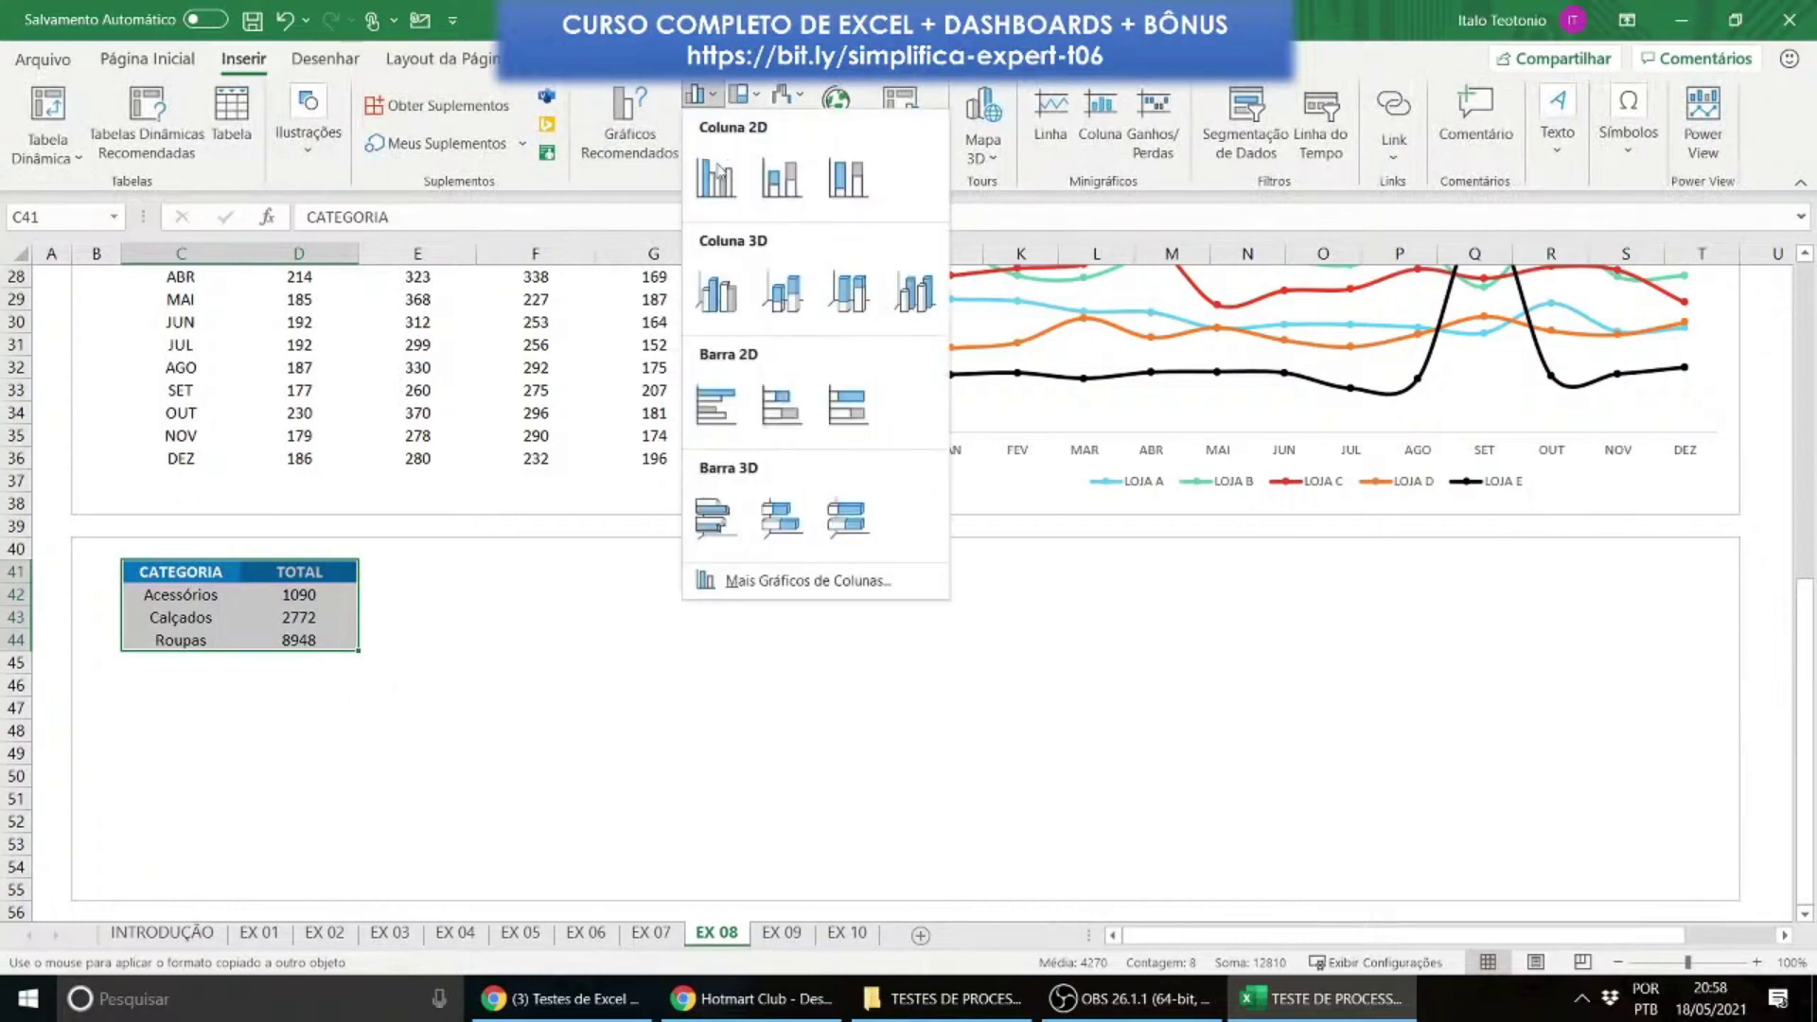
pyautogui.click(715, 405)
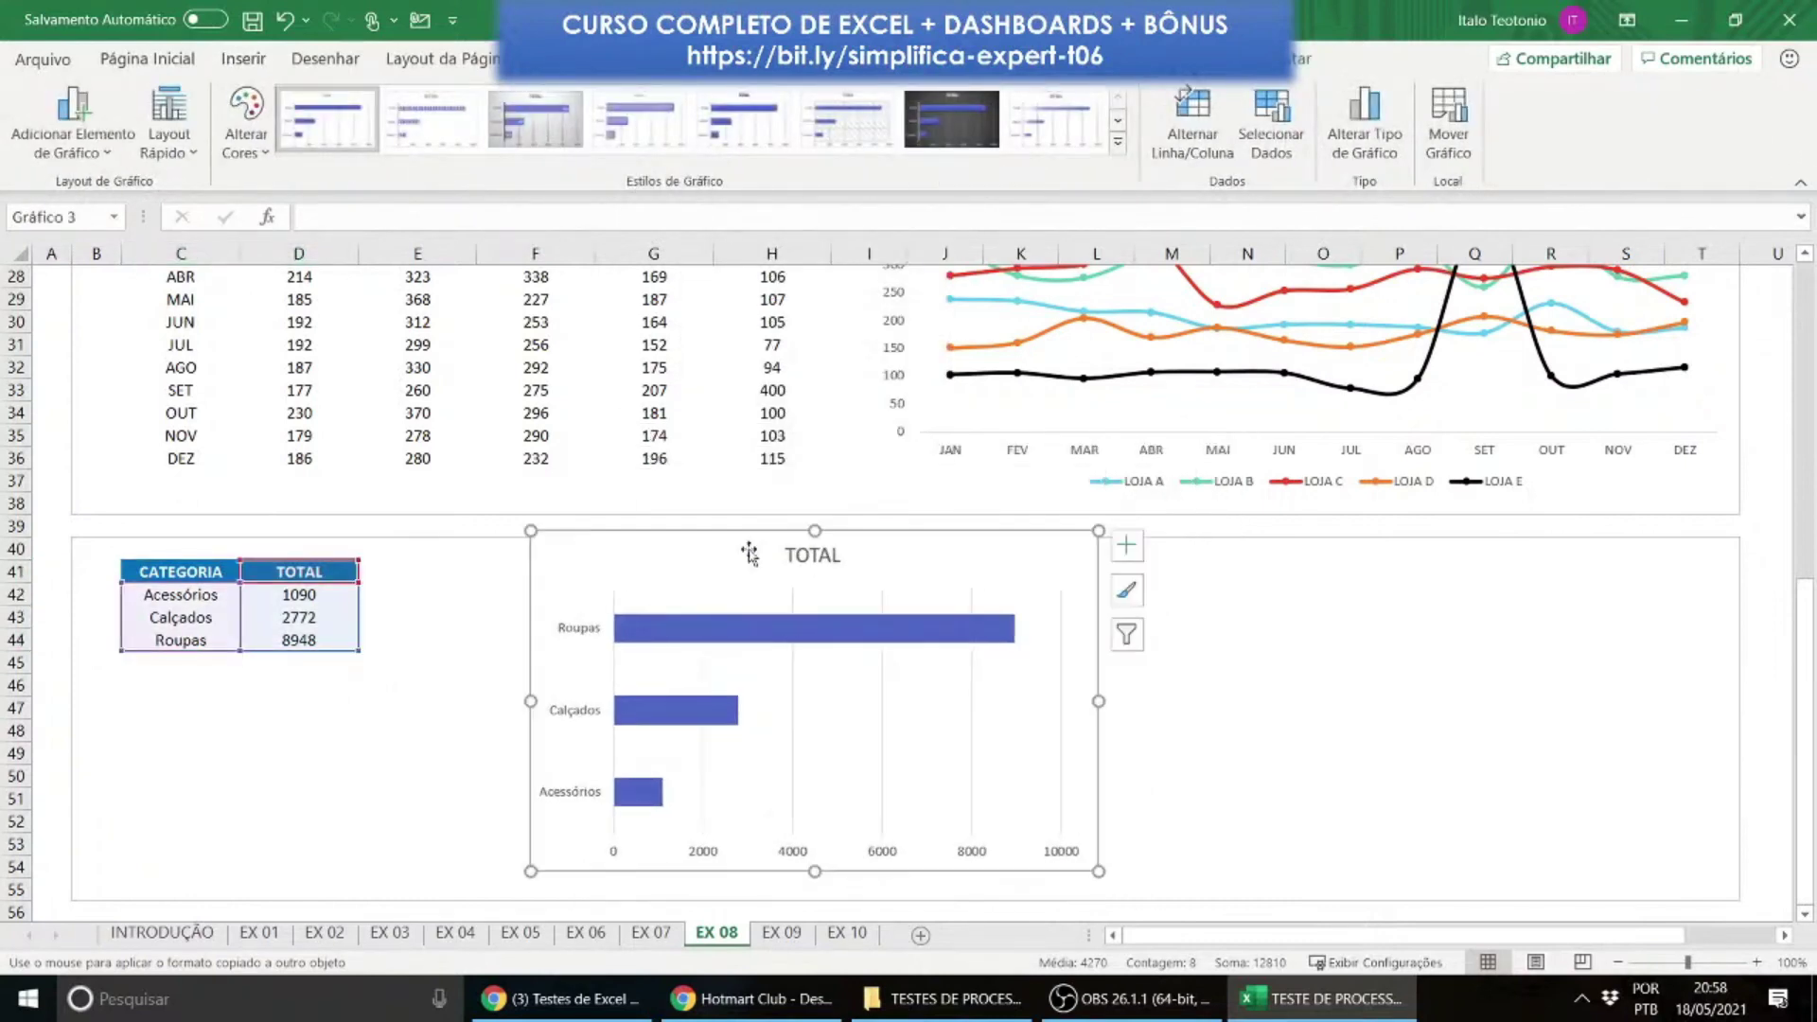
pyautogui.press('Delete')
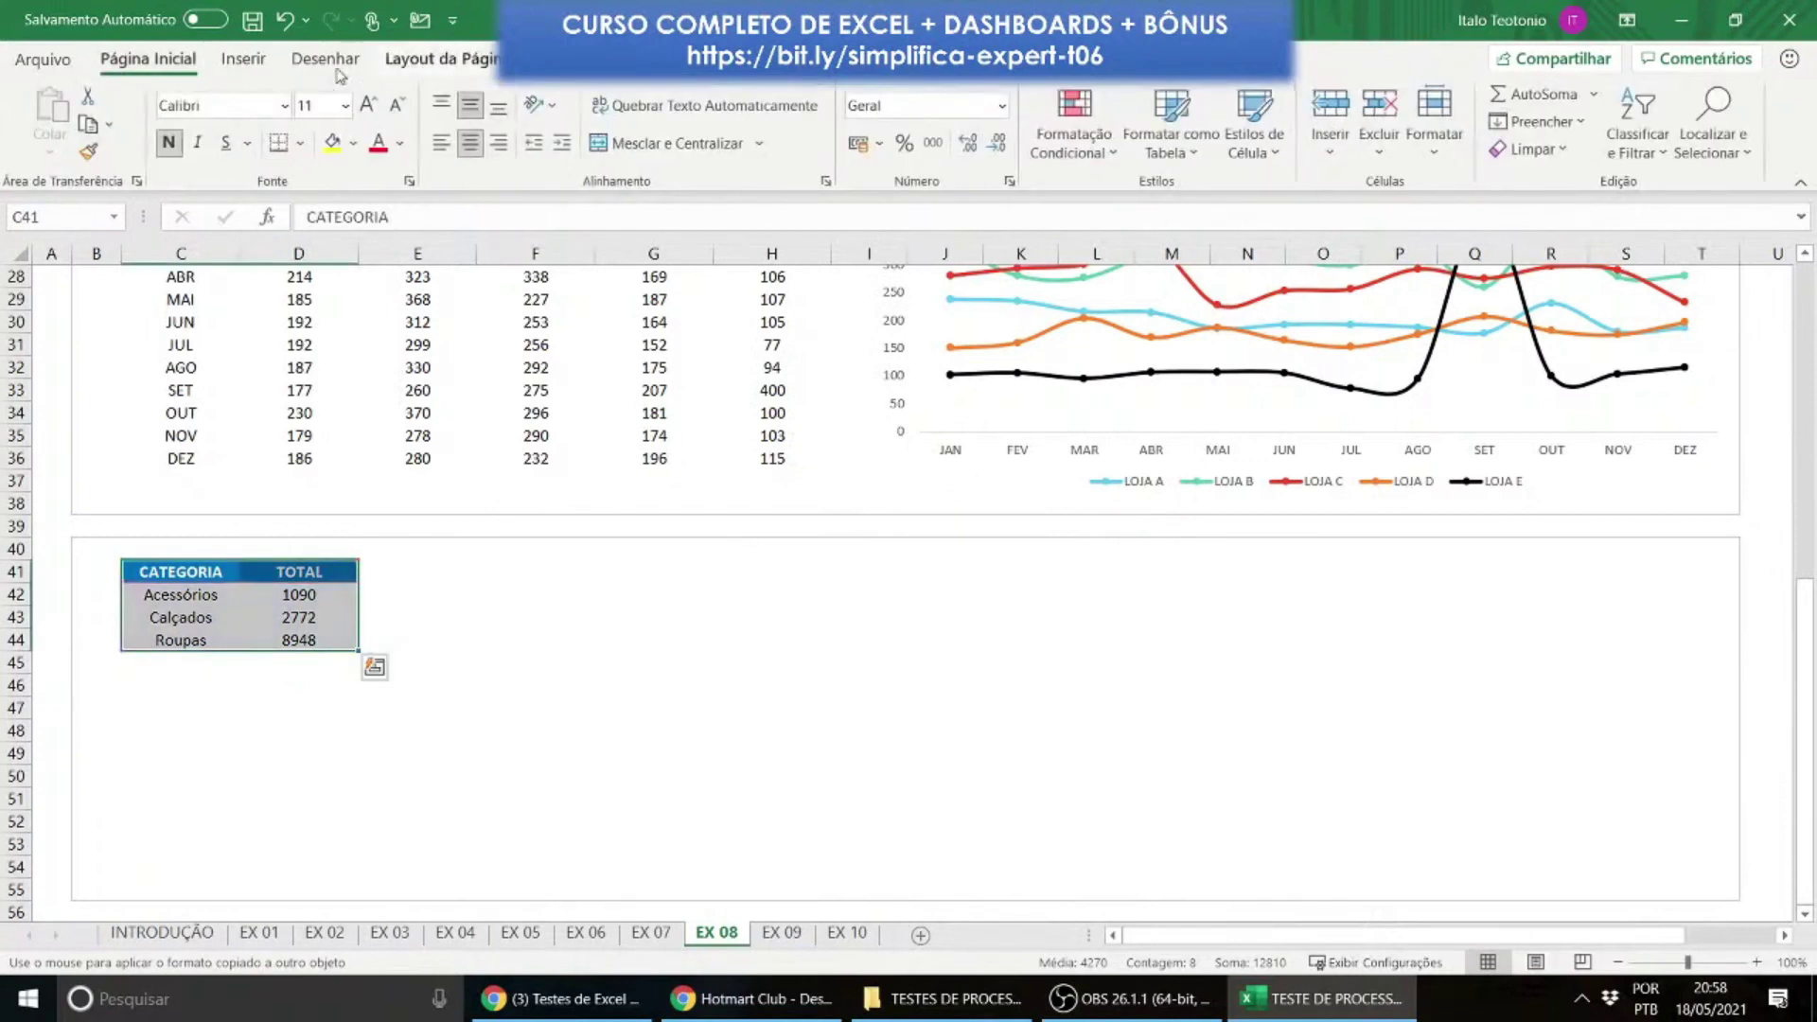
# Step: Insert a doughnut chart from the CATEGORIA and TOTAL table (C41:D44) and delete the chart title
pyautogui.click(243, 61)
pyautogui.click(701, 152)
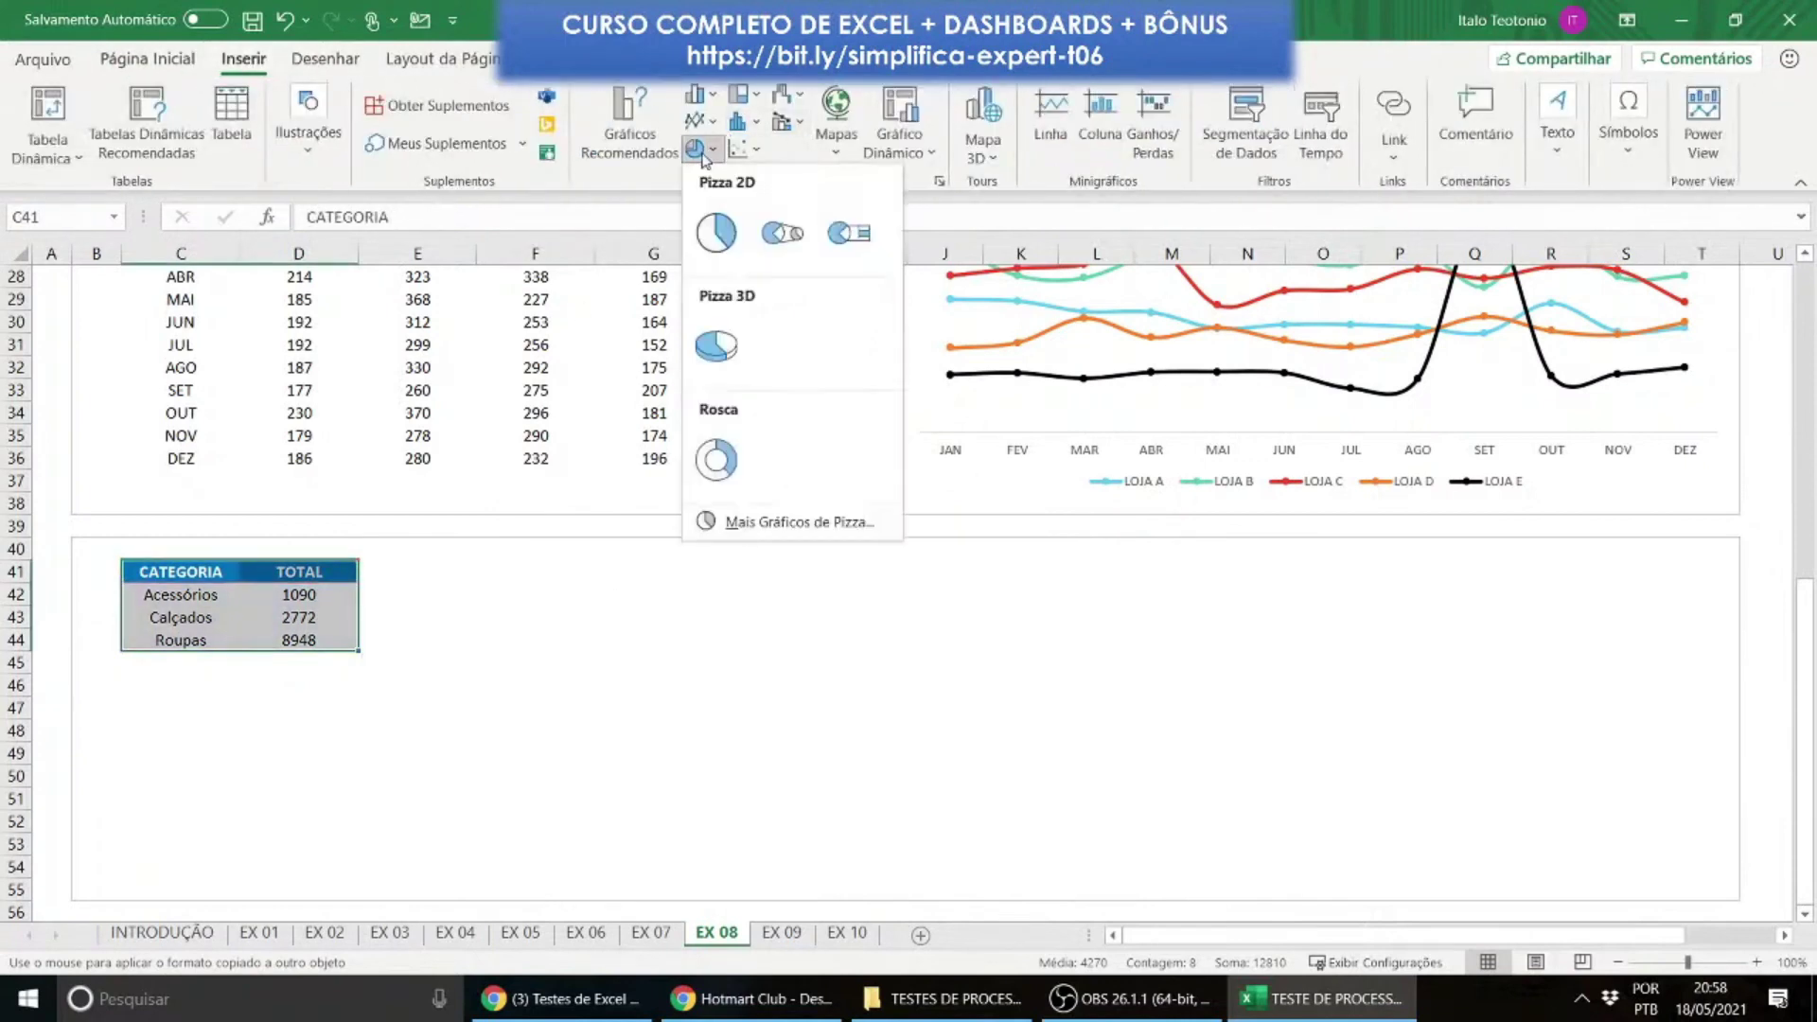
pyautogui.click(716, 460)
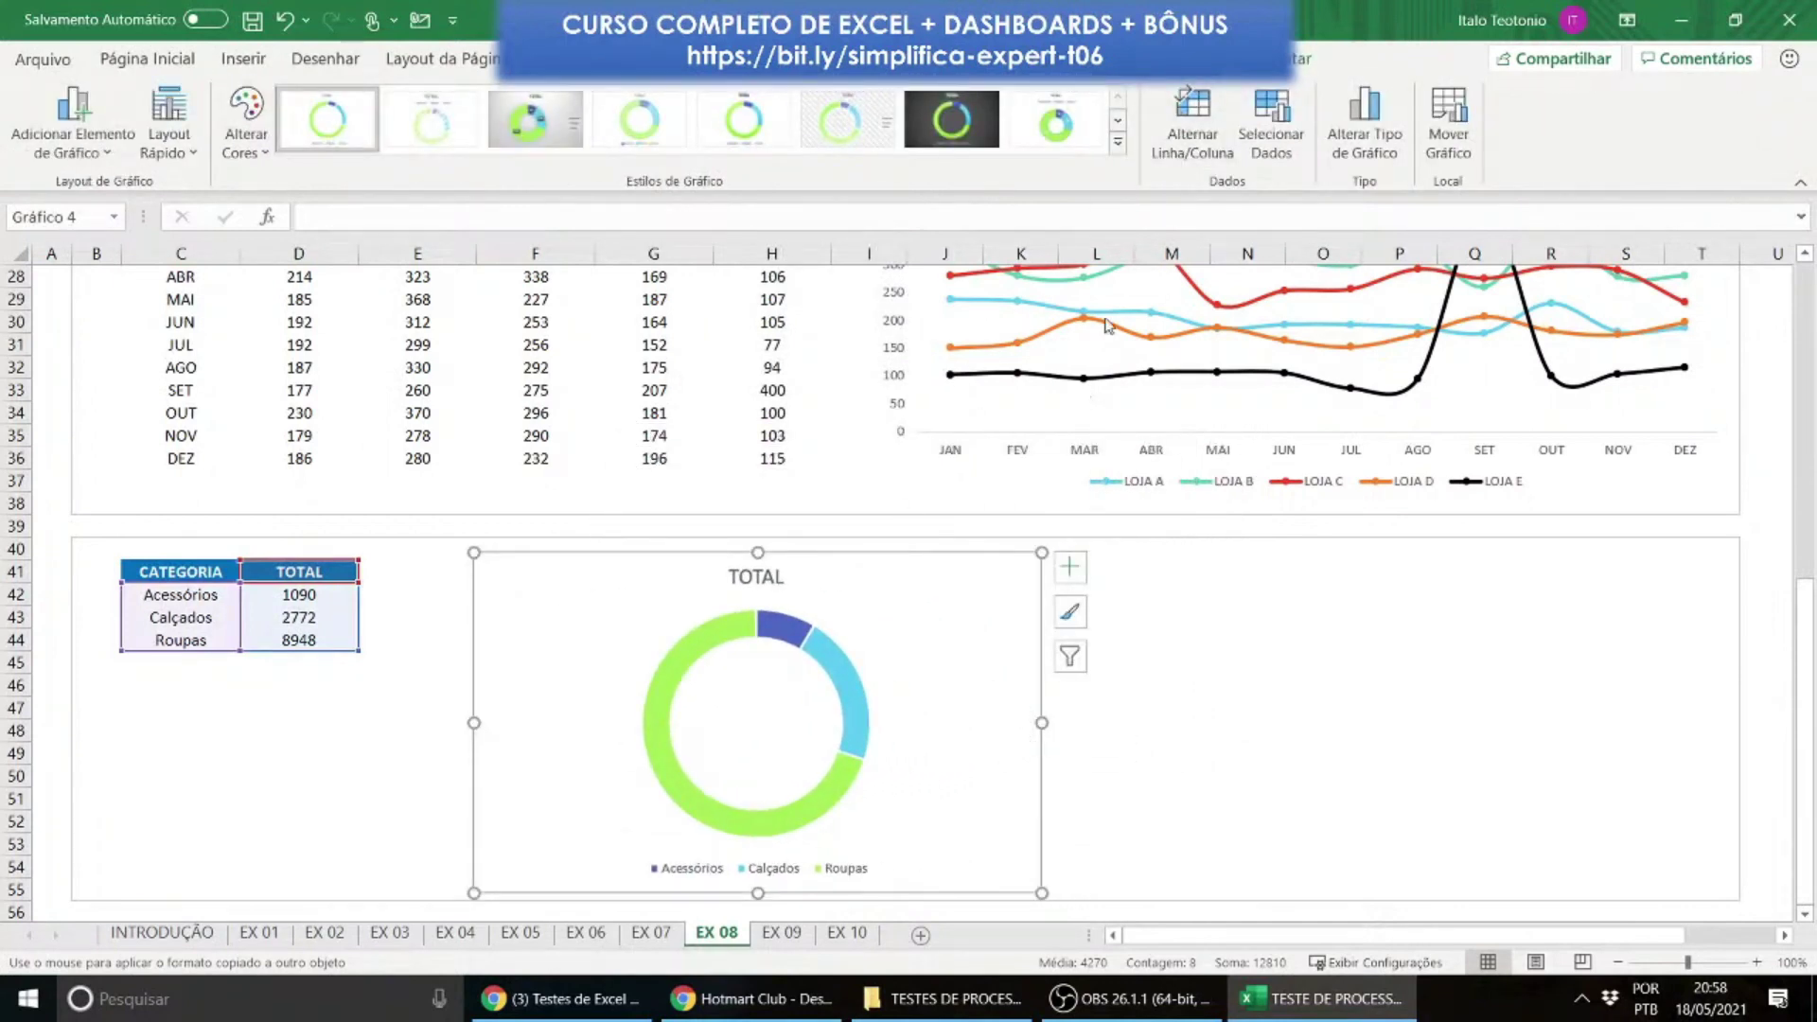
pyautogui.click(778, 579)
pyautogui.press('Delete')
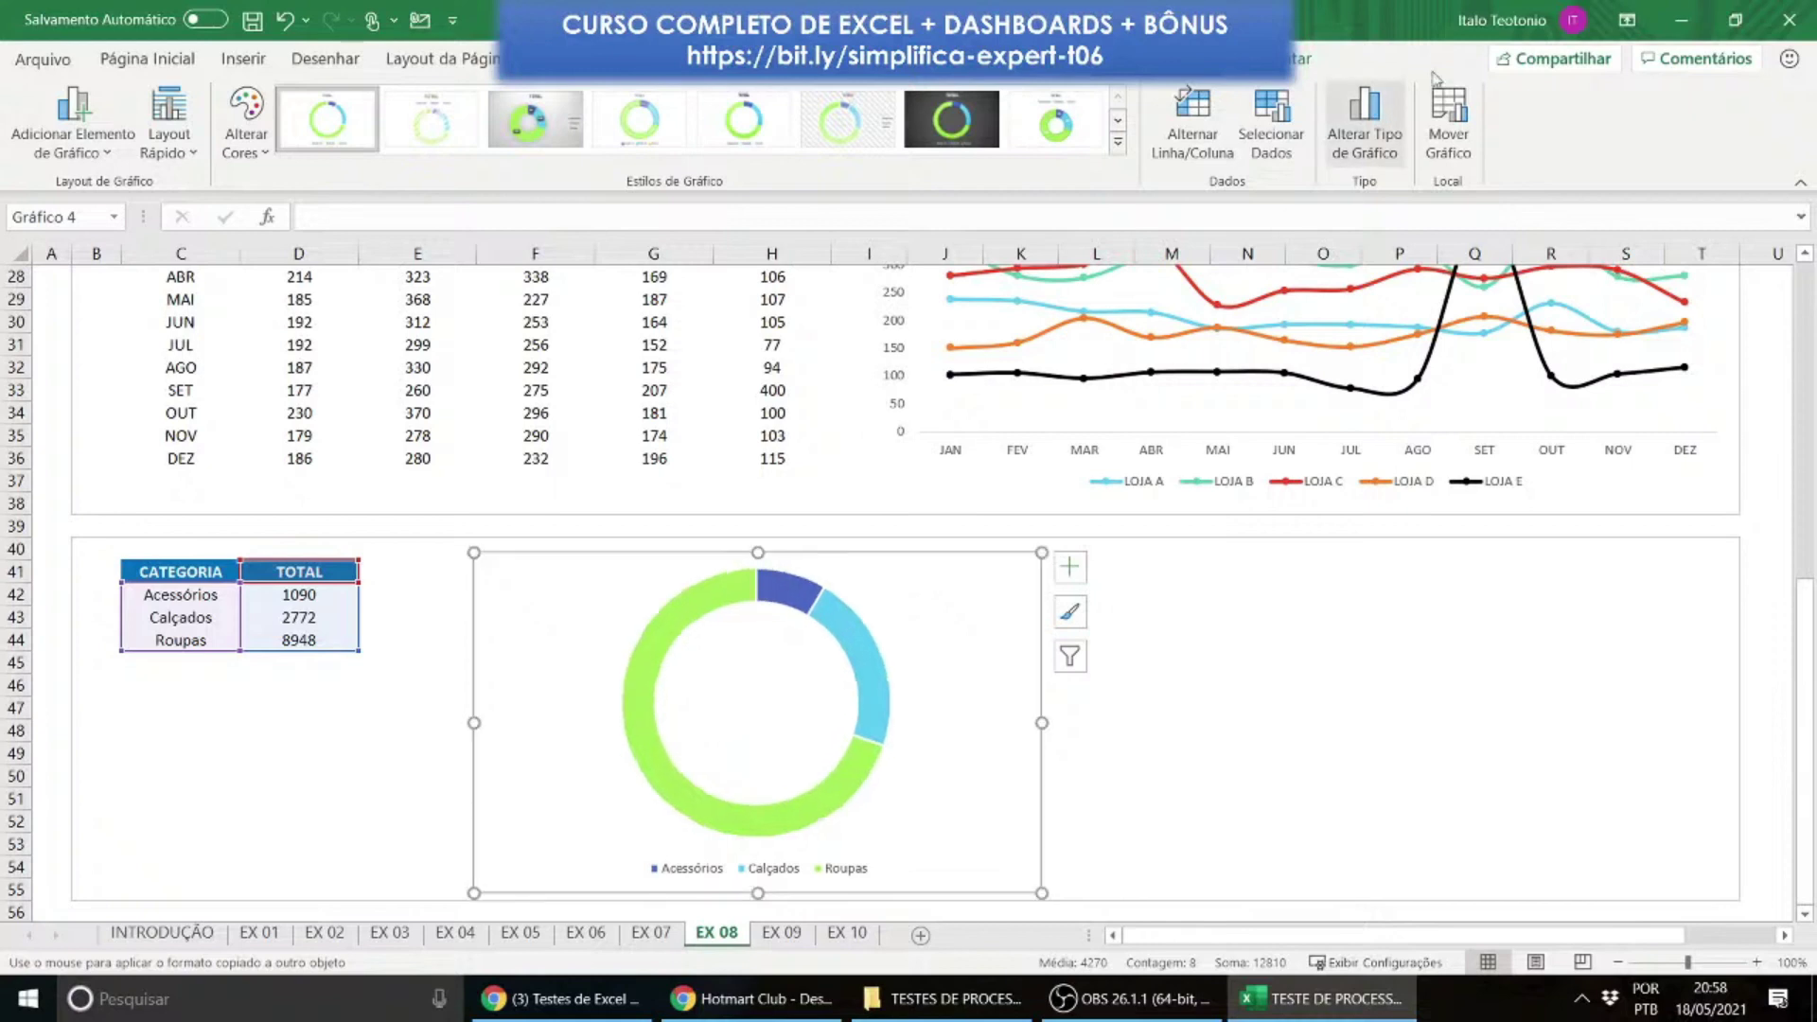
# Step: Remove the outline from the doughnut chart's chart area
pyautogui.click(1302, 61)
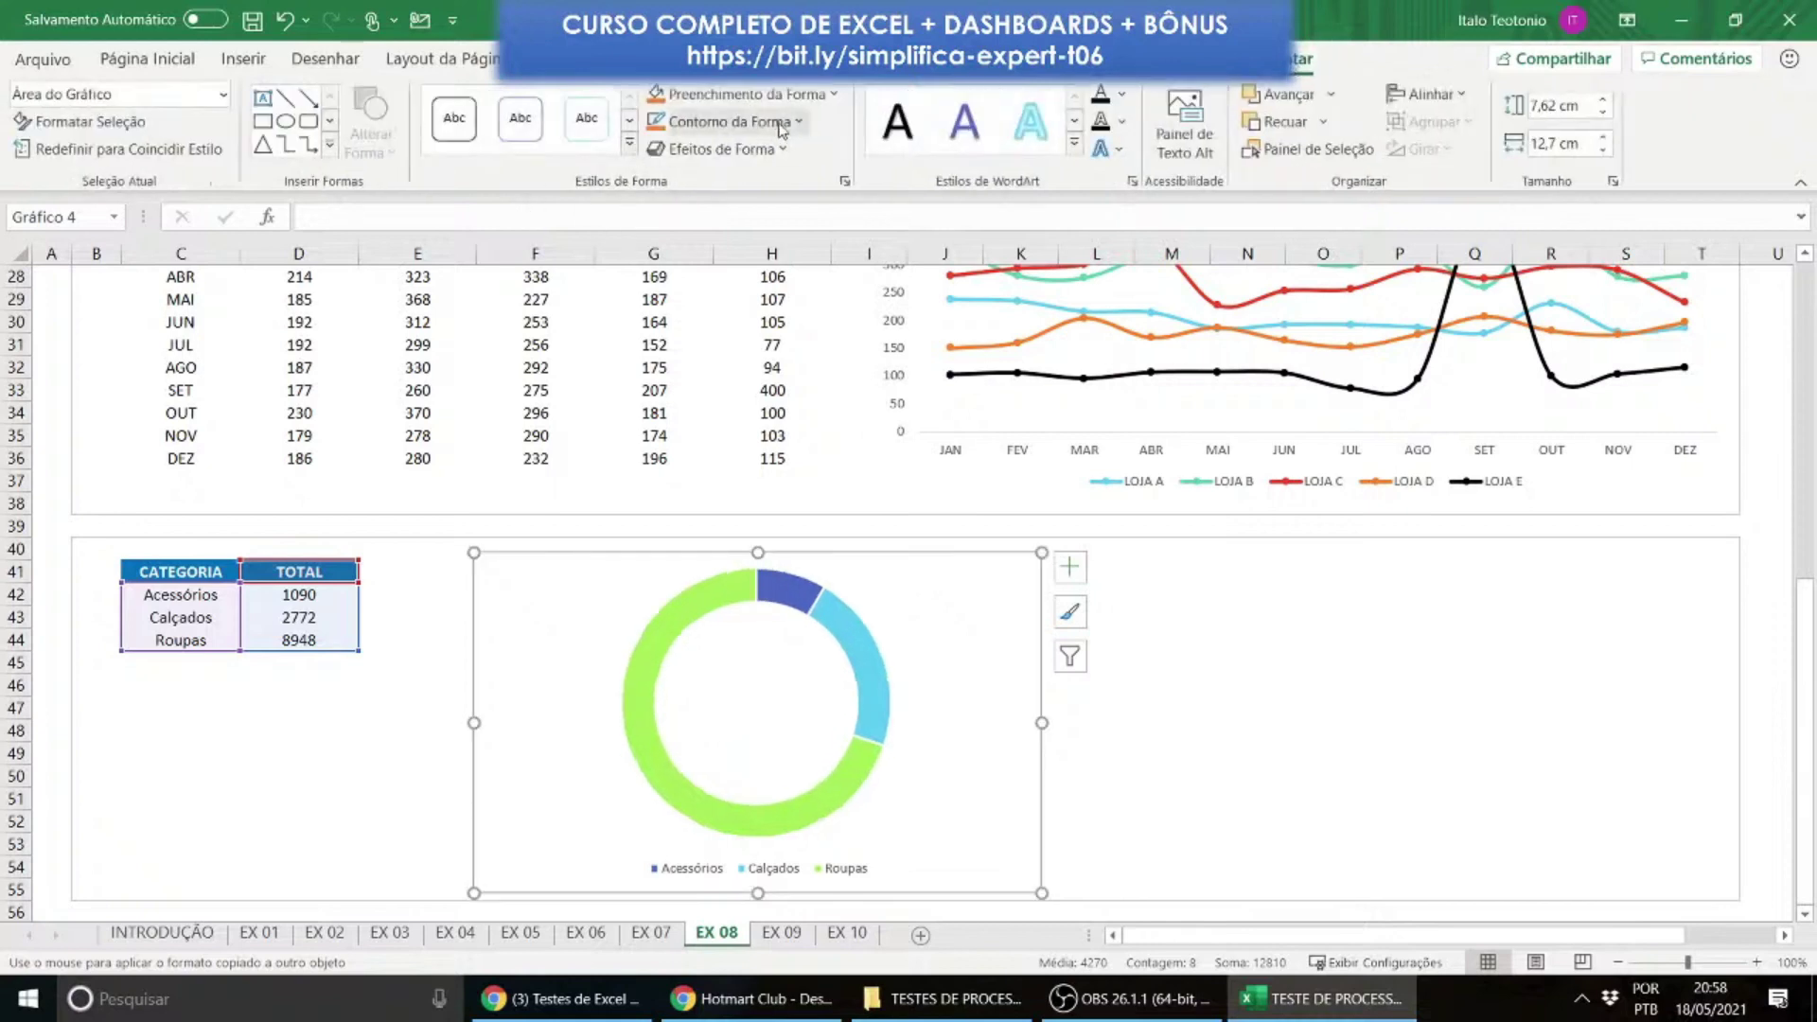
pyautogui.click(725, 121)
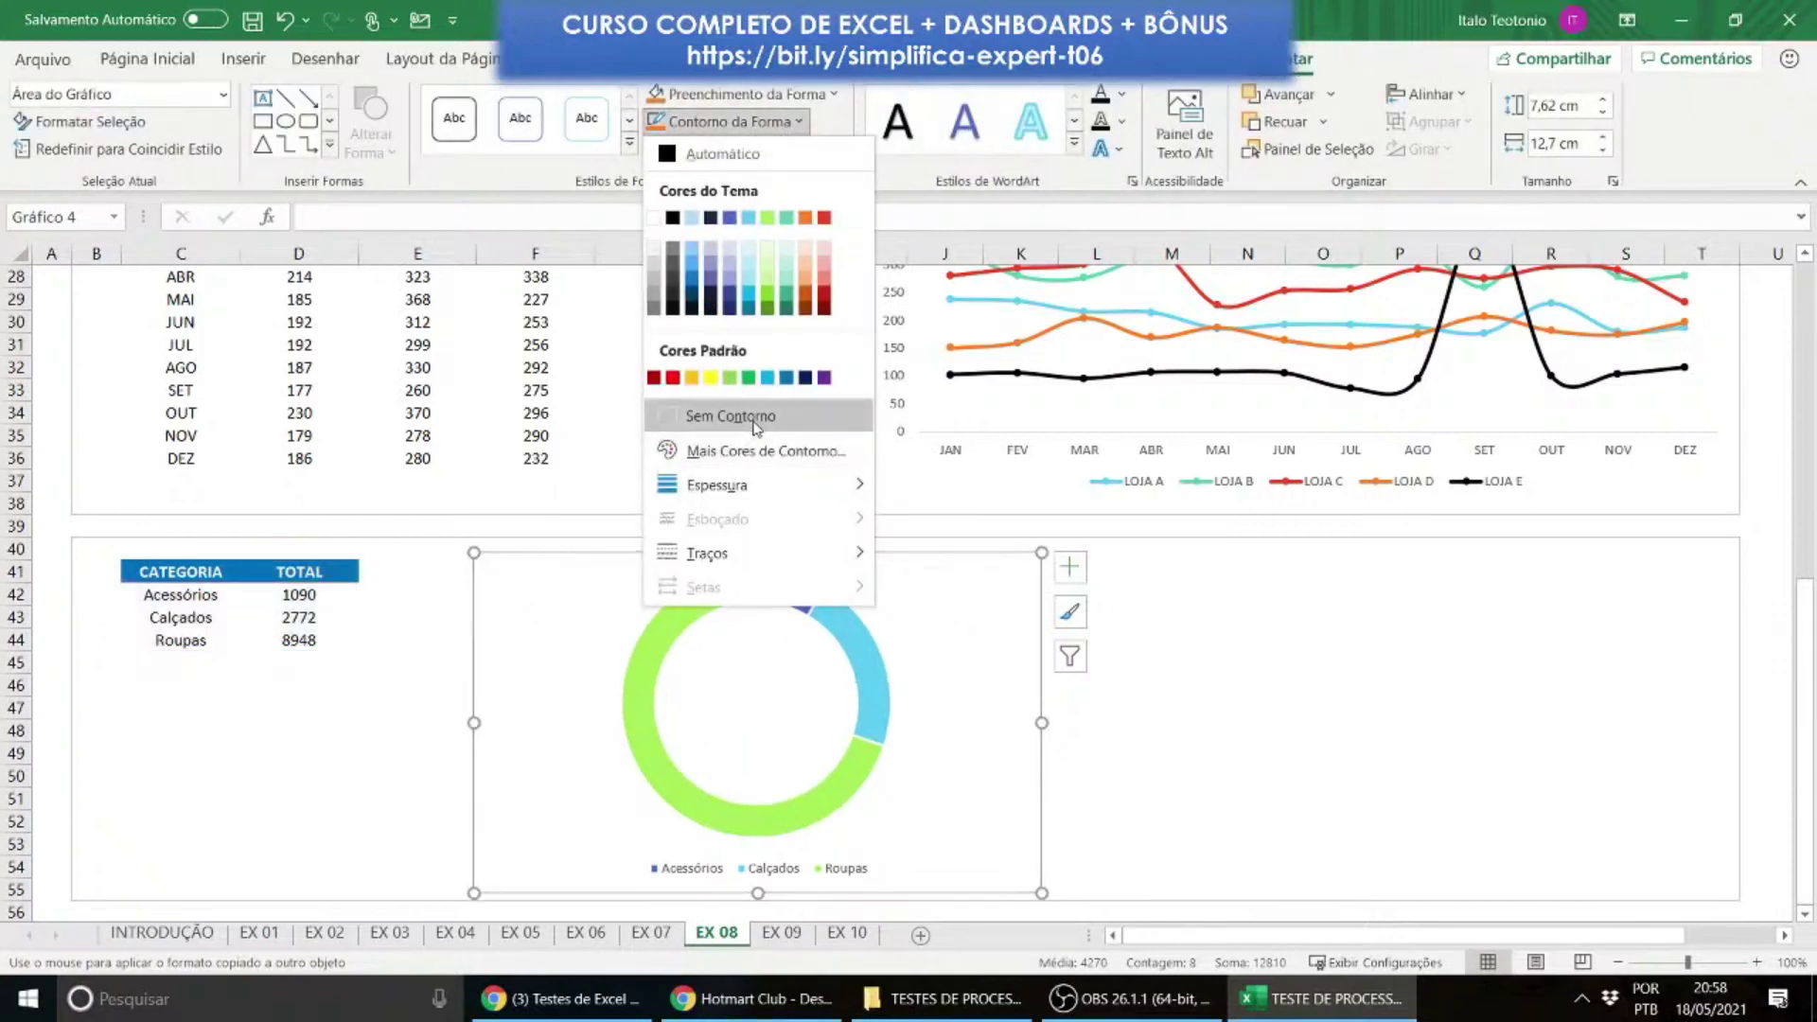
pyautogui.click(219, 742)
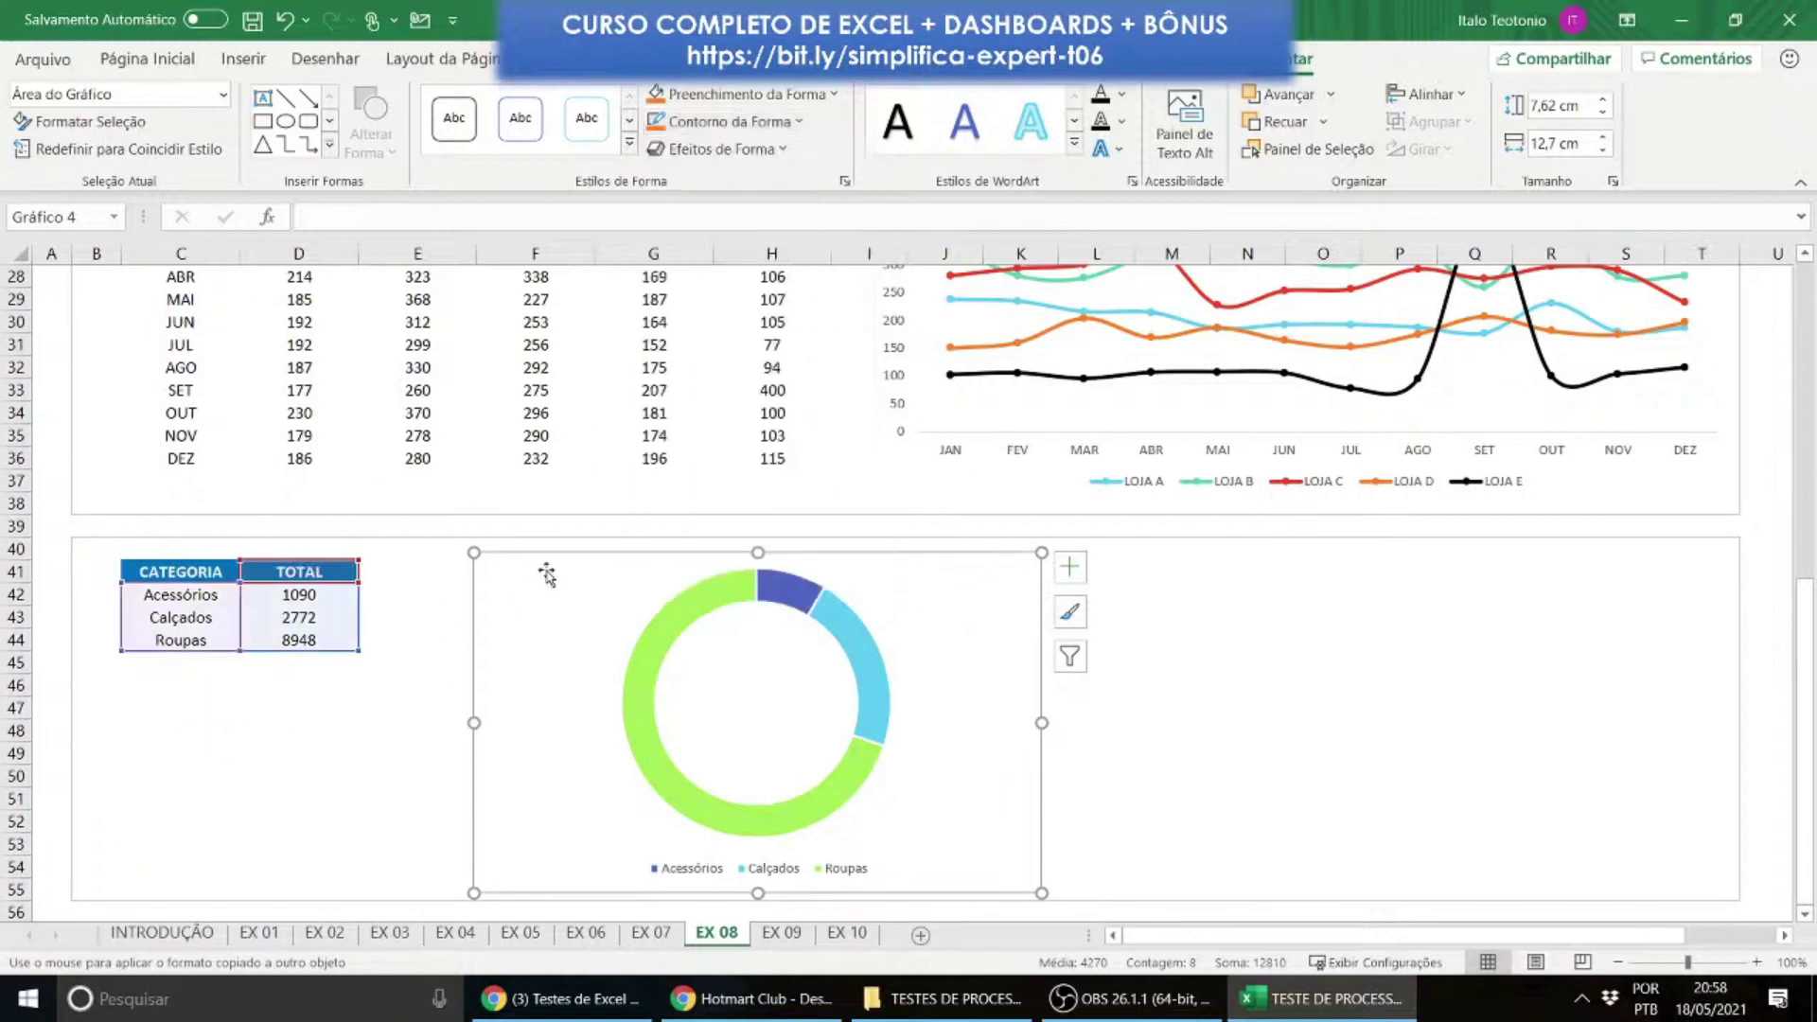
pyautogui.click(755, 124)
pyautogui.click(729, 410)
pyautogui.click(288, 724)
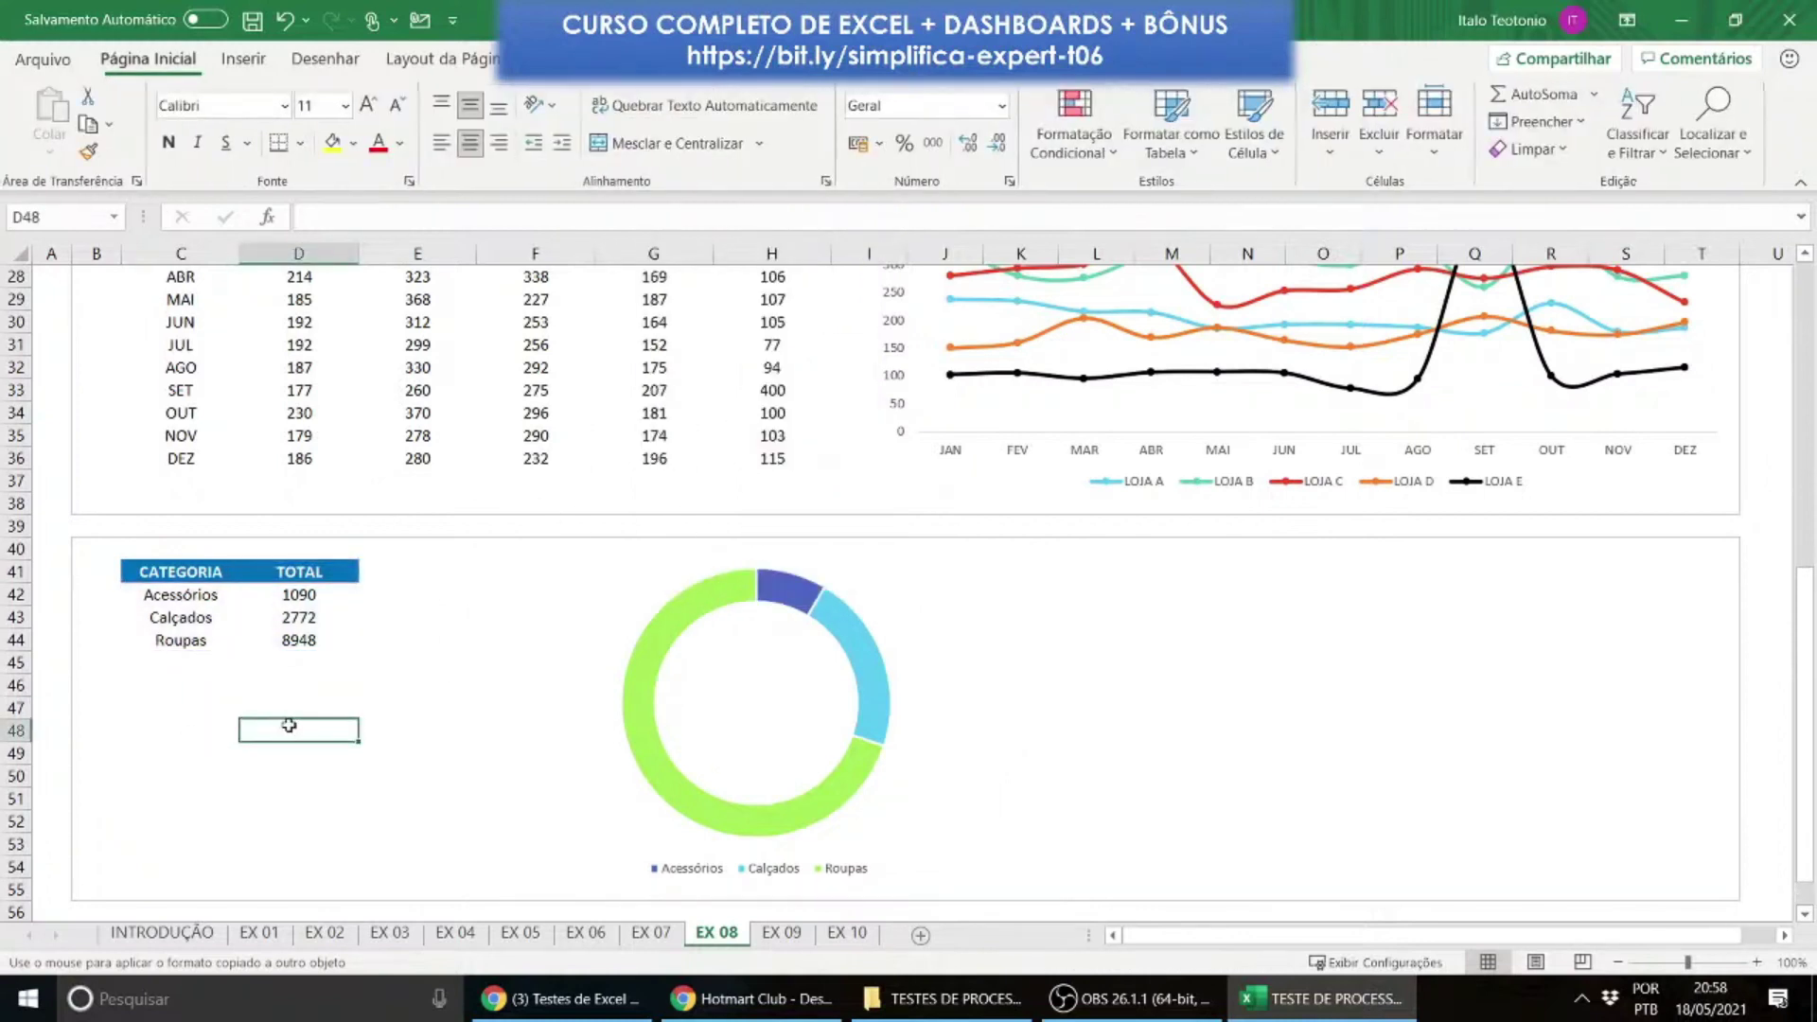
# Step: Recolour the doughnut chart with the third Colorido palette, which starts with light blue, green and red
pyautogui.click(640, 616)
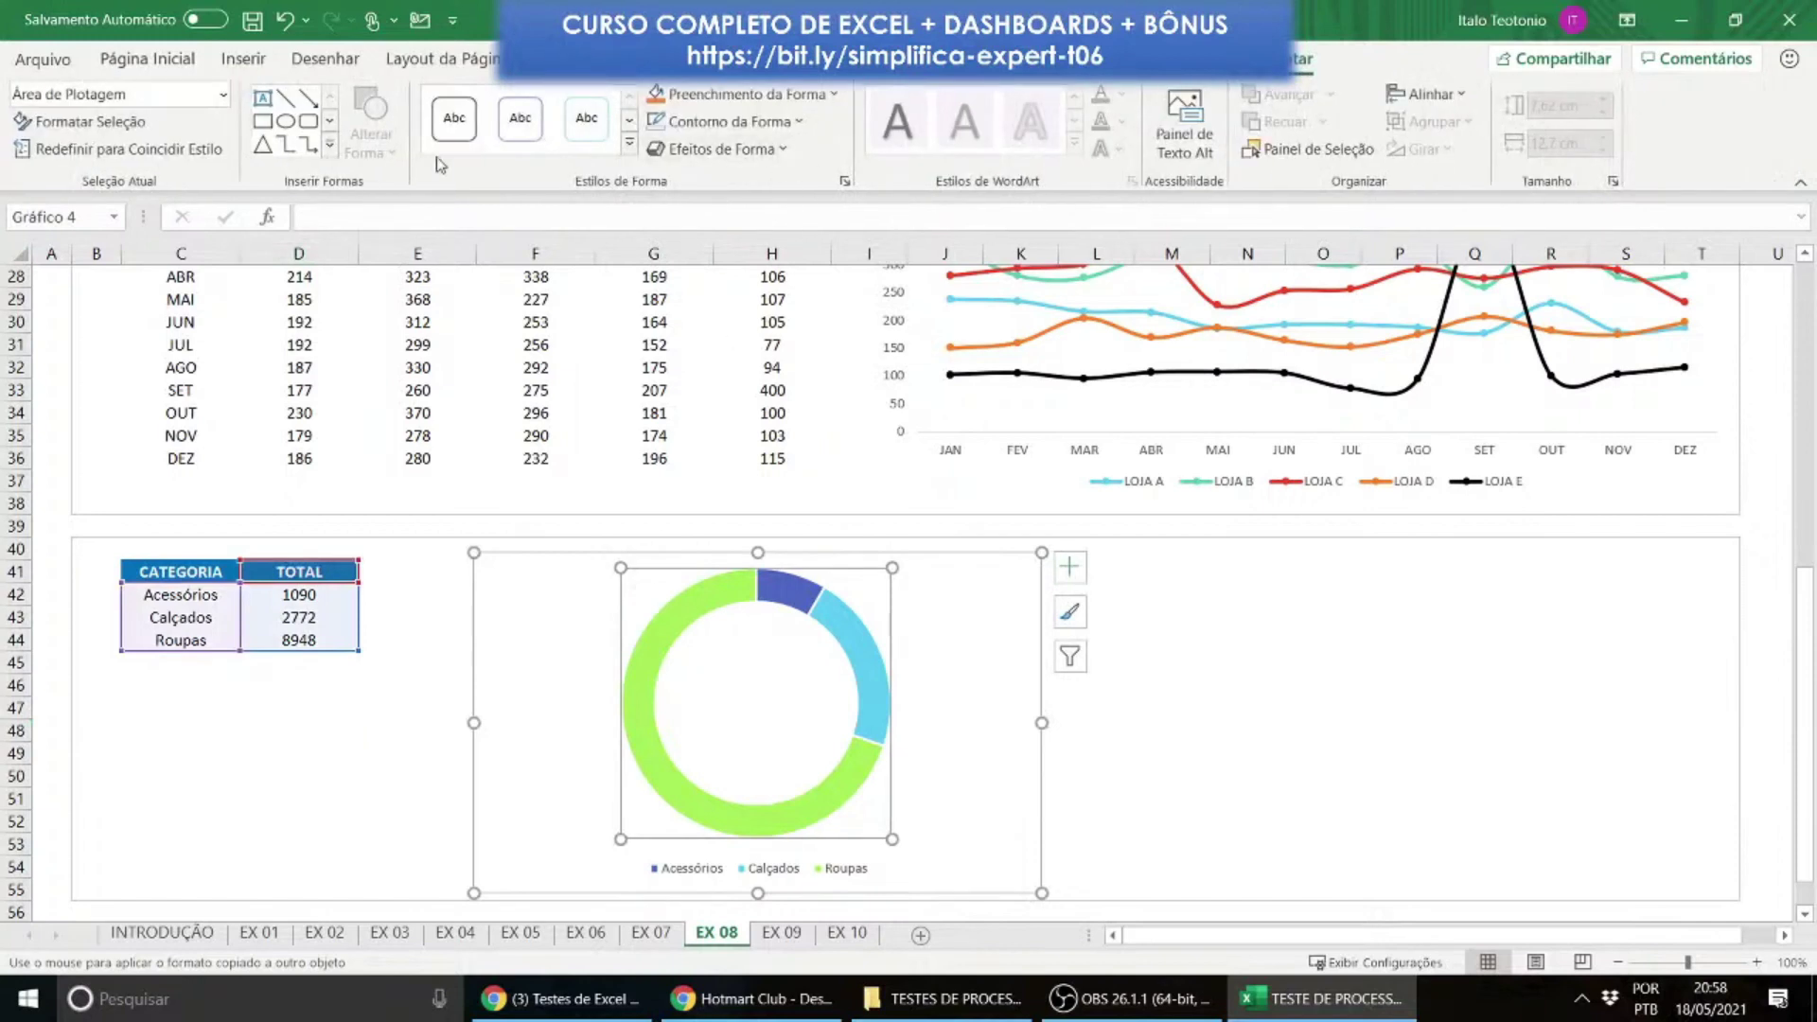
pyautogui.click(1200, 58)
pyautogui.click(269, 159)
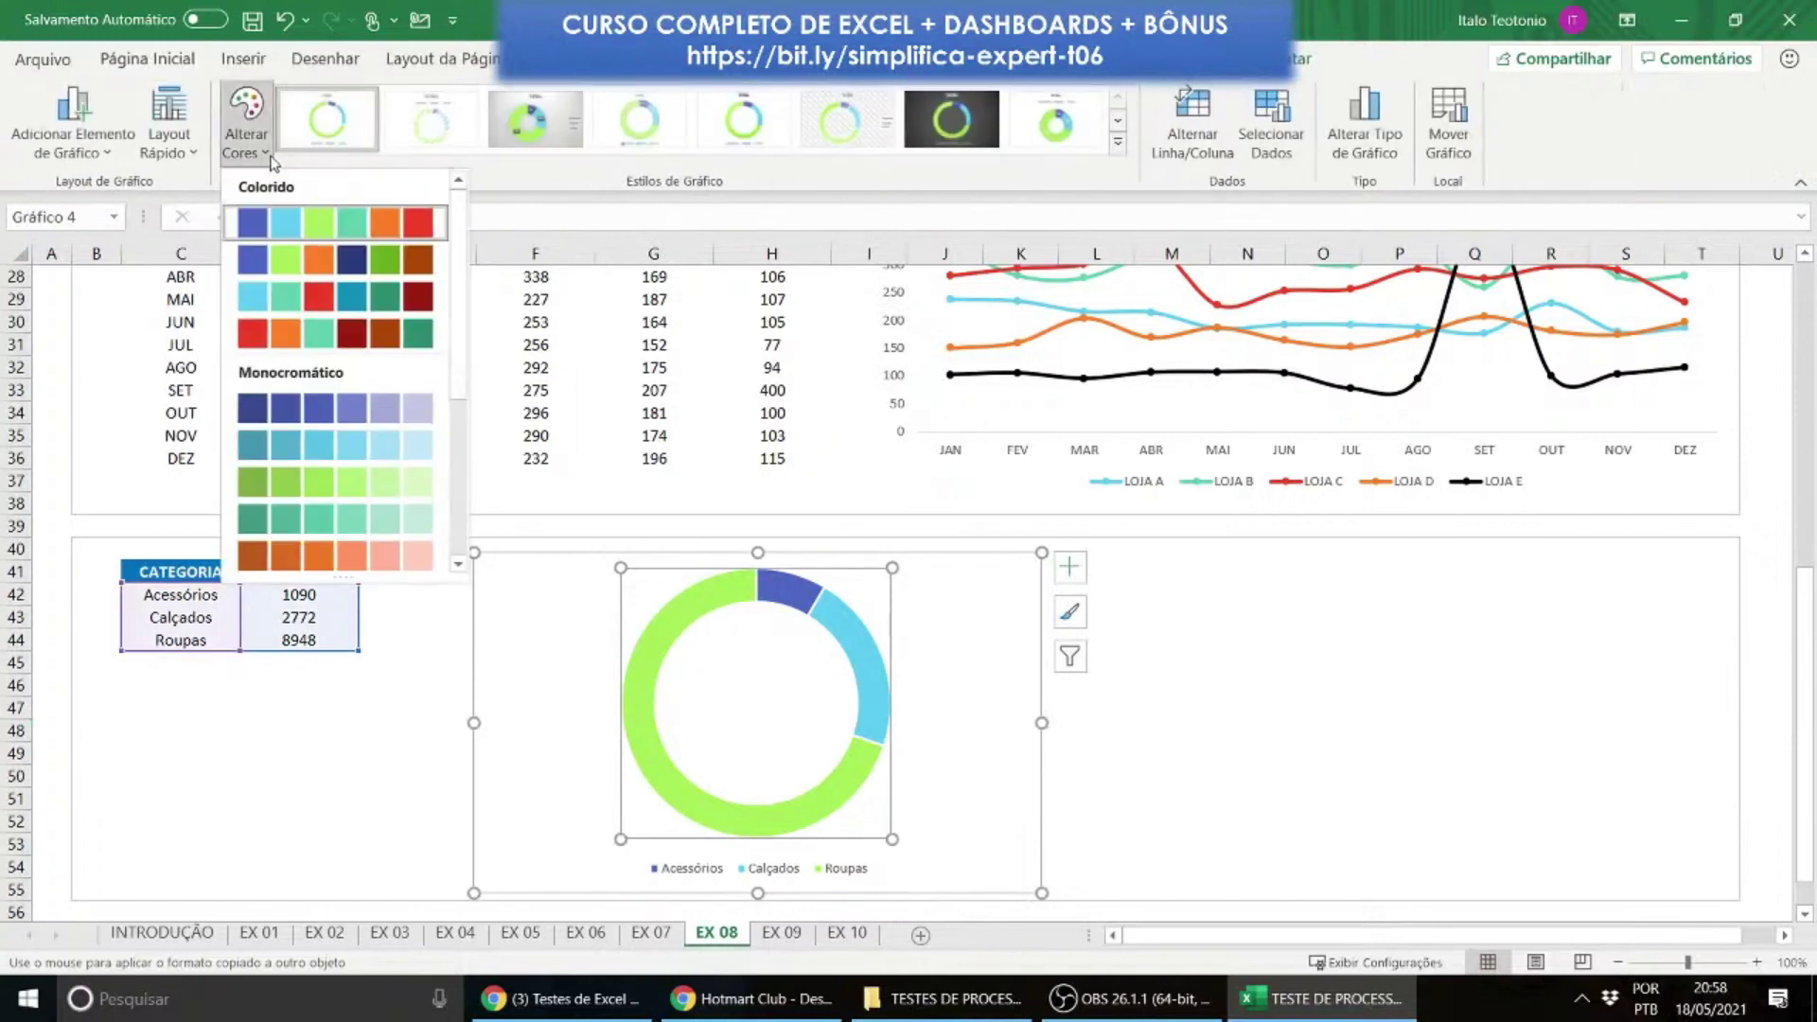
pyautogui.click(284, 296)
pyautogui.click(1206, 705)
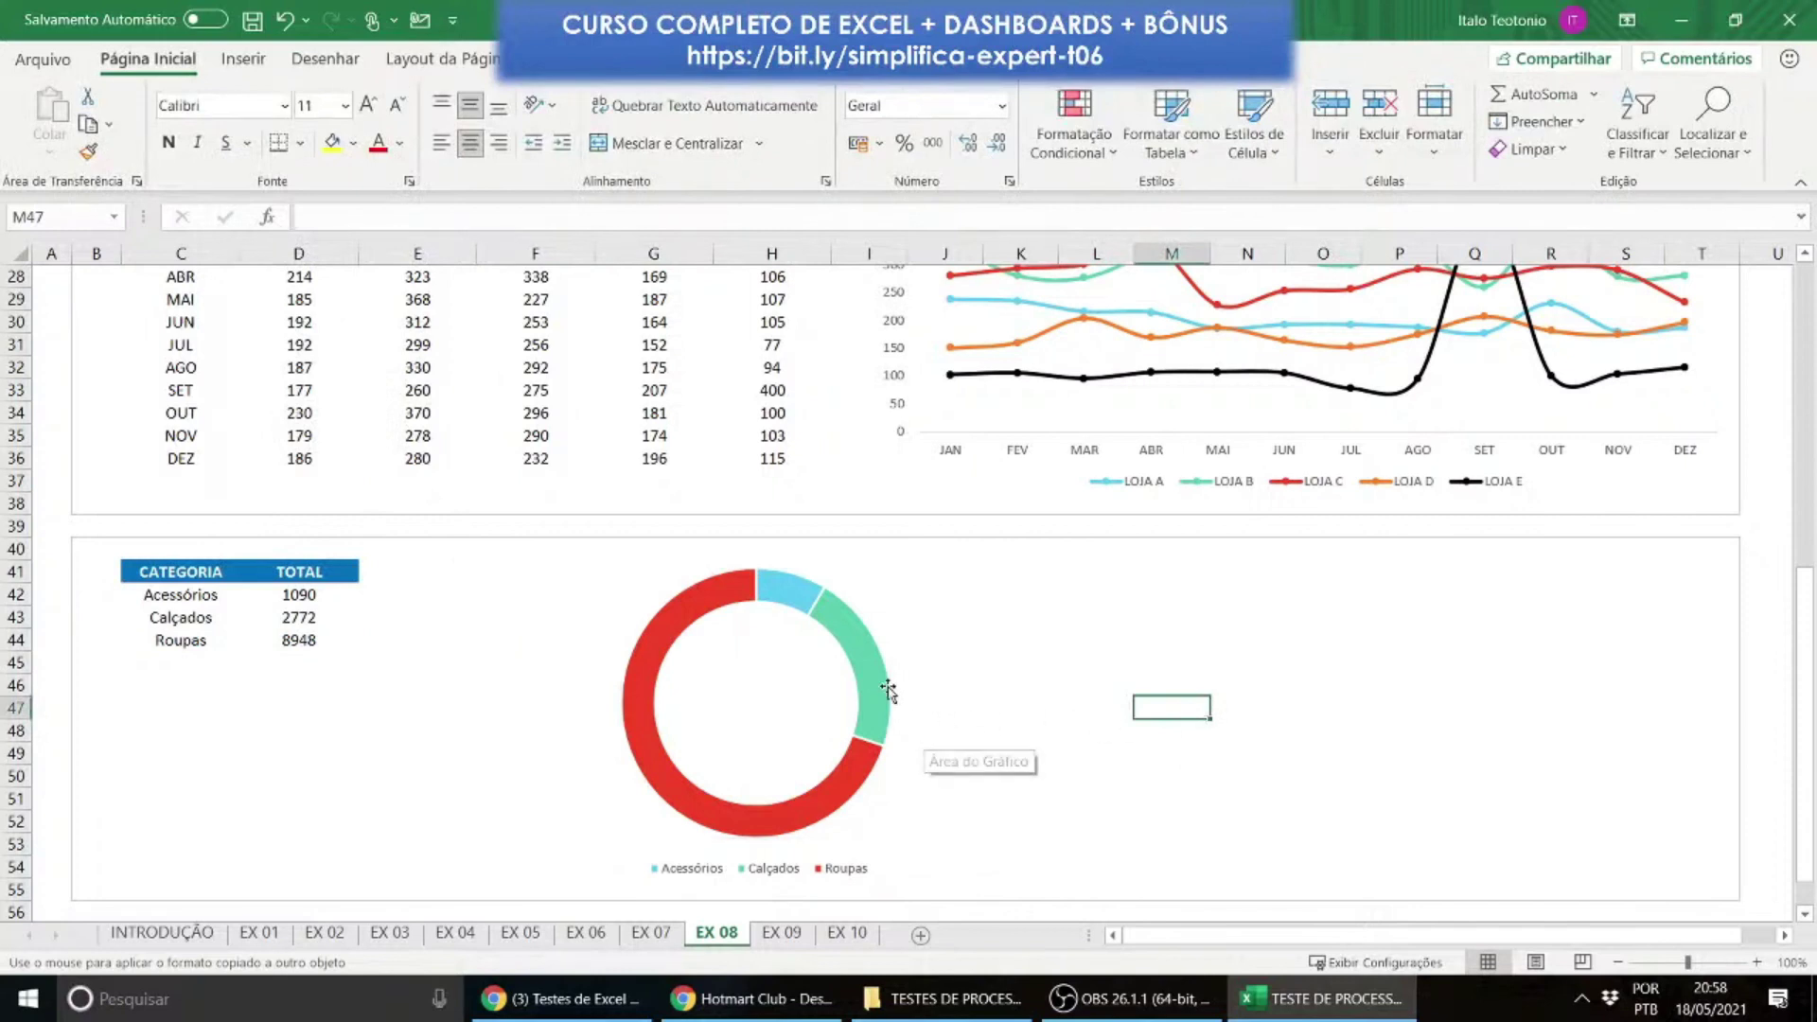
# Step: Thicken the doughnut ring by reducing its hole size to about 60%, and close the series formatting
pyautogui.rightClick(885, 613)
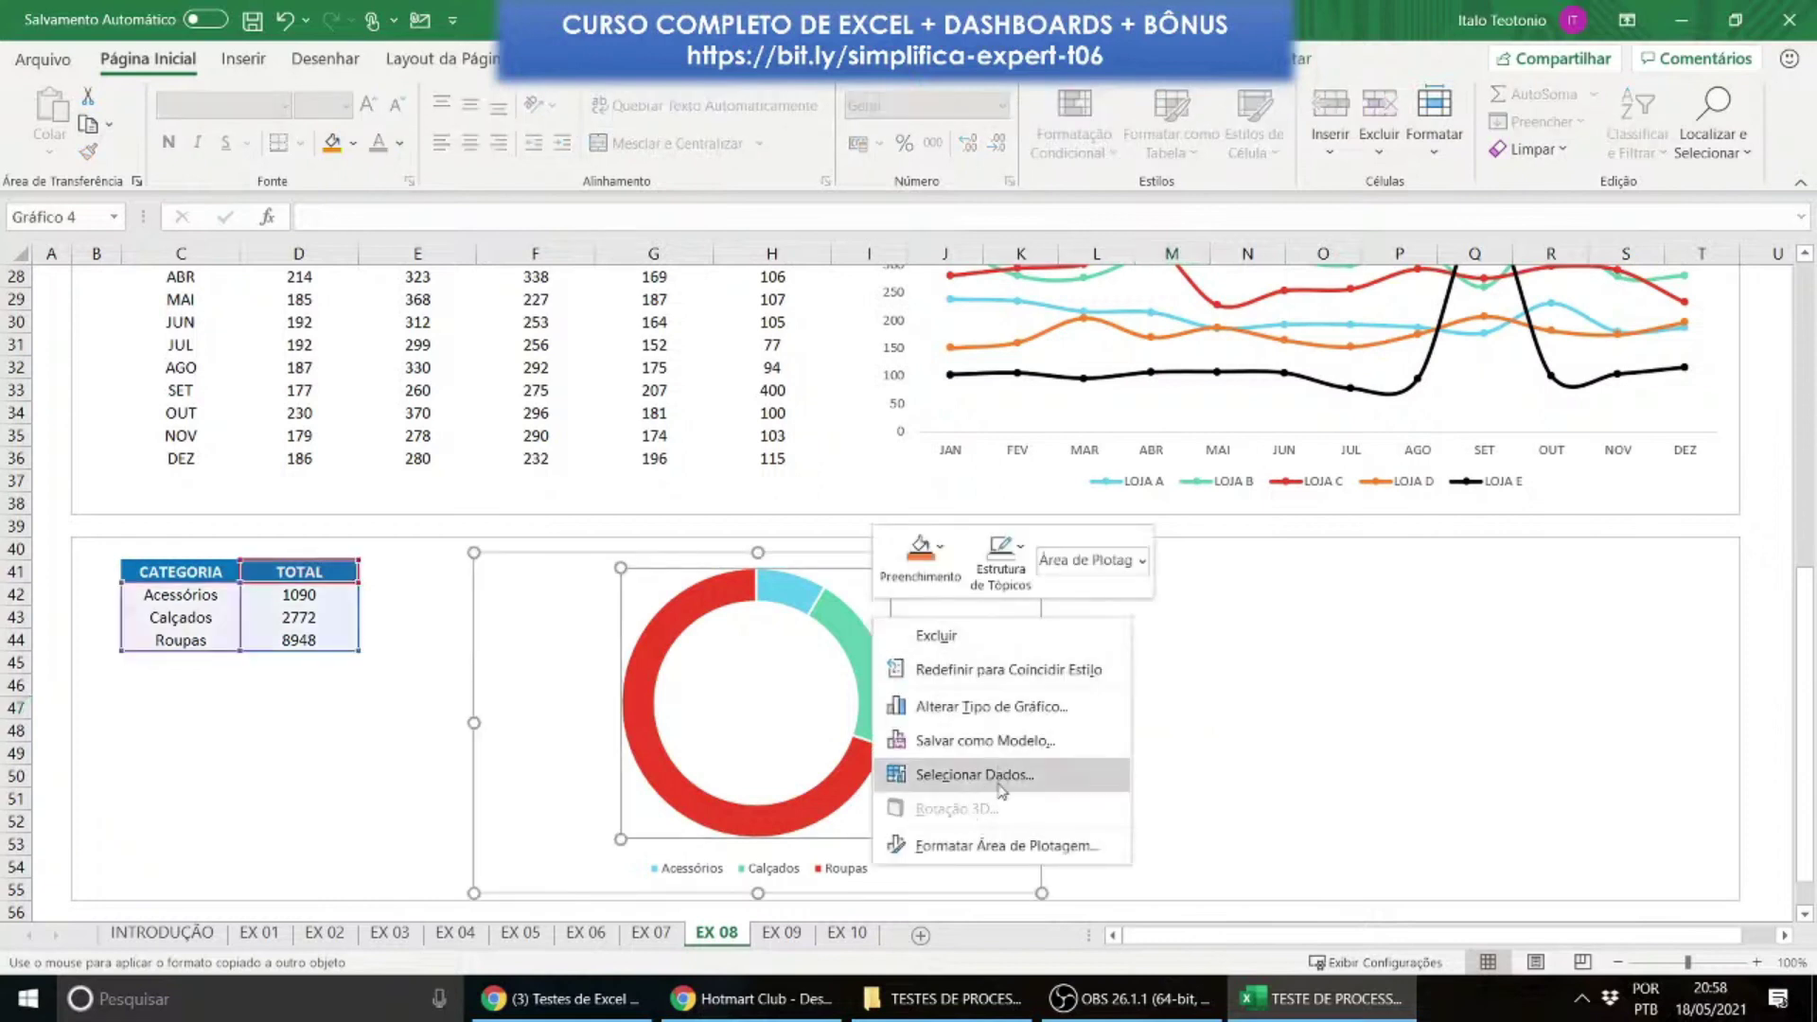
pyautogui.click(372, 796)
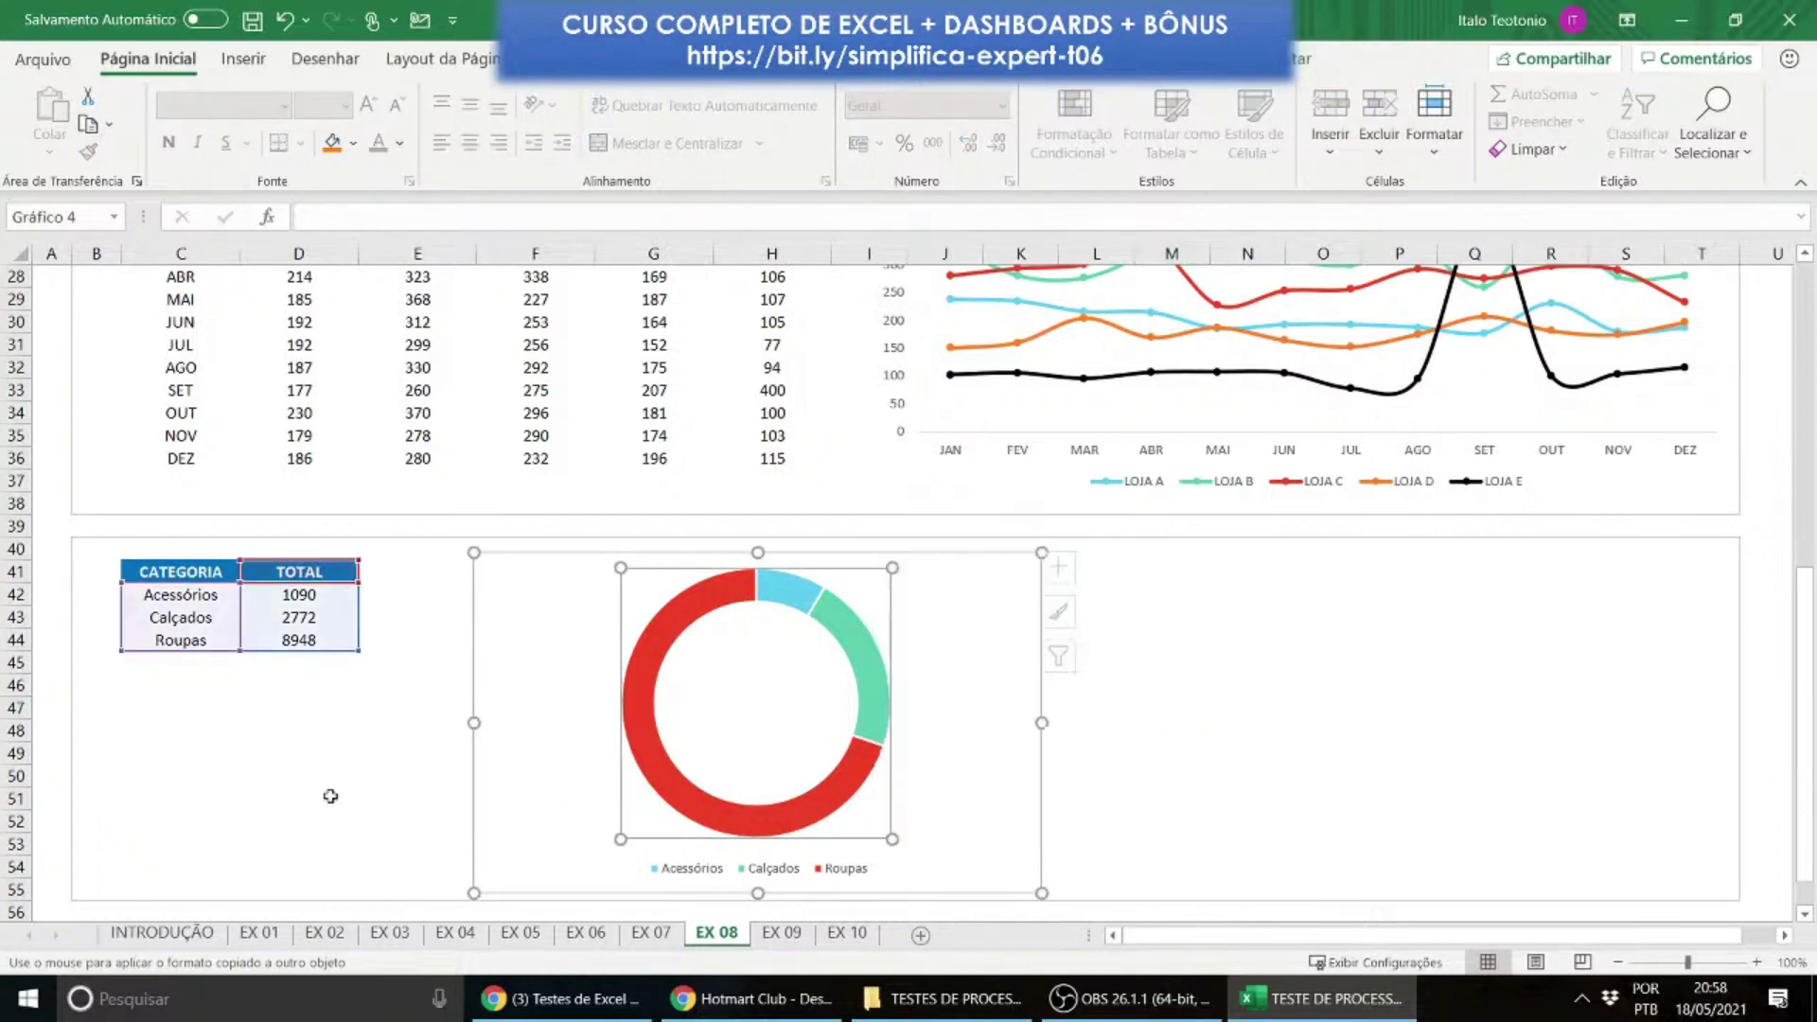
pyautogui.rightClick(649, 772)
pyautogui.click(703, 762)
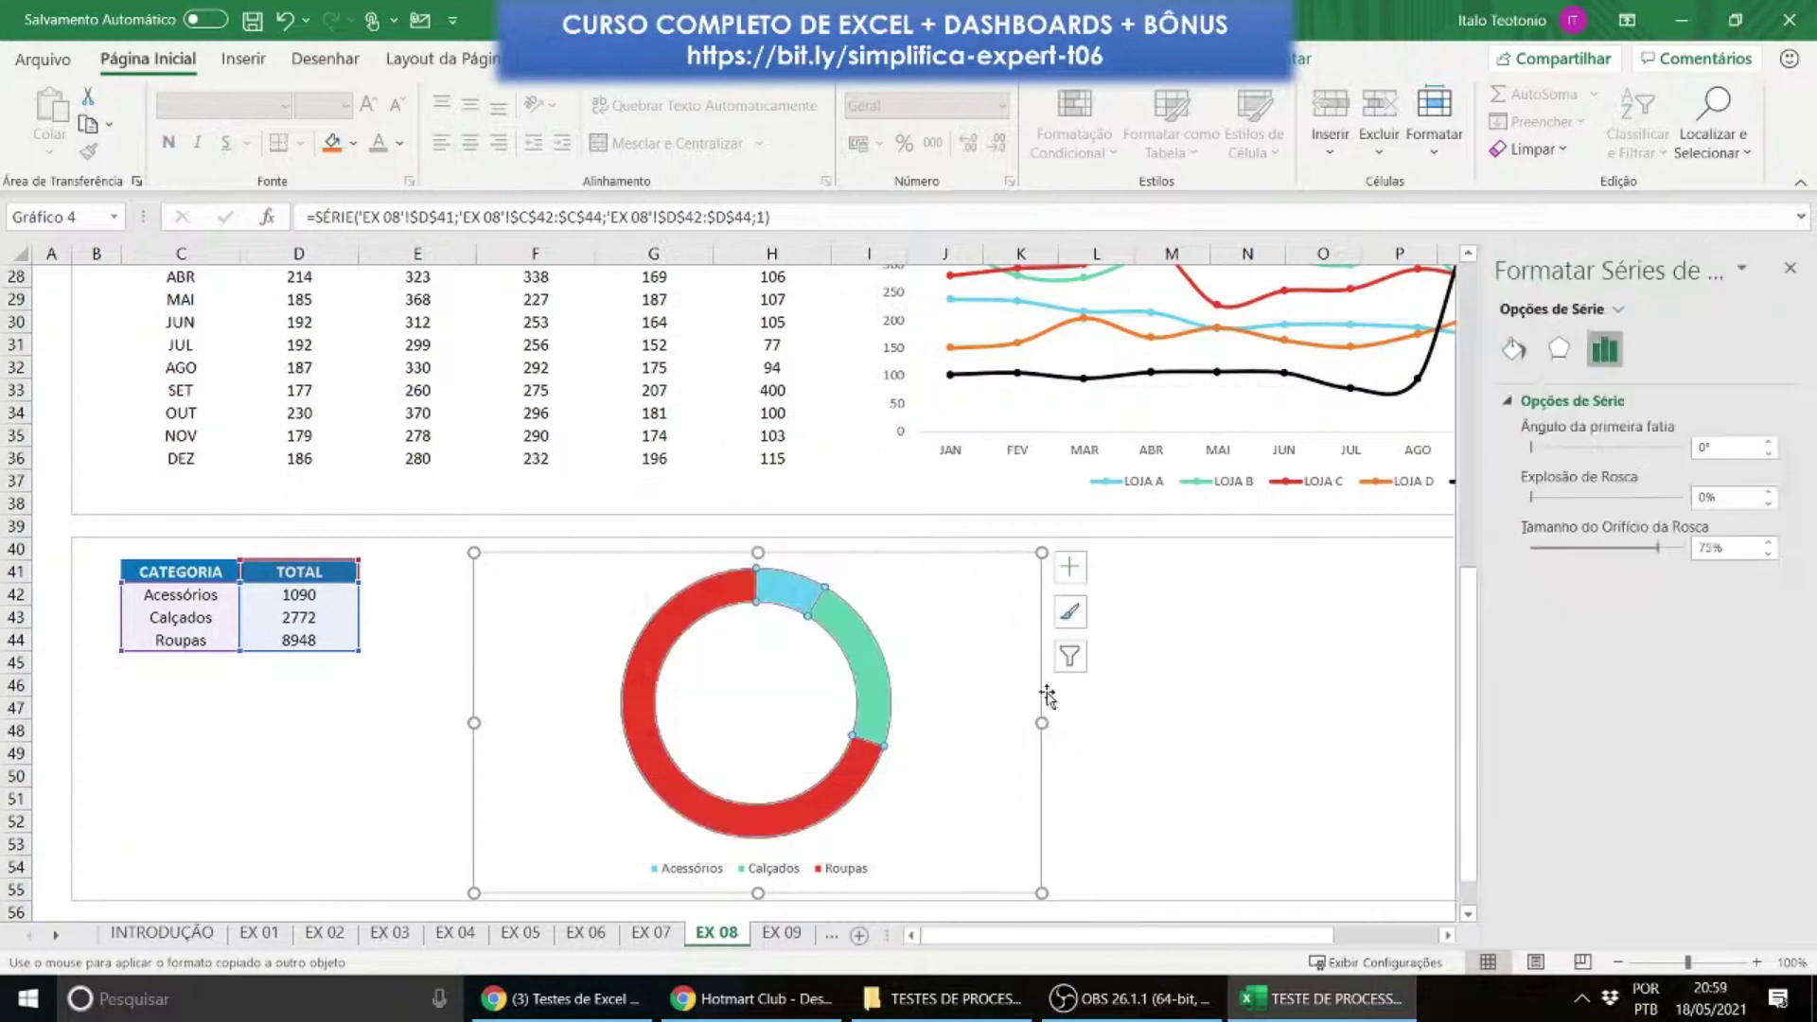
pyautogui.click(1768, 541)
pyautogui.click(1768, 542)
pyautogui.click(1768, 541)
pyautogui.click(1768, 542)
pyautogui.click(1768, 541)
pyautogui.click(1771, 554)
pyautogui.click(1769, 554)
pyautogui.click(1769, 555)
pyautogui.click(1769, 554)
pyautogui.click(1768, 555)
pyautogui.click(1769, 554)
pyautogui.click(1768, 554)
pyautogui.click(1768, 554)
pyautogui.click(1769, 554)
pyautogui.click(1769, 555)
pyautogui.click(1769, 554)
pyautogui.click(1768, 555)
pyautogui.click(1768, 555)
pyautogui.click(1769, 555)
pyautogui.click(1769, 555)
pyautogui.click(1768, 555)
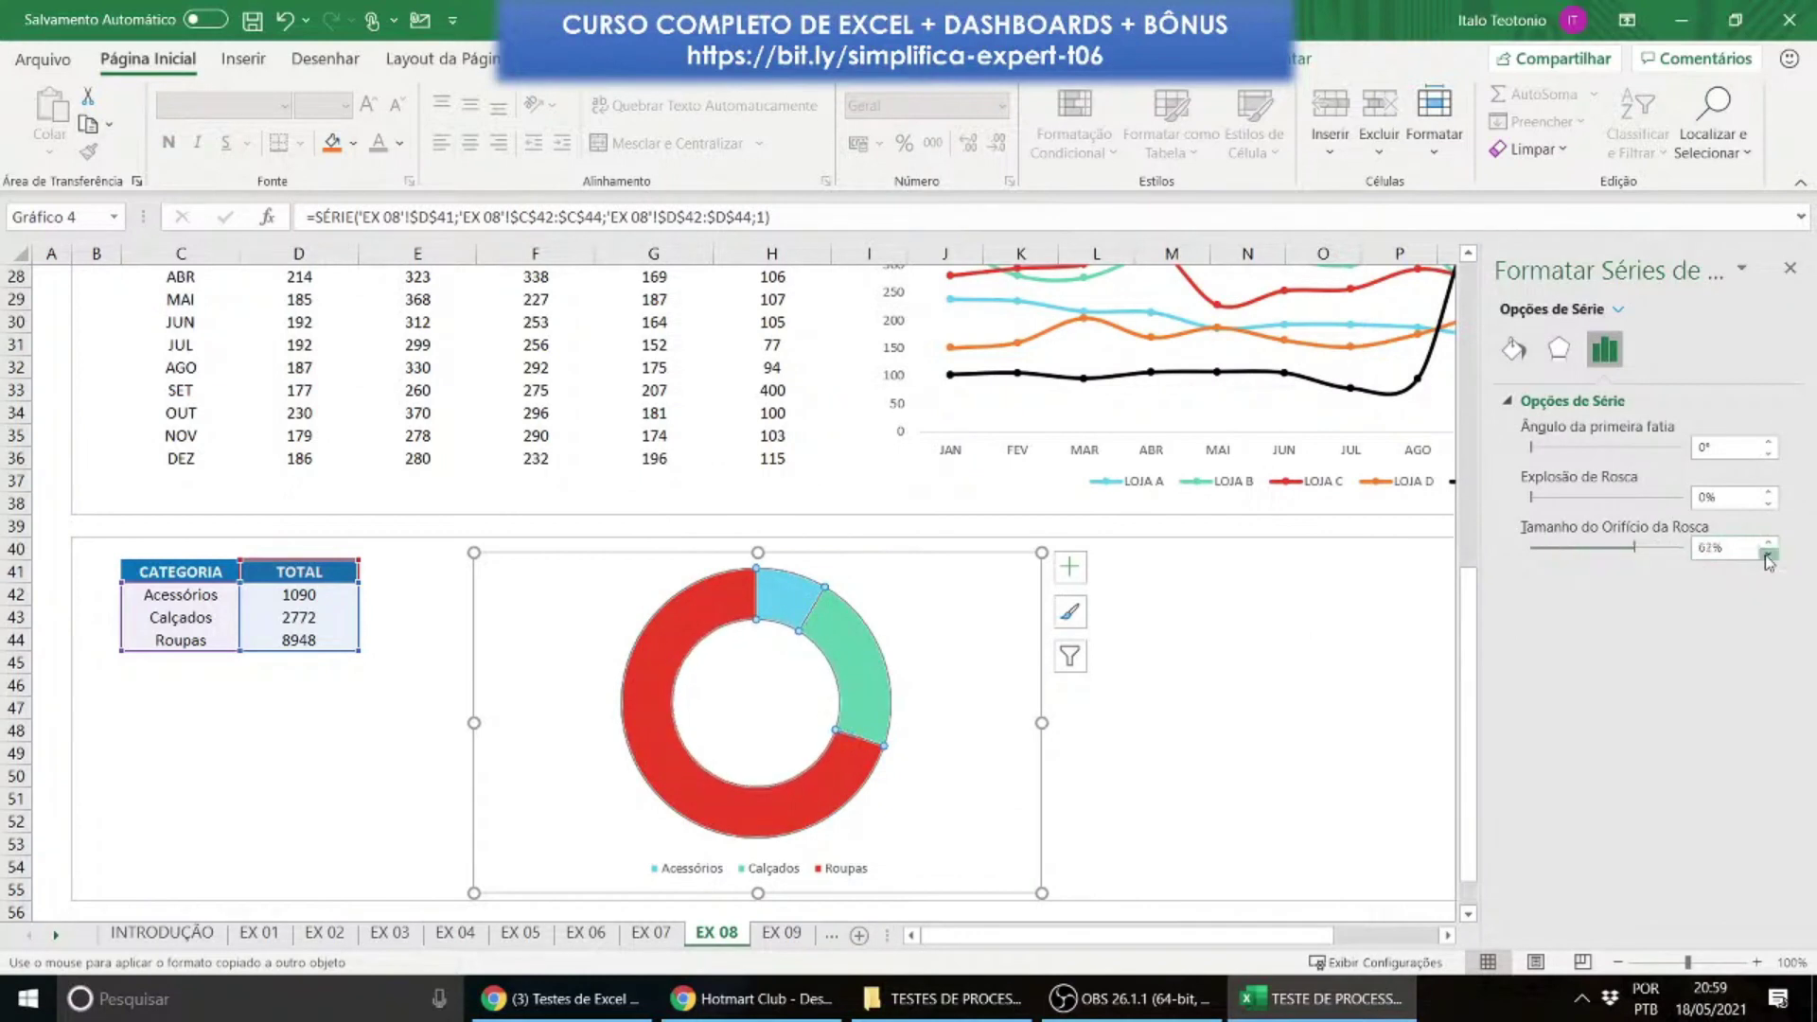
pyautogui.click(1769, 555)
pyautogui.click(1768, 555)
pyautogui.click(1798, 269)
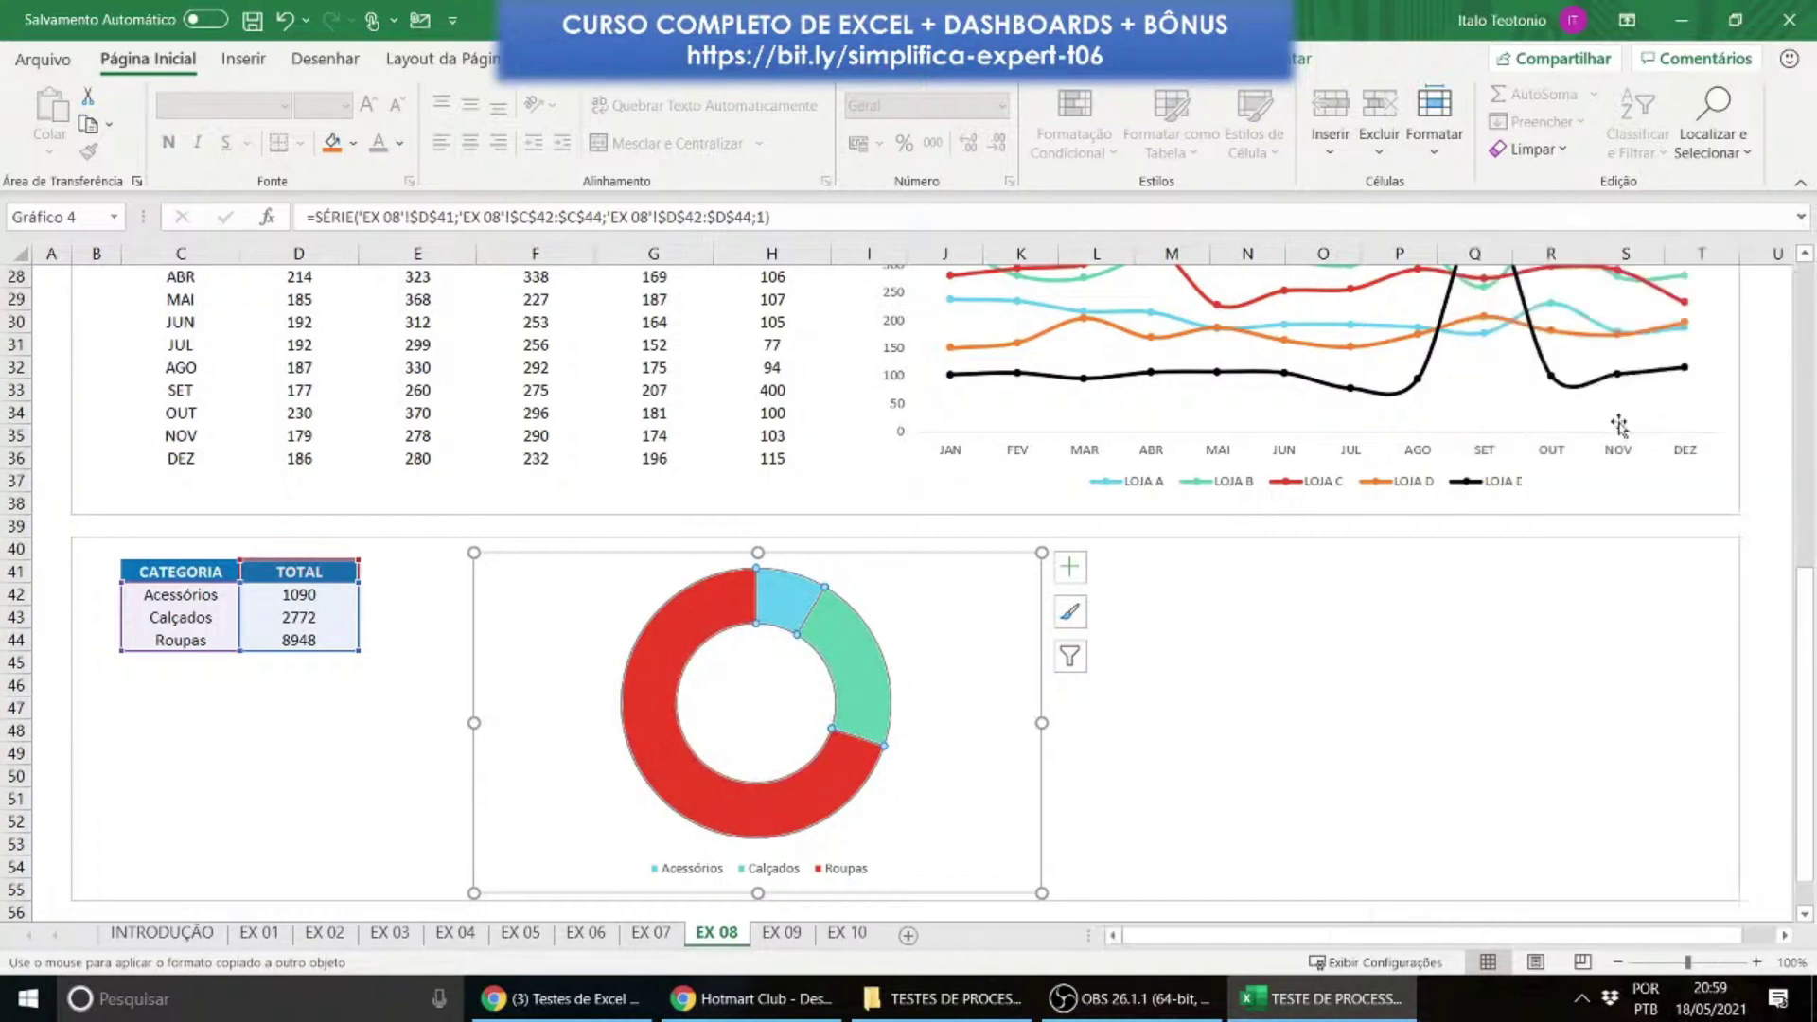
pyautogui.click(1338, 729)
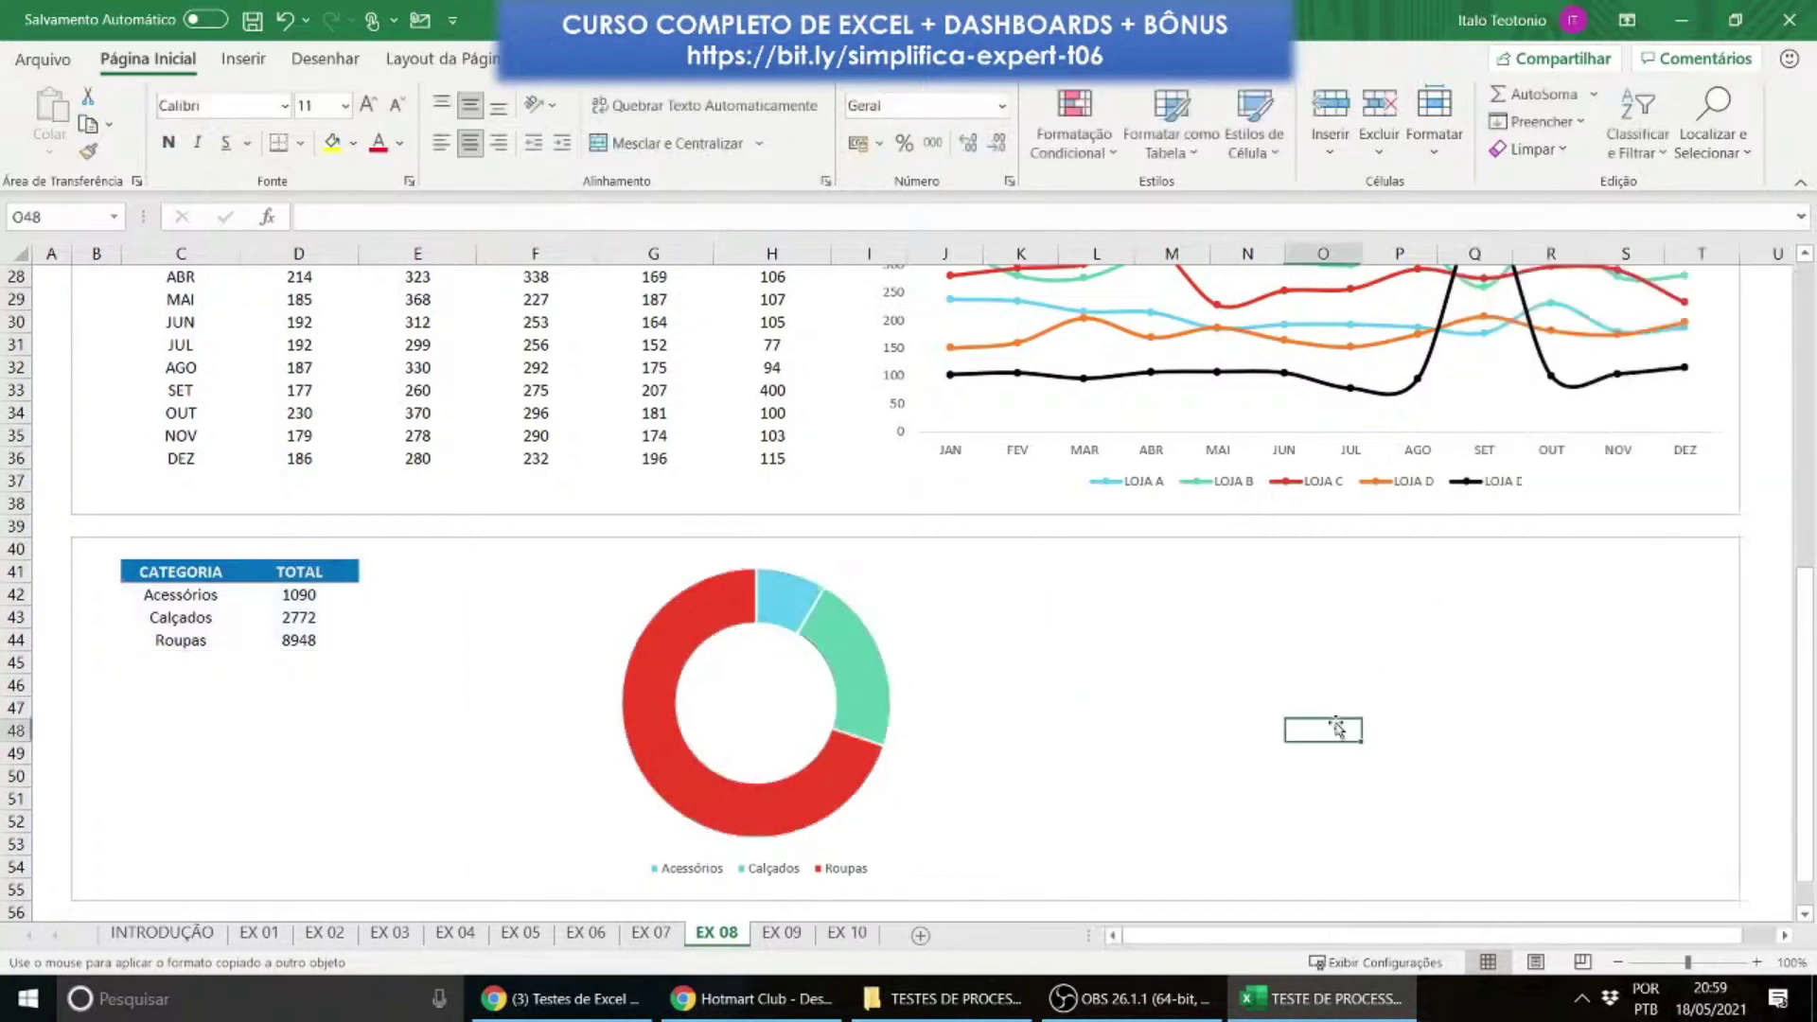
# Step: Add data labels to the doughnut series and enlarge the plot area slightly within the chart
pyautogui.rightClick(678, 772)
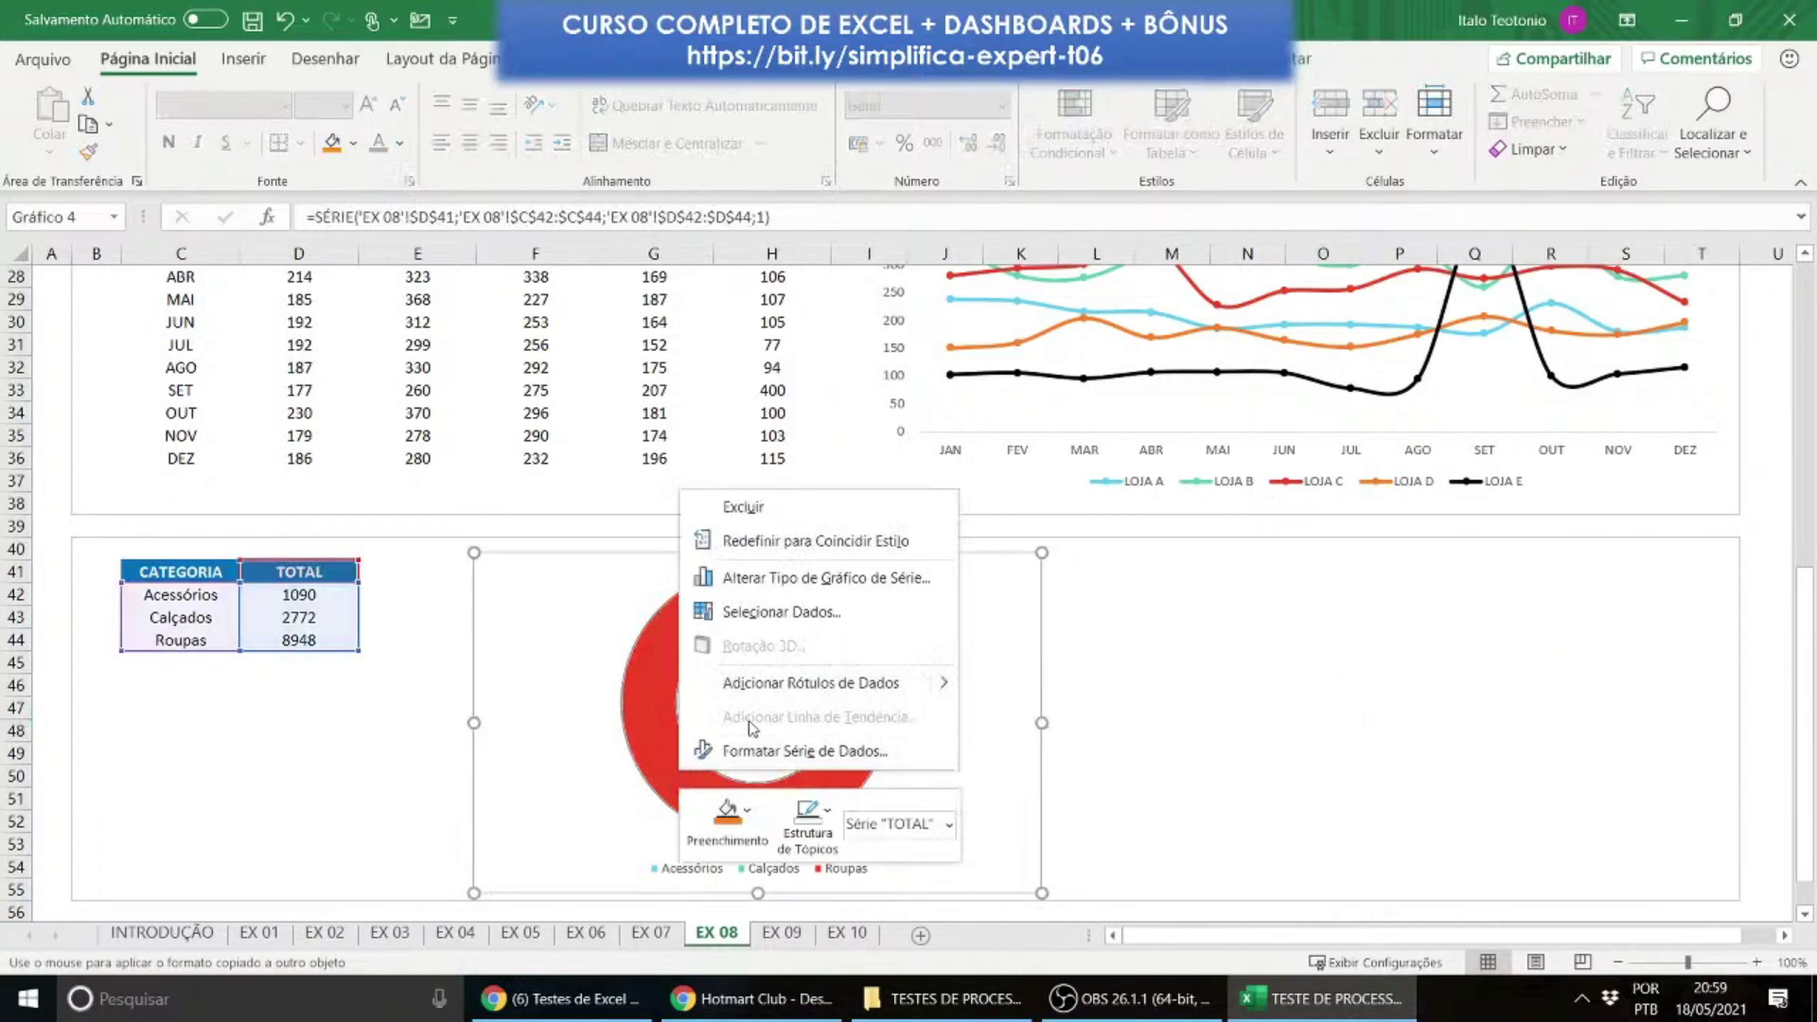
pyautogui.click(807, 684)
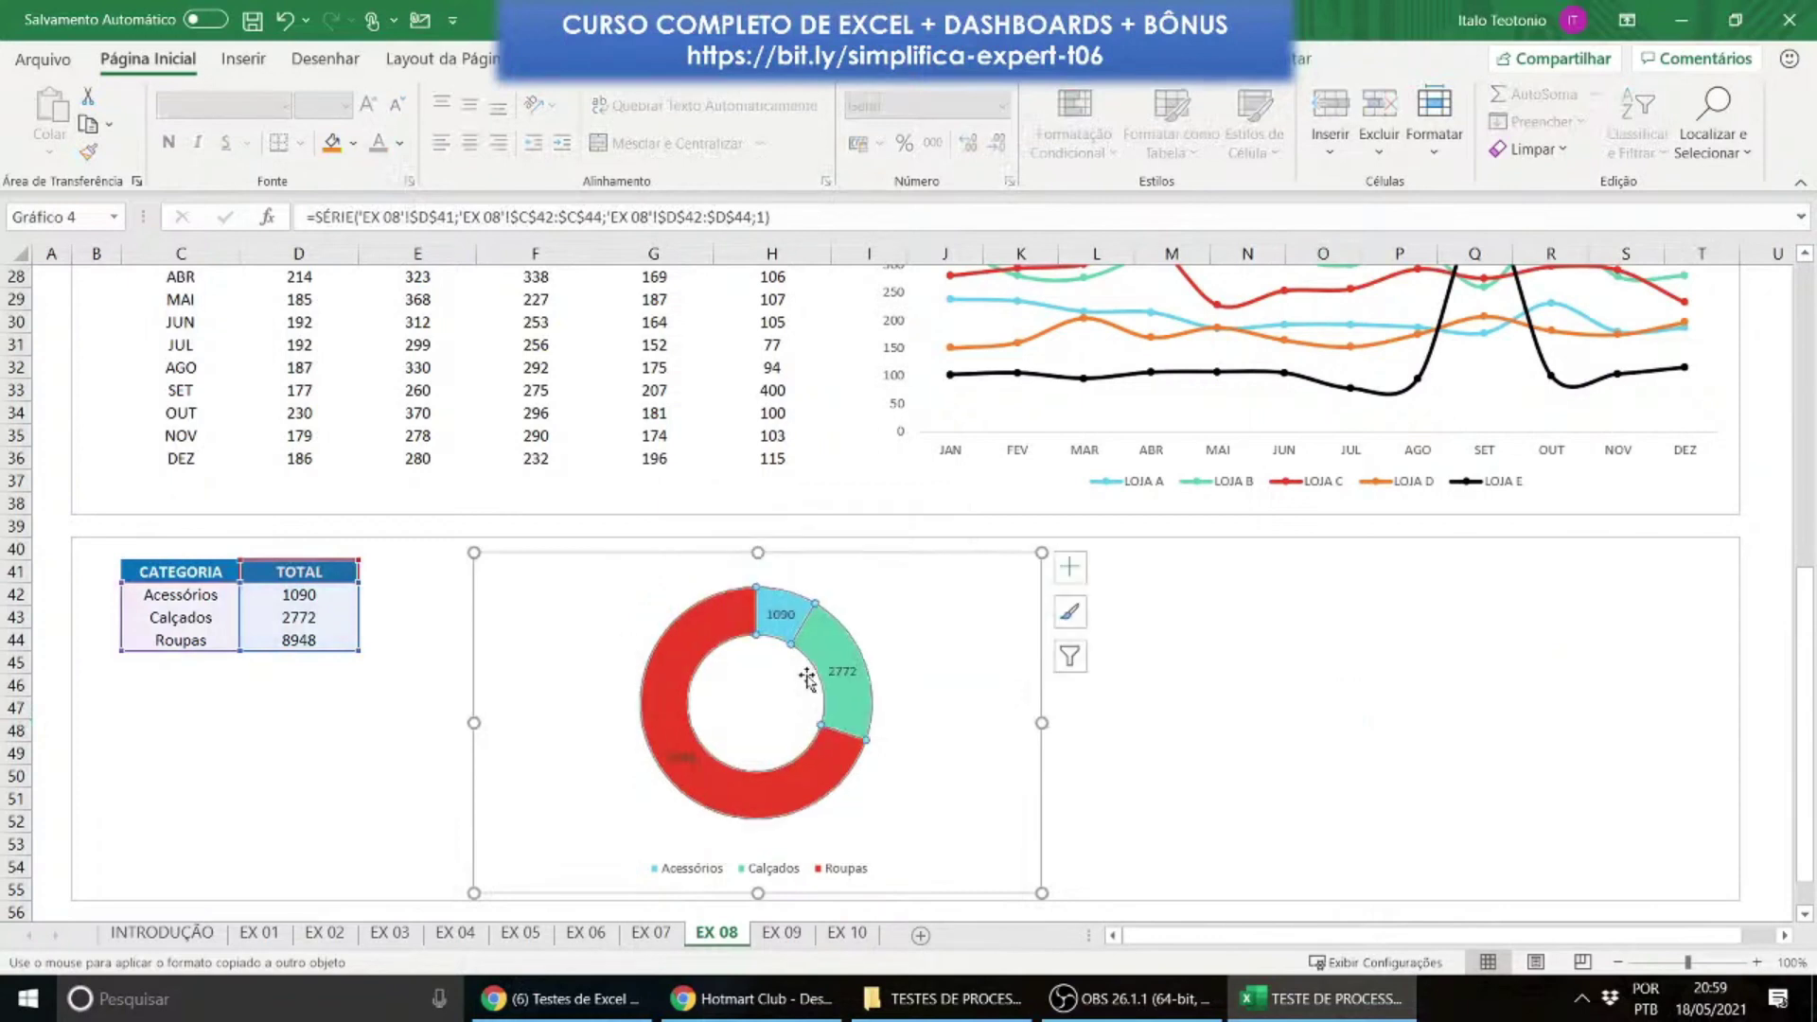
pyautogui.click(637, 632)
pyautogui.moveTo(641, 586); pyautogui.dragTo(622, 567)
pyautogui.moveTo(885, 840); pyautogui.dragTo(899, 852)
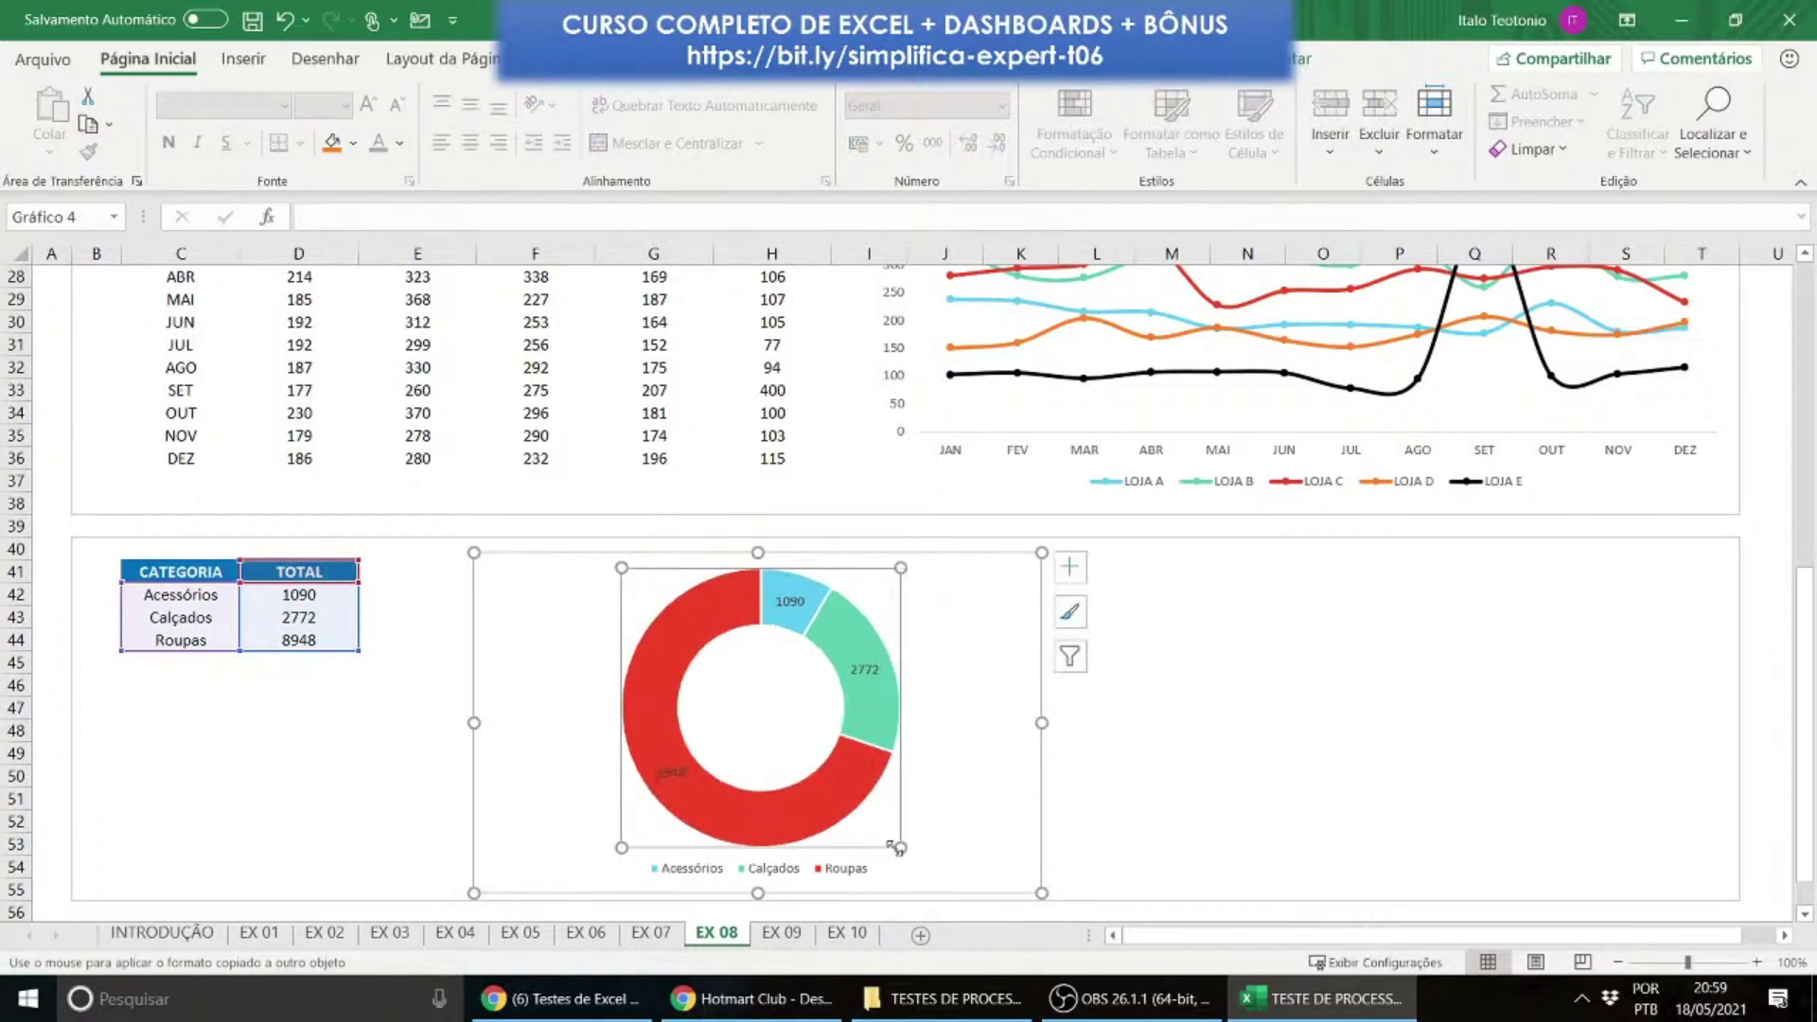
pyautogui.click(1392, 754)
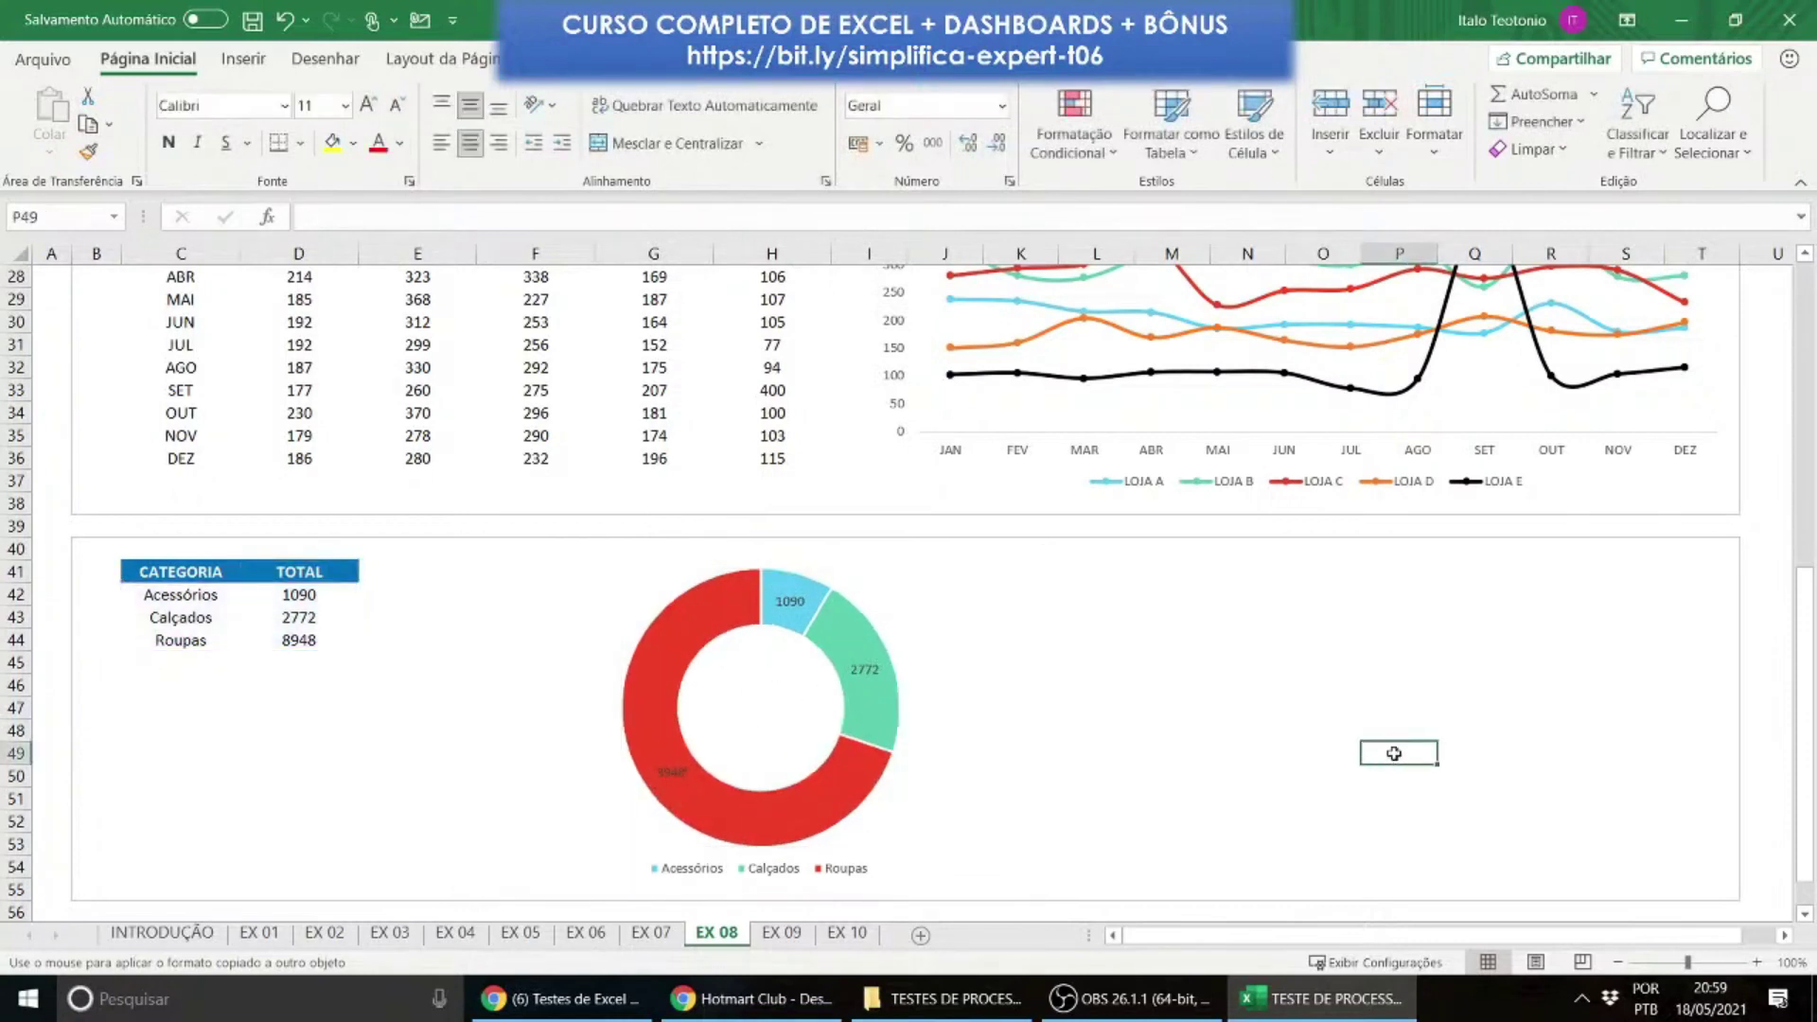
# Step: Make the doughnut's data labels show the percentage instead of the value, and close the label formatting
pyautogui.rightClick(671, 772)
pyautogui.click(727, 753)
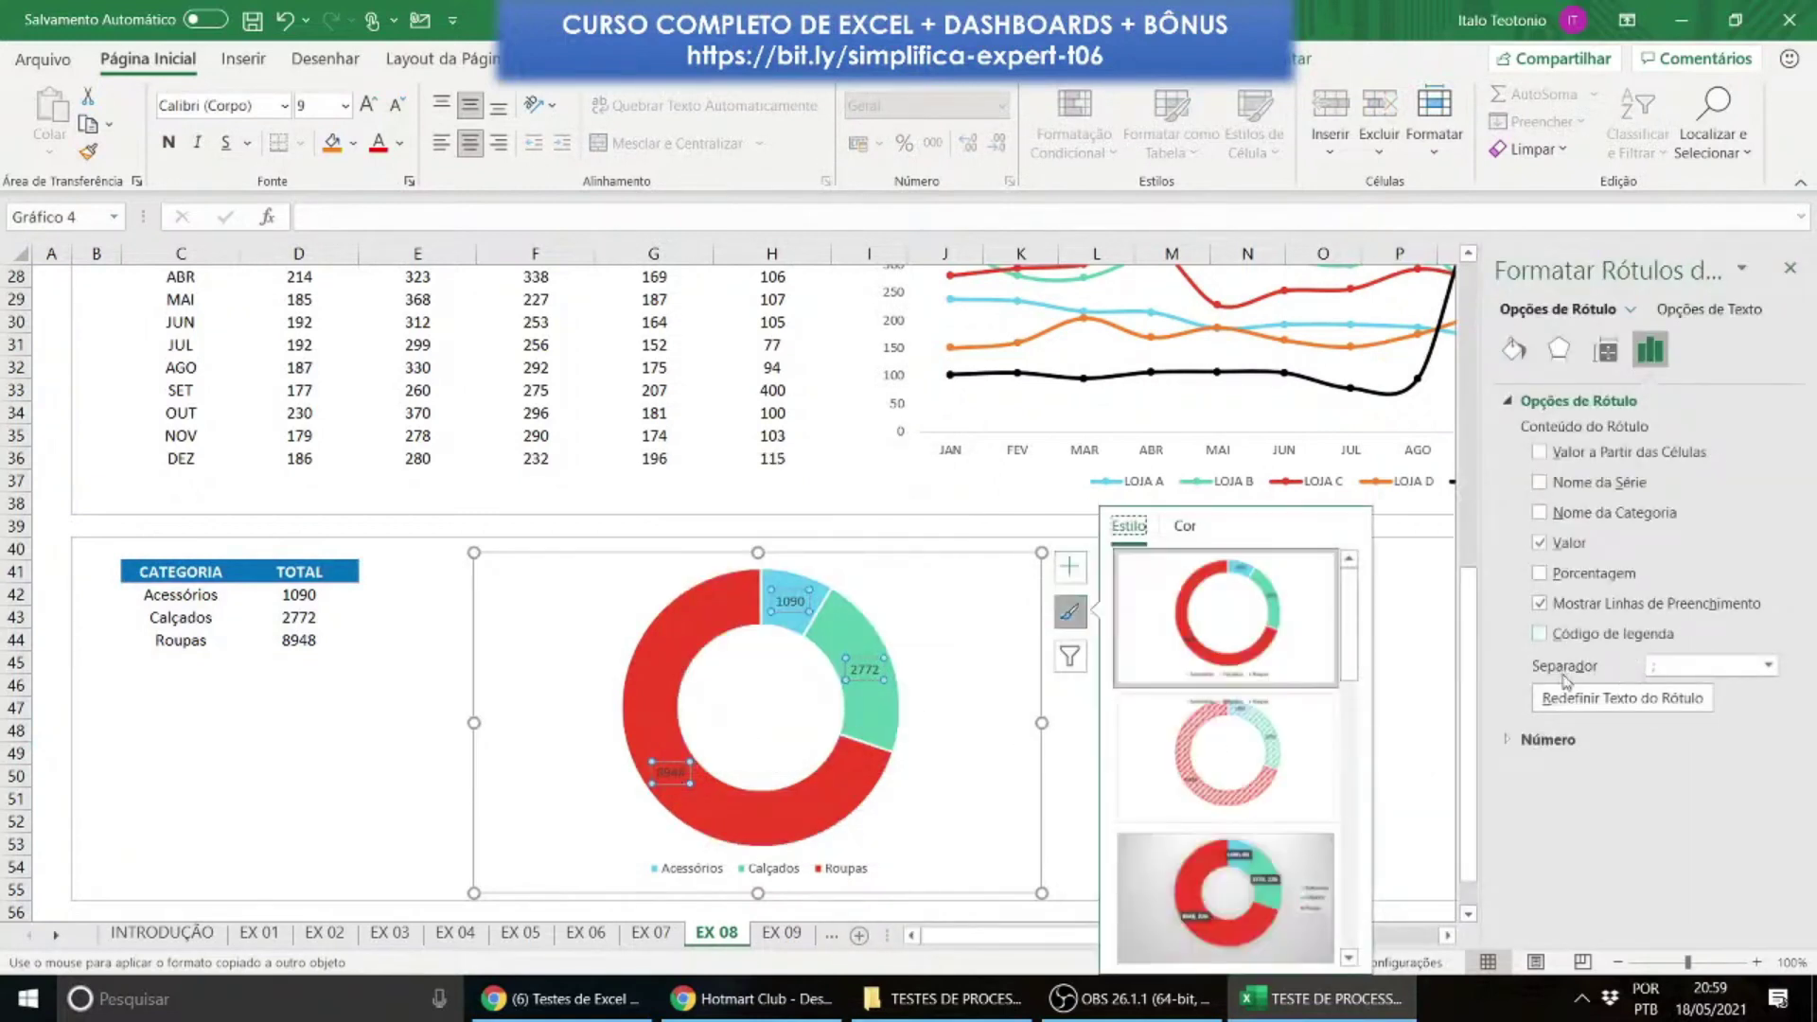
pyautogui.click(1597, 575)
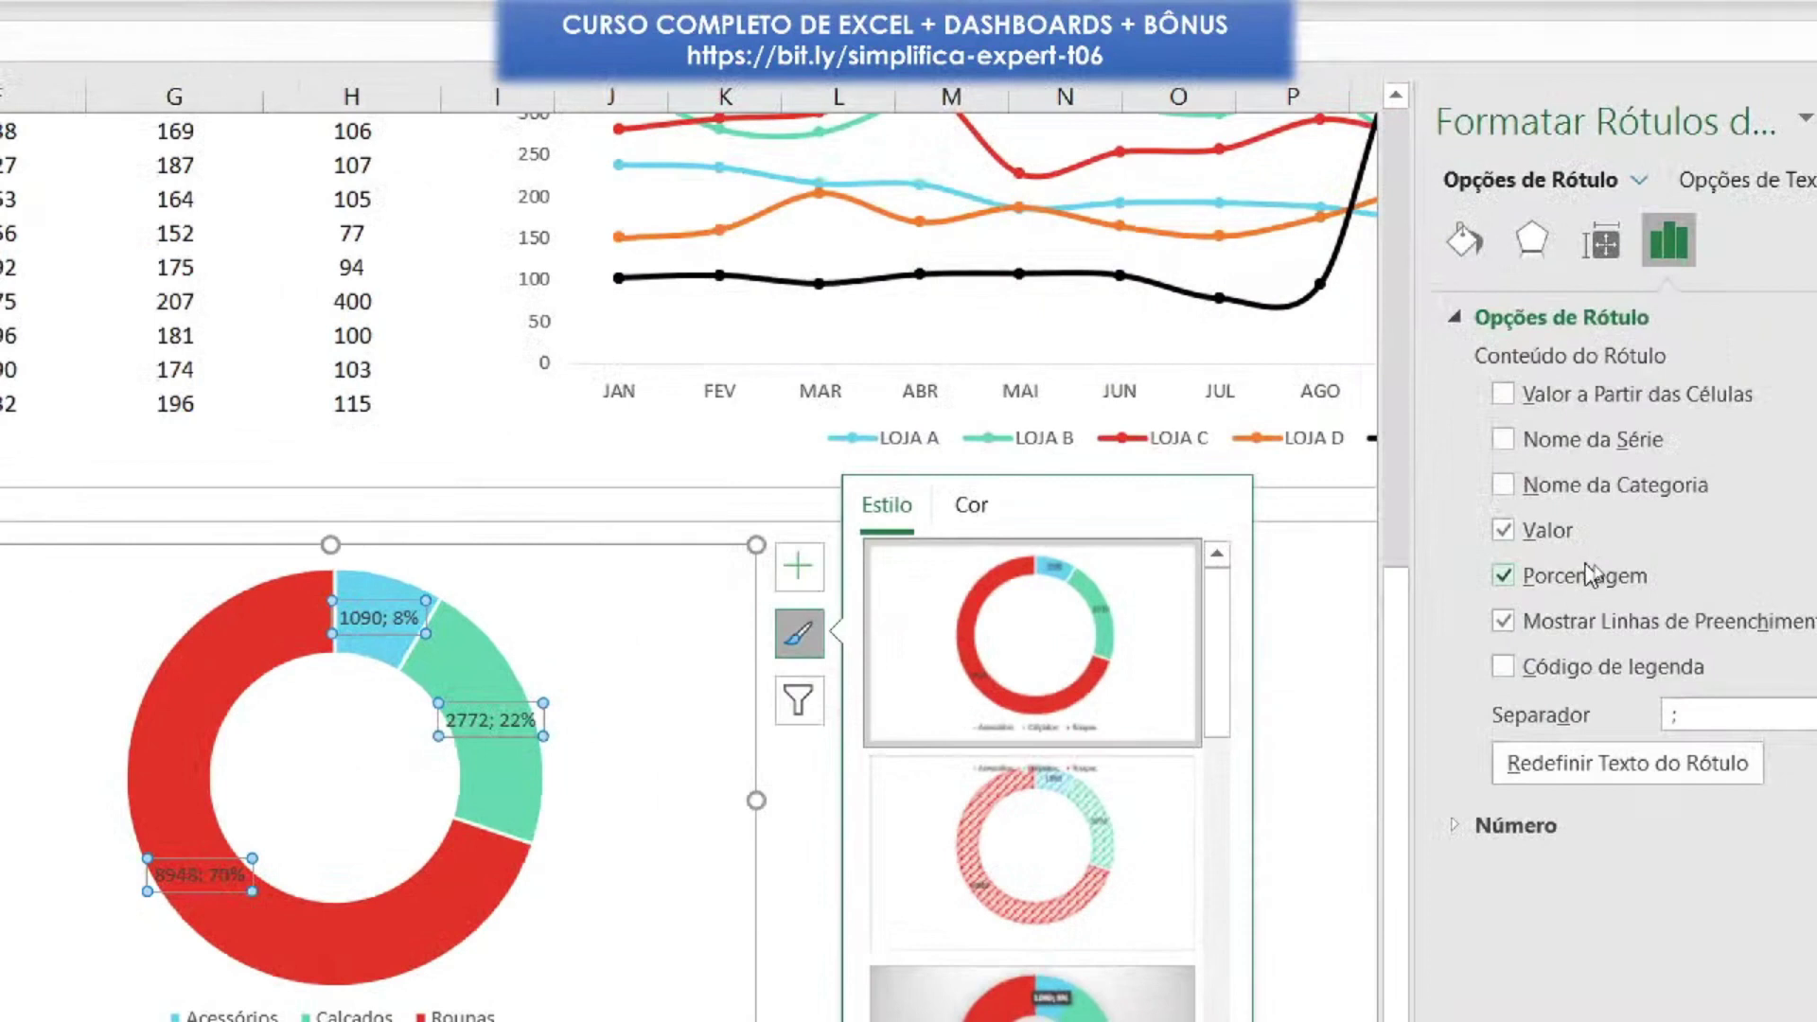
pyautogui.click(1550, 533)
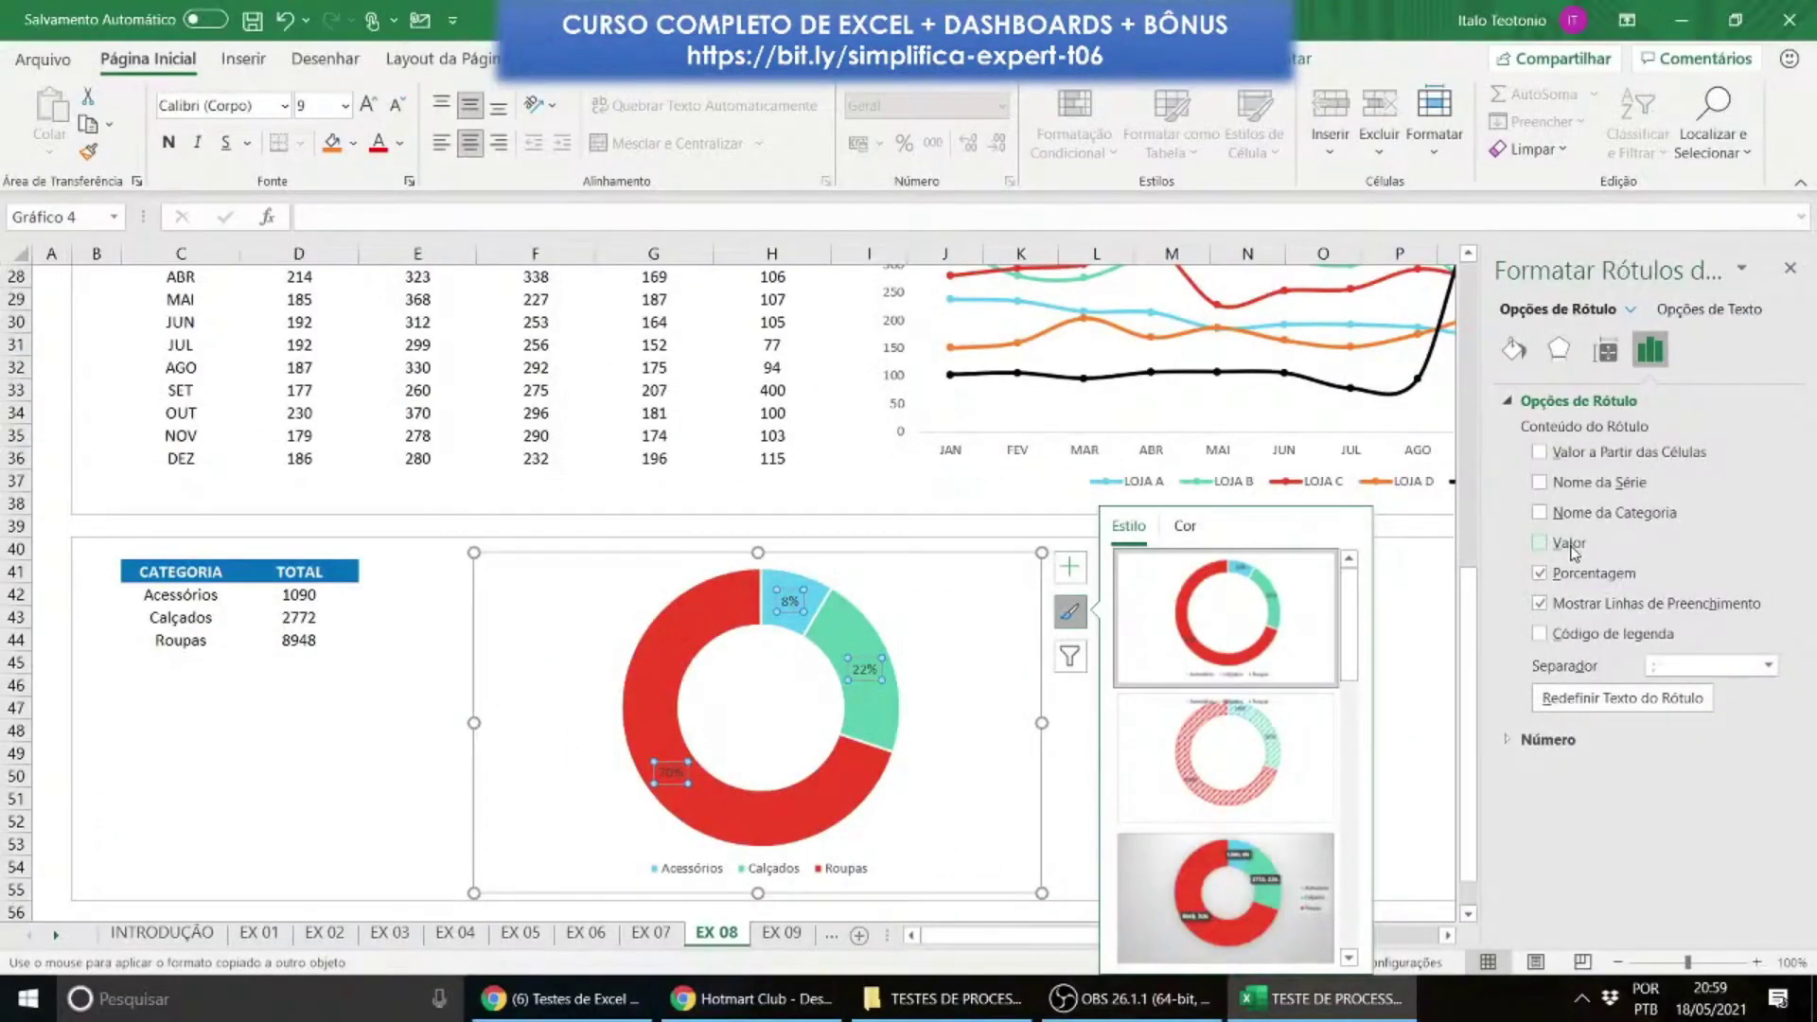
pyautogui.click(1791, 269)
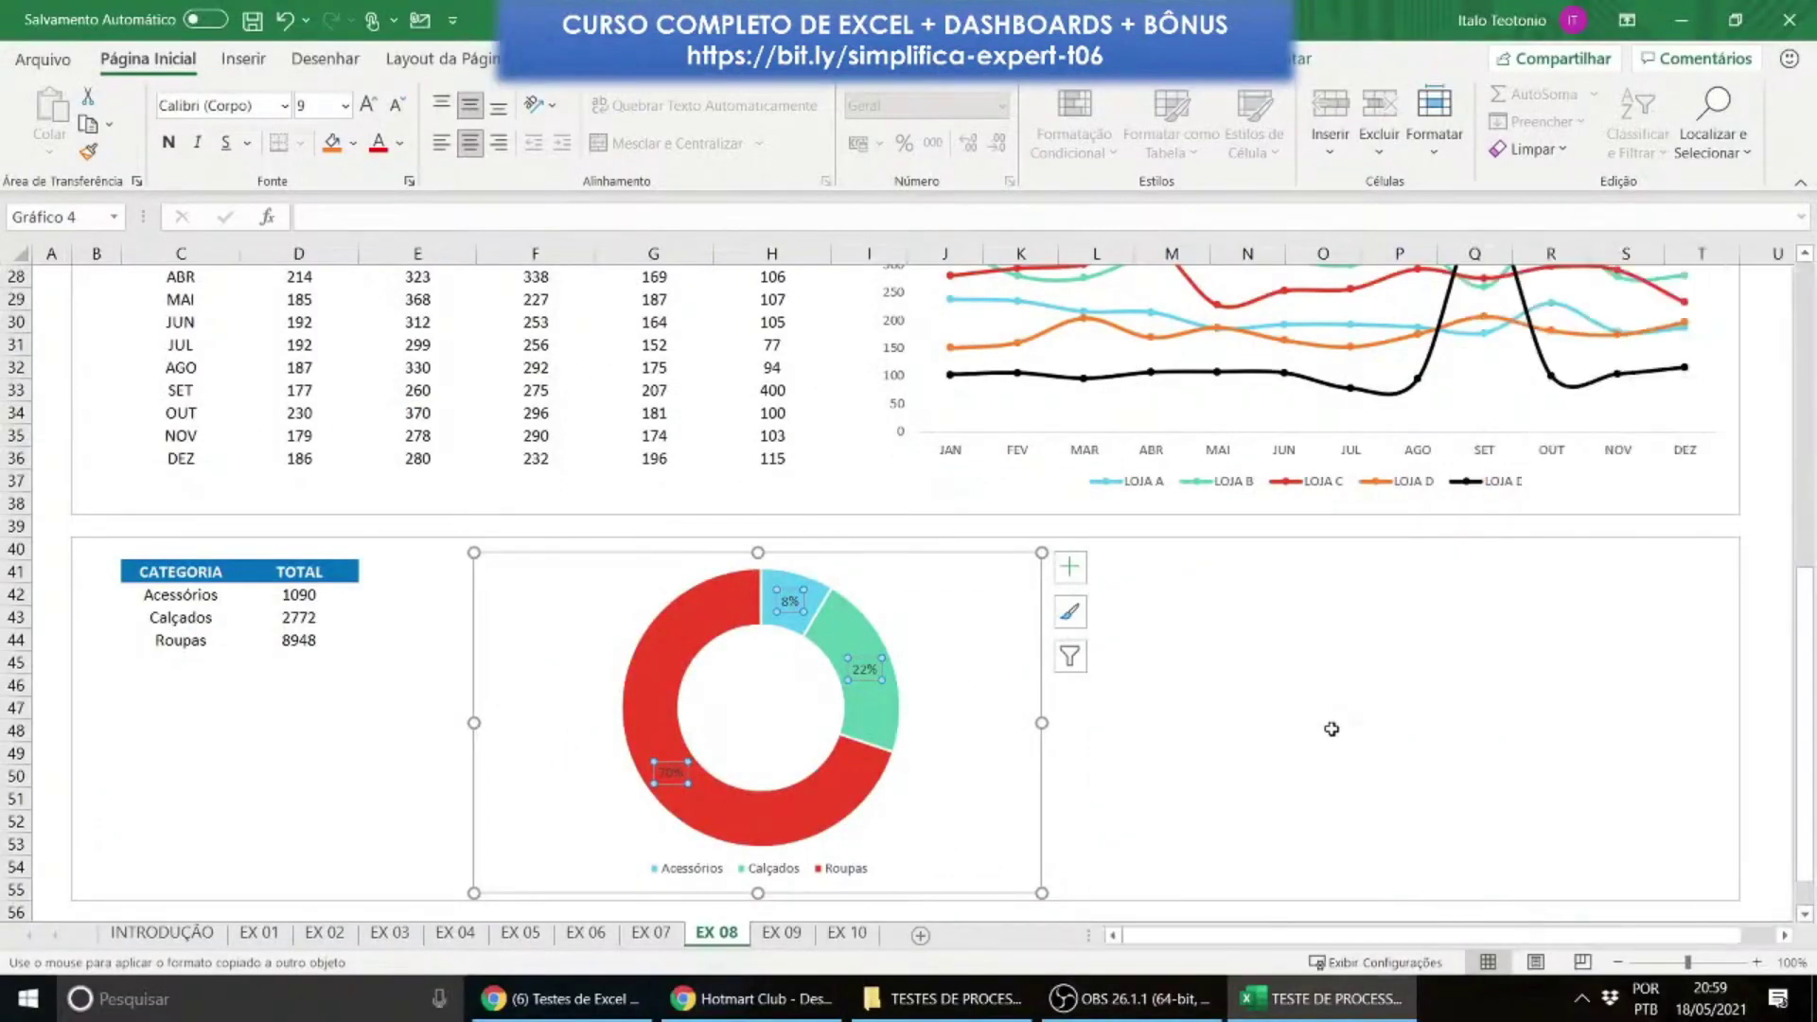
pyautogui.click(1259, 863)
# Step: Make the doughnut's percentage labels bold and white
pyautogui.click(669, 778)
pyautogui.click(168, 142)
pyautogui.click(399, 143)
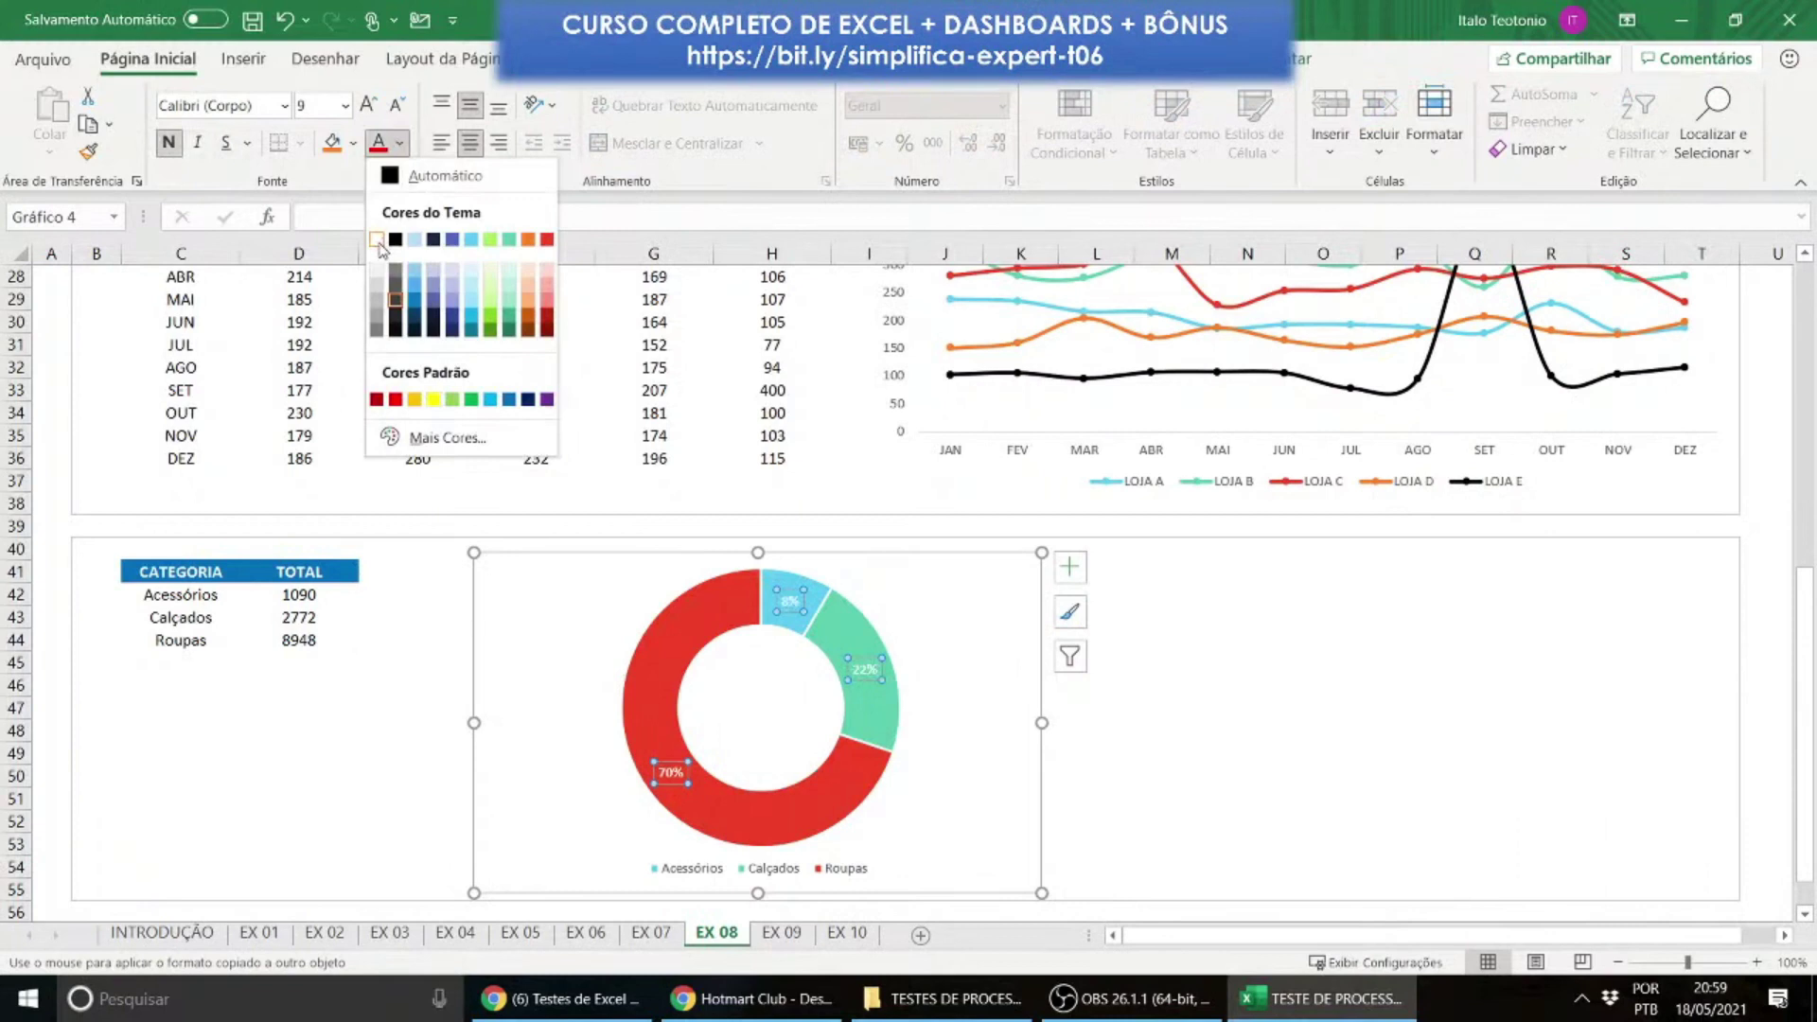
pyautogui.click(378, 242)
# Step: Set the percentage labels' font to Century Gothic and increase their font size by five increments
pyautogui.click(218, 105)
pyautogui.write('Century Gothic')
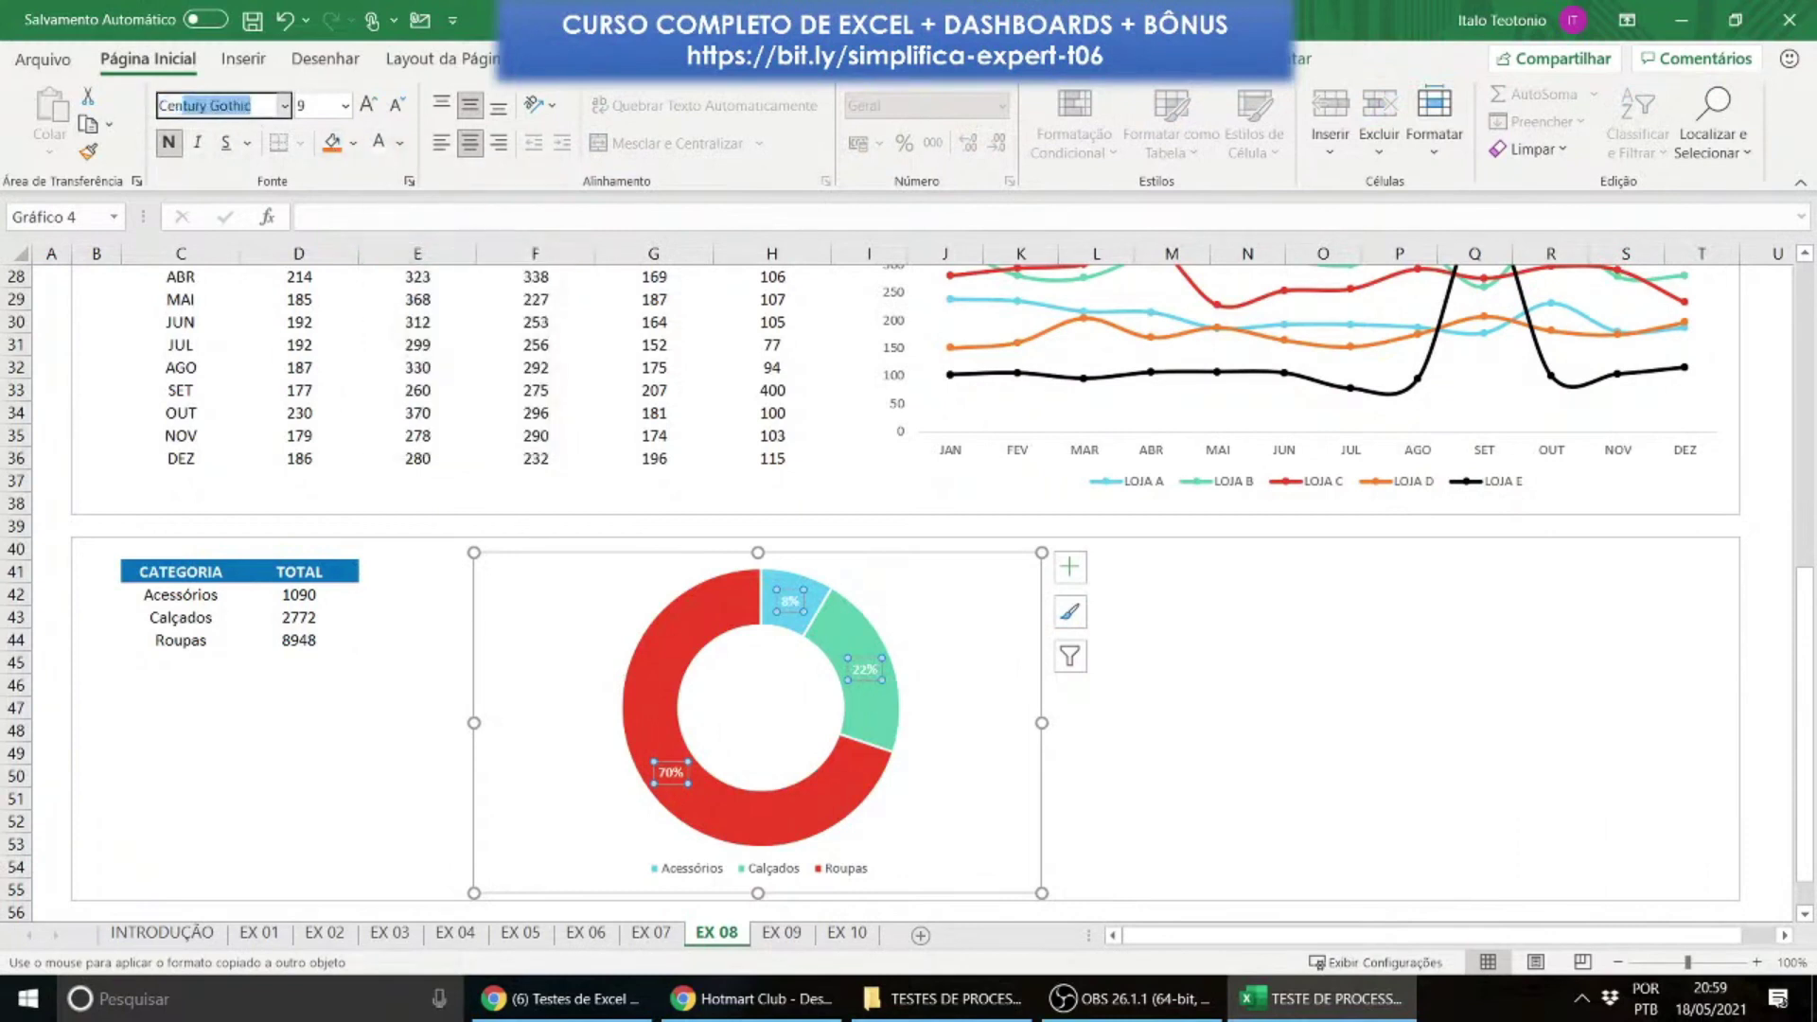
pyautogui.press('Tab')
pyautogui.click(368, 105)
pyautogui.click(368, 105)
pyautogui.click(368, 105)
pyautogui.click(368, 105)
pyautogui.click(368, 105)
pyautogui.click(1255, 691)
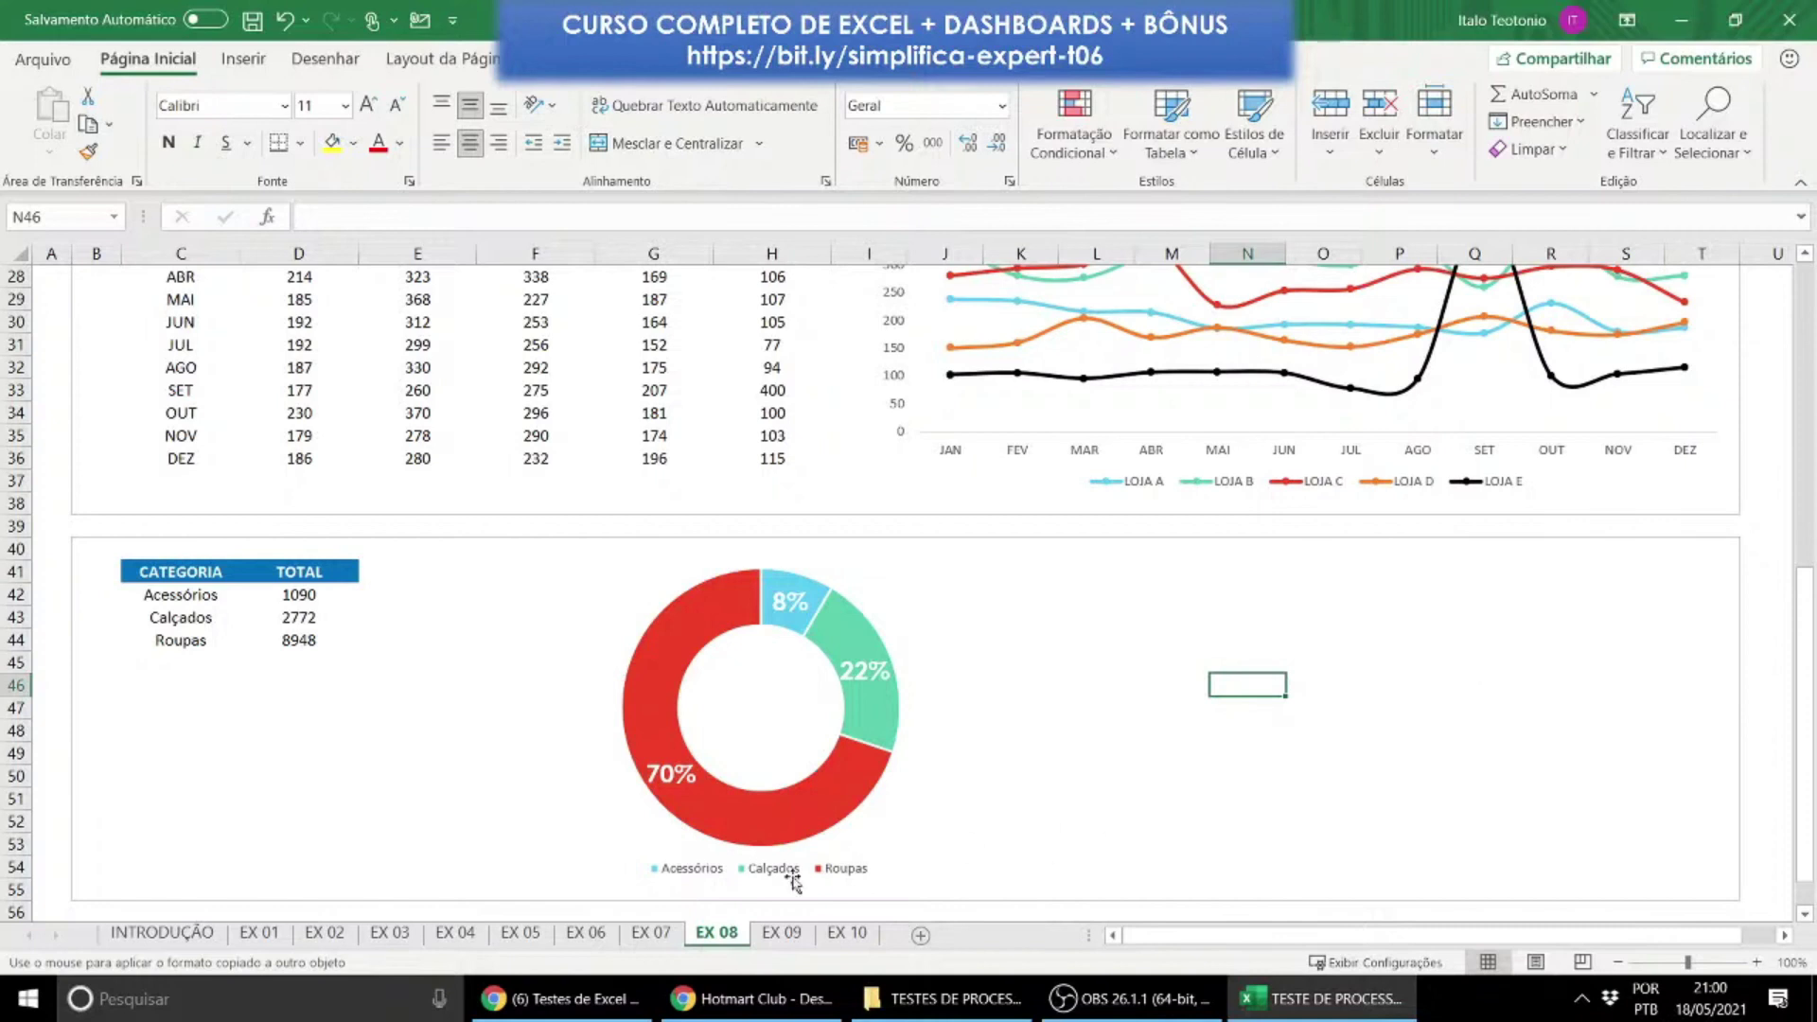
# Step: Open the EX 09 sheet and examine its task and the DESCRIÇÃO PRODUTO column through to the end of the table
pyautogui.click(775, 935)
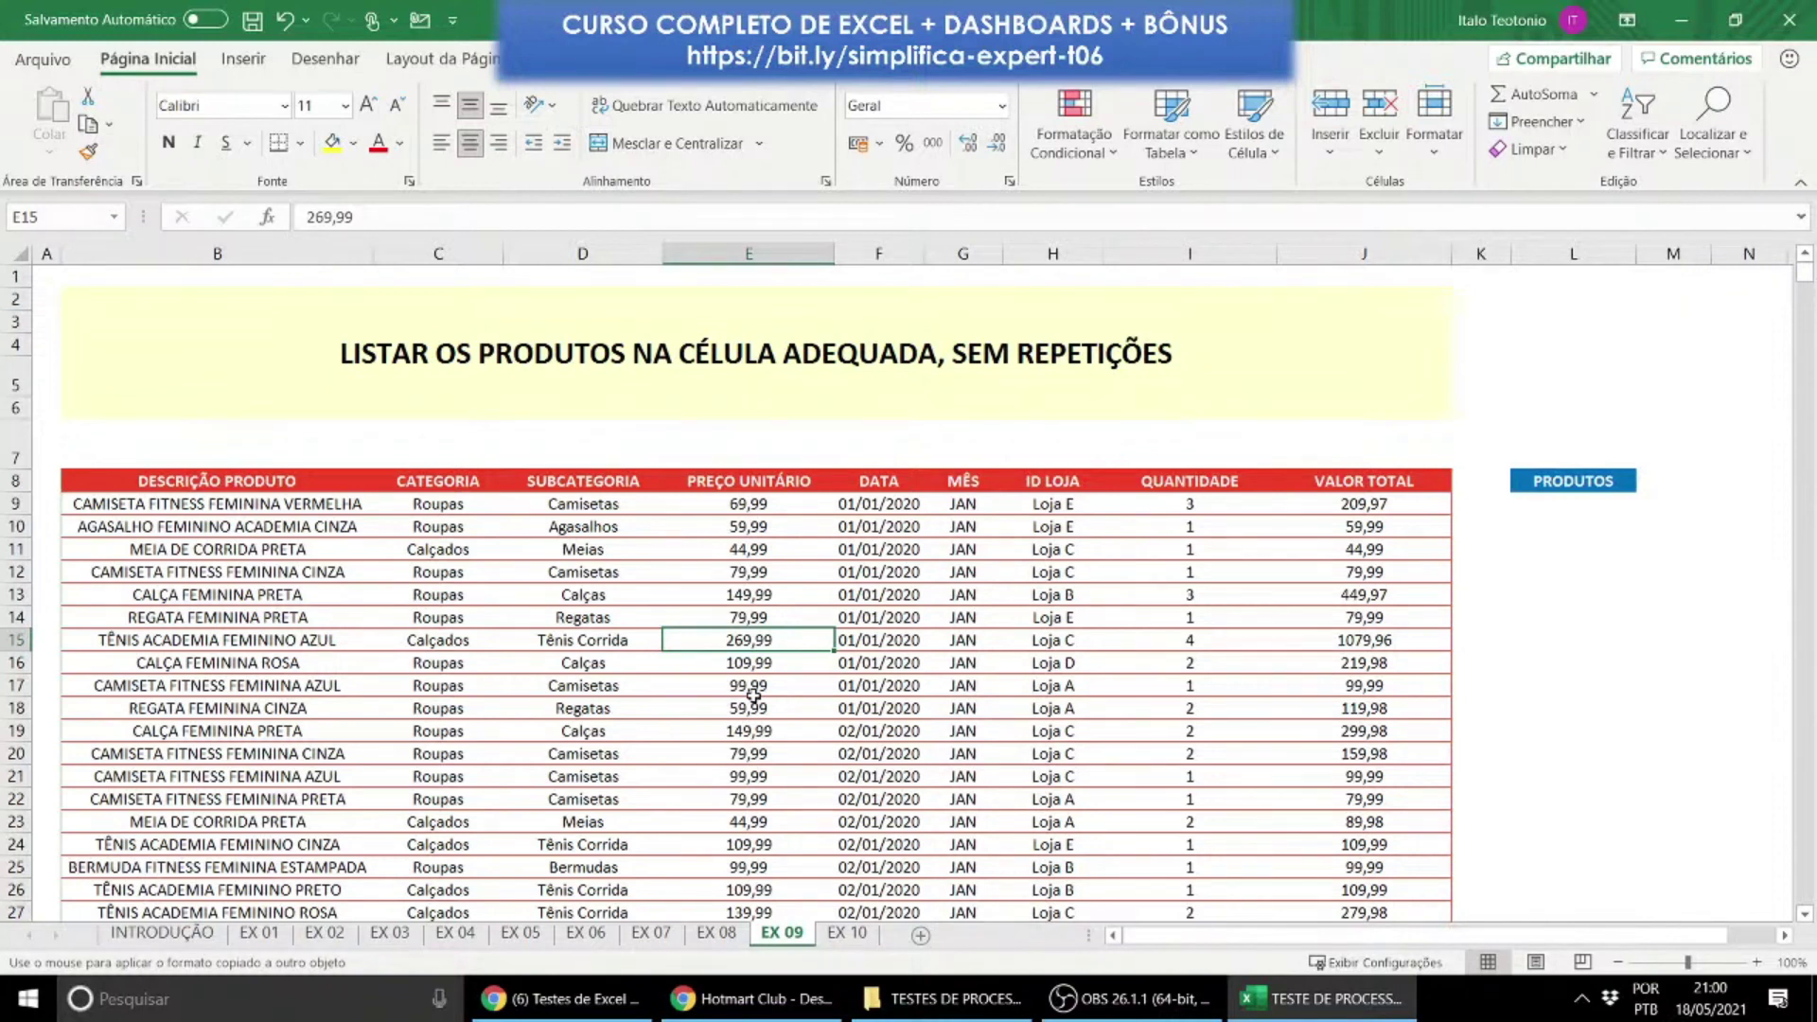
pyautogui.scroll(-20, 228, 599)
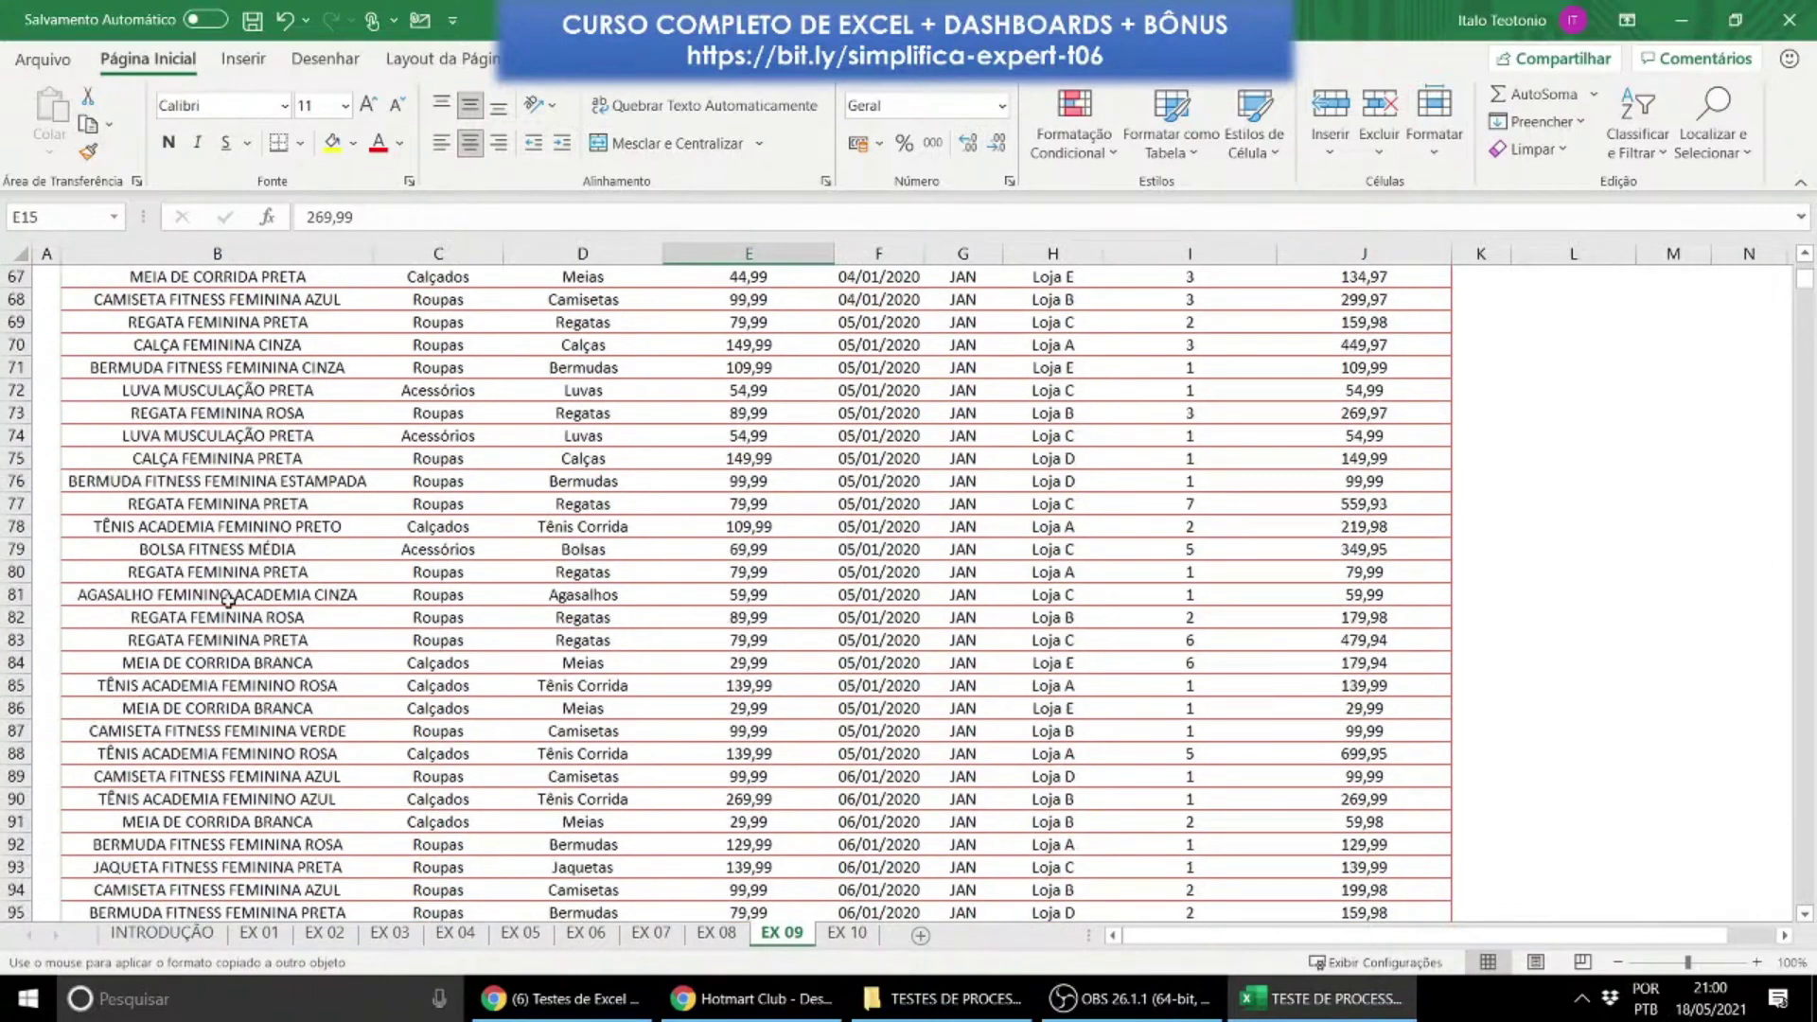
pyautogui.scroll(-14, 228, 599)
pyautogui.click(229, 594)
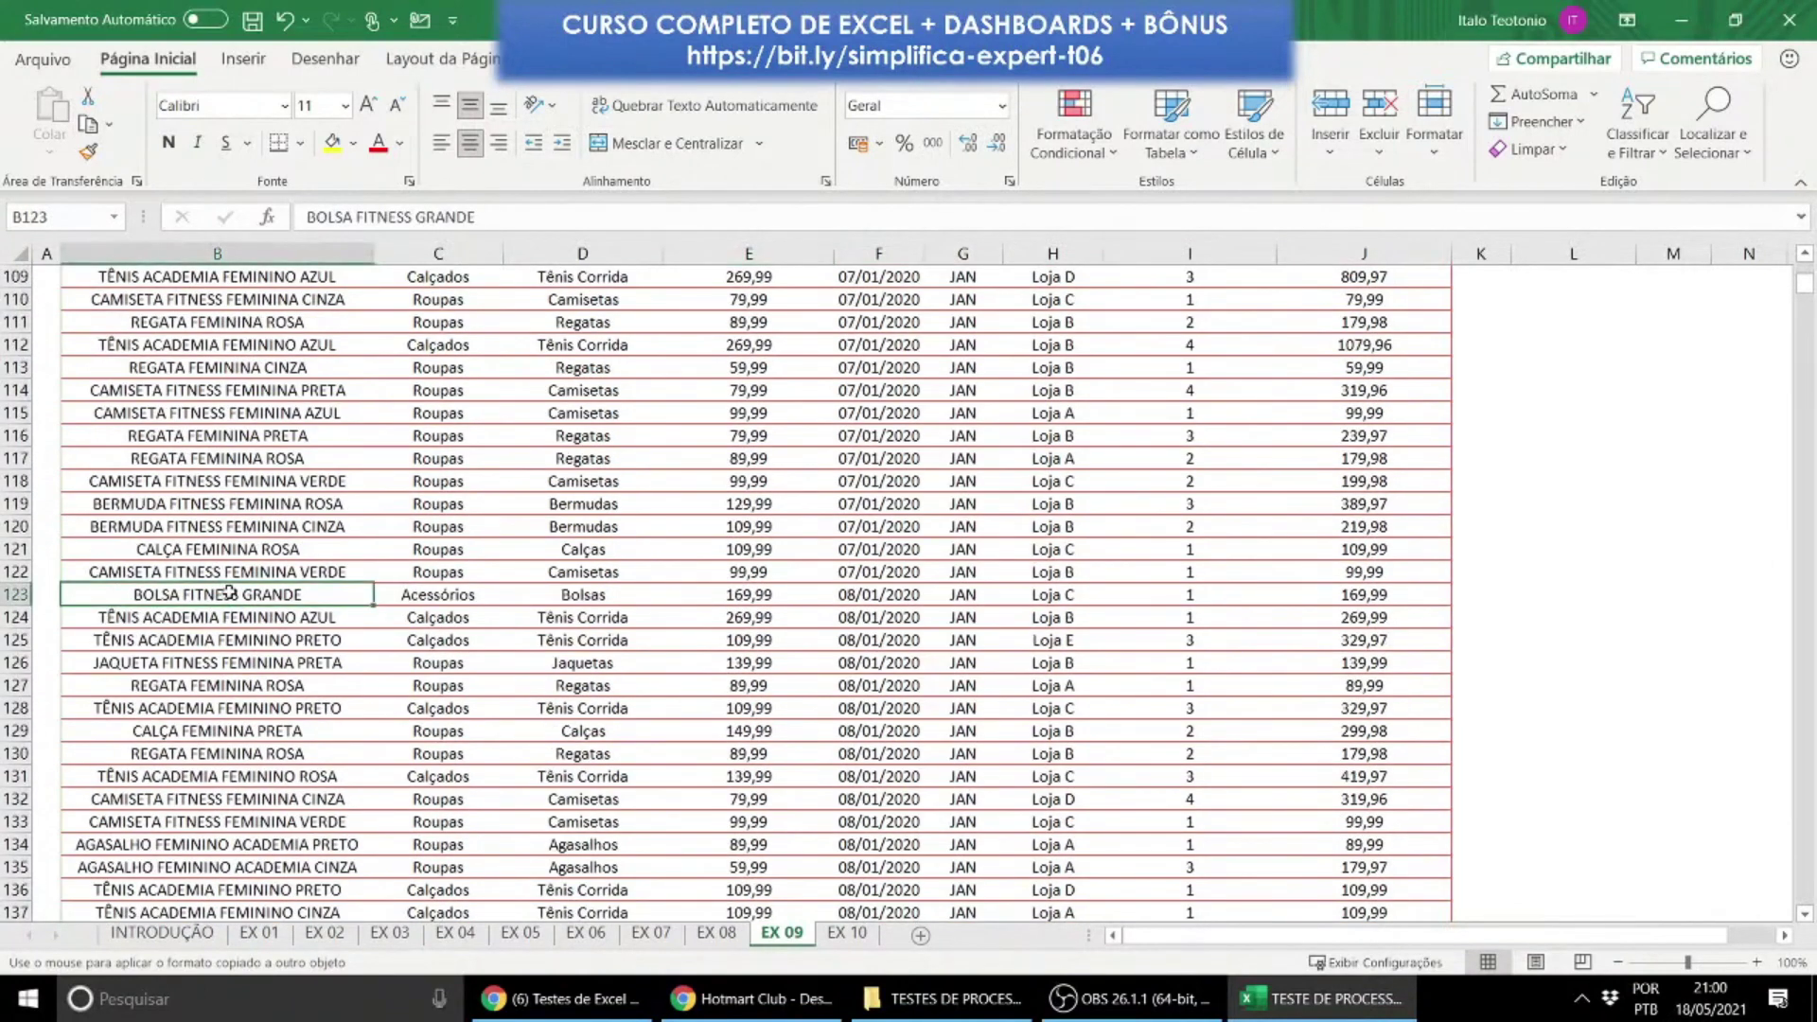
pyautogui.hotkey('ctrl', 'Down')
pyautogui.hotkey('ctrl', 'Up')
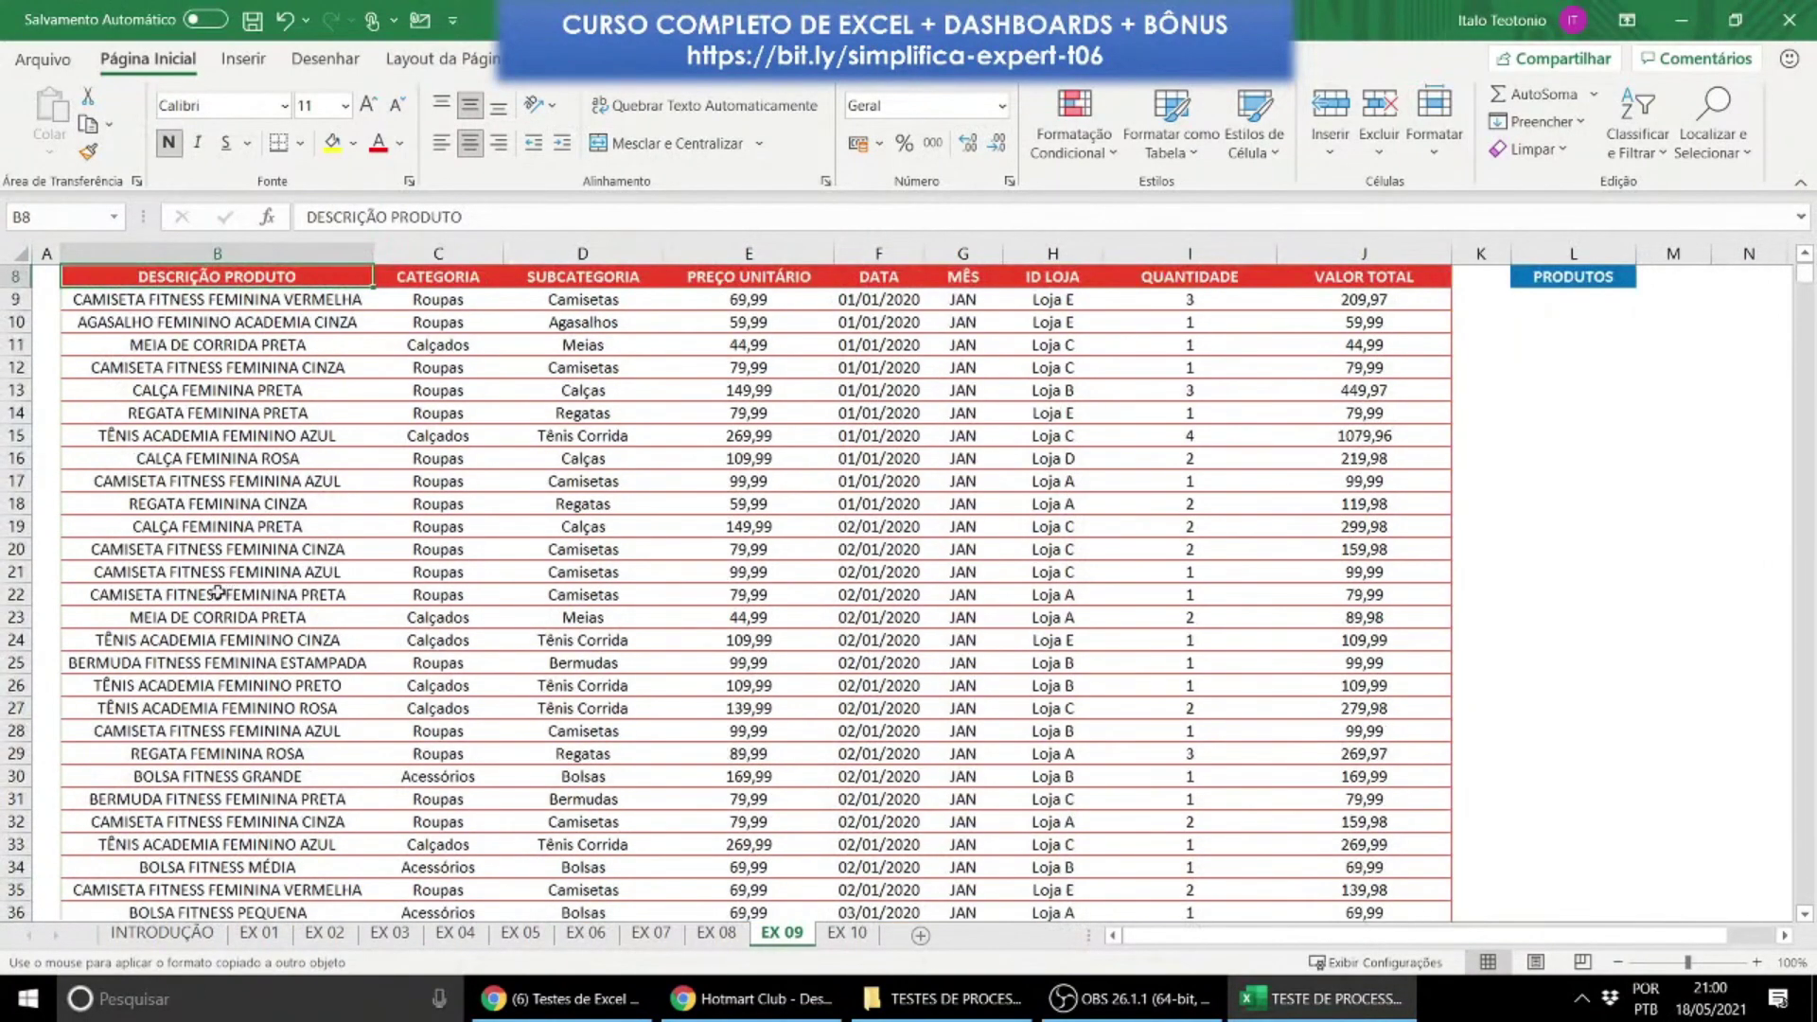
pyautogui.click(300, 255)
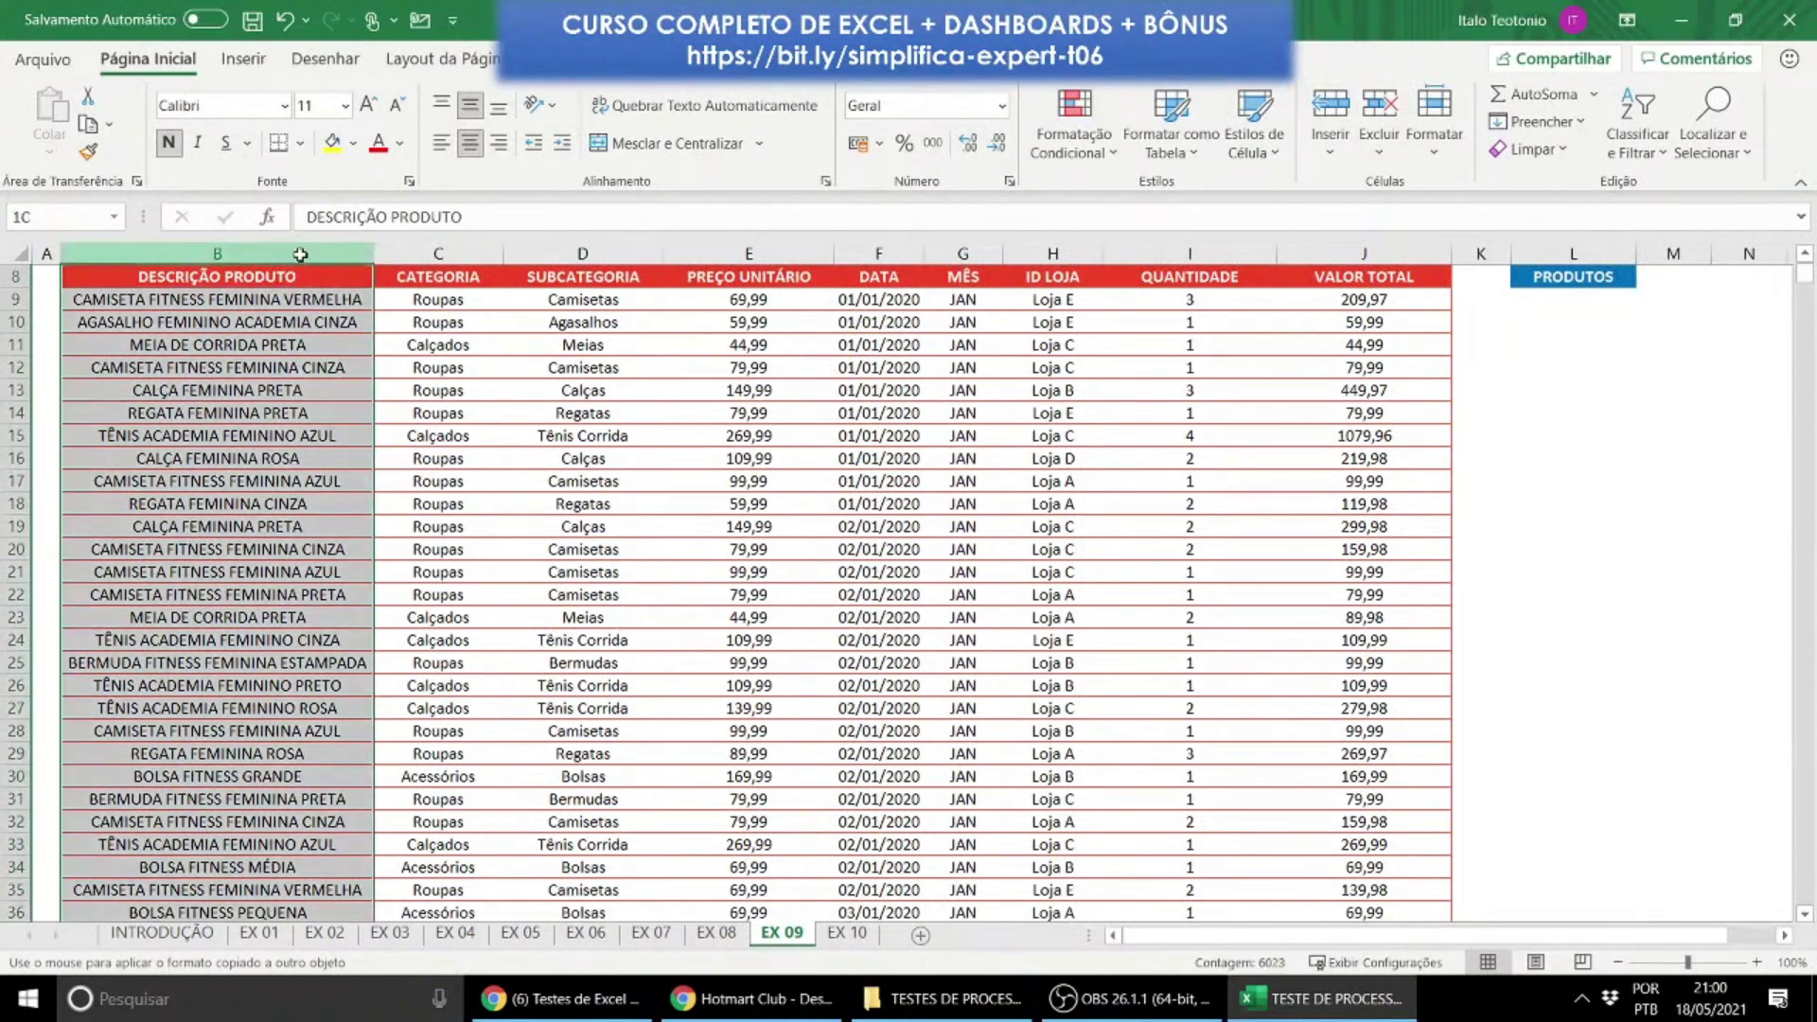
pyautogui.scroll(3, 260, 445)
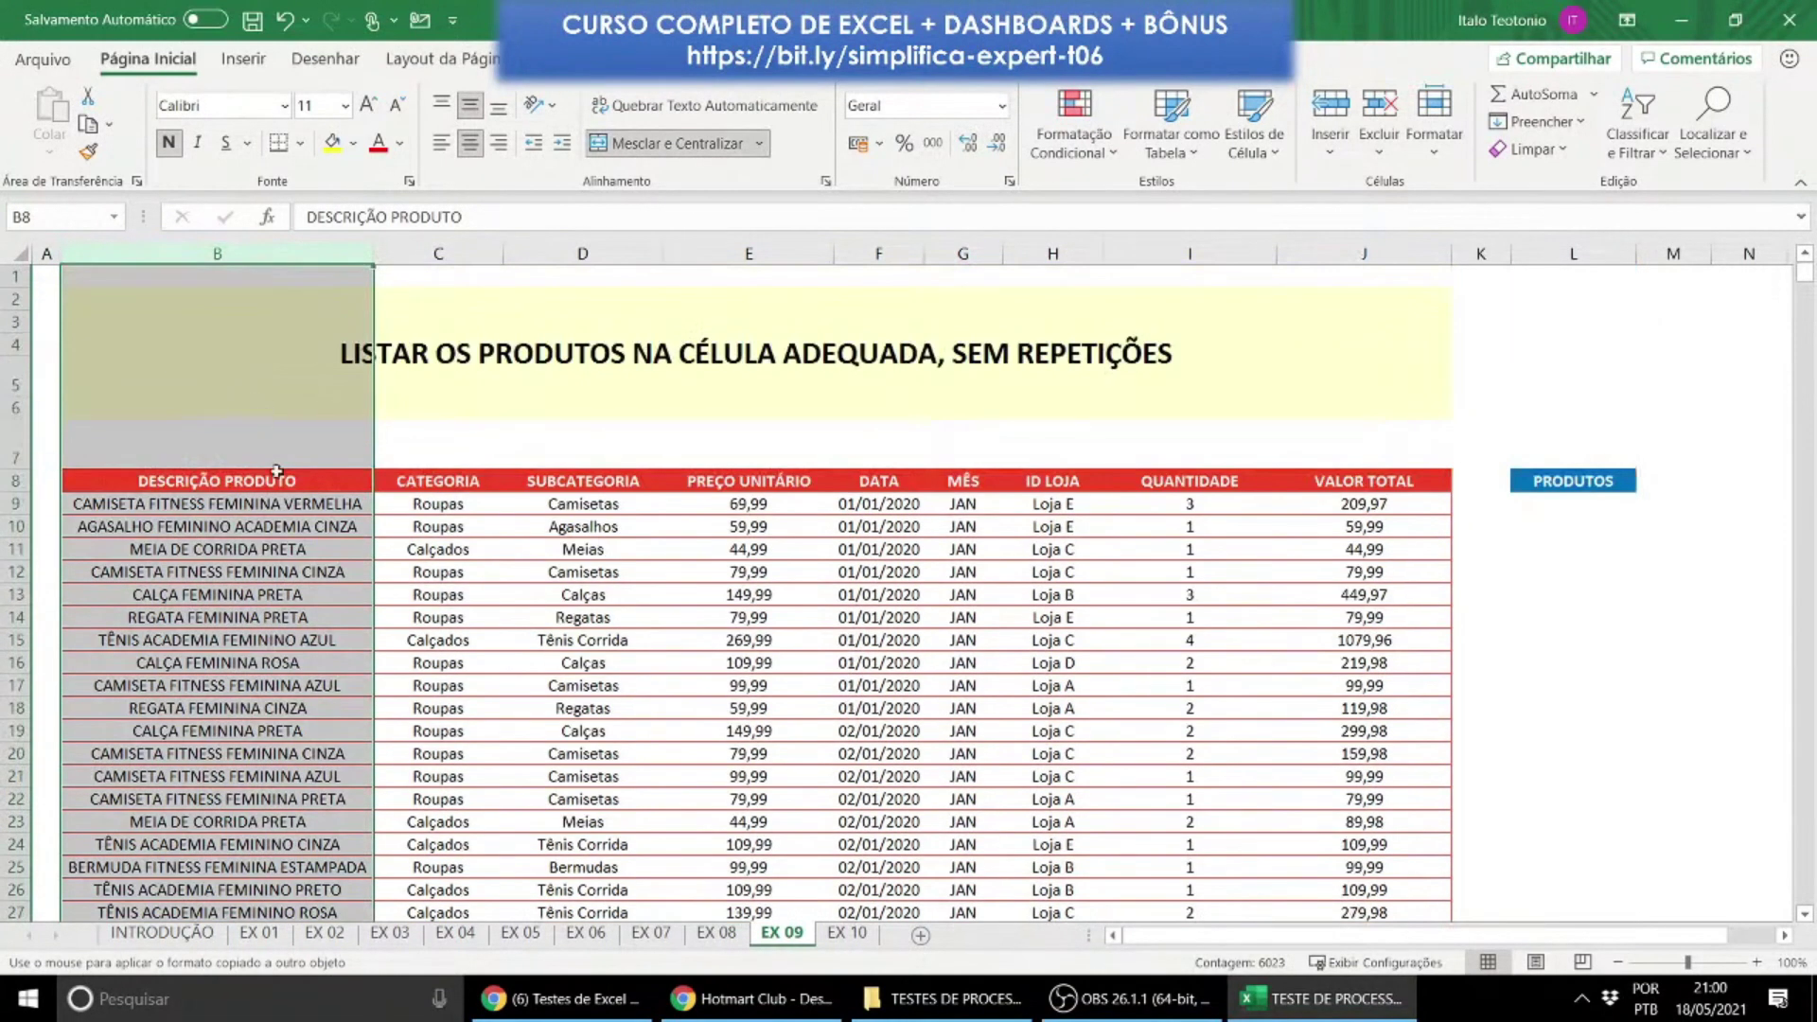
pyautogui.click(275, 526)
# Step: Widen column L, where the PRODUTOS list goes
pyautogui.moveTo(1572, 503); pyautogui.dragTo(1571, 901)
pyautogui.moveTo(1636, 254); pyautogui.dragTo(1731, 256)
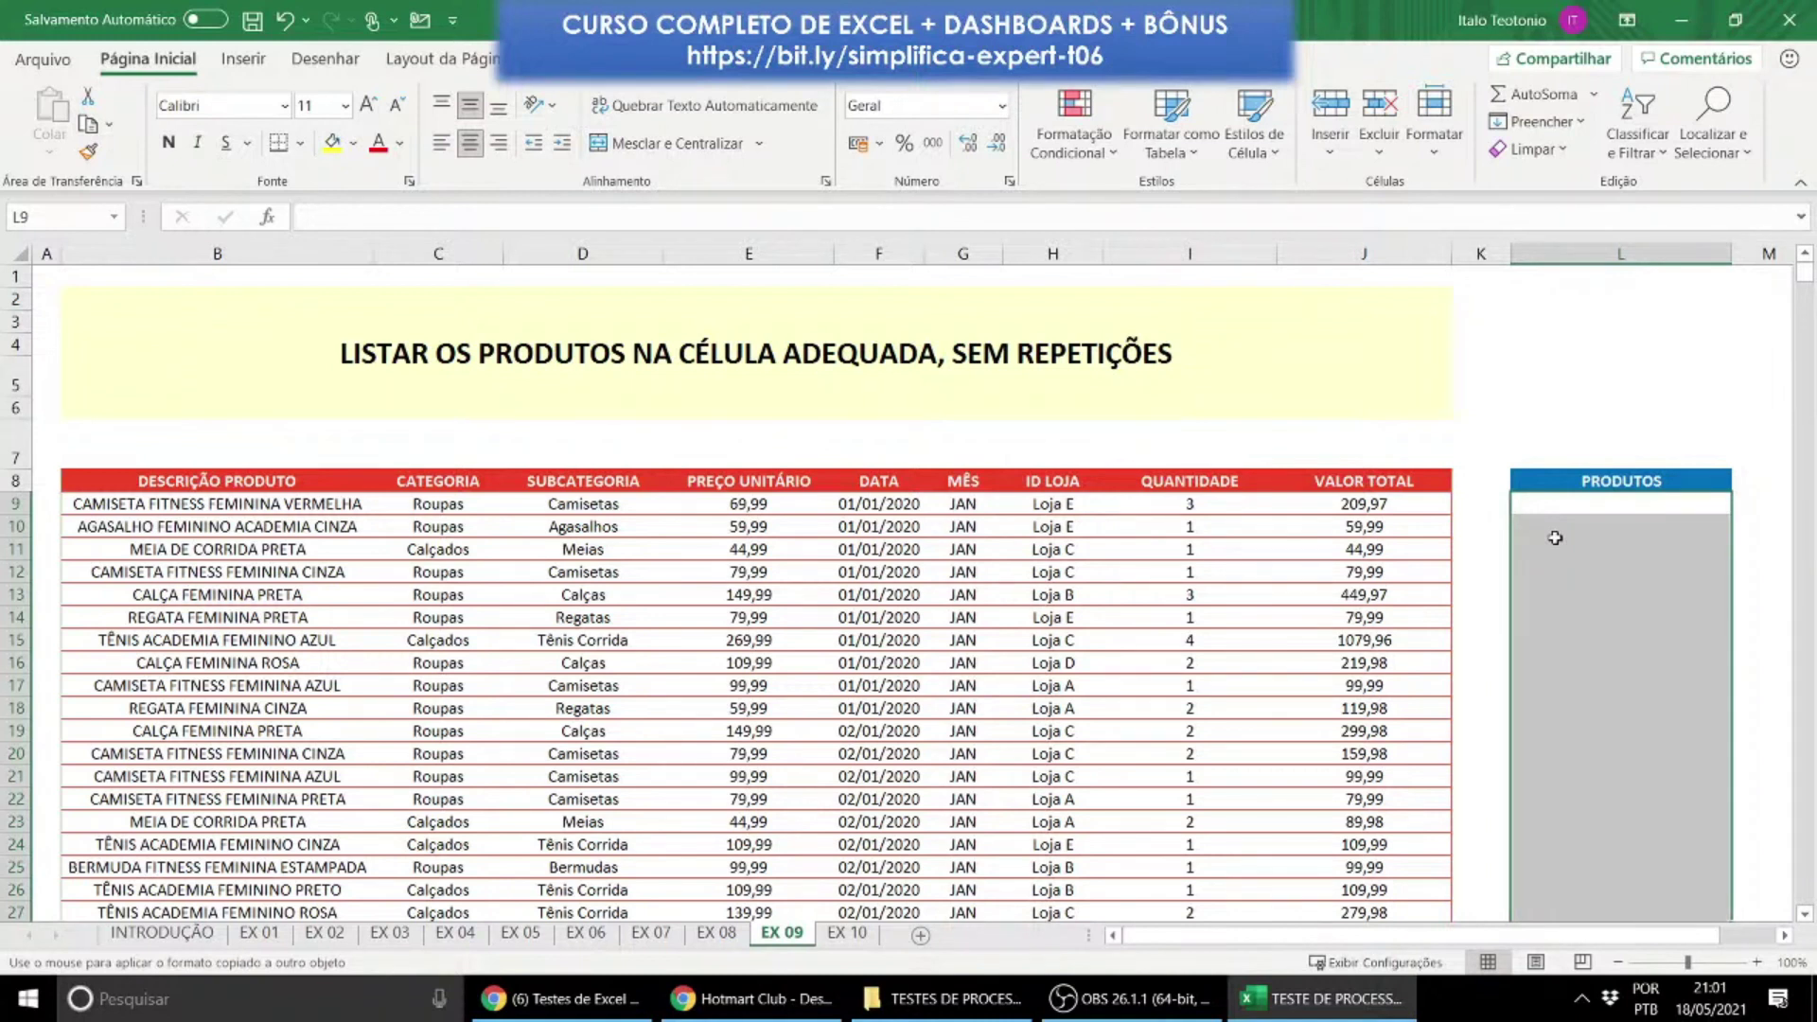
# Step: Copy all the product descriptions from B9 to B6029 and paste them under the PRODUTOS header, starting at L9
pyautogui.click(244, 485)
pyautogui.hotkey('ctrl', 'shift', 'Down')
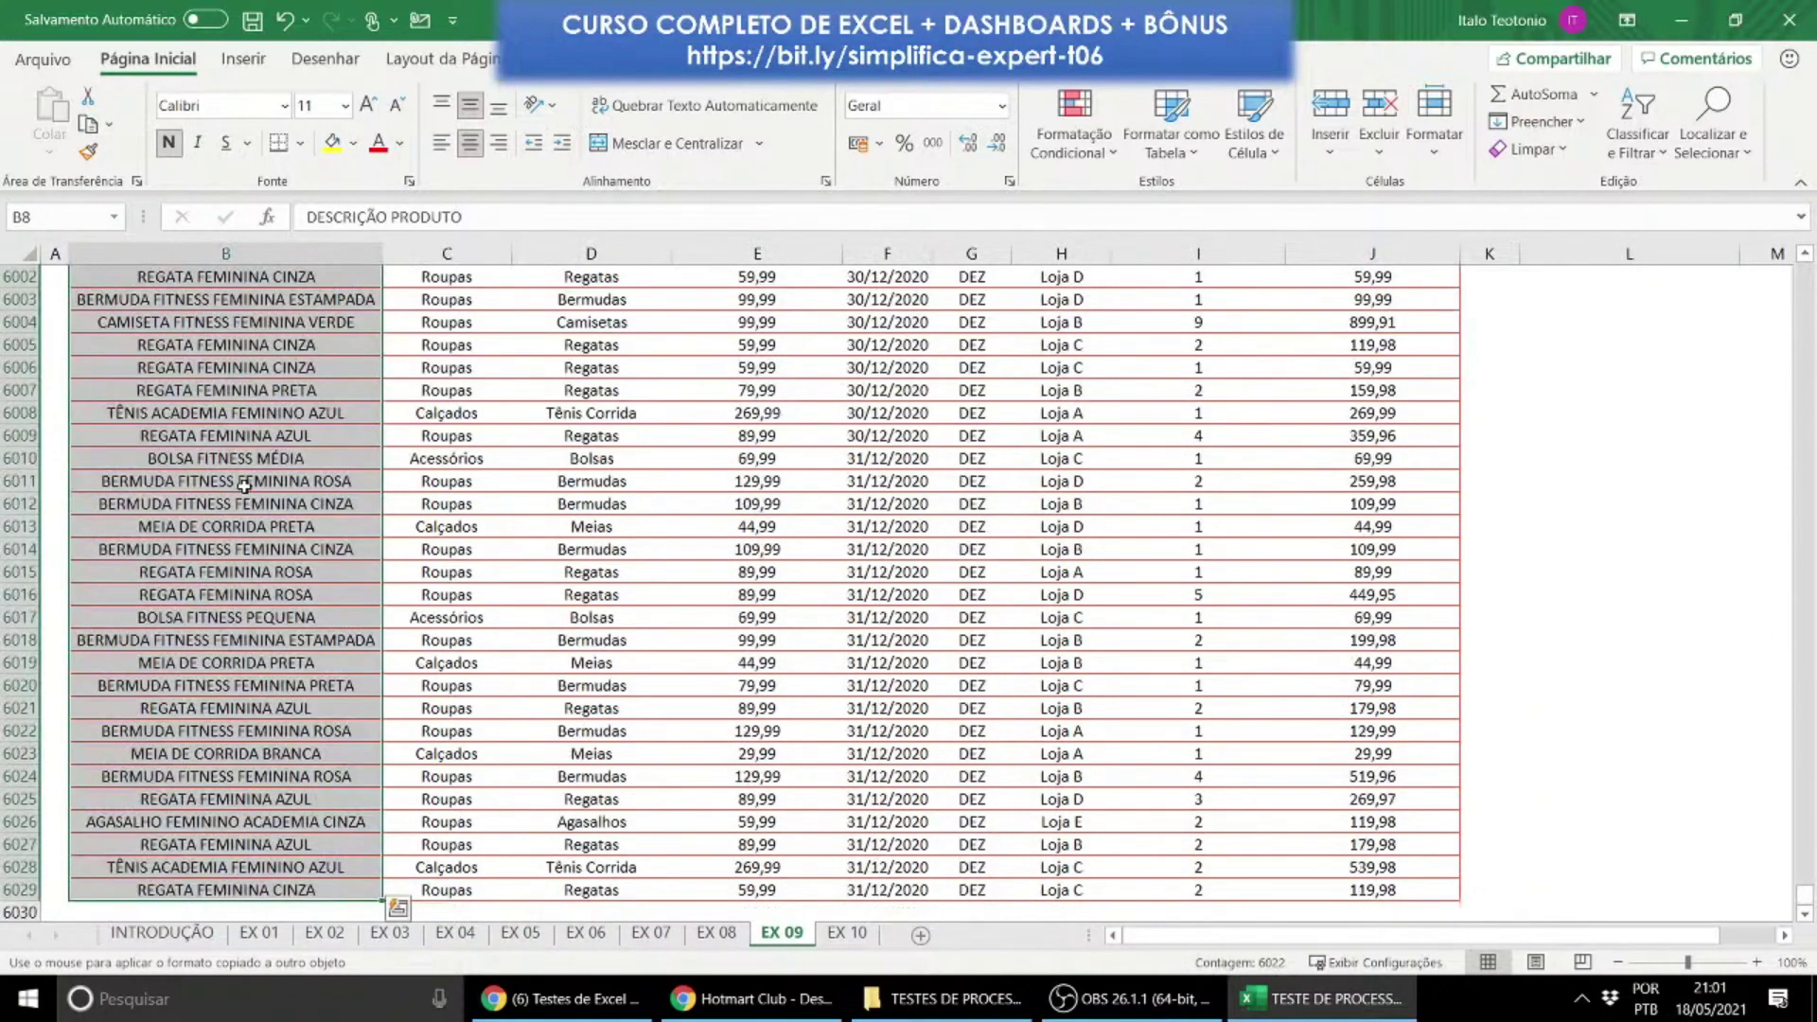
pyautogui.hotkey('ctrl', 'shift', 'Up')
pyautogui.press('Down')
pyautogui.hotkey('ctrl', 'shift', 'Down')
pyautogui.hotkey('ctrl', 'c')
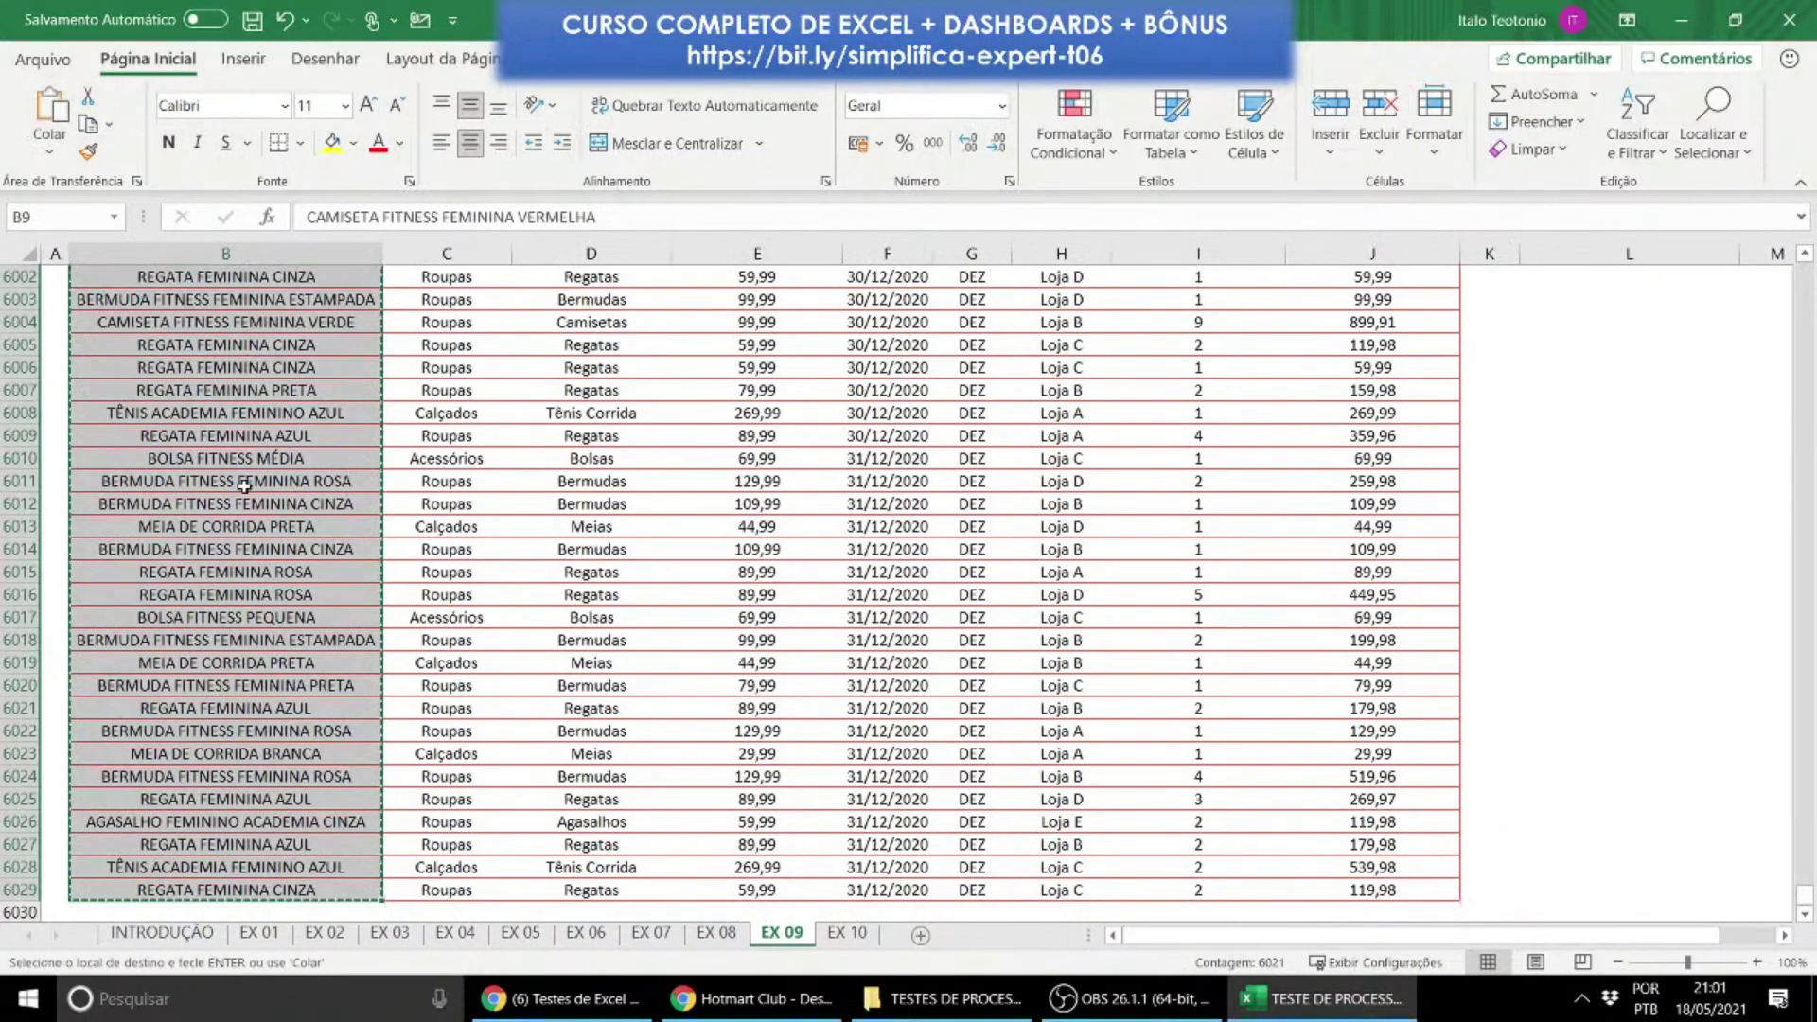
pyautogui.hotkey('ctrl', 'Up')
pyautogui.press('Right')
pyautogui.press('Right')
pyautogui.press('Right')
pyautogui.hotkey('ctrl', 'Right')
pyautogui.press('Right')
pyautogui.press('Right')
pyautogui.press('Down')
pyautogui.hotkey('ctrl', 'v')
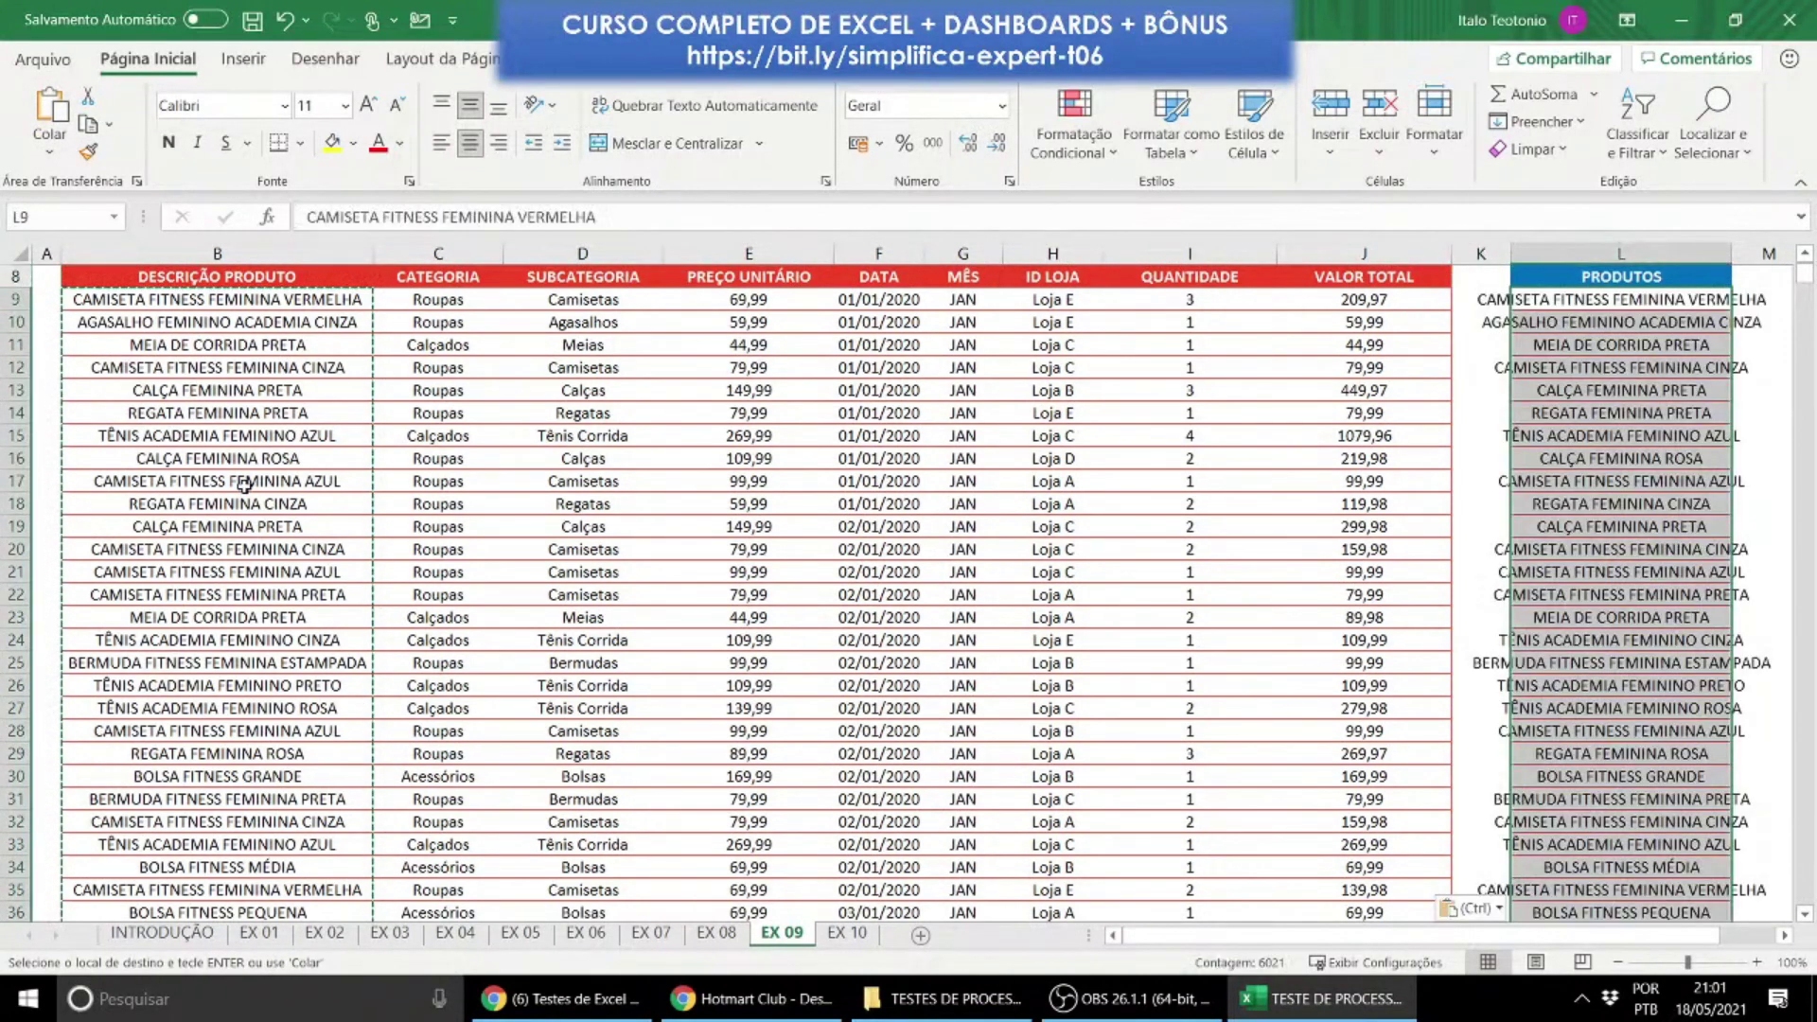
# Step: Remove the duplicate values from the whole of column L
pyautogui.click(1621, 254)
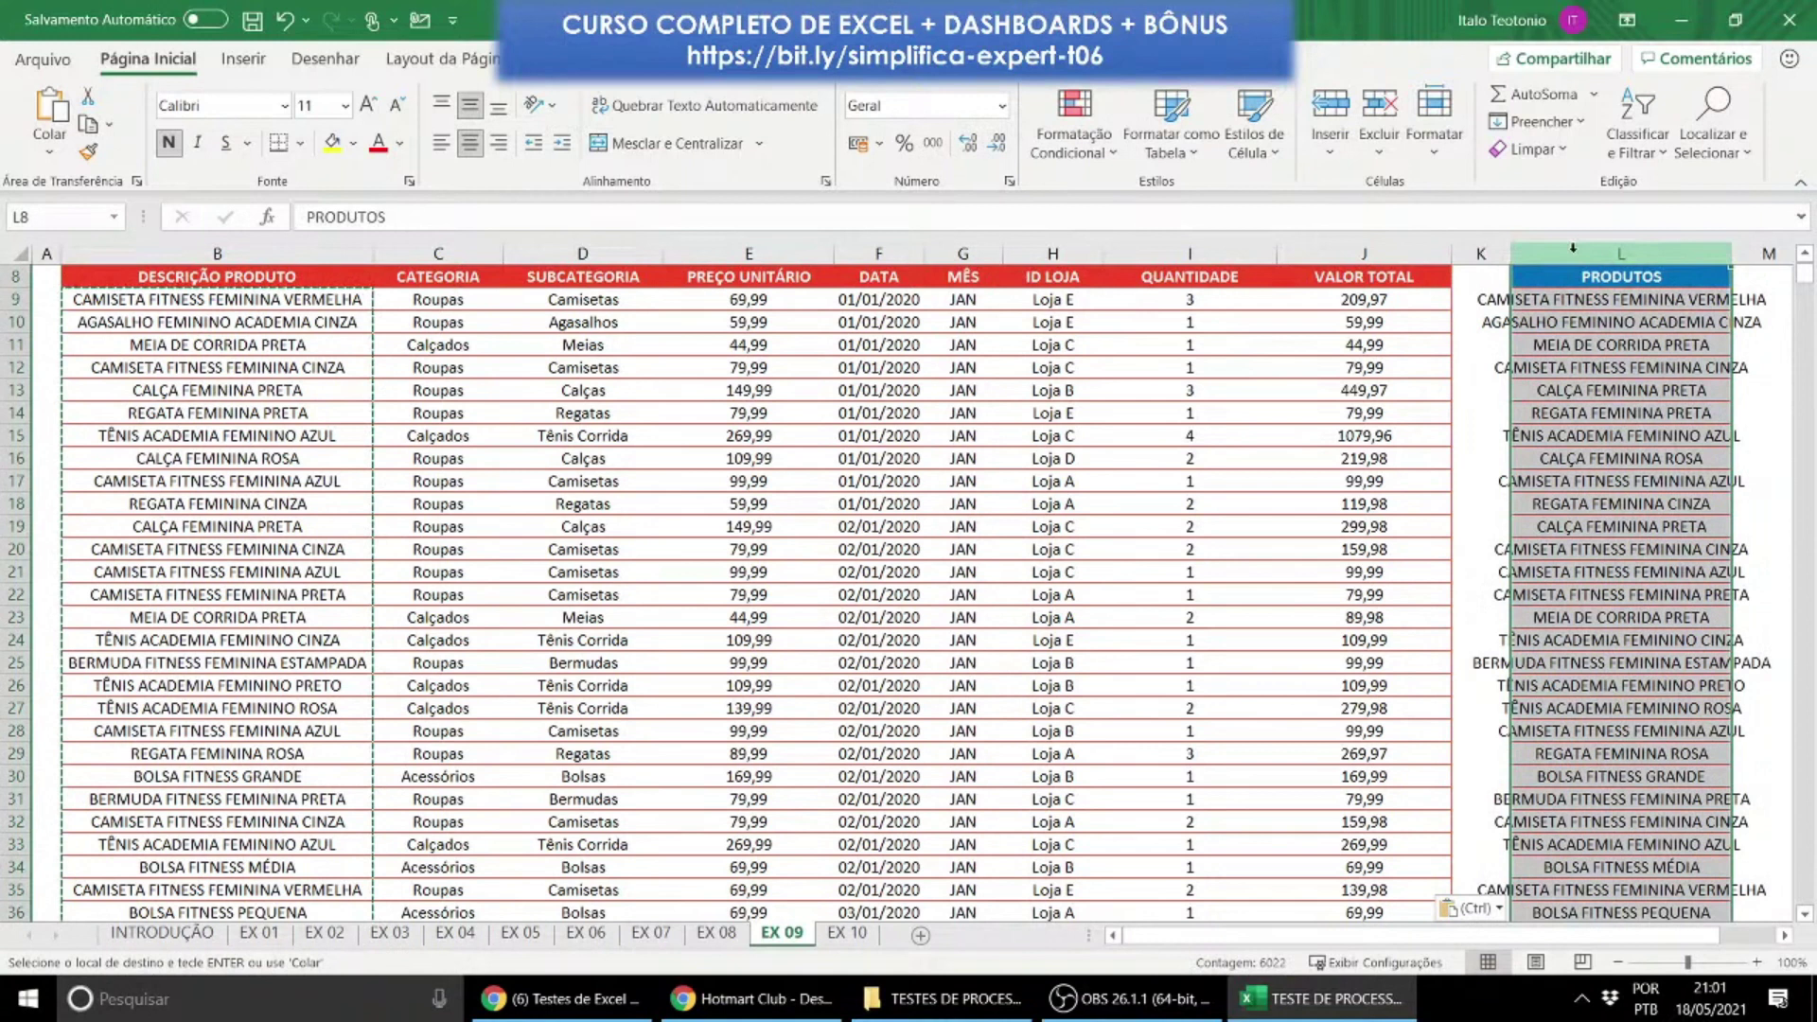
pyautogui.scroll(3, 1580, 473)
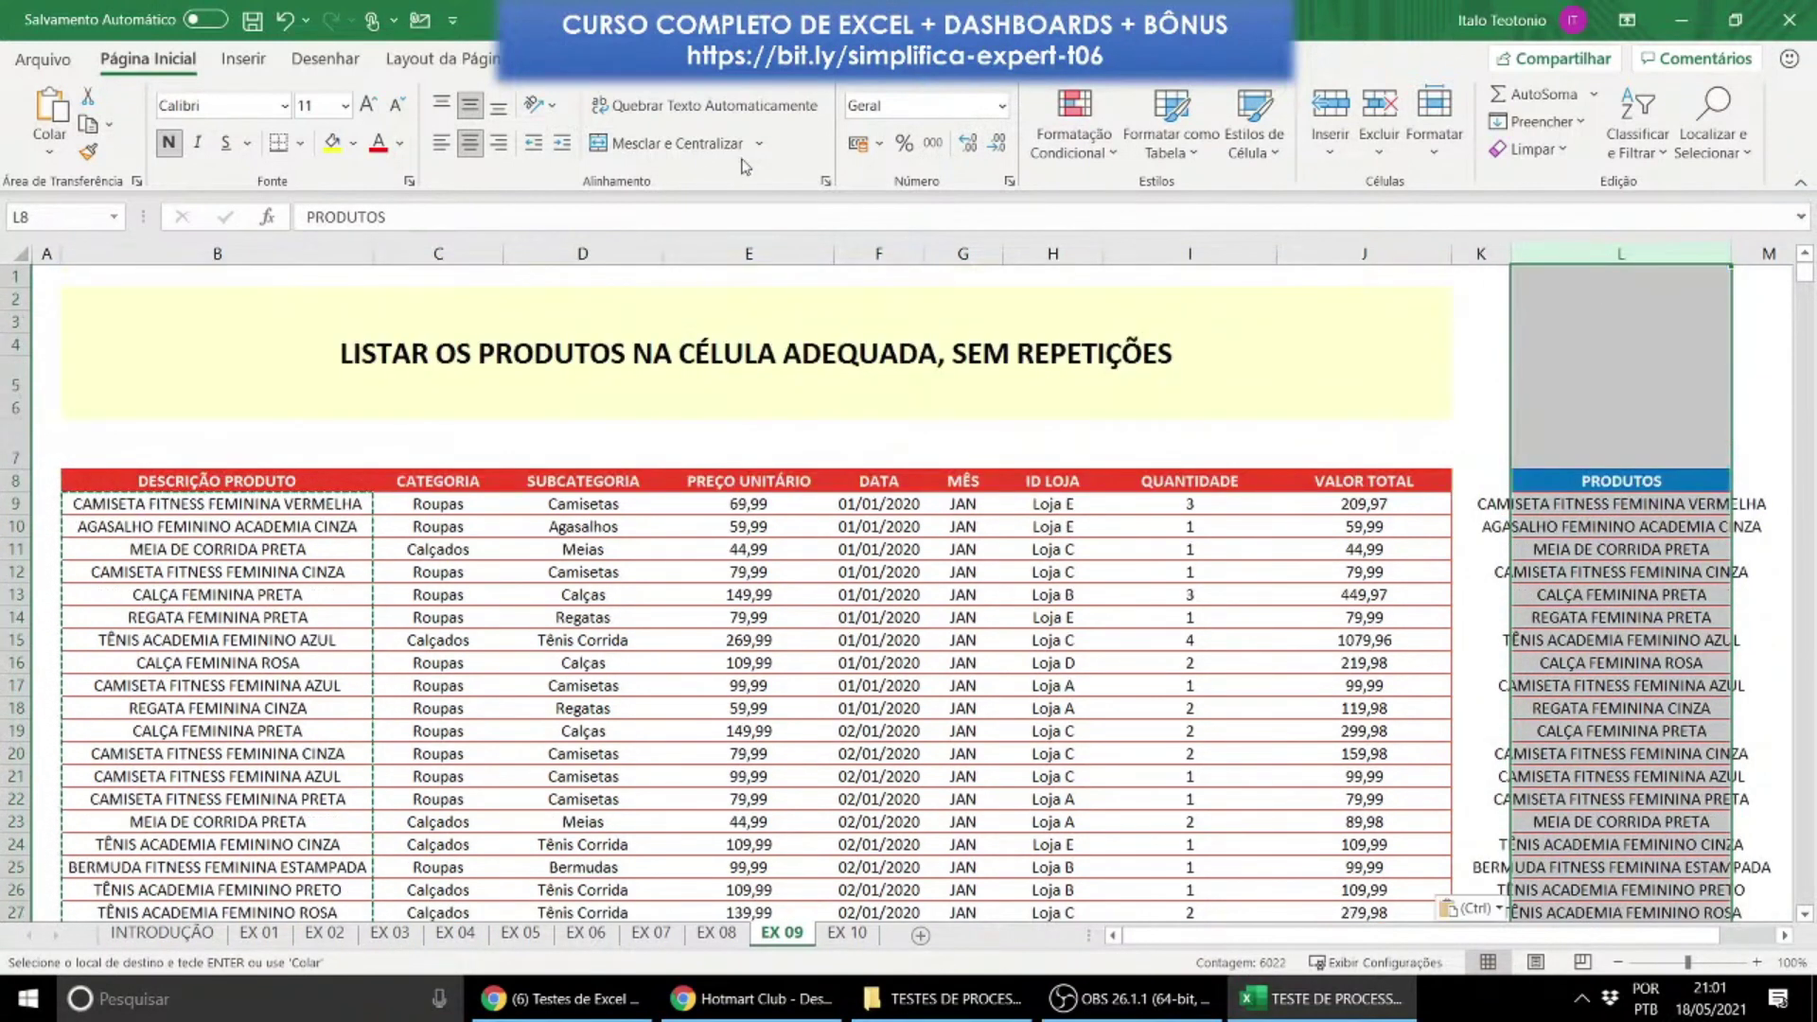
pyautogui.hotkey('alt', 's')
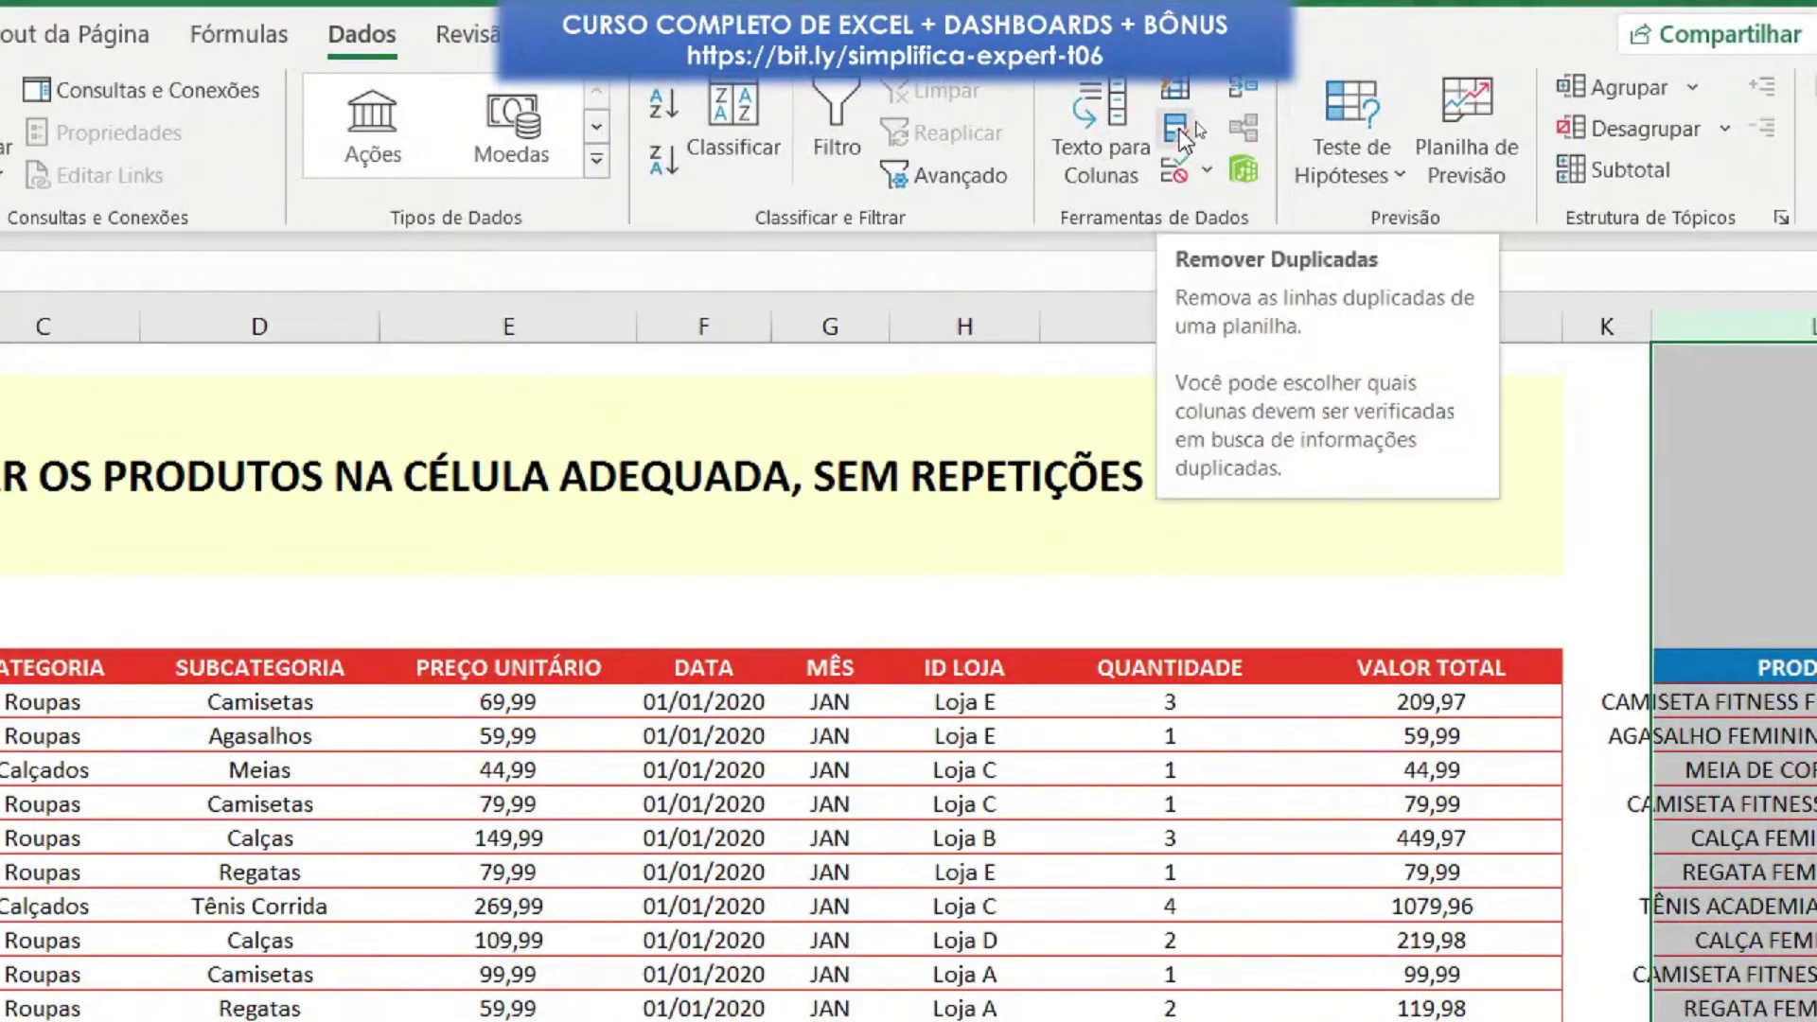
pyautogui.click(1179, 129)
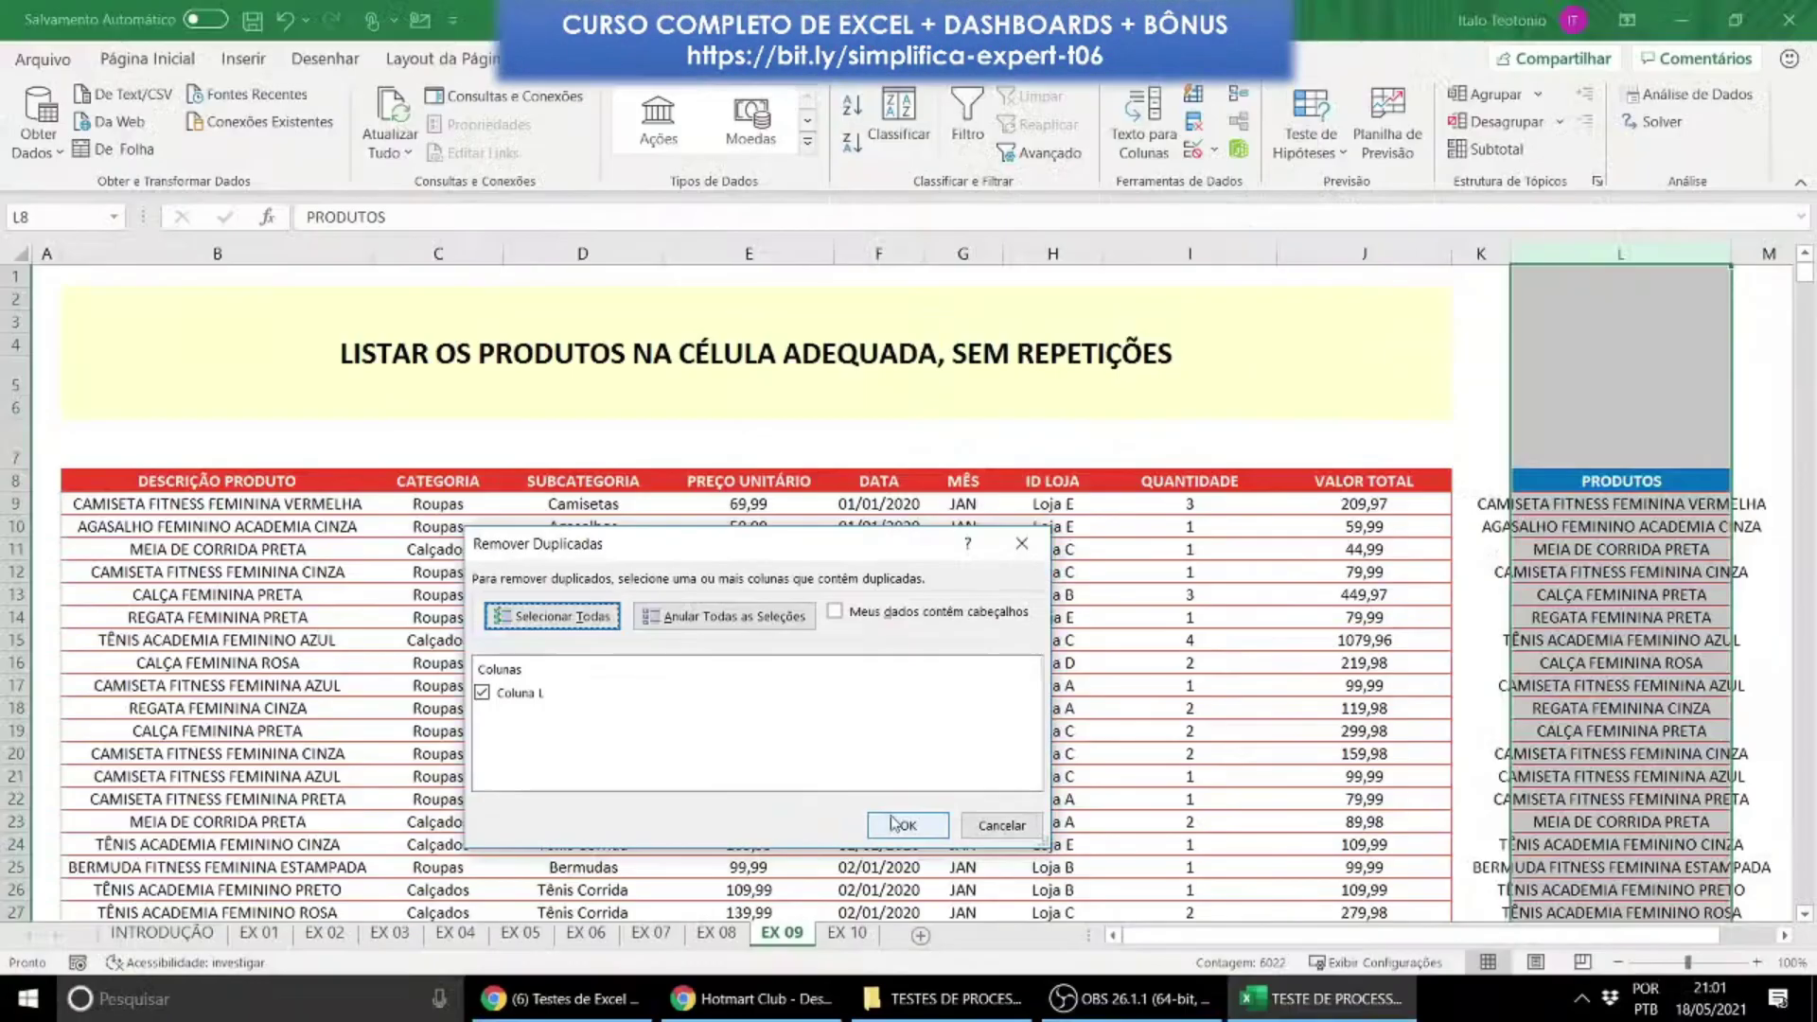
pyautogui.click(895, 823)
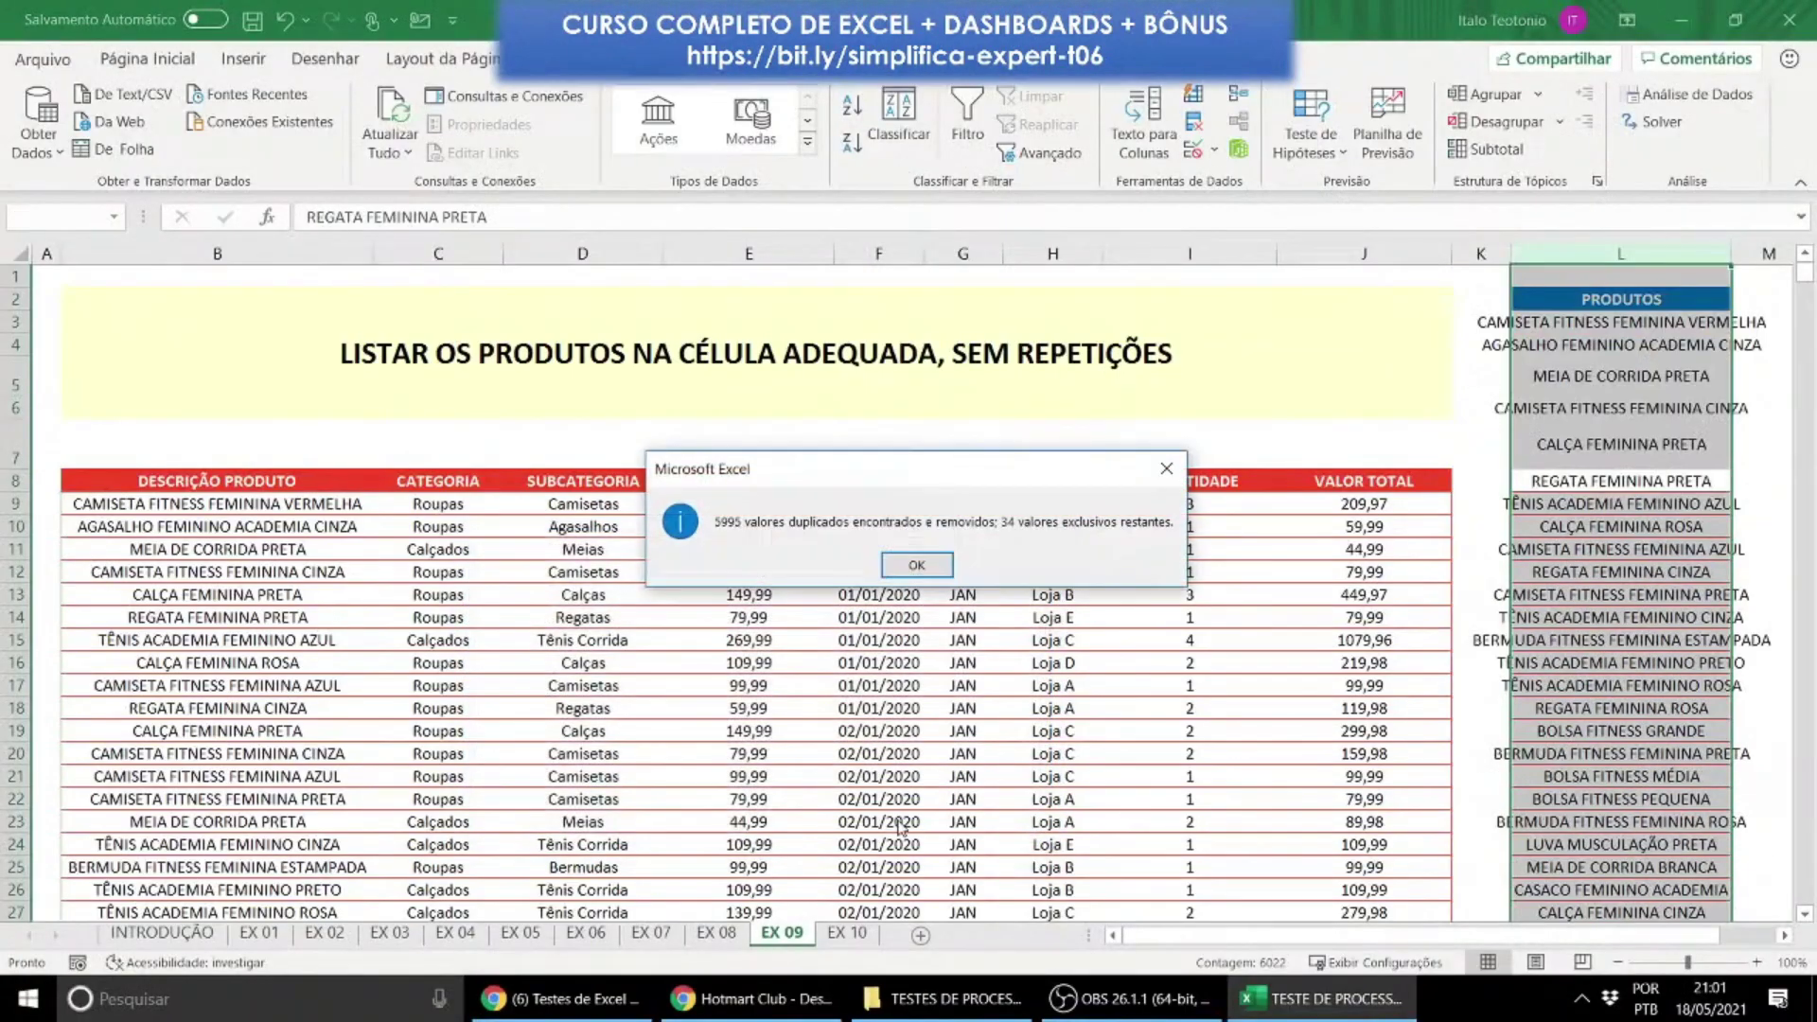
pyautogui.click(916, 565)
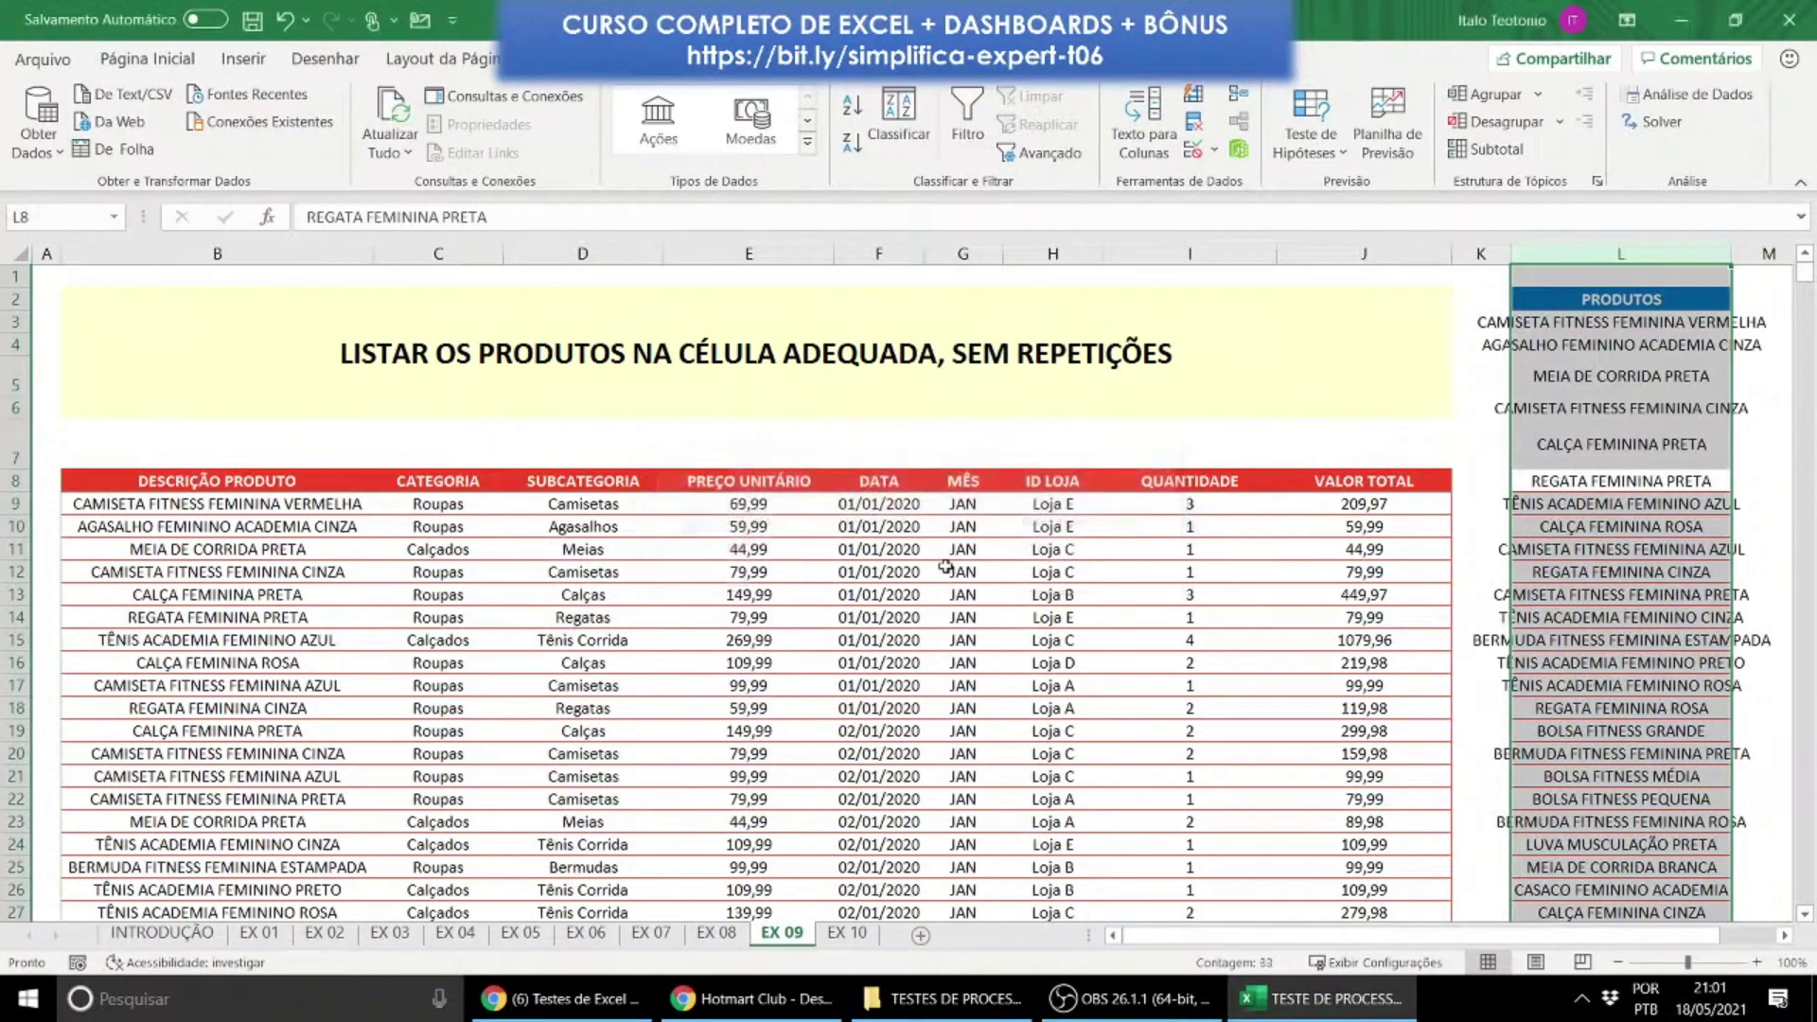
# Step: Move the PRODUTOS header and its deduplicated list from L2 back down so that the header sits in L8
pyautogui.click(1718, 642)
pyautogui.click(1599, 438)
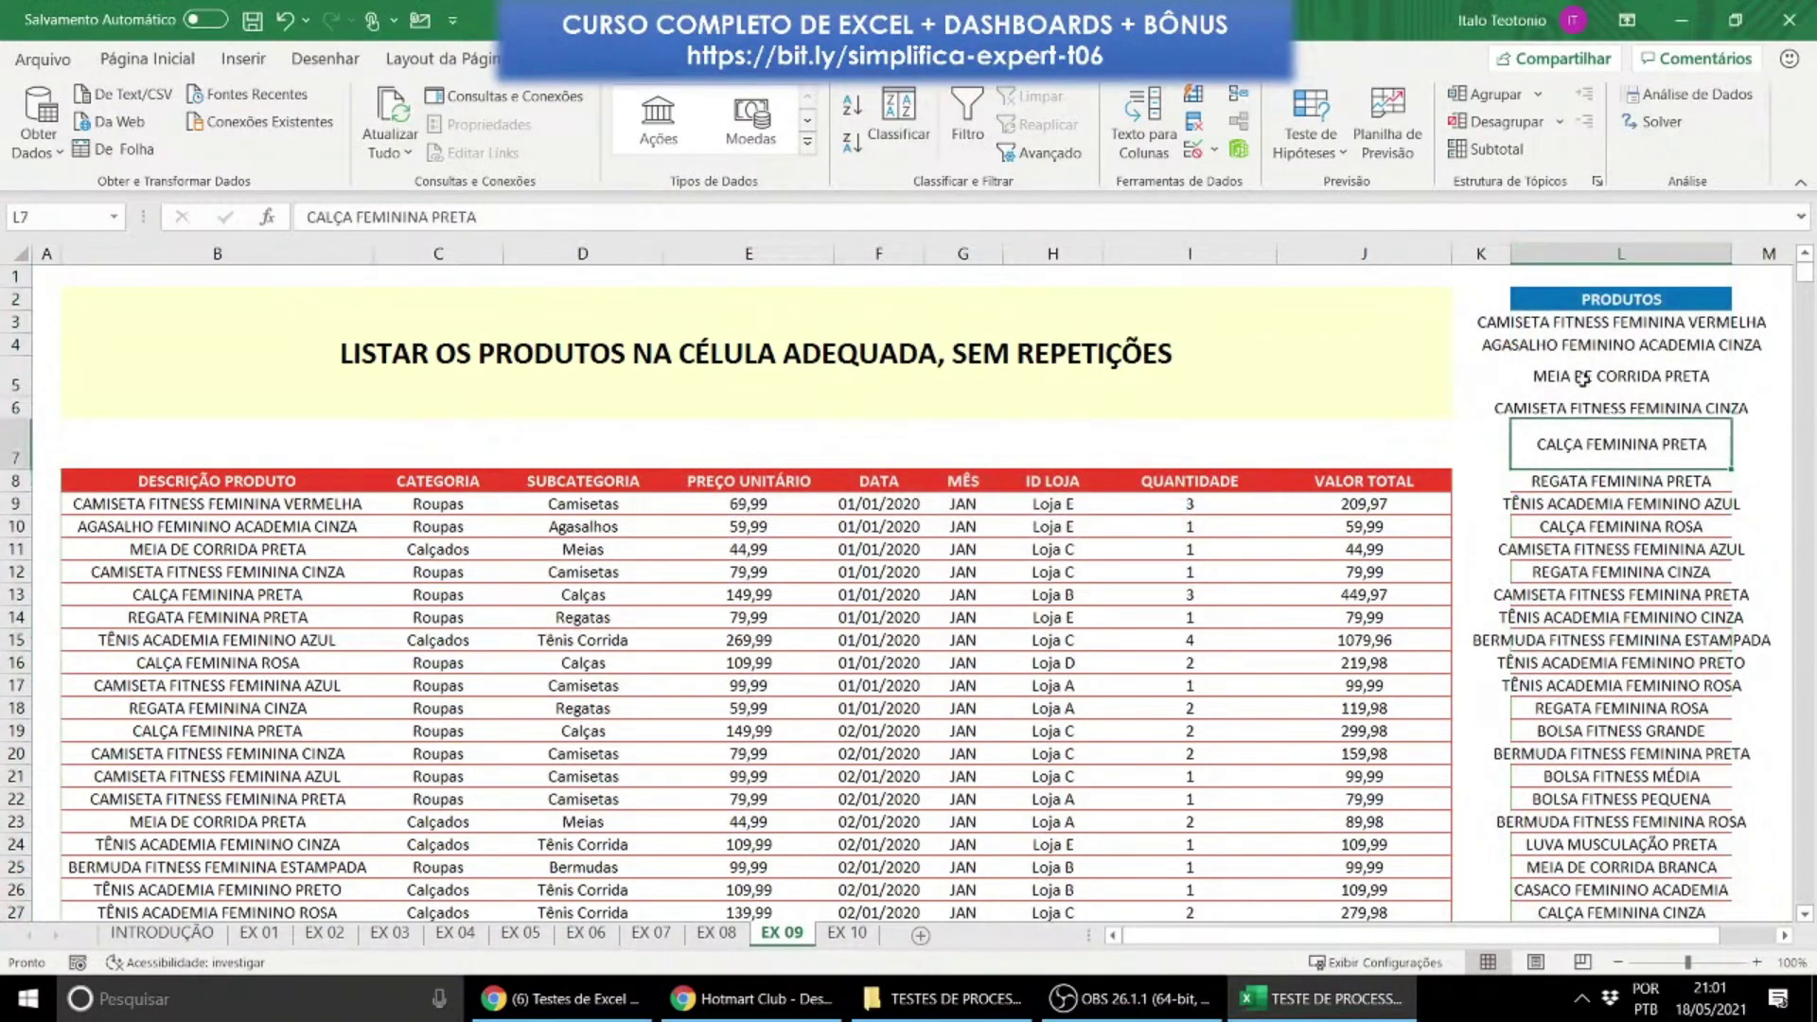
pyautogui.moveTo(1599, 301); pyautogui.dragTo(1600, 322)
pyautogui.moveTo(1599, 423); pyautogui.dragTo(1637, 869)
pyautogui.hotkey('ctrl', 'c')
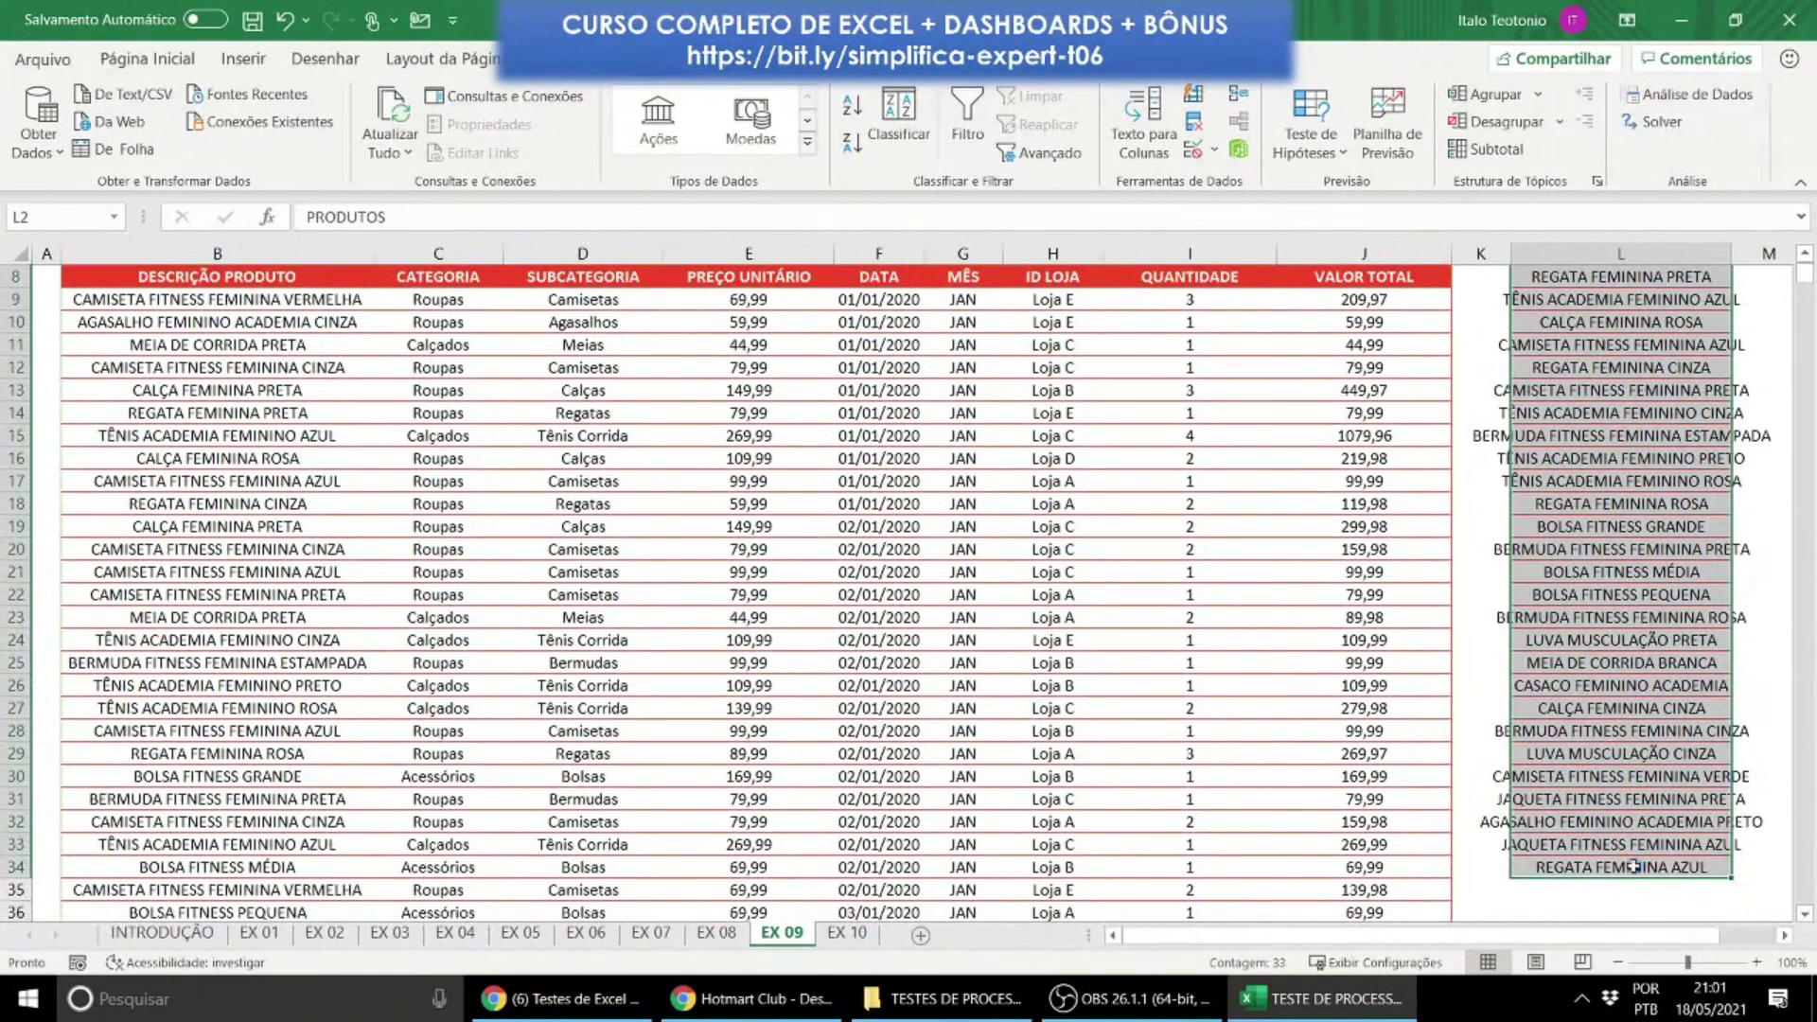
pyautogui.scroll(3, 1577, 501)
pyautogui.click(1580, 480)
pyautogui.press('Return')
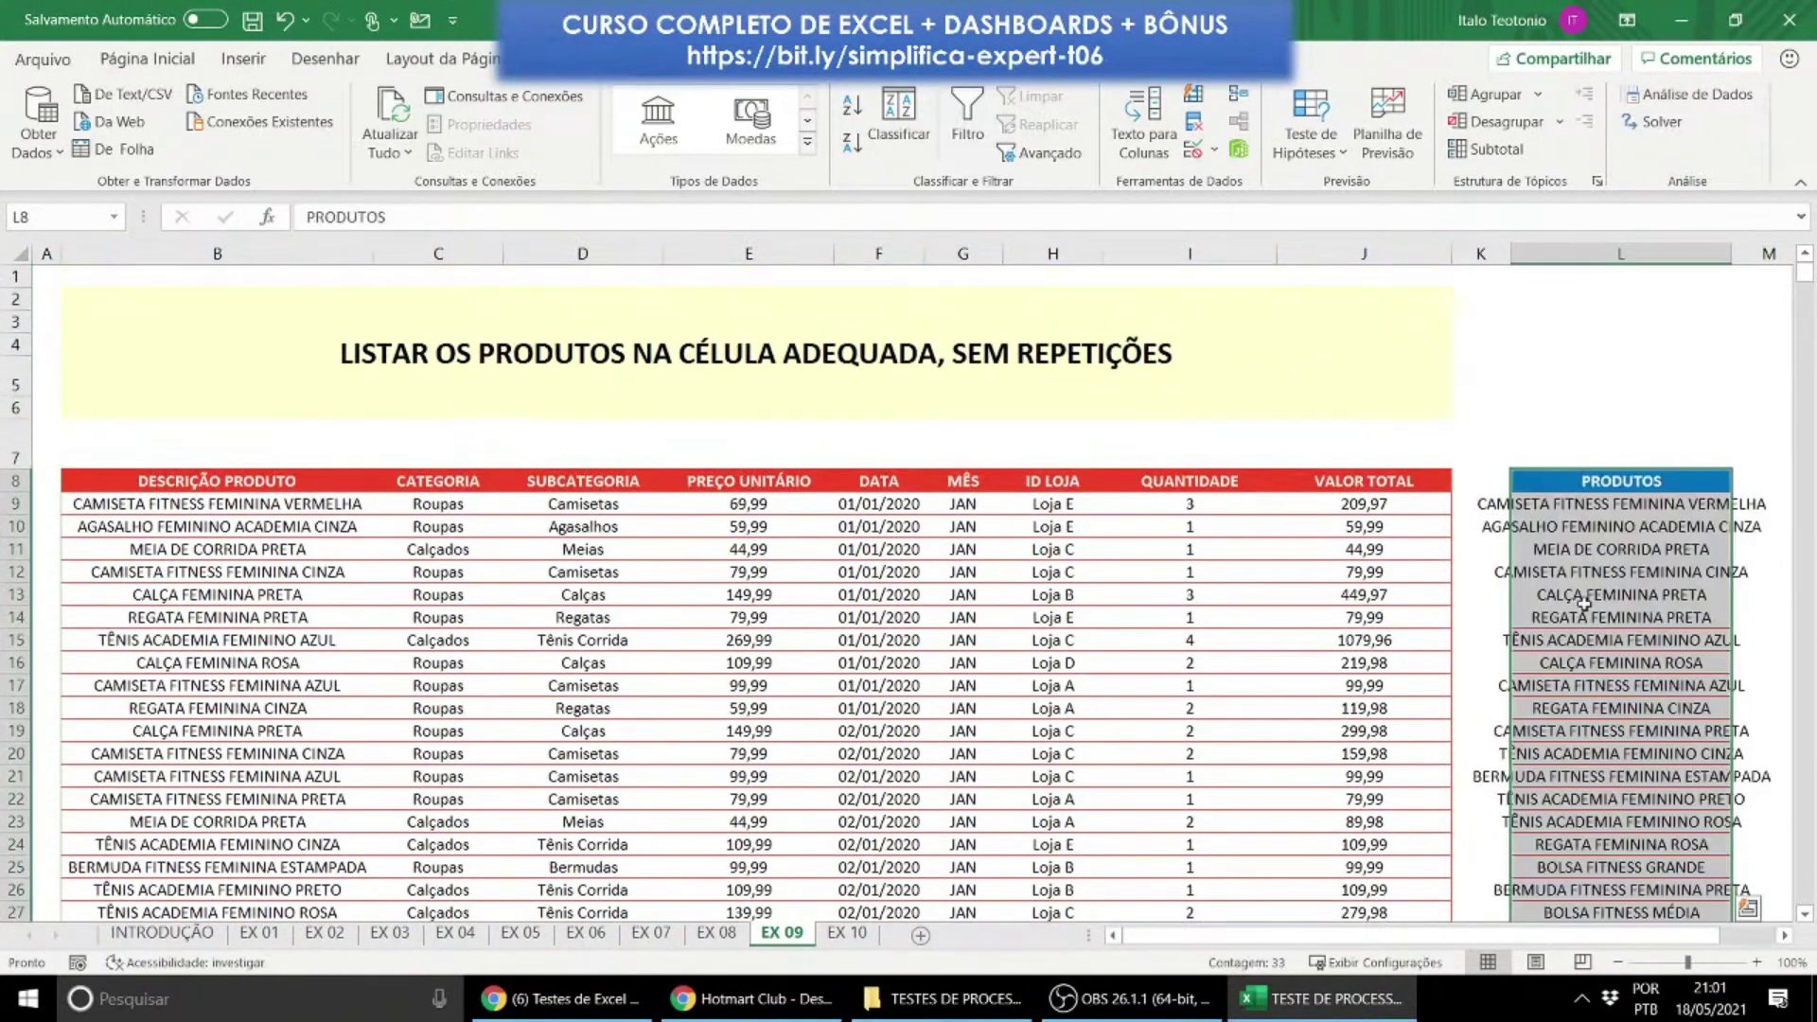
# Step: Autofit column L to the product names and check the PRODUTOS list through to its last item
pyautogui.doubleClick(1717, 258)
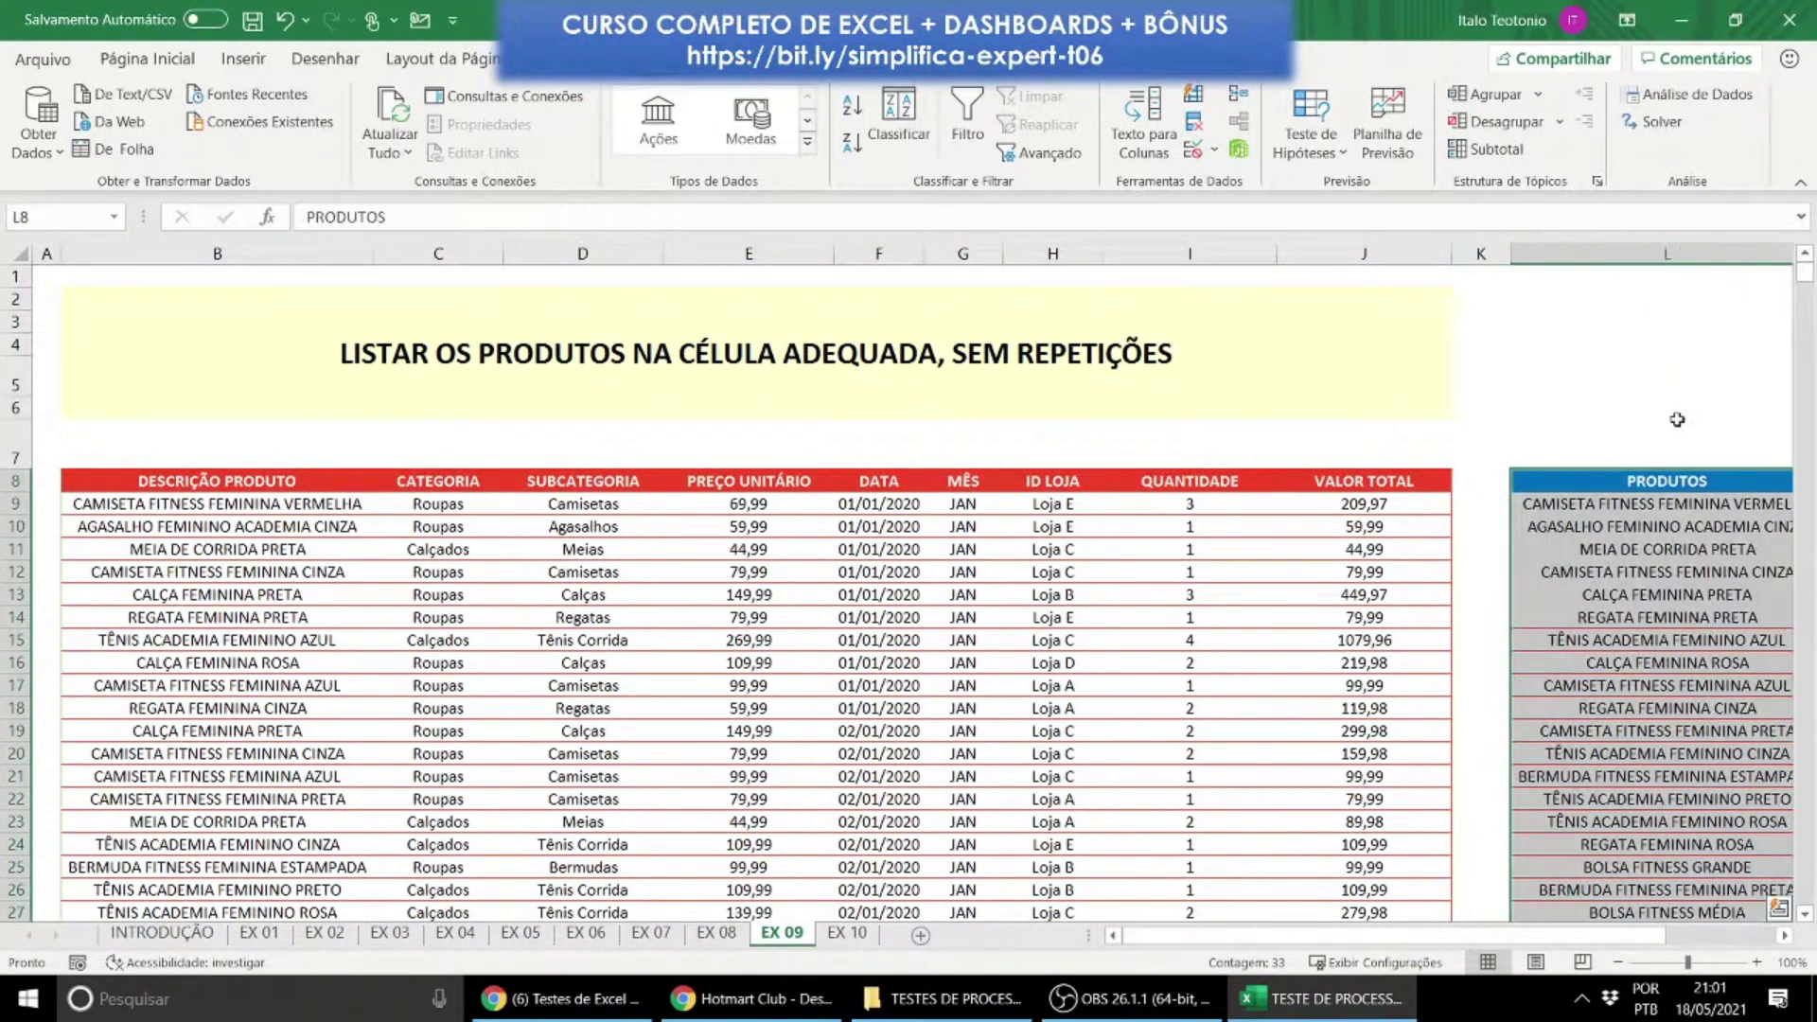
pyautogui.moveTo(1552, 937); pyautogui.dragTo(1632, 935)
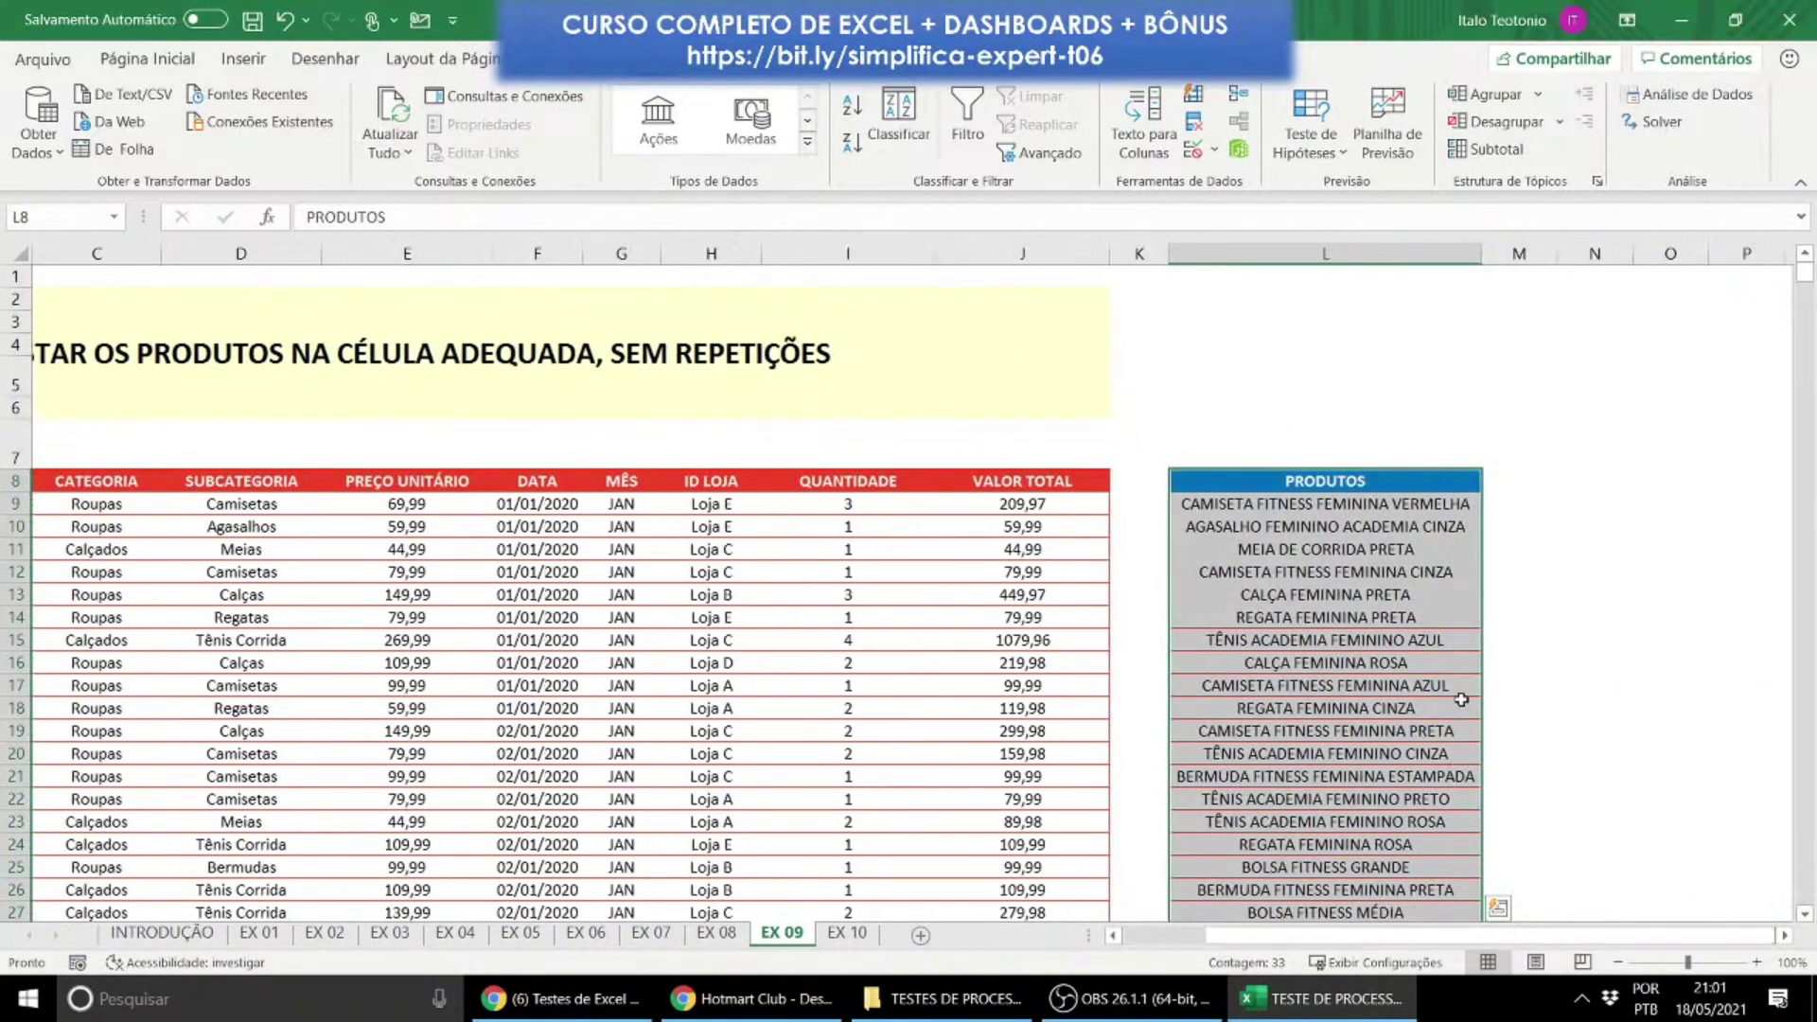
pyautogui.scroll(-5, 1460, 698)
pyautogui.scroll(2, 1438, 644)
pyautogui.scroll(2, 1370, 379)
pyautogui.moveTo(1350, 357); pyautogui.dragTo(1328, 916)
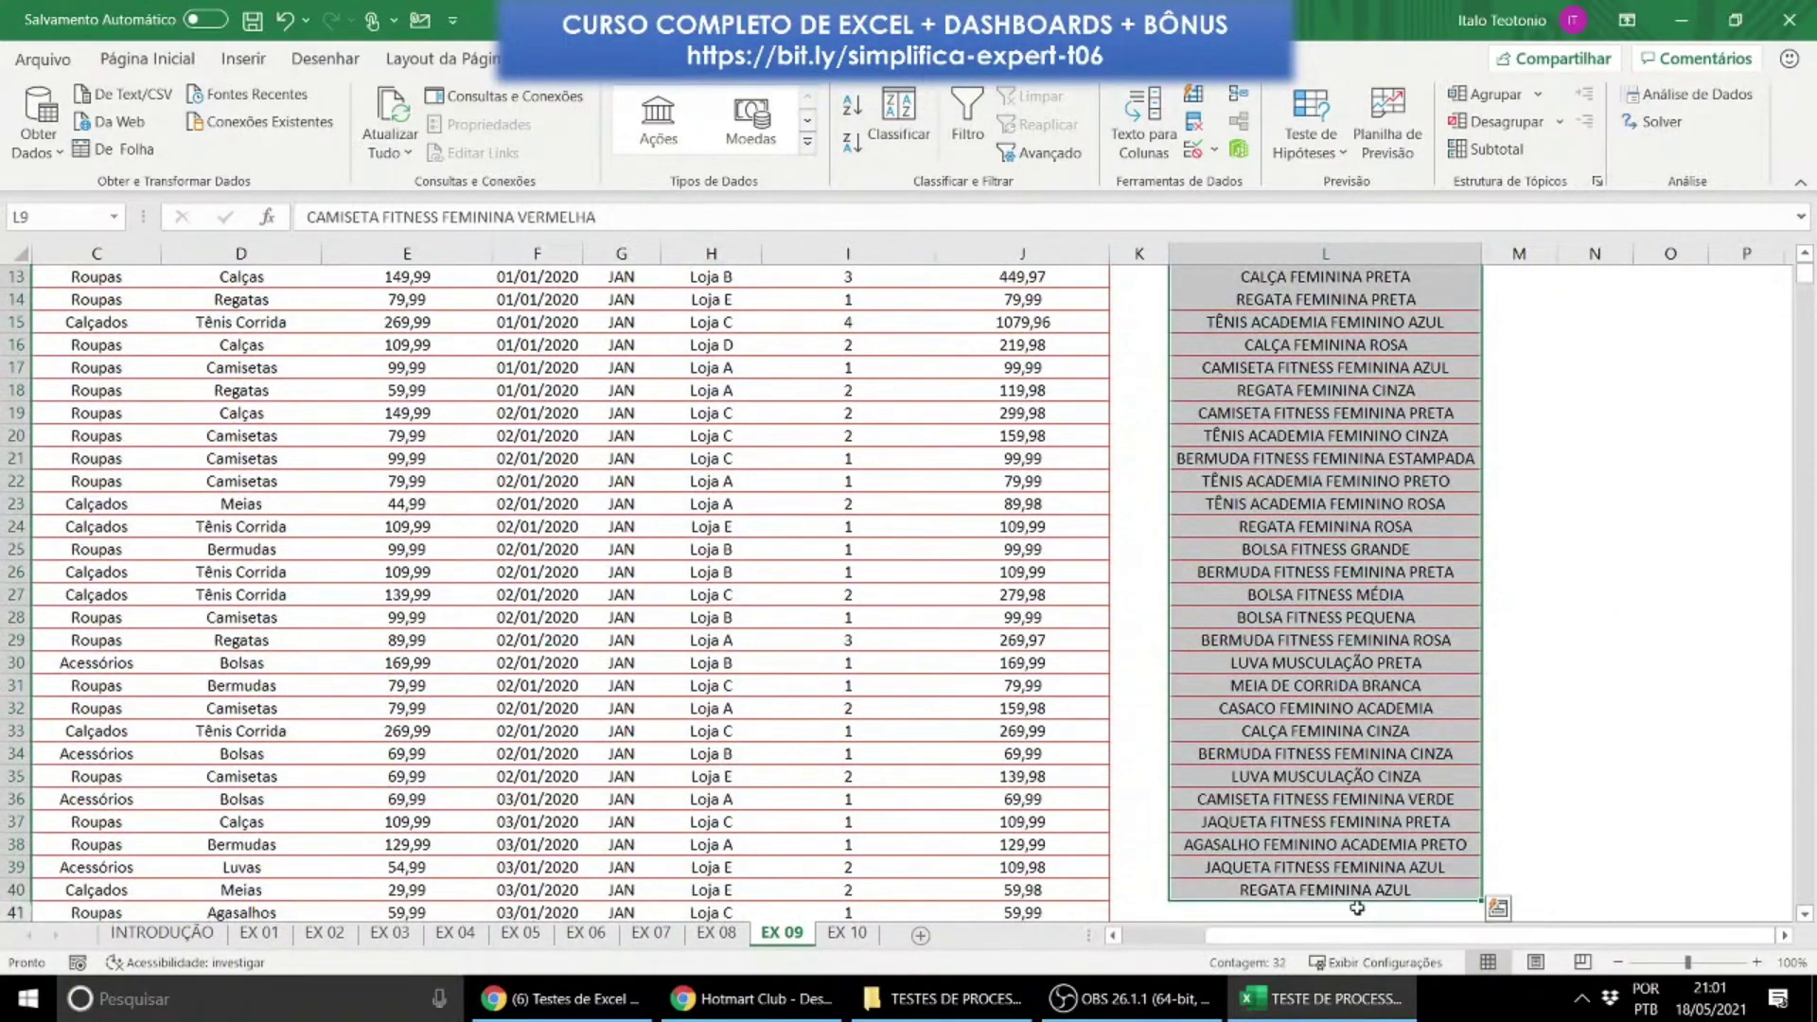
pyautogui.click(1552, 821)
pyautogui.scroll(2, 1558, 826)
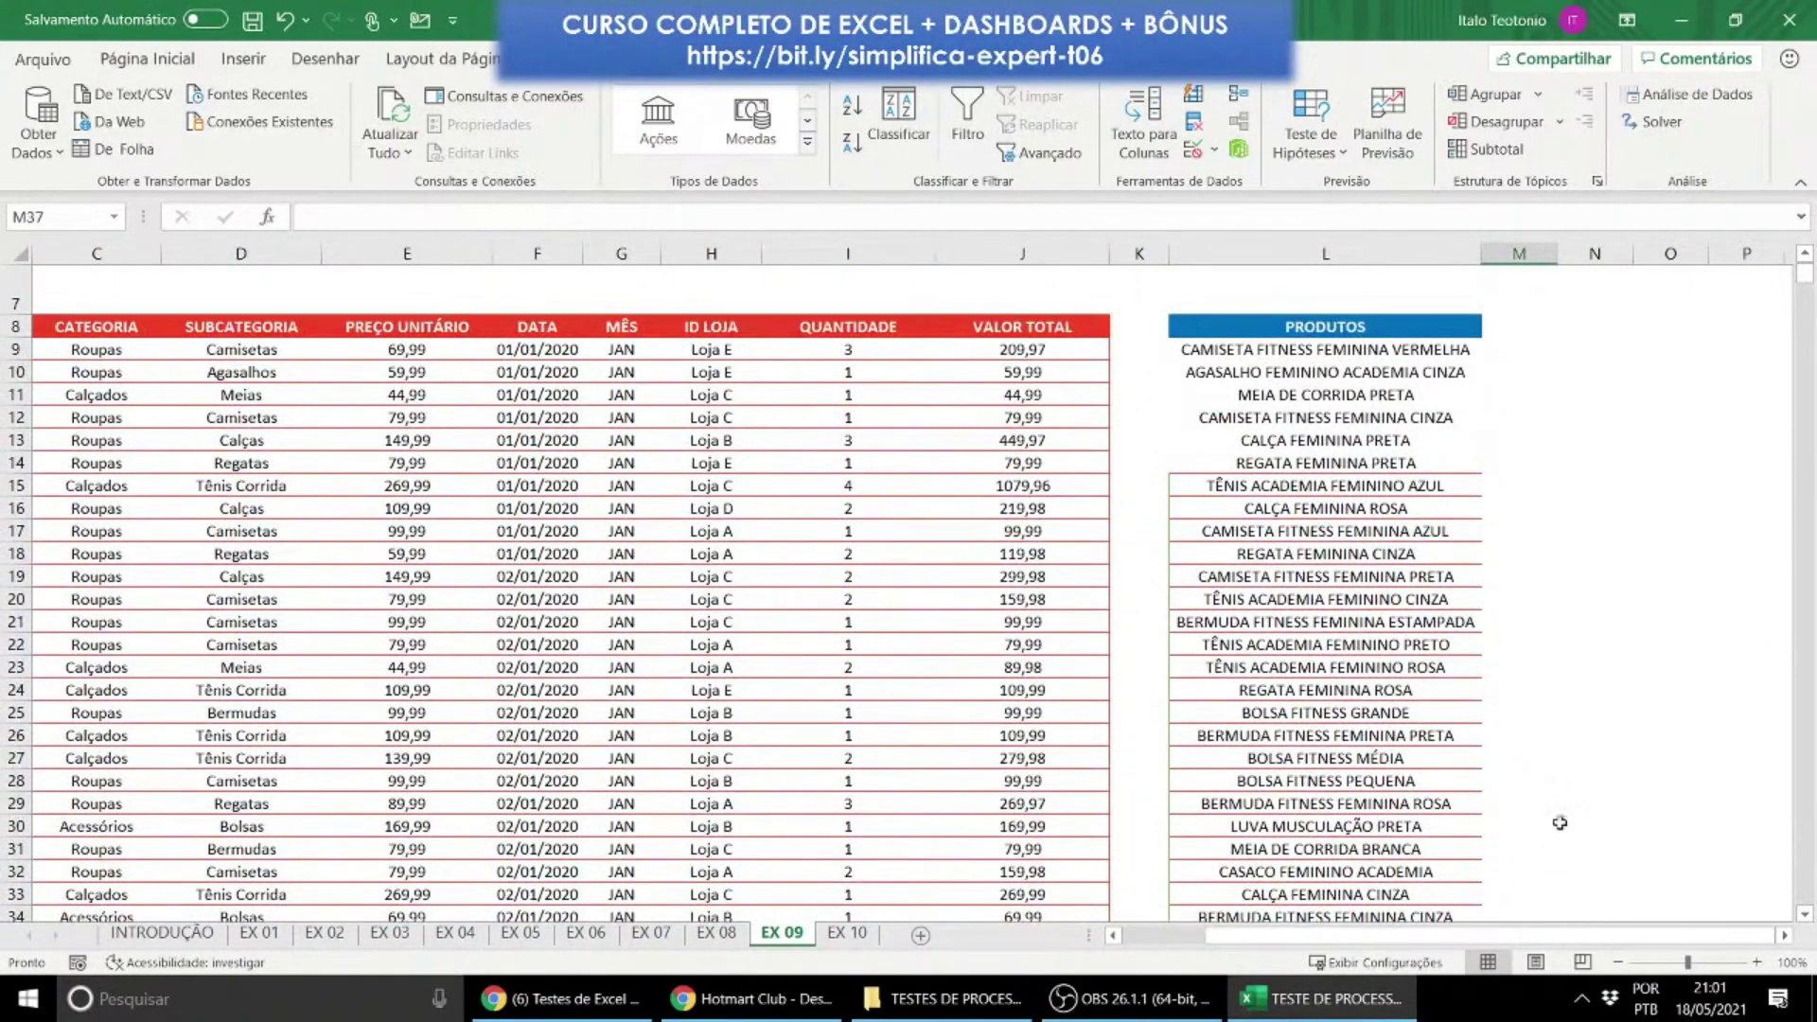
# Step: Clear the product names below the PRODUTOS header, keeping the header itself
pyautogui.click(1408, 349)
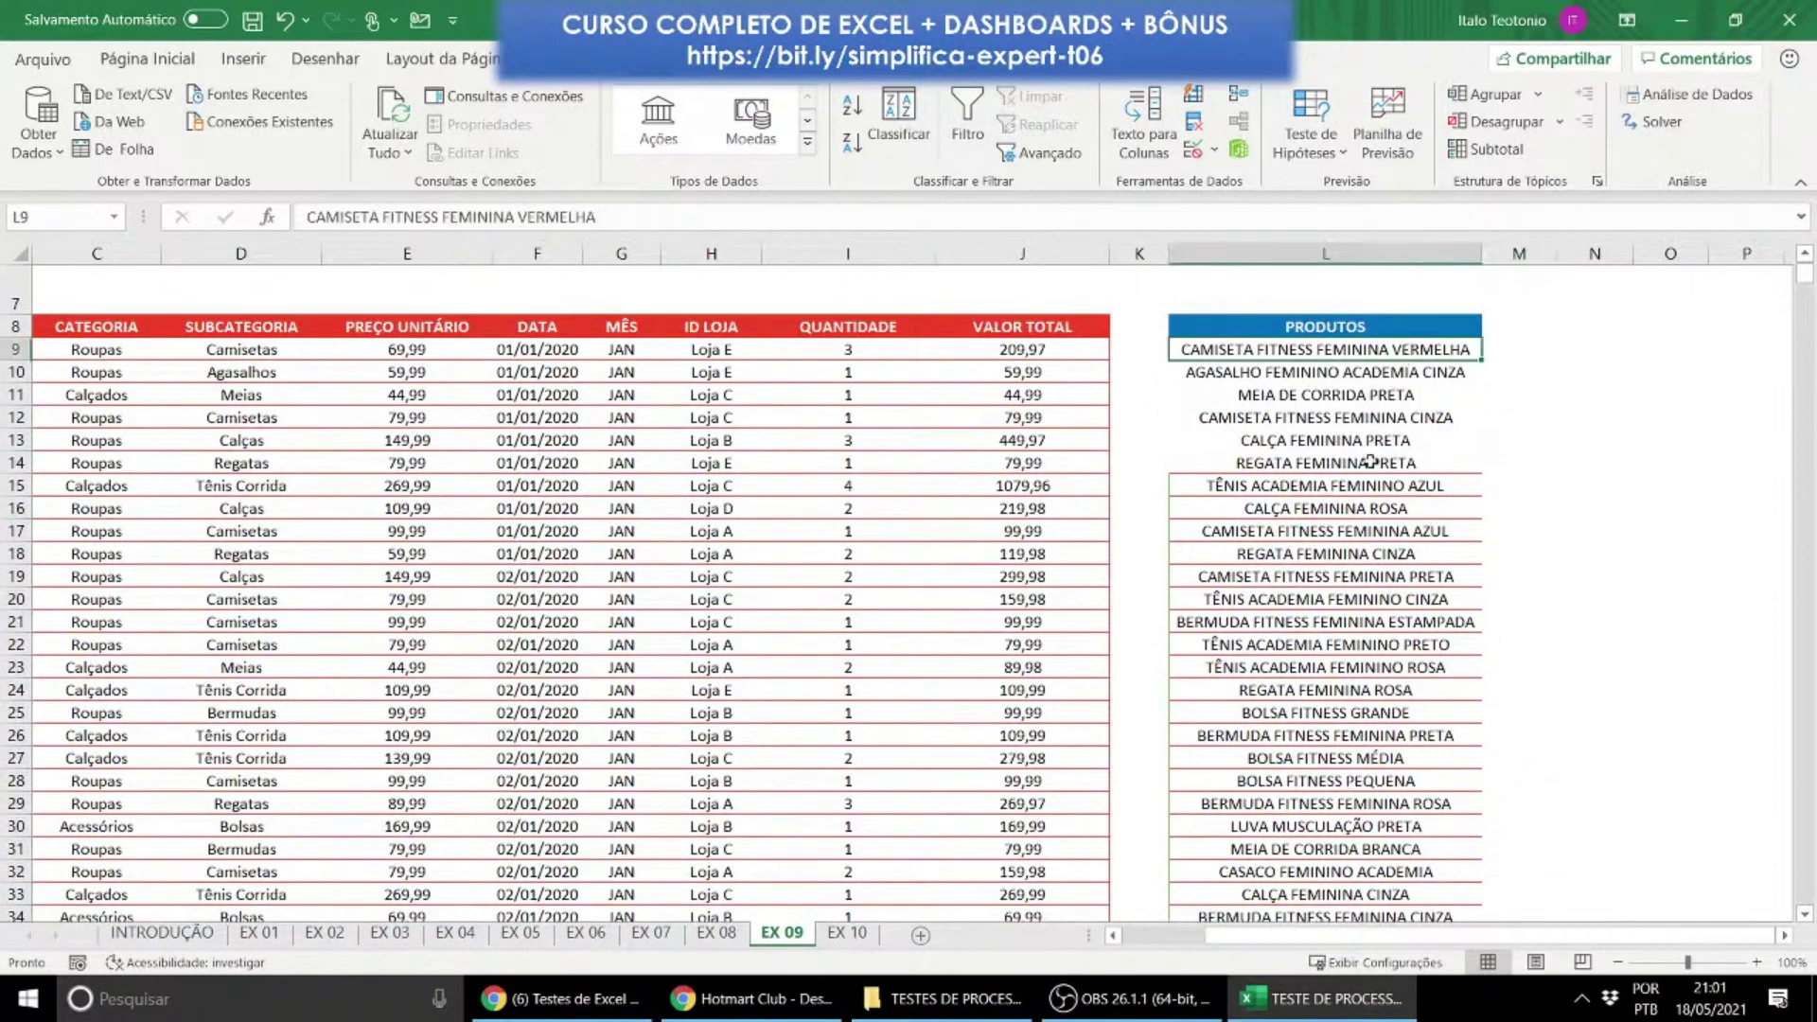
pyautogui.scroll(2, 1372, 462)
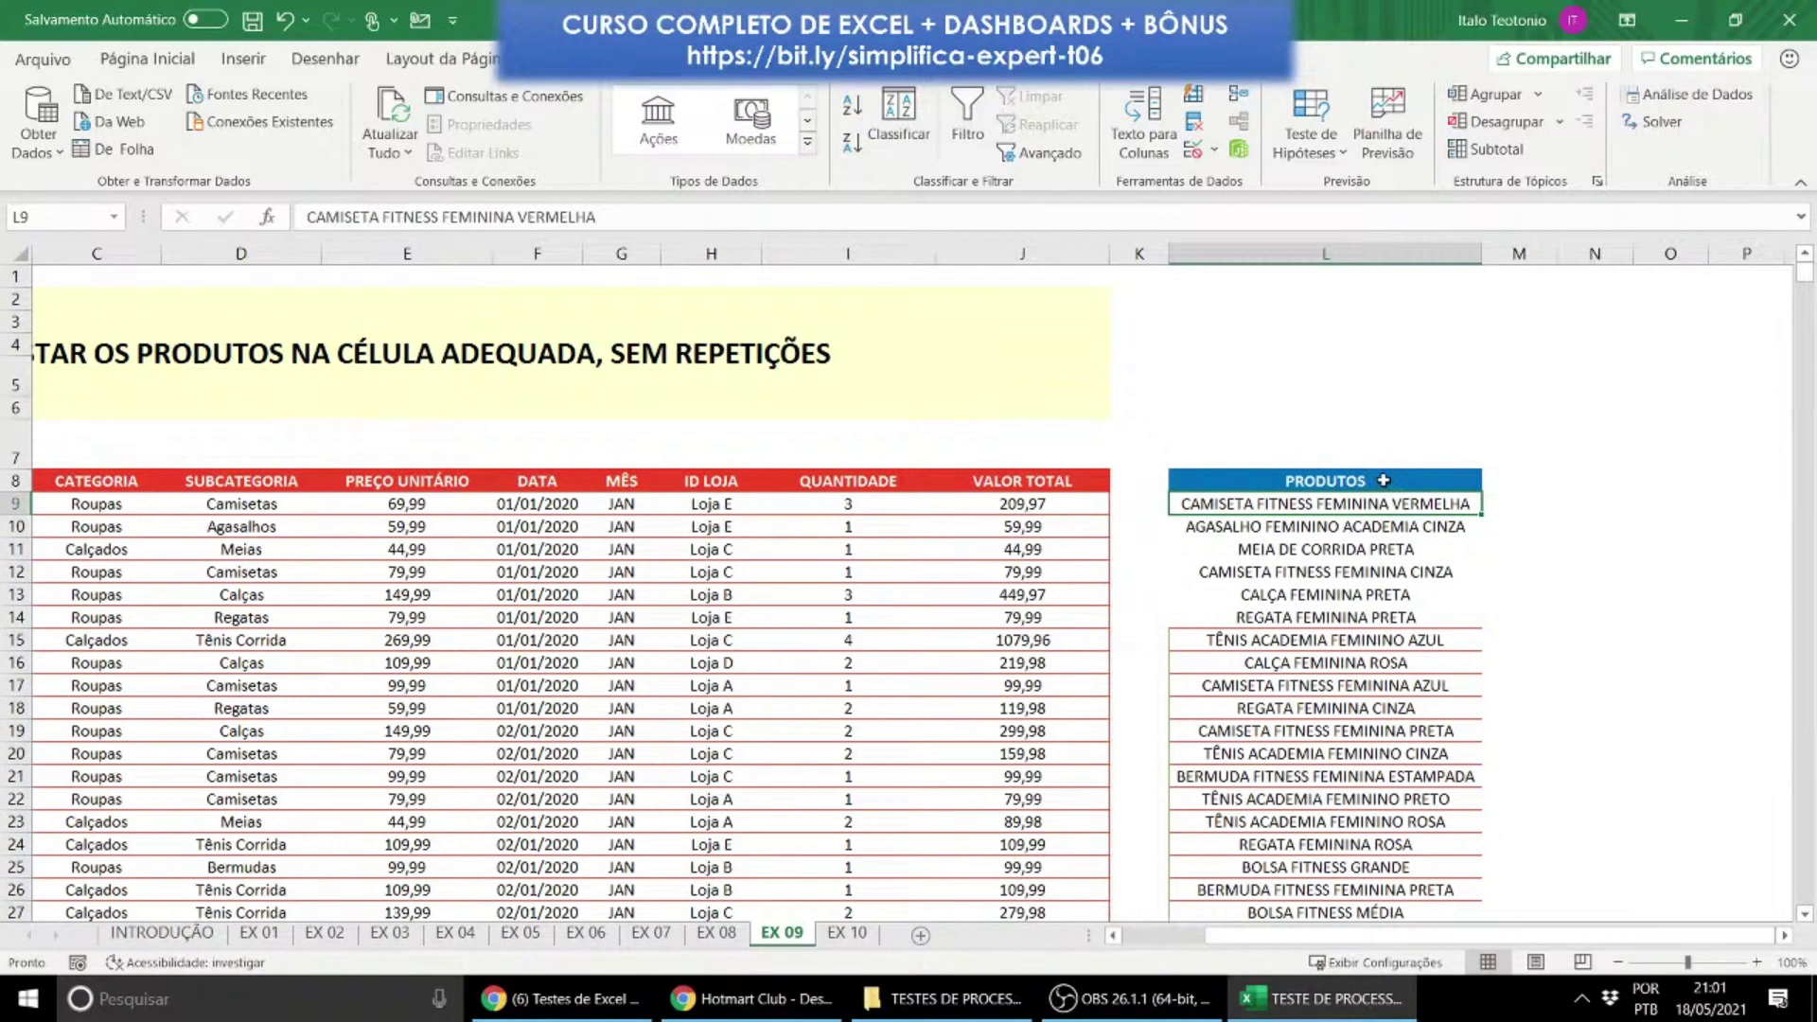
pyautogui.hotkey('ctrl', 'z')
pyautogui.hotkey('ctrl', 'z')
pyautogui.hotkey('ctrl', 'z')
pyautogui.hotkey('ctrl', 'z')
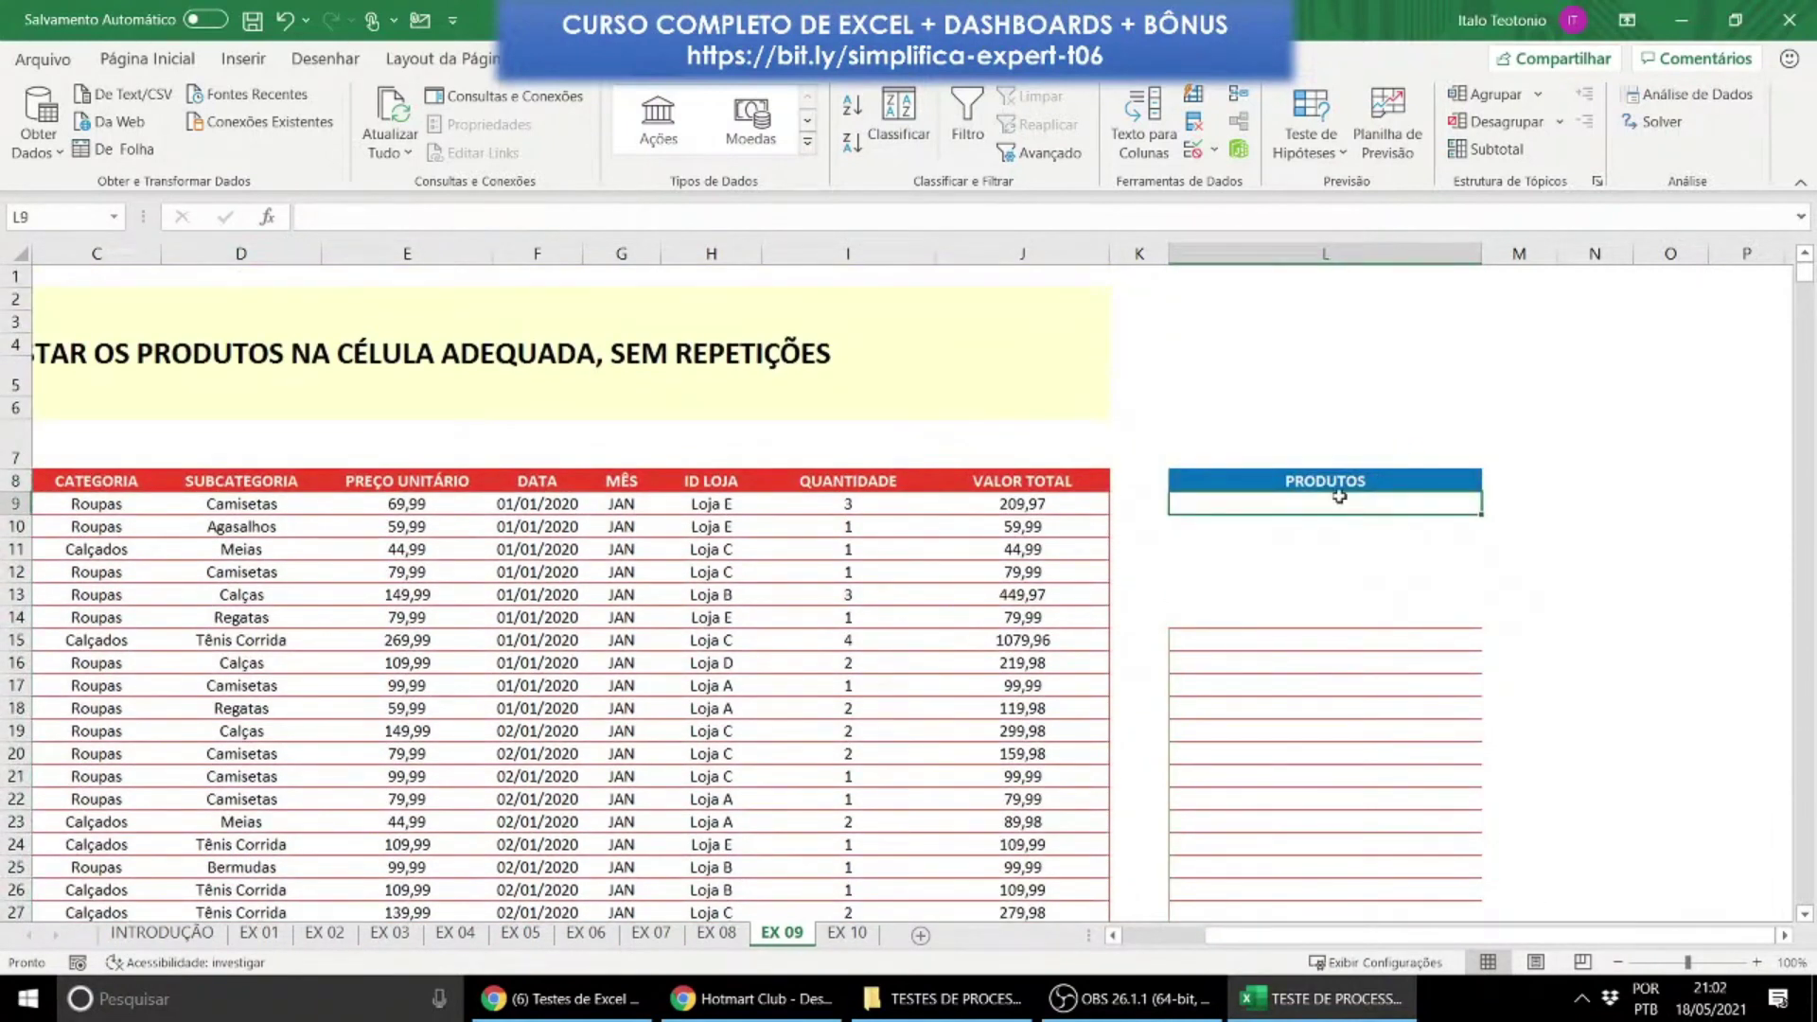
# Step: Remove all borders from the emptied cells L9 to L50 below the PRODUTOS header
pyautogui.scroll(-1, 1278, 567)
pyautogui.scroll(1, 1281, 499)
pyautogui.moveTo(1281, 499); pyautogui.dragTo(1476, 877)
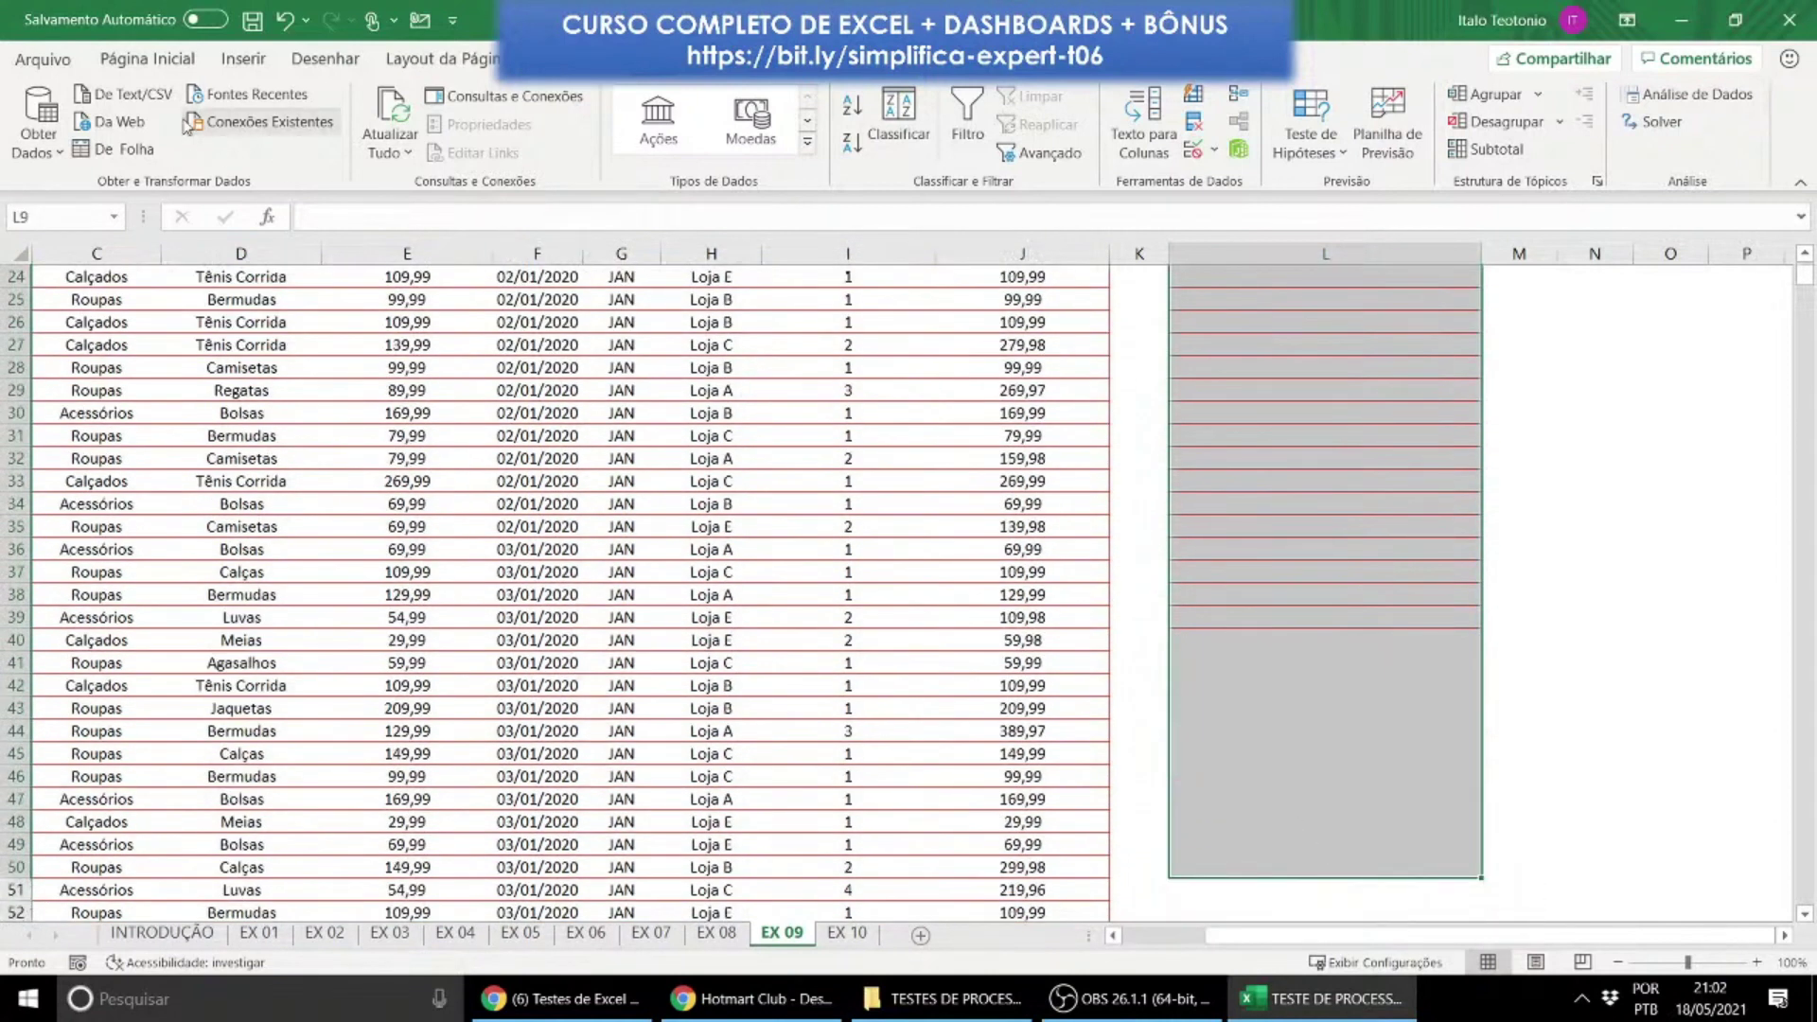
pyautogui.click(148, 58)
pyautogui.click(301, 144)
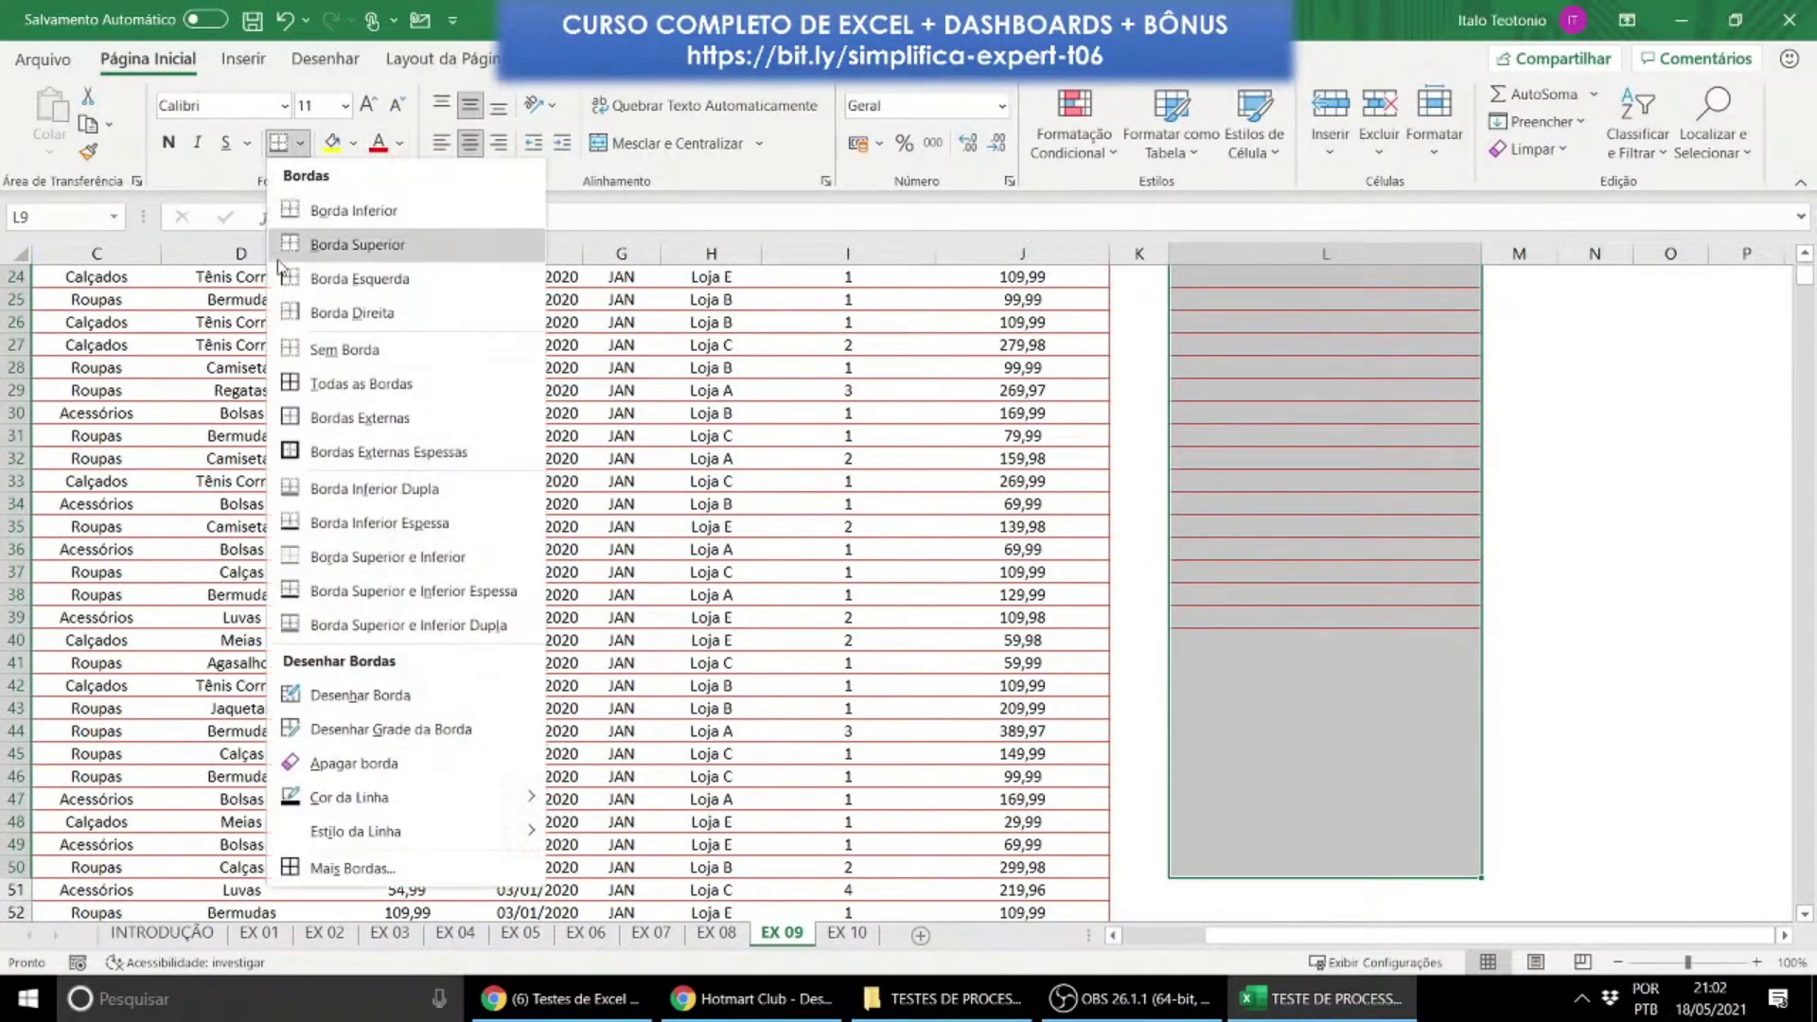
pyautogui.click(376, 348)
pyautogui.scroll(8, 947, 567)
pyautogui.click(1325, 594)
pyautogui.click(1284, 506)
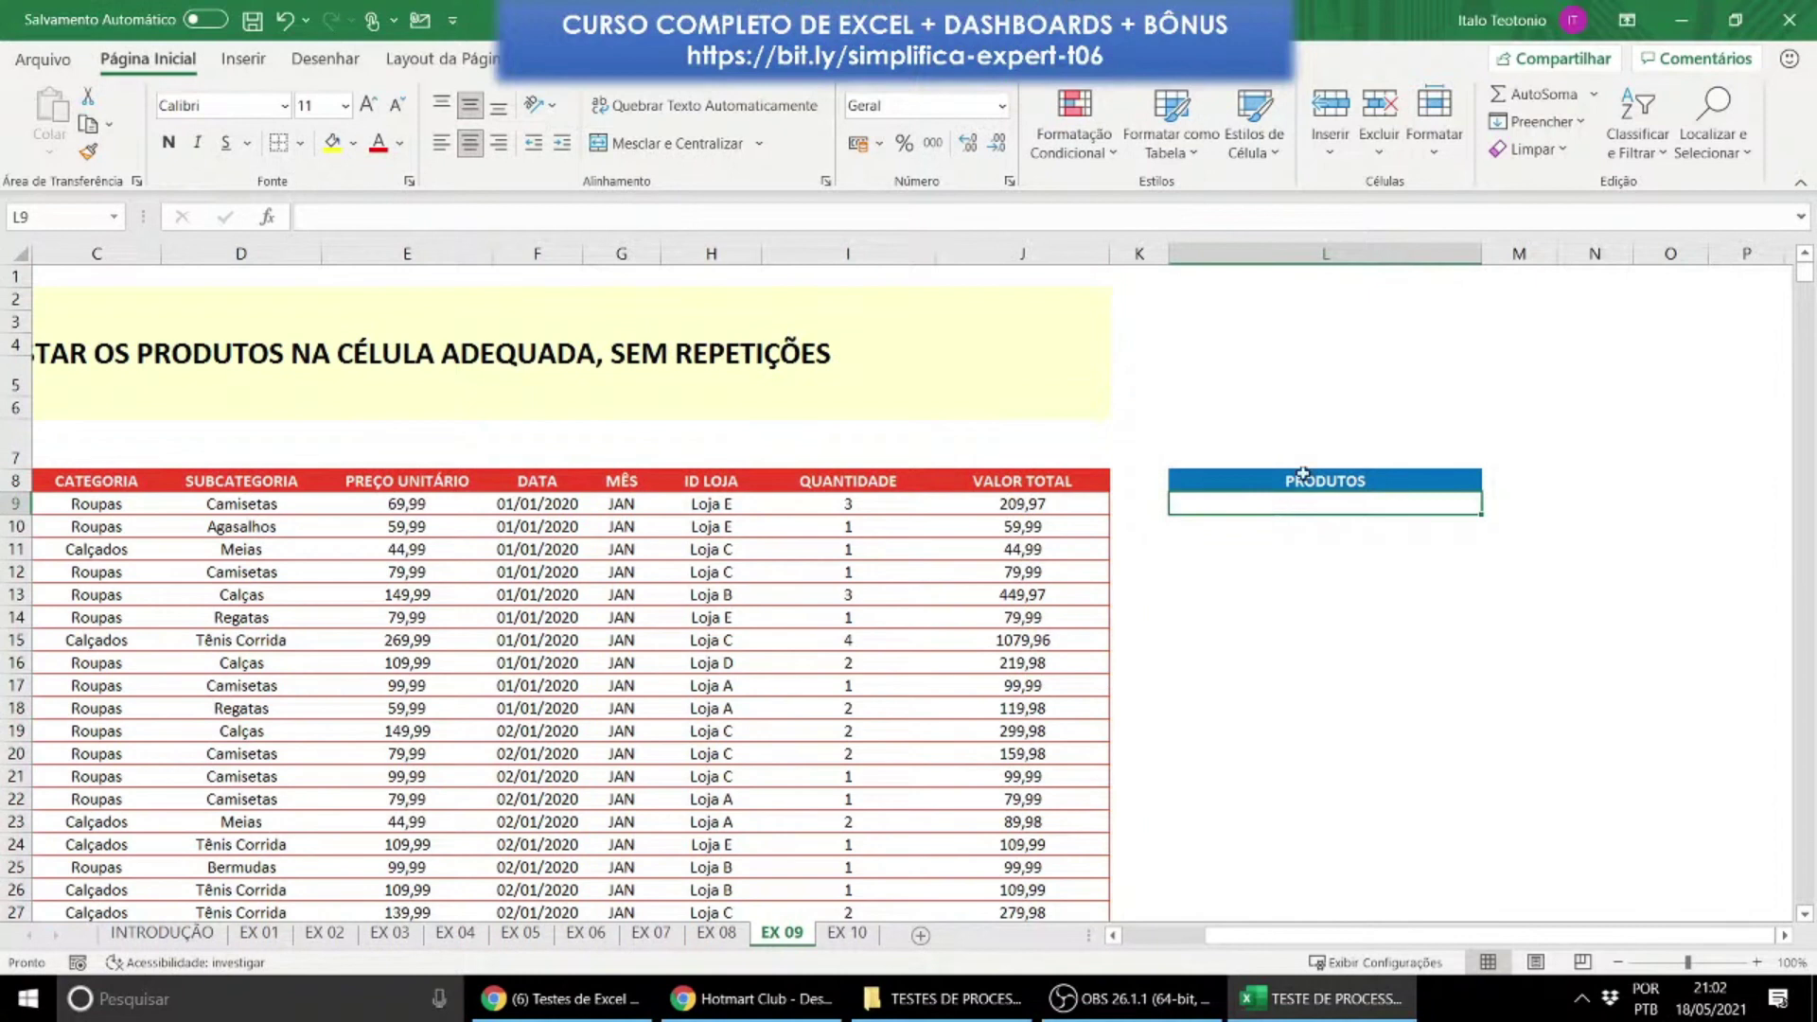
# Step: Enter the function name ÚNICO as a note in cell L5, above the PRODUTOS header
pyautogui.click(1311, 365)
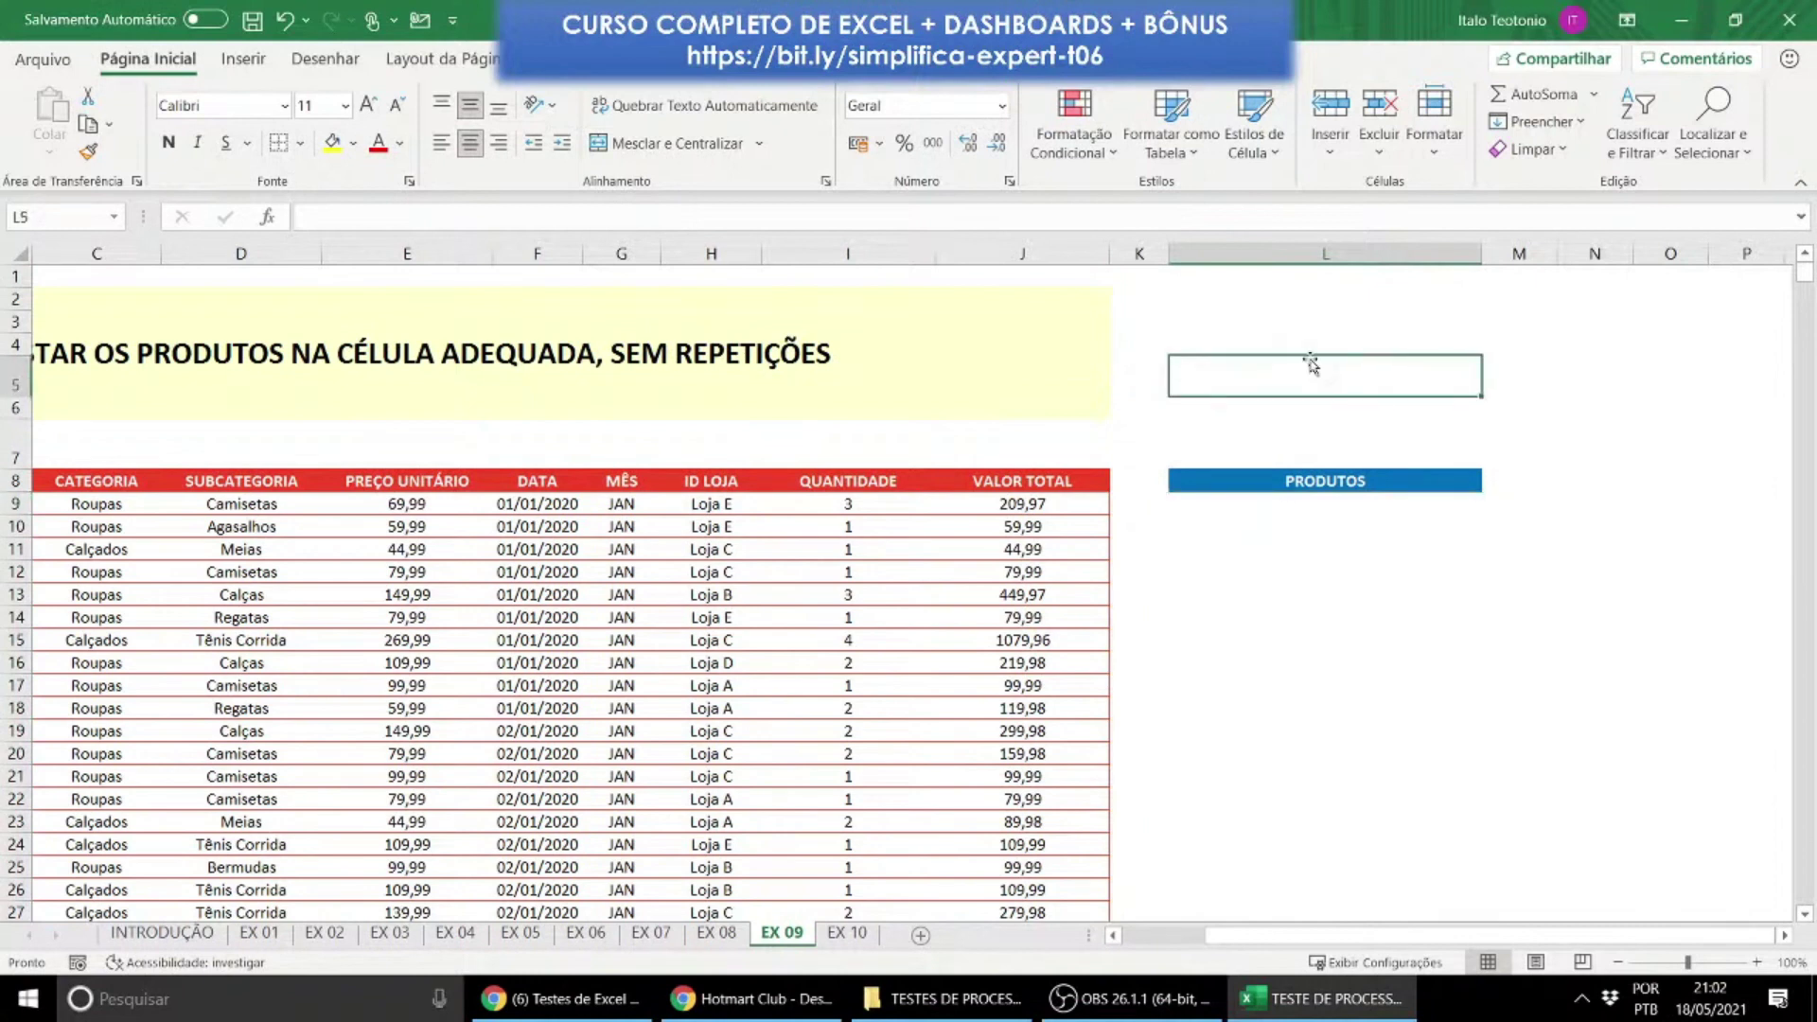
pyautogui.write('ÚNICOC')
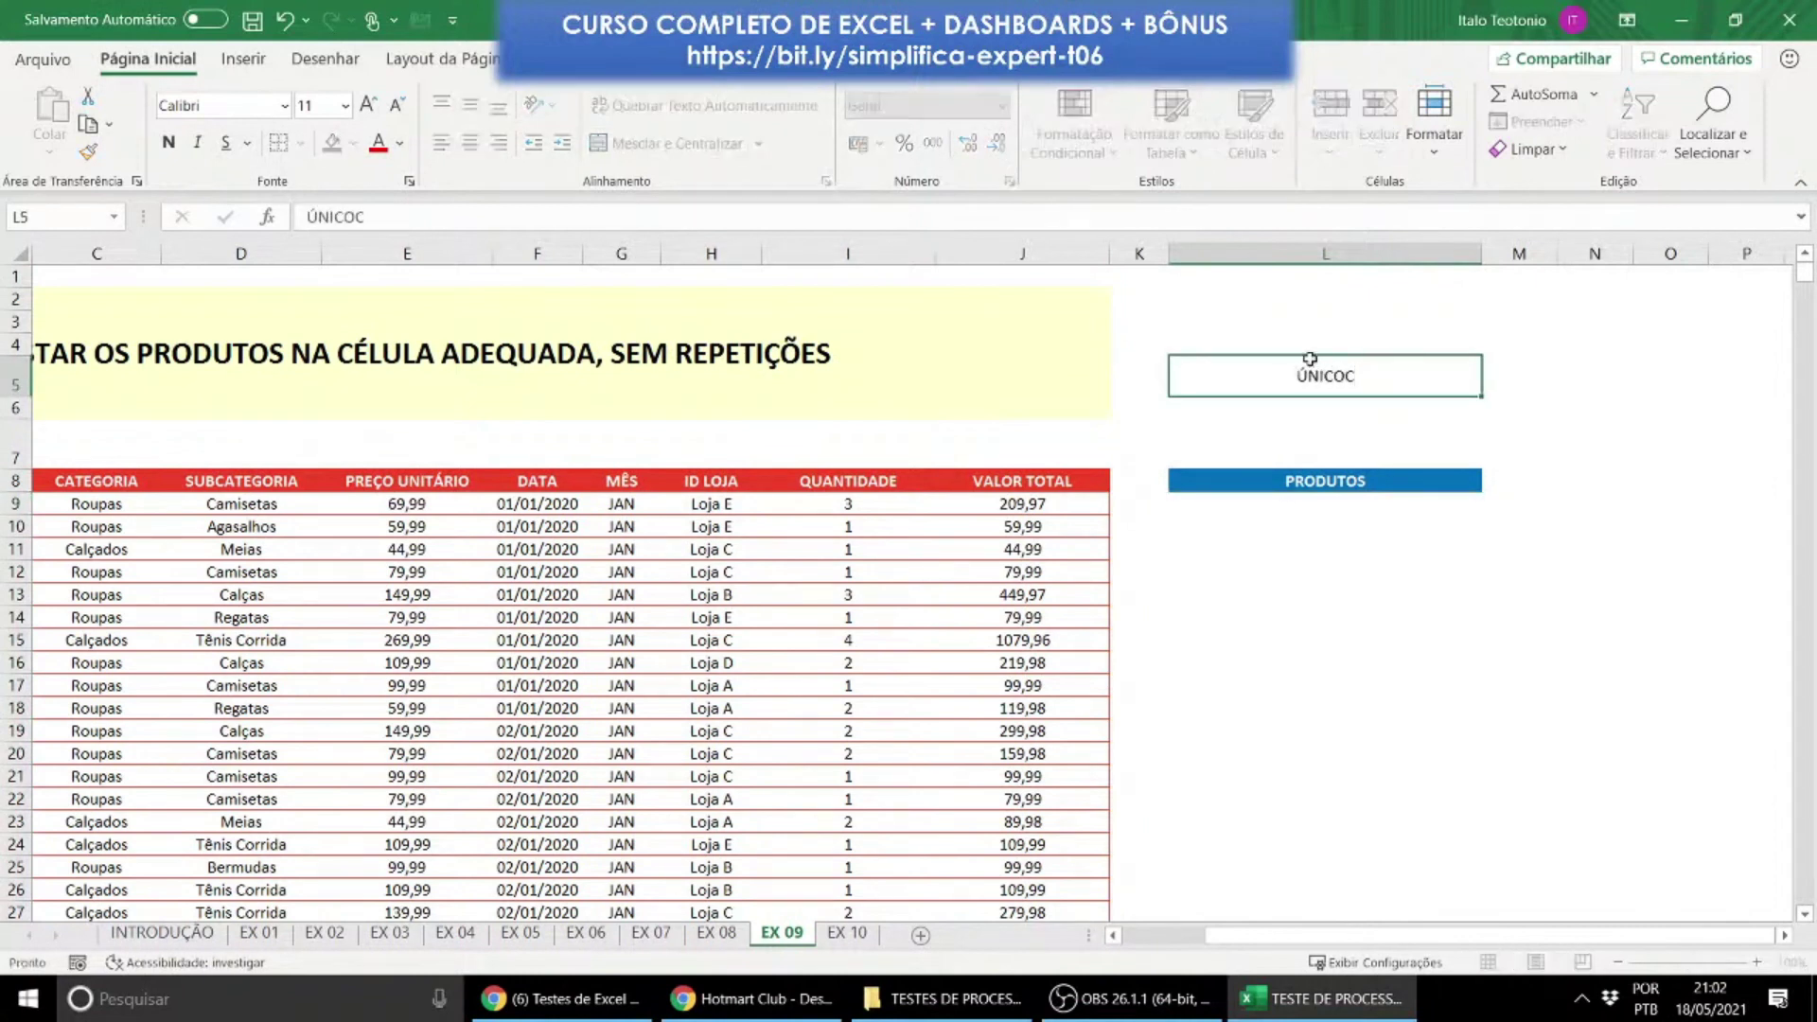
pyautogui.press('Return')
pyautogui.doubleClick(1310, 359)
pyautogui.press('BackSpace')
pyautogui.press('Return')
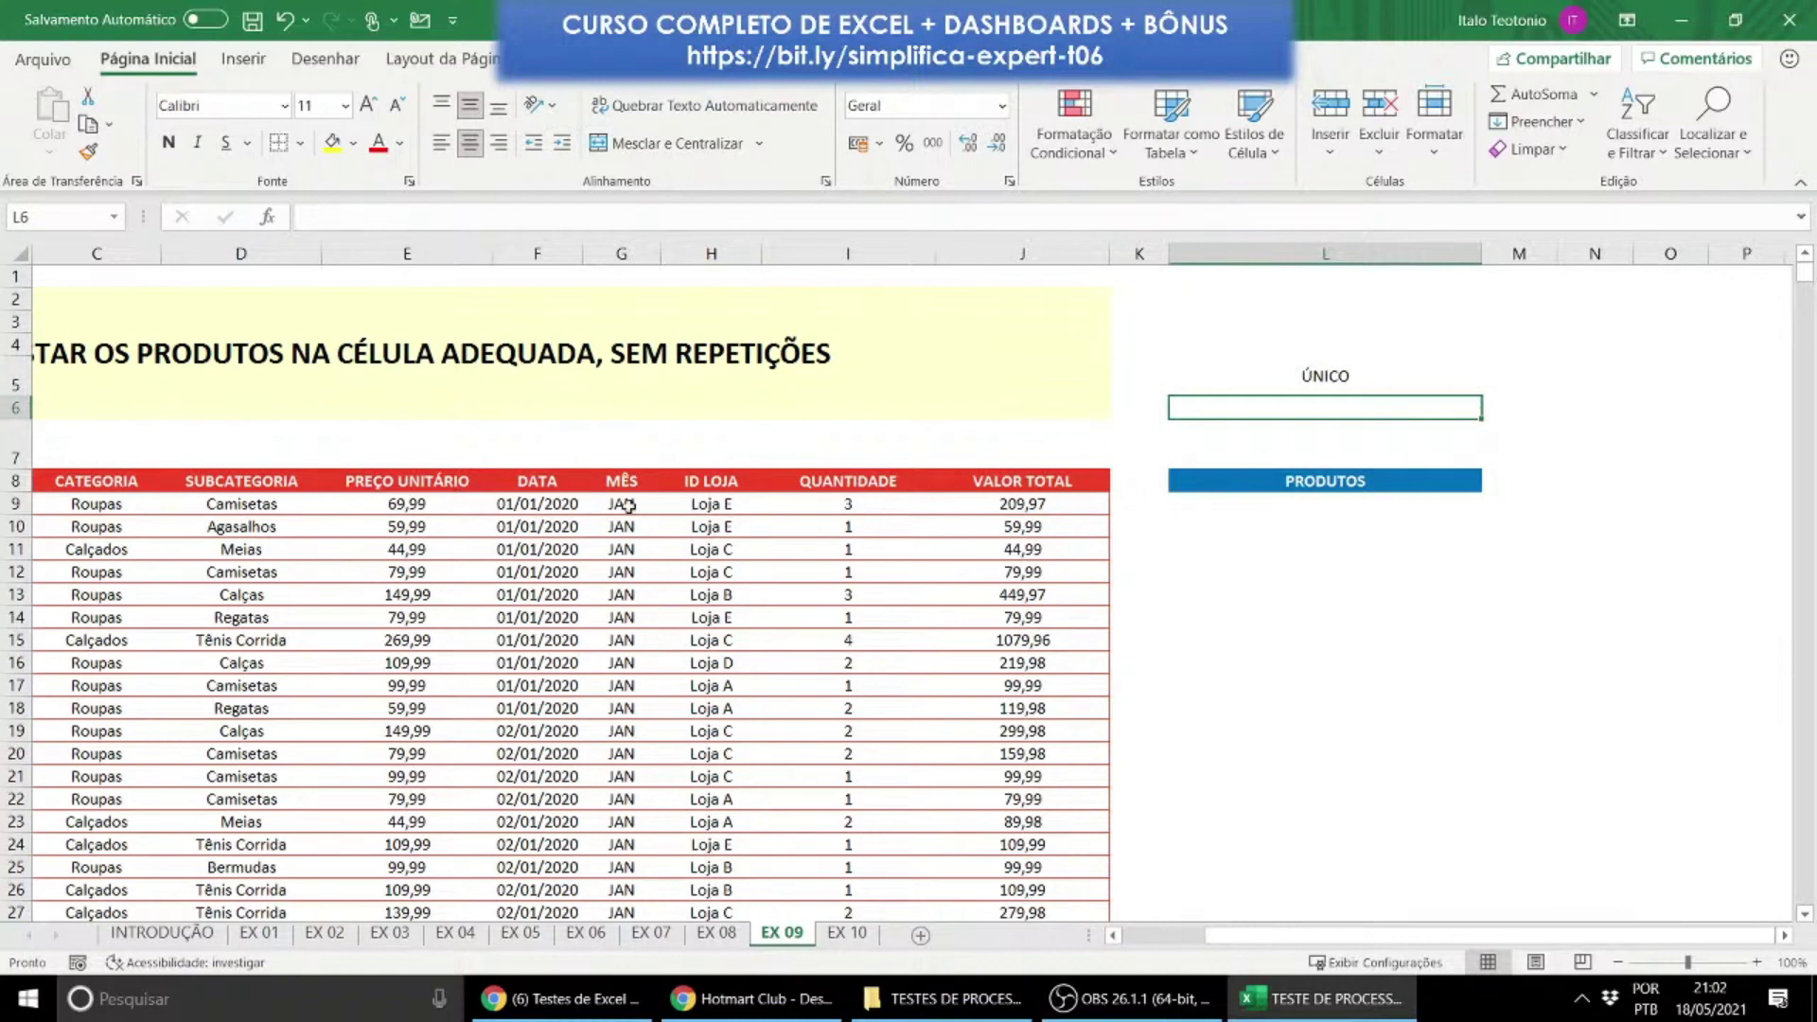
# Step: List the products without repetitions from L9 with the formula =ÚNICO(B9:B6029) and check the resulting list
pyautogui.hotkey('alt', 'Tab')
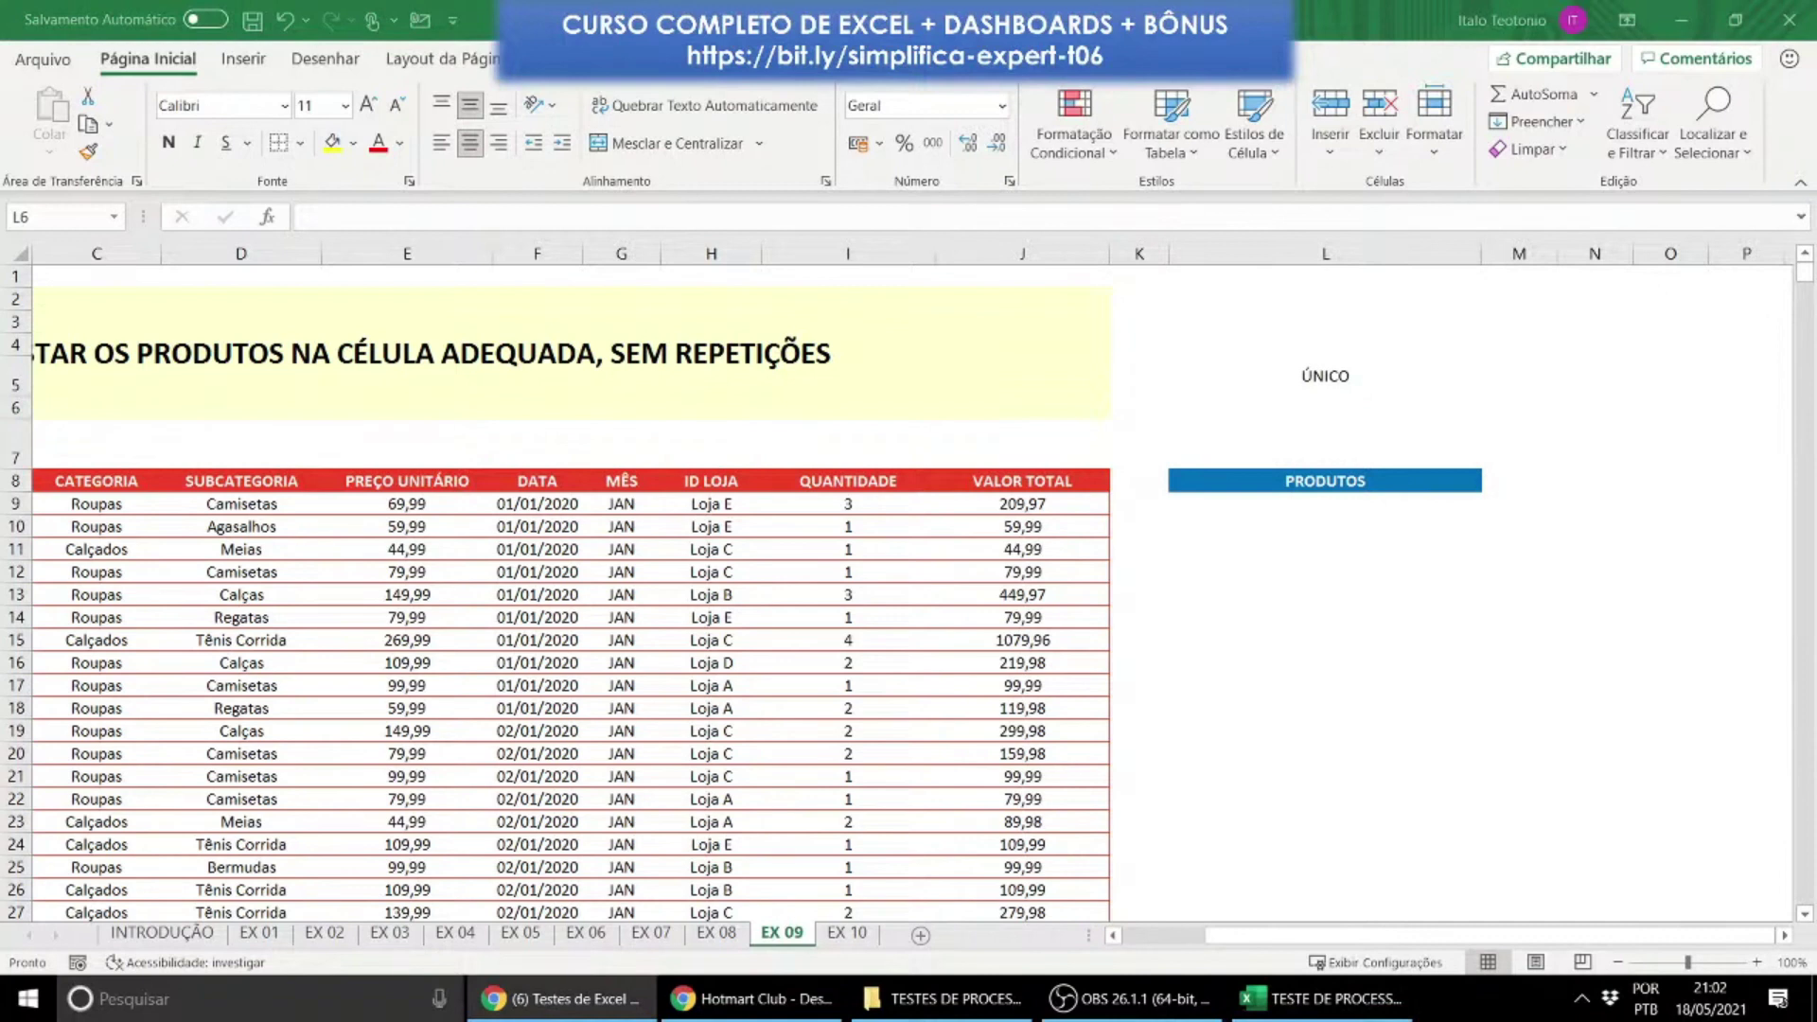
pyautogui.click(1303, 505)
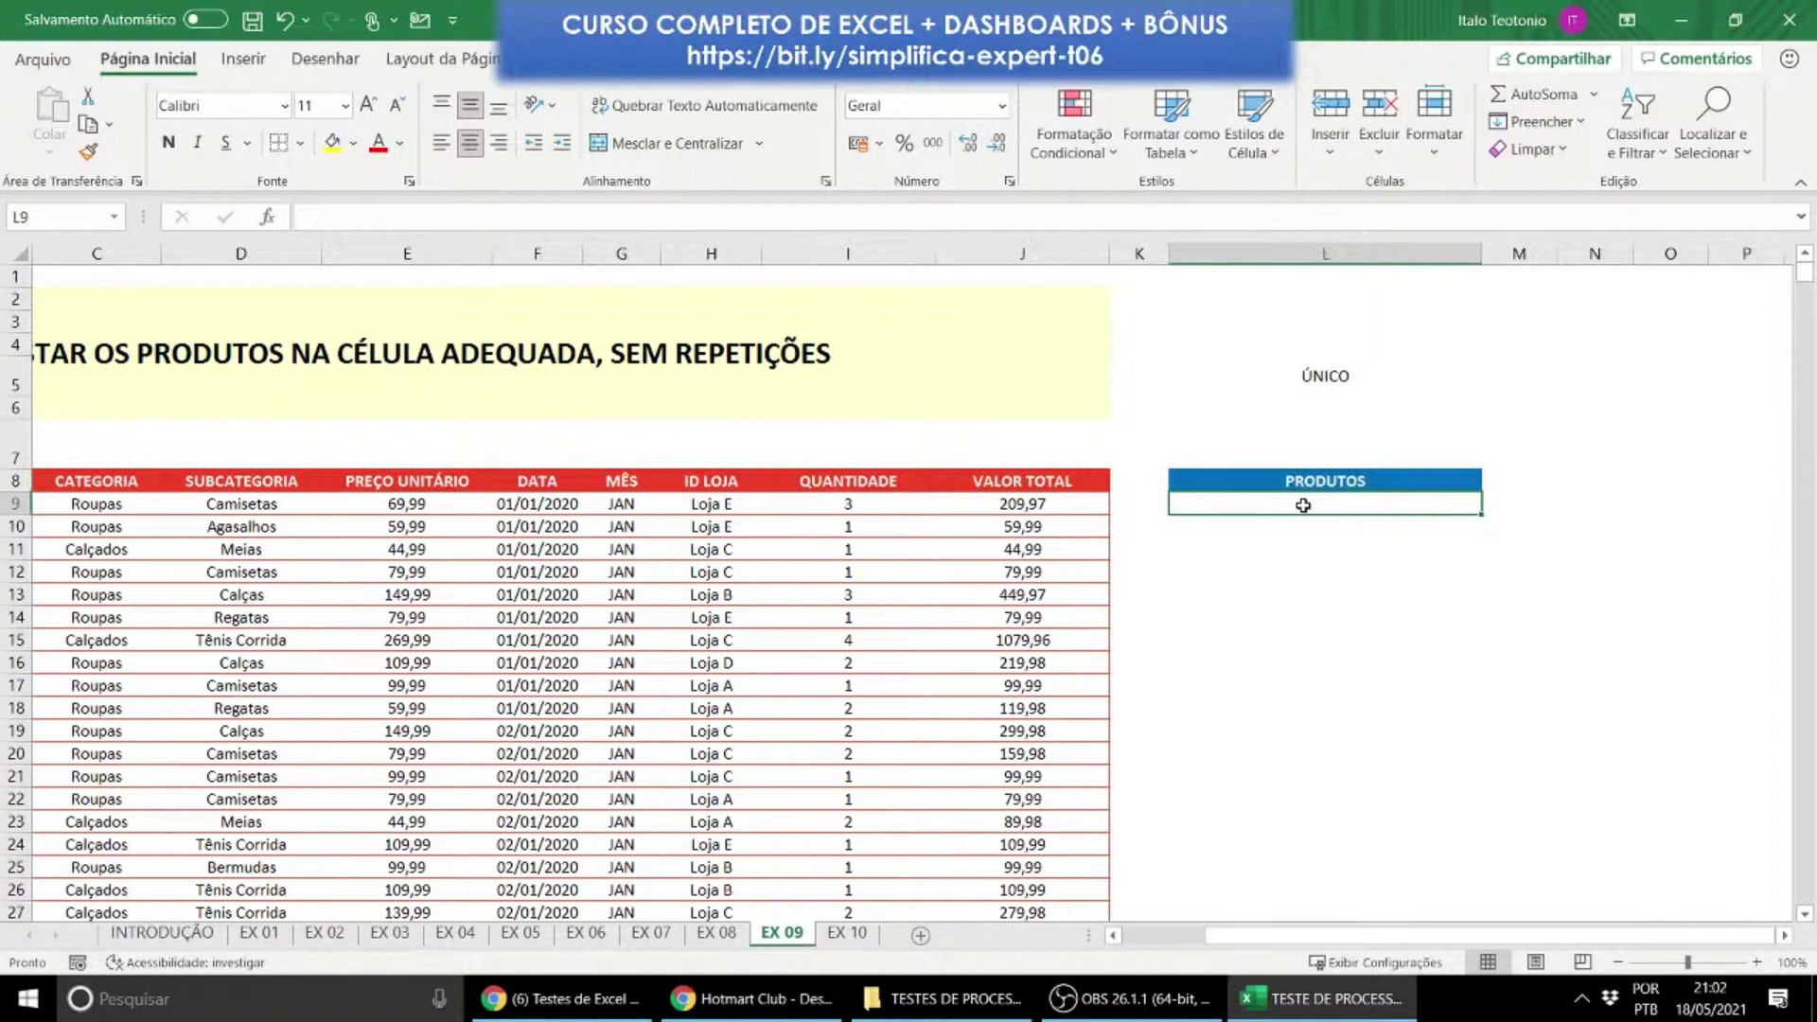
pyautogui.write('=único*')
pyautogui.press('BackSpace')
pyautogui.write('(')
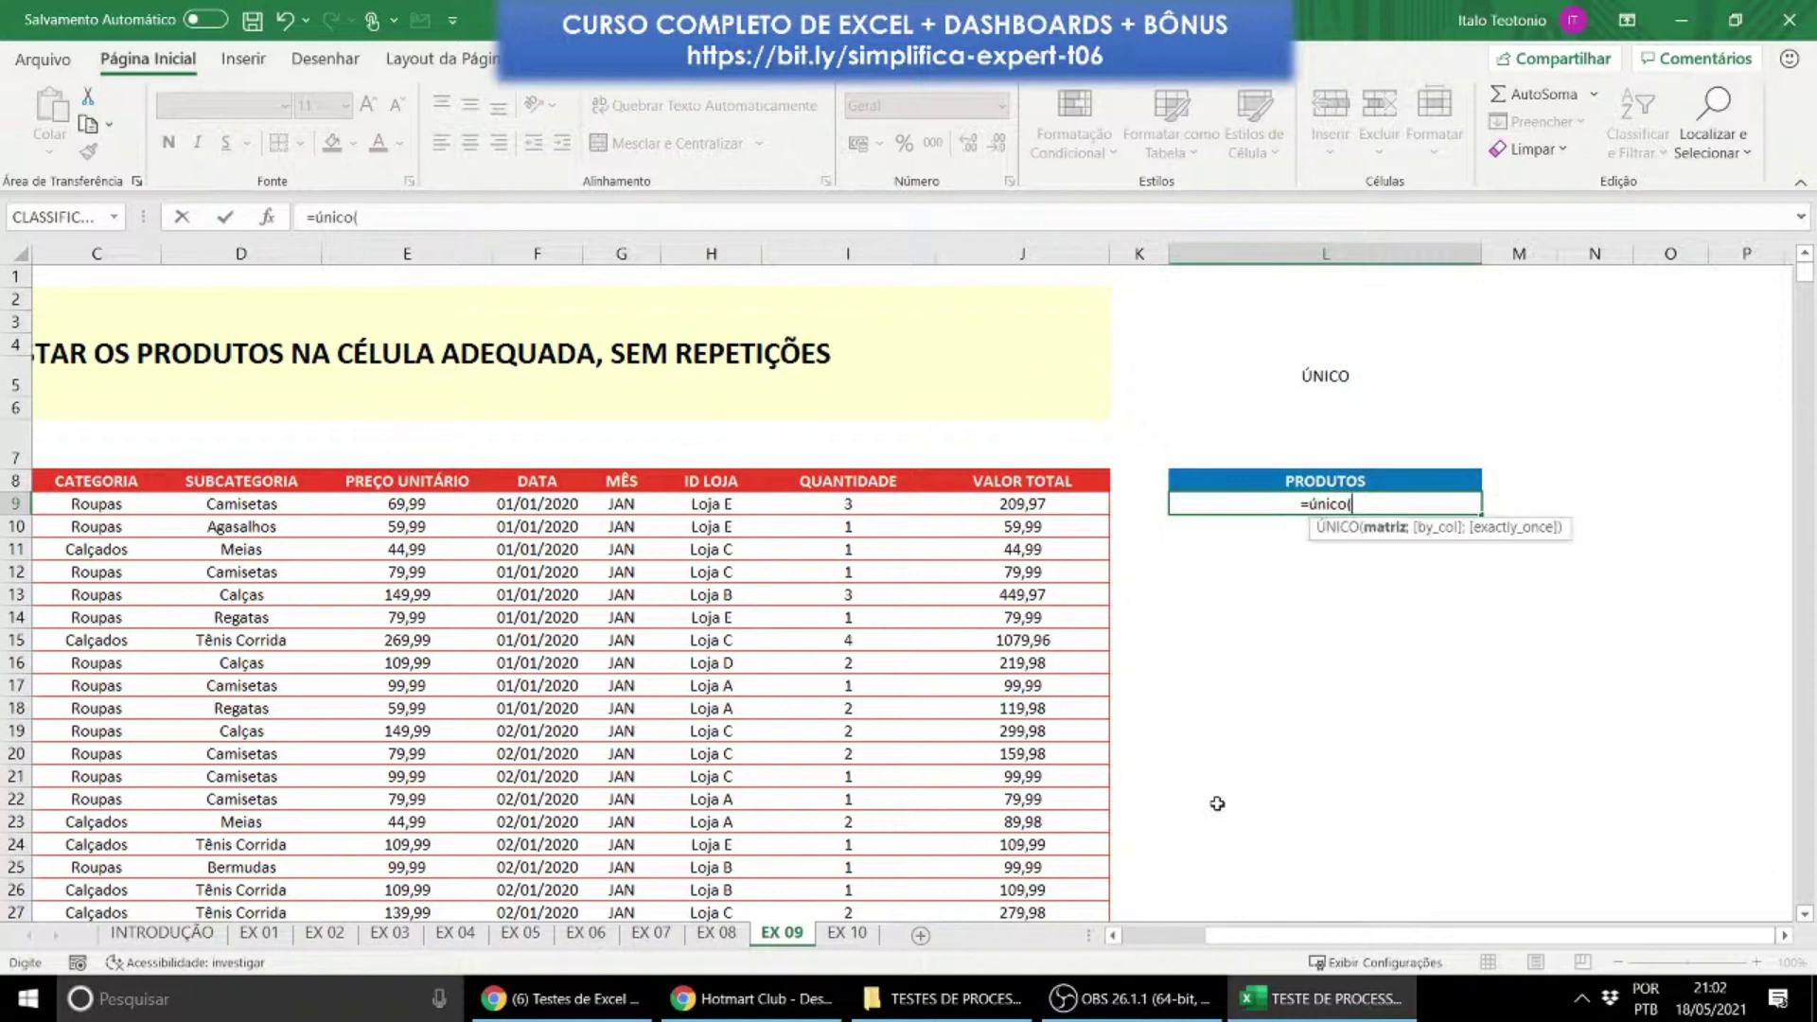
pyautogui.click(120, 511)
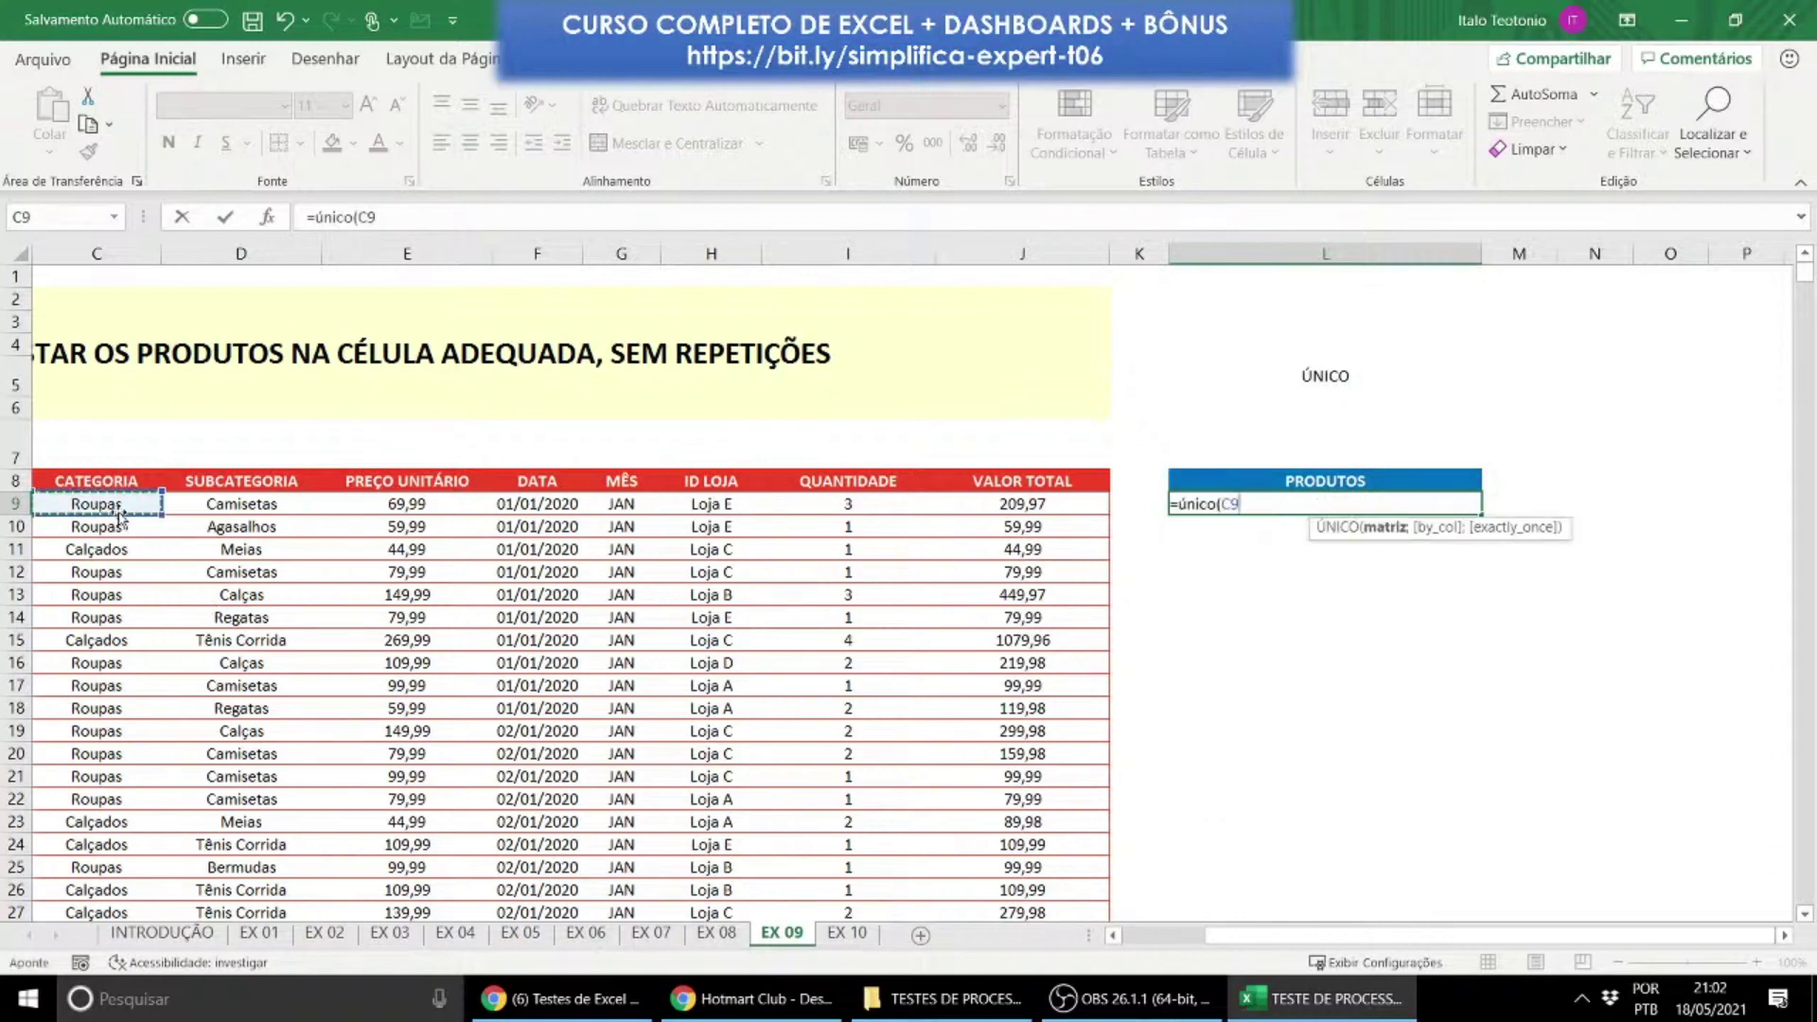
pyautogui.press('Left')
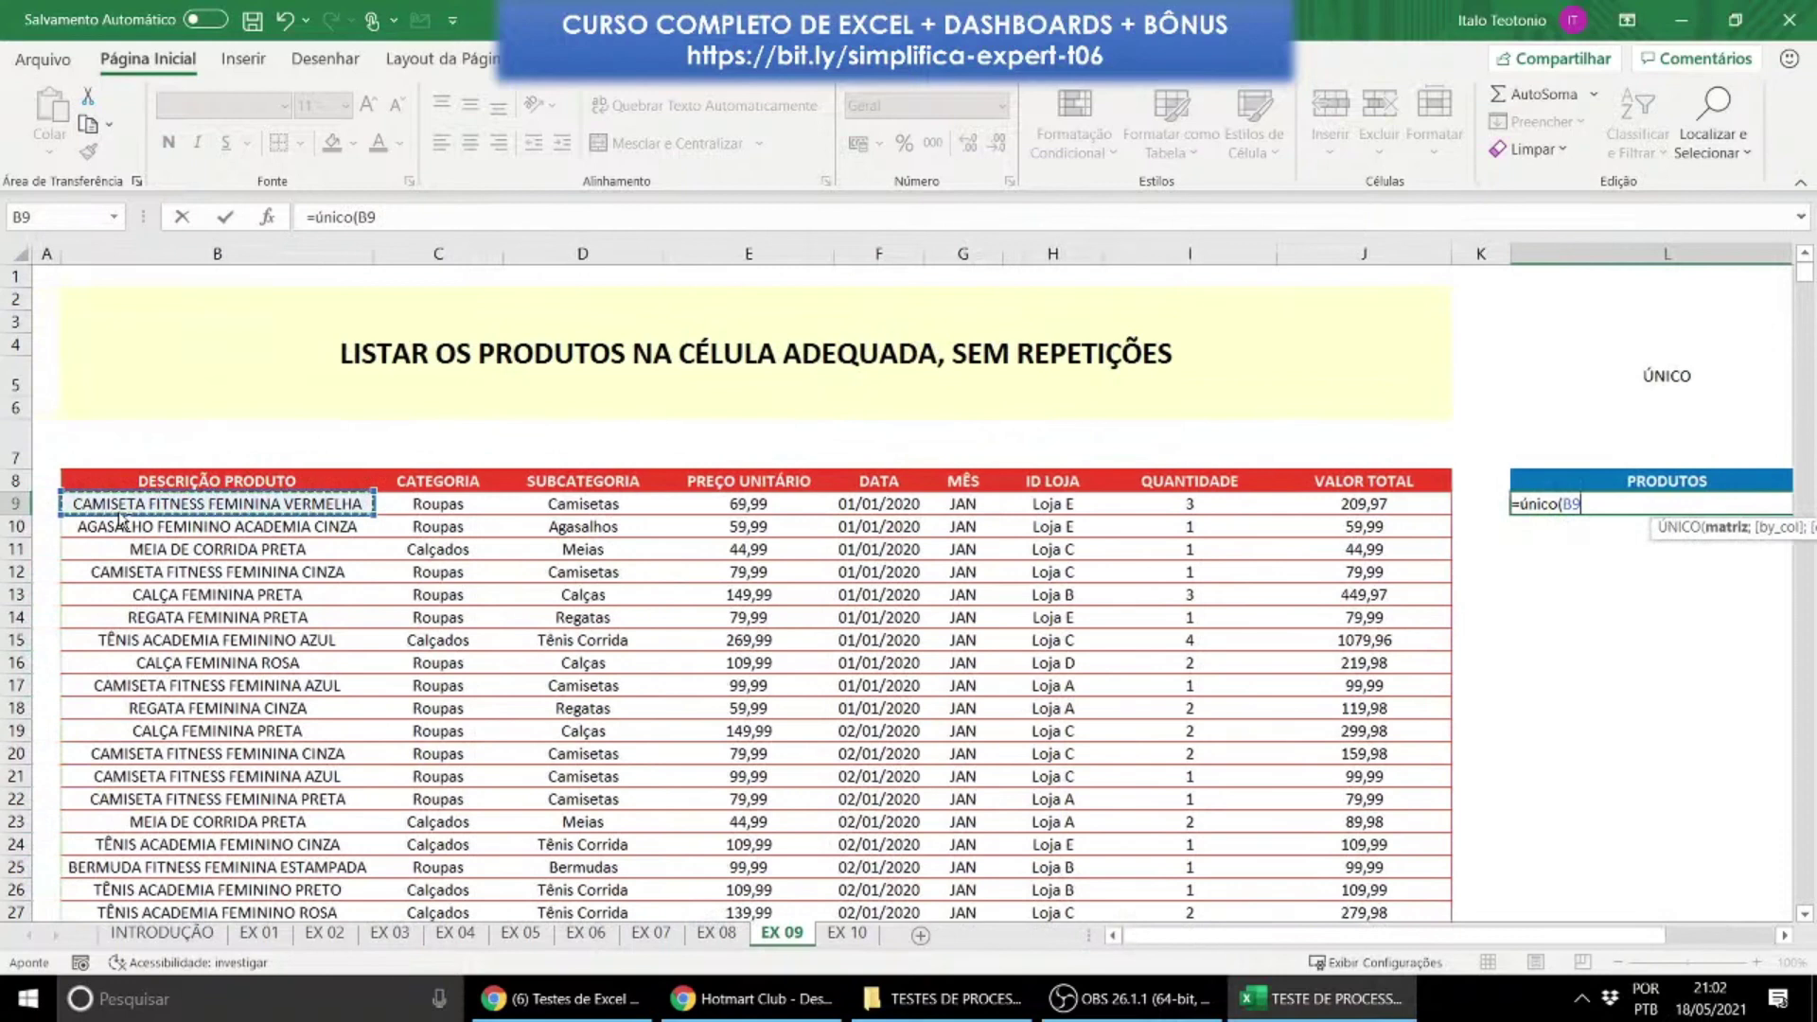
pyautogui.hotkey('ctrl', 'shift', 'Down')
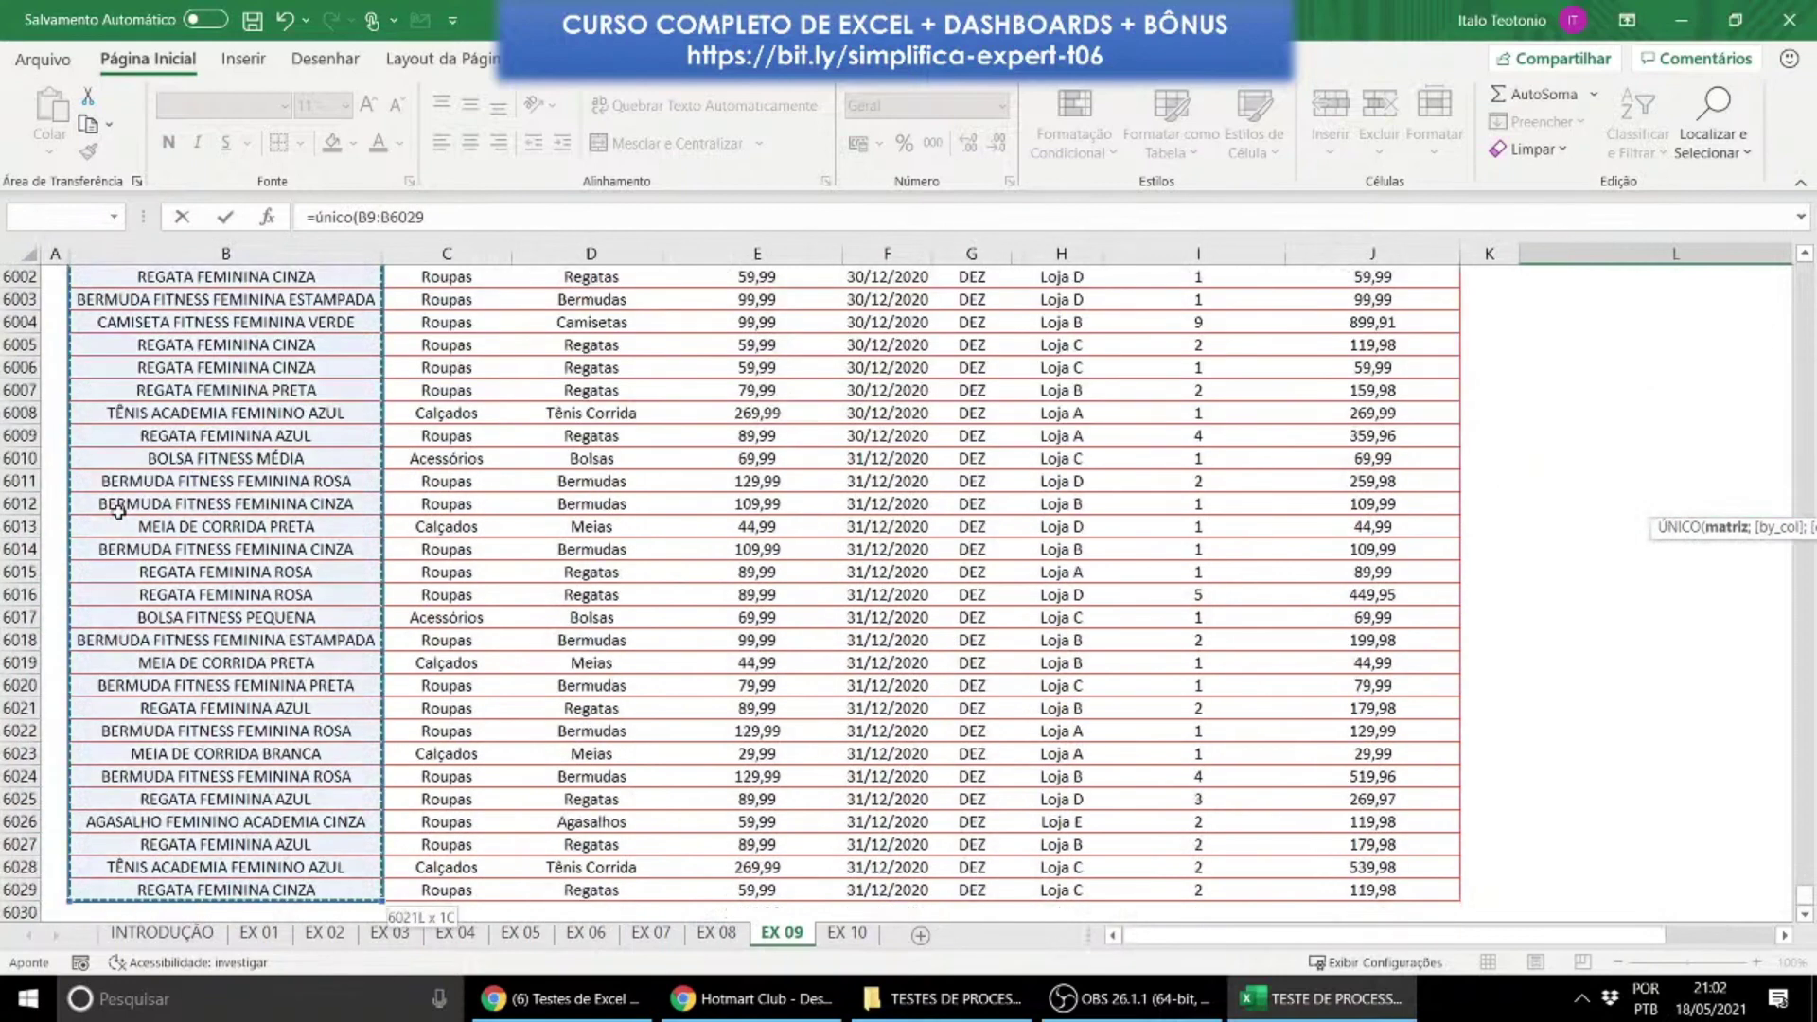
pyautogui.write(')')
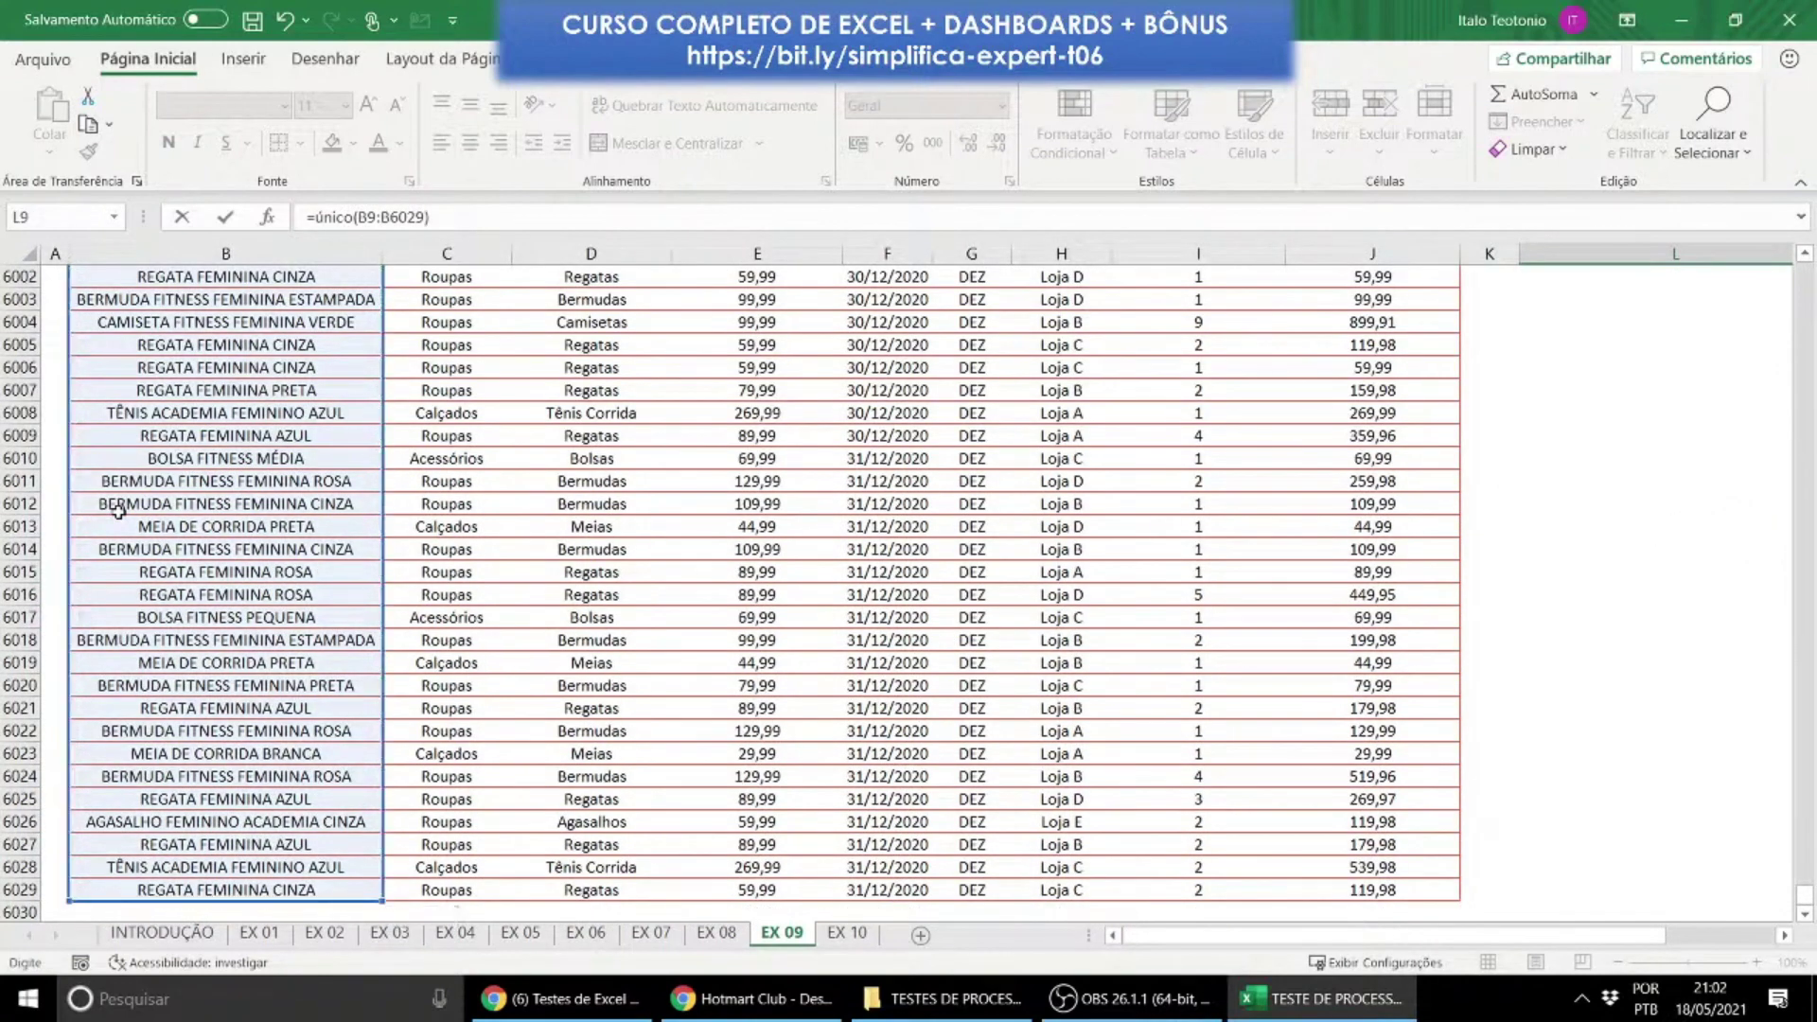
pyautogui.moveTo(1803, 894); pyautogui.dragTo(1797, 196)
pyautogui.press('Return')
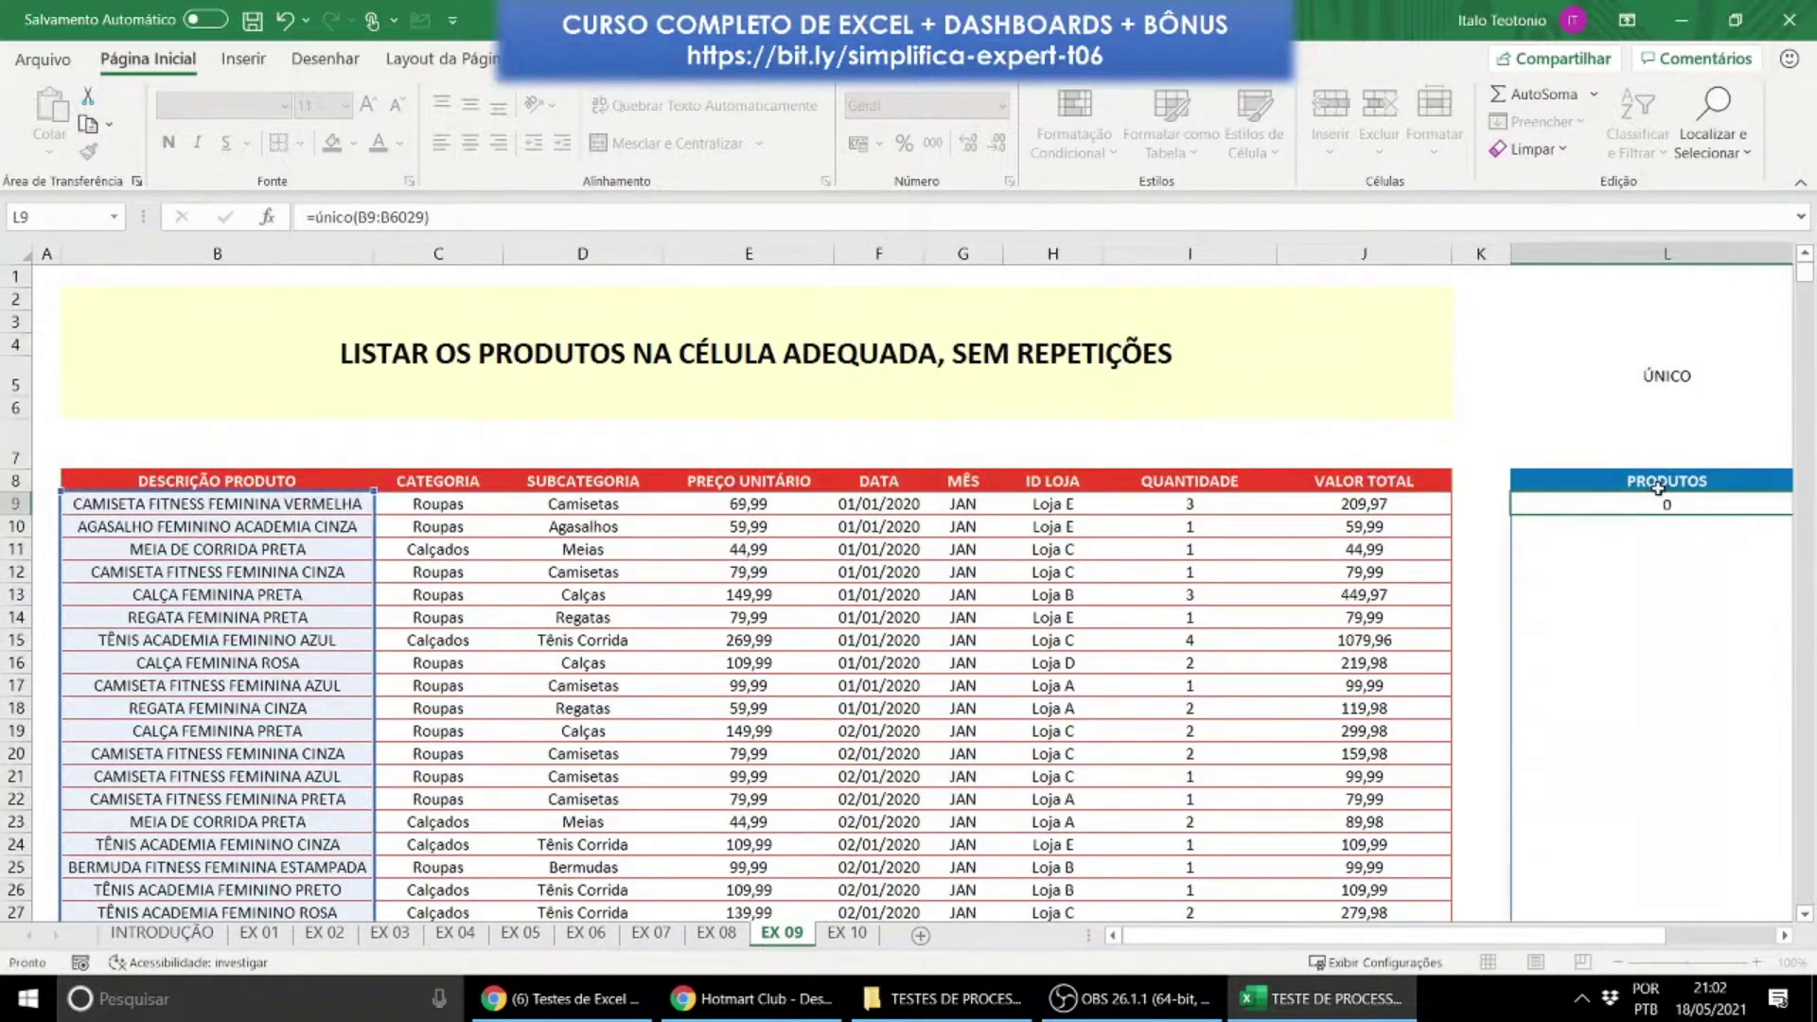
pyautogui.scroll(-5, 1660, 492)
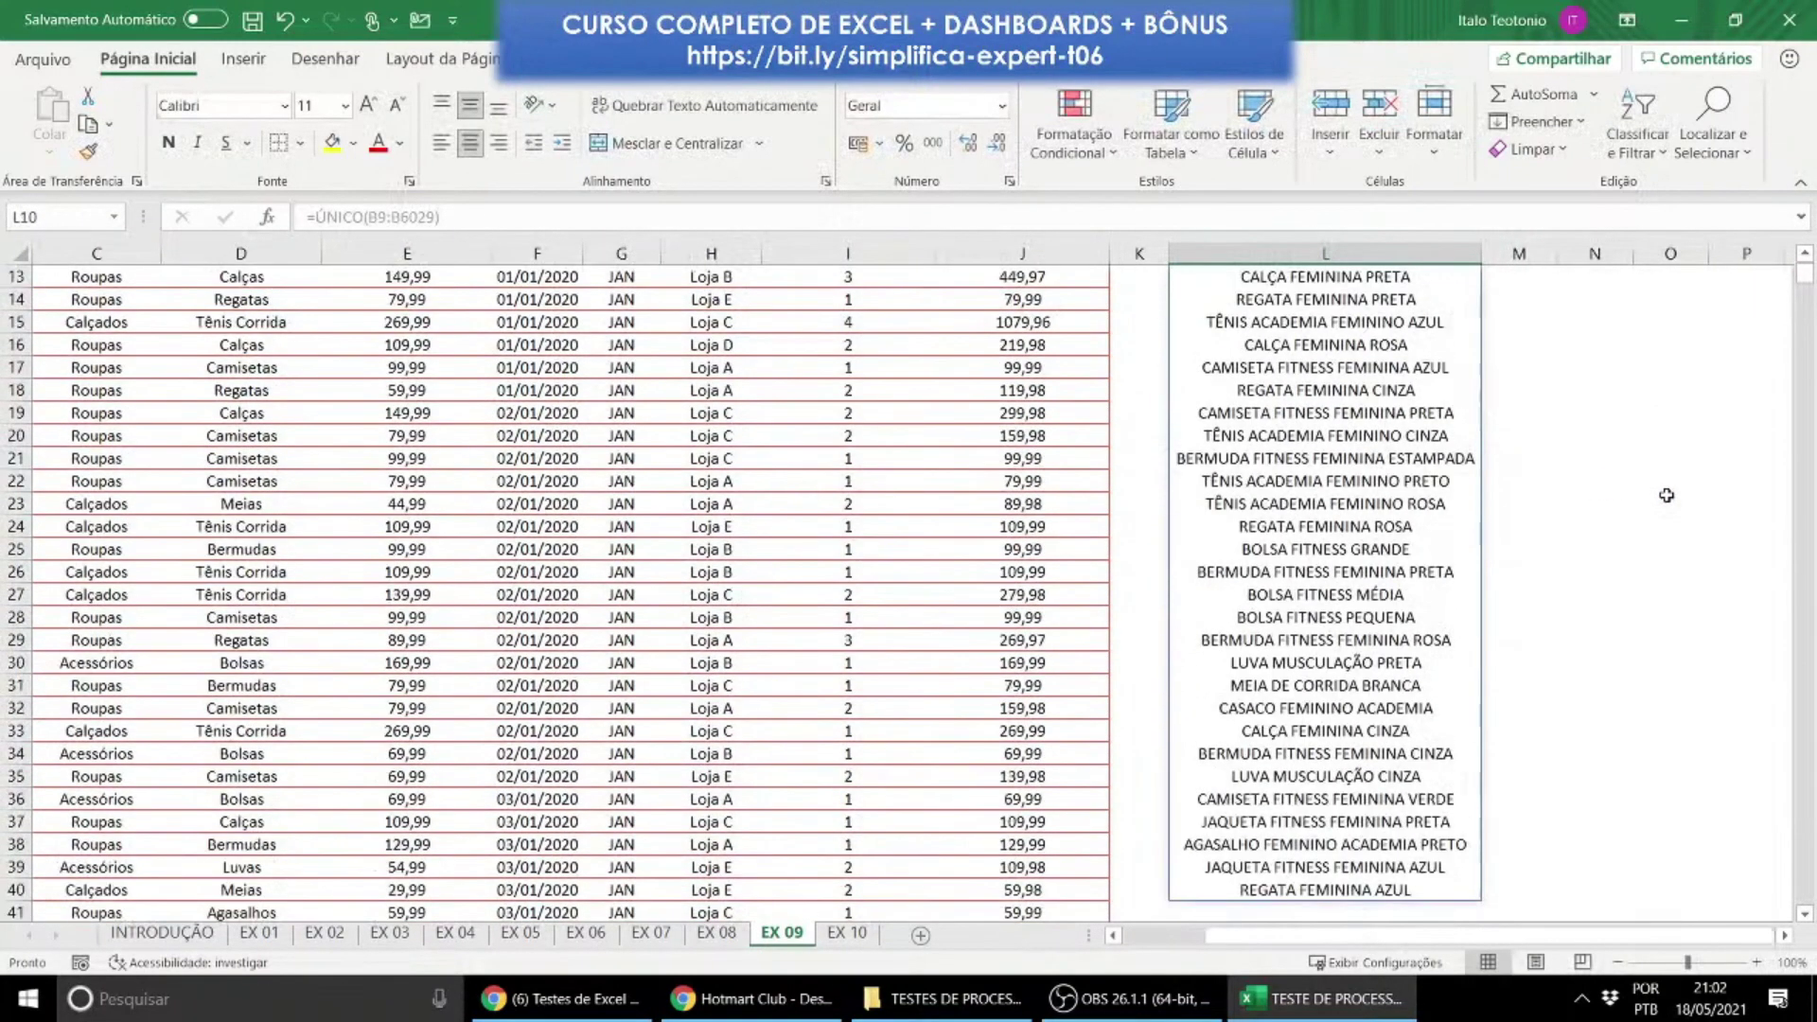
pyautogui.scroll(4, 1667, 495)
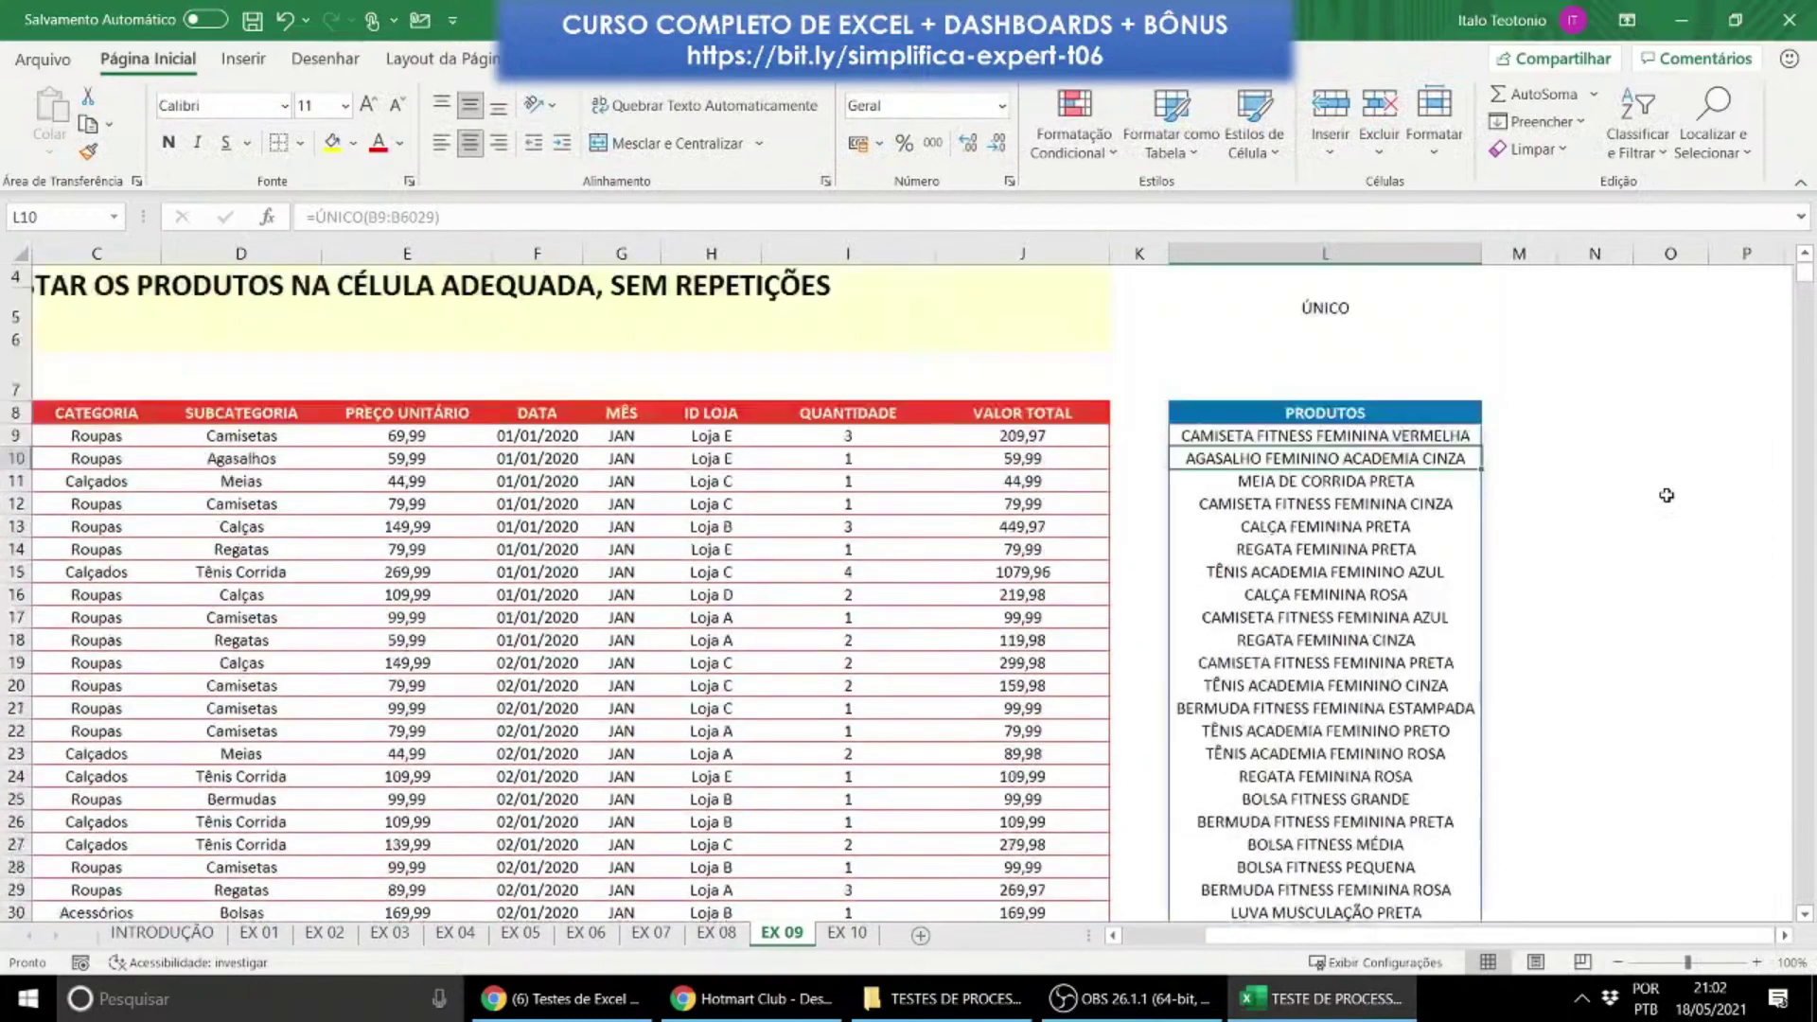
# Step: Replace the product name in B13 with CURSO COMPLETO DE EXCEL and check the matching entry in the PRODUTOS list
pyautogui.click(1348, 441)
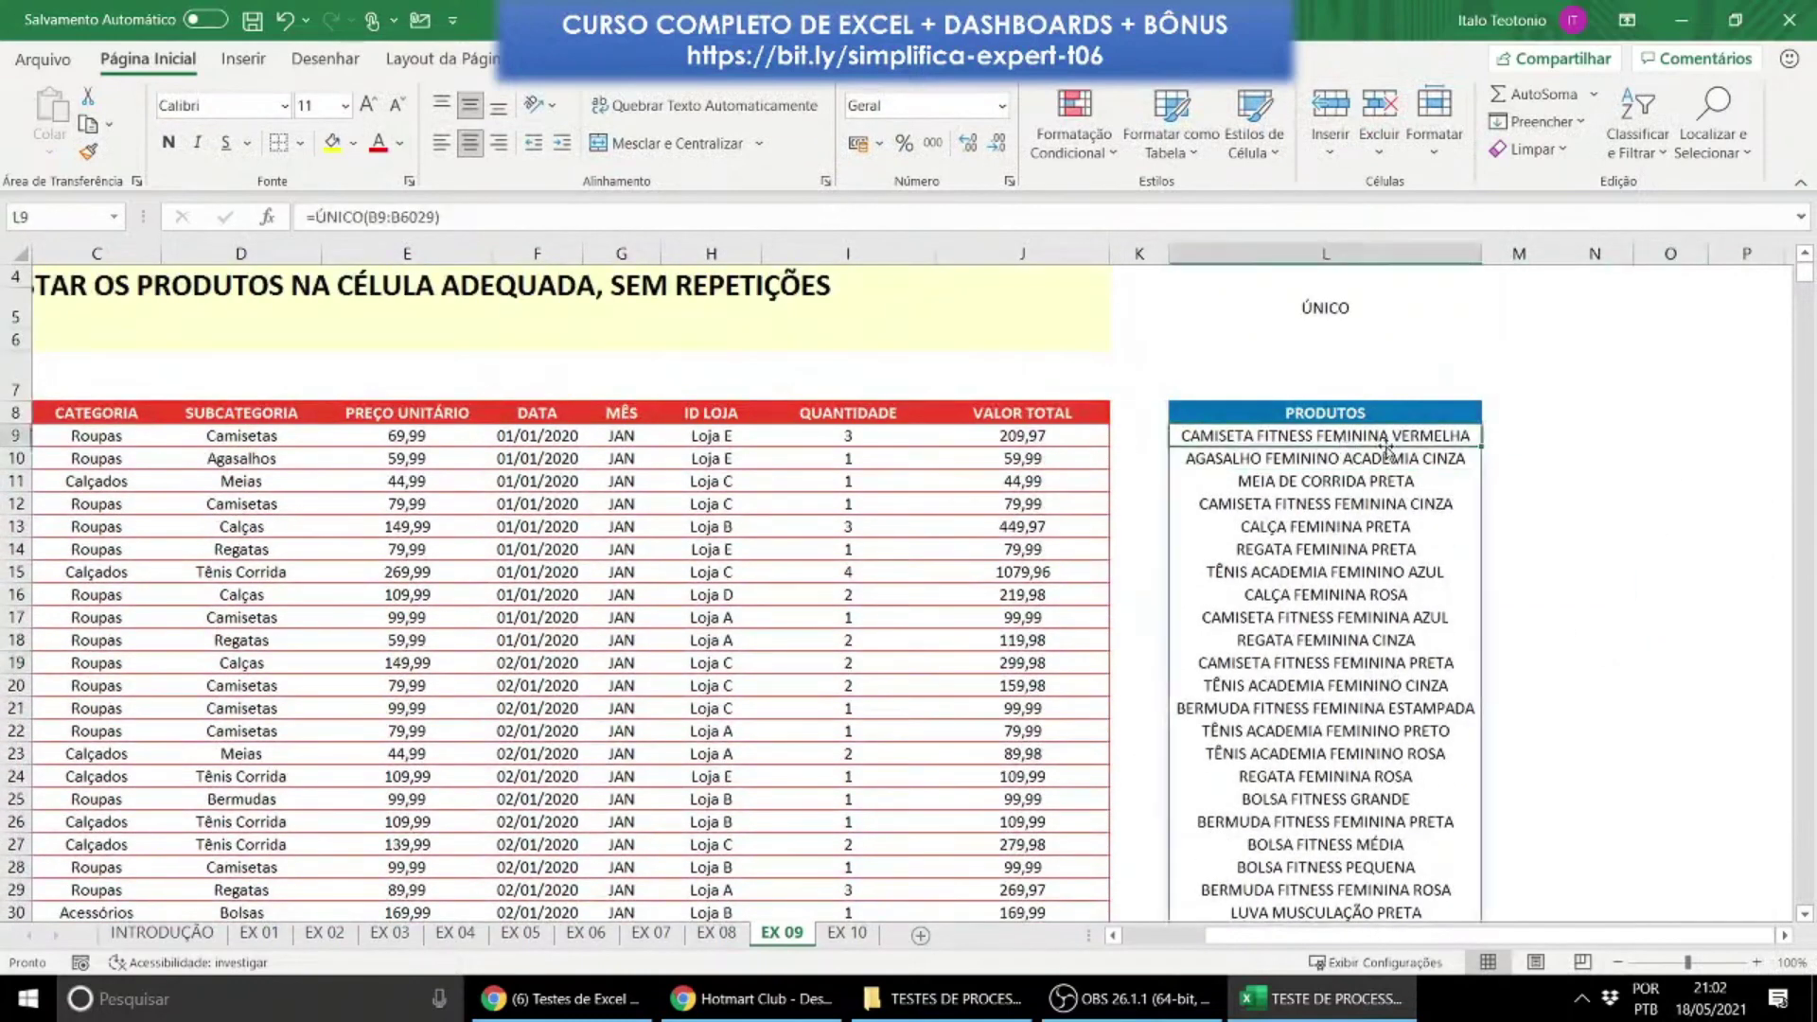
pyautogui.scroll(-4, 1548, 601)
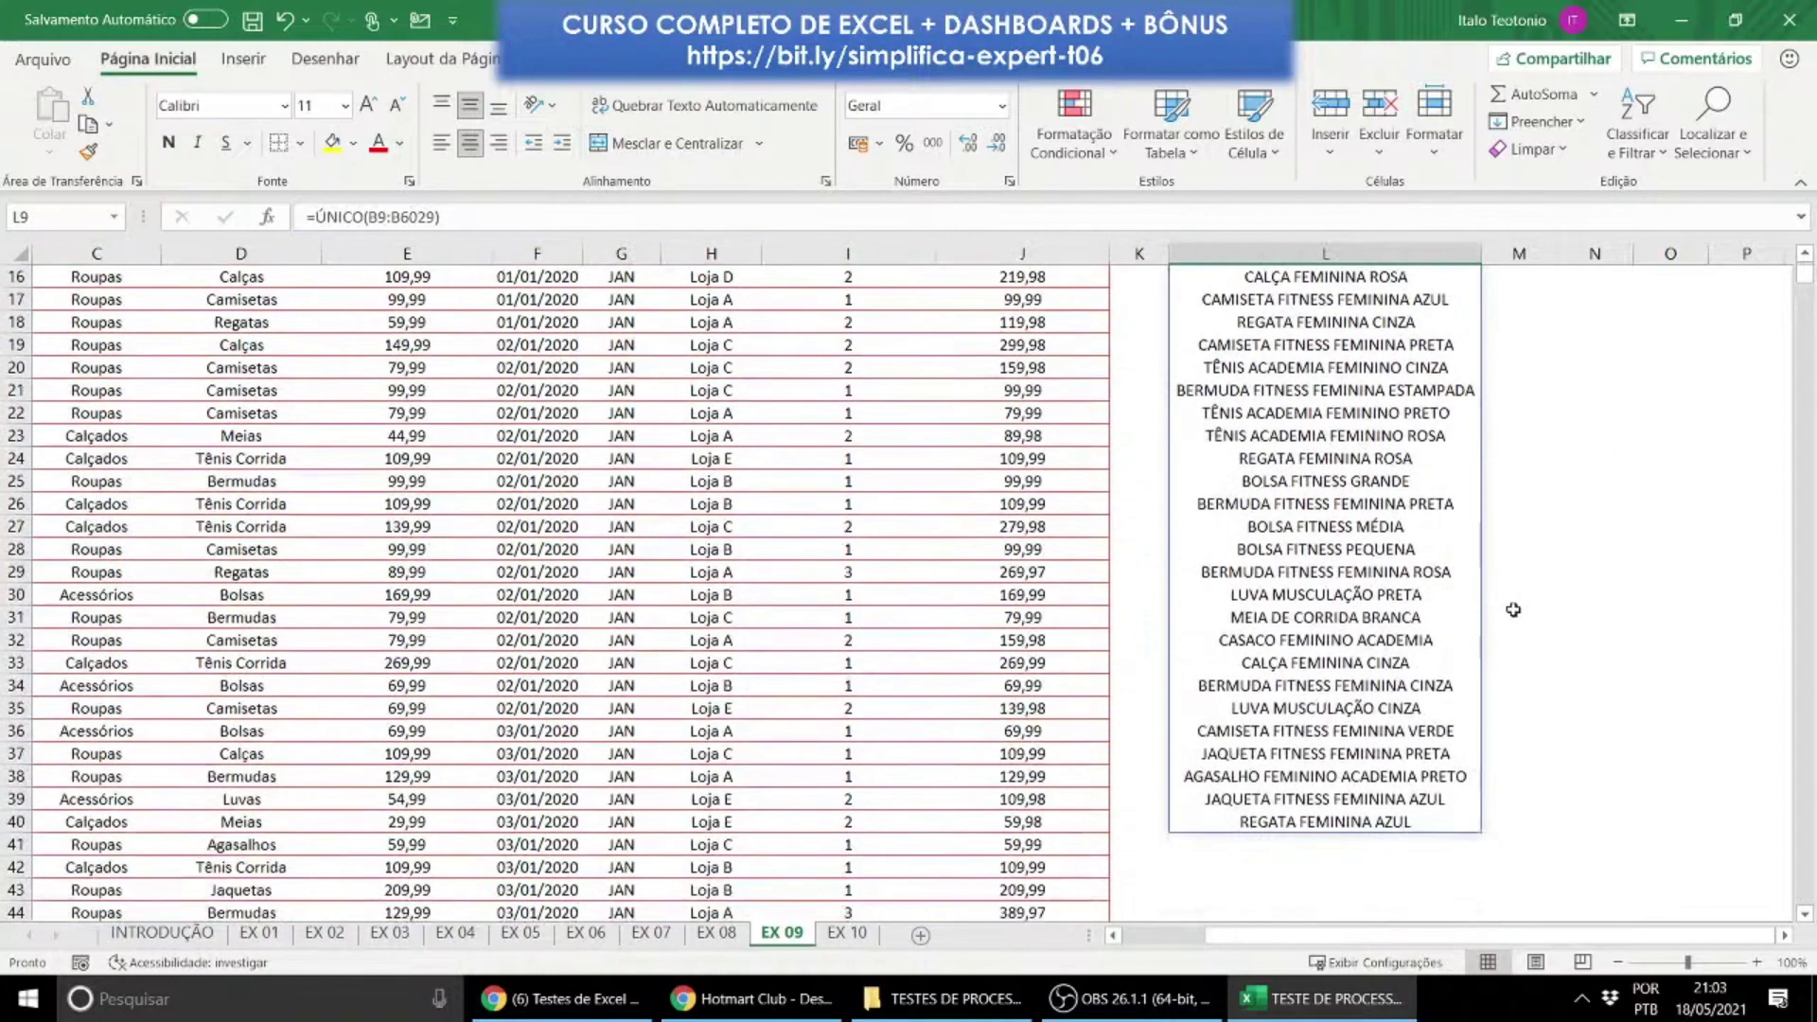
pyautogui.scroll(3, 1533, 605)
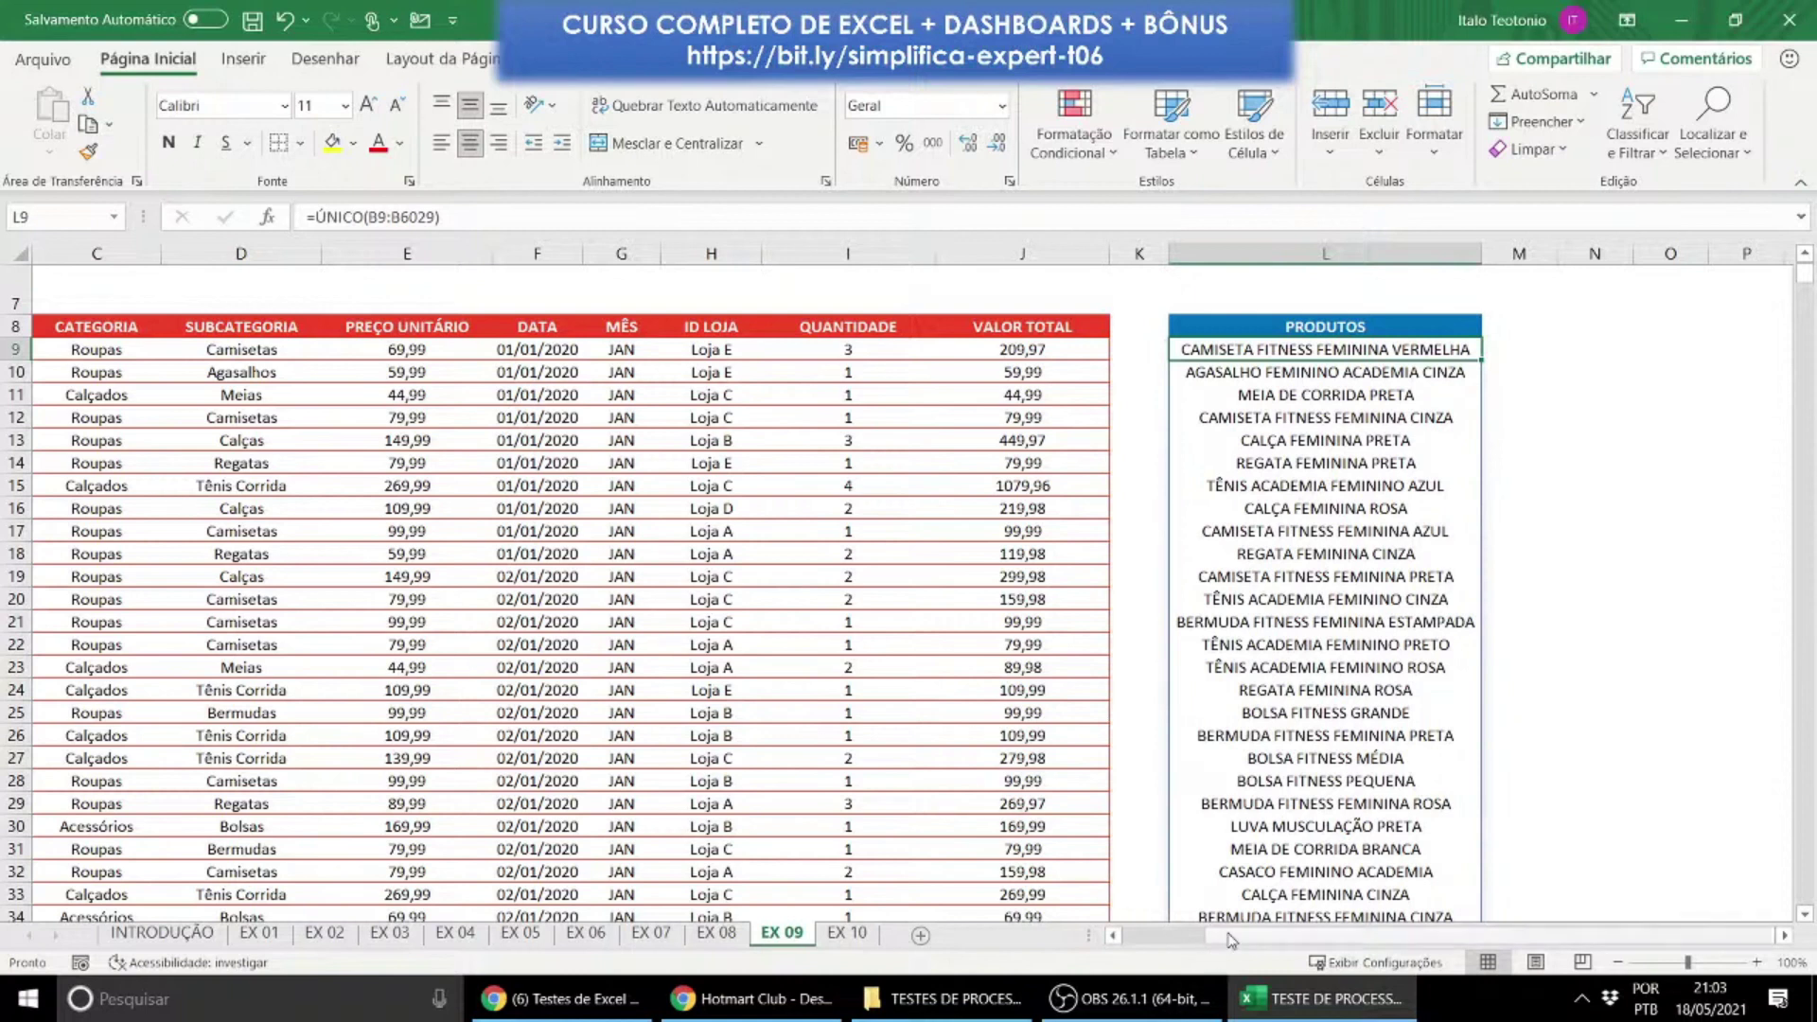
pyautogui.hscroll(-2, 1211, 935)
pyautogui.click(284, 440)
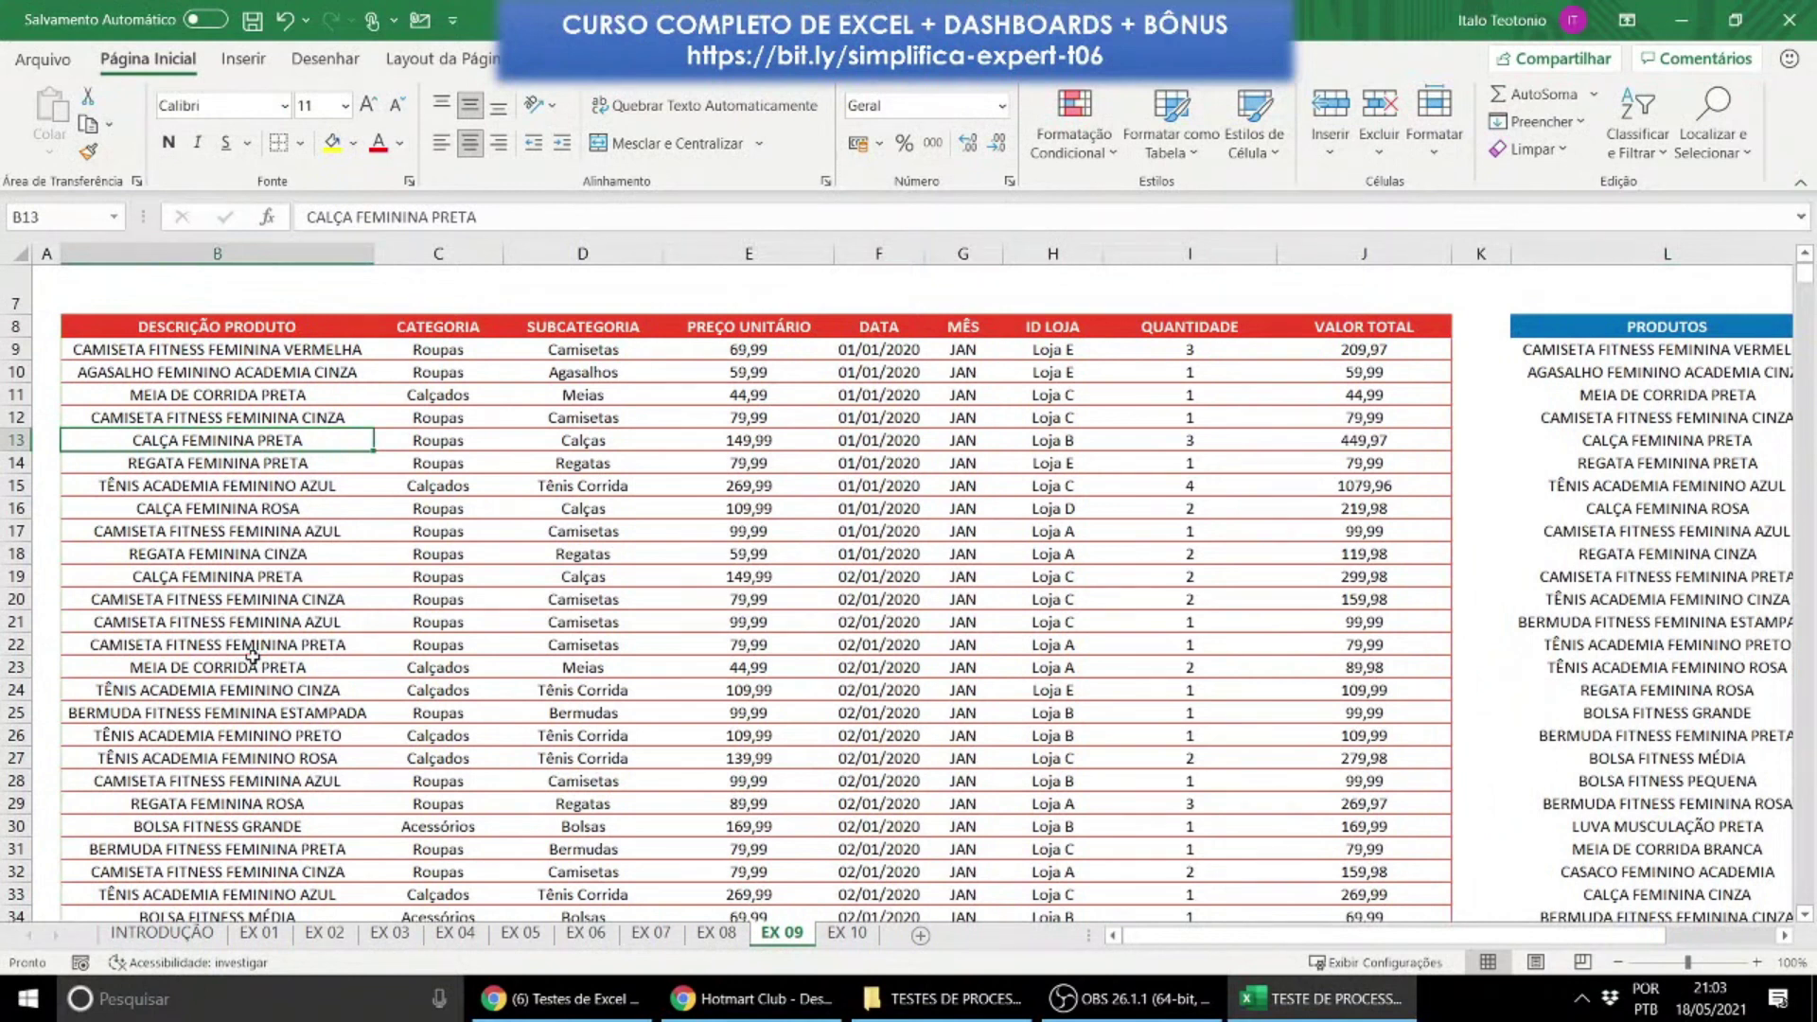
pyautogui.write('CURSO COMPLETO DE EXCEL')
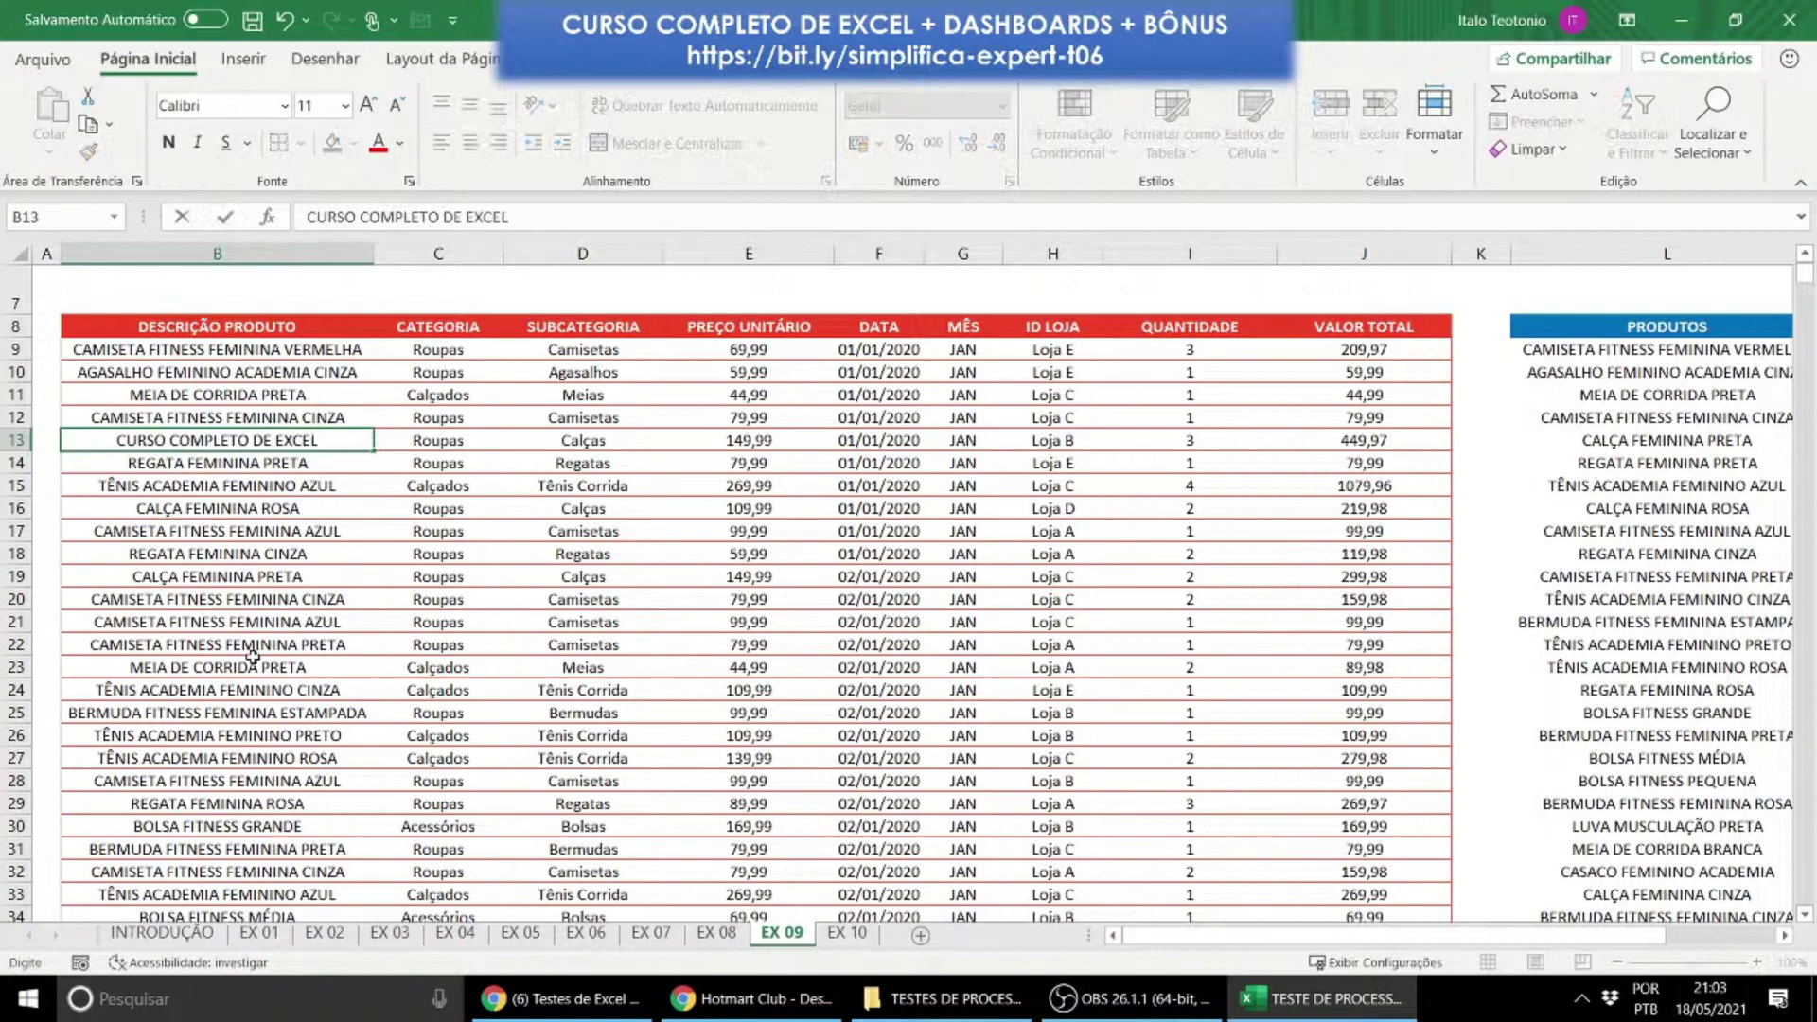
pyautogui.press('Return')
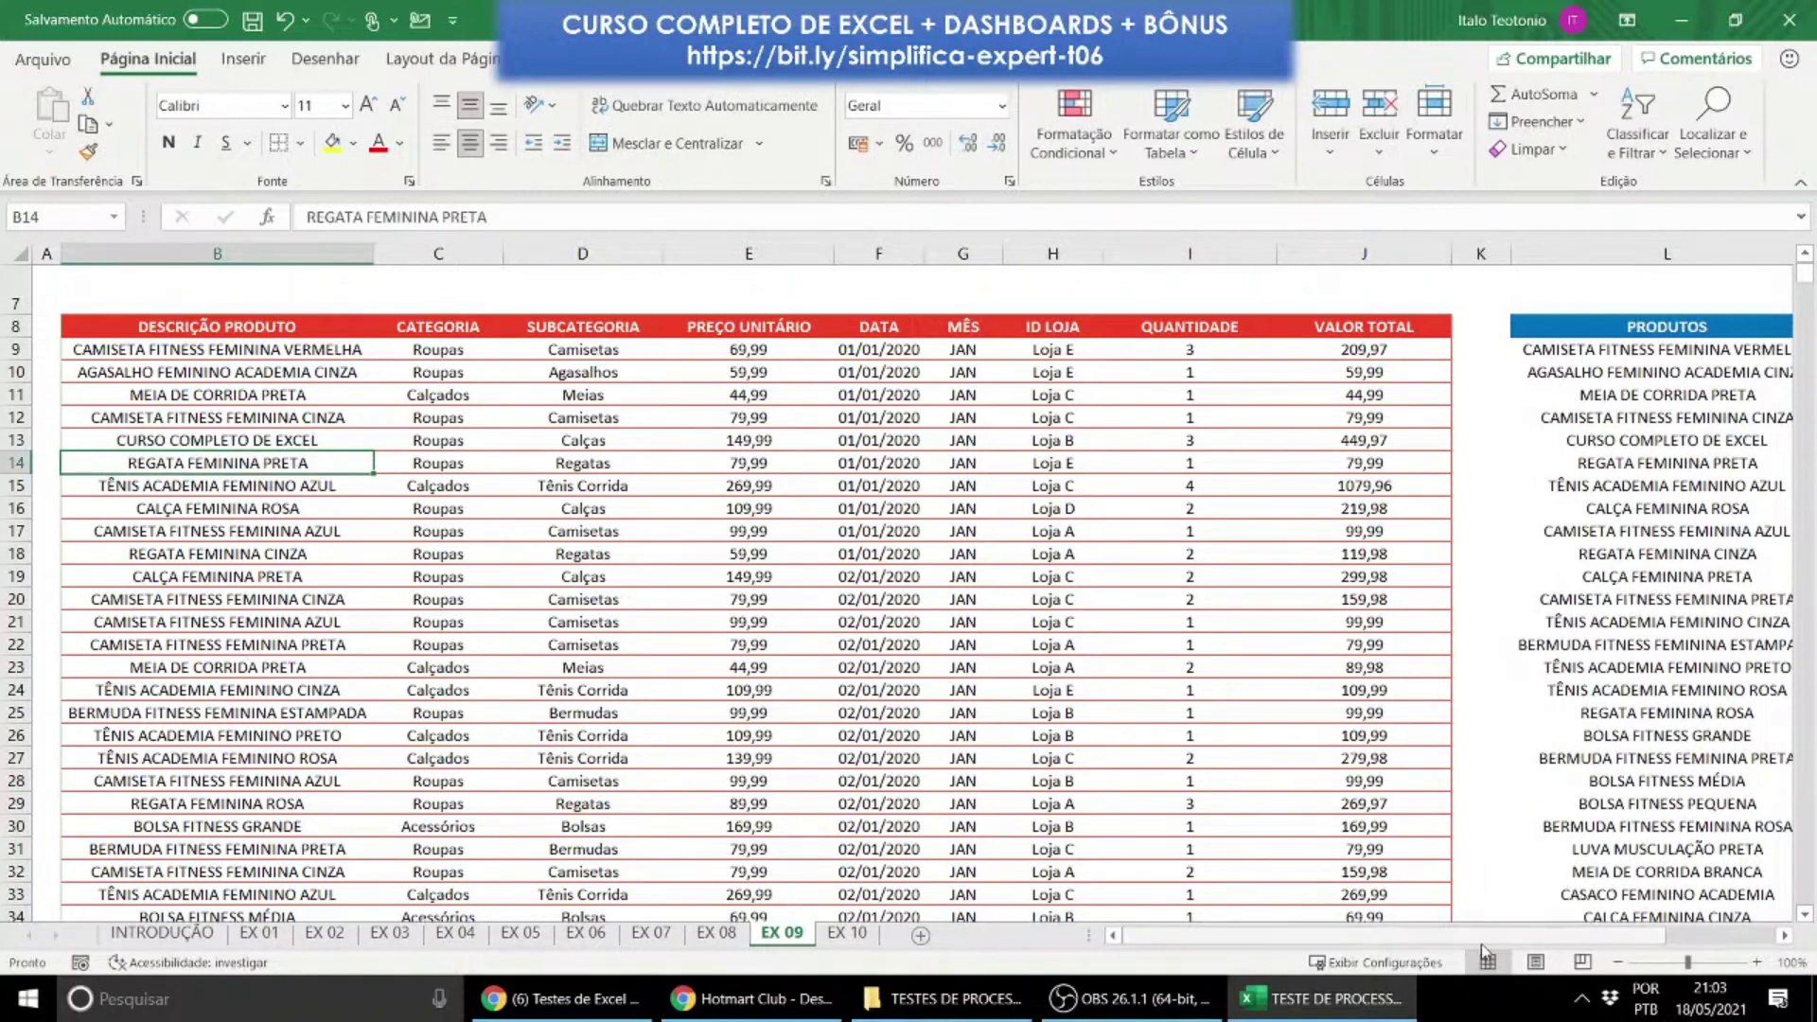
pyautogui.moveTo(1520, 934); pyautogui.dragTo(1623, 918)
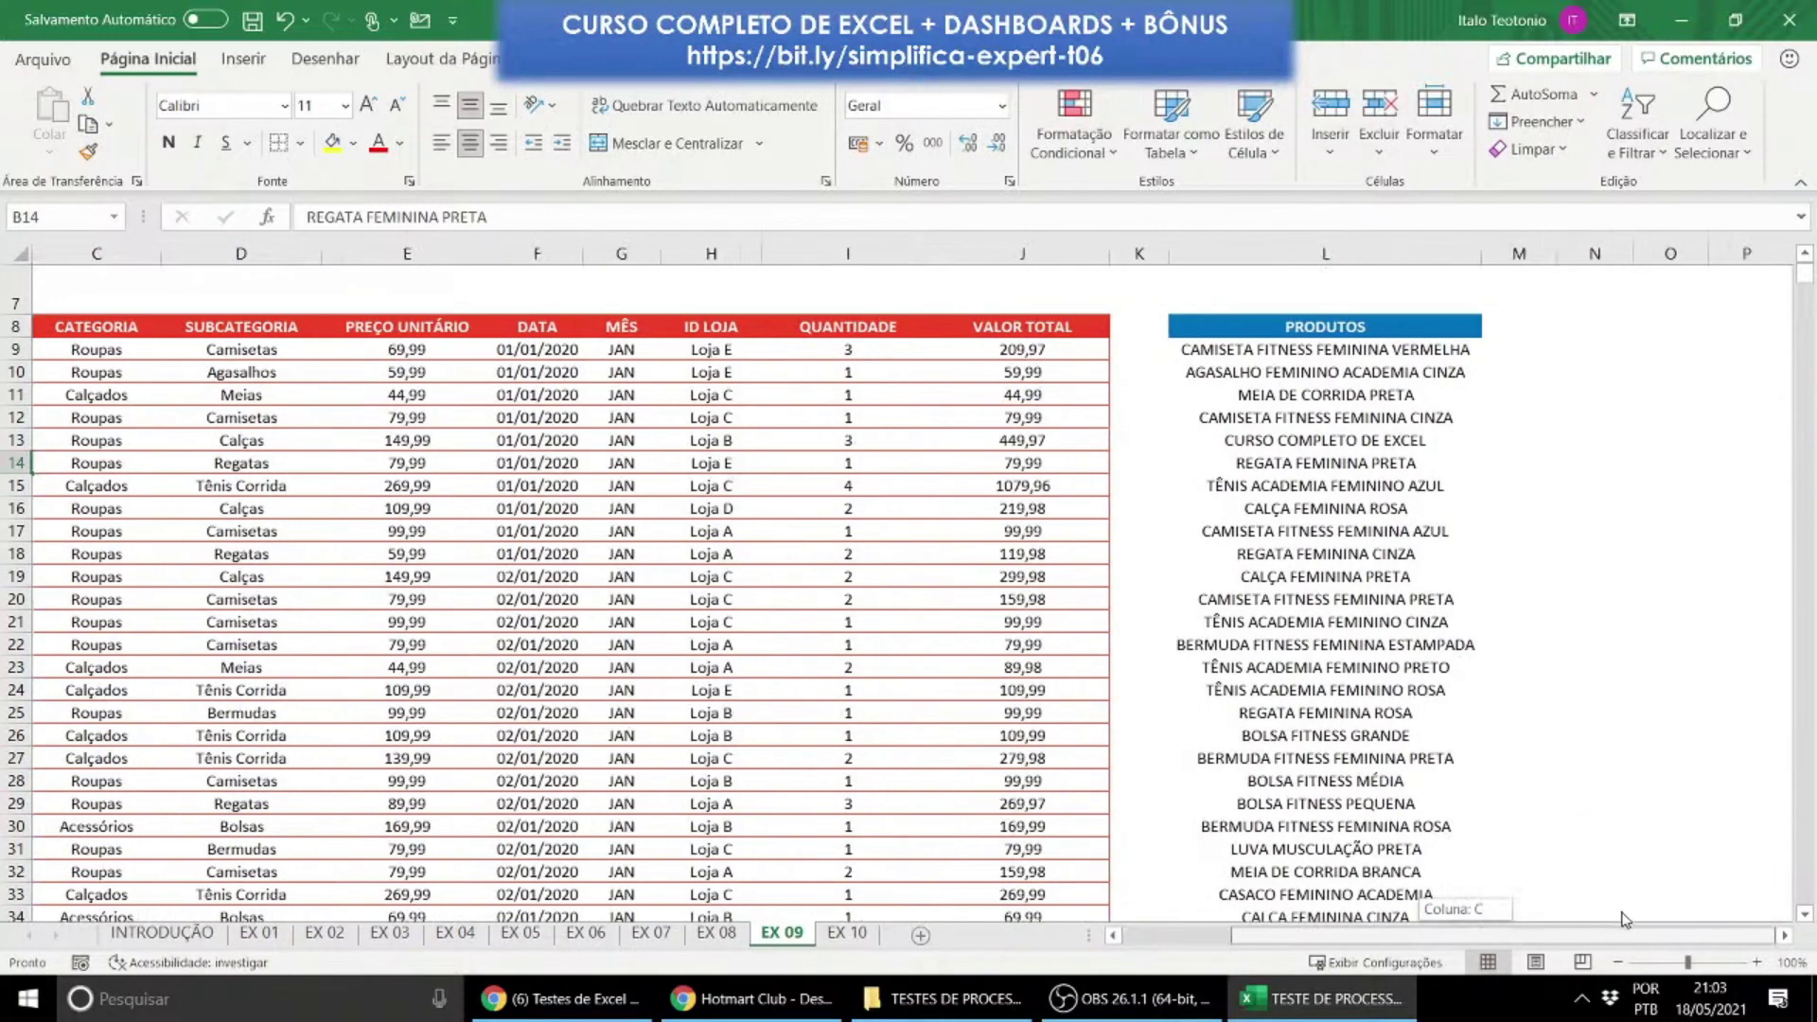
pyautogui.click(1293, 438)
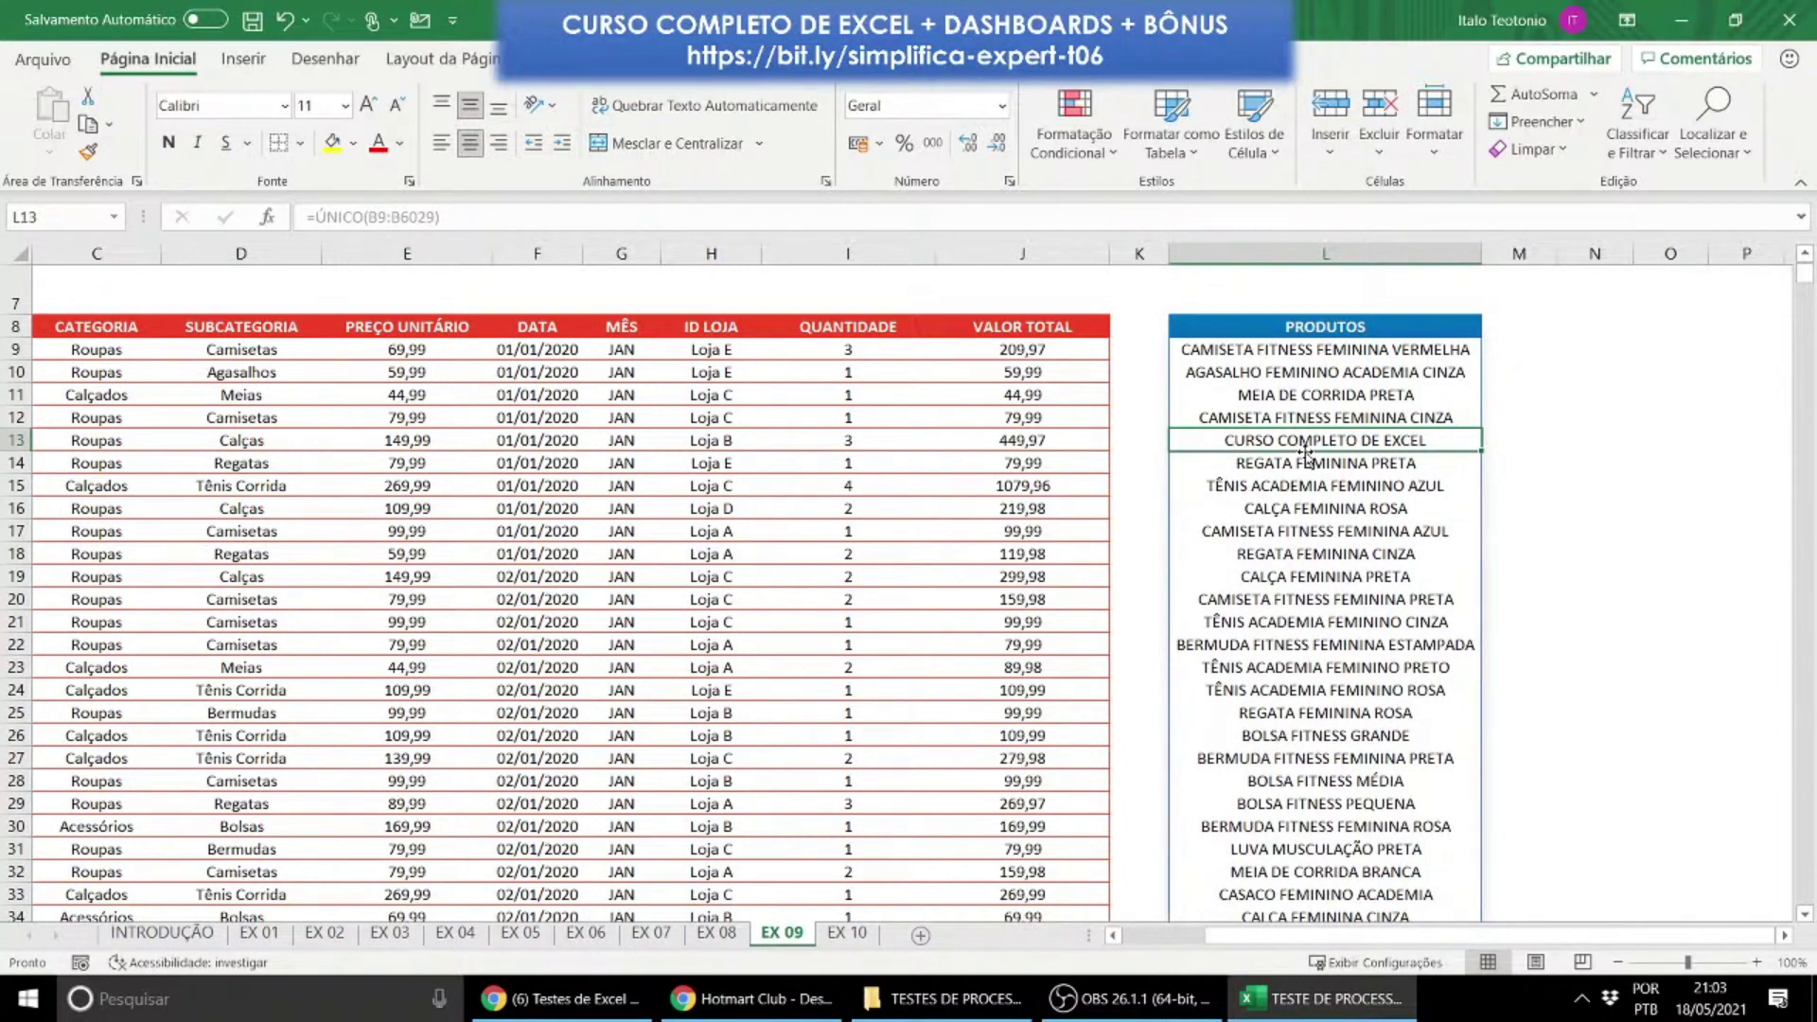
# Step: Examine the order and extent of the PRODUTOS list from L9 down and compare it with the source table
pyautogui.moveTo(1333, 349); pyautogui.dragTo(1339, 920)
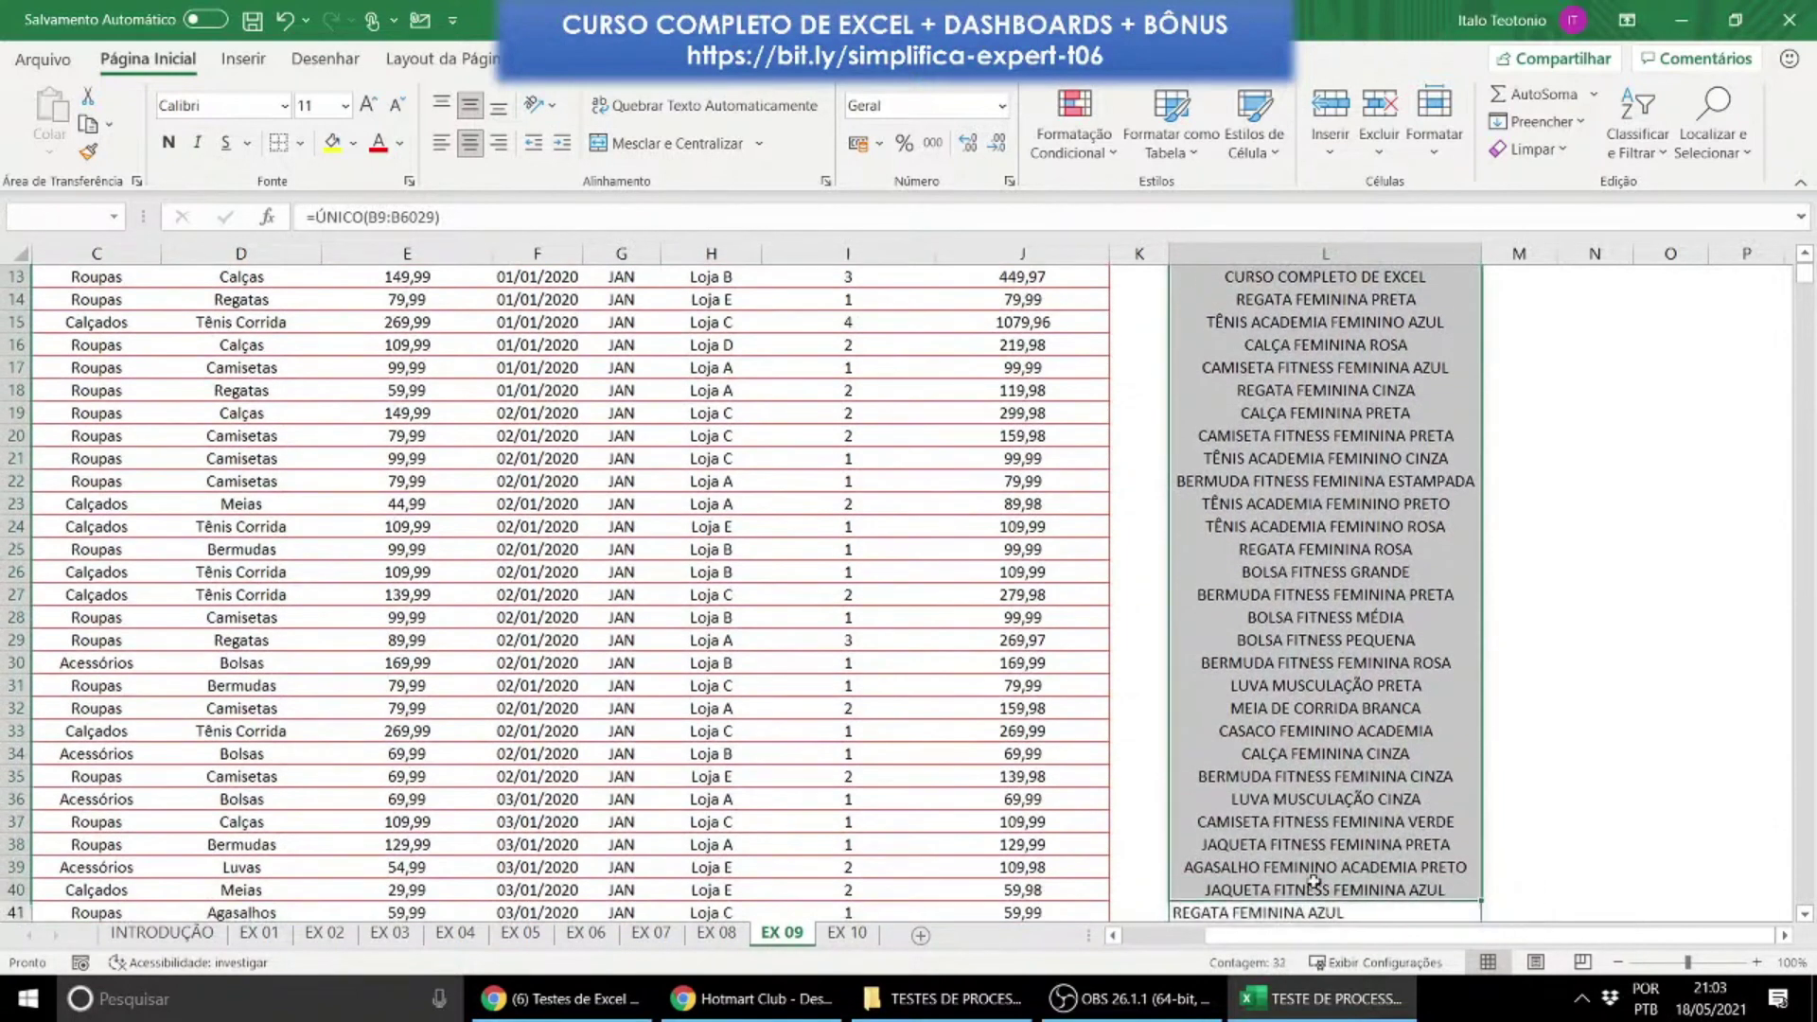
pyautogui.scroll(4, 1232, 558)
pyautogui.press('Down')
pyautogui.press('Down')
pyautogui.press('Down')
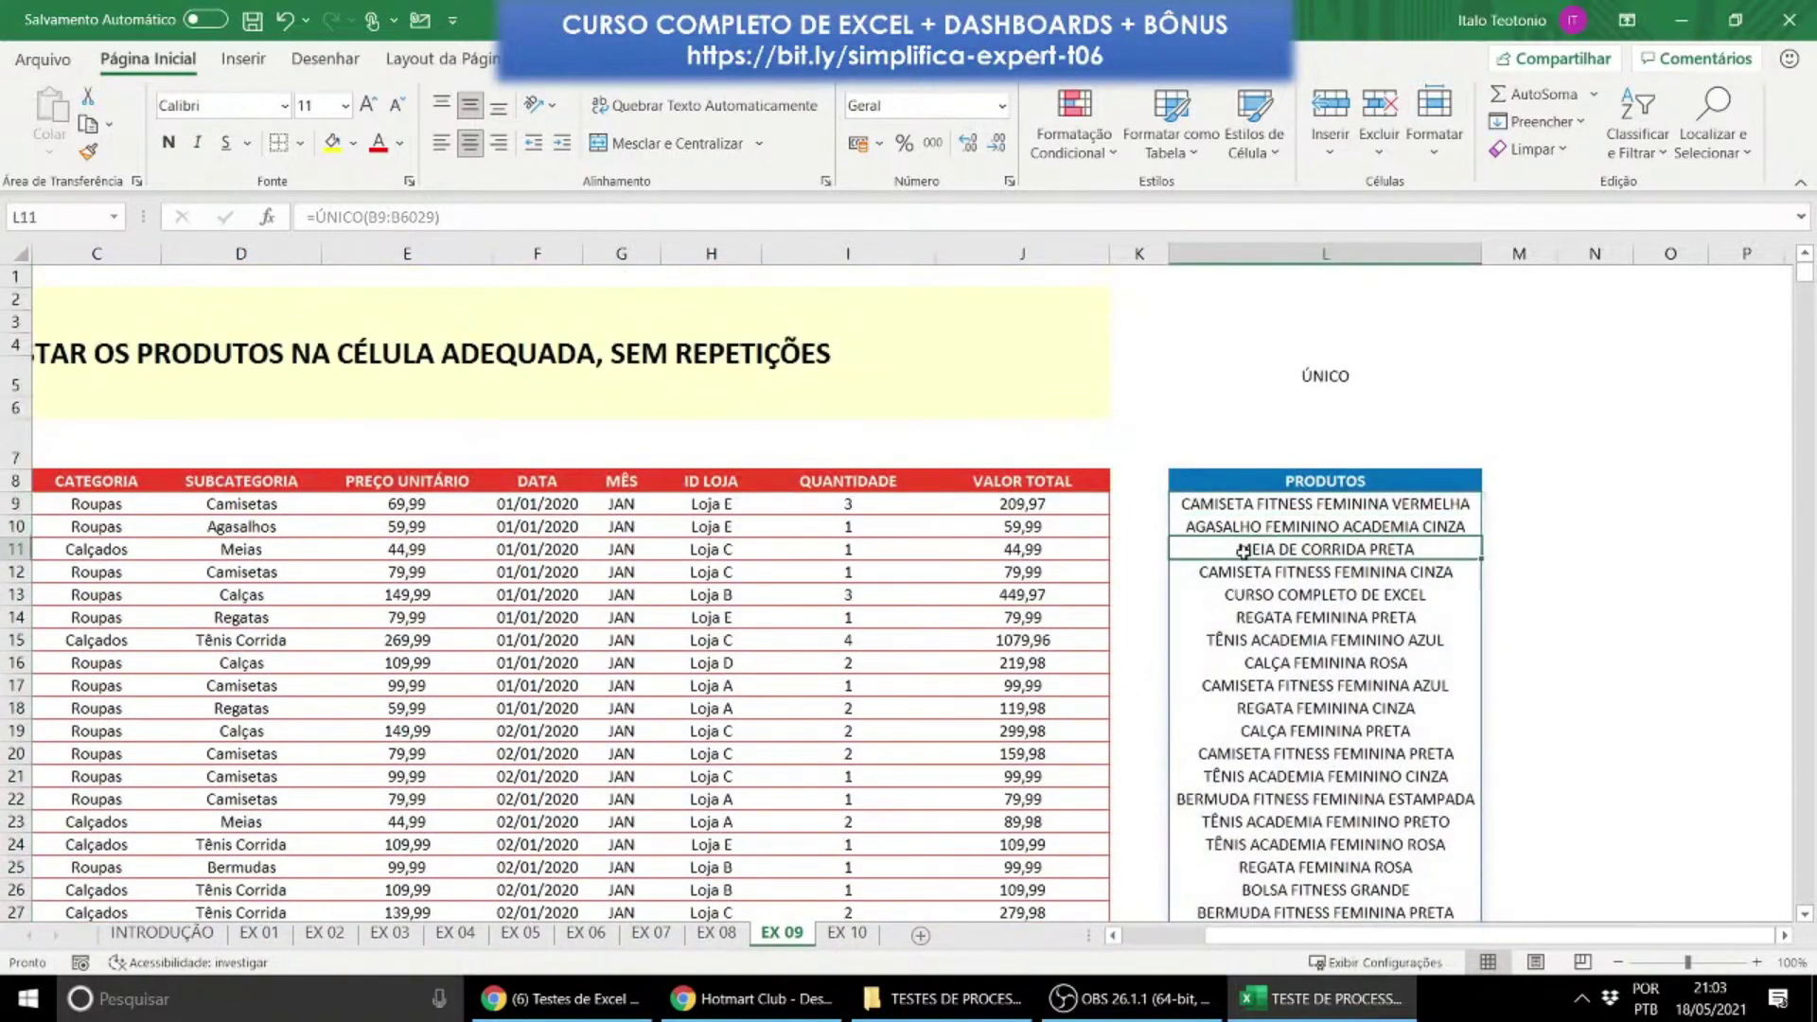
pyautogui.press('Down')
pyautogui.press('Down')
pyautogui.press('Down')
pyautogui.moveTo(1266, 936); pyautogui.dragTo(1230, 944)
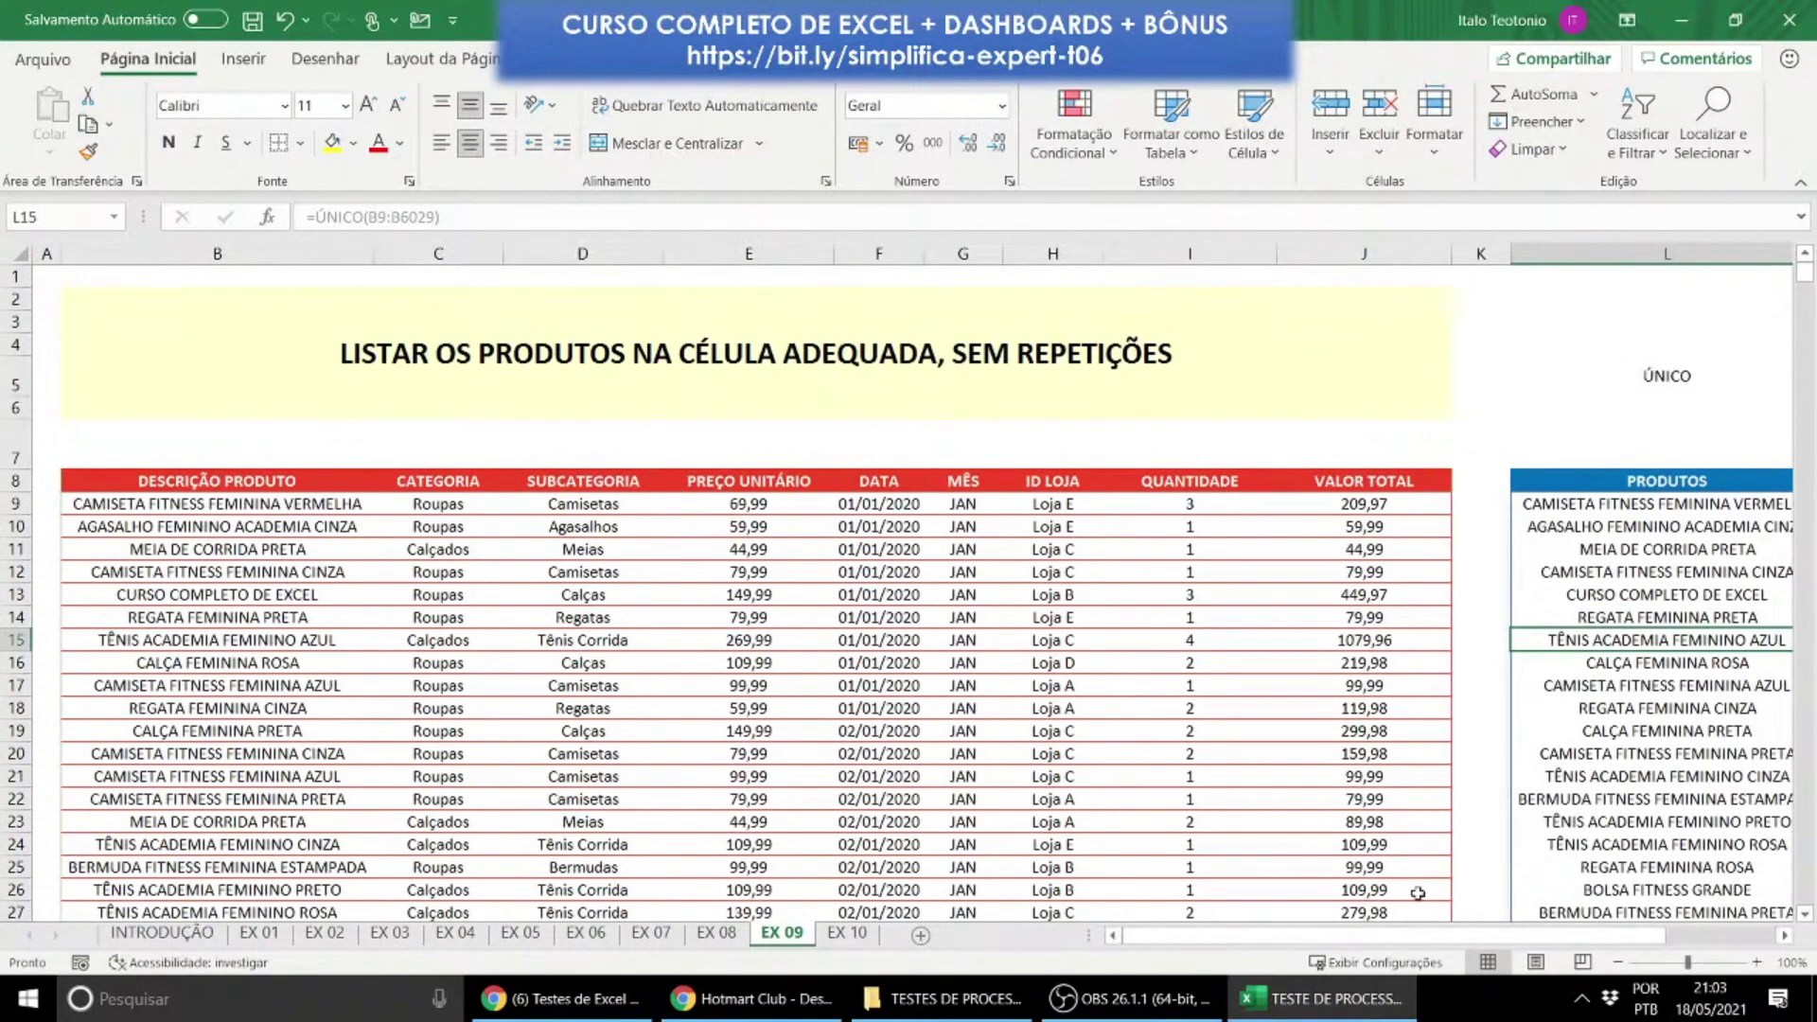
pyautogui.moveTo(1407, 935); pyautogui.dragTo(1495, 937)
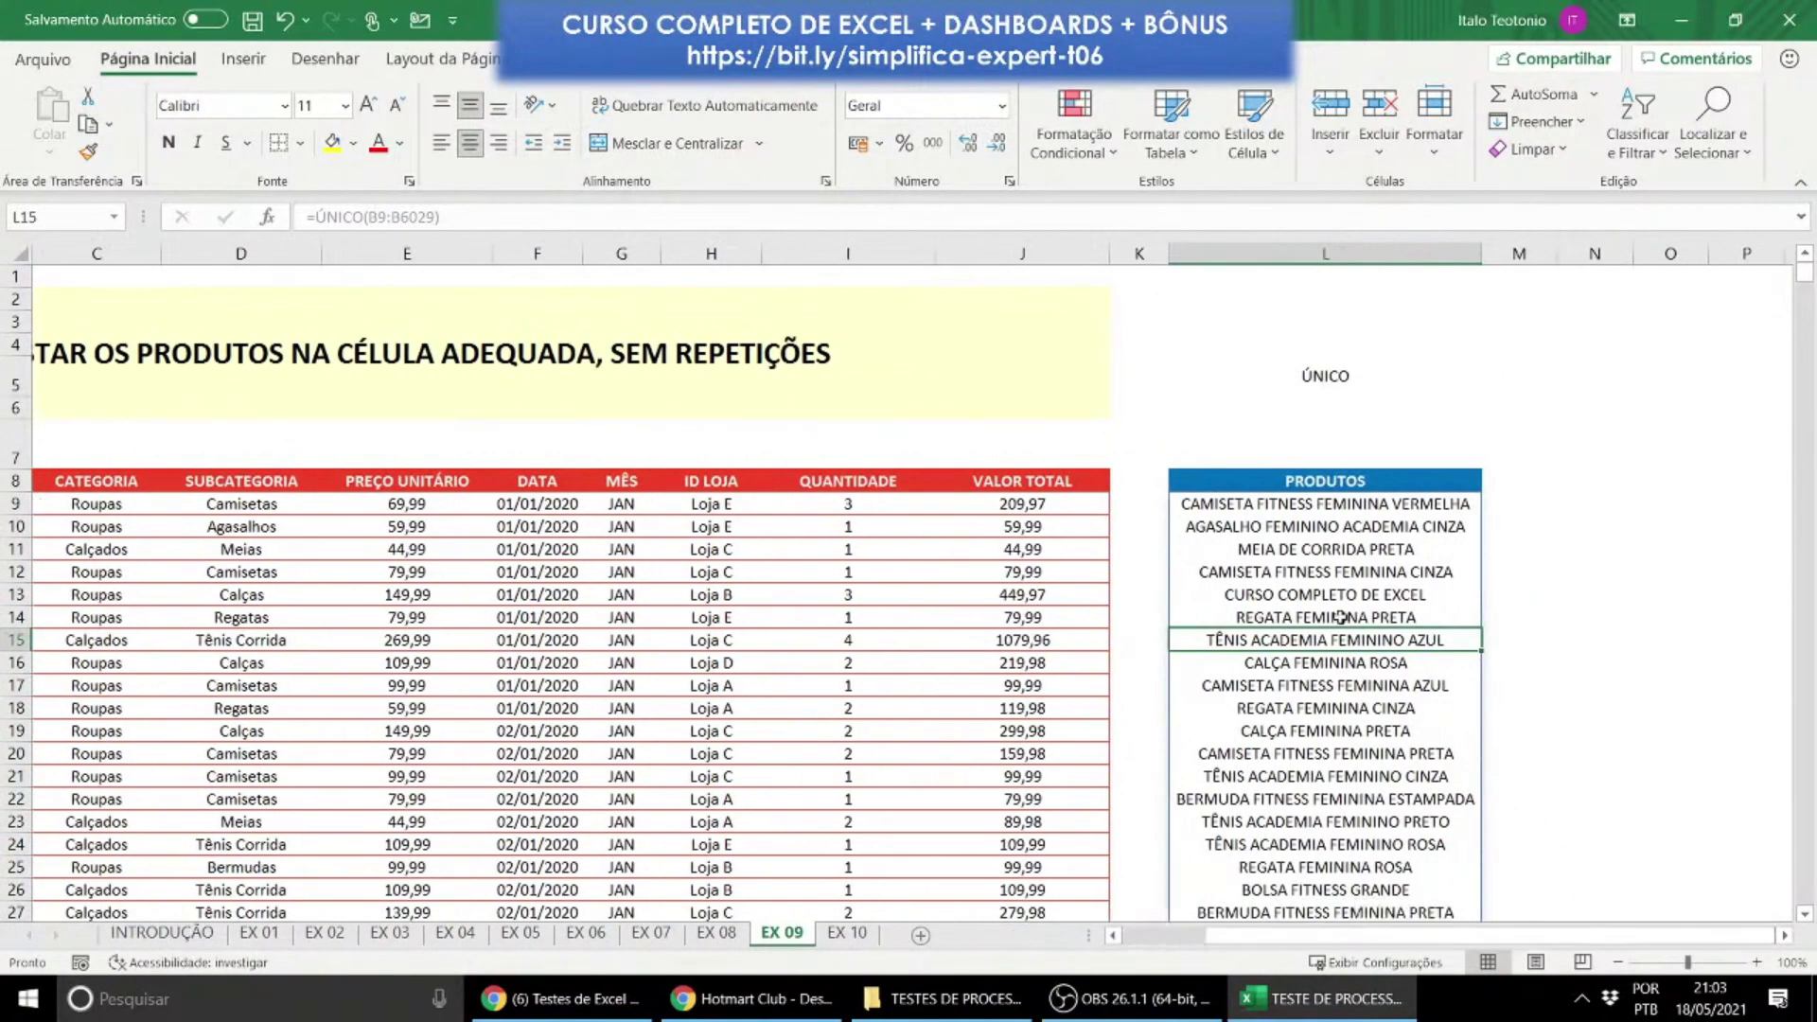
# Step: Sort the unique product list by changing the formula in L9 to =CLASSIFICAR(ÚNICO(B9:B6029))
pyautogui.doubleClick(1252, 507)
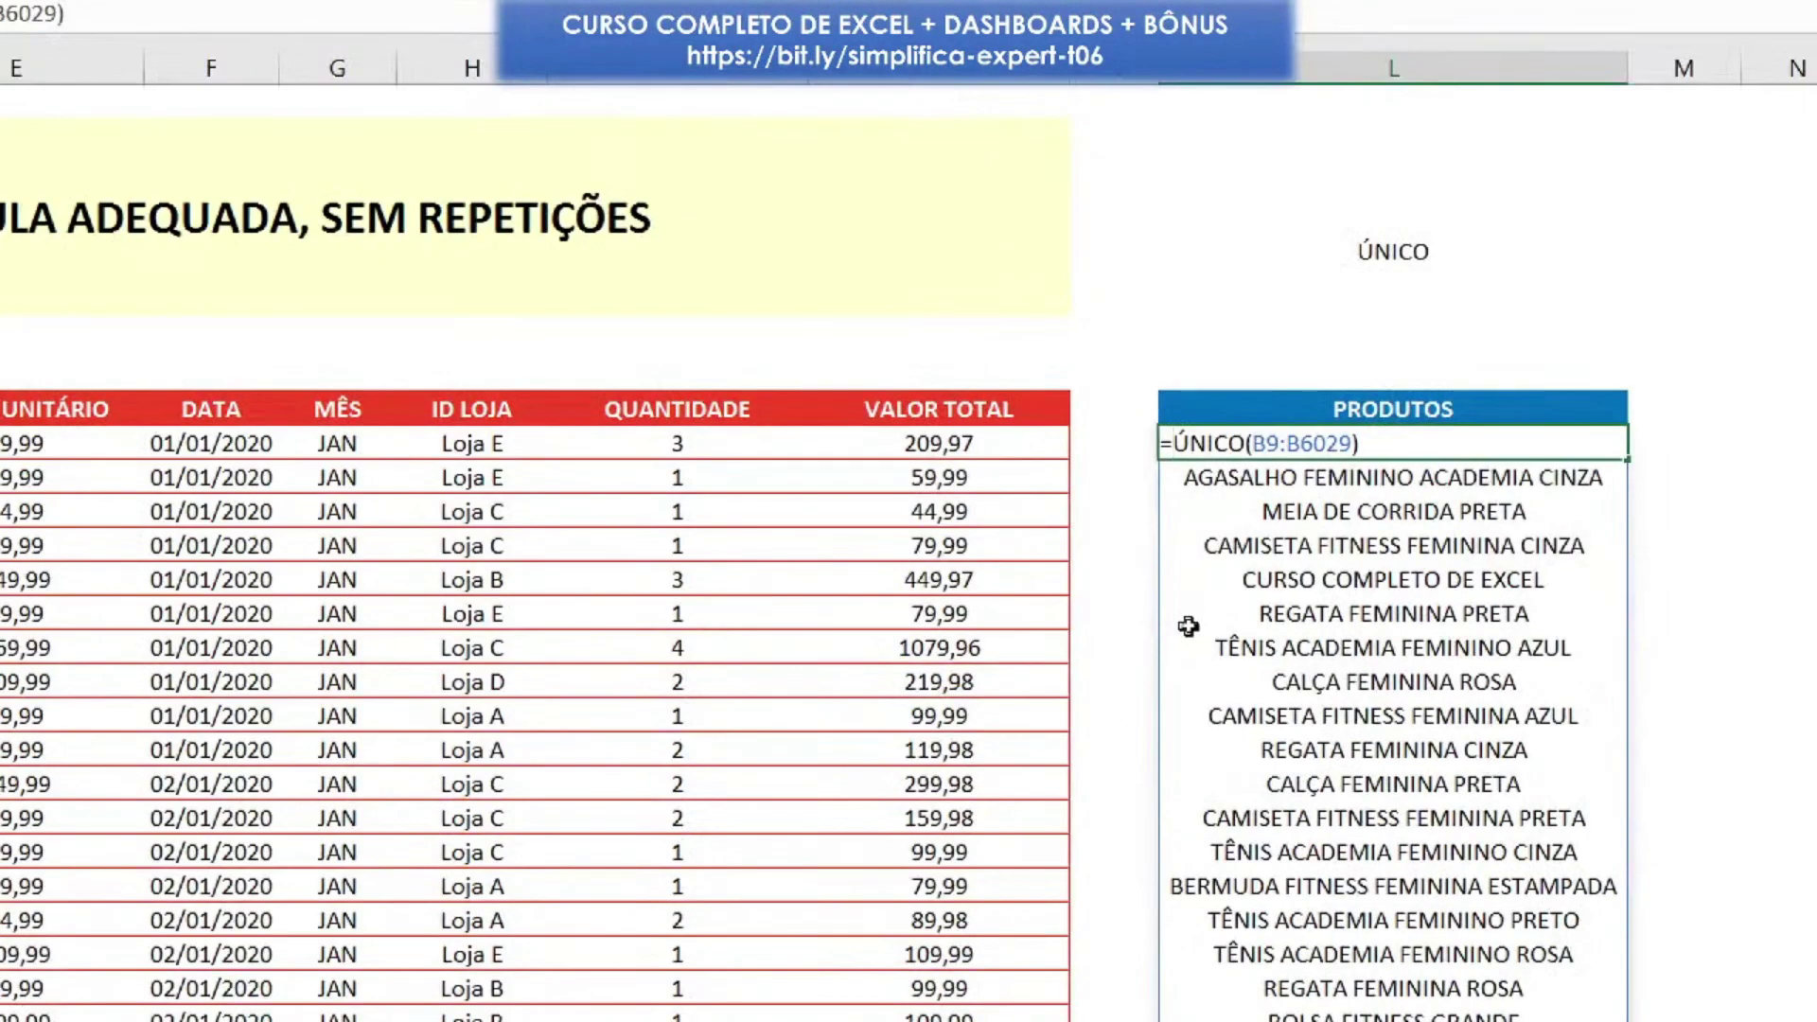
pyautogui.write('CLA')
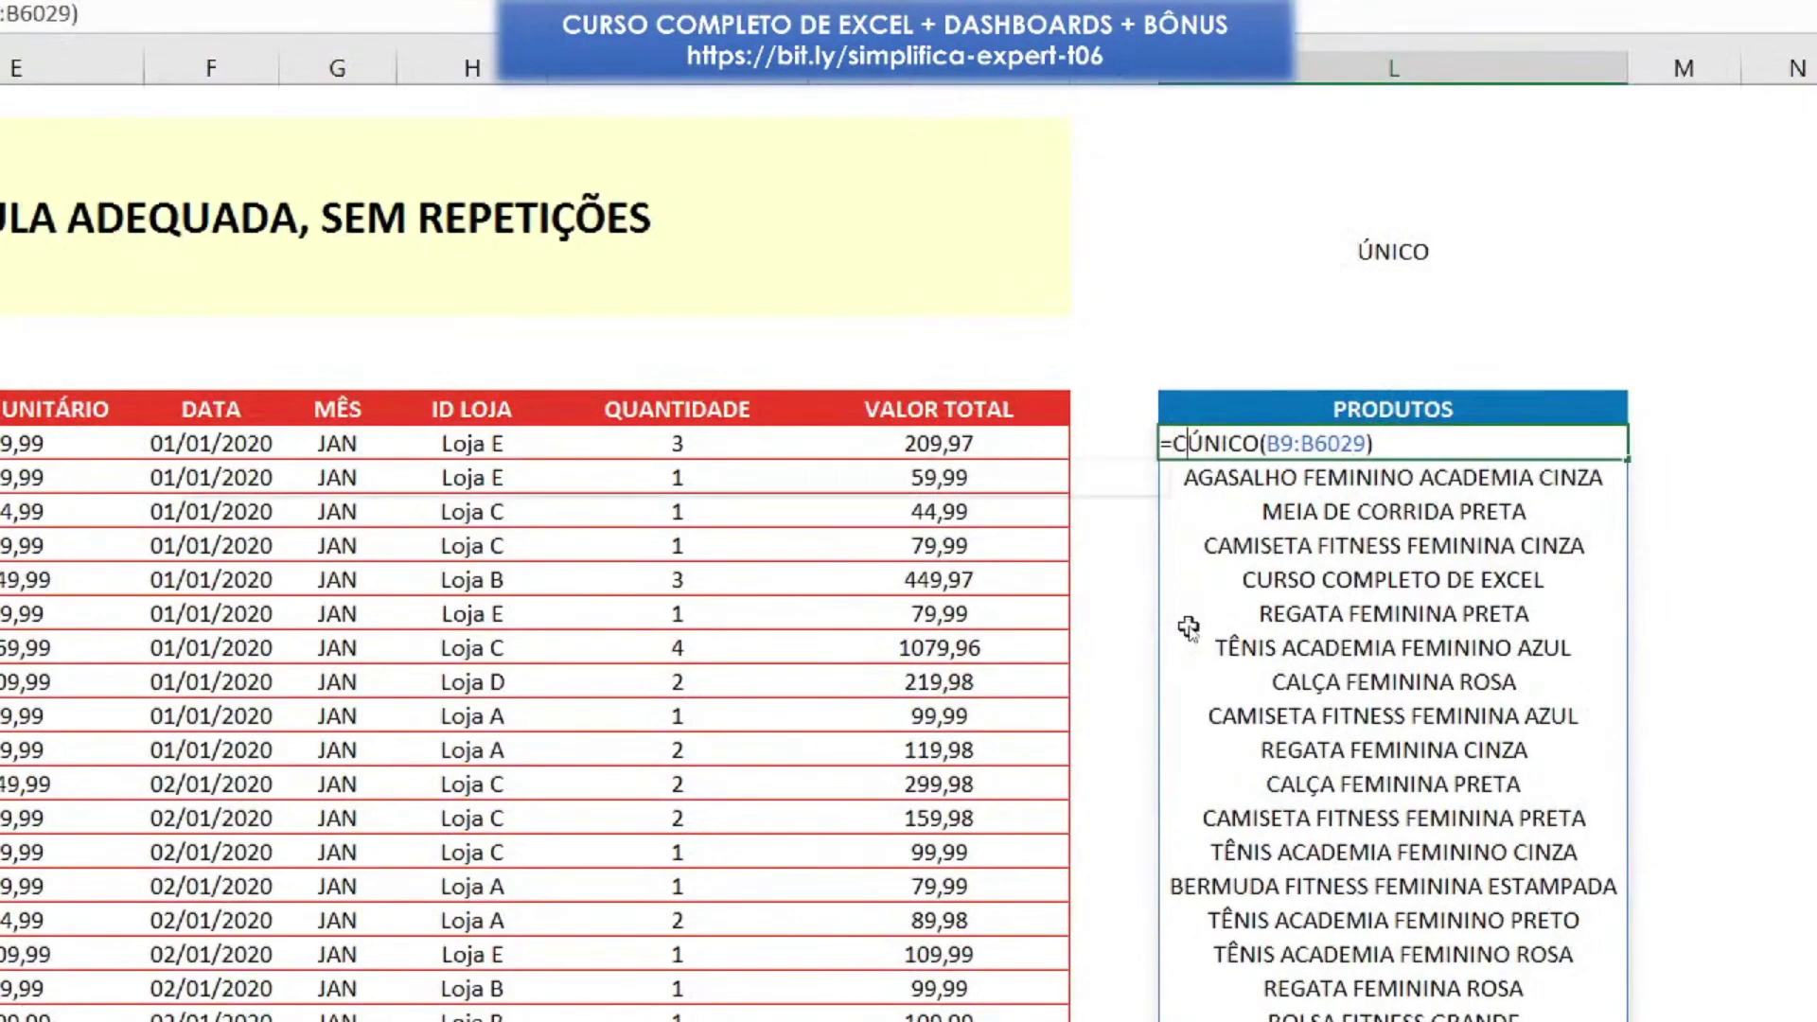
pyautogui.write('SSIFICAR(')
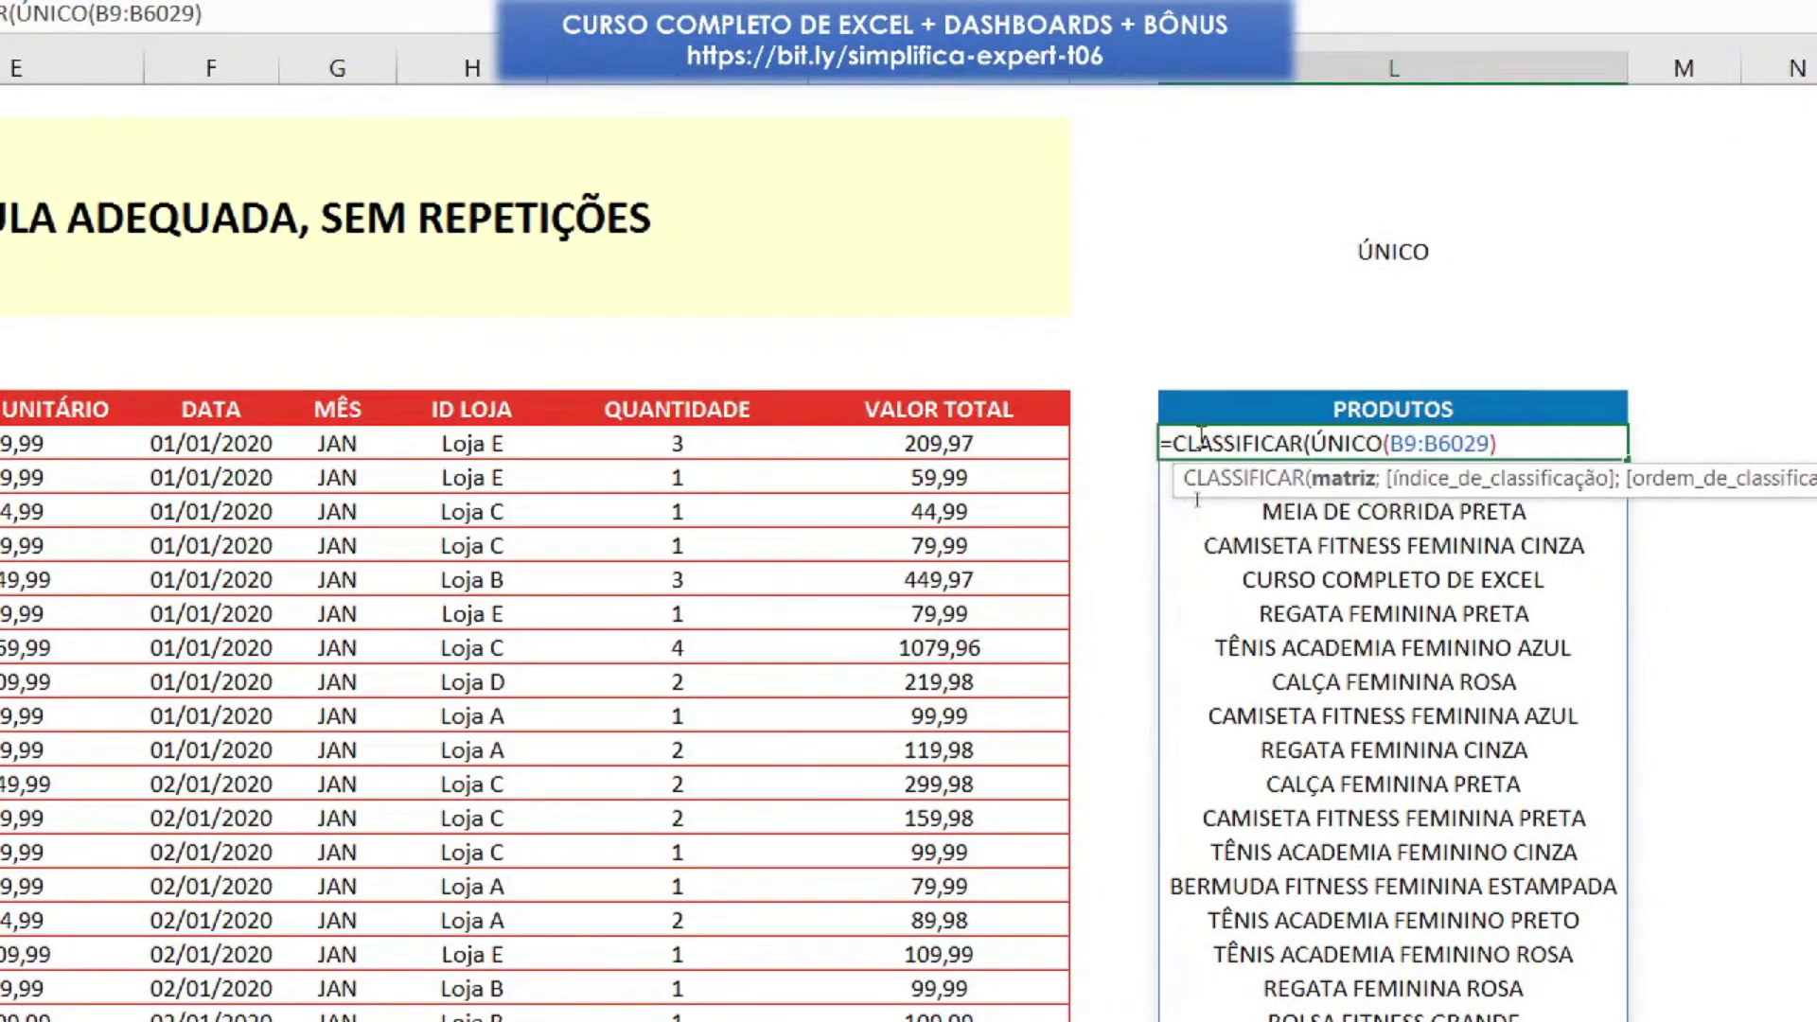
pyautogui.click(1528, 441)
pyautogui.write(')')
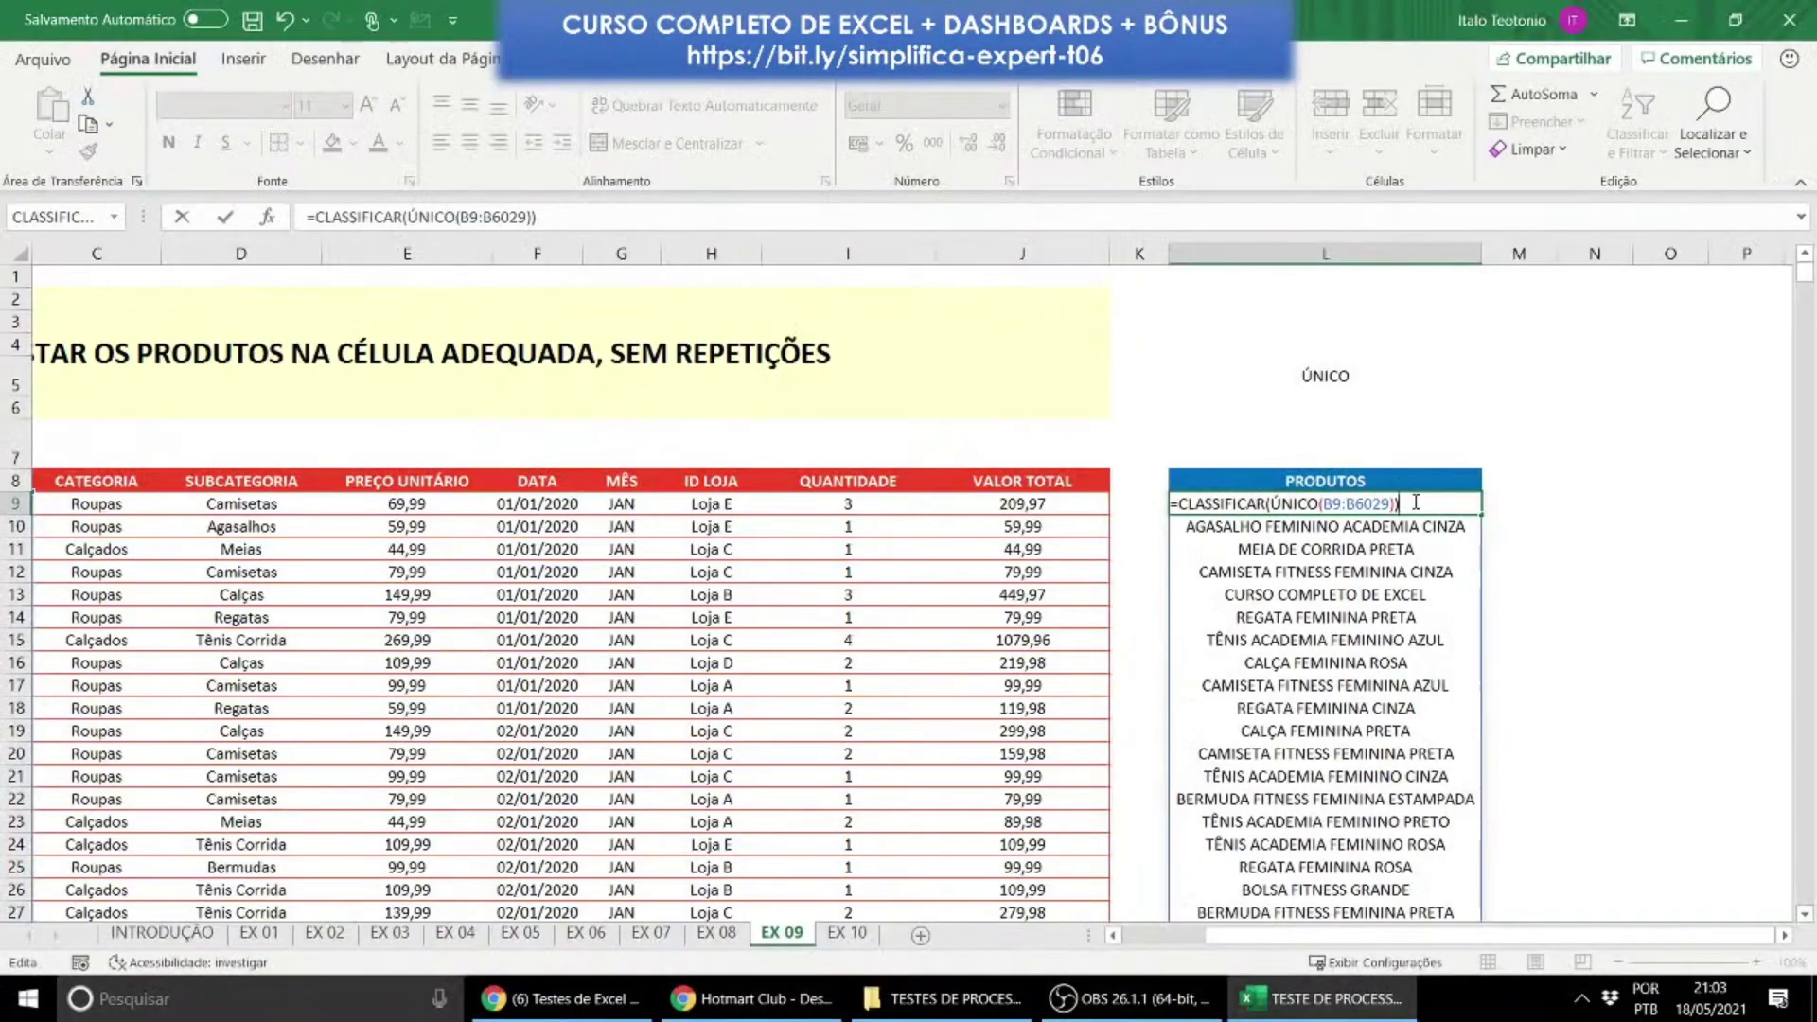
pyautogui.press('Return')
# Step: Center the contents of the whole column L and review the sorted product list down to its end
pyautogui.scroll(-7, 1363, 511)
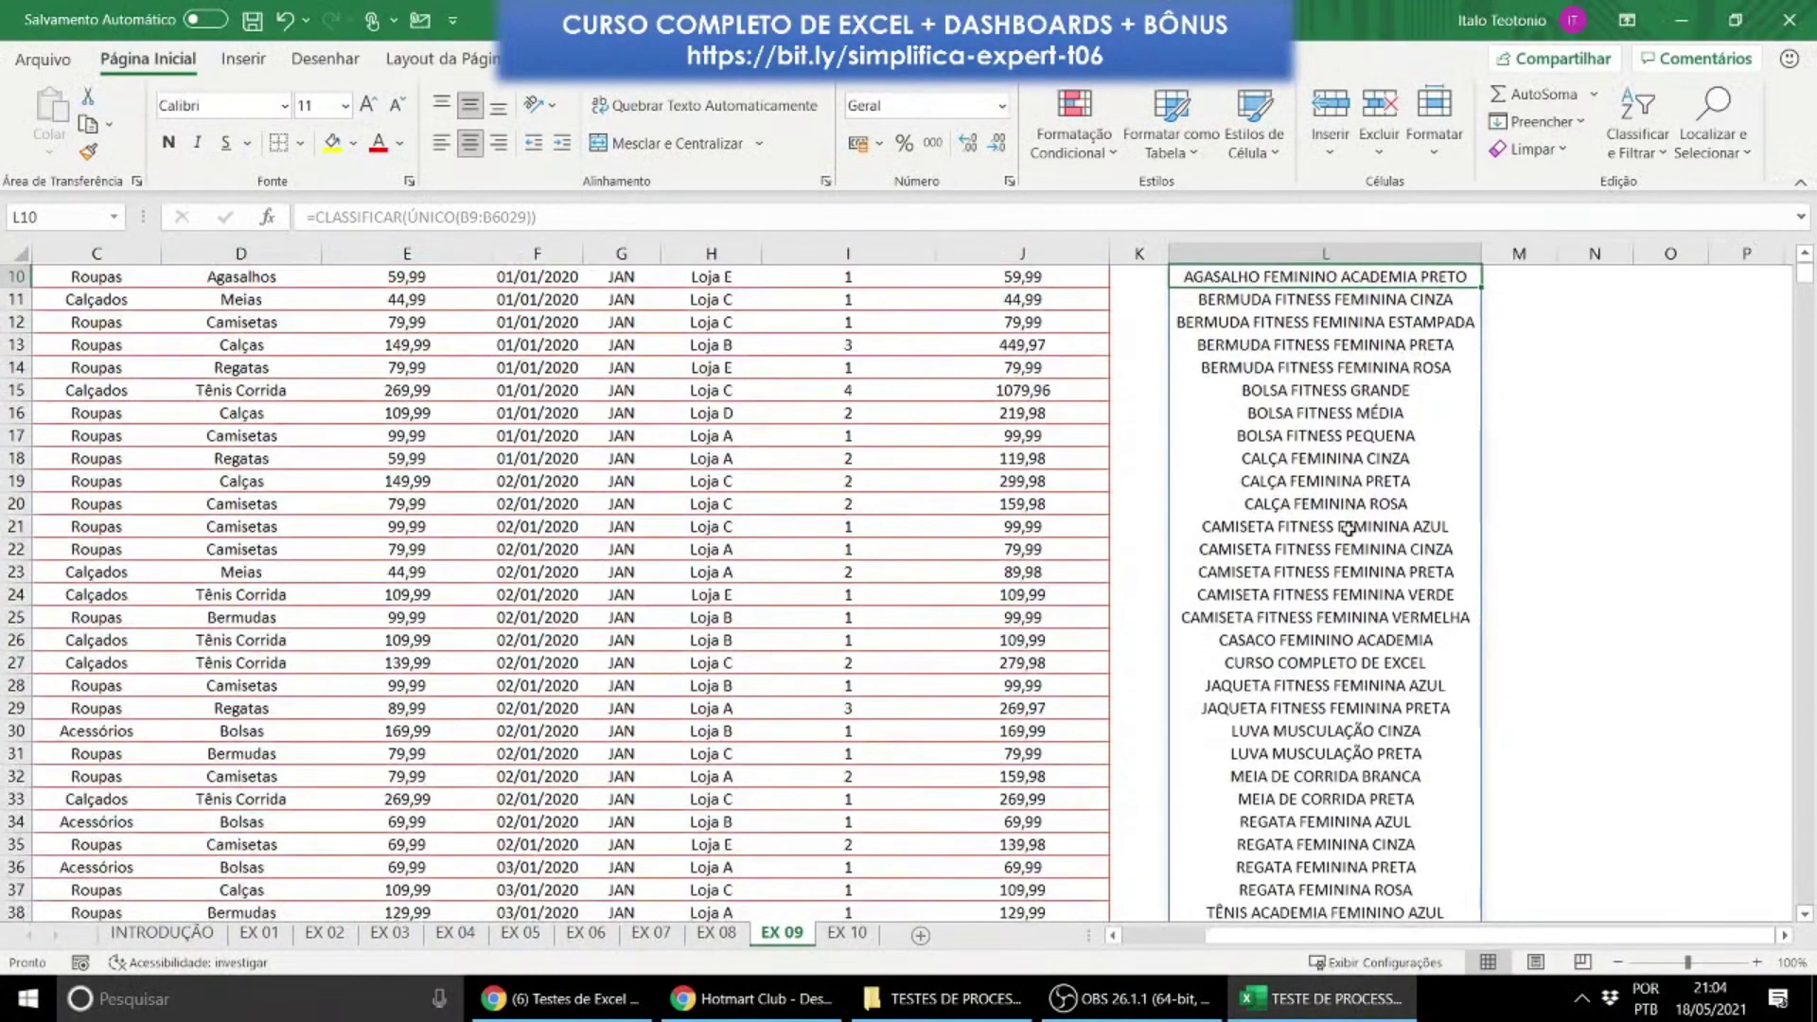
pyautogui.click(1325, 253)
pyautogui.click(470, 143)
pyautogui.scroll(7, 1324, 511)
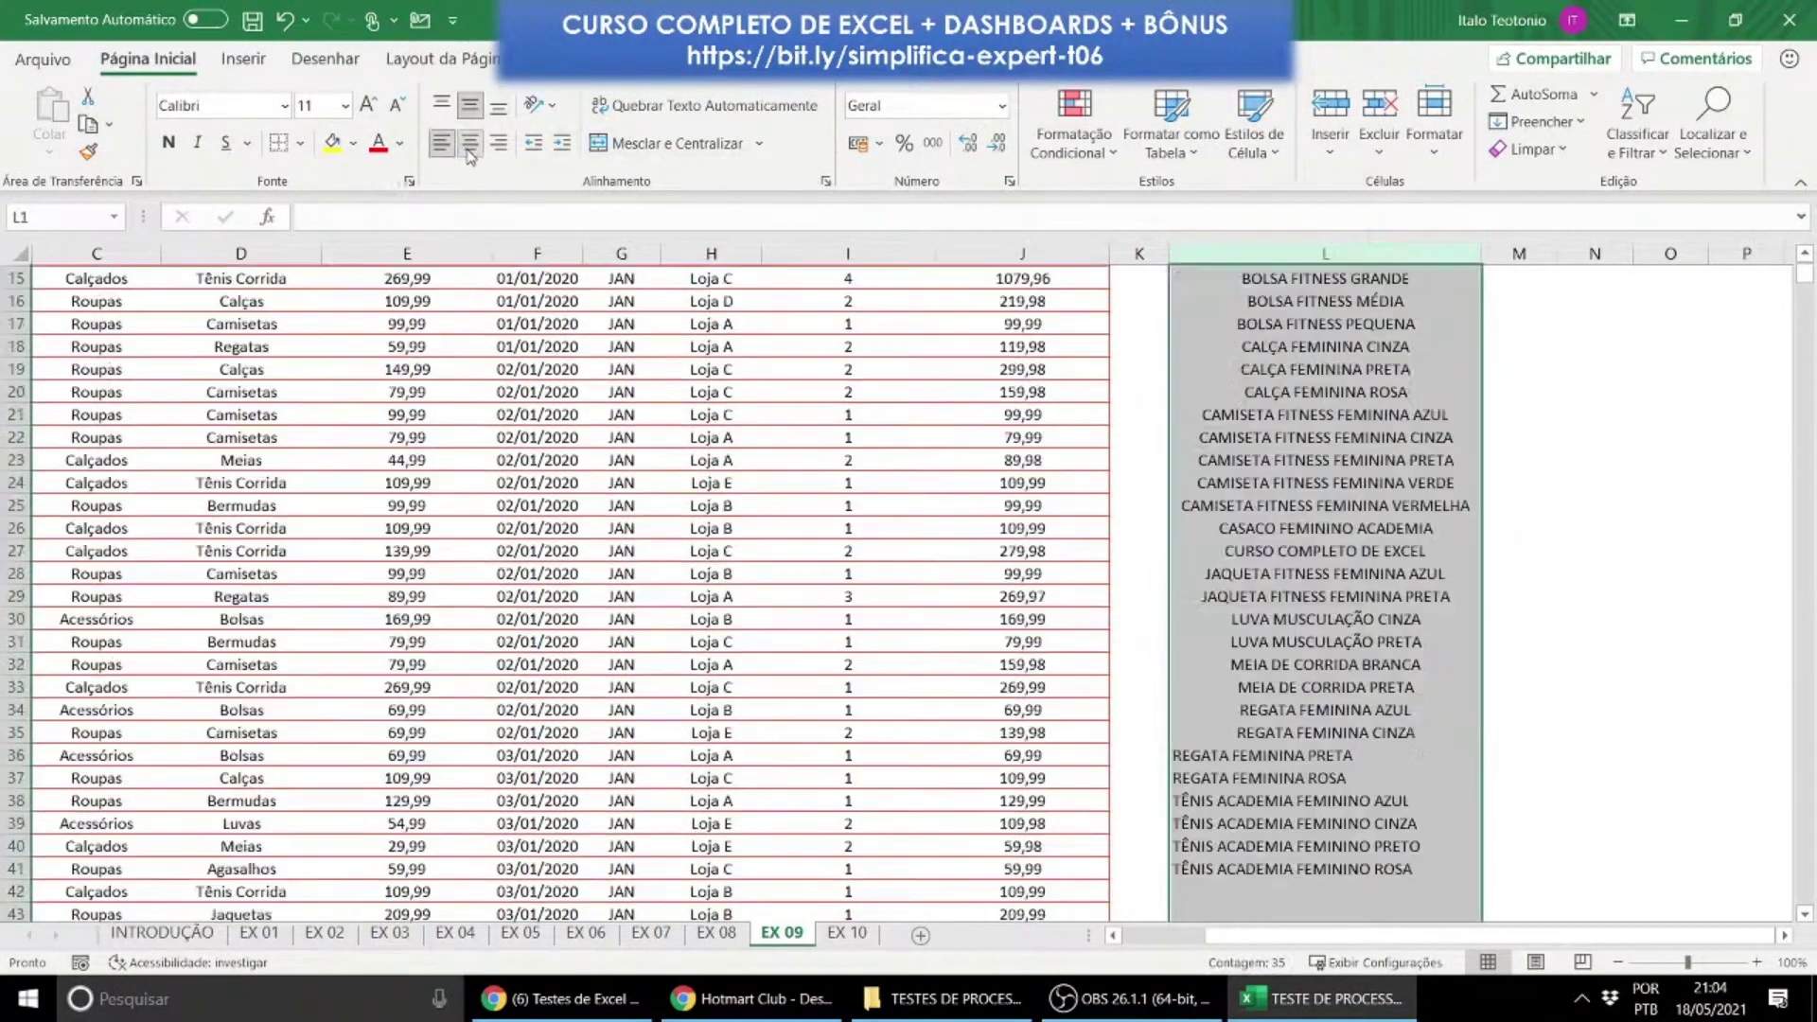
pyautogui.click(1250, 527)
pyautogui.scroll(-6, 1278, 553)
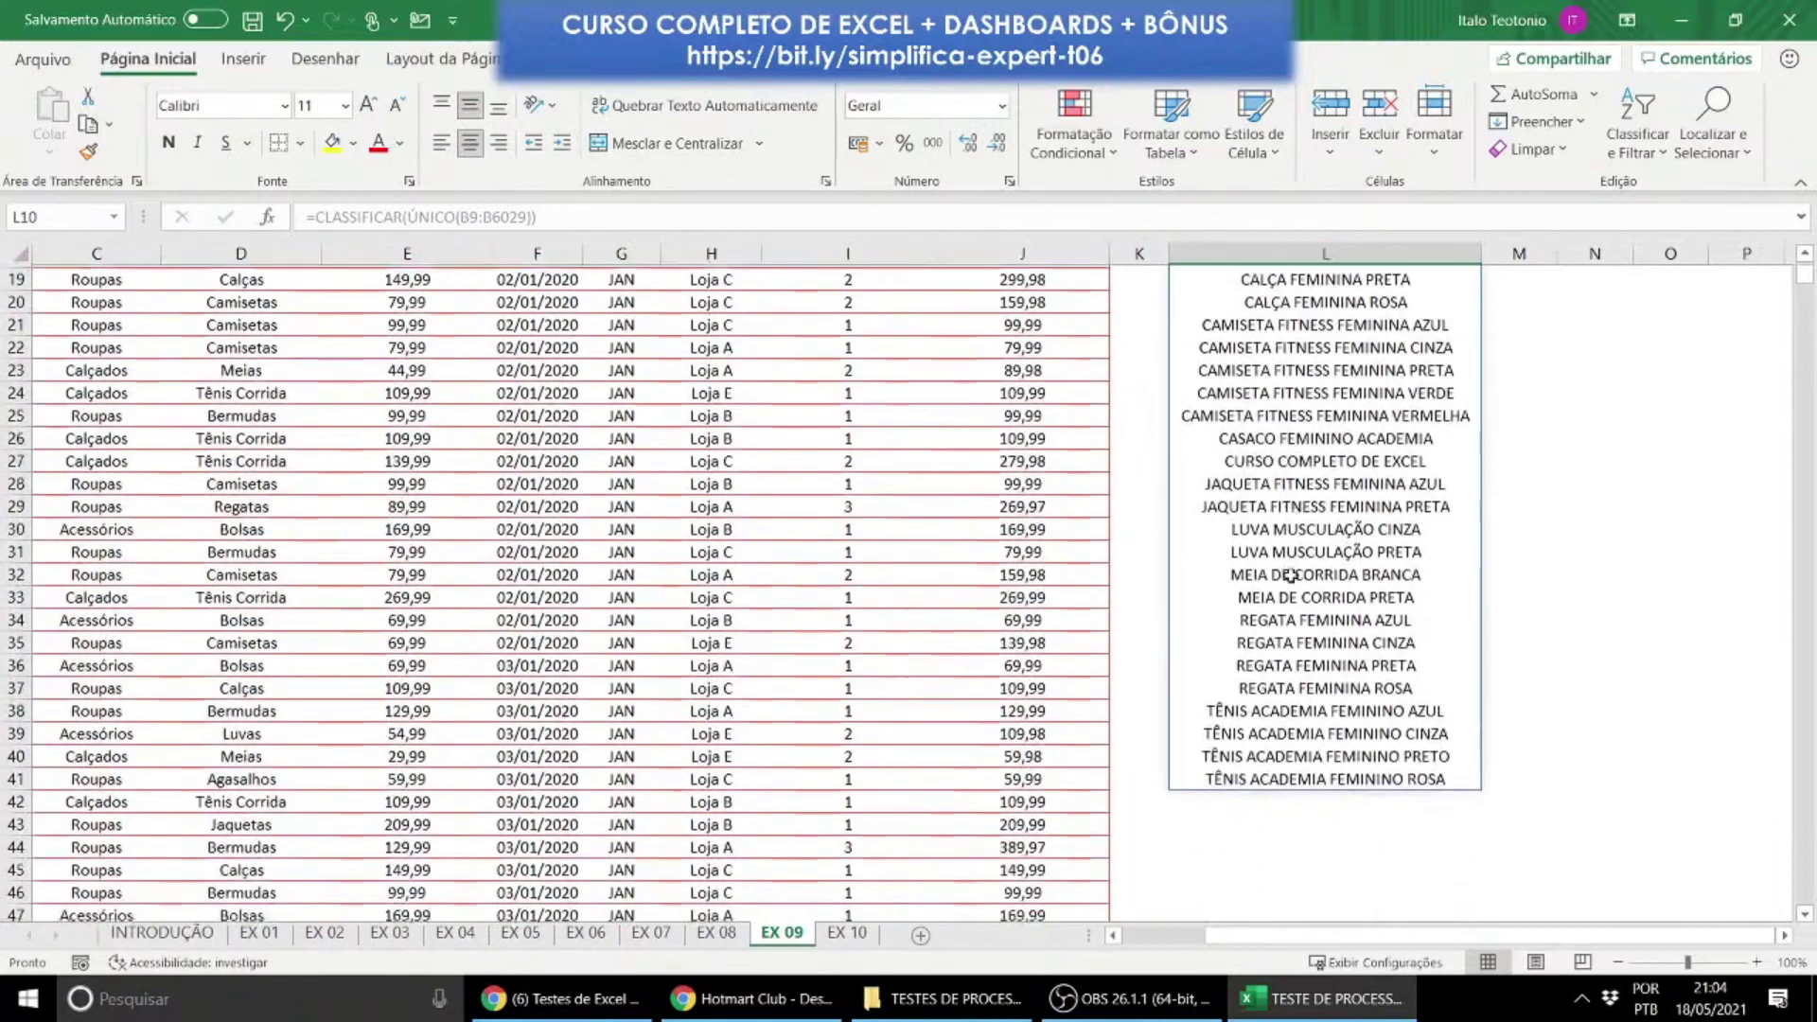
pyautogui.scroll(6, 1293, 576)
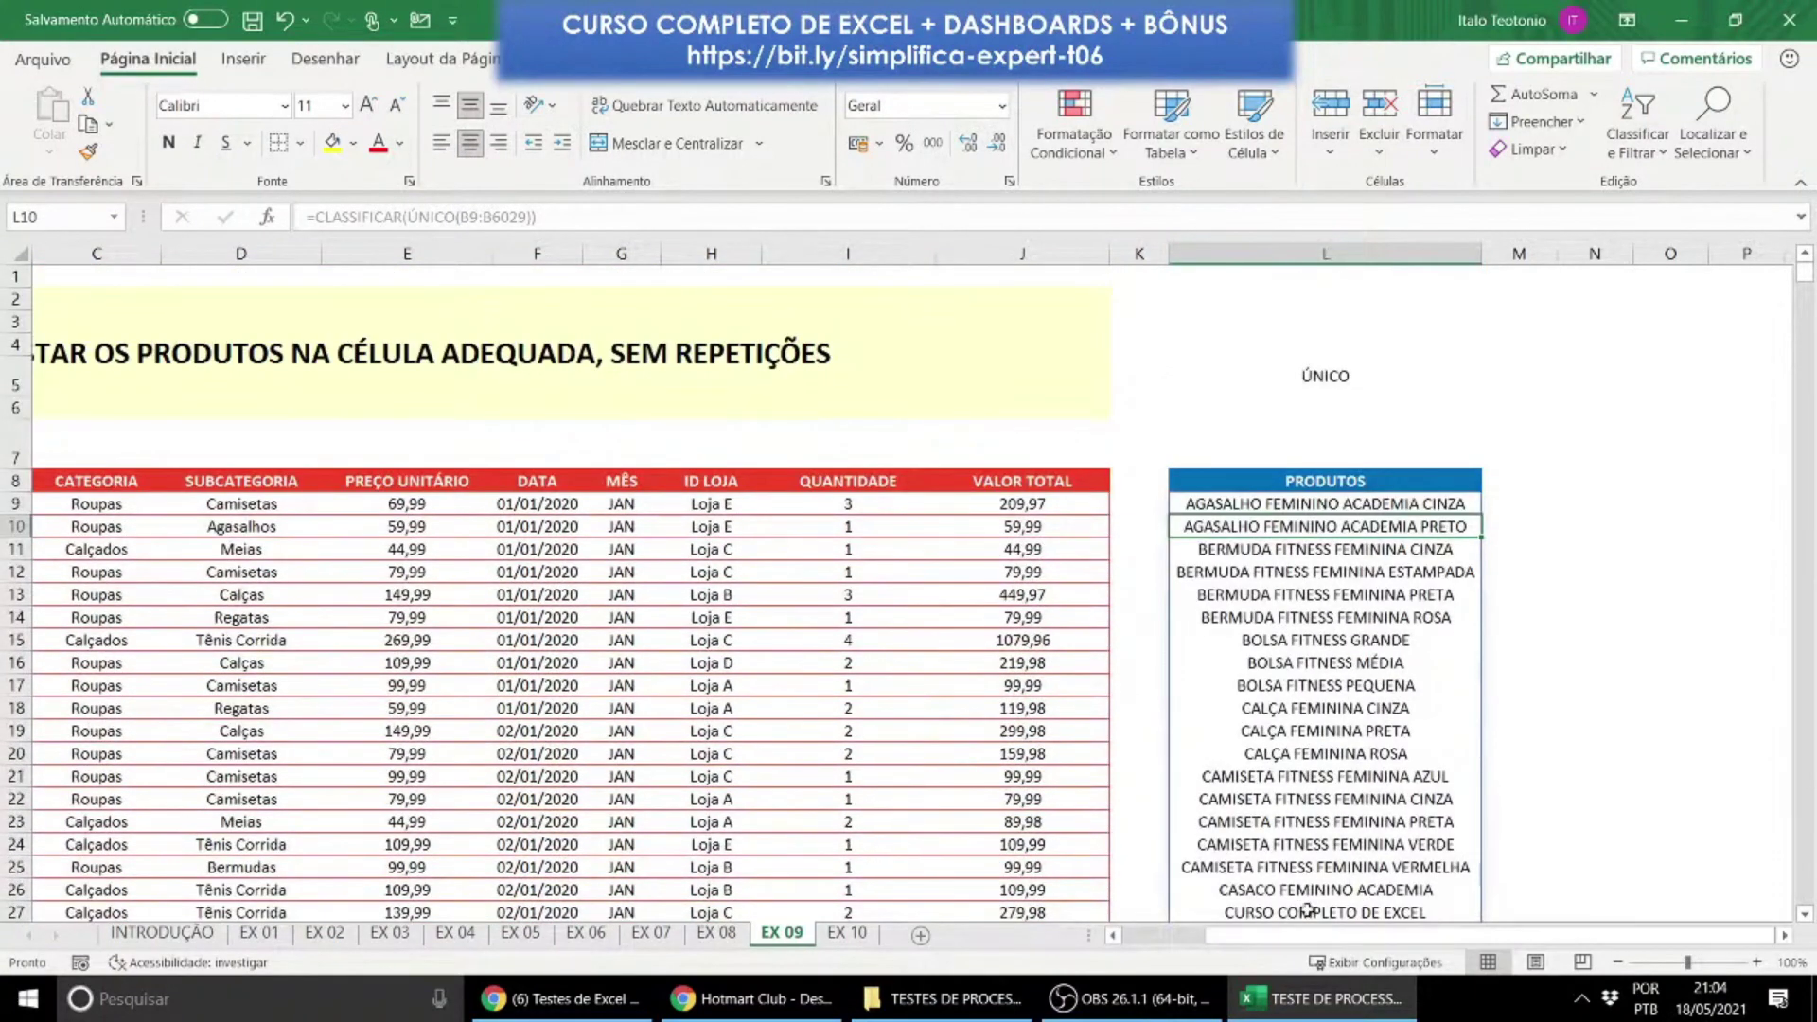
pyautogui.scroll(-1, 1309, 910)
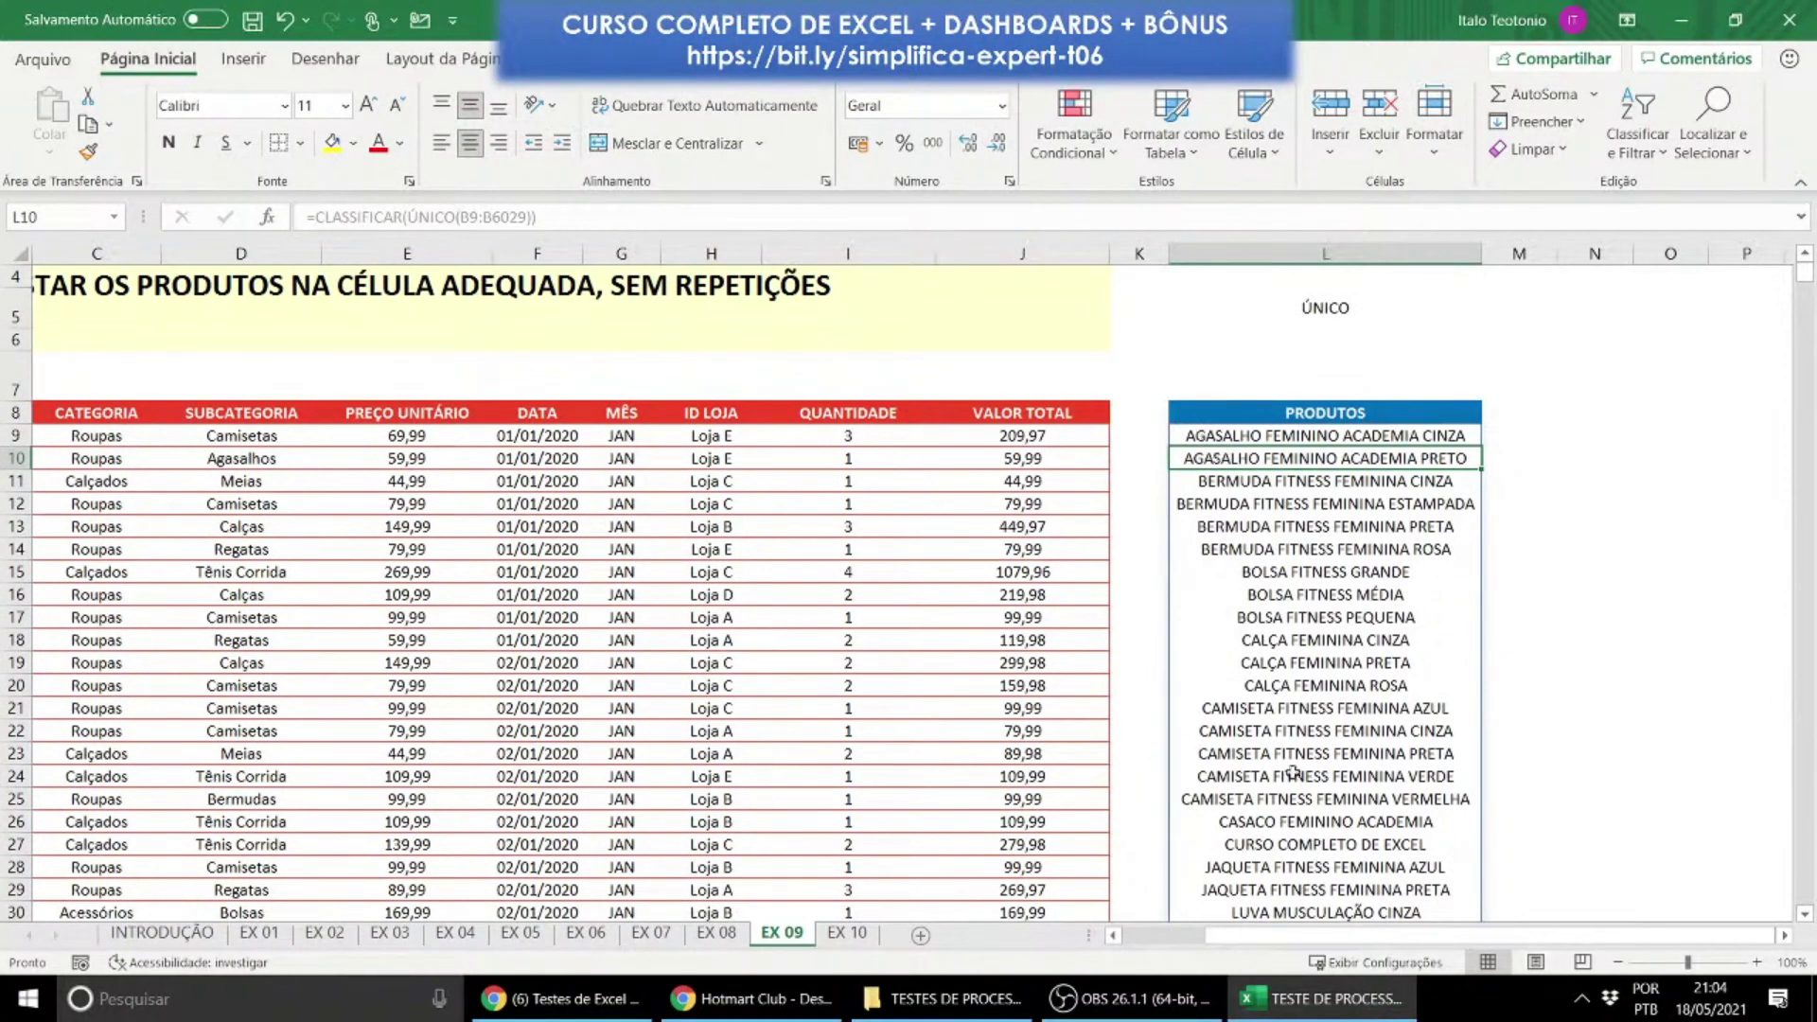
# Step: Replace the product name in B18 with ABC and check how the sorted PRODUTOS list updates
pyautogui.moveTo(1283, 937); pyautogui.dragTo(1189, 941)
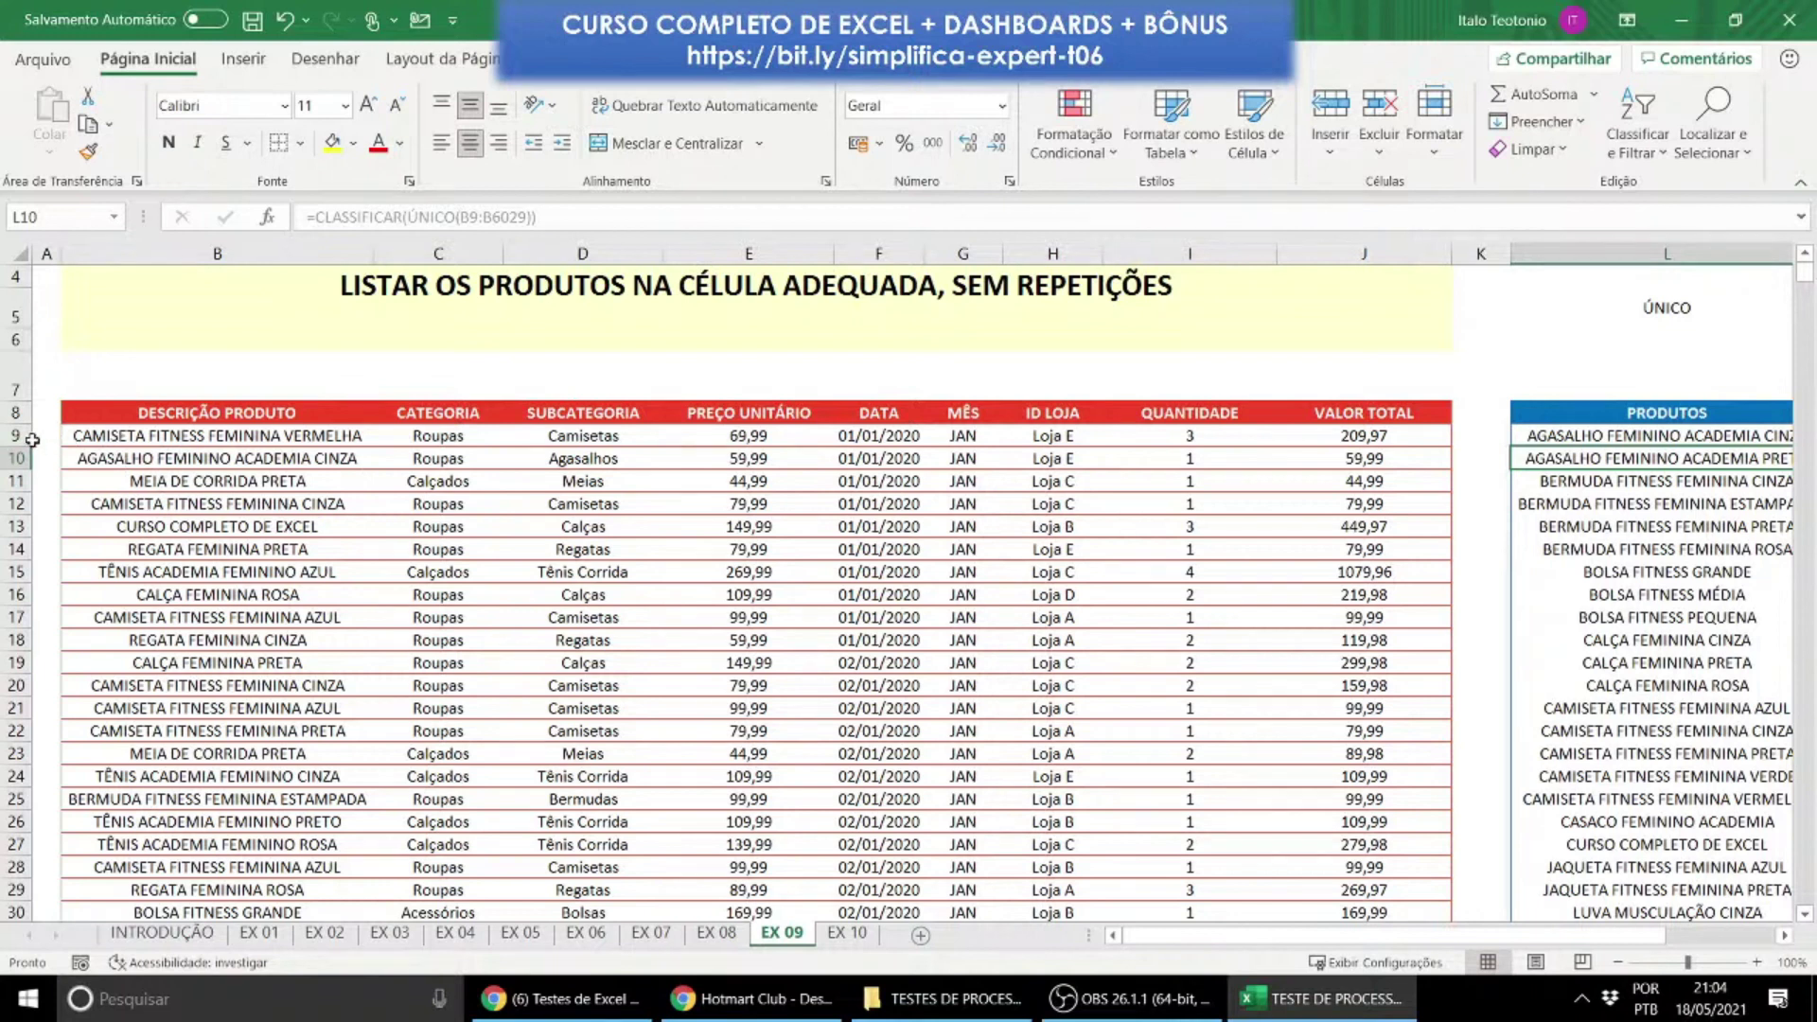
pyautogui.click(166, 636)
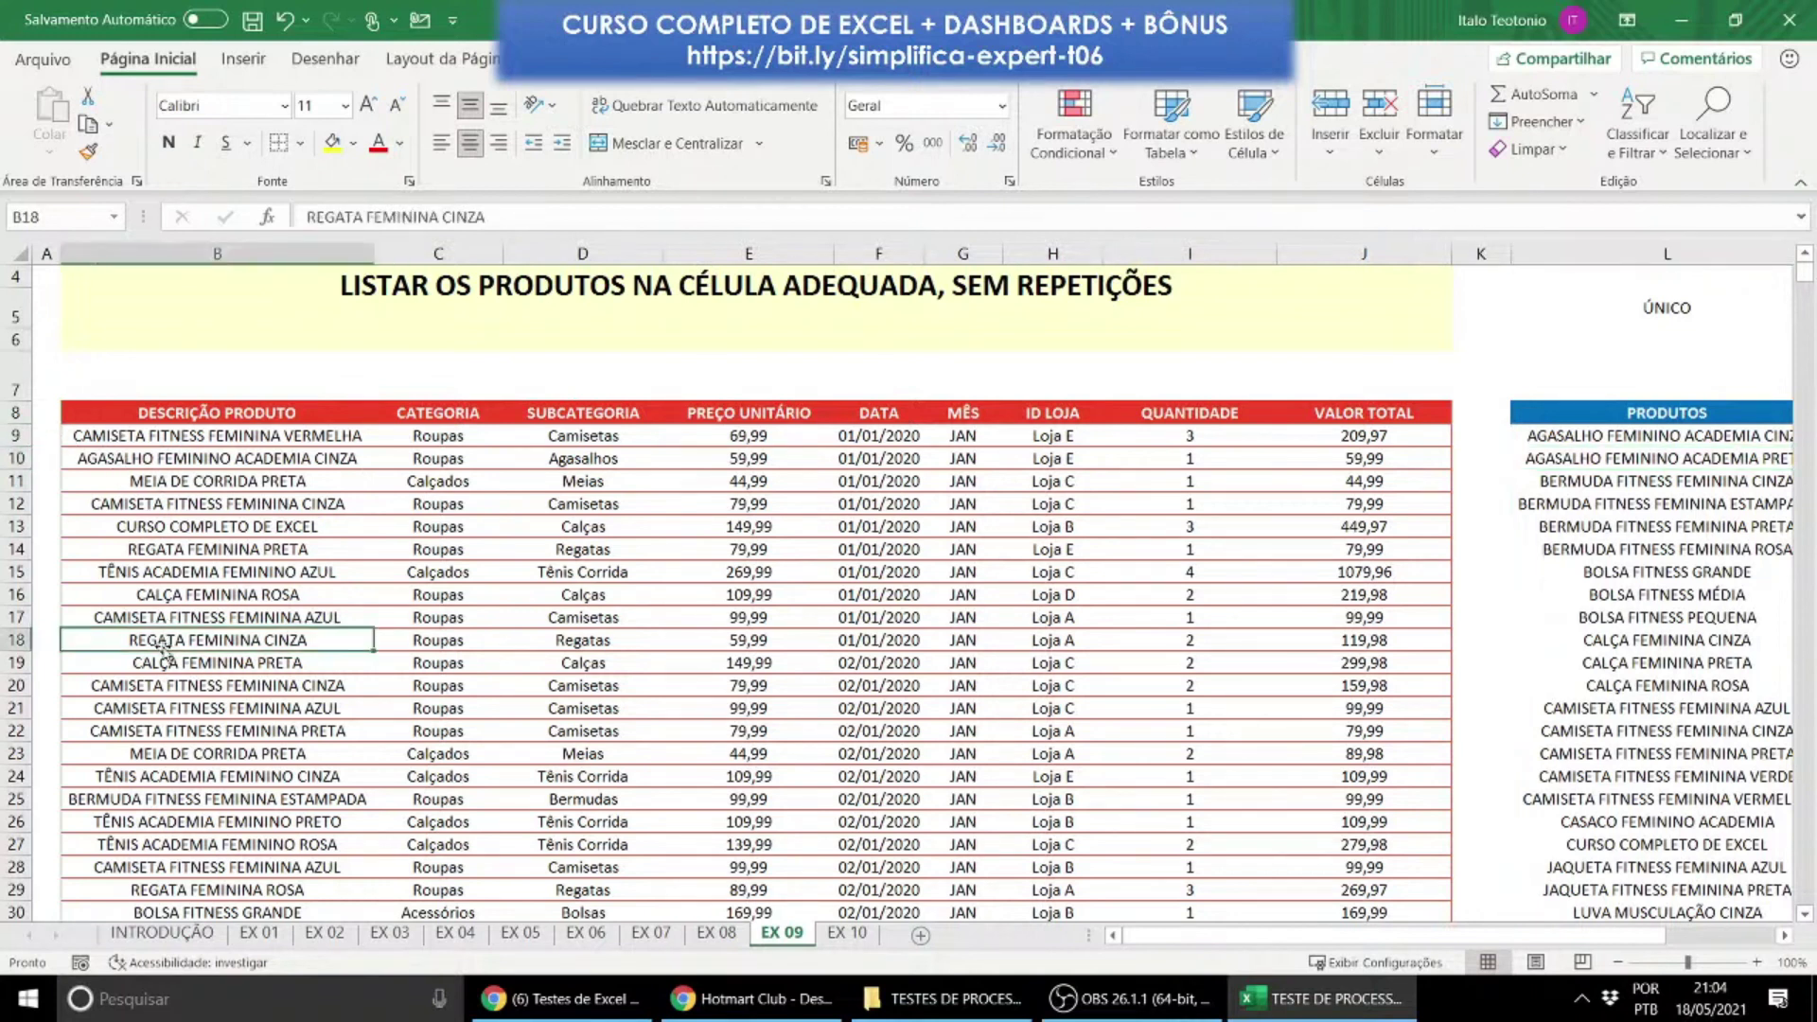
pyautogui.write('ABC')
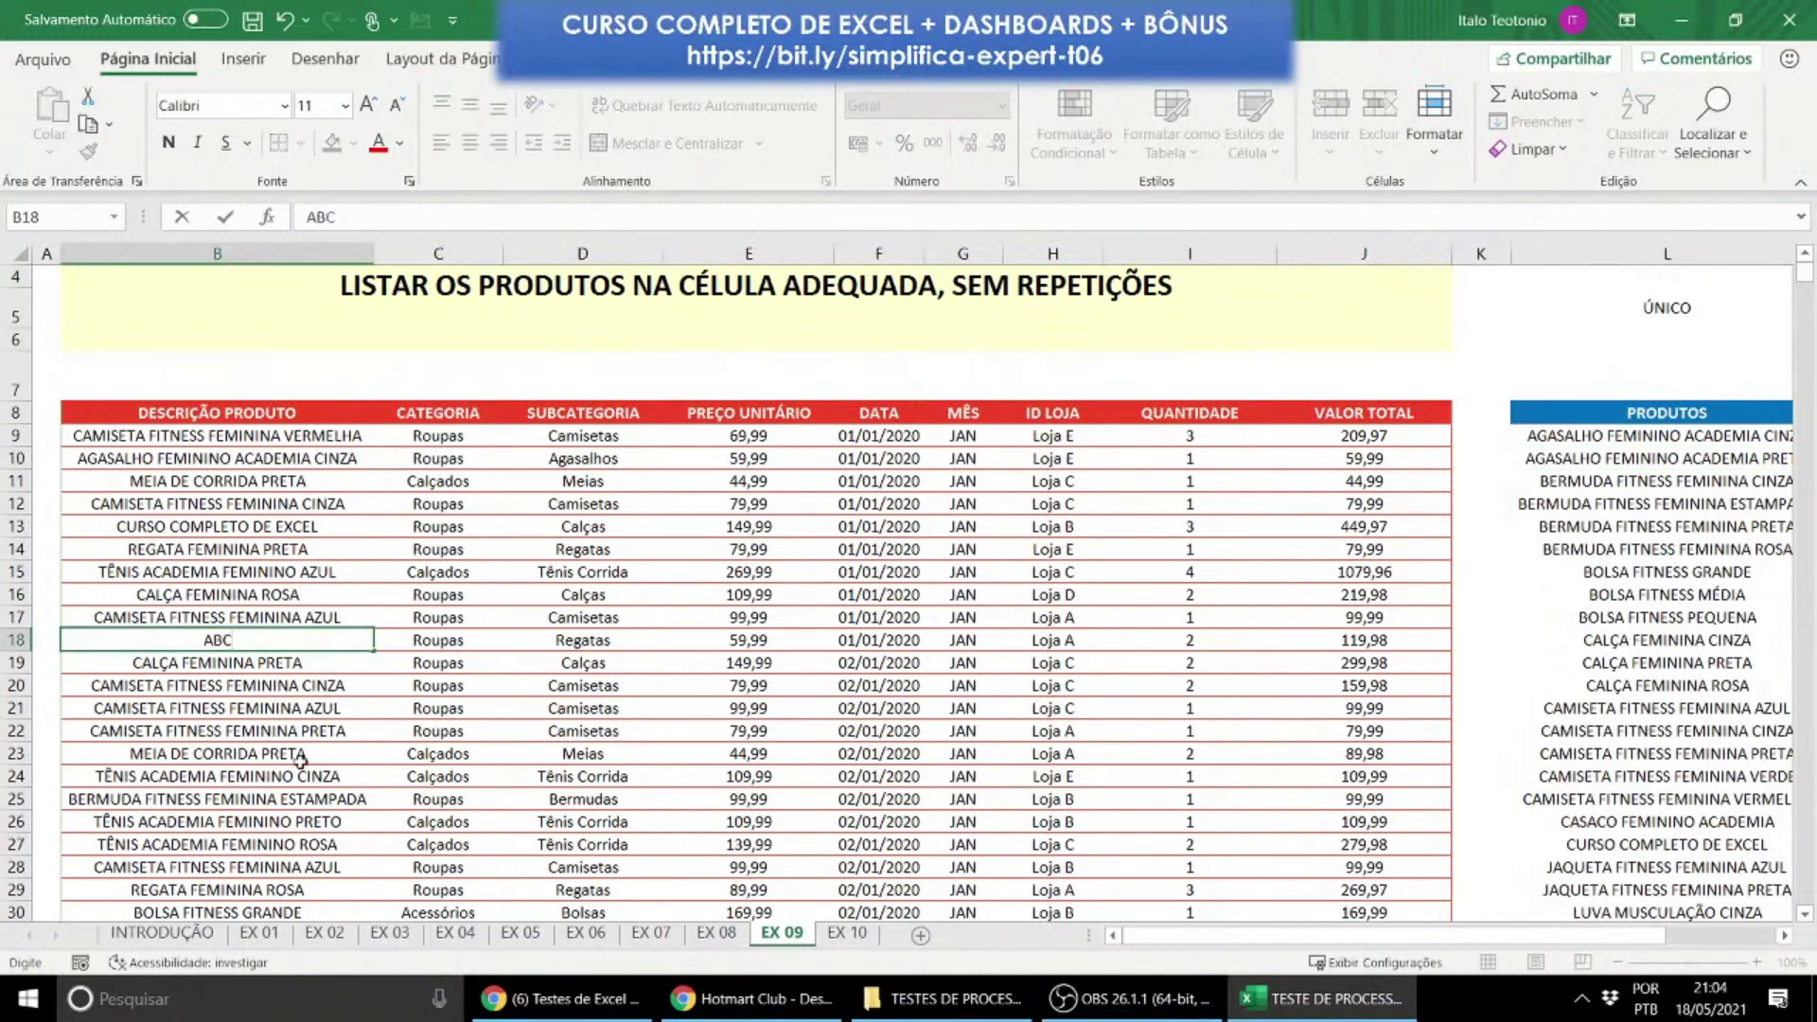
pyautogui.click(301, 760)
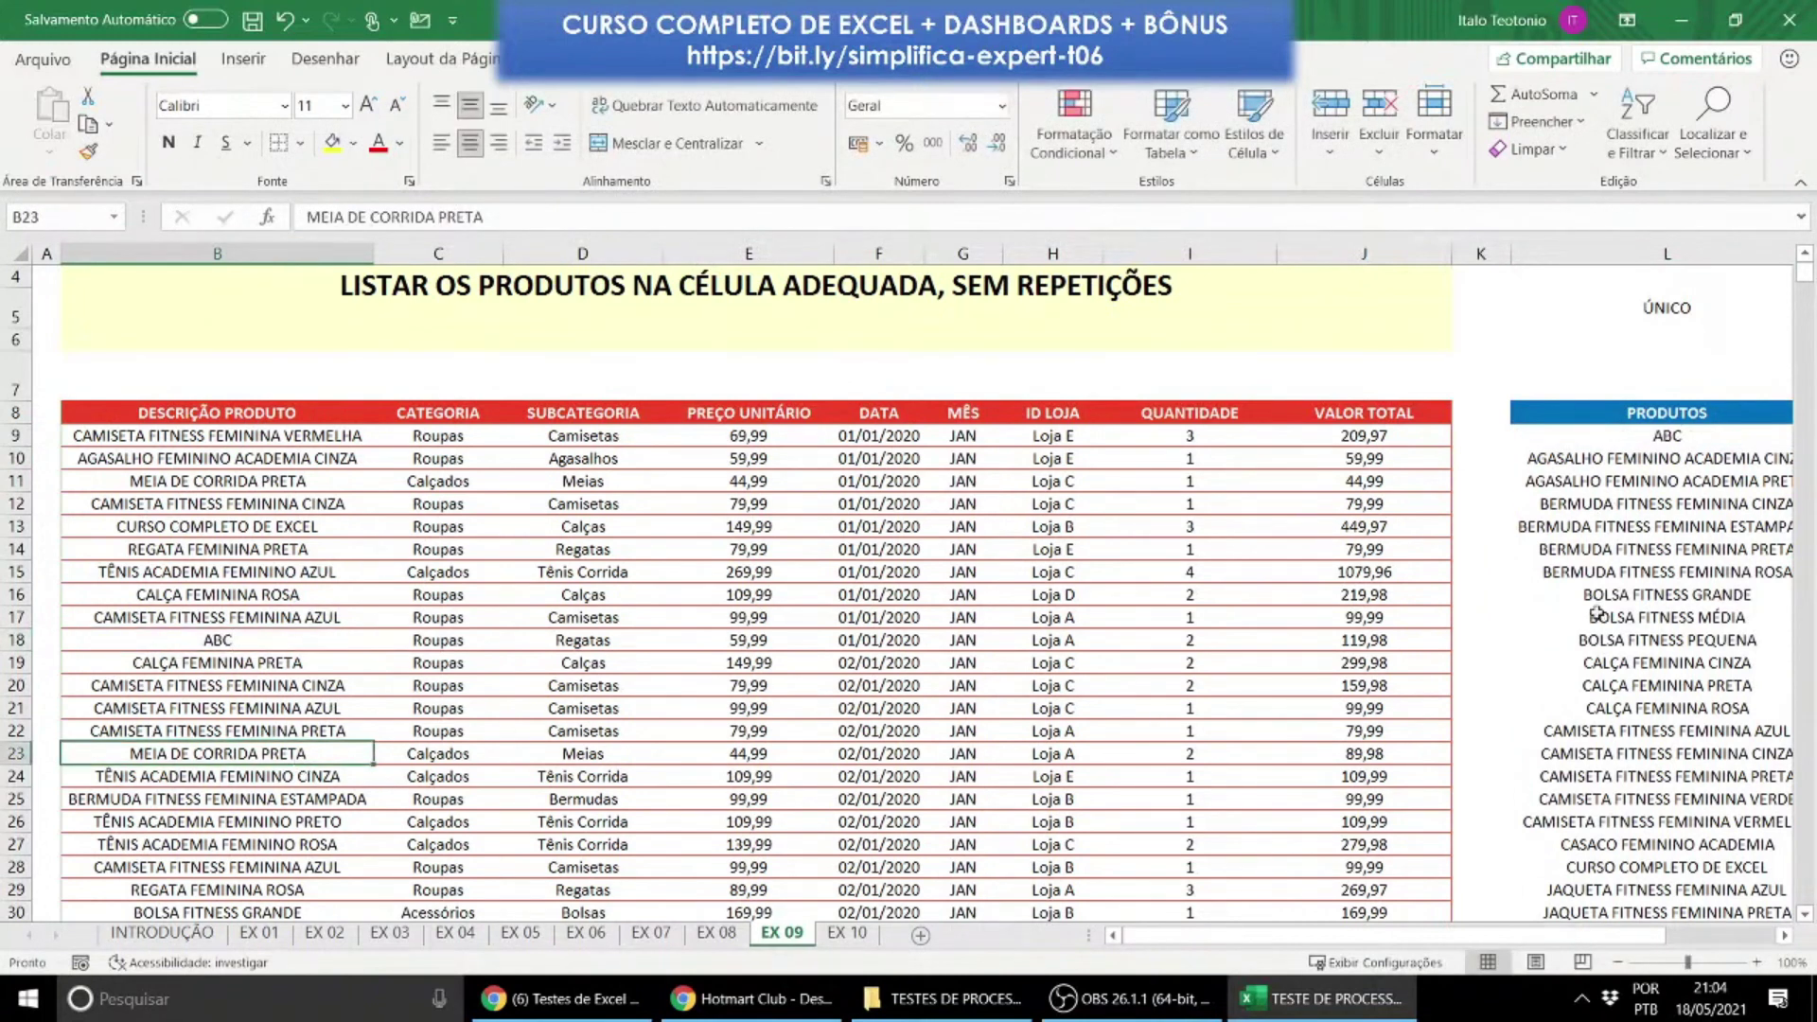
pyautogui.moveTo(1557, 935); pyautogui.dragTo(1639, 935)
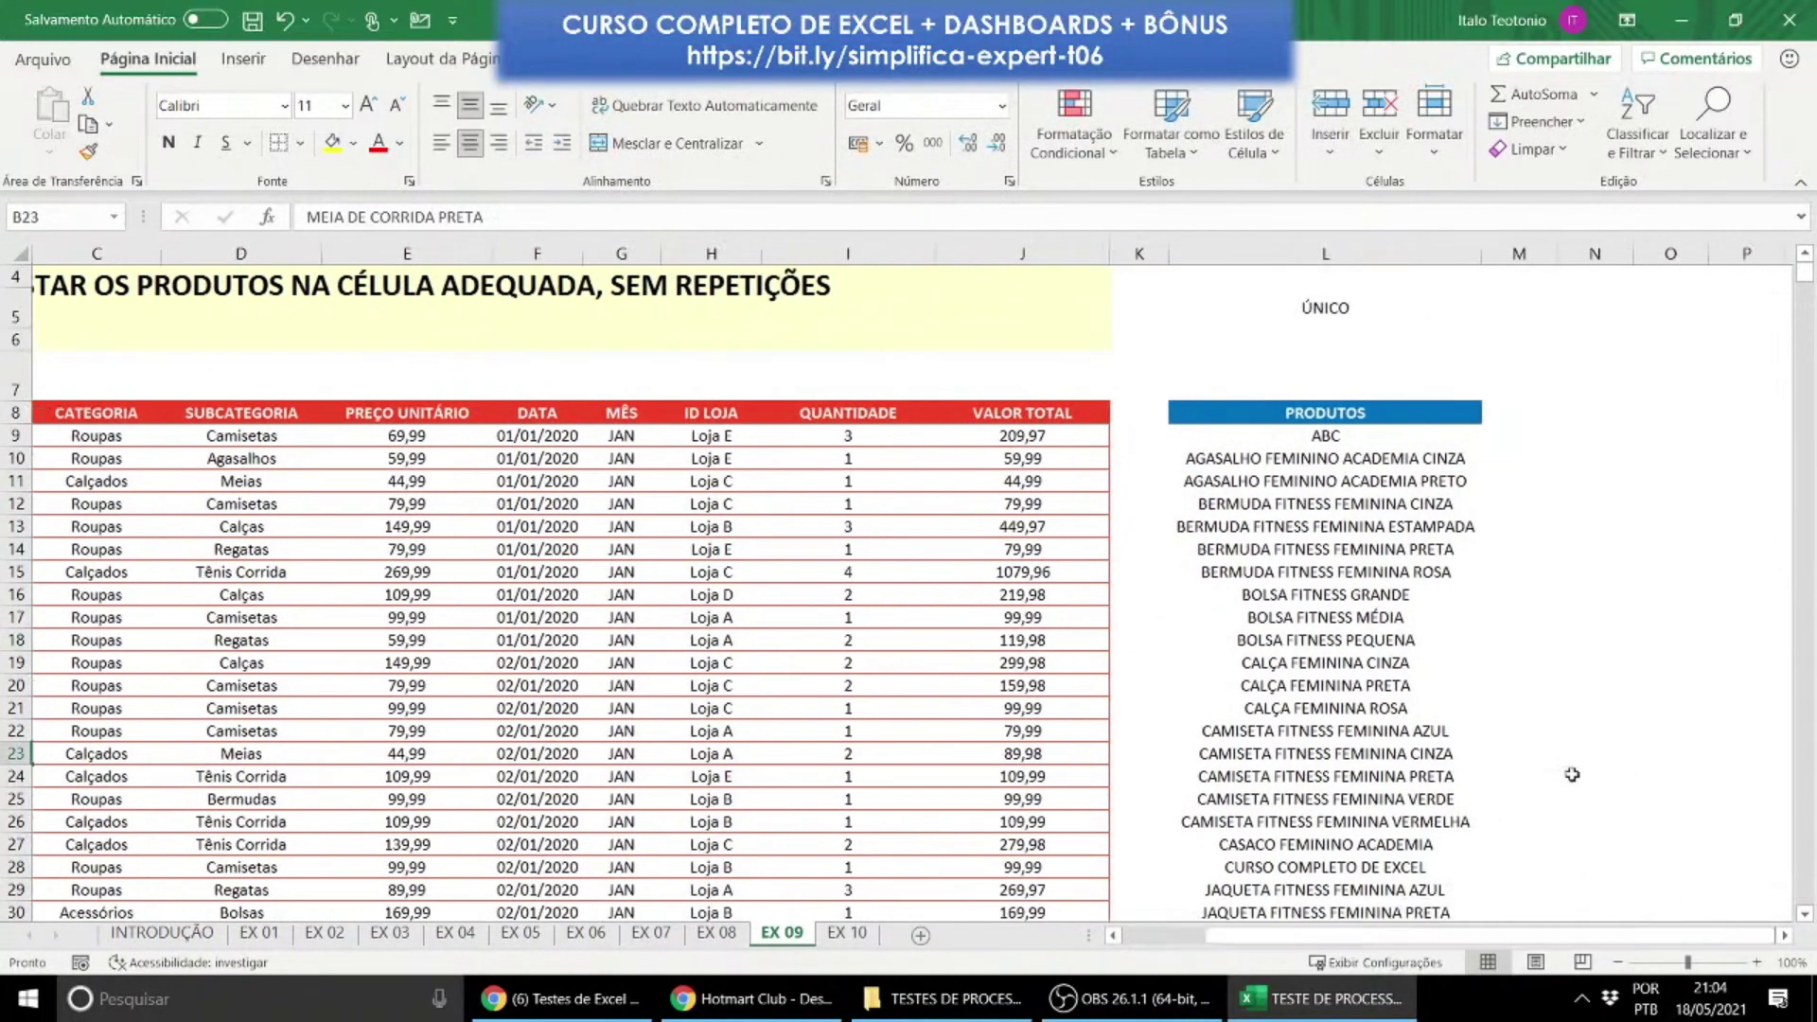
pyautogui.click(1385, 437)
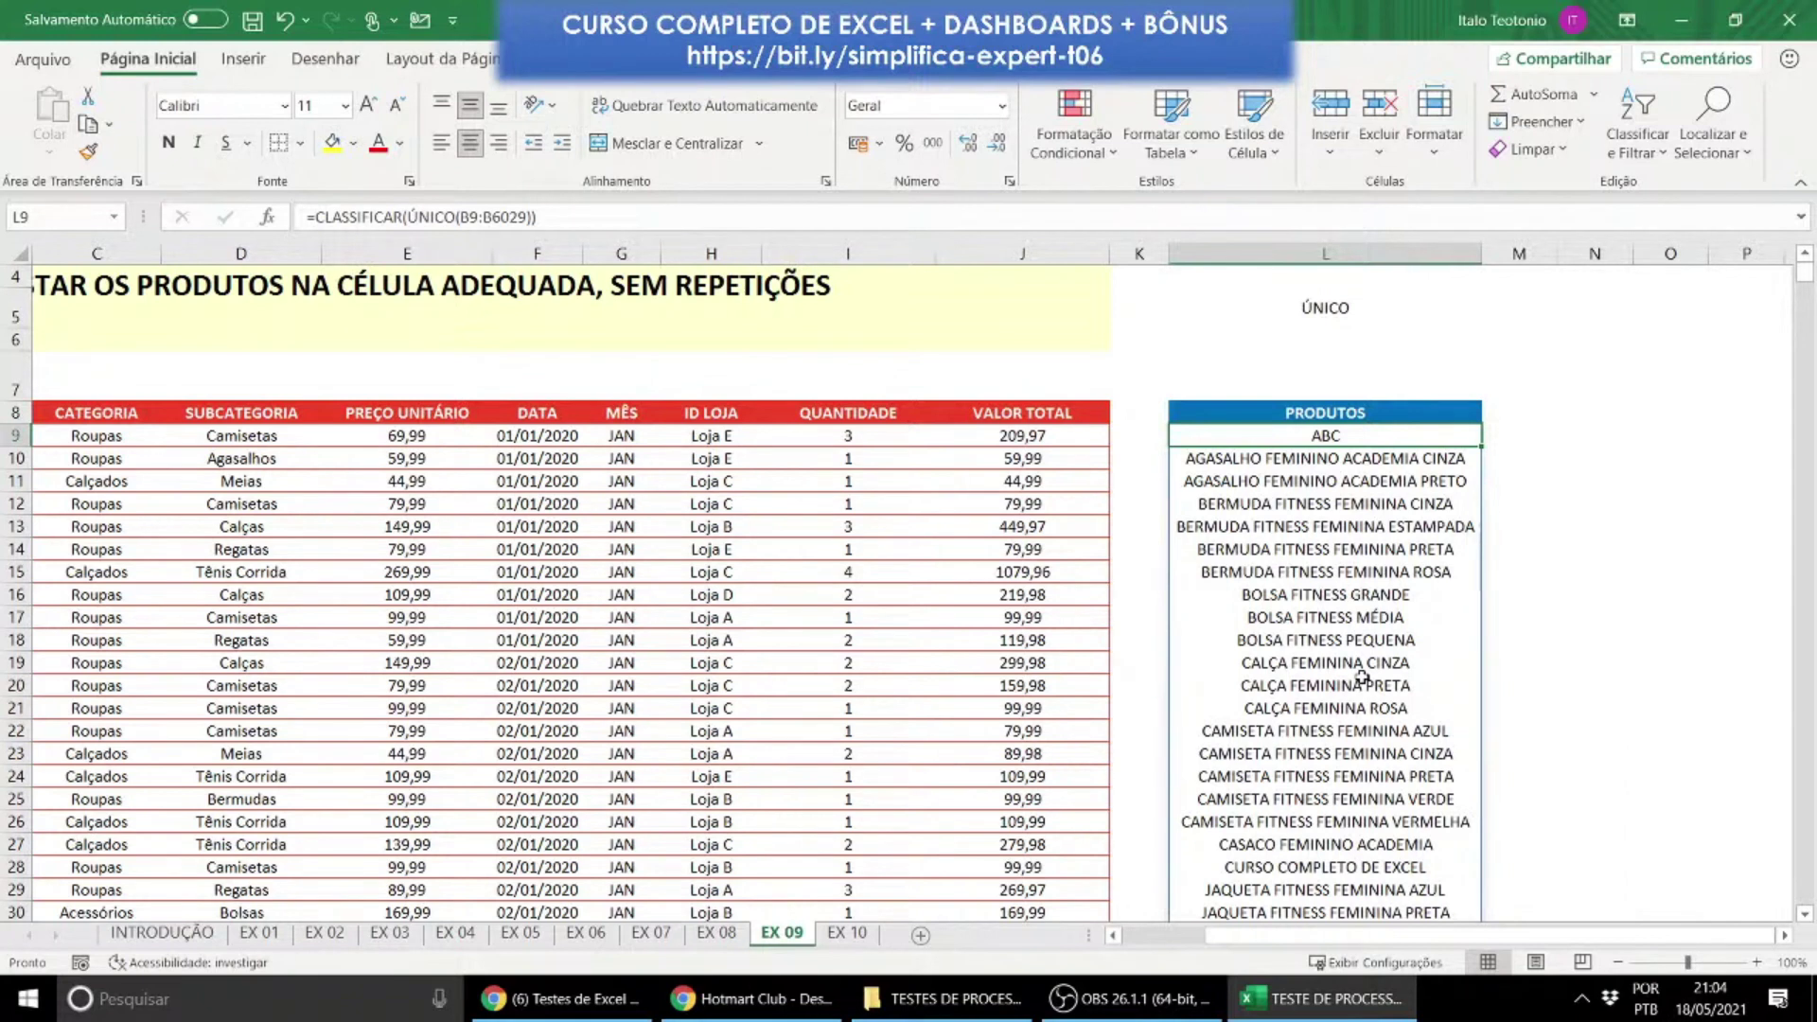
# Step: Open the EX 10 sheet and enter Roupas as the category in G7
pyautogui.click(837, 935)
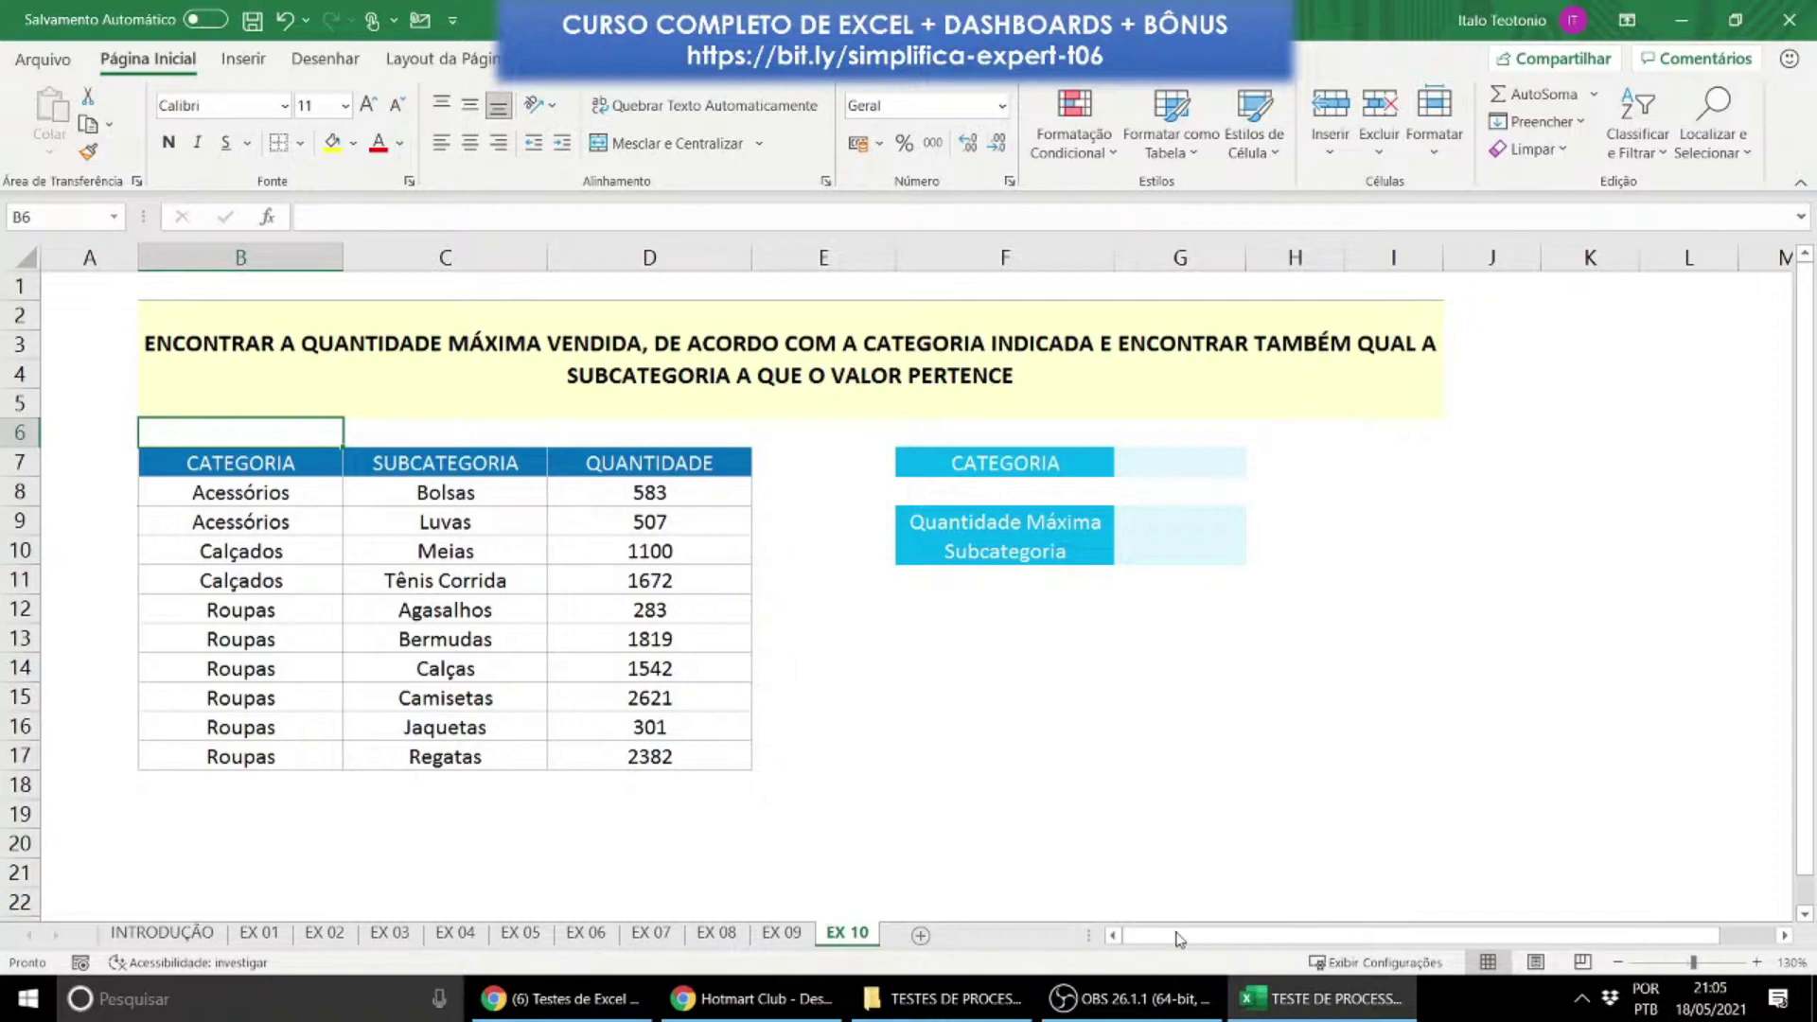
pyautogui.click(1201, 464)
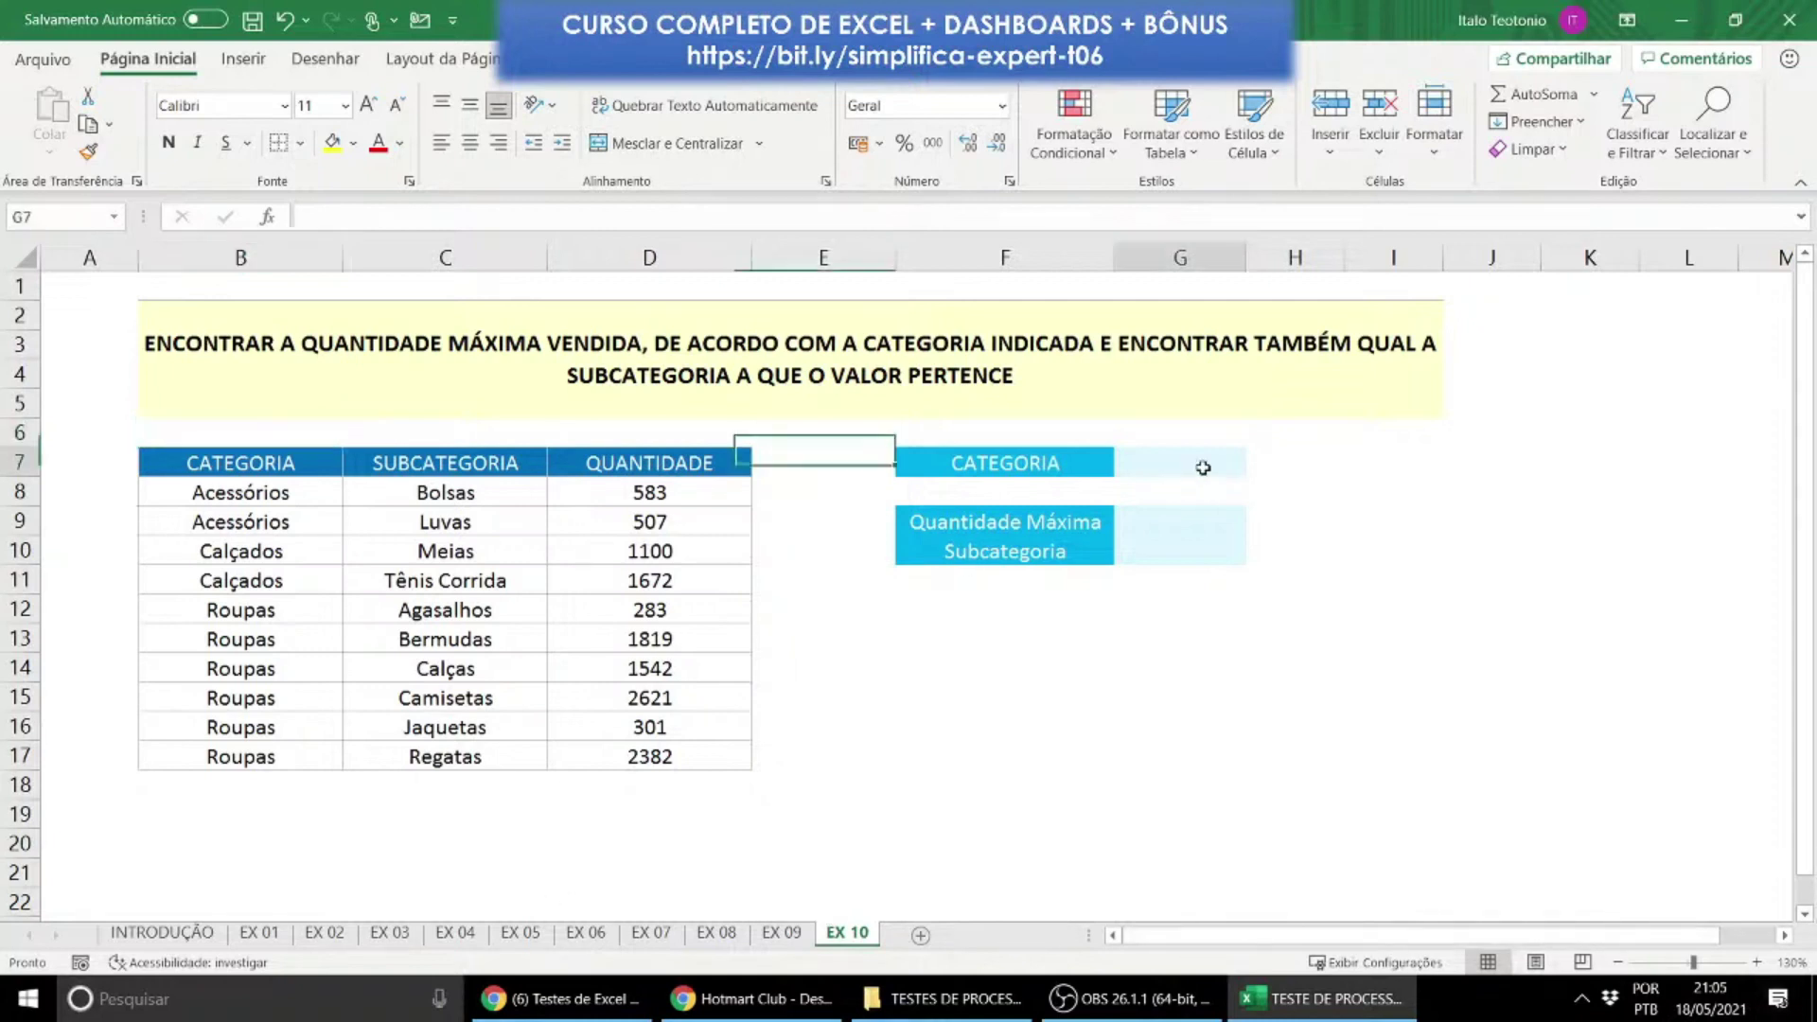
pyautogui.write('Roupas')
pyautogui.press('Return')
pyautogui.press('Return')
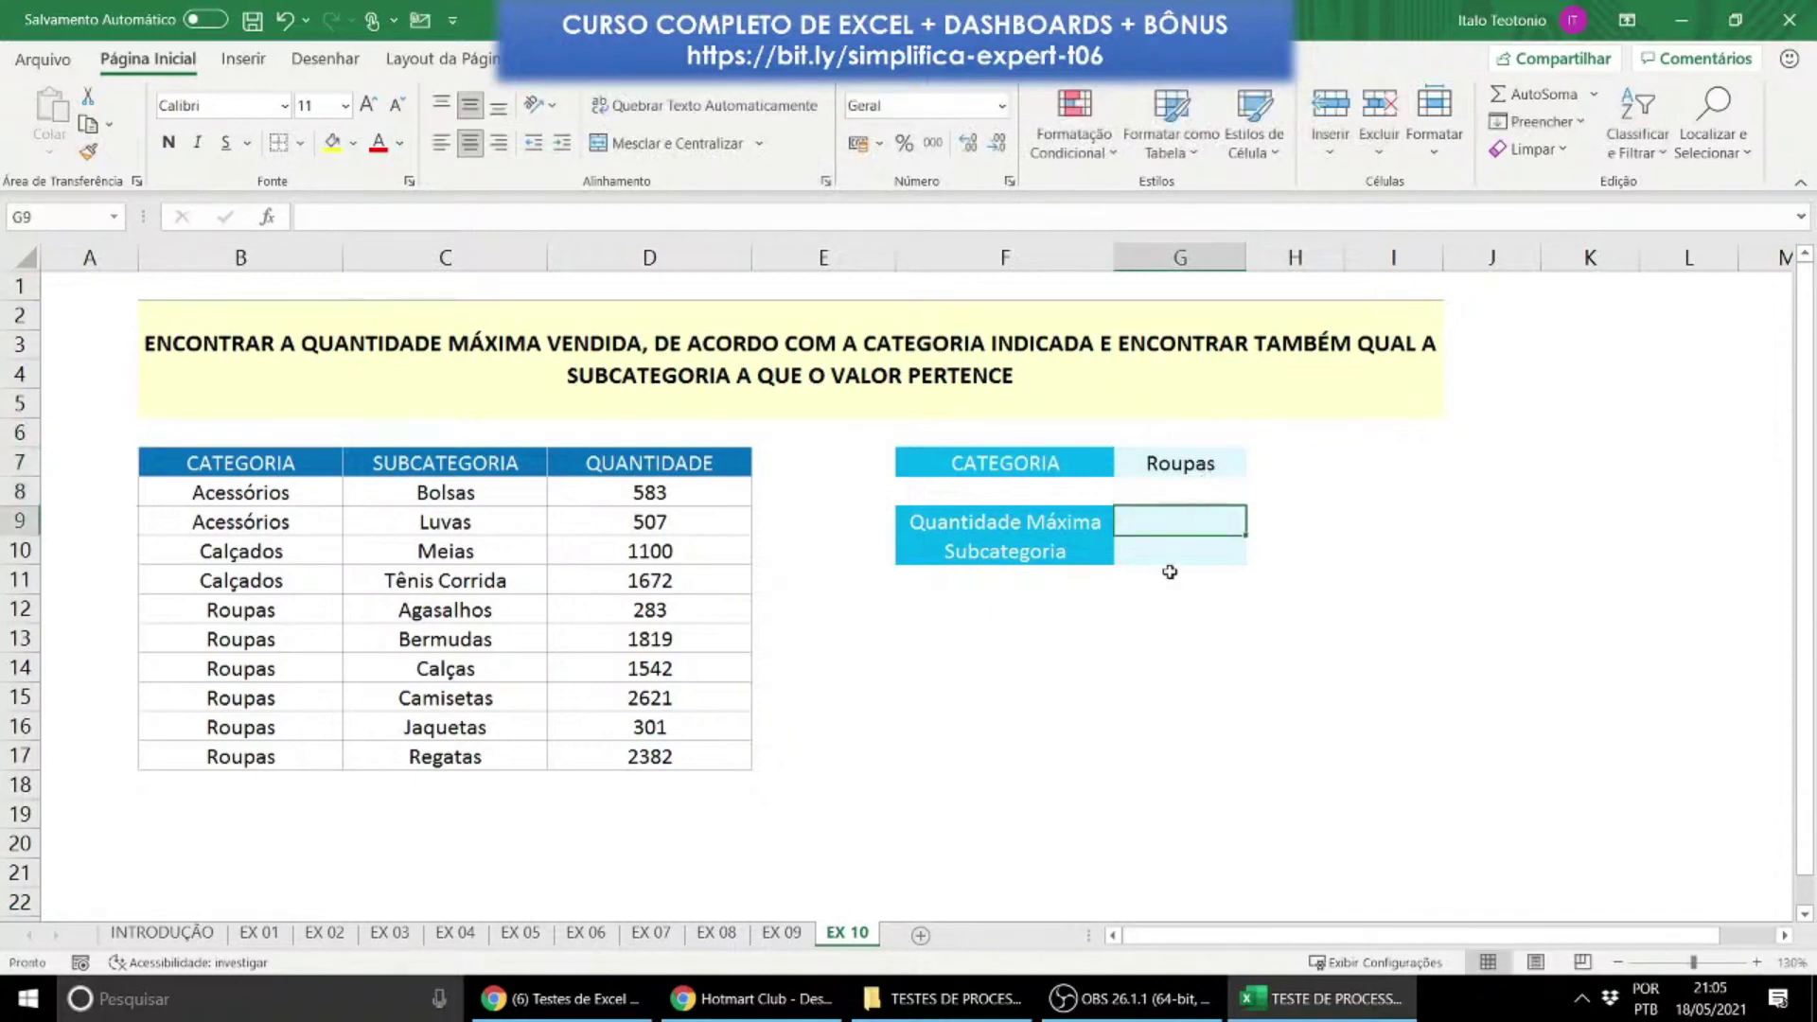
# Step: Find the highest quantity among the Roupas rows and highlight its cell D15 in yellow
pyautogui.moveTo(629, 612); pyautogui.dragTo(283, 757)
pyautogui.moveTo(253, 496); pyautogui.dragTo(747, 766)
pyautogui.moveTo(237, 612); pyautogui.dragTo(662, 755)
pyautogui.click(661, 702)
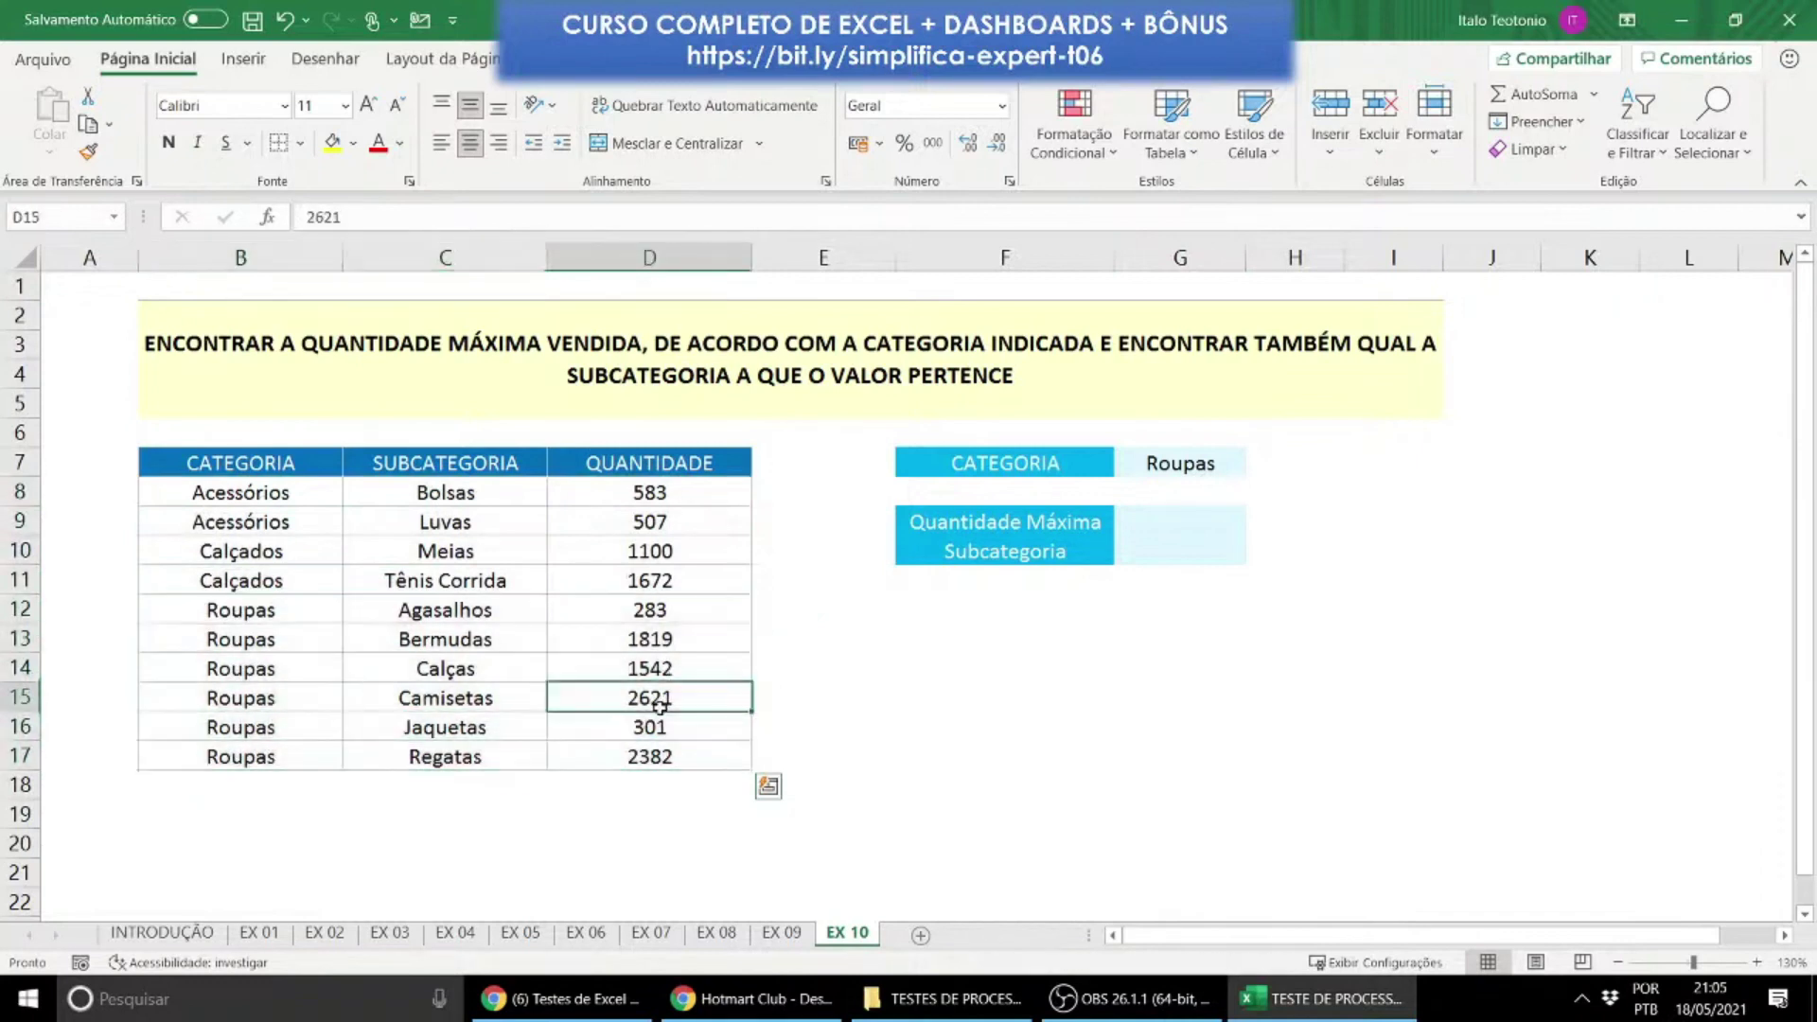
pyautogui.click(332, 142)
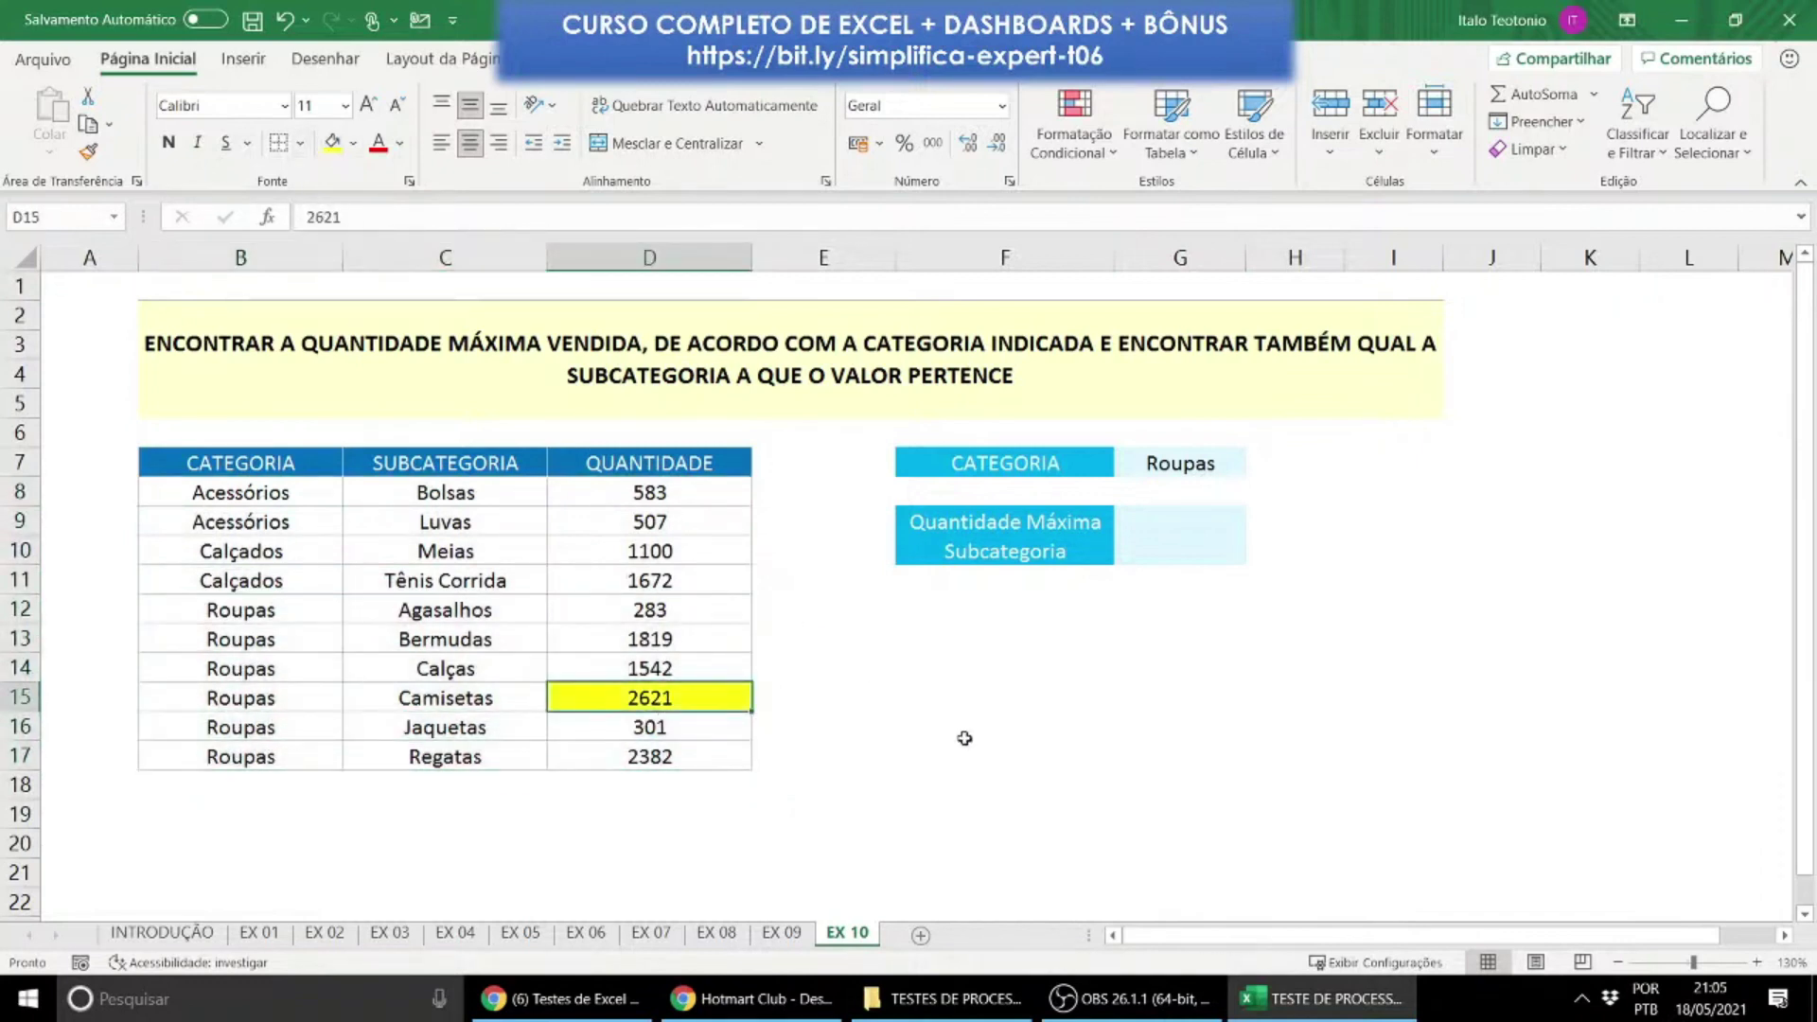
pyautogui.click(975, 747)
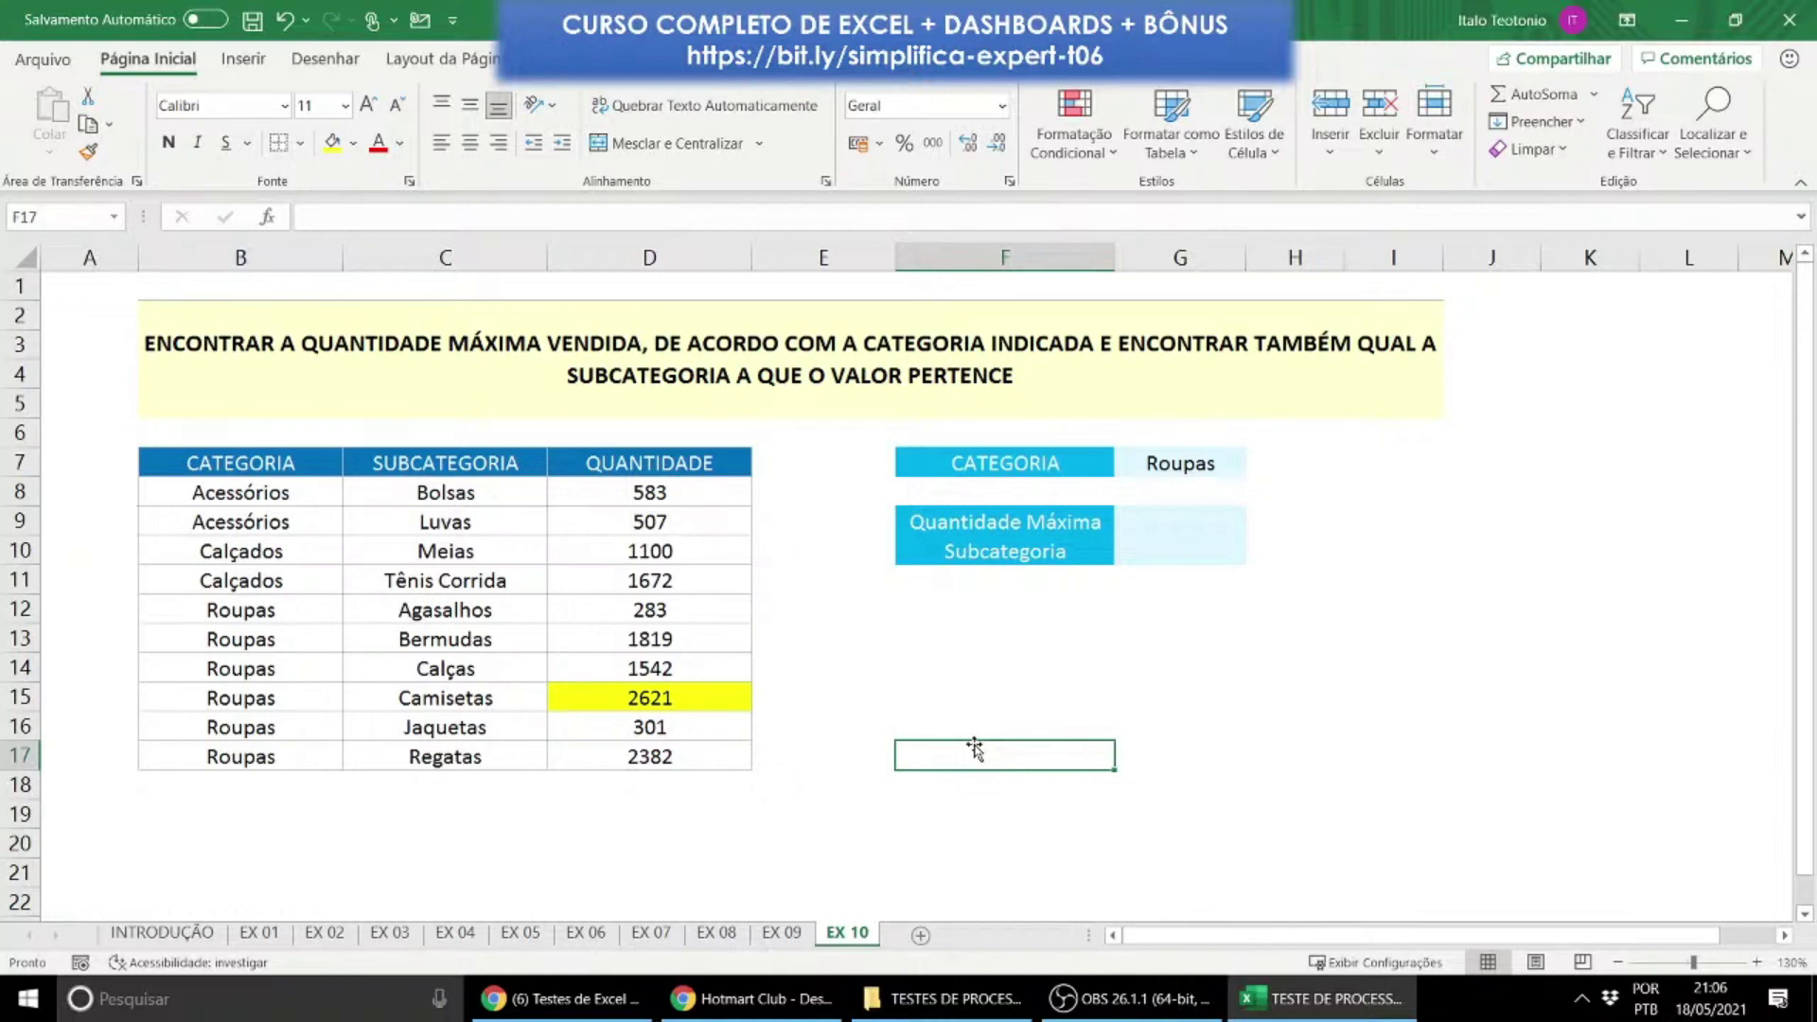
# Step: Examine the Roupas rows of the table and note the function name MÁXIMOSES in F15
pyautogui.click(1166, 526)
pyautogui.click(943, 696)
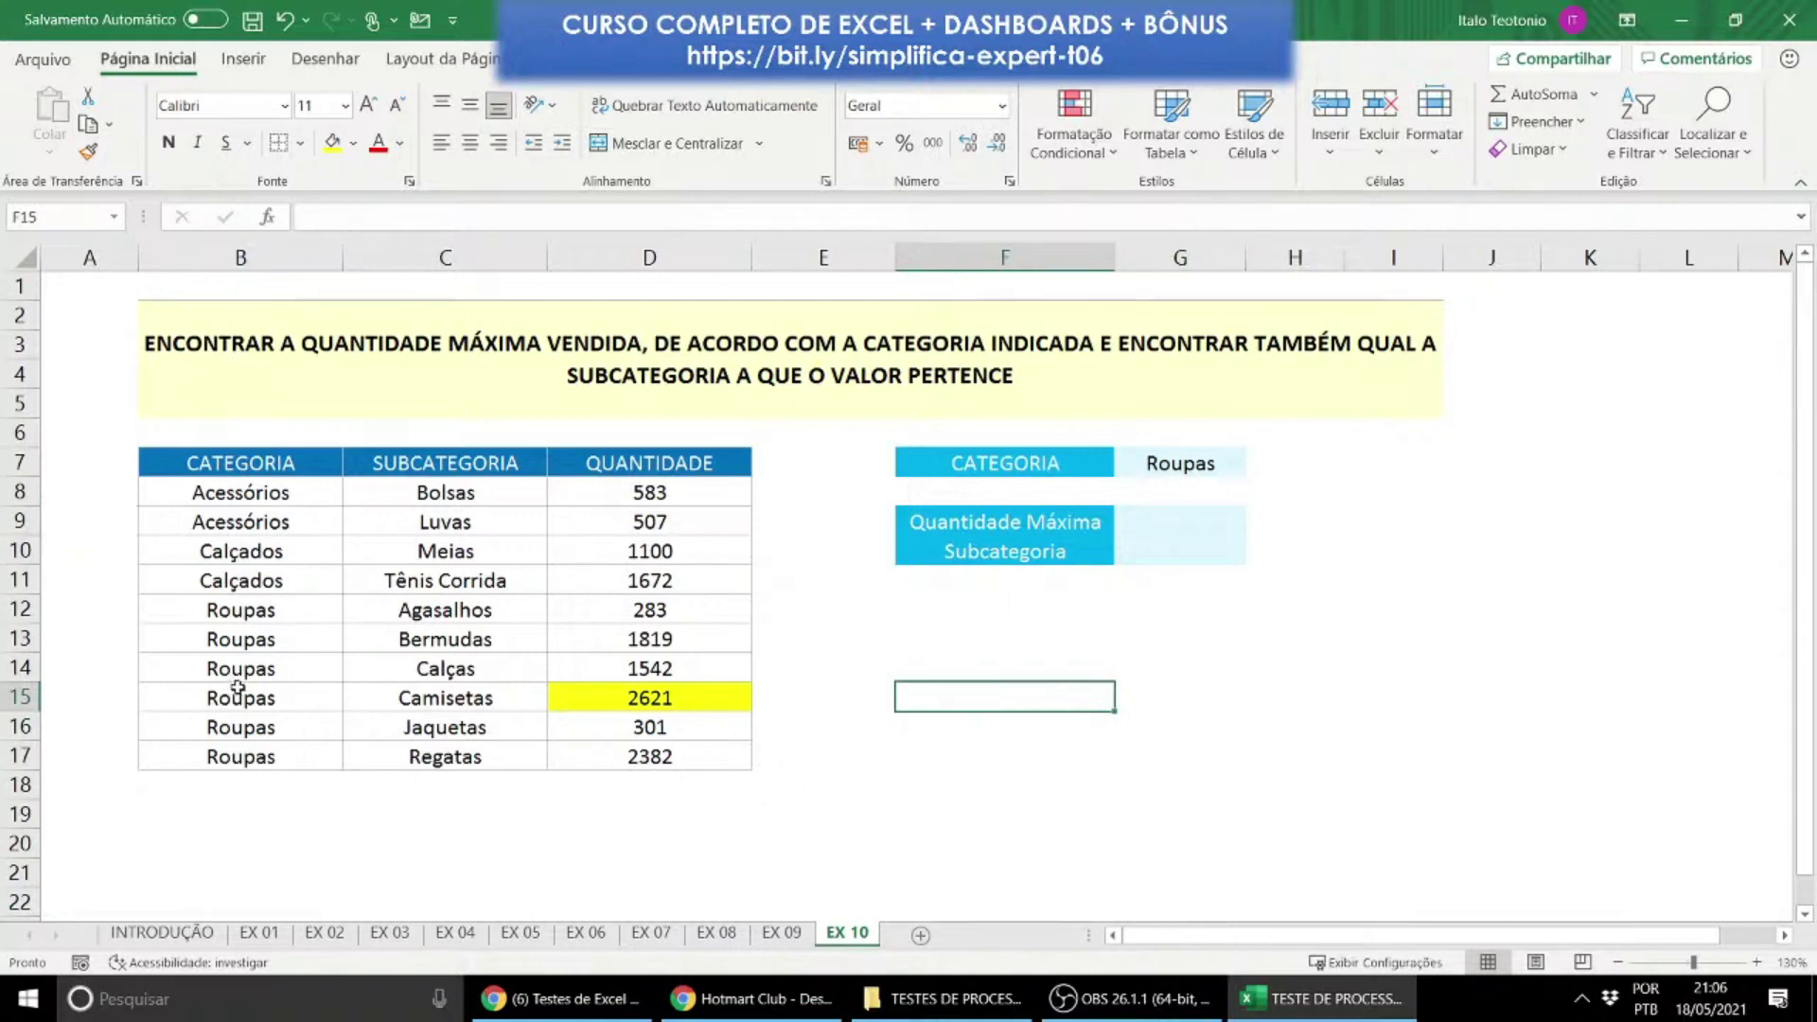
pyautogui.moveTo(266, 609); pyautogui.dragTo(297, 726)
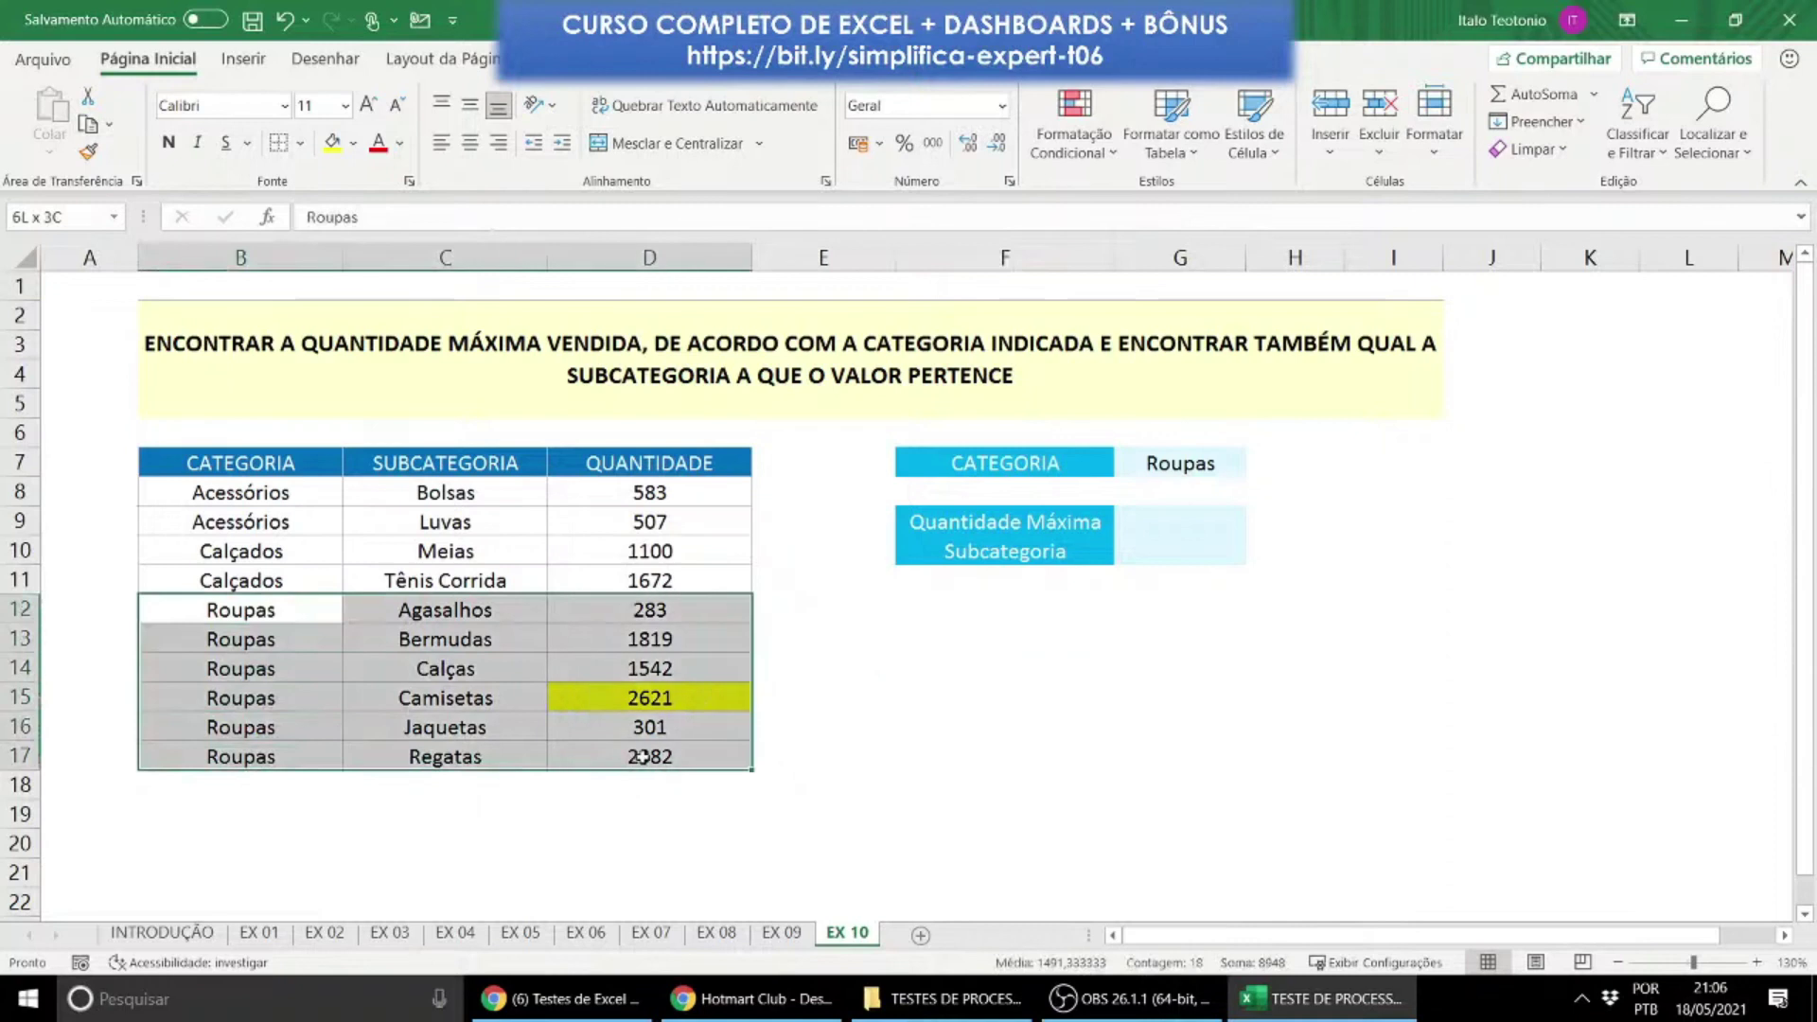
pyautogui.click(962, 699)
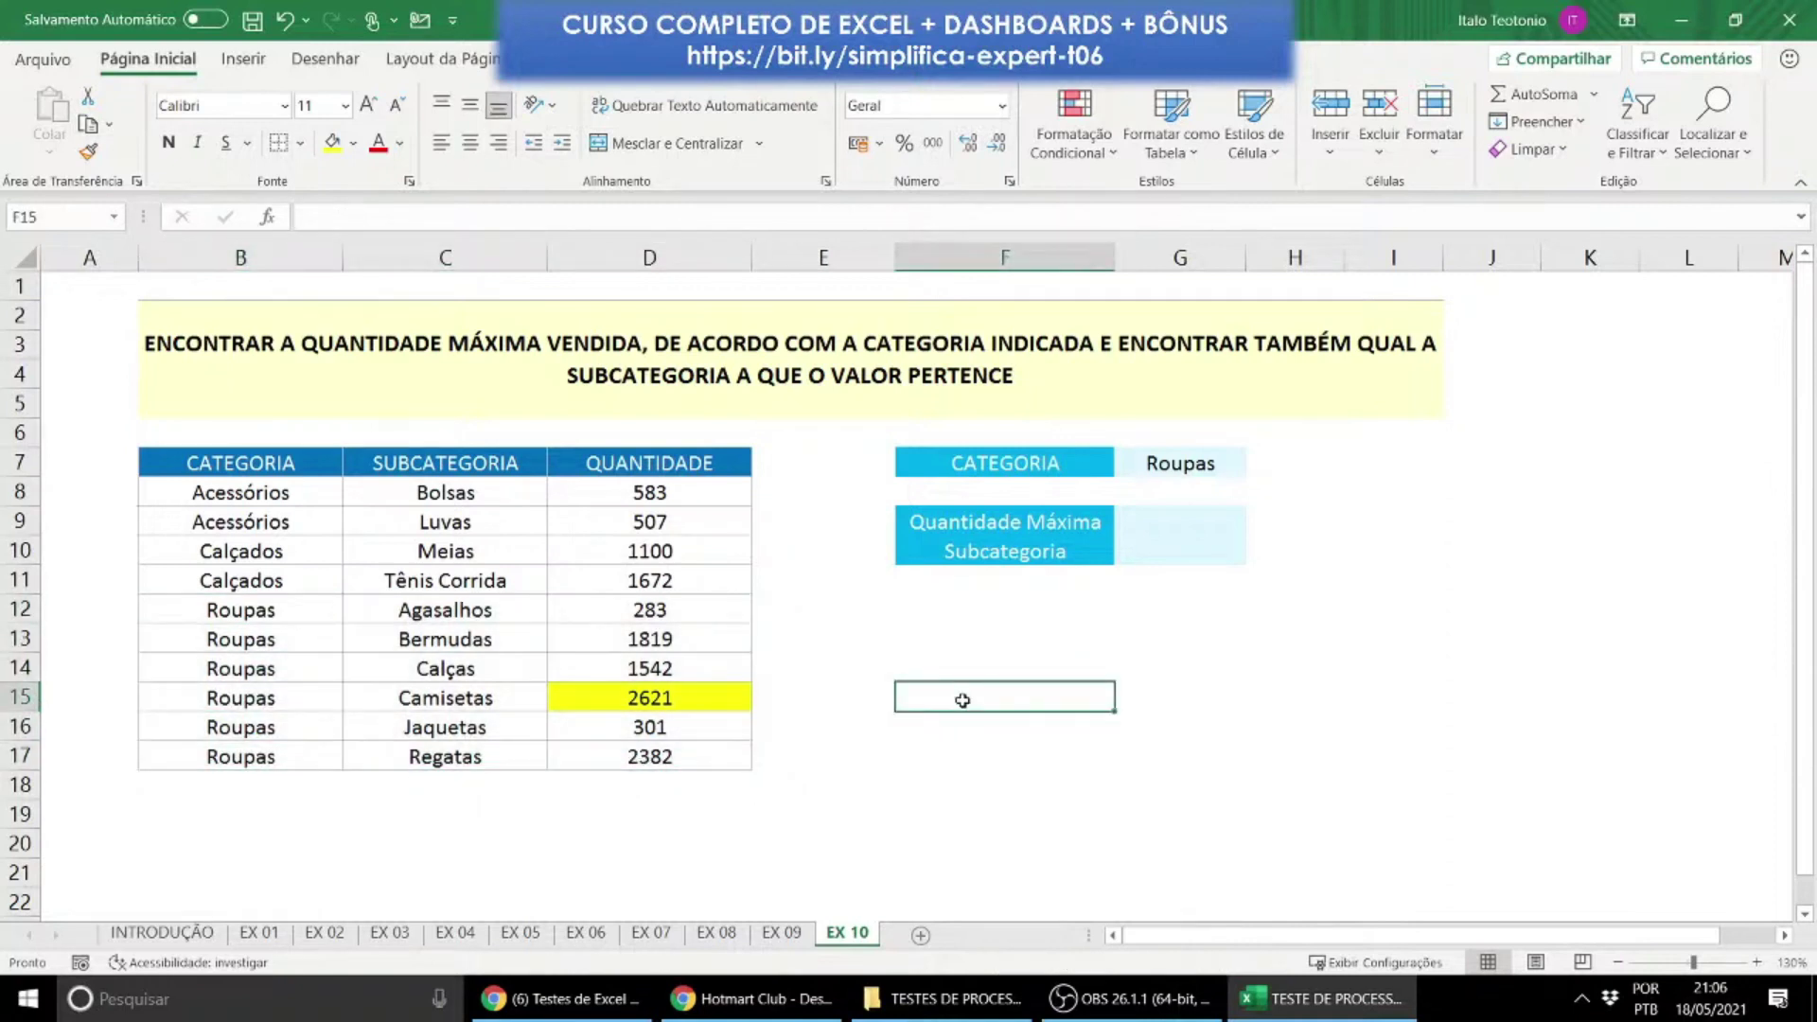
pyautogui.write('MÁXIMOSES')
pyautogui.press('Return')
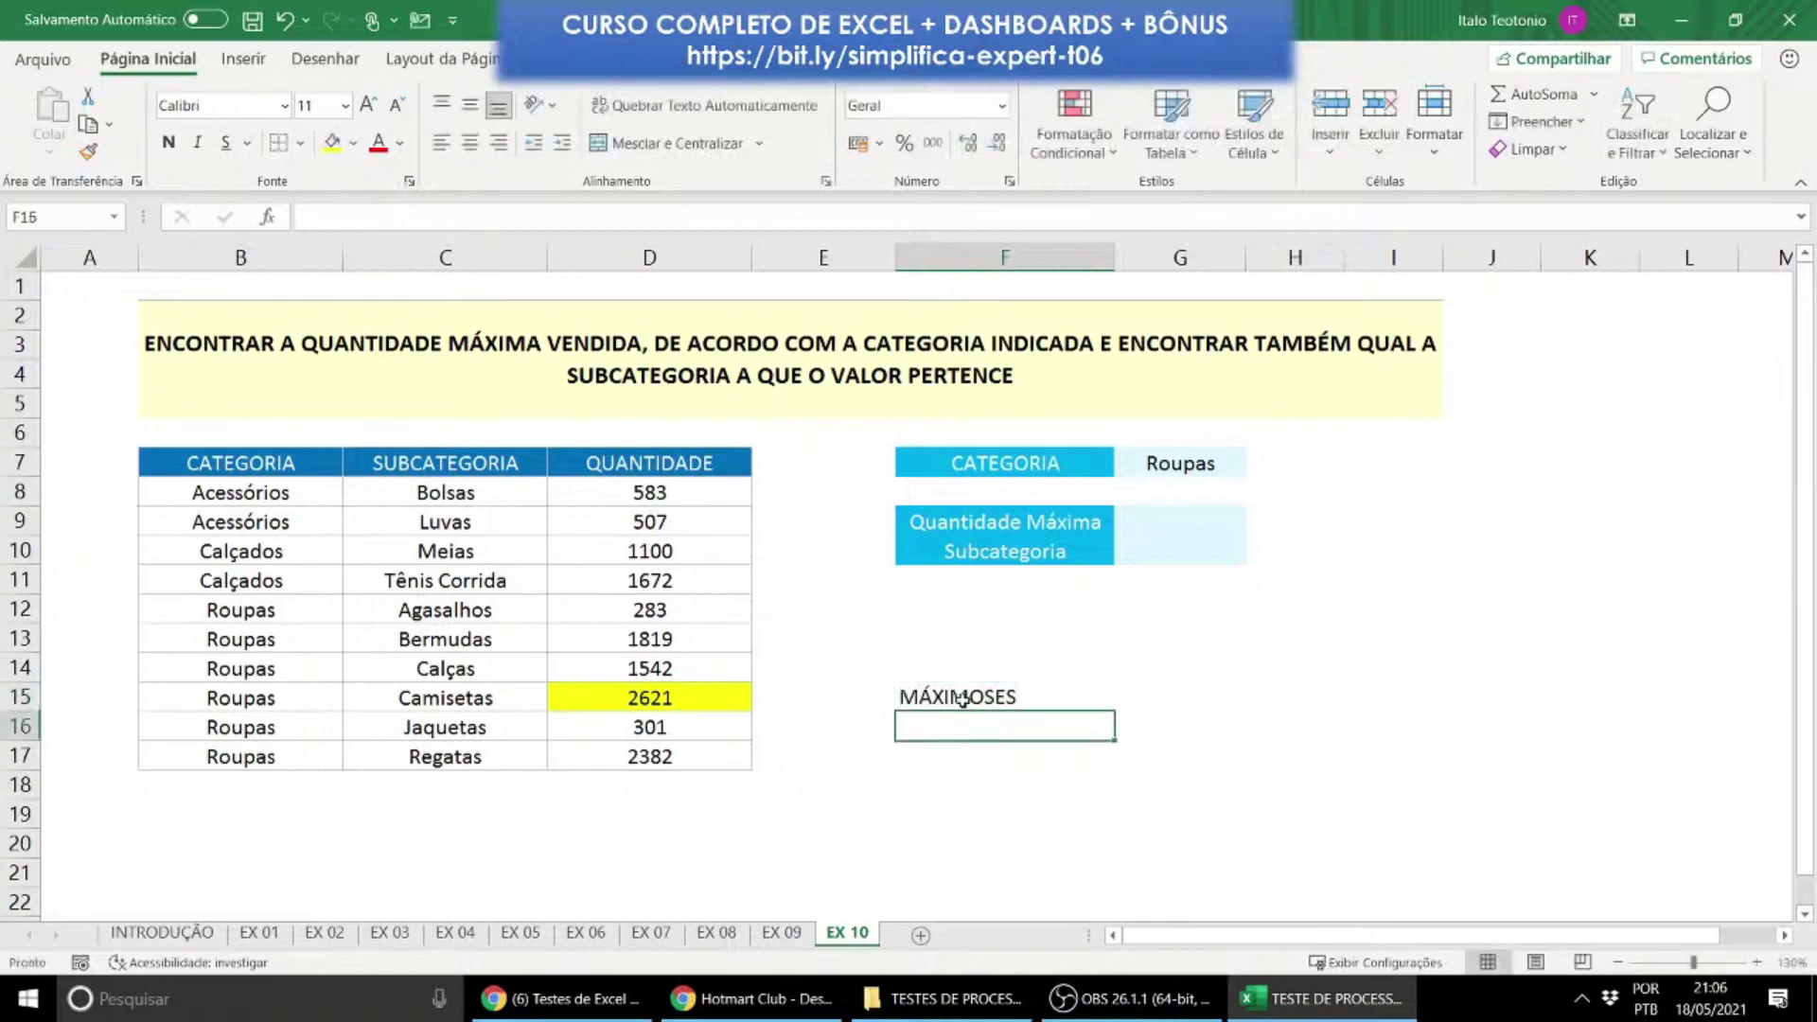
pyautogui.click(1209, 760)
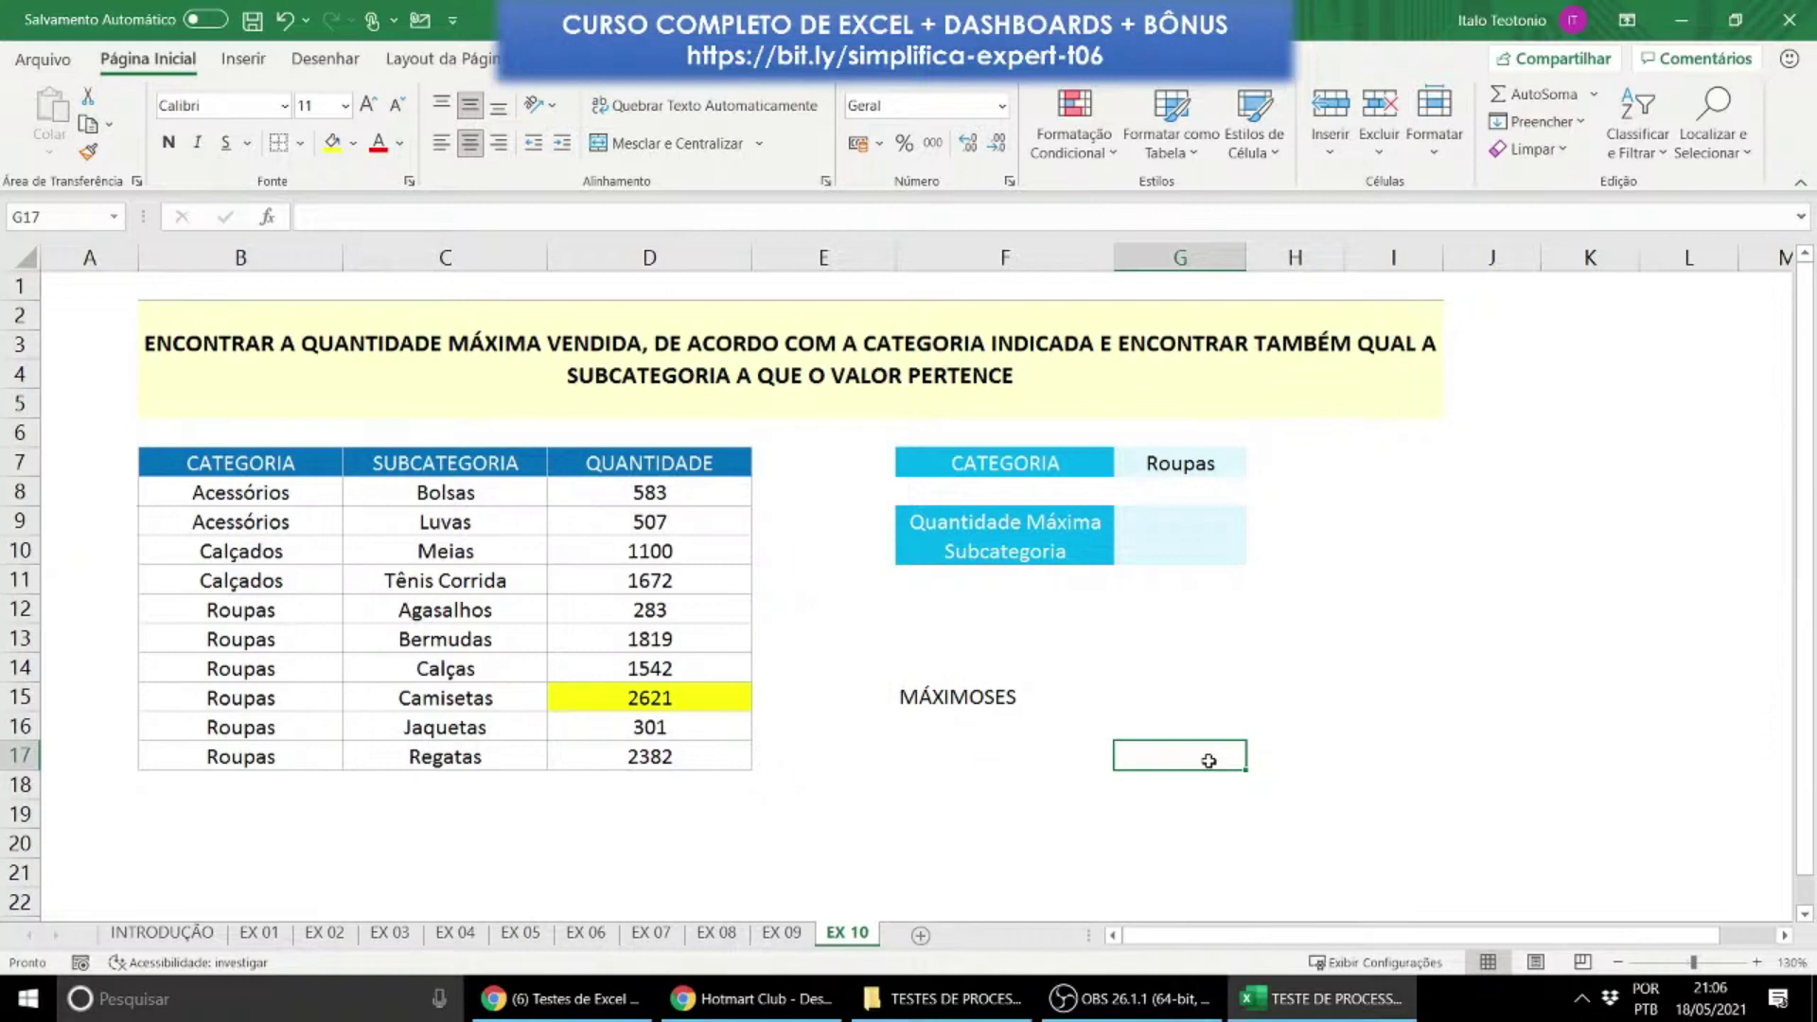
# Step: Calculate the maximum quantity in G9 with MÁXIMOSES, using D8:D17 as the maximum range, B8:B17 as the criteria range and G7 as the criterion
pyautogui.click(1172, 528)
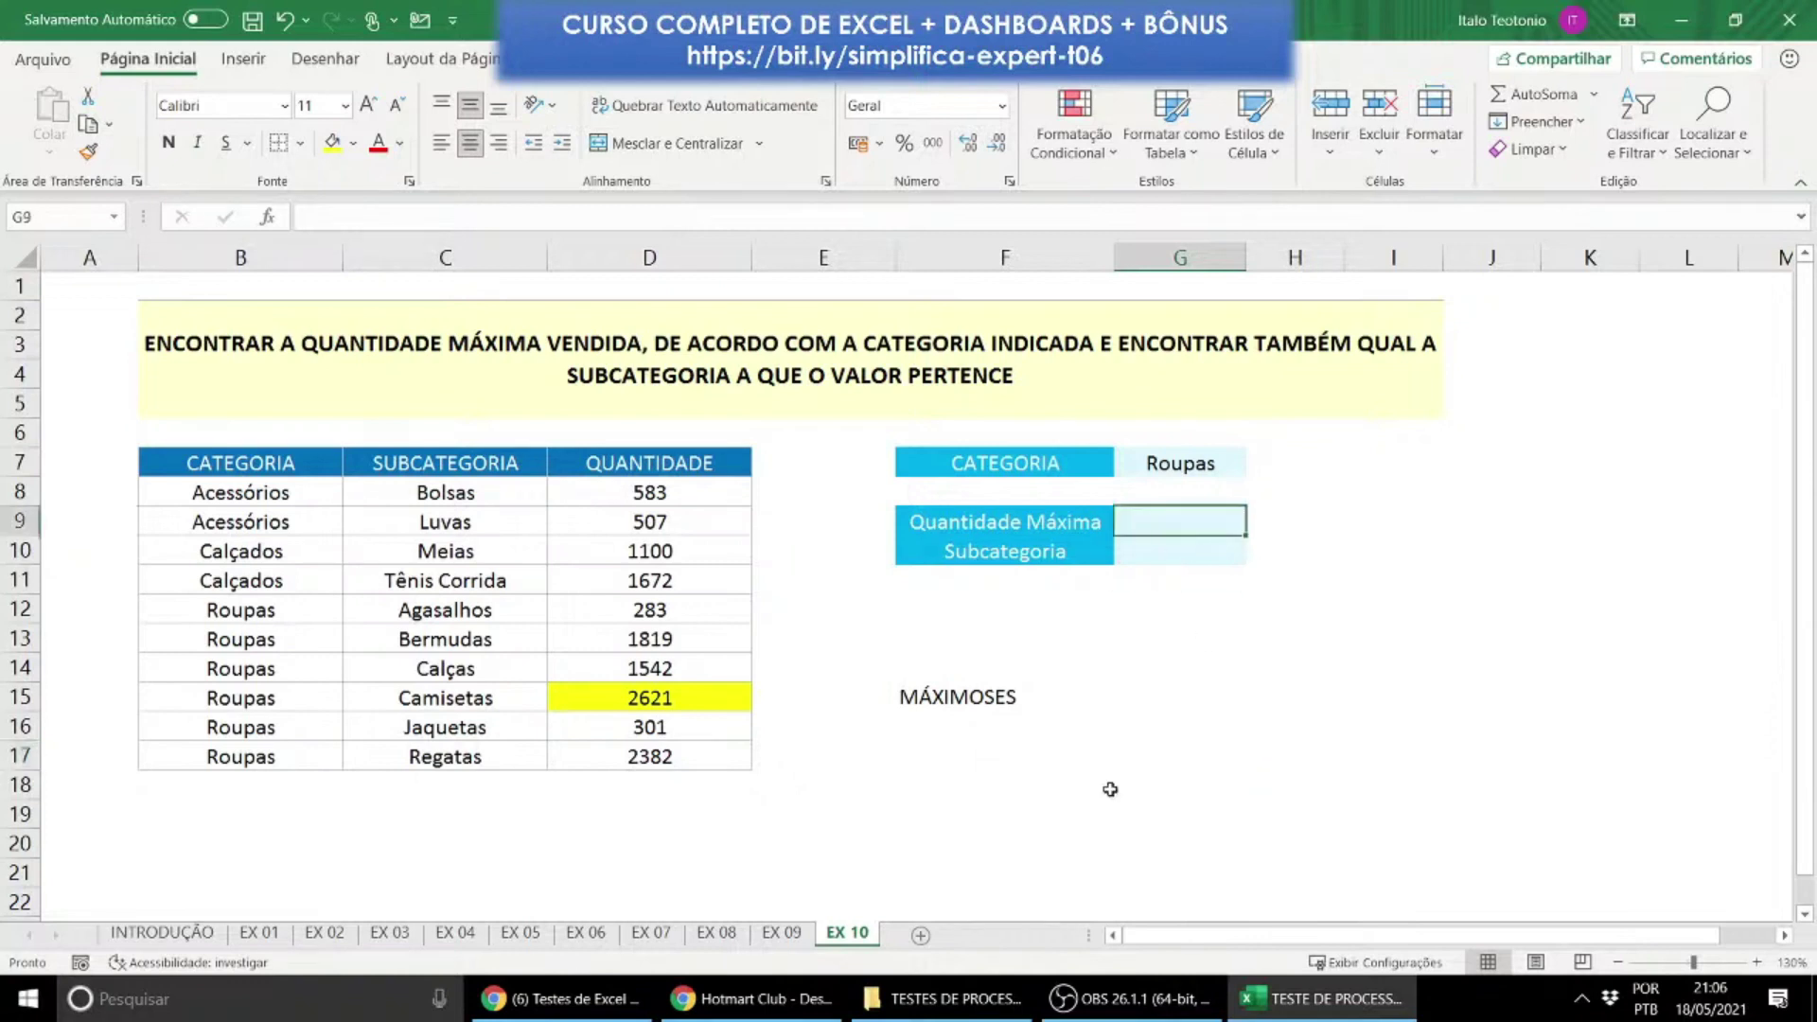
pyautogui.write('=')
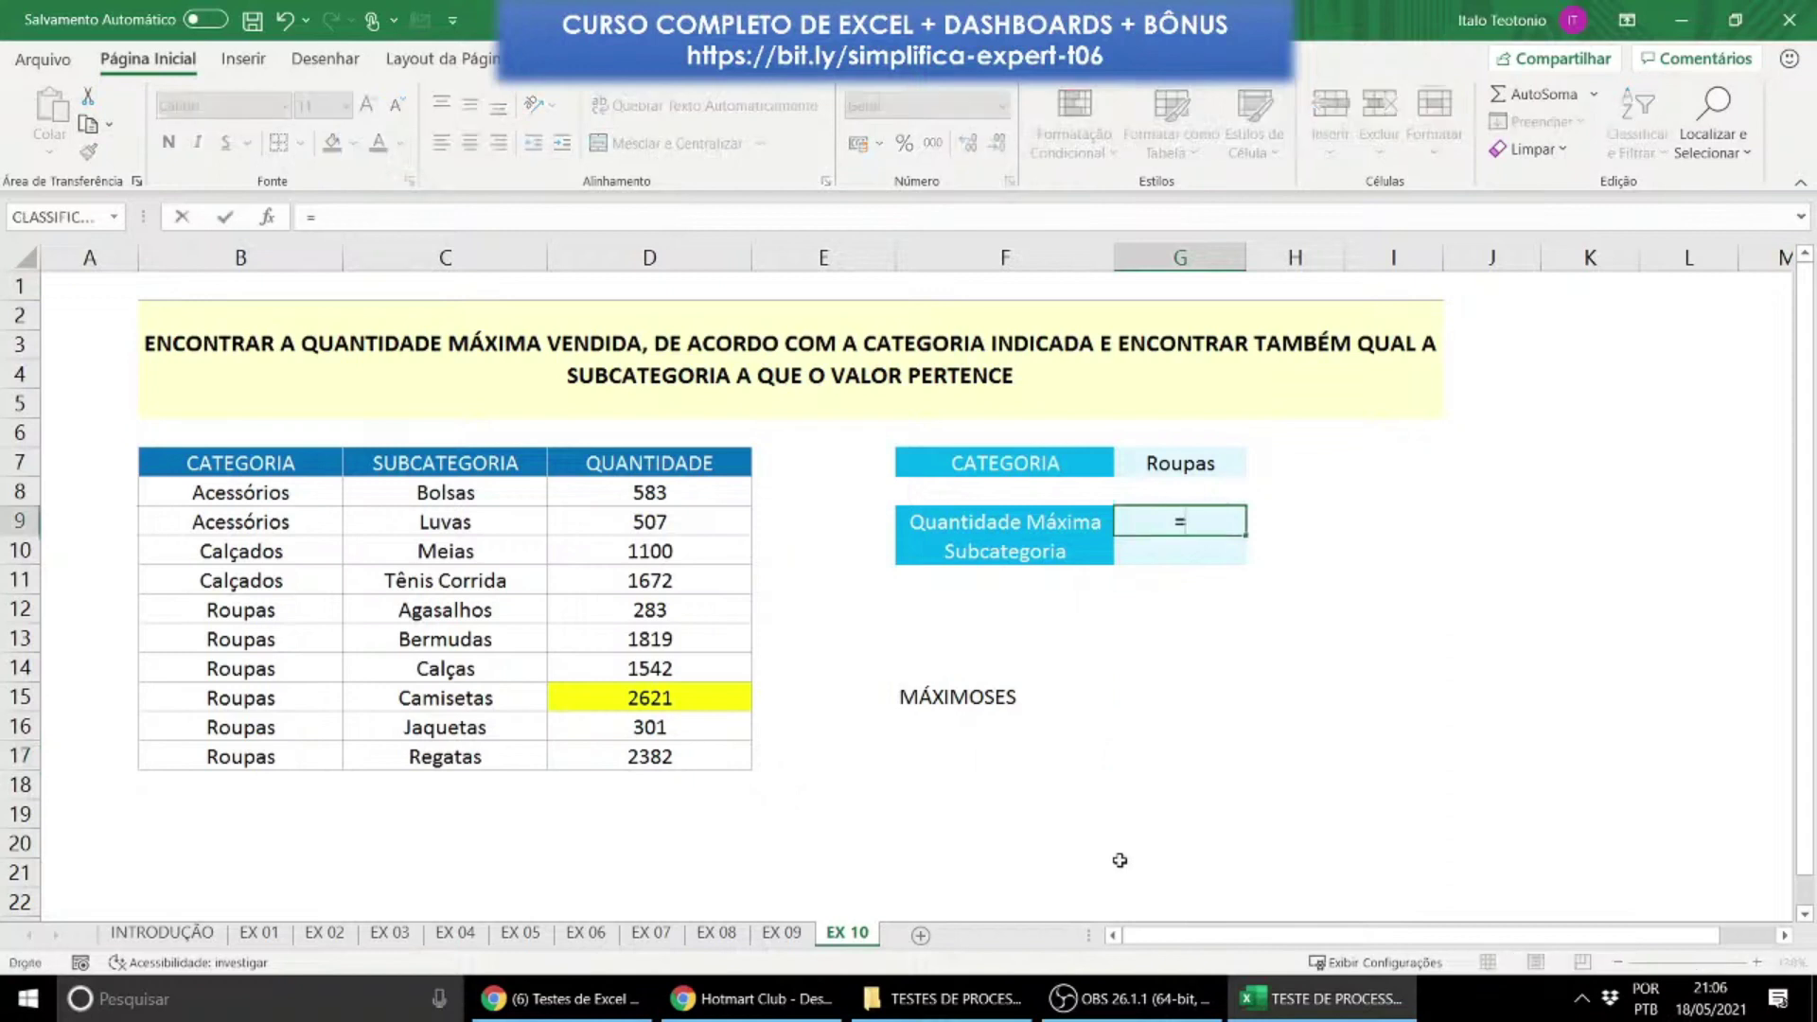
pyautogui.write('máximoses(')
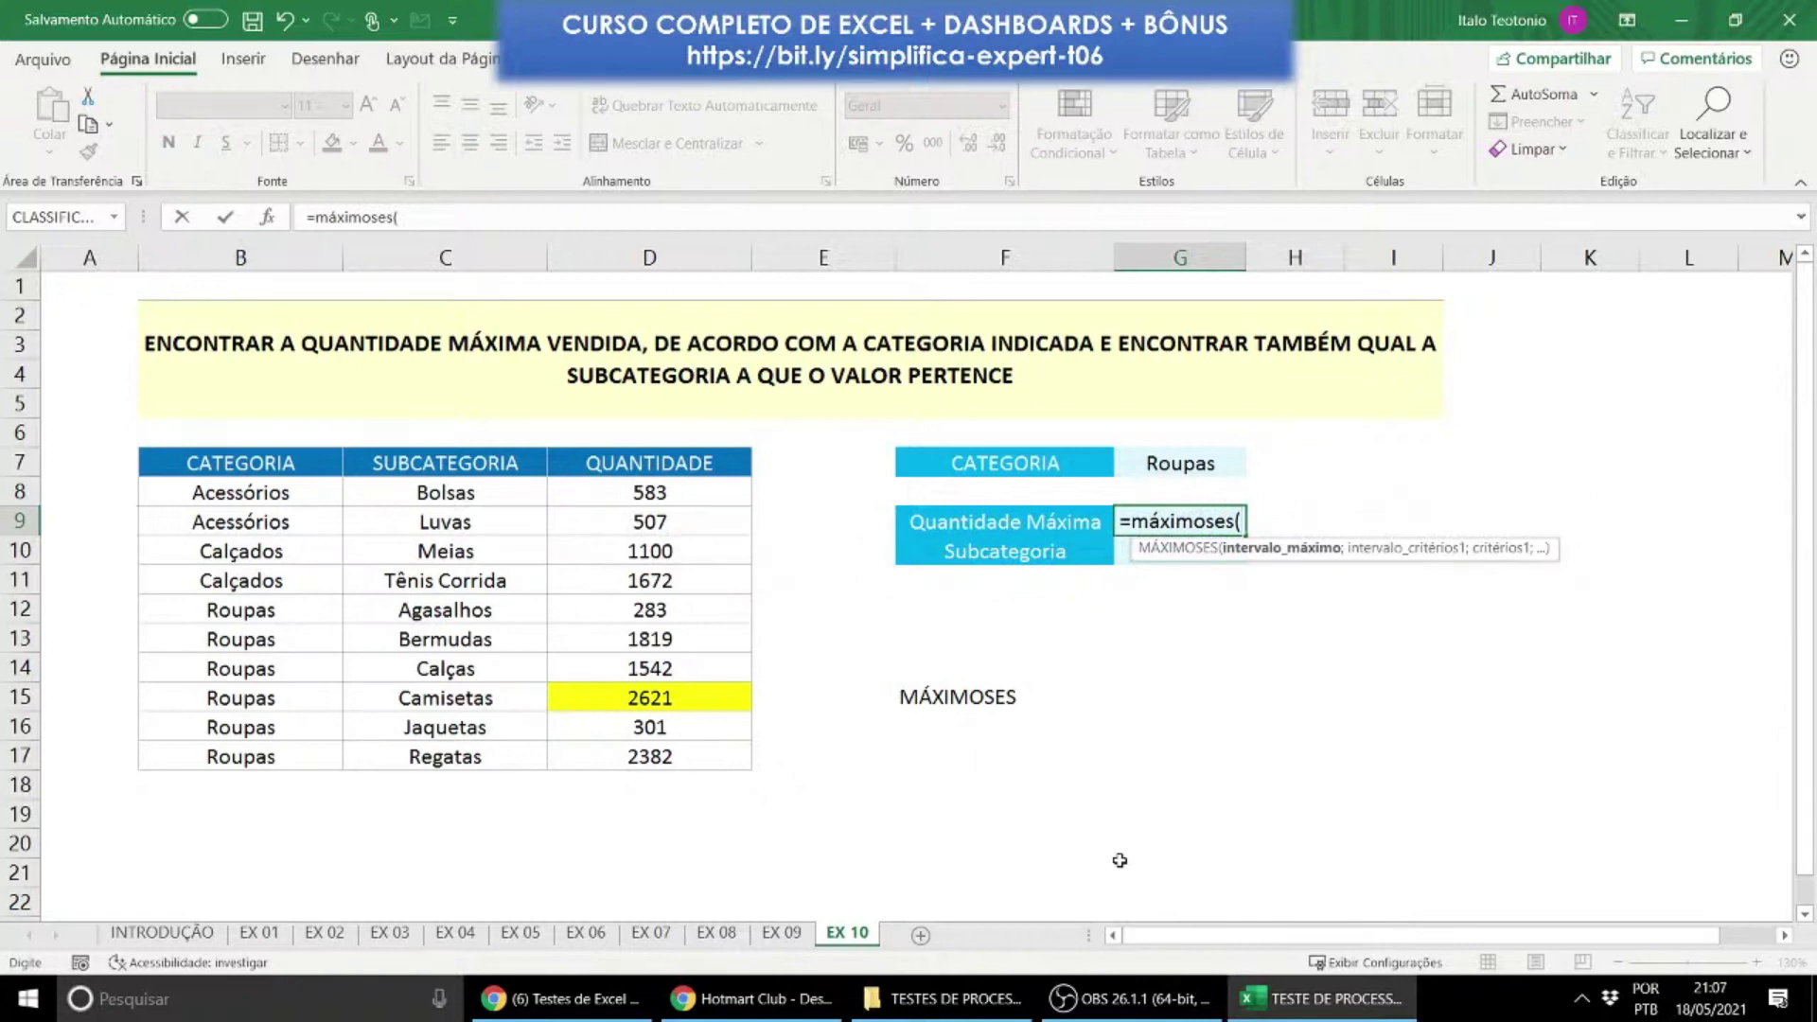
pyautogui.moveTo(694, 489); pyautogui.dragTo(664, 784)
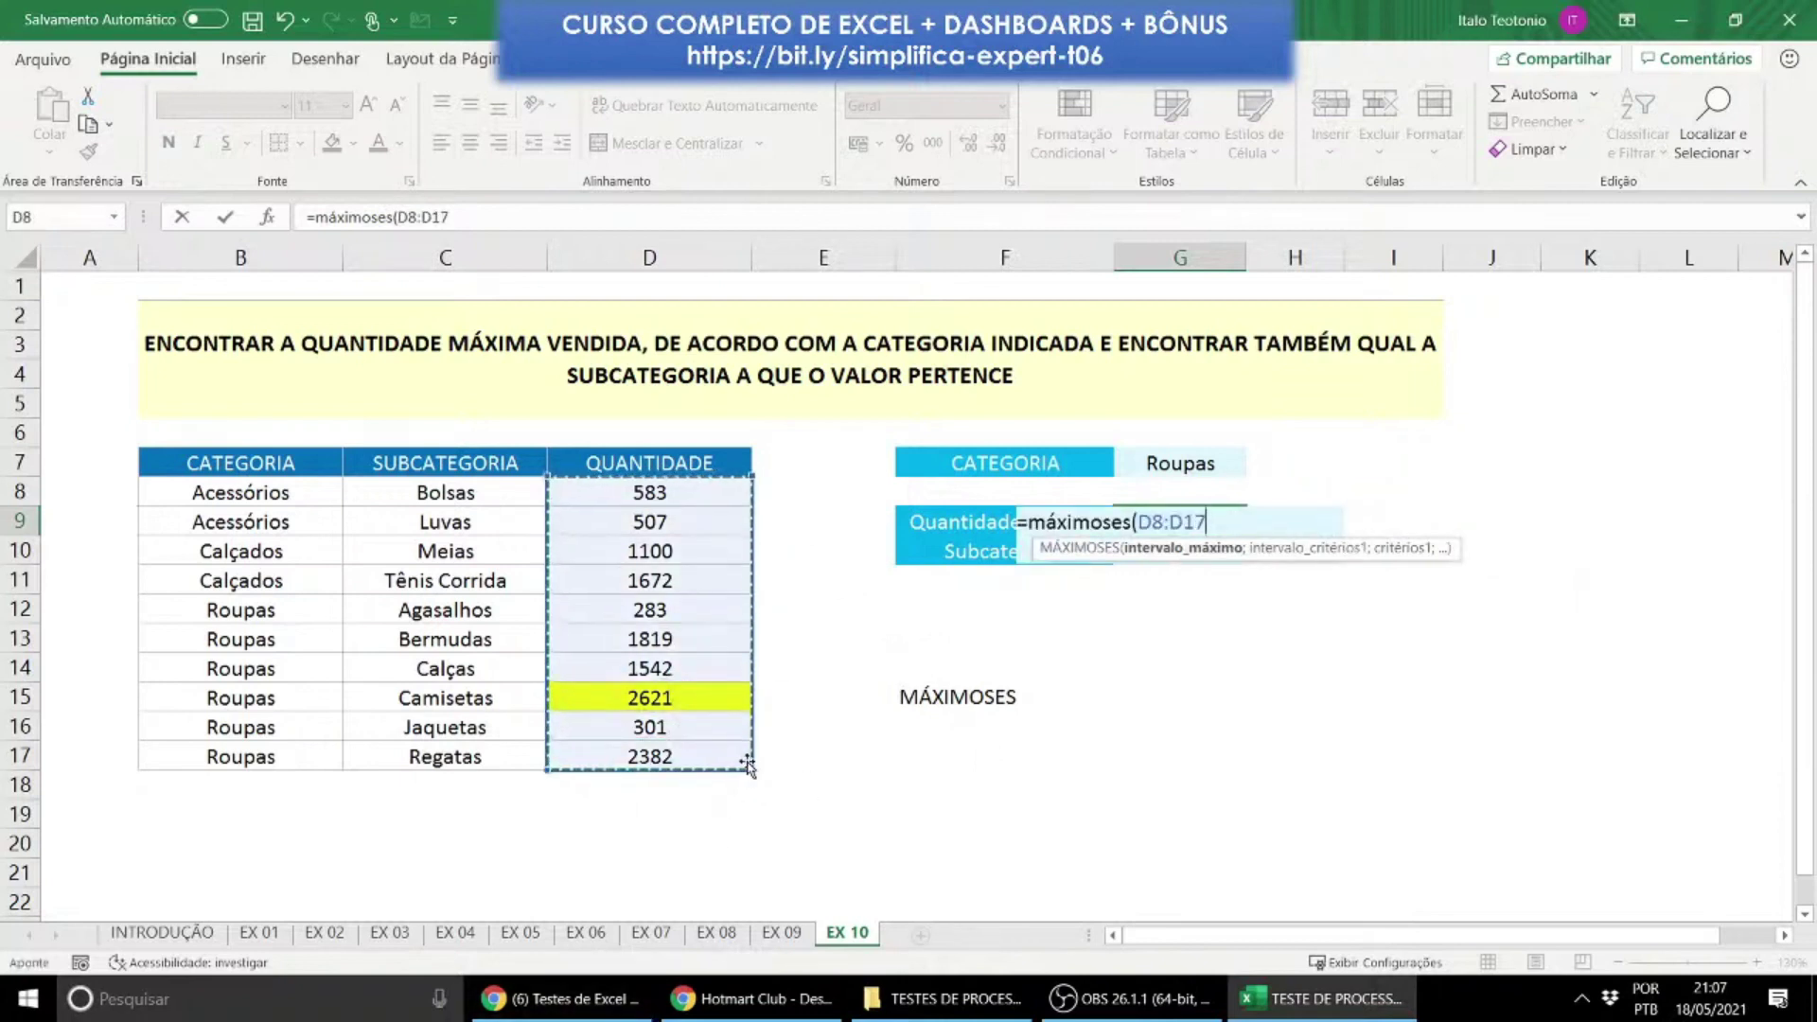
pyautogui.write(';')
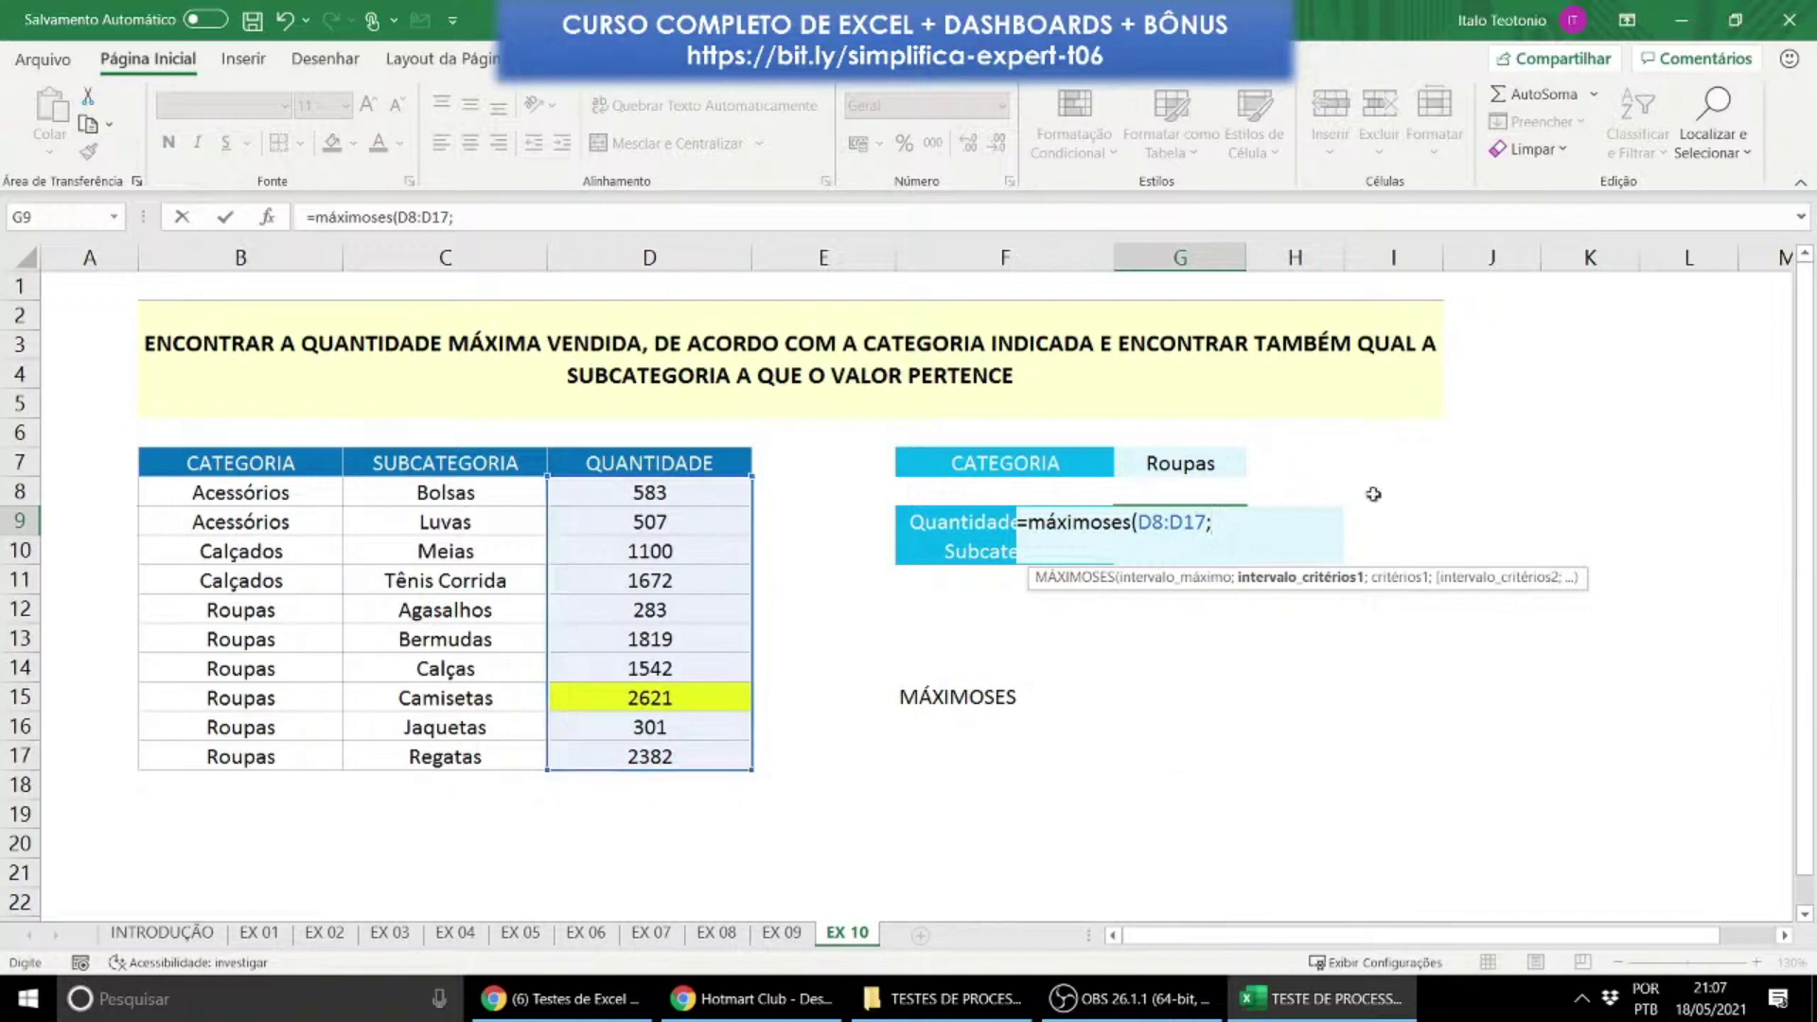
pyautogui.moveTo(224, 493); pyautogui.dragTo(188, 749)
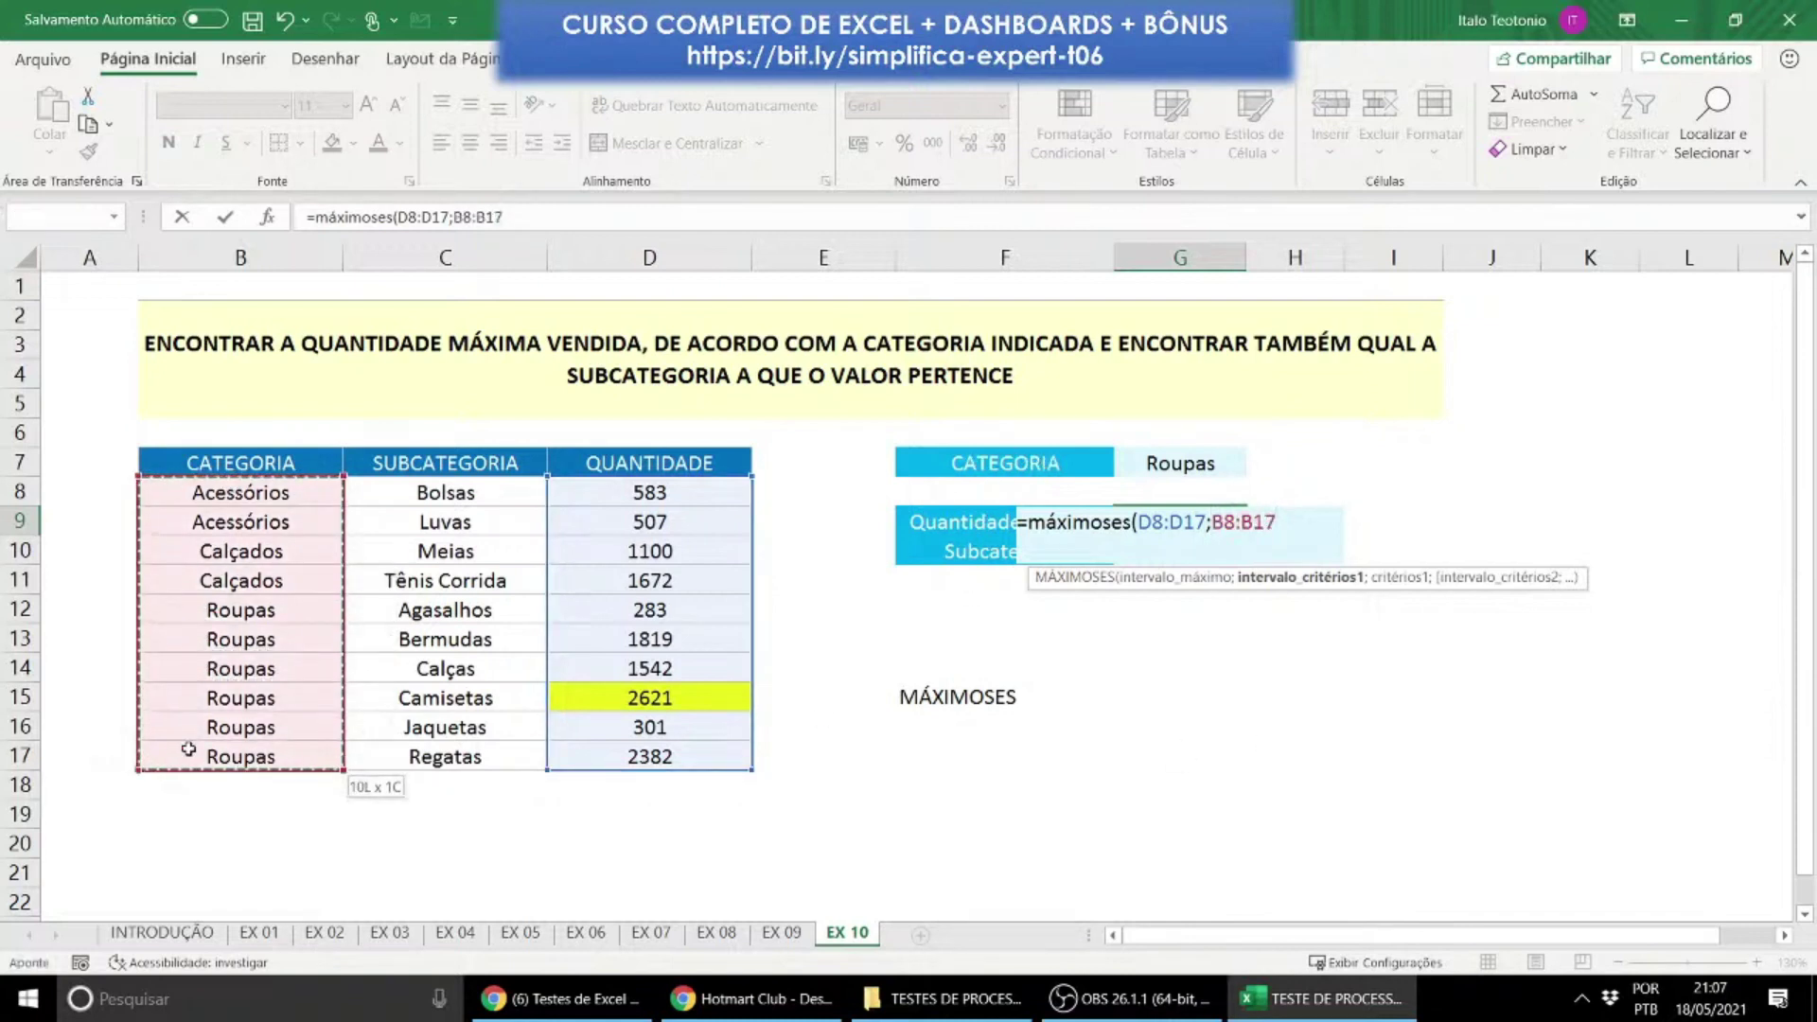
pyautogui.write(';')
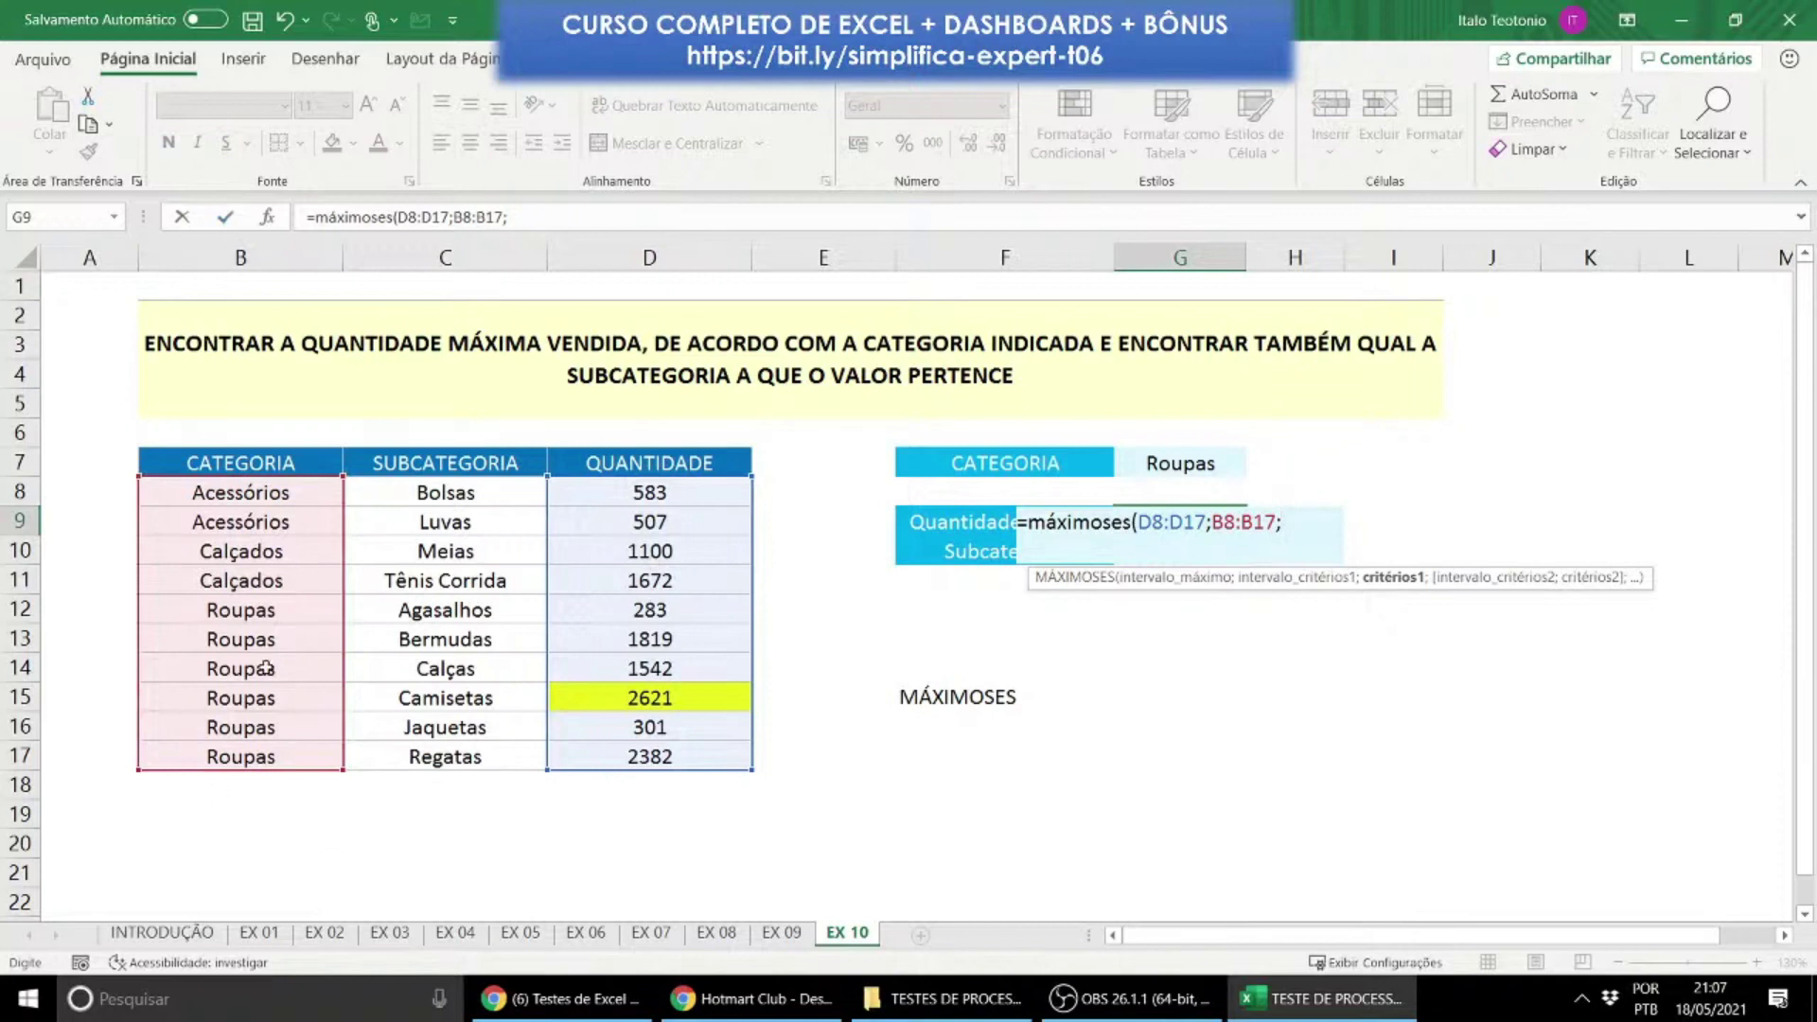
pyautogui.click(1186, 477)
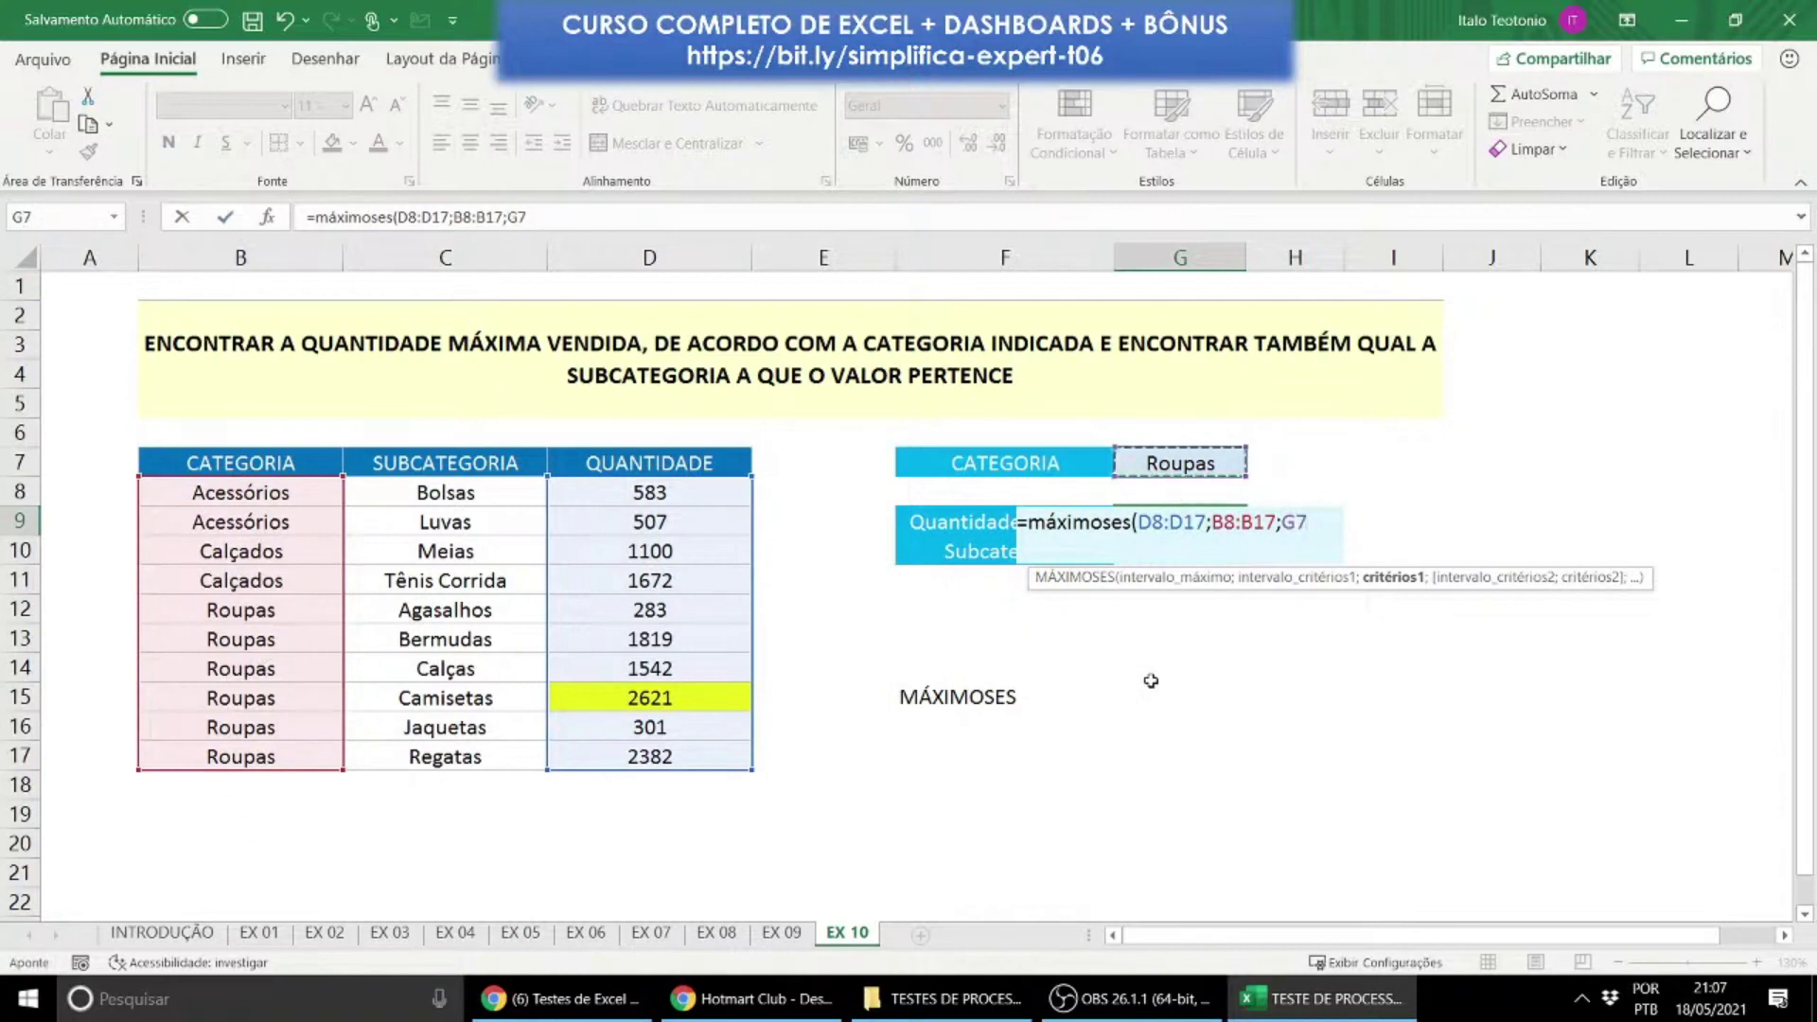
pyautogui.write(')')
pyautogui.press('Return')
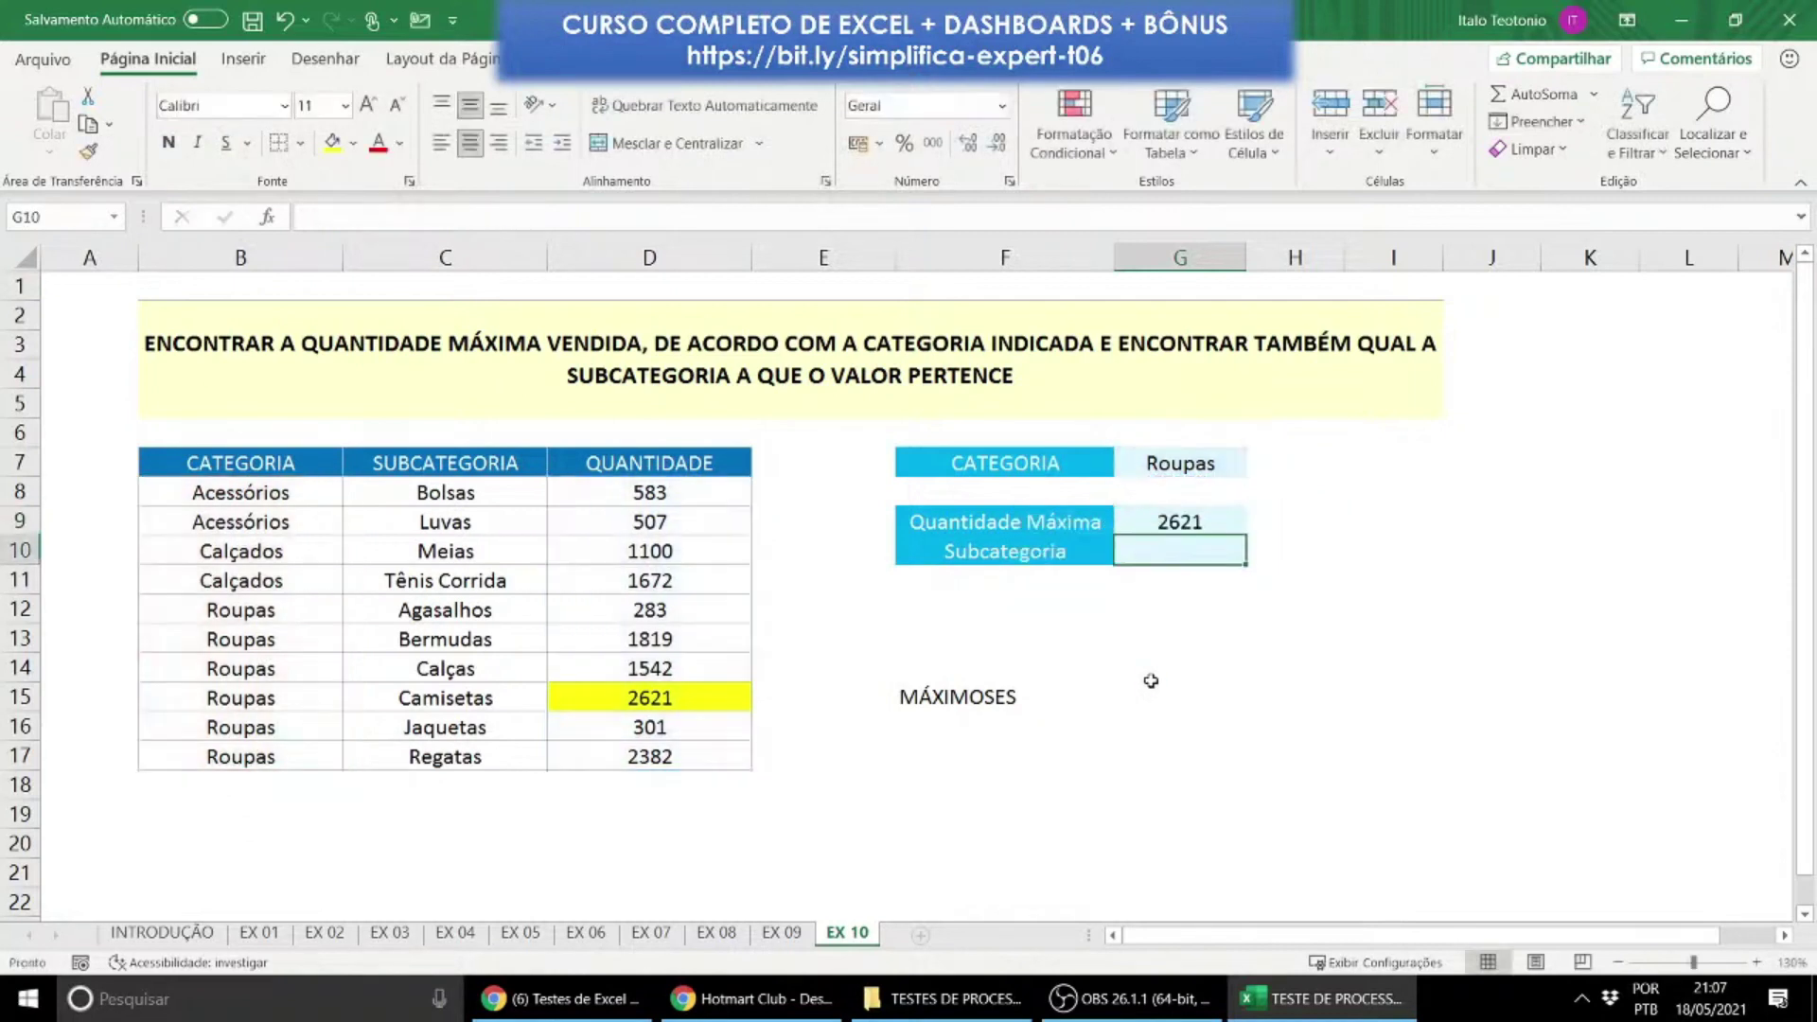
# Step: Compare G9 with the Roupas rows and test the formula by changing the category in G7 to Calçados
pyautogui.click(1207, 522)
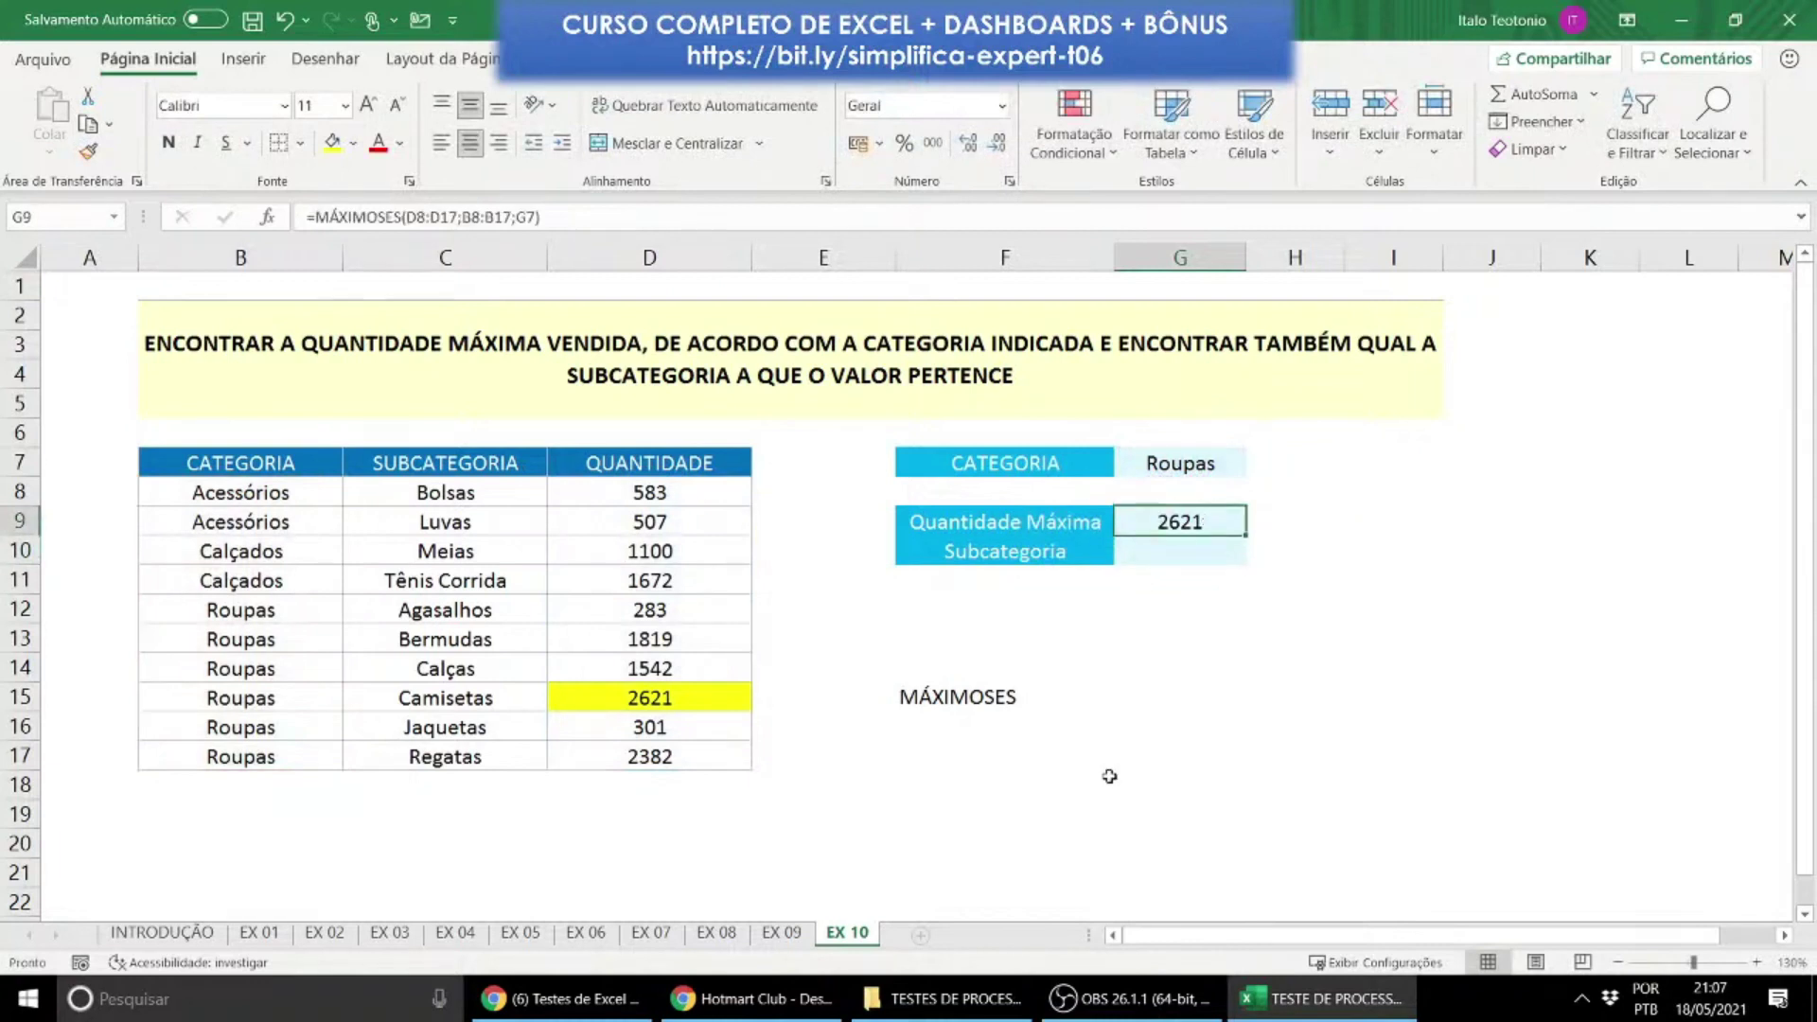
pyautogui.moveTo(253, 613); pyautogui.dragTo(617, 743)
pyautogui.click(1211, 524)
pyautogui.click(1207, 466)
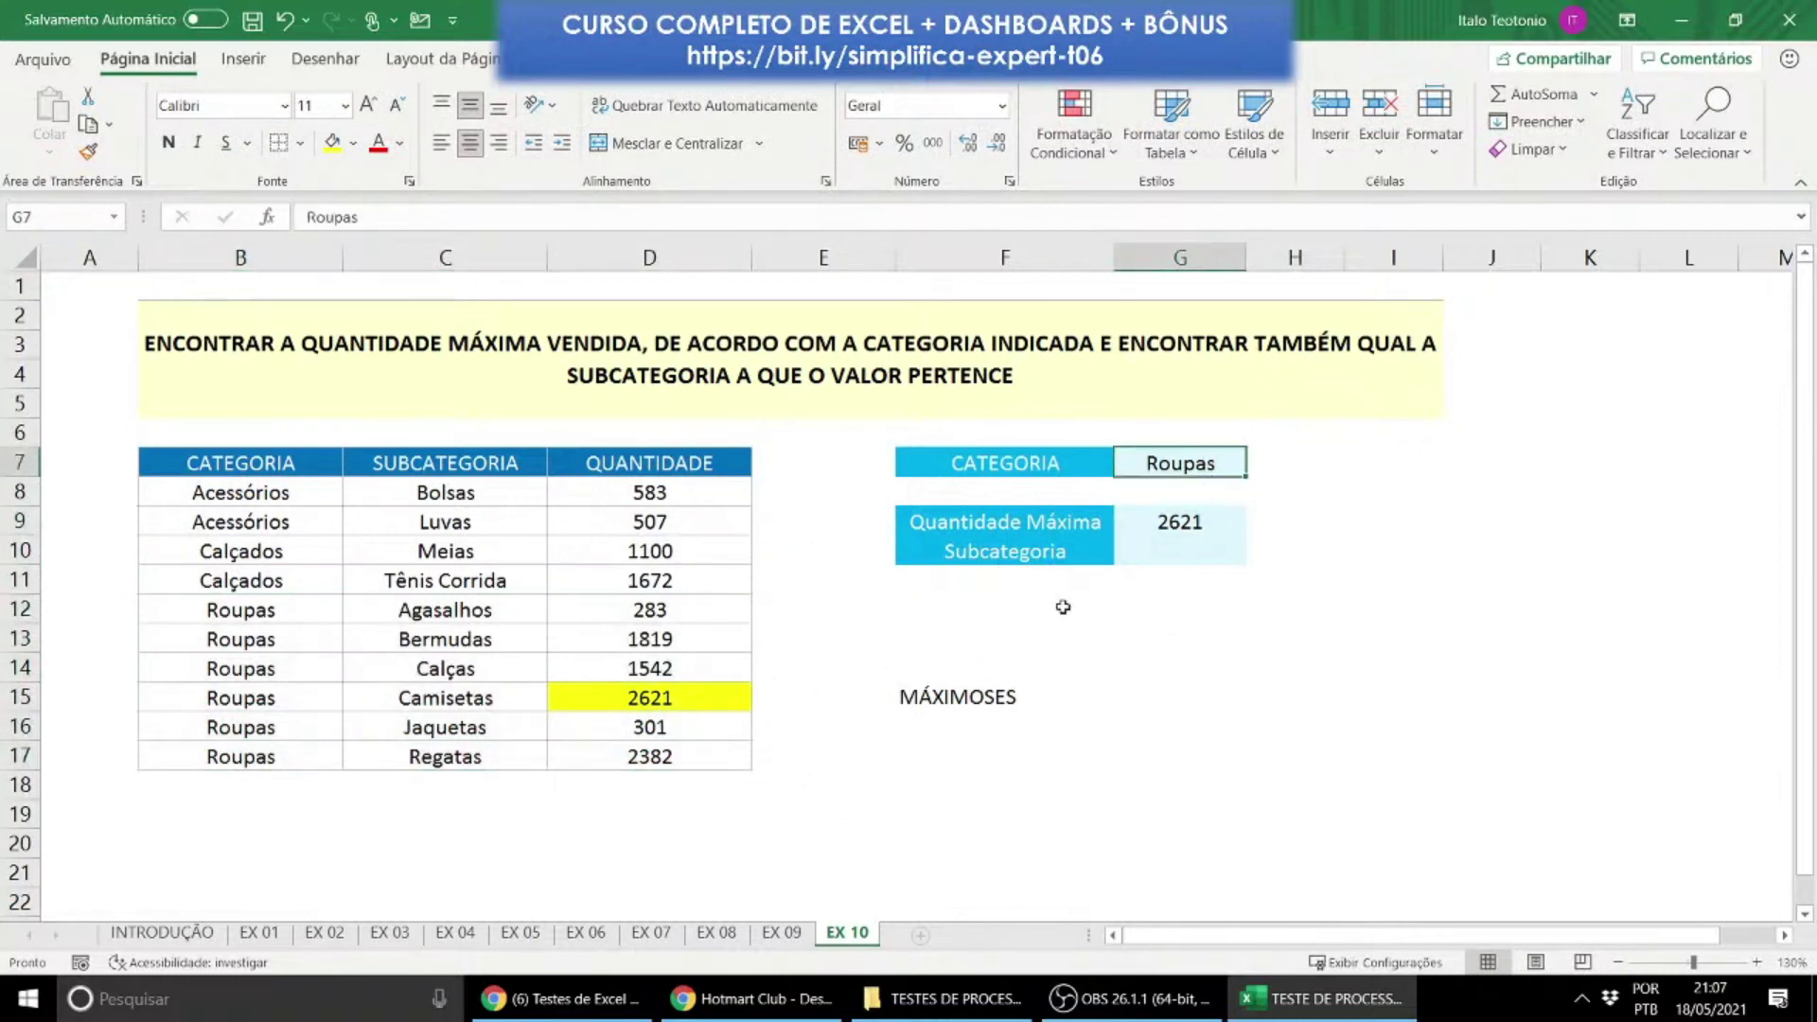
pyautogui.write('Calçados')
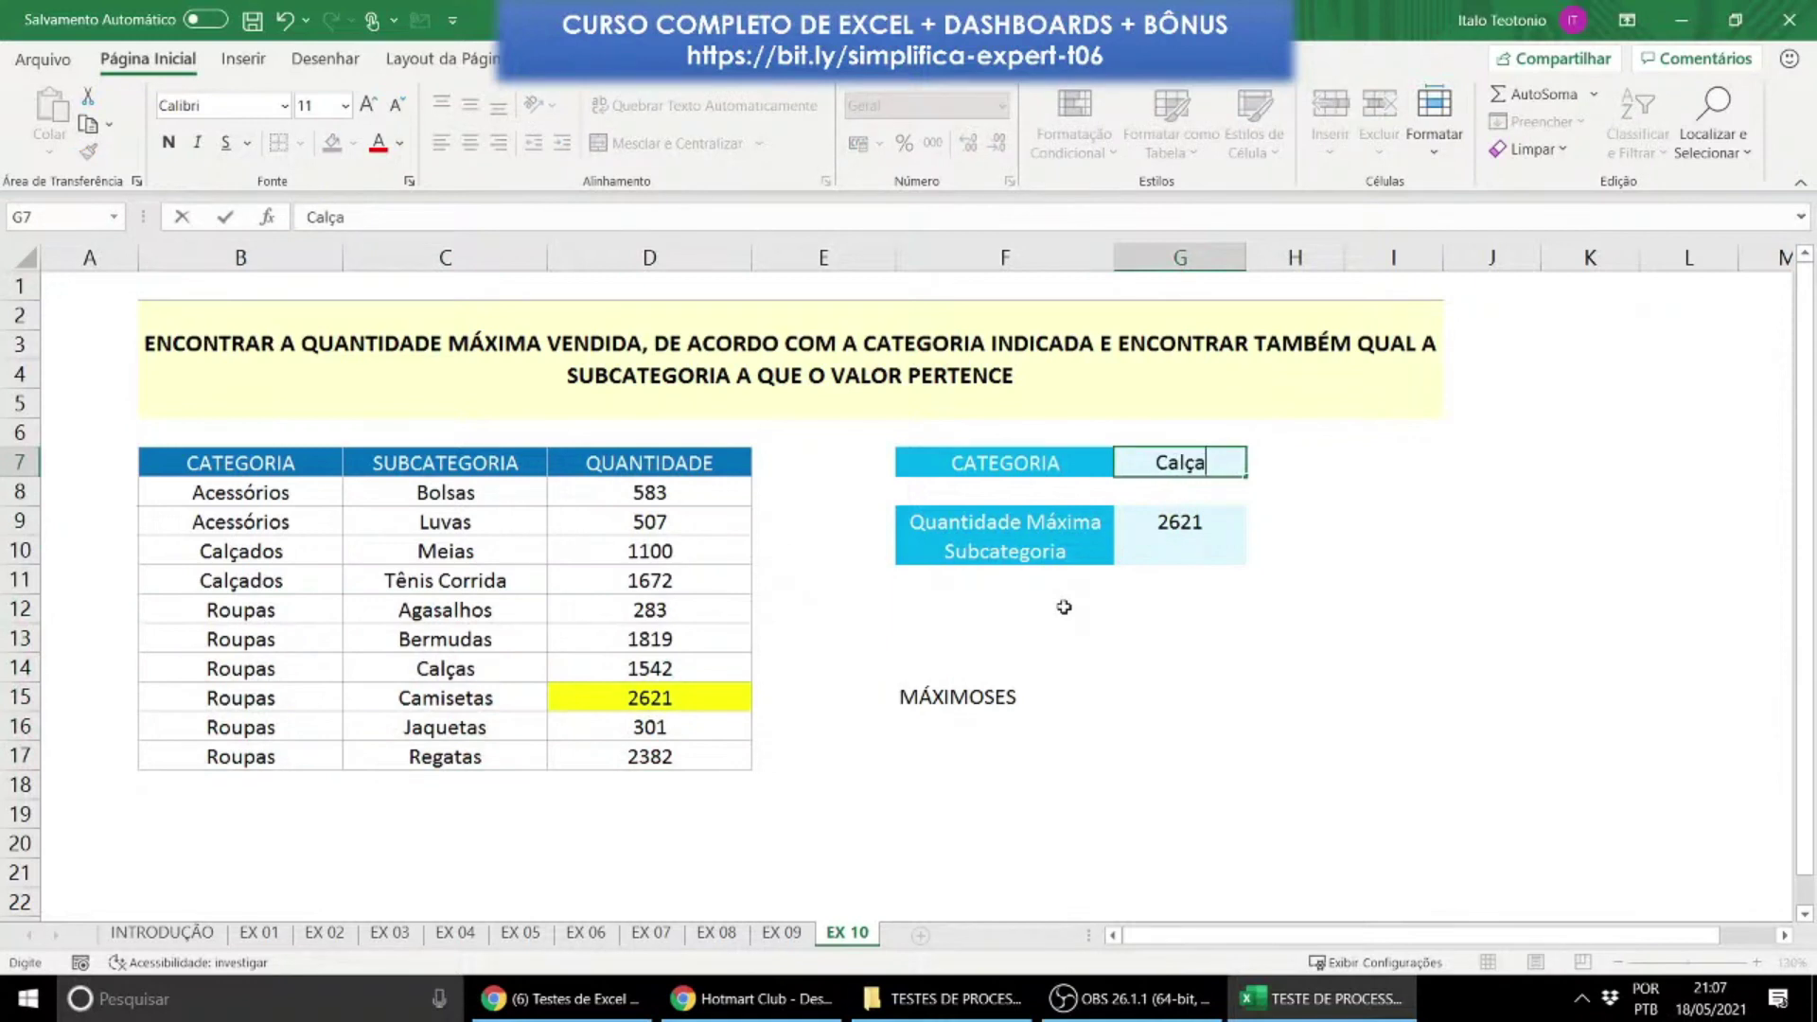
pyautogui.press('Return')
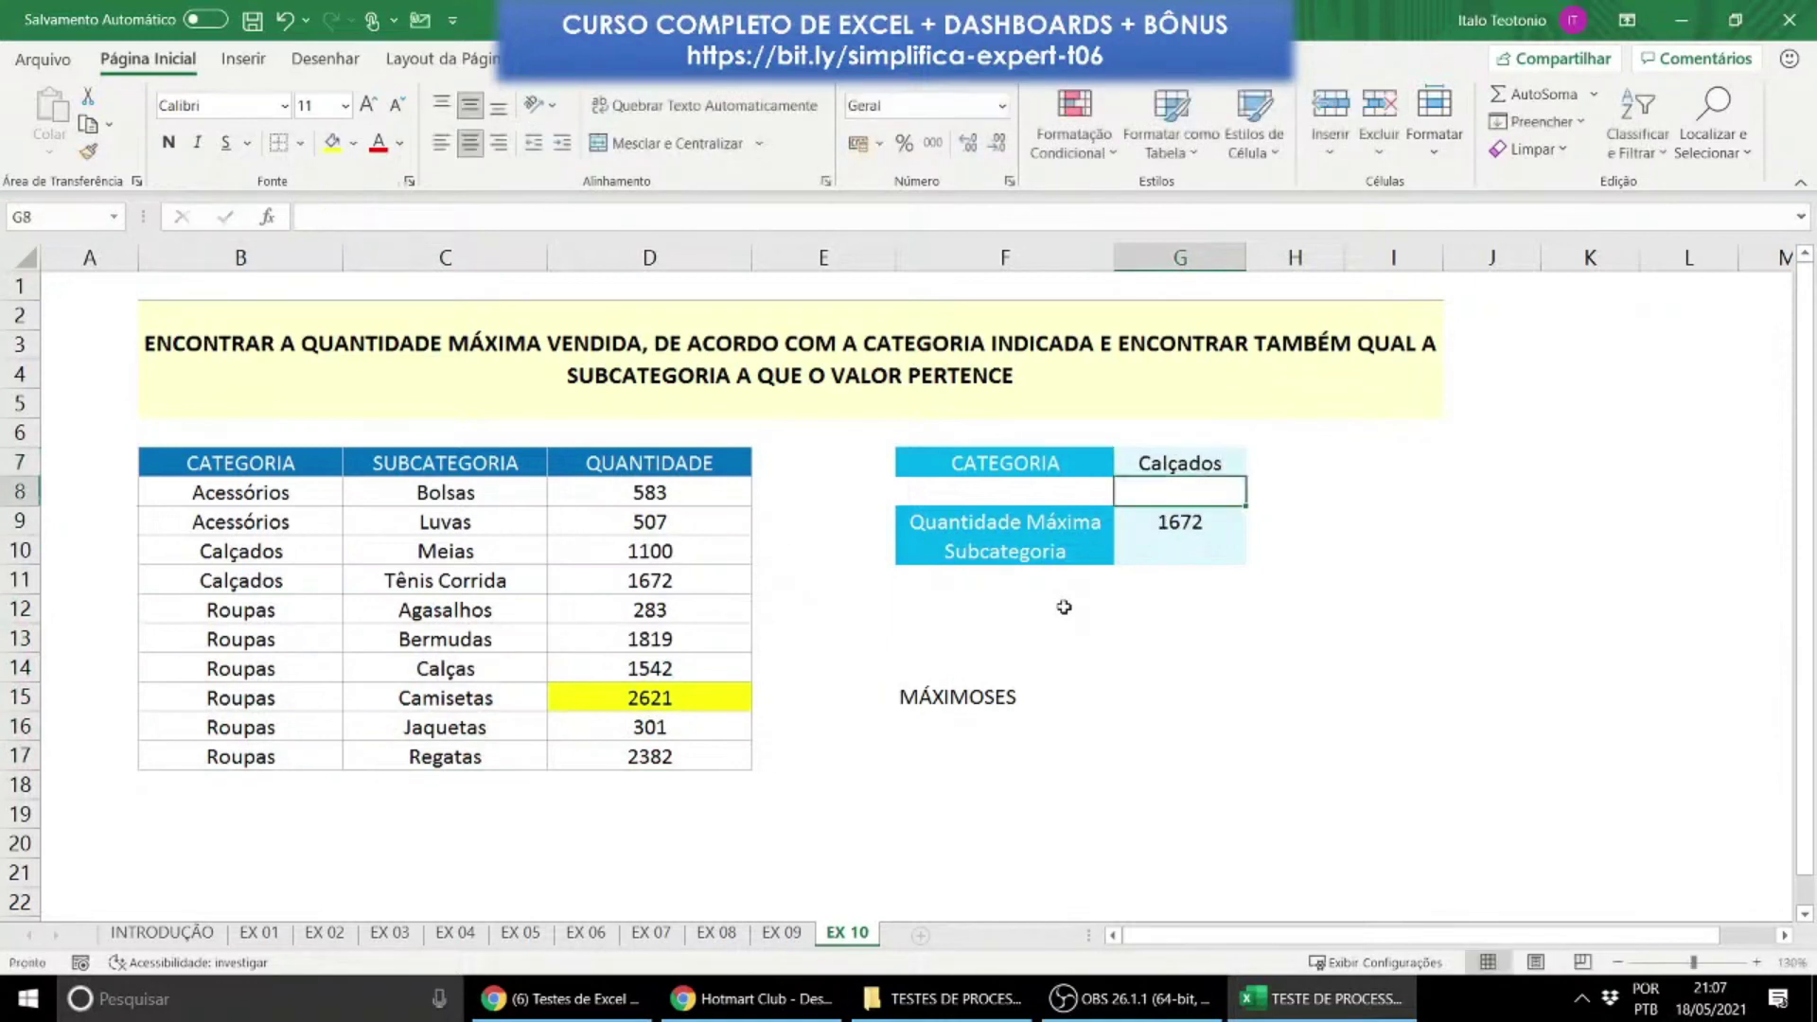
# Step: Check the maximum quantity in G9 and change the category in G7 to Acessórios
pyautogui.click(1200, 520)
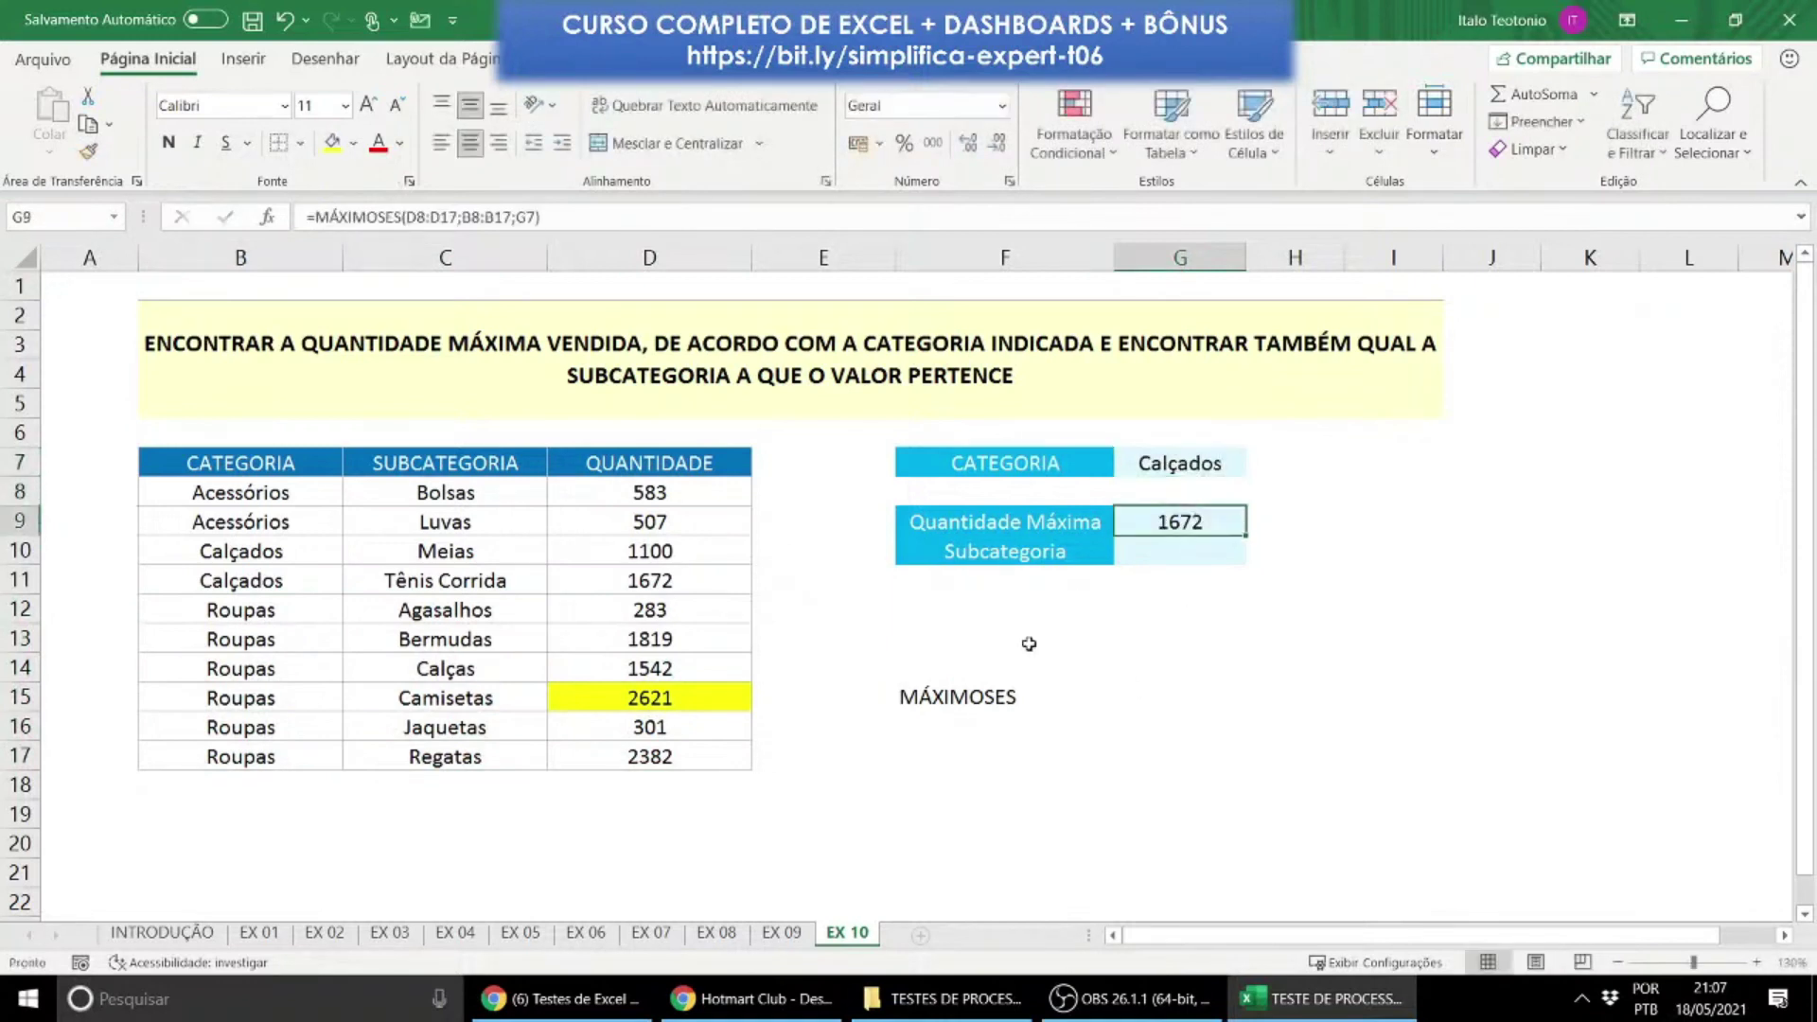
pyautogui.click(661, 492)
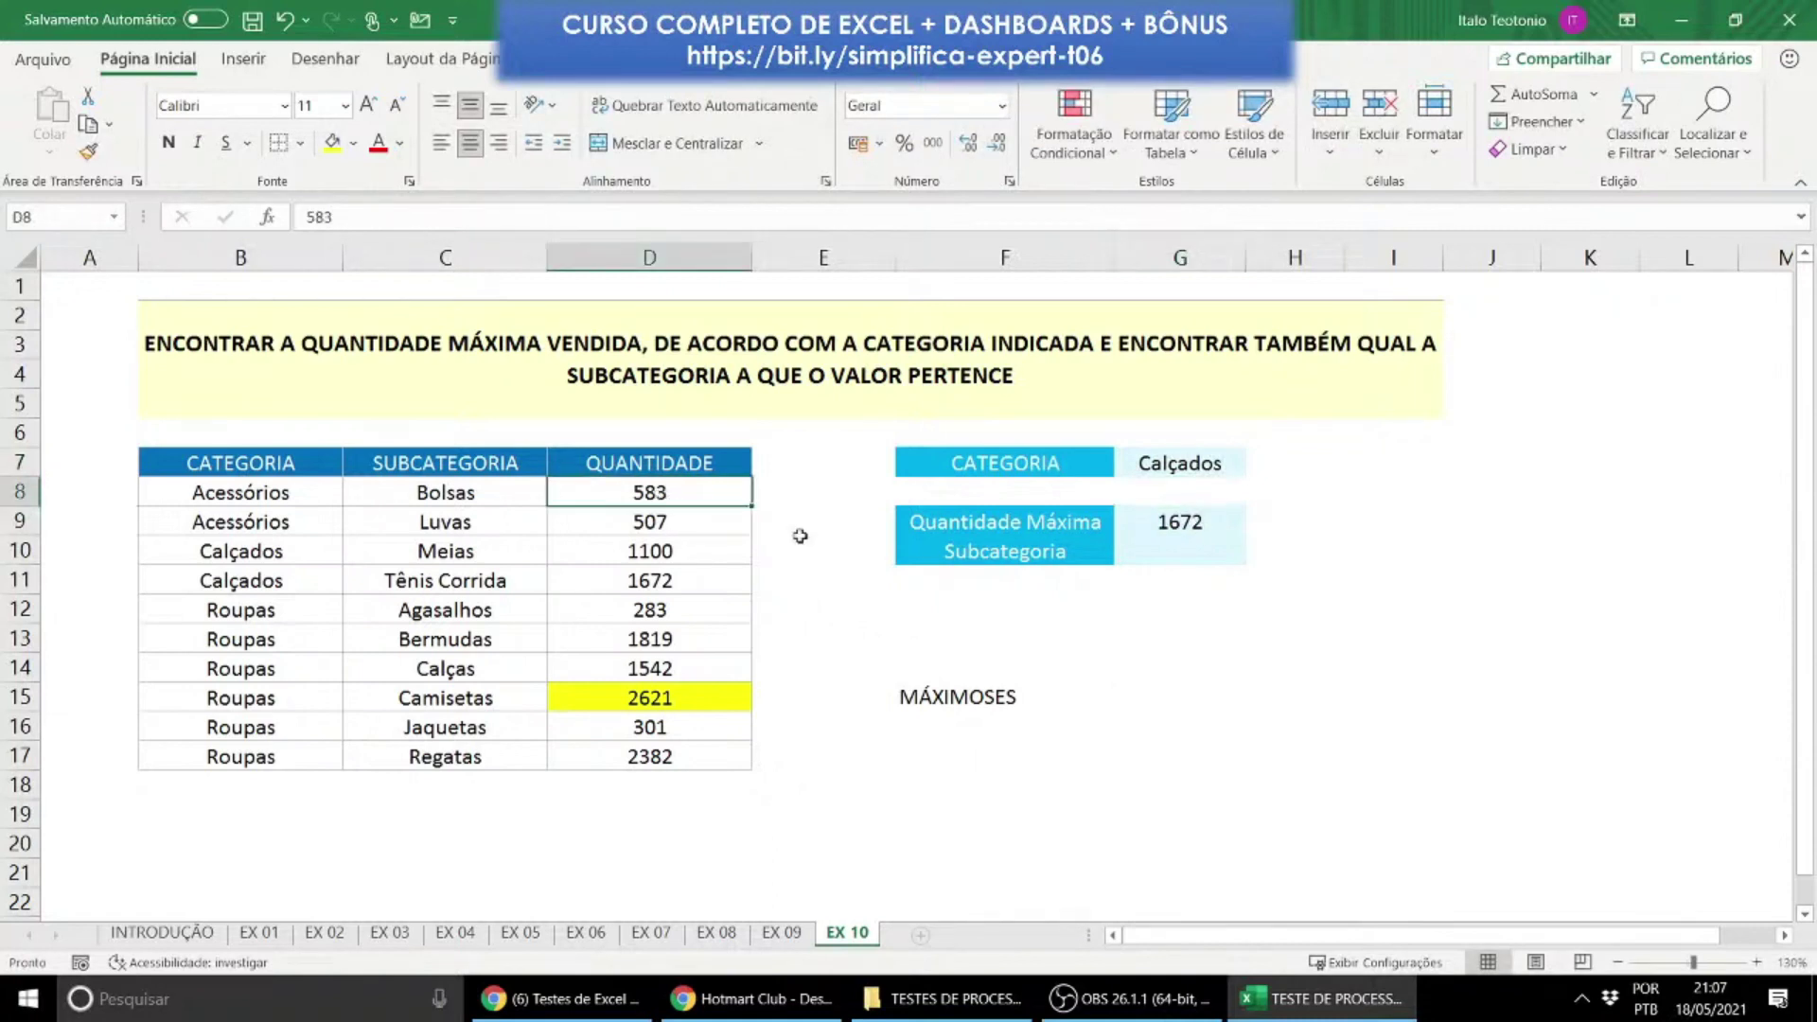
pyautogui.click(1147, 474)
pyautogui.write('Acessórios')
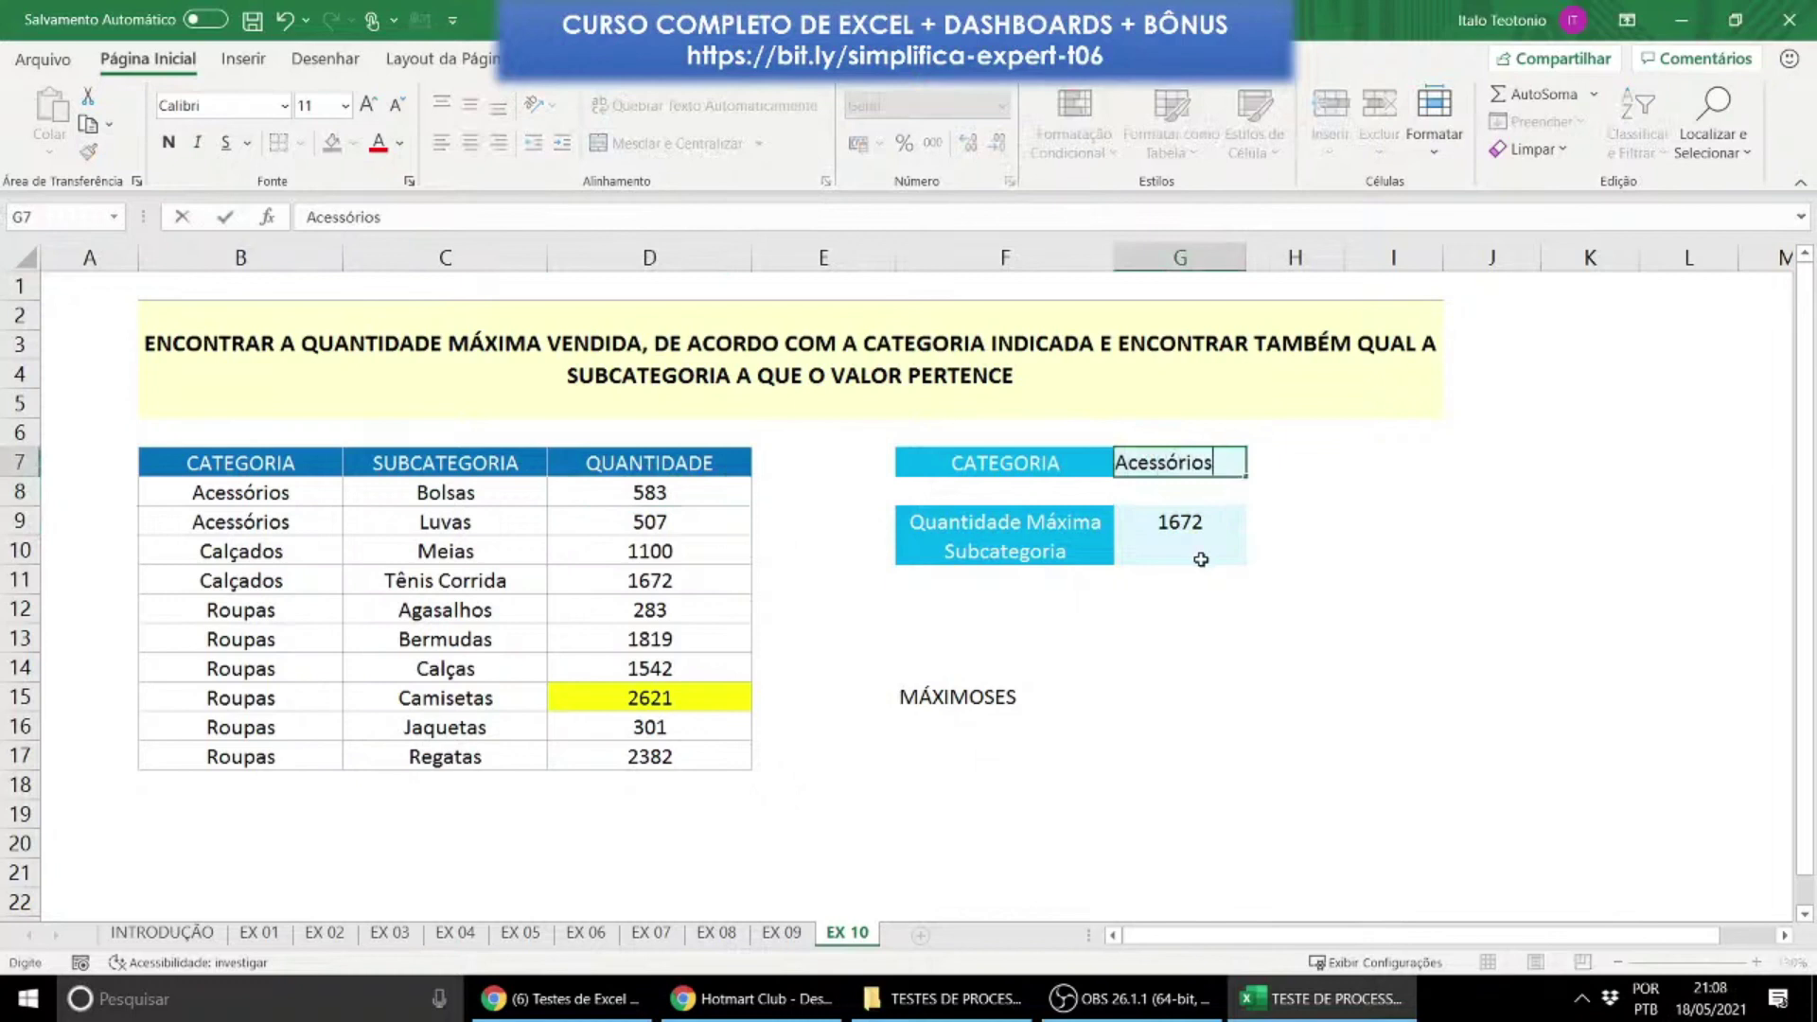
pyautogui.press('Return')
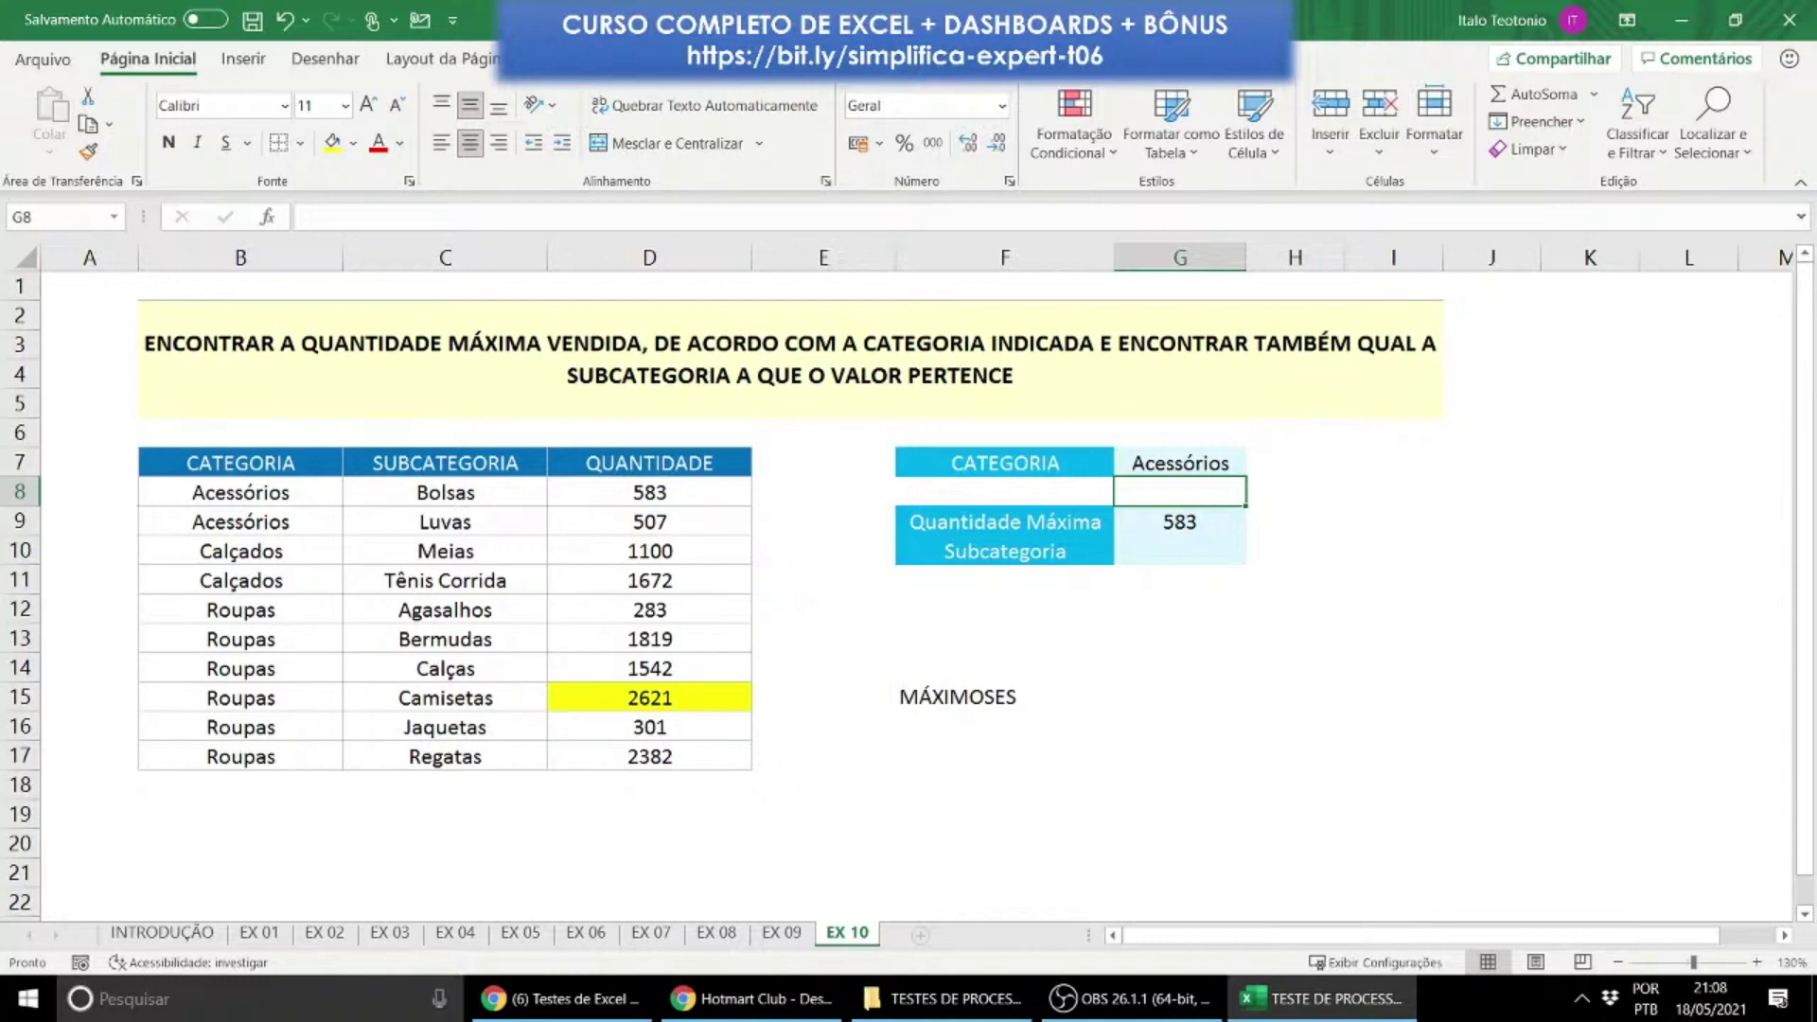
pyautogui.hotkey('alt', 'Tab')
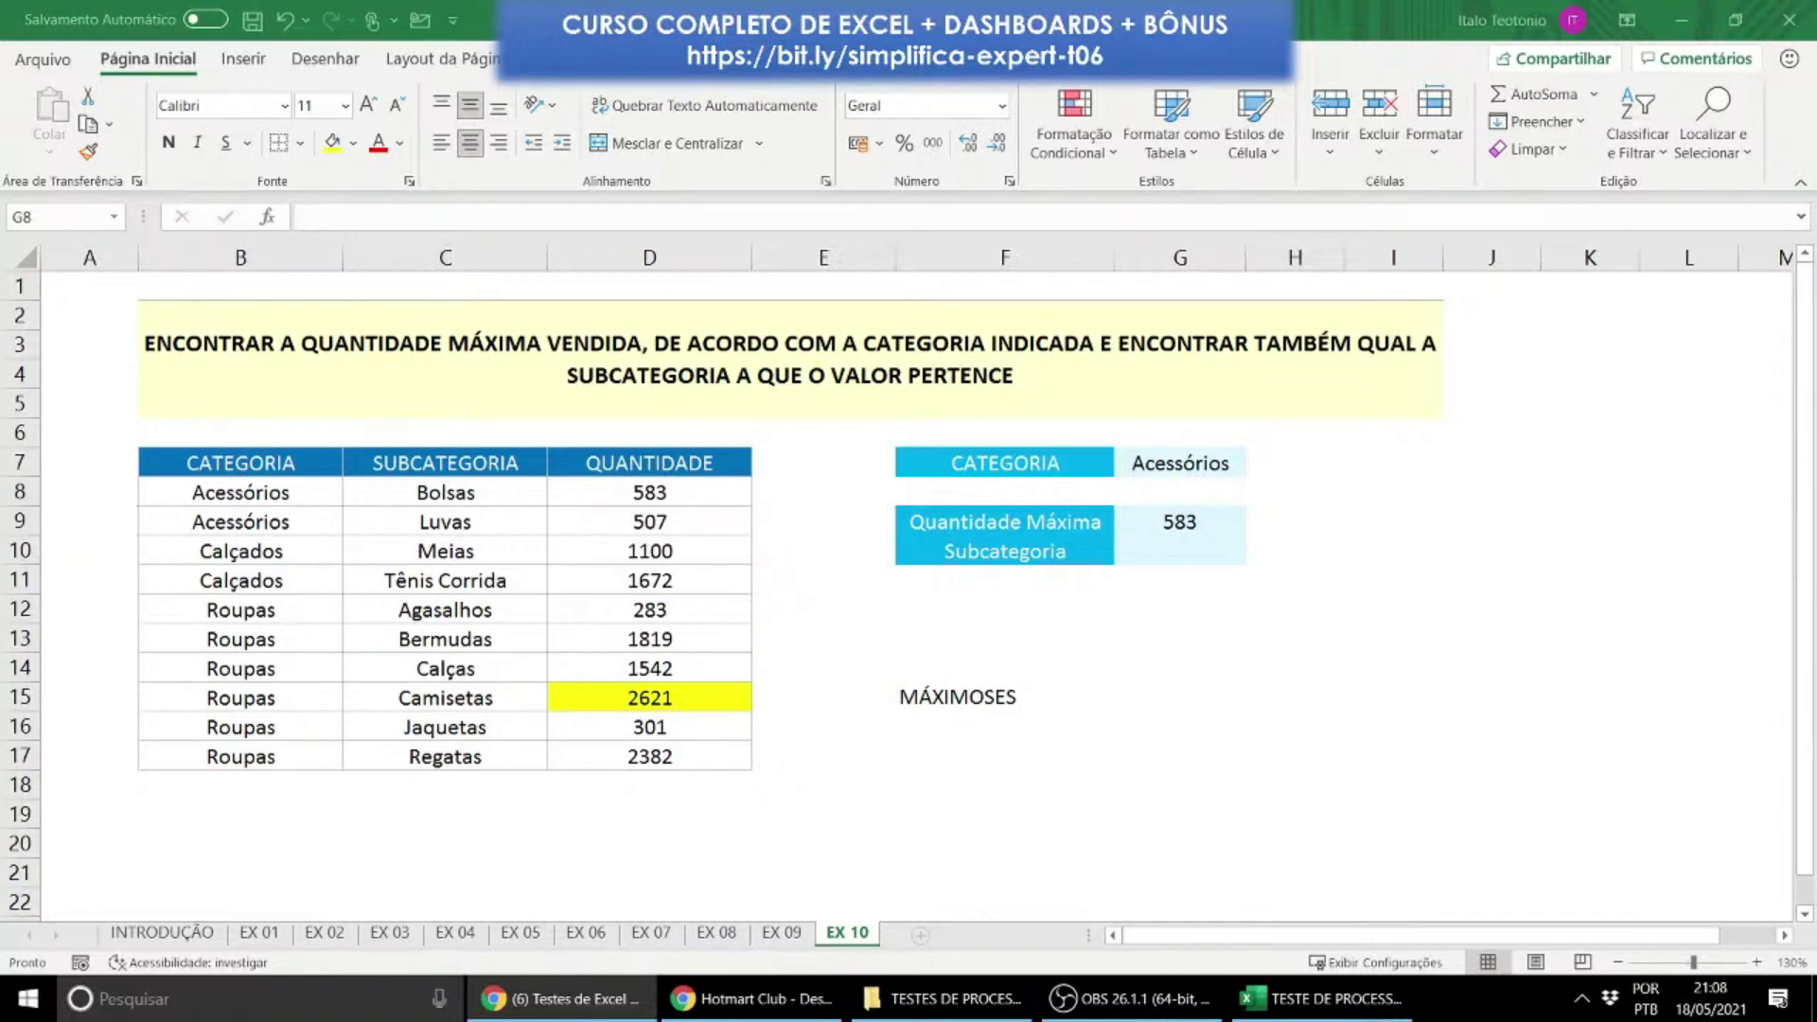
pyautogui.hotkey('alt', 'Tab')
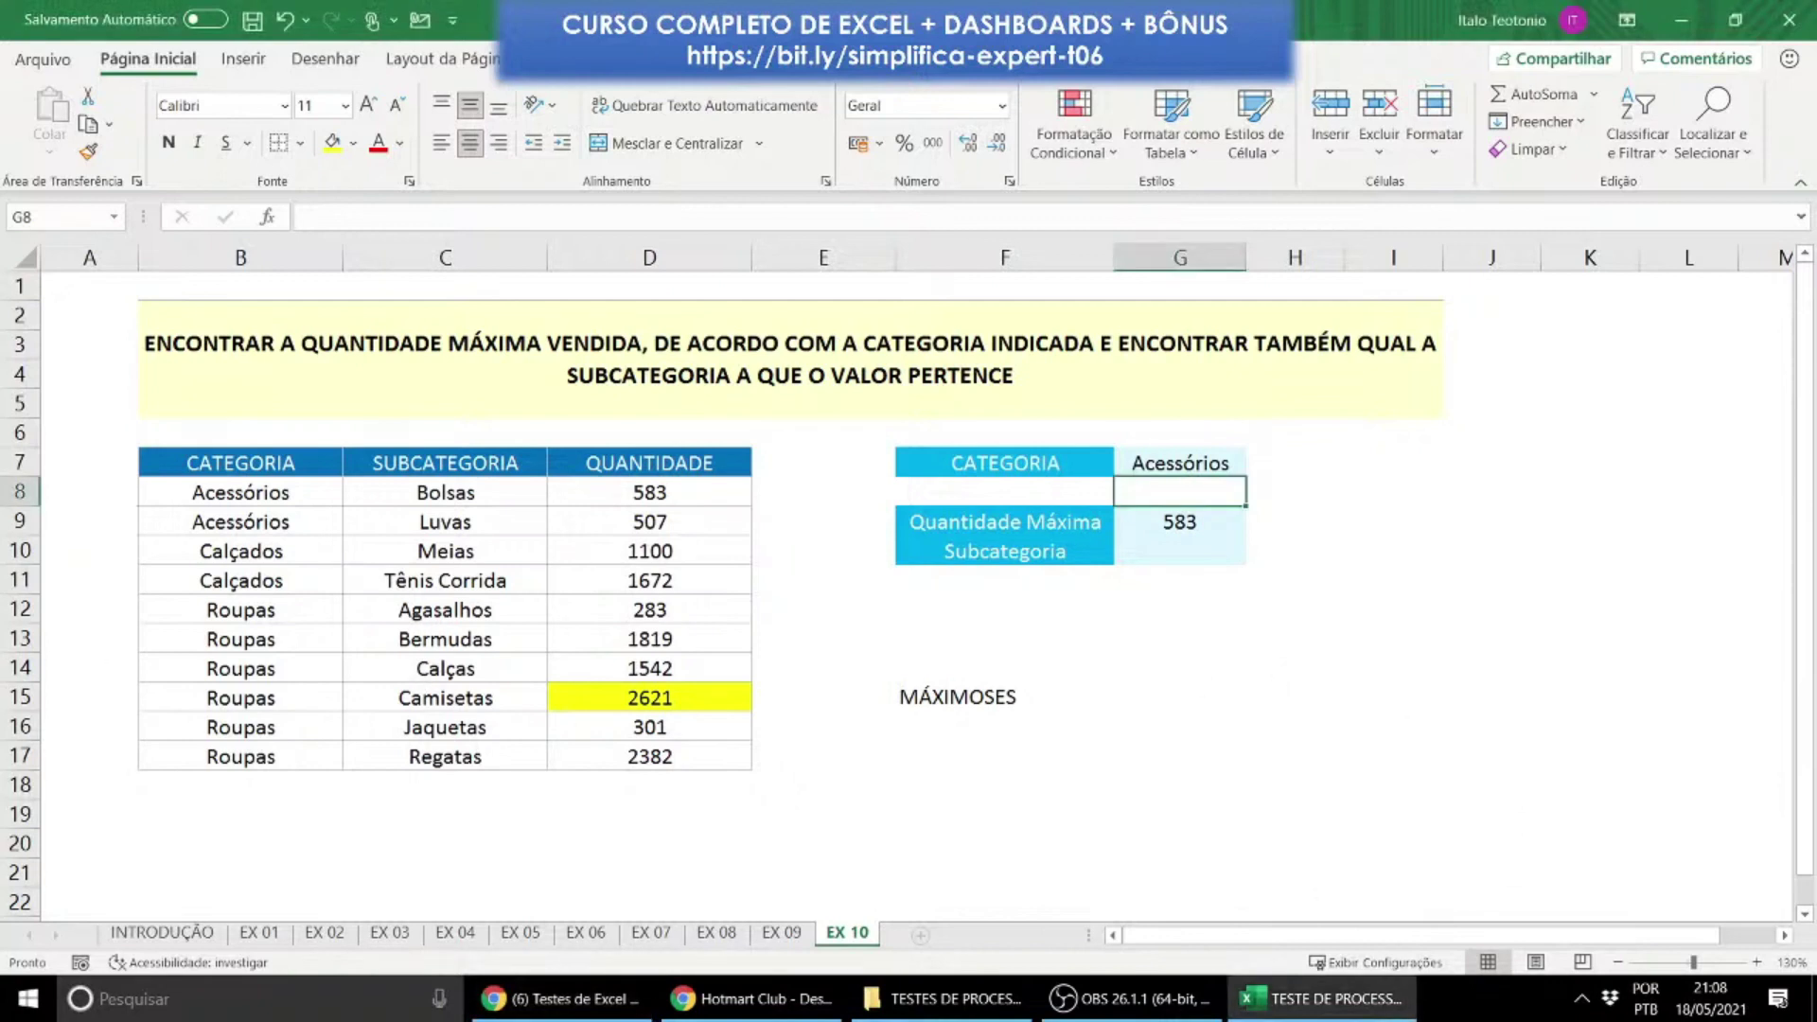
pyautogui.click(1187, 636)
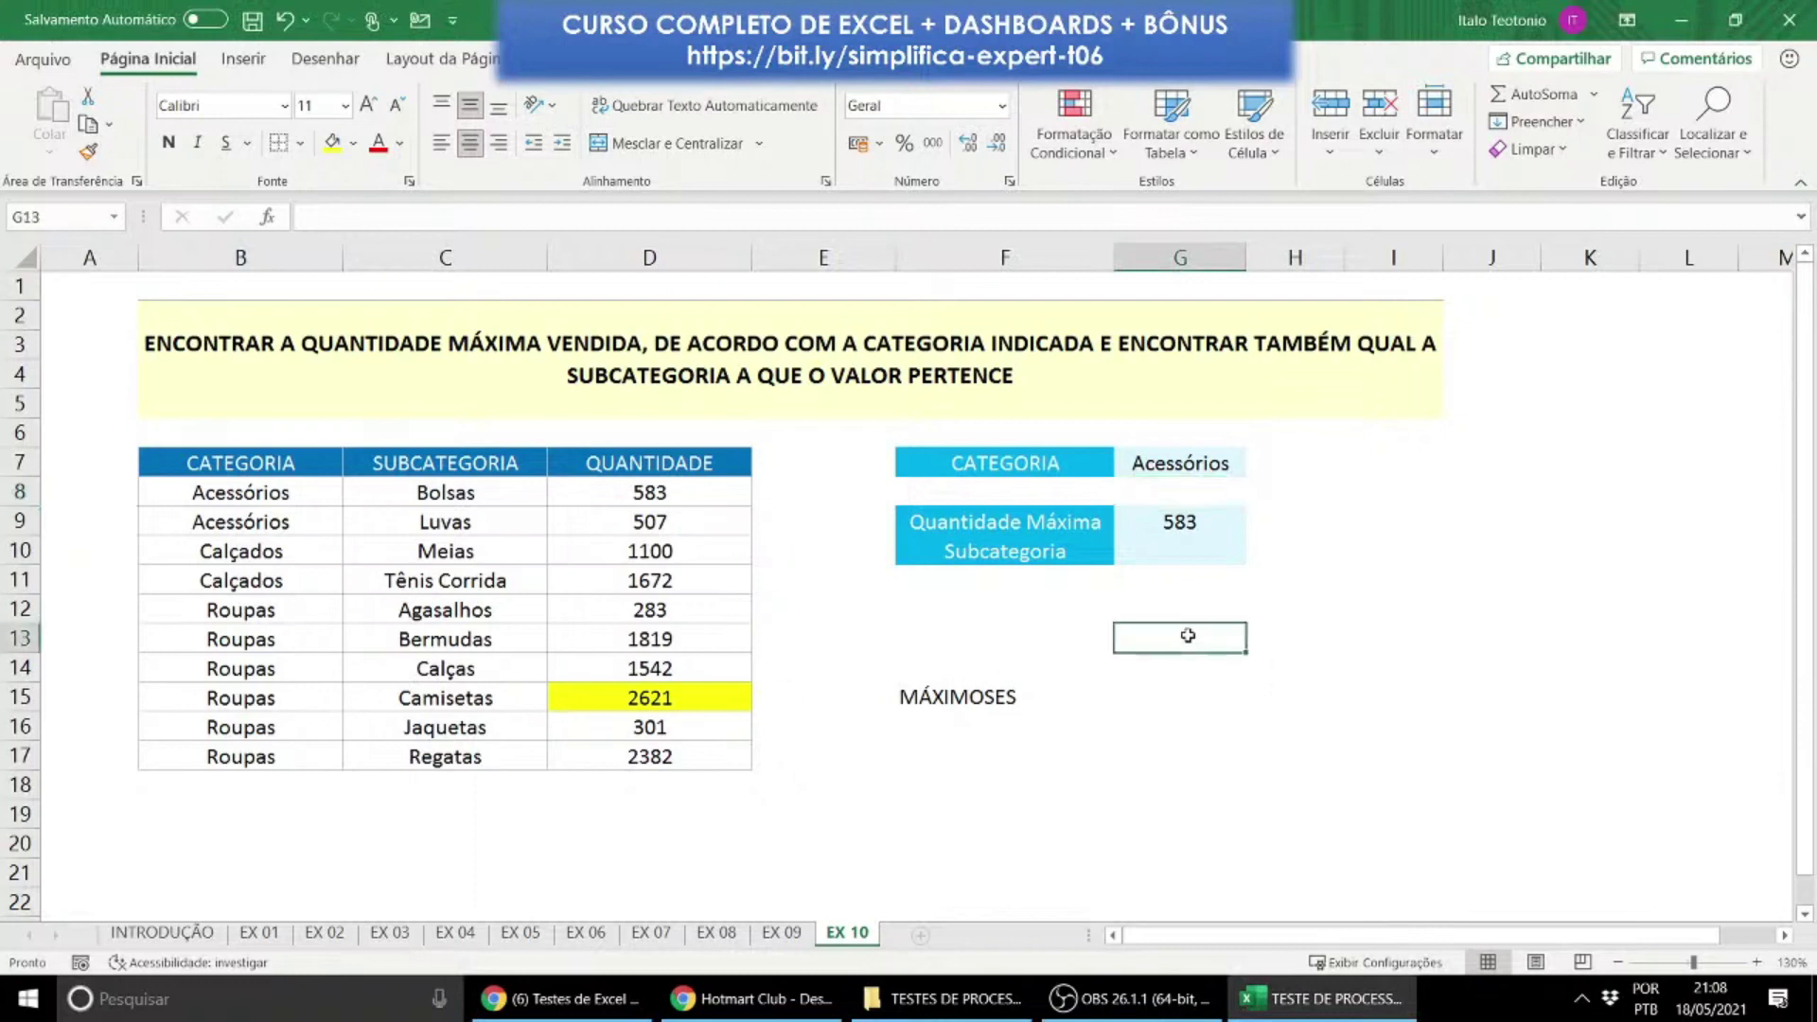
# Step: Note the lookup options for the subcategory: ÍNDICE + CORRESP in F17 and PROCX in F19
pyautogui.click(1151, 548)
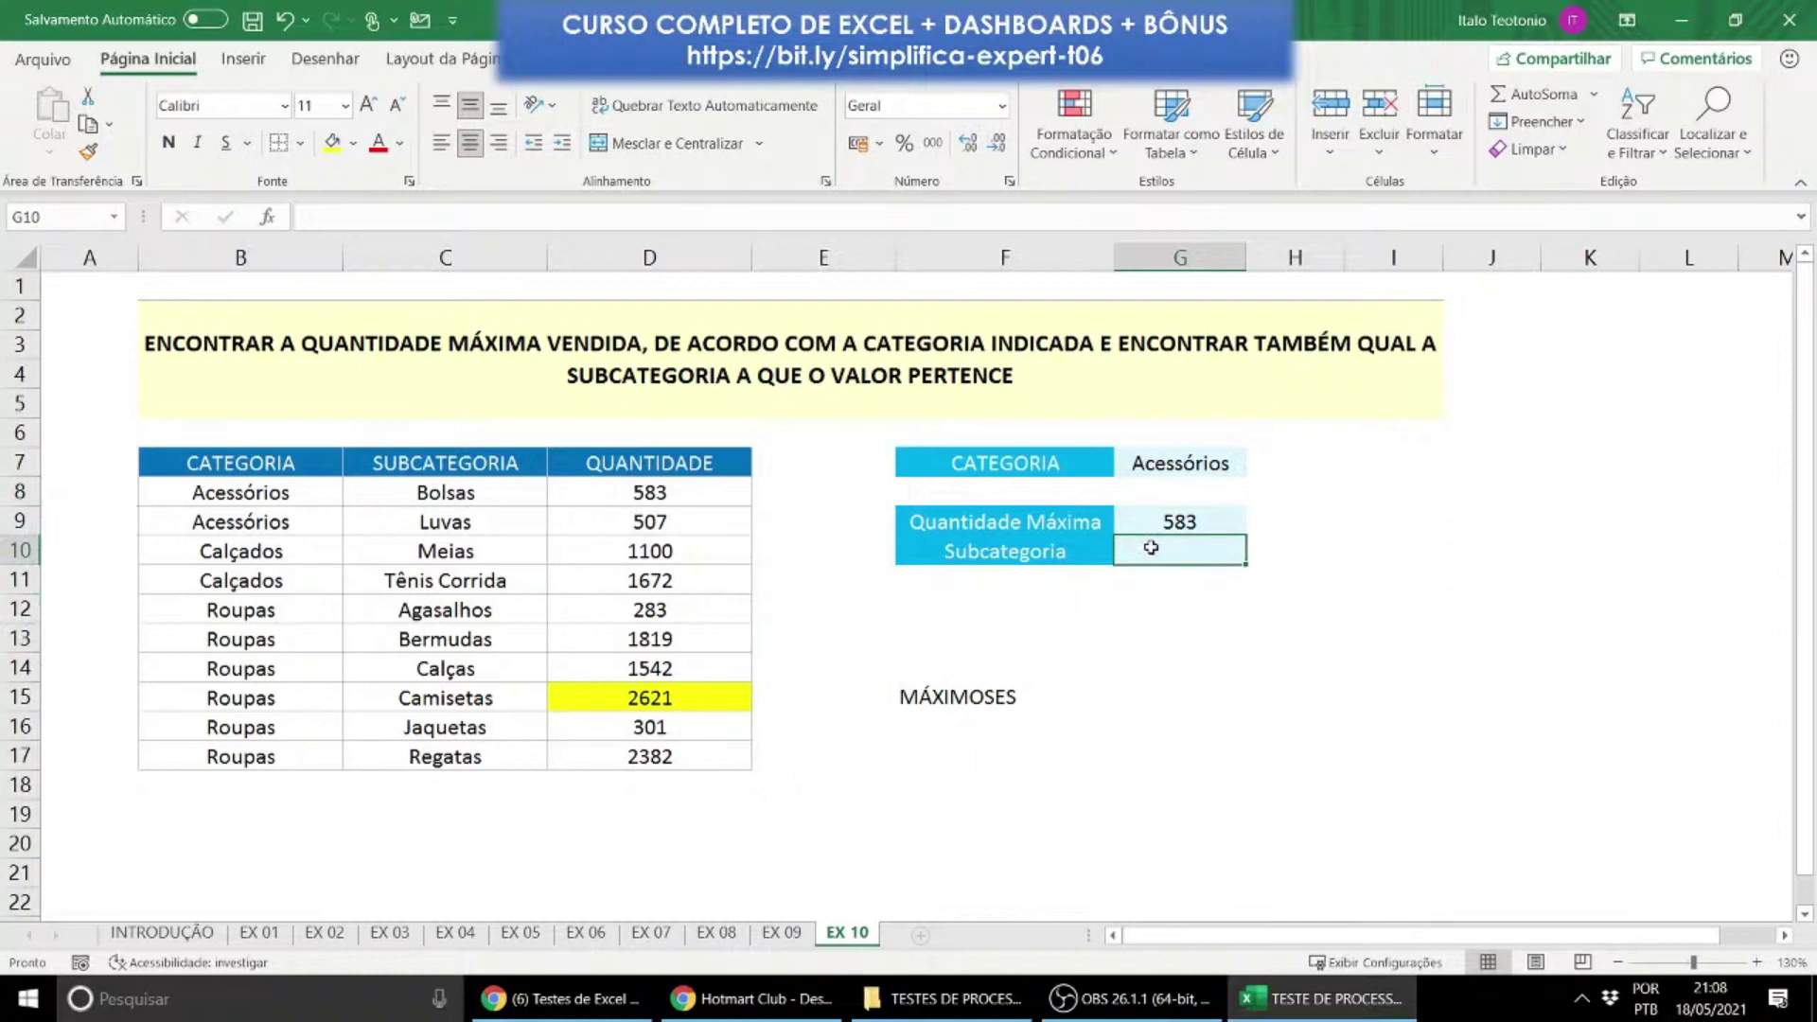
pyautogui.click(967, 776)
pyautogui.click(953, 745)
pyautogui.write('ÍNDICE E')
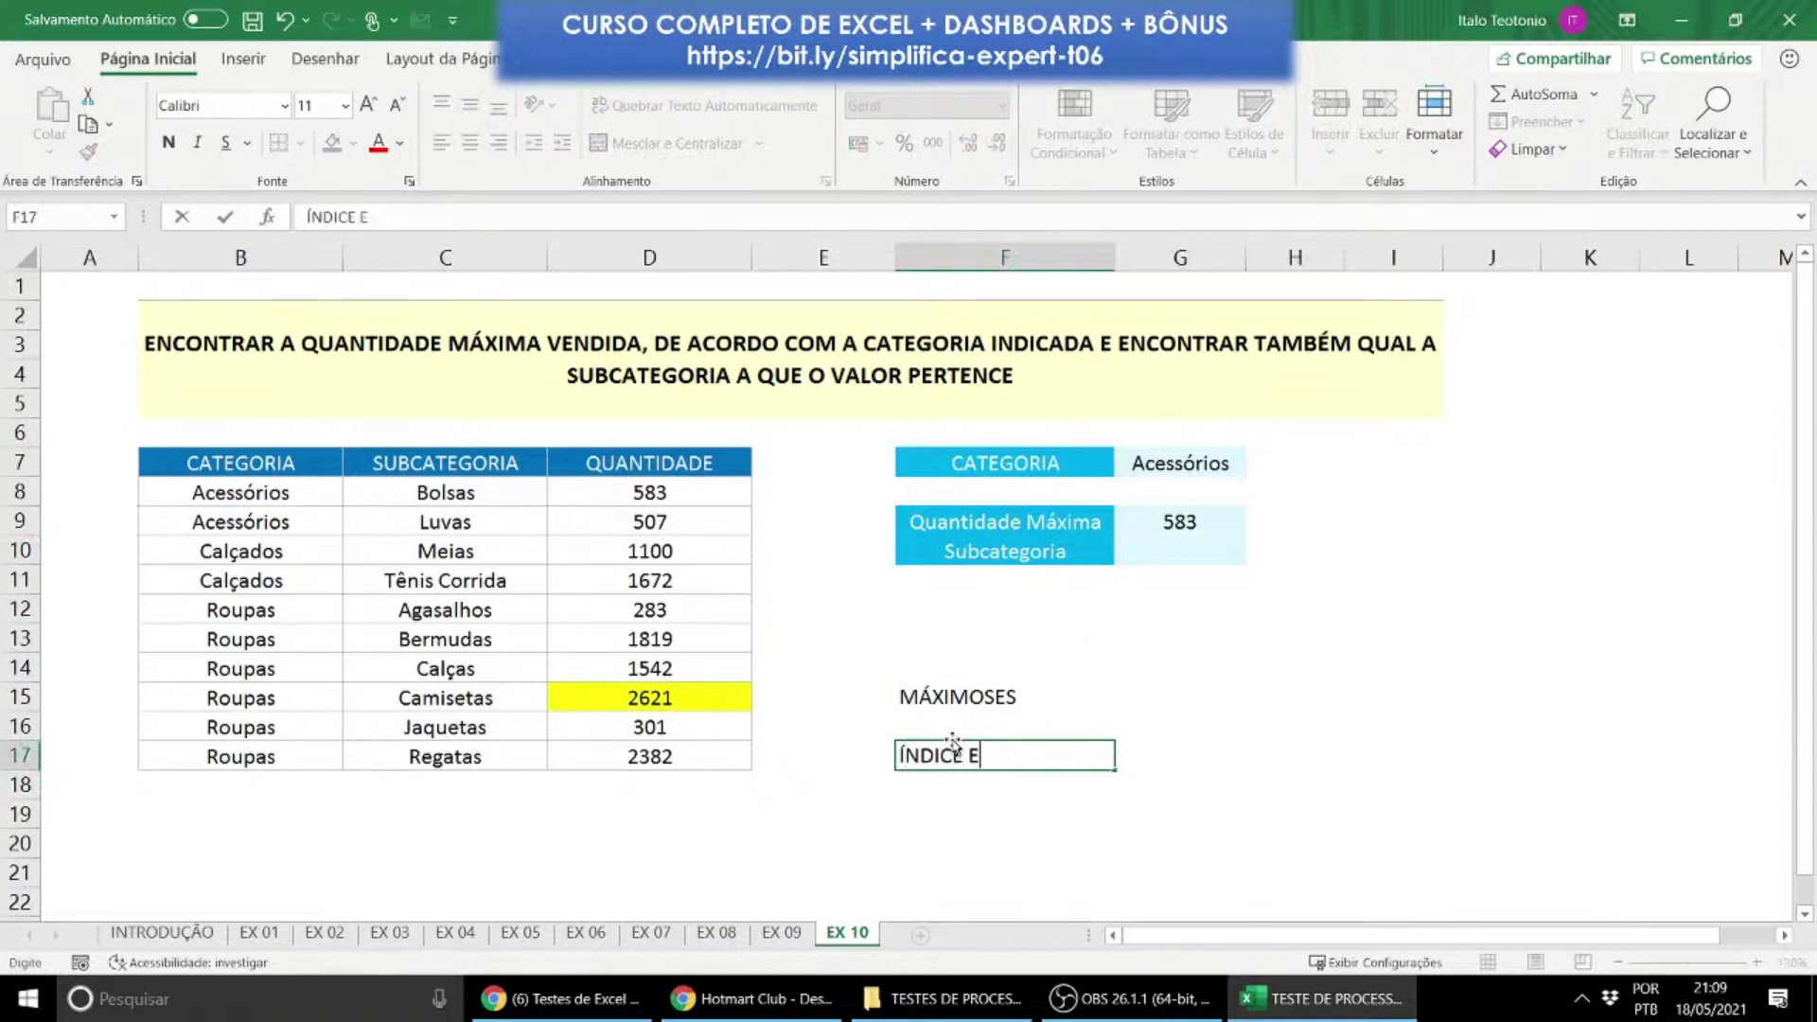
pyautogui.press('BackSpace')
pyautogui.write('+ CORRESP')
pyautogui.press('Return')
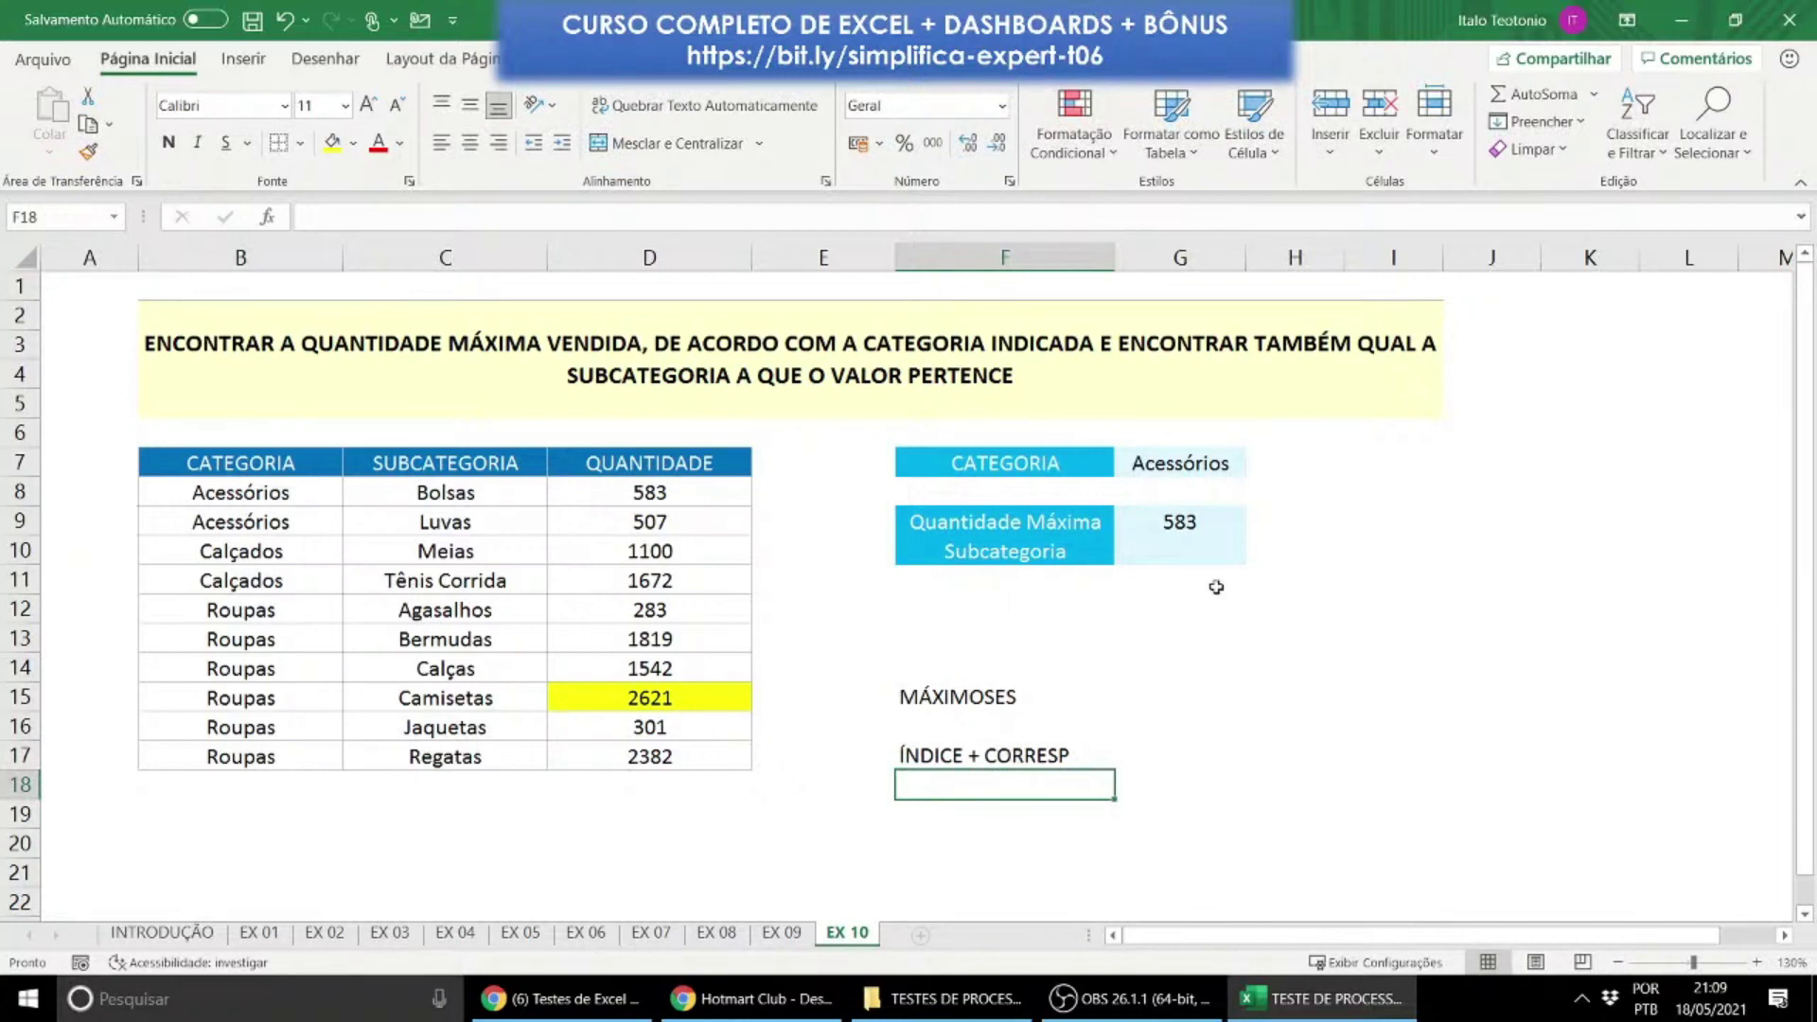
pyautogui.click(1038, 823)
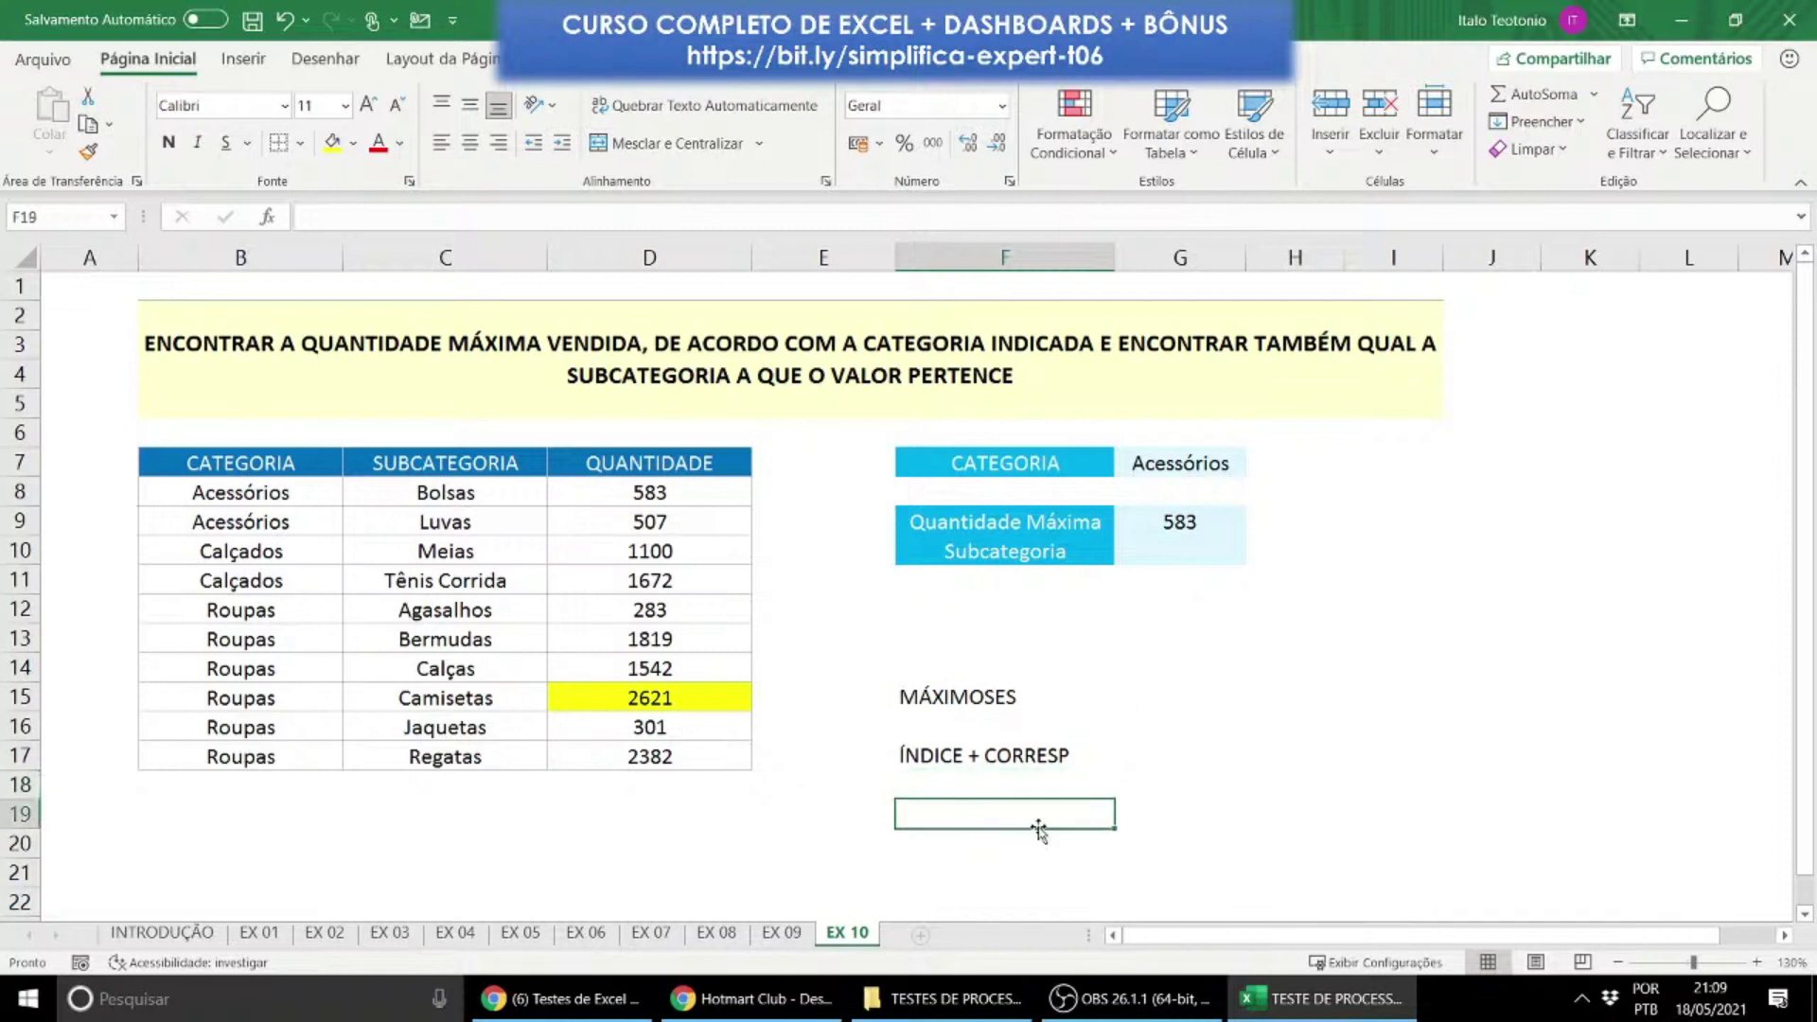
pyautogui.write('PROCX')
pyautogui.press('Return')
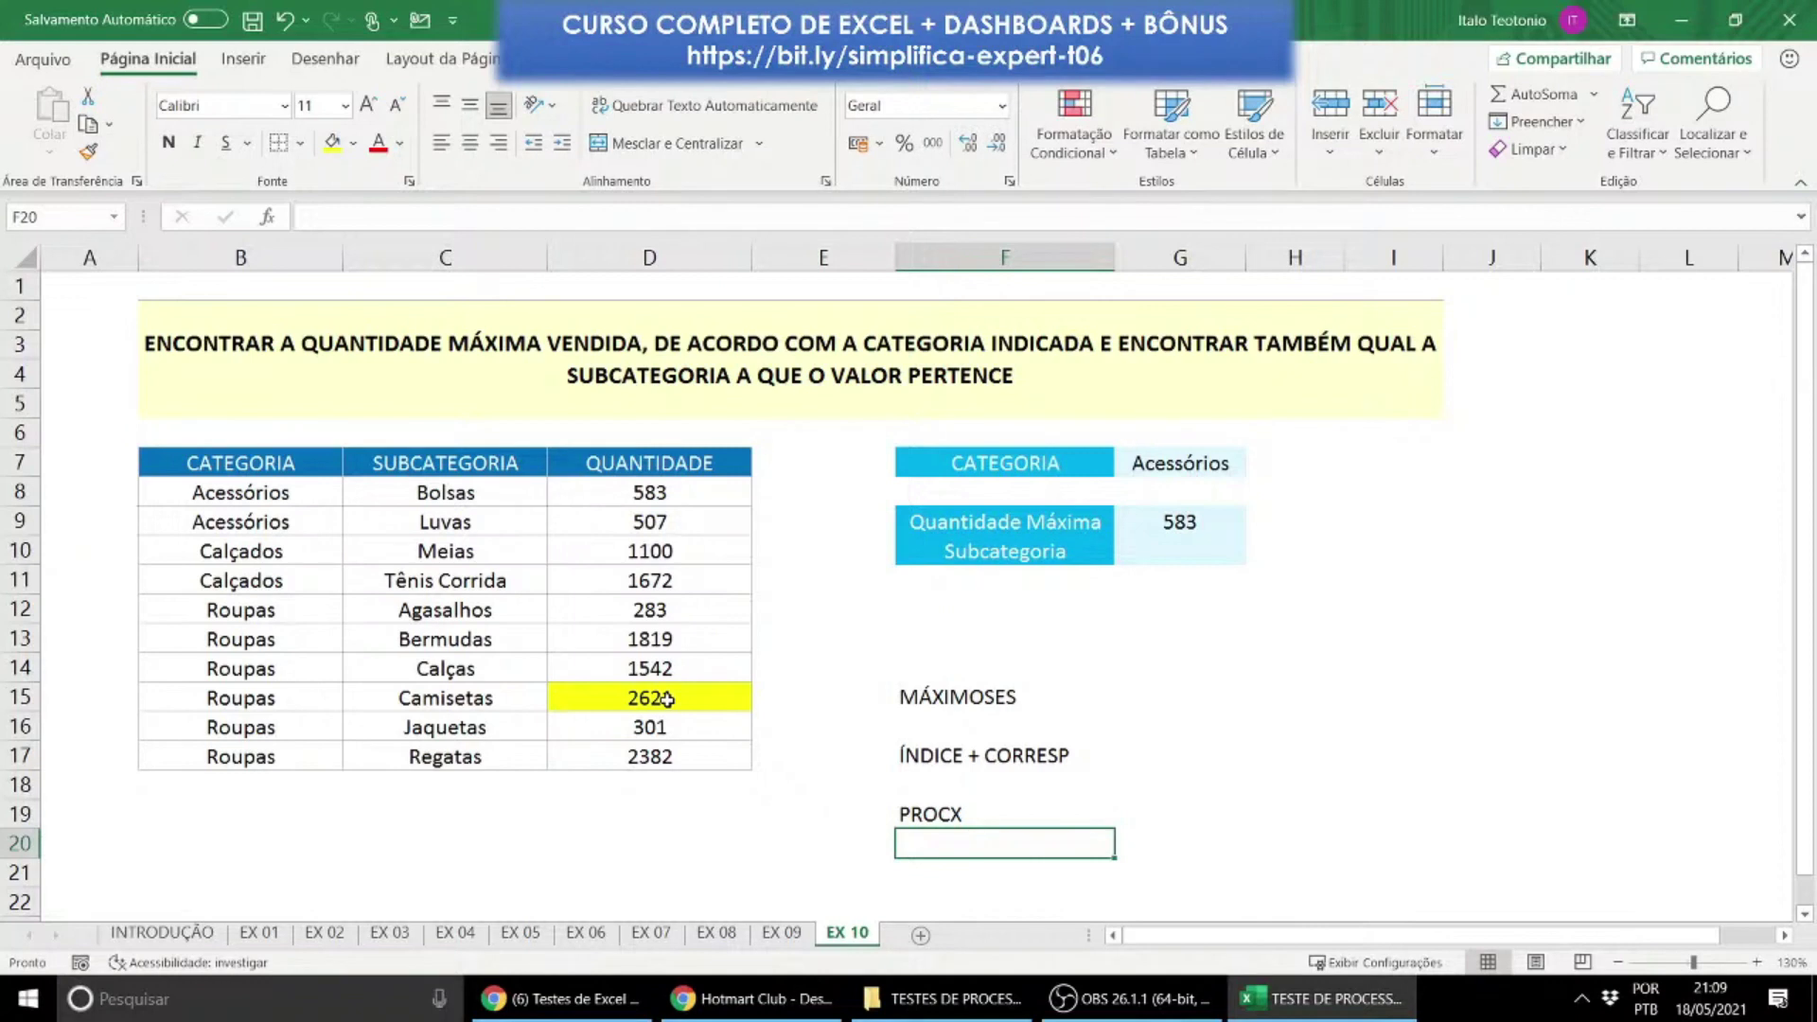
# Step: Look up the subcategory in G10 with PROCX, using G9 as the lookup value, D8:D17 as the lookup array and C8:C17 as the return array
pyautogui.click(1144, 556)
pyautogui.press('F2')
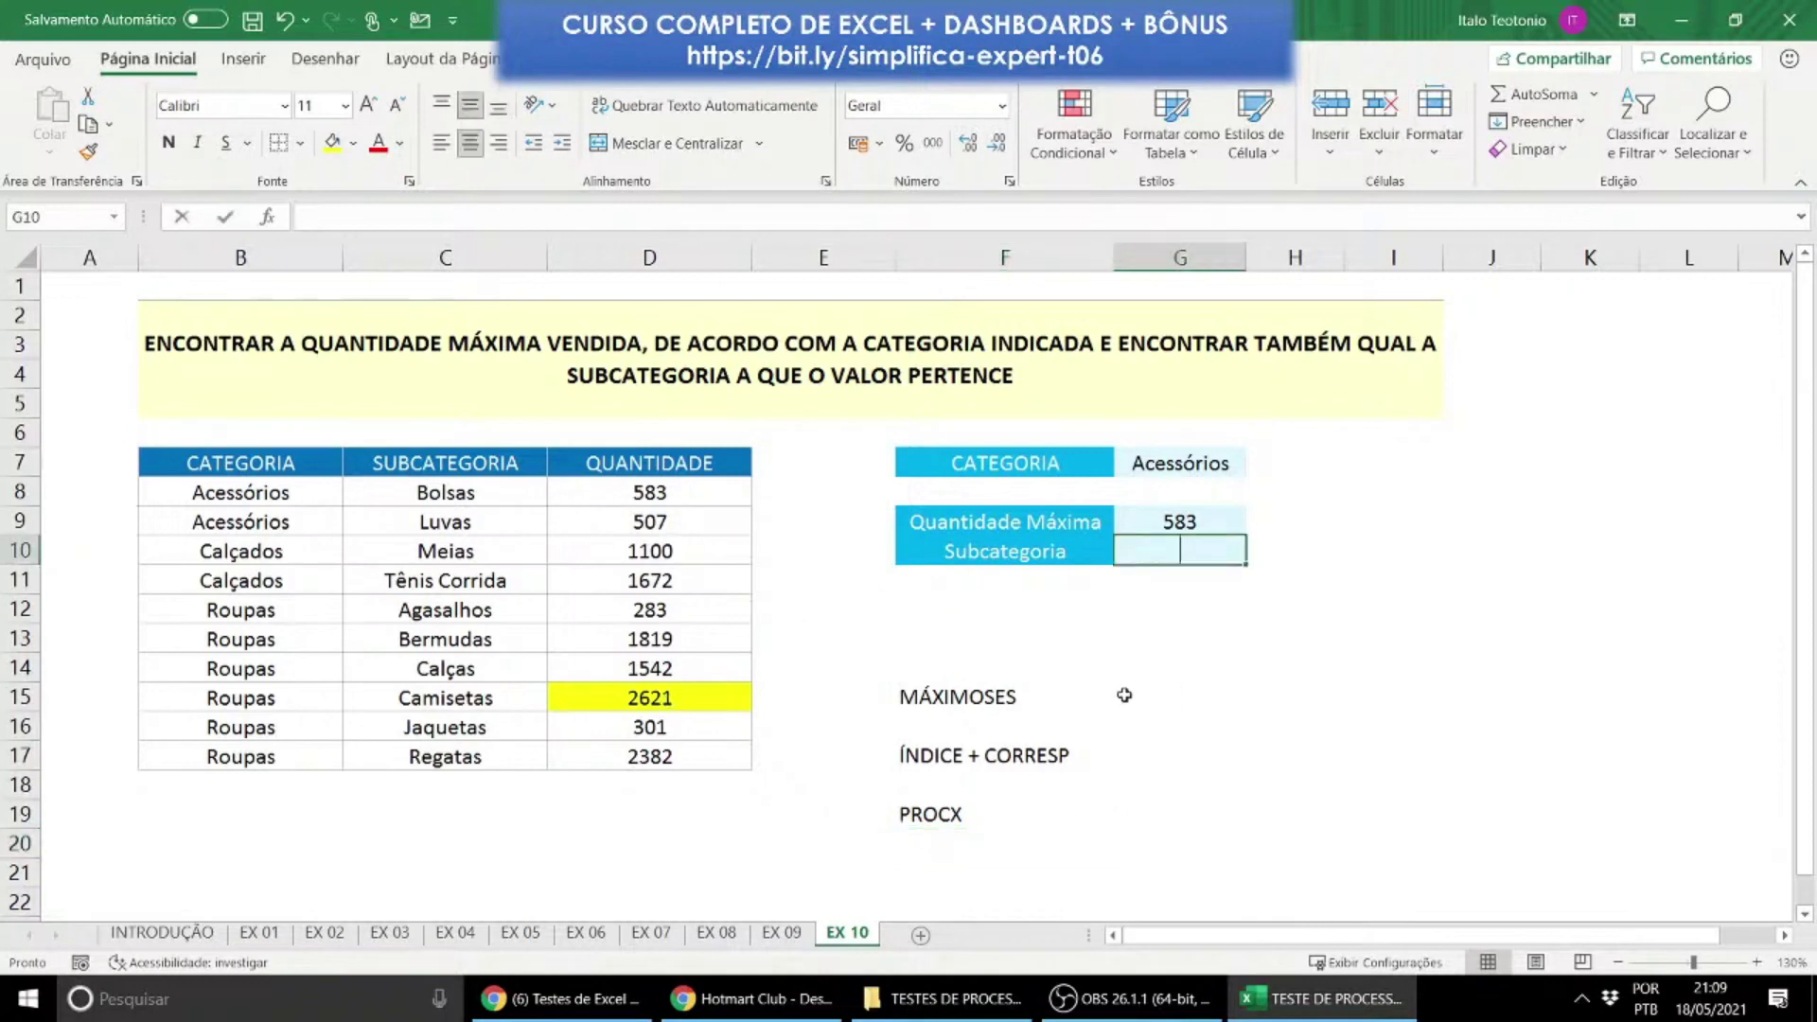
pyautogui.write('=procx(')
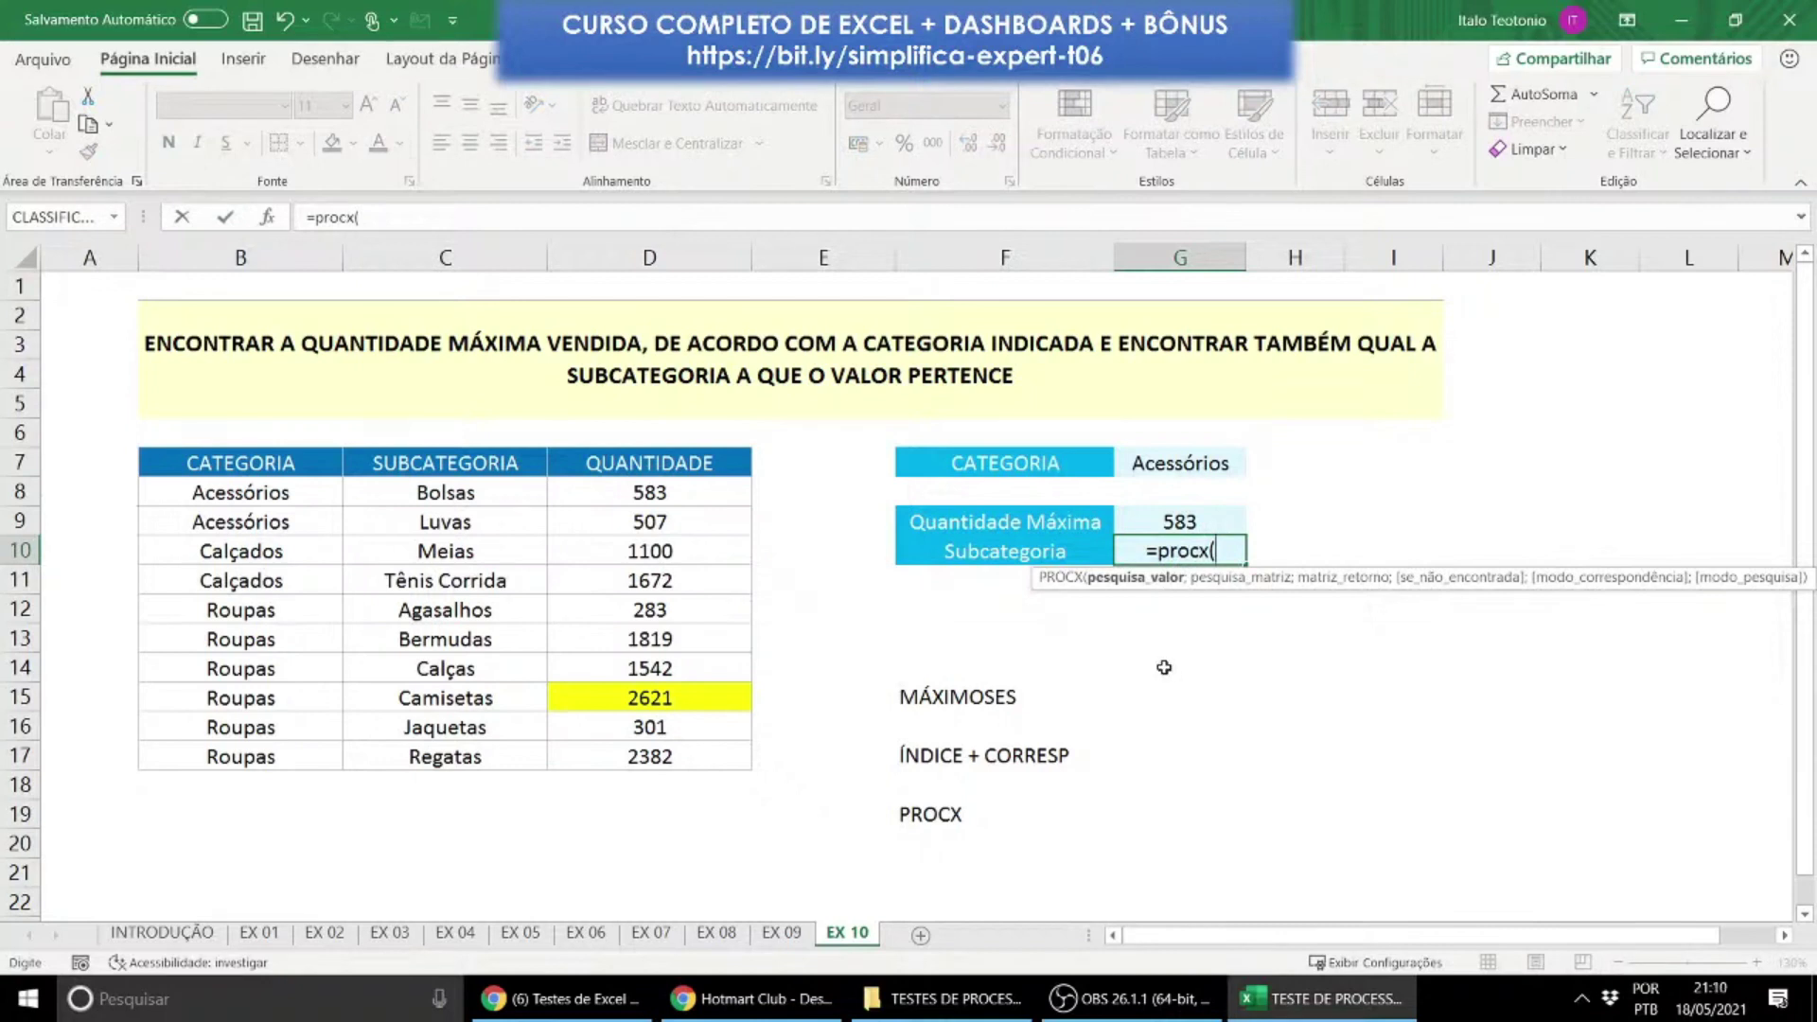
pyautogui.click(1213, 515)
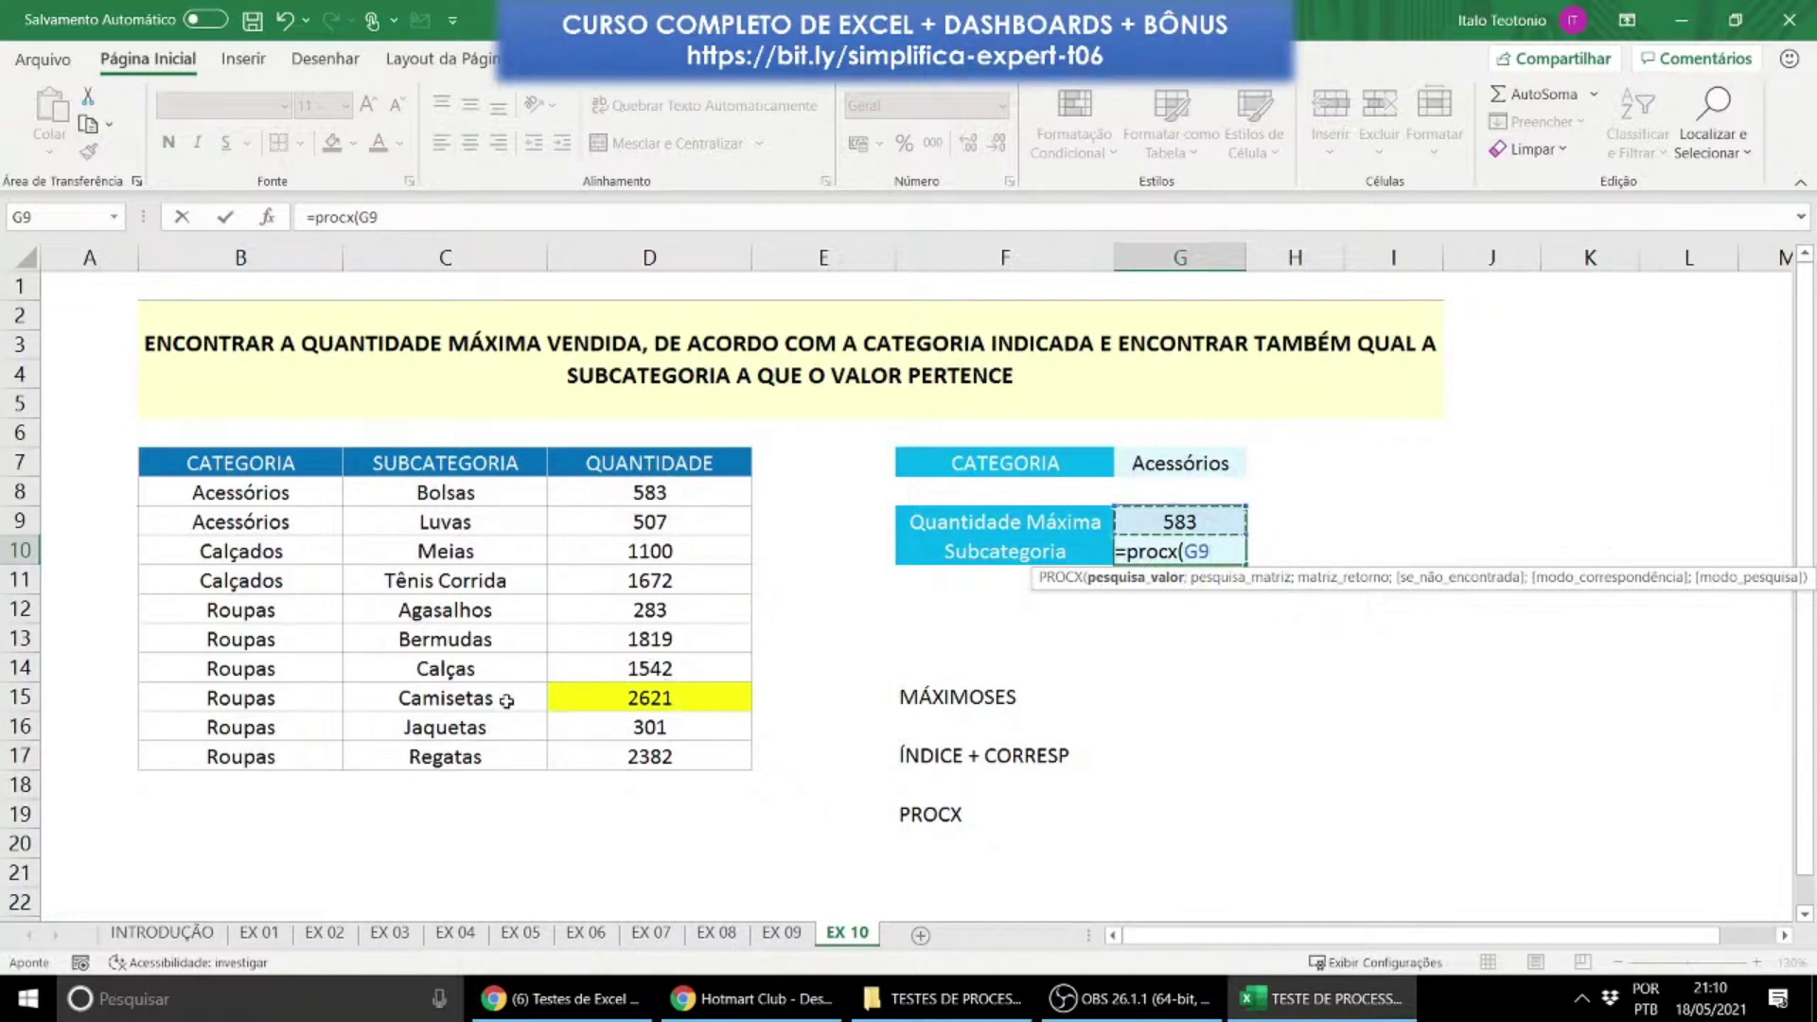
pyautogui.write(';')
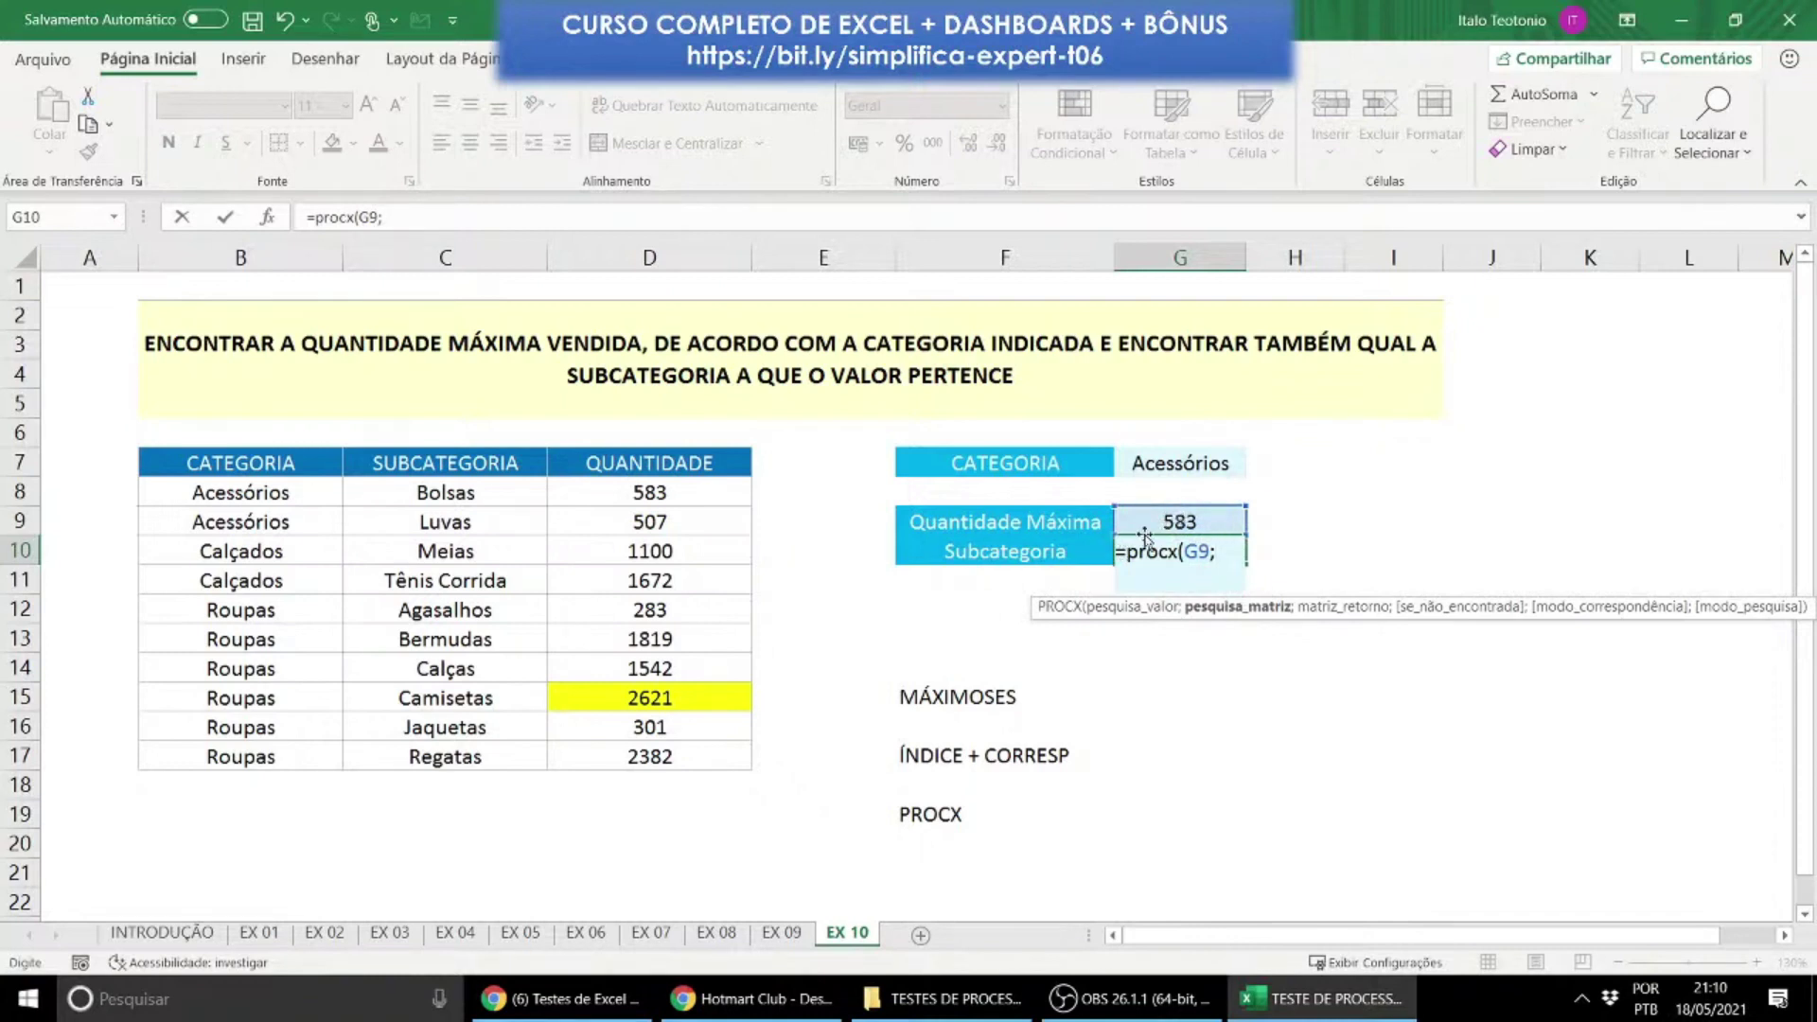
pyautogui.moveTo(679, 499); pyautogui.dragTo(668, 747)
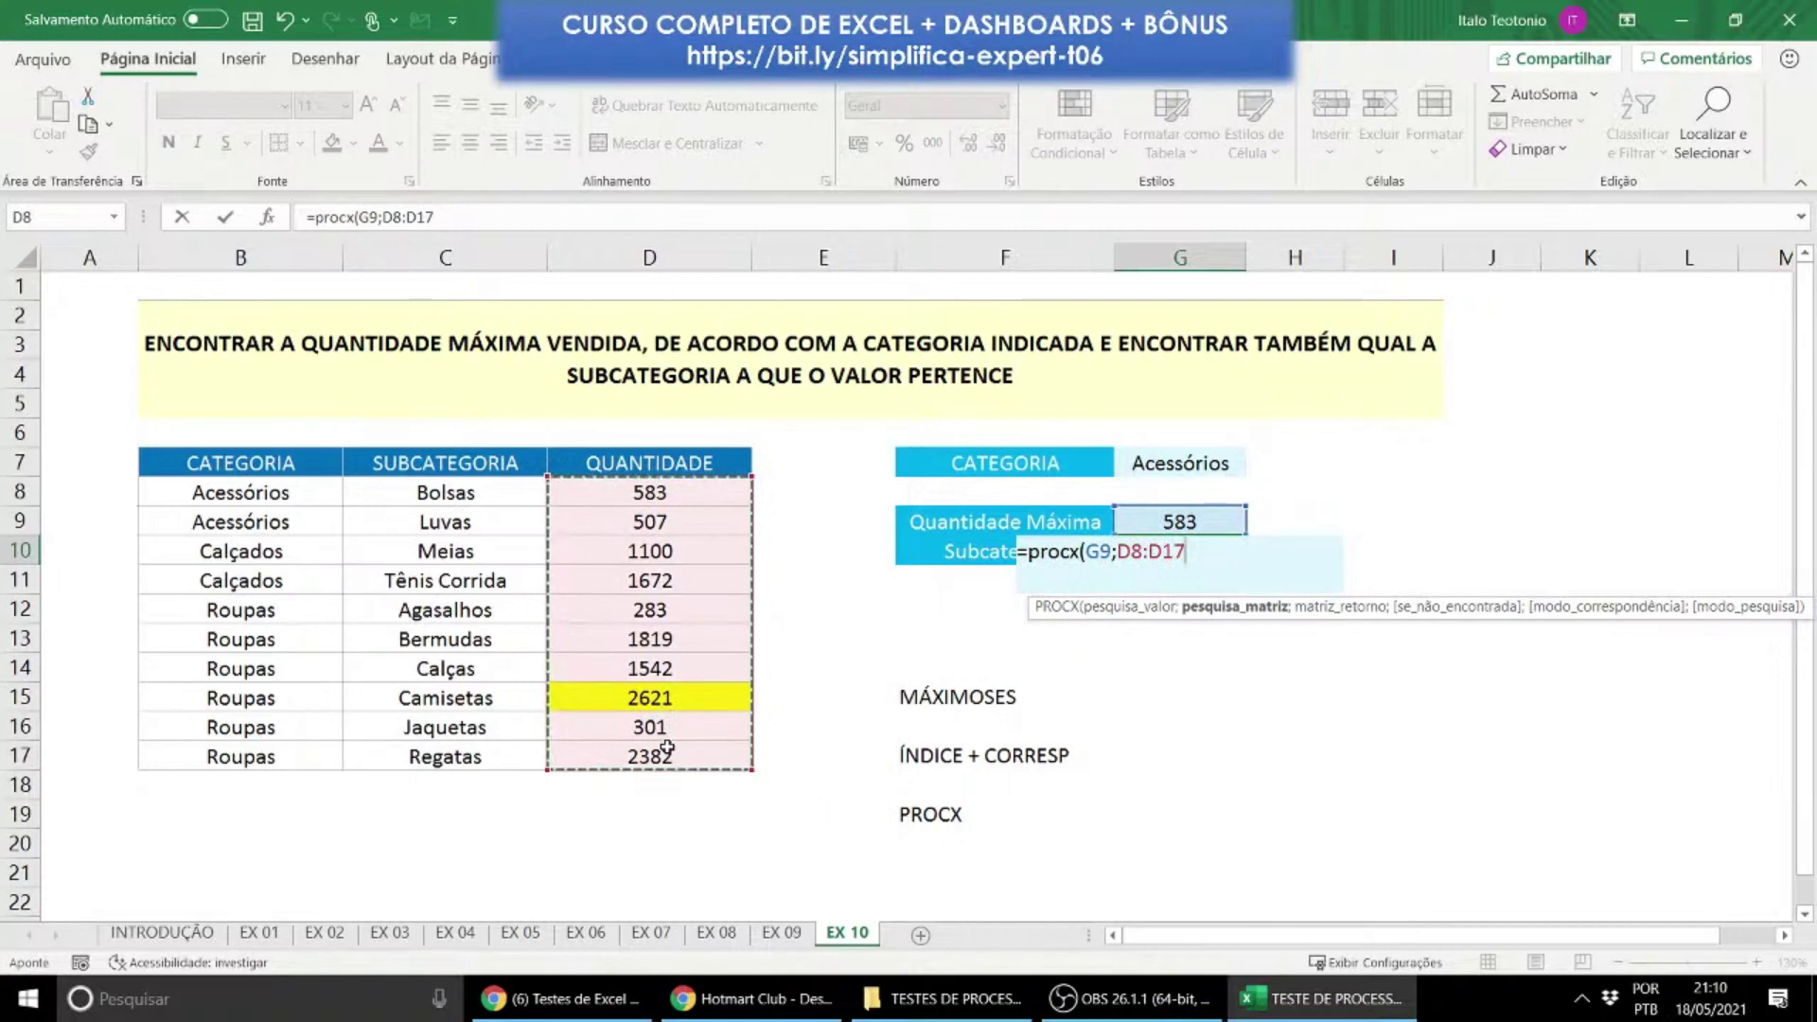
pyautogui.write(';')
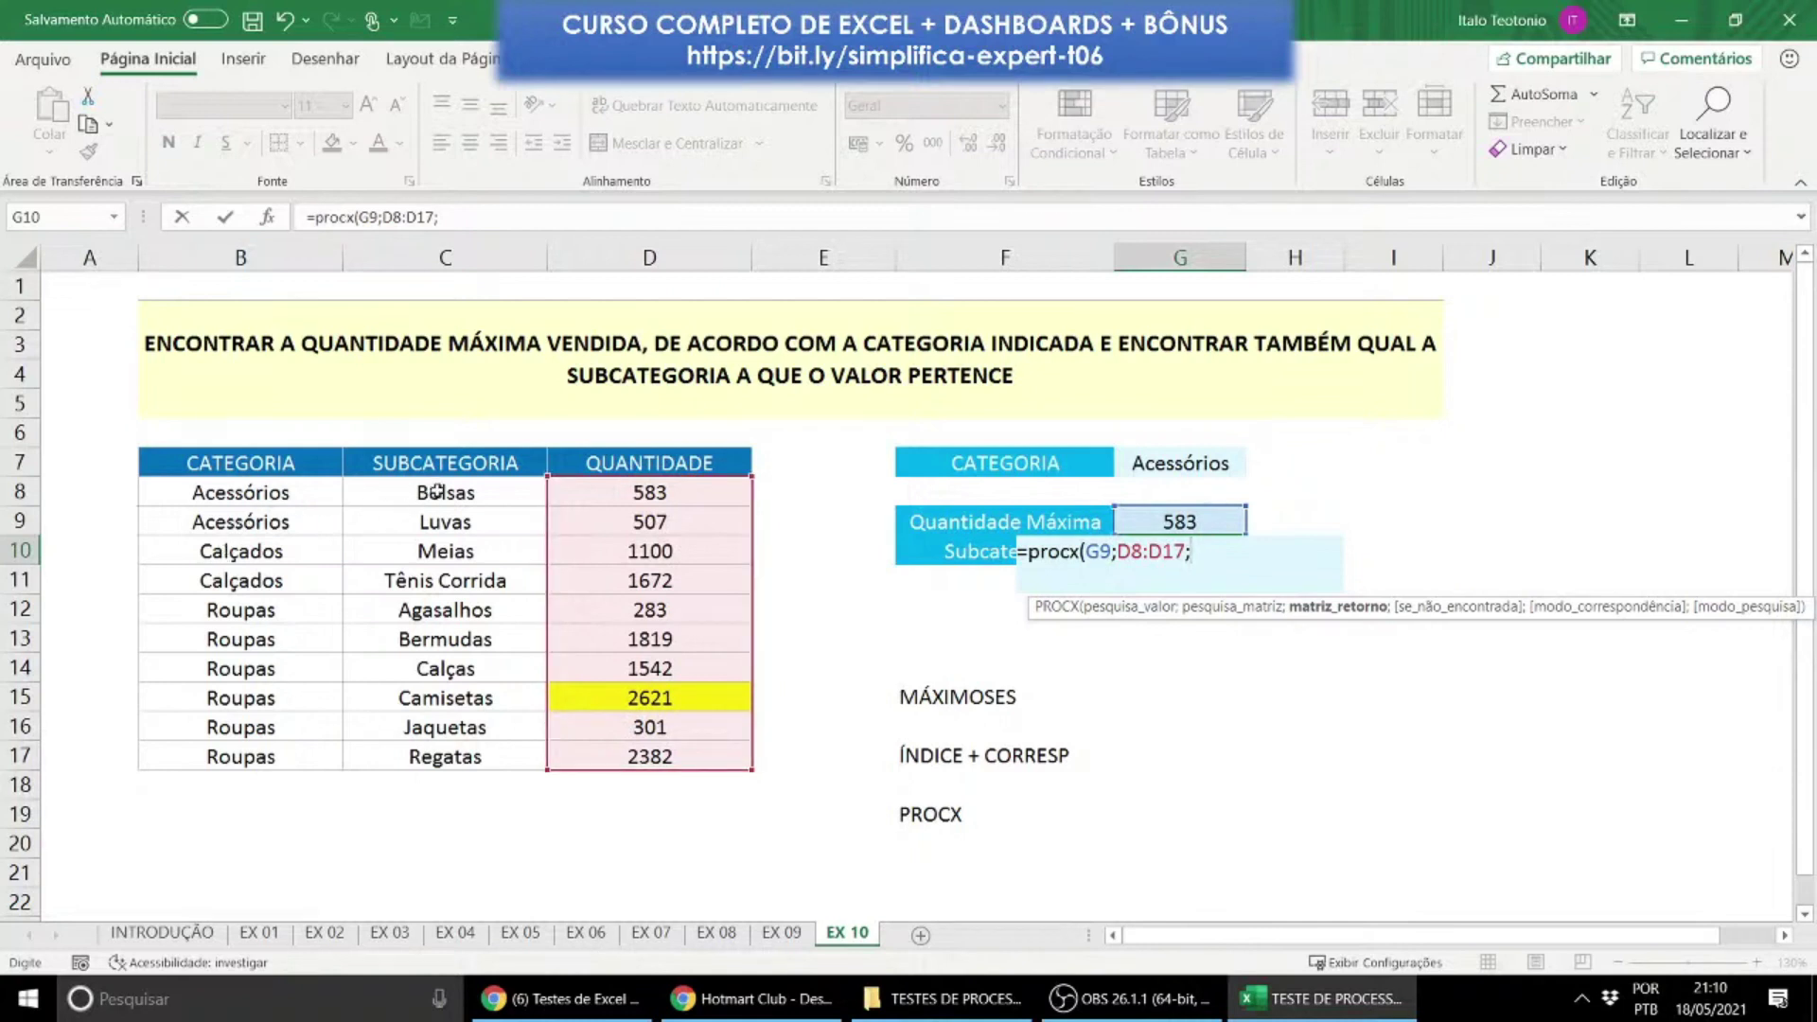
pyautogui.moveTo(437, 490); pyautogui.dragTo(413, 743)
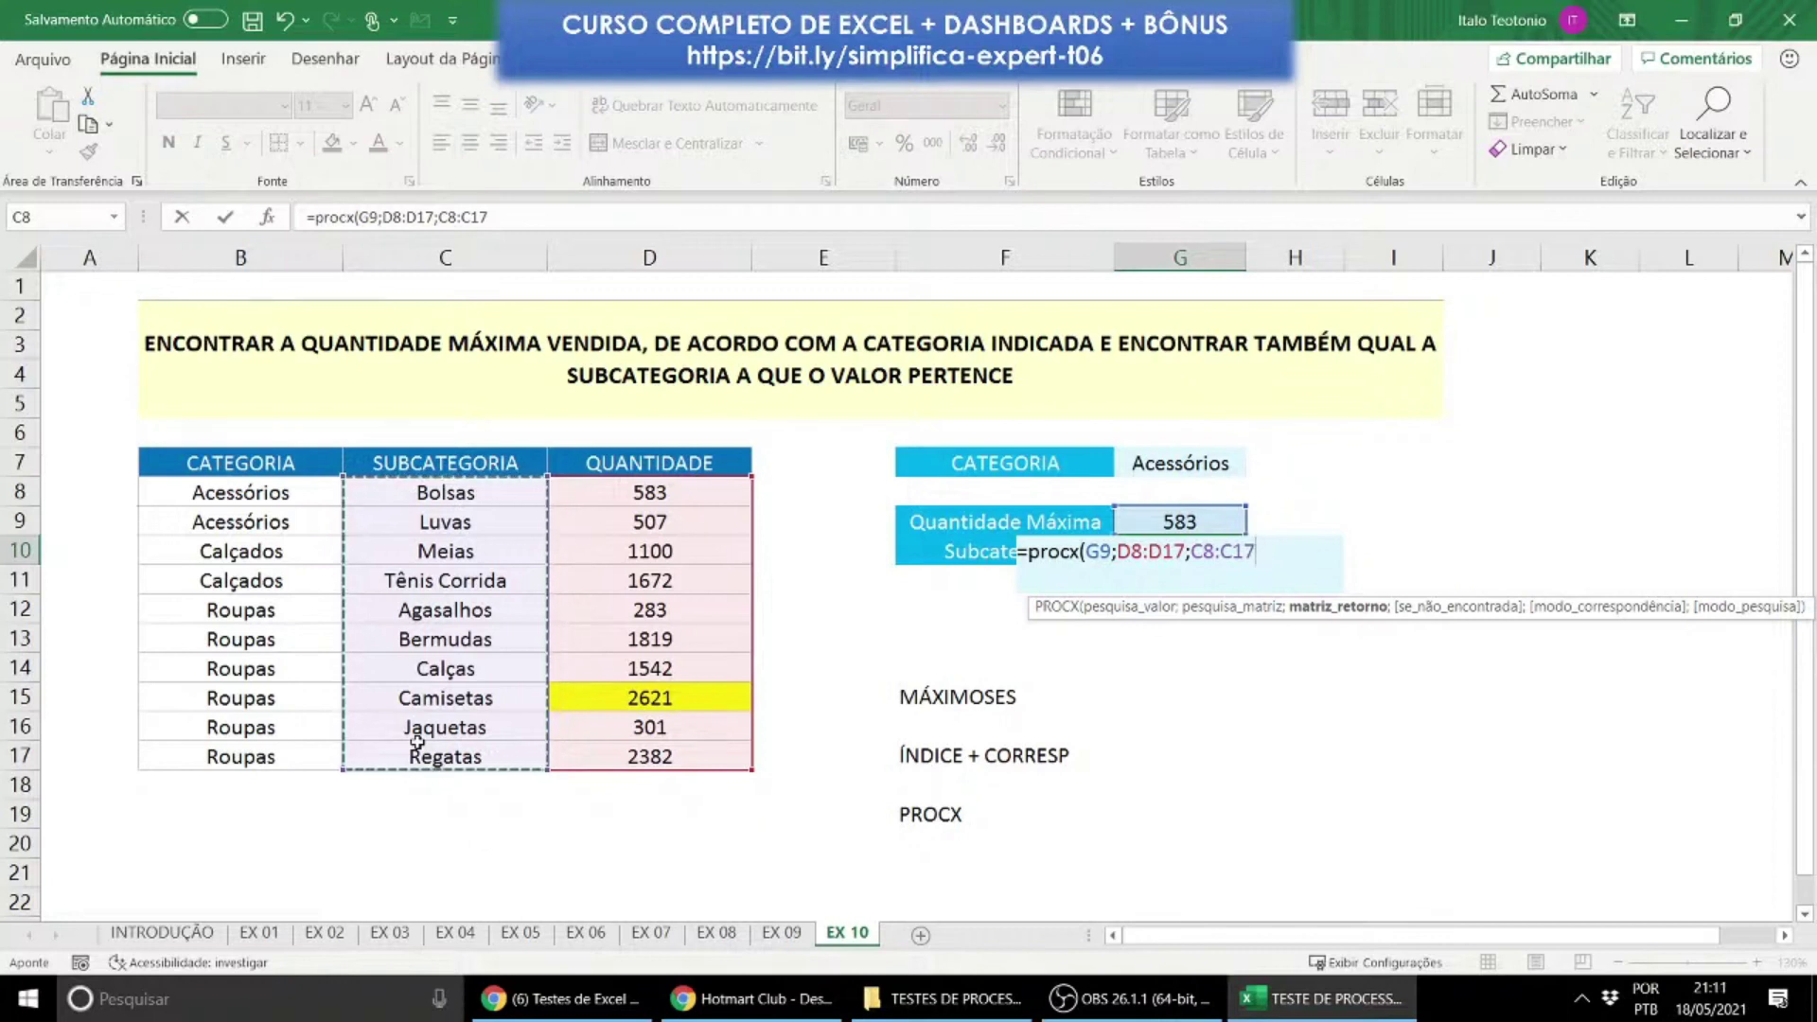
pyautogui.press('Return')
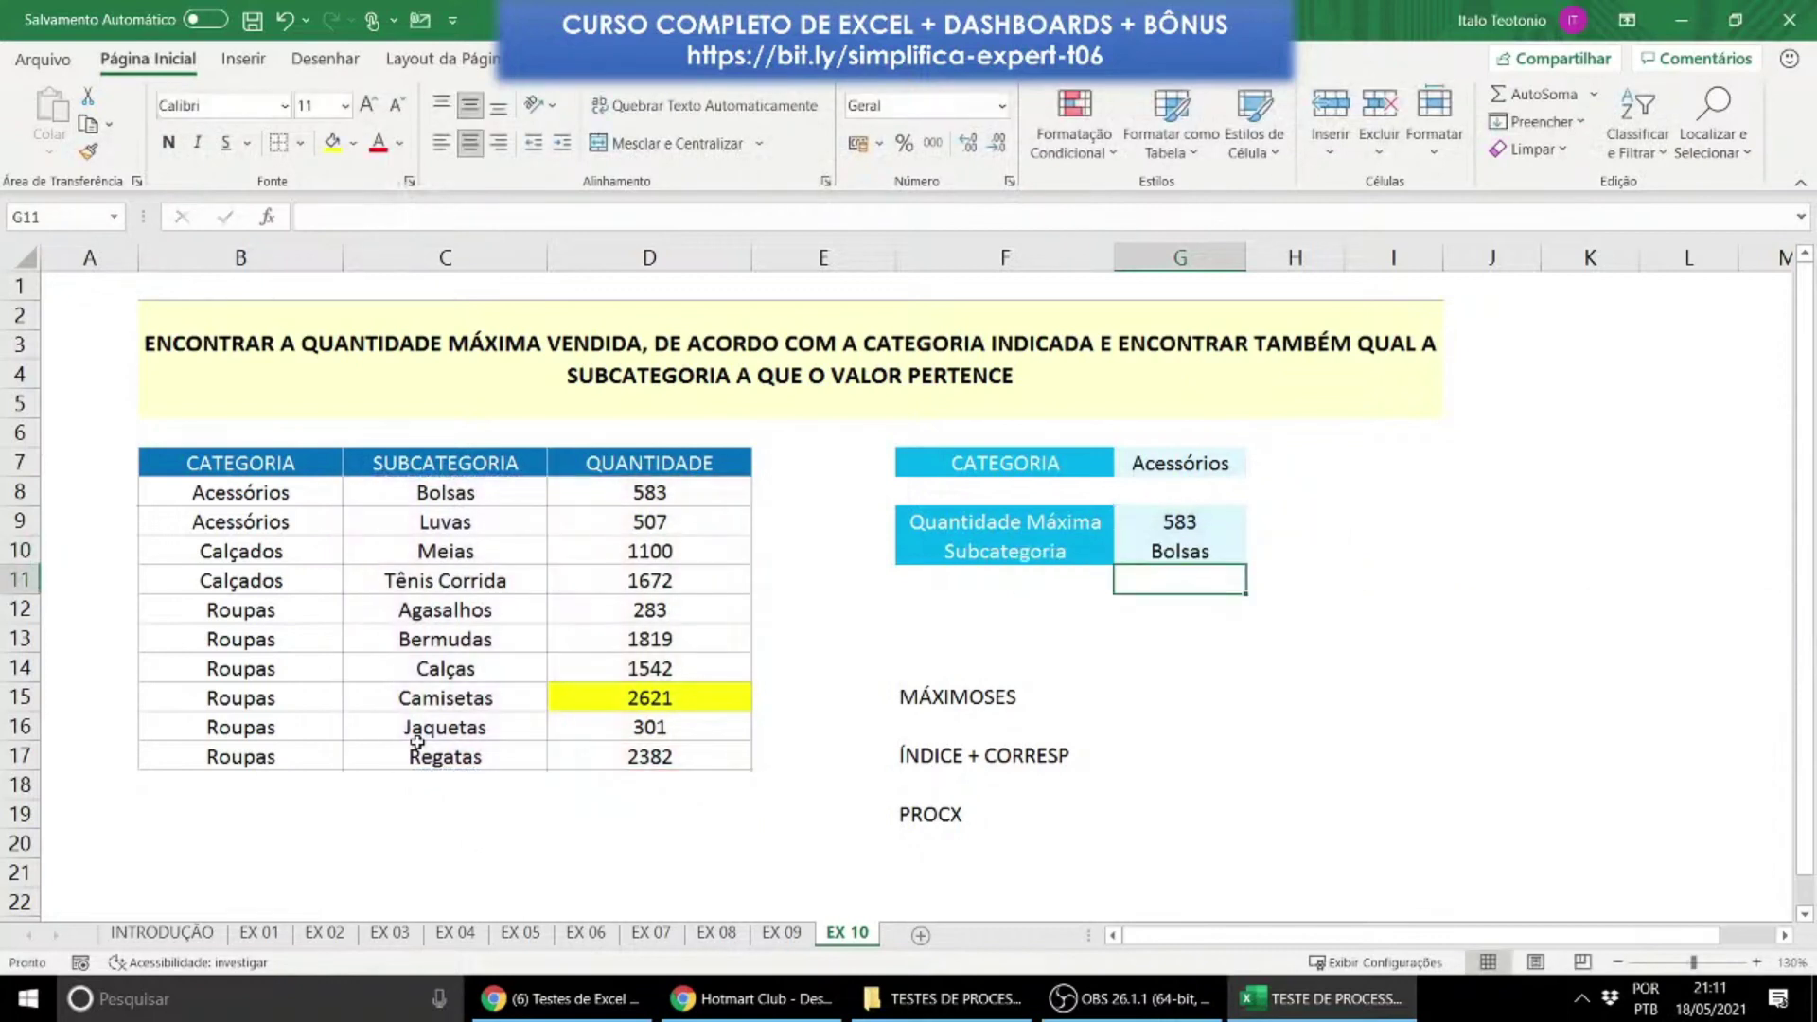
# Step: Change the category in G7 to Roupas and compare the G9 and G10 results with the table's subcategory rows
pyautogui.press('Up')
pyautogui.press('Up')
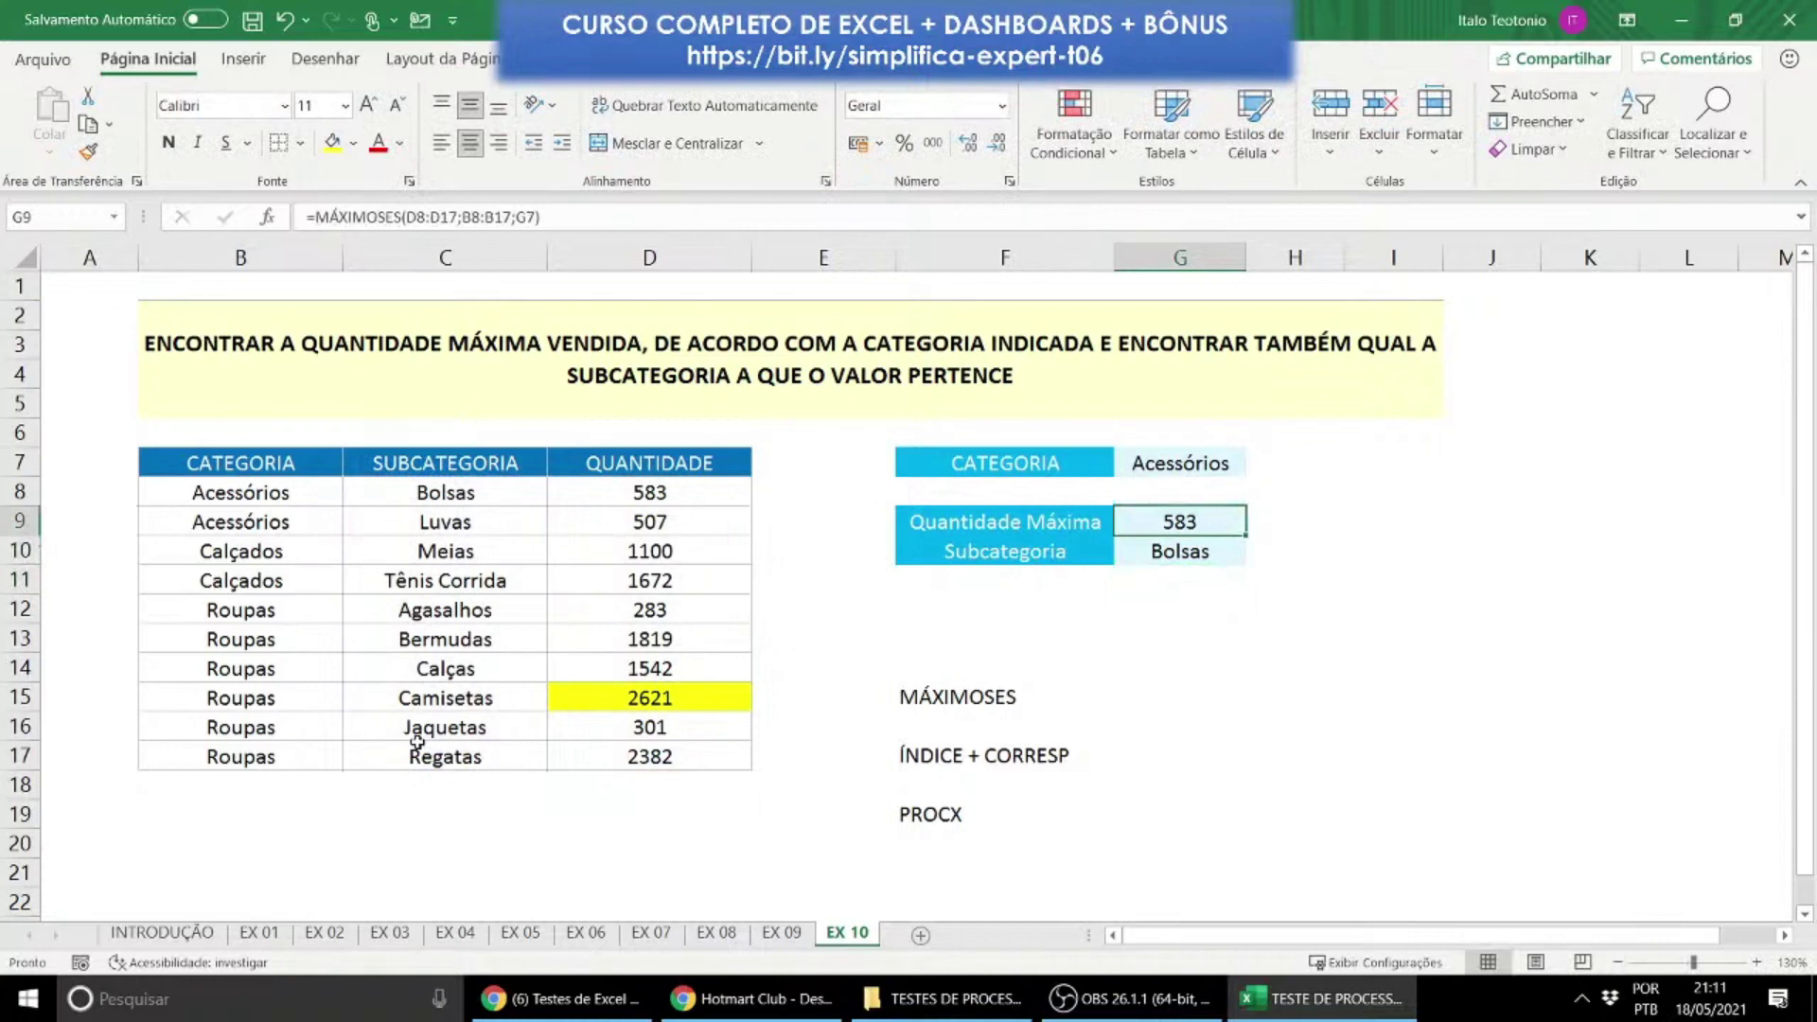
pyautogui.click(1153, 468)
pyautogui.write('Roupas')
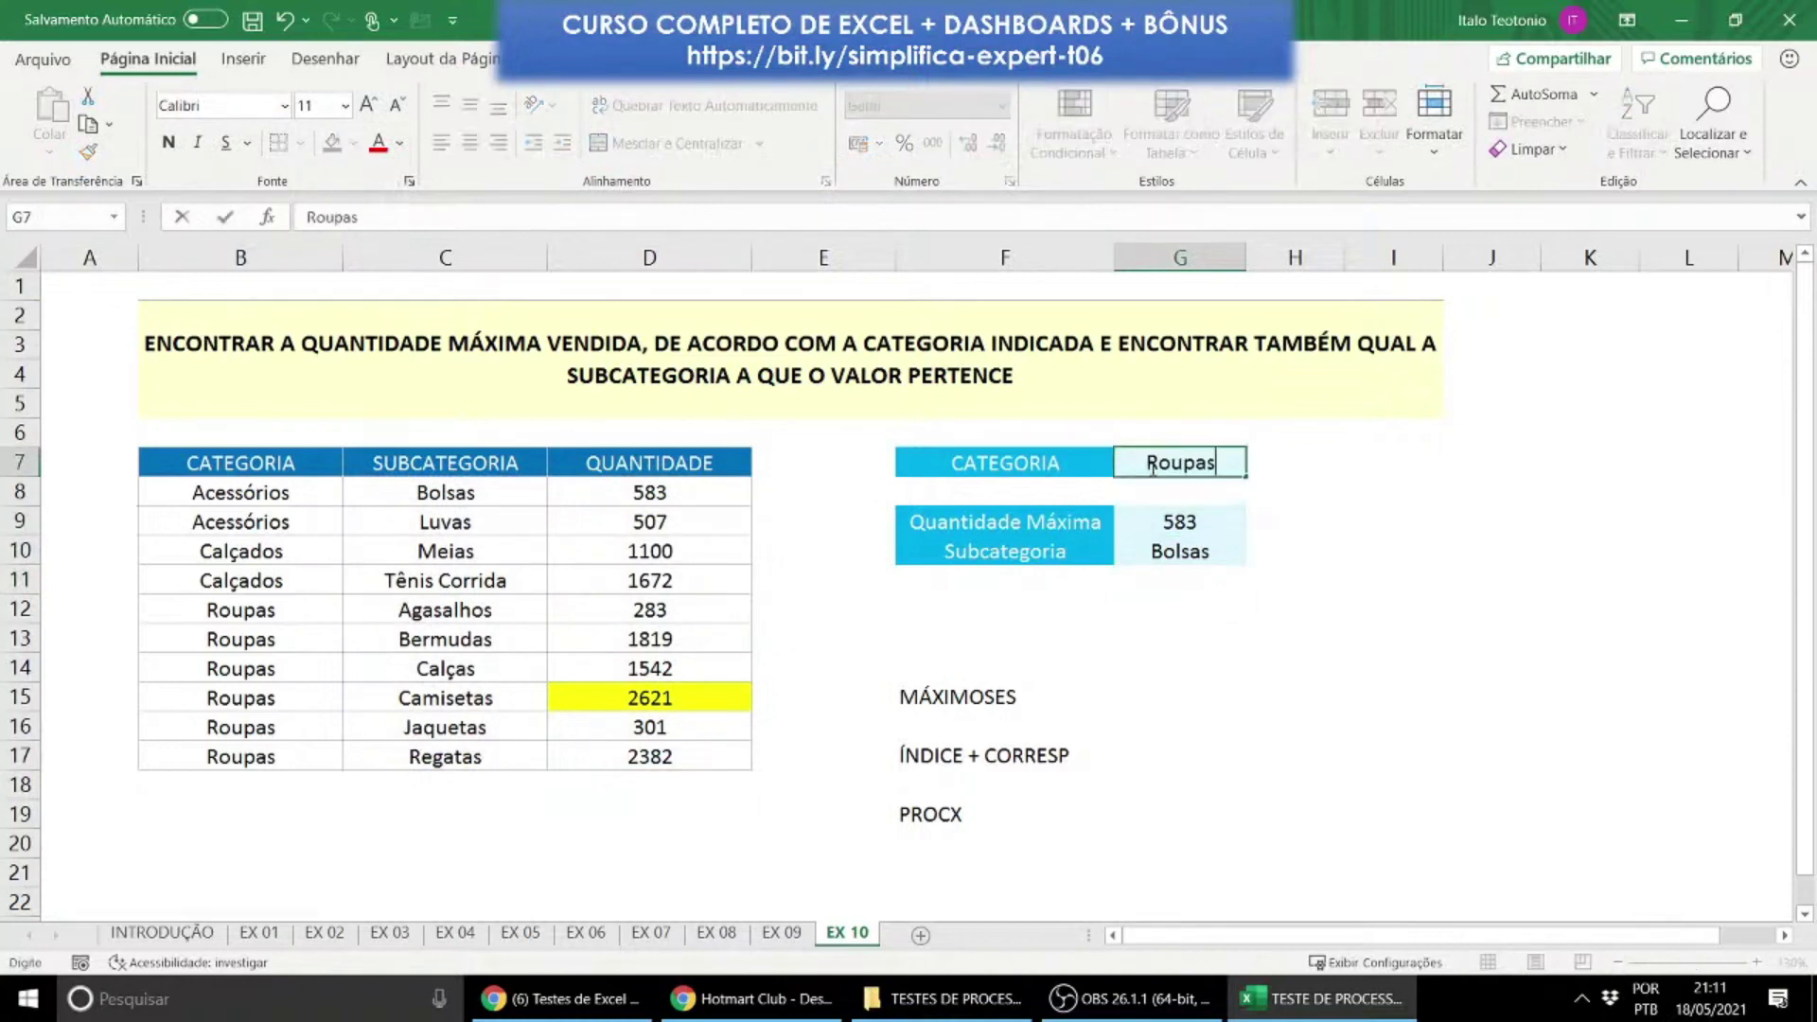
pyautogui.press('Return')
pyautogui.click(1192, 520)
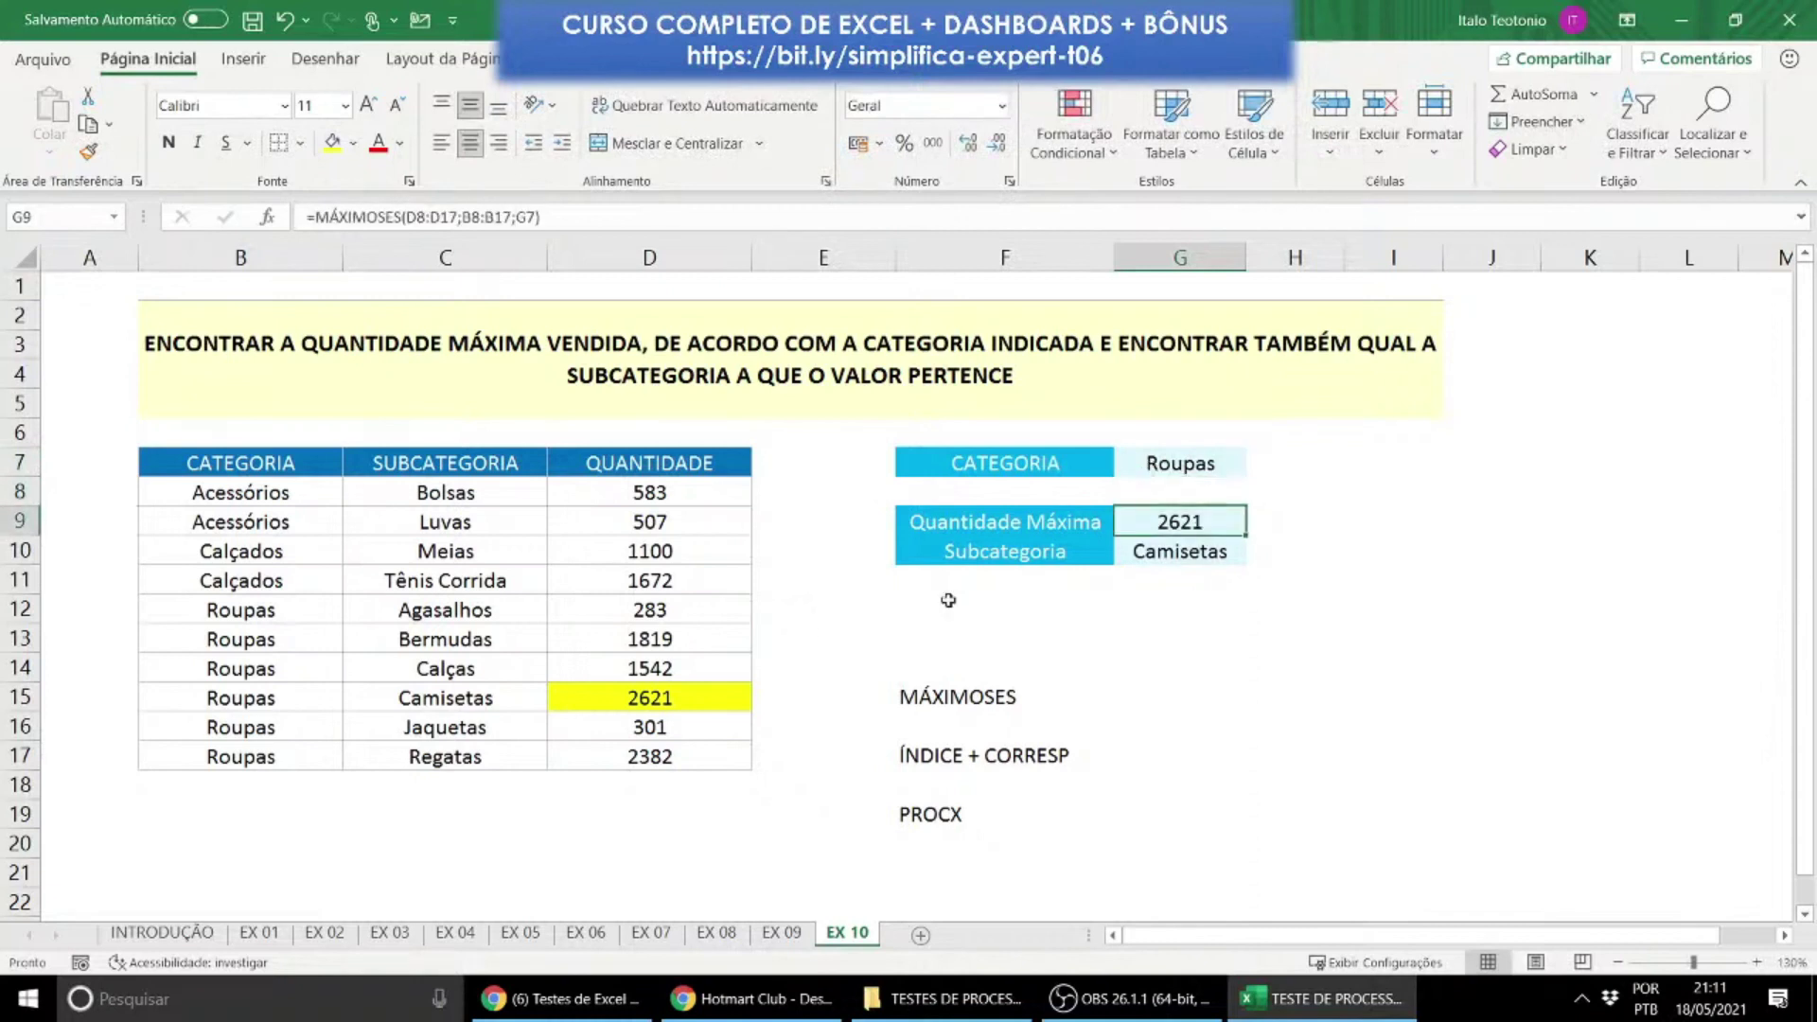
pyautogui.click(475, 700)
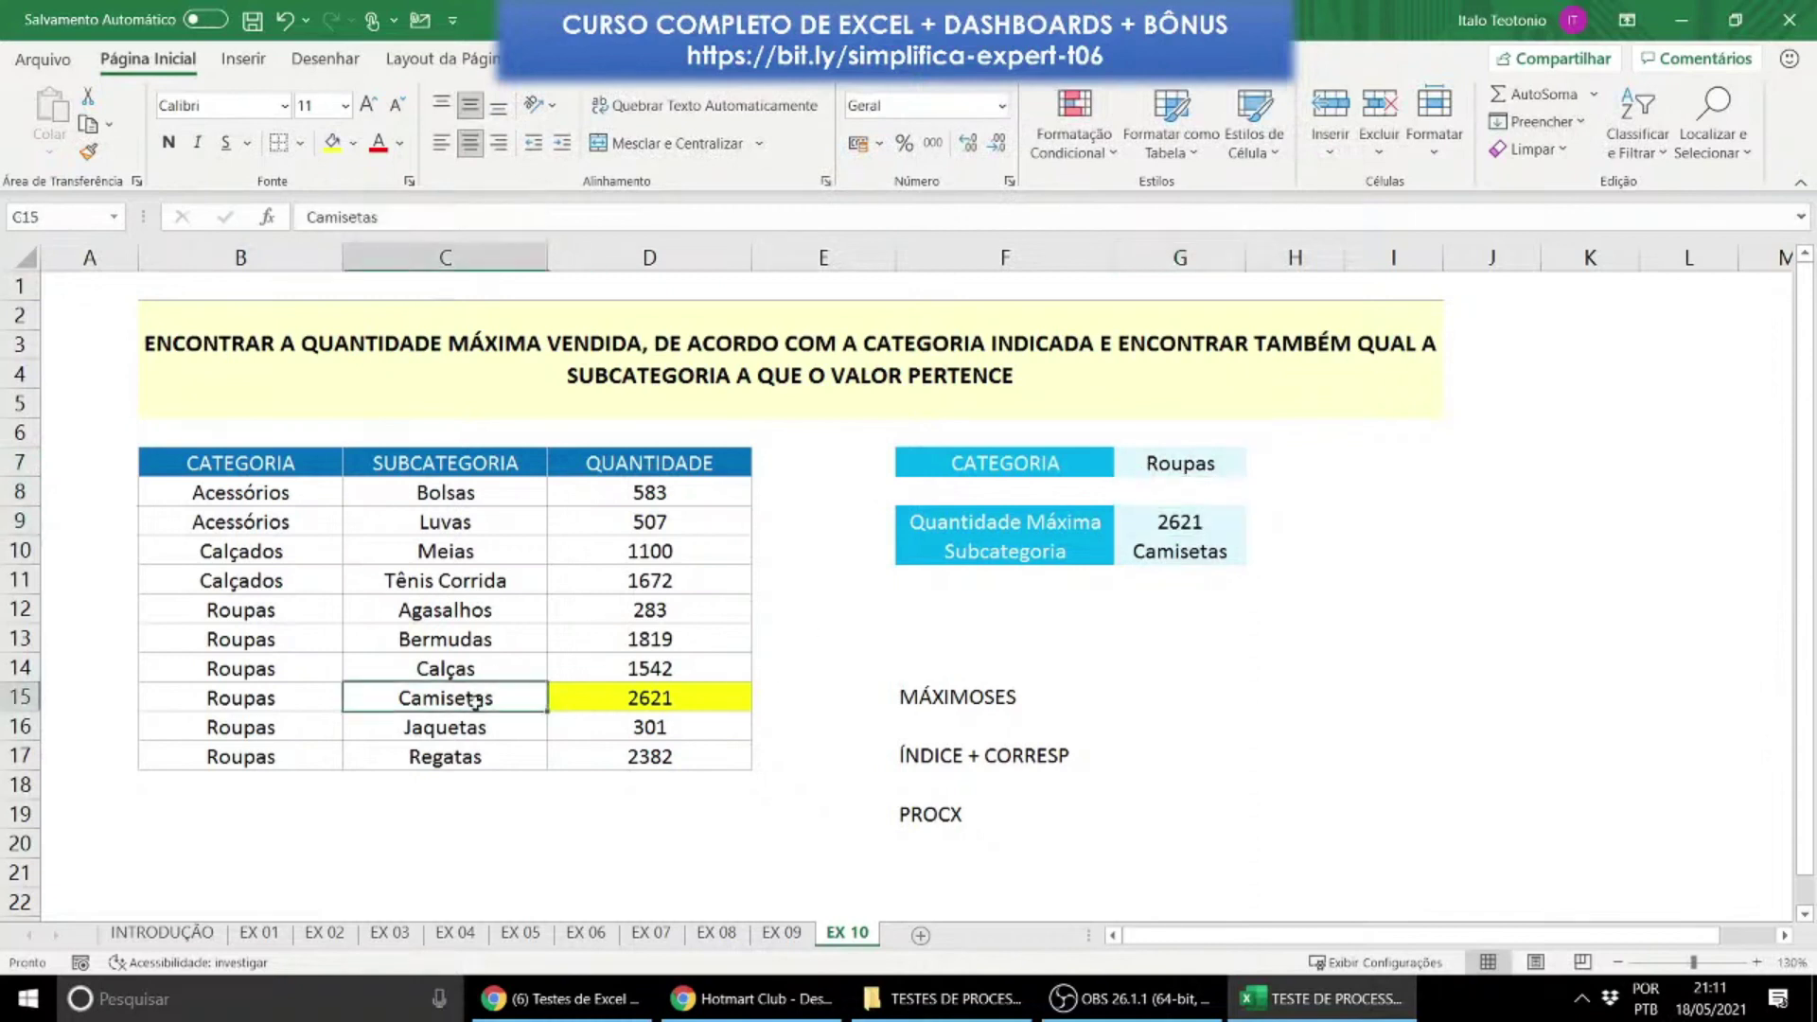